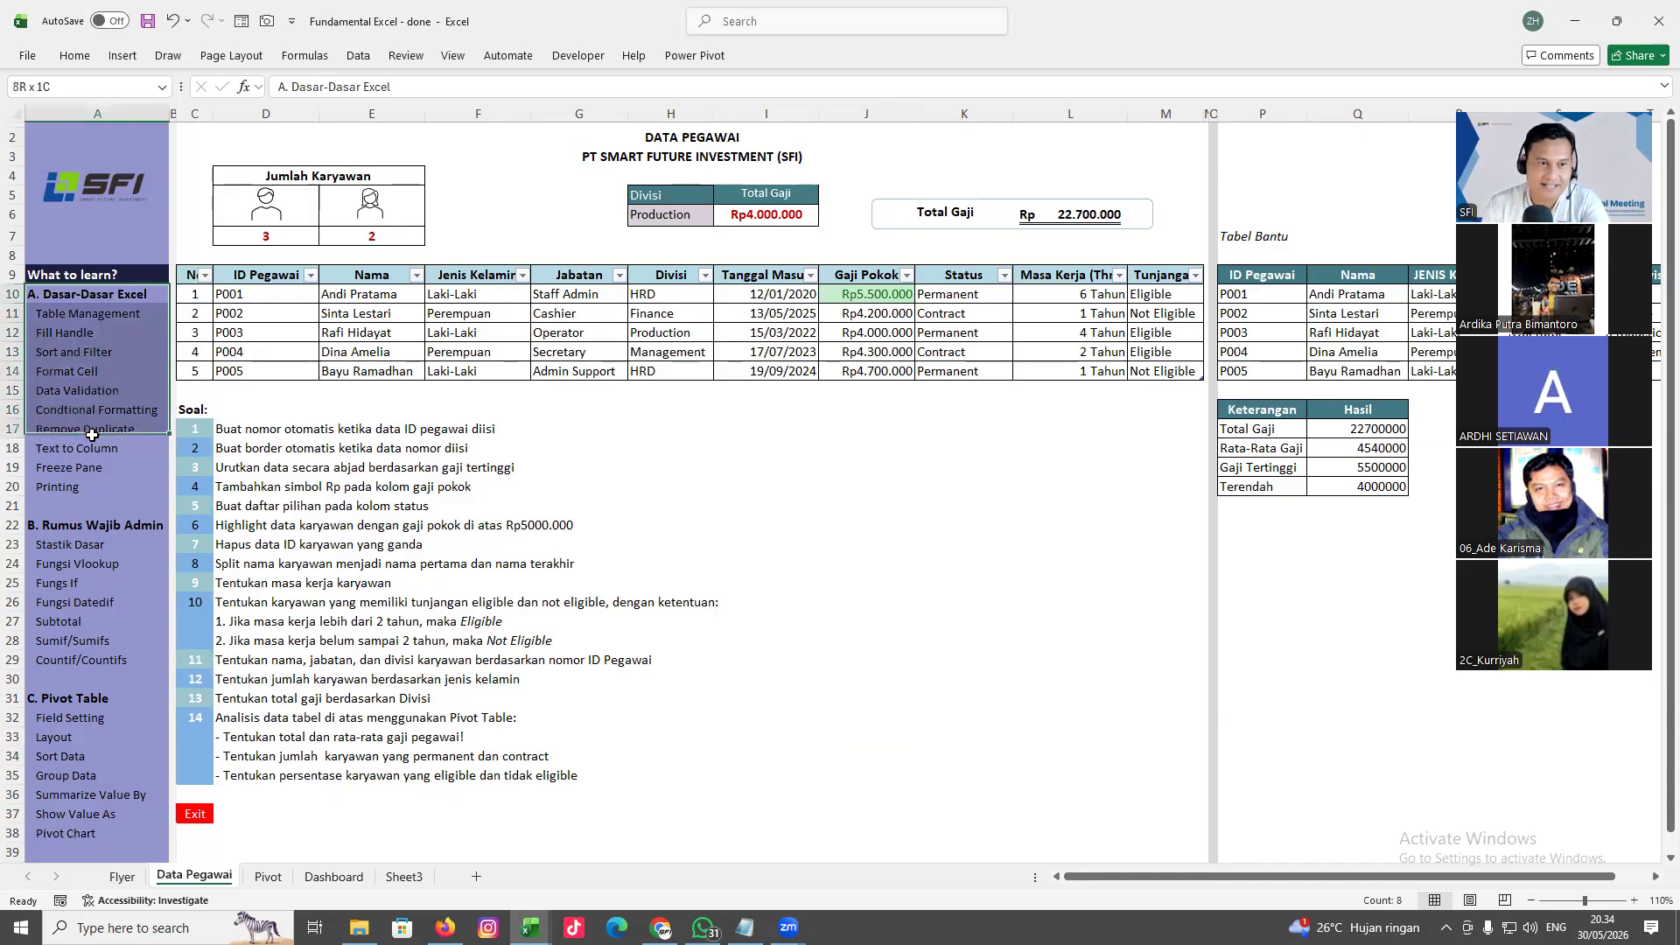
Highlight the Printing, Rumus Wajib Admin and Pivot Table topics in the learning list
{"action": "left_click", "coordinate": [94, 490]}
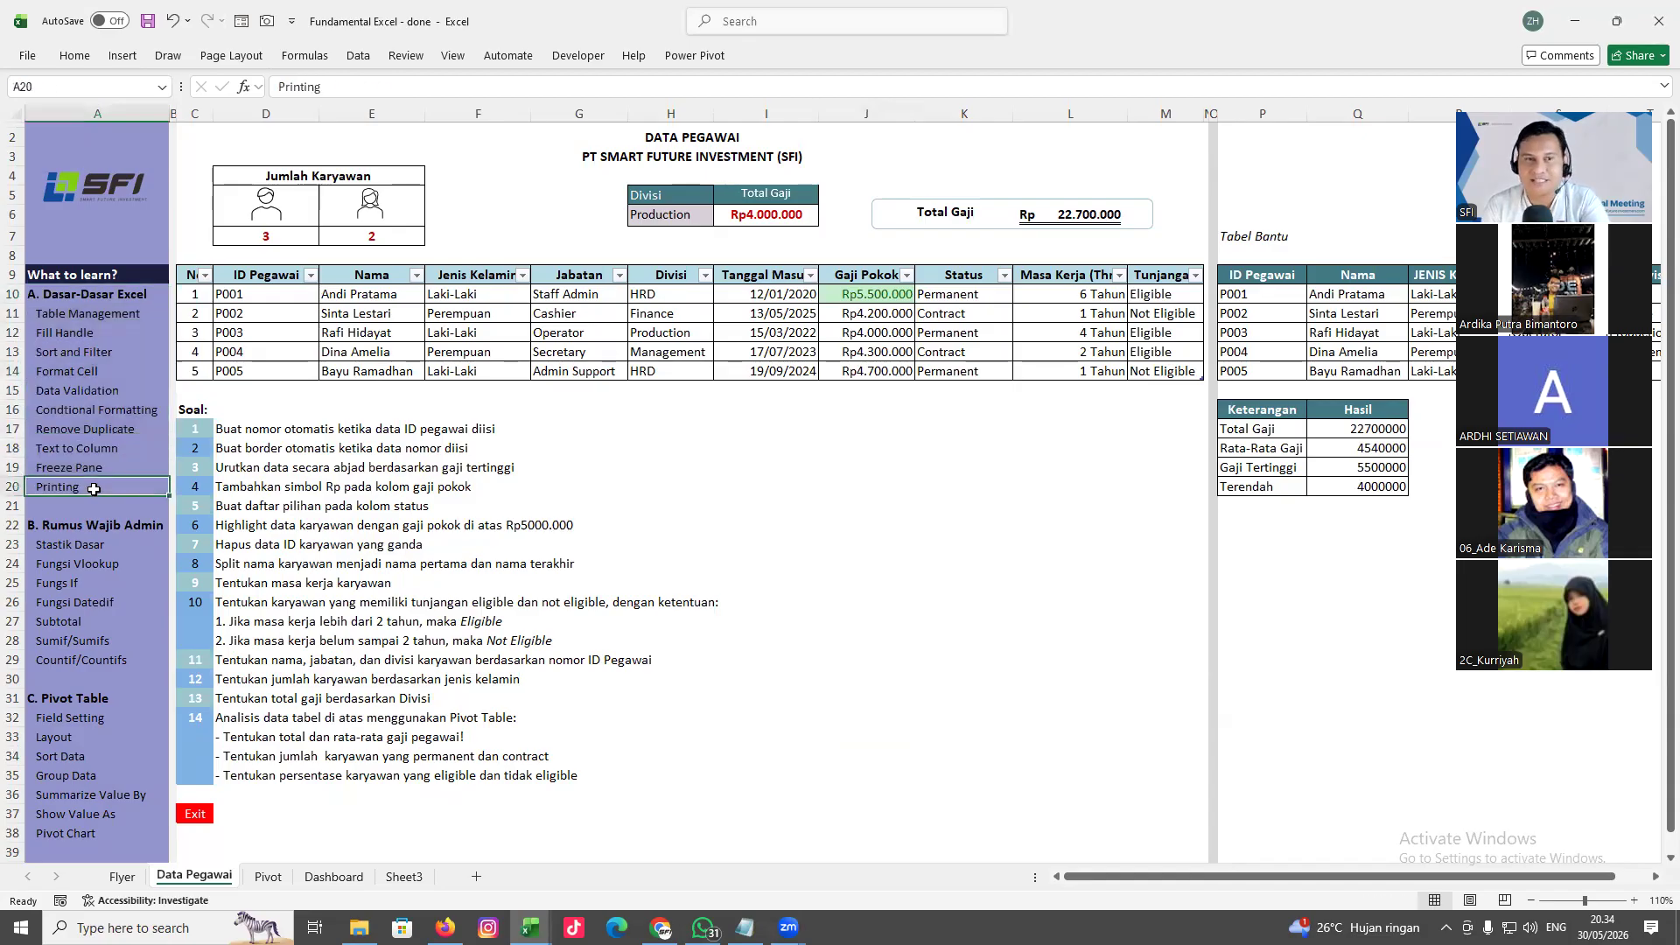
{"action": "left_click_drag", "start_coordinate": [89, 546], "coordinate": [88, 663]}
{"action": "left_click_drag", "start_coordinate": [79, 720], "coordinate": [72, 789]}
Look over the Pivot and Dashboard sheets, then return to Data Pegawai
{"action": "left_click", "coordinate": [268, 876]}
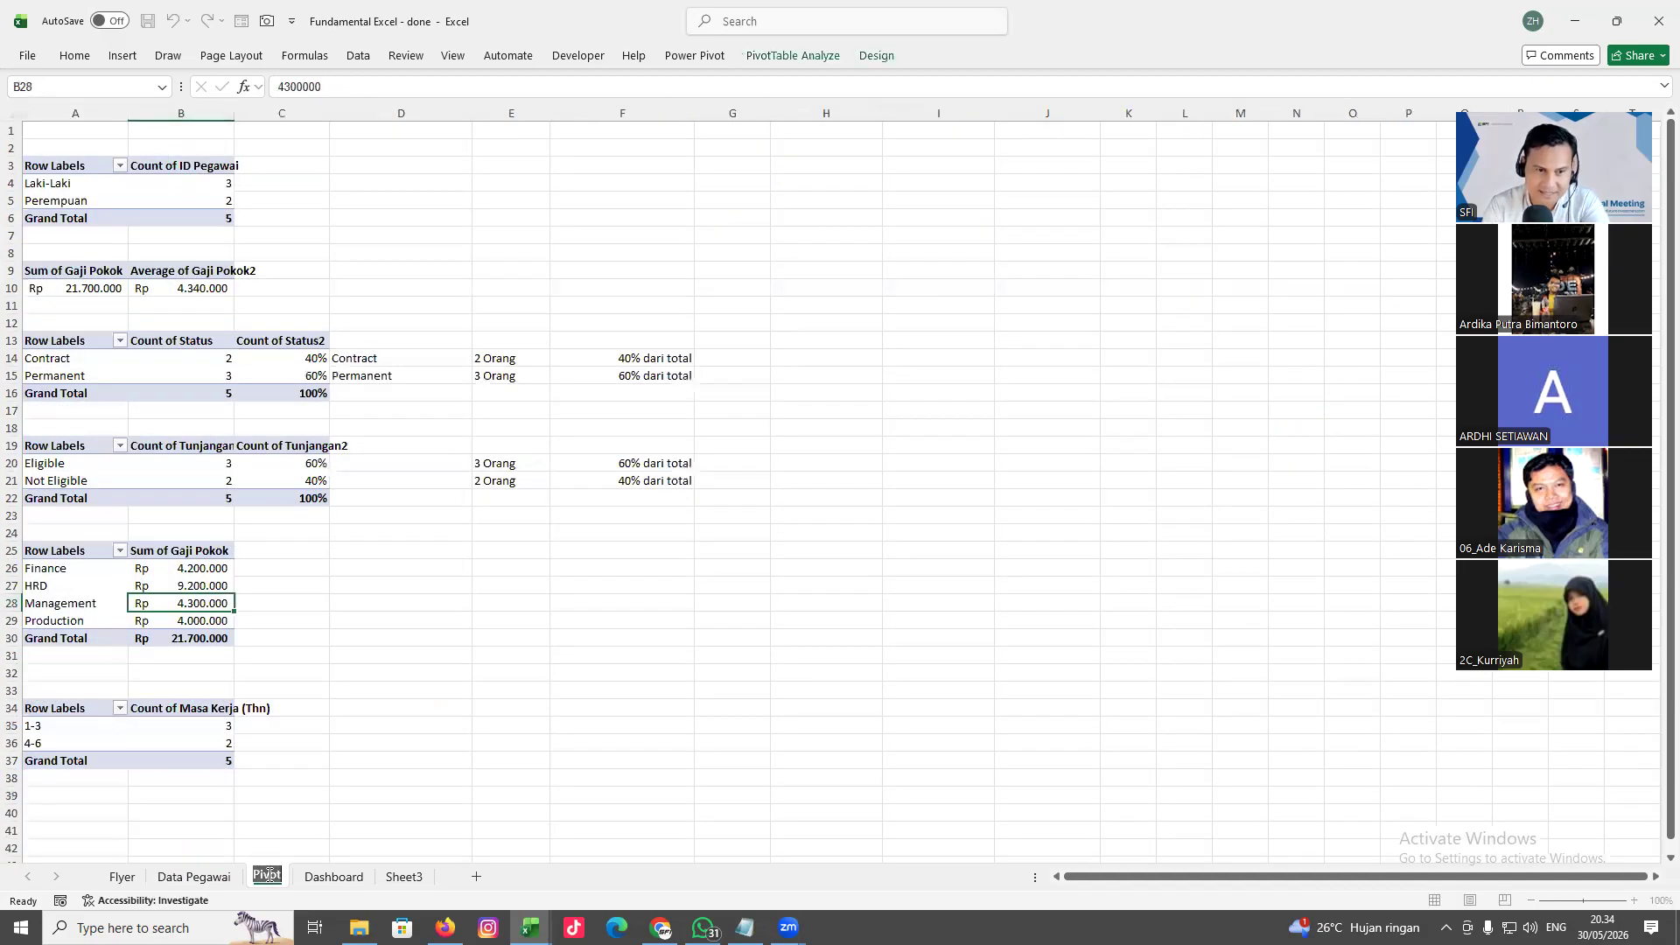
{"action": "left_click", "coordinate": [317, 879]}
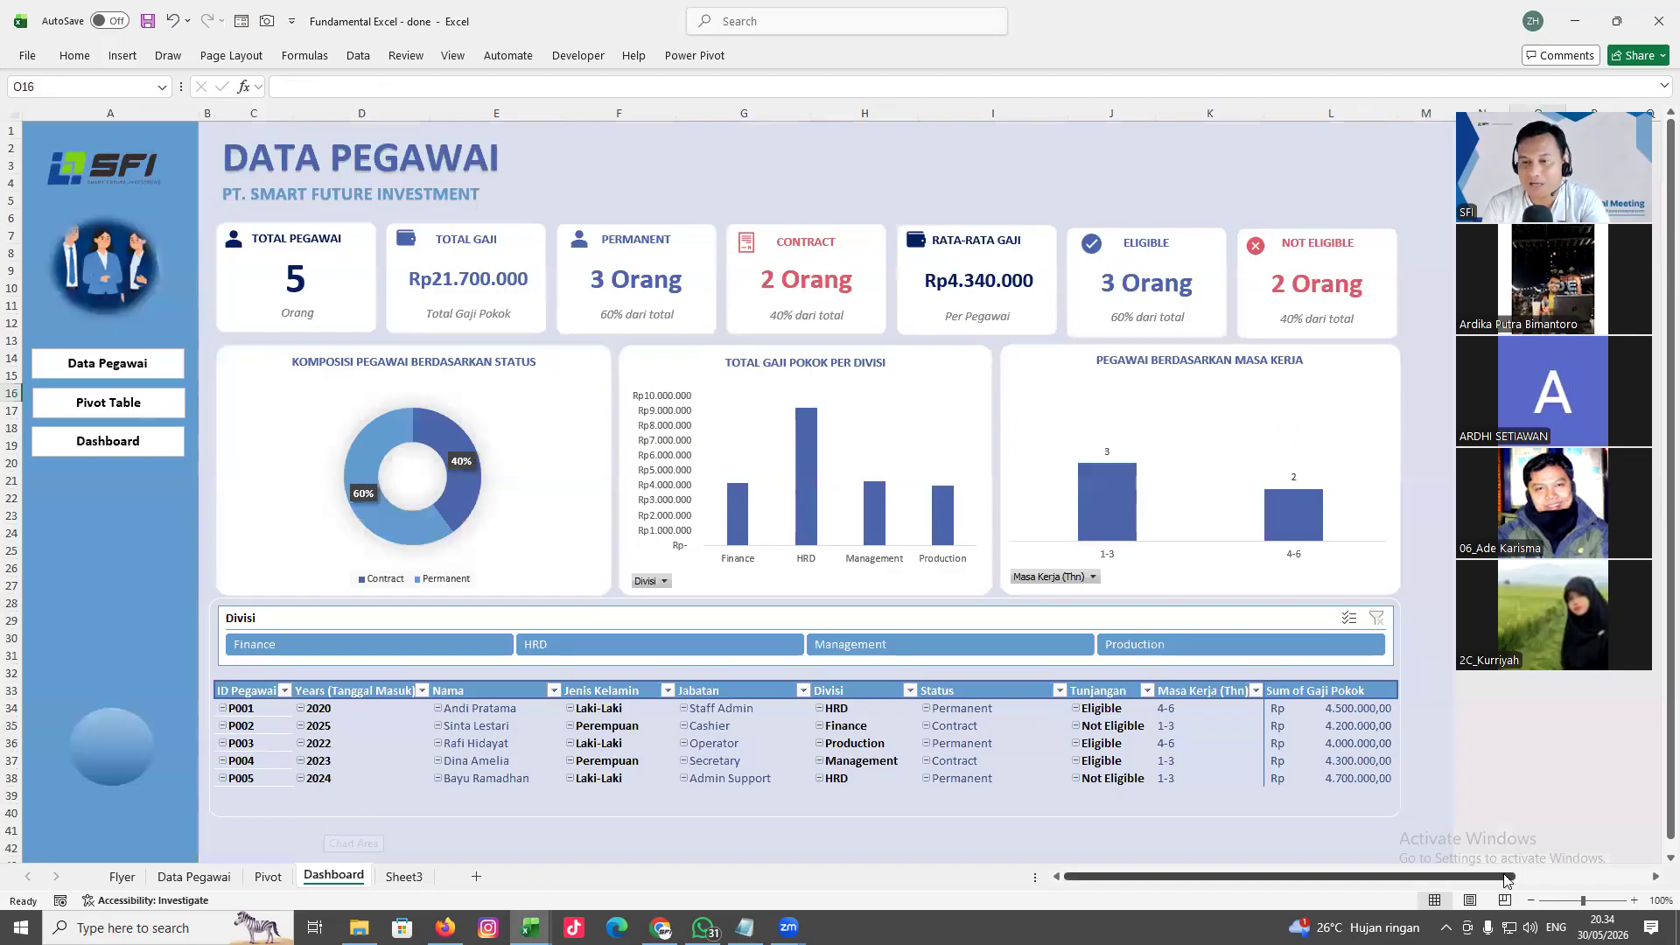
{"action": "left_click", "coordinate": [168, 881]}
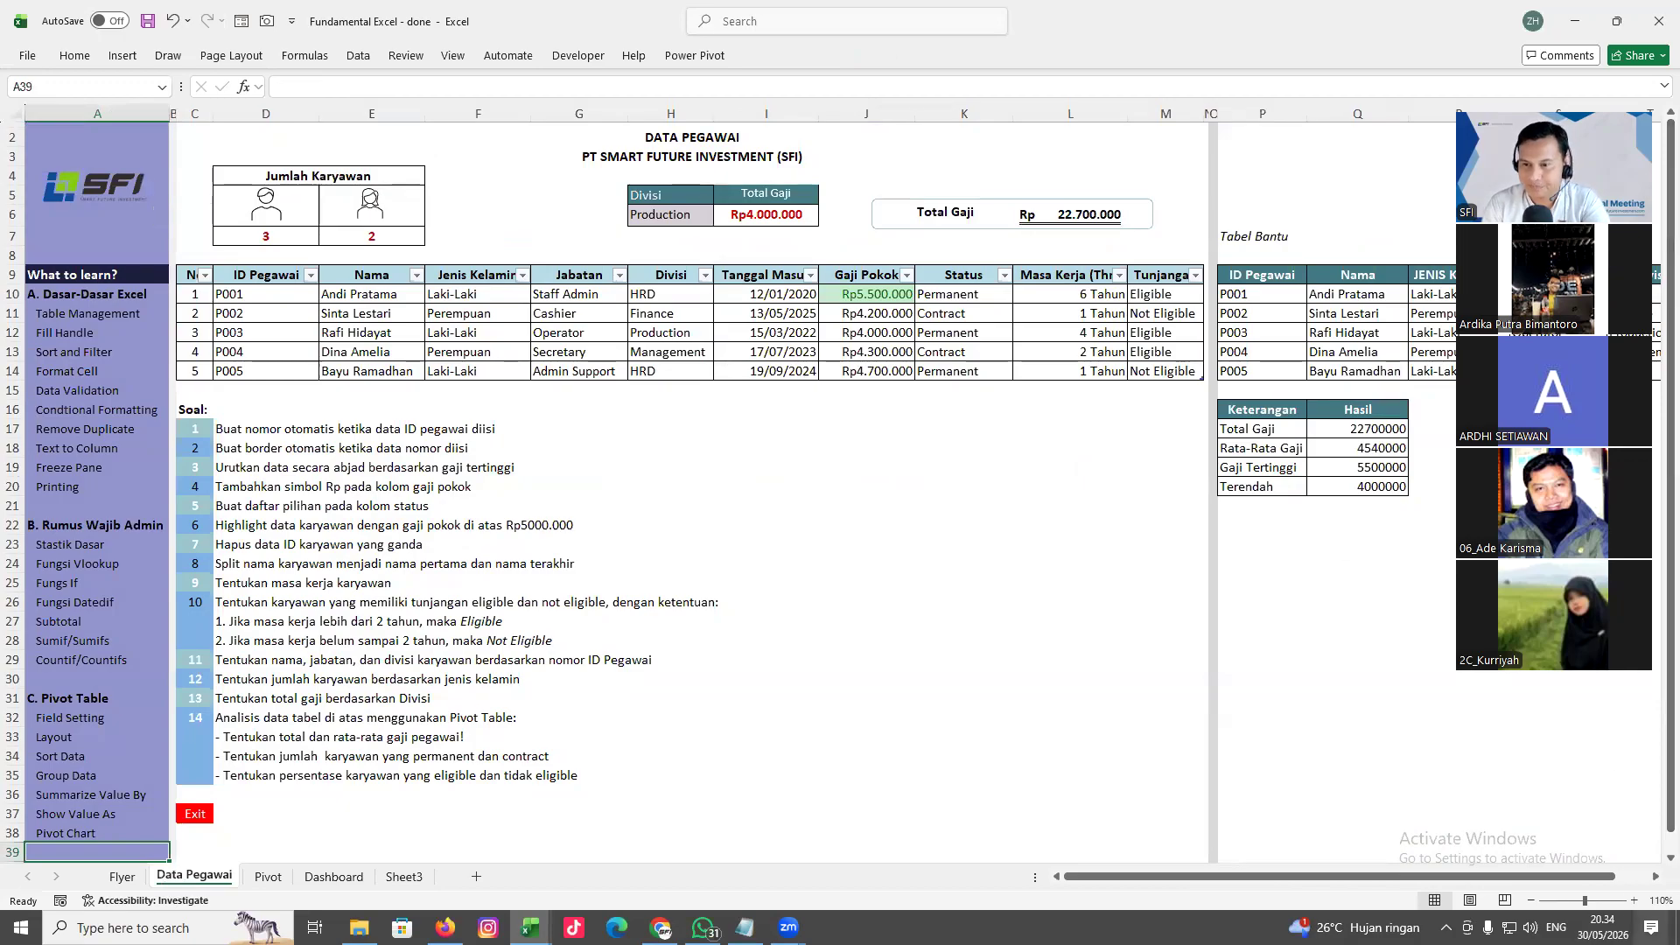
Zoom well into the Data Pegawai sheet so viewers can read it
{"action": "left_click", "coordinate": [1634, 901]}
{"action": "left_click", "coordinate": [1635, 903]}
{"action": "left_click", "coordinate": [1636, 902]}
{"action": "left_click", "coordinate": [1636, 902]}
{"action": "left_click", "coordinate": [1636, 903]}
{"action": "left_click", "coordinate": [1636, 902]}
{"action": "left_click", "coordinate": [1635, 902]}
{"action": "left_click", "coordinate": [1636, 902]}
{"action": "left_click", "coordinate": [1636, 903]}
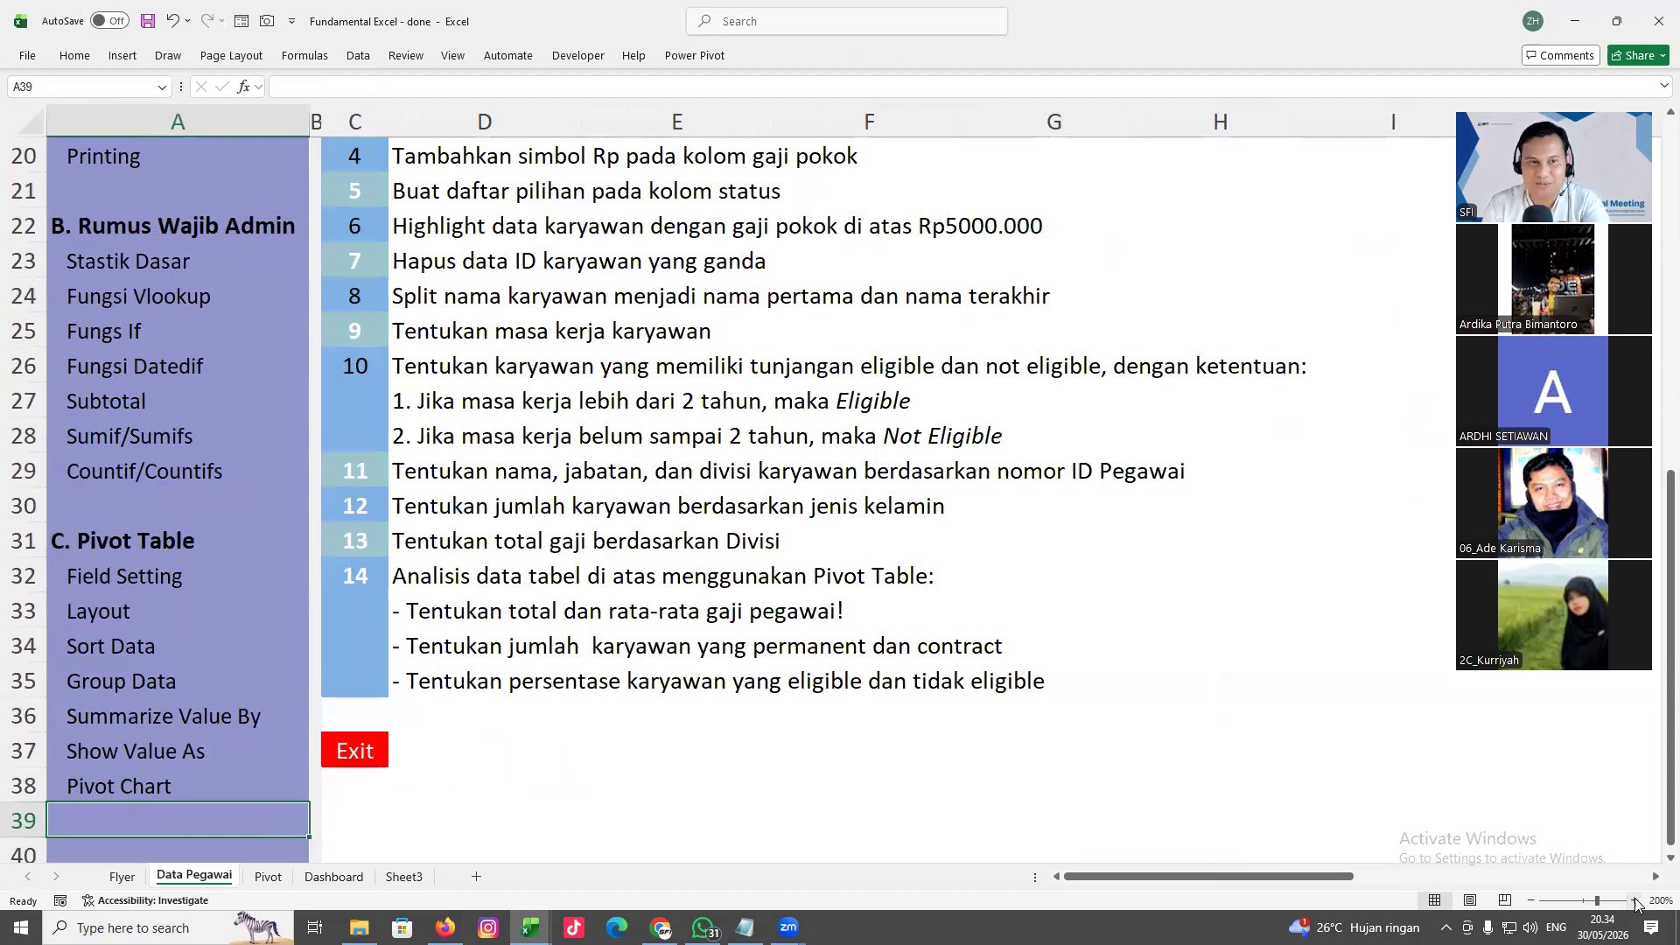
{"action": "left_click", "coordinate": [1636, 902]}
{"action": "scroll", "coordinate": [1211, 652], "scroll_direction": "up", "scroll_amount": 5}
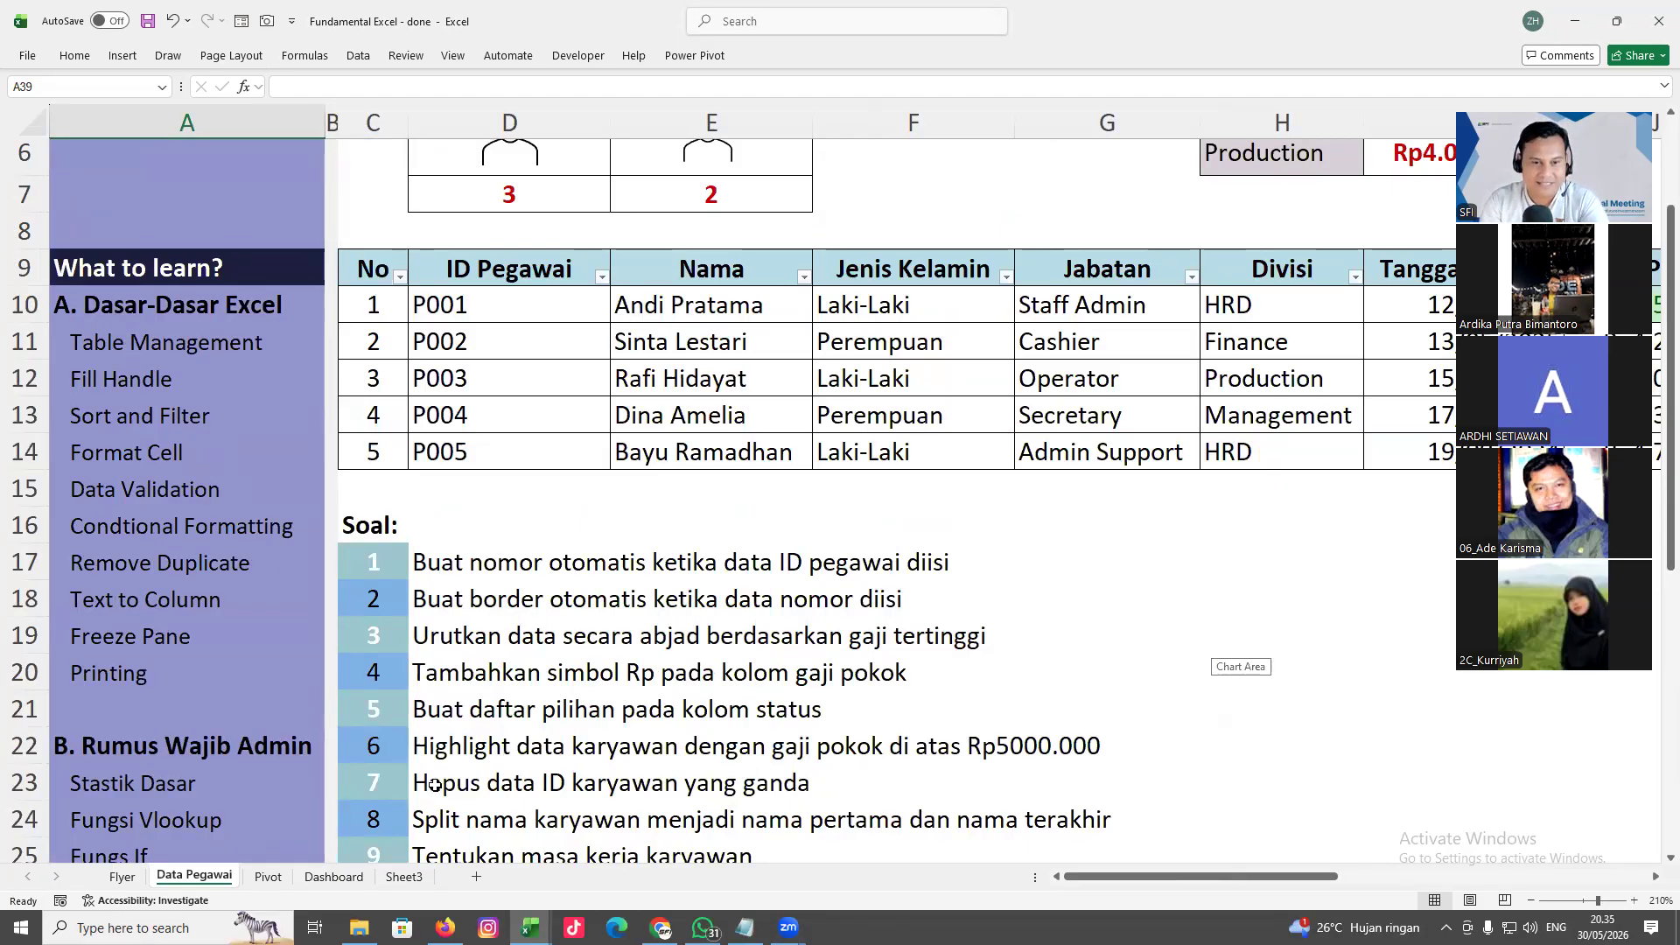
{"action": "left_click_drag", "start_coordinate": [1135, 879], "coordinate": [1069, 812]}
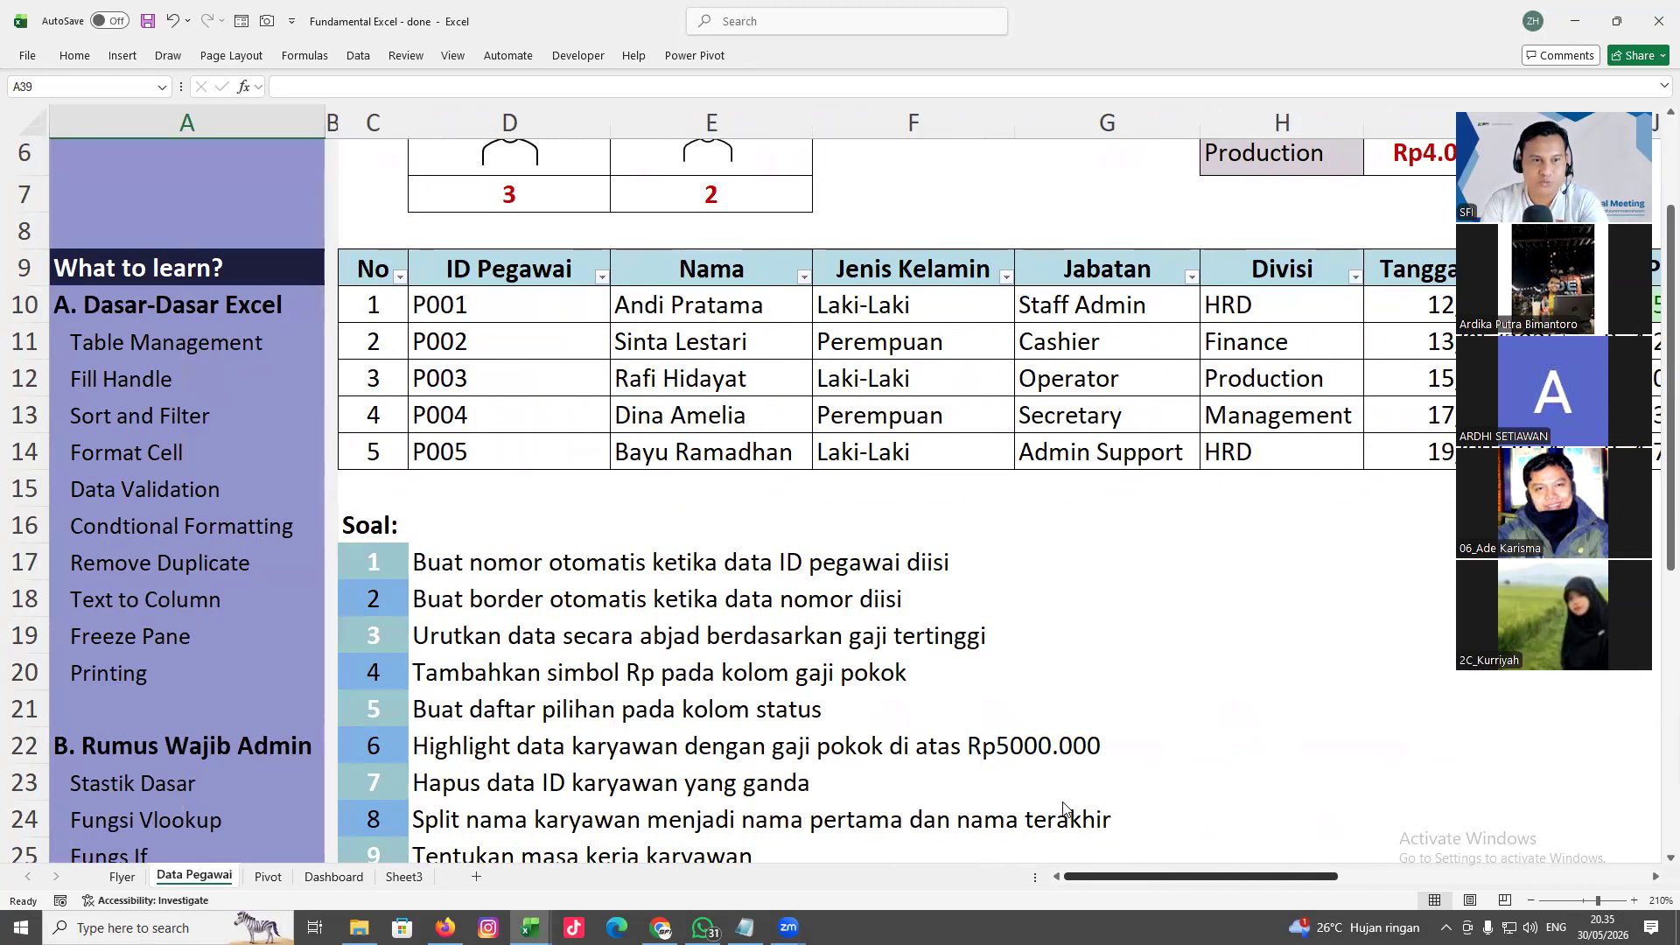
{"action": "left_click", "coordinate": [1070, 811]}
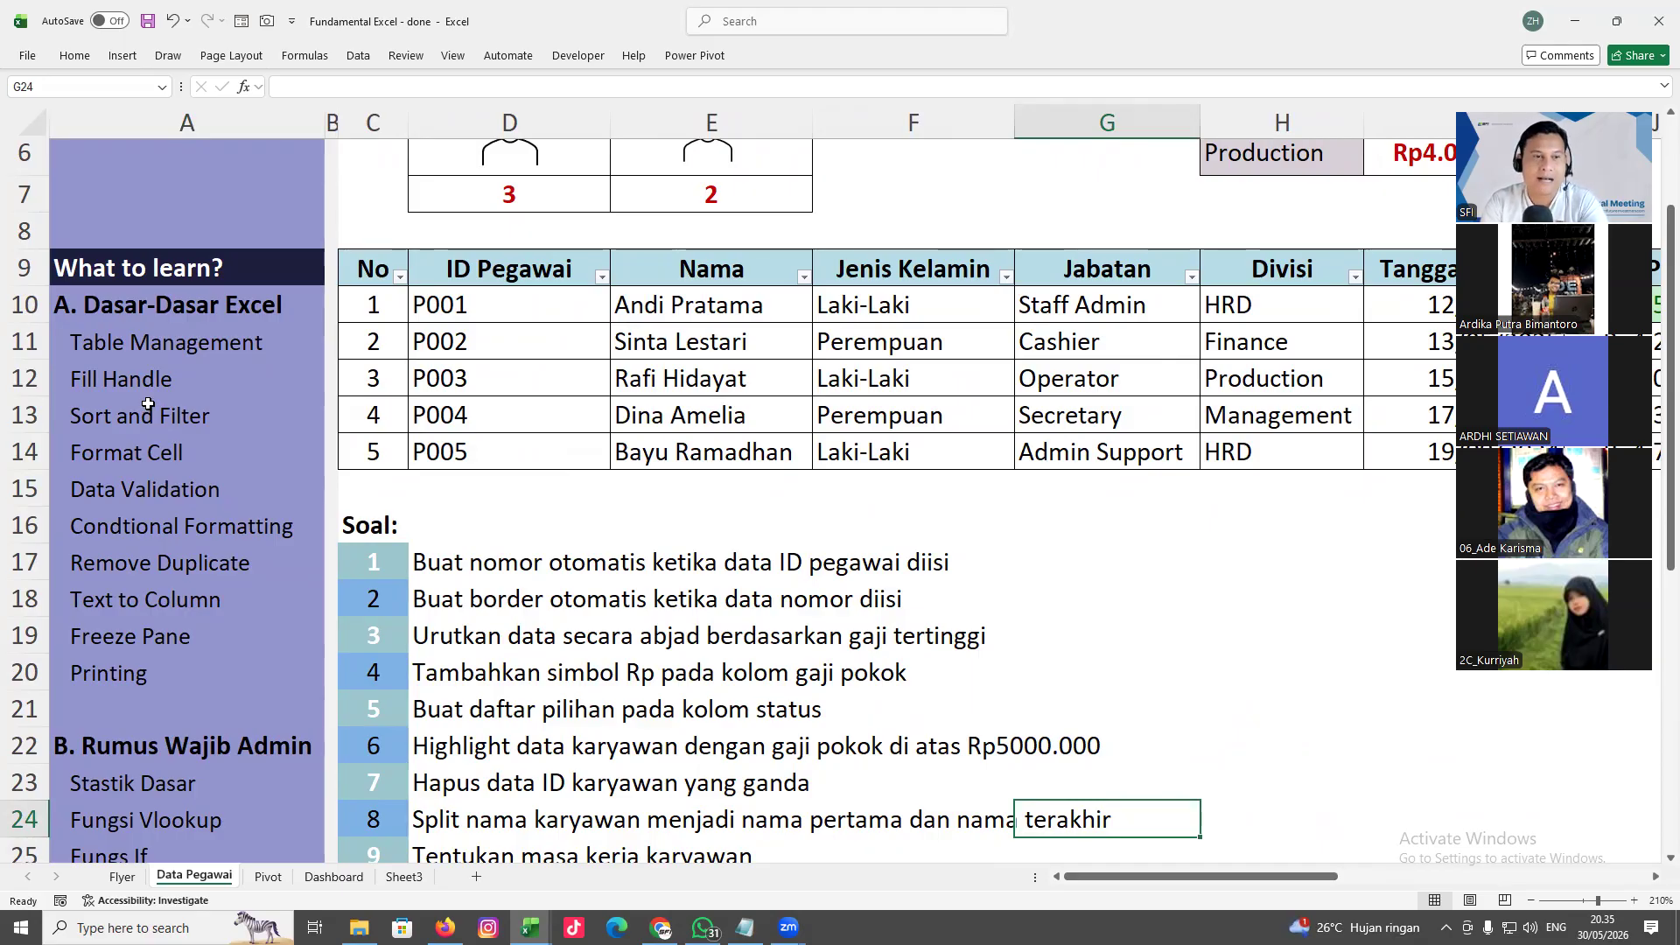
Highlight the first Dasar-Dasar Excel topics through Printing, then bring up File Explorer
{"action": "left_click_drag", "start_coordinate": [133, 308], "coordinate": [150, 670]}
{"action": "left_click", "coordinate": [151, 669]}
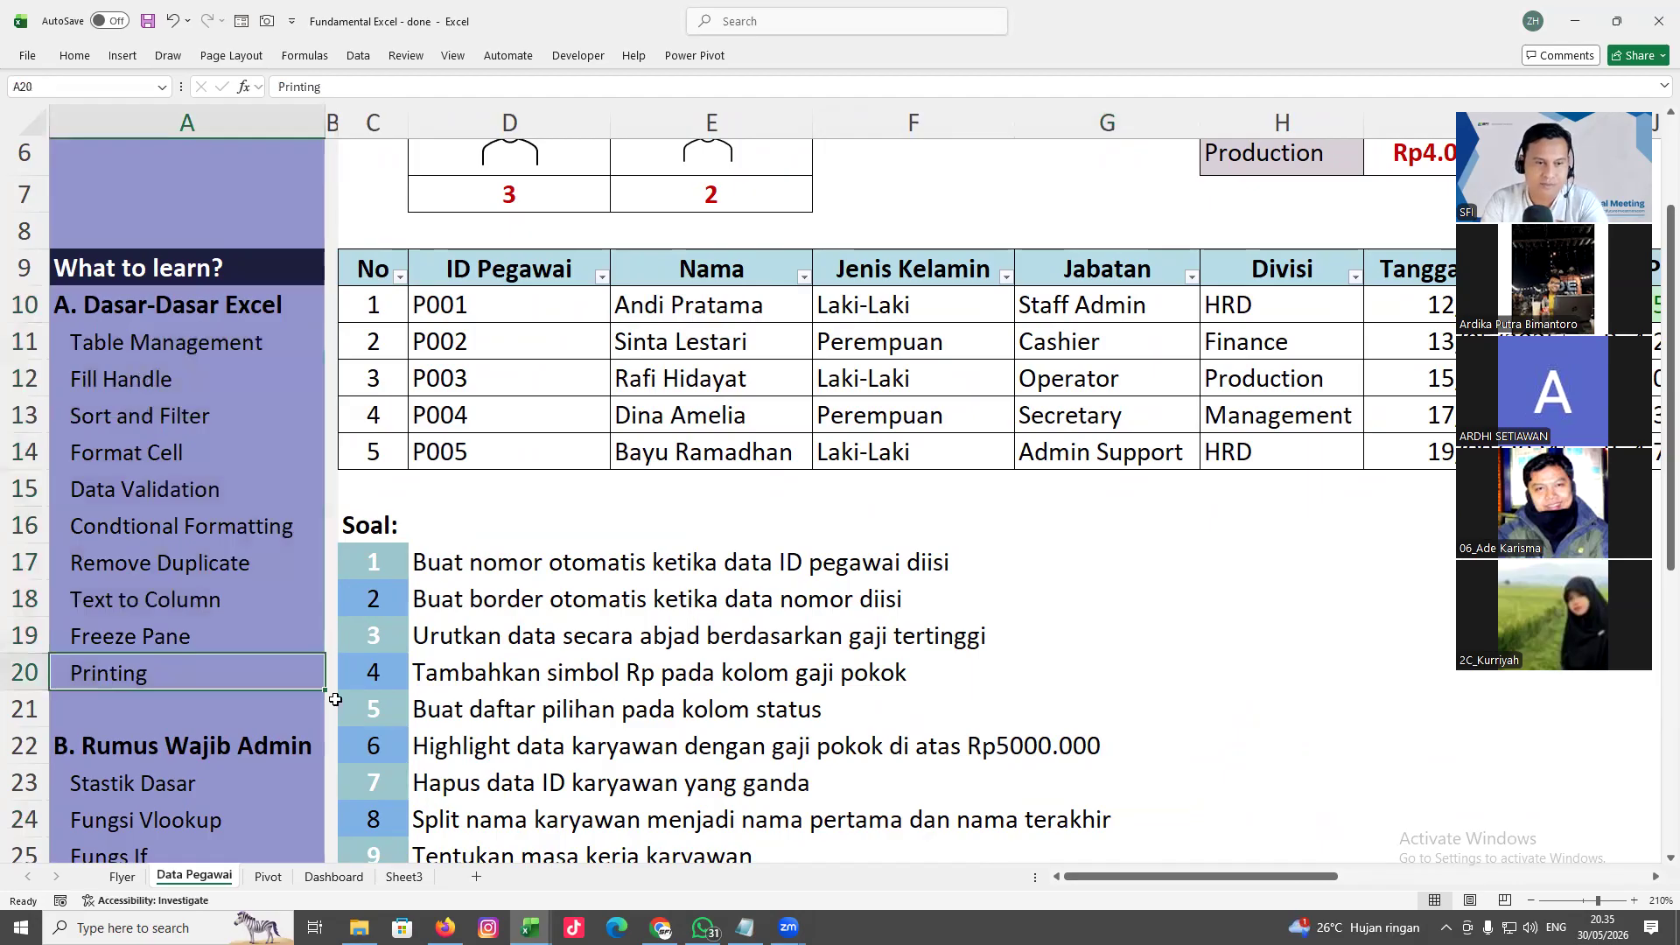
{"action": "left_click", "coordinate": [359, 928]}
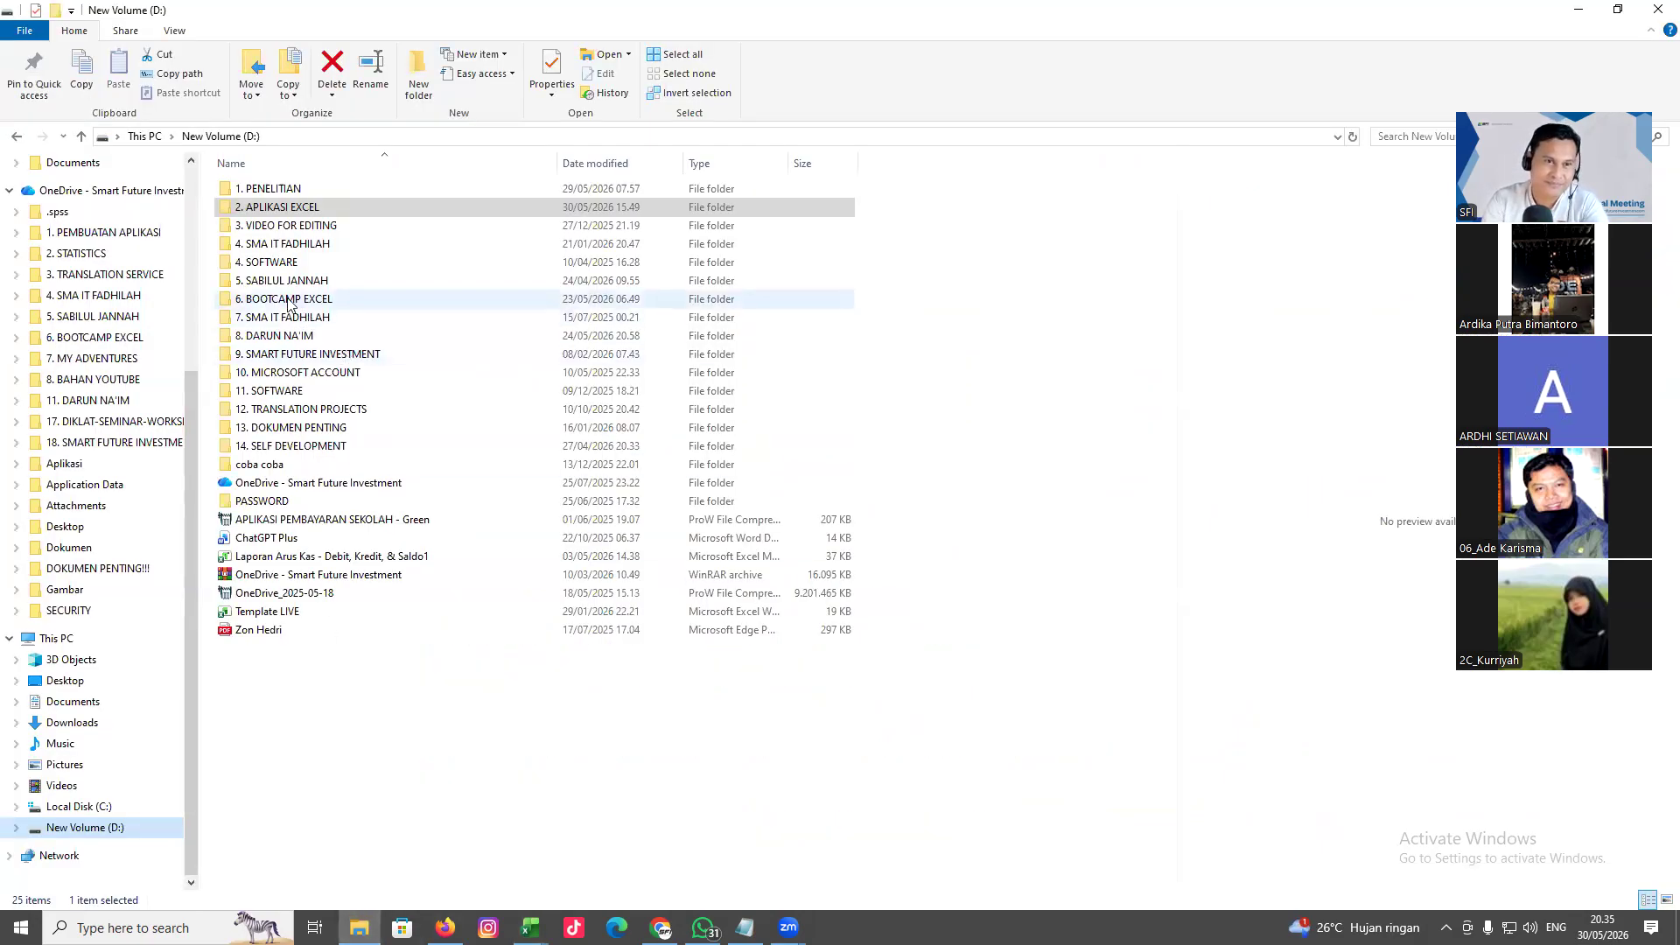
Go into 6. BOOTCAMP EXCEL > 25. FUNDAMENTAL EXCEL and open Fundamental Excel - Fresh
{"action": "double_click", "coordinate": [288, 302]}
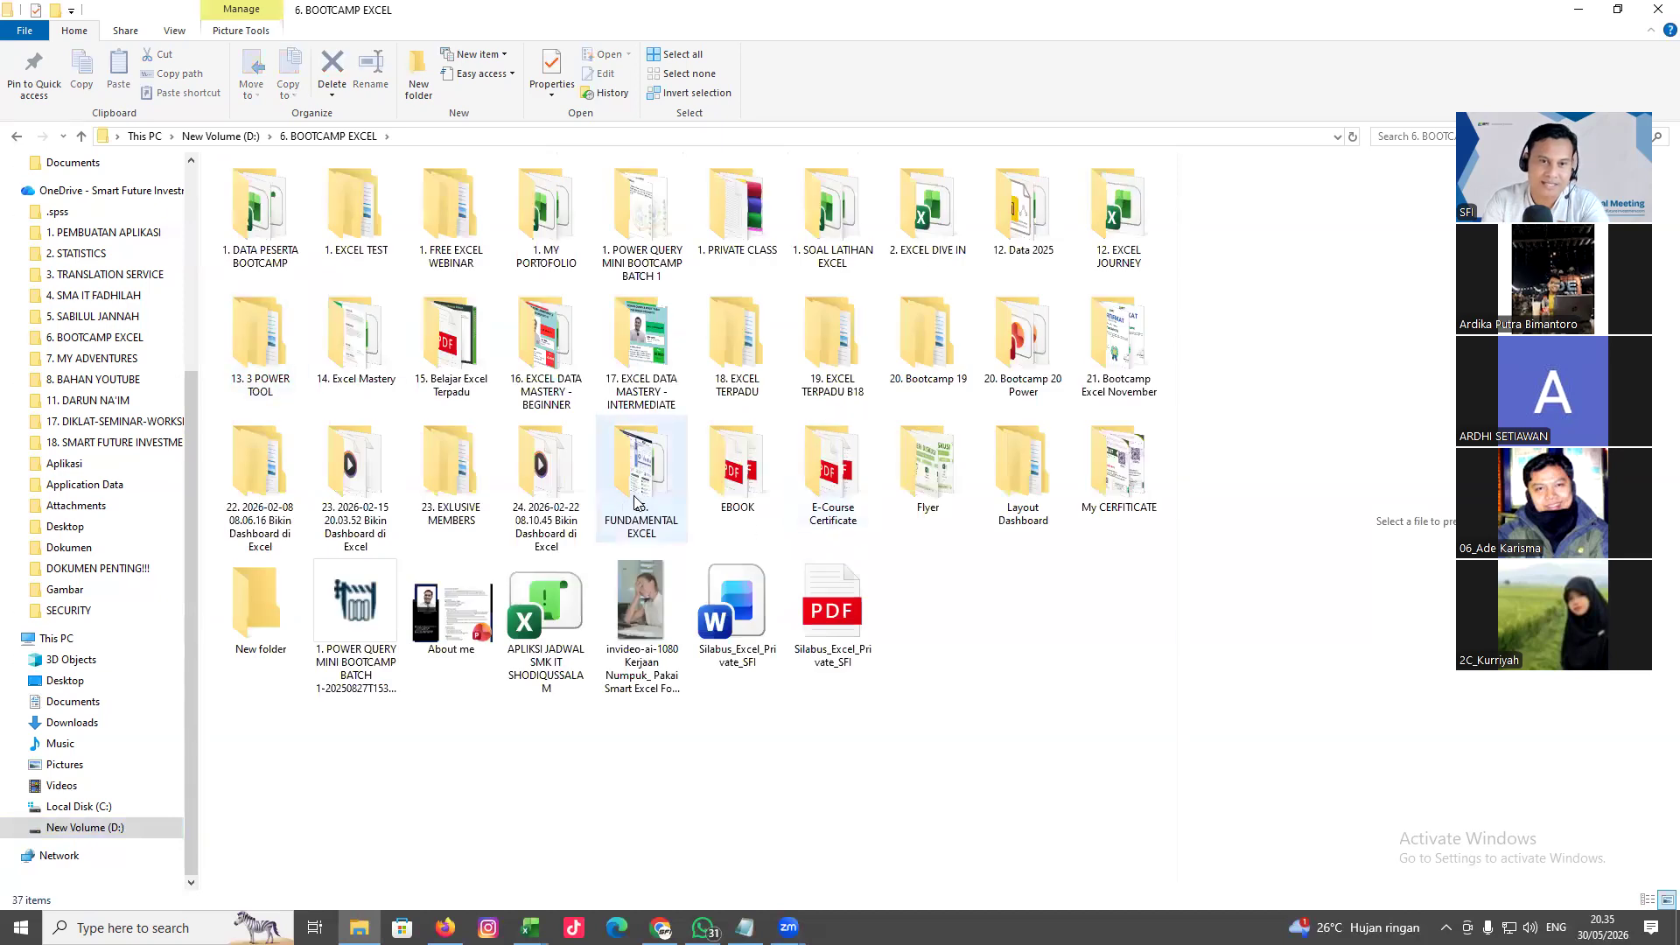
{"action": "double_click", "coordinate": [636, 502]}
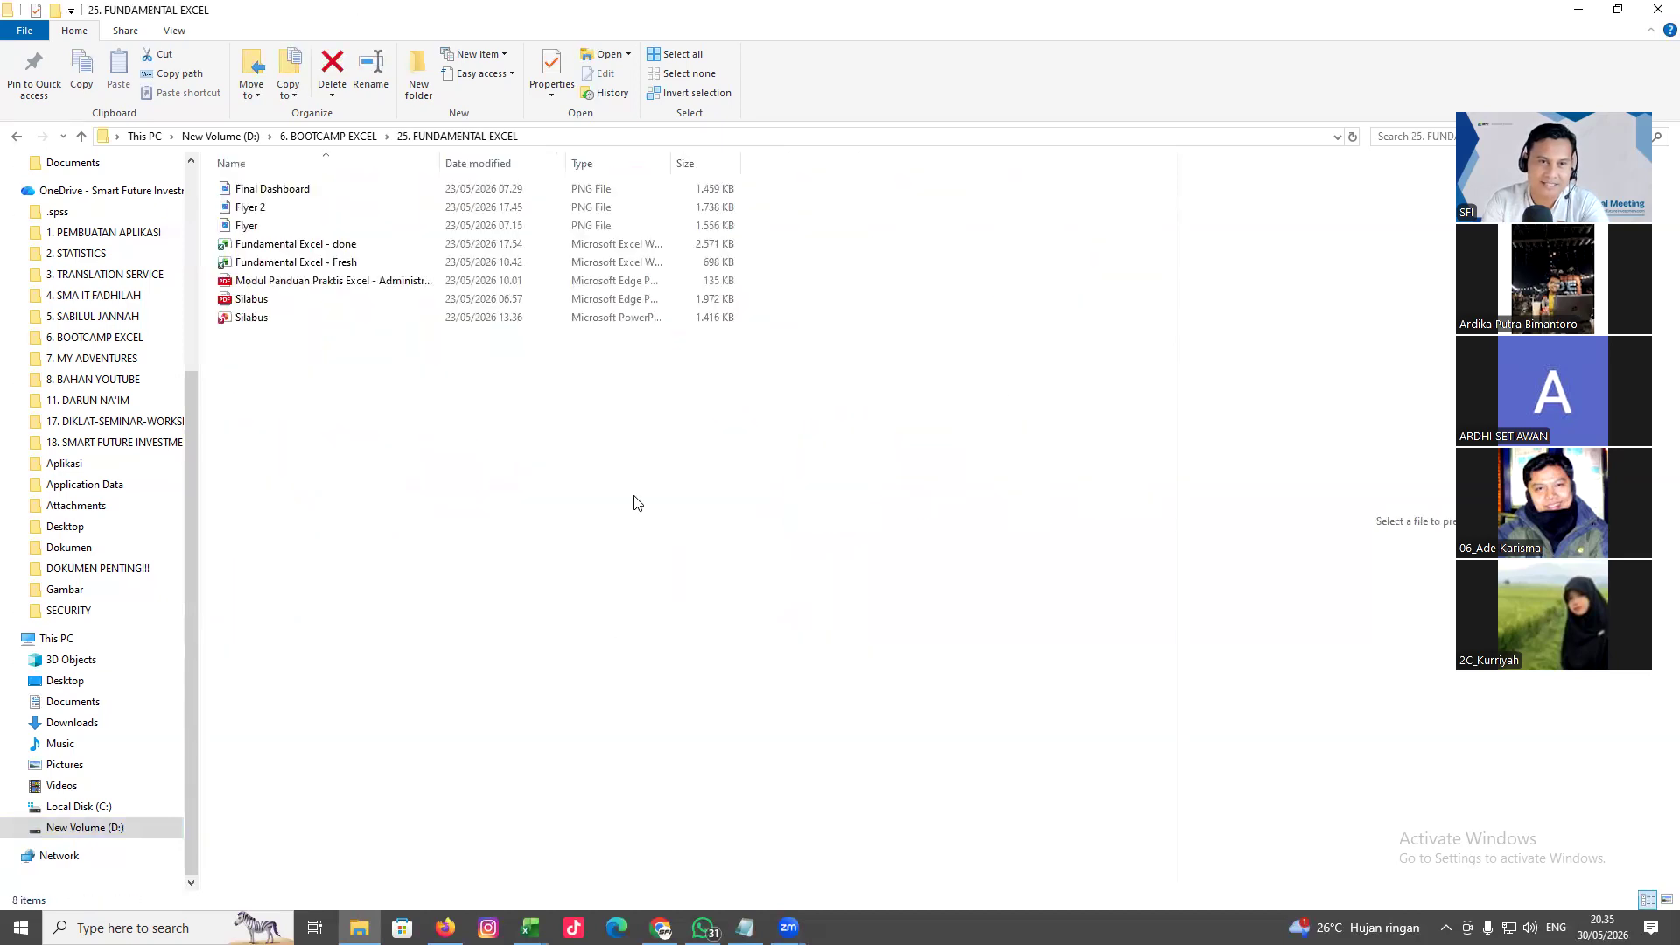
{"action": "double_click", "coordinate": [327, 266]}
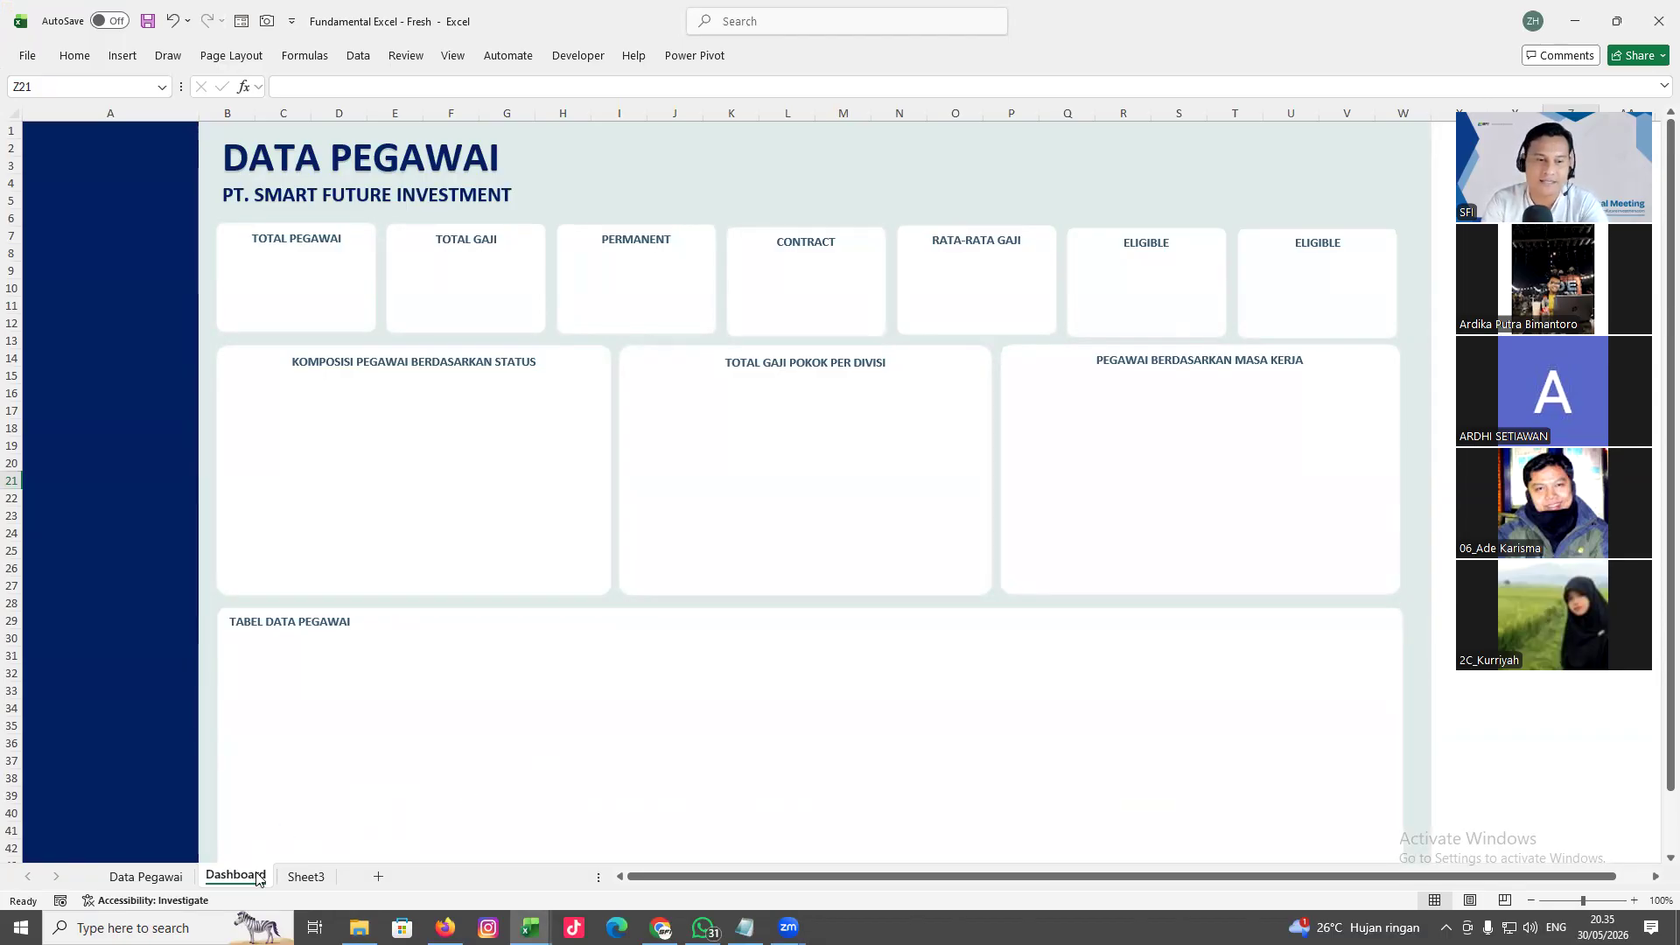
Go to Data Pegawai, glance at the Dashboard sheet, then scroll through the exercise list
{"action": "left_click", "coordinate": [145, 876]}
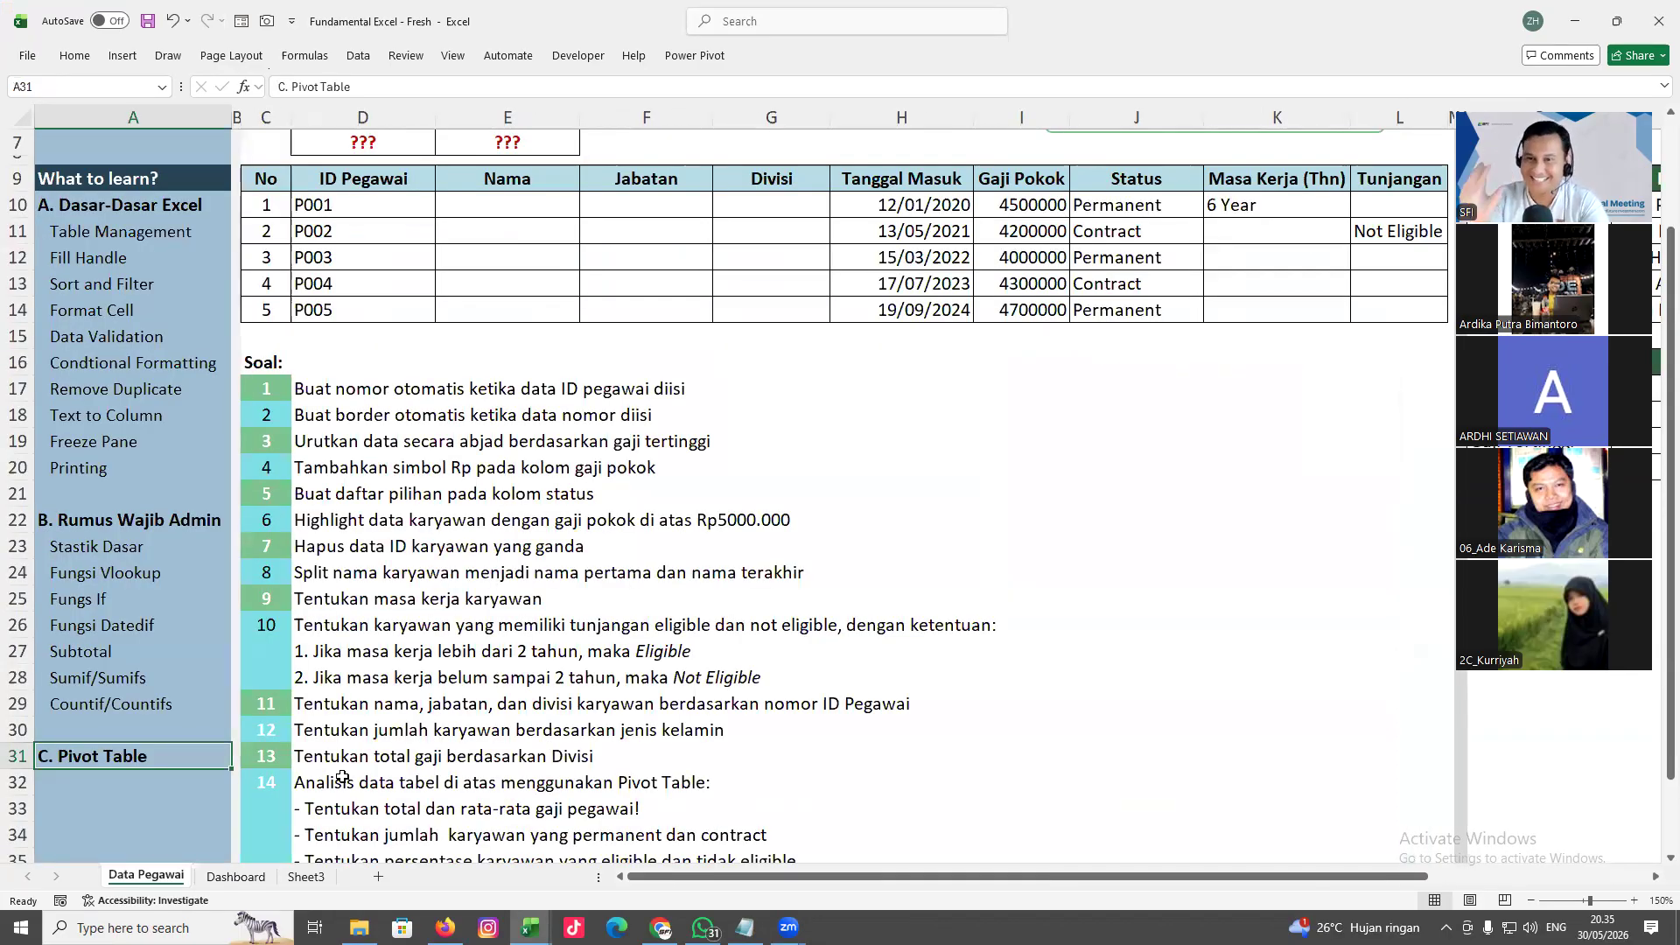
{"action": "scroll", "coordinate": [521, 521], "scroll_direction": "up", "scroll_amount": 2}
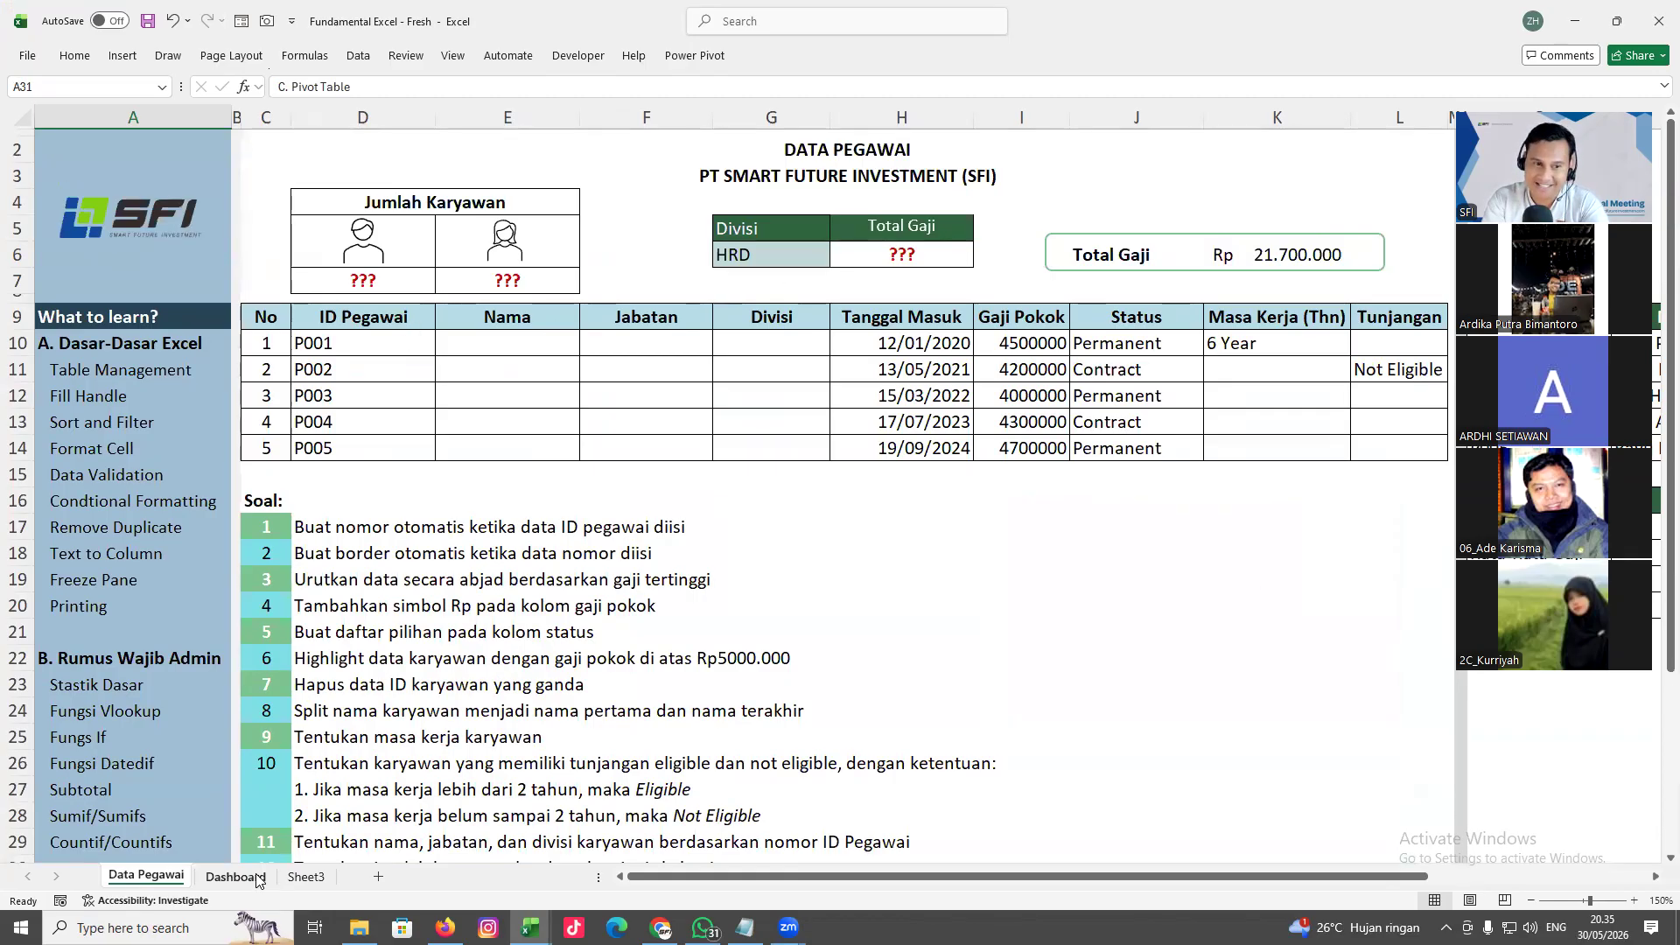
{"action": "scroll", "coordinate": [147, 716], "scroll_direction": "down", "scroll_amount": 2}
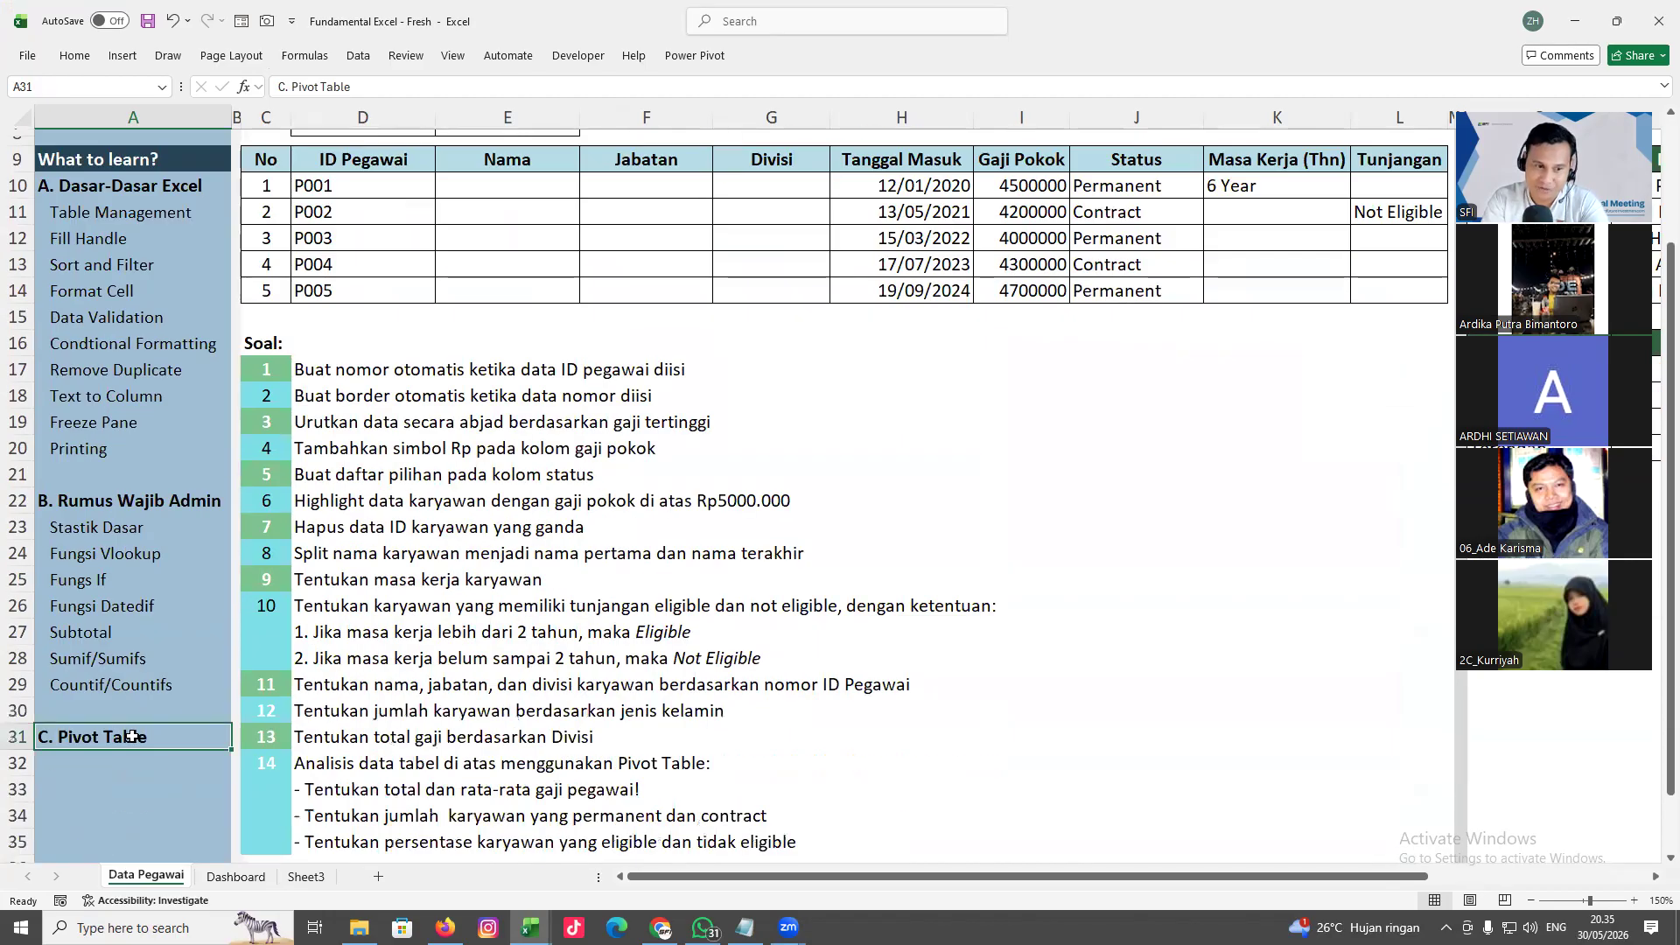
{"action": "left_click", "coordinate": [236, 877]}
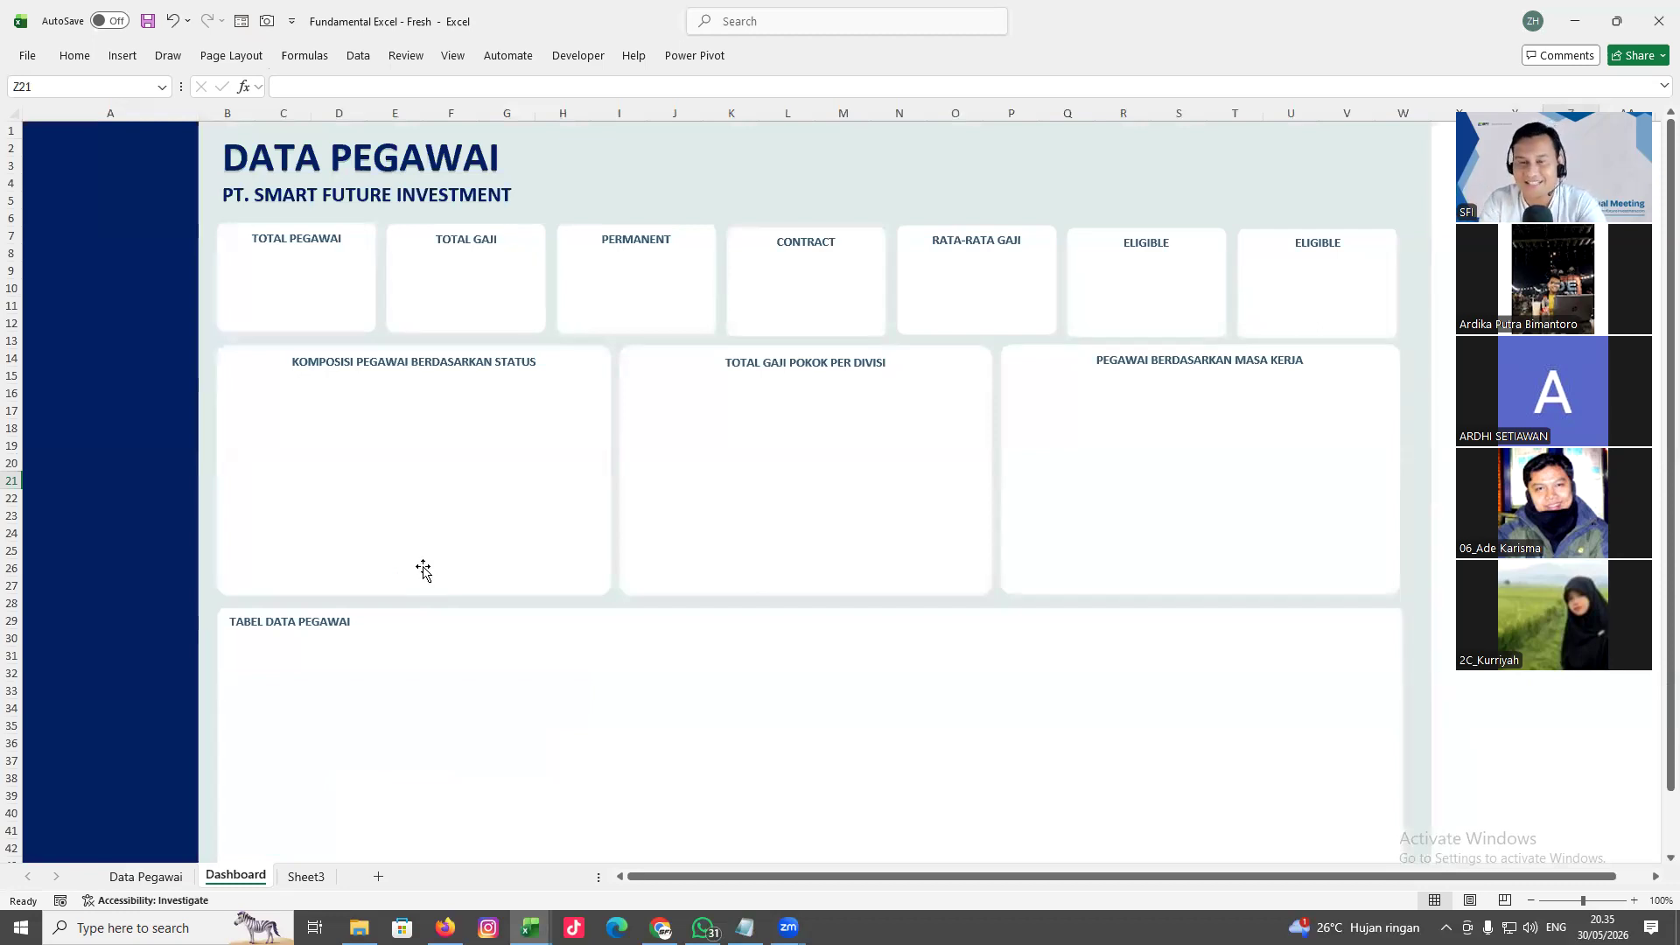
{"action": "left_click", "coordinate": [145, 877]}
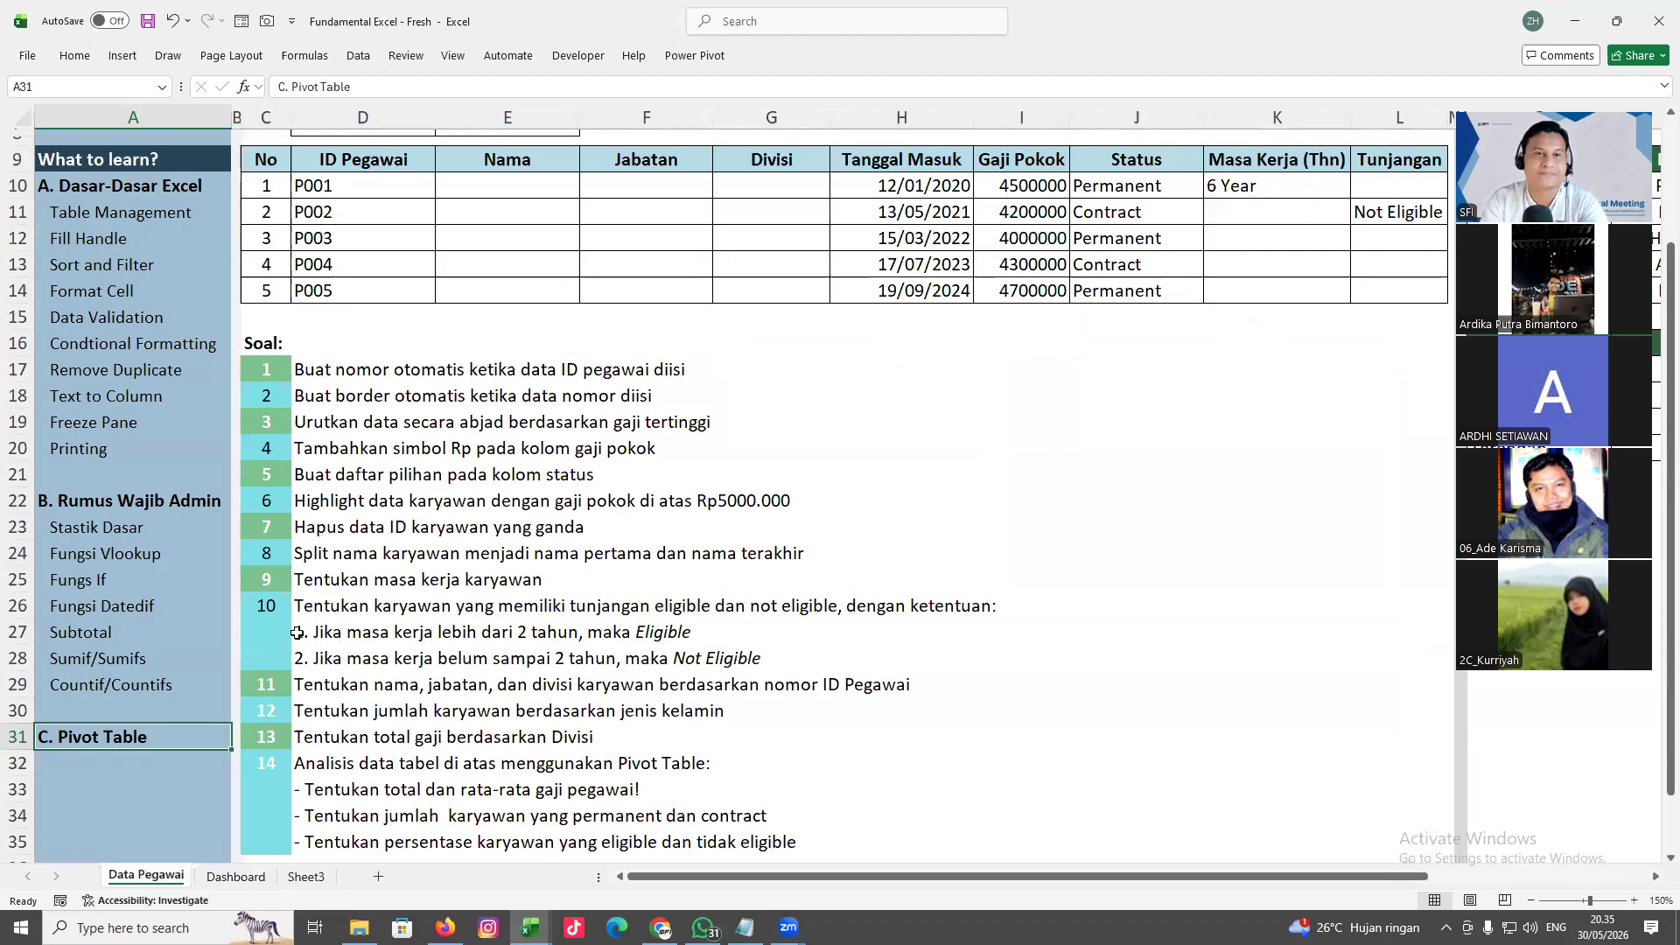
{"action": "scroll", "coordinate": [297, 632], "scroll_direction": "up", "scroll_amount": 2}
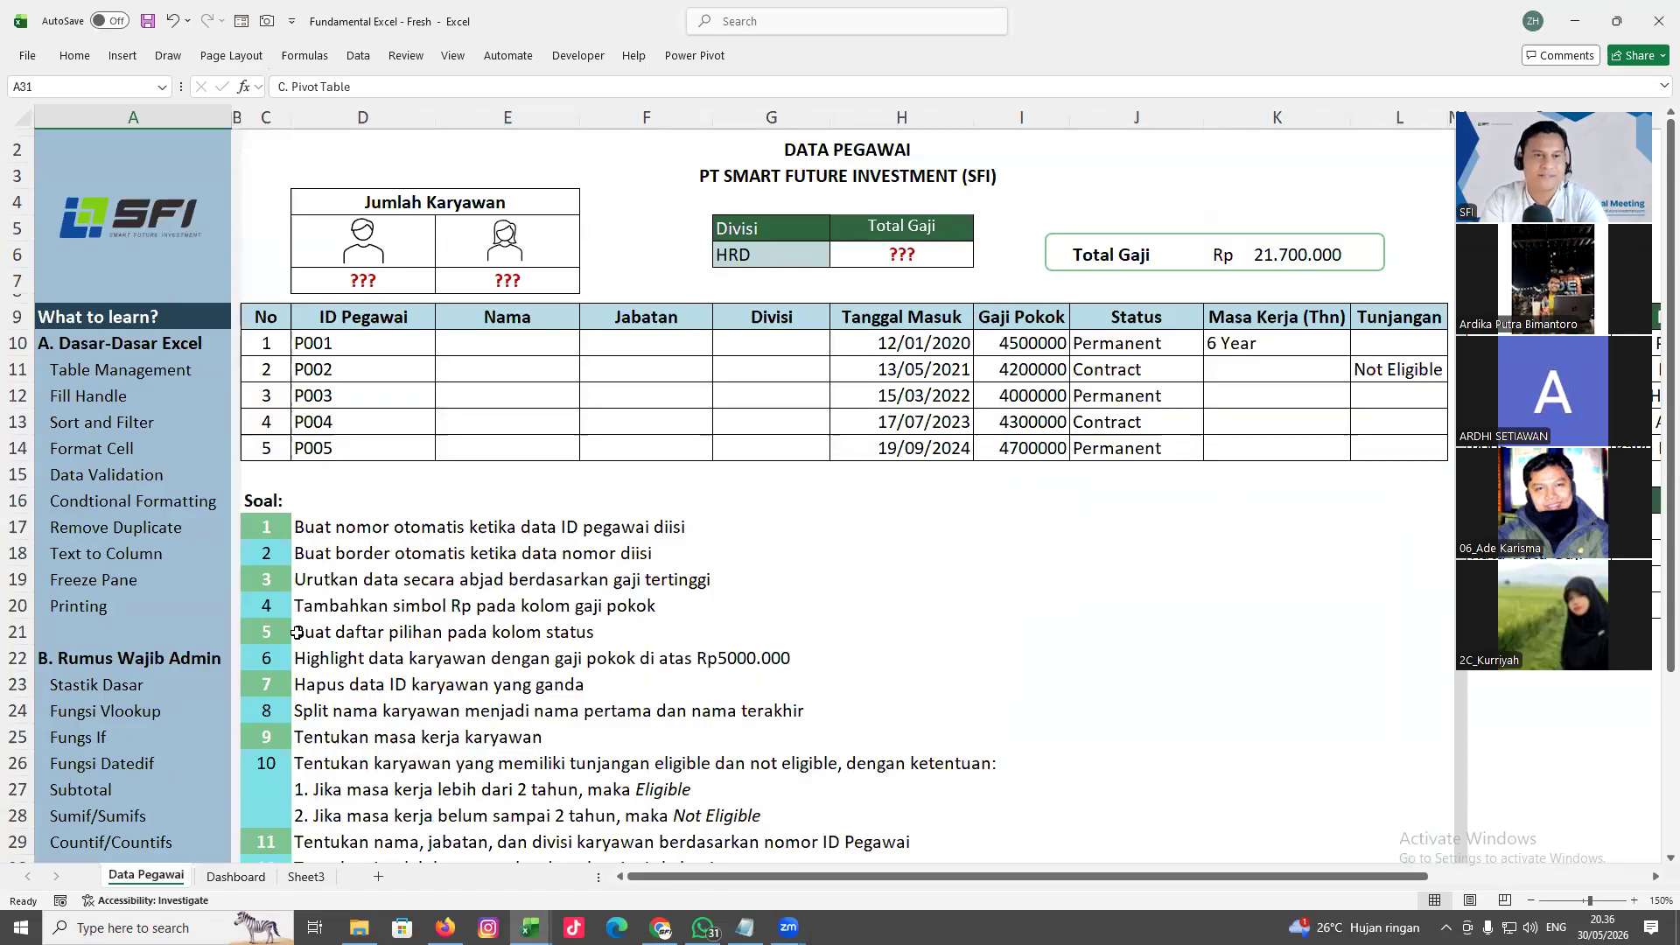
{"action": "scroll", "coordinate": [297, 632], "scroll_direction": "down", "scroll_amount": 3}
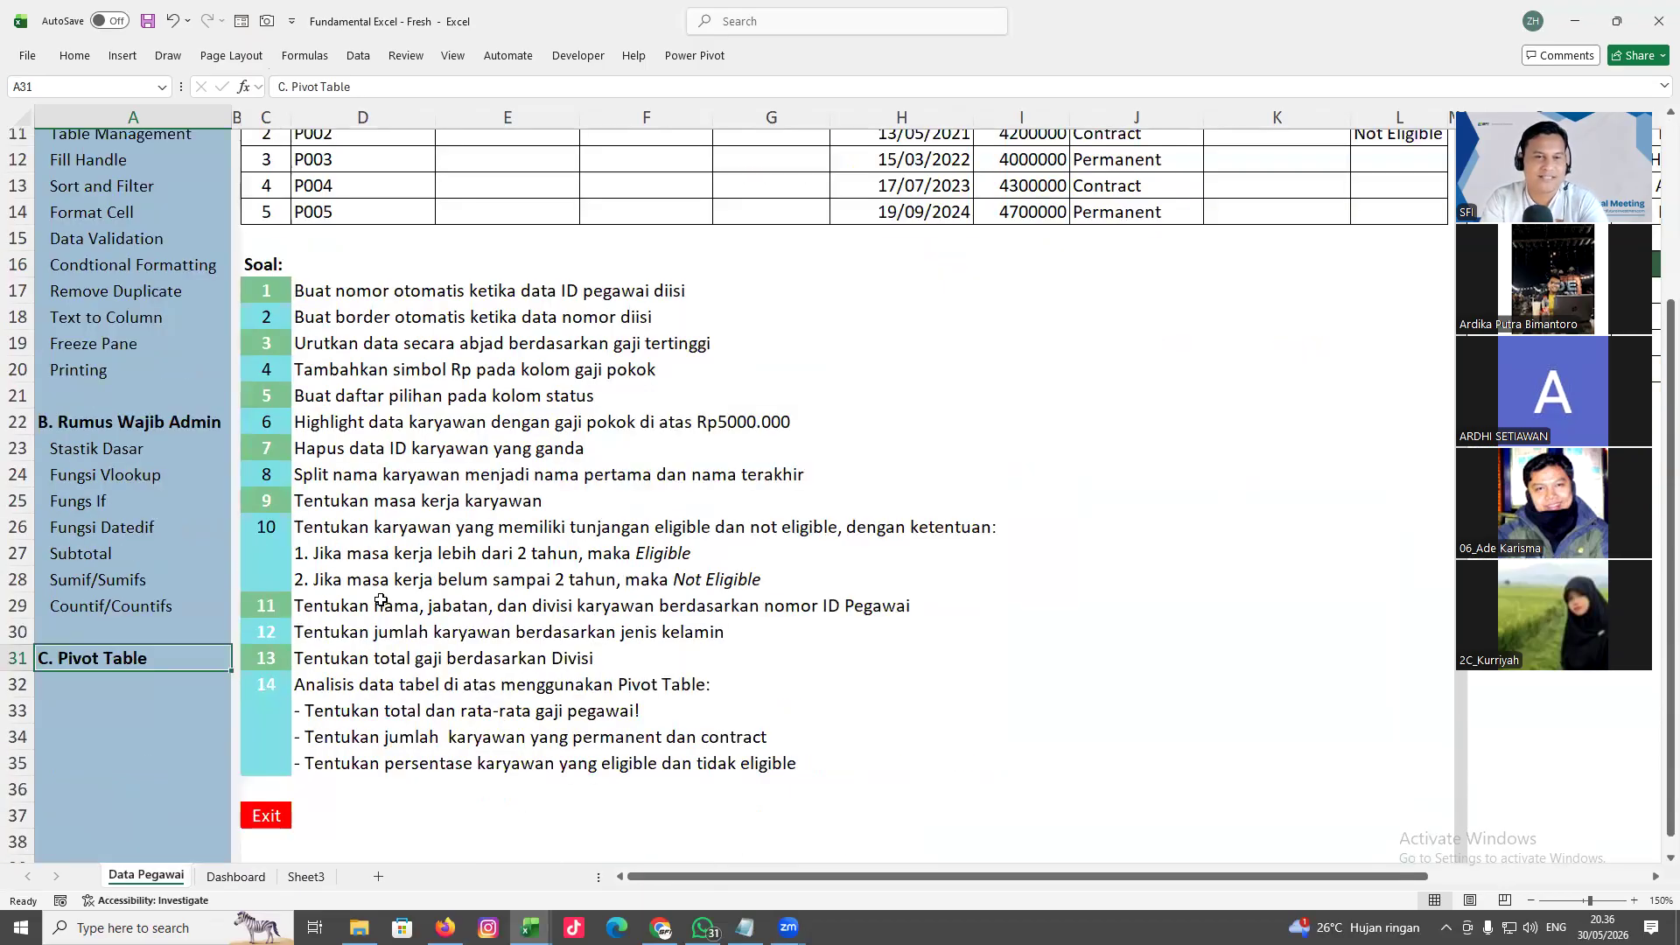
{"action": "scroll", "coordinate": [381, 600], "scroll_direction": "up", "scroll_amount": 3}
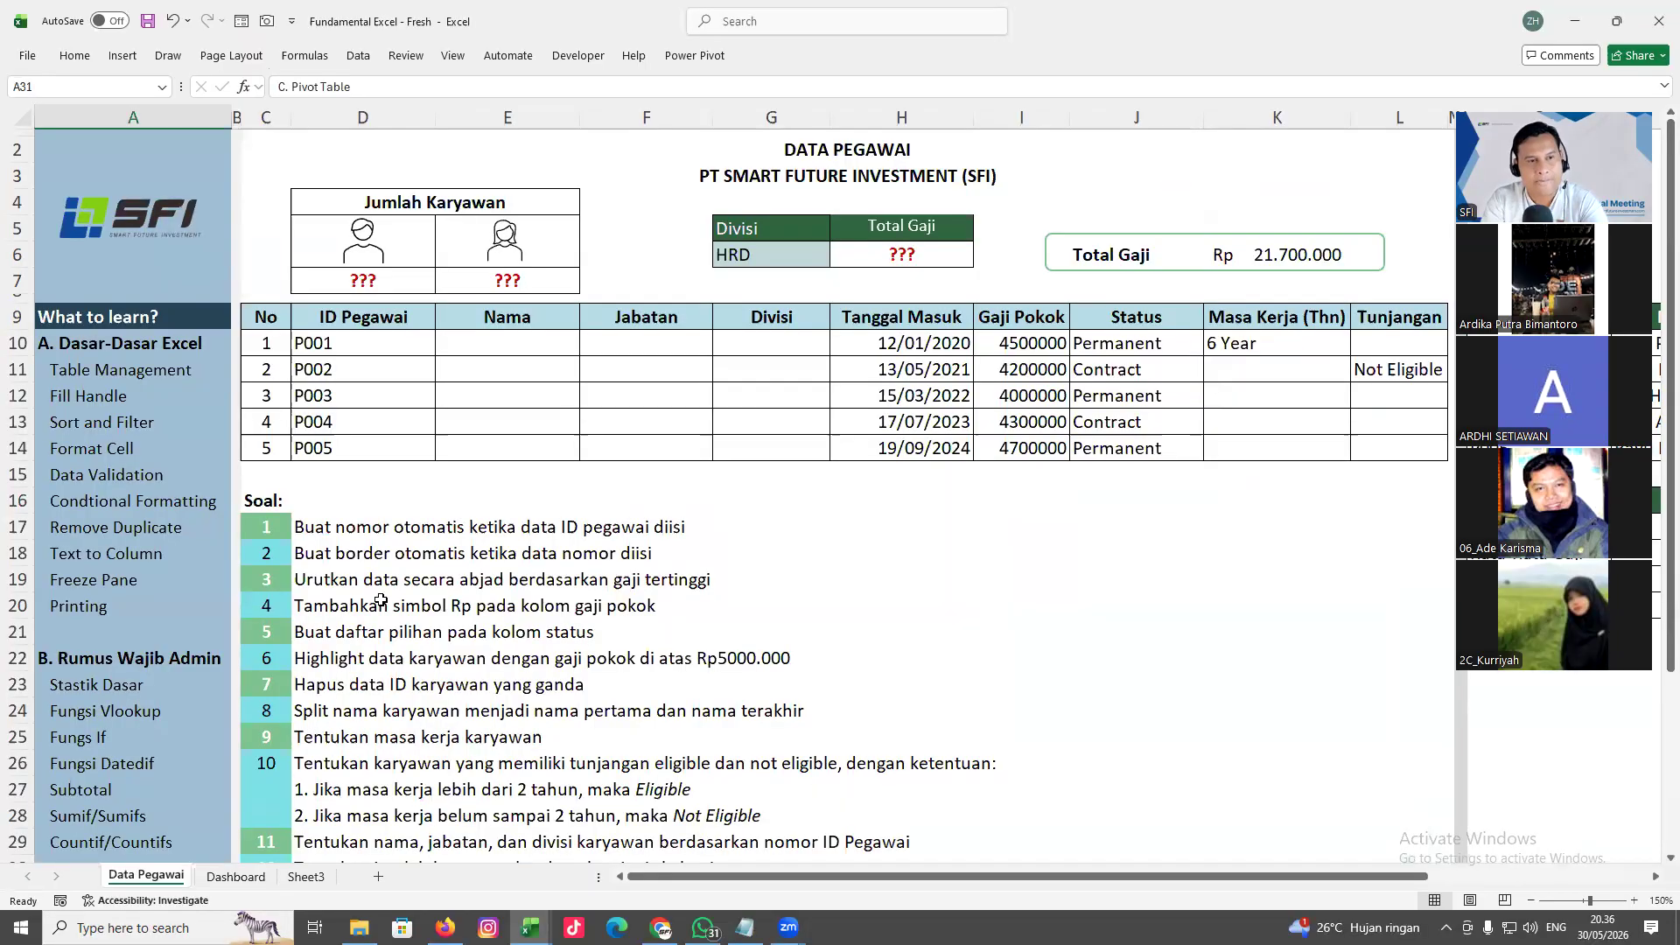
{"action": "scroll", "coordinate": [371, 581], "scroll_direction": "down", "scroll_amount": 4}
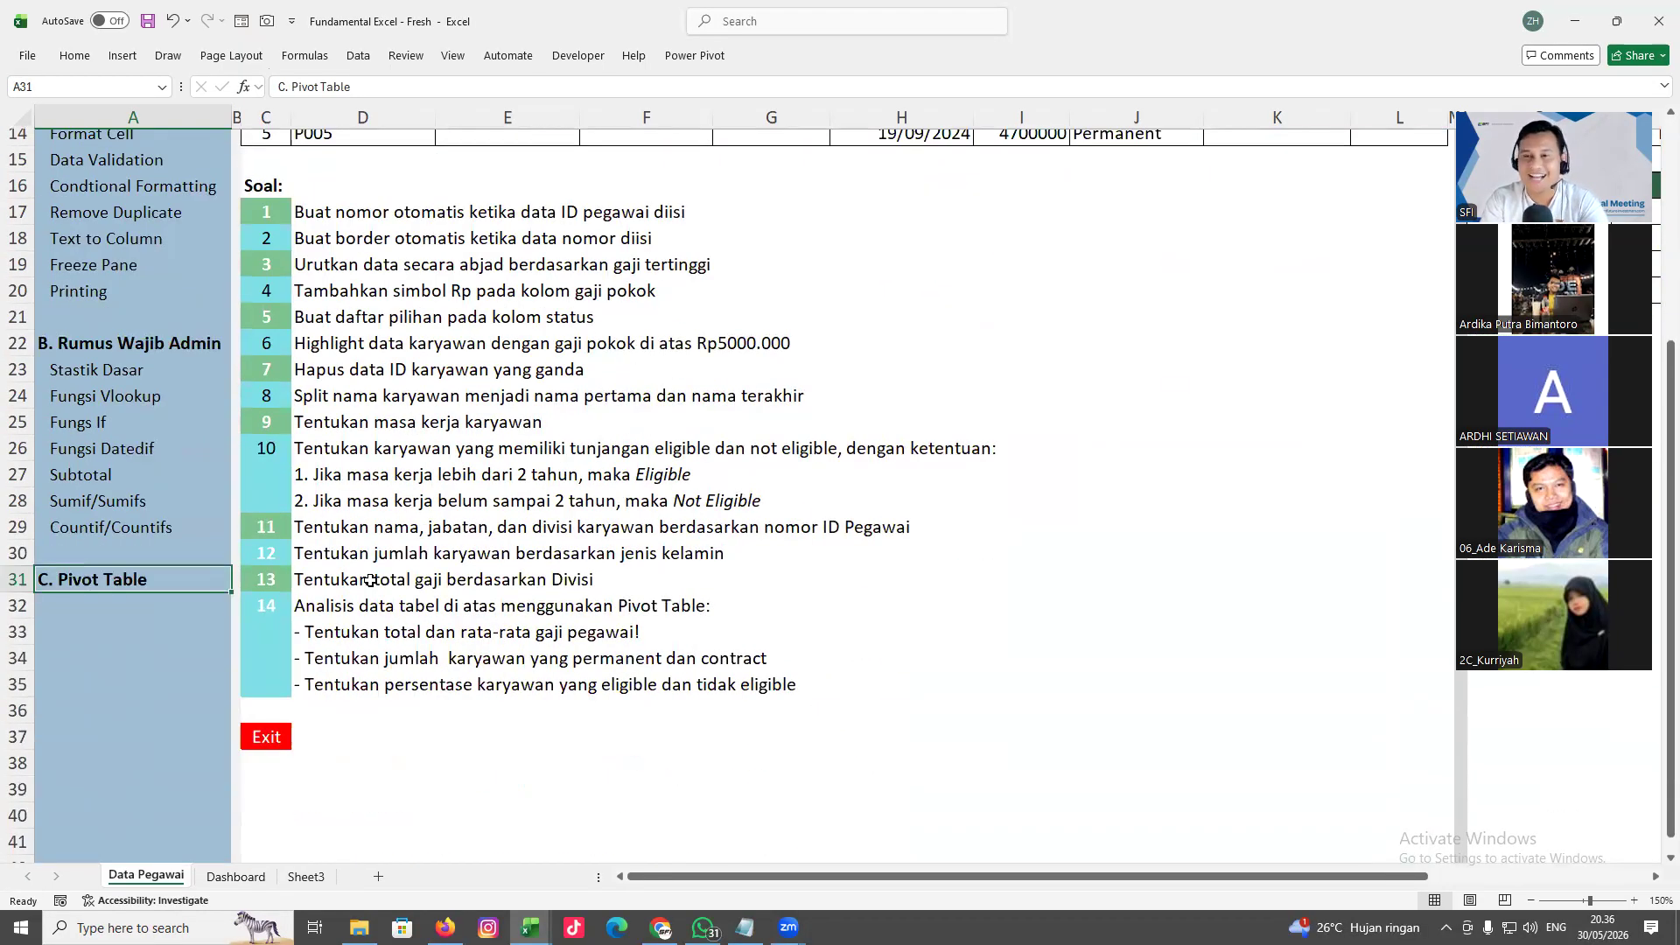
{"action": "scroll", "coordinate": [389, 610], "scroll_direction": "up", "scroll_amount": 4}
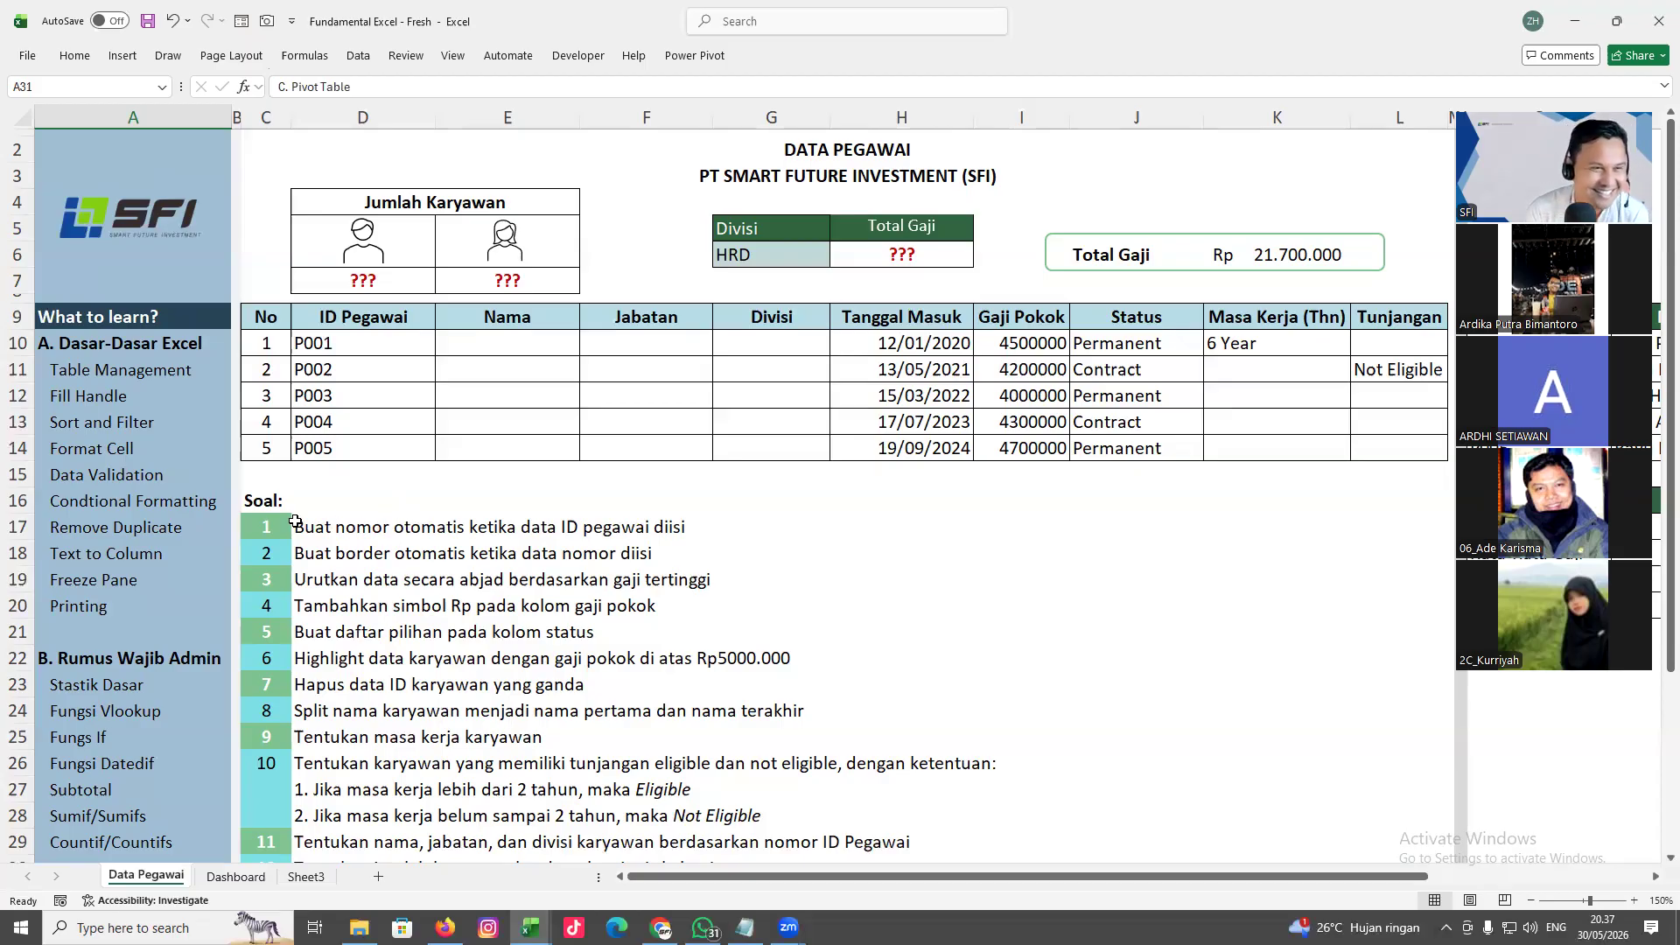
{"action": "scroll", "coordinate": [295, 522], "scroll_direction": "down", "scroll_amount": 1}
{"action": "scroll", "coordinate": [297, 524], "scroll_direction": "up", "scroll_amount": 1}
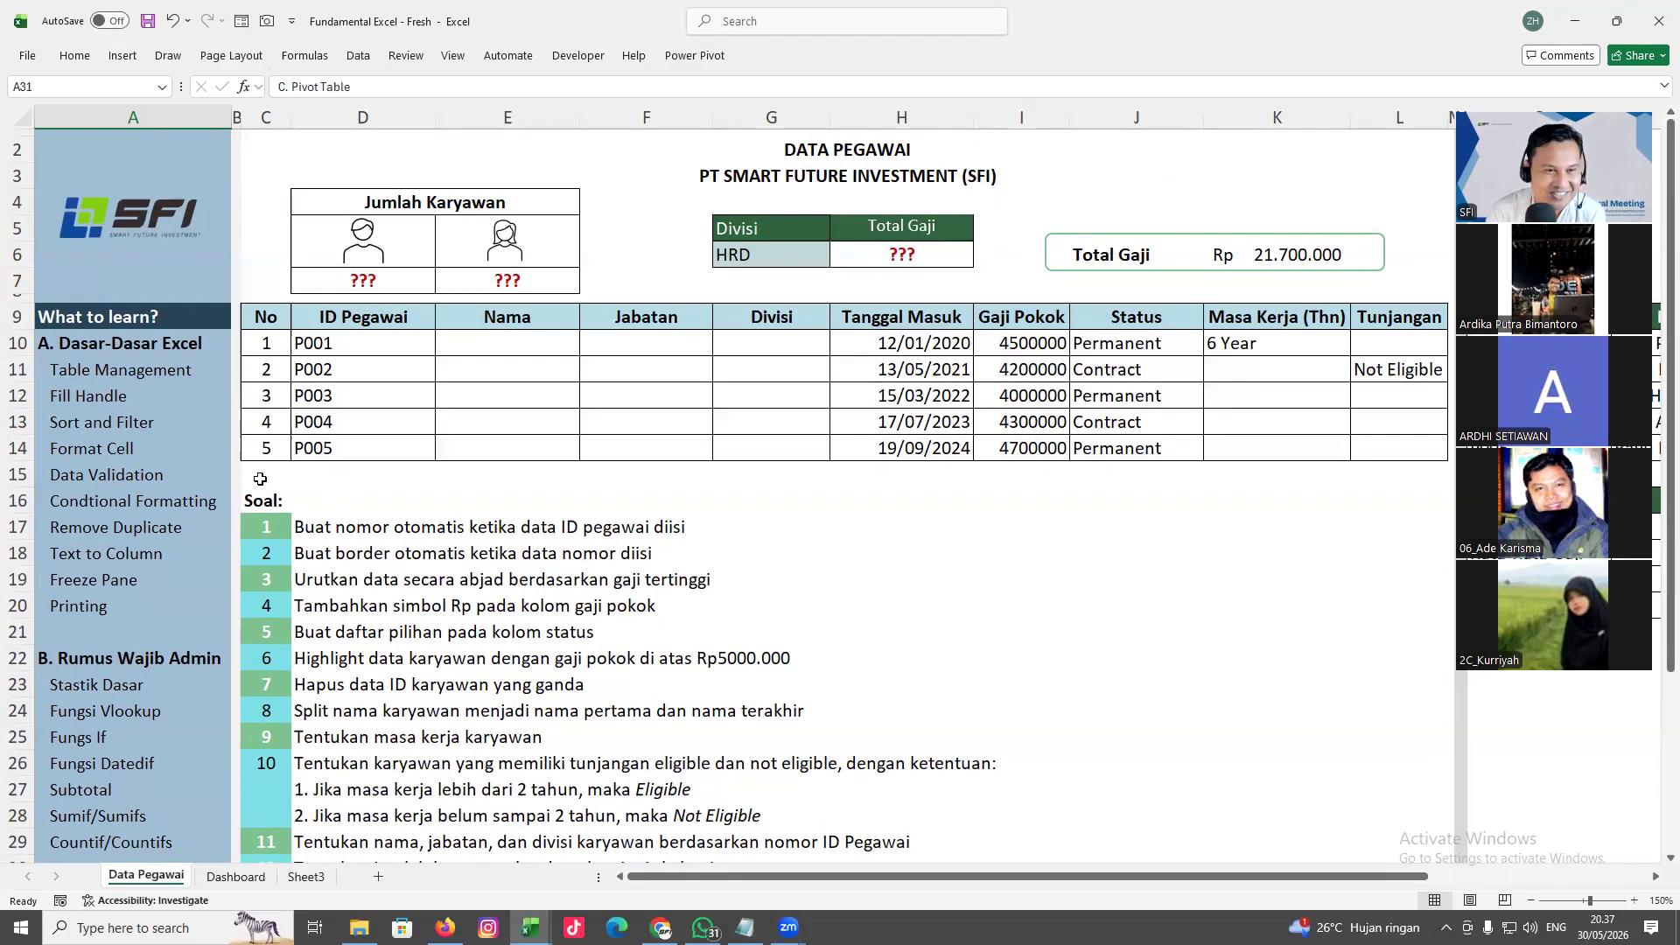
Pick exercise 1 on automatic numbering and clear the P001–P005 ID Pegawai entries
{"action": "left_click", "coordinate": [311, 529]}
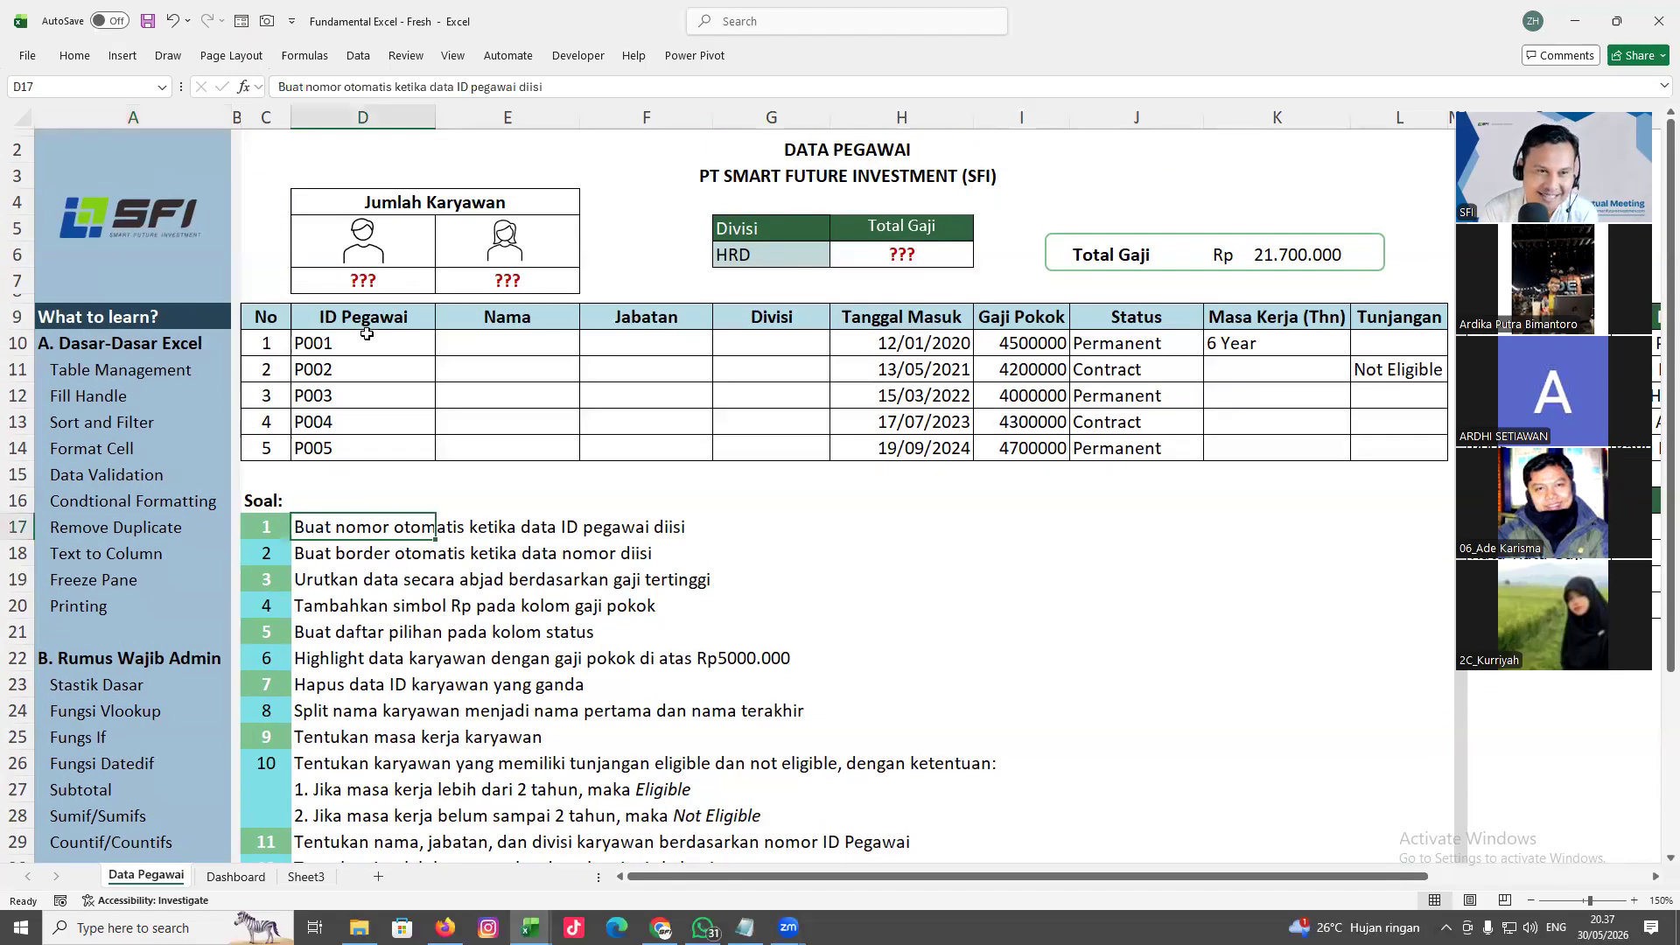
{"action": "left_click_drag", "start_coordinate": [365, 320], "coordinate": [360, 442]}
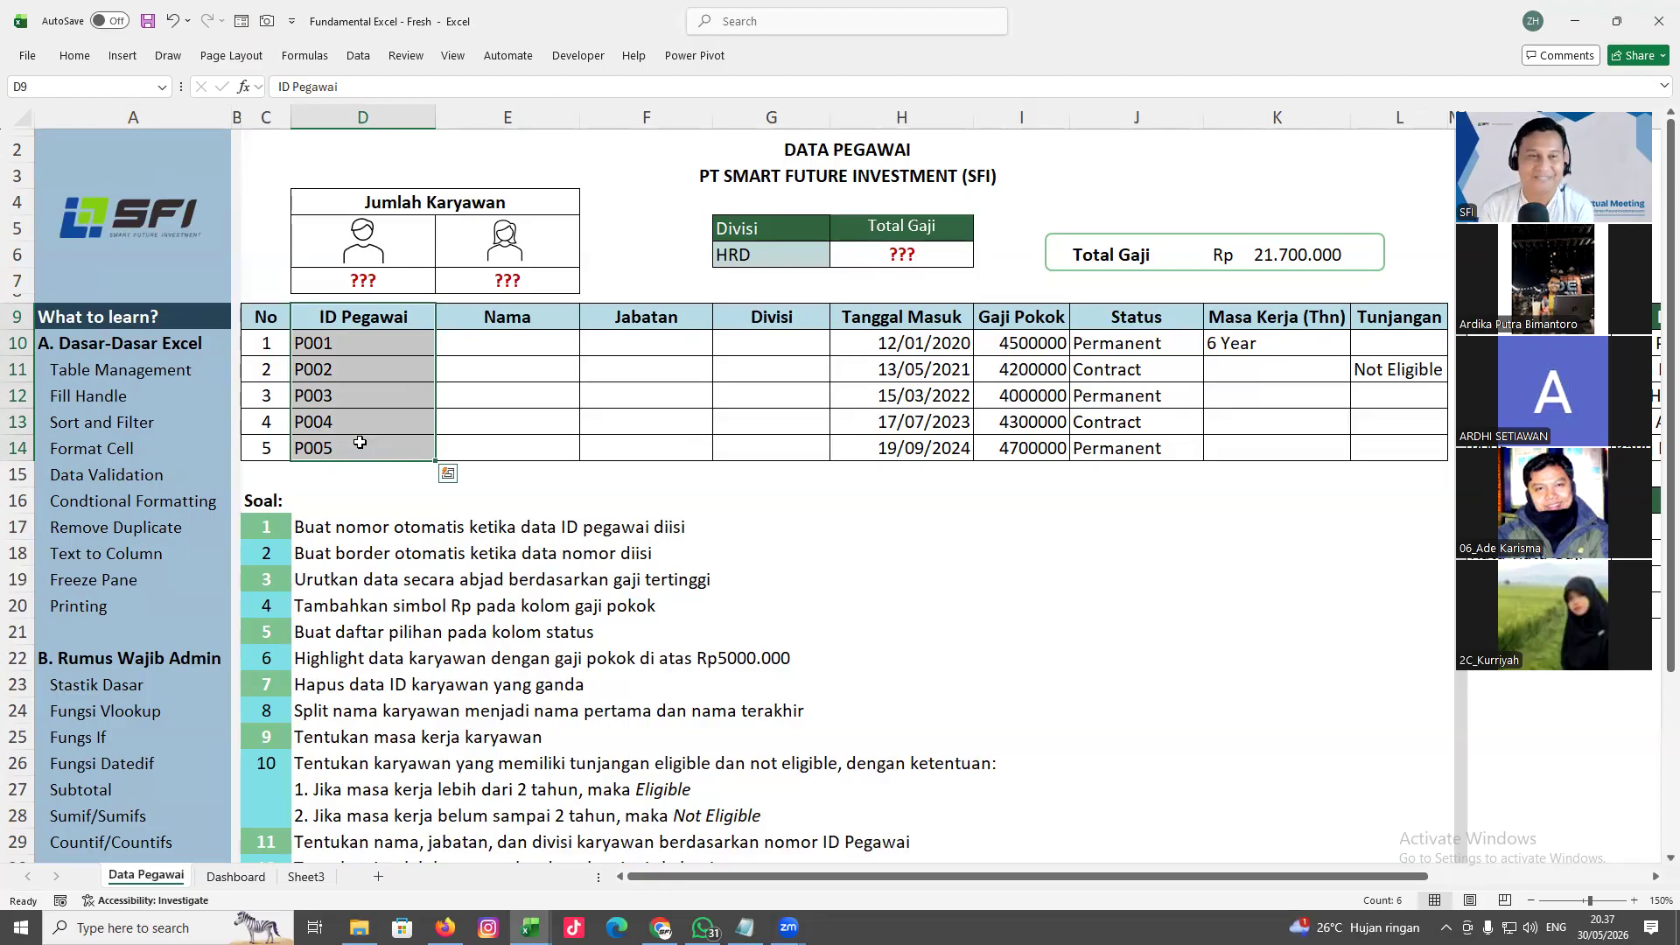
{"action": "key", "text": "Delete"}
{"action": "left_click", "coordinate": [662, 546]}
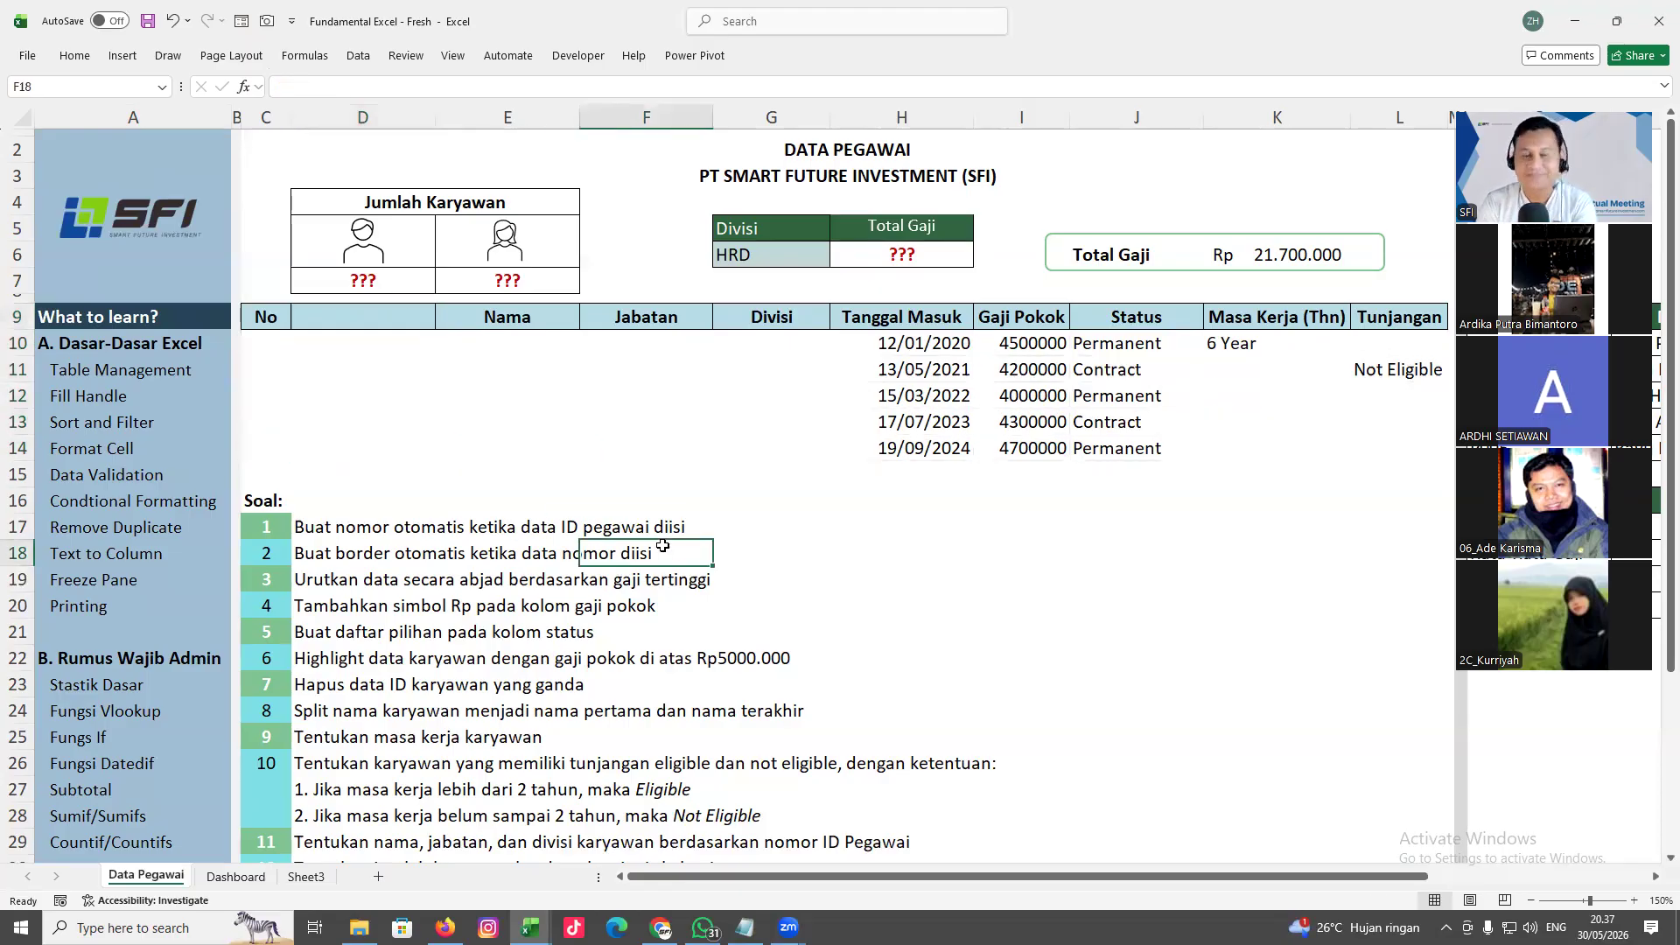
{"action": "left_click", "coordinate": [272, 347]}
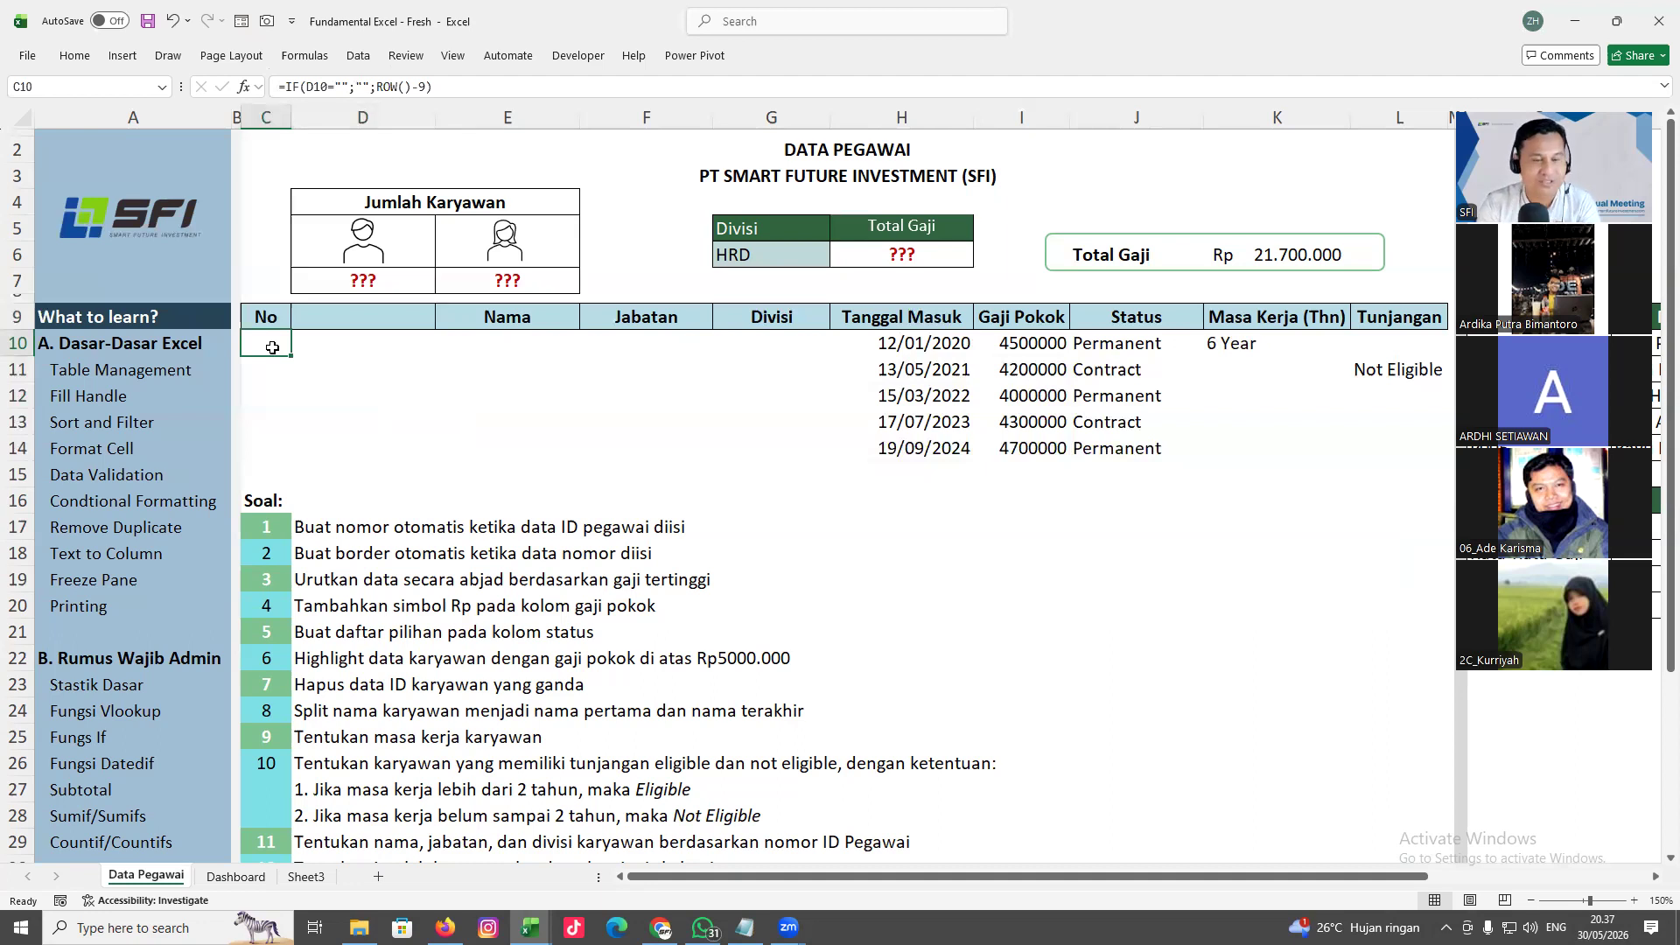
Enter IDs 1, 2 and 3 in cells D10 to D12
{"action": "left_click", "coordinate": [338, 345]}
{"action": "type", "text": "1"}
{"action": "left_click", "coordinate": [369, 446]}
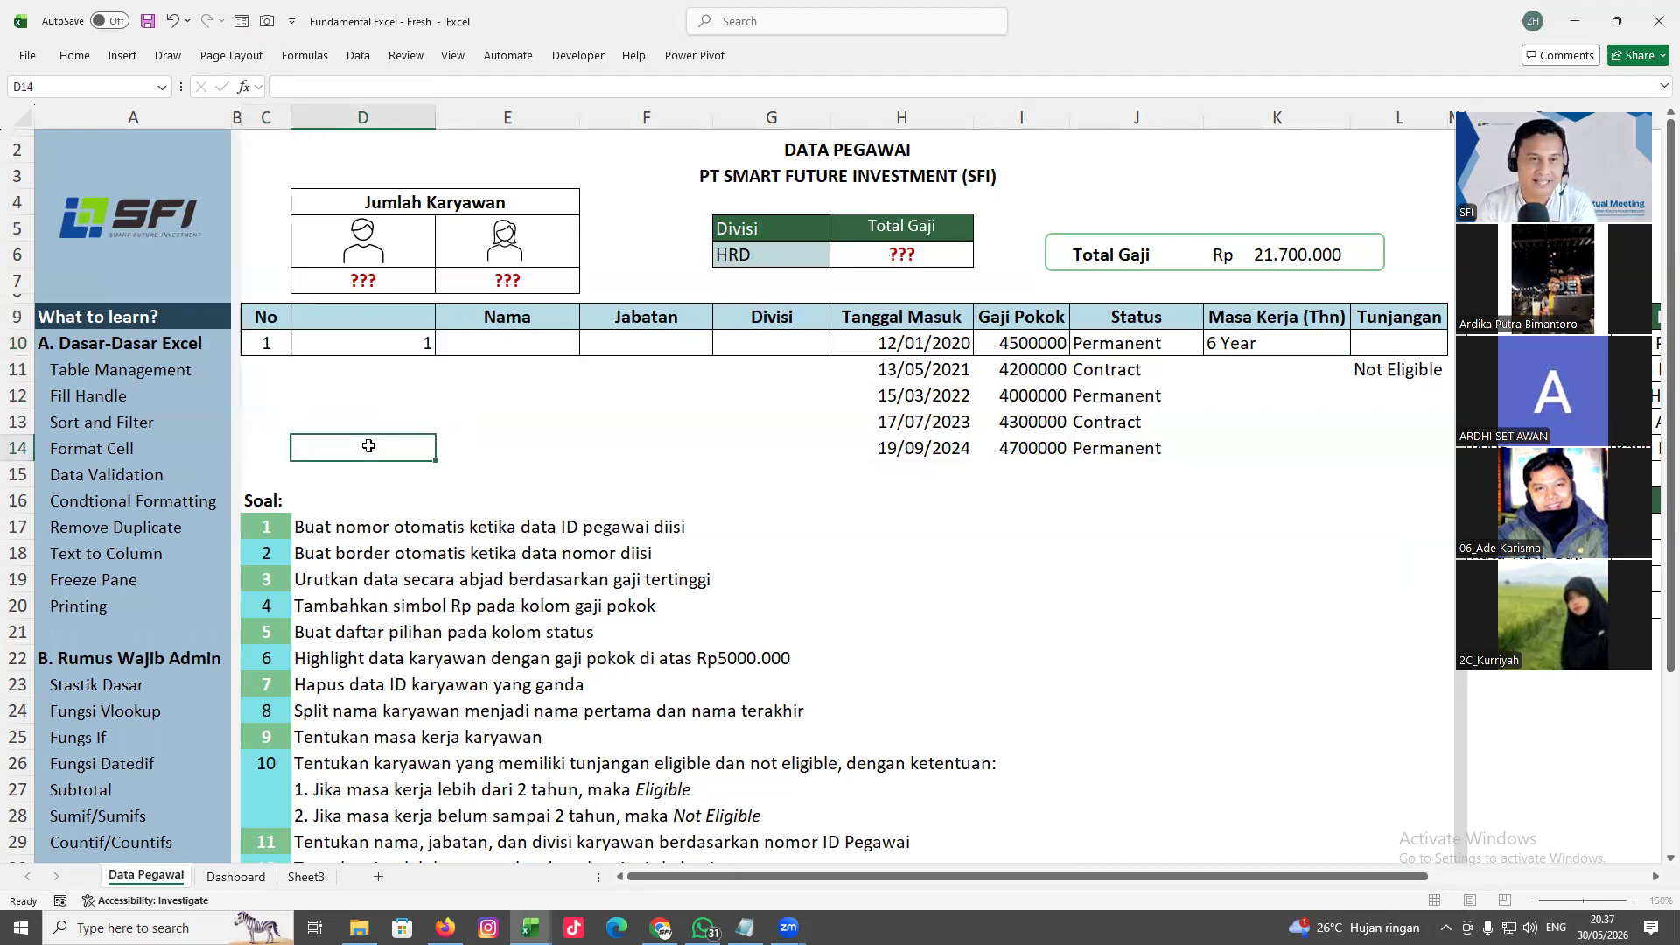
{"action": "left_click", "coordinate": [382, 385]}
{"action": "type", "text": "2"}
{"action": "left_click", "coordinate": [356, 412]}
{"action": "type", "text": "3"}
{"action": "left_click", "coordinate": [513, 446]}
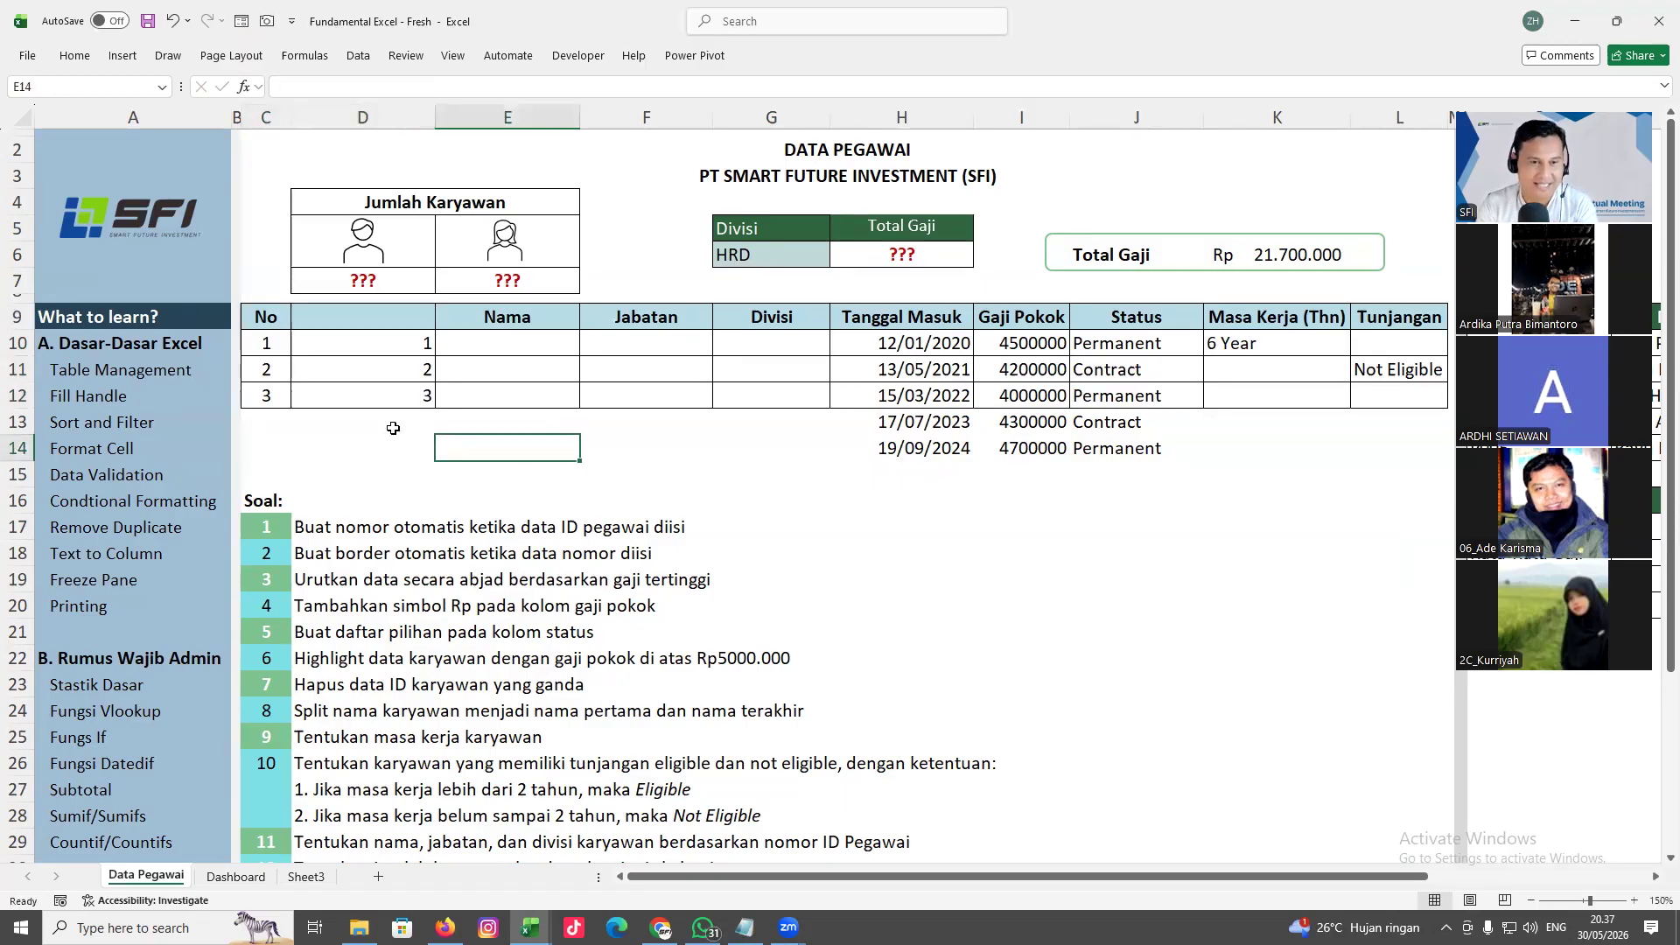
Remove the stray 4 from E14 and enter ID 4 in D13
{"action": "type", "text": "4"}
{"action": "left_click", "coordinate": [393, 428]}
{"action": "left_click", "coordinate": [541, 444]}
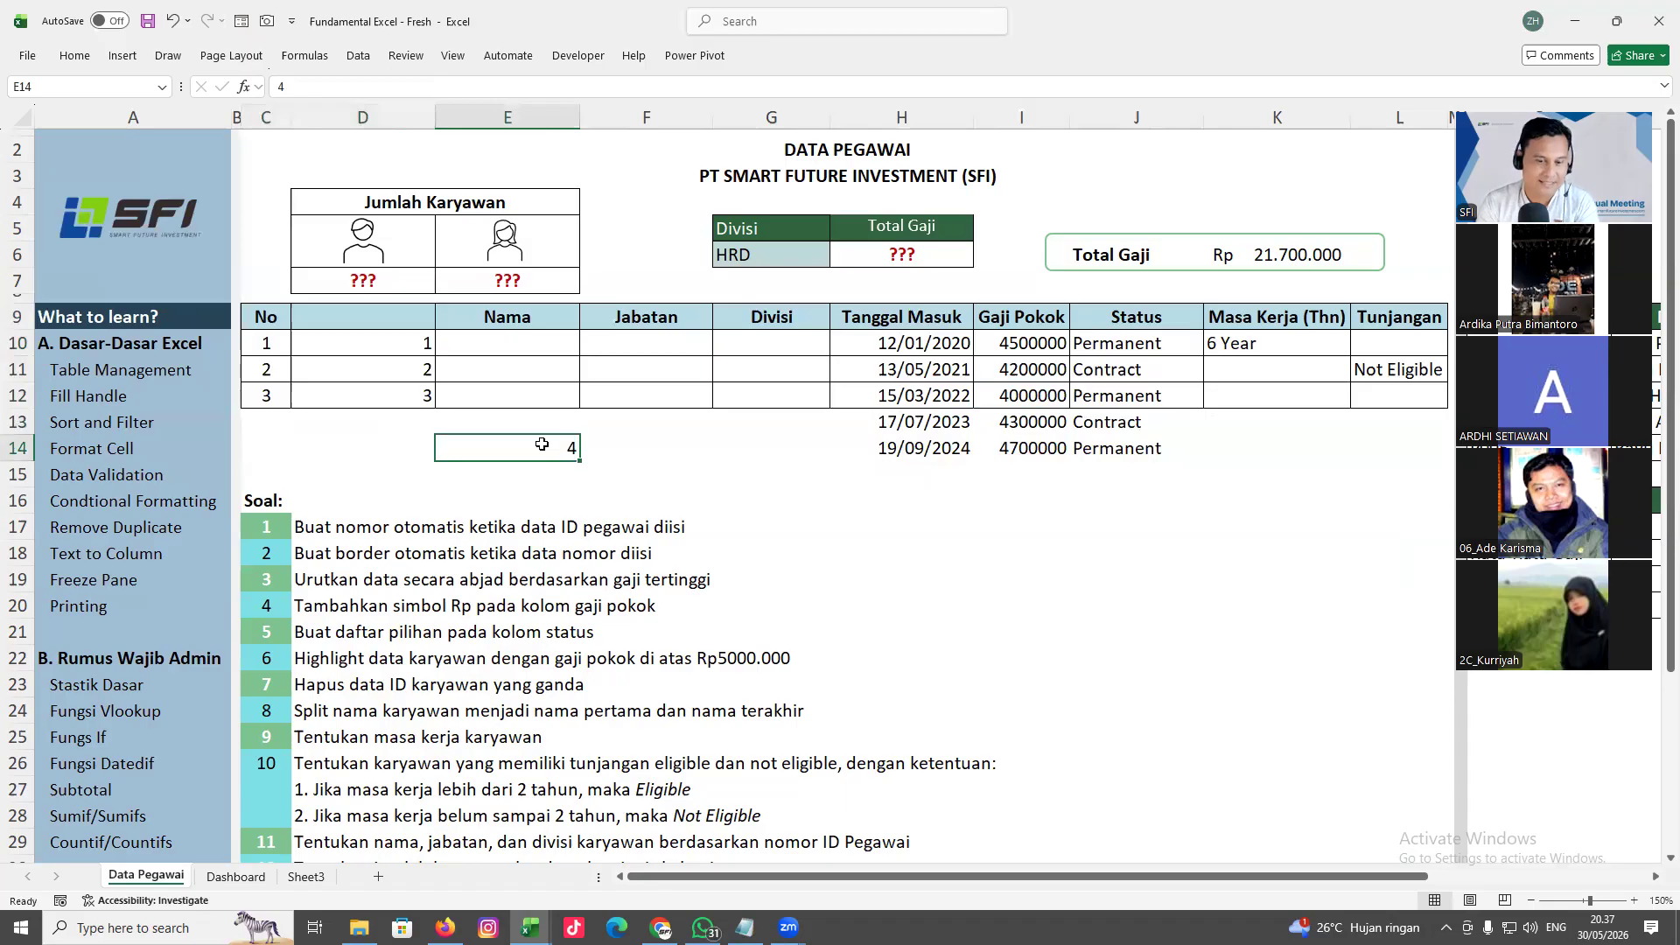
{"action": "key", "text": "Delete"}
{"action": "left_click", "coordinate": [394, 422]}
{"action": "type", "text": "4"}
{"action": "left_click", "coordinate": [407, 447]}
{"action": "left_click", "coordinate": [561, 467]}
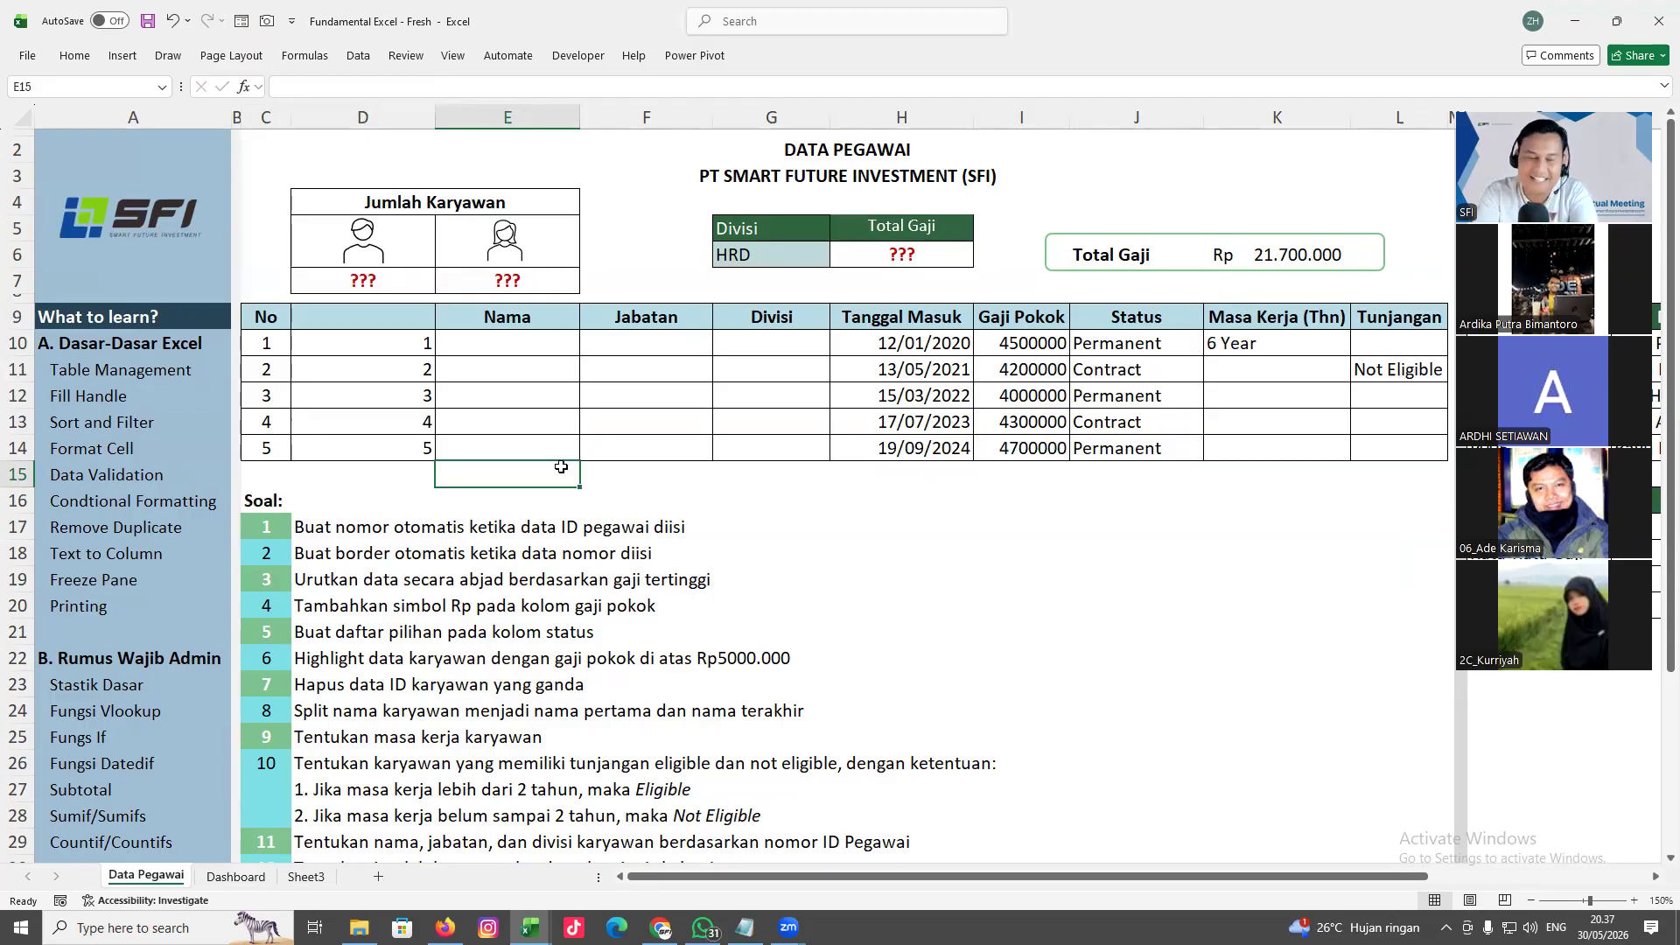
Review C10's IF numbering formula without changing it
{"action": "left_click", "coordinate": [275, 341]}
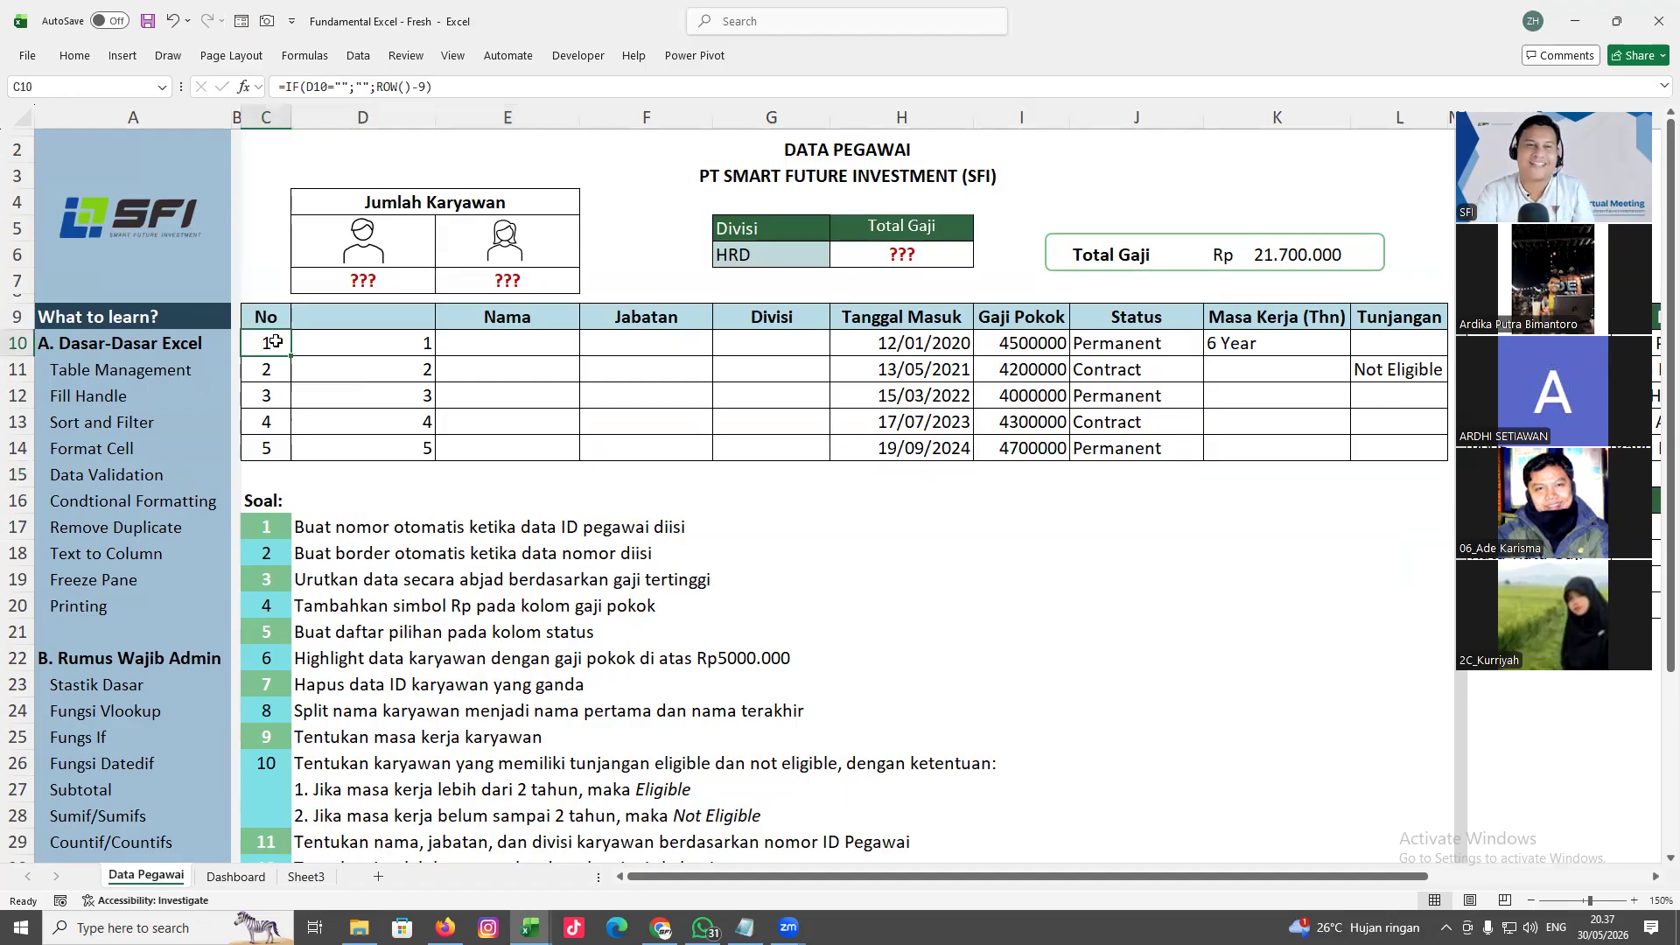
{"action": "left_click", "coordinate": [499, 413]}
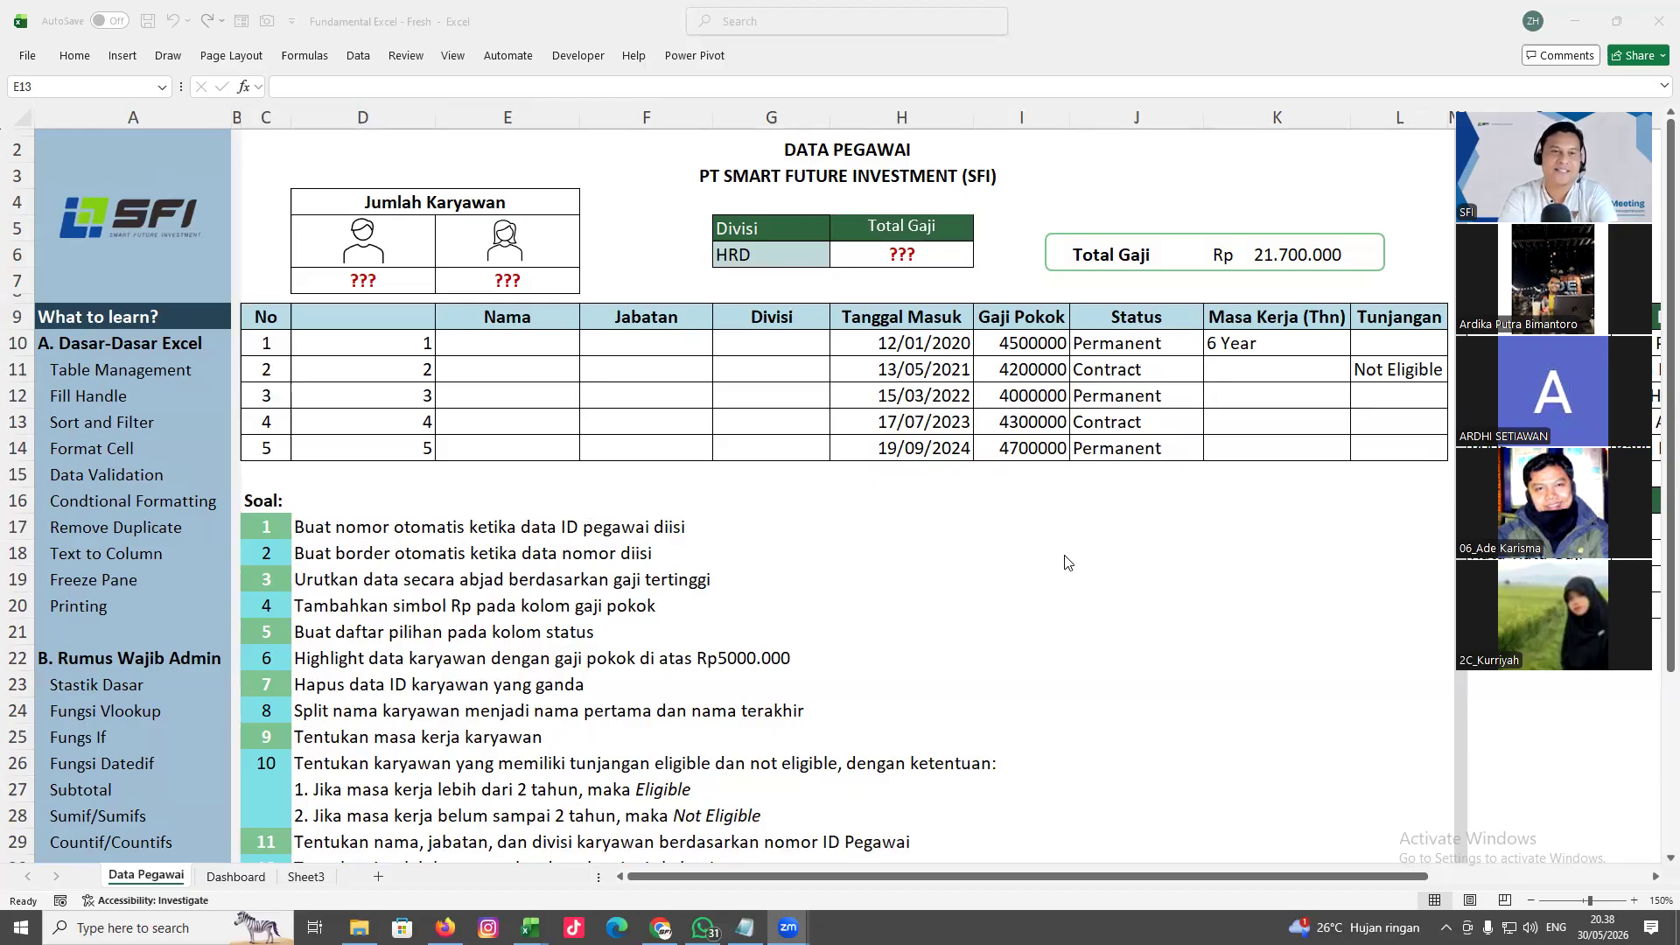
{"action": "left_click", "coordinate": [267, 355]}
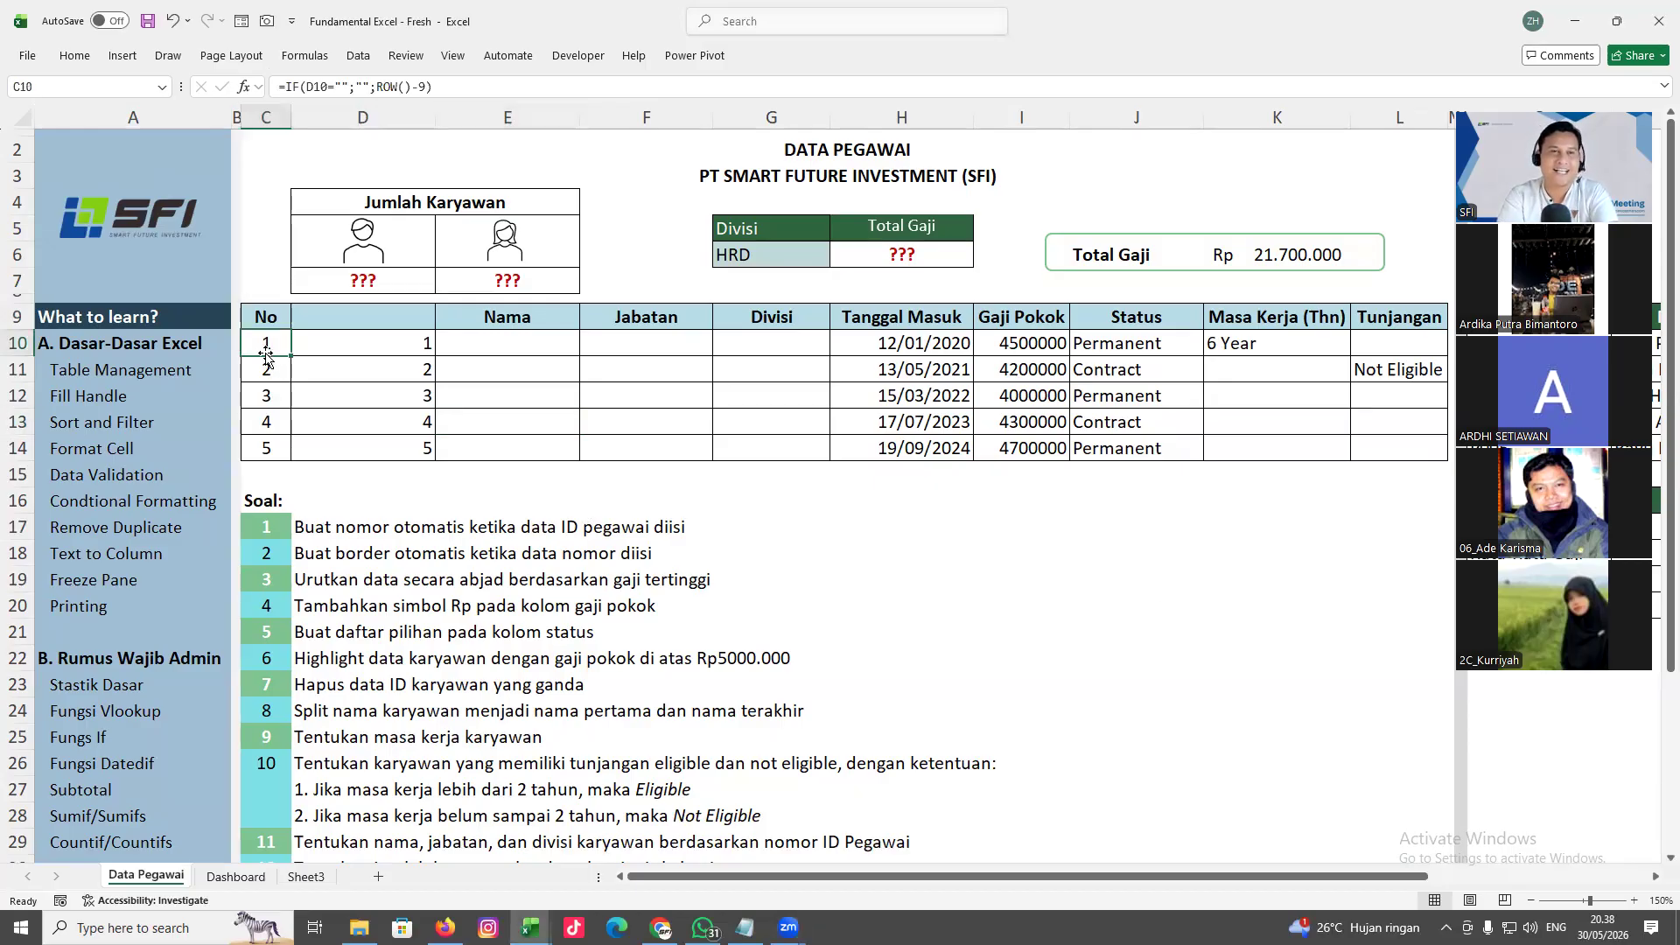
{"action": "double_click", "coordinate": [273, 344]}
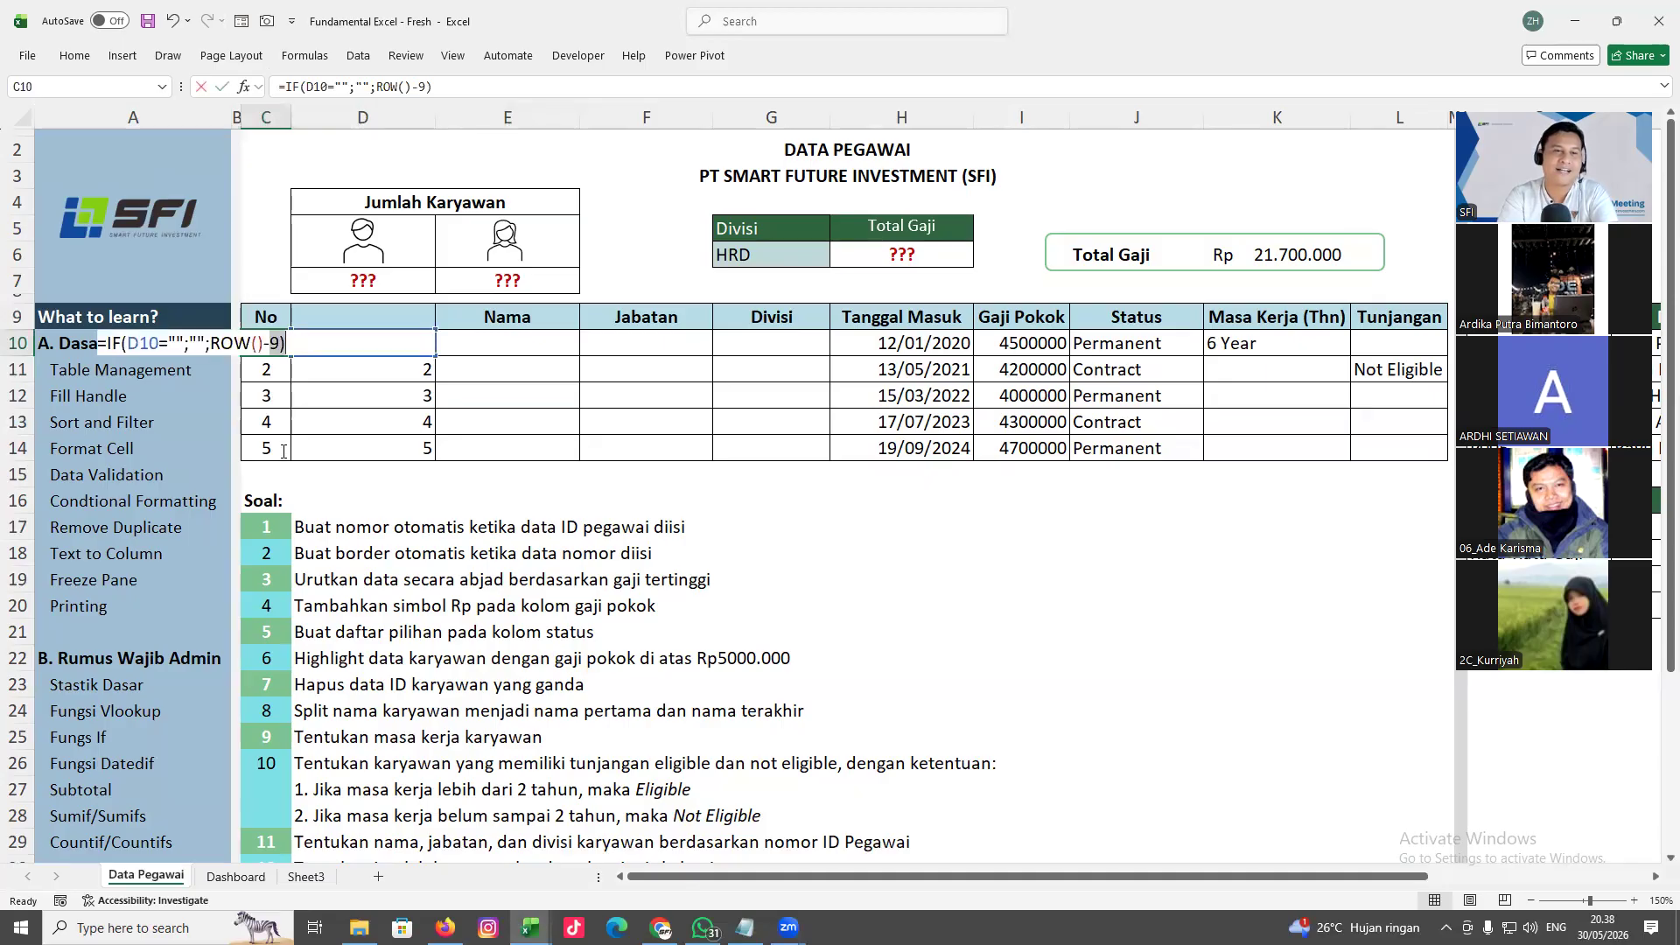
{"action": "key", "text": "Escape"}
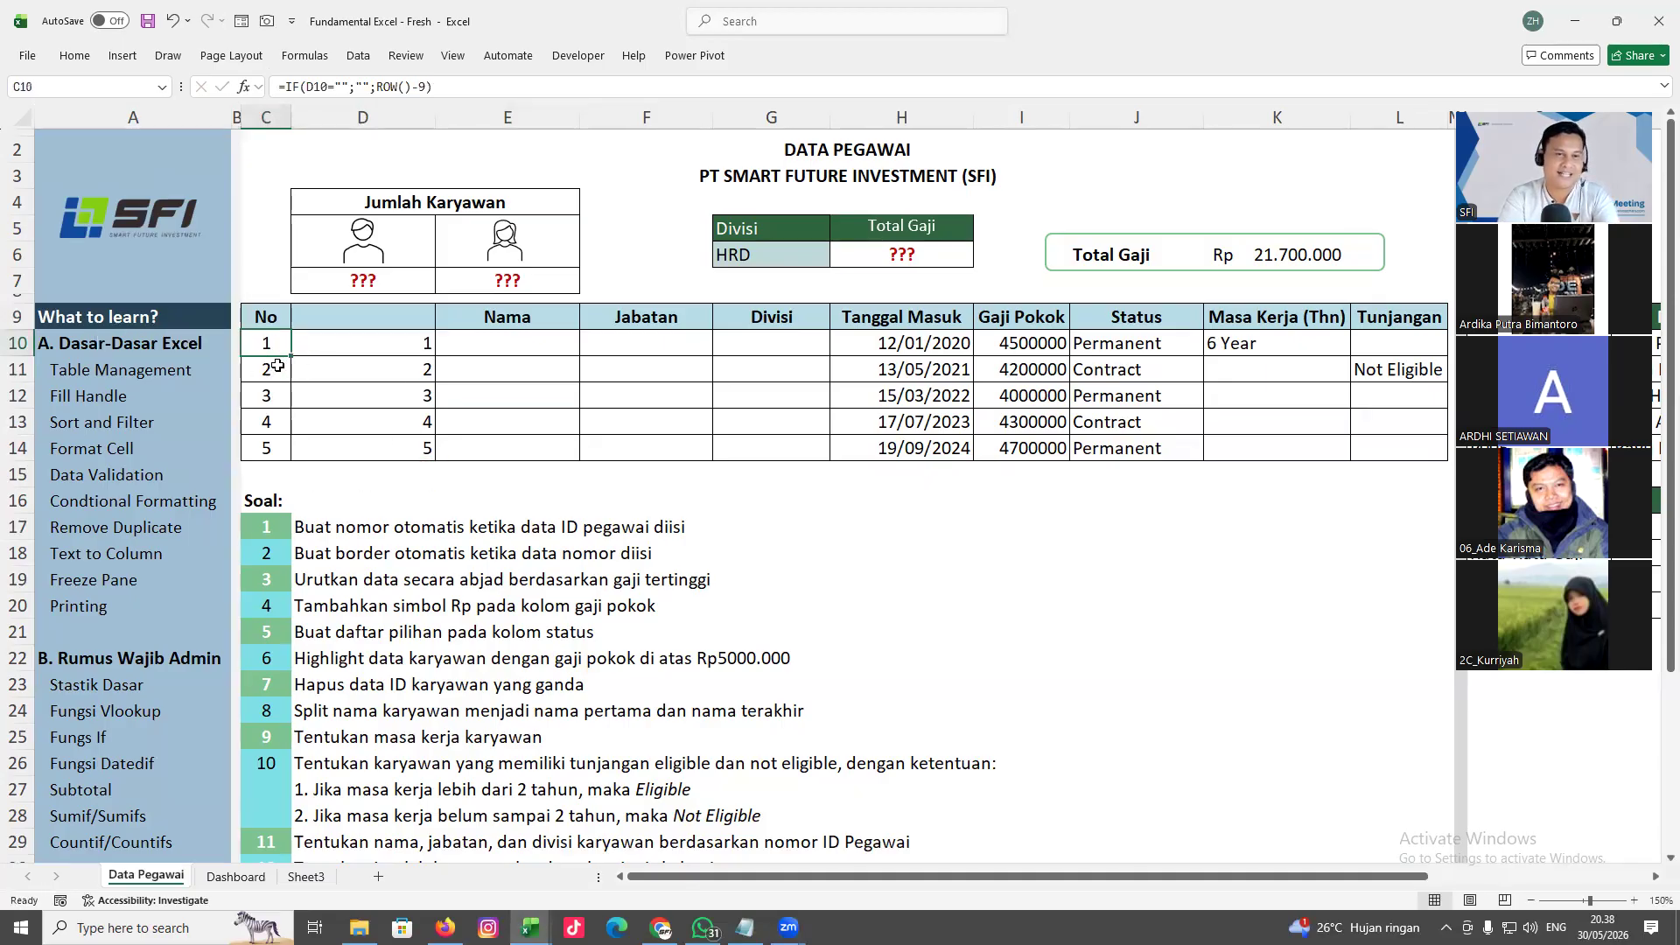
Clear C10:C15 and the IDs in D10:D14, then begin =ROW(A1) in C10
{"action": "left_click_drag", "start_coordinate": [278, 348], "coordinate": [279, 477]}
{"action": "key", "text": "Delete"}
{"action": "left_click", "coordinate": [407, 339]}
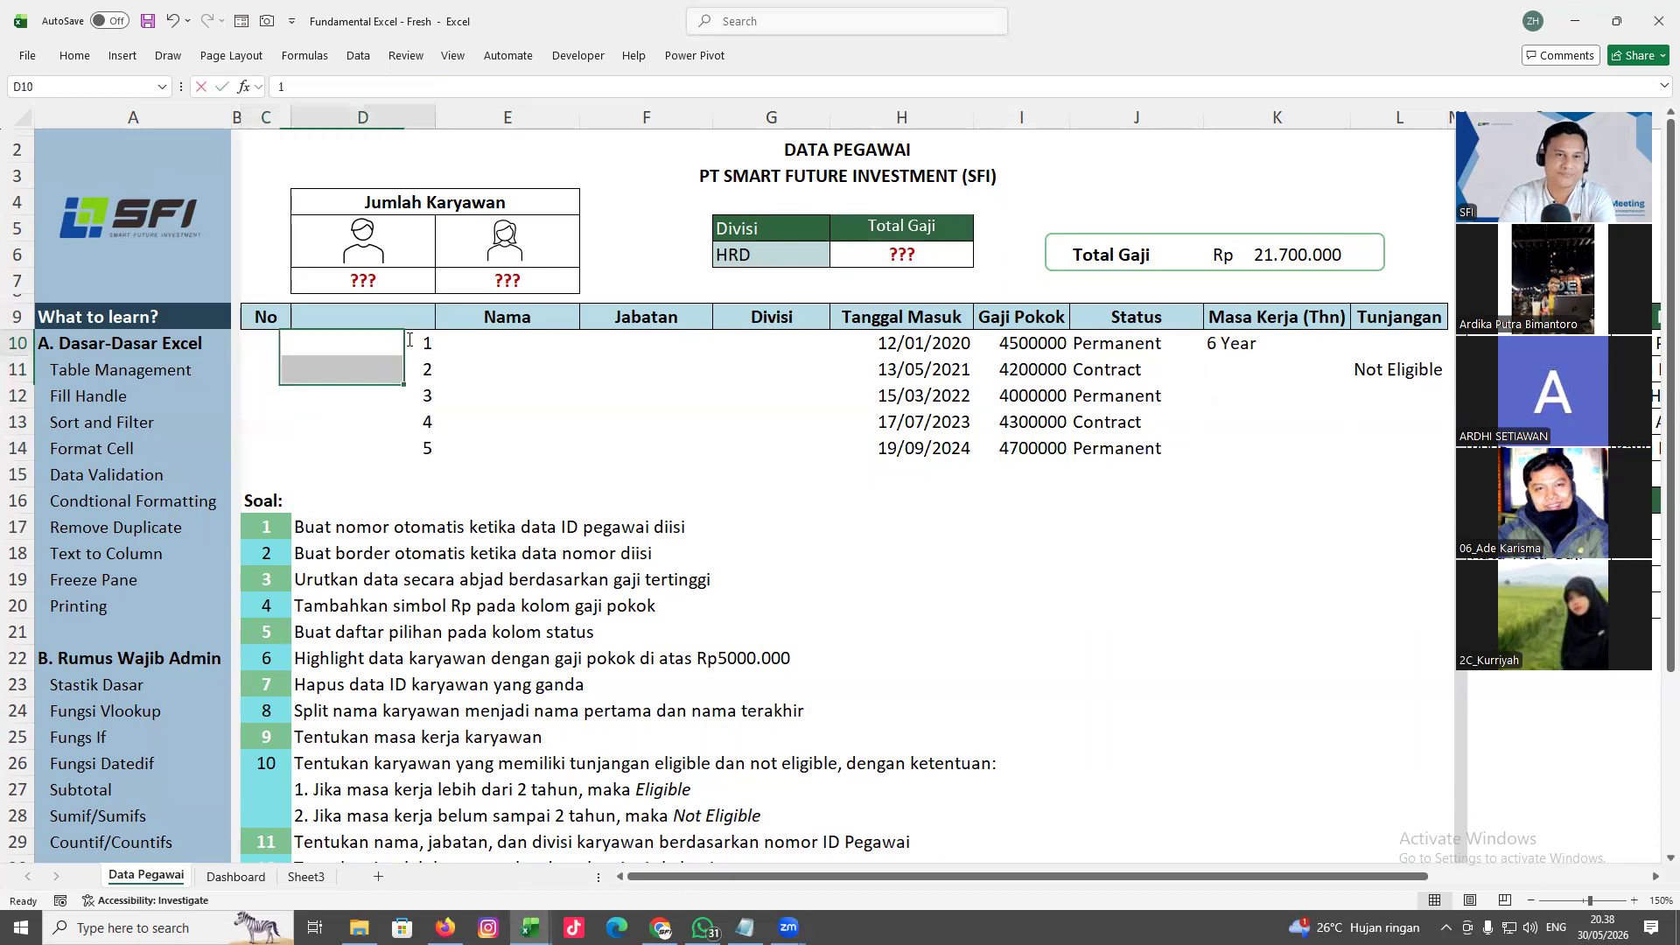
{"action": "left_click", "coordinate": [446, 444]}
{"action": "left_click_drag", "start_coordinate": [411, 352], "coordinate": [424, 440]}
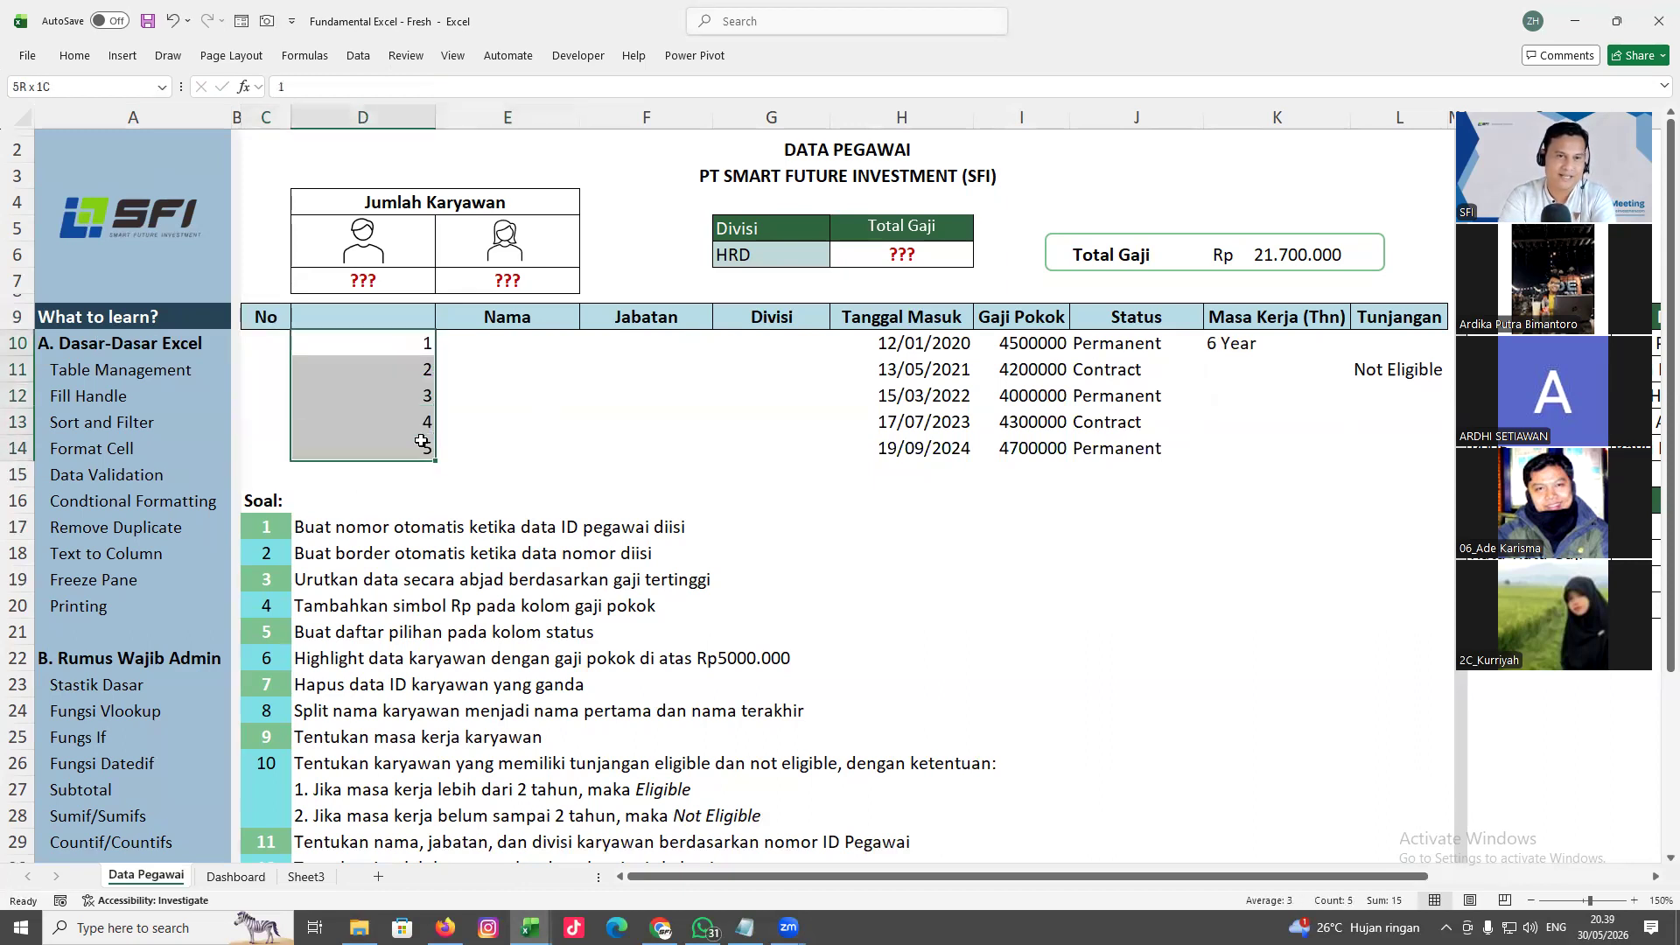
{"action": "key", "text": "Delete"}
{"action": "left_click", "coordinate": [646, 395]}
{"action": "left_click", "coordinate": [267, 349]}
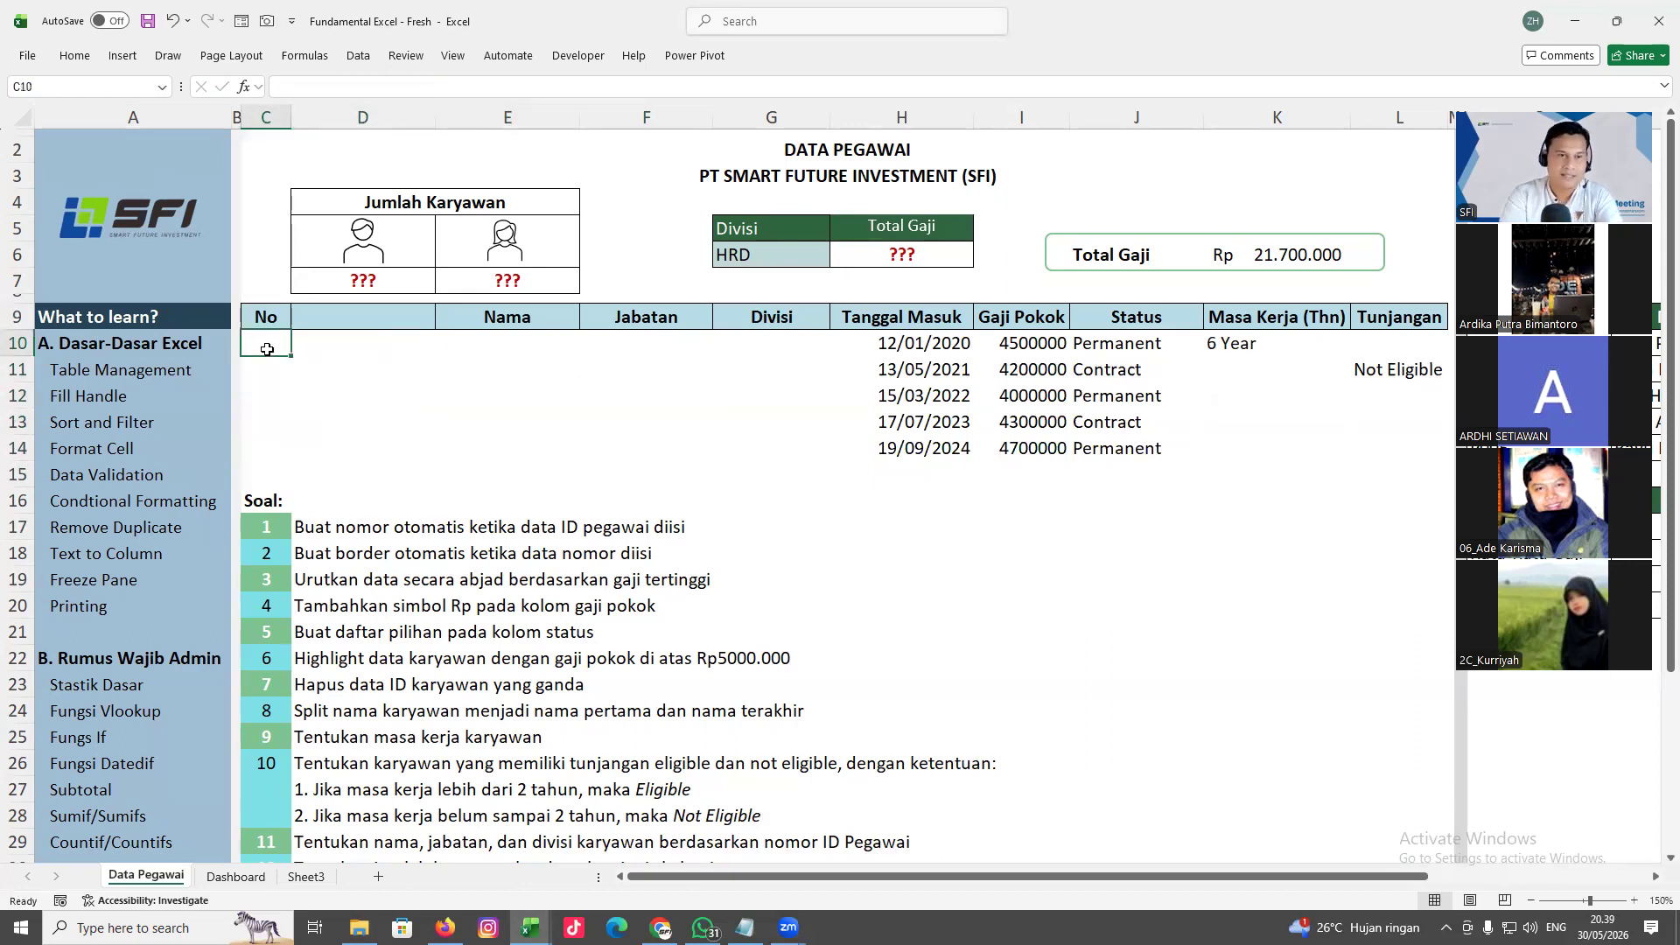
{"action": "type", "text": "=r"}
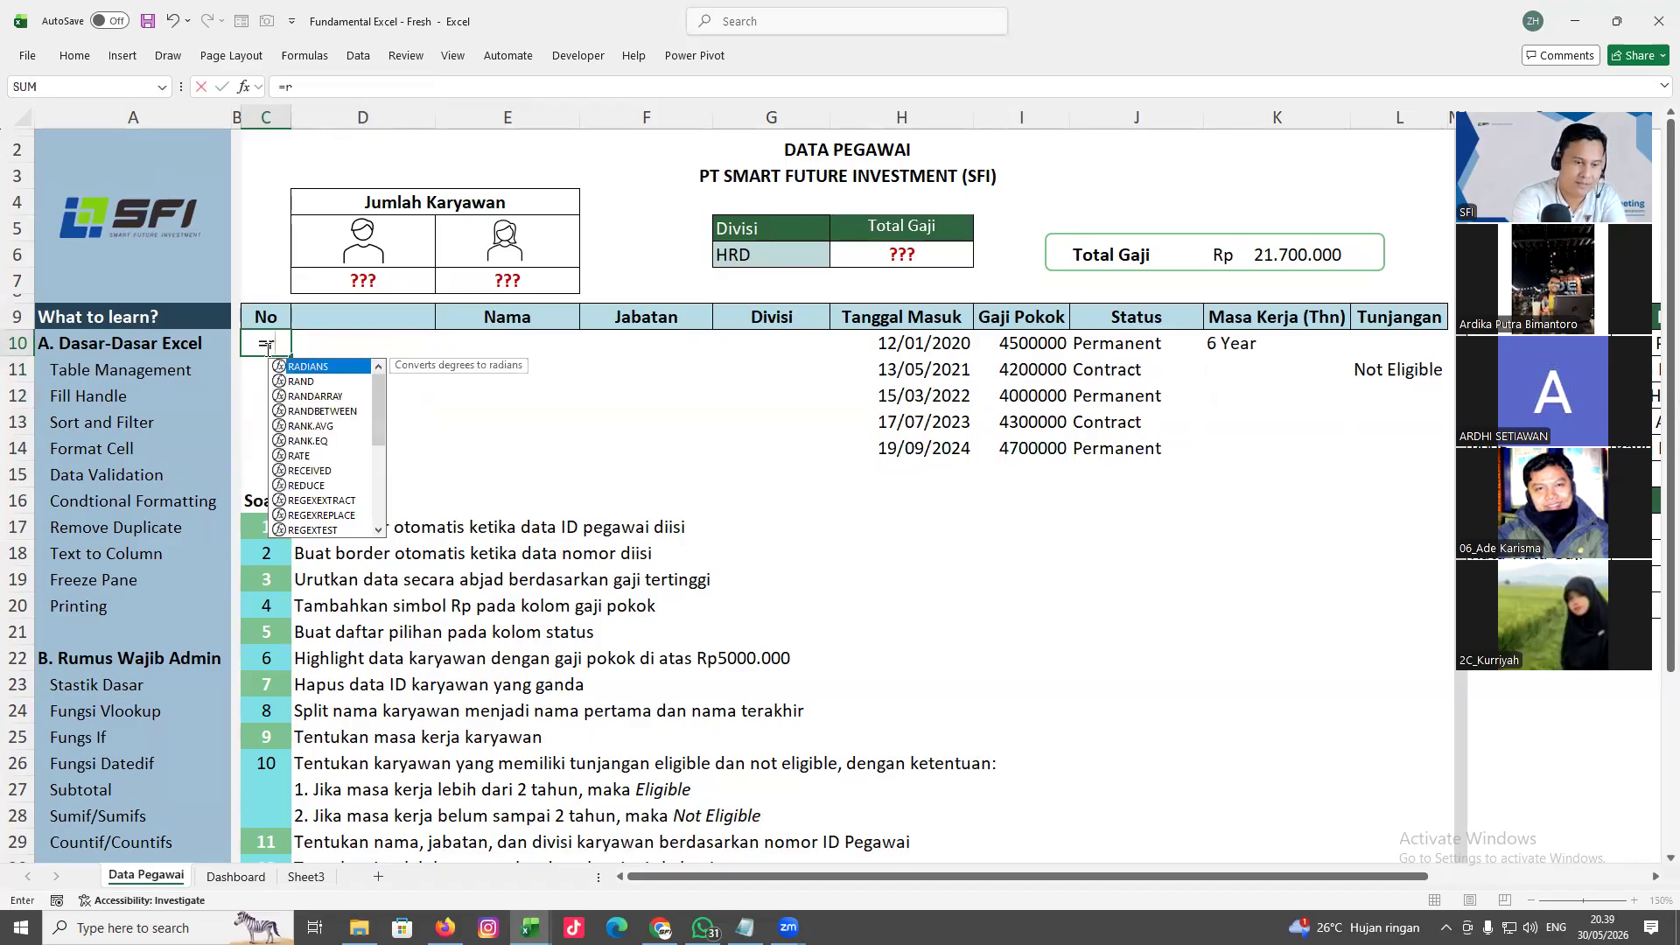
{"action": "type", "text": "ow("}
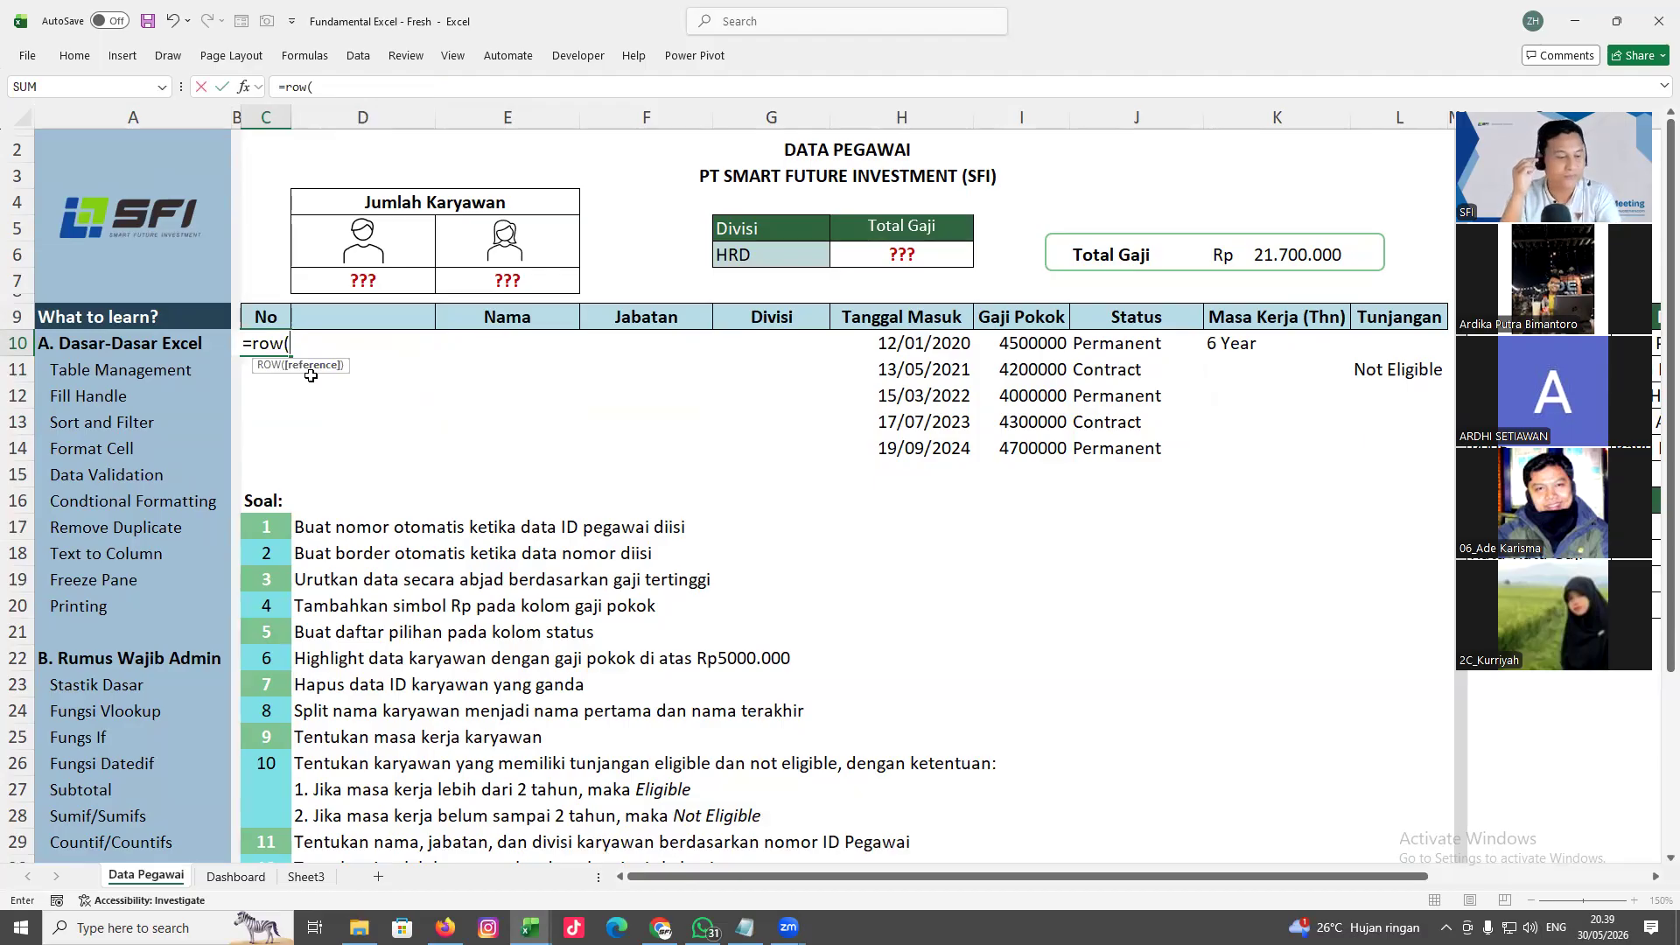
{"action": "type", "text": "A1"}
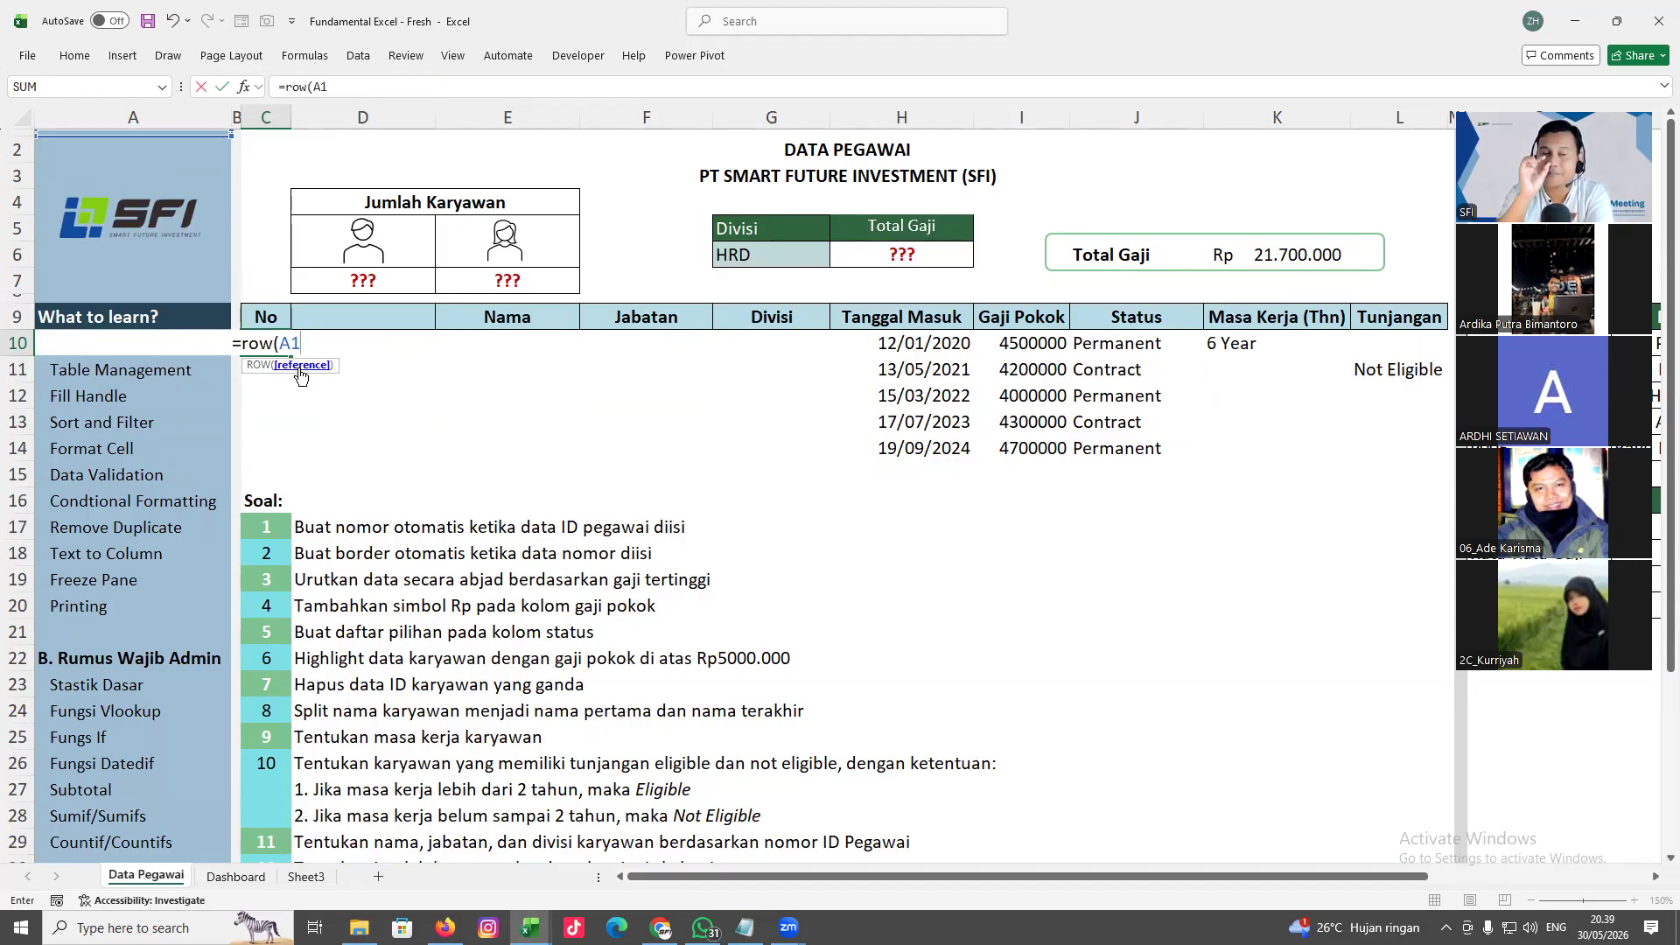
Enter =ROW(A1) in C10, then test it as =ROW(A2)
{"action": "key", "text": "Return"}
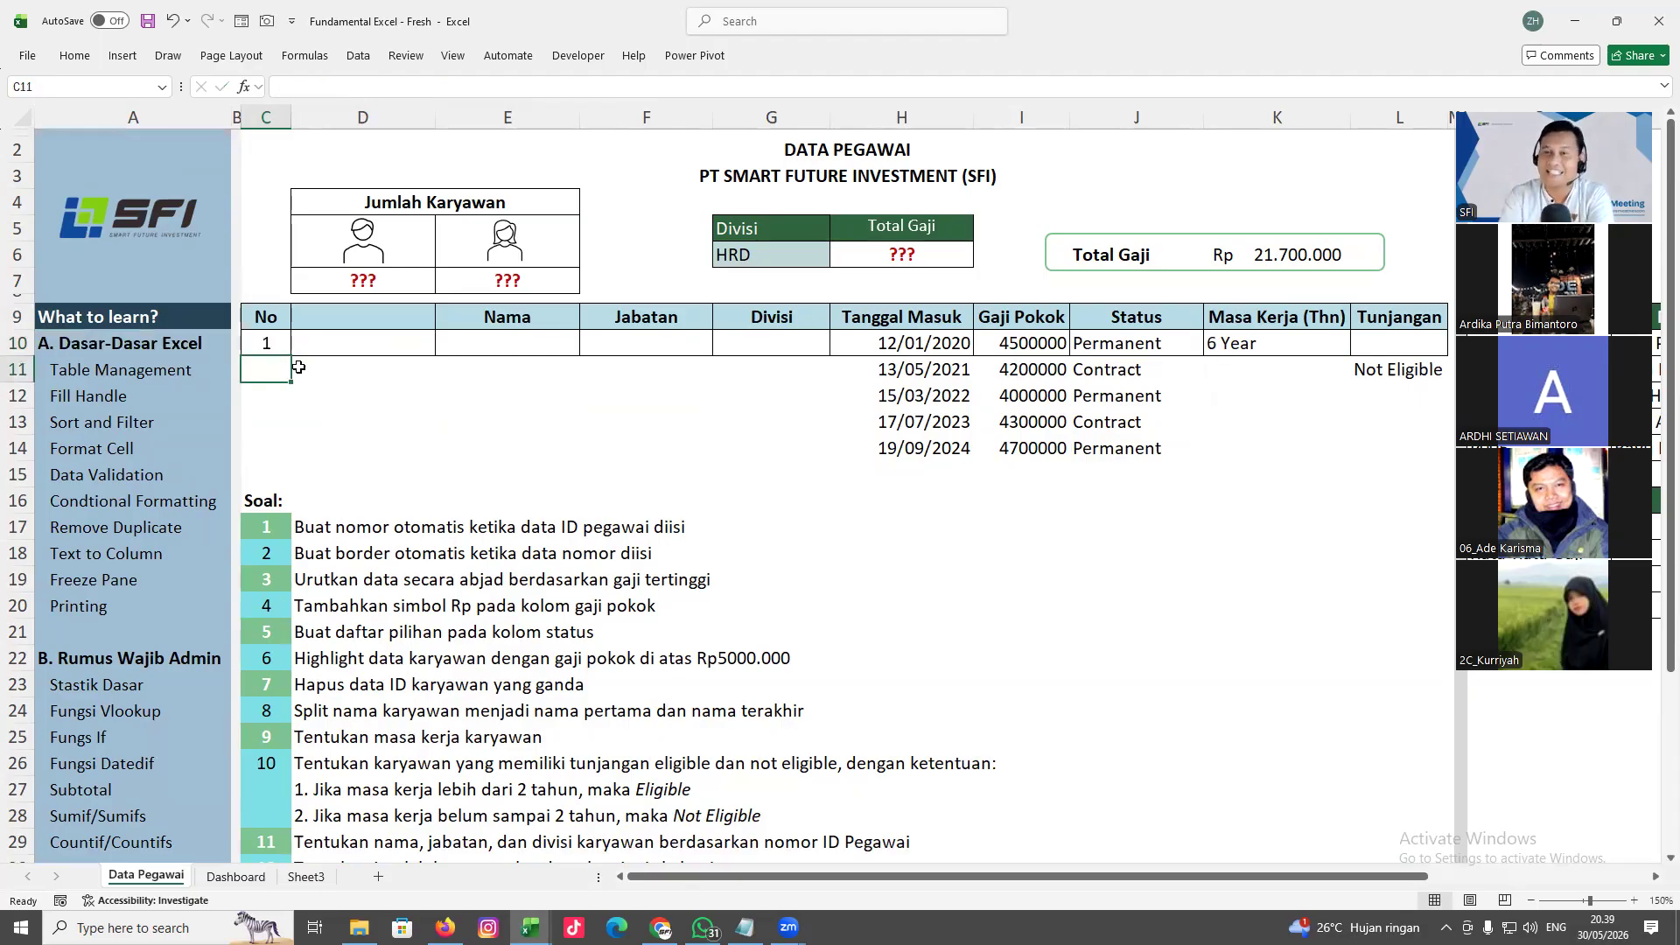
{"action": "double_click", "coordinate": [267, 343]}
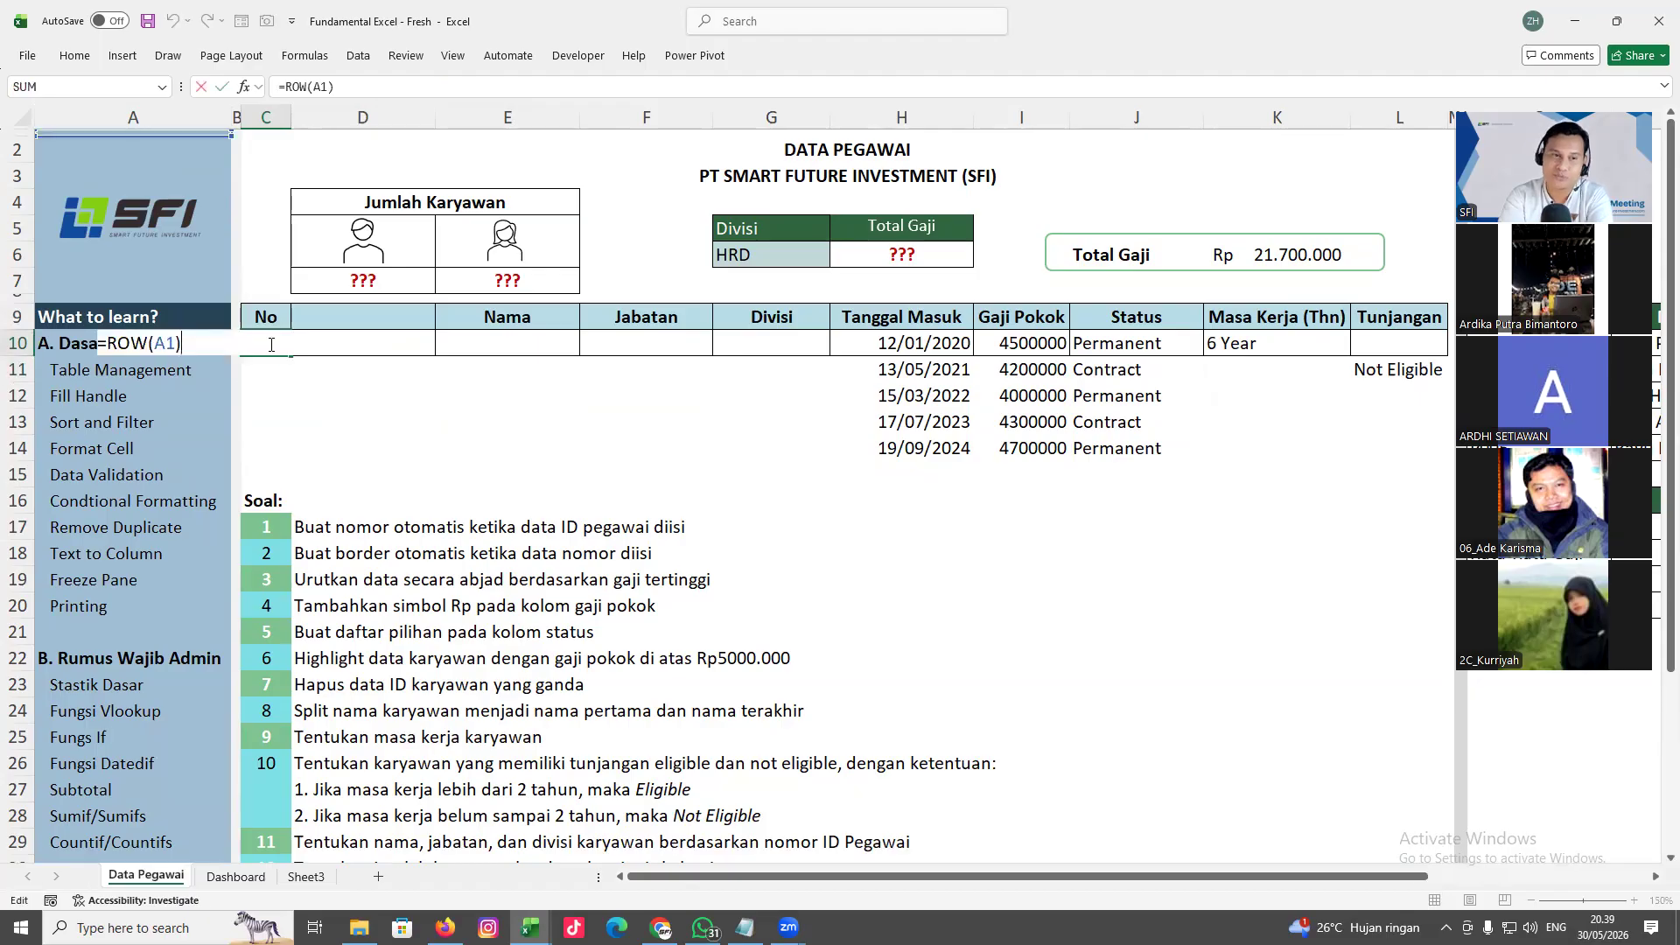
{"action": "left_click", "coordinate": [175, 342]}
{"action": "key", "text": "BackSpace"}
{"action": "type", "text": "2"}
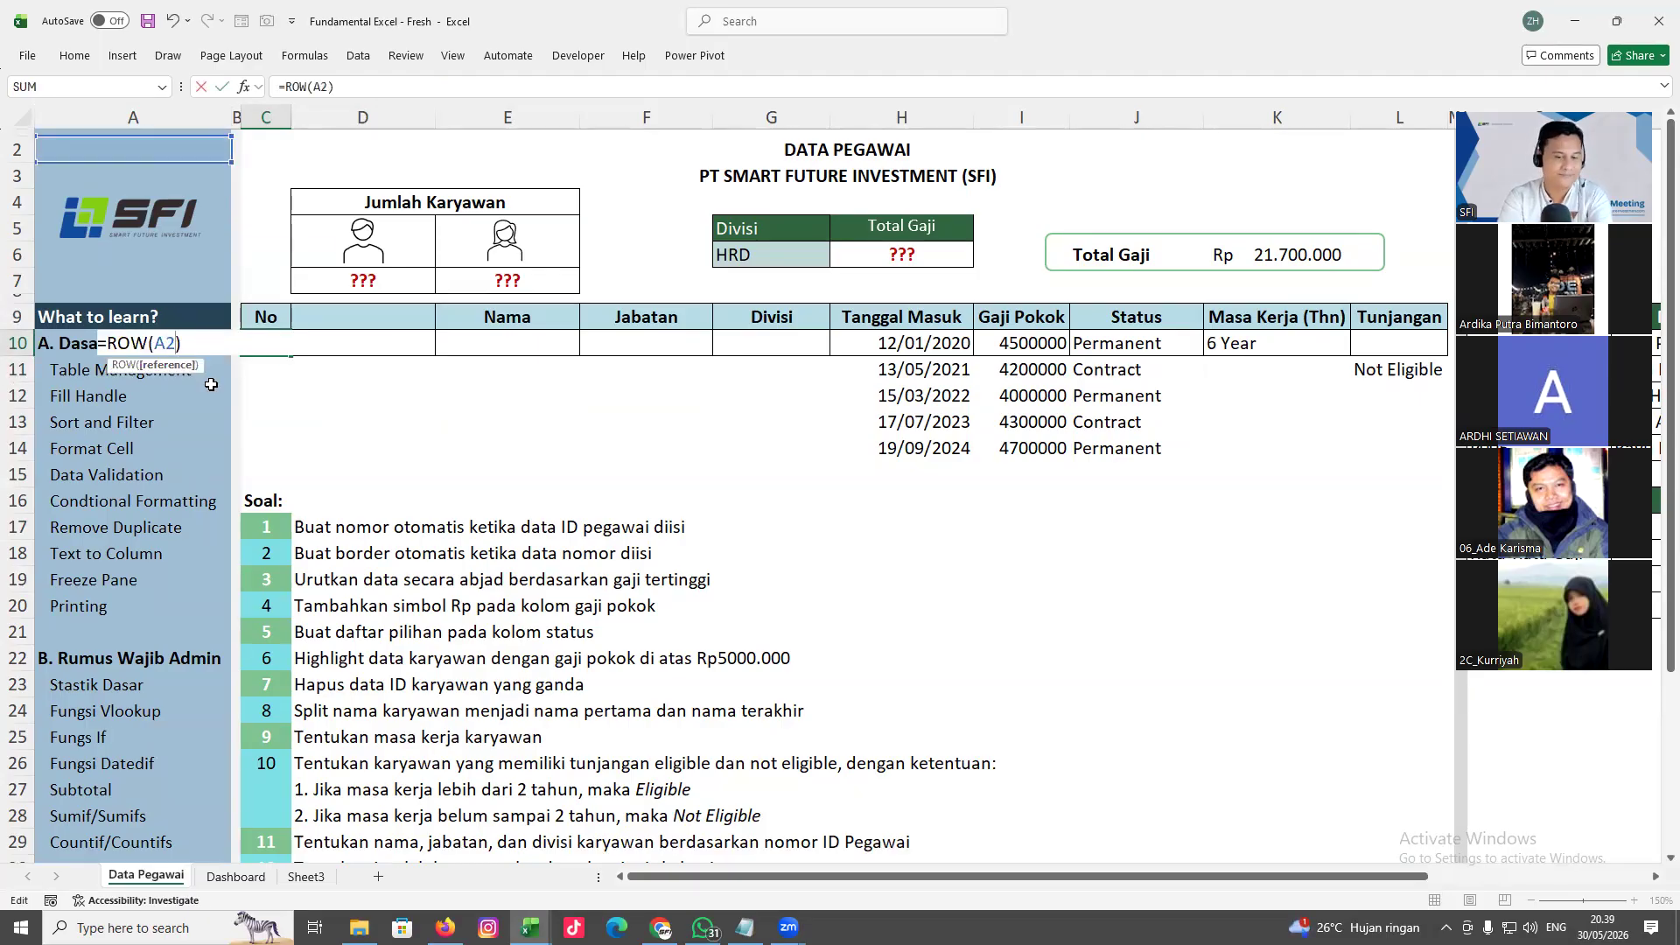
{"action": "key", "text": "Return"}
{"action": "left_click", "coordinate": [280, 347]}
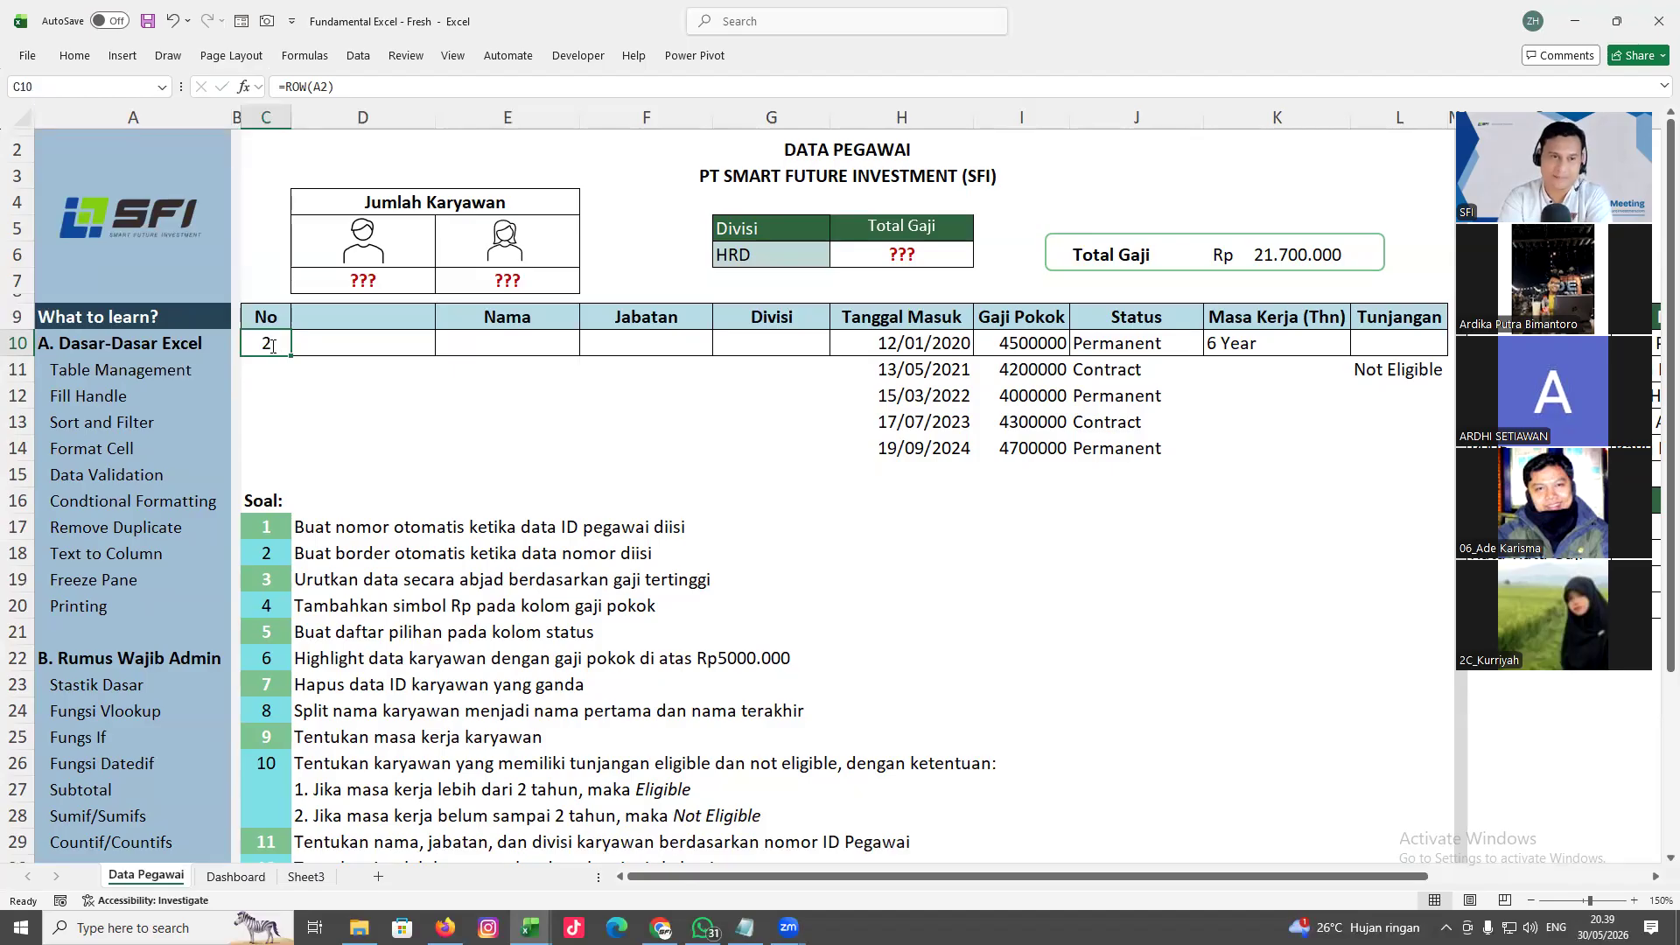
Change C10's formula back to =ROW(A1)
{"action": "double_click", "coordinate": [260, 342]}
{"action": "double_click", "coordinate": [166, 344]}
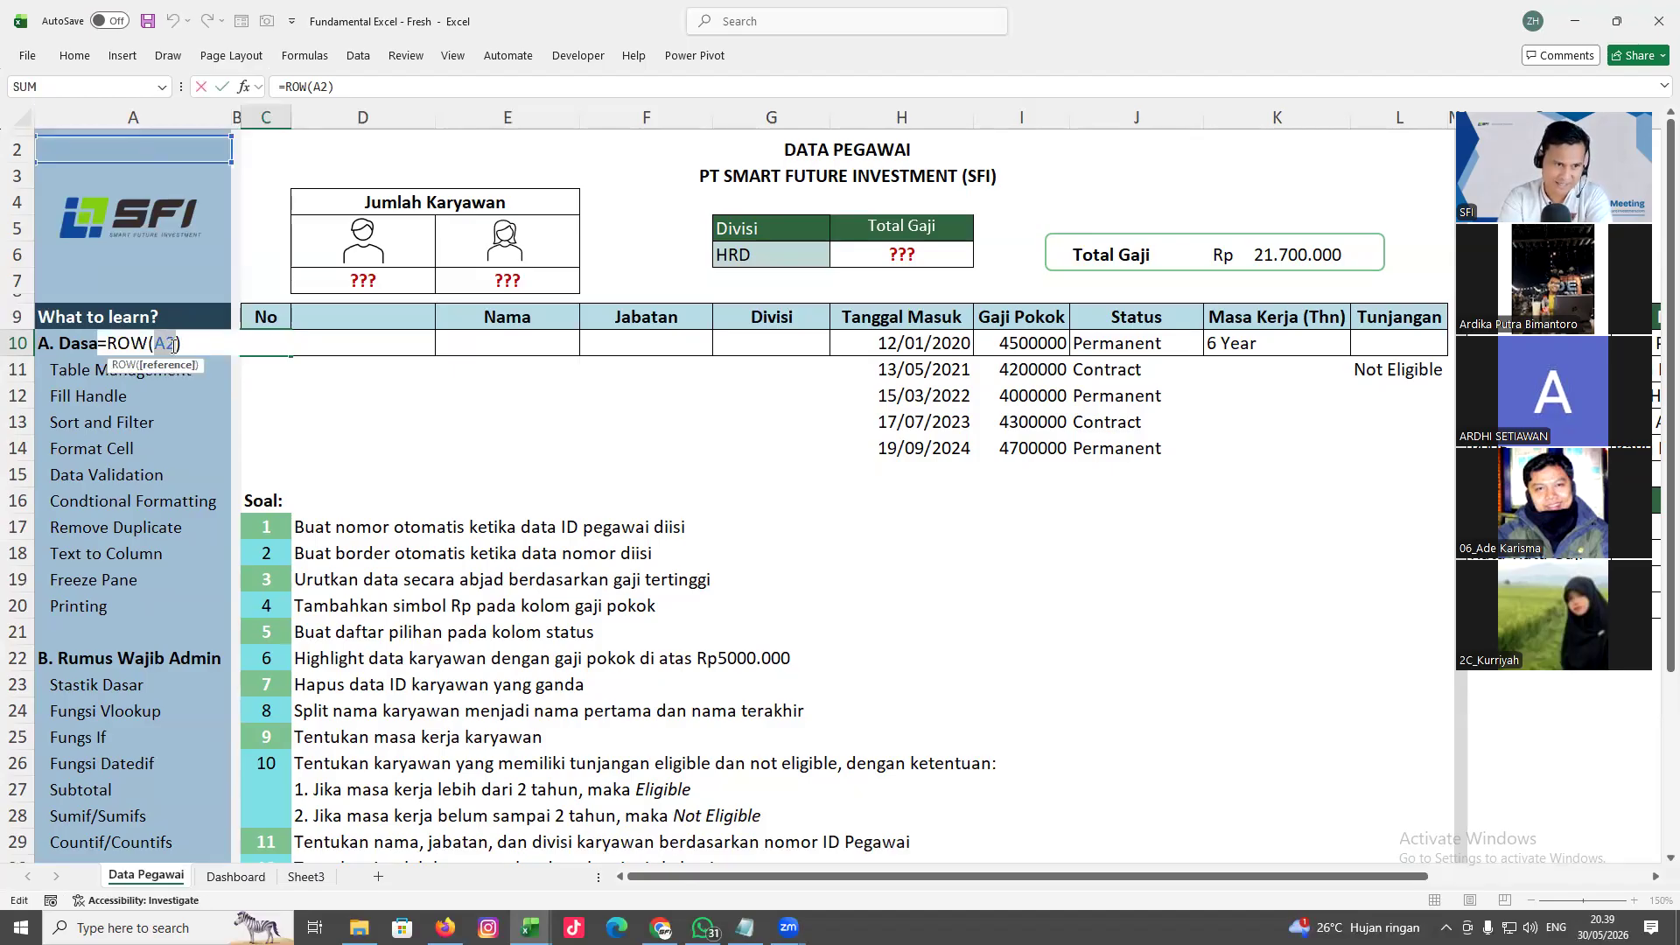
{"action": "type", "text": "A"}
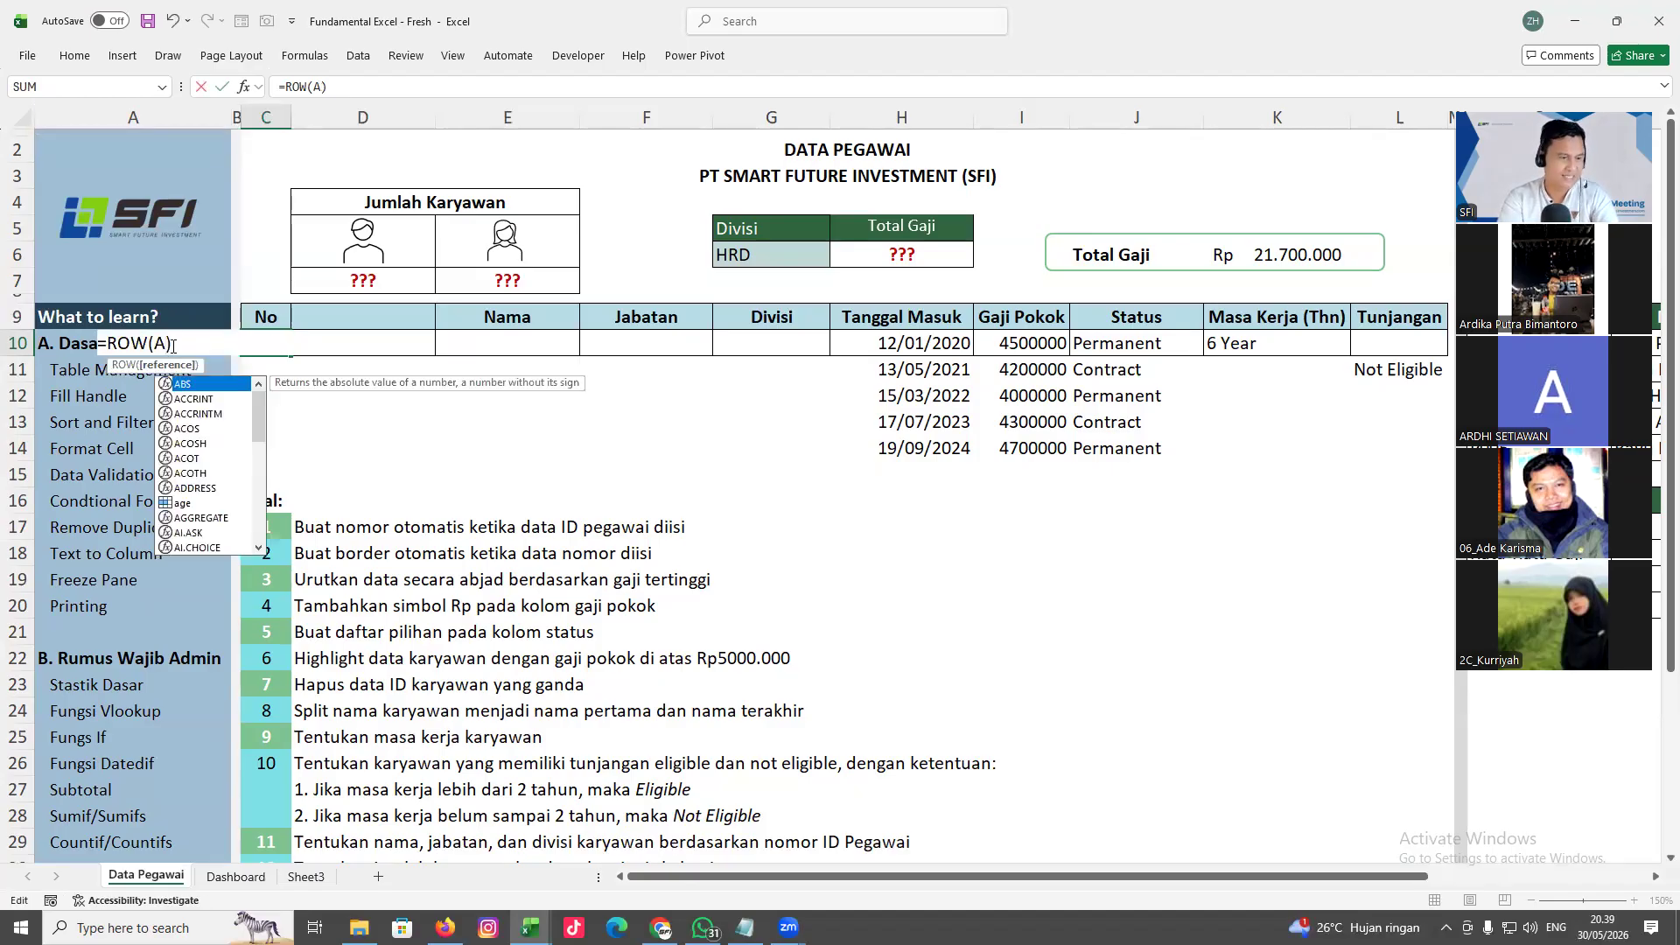
{"action": "type", "text": "1"}
{"action": "key", "text": "ctrl+Return"}
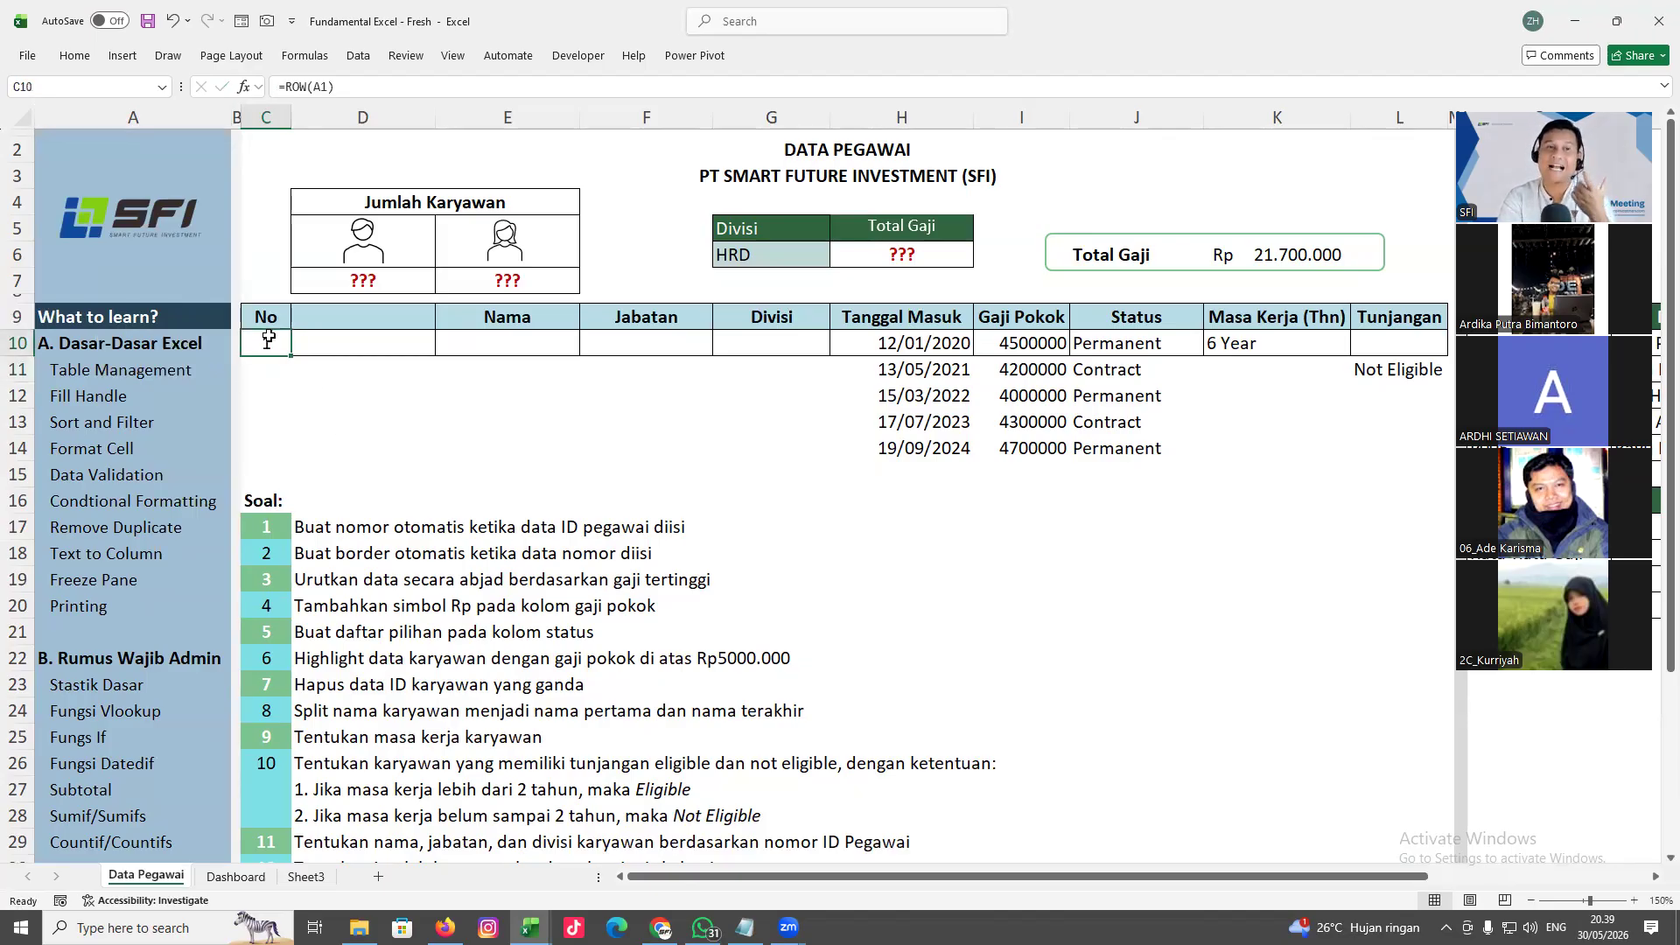
Fill C10's ROW formula down to C15 so No reads 1 to 6
{"action": "left_click_drag", "start_coordinate": [291, 356], "coordinate": [300, 481]}
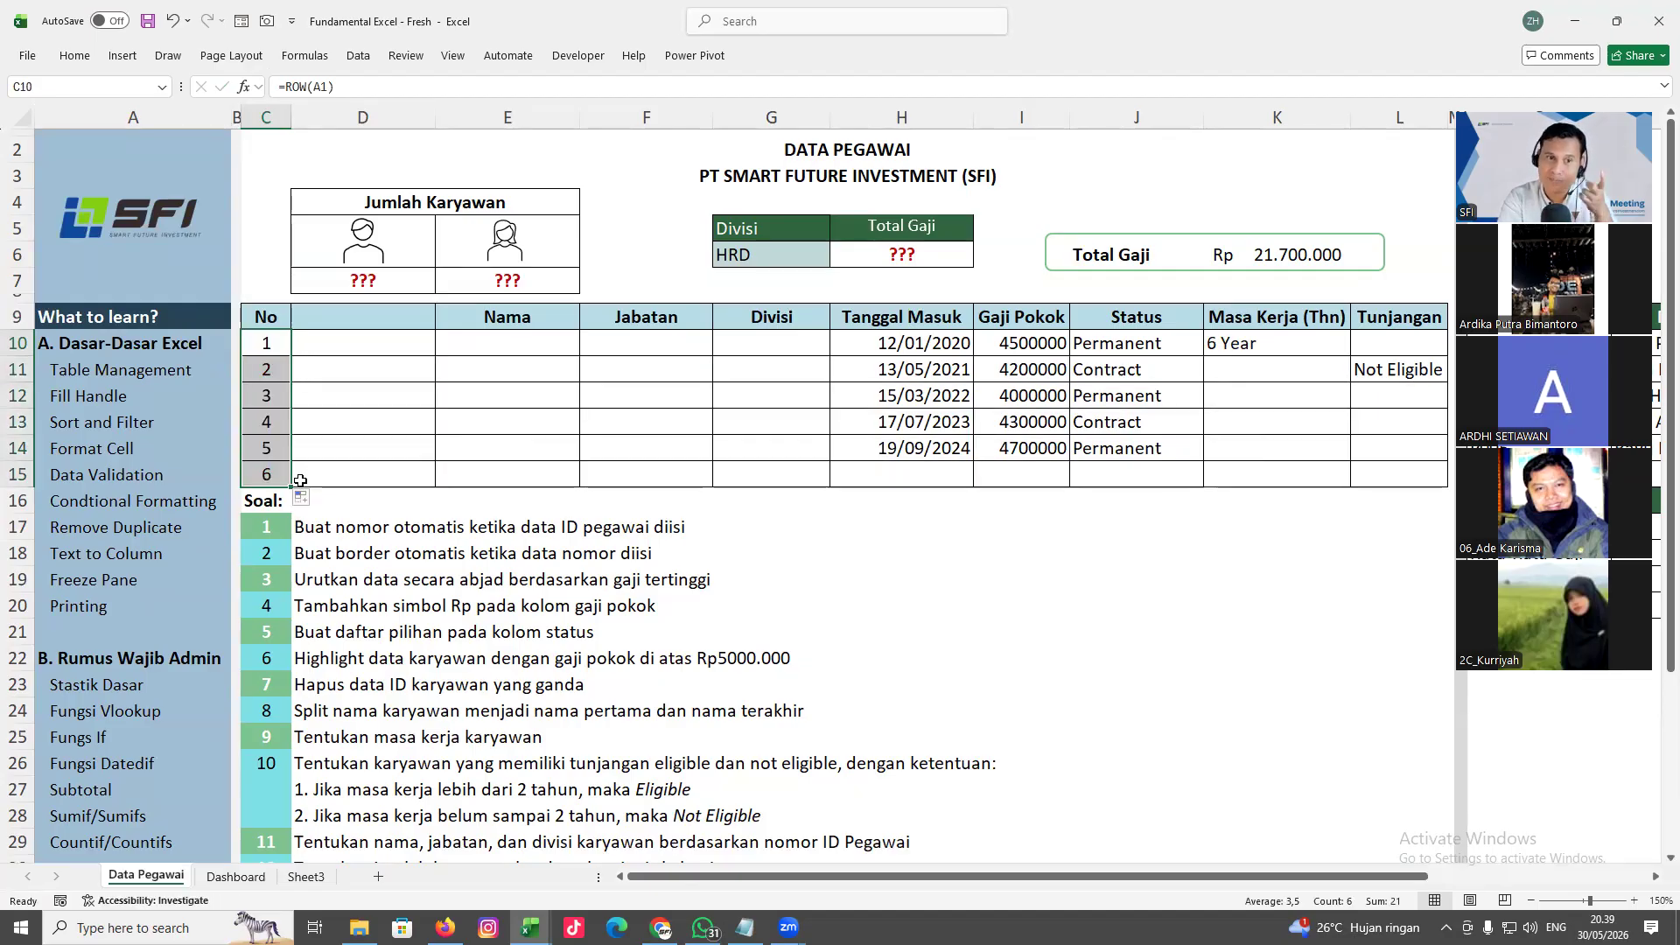
{"action": "key", "text": "ctrl+z"}
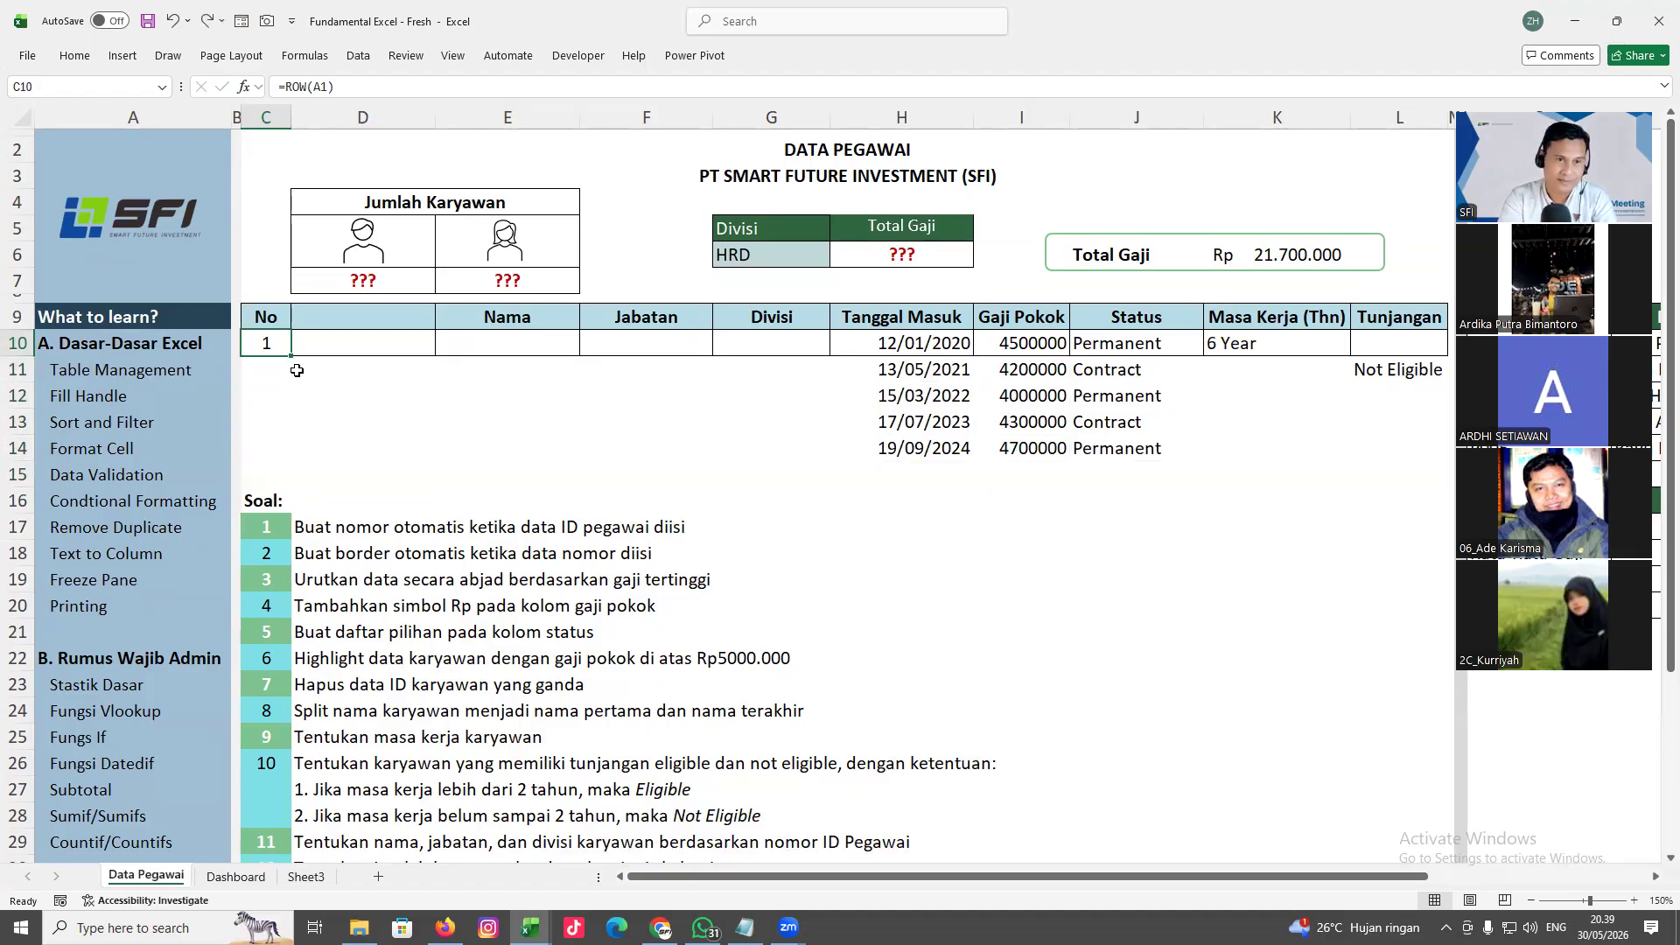
{"action": "left_click_drag", "start_coordinate": [292, 355], "coordinate": [298, 477]}
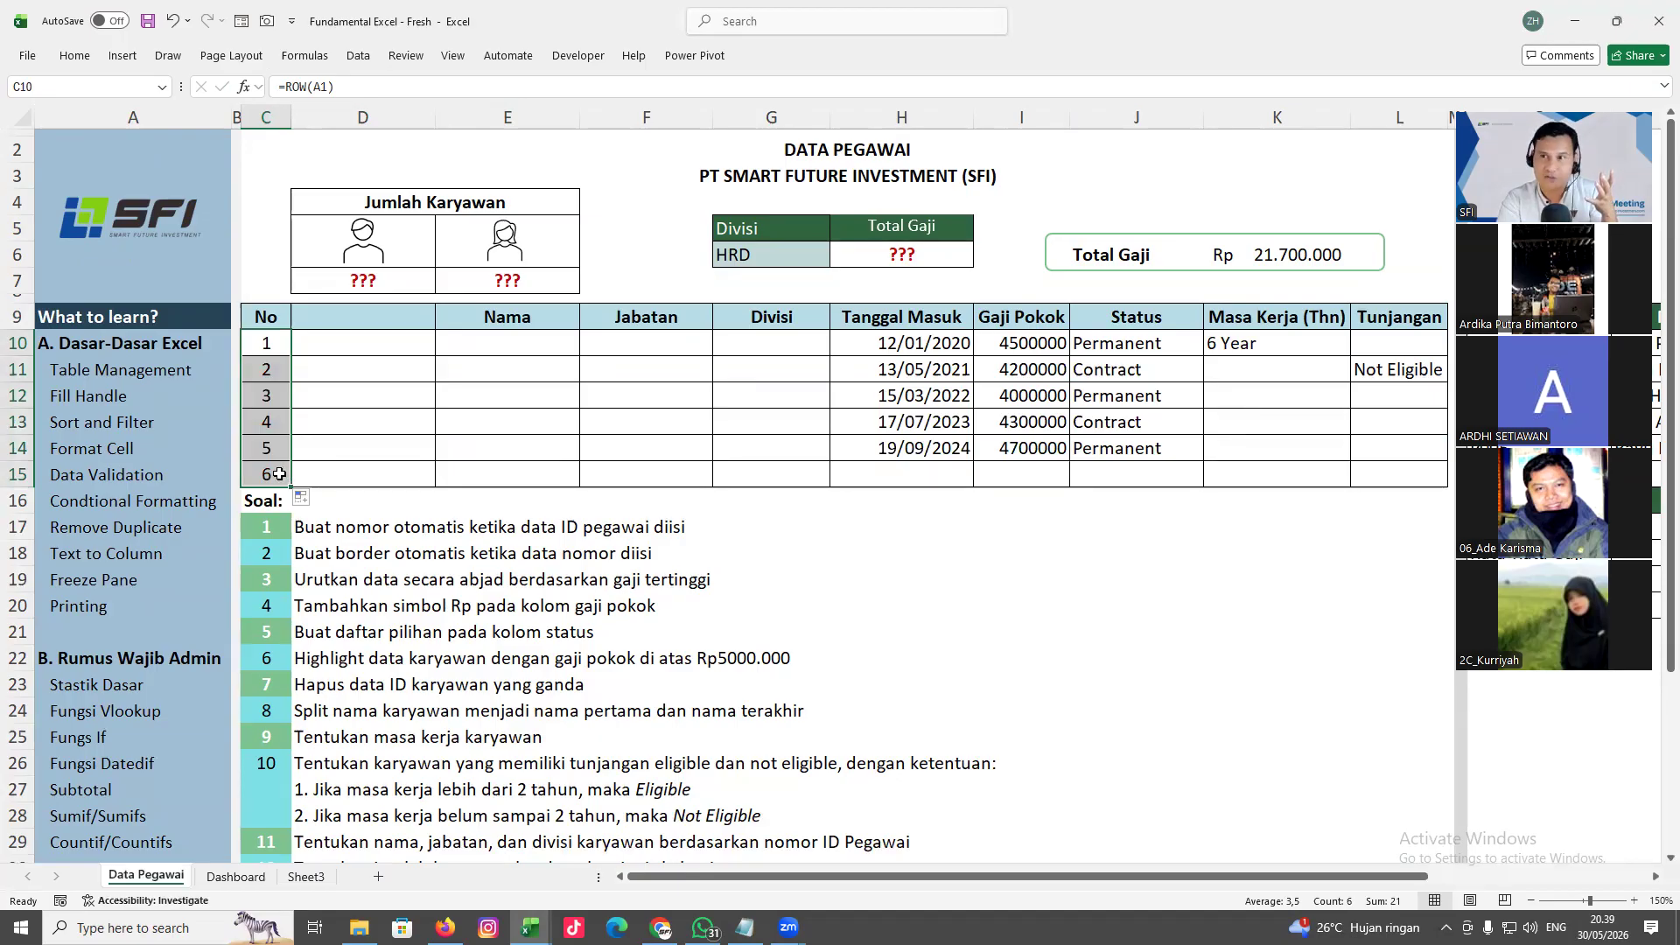
Check the ROW formulas in C15 and C11 without editing them
{"action": "double_click", "coordinate": [280, 475]}
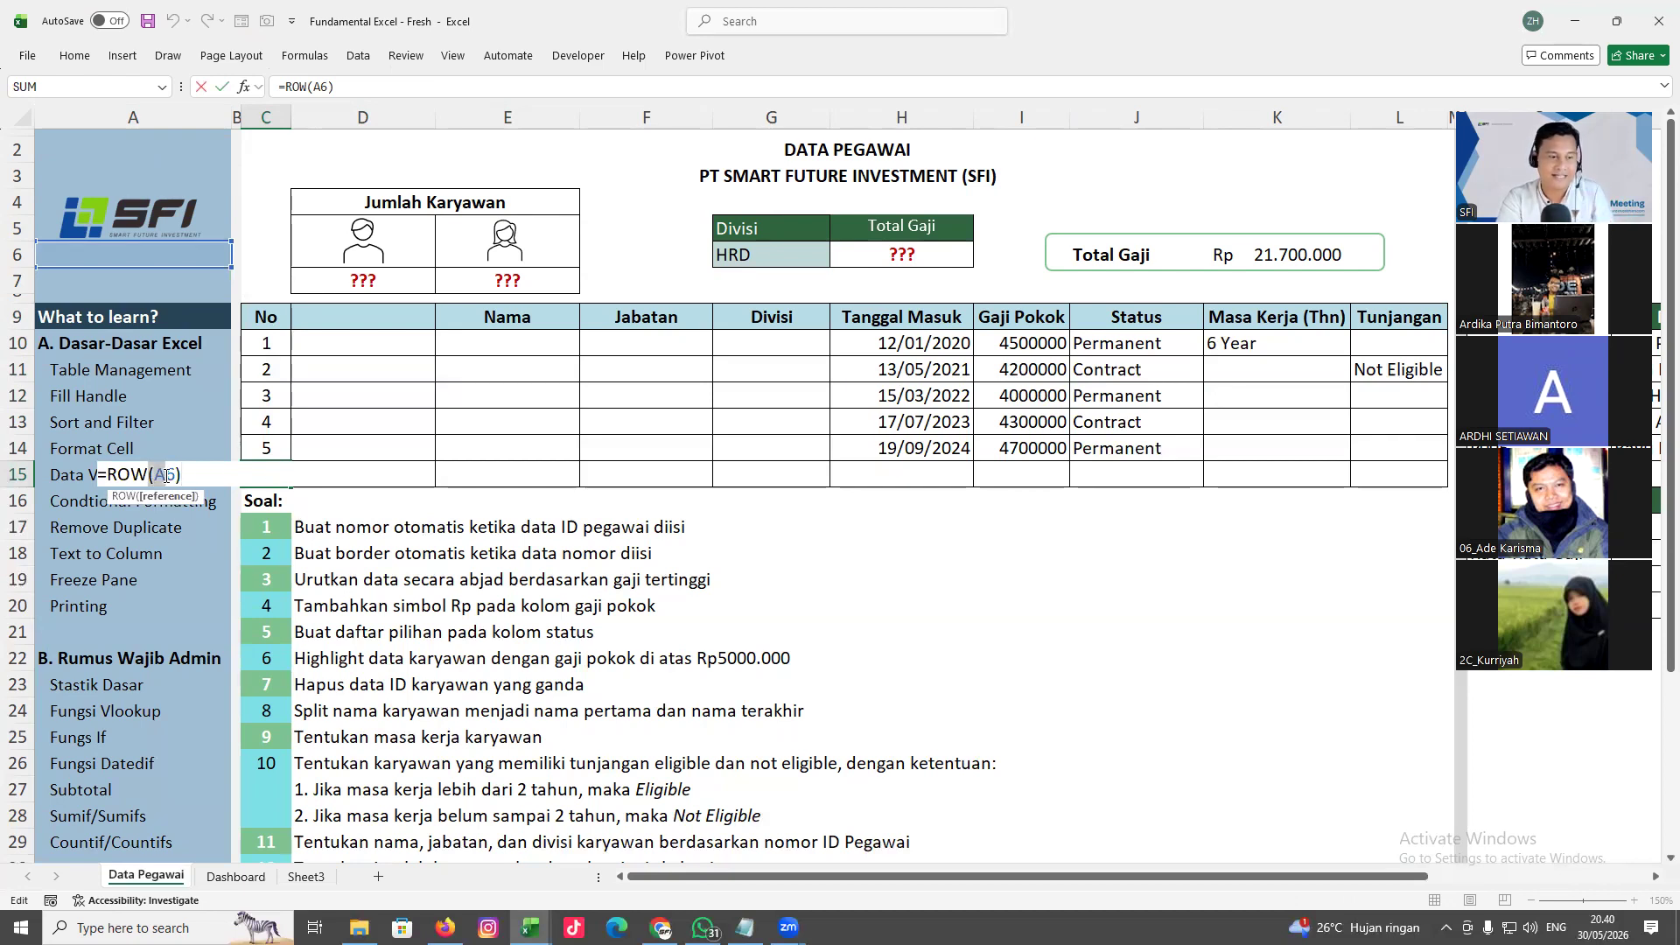
{"action": "key", "text": "Escape"}
{"action": "double_click", "coordinate": [263, 372]}
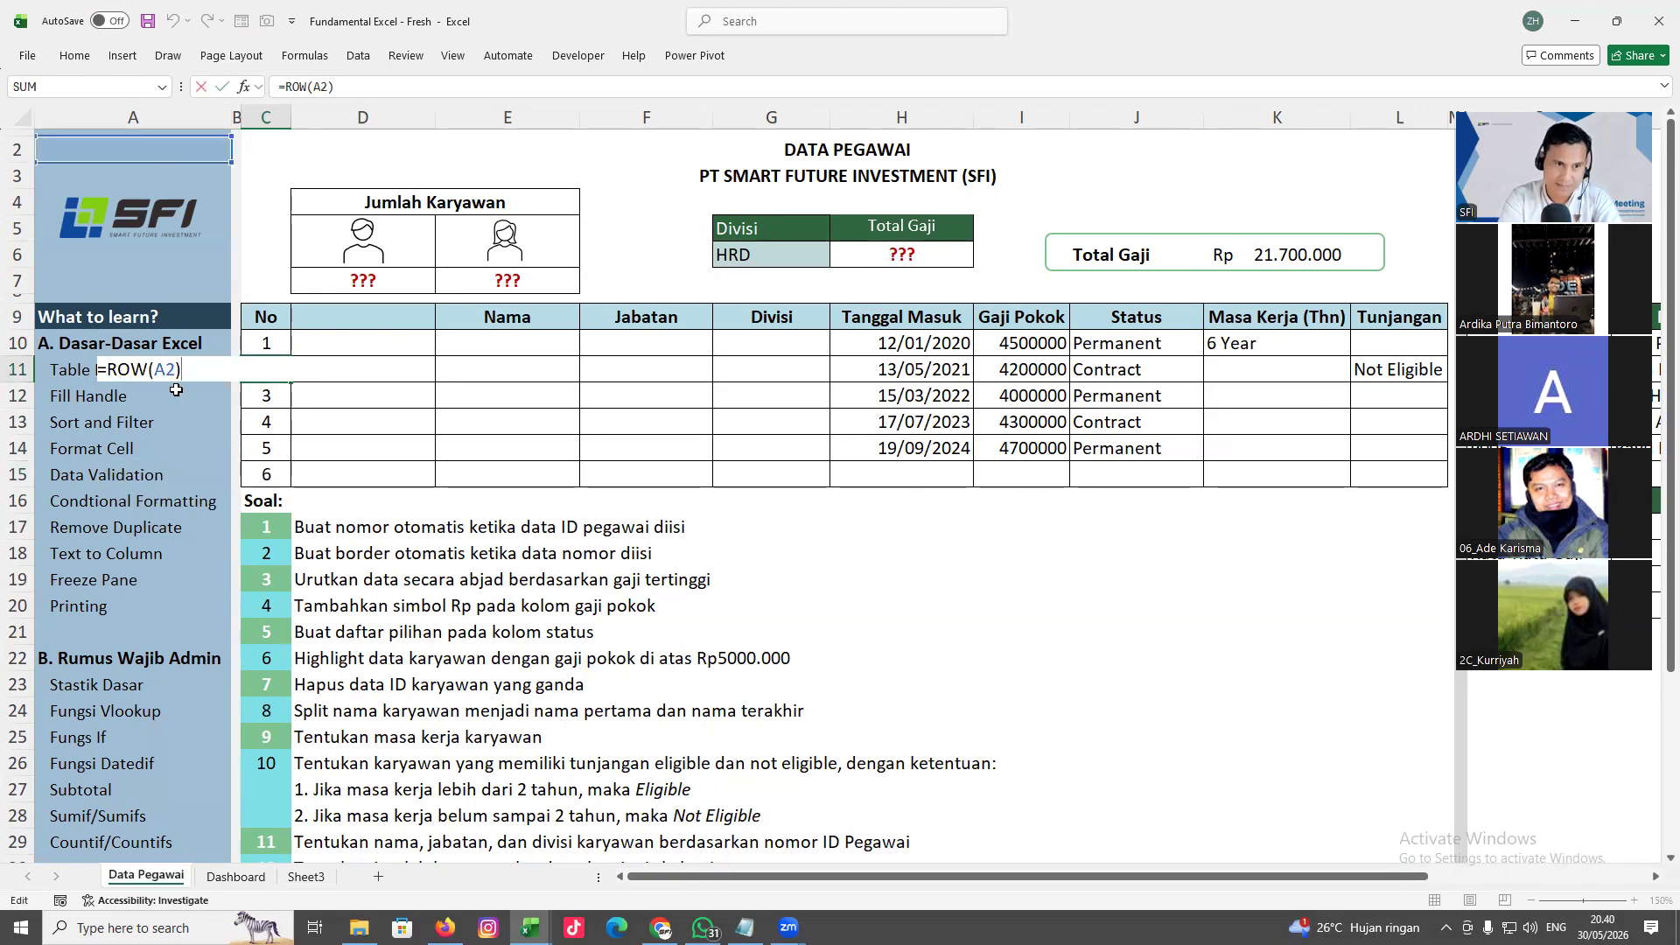
{"action": "left_click", "coordinate": [178, 370]}
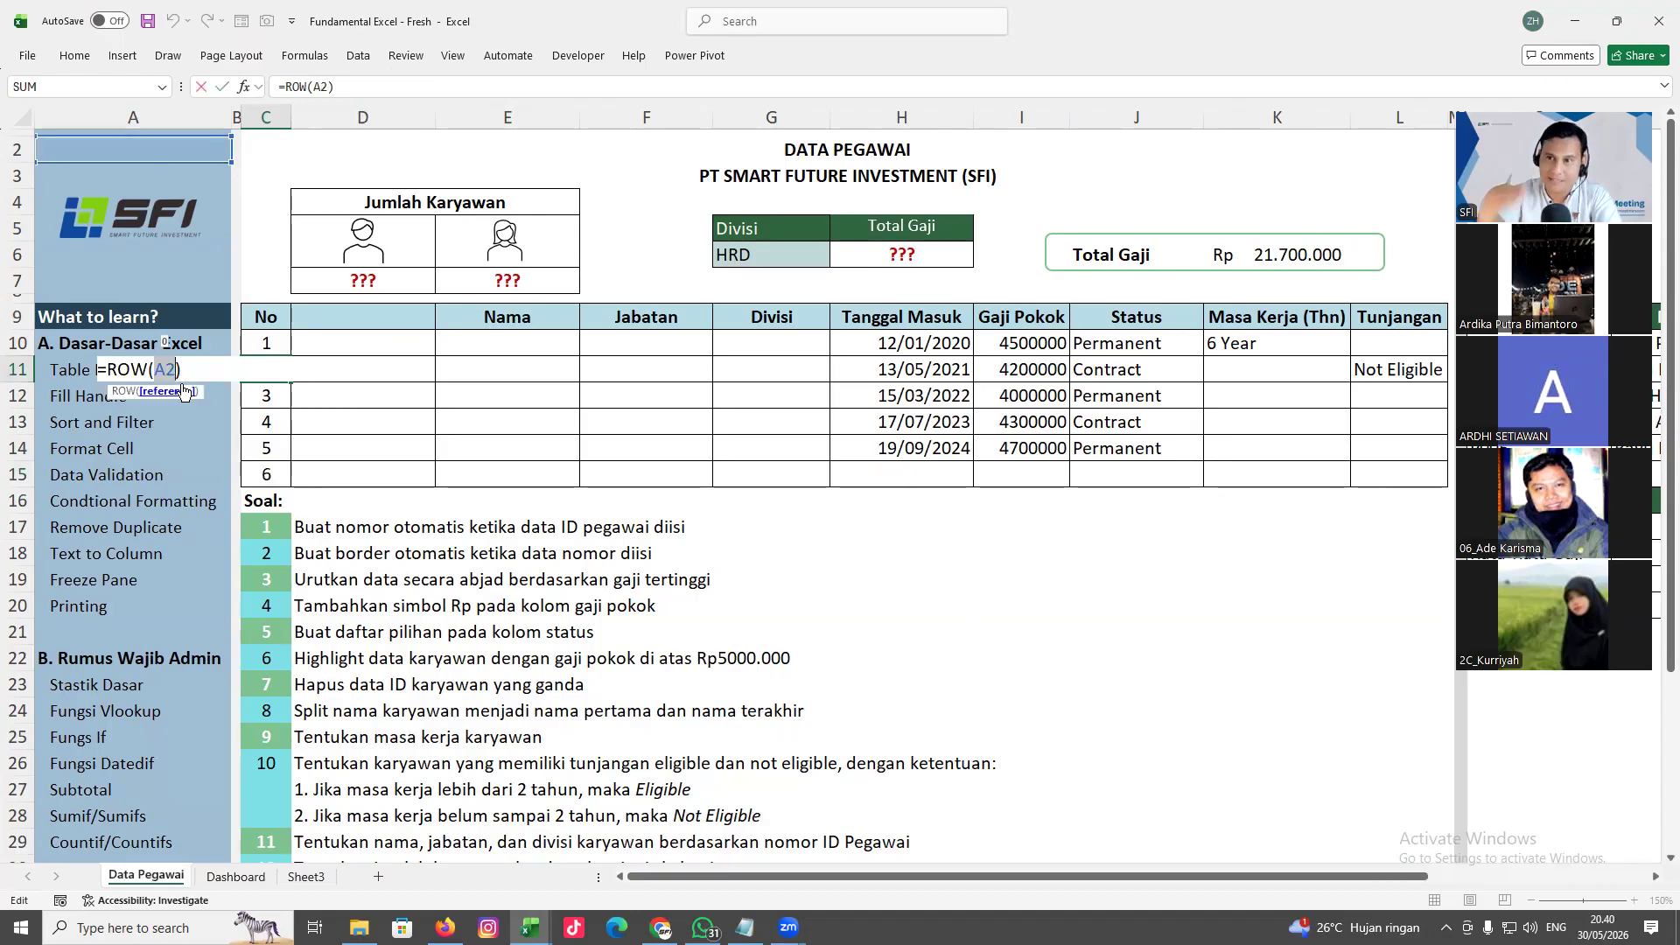
{"action": "key", "text": "Escape"}
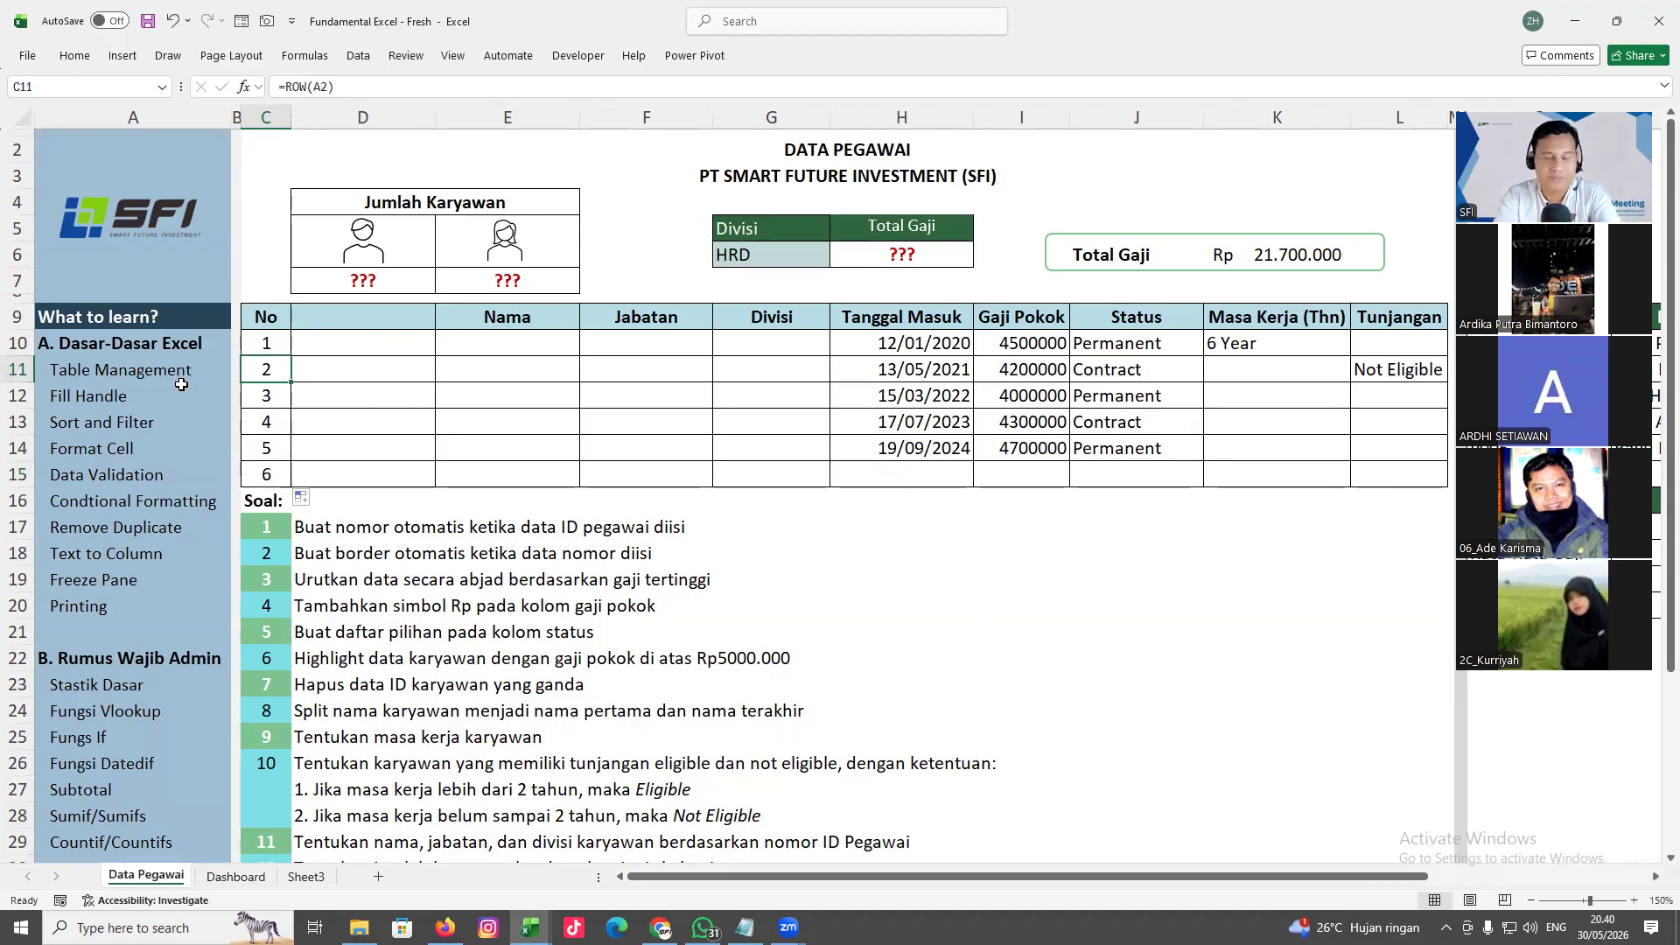
Select C15, the first No cells and D15, then show the open Excel workbooks
{"action": "left_click", "coordinate": [268, 478]}
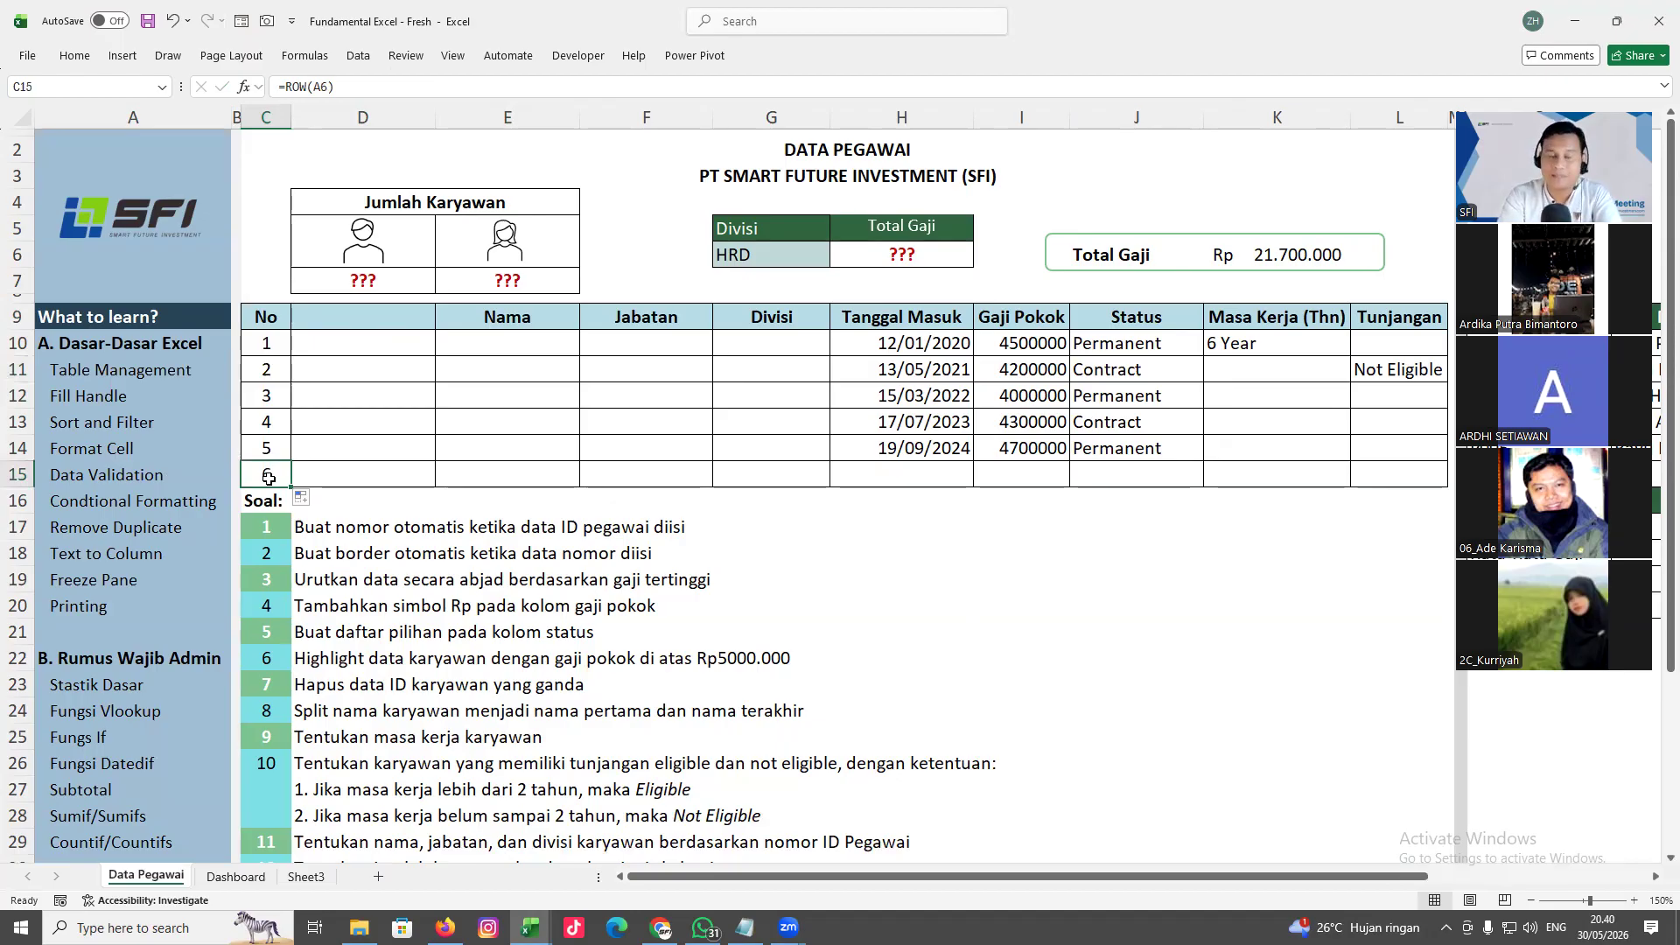
{"action": "left_click_drag", "start_coordinate": [255, 350], "coordinate": [380, 465]}
{"action": "left_click", "coordinate": [380, 469]}
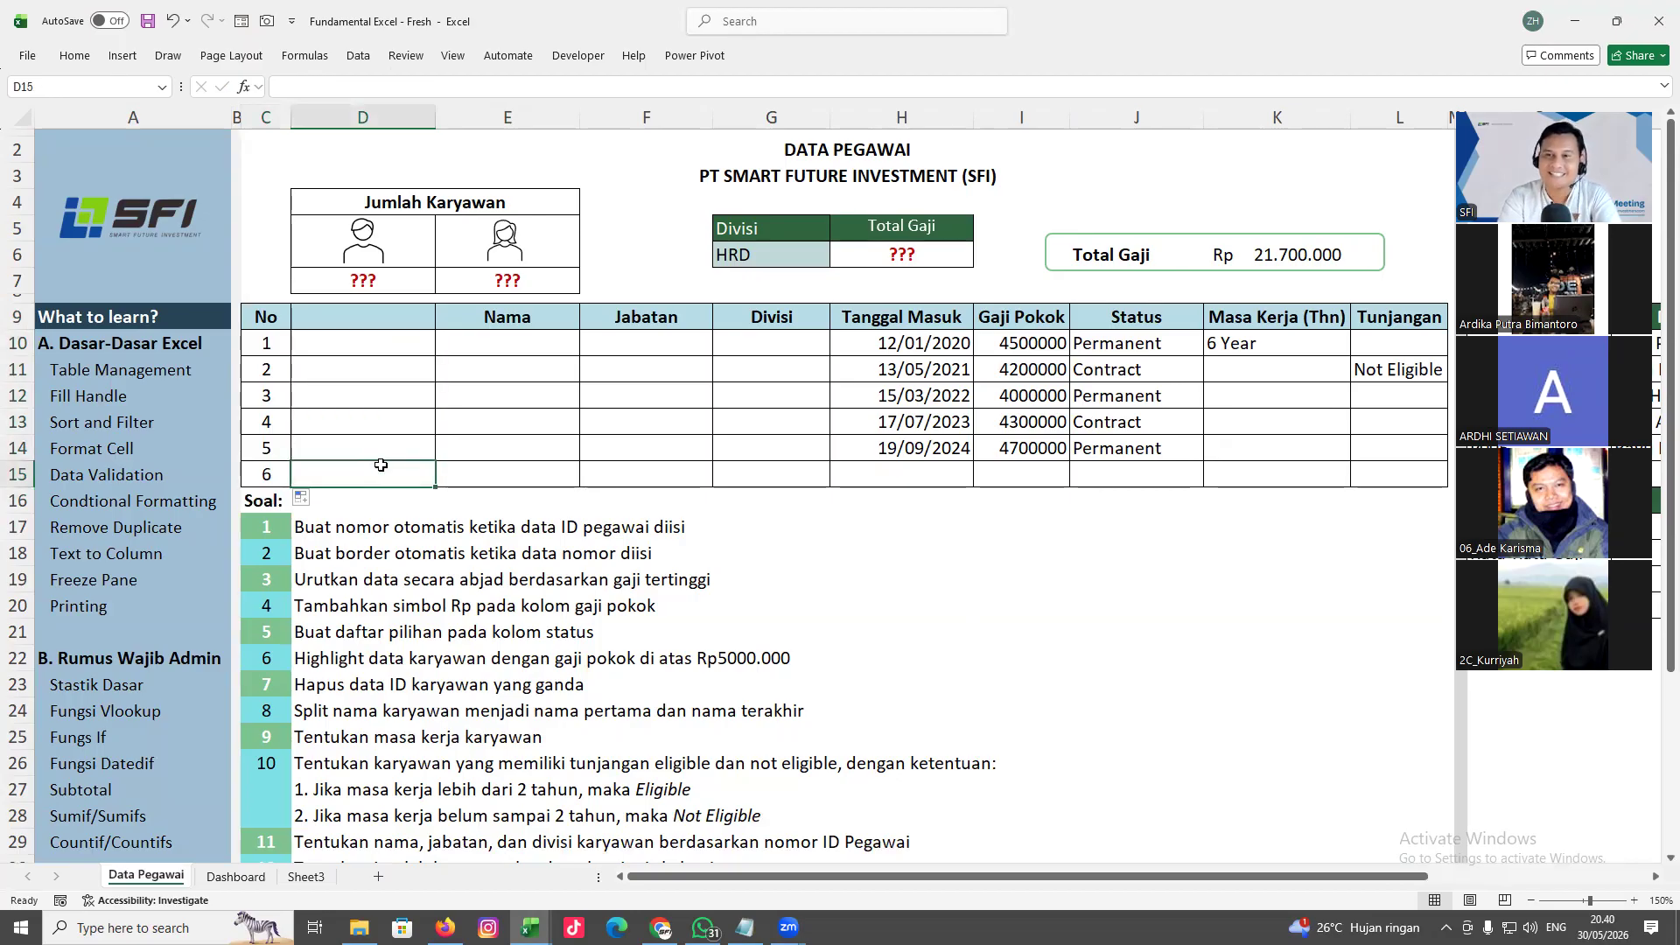
{"action": "left_click", "coordinate": [628, 452]}
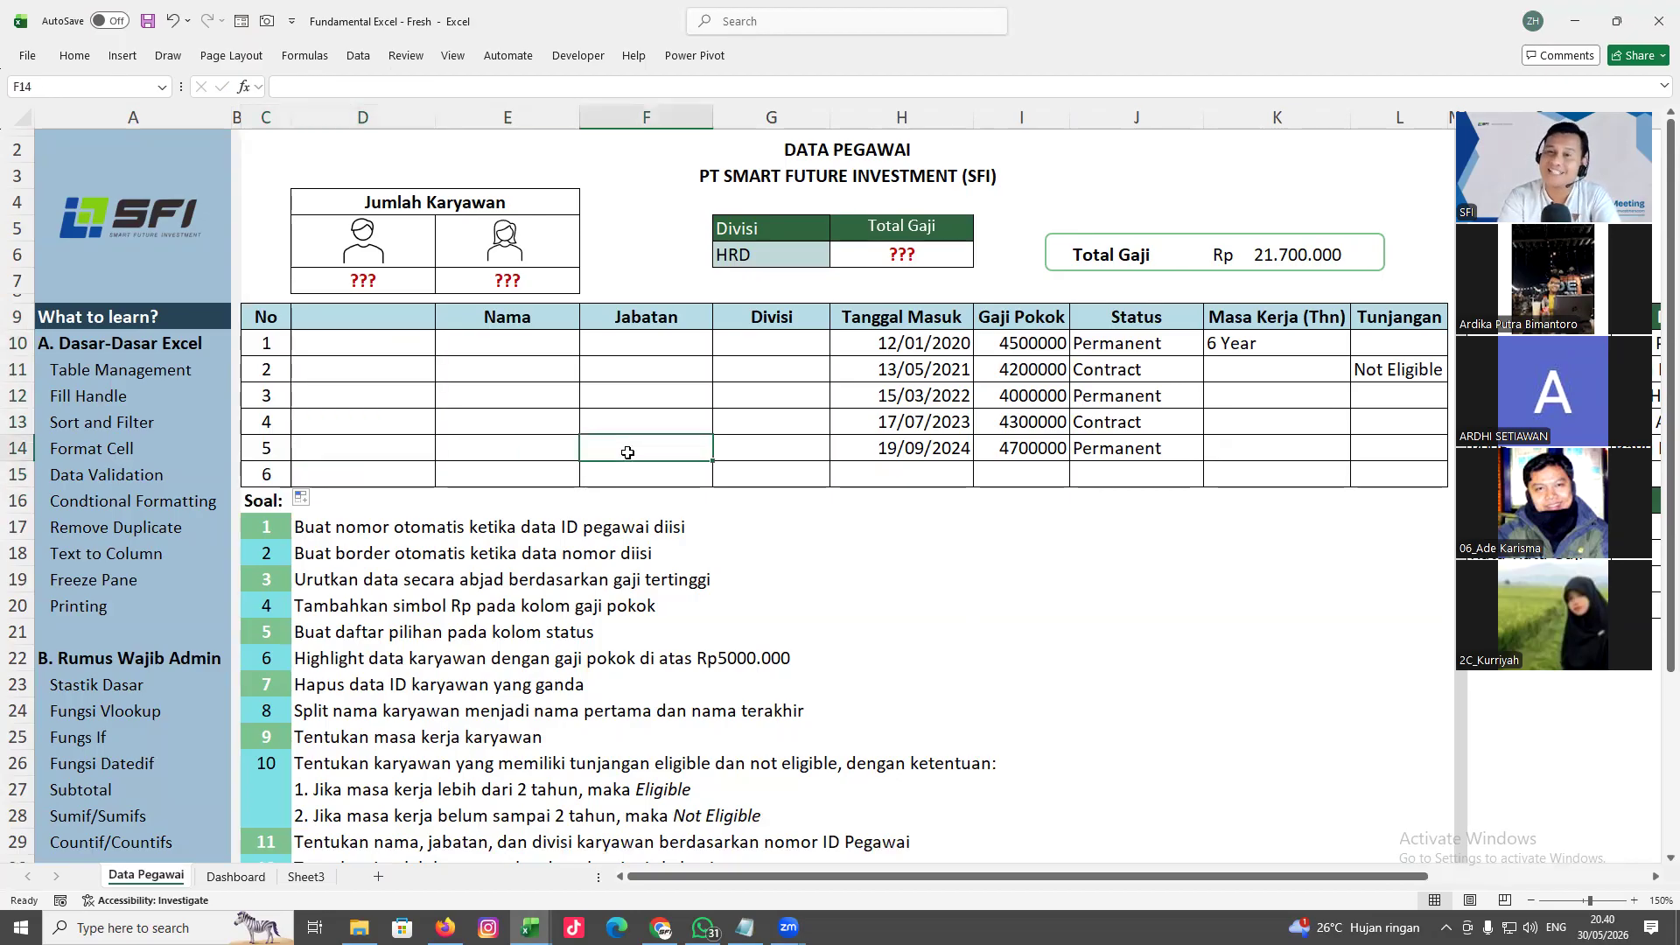
{"action": "left_click", "coordinate": [530, 927]}
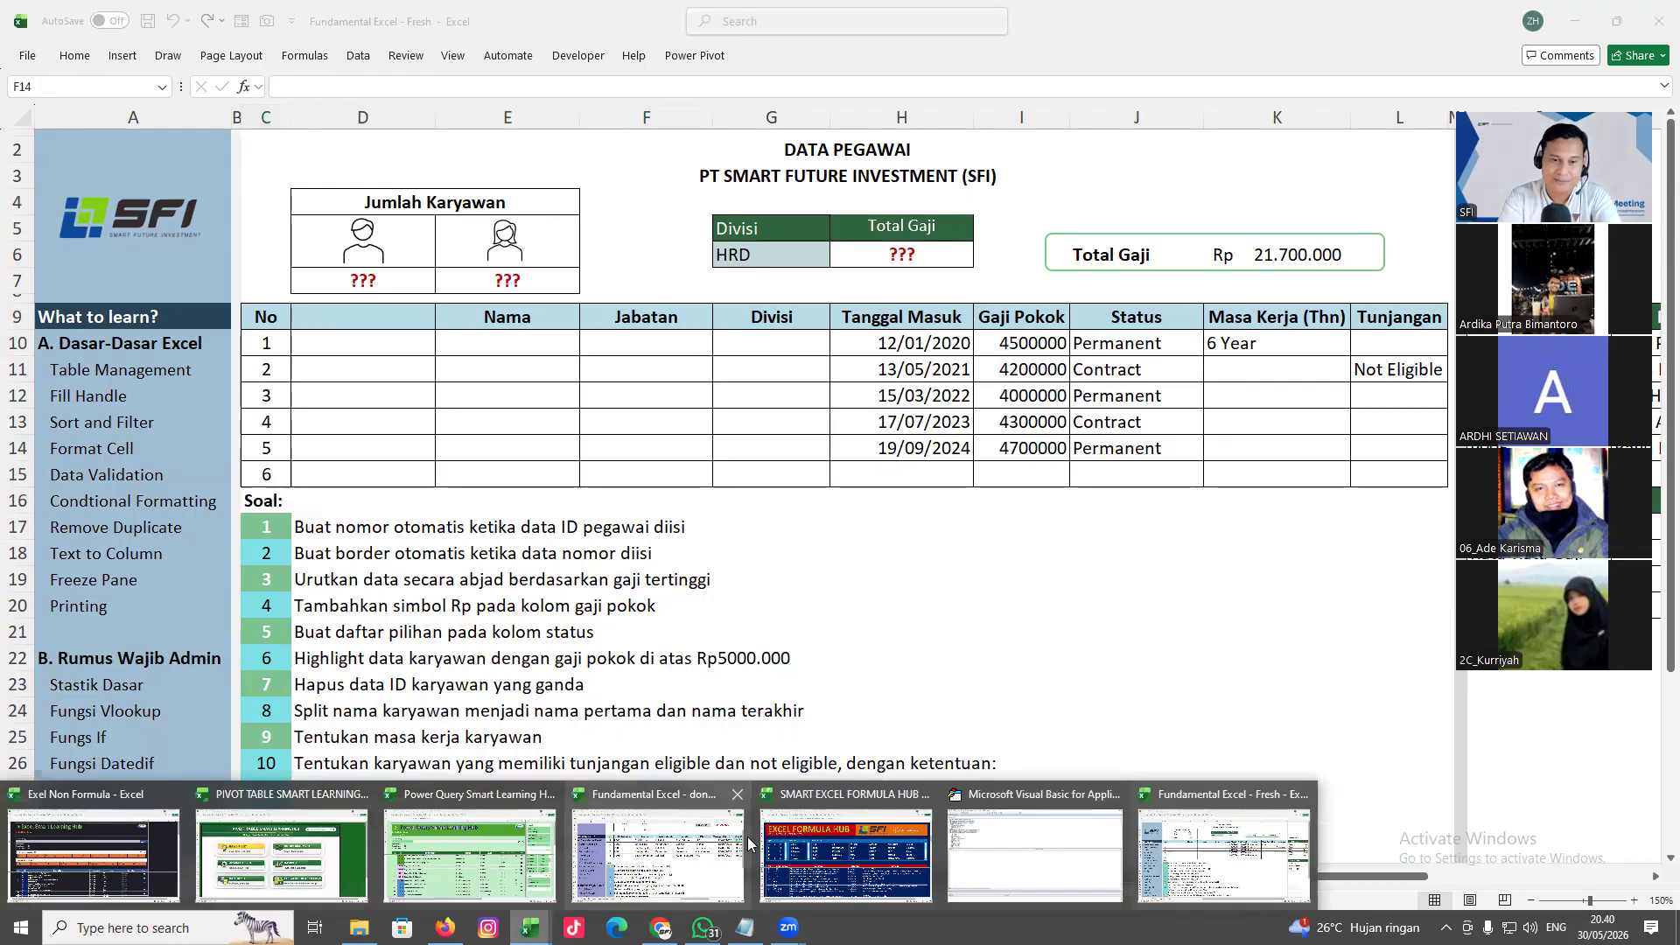
In SMART EXCEL FORMULA HUB, filter to D. Logika and read the IF lesson
{"action": "left_click", "coordinate": [770, 844]}
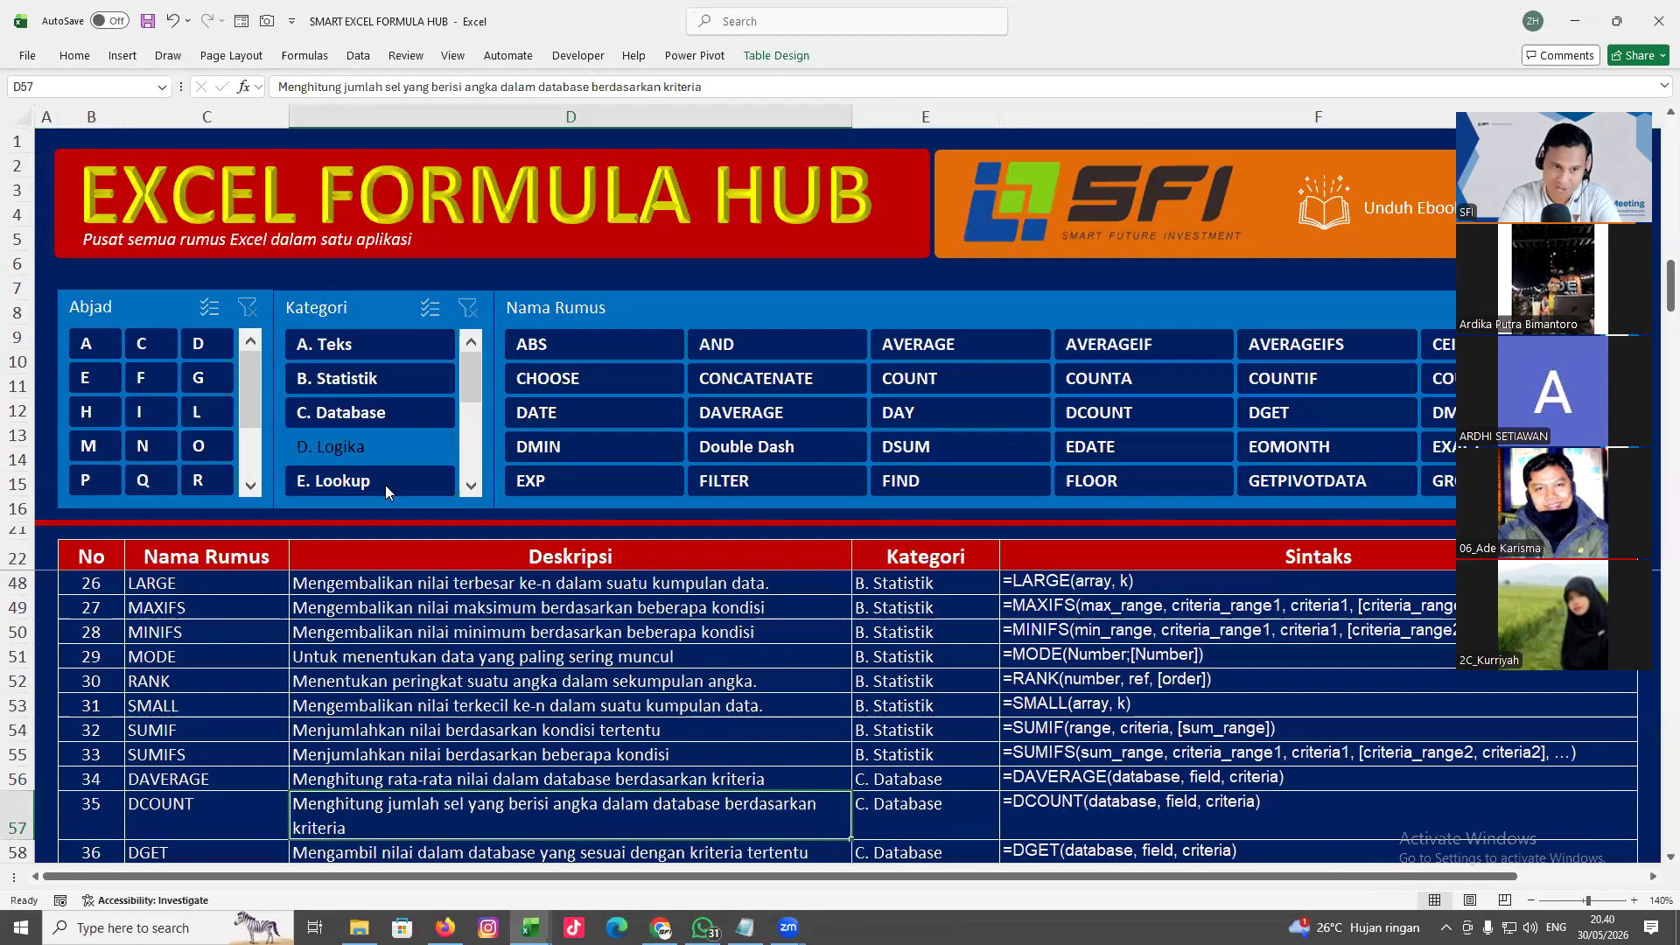
{"action": "left_click", "coordinate": [353, 450]}
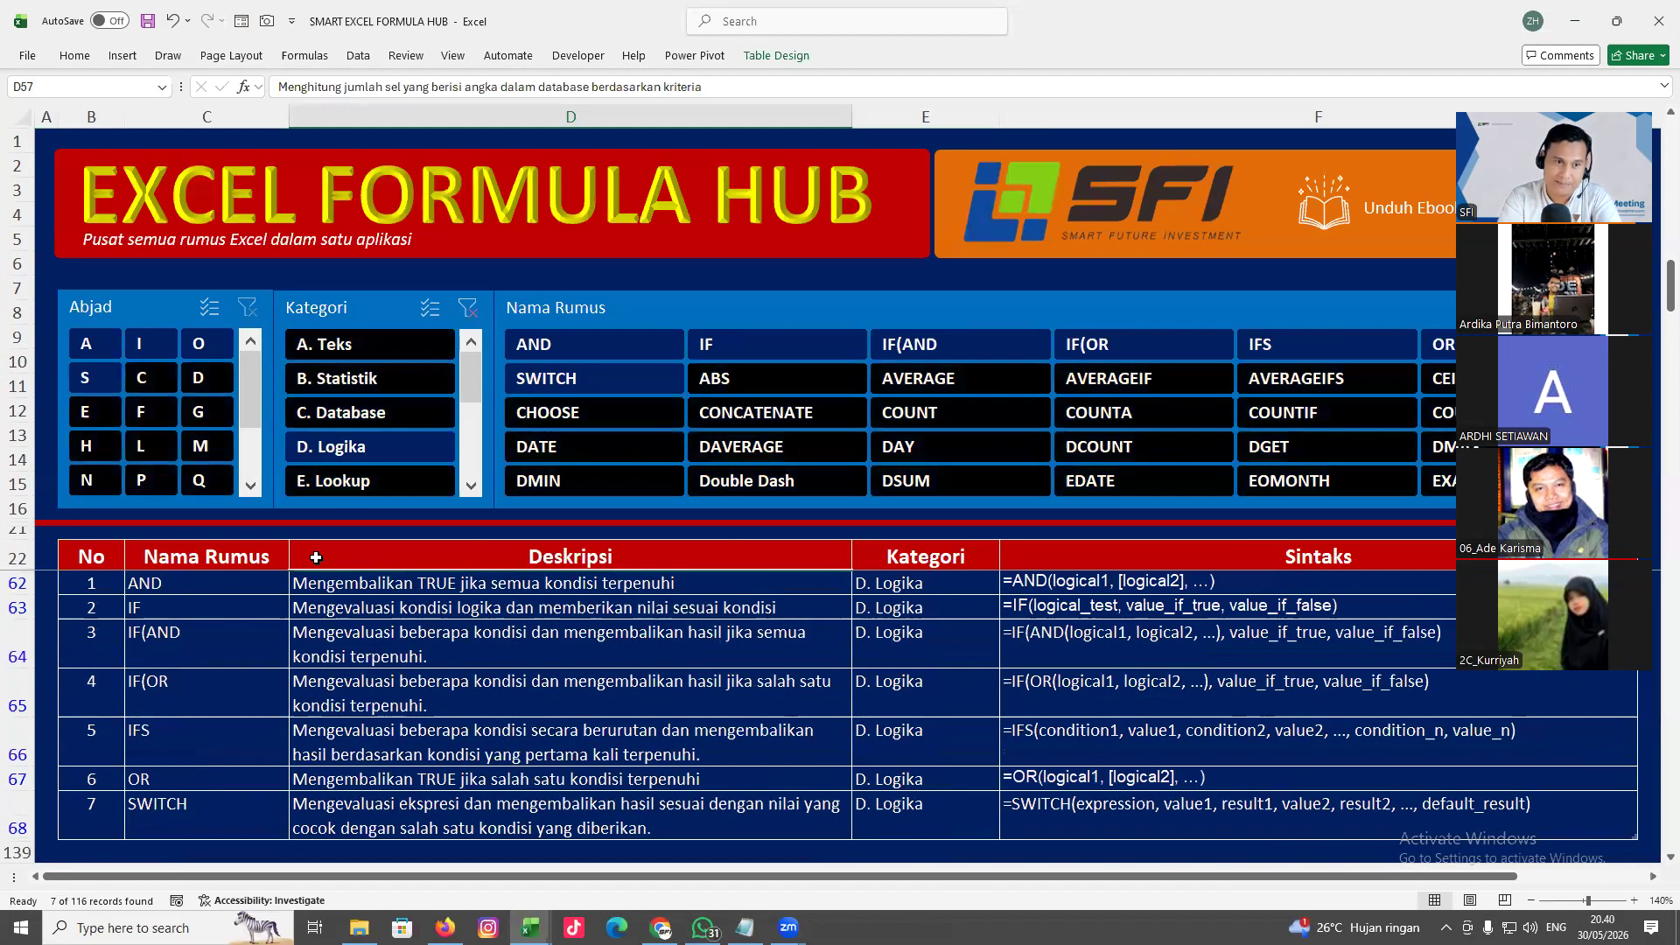
{"action": "left_click", "coordinate": [131, 611]}
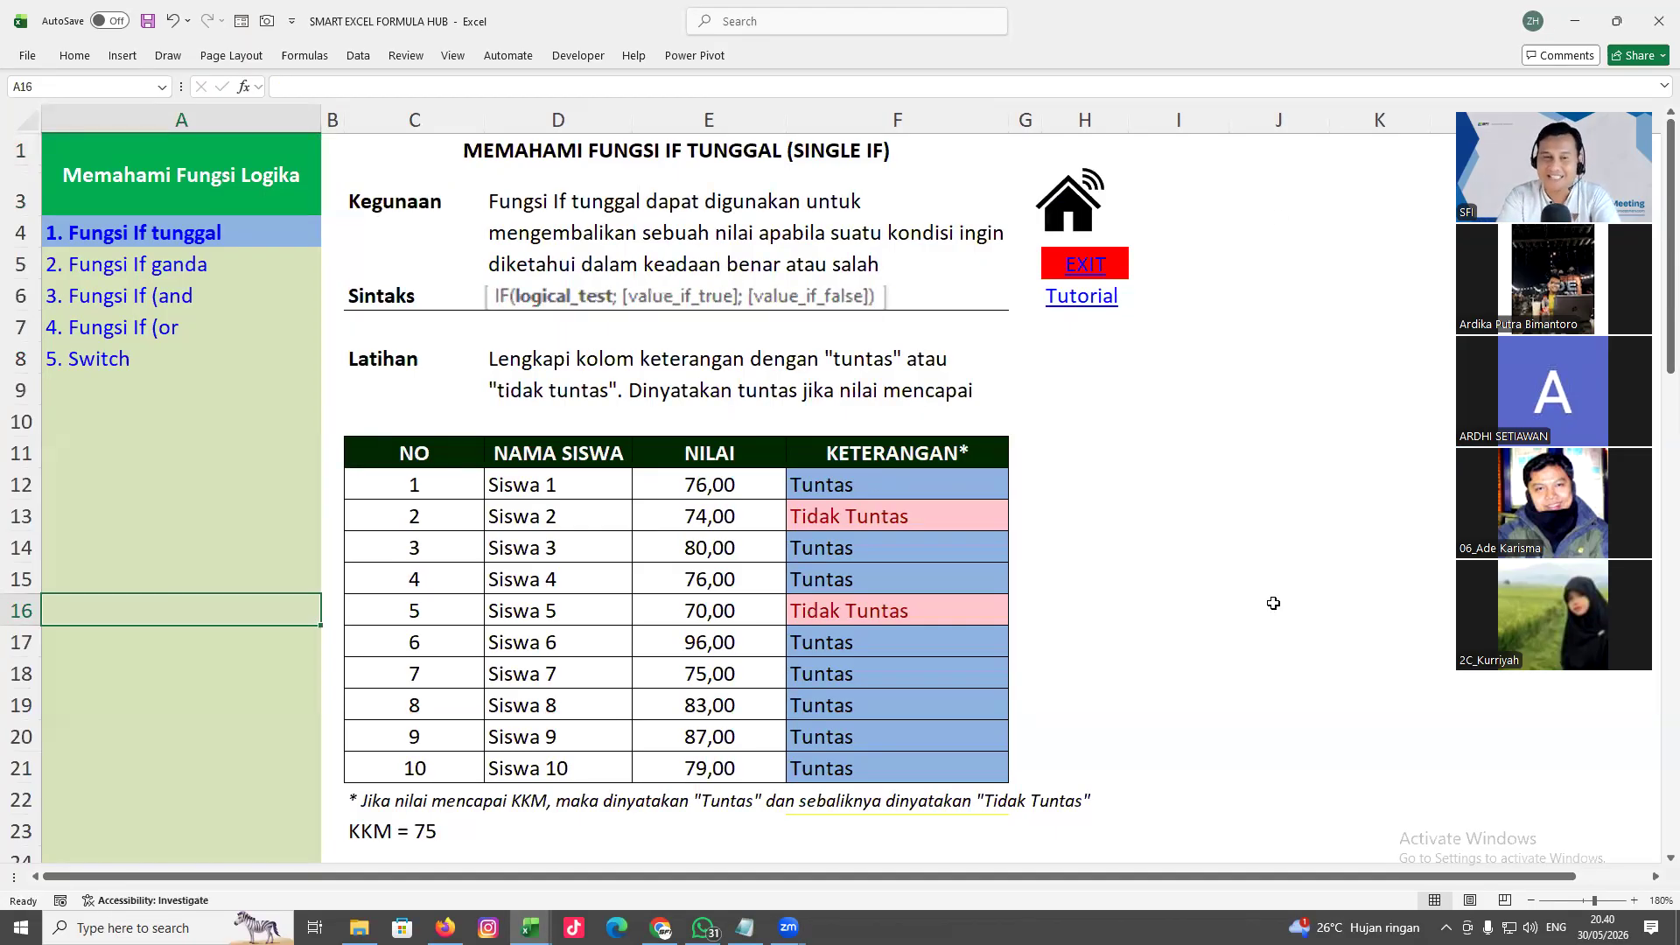
{"action": "scroll", "coordinate": [846, 691], "scroll_direction": "down", "scroll_amount": 4}
{"action": "scroll", "coordinate": [844, 697], "scroll_direction": "down", "scroll_amount": 4}
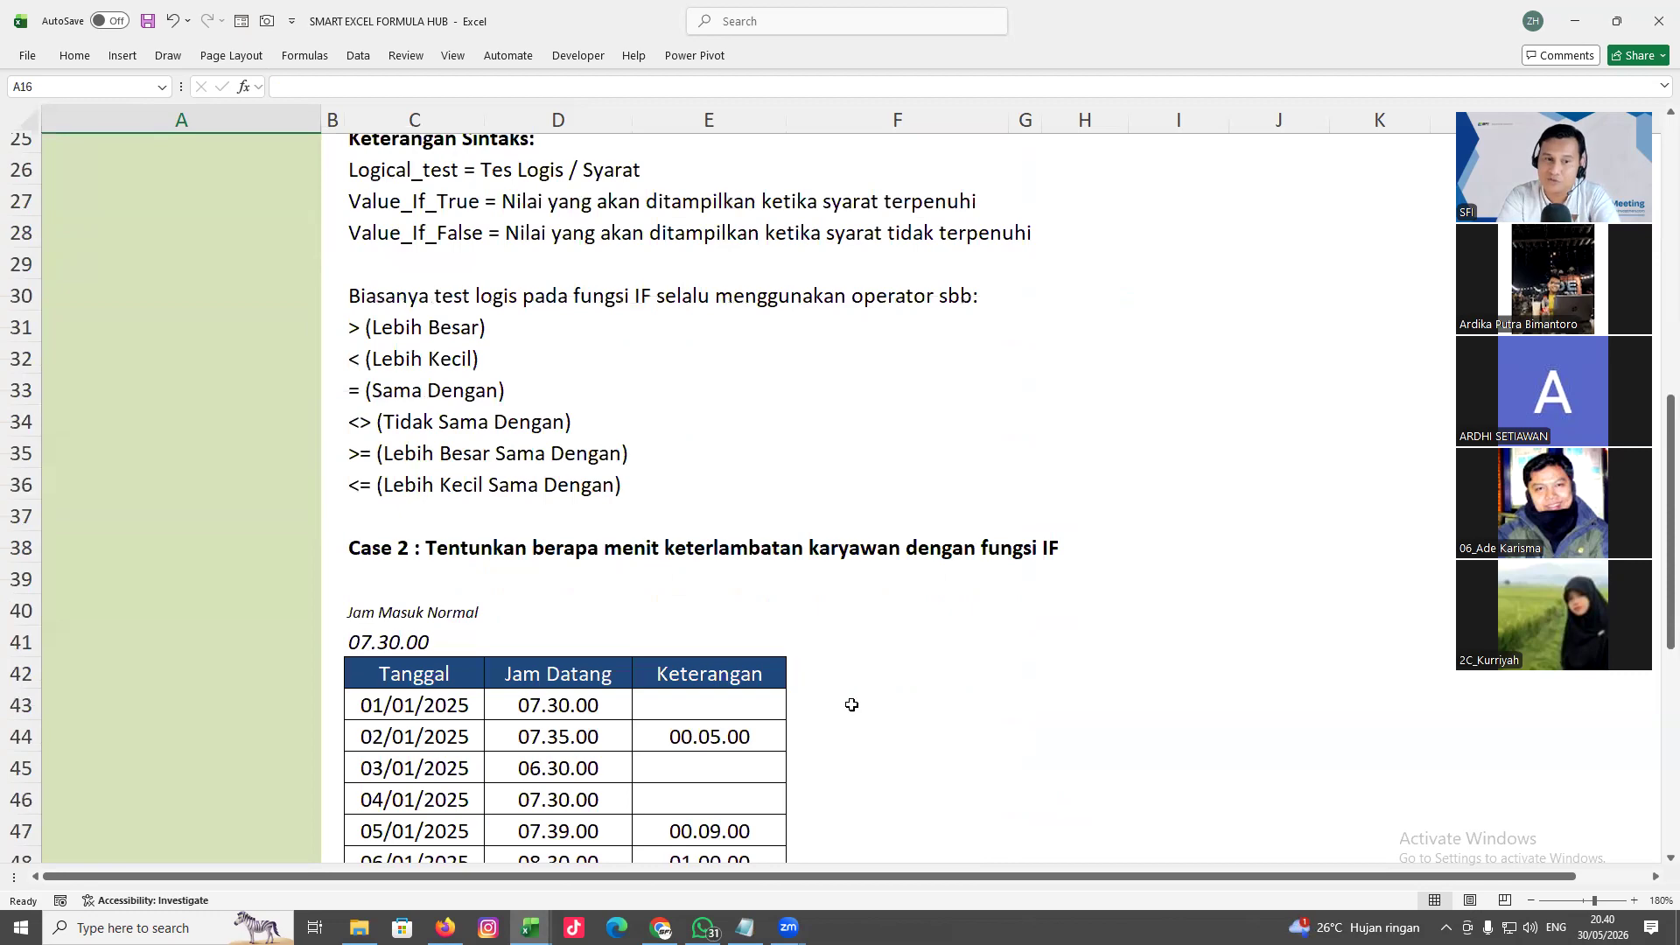
{"action": "scroll", "coordinate": [781, 704], "scroll_direction": "down", "scroll_amount": 5}
{"action": "scroll", "coordinate": [774, 674], "scroll_direction": "up", "scroll_amount": 10}
{"action": "scroll", "coordinate": [775, 674], "scroll_direction": "up", "scroll_amount": 3}
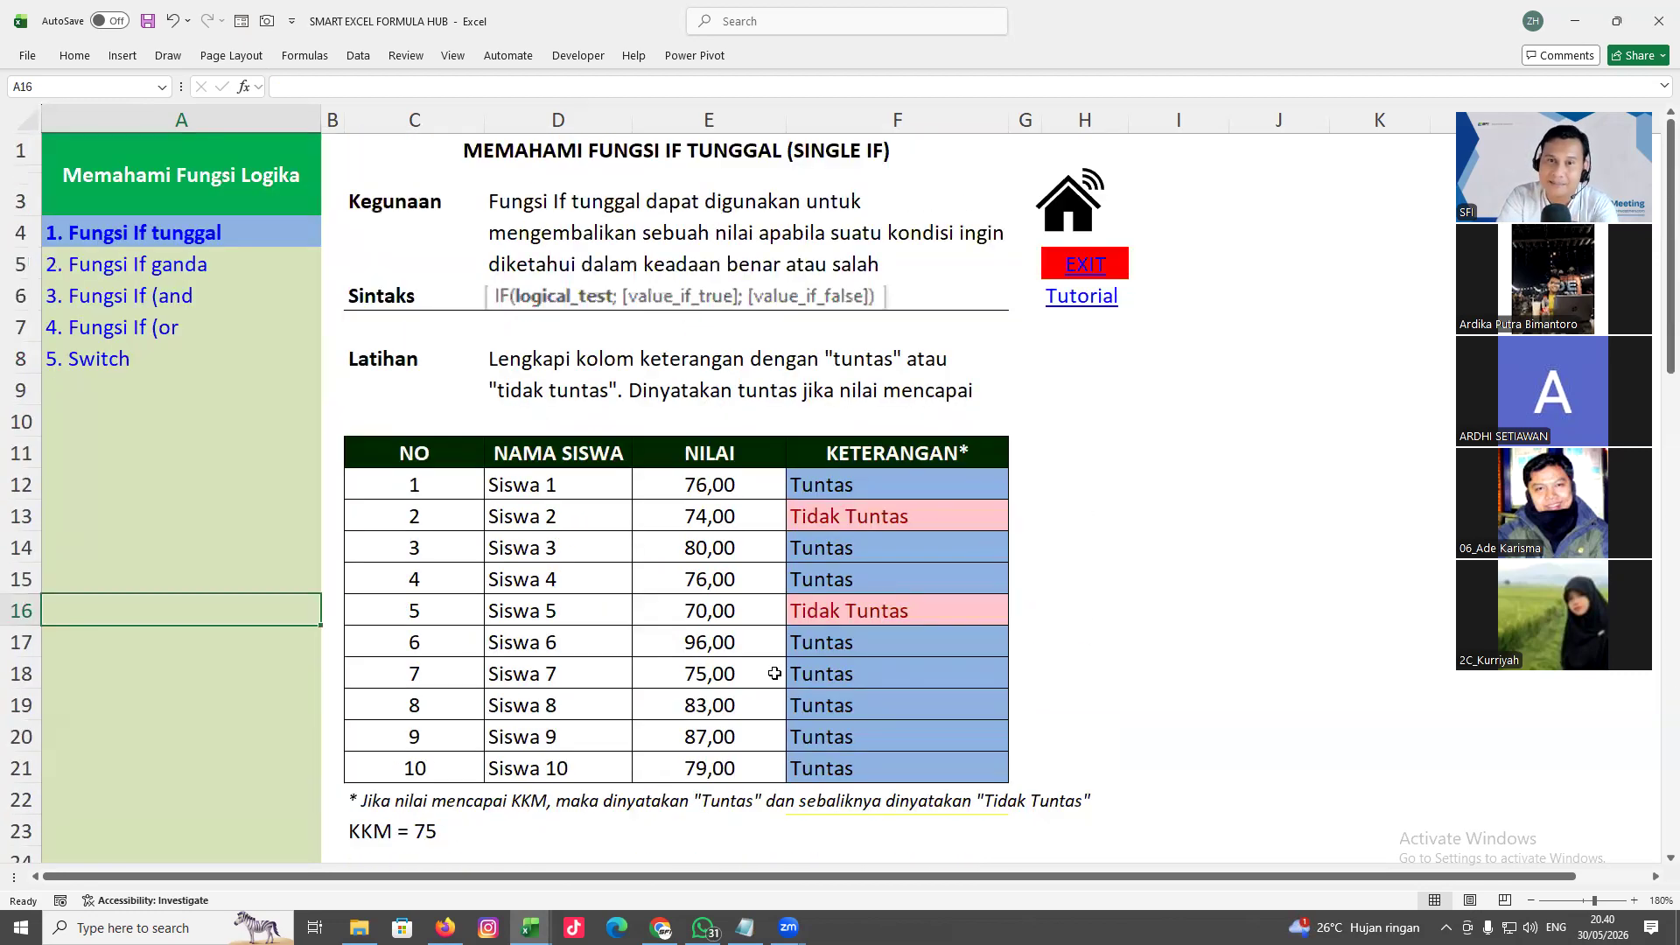
Return to Fundamental Excel - Fresh and check the C10 numbering formula
{"action": "mouse_move", "coordinate": [530, 928]}
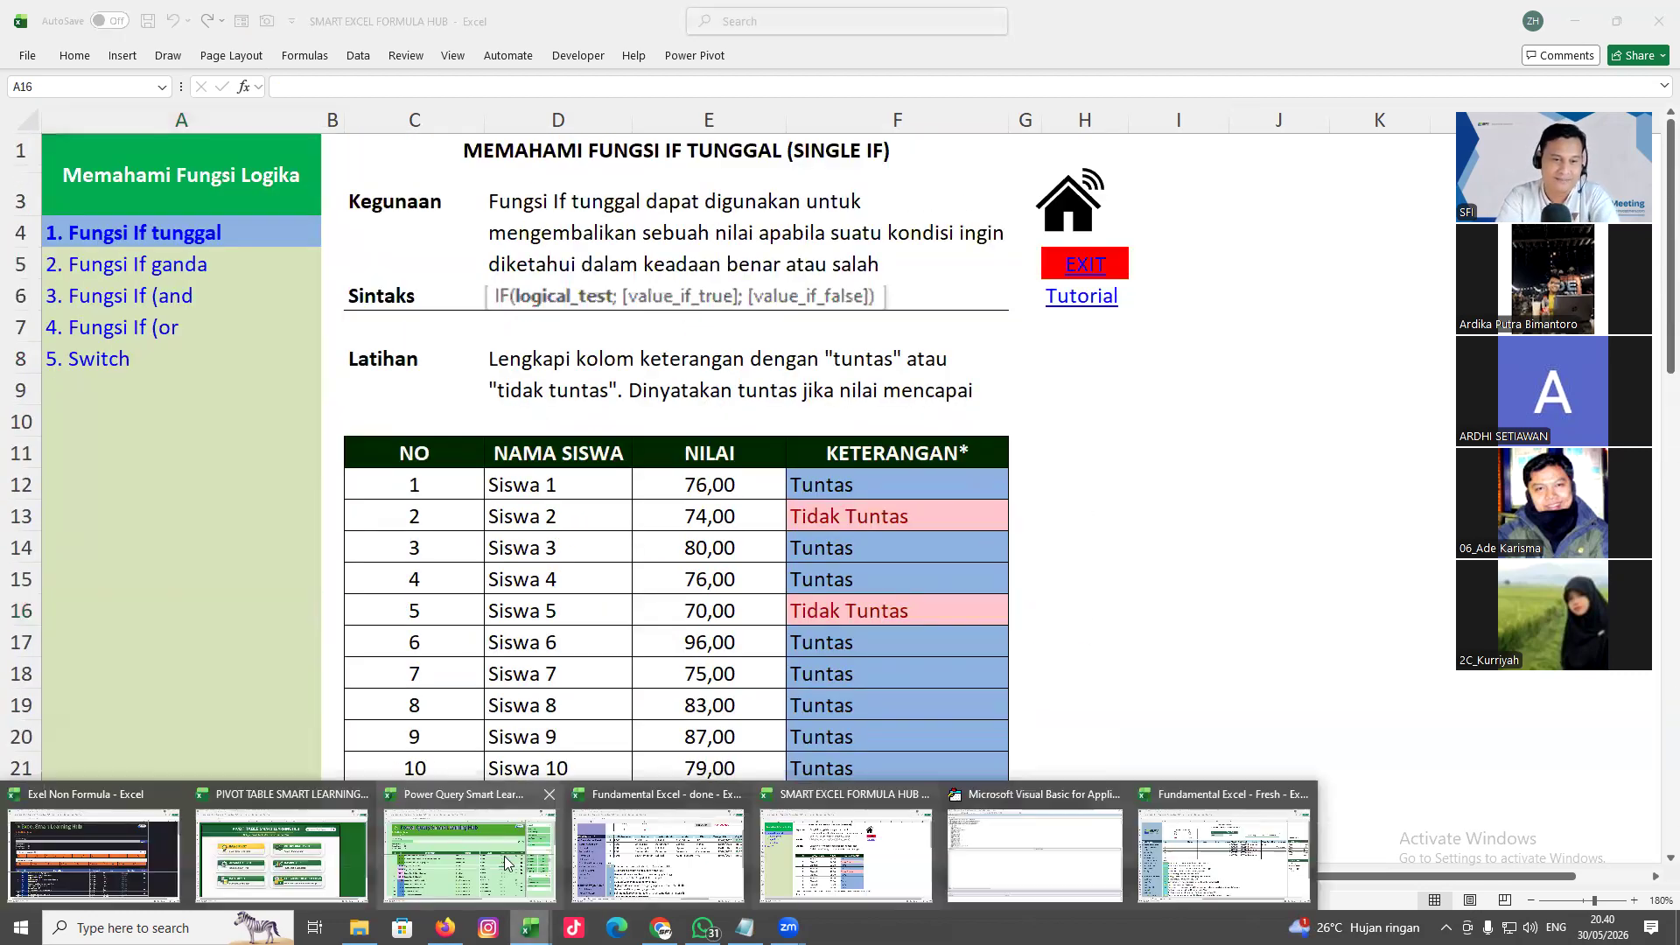
{"action": "left_click", "coordinate": [1225, 854]}
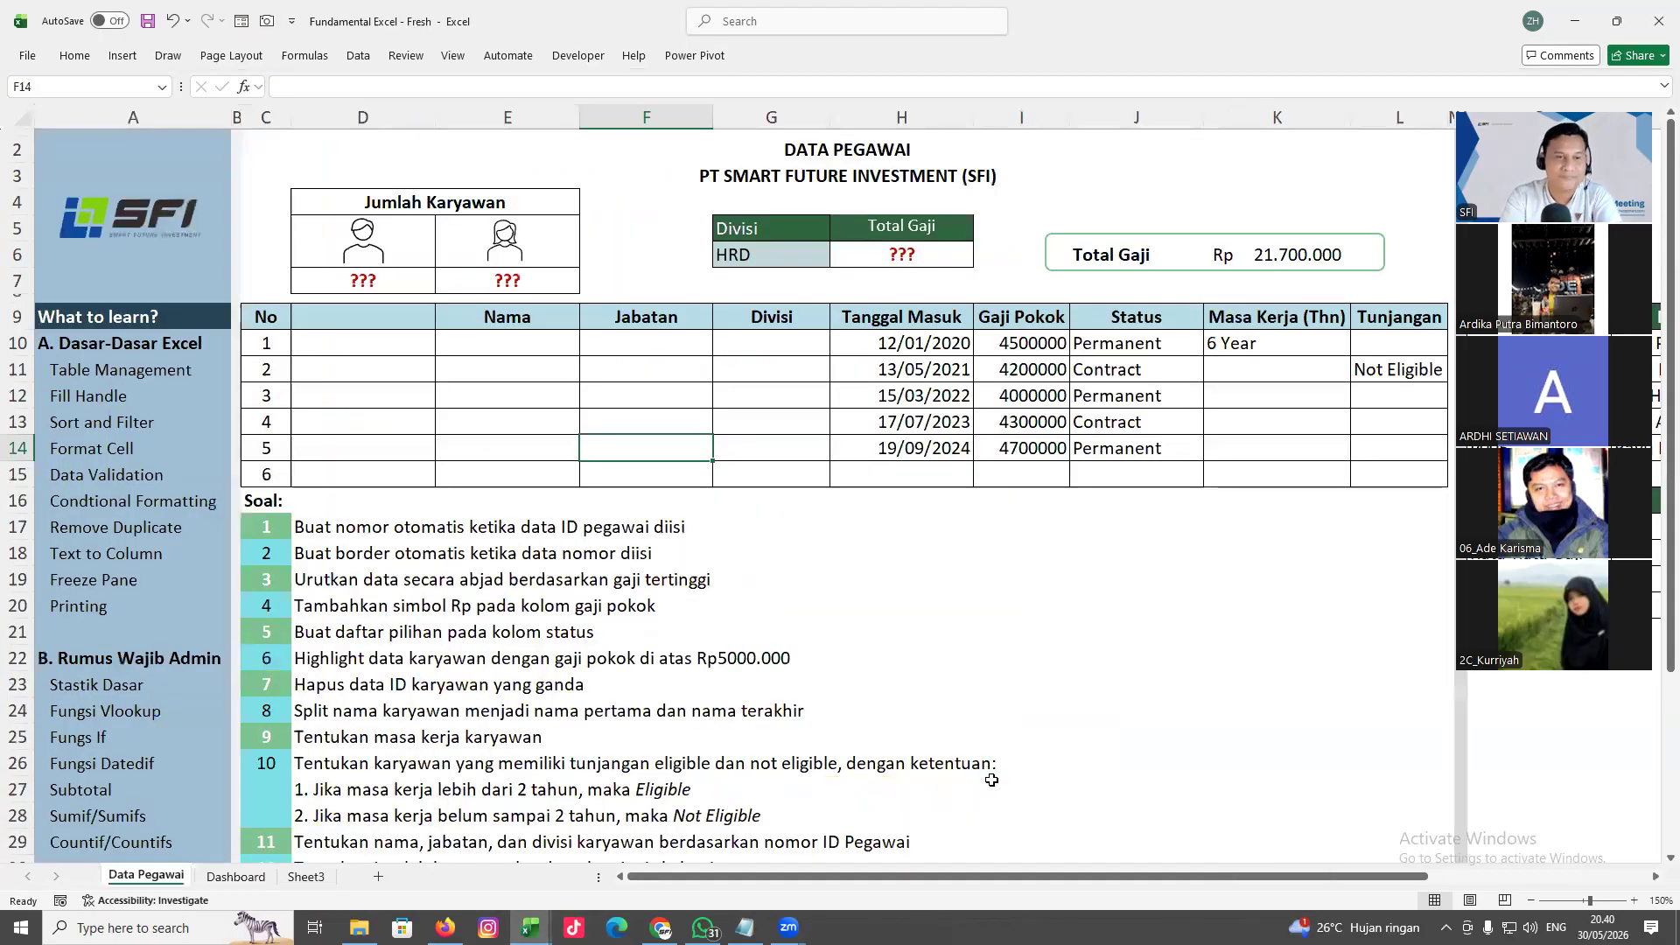
{"action": "left_click", "coordinate": [274, 347]}
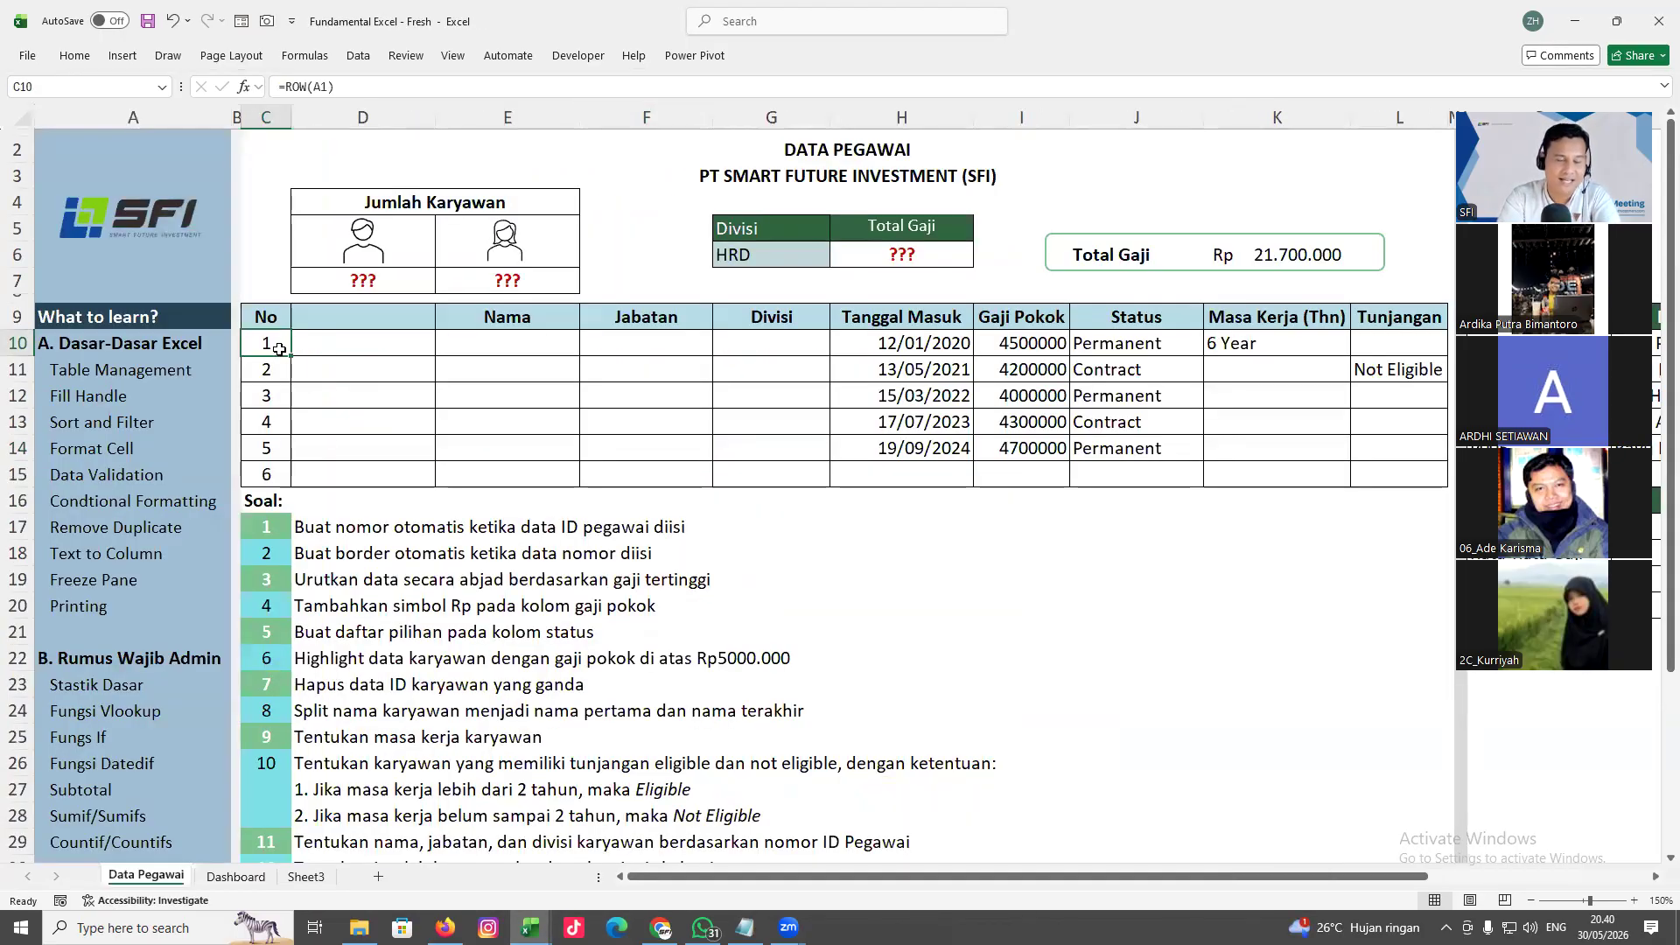
Label header cell D9 as 'ID Karyawan'
{"action": "left_click", "coordinate": [370, 316]}
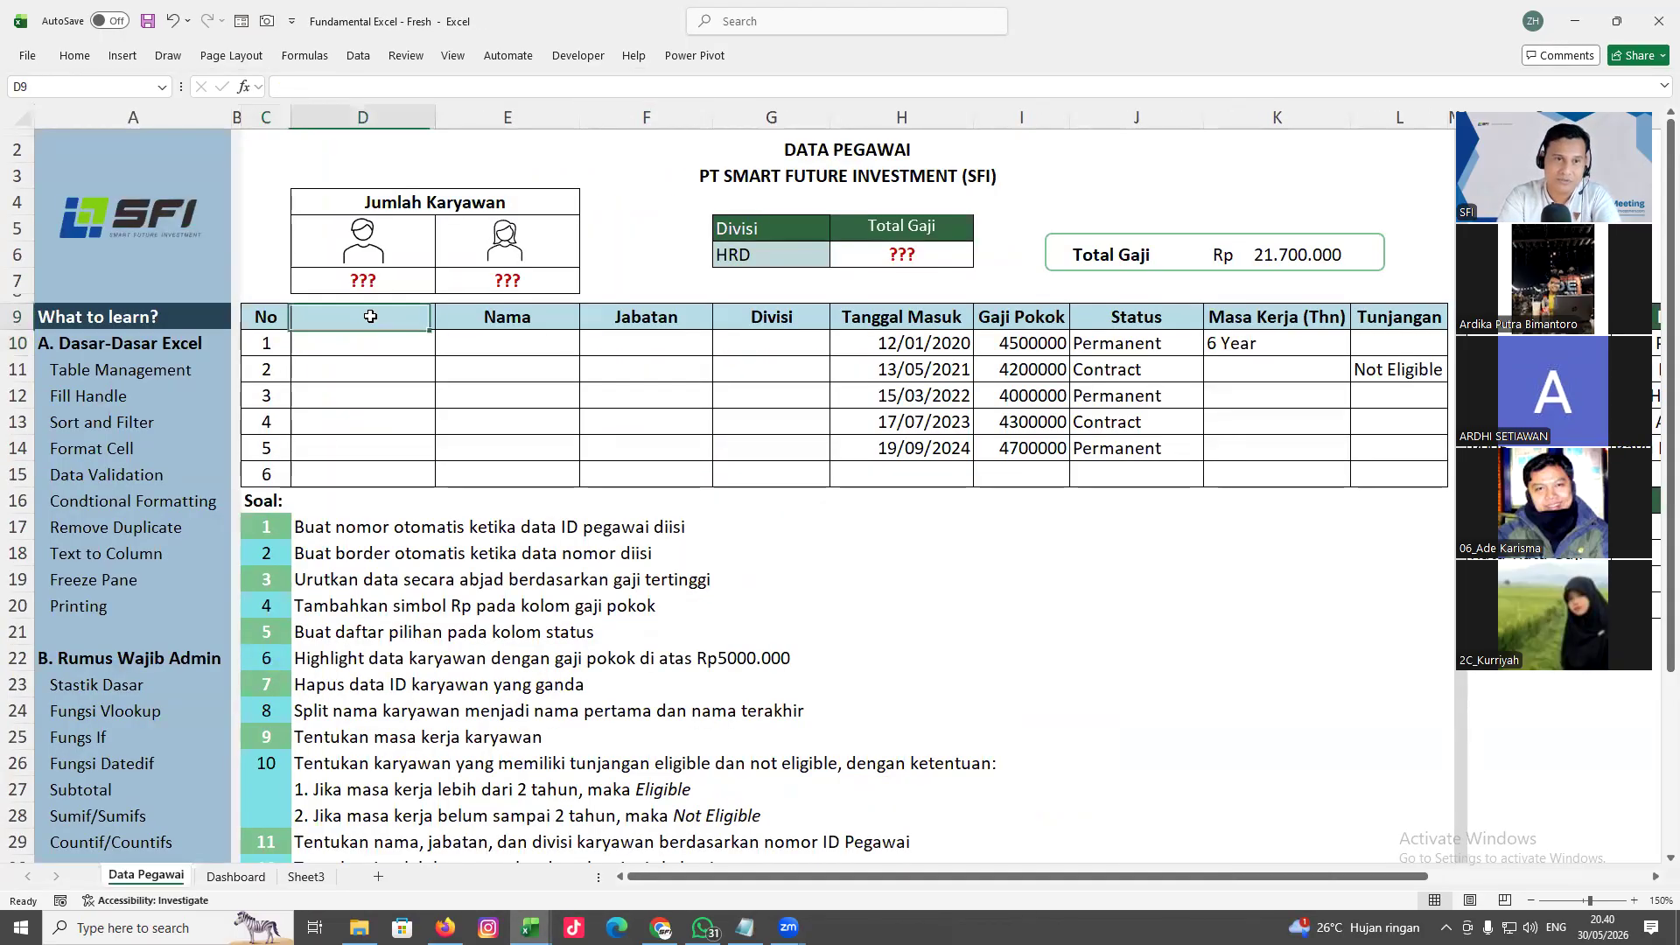
{"action": "type", "text": "ID Karyawan"}
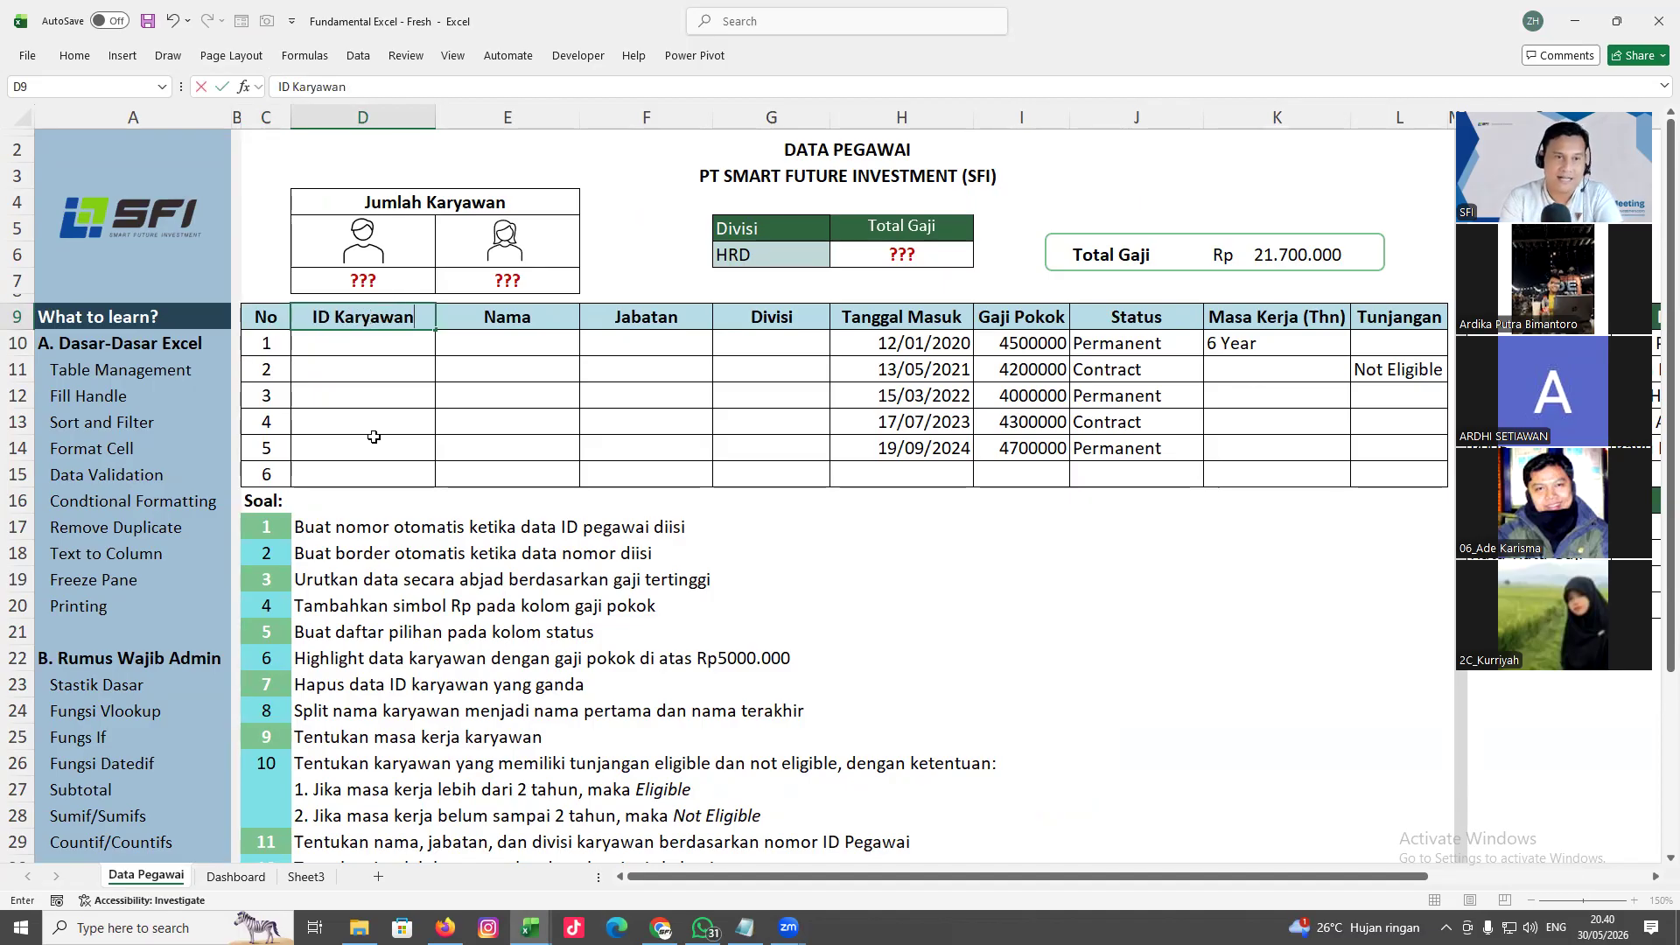
{"action": "left_click", "coordinate": [374, 437]}
Refill =ROW(A1) down C10:C15 as a test, then delete the No numbers
{"action": "left_click_drag", "start_coordinate": [267, 346], "coordinate": [275, 450]}
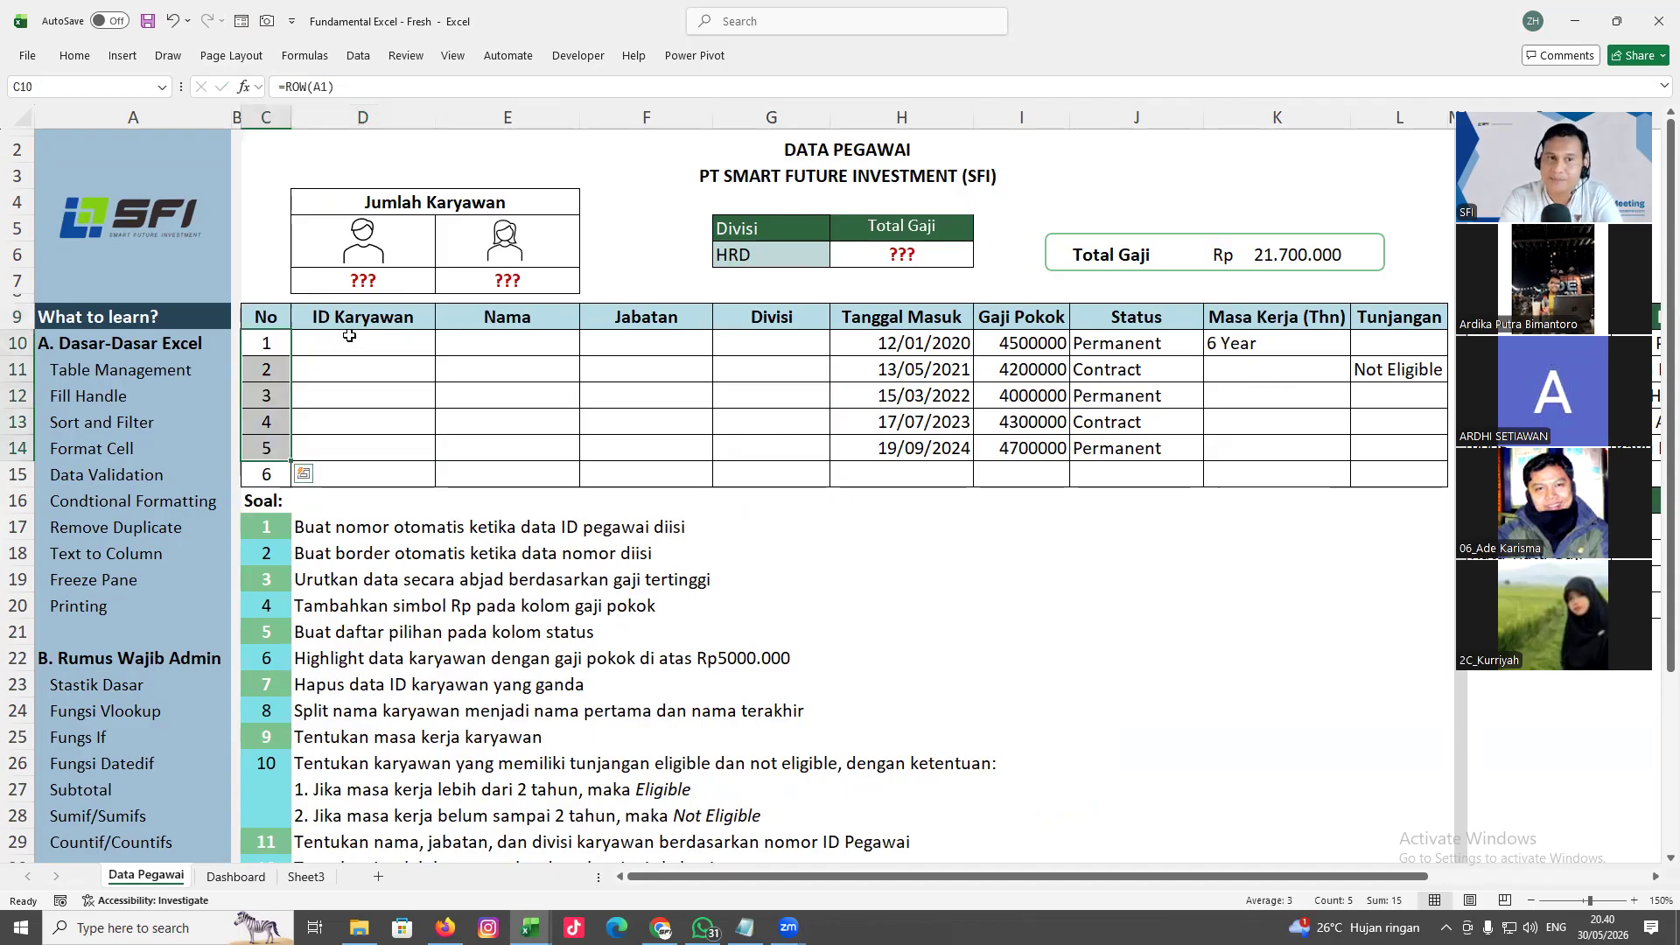
{"action": "left_click_drag", "start_coordinate": [349, 336], "coordinate": [357, 453]}
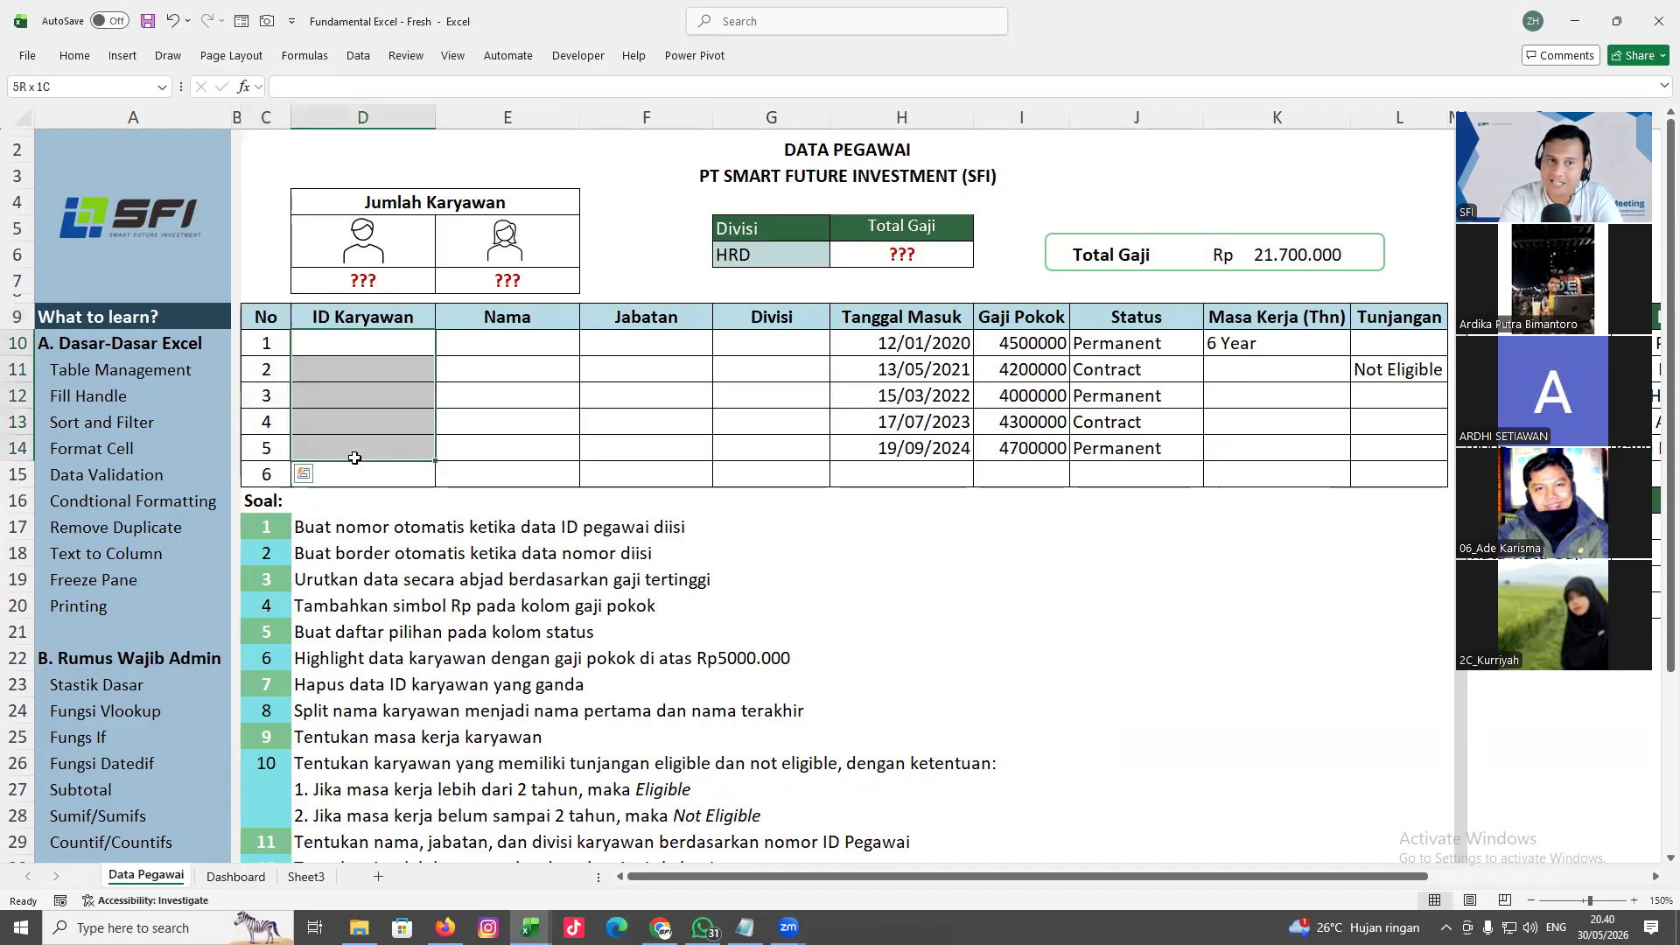
{"action": "left_click", "coordinate": [495, 447]}
{"action": "double_click", "coordinate": [260, 346]}
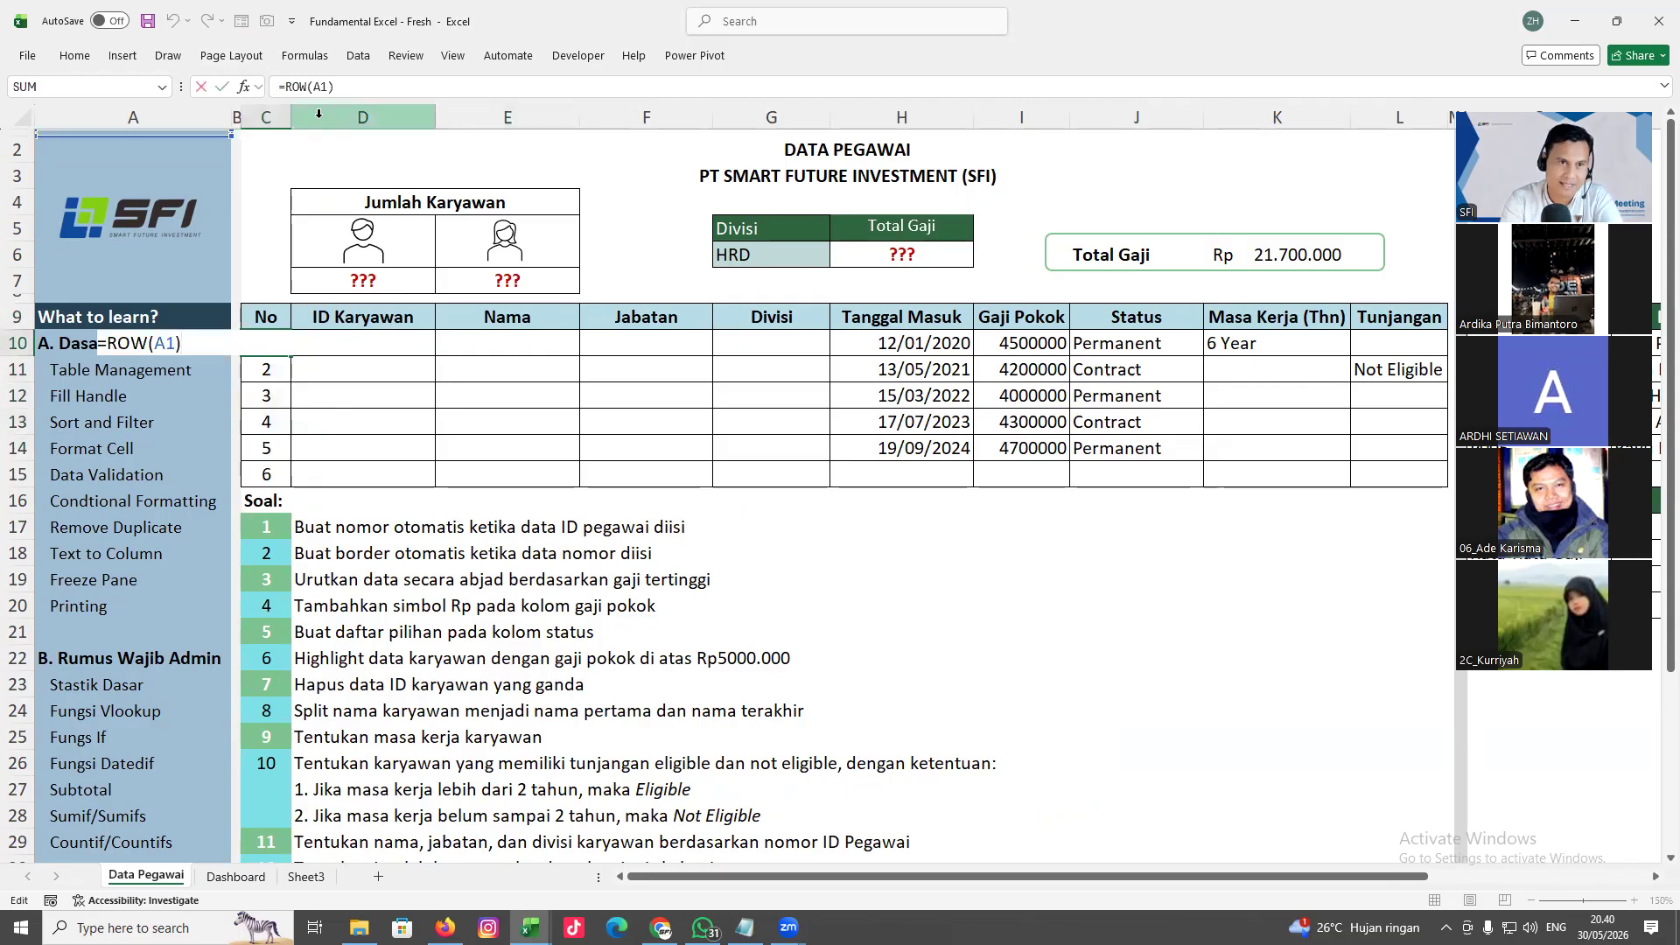
{"action": "left_click", "coordinate": [281, 343]}
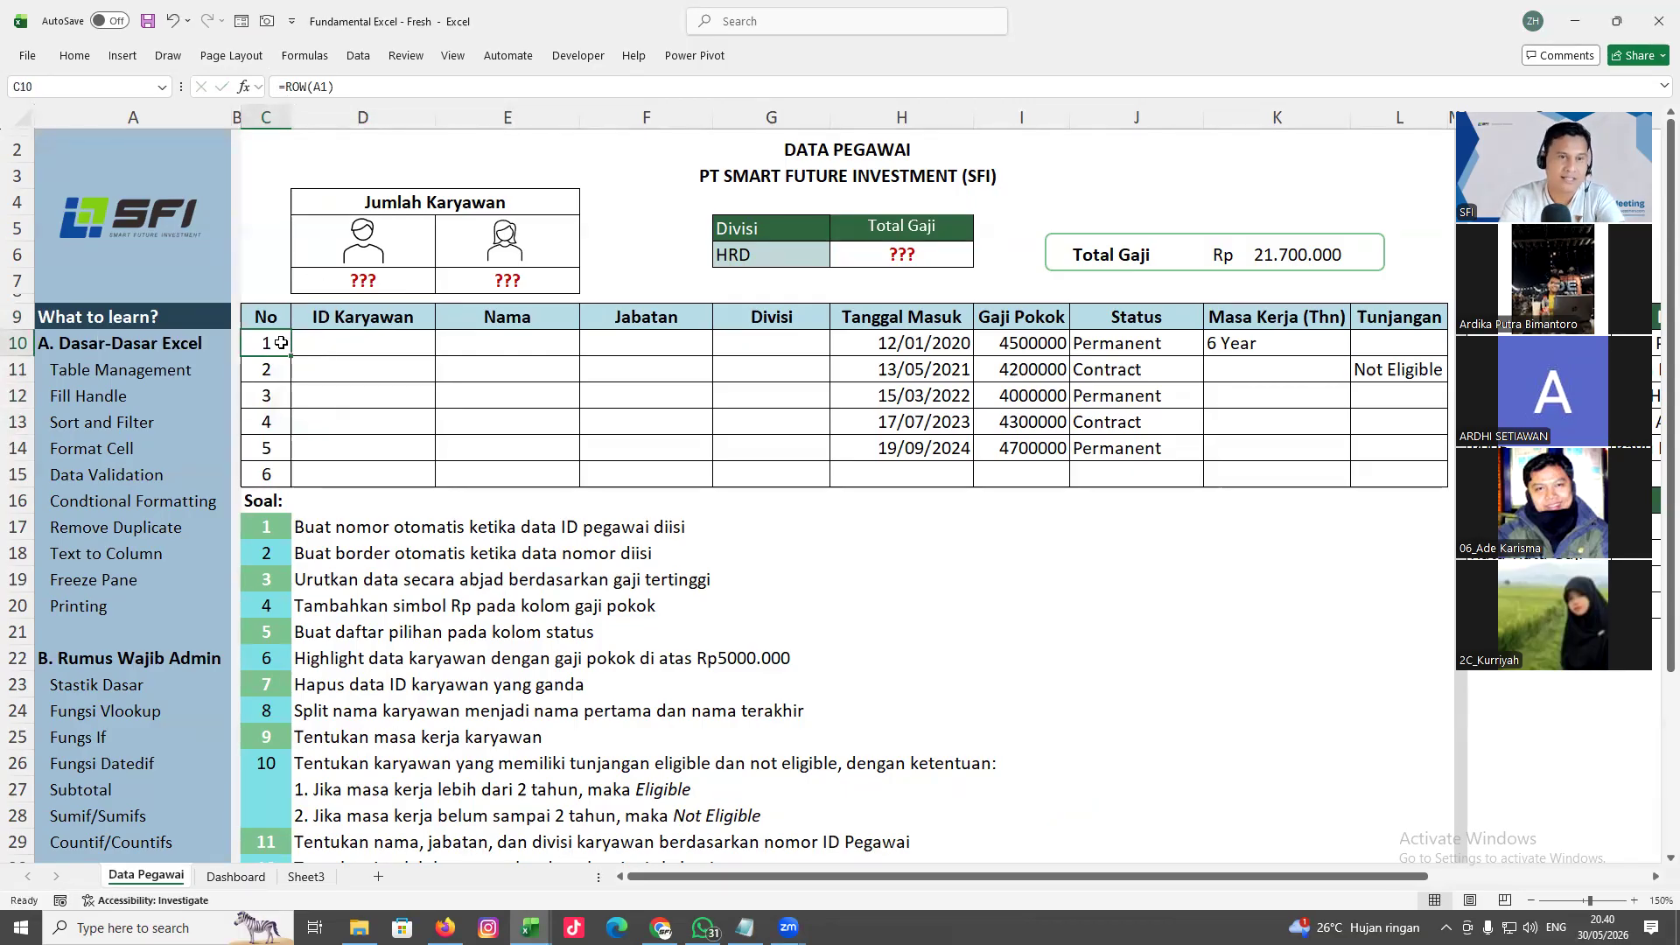
{"action": "left_click_drag", "start_coordinate": [291, 357], "coordinate": [289, 480]}
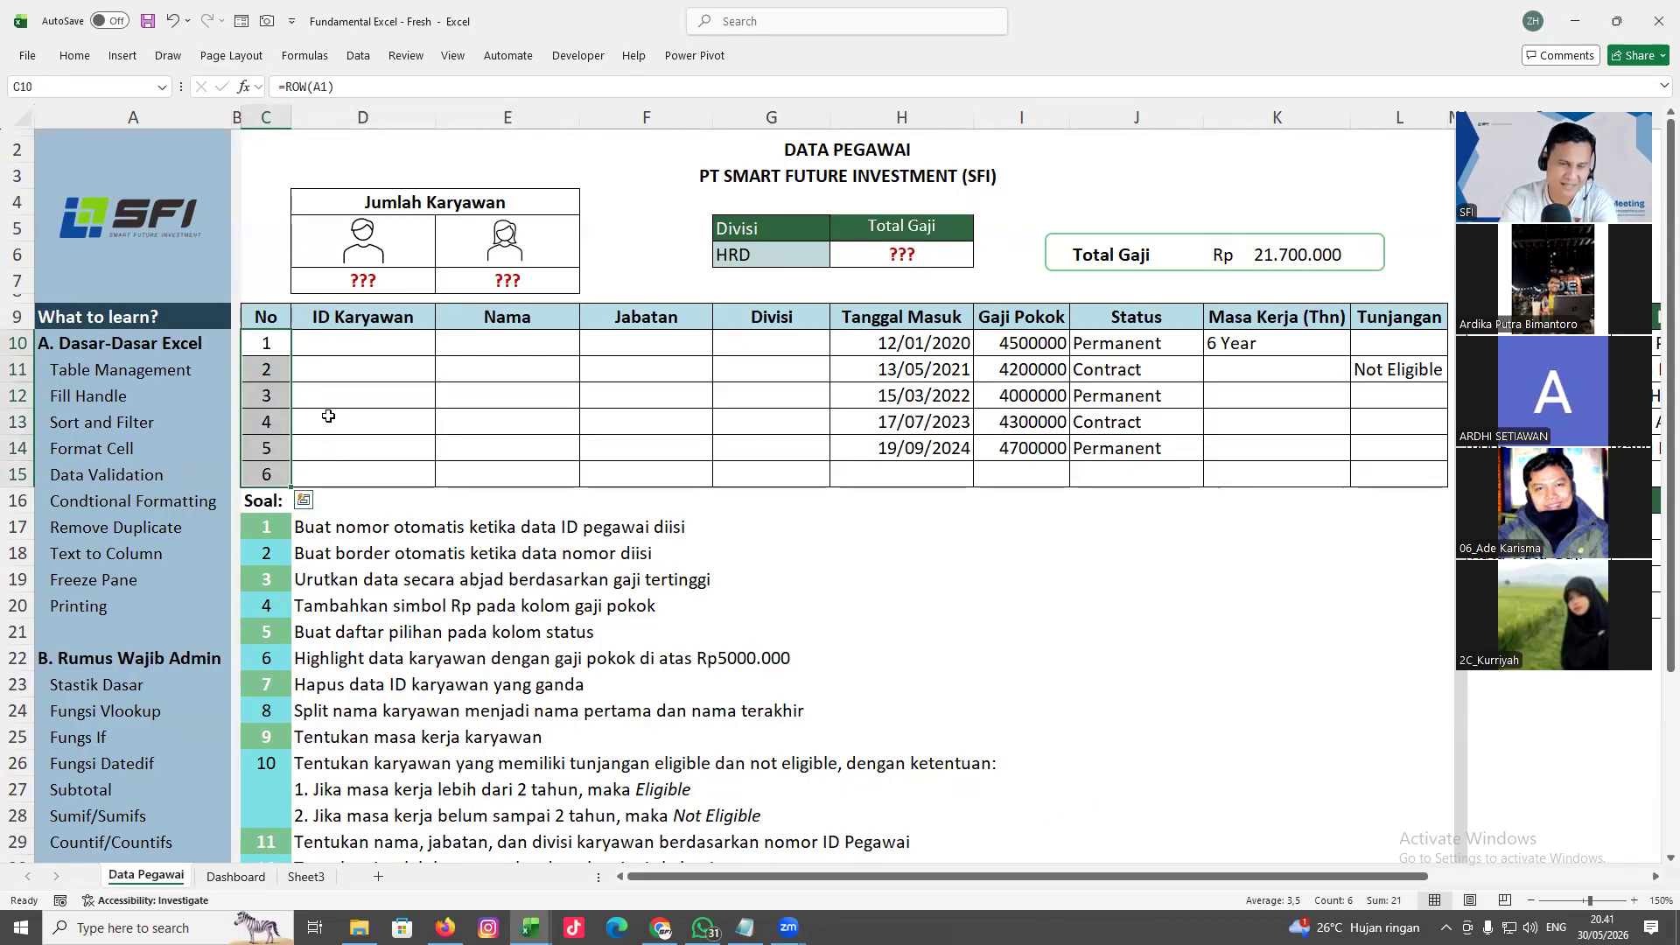
{"action": "key", "text": "Delete"}
{"action": "left_click", "coordinate": [266, 346]}
Enter =IF(D10="";"";ROW(A1)) in C10 so it stays blank until an ID exists
{"action": "double_click", "coordinate": [266, 345]}
{"action": "type", "text": "=IF("}
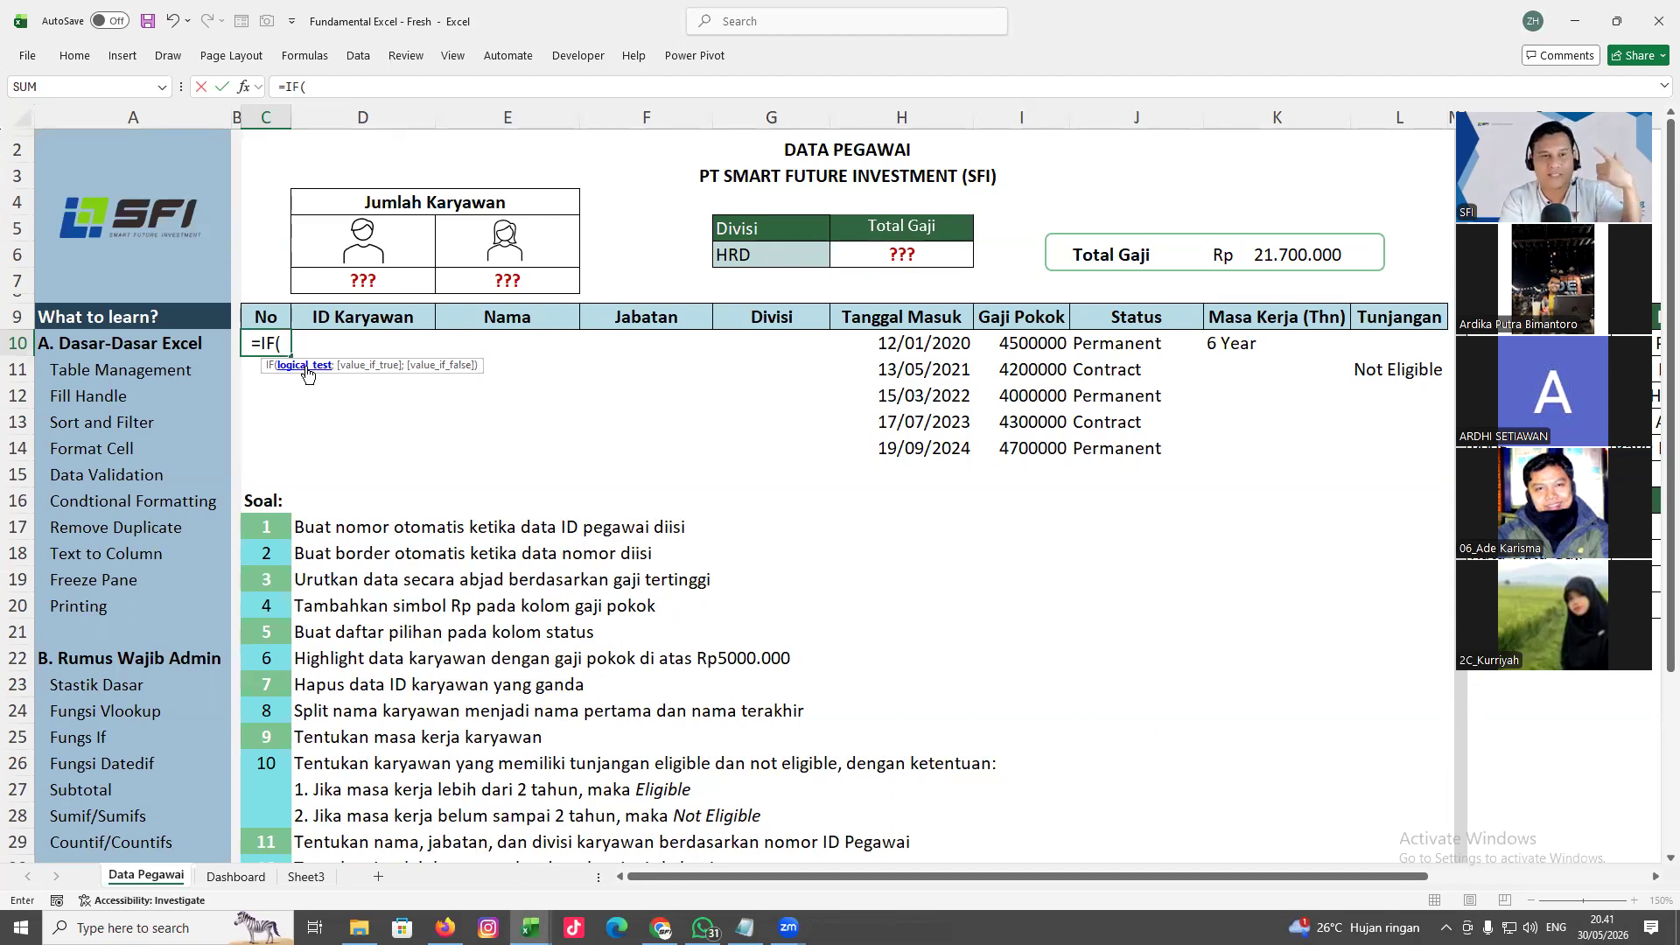
{"action": "left_click", "coordinate": [346, 340]}
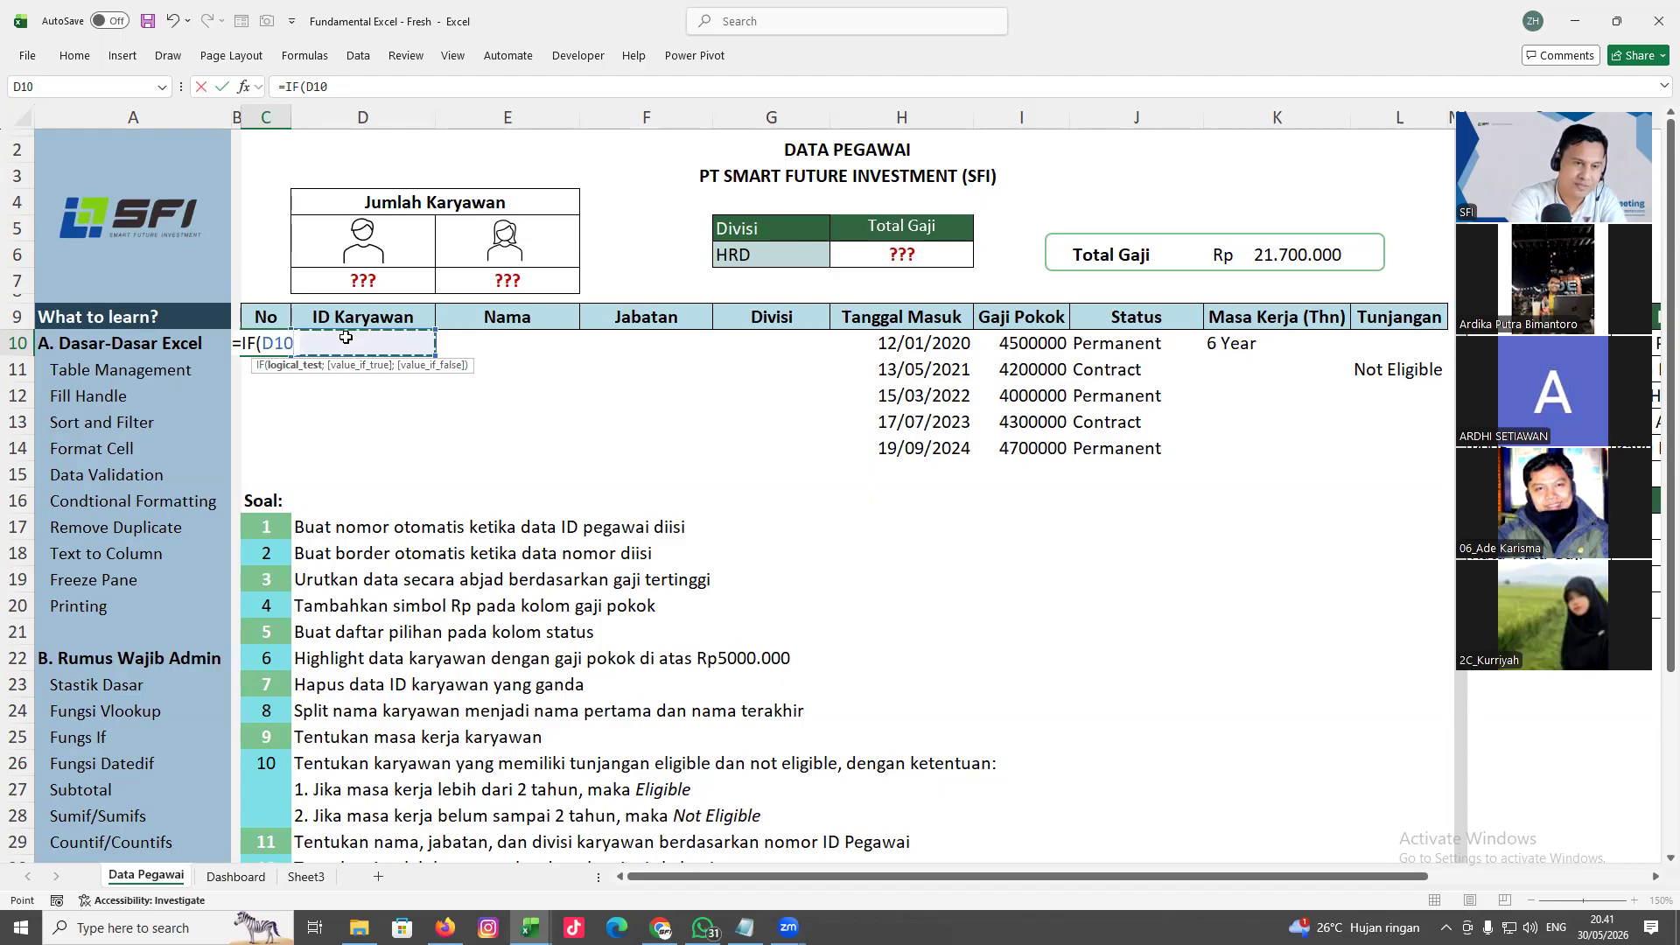
{"action": "type", "text": "=\"\""}
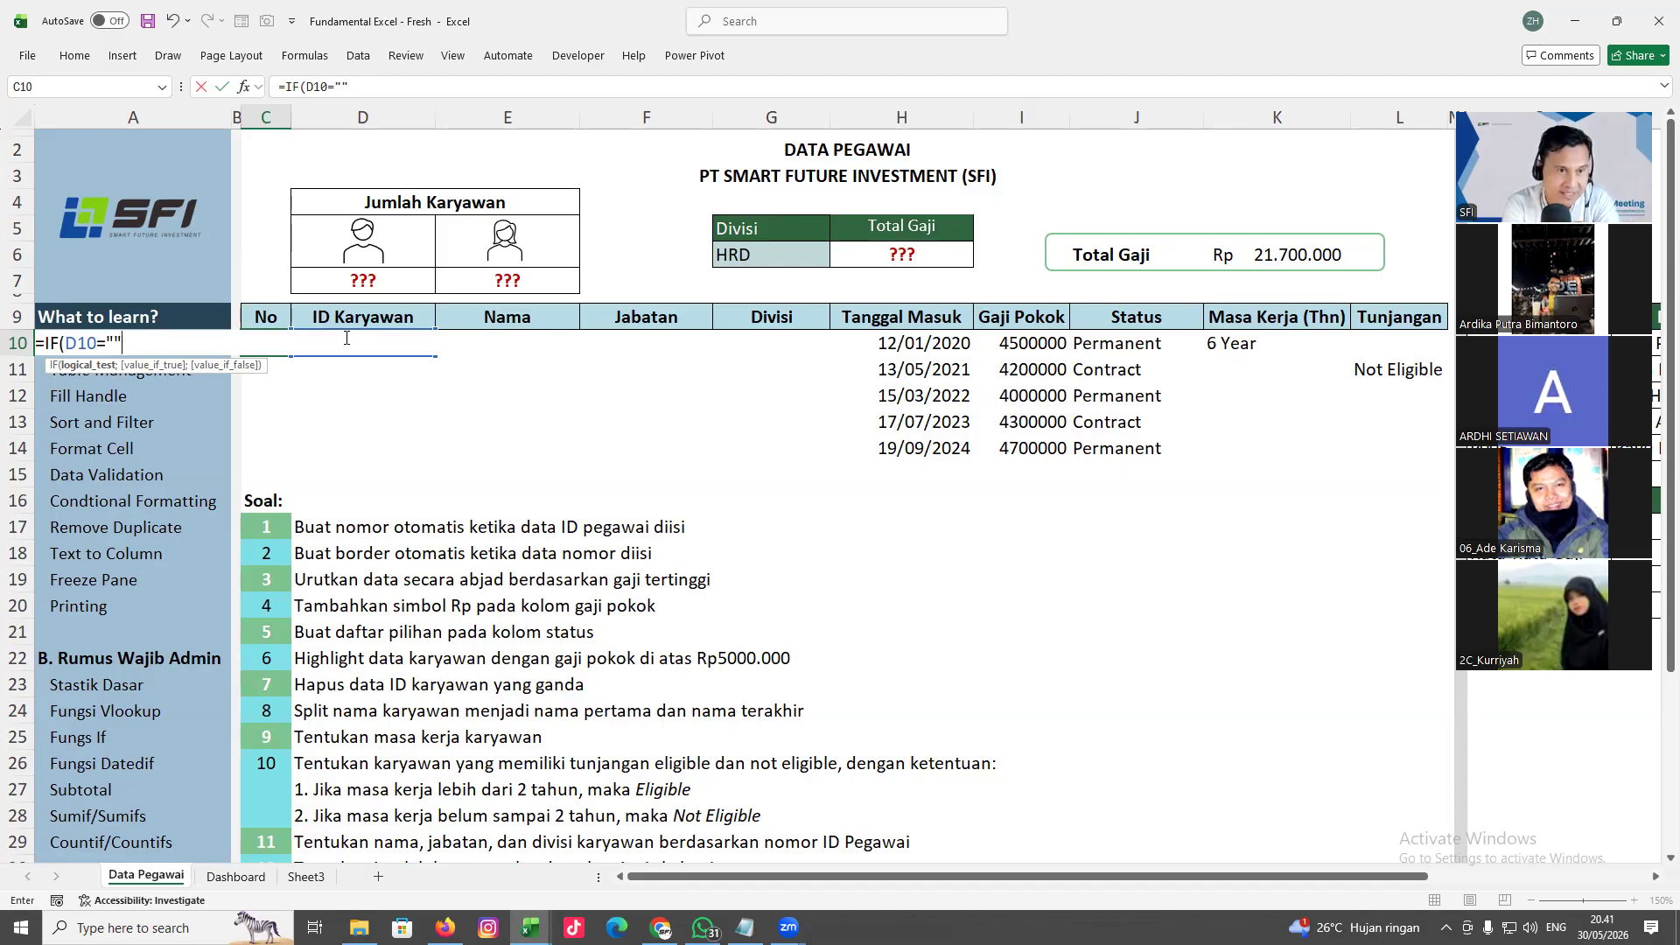
{"action": "type", "text": ";"}
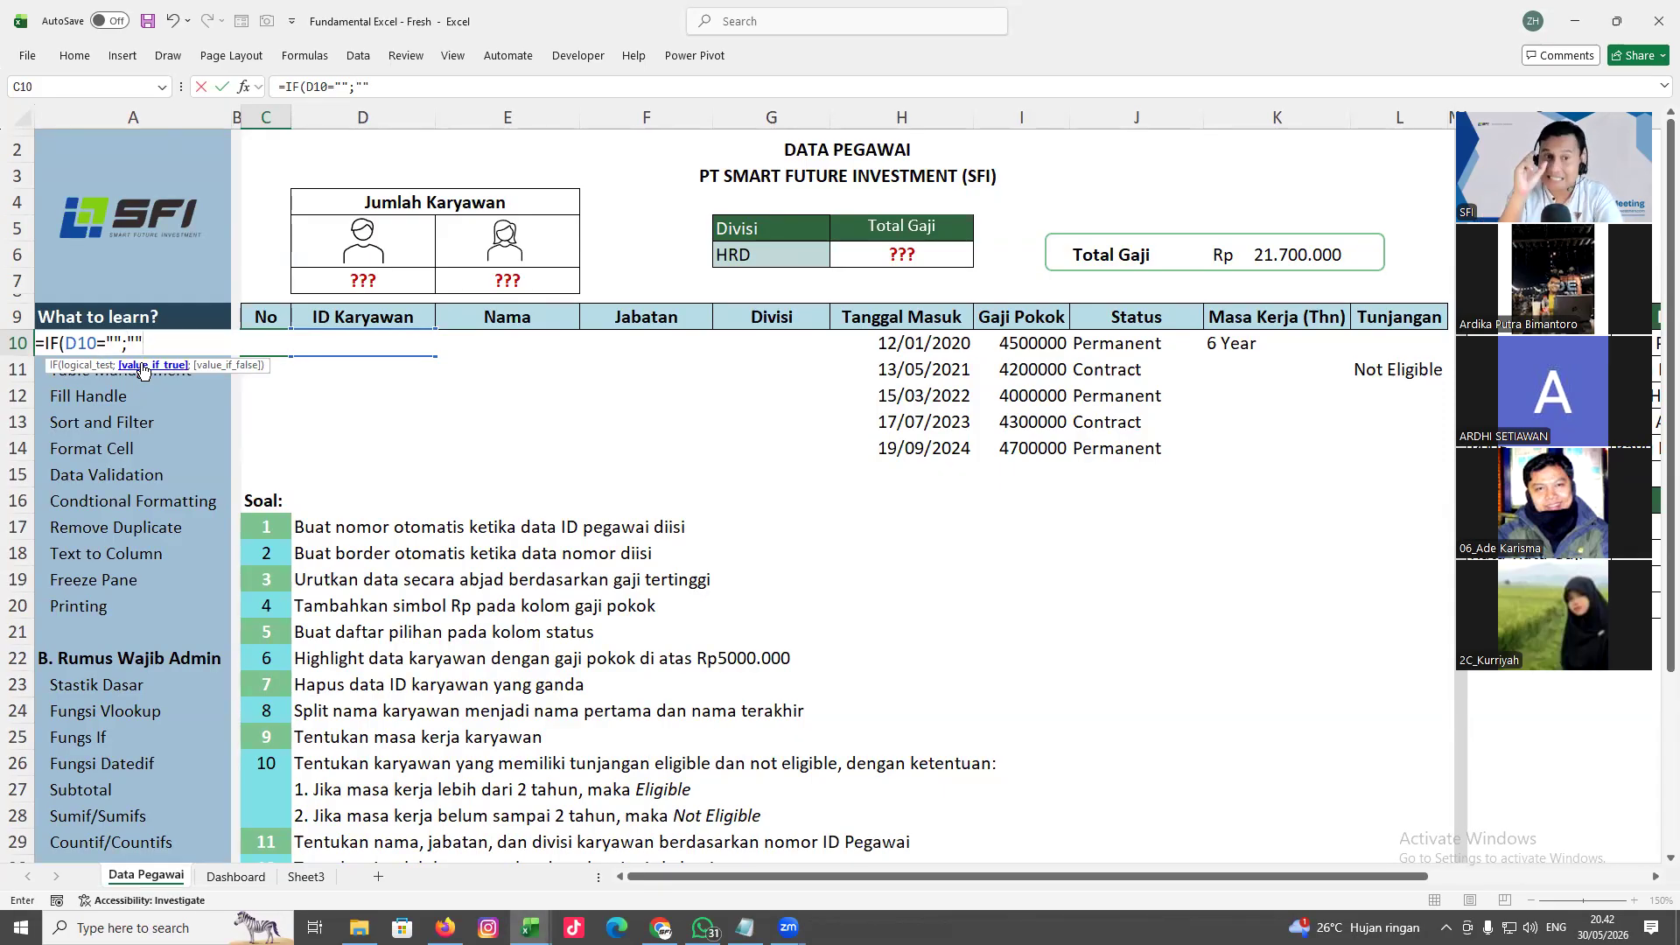
{"action": "type", "text": ";"}
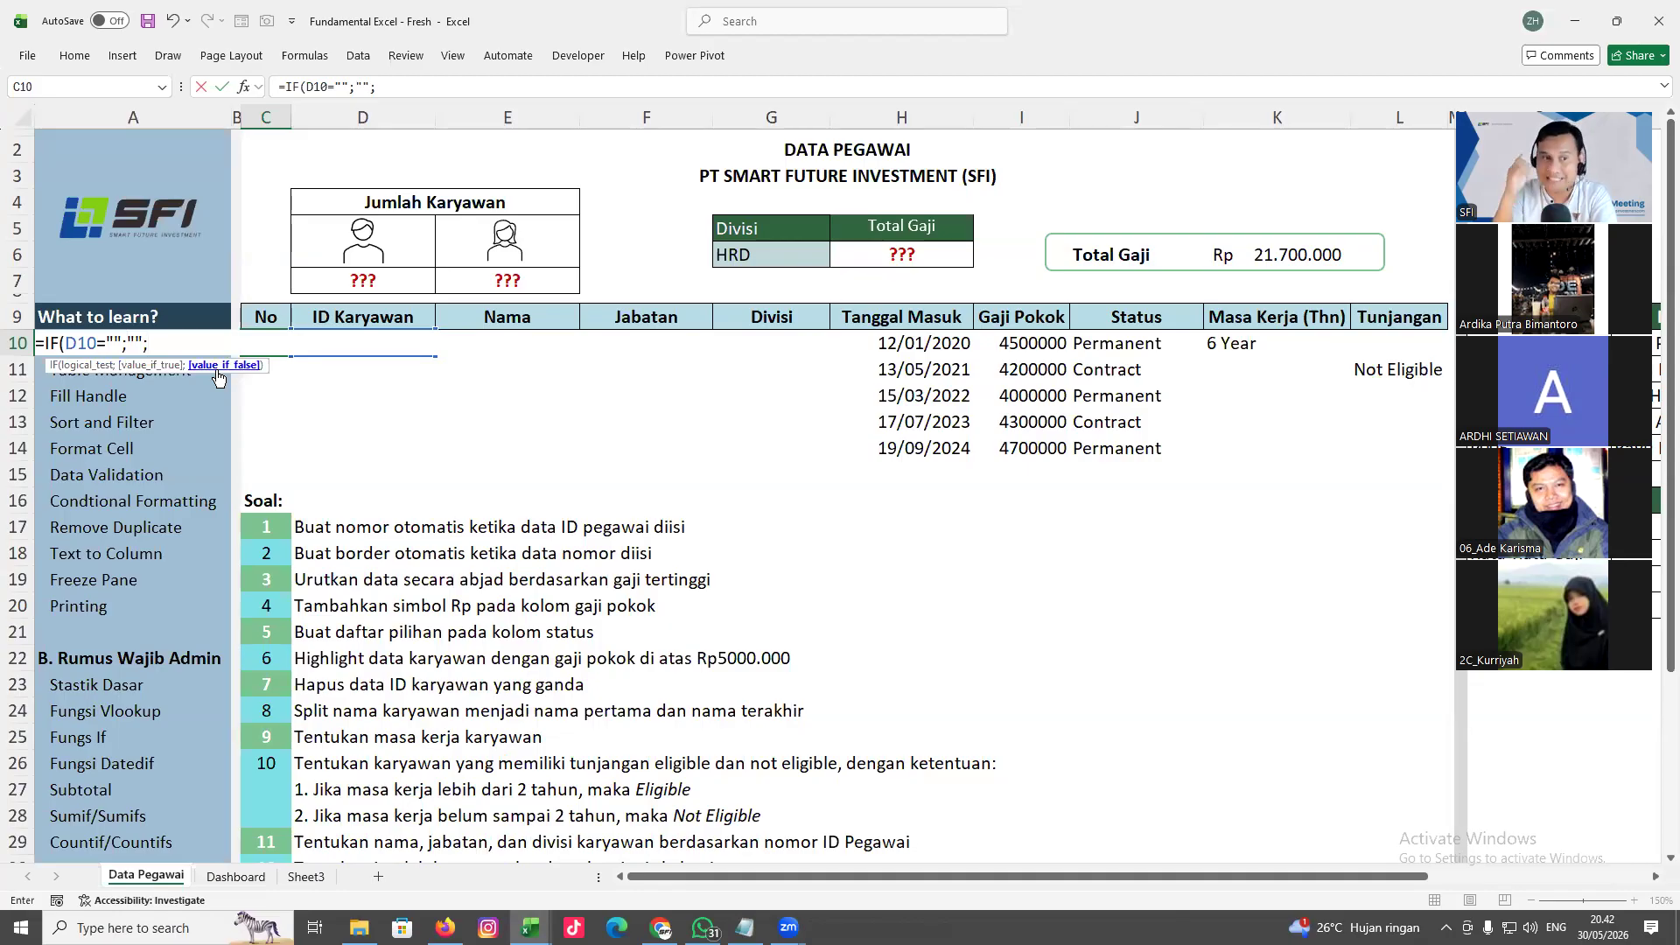
{"action": "type", "text": "ROW"}
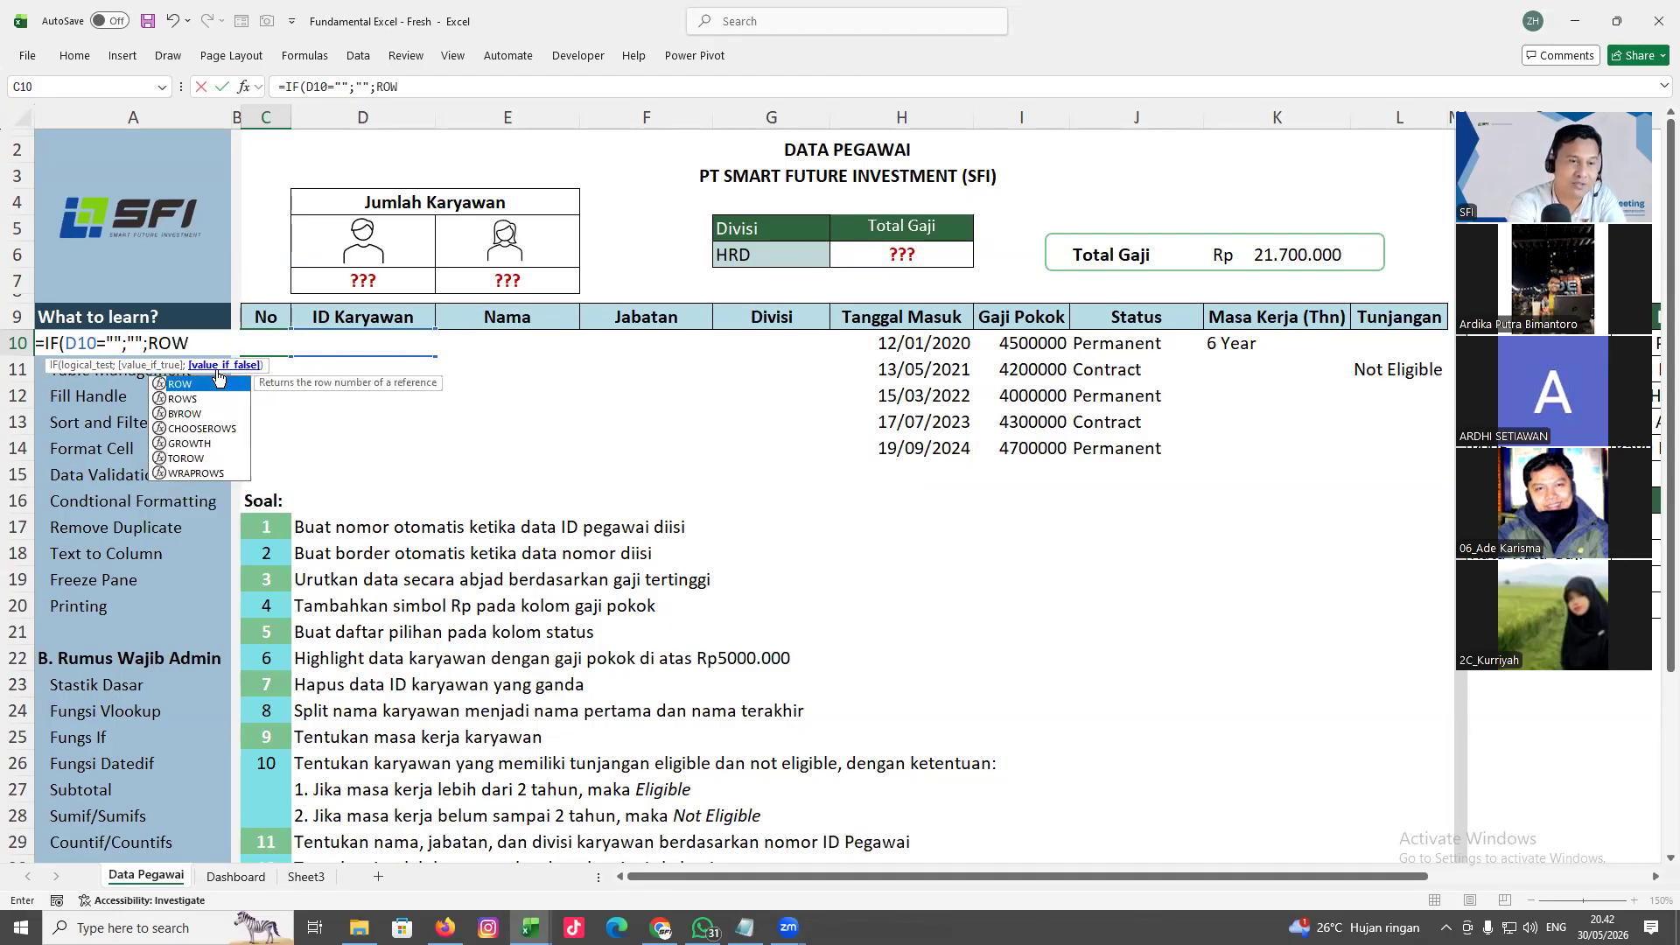
{"action": "type", "text": "(a"}
{"action": "key", "text": "BackSpace"}
{"action": "type", "text": "A1)"}
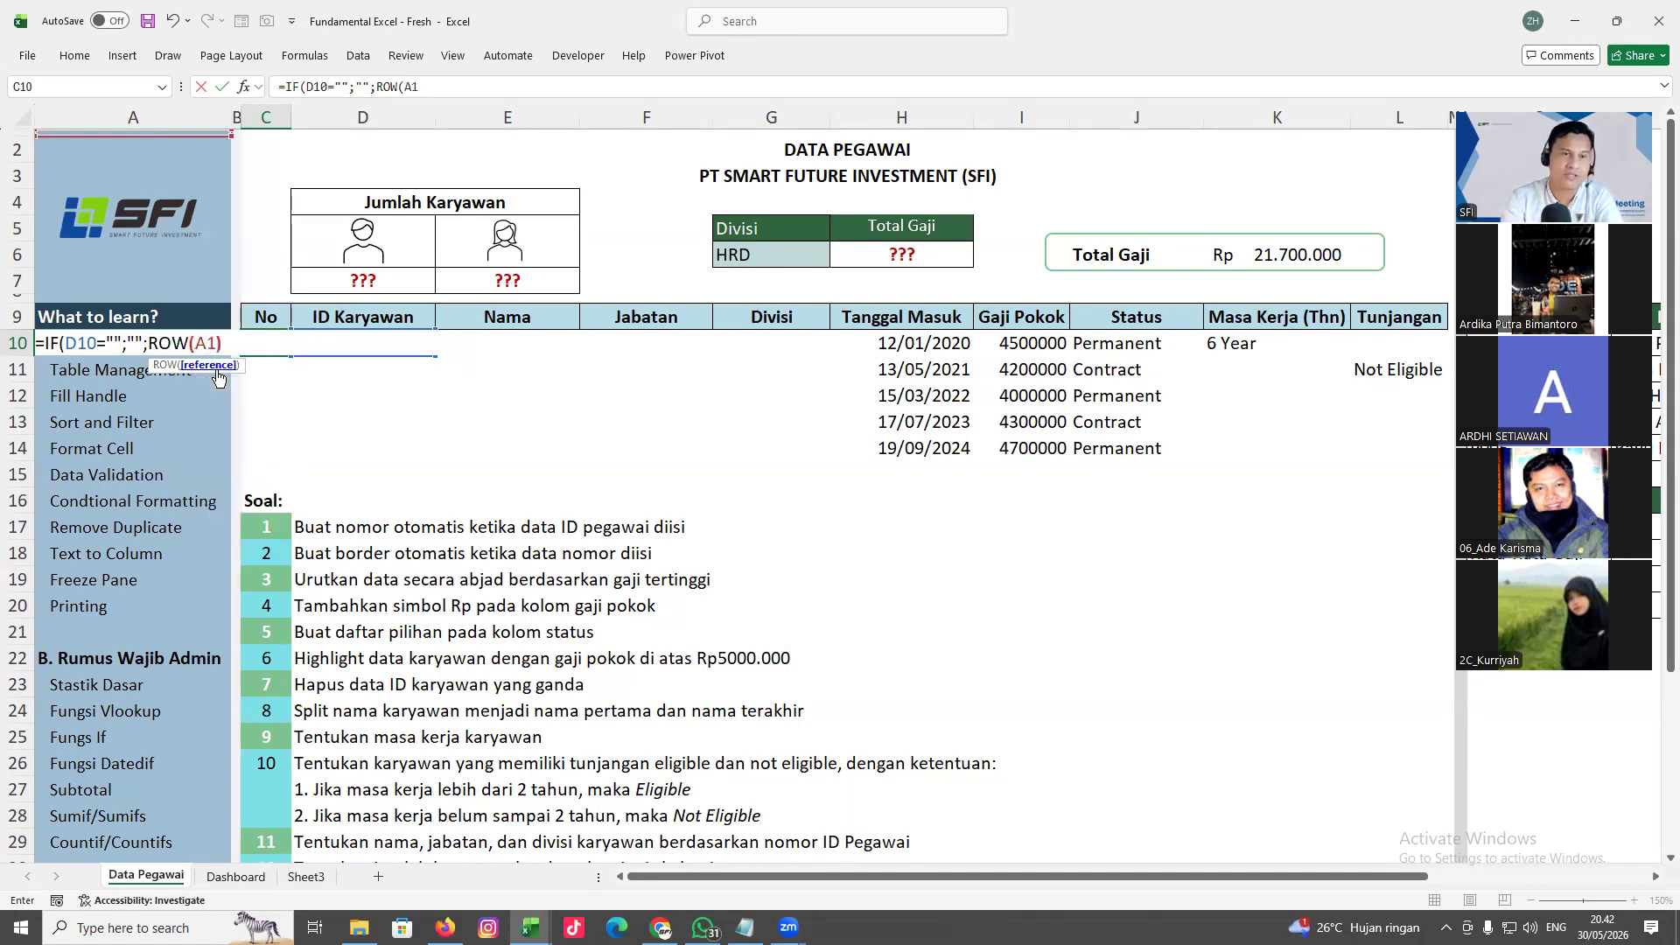
{"action": "type", "text": ")"}
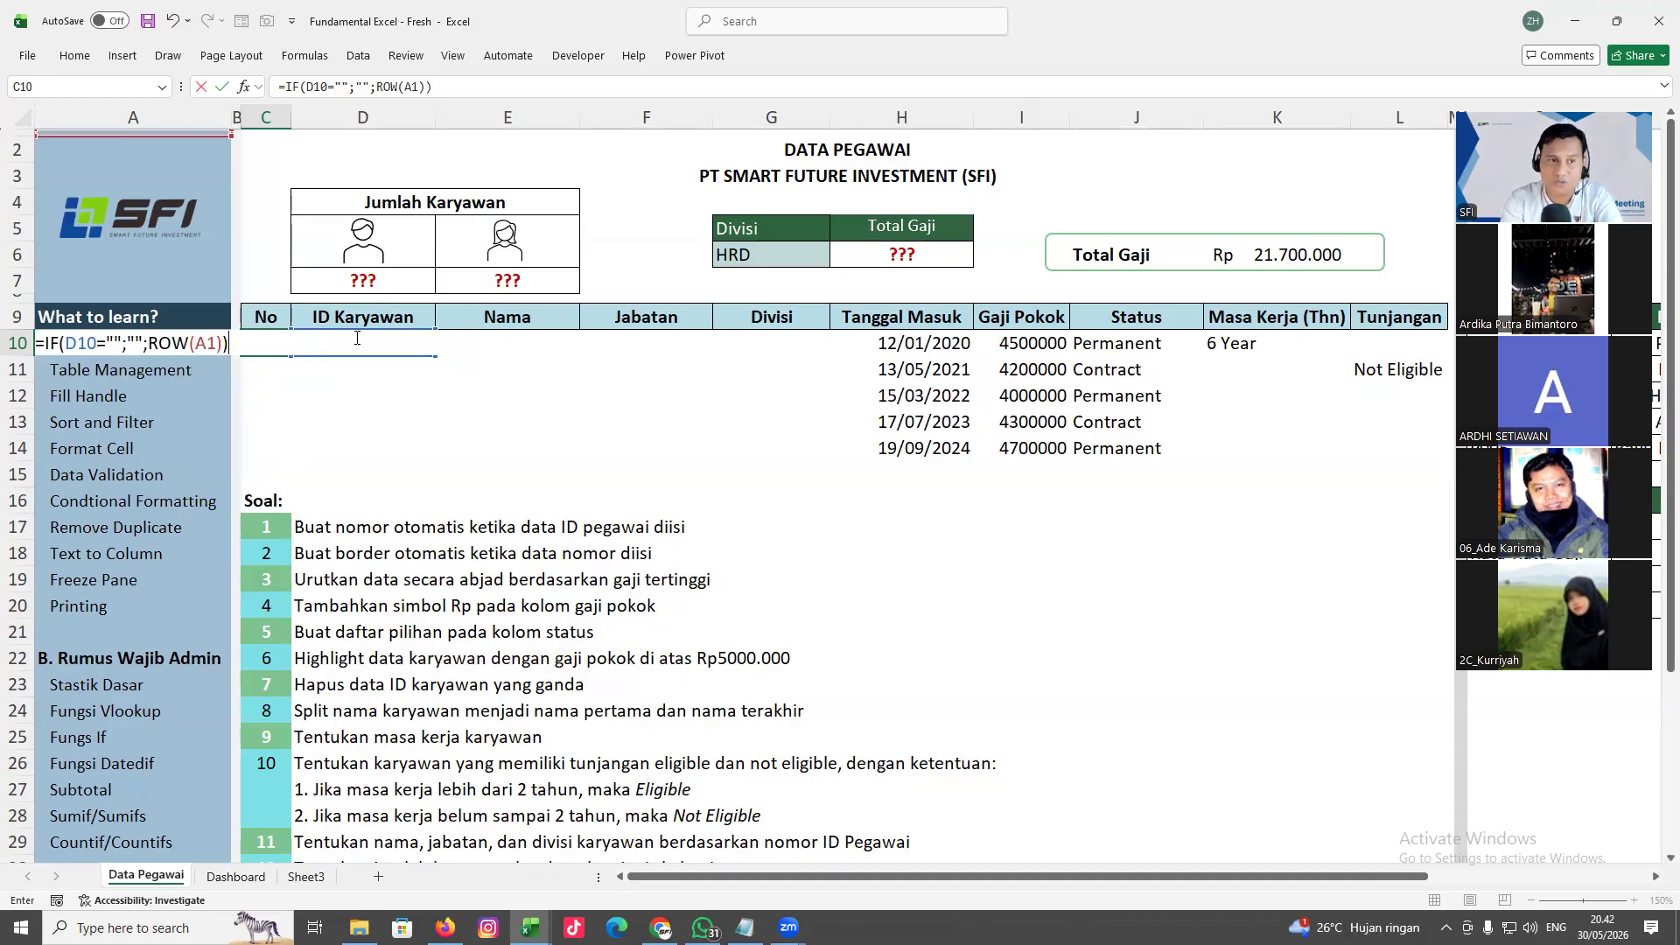
{"action": "left_click_drag", "start_coordinate": [150, 343], "coordinate": [227, 342]}
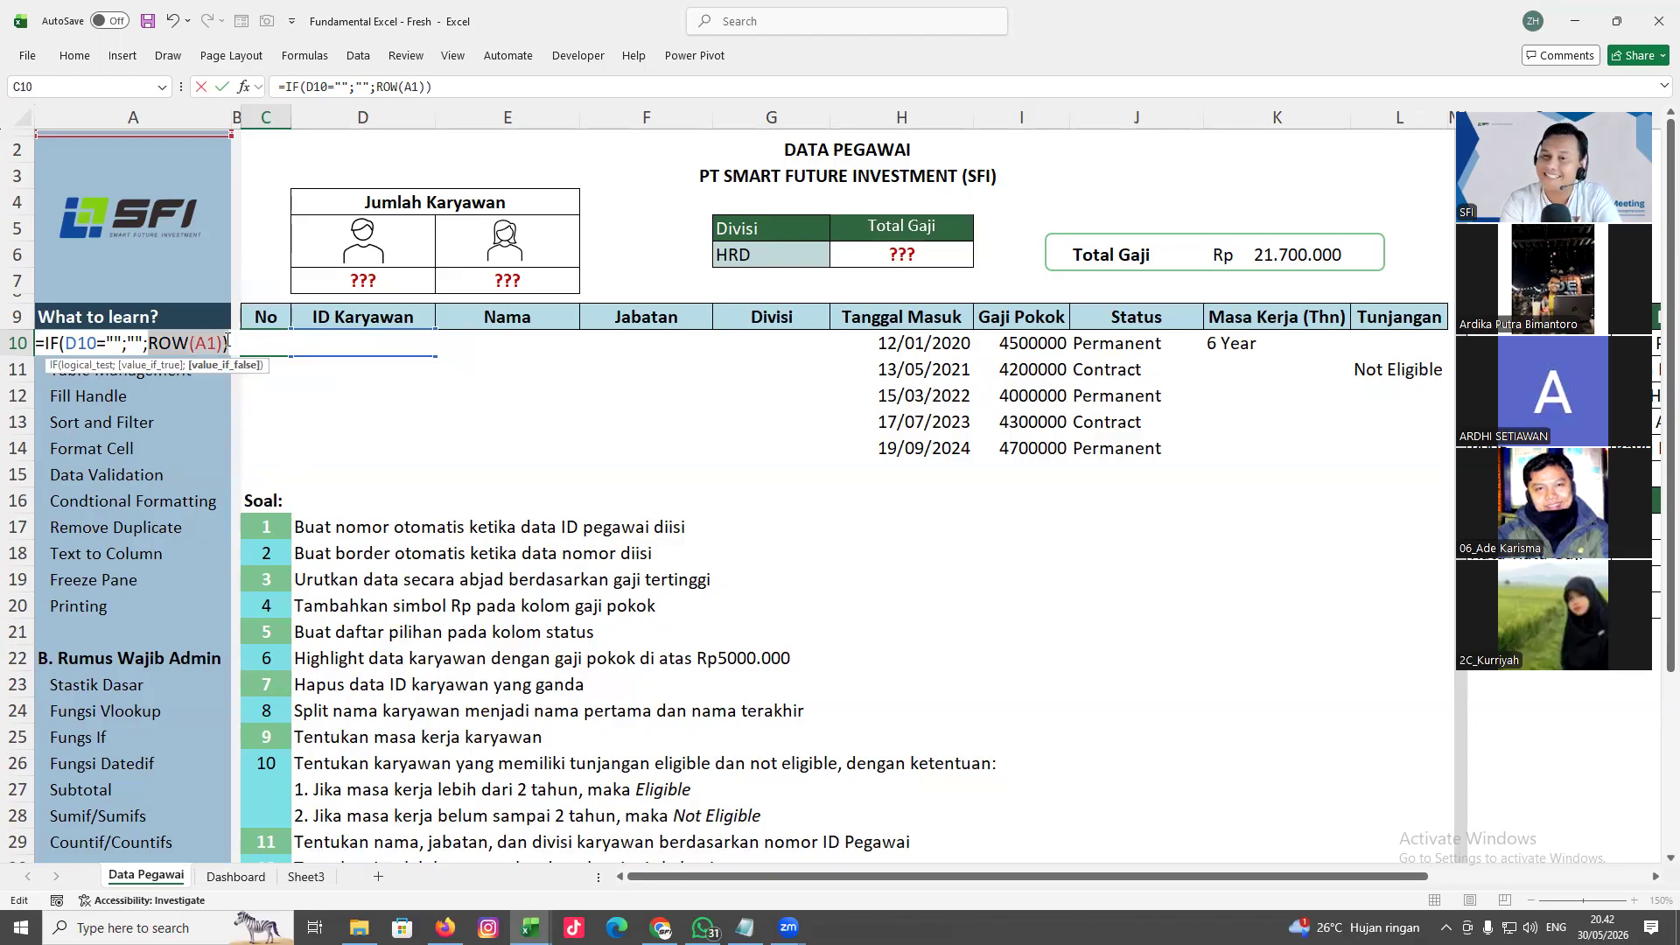
{"action": "left_click", "coordinate": [226, 341]}
{"action": "key", "text": "Return"}
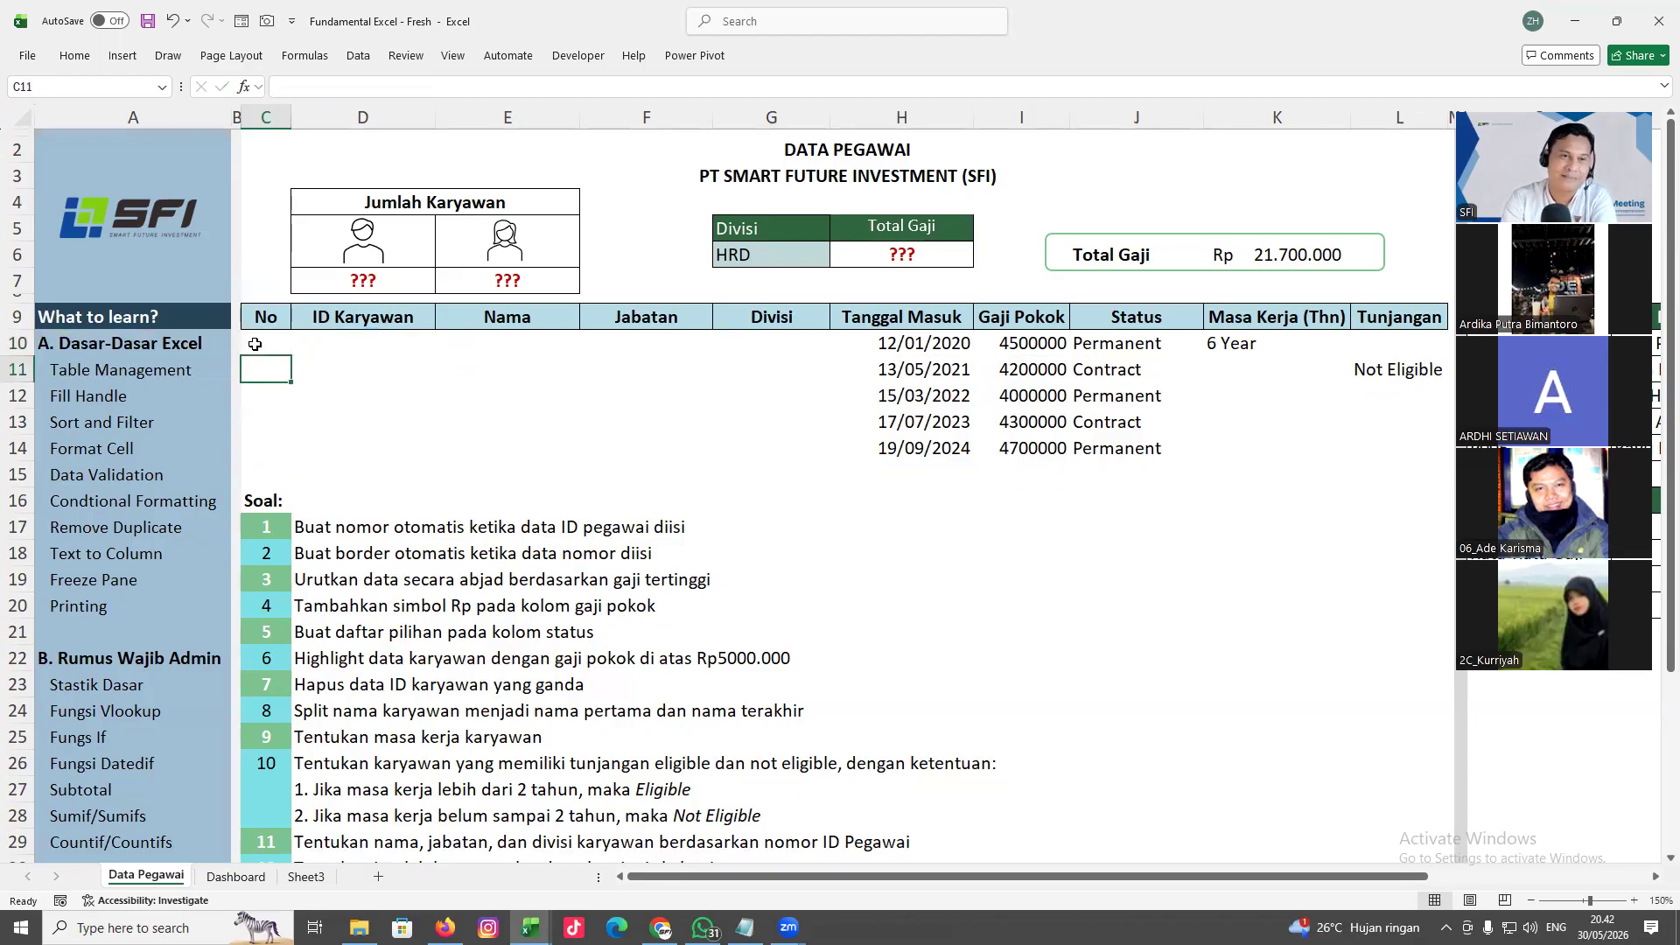
Enter ID Karyawan values 1 and 2 for the first two employees
{"action": "double_click", "coordinate": [254, 344]}
{"action": "key", "text": "Return"}
{"action": "left_click", "coordinate": [359, 343]}
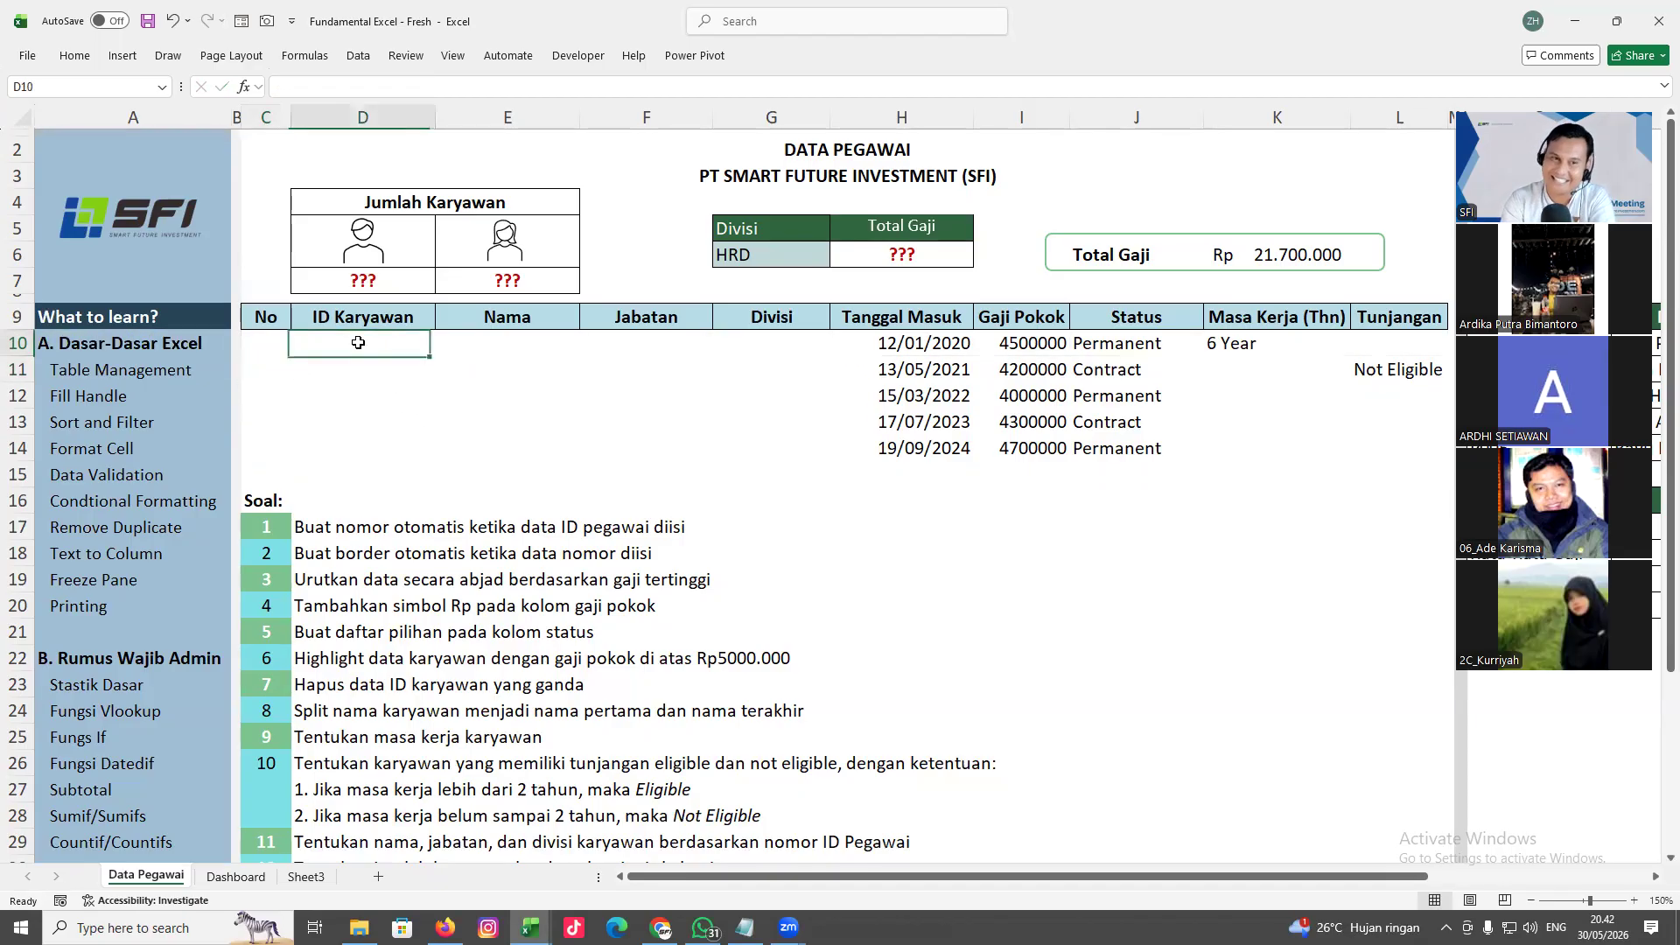
{"action": "type", "text": "1"}
{"action": "left_click", "coordinate": [416, 442]}
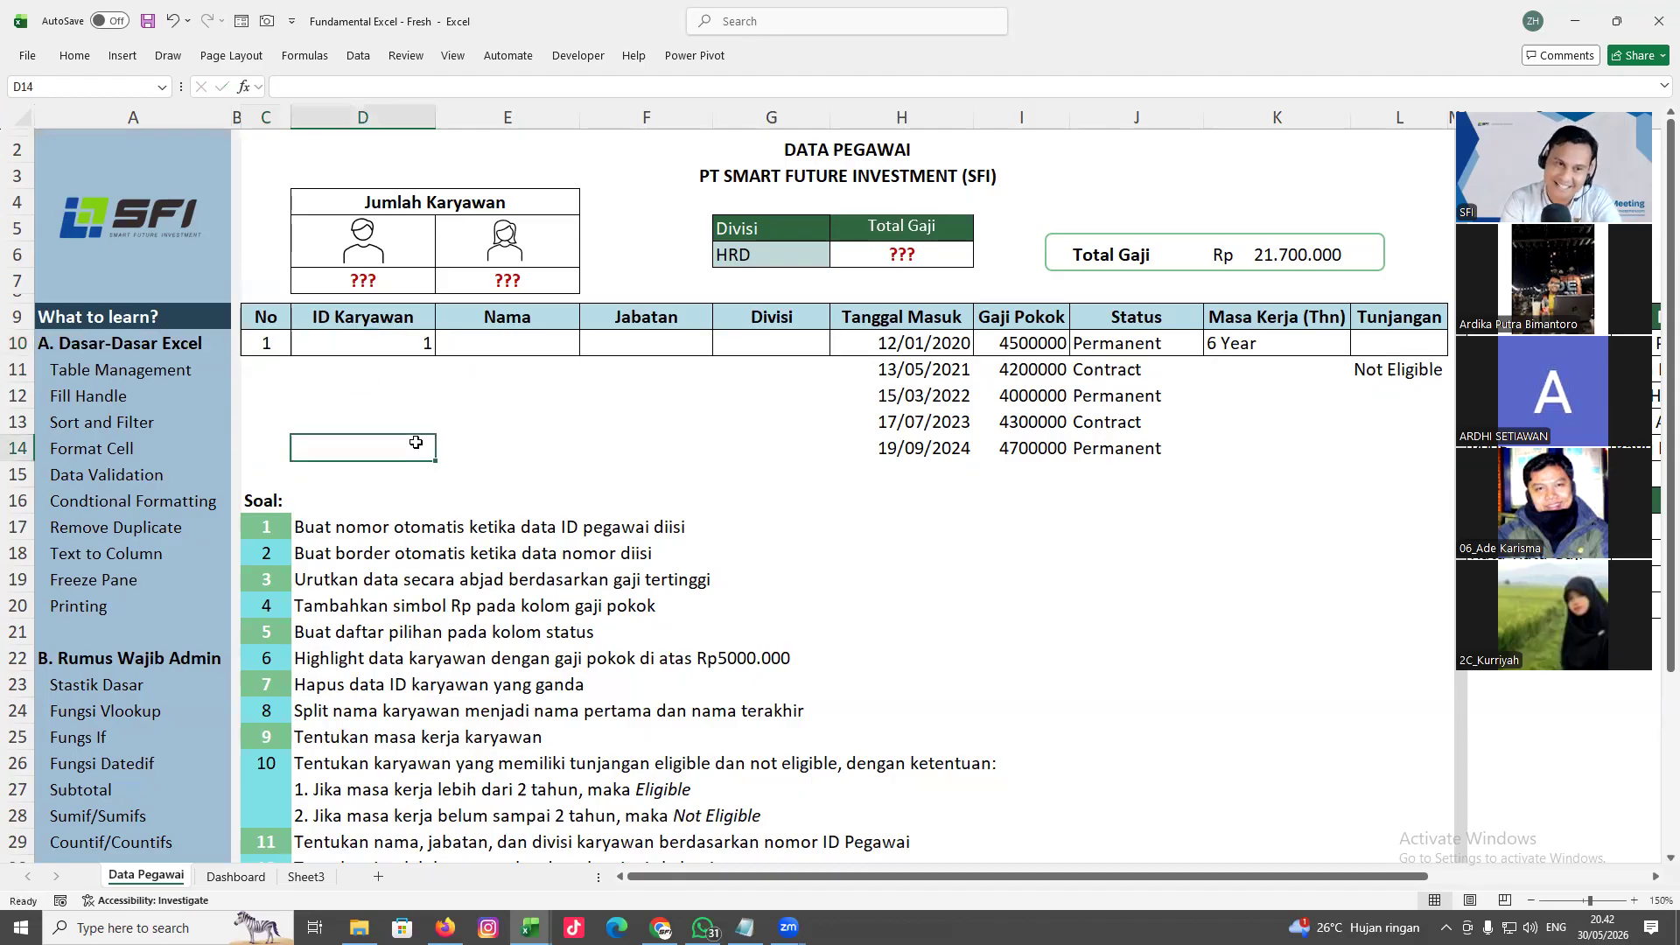
{"action": "left_click", "coordinate": [399, 370]}
{"action": "type", "text": "2"}
{"action": "key", "text": "Return"}
{"action": "key", "text": "Return"}
Copy the first No formula down through row 14
{"action": "left_click", "coordinate": [283, 375]}
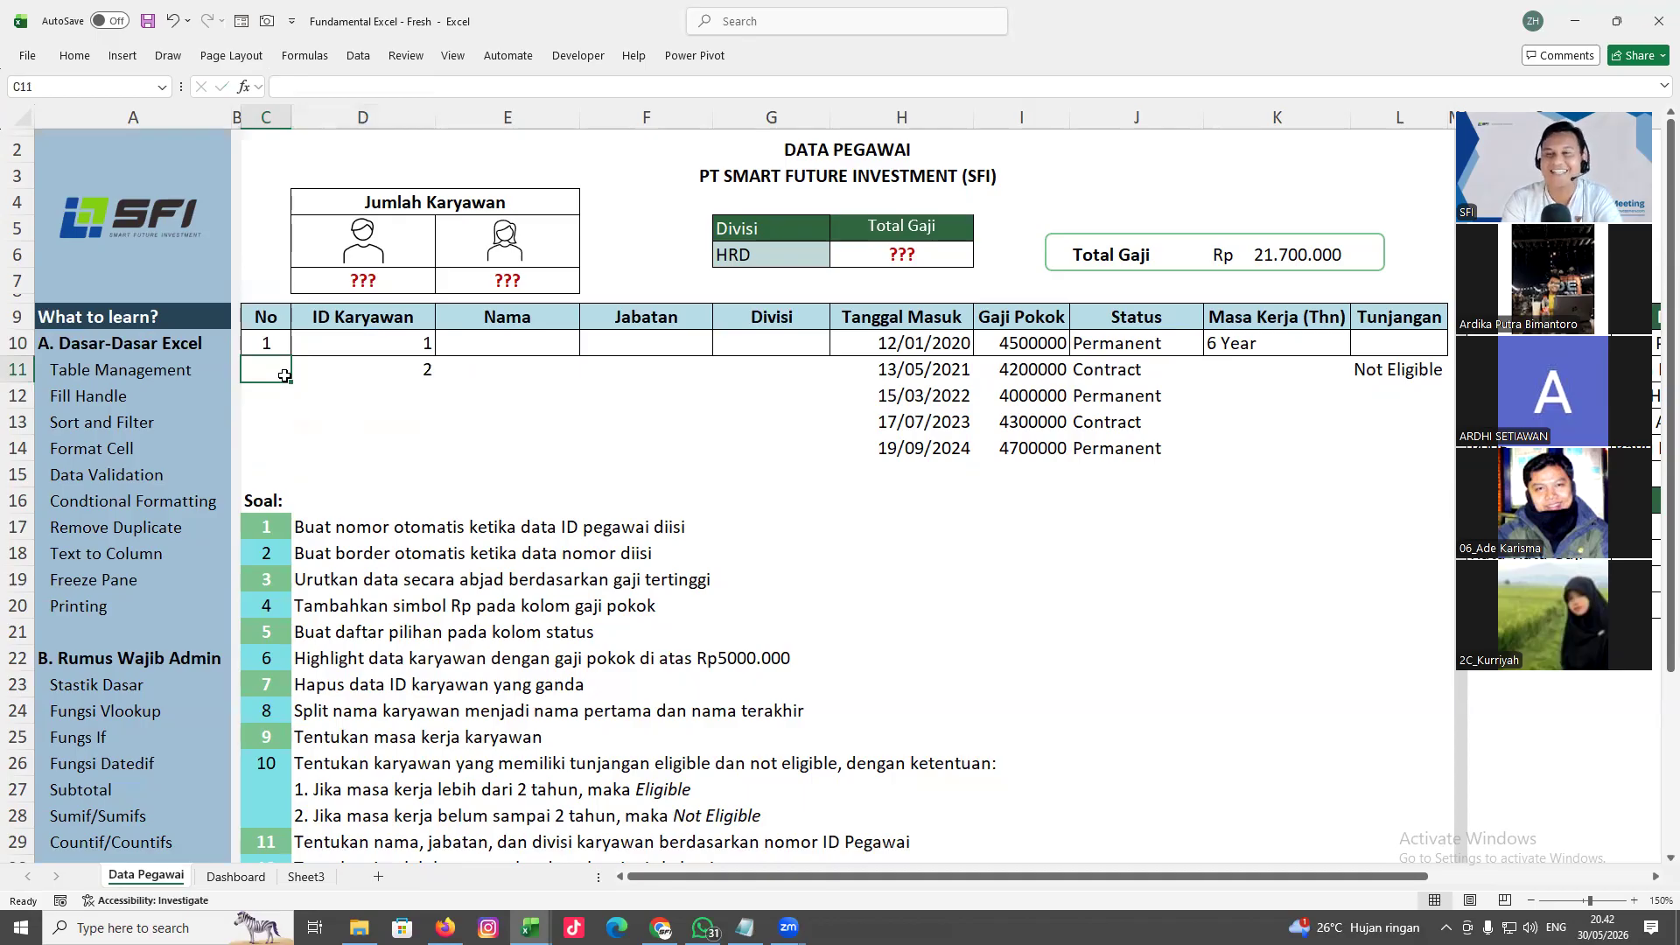
{"action": "left_click", "coordinate": [270, 344]}
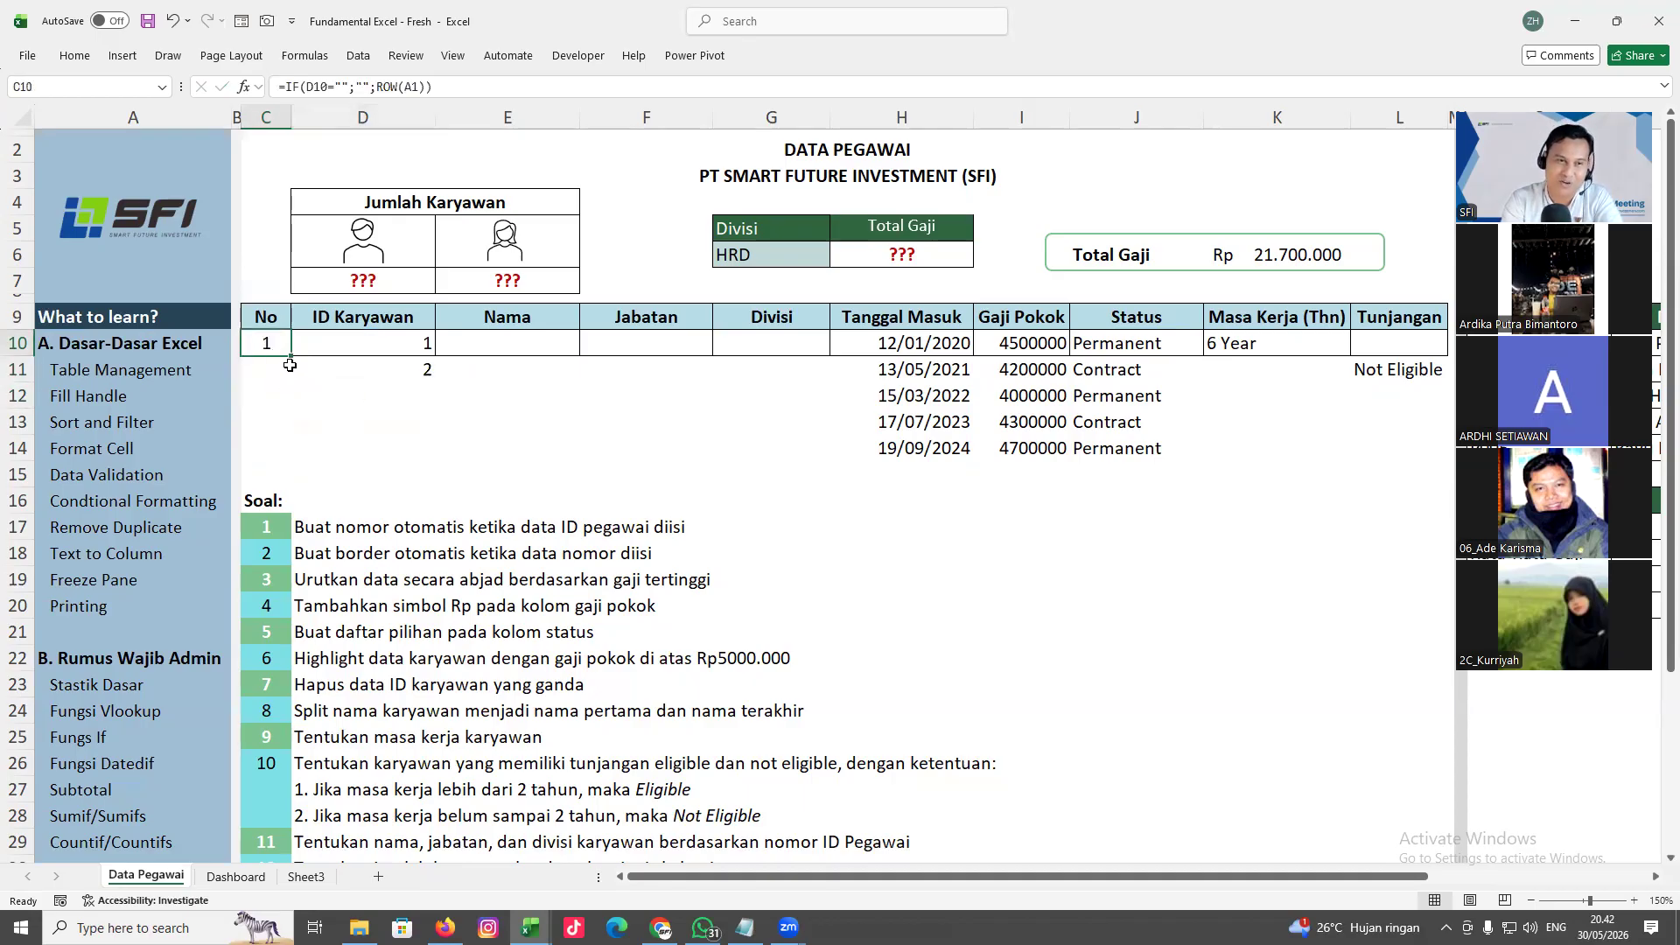
{"action": "left_click_drag", "start_coordinate": [290, 357], "coordinate": [293, 456]}
{"action": "double_click", "coordinate": [273, 399]}
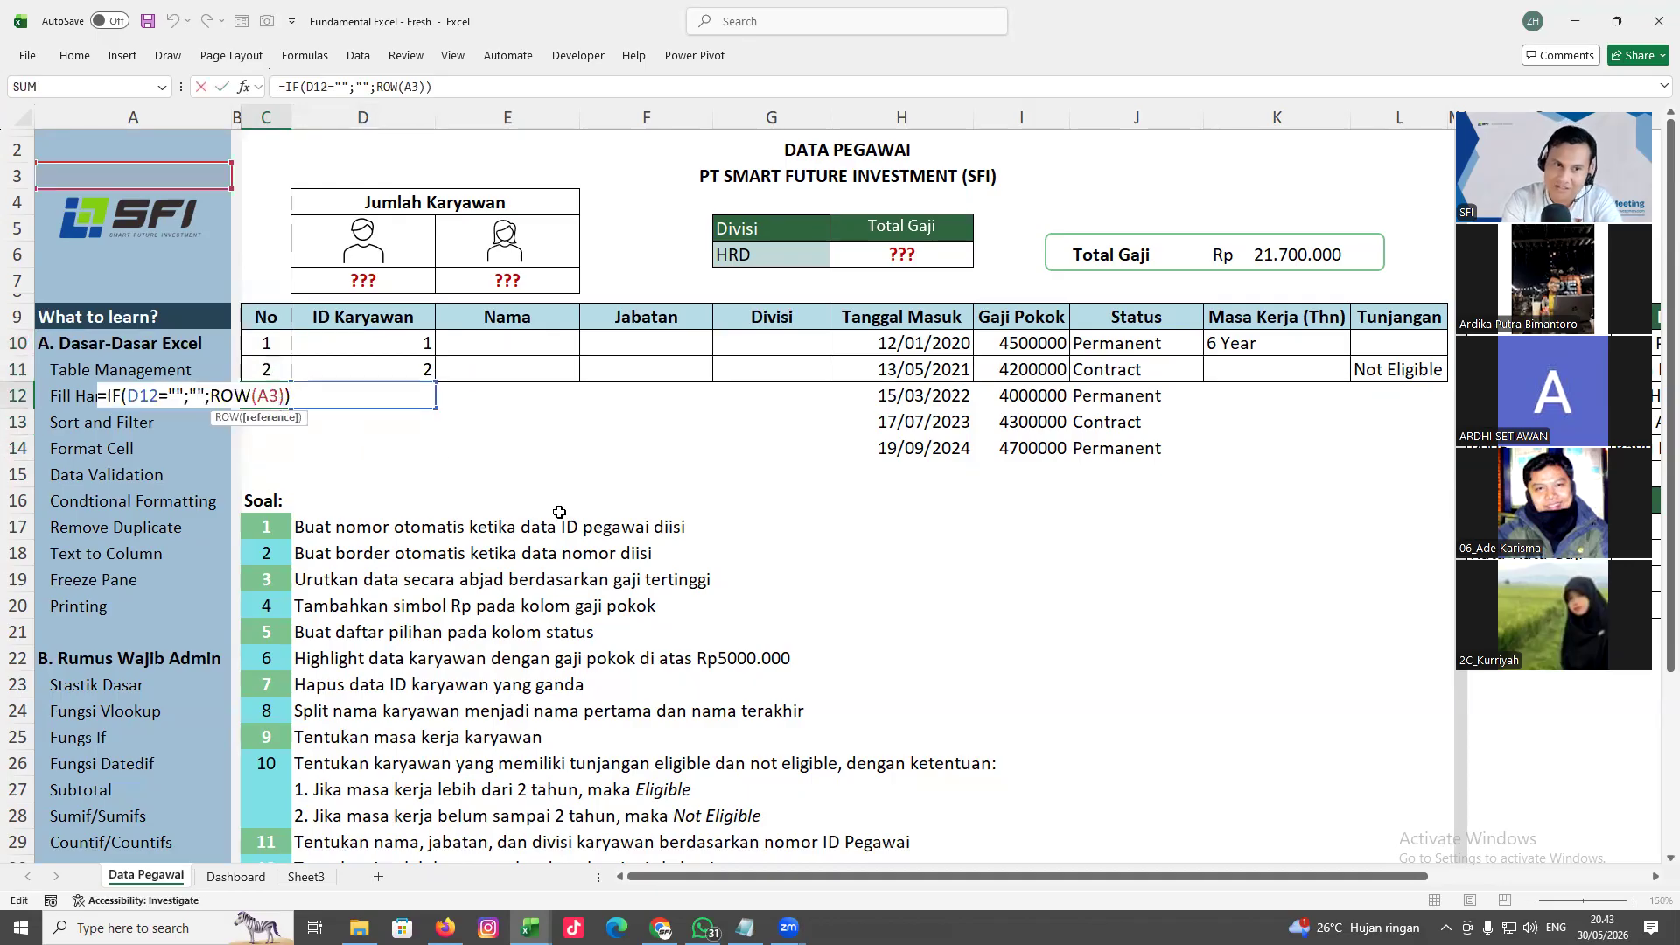
{"action": "key", "text": "Escape"}
Enter IDs 3, 4 and 5 for the remaining three employees
{"action": "left_click", "coordinate": [392, 399]}
{"action": "type", "text": "3"}
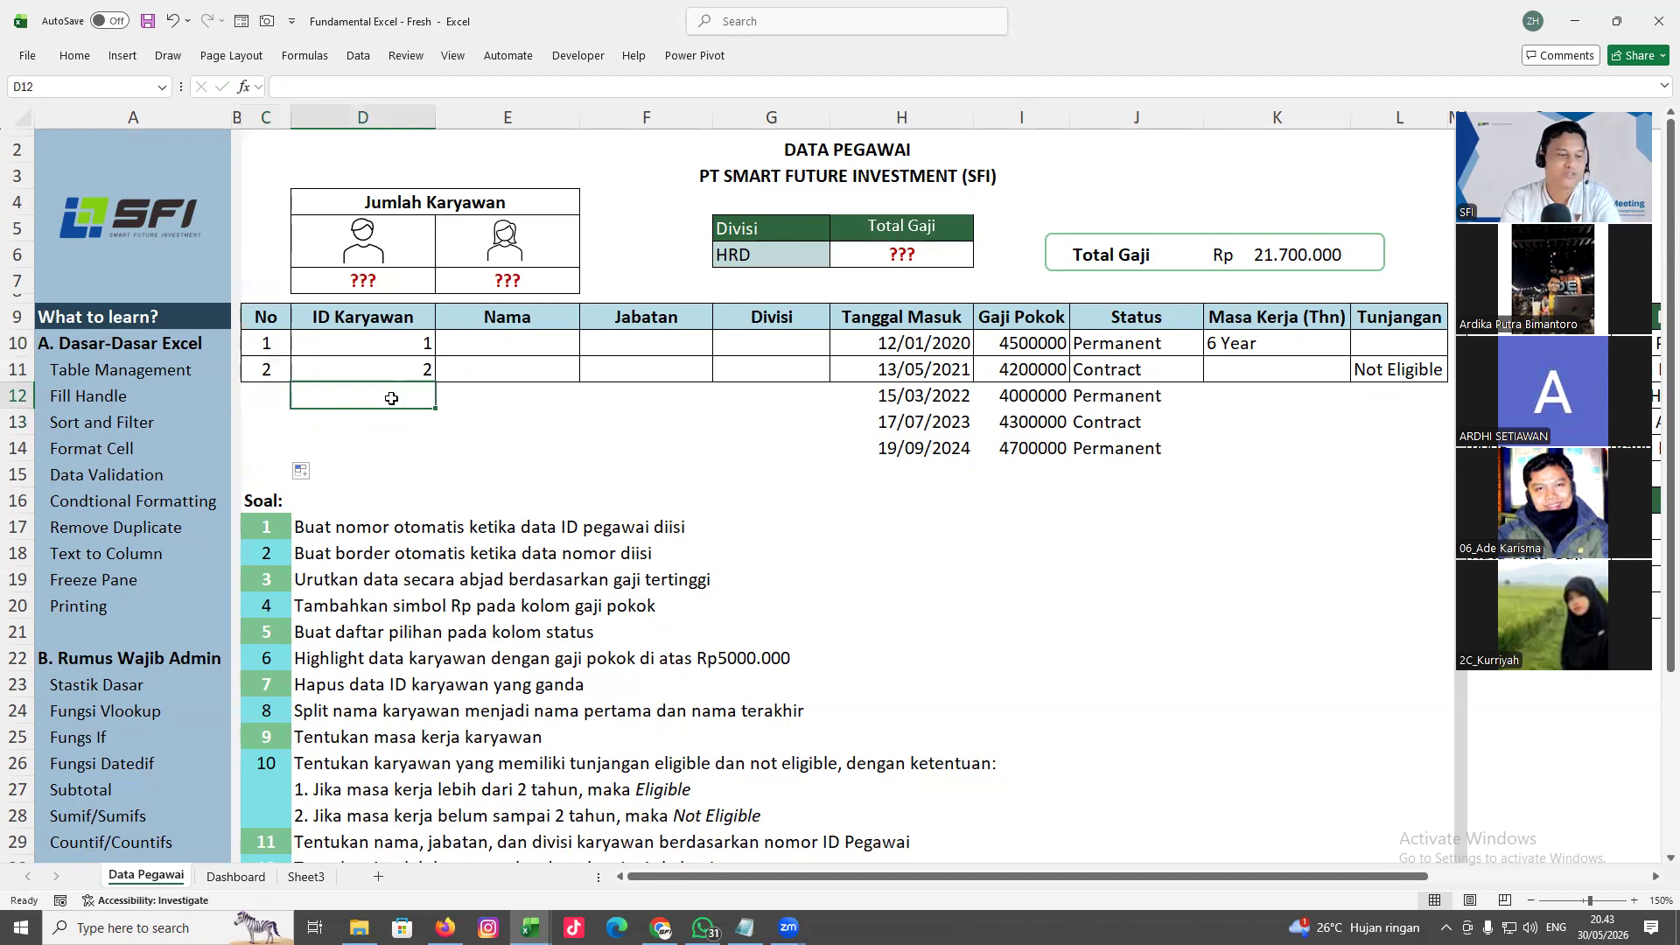
{"action": "left_click", "coordinate": [427, 449]}
{"action": "left_click", "coordinate": [411, 423]}
{"action": "type", "text": "4"}
{"action": "left_click", "coordinate": [458, 462]}
{"action": "left_click", "coordinate": [425, 451]}
{"action": "type", "text": "5"}
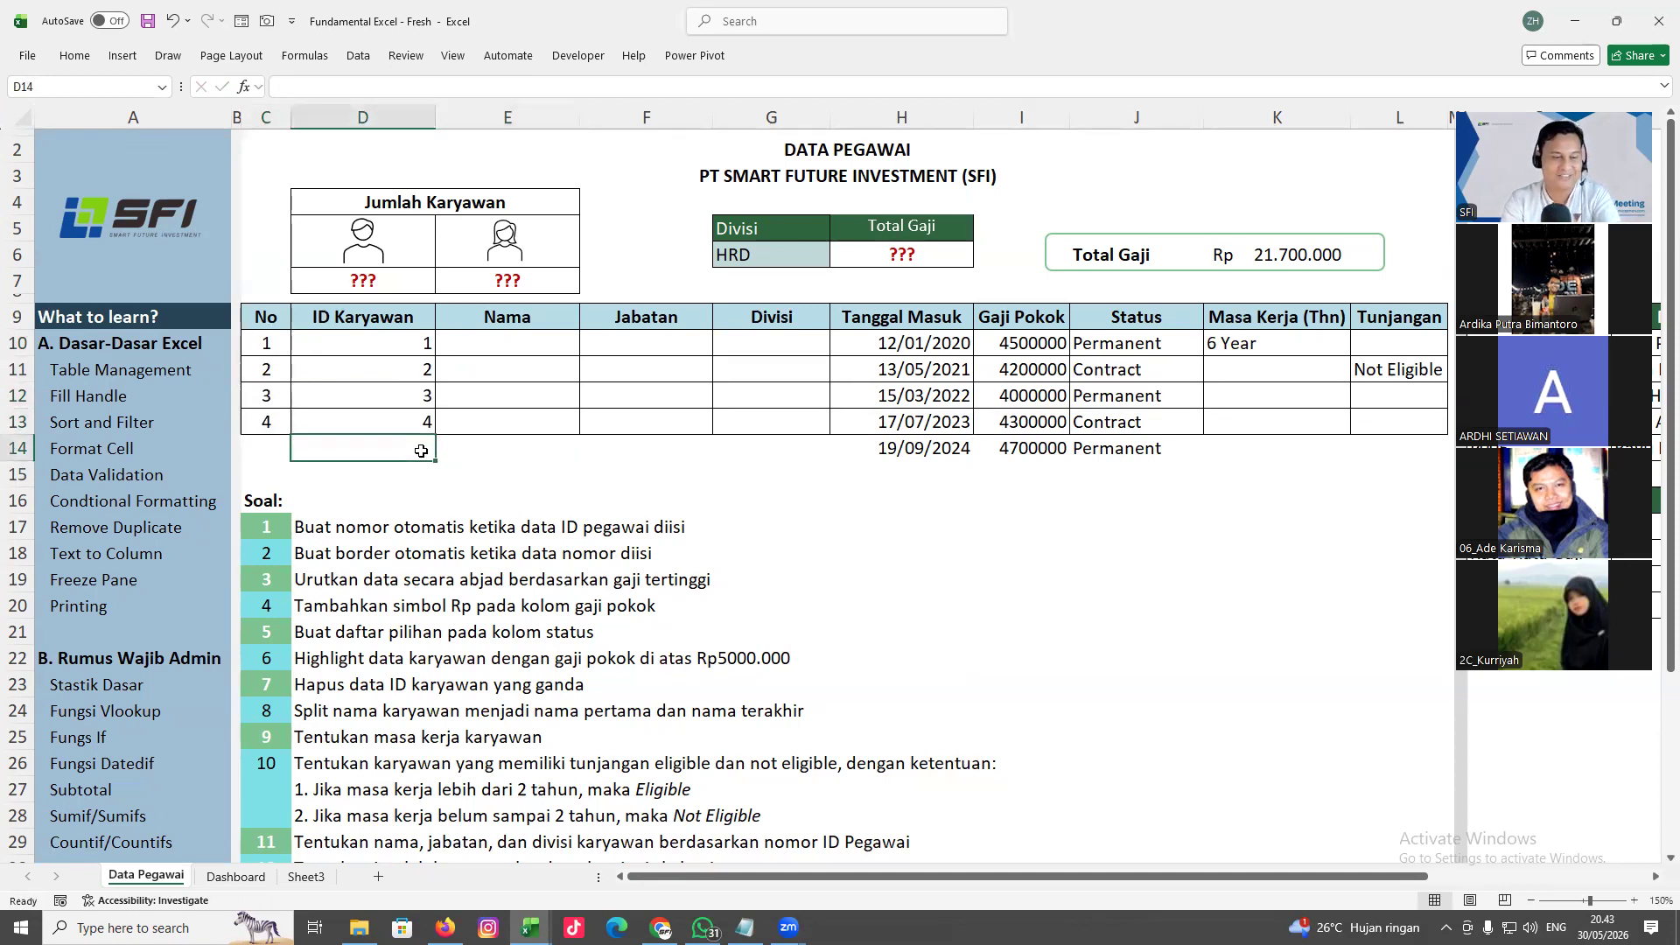
{"action": "left_click", "coordinate": [589, 473]}
{"action": "left_click", "coordinate": [353, 523]}
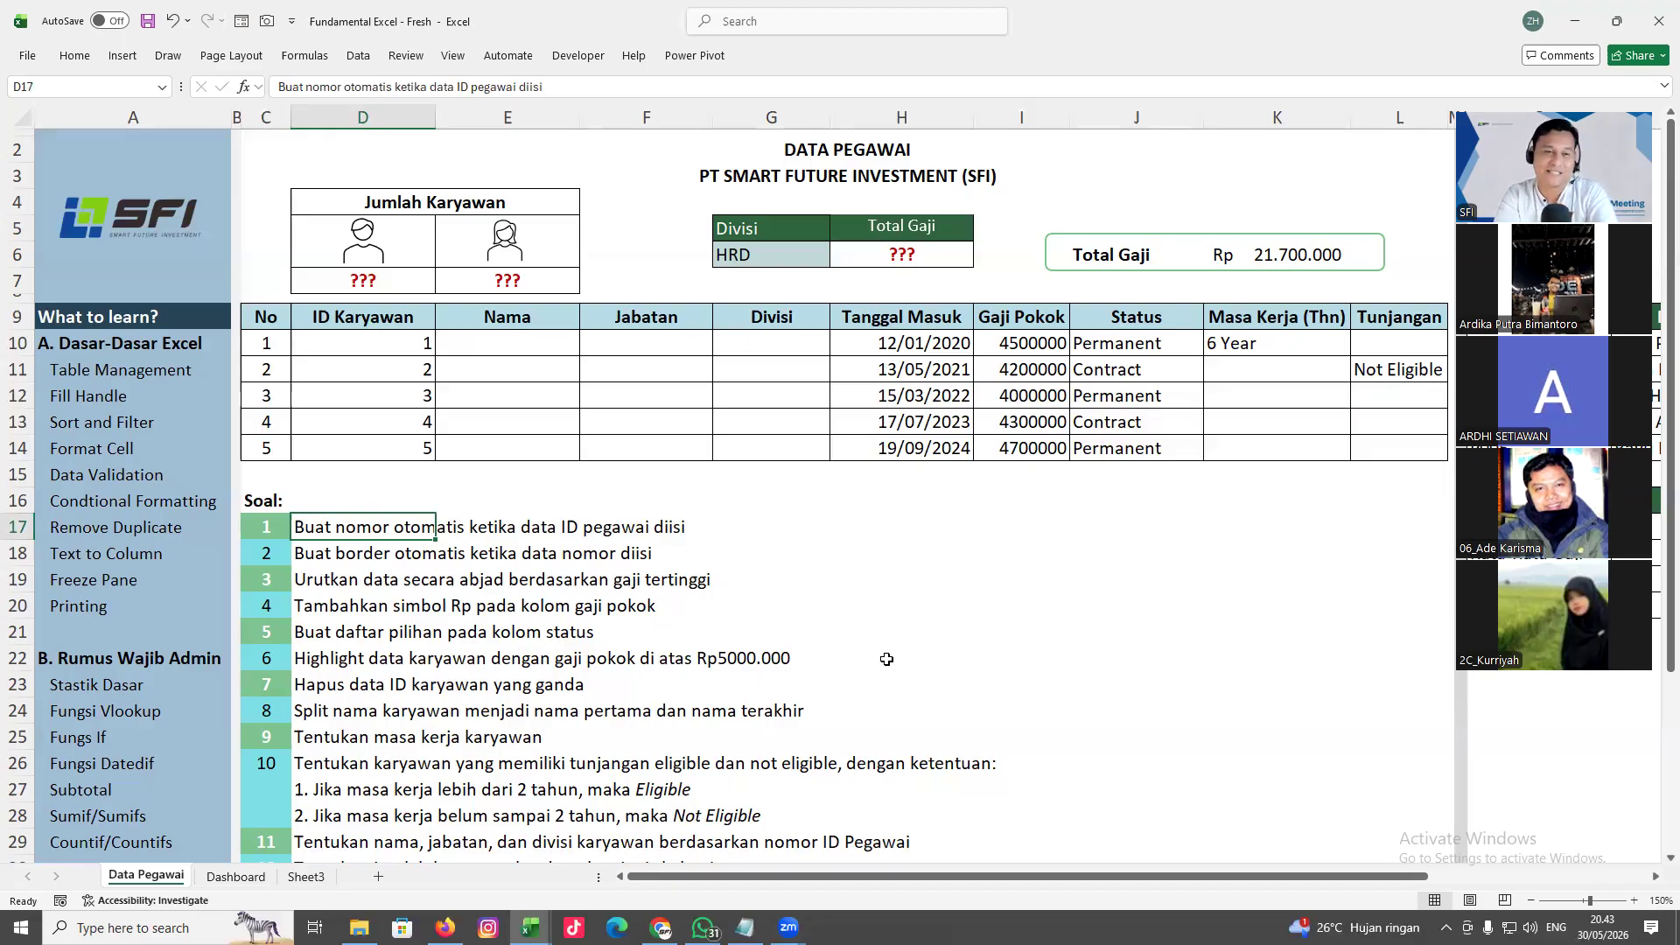
Delete the IDs in D11:D13, then D14 and D10, leaving the ID column empty
{"action": "left_click", "coordinate": [322, 554]}
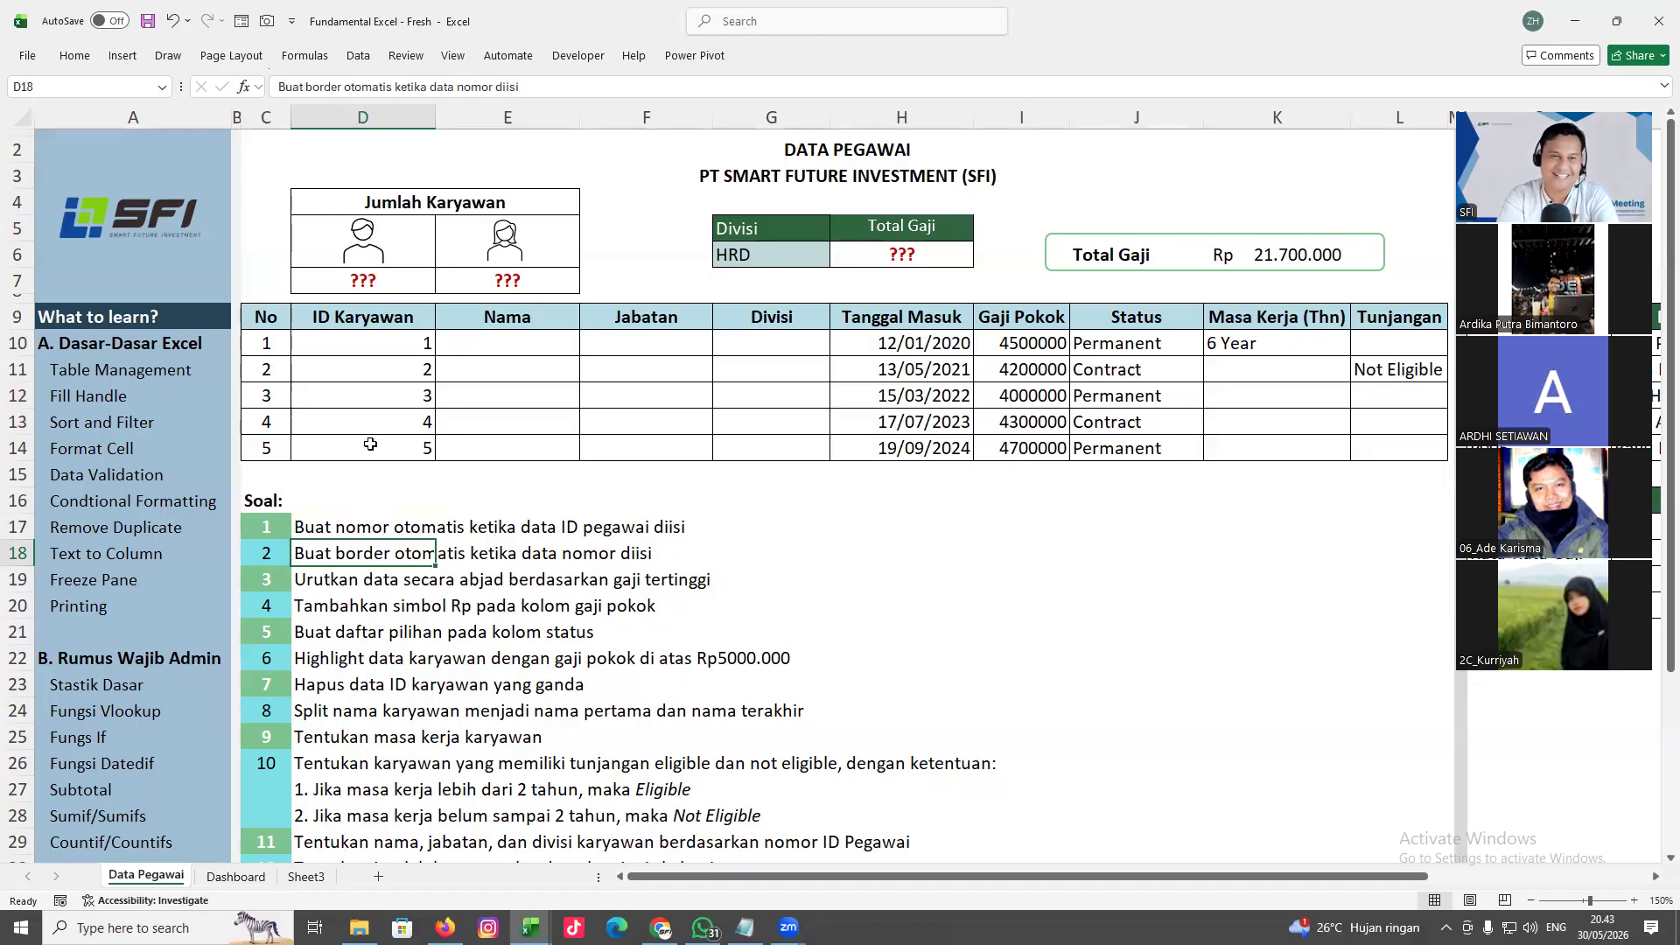
{"action": "left_click", "coordinate": [379, 382]}
{"action": "left_click_drag", "start_coordinate": [379, 382], "coordinate": [414, 428]}
{"action": "key", "text": "Delete"}
{"action": "left_click", "coordinate": [407, 449]}
{"action": "key", "text": "Delete"}
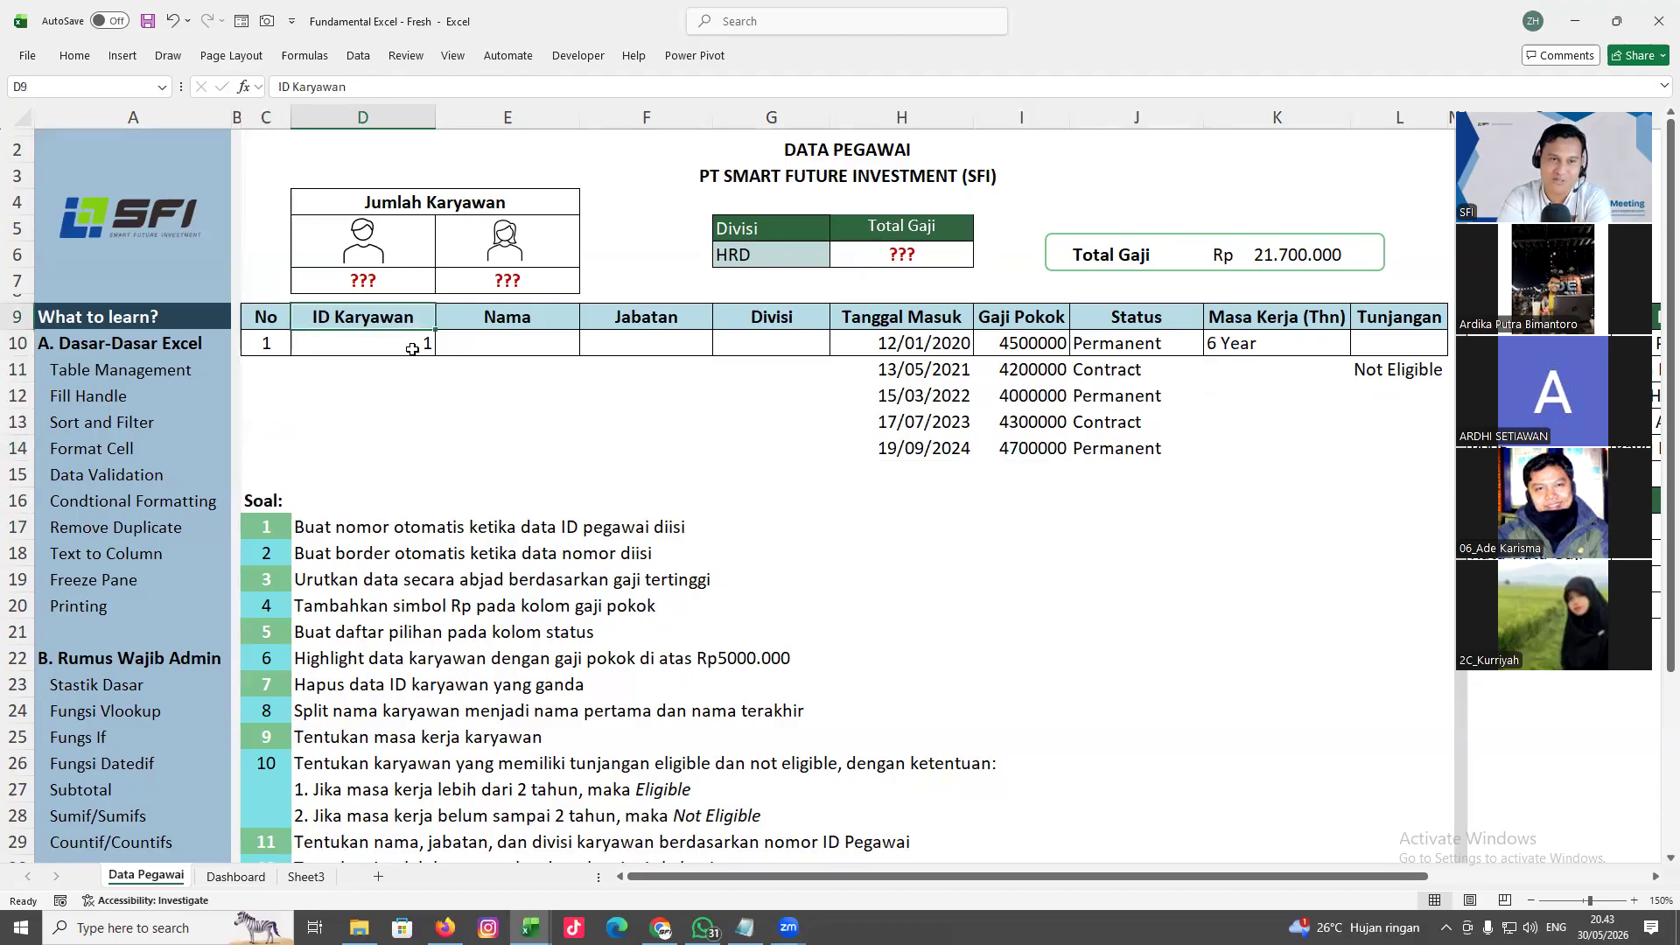
{"action": "left_click", "coordinate": [412, 348]}
{"action": "key", "text": "BackSpace"}
{"action": "left_click", "coordinate": [510, 430]}
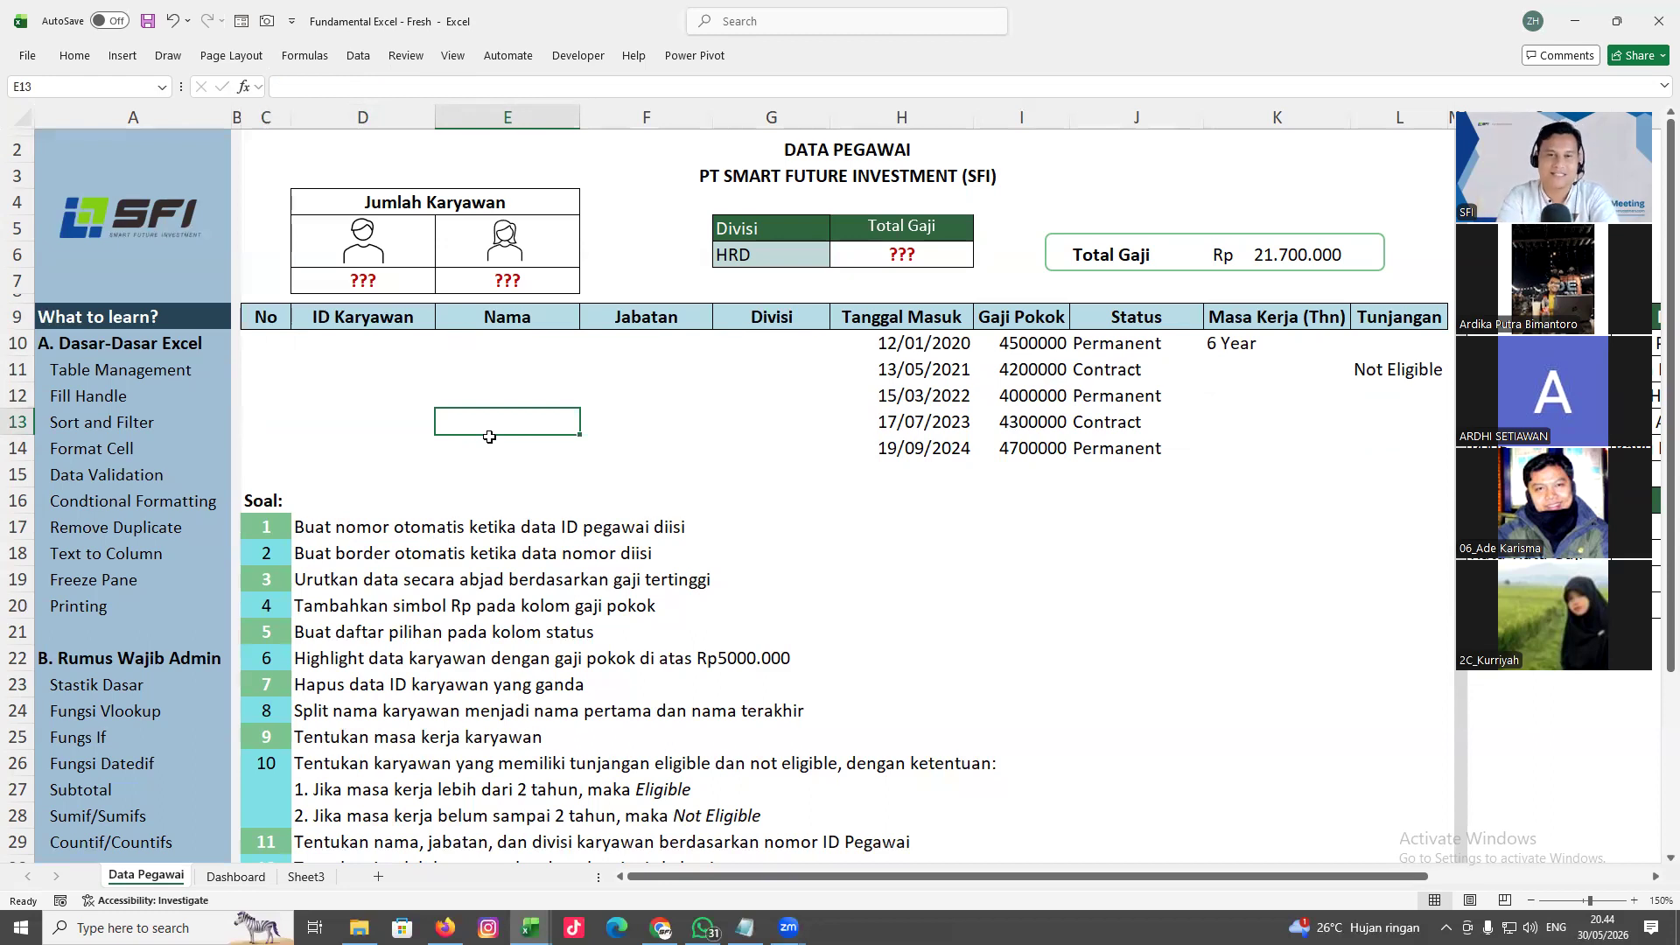
{"action": "left_click", "coordinate": [390, 360]}
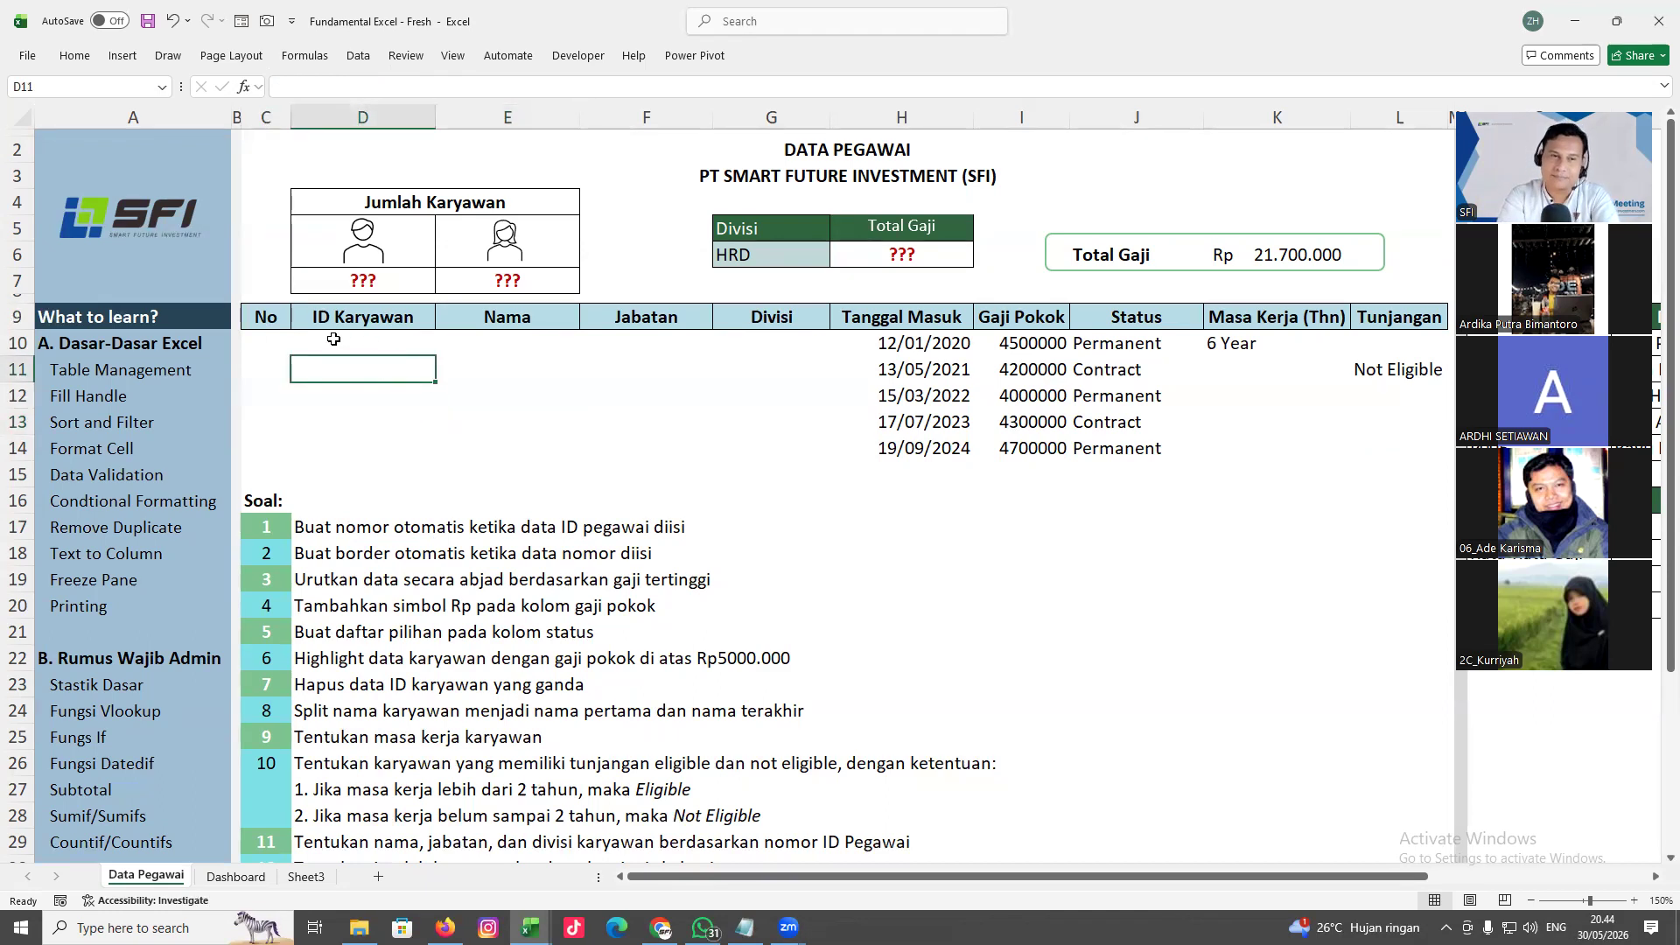
{"action": "mouse_move", "coordinate": [530, 928]}
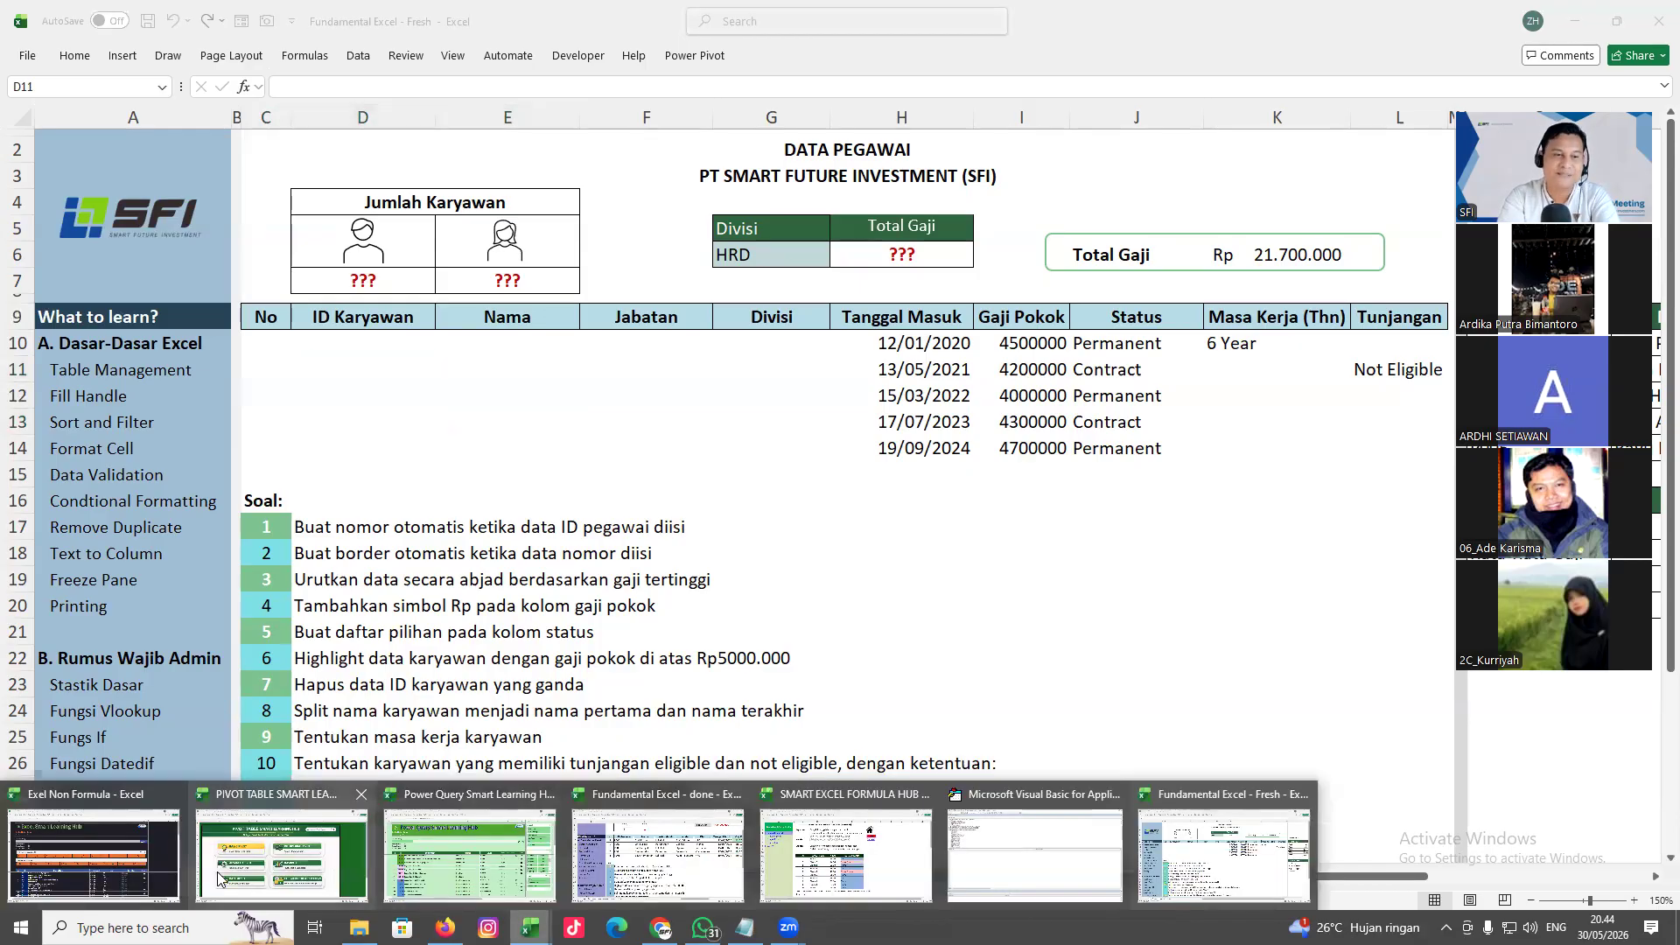
{"action": "left_click", "coordinate": [93, 845]}
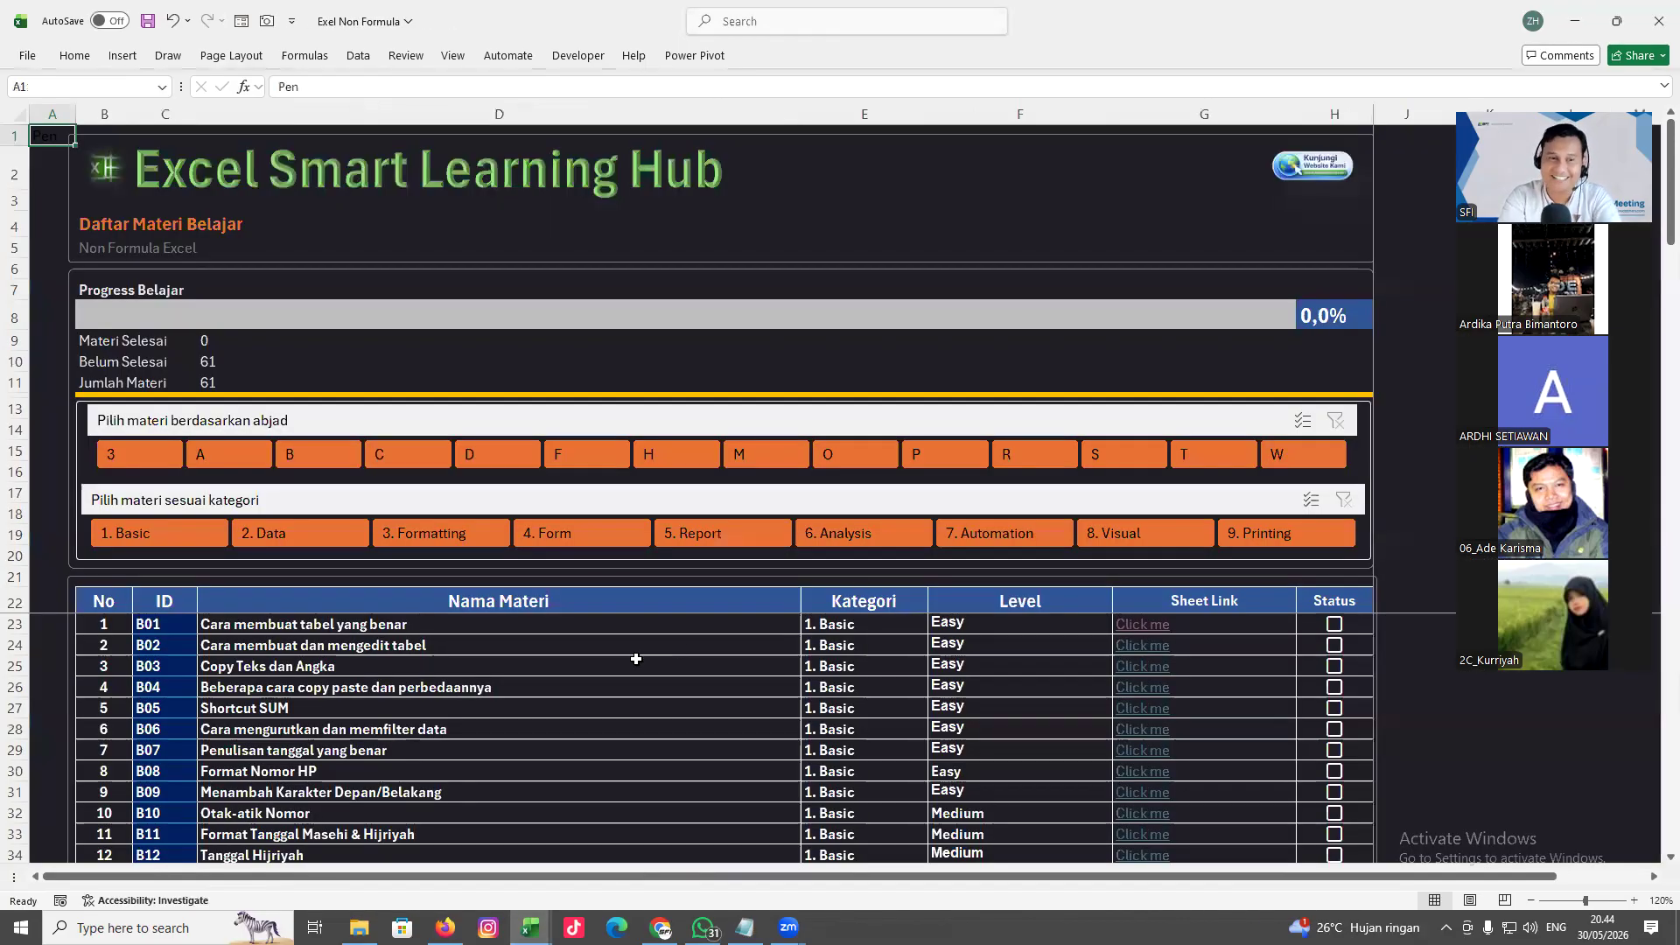
{"action": "scroll", "coordinate": [435, 717], "scroll_direction": "down", "scroll_amount": 1}
{"action": "scroll", "coordinate": [435, 717], "scroll_direction": "down", "scroll_amount": 3}
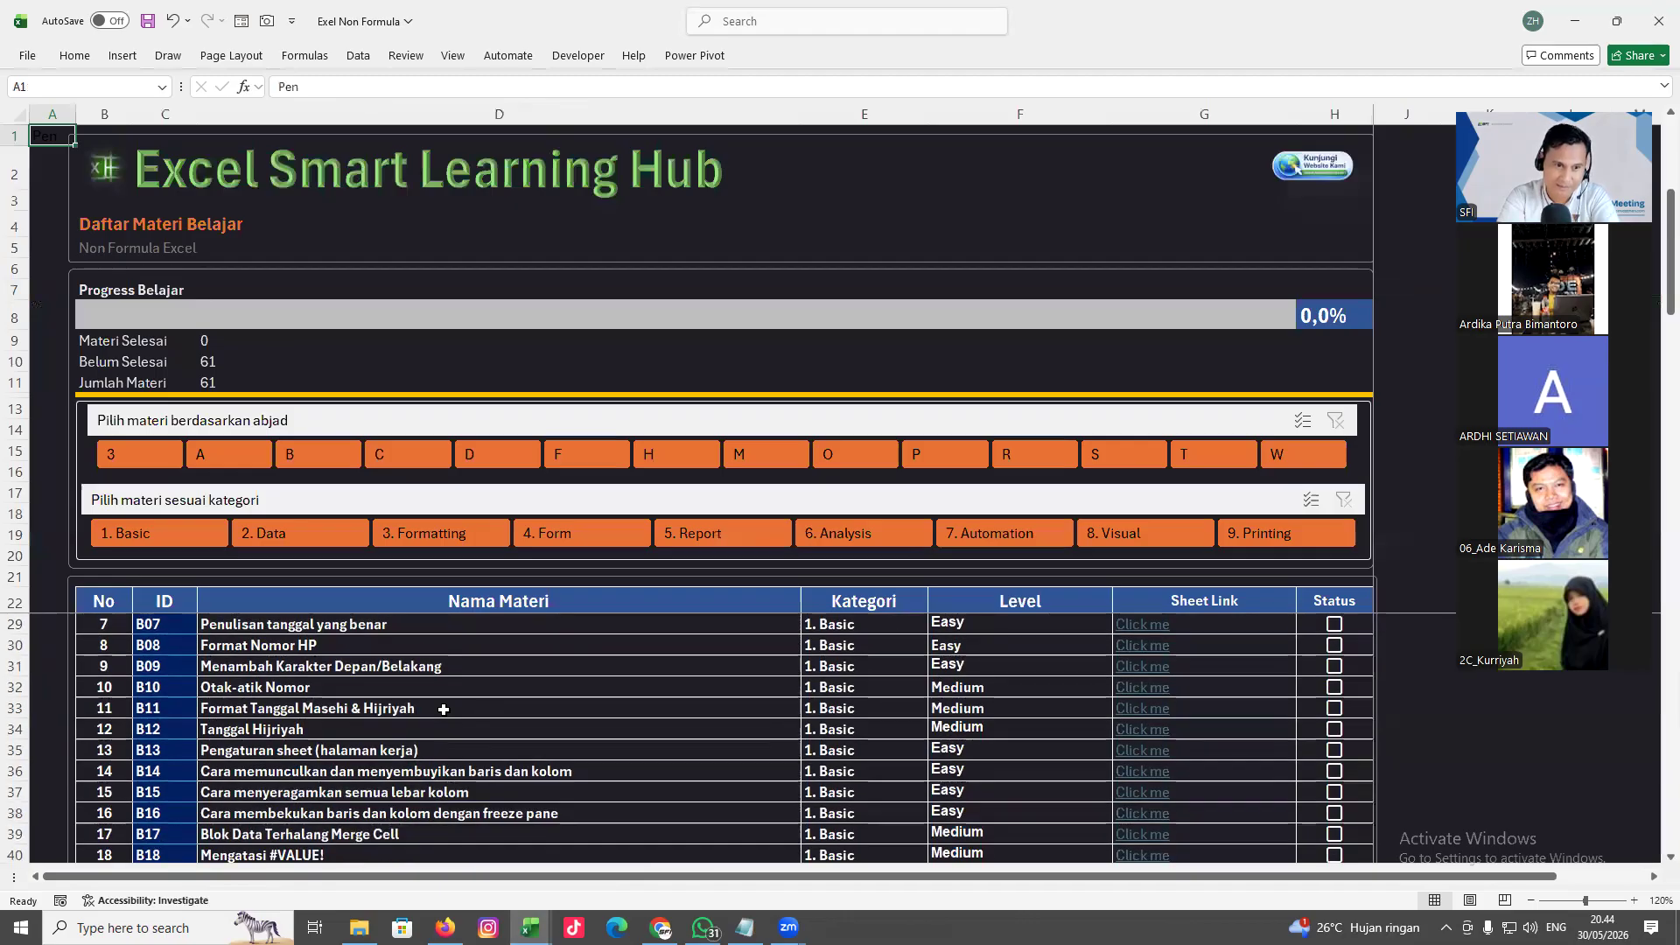
{"action": "left_click", "coordinate": [438, 535]}
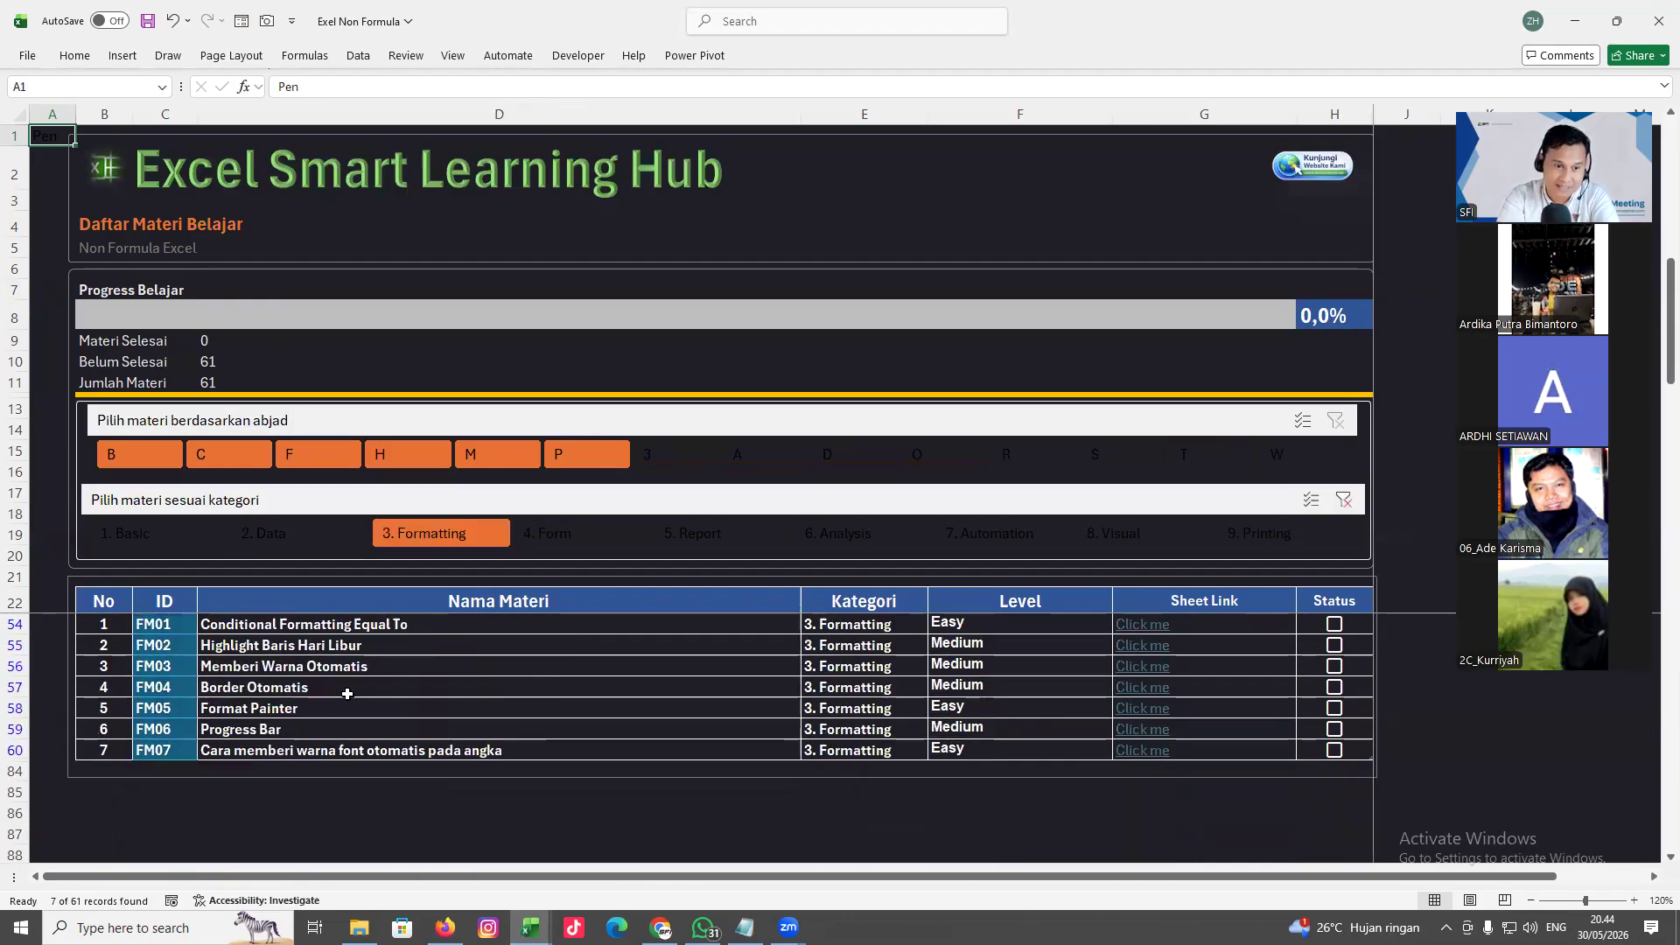
{"action": "left_click", "coordinate": [249, 692]}
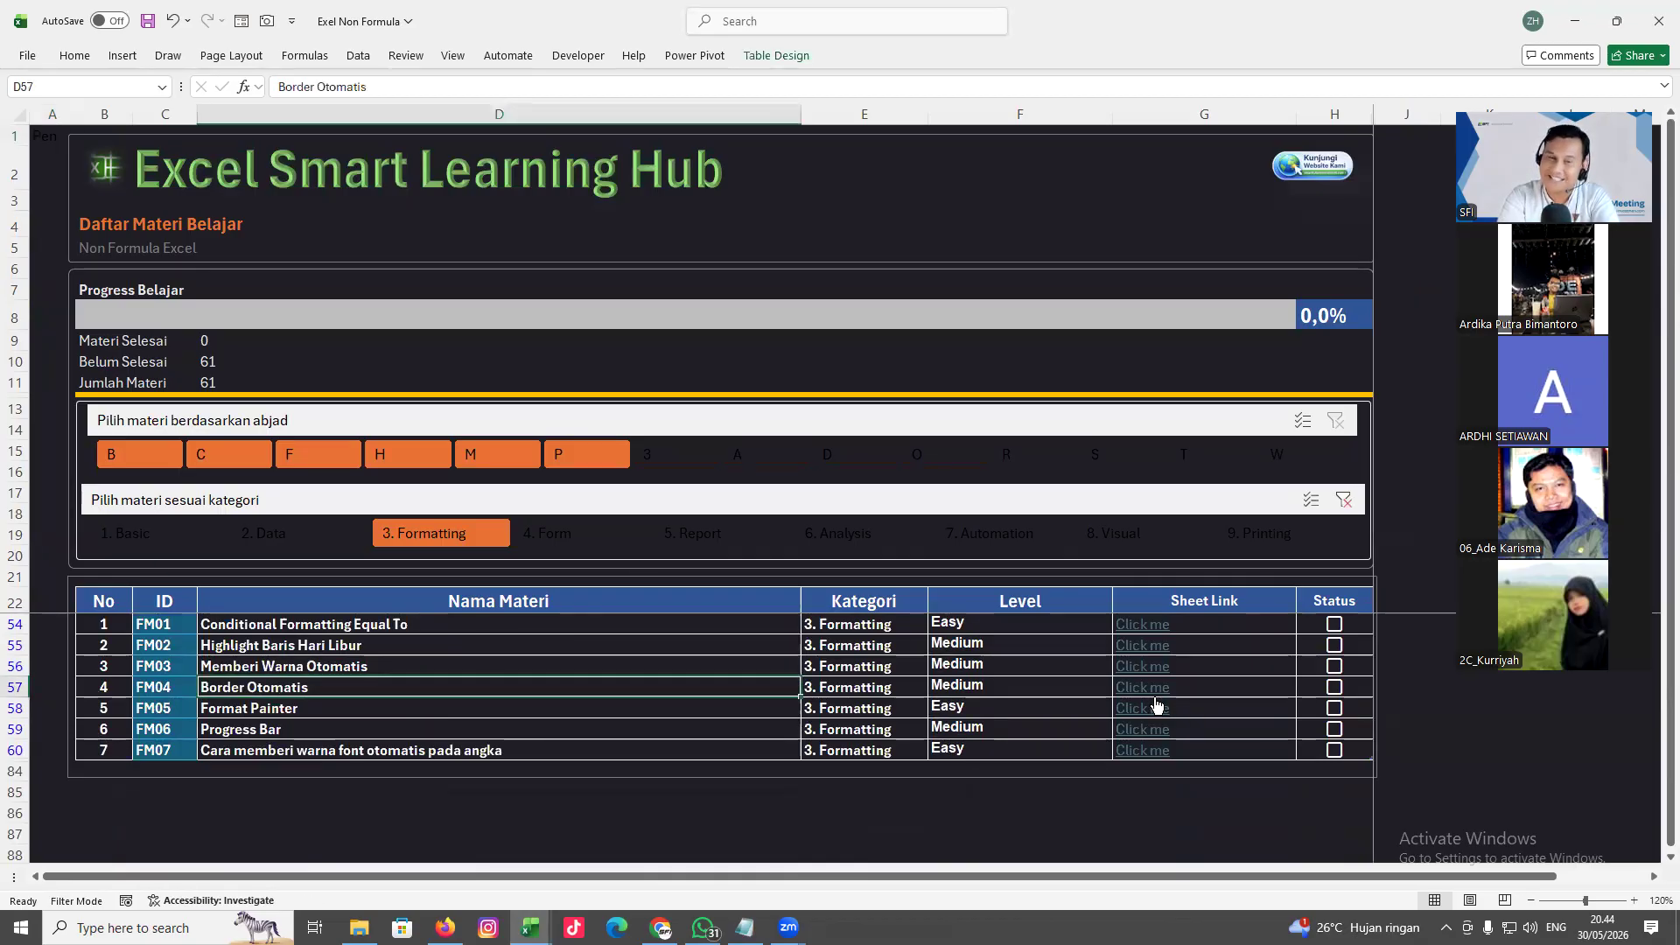
{"action": "left_click", "coordinate": [1342, 498]}
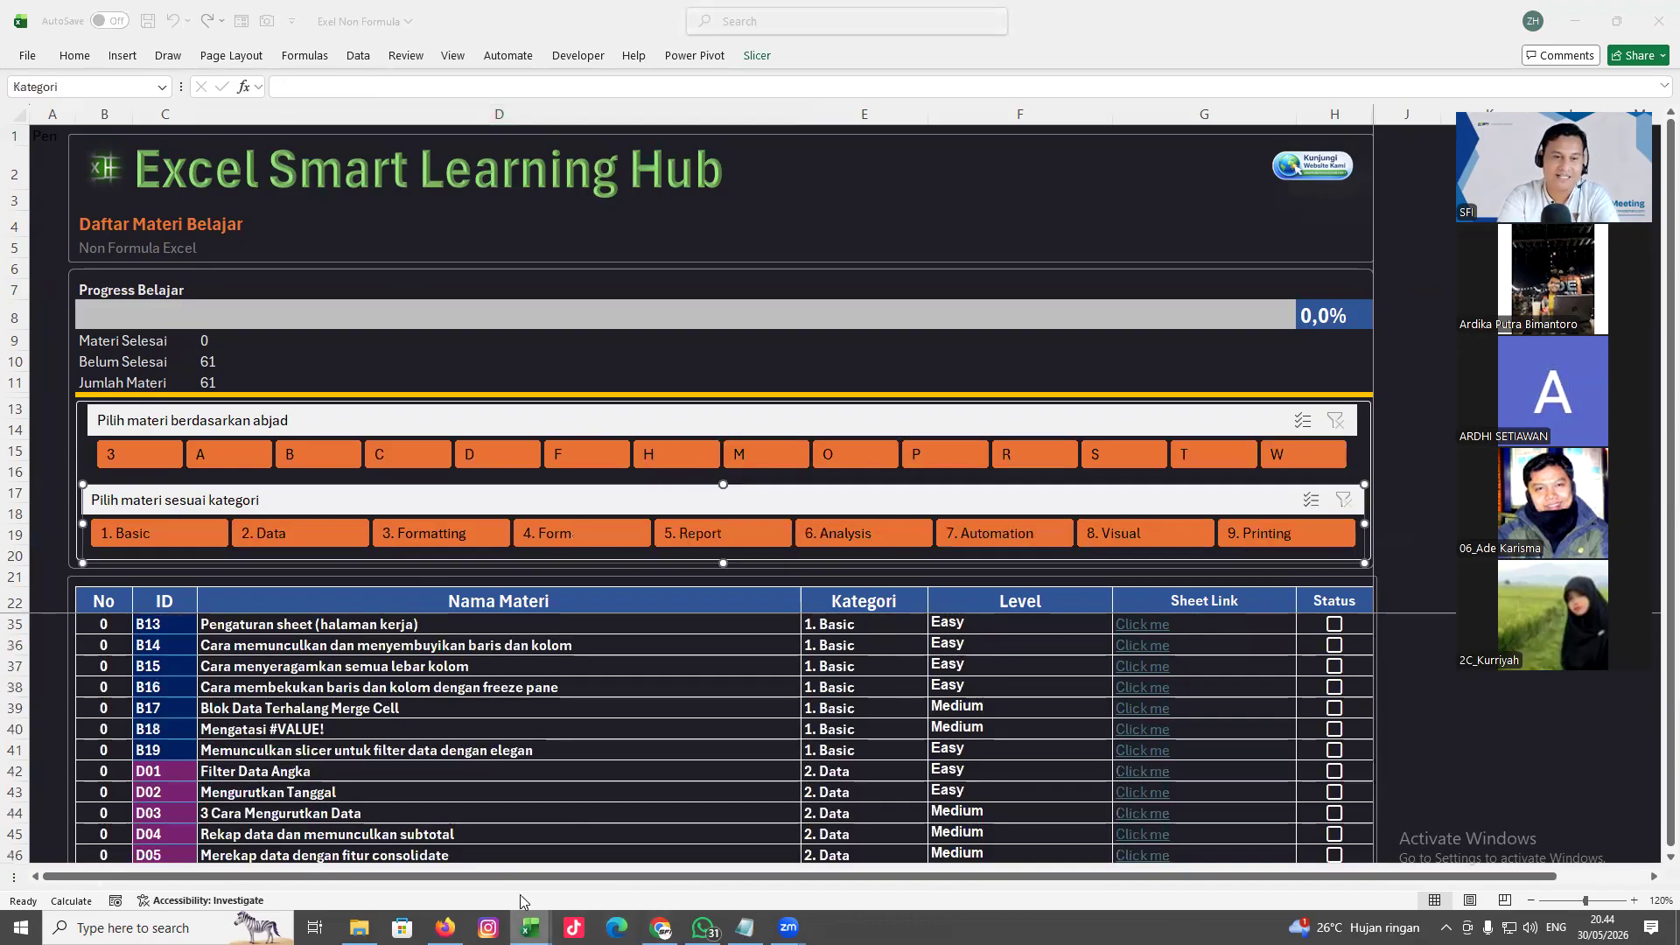
{"action": "mouse_move", "coordinate": [530, 926]}
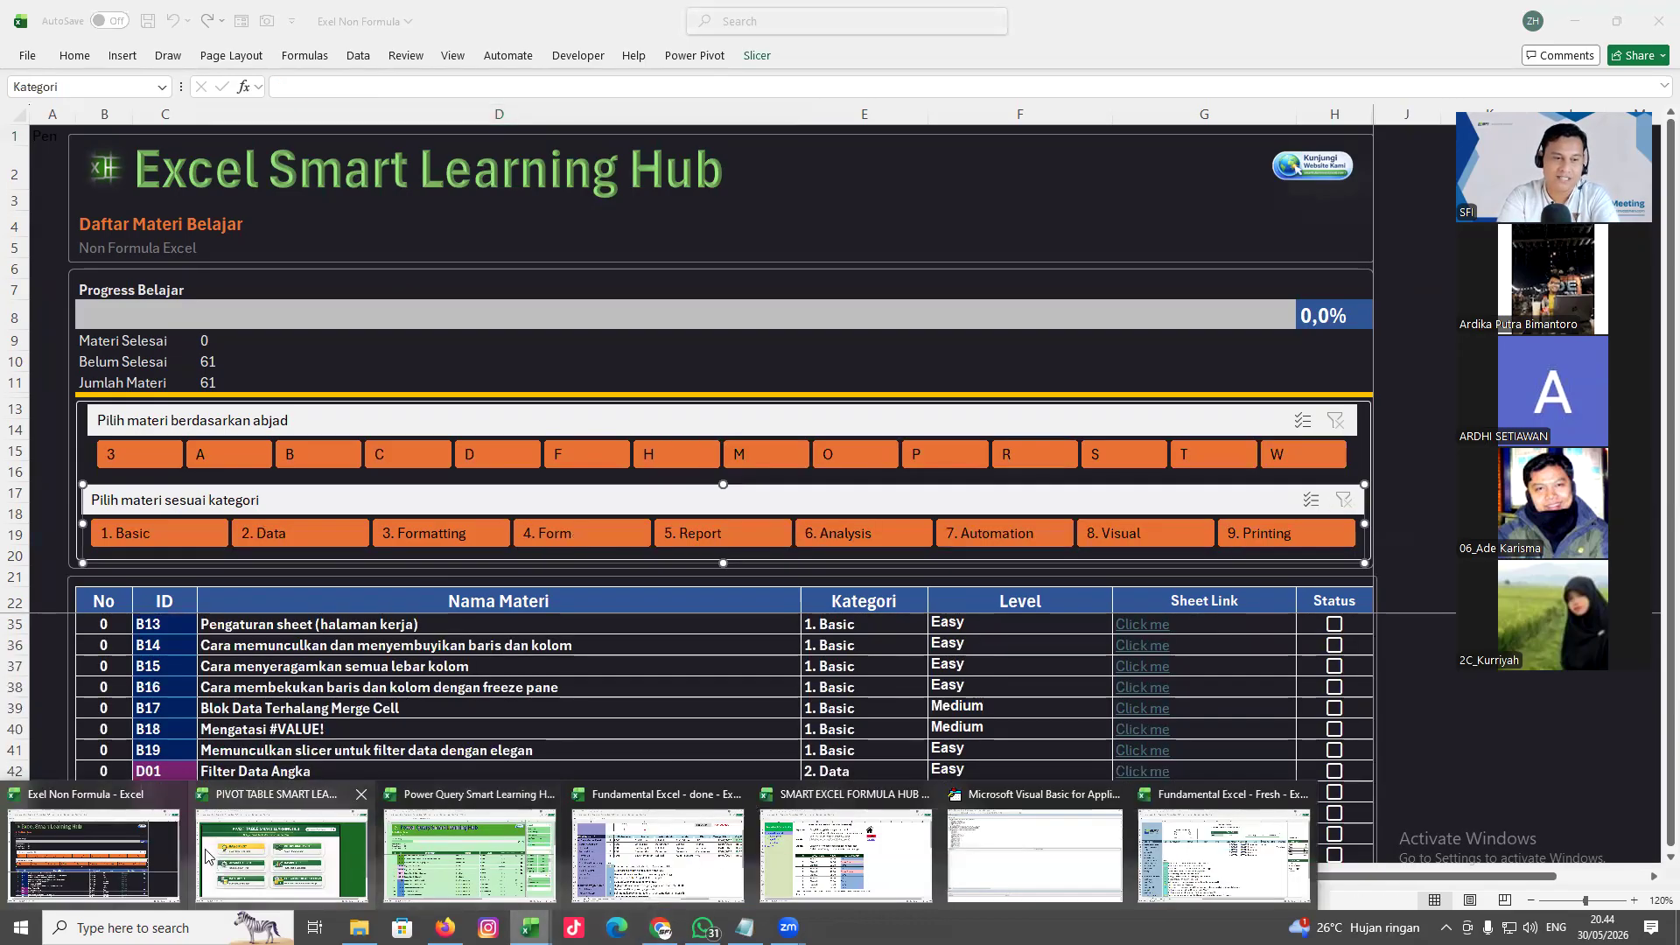
{"action": "left_click", "coordinate": [1189, 865]}
Select the employee table from C9 to L14 and show the Home ribbon
{"action": "left_click", "coordinate": [371, 348]}
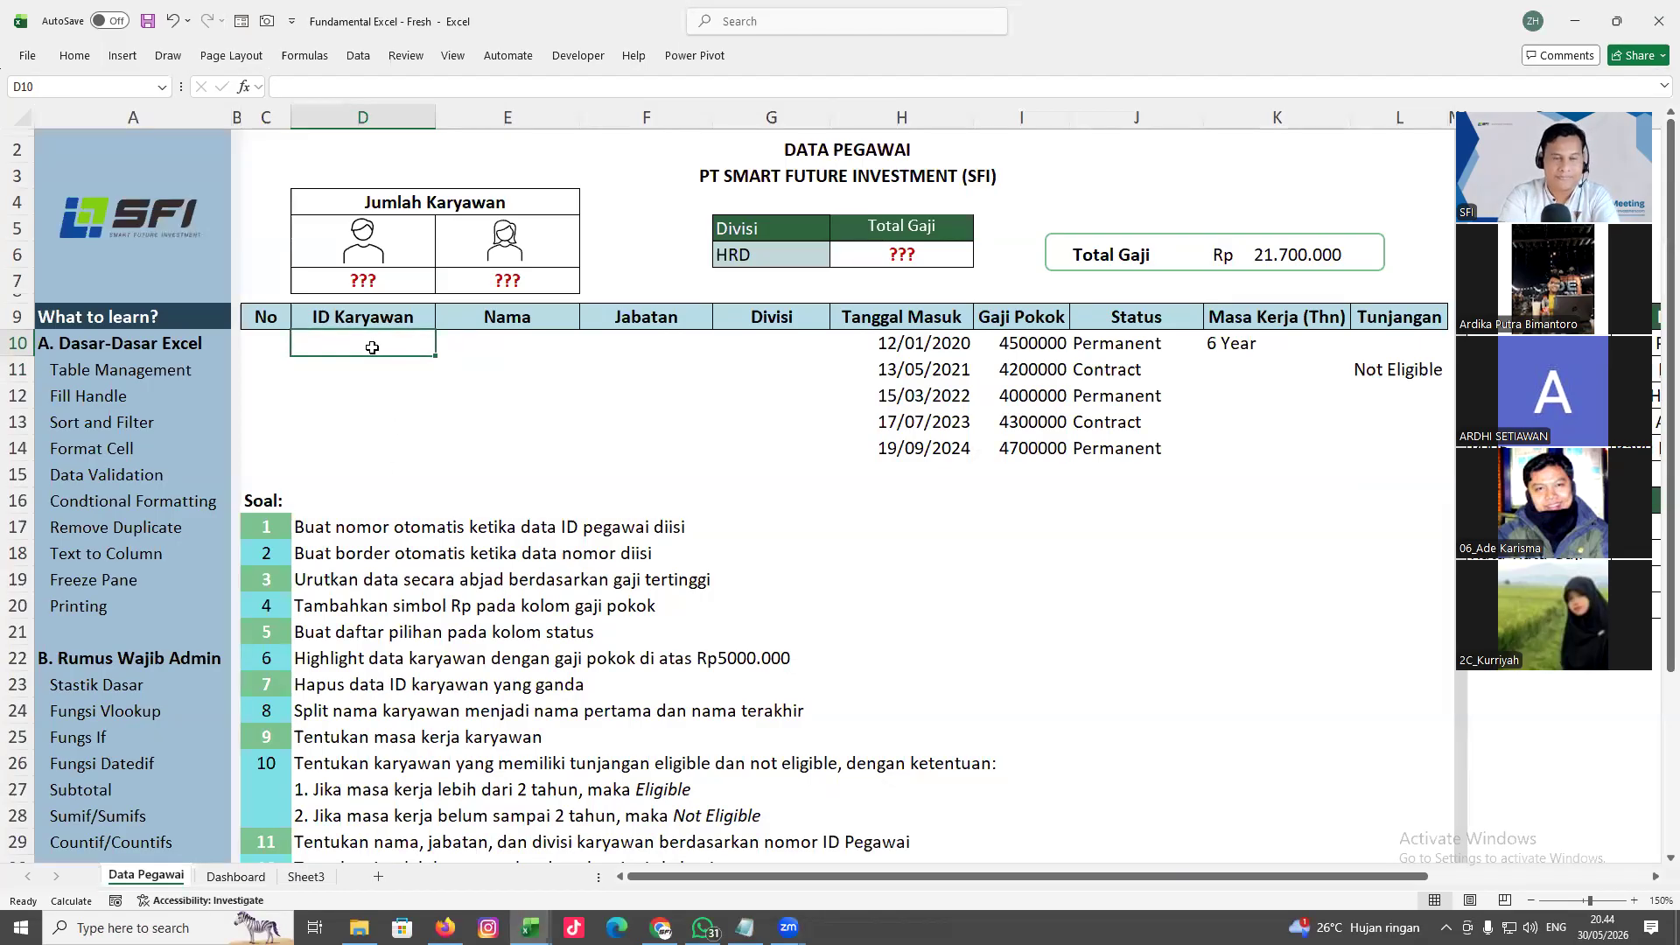
{"action": "left_click_drag", "start_coordinate": [266, 317], "coordinate": [1385, 444]}
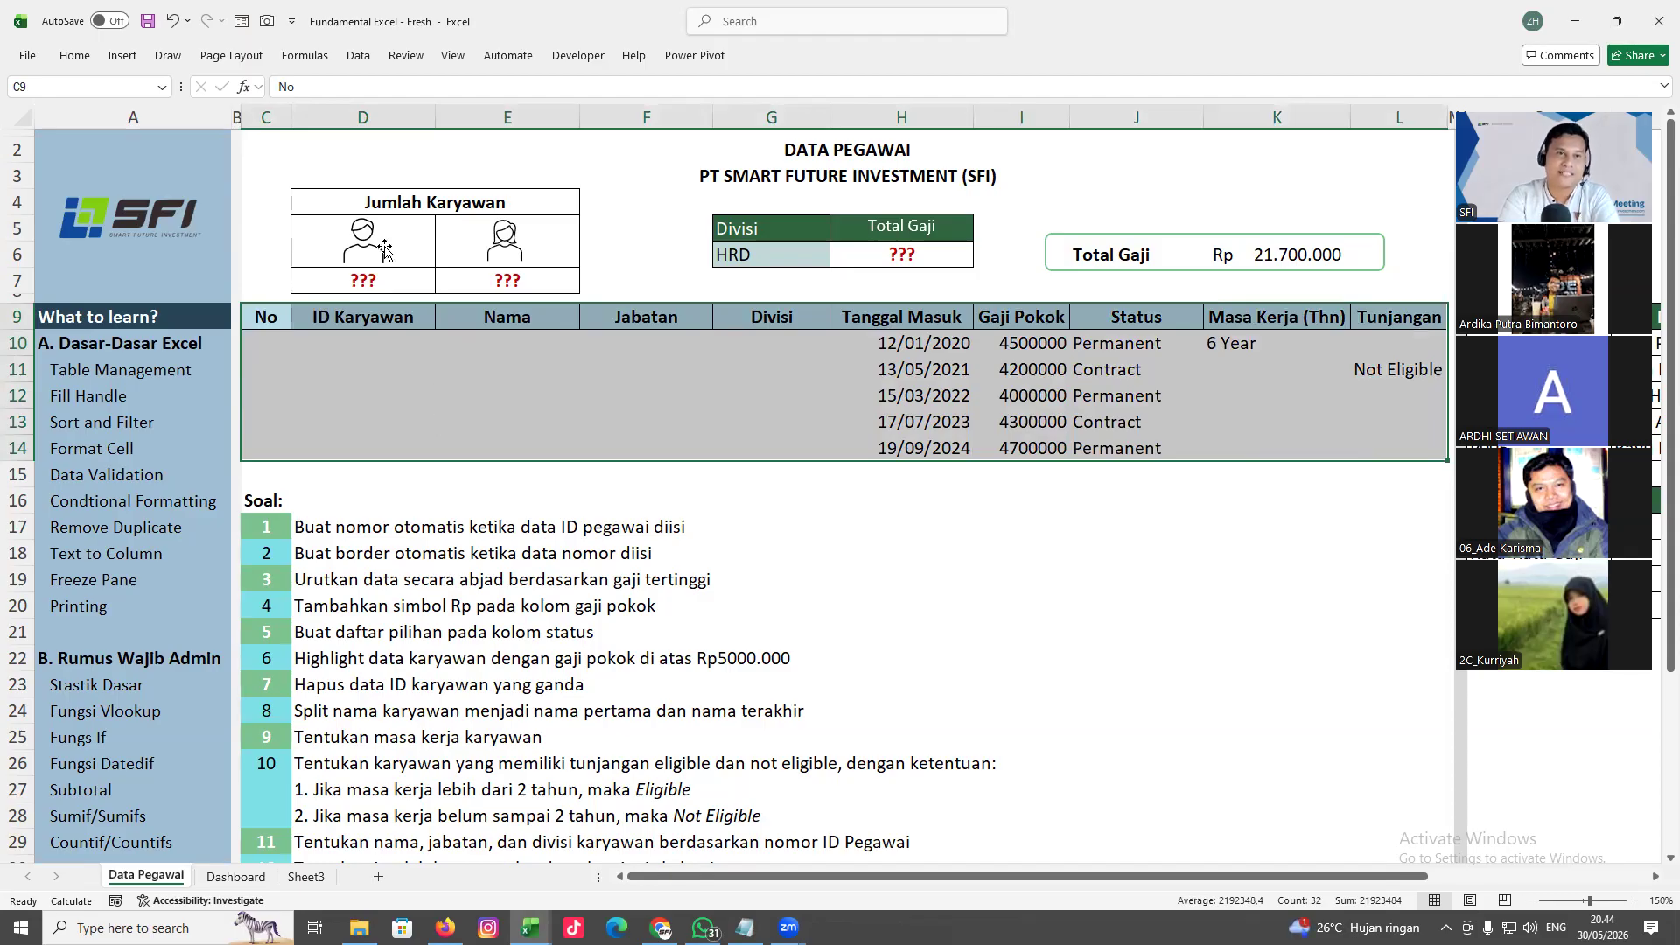
{"action": "left_click", "coordinate": [76, 58]}
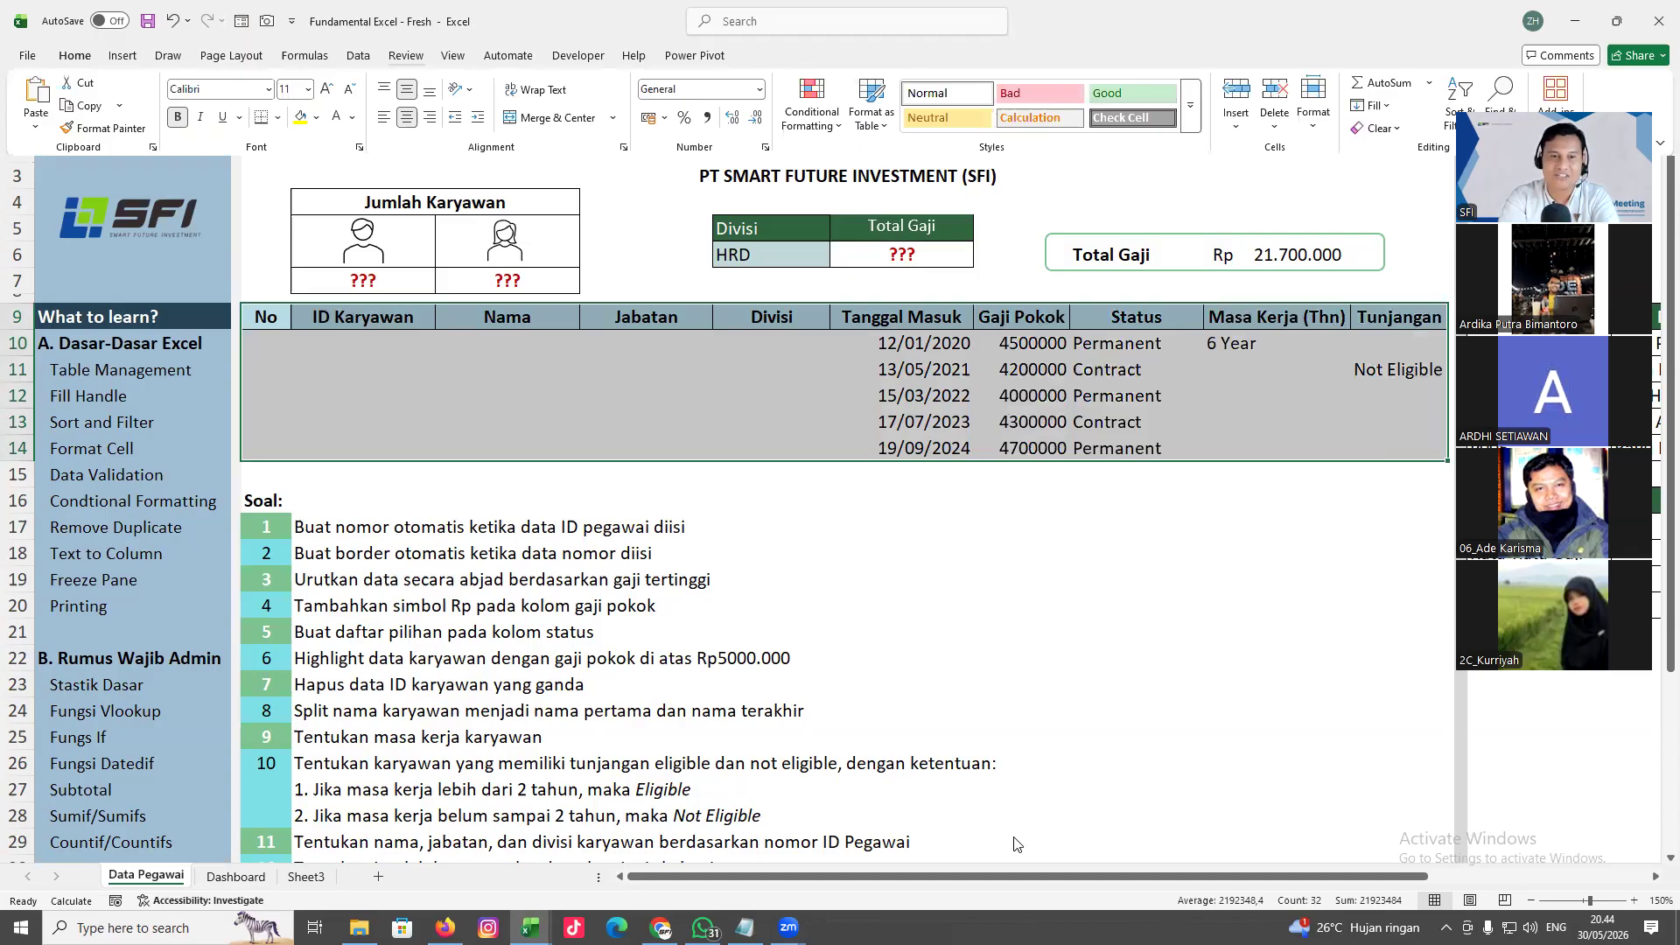
{"action": "left_click", "coordinate": [74, 57]}
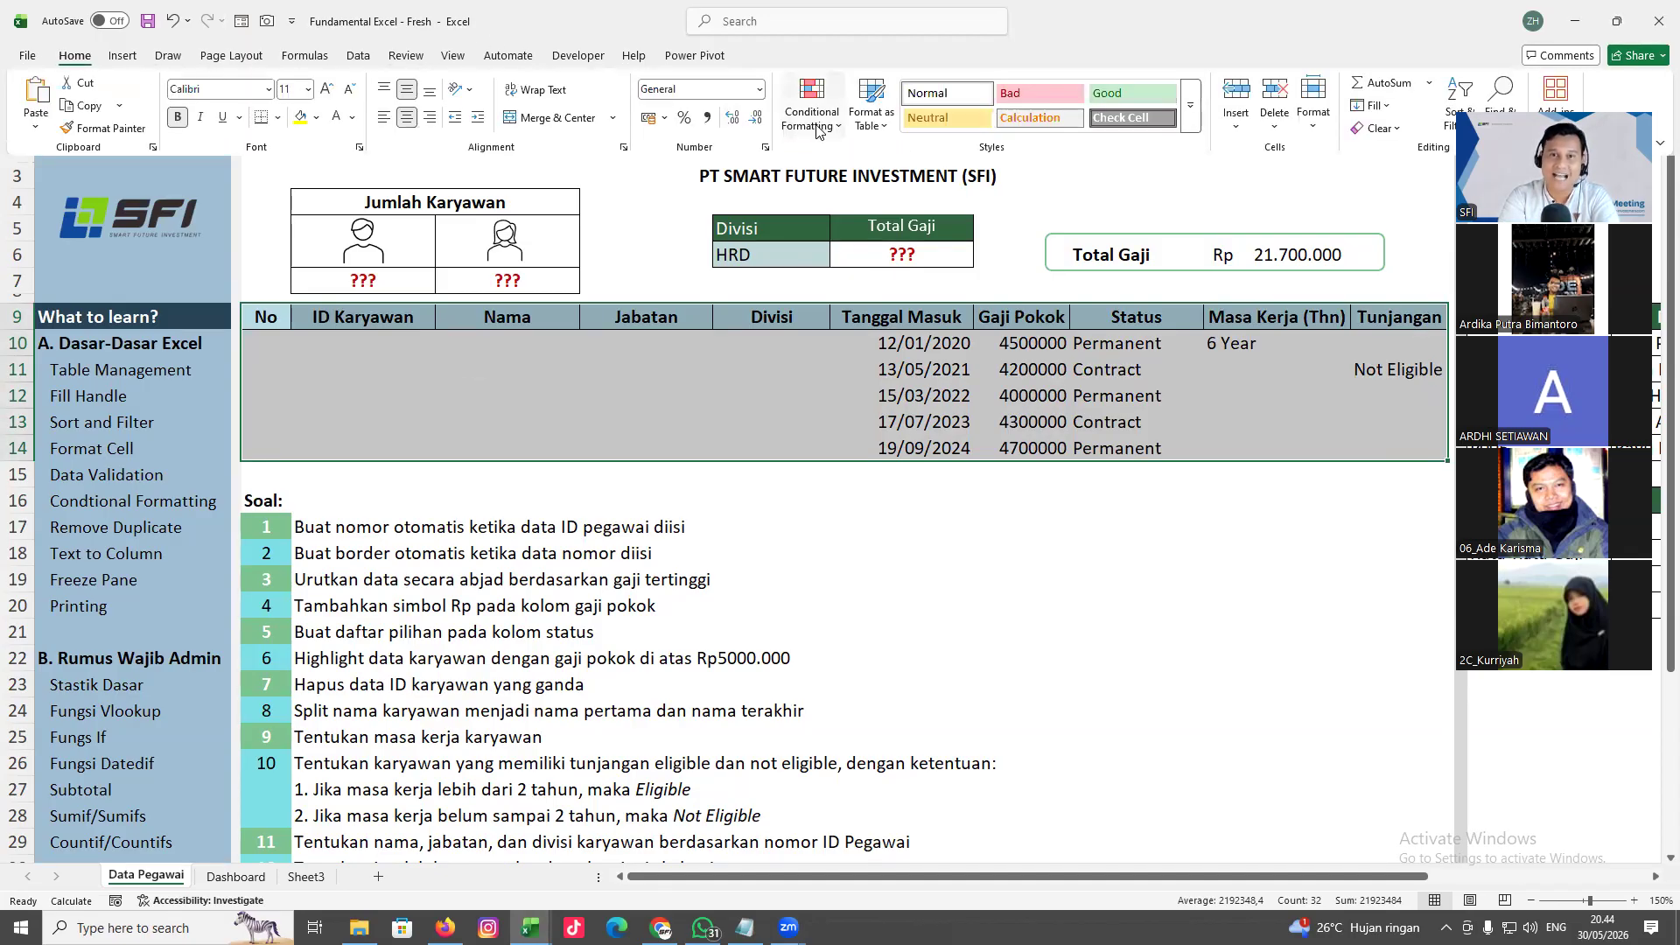
Choose New Rule from the Conditional Formatting menu
{"action": "left_click", "coordinate": [836, 131]}
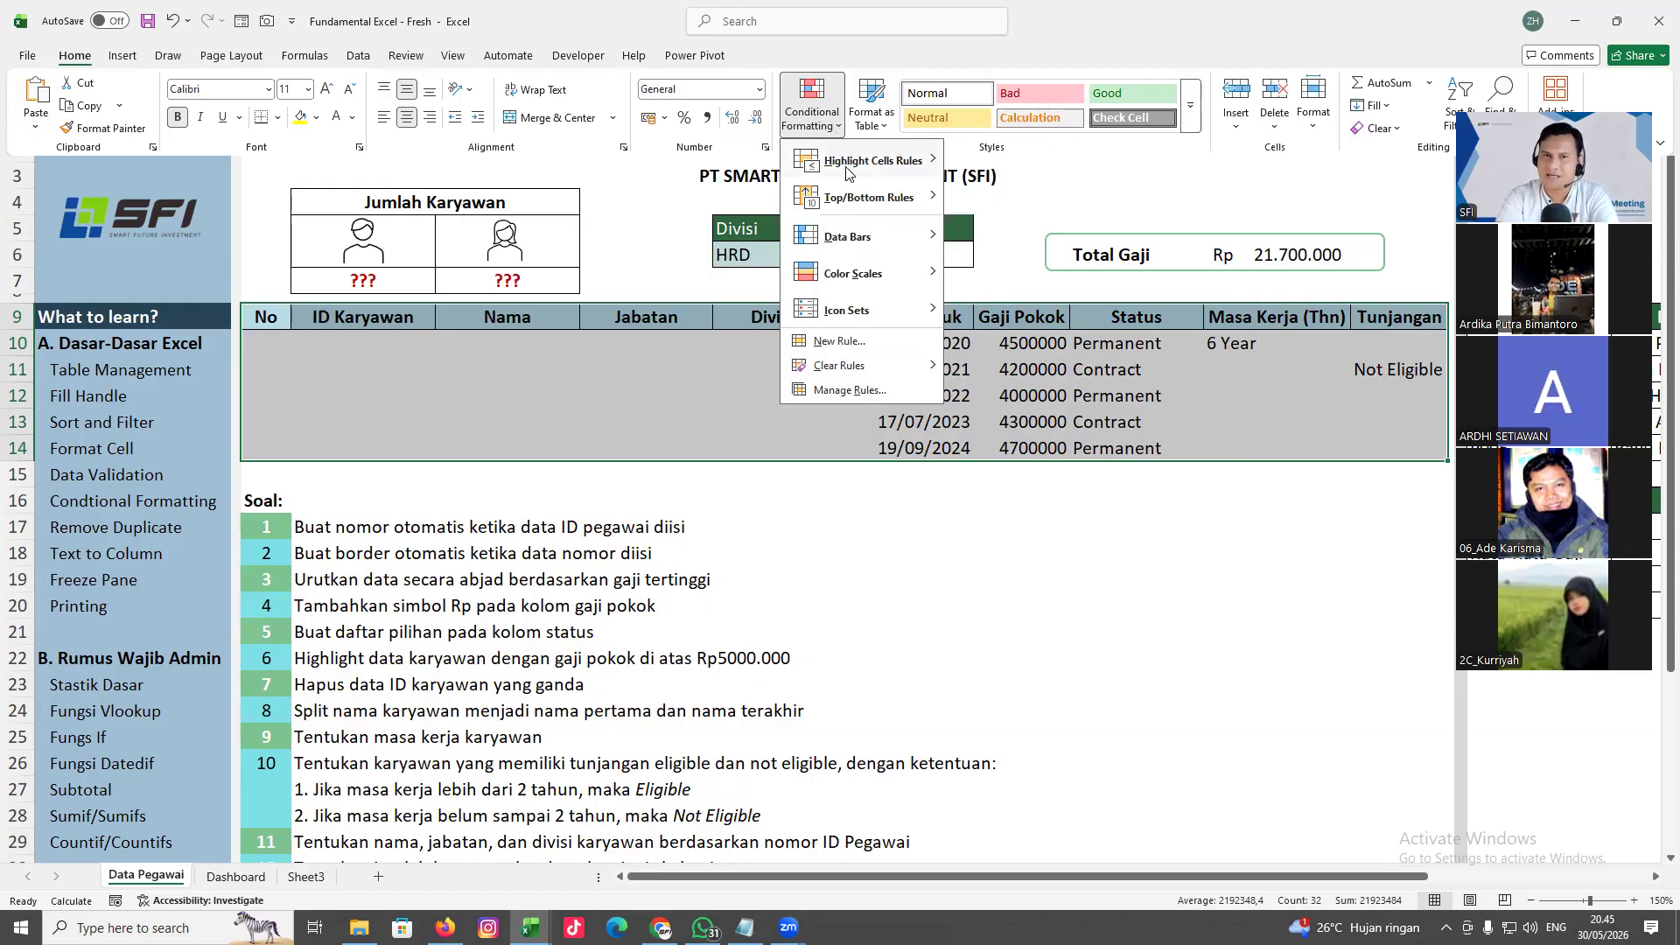
{"action": "mouse_move", "coordinate": [893, 310]}
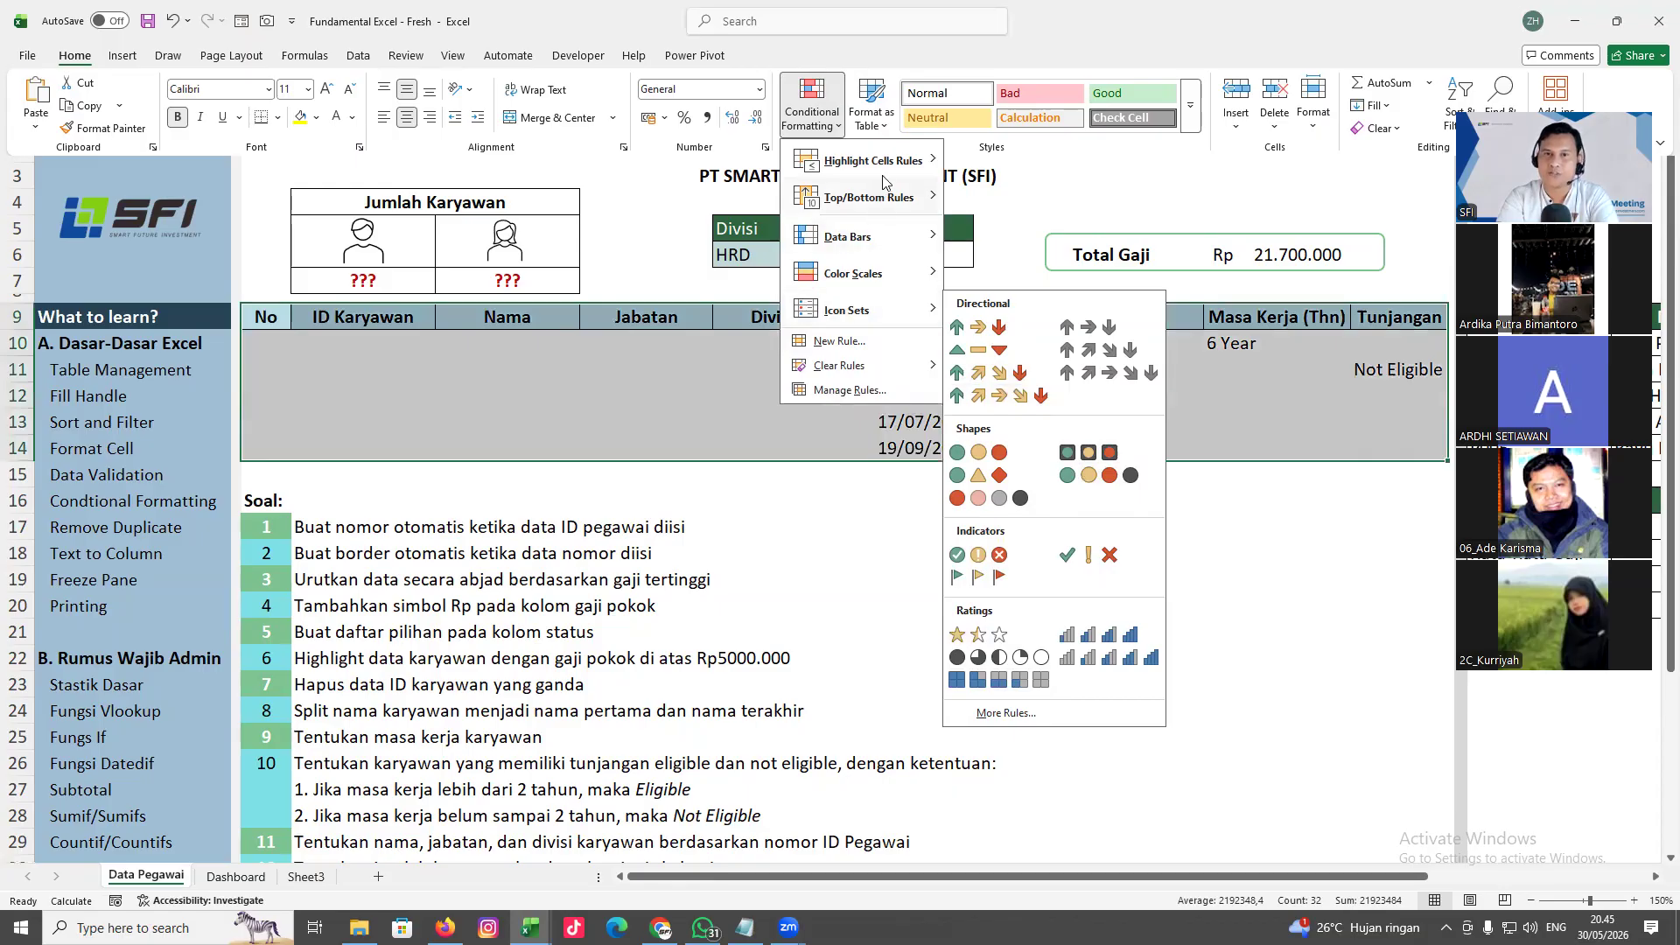
{"action": "mouse_move", "coordinate": [884, 170]}
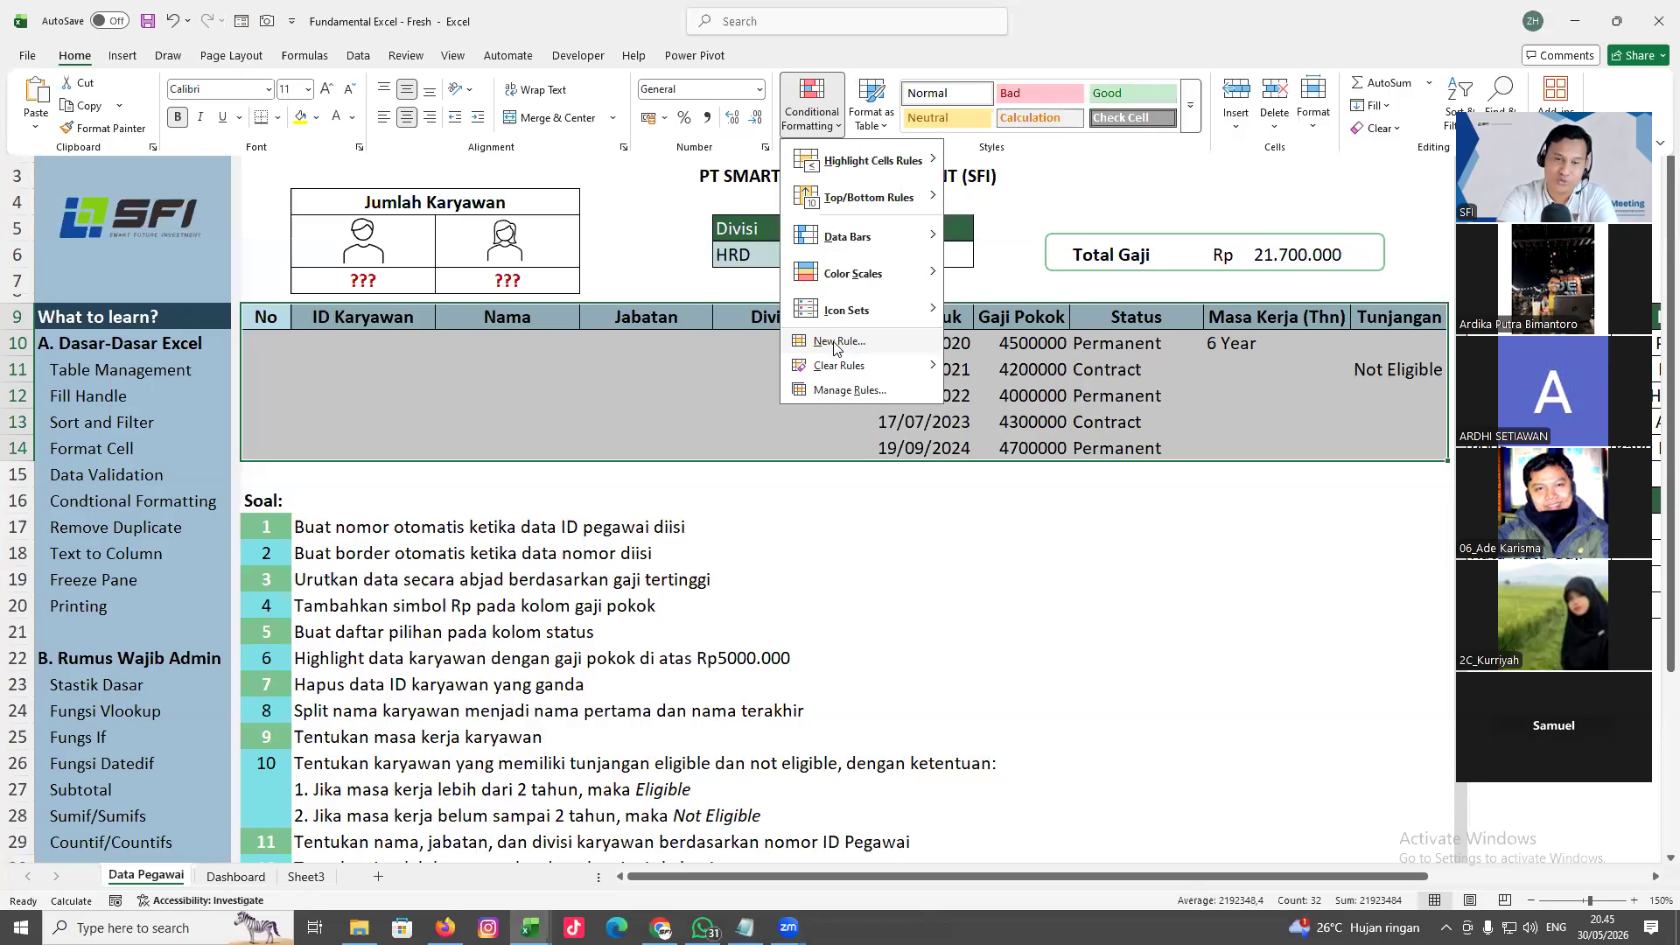
{"action": "left_click", "coordinate": [836, 349]}
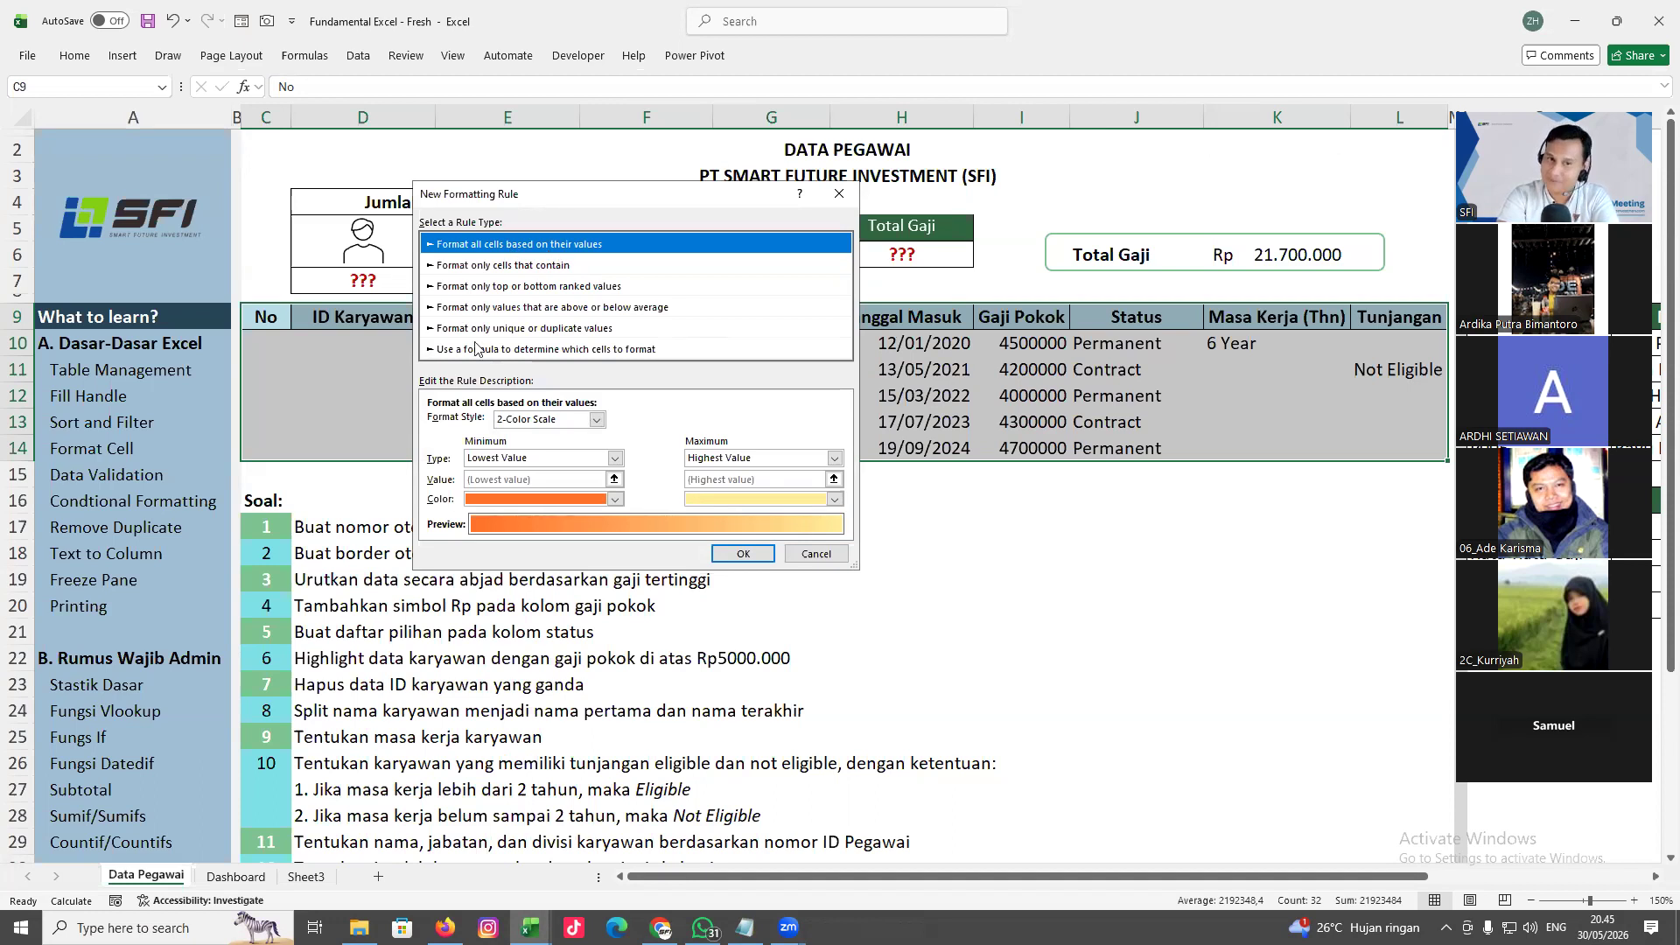
Make it a formula-based rule using =$C9<>"" and go to its Format settings
{"action": "left_click", "coordinate": [508, 354]}
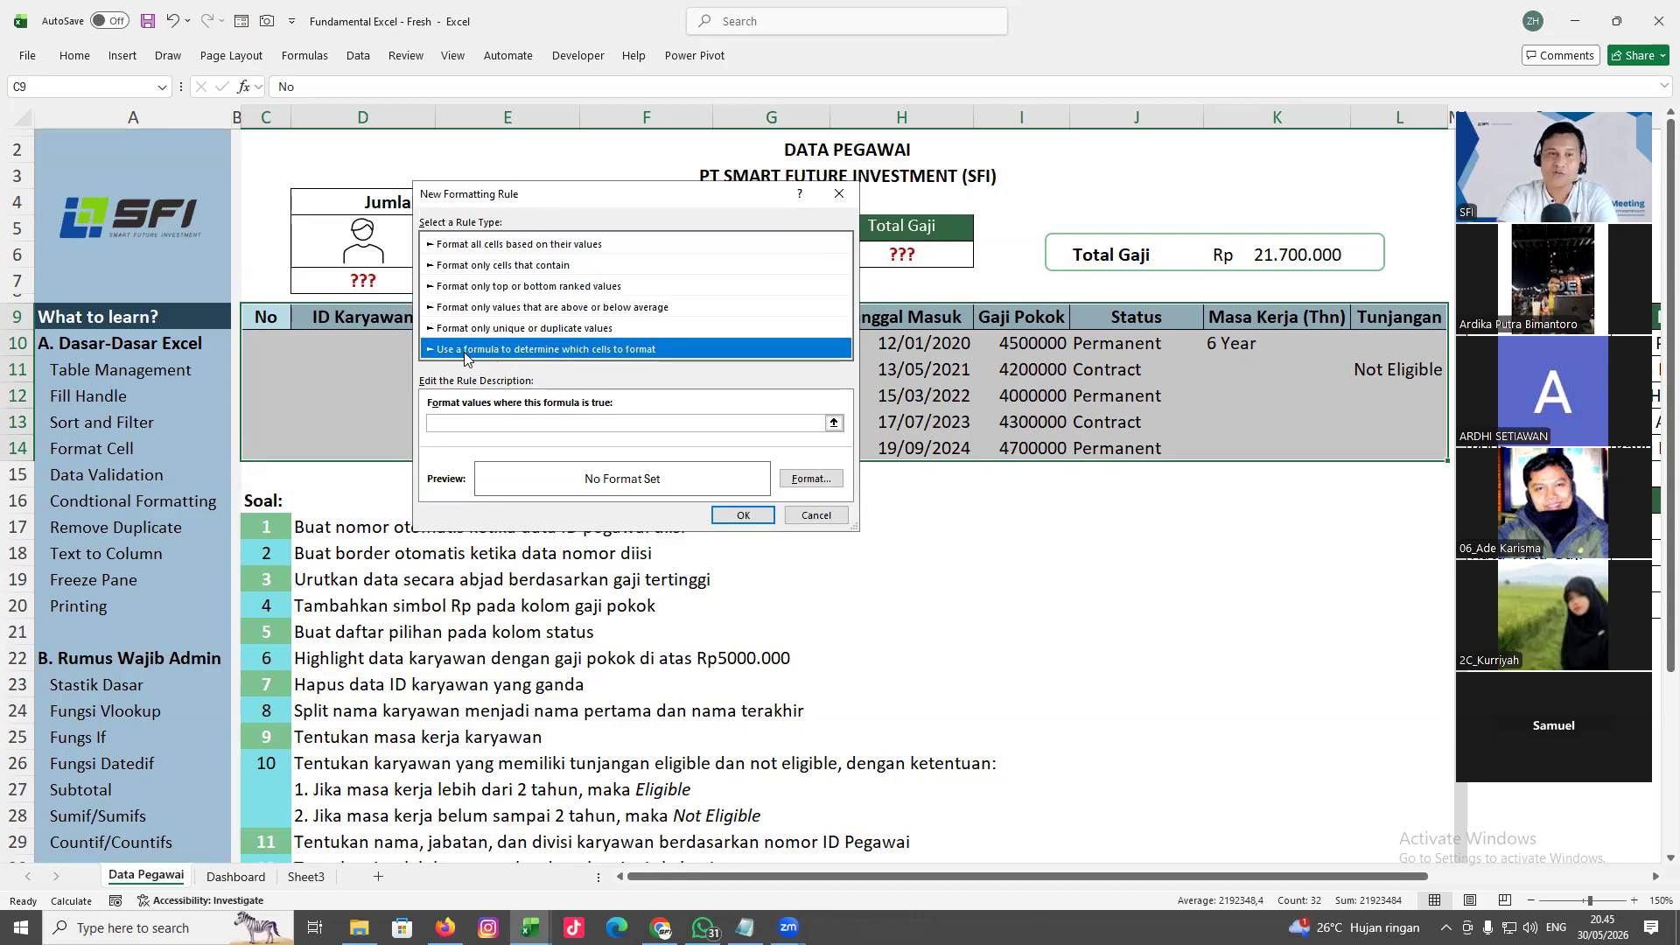
{"action": "left_click", "coordinate": [453, 421]}
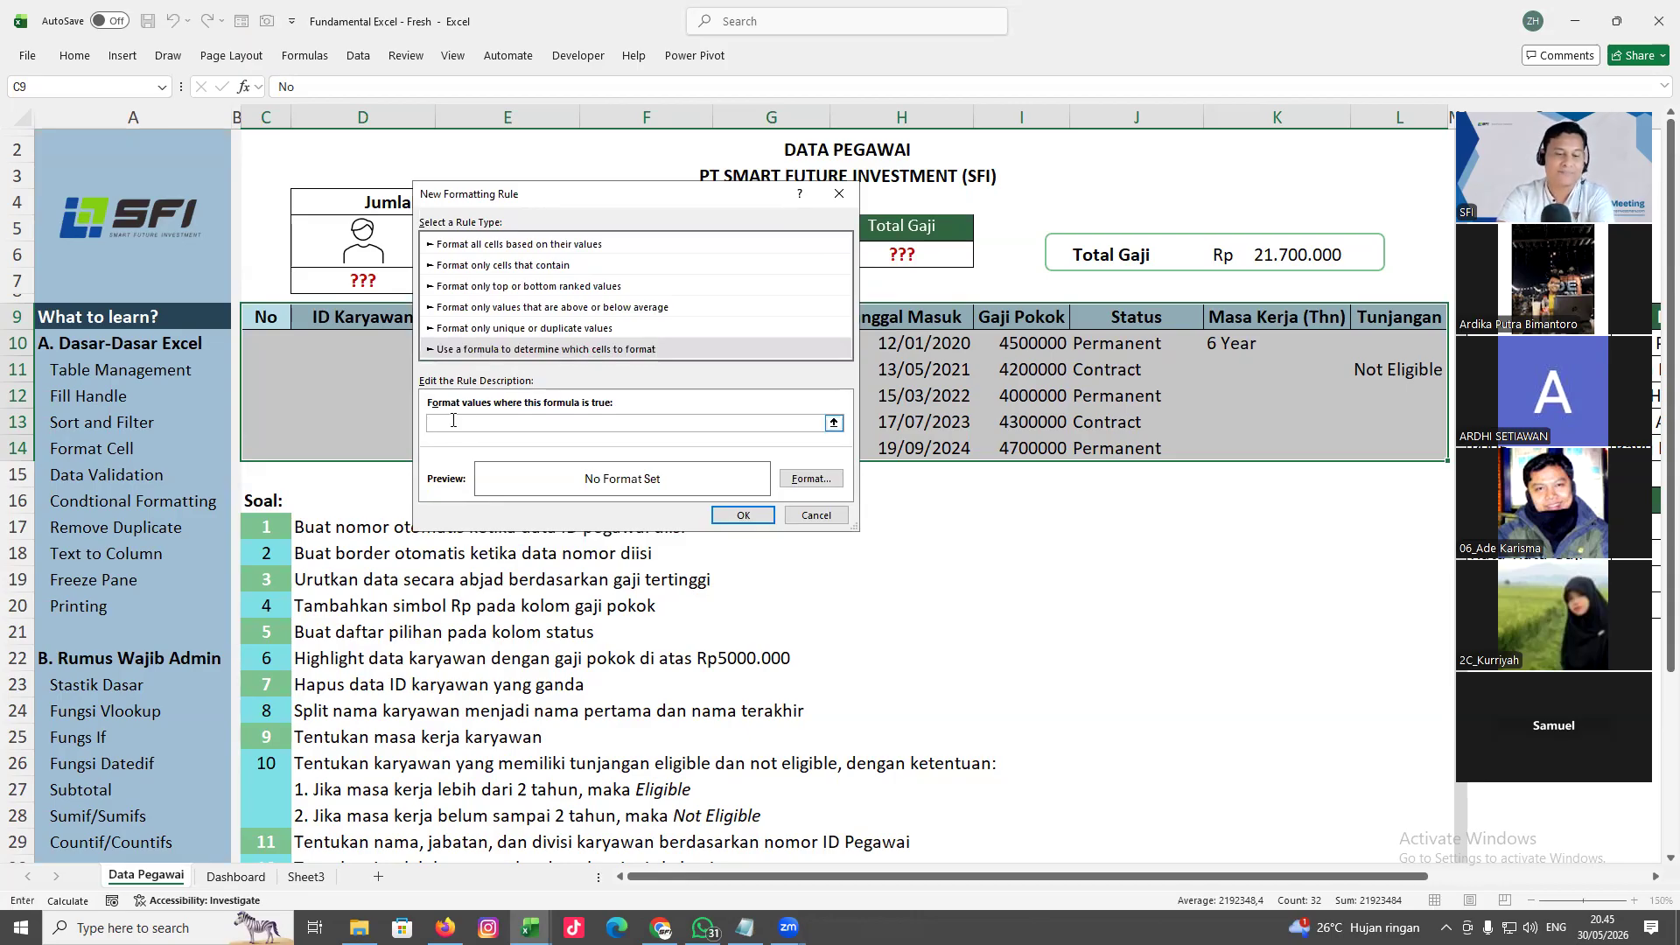
{"action": "type", "text": "="}
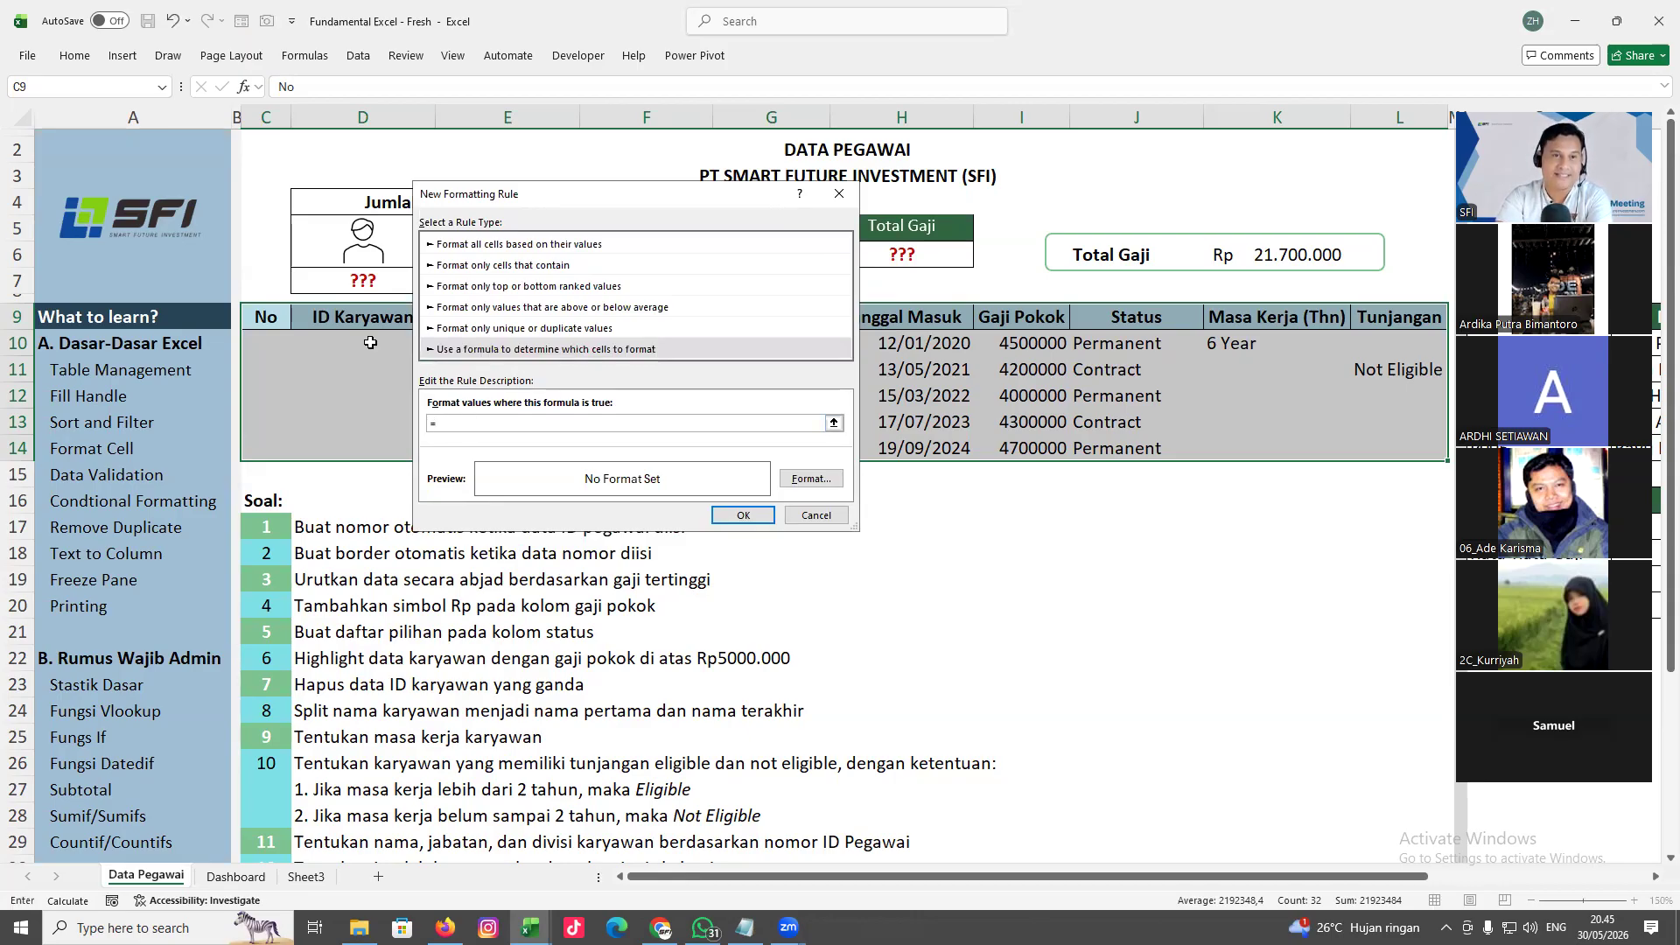
{"action": "left_click", "coordinate": [271, 318]}
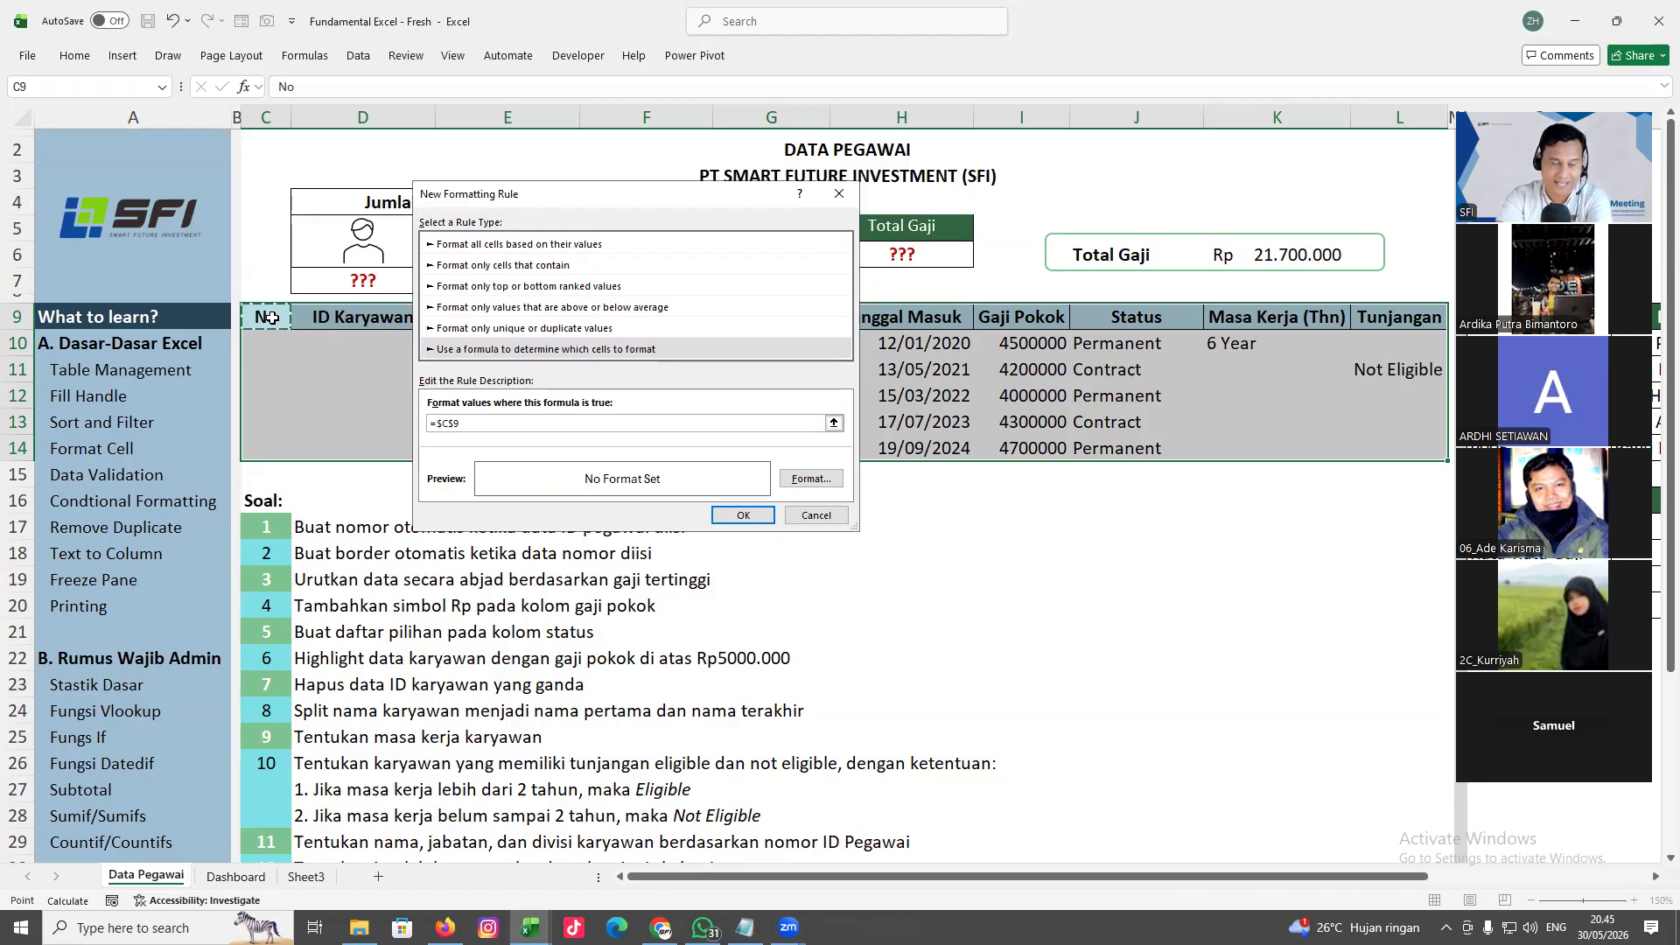
{"action": "left_click", "coordinate": [455, 425]}
{"action": "double_click", "coordinate": [455, 424]}
{"action": "left_click", "coordinate": [455, 424]}
{"action": "key", "text": "BackSpace"}
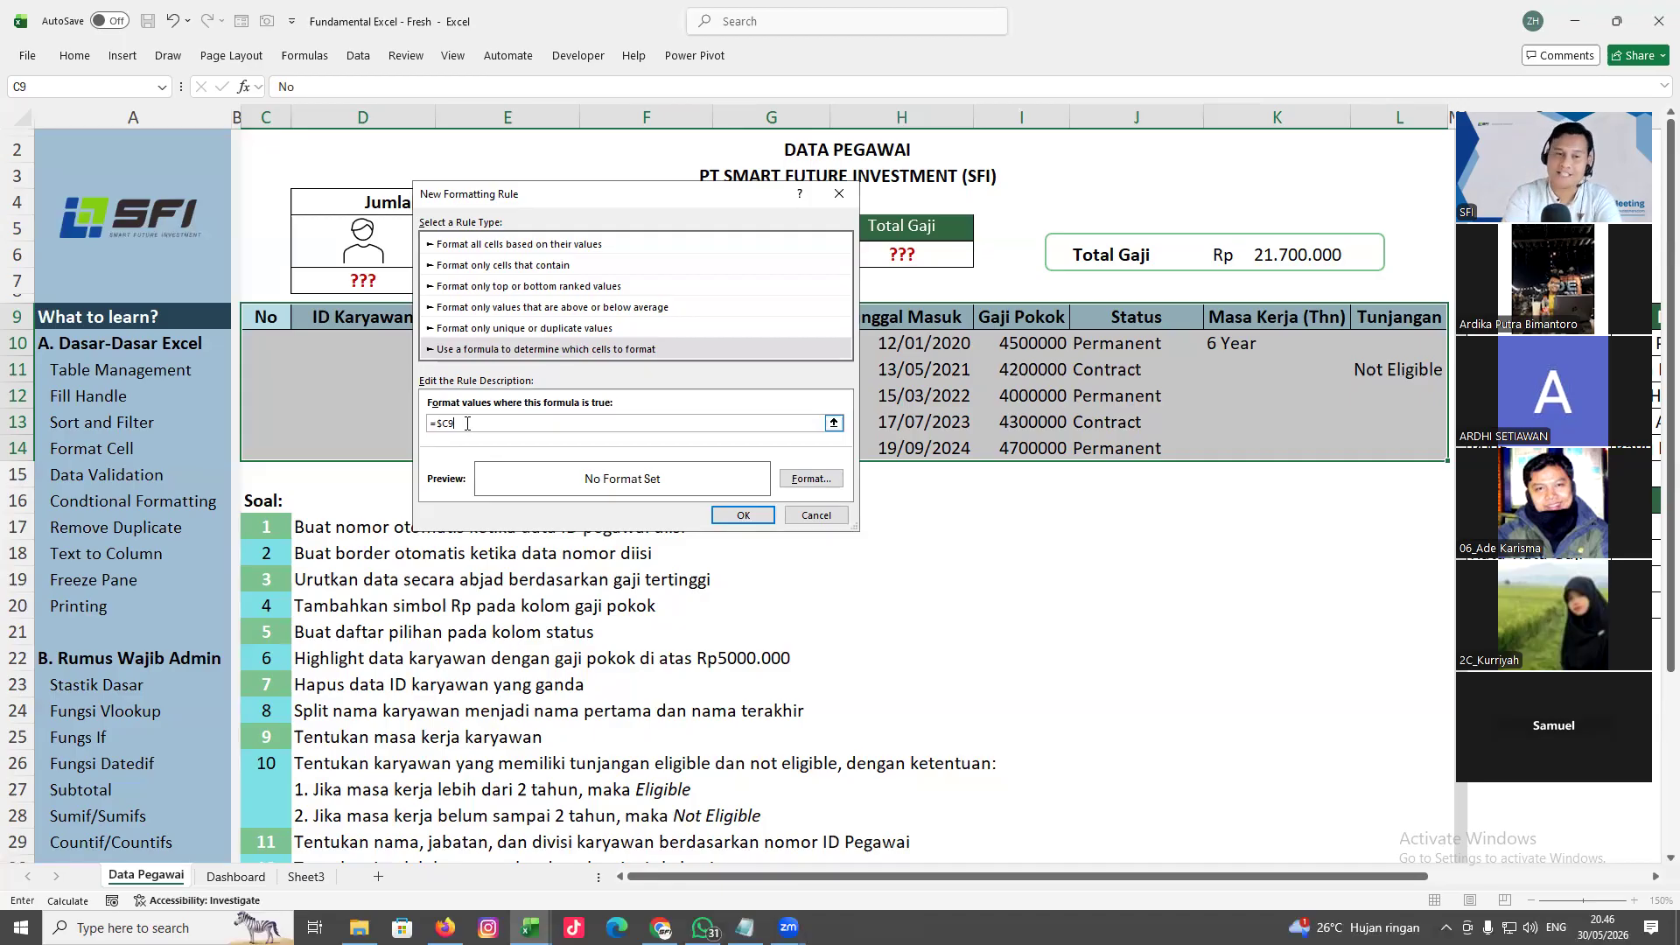
{"action": "double_click", "coordinate": [451, 424]}
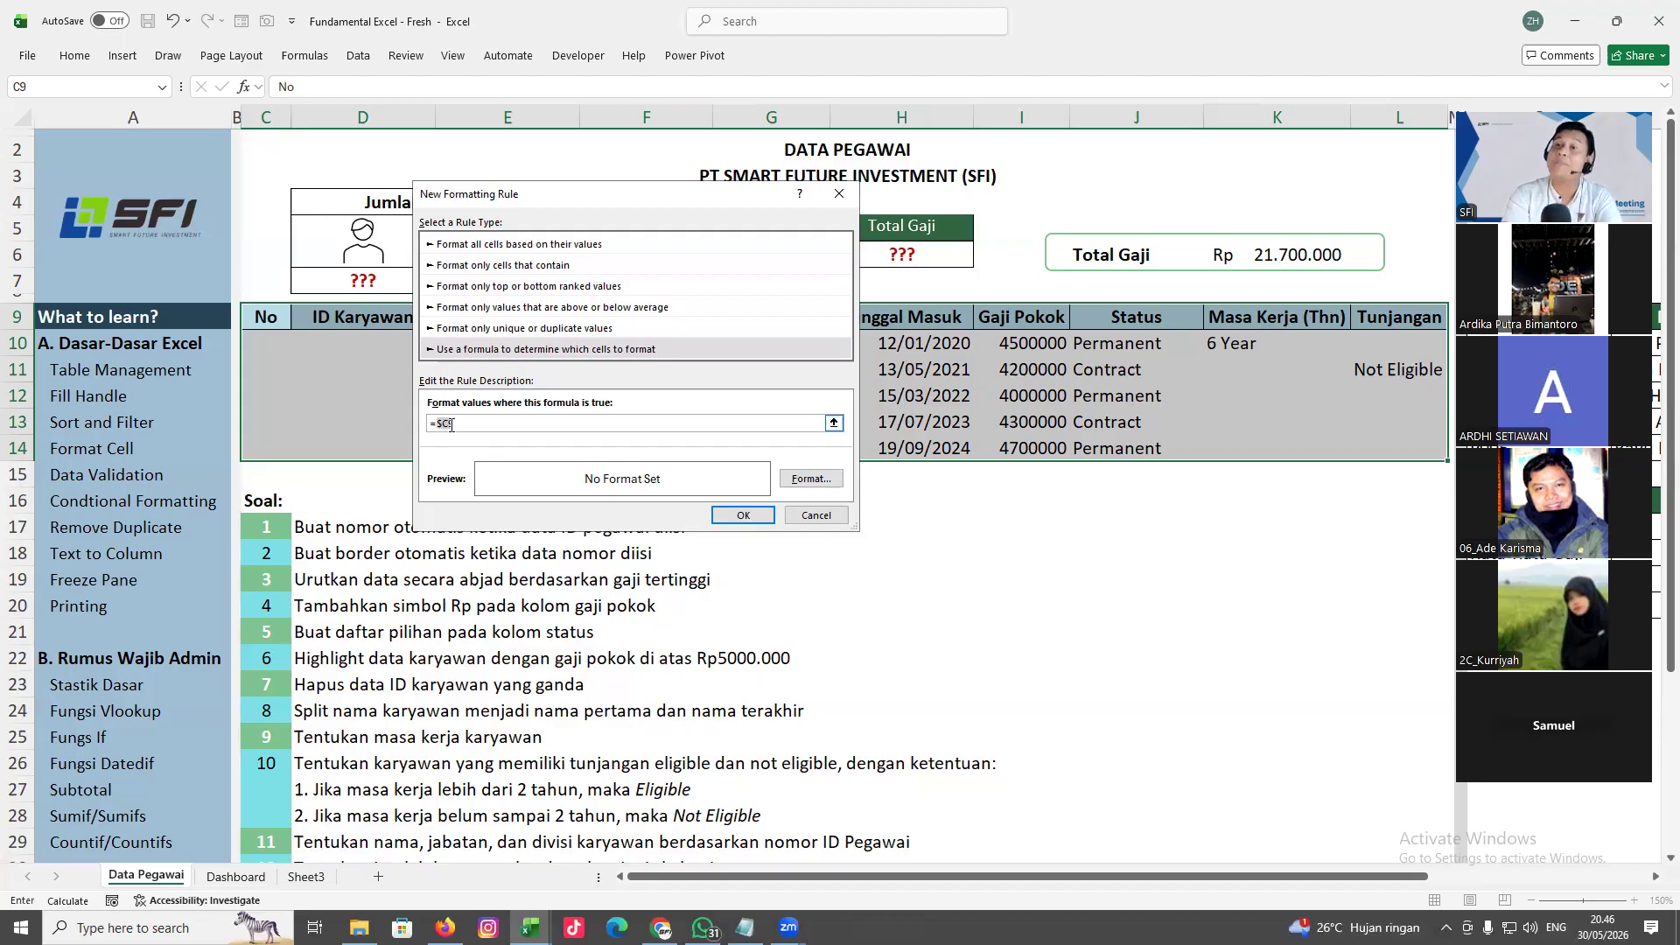
{"action": "left_click", "coordinate": [450, 424]}
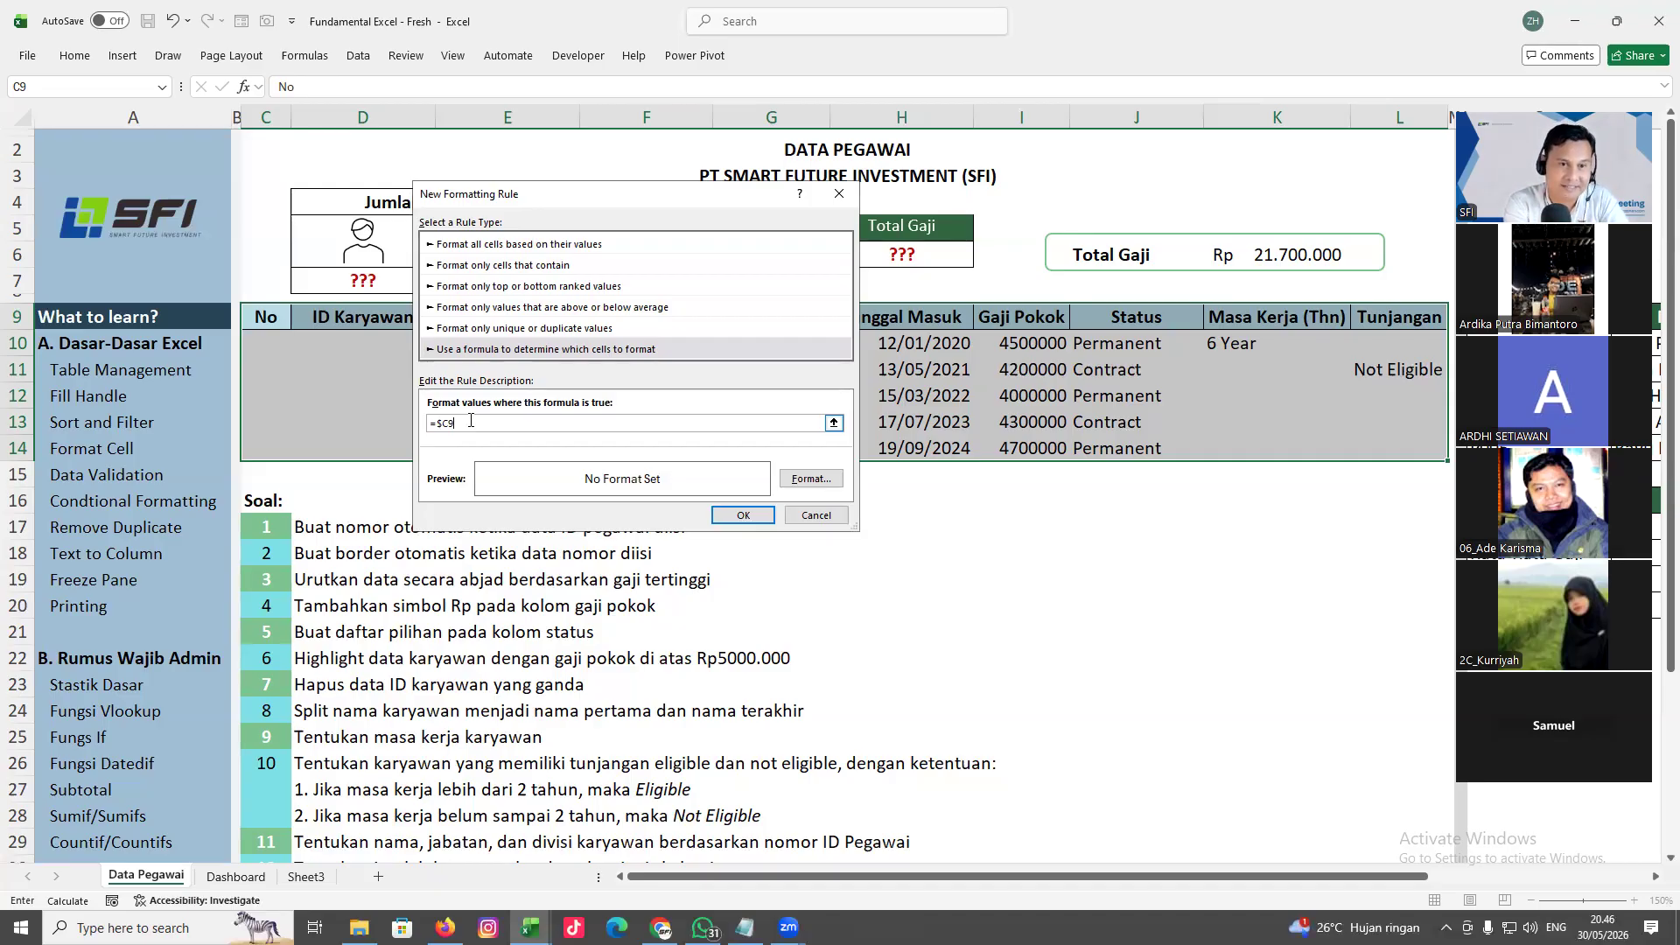
{"action": "type", "text": "<"}
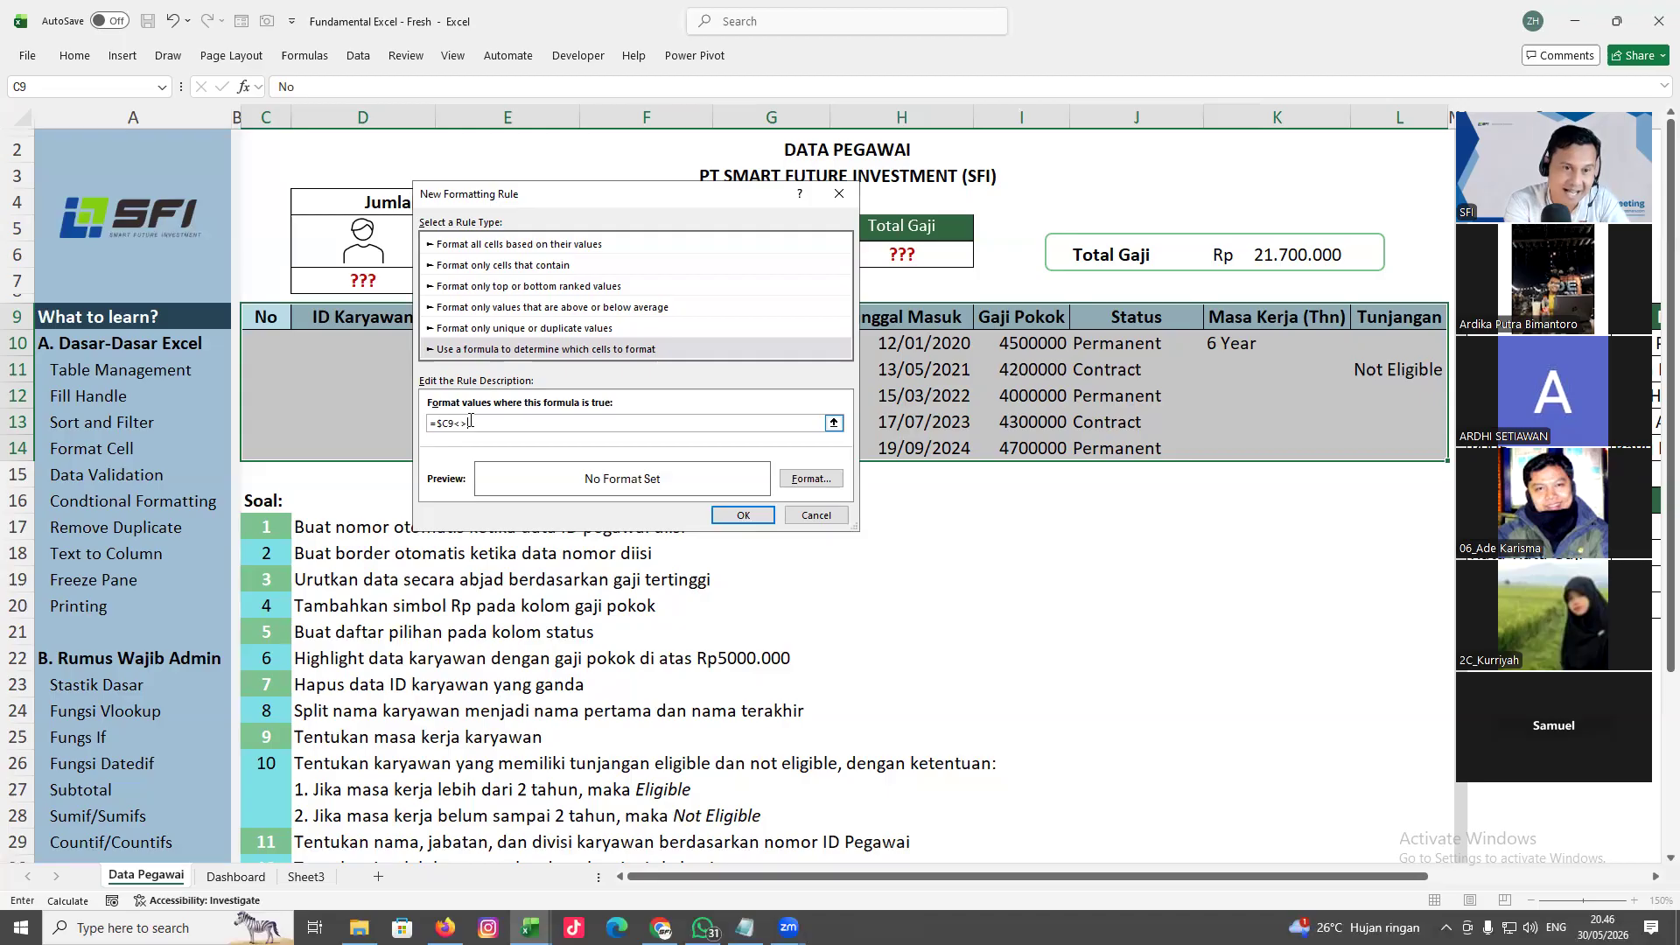
{"action": "type", "text": ">\"\""}
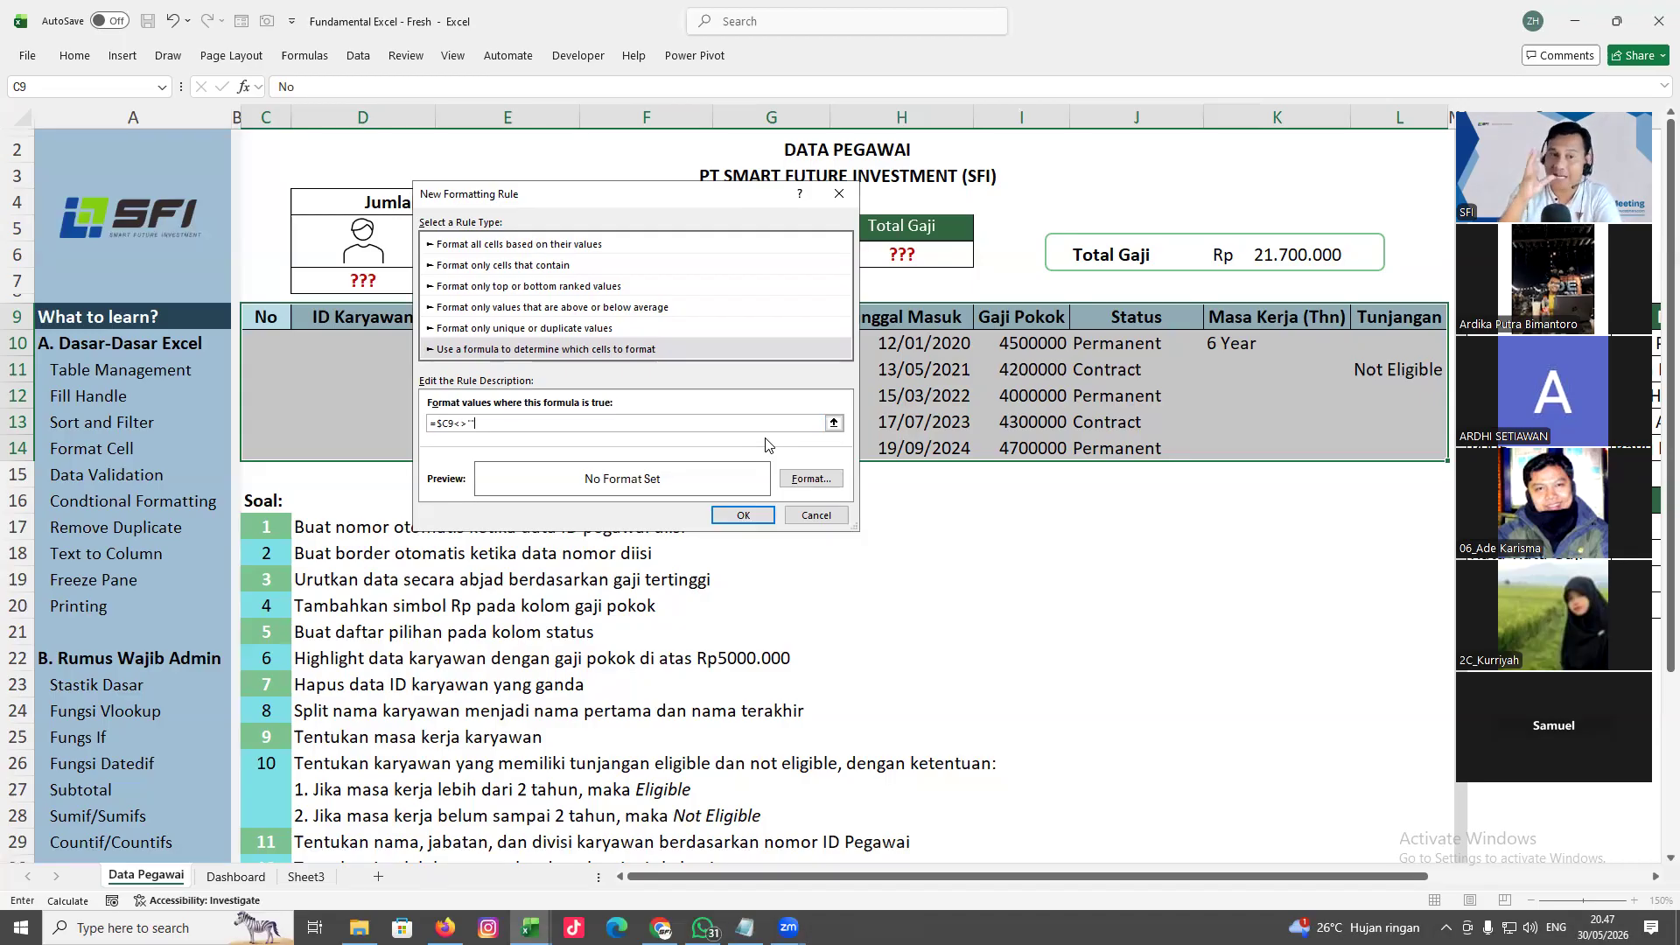
{"action": "left_click", "coordinate": [812, 480]}
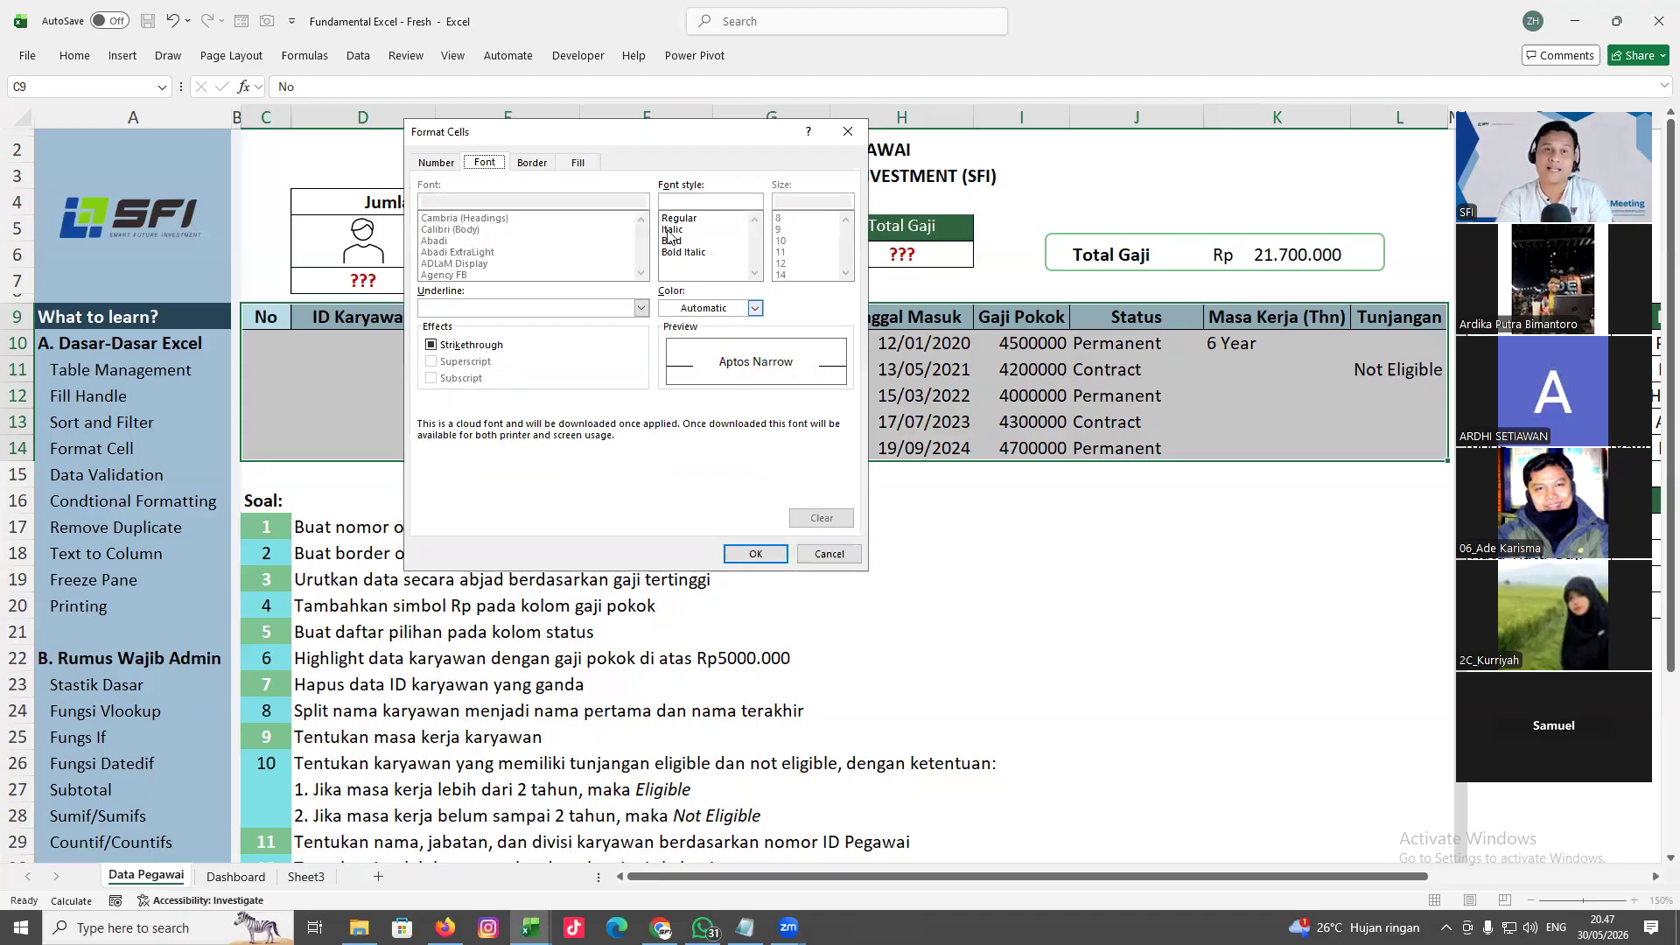
Give the rule's format an outline border with a chosen line style and confirm it
{"action": "left_click", "coordinate": [579, 162]}
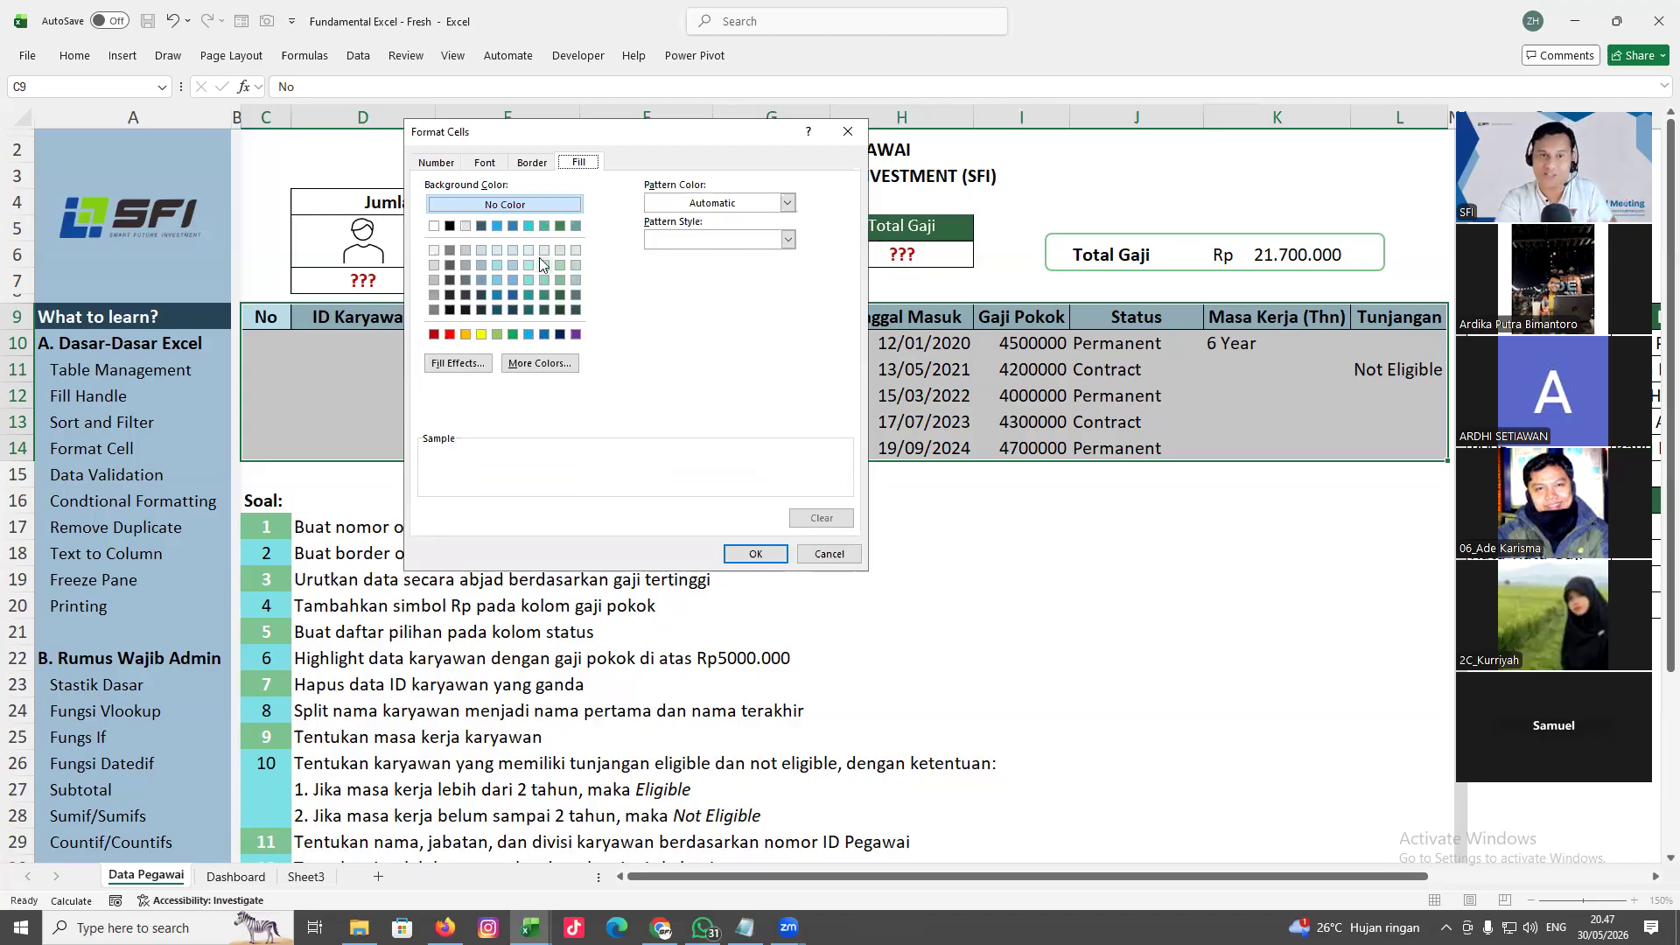
{"action": "left_click", "coordinate": [533, 164]}
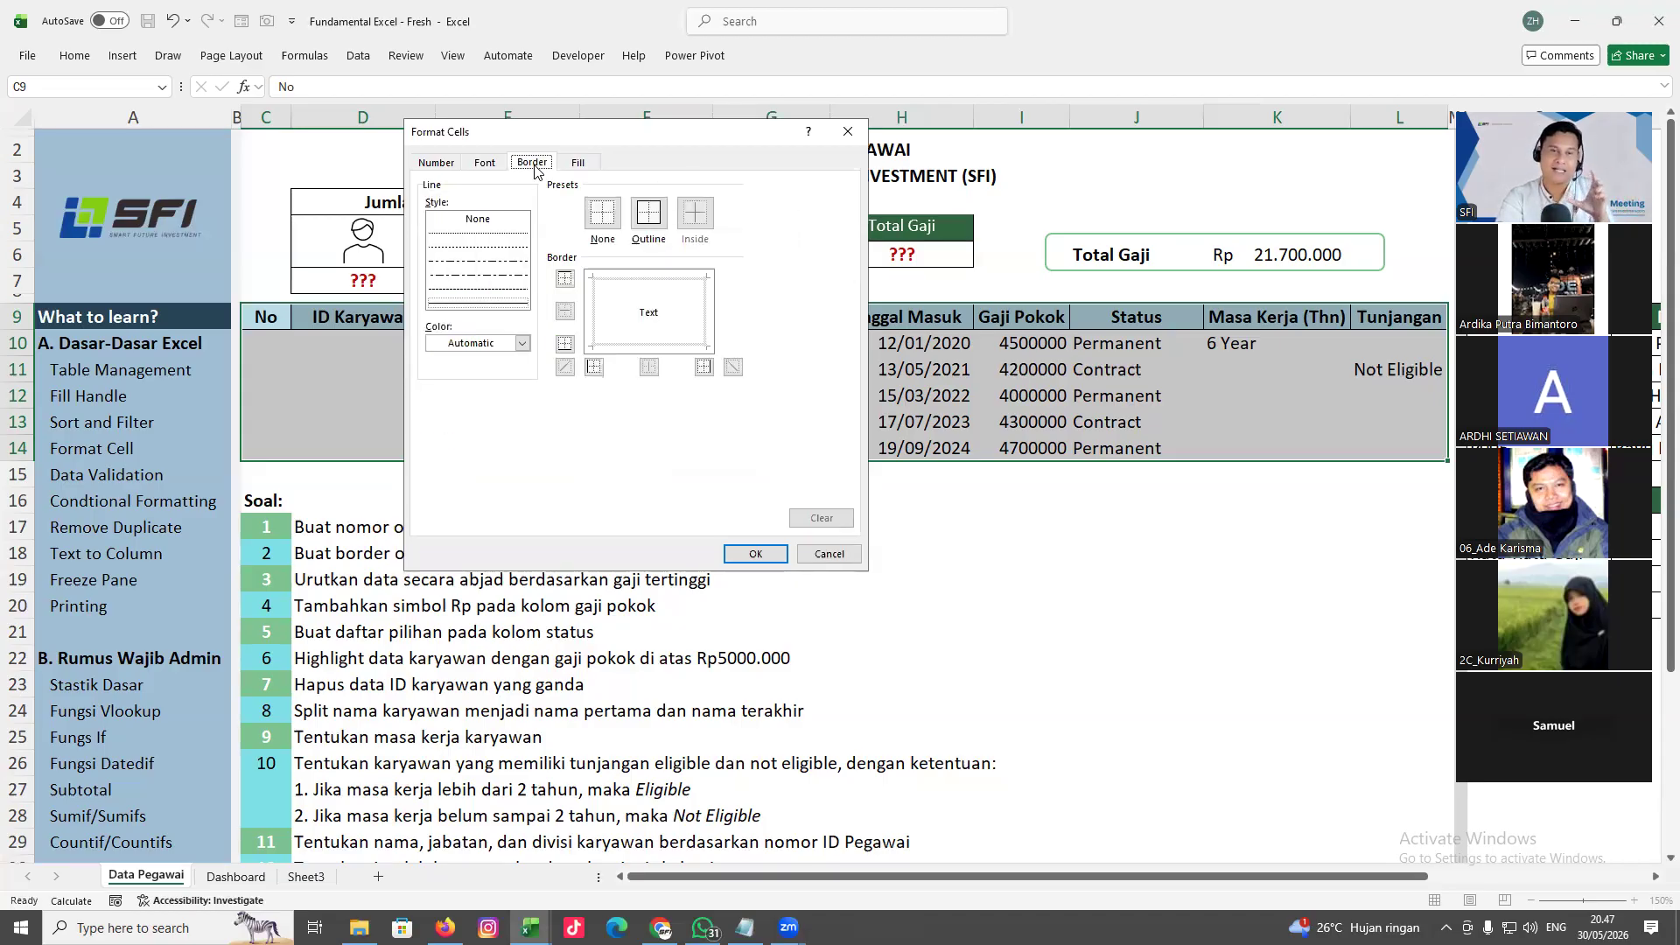
{"action": "left_click", "coordinate": [638, 219]}
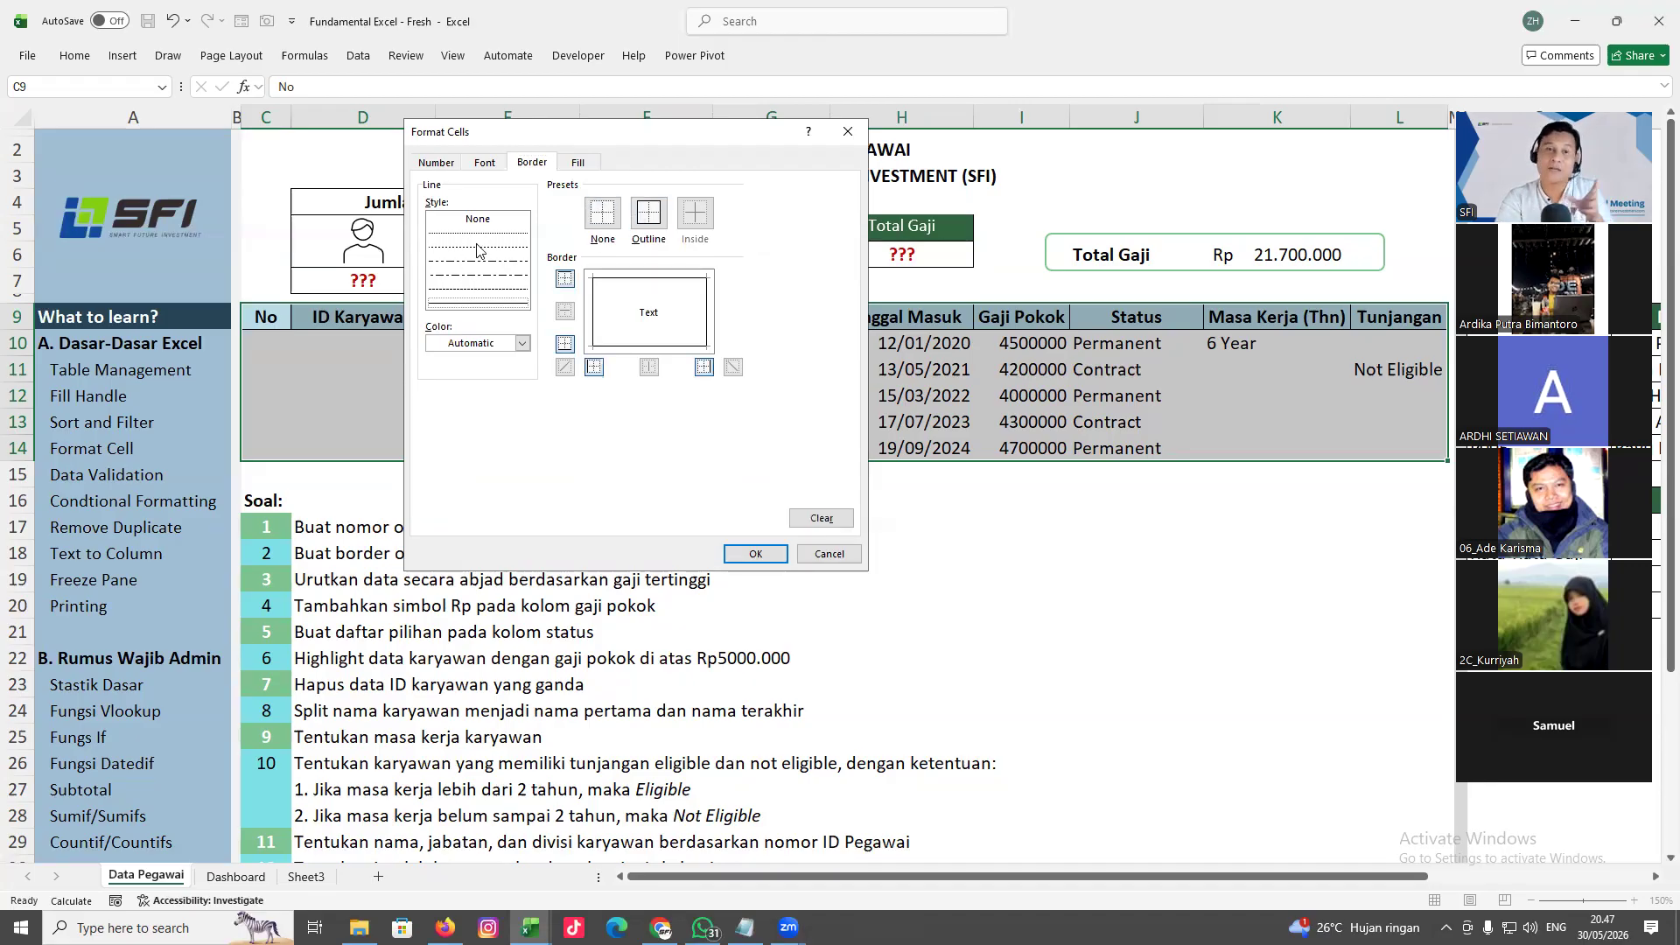
{"action": "left_click", "coordinate": [485, 300]}
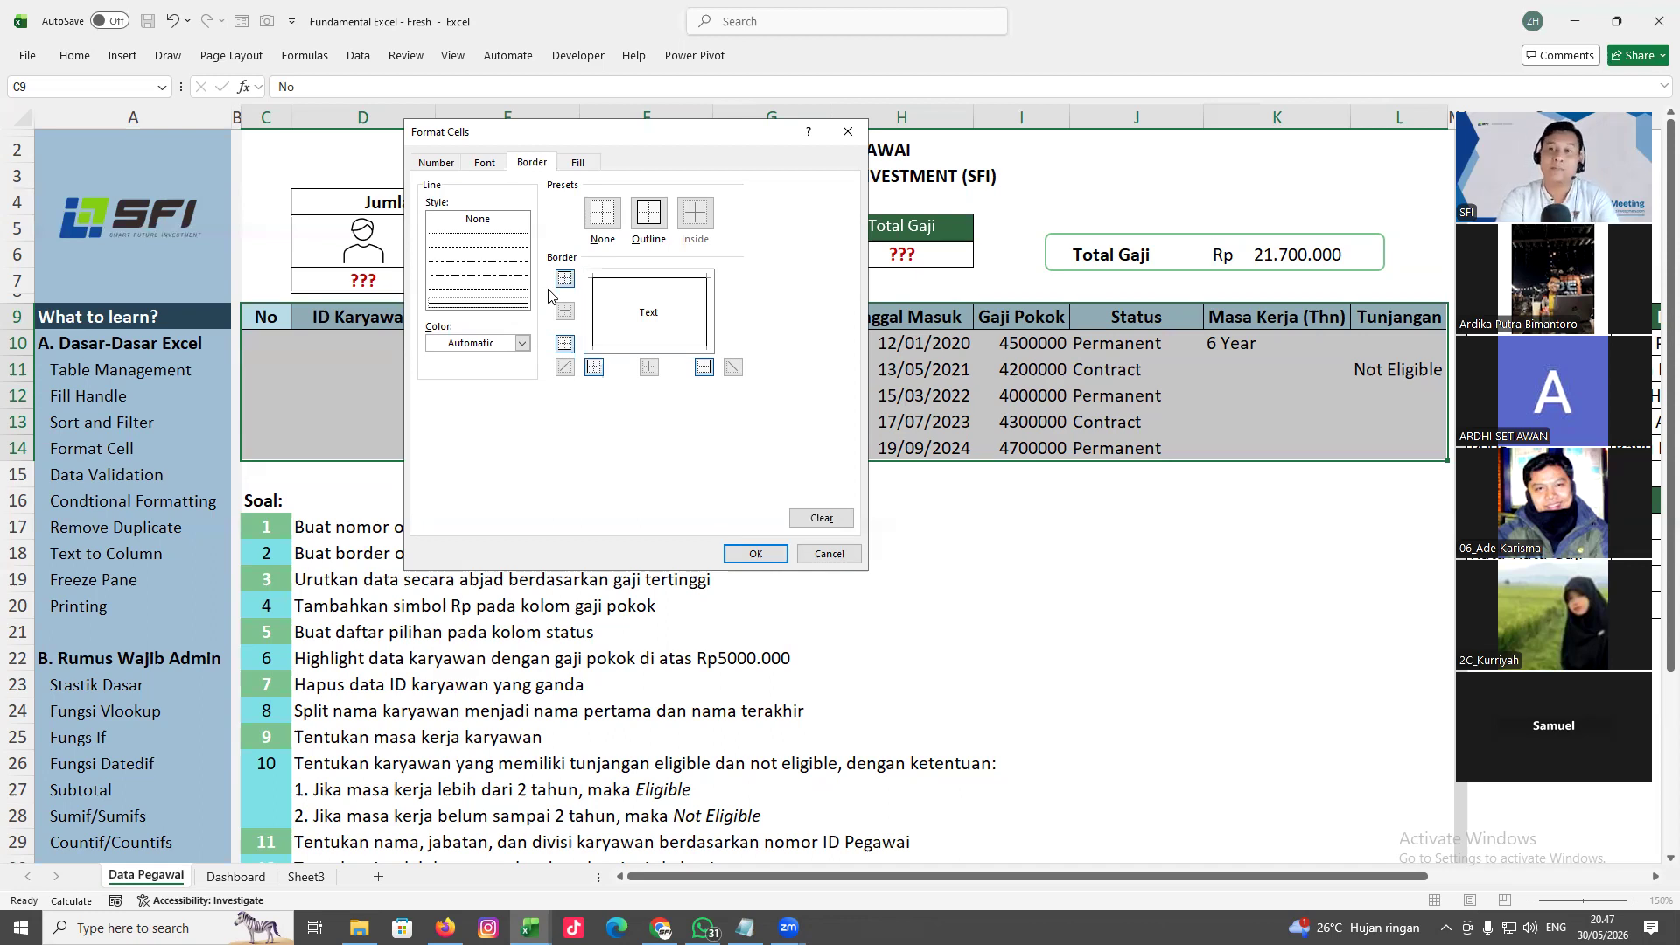
{"action": "left_click", "coordinate": [761, 551]}
Save the border rule and enter ID 1 in D10
{"action": "left_click", "coordinate": [745, 515]}
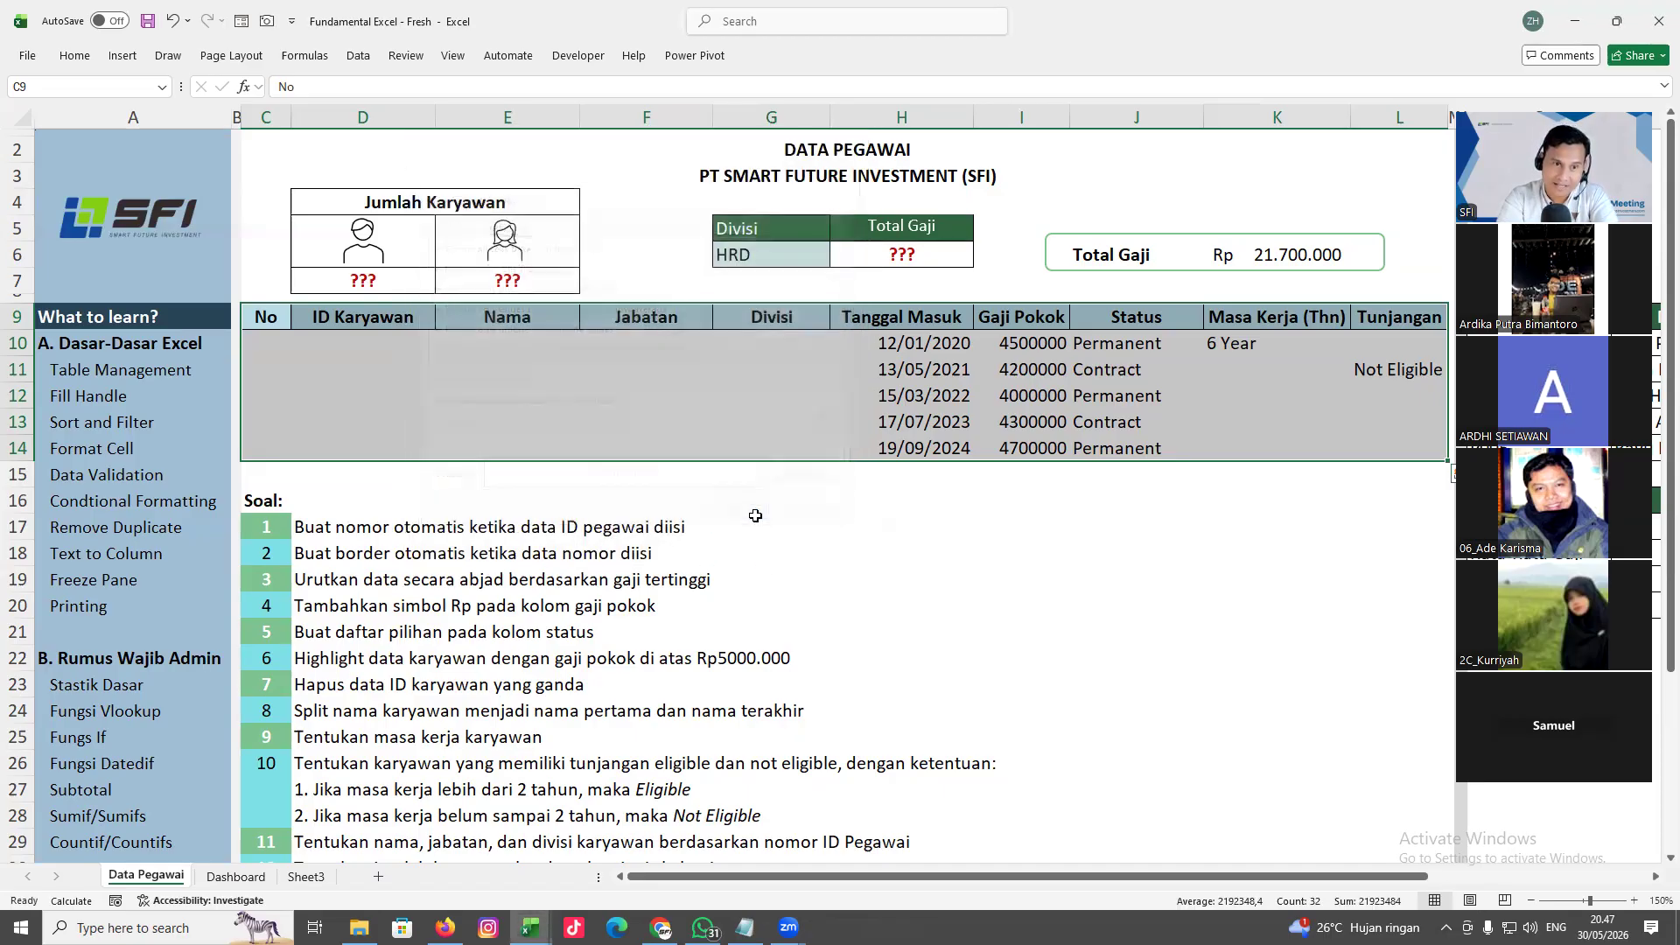
{"action": "left_click", "coordinate": [836, 504]}
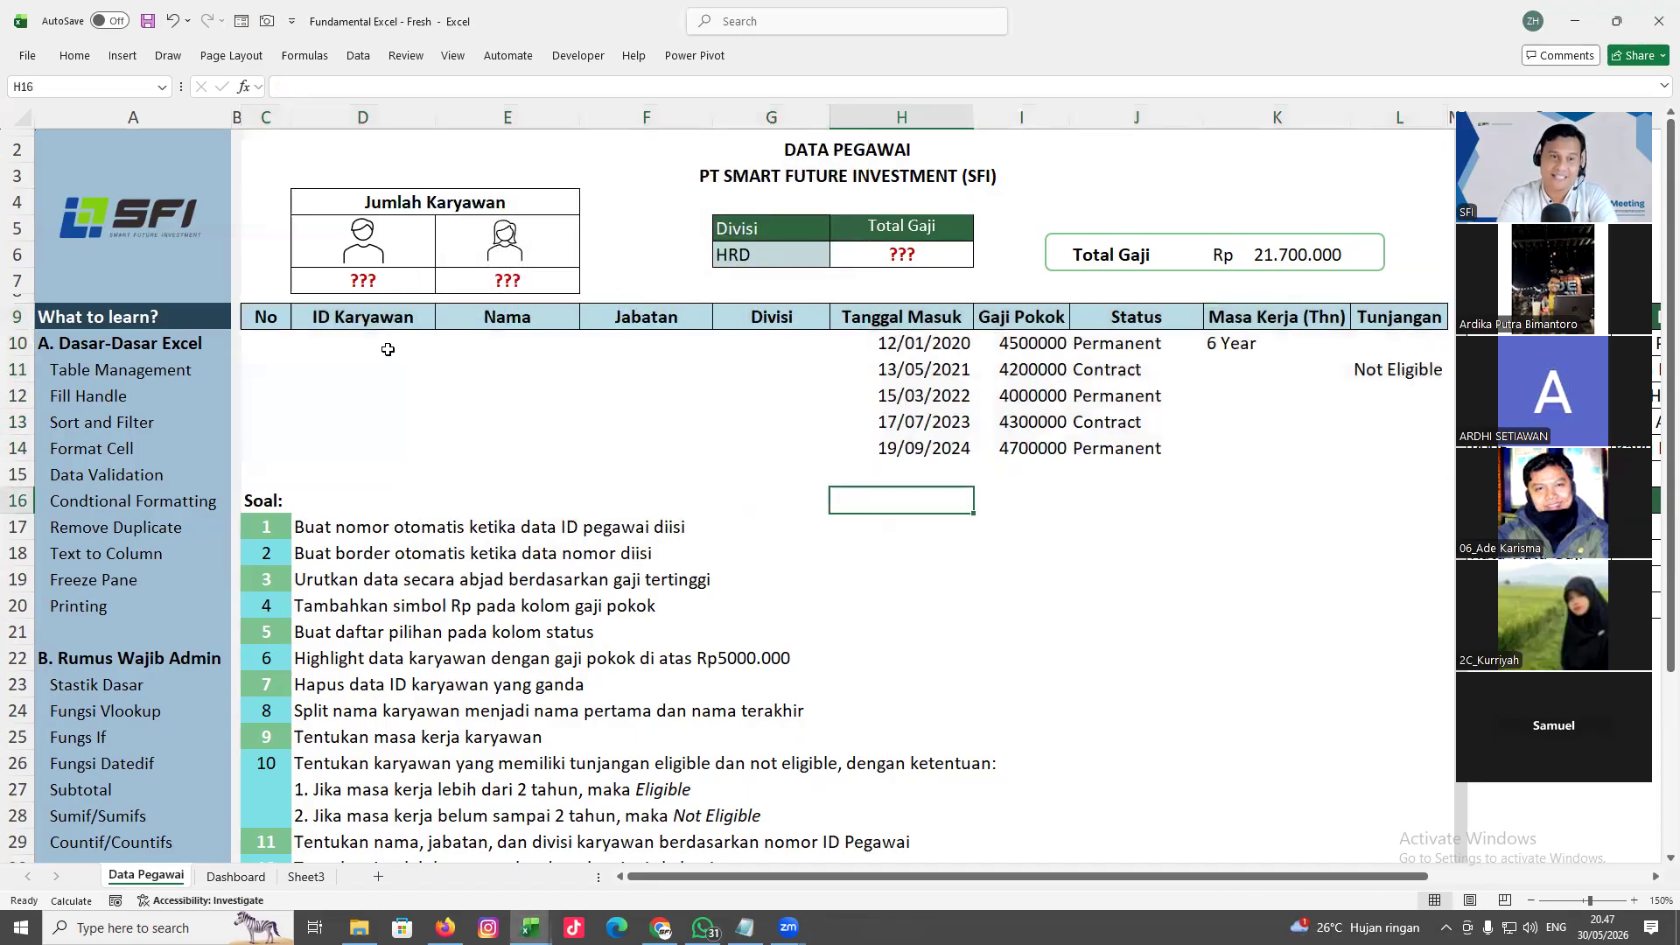
{"action": "double_click", "coordinate": [345, 350]}
{"action": "key", "text": "Escape"}
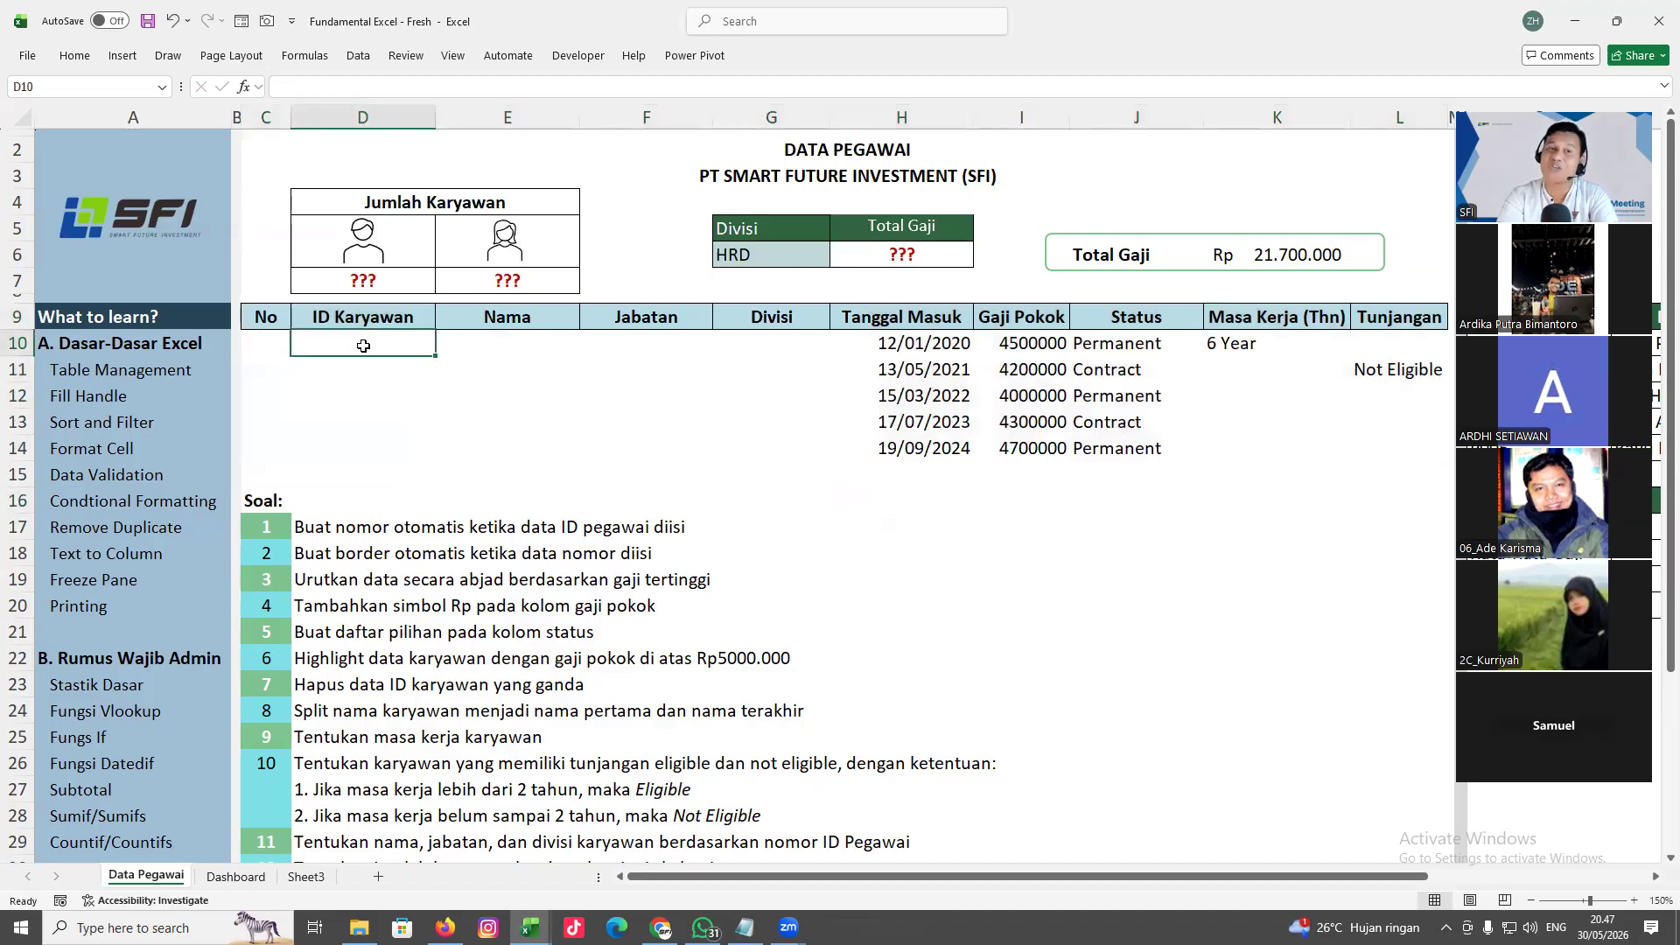
{"action": "type", "text": "1"}
{"action": "left_click", "coordinate": [442, 472]}
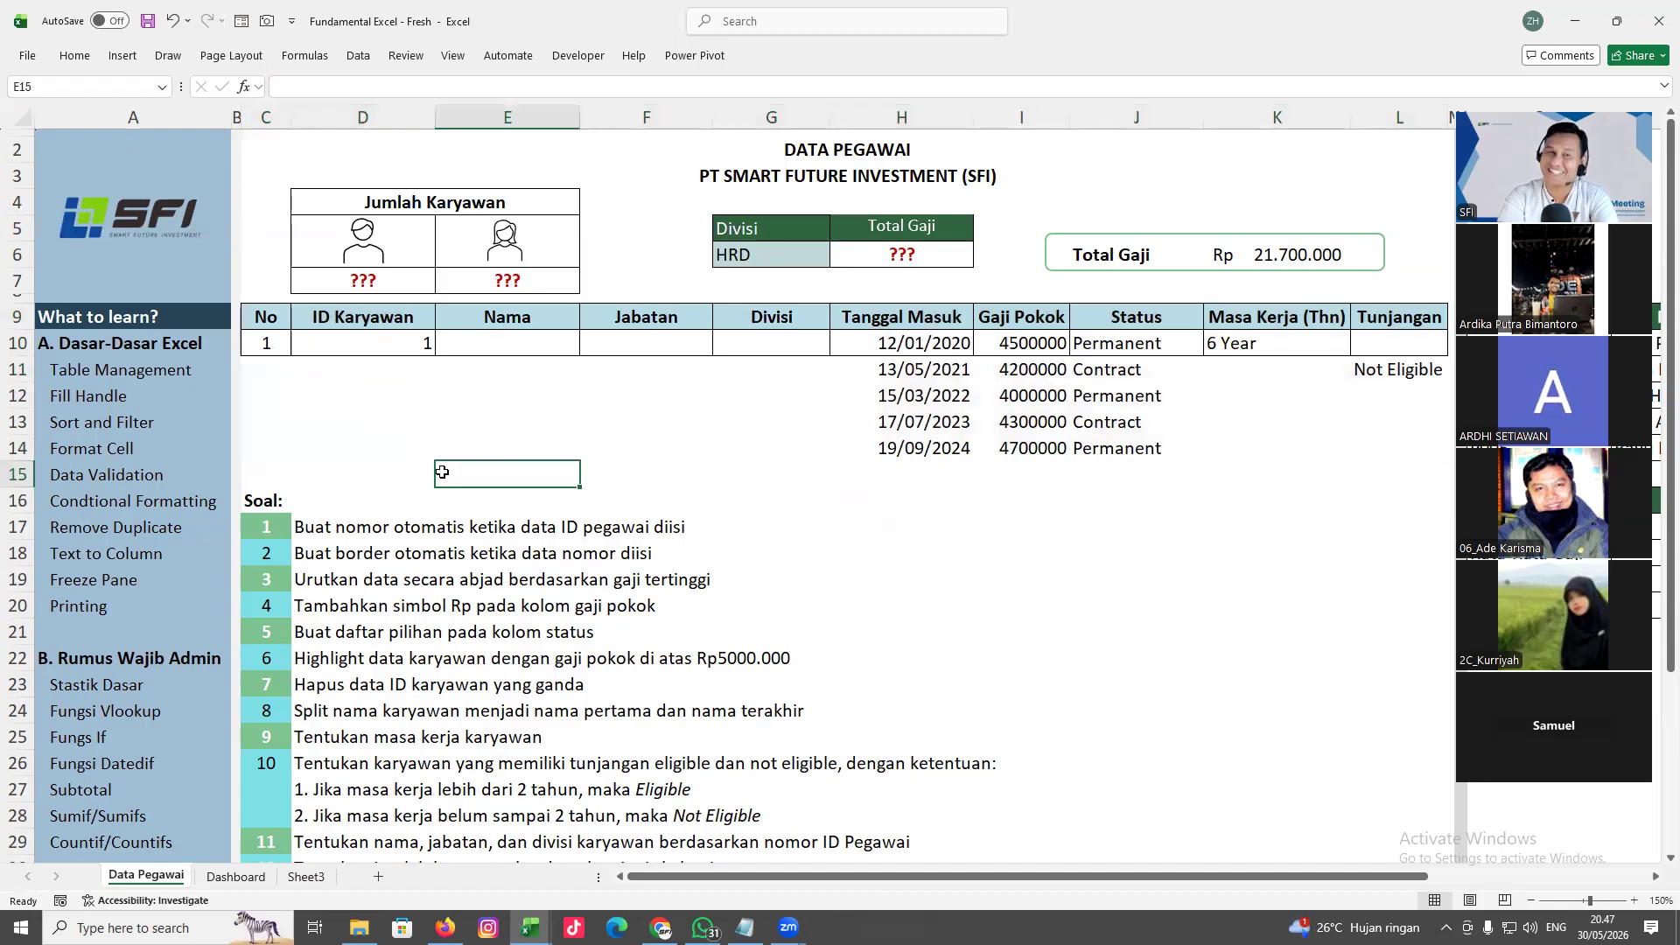
Enter IDs 2, 3, 4 and 5 down D11:D14
{"action": "left_click", "coordinate": [394, 377]}
{"action": "type", "text": "2"}
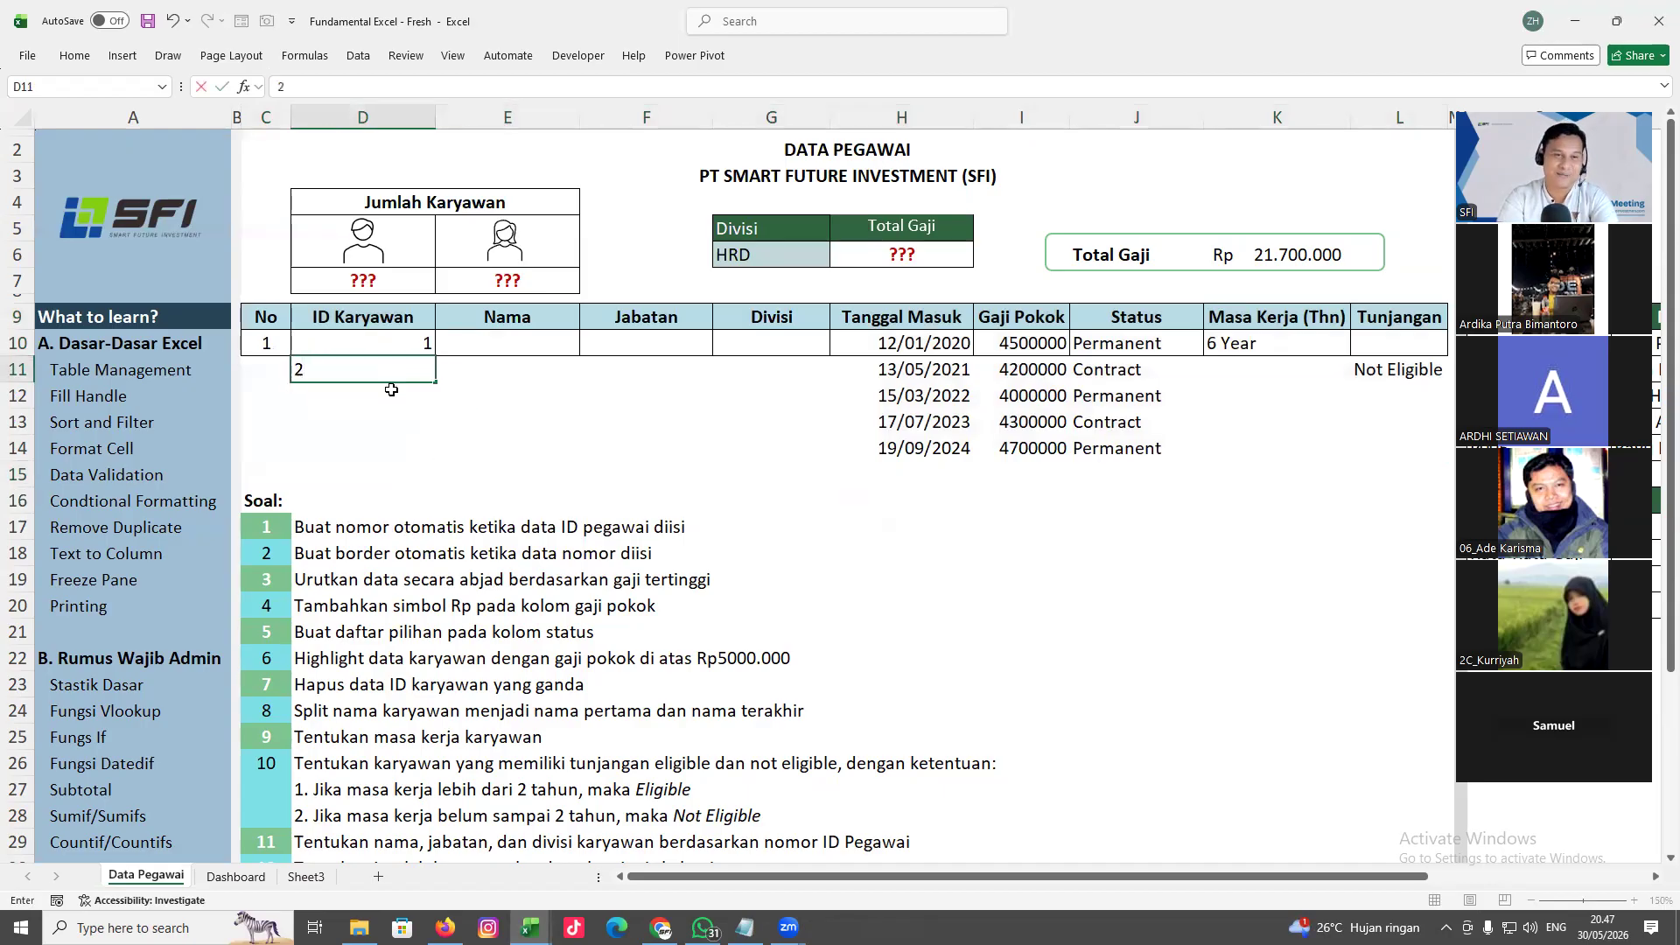
{"action": "key", "text": "Return"}
{"action": "type", "text": "3"}
{"action": "key", "text": "Return"}
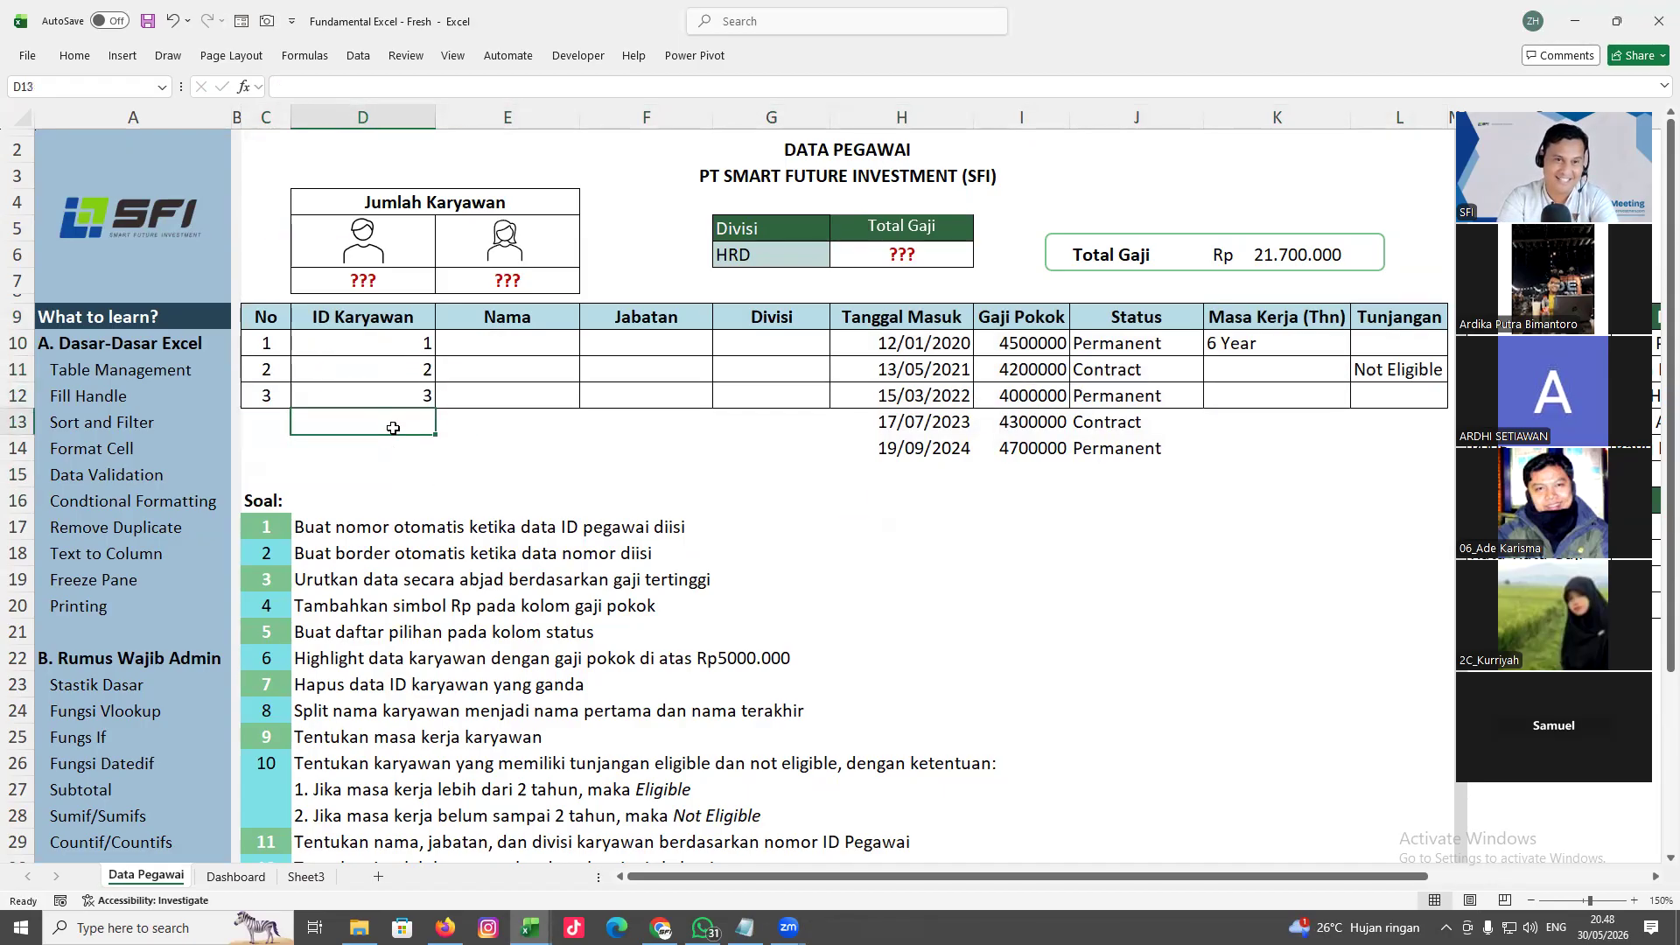
{"action": "type", "text": "4"}
{"action": "key", "text": "Return"}
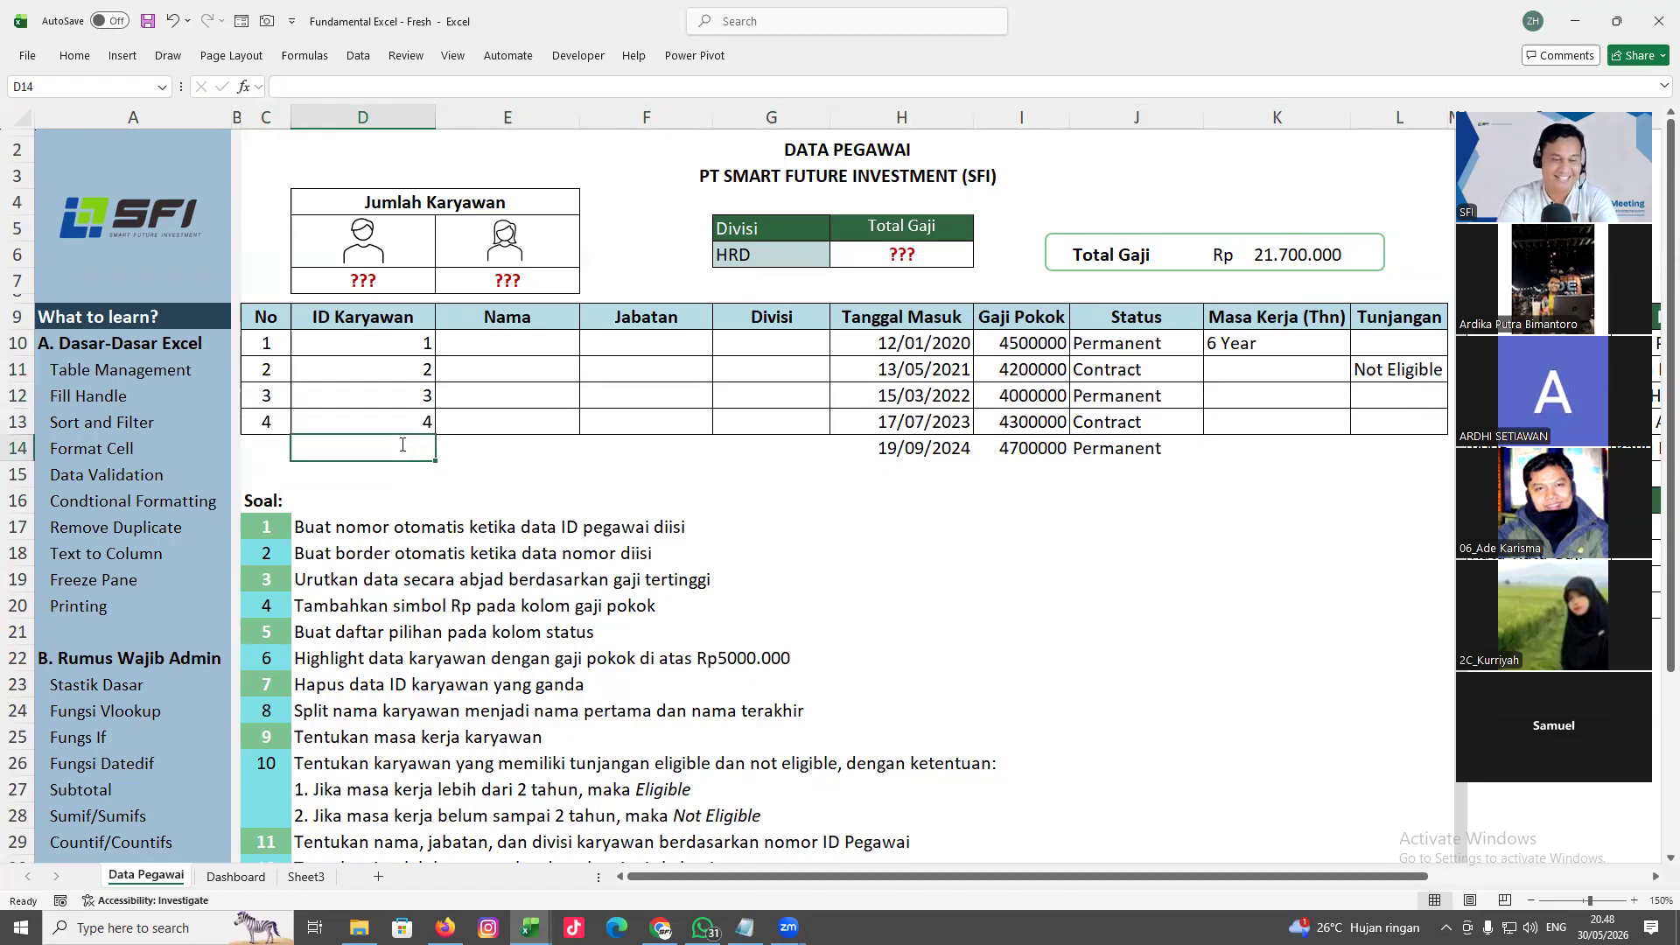
{"action": "type", "text": "5"}
{"action": "left_click", "coordinate": [537, 470]}
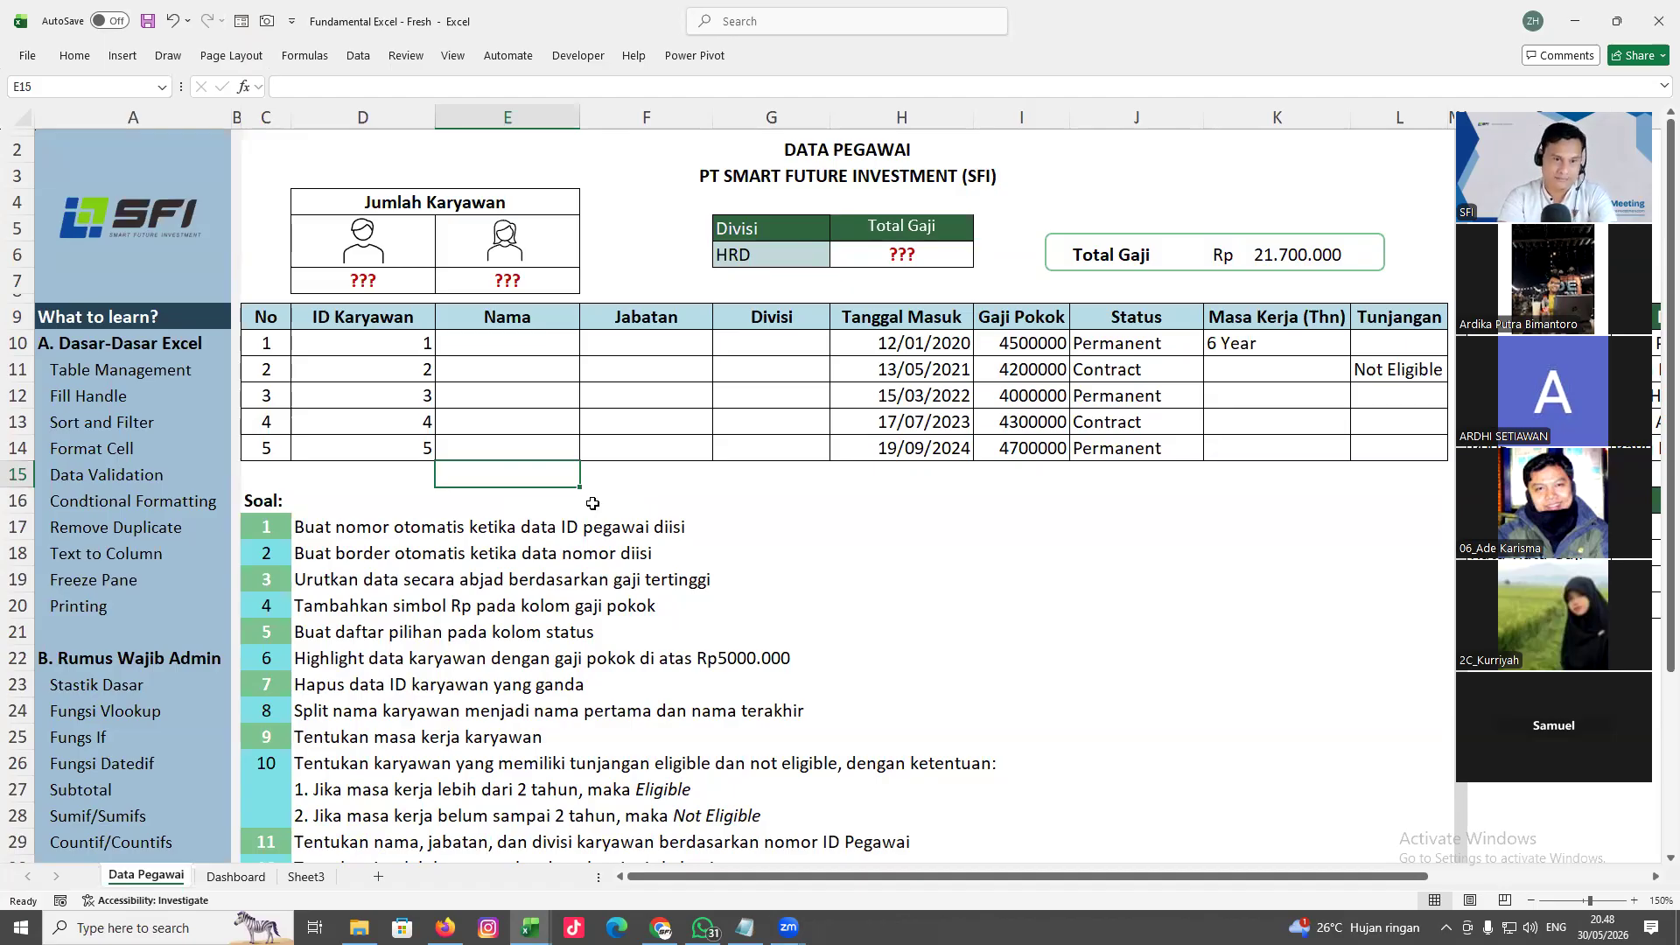
{"action": "scroll", "coordinate": [593, 504], "scroll_direction": "down", "scroll_amount": 4}
{"action": "scroll", "coordinate": [592, 503], "scroll_direction": "up", "scroll_amount": 3}
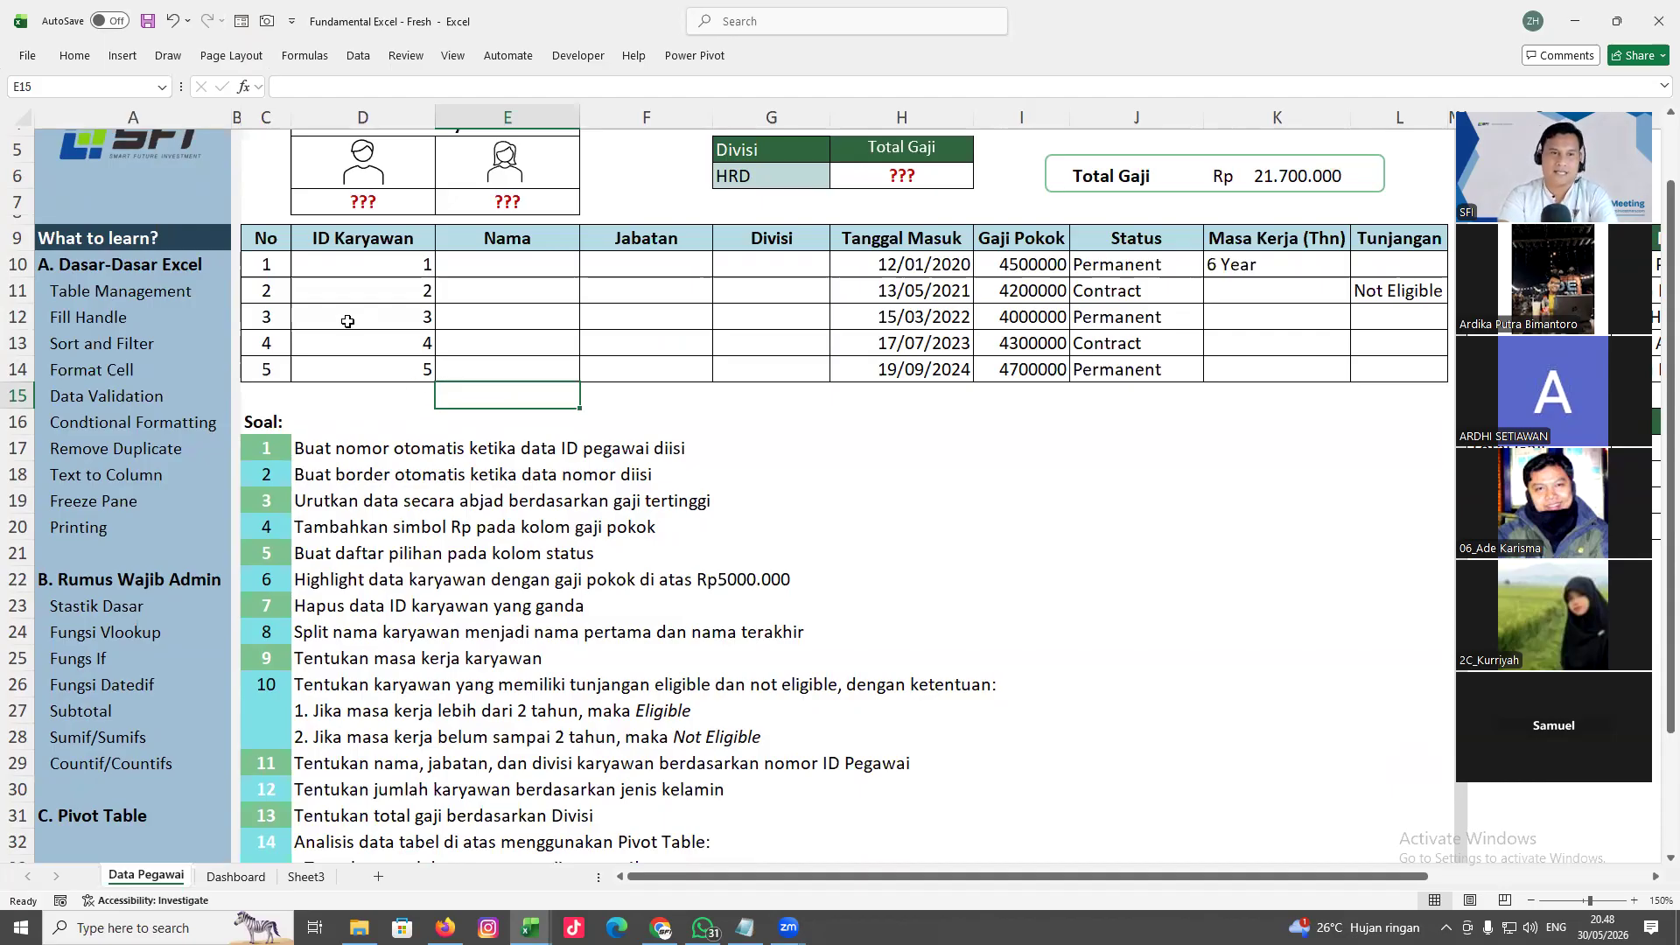
Enter '001 in D10 so the ID is stored as text
{"action": "left_click", "coordinate": [360, 270]}
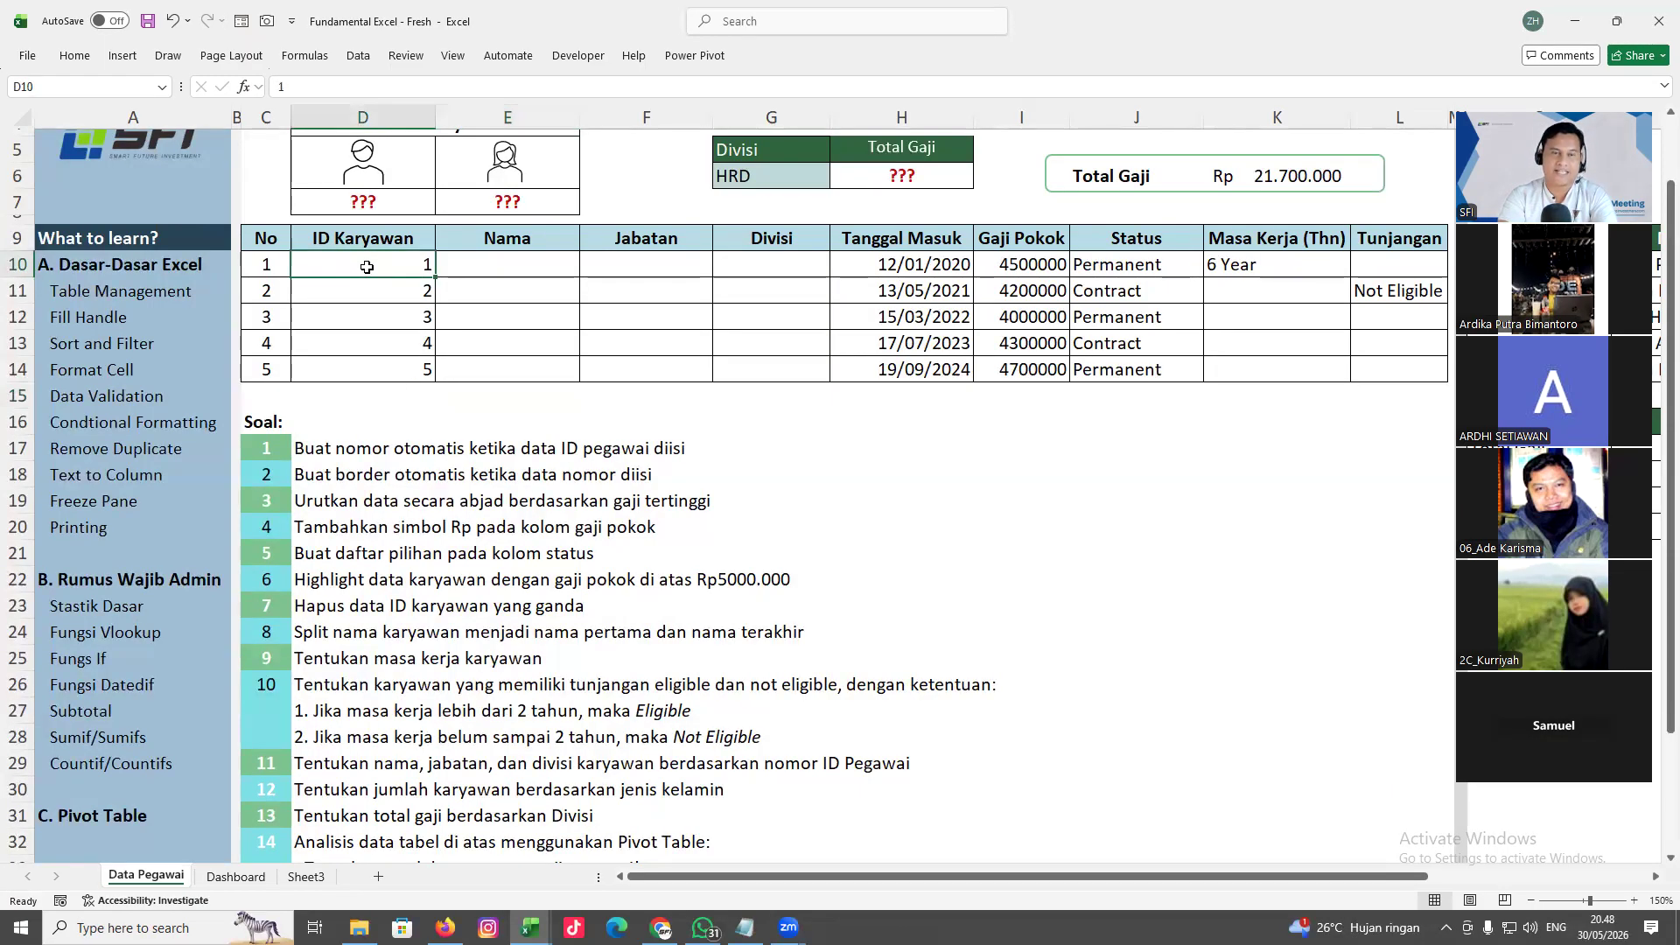
{"action": "left_click", "coordinate": [447, 362]}
{"action": "left_click_drag", "start_coordinate": [361, 267], "coordinate": [379, 358]}
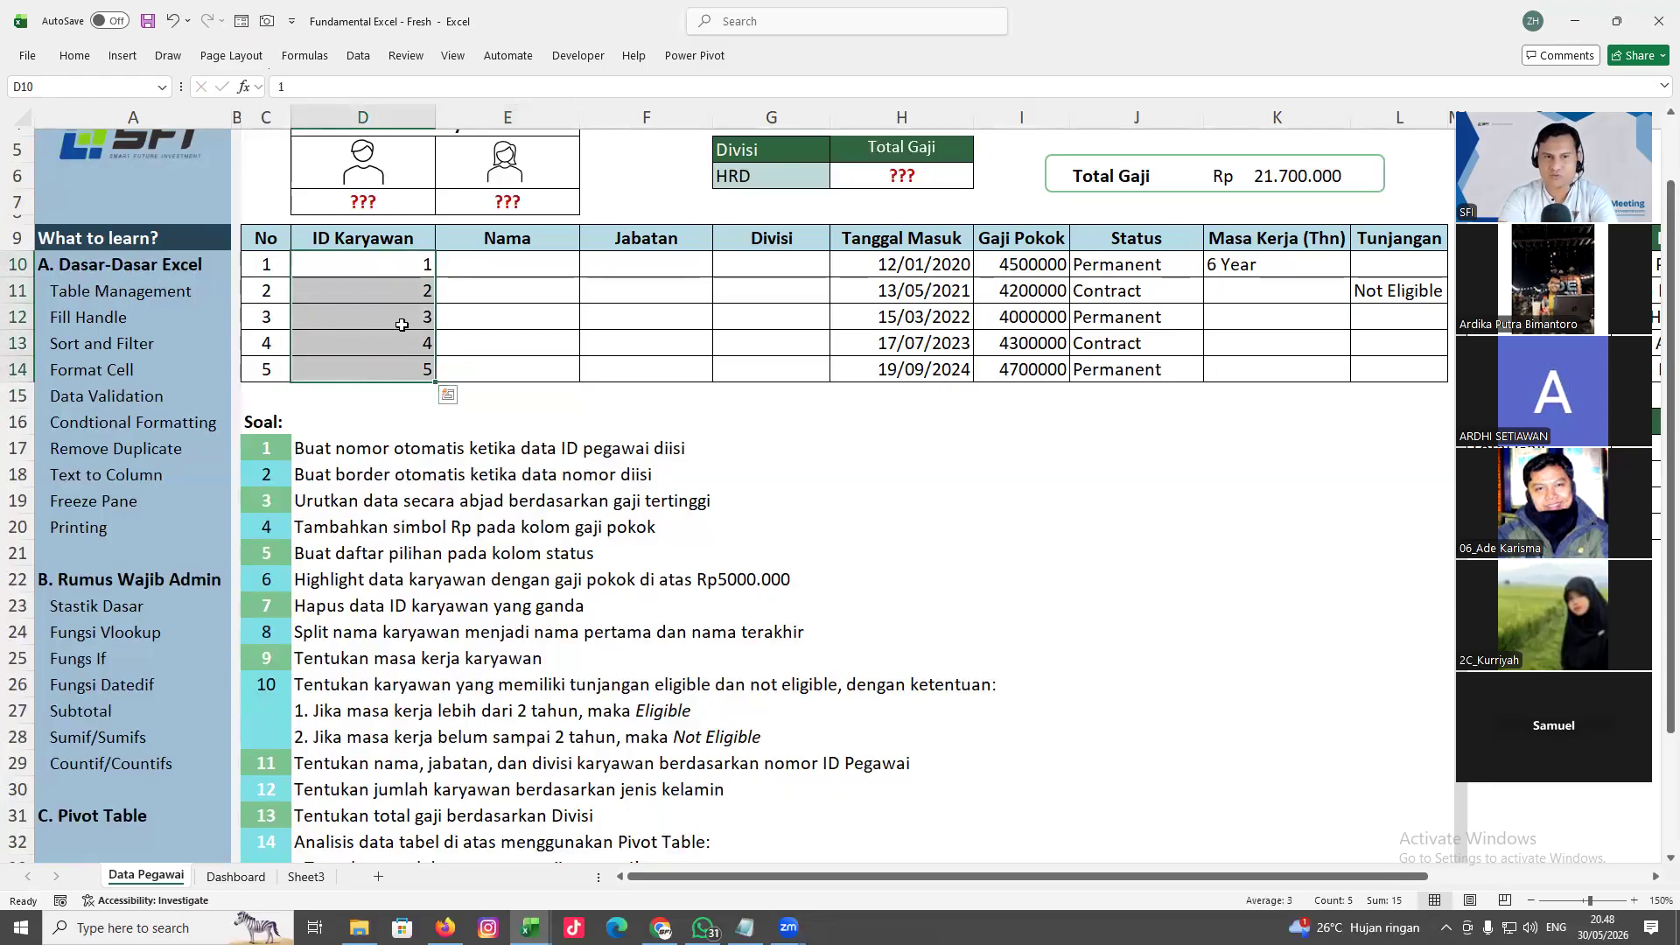
{"action": "left_click", "coordinate": [394, 266]}
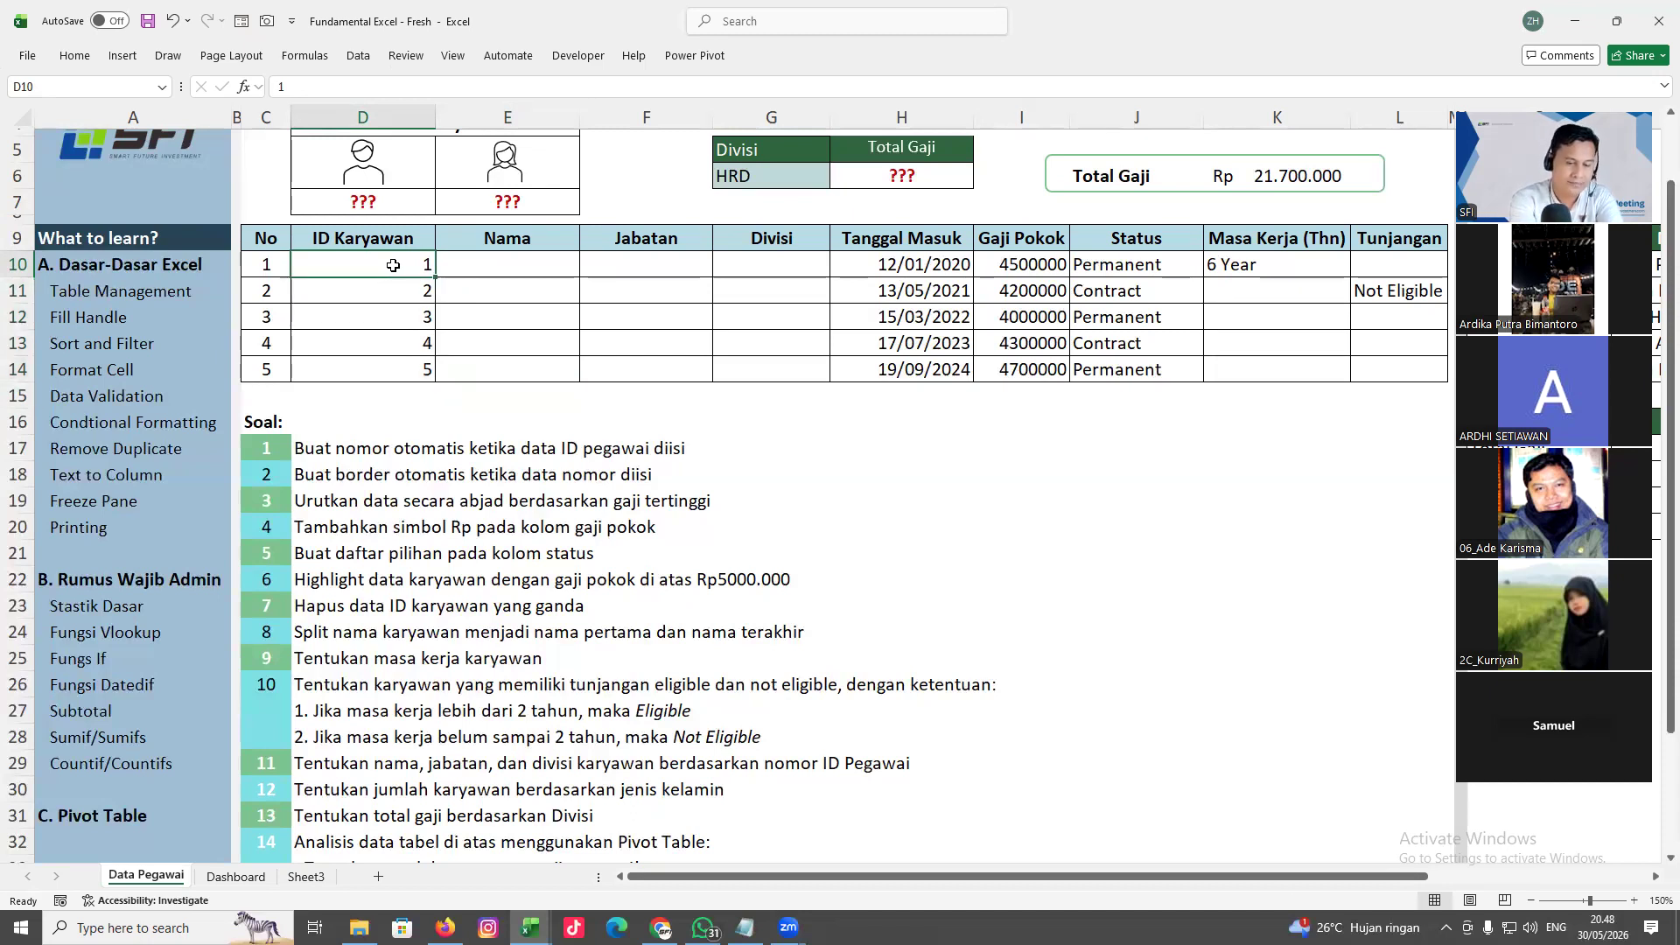
{"action": "type", "text": "001"}
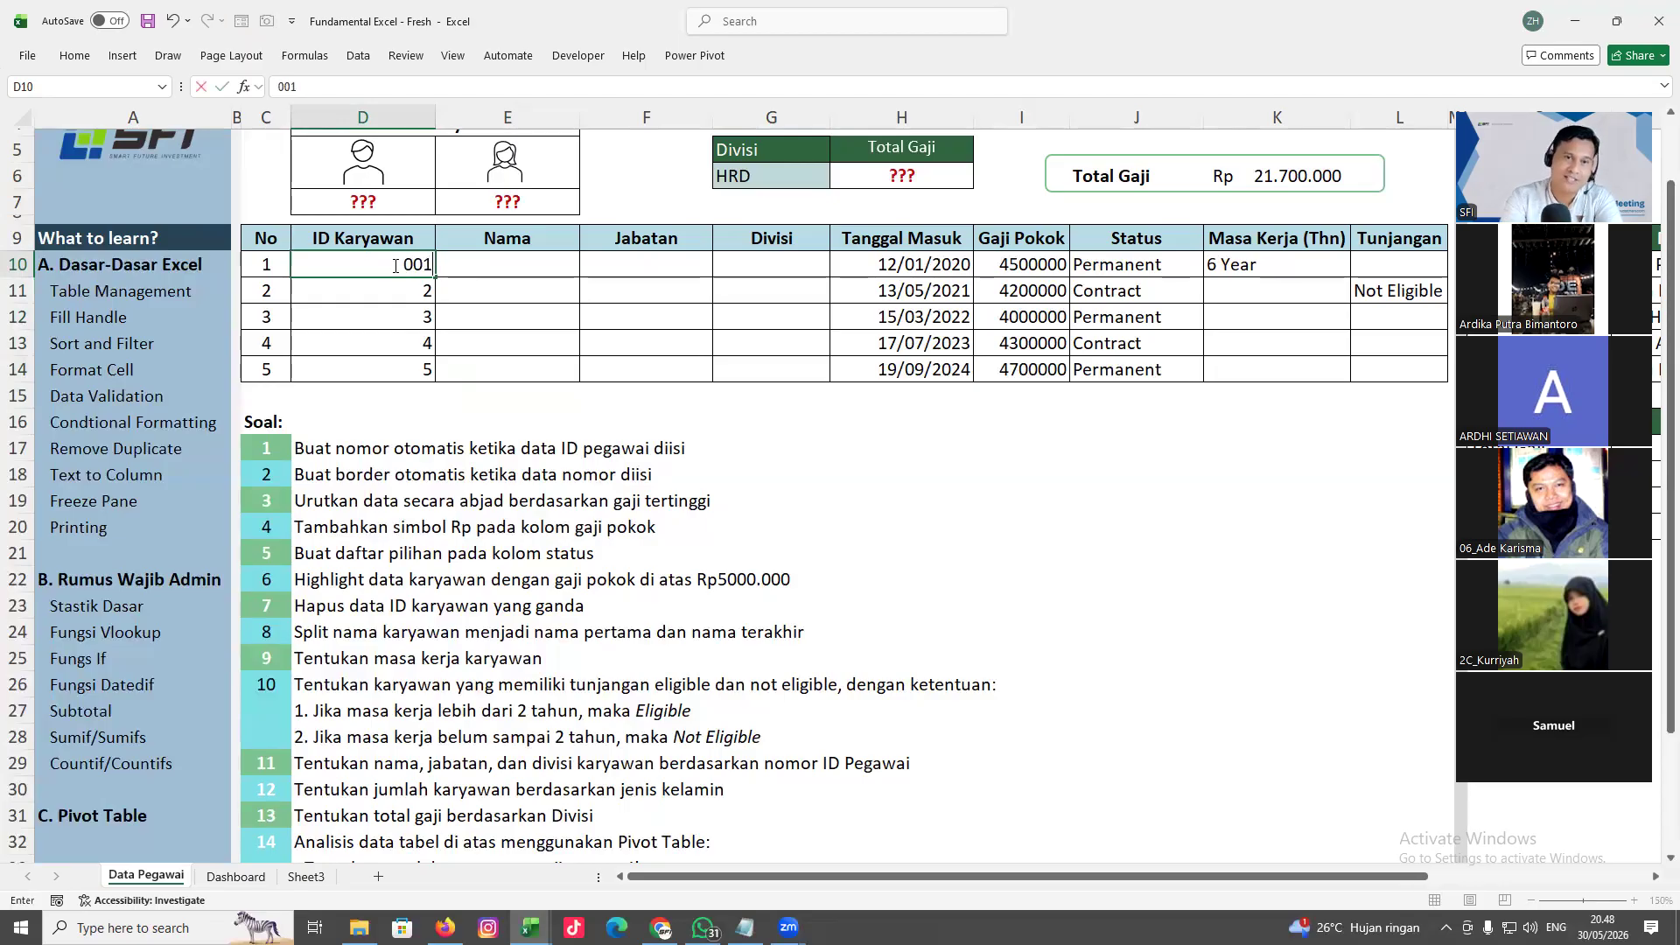
{"action": "double_click", "coordinate": [543, 319]}
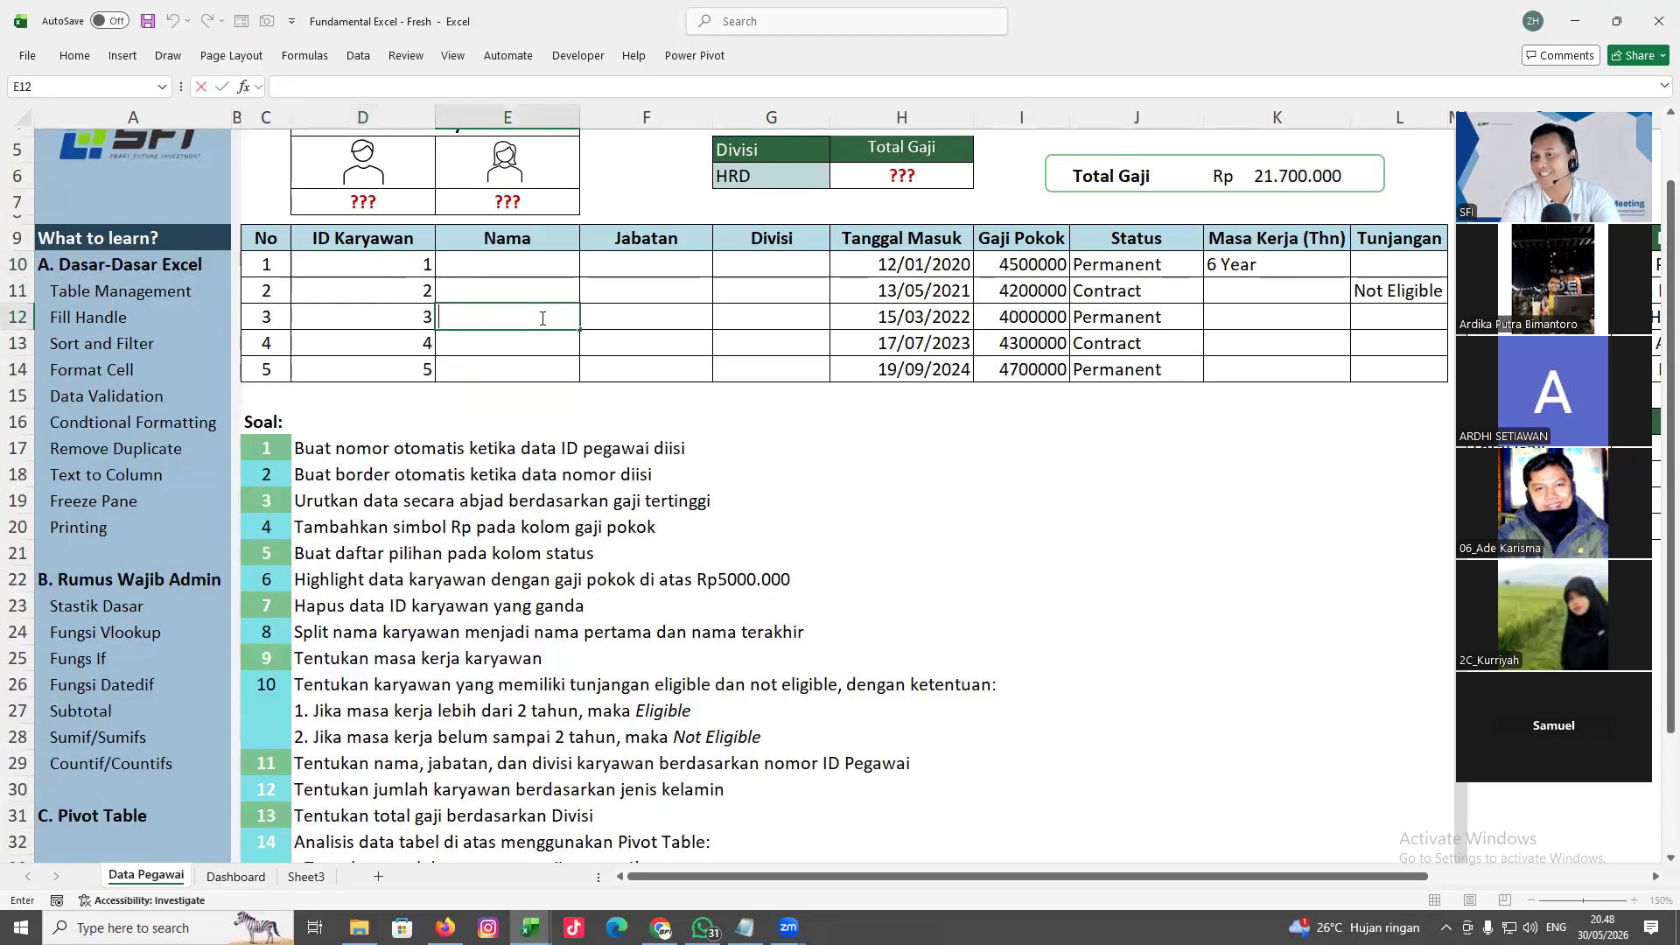
{"action": "left_click", "coordinate": [427, 267]}
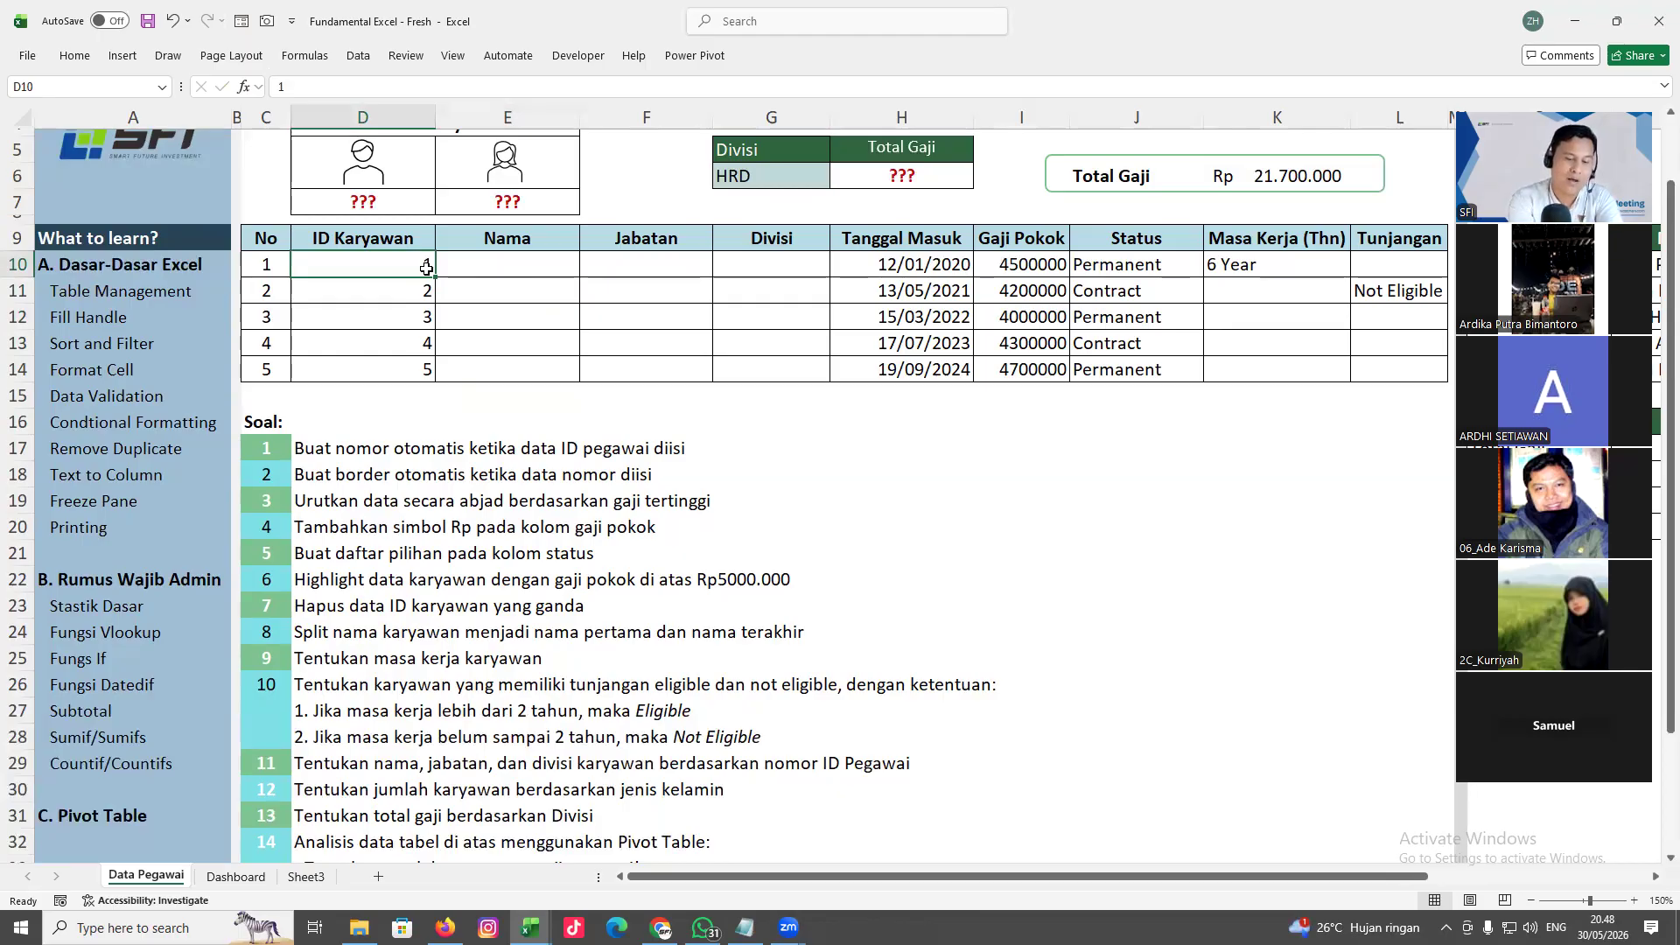
{"action": "type", "text": "'"}
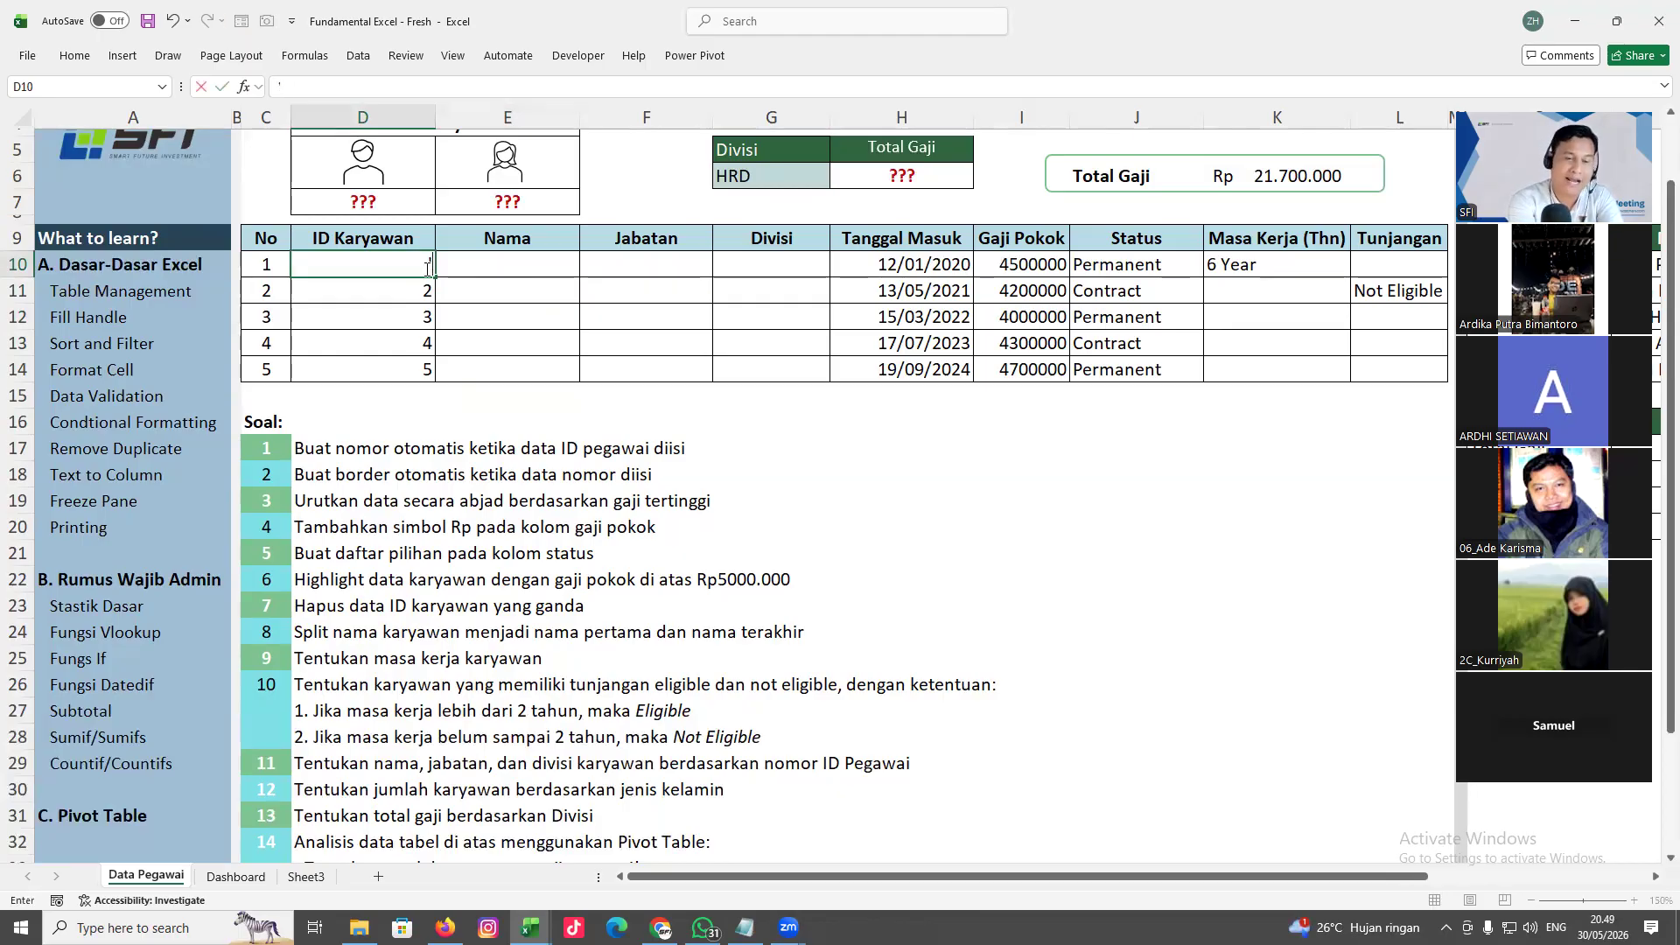
{"action": "type", "text": "001"}
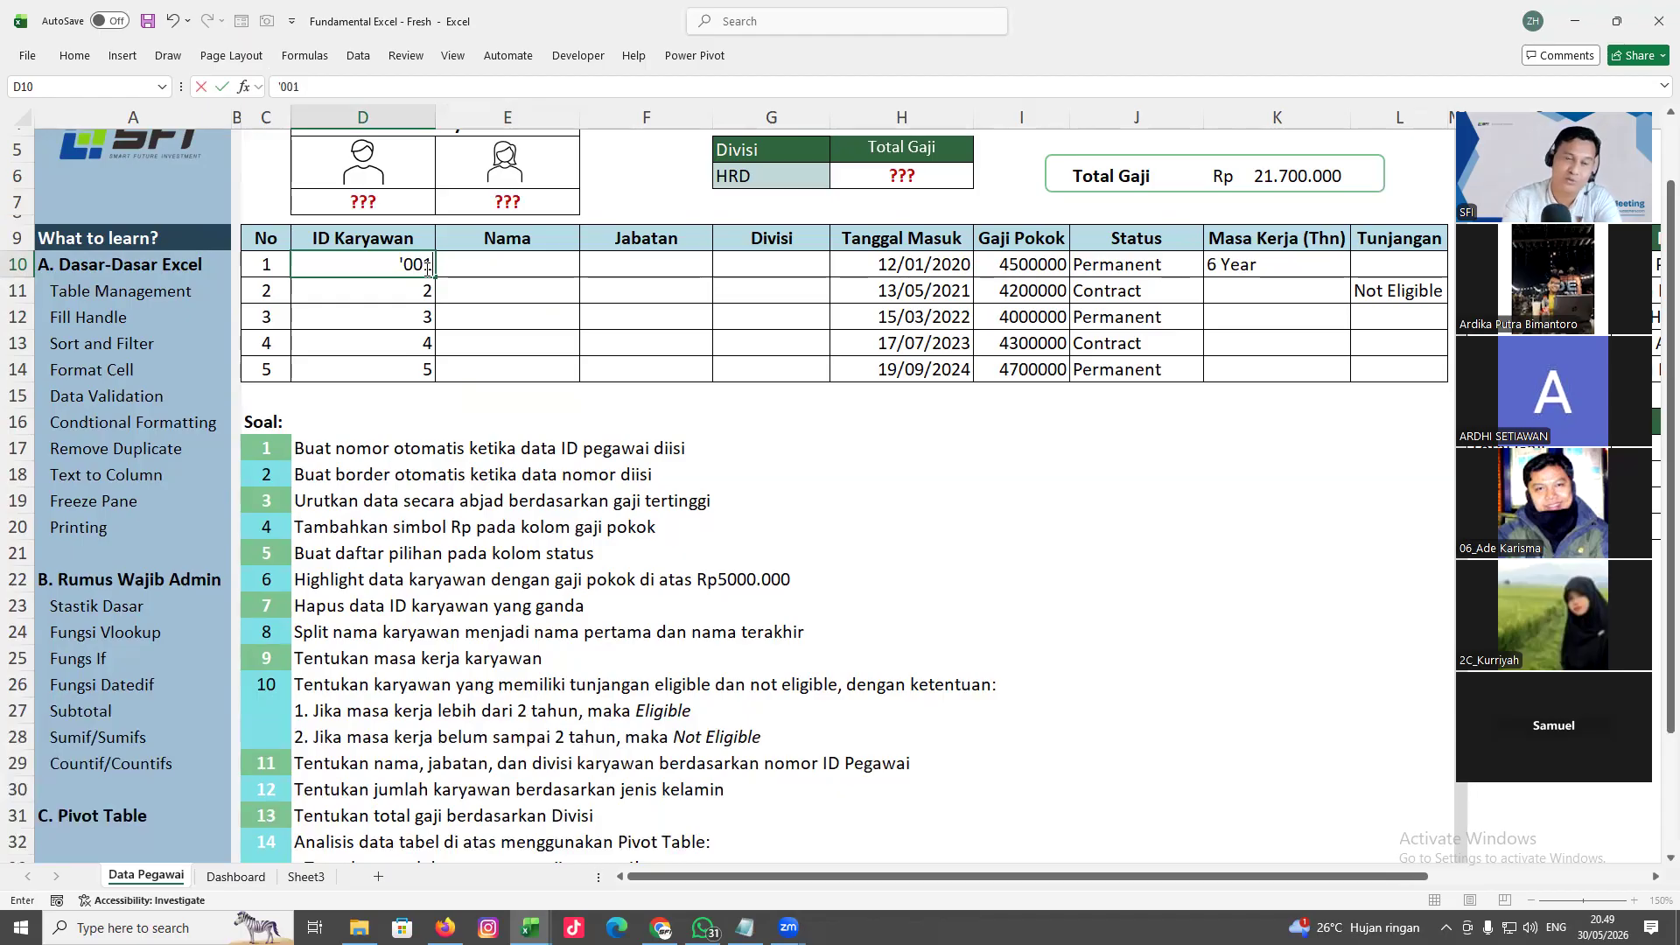
{"action": "left_click", "coordinate": [507, 293]}
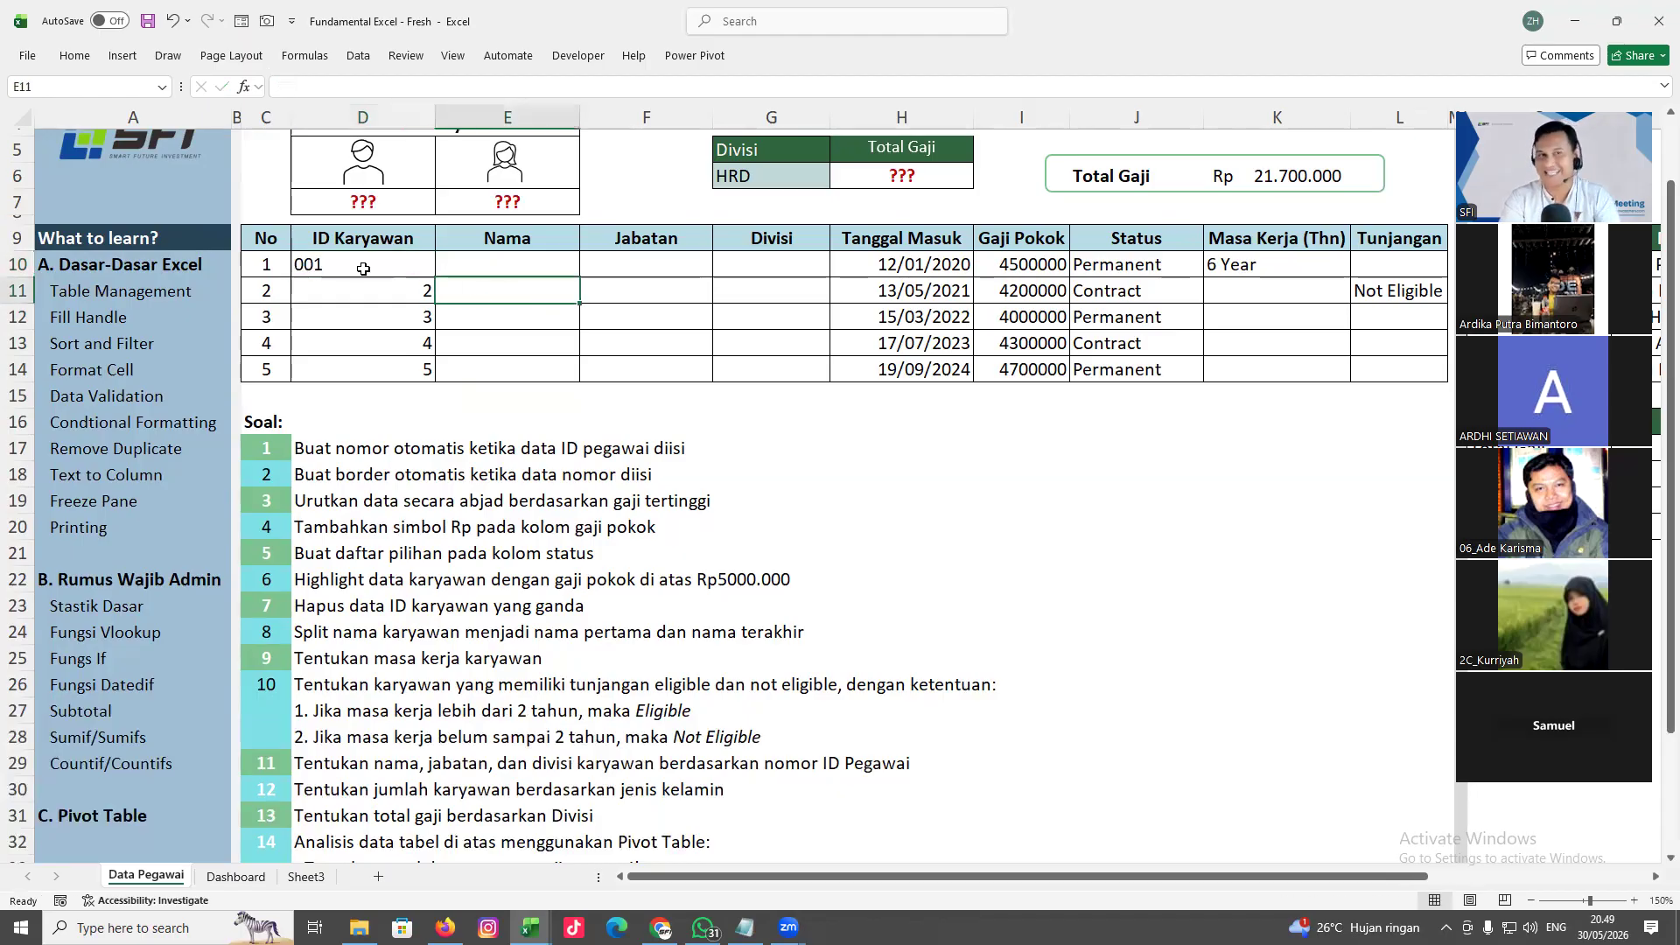
{"action": "left_click", "coordinate": [363, 270]}
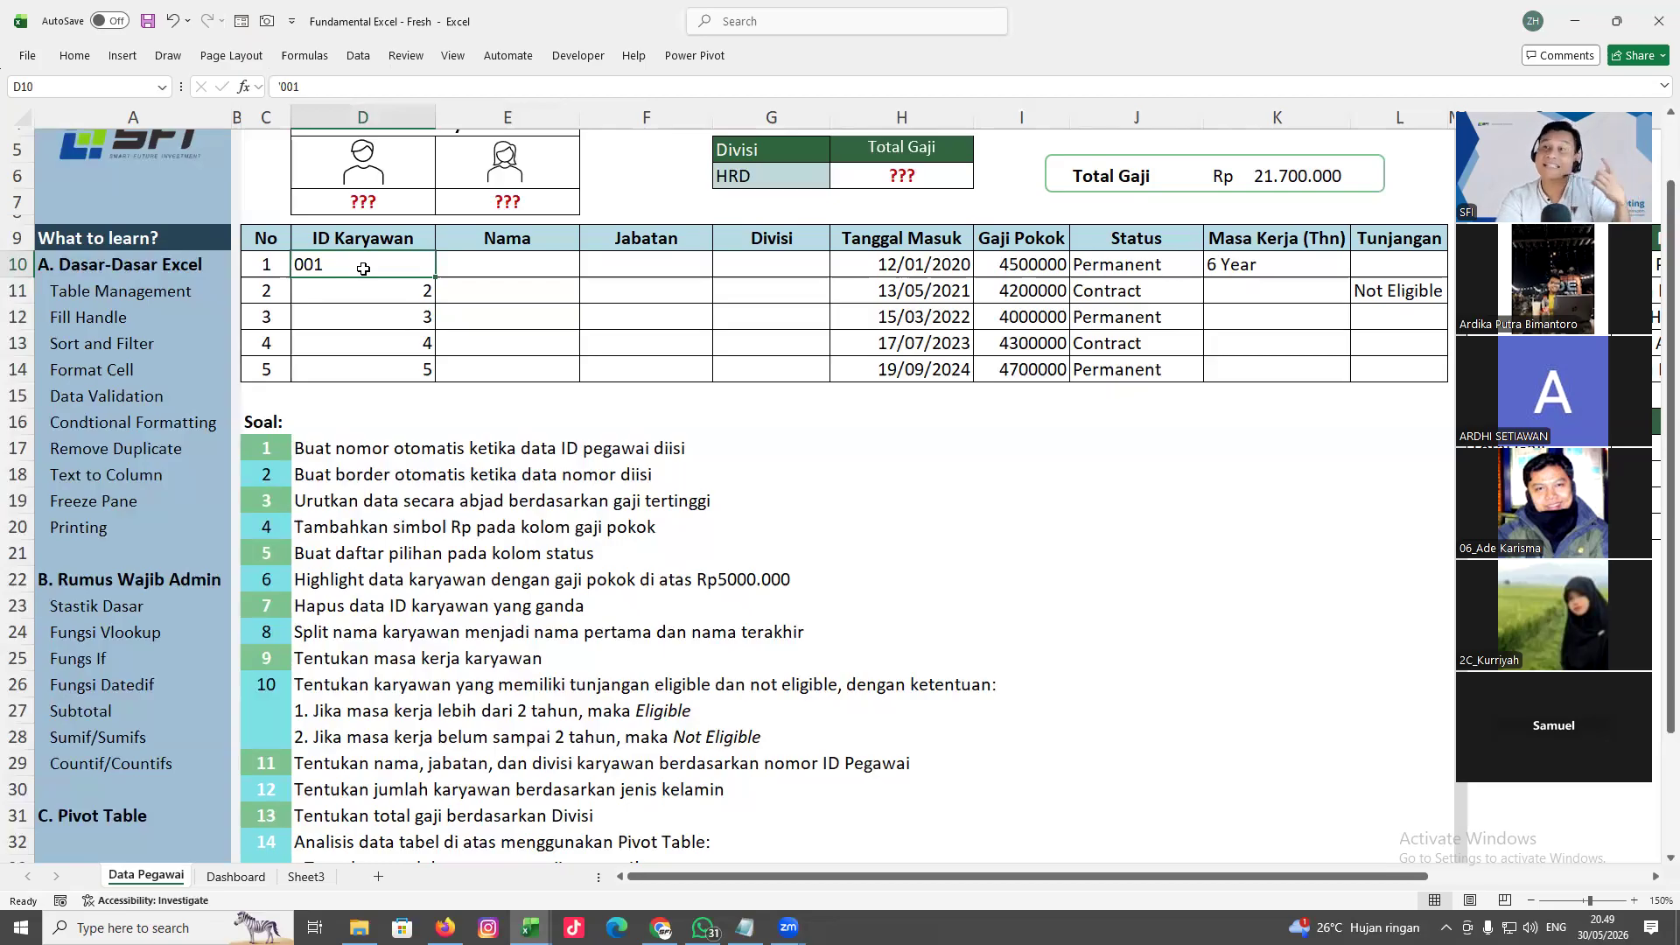
Enter '002 in D11 and fill the sequence down to D14
{"action": "left_click", "coordinate": [404, 293]}
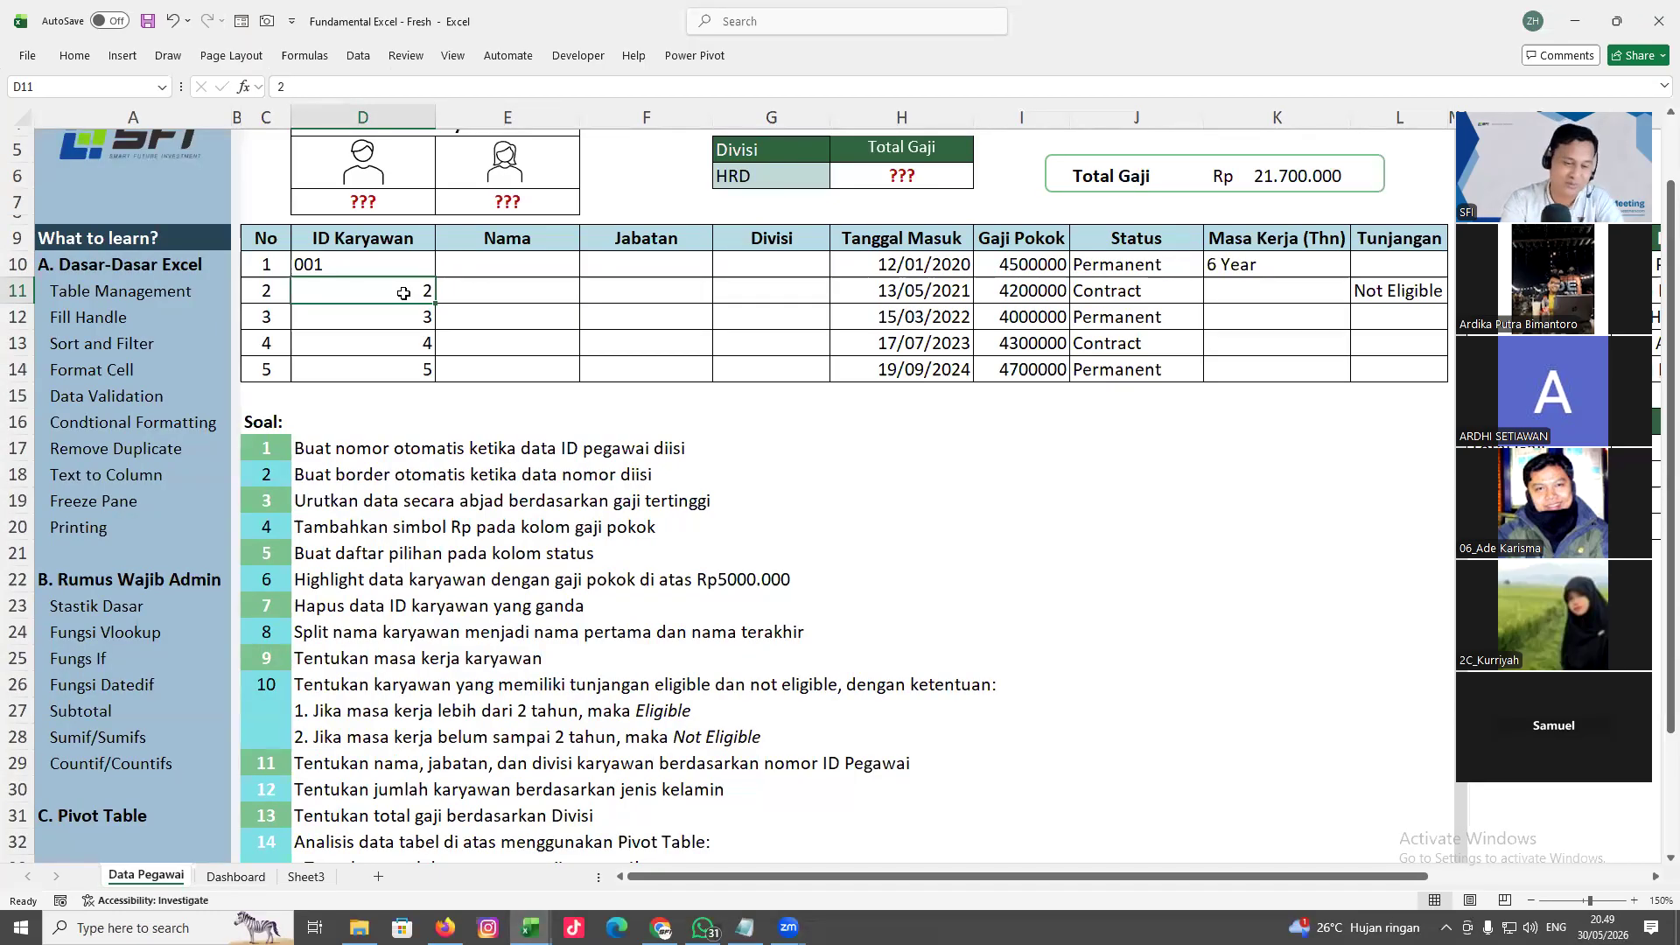
{"action": "type", "text": "'"}
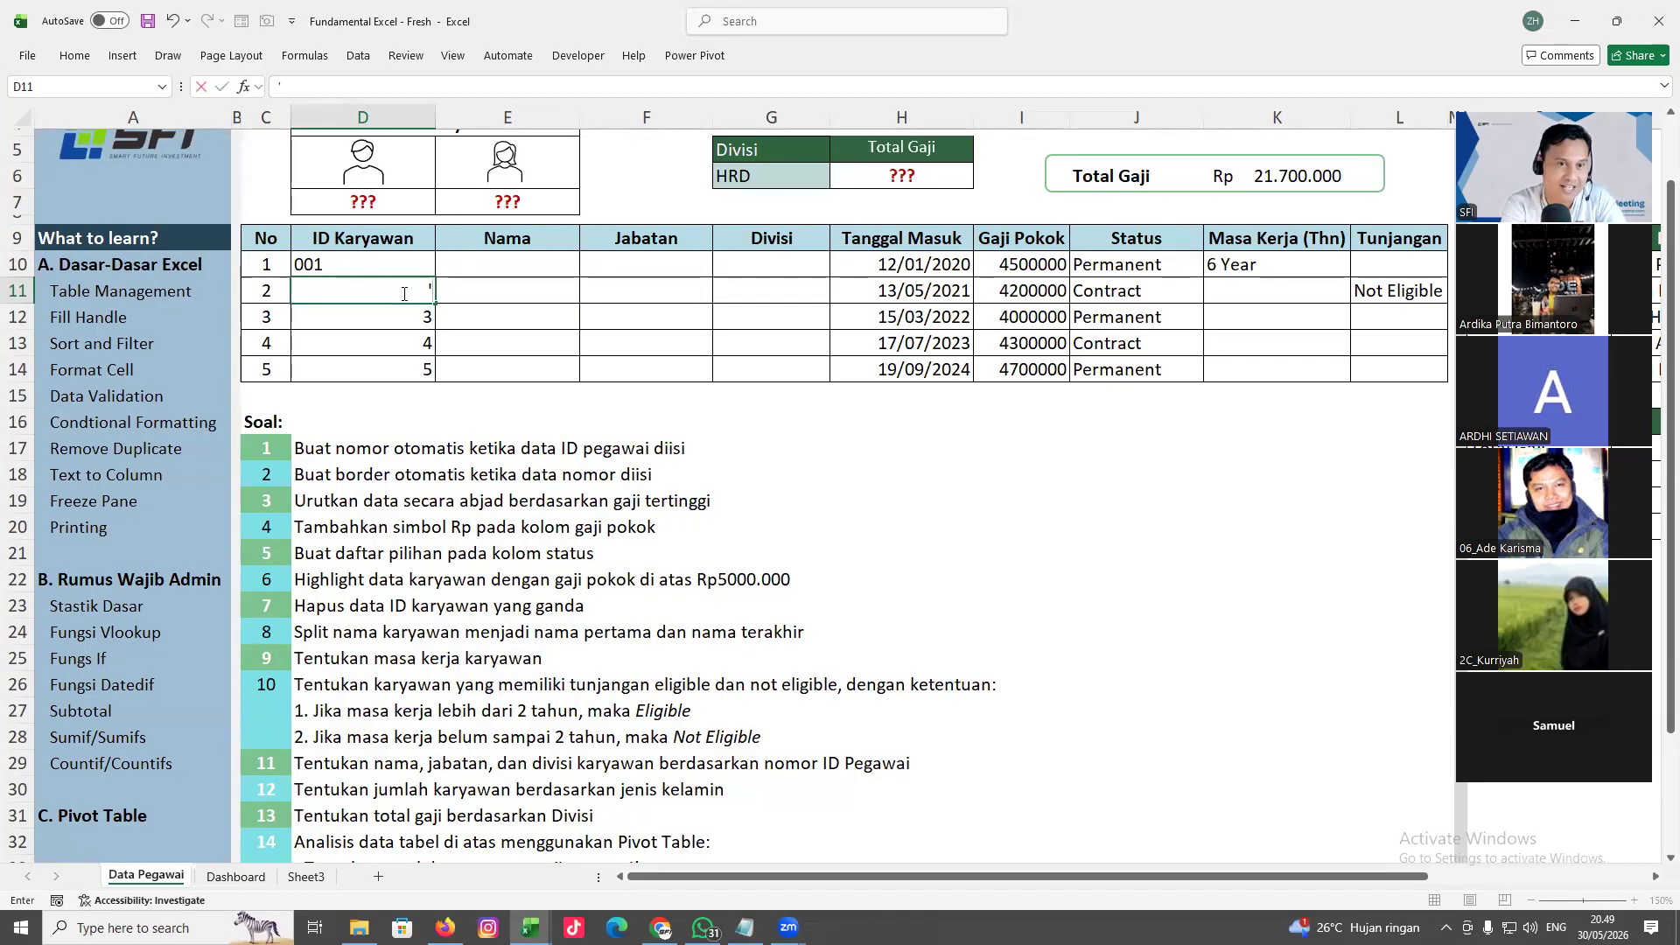
{"action": "type", "text": "002"}
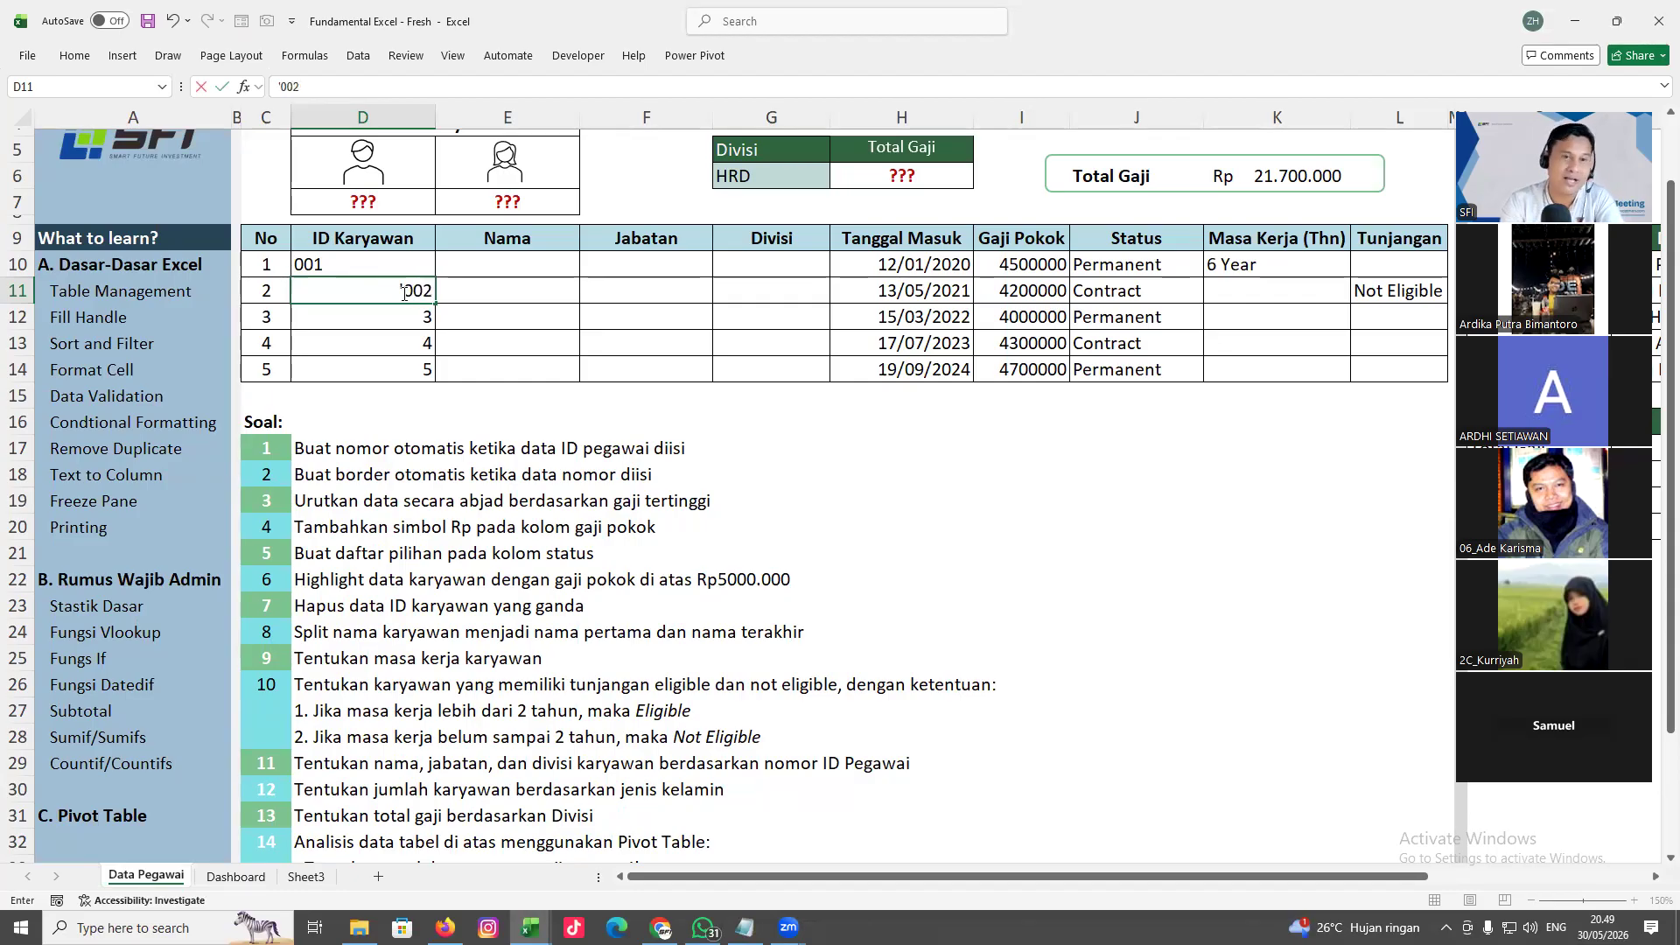
{"action": "left_click", "coordinate": [615, 383]}
{"action": "left_click_drag", "start_coordinate": [332, 265], "coordinate": [435, 378]}
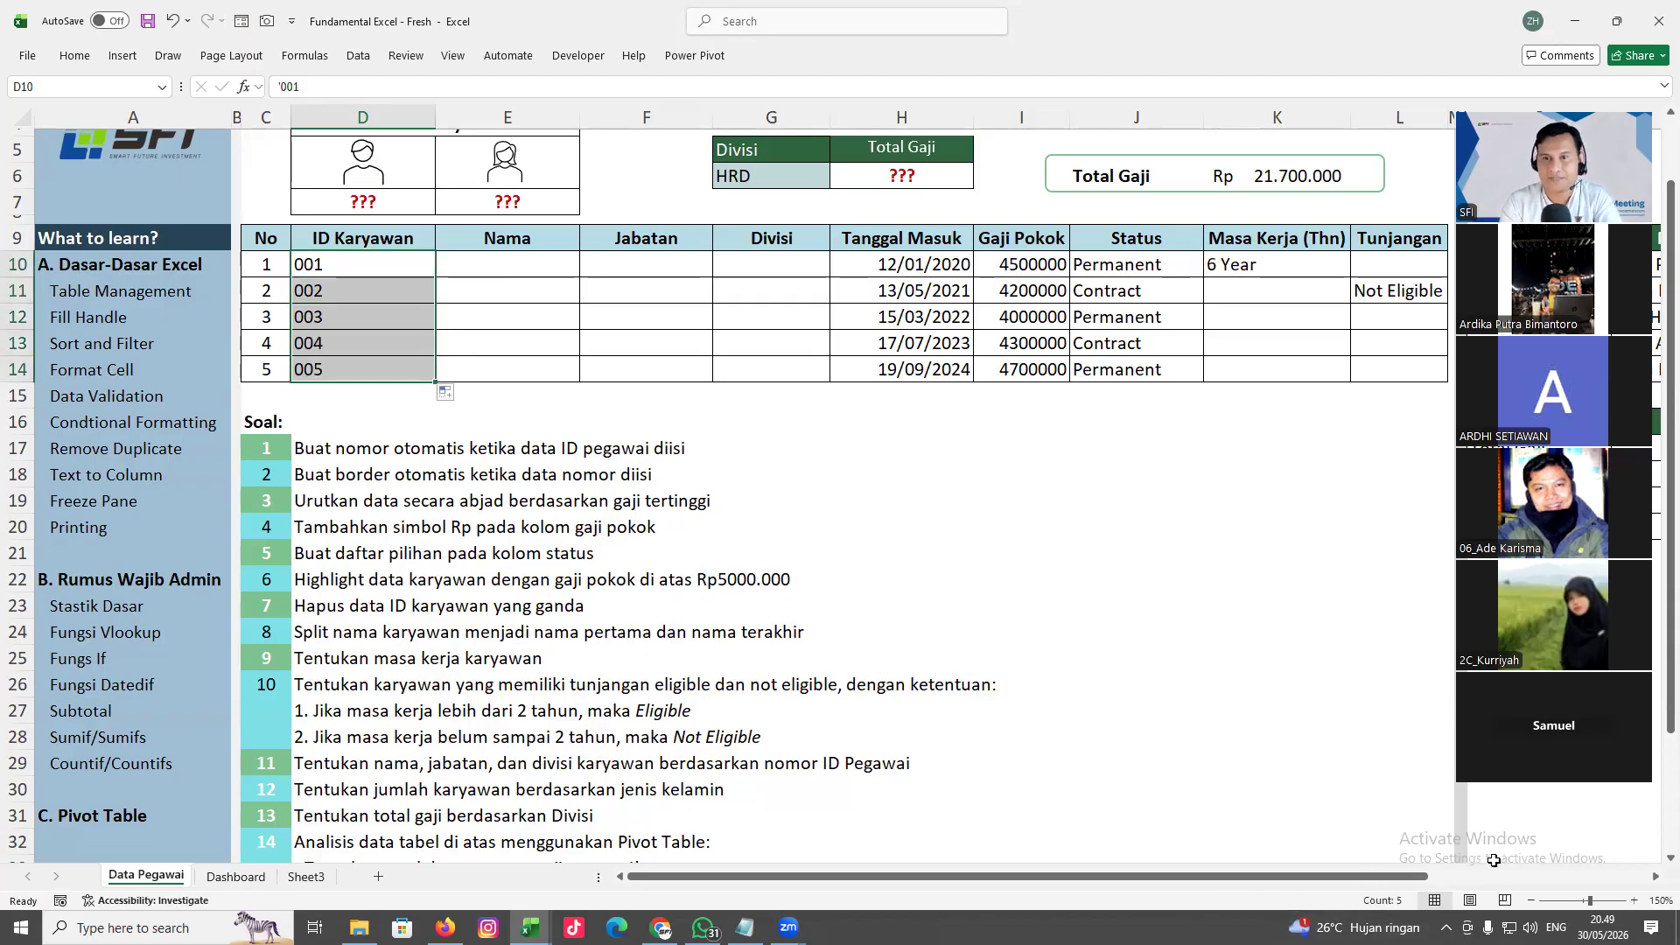
{"action": "left_click_drag", "start_coordinate": [1417, 875], "coordinate": [1649, 868]}
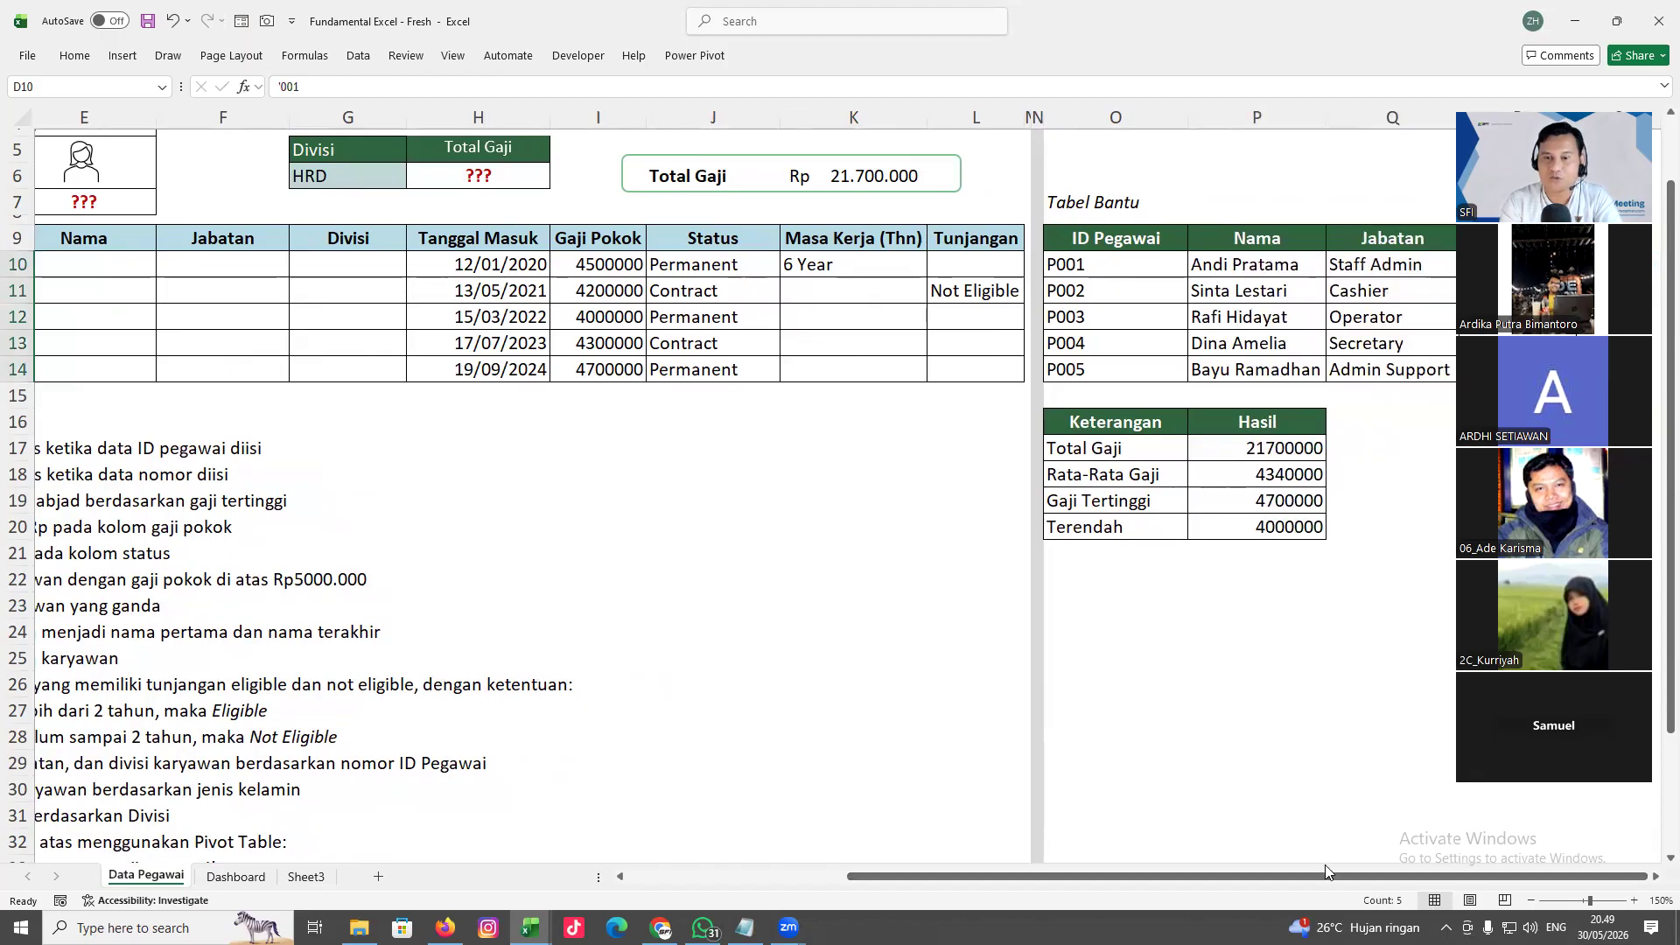
Change the first ID in D10 to P001
{"action": "left_click", "coordinate": [1111, 324]}
{"action": "left_click", "coordinate": [1099, 266]}
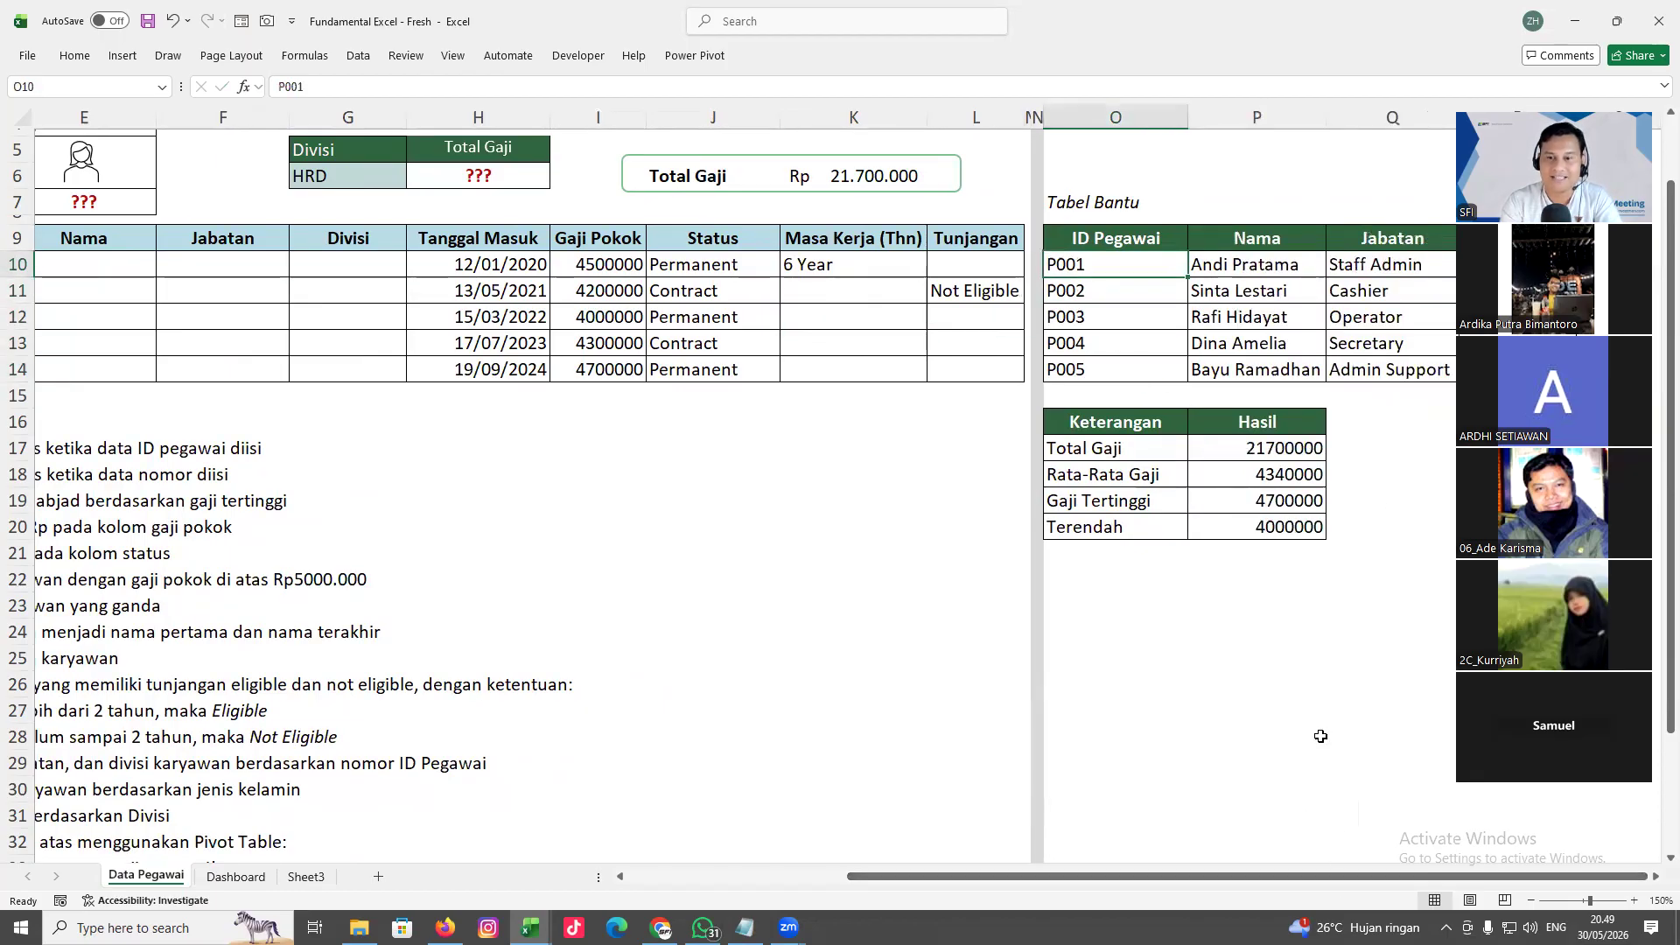
{"action": "left_click_drag", "start_coordinate": [1334, 877], "coordinate": [1109, 852]}
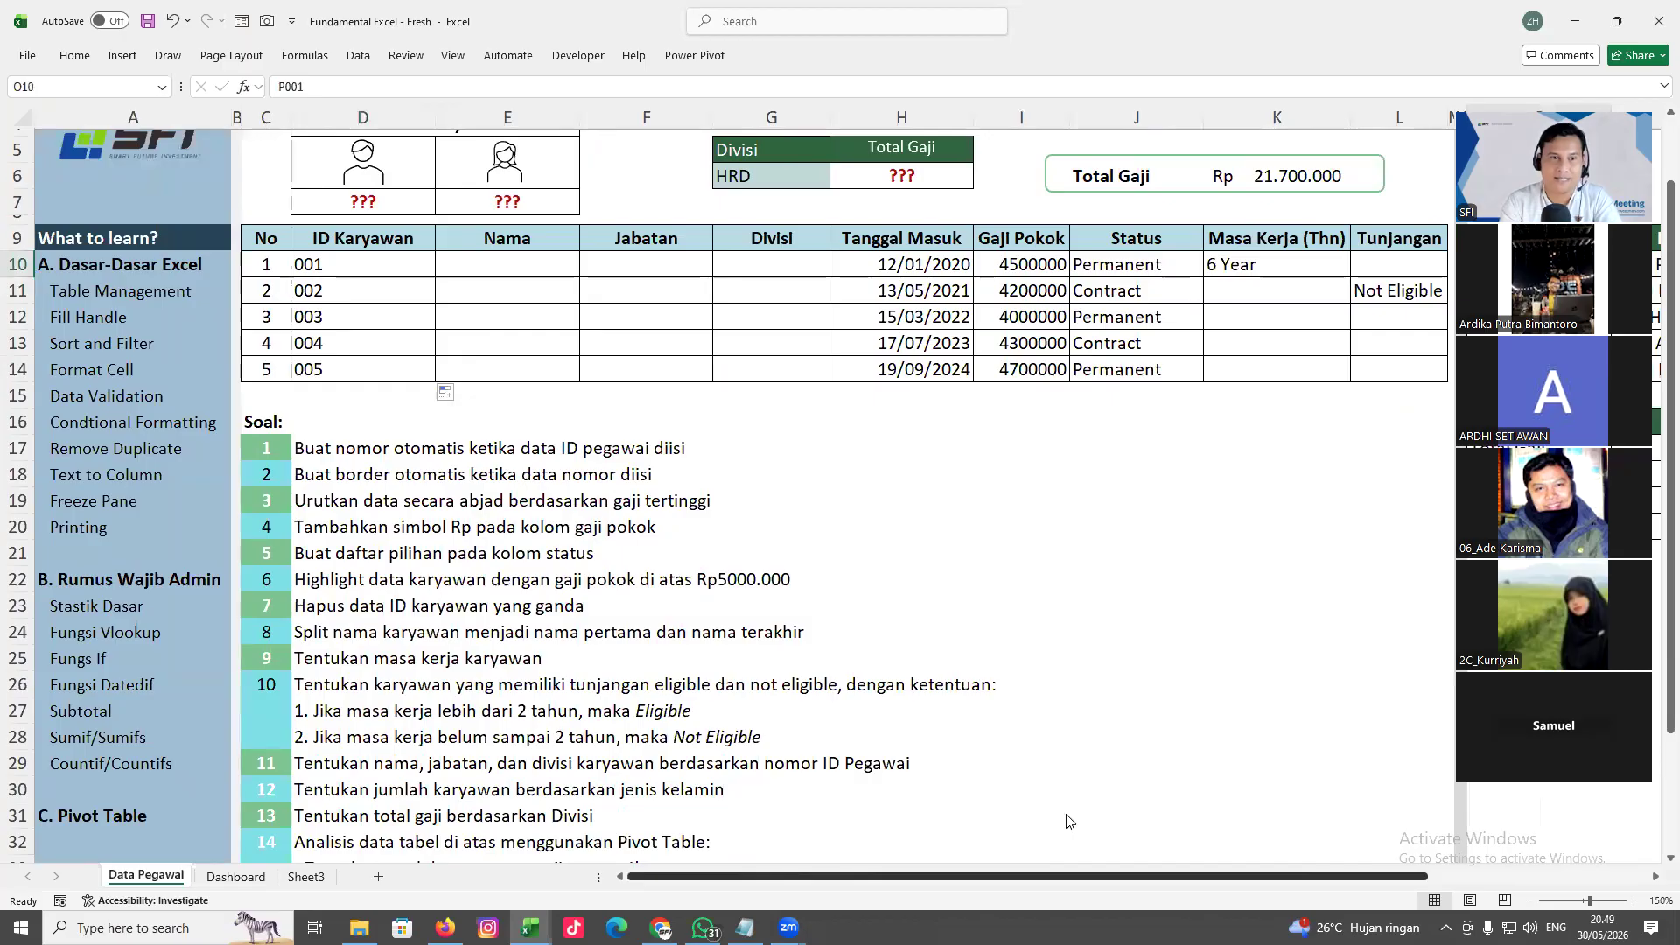
{"action": "left_click", "coordinate": [316, 267]}
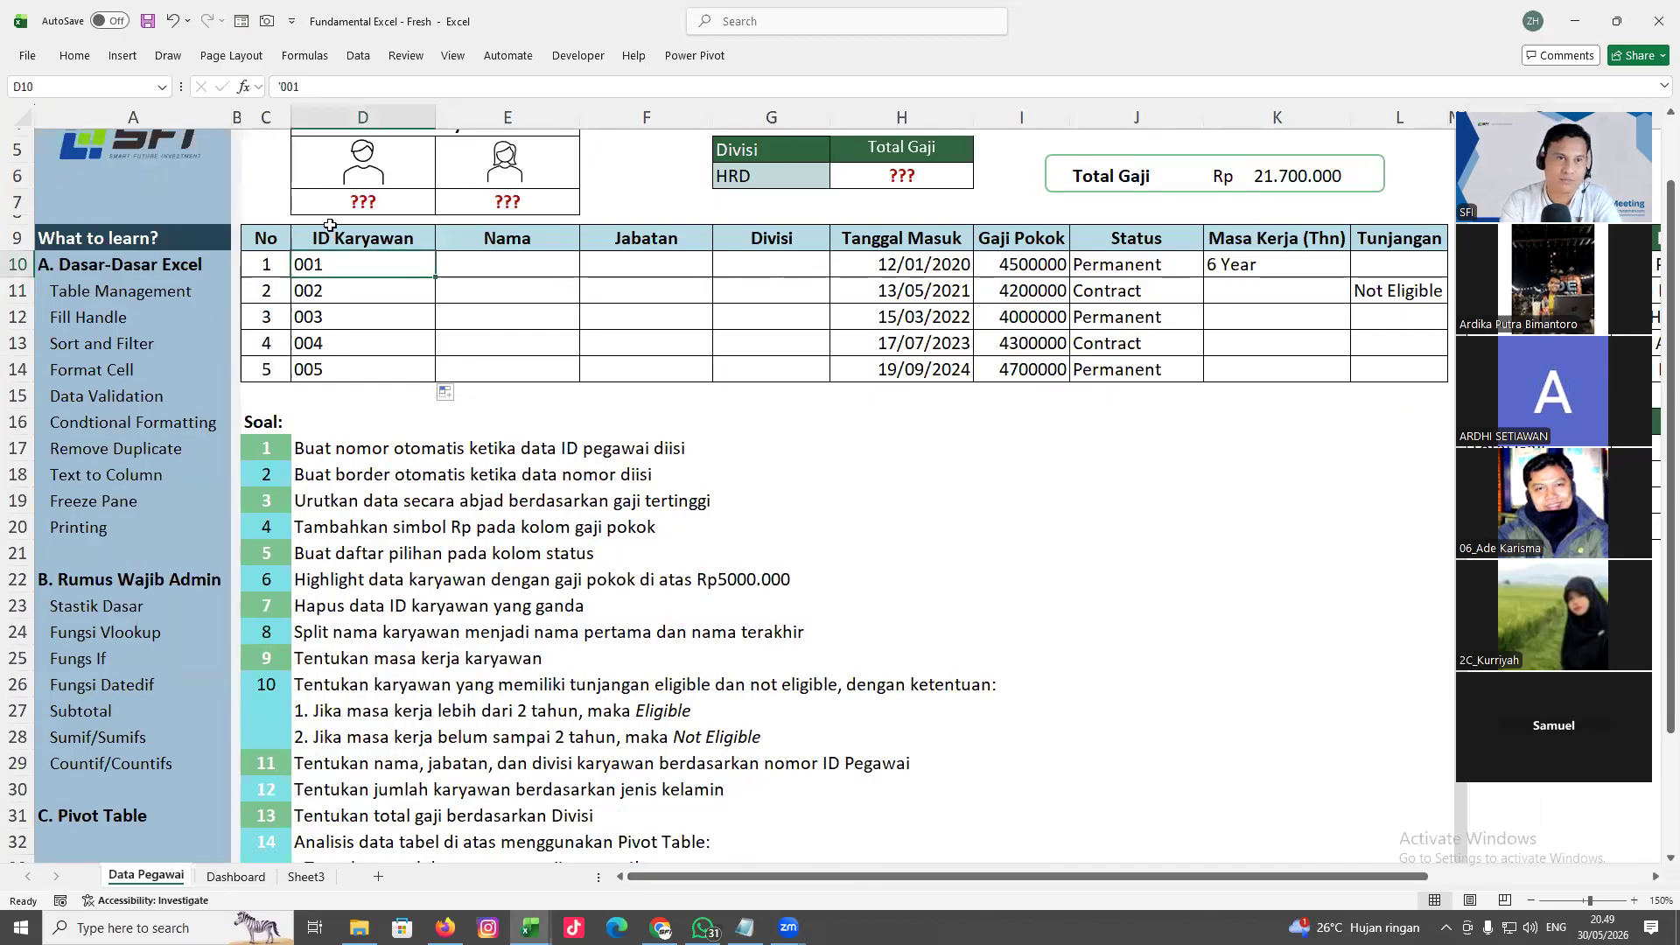
{"action": "left_click", "coordinate": [277, 86]}
{"action": "type", "text": "p"}
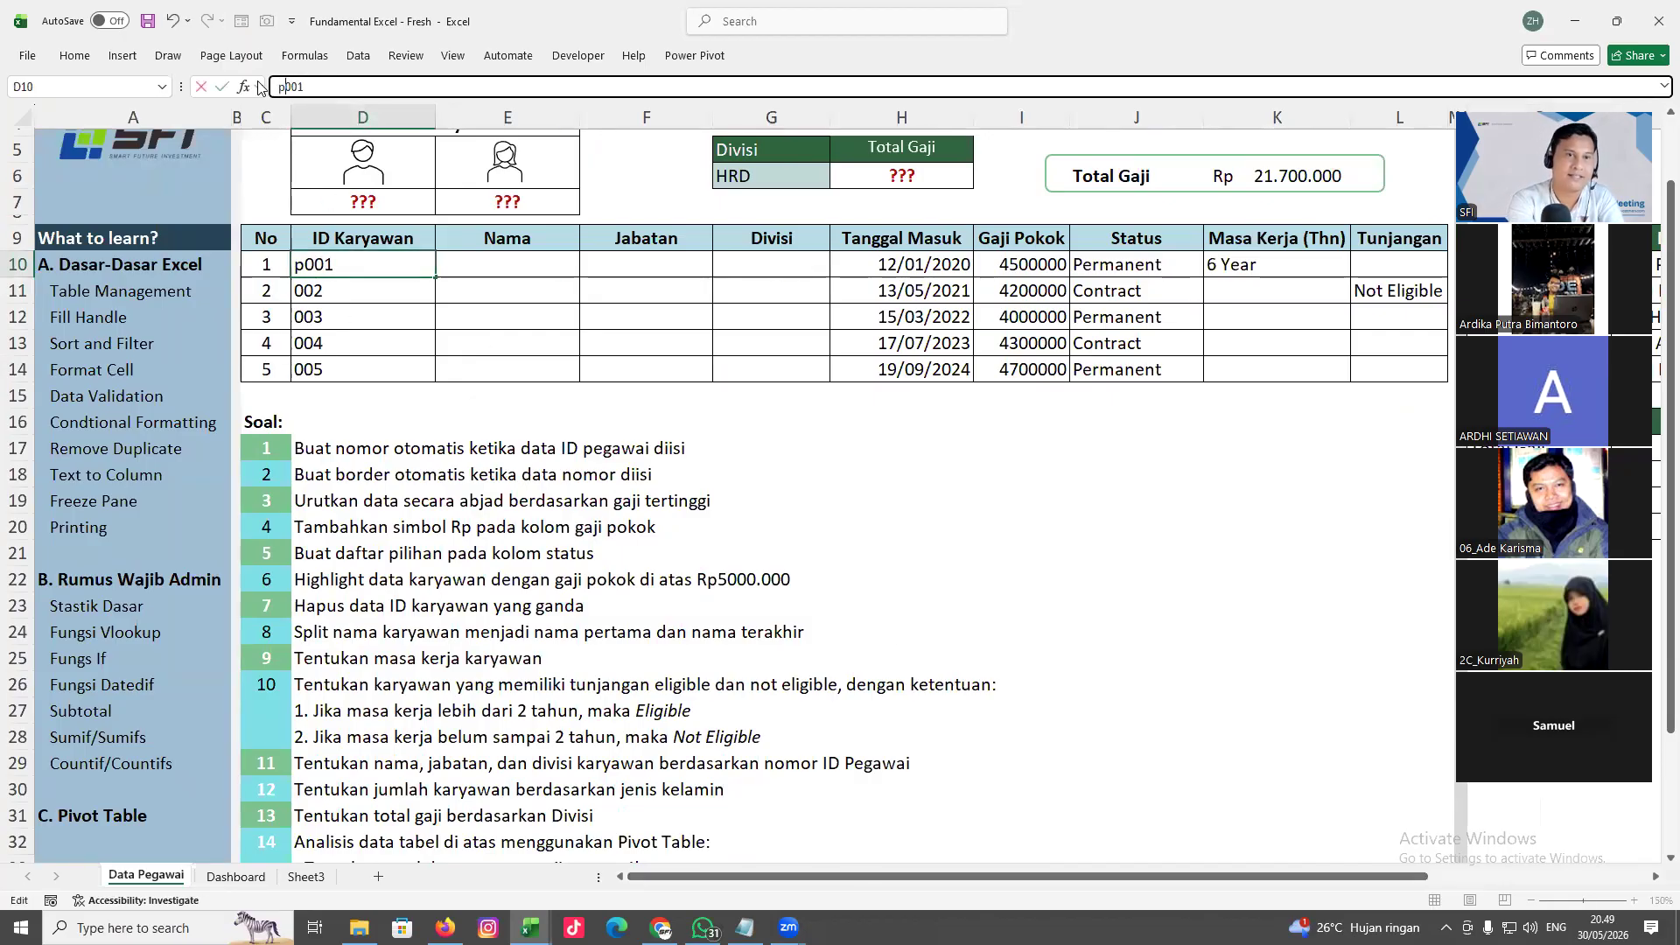
{"action": "key", "text": "BackSpace"}
{"action": "type", "text": "P"}
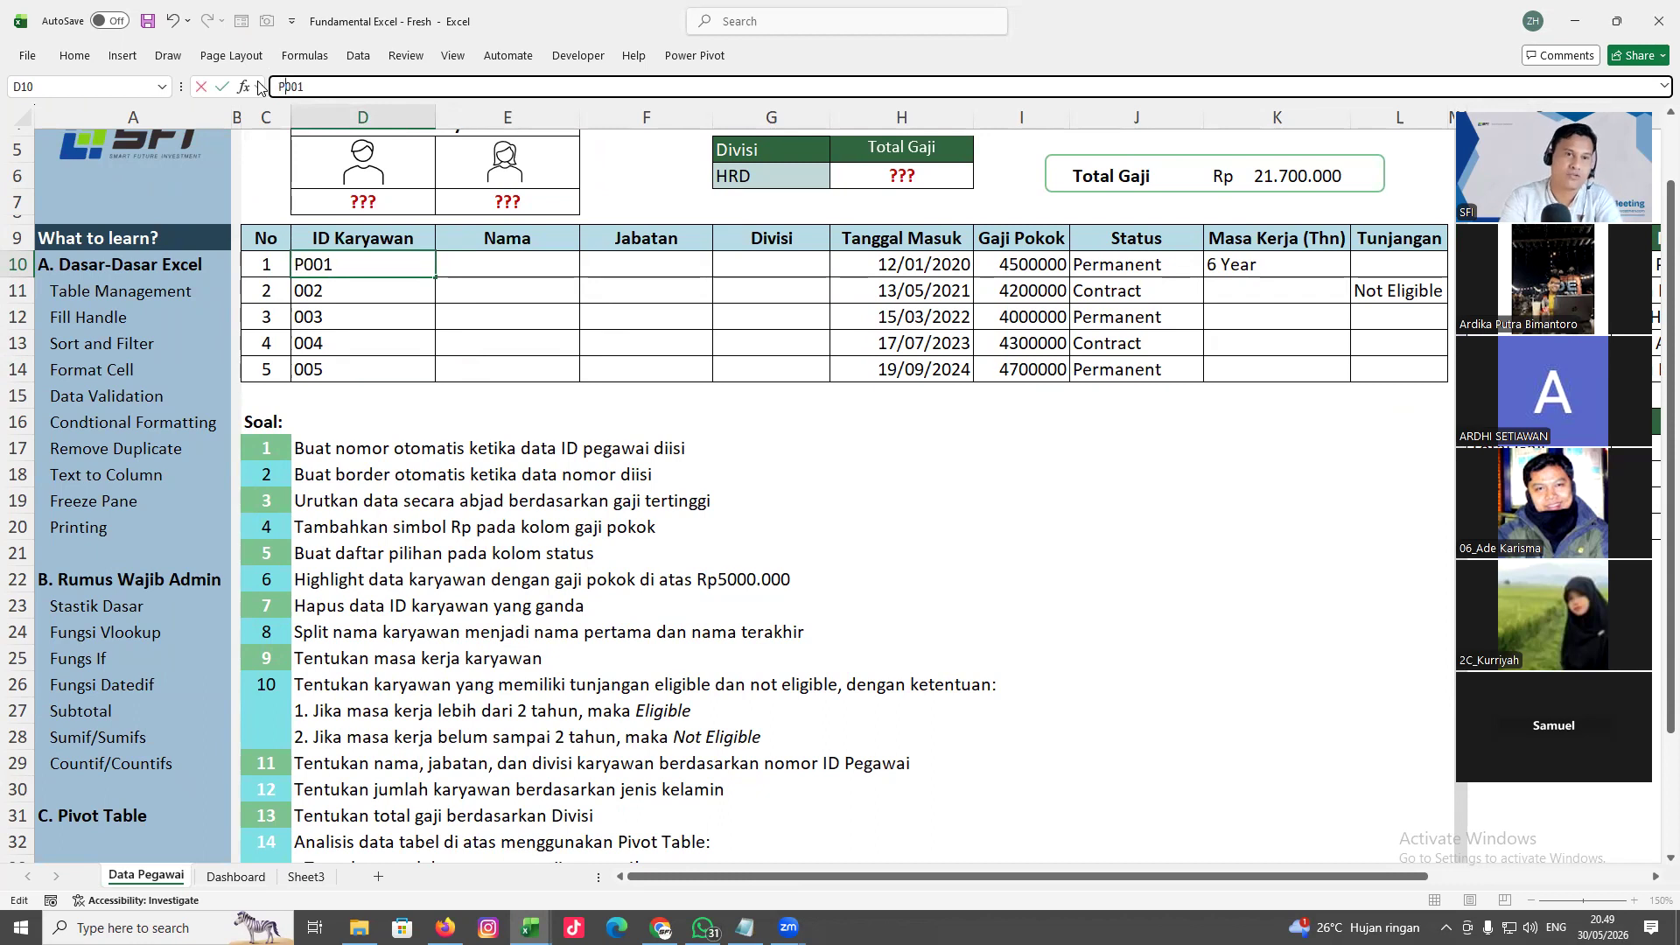
{"action": "left_click", "coordinate": [513, 311]}
{"action": "left_click", "coordinate": [375, 273]}
Change the second ID in D11 to P002
{"action": "left_click", "coordinate": [378, 289]}
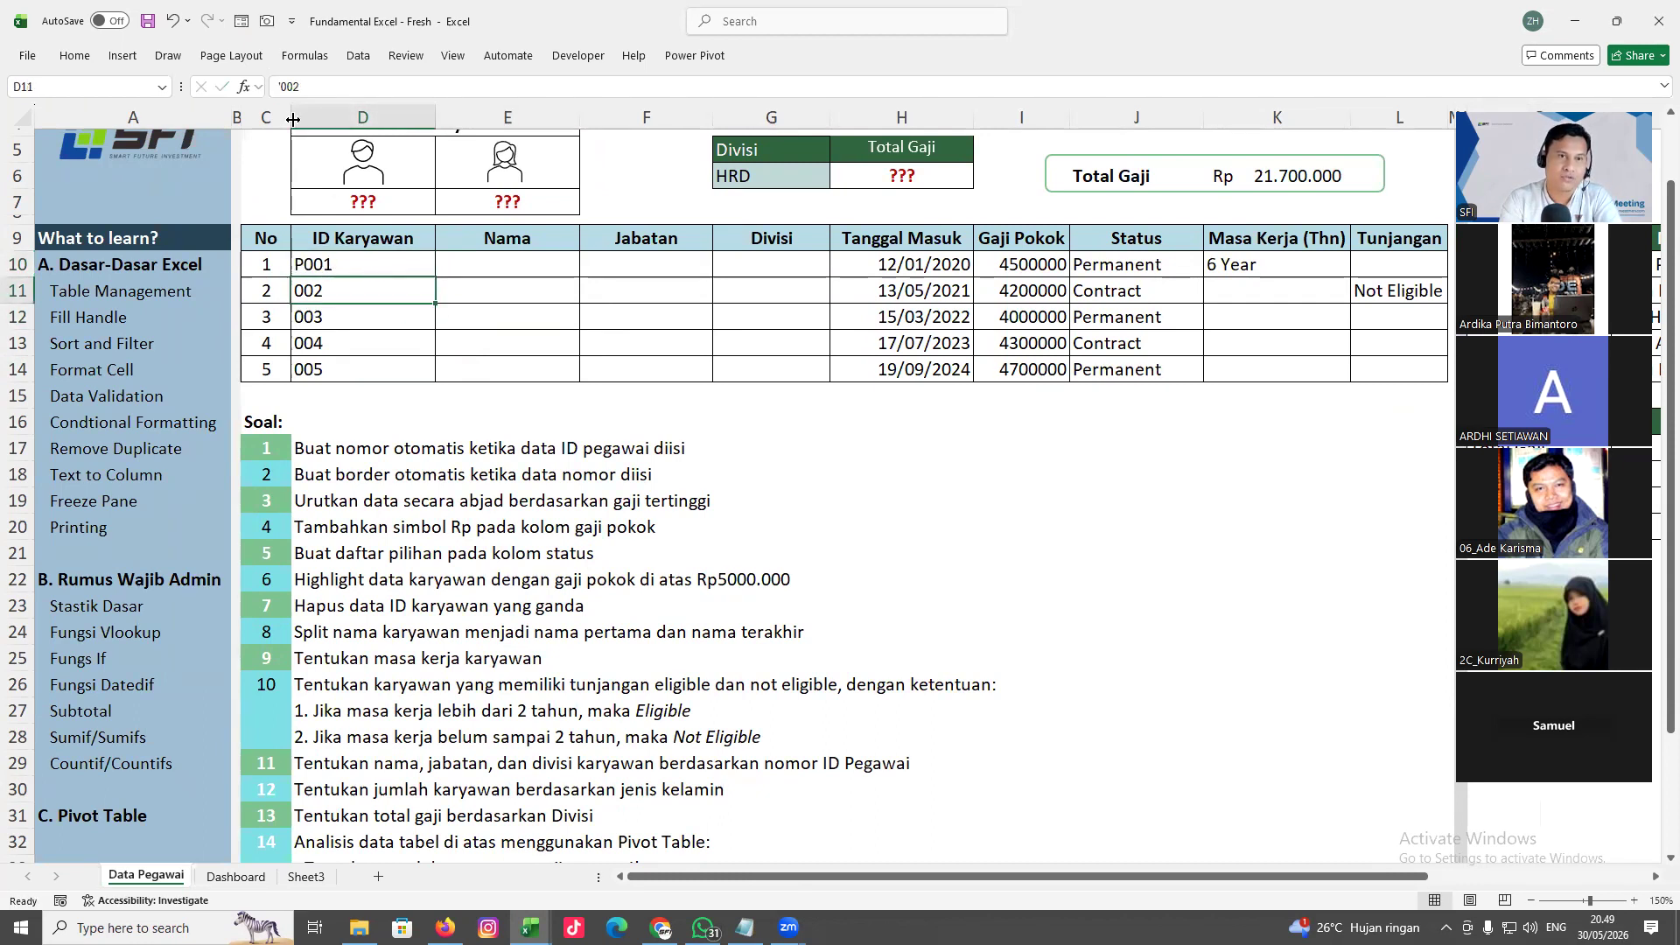
{"action": "left_click", "coordinate": [273, 85]}
{"action": "type", "text": "P"}
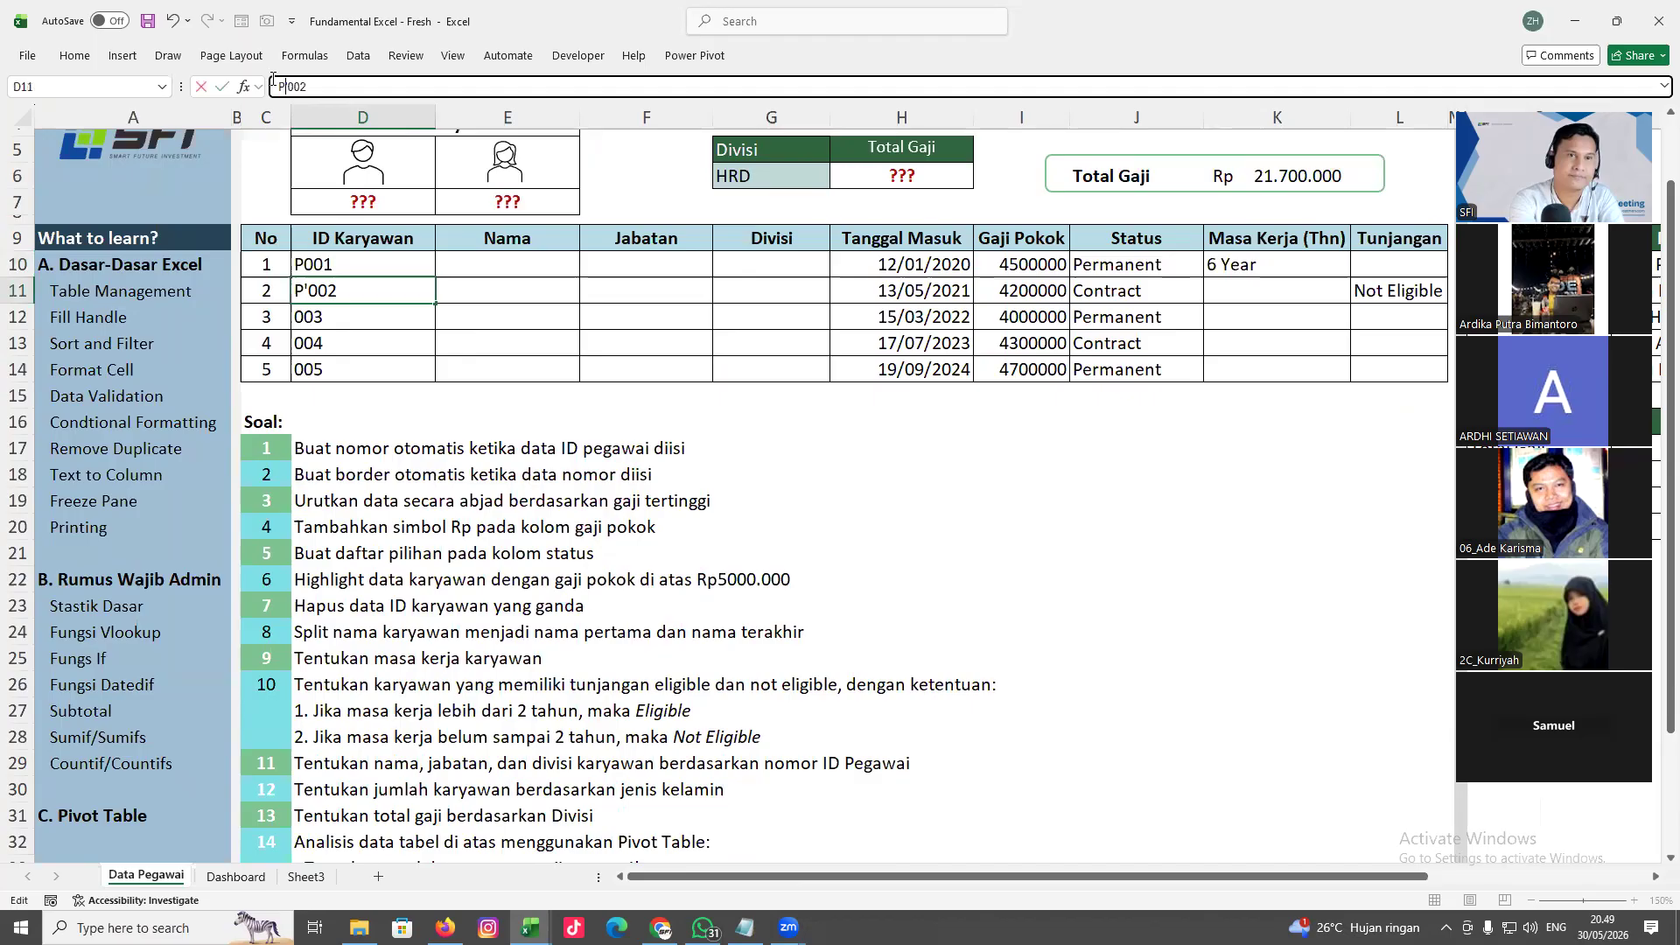
{"action": "left_click", "coordinate": [520, 321]}
{"action": "double_click", "coordinate": [318, 291]}
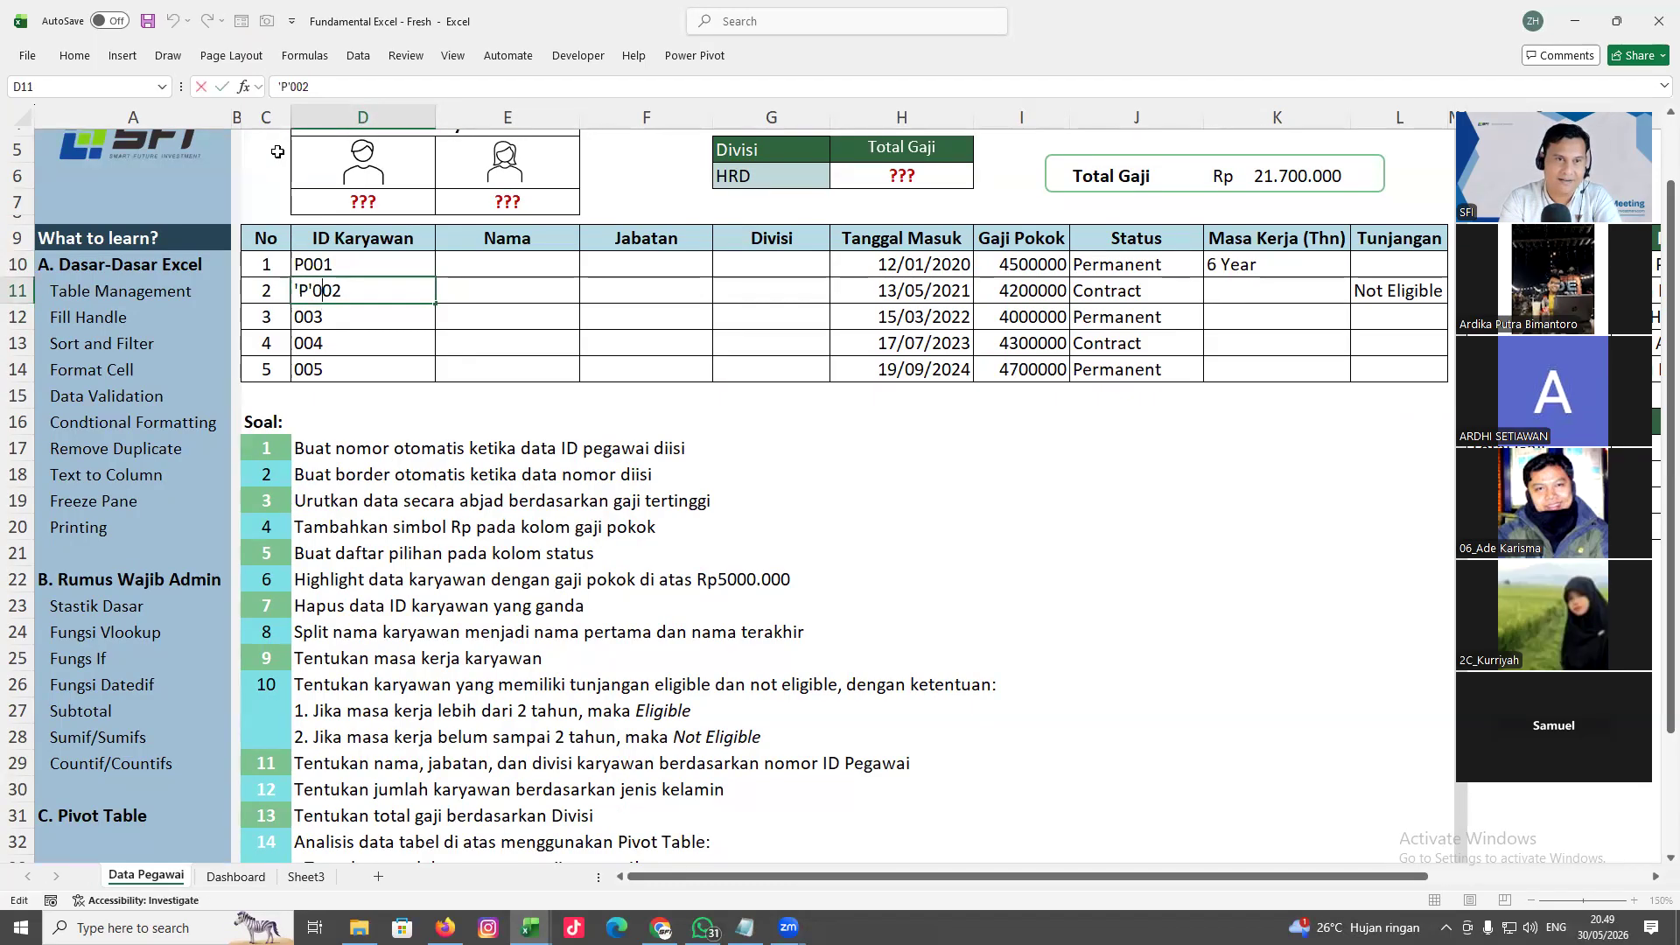
{"action": "left_click", "coordinate": [291, 85]}
{"action": "key", "text": "BackSpace"}
{"action": "key", "text": "BackSpace"}
{"action": "key", "text": "BackSpace"}
{"action": "type", "text": "P"}
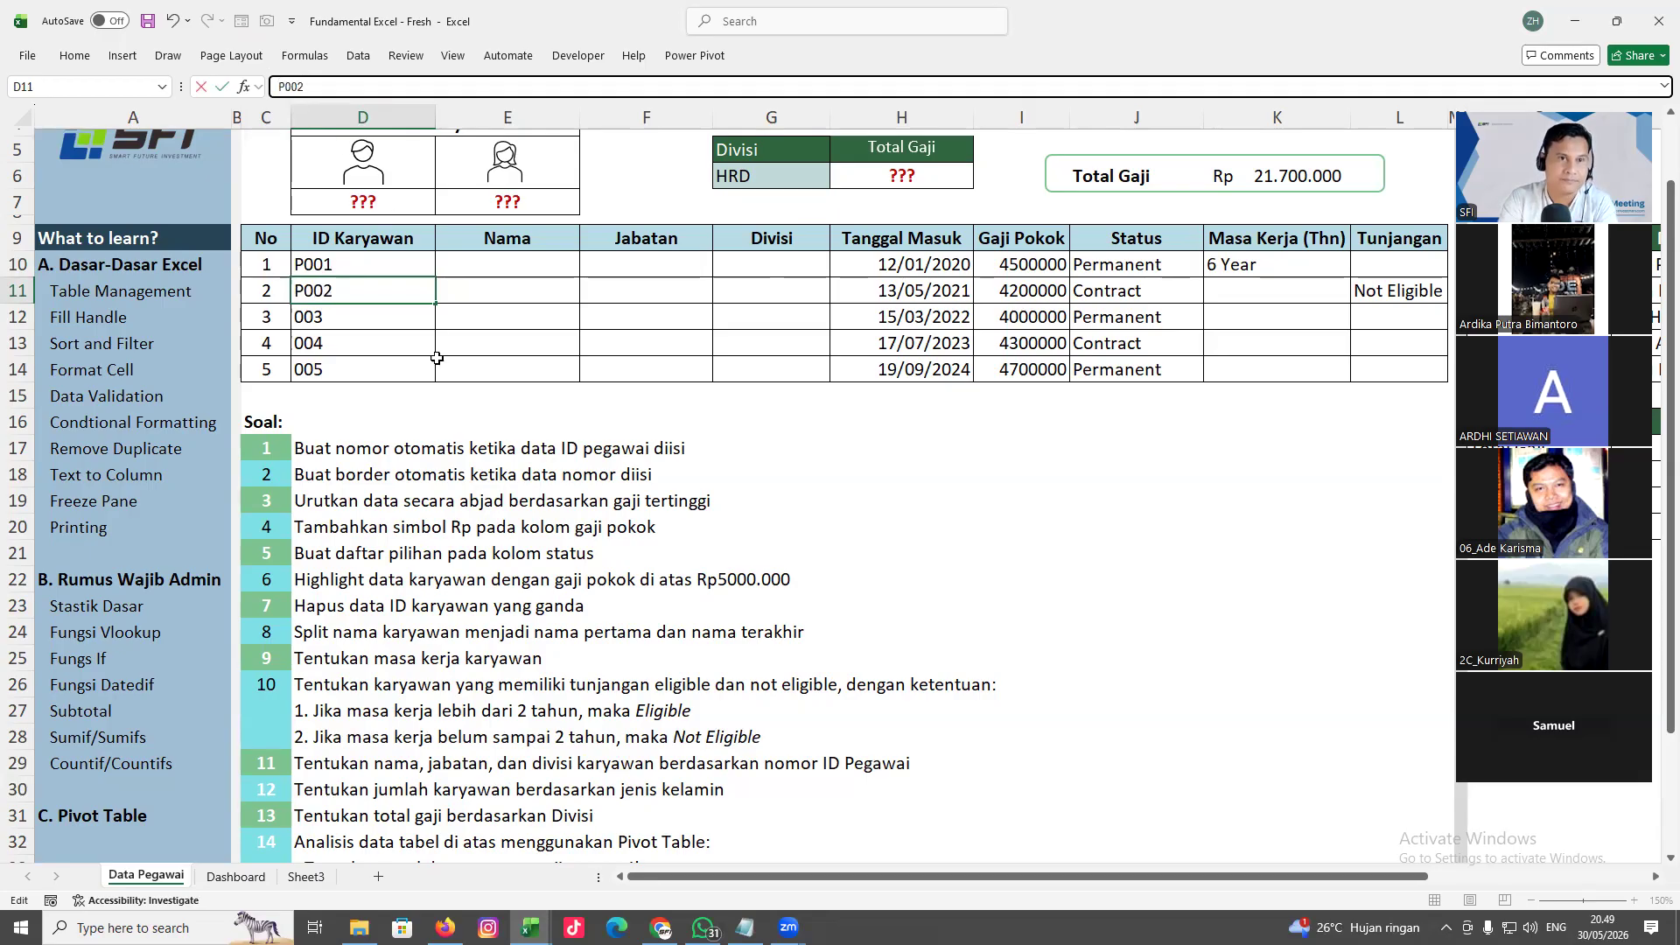
{"action": "key", "text": "Return"}
Fill P001 and P002 down so D10:D14 read P001 to P005
{"action": "left_click_drag", "start_coordinate": [372, 267], "coordinate": [417, 374]}
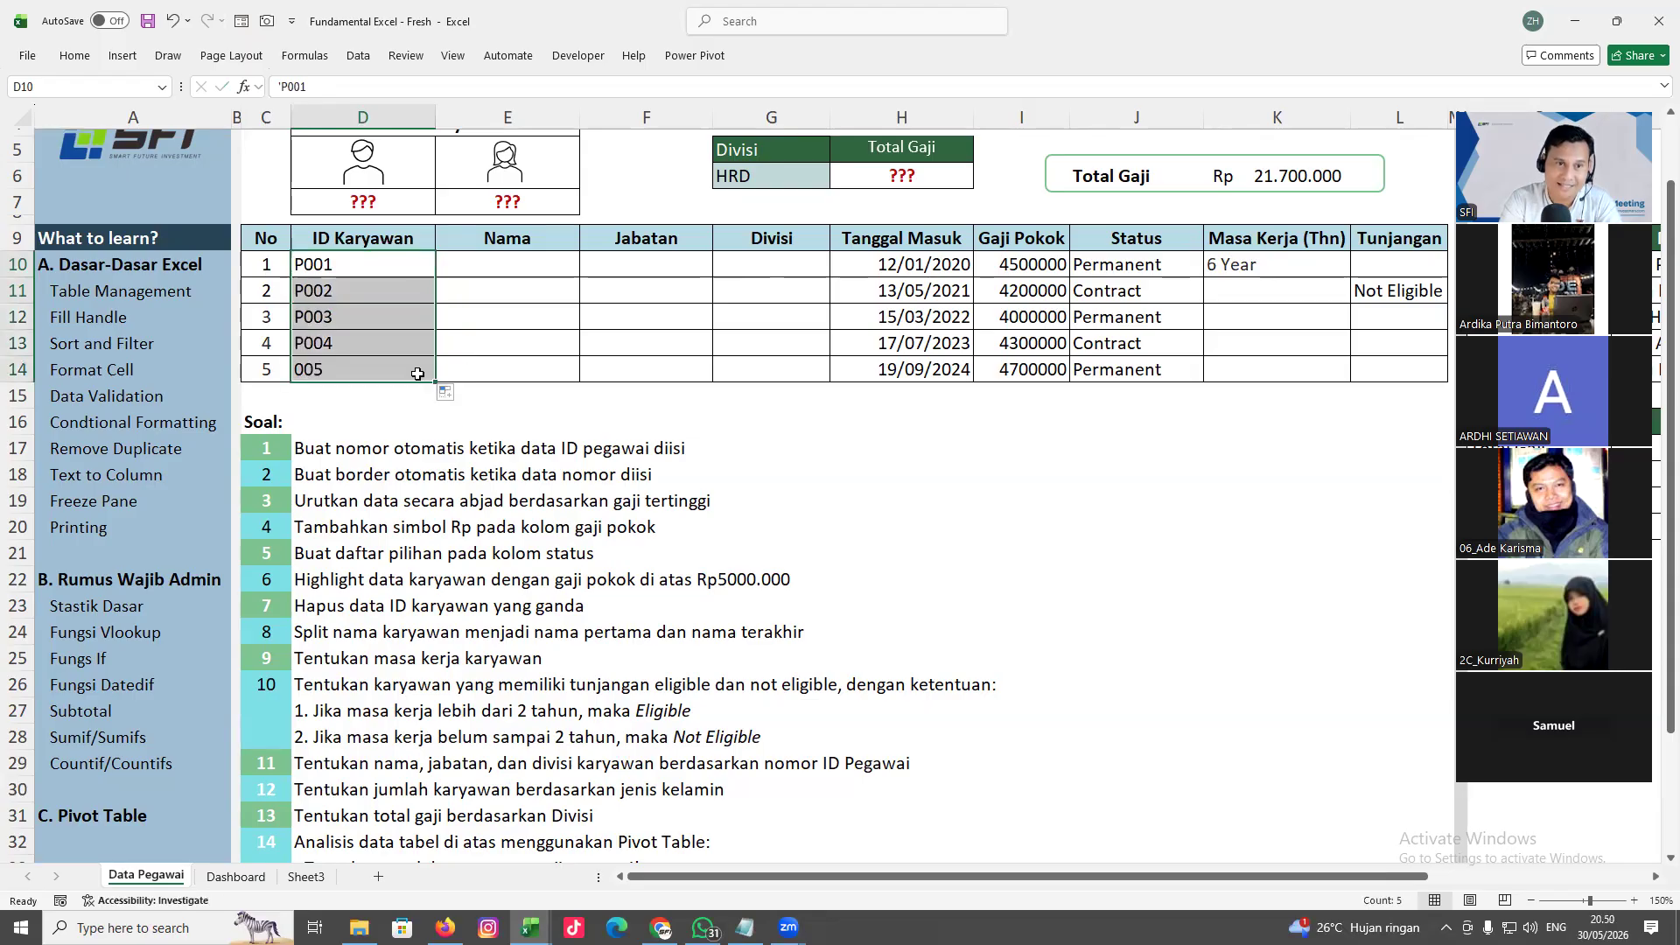
{"action": "left_click", "coordinate": [88, 328]}
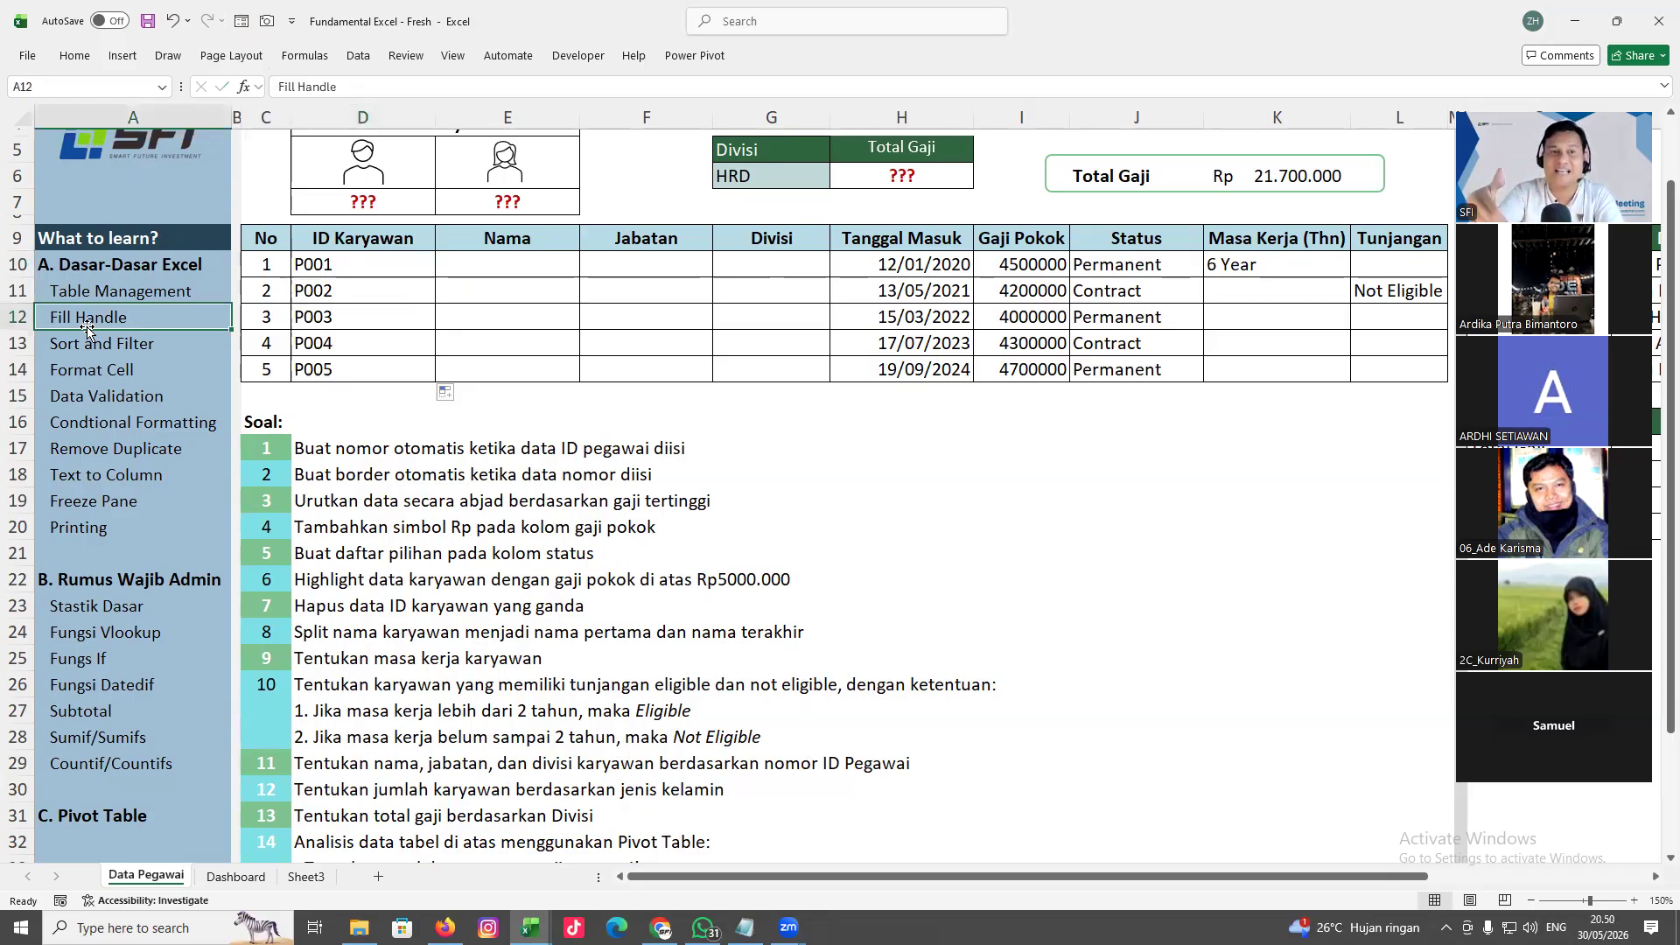
{"action": "left_click", "coordinate": [348, 298]}
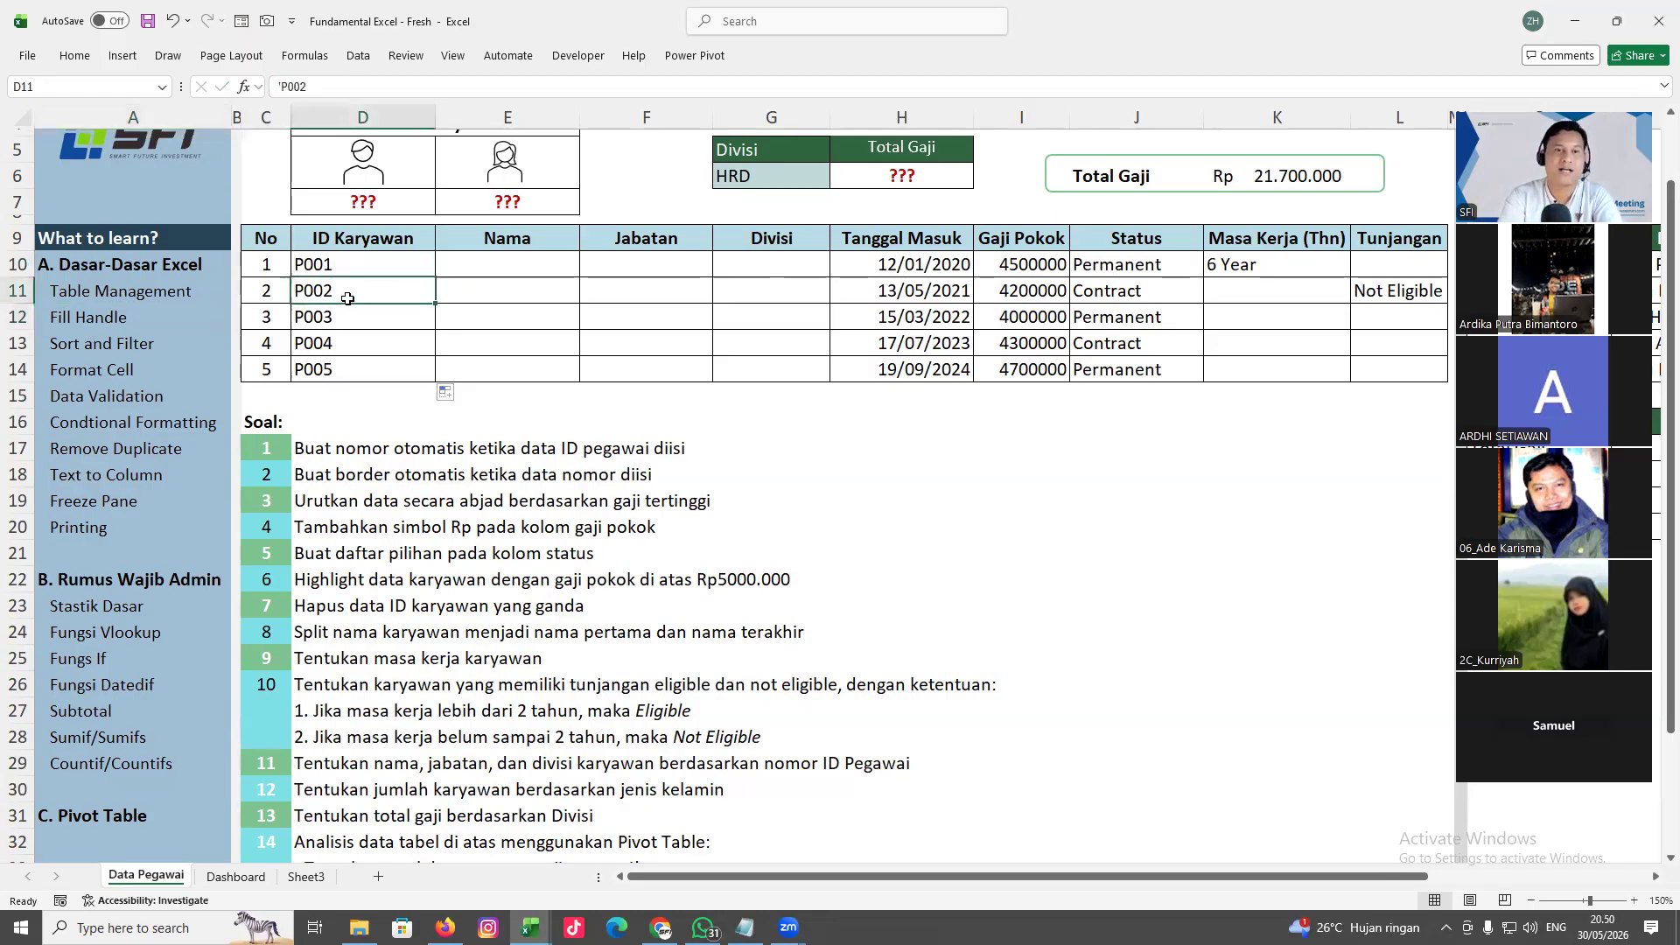
{"action": "left_click", "coordinate": [351, 320]}
{"action": "double_click", "coordinate": [353, 345]}
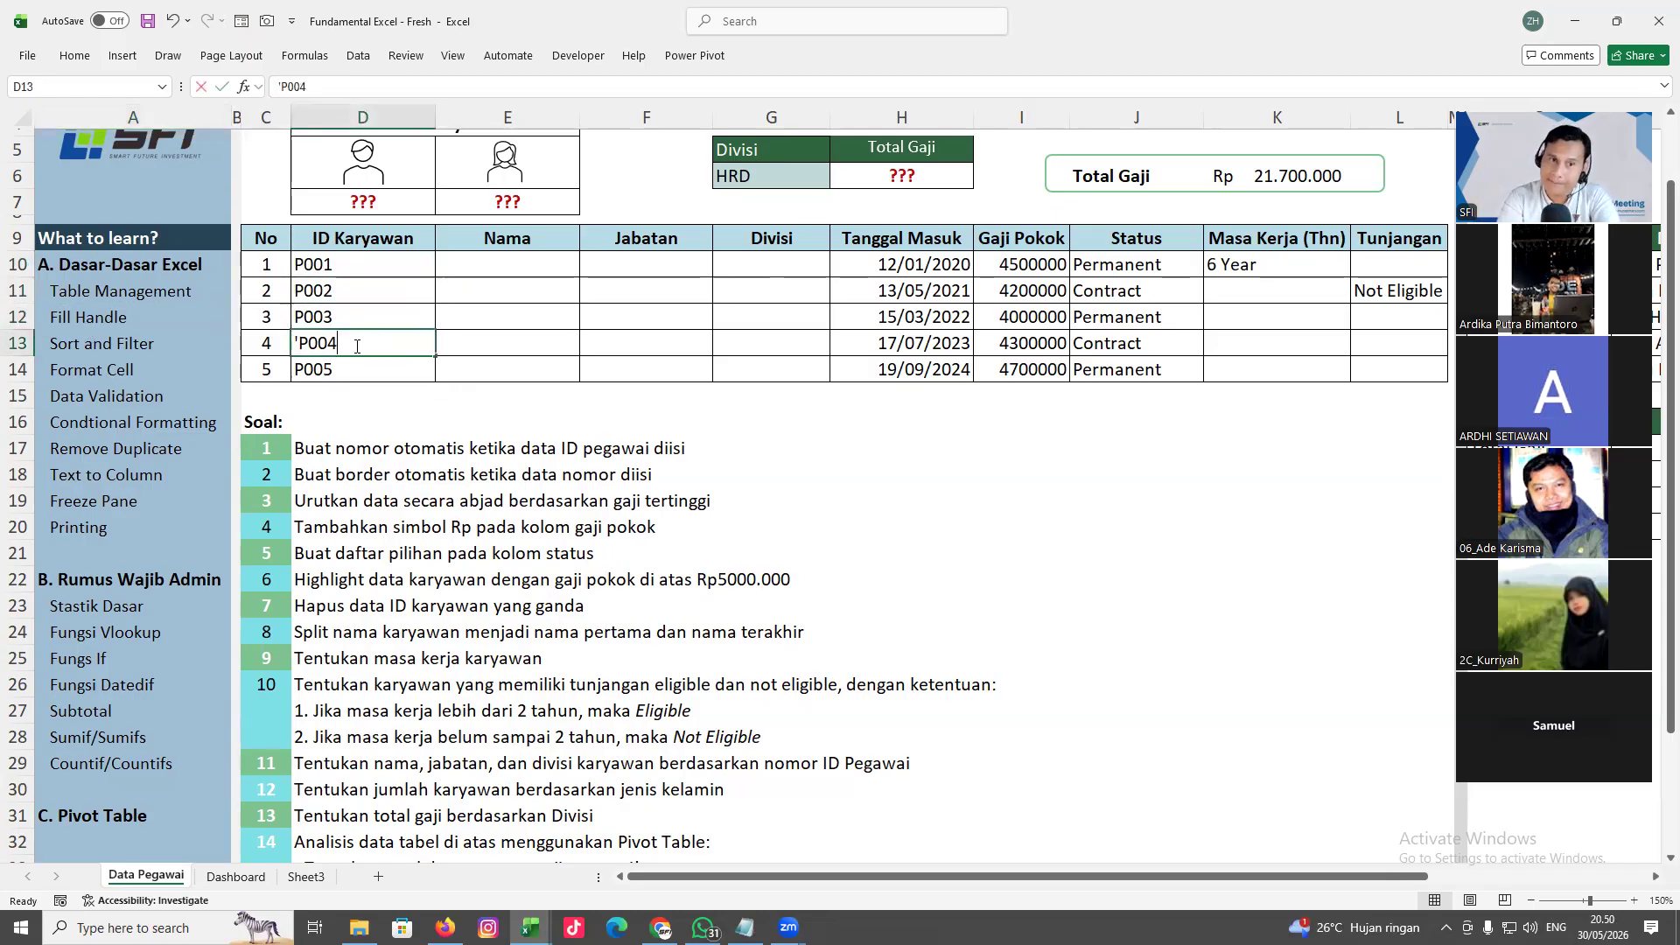
{"action": "left_click", "coordinate": [353, 374]}
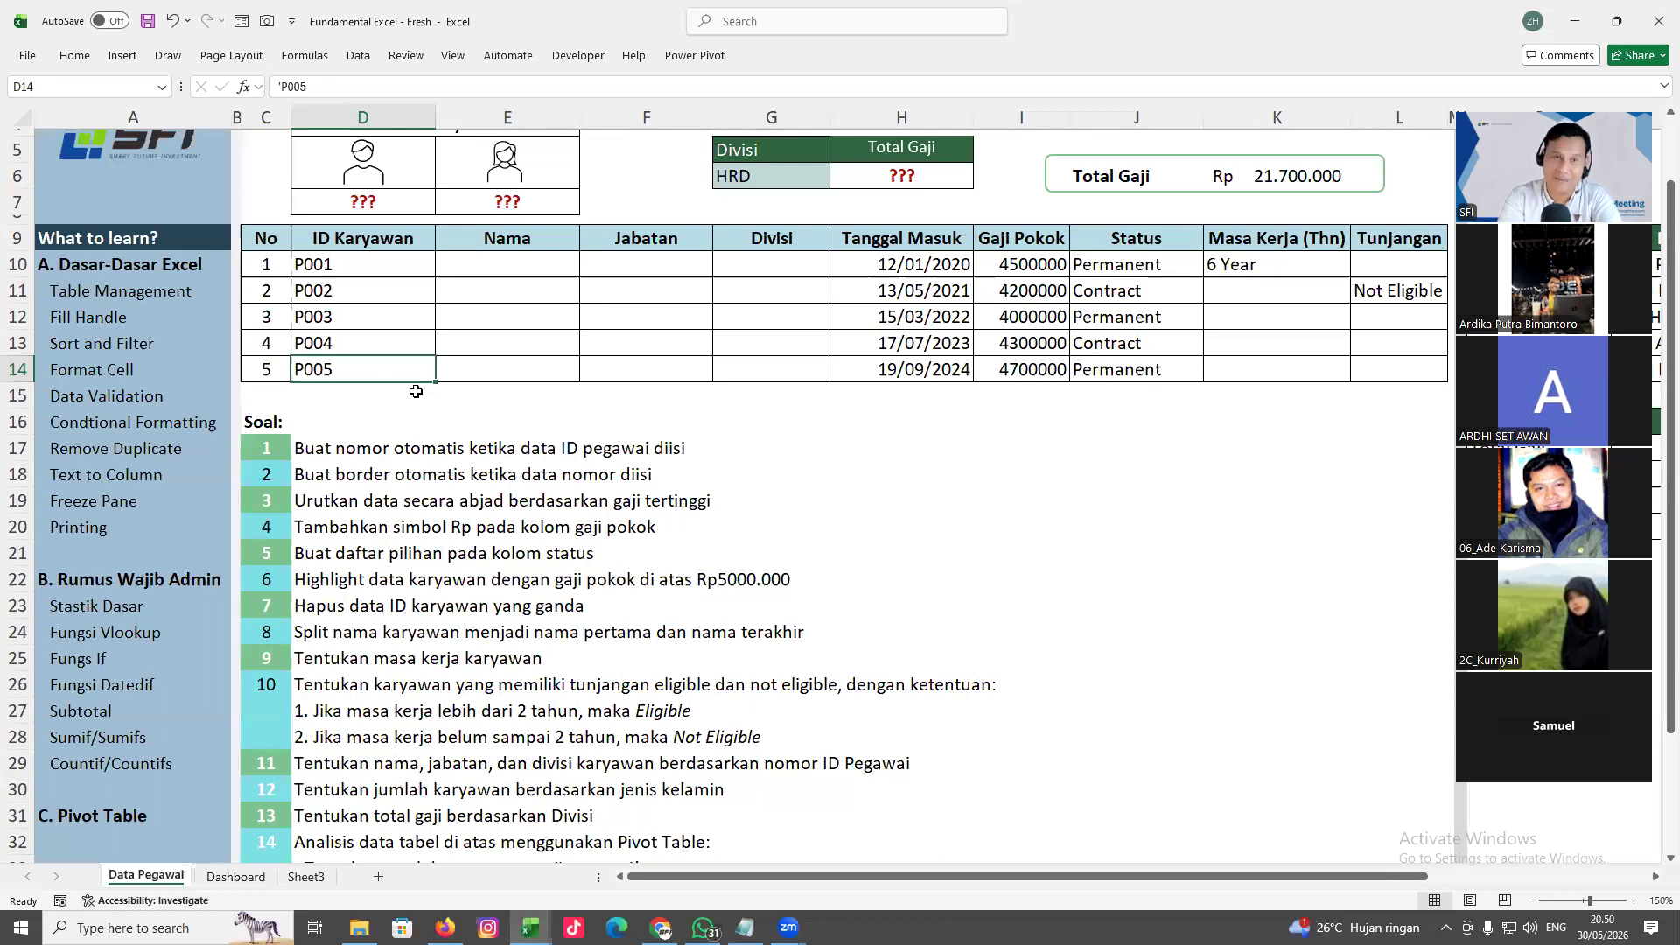
{"action": "left_click", "coordinate": [393, 269]}
{"action": "left_click", "coordinate": [396, 292]}
{"action": "left_click_drag", "start_coordinate": [413, 254], "coordinate": [442, 373]}
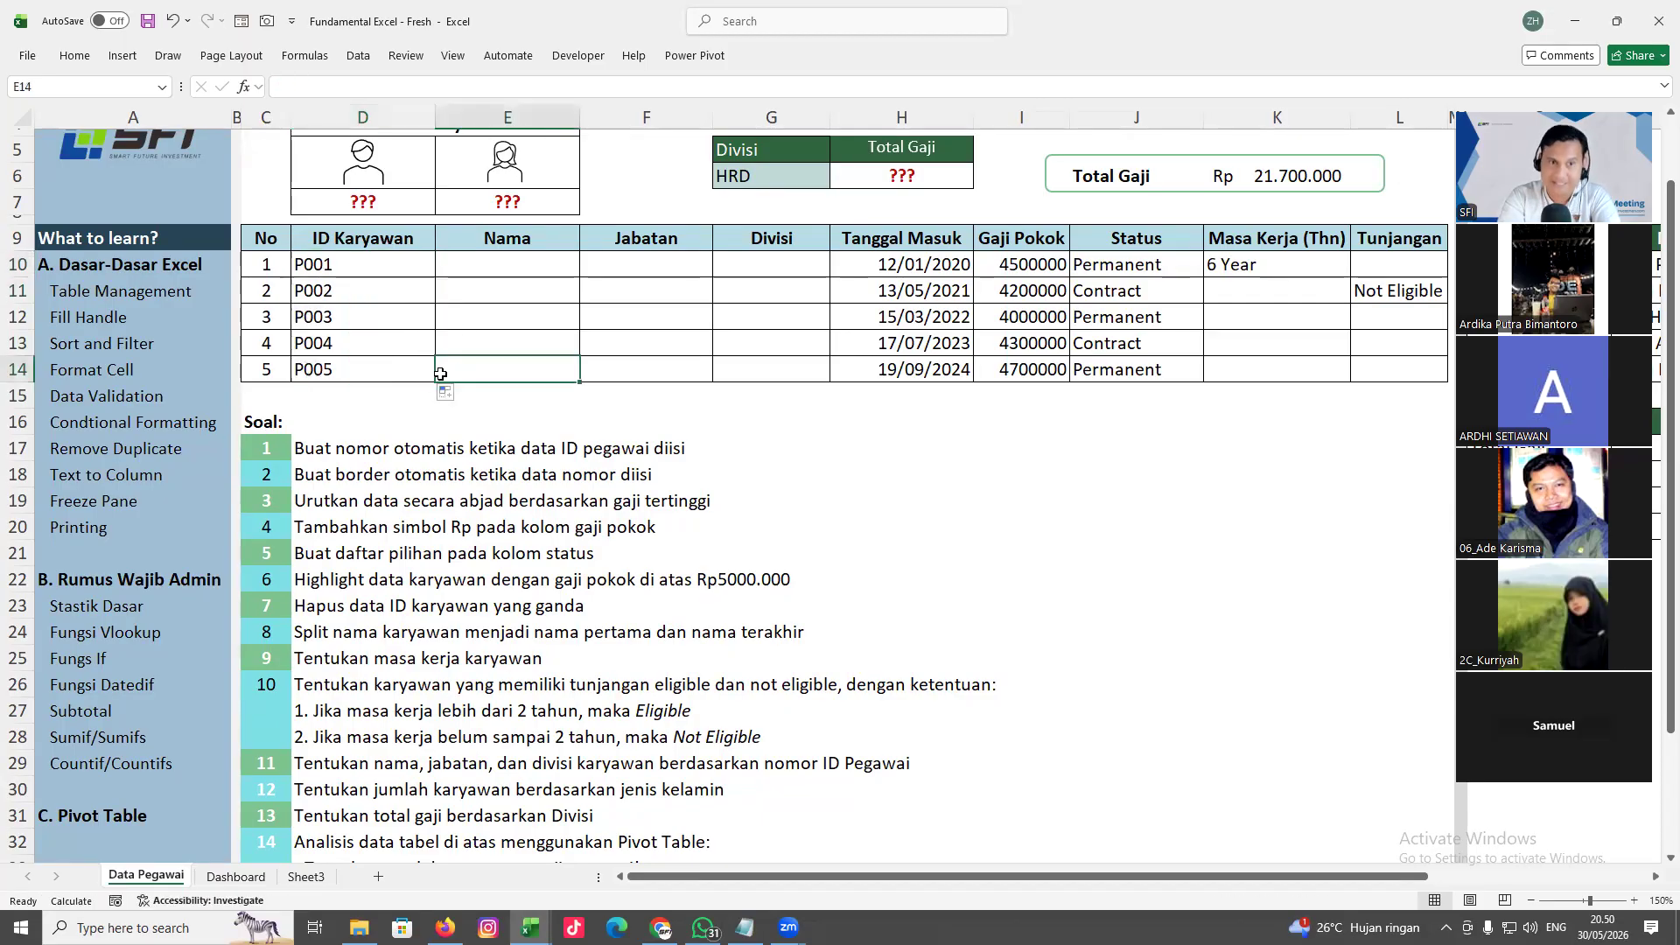
{"action": "left_click", "coordinate": [362, 307]}
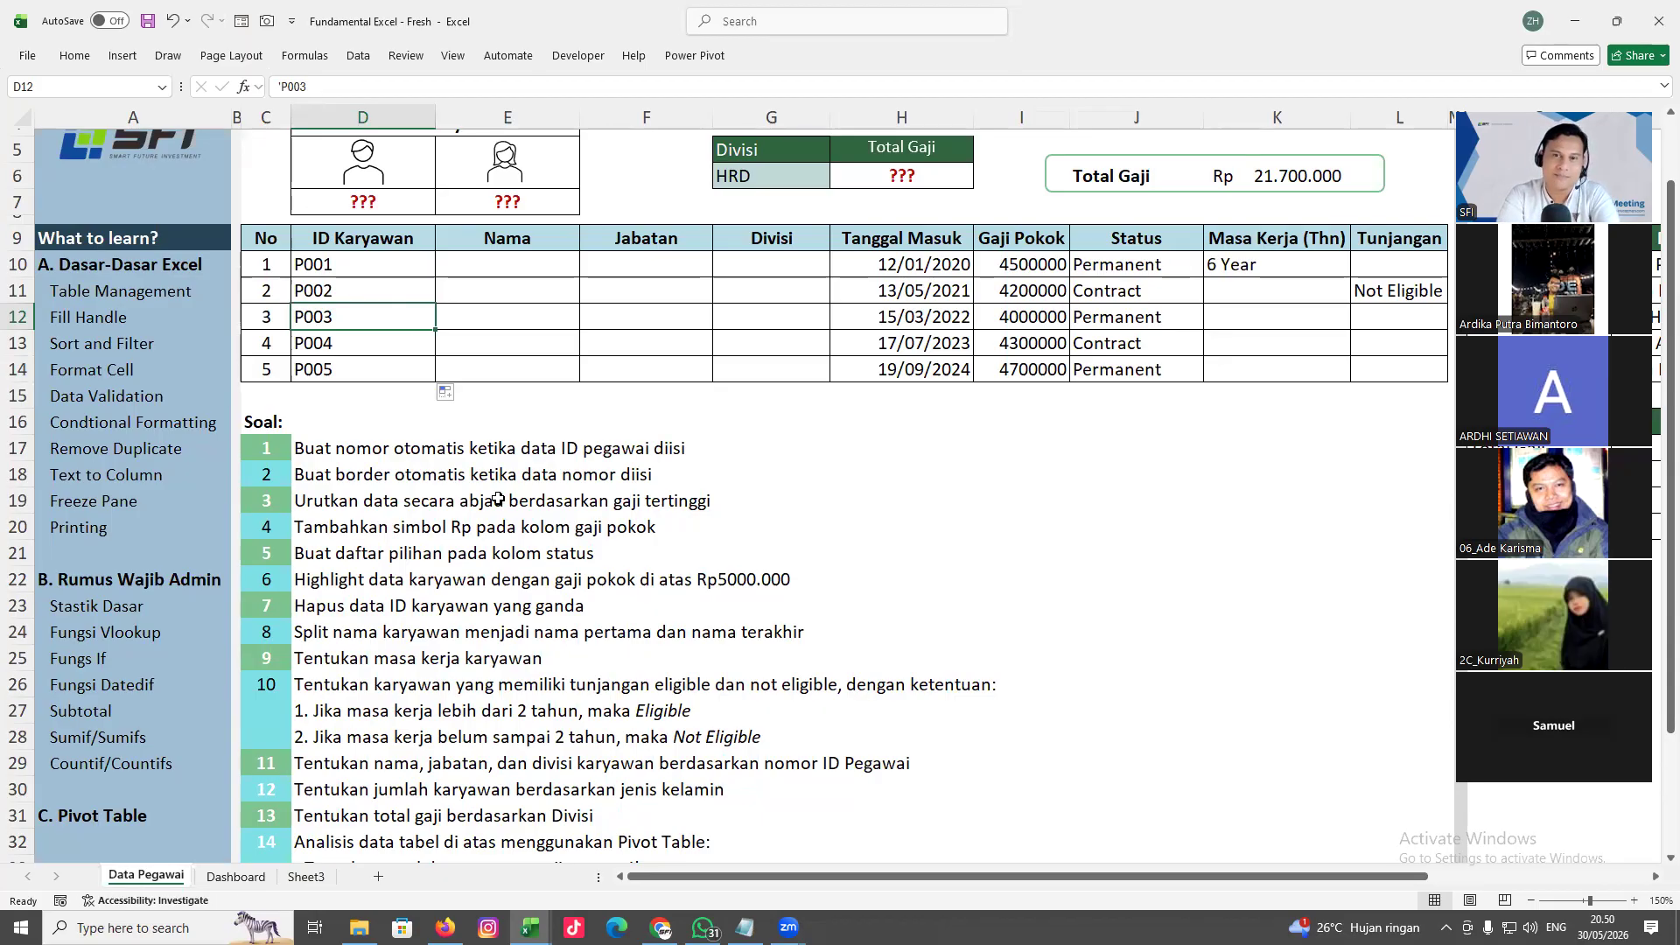
Sort the table by Gaji Pokok from Z to A, highest salary first
{"action": "left_click_drag", "start_coordinate": [1045, 268], "coordinate": [1044, 364]}
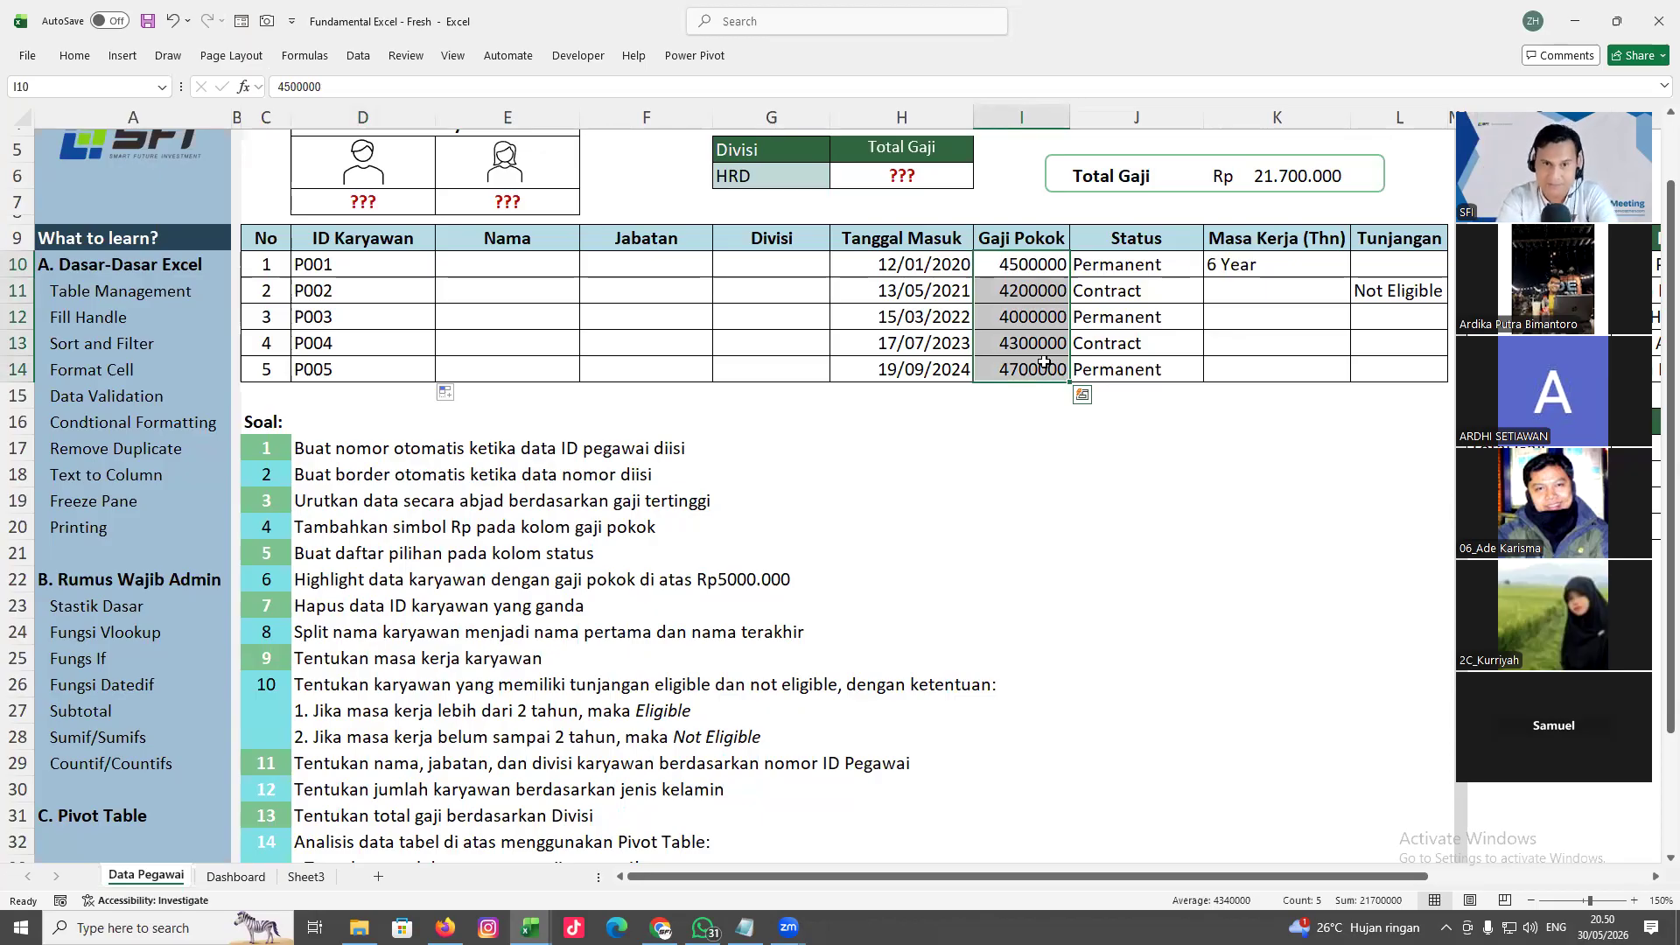
{"action": "double_click", "coordinate": [1014, 237]}
{"action": "key", "text": "Escape"}
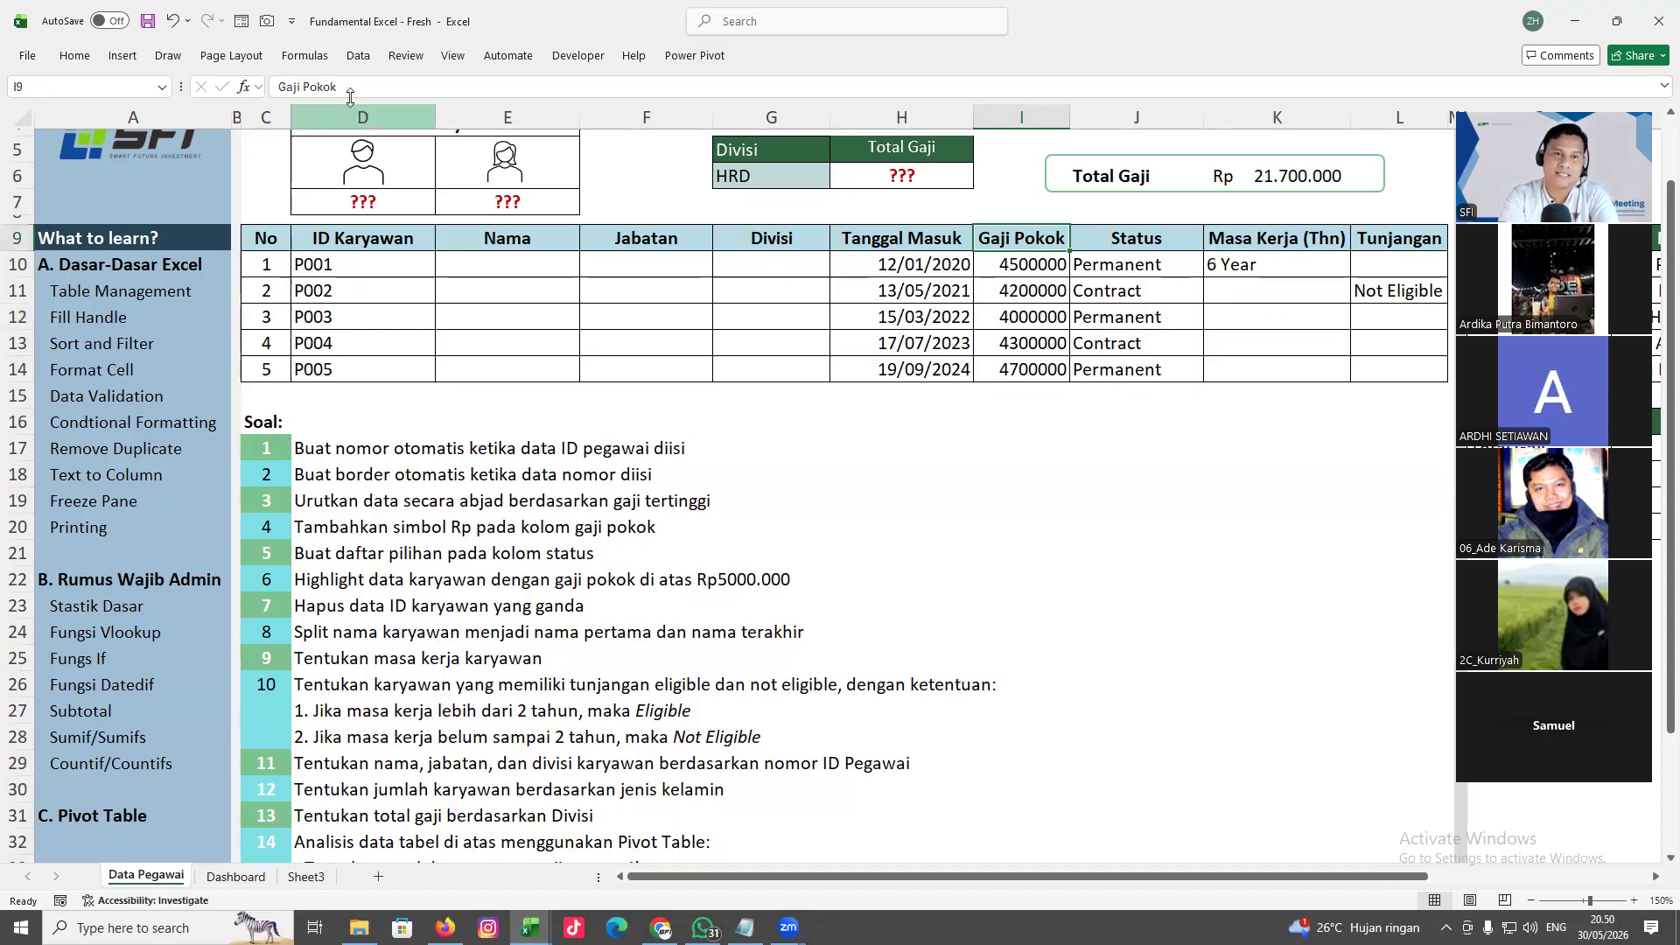
{"action": "left_click", "coordinate": [354, 56]}
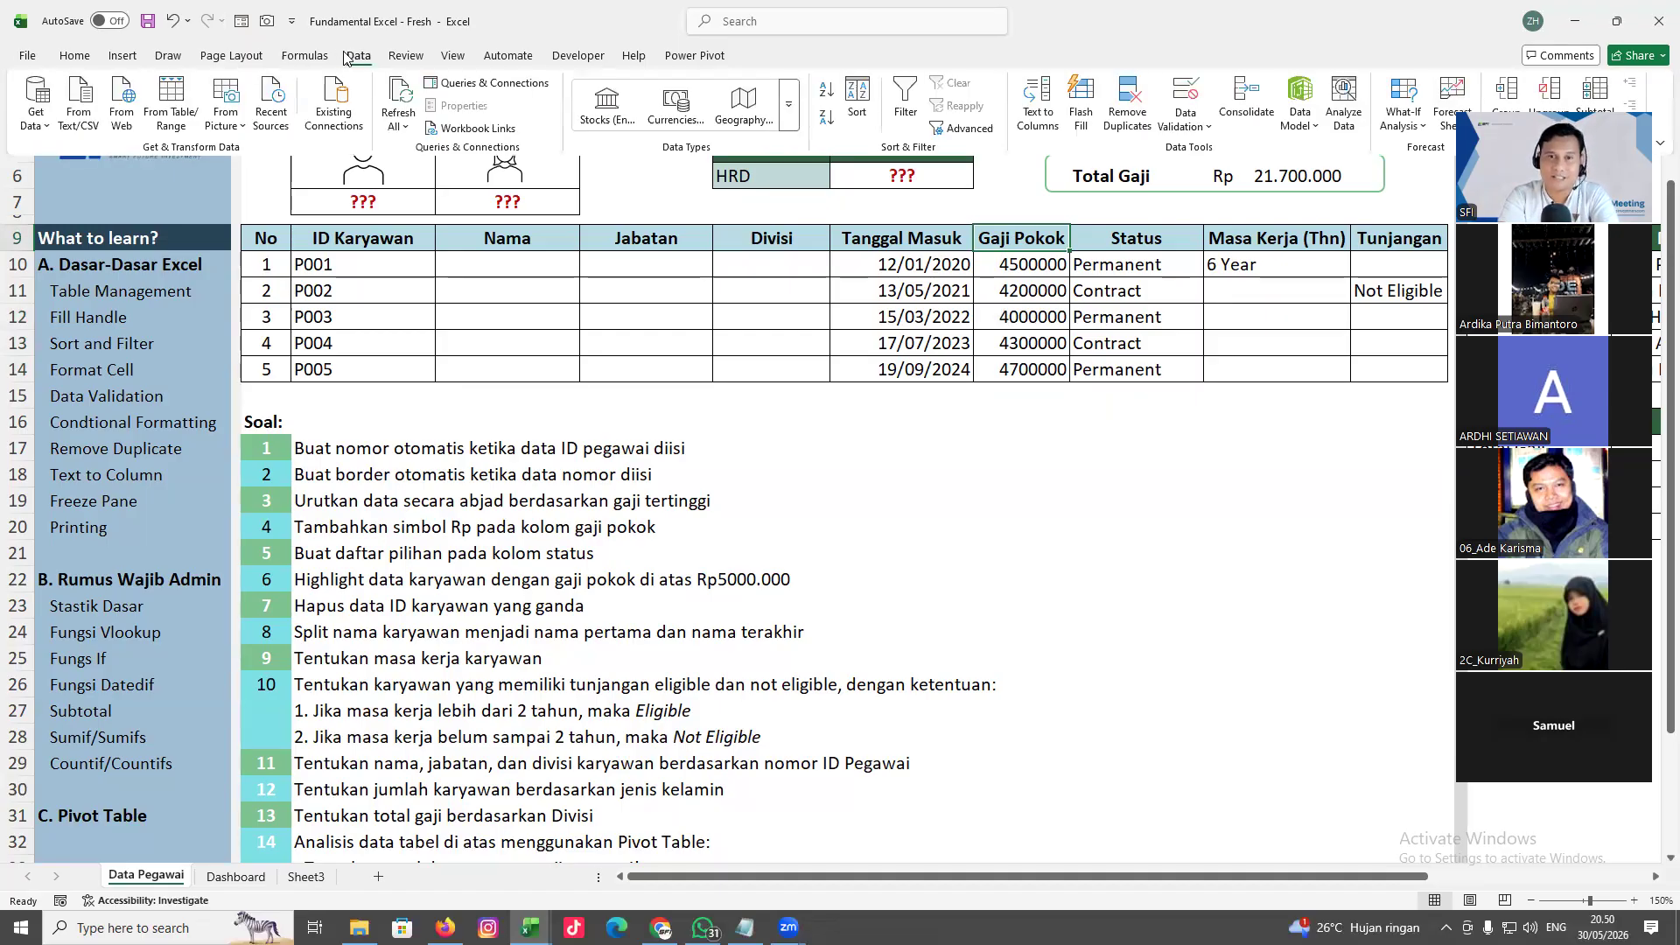
{"action": "left_click", "coordinate": [823, 123]}
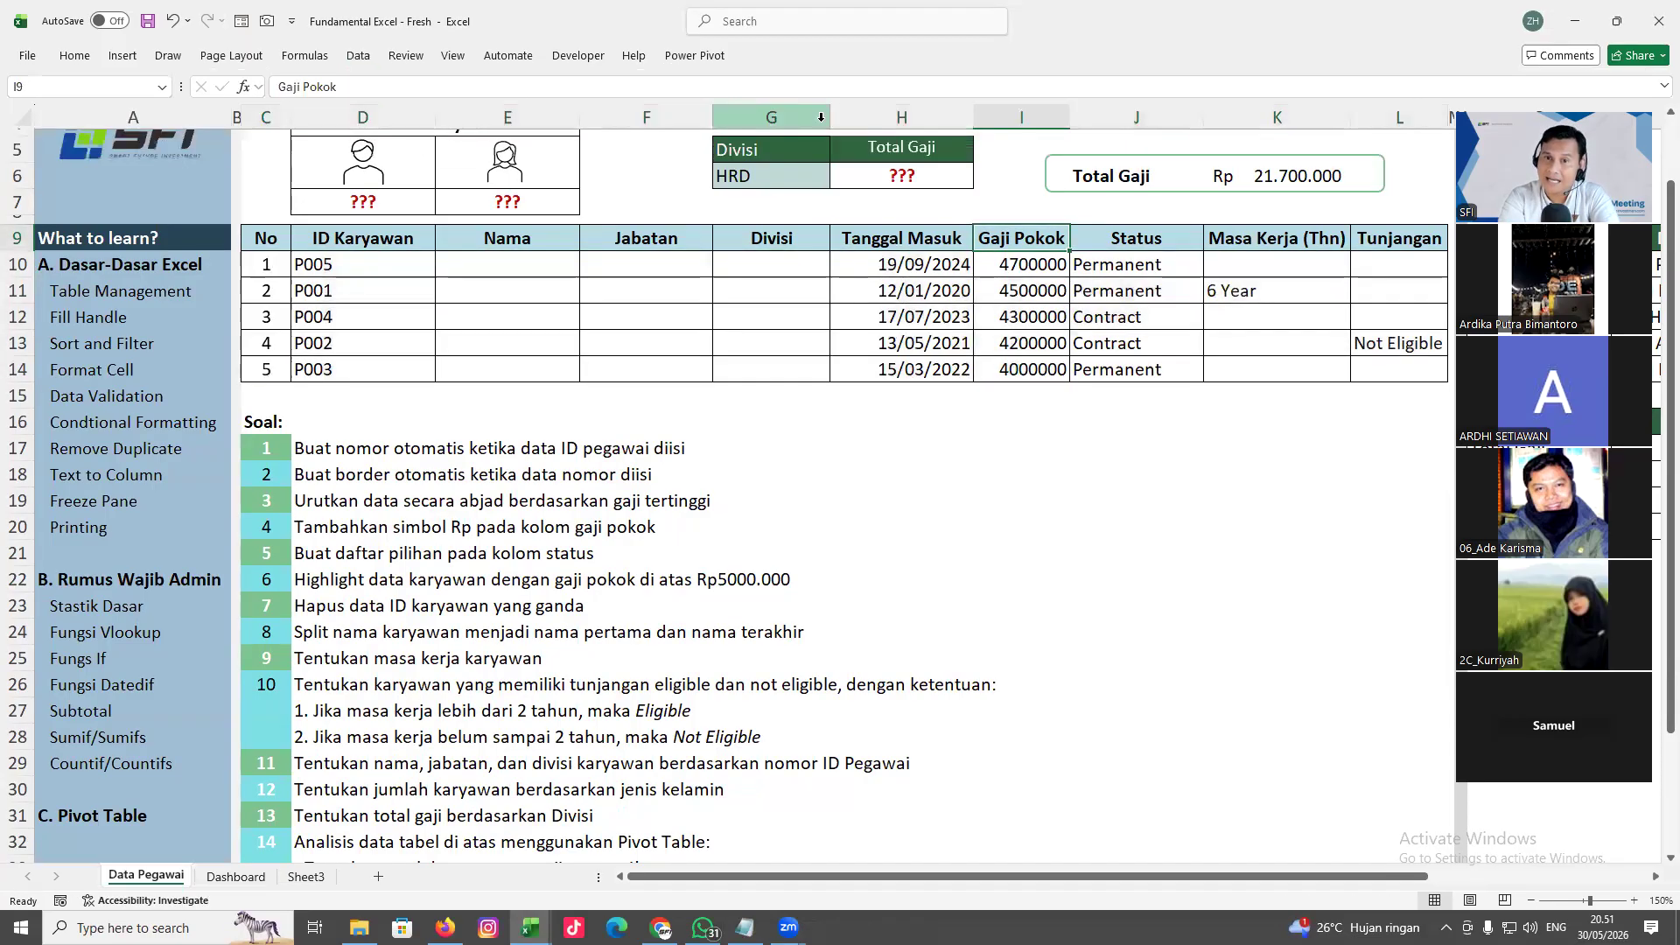
Check the sorted salaries, 4700000 at the top, and select all five Gaji Pokok values
{"action": "left_click_drag", "start_coordinate": [1006, 237], "coordinate": [1029, 367]}
{"action": "left_click", "coordinate": [1034, 237]}
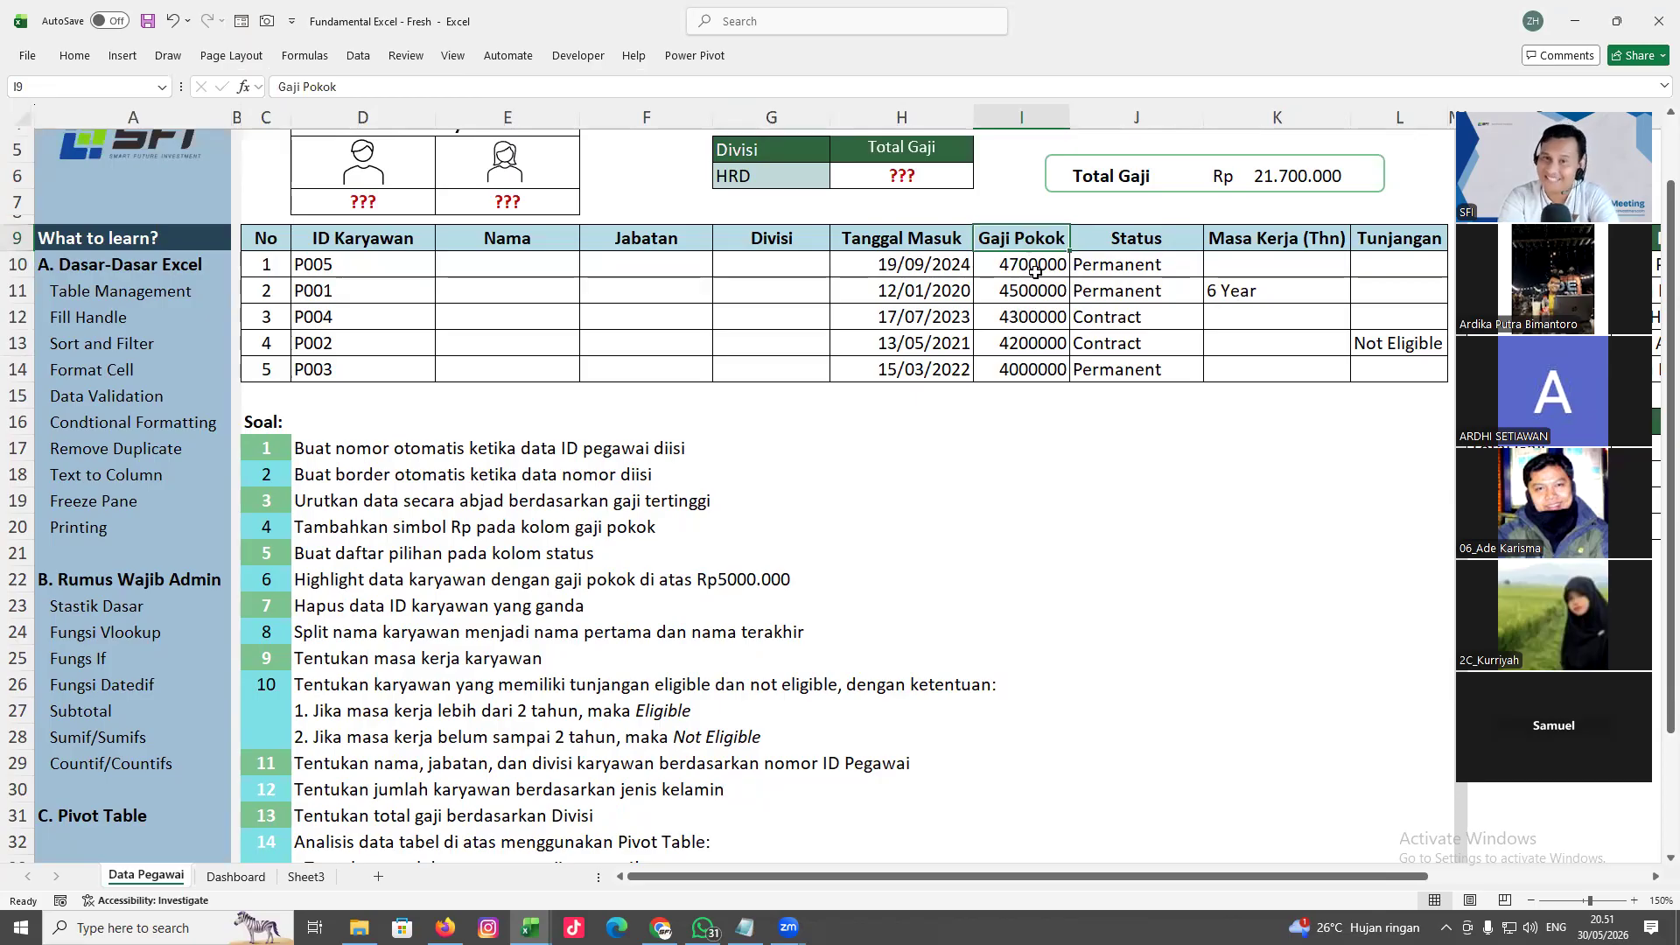
{"action": "left_click", "coordinate": [1038, 344]}
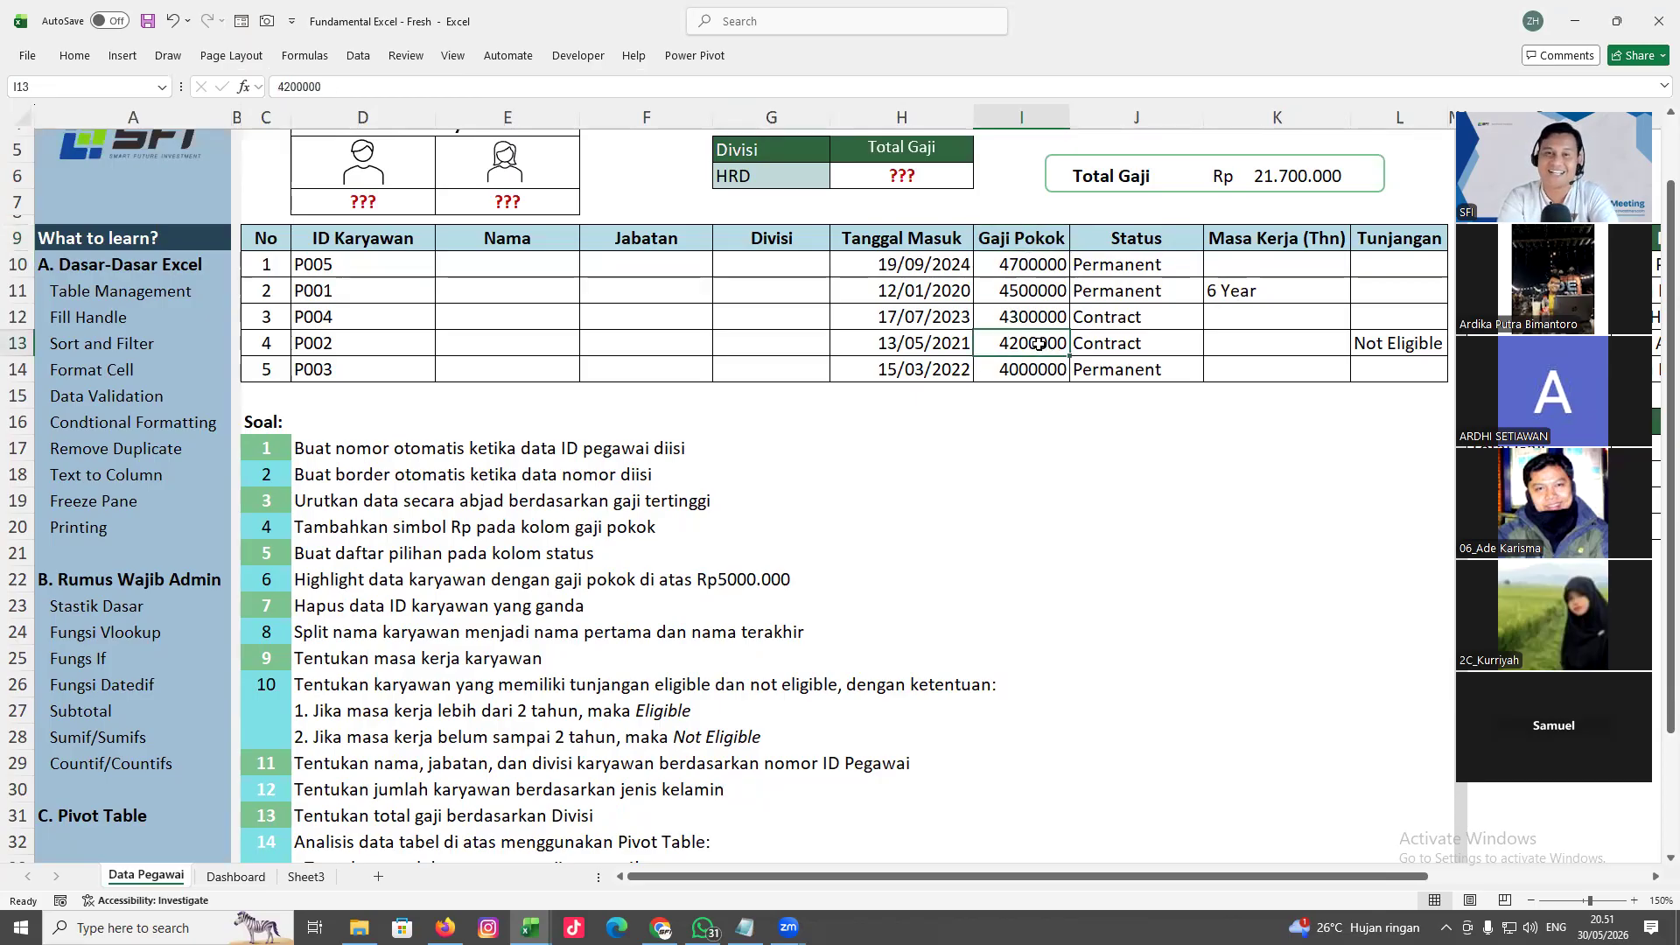
{"action": "left_click", "coordinate": [359, 525]}
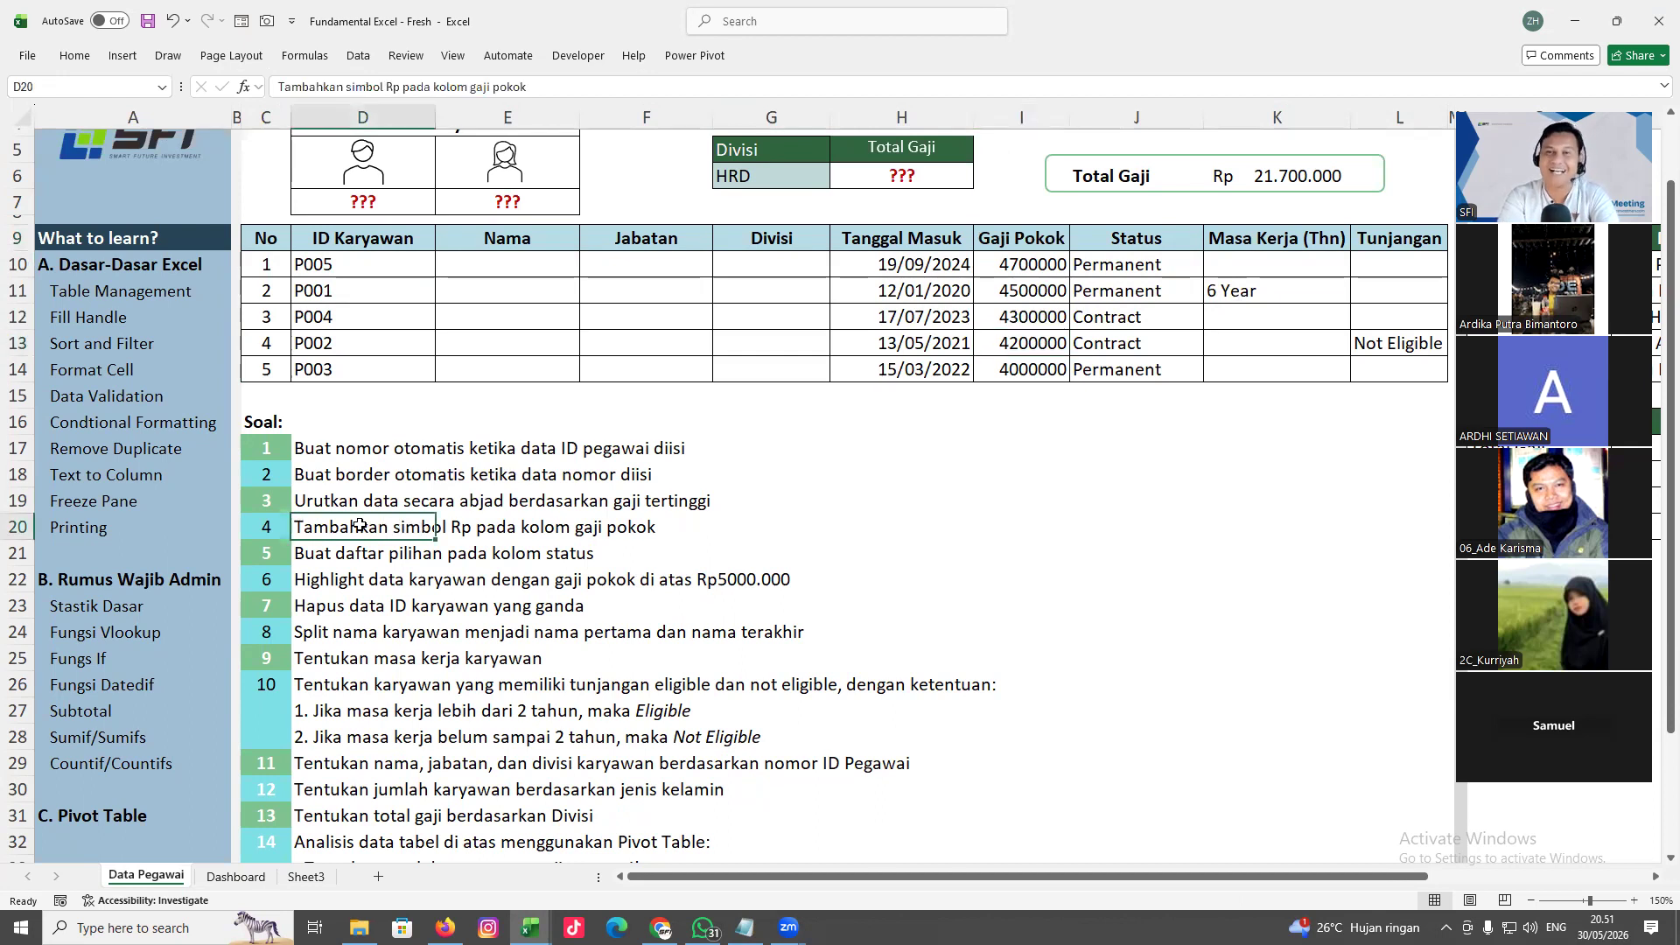
{"action": "left_click", "coordinate": [1001, 268]}
{"action": "left_click", "coordinate": [1031, 347]}
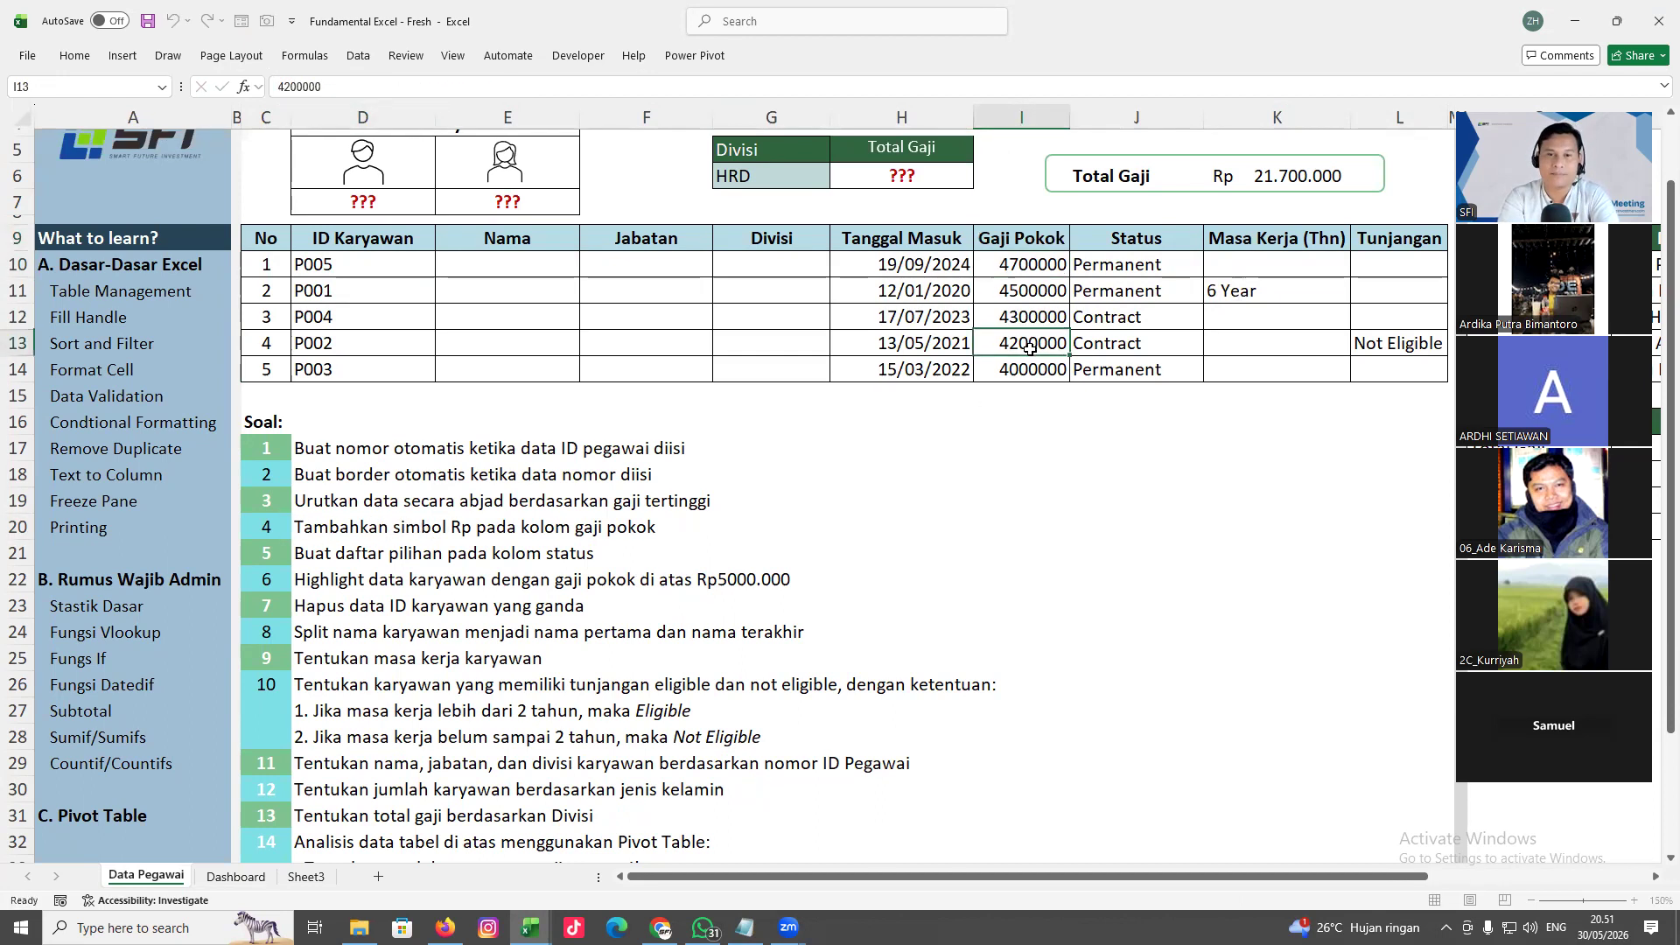
{"action": "left_click", "coordinate": [1007, 284]}
{"action": "left_click", "coordinate": [1001, 263]}
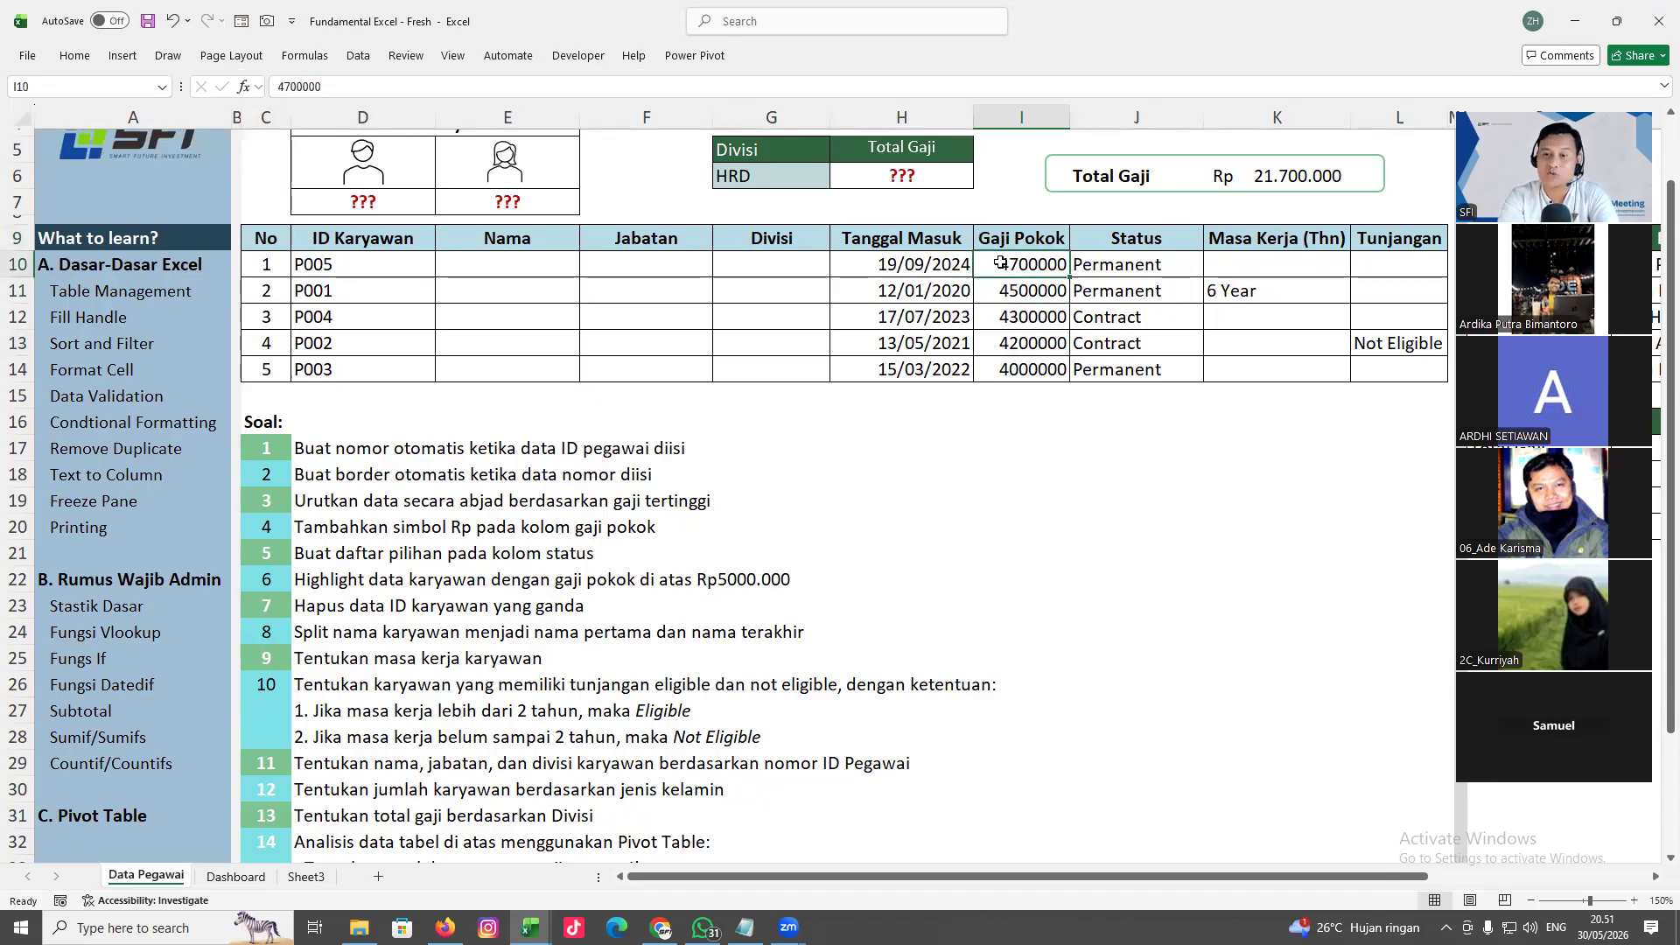
{"action": "left_click", "coordinate": [1077, 401]}
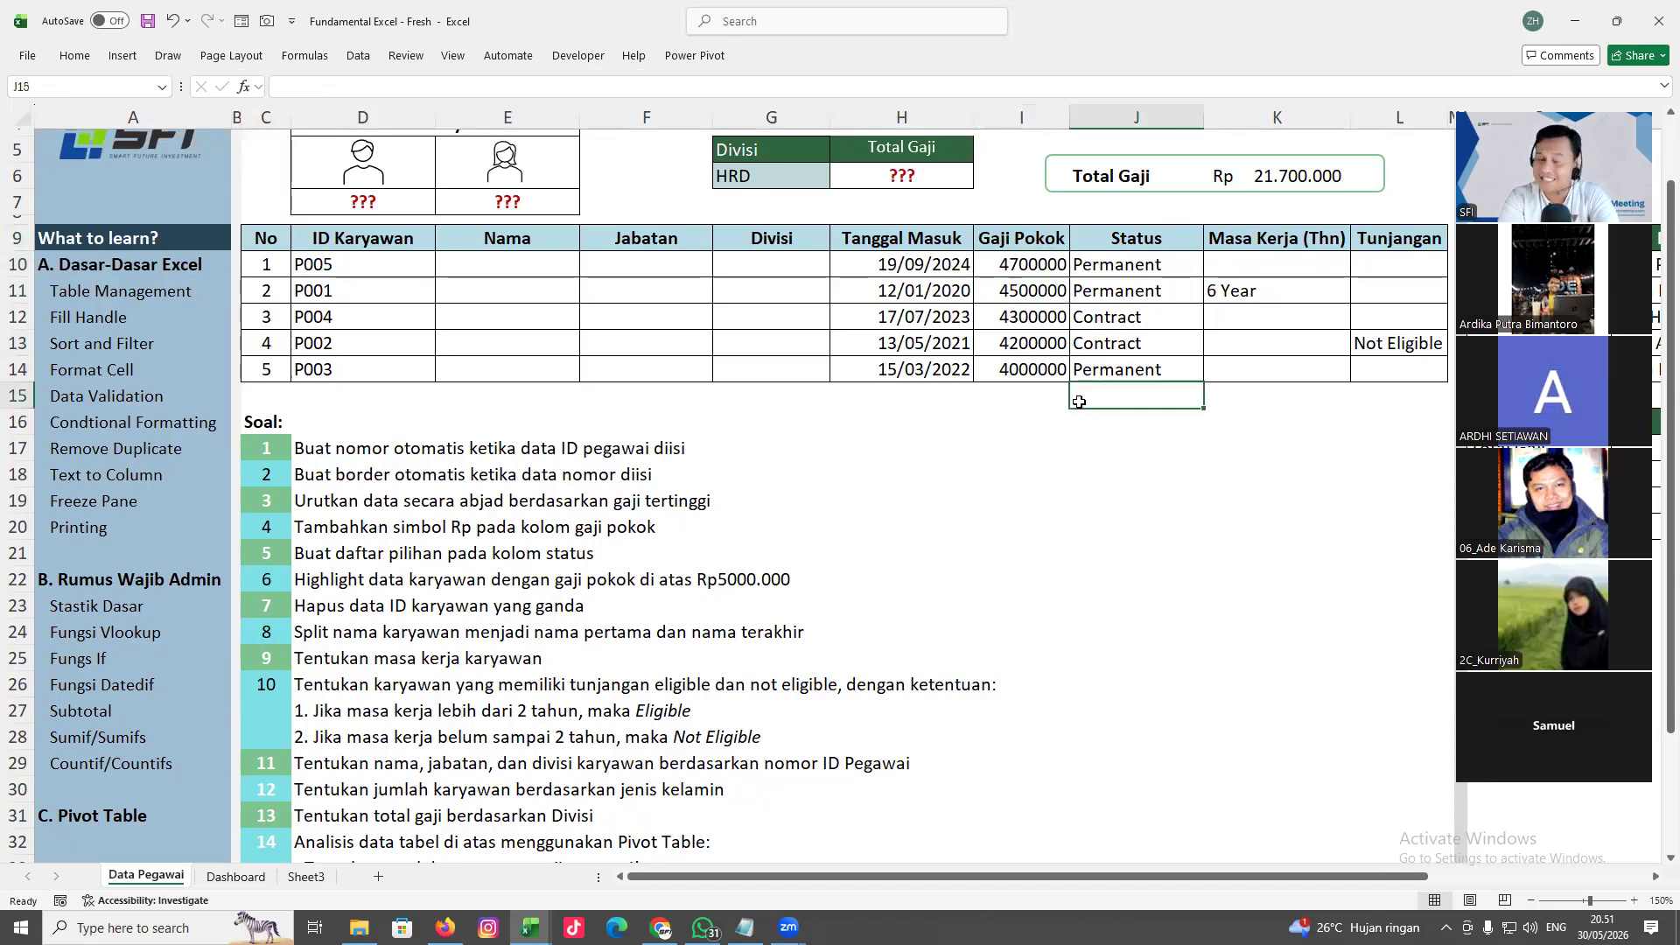
{"action": "left_click", "coordinate": [1100, 431]}
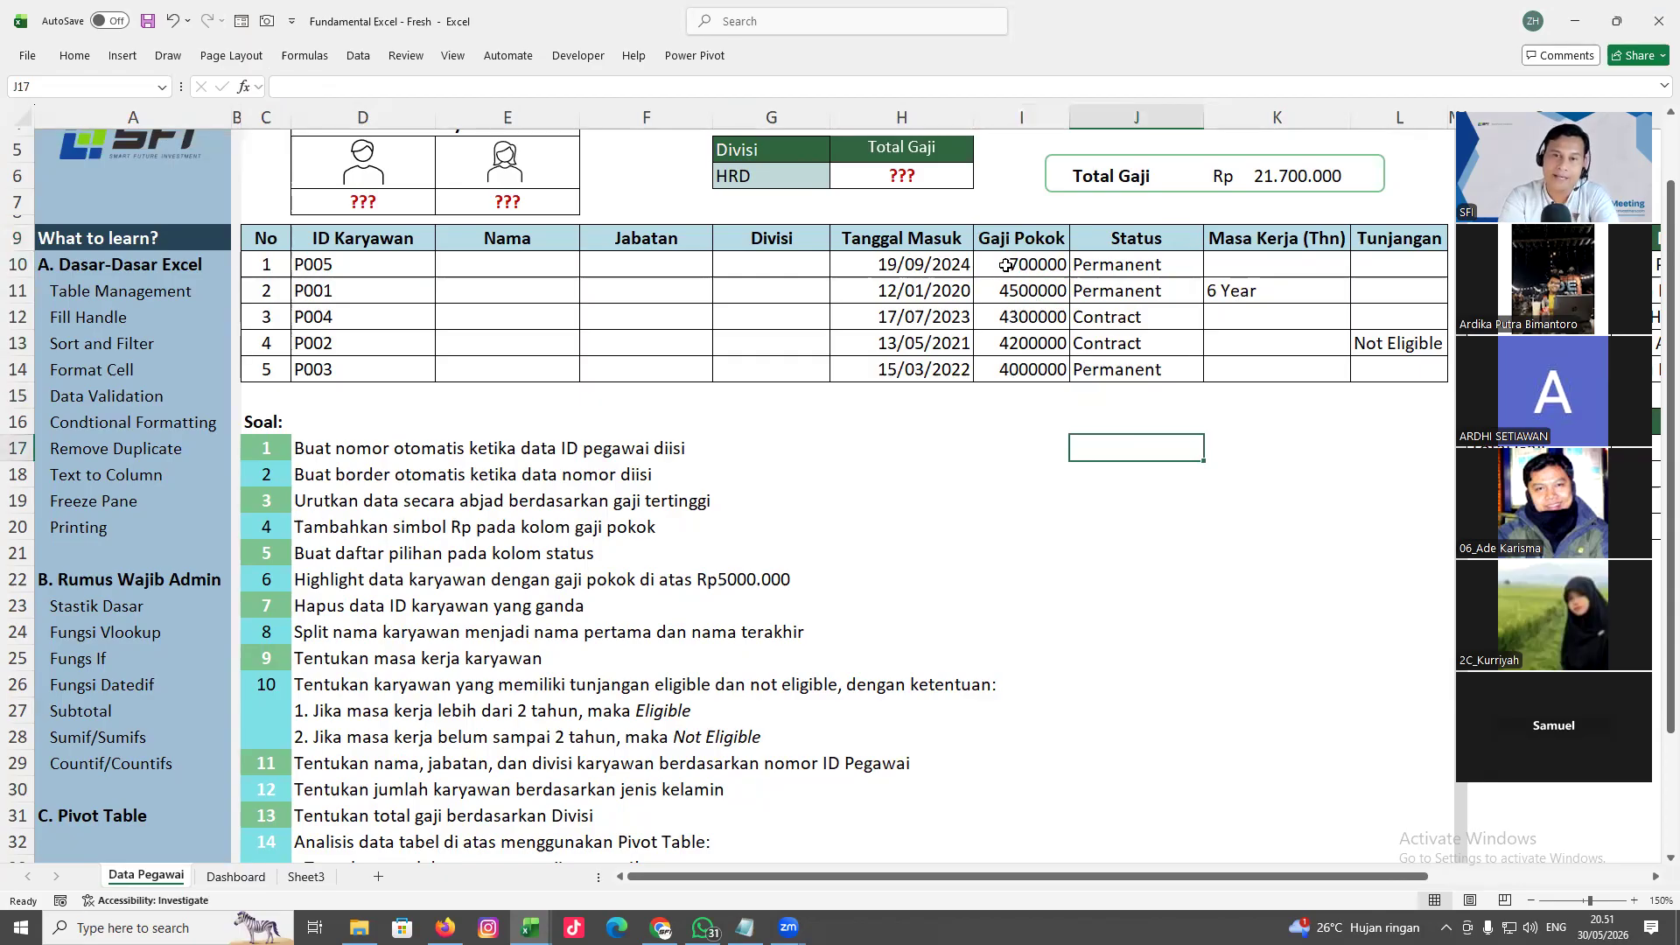
{"action": "left_click", "coordinate": [1005, 268]}
{"action": "left_click_drag", "start_coordinate": [1018, 304], "coordinate": [1021, 356]}
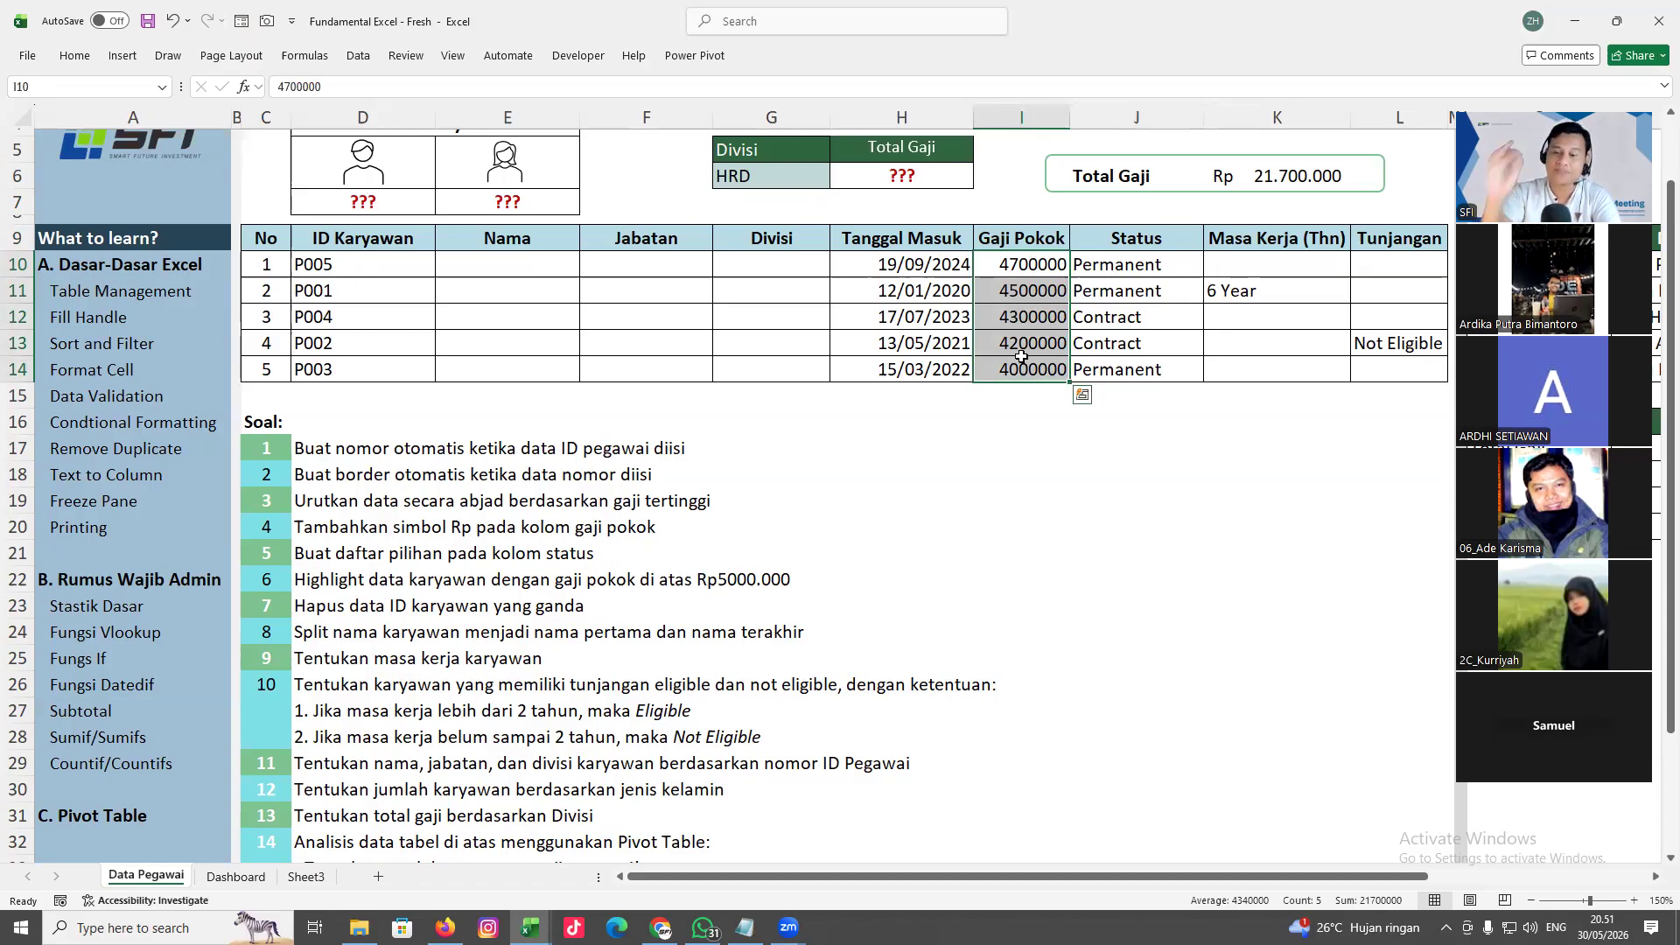
{"action": "right_click", "coordinate": [1022, 358]}
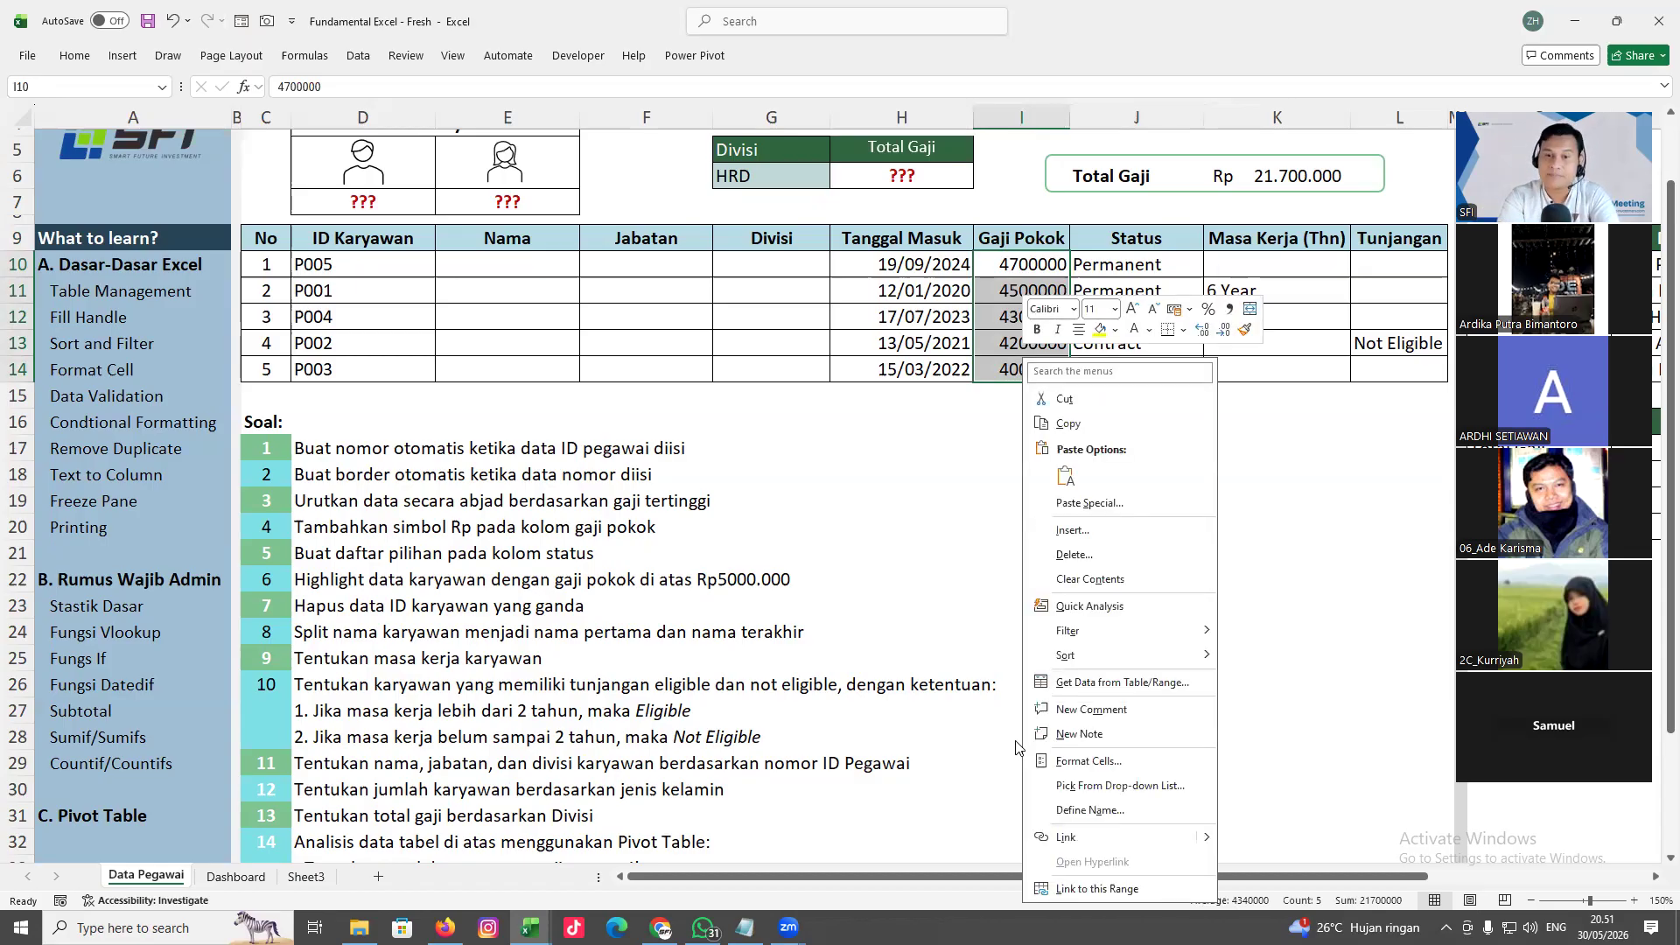
{"action": "left_click", "coordinate": [1071, 763]}
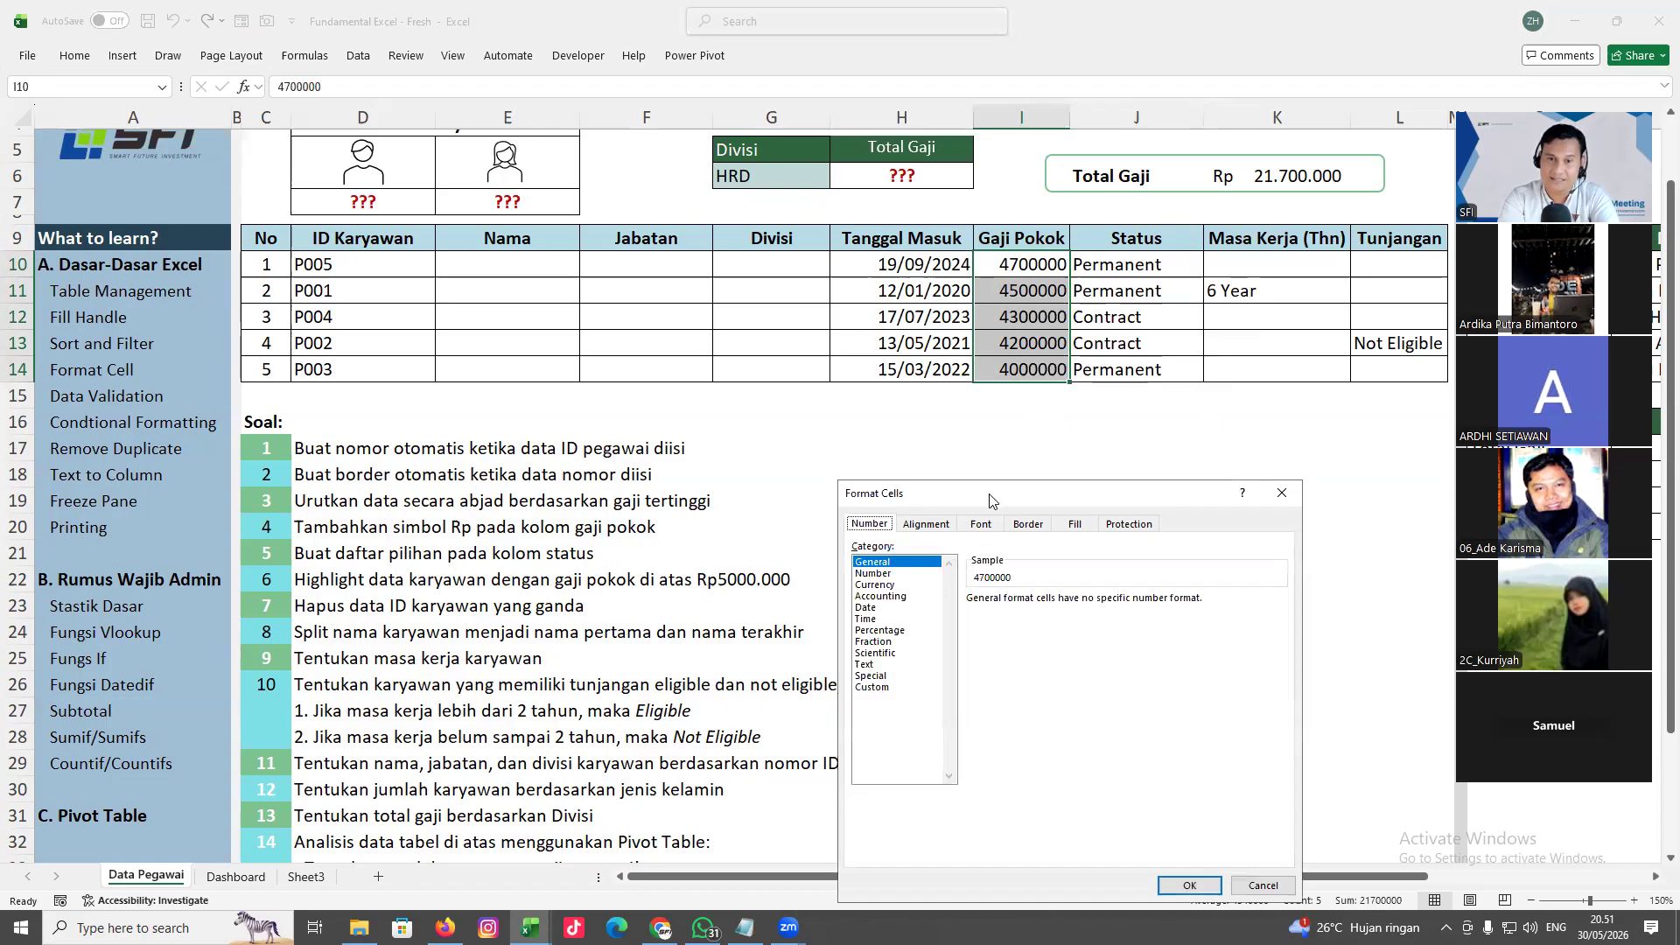
{"action": "left_click_drag", "start_coordinate": [977, 490], "coordinate": [855, 243]}
{"action": "left_click", "coordinate": [765, 339]}
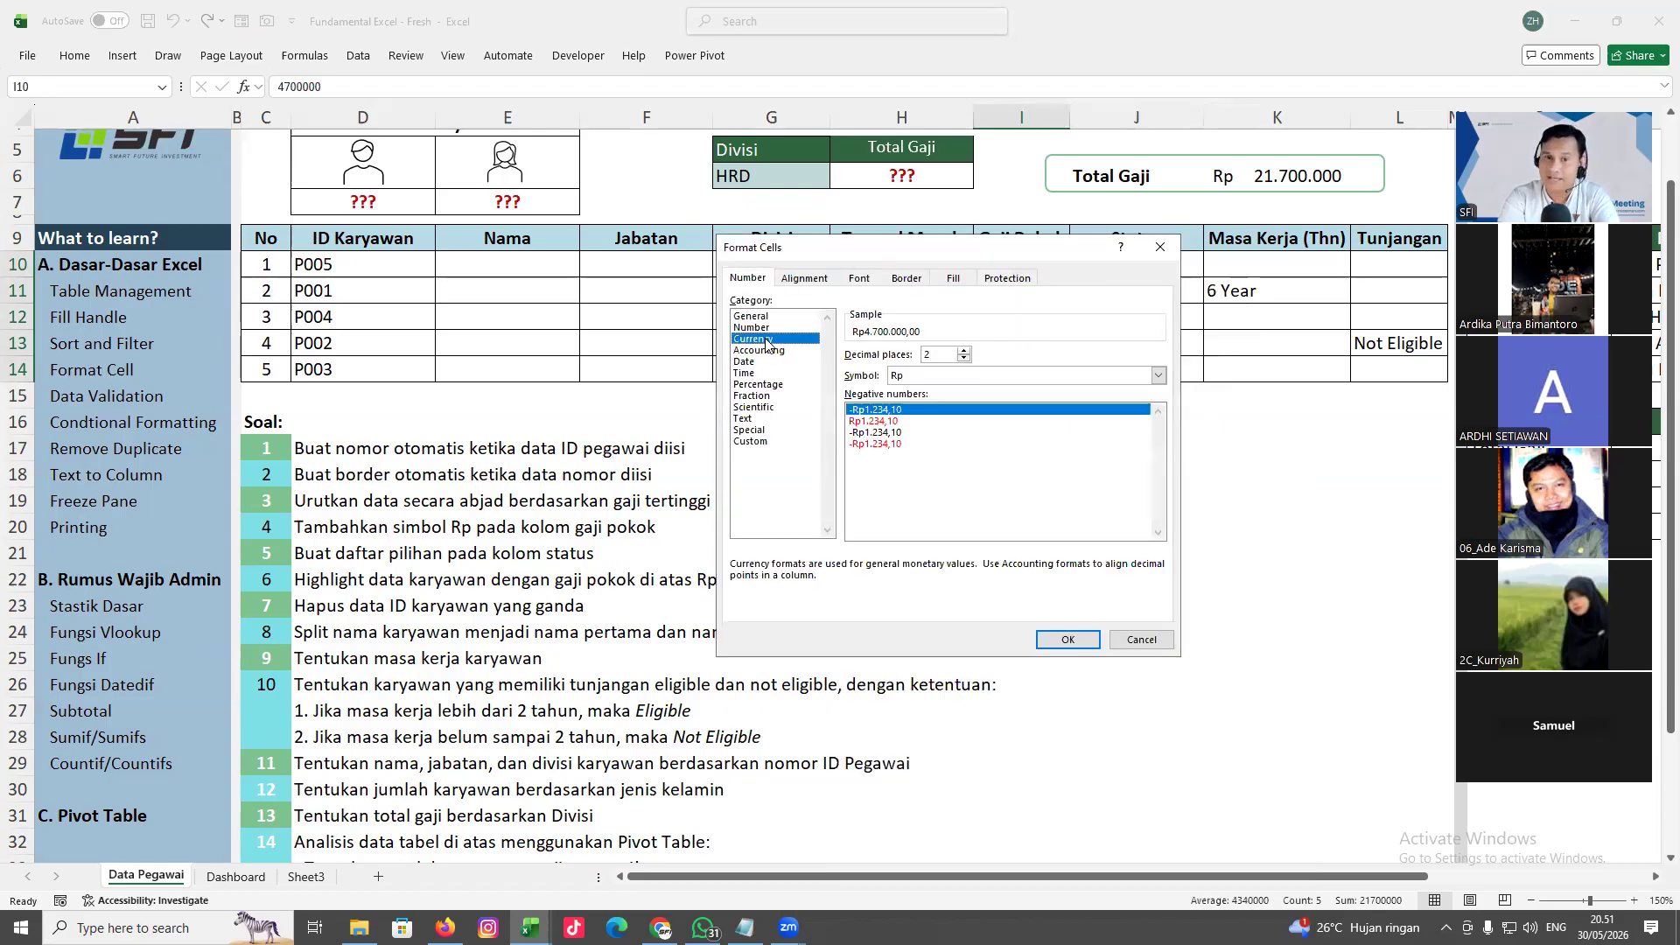
{"action": "left_click", "coordinate": [964, 359]}
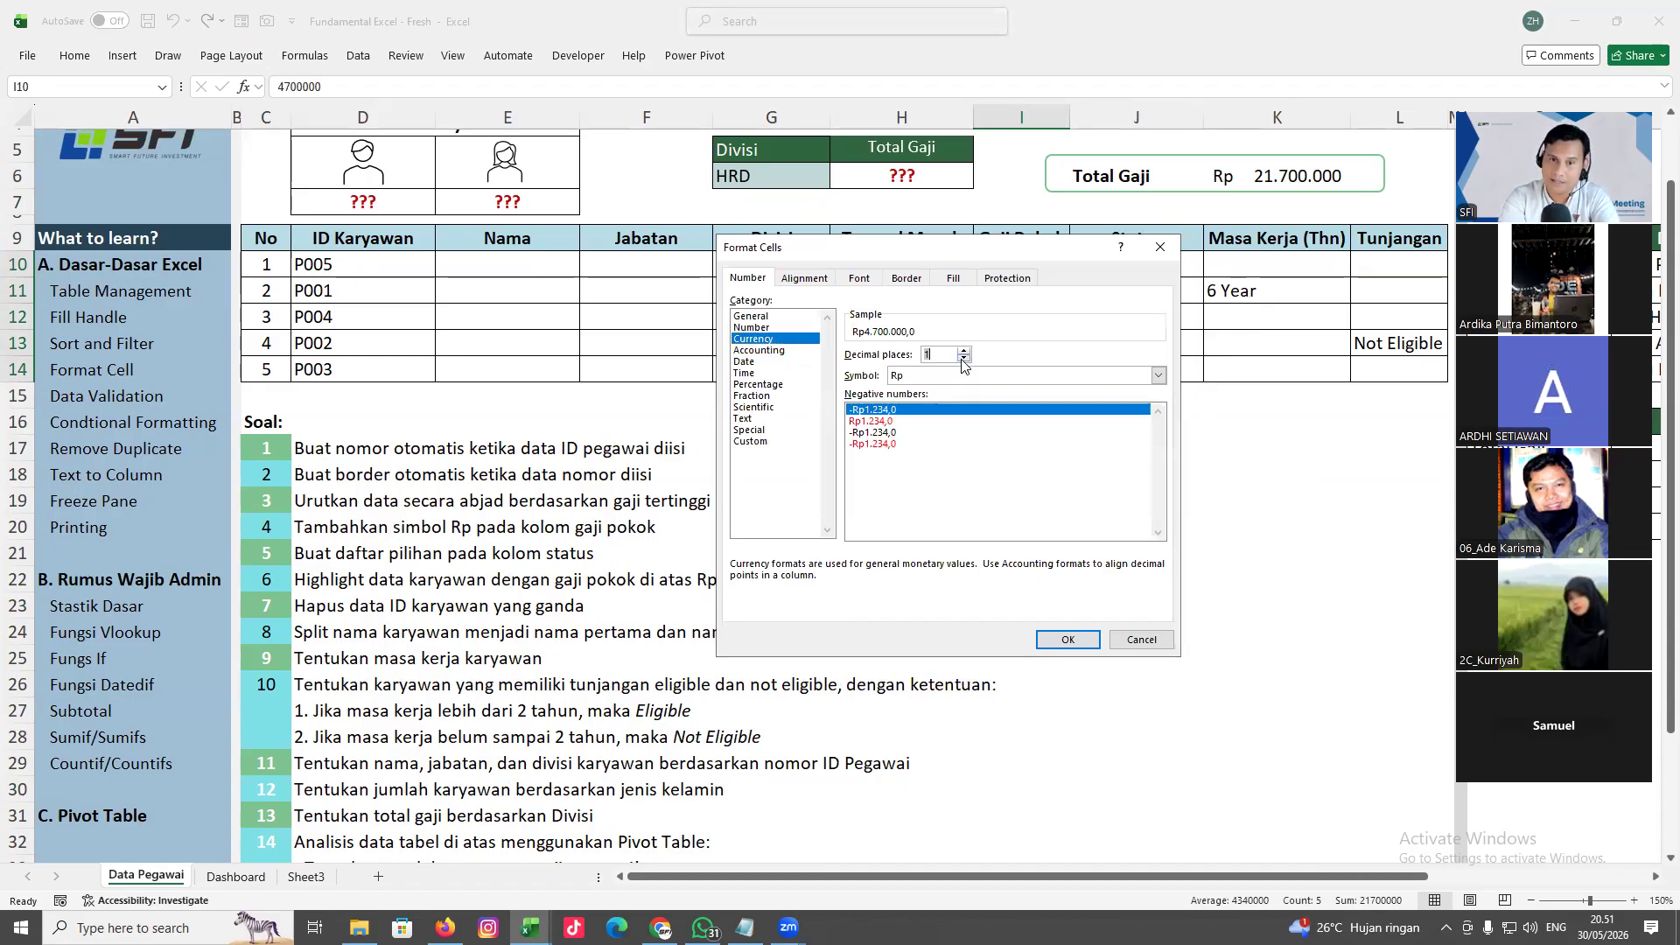
{"action": "left_click", "coordinate": [1158, 376]}
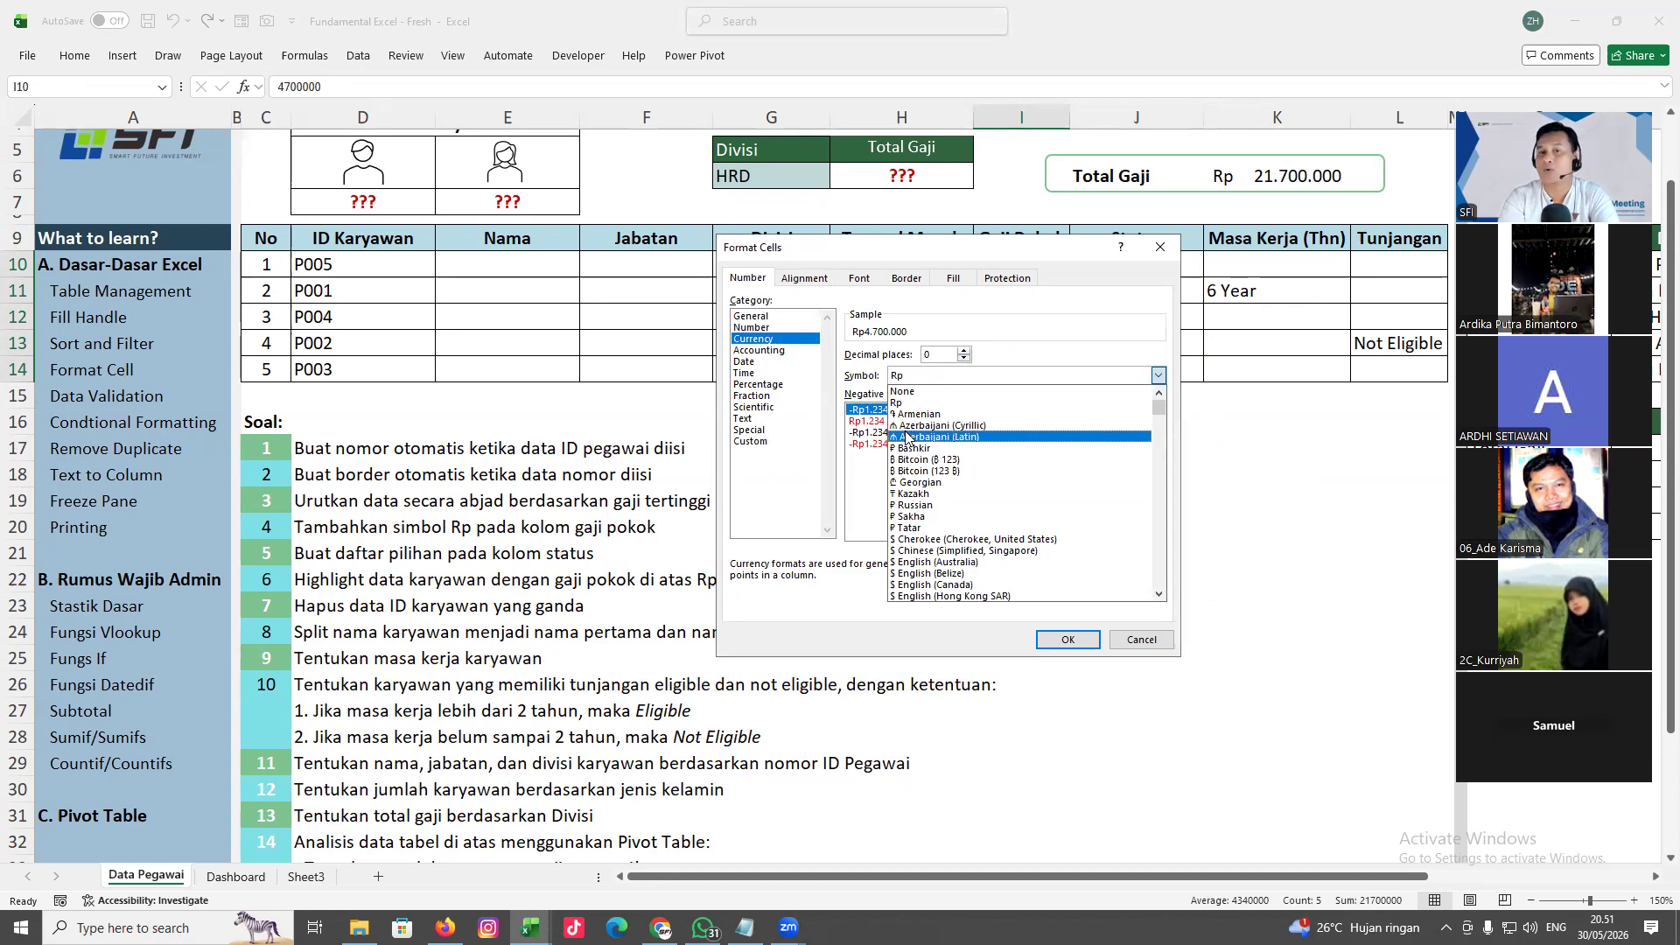
{"action": "left_click", "coordinate": [910, 404]}
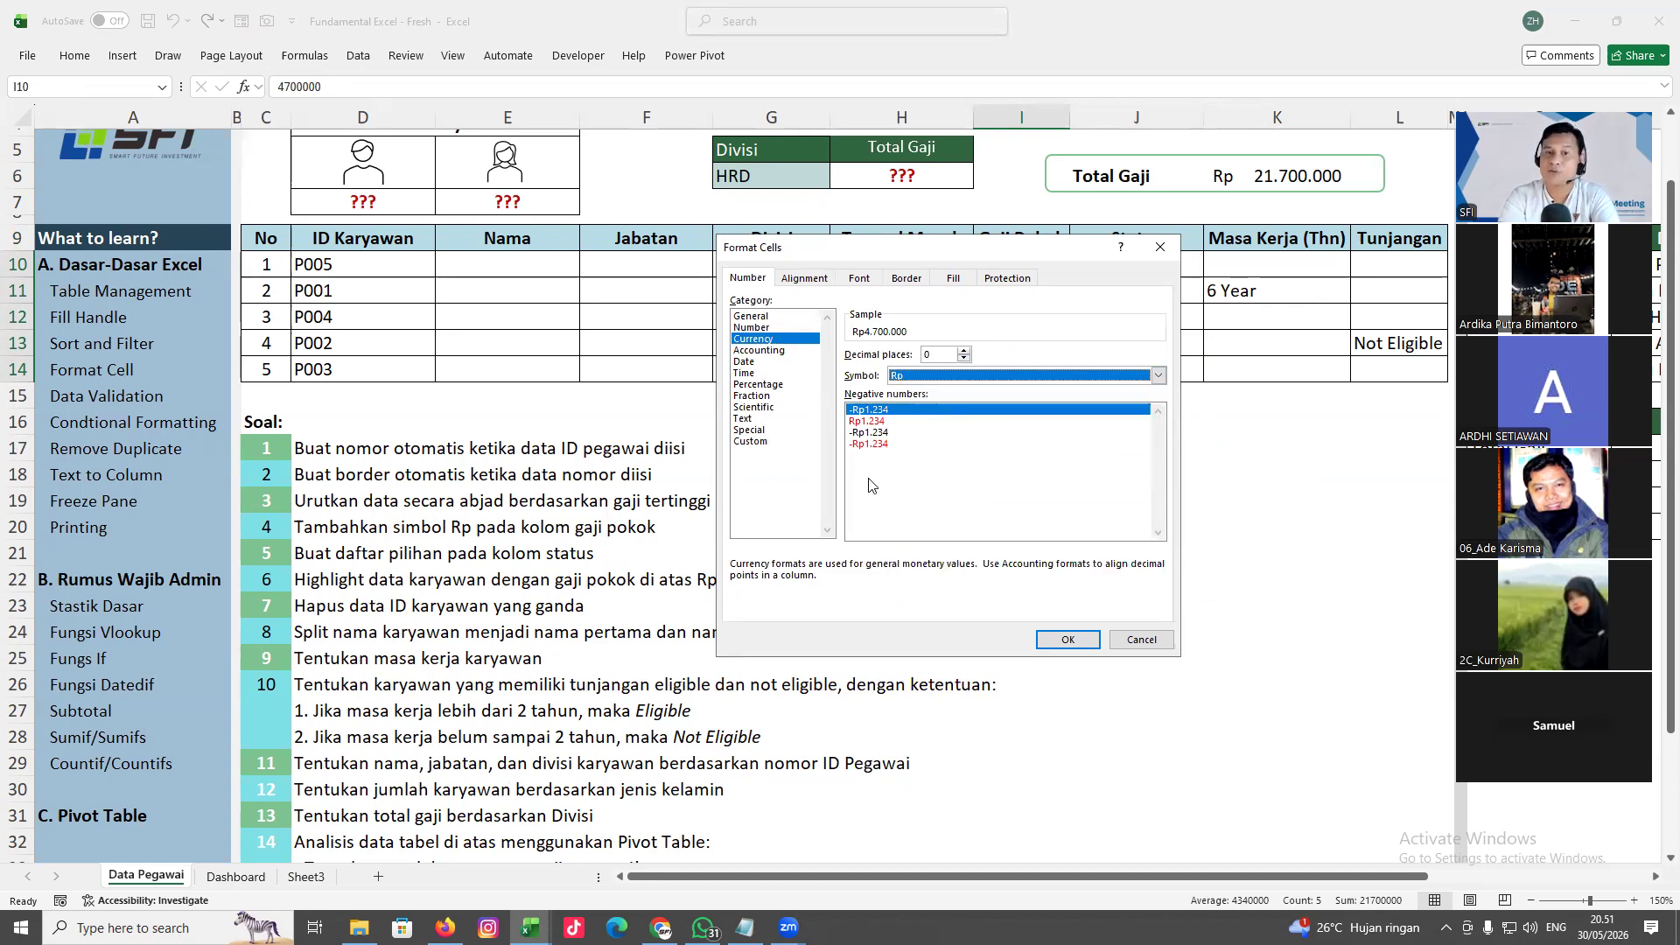
{"action": "left_click", "coordinate": [1146, 639]}
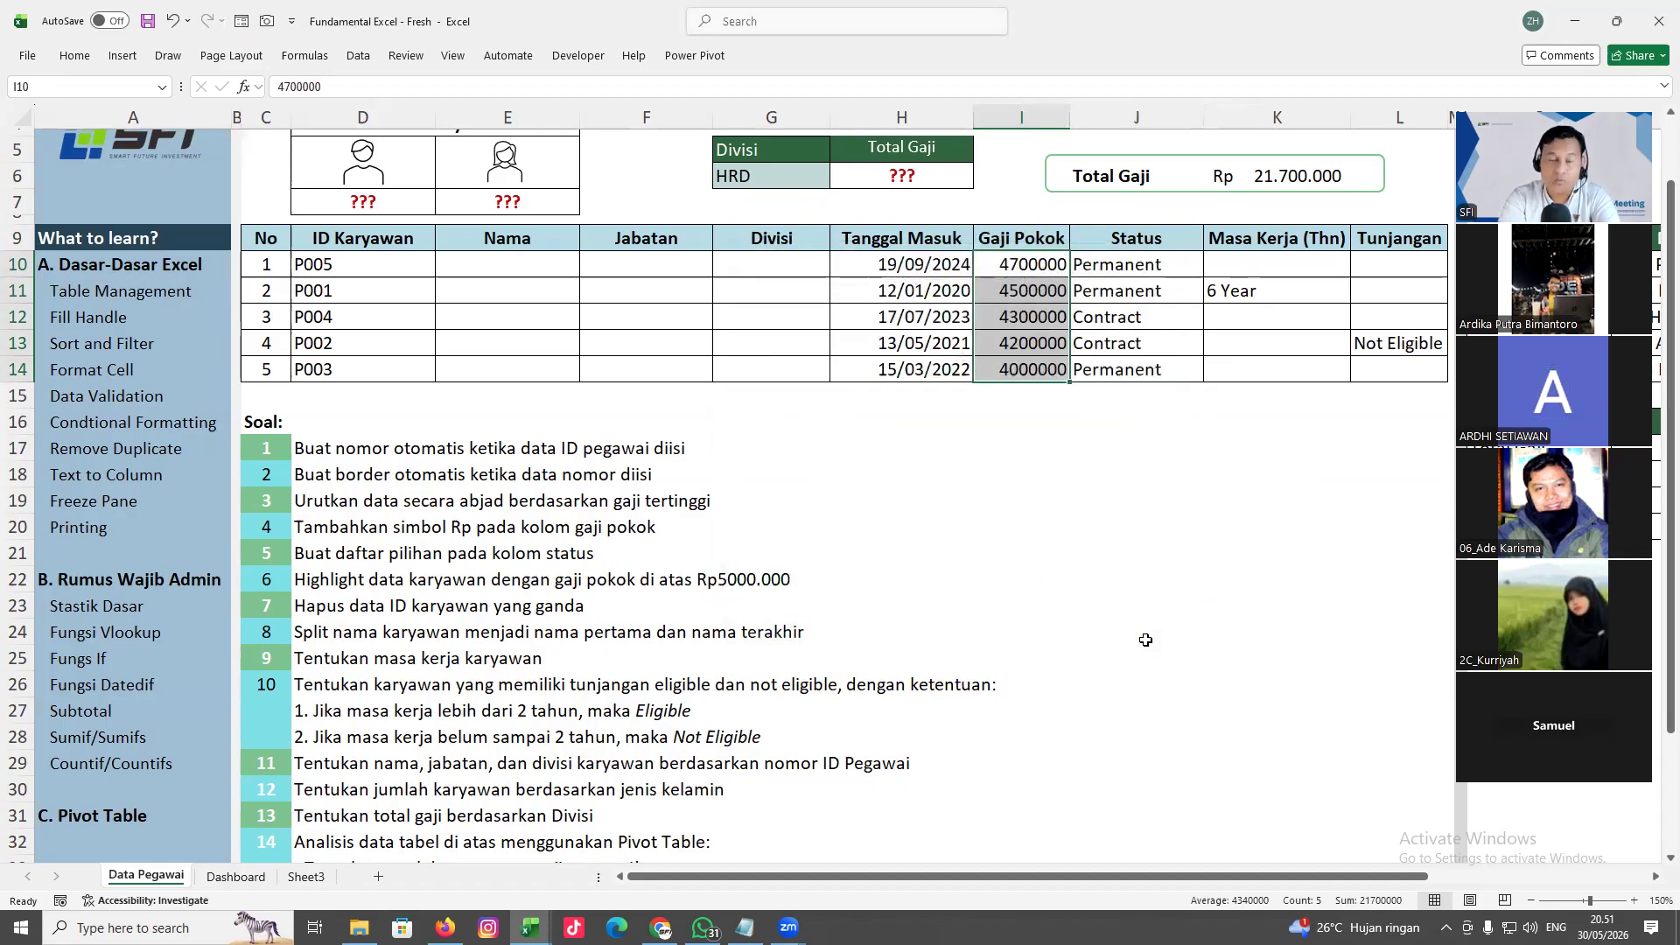
Browse the number format list and Format Cells dialog for I10:I14, closing it without changes
{"action": "left_click", "coordinate": [75, 56]}
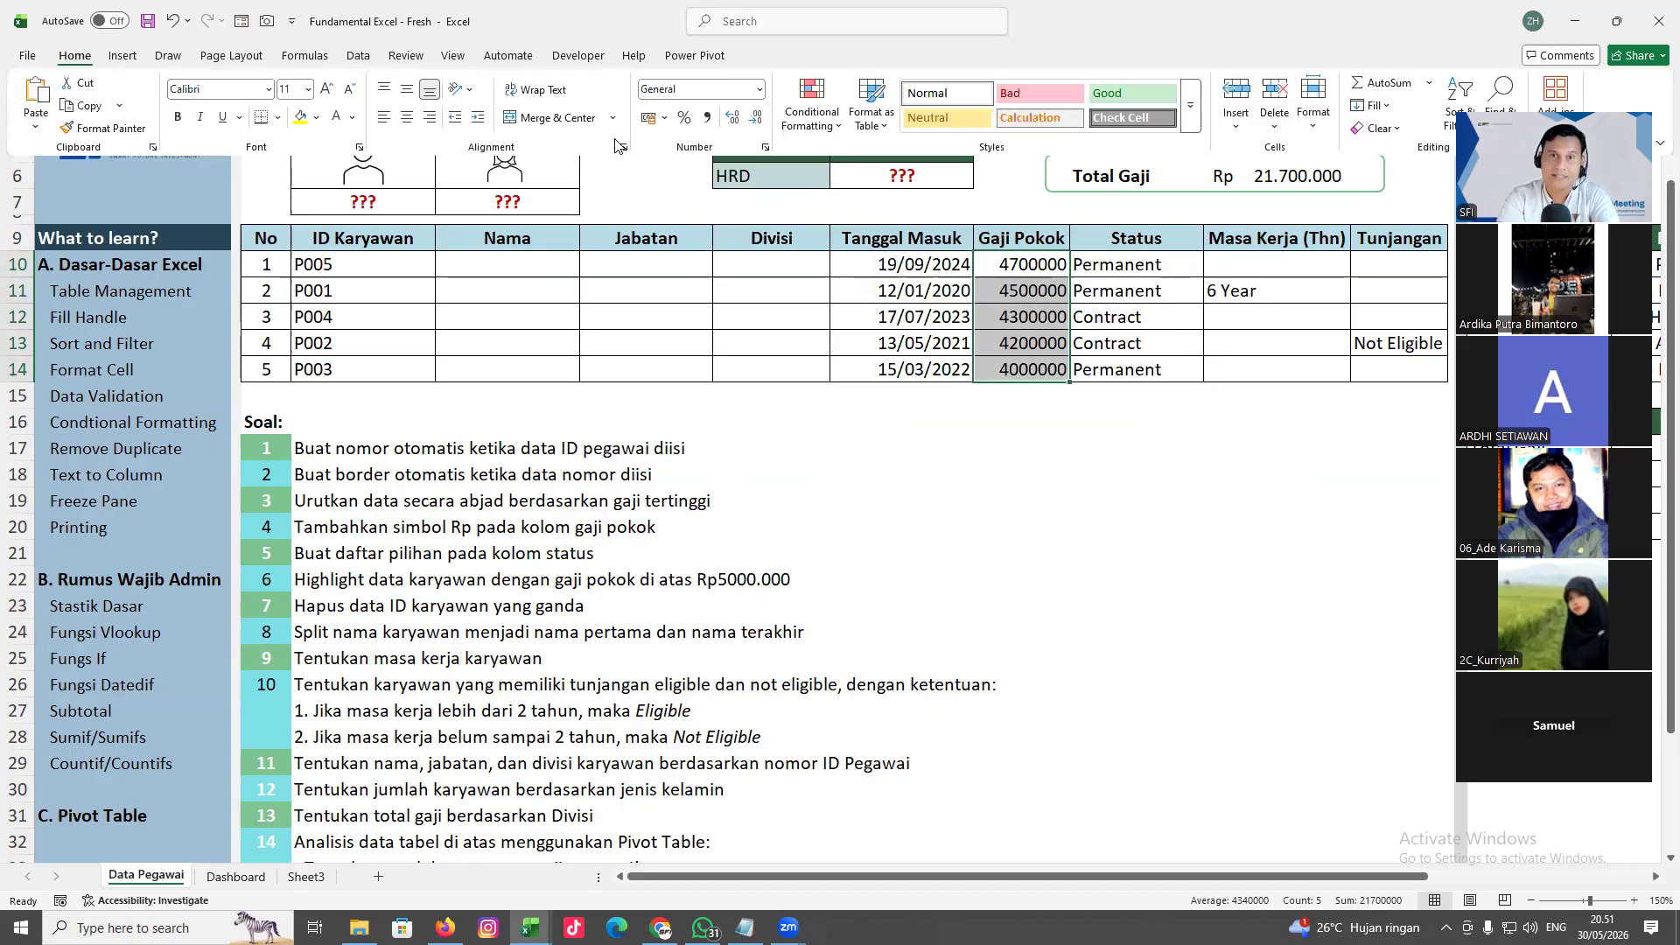
{"action": "left_click", "coordinate": [760, 90]}
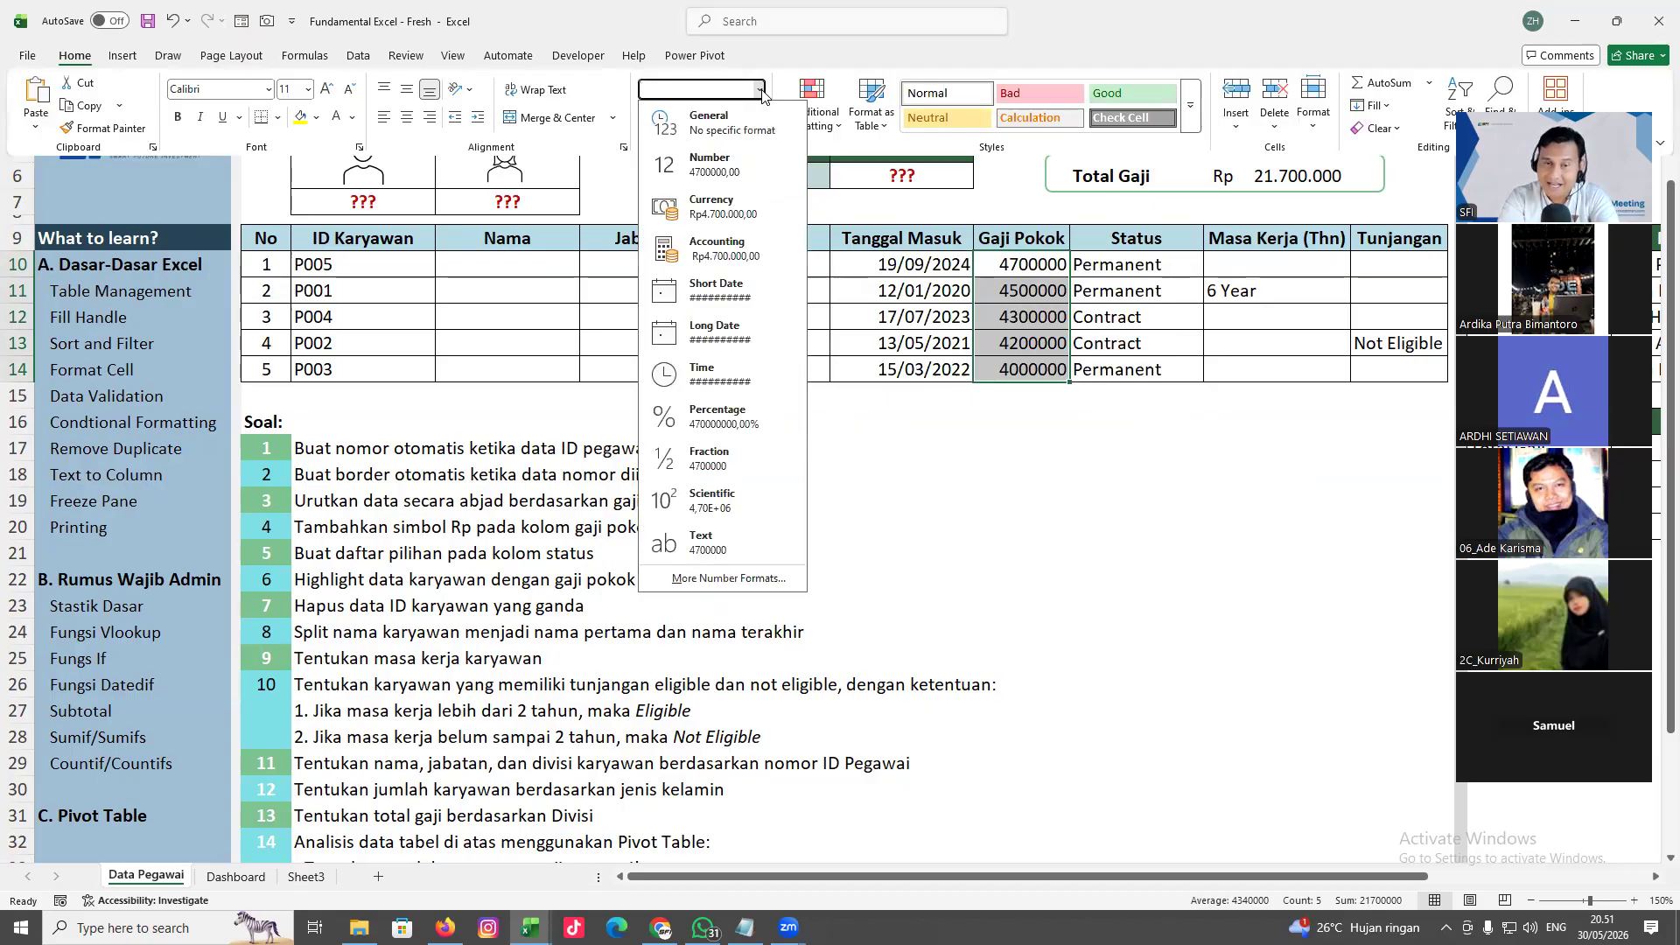
{"action": "left_click", "coordinate": [730, 579]}
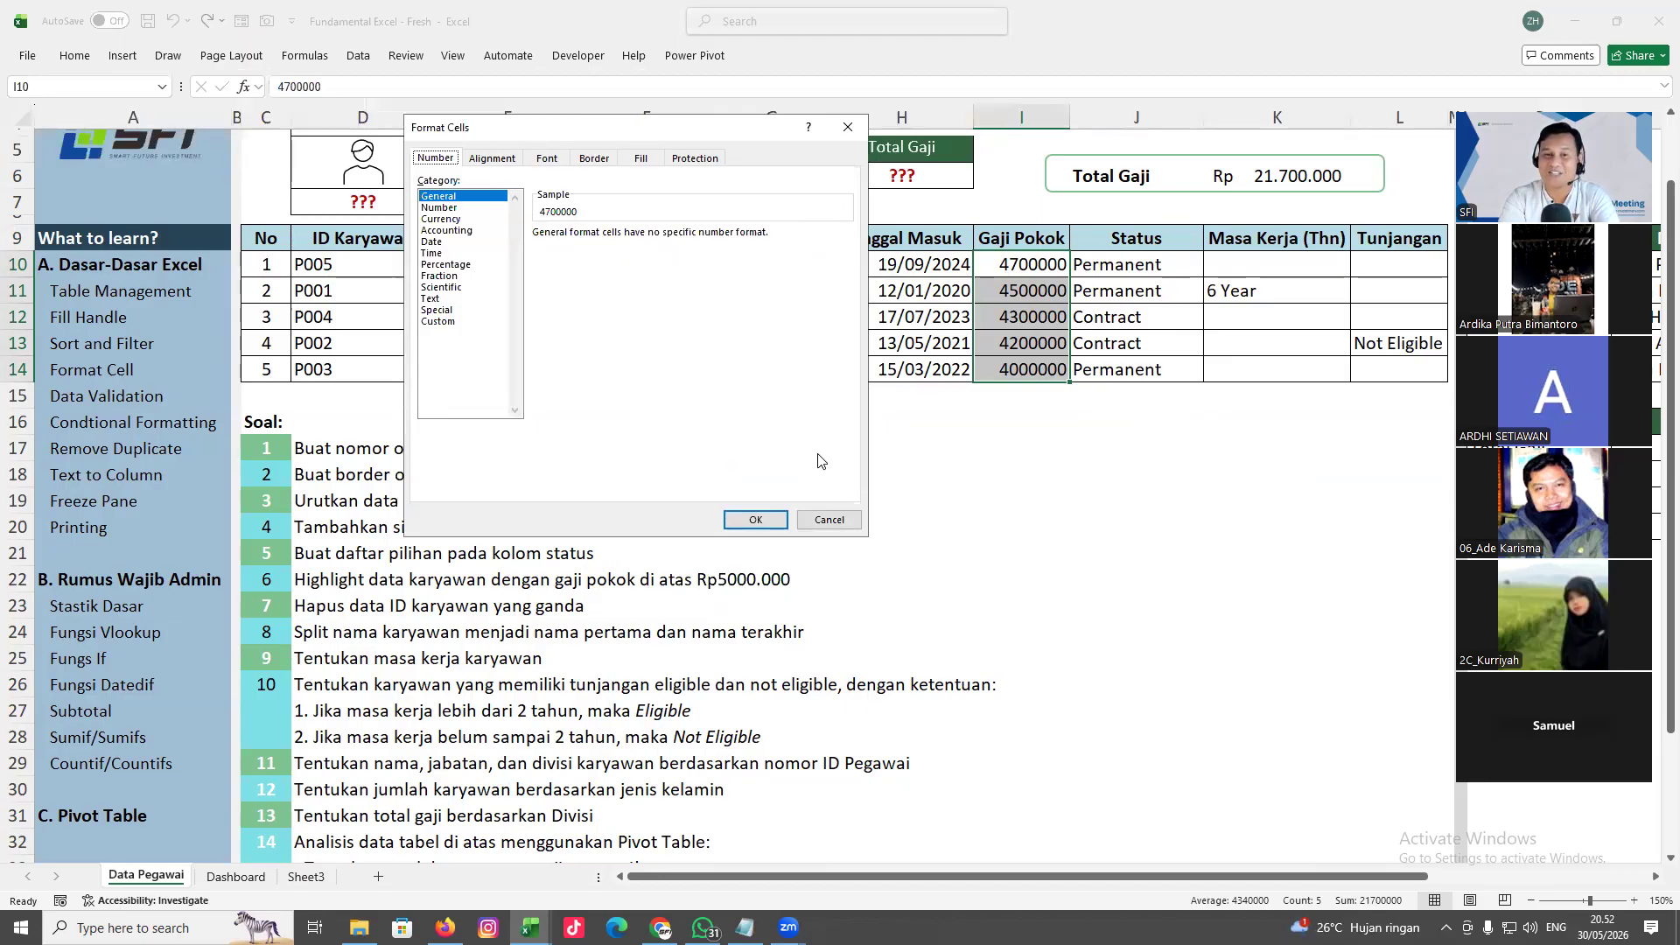
{"action": "left_click", "coordinate": [829, 520]}
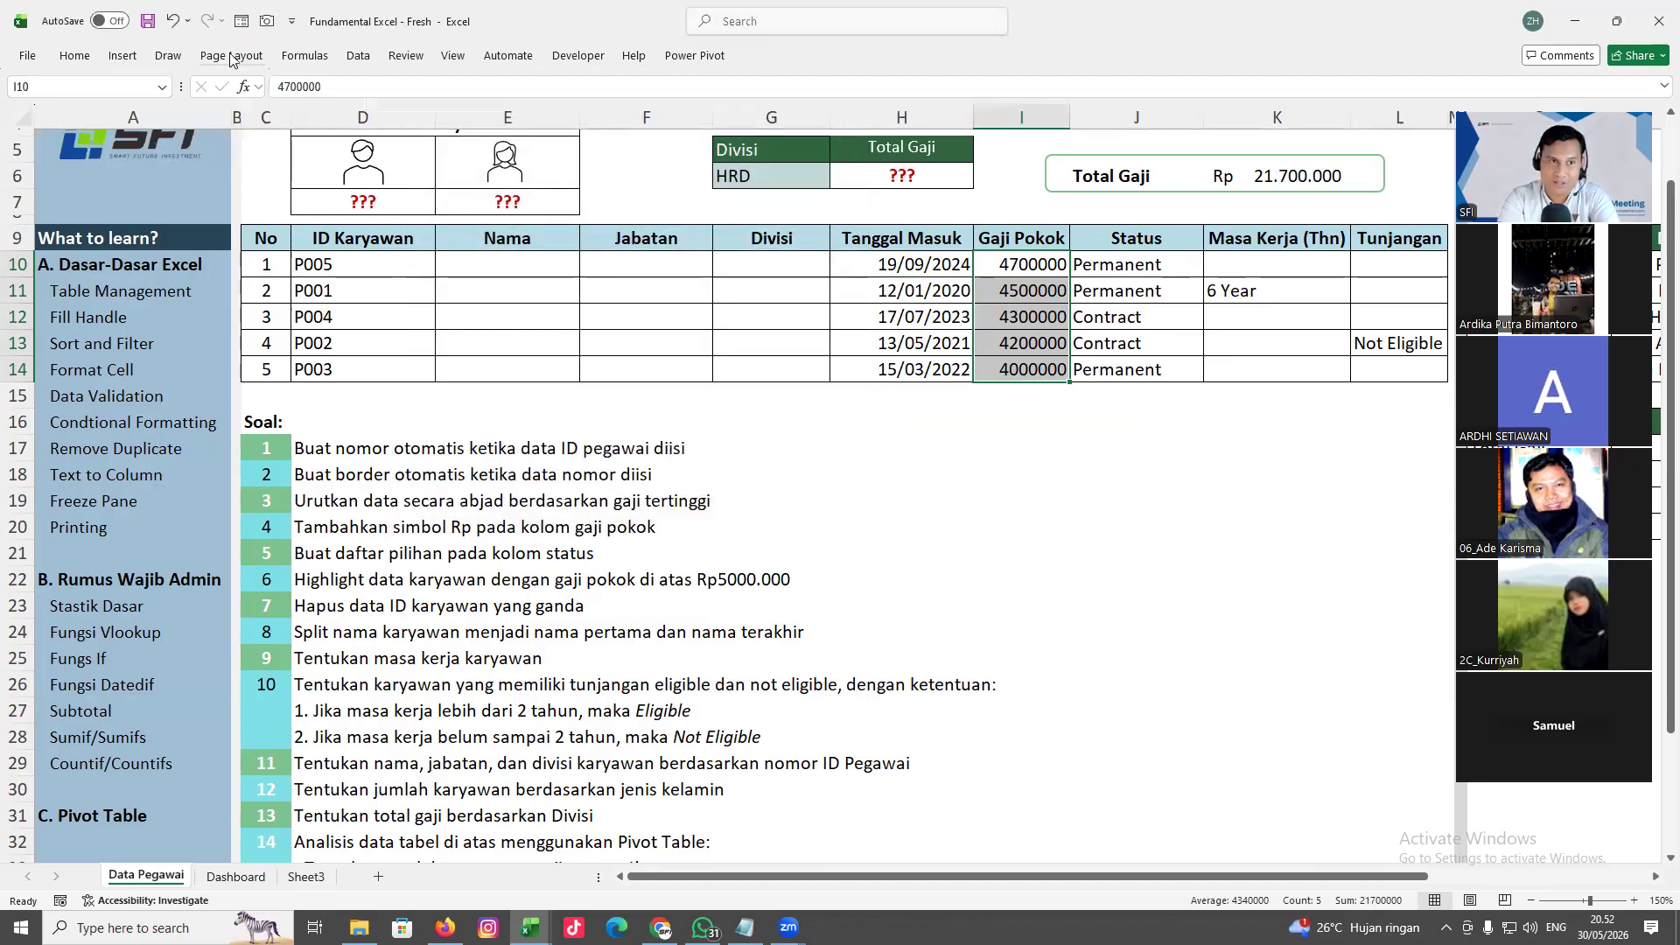
Apply Rp Indonesian accounting format to the Gaji Pokok salaries and remove all decimal places
{"action": "left_click", "coordinate": [74, 55]}
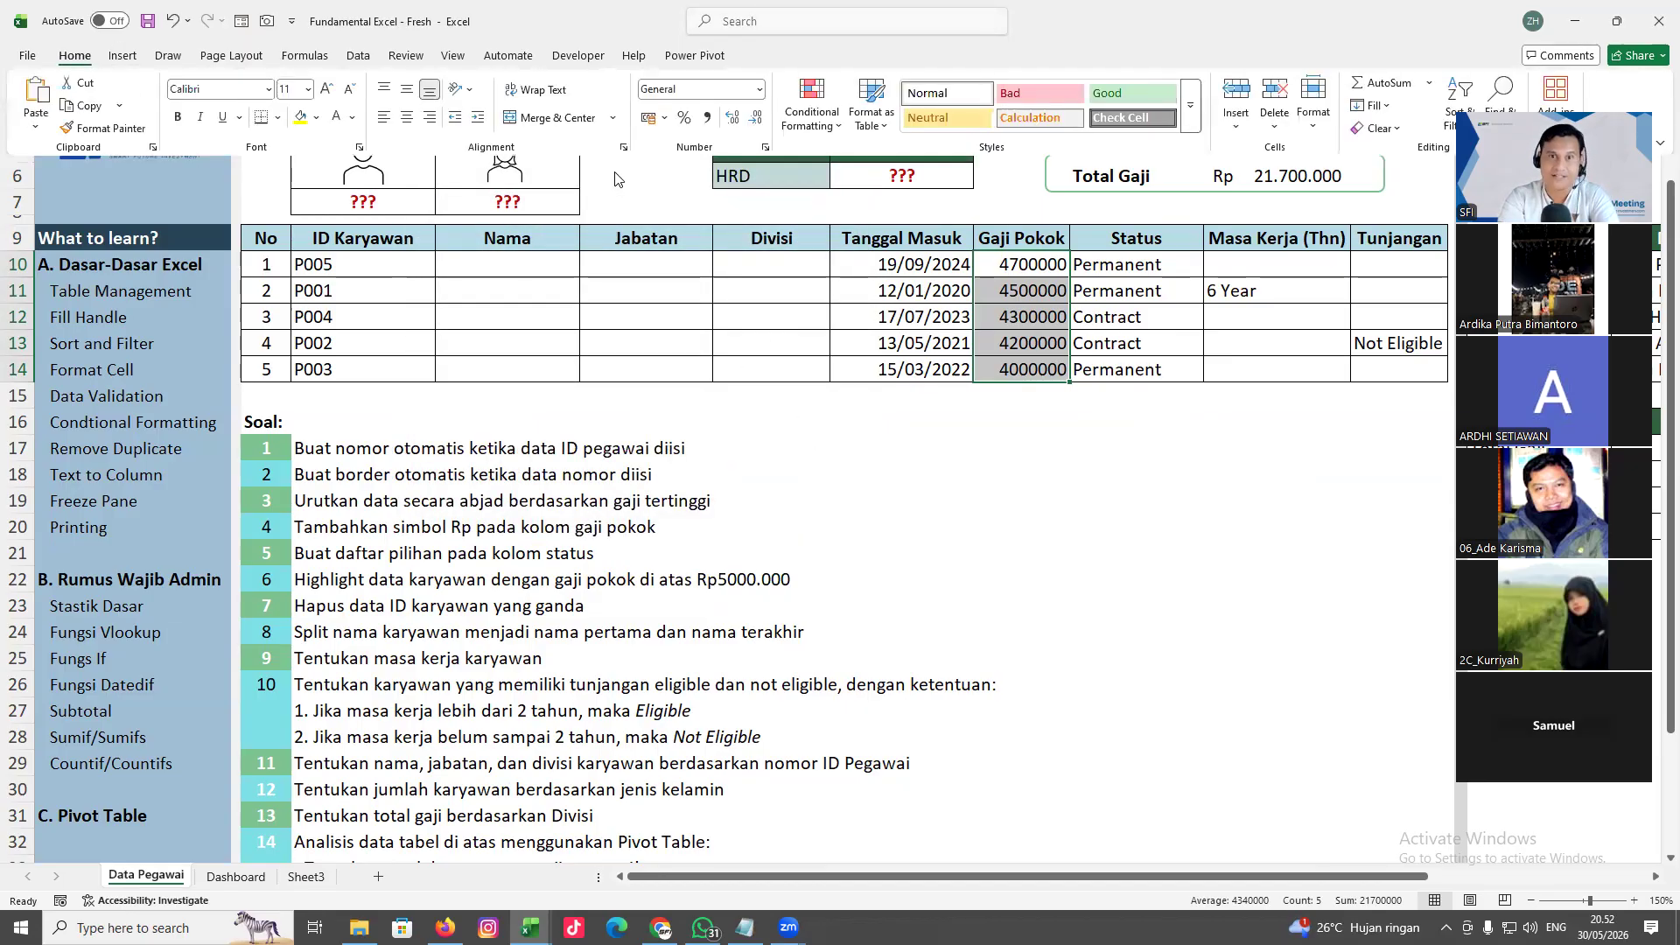
{"action": "left_click", "coordinate": [665, 119]}
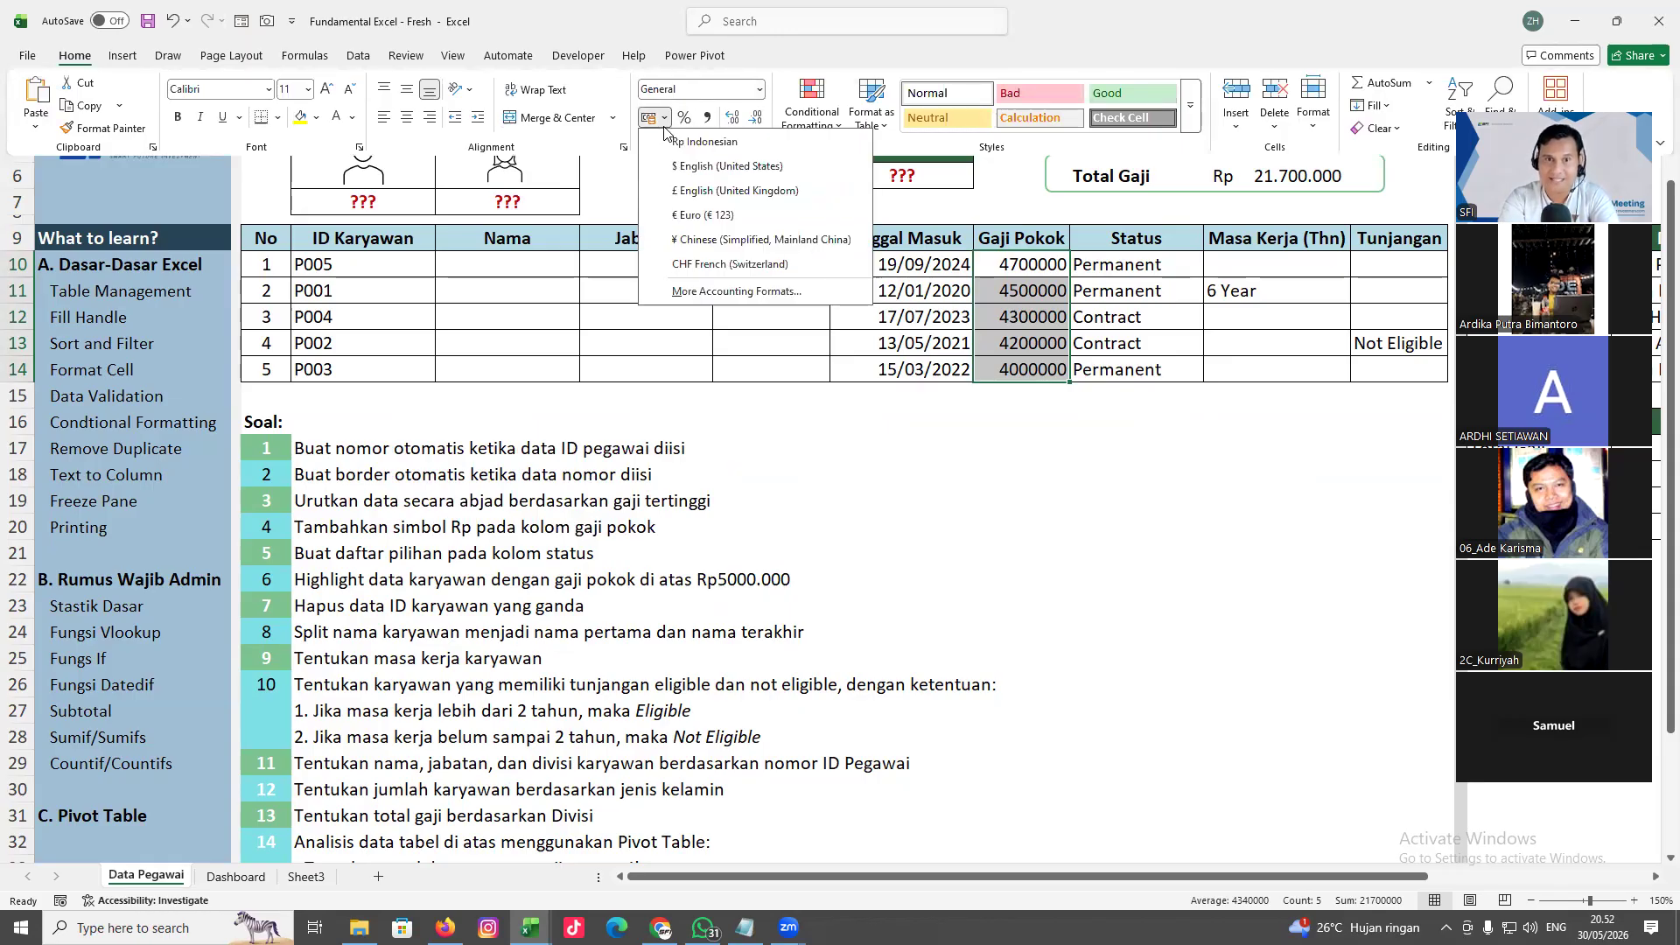
{"action": "left_click", "coordinate": [706, 142]}
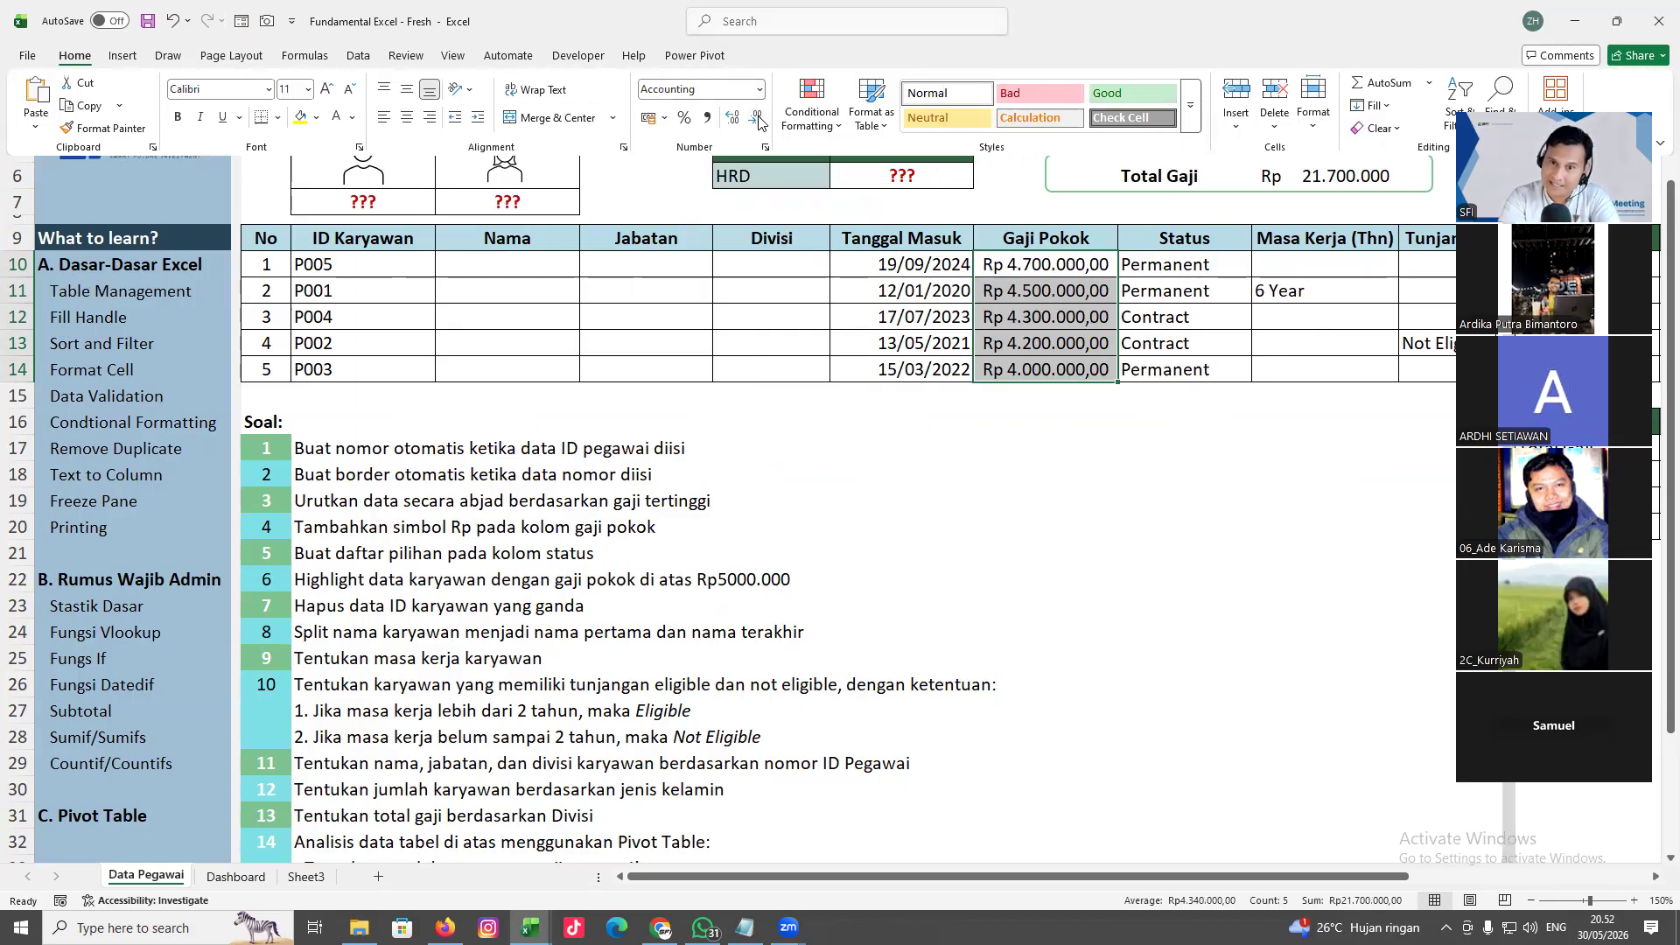
{"action": "left_click", "coordinate": [758, 121]}
{"action": "left_click", "coordinate": [758, 121]}
{"action": "left_click", "coordinate": [733, 118]}
{"action": "left_click", "coordinate": [734, 118]}
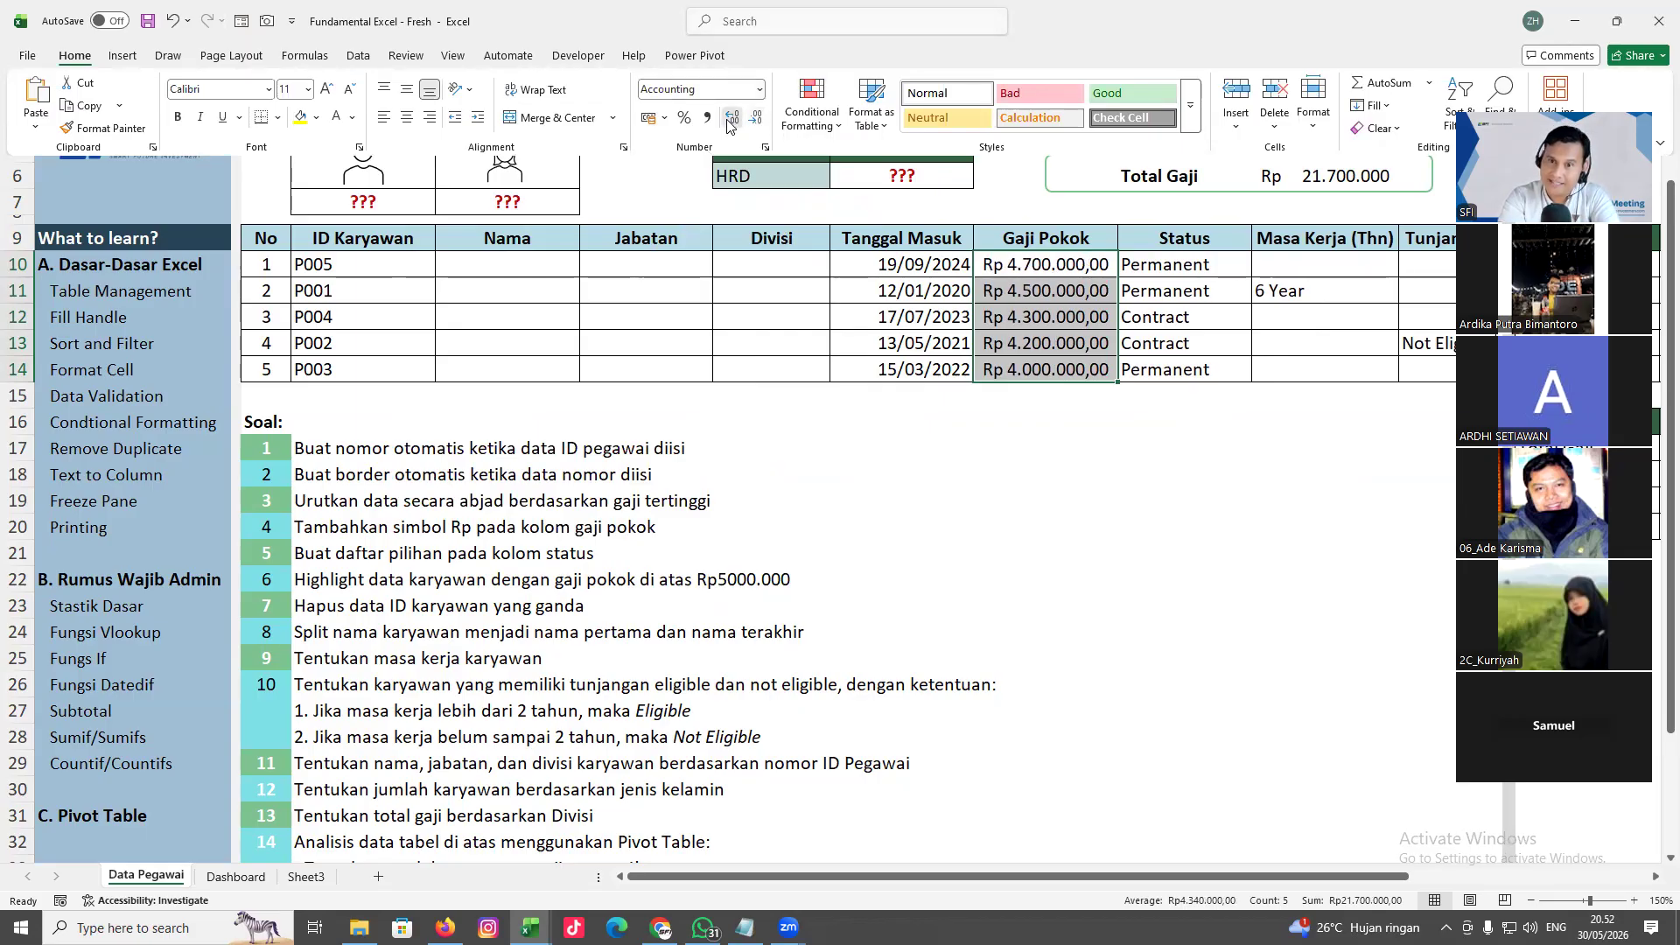
{"action": "left_click", "coordinate": [733, 118]}
{"action": "left_click", "coordinate": [733, 118]}
{"action": "left_click", "coordinate": [733, 118]}
{"action": "left_click", "coordinate": [756, 123]}
{"action": "left_click", "coordinate": [757, 123]}
{"action": "left_click", "coordinate": [756, 123]}
{"action": "left_click", "coordinate": [757, 122]}
{"action": "left_click", "coordinate": [756, 122]}
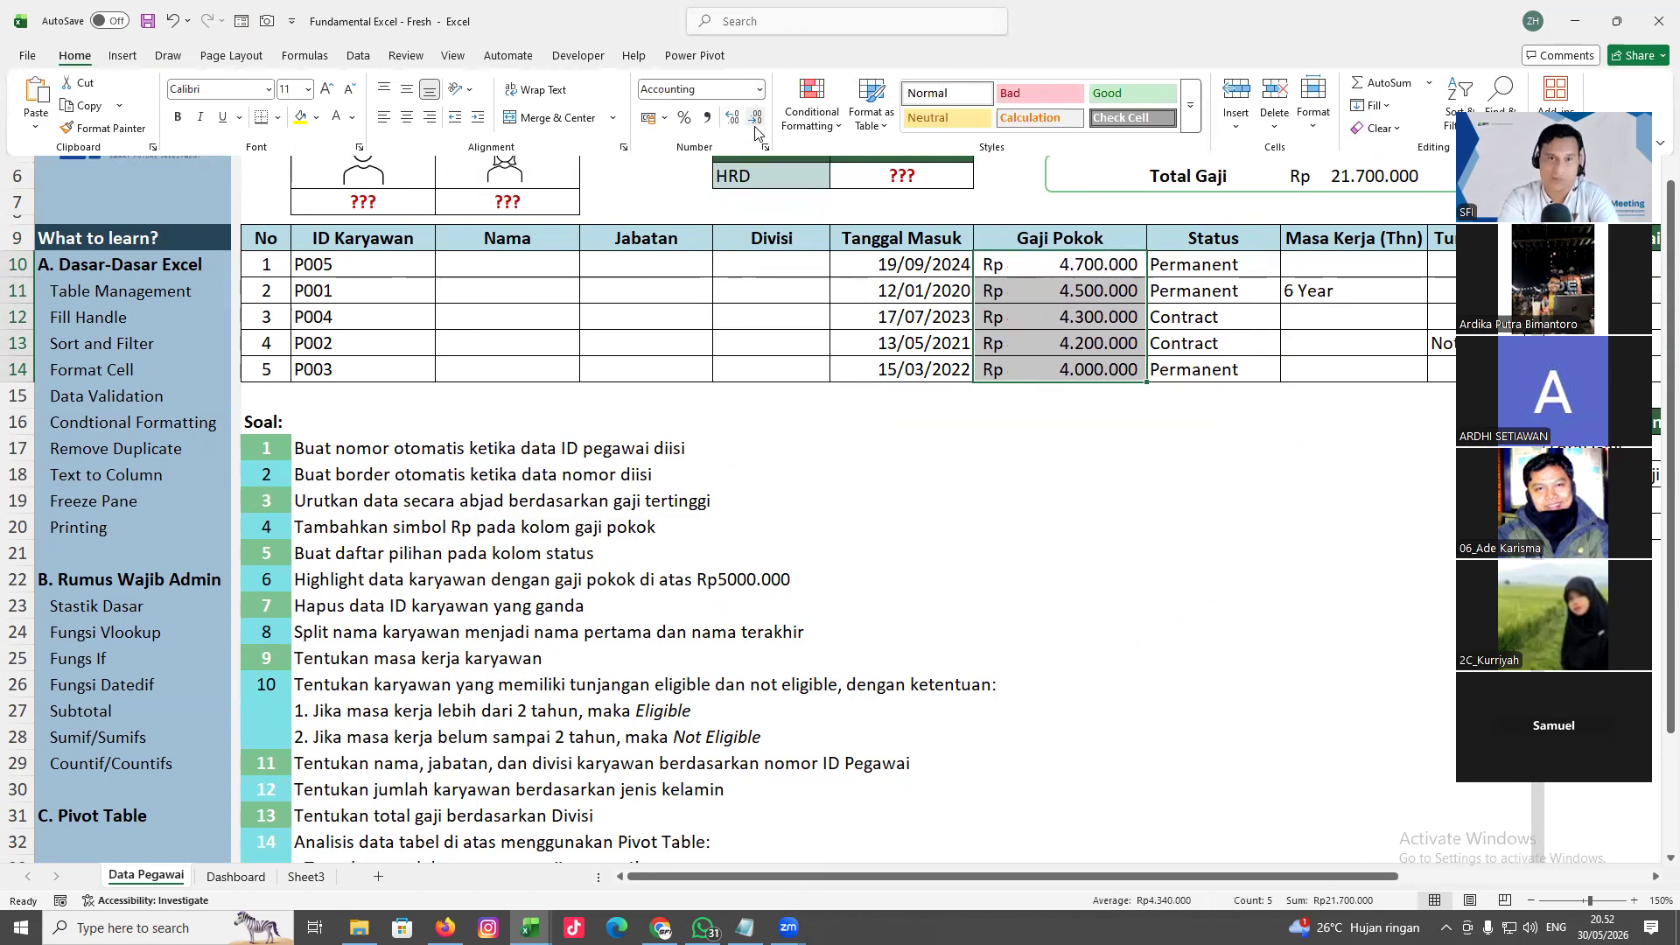
{"action": "left_click", "coordinate": [1135, 443]}
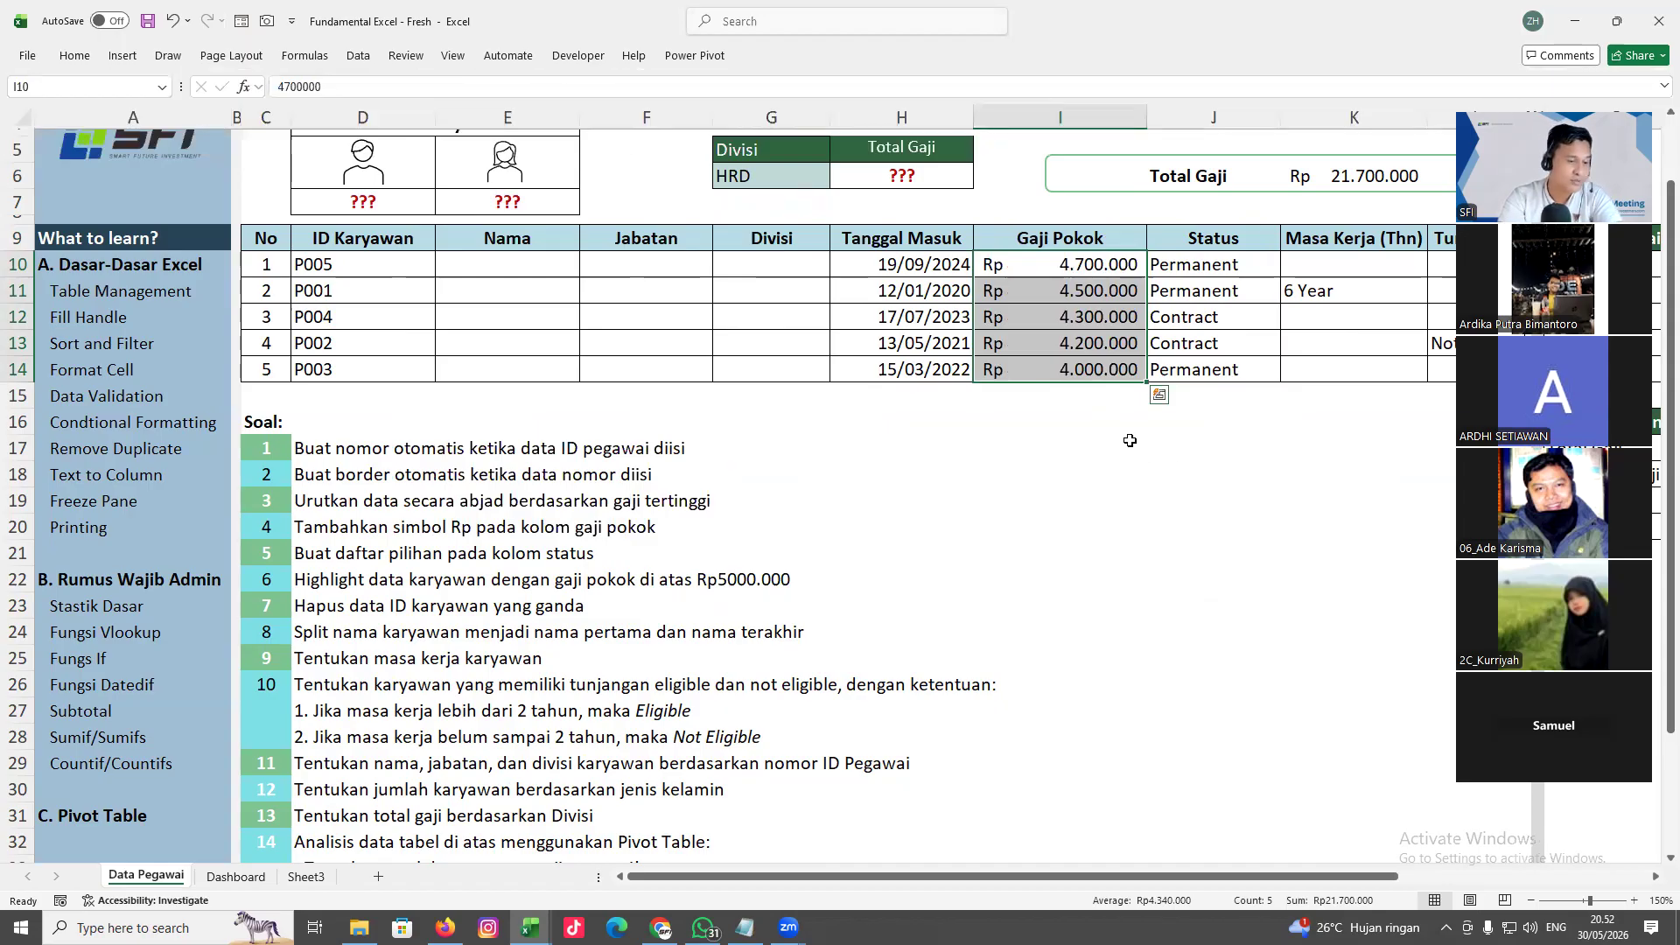
Check the salary number format in Format Cells, then clear the column selection
{"action": "key", "text": "ctrl+1"}
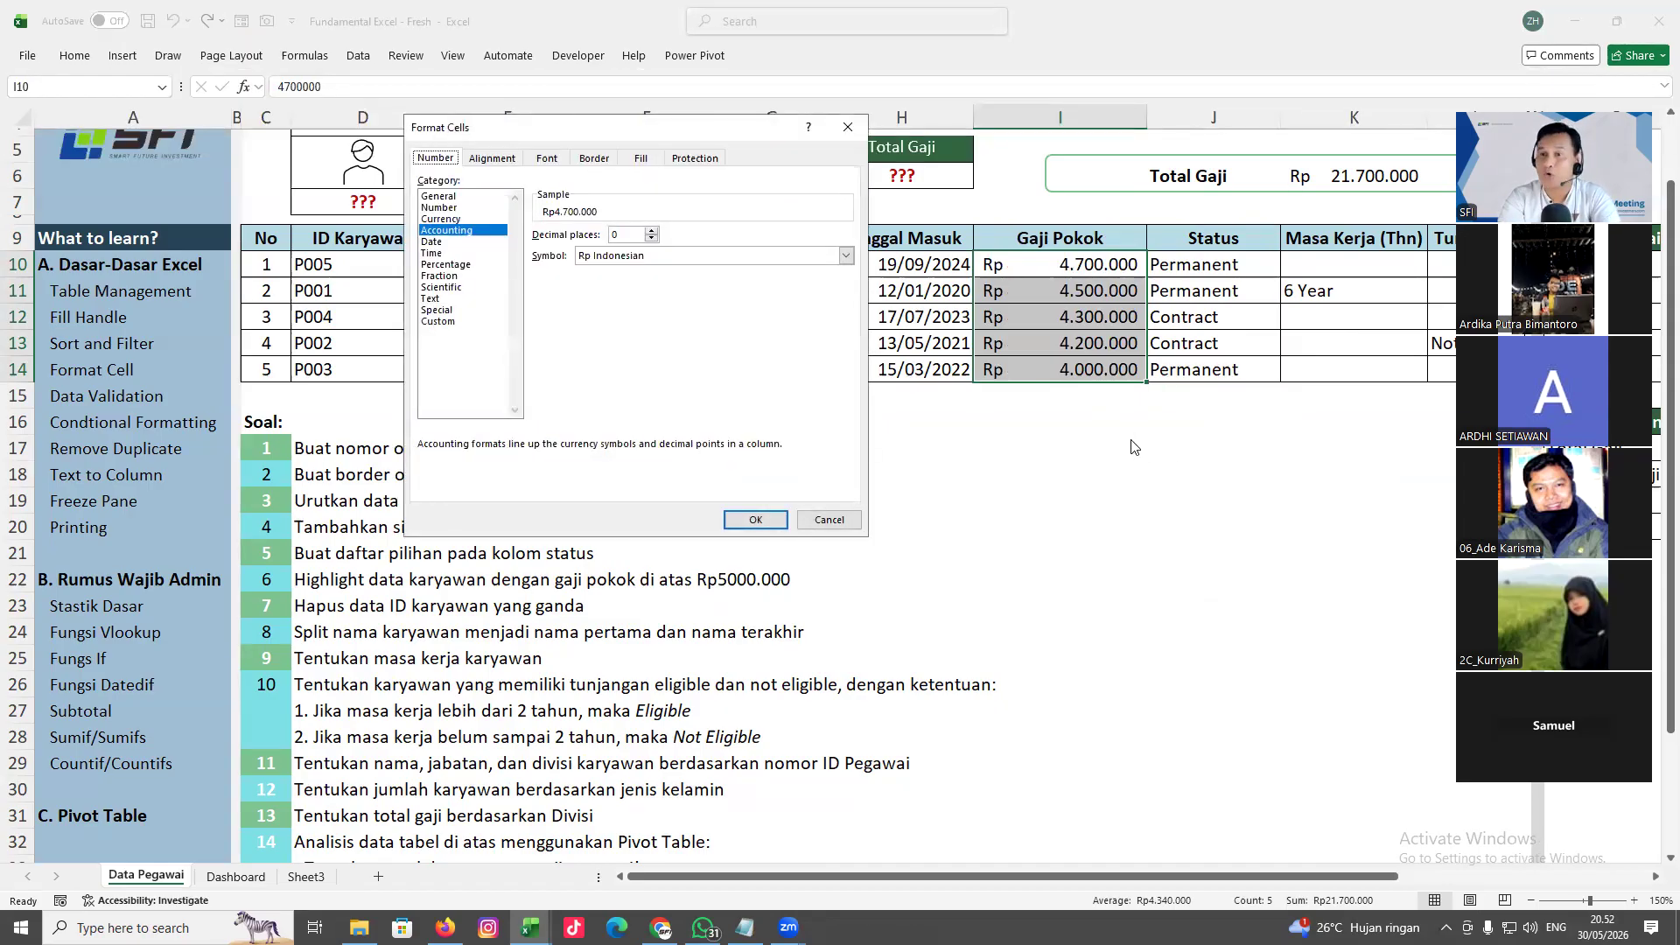
{"action": "left_click", "coordinate": [837, 519]}
{"action": "left_click", "coordinate": [1059, 474]}
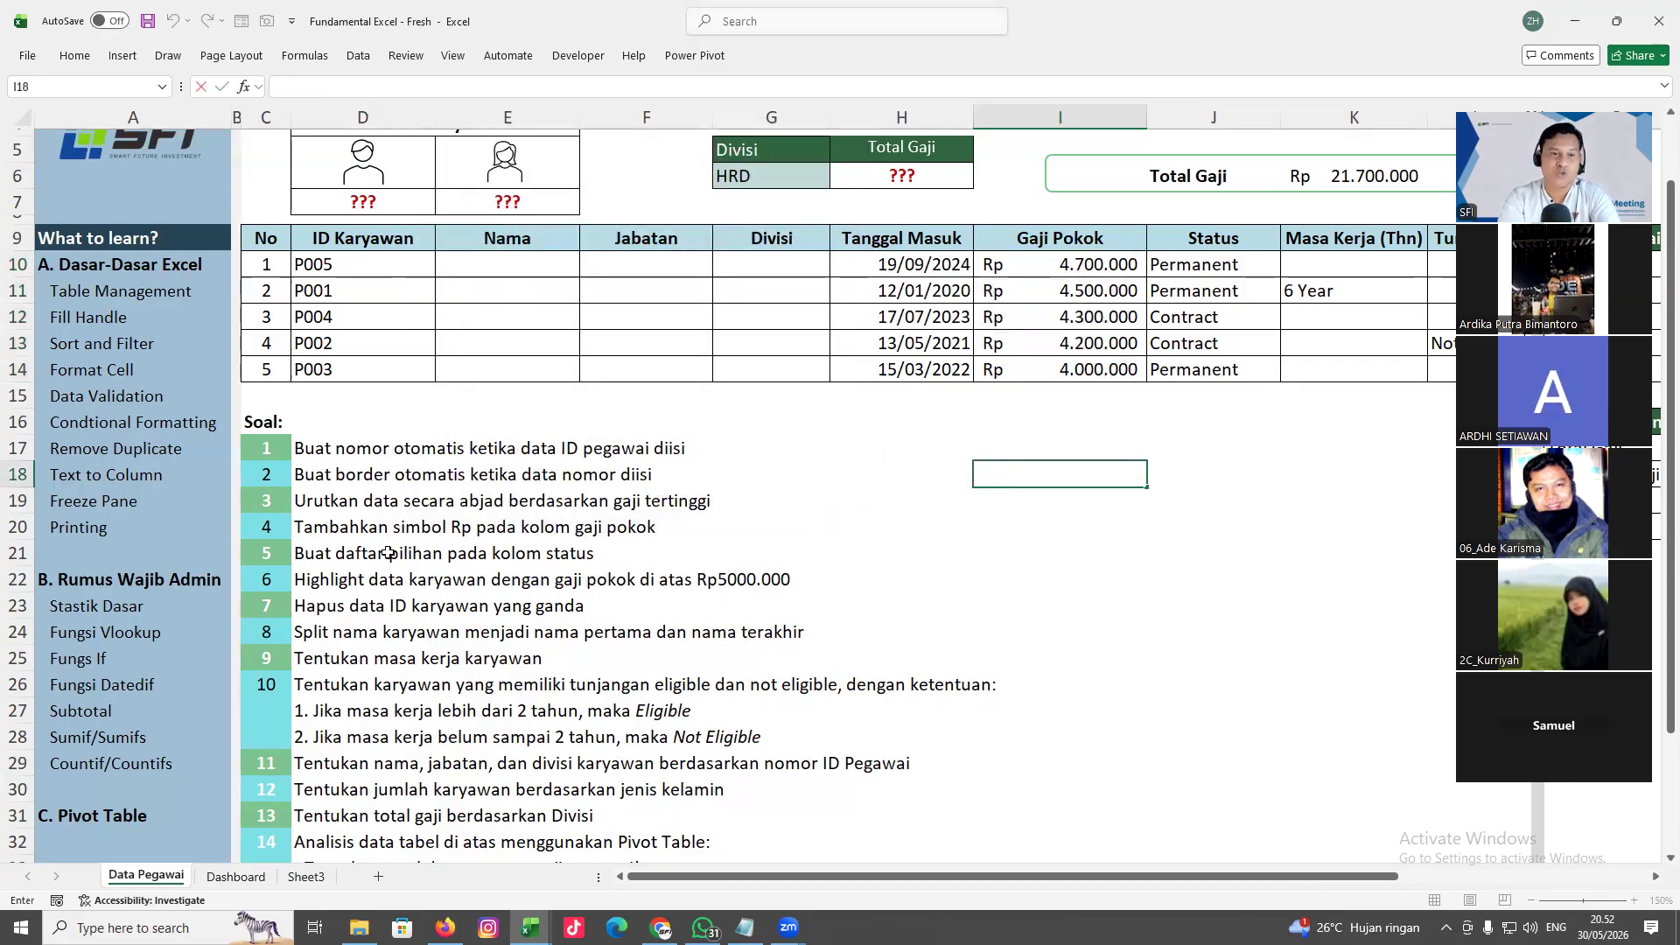
{"action": "left_click", "coordinate": [350, 532]}
{"action": "left_click", "coordinate": [348, 551]}
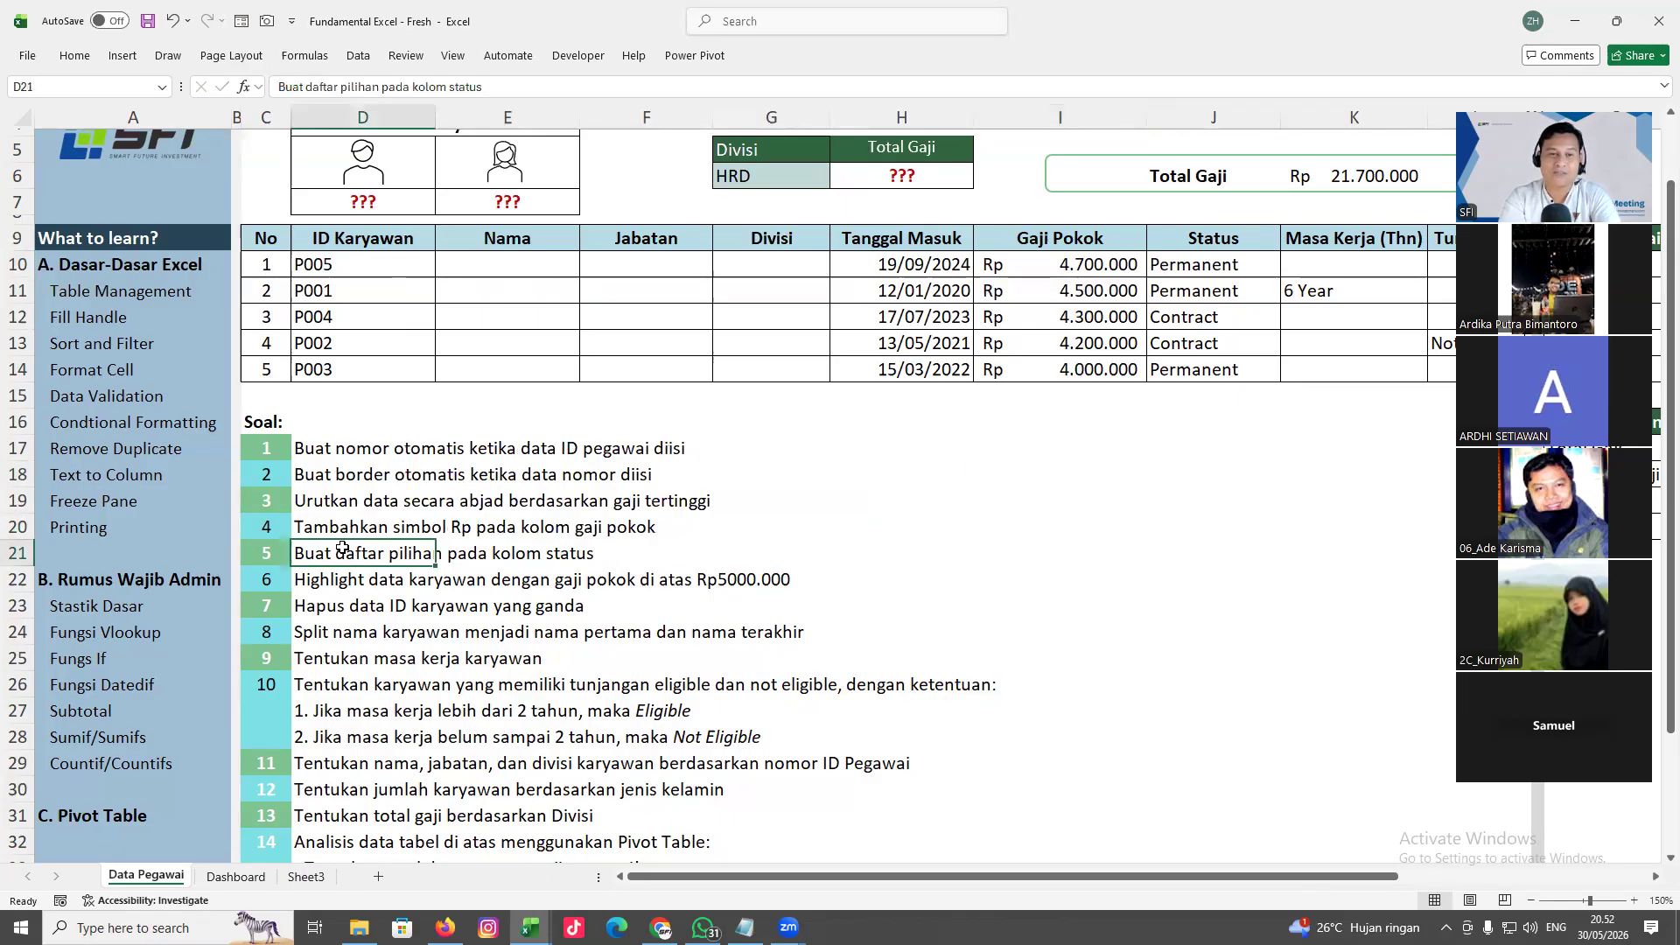
{"action": "left_click", "coordinate": [1654, 879]}
{"action": "left_click", "coordinate": [1654, 879]}
{"action": "left_click", "coordinate": [1654, 878]}
{"action": "left_click", "coordinate": [1654, 879]}
{"action": "left_click", "coordinate": [1654, 879]}
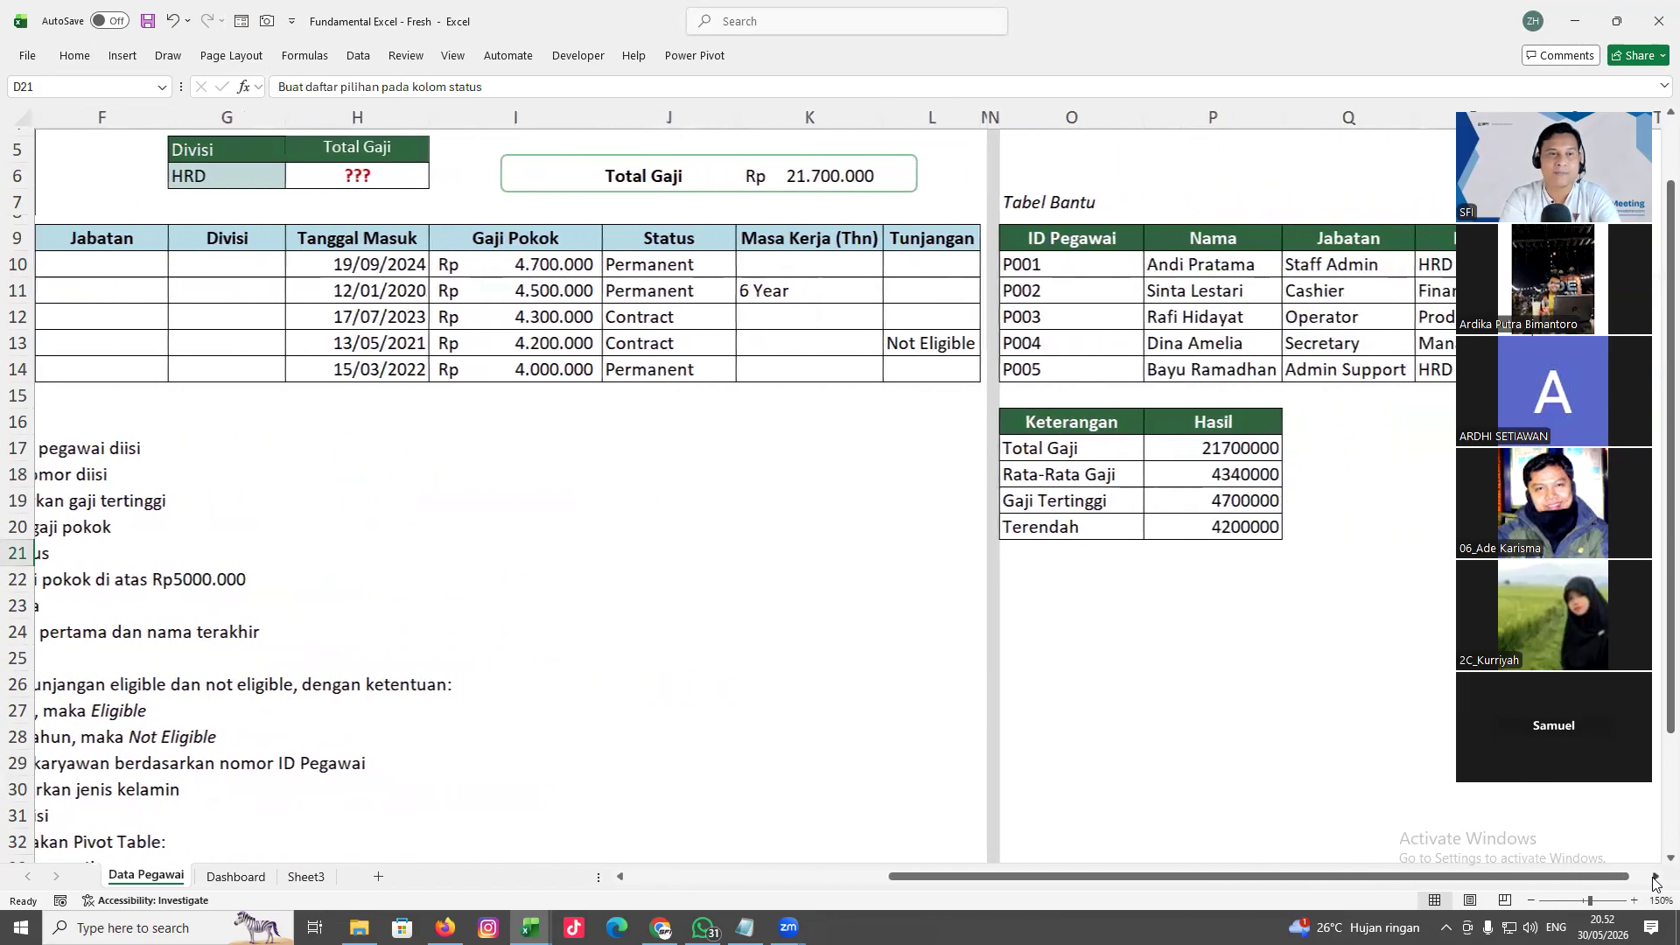
{"action": "left_click", "coordinate": [1654, 879]}
{"action": "left_click", "coordinate": [1654, 879]}
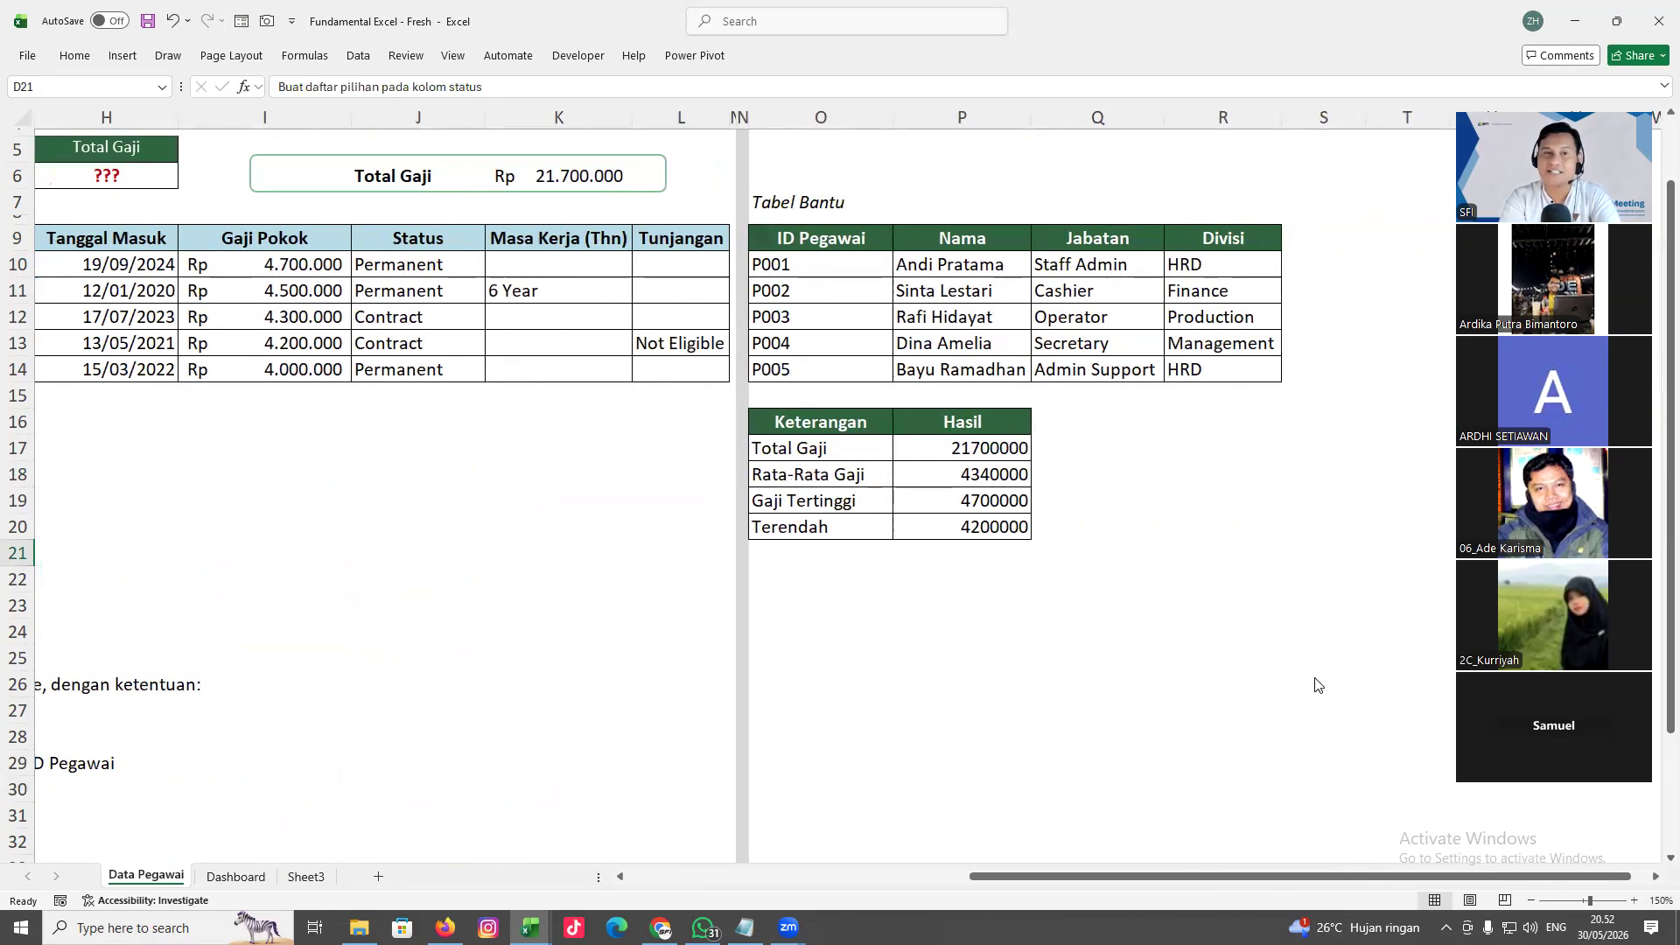
{"action": "left_click", "coordinate": [416, 294]}
{"action": "left_click", "coordinate": [418, 369]}
{"action": "left_click", "coordinate": [402, 273]}
{"action": "double_click", "coordinate": [408, 296]}
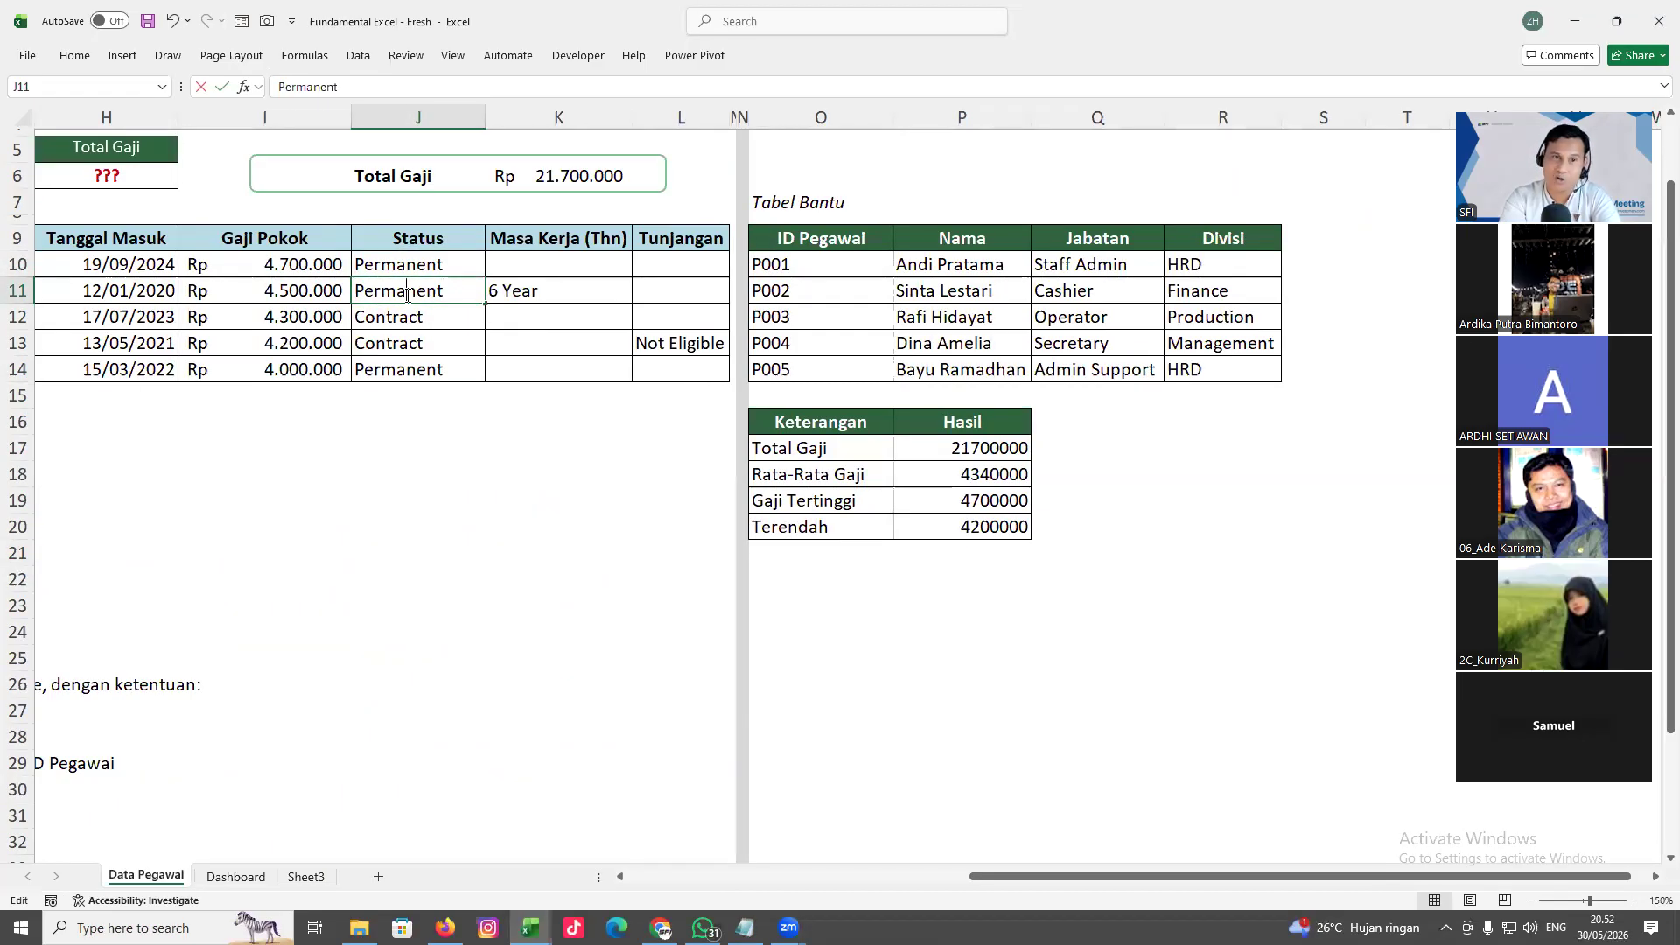
{"action": "left_click_drag", "start_coordinate": [423, 407], "coordinate": [428, 618]}
{"action": "left_click", "coordinate": [432, 622]}
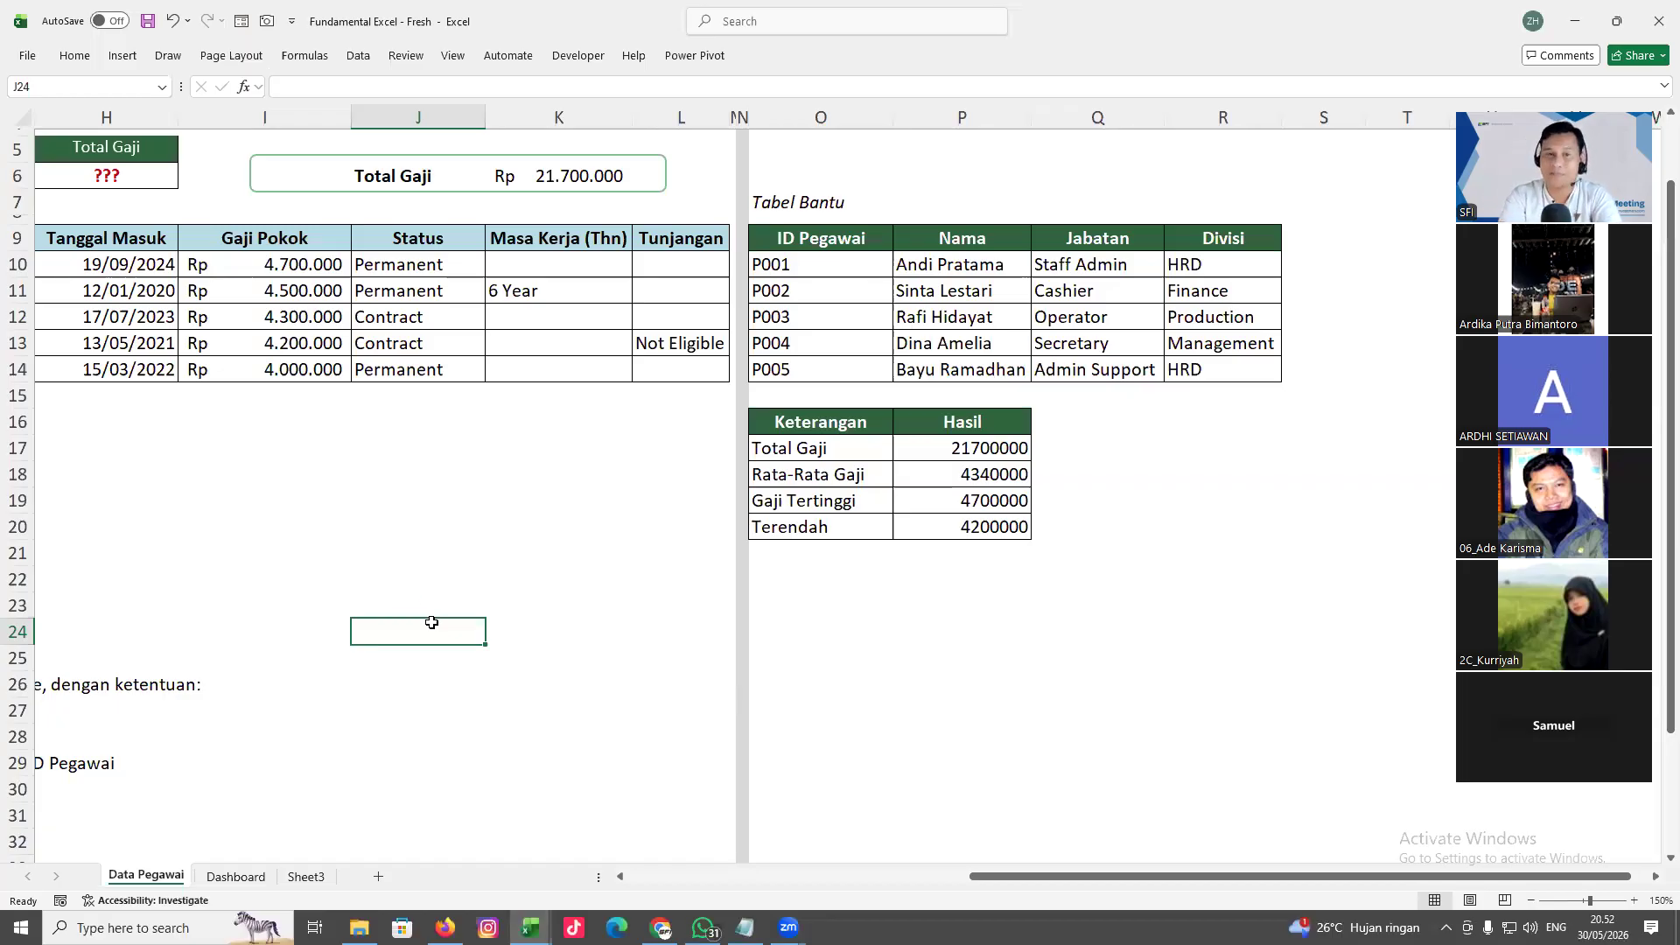
{"action": "left_click", "coordinate": [395, 263]}
{"action": "left_click", "coordinate": [423, 471]}
{"action": "left_click_drag", "start_coordinate": [426, 332], "coordinate": [432, 364]}
{"action": "left_click", "coordinate": [424, 362]}
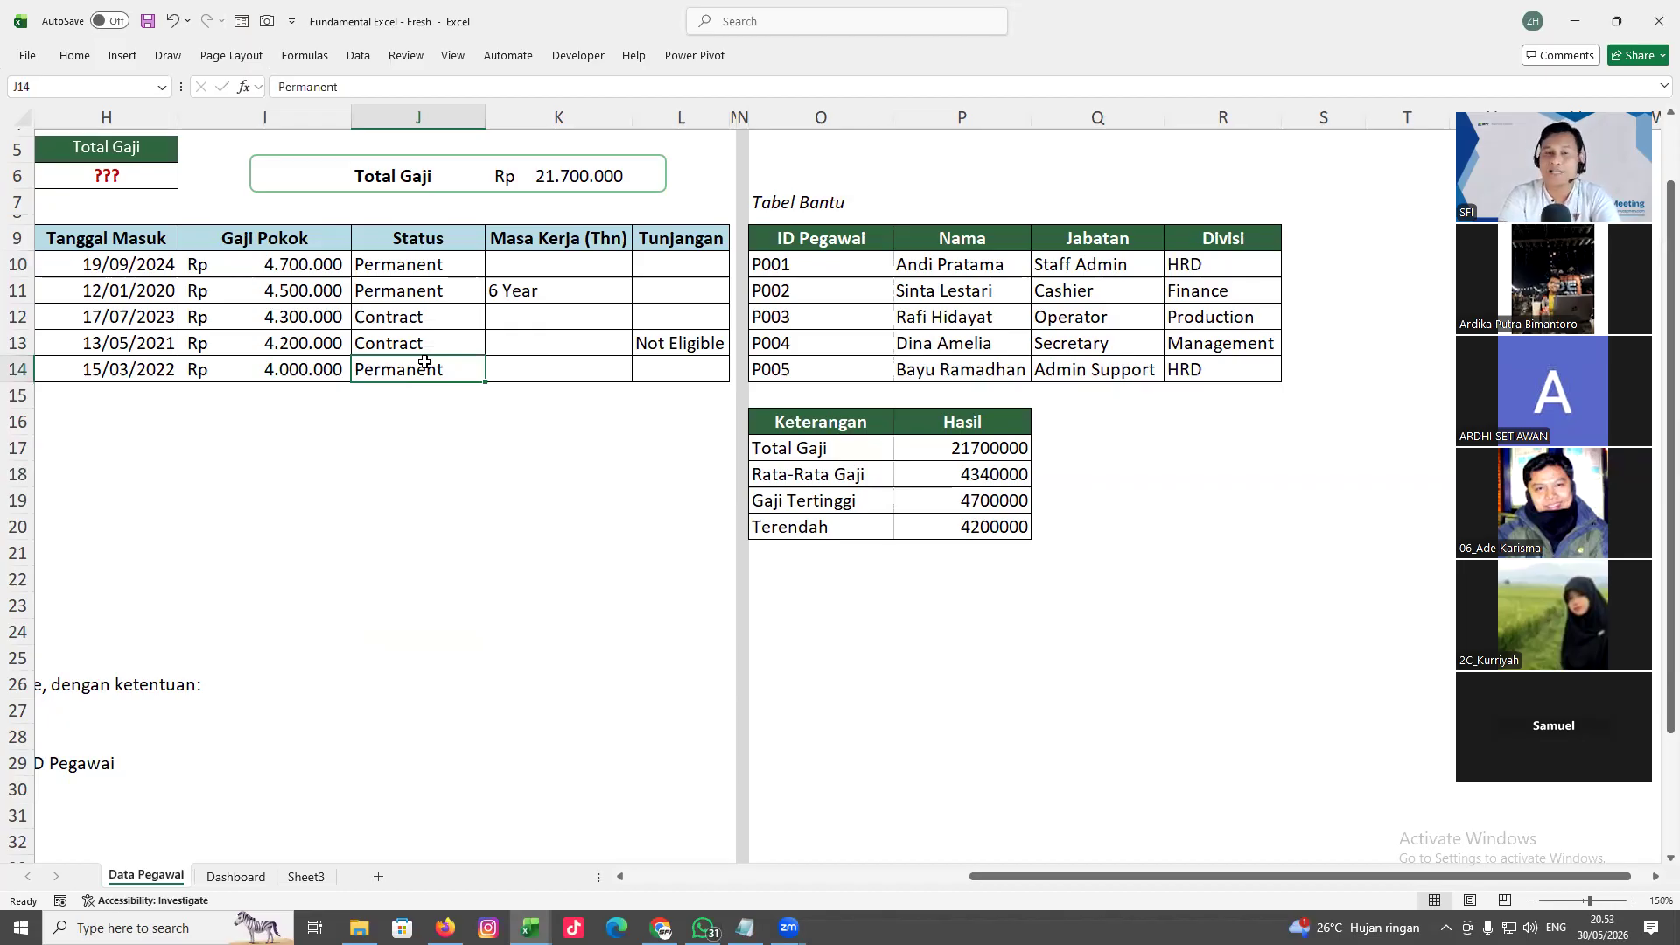
{"action": "left_click", "coordinate": [452, 412]}
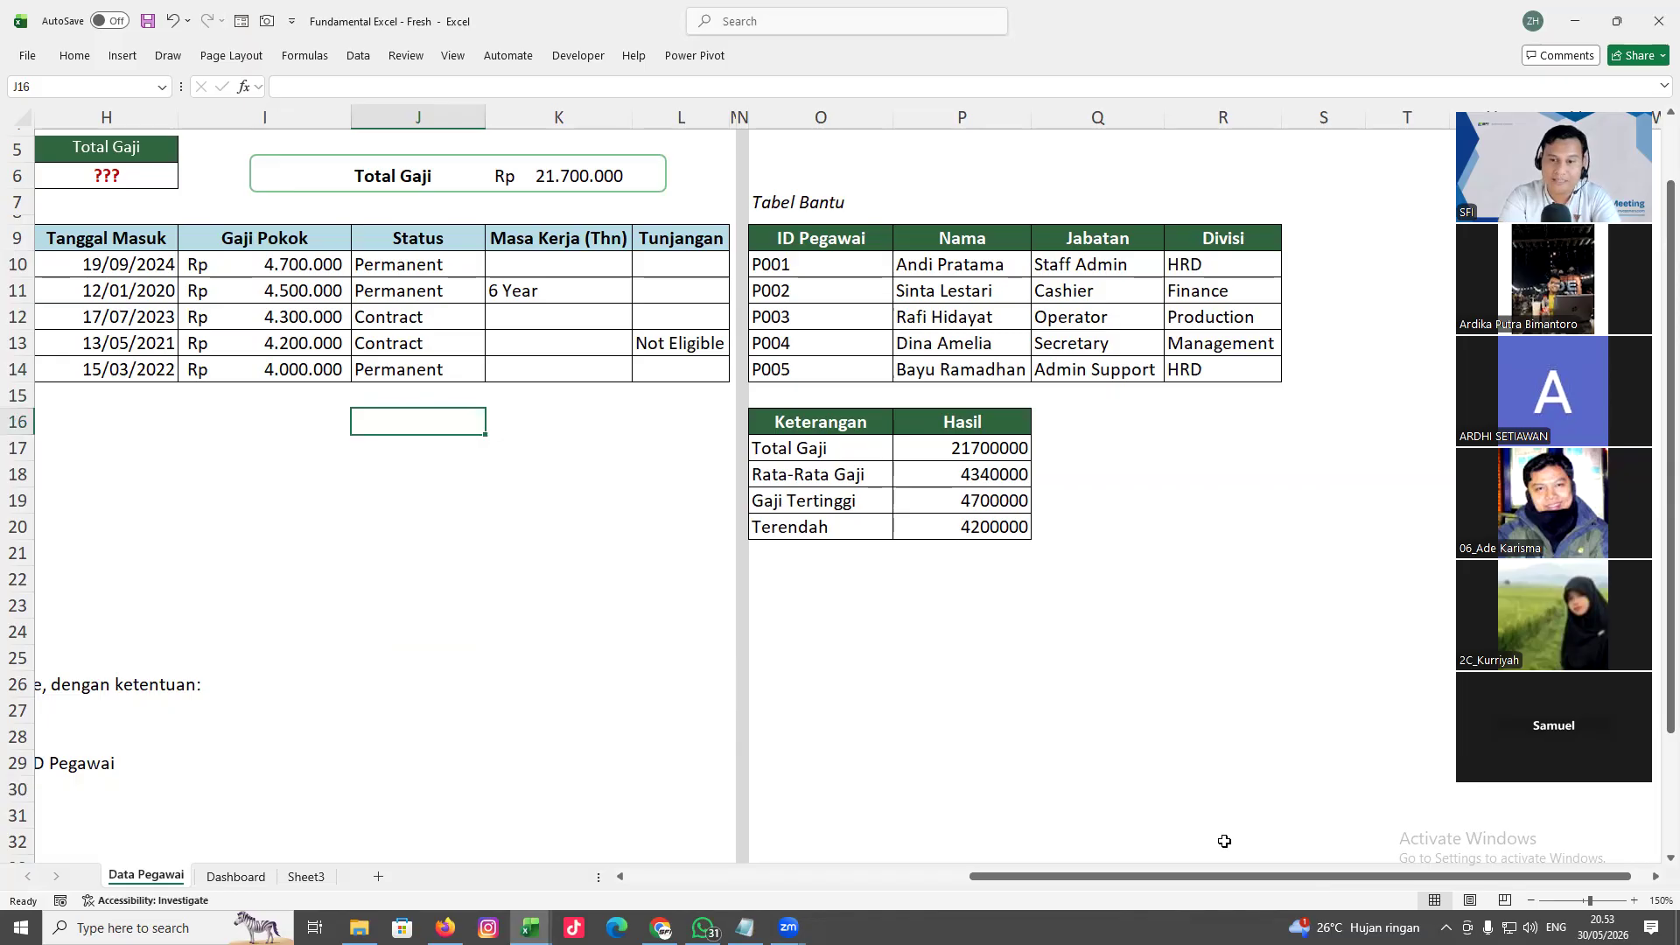
{"action": "left_click_drag", "start_coordinate": [1304, 876], "coordinate": [963, 876]}
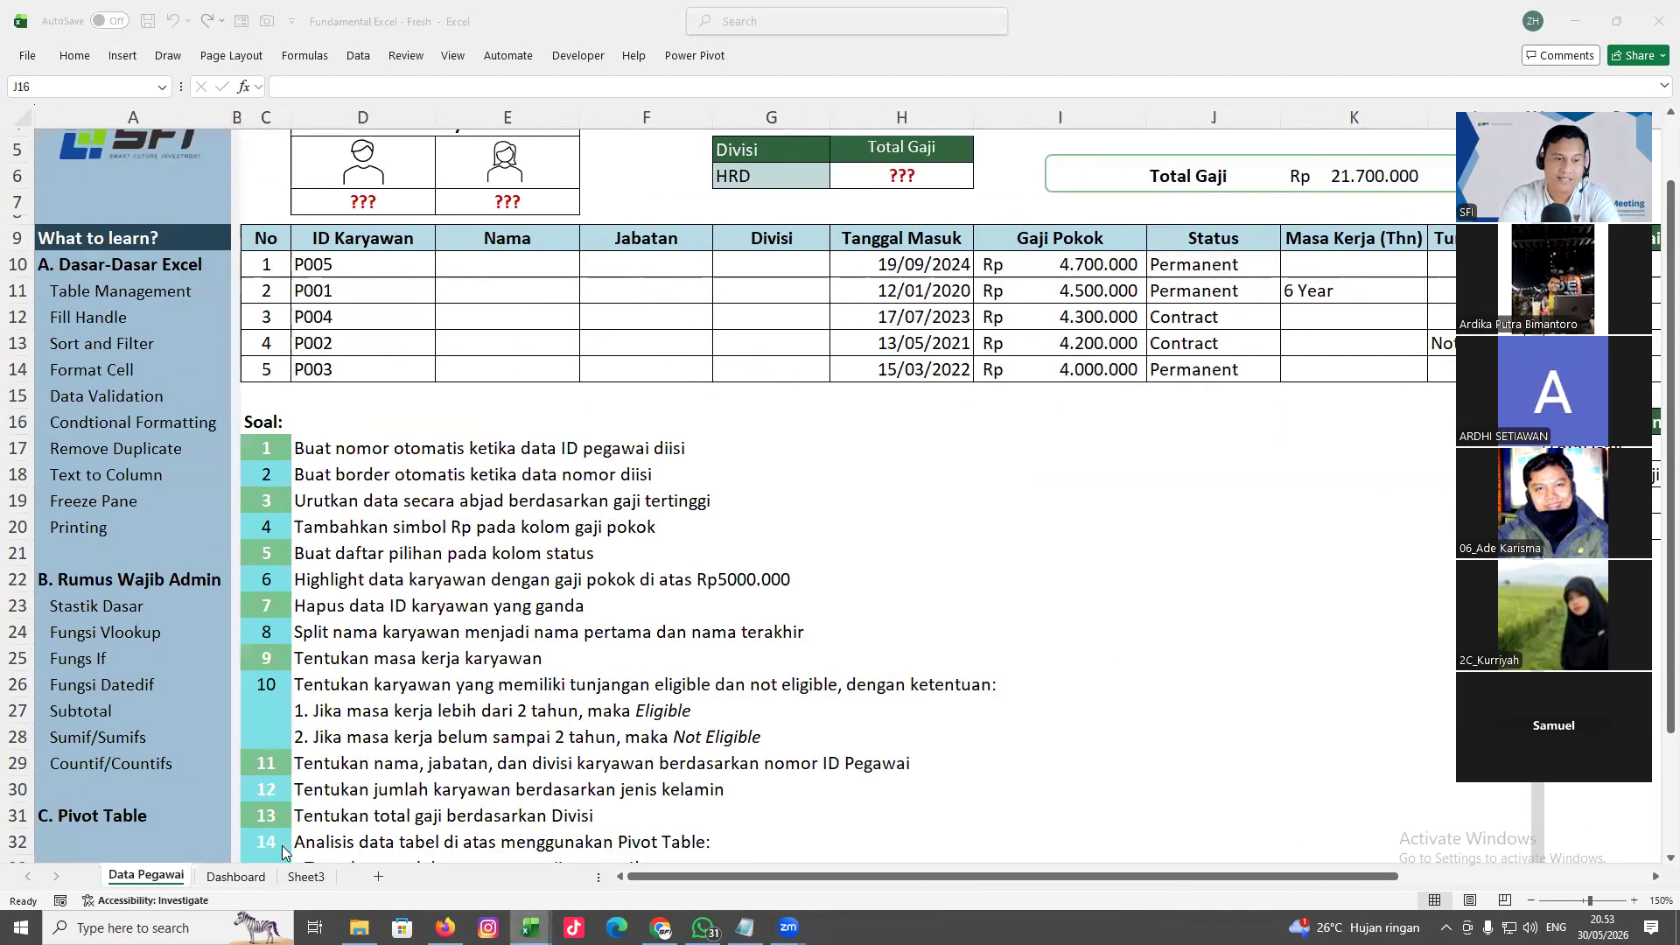
{"action": "left_click", "coordinate": [140, 859]}
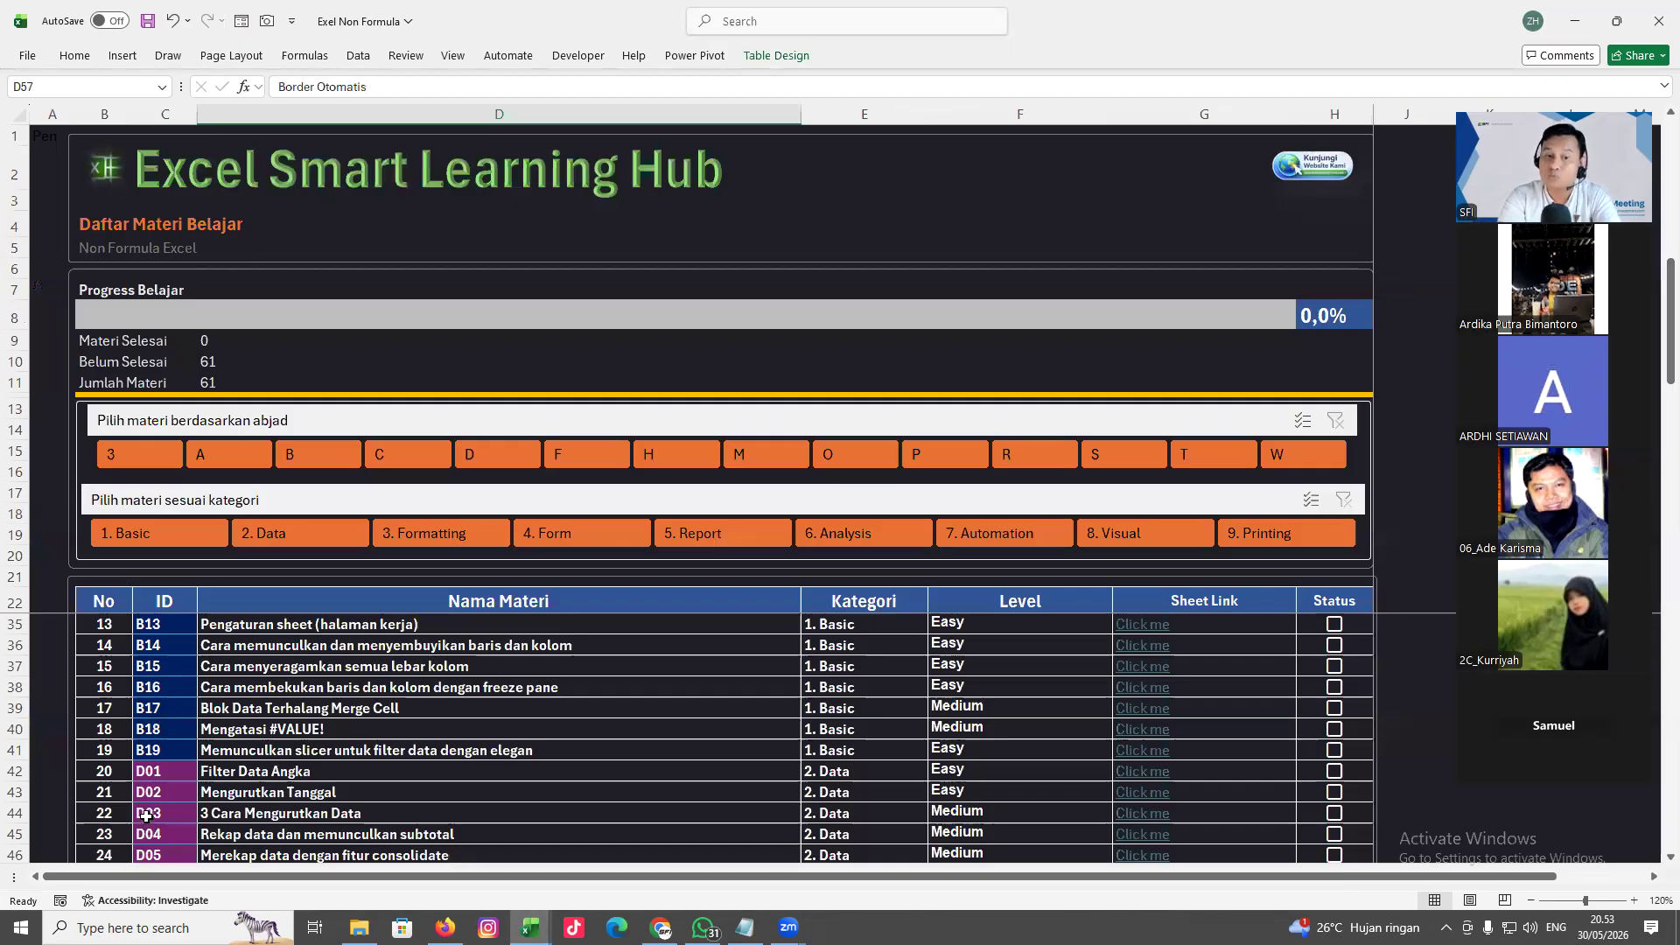
{"action": "mouse_move", "coordinate": [530, 928]}
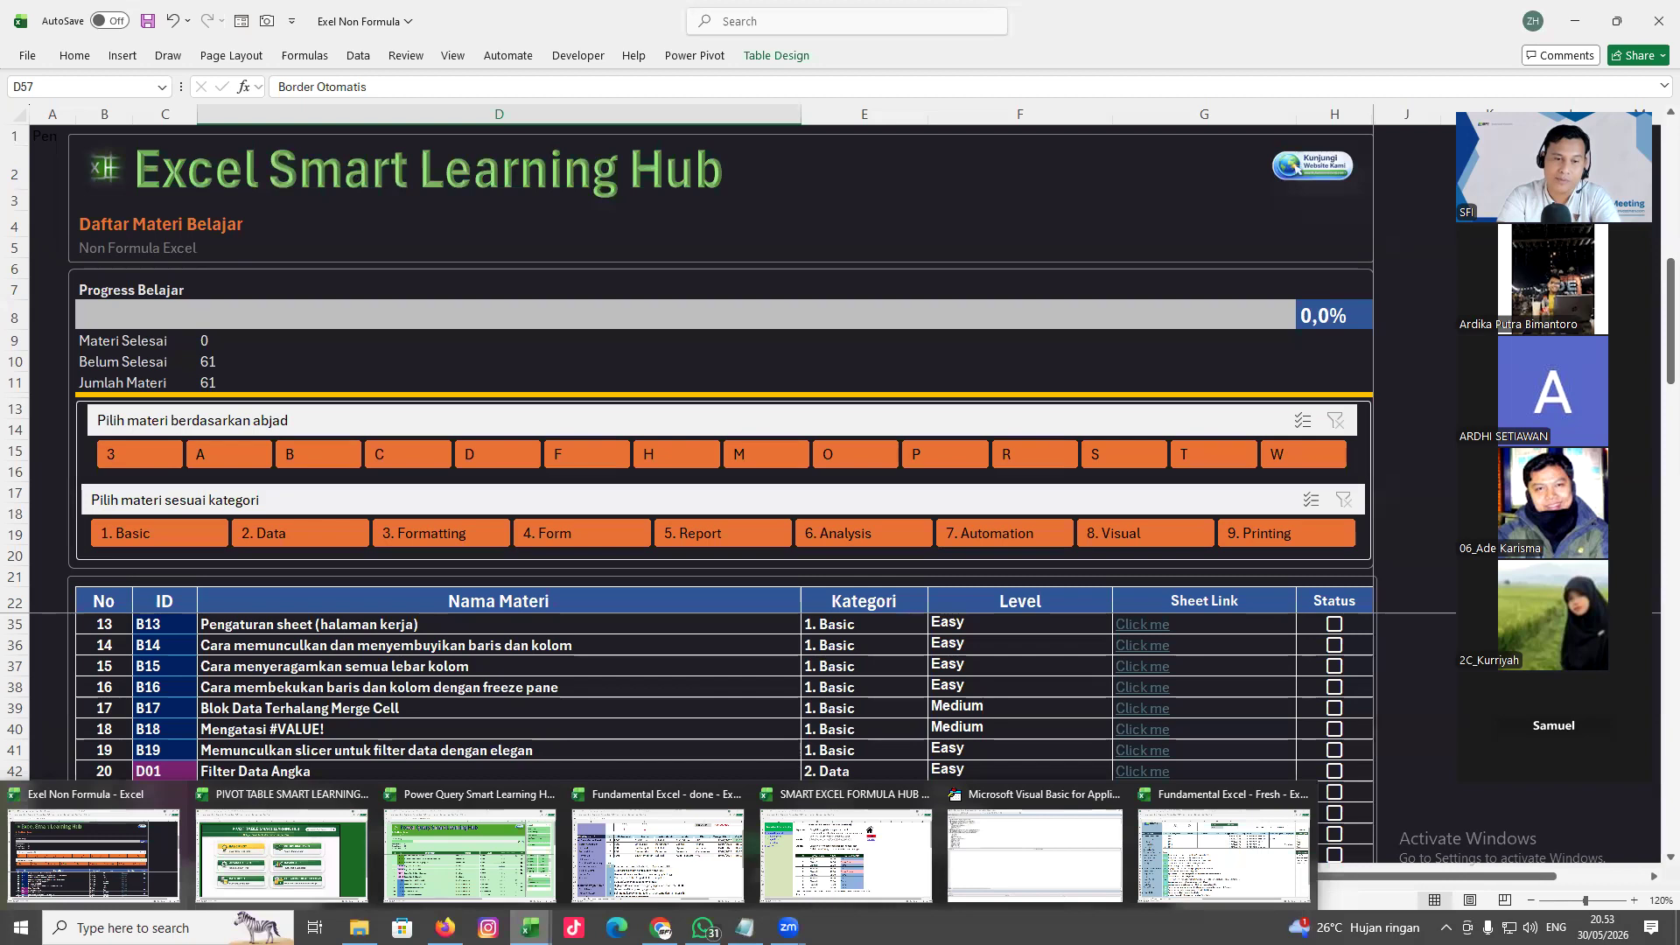
{"action": "left_click", "coordinate": [1183, 848]}
{"action": "left_click", "coordinate": [1092, 262]}
{"action": "left_click", "coordinate": [467, 307]}
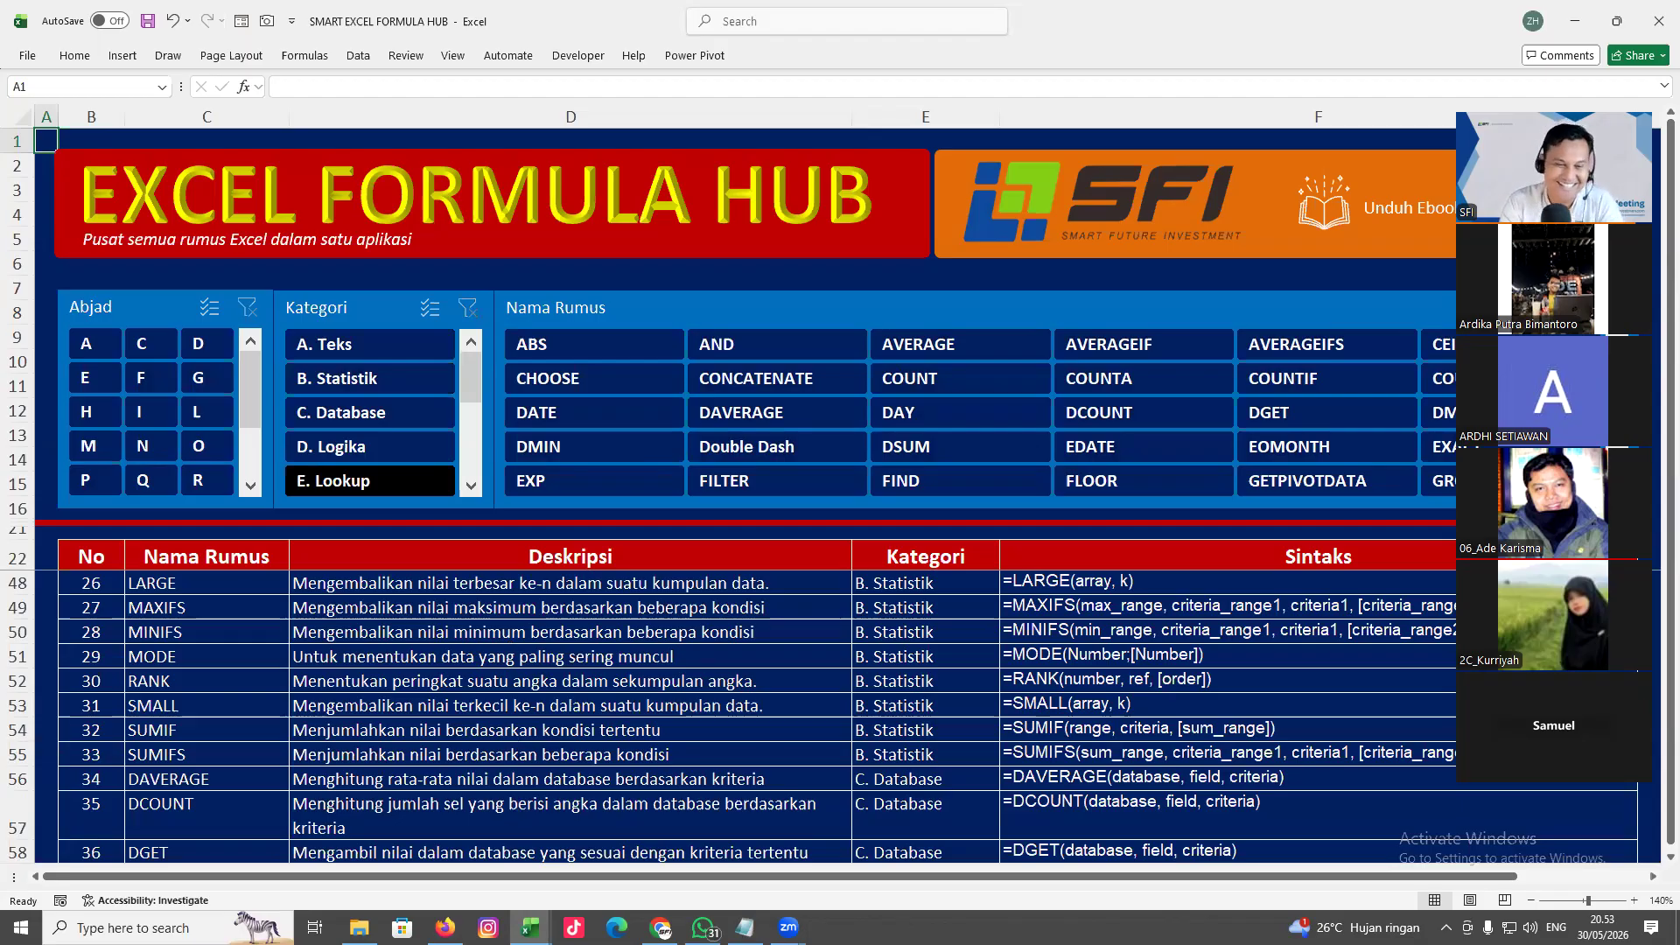
{"action": "left_click", "coordinate": [529, 928]}
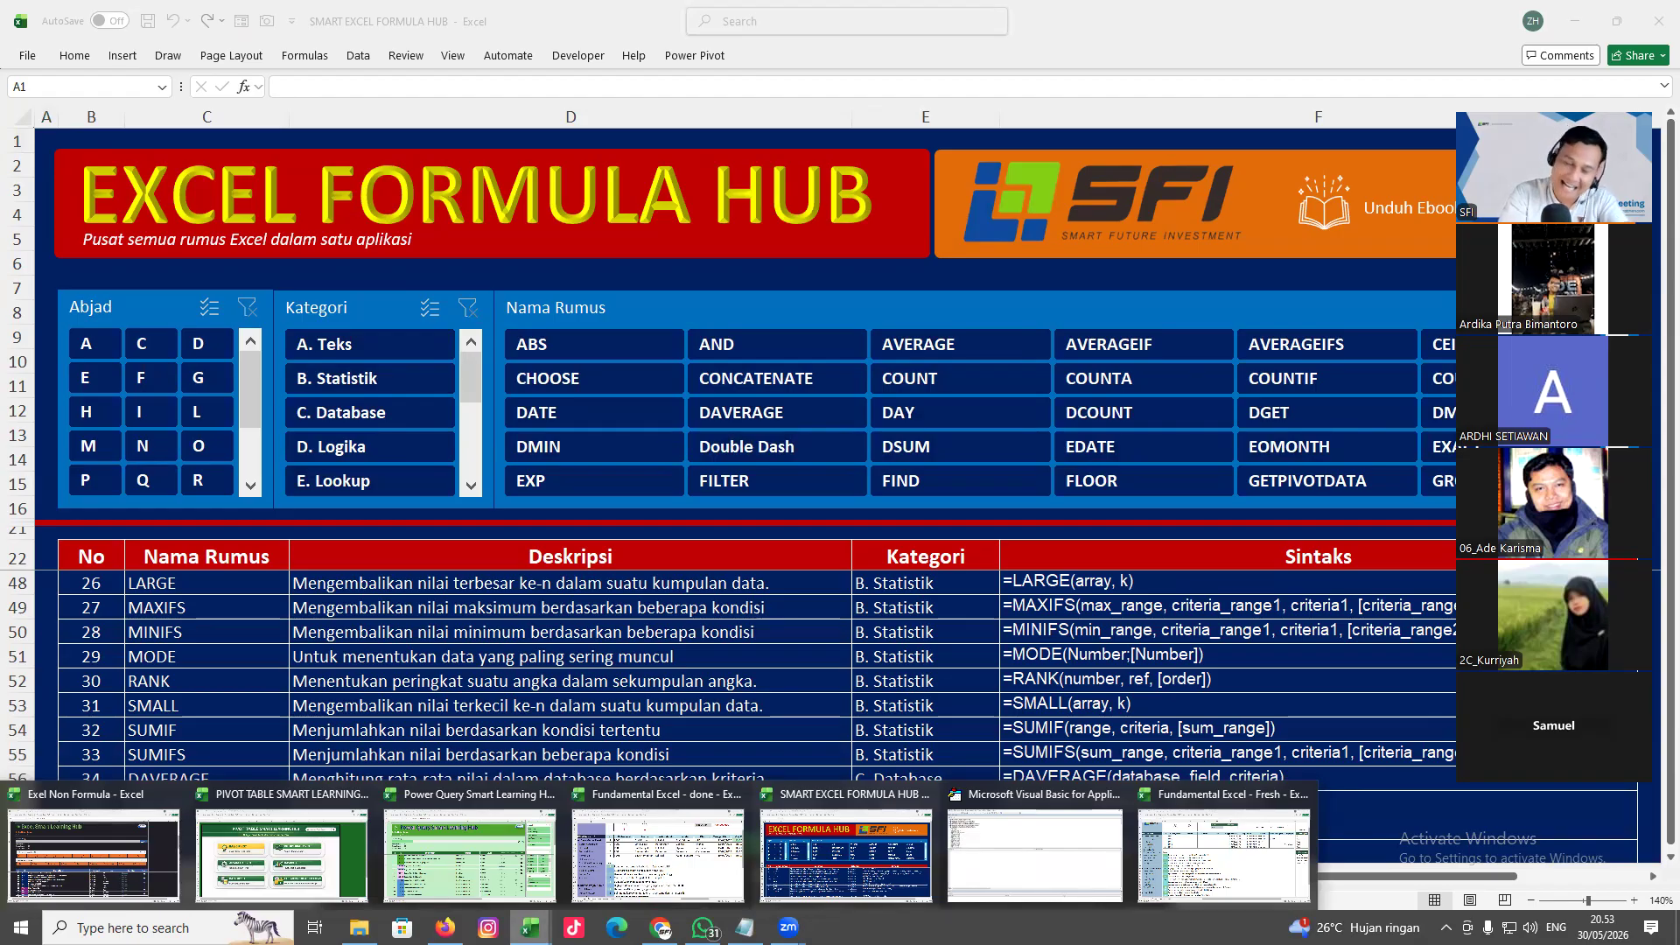
{"action": "left_click", "coordinate": [1237, 862]}
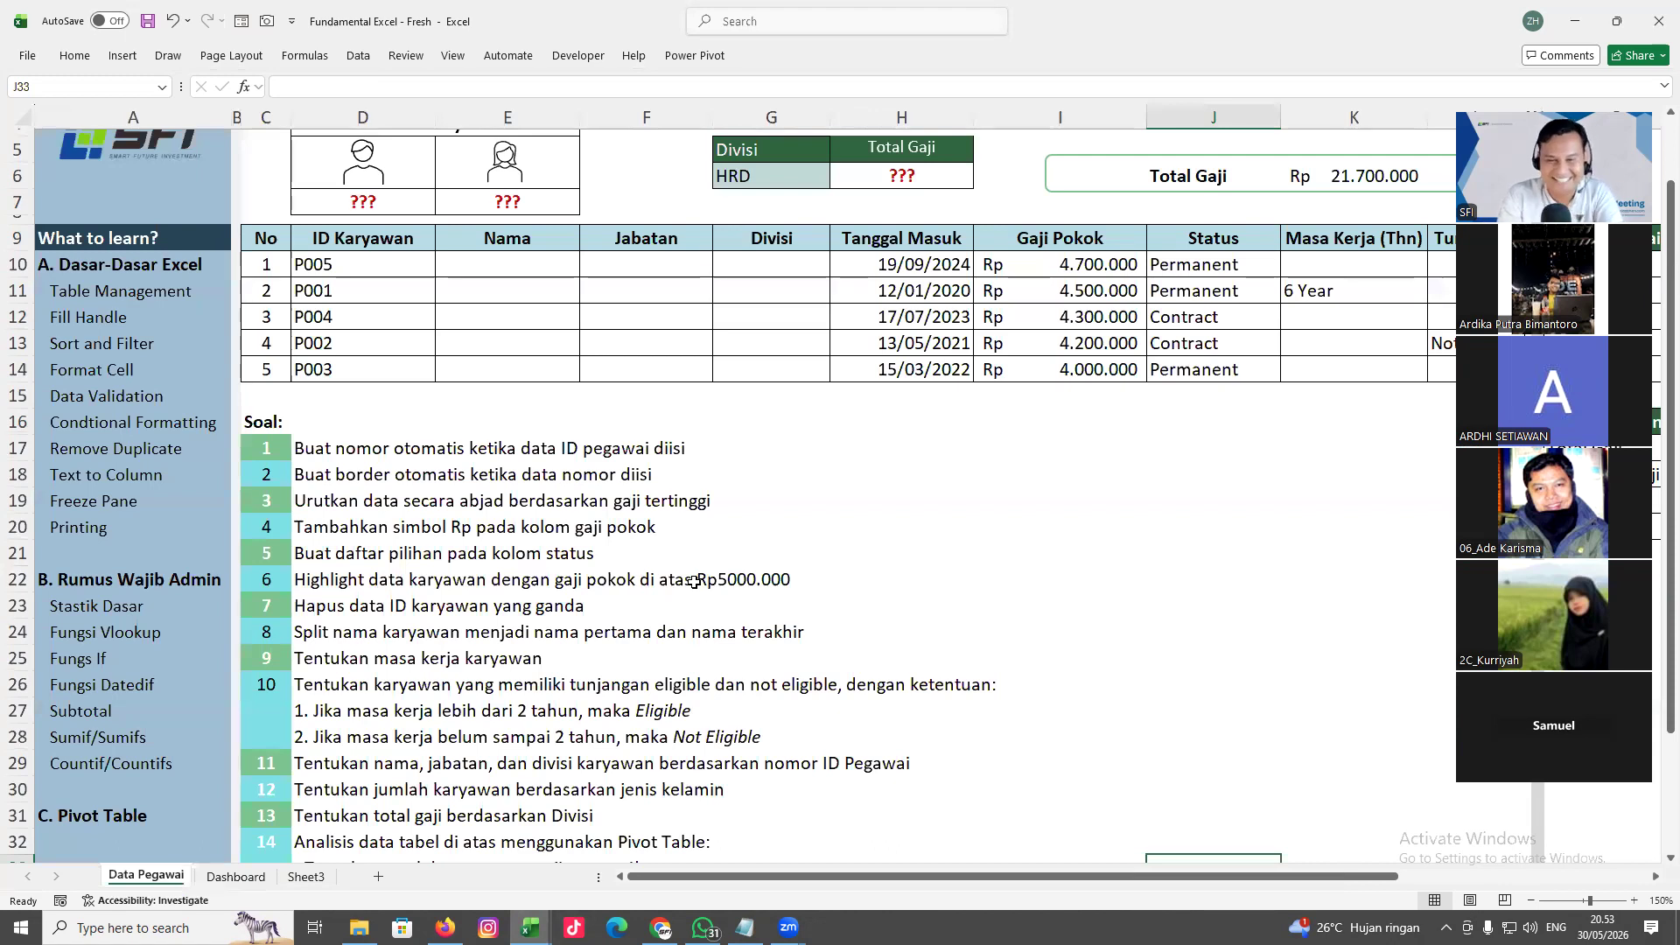
Review tasks 4 and 5, then select the Status cells J10:J14
{"action": "left_click", "coordinate": [383, 538]}
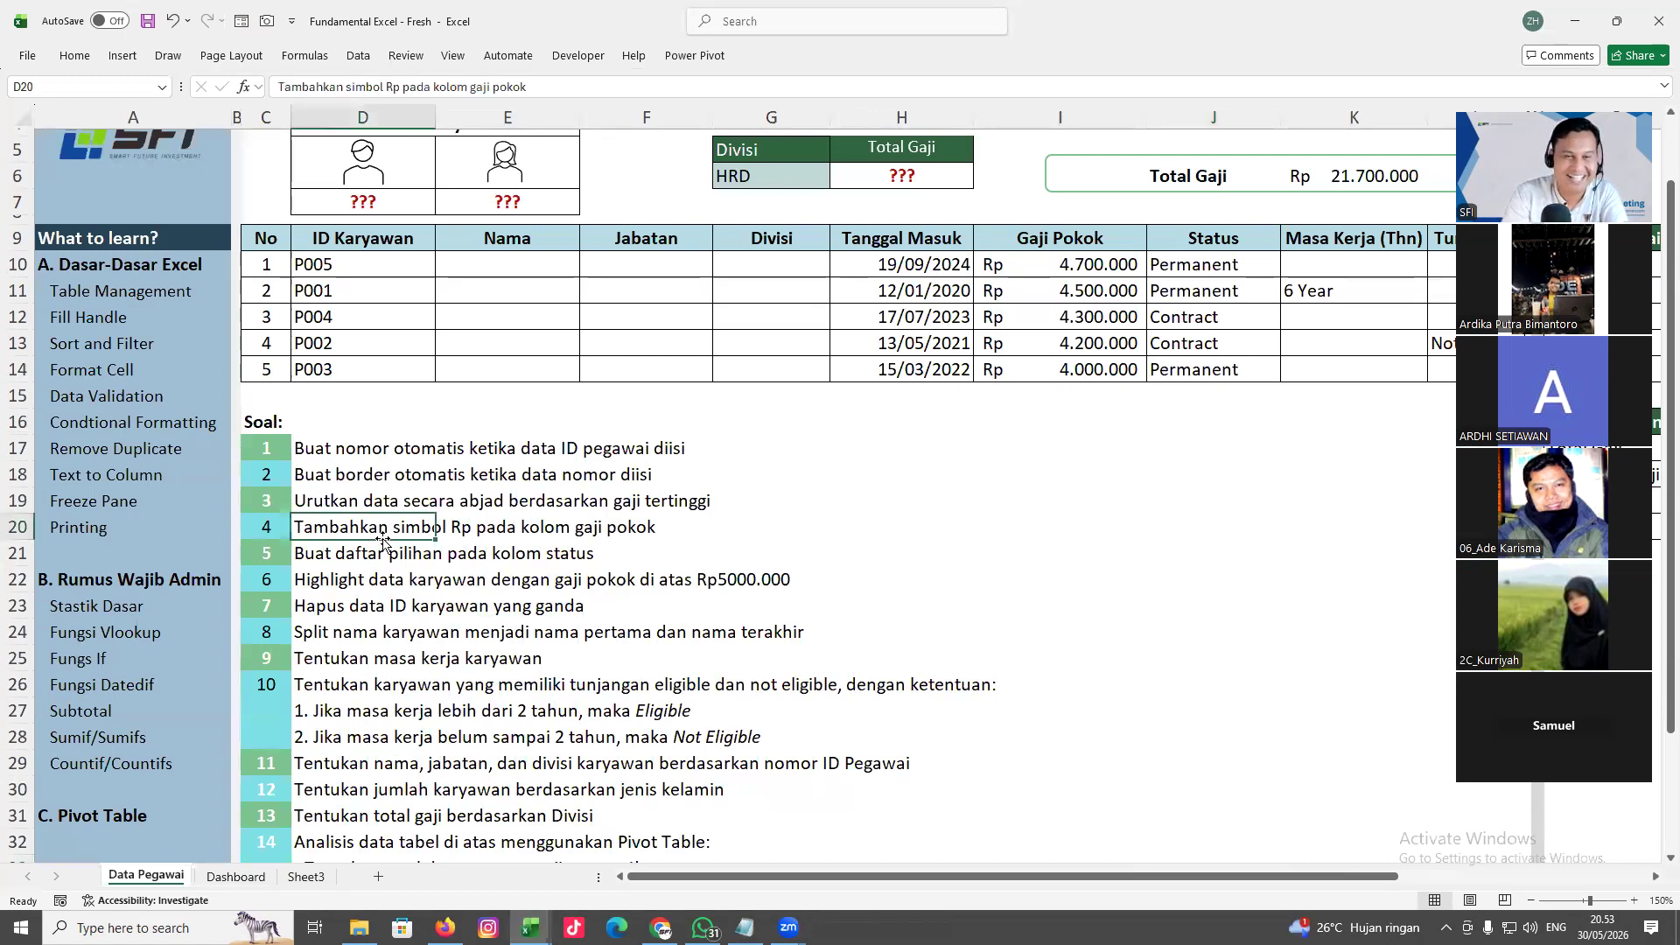
{"action": "left_click", "coordinate": [339, 557]}
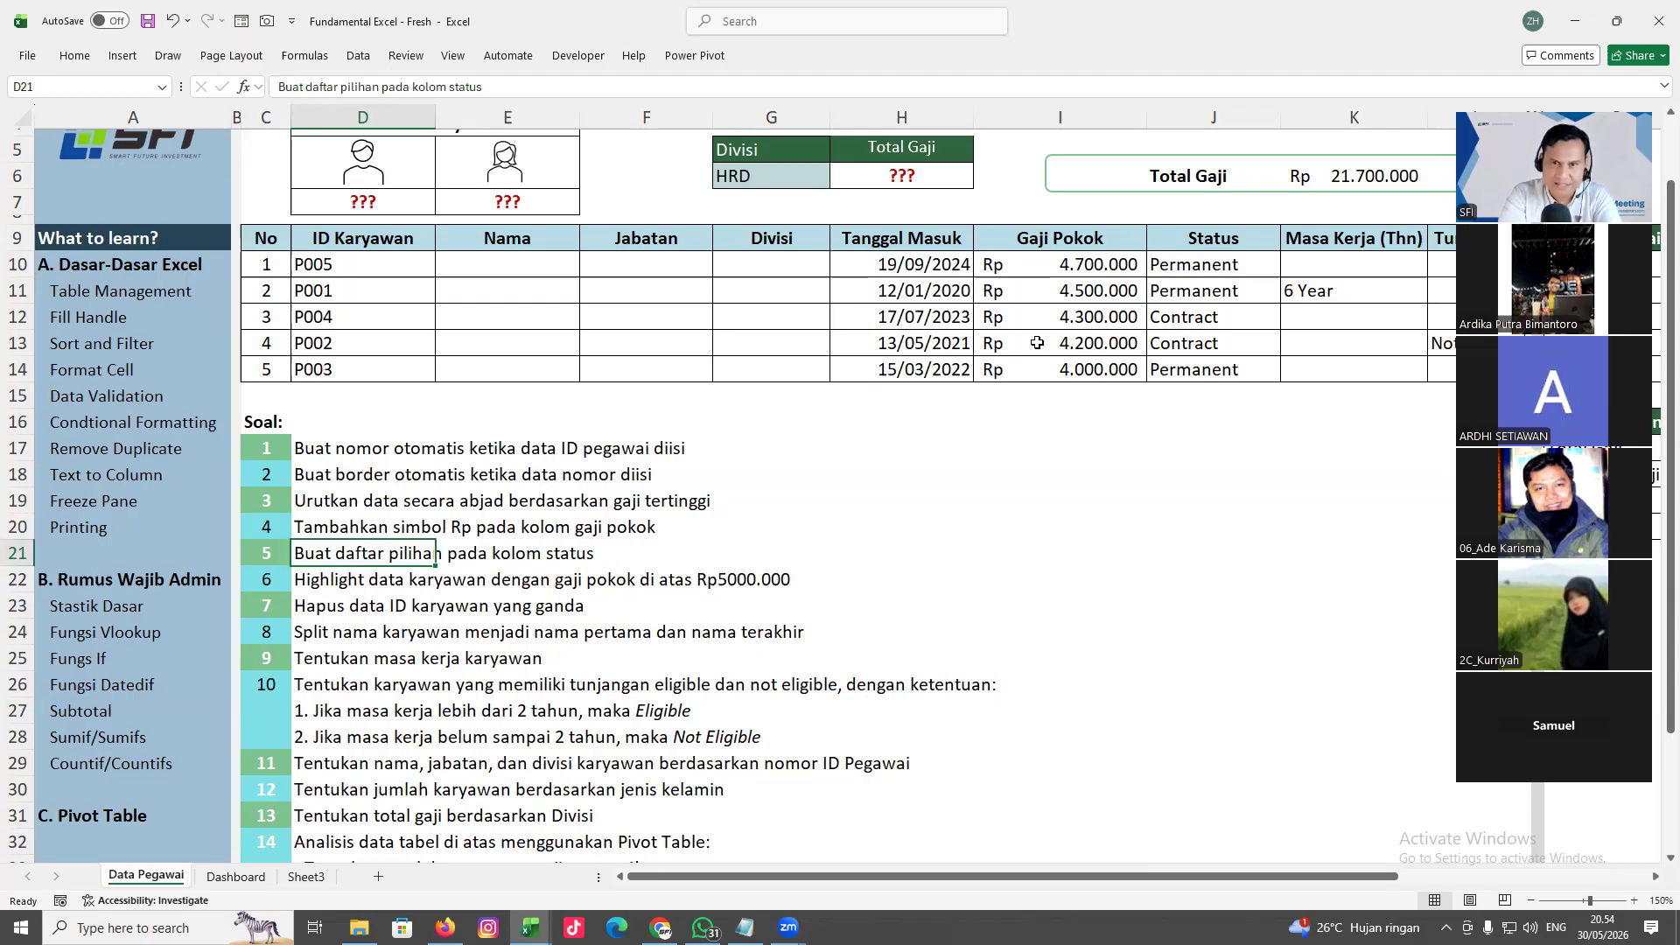
{"action": "left_click", "coordinate": [1654, 879]}
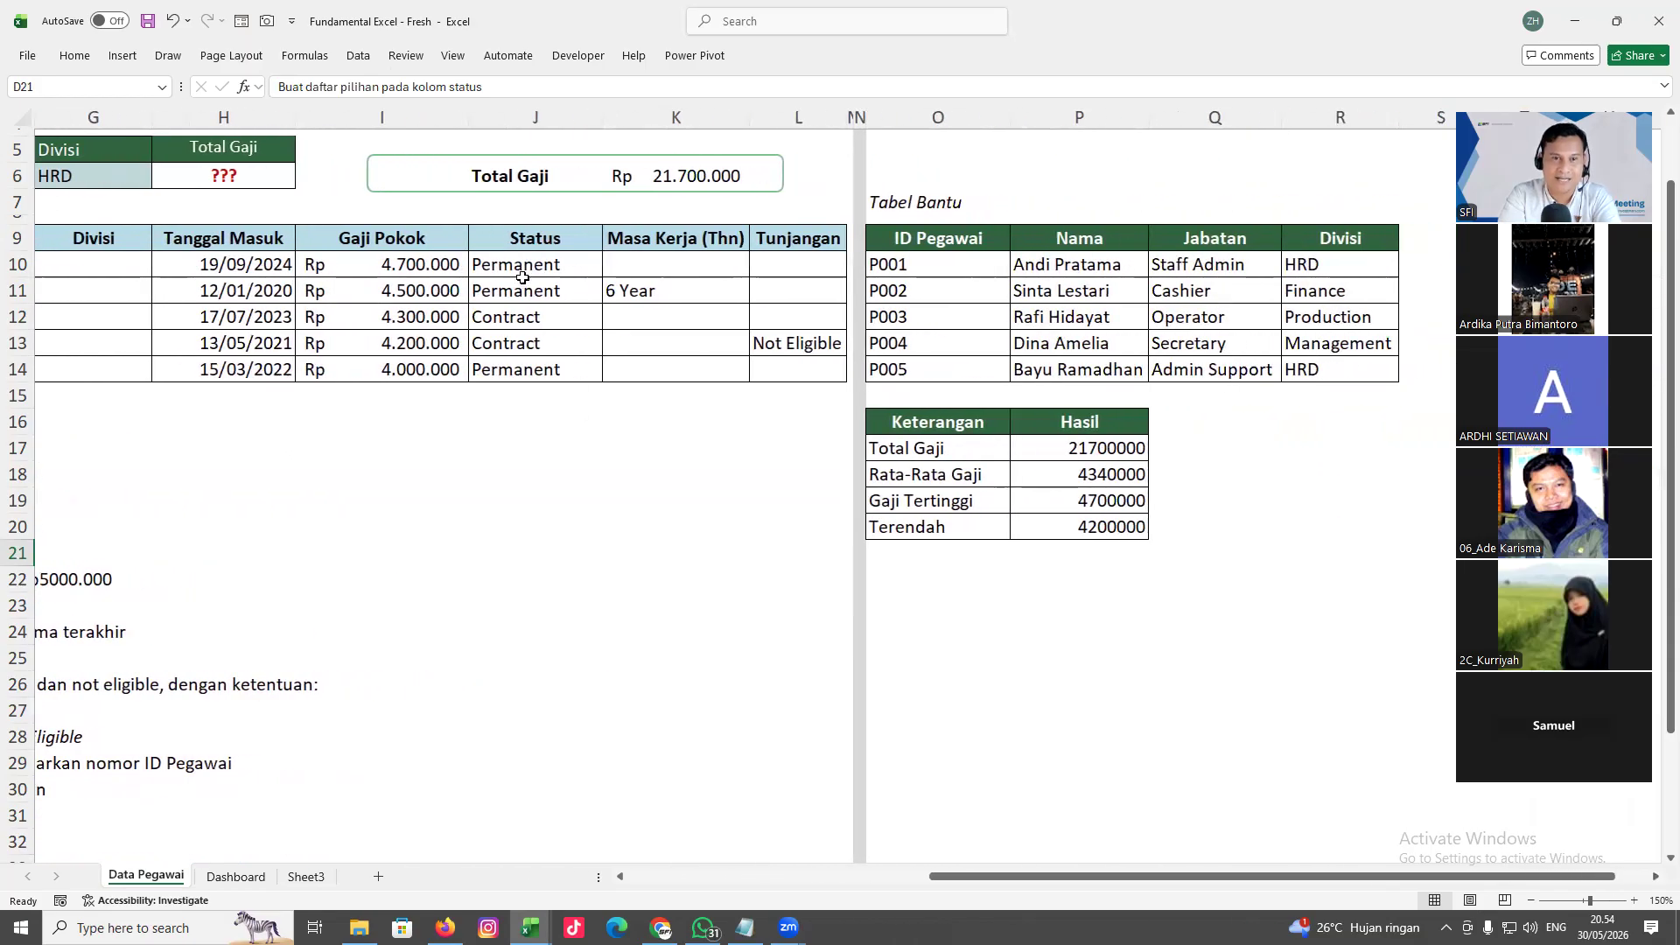
{"action": "left_click_drag", "start_coordinate": [523, 266], "coordinate": [531, 361]}
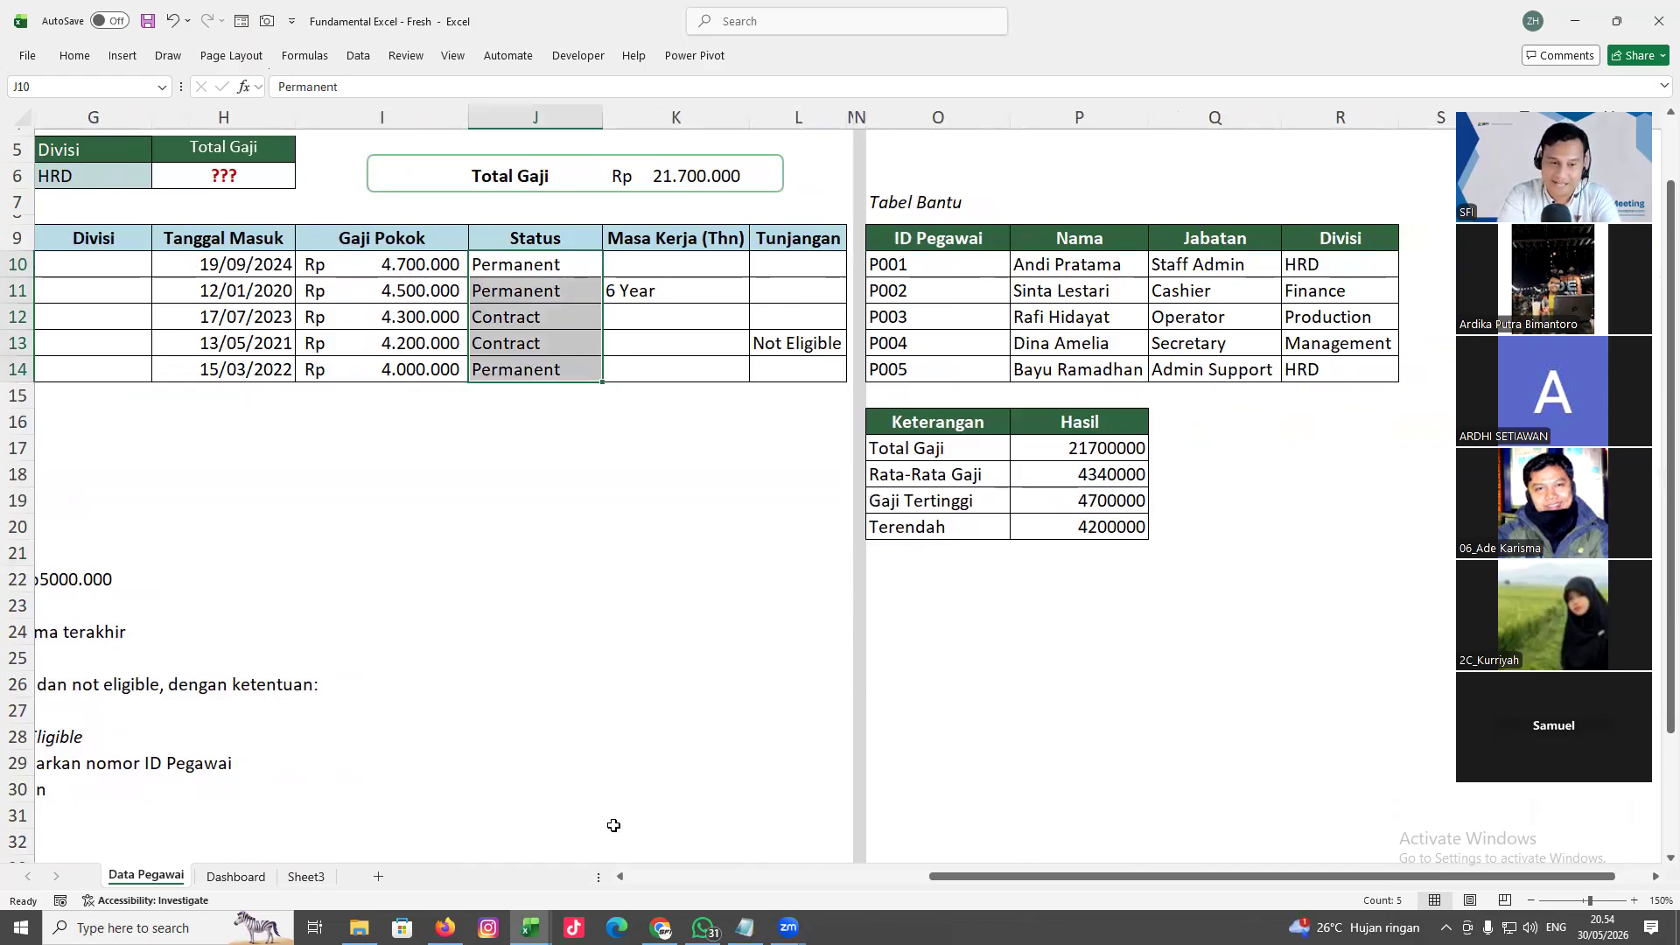
{"action": "left_click", "coordinate": [530, 927]}
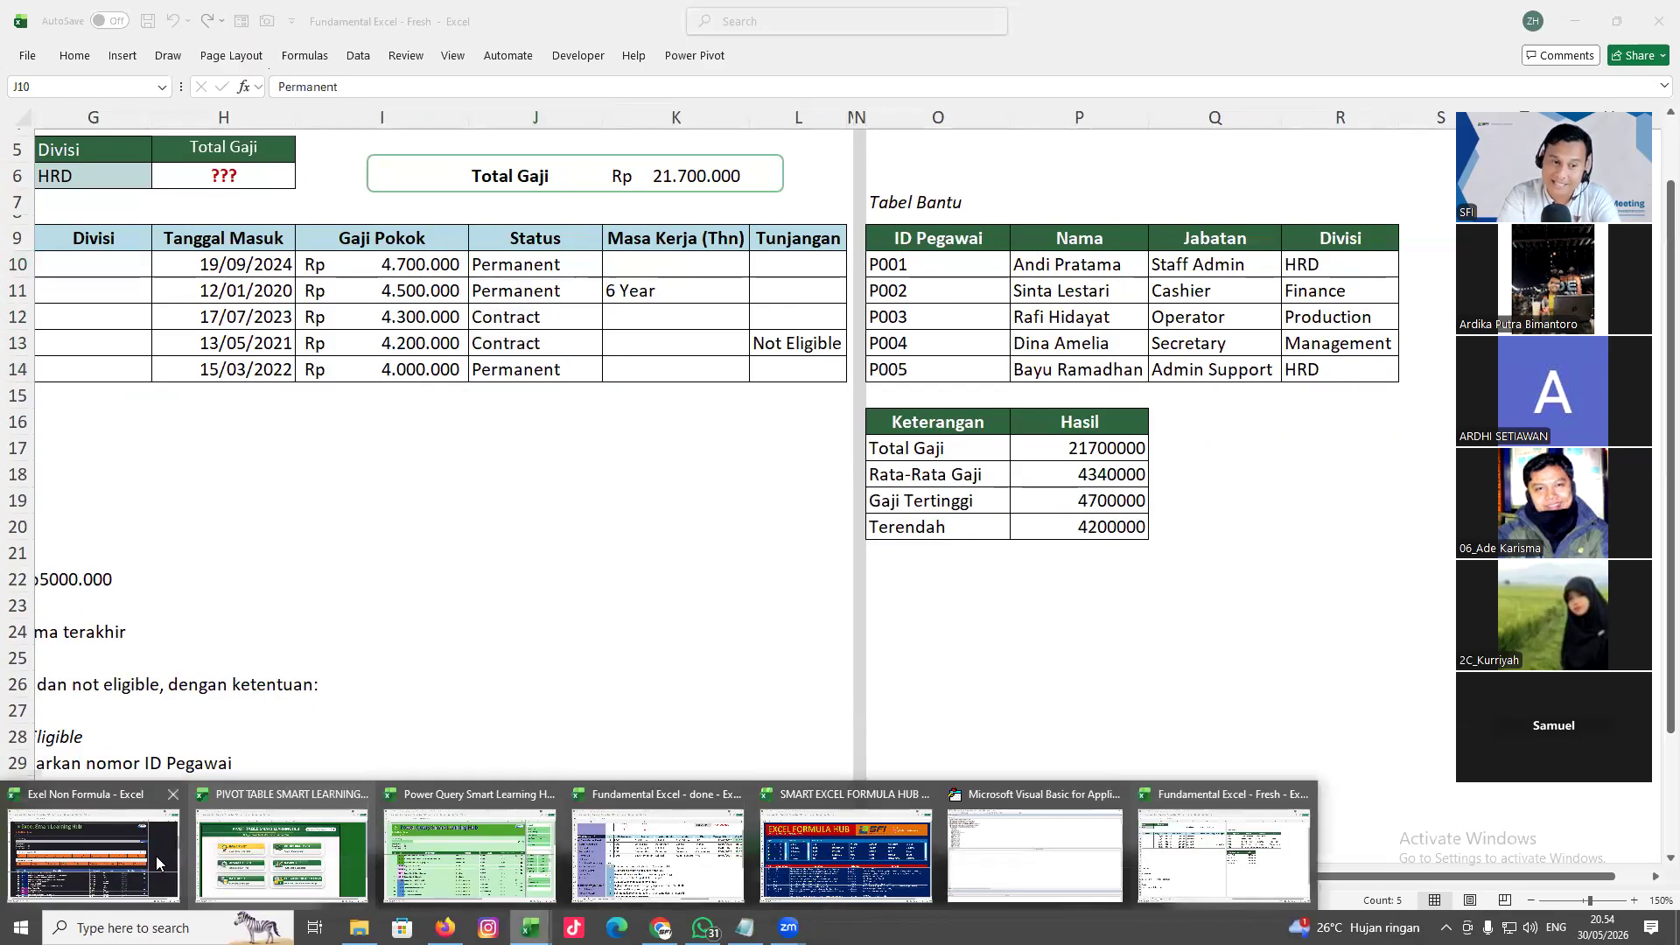
In the Exel Non Formula workbook, filter the lesson list to the 2. Data category
{"action": "left_click", "coordinate": [131, 847]}
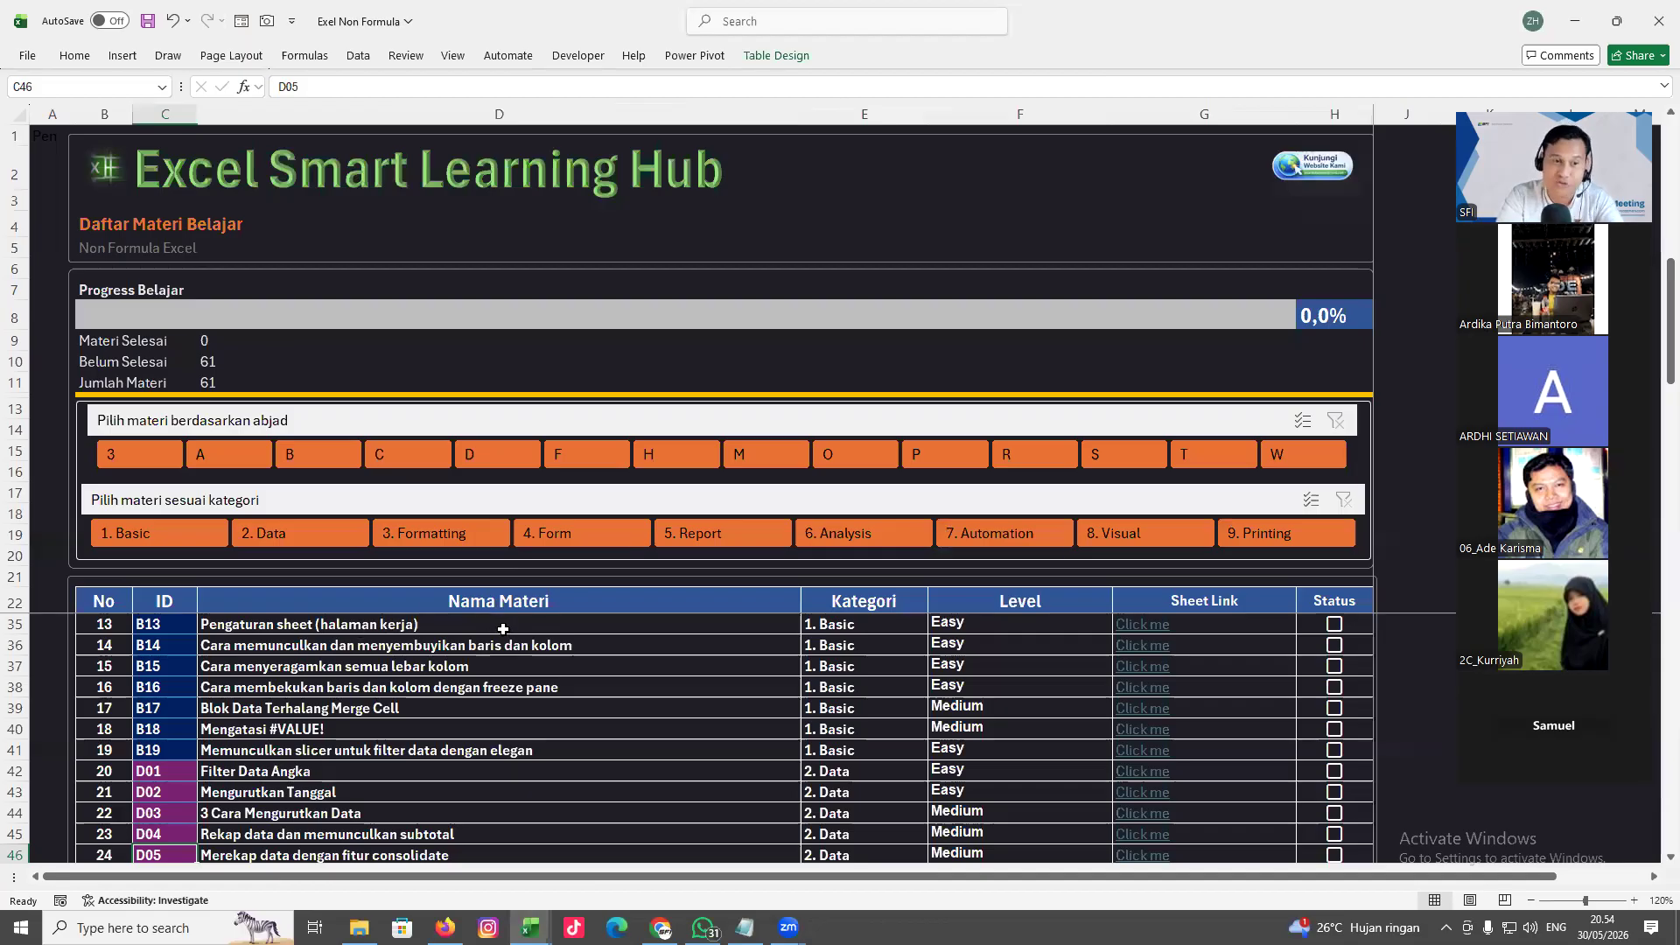
{"action": "scroll", "coordinate": [361, 687], "scroll_direction": "up", "scroll_amount": 4}
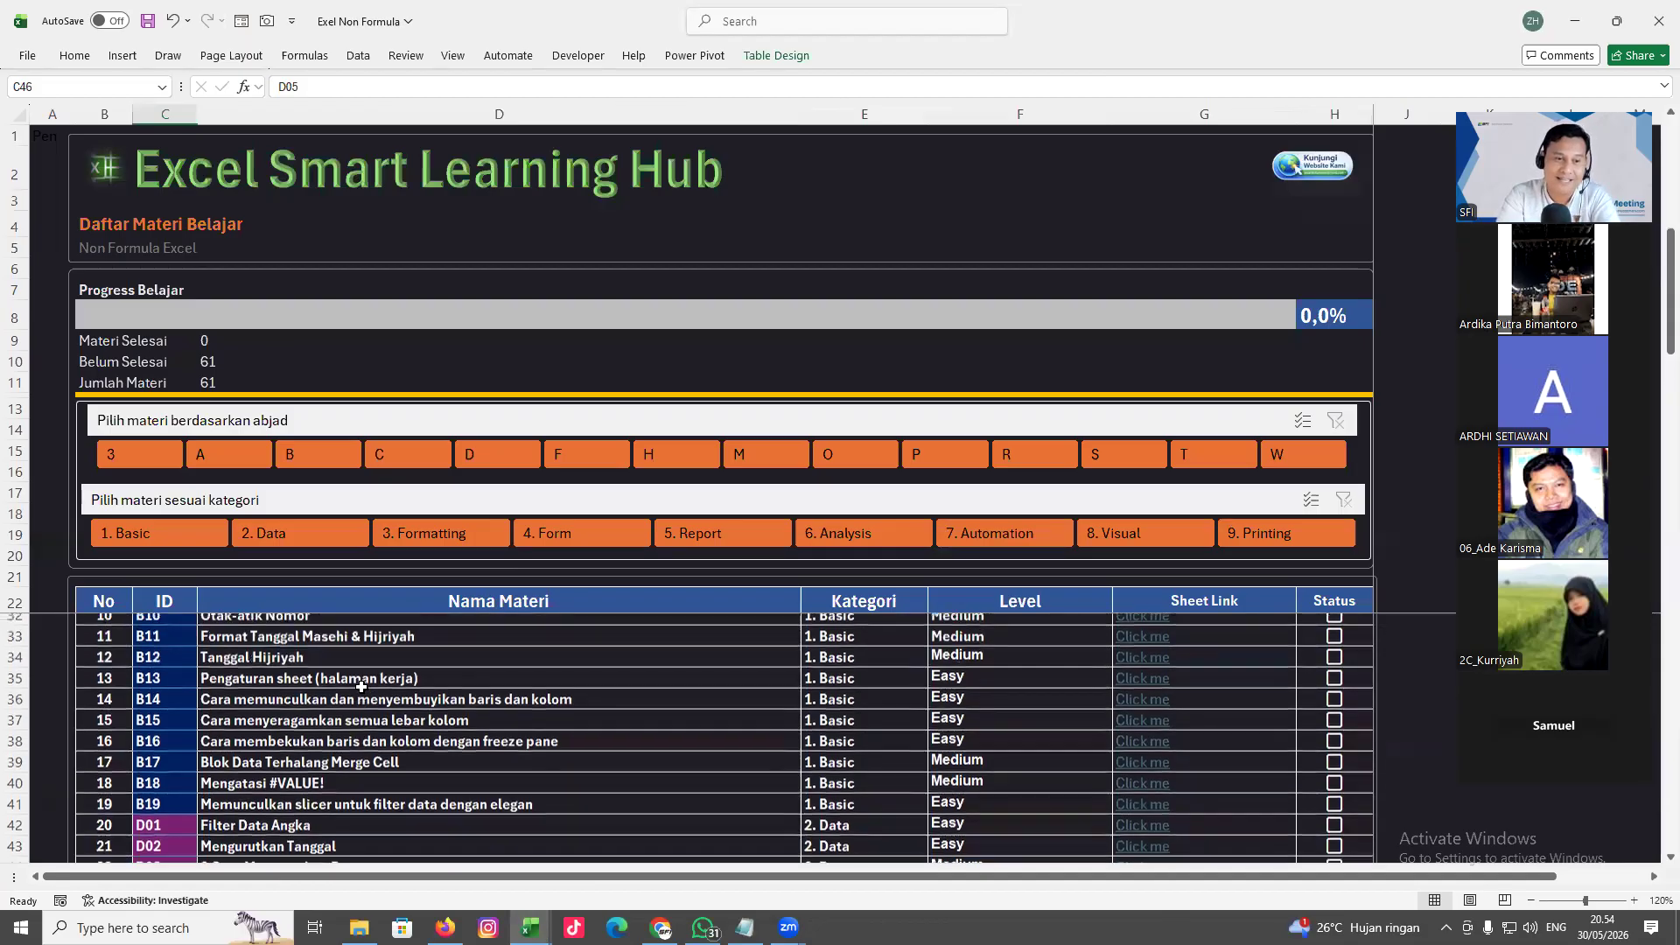
{"action": "scroll", "coordinate": [362, 687], "scroll_direction": "down", "scroll_amount": 6}
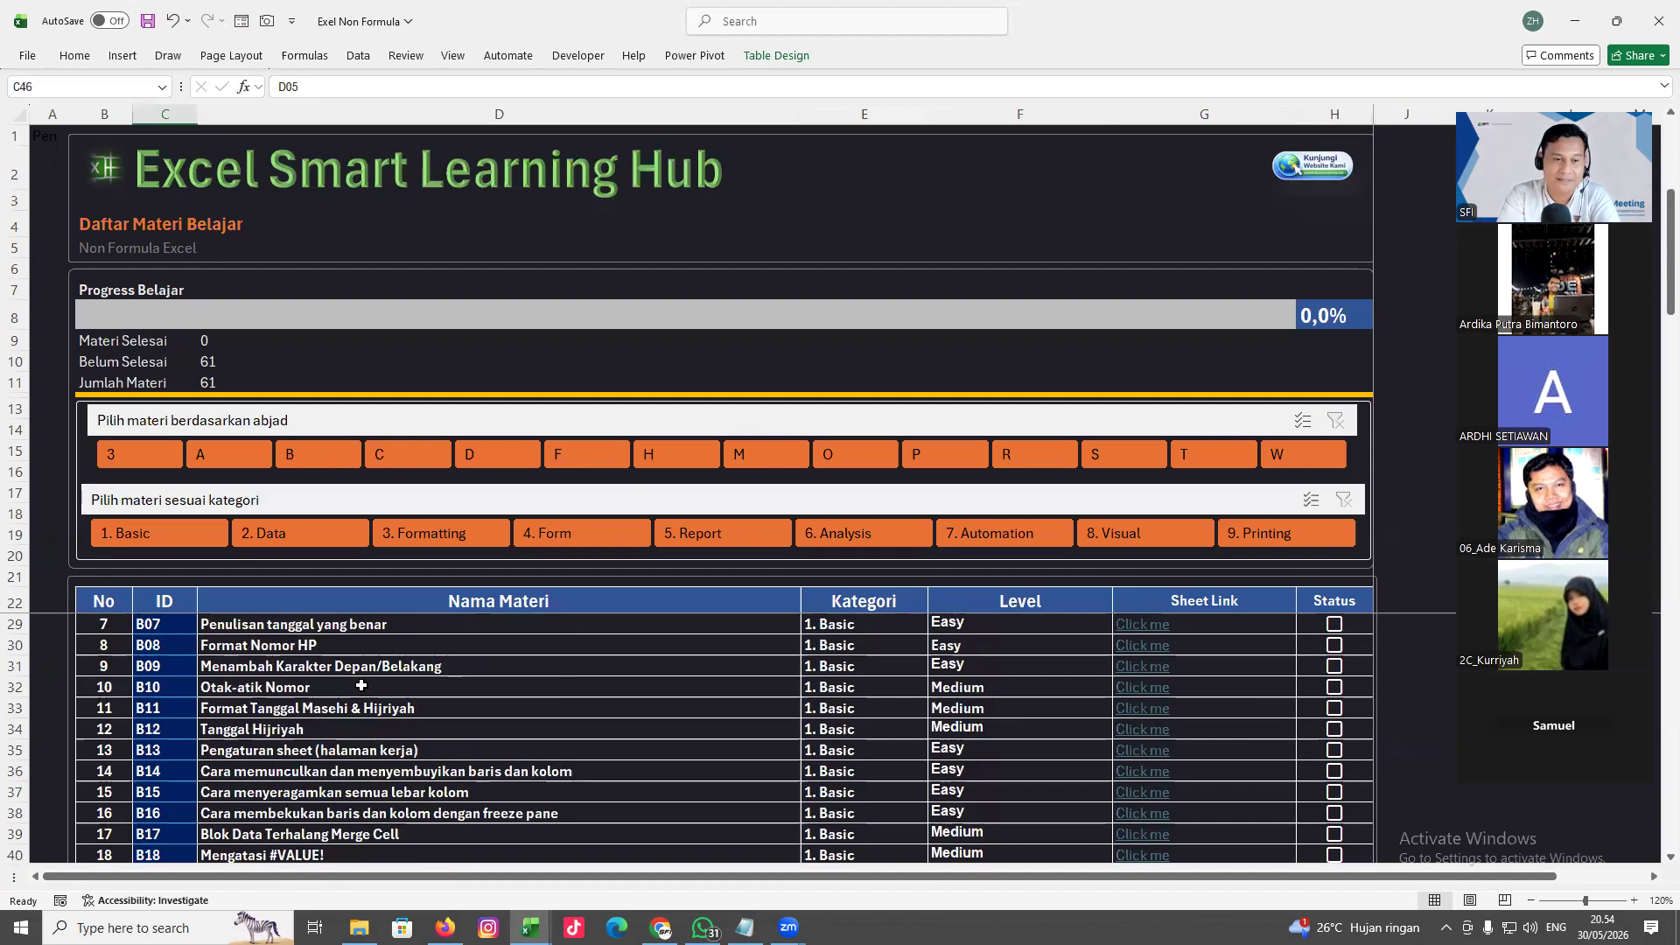
{"action": "scroll", "coordinate": [361, 687], "scroll_direction": "down", "scroll_amount": 1}
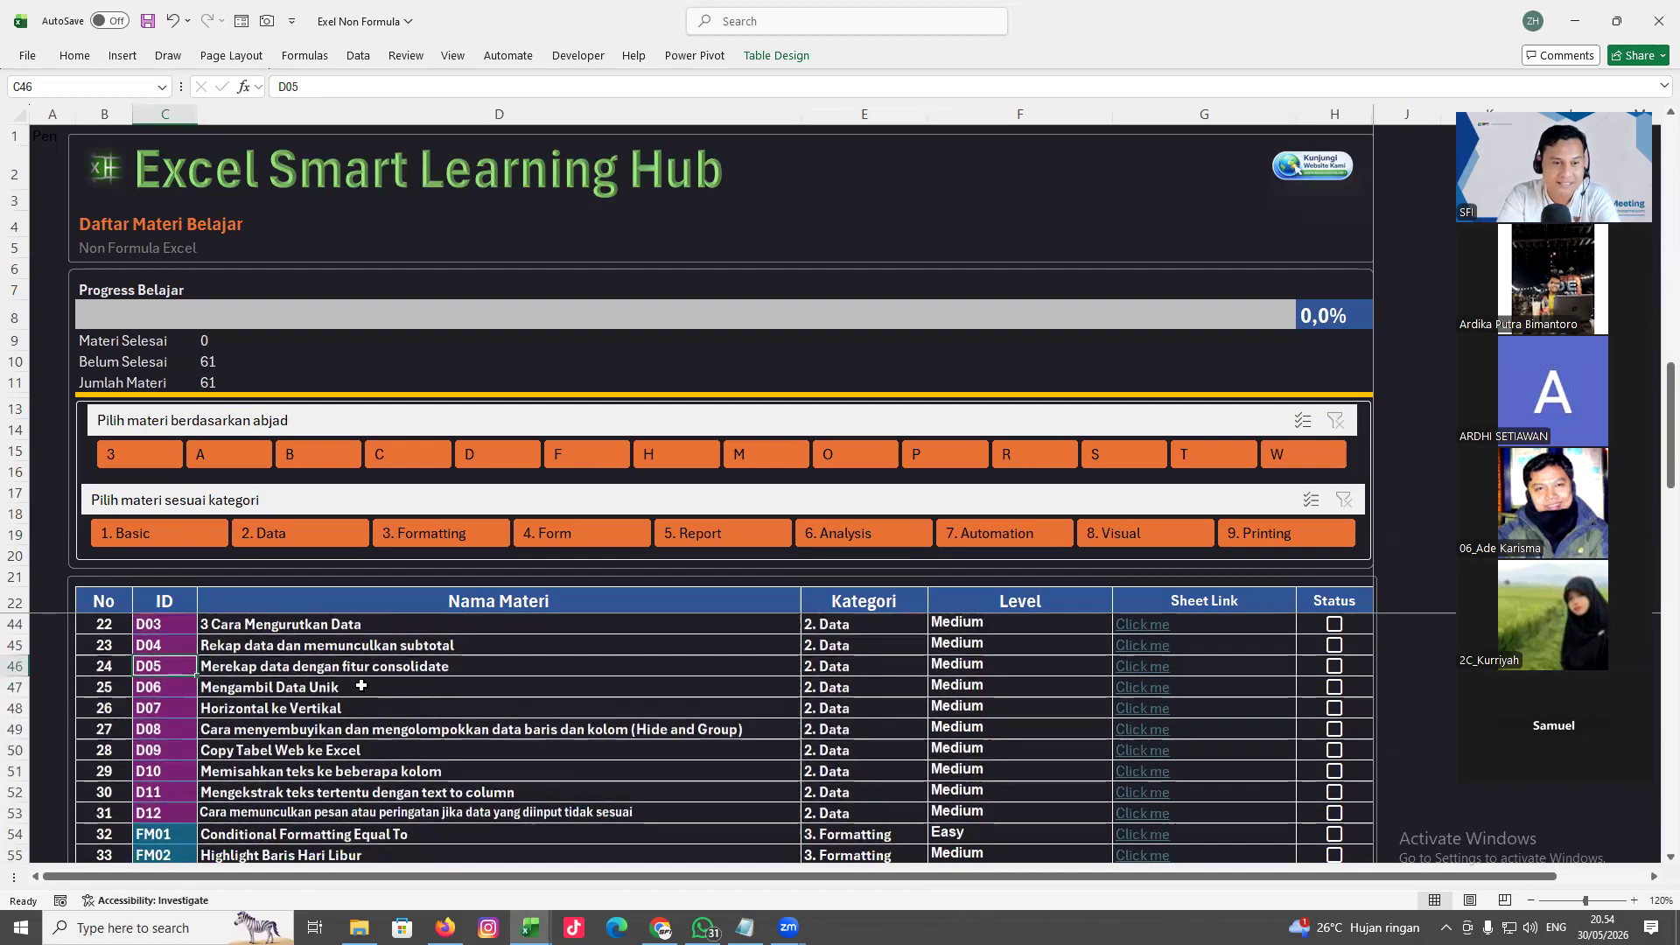
{"action": "left_click", "coordinate": [298, 535]}
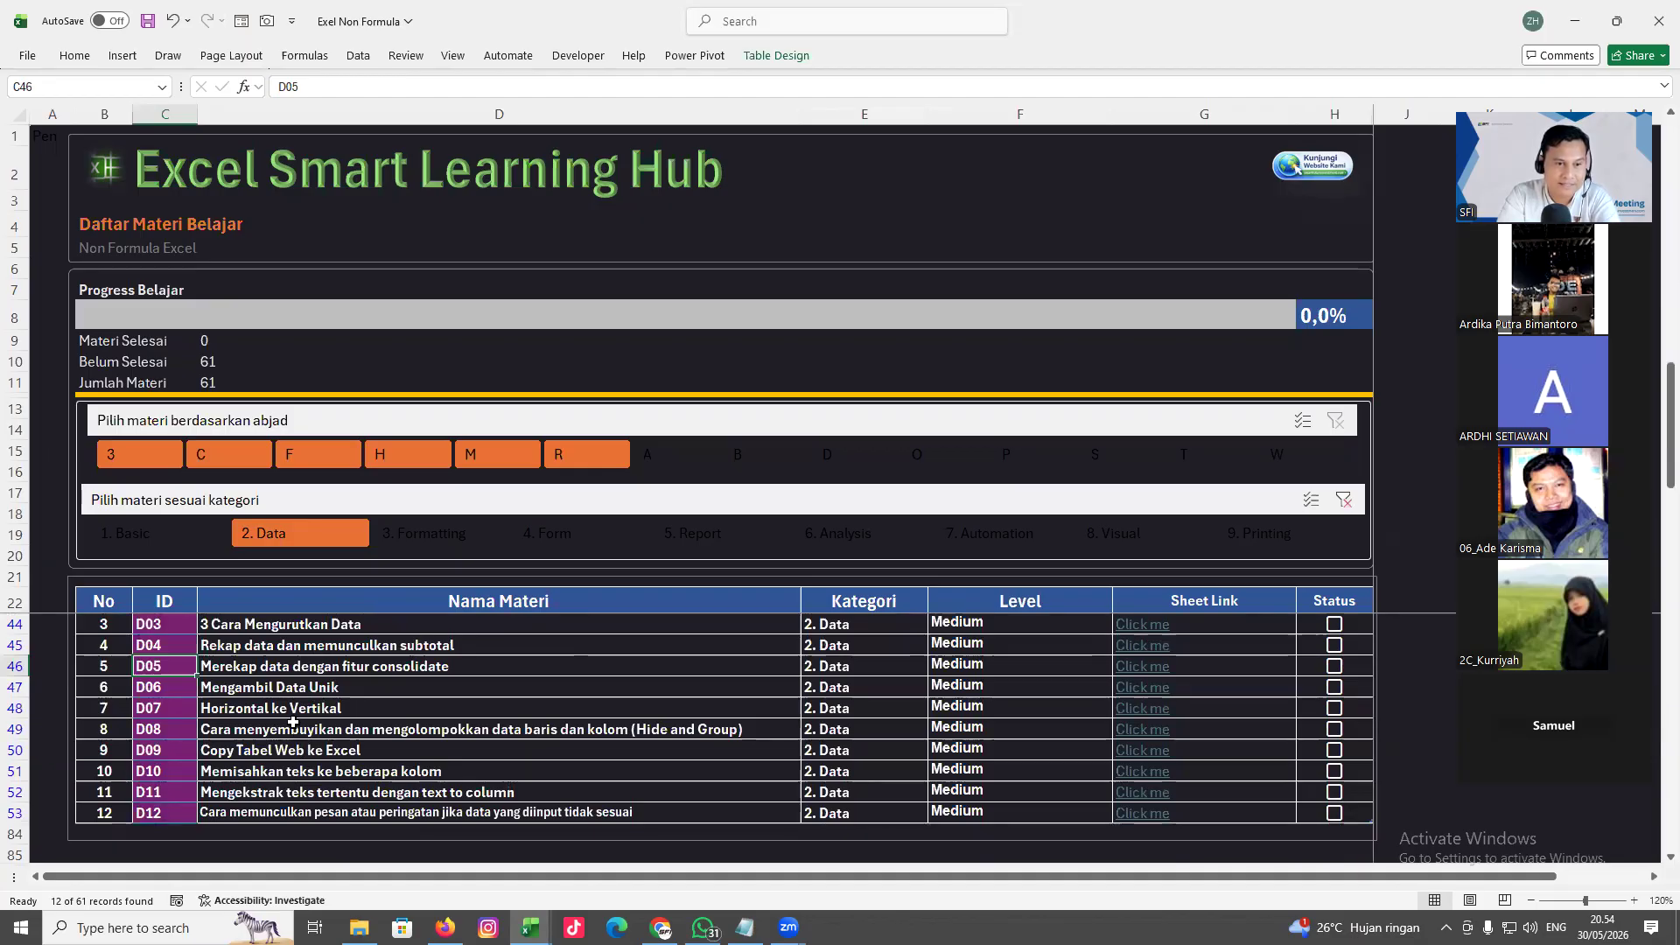
{"action": "scroll", "coordinate": [295, 720], "scroll_direction": "up", "scroll_amount": 1}
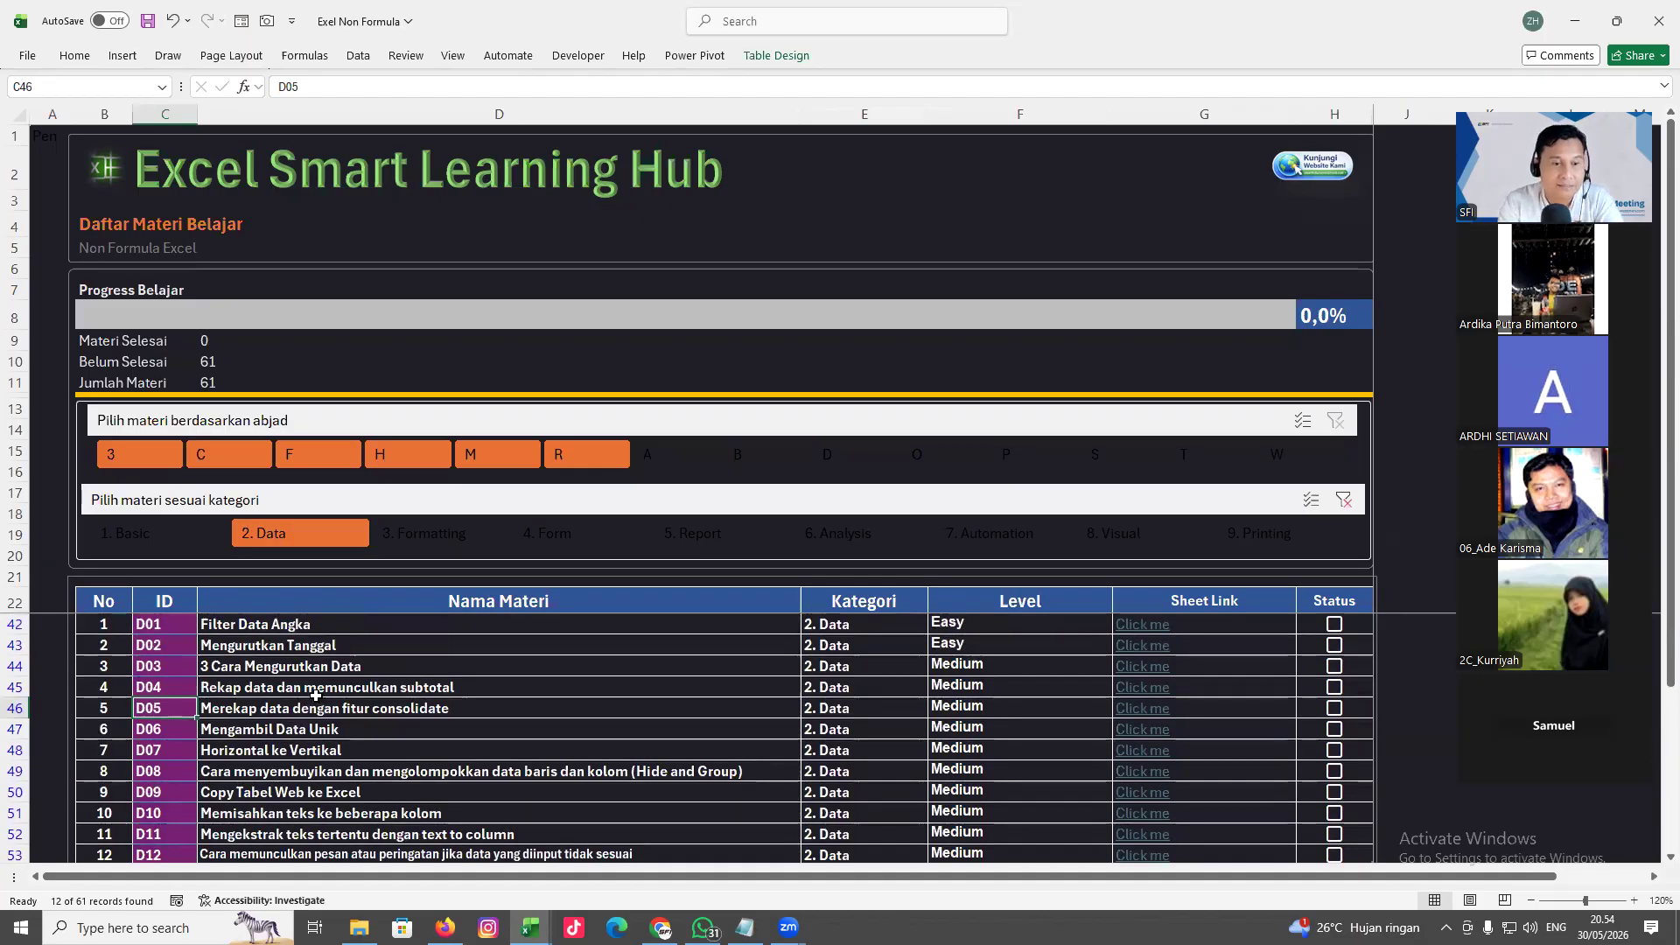
{"action": "scroll", "coordinate": [321, 720], "scroll_direction": "down", "scroll_amount": 1}
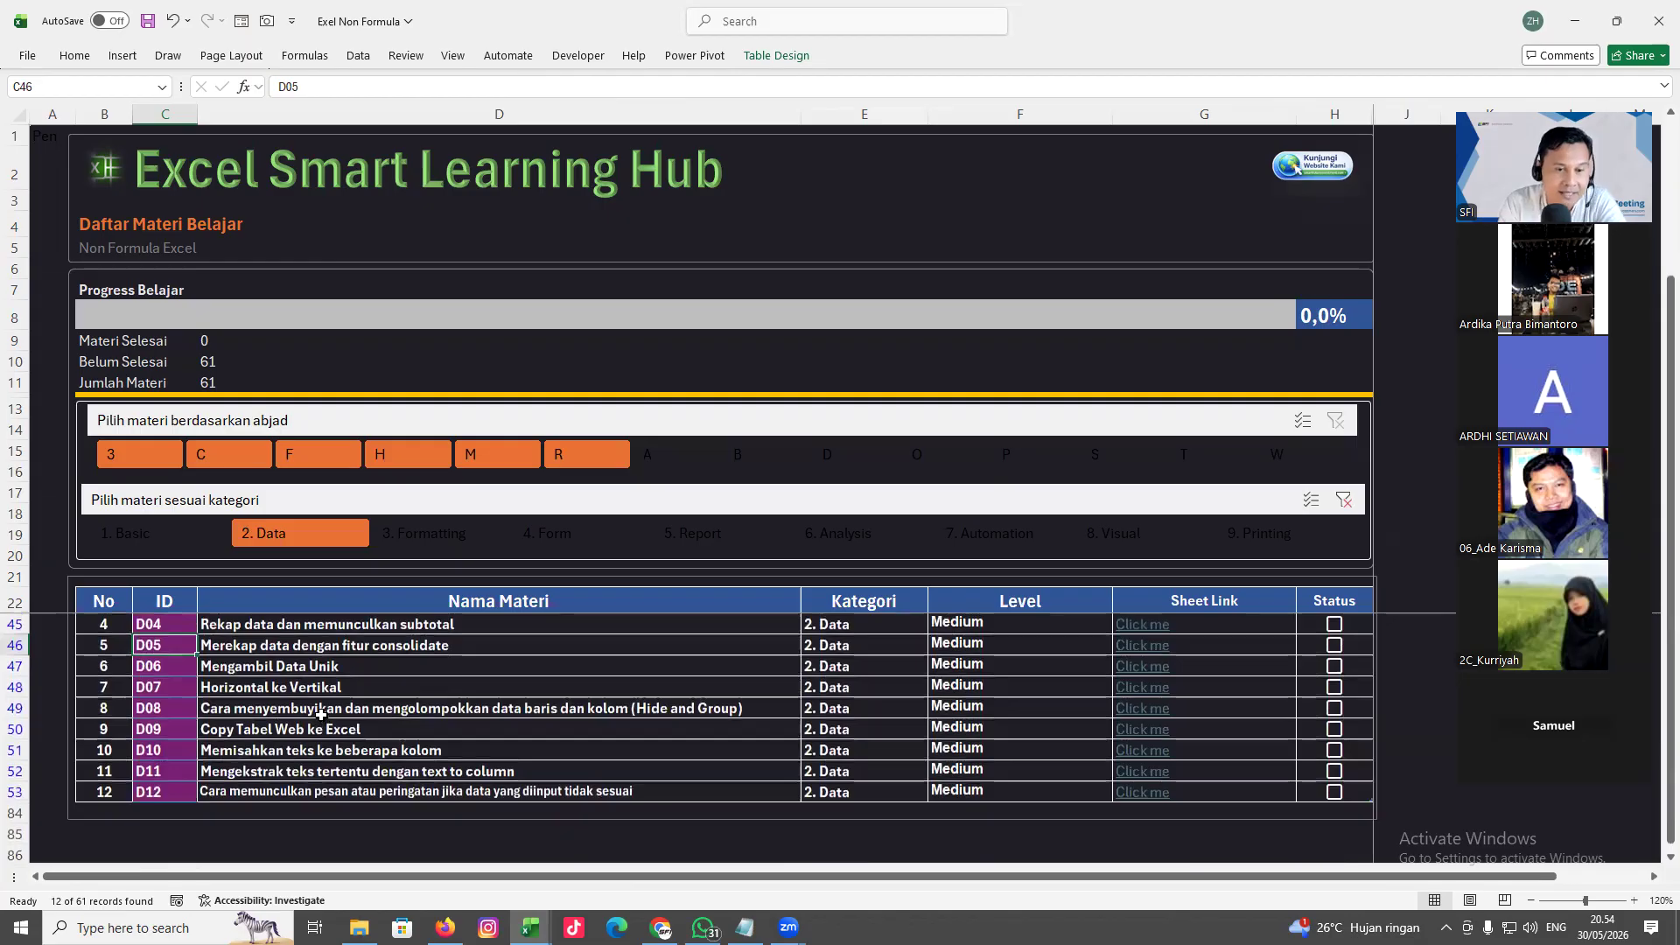
{"action": "scroll", "coordinate": [331, 679], "scroll_direction": "up", "scroll_amount": 1}
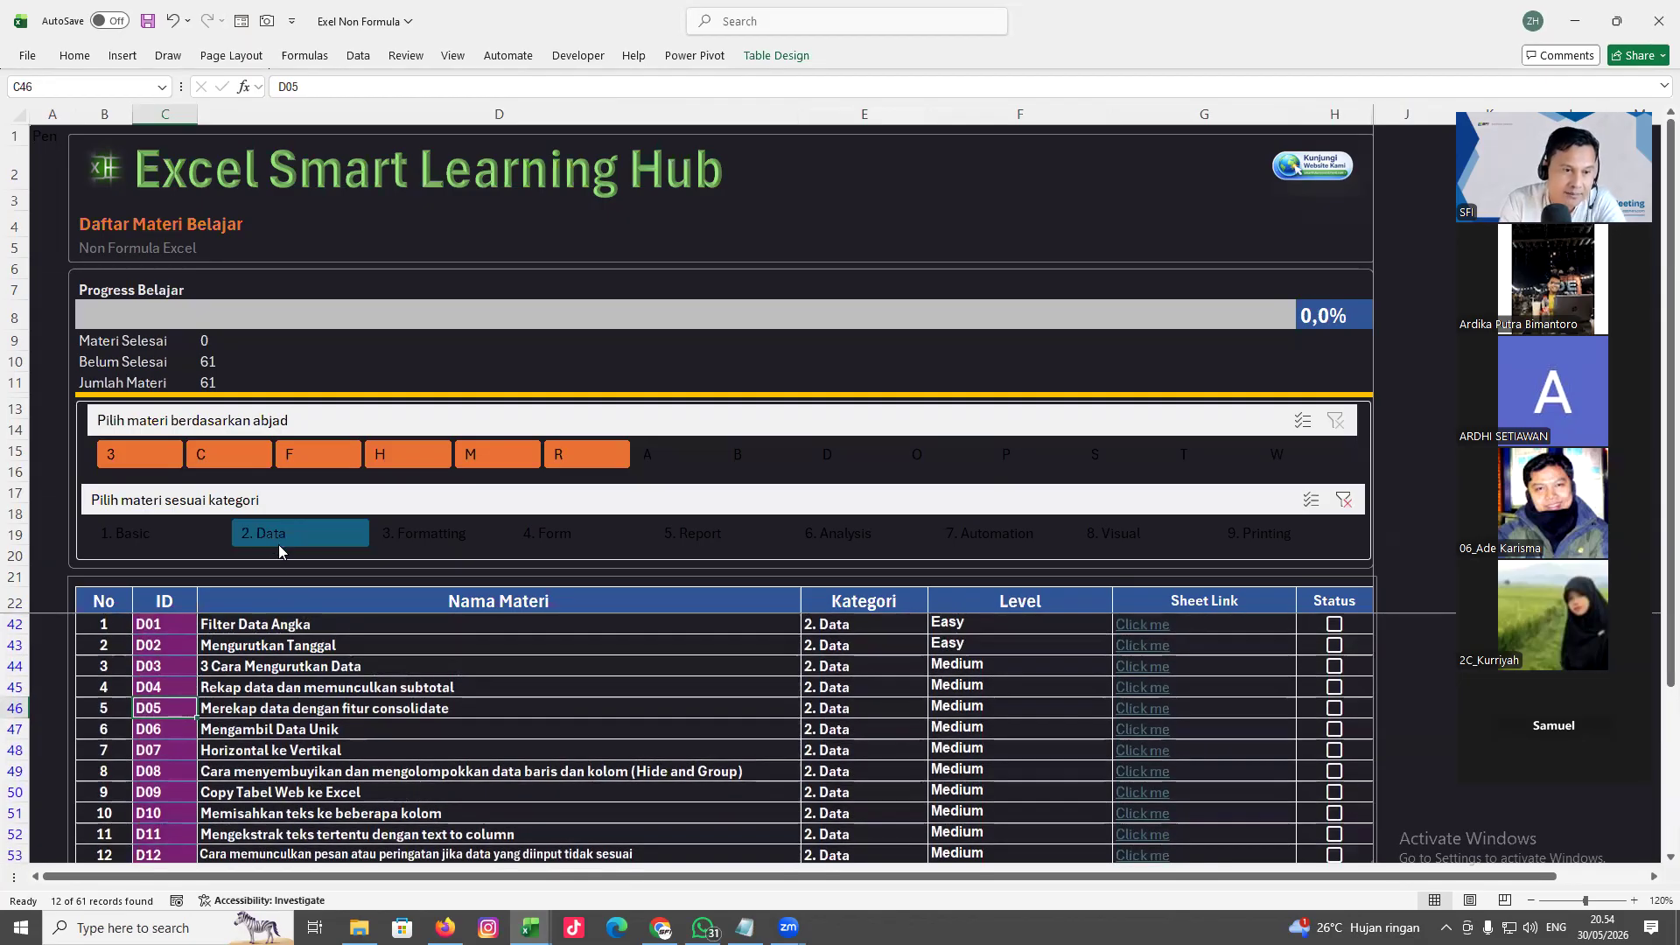
Clear the category filter and open the Data Validation lesson from row 61
{"action": "left_click", "coordinate": [1352, 498]}
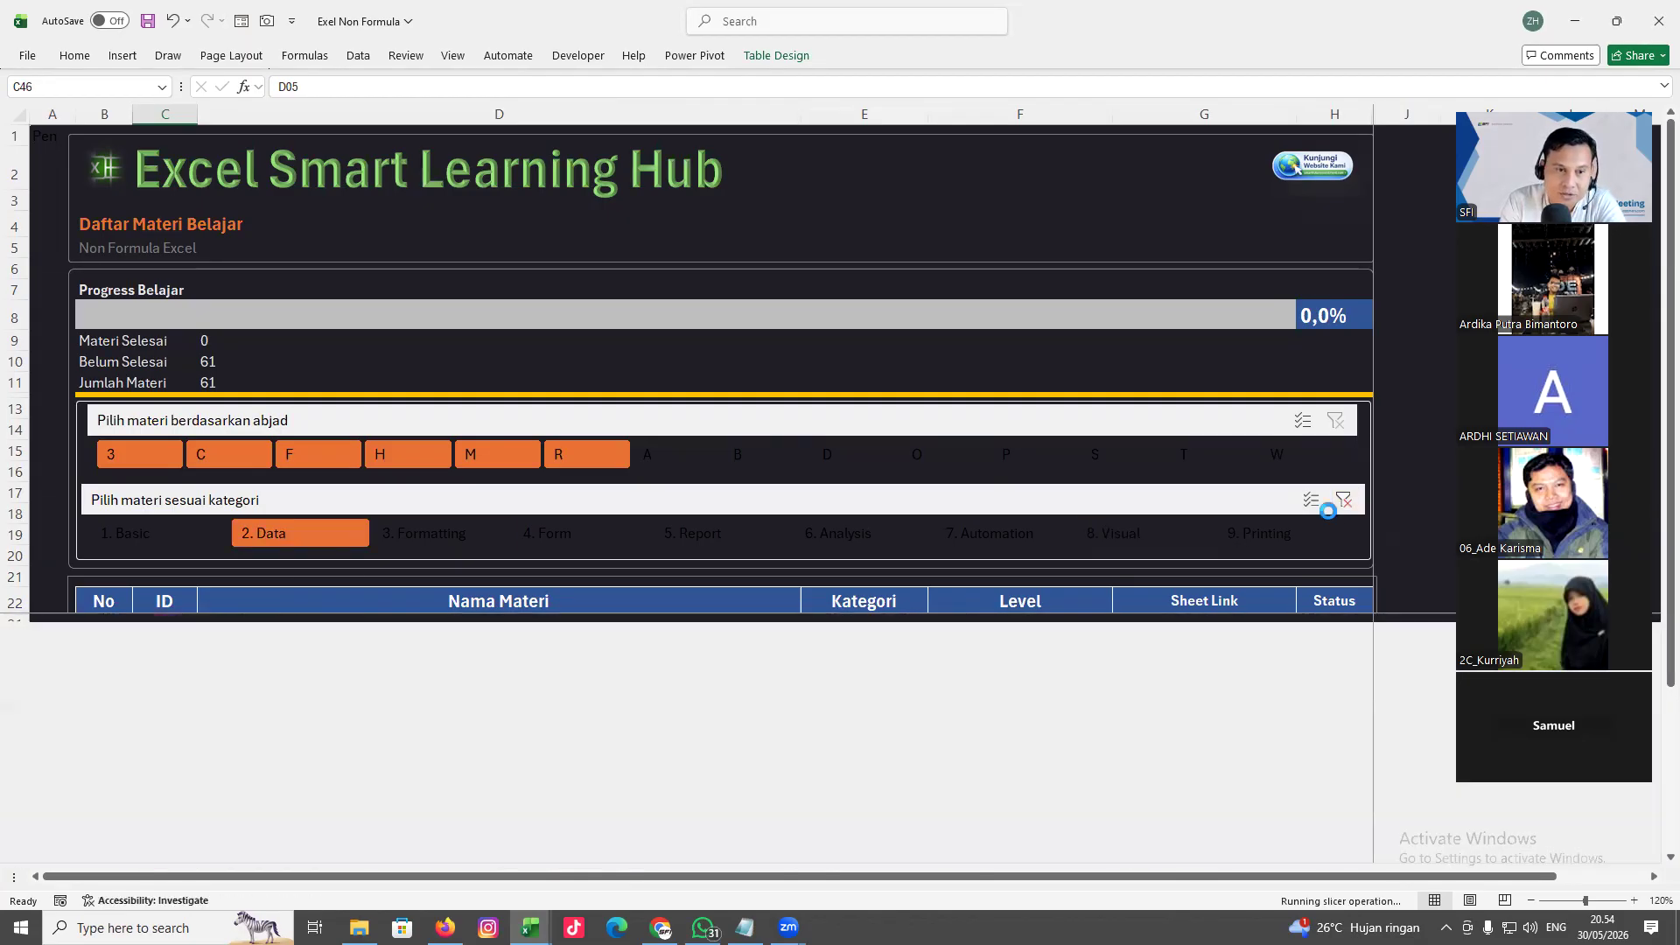
{"action": "scroll", "coordinate": [345, 699], "scroll_direction": "up", "scroll_amount": 3}
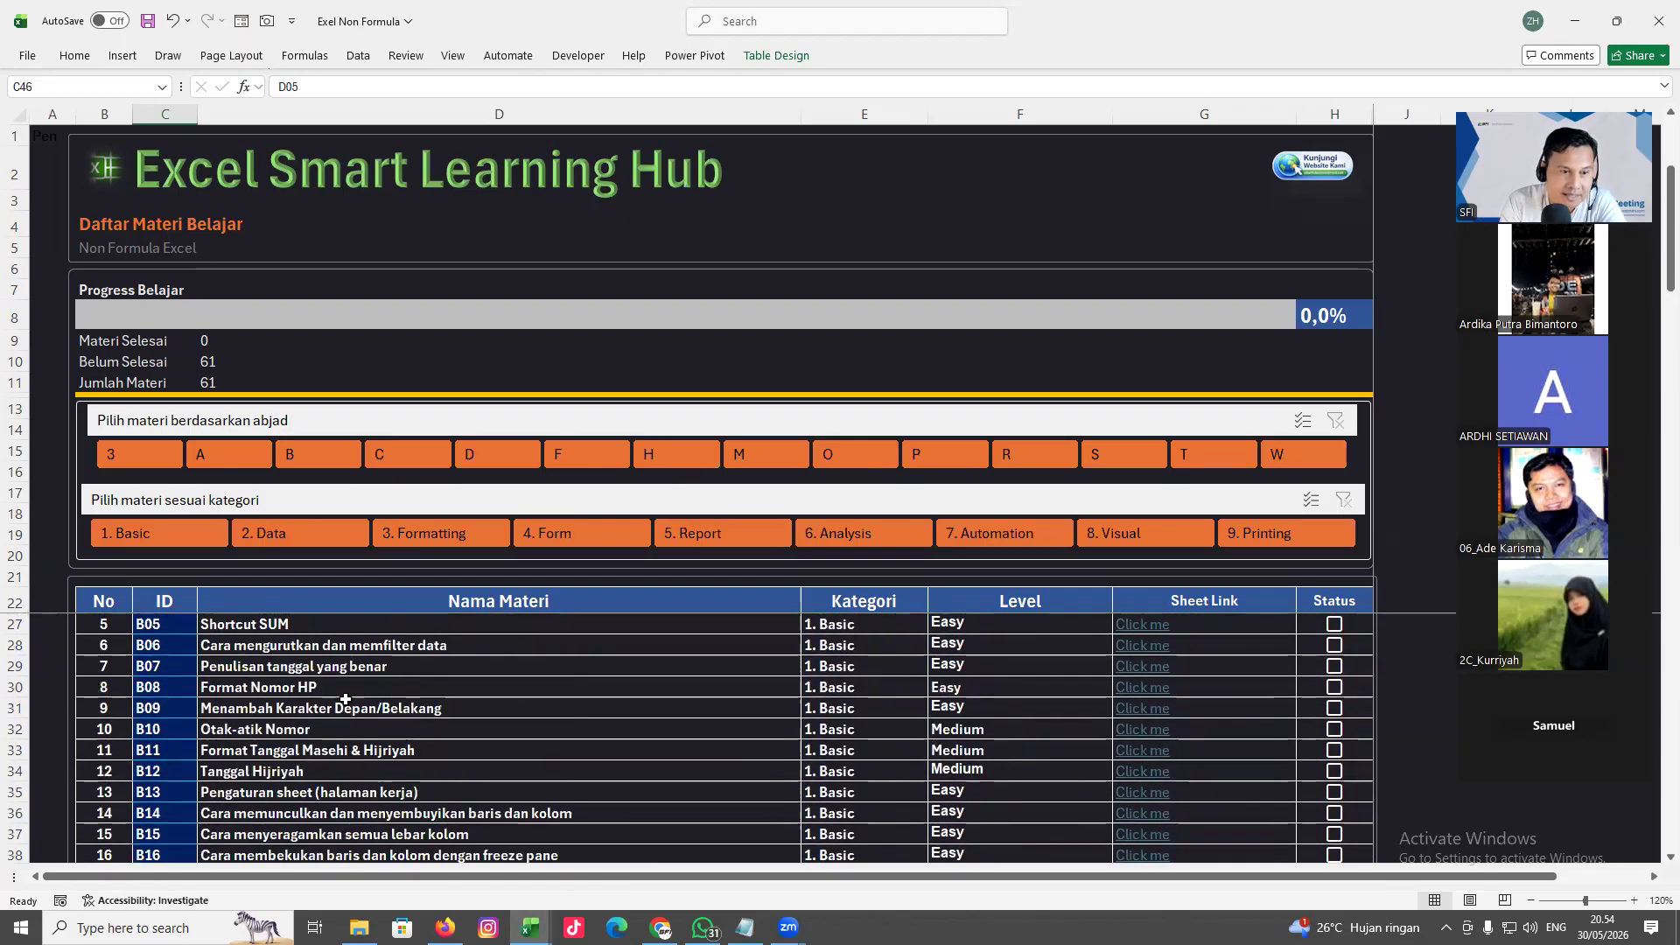
{"action": "scroll", "coordinate": [346, 699], "scroll_direction": "down", "scroll_amount": 3}
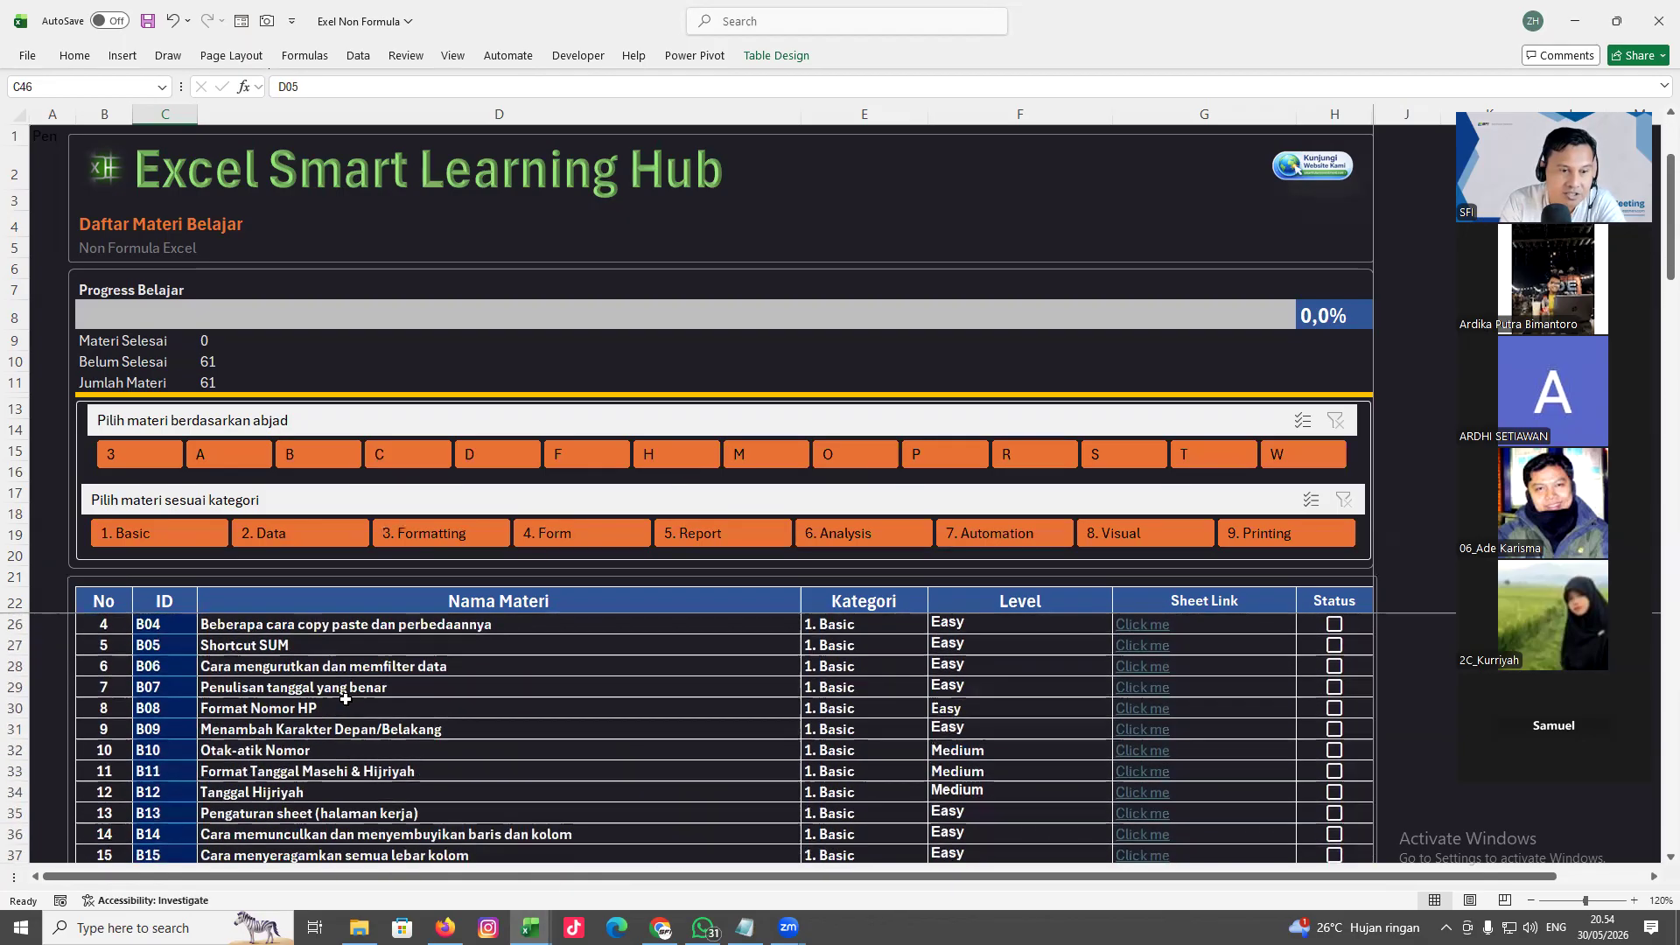
{"action": "scroll", "coordinate": [345, 699], "scroll_direction": "down", "scroll_amount": 2}
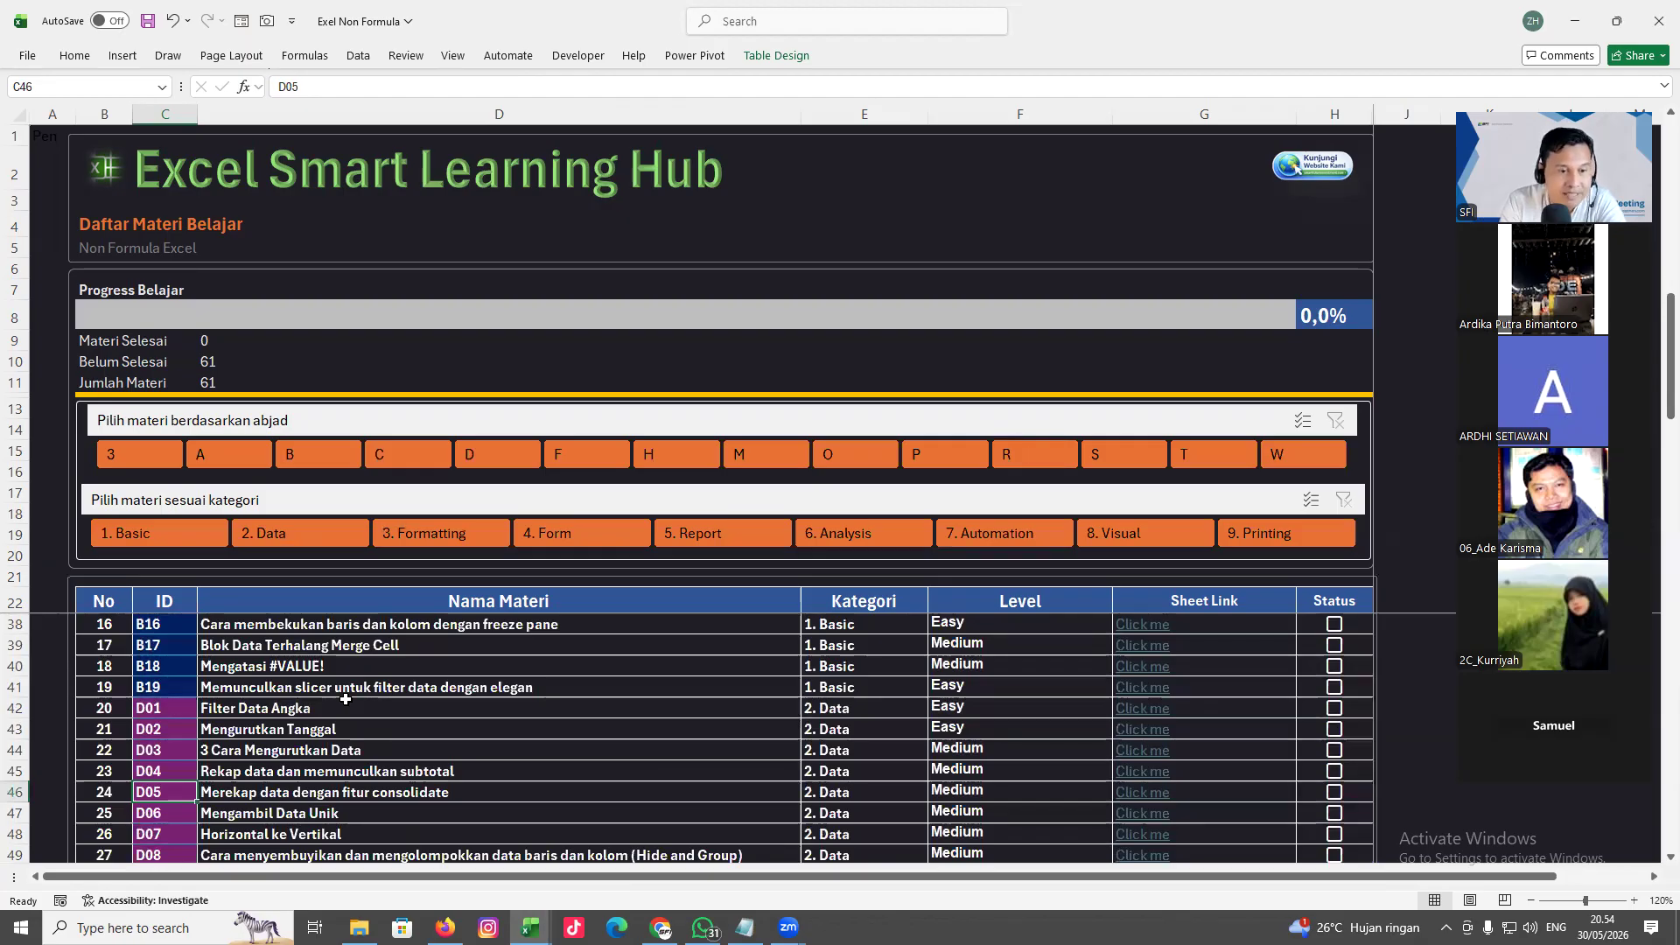
{"action": "scroll", "coordinate": [346, 699], "scroll_direction": "down", "scroll_amount": 2}
{"action": "scroll", "coordinate": [346, 699], "scroll_direction": "down", "scroll_amount": 3}
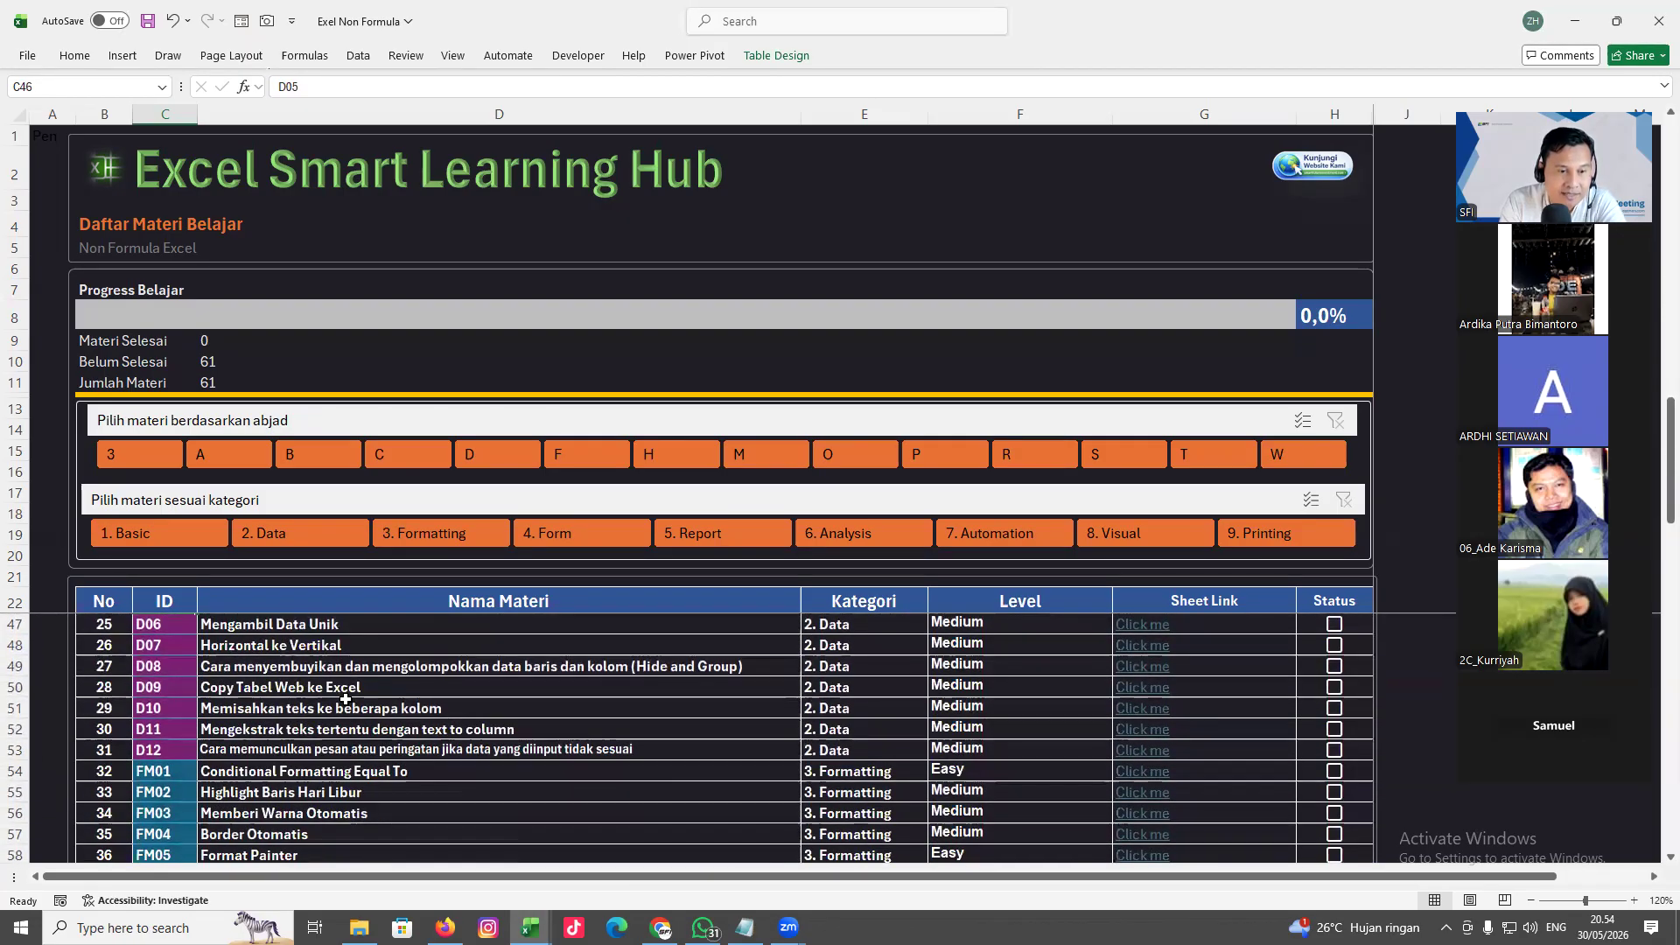
{"action": "scroll", "coordinate": [346, 700], "scroll_direction": "down", "scroll_amount": 1}
{"action": "left_click", "coordinate": [263, 730]}
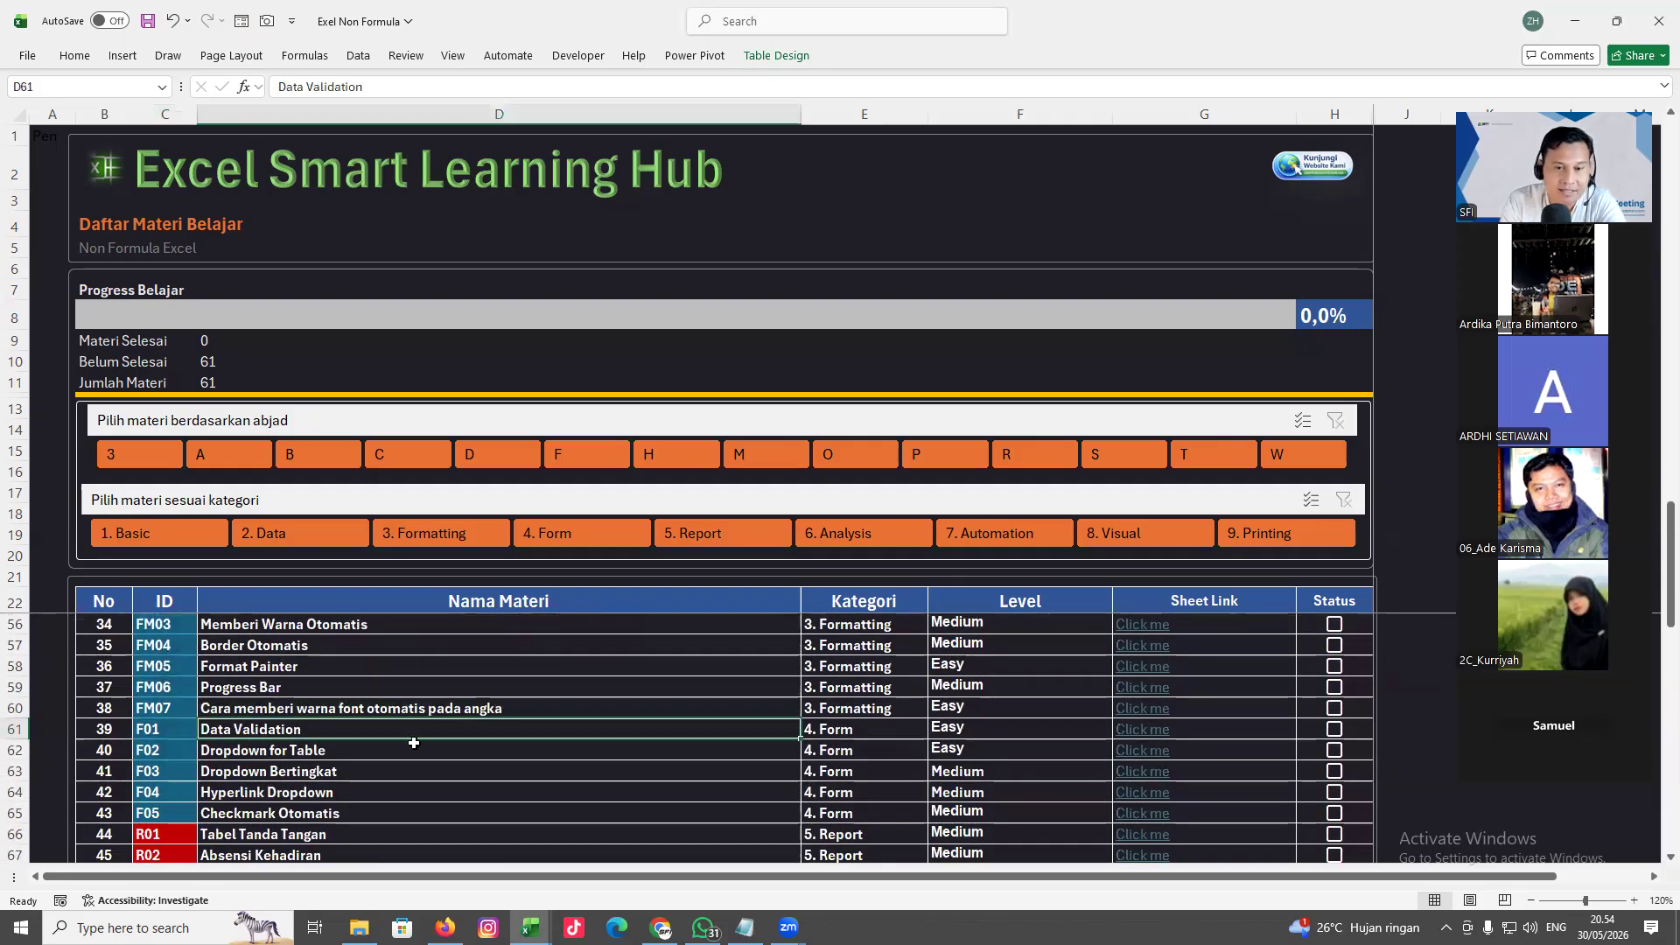
{"action": "left_click", "coordinate": [1138, 733]}
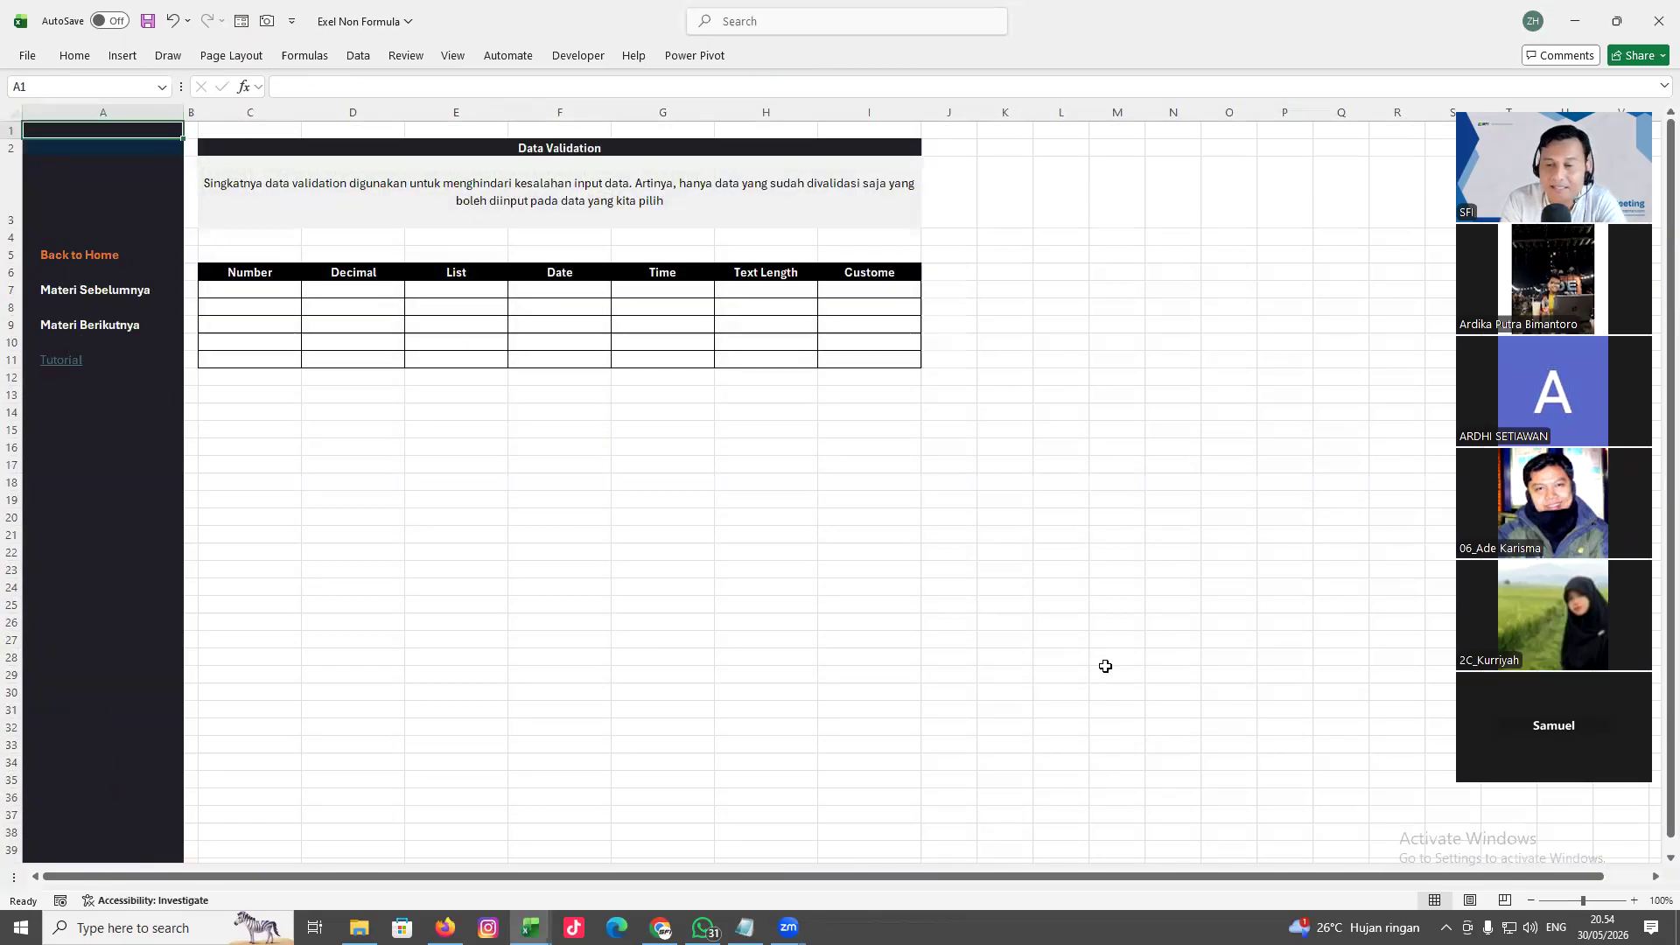
{"action": "left_click", "coordinate": [1634, 901]}
{"action": "left_click", "coordinate": [1634, 901]}
{"action": "left_click", "coordinate": [1634, 901]}
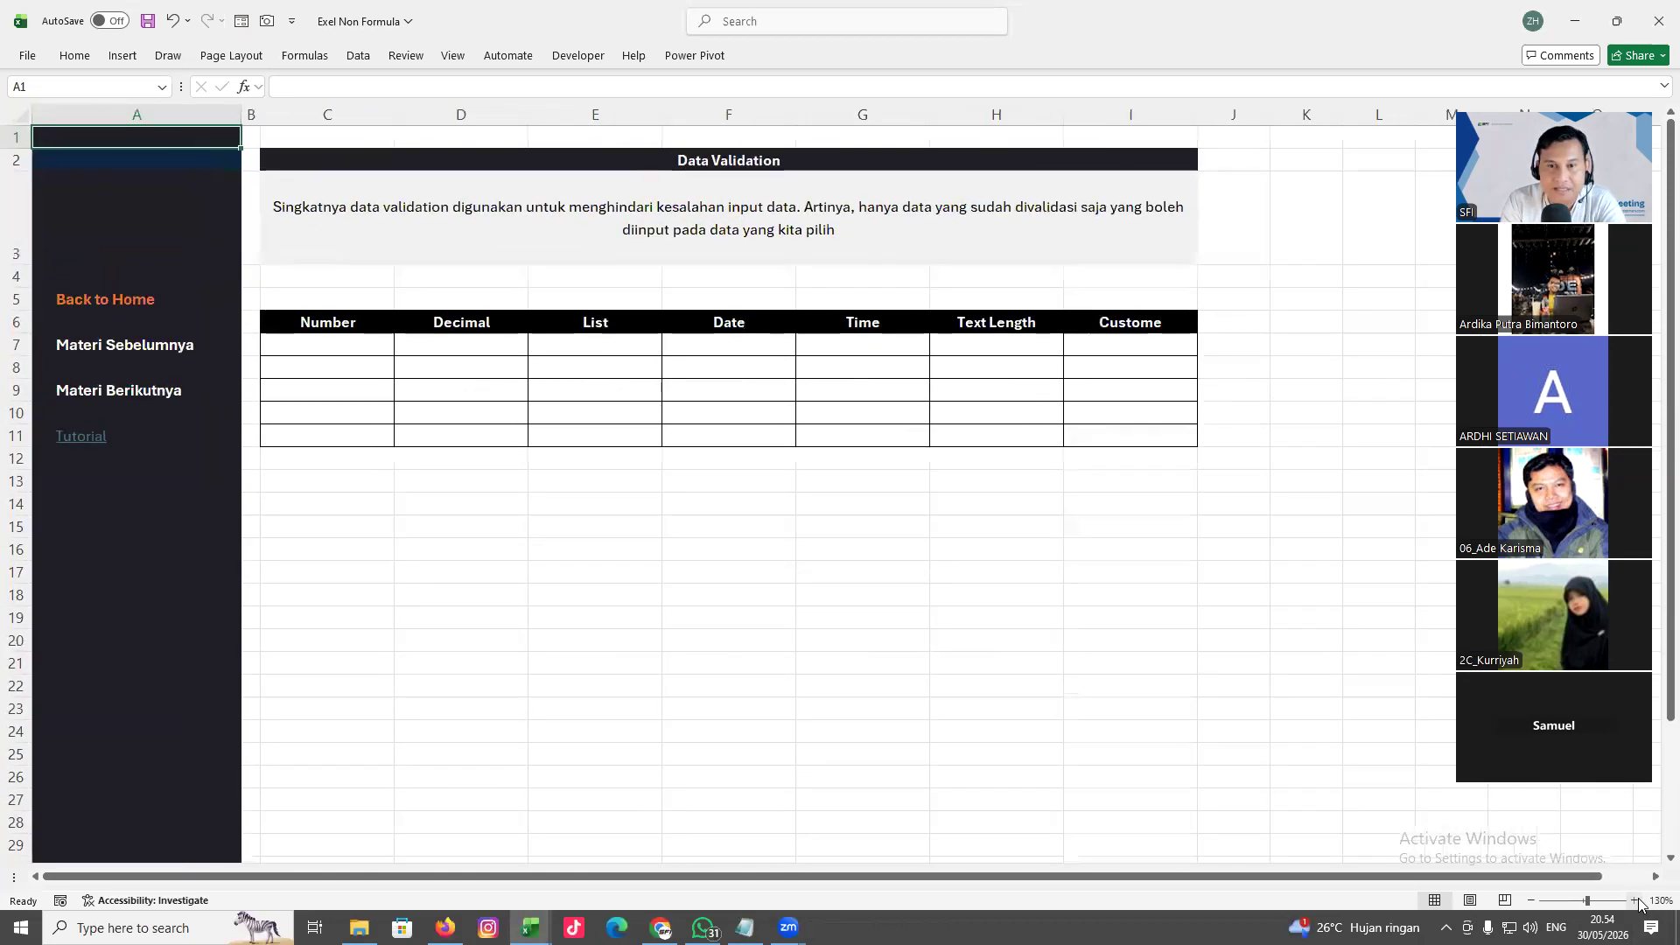
{"action": "left_click", "coordinate": [1634, 900]}
{"action": "left_click", "coordinate": [1634, 901]}
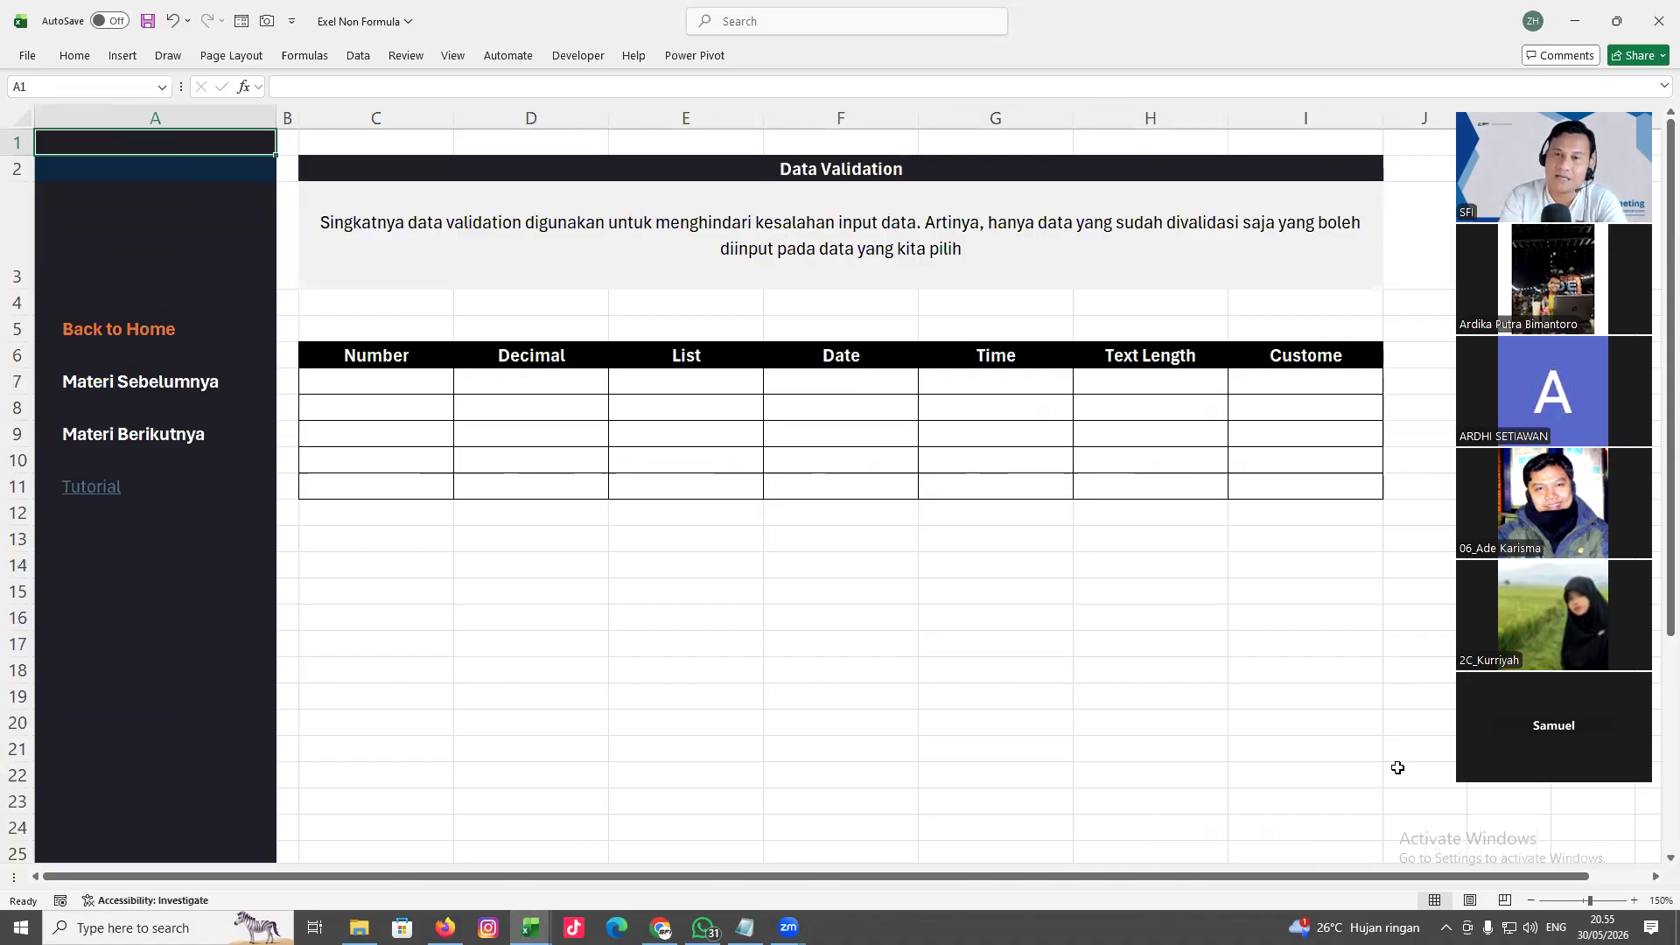
{"action": "left_click", "coordinate": [373, 351]}
{"action": "left_click_drag", "start_coordinate": [374, 351], "coordinate": [395, 475]}
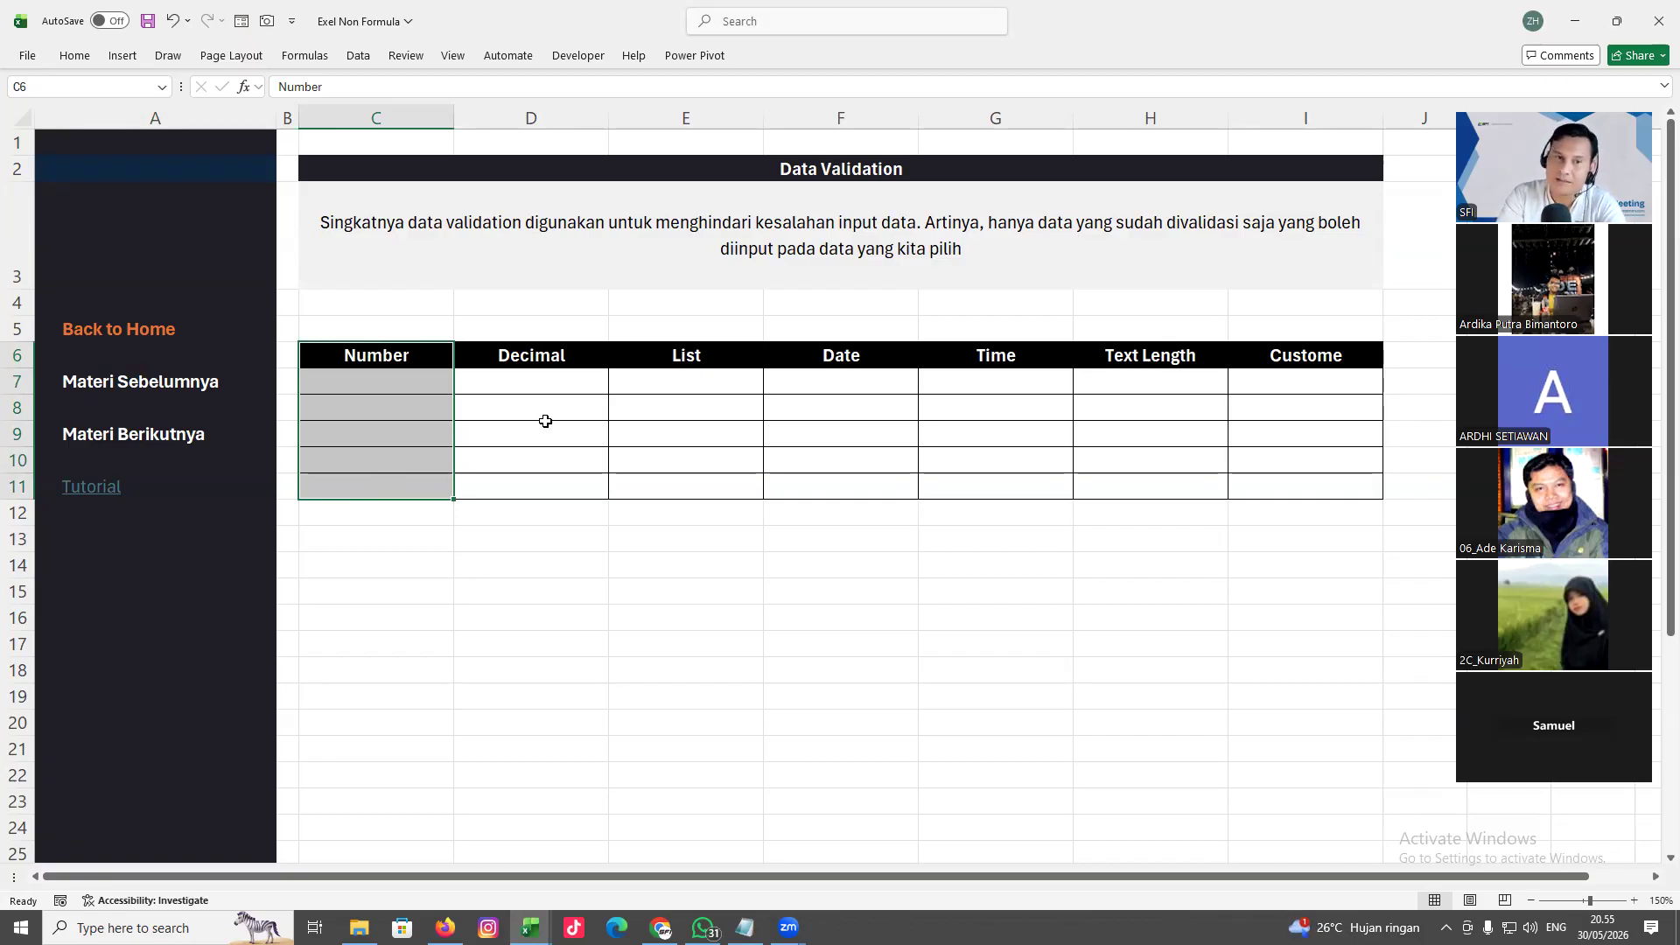
{"action": "left_click_drag", "start_coordinate": [537, 356], "coordinate": [540, 477]}
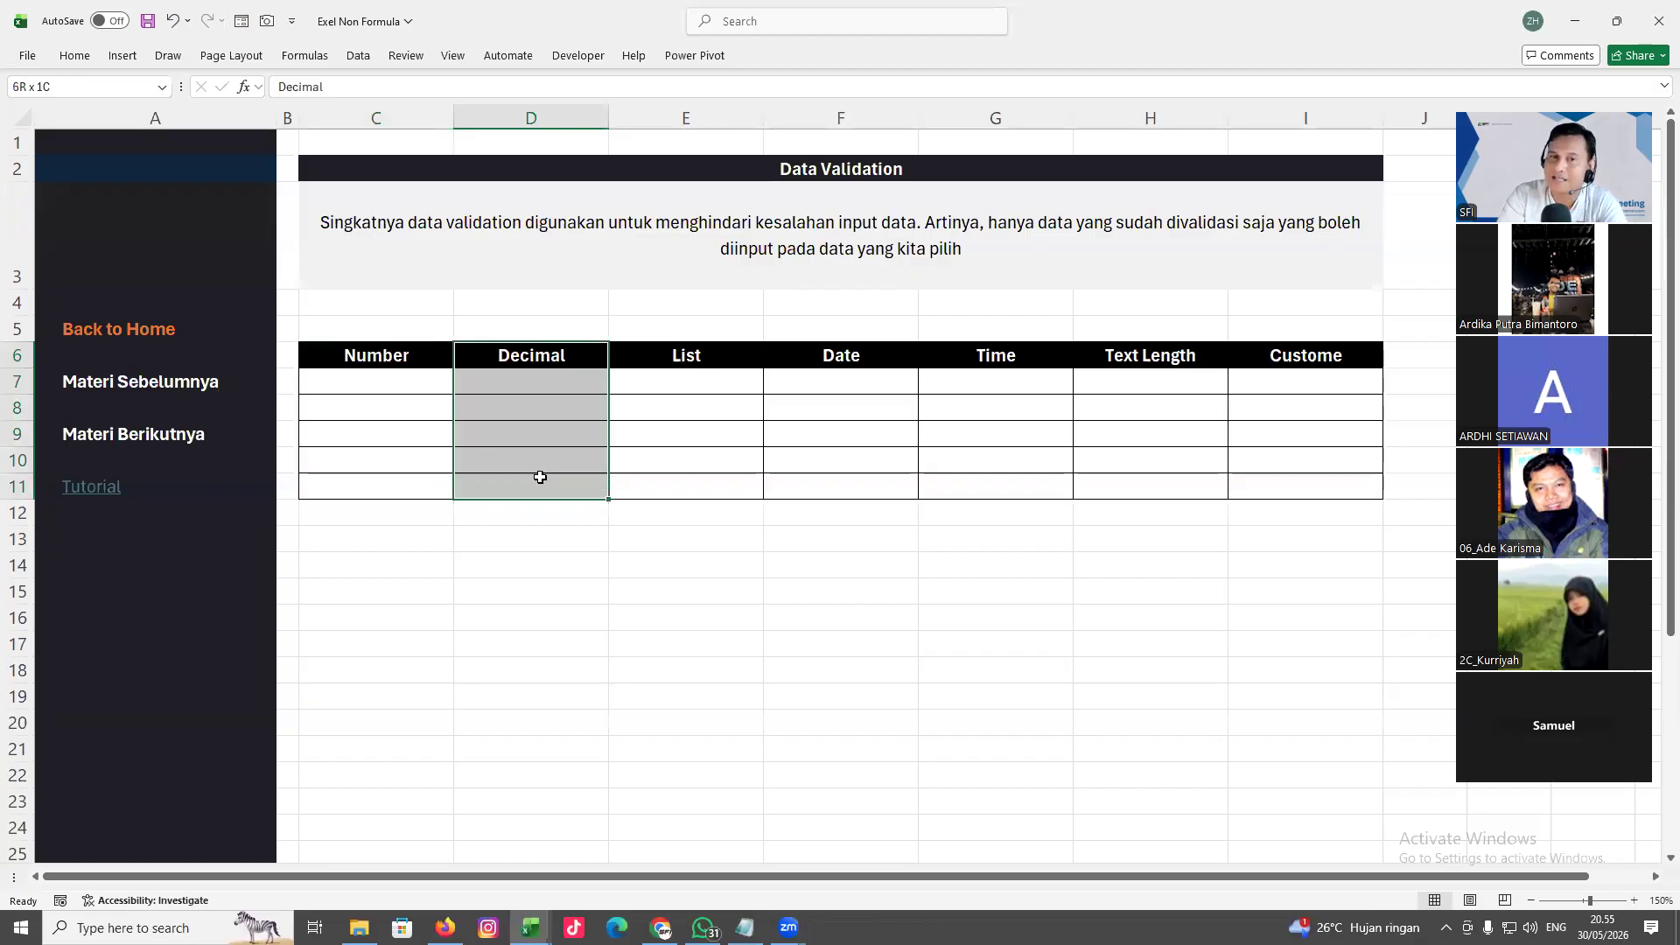
{"action": "left_click", "coordinate": [540, 477]}
{"action": "left_click_drag", "start_coordinate": [530, 357], "coordinate": [523, 477]}
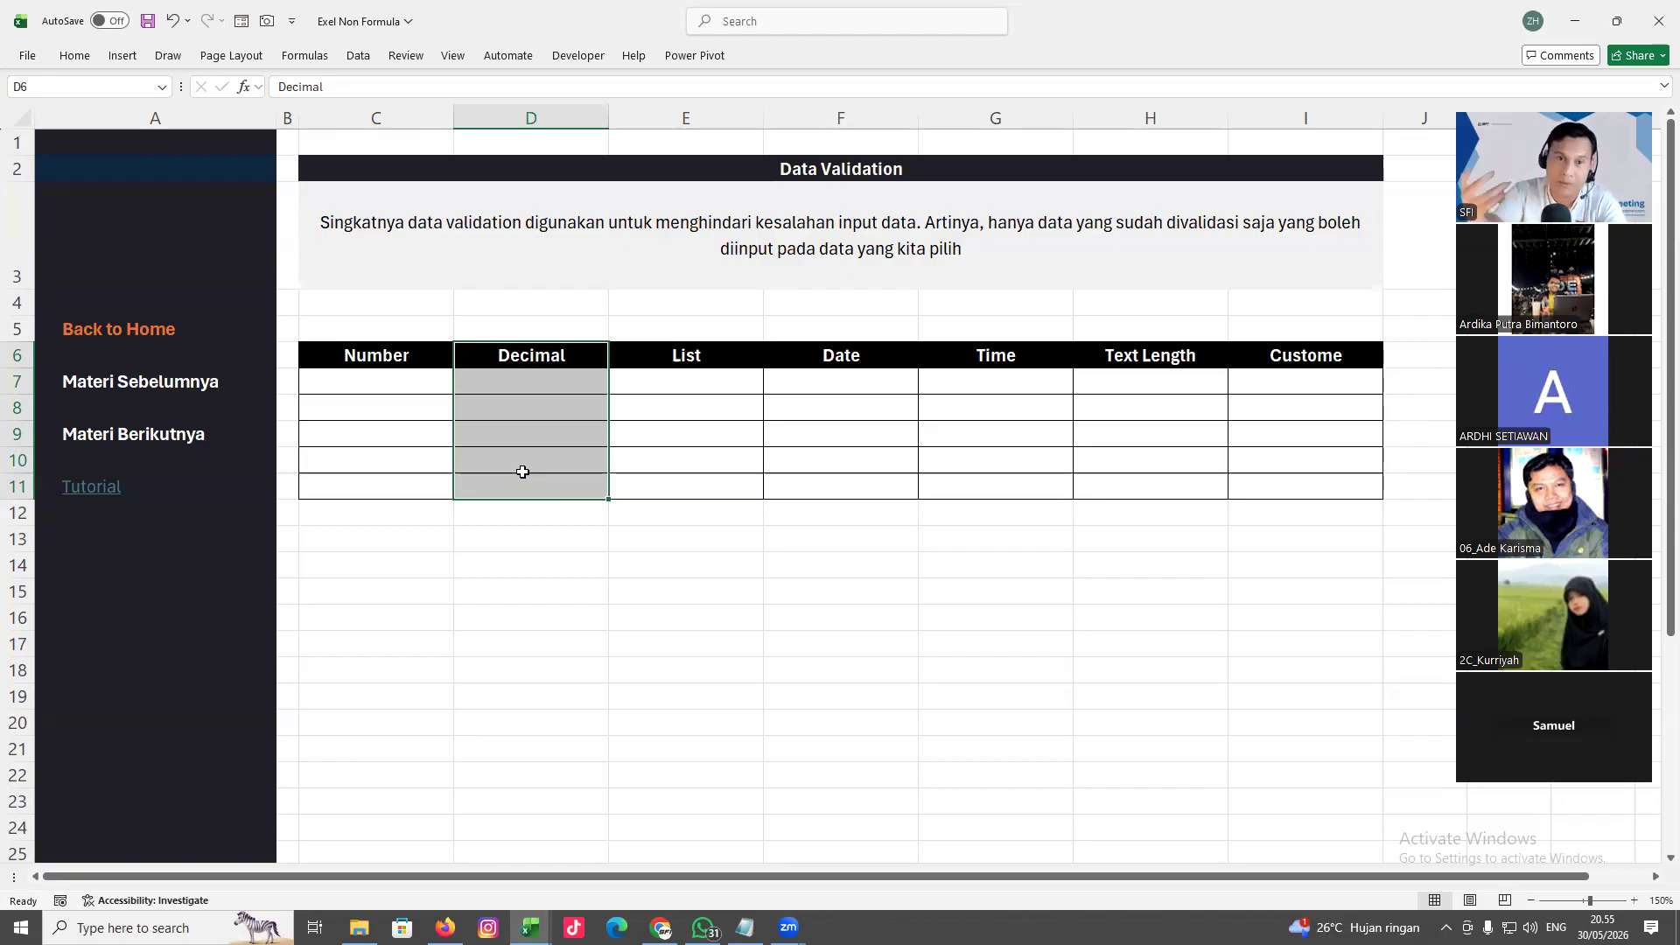
{"action": "left_click", "coordinate": [670, 358]}
{"action": "left_click_drag", "start_coordinate": [670, 358], "coordinate": [683, 491]}
{"action": "left_click", "coordinate": [686, 489]}
{"action": "left_click", "coordinate": [681, 357]}
{"action": "left_click_drag", "start_coordinate": [681, 357], "coordinate": [721, 501]}
{"action": "left_click", "coordinate": [705, 481]}
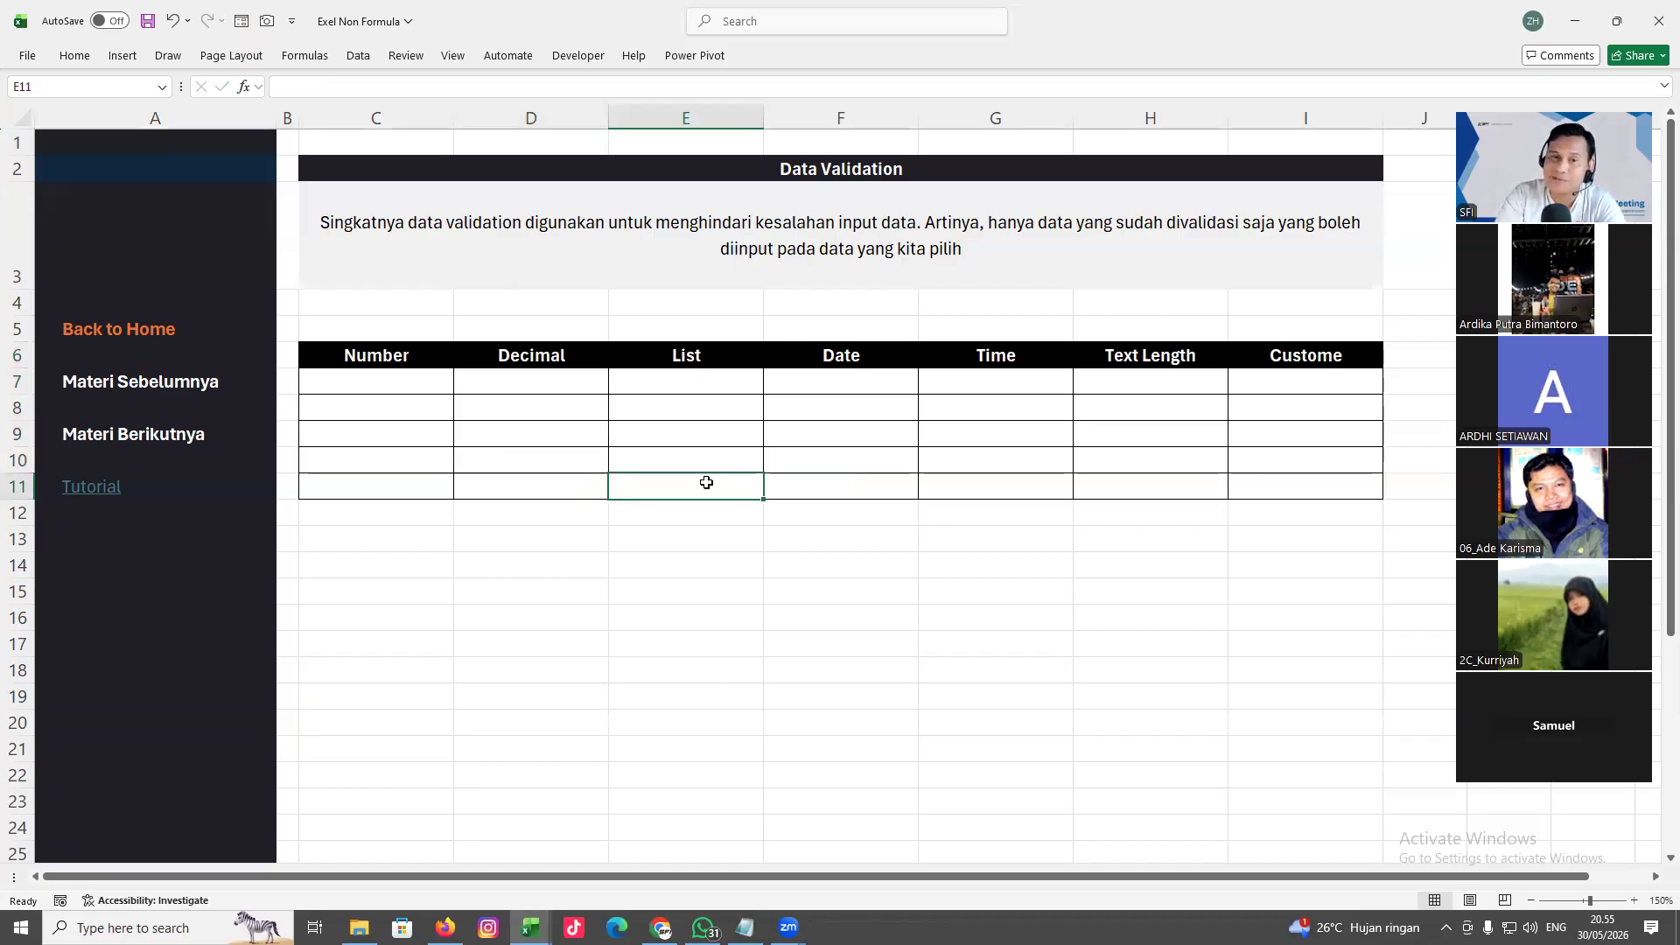
{"action": "left_click_drag", "start_coordinate": [851, 358], "coordinate": [869, 486]}
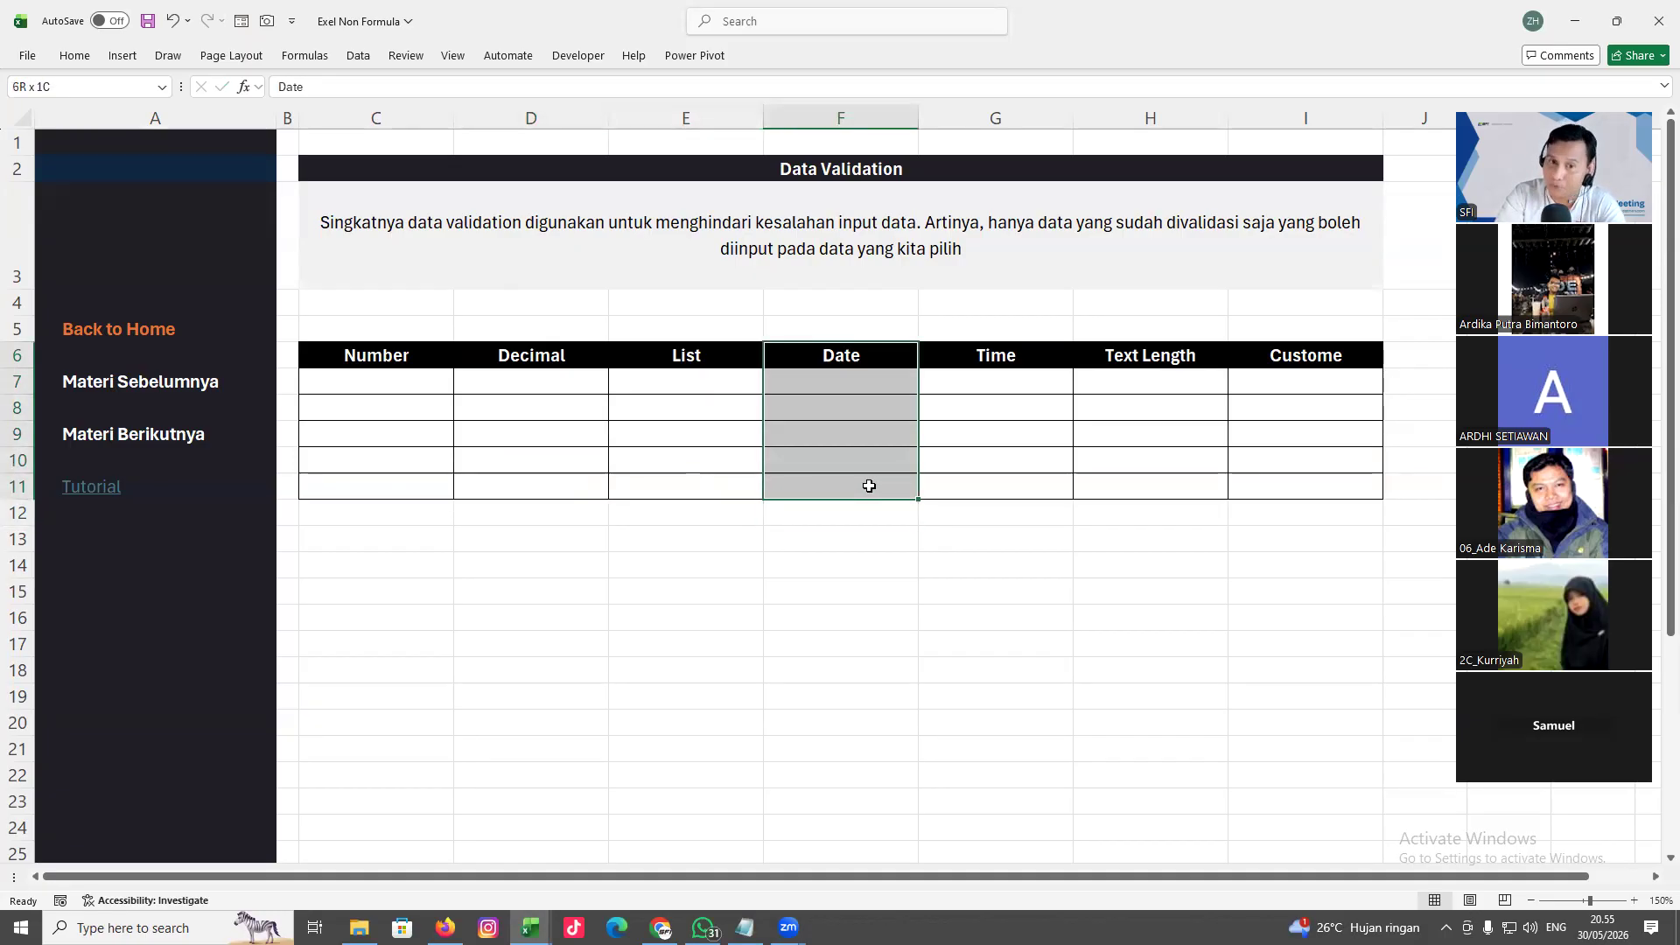
{"action": "left_click_drag", "start_coordinate": [869, 486], "coordinate": [1315, 490]}
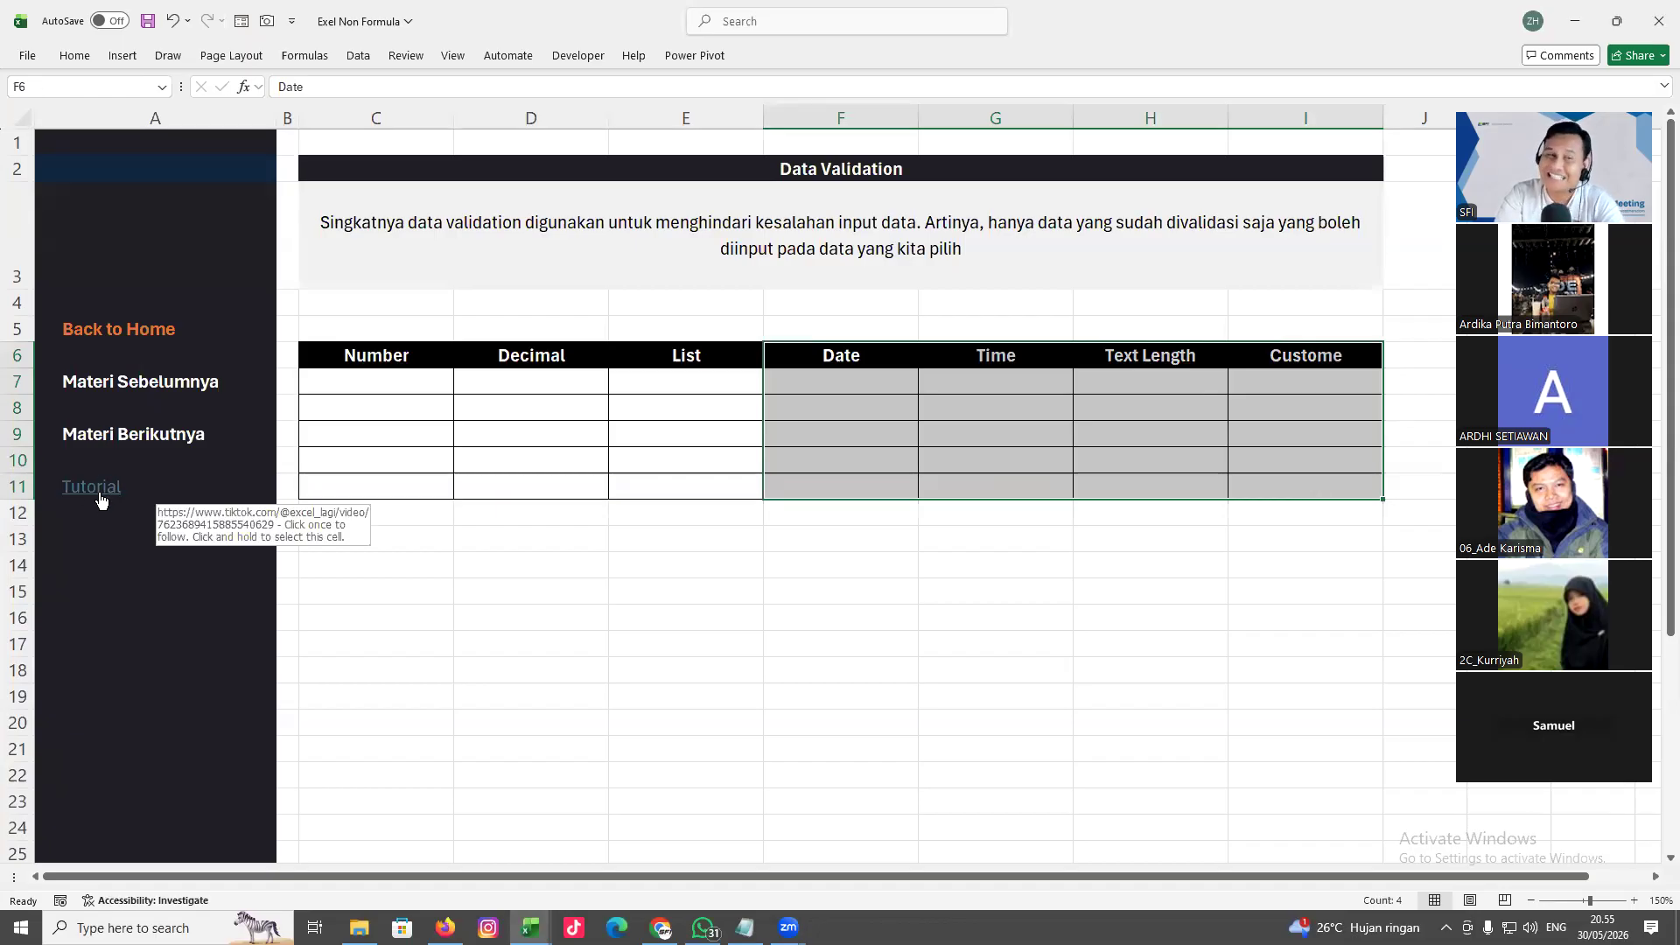
{"action": "left_click_drag", "start_coordinate": [342, 356], "coordinate": [1311, 490]}
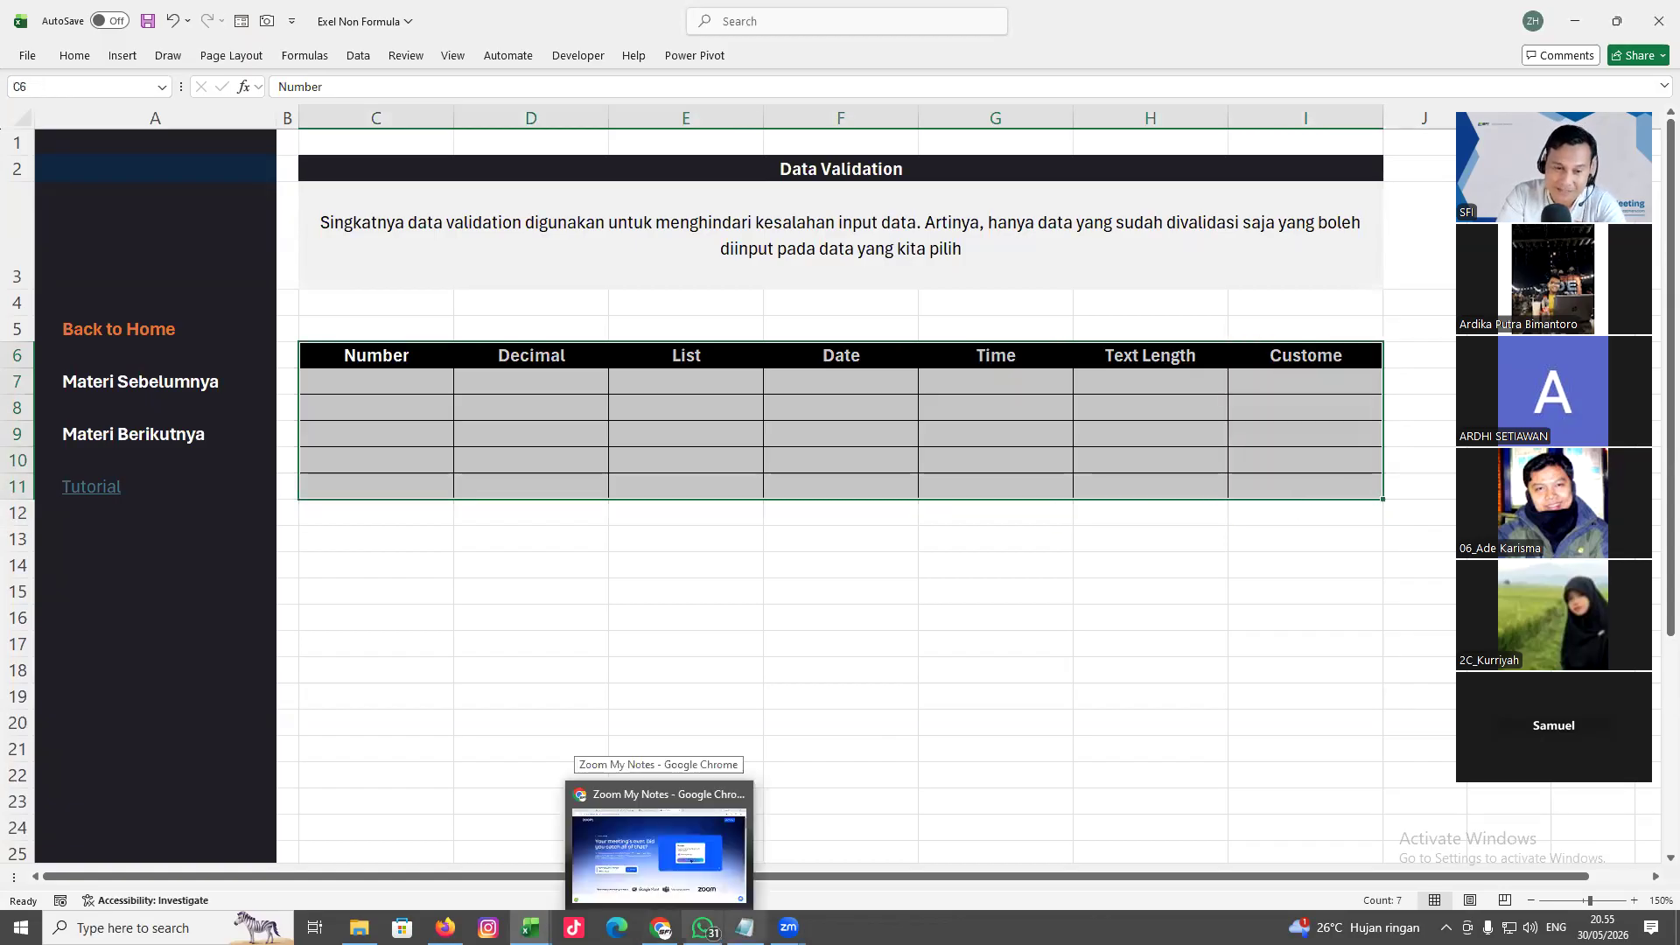
{"action": "mouse_move", "coordinate": [530, 927]}
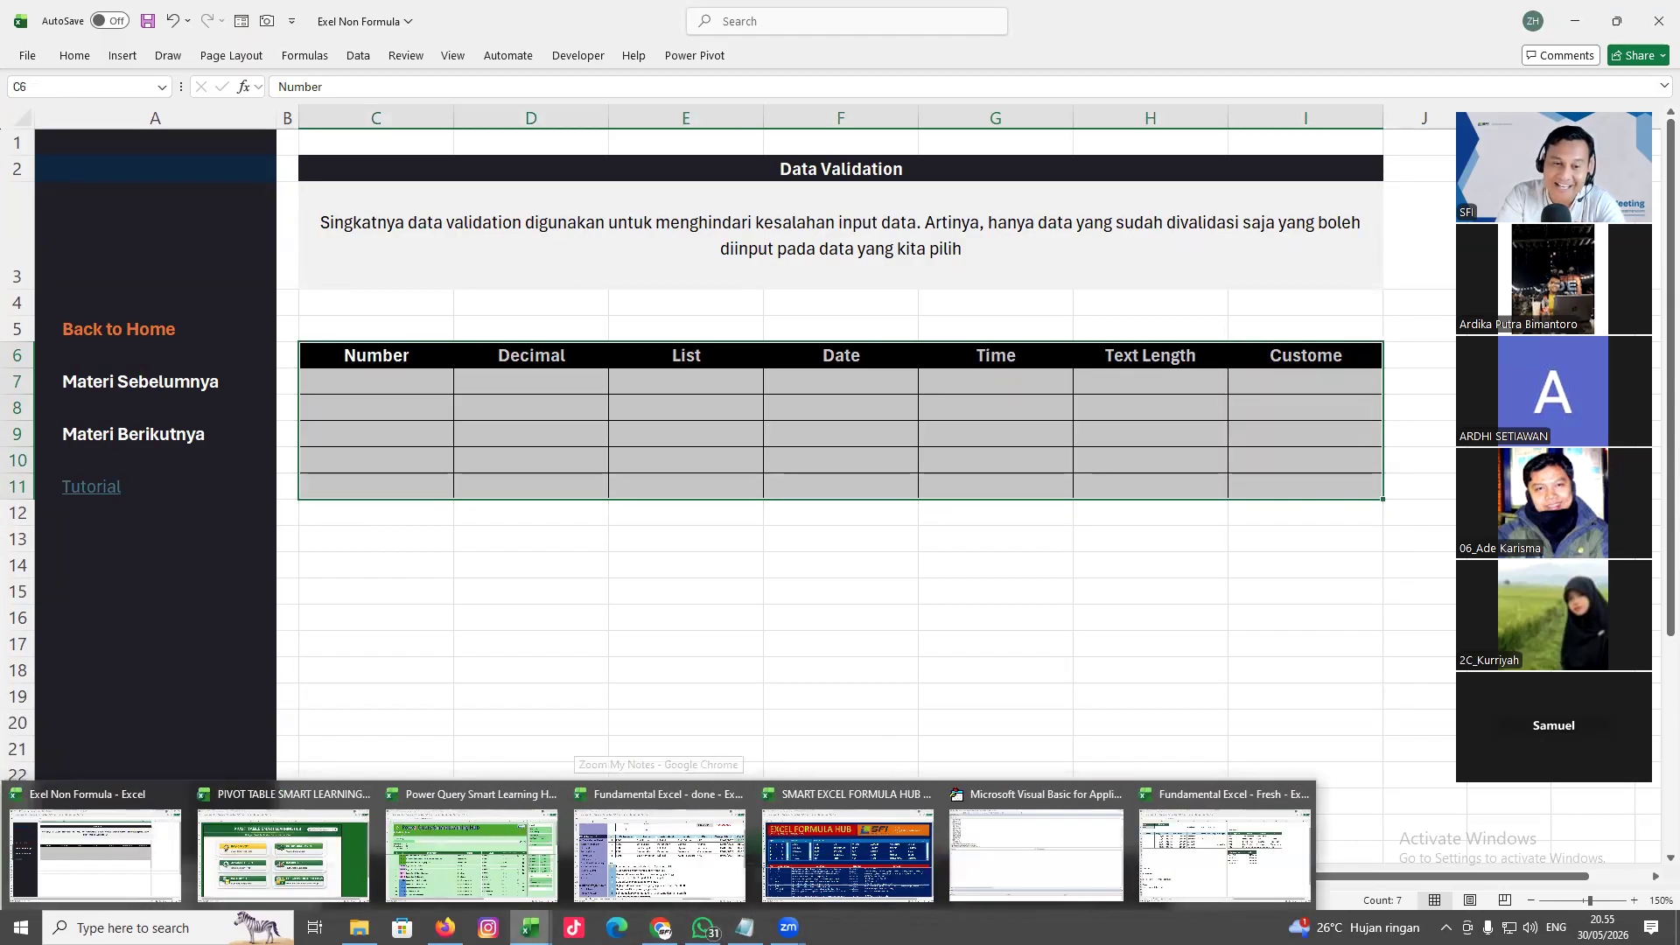
Return to Fundamental Excel - Fresh and open Data Validation settings for Status cells J10:J14
{"action": "left_click", "coordinate": [1190, 858]}
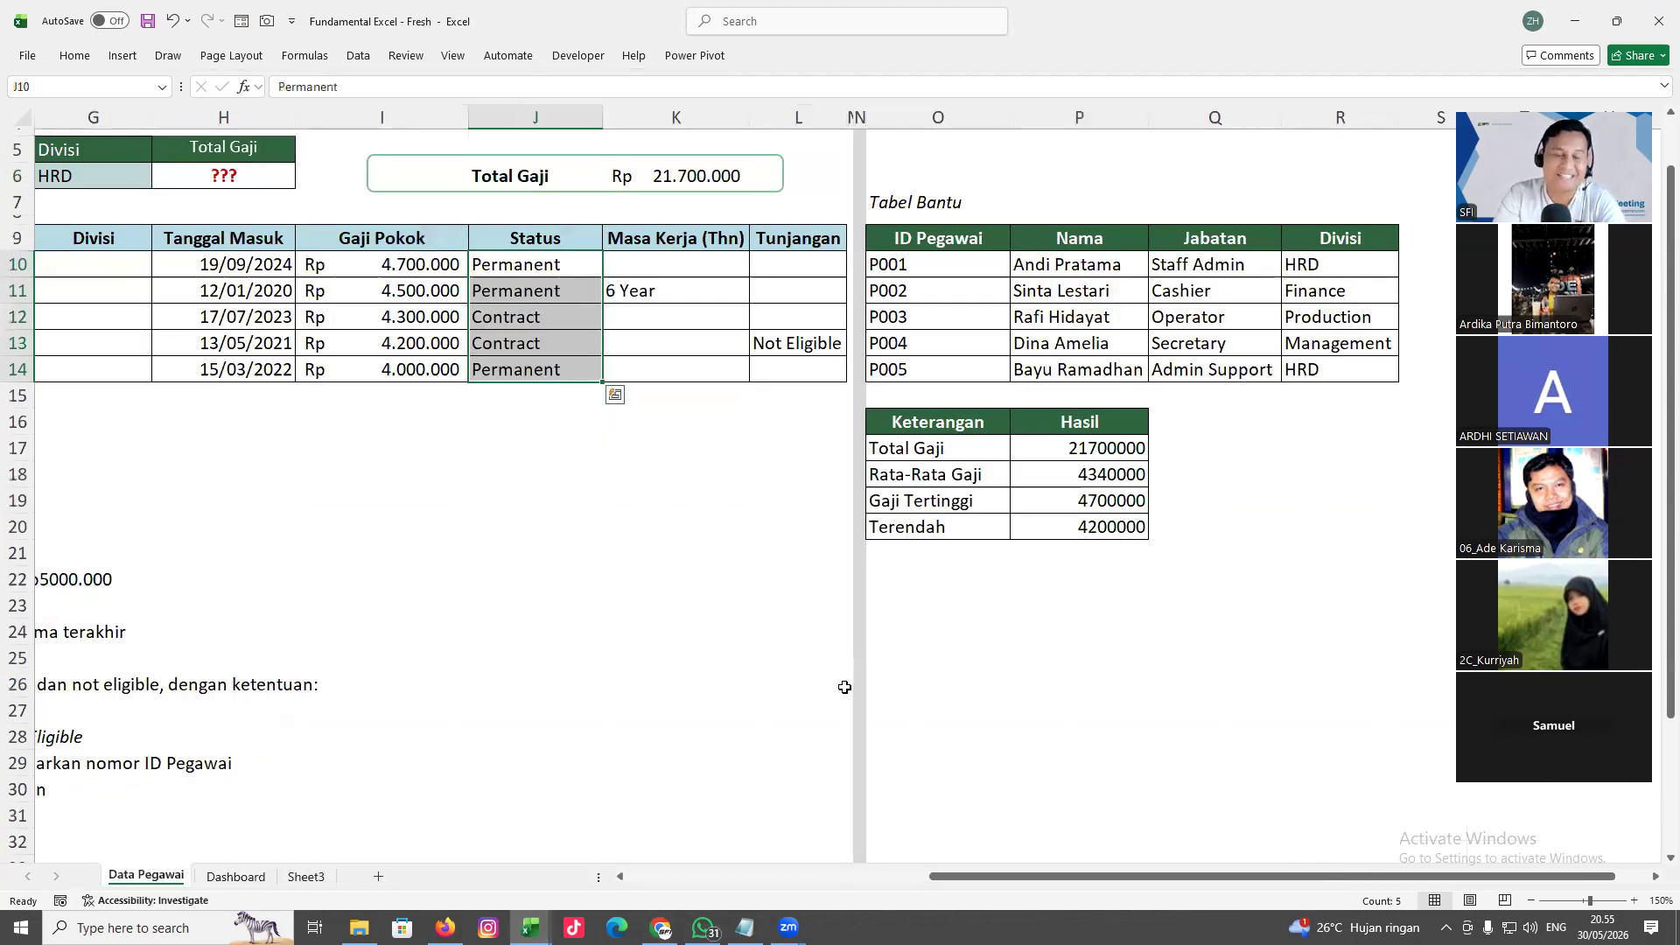
{"action": "left_click", "coordinate": [359, 57]}
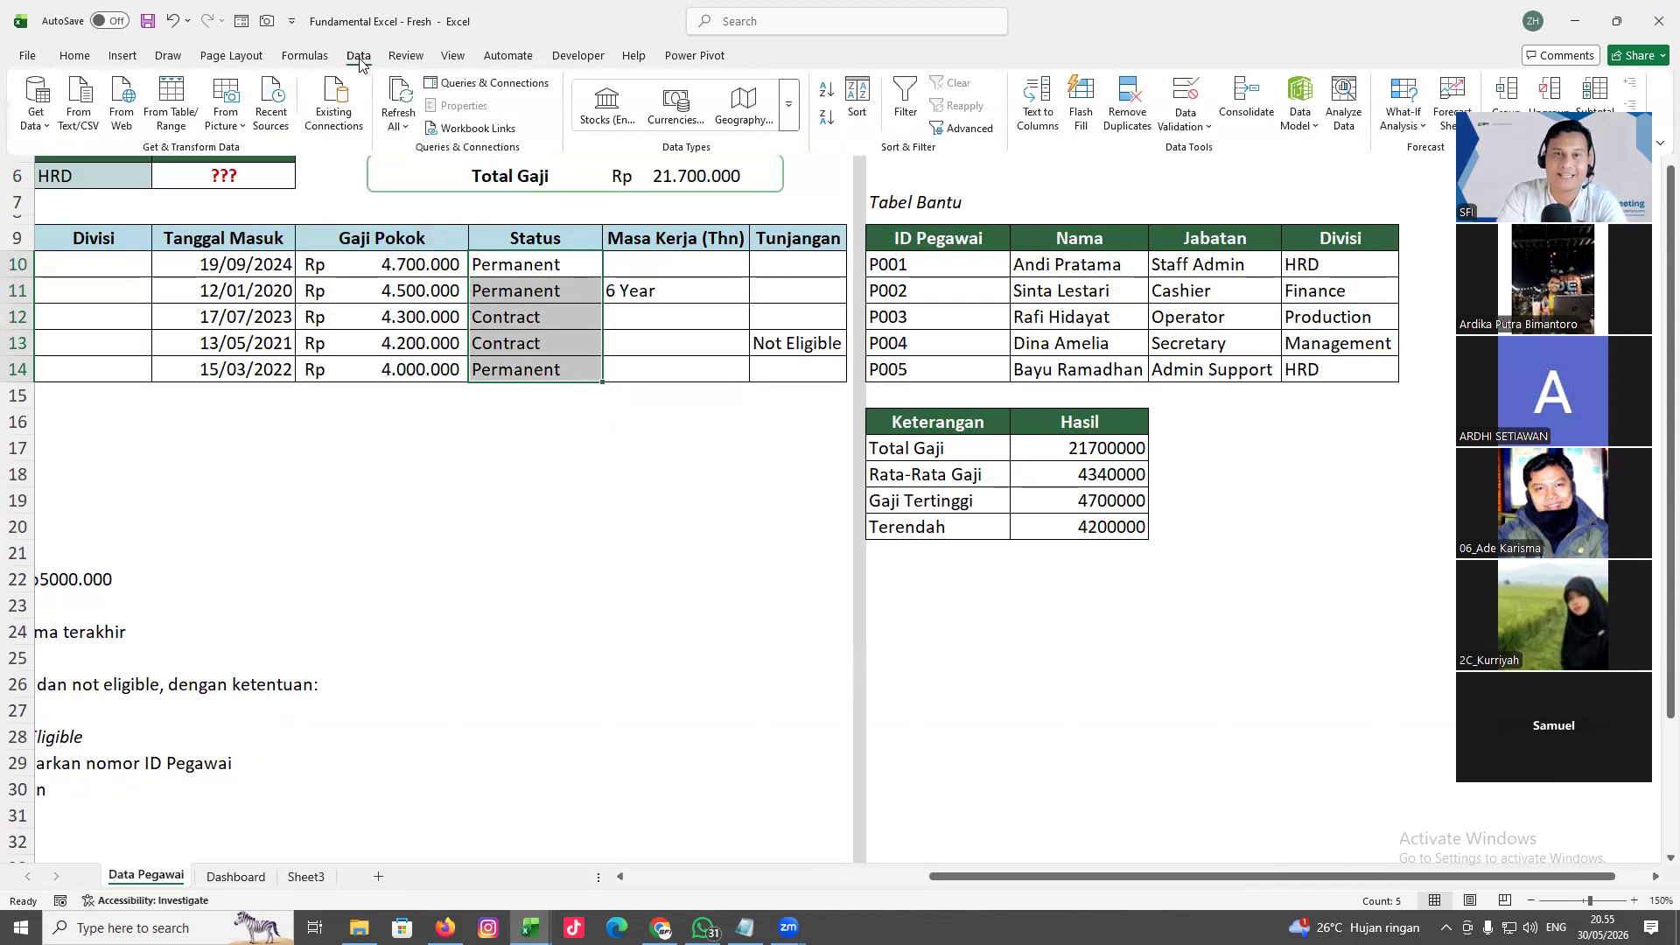
{"action": "left_click", "coordinate": [1211, 128]}
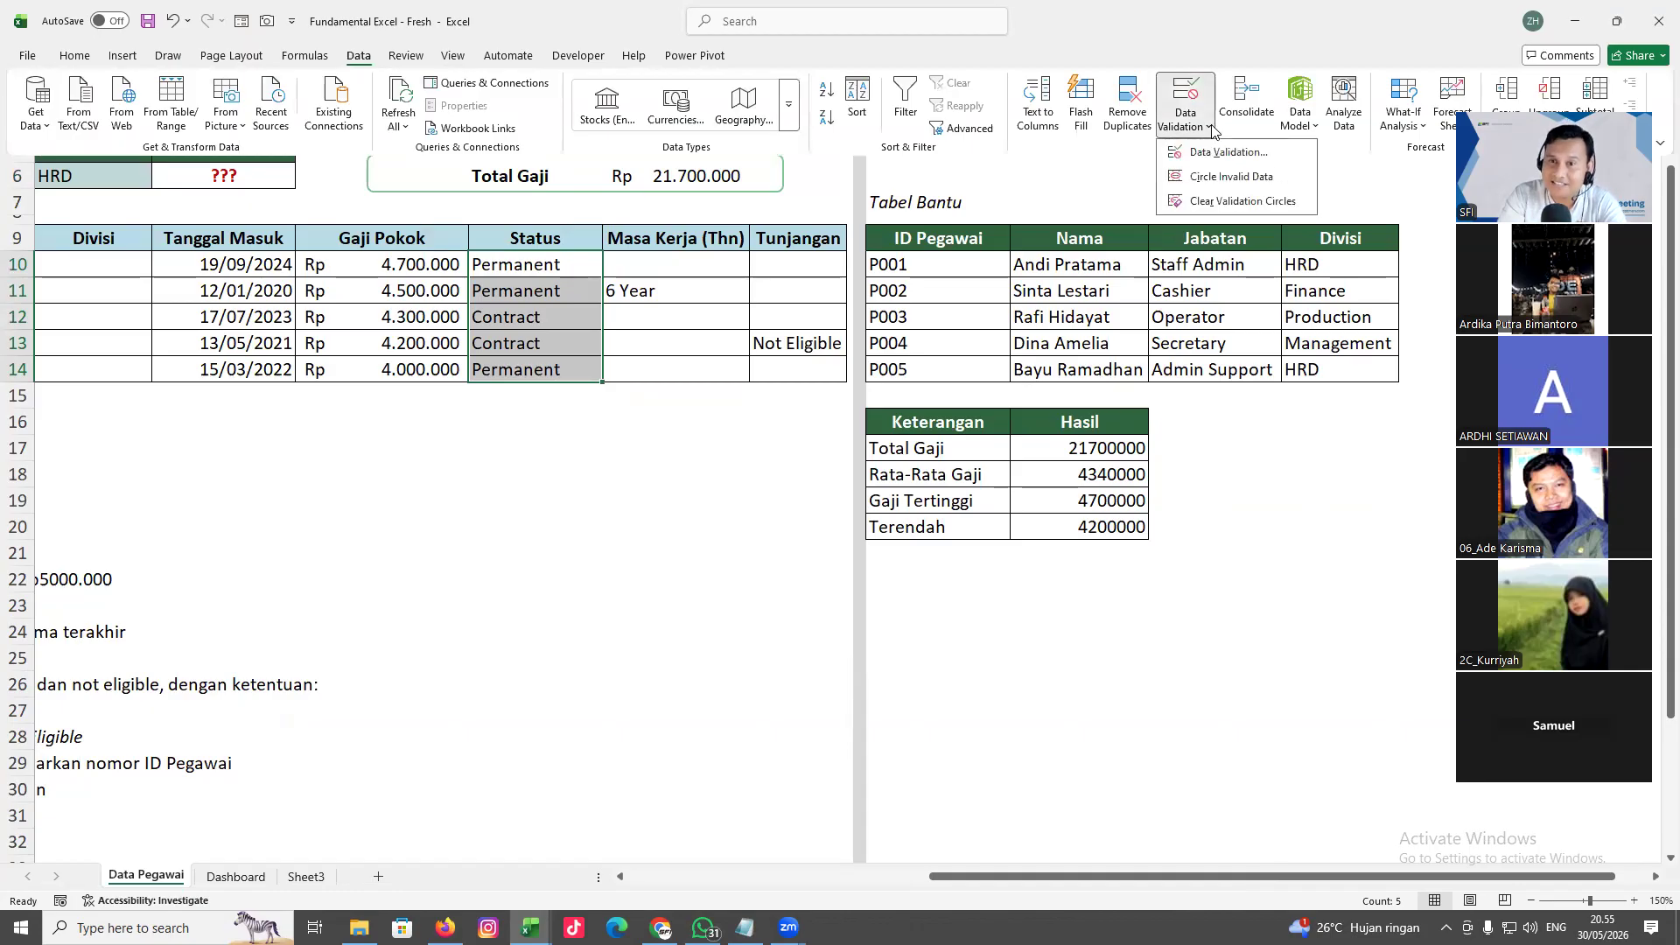
{"action": "left_click", "coordinate": [1223, 153]}
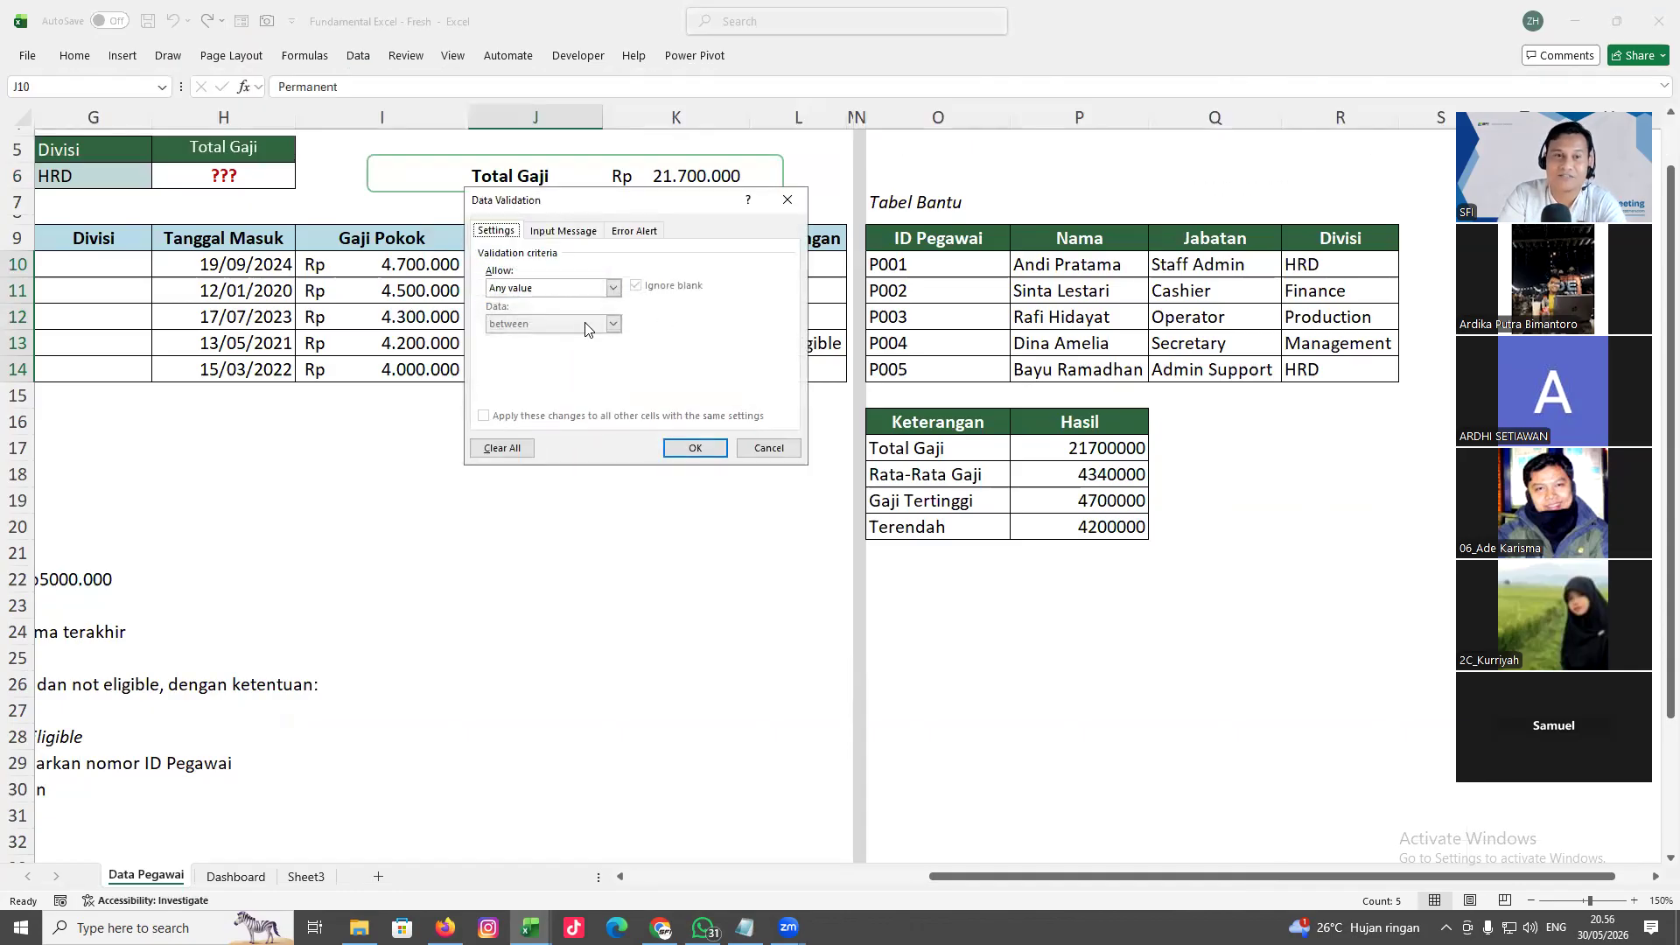
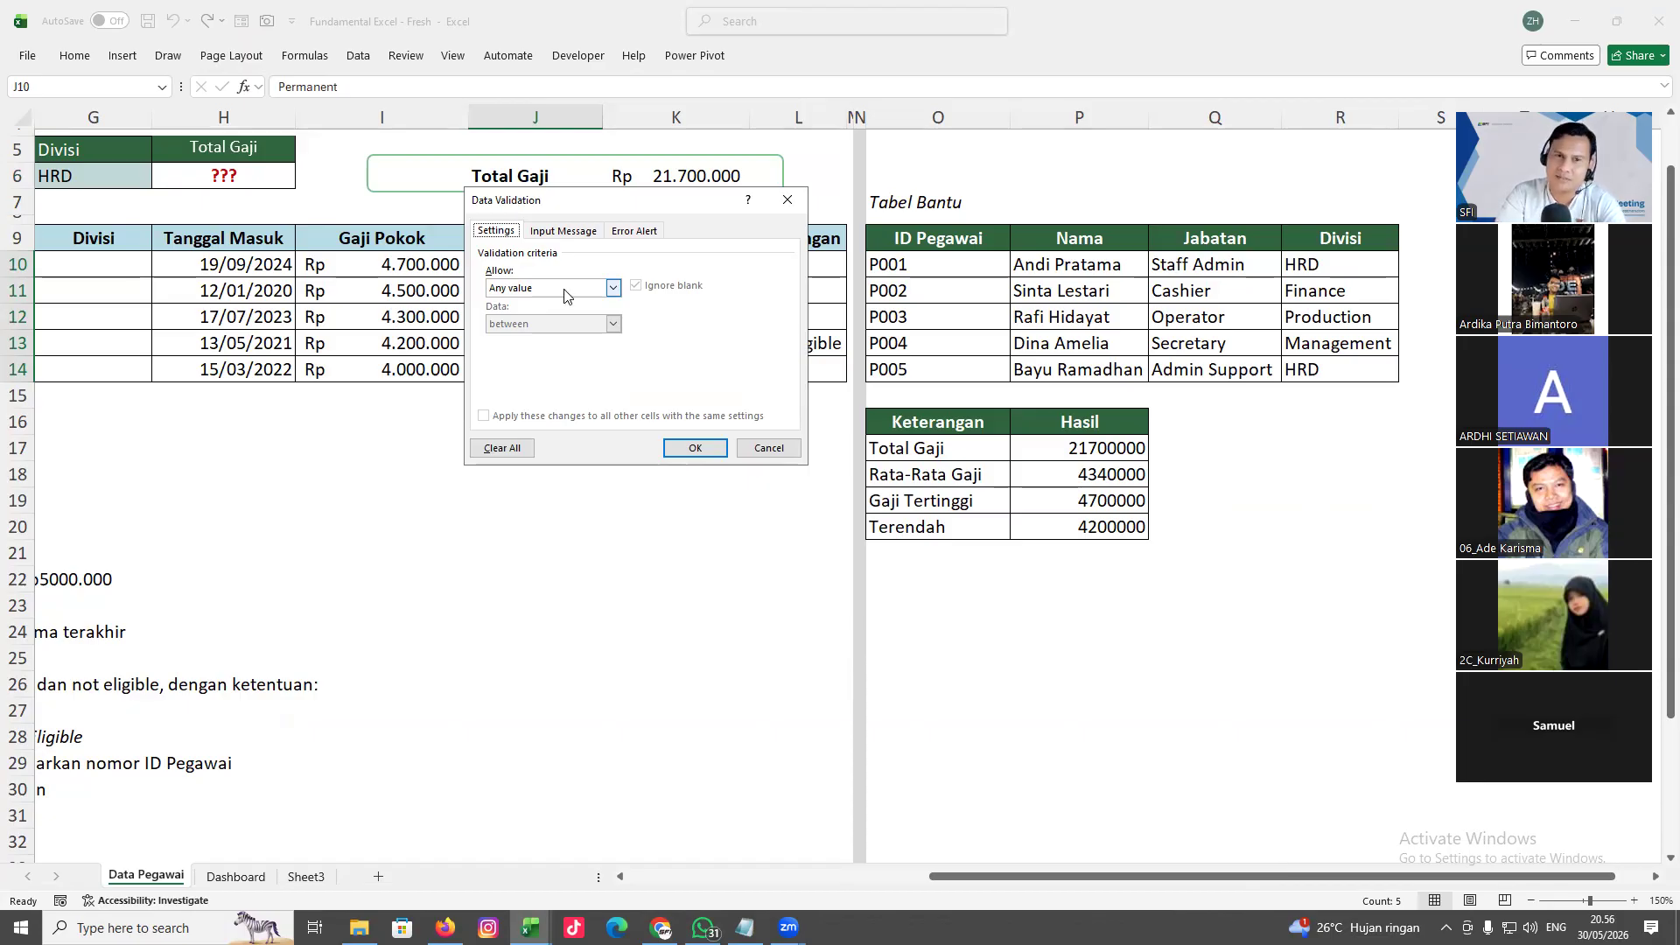
Try Whole number and Decimal as the allowed type, then choose List
{"action": "left_click", "coordinate": [613, 287]}
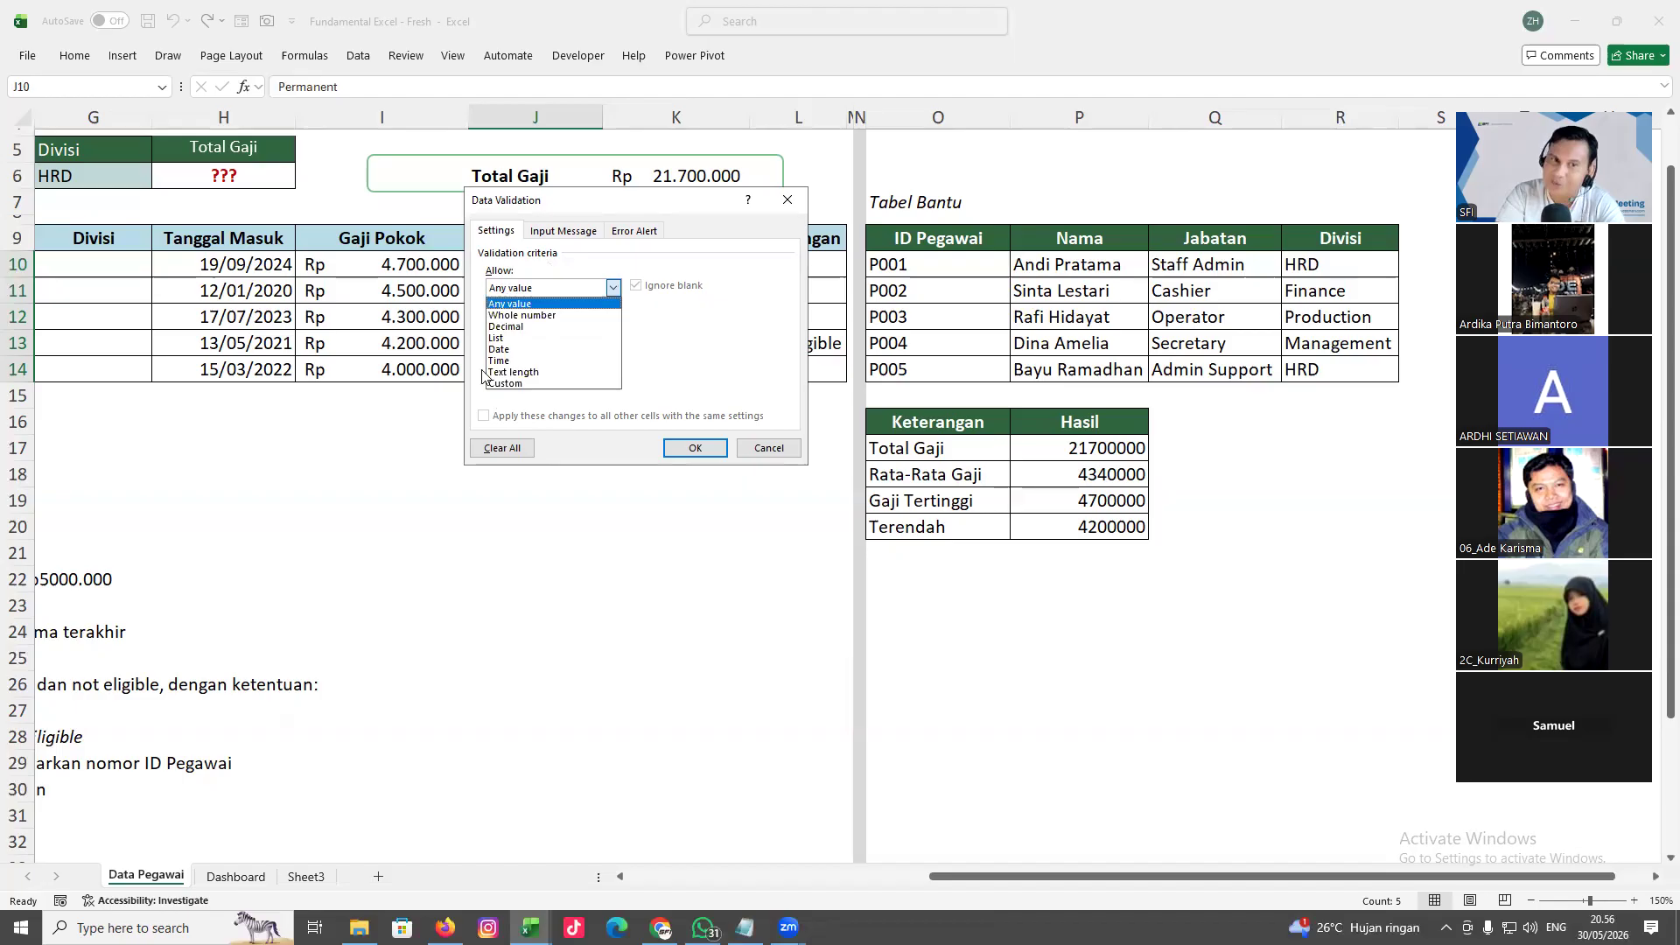
{"action": "left_click", "coordinate": [518, 317]}
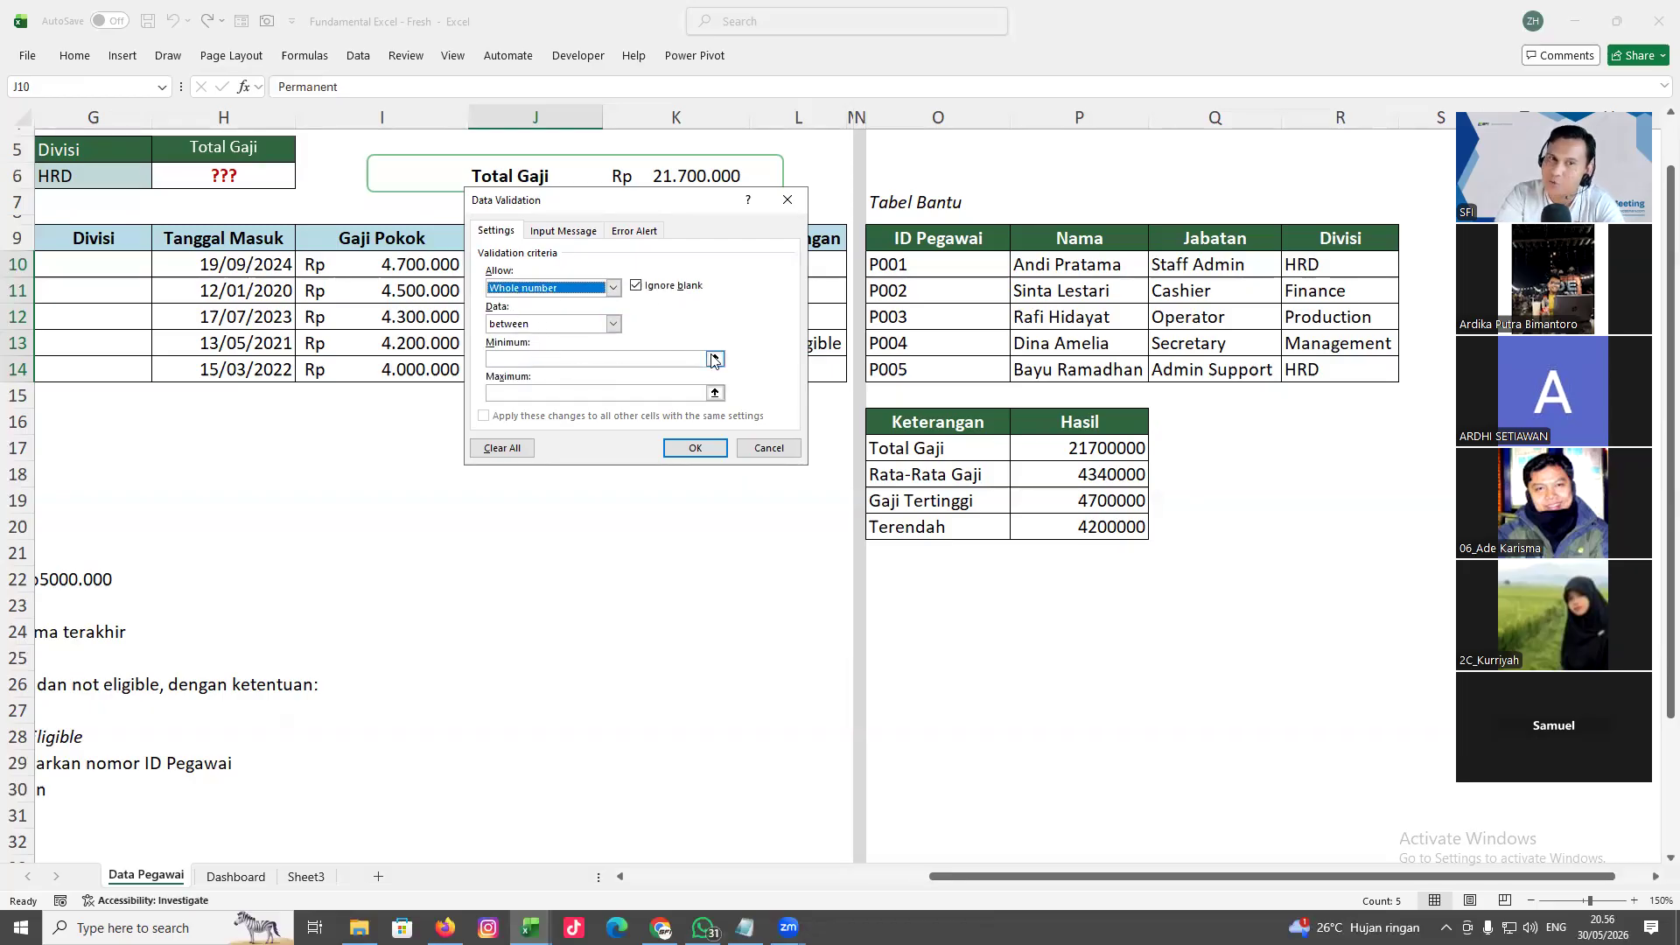
{"action": "left_click", "coordinate": [614, 288]}
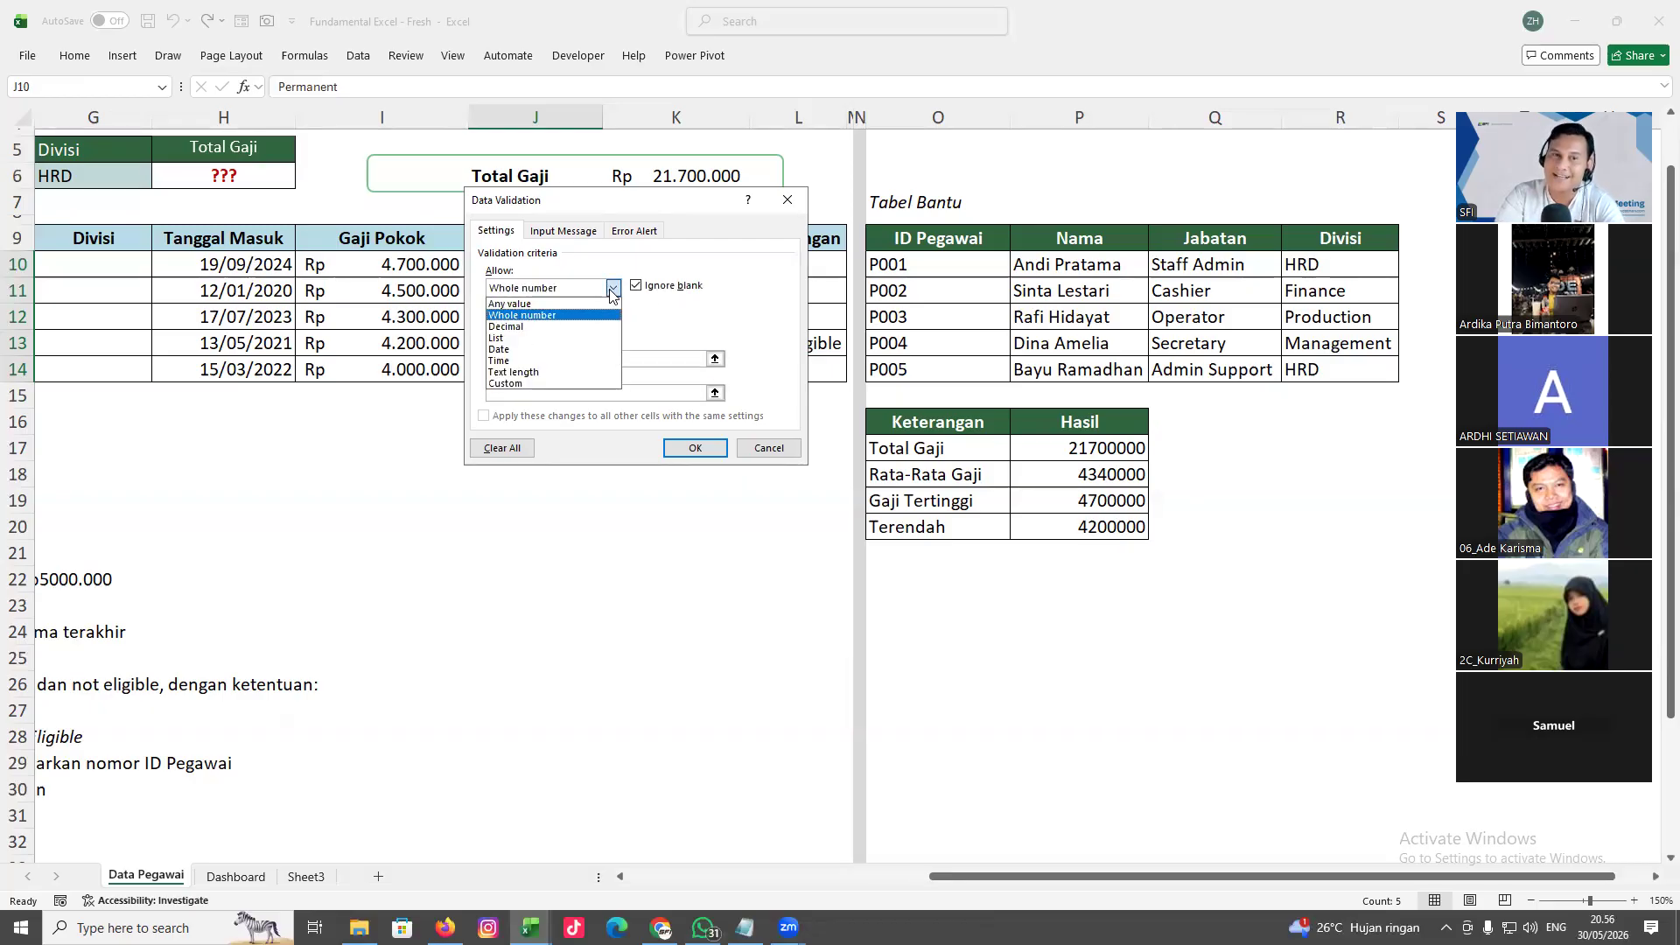
{"action": "left_click", "coordinate": [556, 327]}
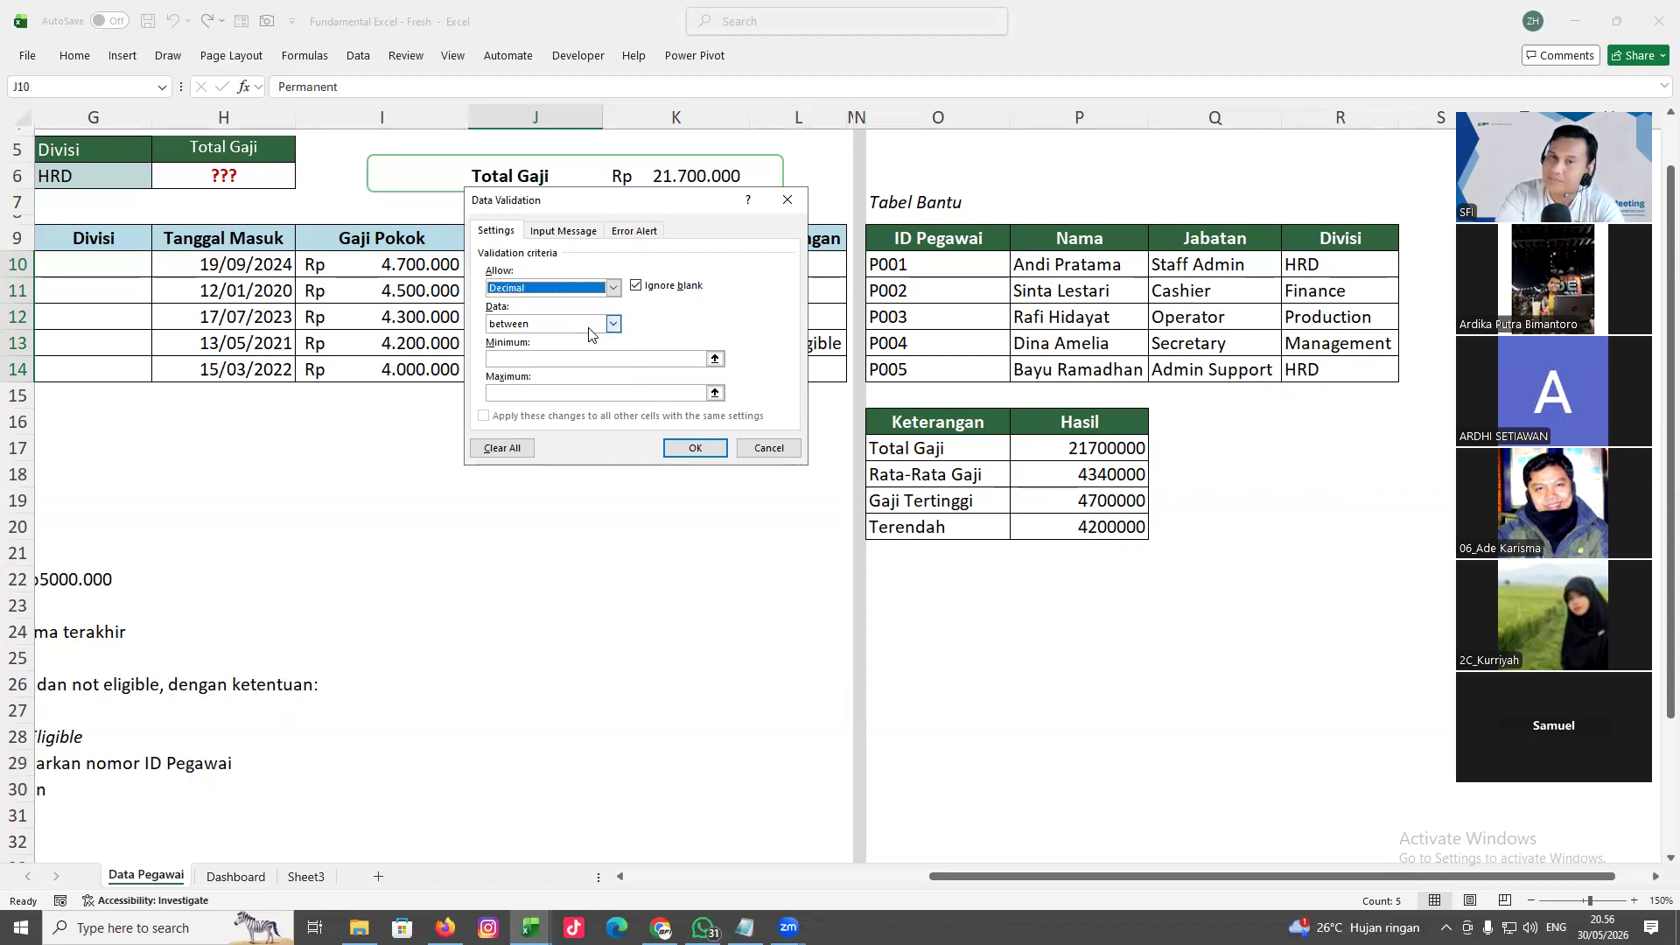
{"action": "left_click", "coordinate": [614, 288]}
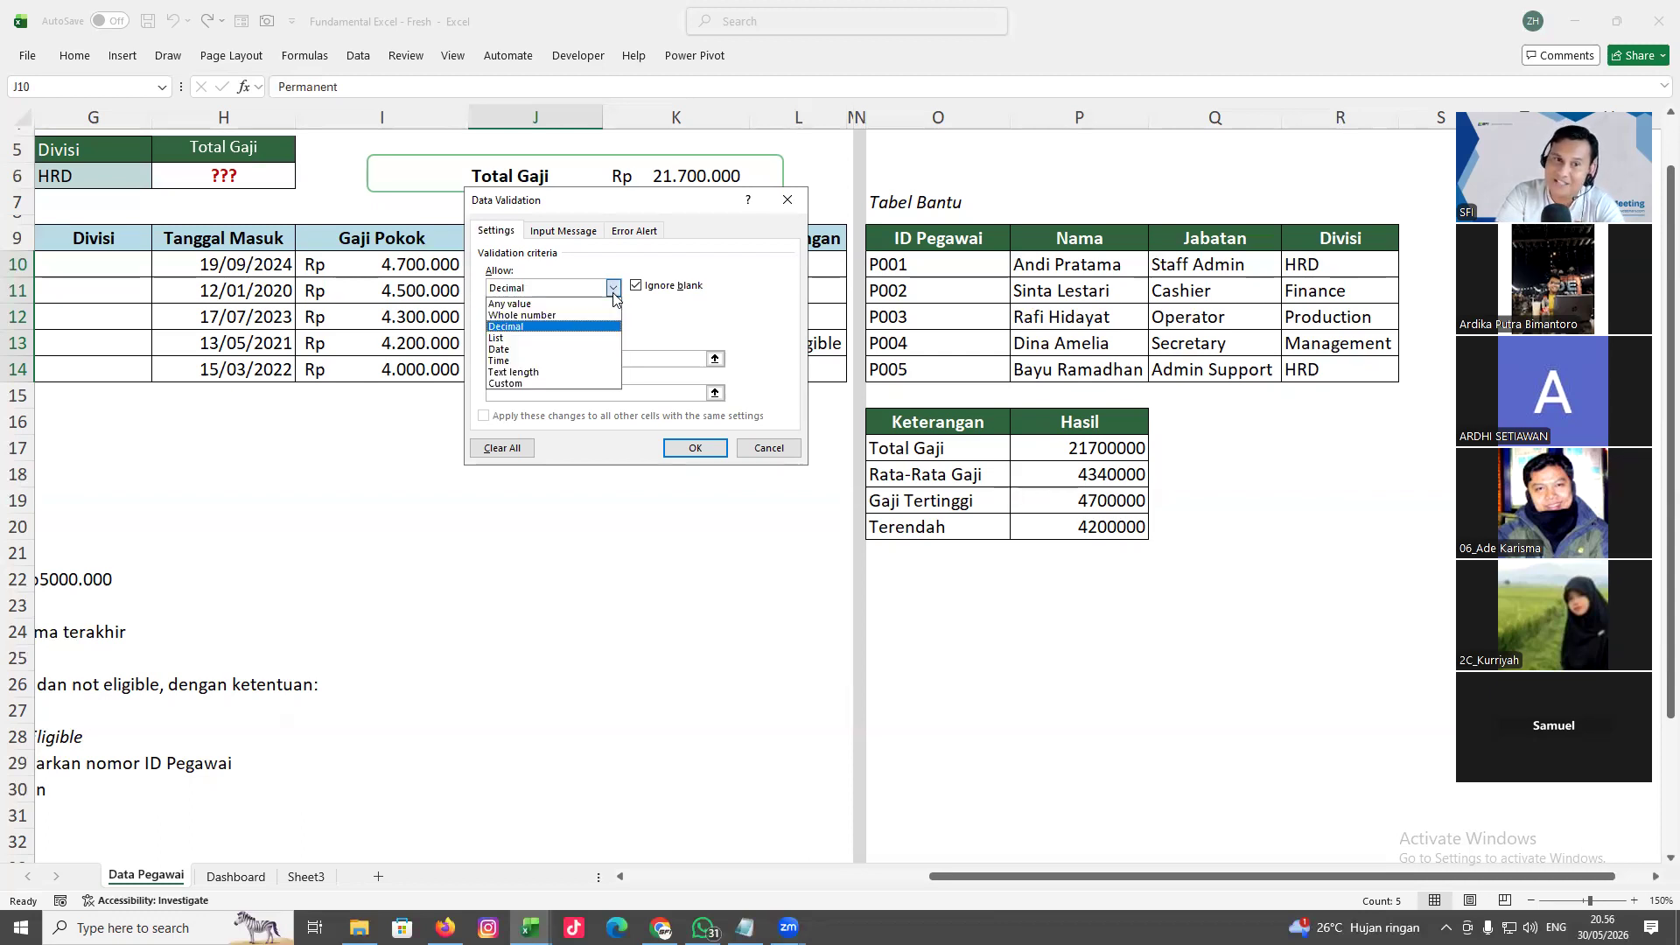
{"action": "left_click", "coordinate": [561, 338]}
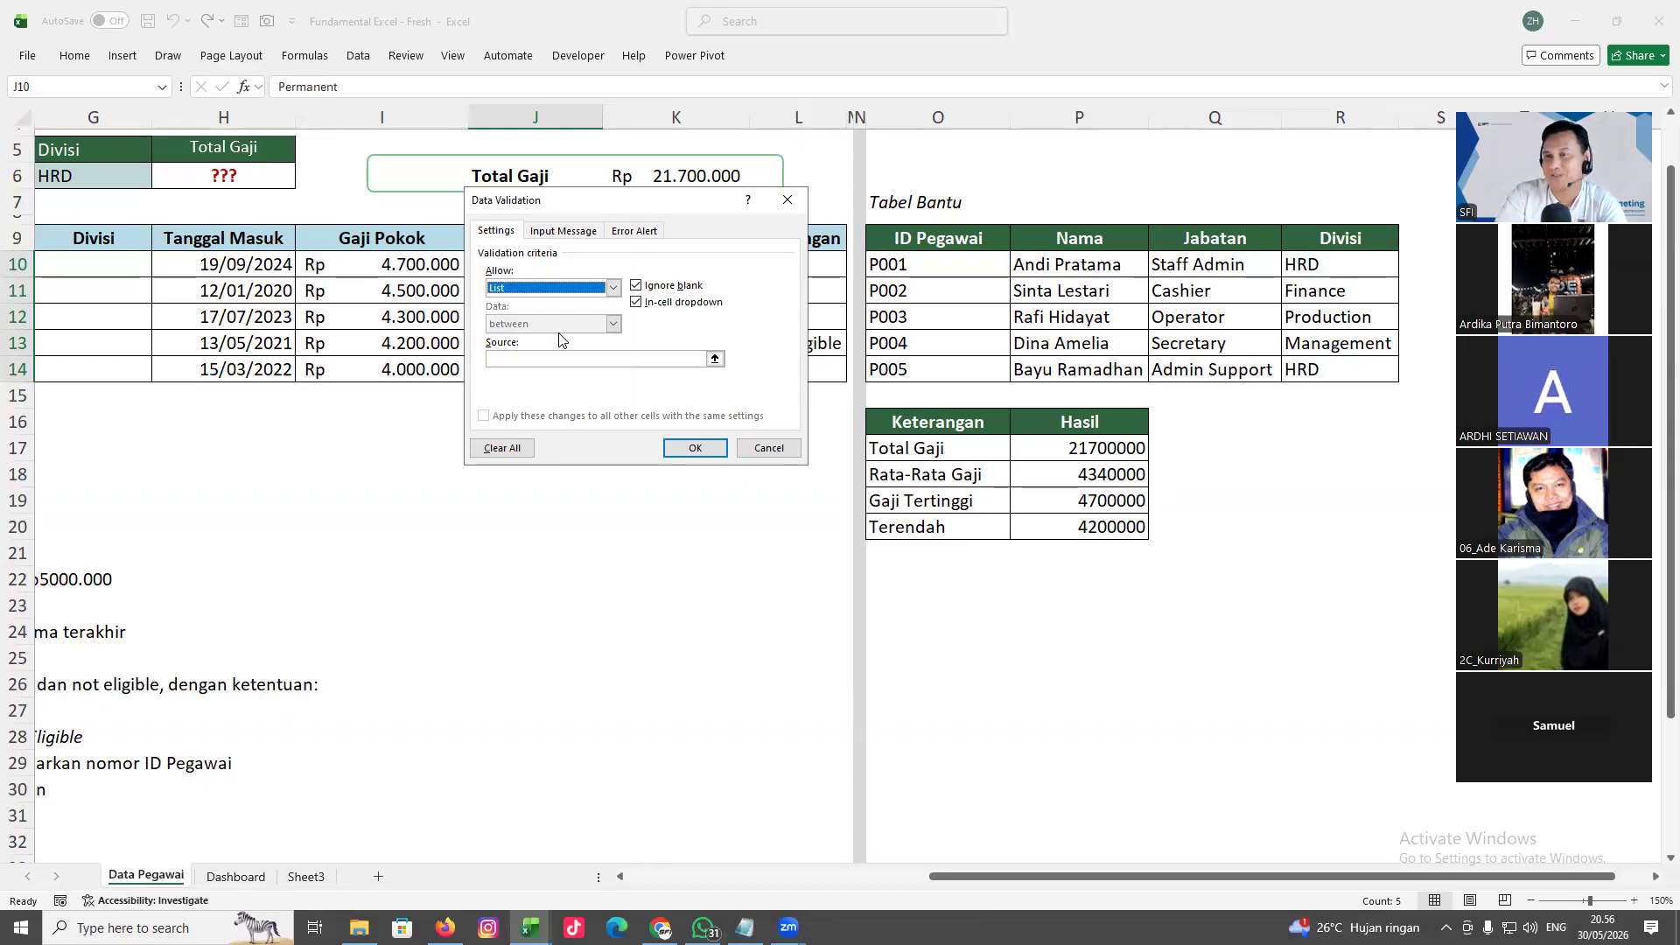
Dismiss the 'You must enter a Source' warnings and keep List as the allowed type
{"action": "left_click", "coordinate": [567, 233]}
{"action": "left_click", "coordinate": [748, 380]}
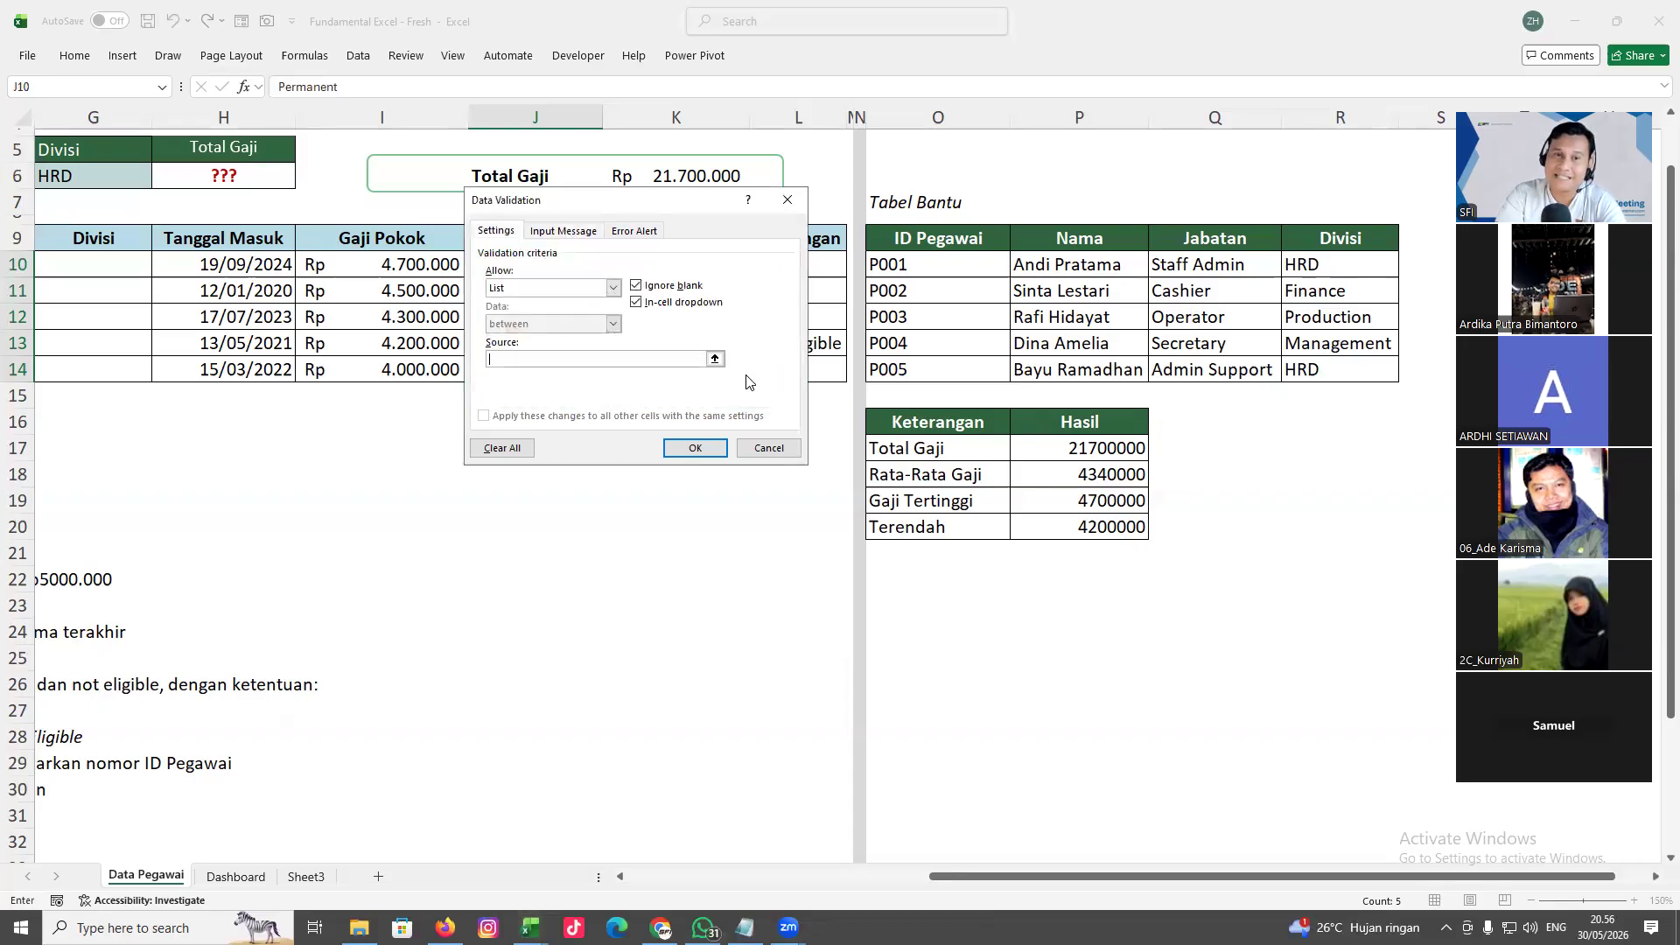
{"action": "left_click", "coordinate": [571, 235]}
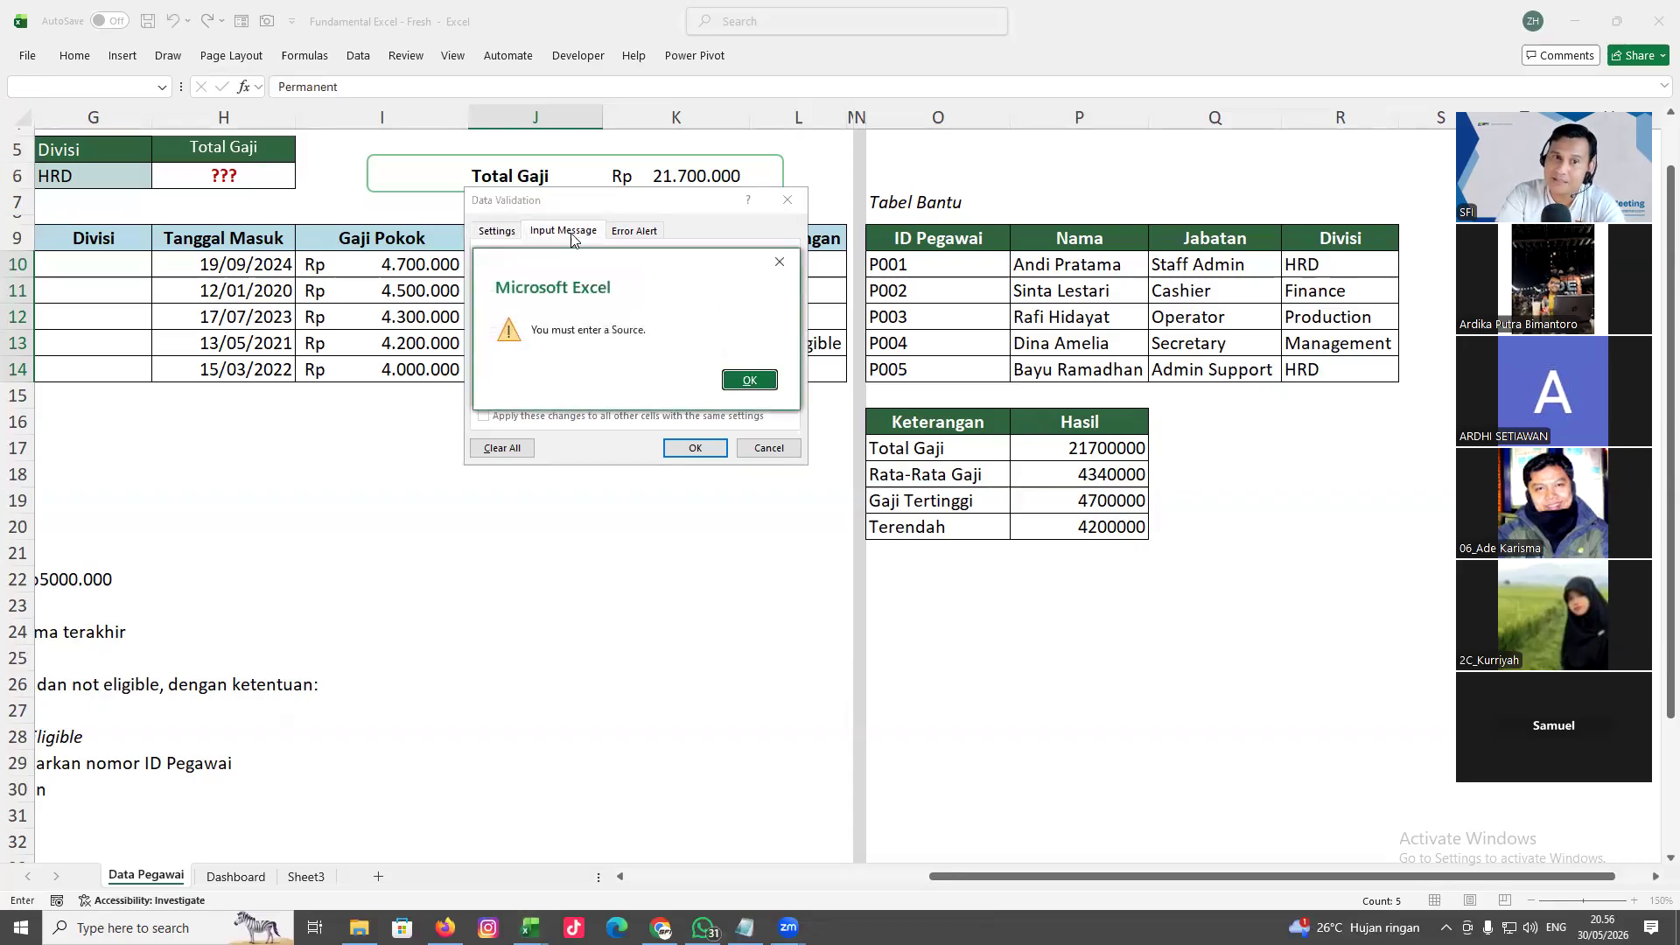
{"action": "left_click", "coordinate": [750, 380]}
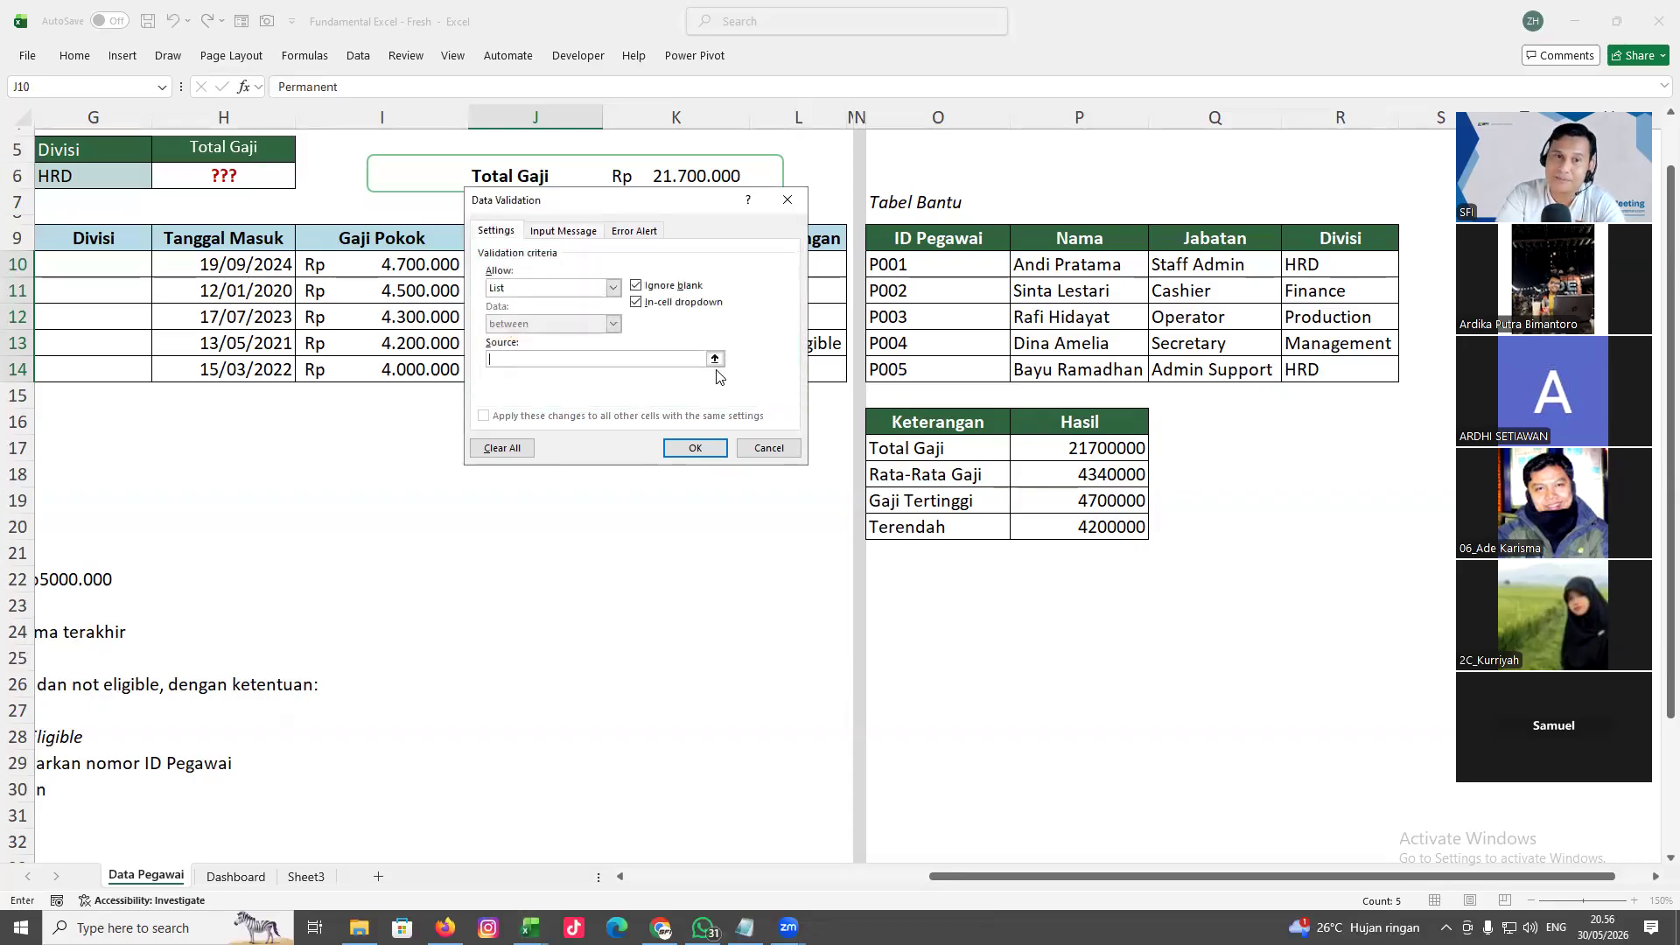
{"action": "left_click", "coordinate": [613, 288]}
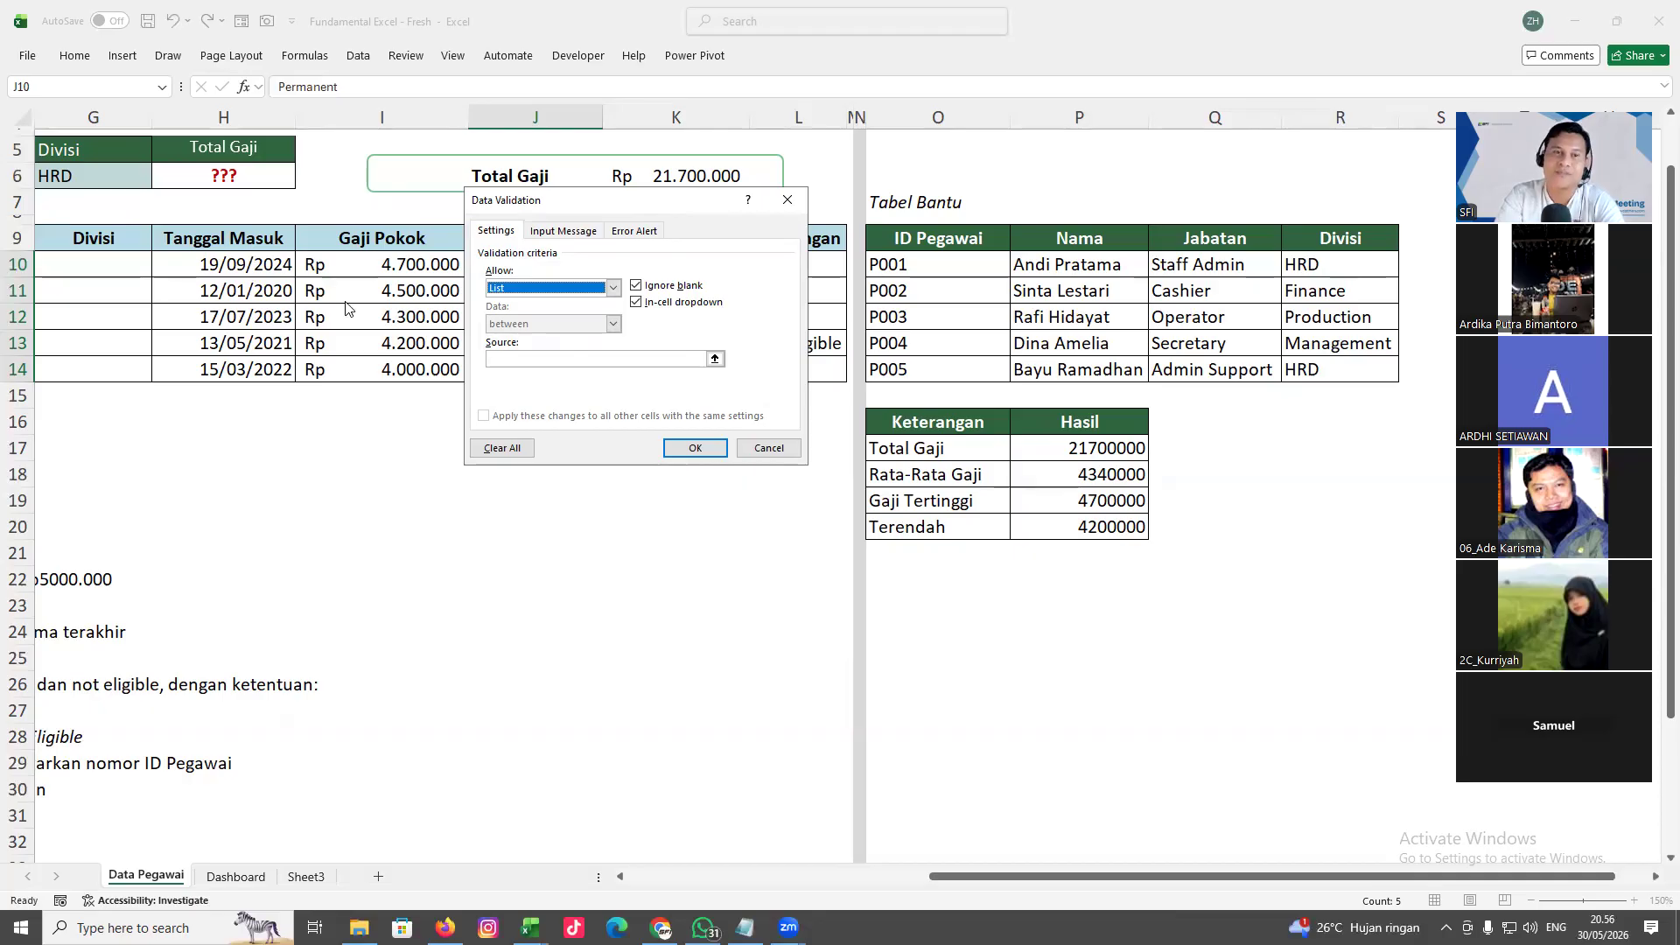
{"action": "left_click", "coordinate": [615, 290]}
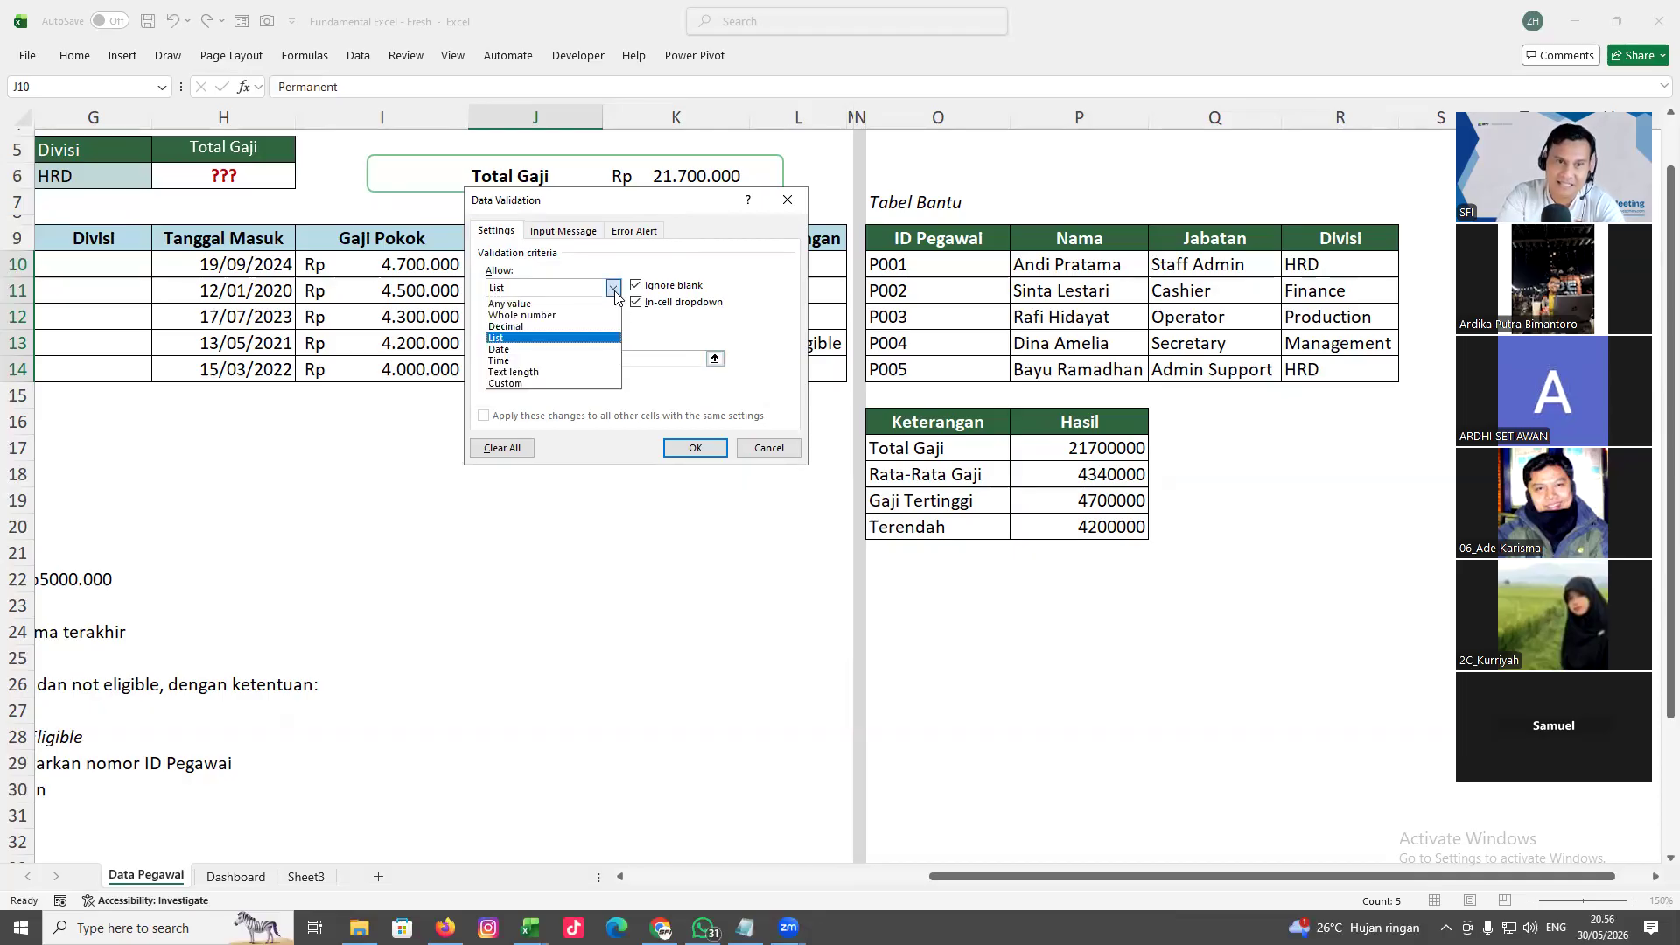
{"action": "left_click", "coordinate": [551, 338]}
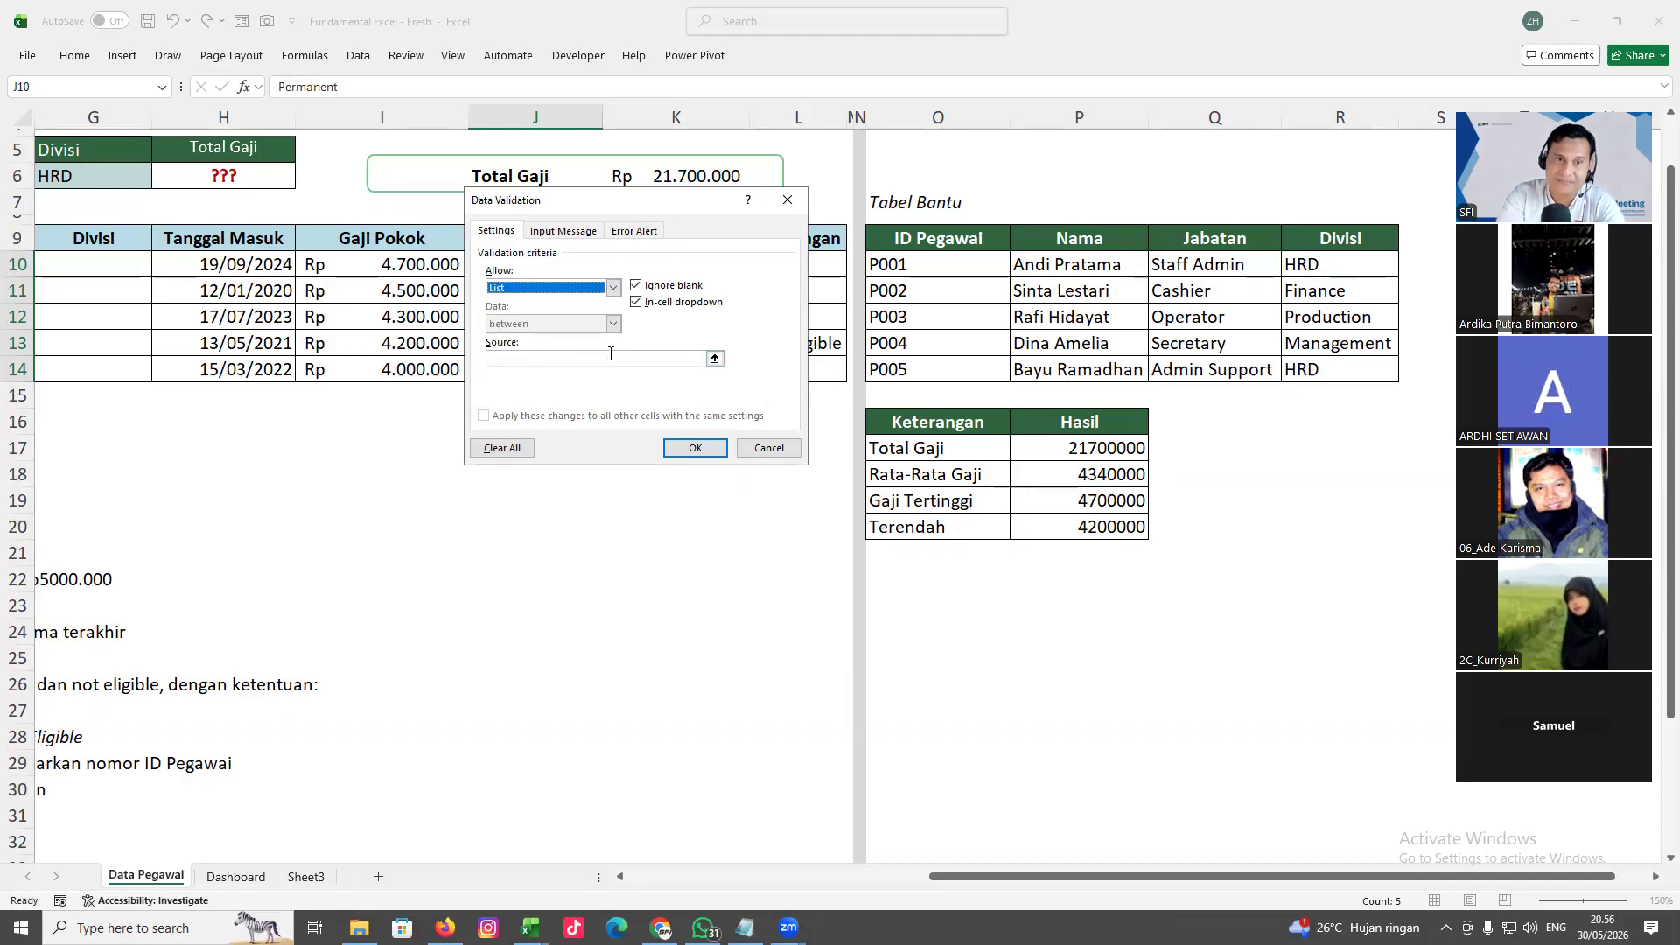
Replace the picked K14 source reference with the typed values 'Permanent;Cont'
{"action": "left_click", "coordinate": [716, 359]}
{"action": "left_click", "coordinate": [716, 368]}
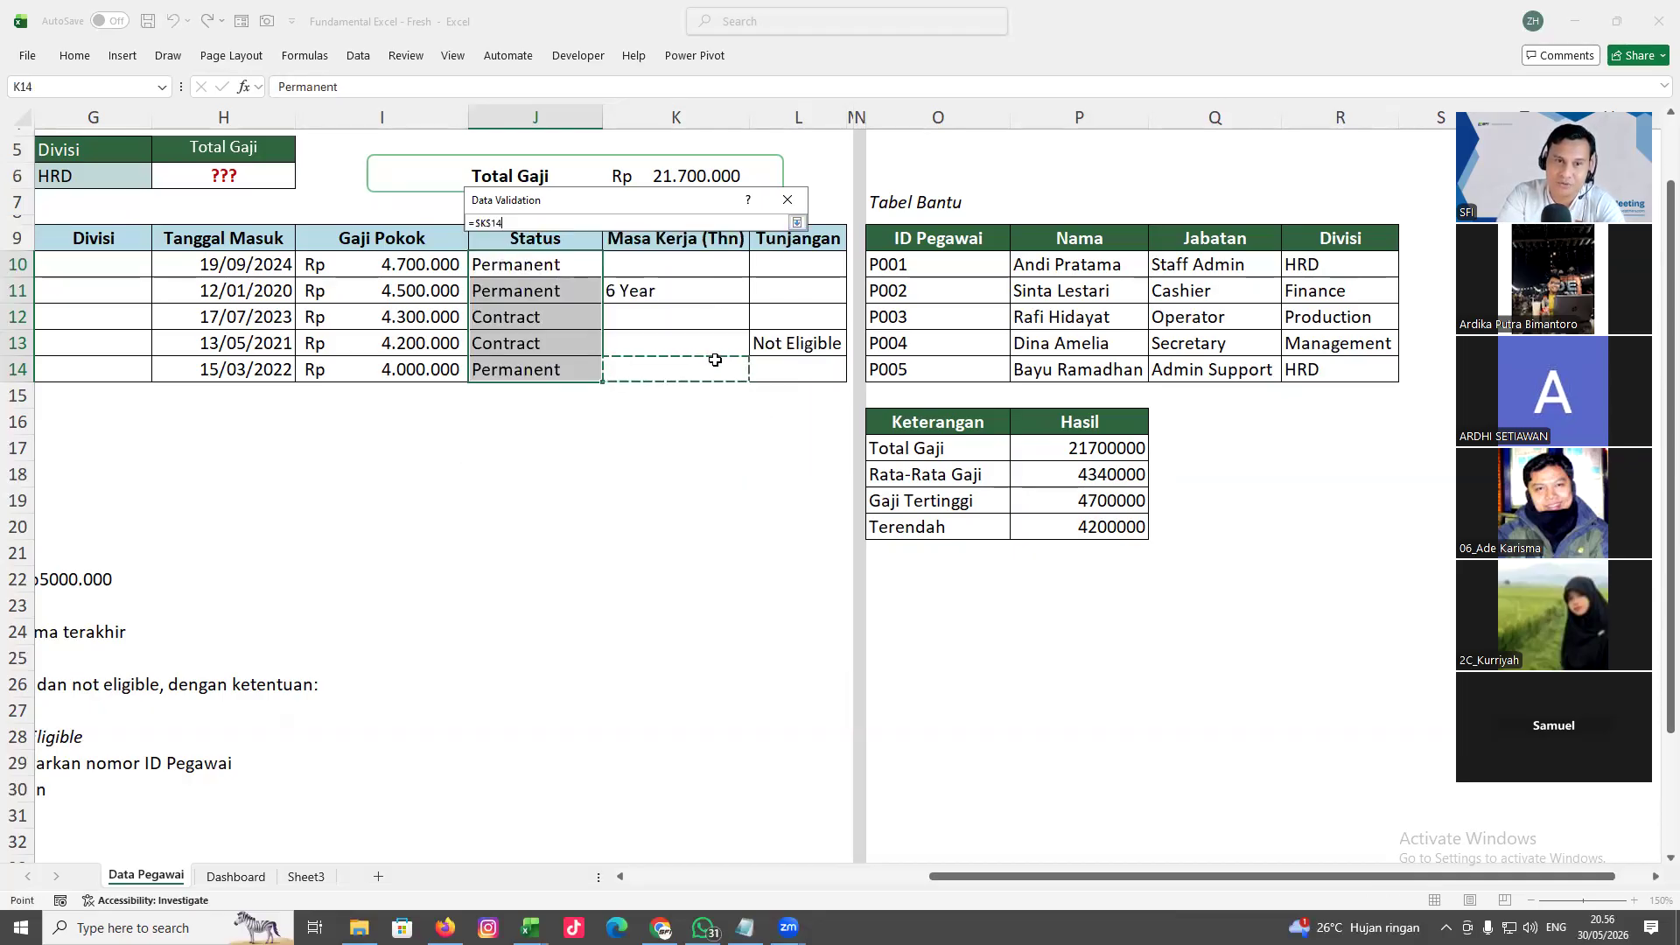
{"action": "left_click", "coordinate": [797, 222]}
{"action": "key", "text": "BackSpace"}
{"action": "key", "text": "BackSpace"}
{"action": "key", "text": "BackSpace"}
{"action": "key", "text": "BackSpace"}
{"action": "key", "text": "BackSpace"}
{"action": "key", "text": "BackSpace"}
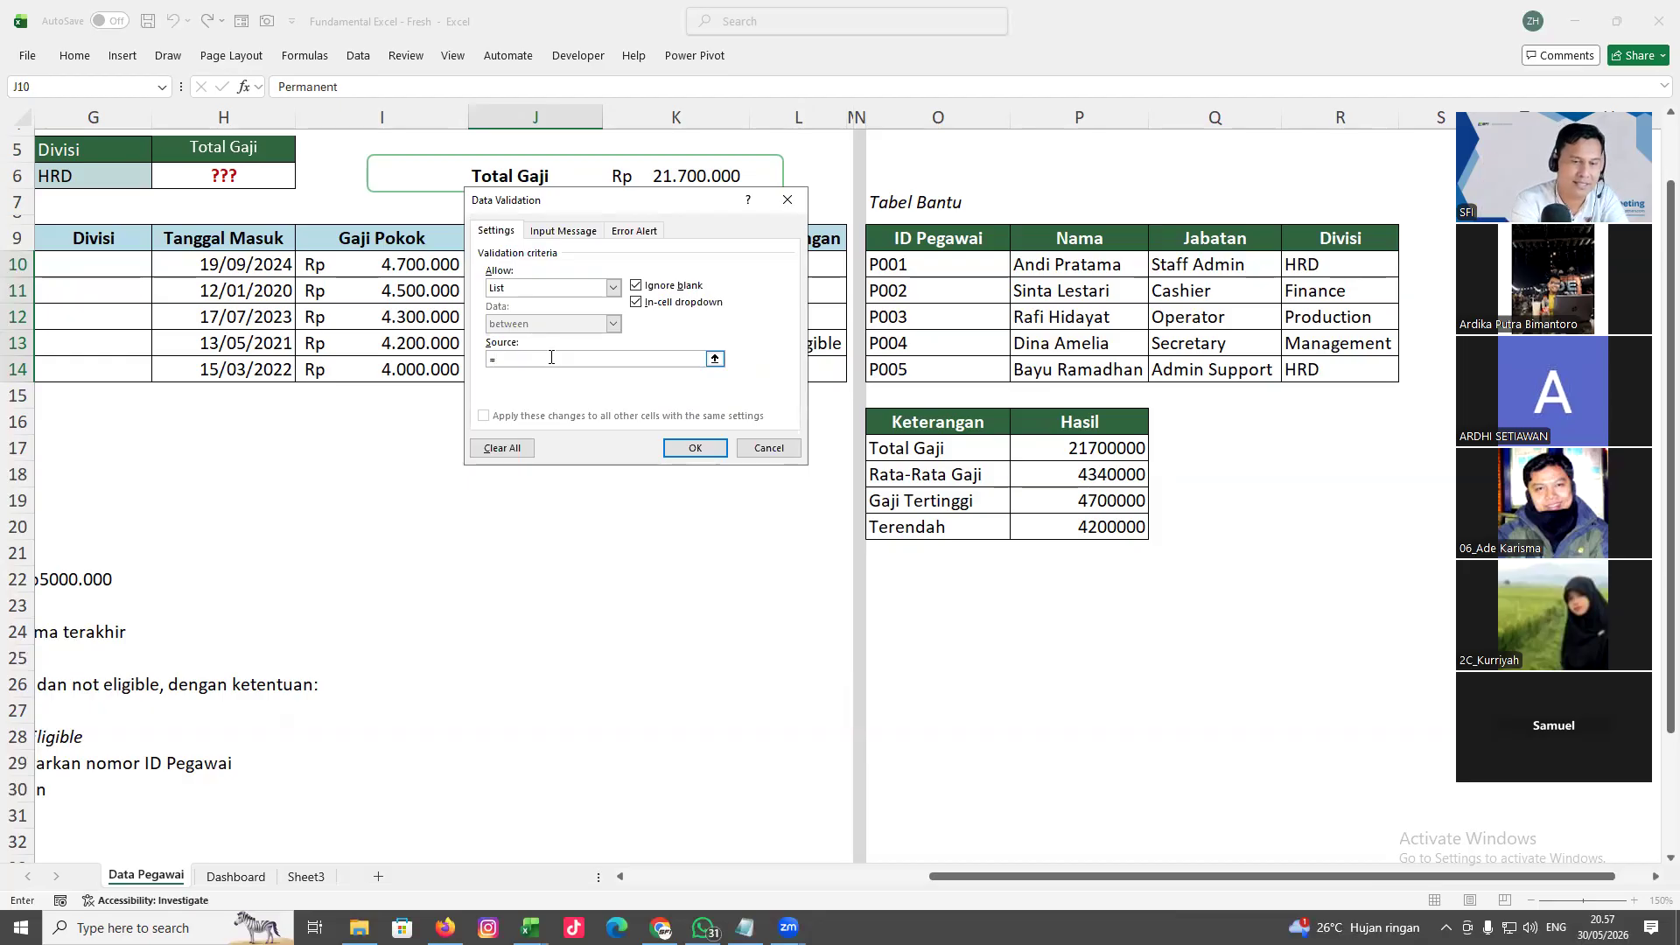
{"action": "key", "text": "BackSpace"}
{"action": "key", "text": "BackSpace"}
{"action": "type", "text": "Permanent"}
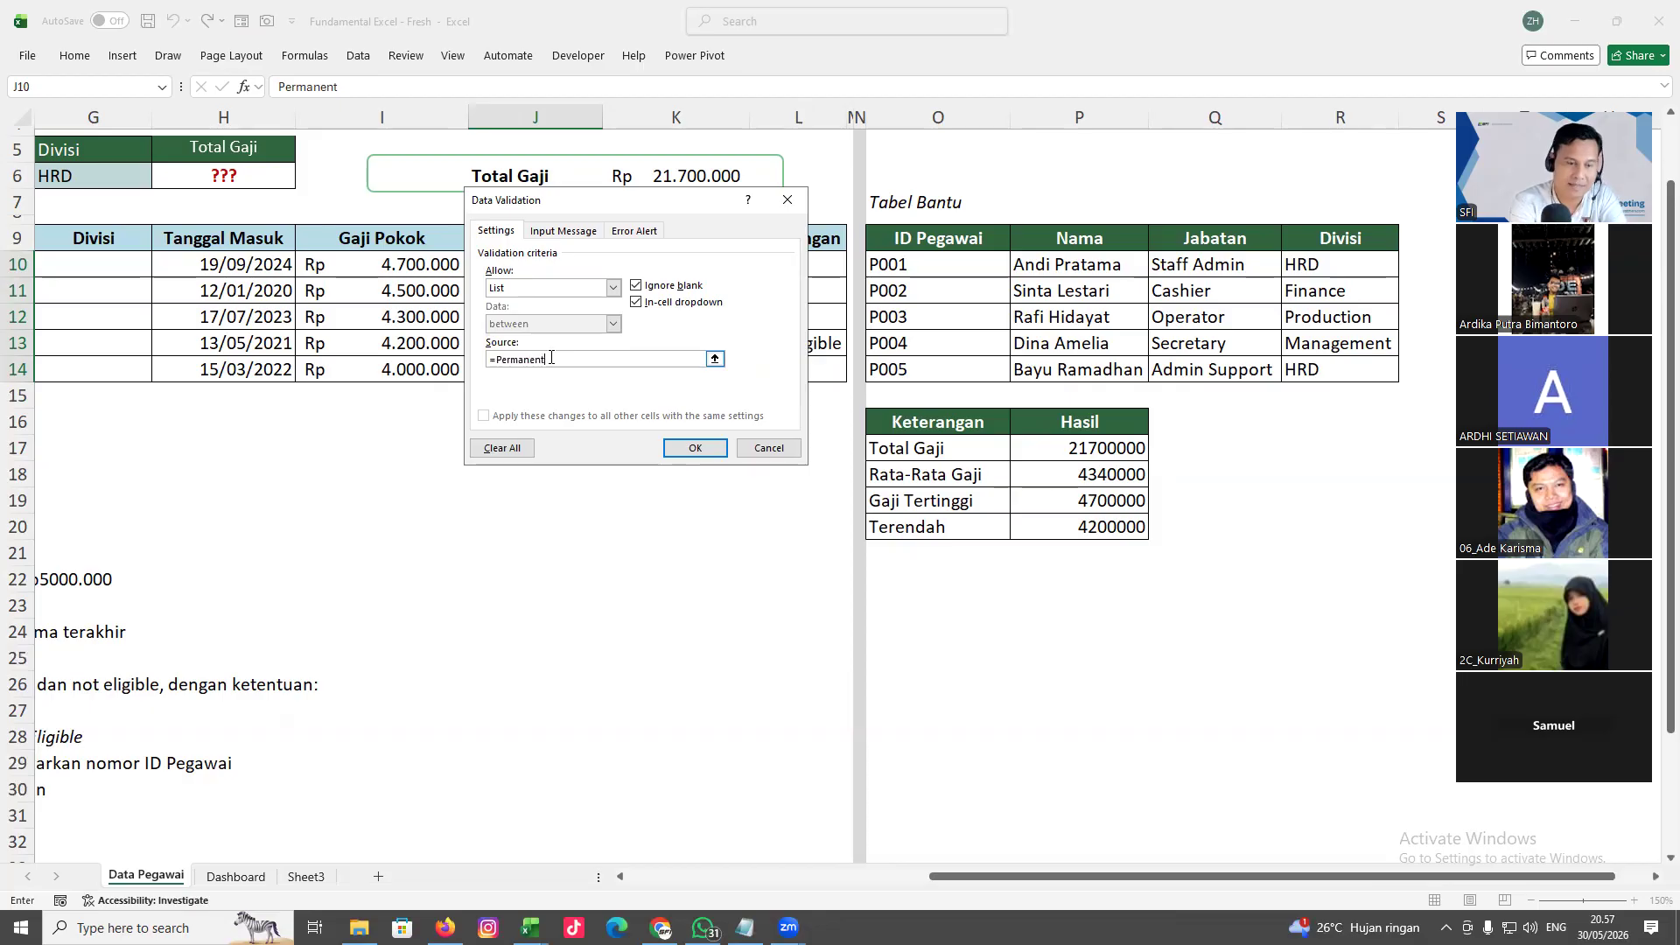
{"action": "type", "text": ";Contract"}
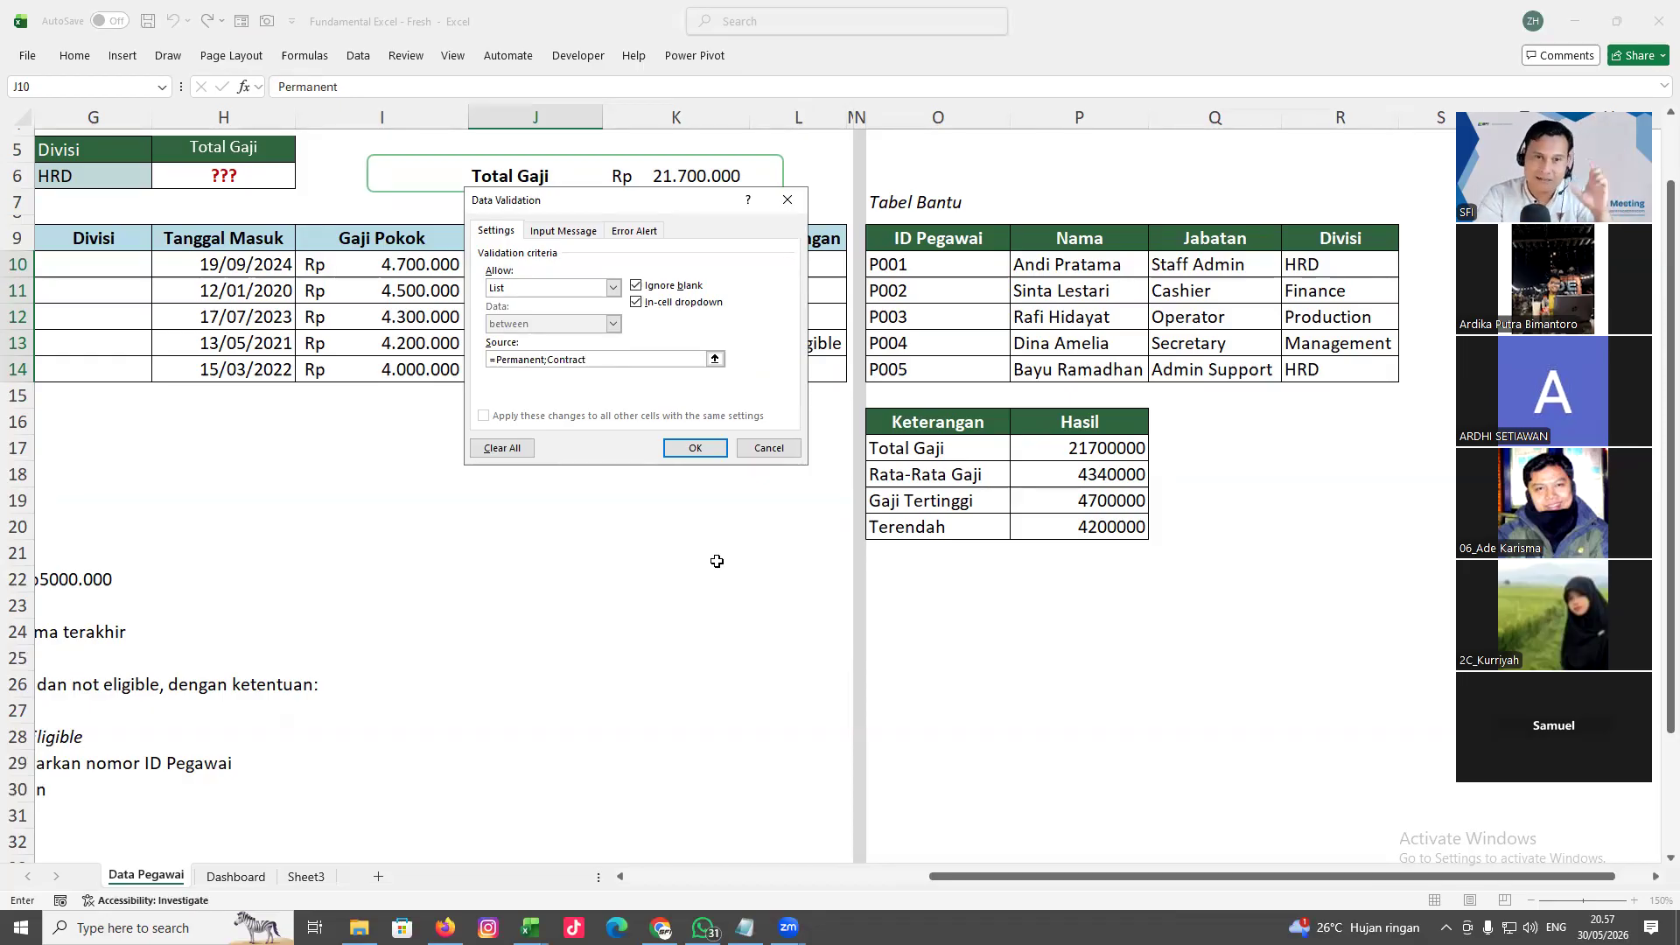
Clear the stray O10:O14 reference, re-enter 'Permanent;Cont' as the source and apply the list
{"action": "left_click", "coordinate": [715, 359]}
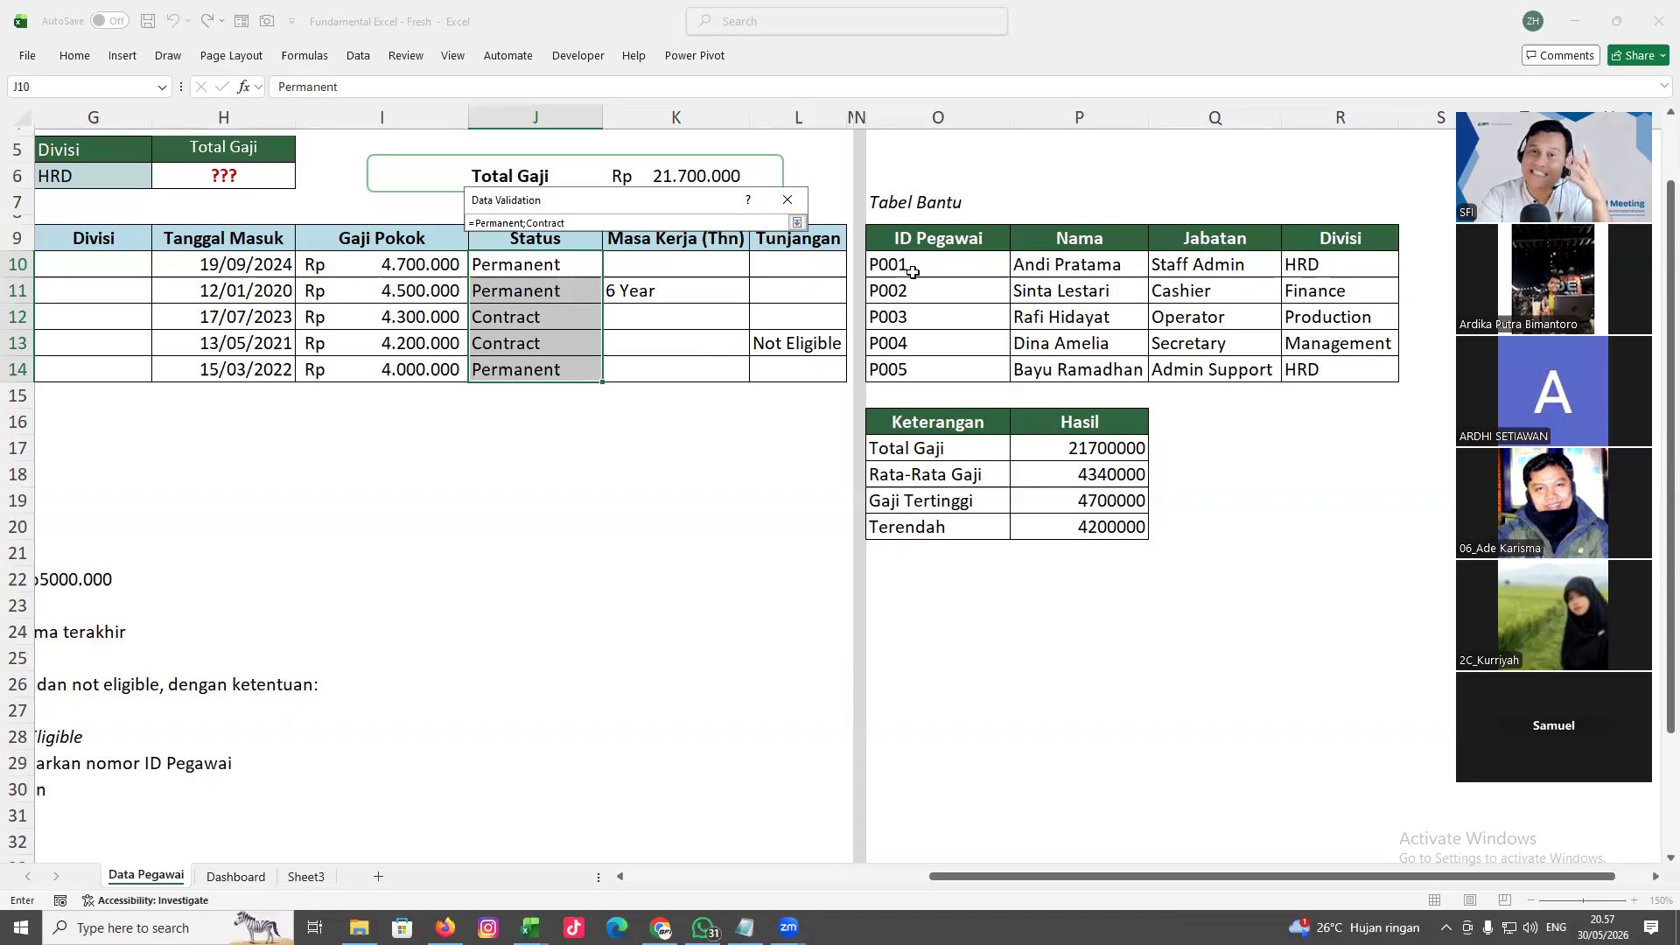
{"action": "left_click_drag", "start_coordinate": [913, 267], "coordinate": [915, 364]}
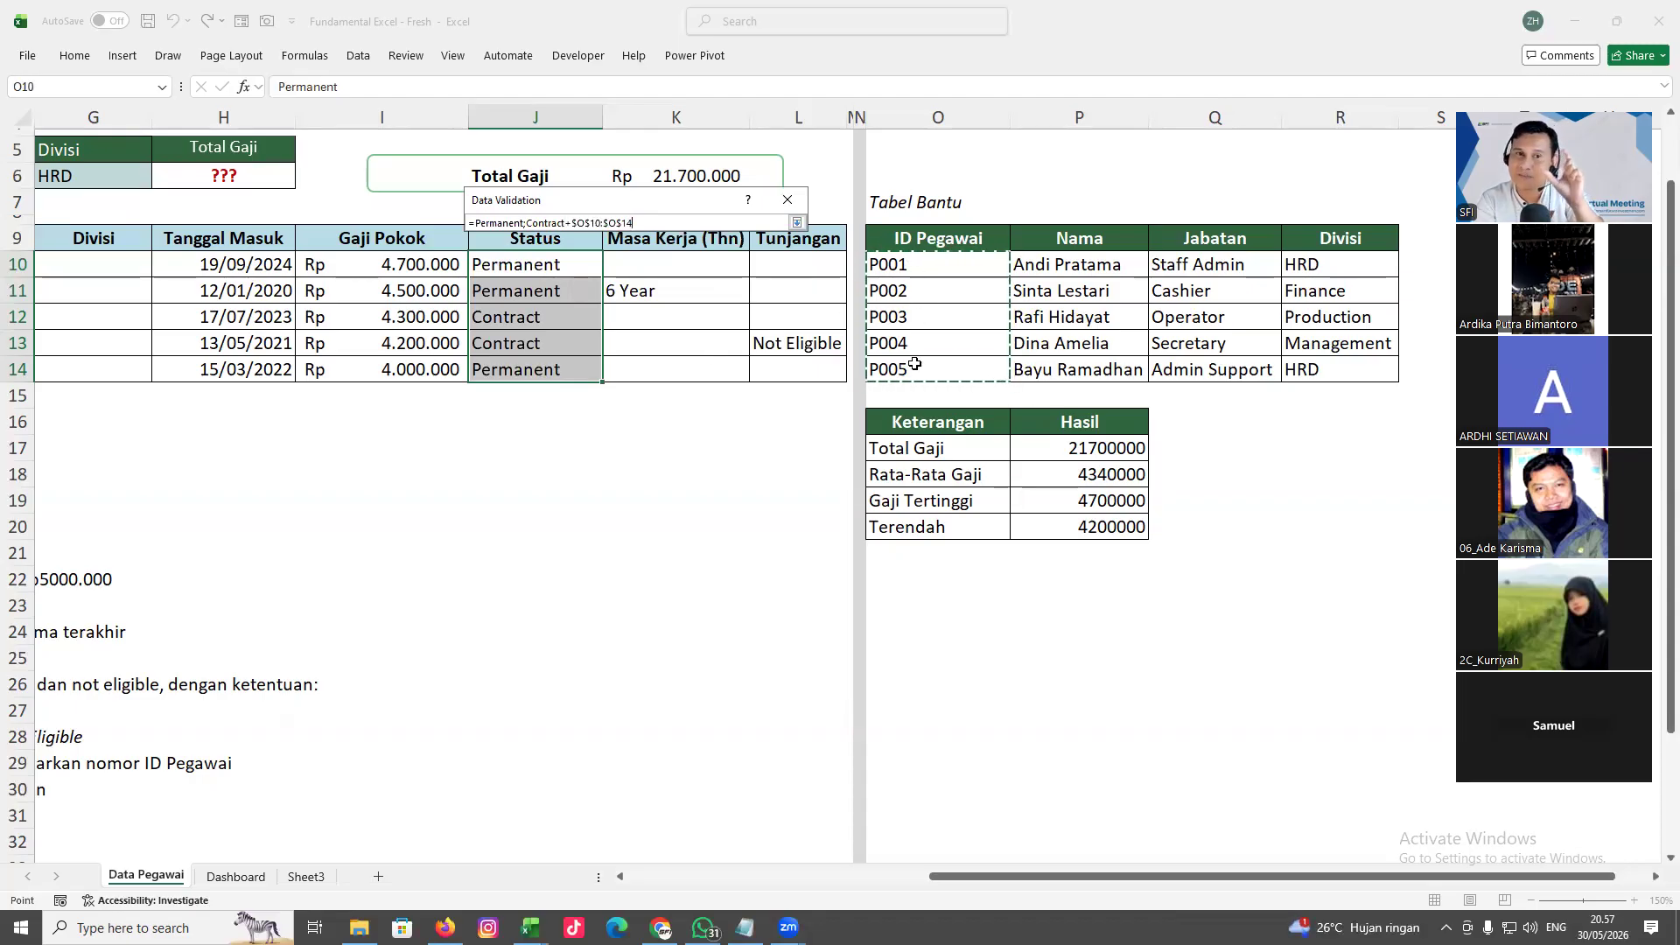
{"action": "key", "text": "BackSpace"}
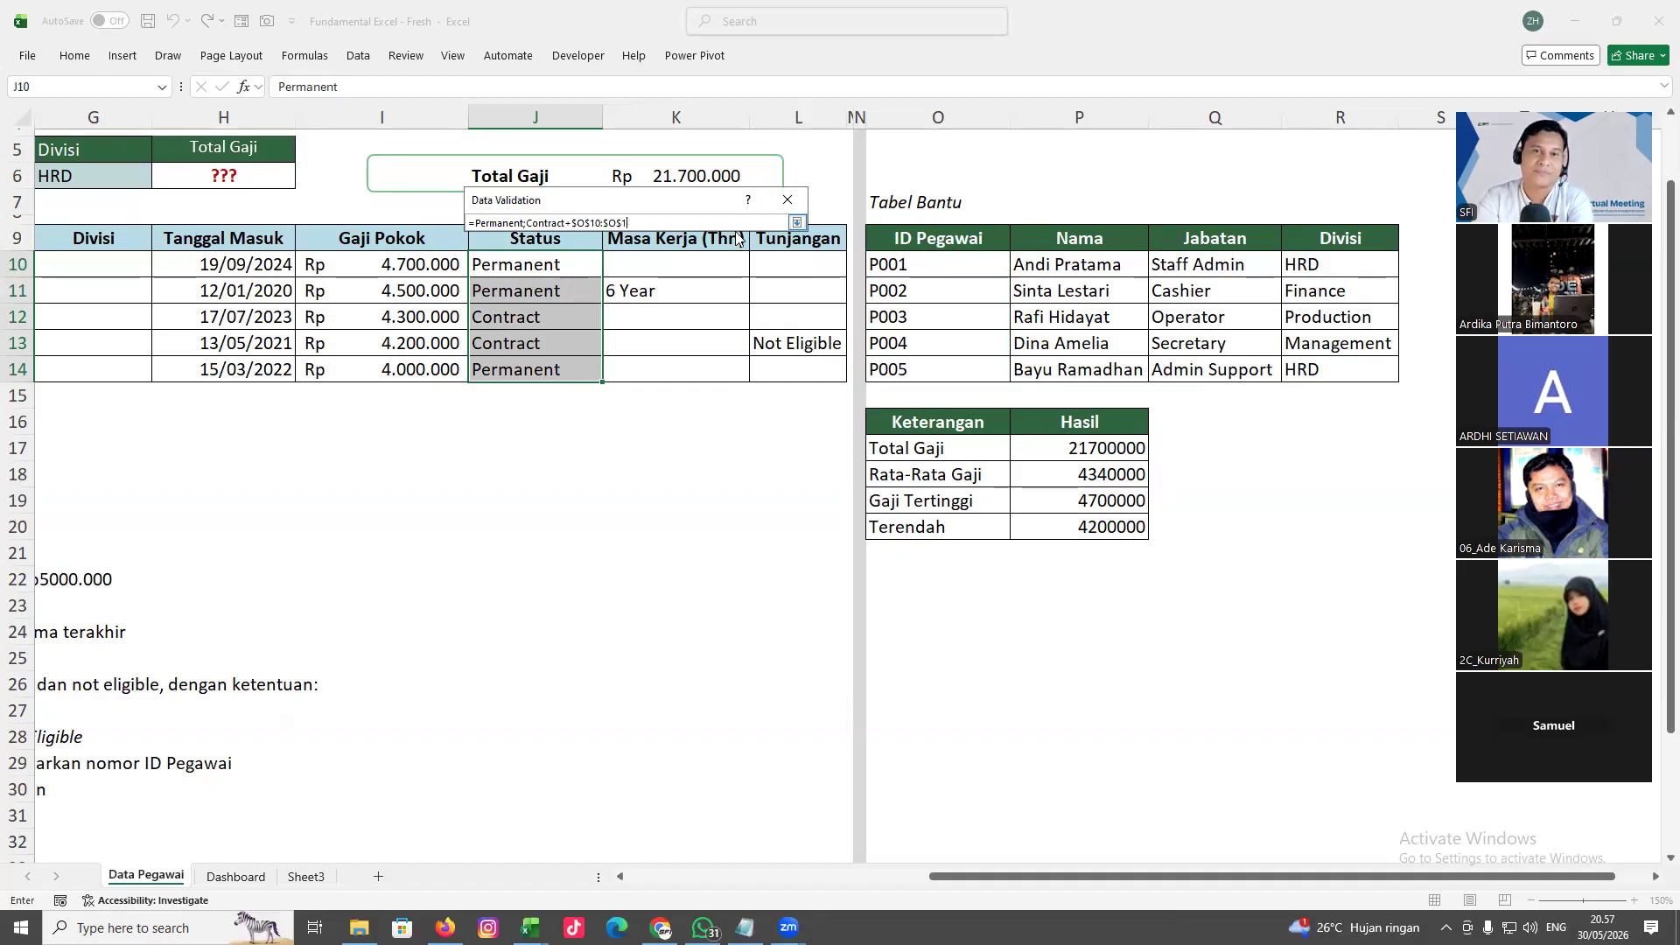
{"action": "key", "text": "BackSpace"}
{"action": "key", "text": "BackSpace"}
{"action": "key", "text": "BackSpace"}
{"action": "key", "text": "BackSpace"}
{"action": "key", "text": "BackSpace"}
{"action": "key", "text": "BackSpace"}
{"action": "key", "text": "BackSpace"}
{"action": "key", "text": "BackSpace"}
{"action": "key", "text": "BackSpace"}
{"action": "key", "text": "BackSpace"}
{"action": "key", "text": "BackSpace"}
{"action": "key", "text": "BackSpace"}
{"action": "key", "text": "BackSpace"}
{"action": "key", "text": "BackSpace"}
{"action": "key", "text": "BackSpace"}
{"action": "key", "text": "BackSpace"}
{"action": "key", "text": "BackSpace"}
{"action": "key", "text": "BackSpace"}
{"action": "key", "text": "BackSpace"}
{"action": "key", "text": "BackSpace"}
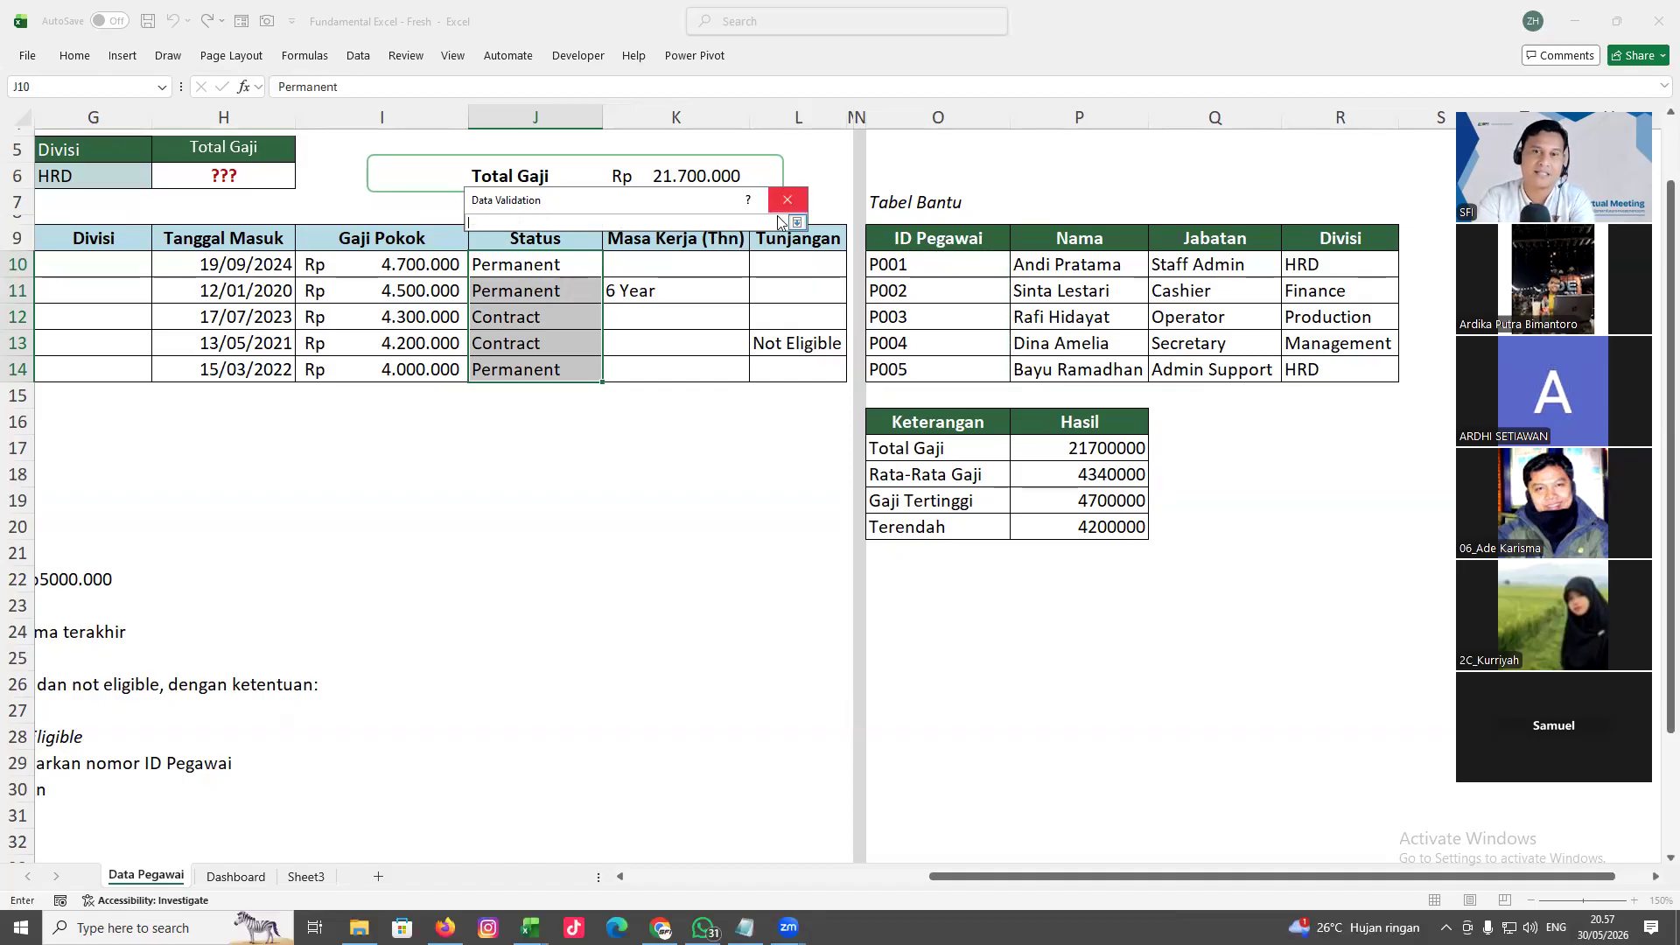
{"action": "left_click", "coordinate": [796, 223]}
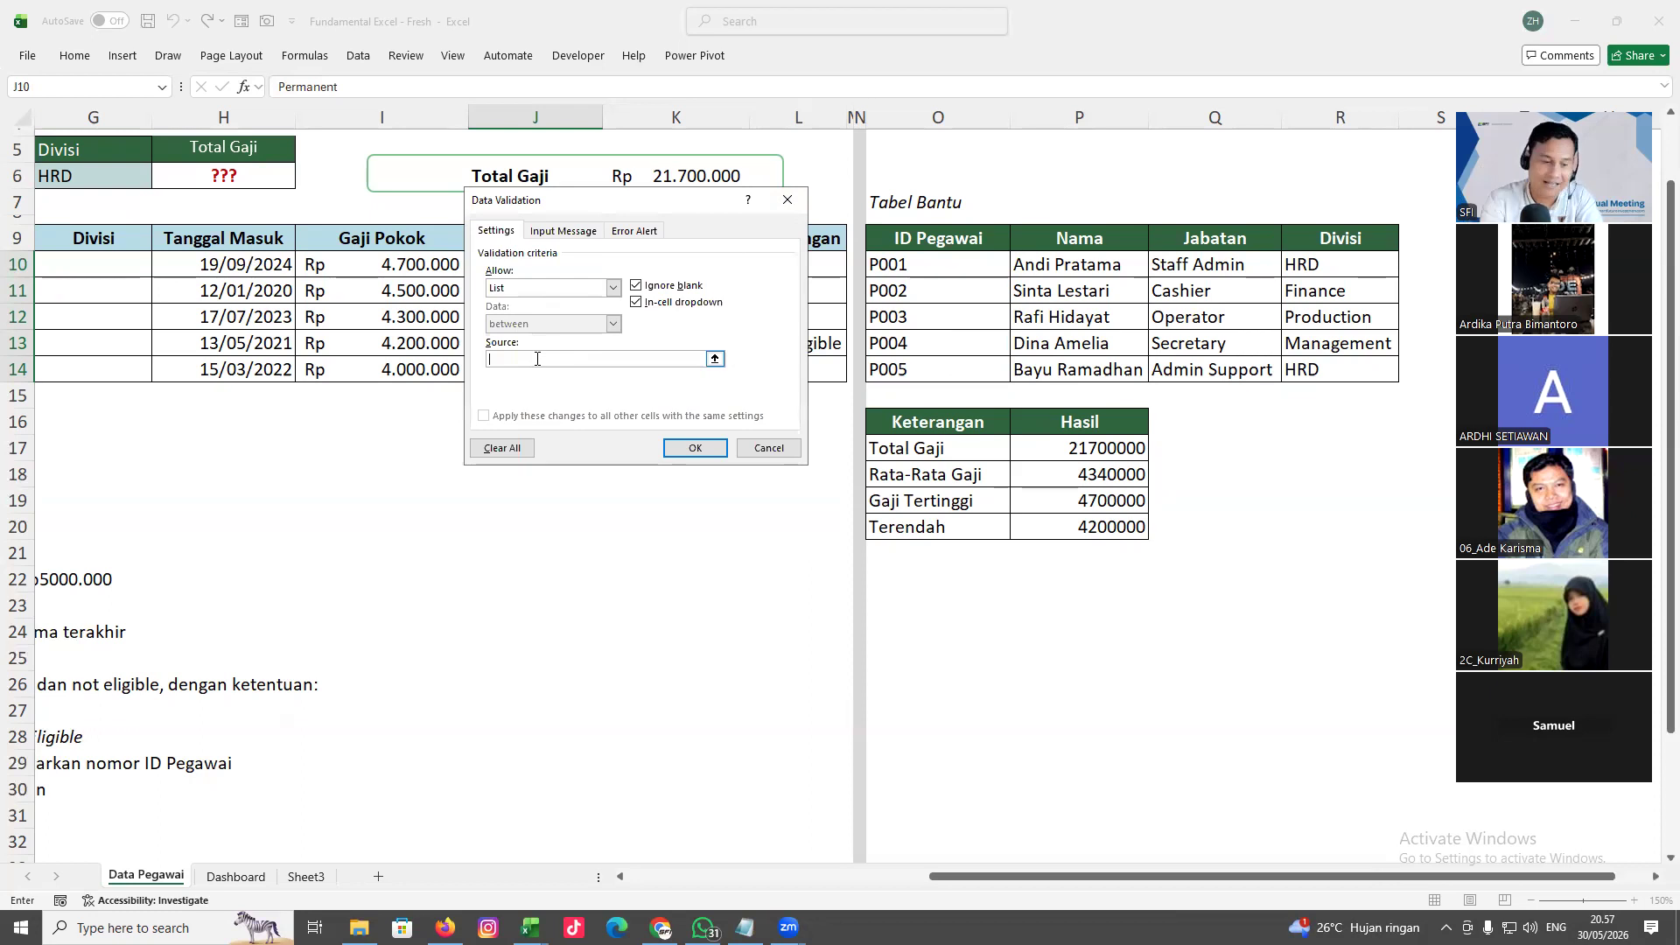
{"action": "type", "text": "Permanent;Contract"}
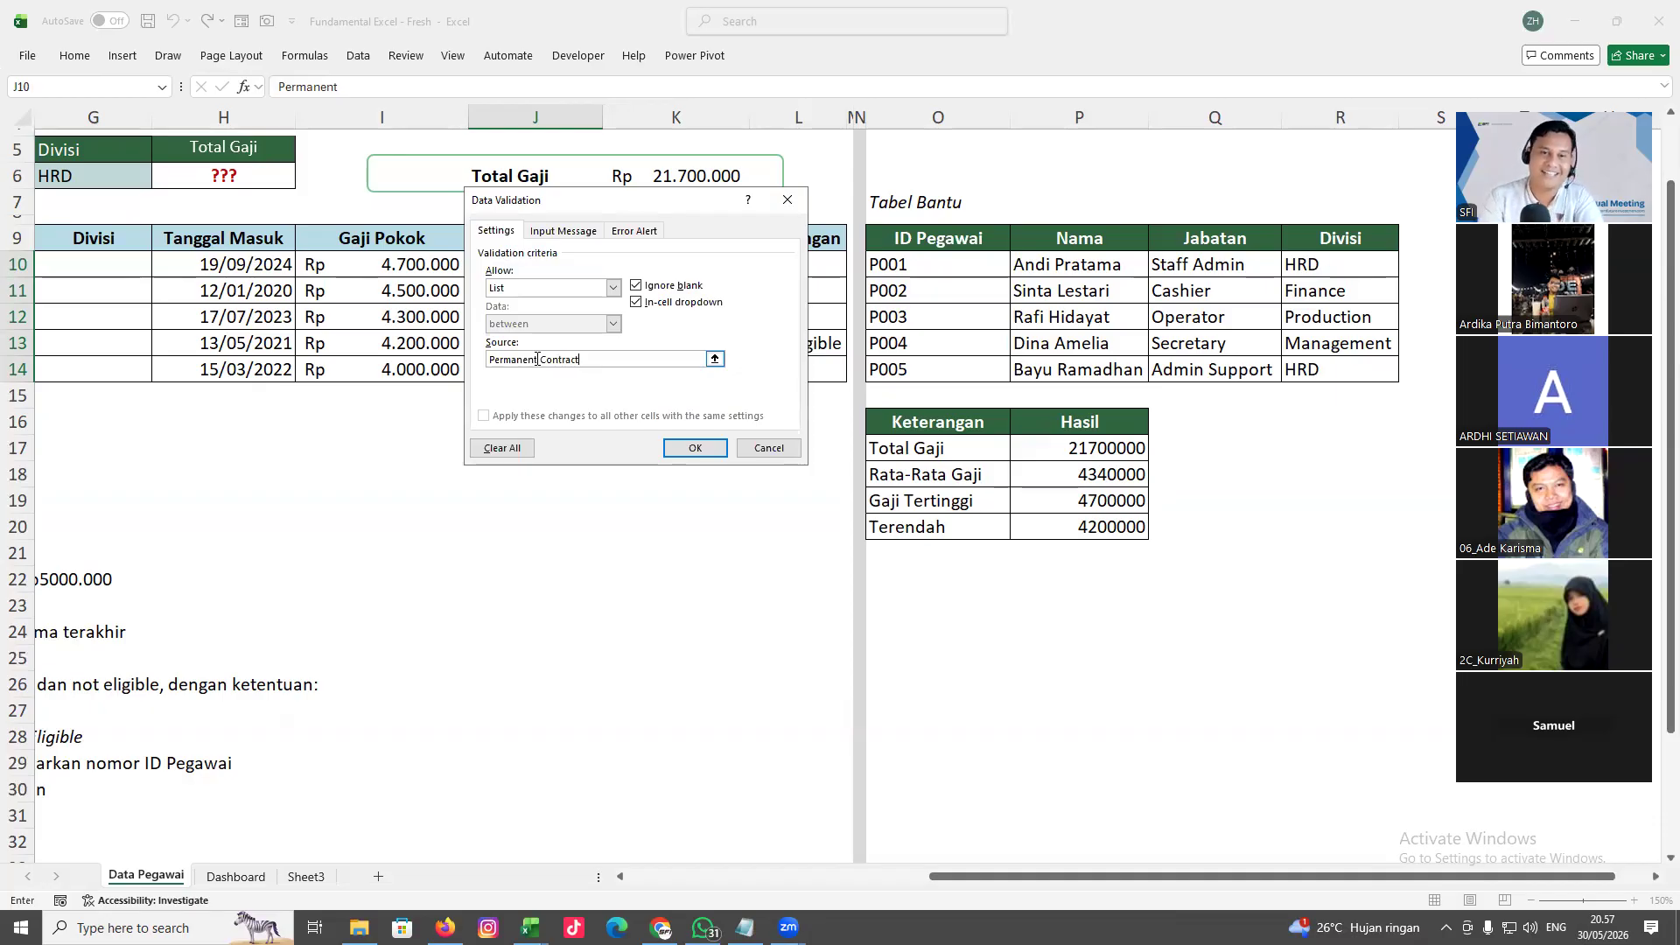
{"action": "left_click", "coordinate": [695, 447]}
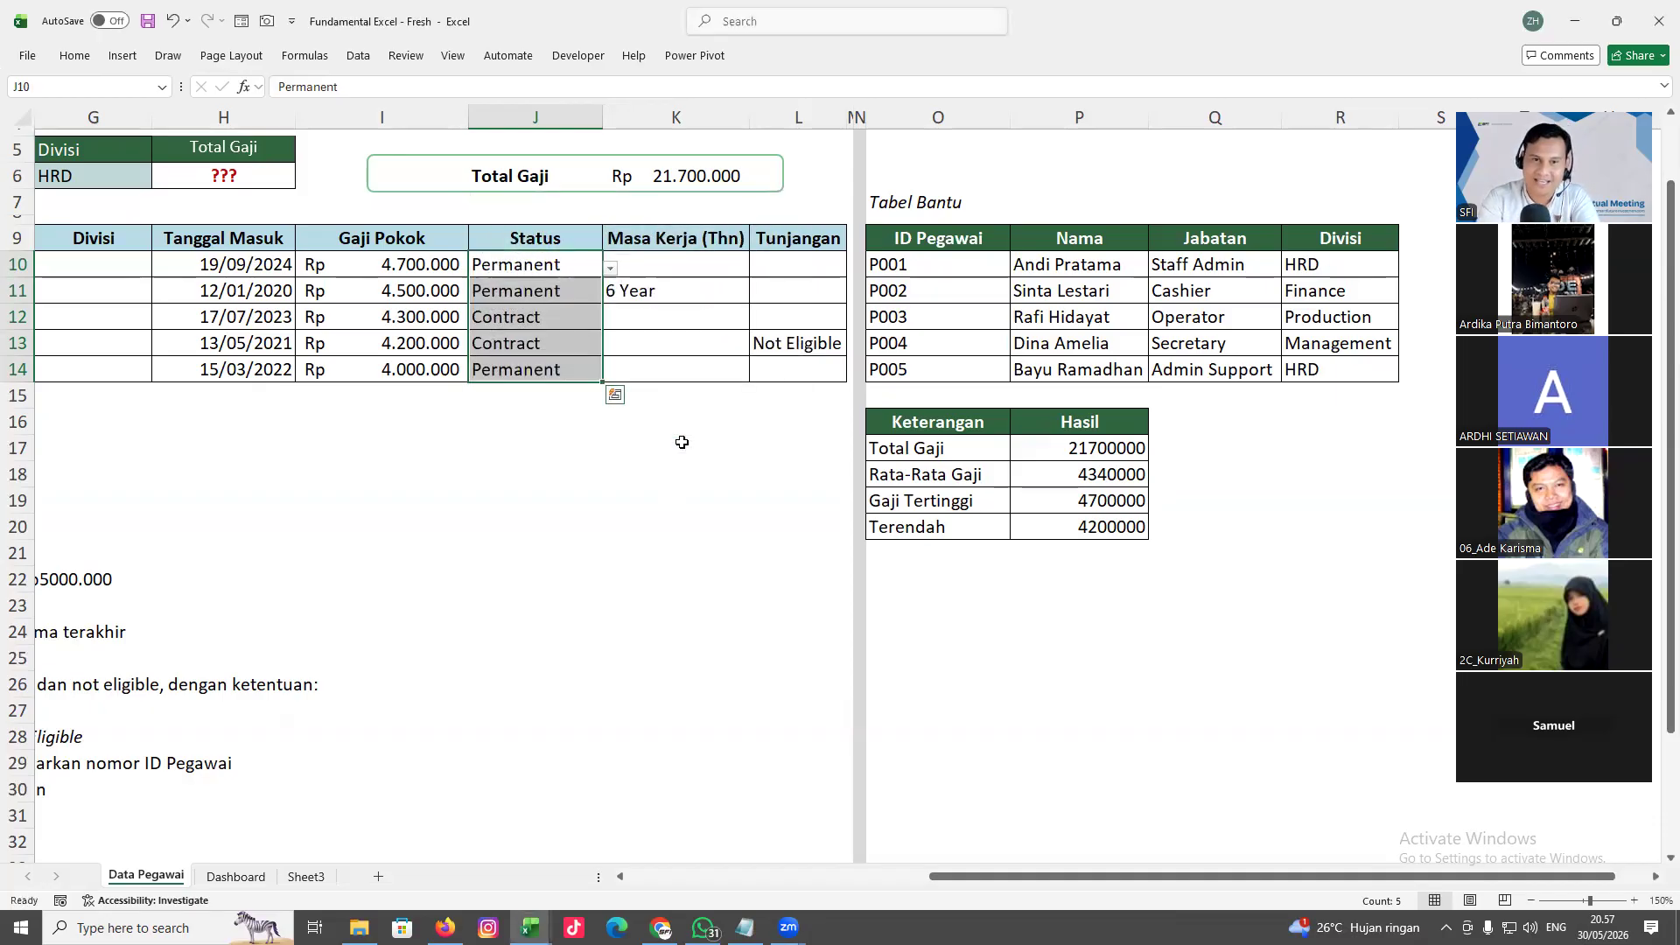
Set J11's status to Contract from its dropdown
{"action": "left_click", "coordinate": [580, 293]}
{"action": "left_click", "coordinate": [609, 297]}
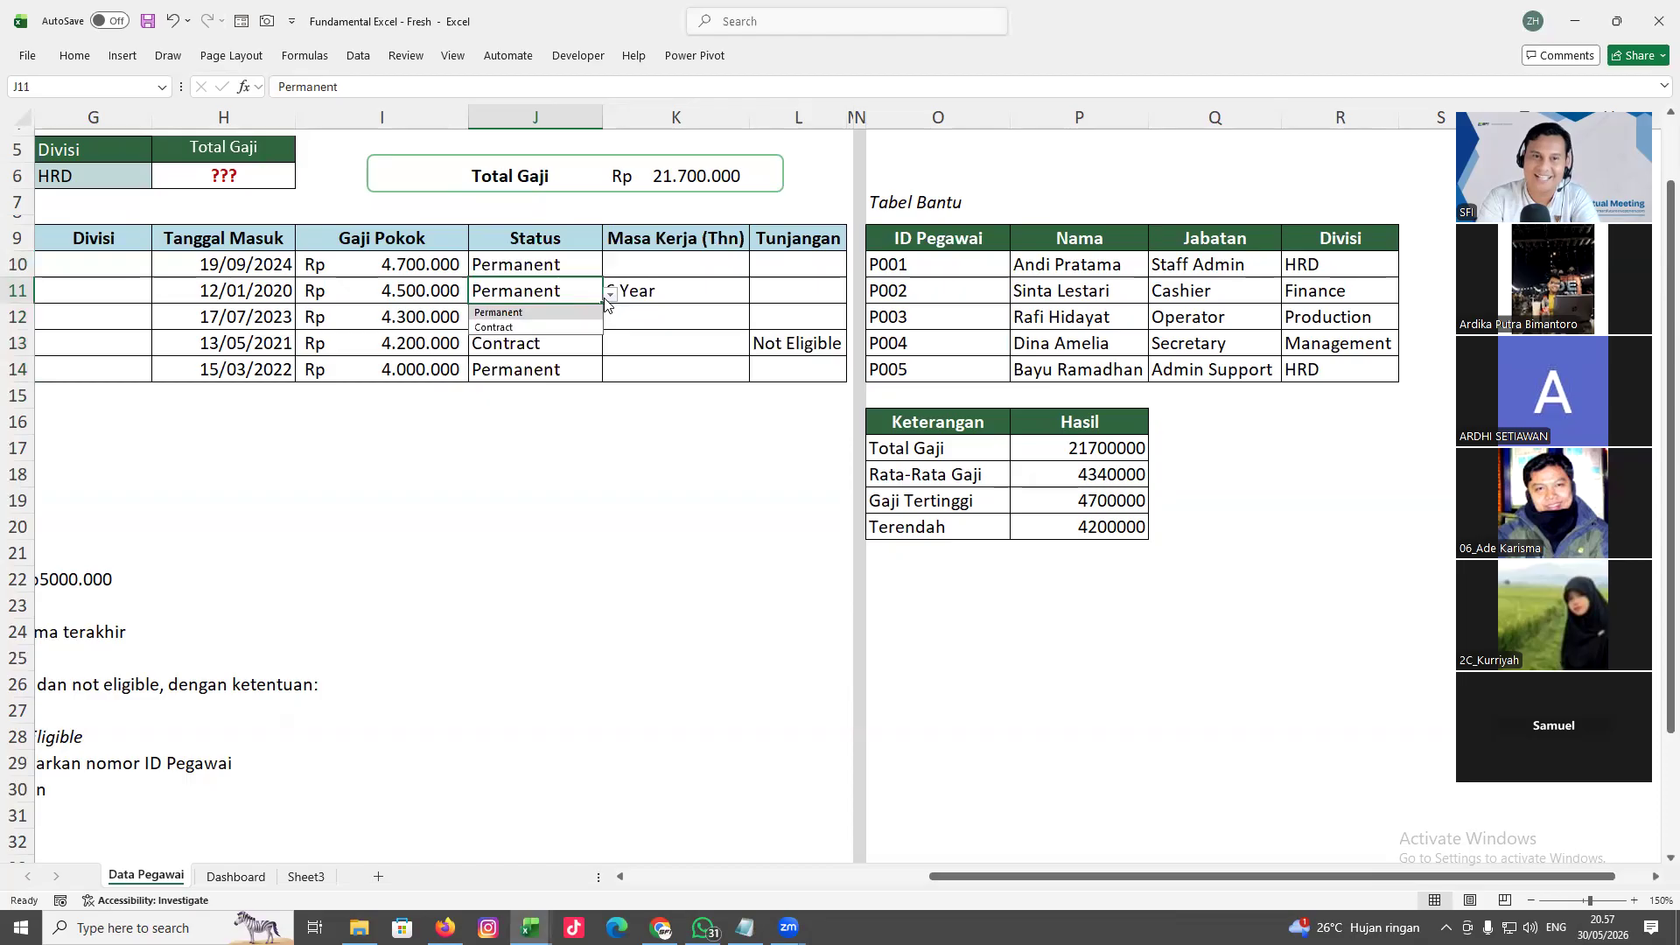
{"action": "left_click", "coordinate": [560, 328]}
{"action": "left_click", "coordinate": [570, 343]}
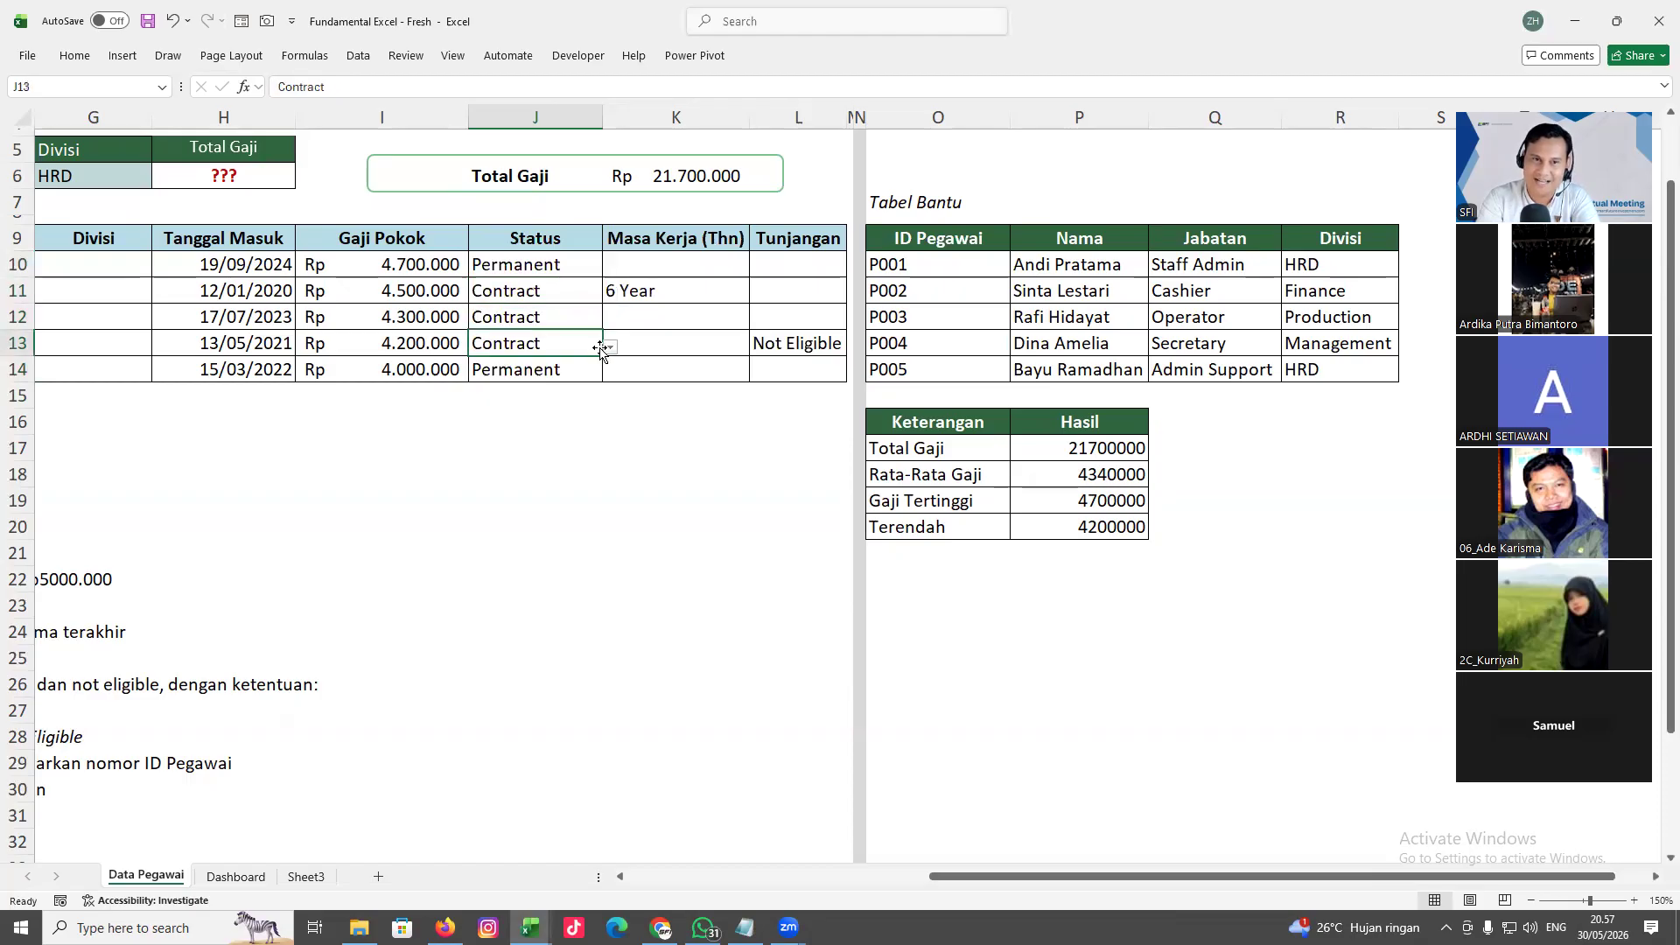
Clear J14 and set it to Permanent from its dropdown
{"action": "left_click", "coordinate": [550, 372]}
{"action": "key", "text": "Delete"}
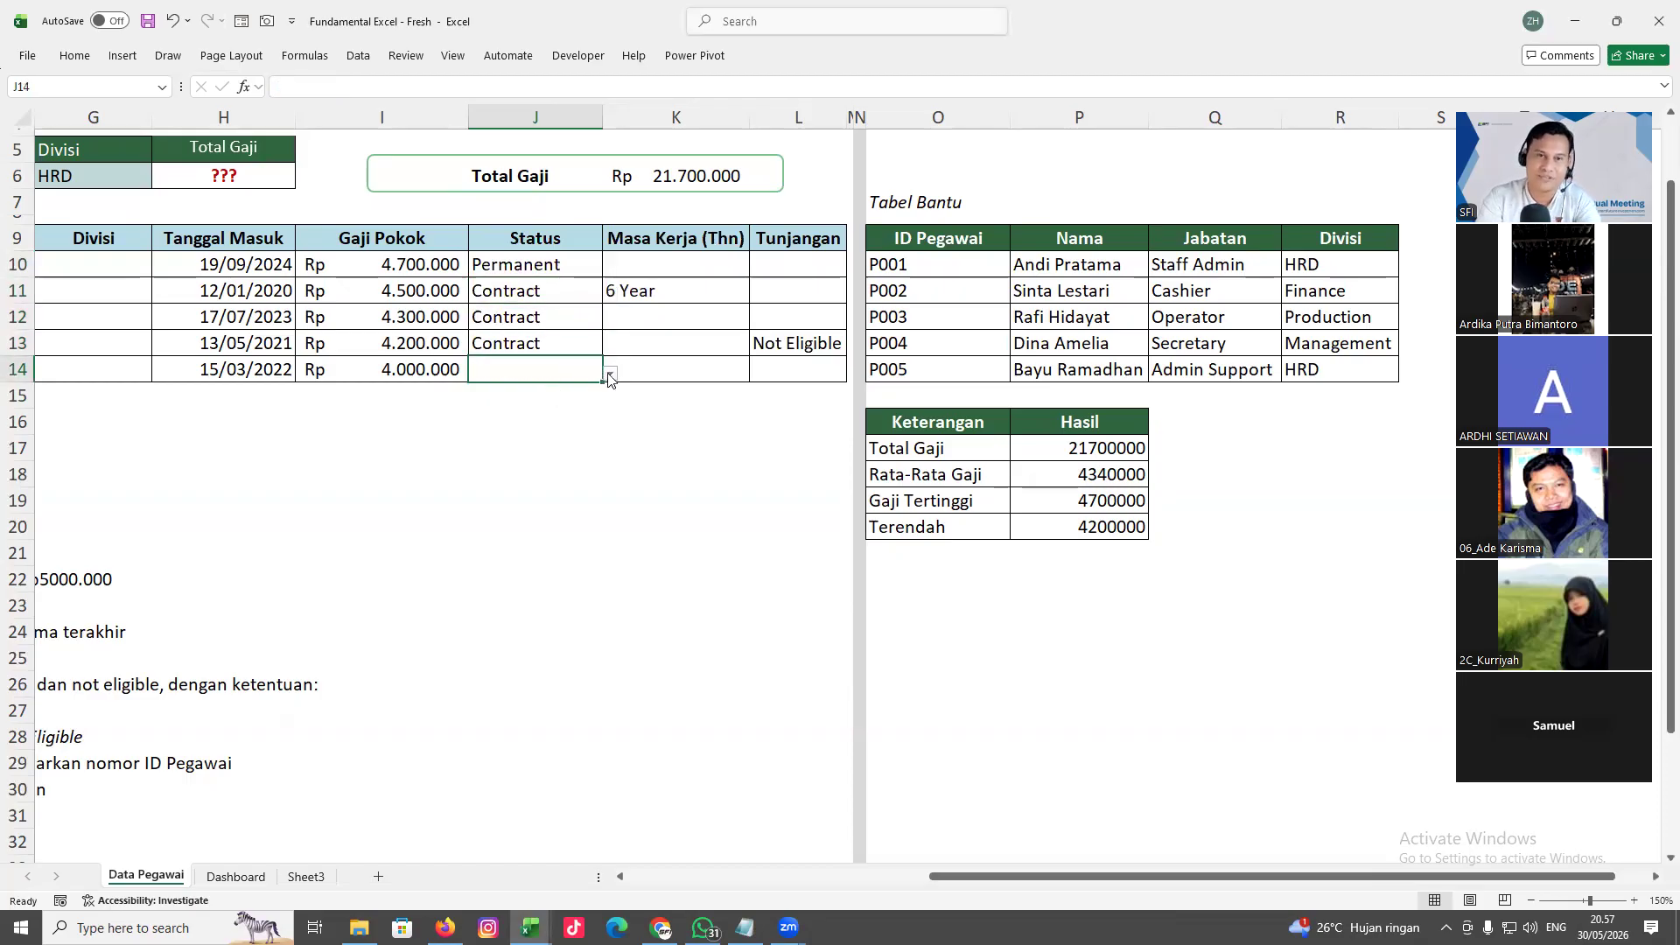
{"action": "left_click", "coordinate": [610, 376]}
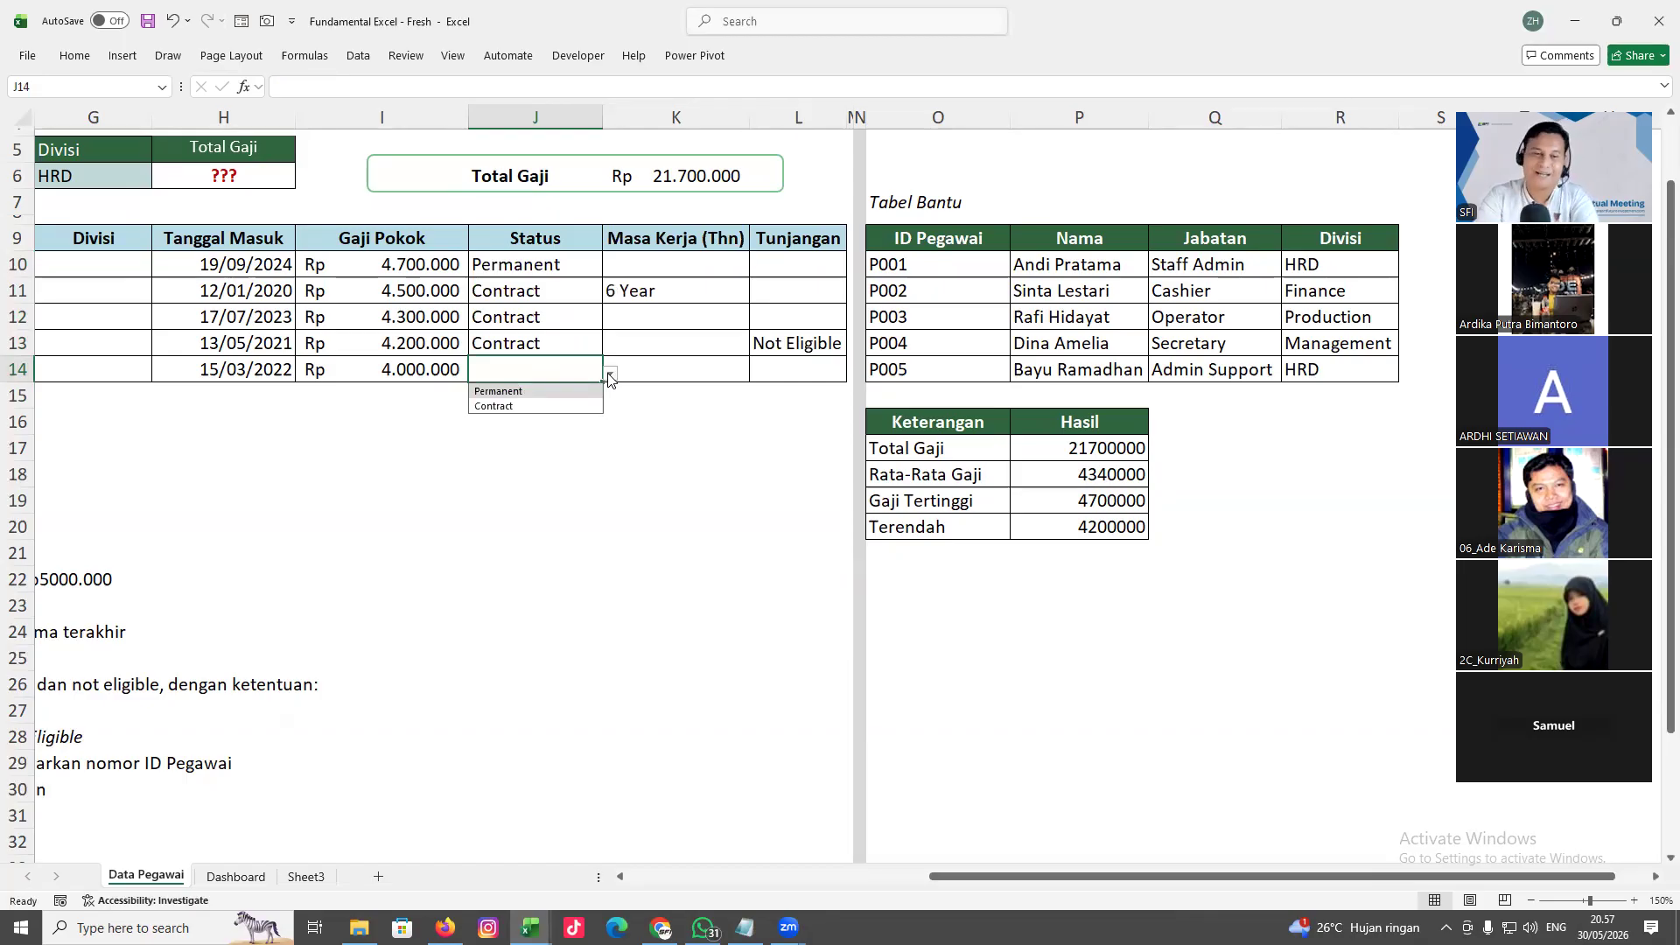
{"action": "left_click", "coordinate": [532, 391]}
{"action": "left_click", "coordinate": [562, 440]}
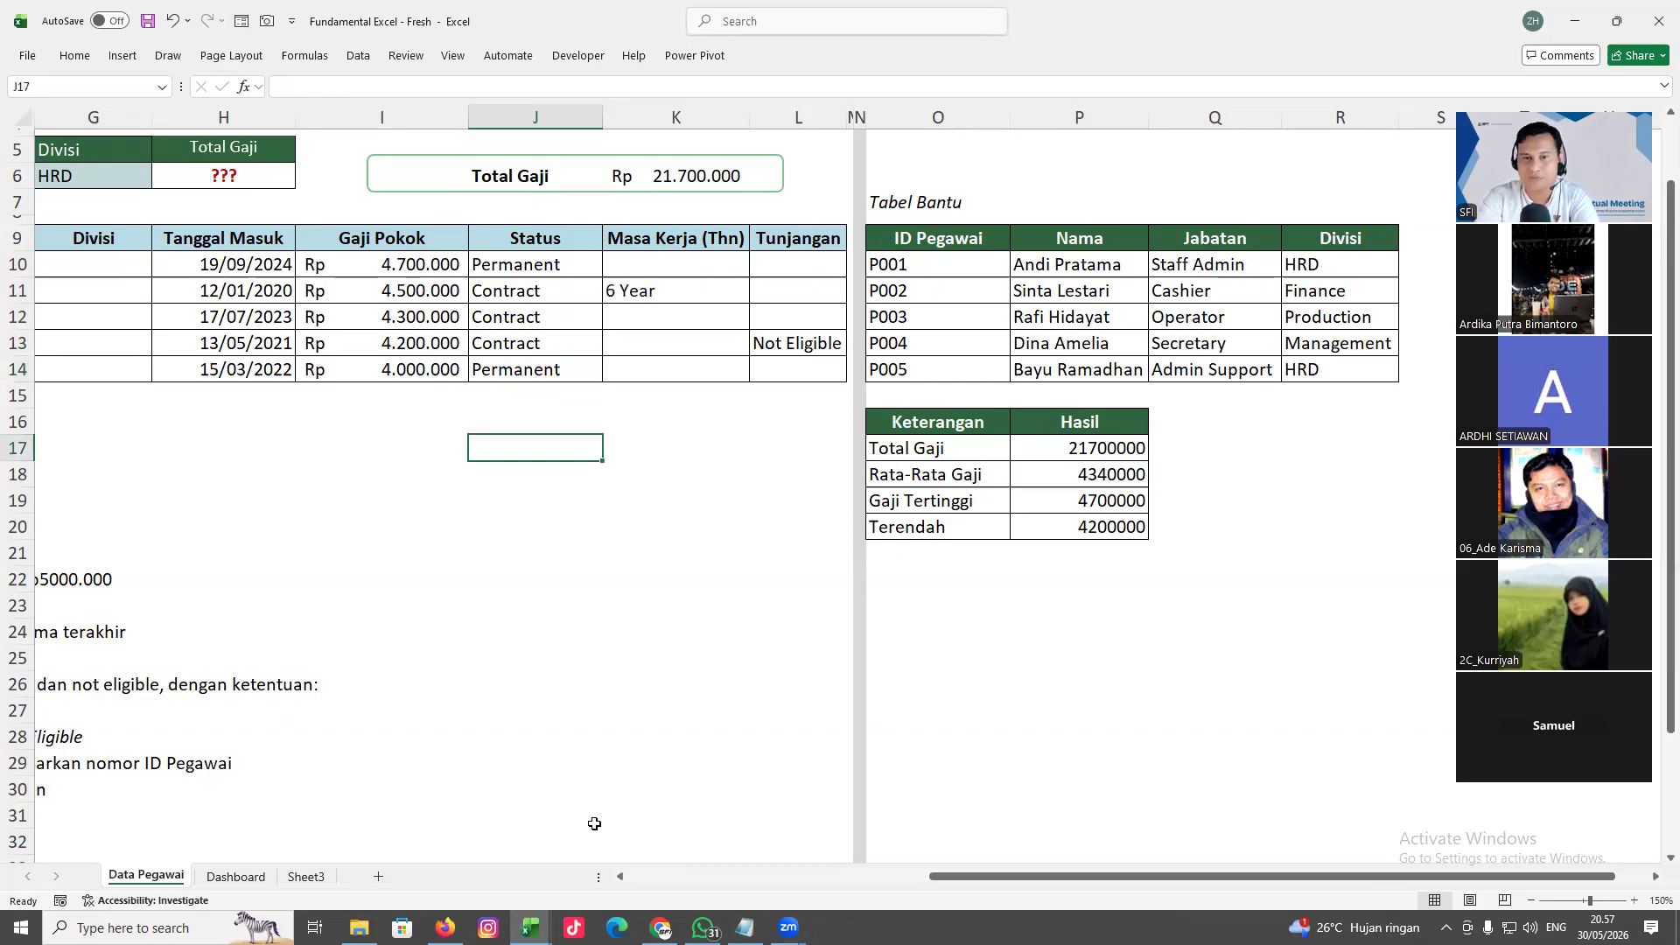
{"action": "left_click", "coordinate": [1077, 628]}
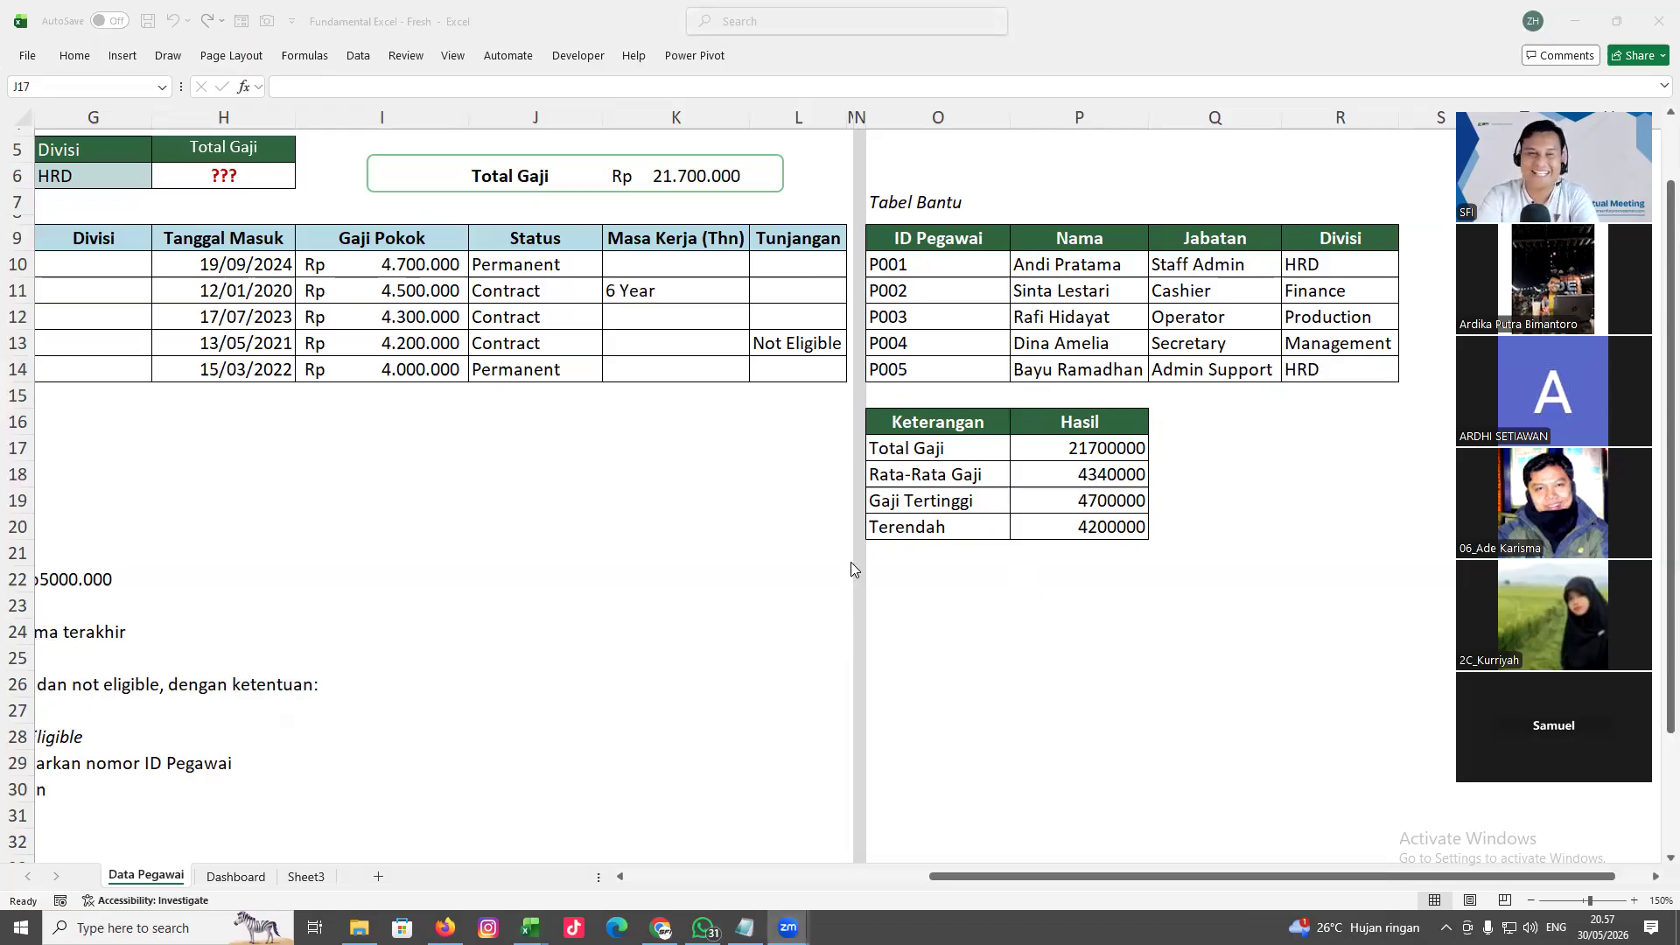
{"action": "left_click", "coordinate": [1198, 882]}
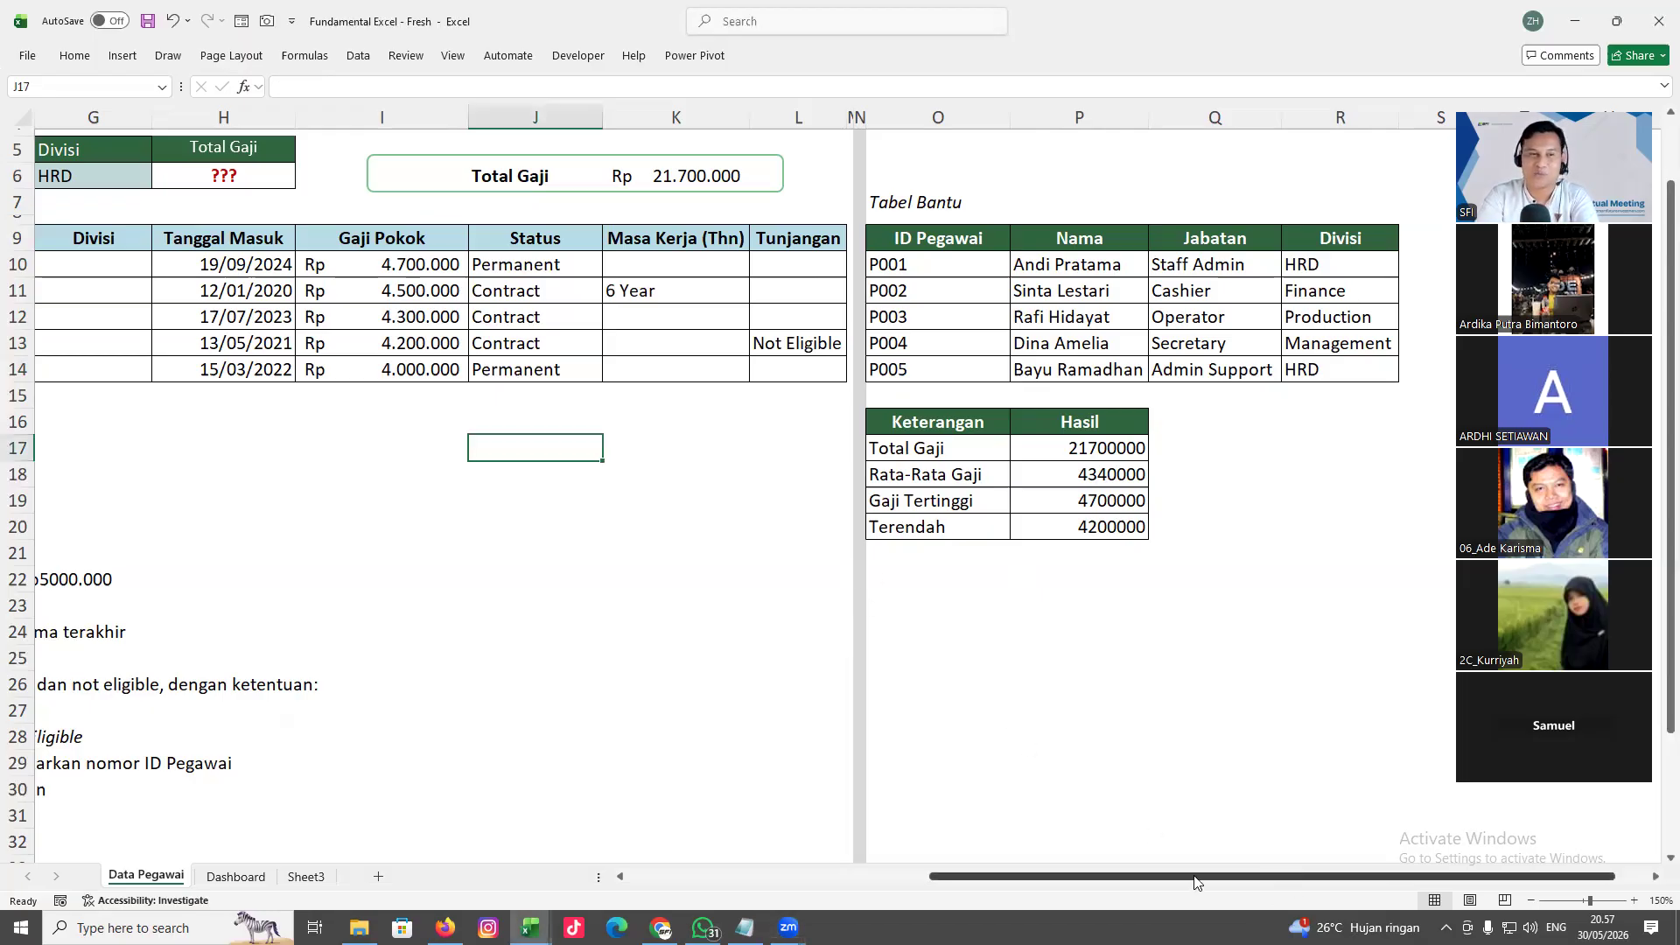
{"action": "scroll", "coordinate": [1197, 879], "scroll_direction": "left", "scroll_amount": 6}
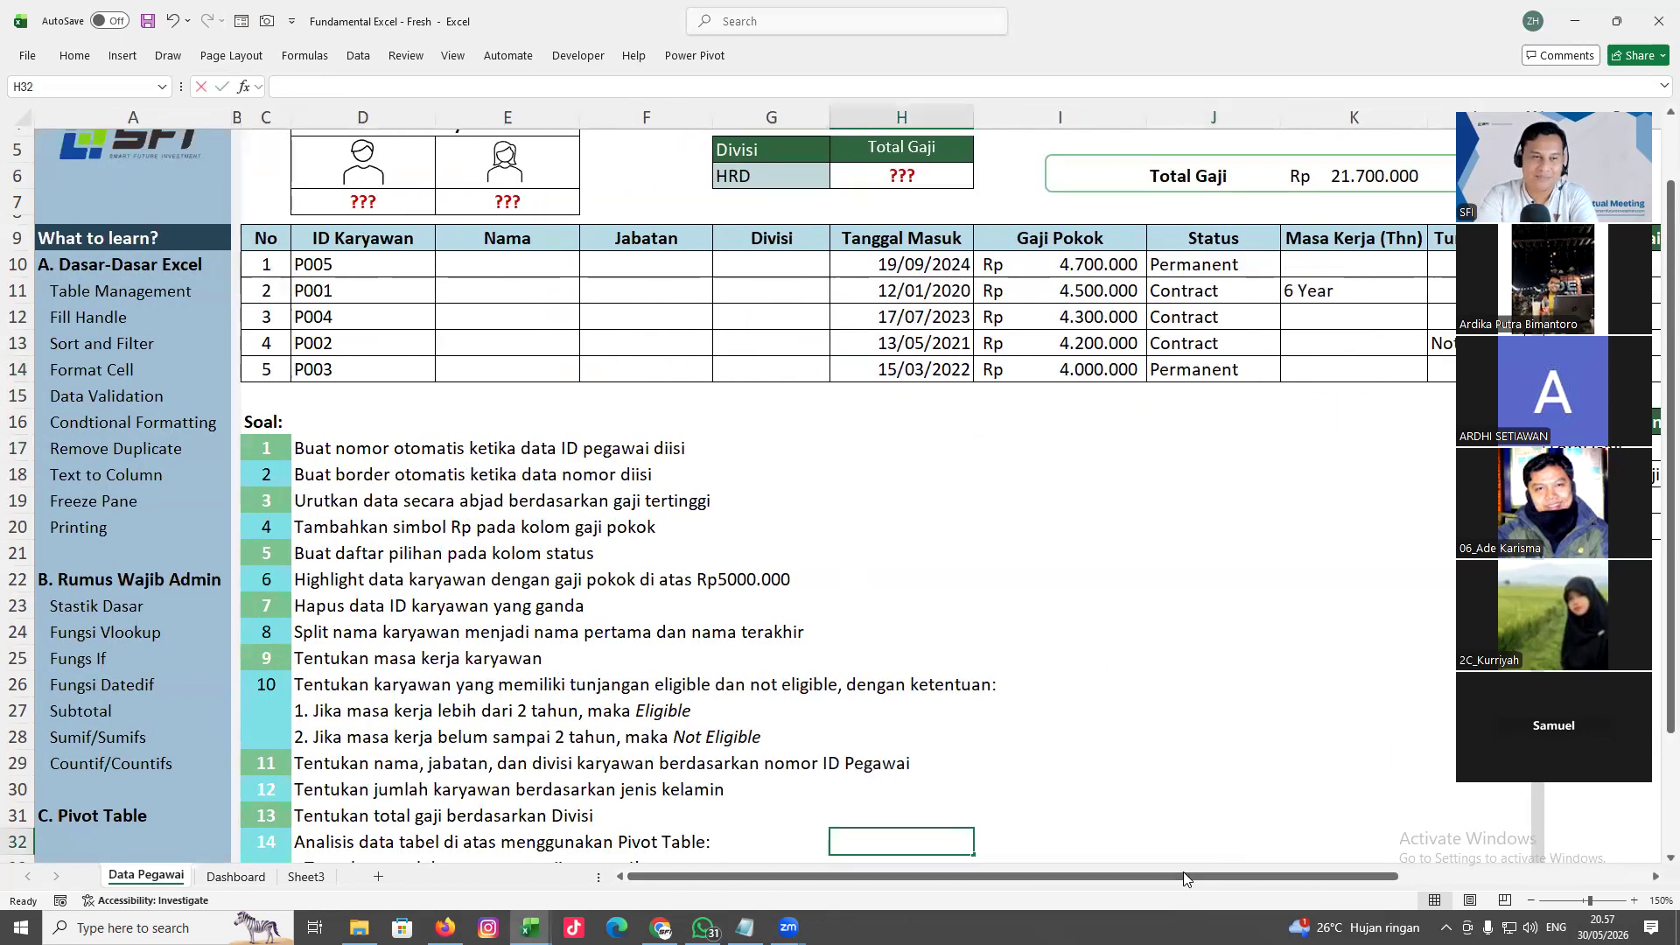
{"action": "double_click", "coordinate": [1073, 842]}
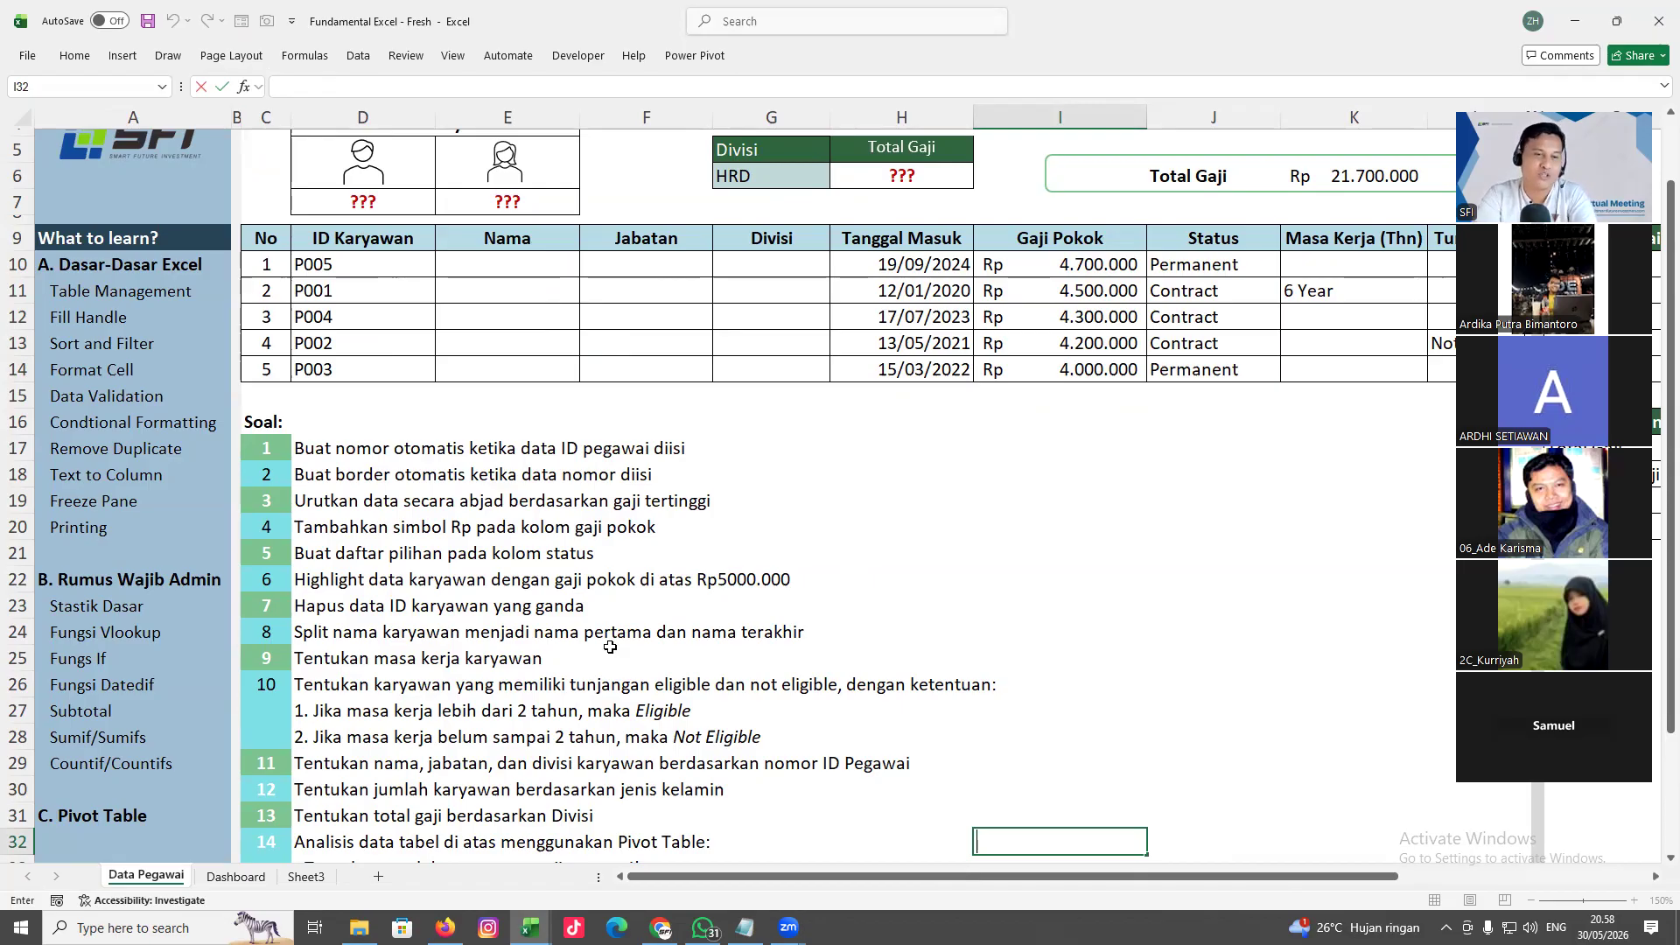
{"action": "scroll", "coordinate": [610, 647], "scroll_direction": "down", "scroll_amount": 1}
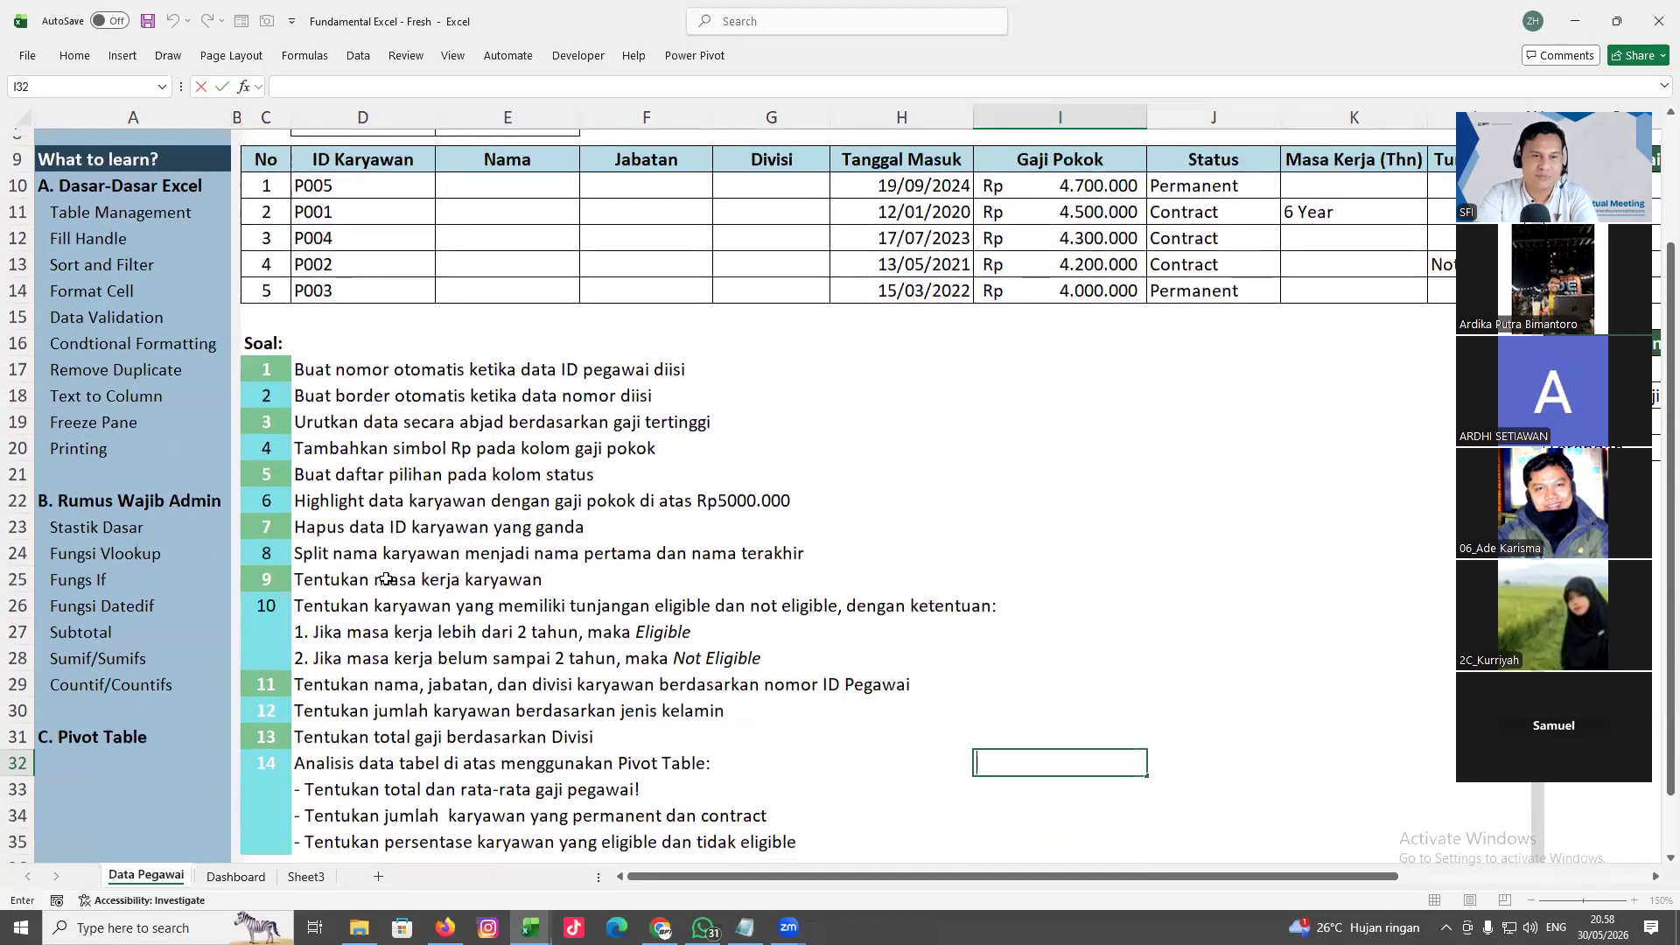
{"action": "left_click", "coordinate": [321, 503]}
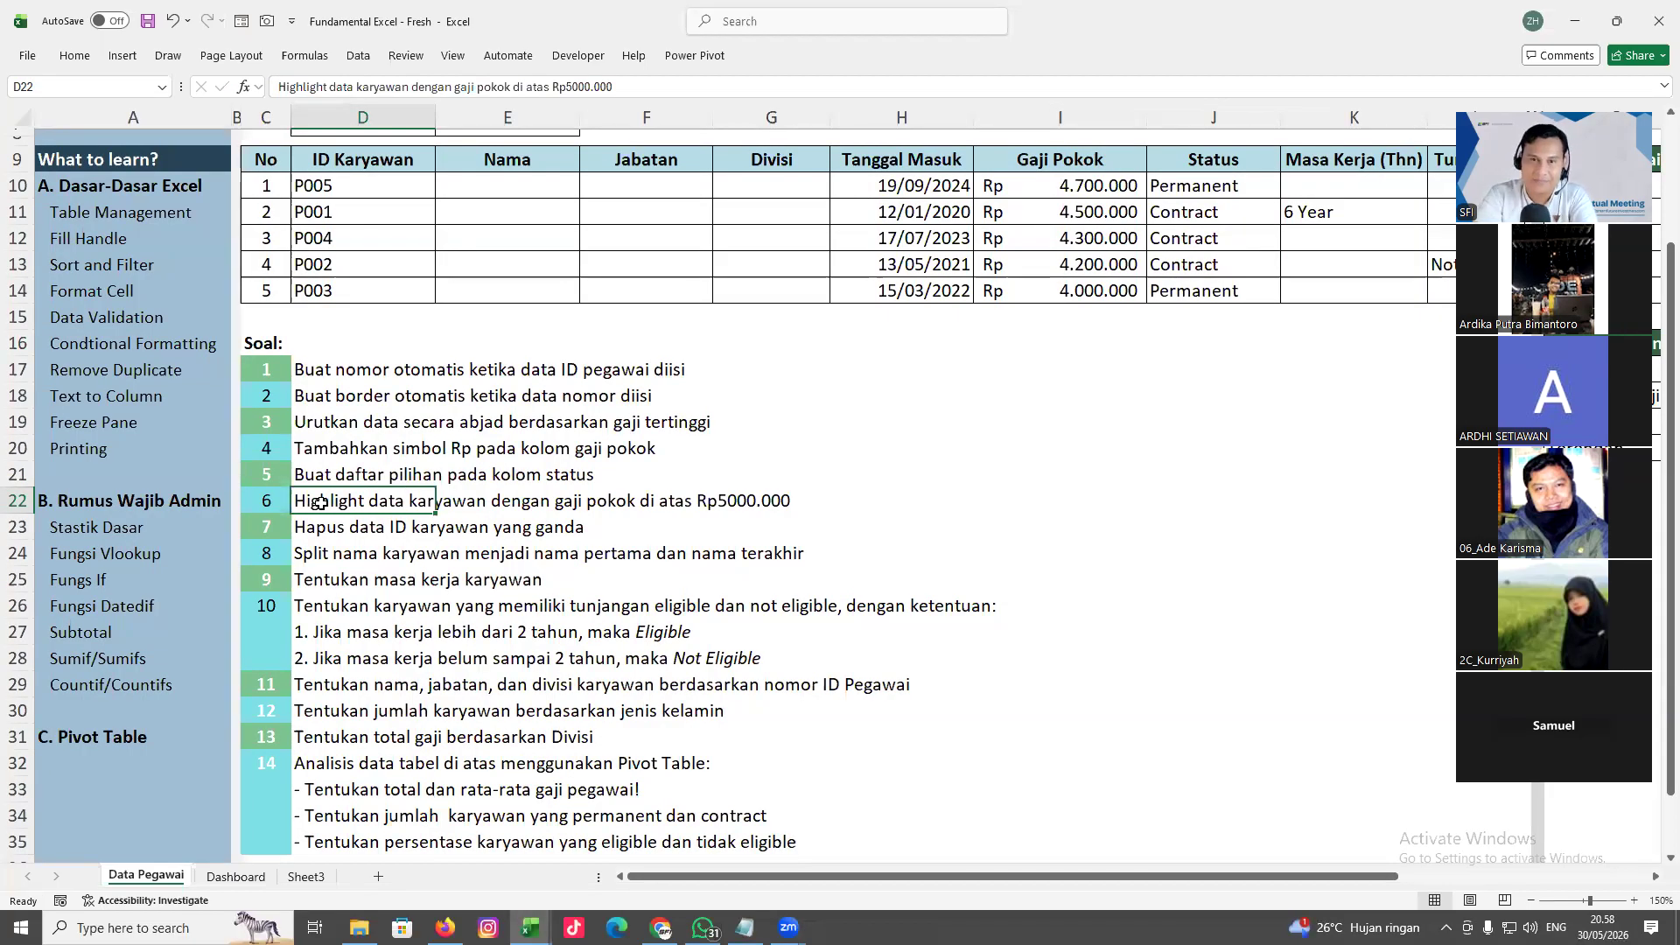
{"action": "scroll", "coordinate": [974, 606], "scroll_direction": "up", "scroll_amount": 2}
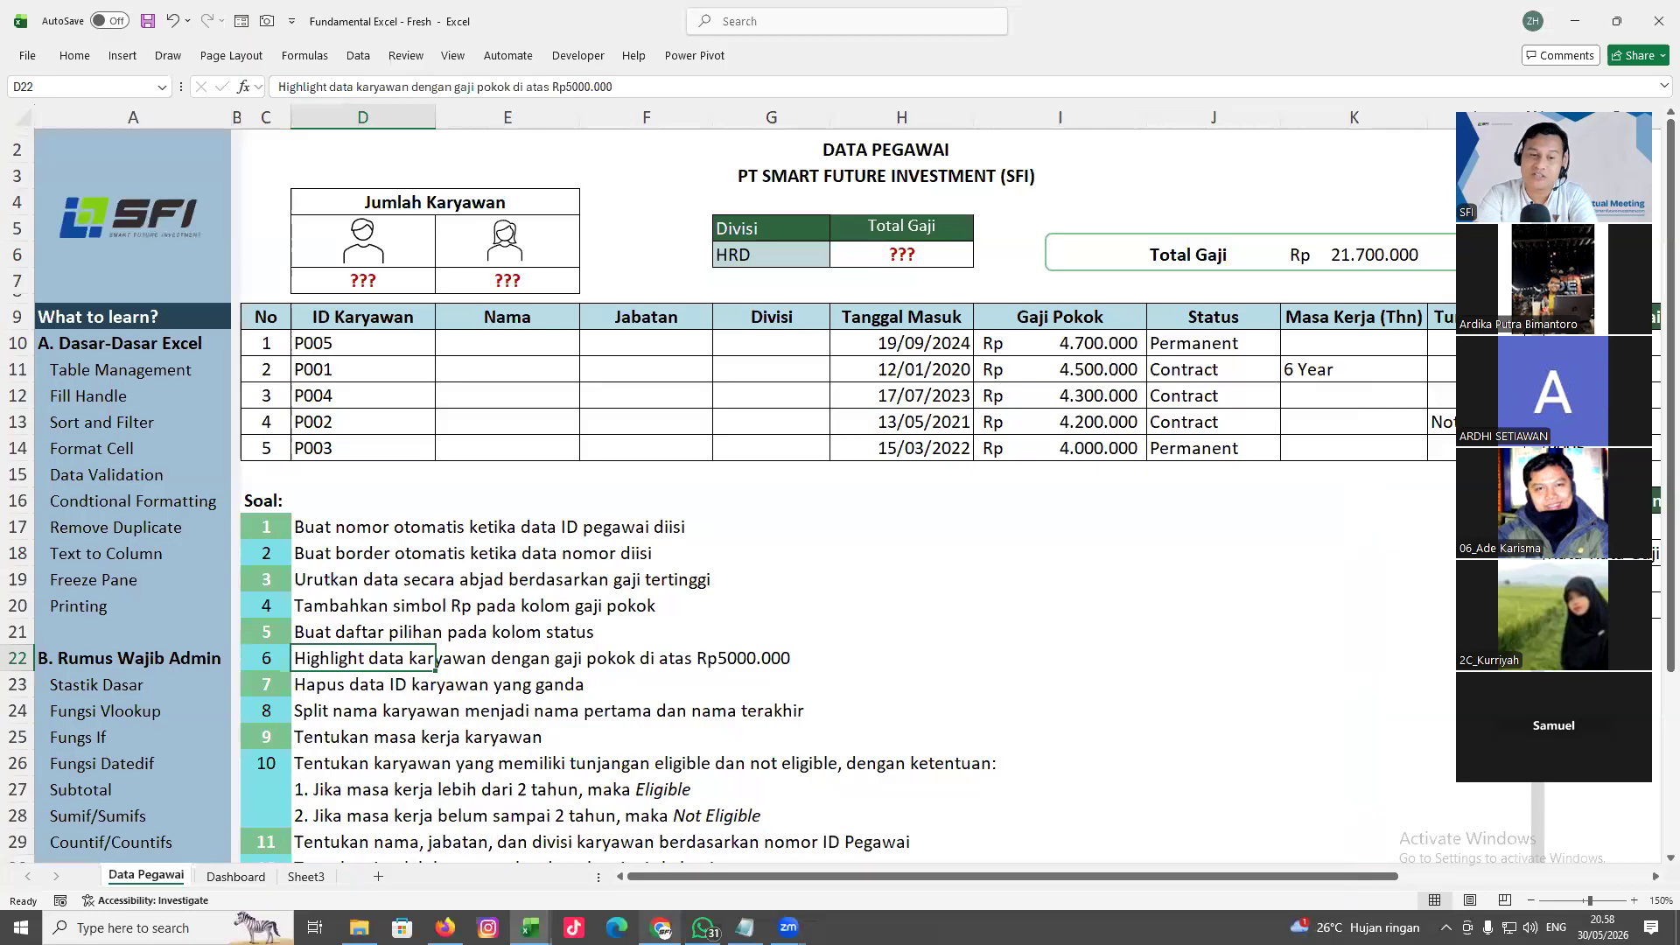
{"action": "left_click", "coordinate": [529, 928]}
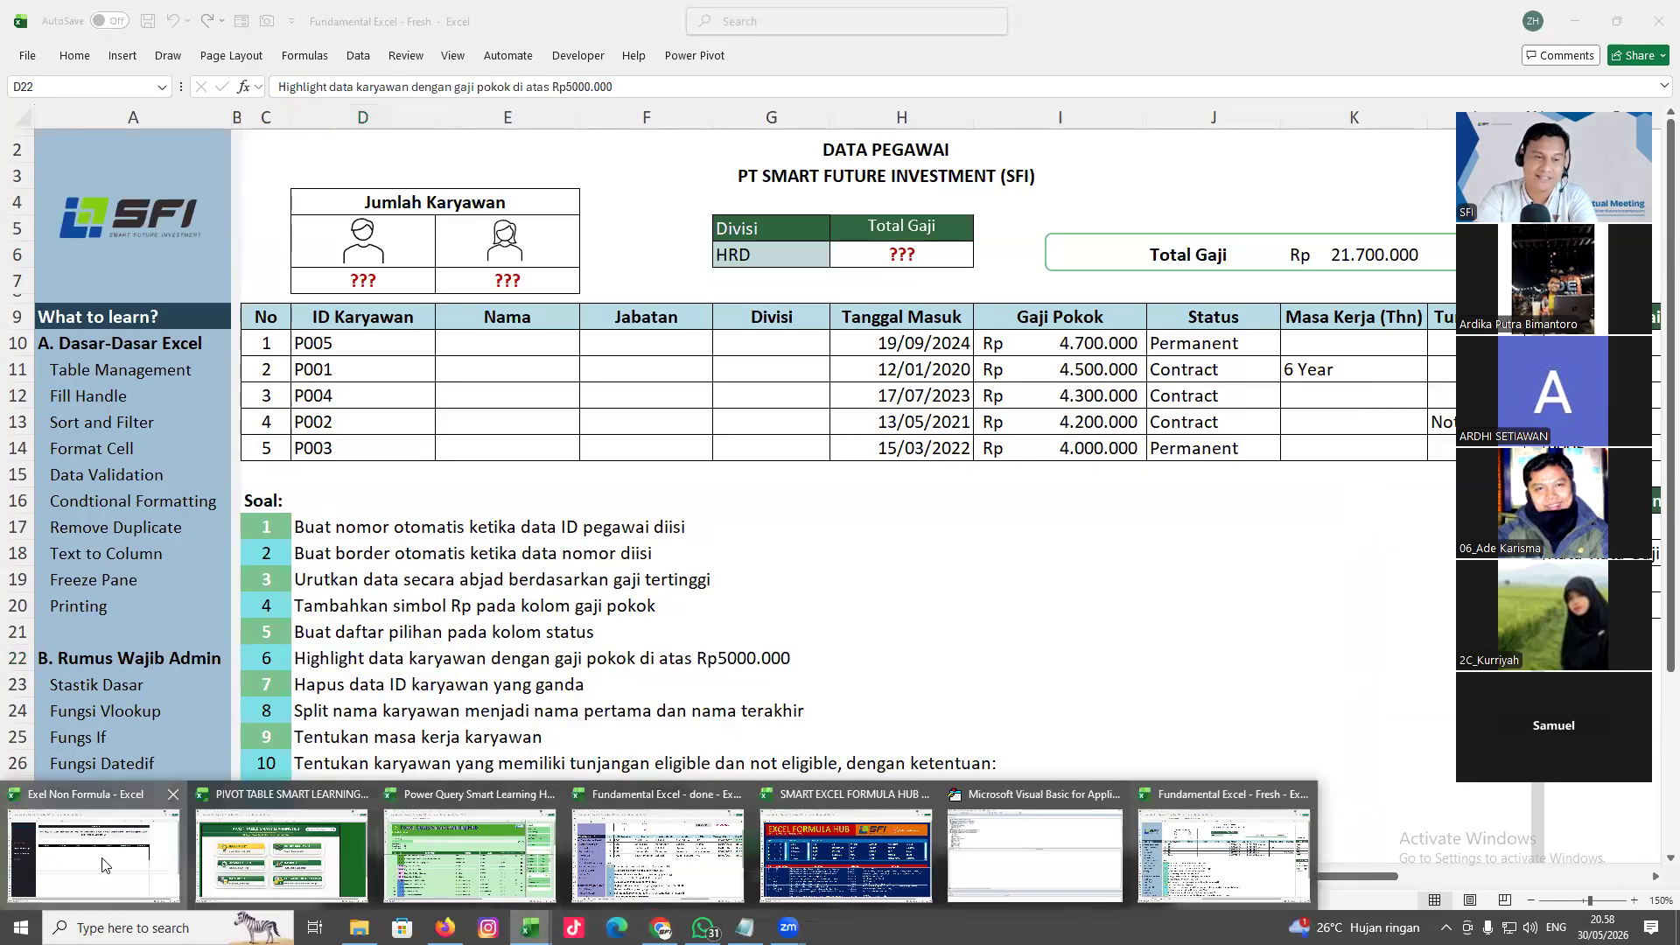
{"action": "left_click", "coordinate": [102, 865]}
{"action": "left_click", "coordinate": [148, 327]}
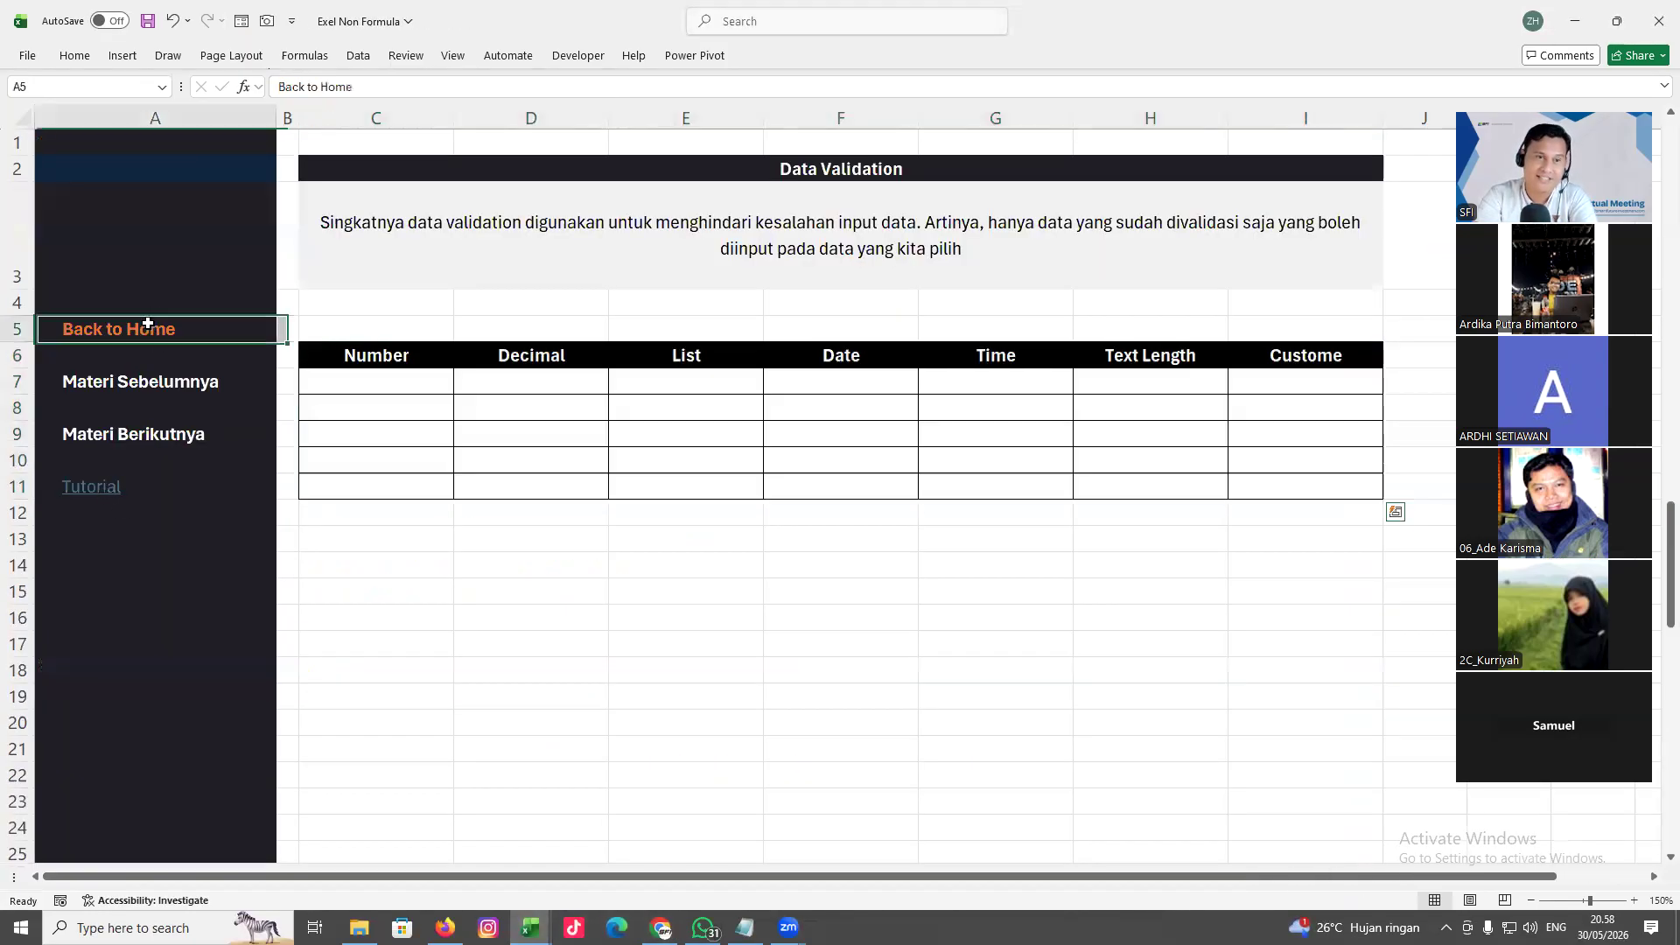
{"action": "left_click", "coordinate": [148, 327]}
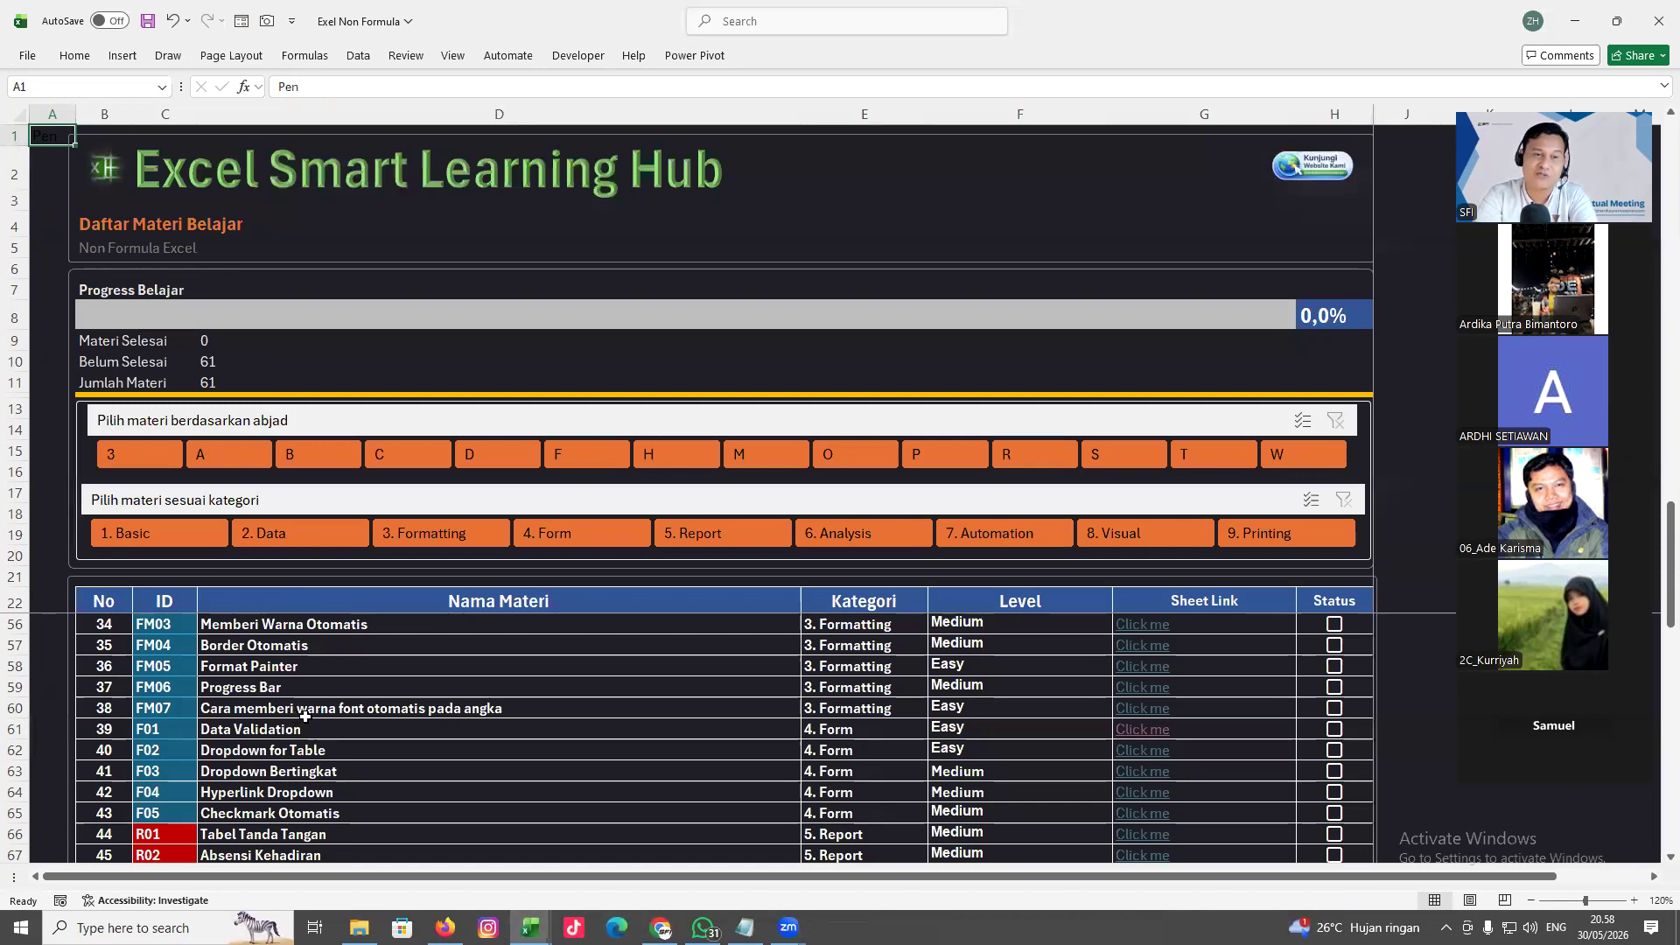
{"action": "left_click", "coordinate": [433, 533]}
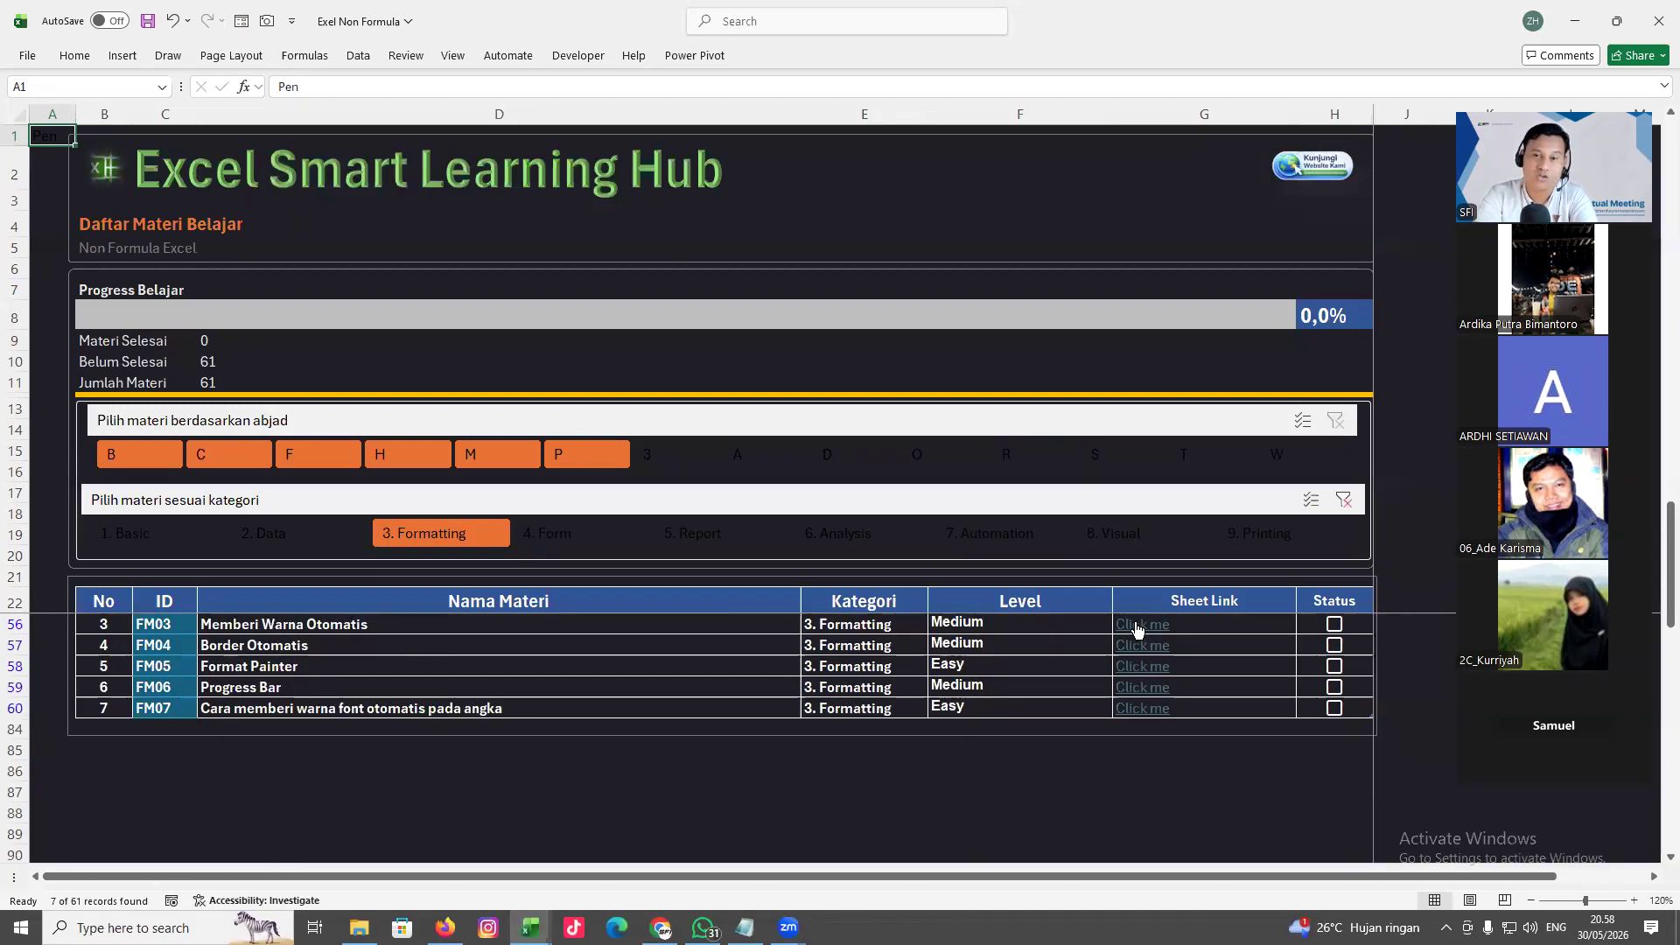
{"action": "left_click", "coordinate": [1165, 625]}
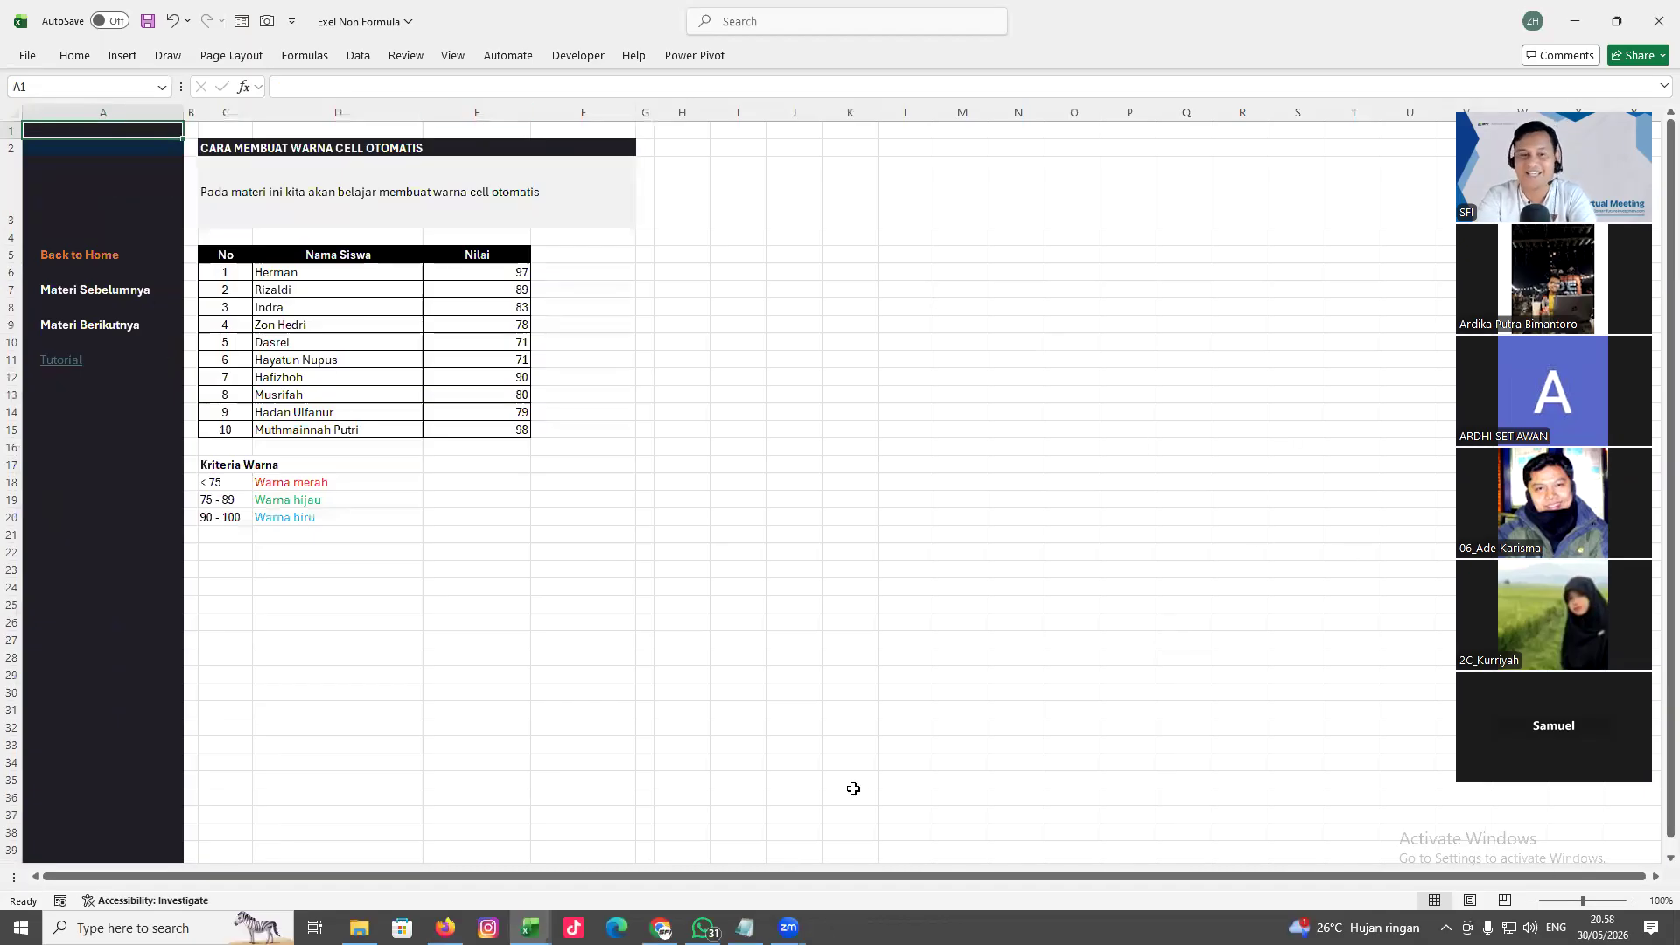
{"action": "left_click", "coordinate": [531, 927]}
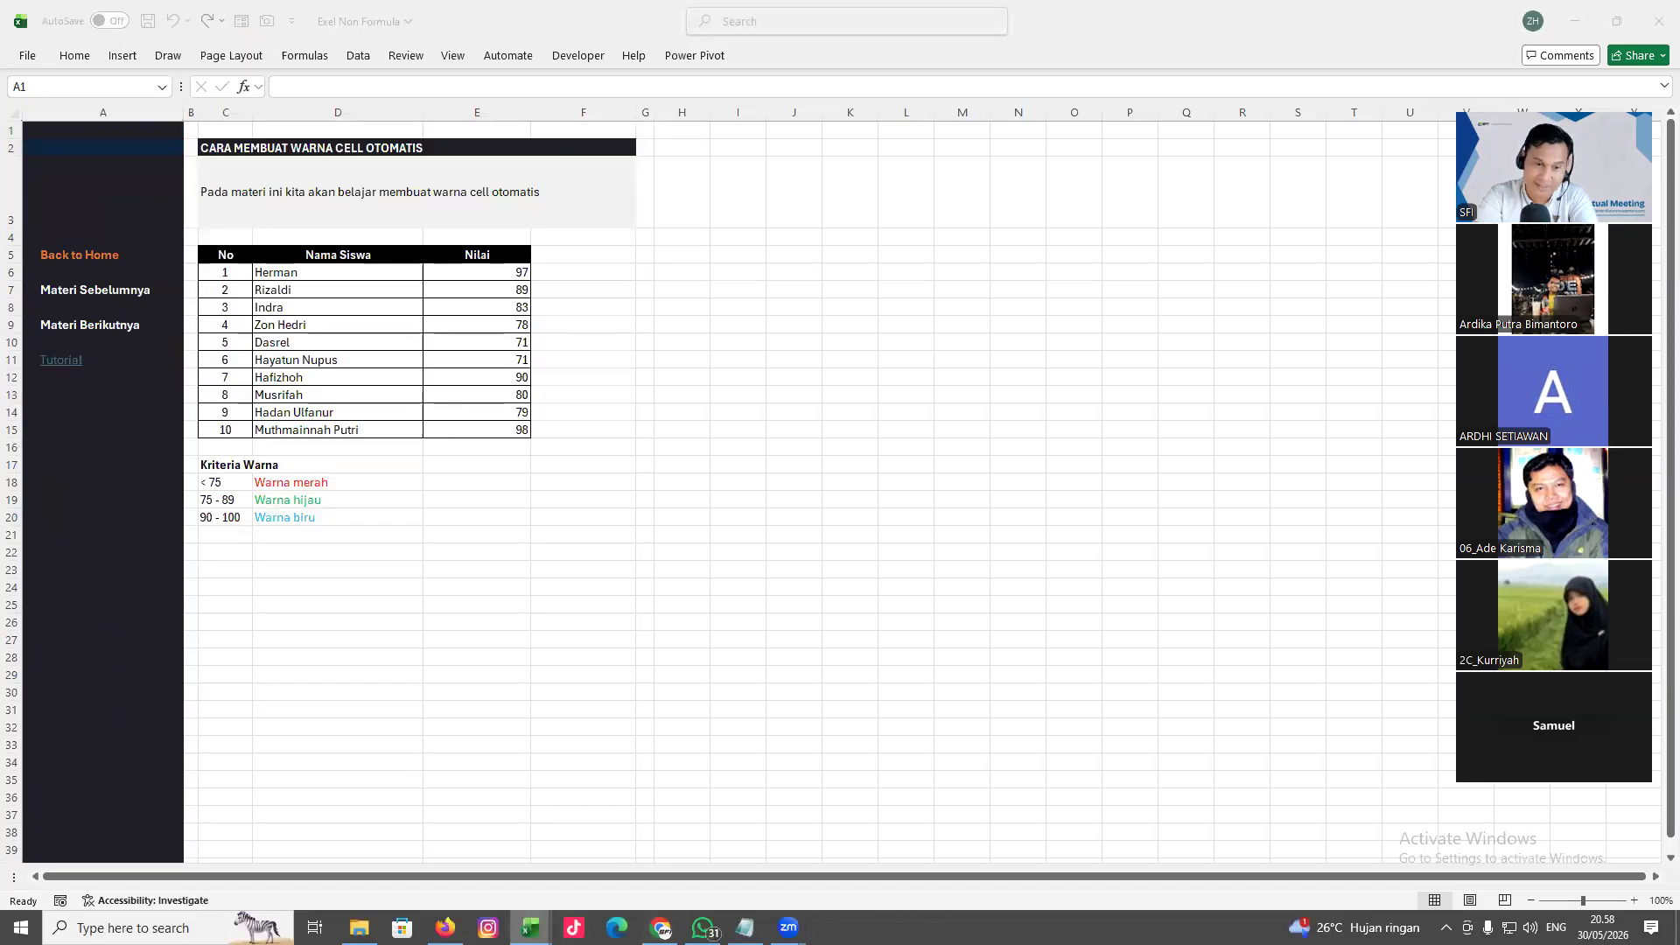
{"action": "left_click", "coordinate": [658, 854]}
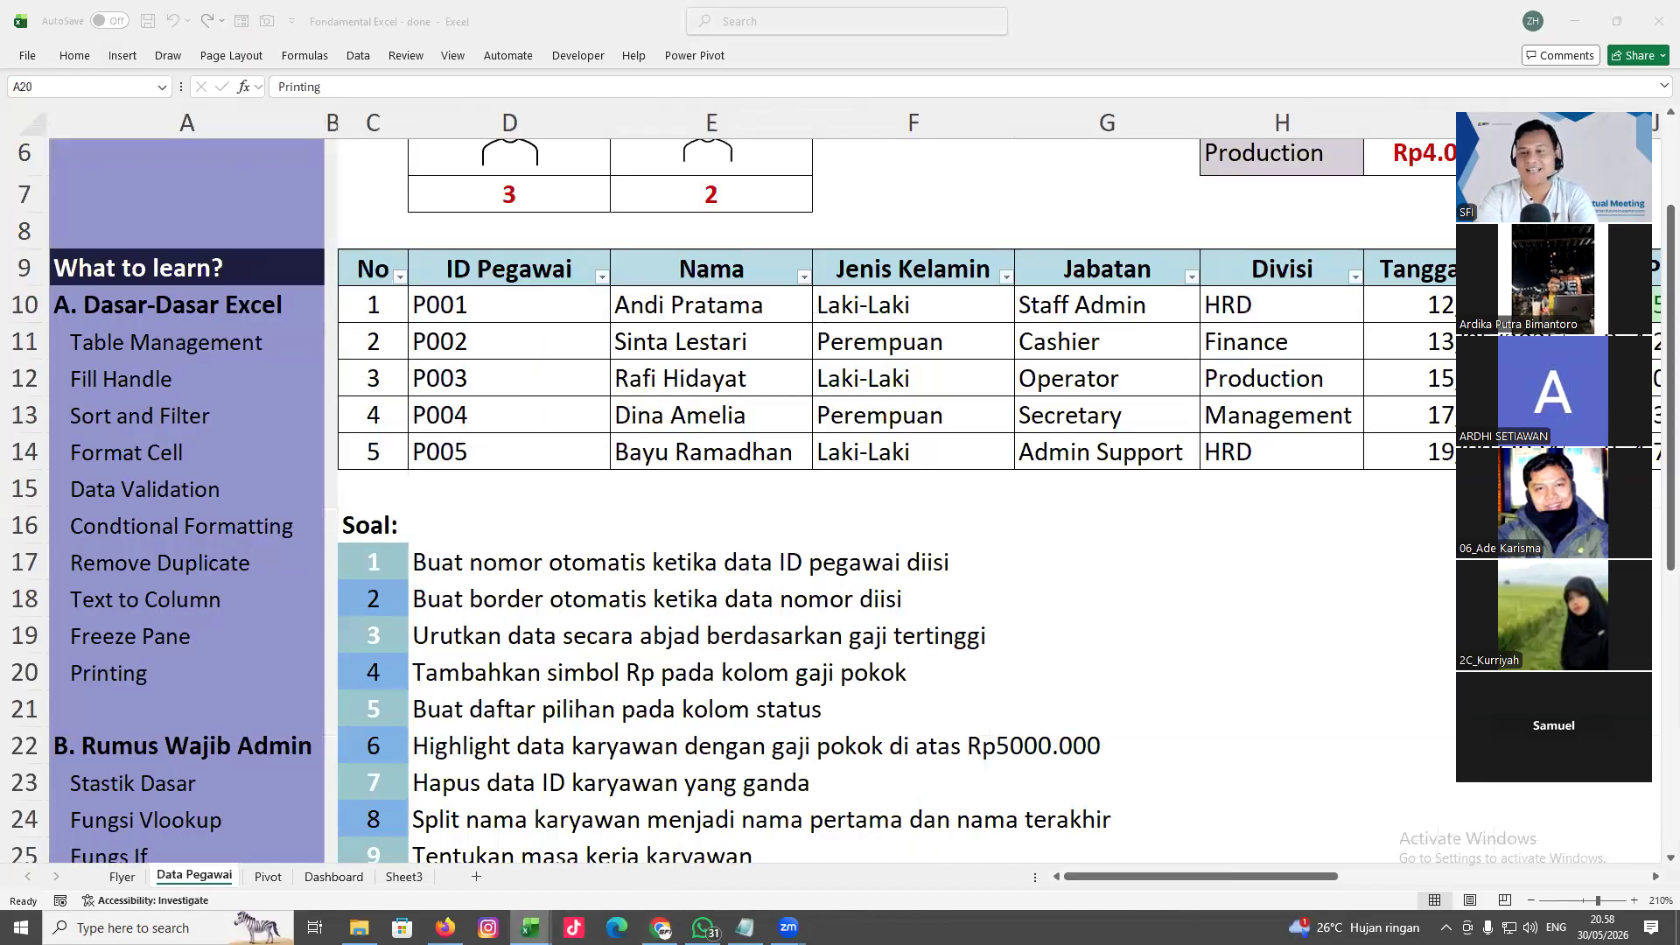
{"action": "left_click_drag", "start_coordinate": [1654, 878], "coordinate": [1654, 878]}
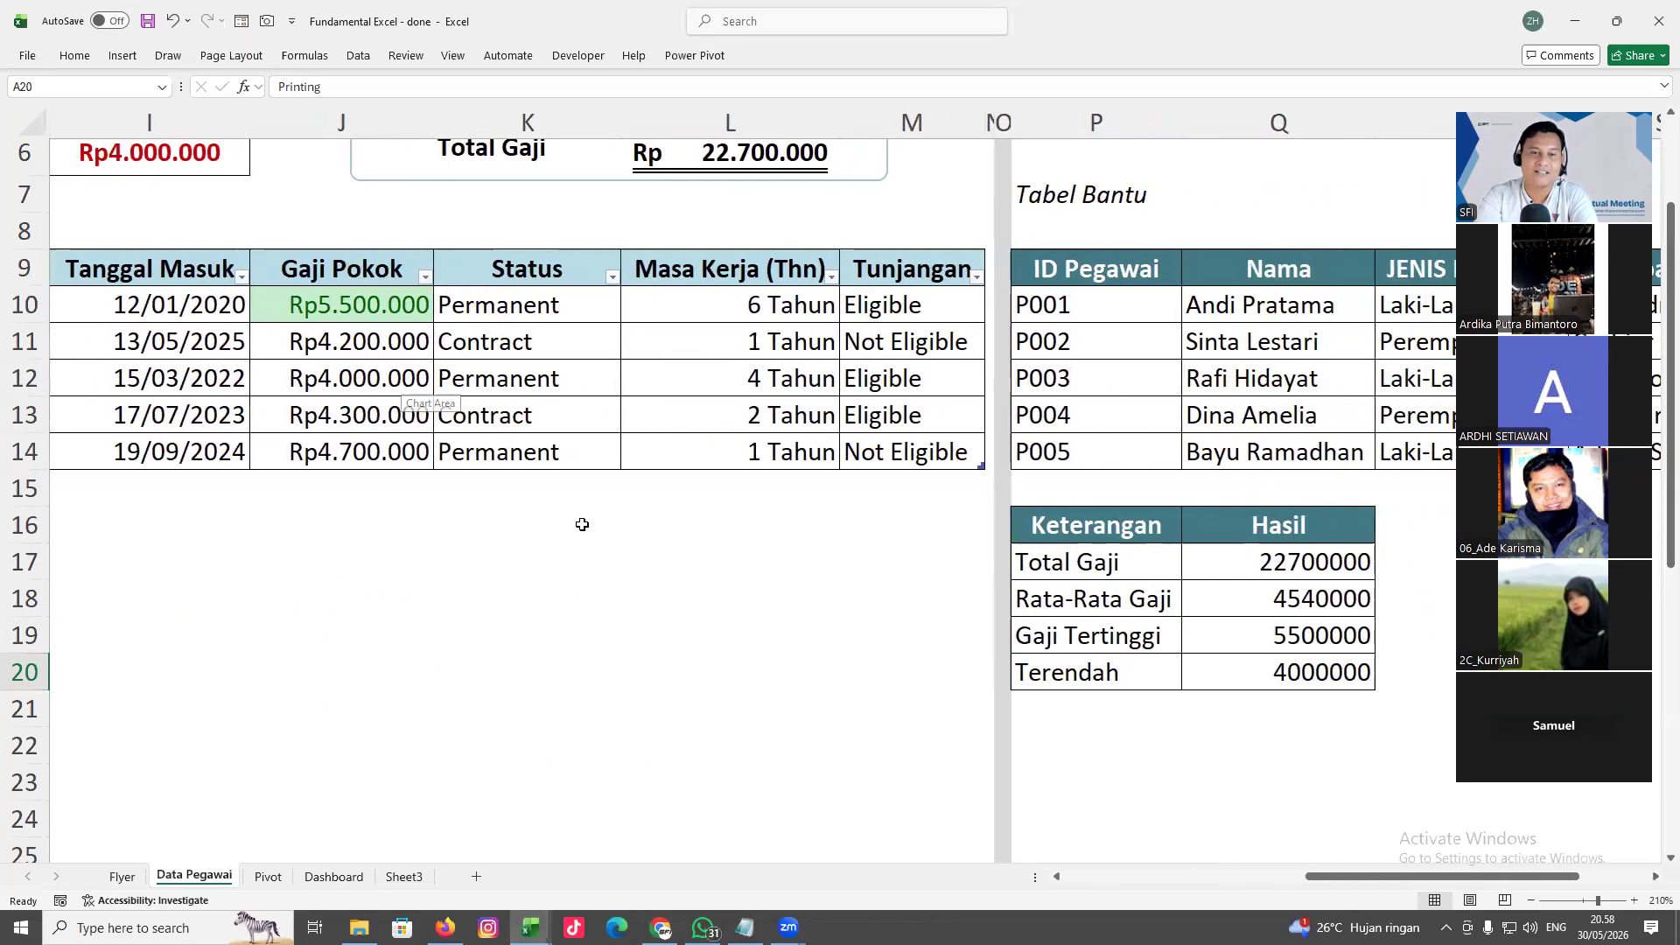
{"action": "left_click", "coordinate": [530, 927]}
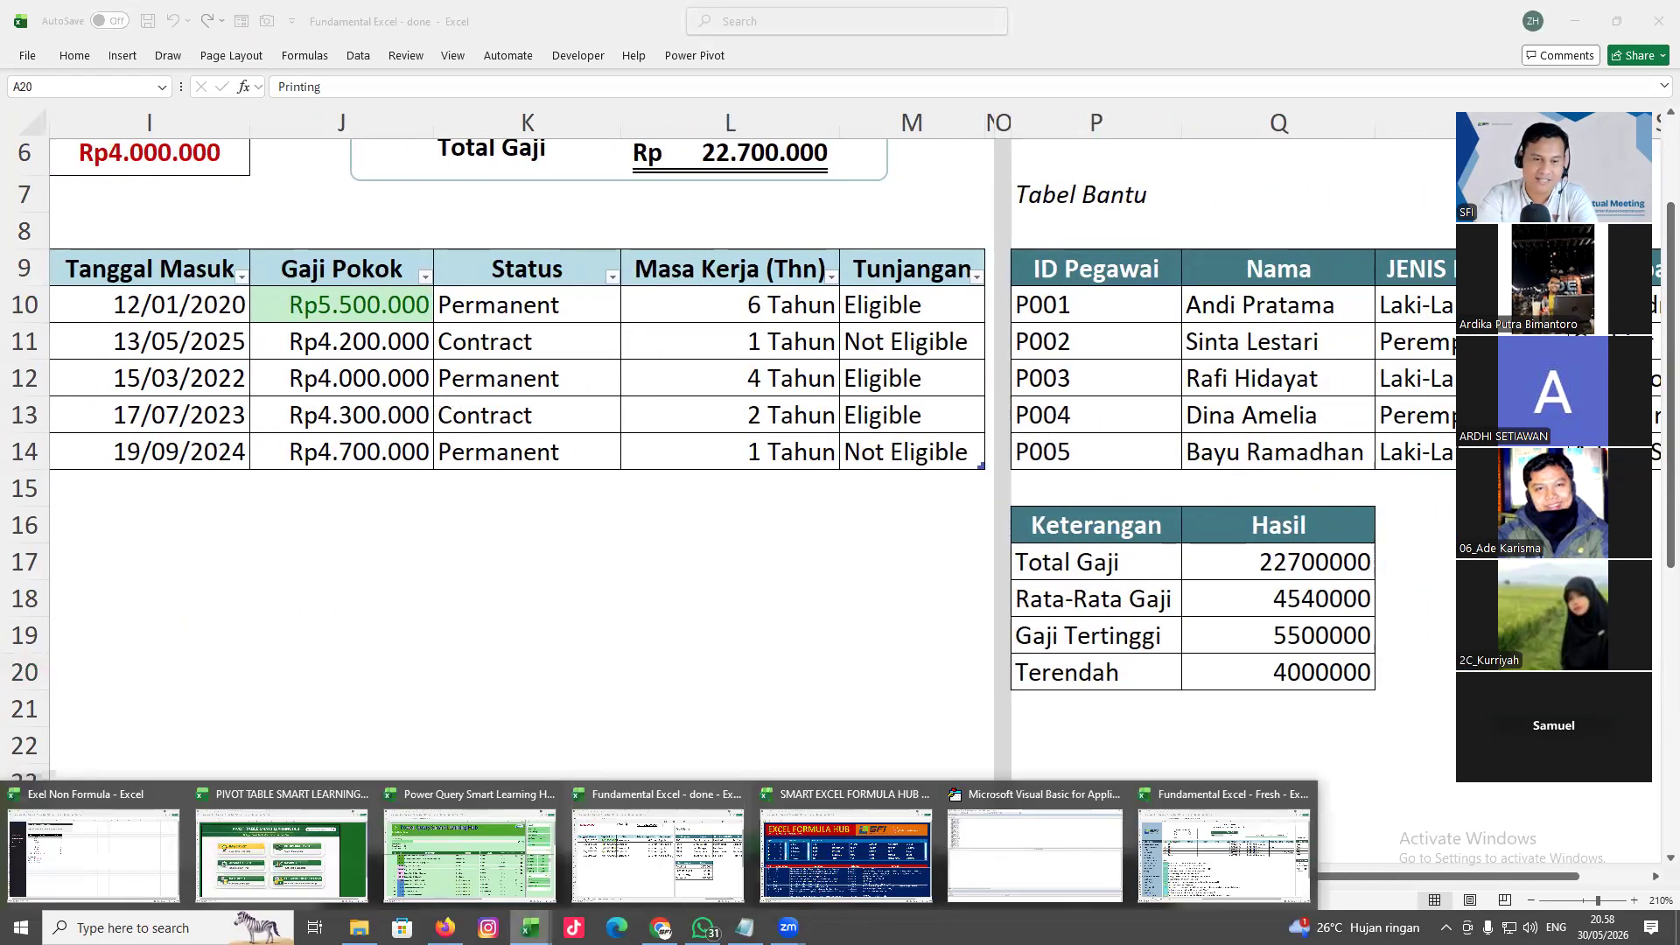
{"action": "left_click", "coordinate": [1216, 827]}
{"action": "left_click_drag", "start_coordinate": [1654, 877], "coordinate": [1654, 878]}
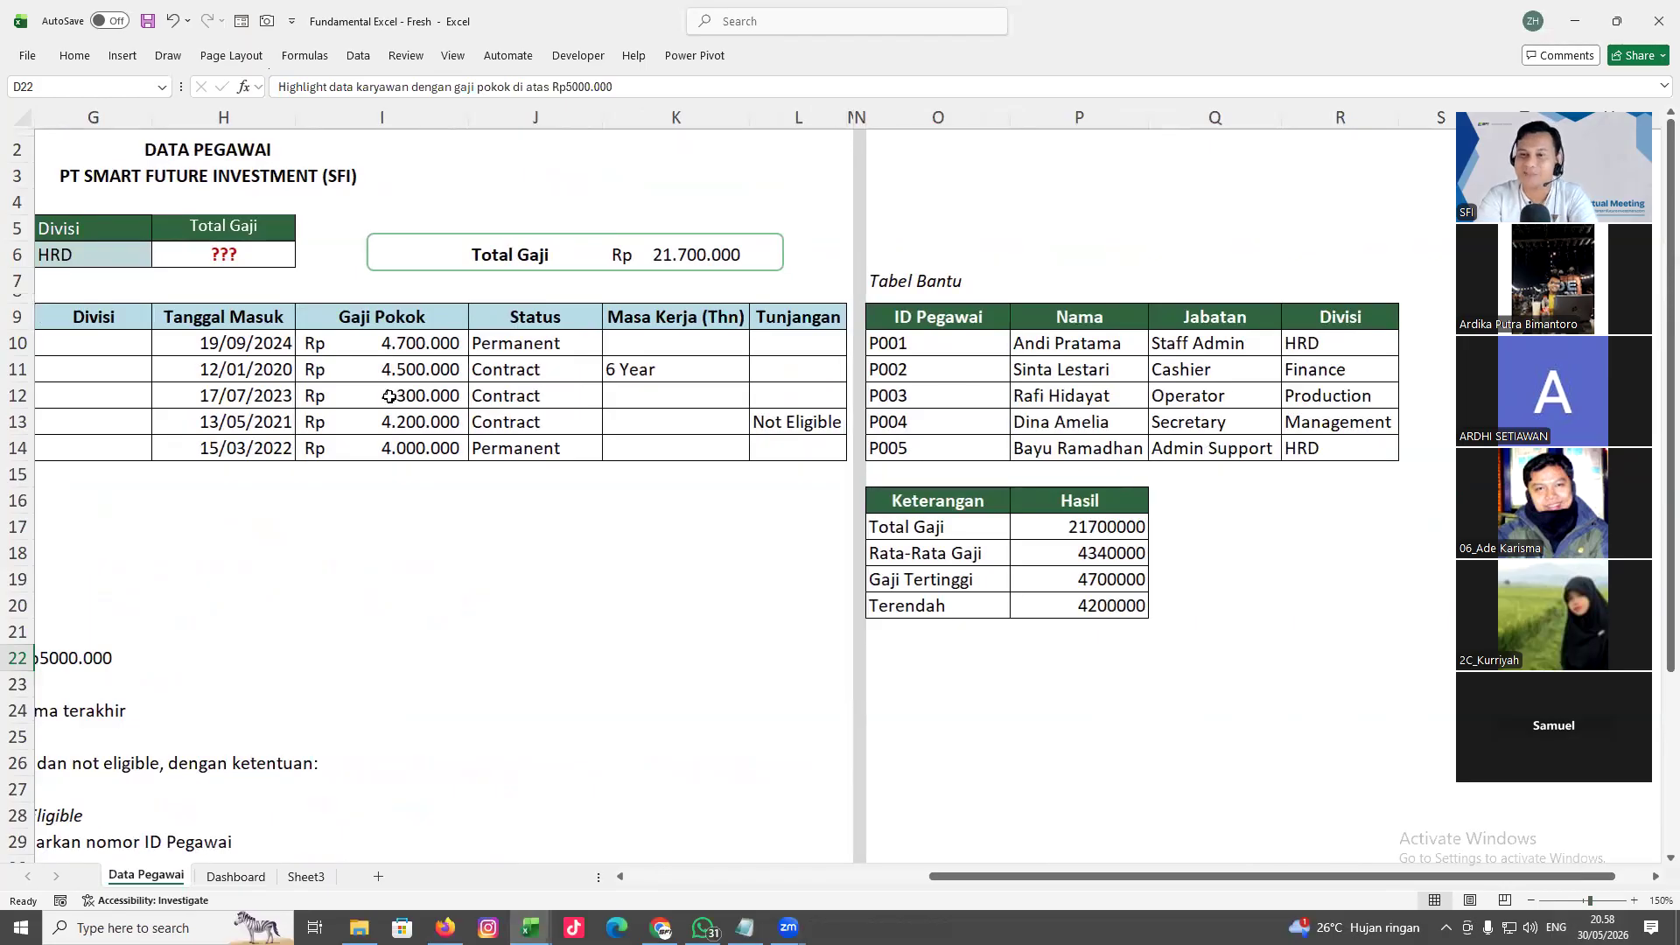
{"action": "left_click_drag", "start_coordinate": [405, 345], "coordinate": [416, 450]}
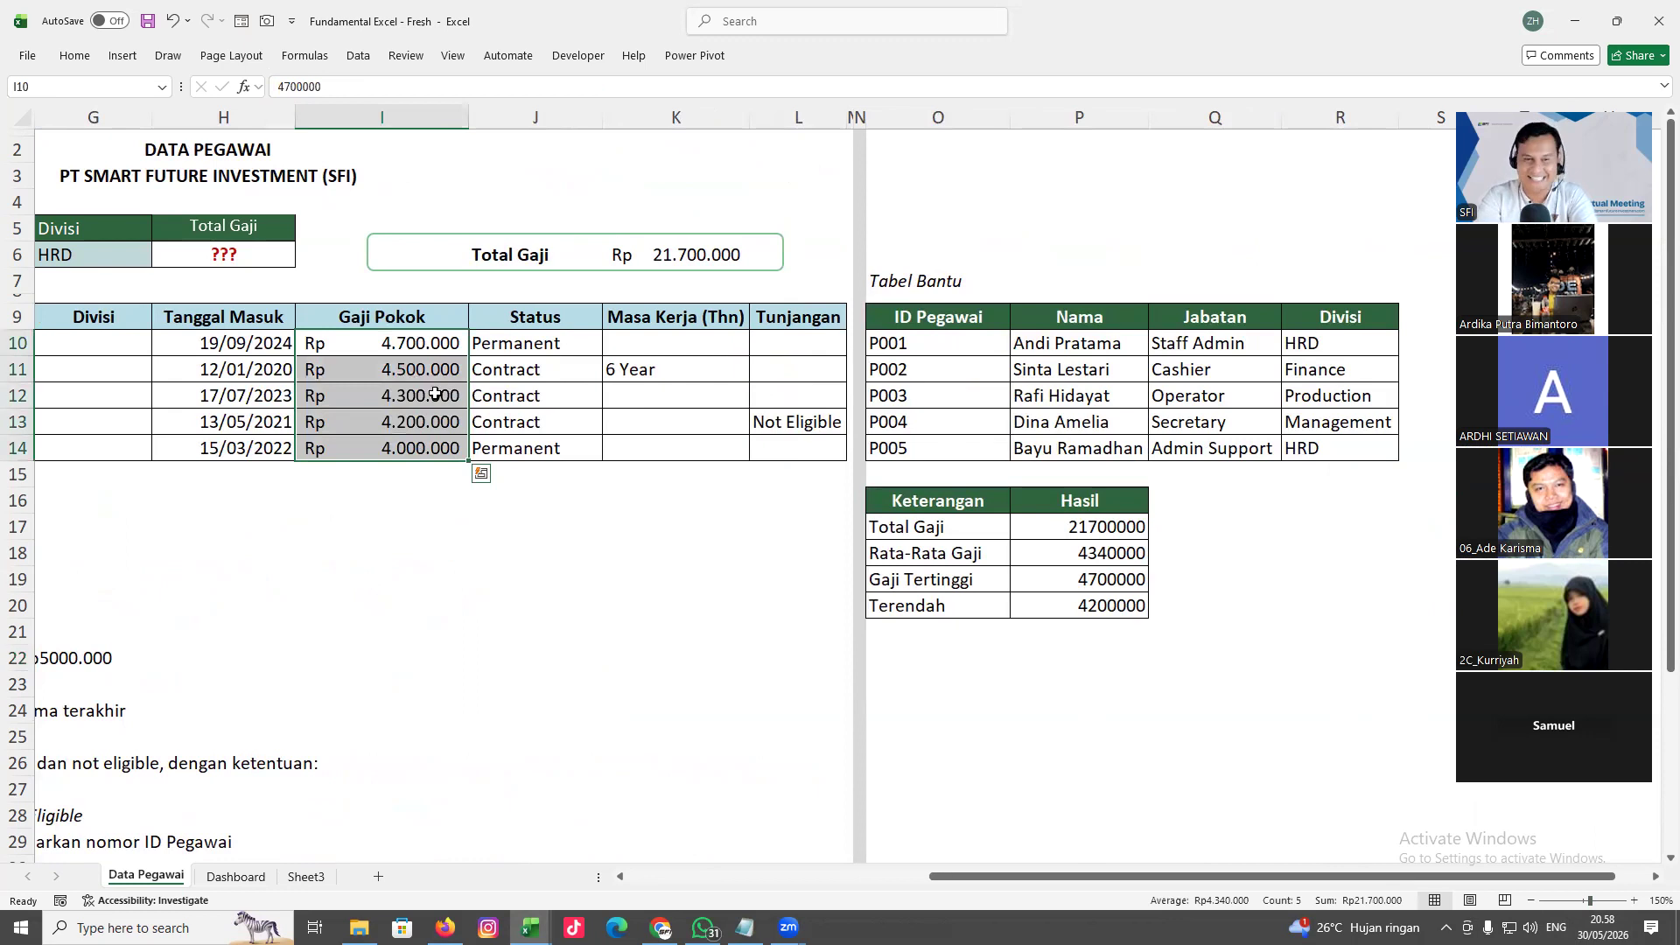
Start a Greater Than highlight rule on the salaries with threshold 5000000
{"action": "left_click", "coordinate": [74, 56]}
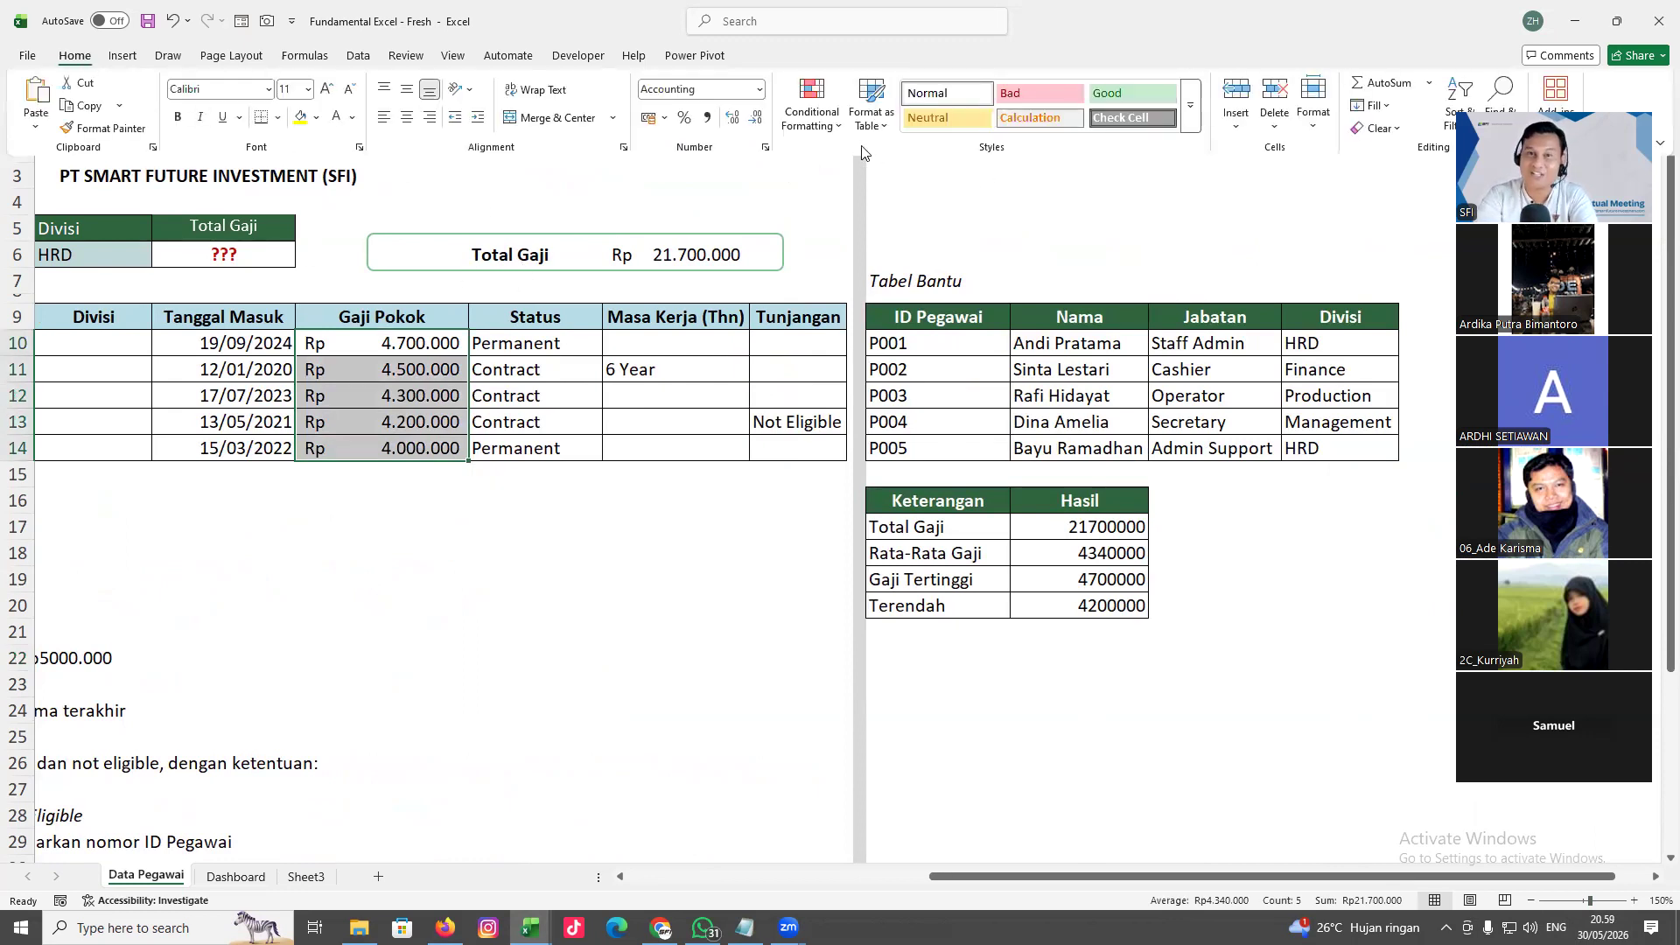
{"action": "left_click", "coordinate": [822, 113]}
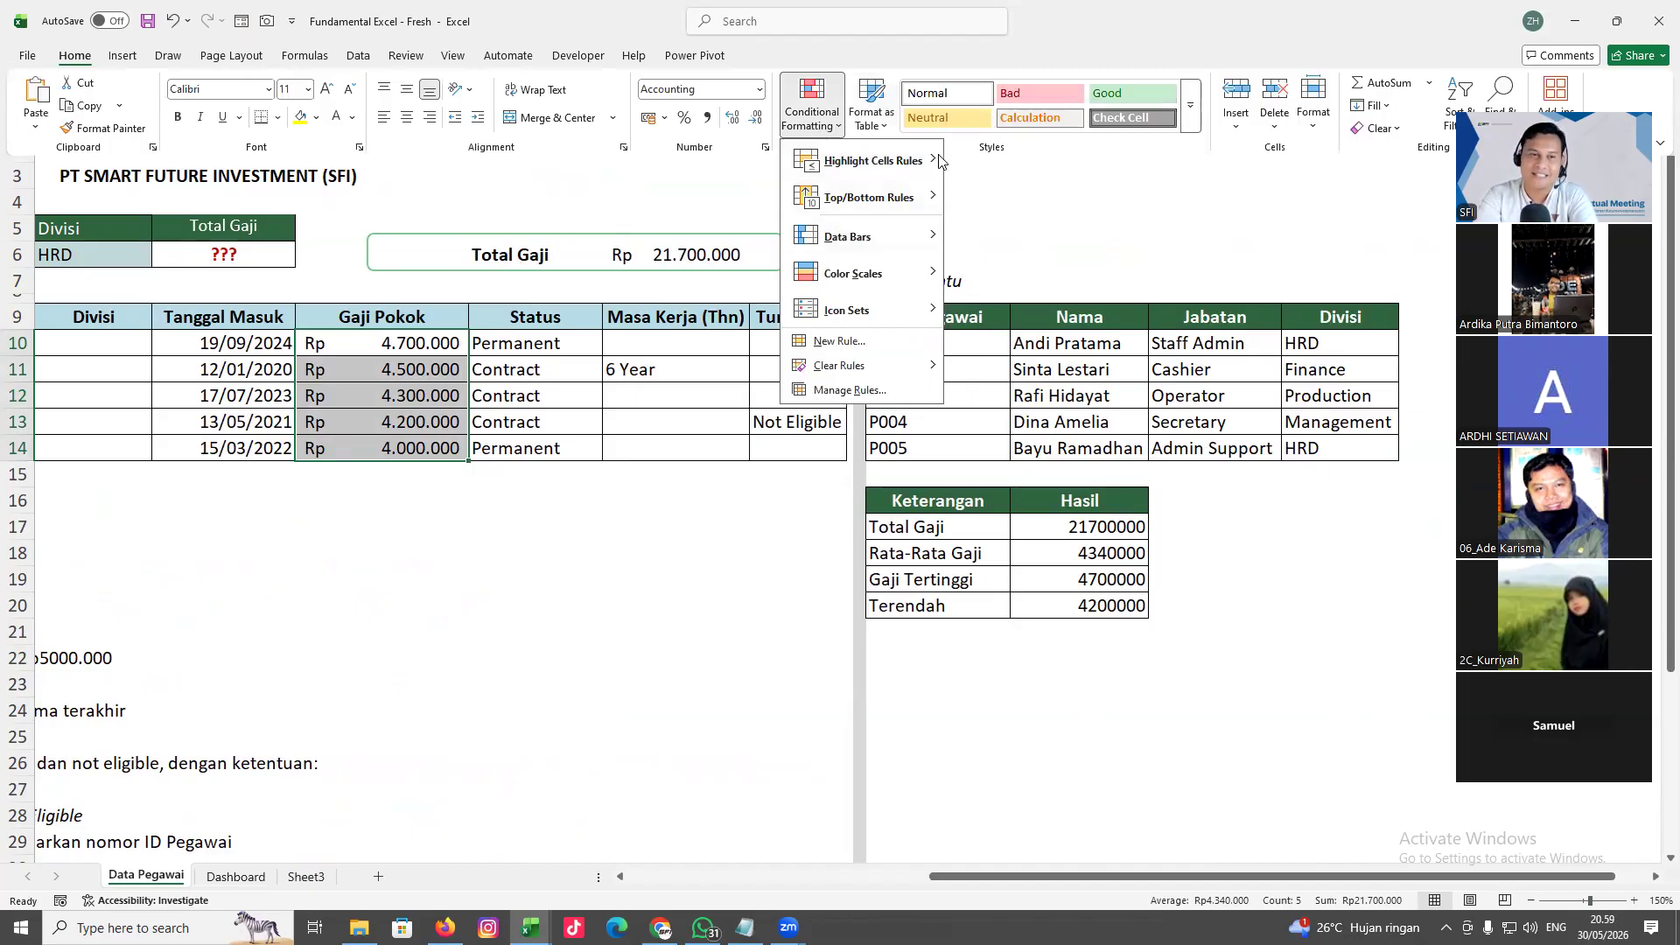
{"action": "mouse_move", "coordinate": [940, 160]}
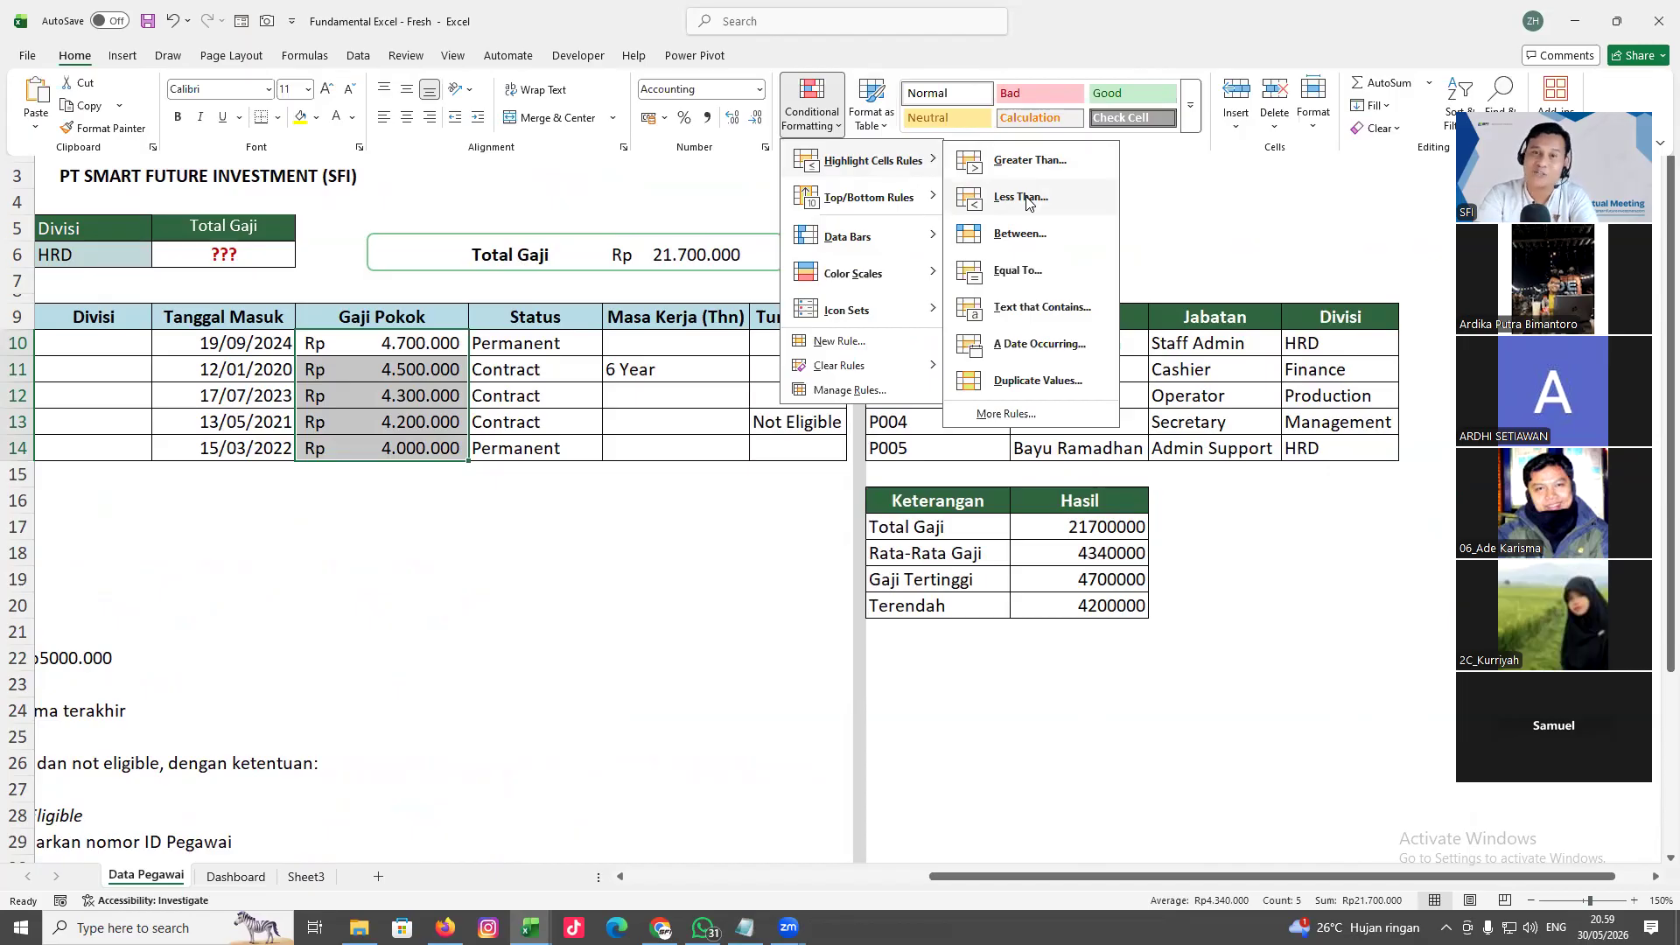
{"action": "left_click", "coordinate": [1030, 161]}
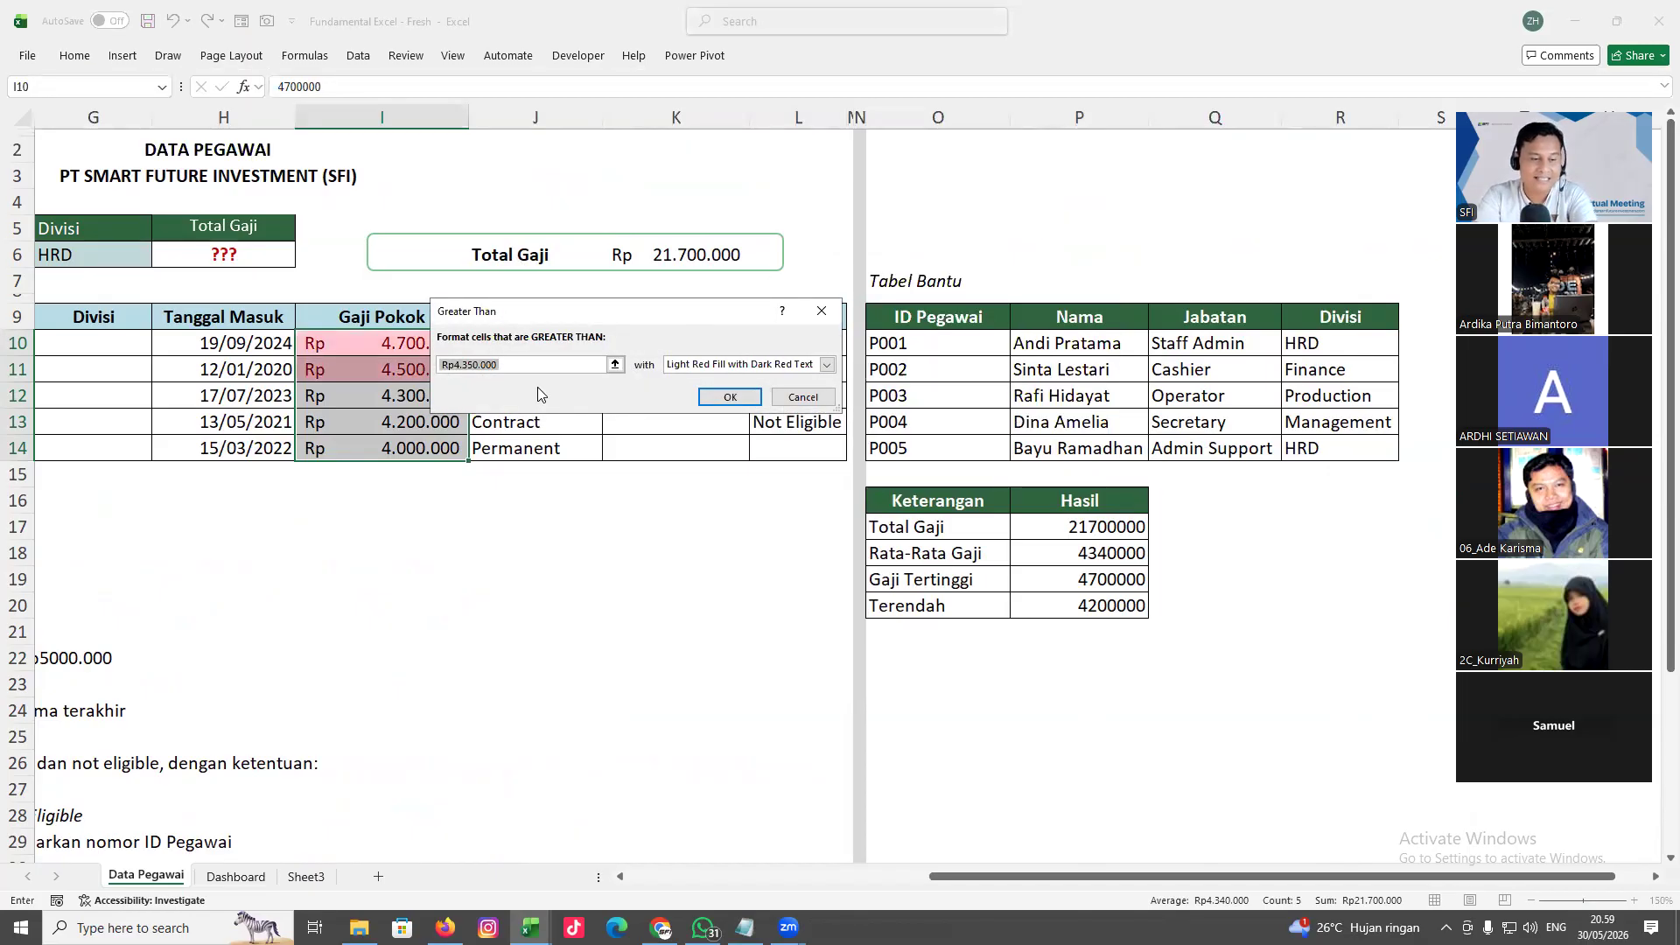
{"action": "type", "text": "50000"}
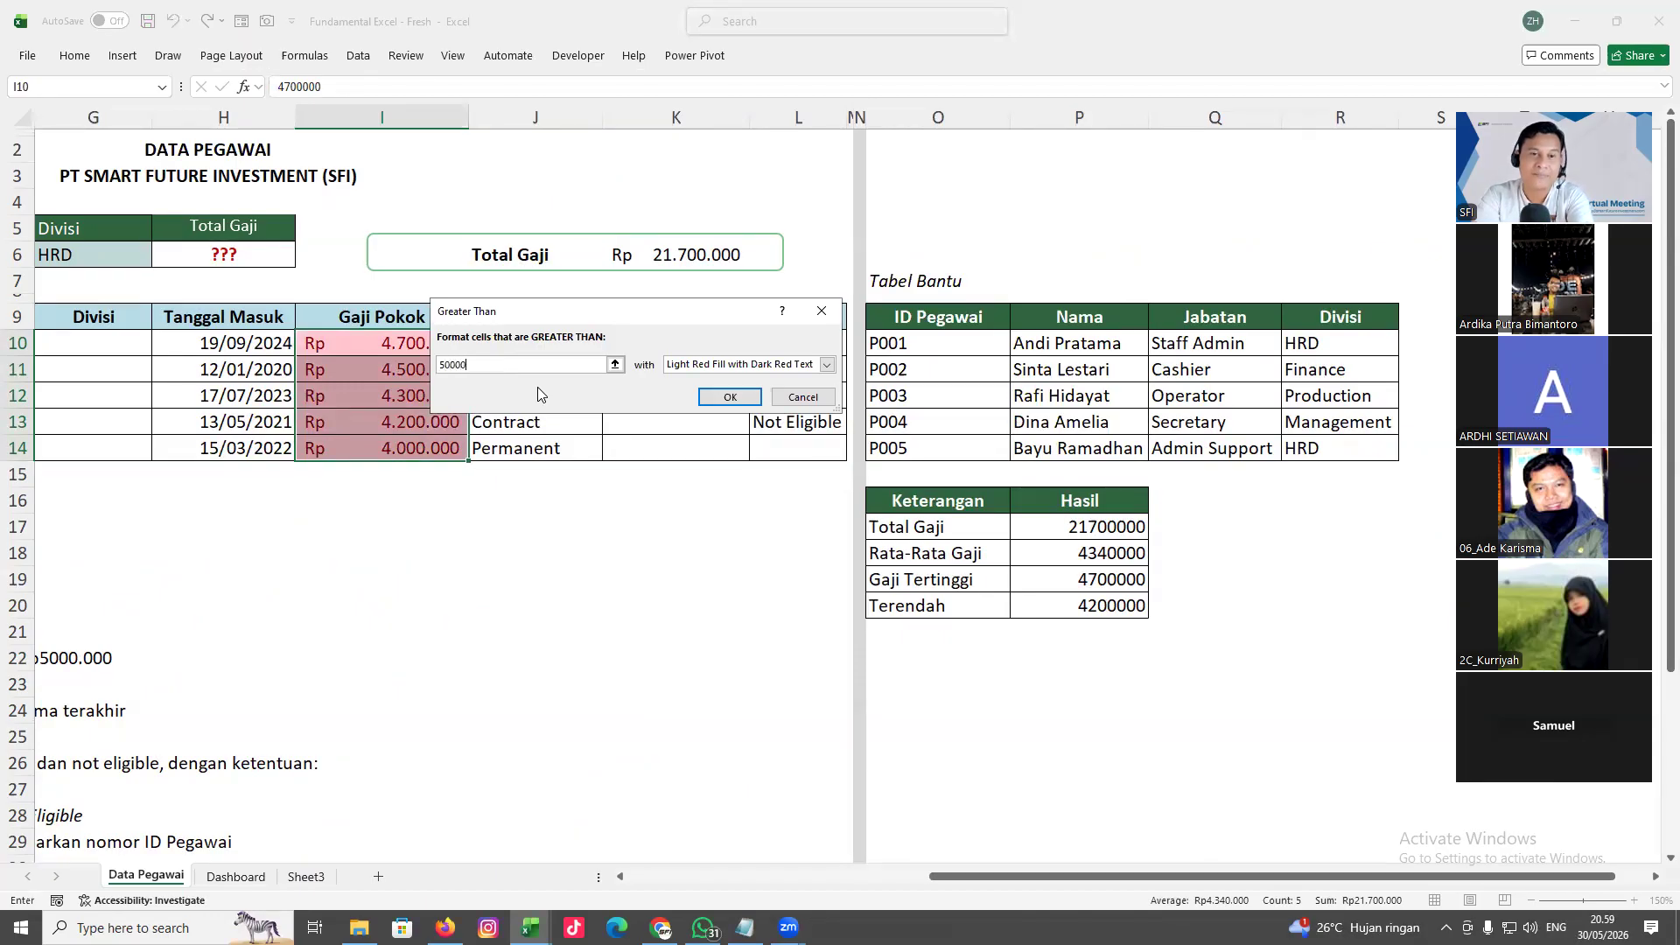
{"action": "type", "text": "00"}
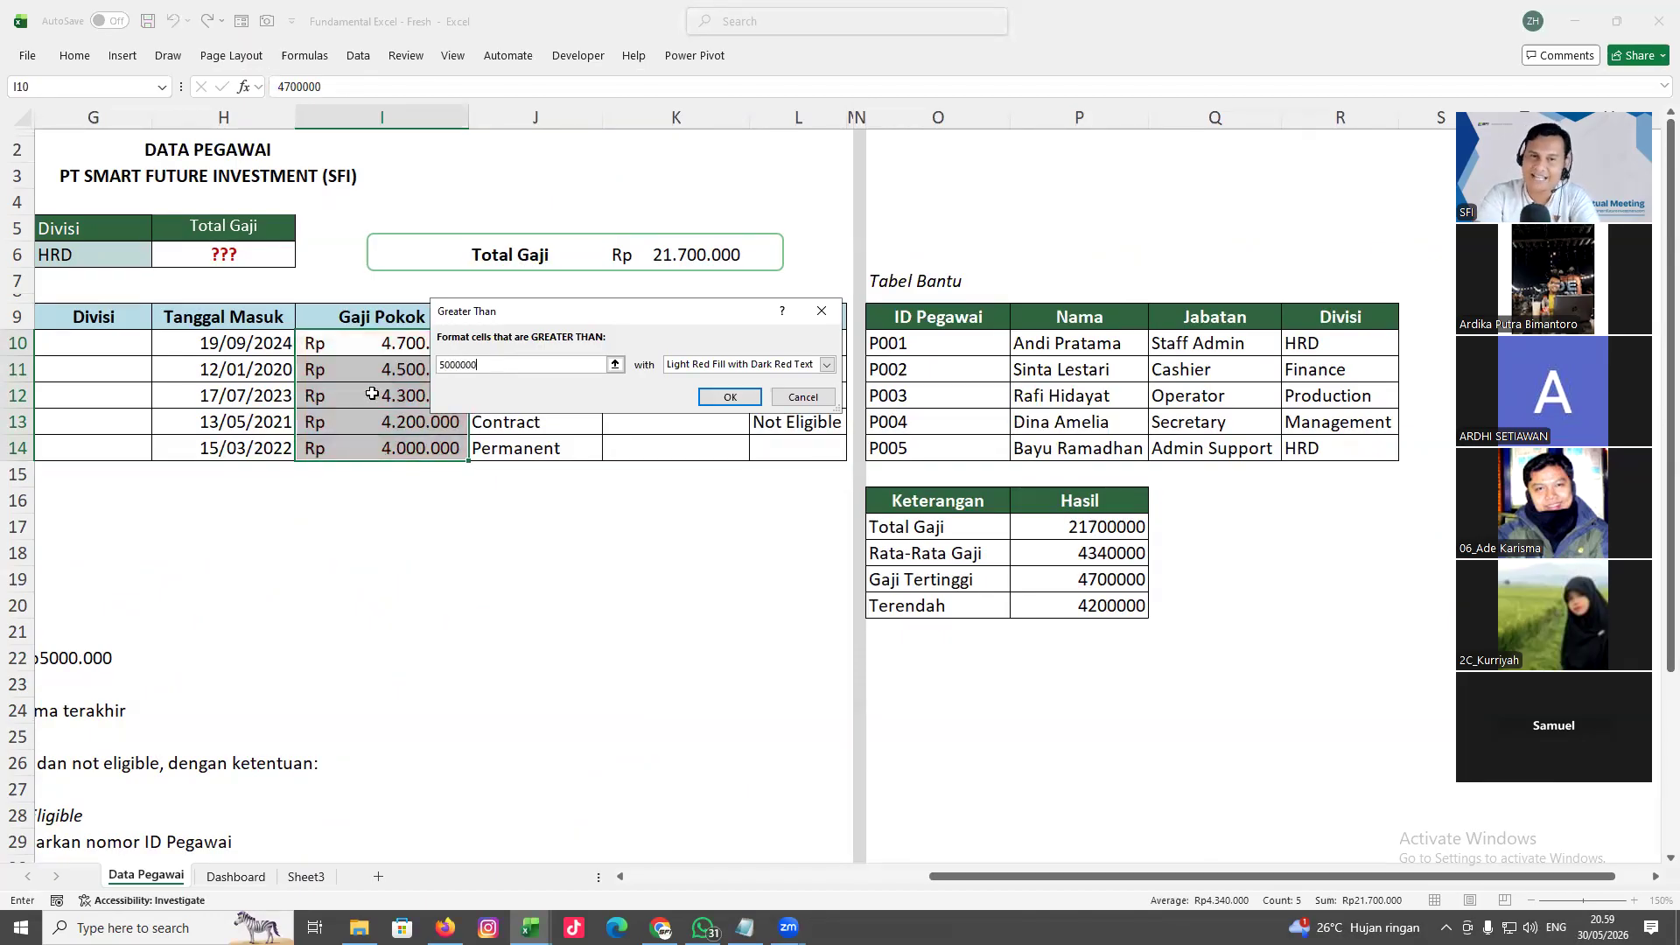
Define a custom highlight format with green fill and white font
{"action": "left_click", "coordinate": [827, 365]}
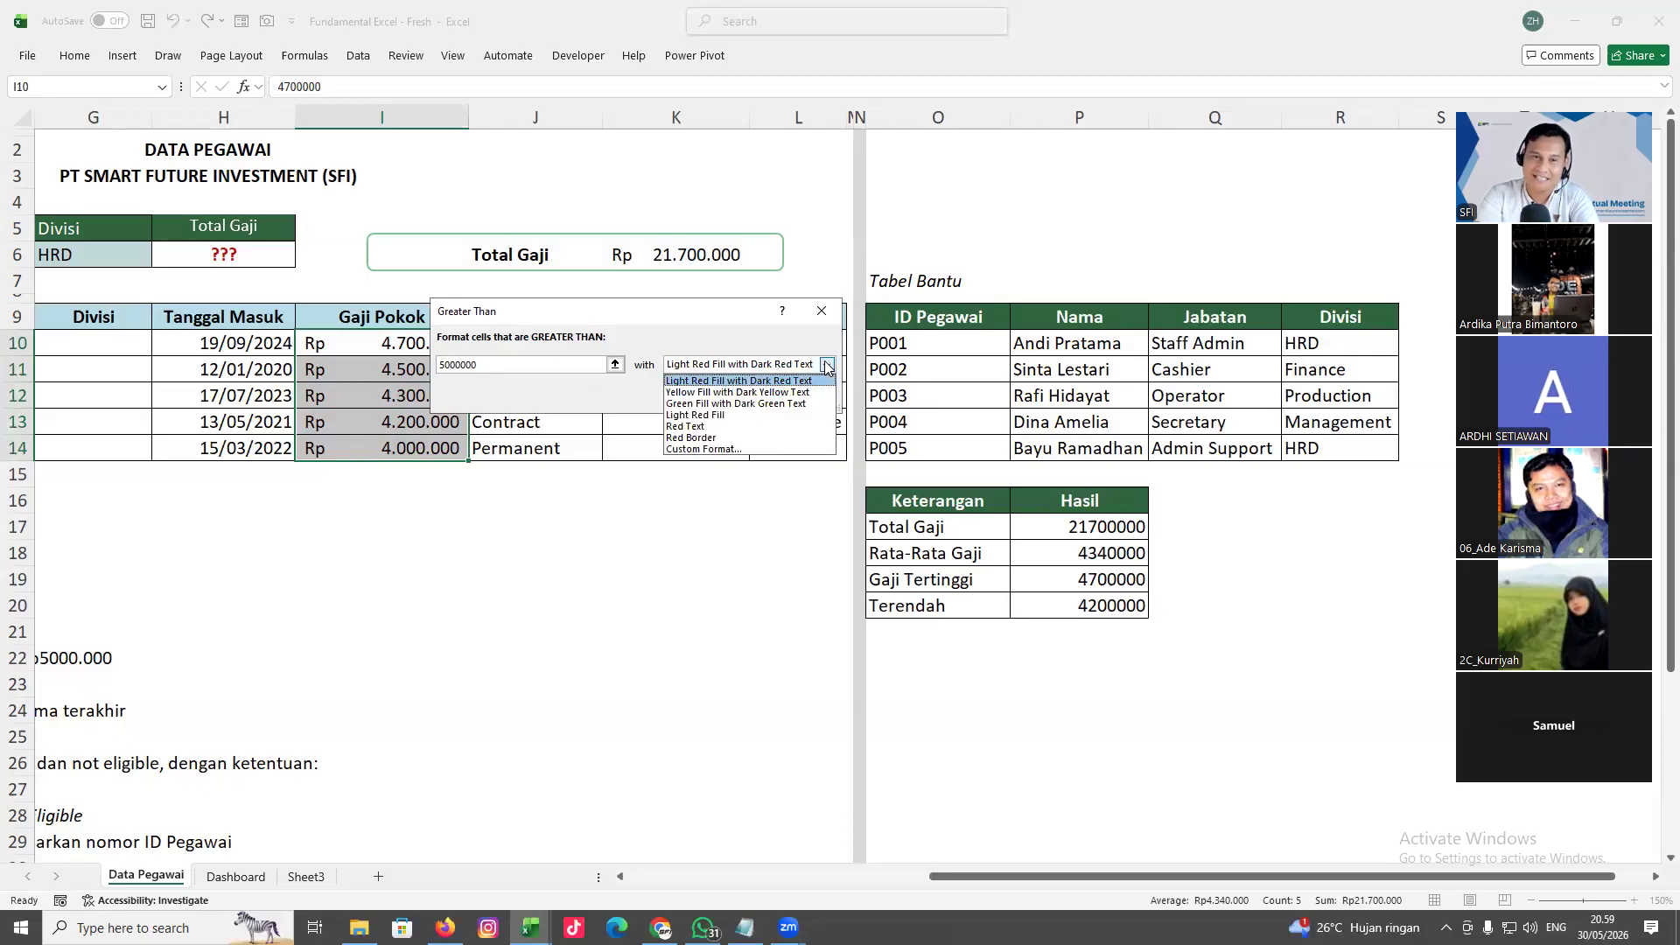
{"action": "left_click", "coordinate": [760, 392]}
{"action": "left_click", "coordinate": [826, 365]}
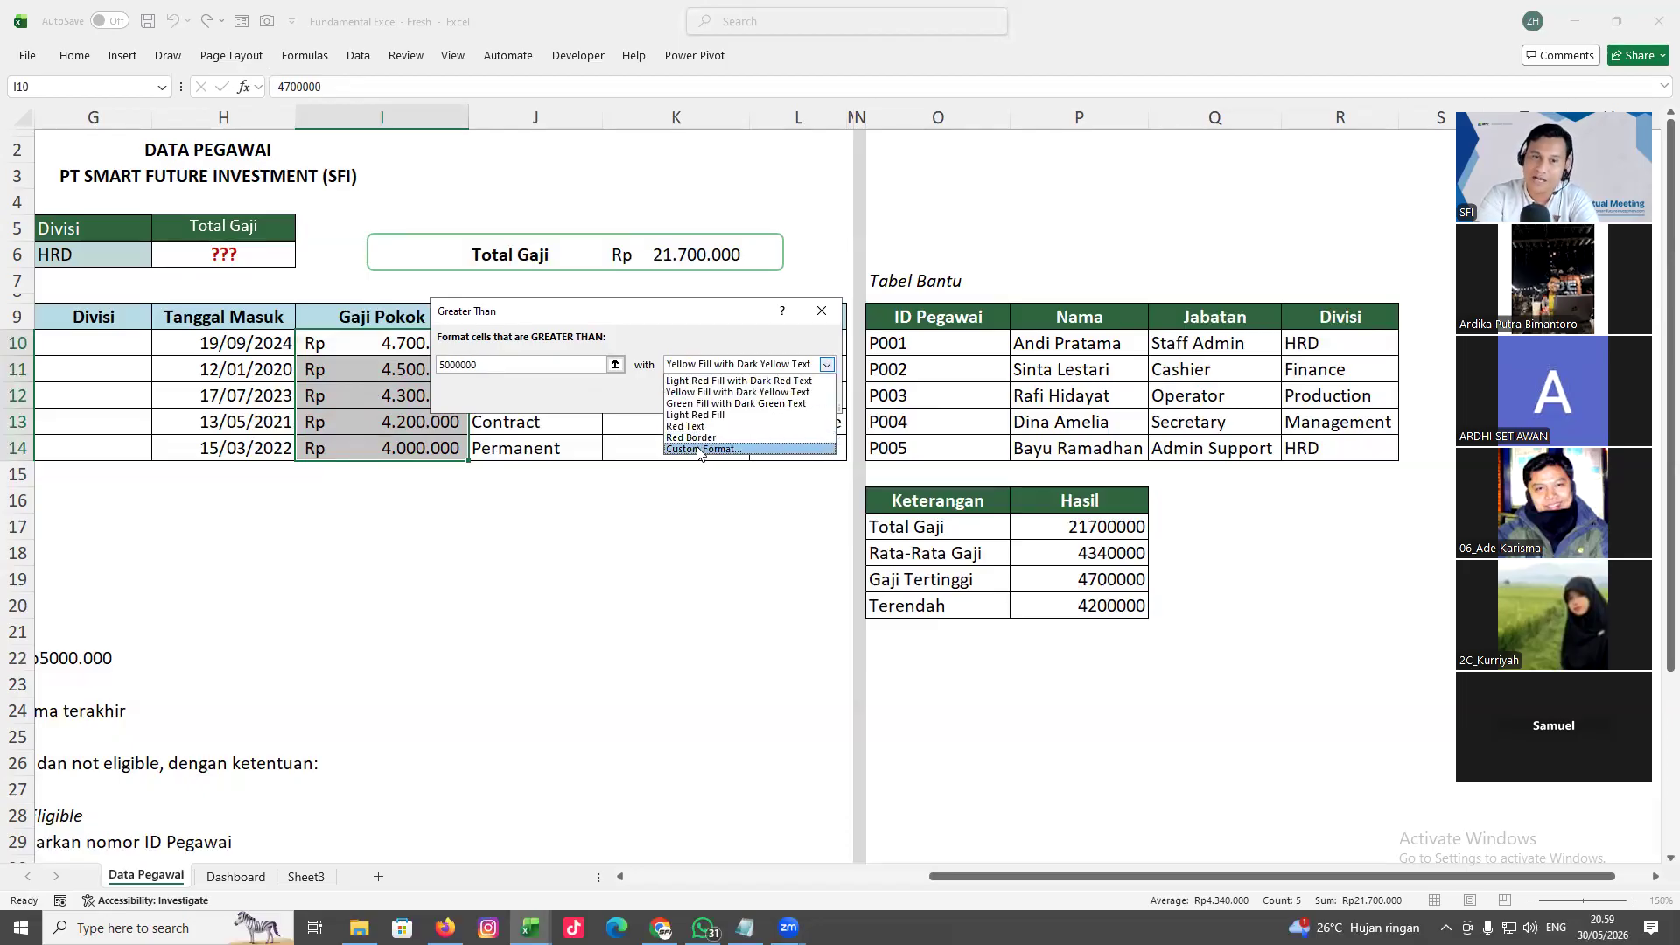
{"action": "left_click", "coordinate": [697, 452]}
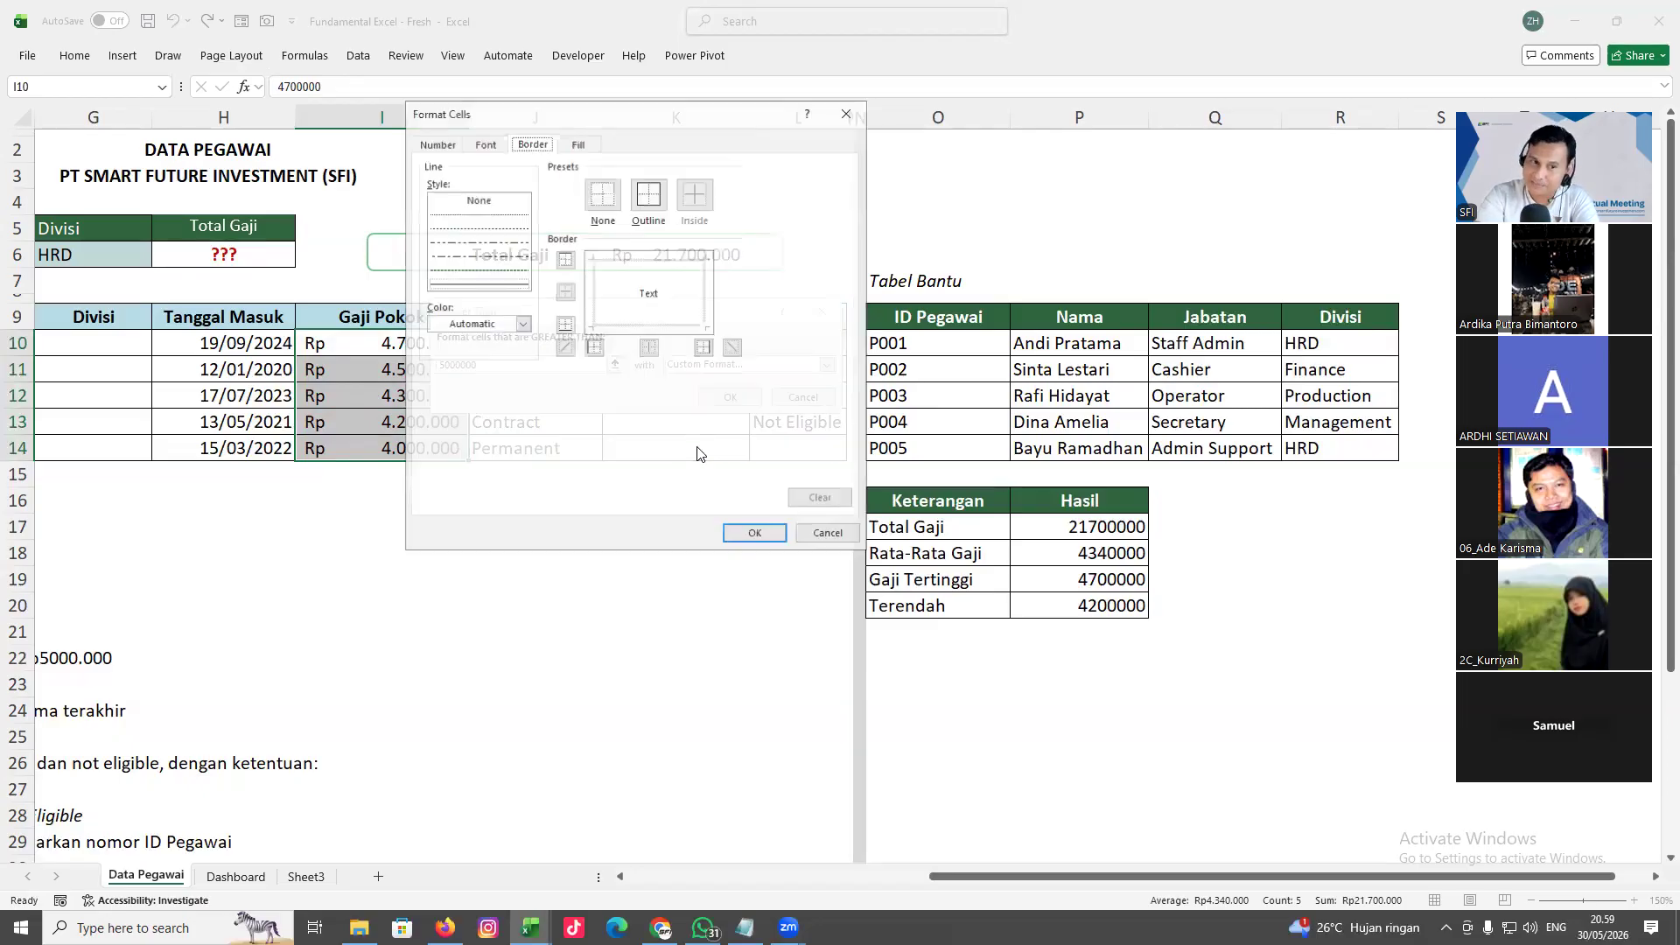
{"action": "left_click", "coordinate": [581, 144]}
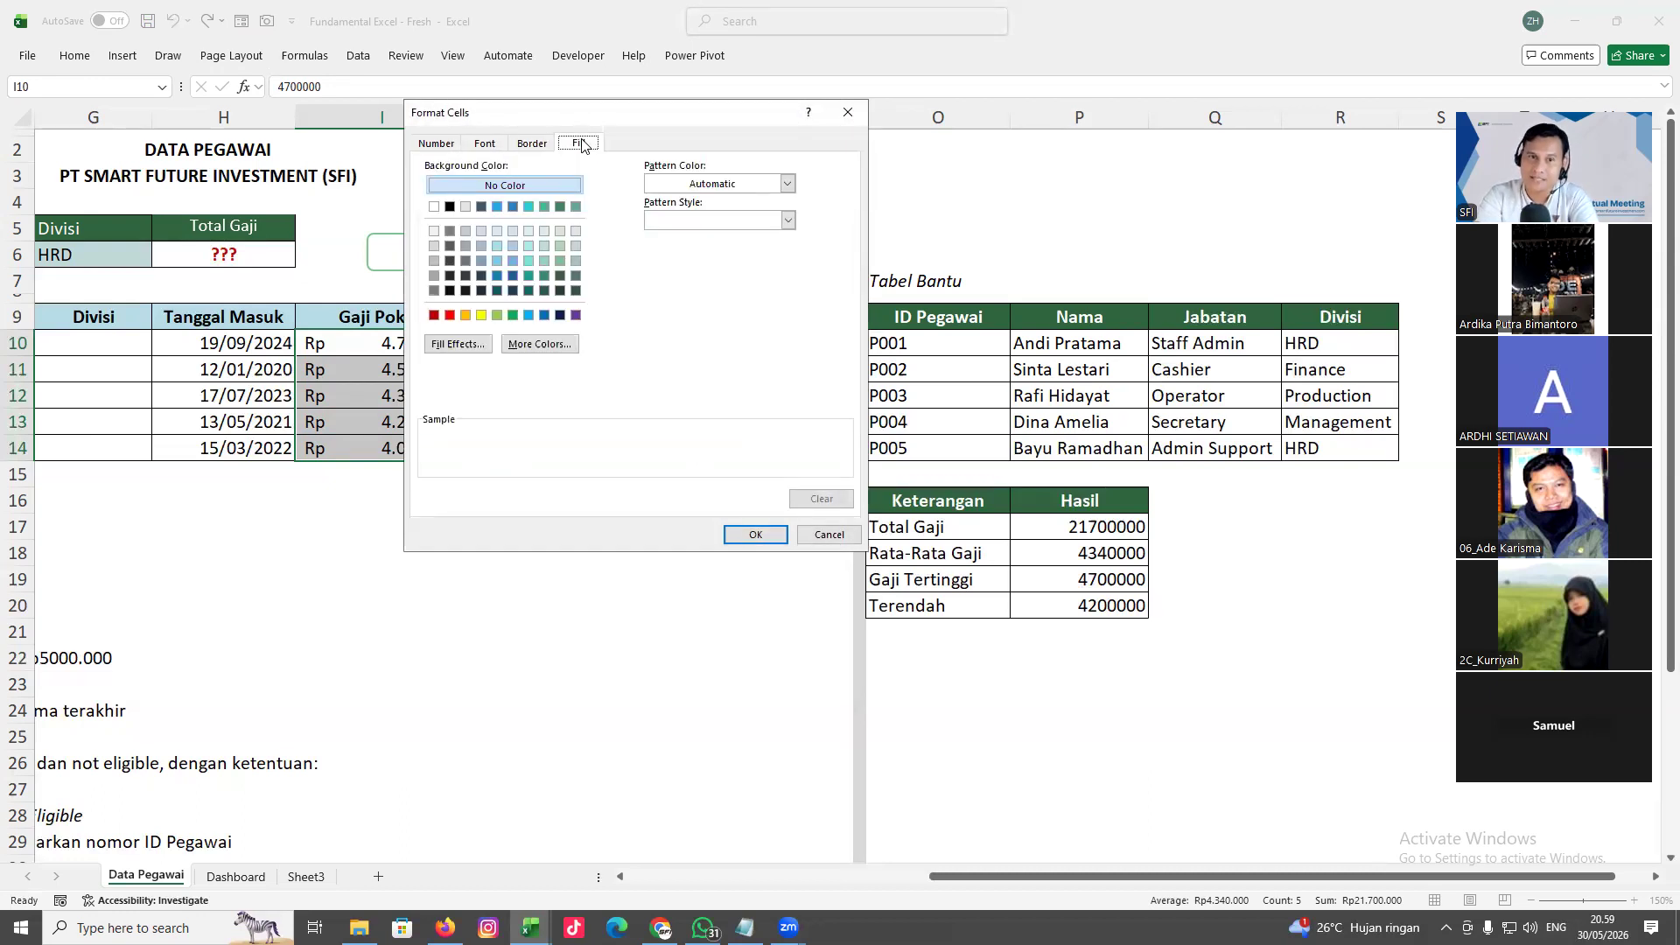
{"action": "left_click", "coordinate": [560, 206]}
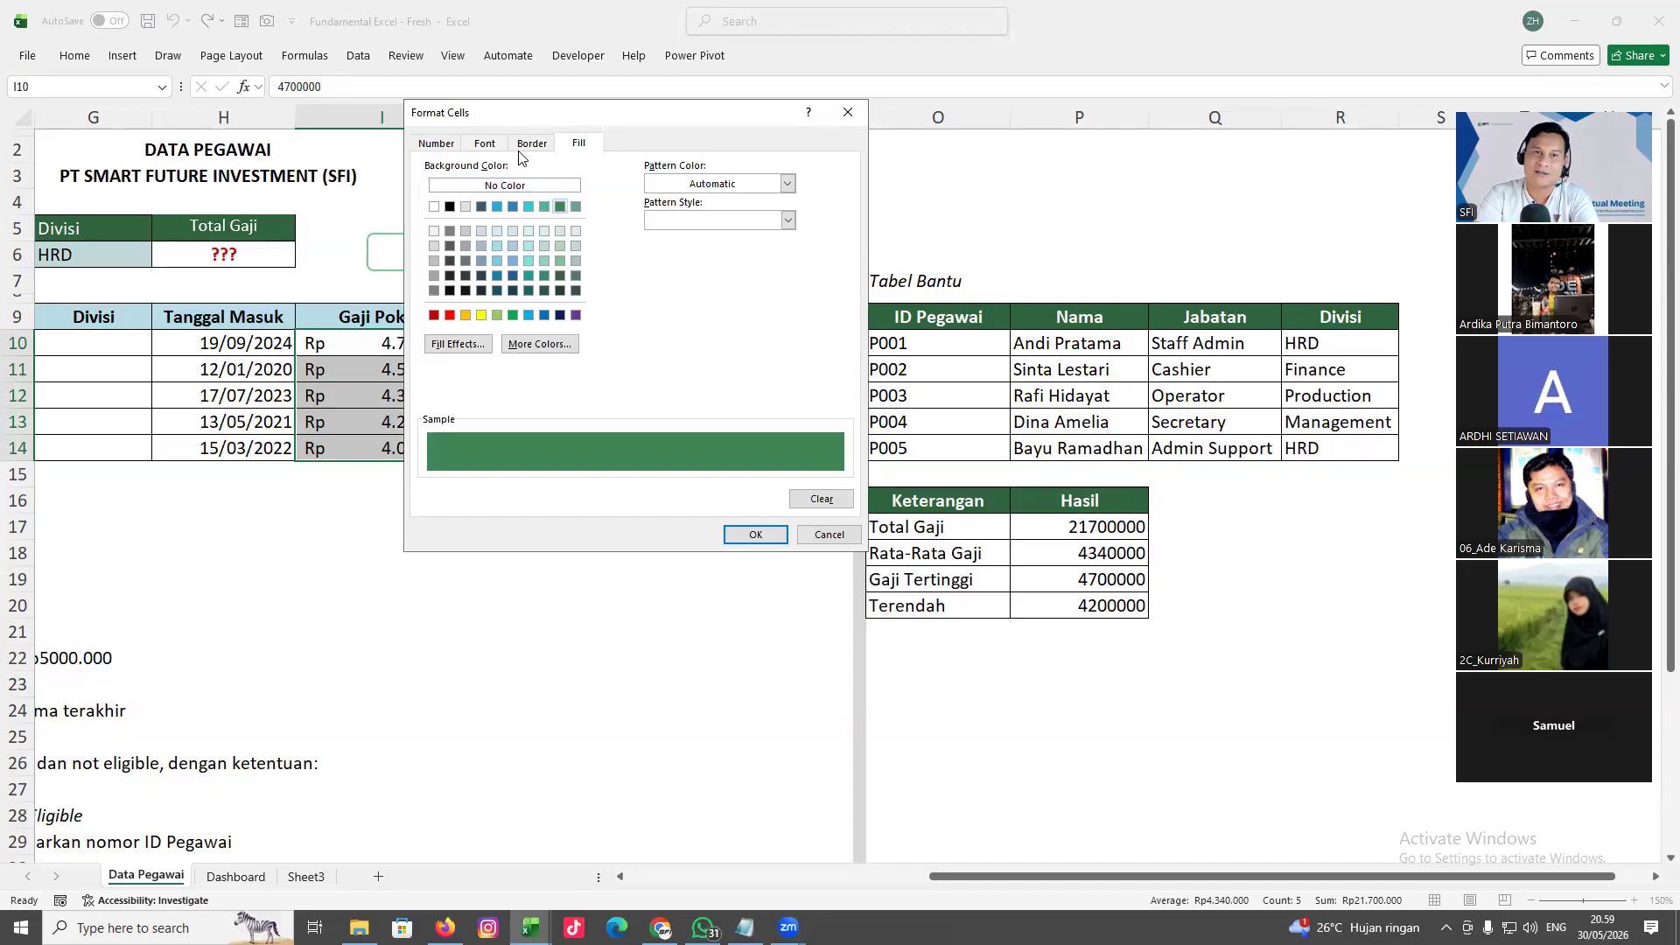
{"action": "left_click", "coordinate": [493, 147]}
{"action": "left_click", "coordinate": [754, 290]}
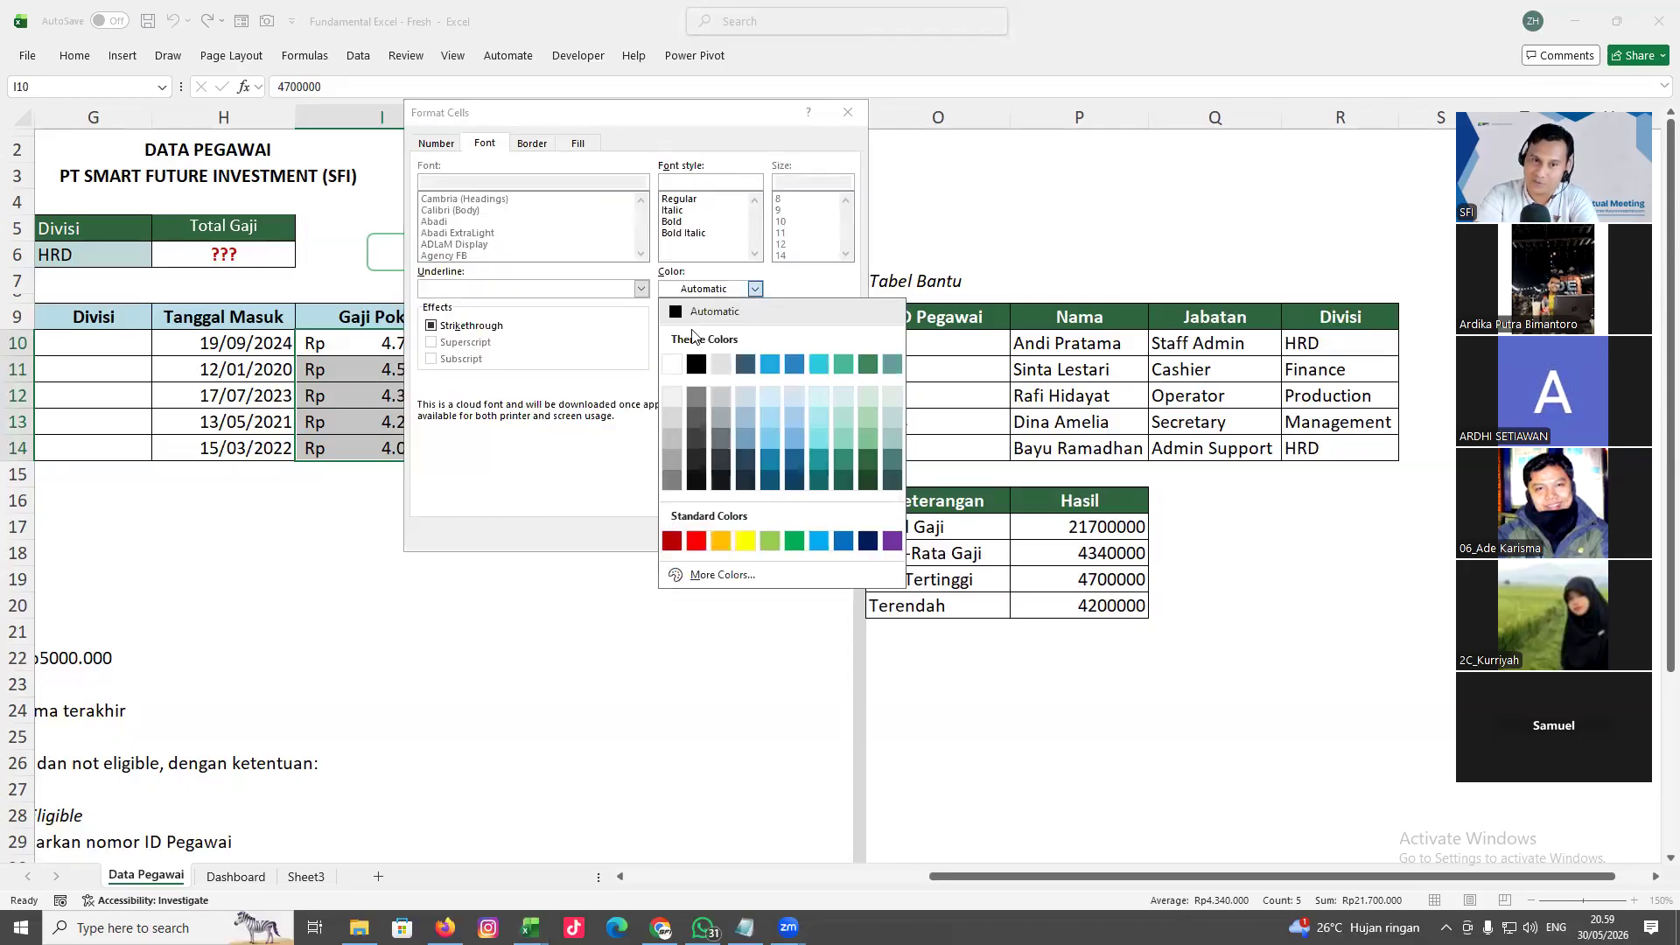
{"action": "left_click", "coordinate": [675, 366]}
{"action": "left_click", "coordinate": [532, 145]}
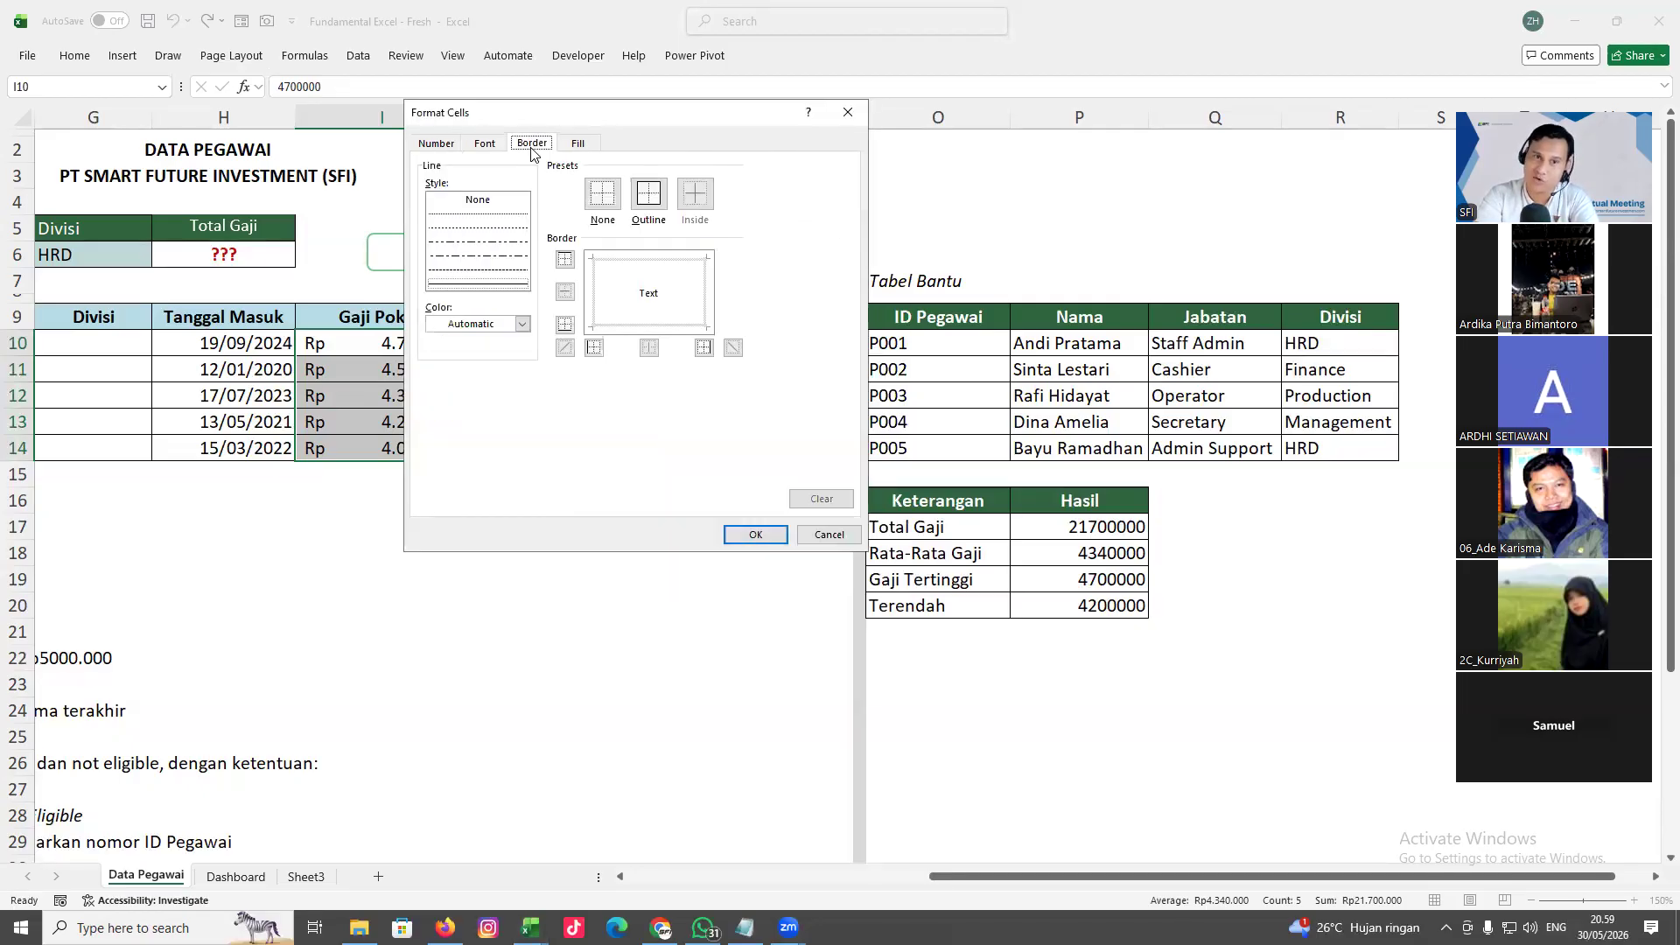
{"action": "left_click", "coordinate": [755, 535]}
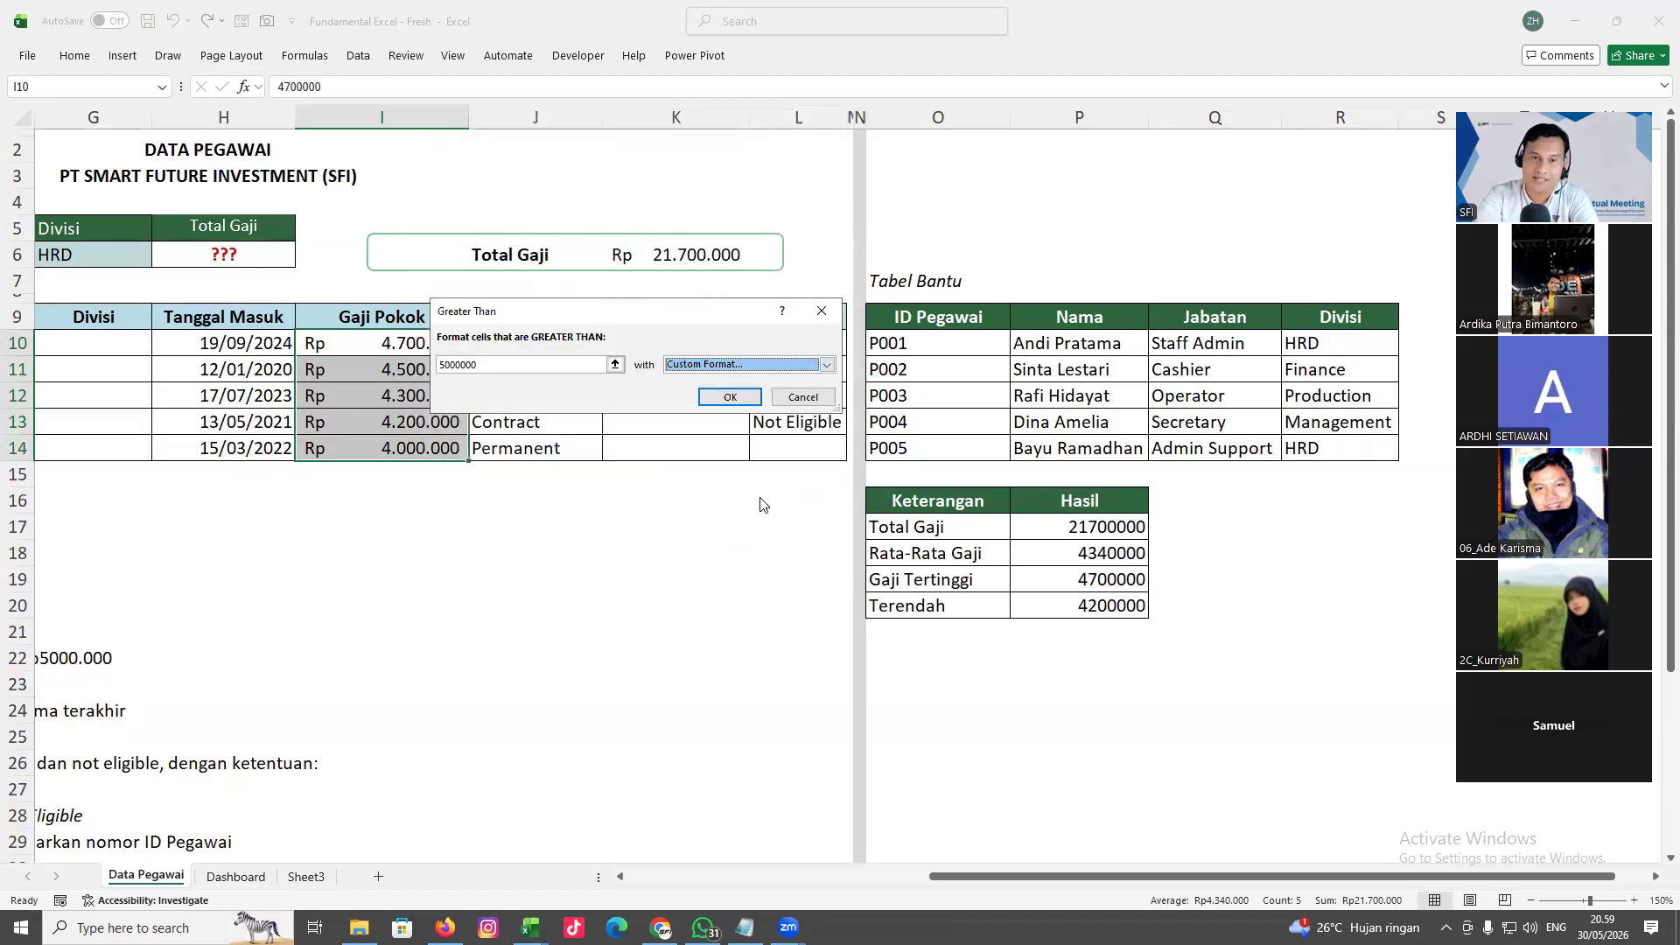
Confirm the greater-than-5000000 rule and select the 4.300.000 salary cell
{"action": "left_click", "coordinate": [730, 397]}
{"action": "left_click", "coordinate": [441, 371]}
{"action": "left_click", "coordinate": [407, 442]}
{"action": "left_click", "coordinate": [417, 401]}
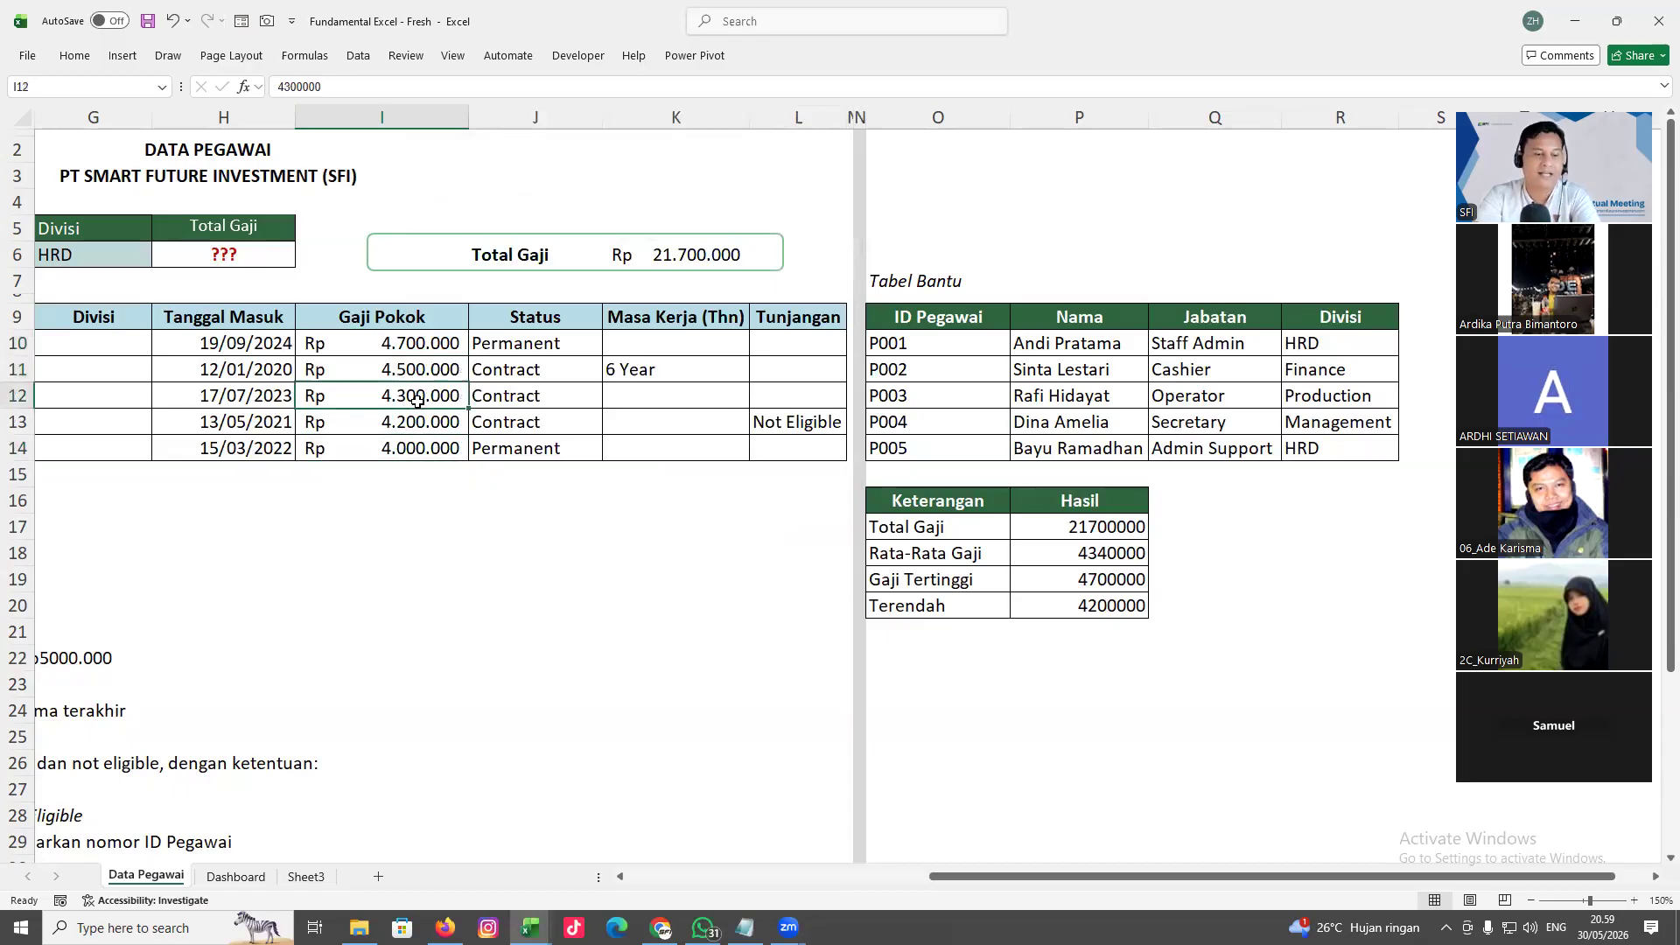
Change the third salary to 5.500.000 and reselect the Gaji Pokok values
{"action": "type", "text": "5500"}
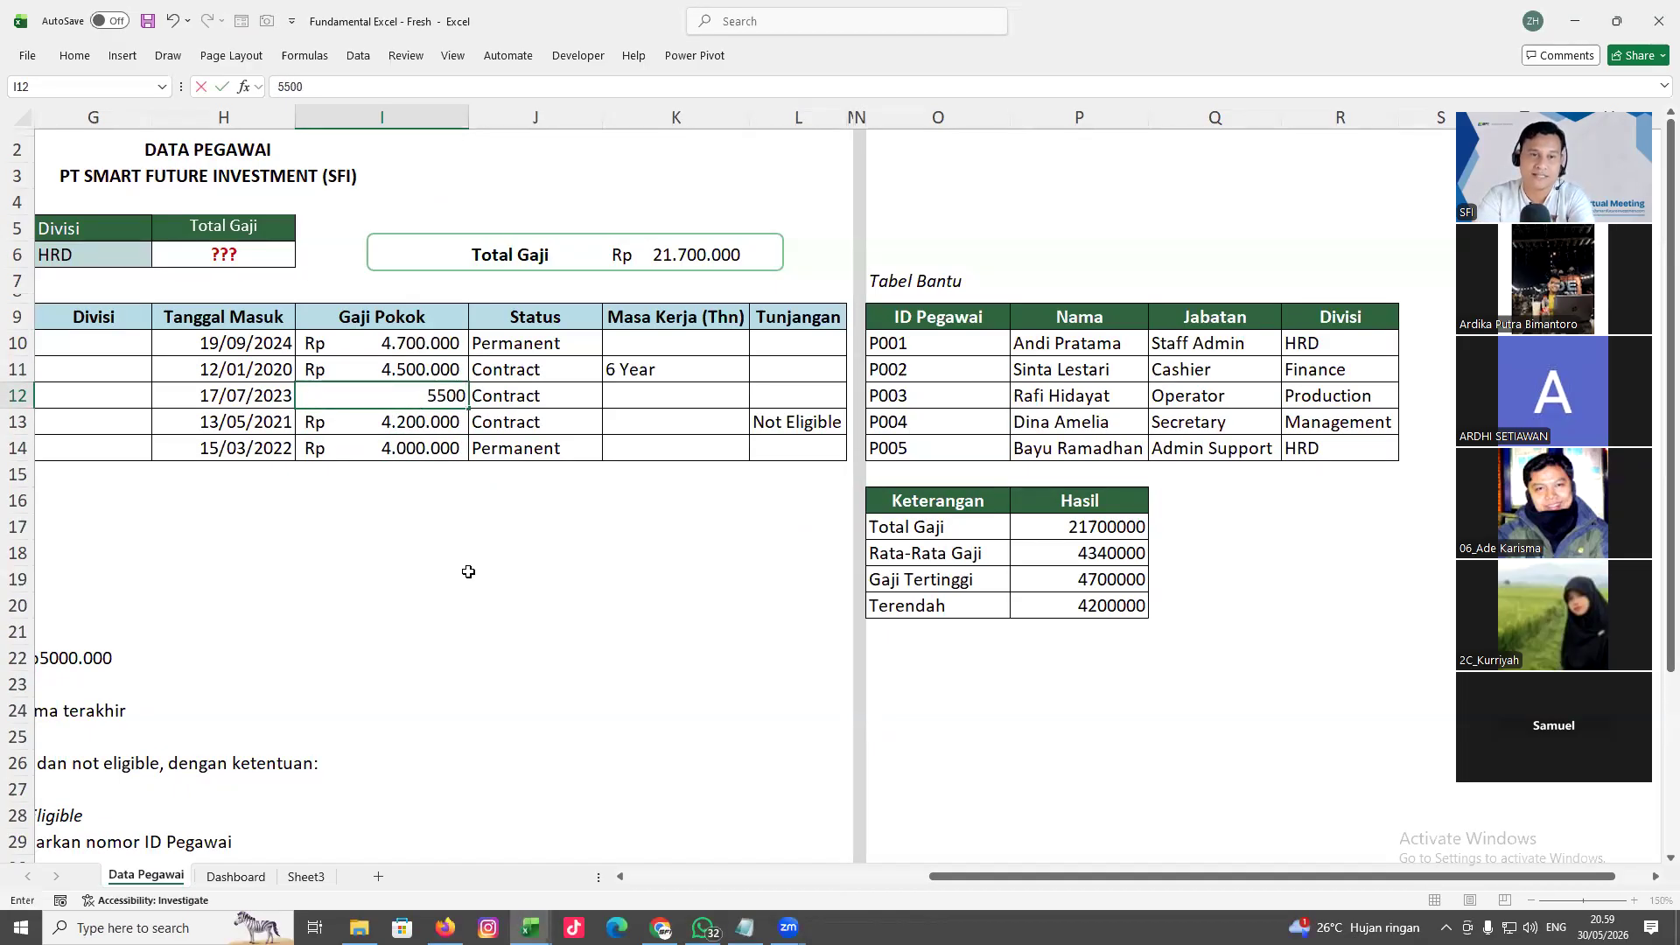
{"action": "left_click", "coordinate": [469, 573]}
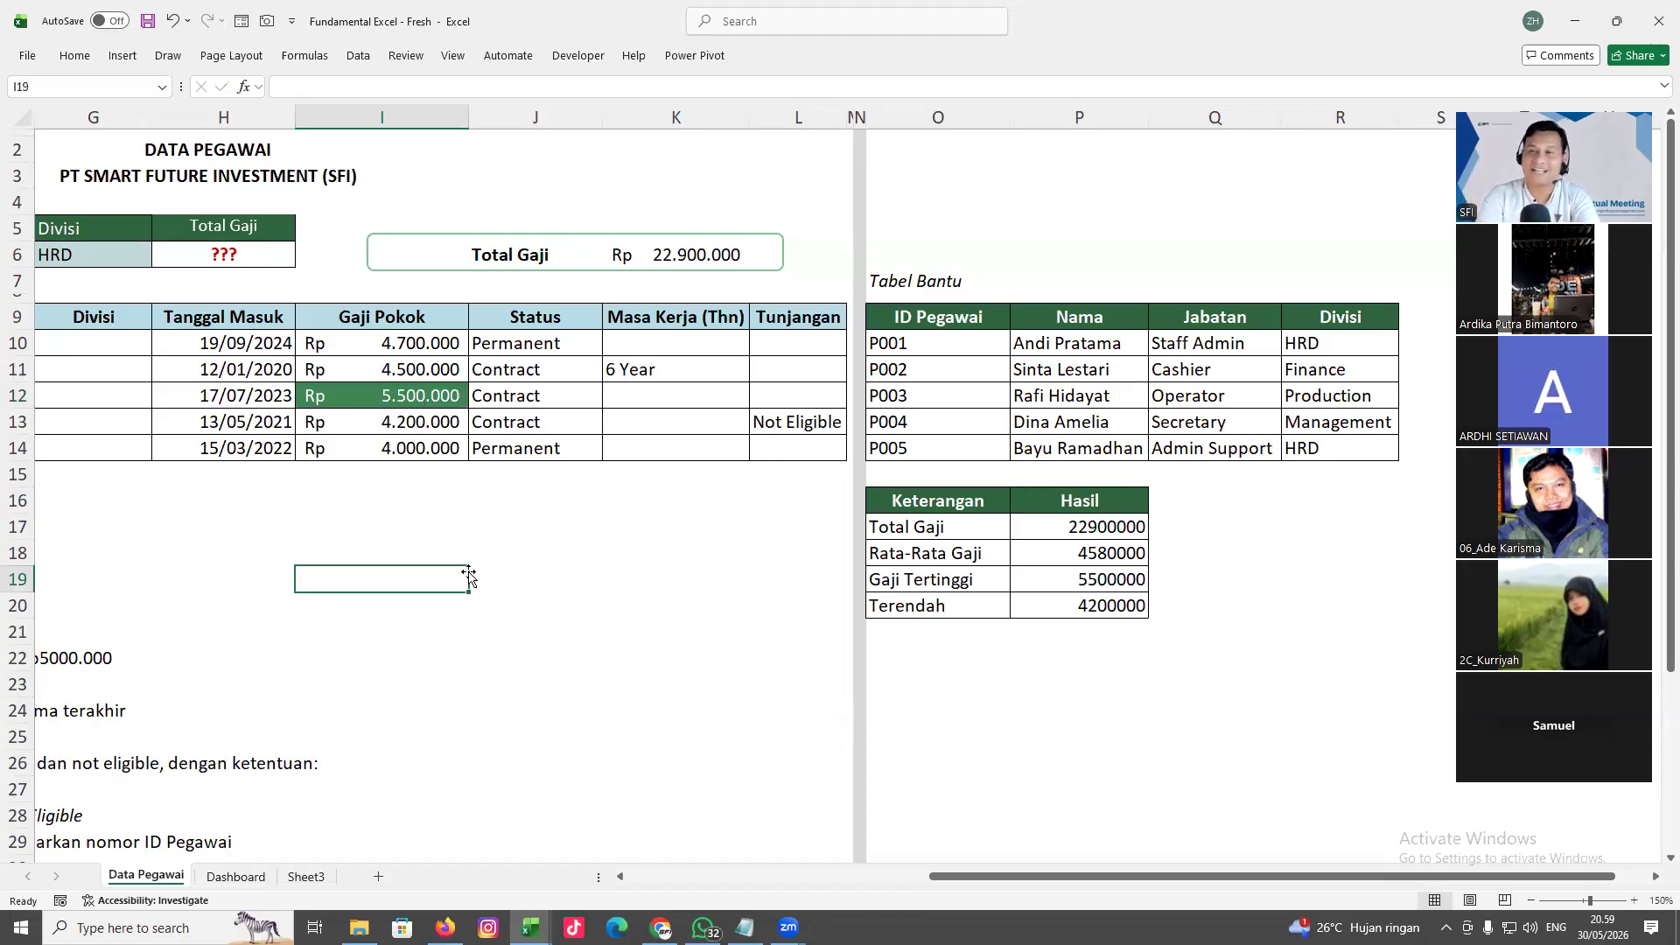
{"action": "left_click_drag", "start_coordinate": [389, 350], "coordinate": [407, 450]}
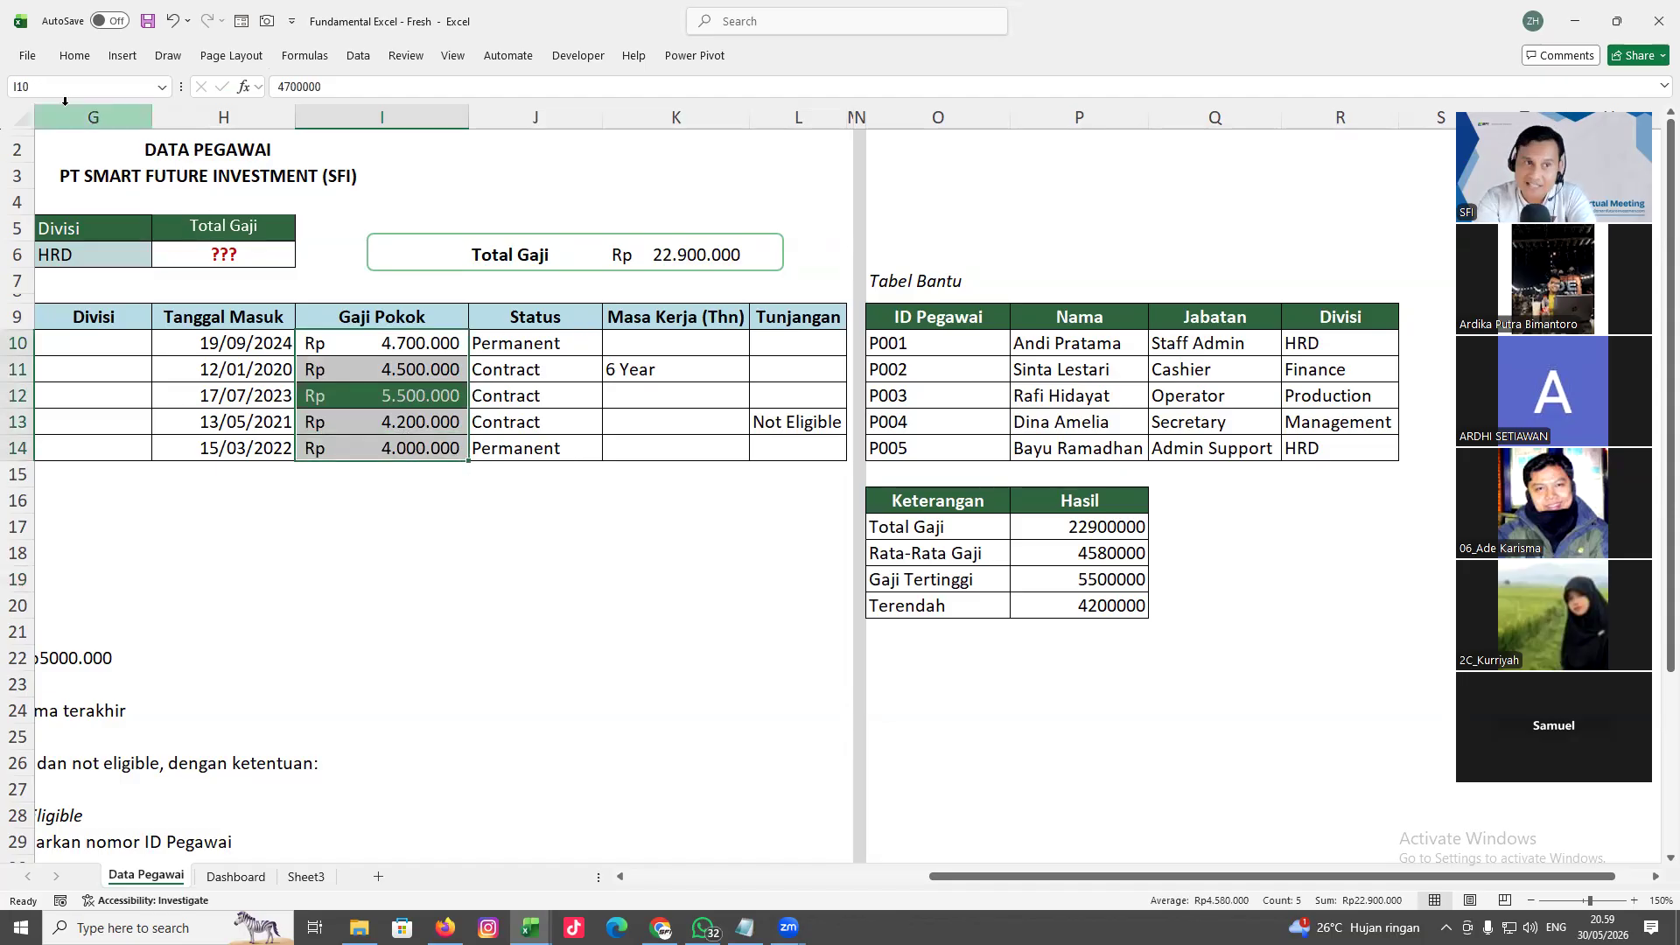
Browse the Conditional Formatting menu and Data Bars options without applying anything
{"action": "left_click", "coordinate": [80, 63]}
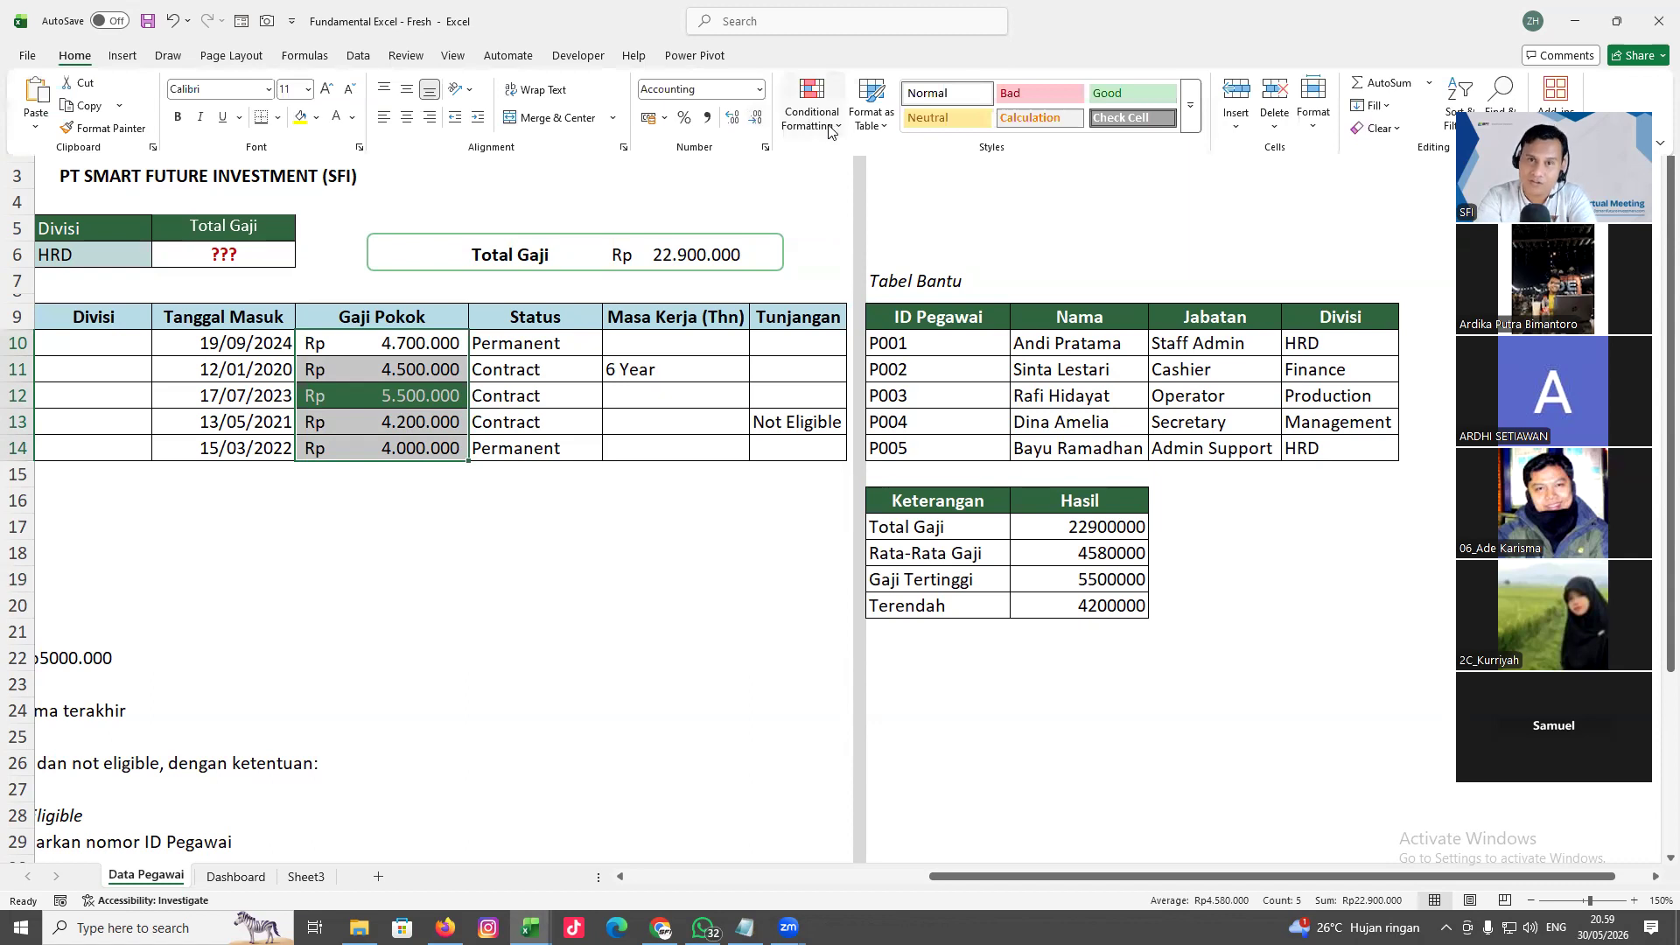
{"action": "left_click", "coordinate": [830, 127]}
{"action": "mouse_move", "coordinate": [867, 161]}
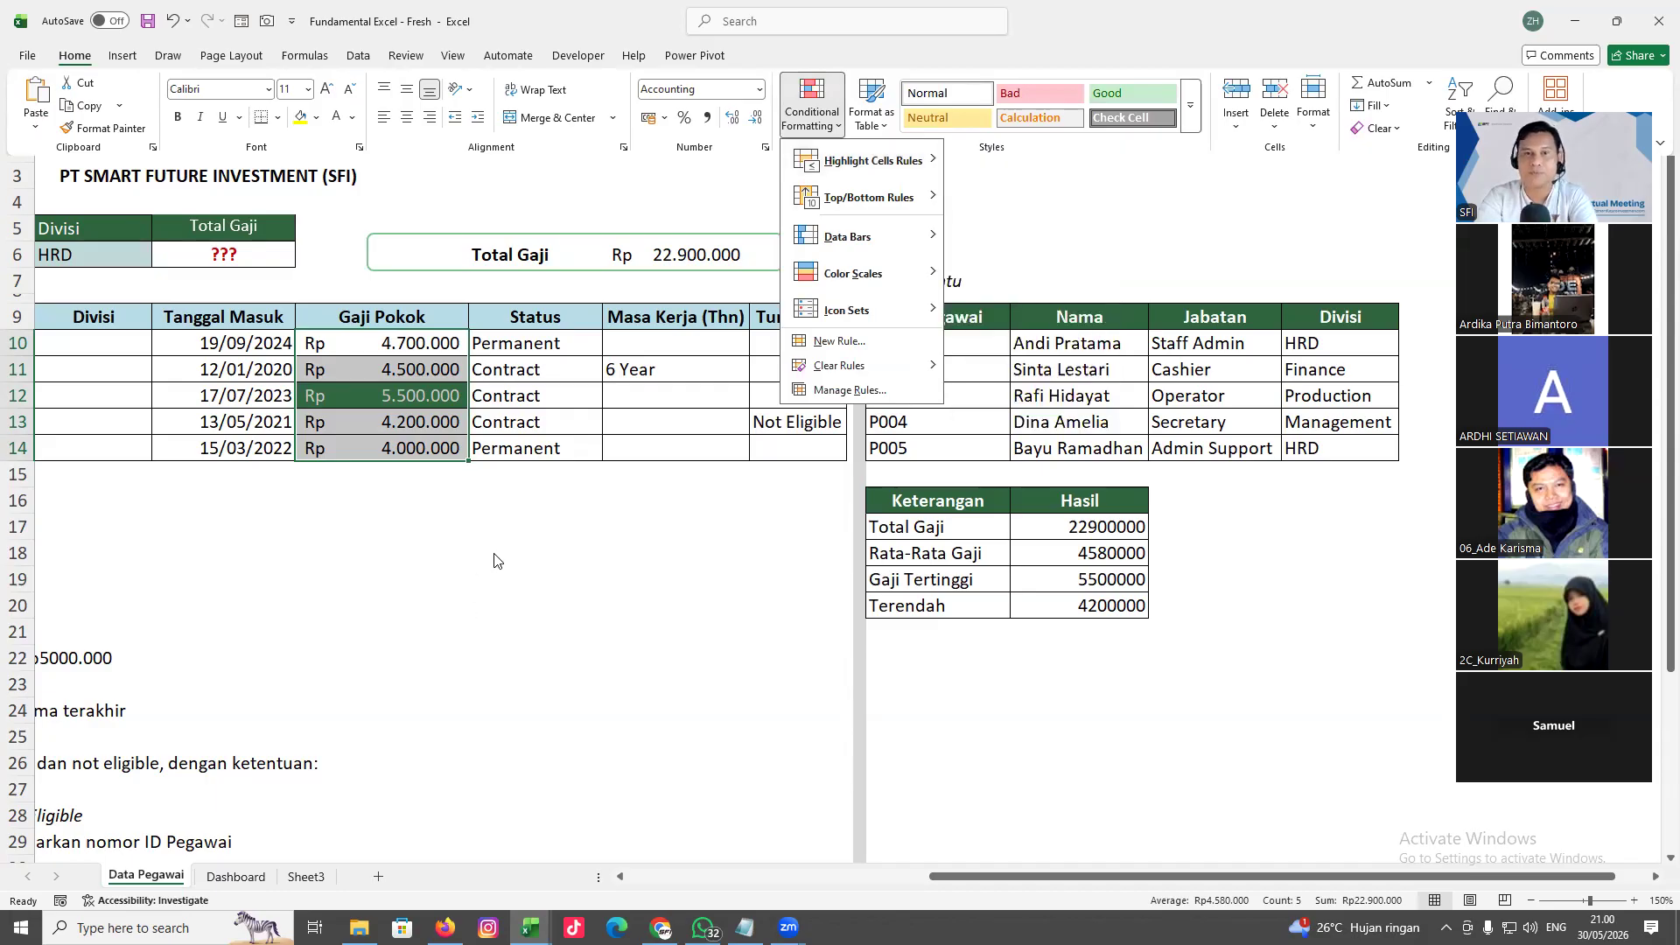
{"action": "key", "text": "Escape"}
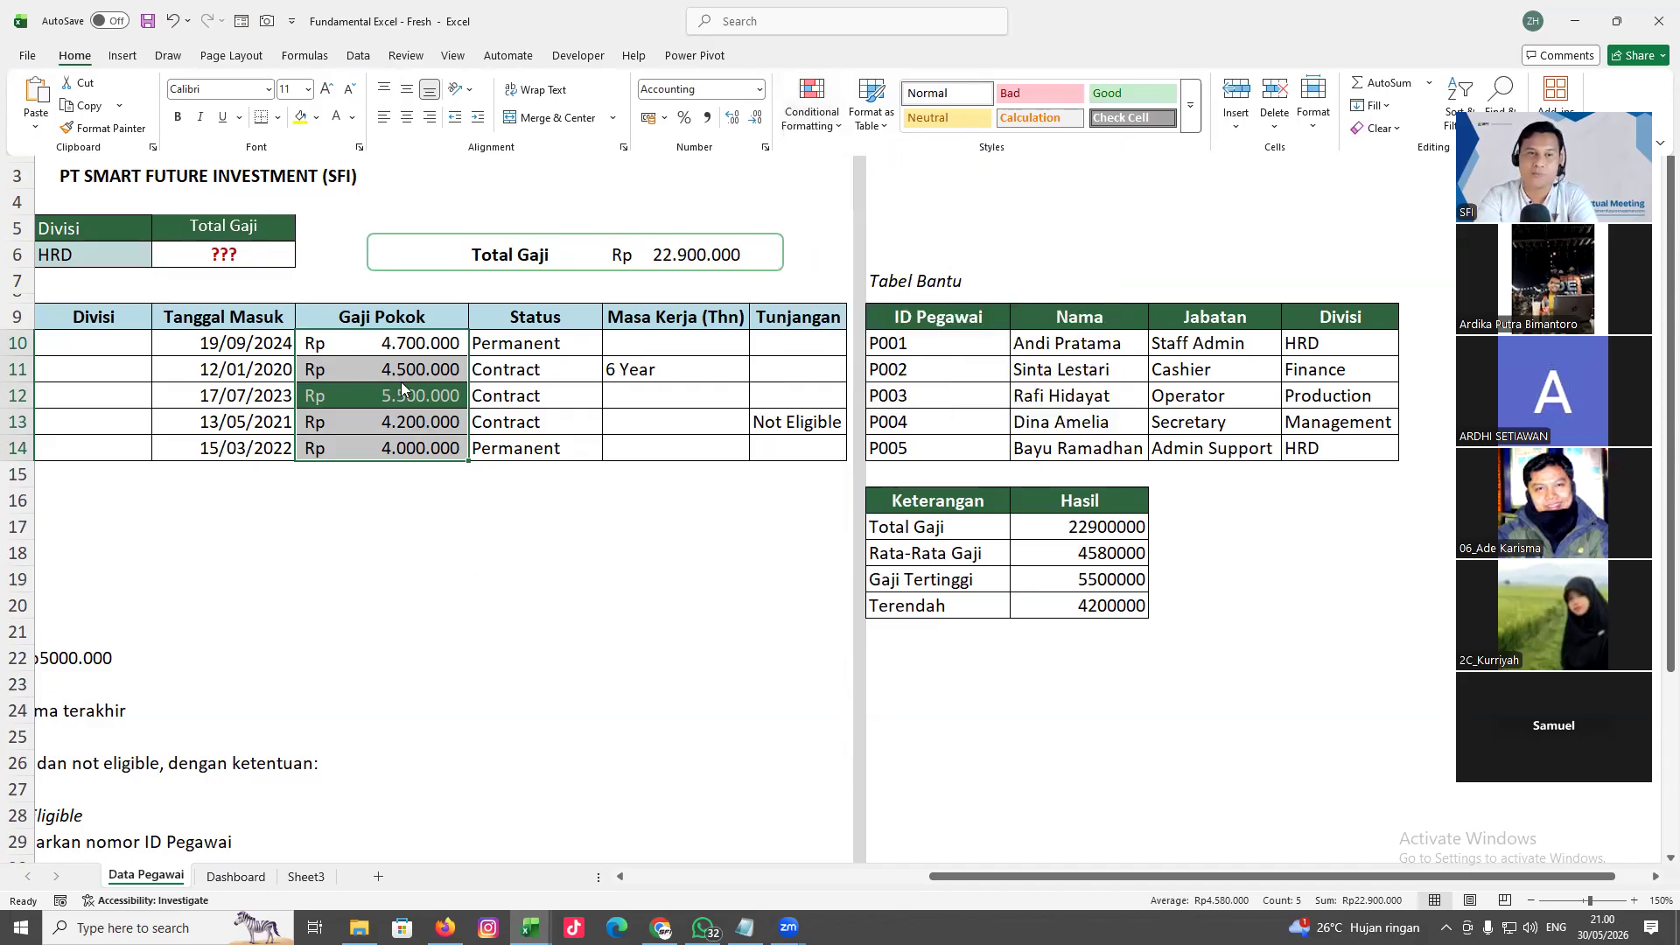
{"action": "left_click", "coordinate": [827, 119]}
{"action": "mouse_move", "coordinate": [856, 249]}
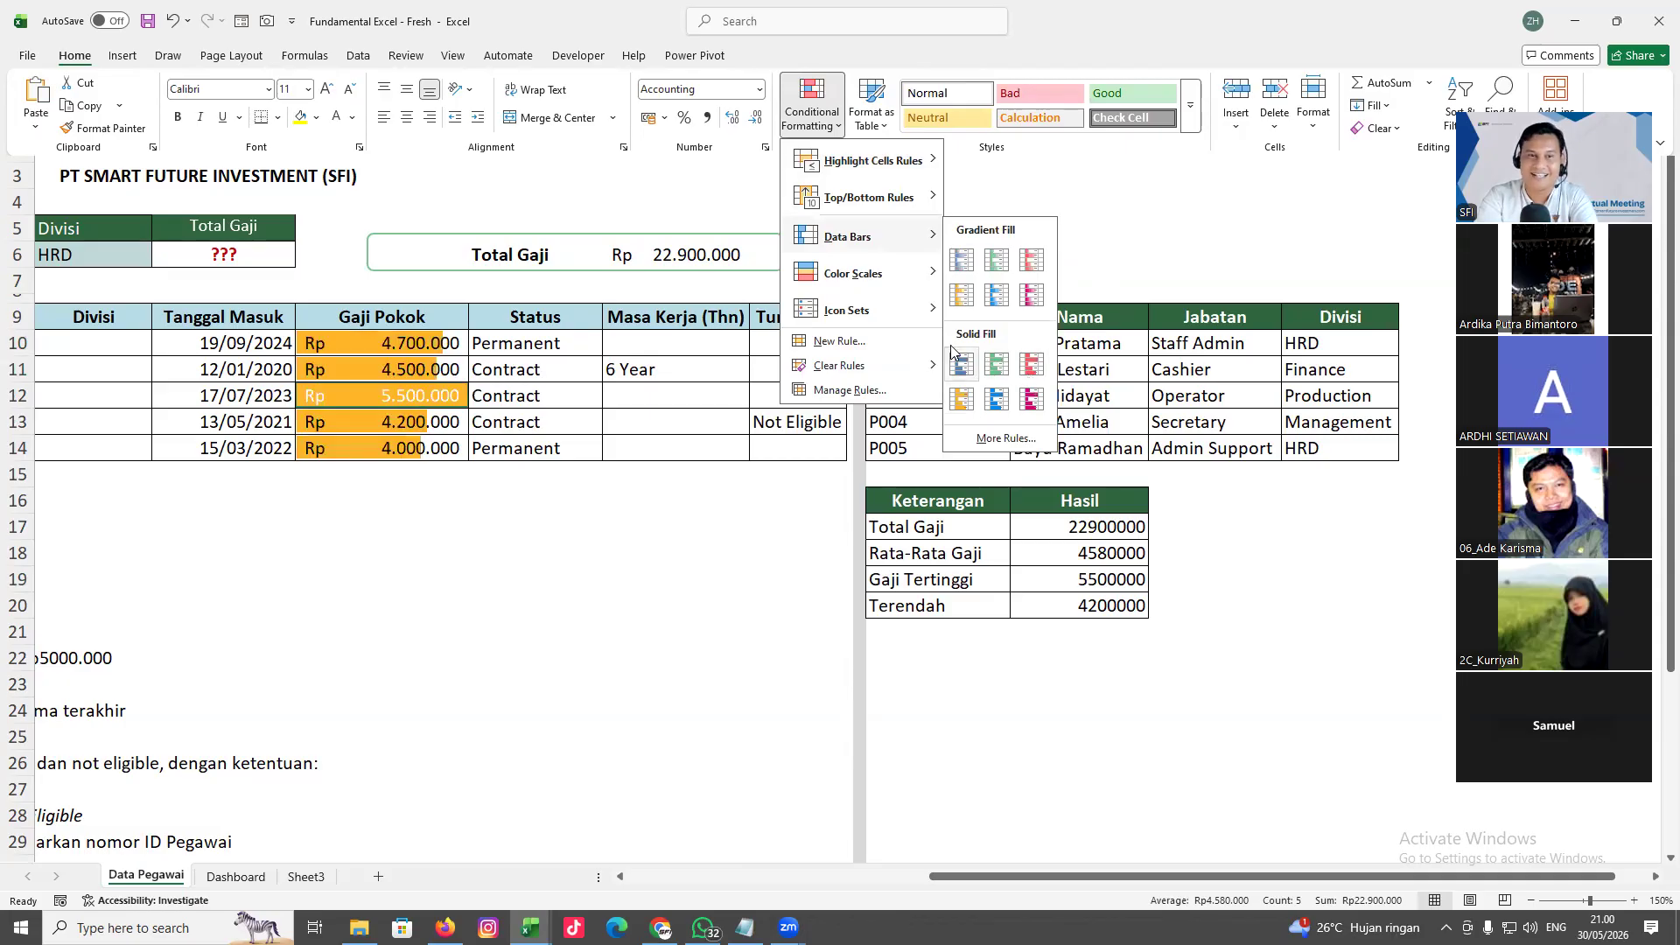
{"action": "left_click", "coordinate": [545, 505]}
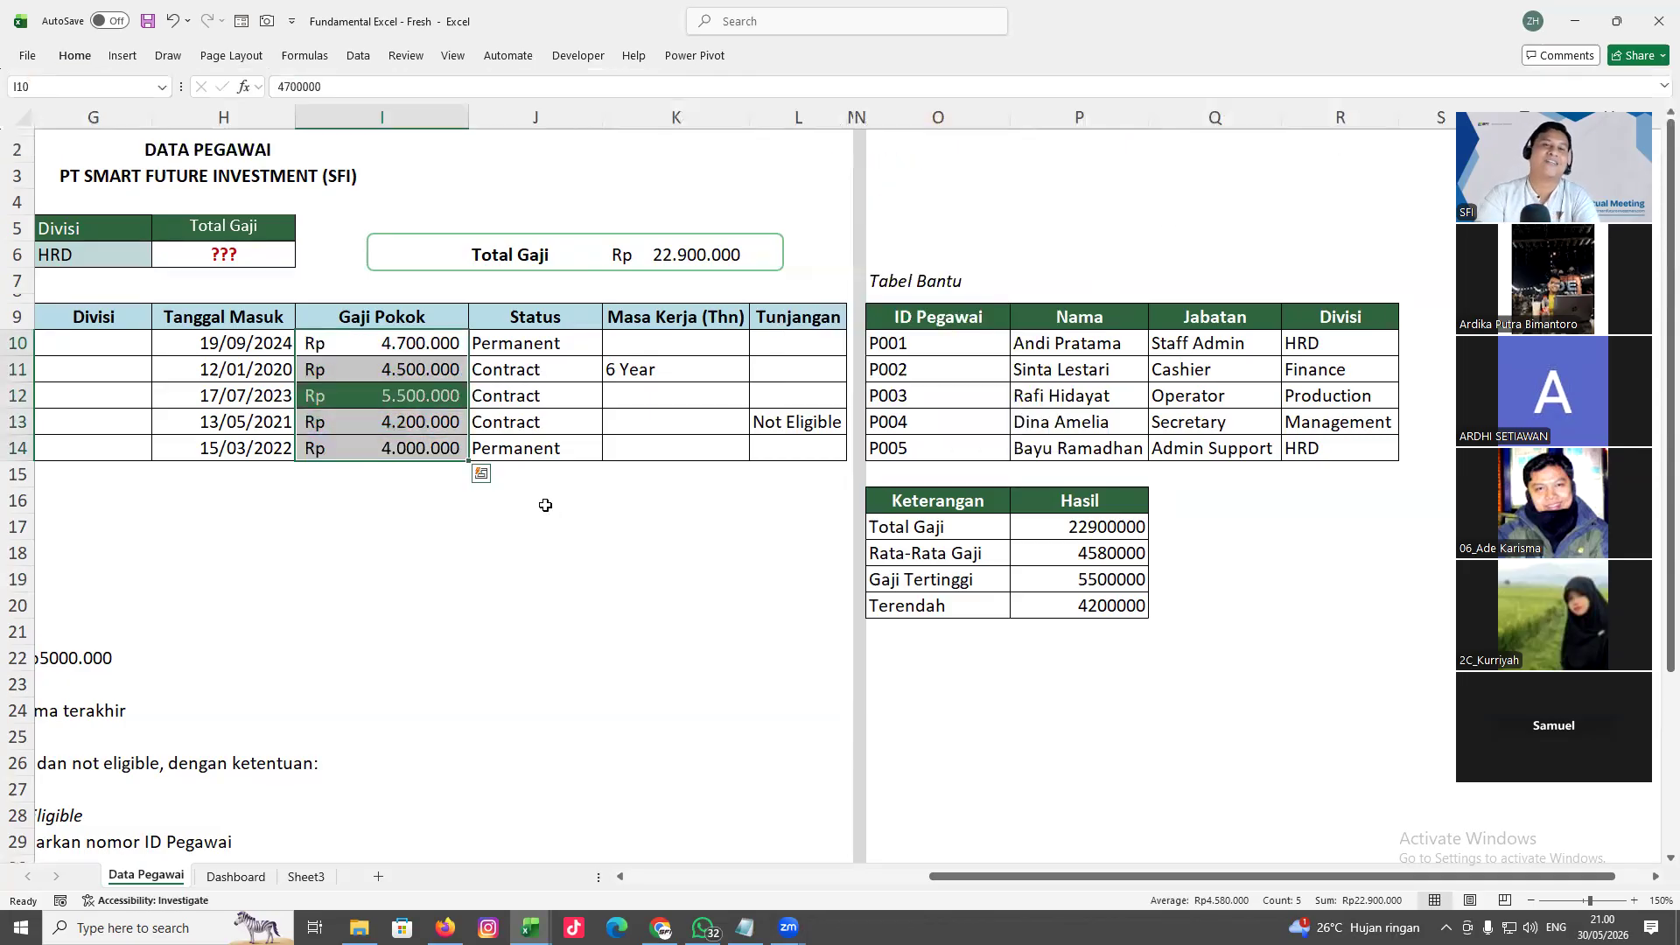
{"action": "left_click", "coordinate": [545, 505]}
{"action": "scroll", "coordinate": [987, 797], "scroll_direction": "left", "scroll_amount": 3}
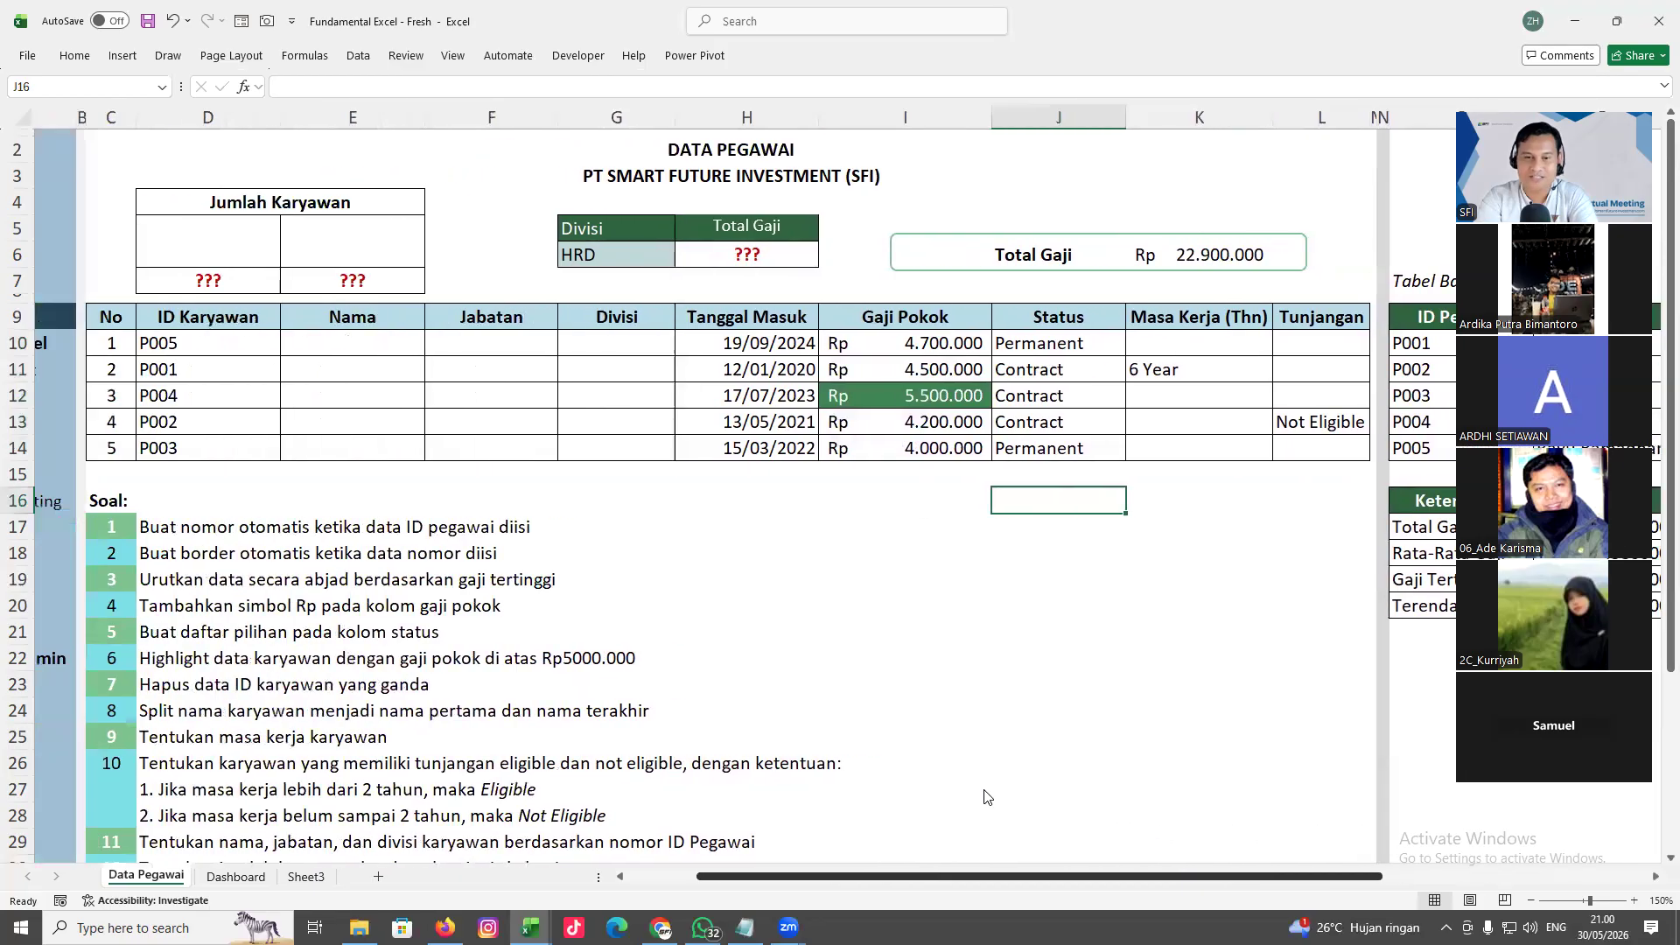
Scroll to the task list and check the task about removing duplicate IDs
{"action": "scroll", "coordinate": [987, 797], "scroll_direction": "left", "scroll_amount": 1}
{"action": "left_click", "coordinate": [836, 770]}
{"action": "scroll", "coordinate": [700, 665], "scroll_direction": "down", "scroll_amount": 2}
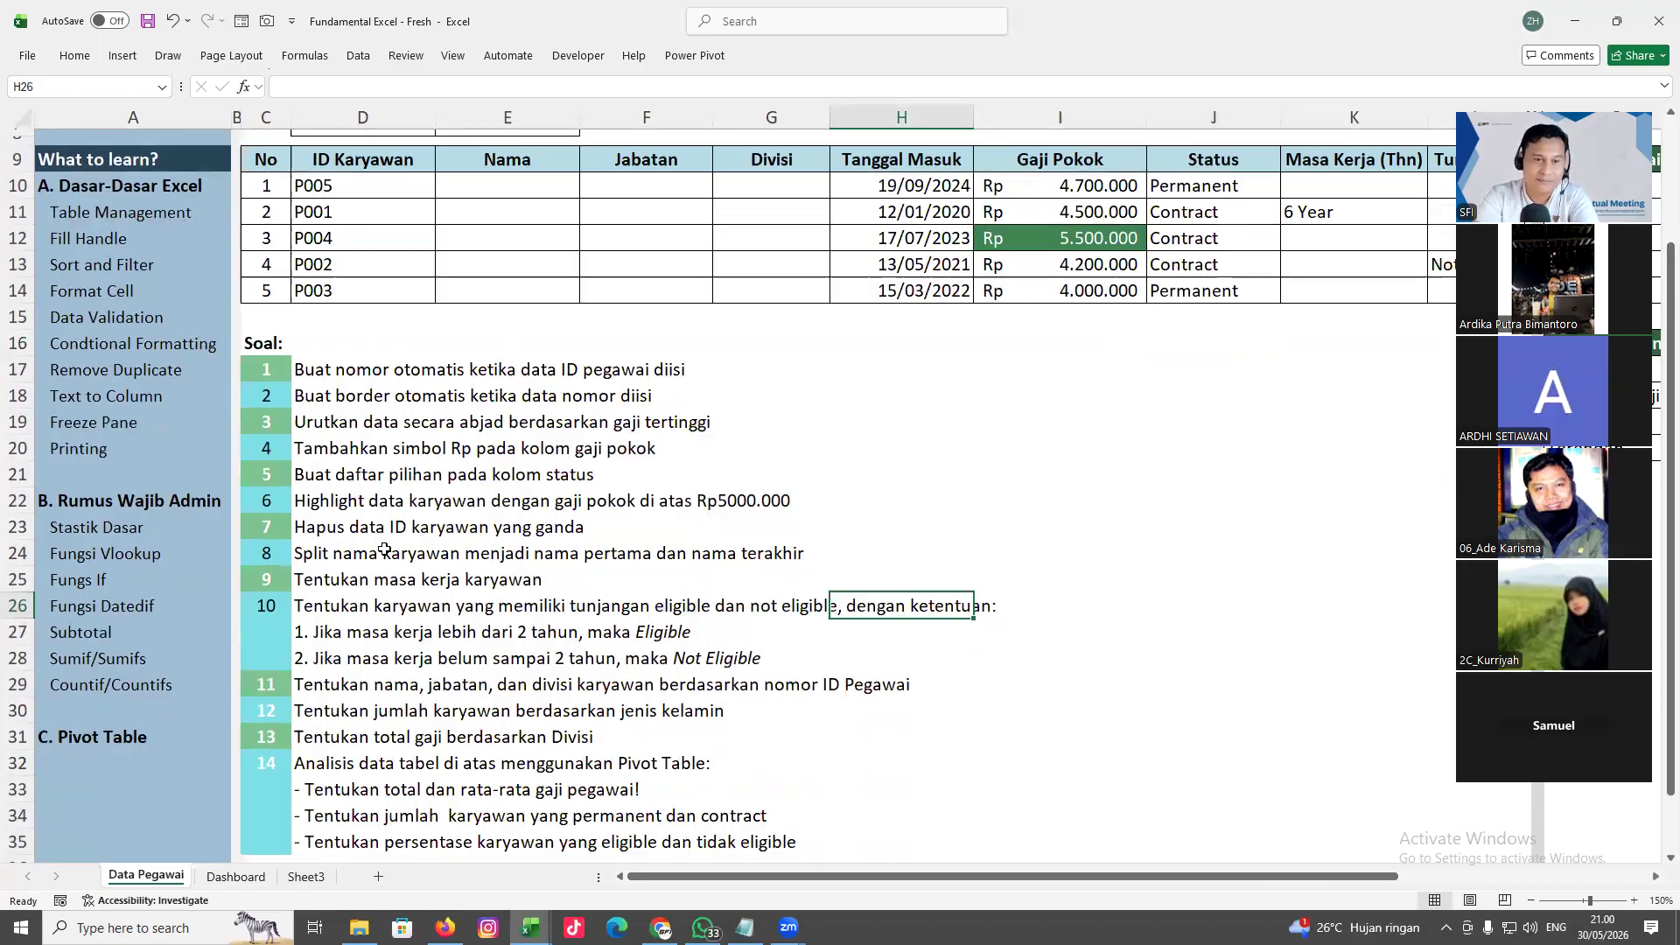
{"action": "left_click", "coordinate": [327, 526]}
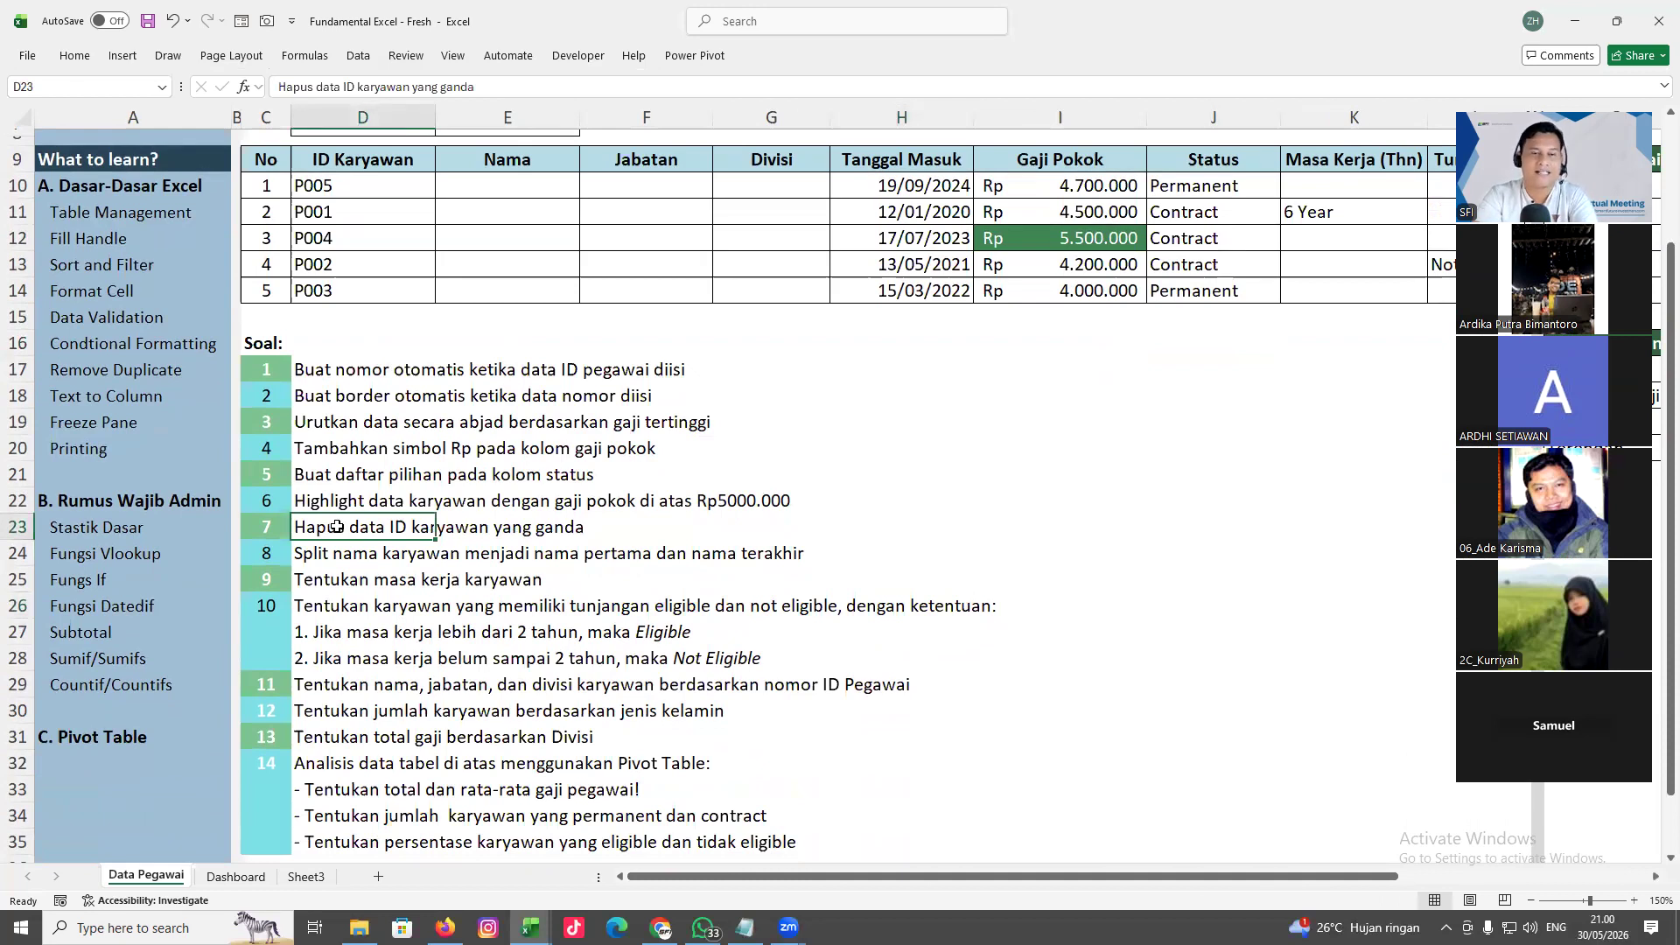
{"action": "scroll", "coordinate": [336, 526], "scroll_direction": "up", "scroll_amount": 2}
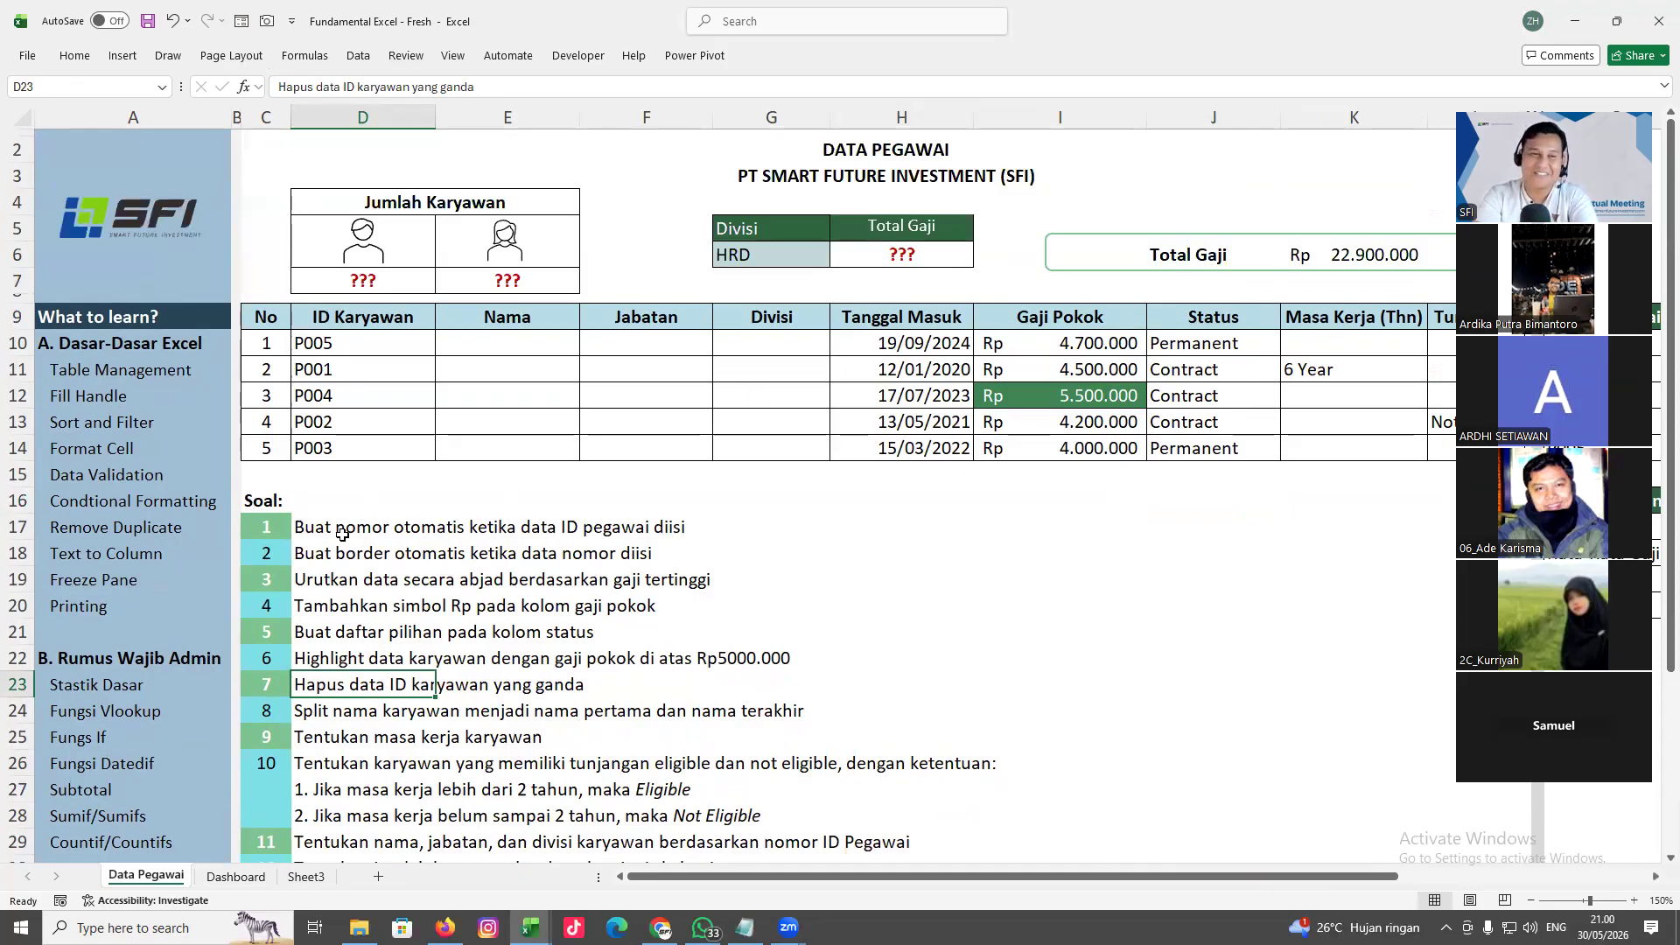
Copy the first two employee IDs, then cancel the copy
{"action": "left_click", "coordinate": [346, 377]}
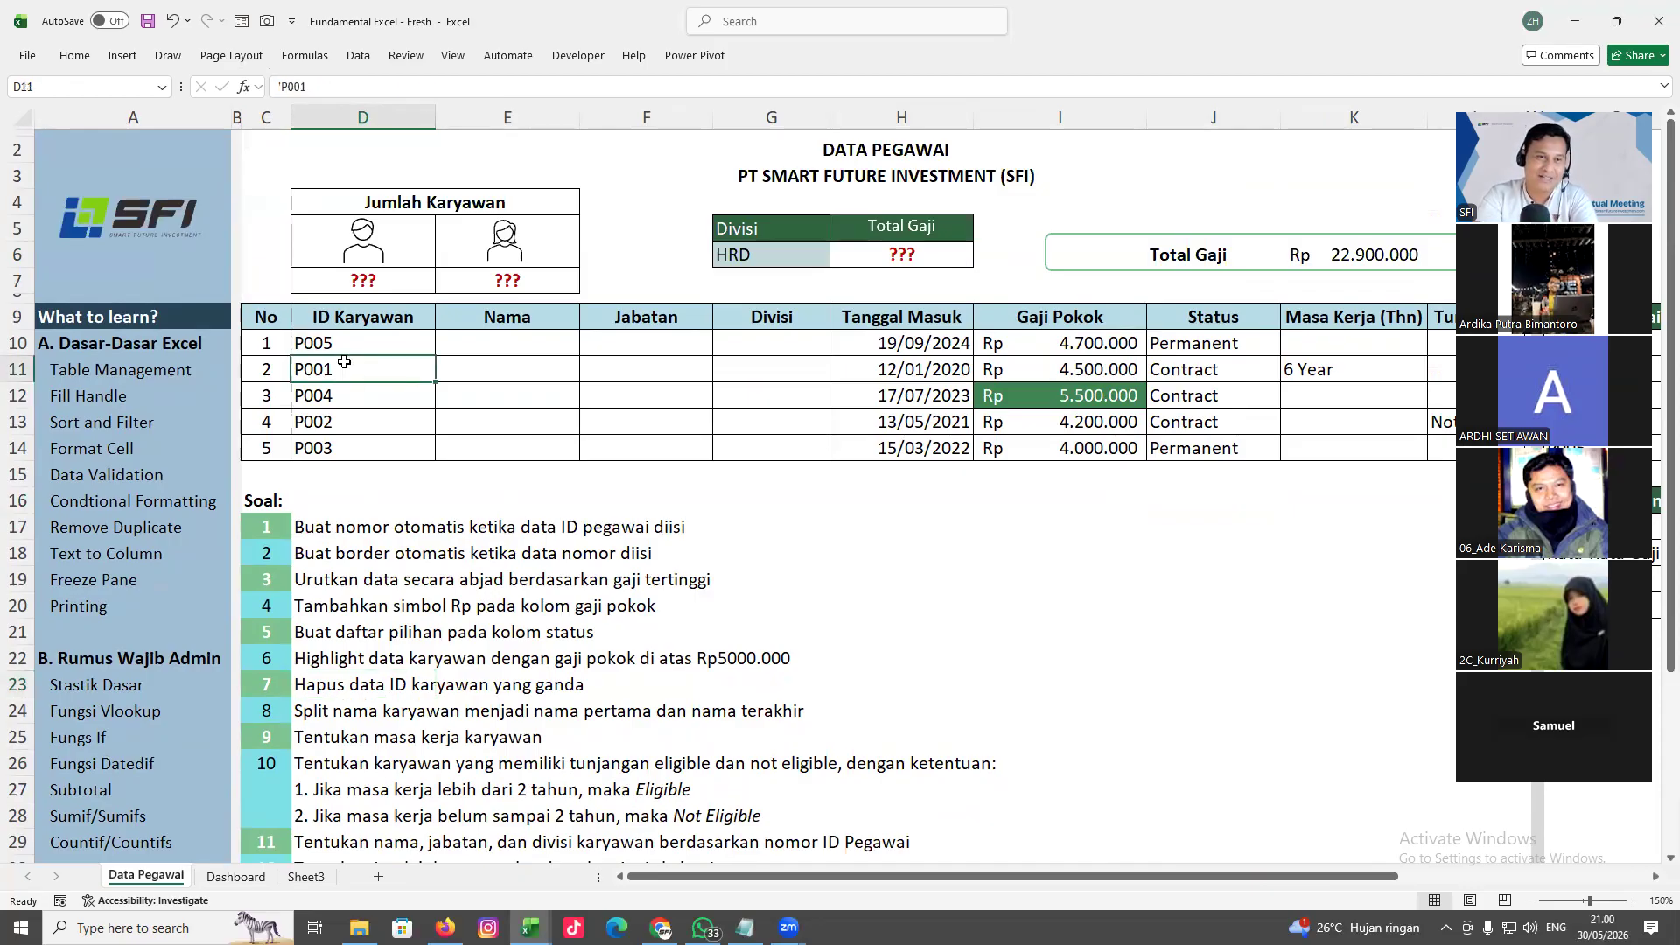
{"action": "left_click", "coordinate": [342, 349]}
{"action": "left_click_drag", "start_coordinate": [343, 349], "coordinate": [344, 371]}
{"action": "key", "text": "ctrl+c"}
{"action": "left_click", "coordinate": [346, 369]}
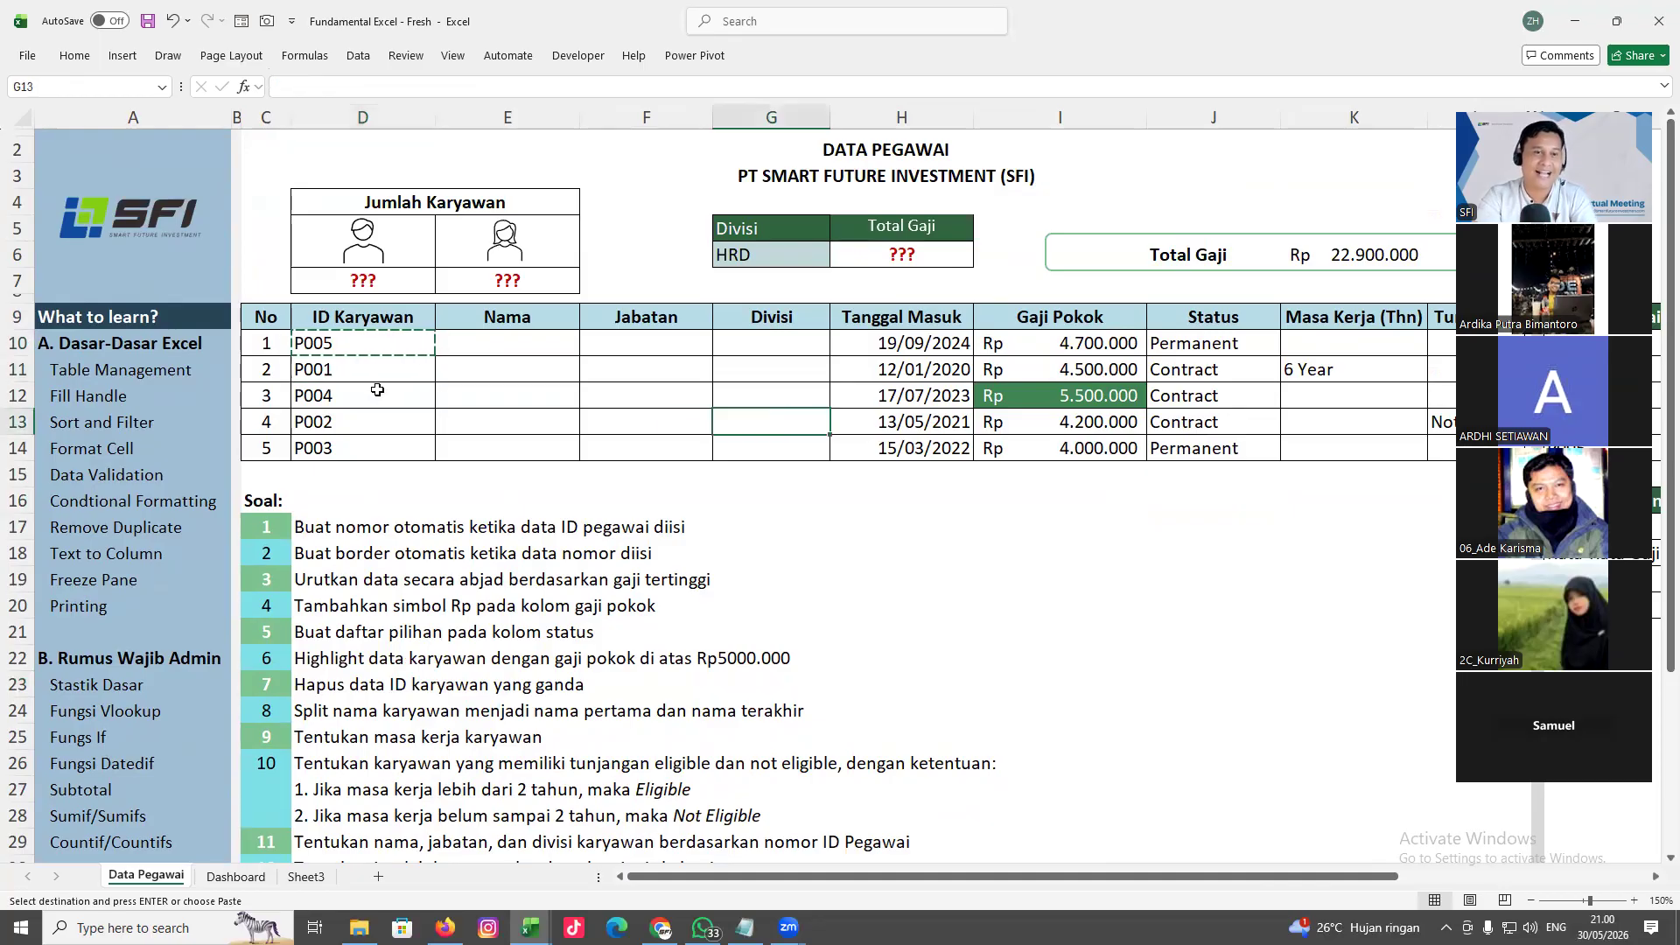
{"action": "key", "text": "Escape"}
Copy P005 from D10 and paste it over P001 in D11
{"action": "left_click", "coordinate": [352, 351]}
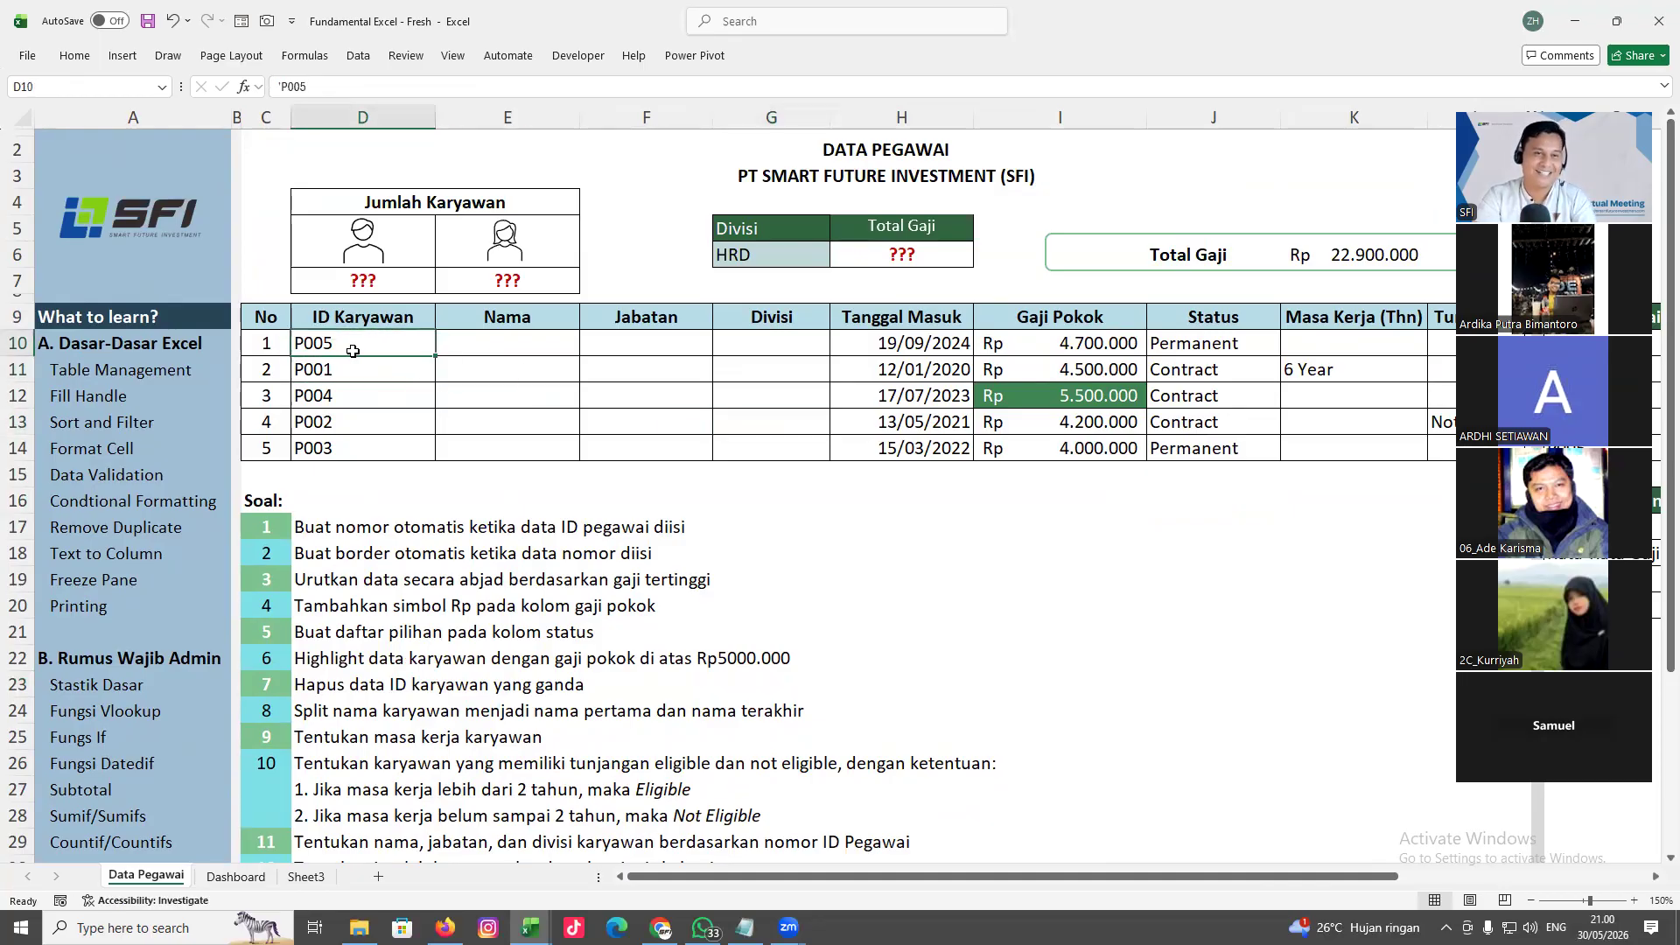
{"action": "key", "text": "ctrl+c"}
{"action": "left_click", "coordinate": [354, 369]}
{"action": "key", "text": "ctrl+v"}
{"action": "key", "text": "Escape"}
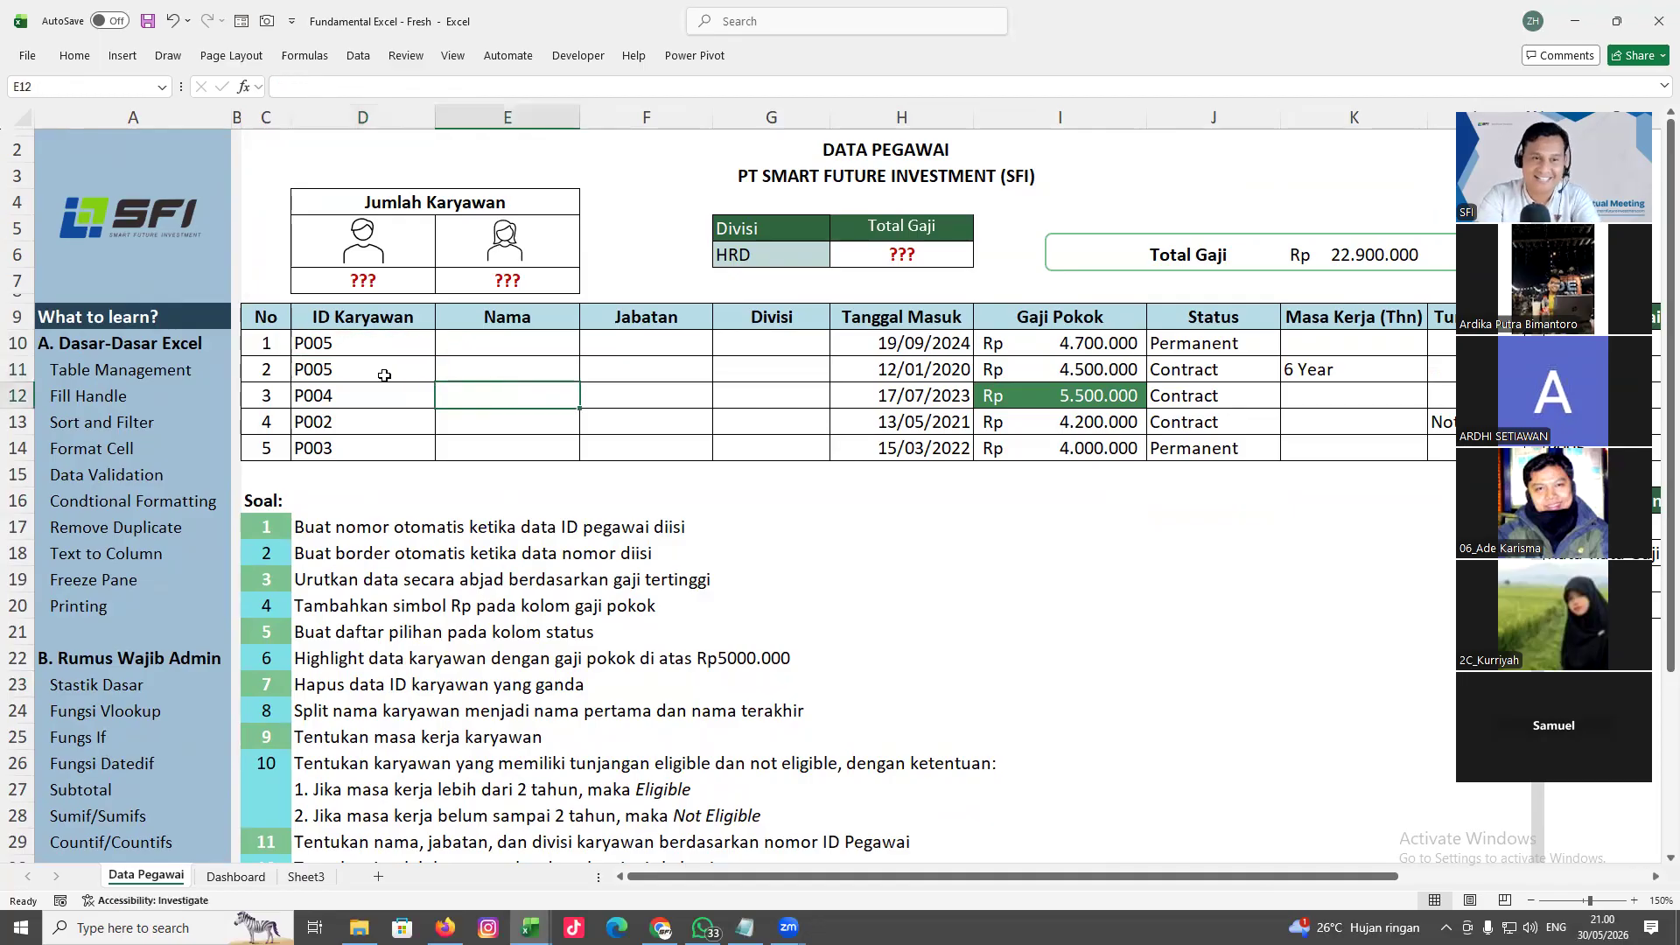
{"action": "double_click", "coordinate": [385, 373]}
{"action": "key", "text": "Escape"}
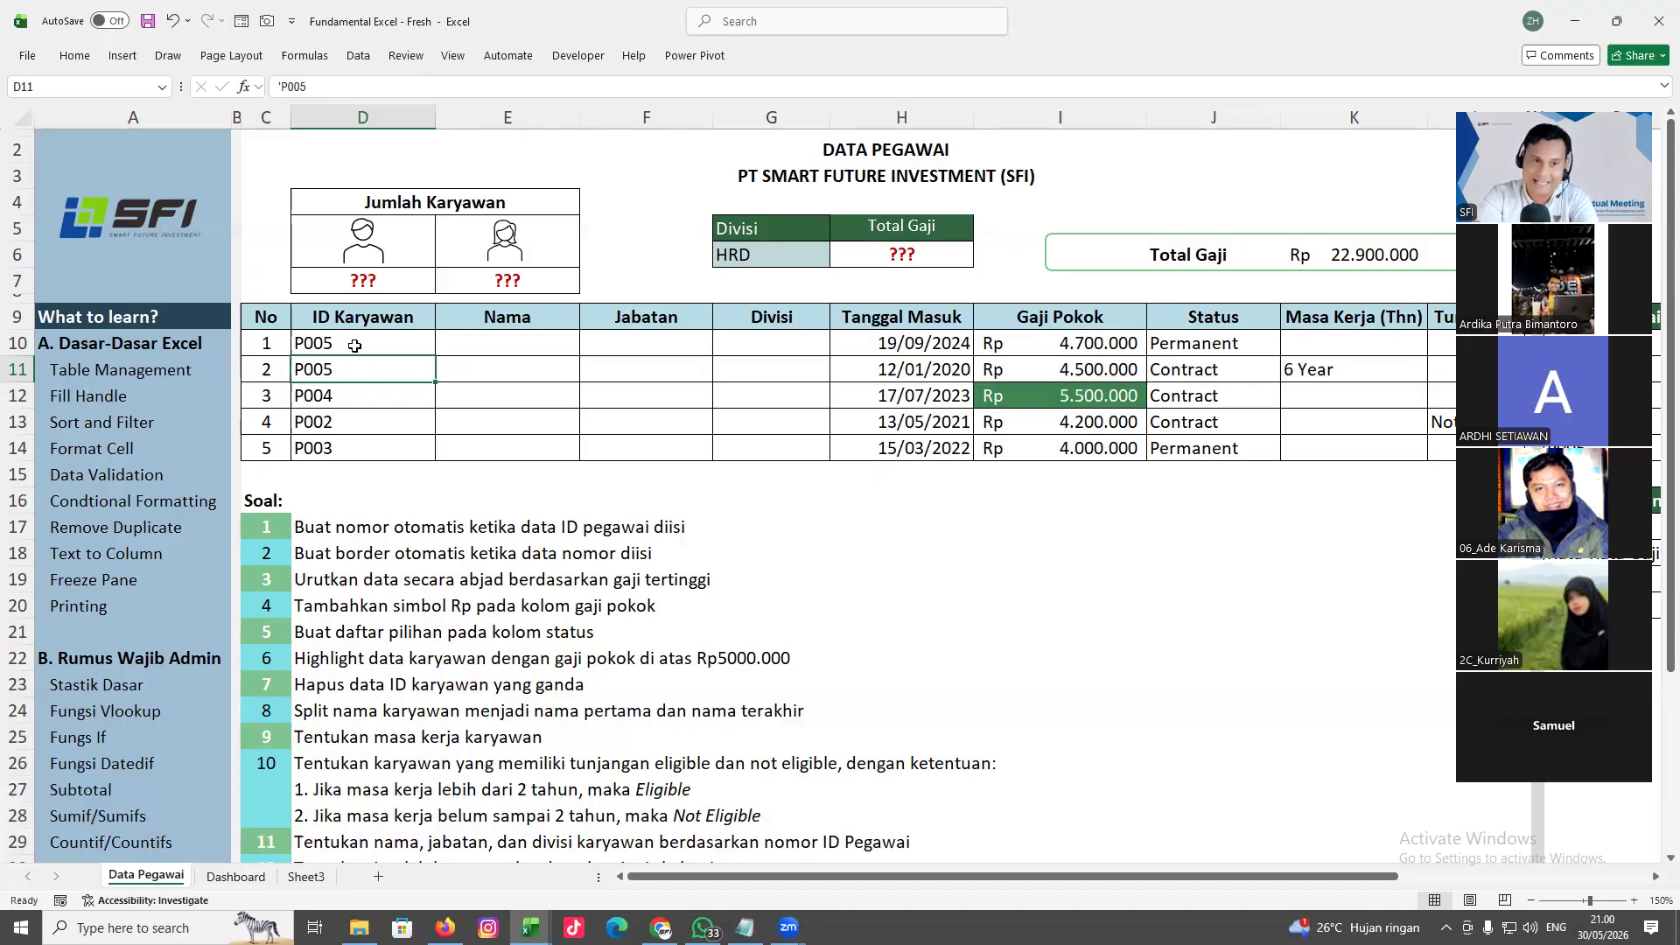
Select all five employee IDs in D10:D14
{"action": "left_click_drag", "start_coordinate": [368, 346], "coordinate": [382, 446]}
{"action": "left_click", "coordinate": [383, 447]}
{"action": "left_click_drag", "start_coordinate": [384, 346], "coordinate": [386, 448]}
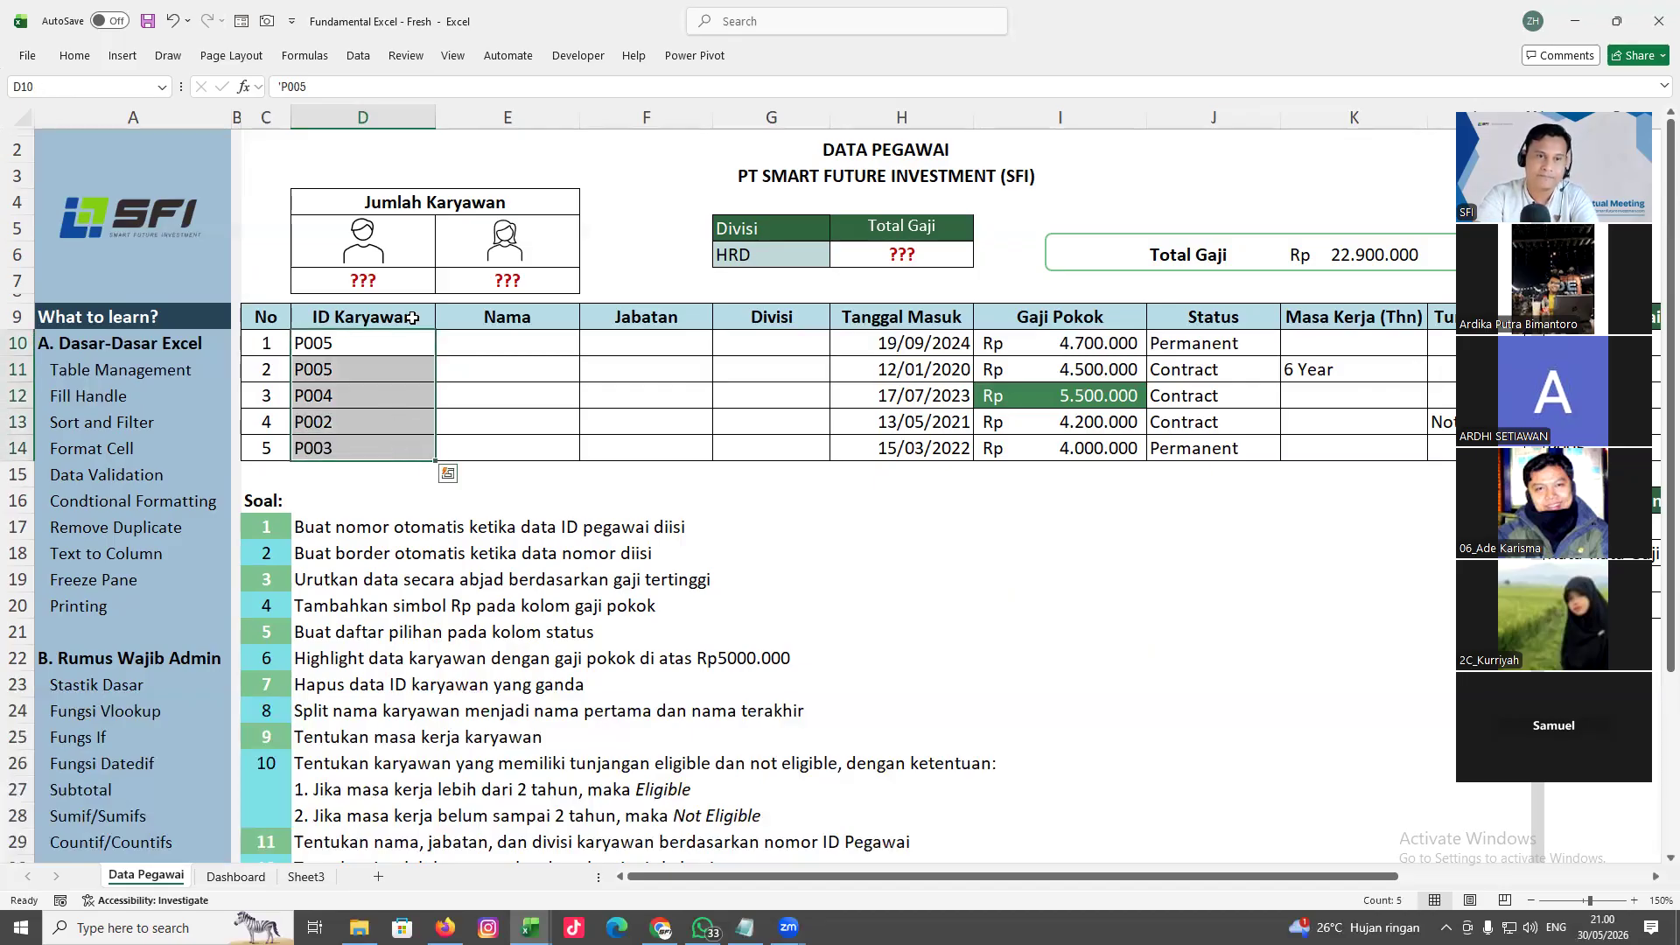
{"action": "left_click", "coordinate": [74, 55]}
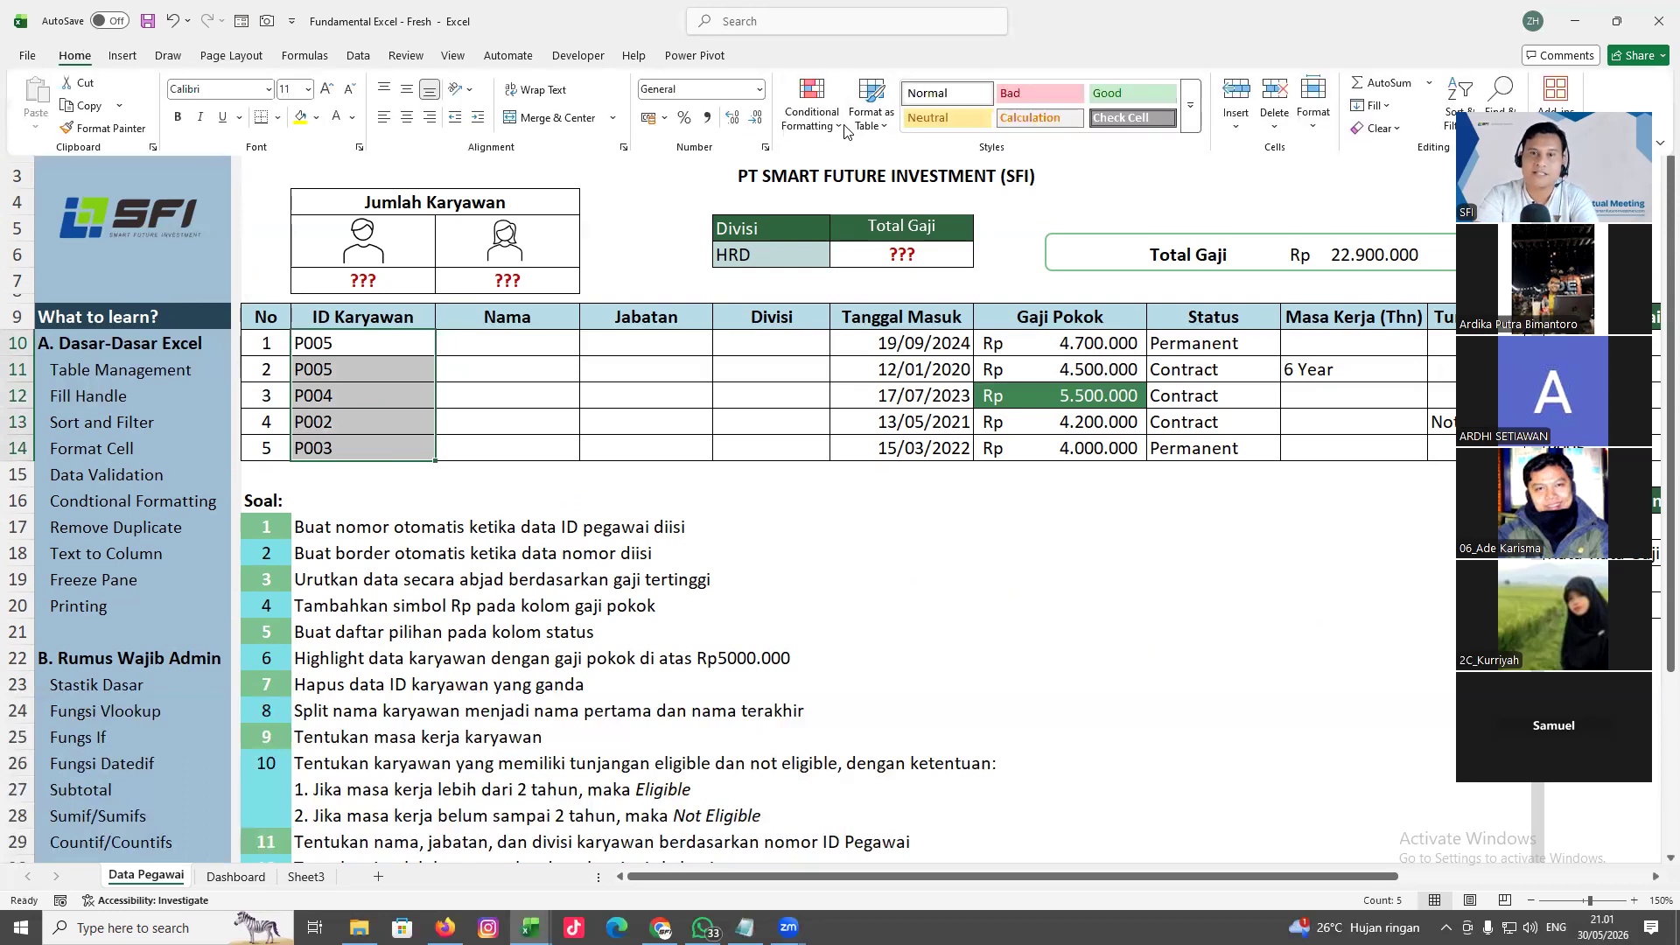
{"action": "left_click", "coordinate": [838, 124]}
{"action": "mouse_move", "coordinate": [861, 164]}
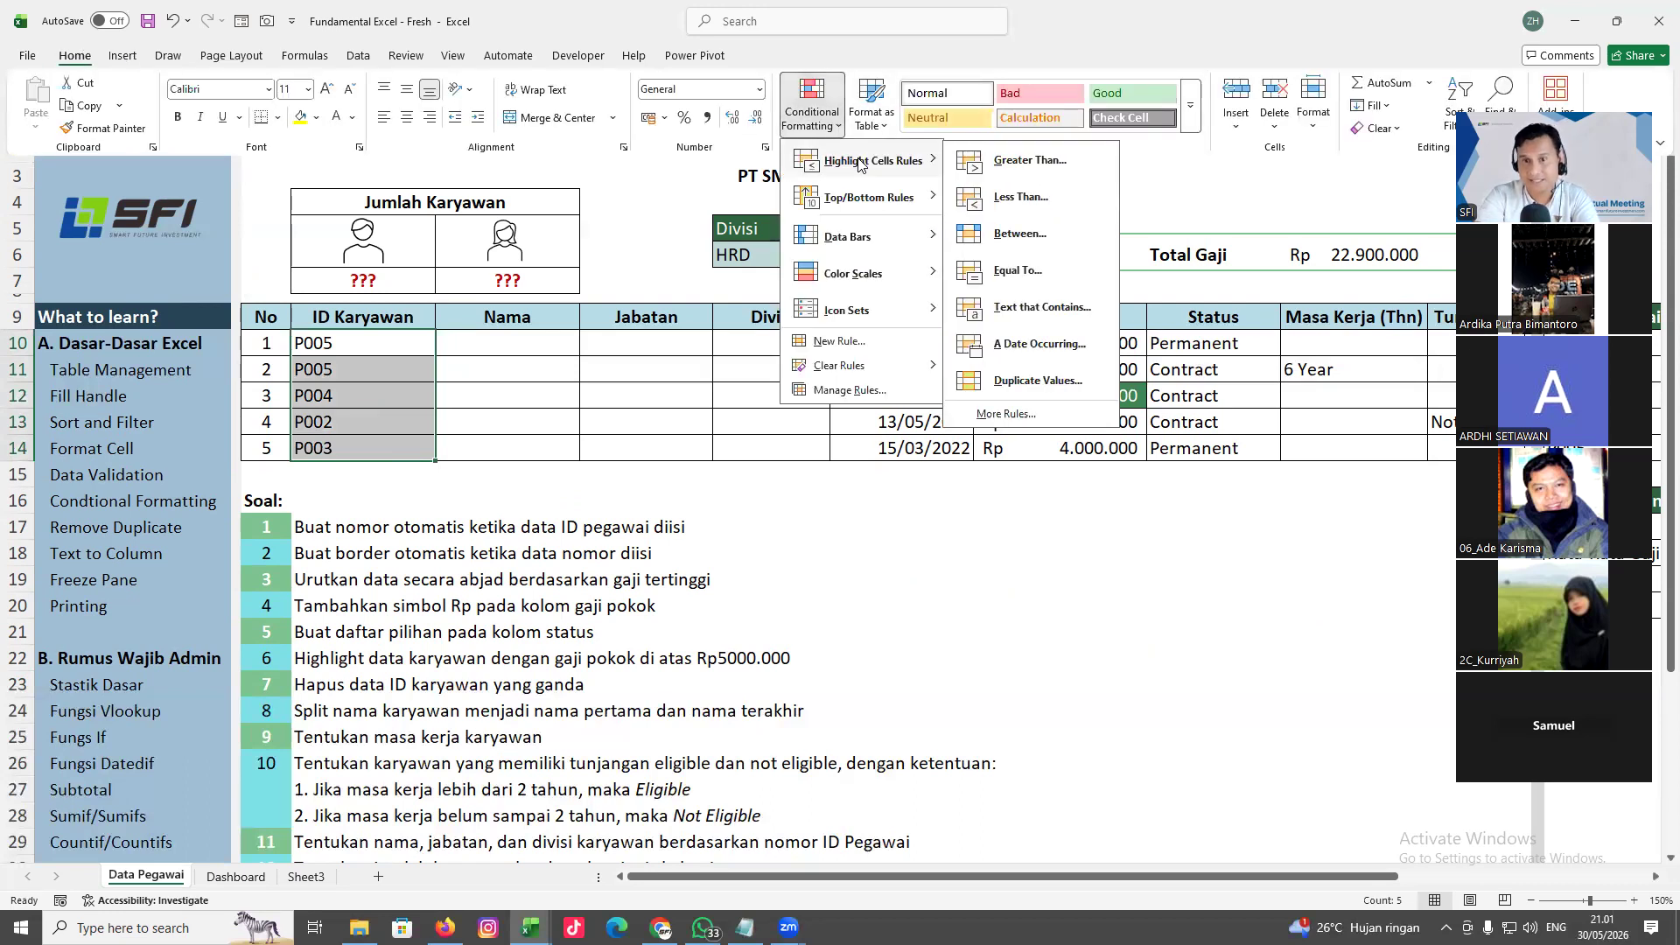
{"action": "left_click", "coordinate": [1026, 383]}
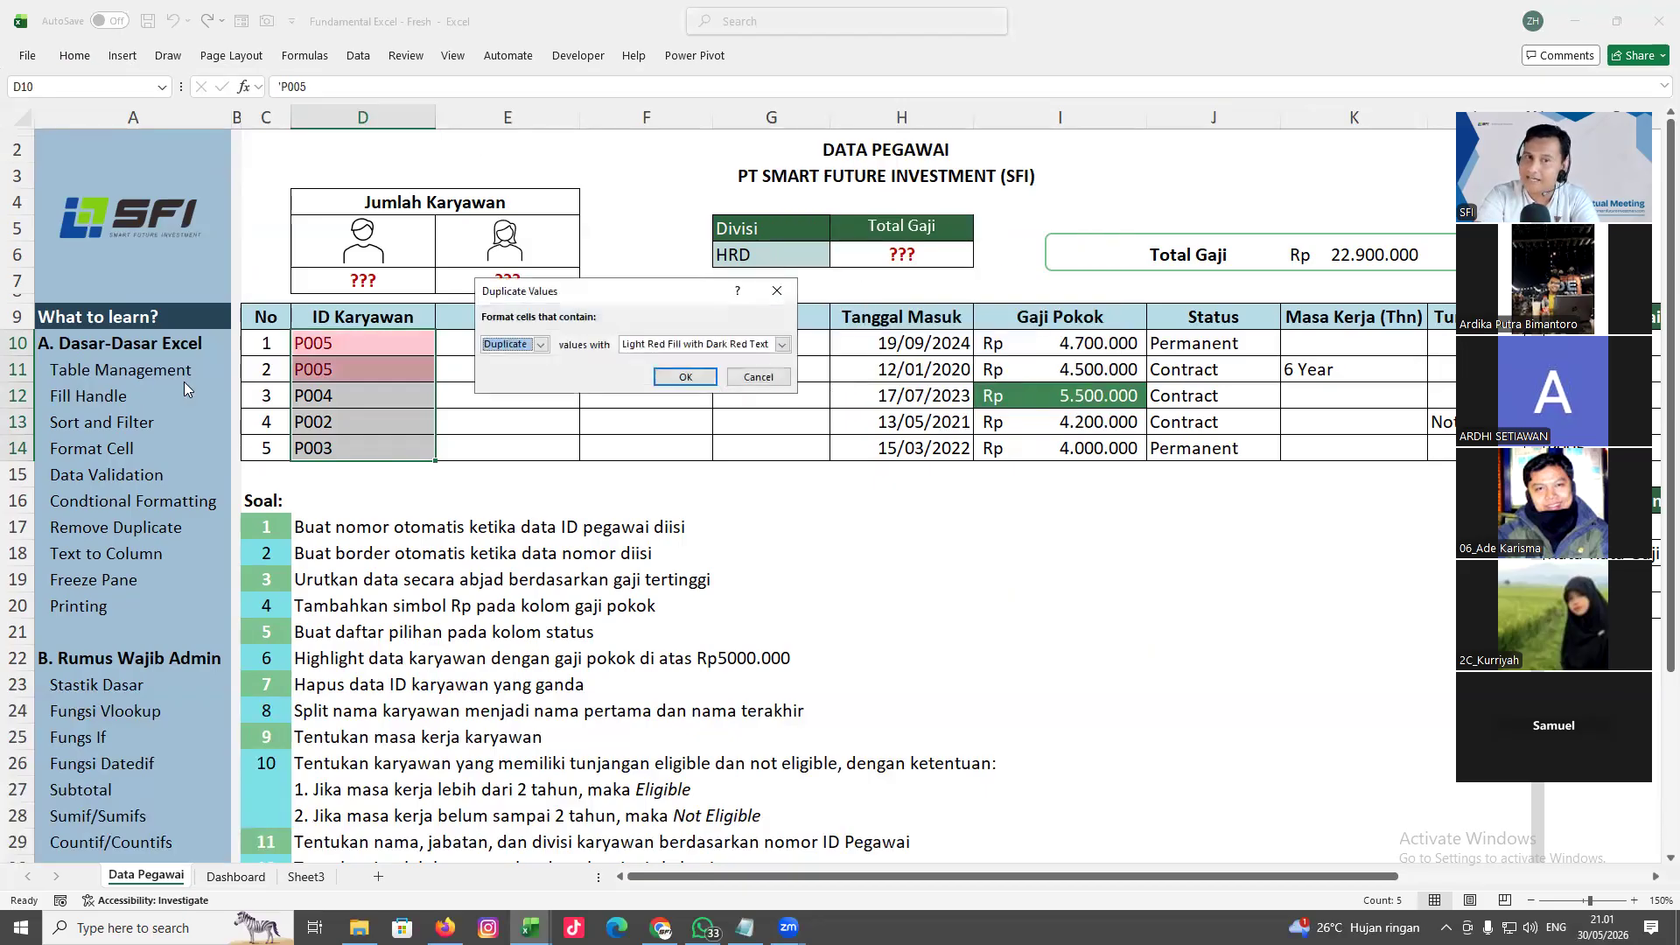
{"action": "left_click", "coordinate": [765, 378]}
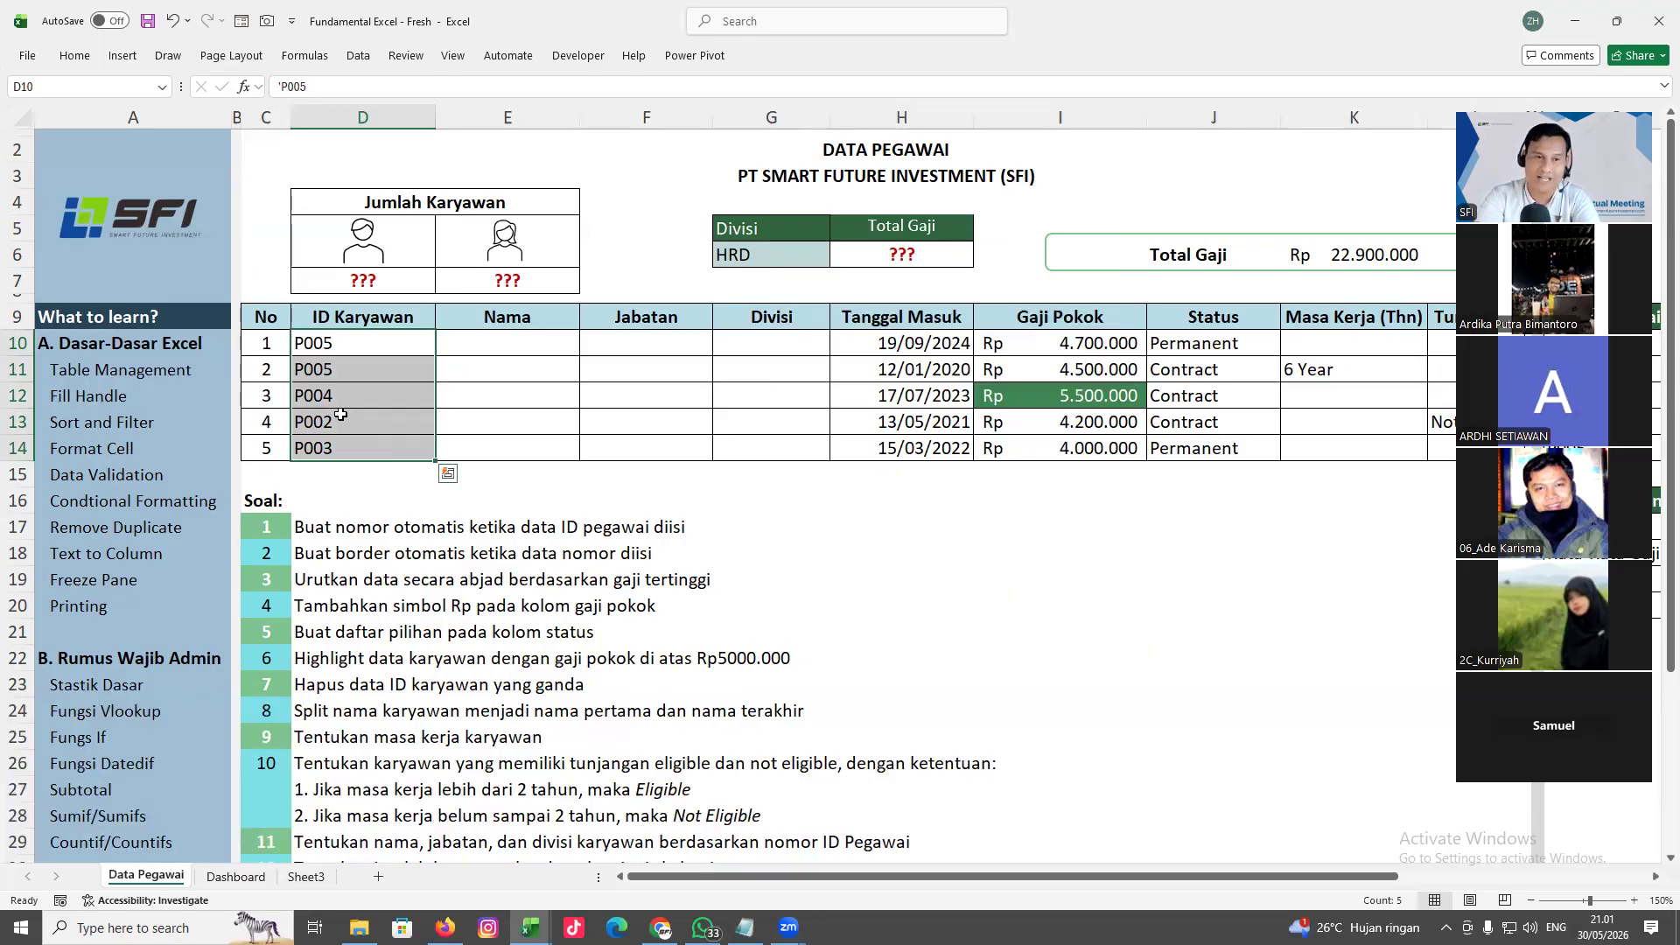
Remove the duplicate P005 from the ID column using Remove Duplicates on the current selection
{"action": "left_click", "coordinate": [367, 60]}
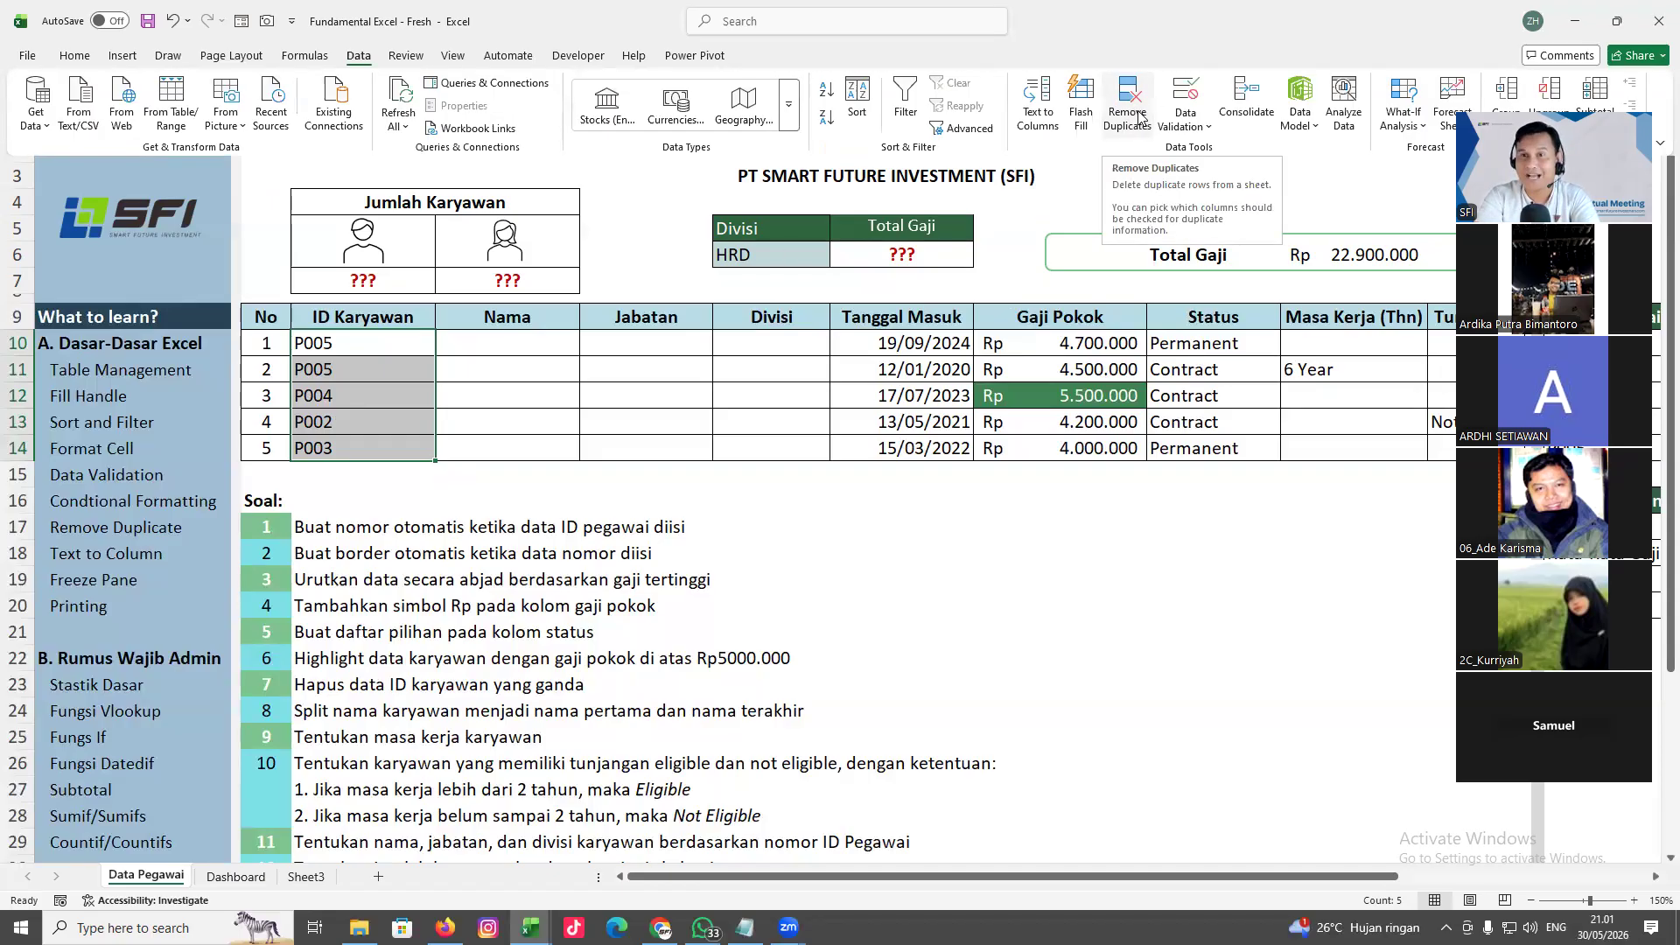
{"action": "left_click", "coordinate": [1129, 105]}
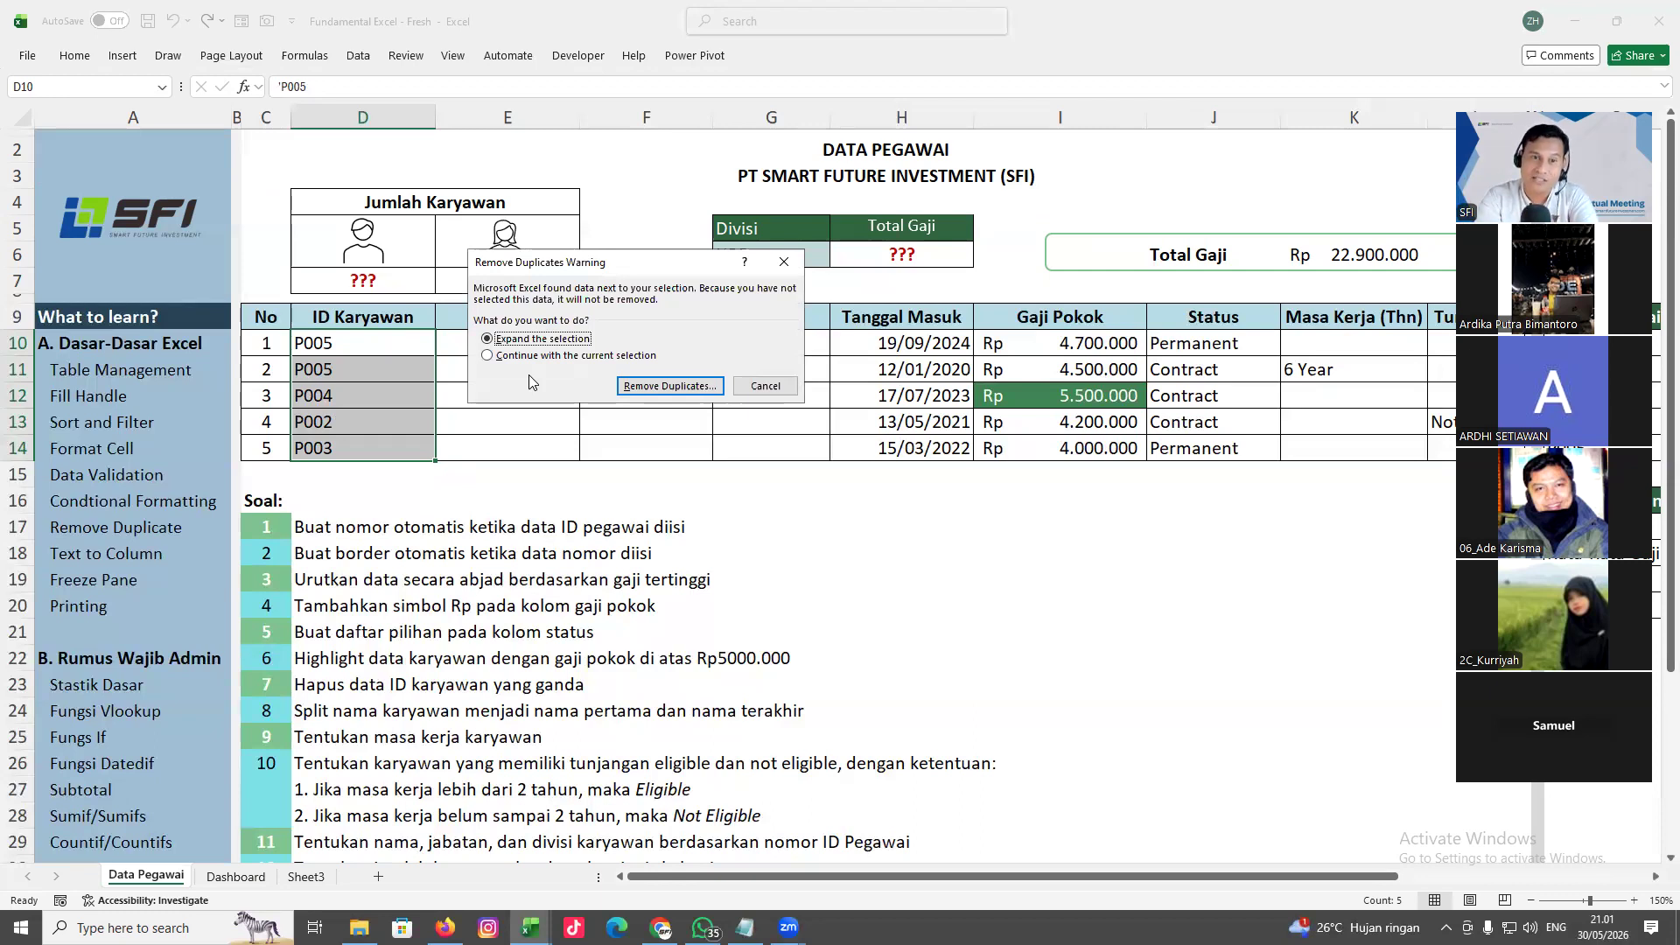
{"action": "left_click", "coordinate": [488, 356]}
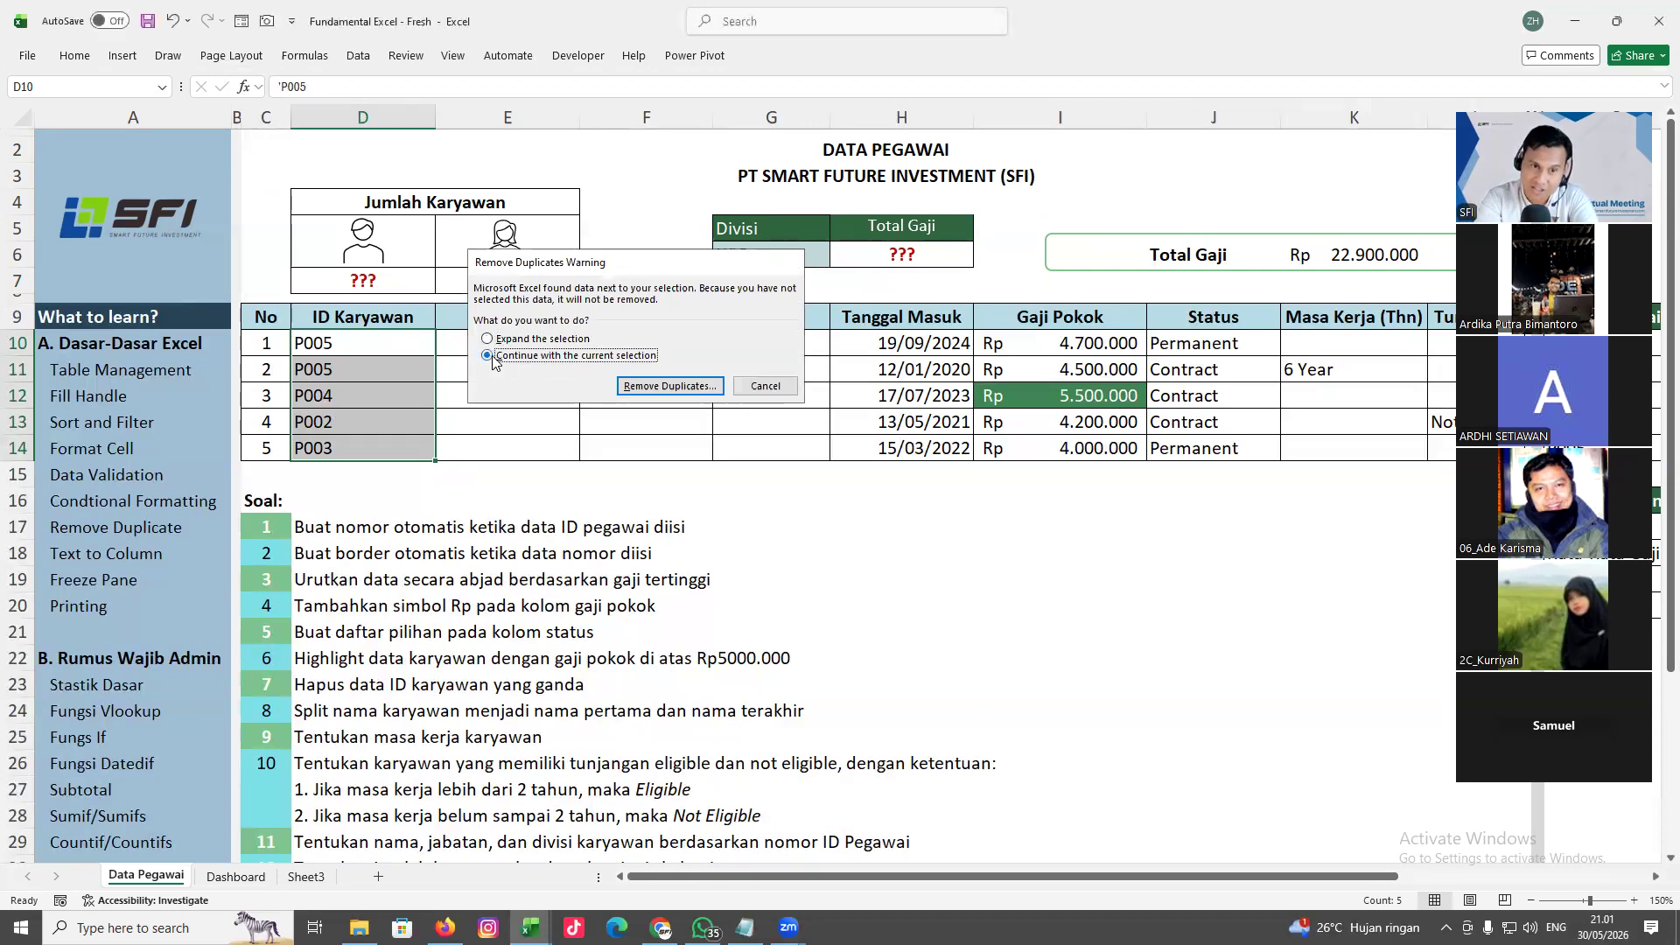
{"action": "key", "text": "Return"}
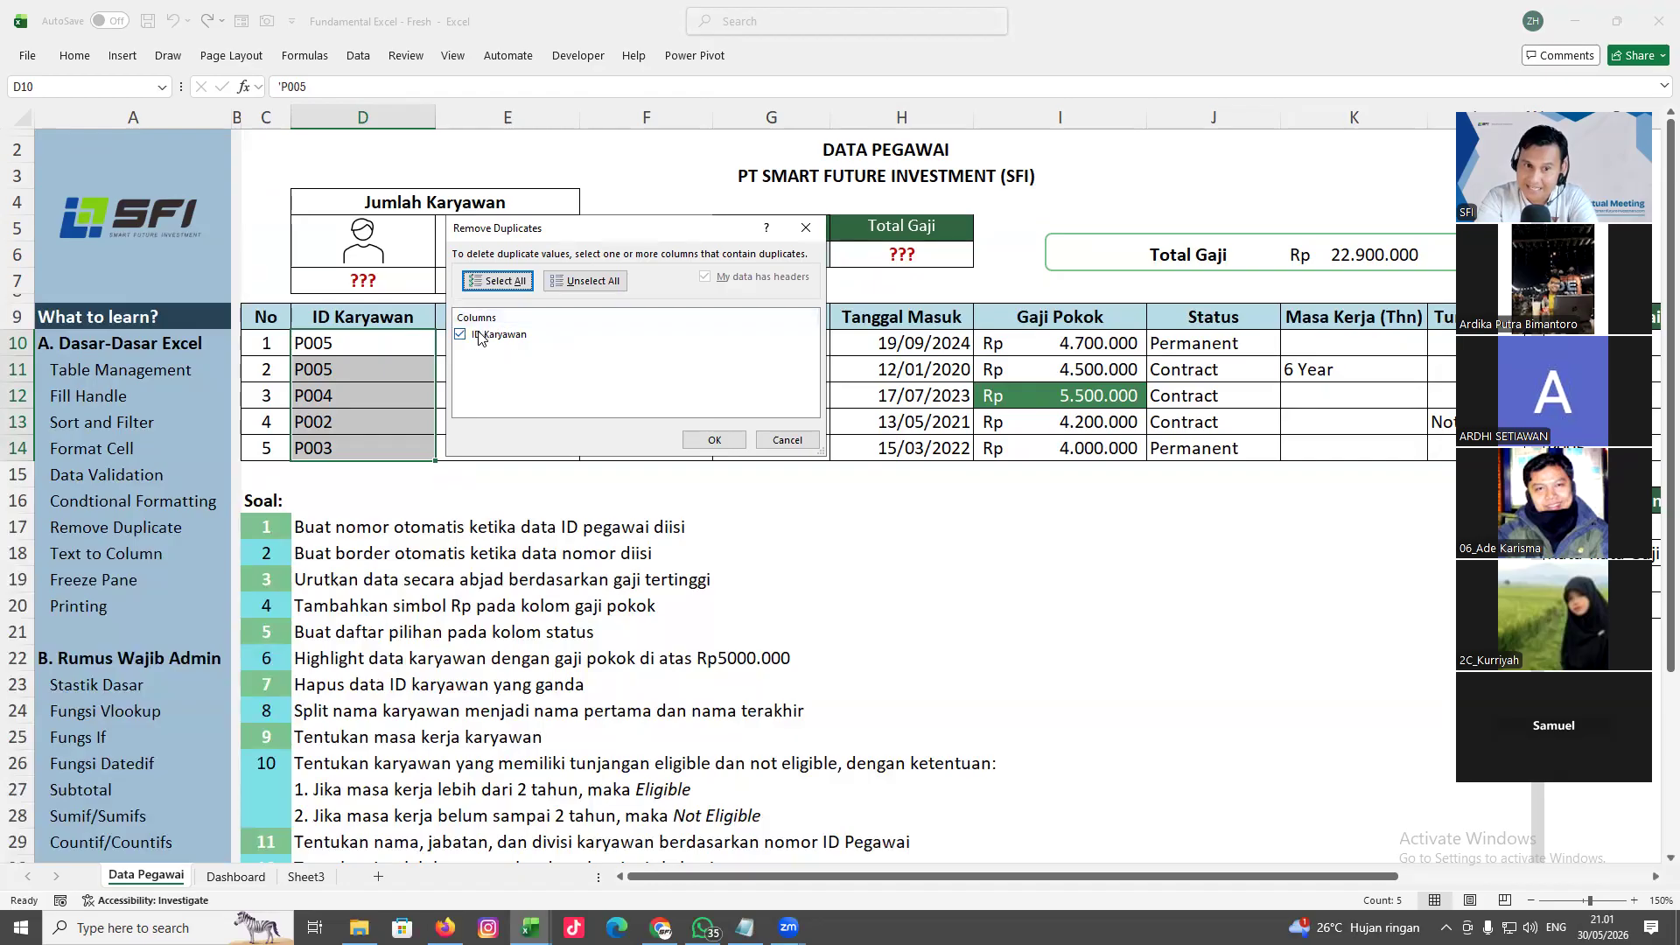
{"action": "left_click", "coordinate": [713, 440]}
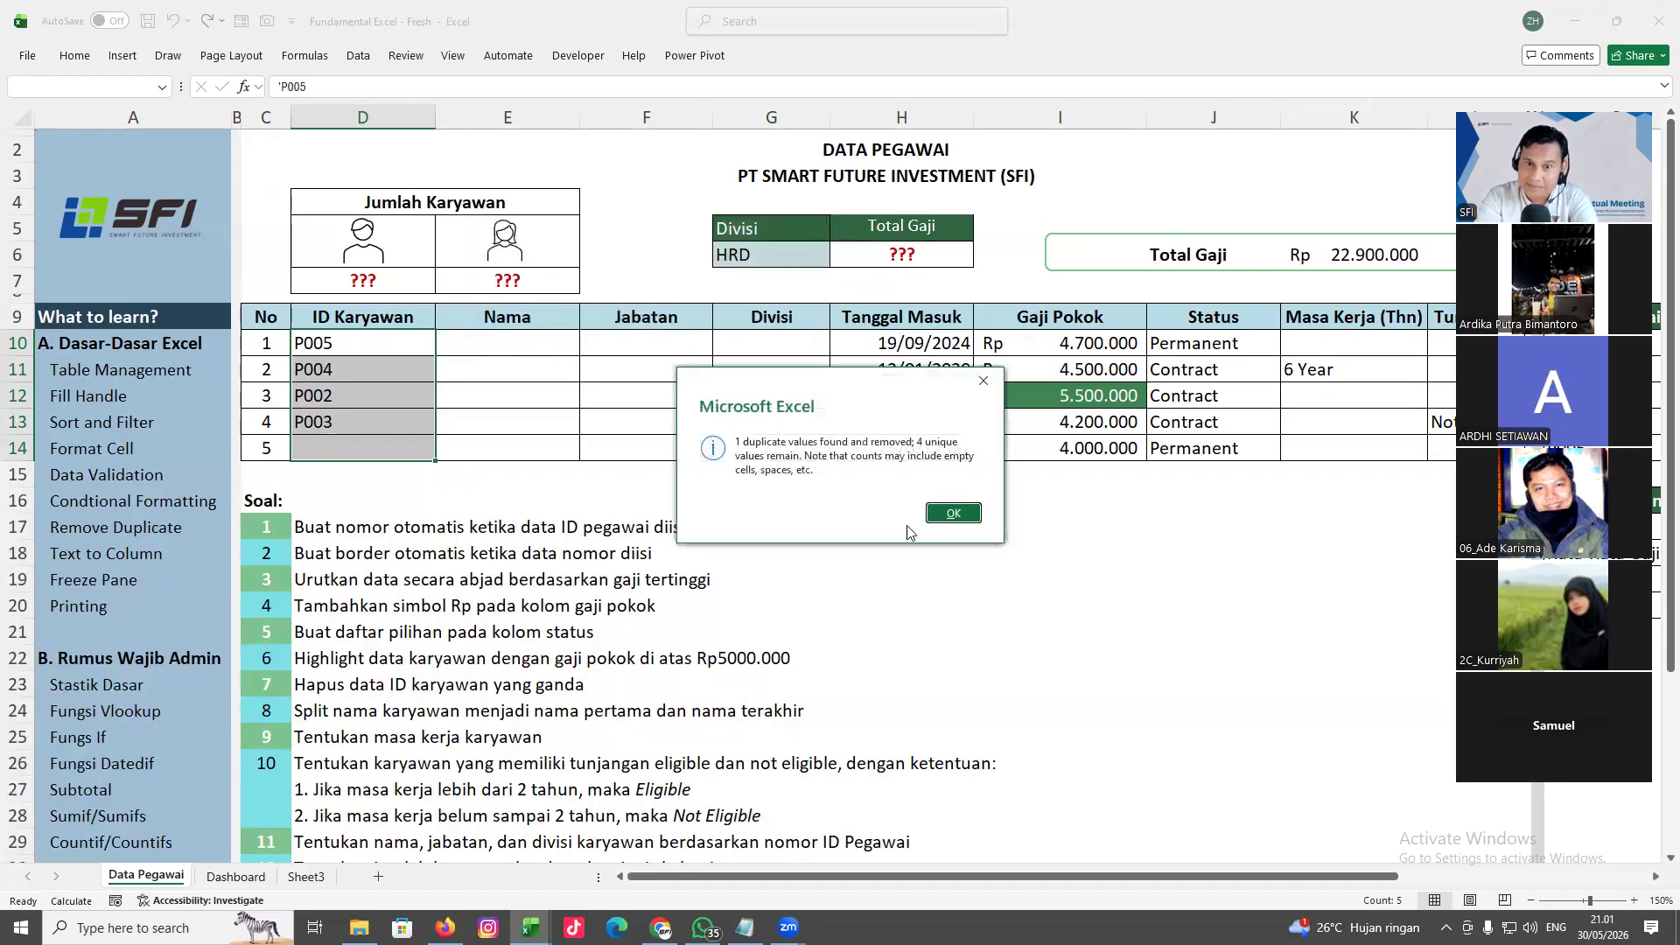
{"action": "left_click", "coordinate": [952, 513]}
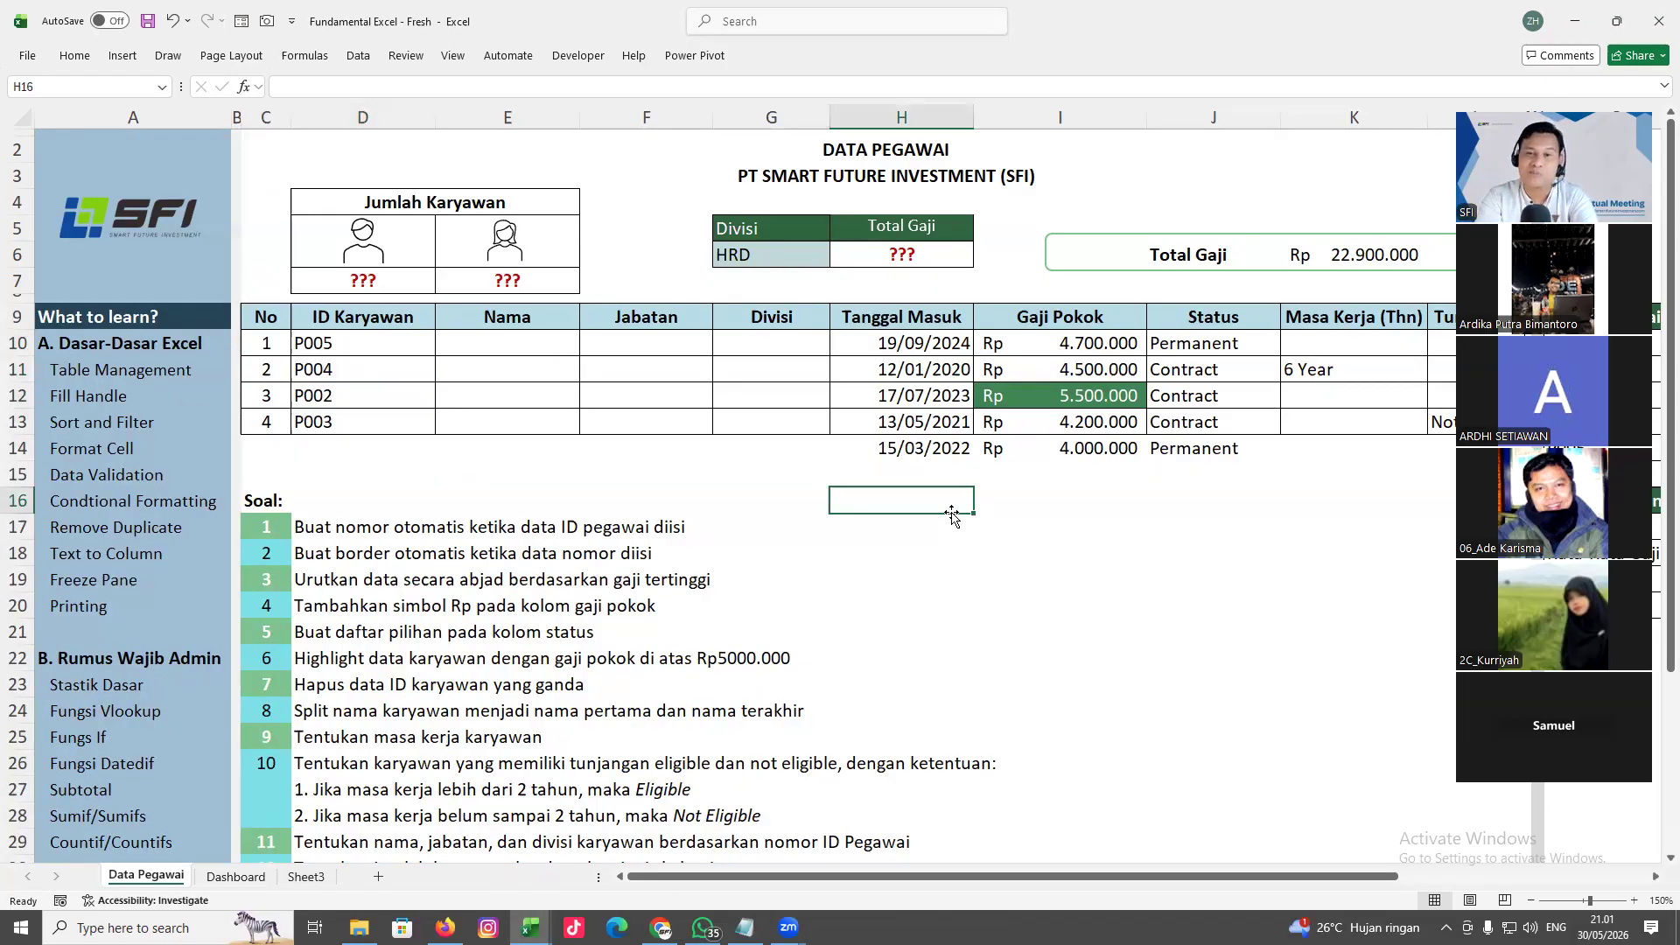
Undo the duplicate removal, read the name-splitting task, and return to the table's top
{"action": "key", "text": "ctrl+z"}
{"action": "key", "text": "ctrl+z"}
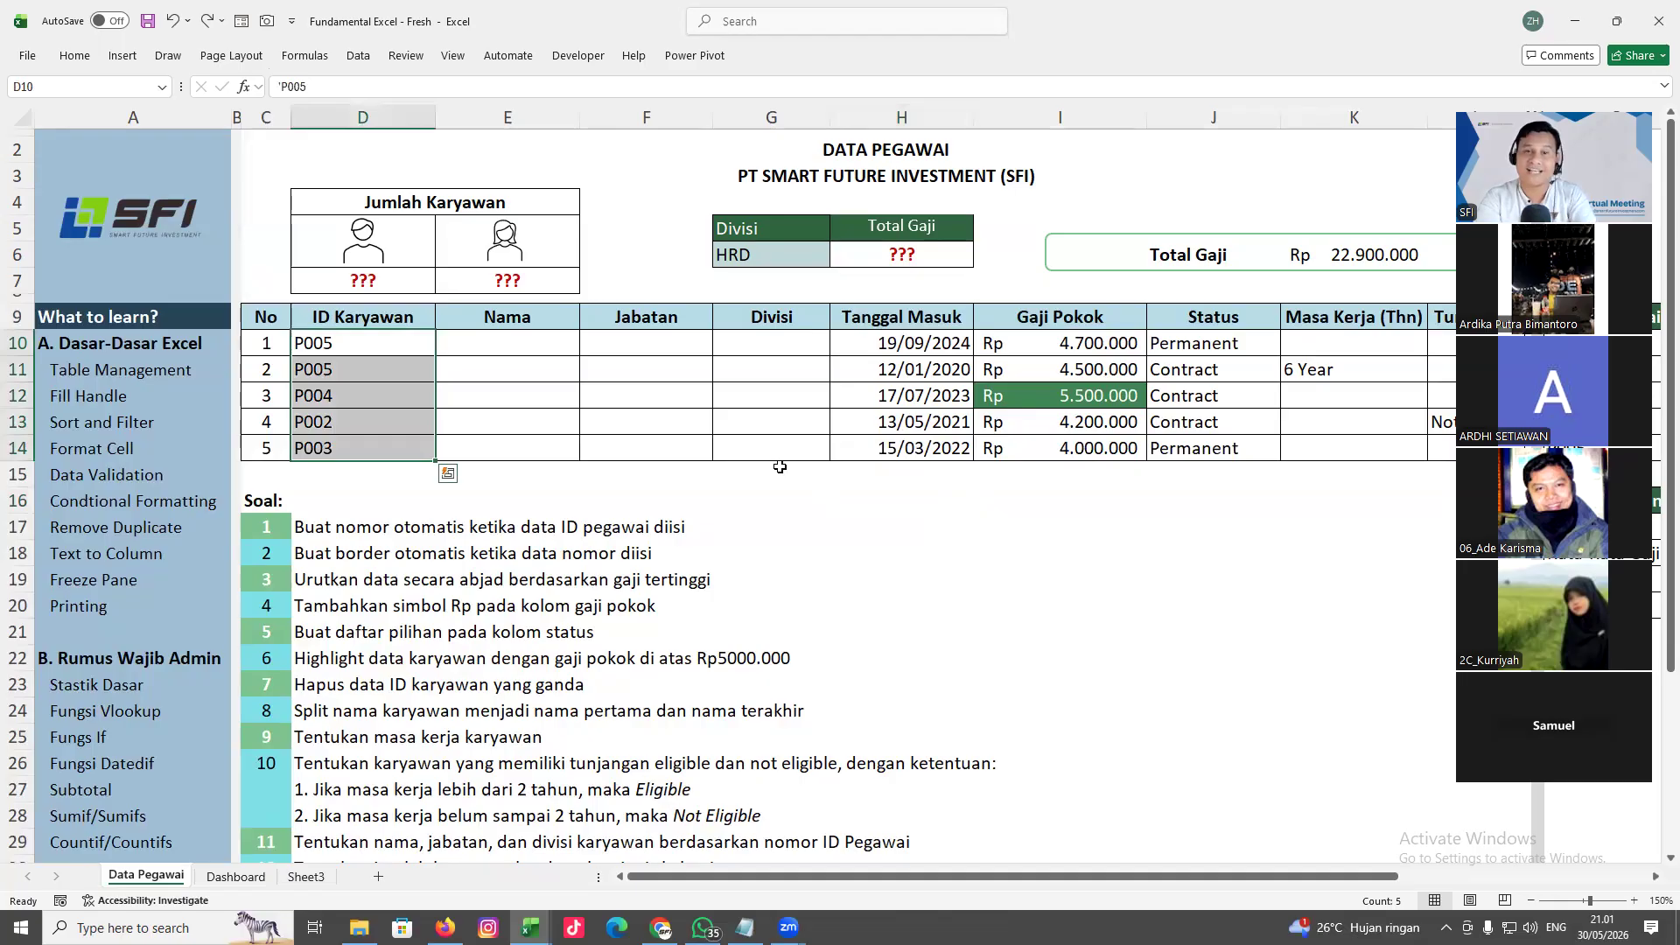
{"action": "scroll", "coordinate": [783, 569], "scroll_direction": "down", "scroll_amount": 2}
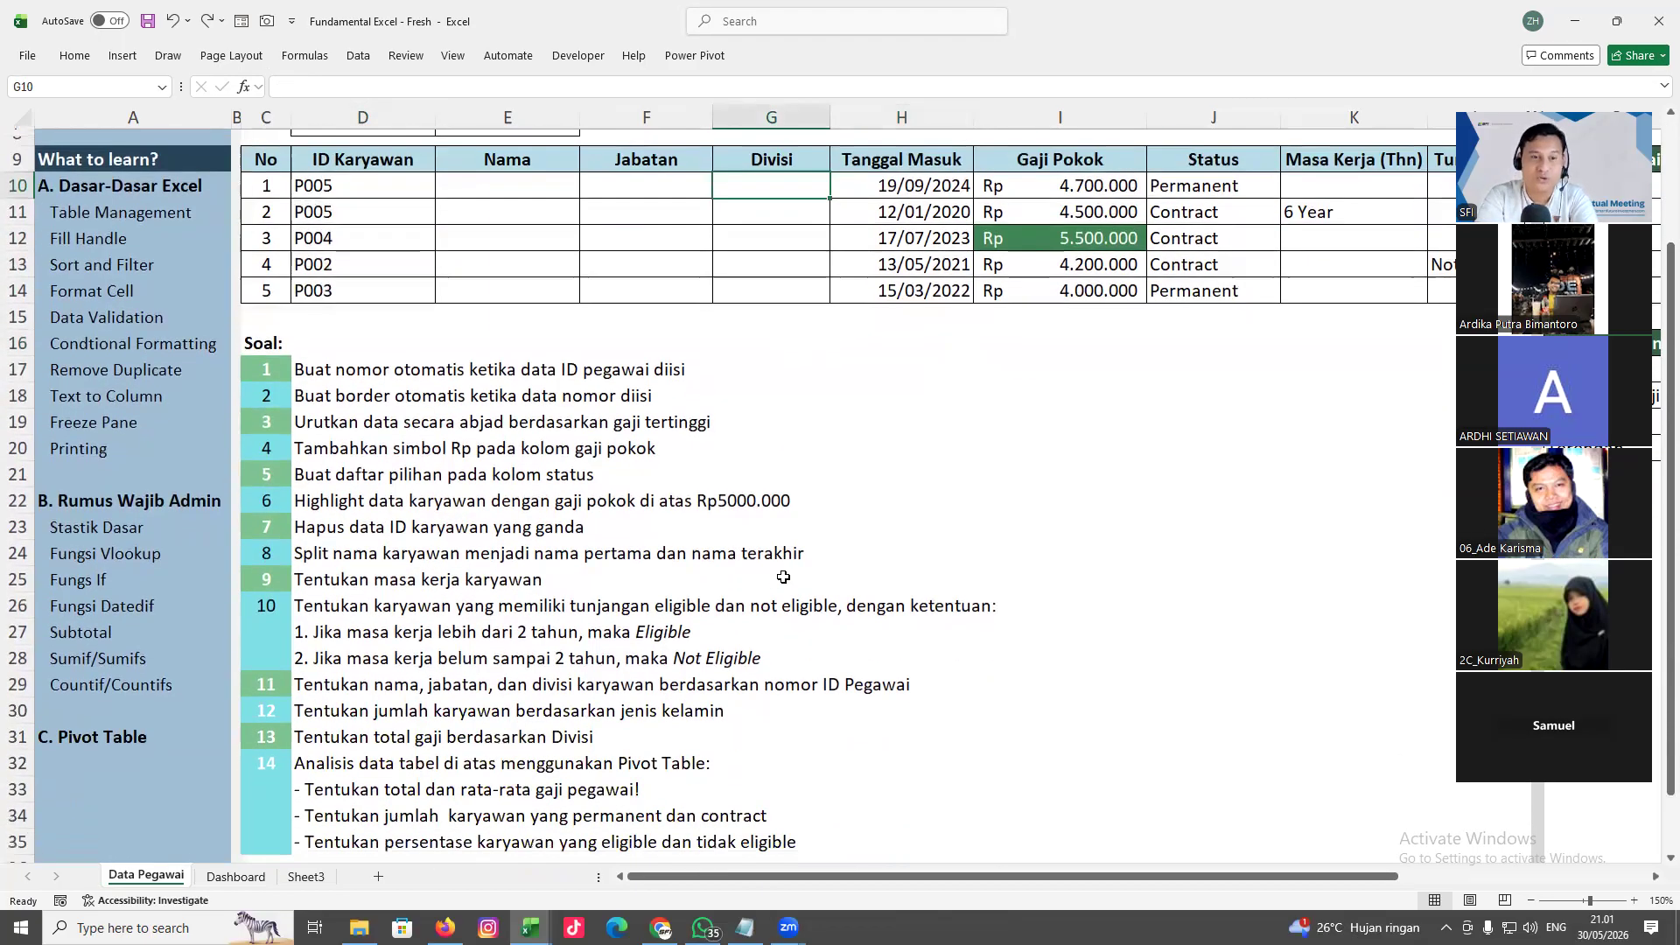
{"action": "left_click", "coordinate": [304, 554]}
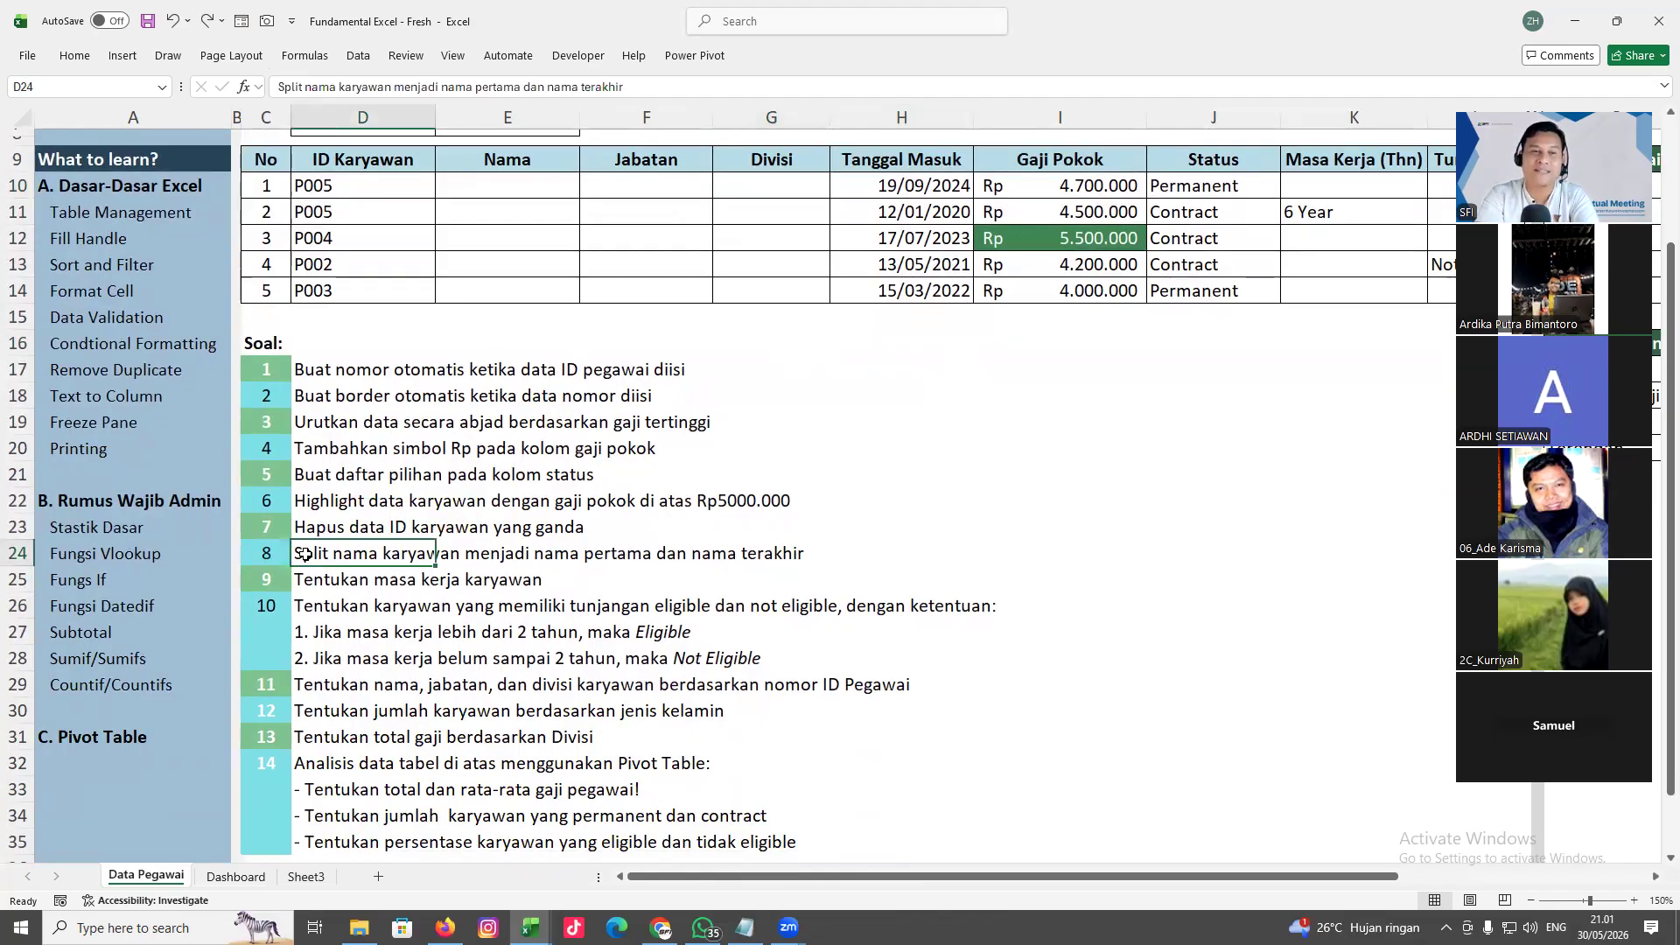
{"action": "left_click", "coordinate": [720, 573]}
{"action": "left_click", "coordinate": [854, 523]}
{"action": "key", "text": "ctrl+Up"}
{"action": "scroll", "coordinate": [871, 509], "scroll_direction": "up", "scroll_amount": 2}
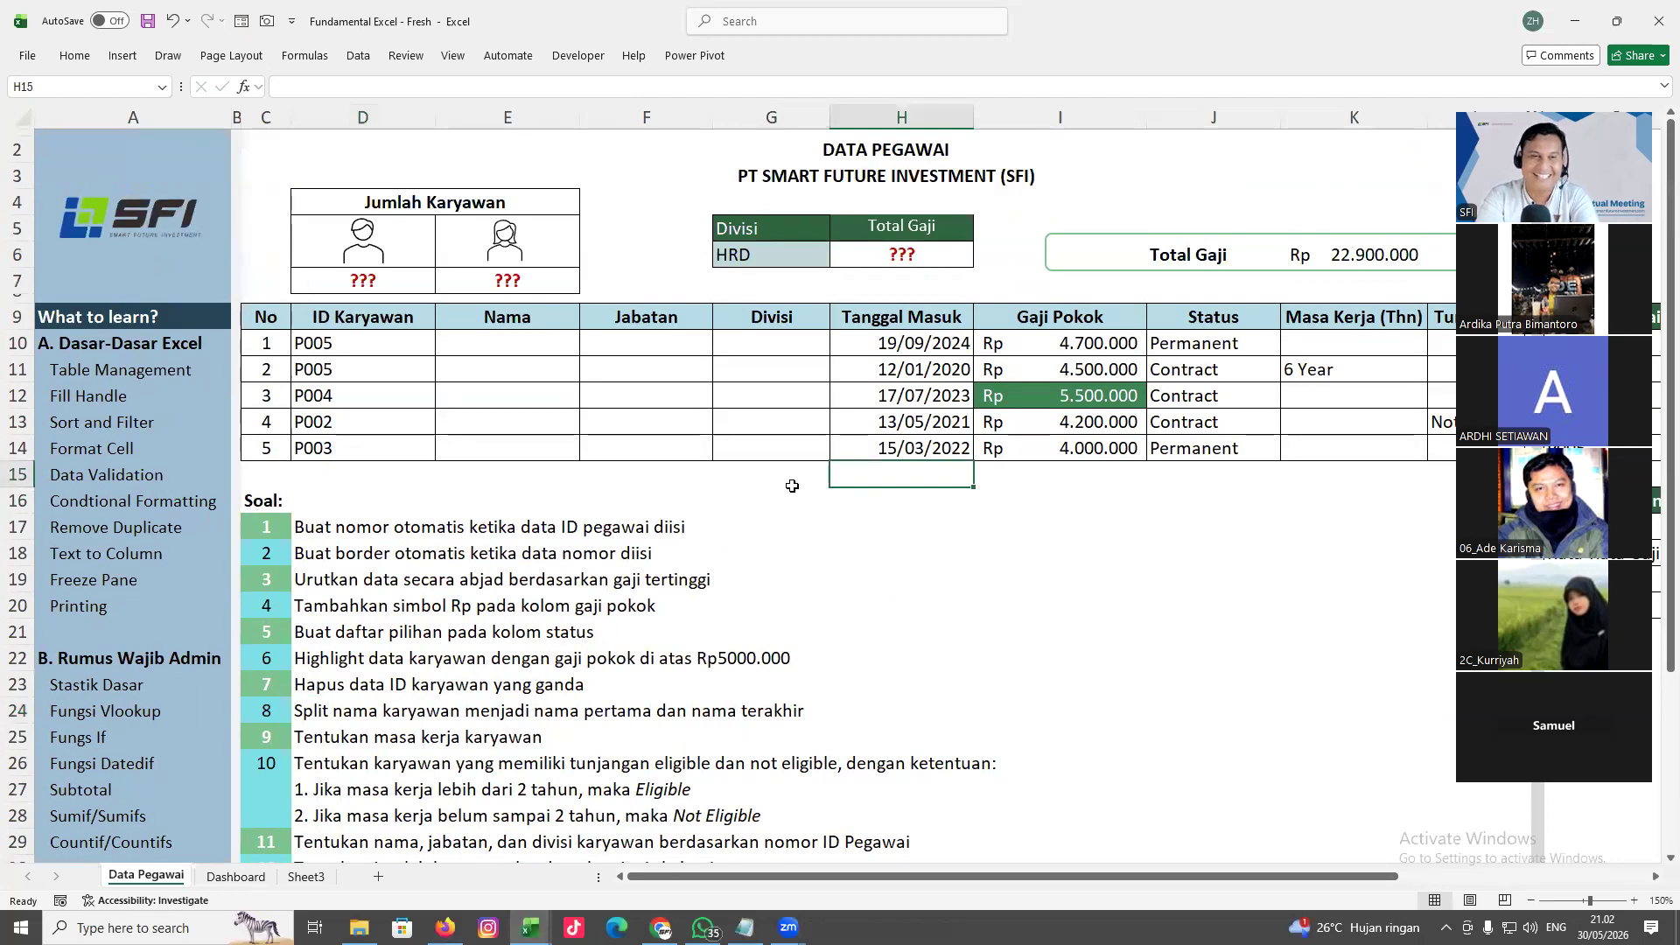
Enter the first two employees' full names in E10 and E11
{"action": "left_click", "coordinate": [501, 344]}
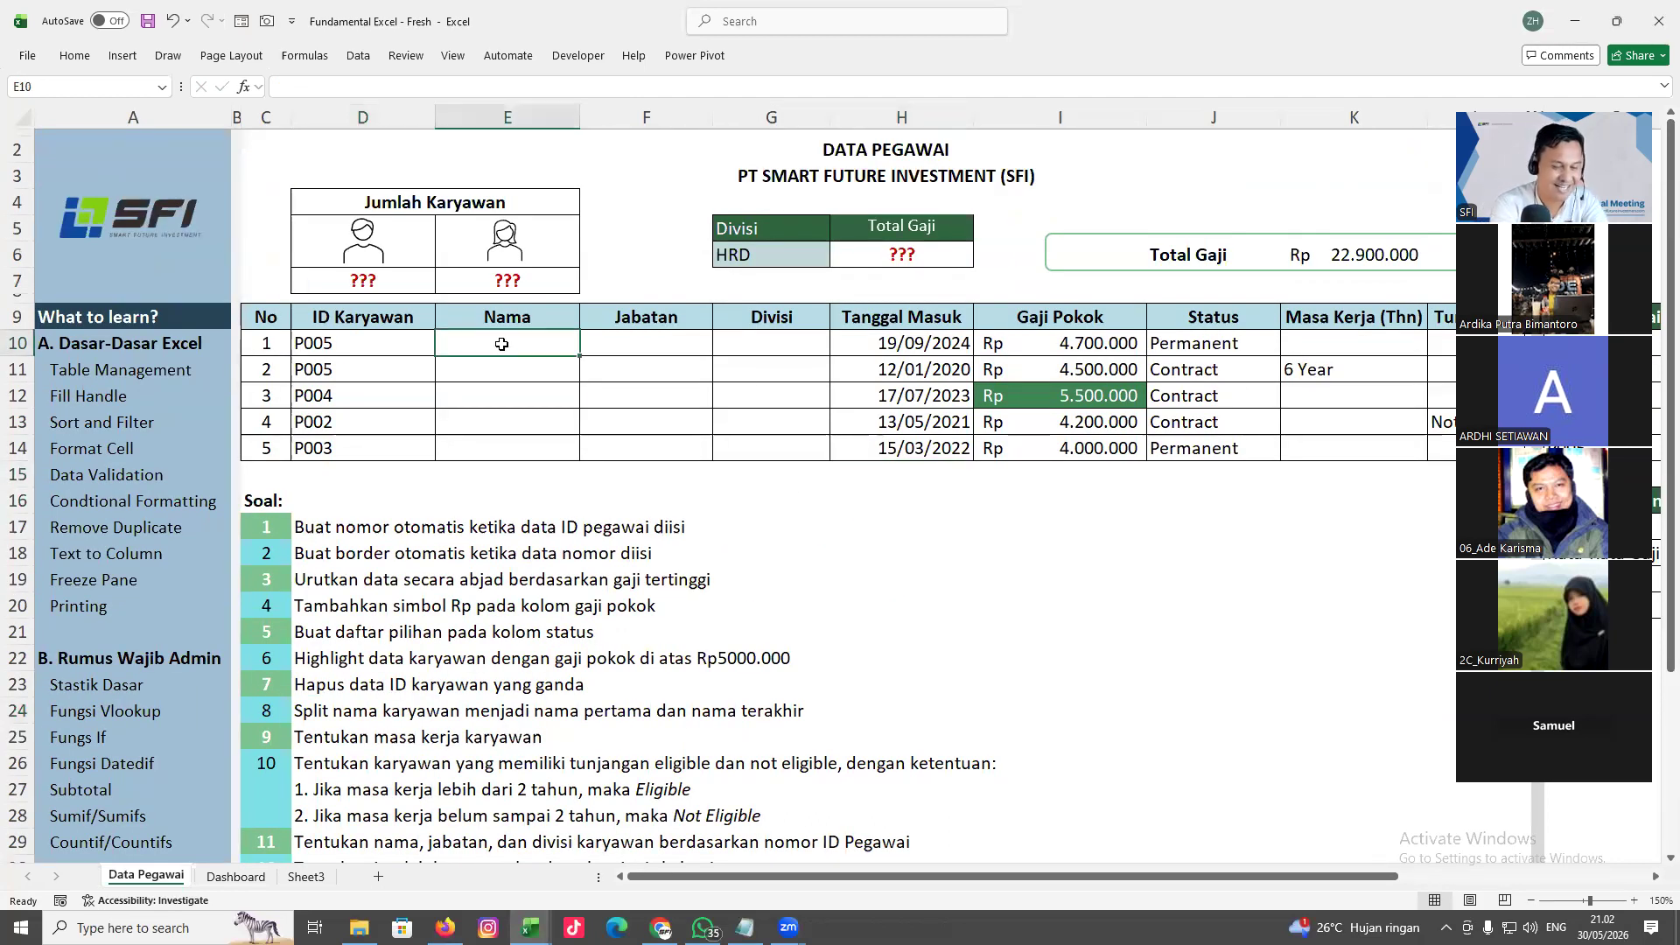
{"action": "type", "text": "ZON HEDRI"}
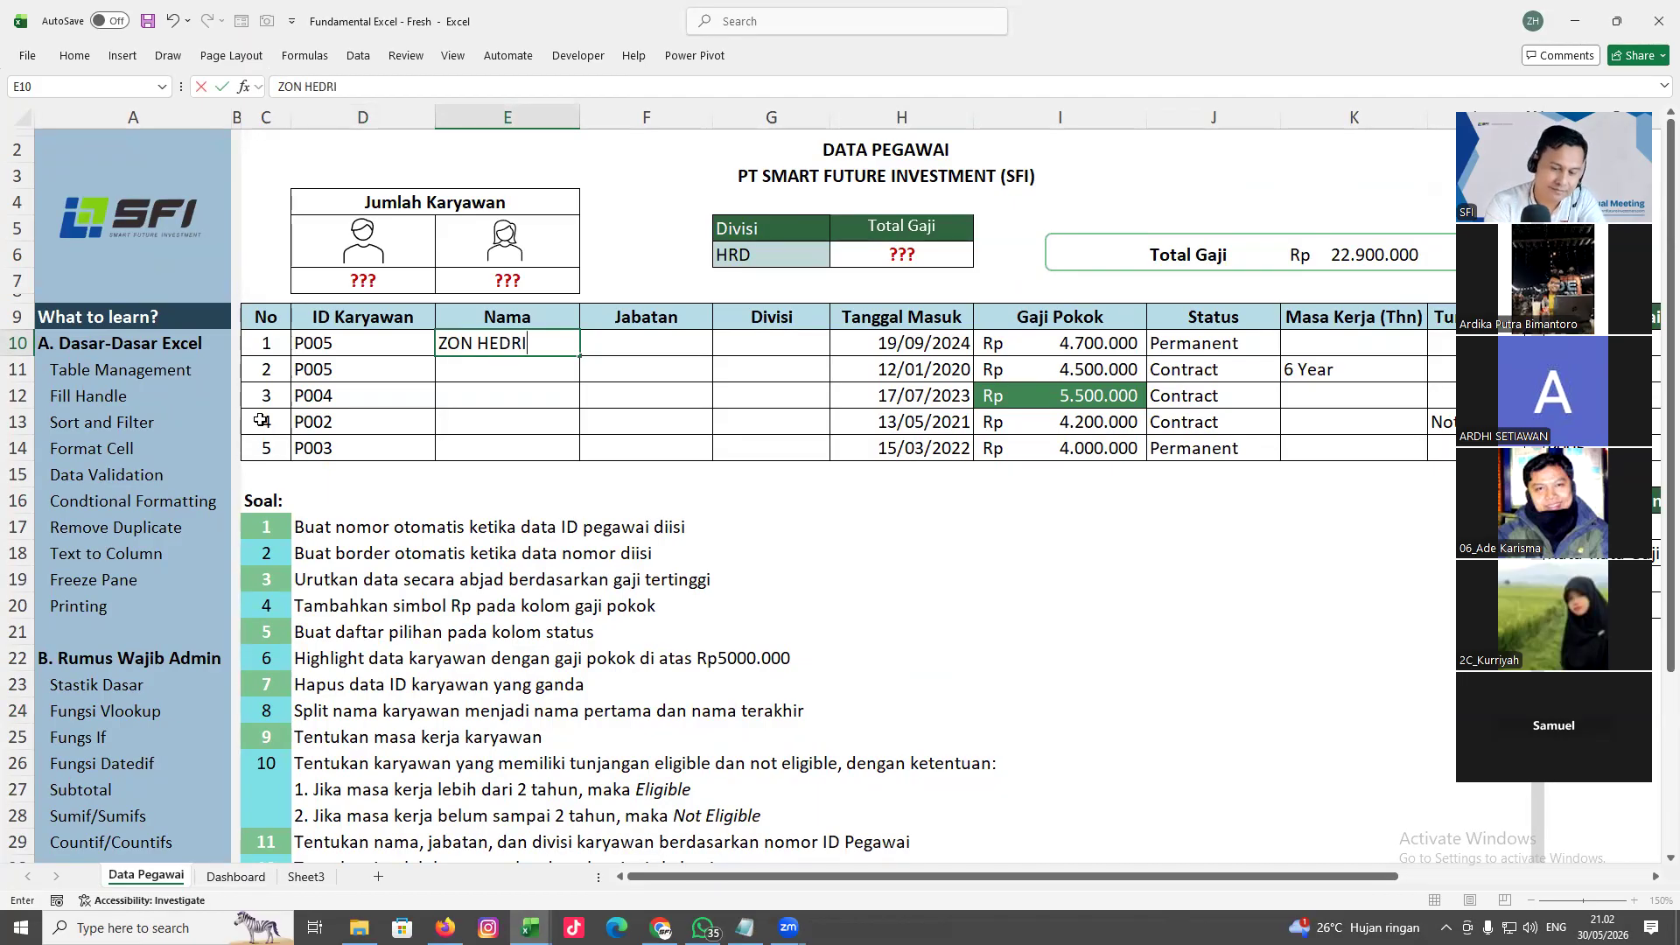
{"action": "key", "text": "Return"}
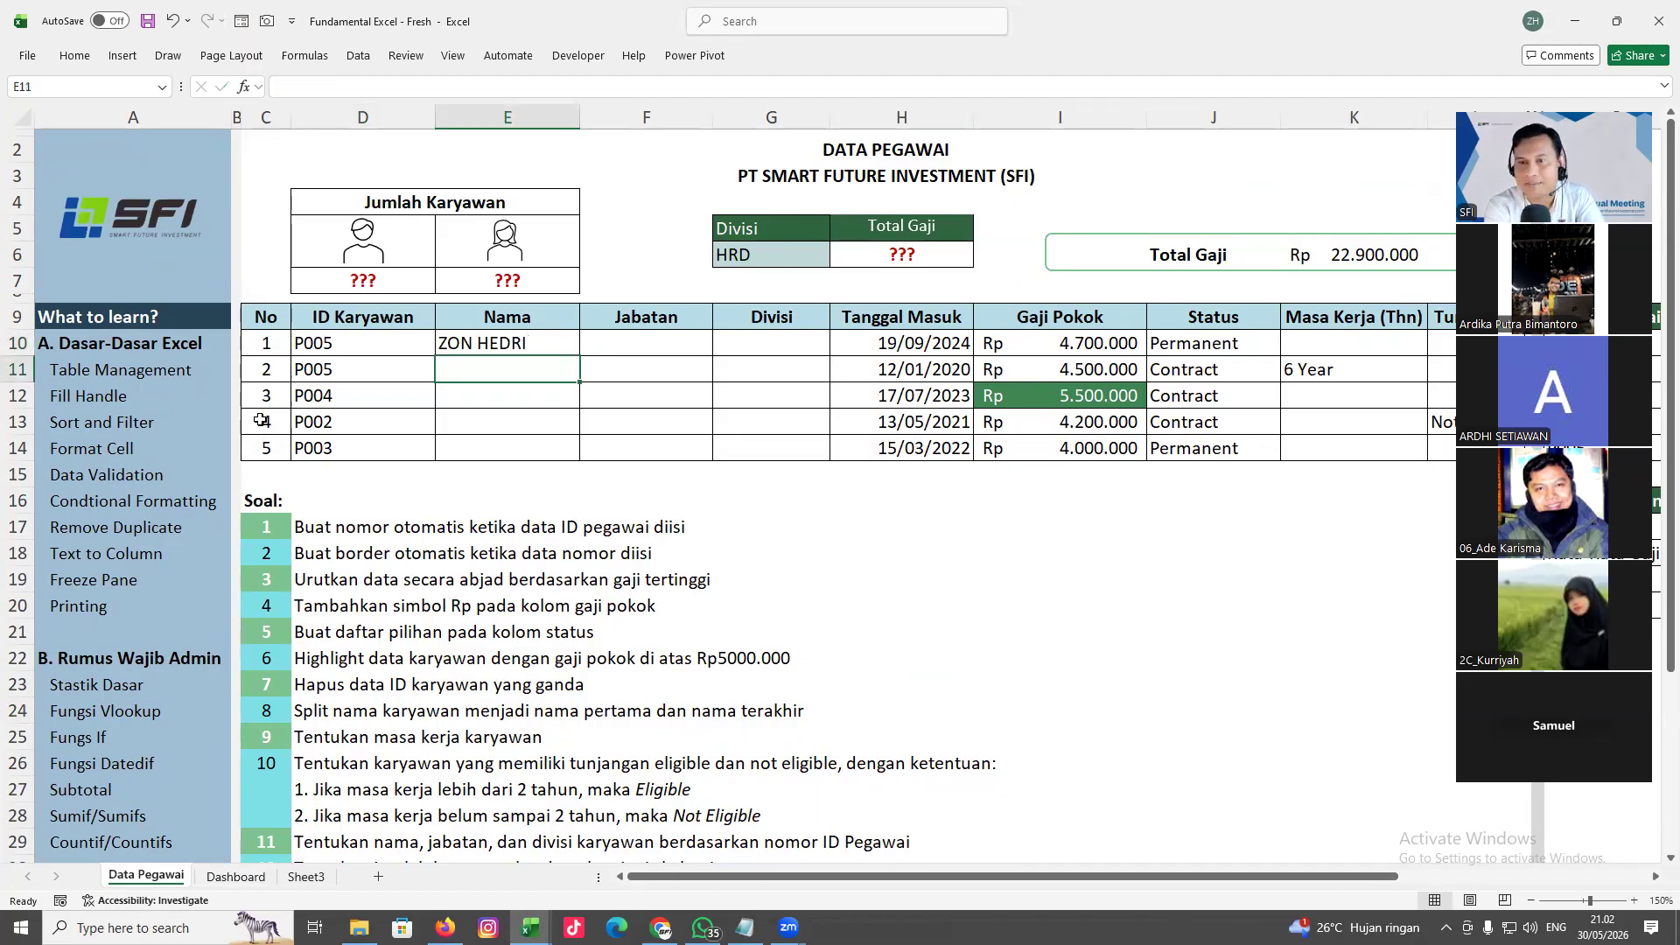
{"action": "type", "text": "ARDJO SE"}
{"action": "key", "text": "BackSpace"}
{"action": "key", "text": "BackSpace"}
{"action": "key", "text": "BackSpace"}
{"action": "key", "text": "BackSpace"}
{"action": "key", "text": "BackSpace"}
{"action": "type", "text": "HI SETIAWAN"}
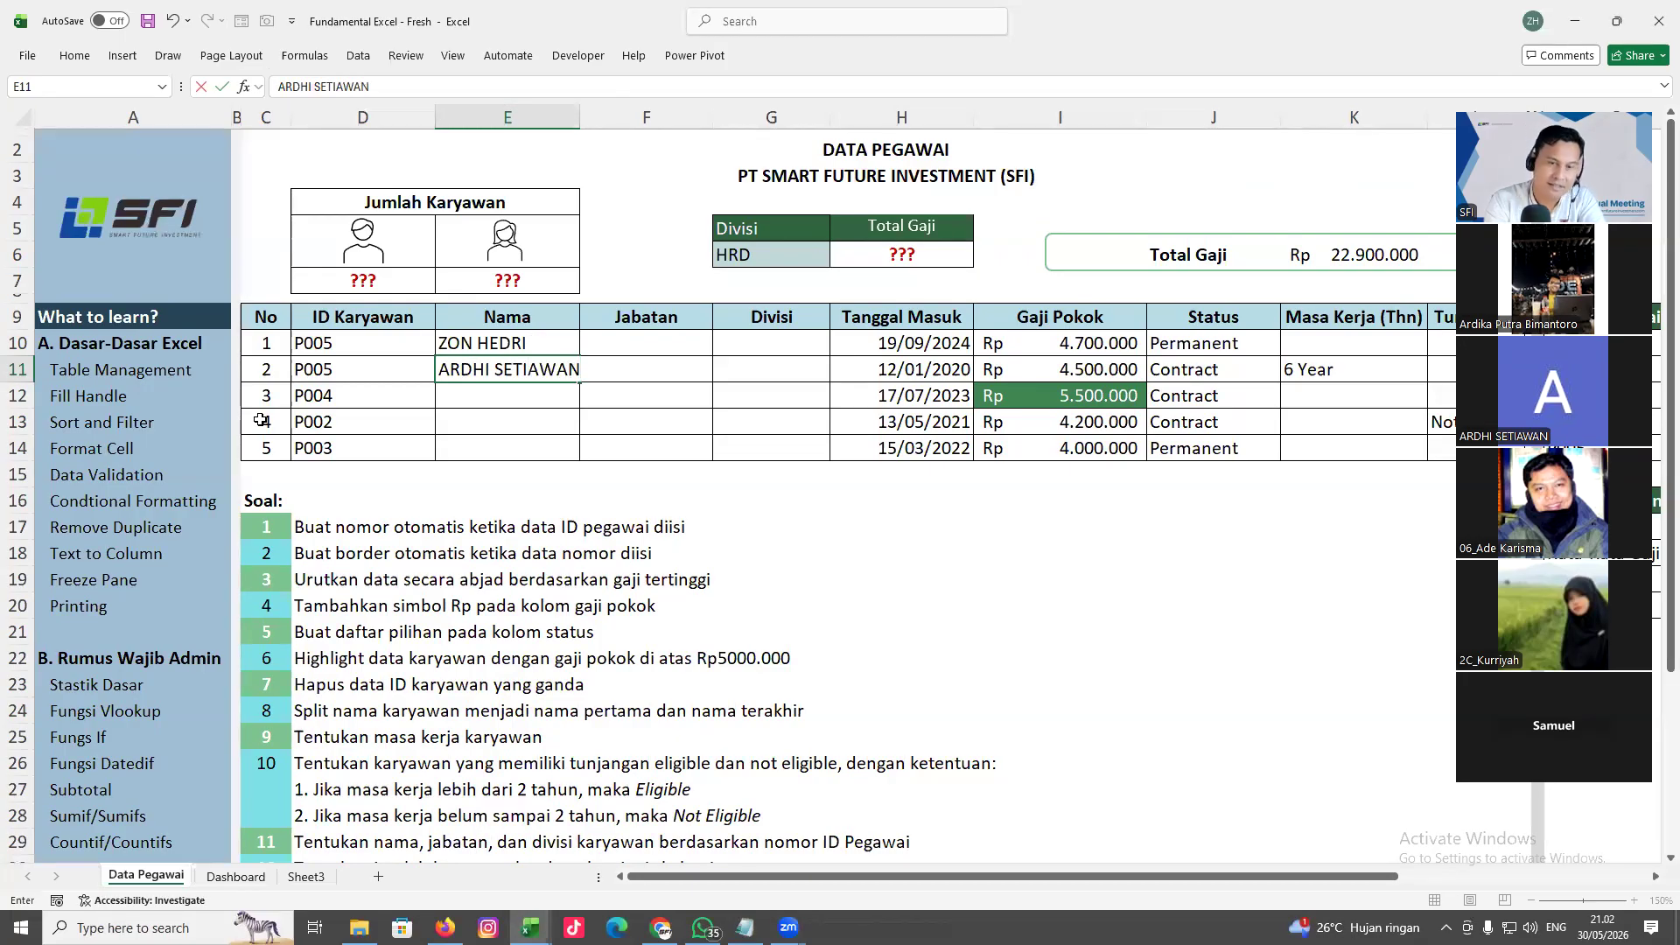
{"action": "key", "text": "Return"}
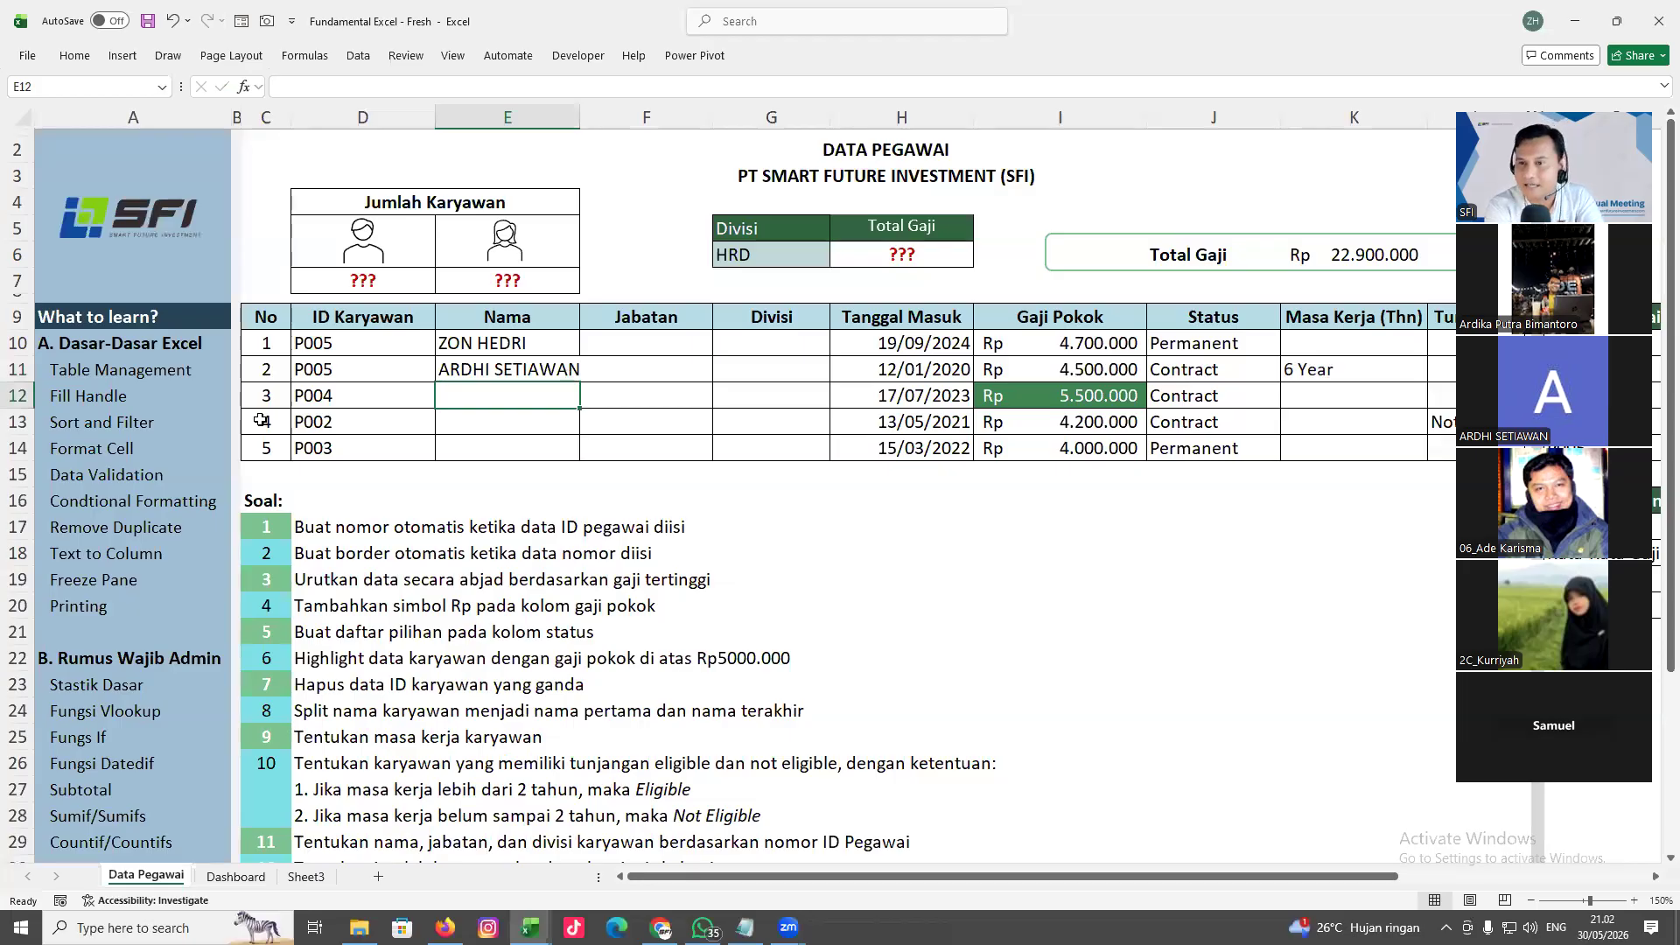
Enter the remaining three employees' full names in E12:E14
{"action": "type", "text": "ADE KA"}
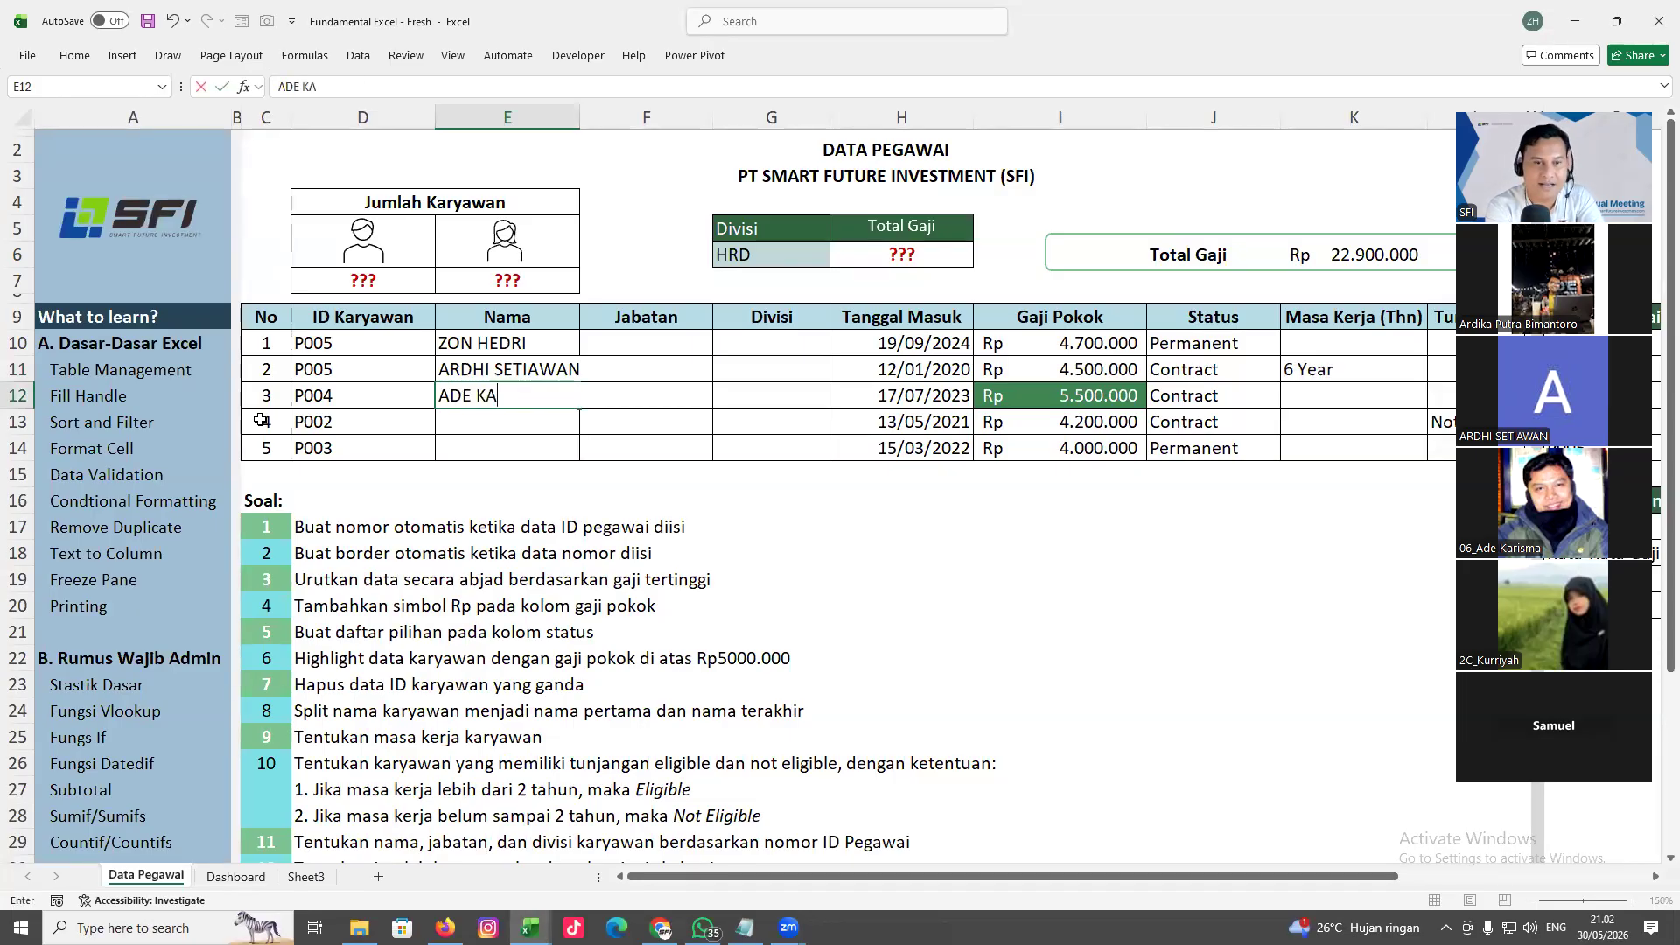
{"action": "type", "text": "RISMA"}
{"action": "key", "text": "Return"}
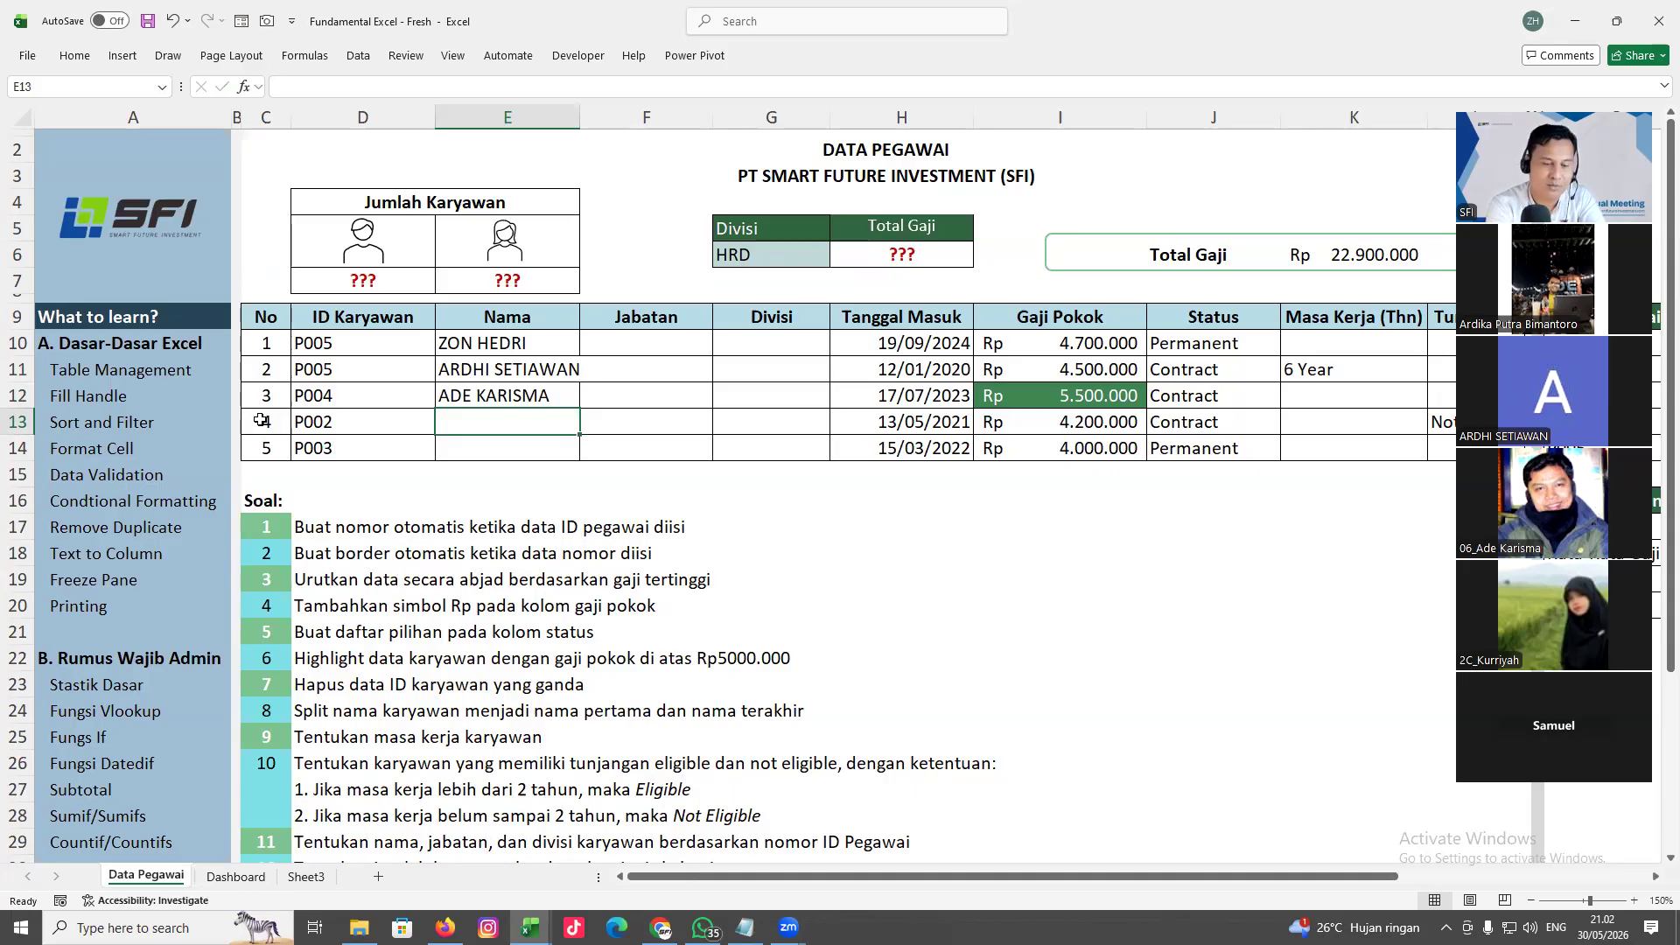
{"action": "type", "text": "KURRIYAH "}
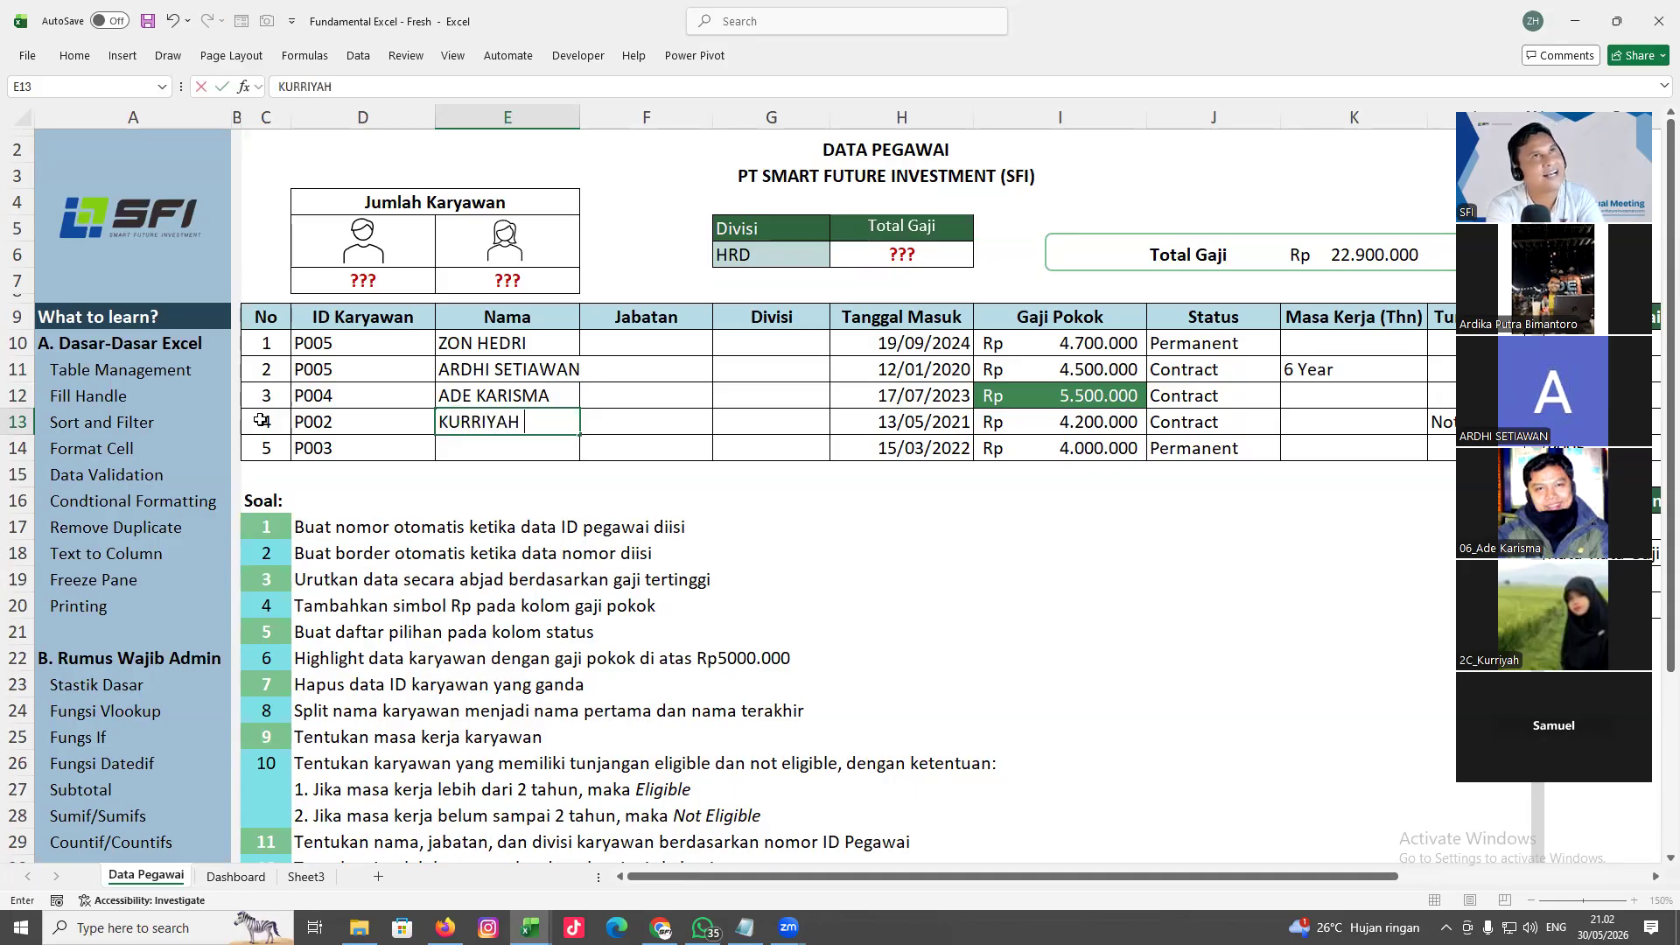
{"action": "type", "text": "NABILAH"}
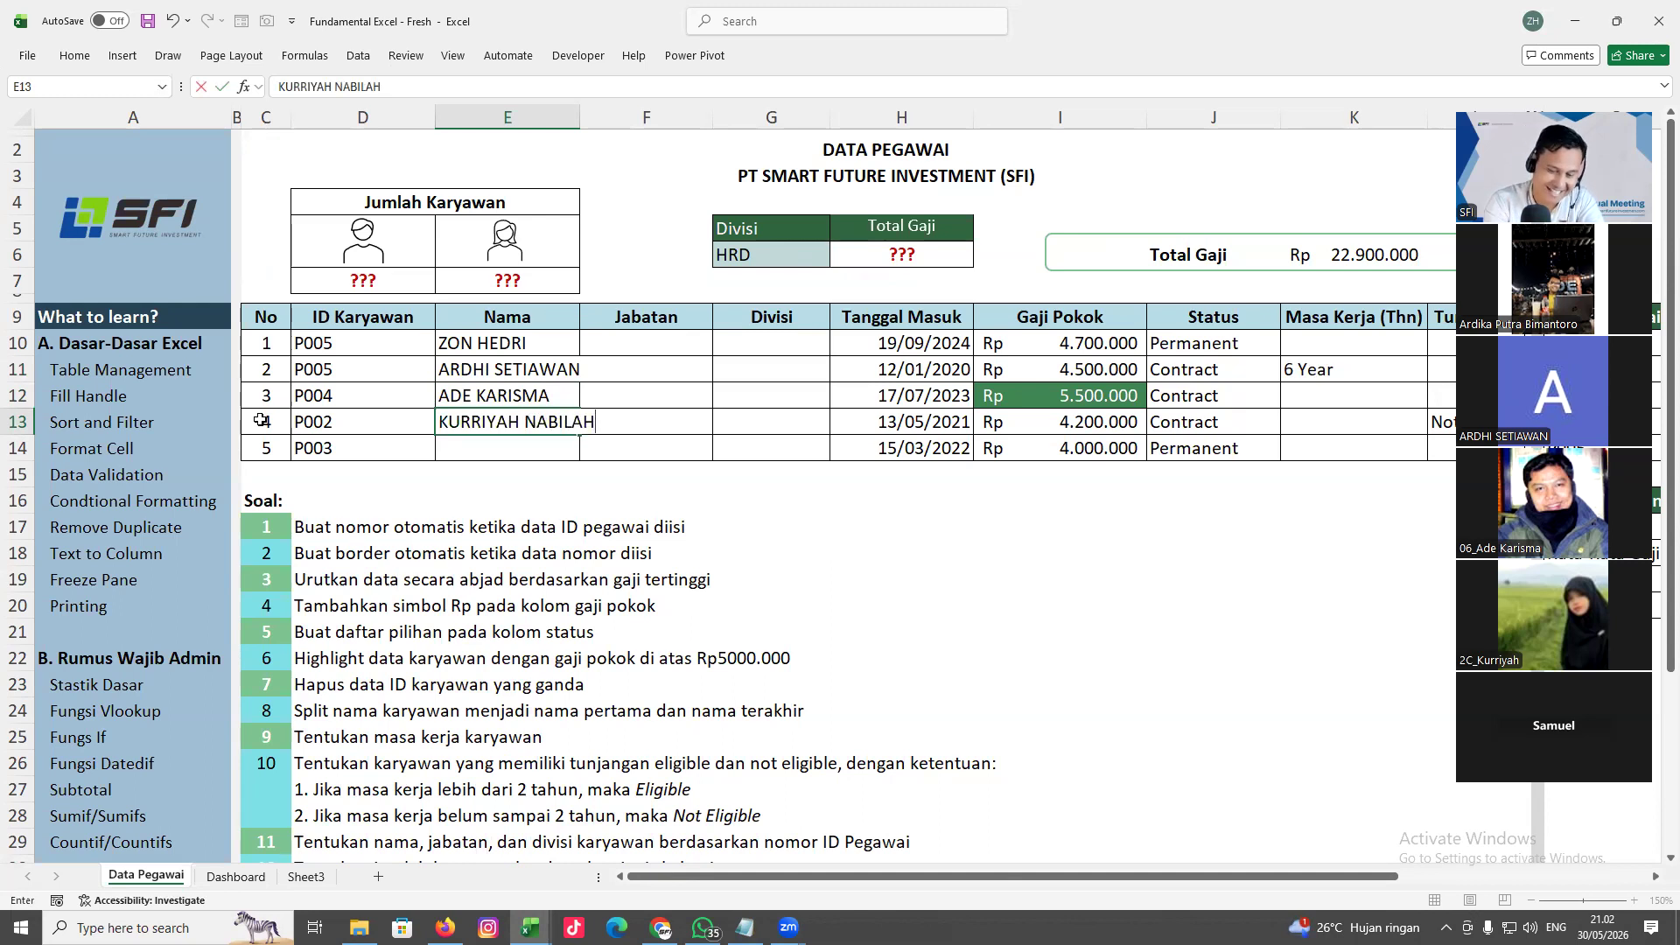
{"action": "key", "text": "Return"}
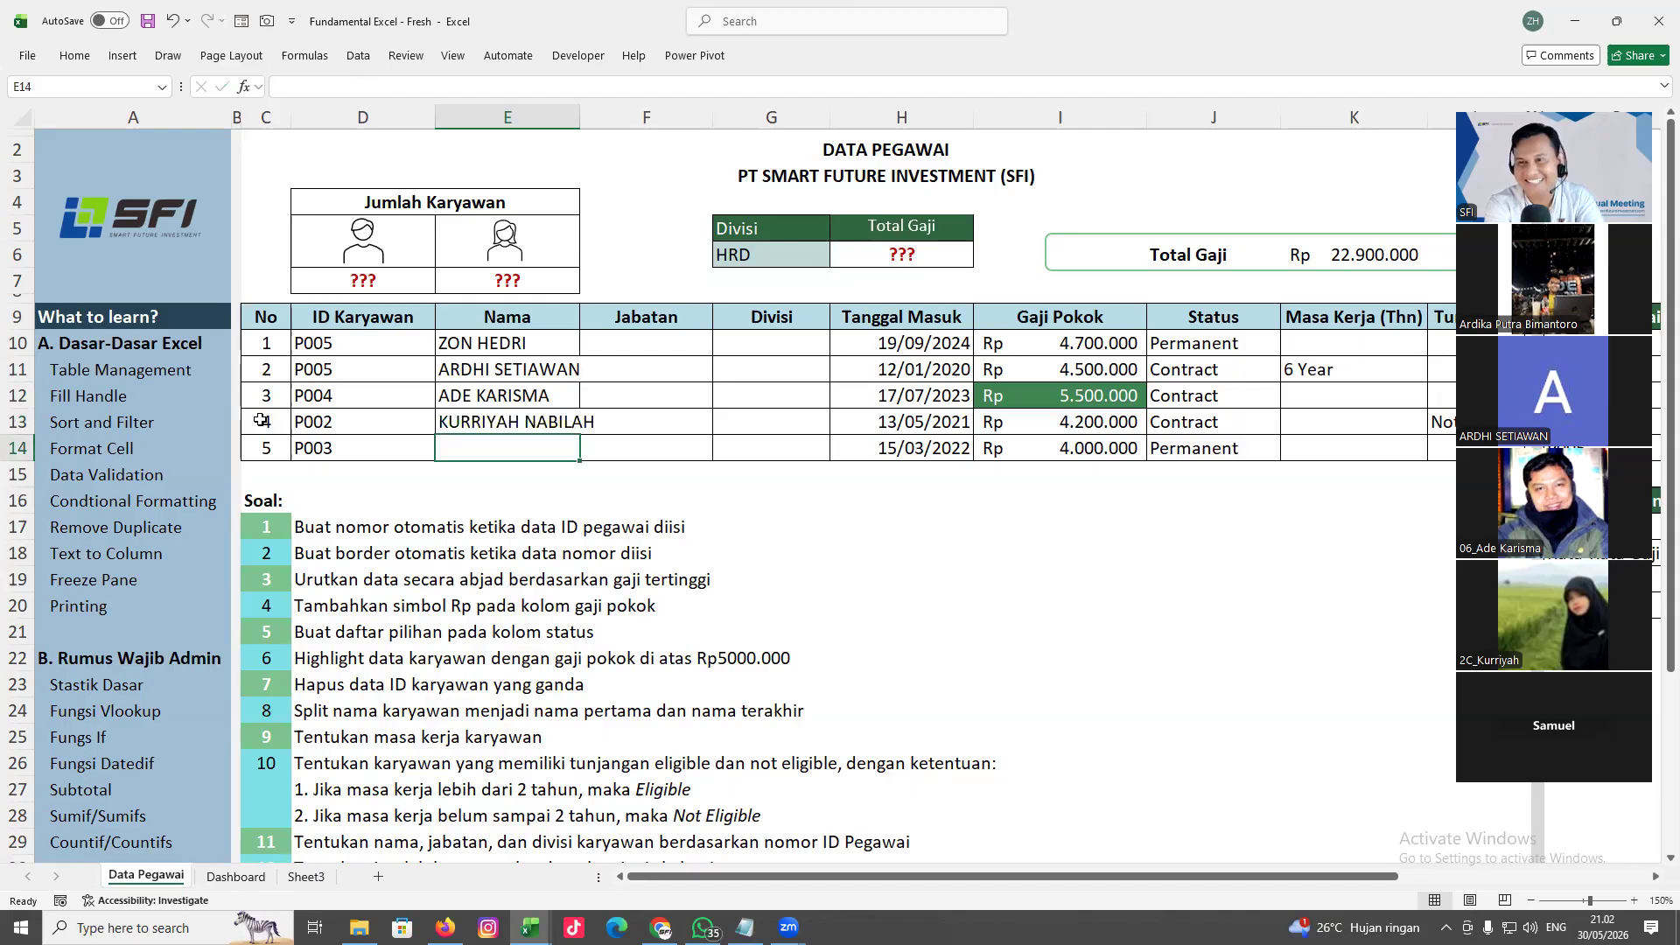
{"action": "type", "text": "S"}
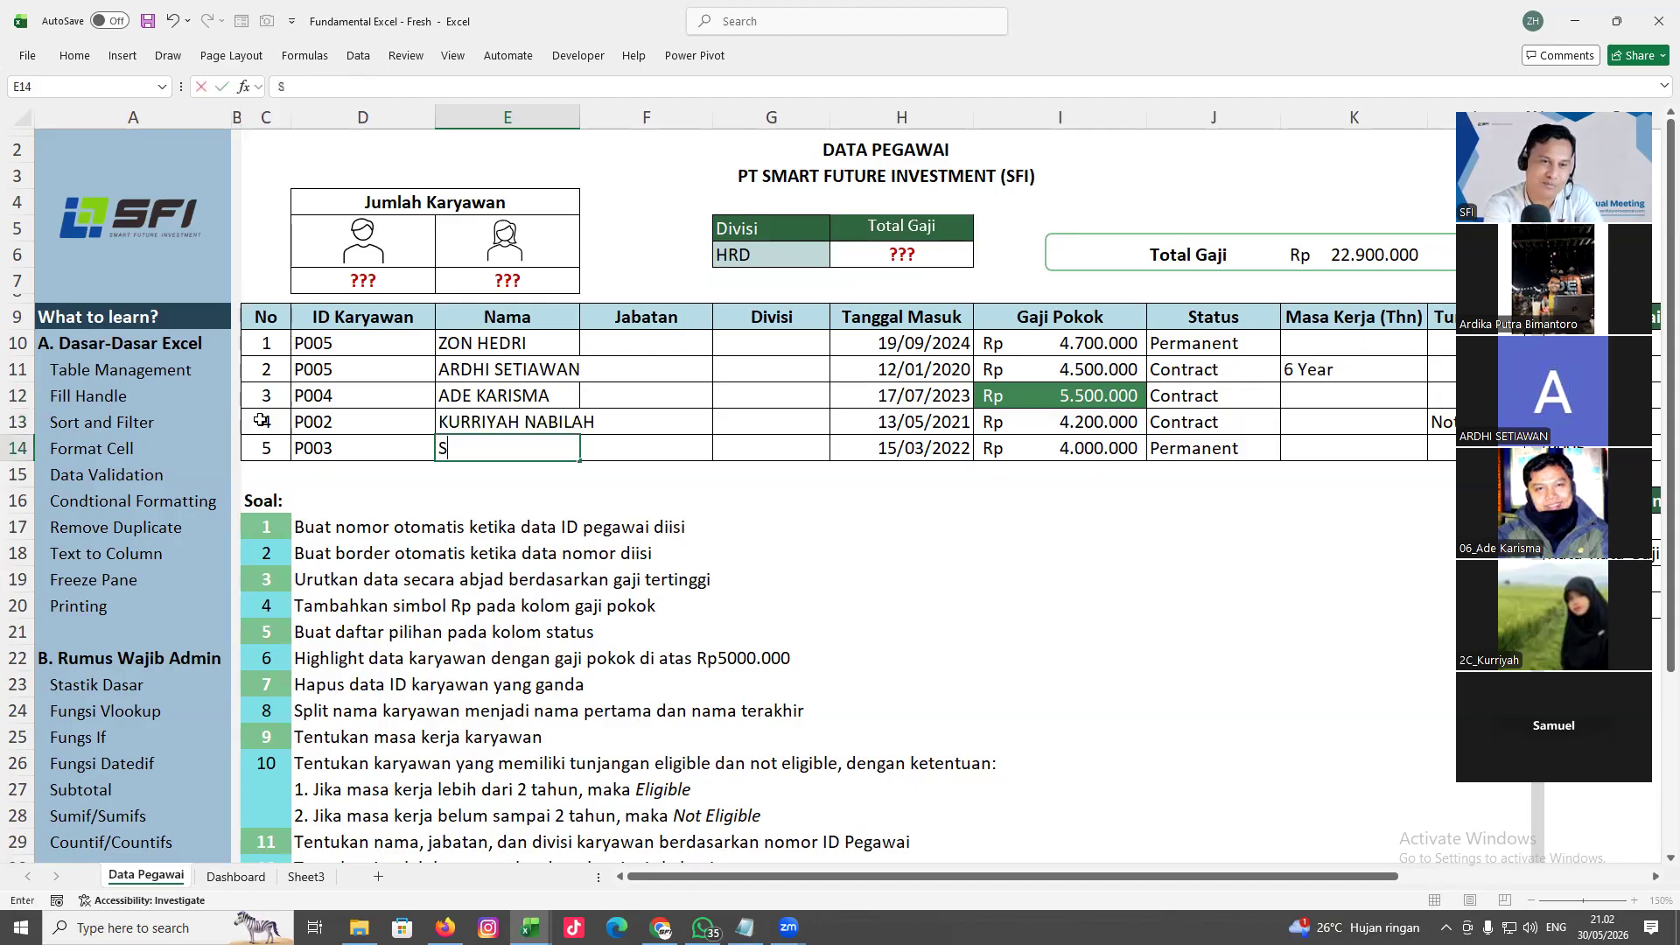
{"action": "type", "text": "AMU"}
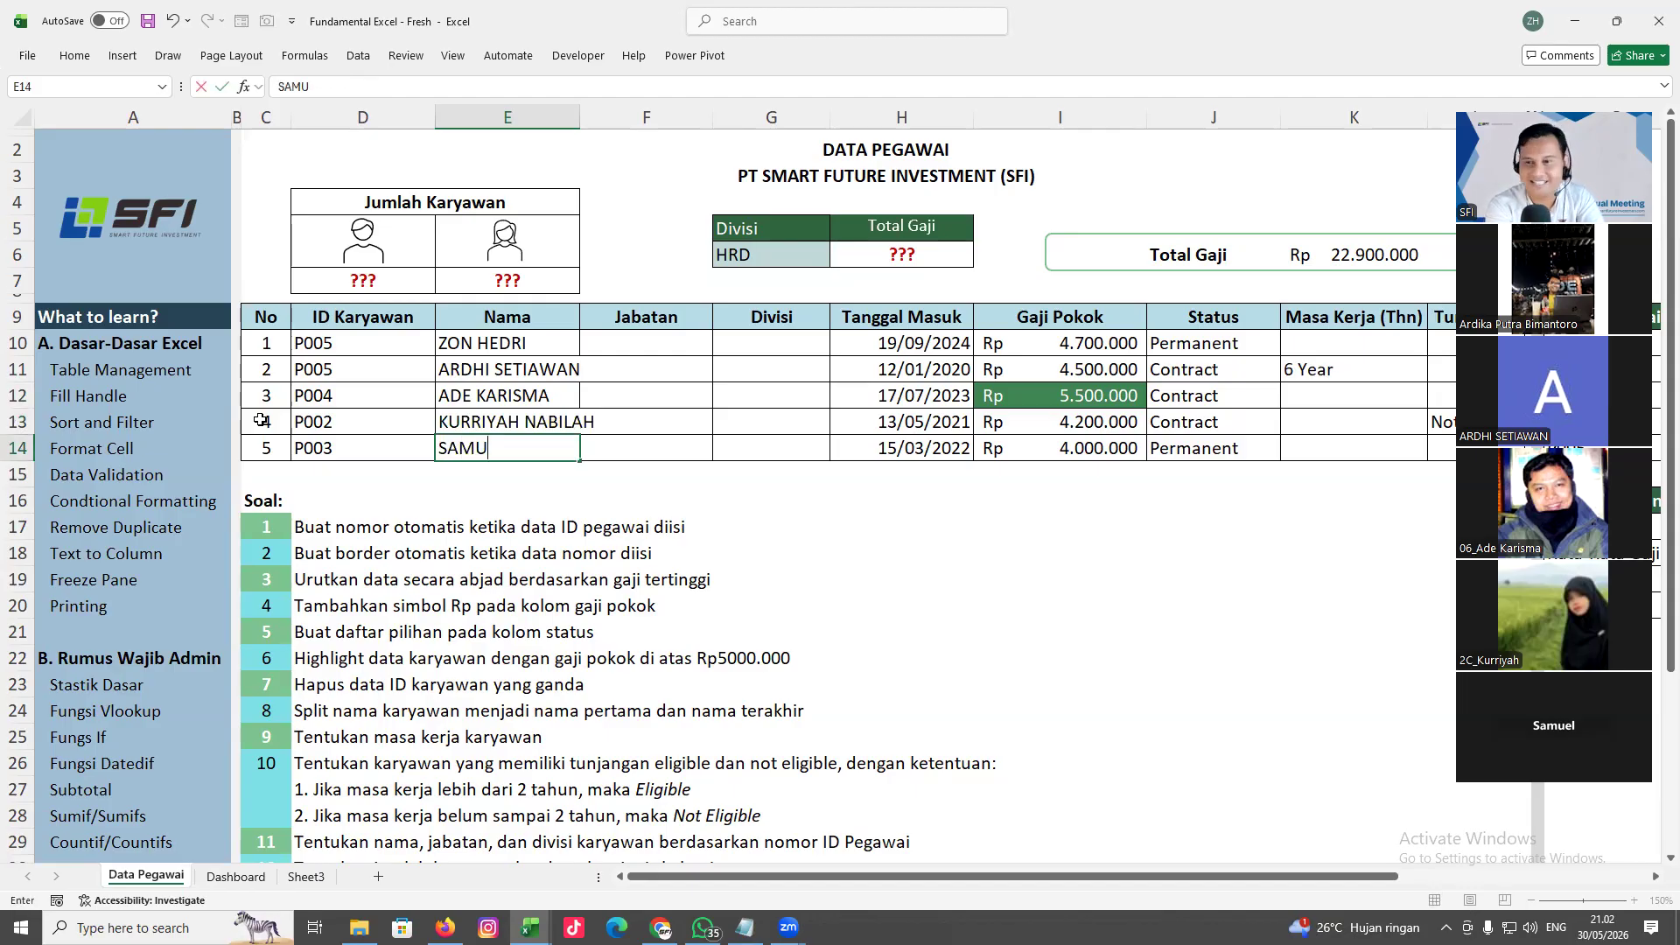
{"action": "type", "text": "EL"}
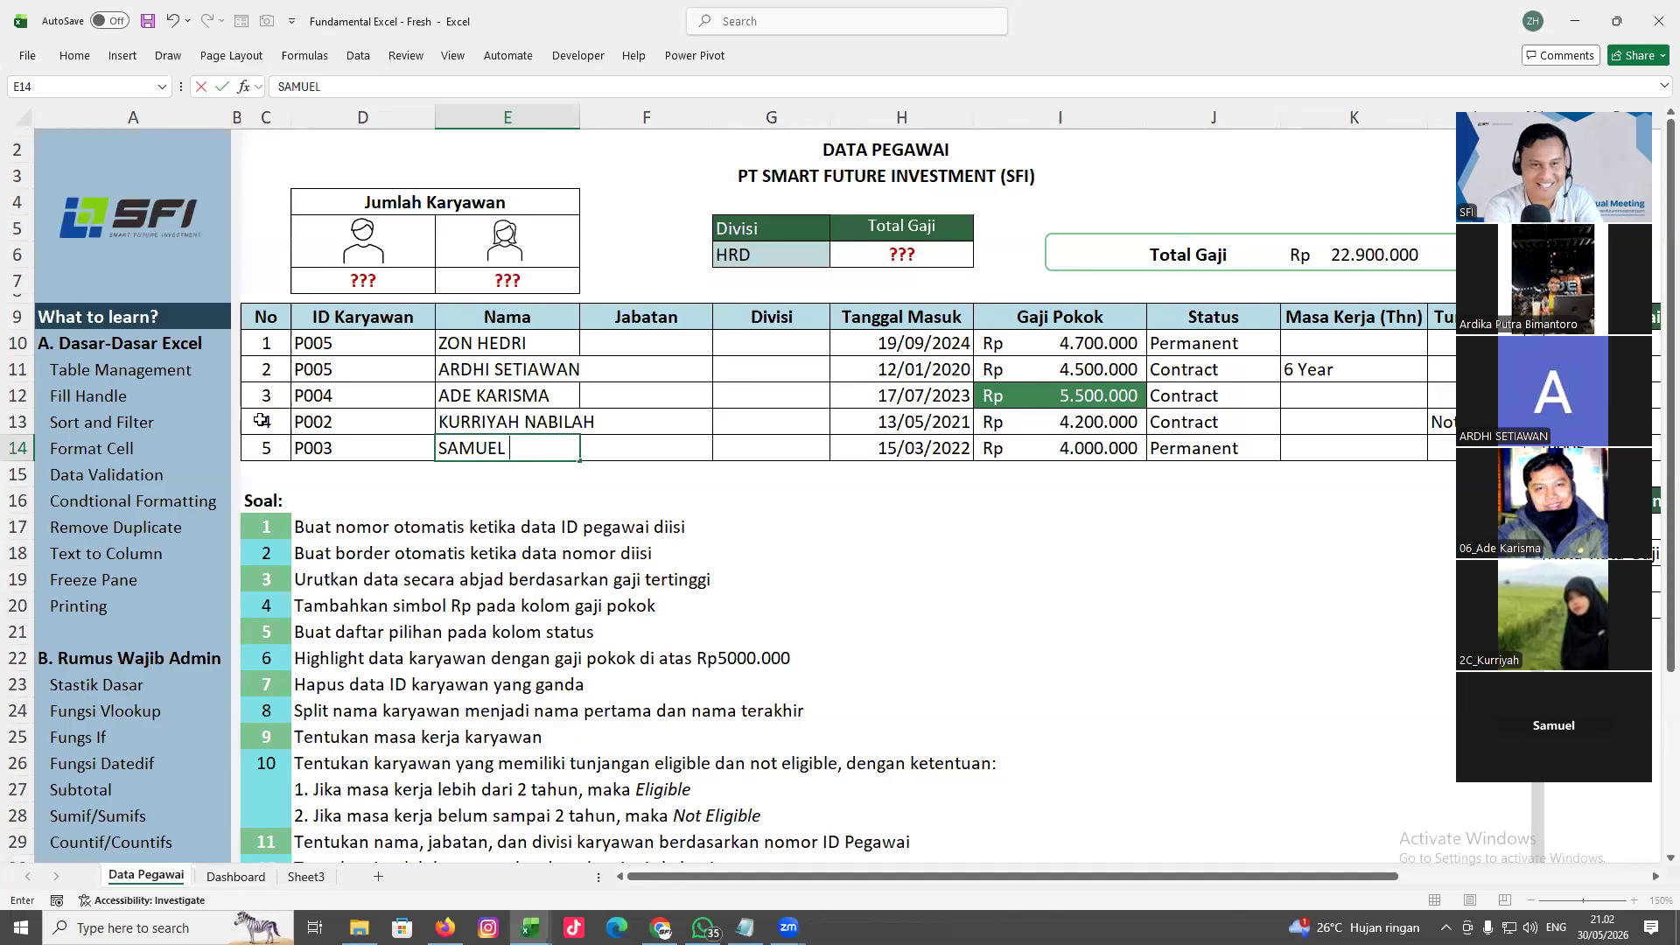
{"action": "type", "text": " KAN"}
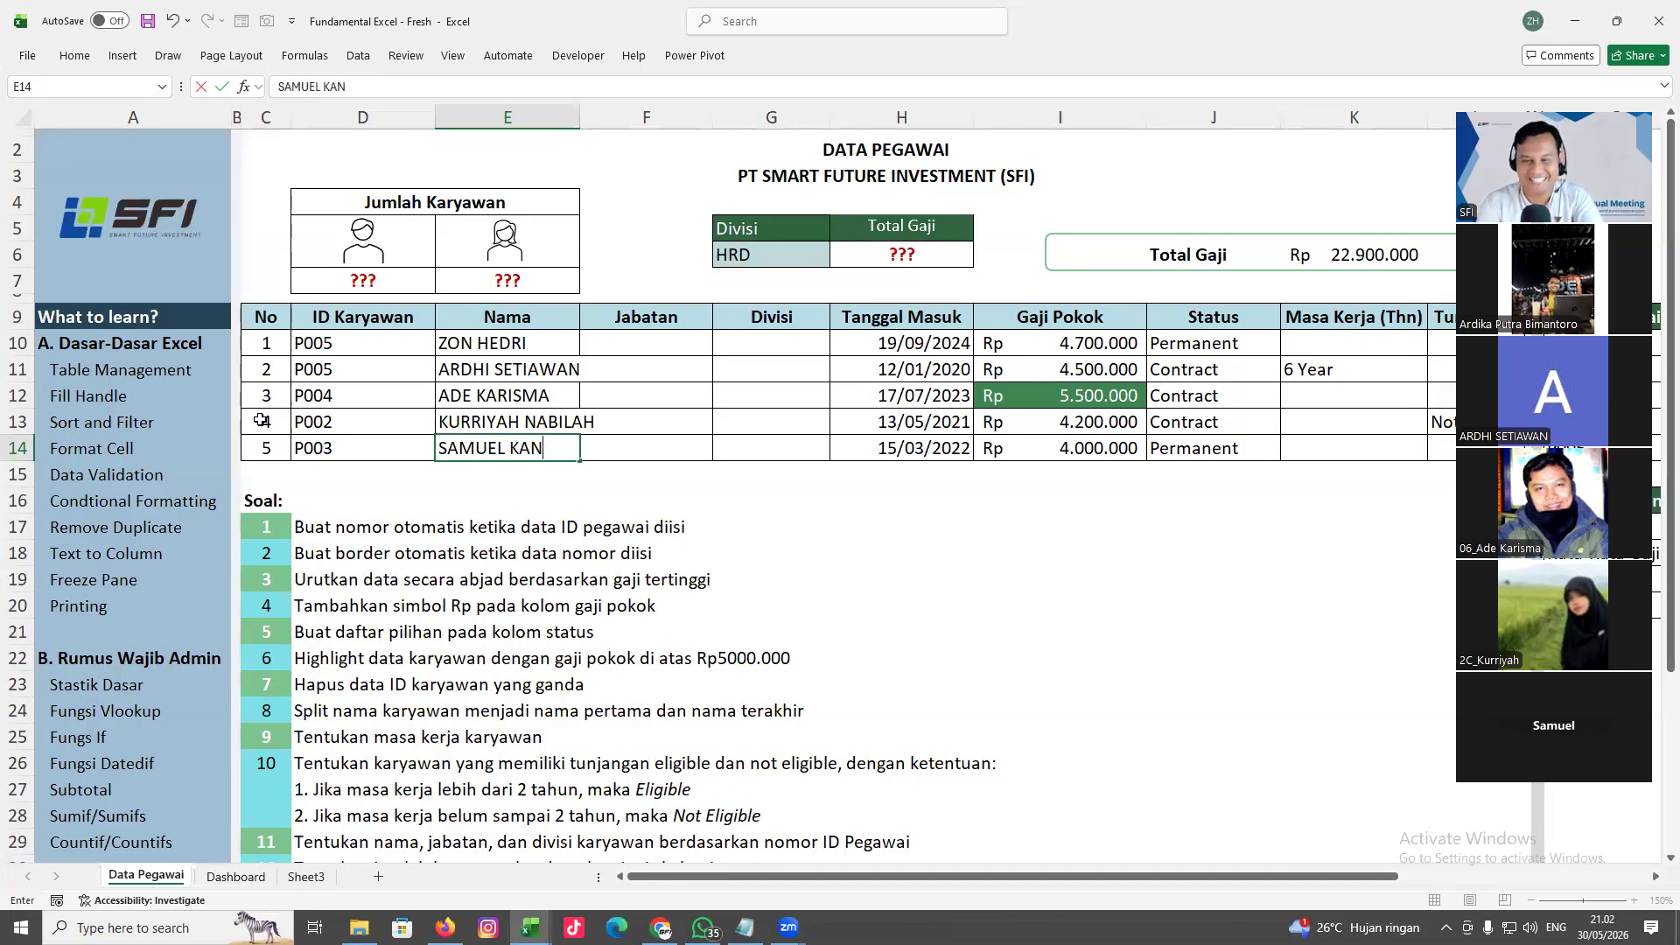
{"action": "left_click", "coordinate": [718, 500]}
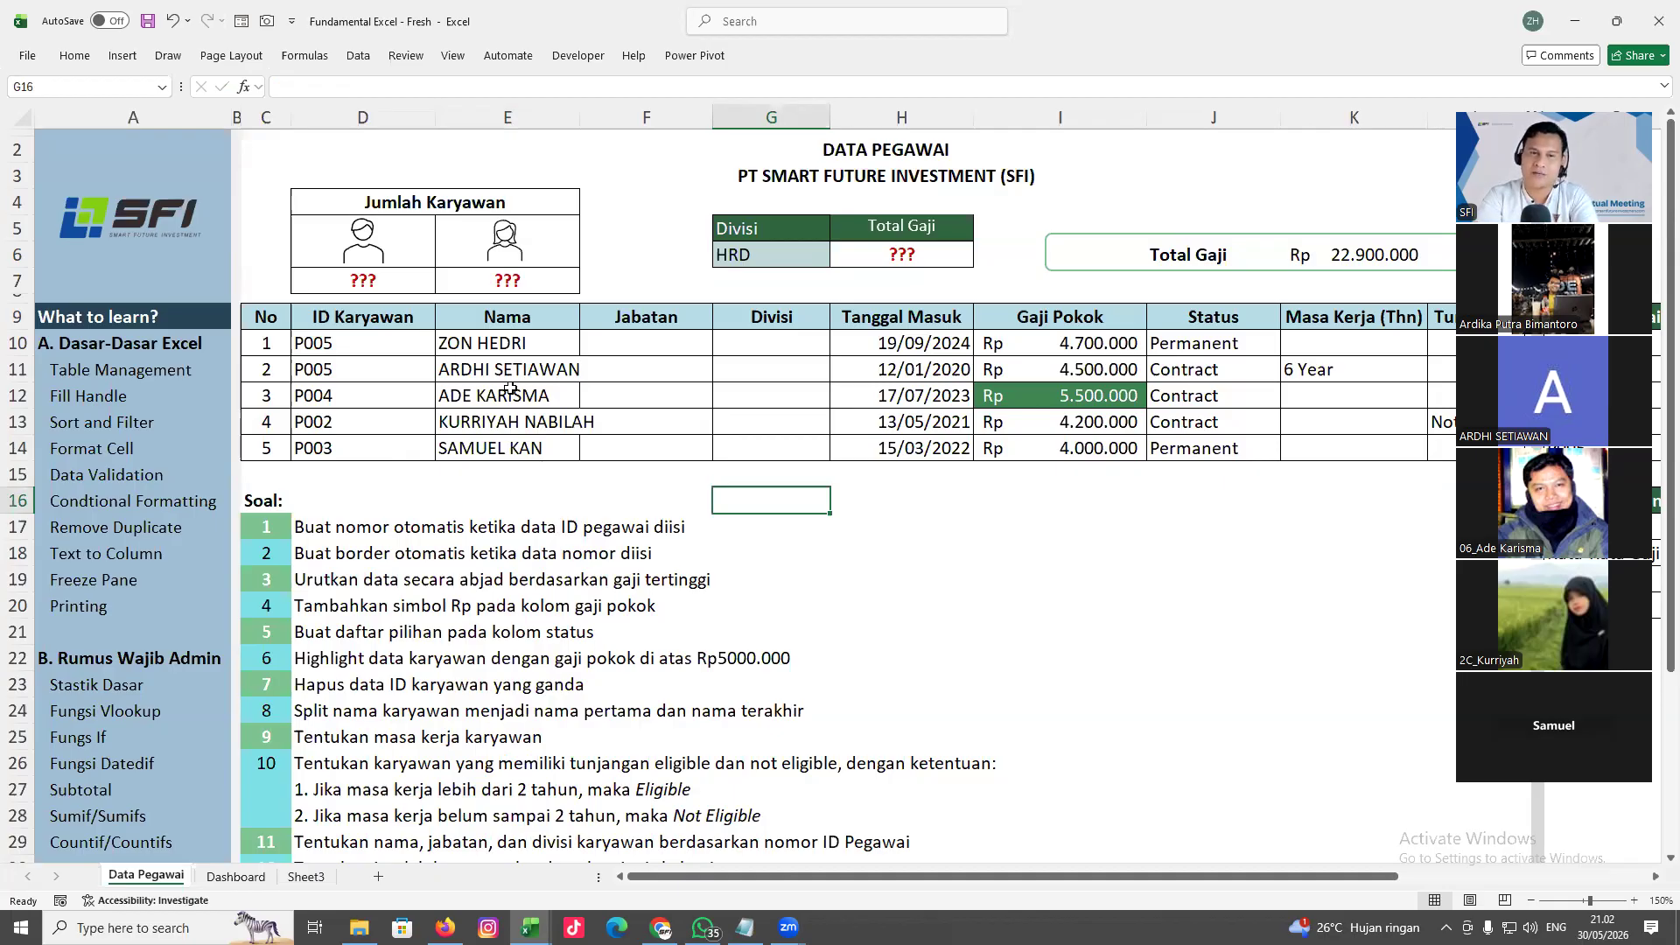
Select the five full names in E10:E14 for Text to Columns
{"action": "left_click", "coordinate": [627, 348]}
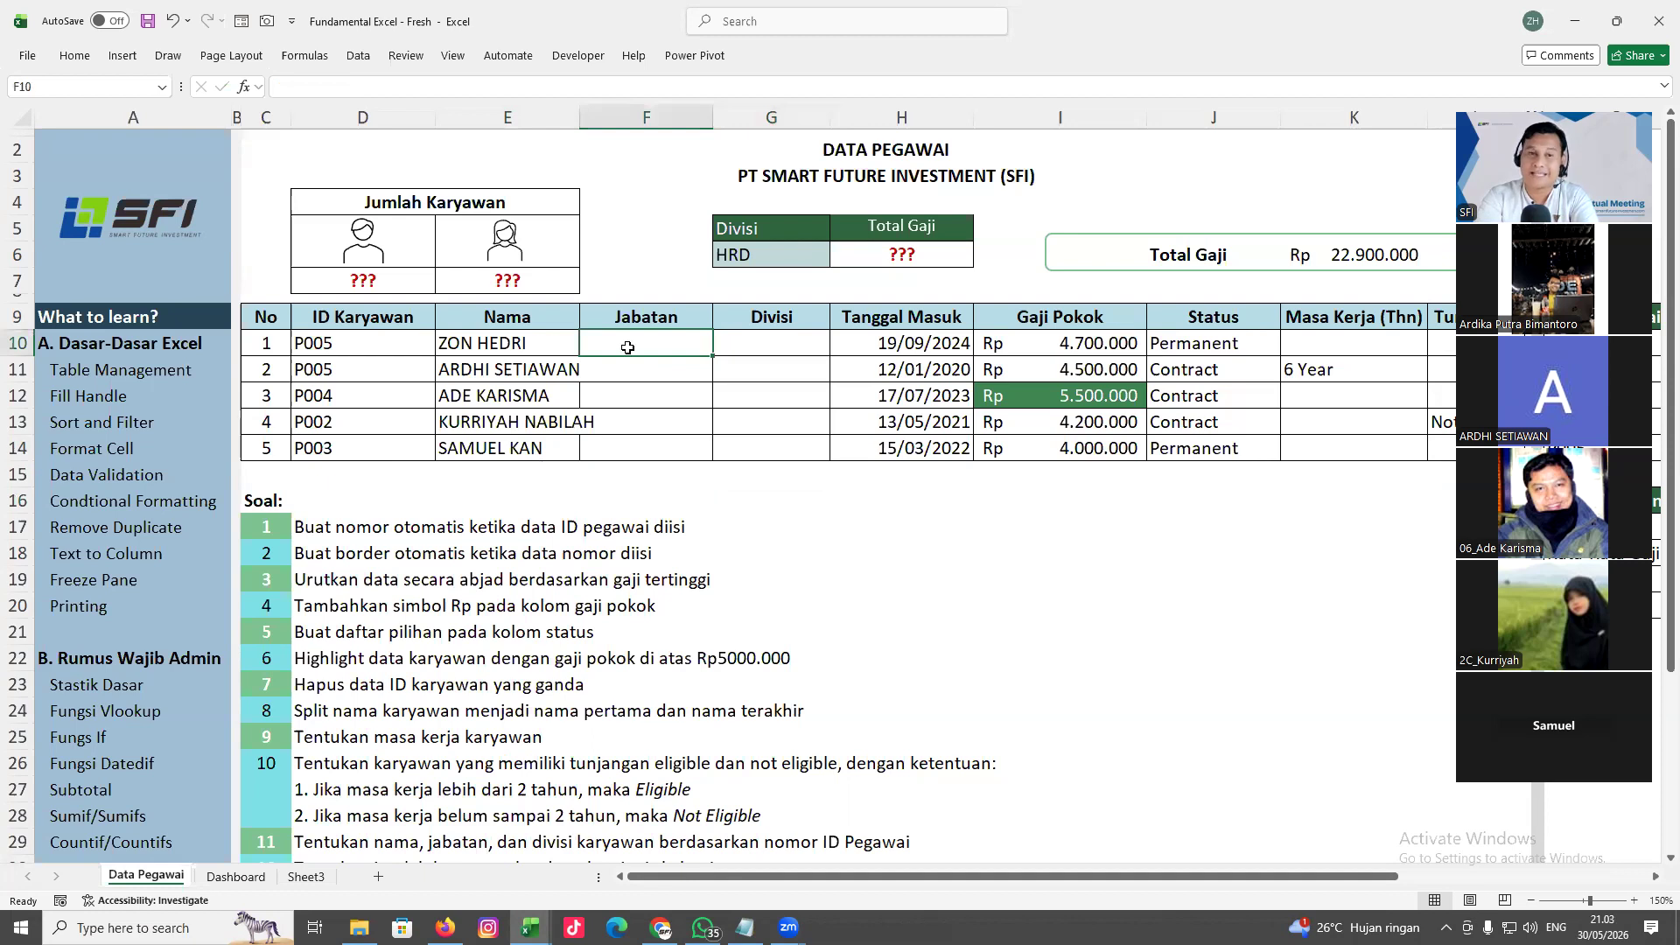
{"action": "left_click", "coordinate": [638, 394]}
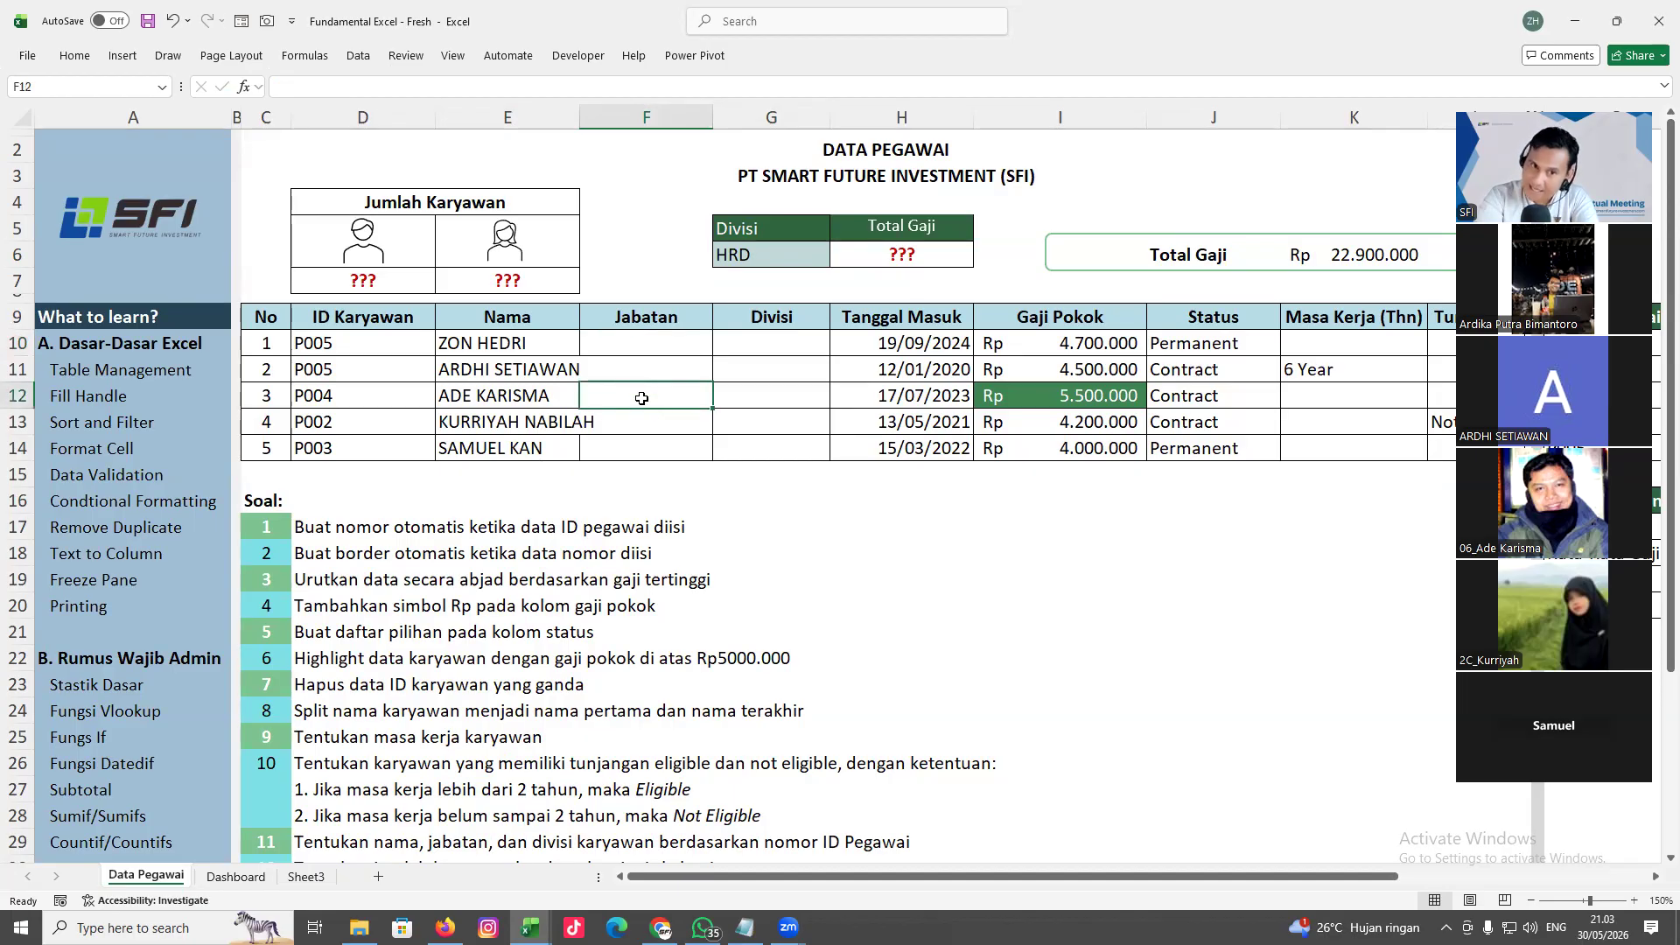
{"action": "double_click", "coordinate": [488, 342]}
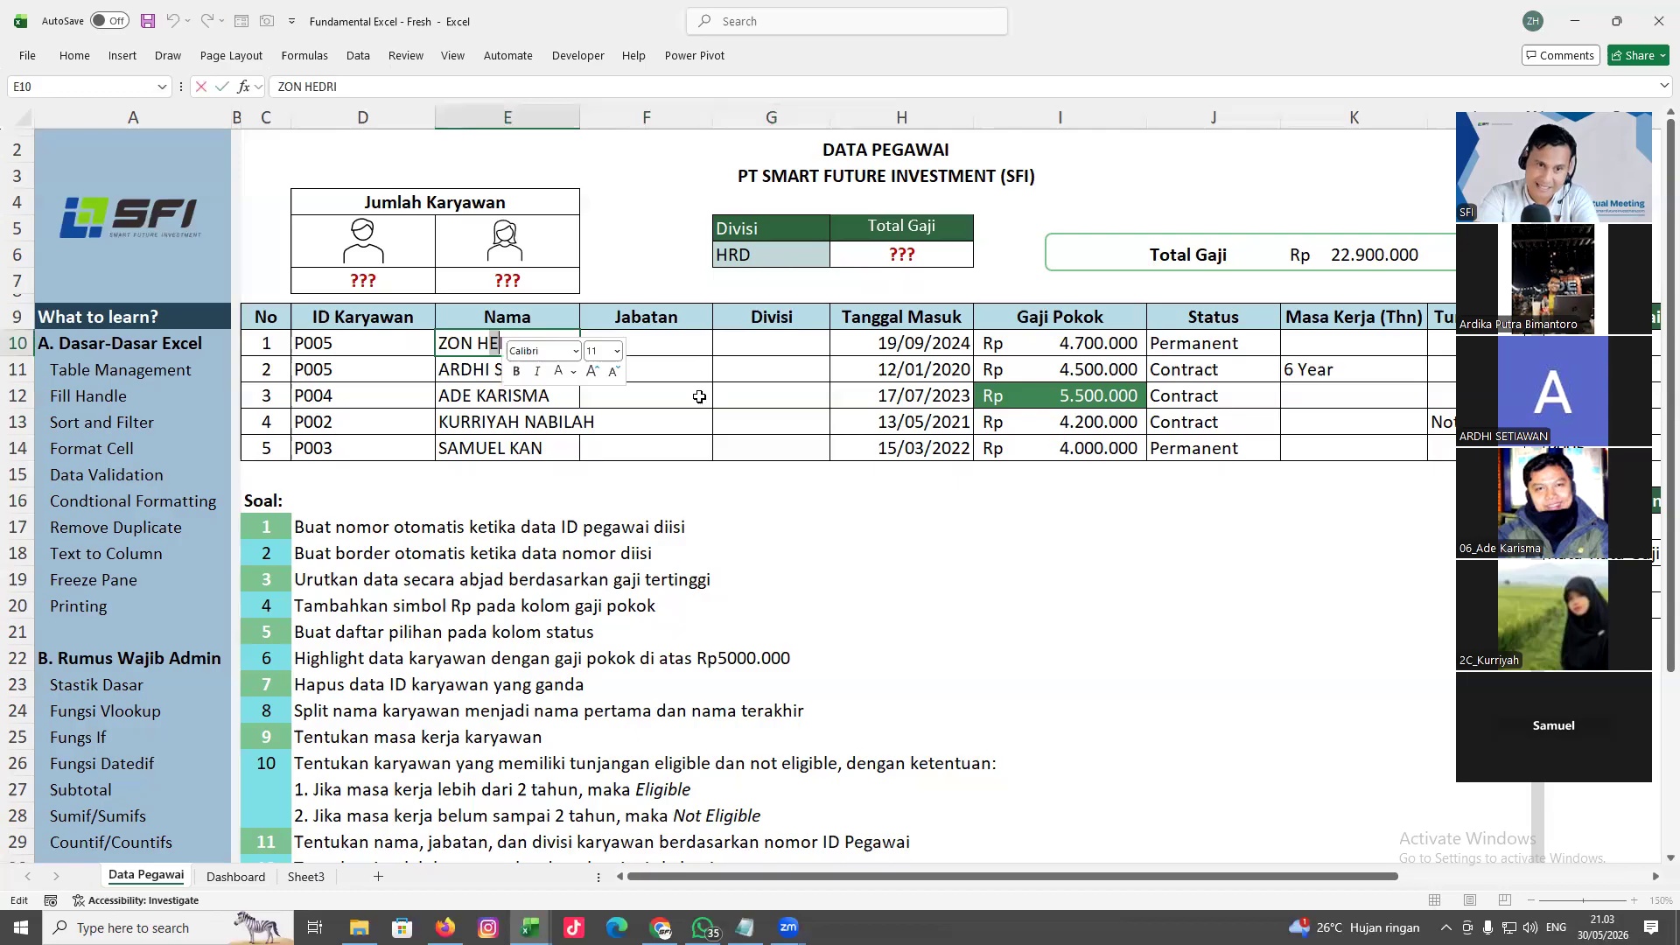
{"action": "key", "text": "Escape"}
{"action": "left_click_drag", "start_coordinate": [516, 344], "coordinate": [533, 445]}
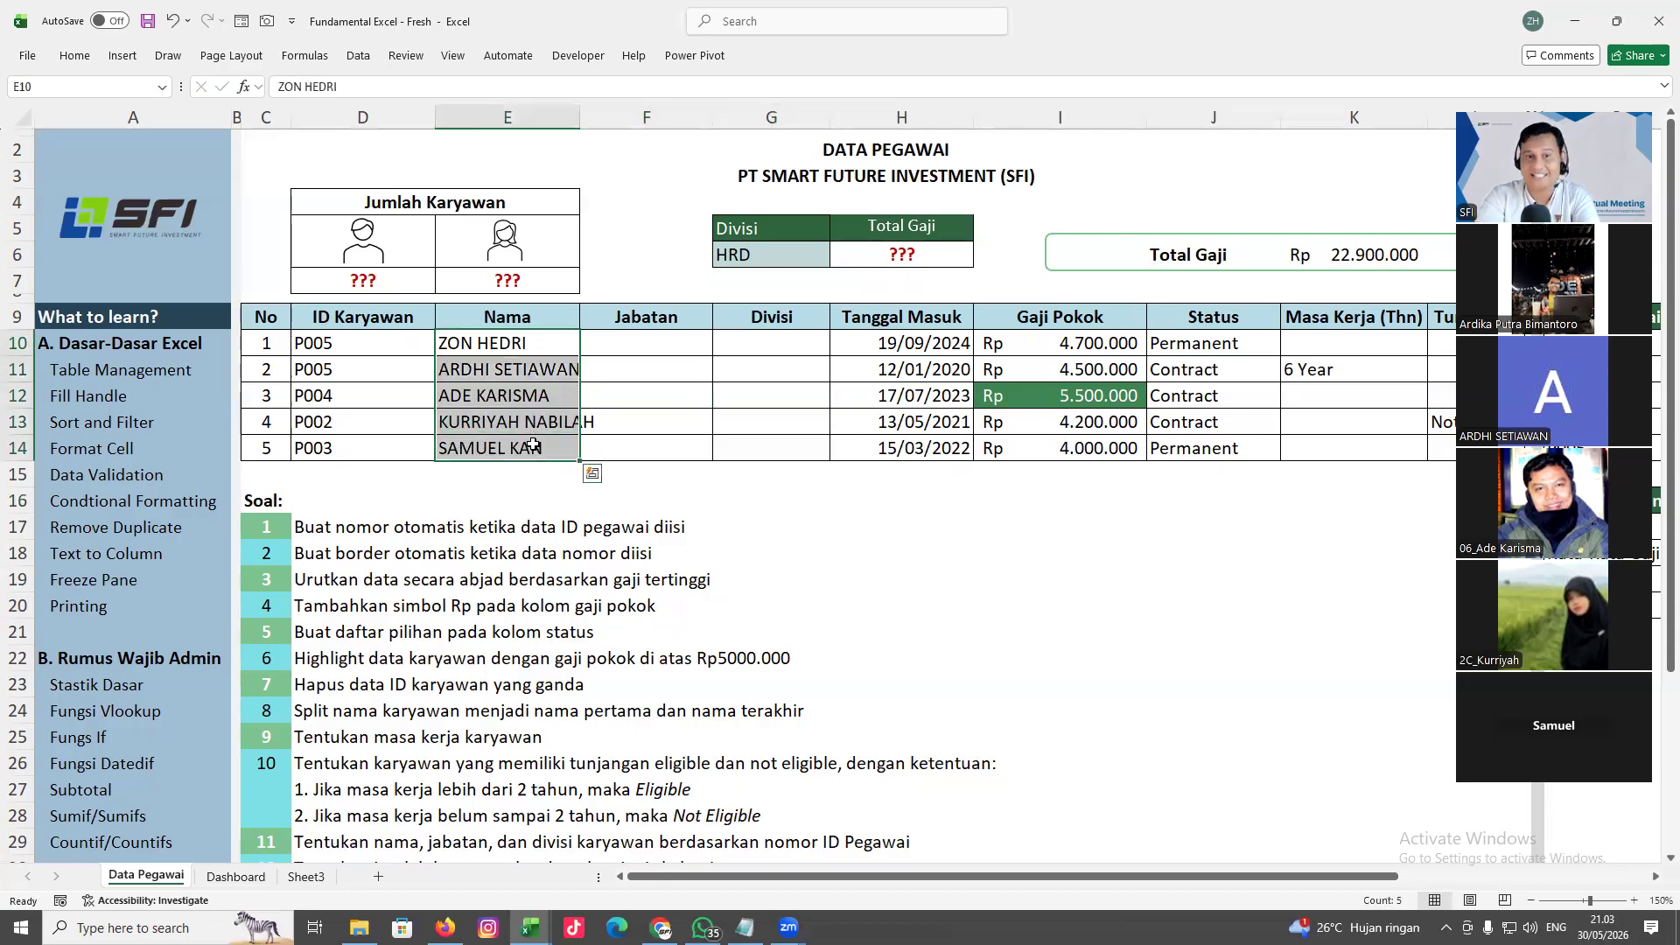
{"action": "left_click", "coordinate": [367, 64]}
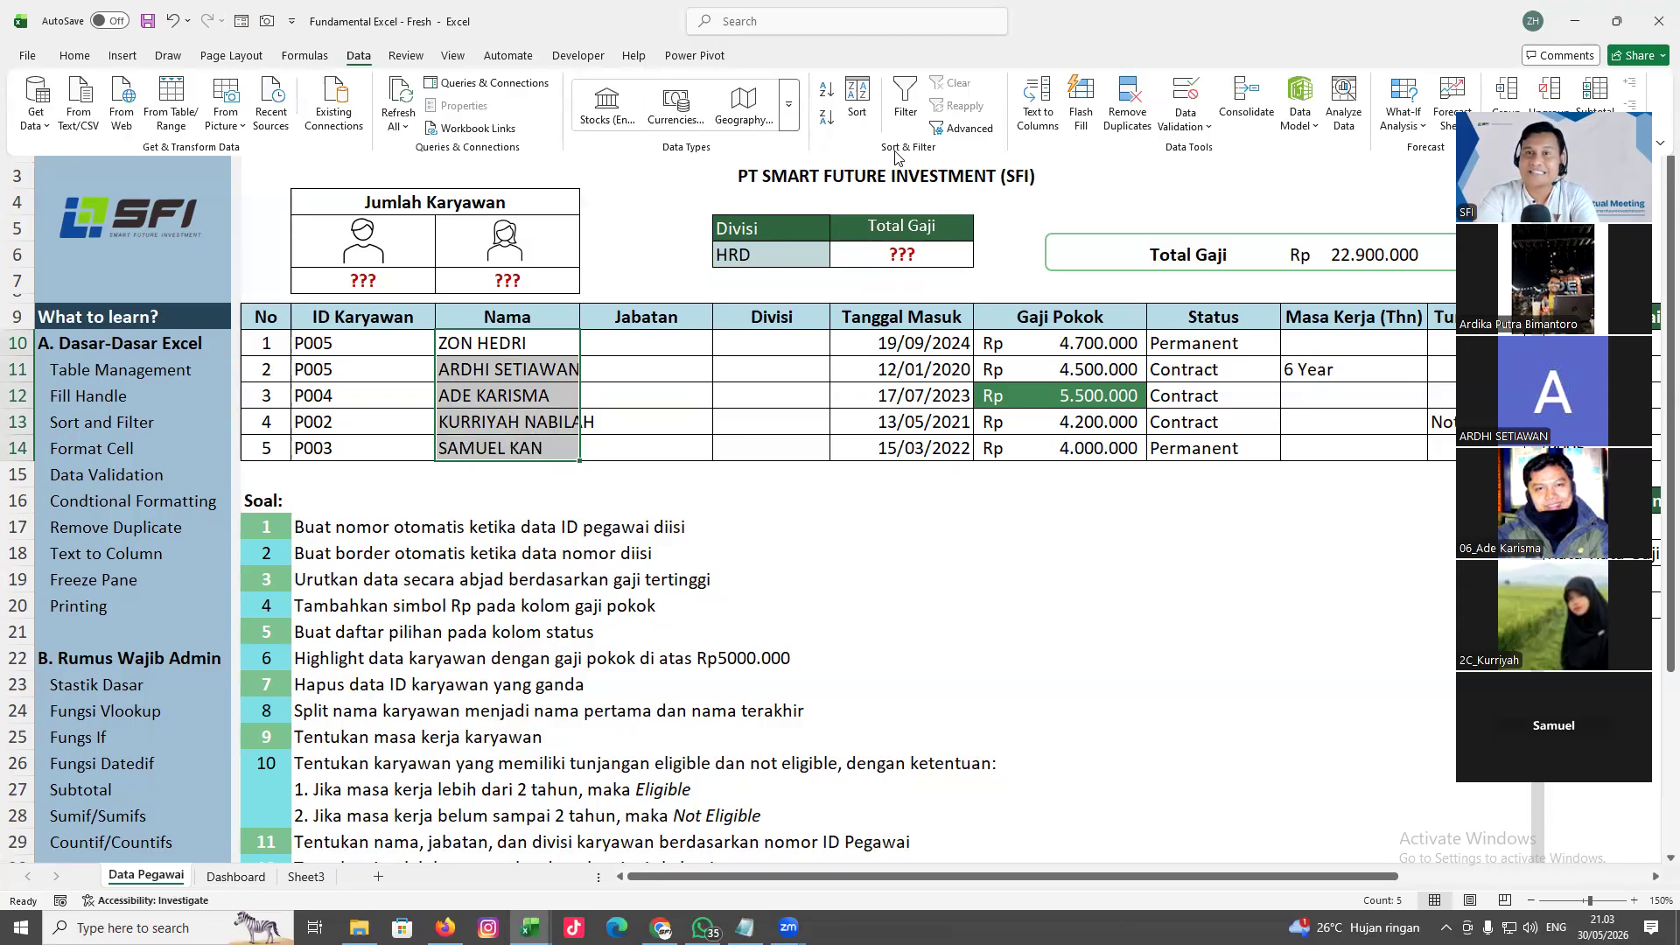
{"action": "left_click", "coordinate": [1055, 126]}
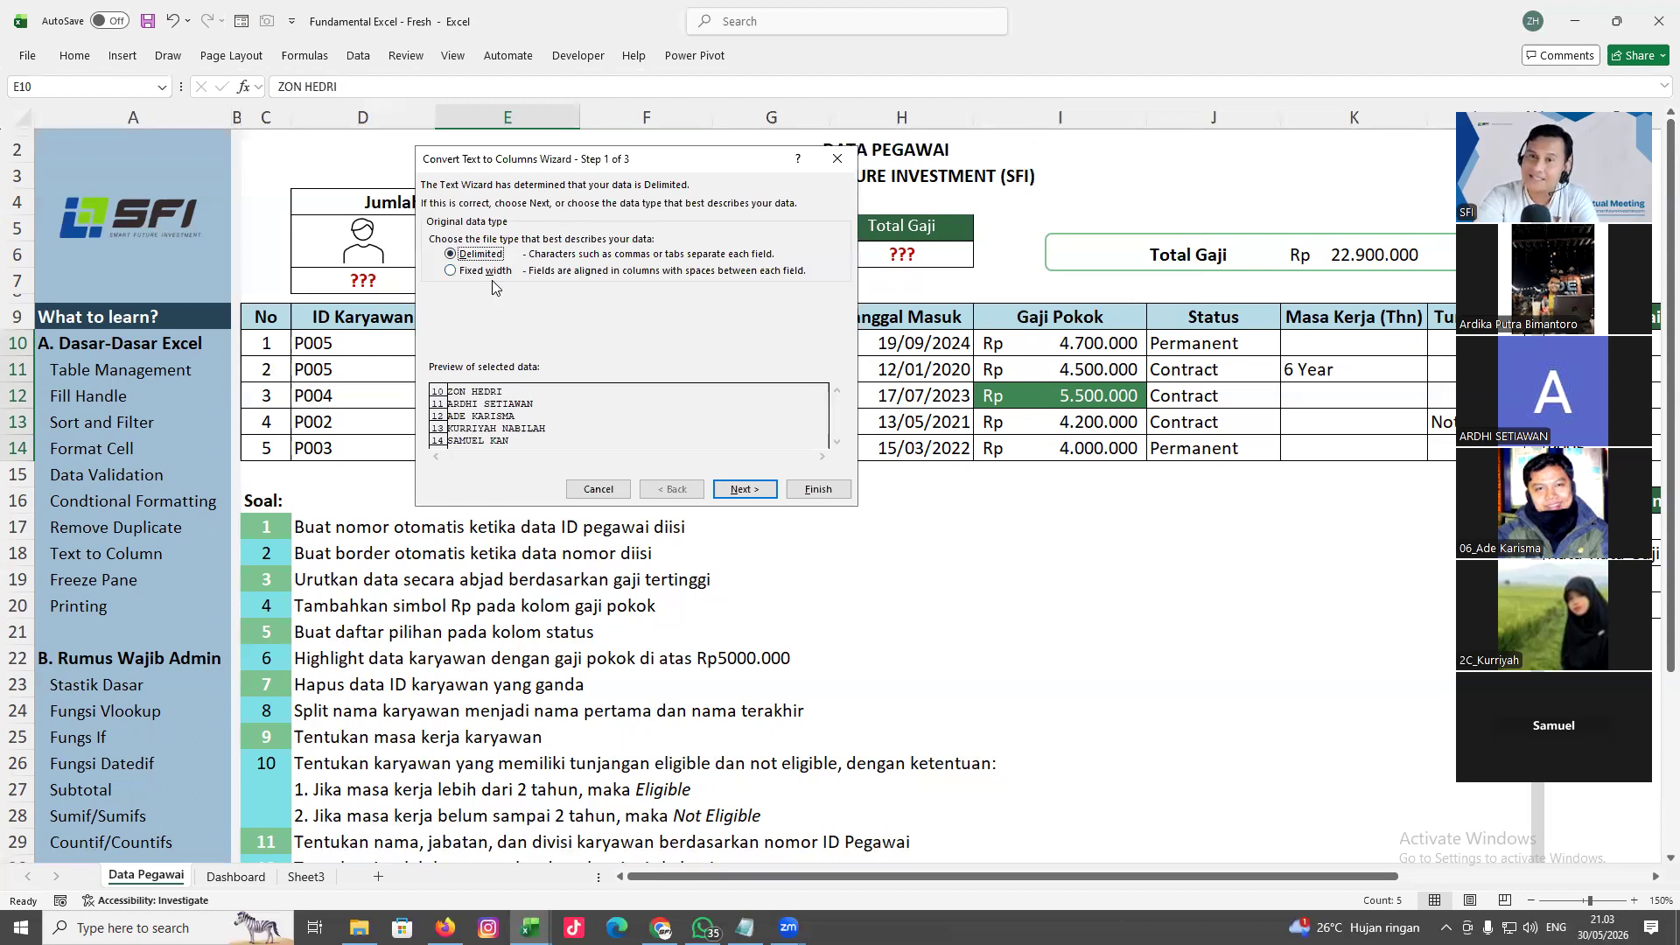
Split the names on the space delimiter, tab unchecked, into first and last name columns
{"action": "left_click", "coordinate": [740, 491]}
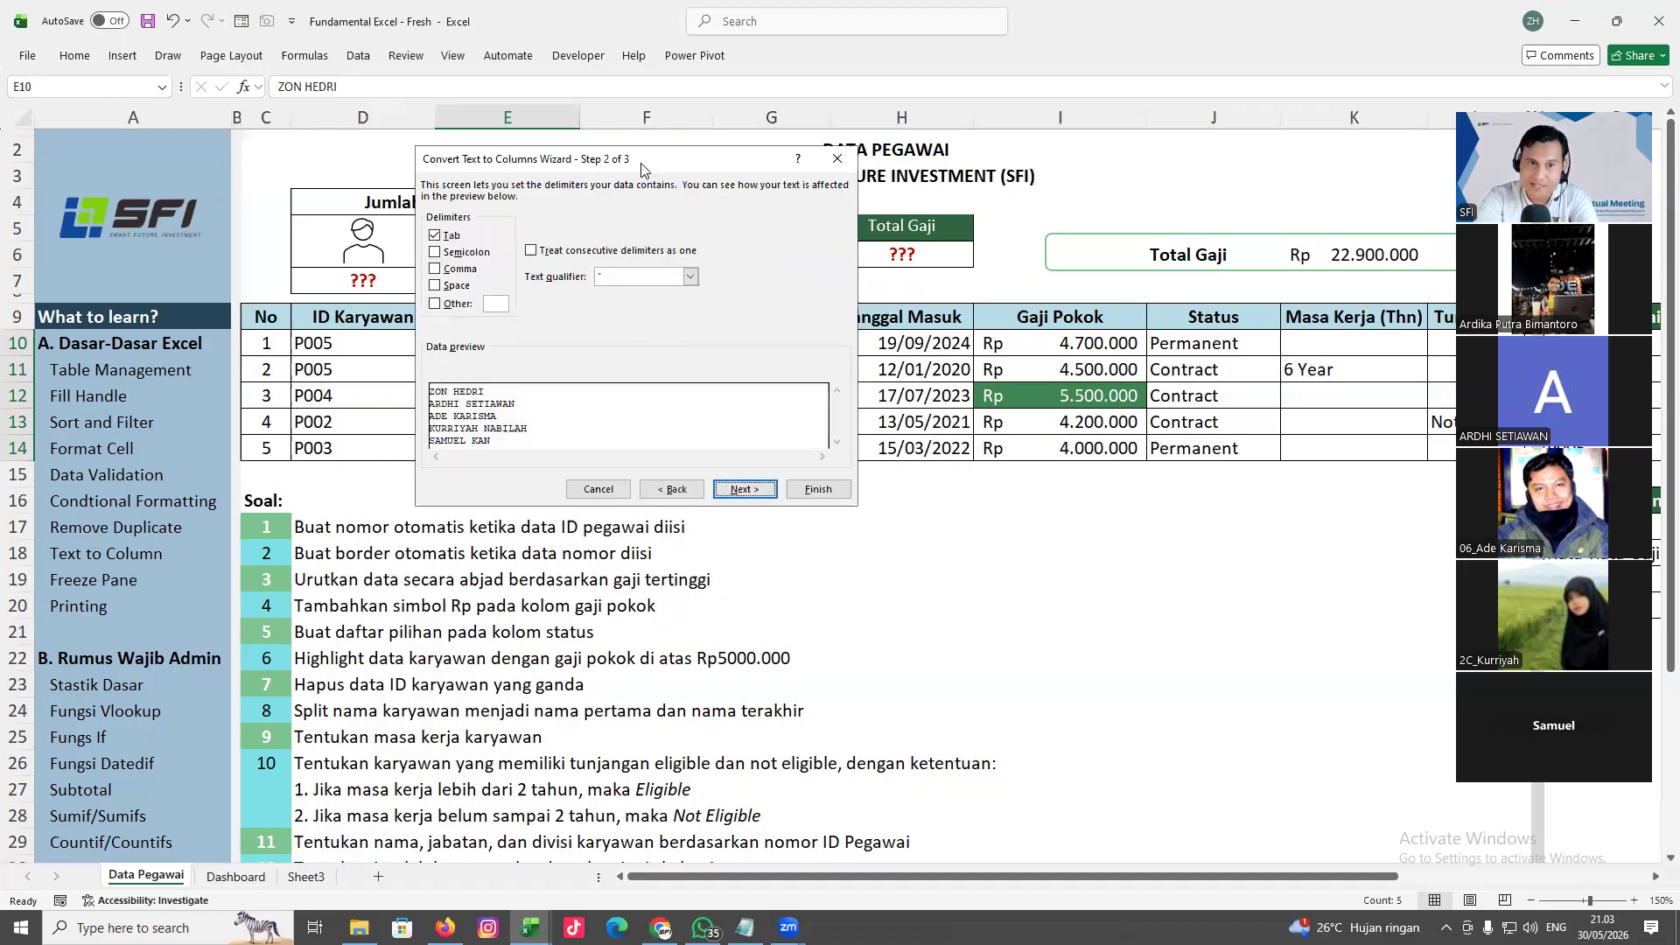
{"action": "left_click_drag", "start_coordinate": [641, 168], "coordinate": [623, 485]}
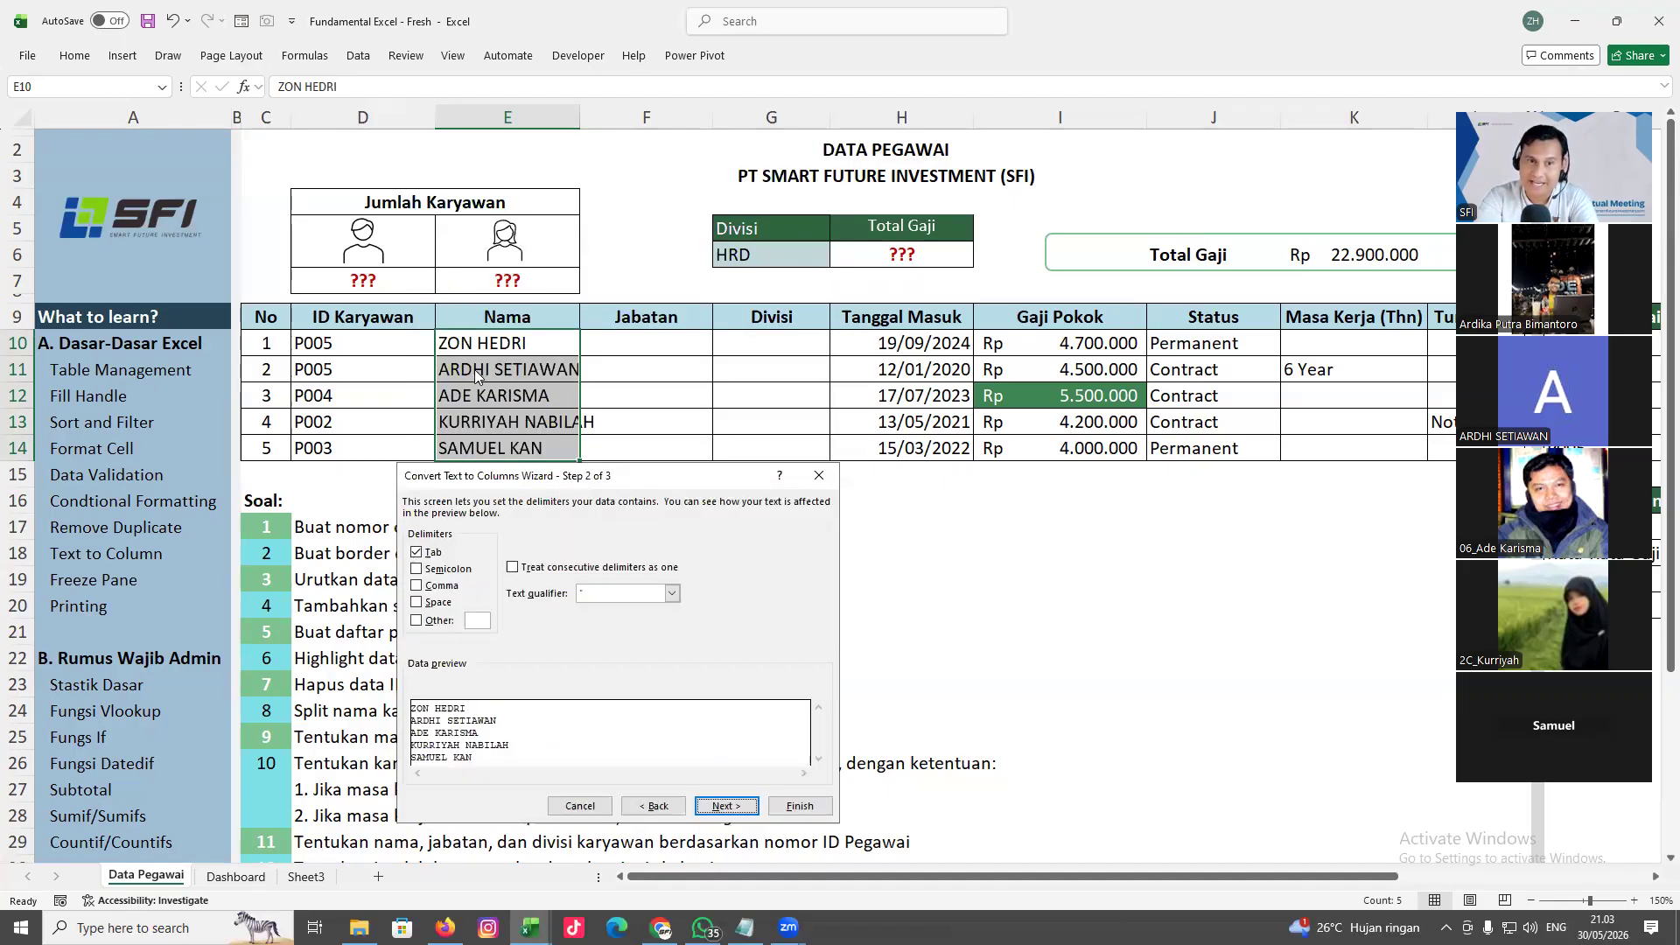
{"action": "left_click", "coordinate": [420, 603]}
{"action": "left_click", "coordinate": [419, 603]}
{"action": "left_click", "coordinate": [419, 603]}
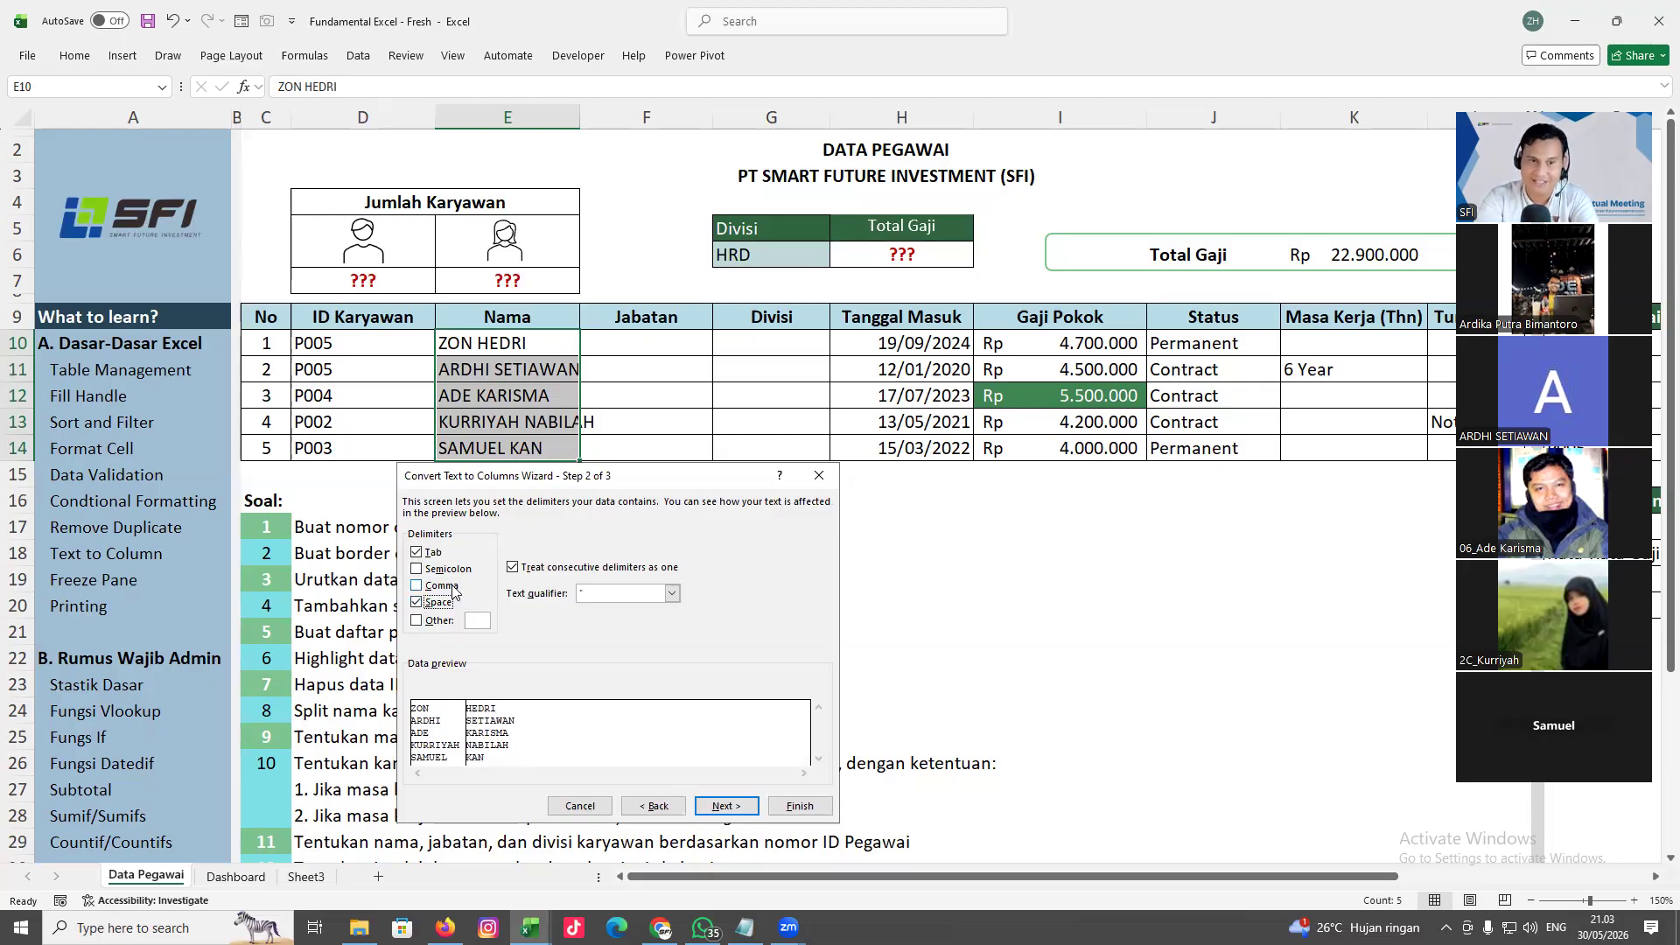
{"action": "left_click", "coordinate": [416, 554]}
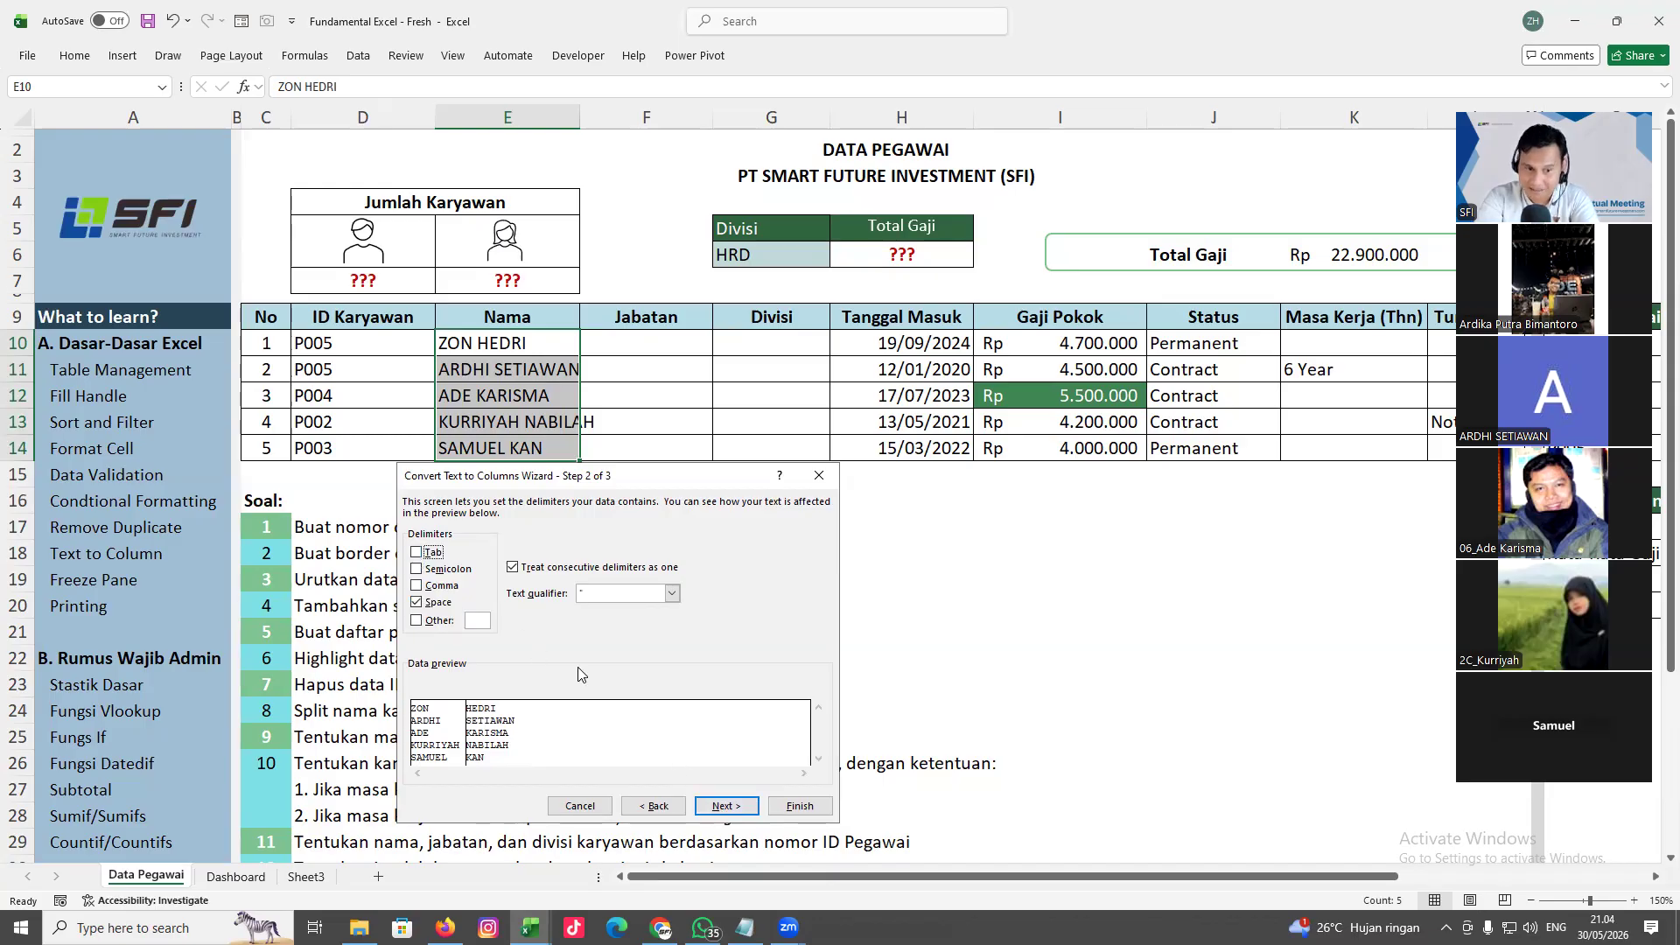
{"action": "left_click", "coordinate": [742, 809]}
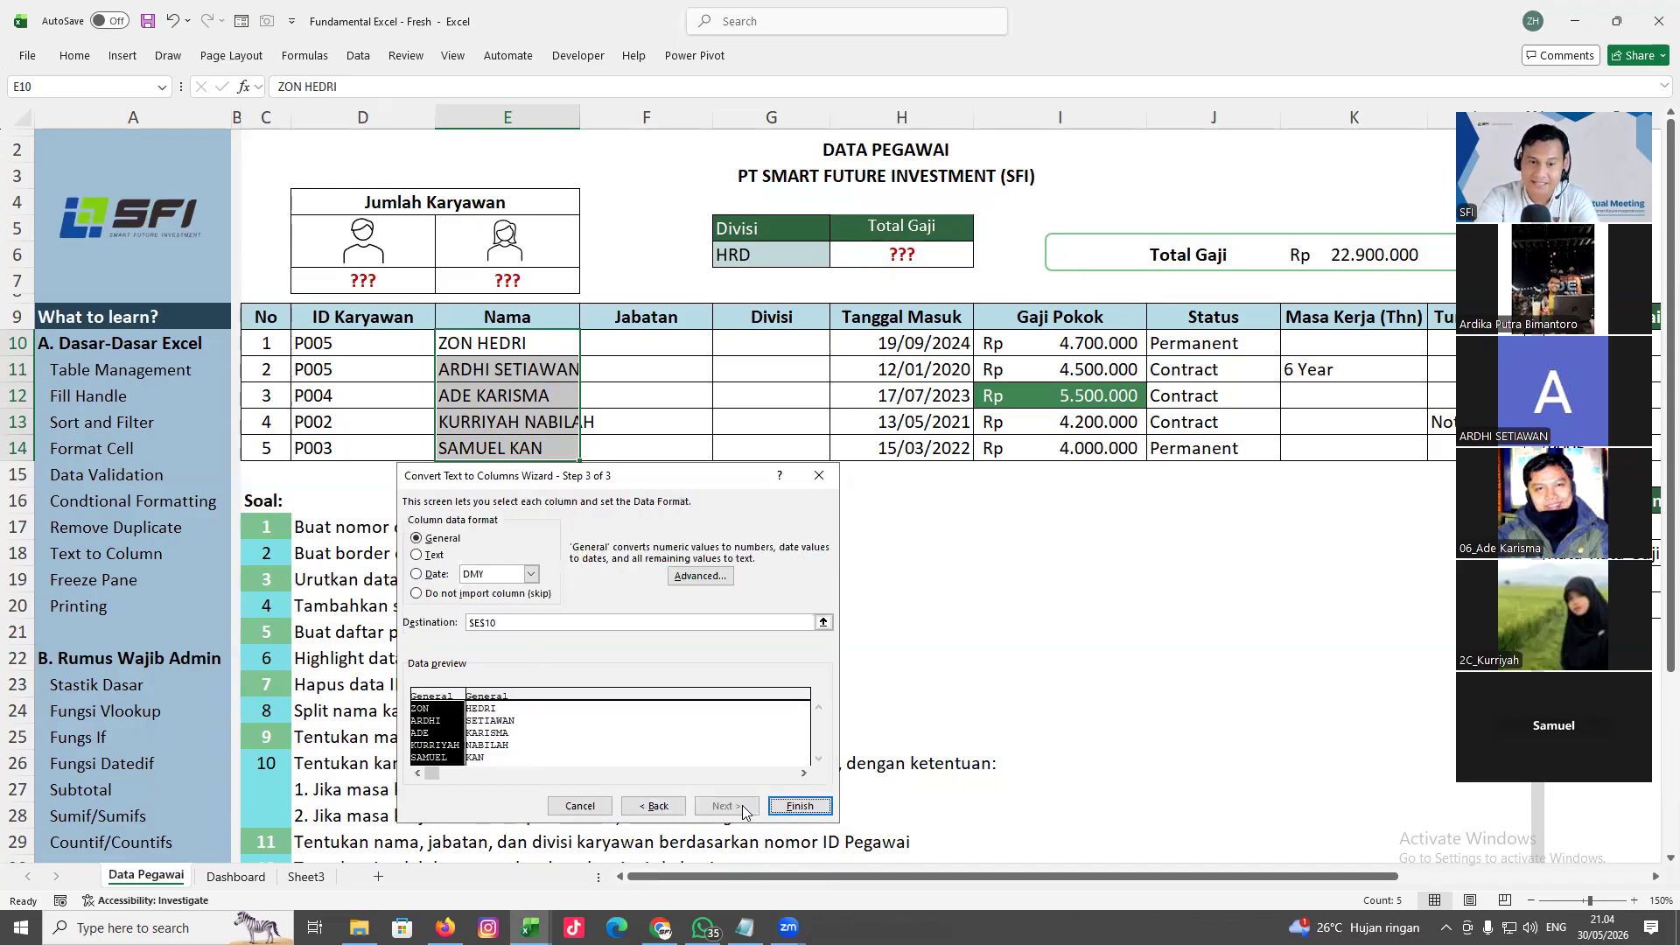
{"action": "left_click", "coordinate": [808, 806]}
{"action": "left_click", "coordinate": [808, 793]}
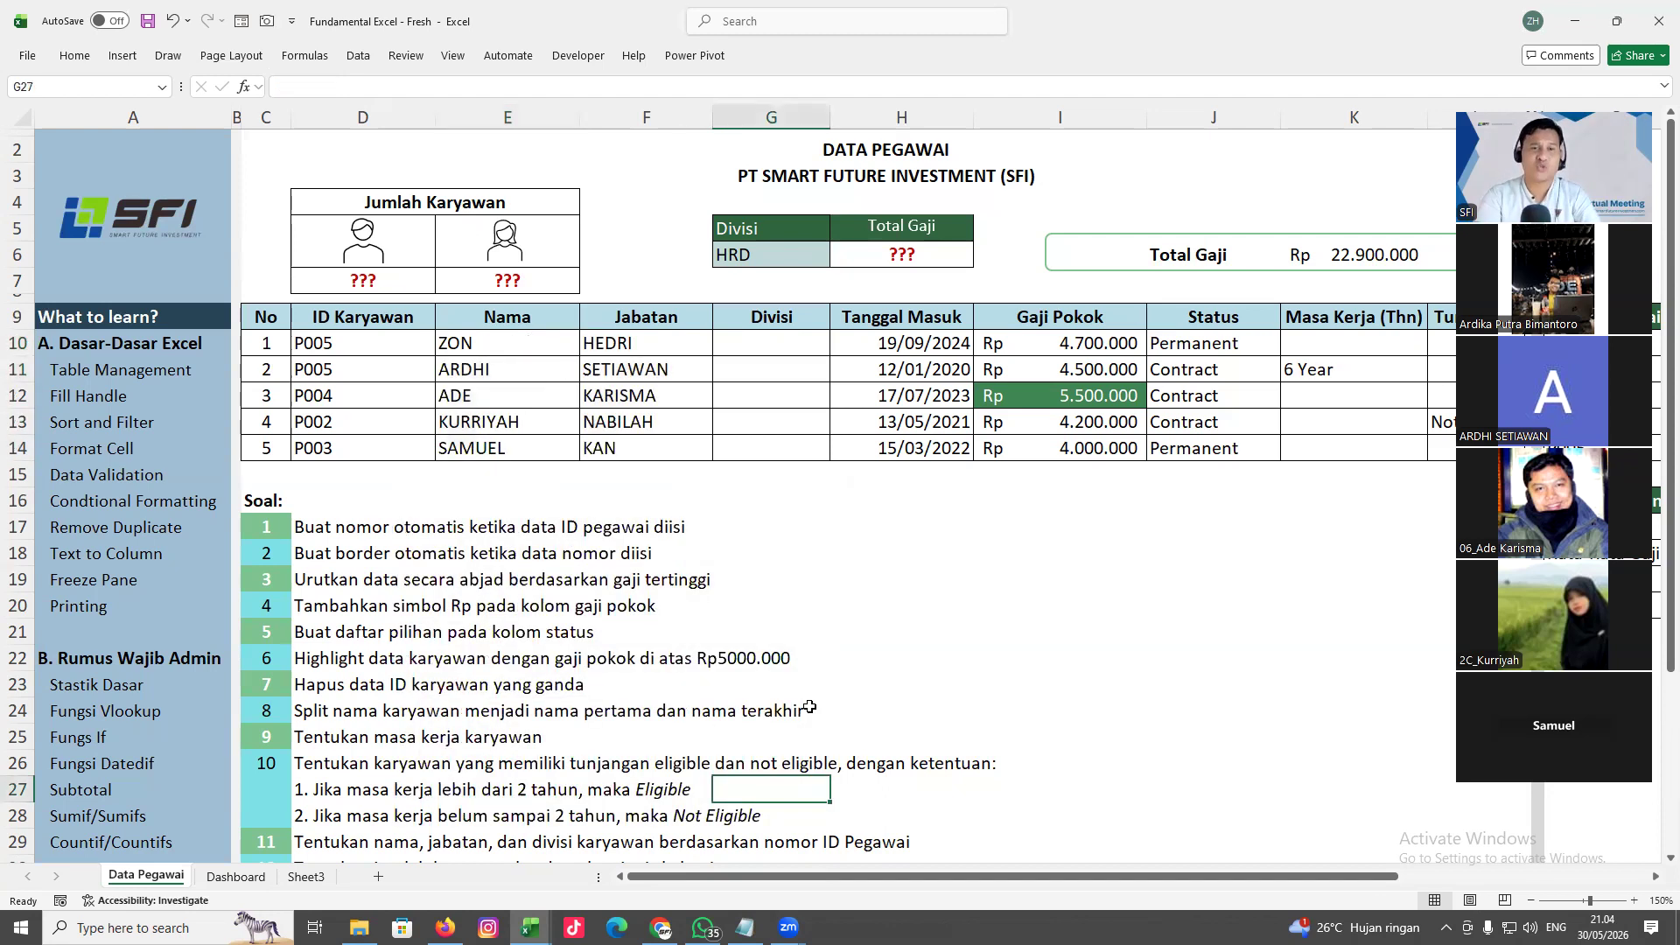
Undo the Text to Columns name split and clear the five names in E10:E14
{"action": "key", "text": "ctrl+z"}
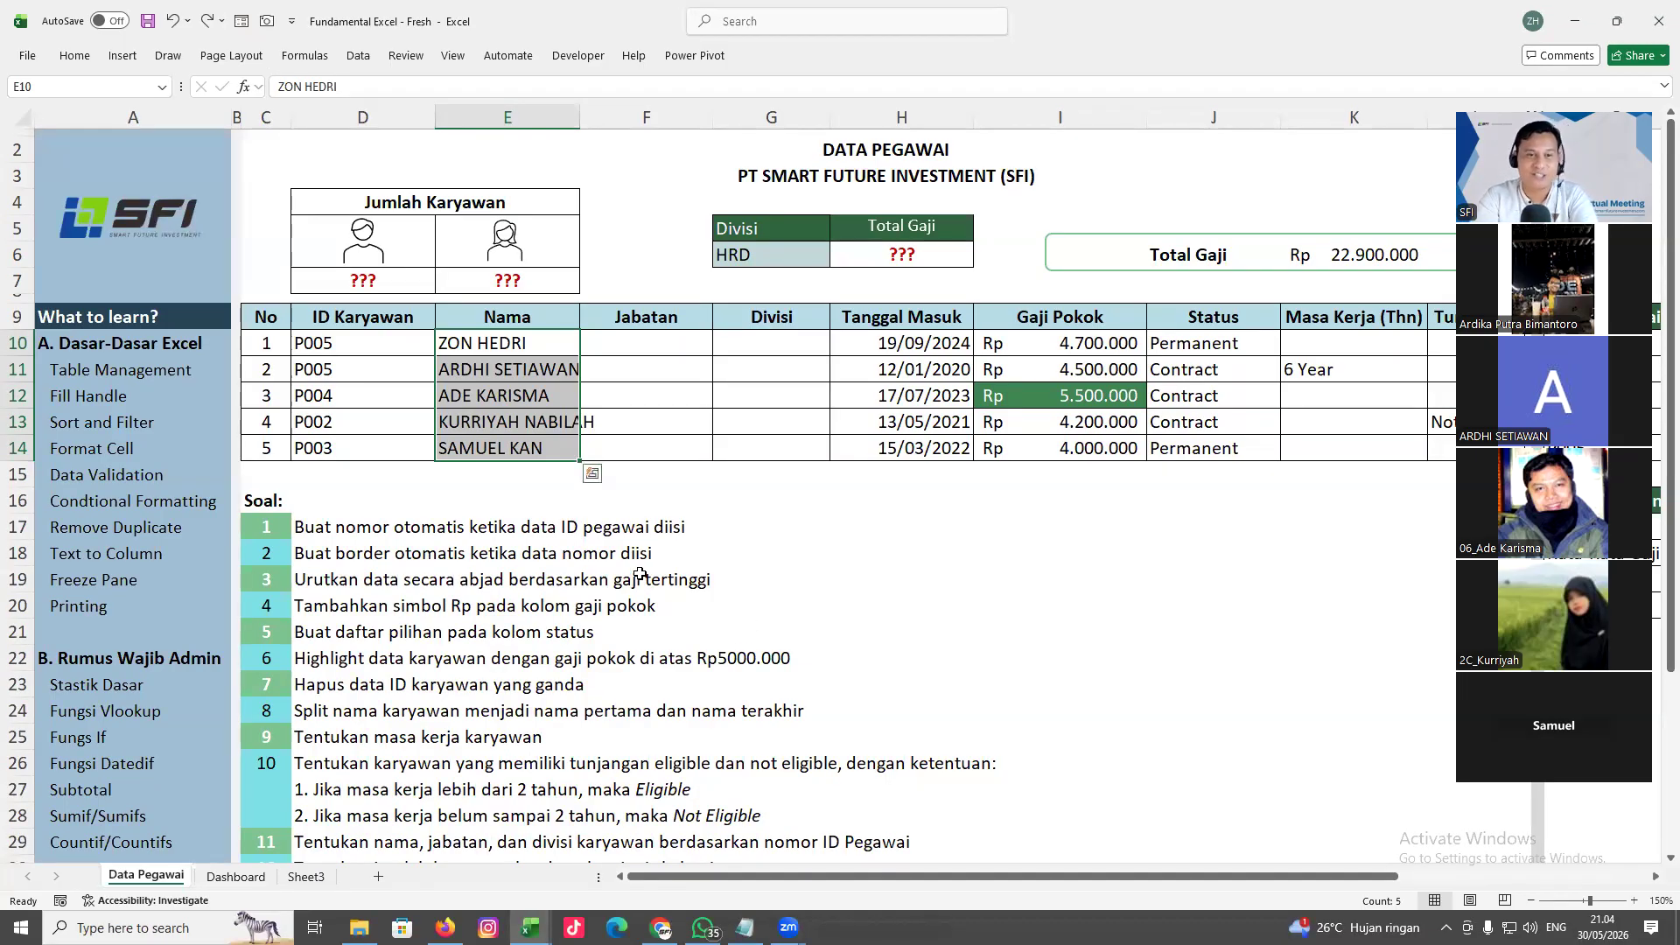
{"action": "key", "text": "Delete"}
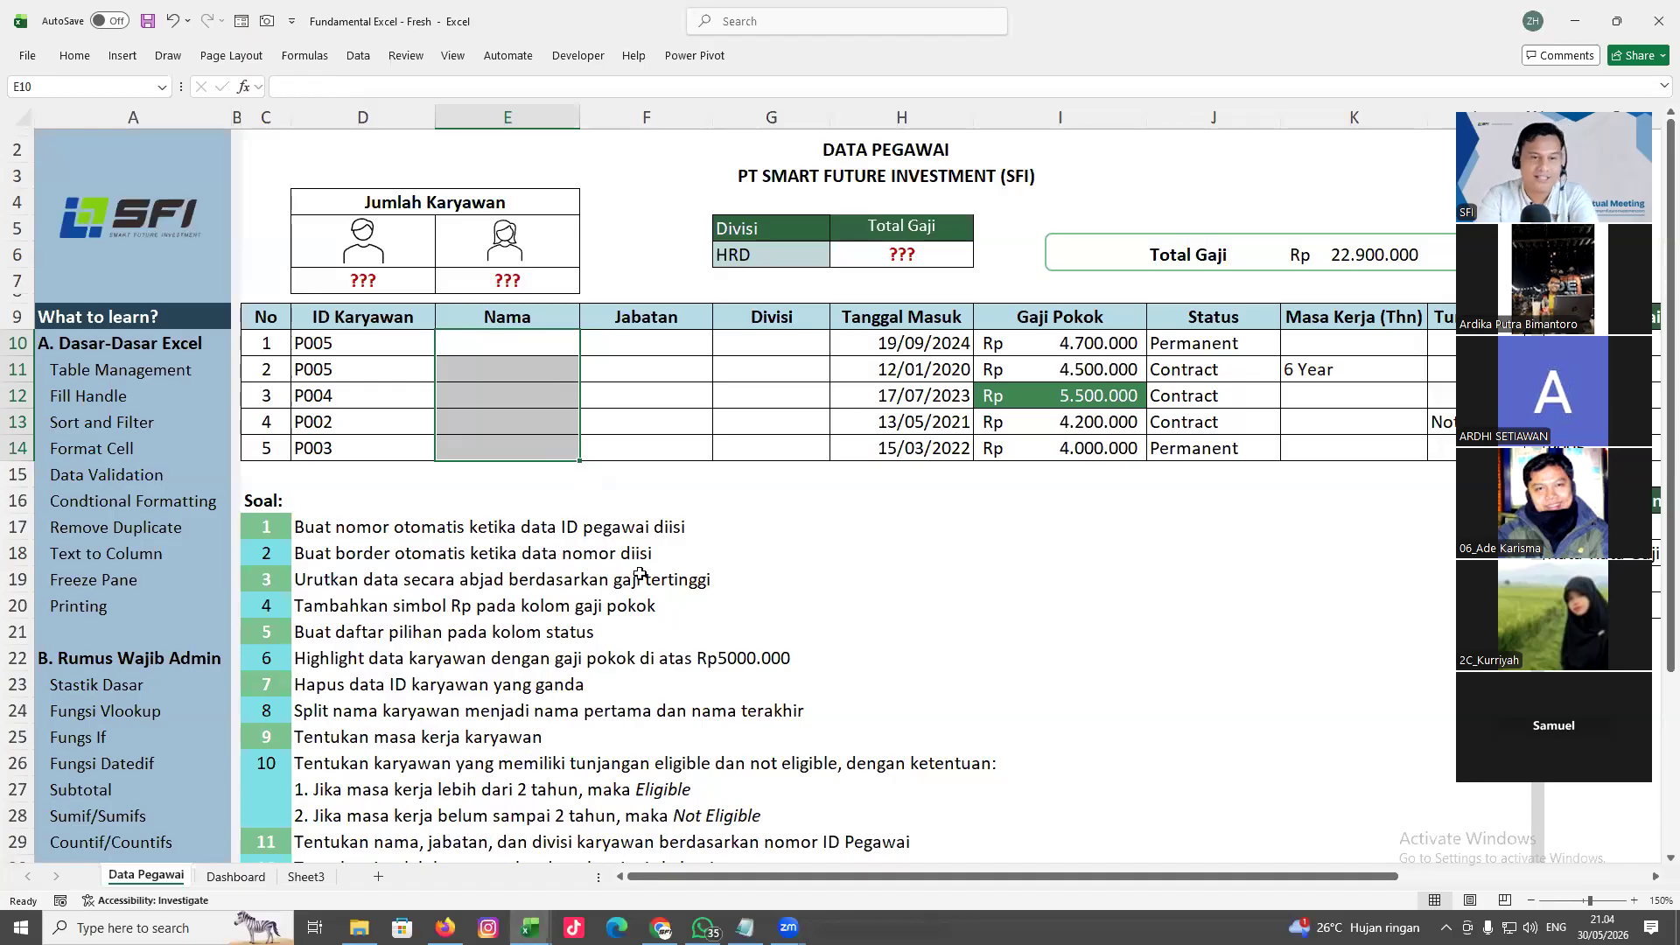
{"action": "scroll", "coordinate": [640, 574], "scroll_direction": "down", "scroll_amount": 2}
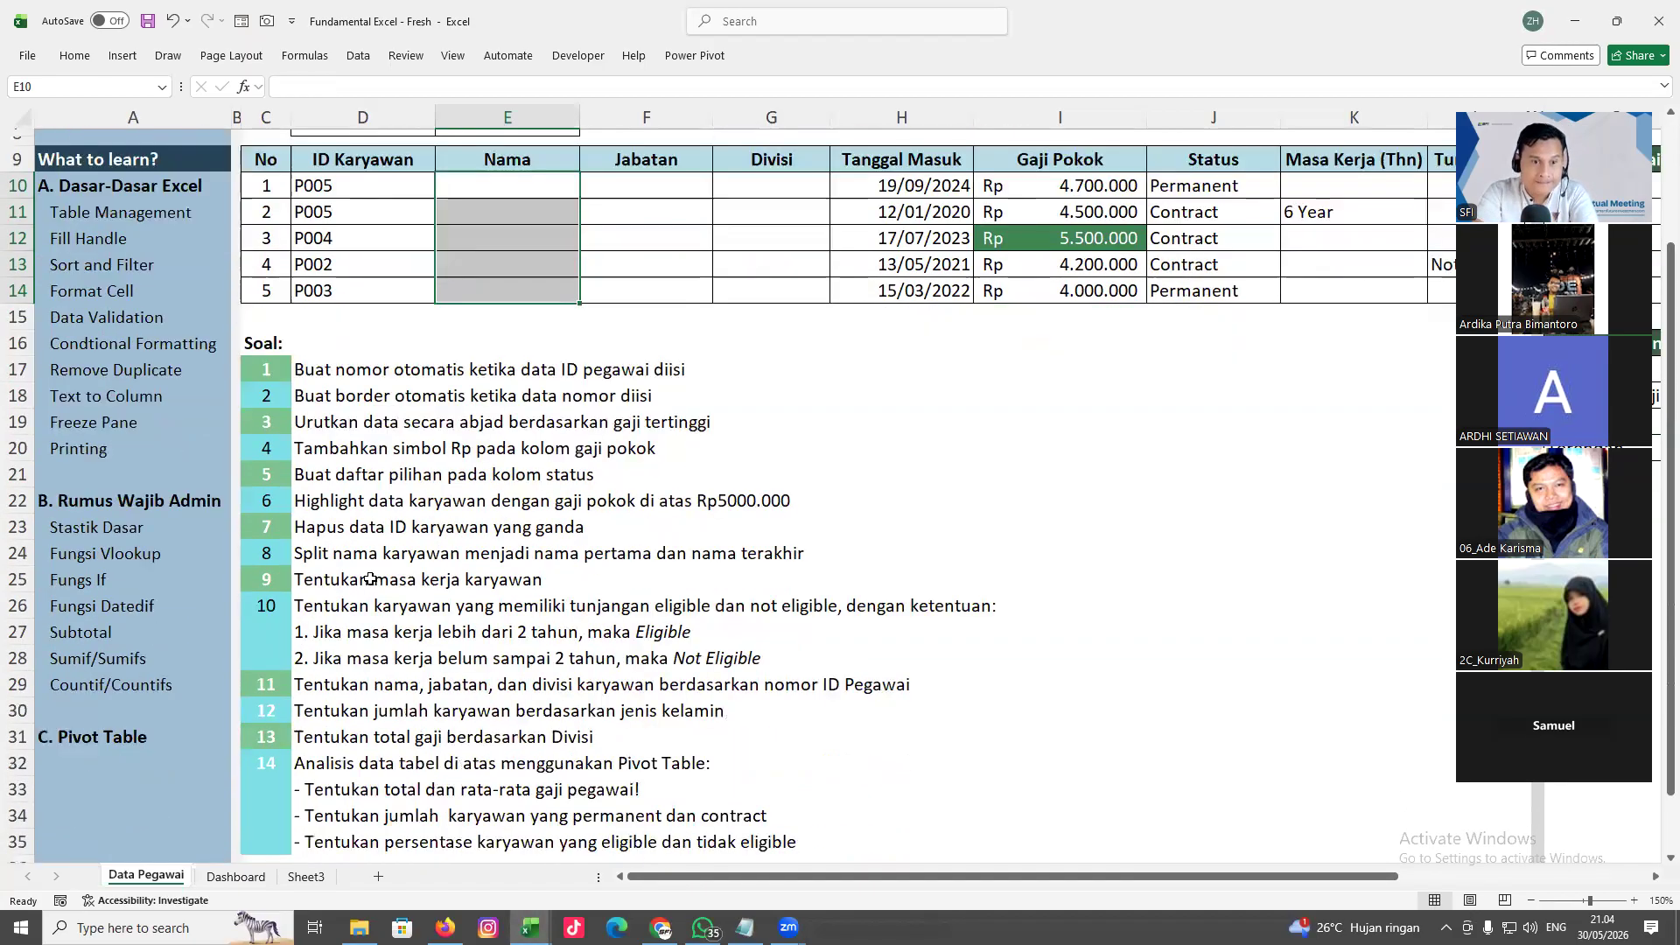
{"action": "left_click", "coordinate": [320, 557]}
{"action": "left_click", "coordinate": [271, 558]}
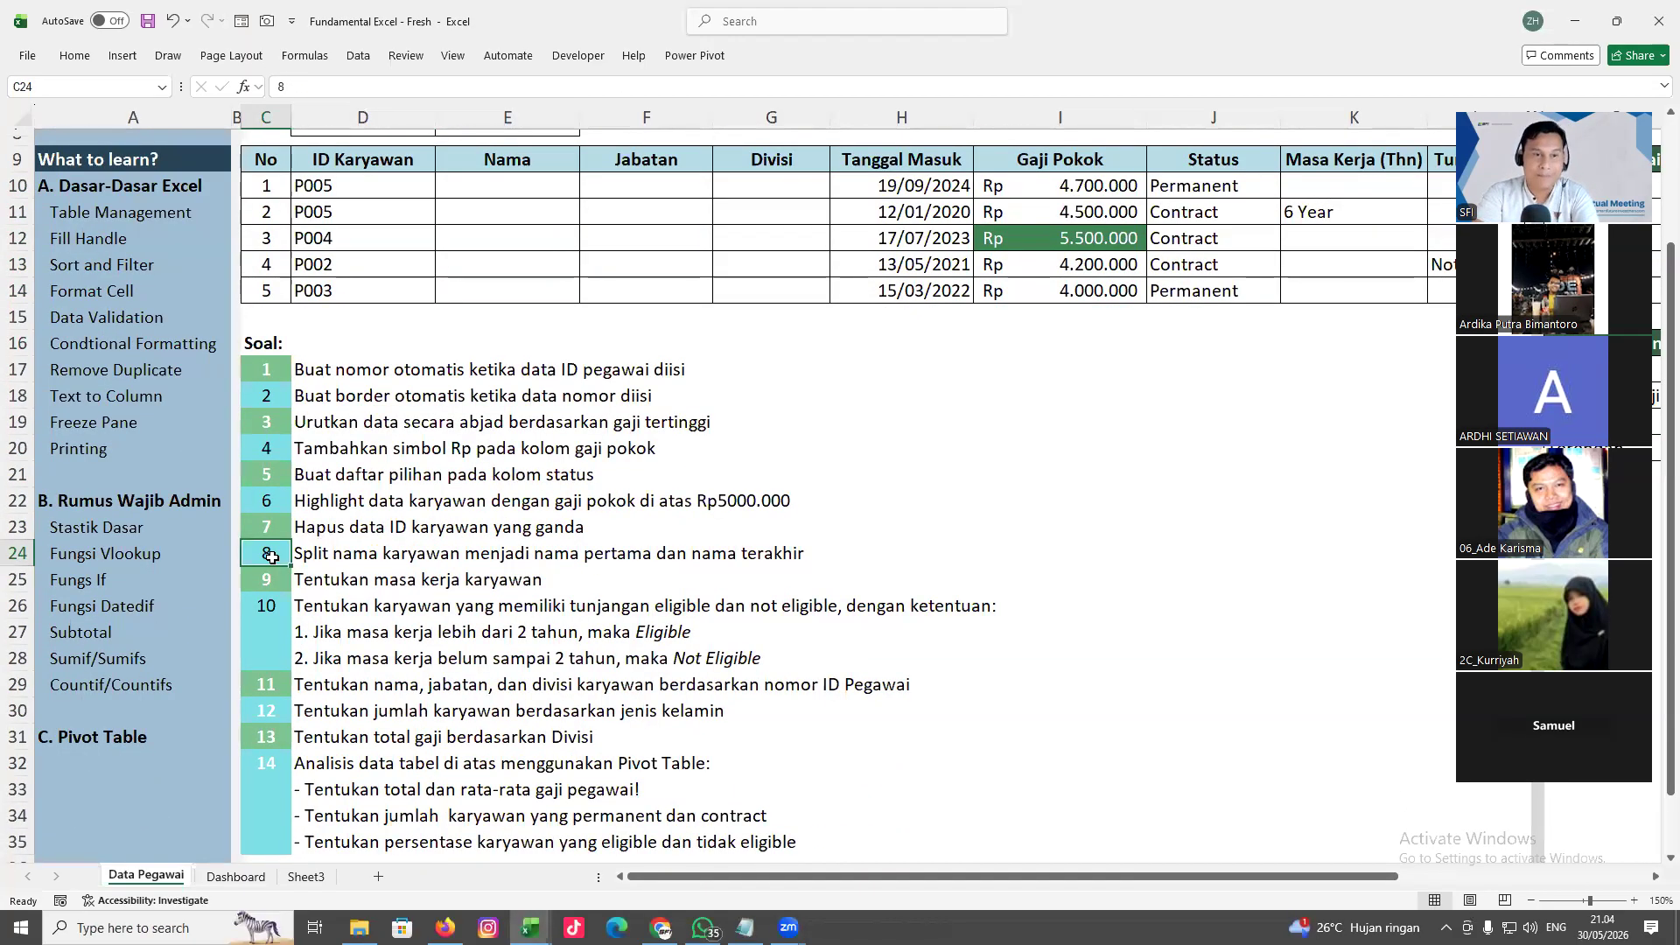
Review the task list, highlighting the basic Excel topics and task 10's eligibility rules
{"action": "left_click", "coordinate": [127, 186]}
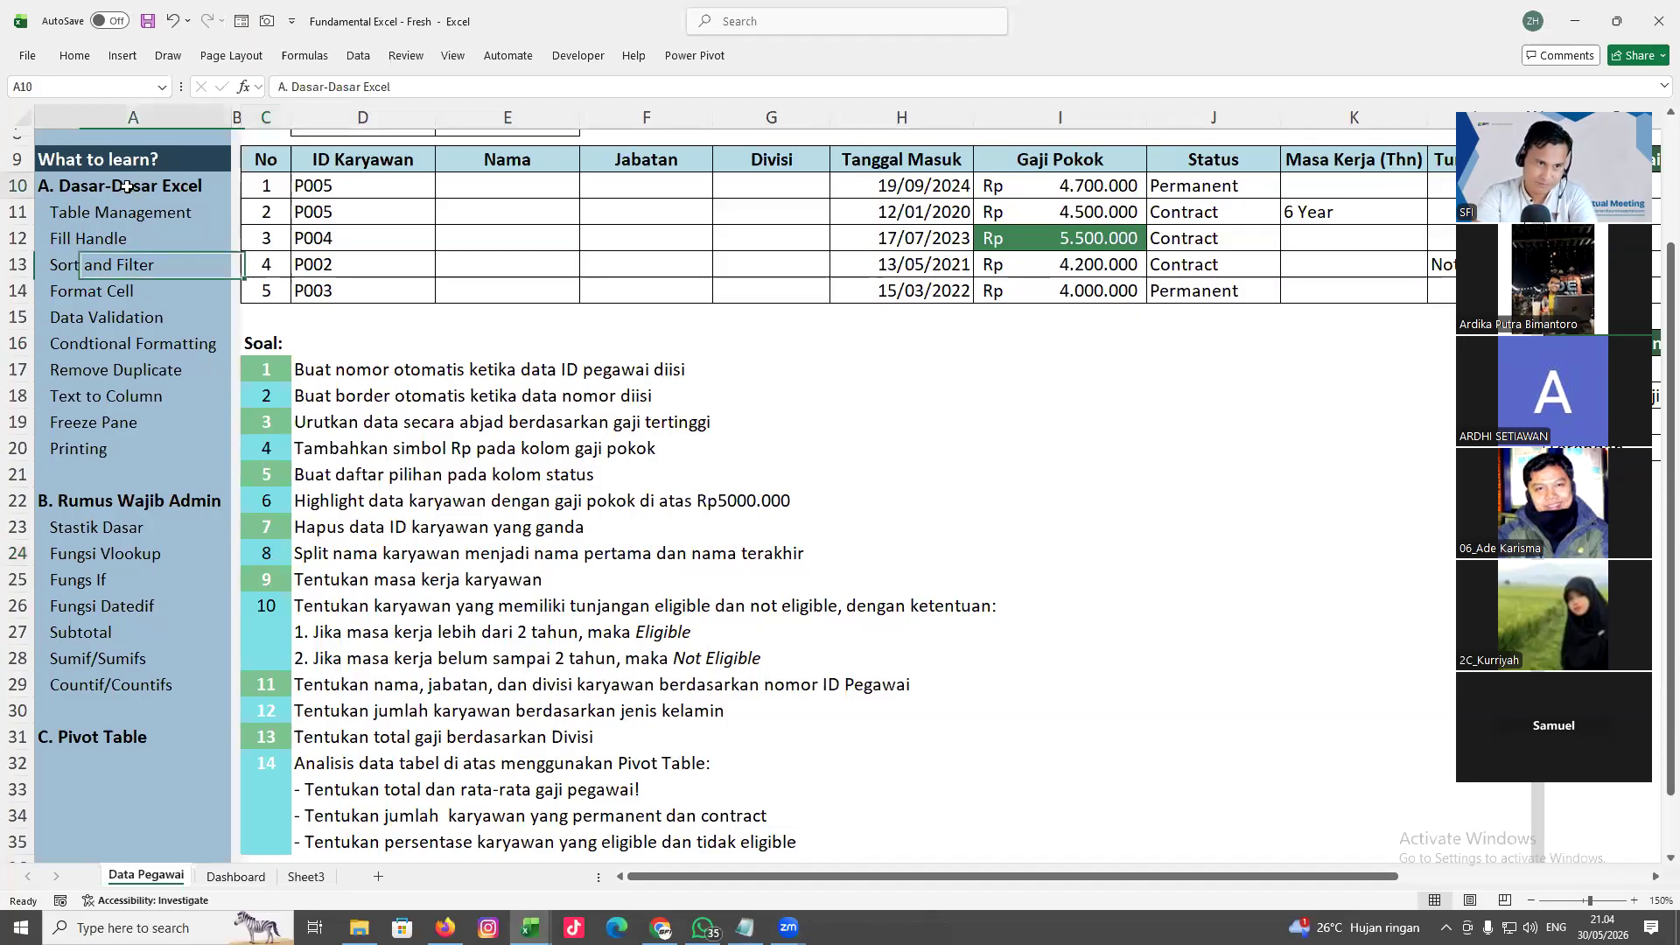
{"action": "left_click_drag", "start_coordinate": [127, 187], "coordinate": [131, 424]}
{"action": "left_click_drag", "start_coordinate": [139, 626], "coordinate": [122, 744]}
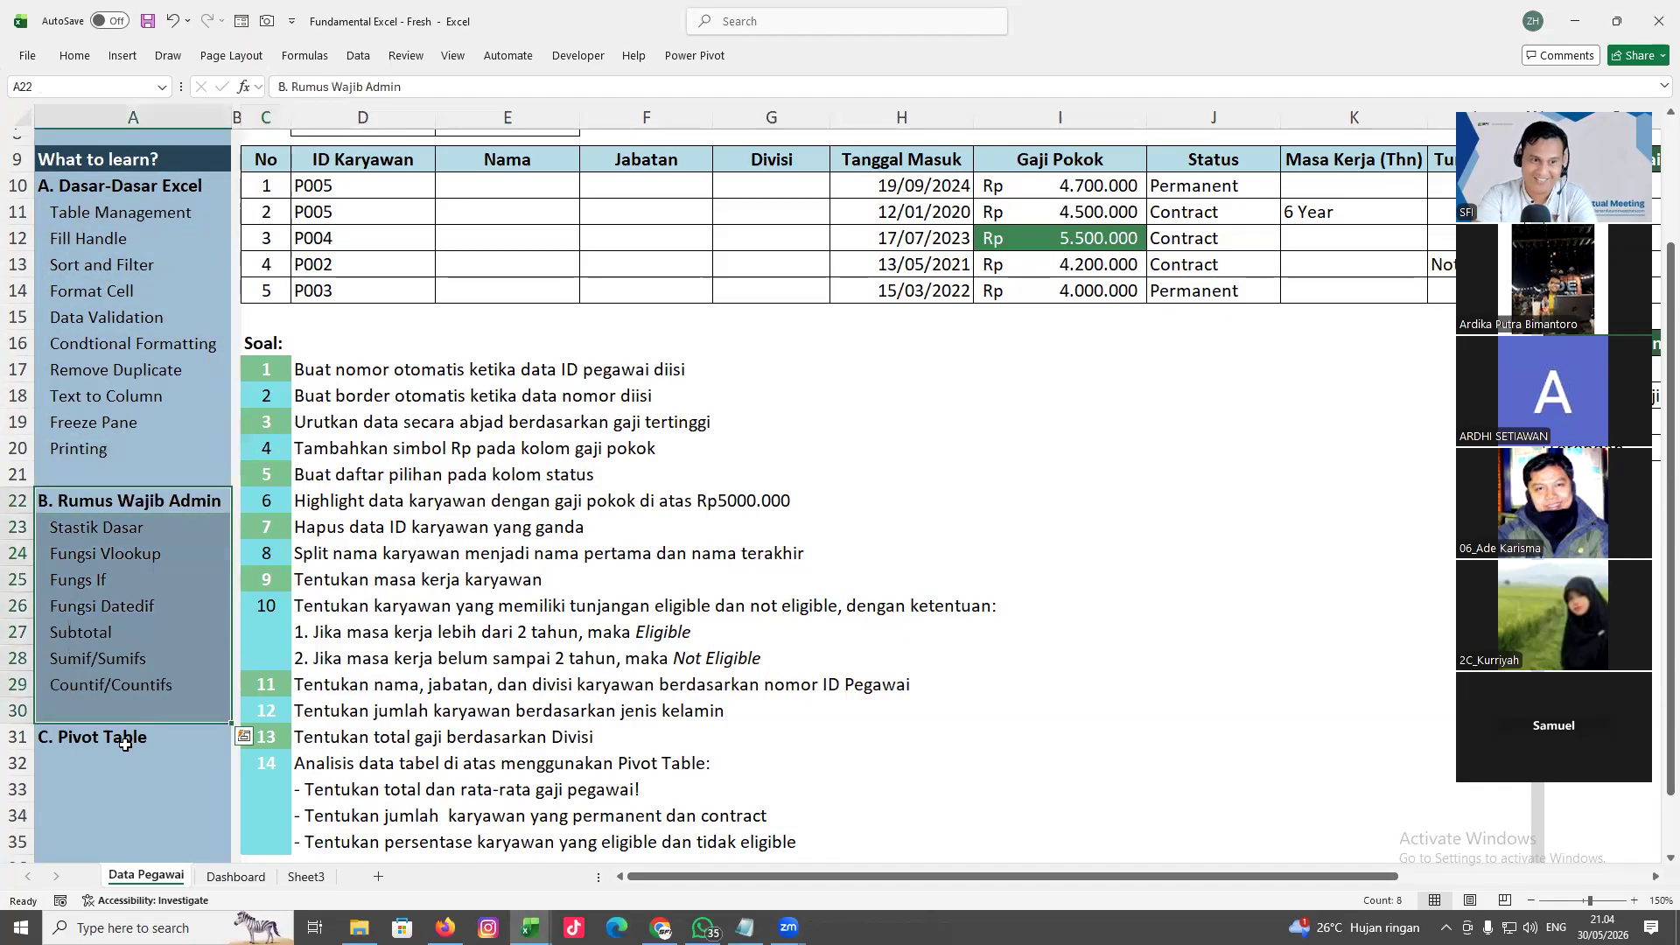
{"action": "left_click", "coordinate": [123, 757]}
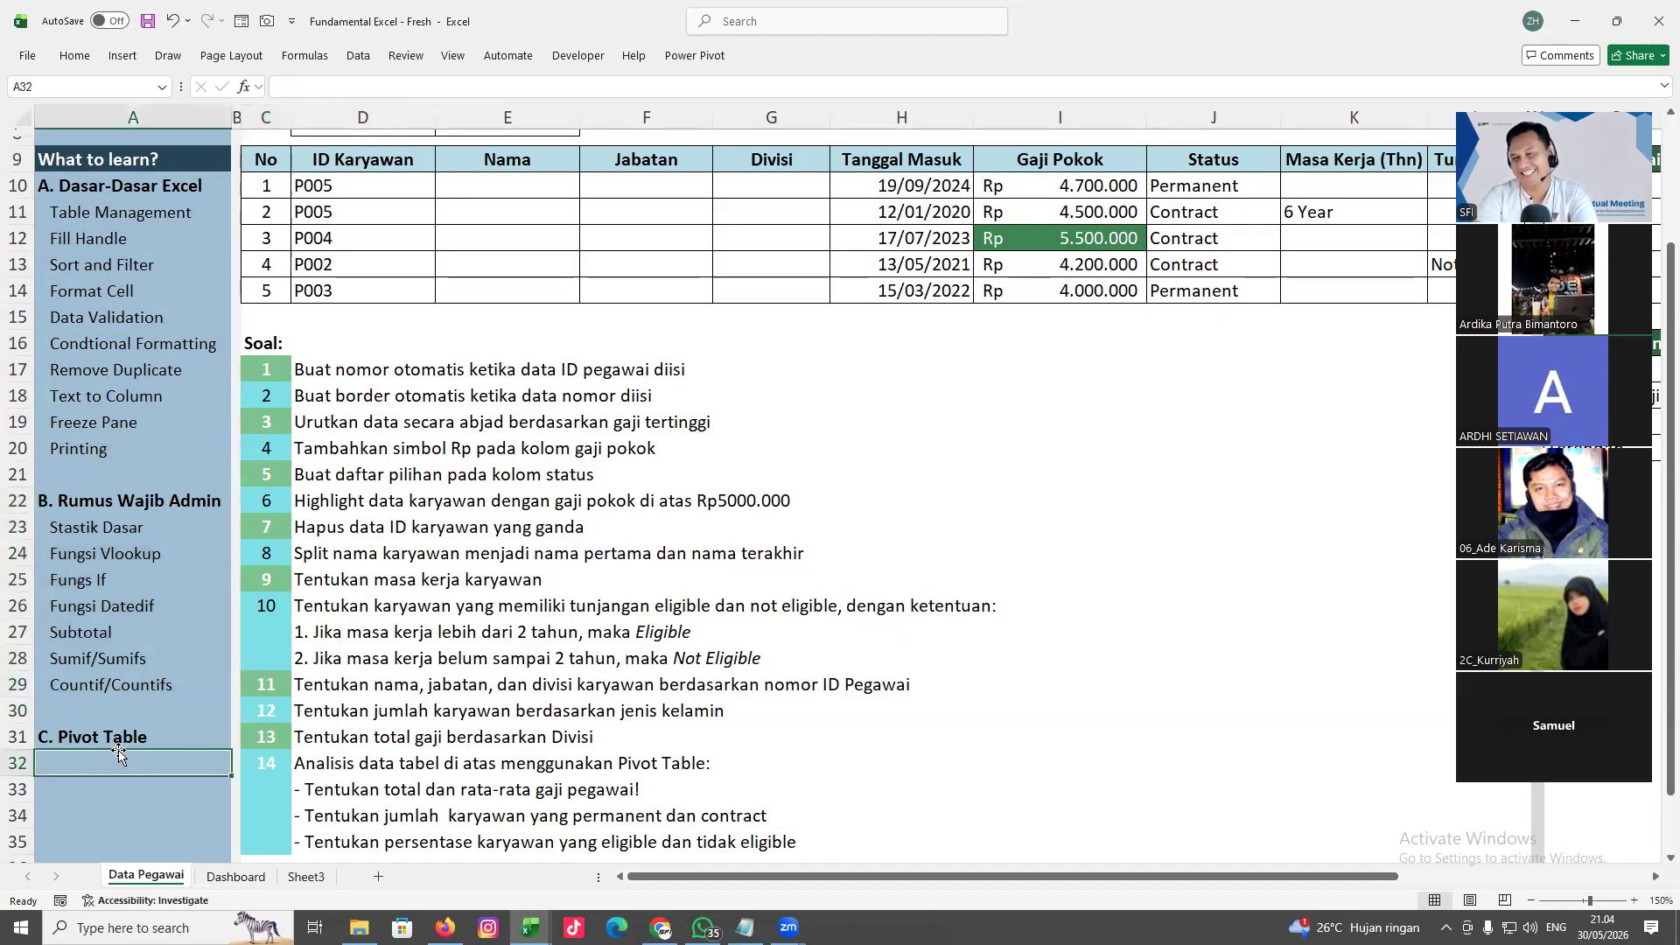
{"action": "left_click", "coordinate": [477, 649]}
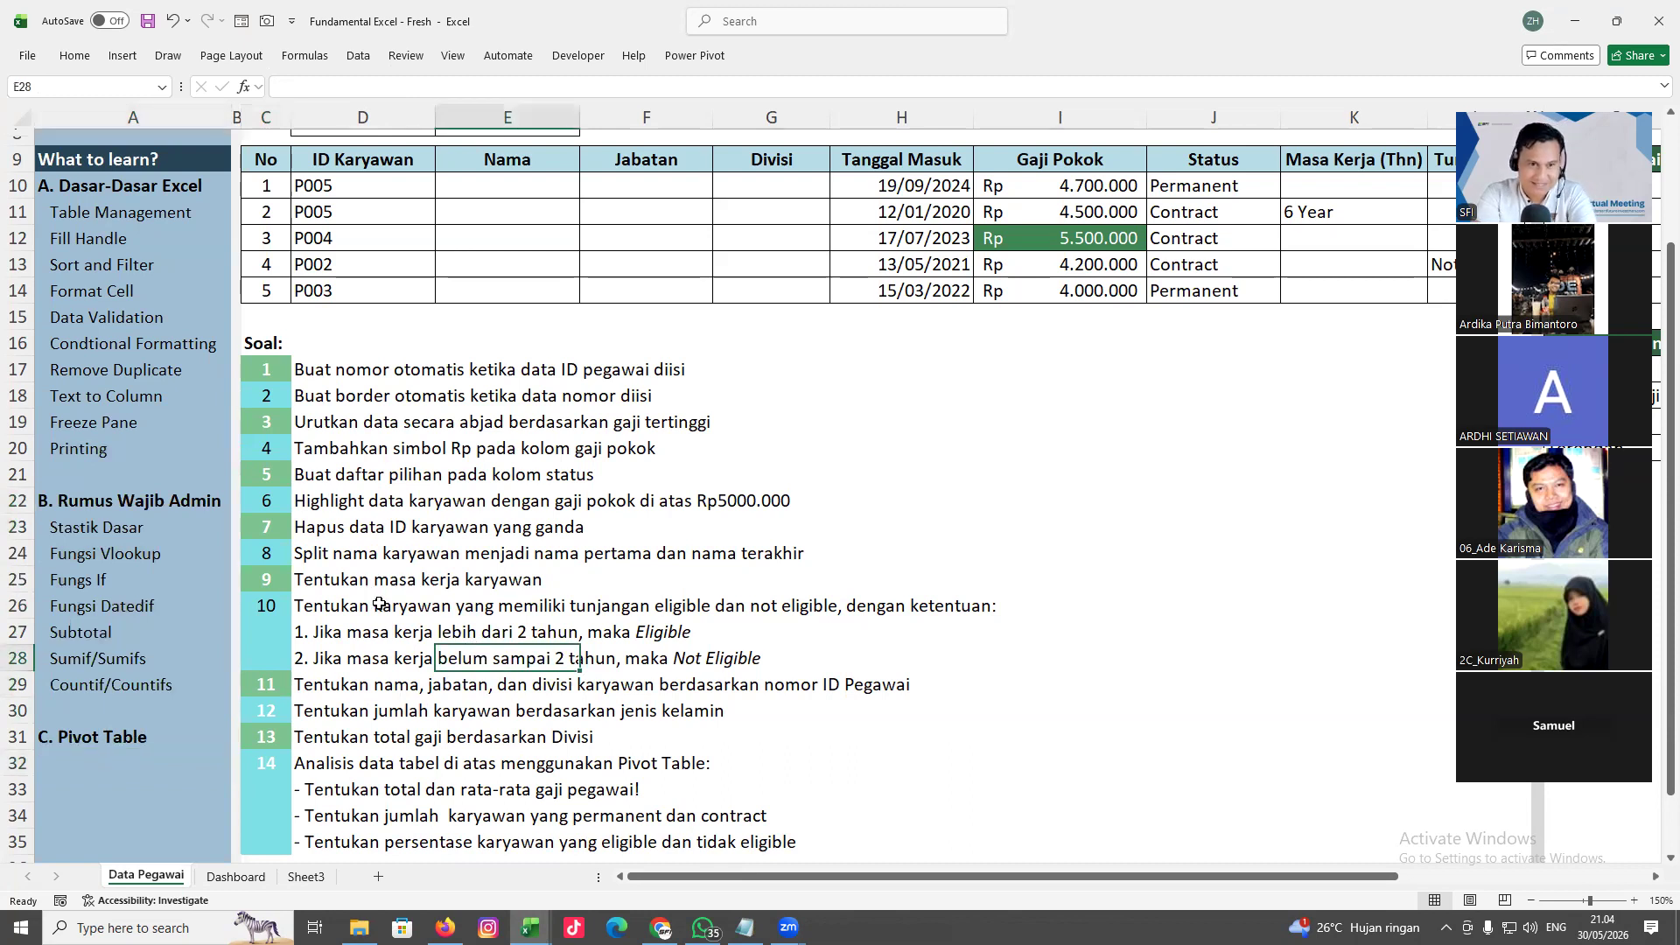
{"action": "scroll", "coordinate": [374, 600], "scroll_direction": "down", "scroll_amount": 1}
{"action": "left_click_drag", "start_coordinate": [311, 540], "coordinate": [802, 571]}
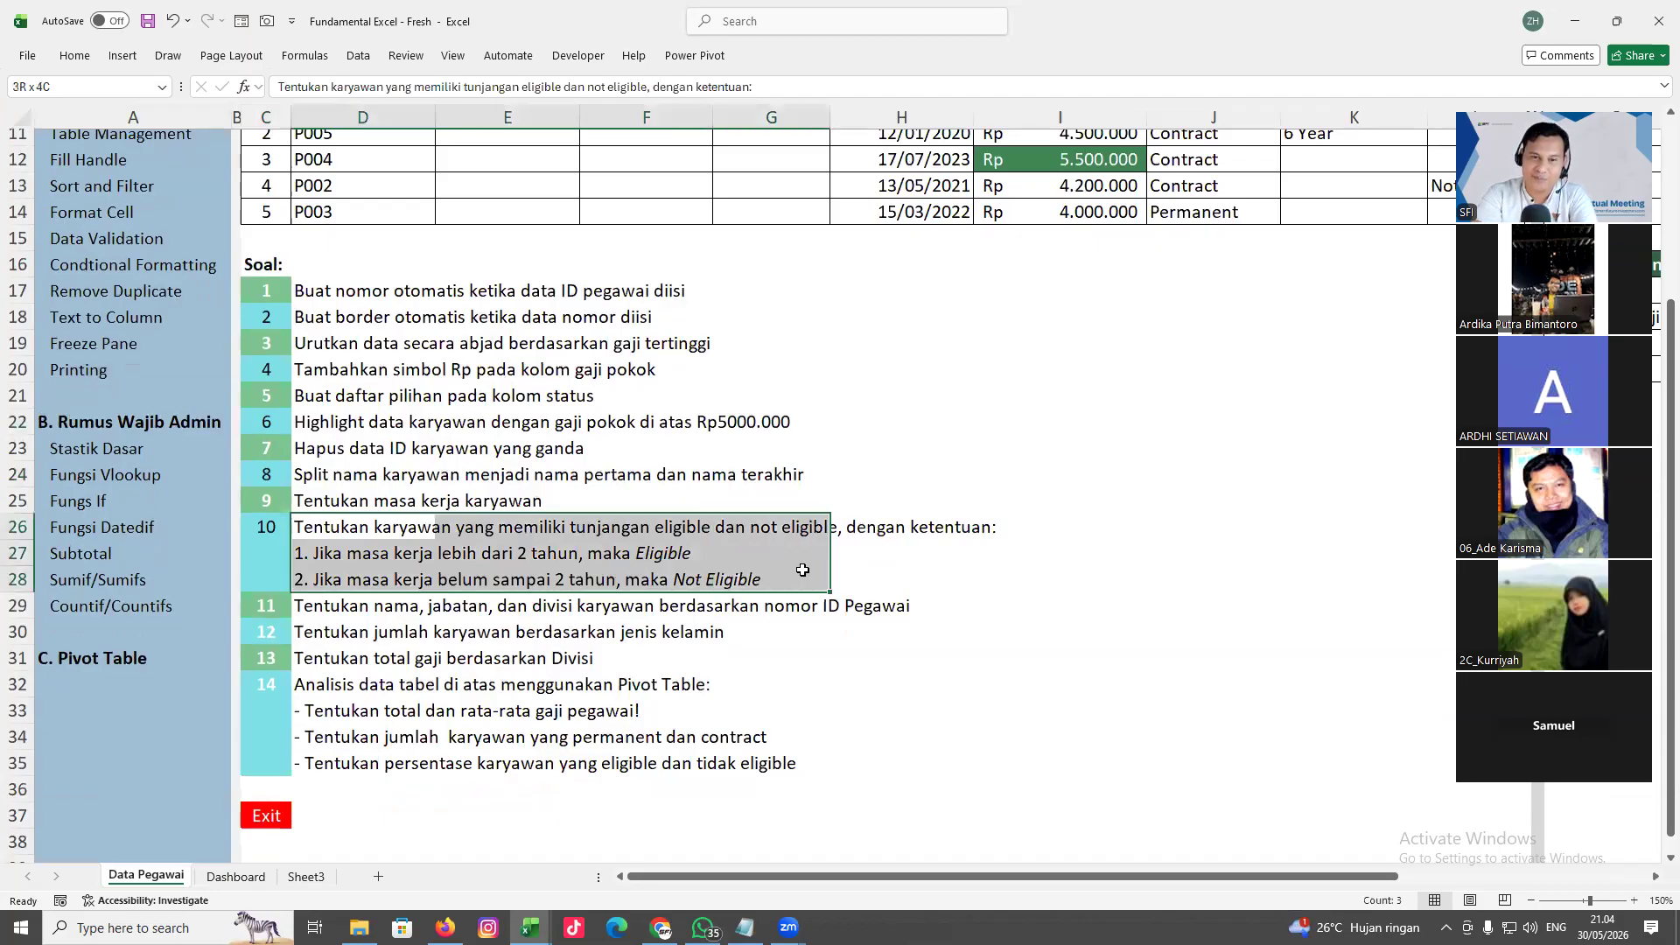
{"action": "left_click", "coordinate": [803, 570]}
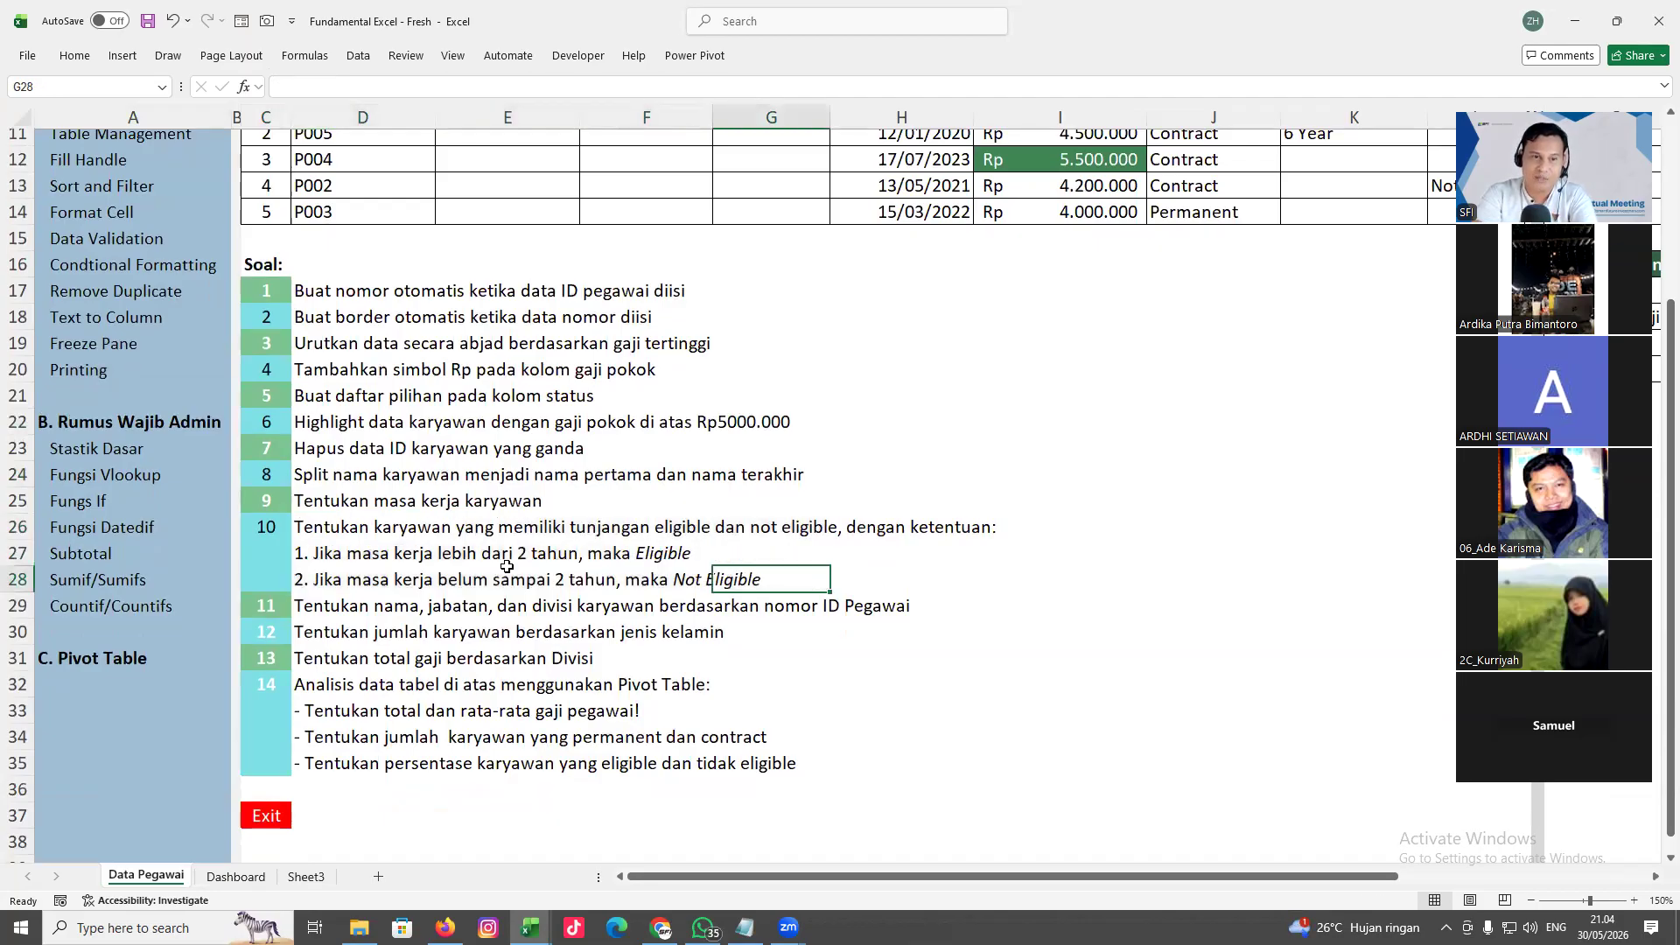
{"action": "left_click", "coordinate": [483, 556]}
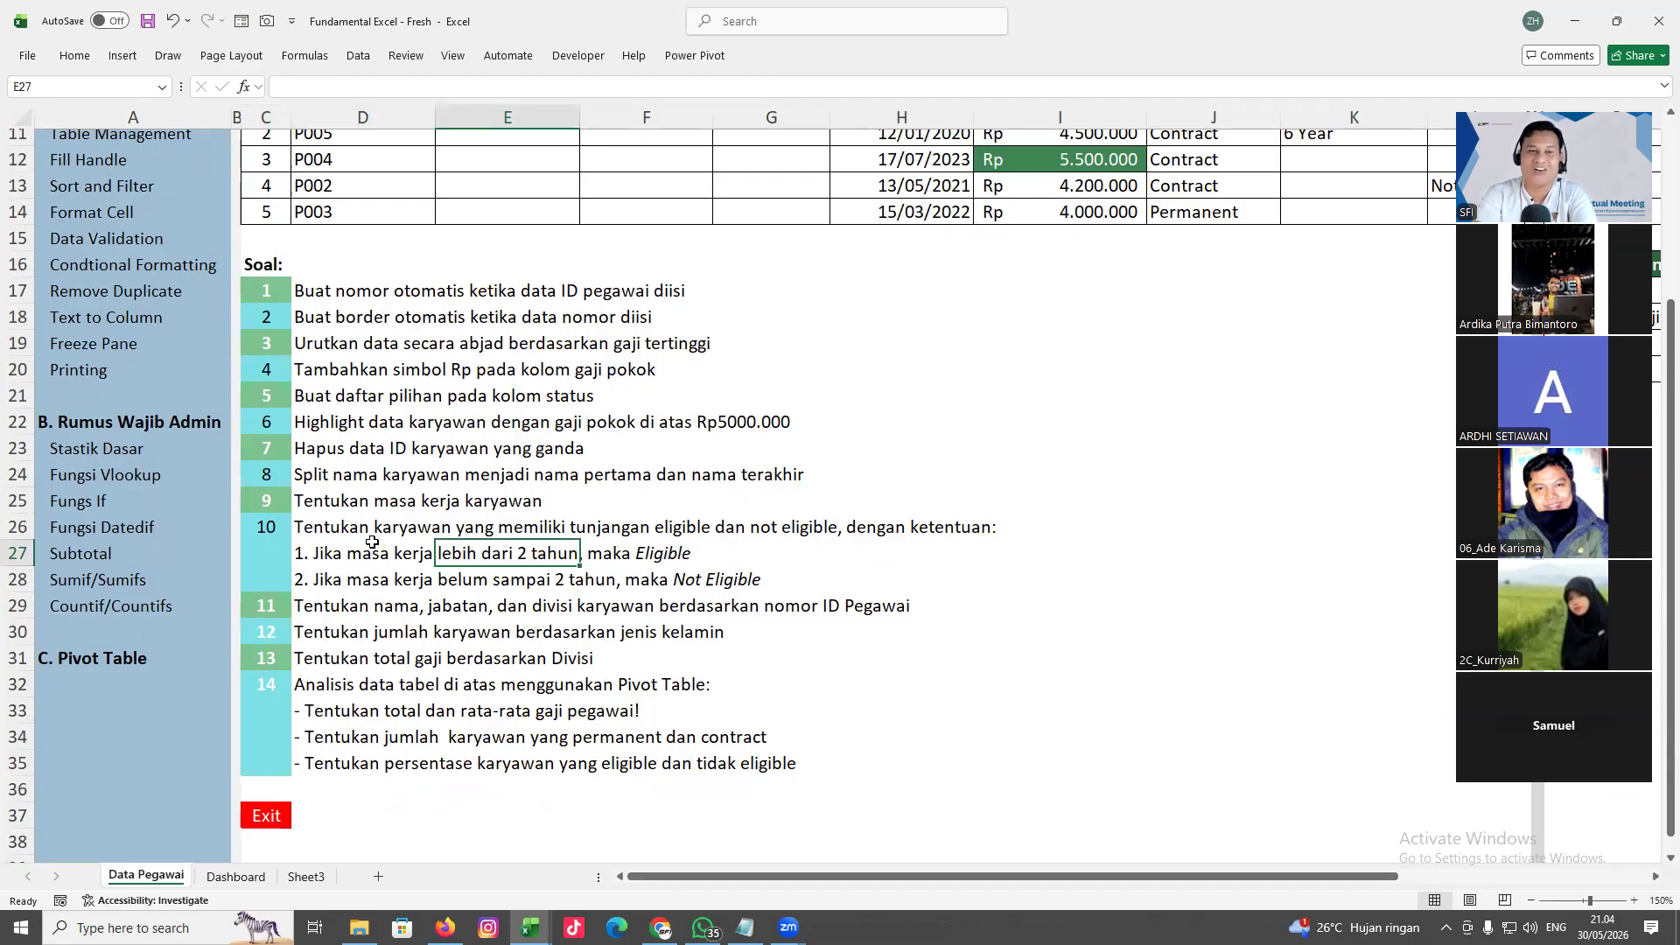
Look over task 9 on tenure and scroll right to the Tabel Bantu area
{"action": "left_click", "coordinate": [337, 503]}
{"action": "scroll", "coordinate": [900, 580], "scroll_direction": "up", "scroll_amount": 3}
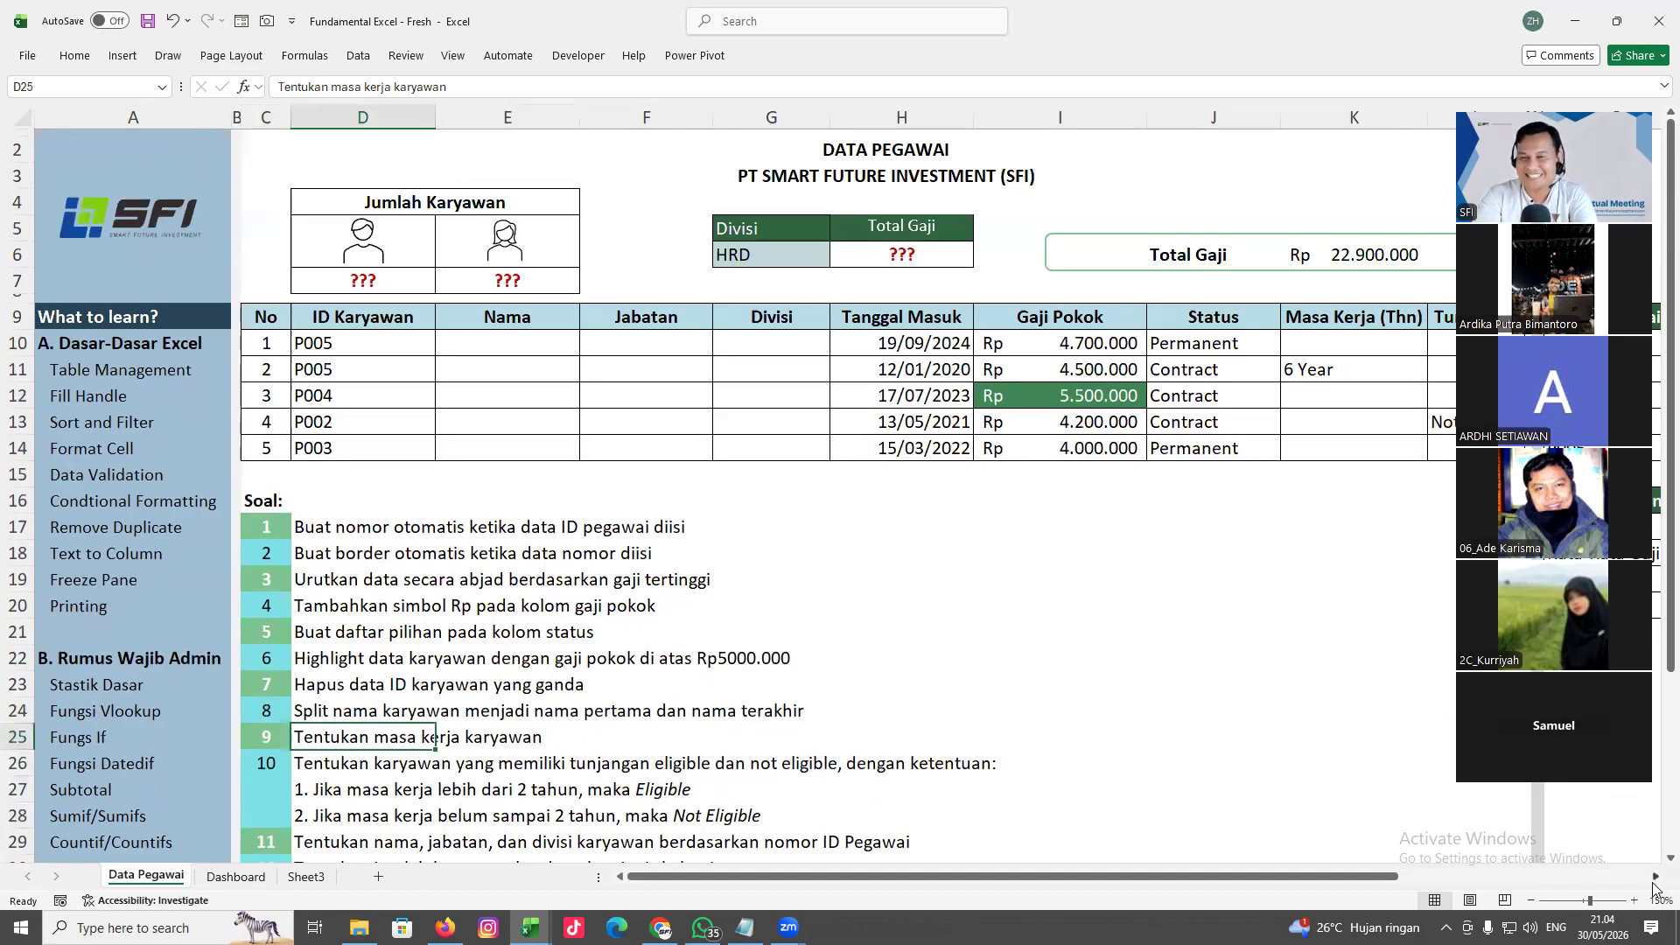
{"action": "left_click", "coordinate": [1655, 877]}
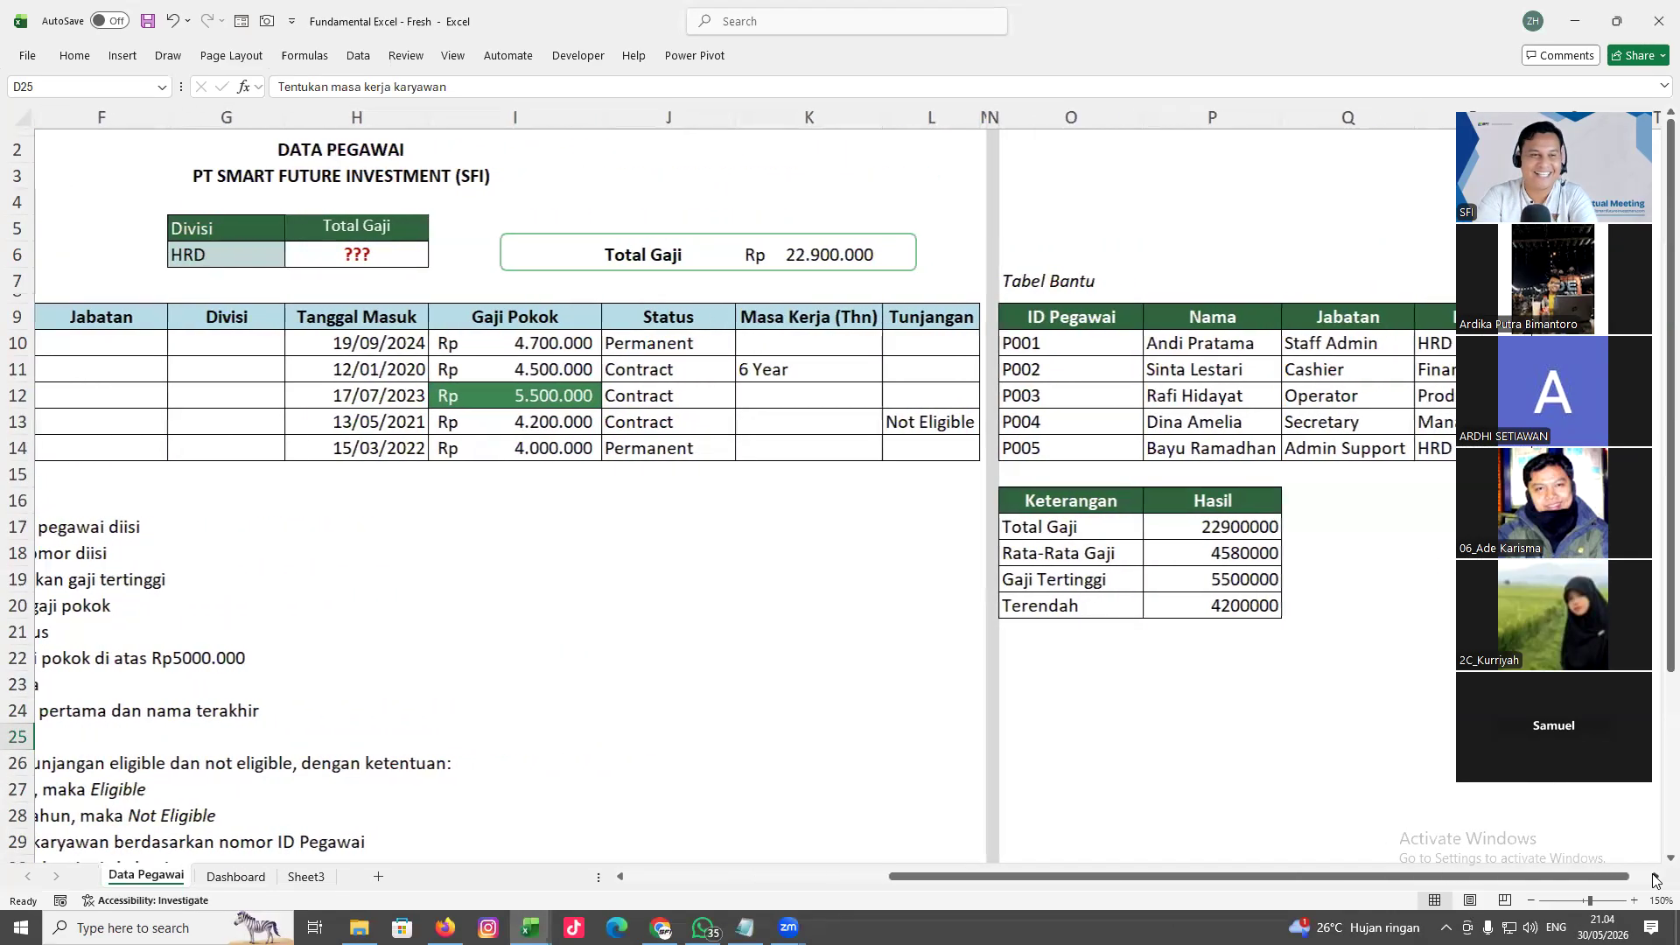
{"action": "left_click", "coordinate": [1654, 878]}
{"action": "left_click", "coordinate": [636, 374]}
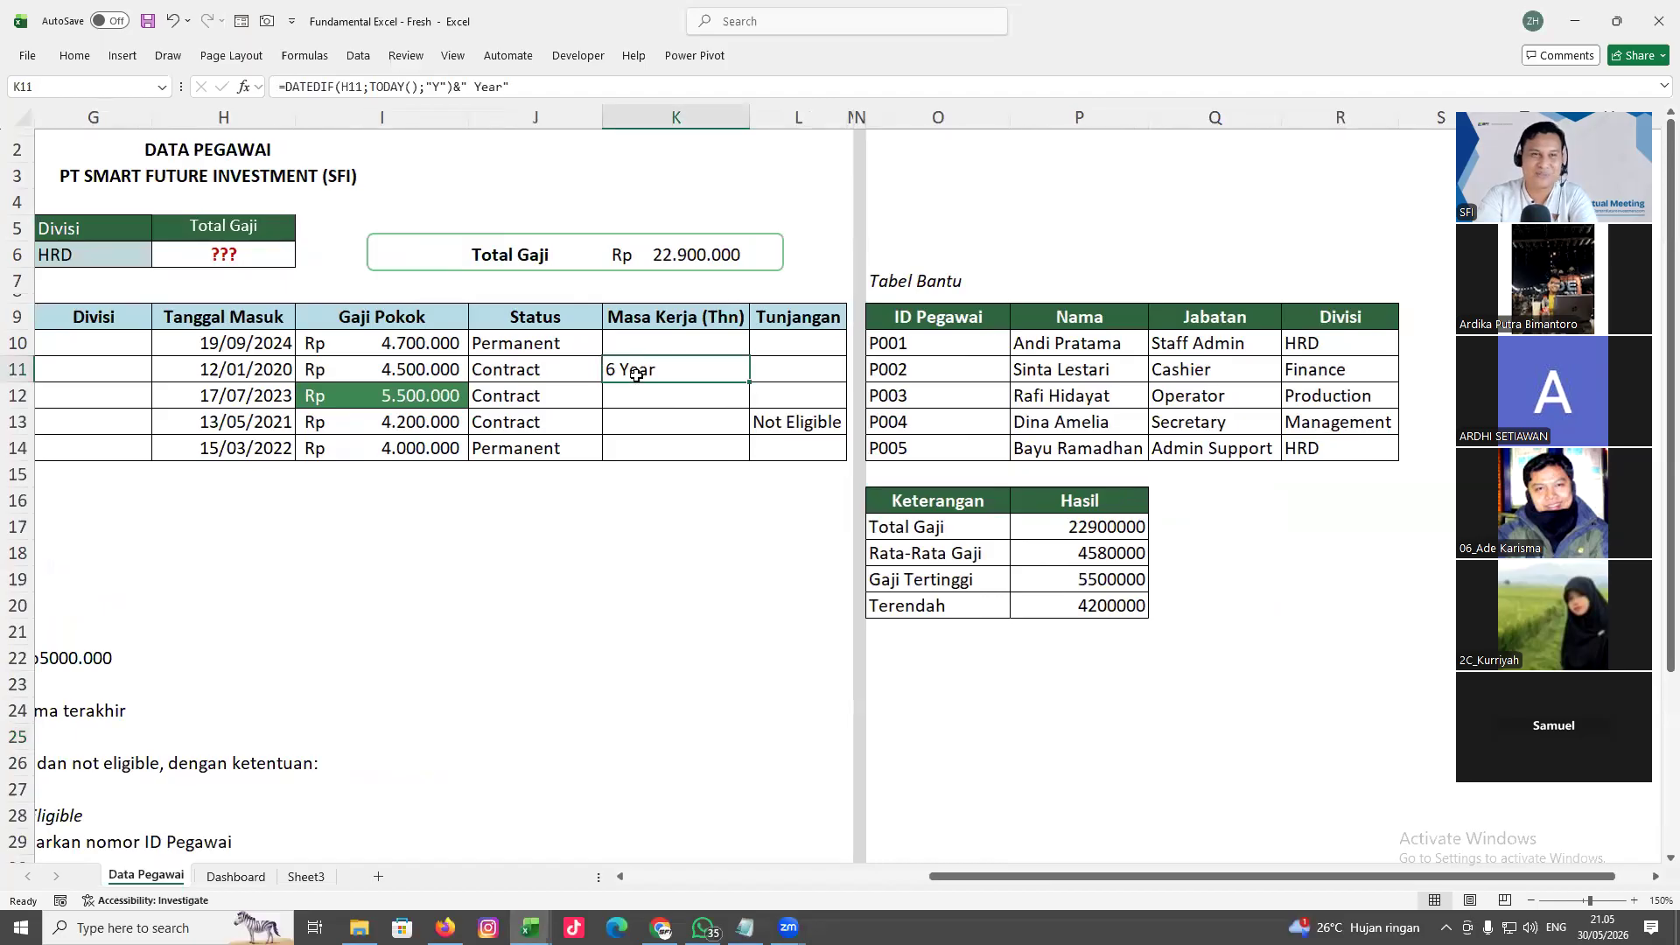
{"action": "double_click", "coordinate": [654, 374]}
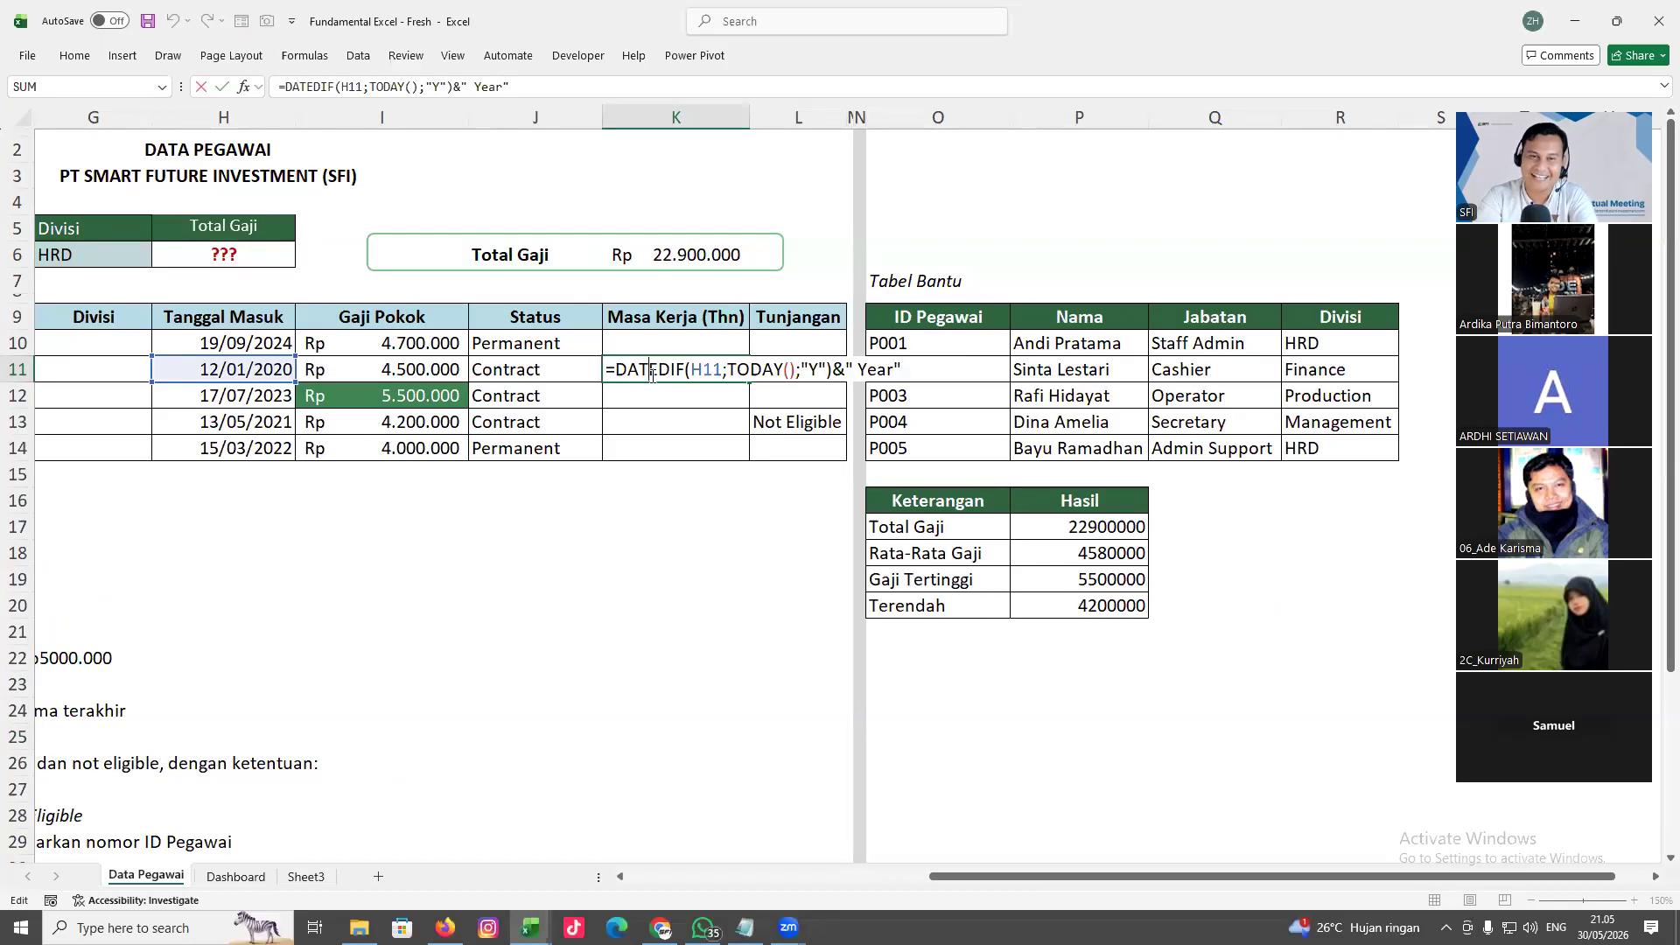
{"action": "double_click", "coordinate": [706, 369]}
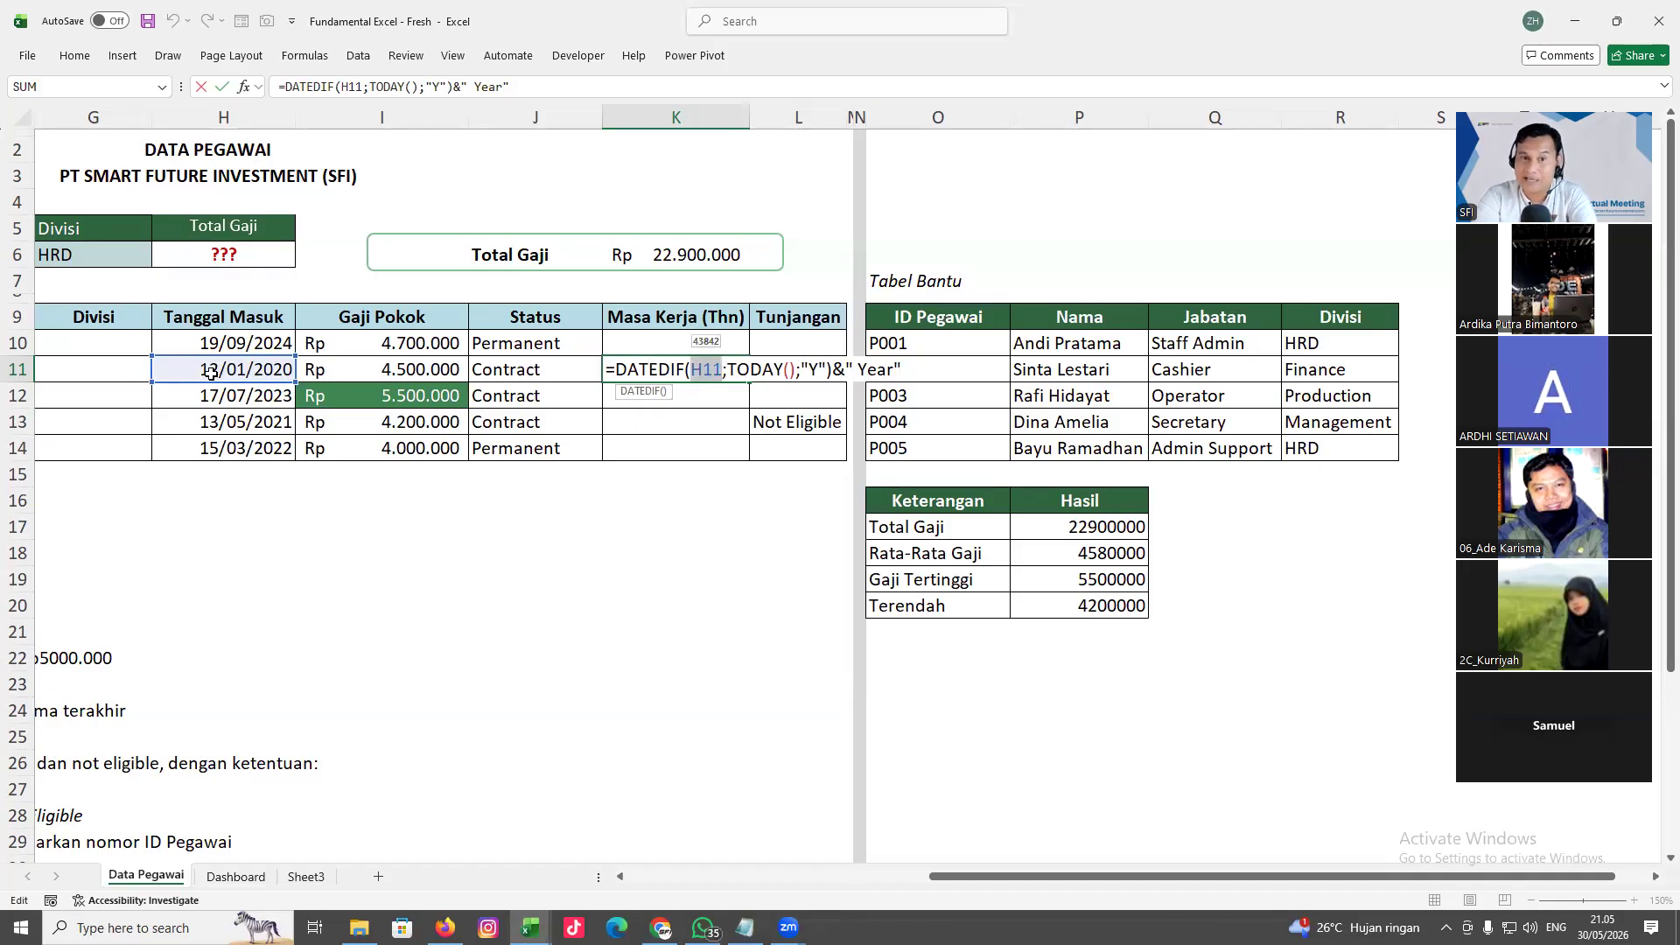
{"action": "left_click_drag", "start_coordinate": [729, 369], "coordinate": [796, 369]}
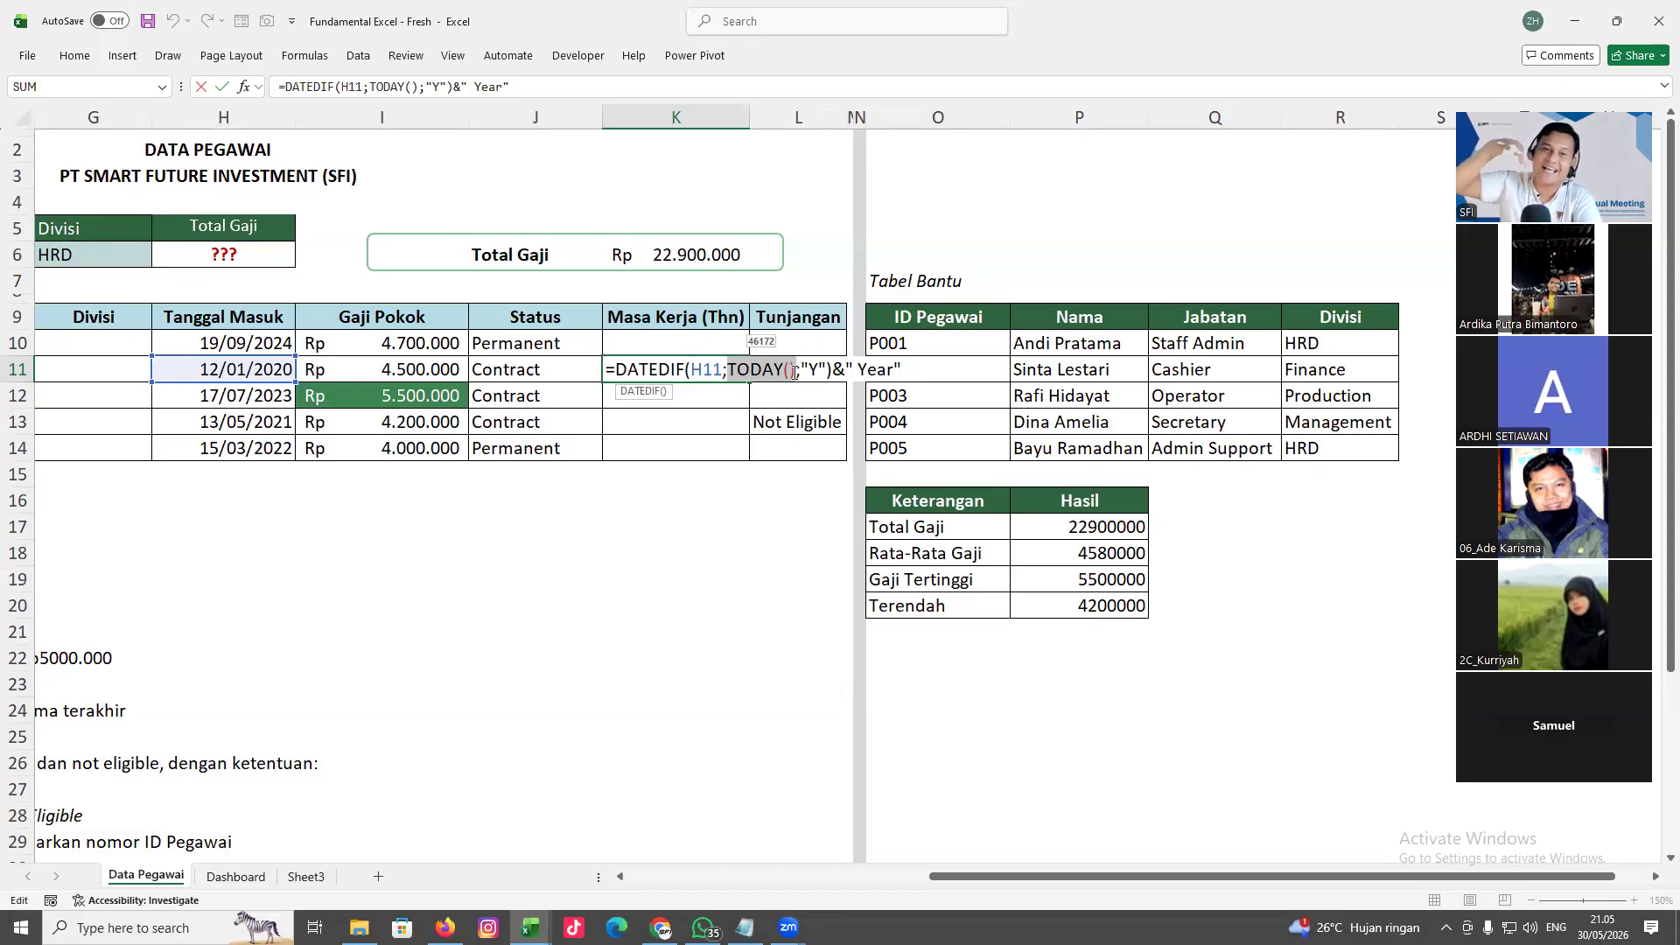
{"action": "key", "text": "ctrl+Return"}
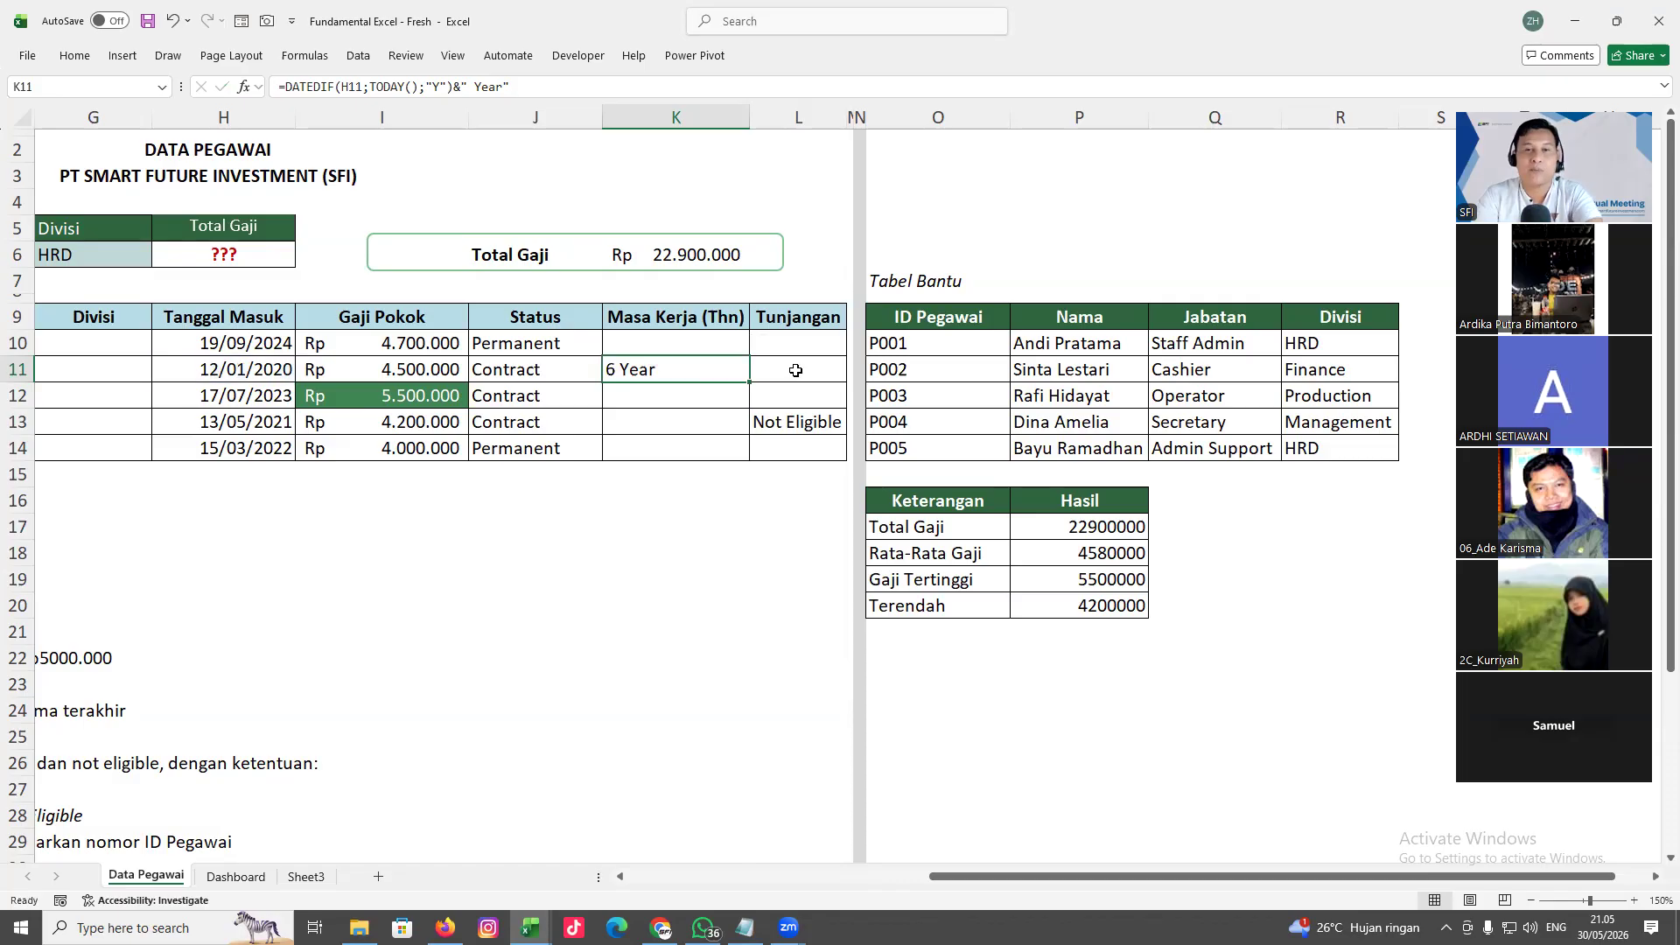
{"action": "left_click", "coordinate": [704, 502]}
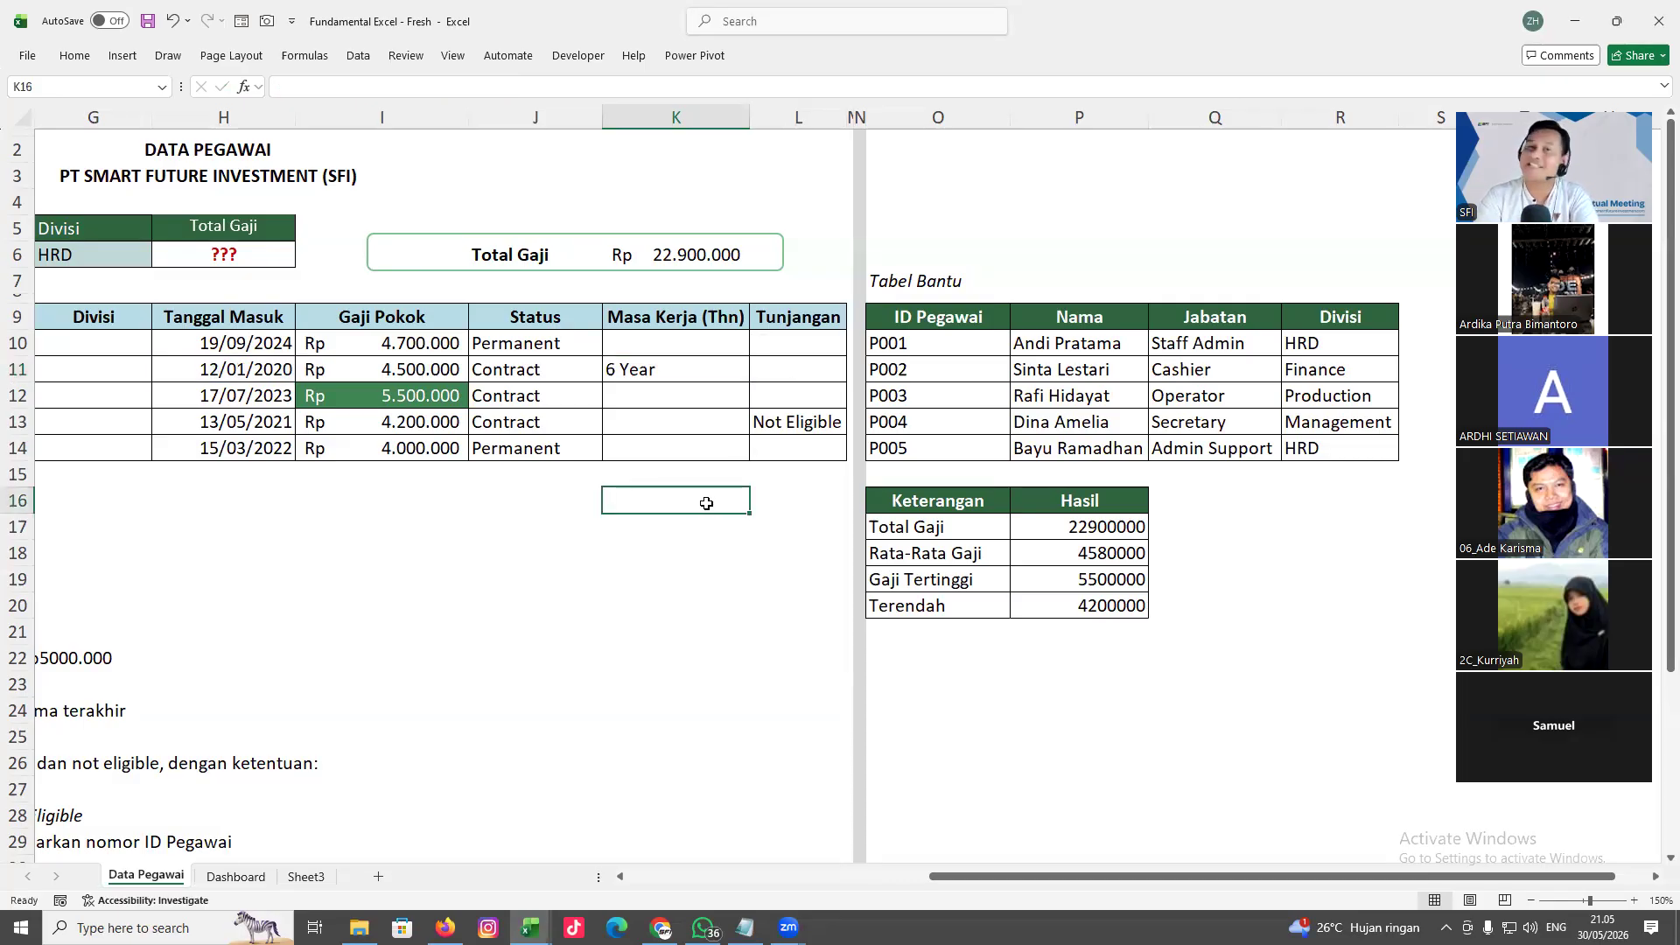
{"action": "left_click", "coordinate": [762, 156]}
{"action": "type", "text": "=TODA"}
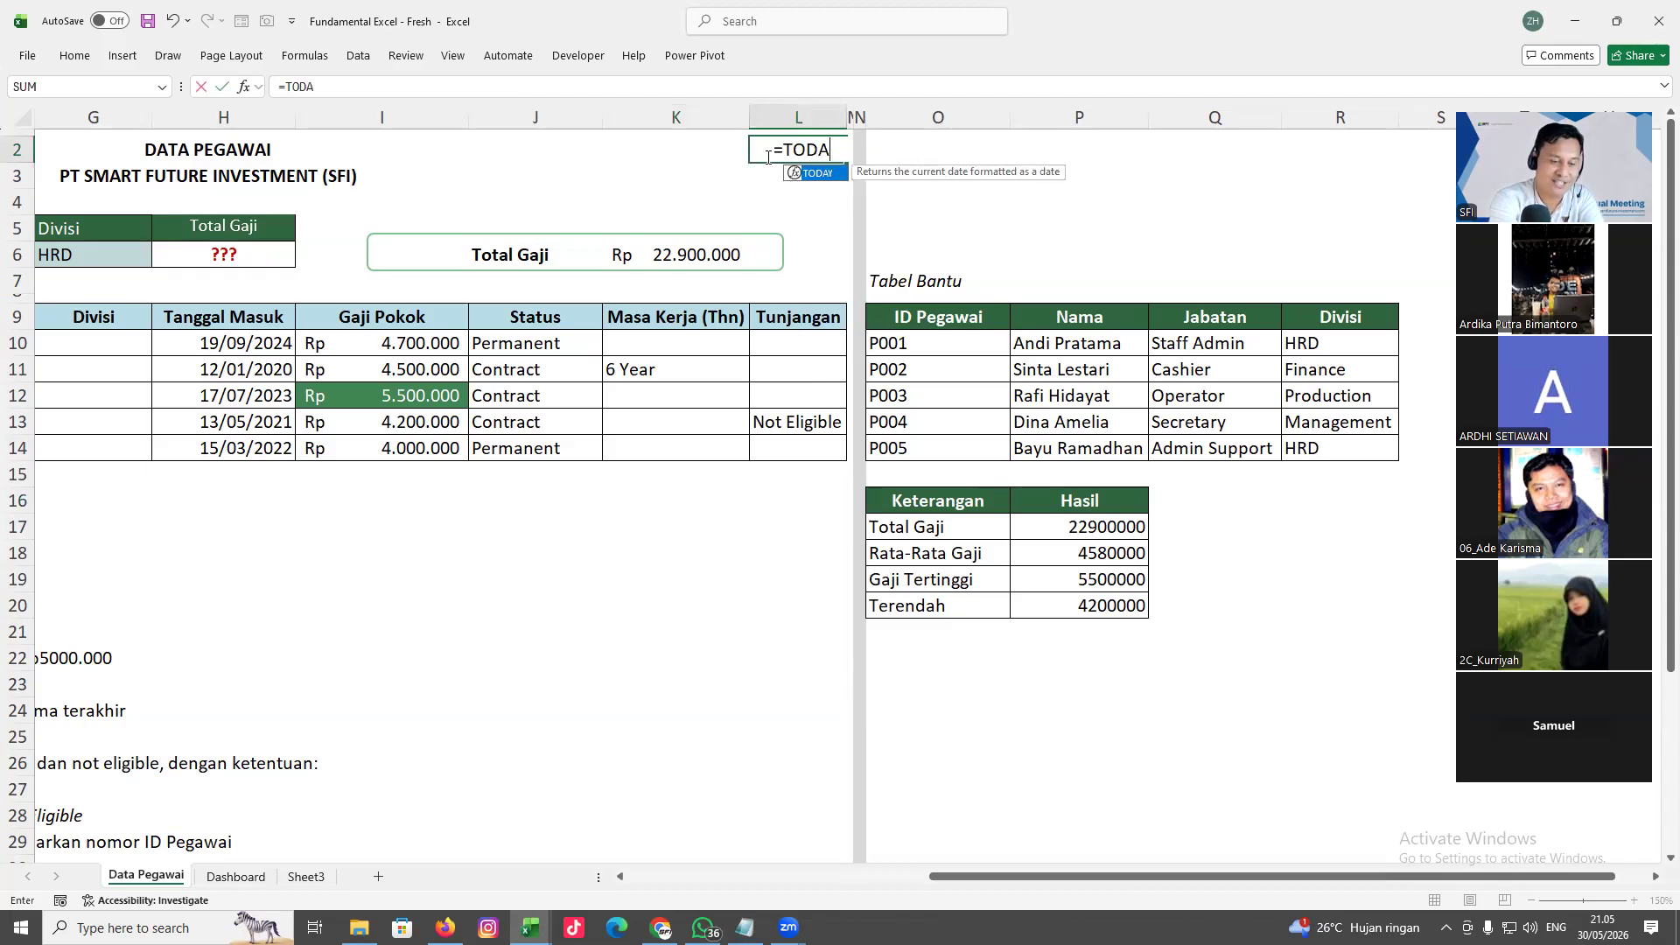
{"action": "key", "text": "Tab"}
{"action": "type", "text": ")"}
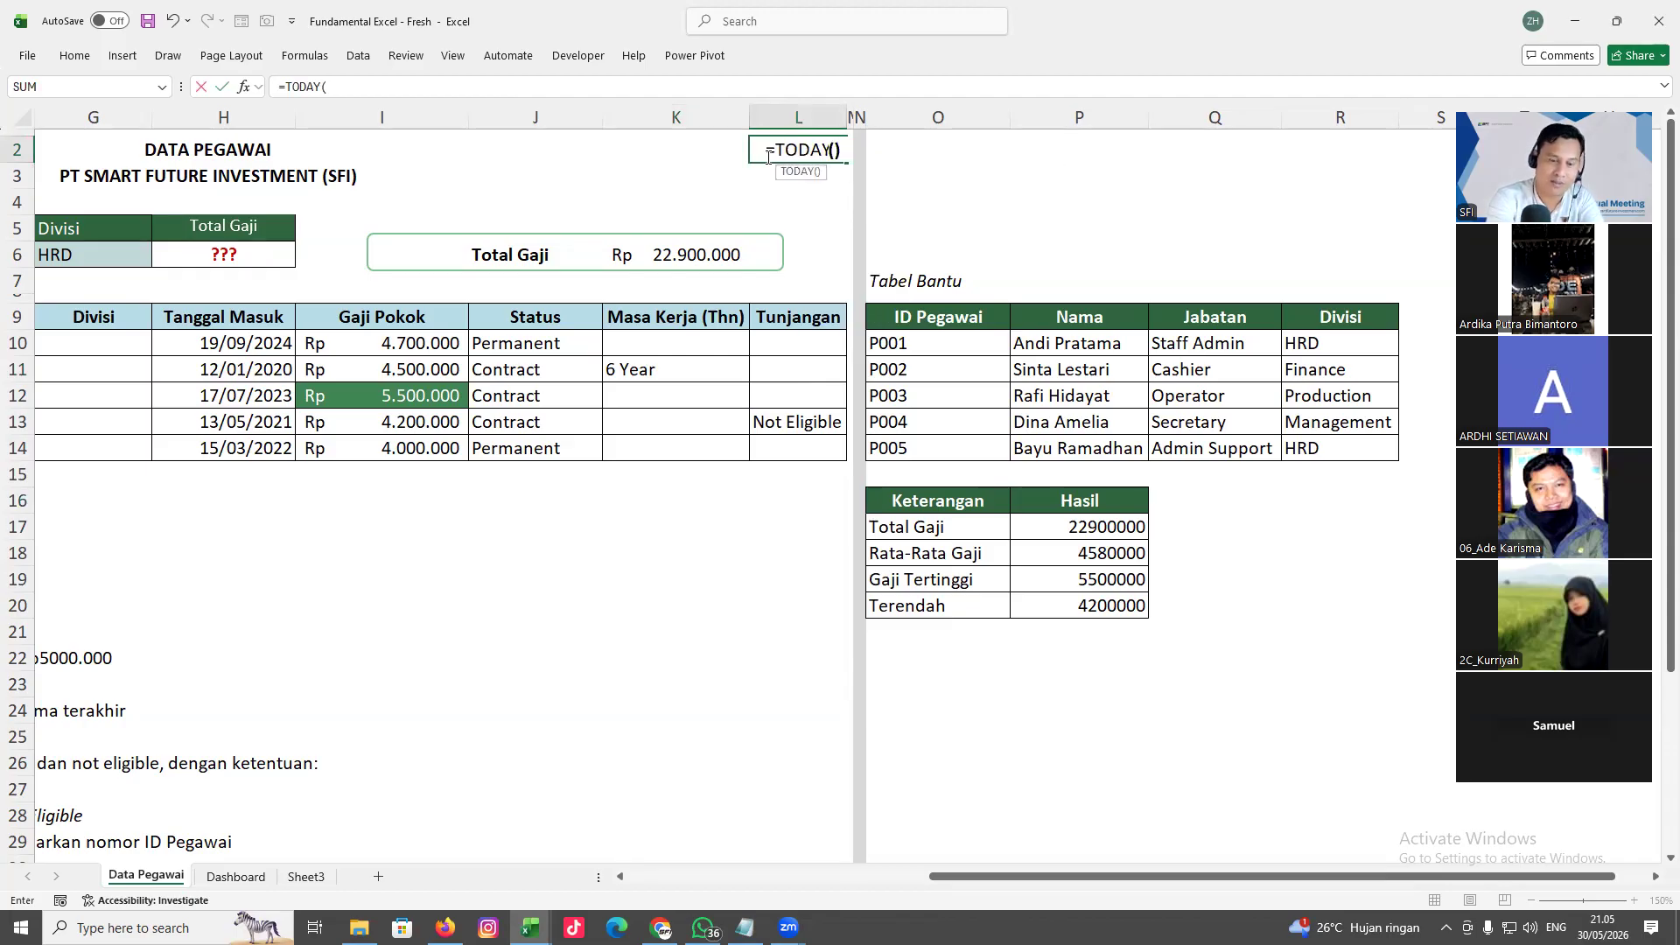
{"action": "key", "text": "Return"}
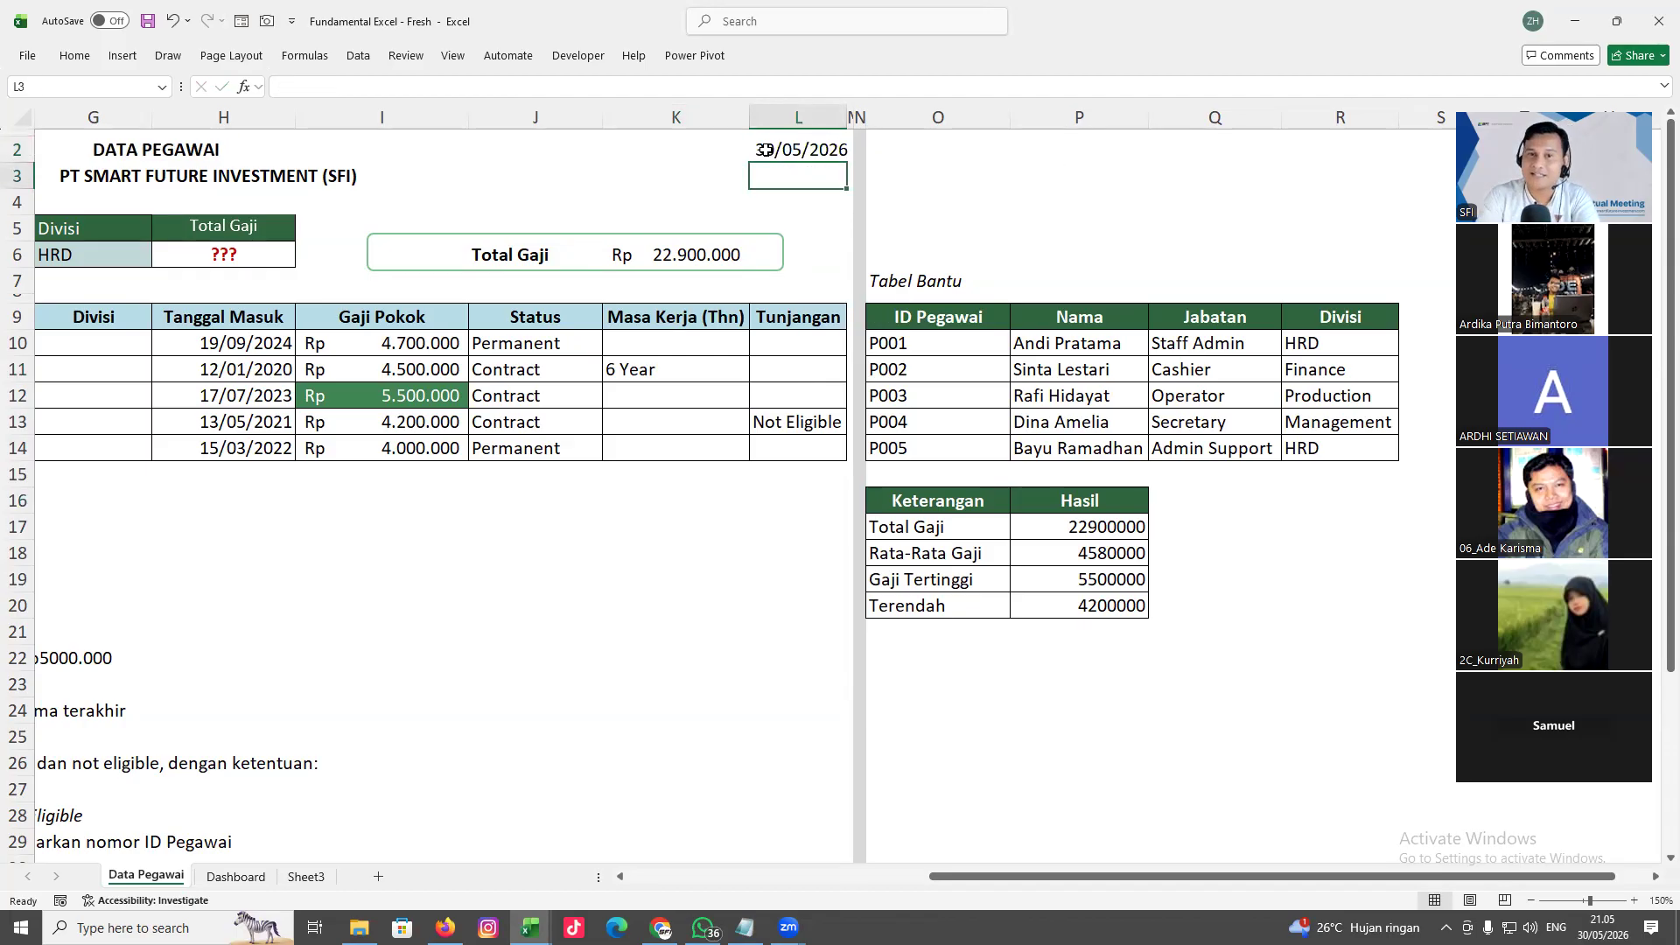
{"action": "key", "text": "Up"}
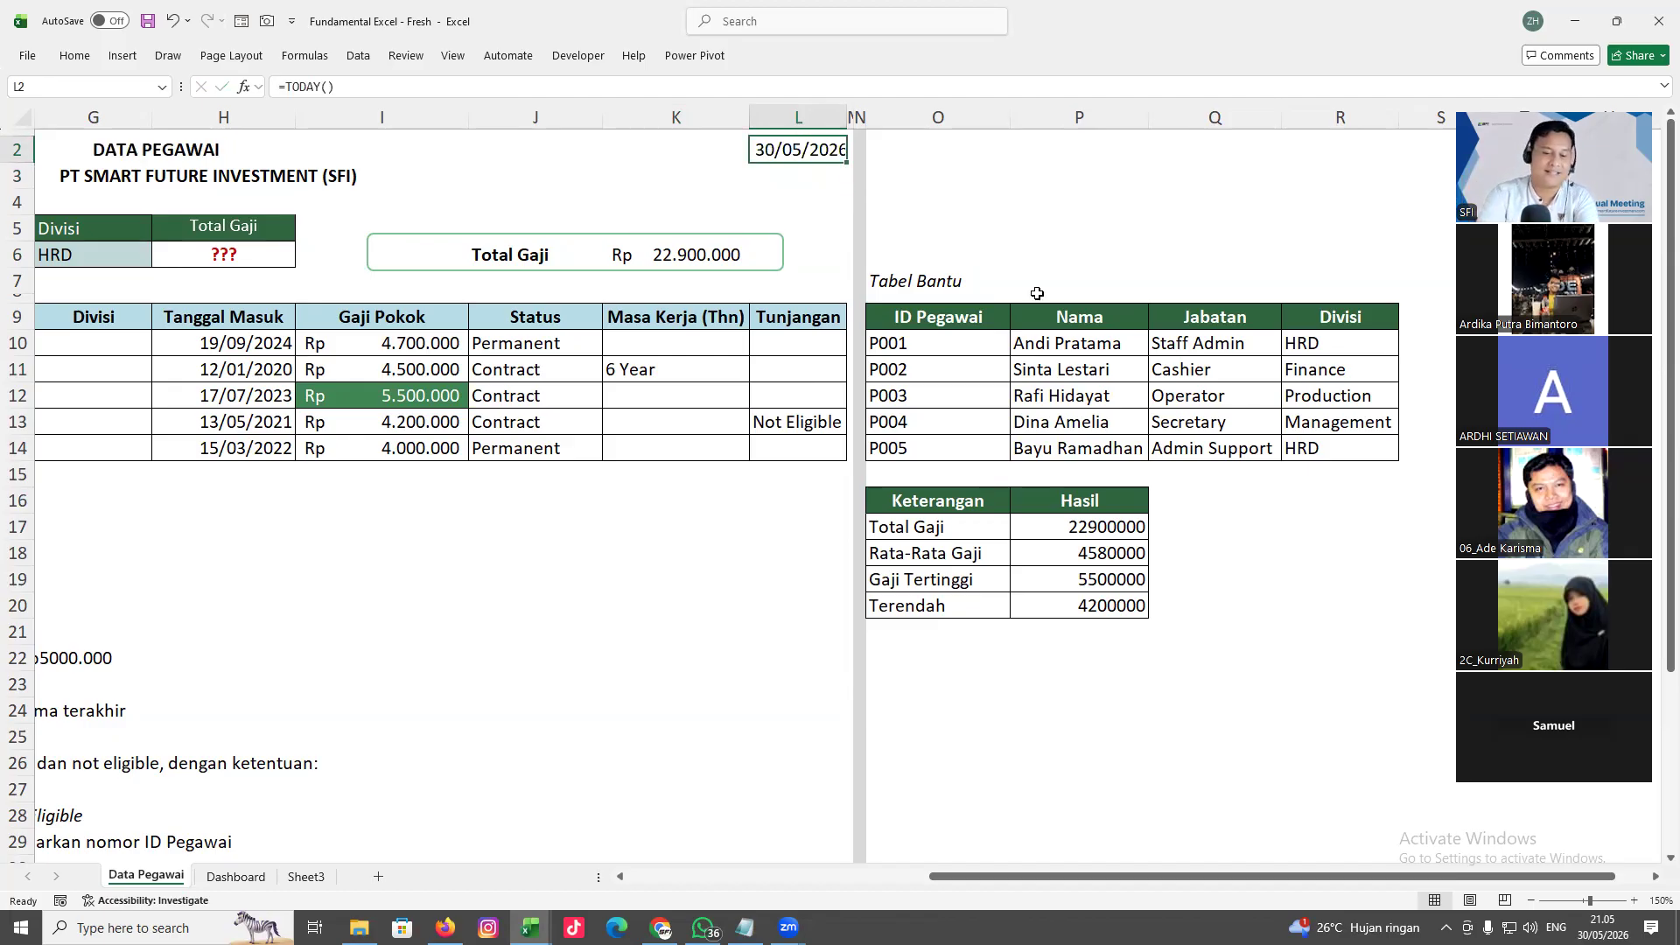
{"action": "key", "text": "Delete"}
{"action": "double_click", "coordinate": [642, 370]}
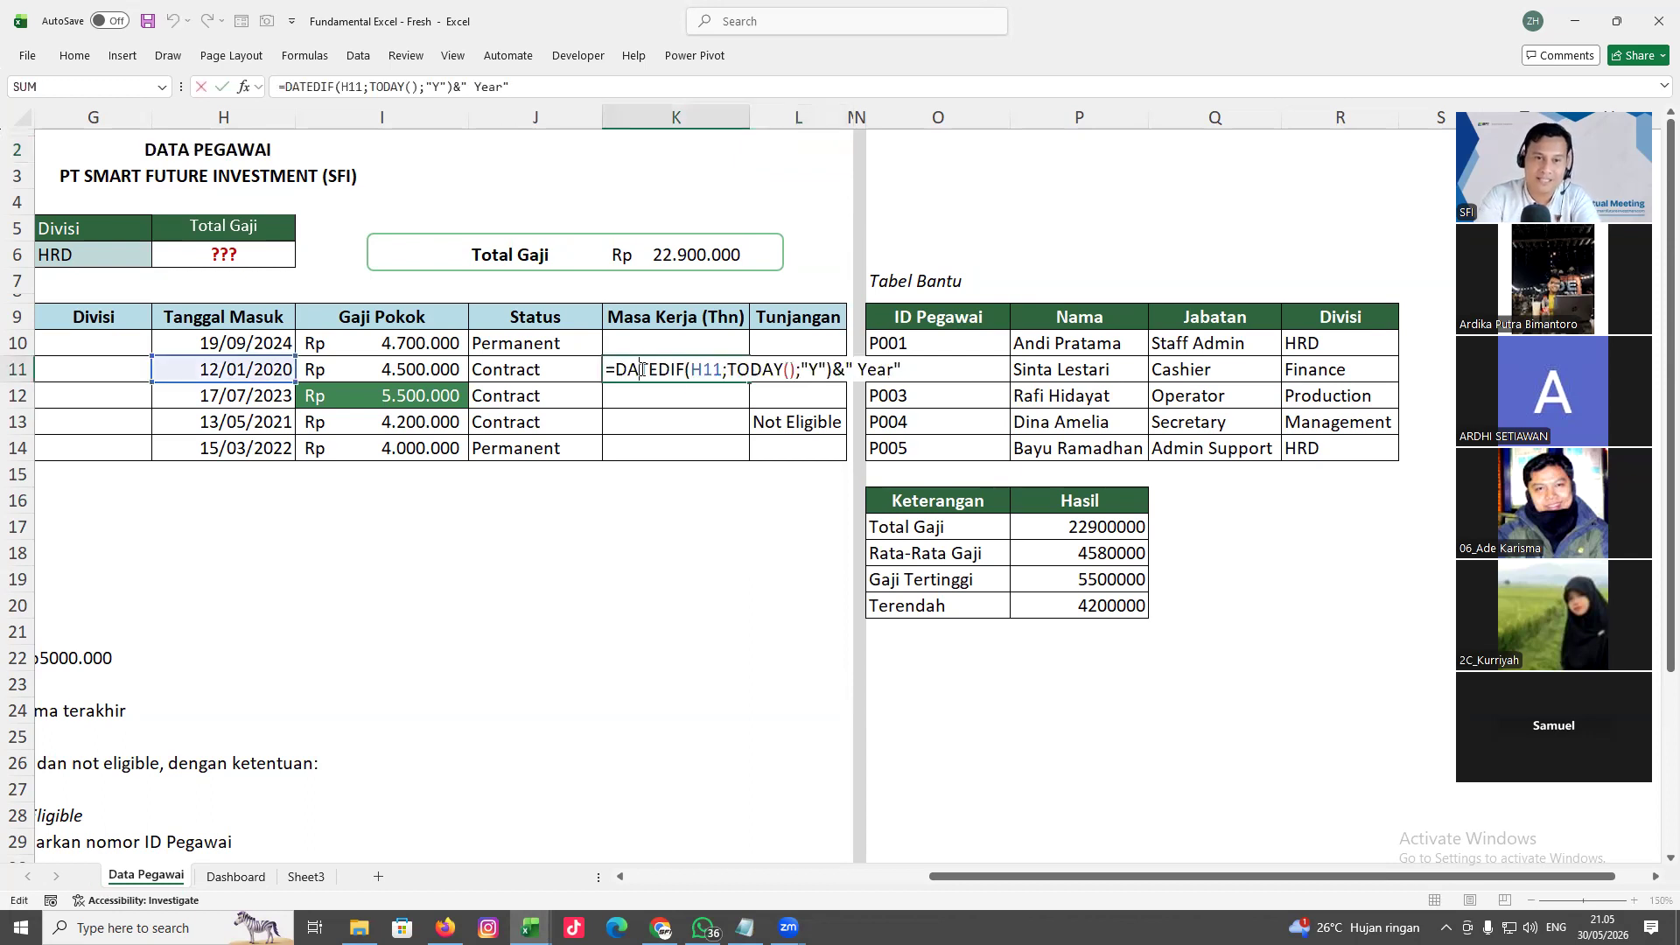
{"action": "left_click_drag", "start_coordinate": [729, 369], "coordinate": [795, 370]}
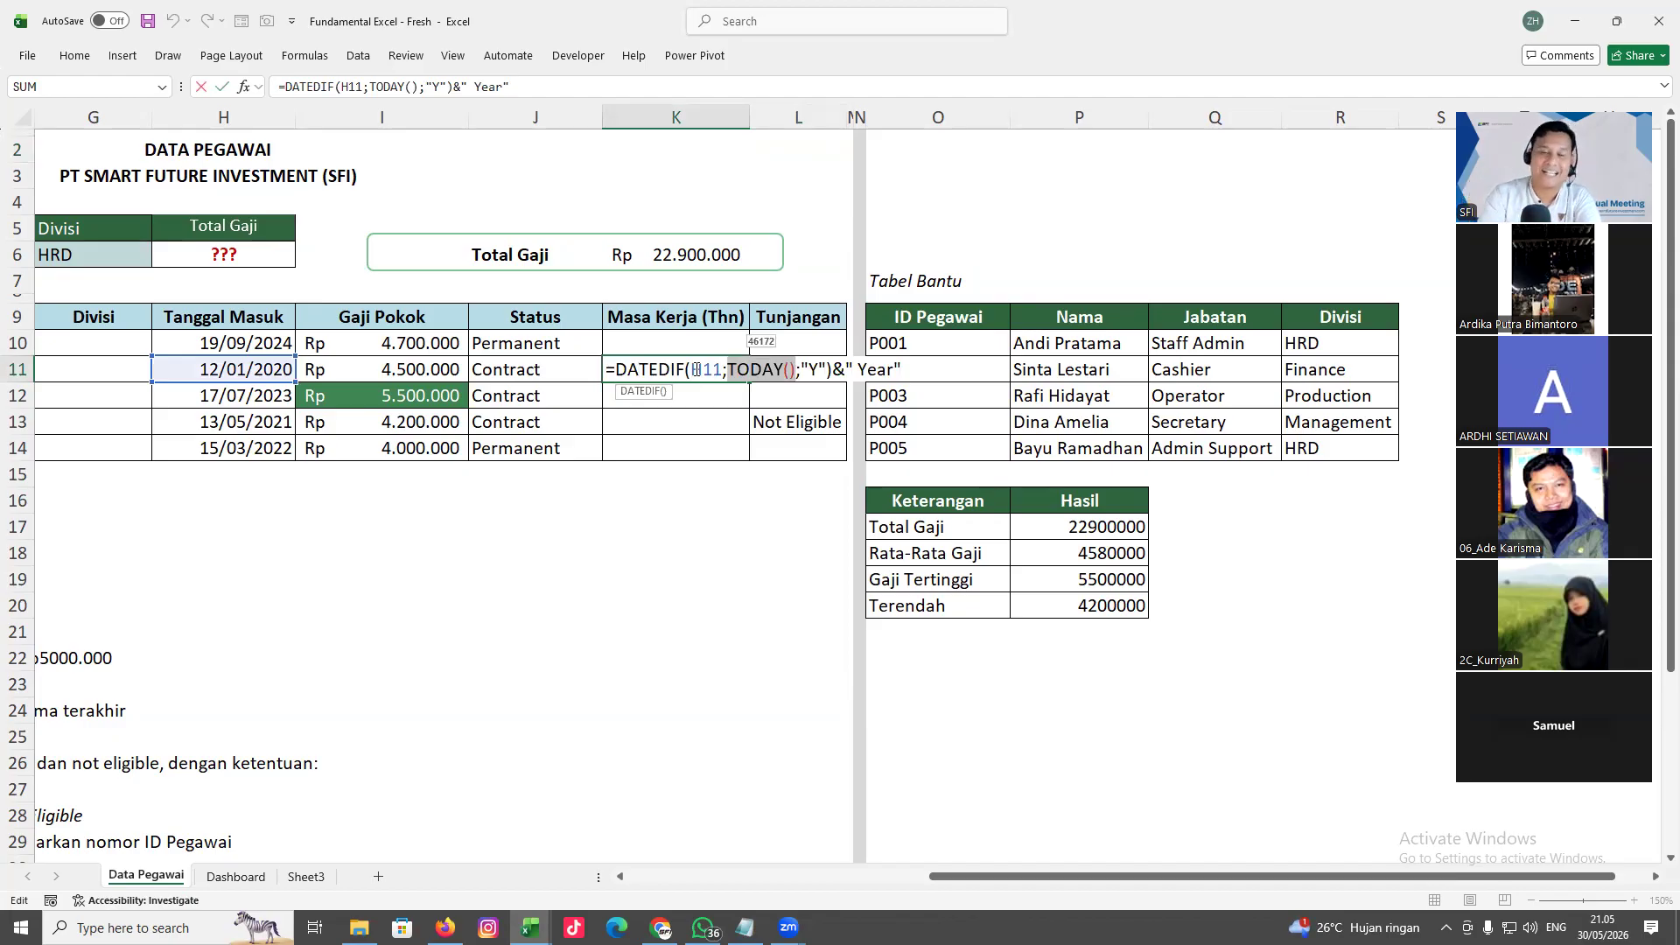
{"action": "left_click", "coordinate": [696, 369]}
{"action": "left_click_drag", "start_coordinate": [803, 369], "coordinate": [826, 369]}
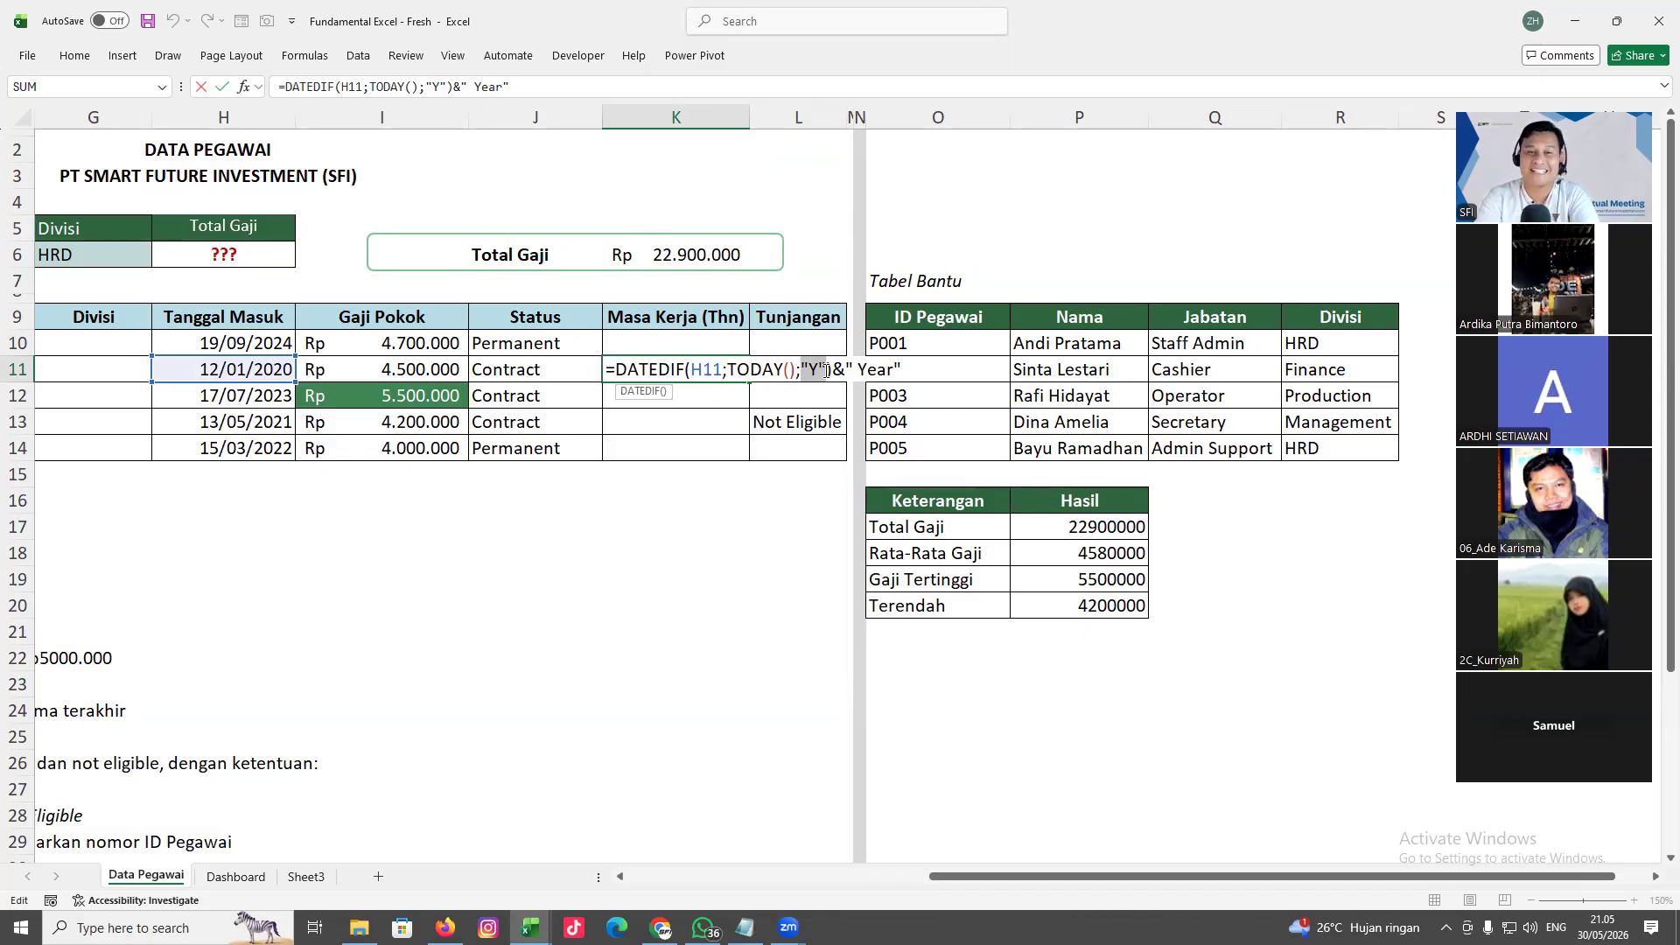
{"action": "key", "text": "Return"}
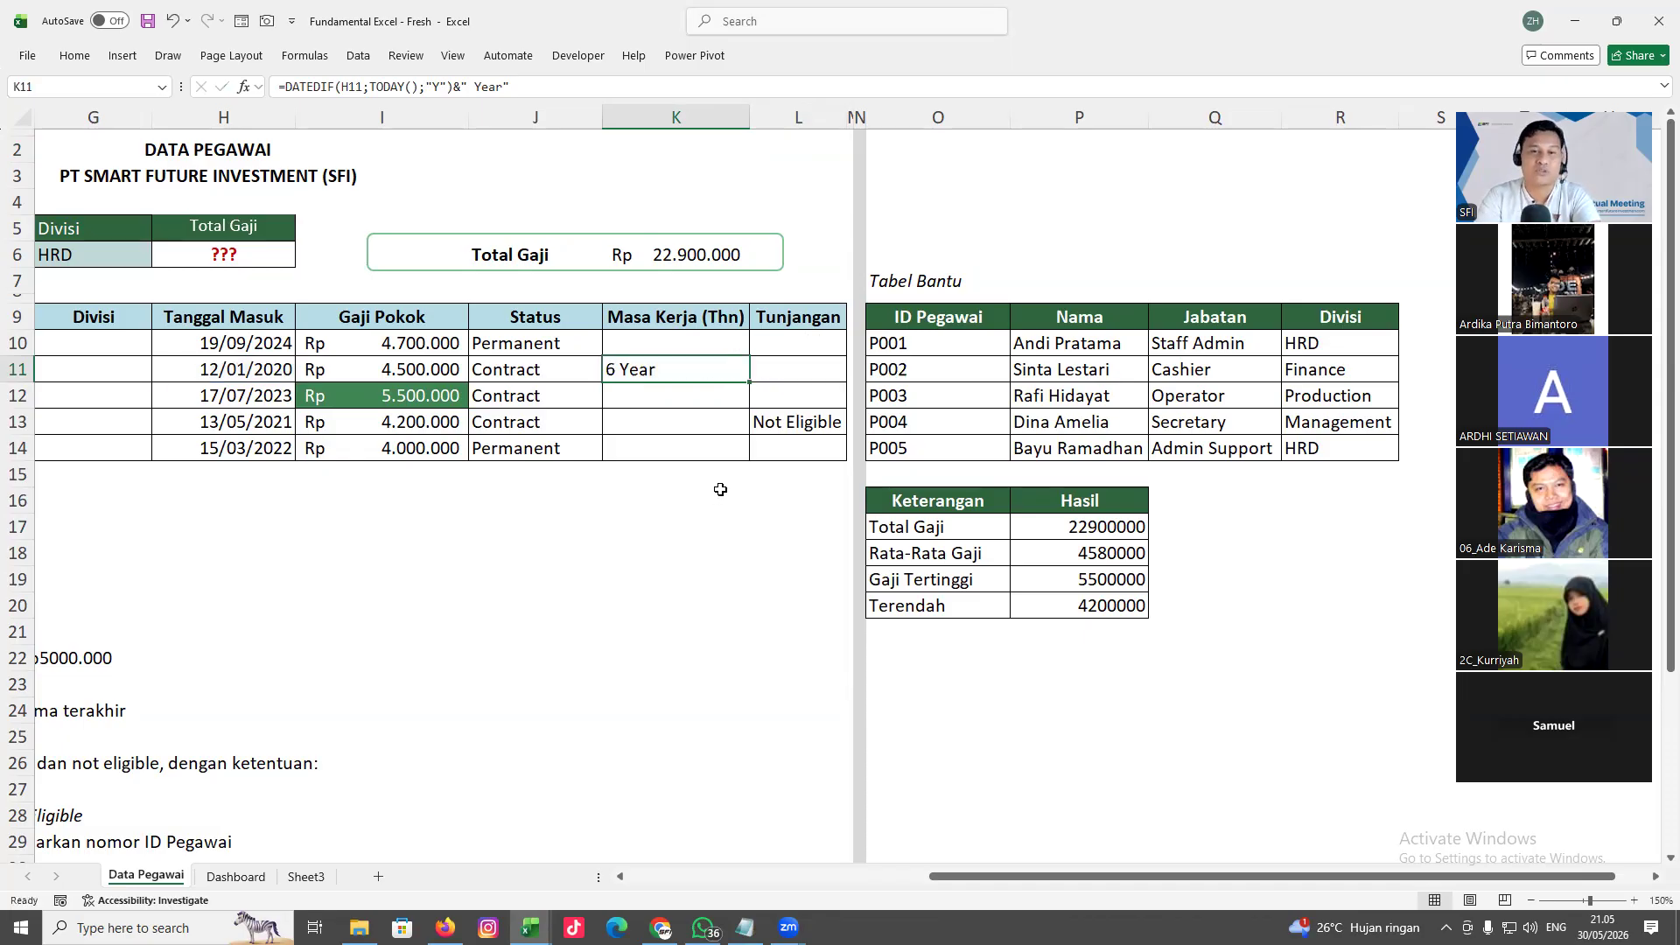
{"action": "left_click", "coordinate": [681, 348]}
Enter =DATEDIF(H10;TODAY();"y") in K10 so the first employee's tenure shows 1
{"action": "type", "text": "=DA"}
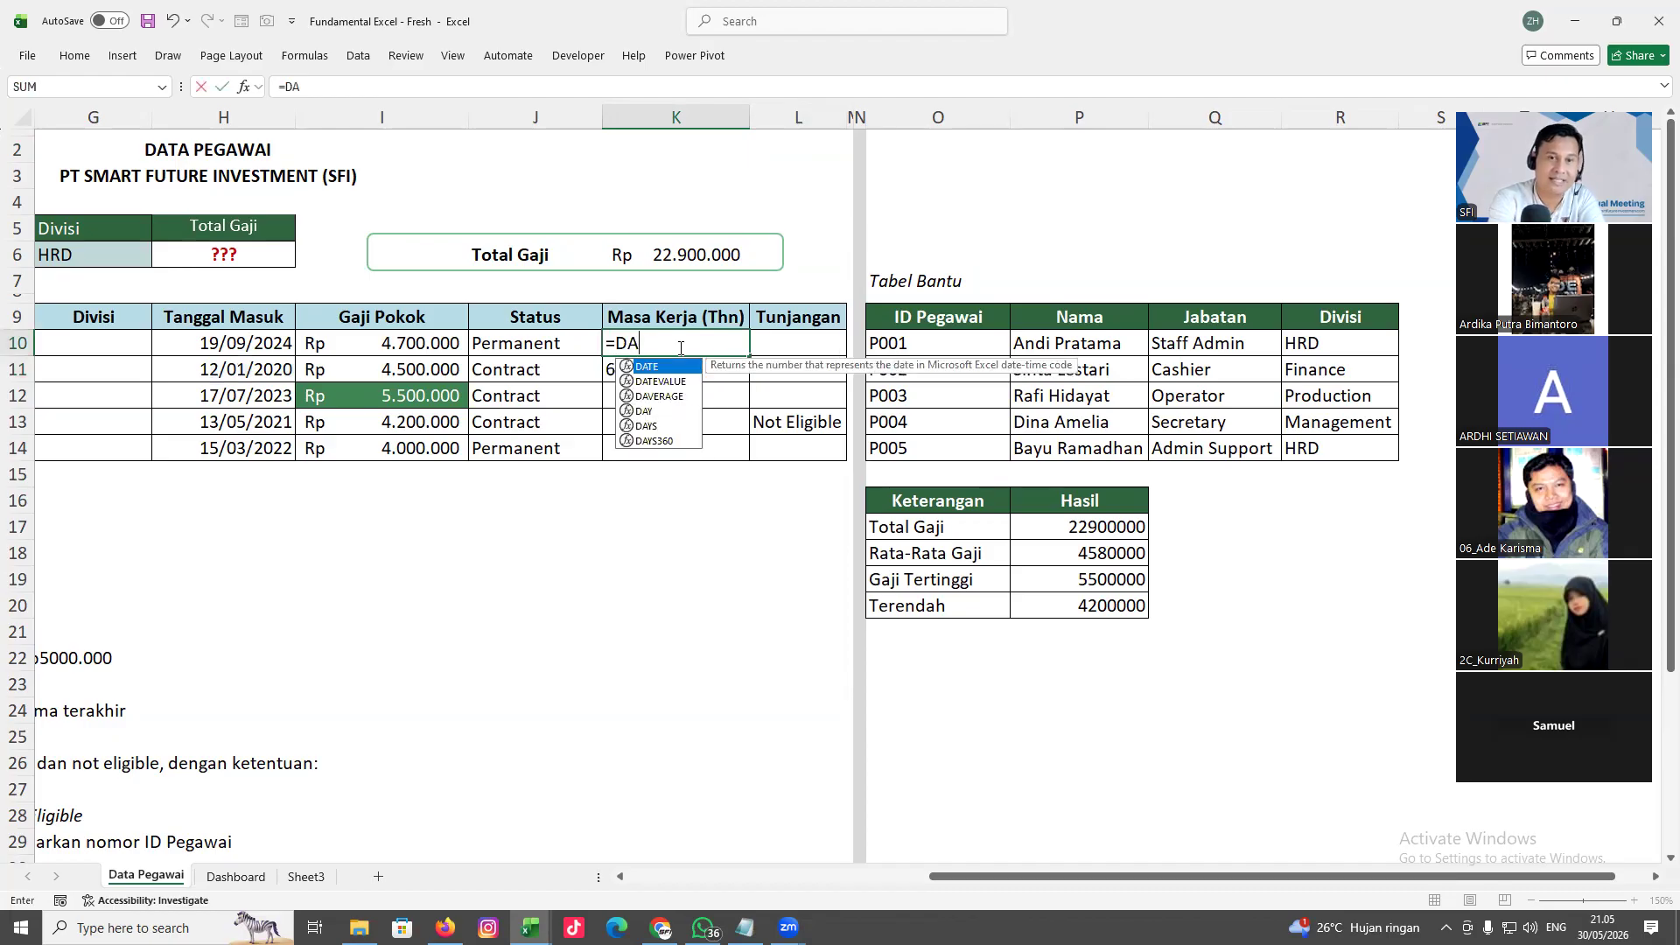
{"action": "type", "text": "TEDIF"}
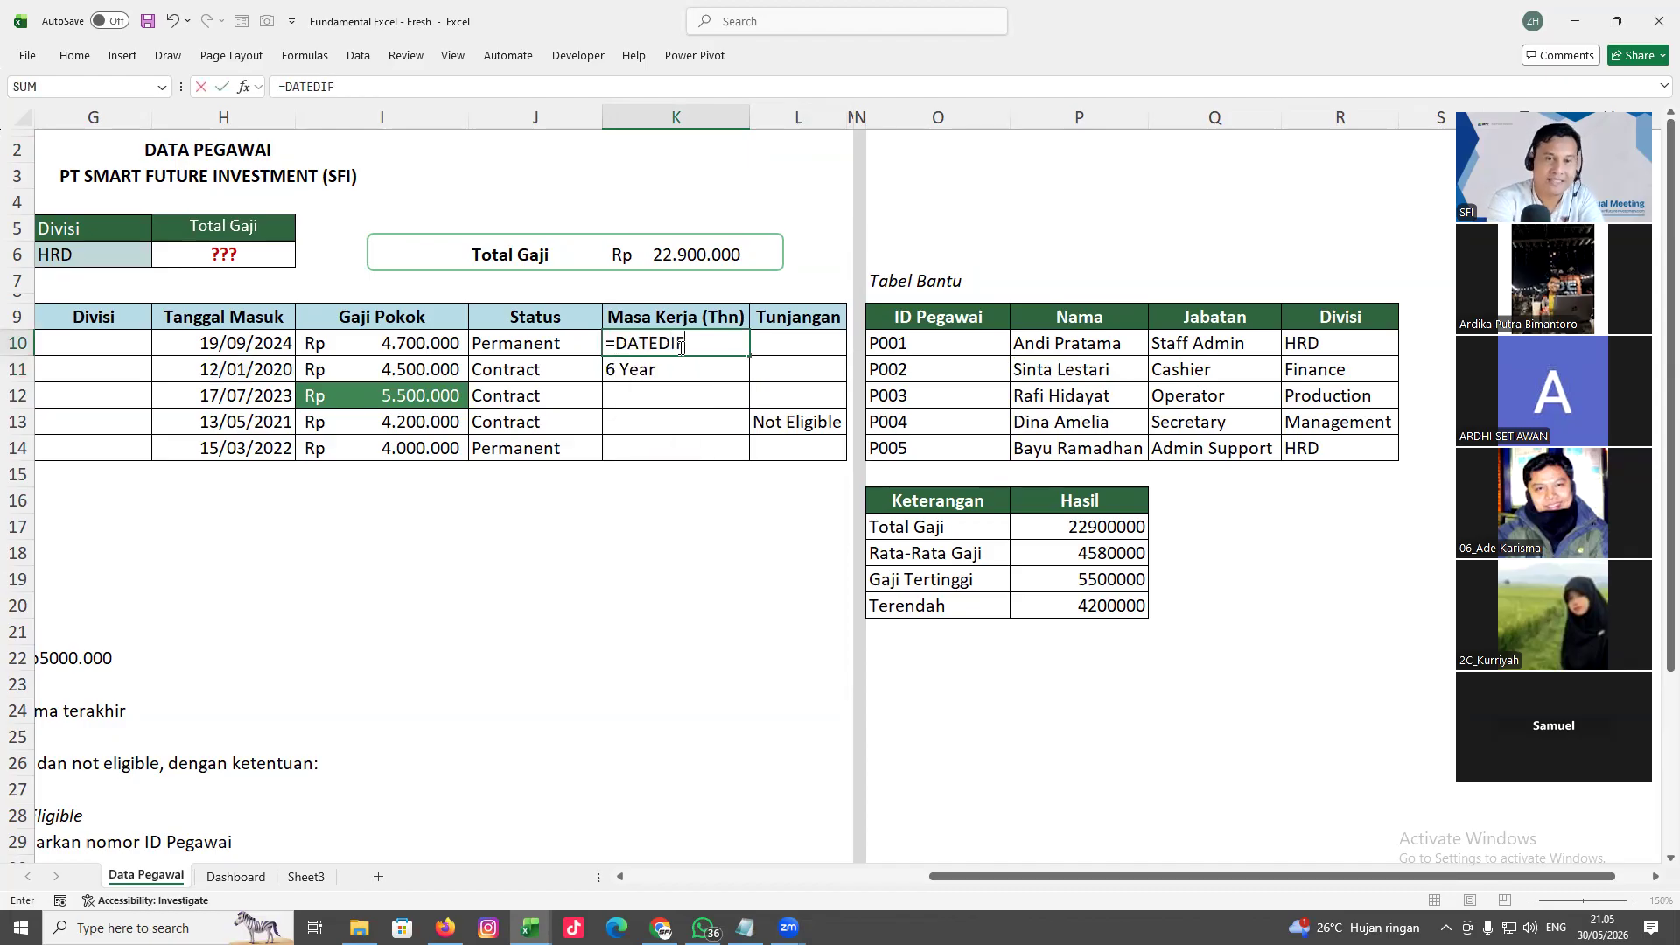
{"action": "type", "text": "("}
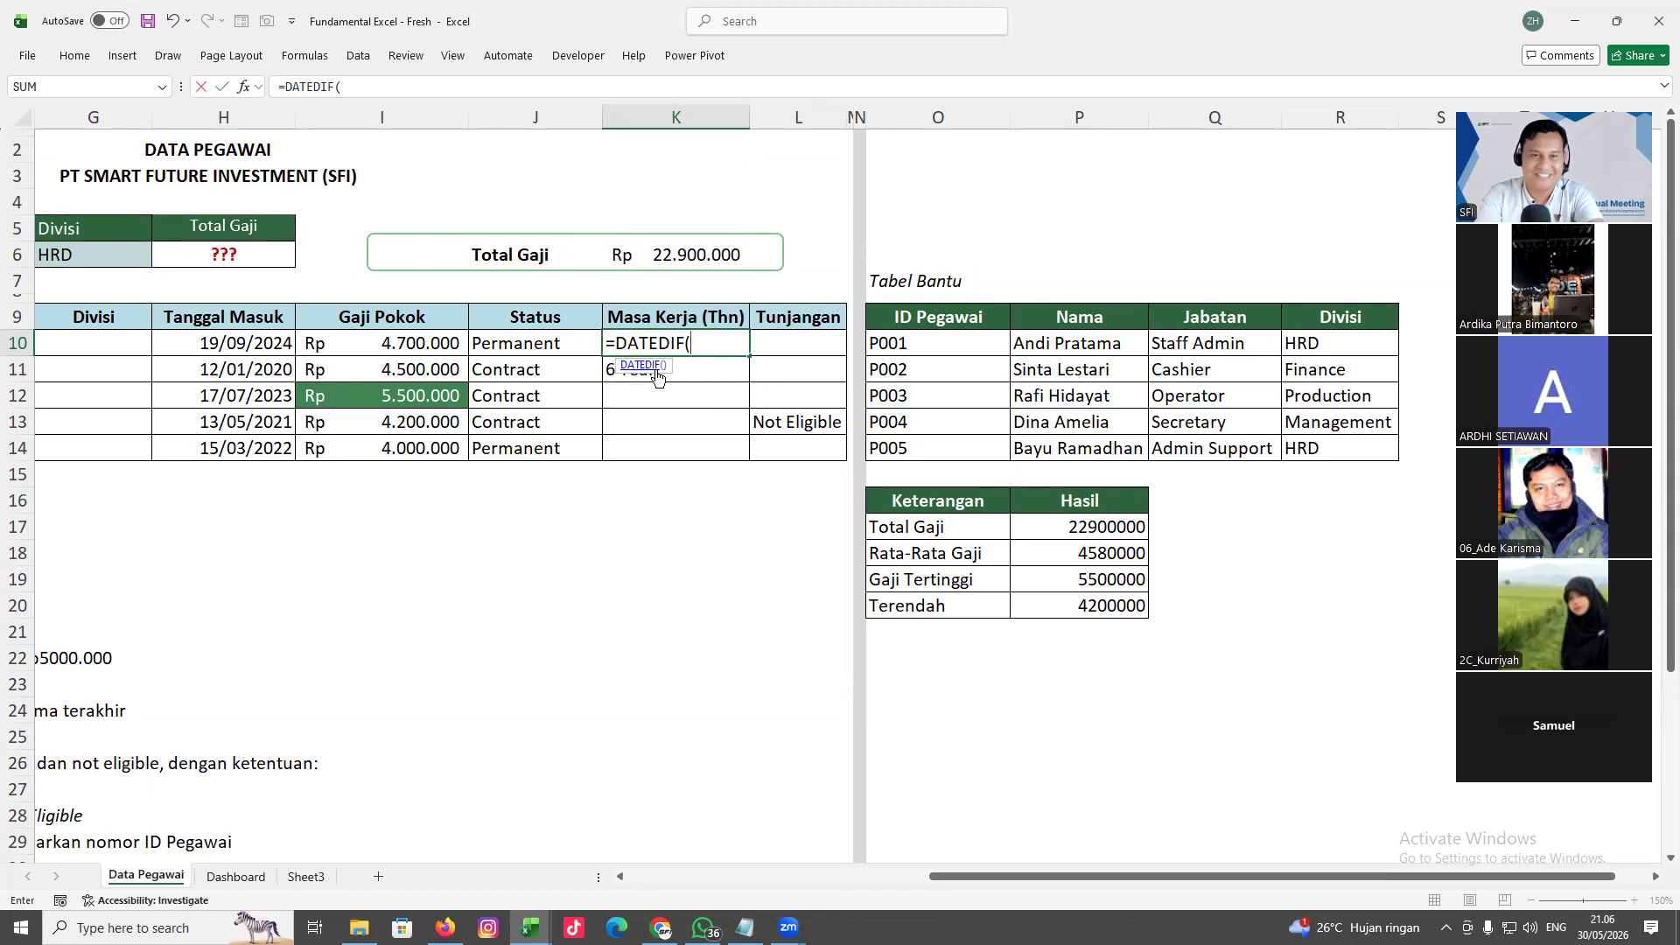
{"action": "key", "text": "Escape"}
{"action": "double_click", "coordinate": [619, 527]}
{"action": "type", "text": "=IF("}
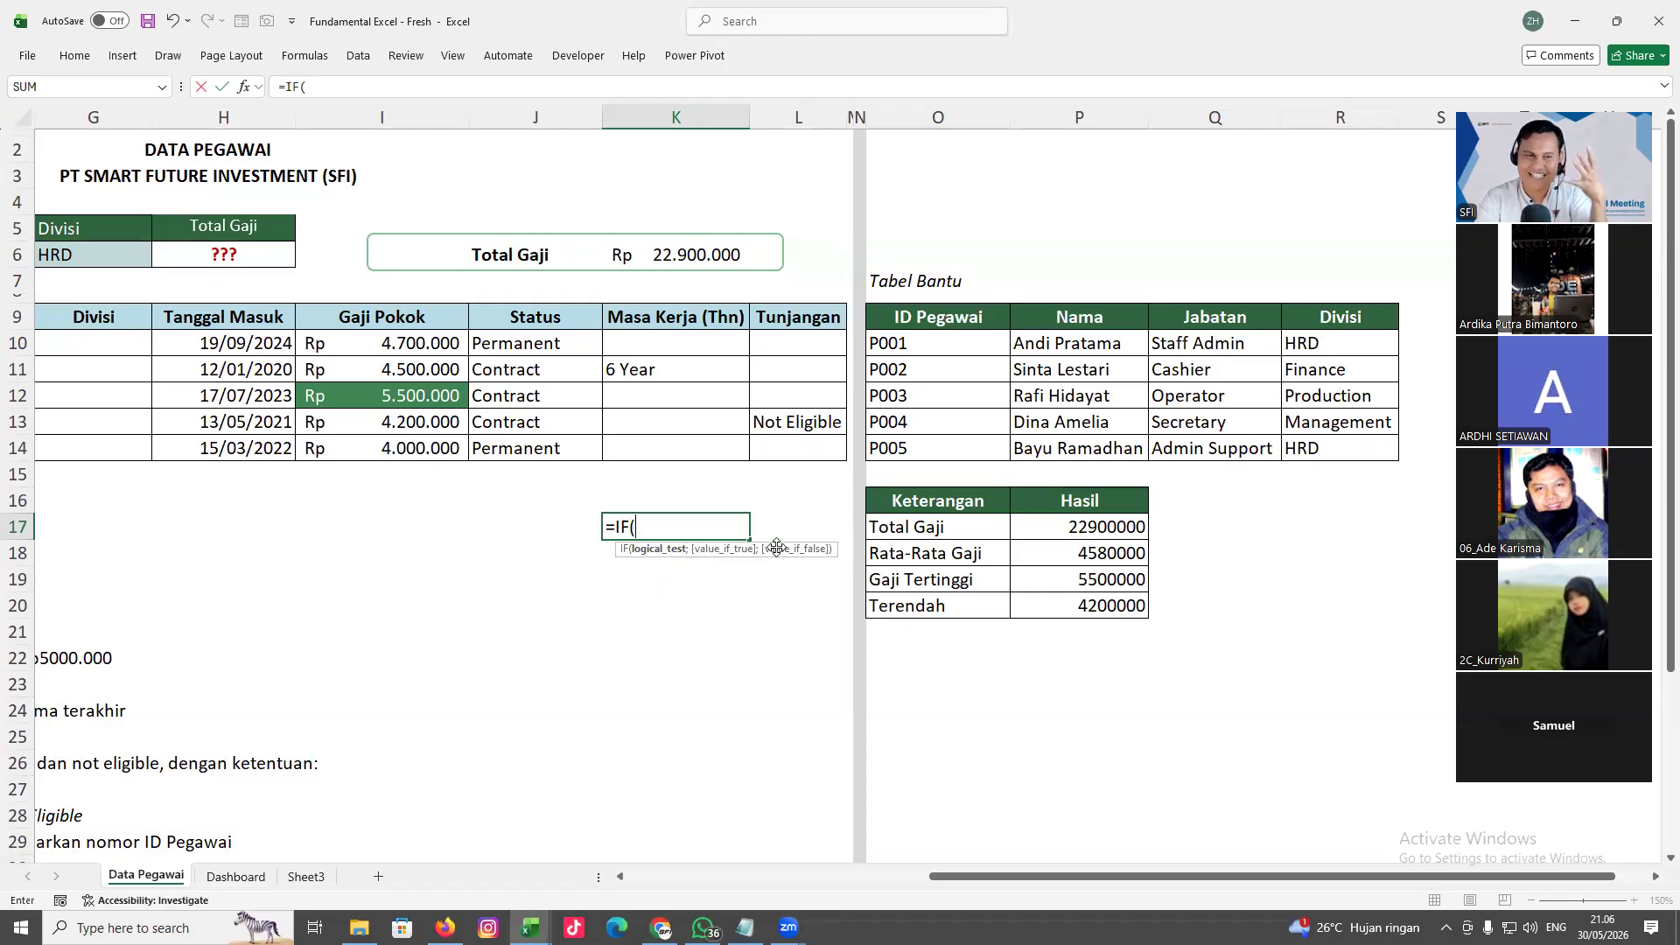
{"action": "key", "text": "Escape"}
{"action": "left_click", "coordinate": [662, 351]}
{"action": "type", "text": "=DATE"}
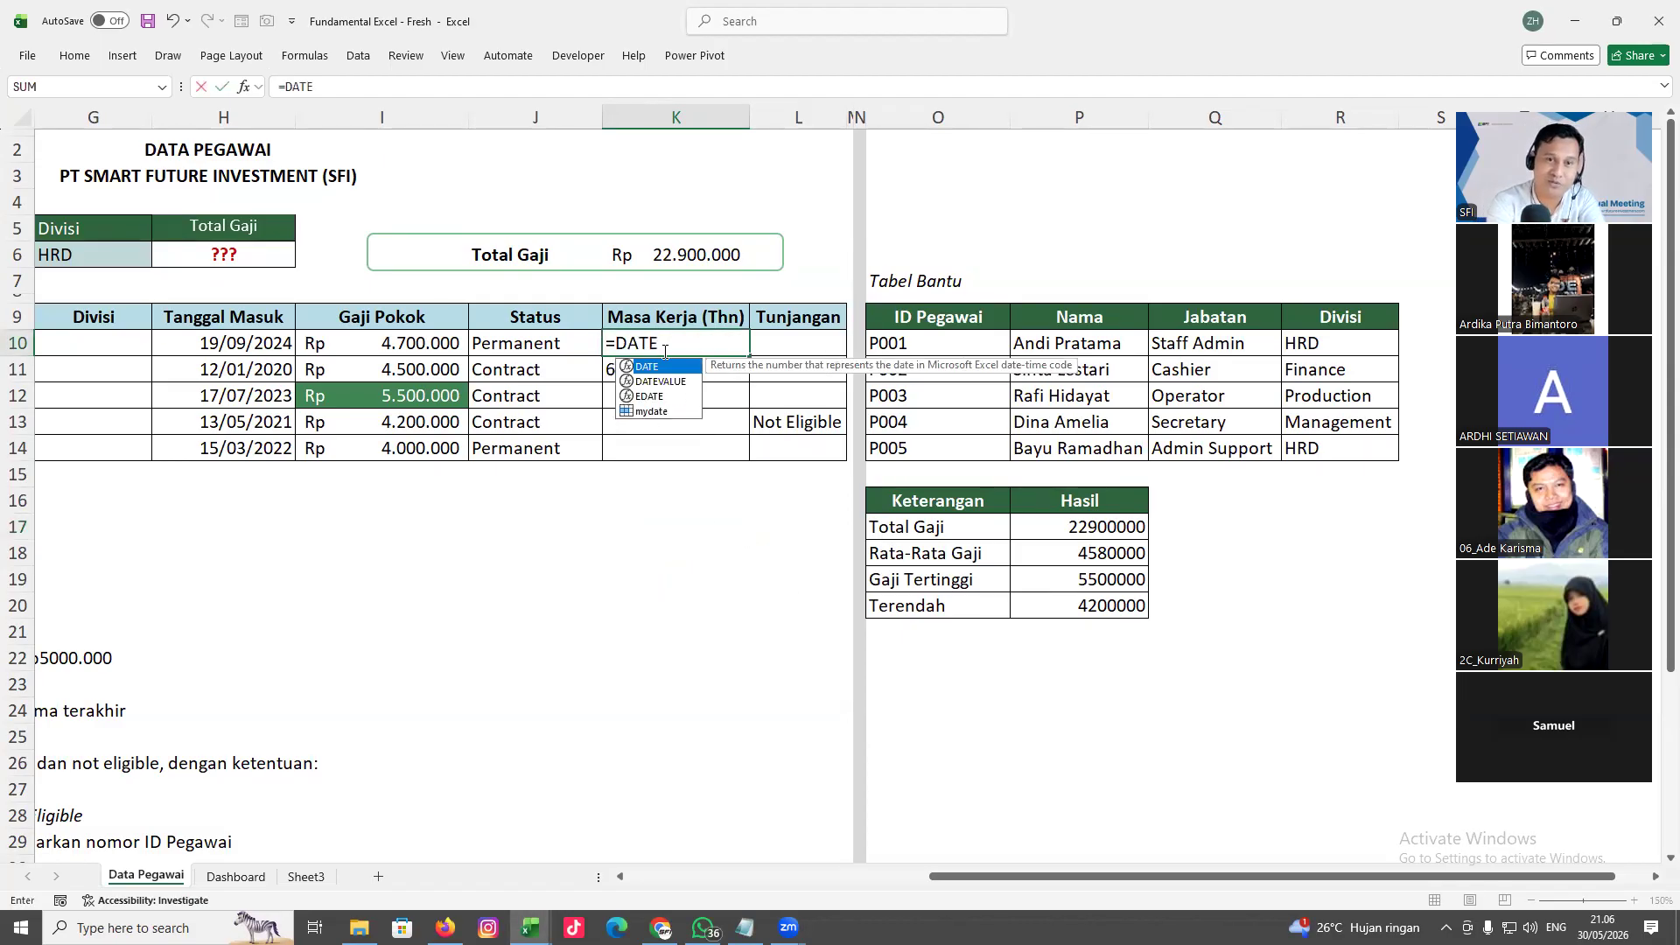
{"action": "type", "text": "DIF("}
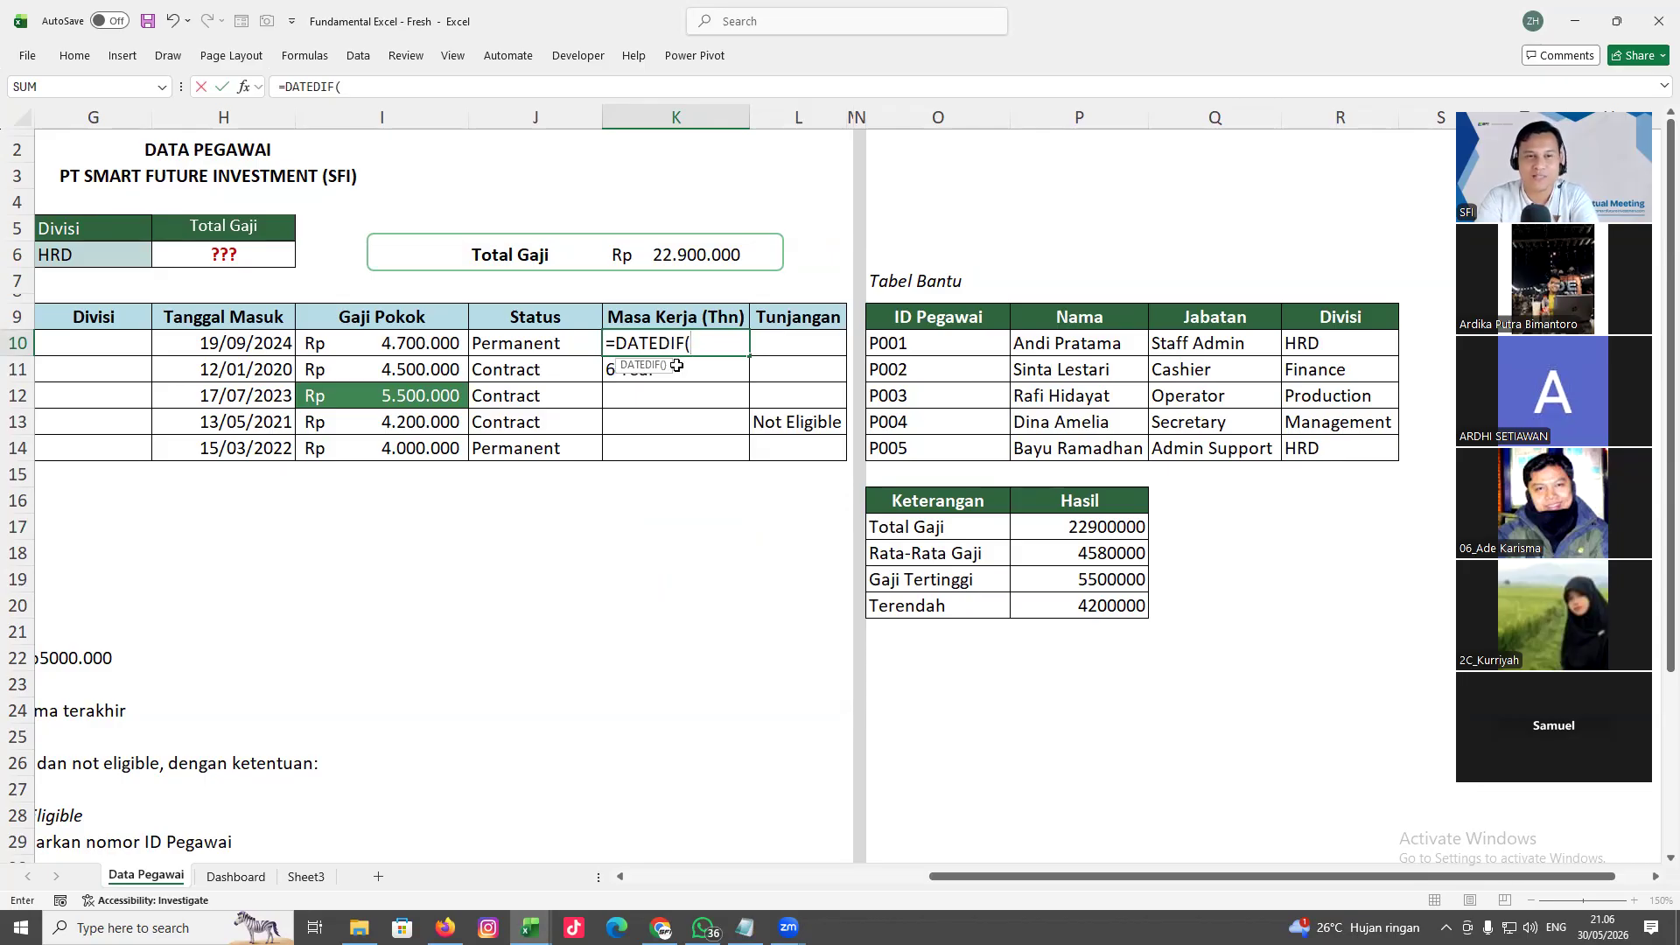
{"action": "left_click", "coordinate": [232, 347]}
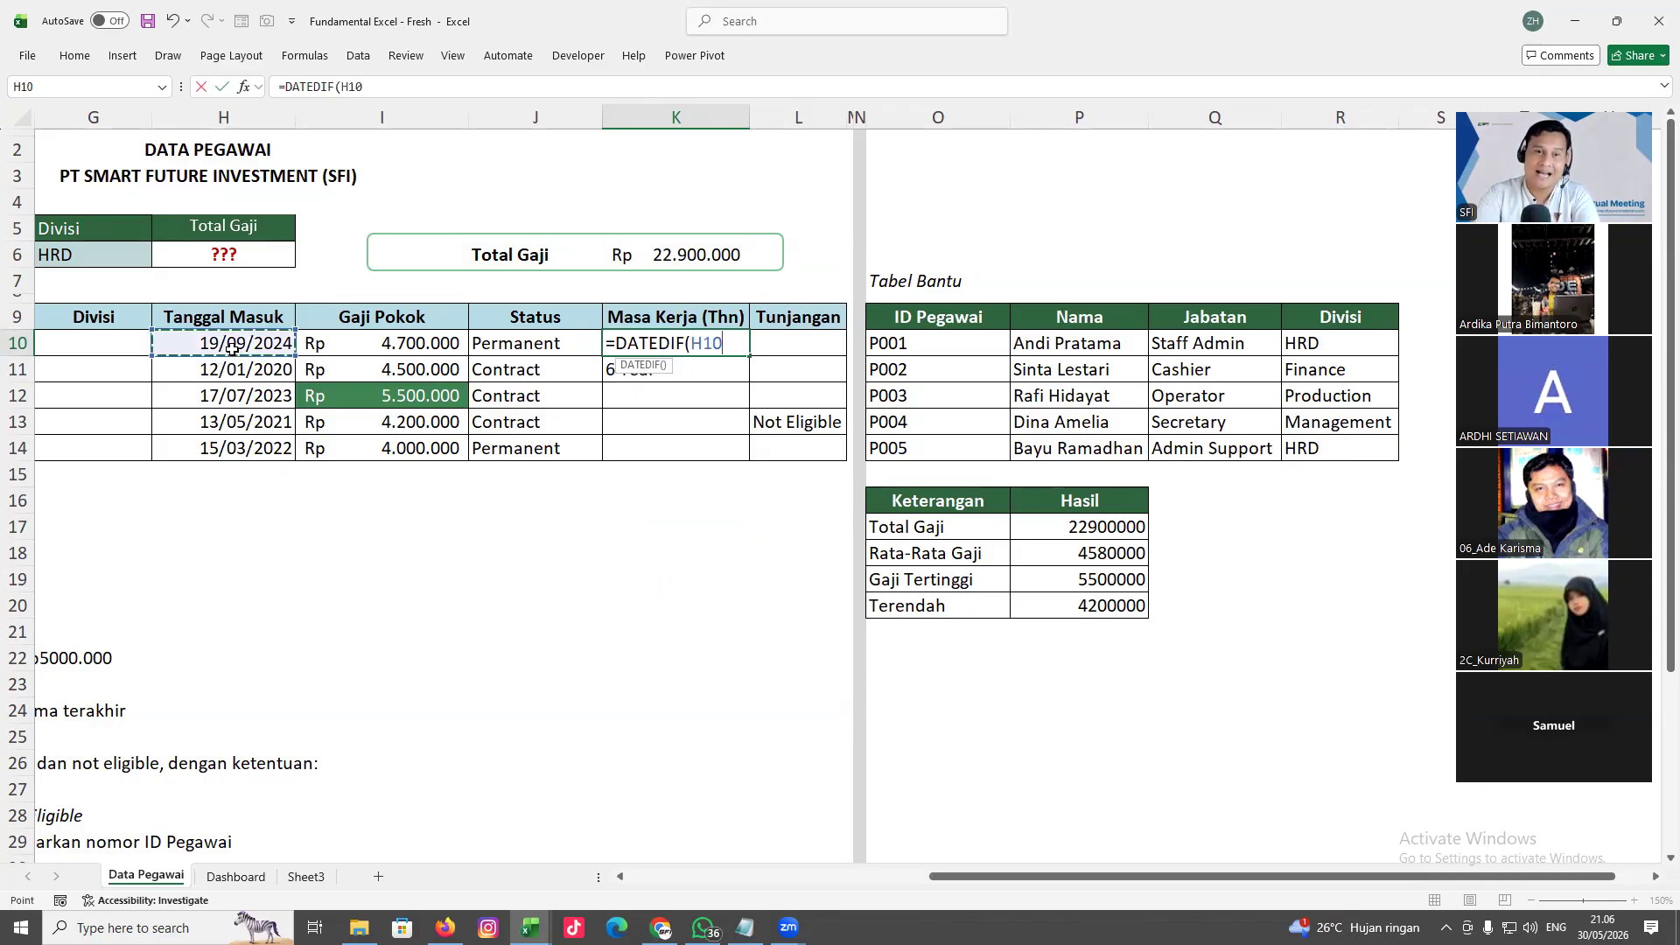
{"action": "type", "text": ";"}
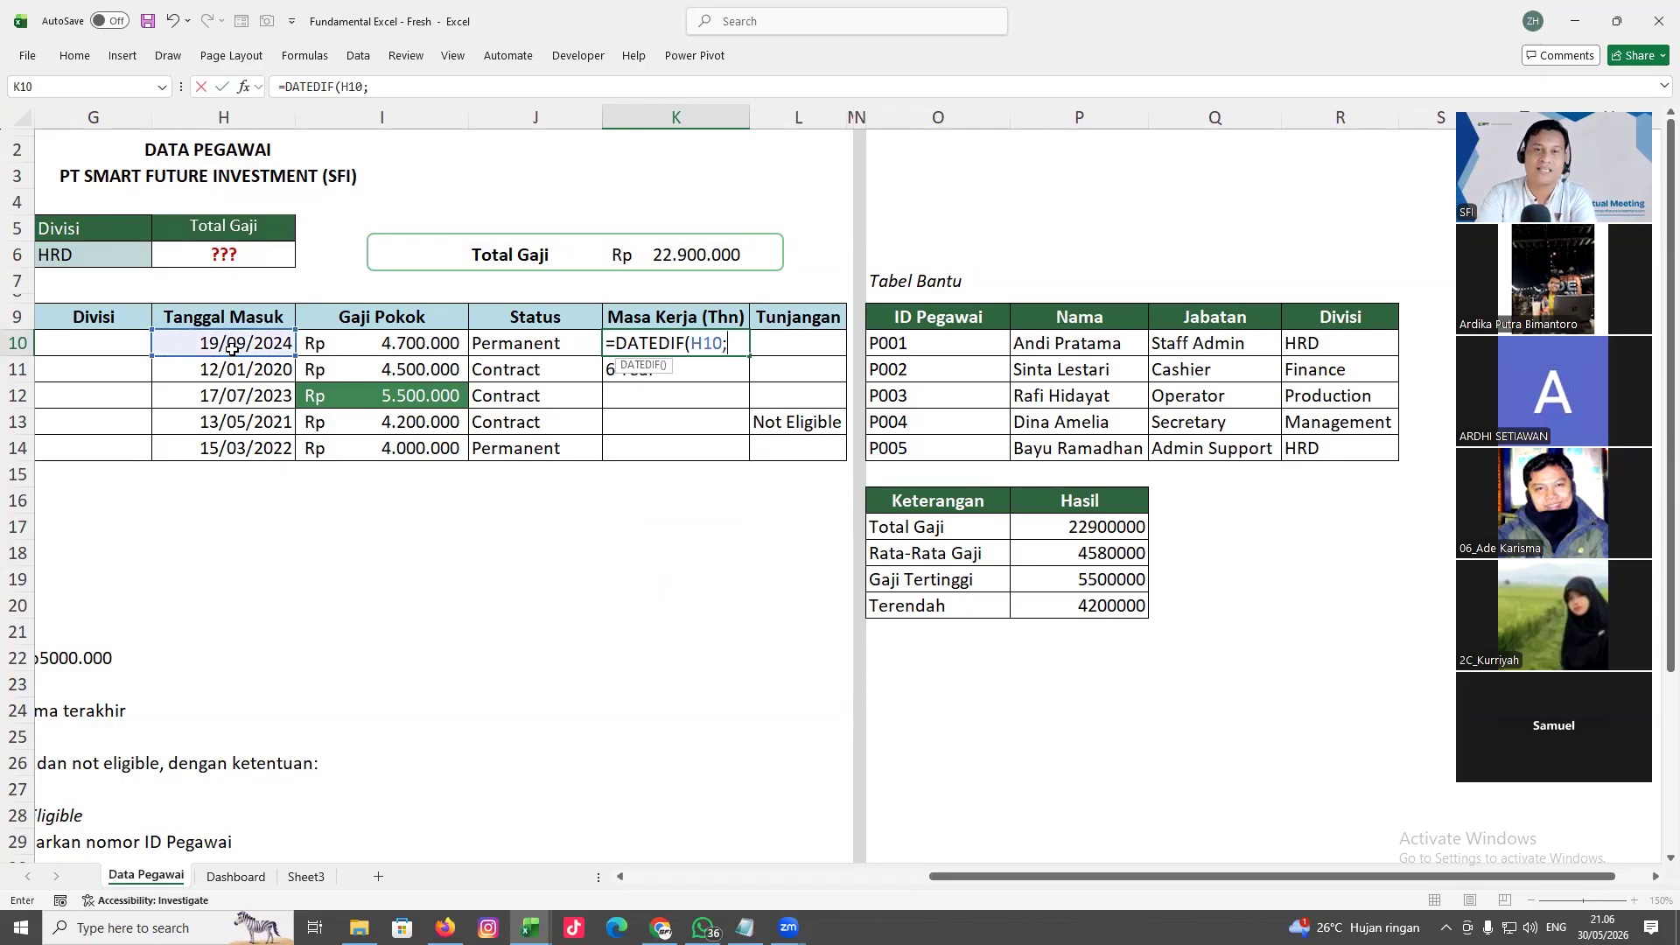
{"action": "type", "text": "TODAY()"}
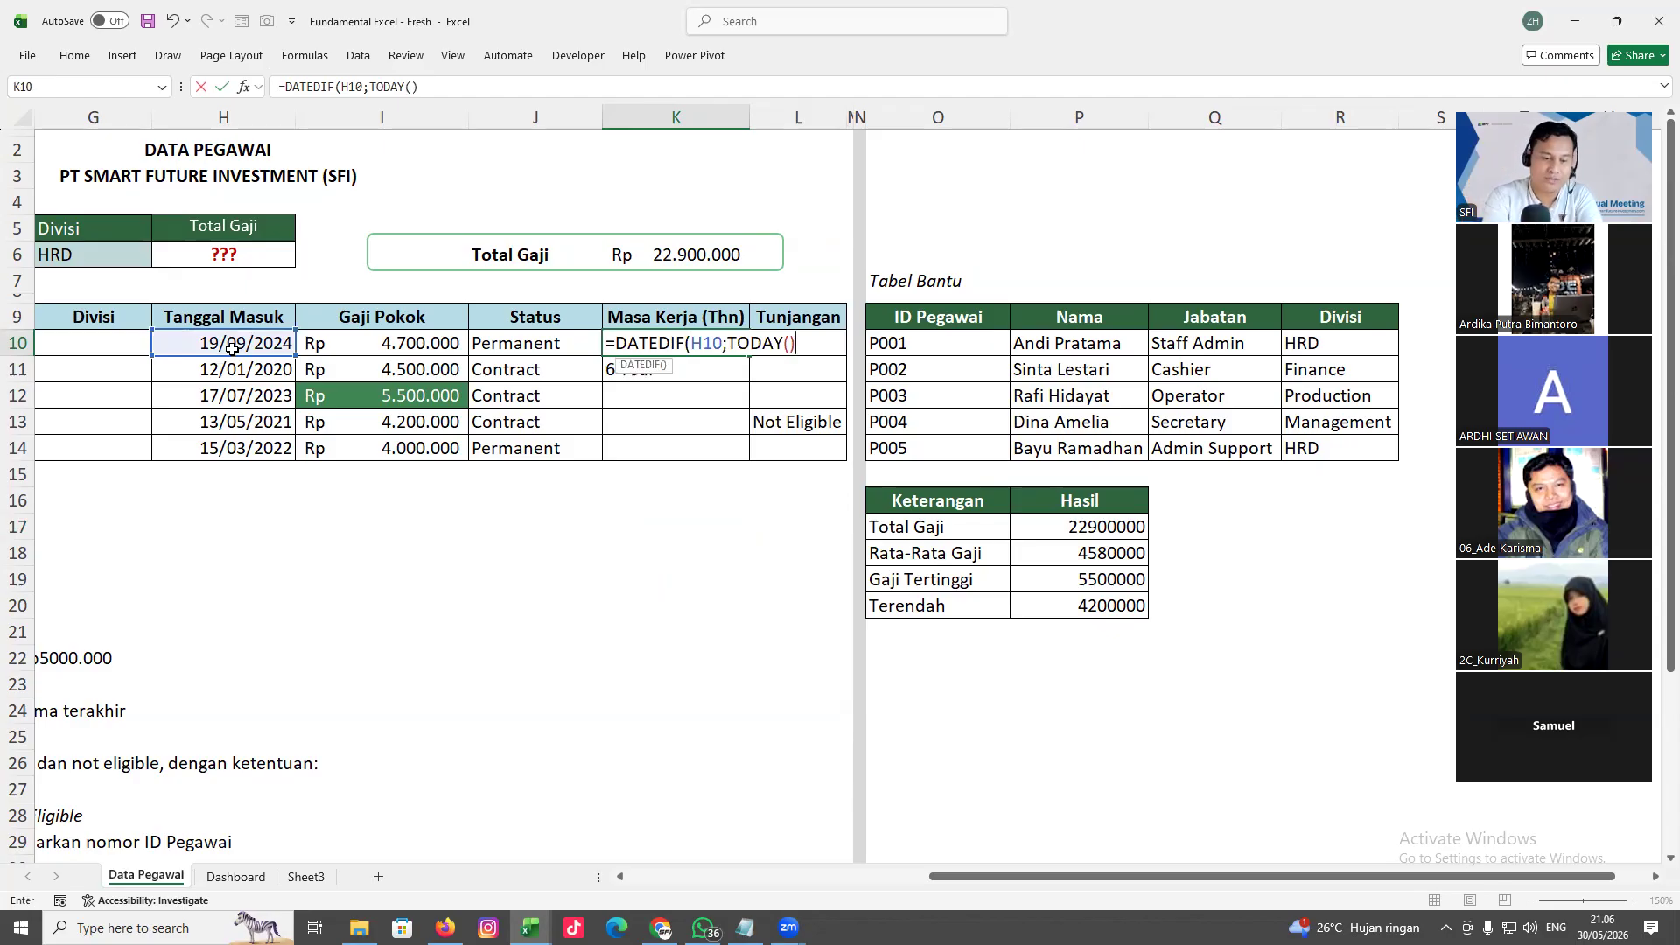
{"action": "type", "text": ";"}
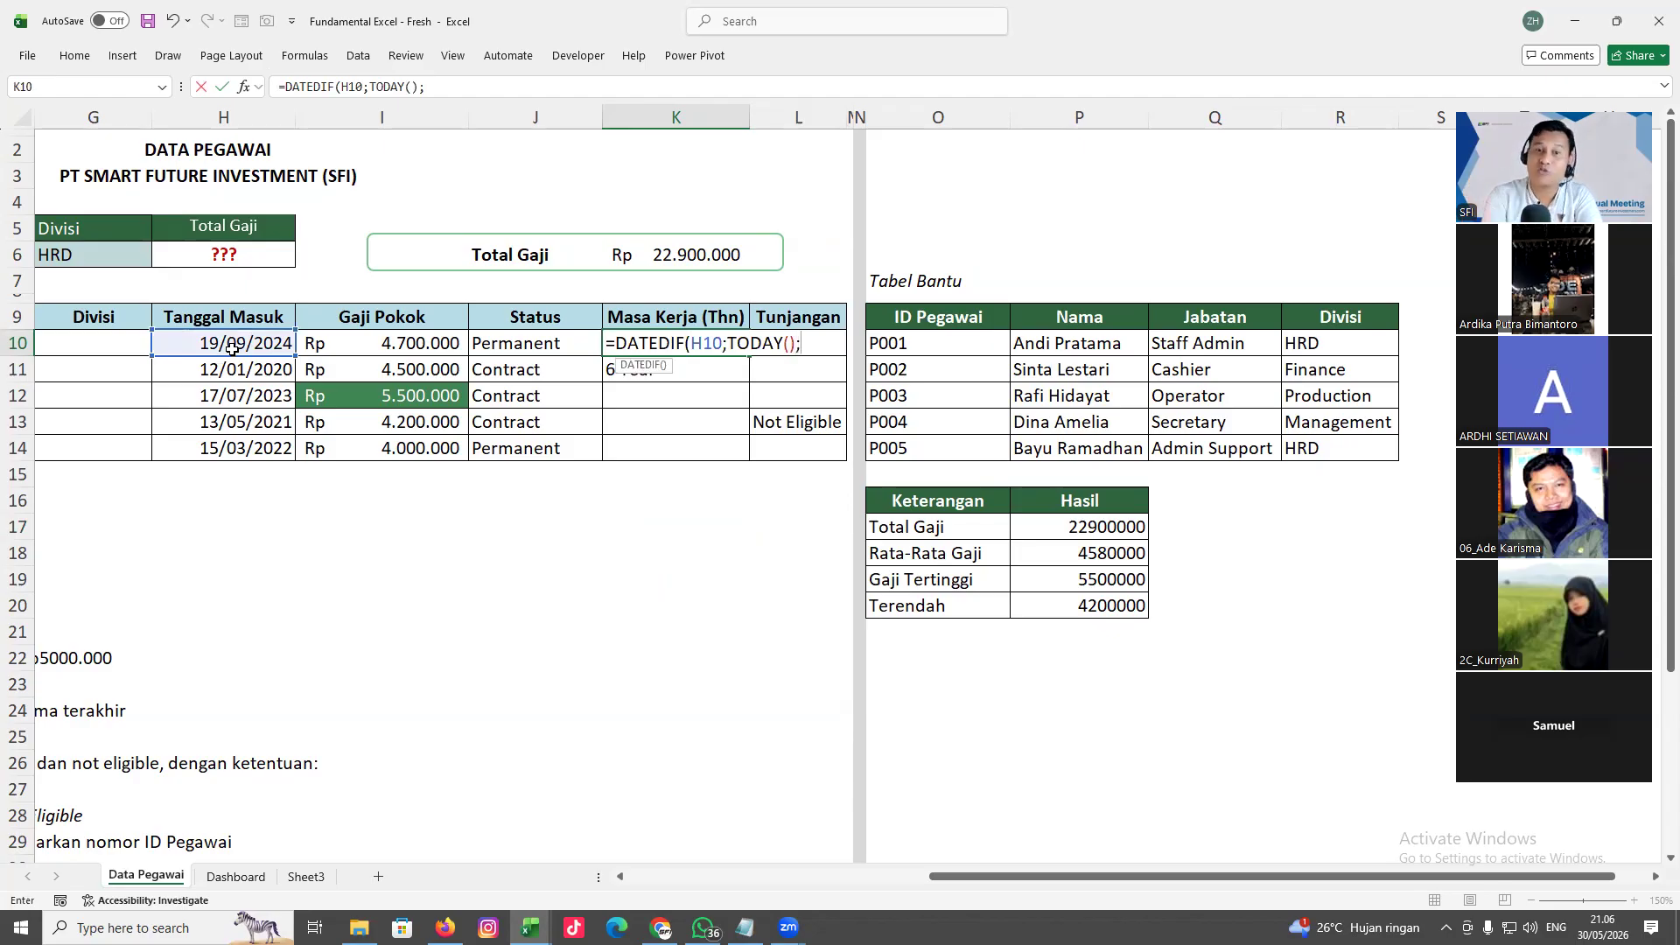
{"action": "type", "text": "\"y\""}
{"action": "key", "text": "Return"}
{"action": "key", "text": "Return"}
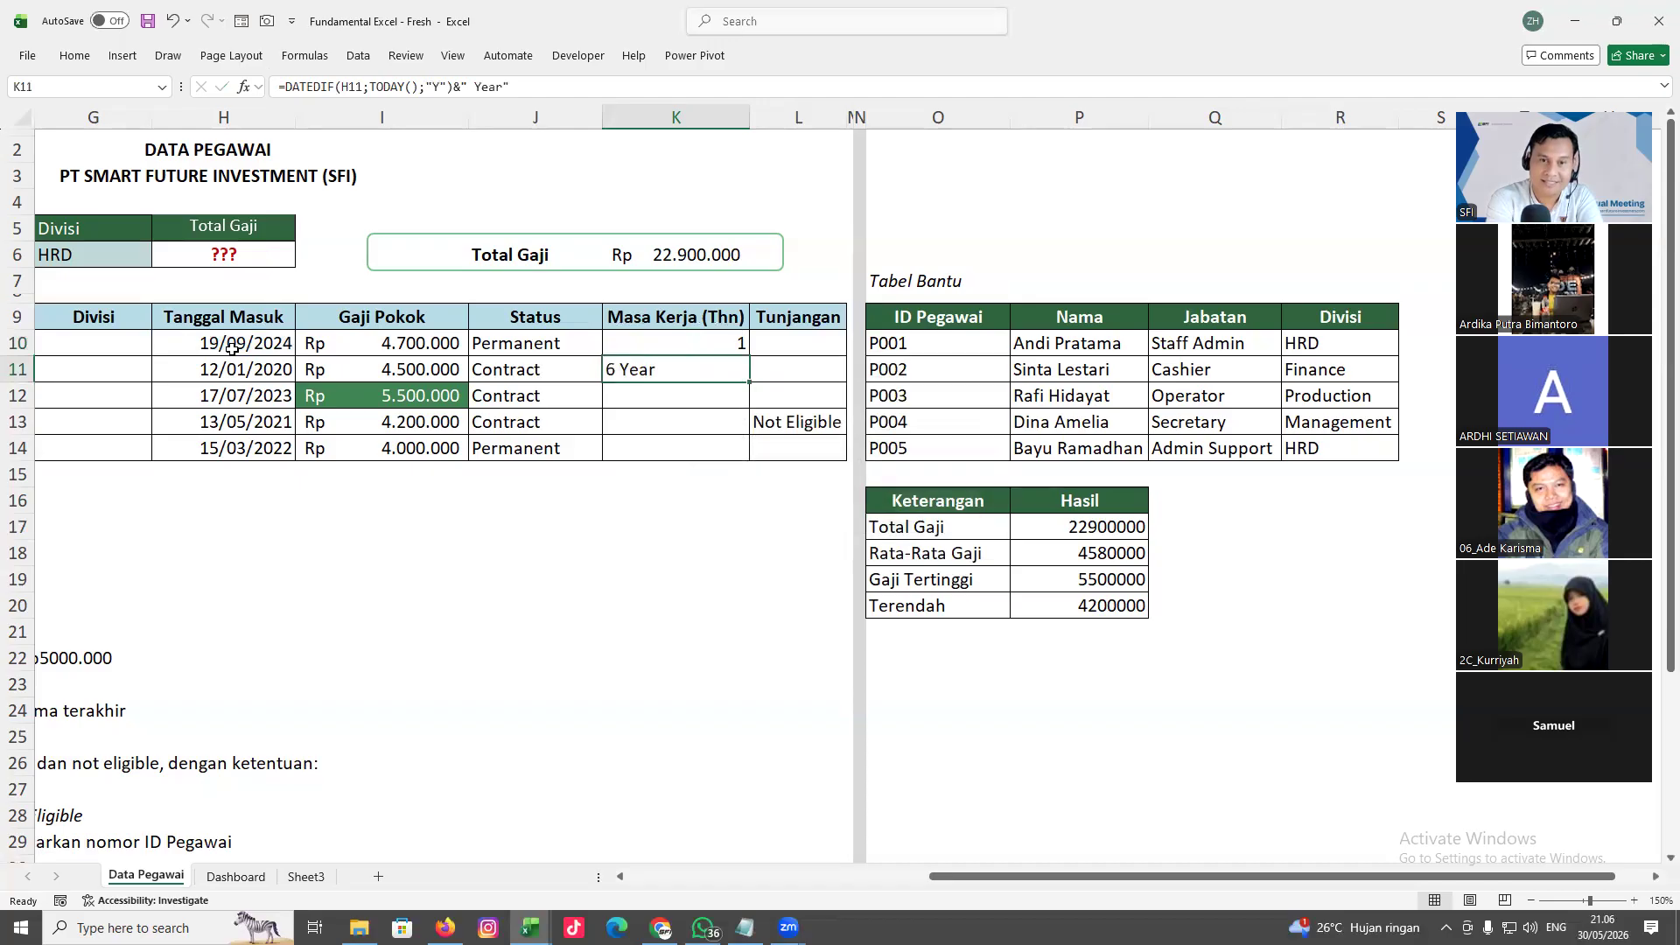
Append &" Tahun" to K10's DATEDIF formula so it reads 1 Tahun
{"action": "left_click", "coordinate": [667, 339]}
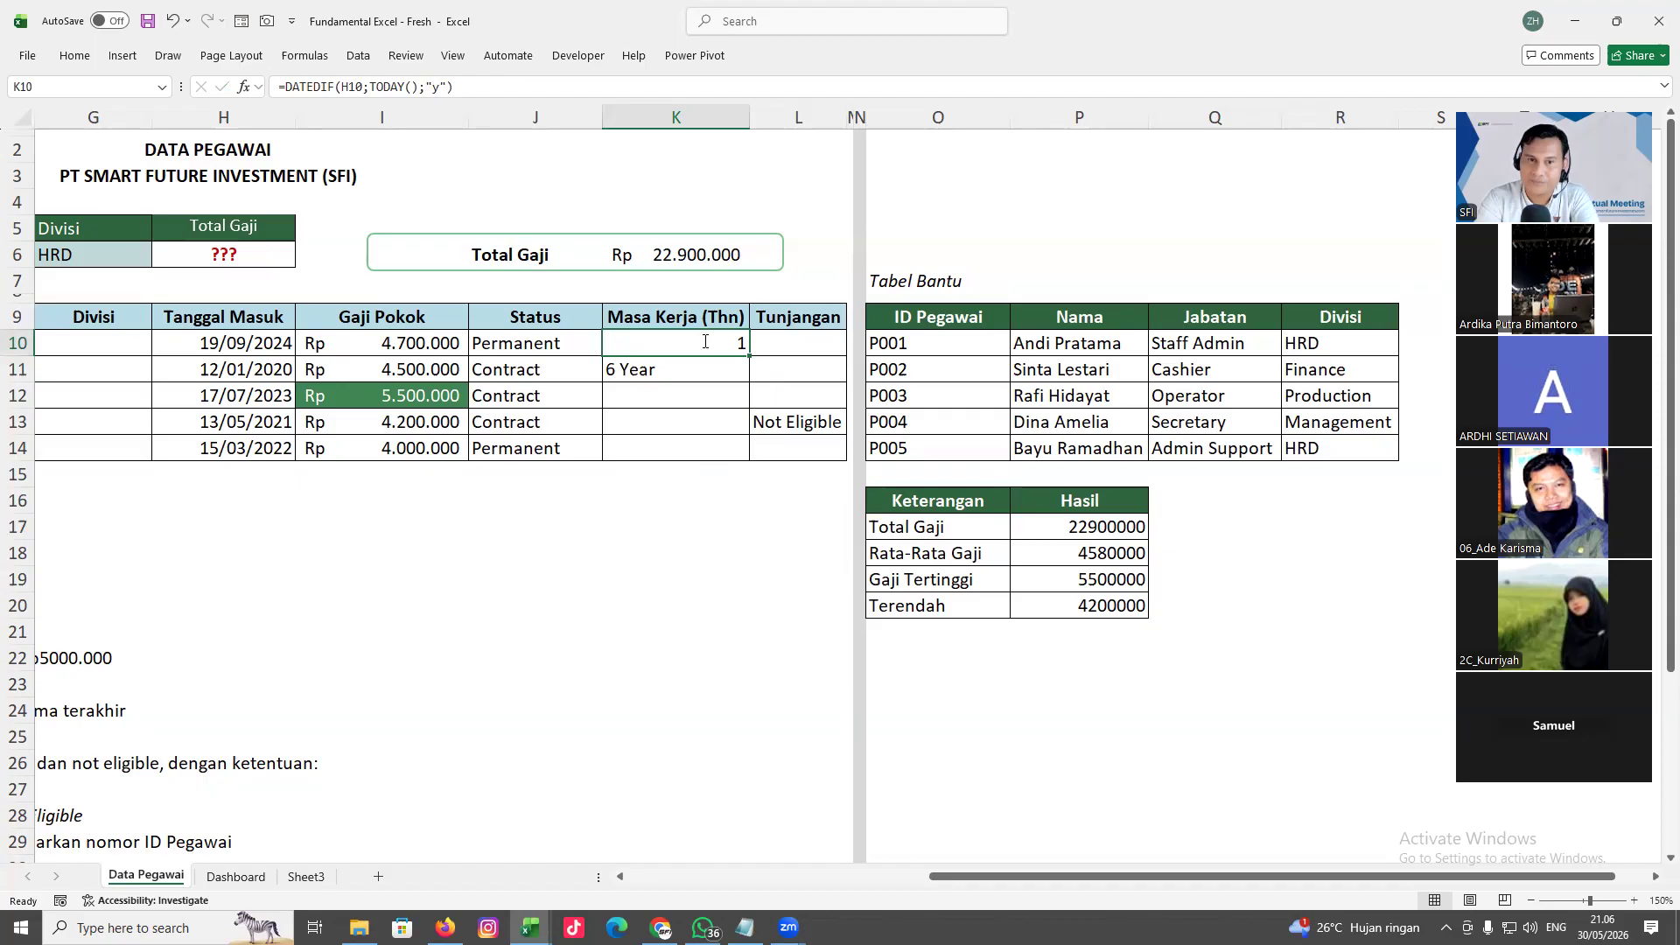
{"action": "double_click", "coordinate": [706, 341]}
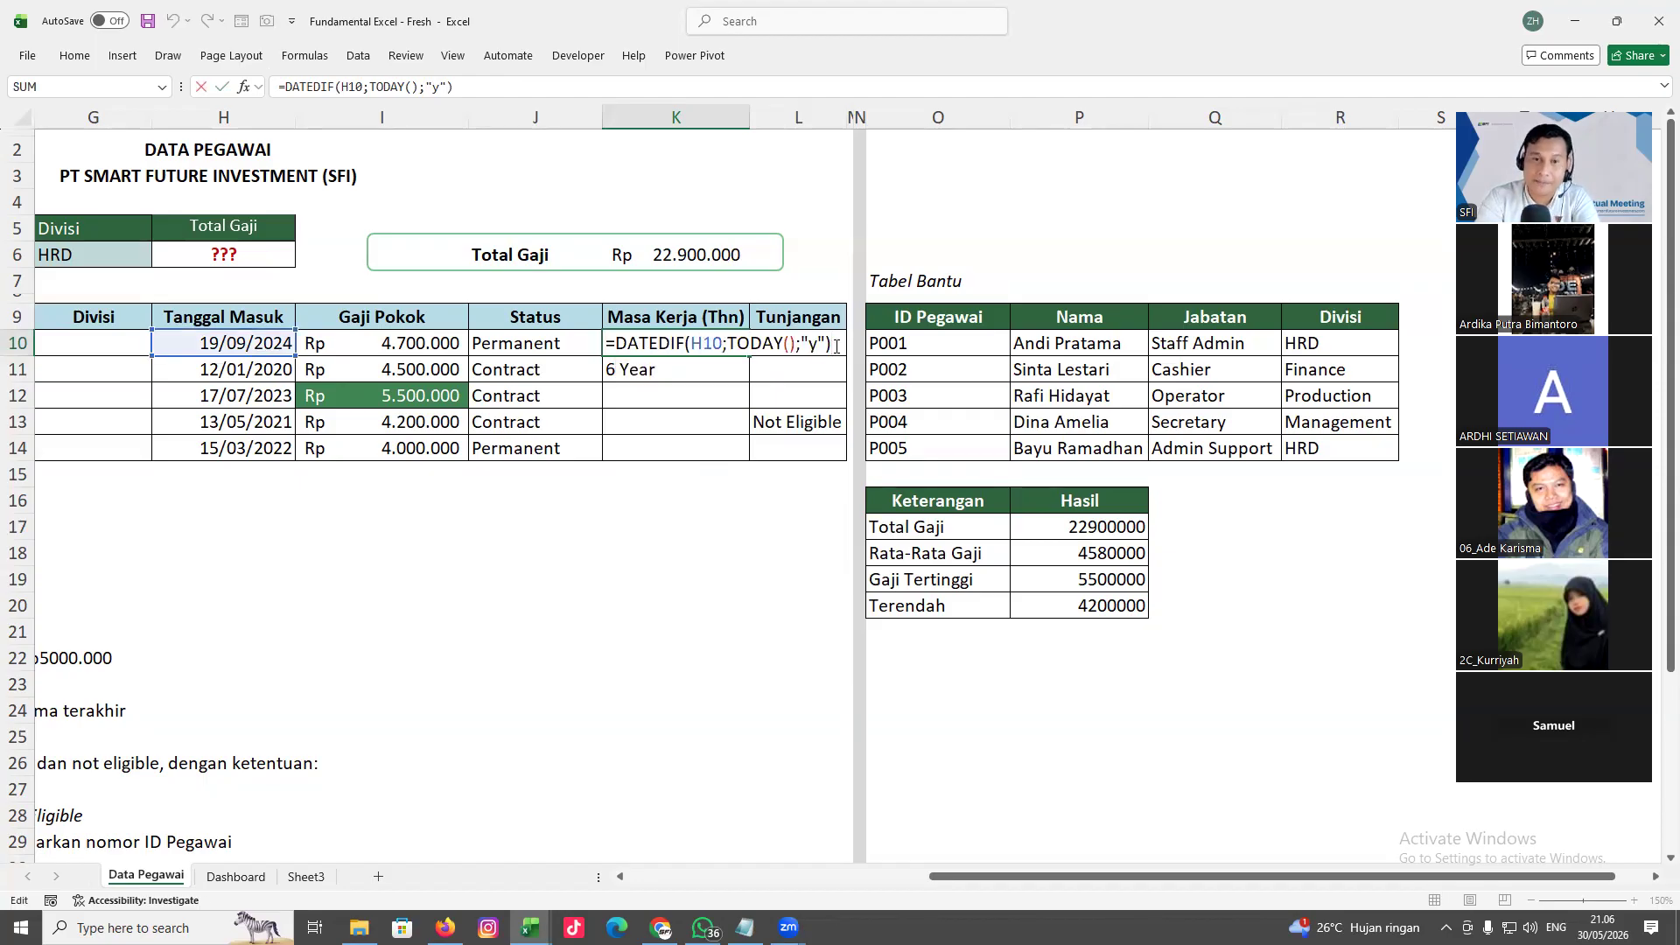
{"action": "type", "text": "&"}
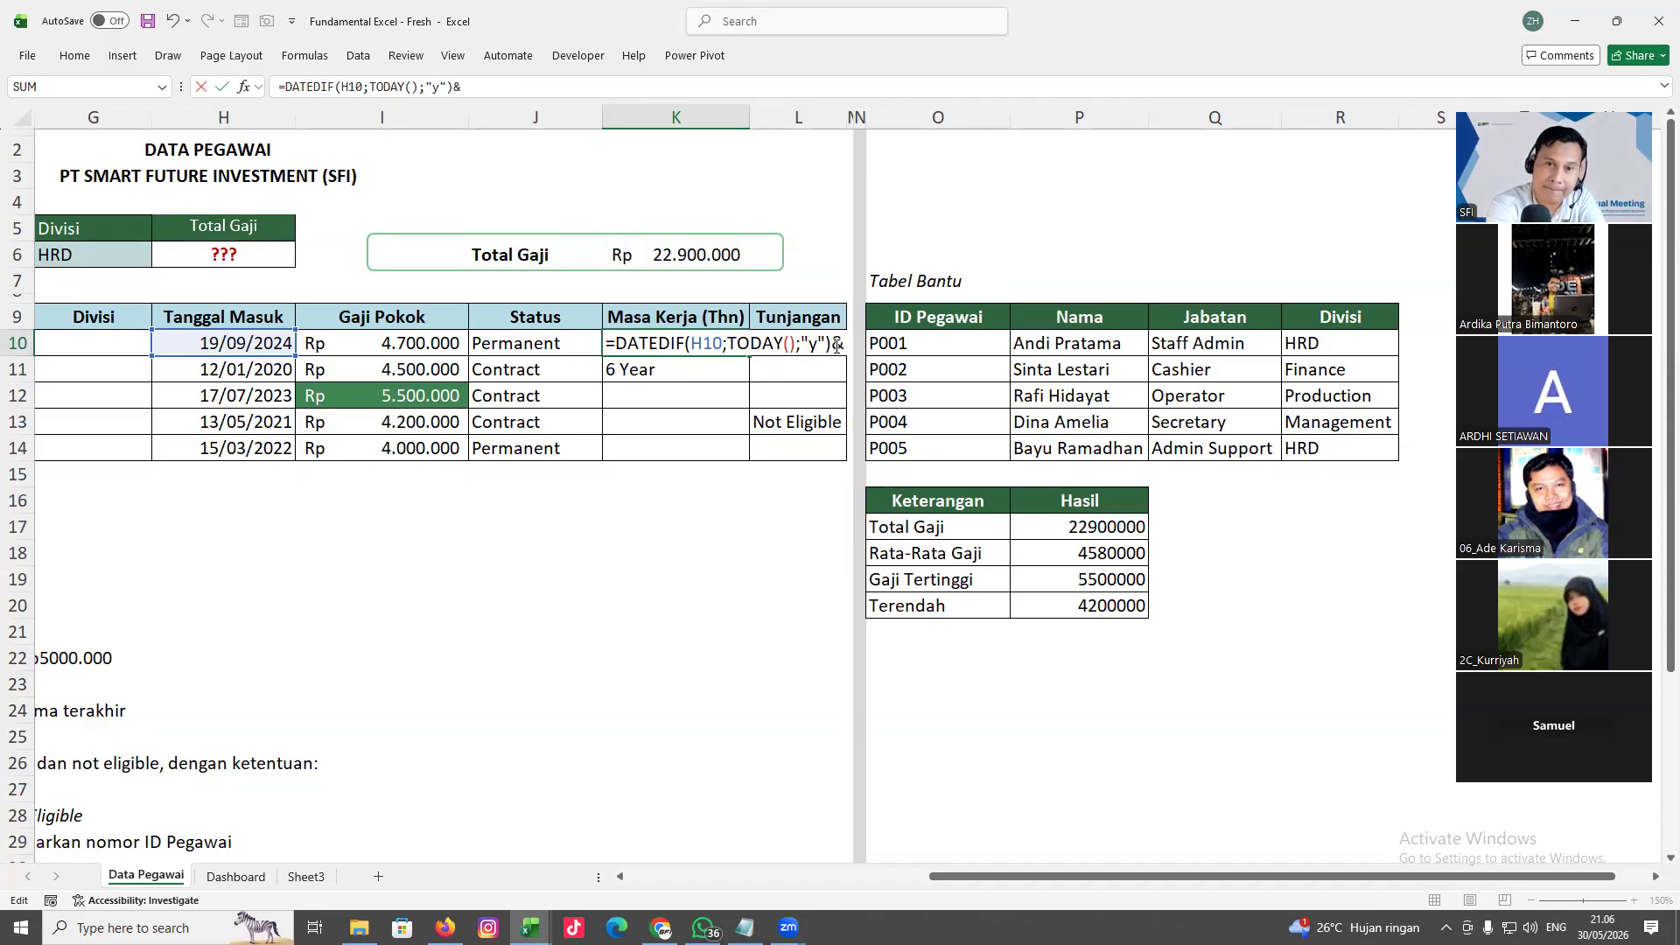
{"action": "type", "text": "\""}
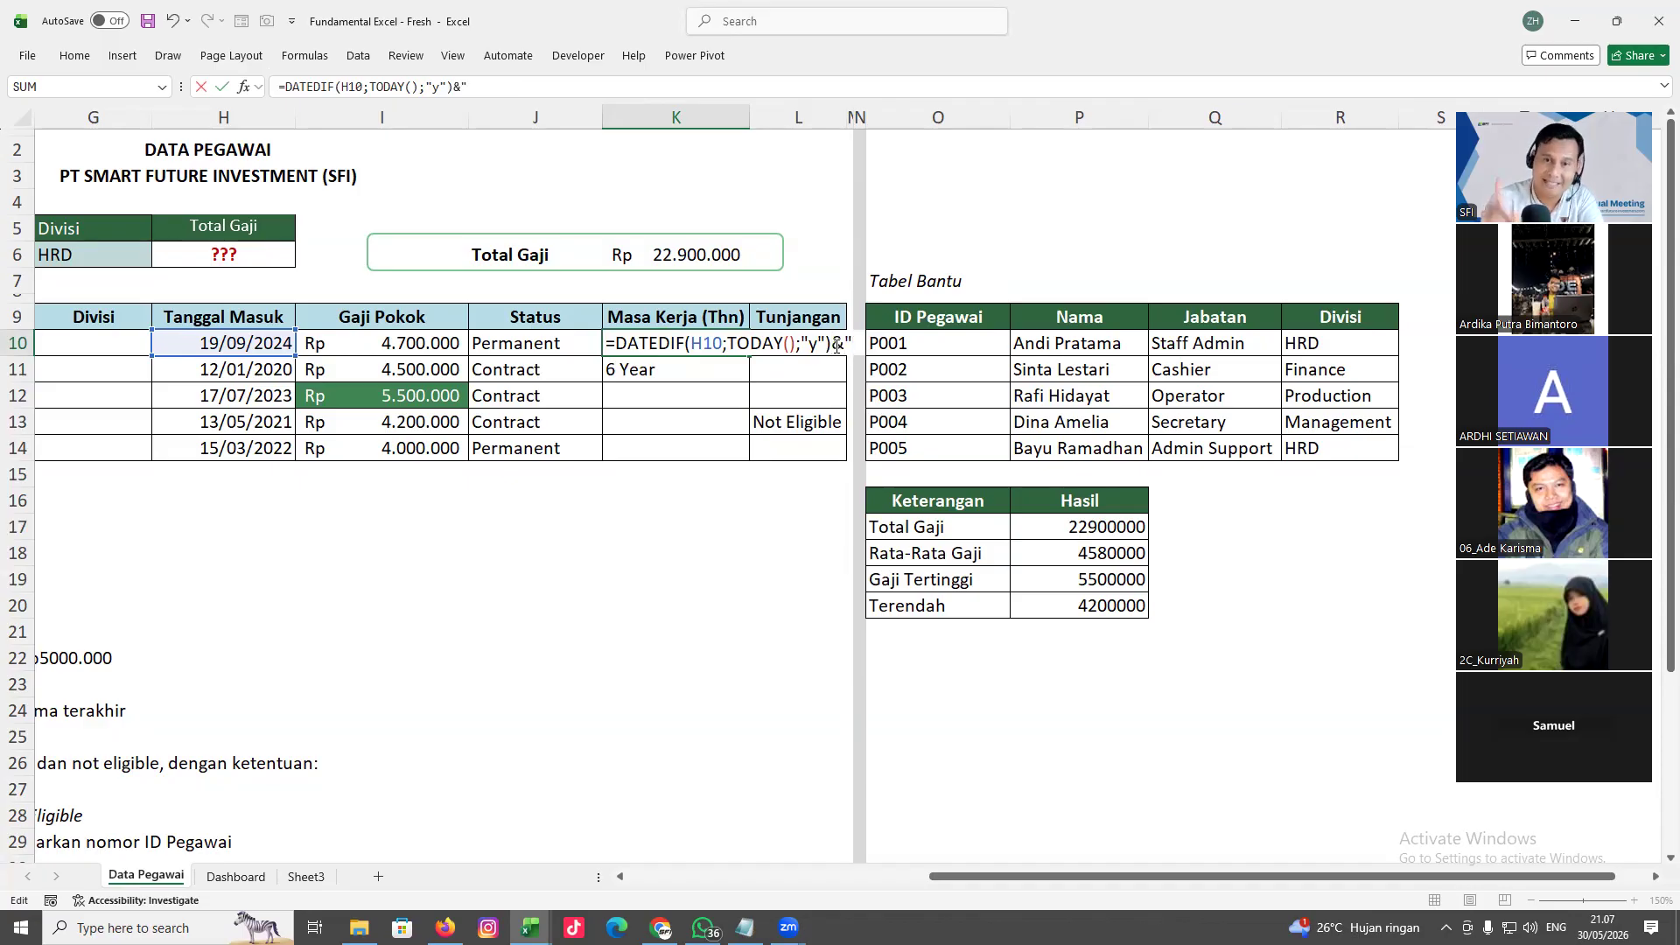
{"action": "type", "text": "\"T"}
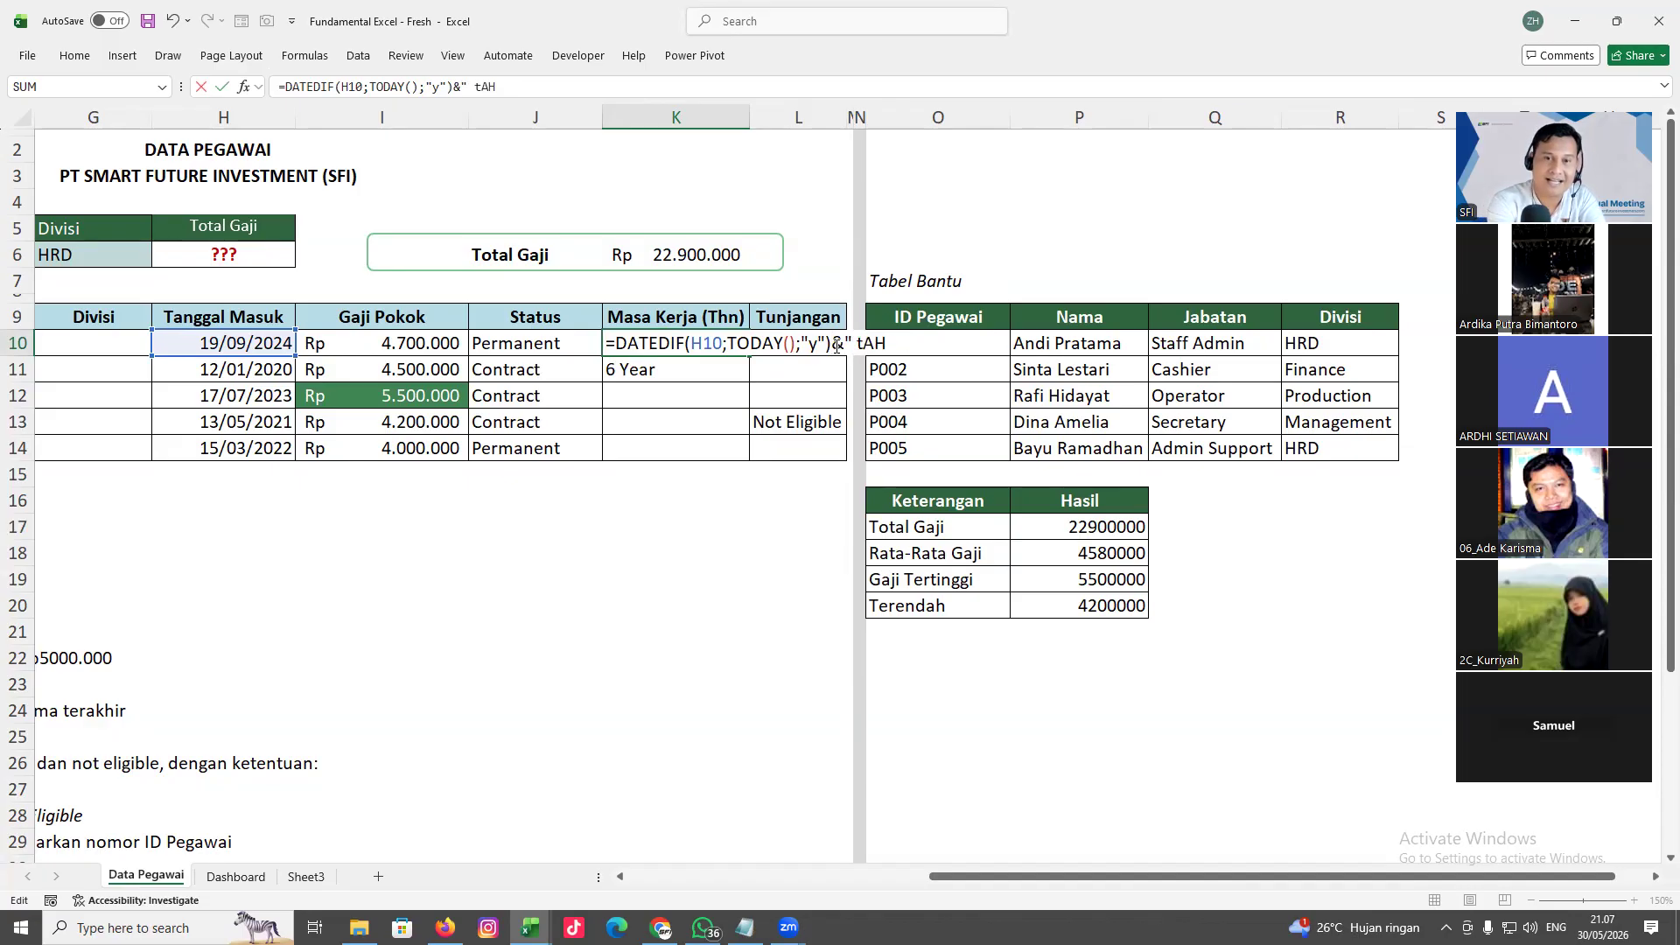
{"action": "type", "text": "ahu"}
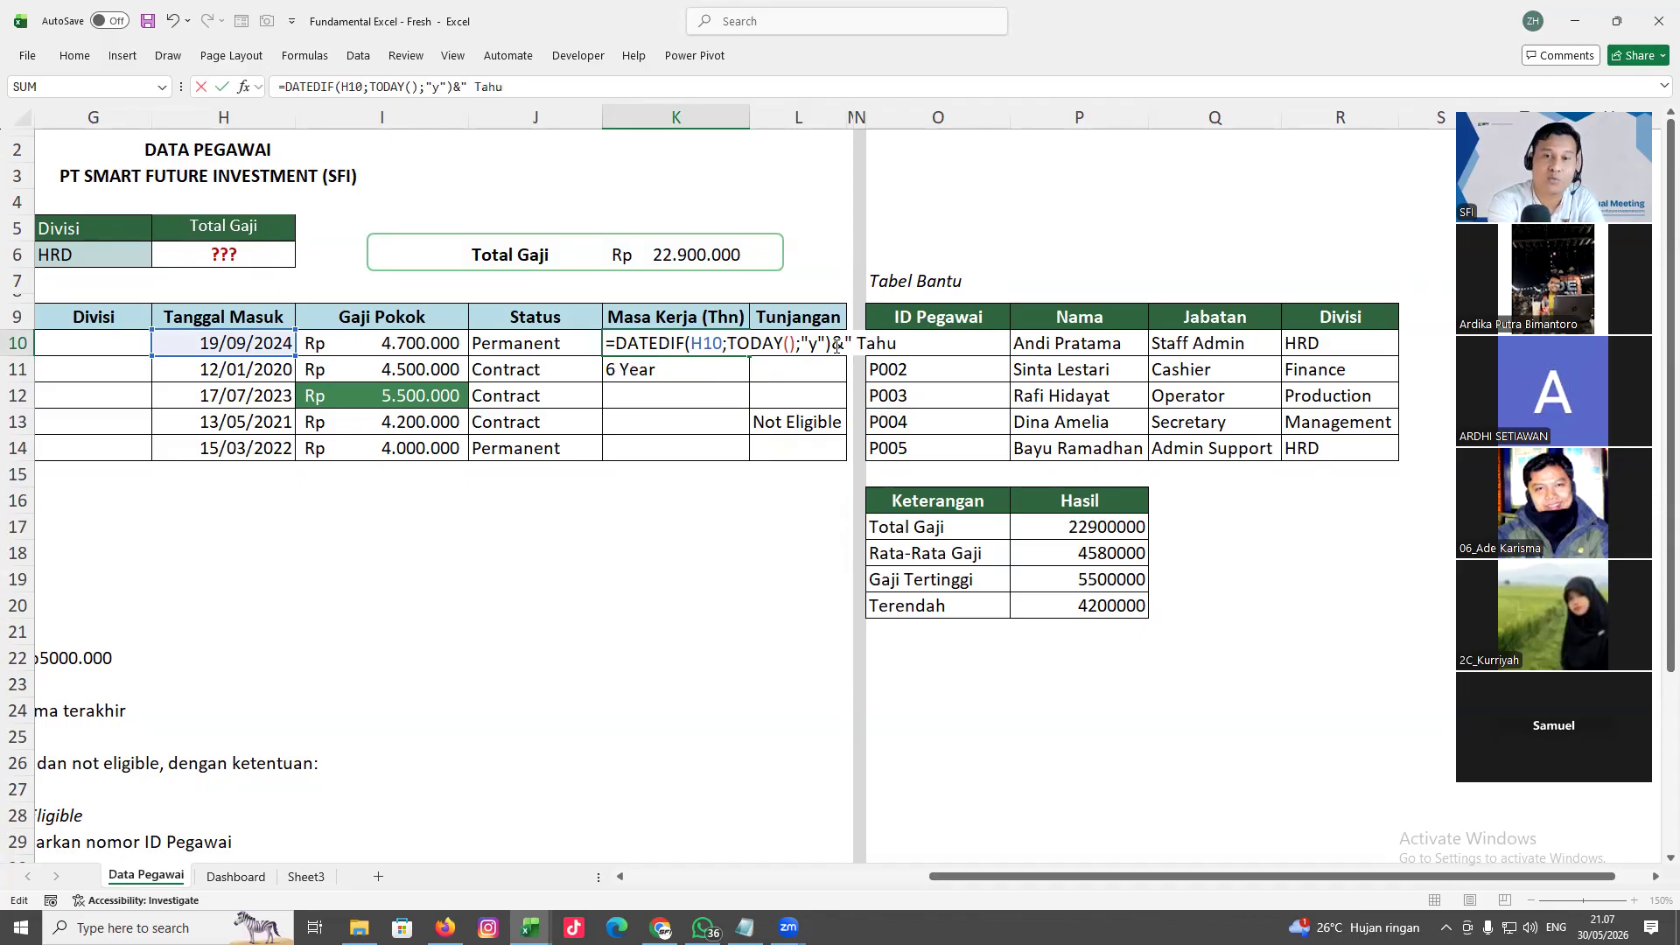
{"action": "type", "text": "n\""}
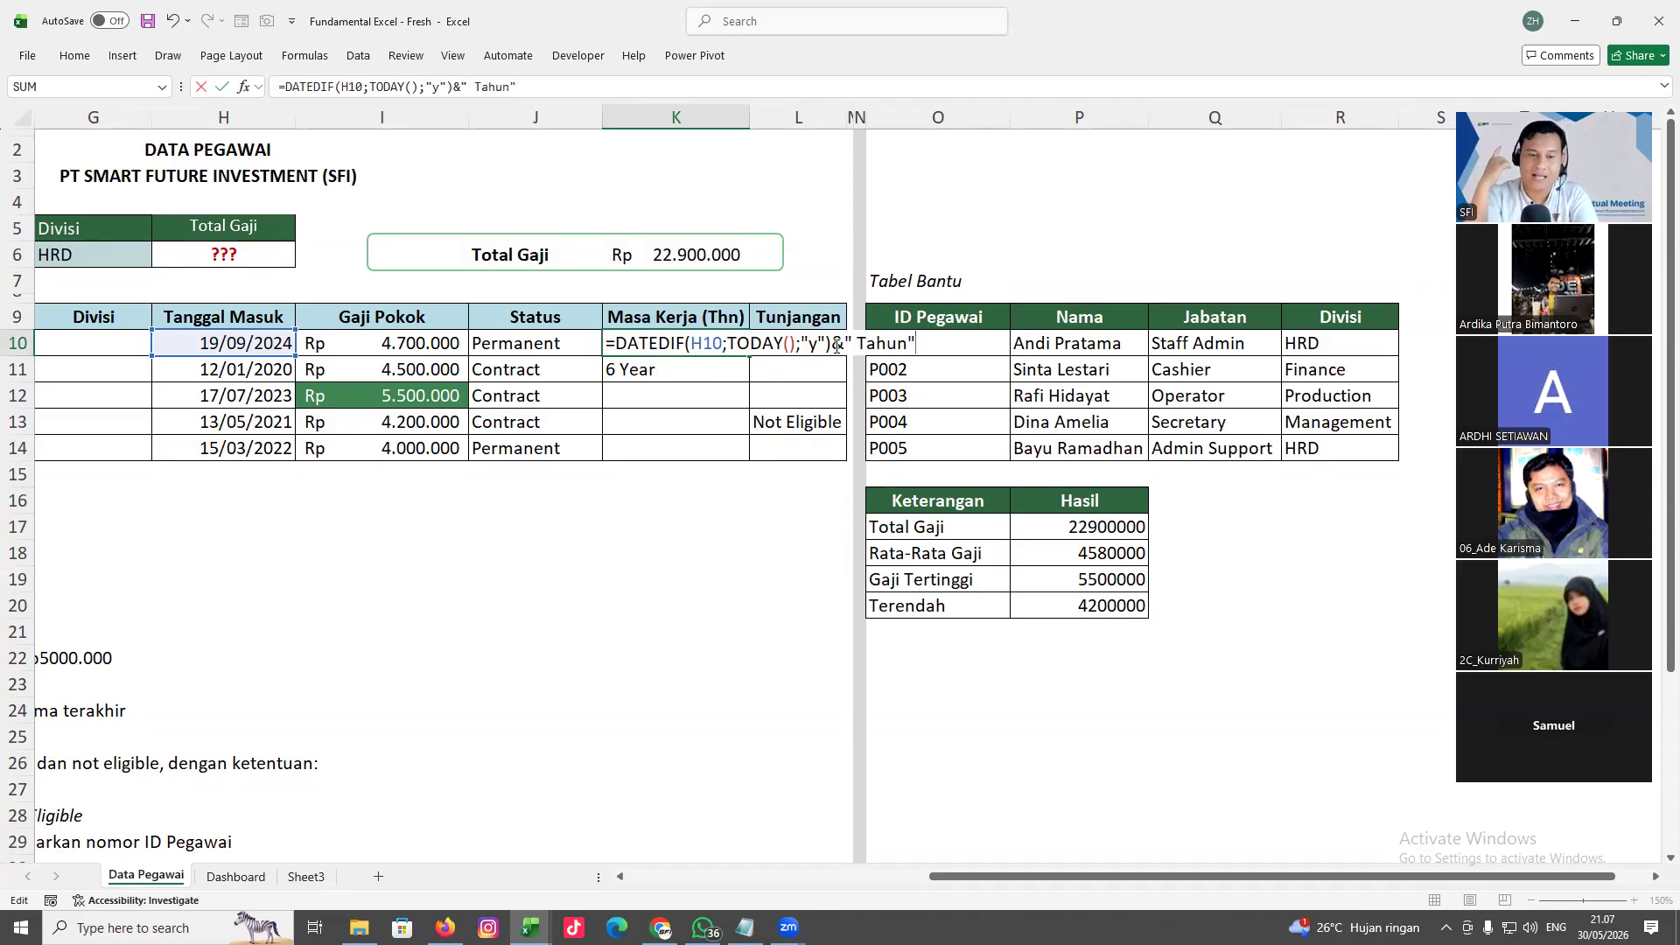
{"action": "type", "text": ")"}
{"action": "key", "text": "Return"}
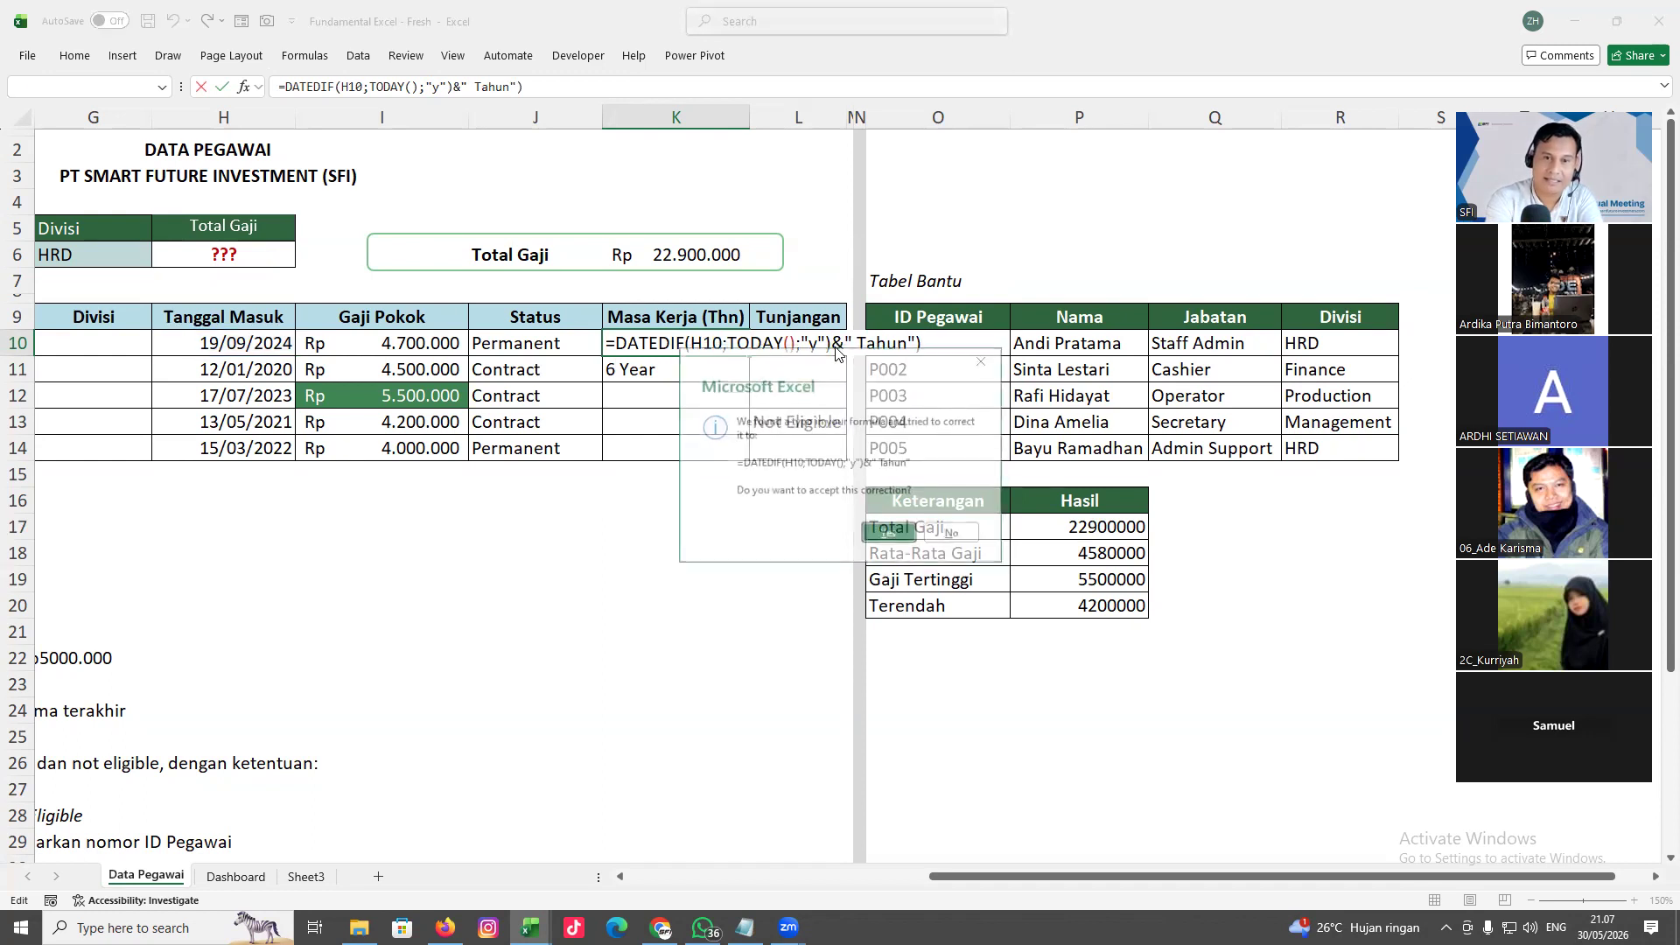
{"action": "key", "text": "Return"}
{"action": "left_click", "coordinate": [629, 350]}
{"action": "left_click", "coordinate": [463, 534]}
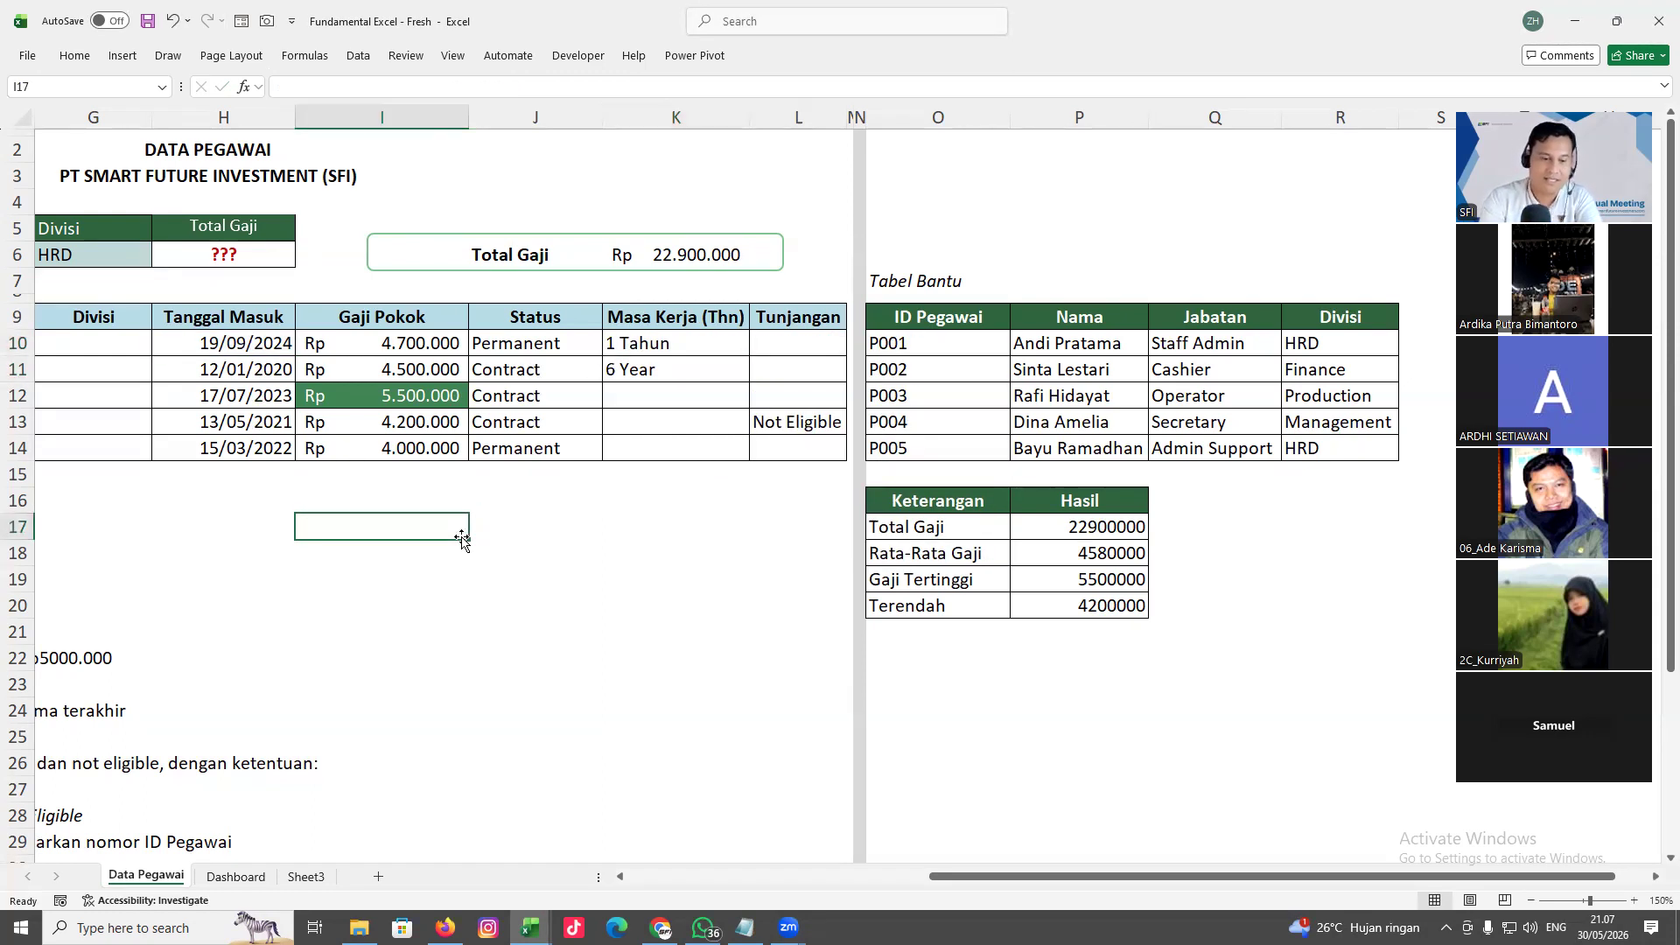
{"action": "type", "text": "="}
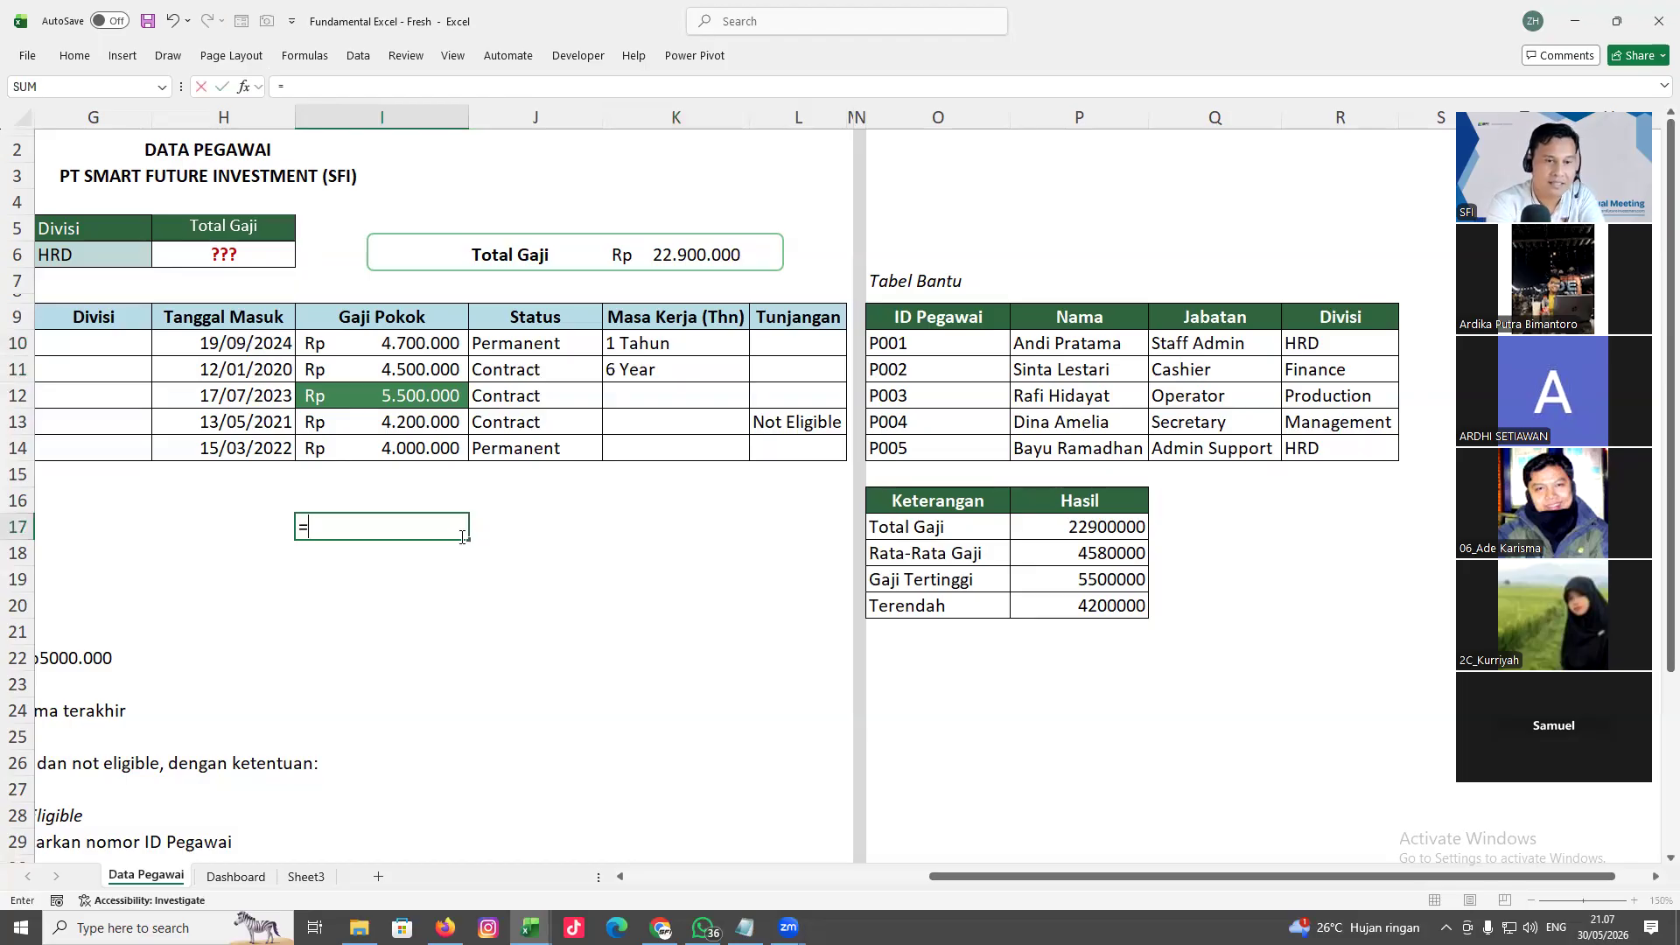
{"action": "type", "text": "\"Saya"}
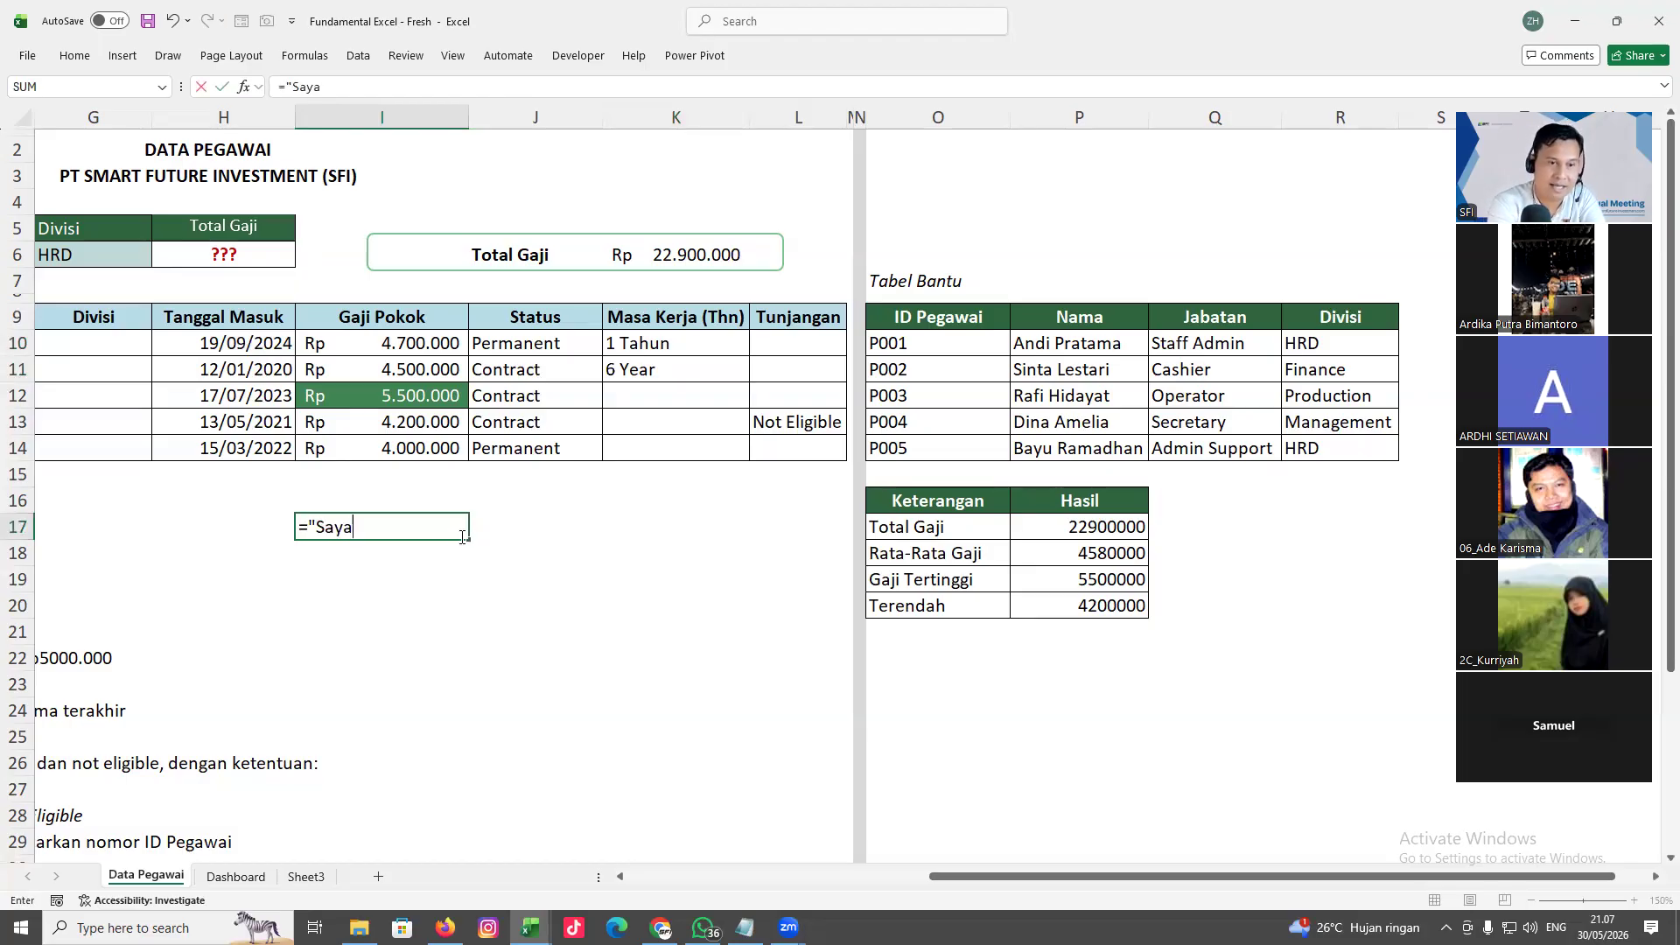
{"action": "type", "text": "\"&"}
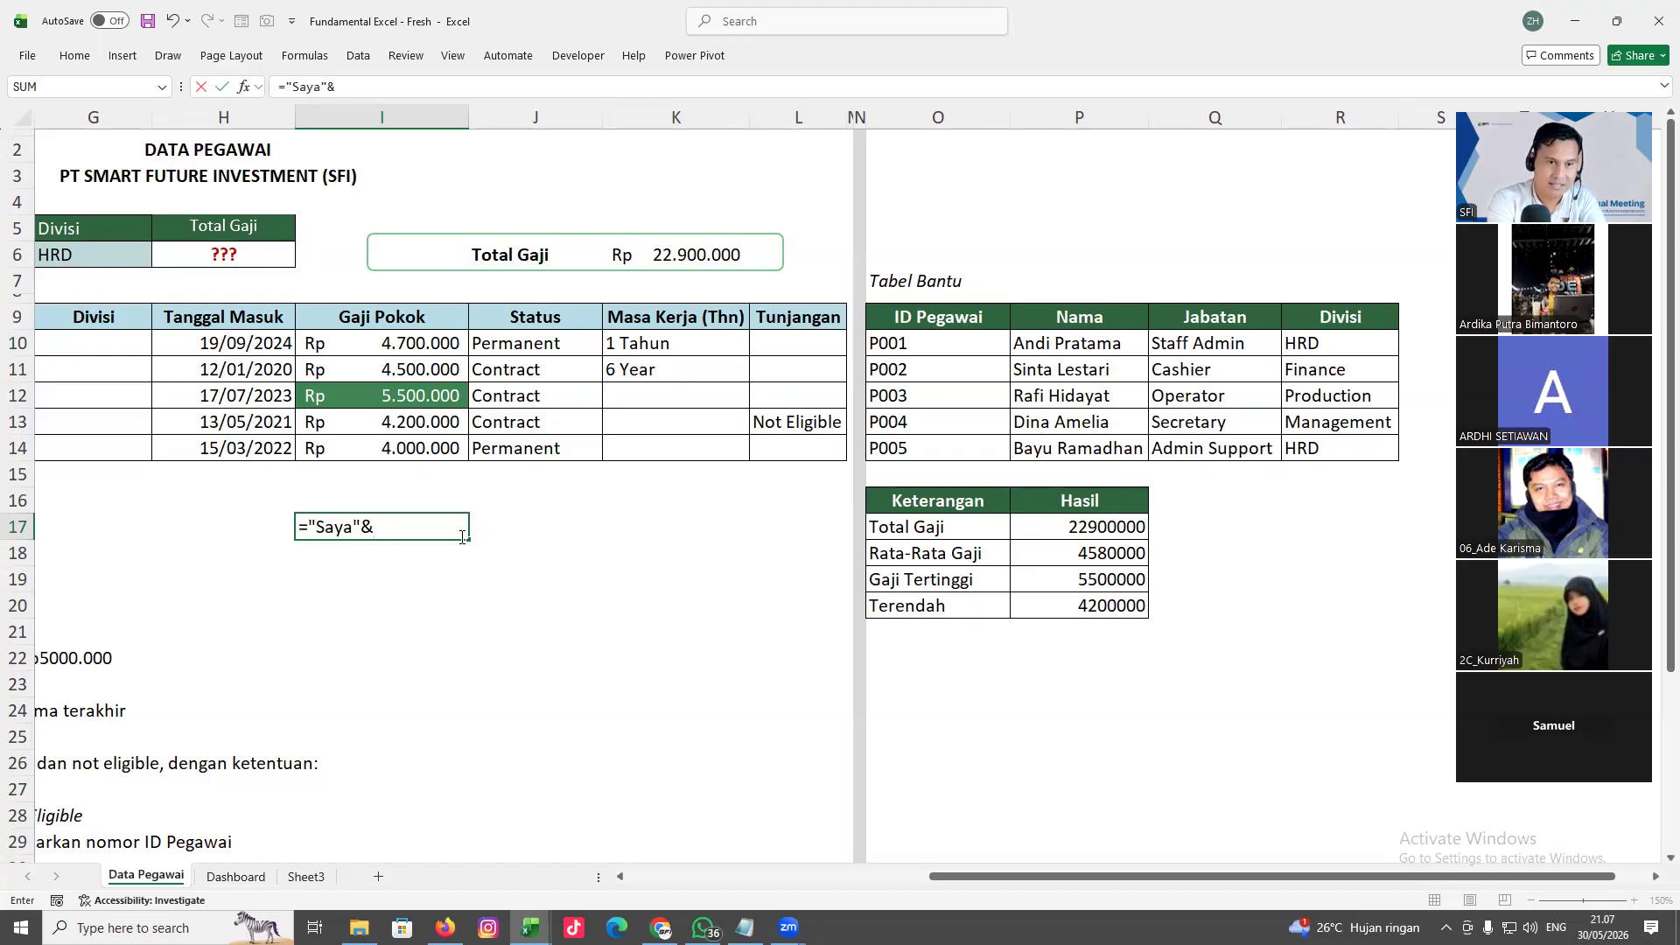
{"action": "key", "text": "BackSpace"}
{"action": "key", "text": "BackSpace"}
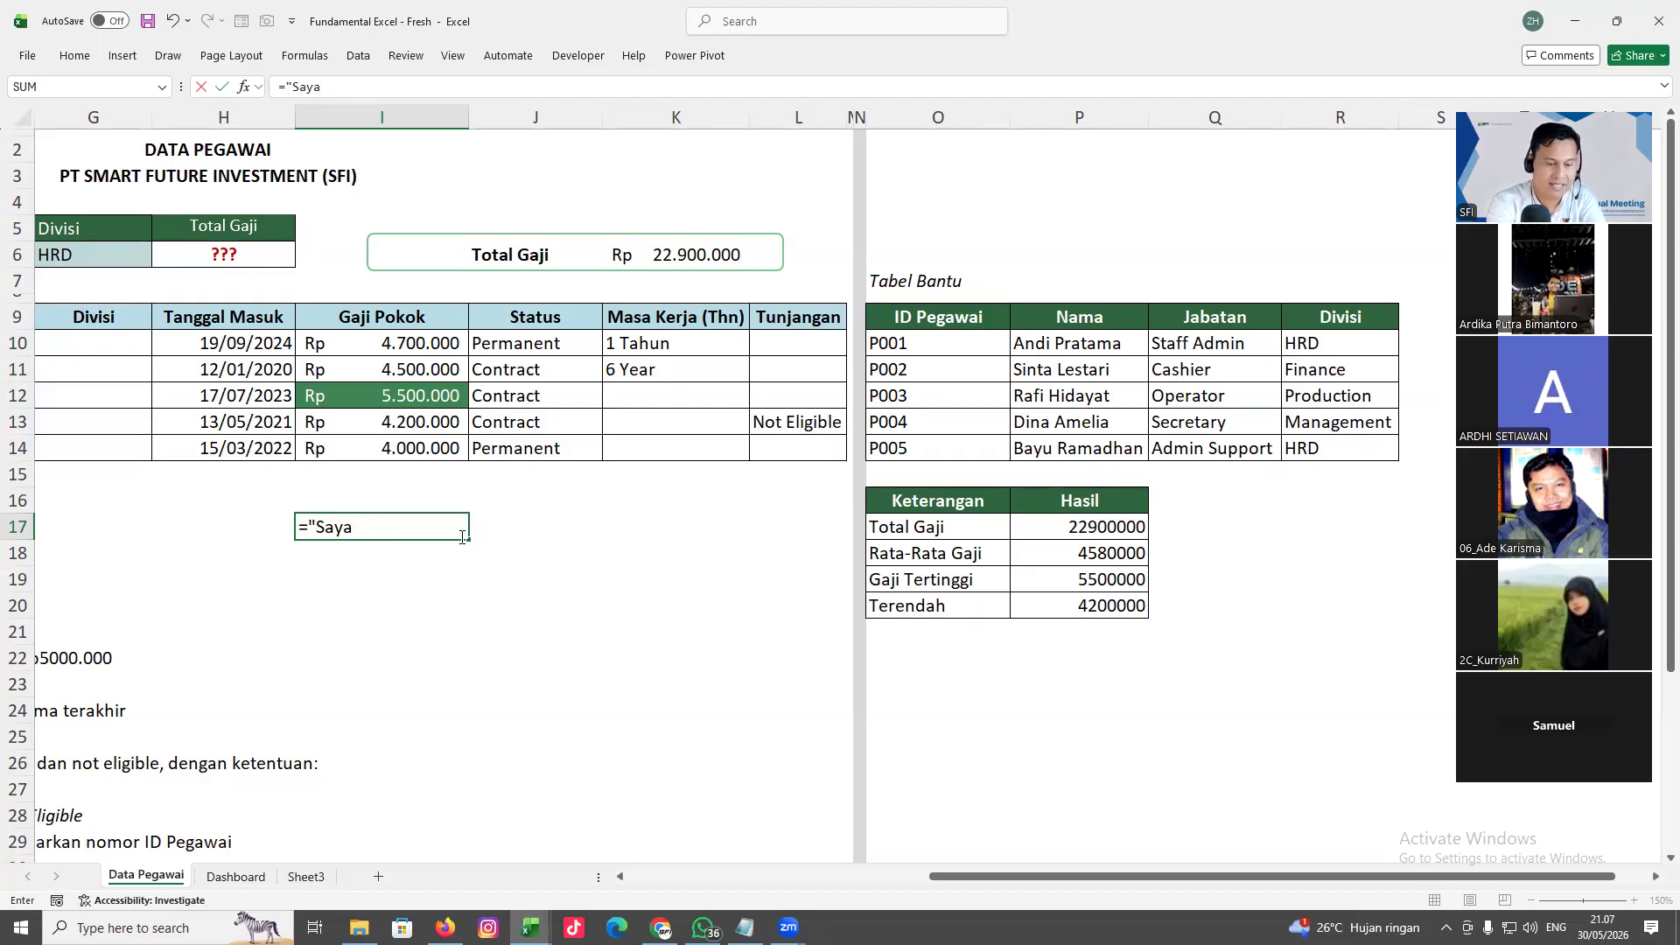
{"action": "type", "text": "Cinta\""}
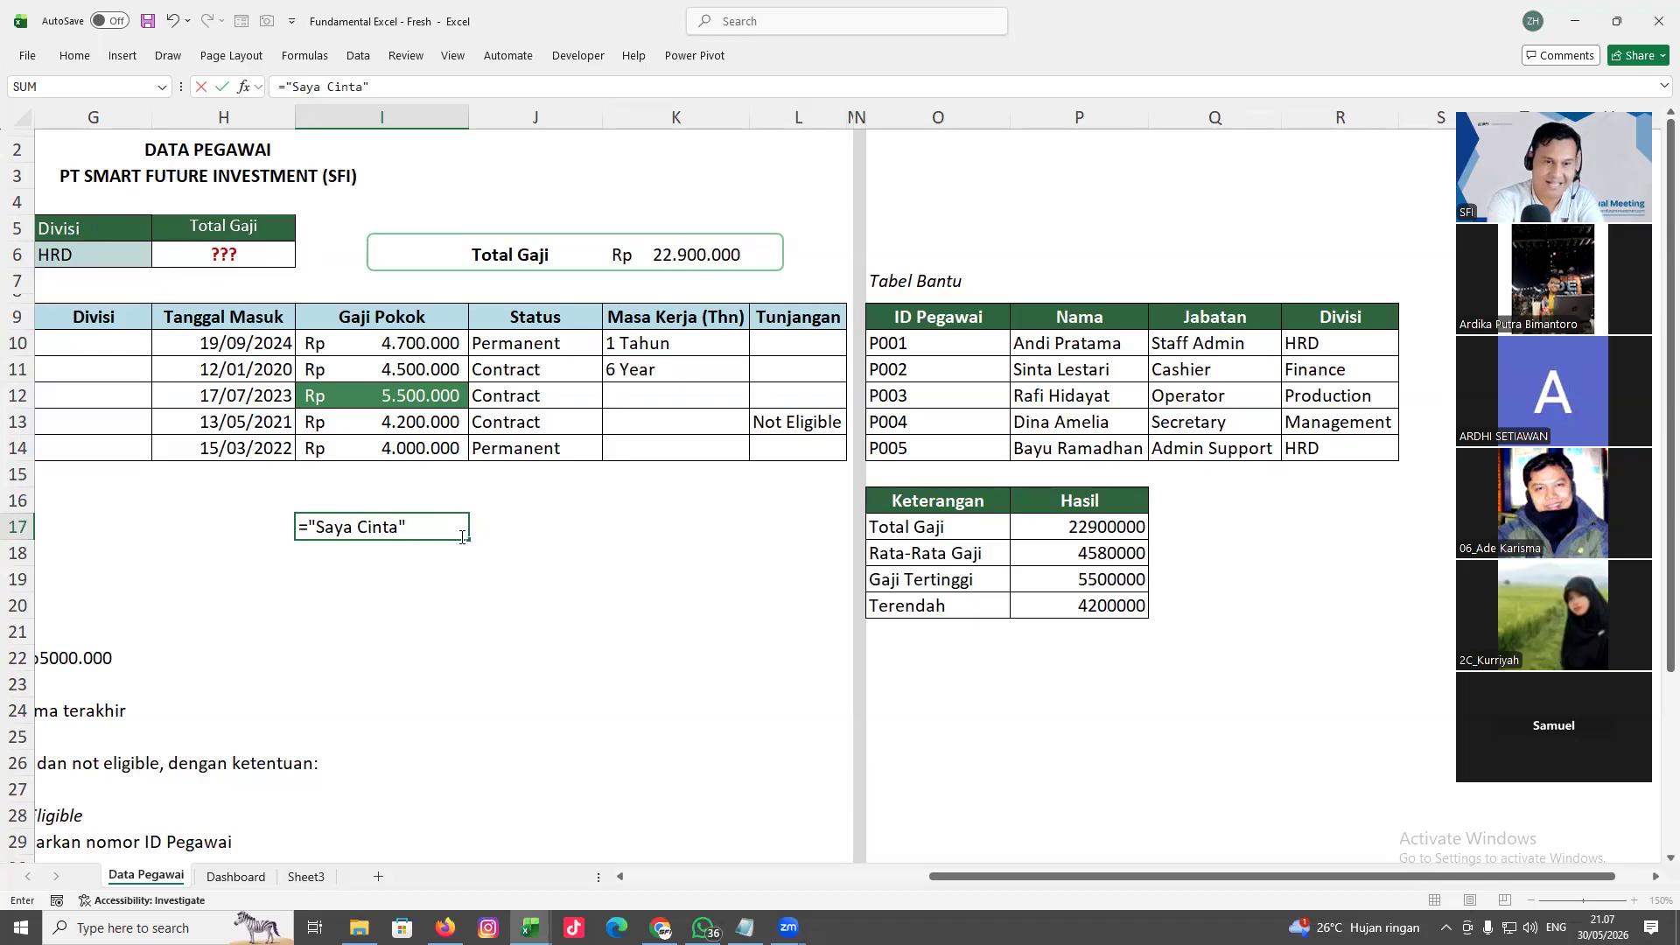
{"action": "type", "text": "&"}
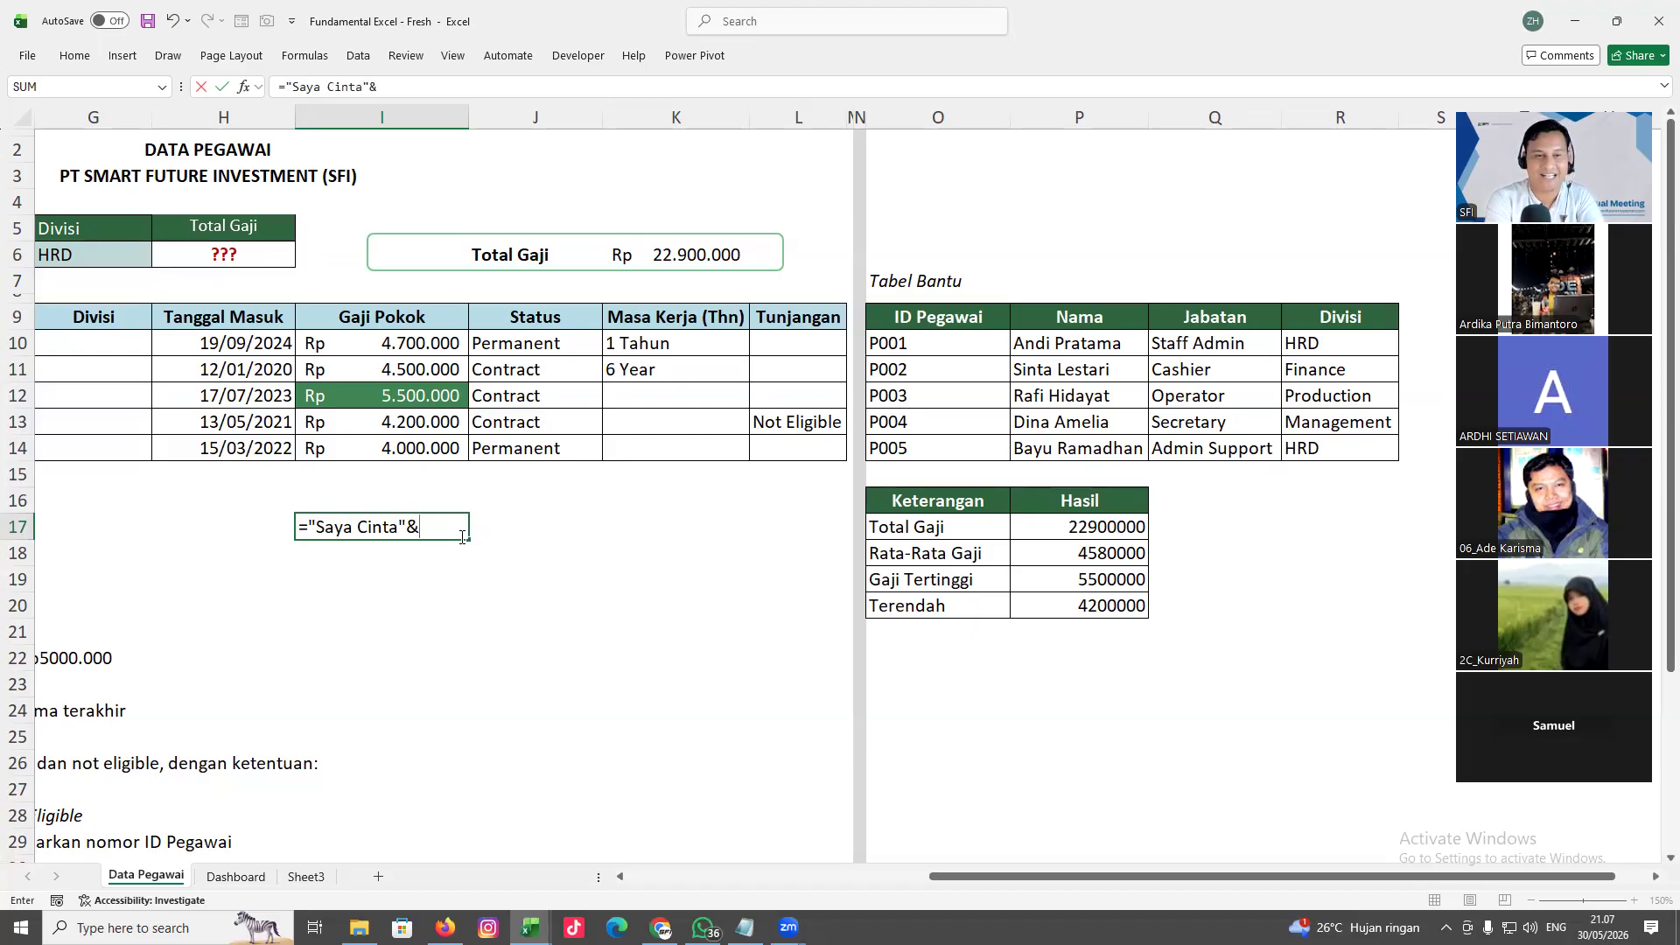
{"action": "type", "text": "\""}
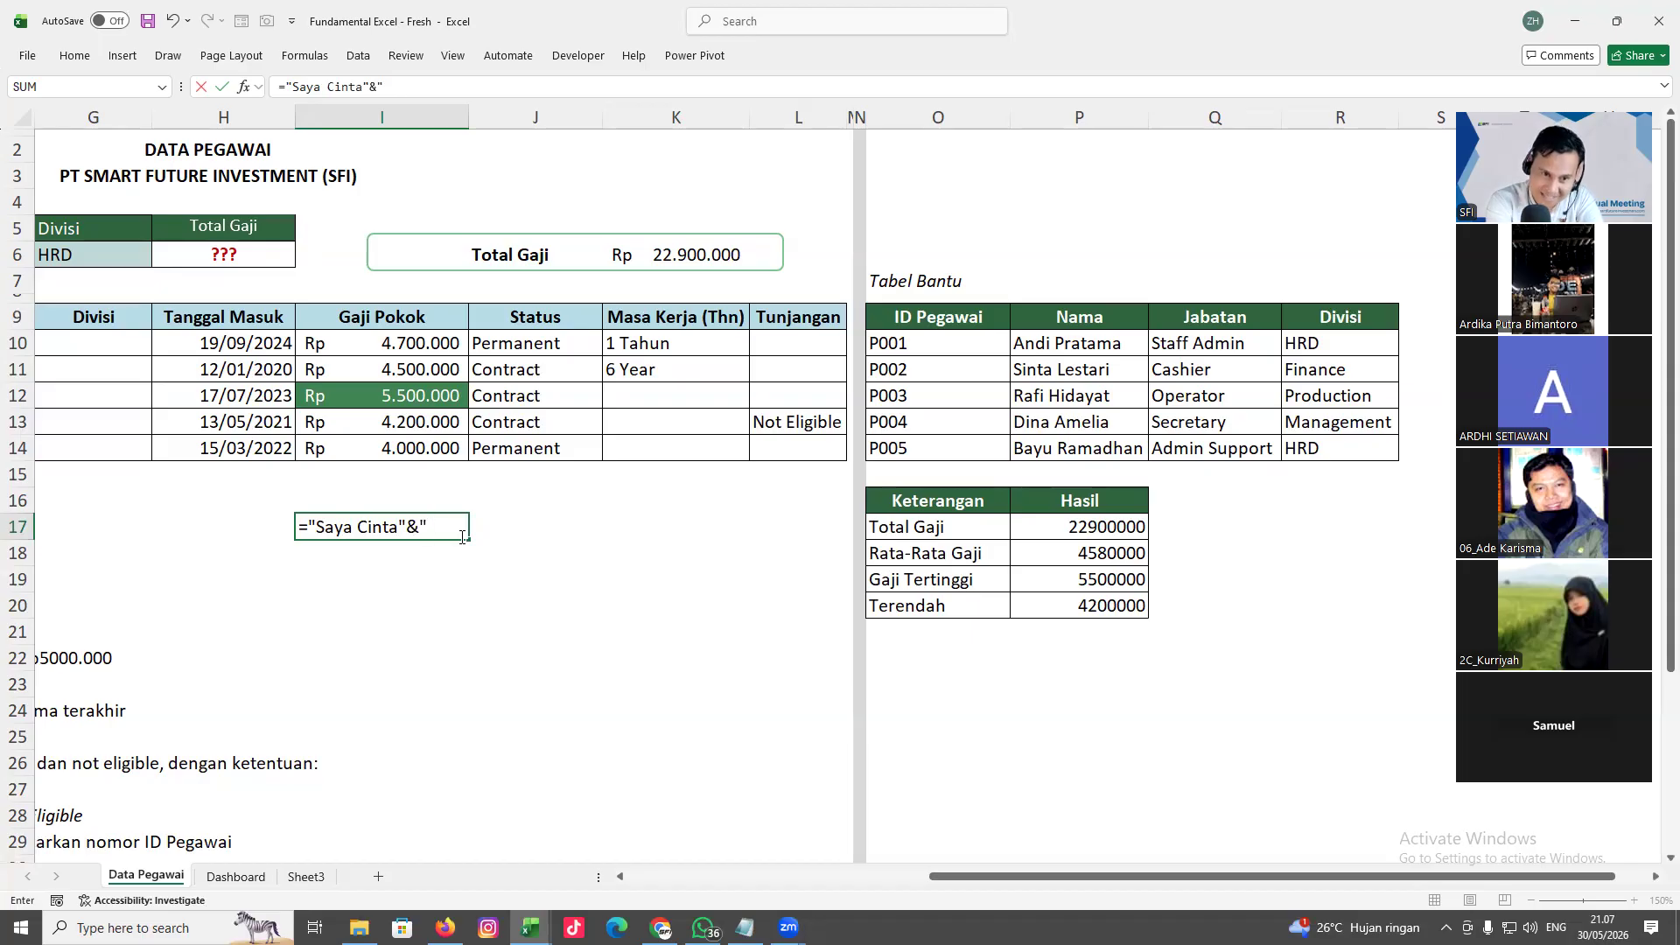
{"action": "type", "text": " \"&"}
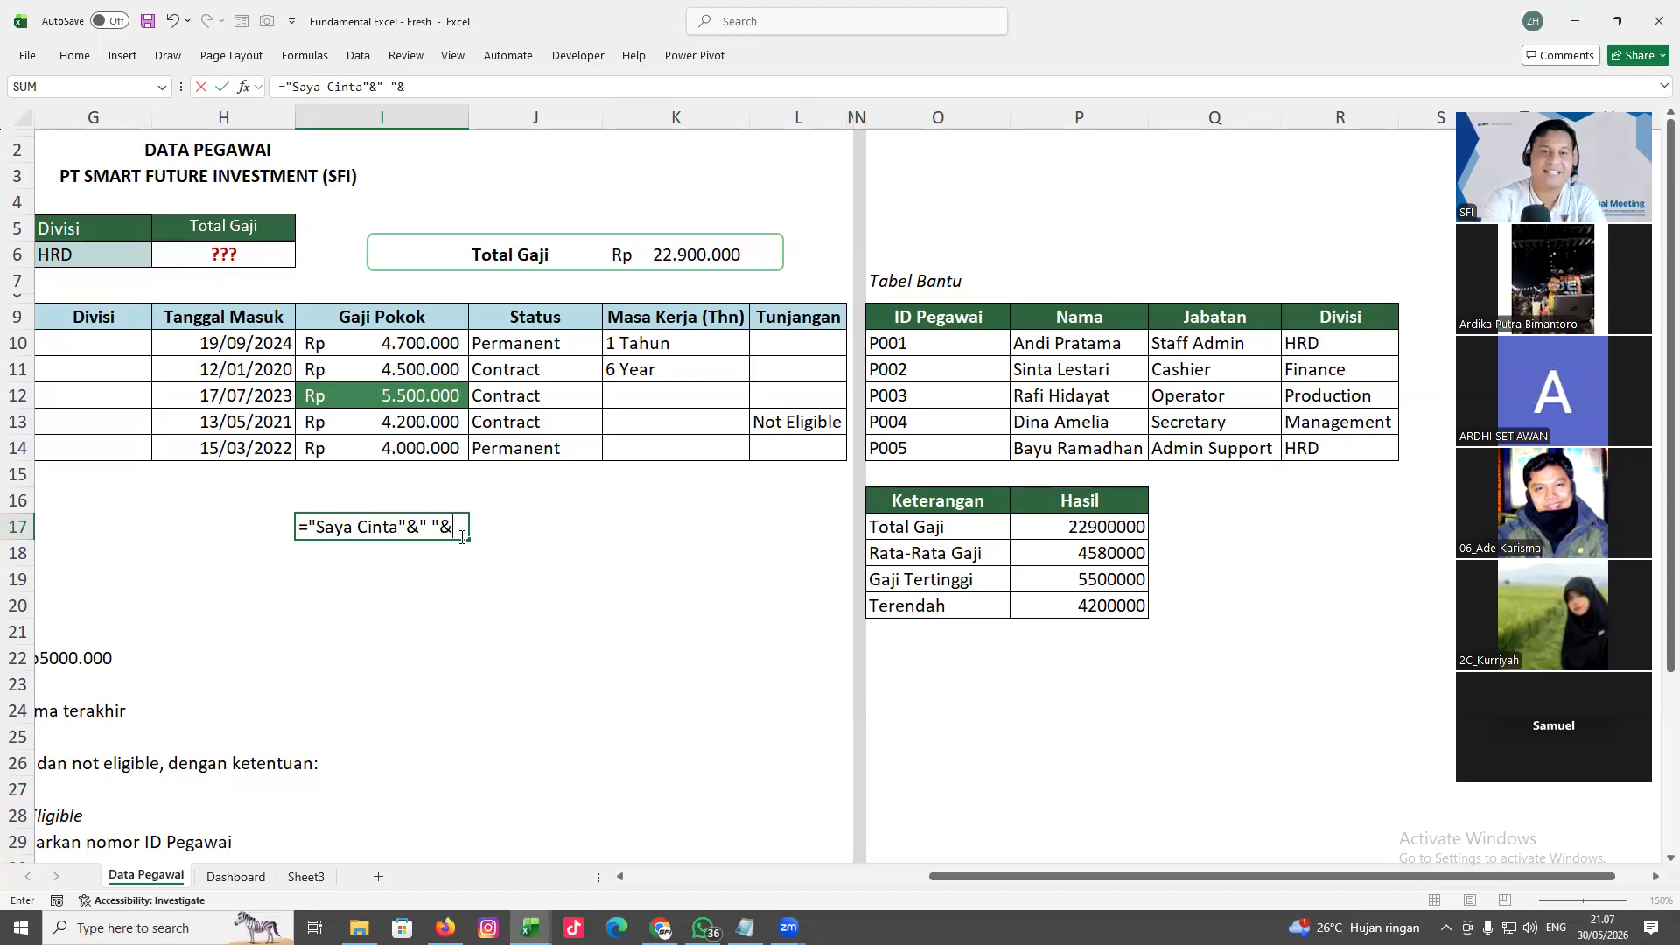
{"action": "left_click", "coordinate": [1029, 345]}
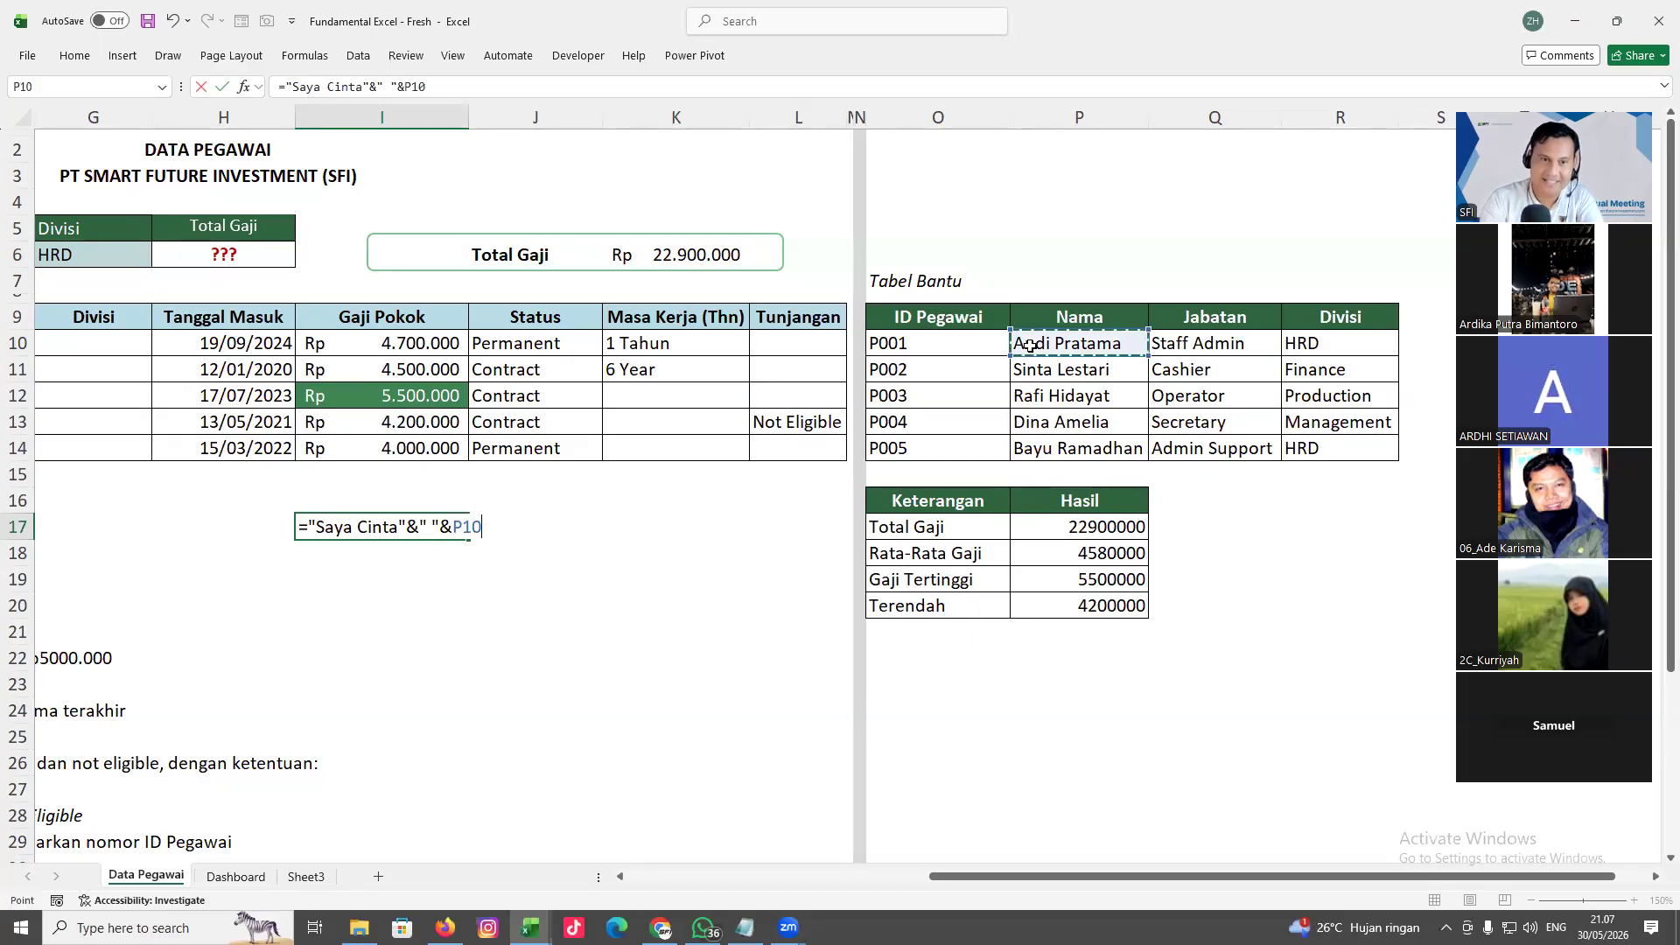
{"action": "key", "text": "Return"}
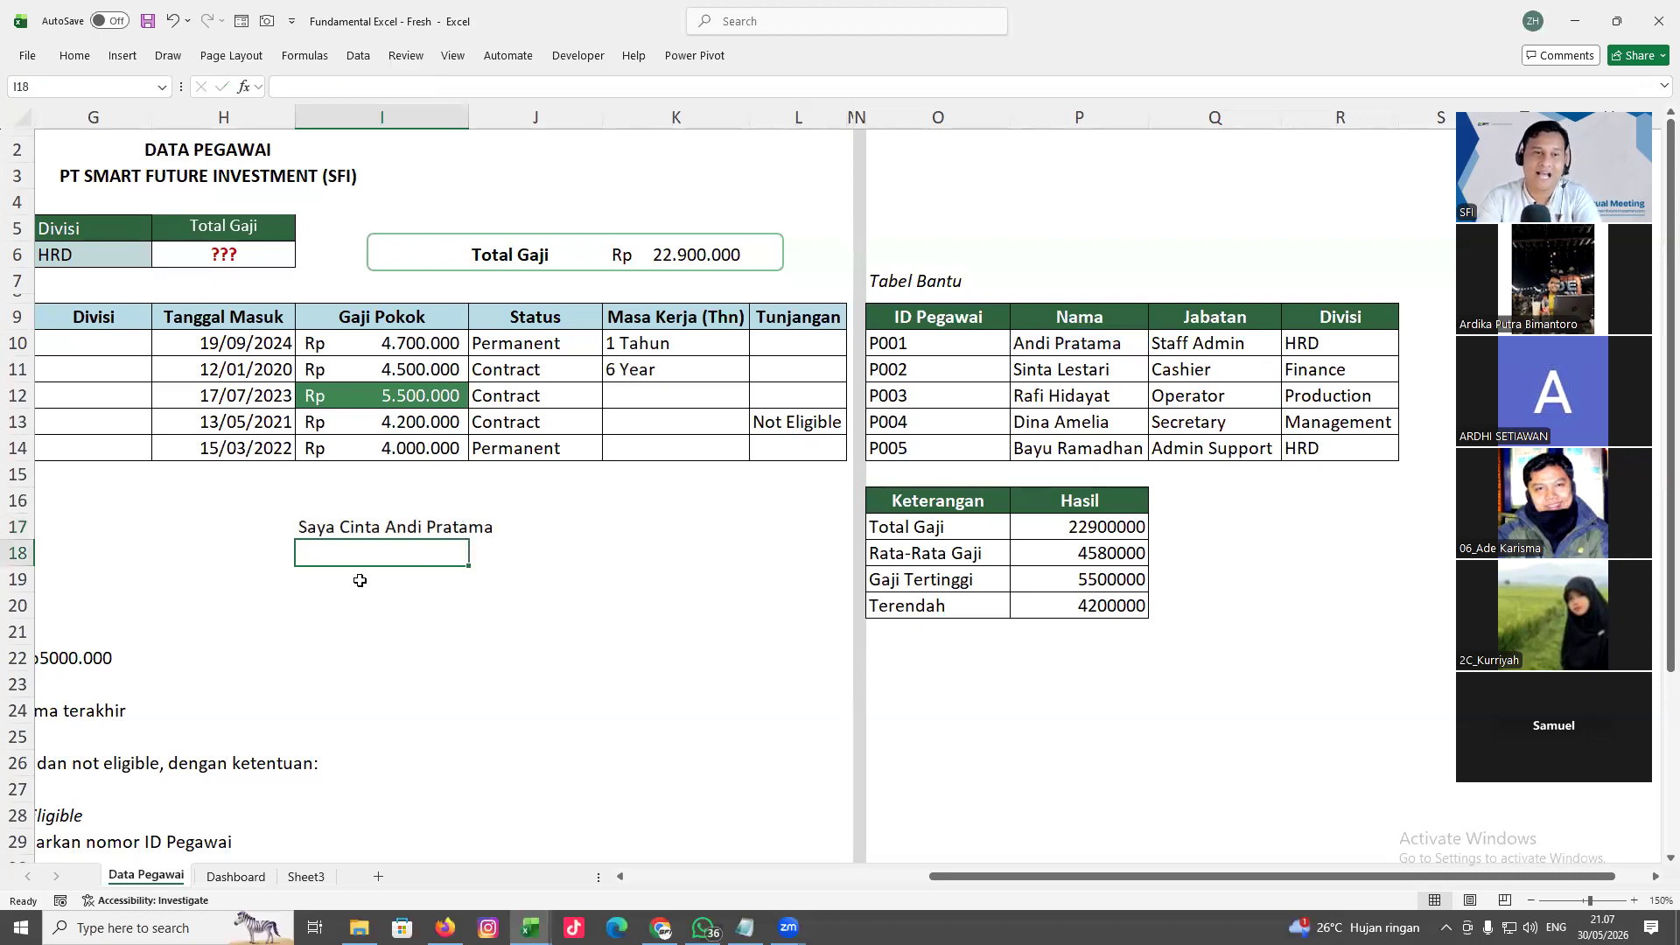
{"action": "left_click", "coordinate": [321, 526]}
{"action": "left_click_drag", "start_coordinate": [468, 540], "coordinate": [459, 641]}
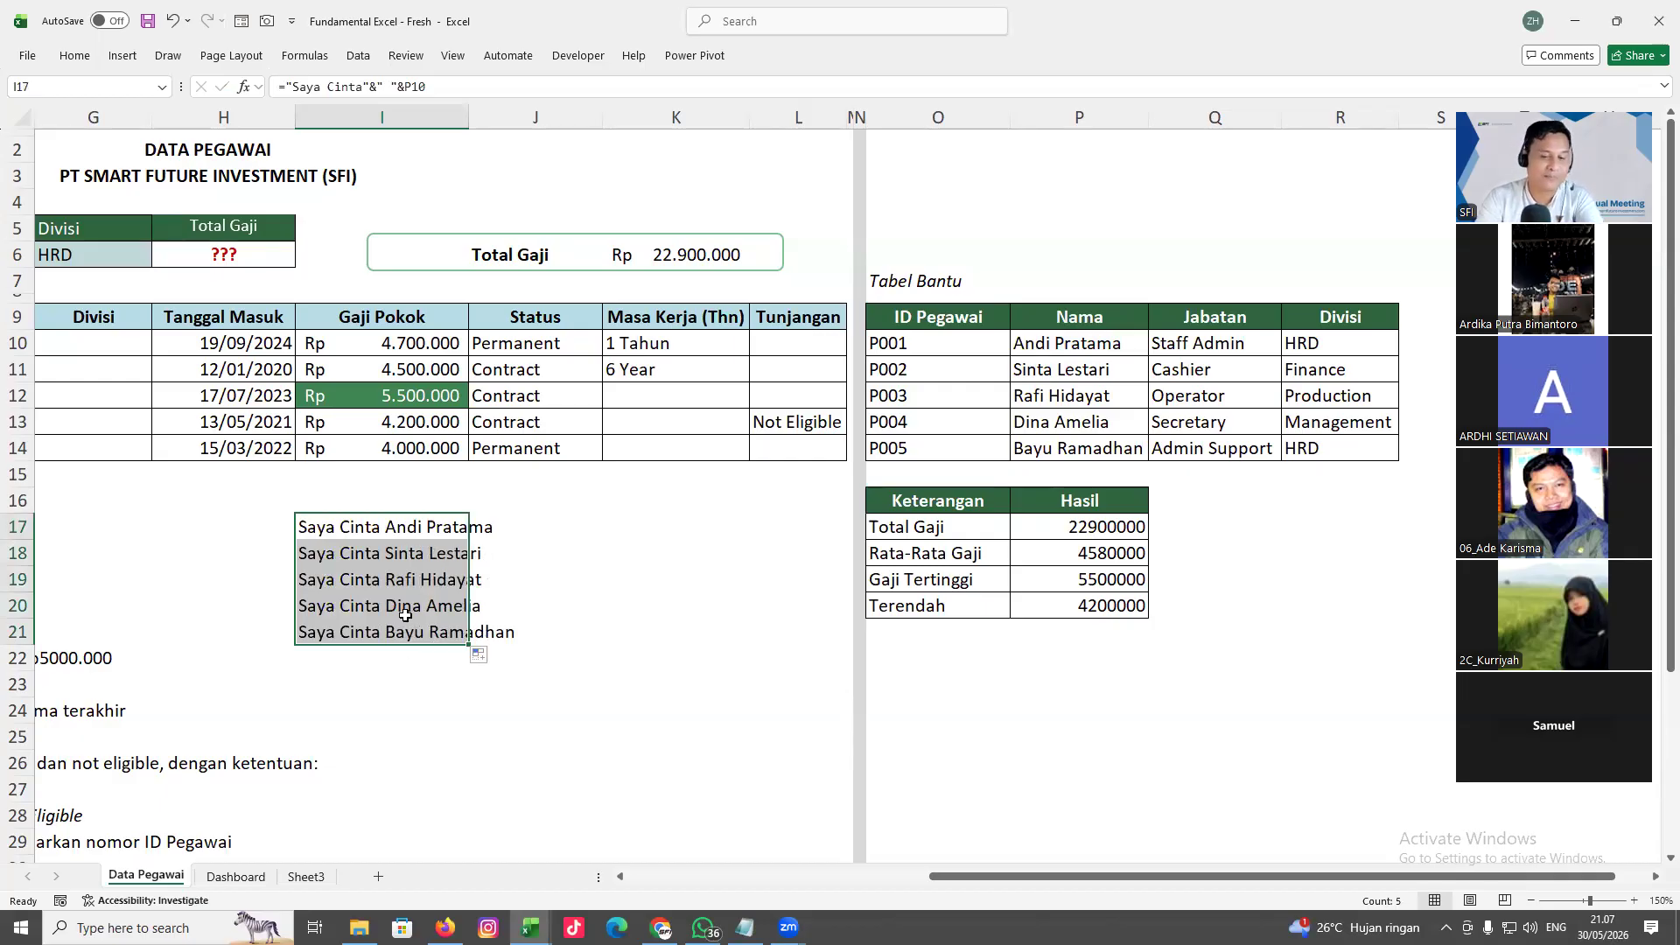
{"action": "key", "text": "Delete"}
Review the DATEDIF and Tahun parts of K10's tenure formula
{"action": "left_click", "coordinate": [642, 347]}
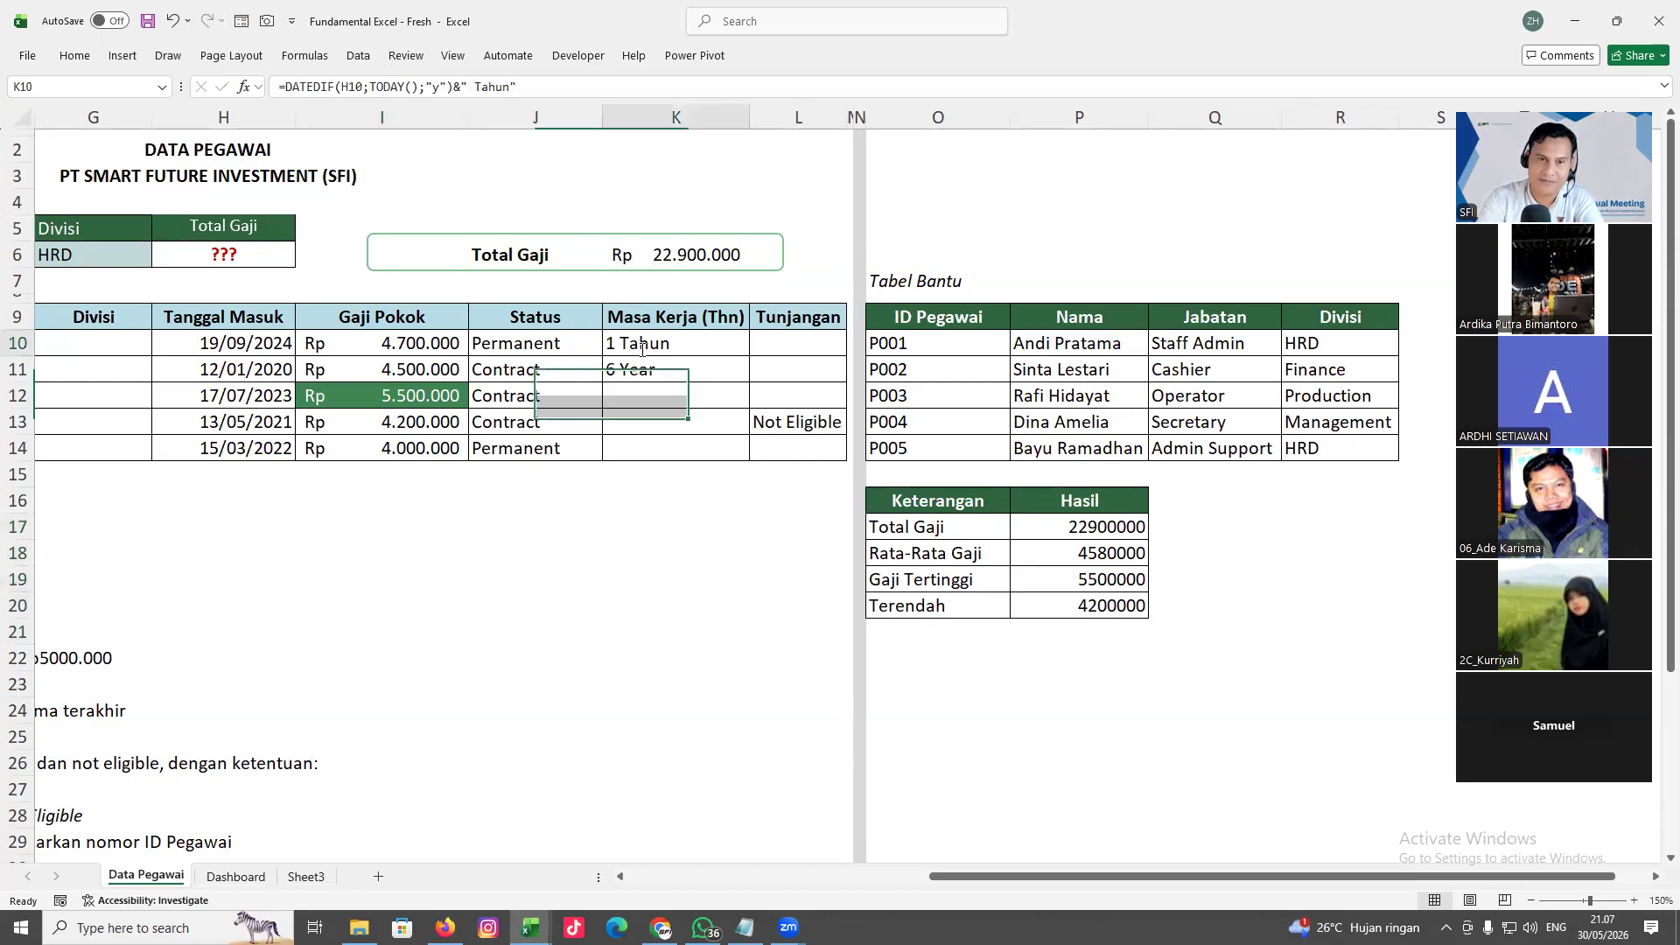
{"action": "double_click", "coordinate": [642, 347]}
{"action": "left_click_drag", "start_coordinate": [832, 343], "coordinate": [606, 344]}
{"action": "left_click_drag", "start_coordinate": [848, 351], "coordinate": [911, 344]}
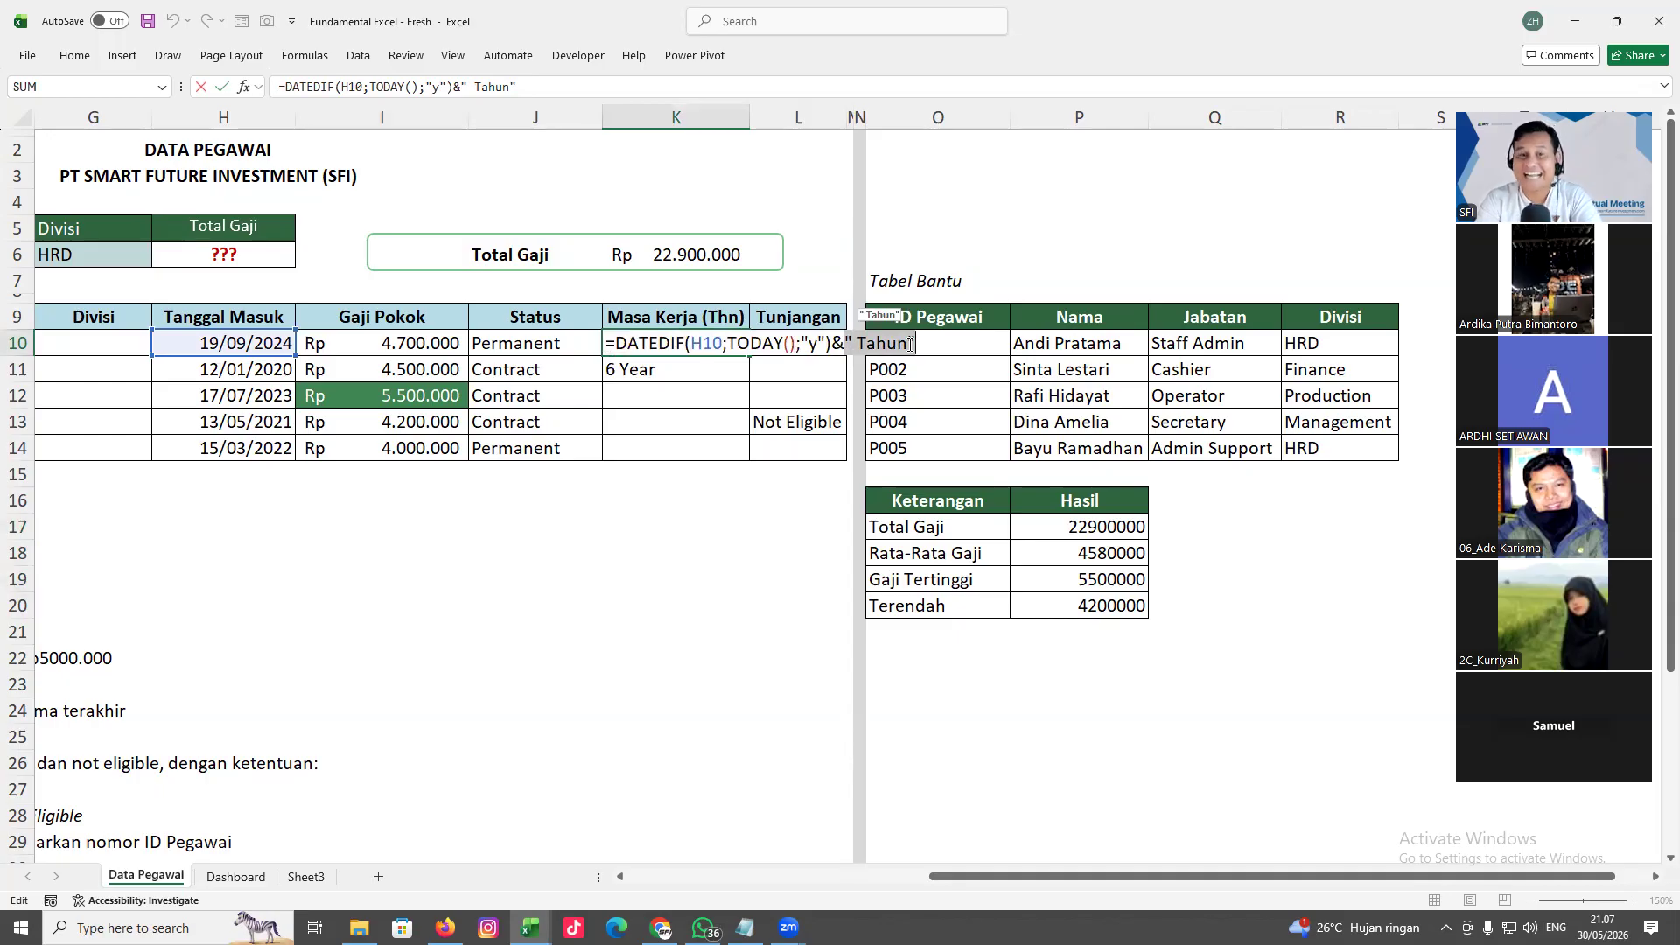
{"action": "left_click", "coordinate": [732, 509]}
Fill K10's tenure formula down to K14, giving 1, 6, 2, 5 and 4 Tahun
{"action": "left_click", "coordinate": [686, 353]}
{"action": "left_click_drag", "start_coordinate": [751, 355], "coordinate": [753, 453]}
{"action": "left_click", "coordinate": [739, 543]}
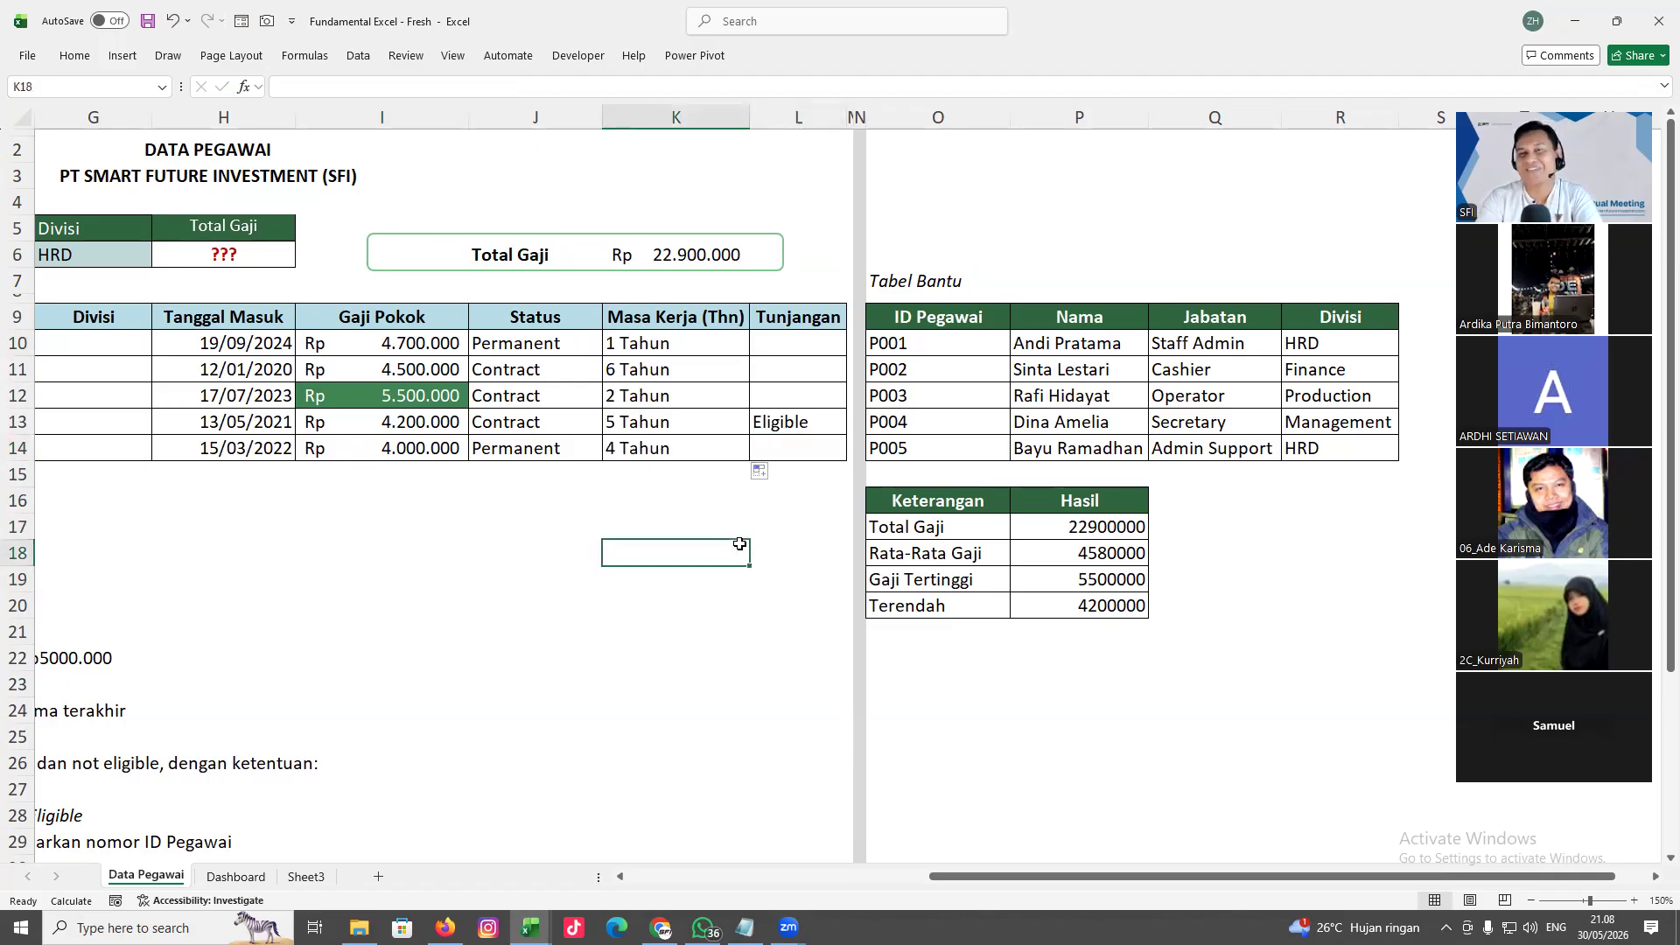
{"action": "left_click", "coordinate": [658, 364]}
{"action": "left_click", "coordinate": [685, 544]}
{"action": "left_click", "coordinate": [770, 346]}
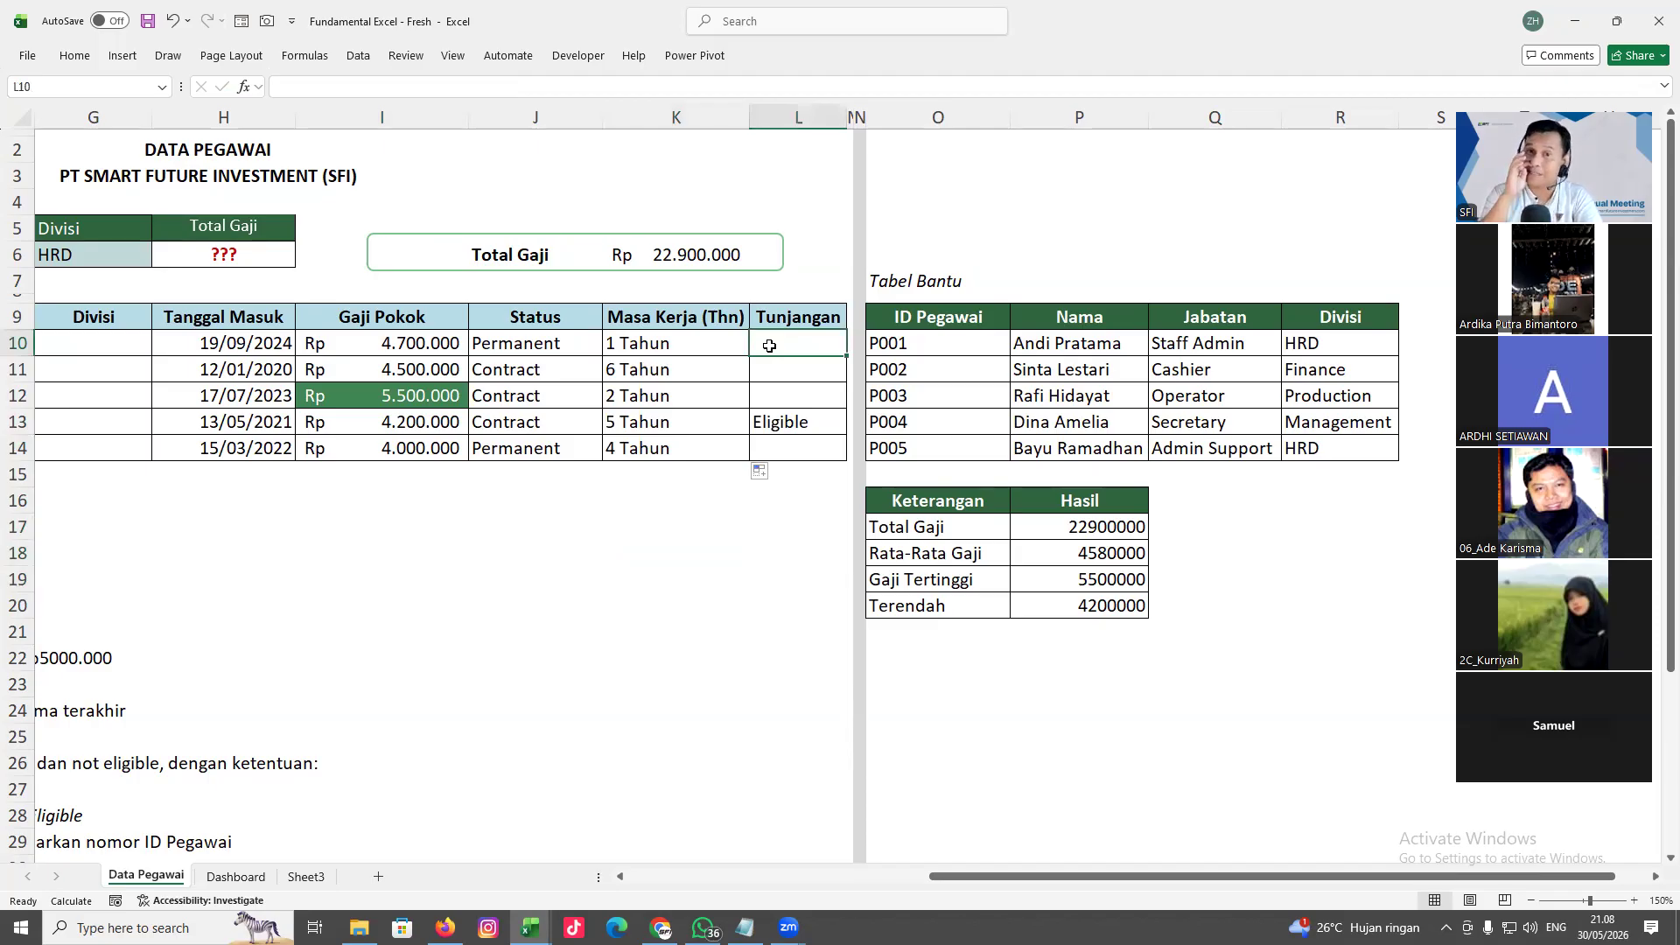
Enter =IF(K10>2;"Eligible";"Not Eligible") in L10 and fill it down to L14
{"action": "type", "text": "=if"}
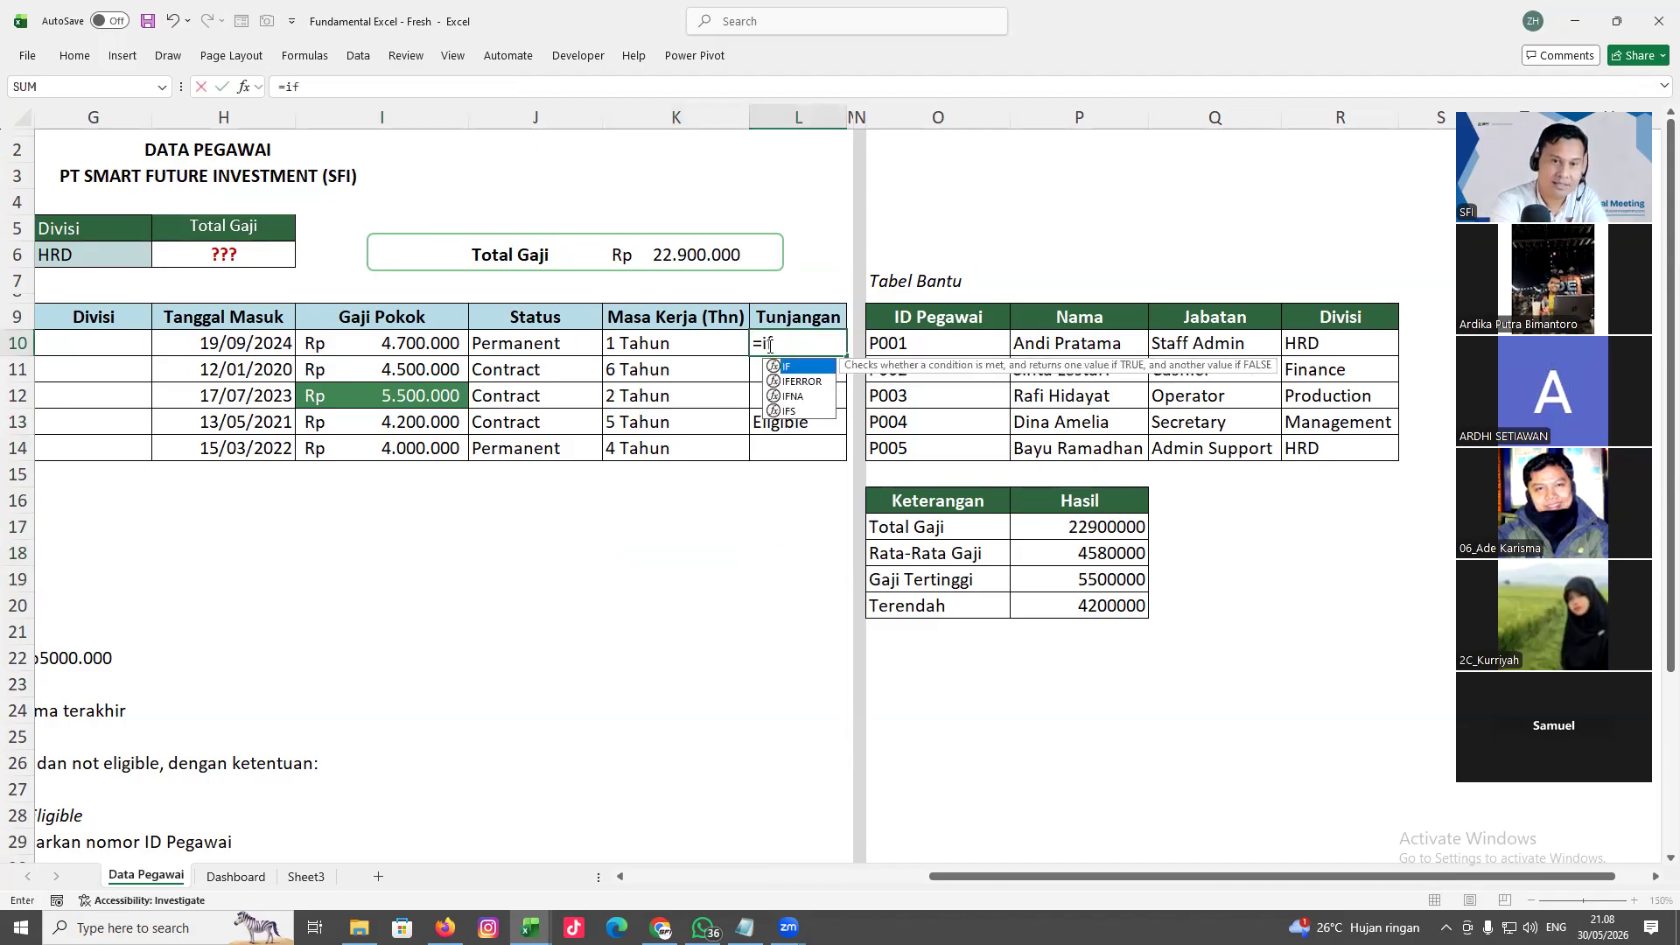
{"action": "type", "text": "("}
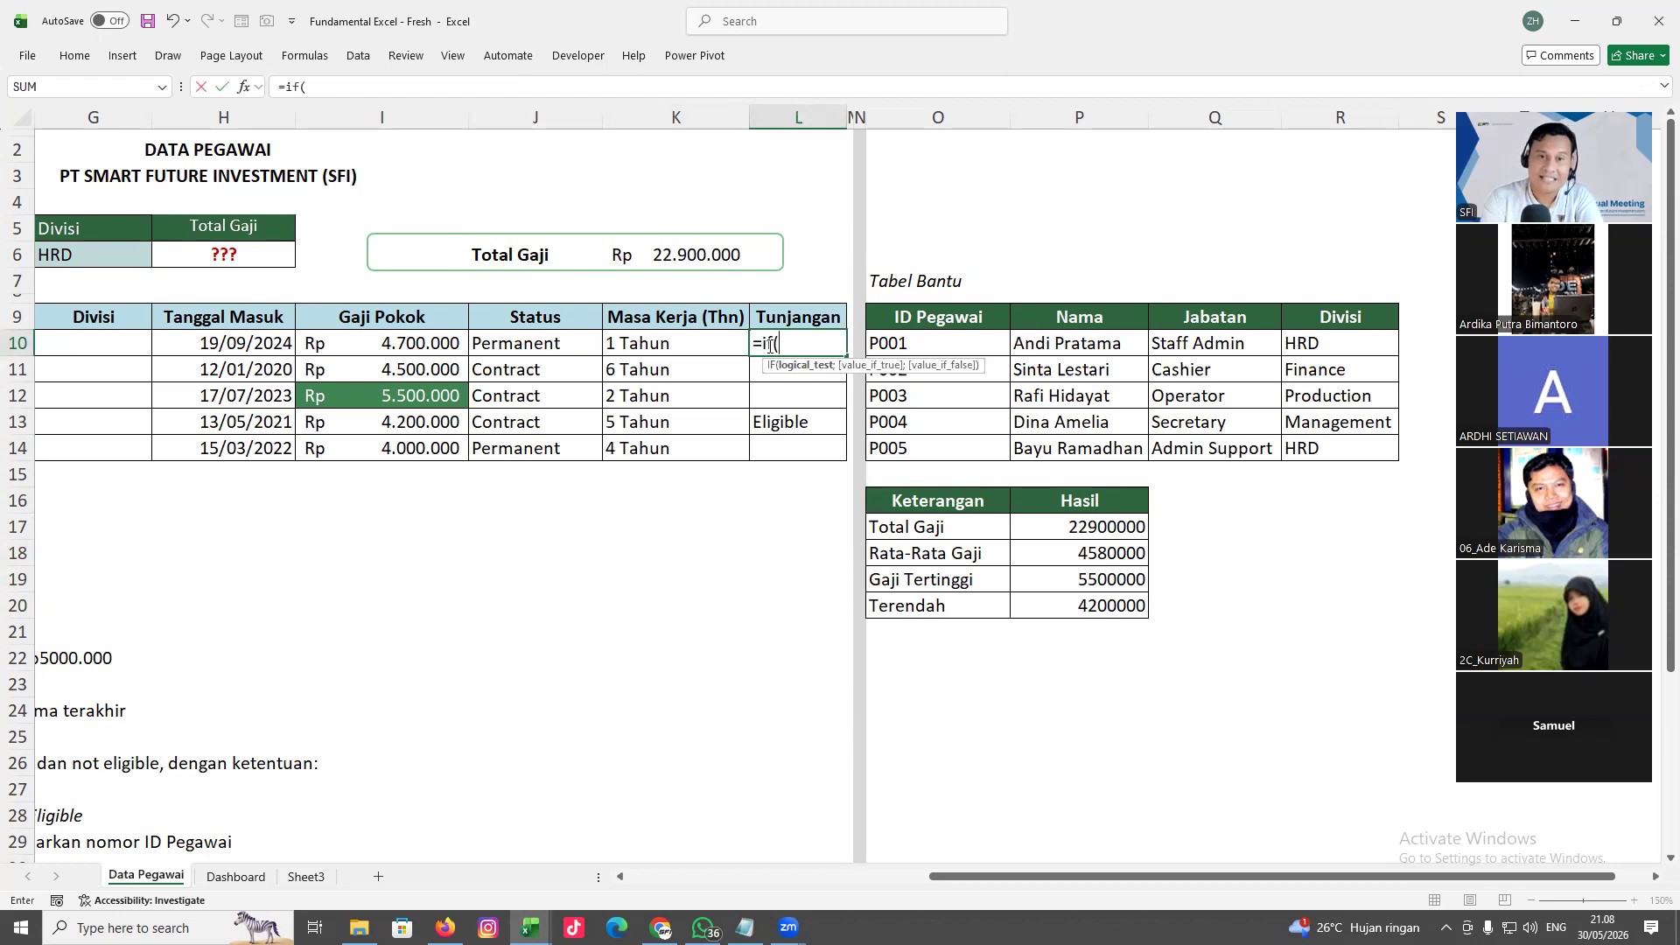
{"action": "left_click", "coordinate": [638, 346]}
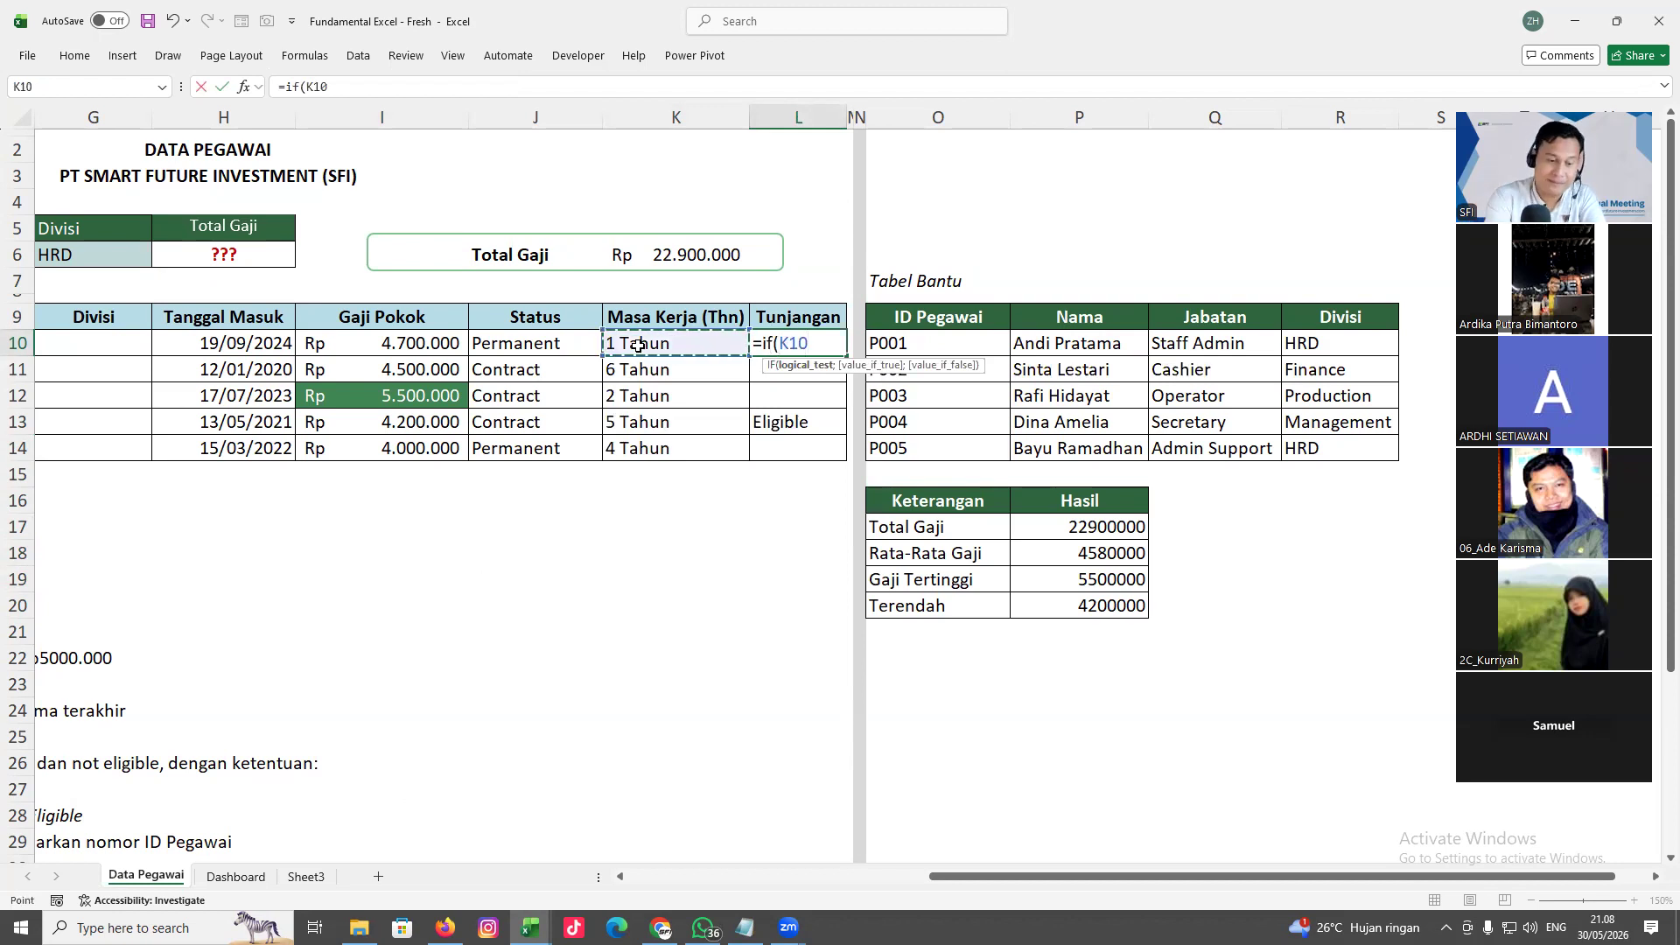
{"action": "type", "text": ">"}
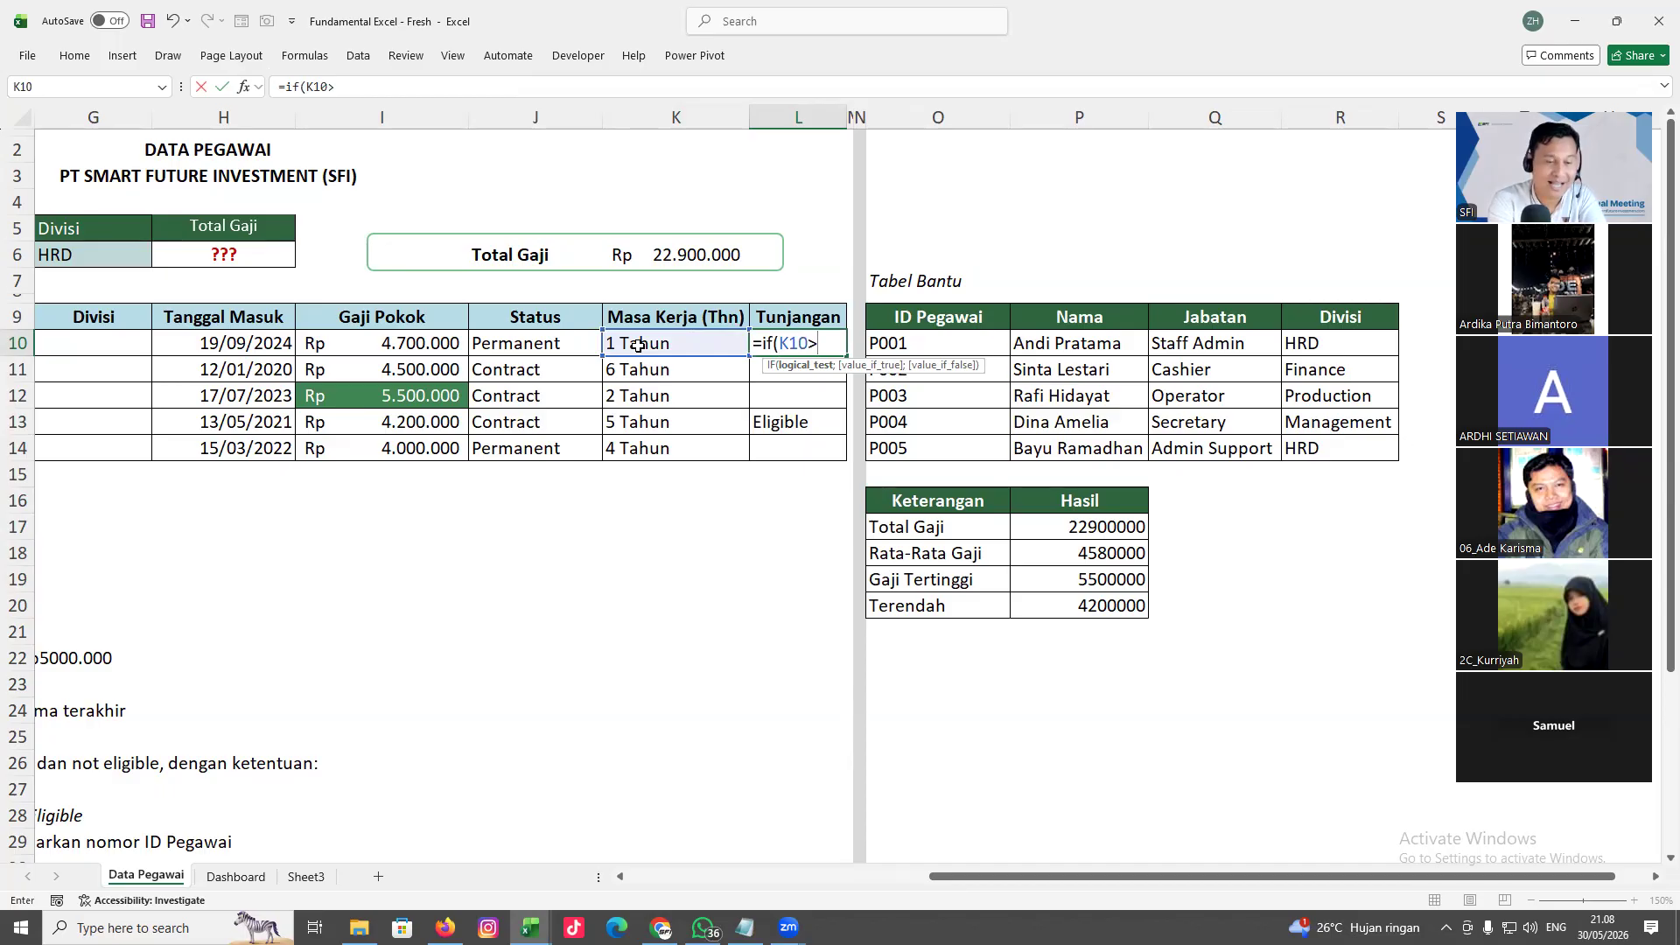
{"action": "type", "text": "2;\""}
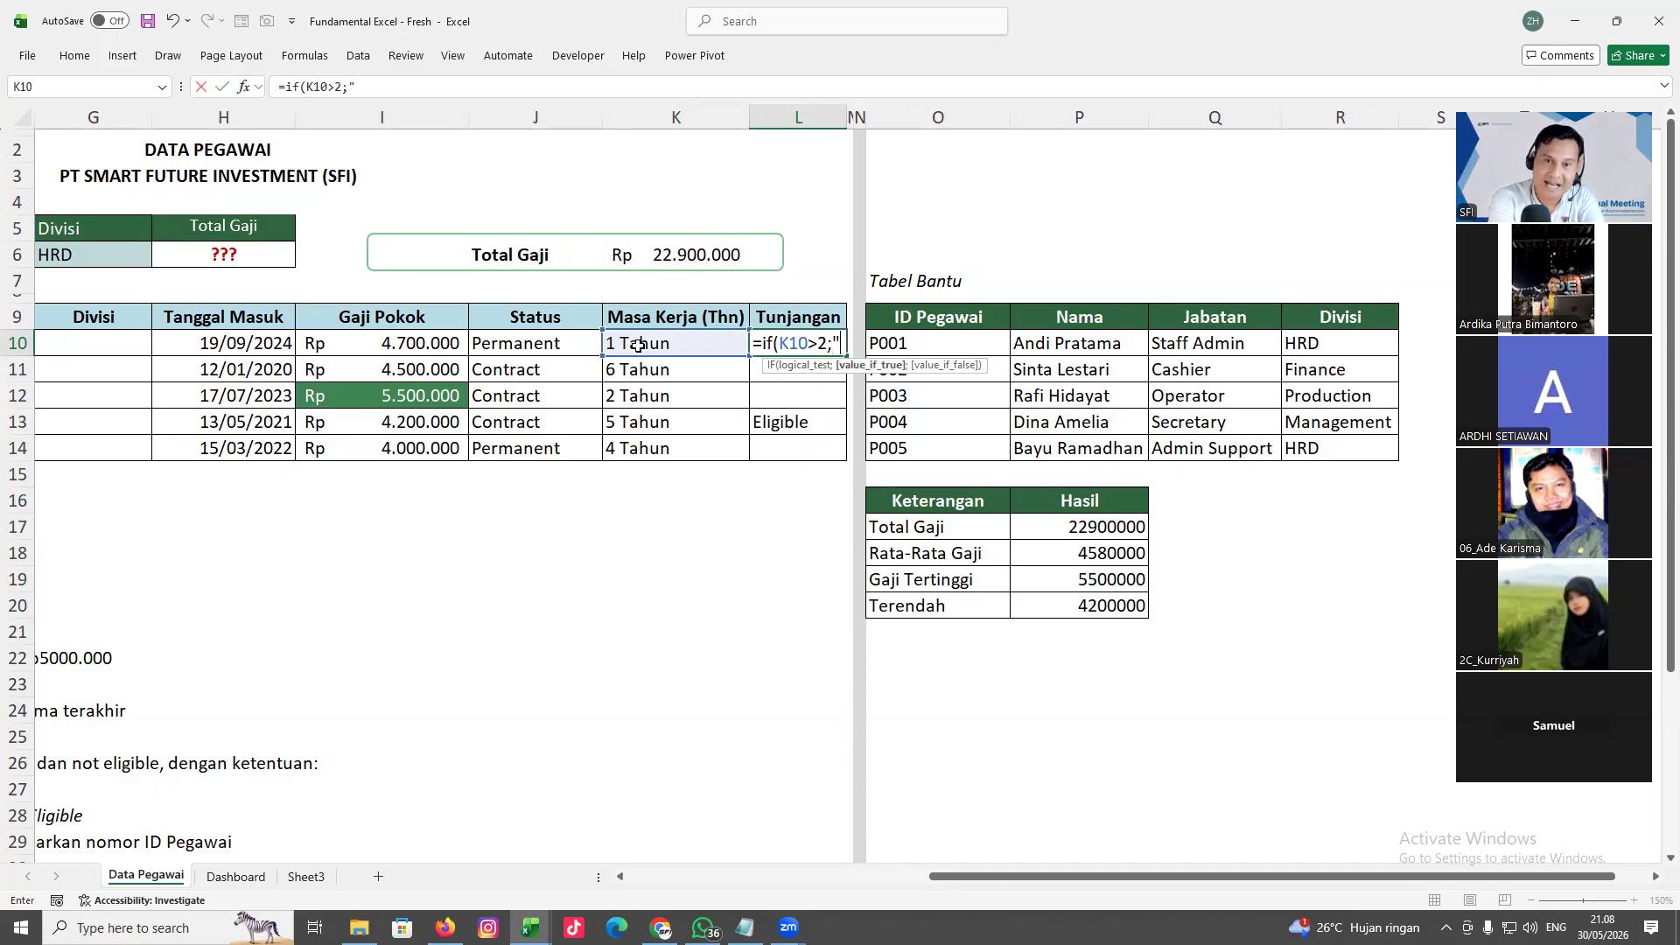
{"action": "type", "text": "Eligib"}
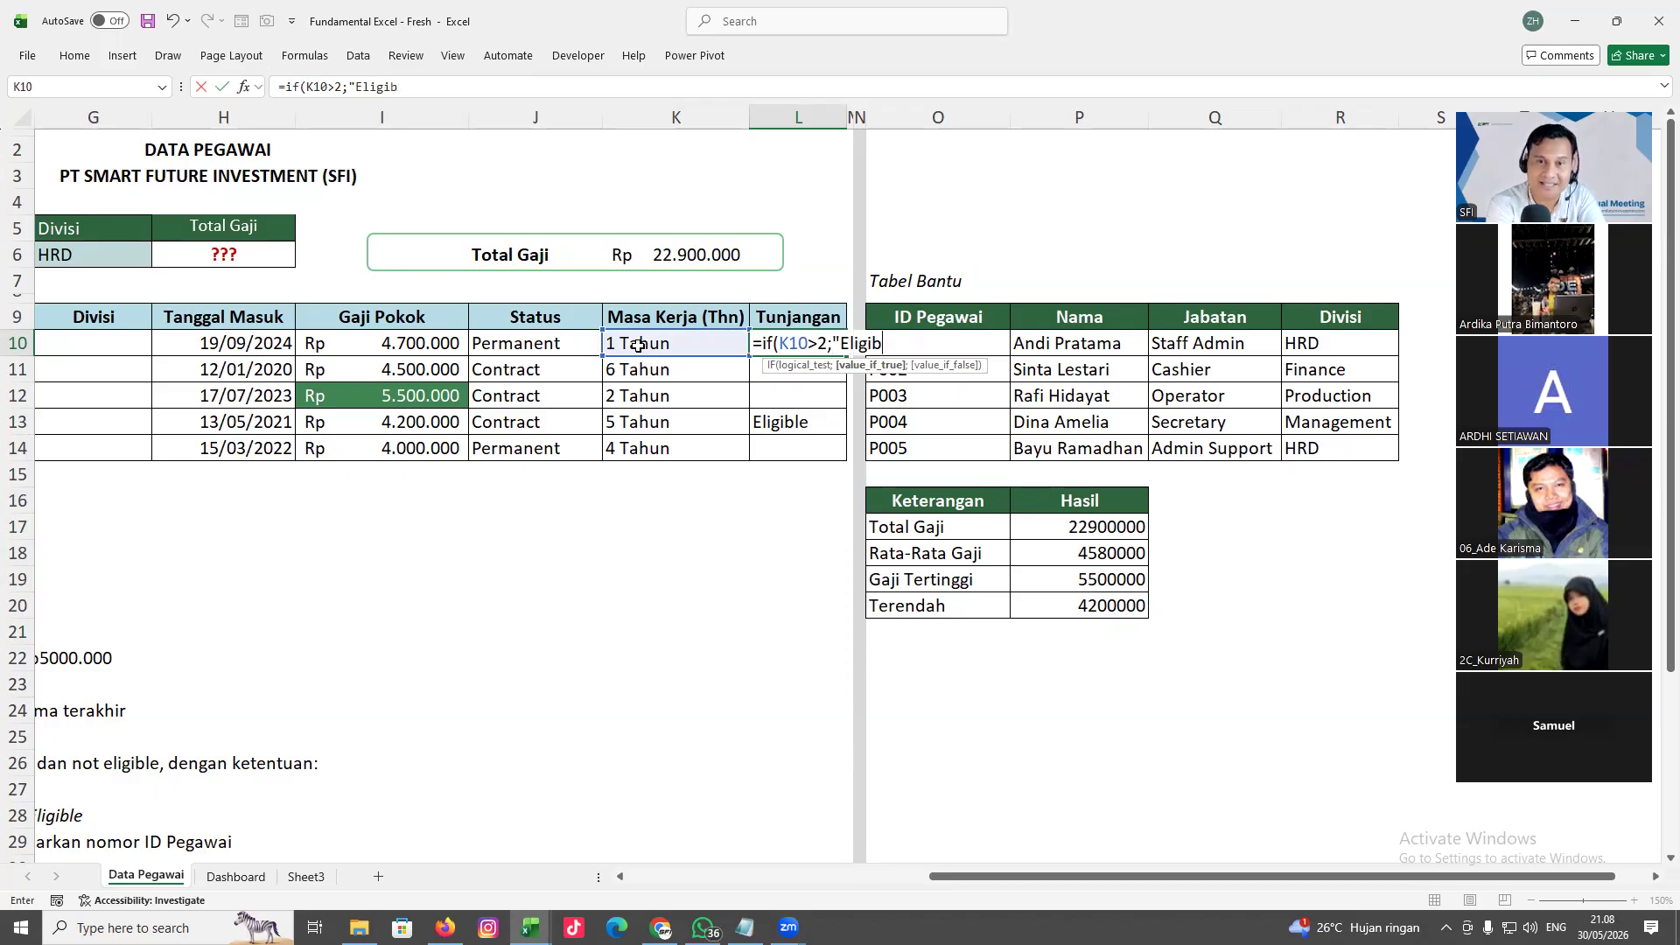
{"action": "type", "text": "le\""}
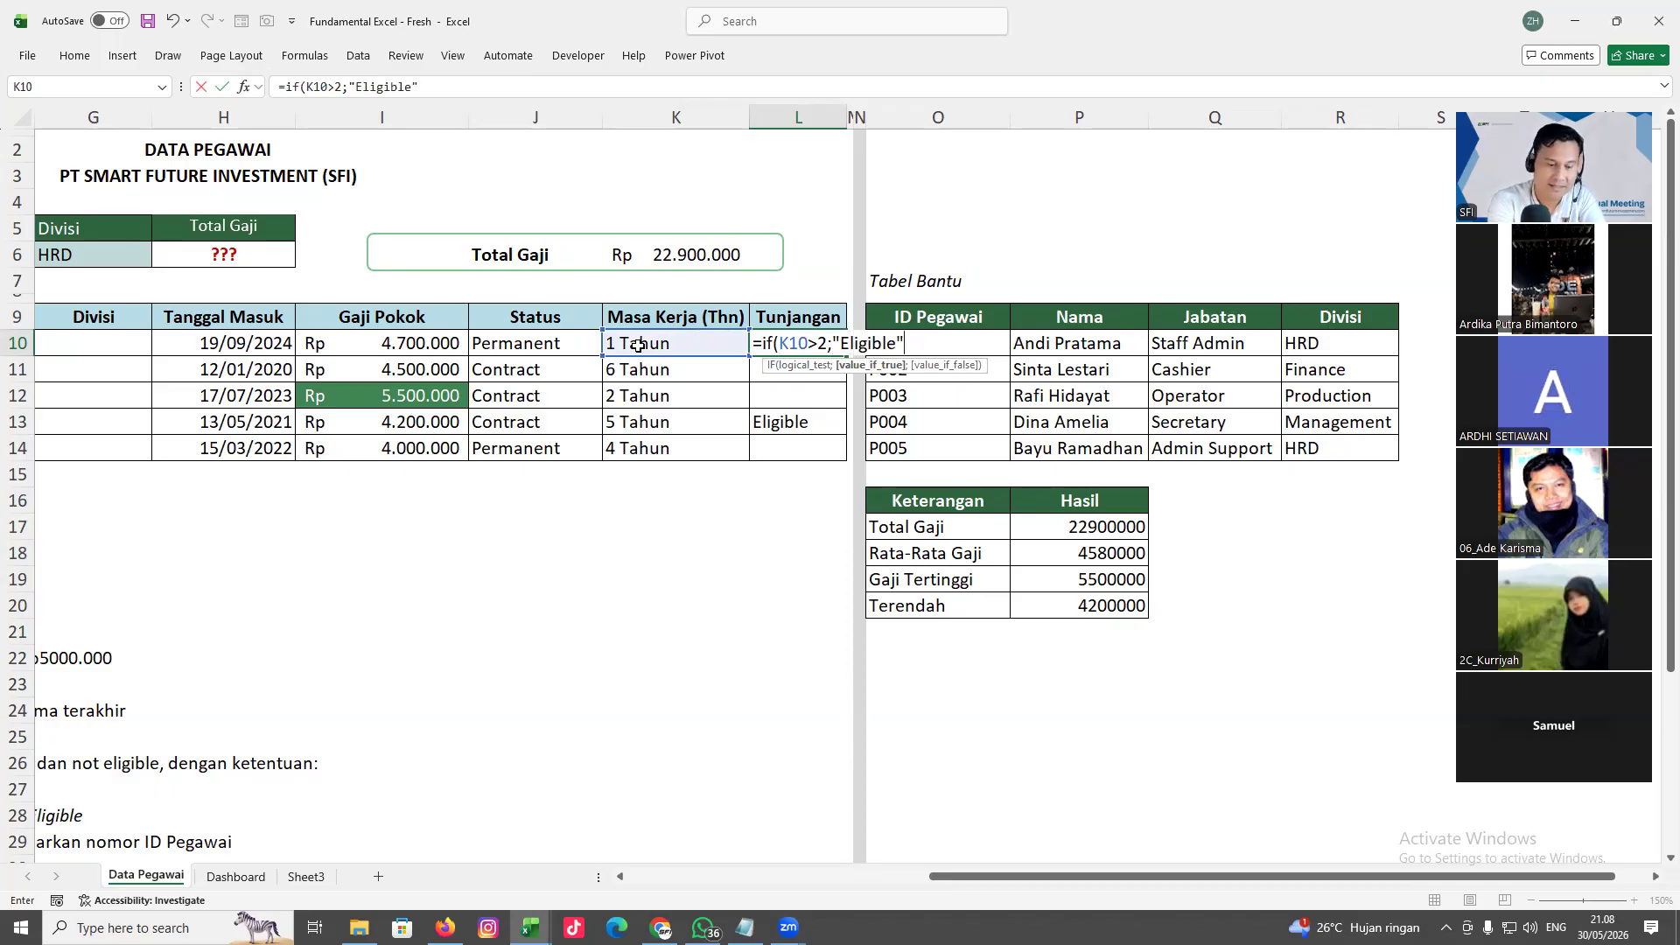
{"action": "type", "text": ";\""}
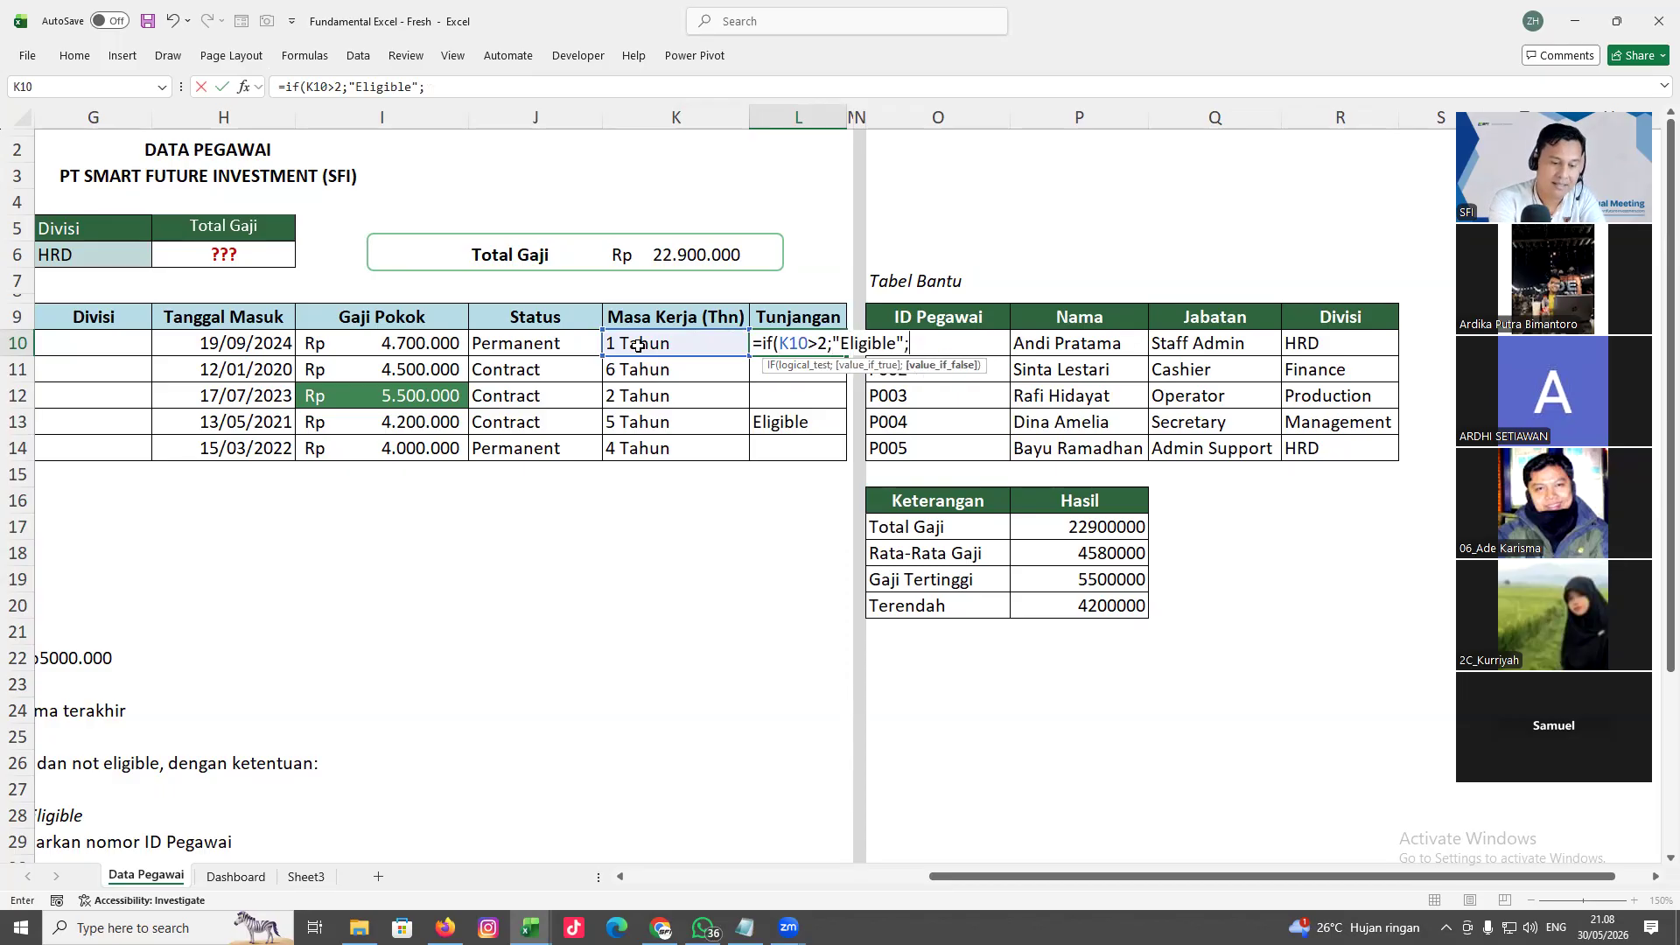
{"action": "type", "text": "No"}
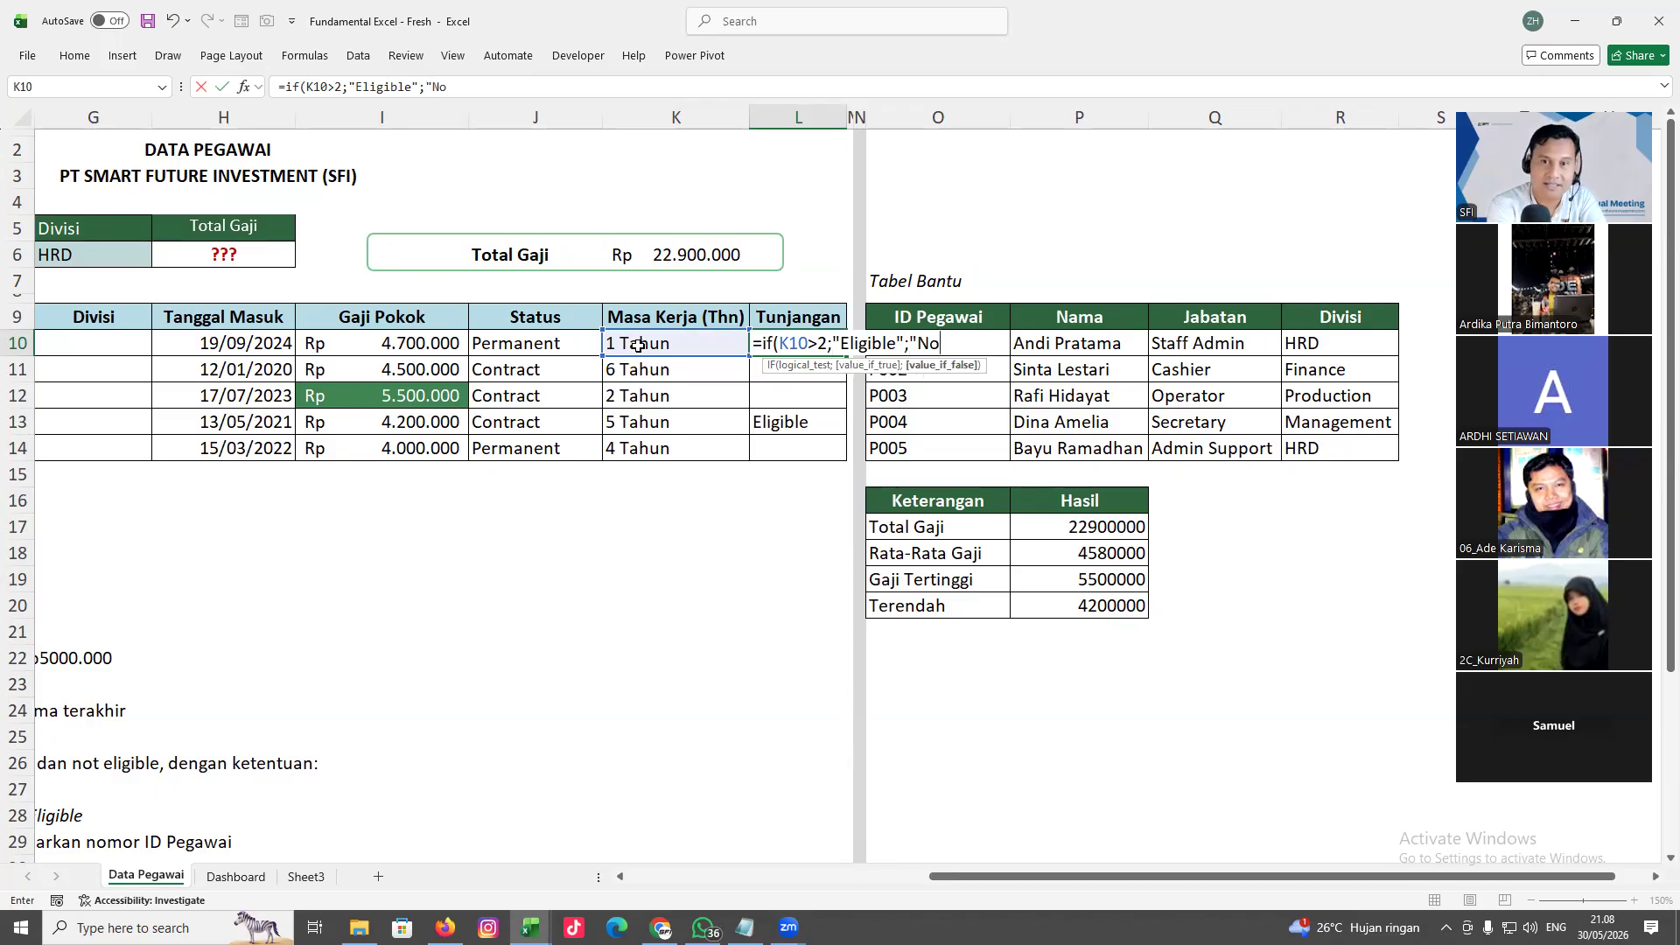
{"action": "type", "text": "t Eligib"}
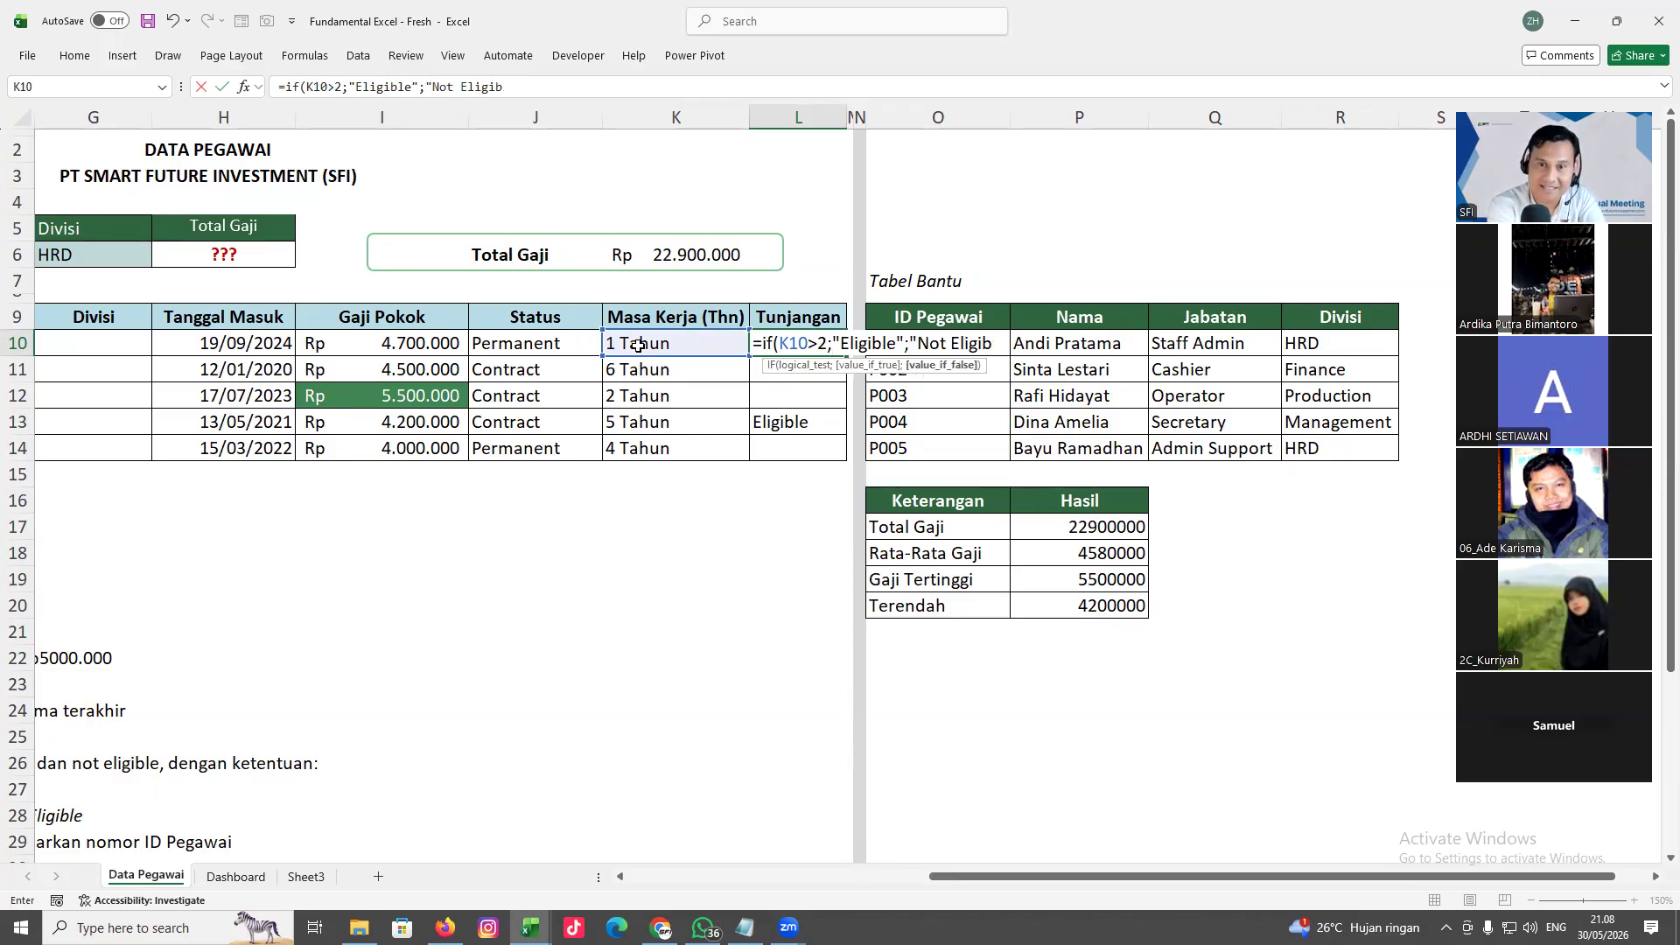
{"action": "type", "text": "le\")"}
{"action": "key", "text": "Return"}
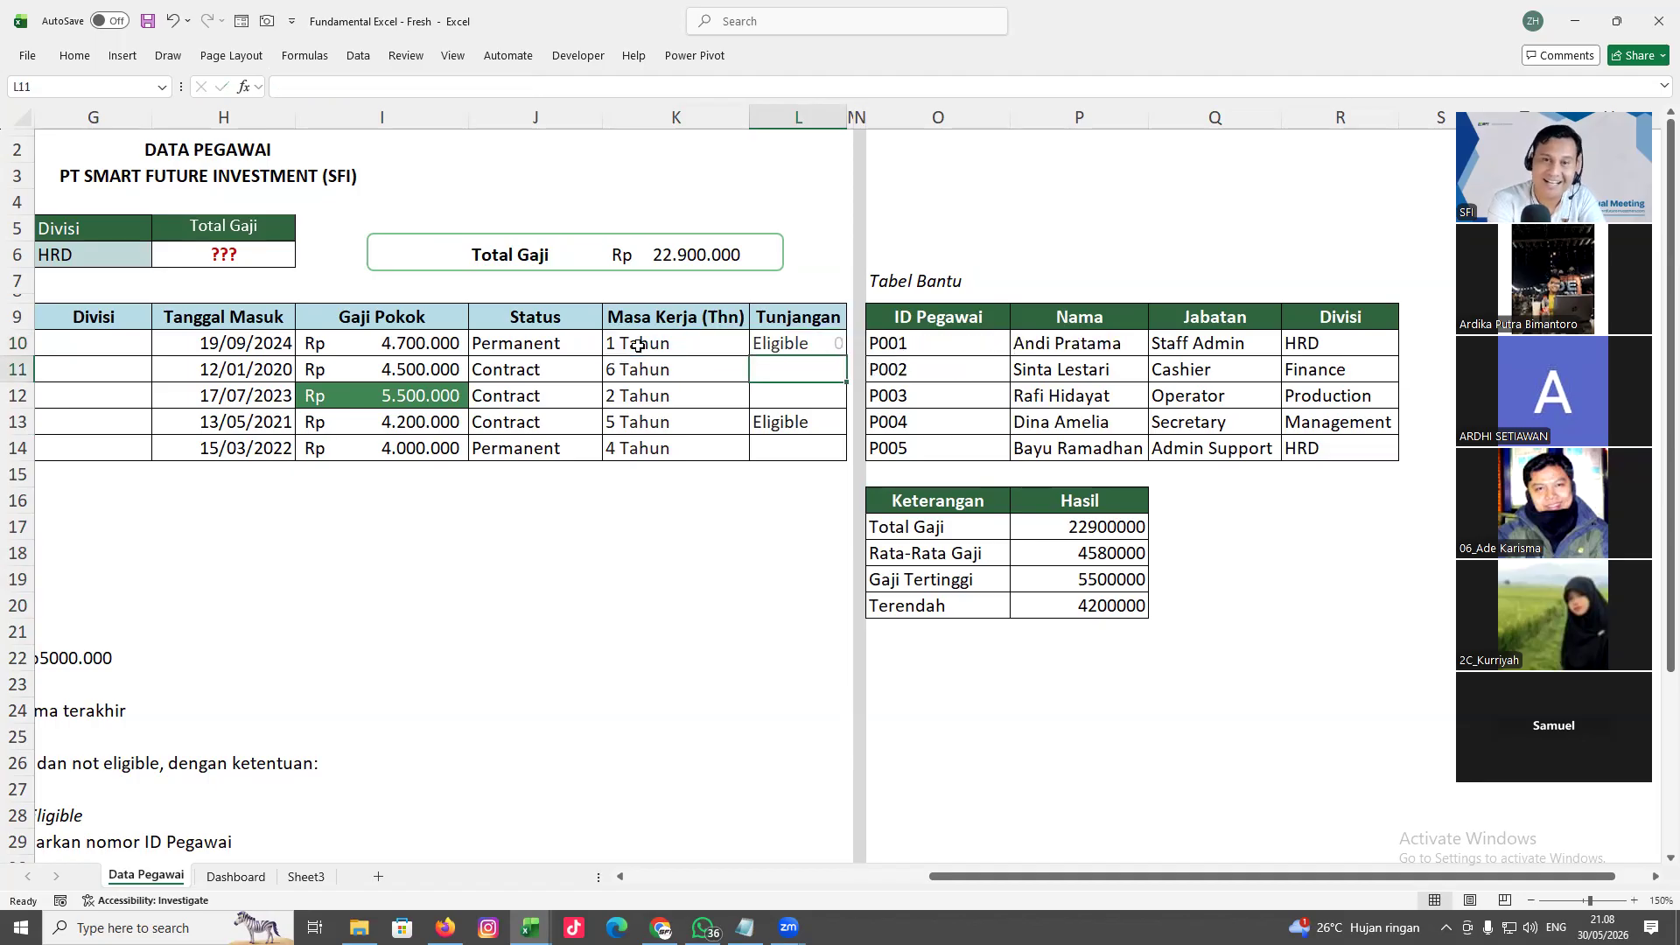
{"action": "left_click", "coordinate": [758, 341]}
{"action": "left_click_drag", "start_coordinate": [846, 356], "coordinate": [838, 461]}
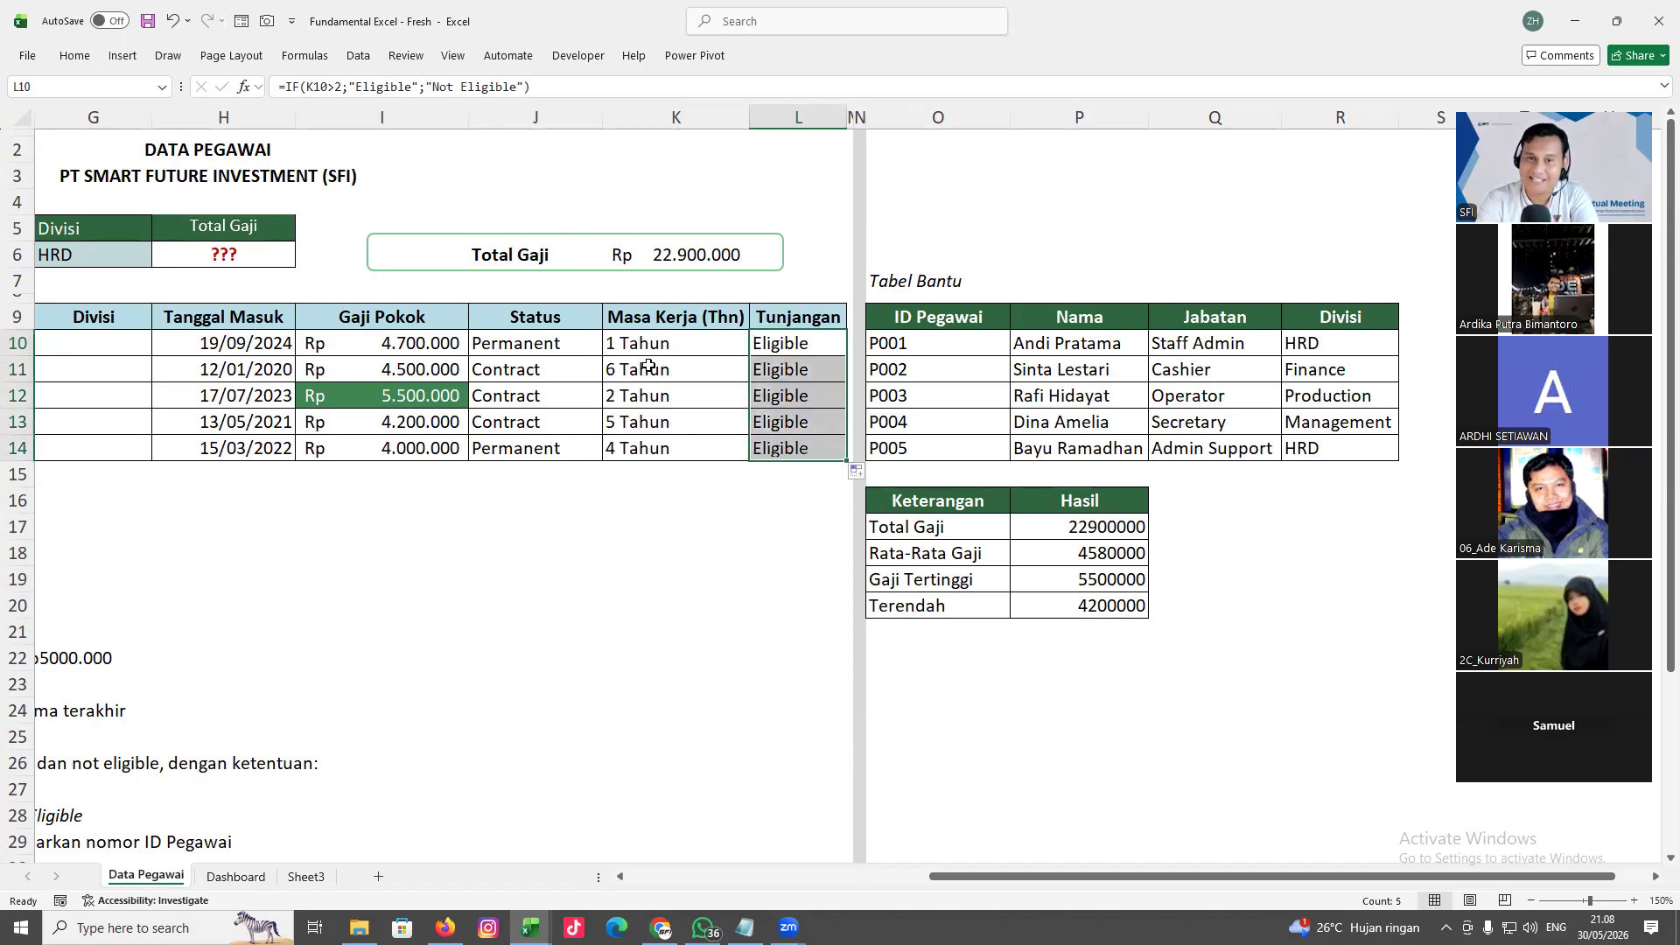
Inspect the K10 tenure and L10 eligibility formulas without changing them
{"action": "left_click", "coordinate": [635, 343]}
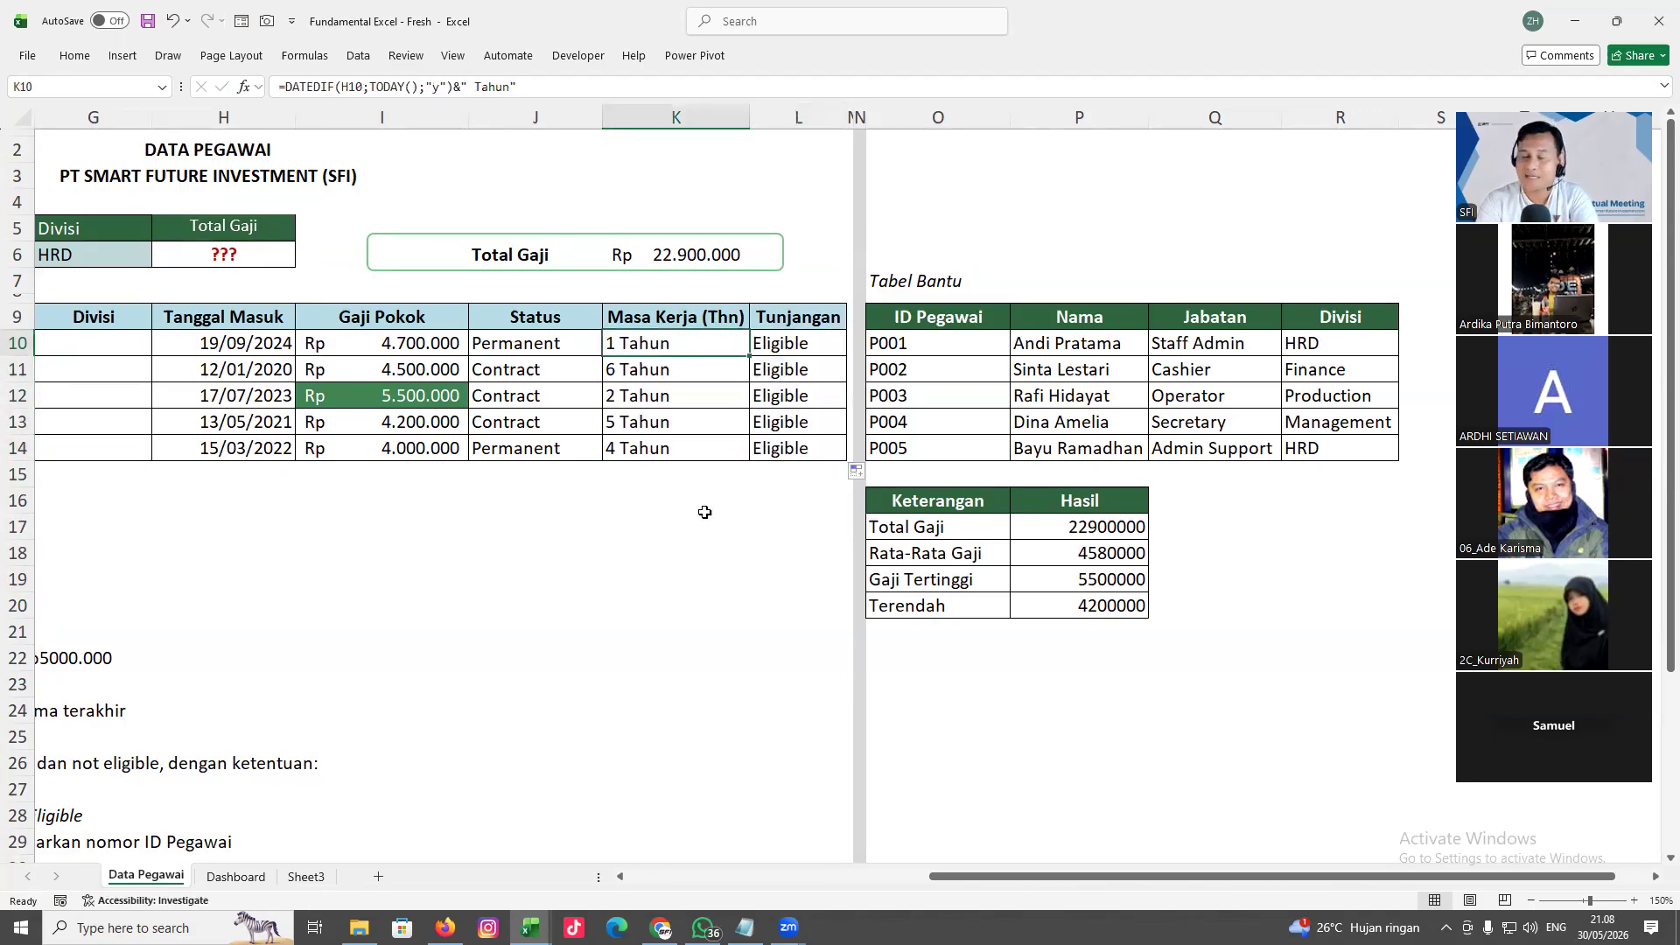
{"action": "double_click", "coordinate": [767, 347]}
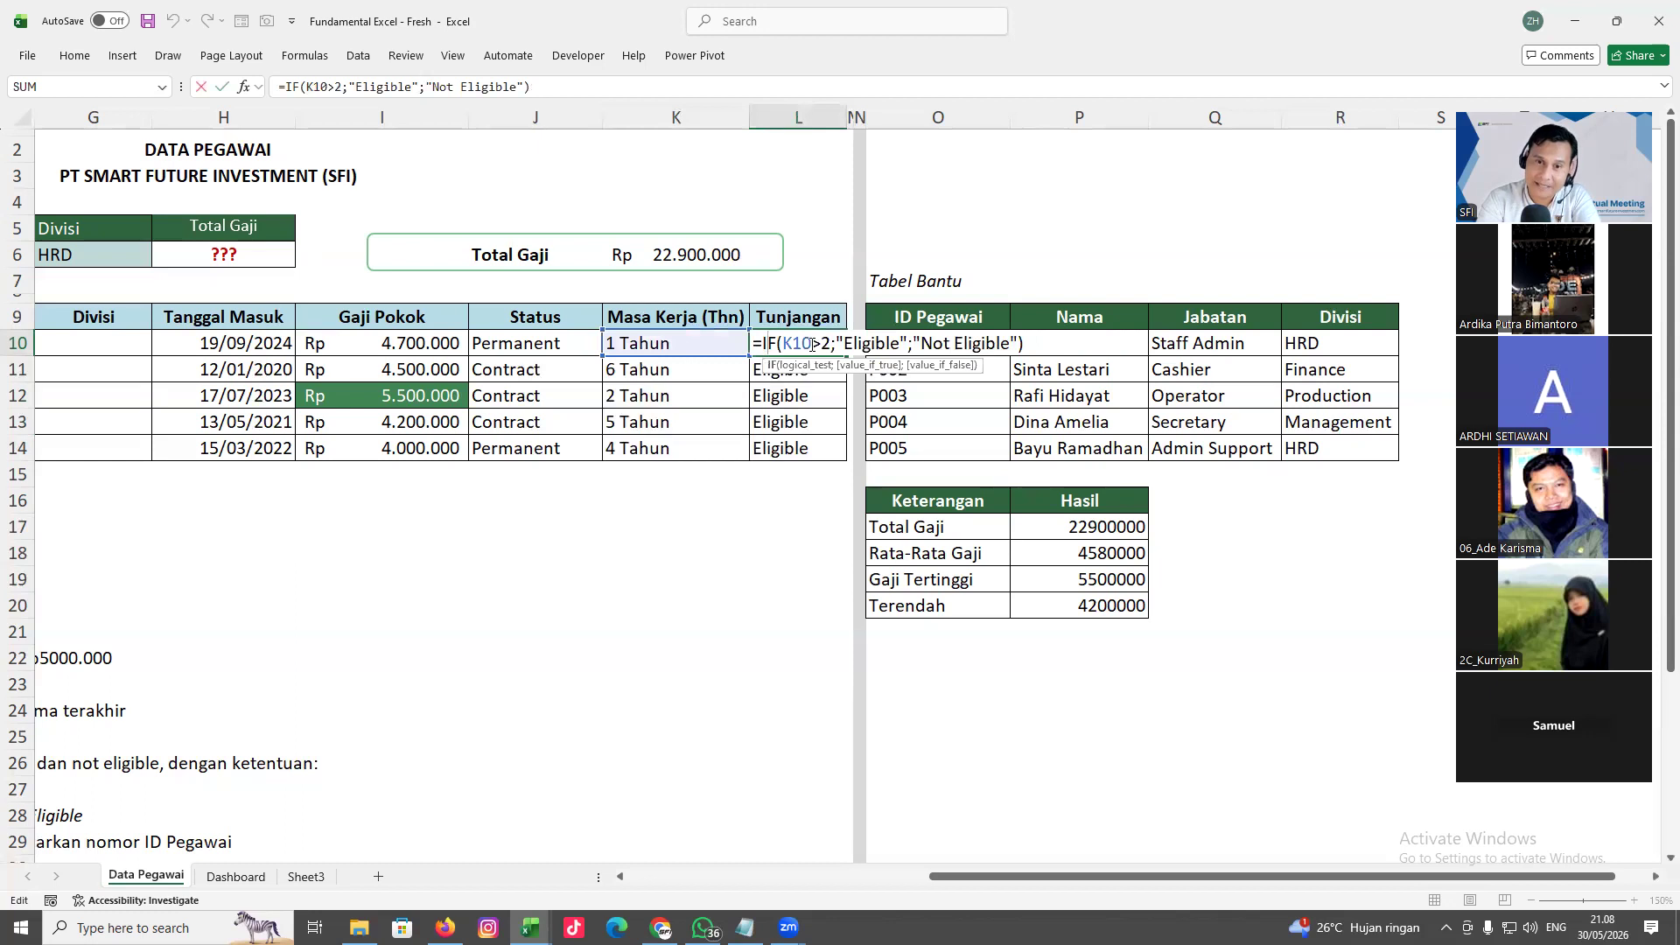
{"action": "left_click", "coordinate": [820, 345]}
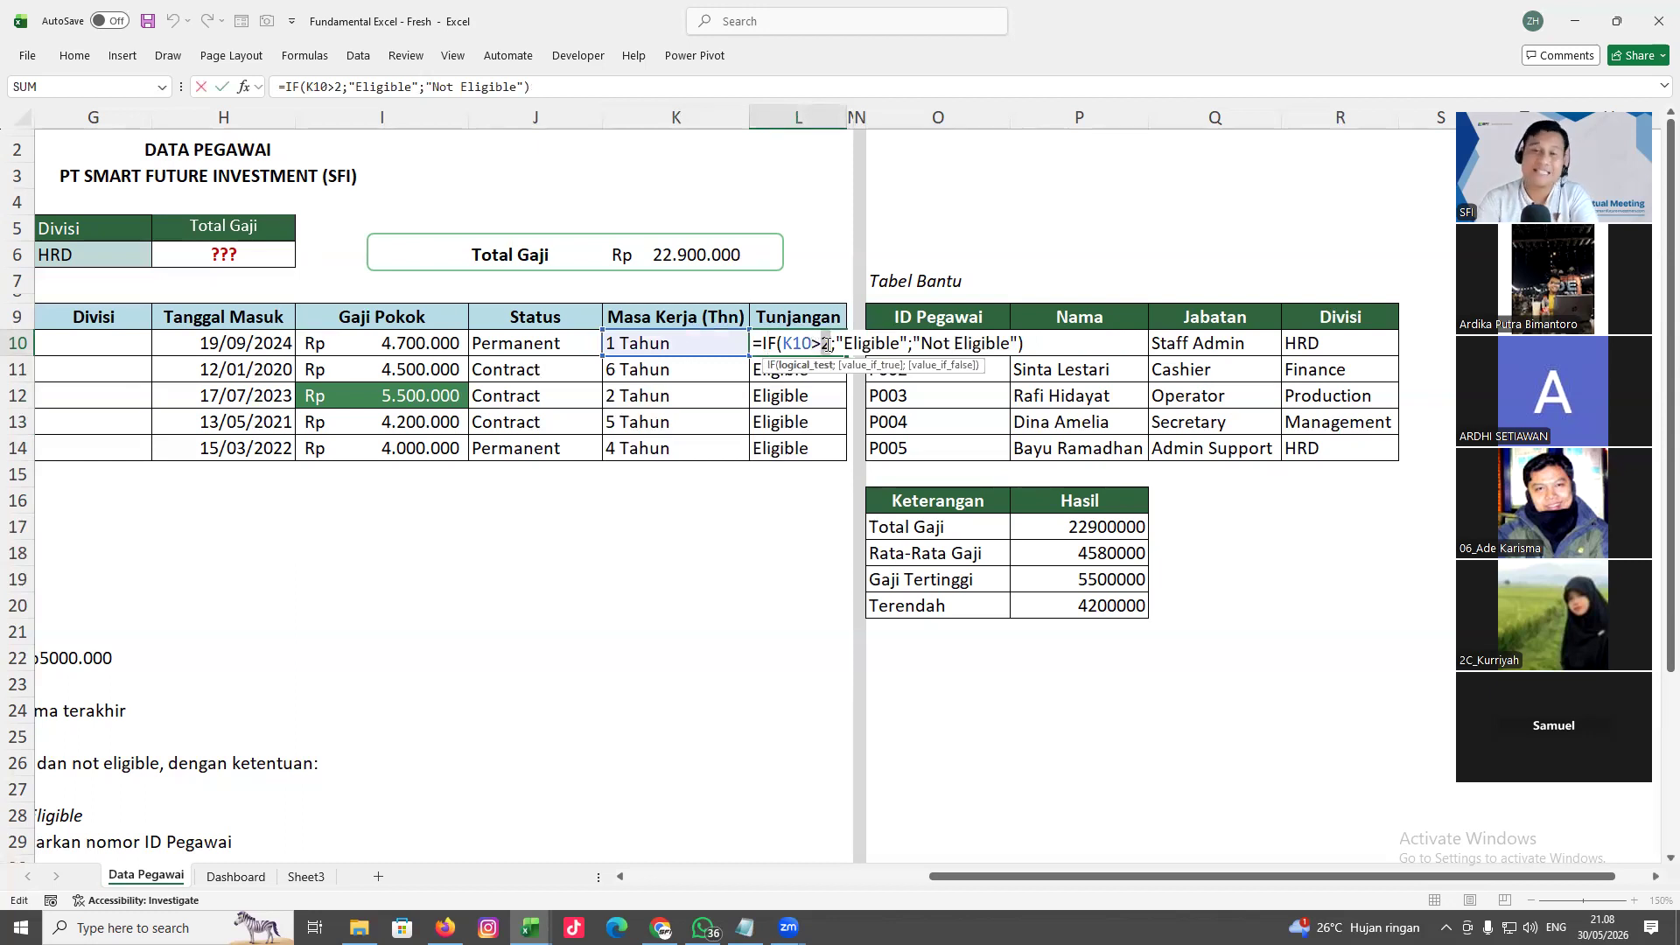
{"action": "key", "text": "Escape"}
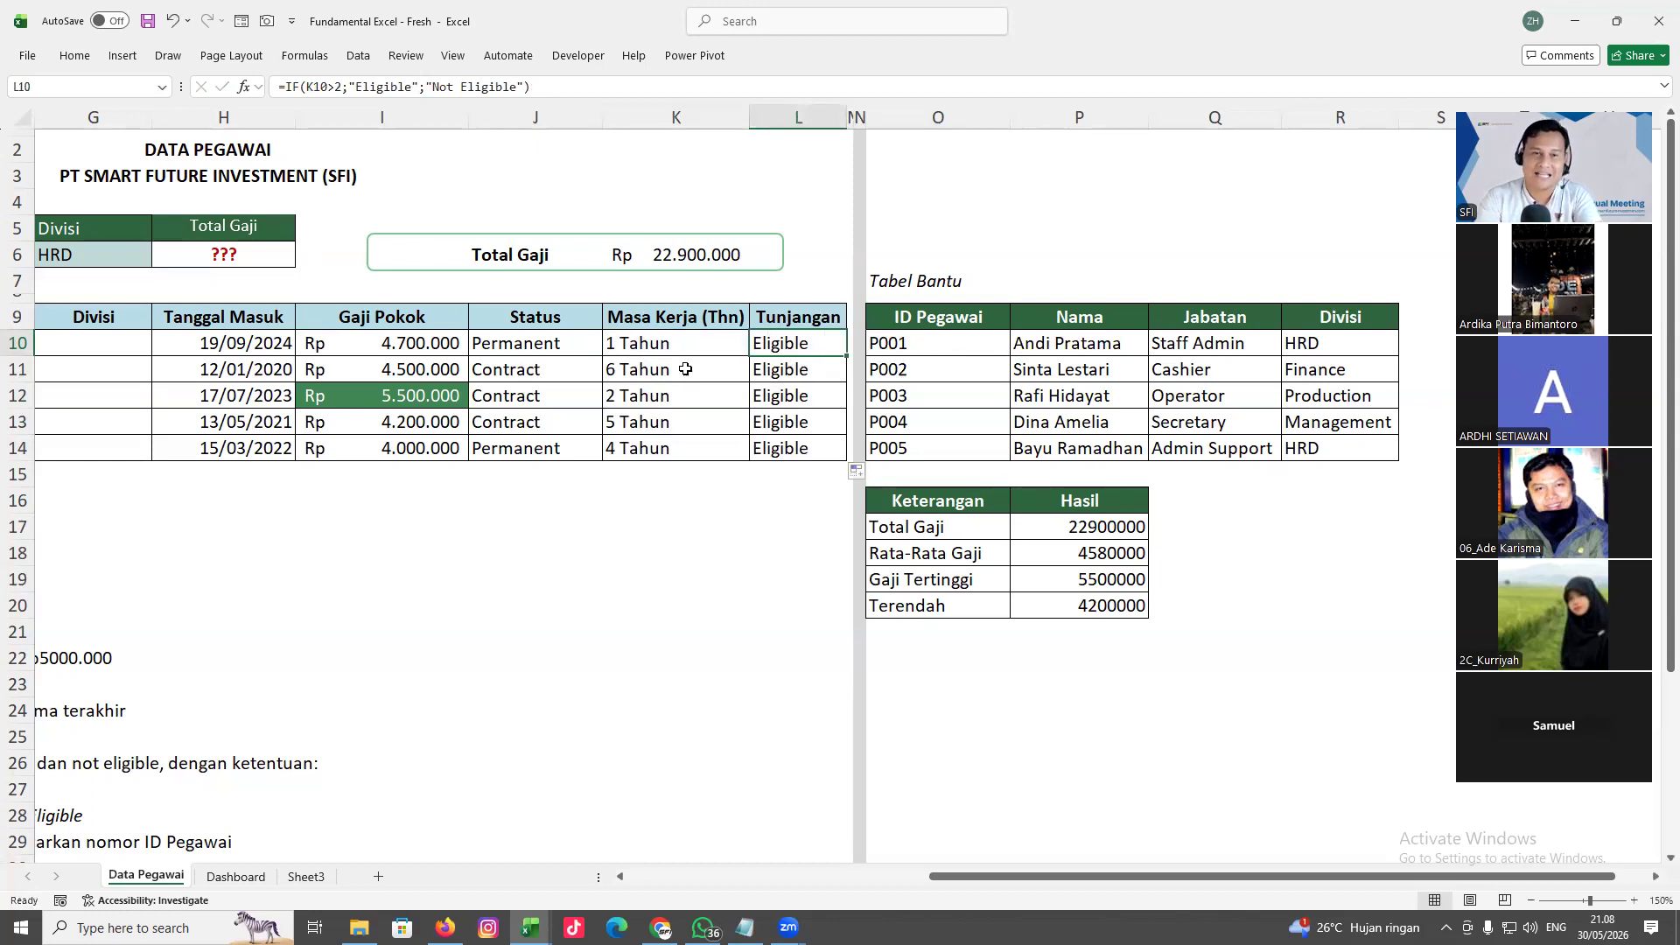
{"action": "left_click", "coordinate": [656, 344]}
Remove the Tahun suffix from K10's formula and refill K10:K14 with plain numbers 1, 6, 2, 5, 4
{"action": "double_click", "coordinate": [656, 344]}
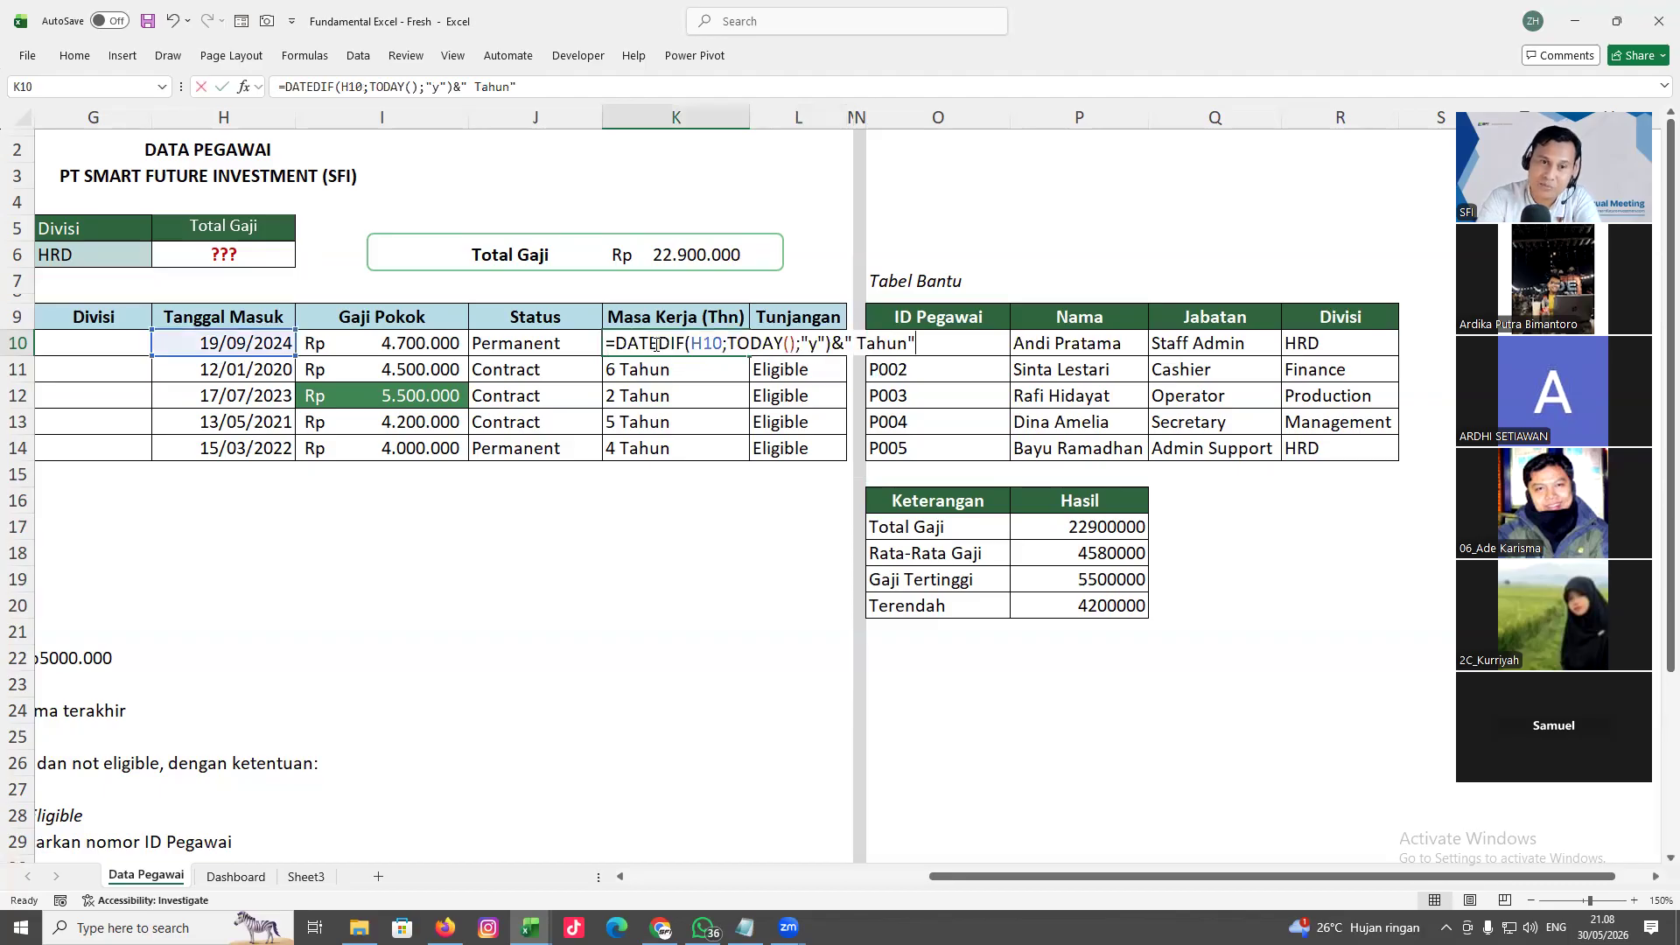
{"action": "left_click_drag", "start_coordinate": [833, 342], "coordinate": [935, 345]}
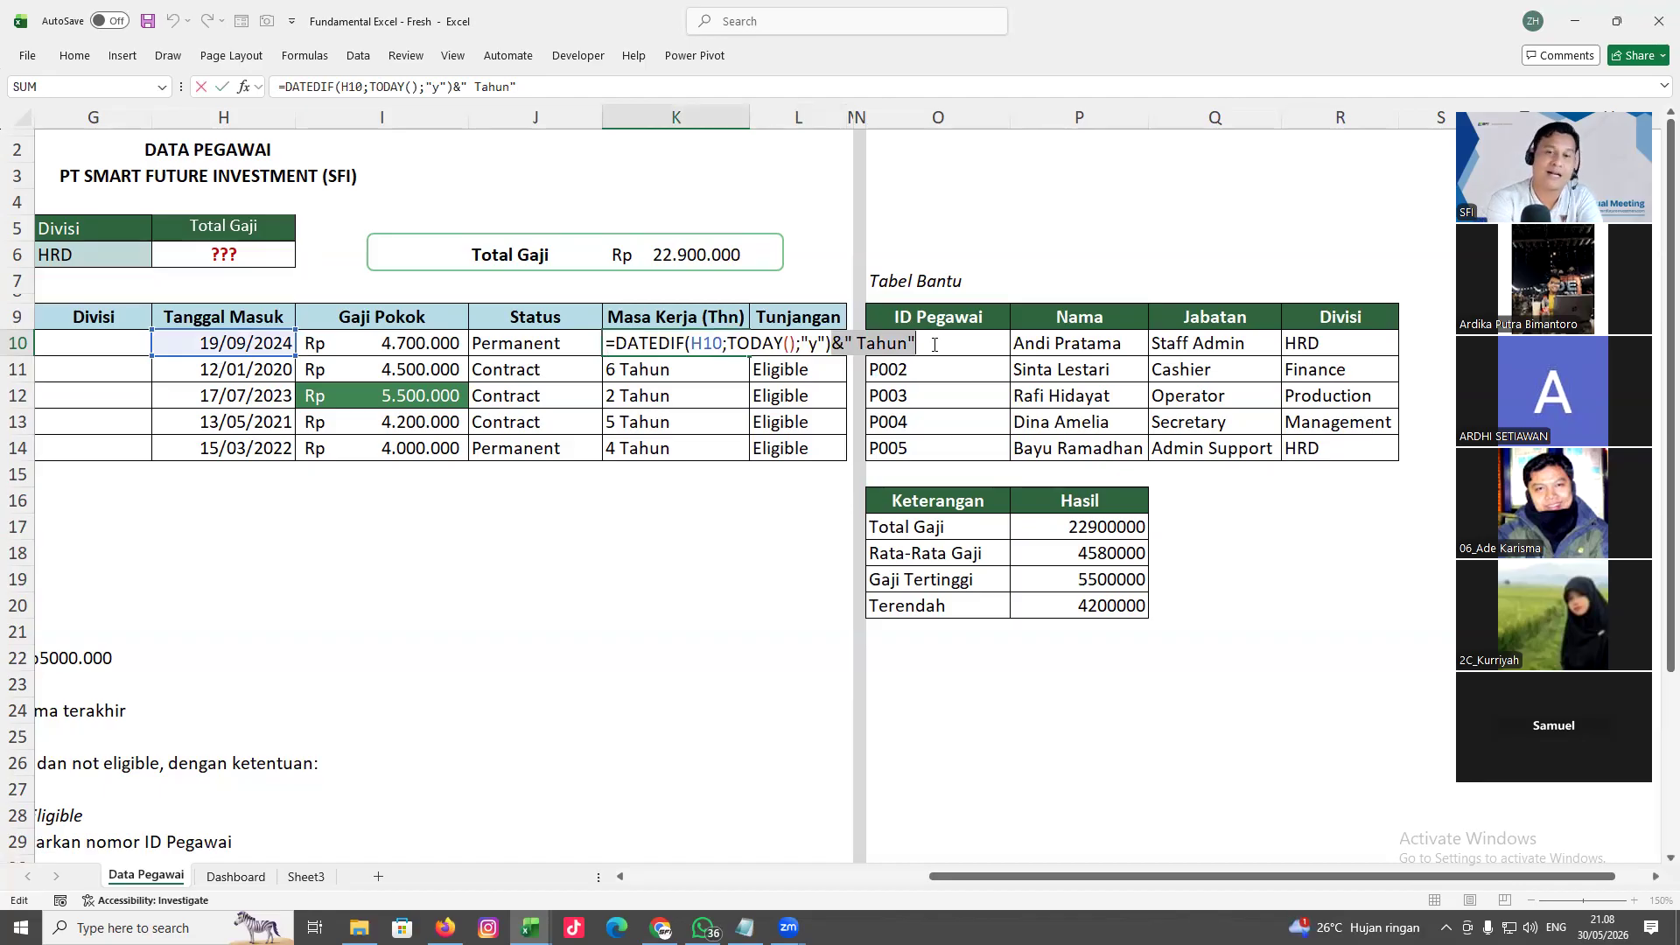
{"action": "key", "text": "BackSpace"}
{"action": "key", "text": "Return"}
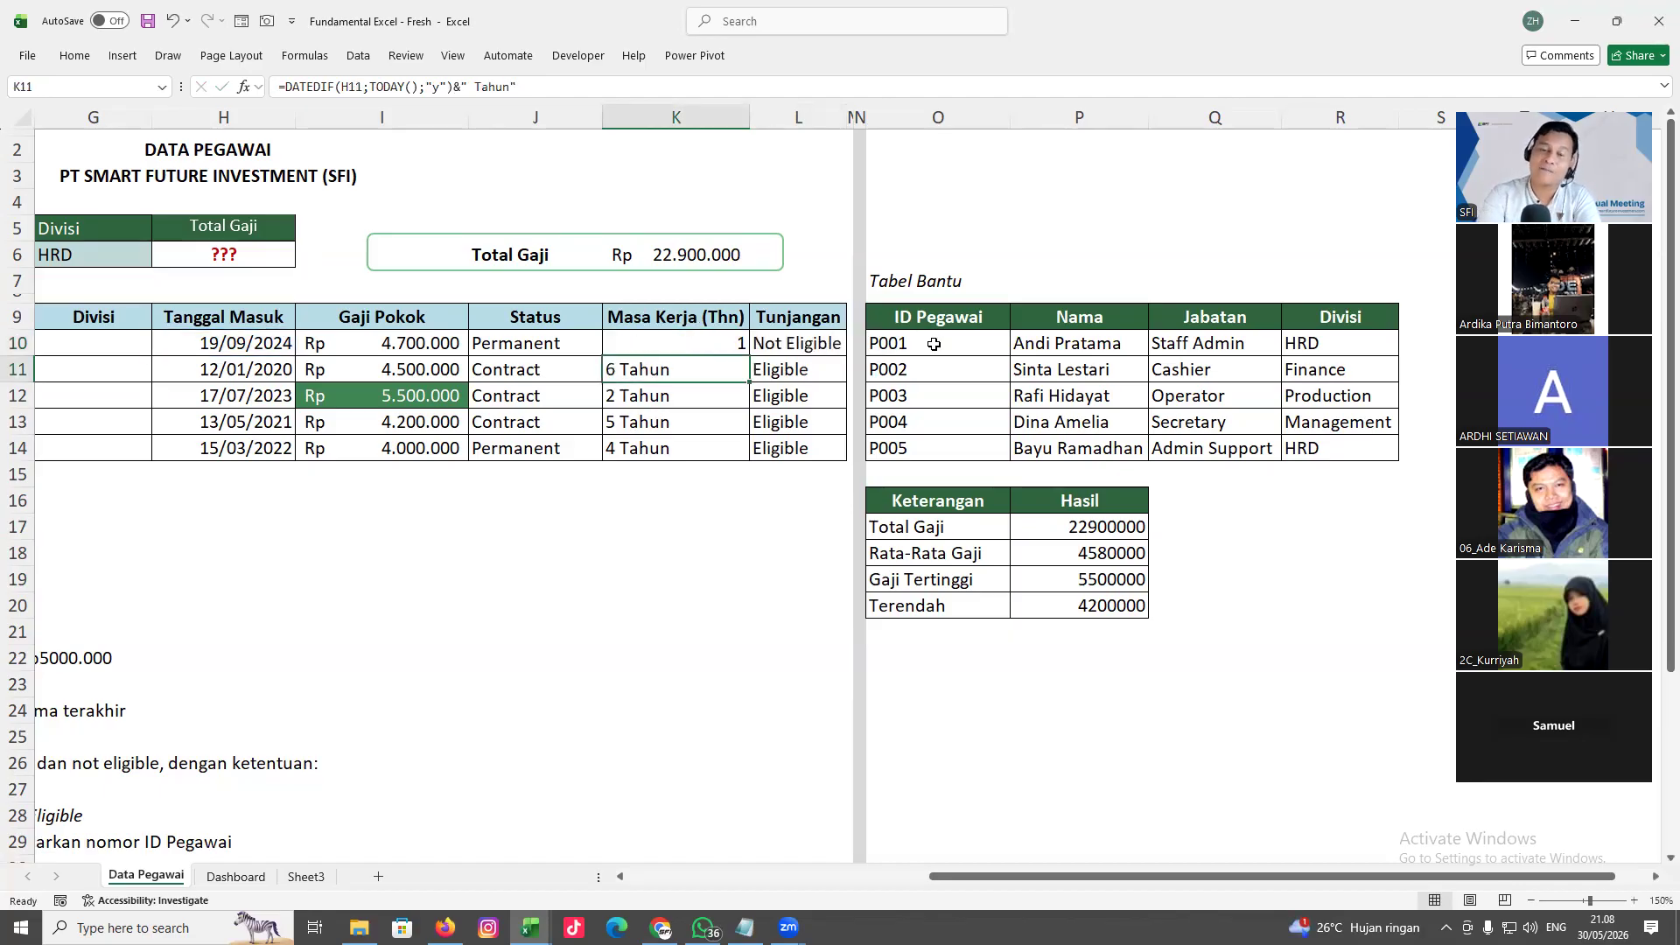
{"action": "left_click", "coordinate": [709, 343]}
{"action": "left_click_drag", "start_coordinate": [749, 356], "coordinate": [749, 462]}
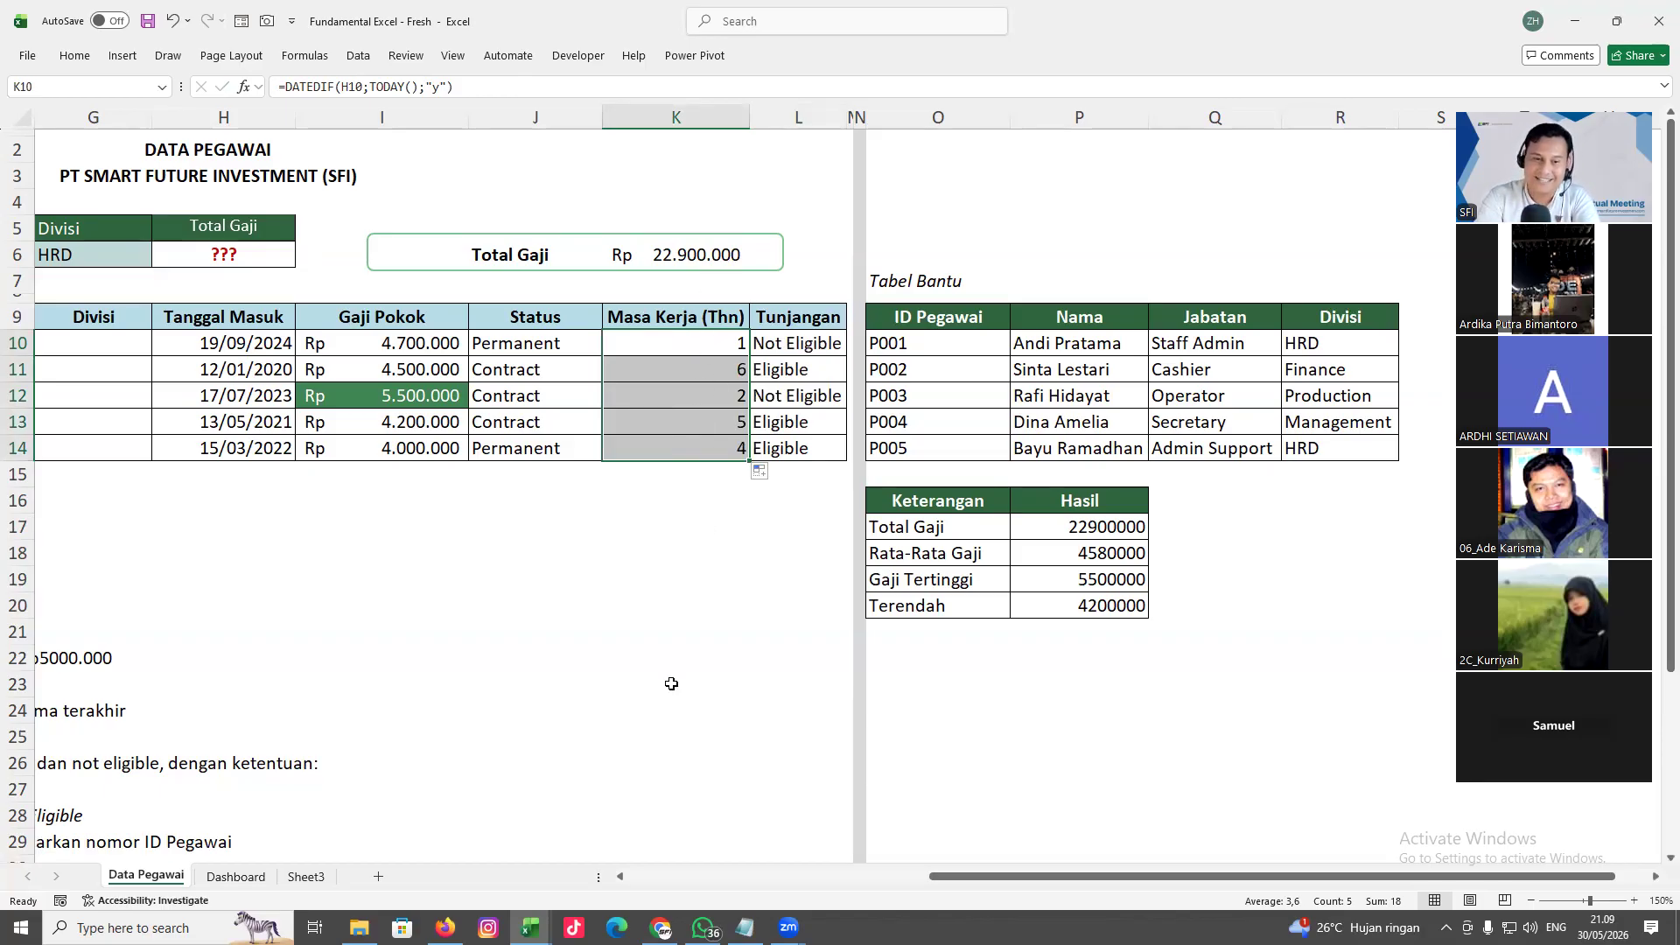
In Exel Non Formula, return to the home sheet and clear the Kategori filter to show all lessons
{"action": "left_click", "coordinate": [661, 927]}
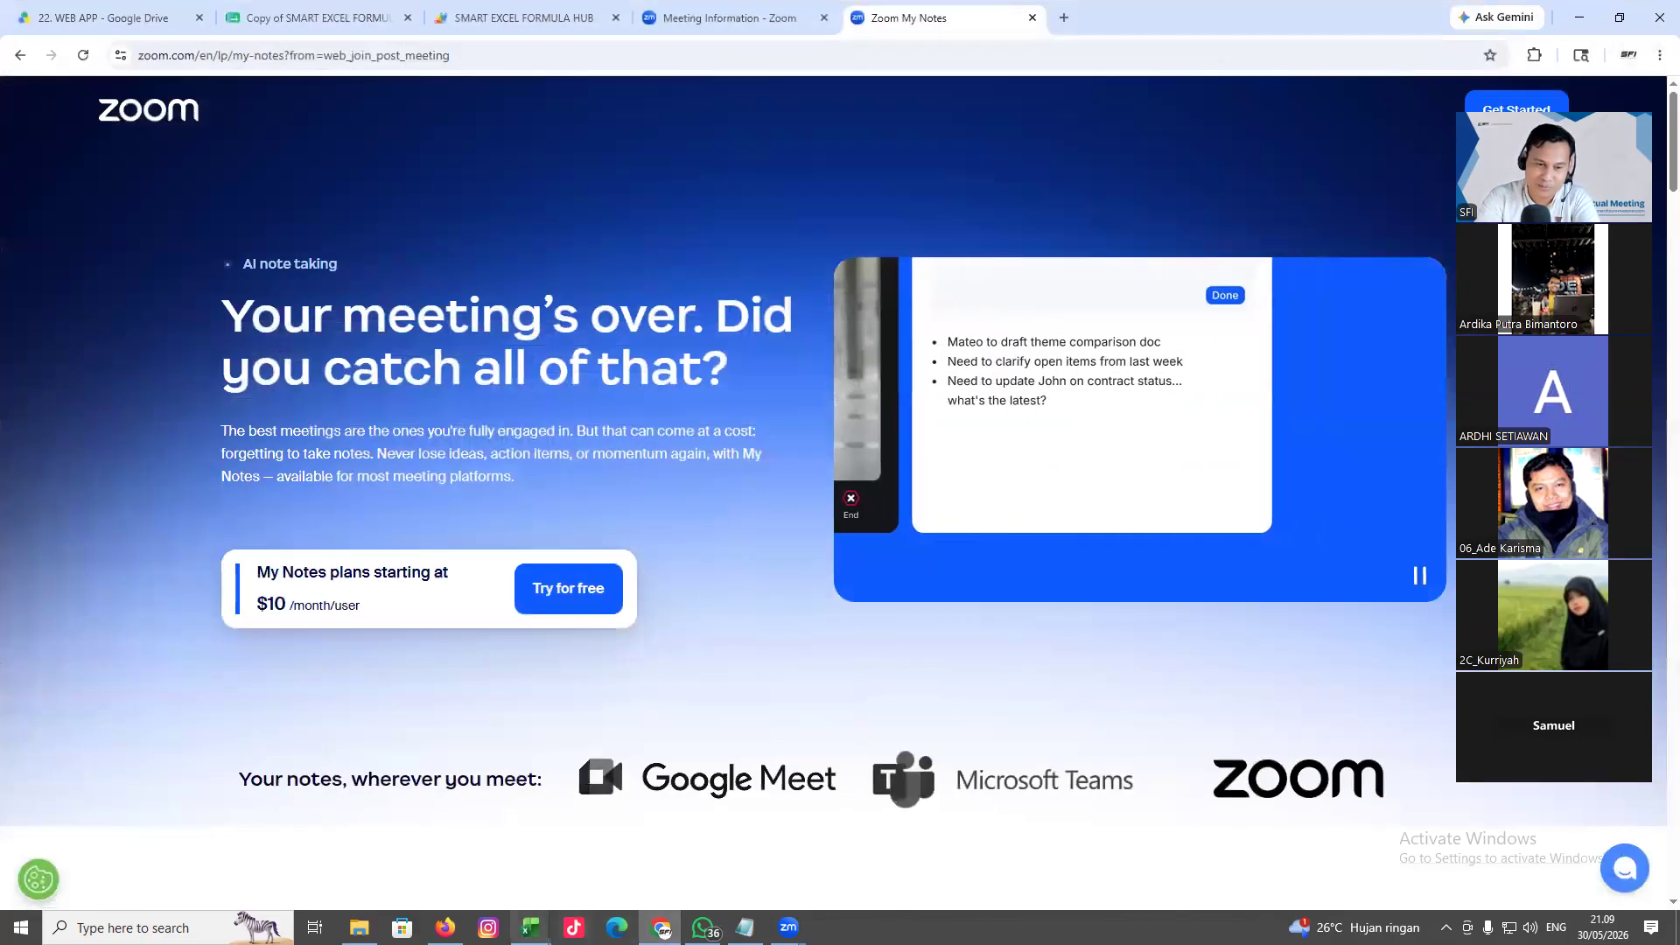
{"action": "left_click", "coordinate": [530, 928]}
{"action": "left_click", "coordinate": [54, 871]}
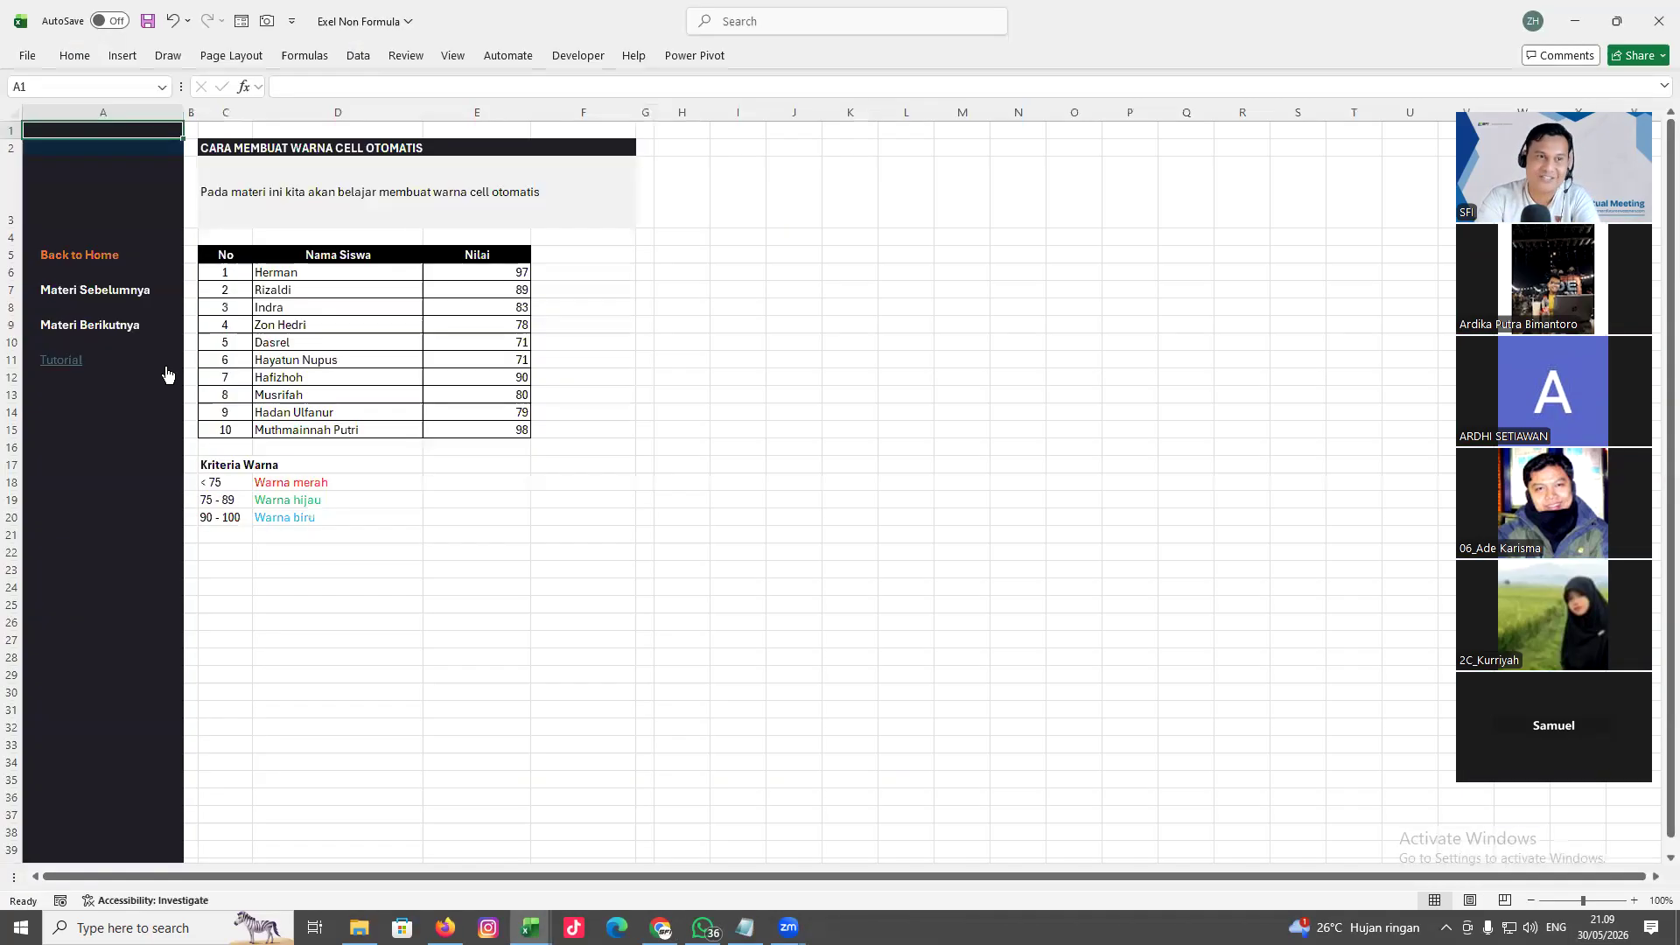
{"action": "left_click", "coordinate": [88, 264]}
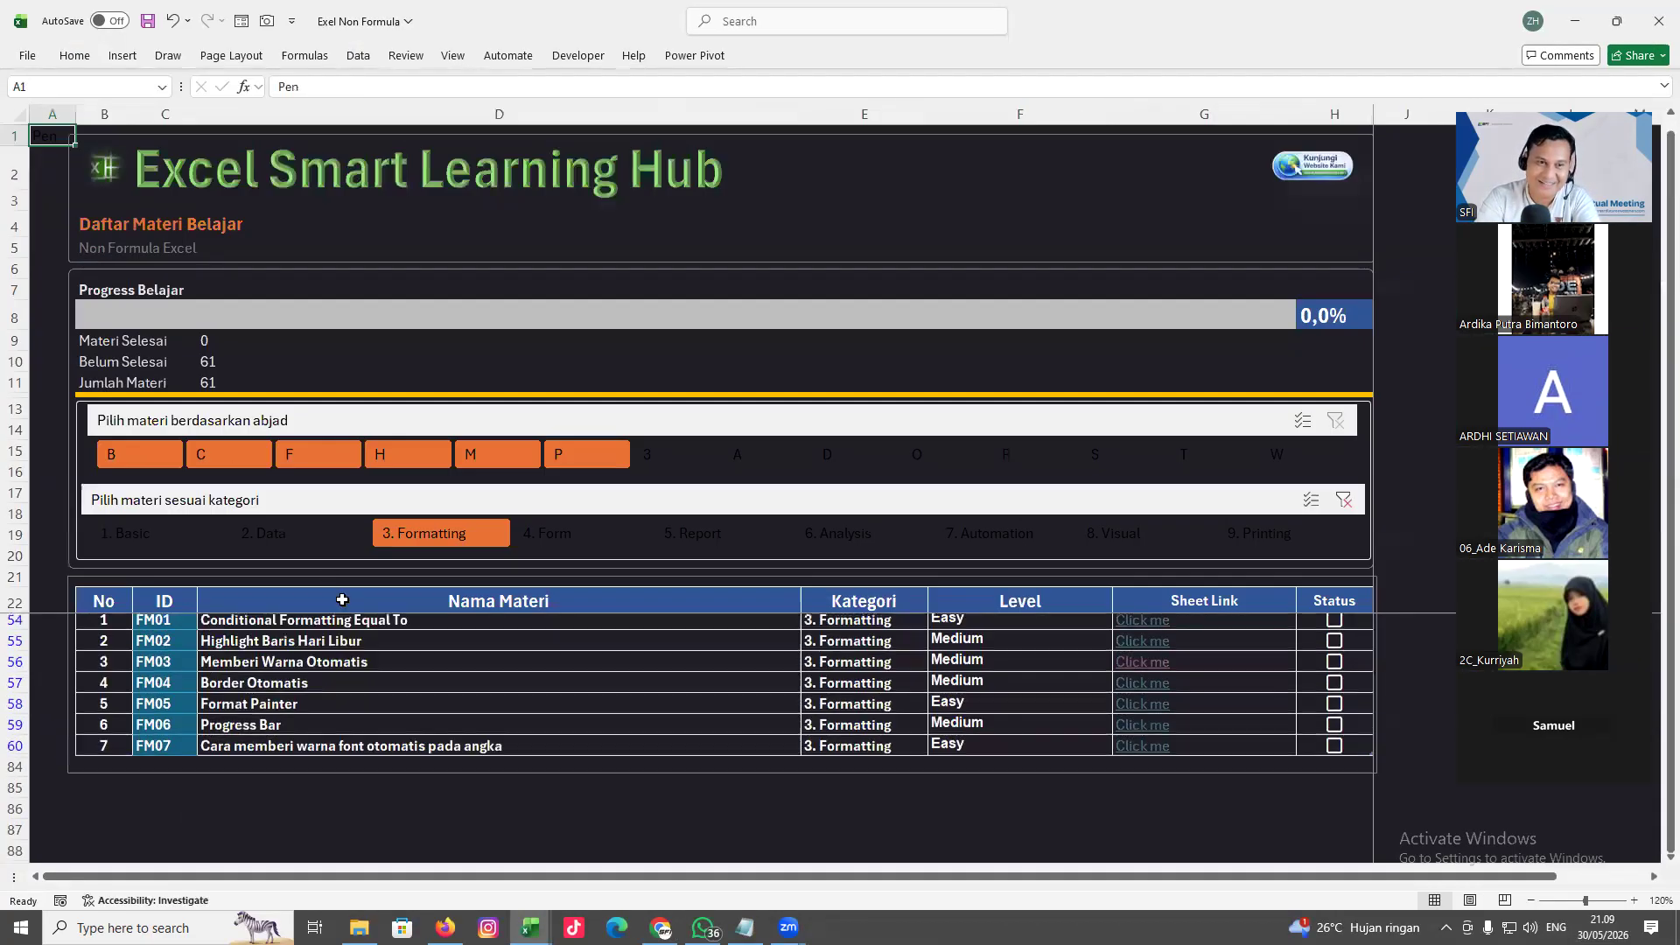
{"action": "left_click", "coordinate": [1344, 499]}
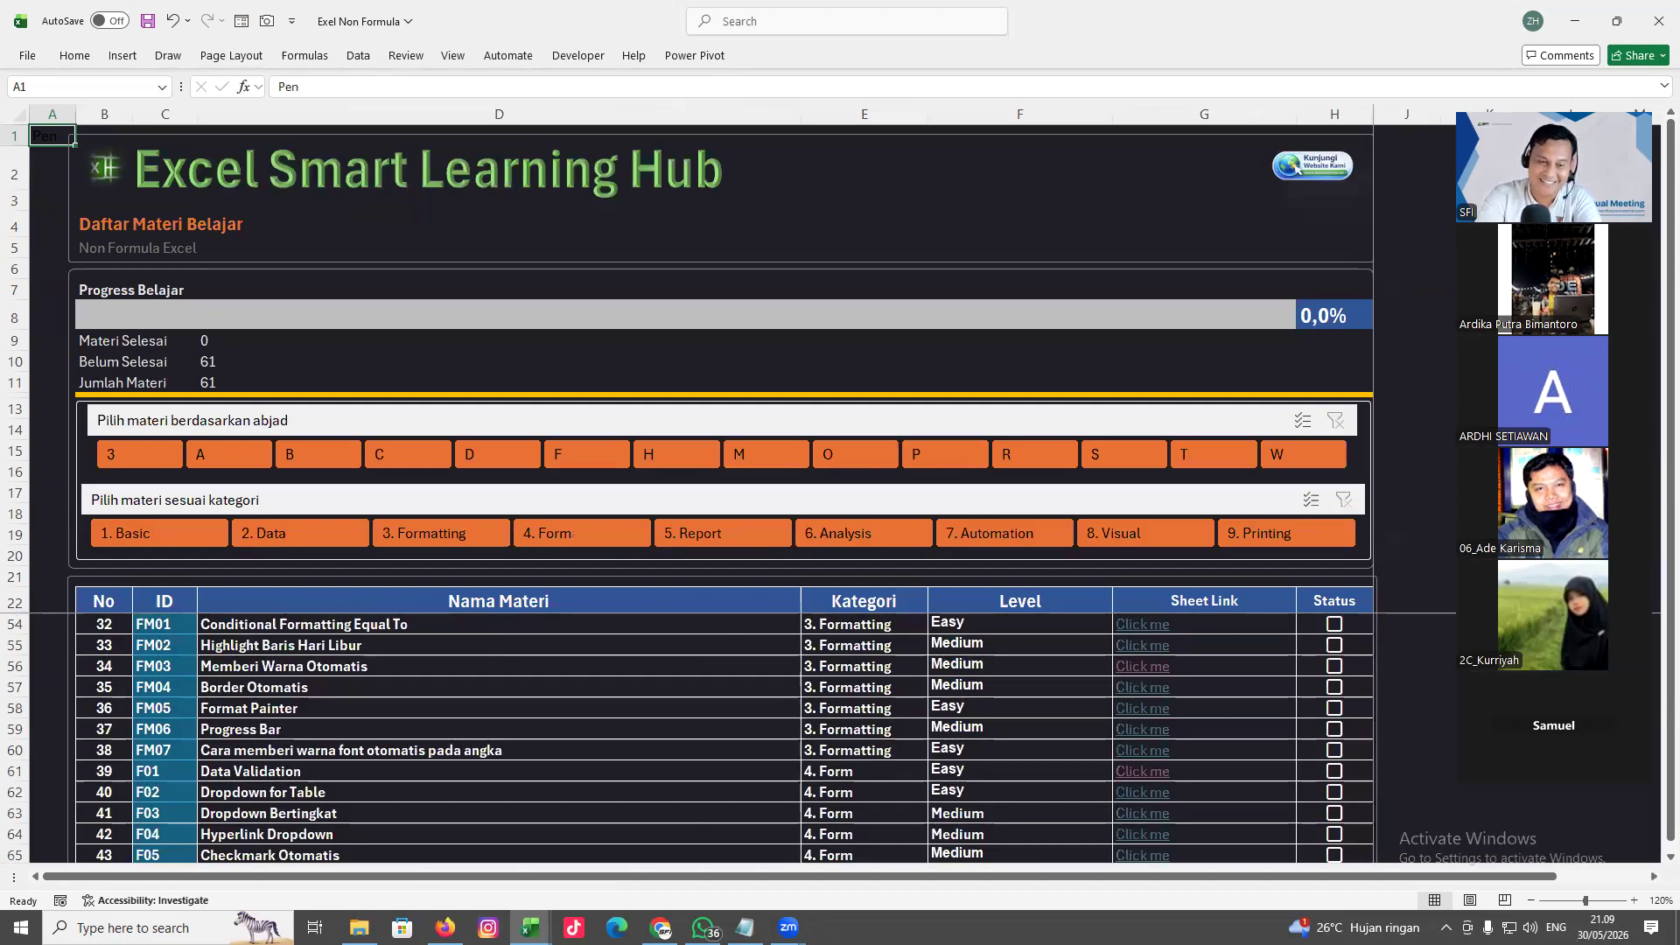
Switch back to the Fundamental Excel - Fresh workbook
{"action": "left_click", "coordinate": [531, 928]}
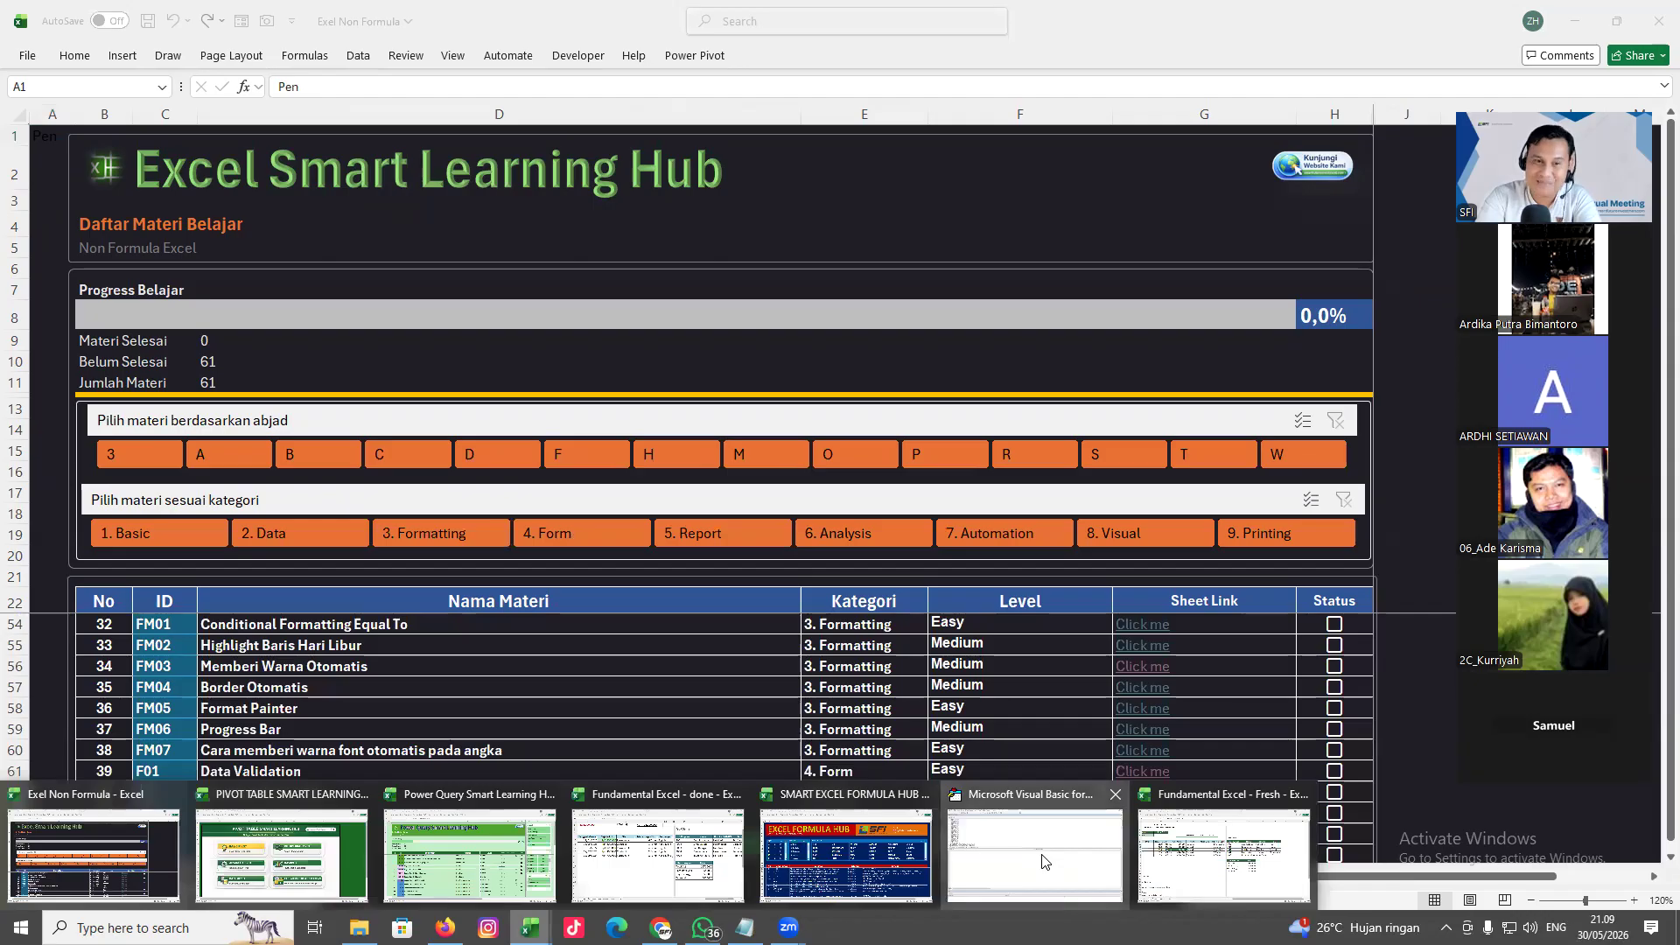
{"action": "left_click", "coordinate": [1041, 861]}
{"action": "mouse_move", "coordinate": [530, 927]}
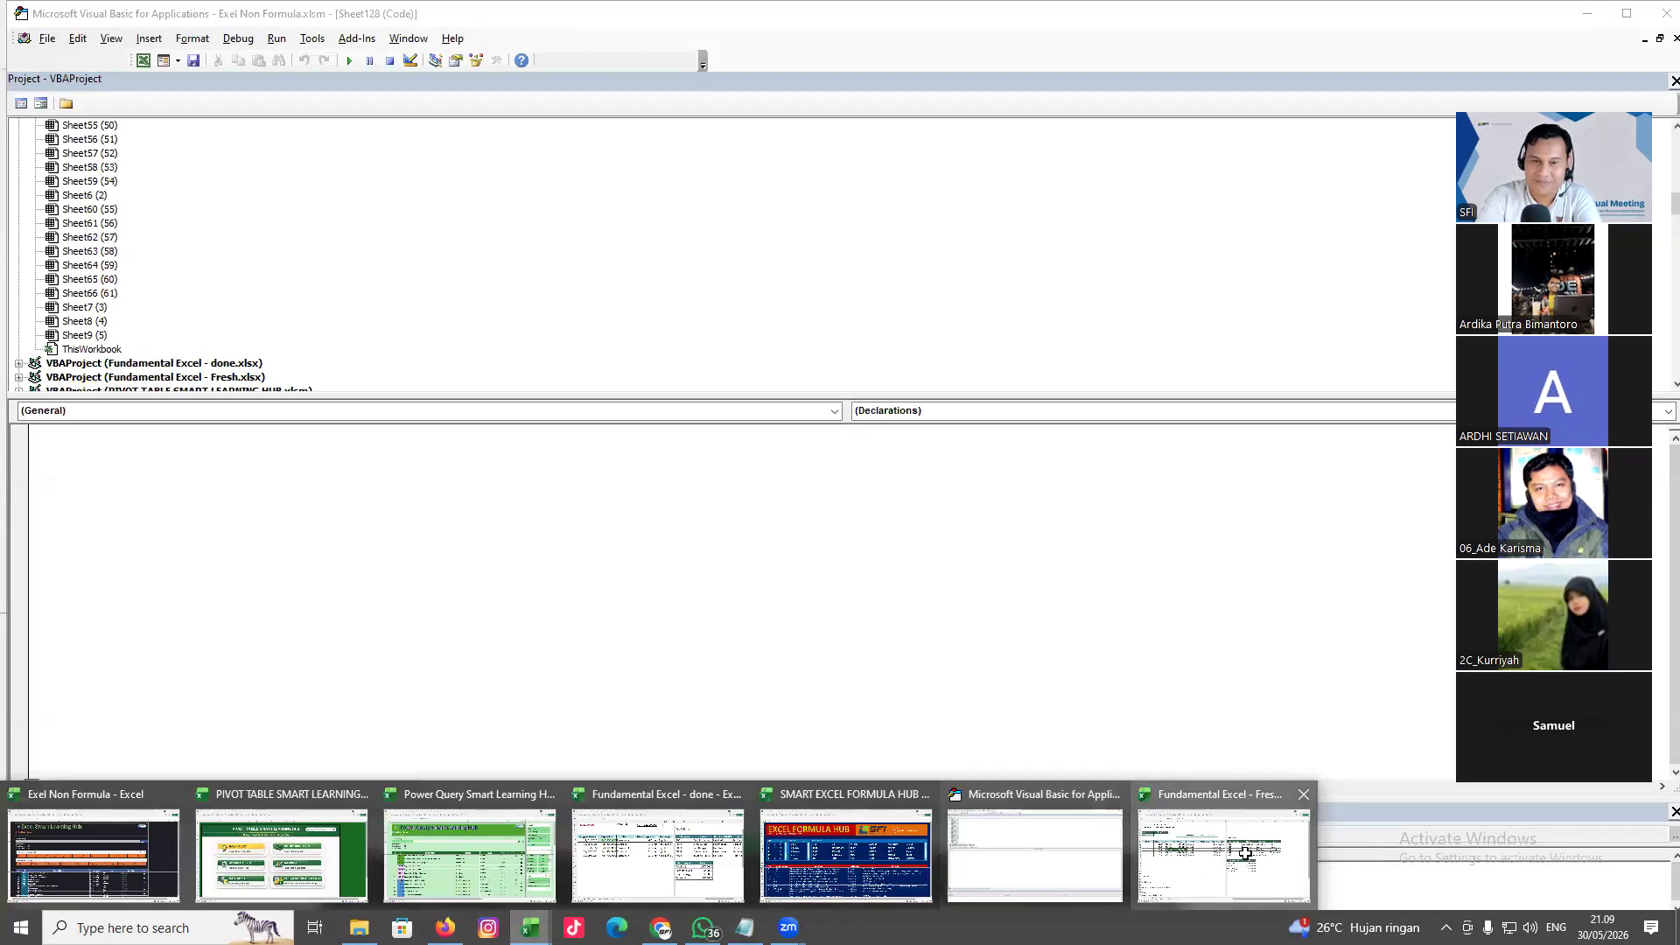
{"action": "left_click", "coordinate": [1244, 853]}
Look at Custom number formats for the tenure cells, discarding an accidental edit to K10
{"action": "right_click", "coordinate": [681, 398]}
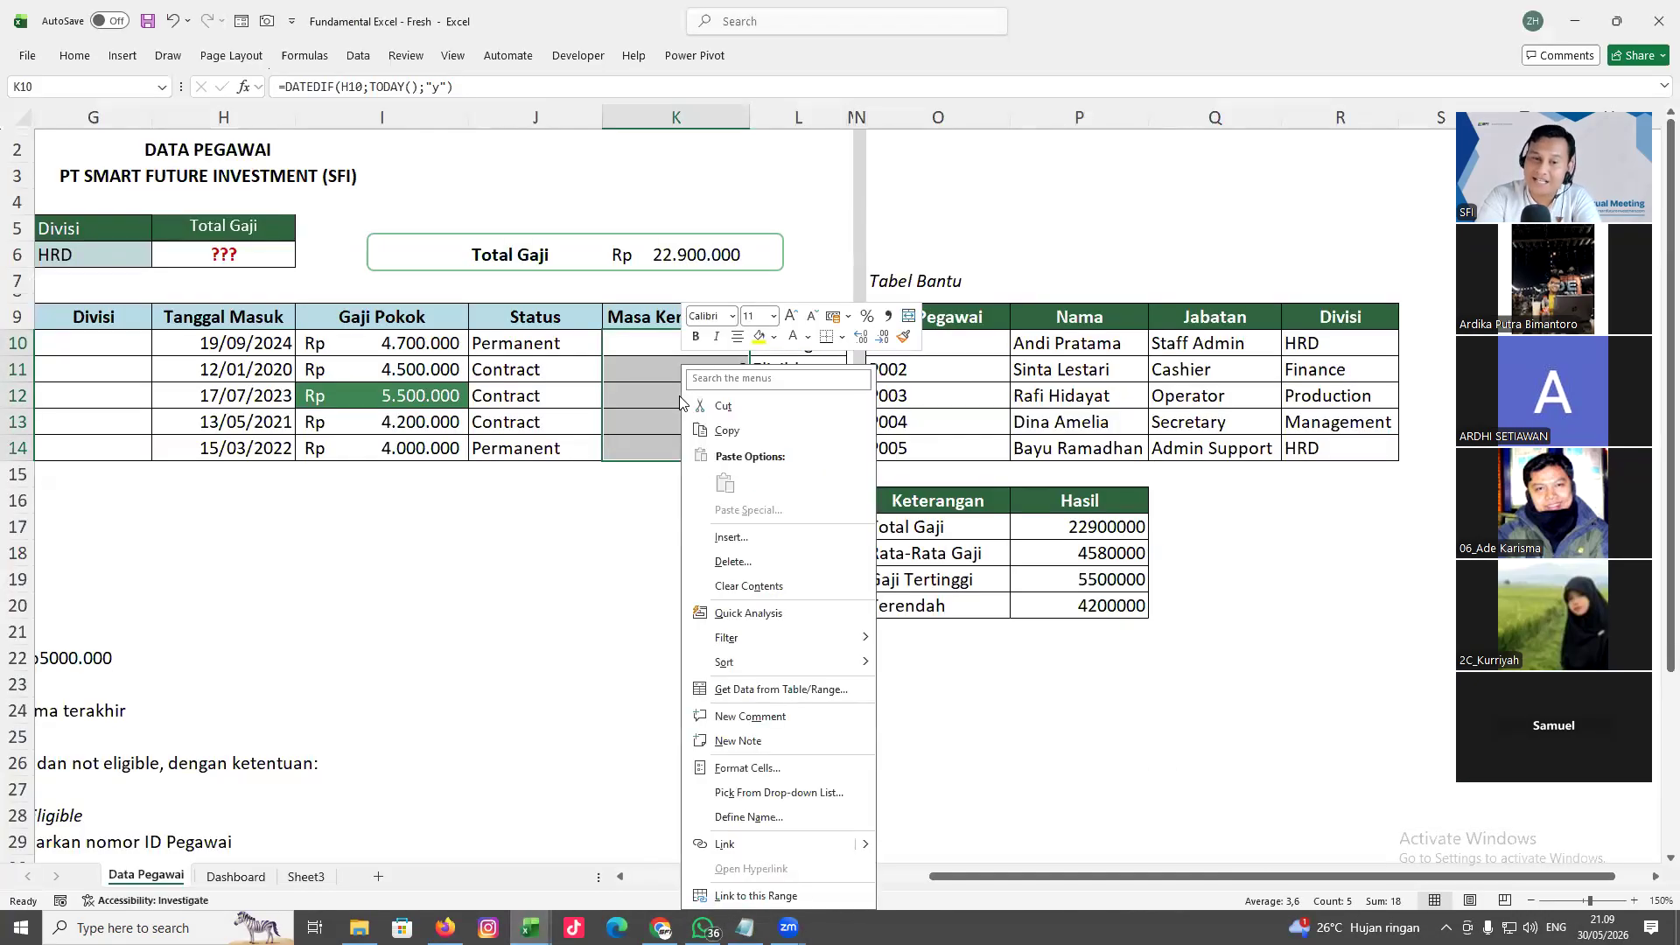
{"action": "left_click", "coordinate": [745, 771]}
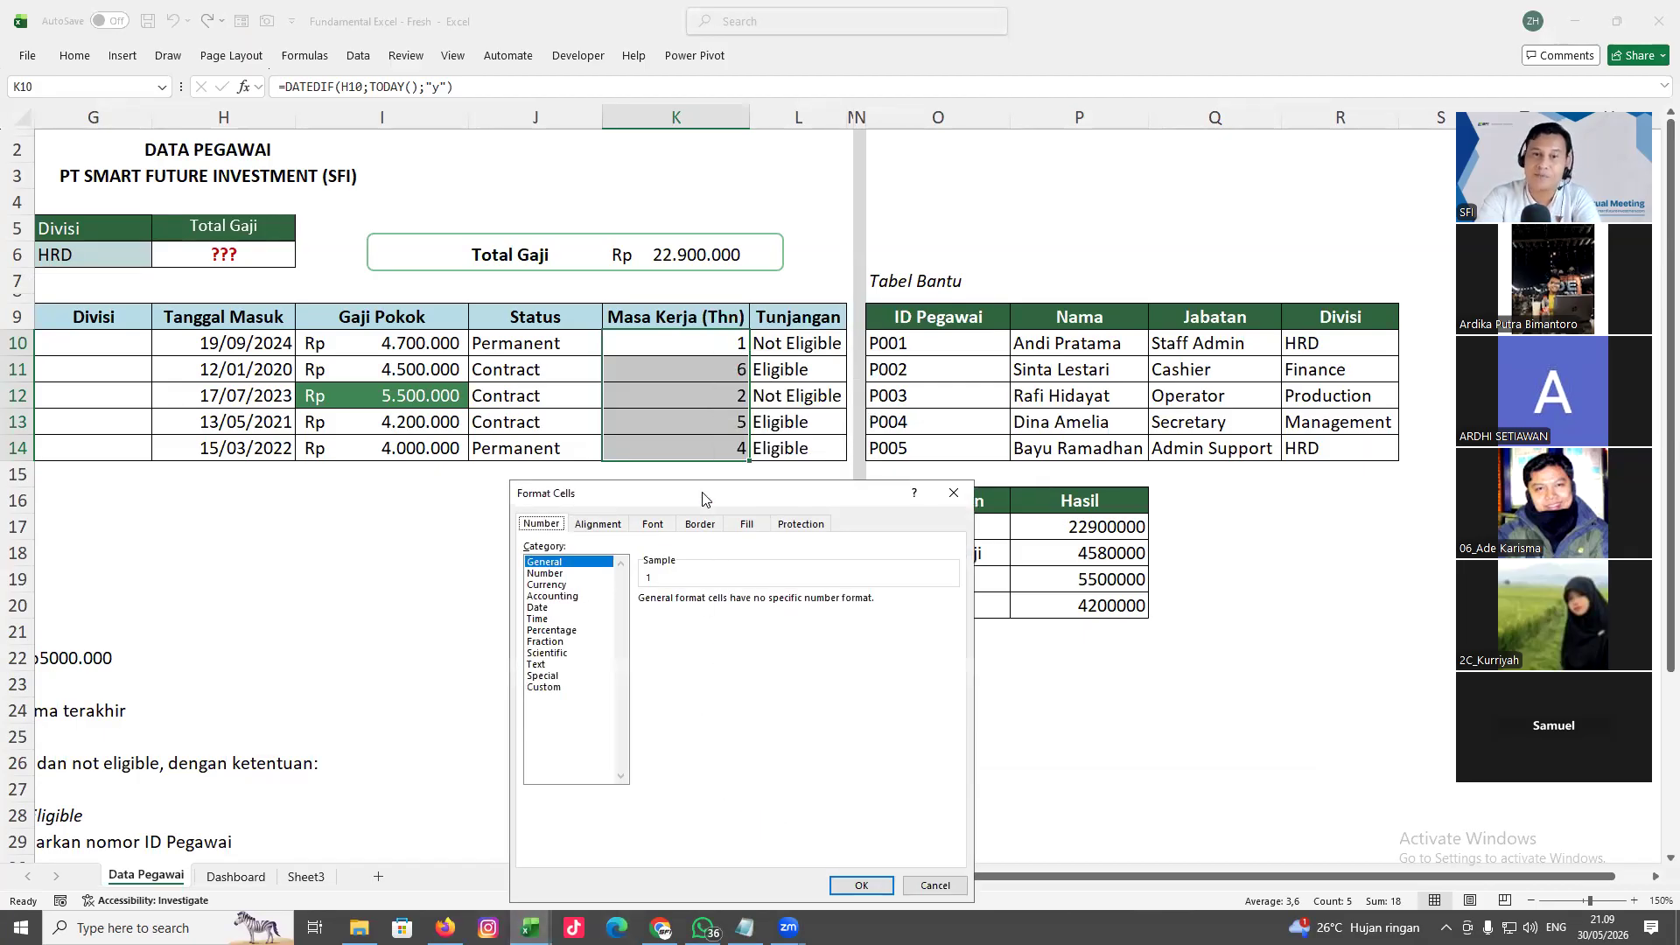
{"action": "left_click_drag", "start_coordinate": [703, 497], "coordinate": [410, 268]}
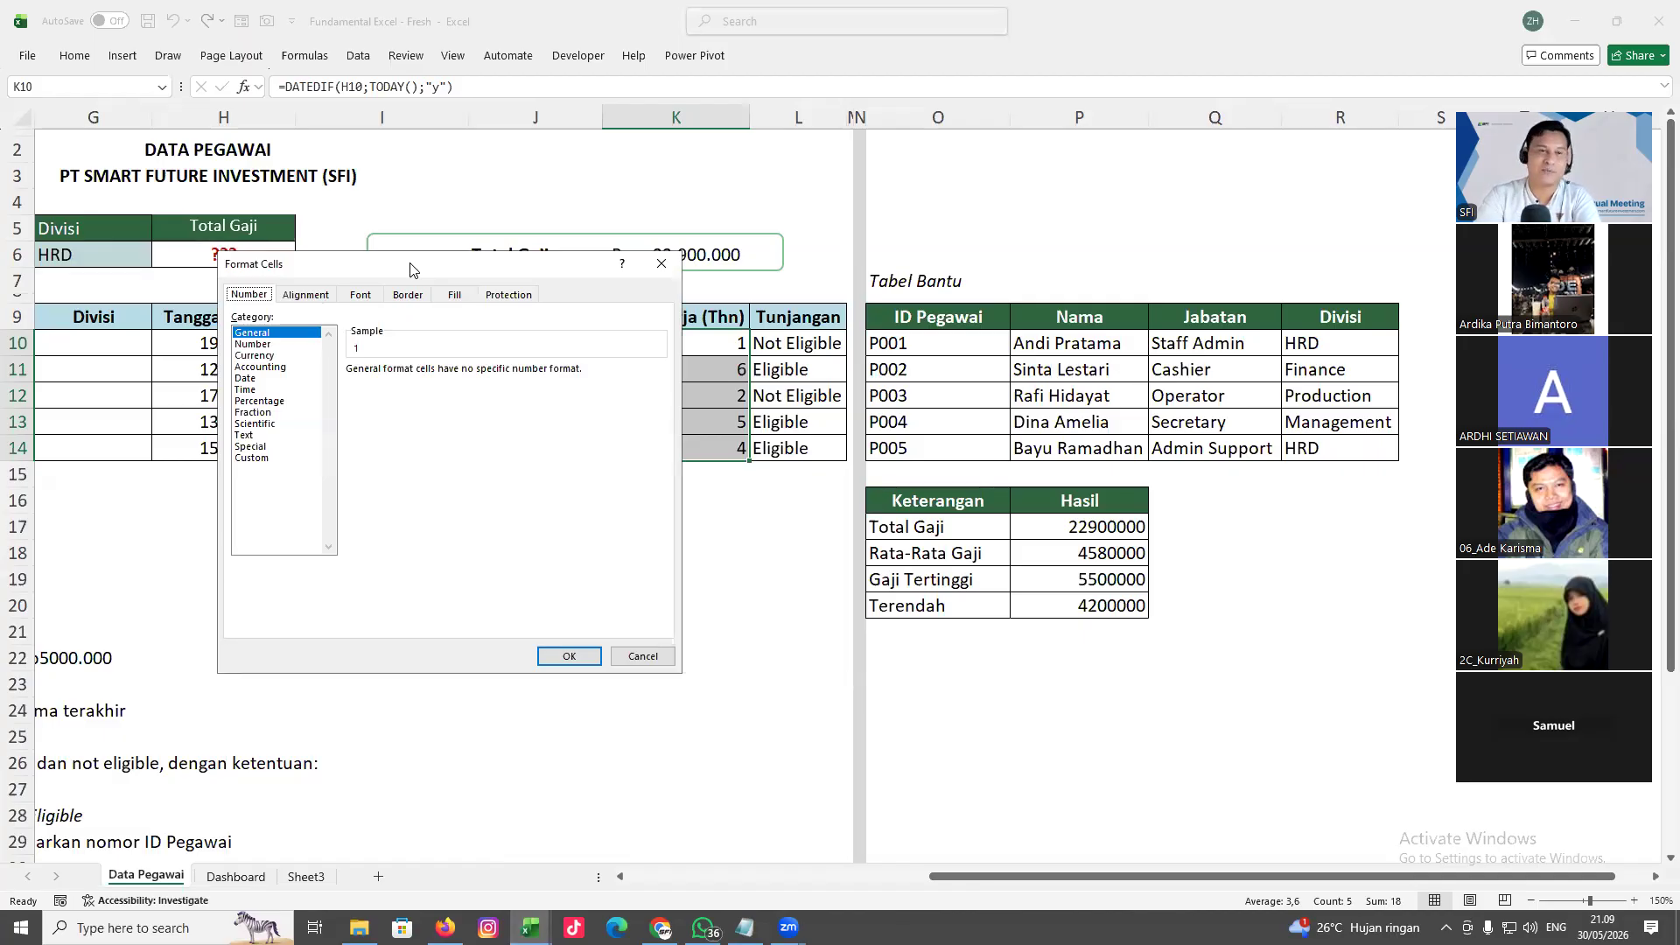
{"action": "left_click", "coordinate": [258, 459]}
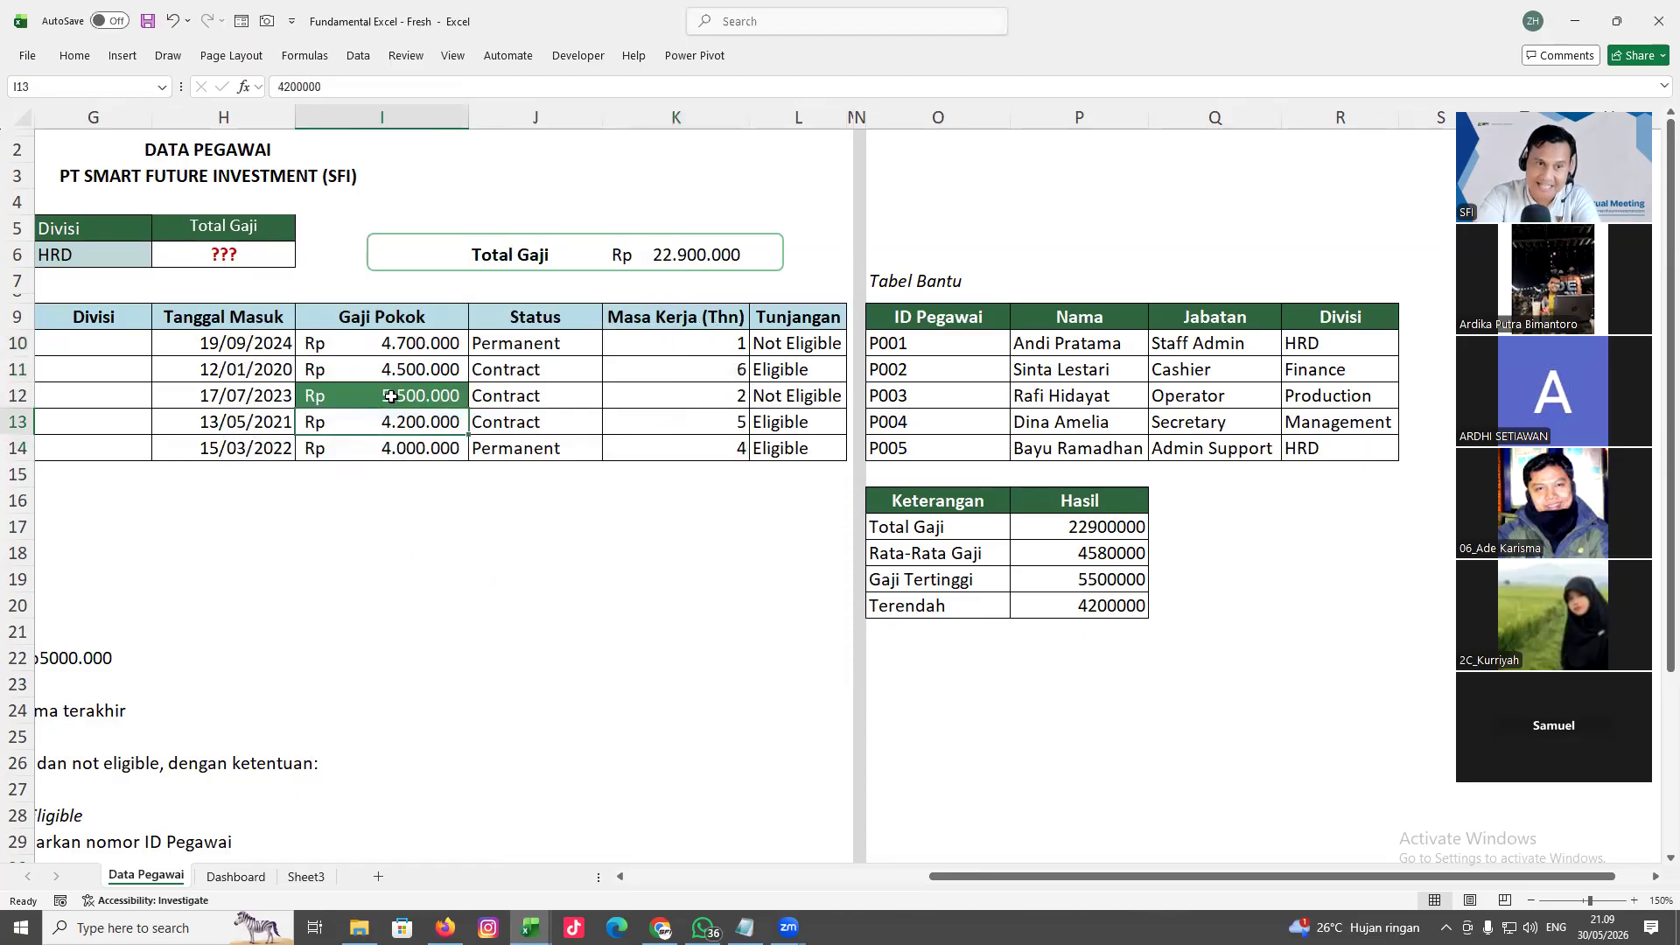
{"action": "double_click", "coordinate": [717, 343]}
{"action": "left_click", "coordinate": [689, 481]}
{"action": "double_click", "coordinate": [699, 350]}
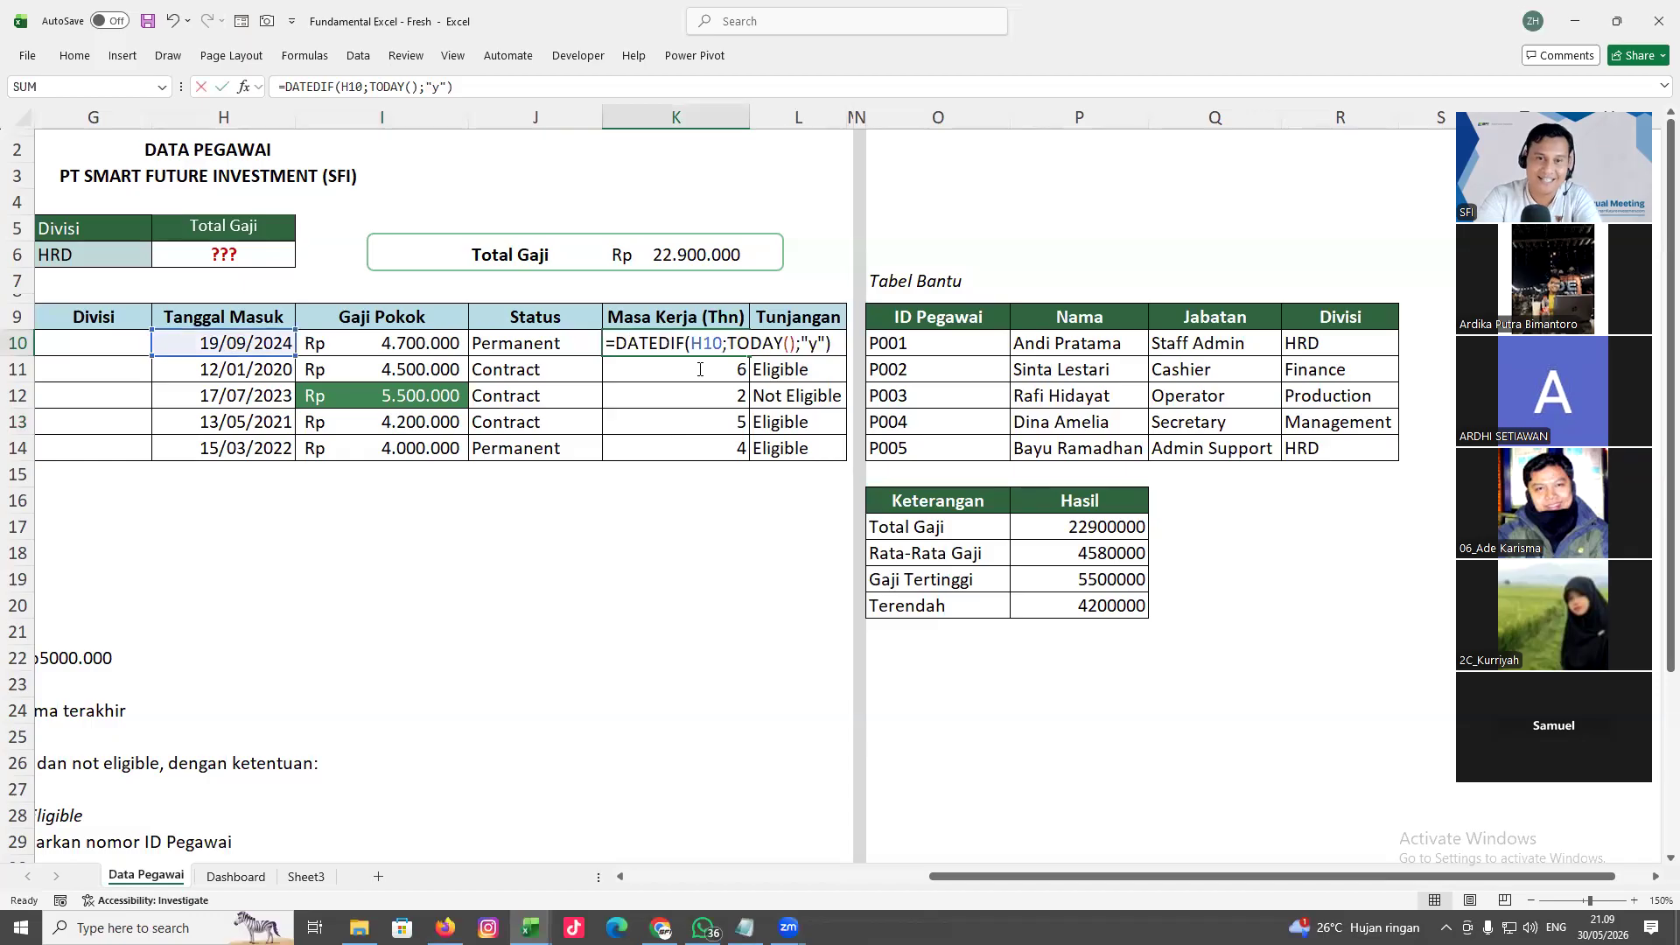
{"action": "left_click", "coordinate": [701, 522]}
{"action": "key", "text": "Escape"}
Give K10:K14 the custom number format 0 "Tahun" so values read 1–6 Tahun
{"action": "left_click_drag", "start_coordinate": [693, 343], "coordinate": [706, 446]}
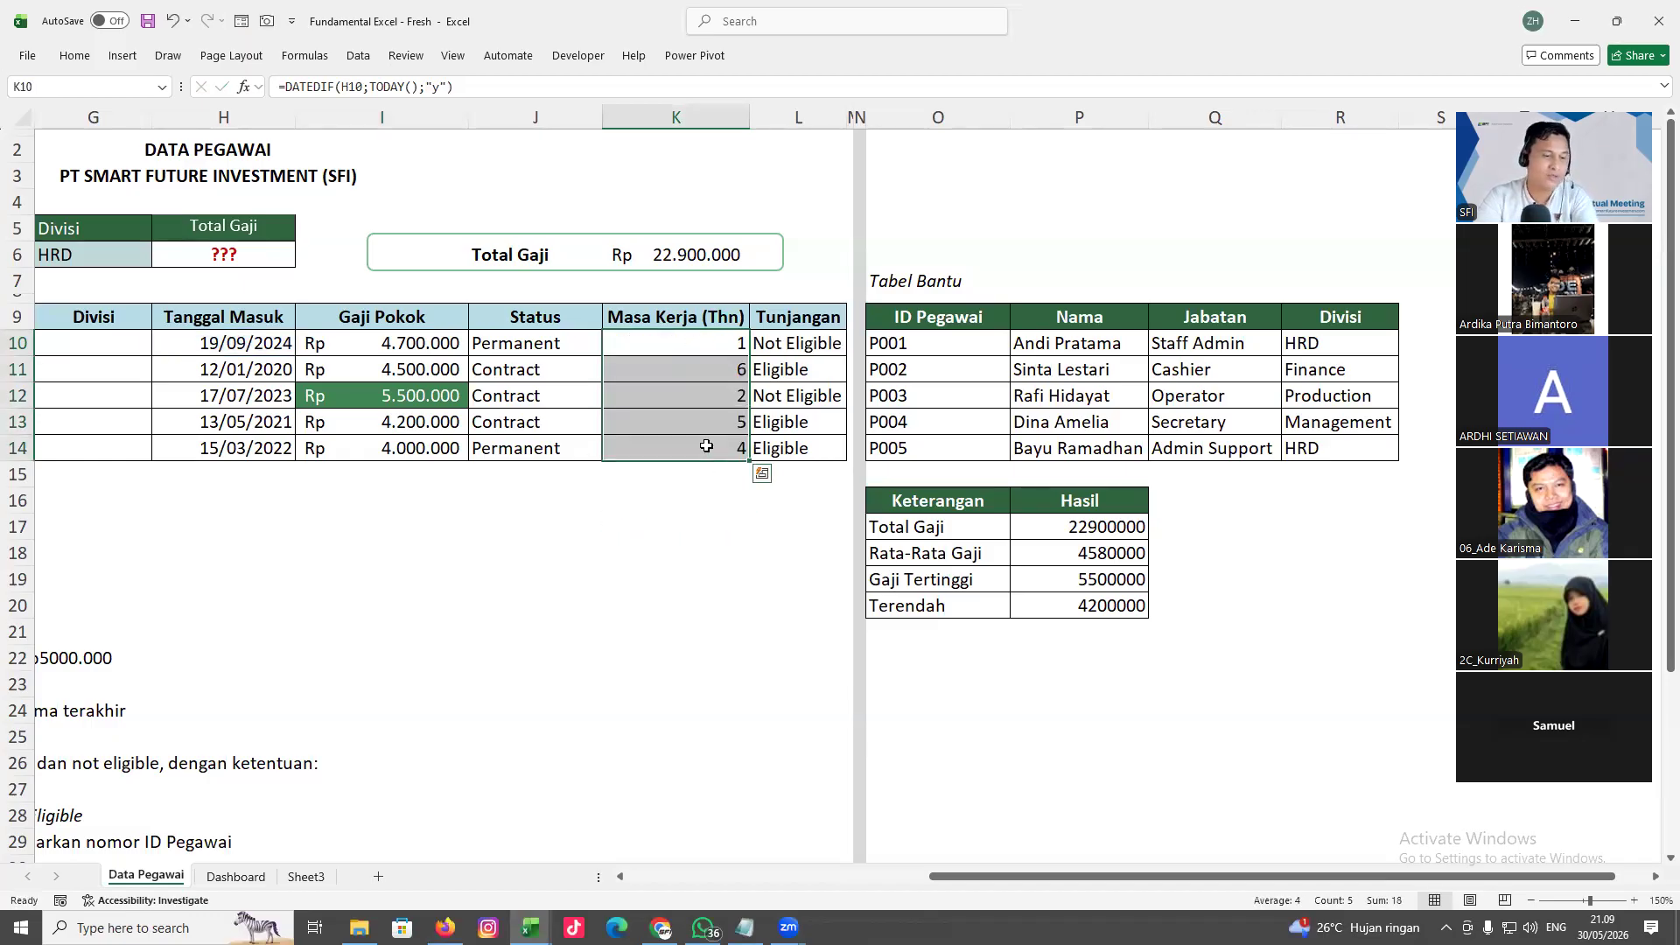
{"action": "key", "text": "ctrl+1"}
{"action": "left_click", "coordinate": [426, 639]}
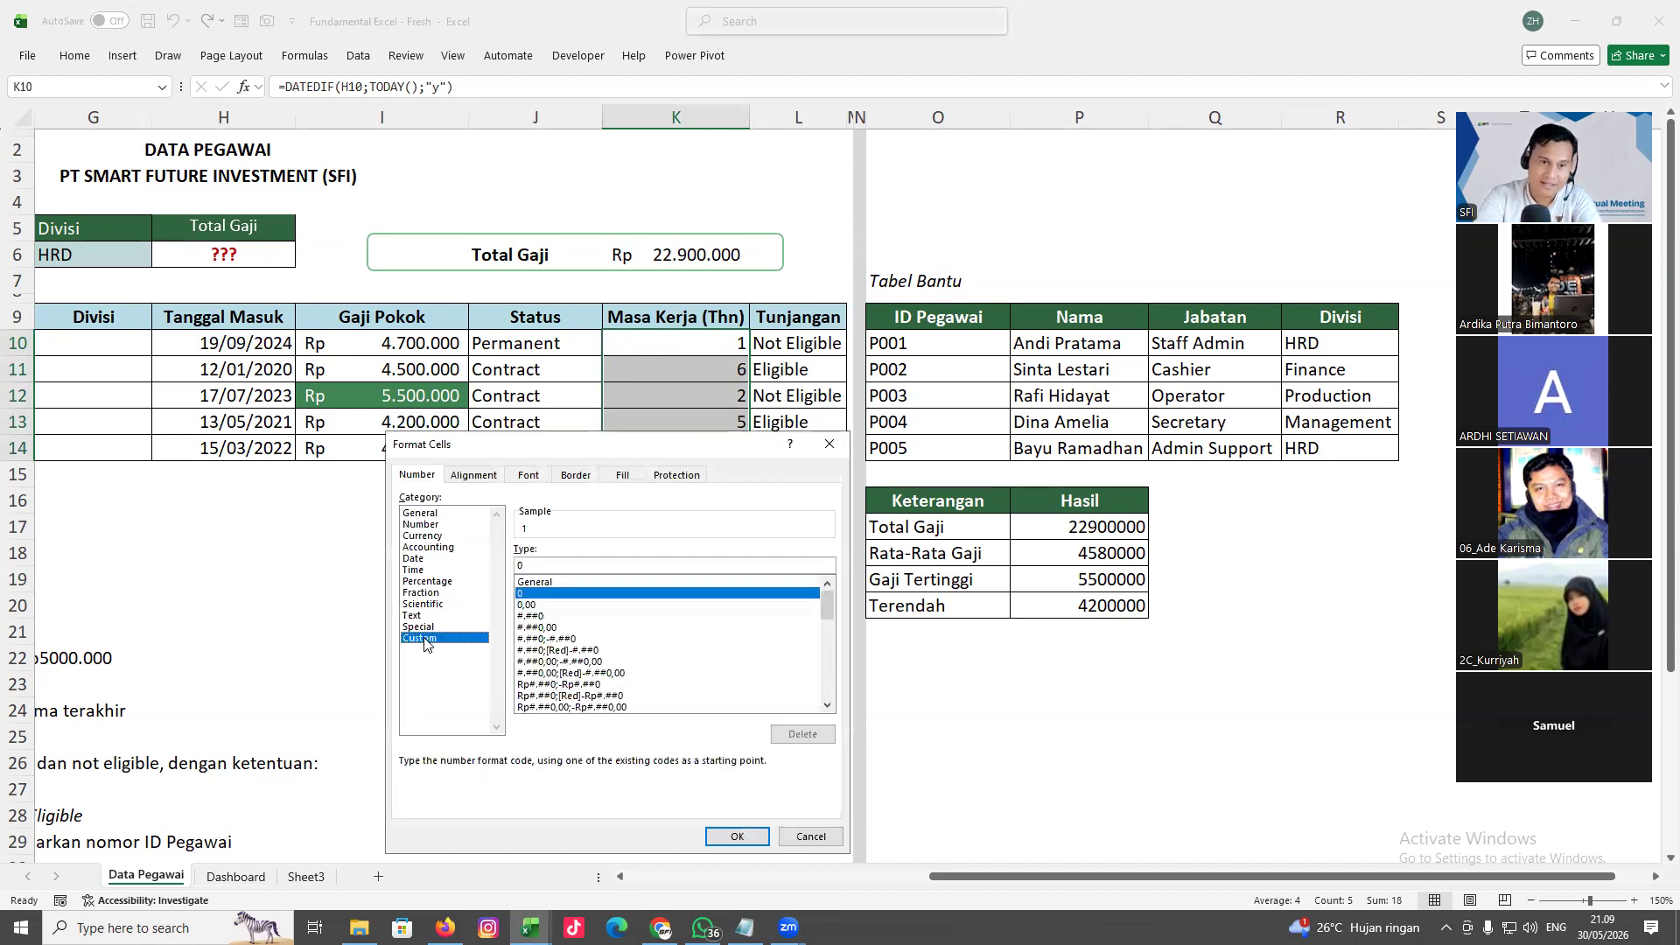
{"action": "left_click", "coordinate": [539, 567]}
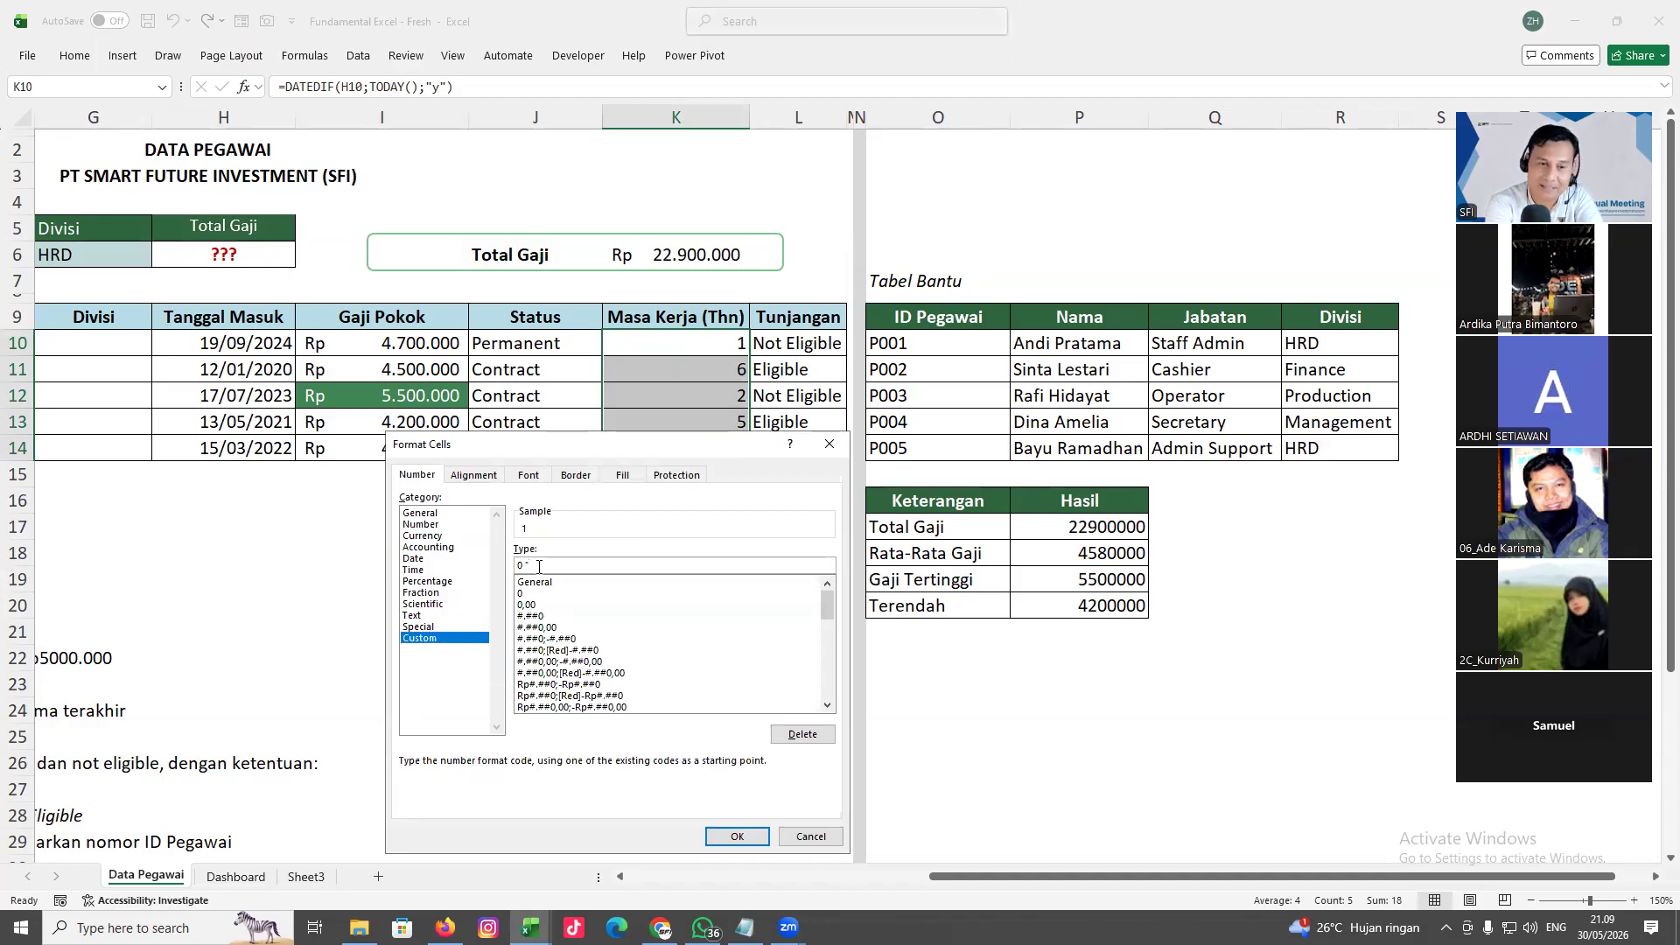
{"action": "type", "text": "\"Ta"}
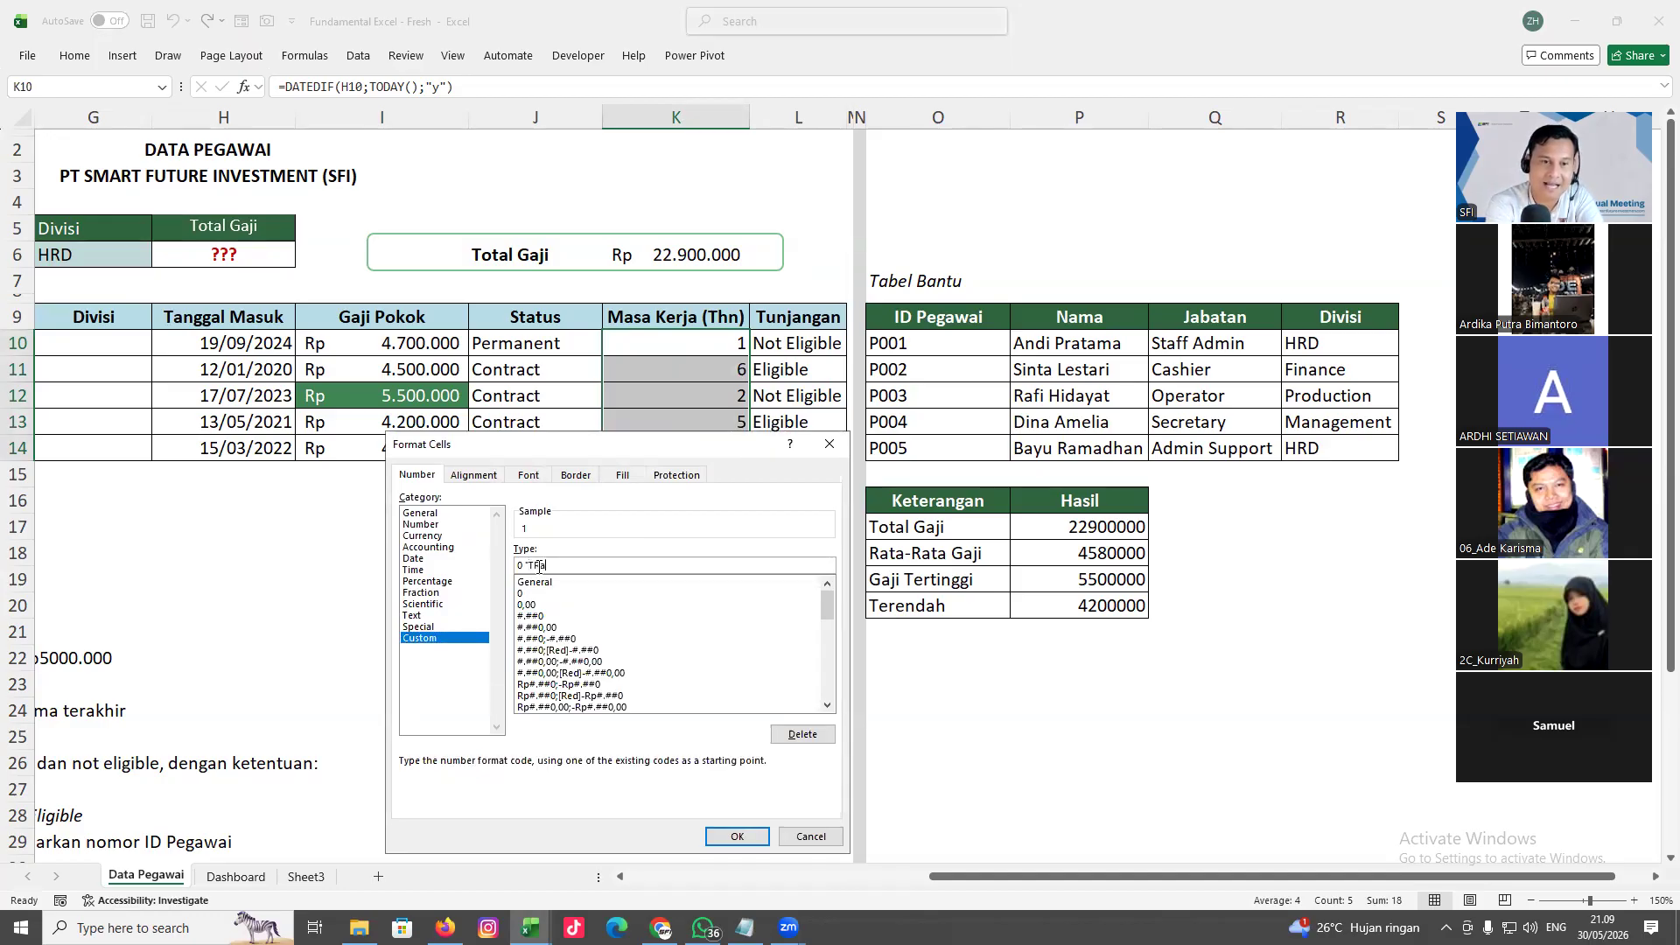
{"action": "type", "text": "hun\""}
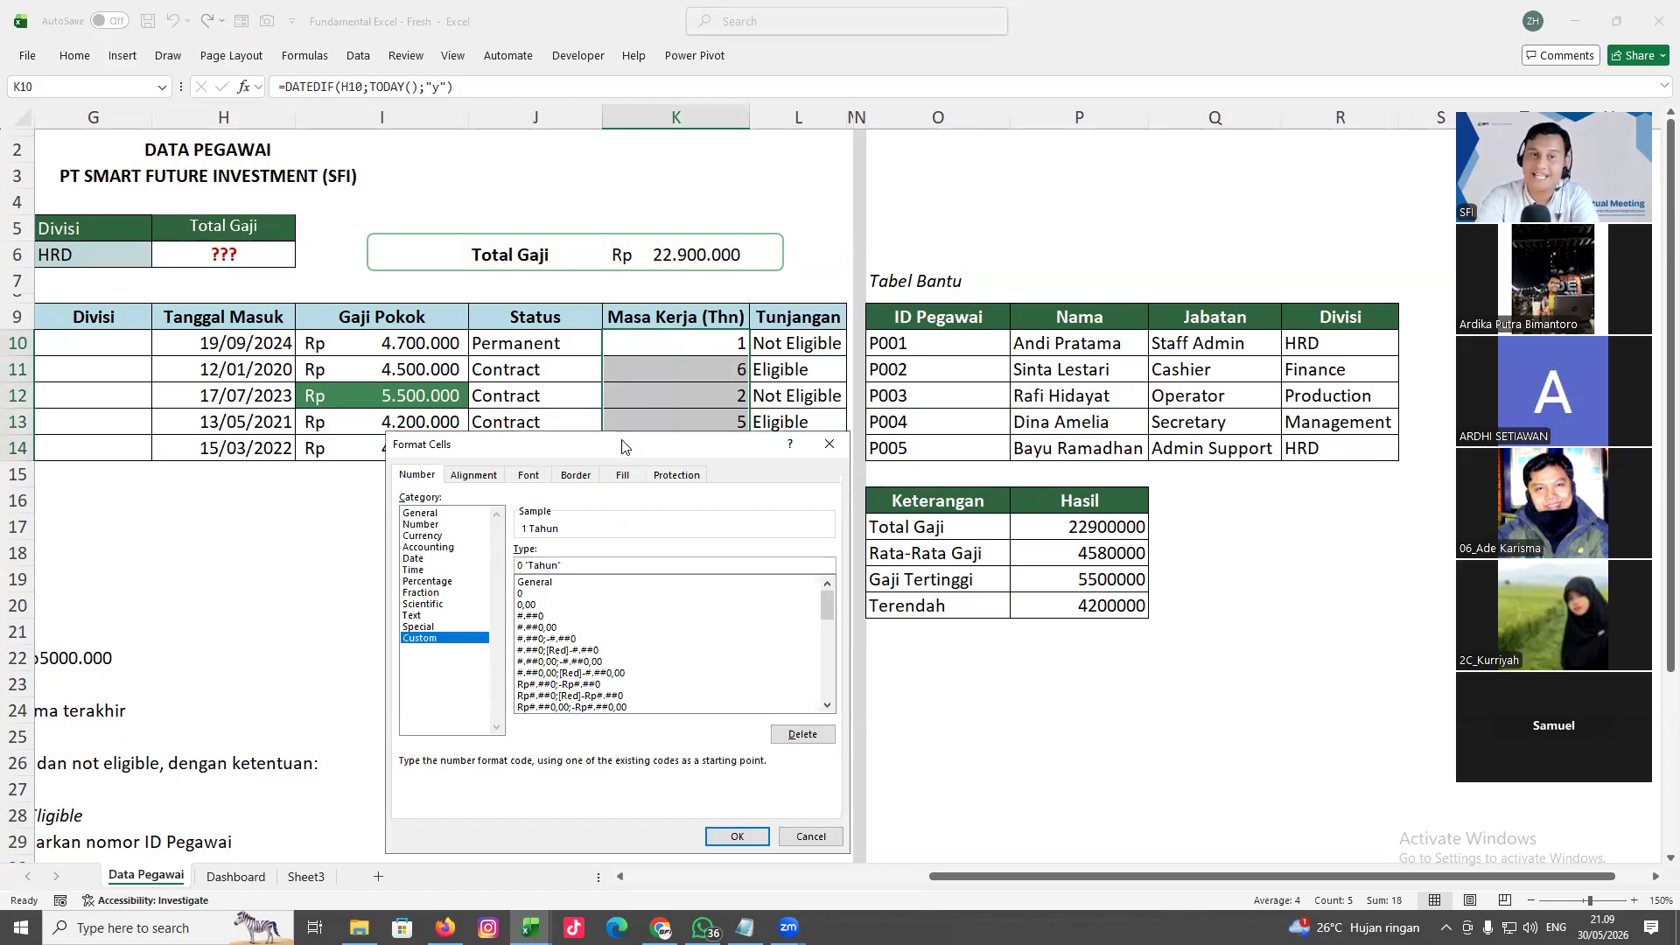
{"action": "left_click_drag", "start_coordinate": [622, 447], "coordinate": [479, 191]}
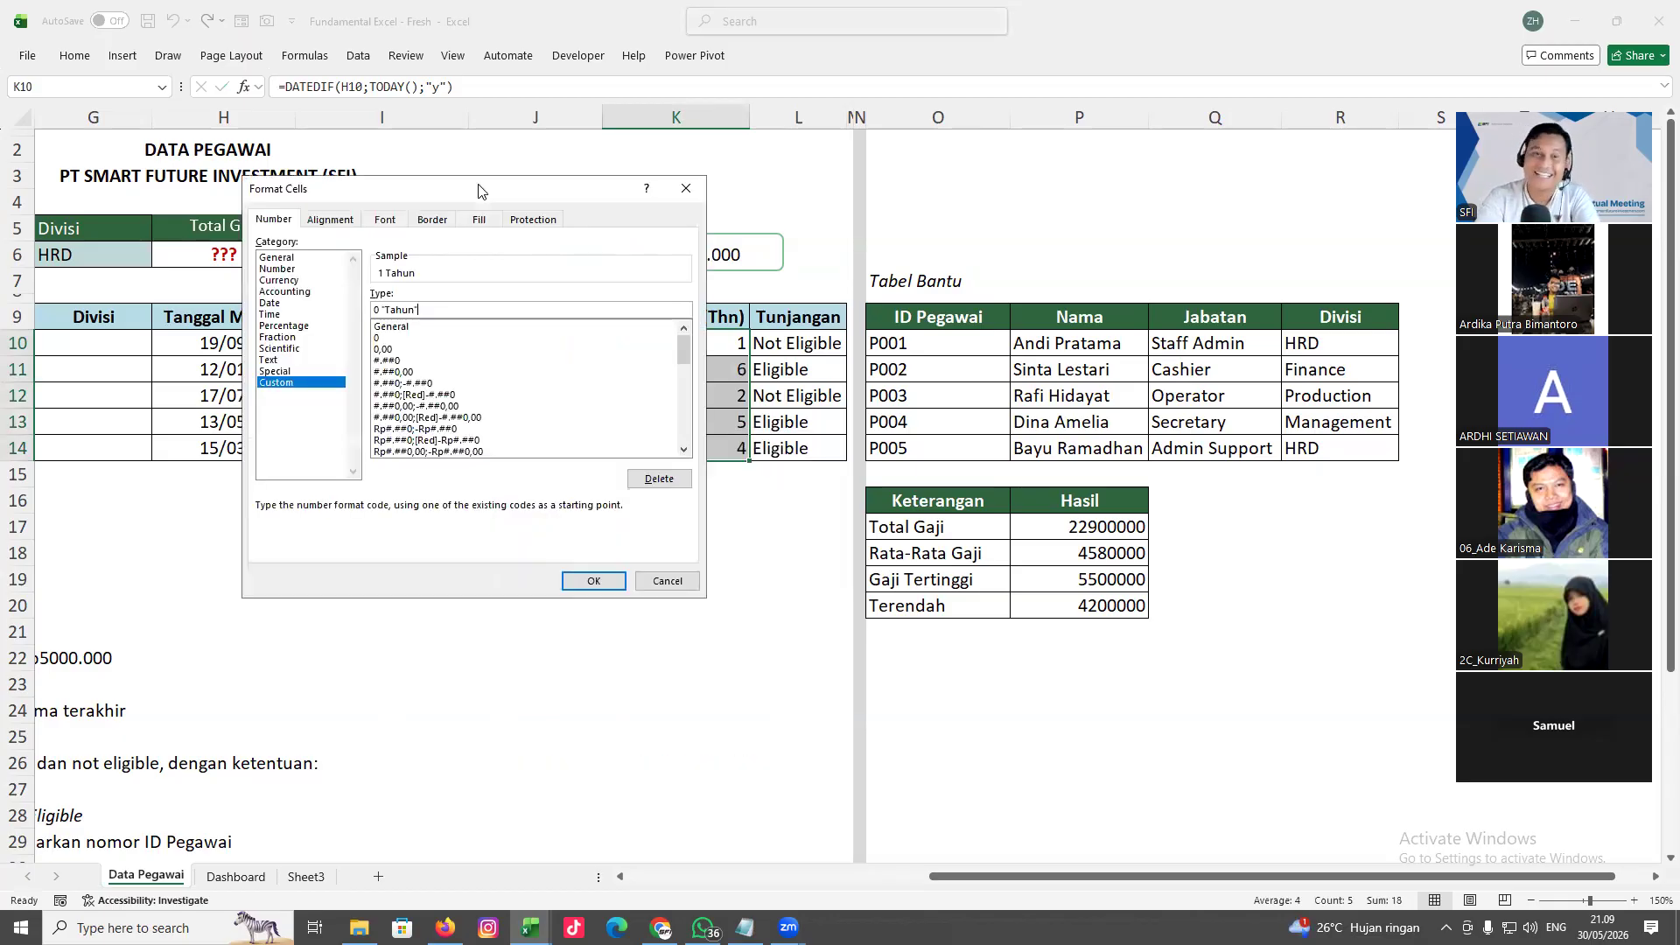
{"action": "left_click", "coordinate": [582, 581]}
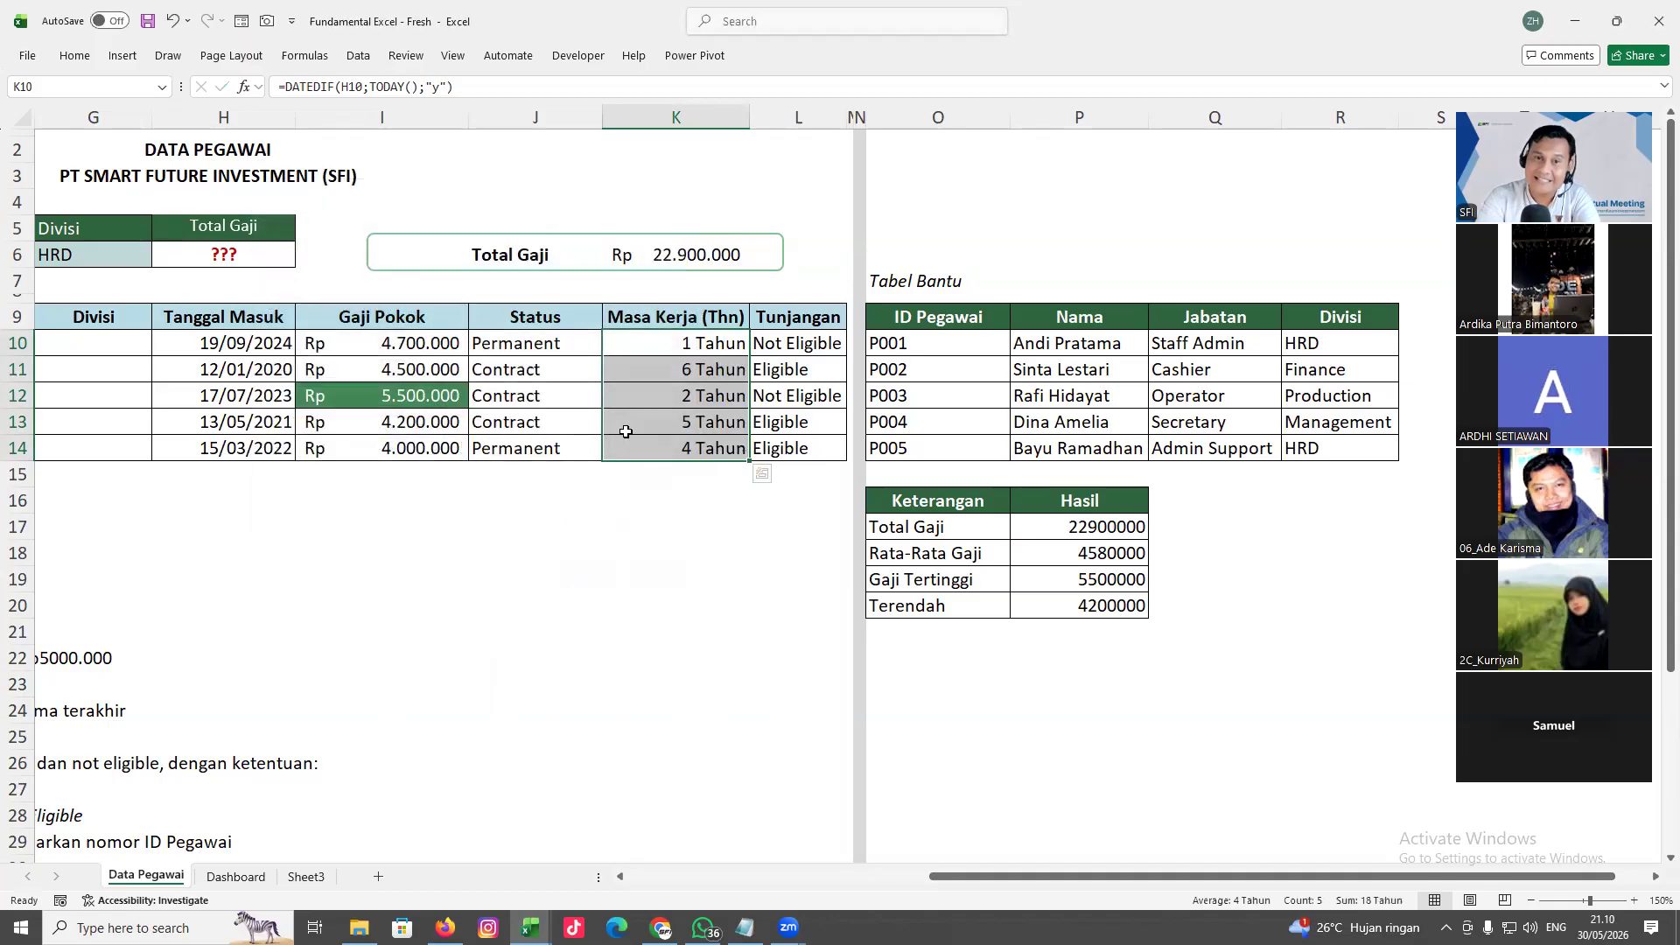
{"action": "left_click_drag", "start_coordinate": [779, 346], "coordinate": [758, 450]}
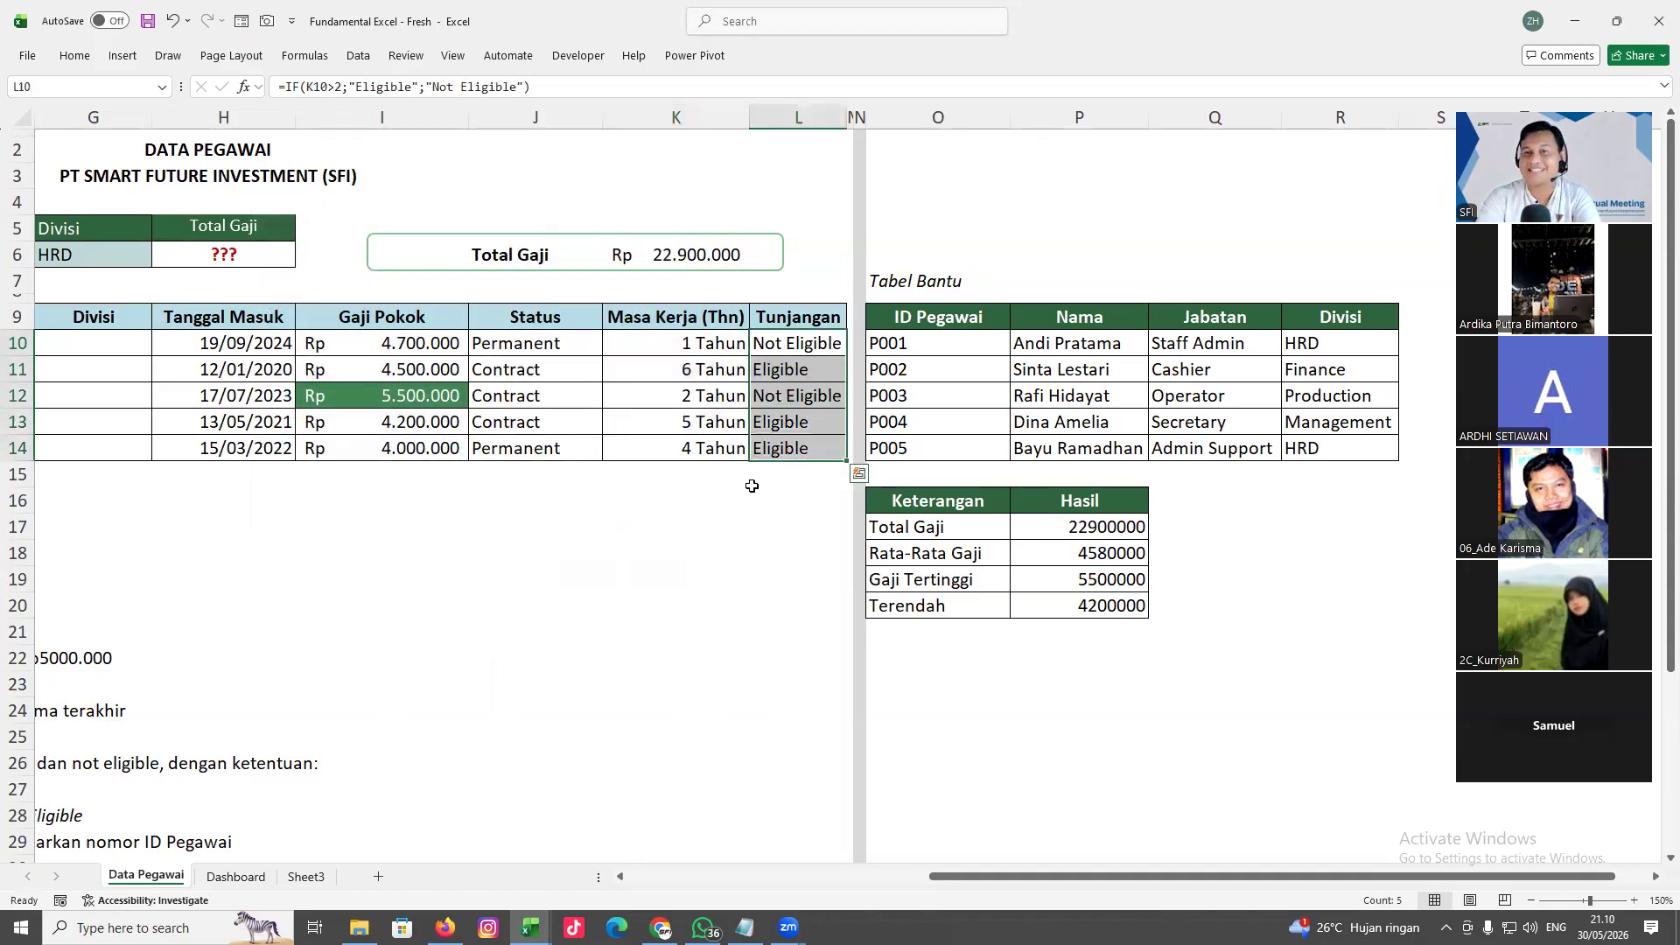
{"action": "left_click", "coordinate": [582, 547]}
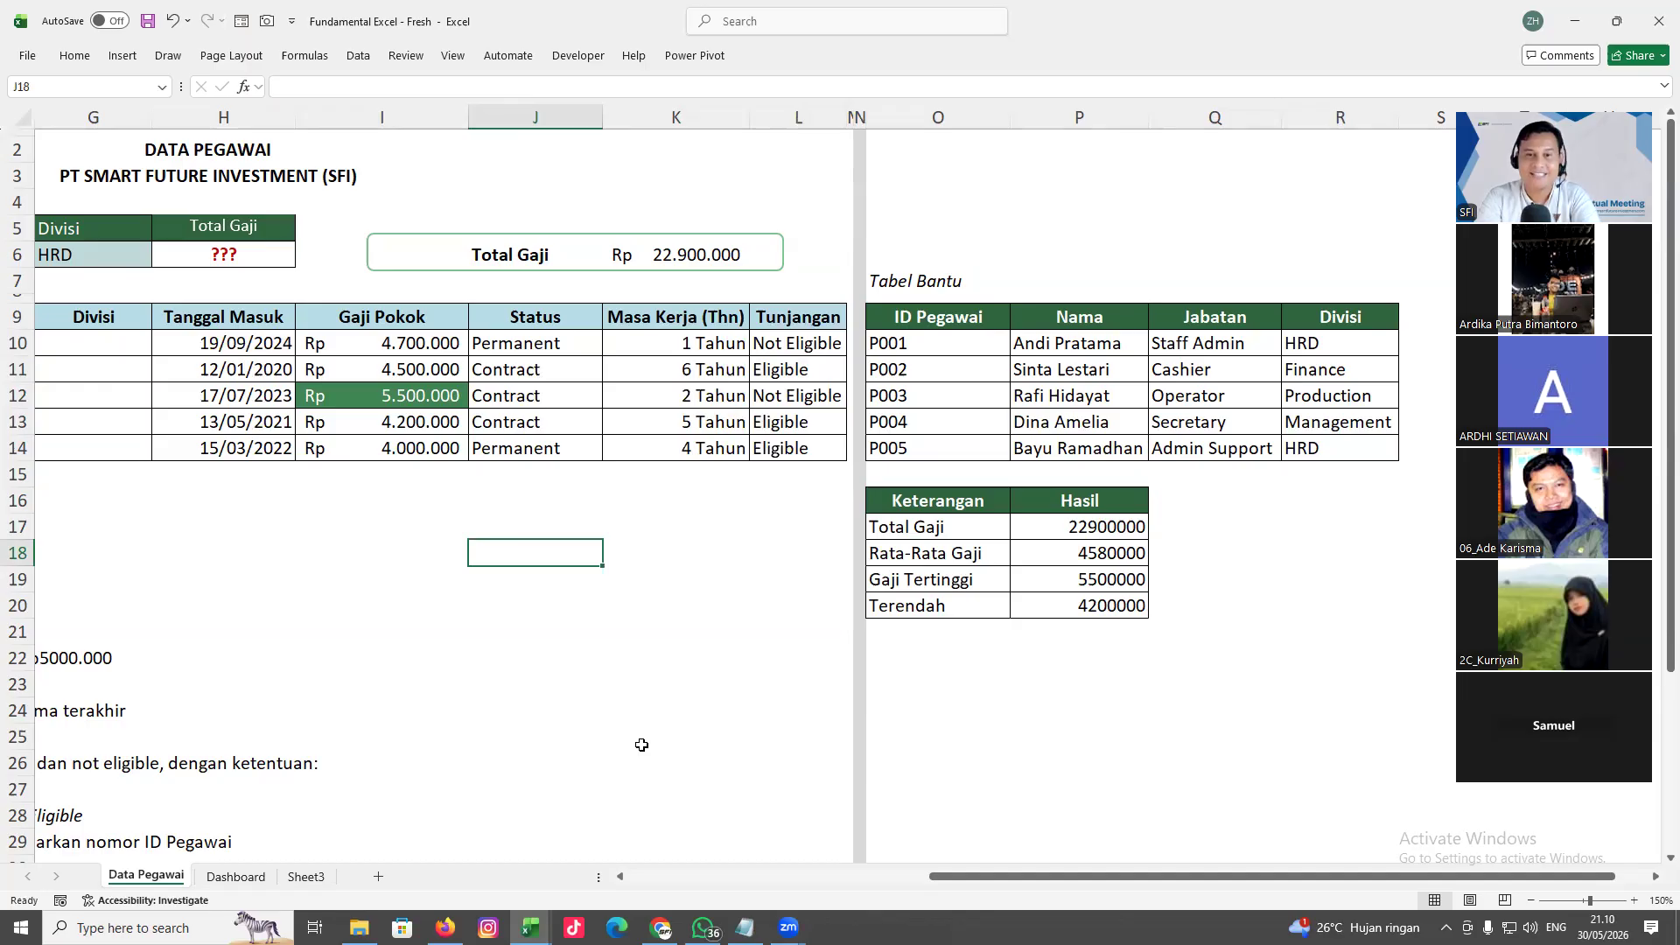
{"action": "key", "text": "alt+Tab"}
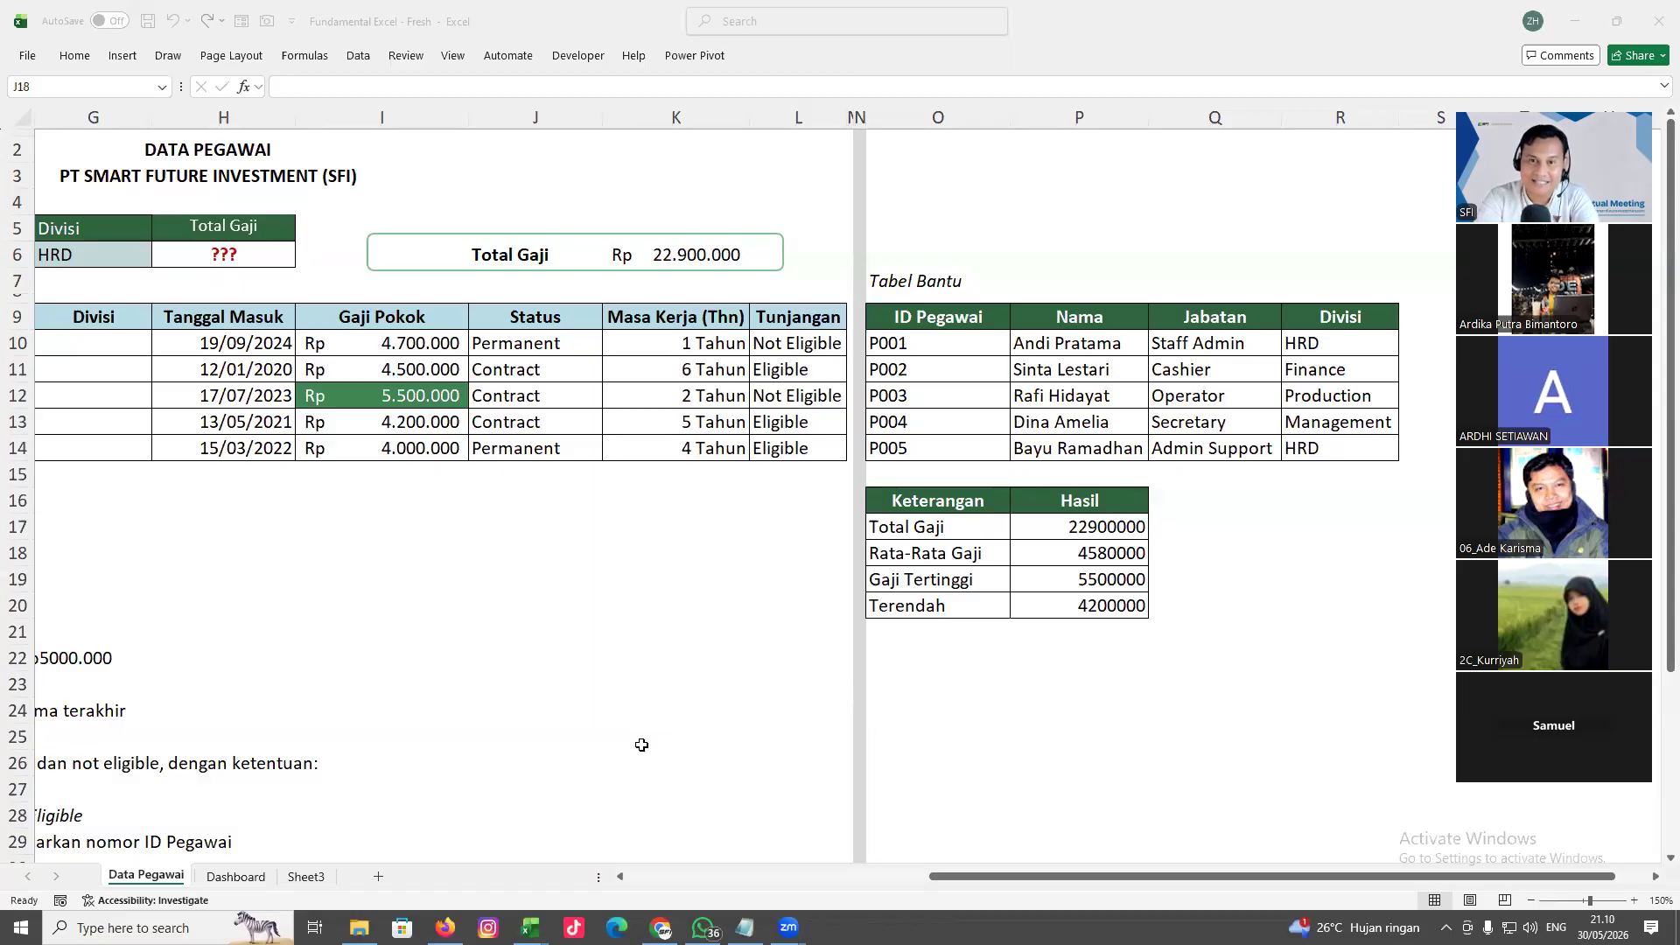
{"action": "key", "text": "alt+Tab"}
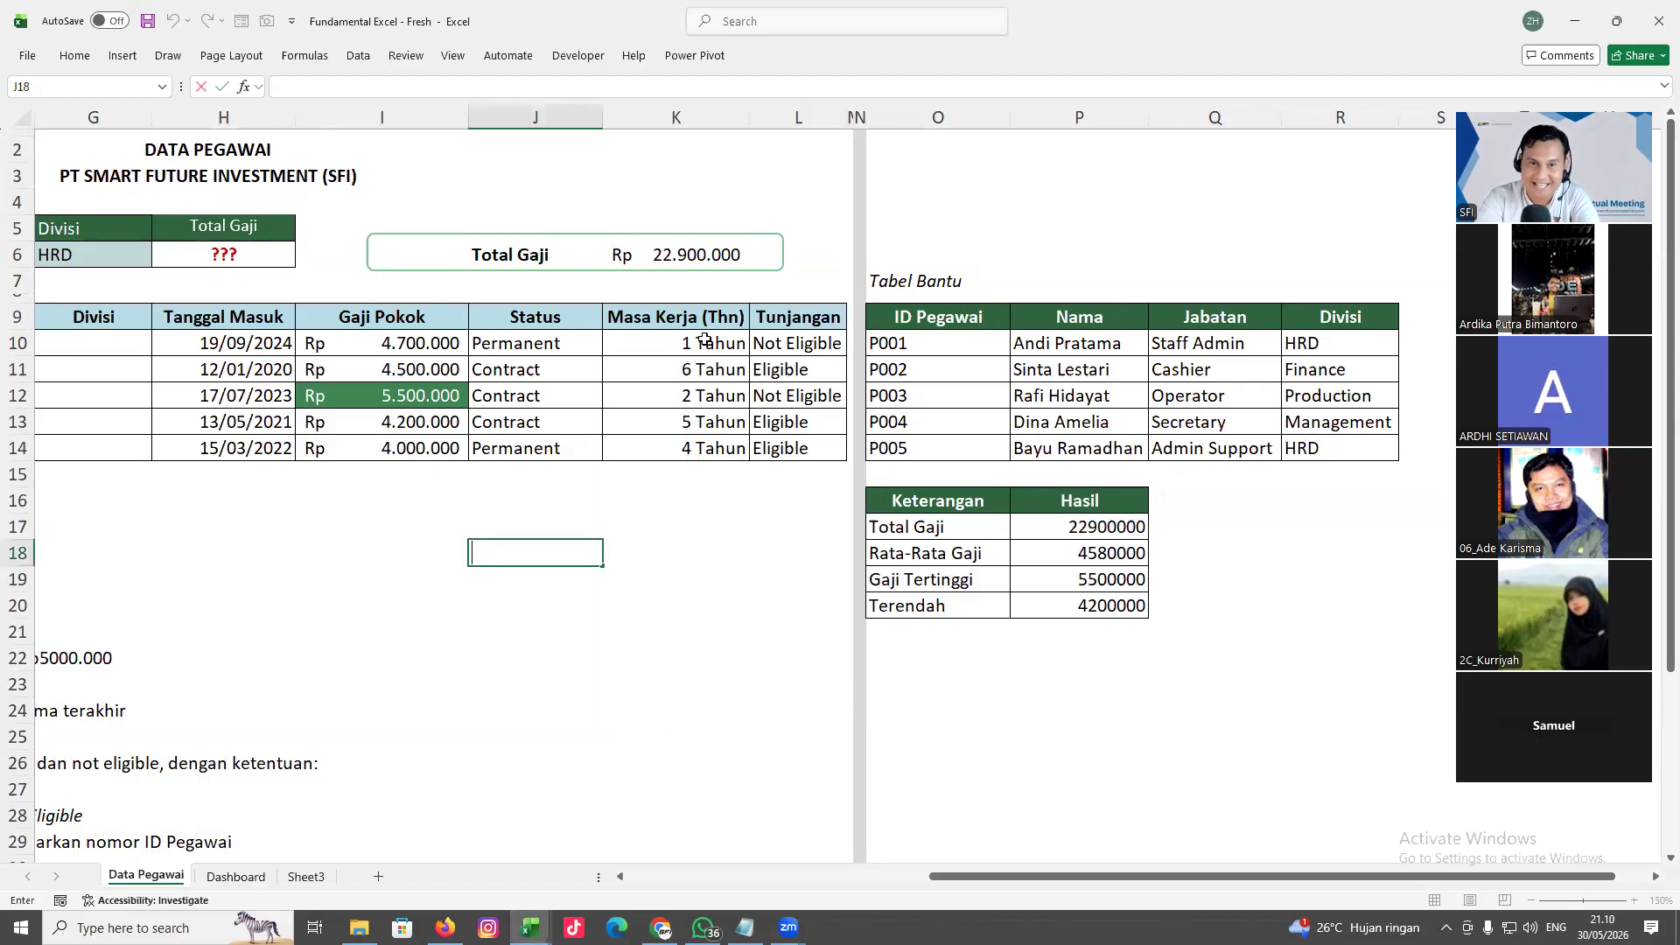
{"action": "left_click", "coordinate": [704, 342]}
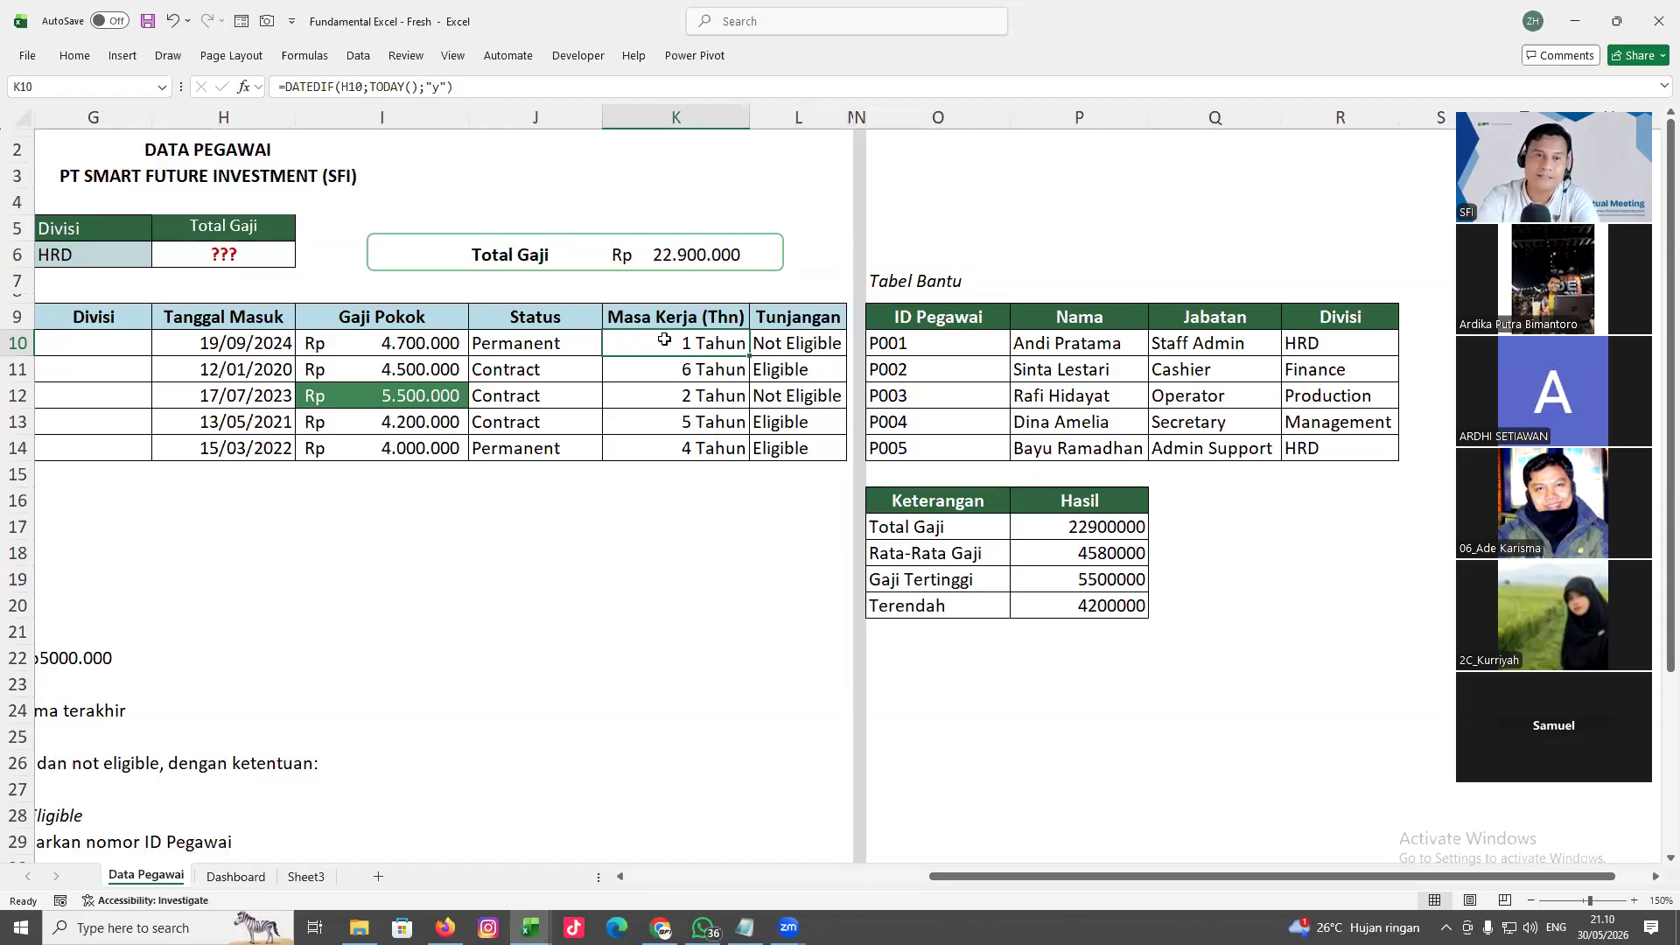
{"action": "double_click", "coordinate": [665, 340]}
{"action": "double_click", "coordinate": [815, 346]}
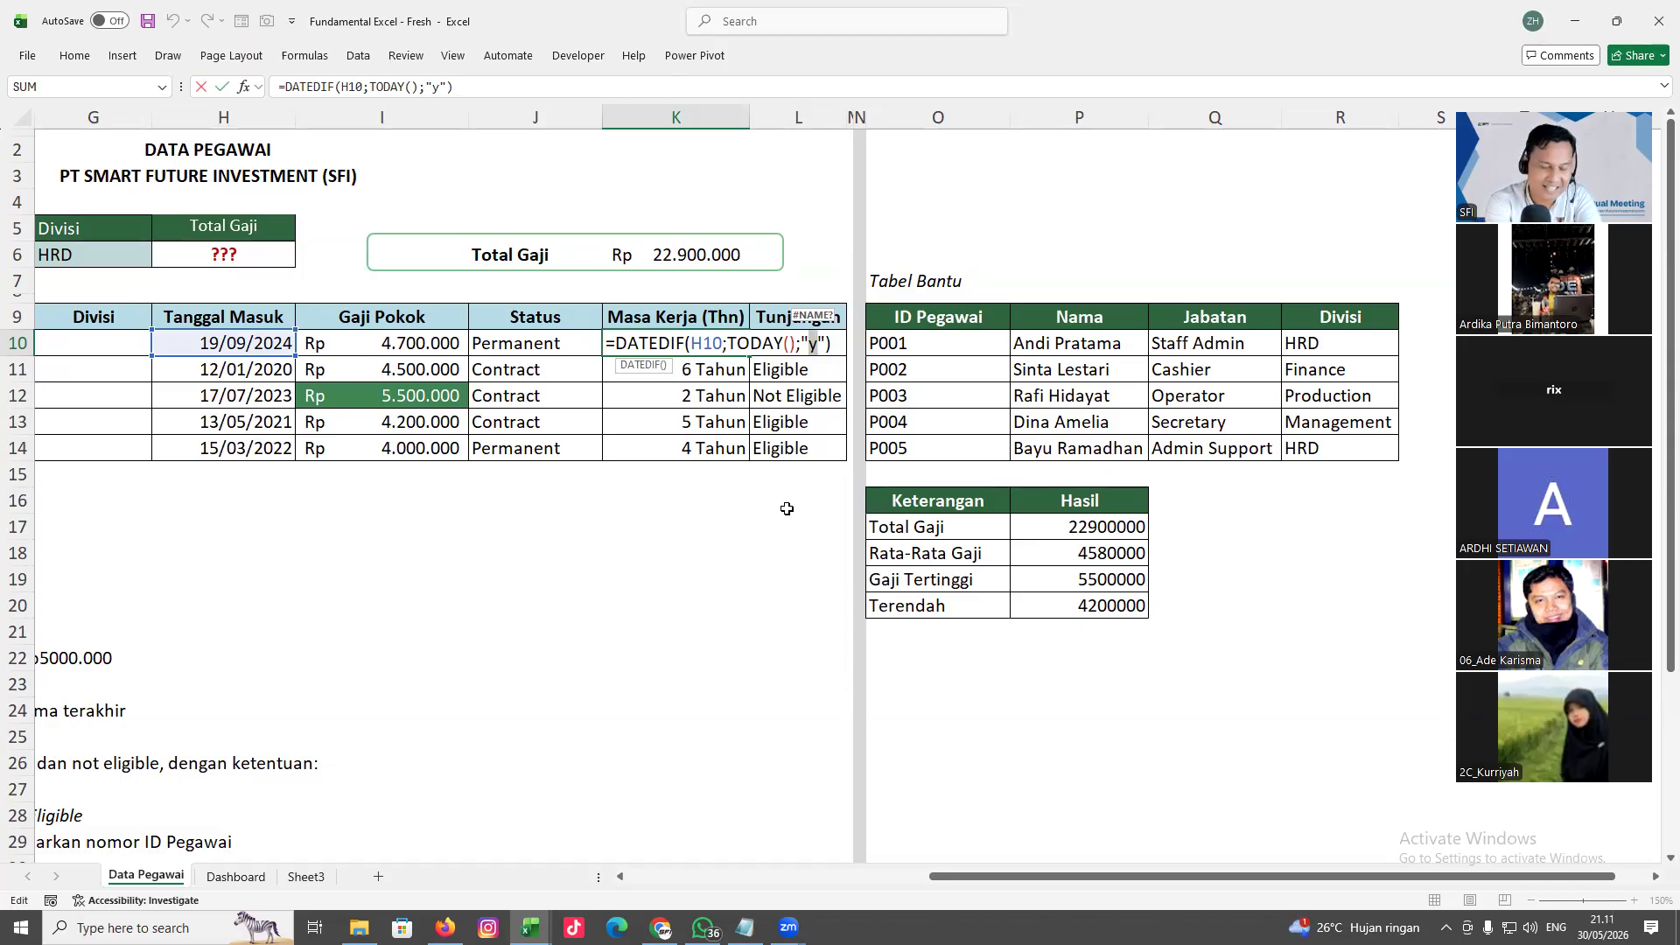
{"action": "type", "text": "m"}
{"action": "key", "text": "BackSpace"}
{"action": "type", "text": "d"}
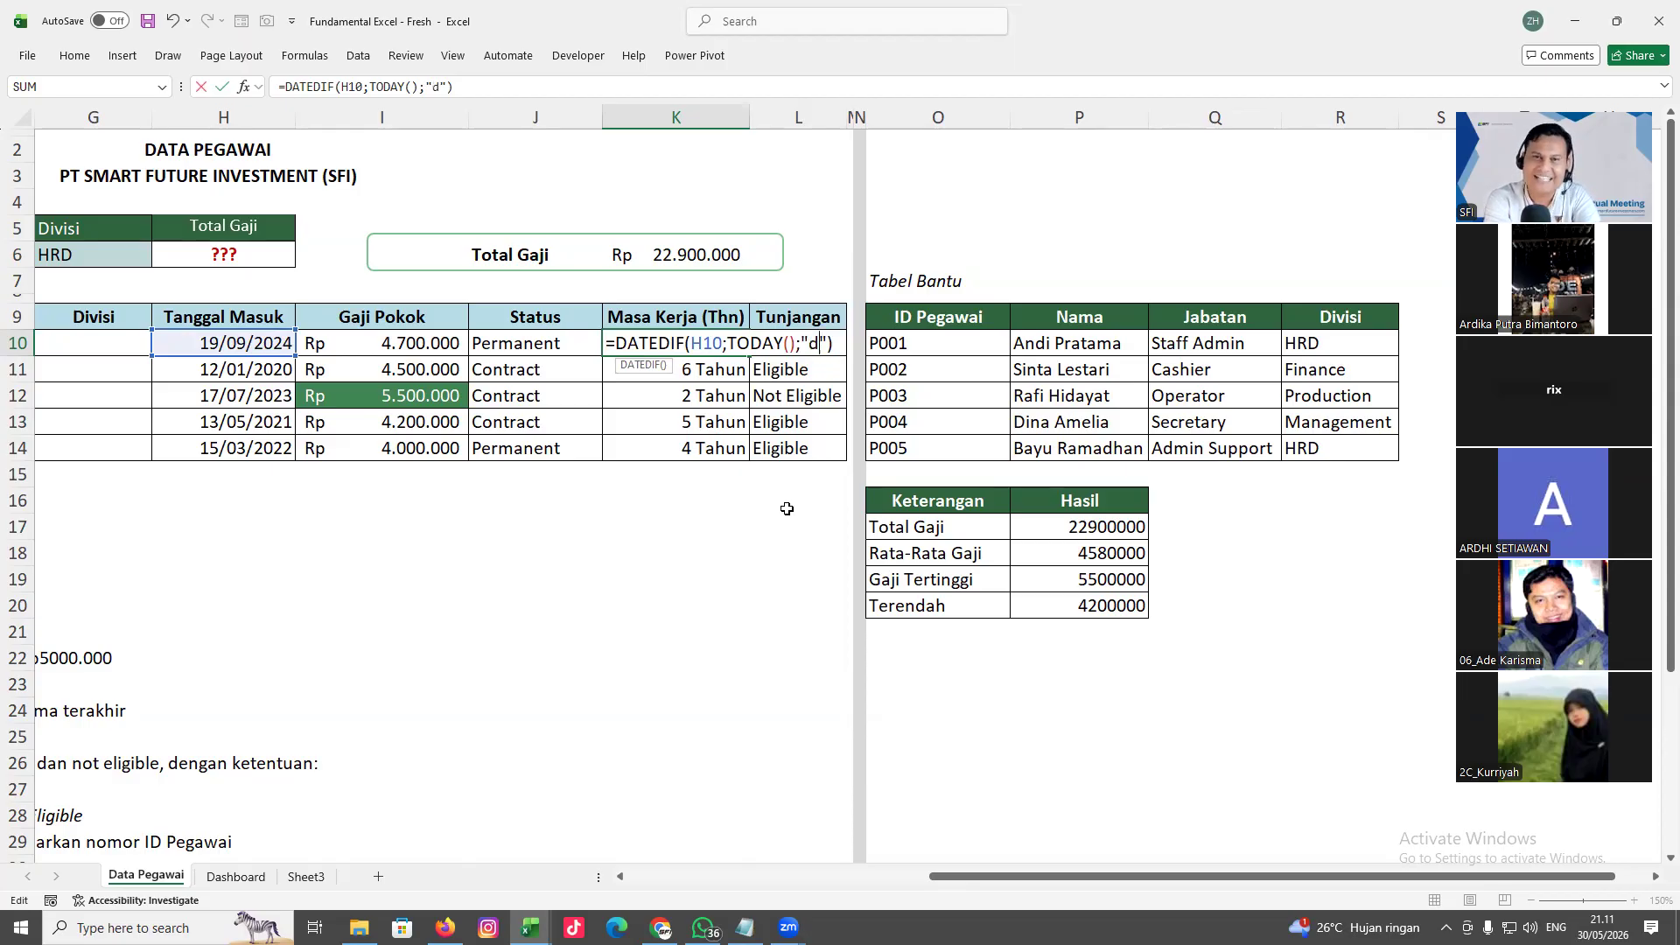
{"action": "key", "text": "Return"}
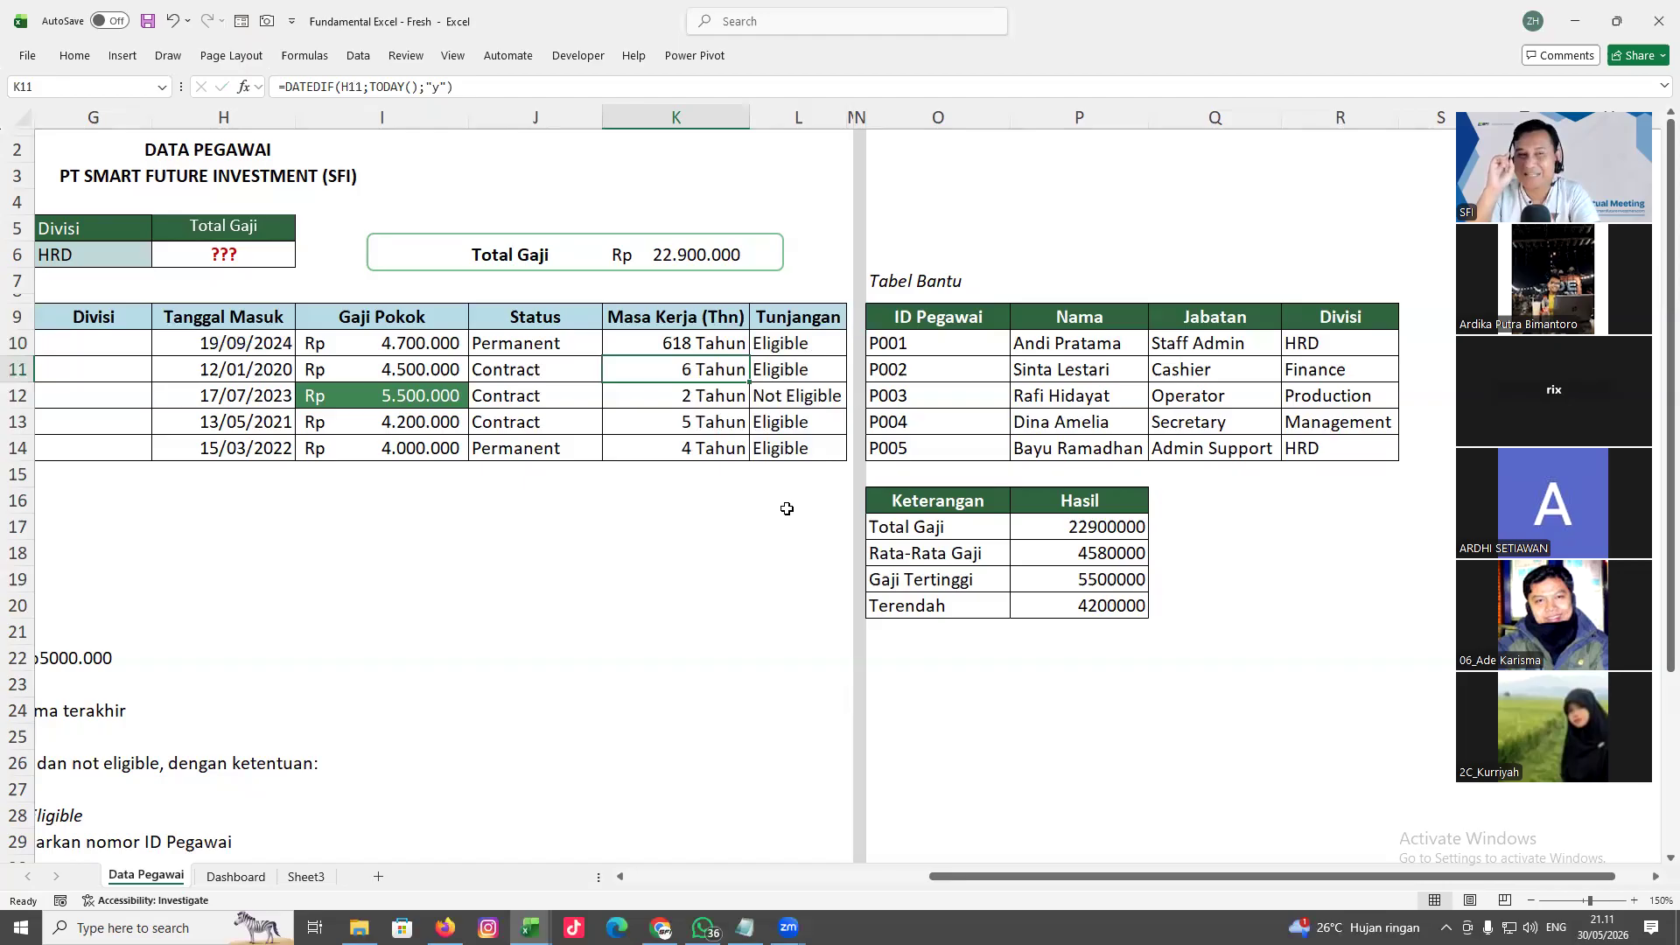
{"action": "left_click", "coordinate": [741, 346]}
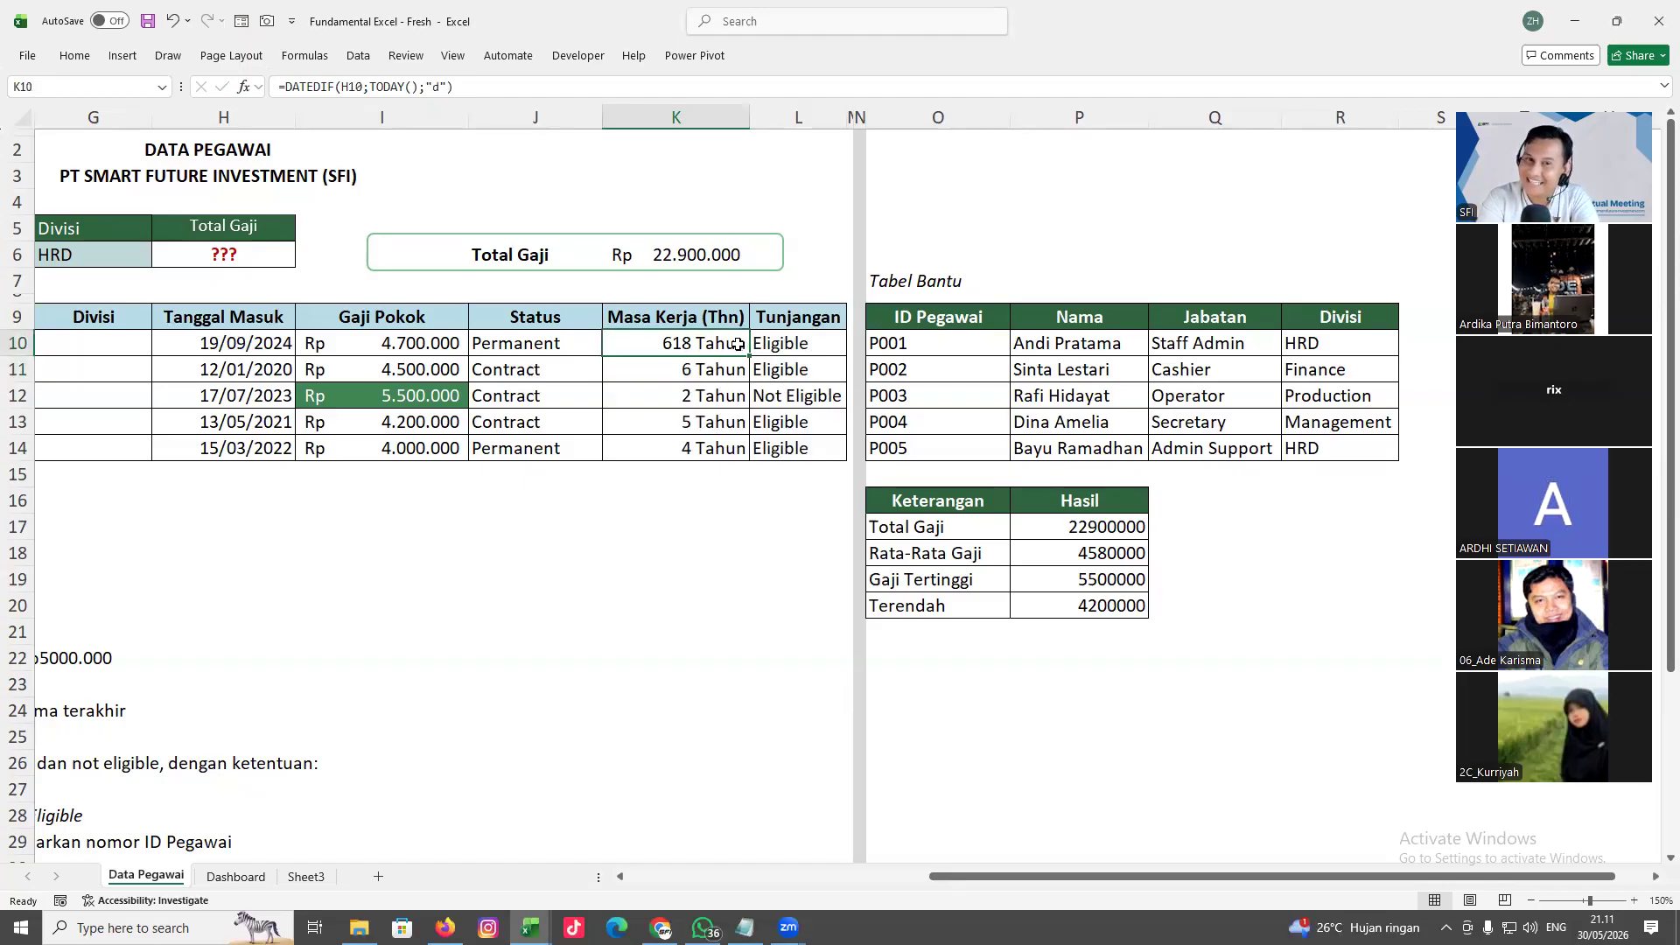
{"action": "double_click", "coordinate": [740, 344]}
{"action": "double_click", "coordinate": [814, 344]}
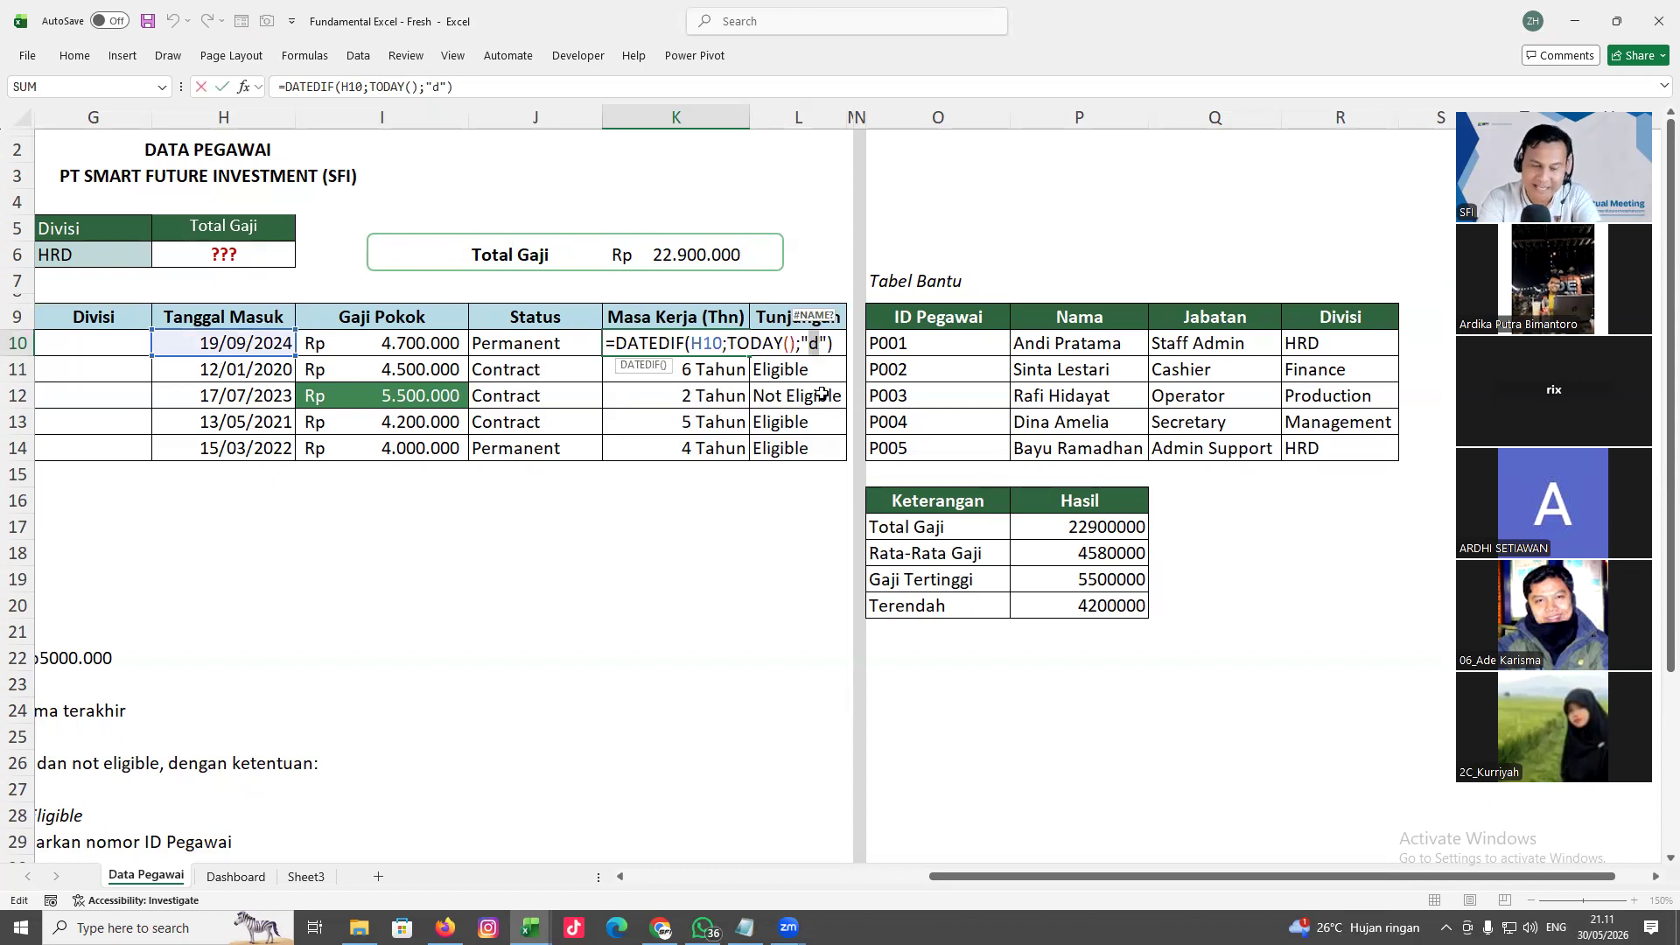
{"action": "key", "text": "BackSpace"}
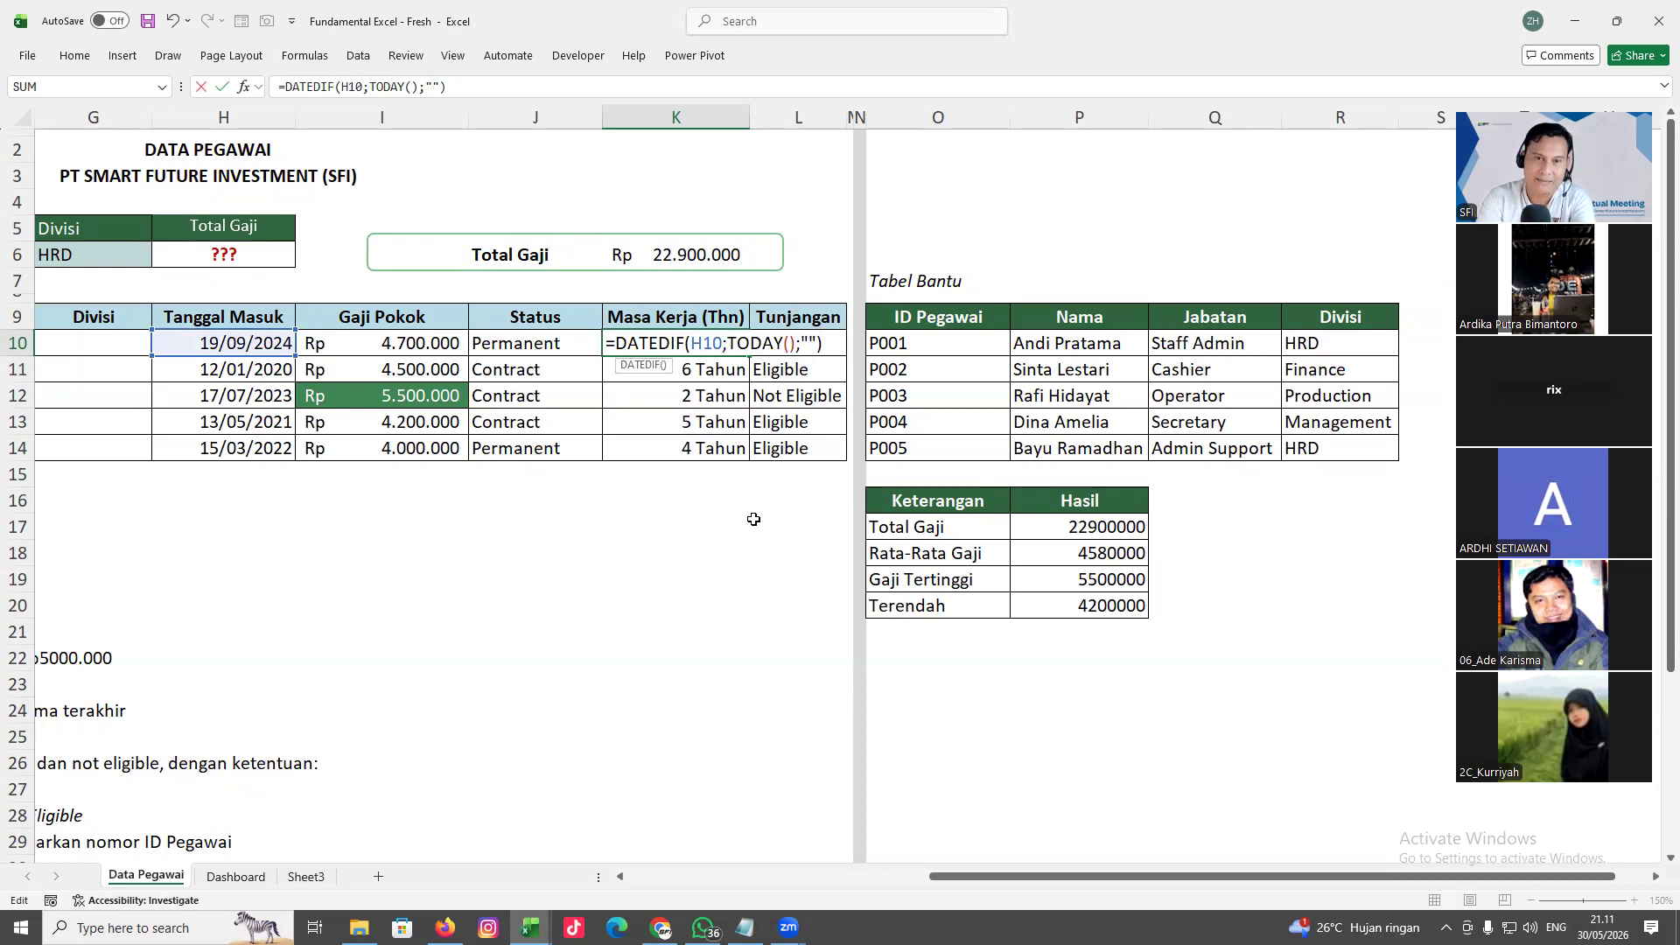
{"action": "type", "text": "m"}
{"action": "key", "text": "Return"}
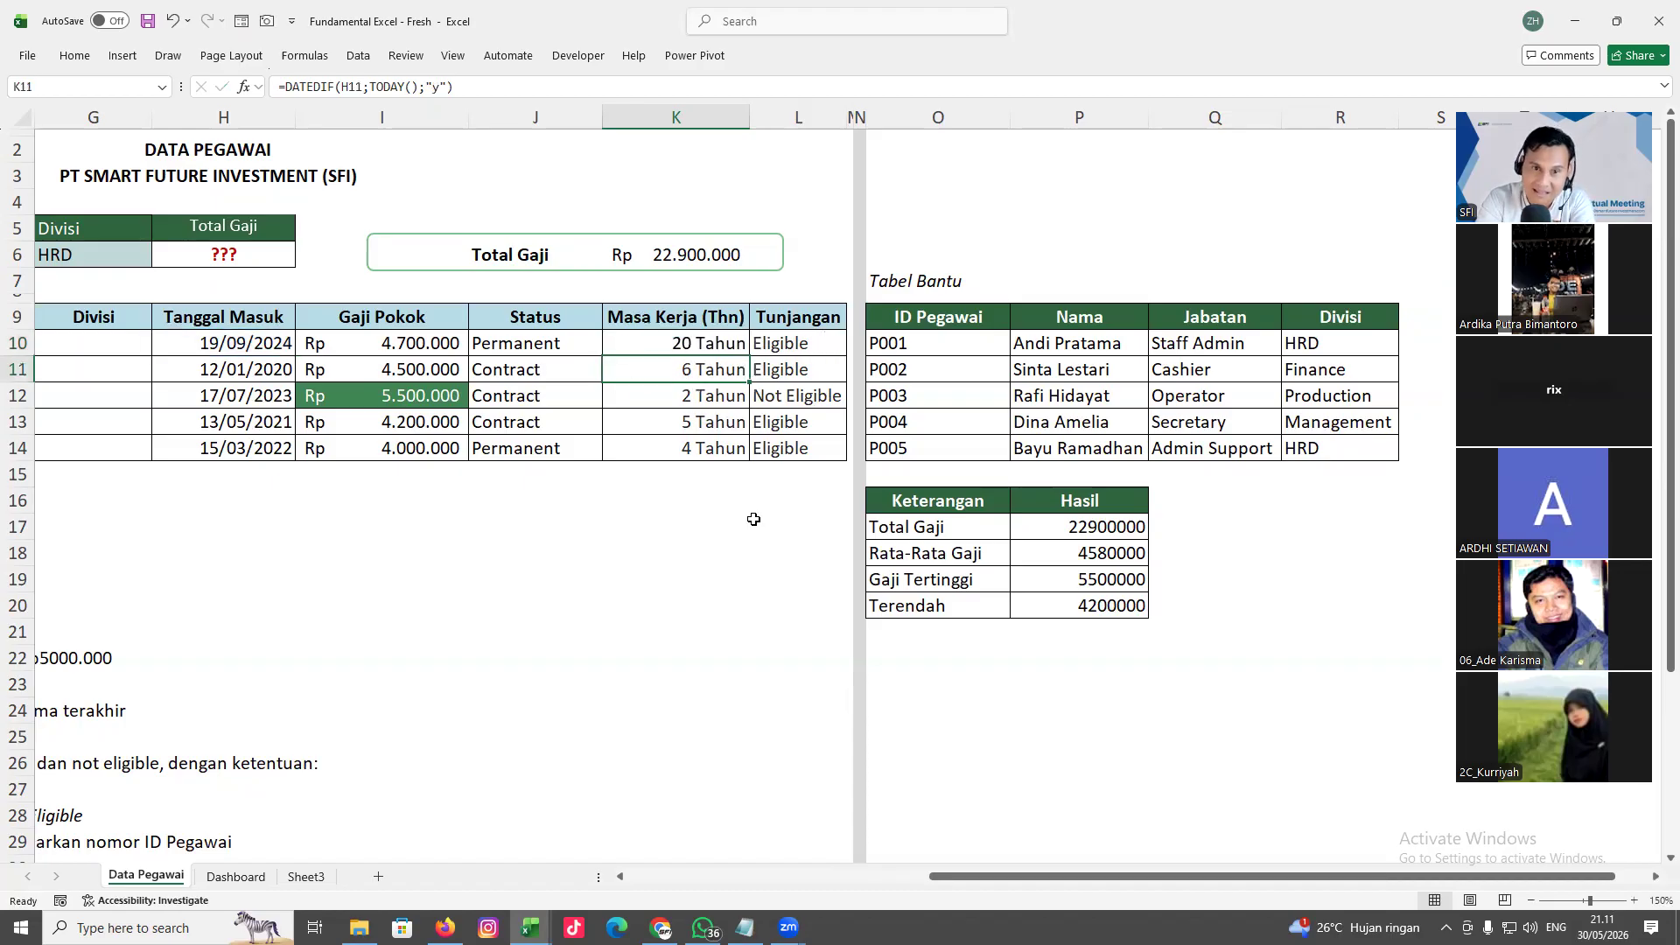
{"action": "left_click", "coordinate": [714, 343]}
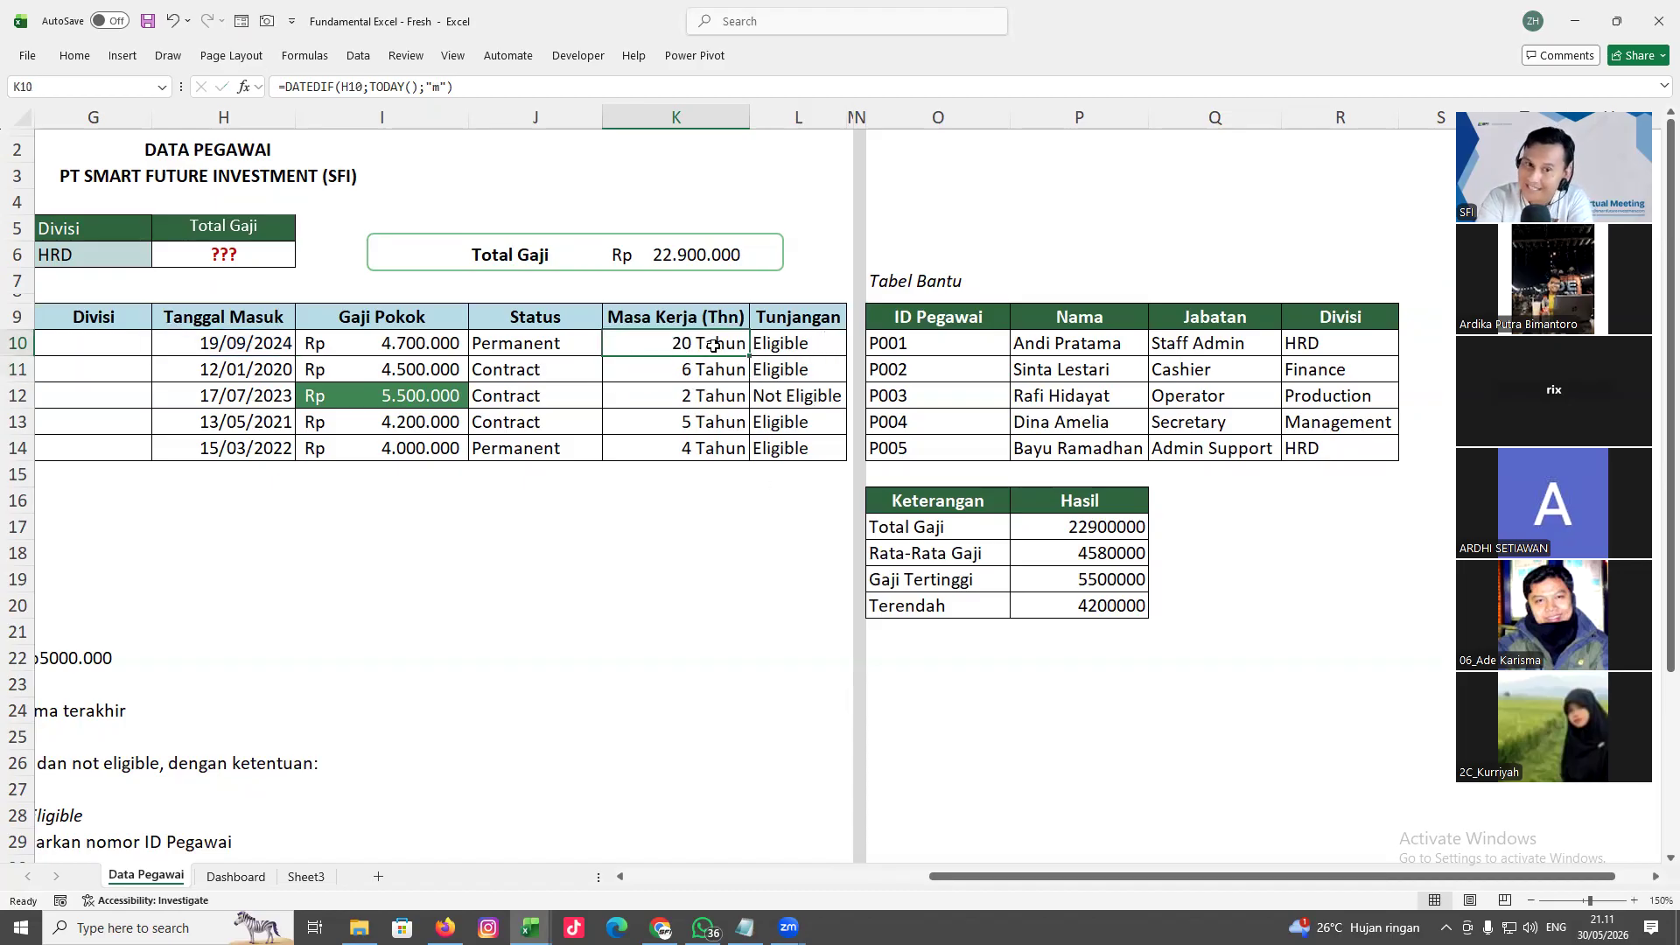
{"action": "double_click", "coordinate": [714, 343]}
{"action": "double_click", "coordinate": [819, 343]}
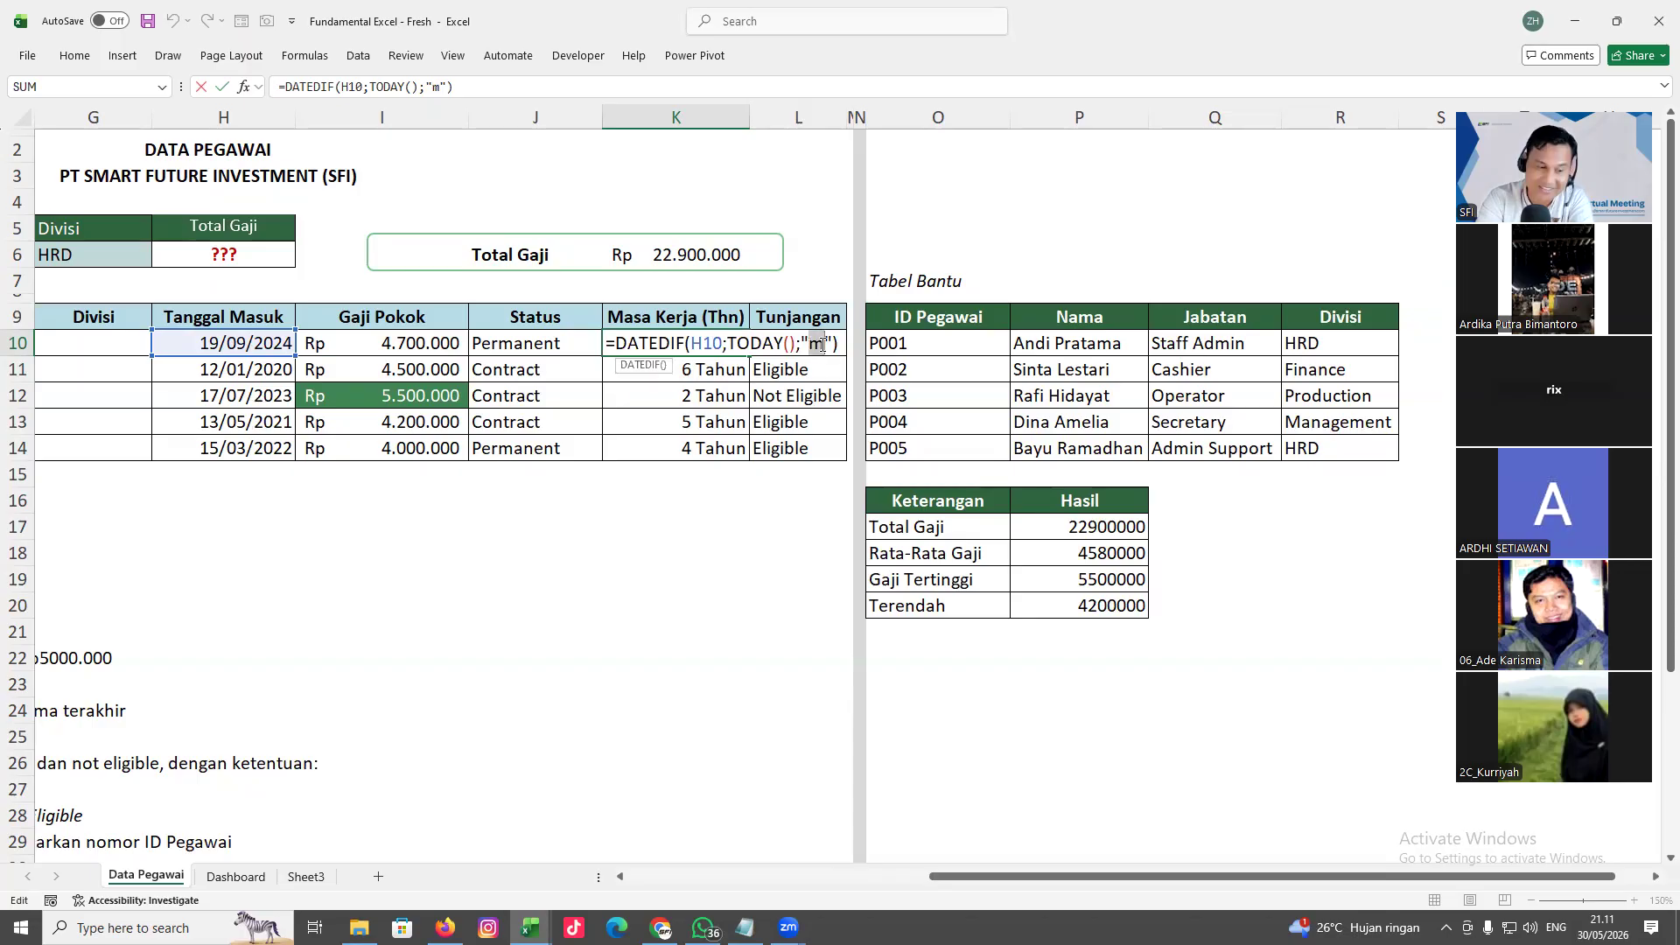
{"action": "type", "text": "d"}
{"action": "key", "text": "Return"}
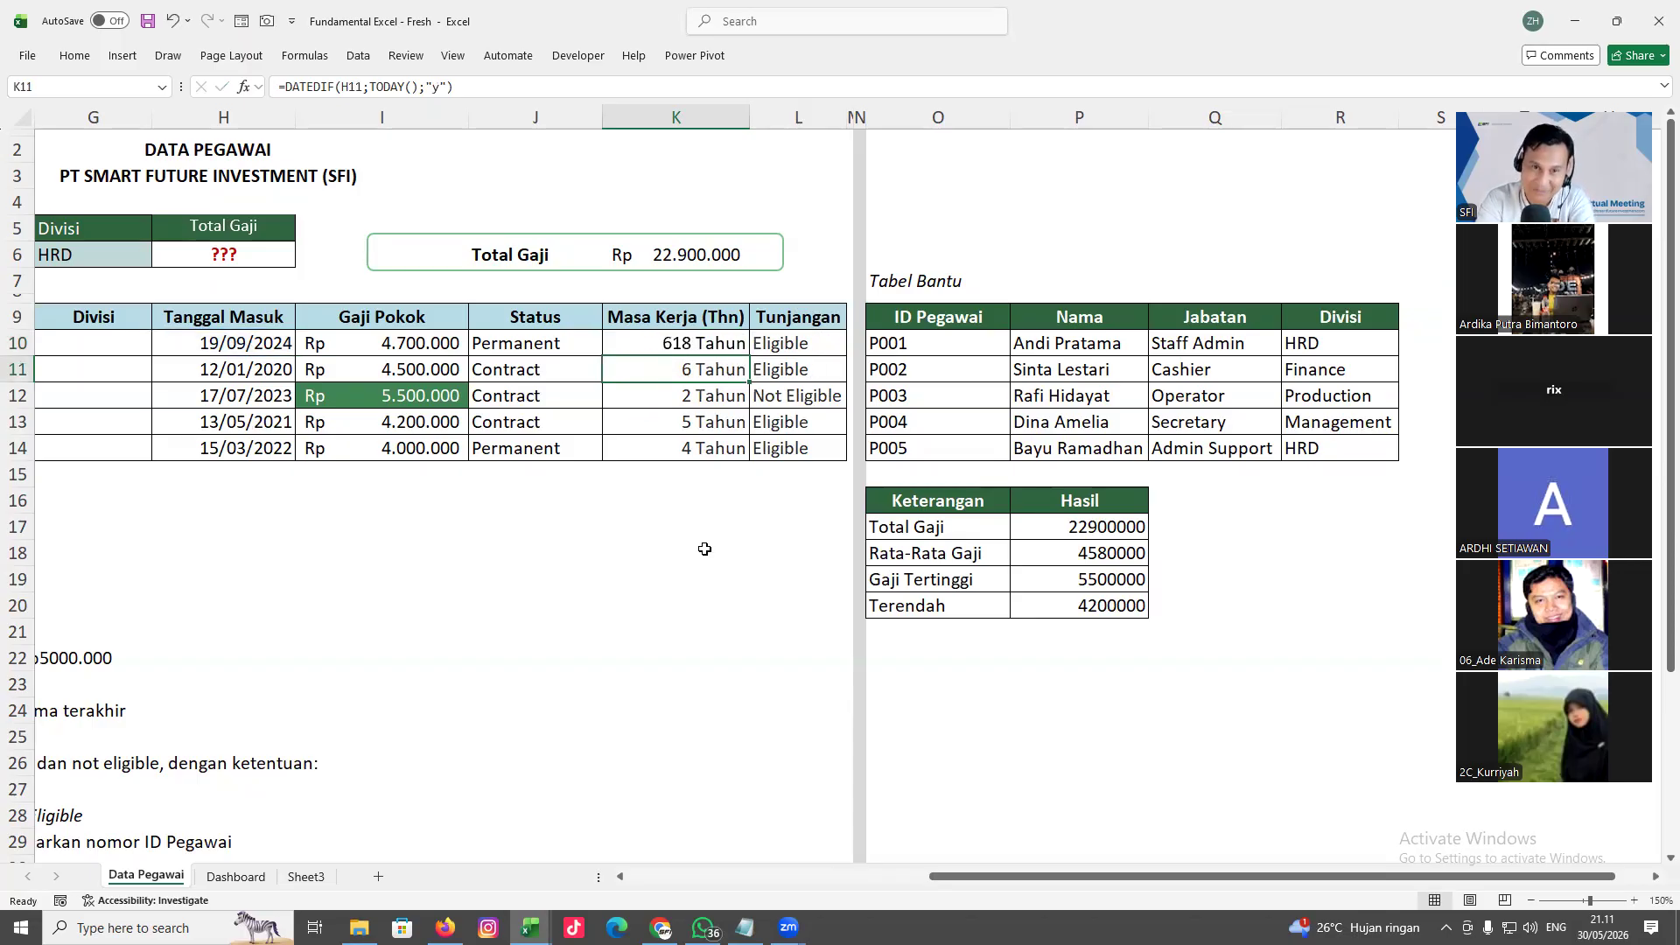
{"action": "left_click", "coordinate": [685, 348]}
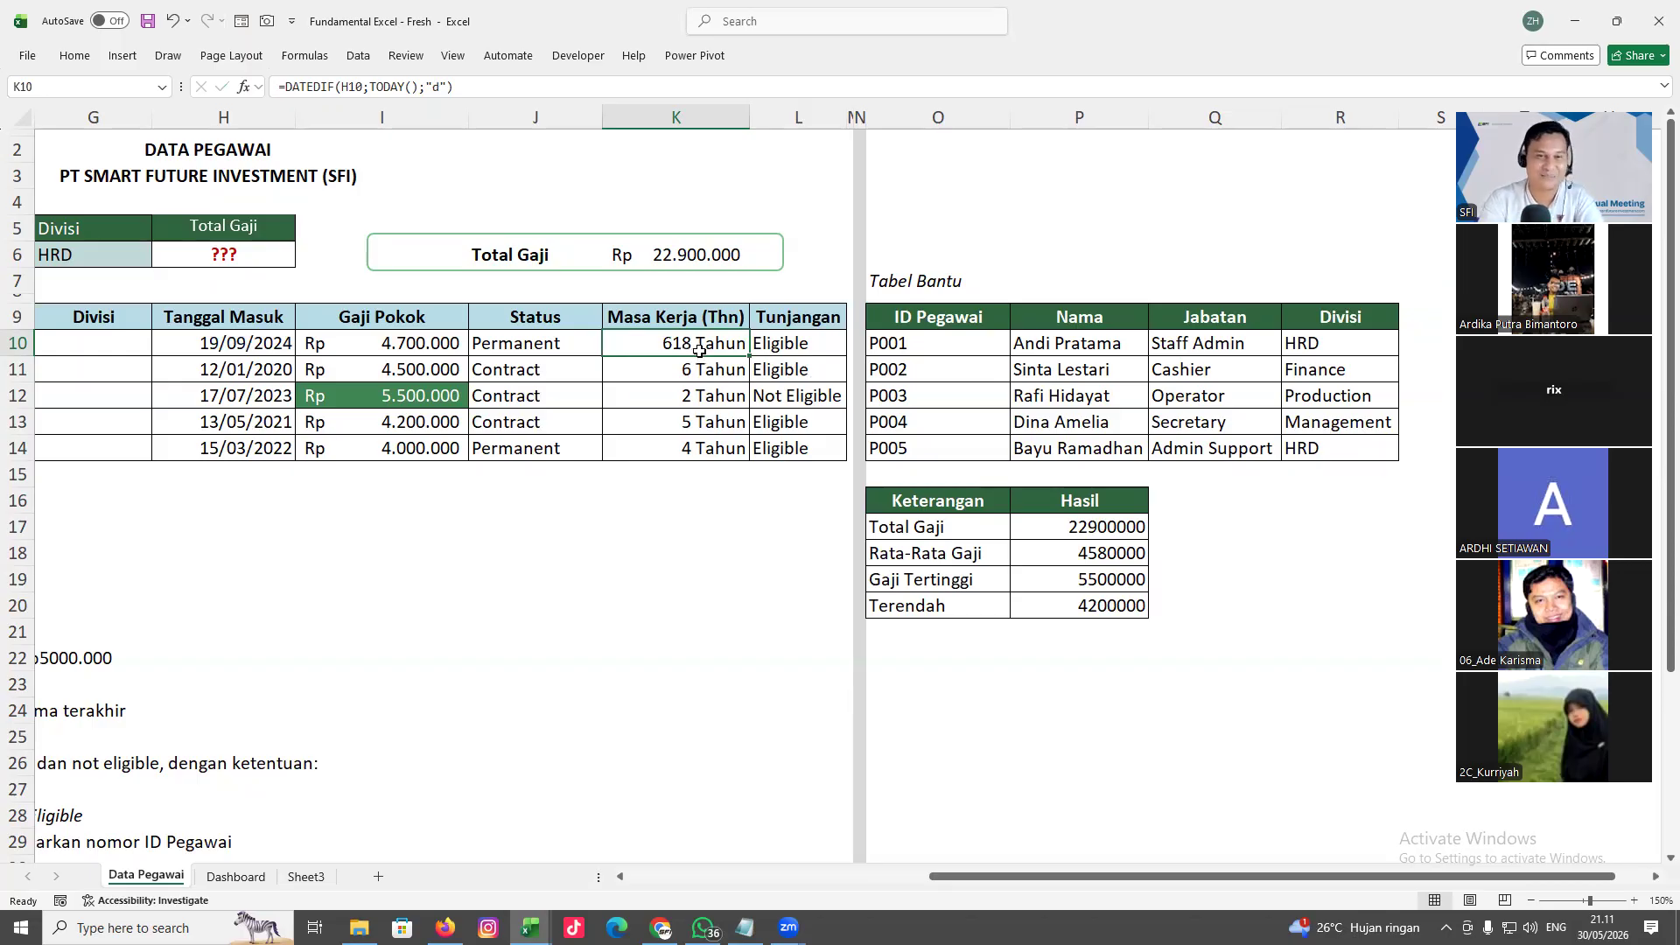
{"action": "key", "text": "ctrl+z"}
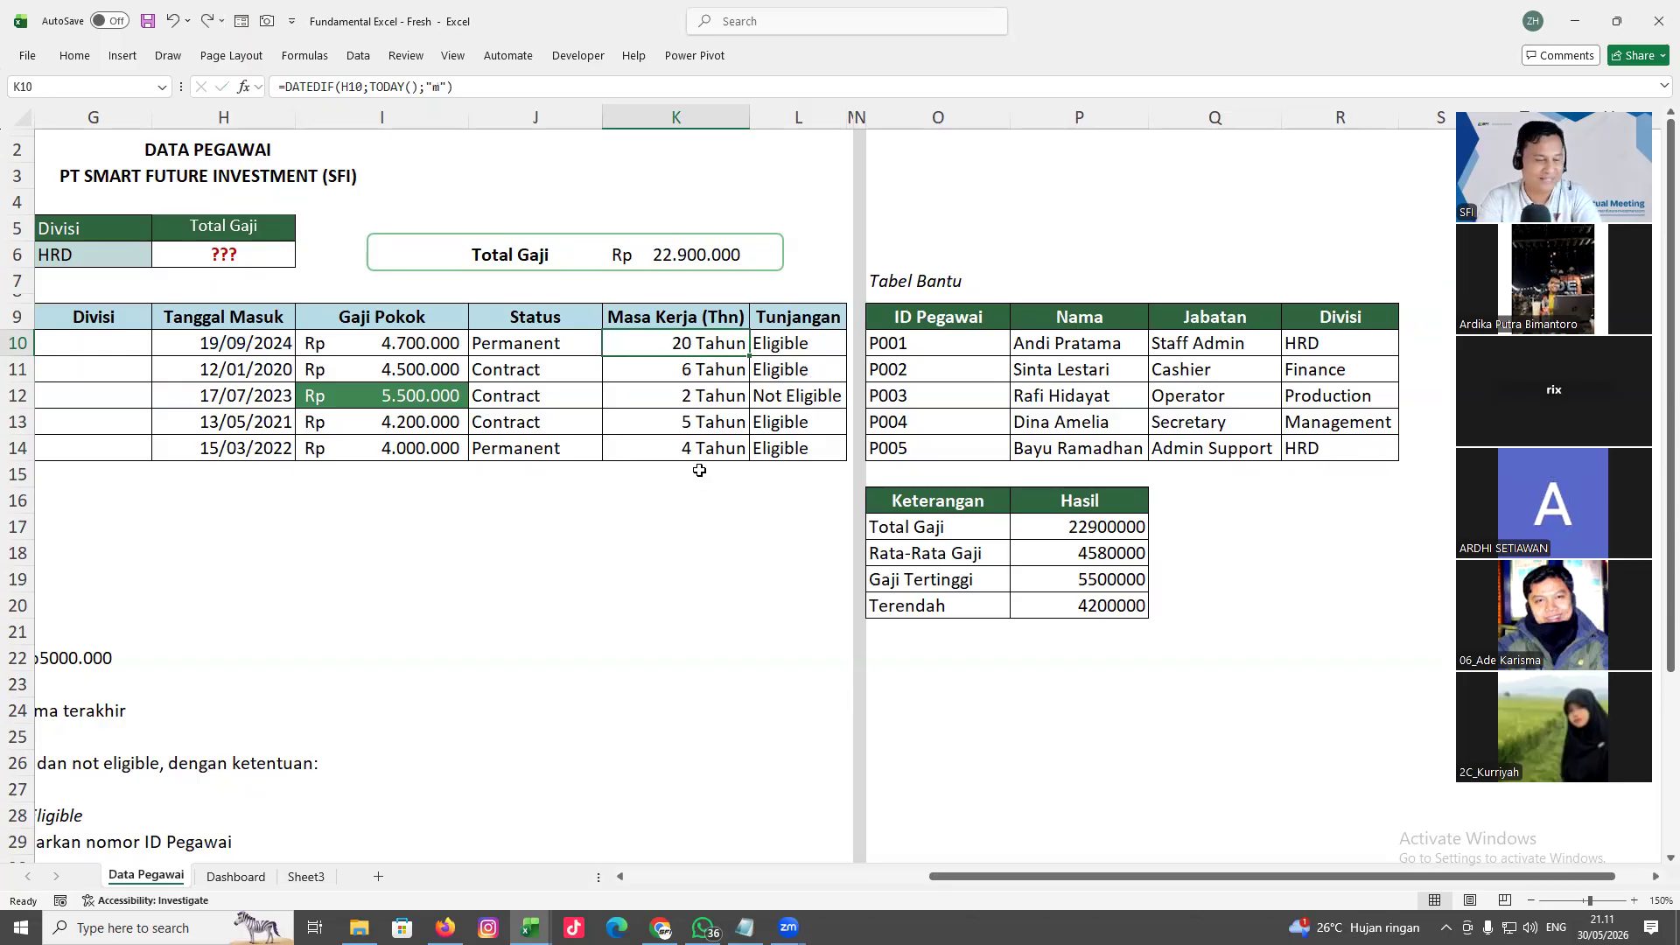
{"action": "key", "text": "ctrl+y"}
{"action": "key", "text": "ctrl+z"}
{"action": "key", "text": "ctrl+z"}
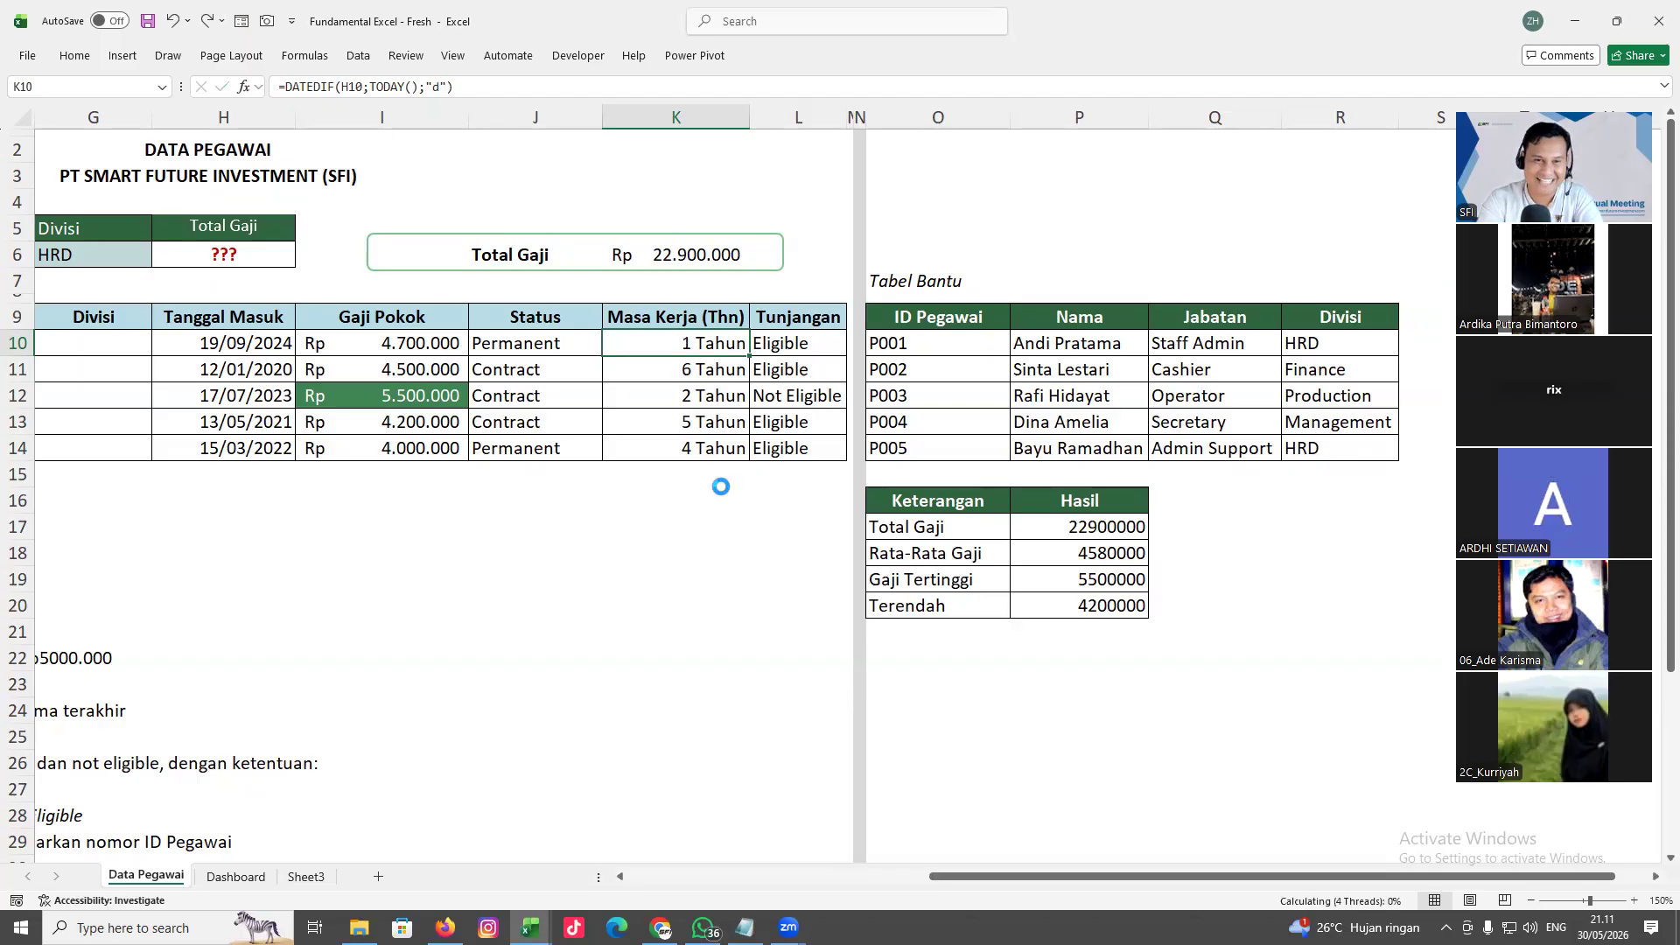
{"action": "left_click", "coordinate": [722, 492]}
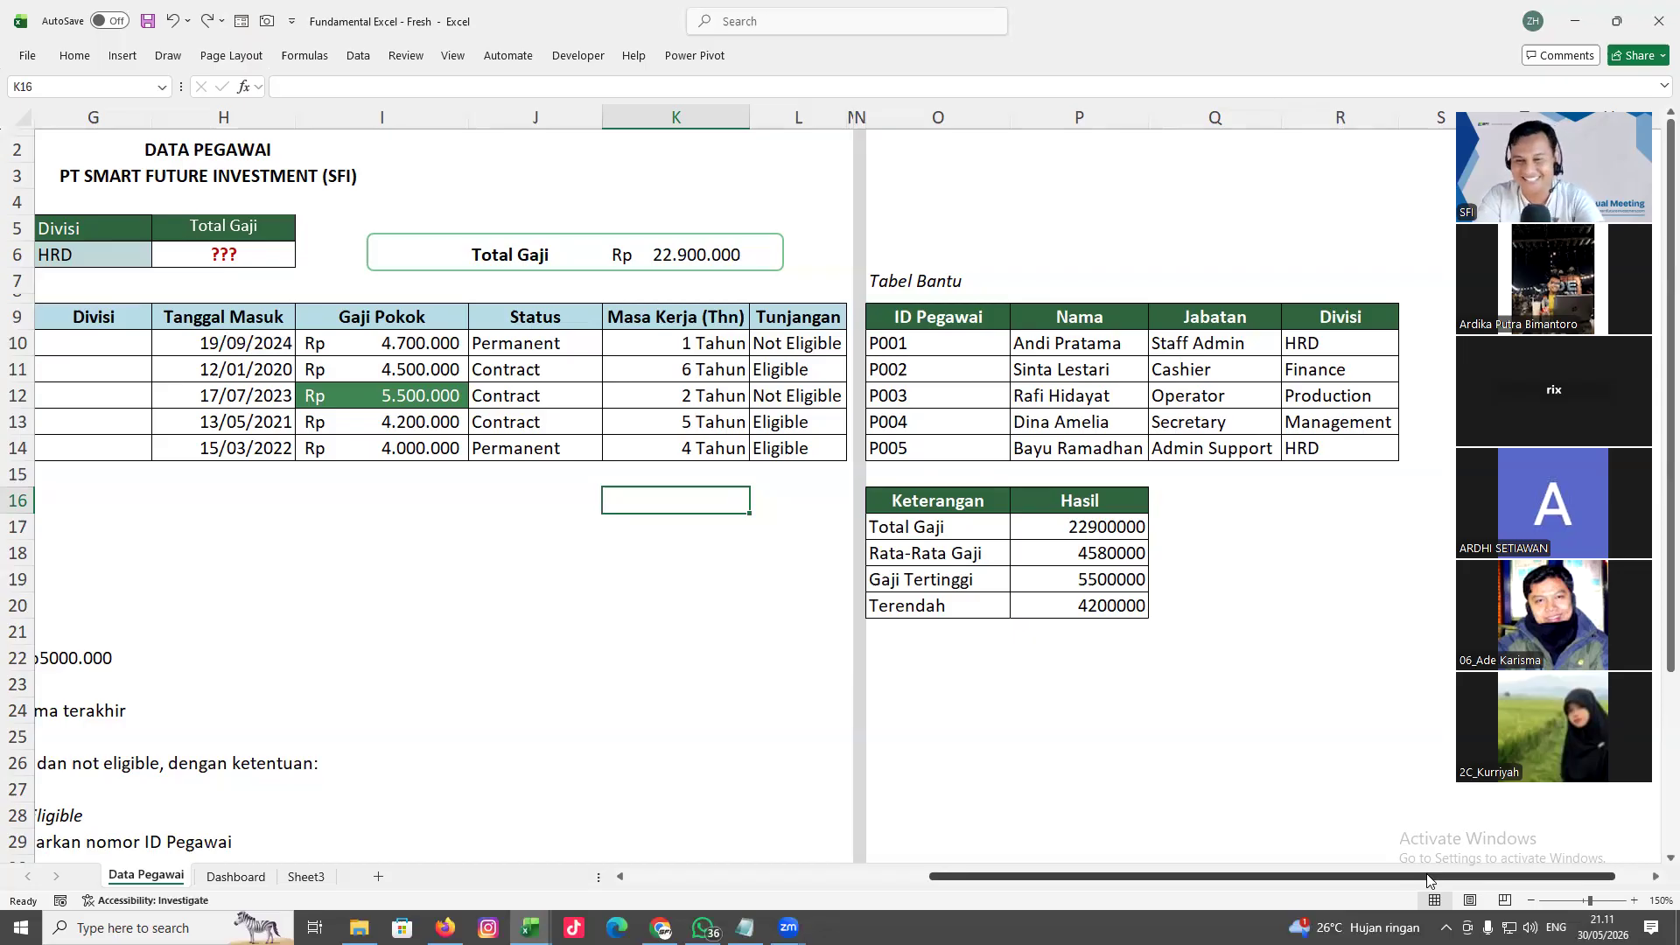
{"action": "left_click_drag", "start_coordinate": [1428, 880], "coordinate": [1205, 863]}
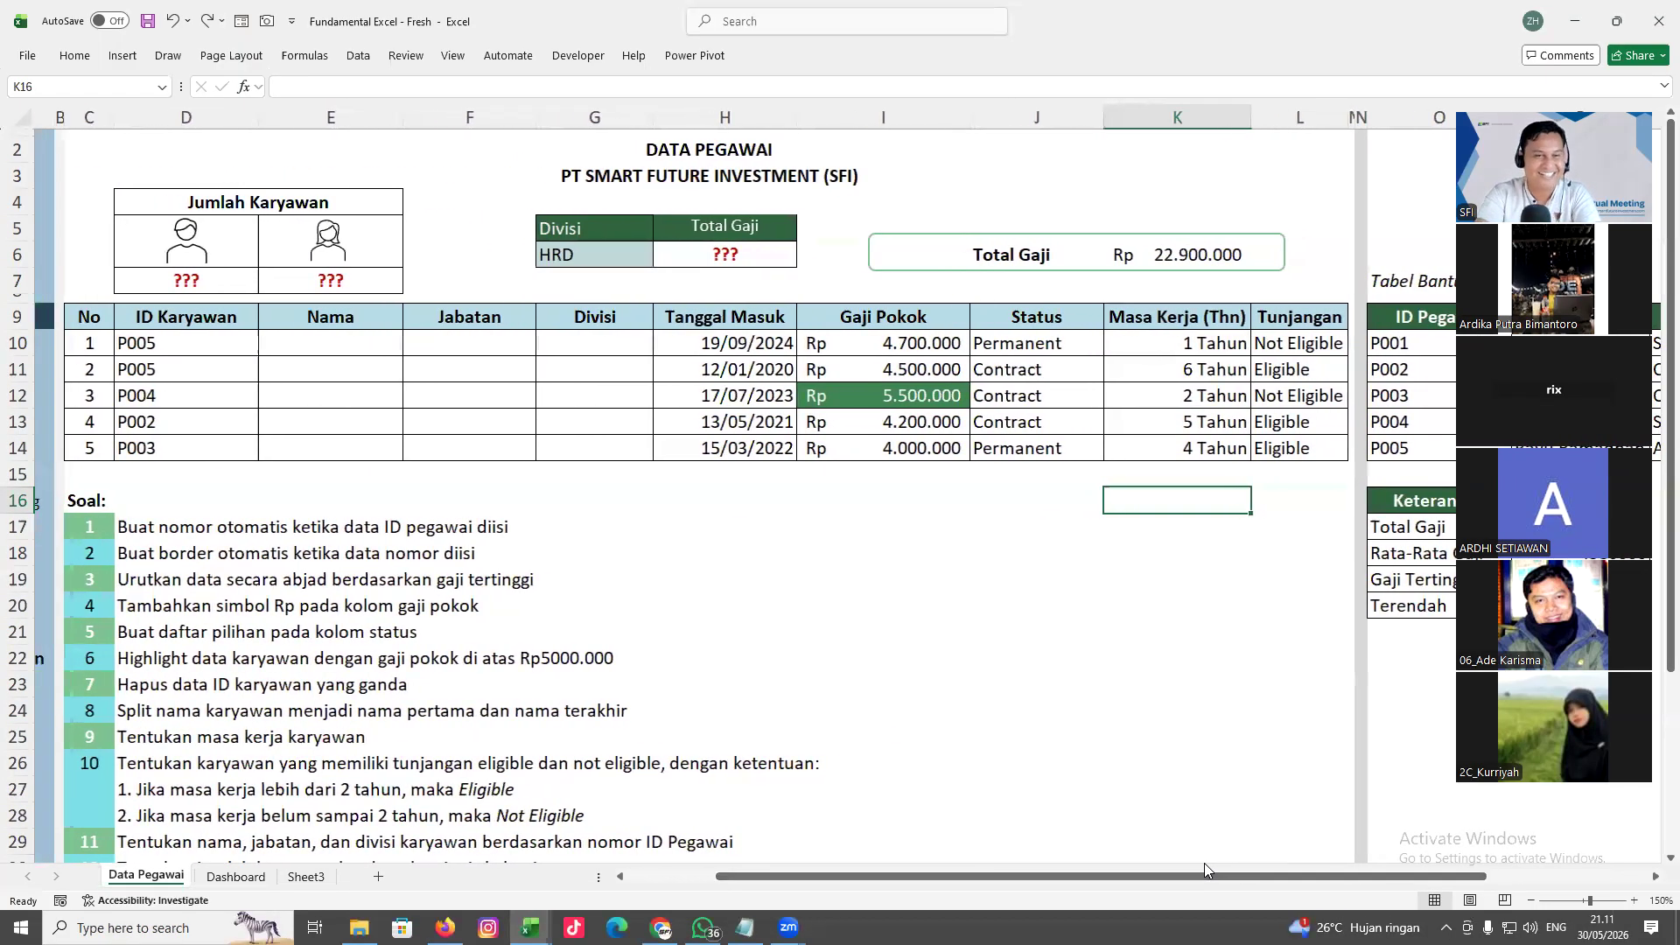
{"action": "scroll", "coordinate": [538, 731], "scroll_direction": "down", "scroll_amount": 2}
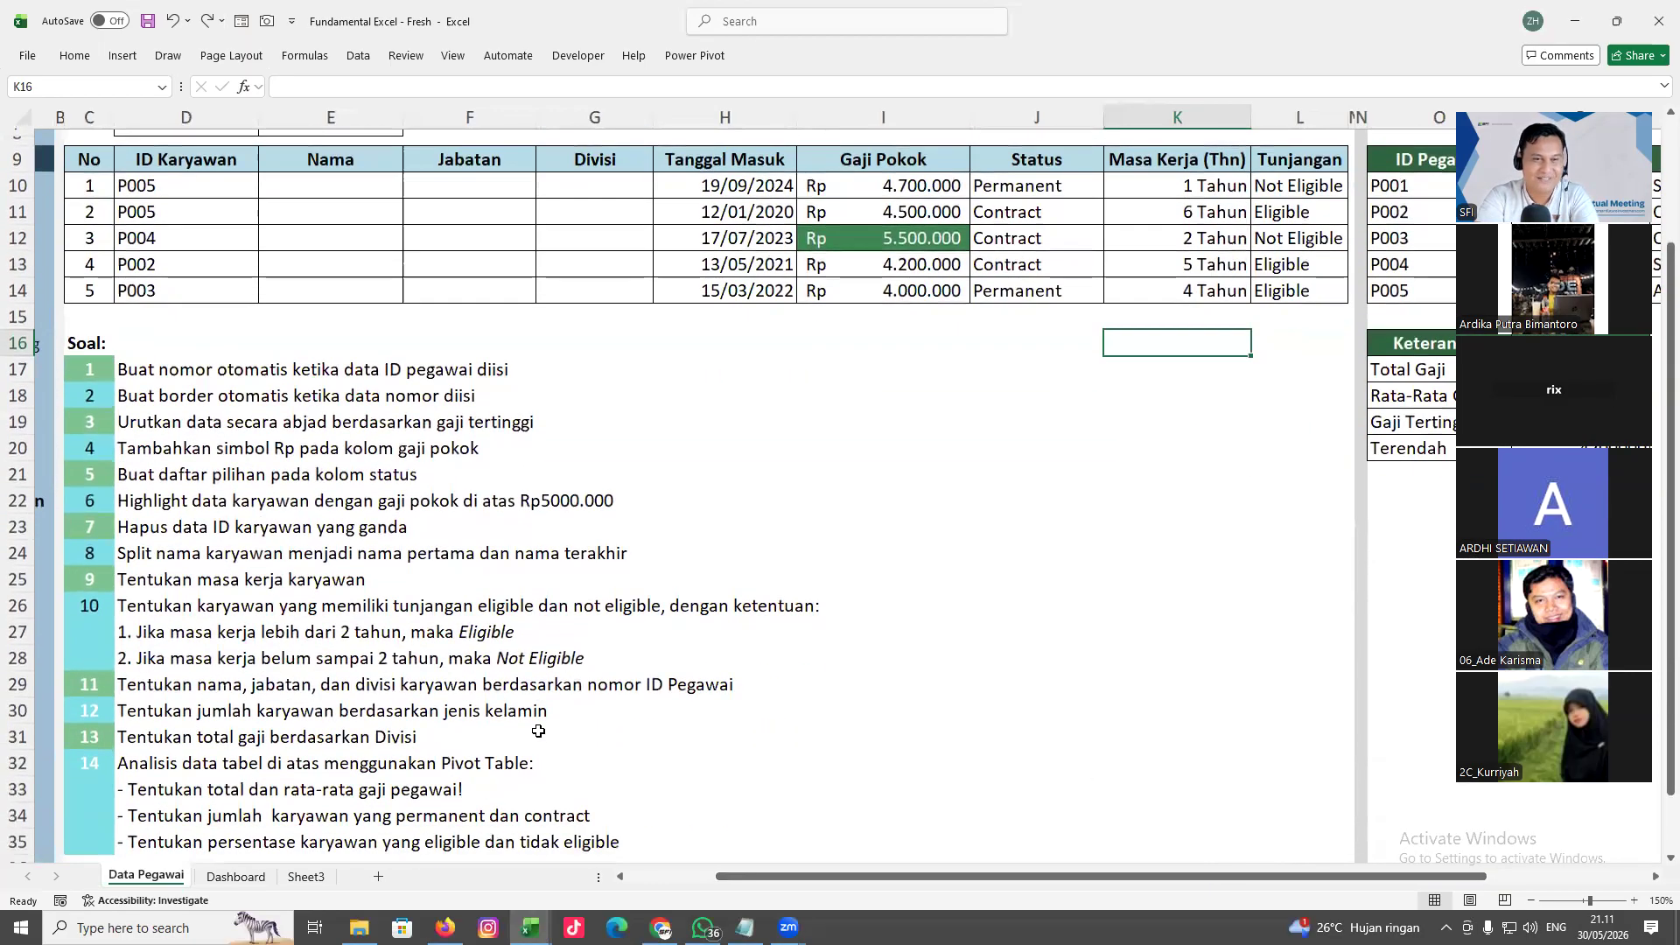
{"action": "scroll", "coordinate": [538, 731], "scroll_direction": "down", "scroll_amount": 1}
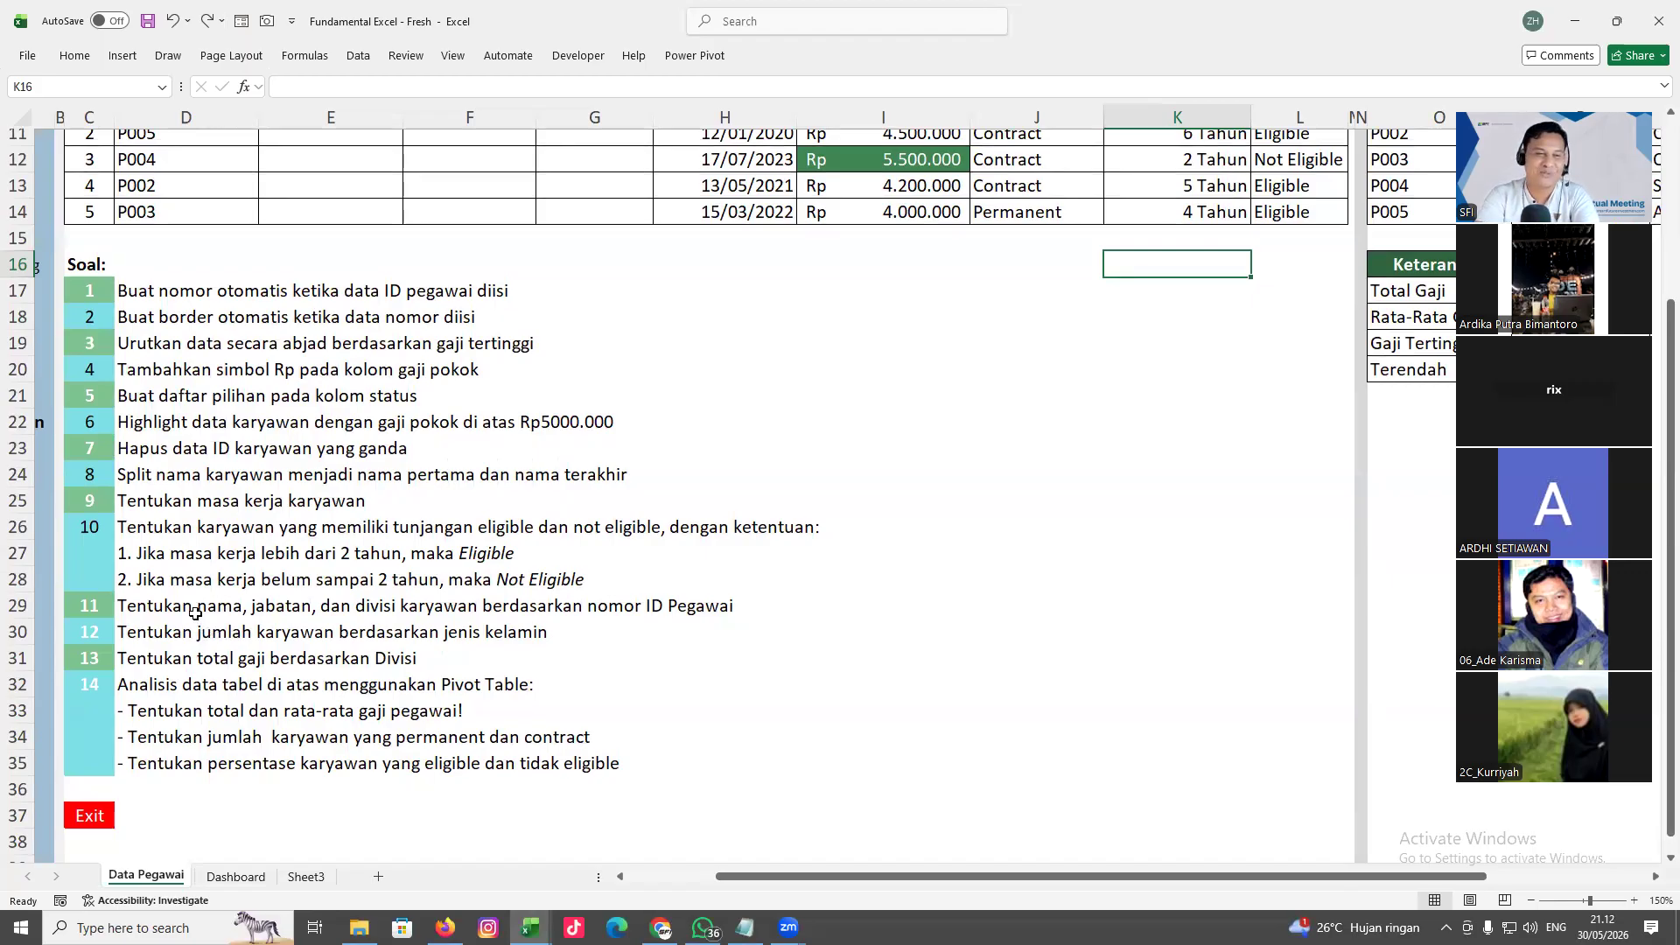
{"action": "left_click", "coordinate": [195, 612]}
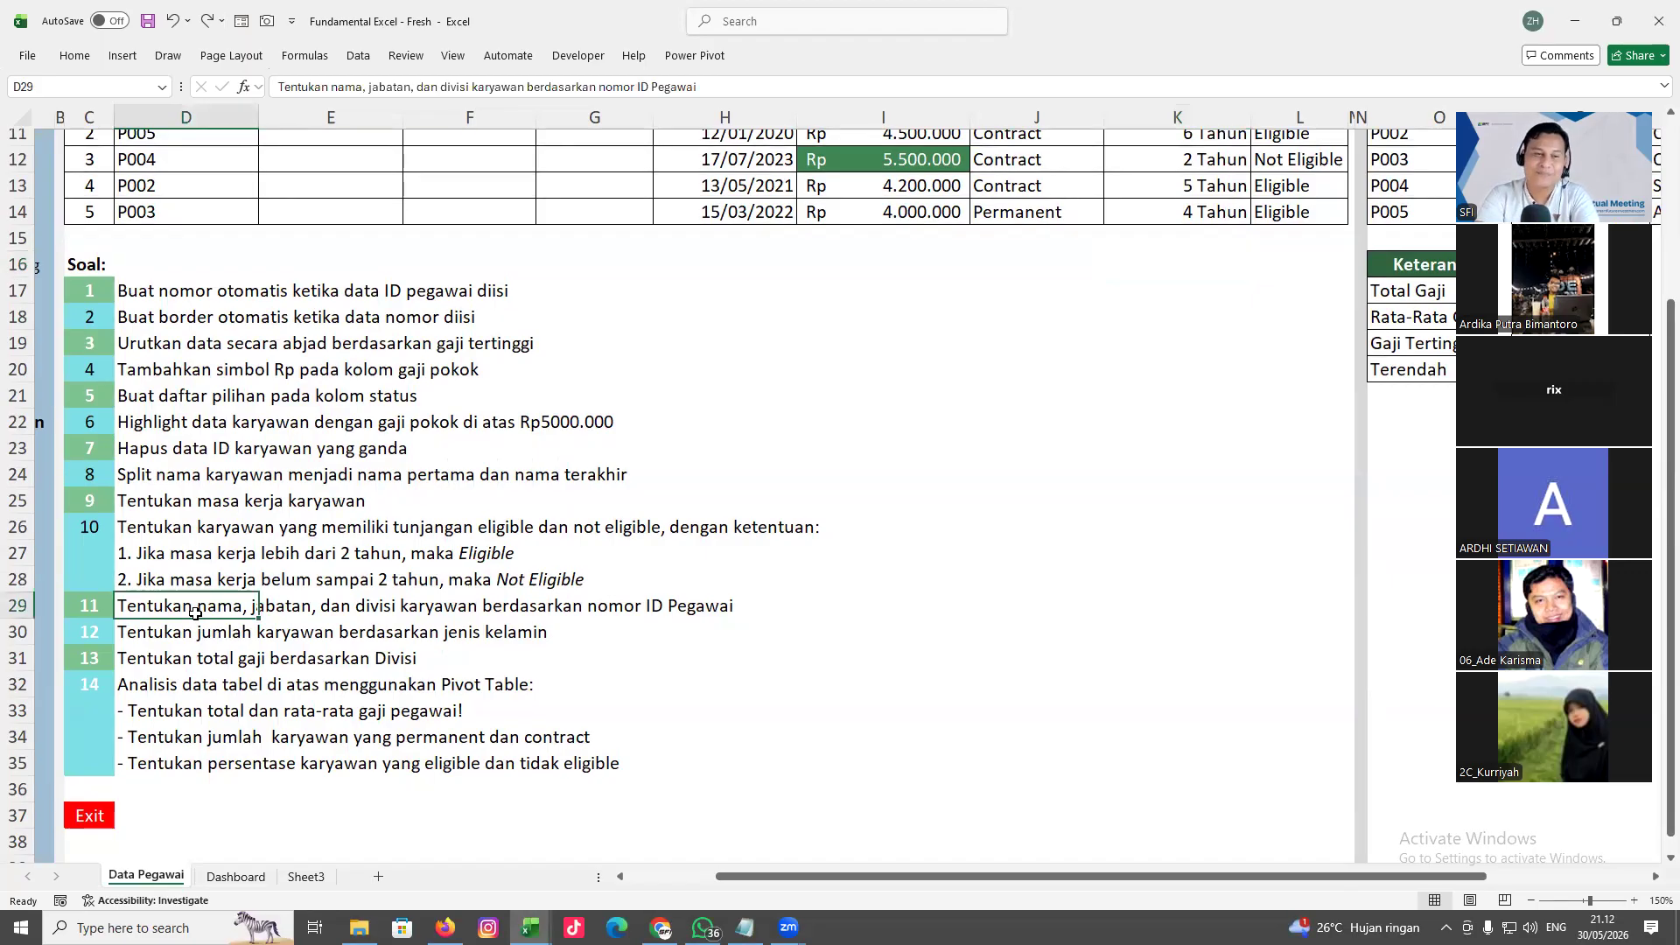
{"action": "scroll", "coordinate": [883, 601], "scroll_direction": "up", "scroll_amount": 3}
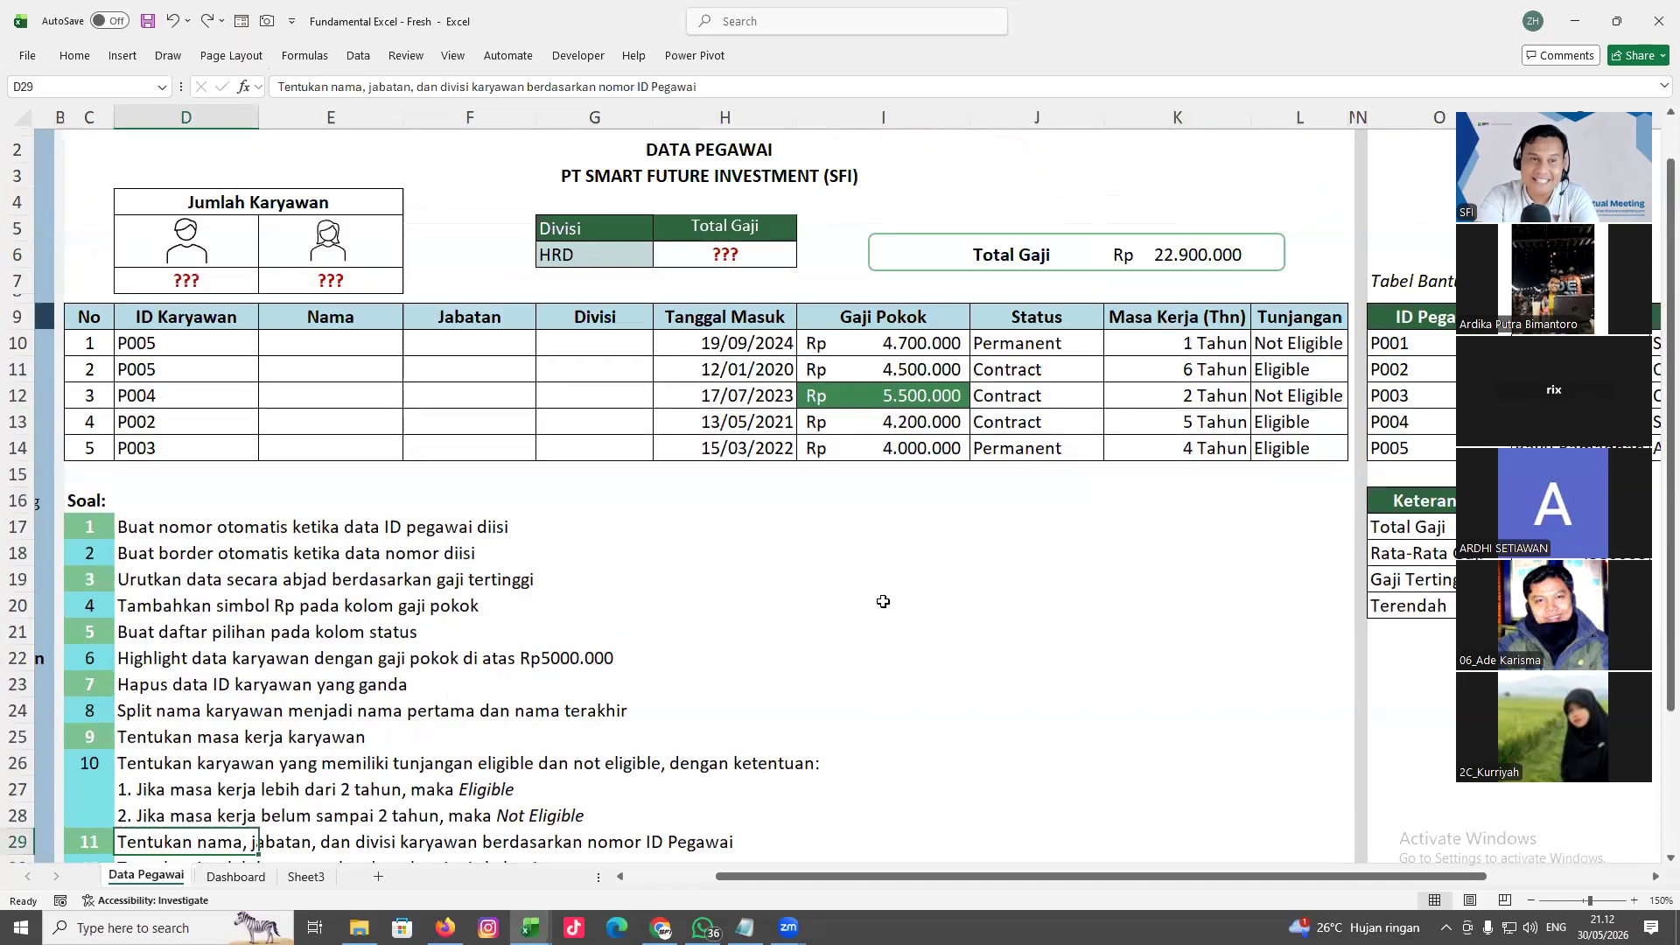
{"action": "left_click", "coordinate": [165, 344]}
{"action": "left_click_drag", "start_coordinate": [326, 349], "coordinate": [608, 441]}
{"action": "scroll", "coordinate": [566, 569], "scroll_direction": "down", "scroll_amount": 2}
{"action": "scroll", "coordinate": [759, 558], "scroll_direction": "up", "scroll_amount": 1}
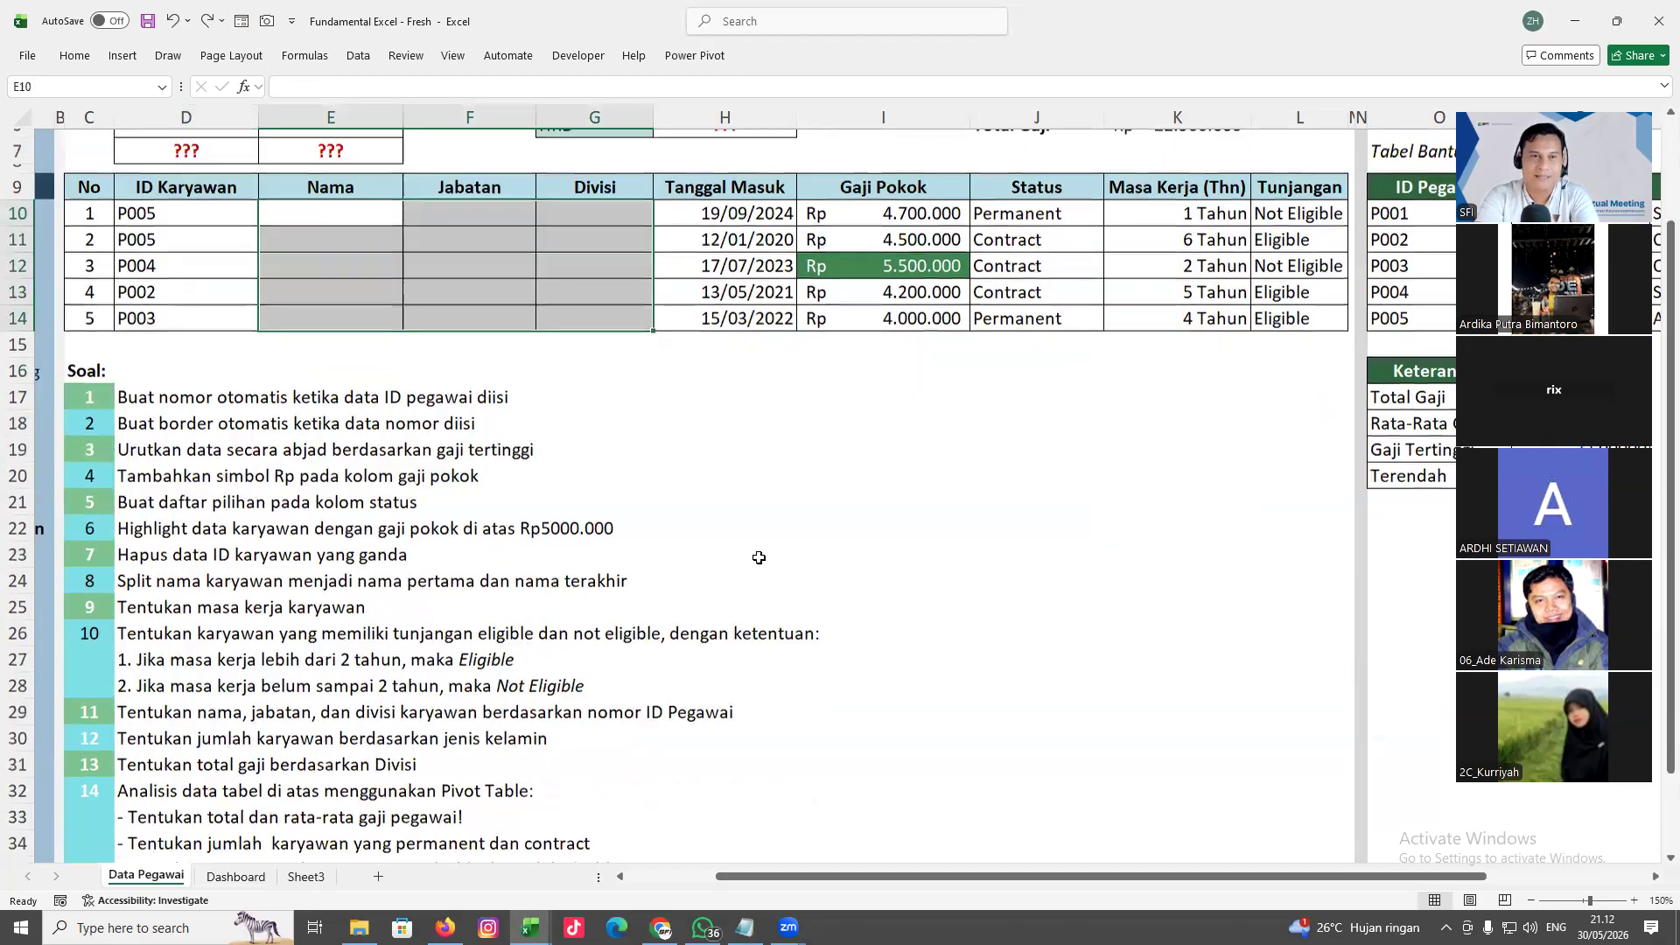
{"action": "left_click_drag", "start_coordinate": [131, 267], "coordinate": [175, 345]}
{"action": "left_click", "coordinate": [458, 344]}
{"action": "left_click_drag", "start_coordinate": [1406, 877], "coordinate": [1611, 853]}
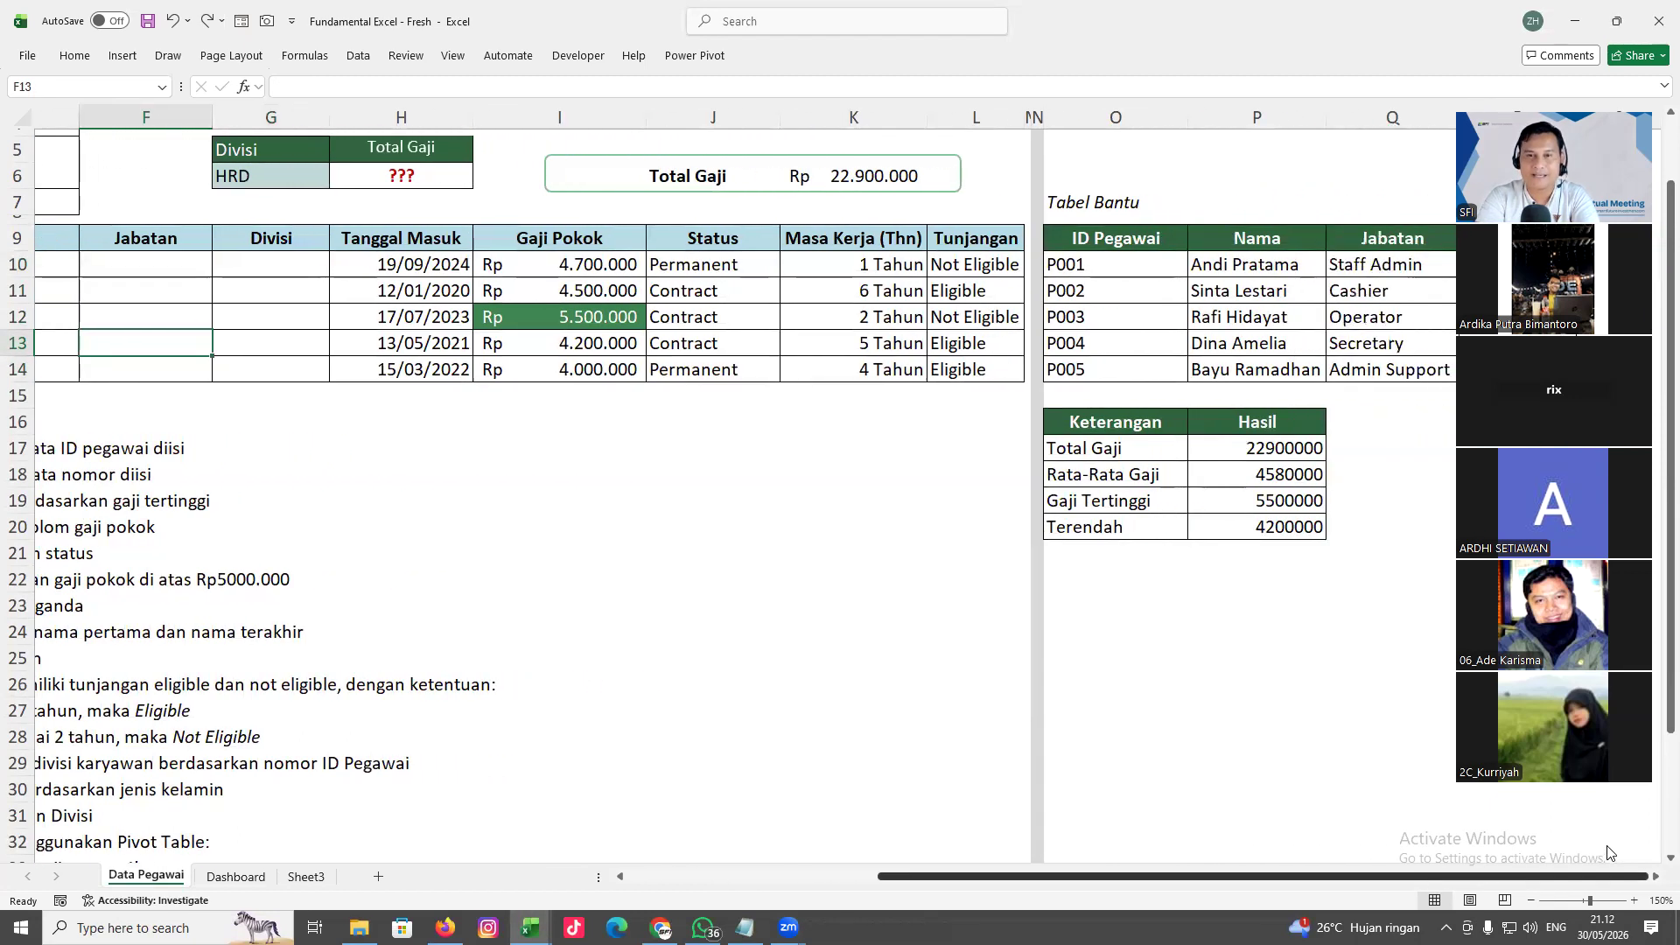
{"action": "left_click", "coordinate": [1657, 877]}
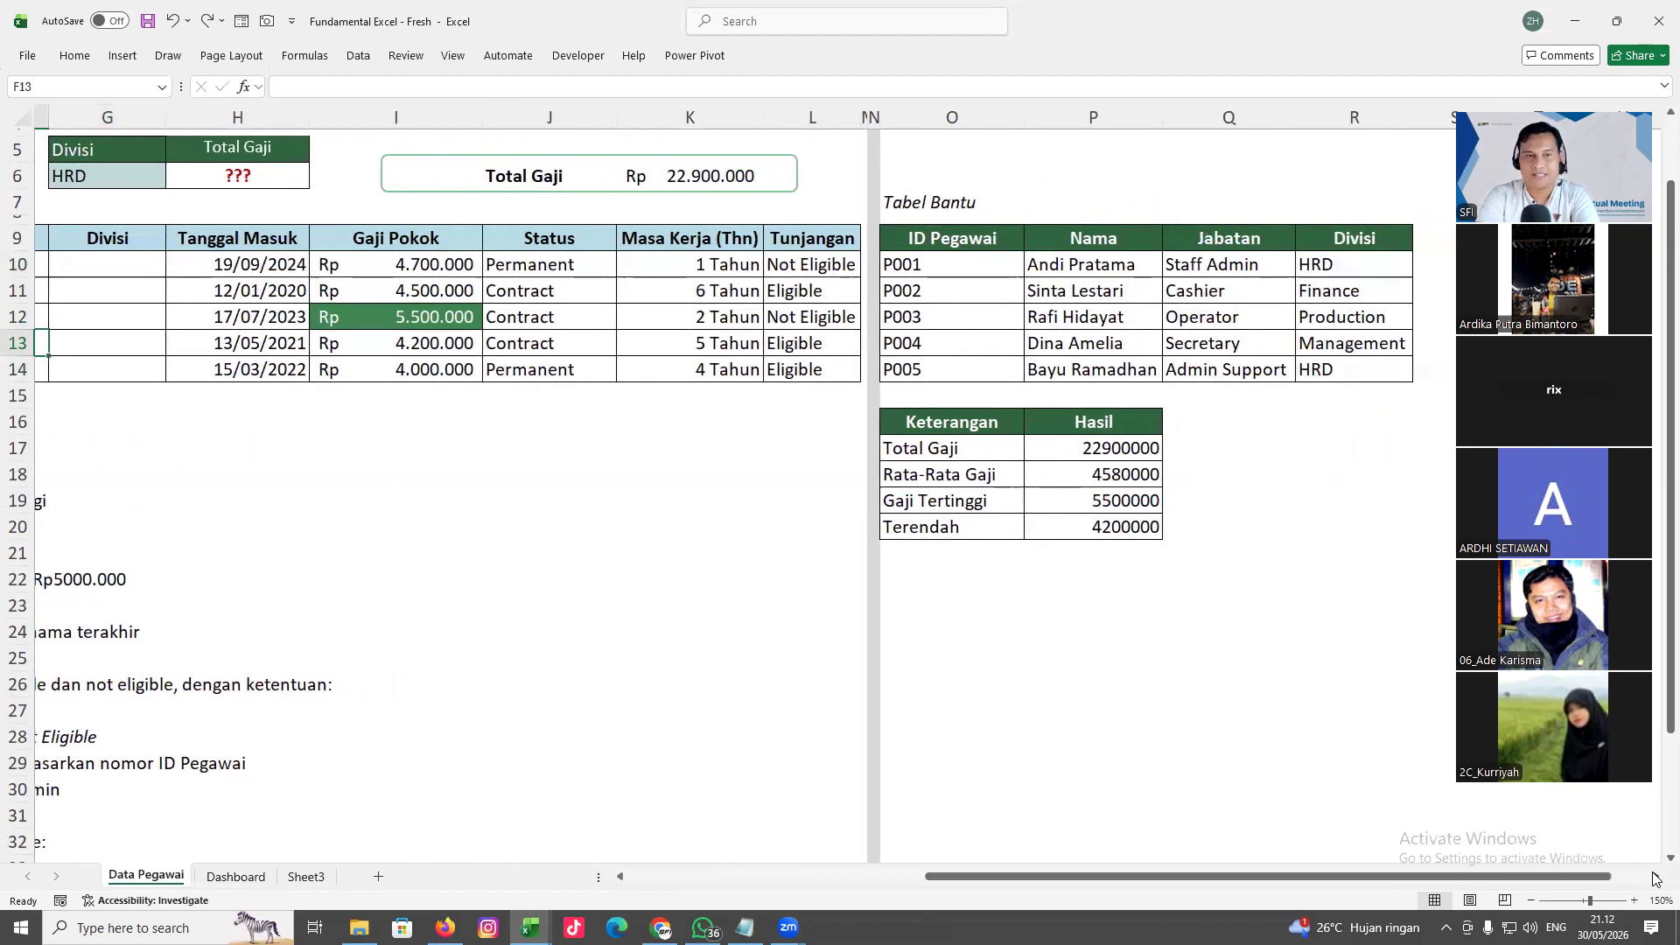
{"action": "left_click", "coordinate": [1657, 878]}
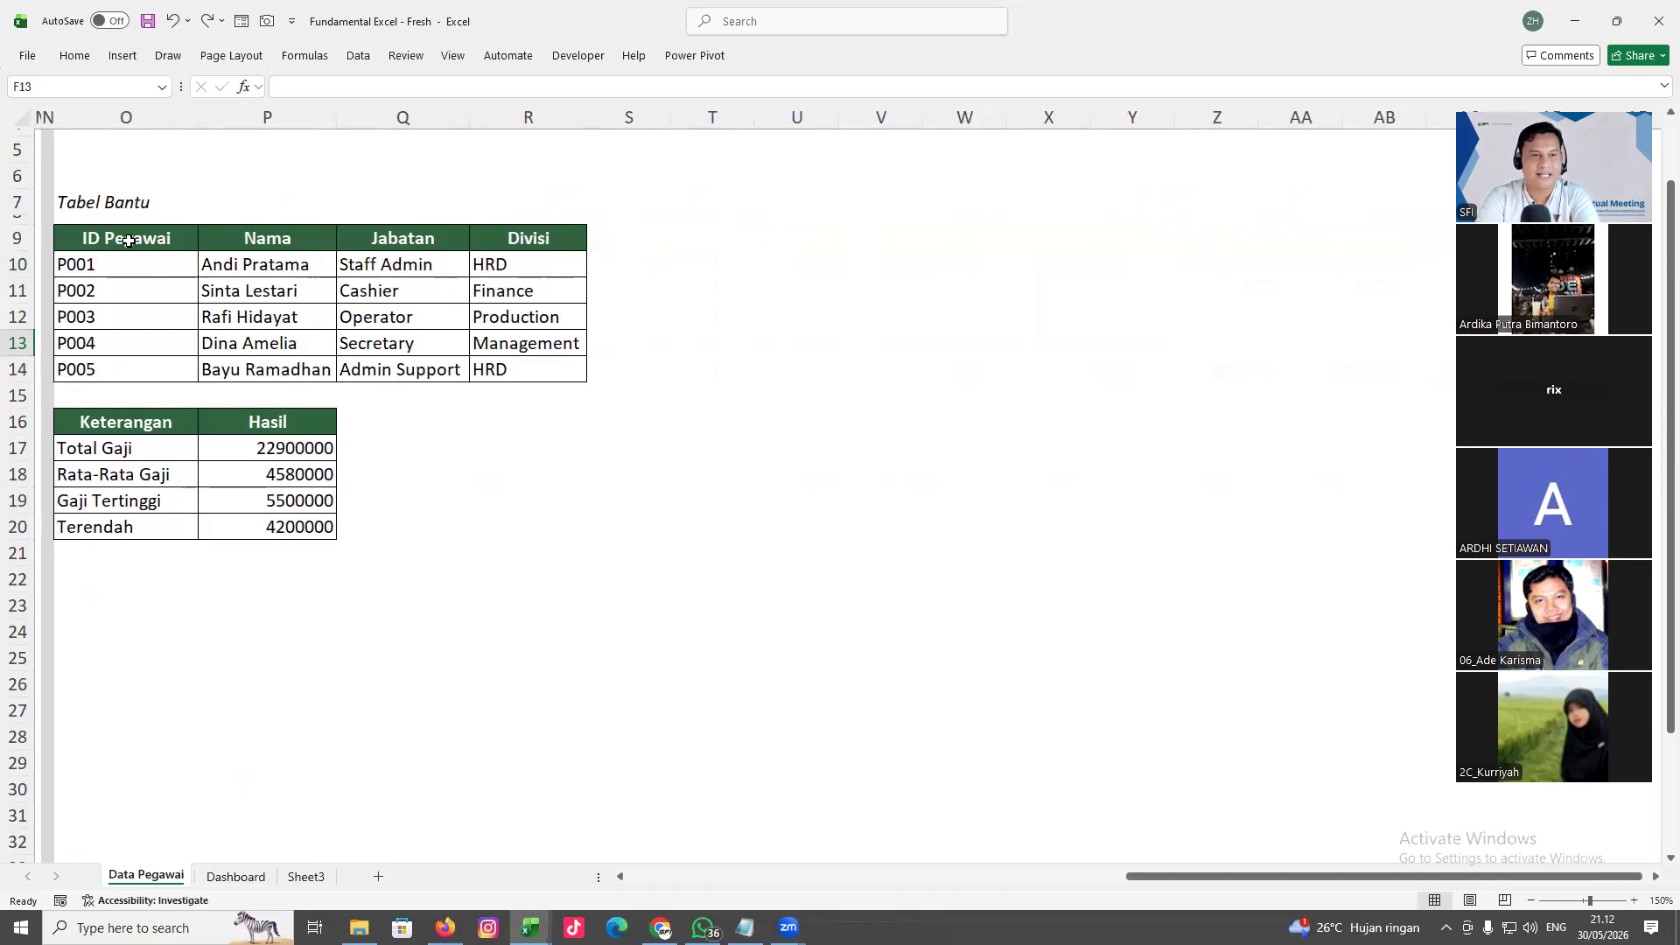
{"action": "left_click_drag", "start_coordinate": [129, 241], "coordinate": [131, 369]}
{"action": "left_click_drag", "start_coordinate": [277, 240], "coordinate": [537, 364]}
{"action": "left_click_drag", "start_coordinate": [1313, 877], "coordinate": [1206, 880]}
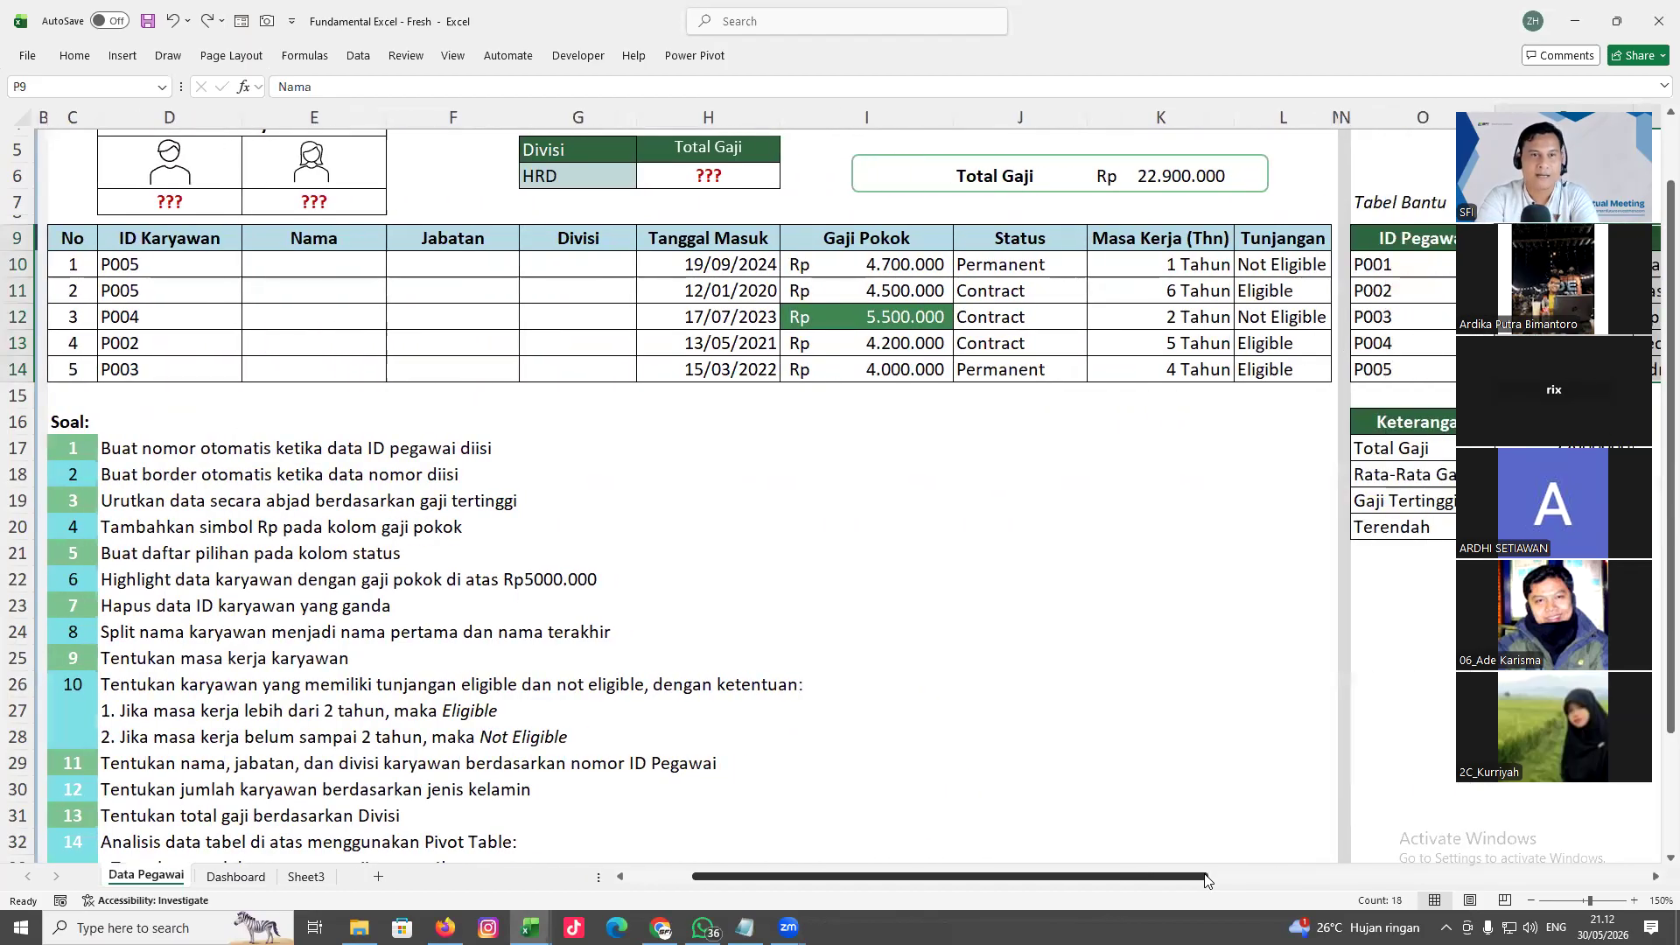
{"action": "left_click", "coordinate": [705, 518]}
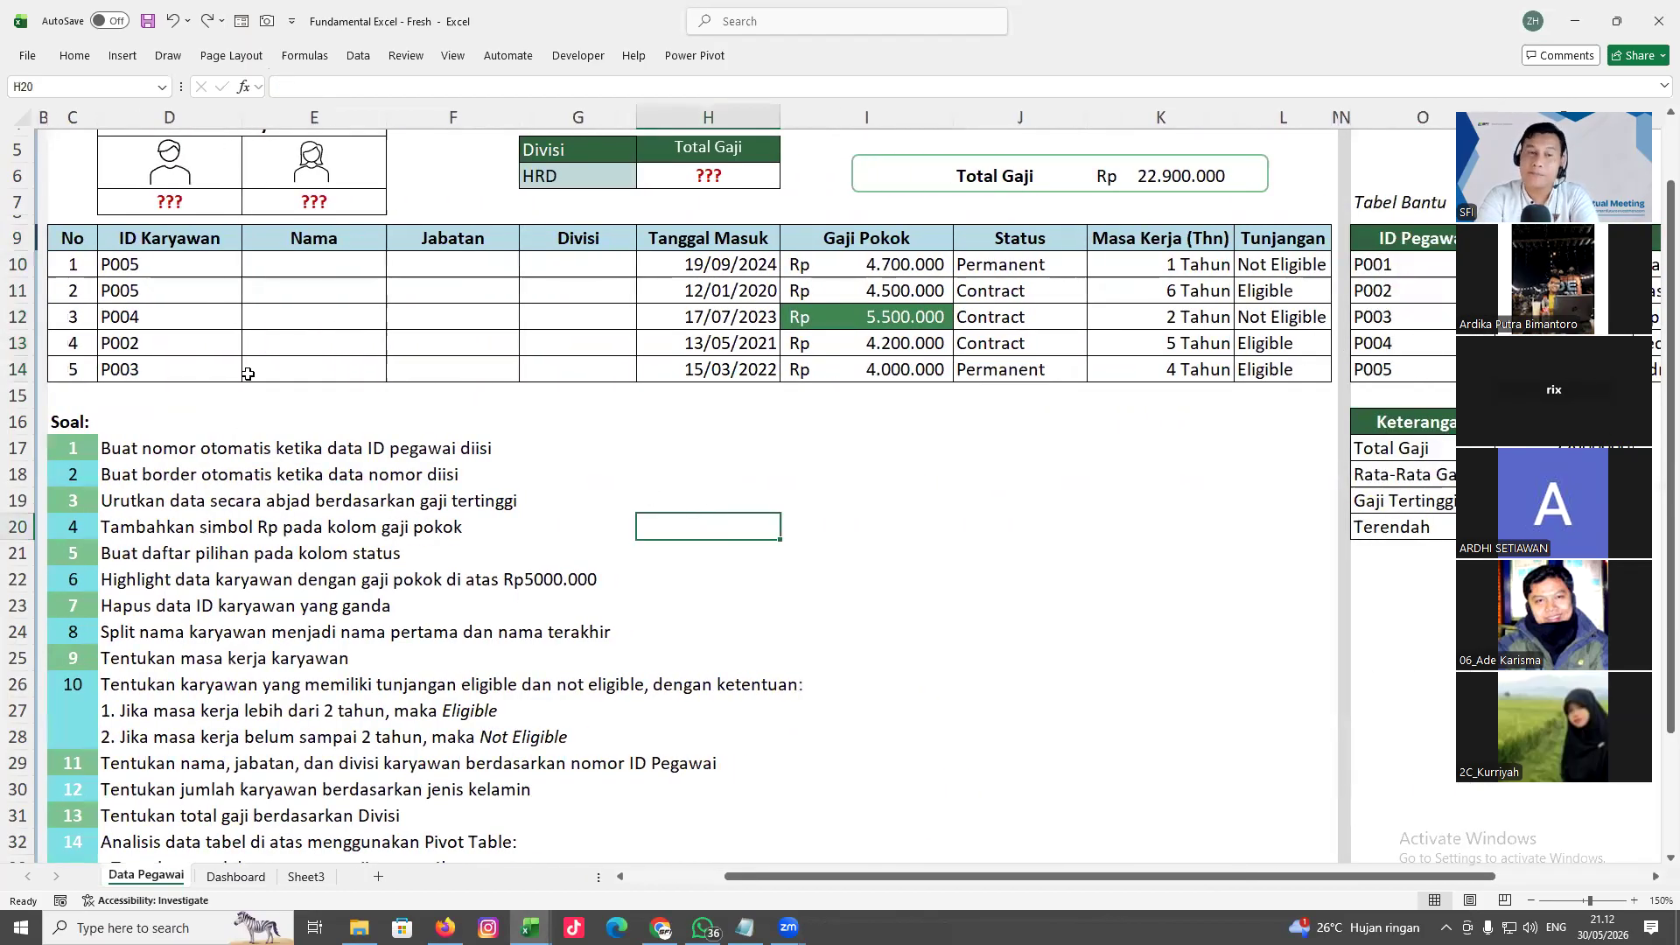
{"action": "double_click", "coordinate": [300, 268]}
{"action": "left_click", "coordinate": [405, 325]}
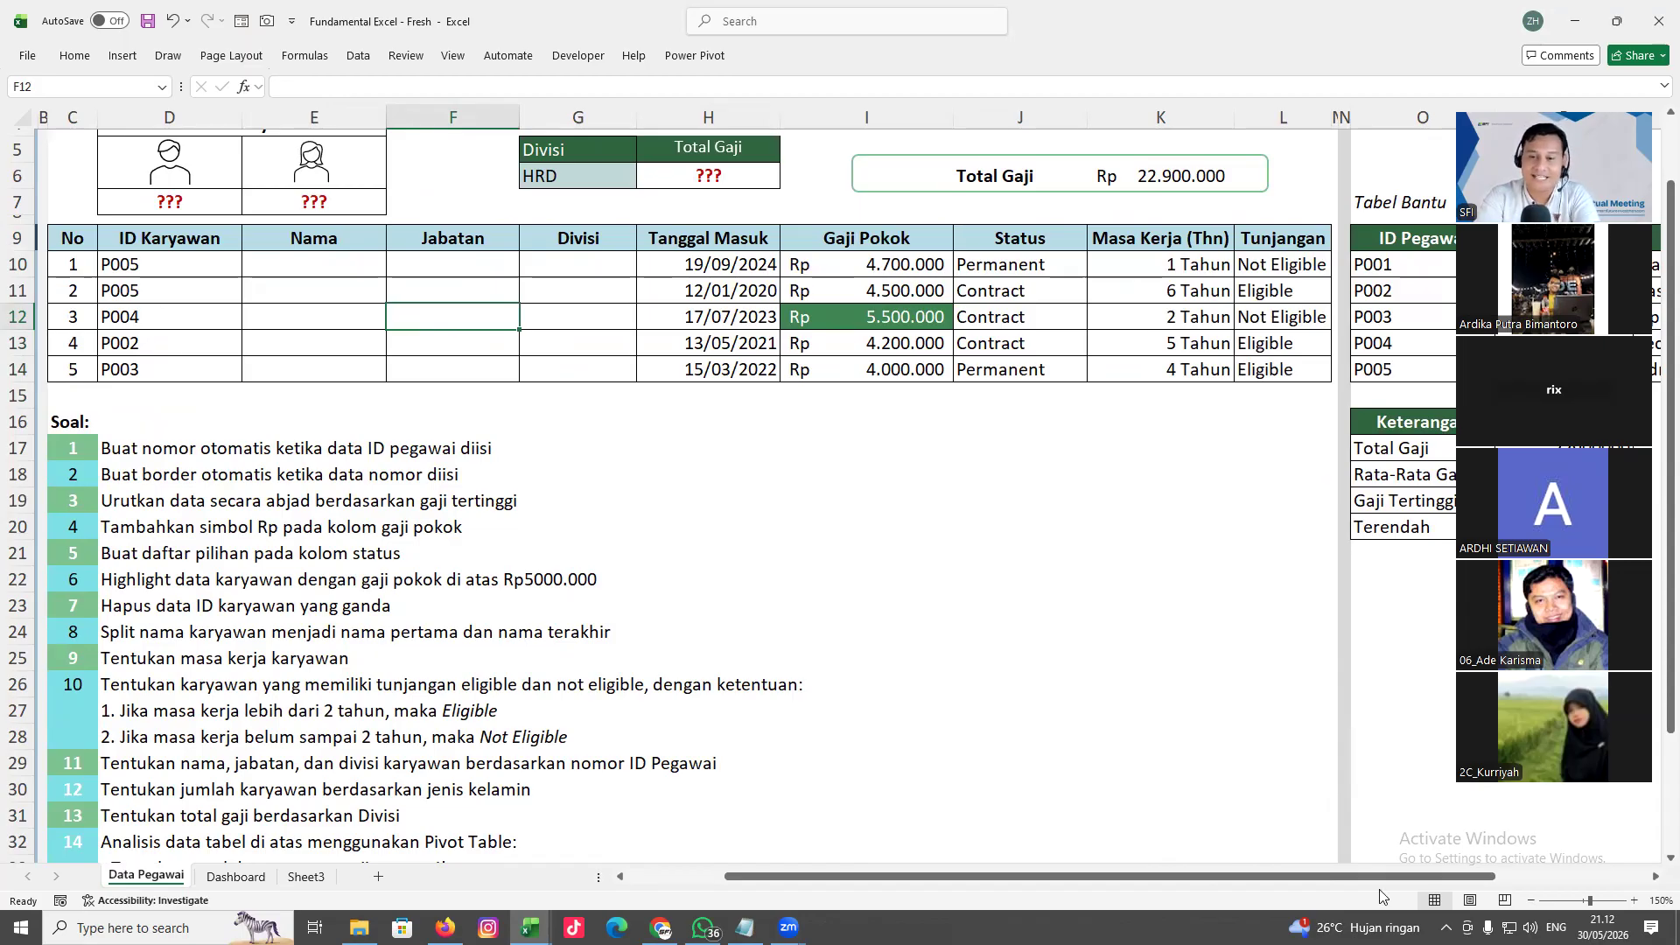
{"action": "left_click", "coordinate": [1654, 877]}
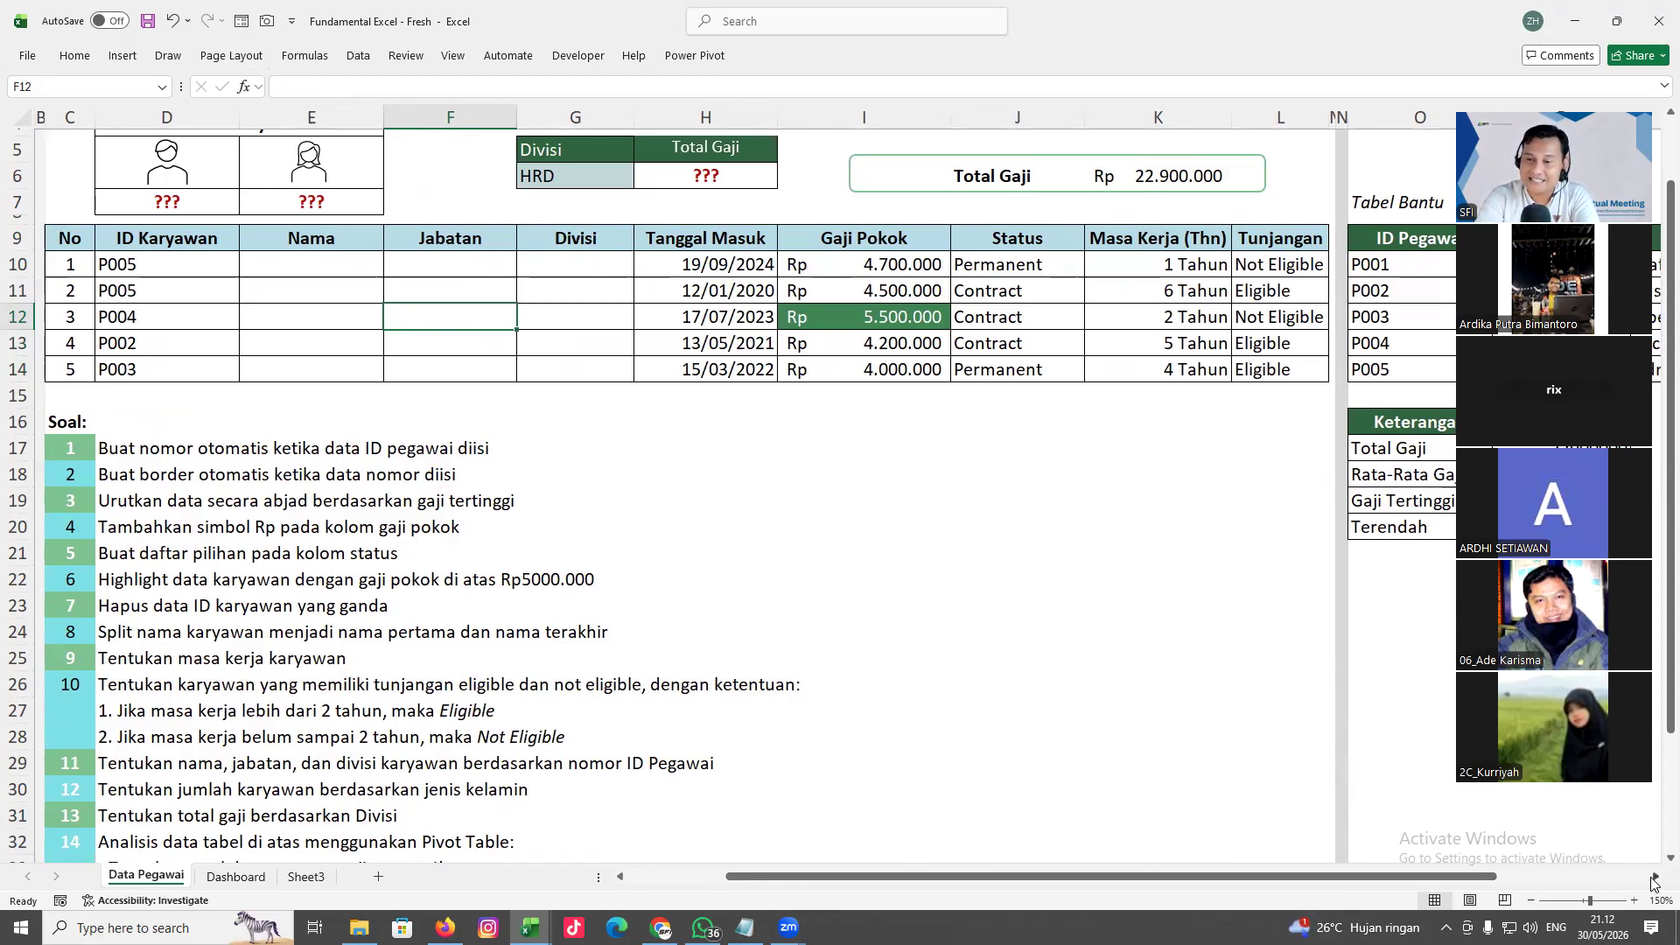
{"action": "left_click", "coordinate": [1654, 877]}
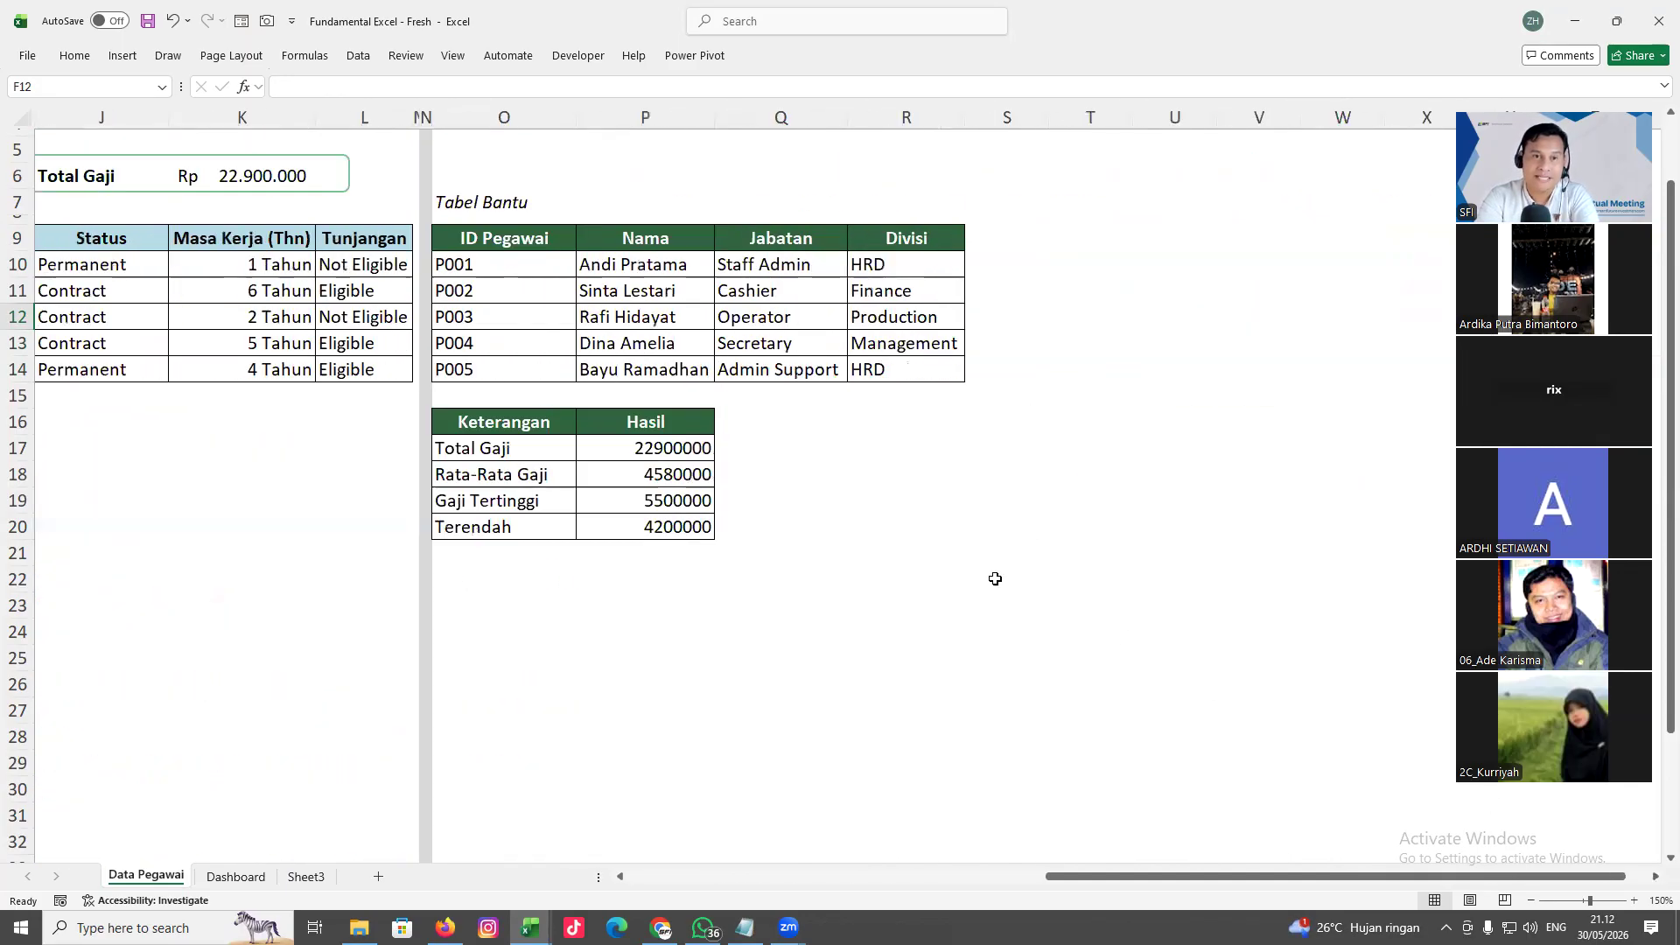
{"action": "left_click_drag", "start_coordinate": [482, 250], "coordinate": [512, 394]}
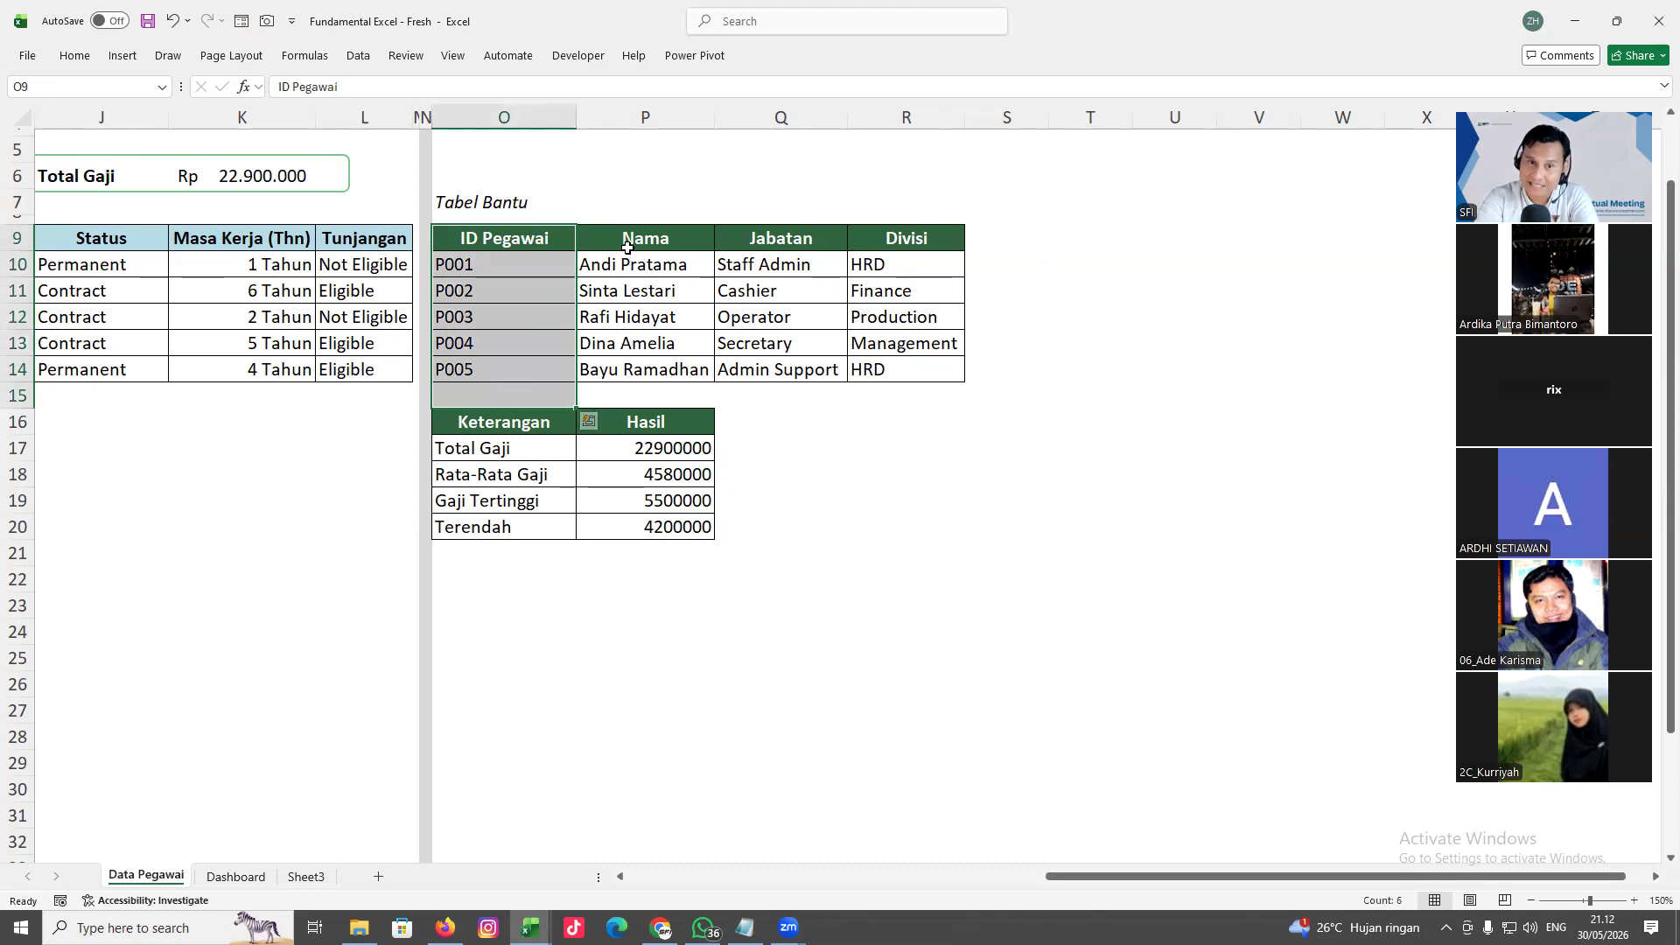
{"action": "left_click_drag", "start_coordinate": [631, 242], "coordinate": [882, 371]}
{"action": "left_click_drag", "start_coordinate": [504, 244], "coordinate": [535, 352]}
{"action": "left_click", "coordinate": [540, 366]}
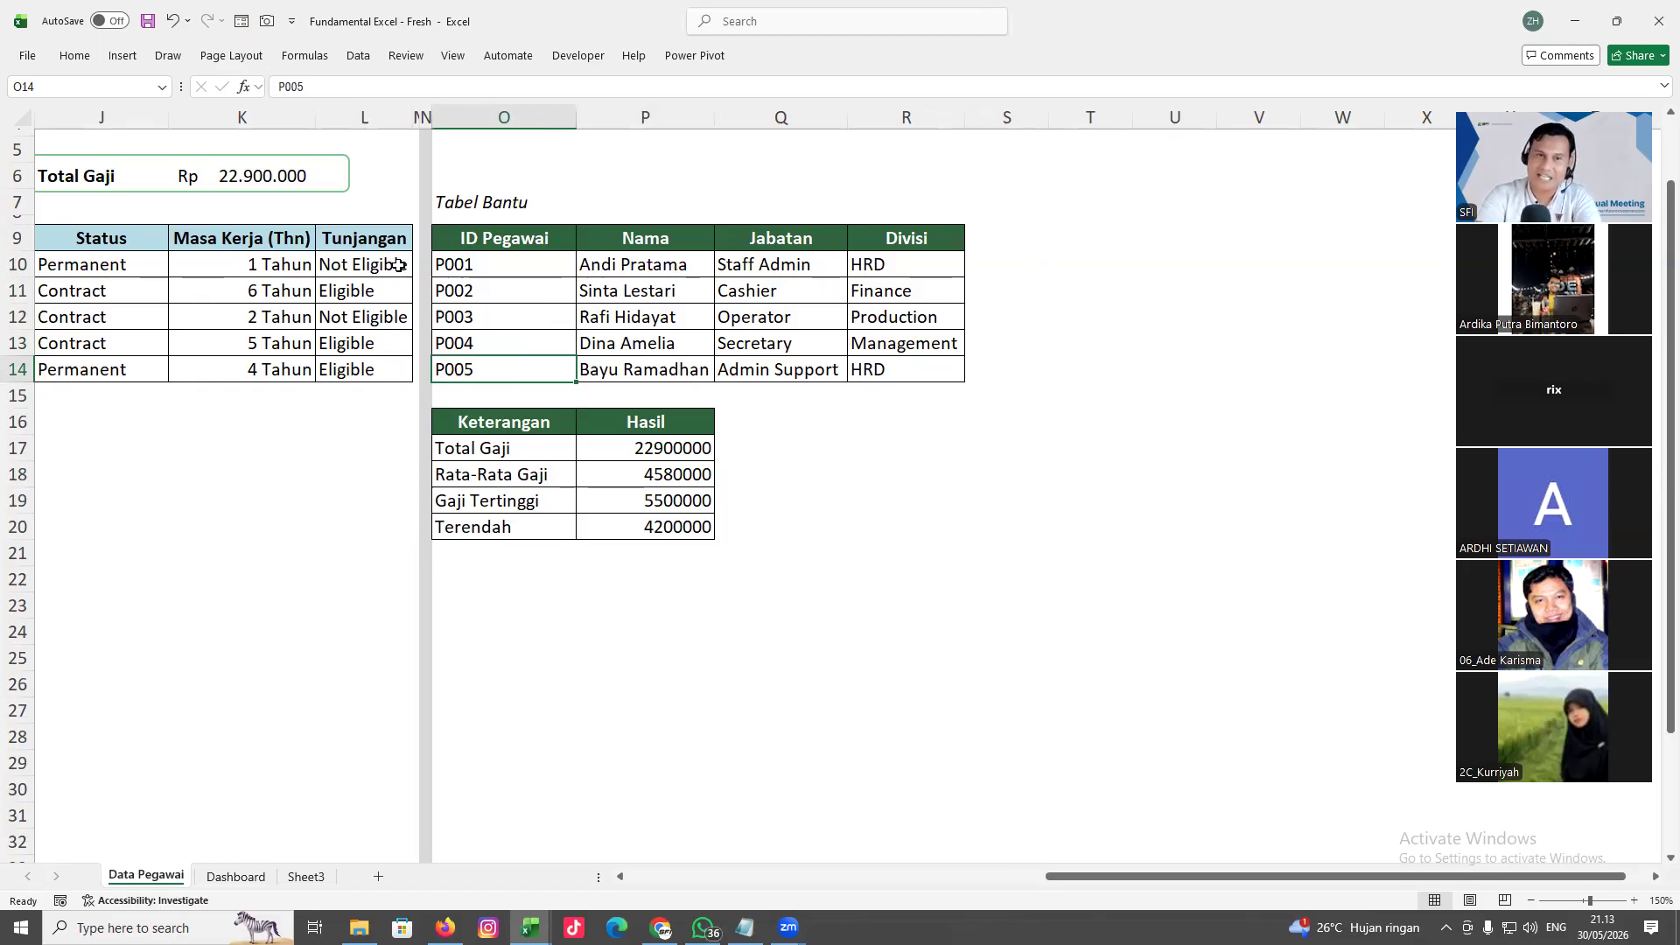
{"action": "left_click_drag", "start_coordinate": [479, 241], "coordinate": [881, 373]}
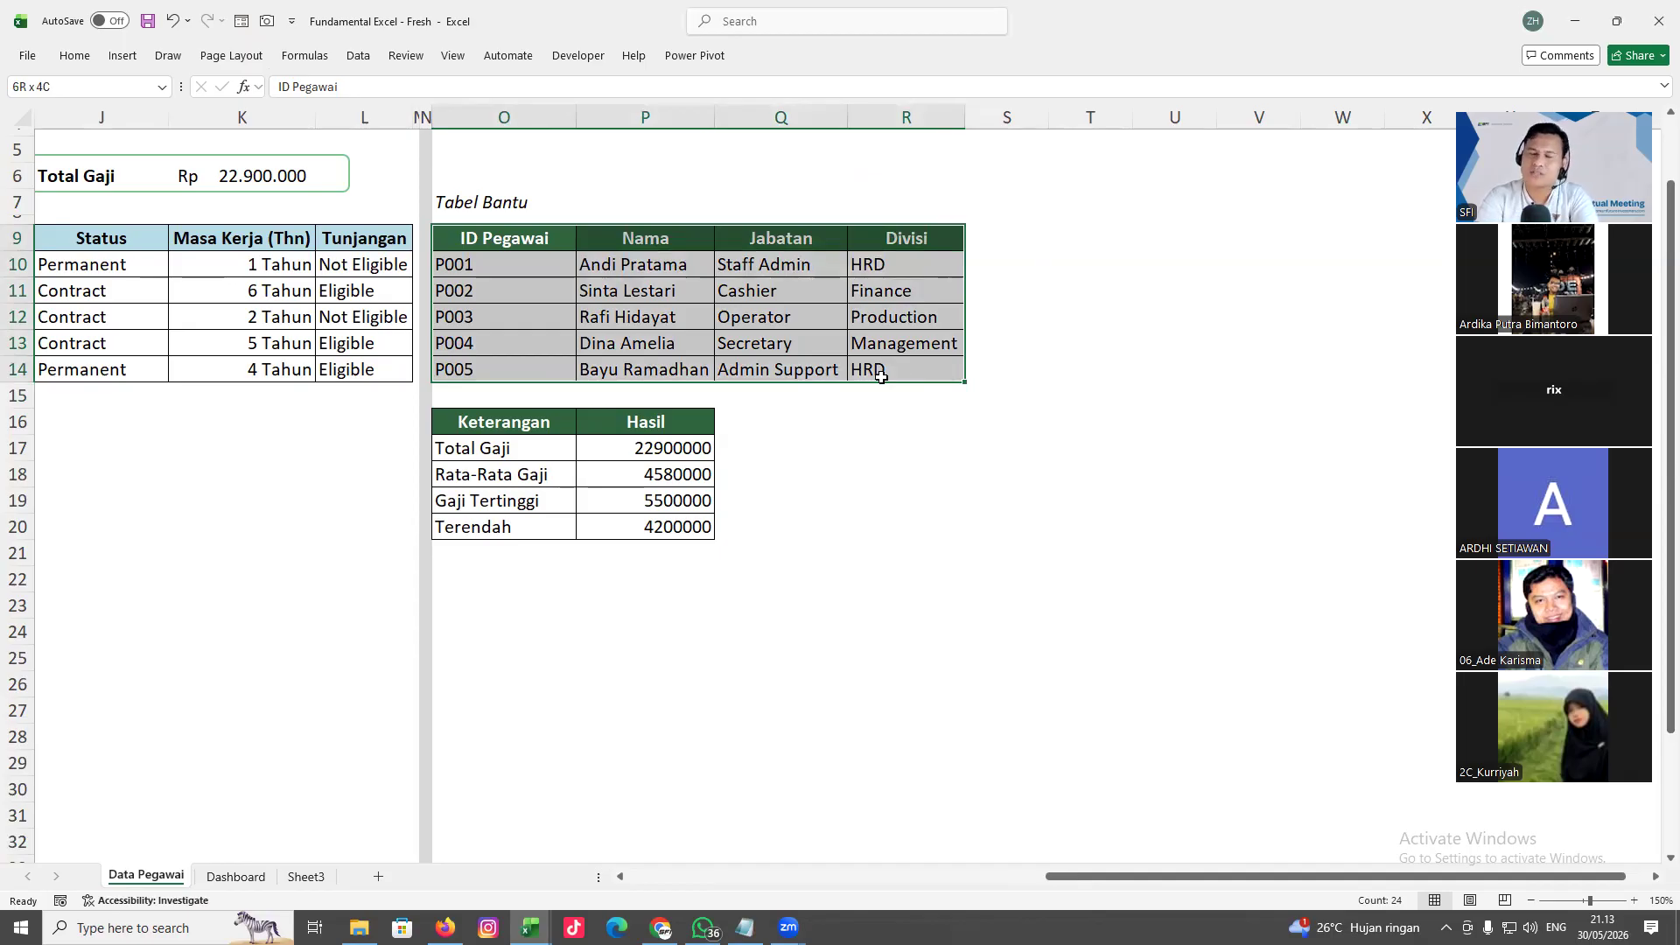
{"action": "left_click_drag", "start_coordinate": [881, 374], "coordinate": [564, 360]}
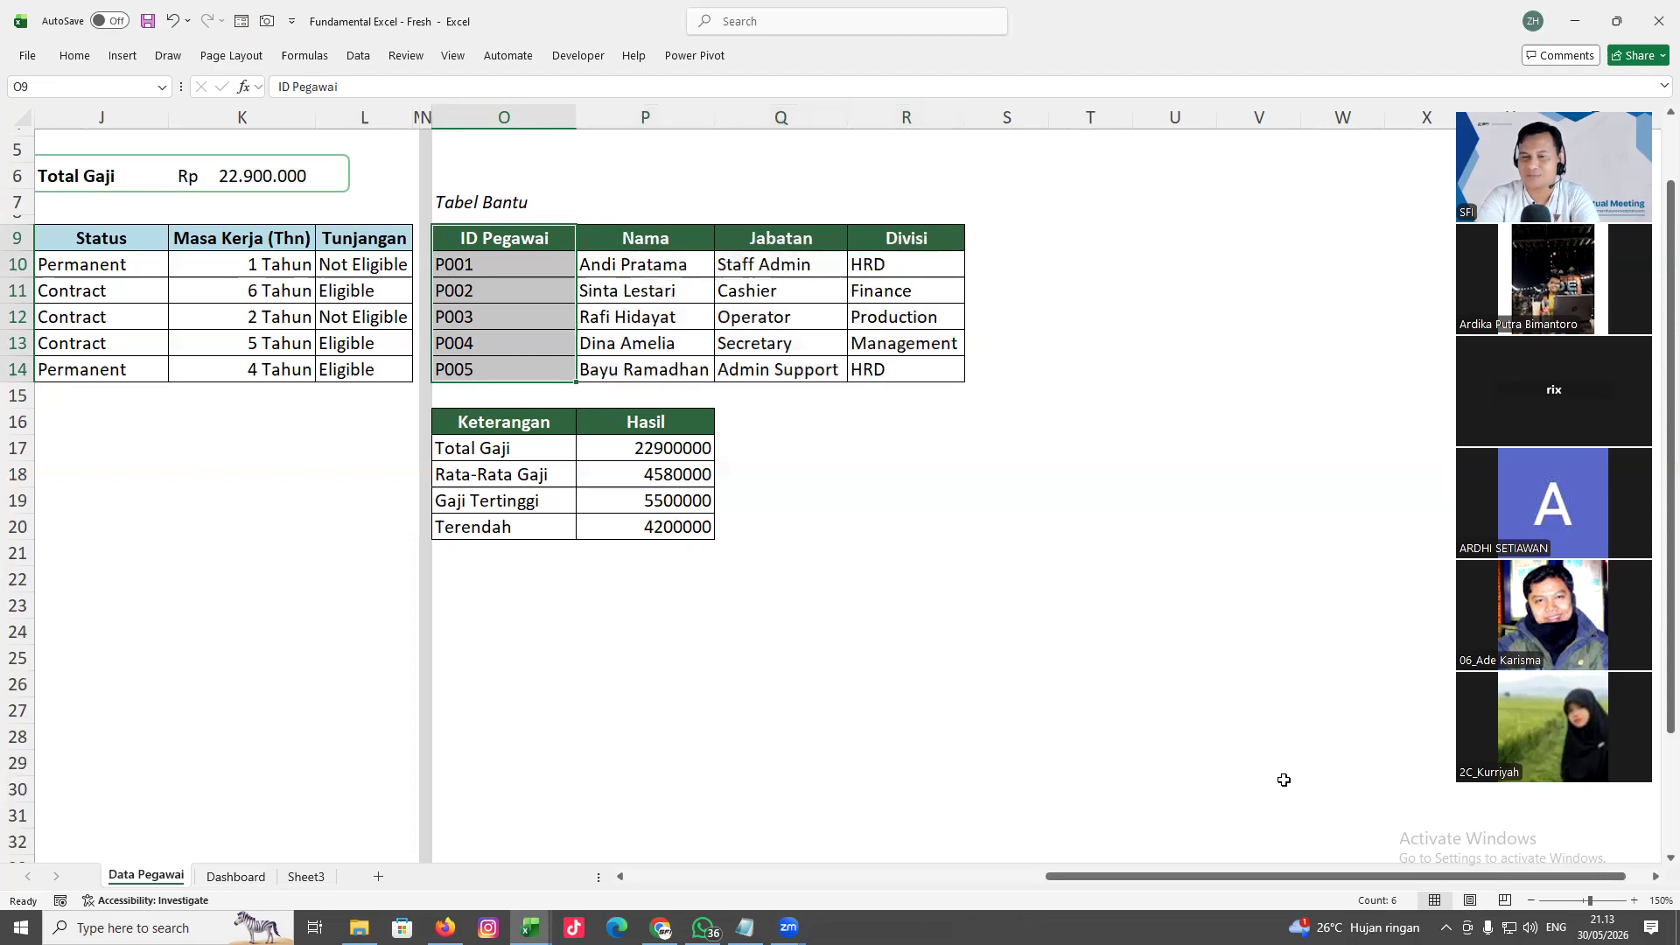
{"action": "left_click_drag", "start_coordinate": [1319, 878], "coordinate": [691, 779]}
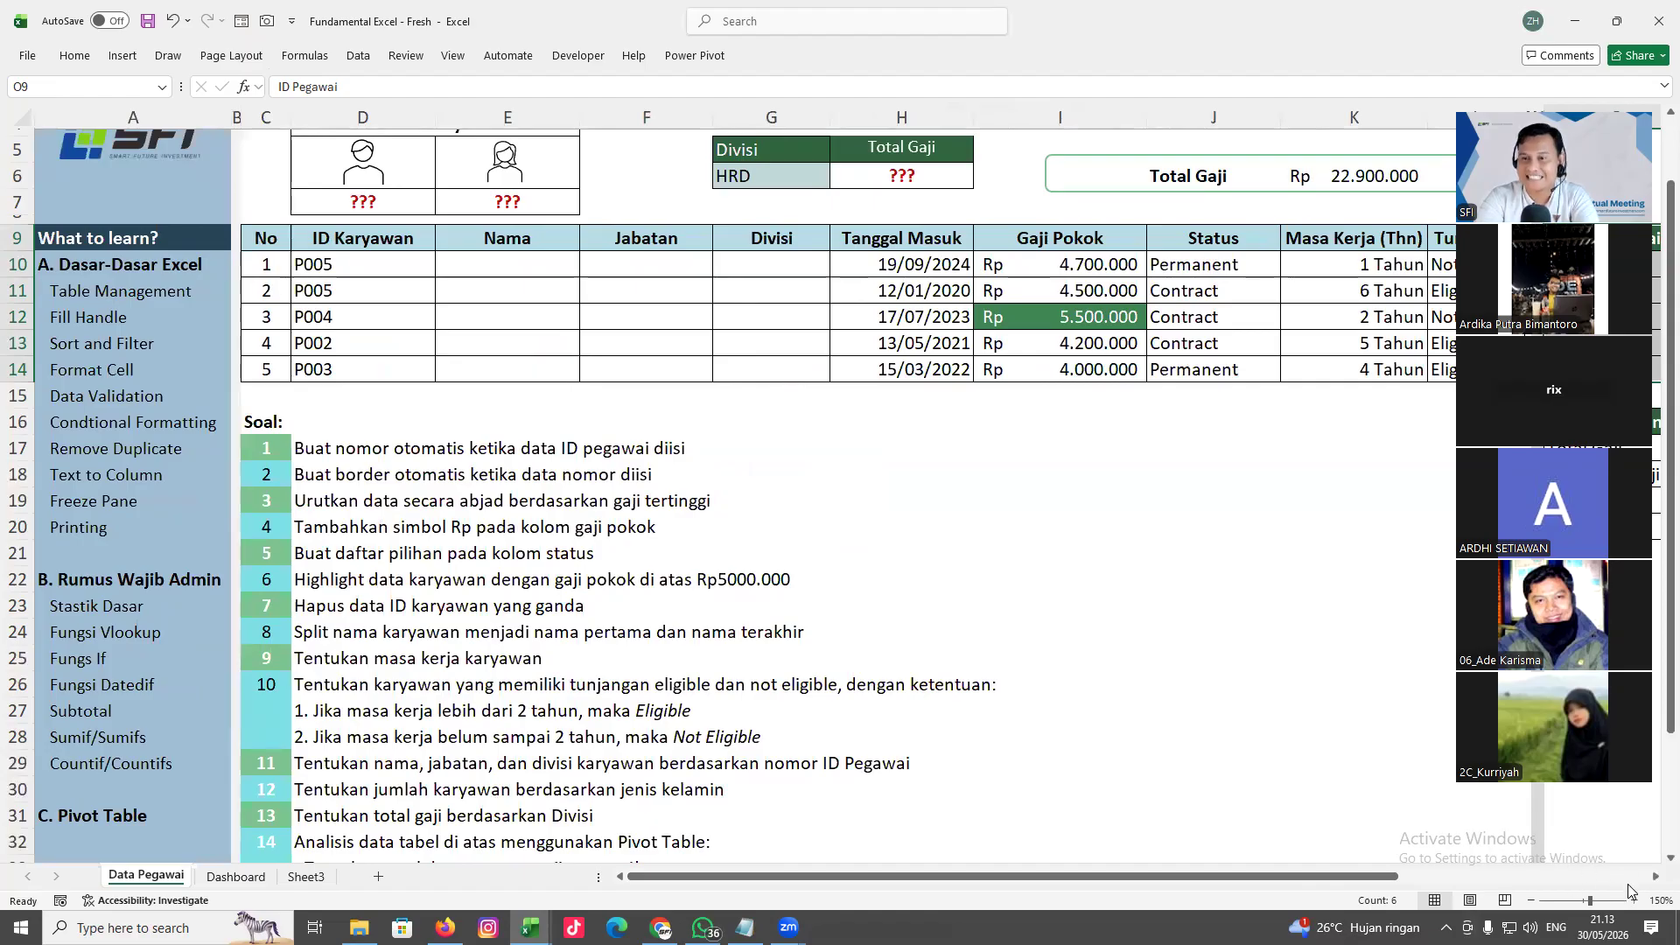
In E10, start =VLOOKUP(D10;$O$10:$R$14 with the Tabel Bantu range locked absolute
{"action": "left_click", "coordinate": [497, 268]}
{"action": "type", "text": "=vlooku"}
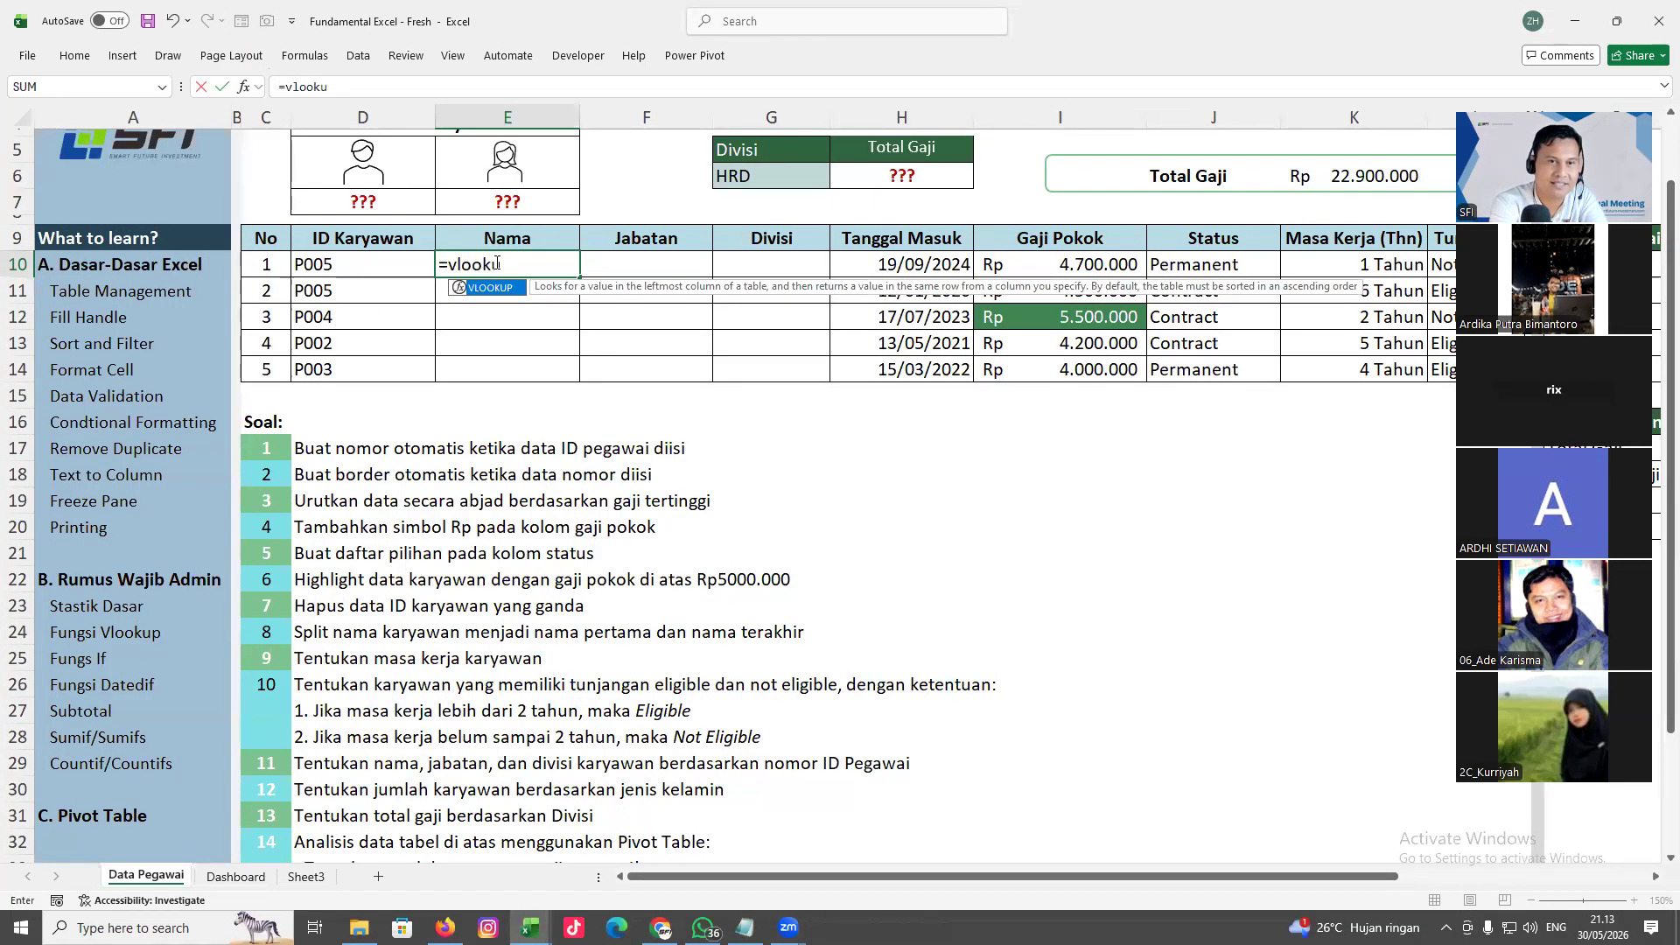
{"action": "type", "text": "p("}
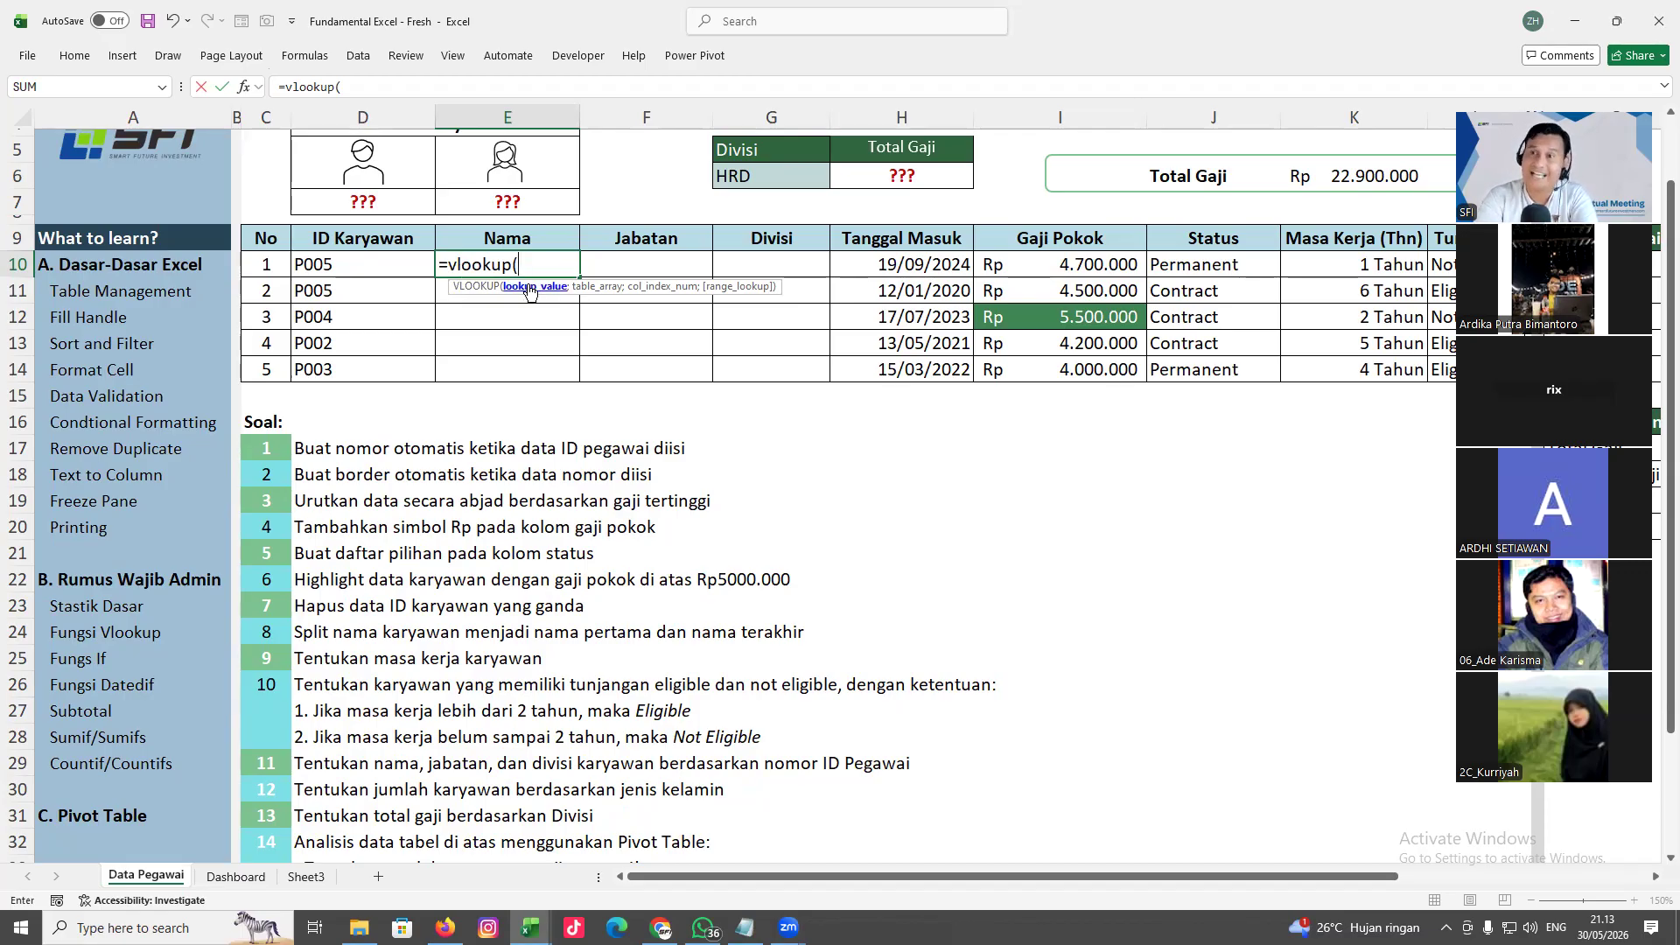
{"action": "left_click", "coordinate": [363, 267]}
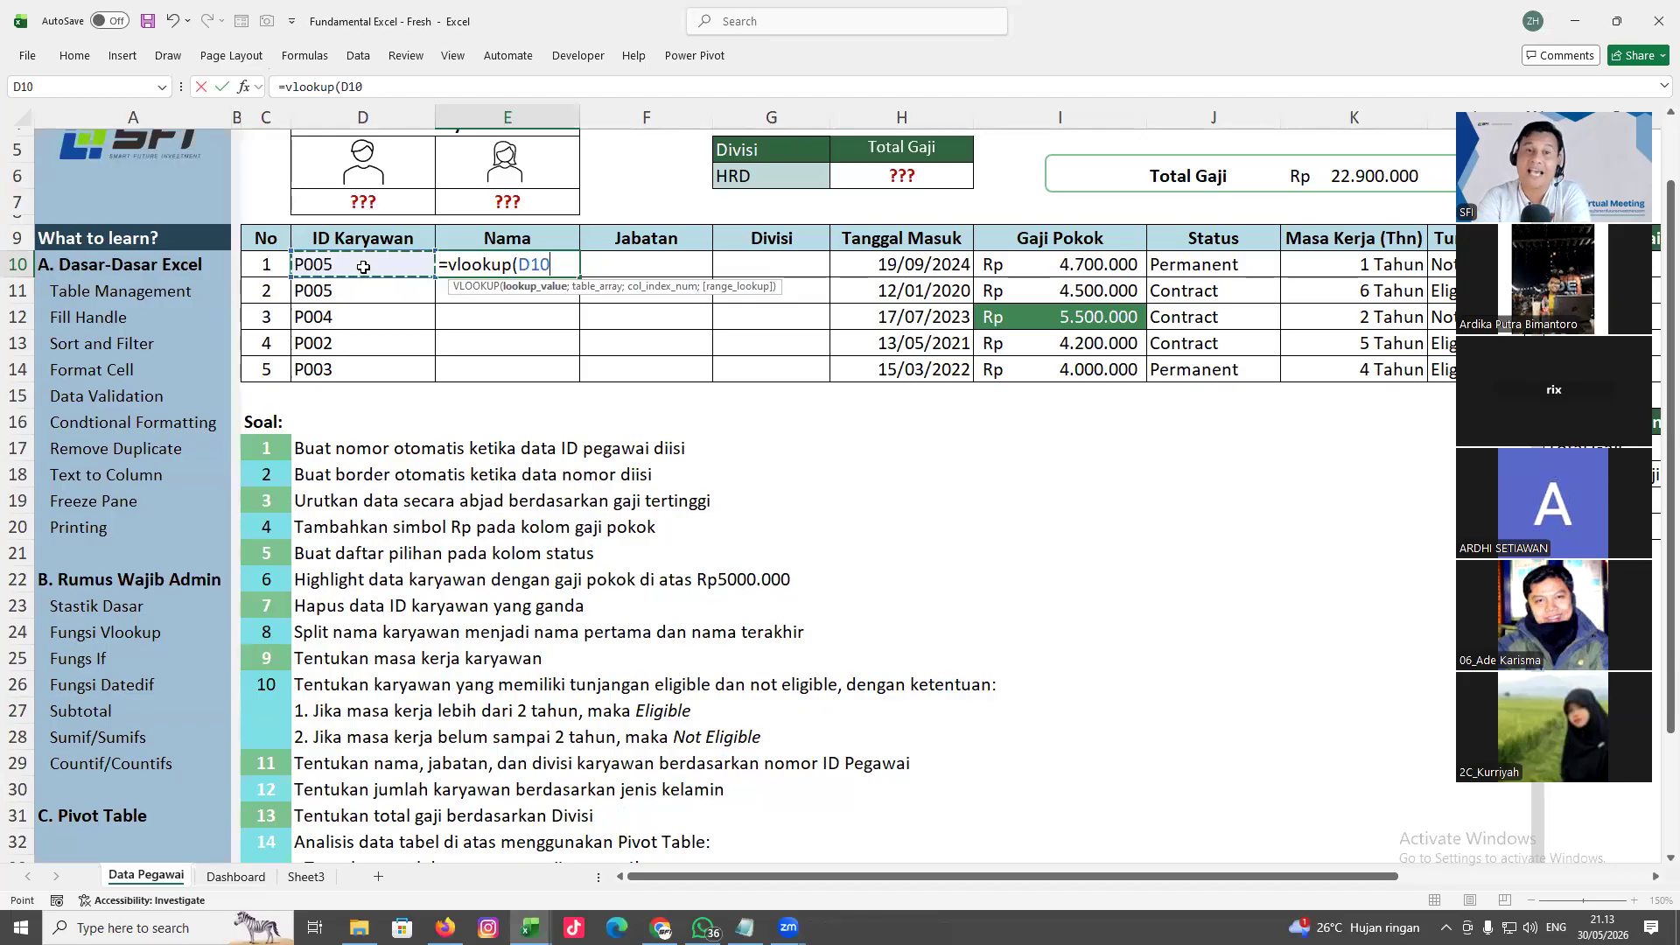
{"action": "type", "text": ";"}
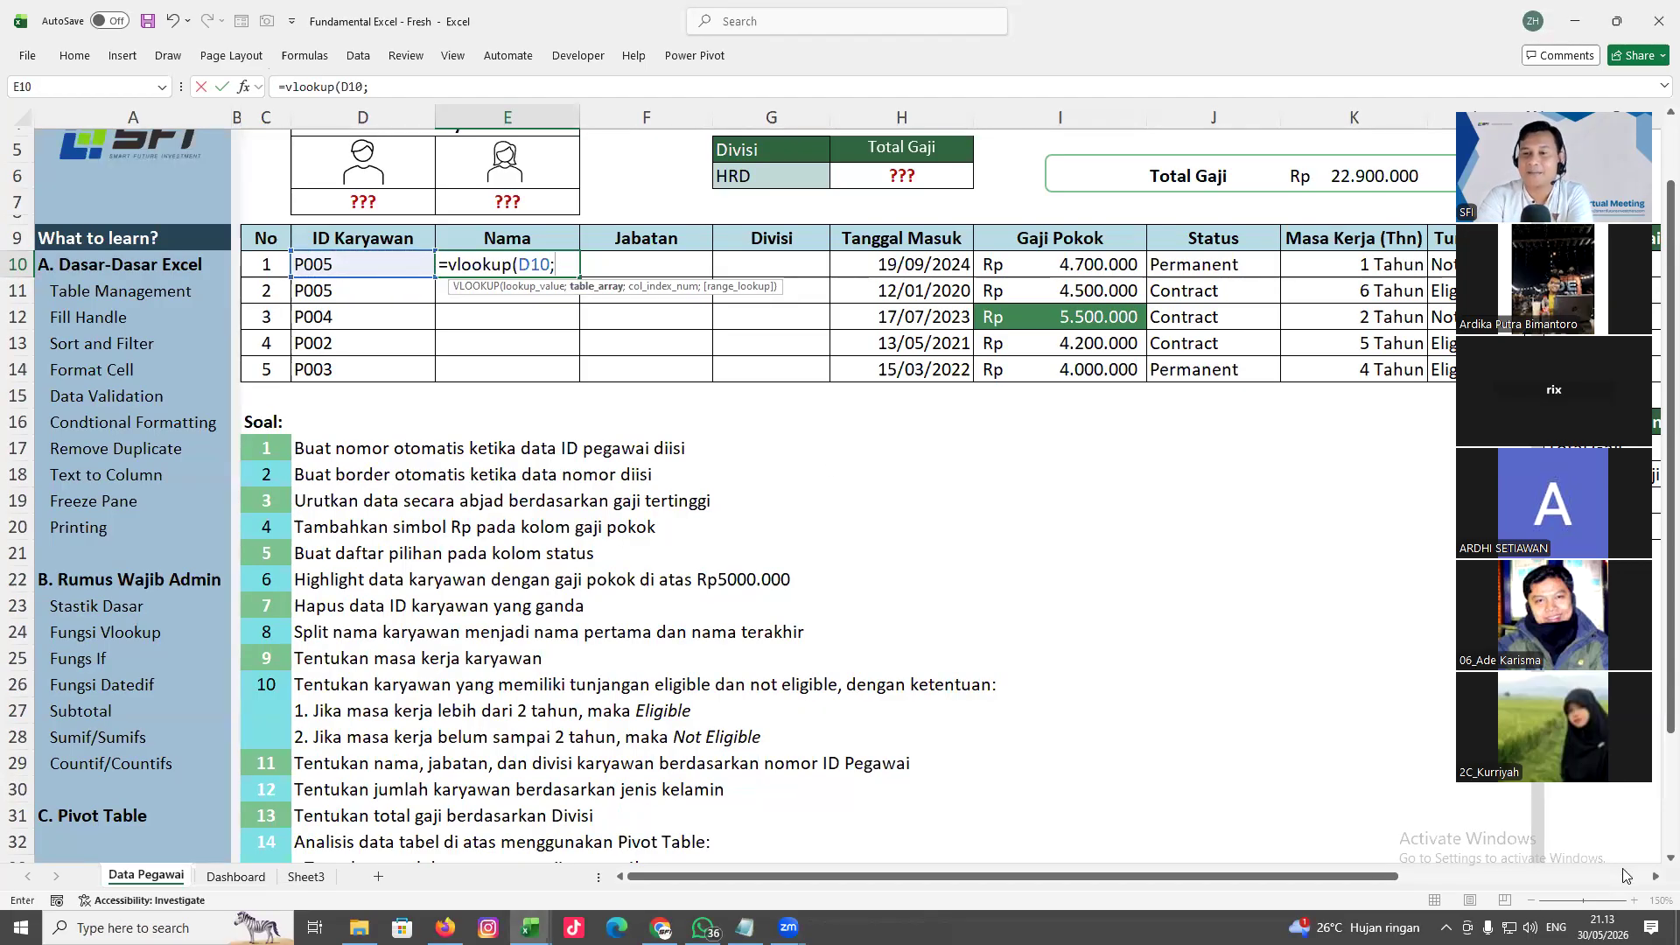
{"action": "left_click_drag", "start_coordinate": [1654, 879], "coordinate": [1654, 886]}
{"action": "left_click_drag", "start_coordinate": [490, 267], "coordinate": [901, 372]}
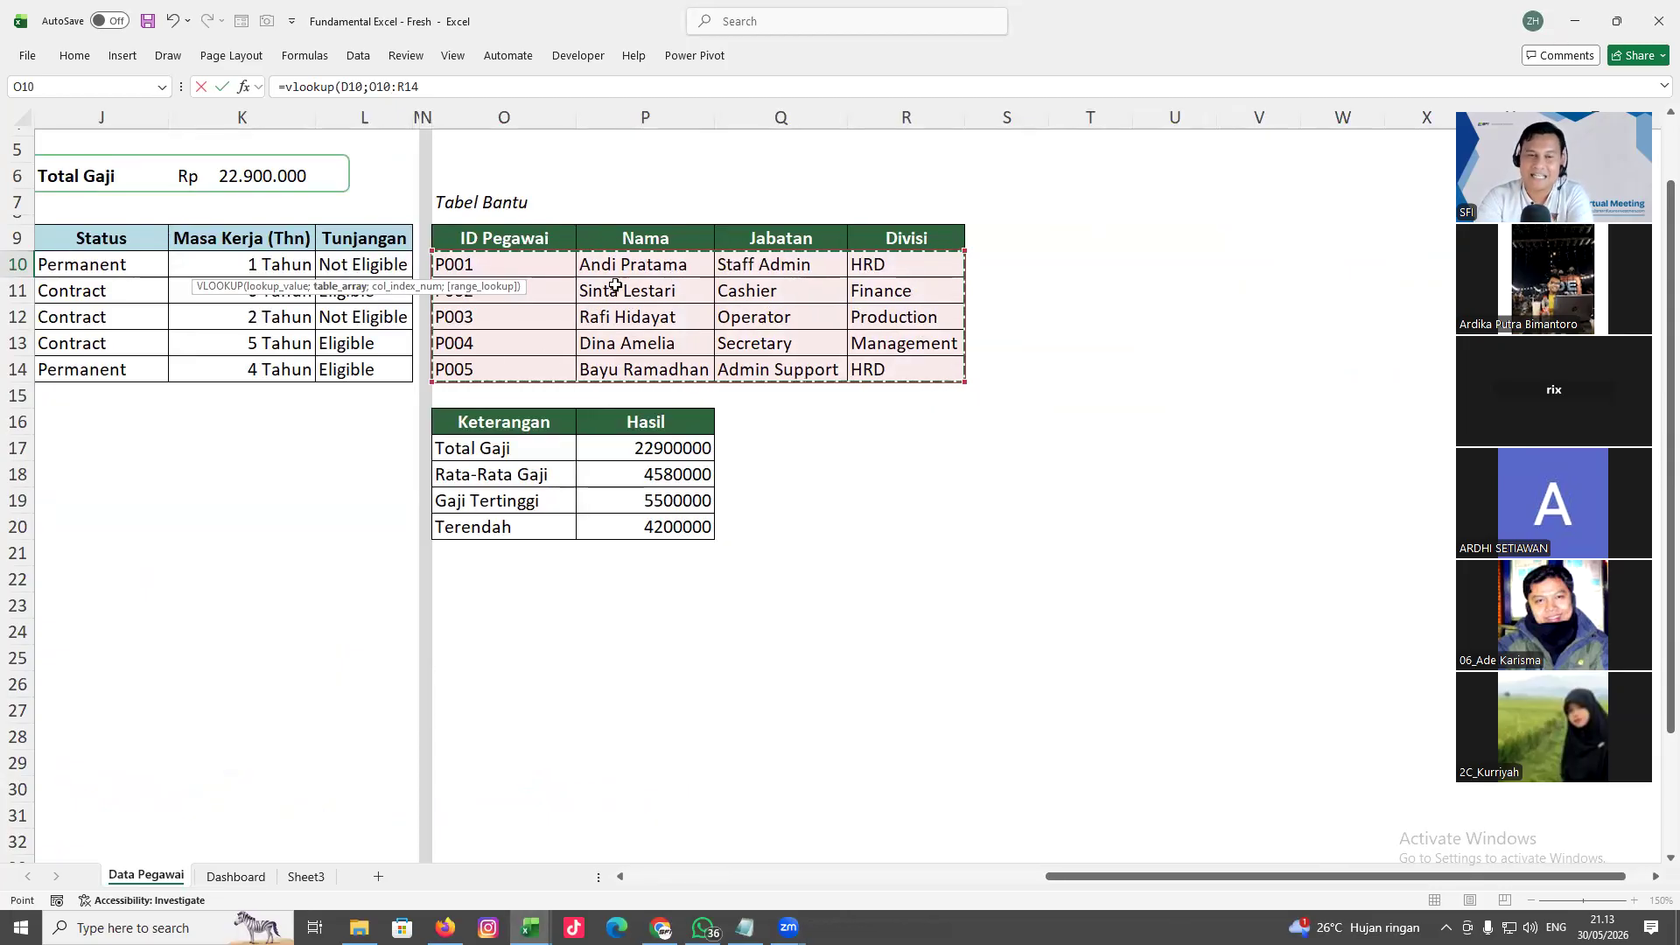
{"action": "key", "text": "F4"}
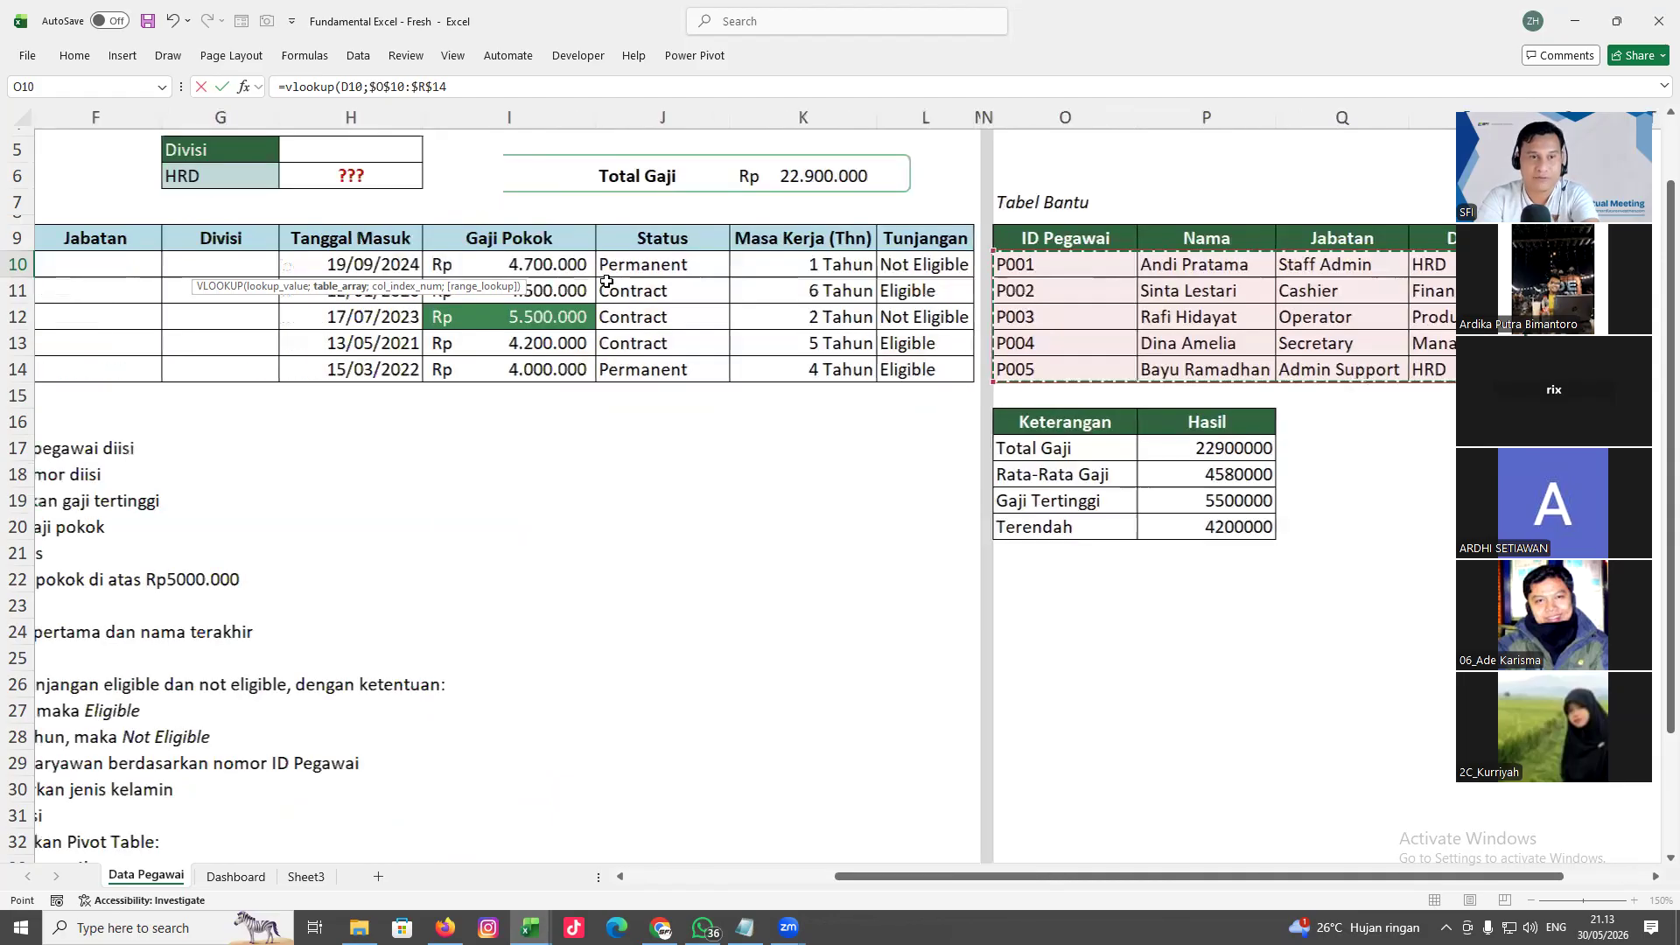
Highlight the locked $O$10:$R$14 range in the formula to explain its absolute references
{"action": "left_click_drag", "start_coordinate": [555, 264], "coordinate": [662, 266]}
{"action": "double_click", "coordinate": [662, 267]}
{"action": "left_click", "coordinate": [662, 267]}
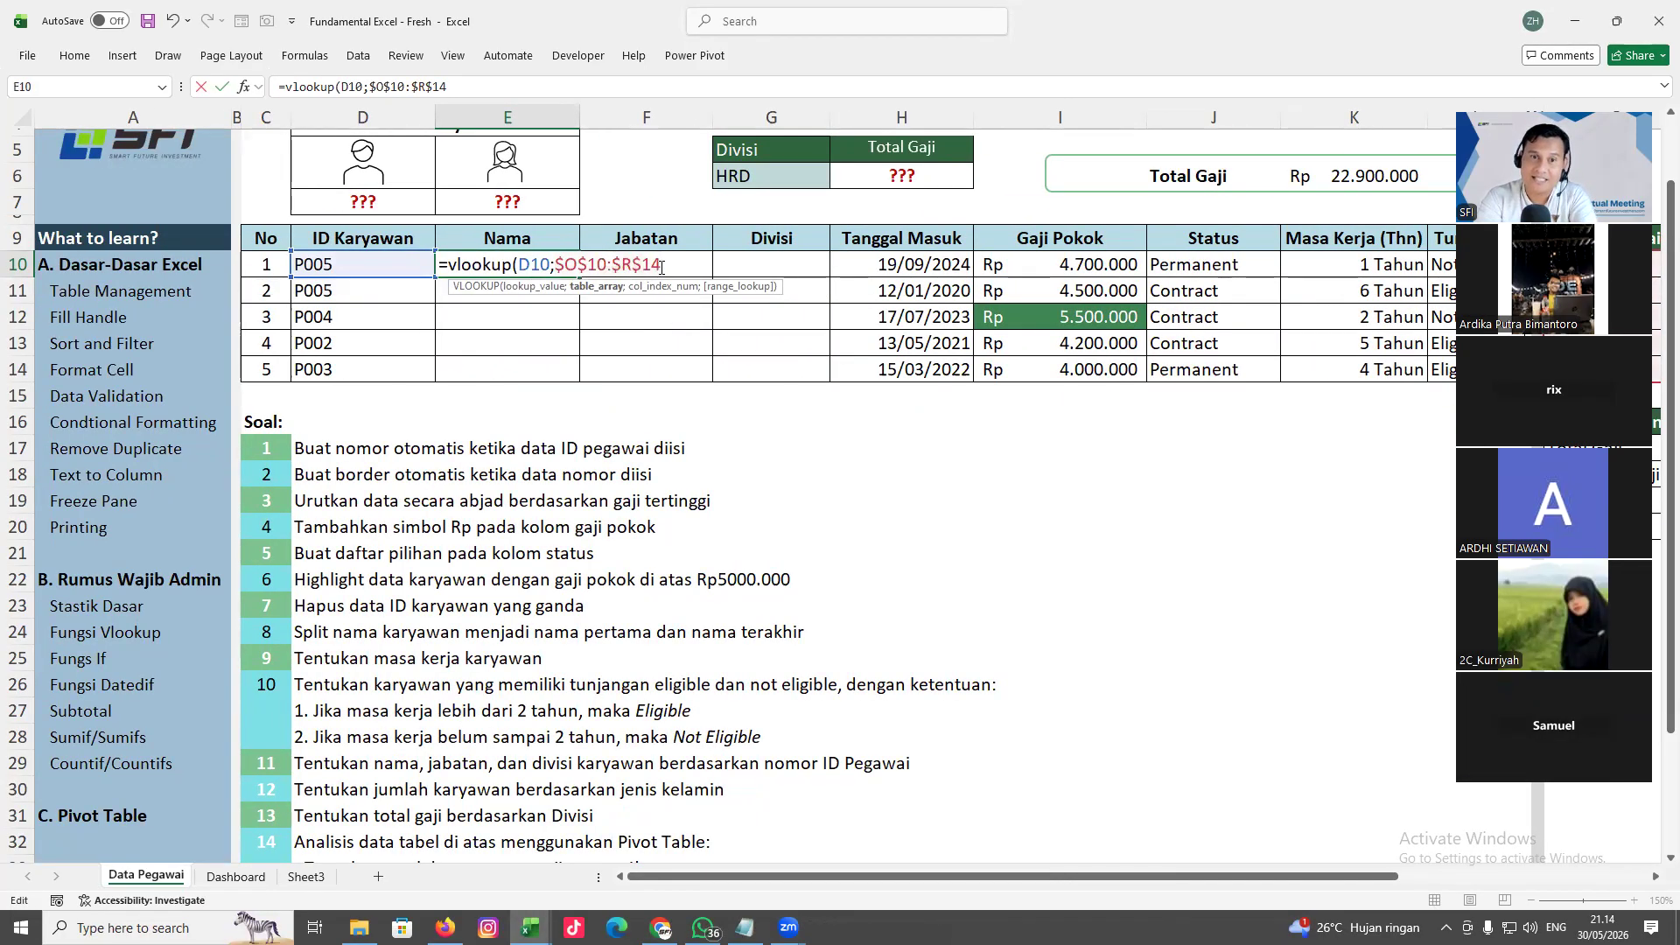
{"action": "left_click_drag", "start_coordinate": [559, 269], "coordinate": [612, 269]}
{"action": "triple_click", "coordinate": [663, 270]}
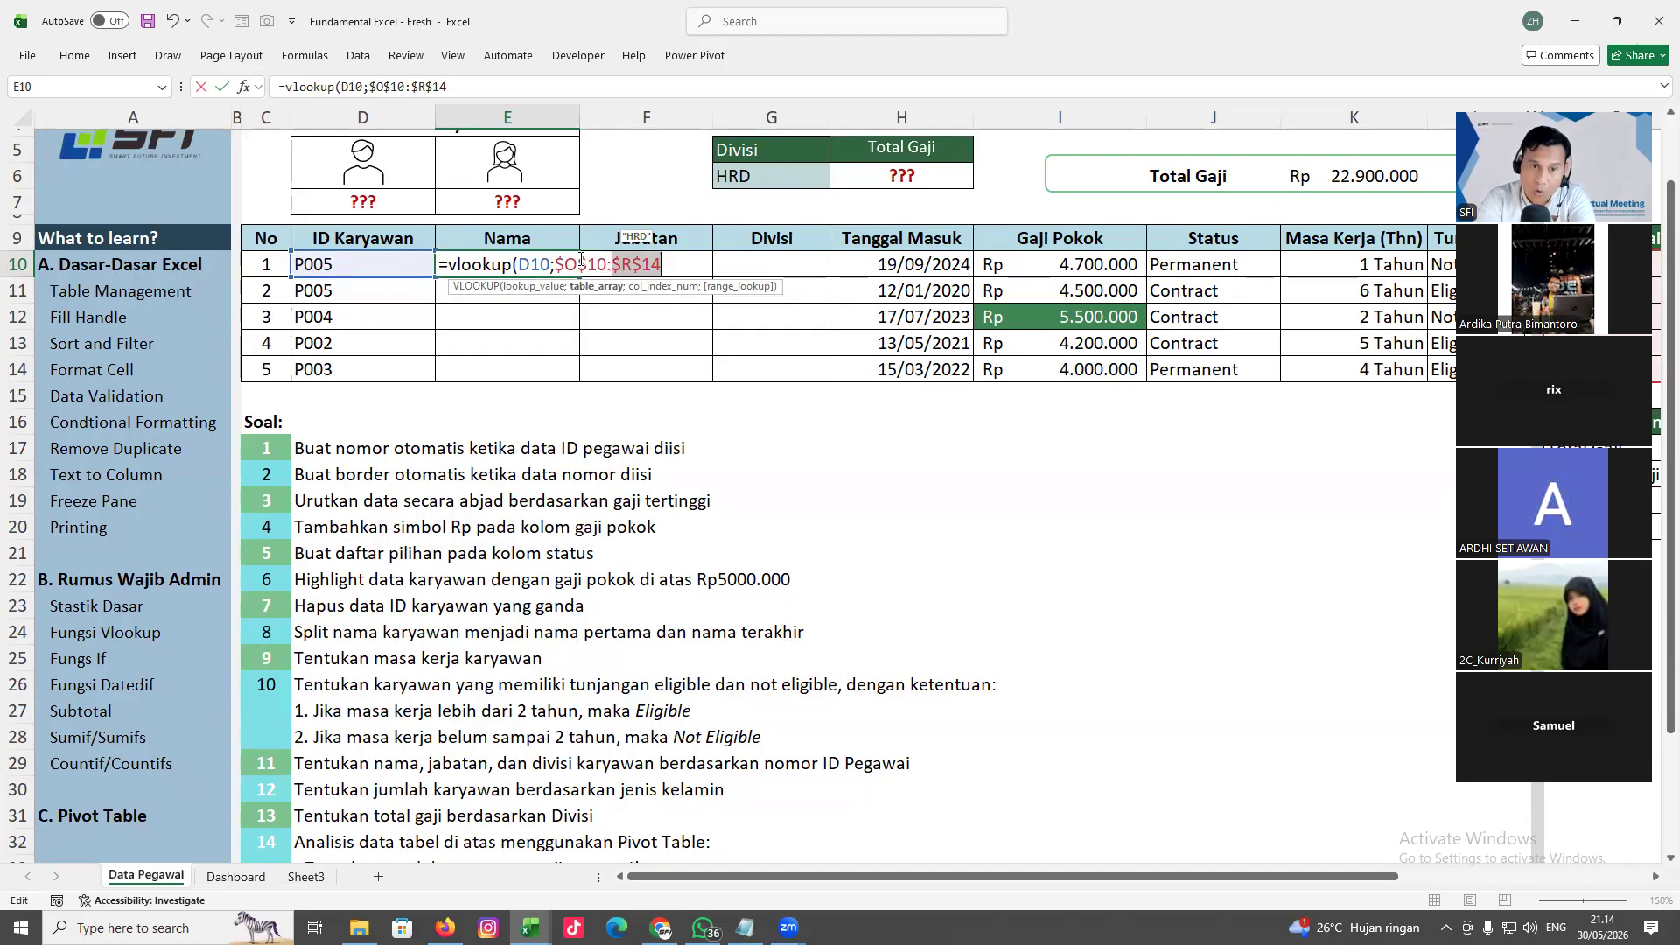
Finish E10's VLOOKUP with column index 2 and exact match FALSE
{"action": "left_click", "coordinate": [663, 268]}
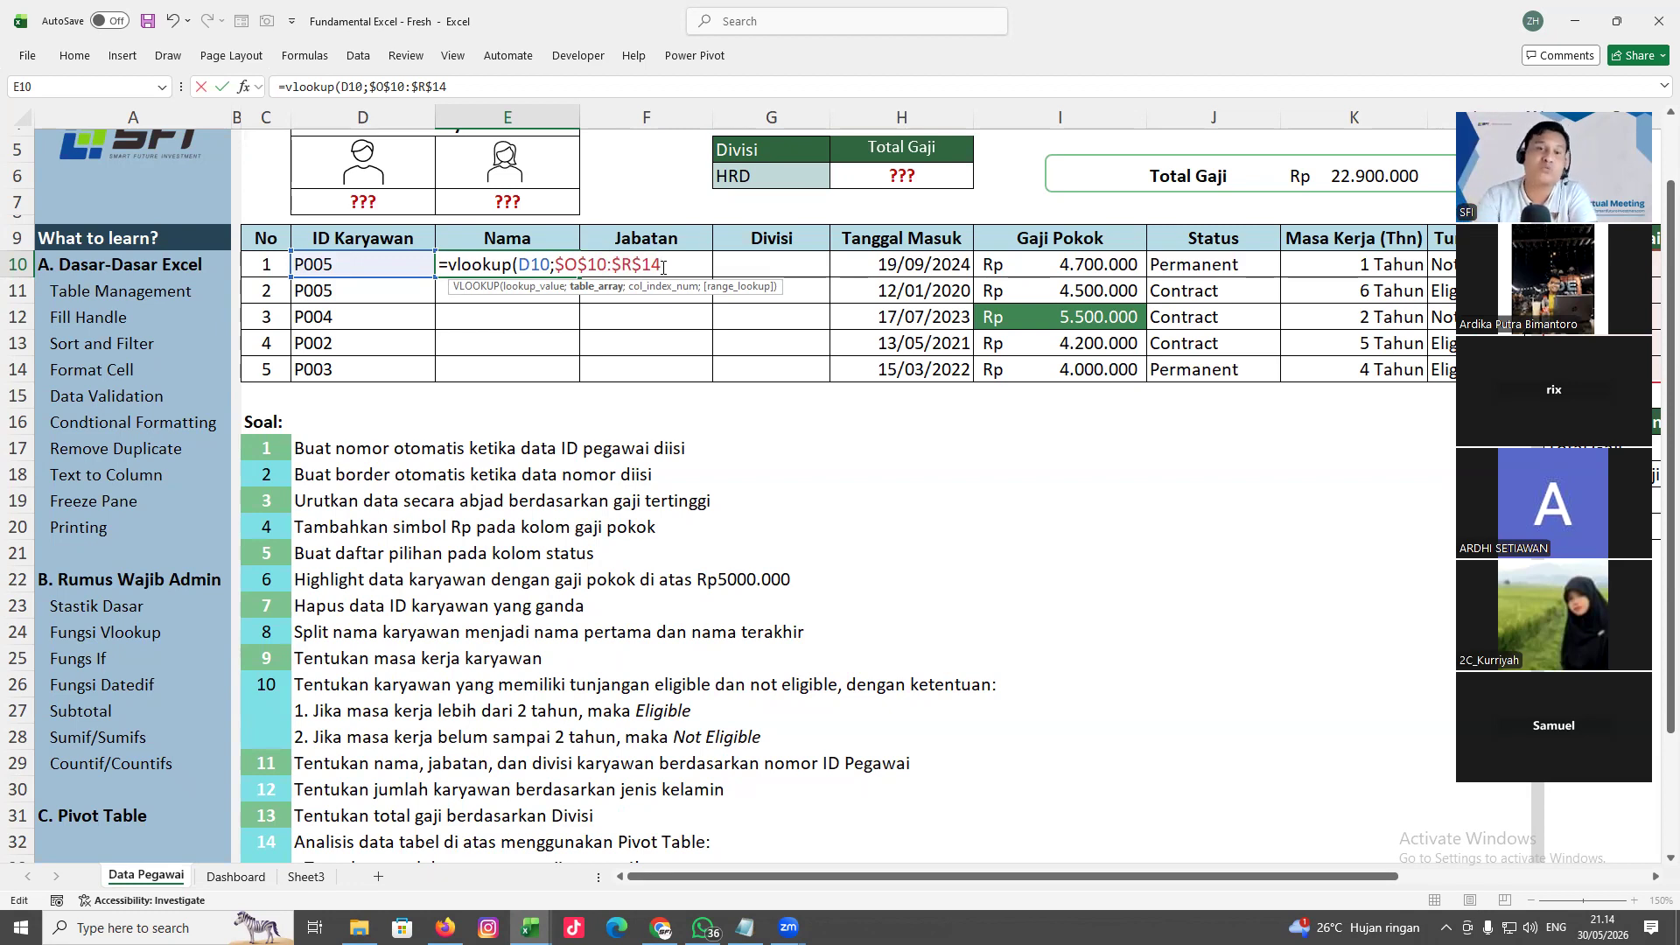
{"action": "type", "text": ";"}
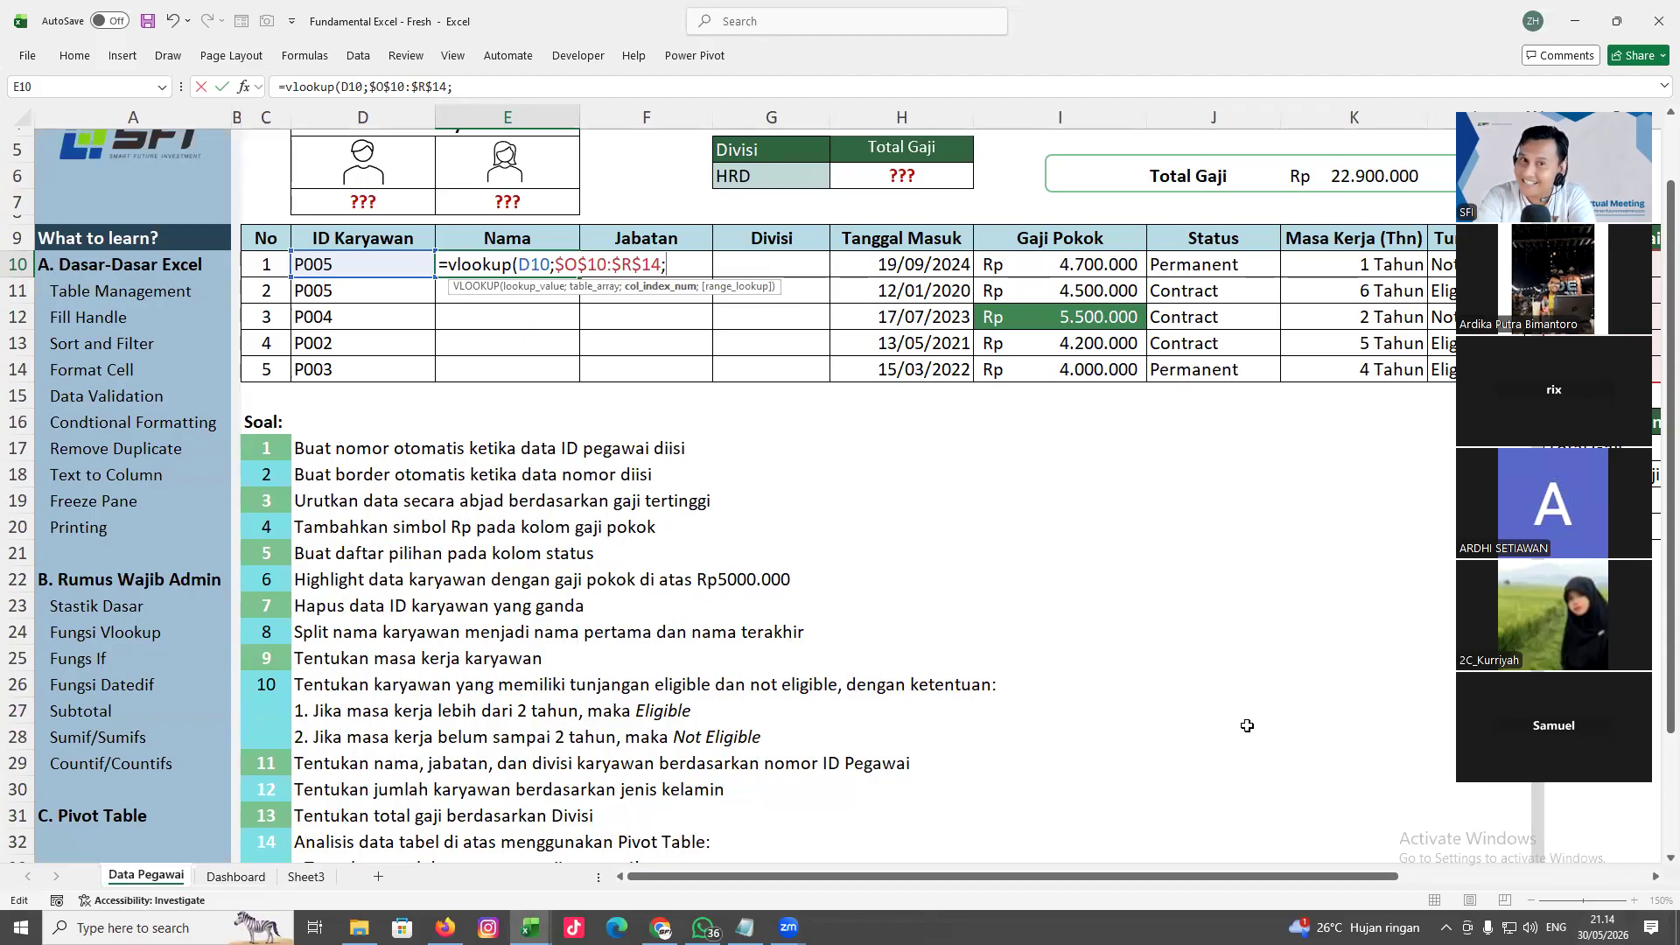
{"action": "type", "text": "2"}
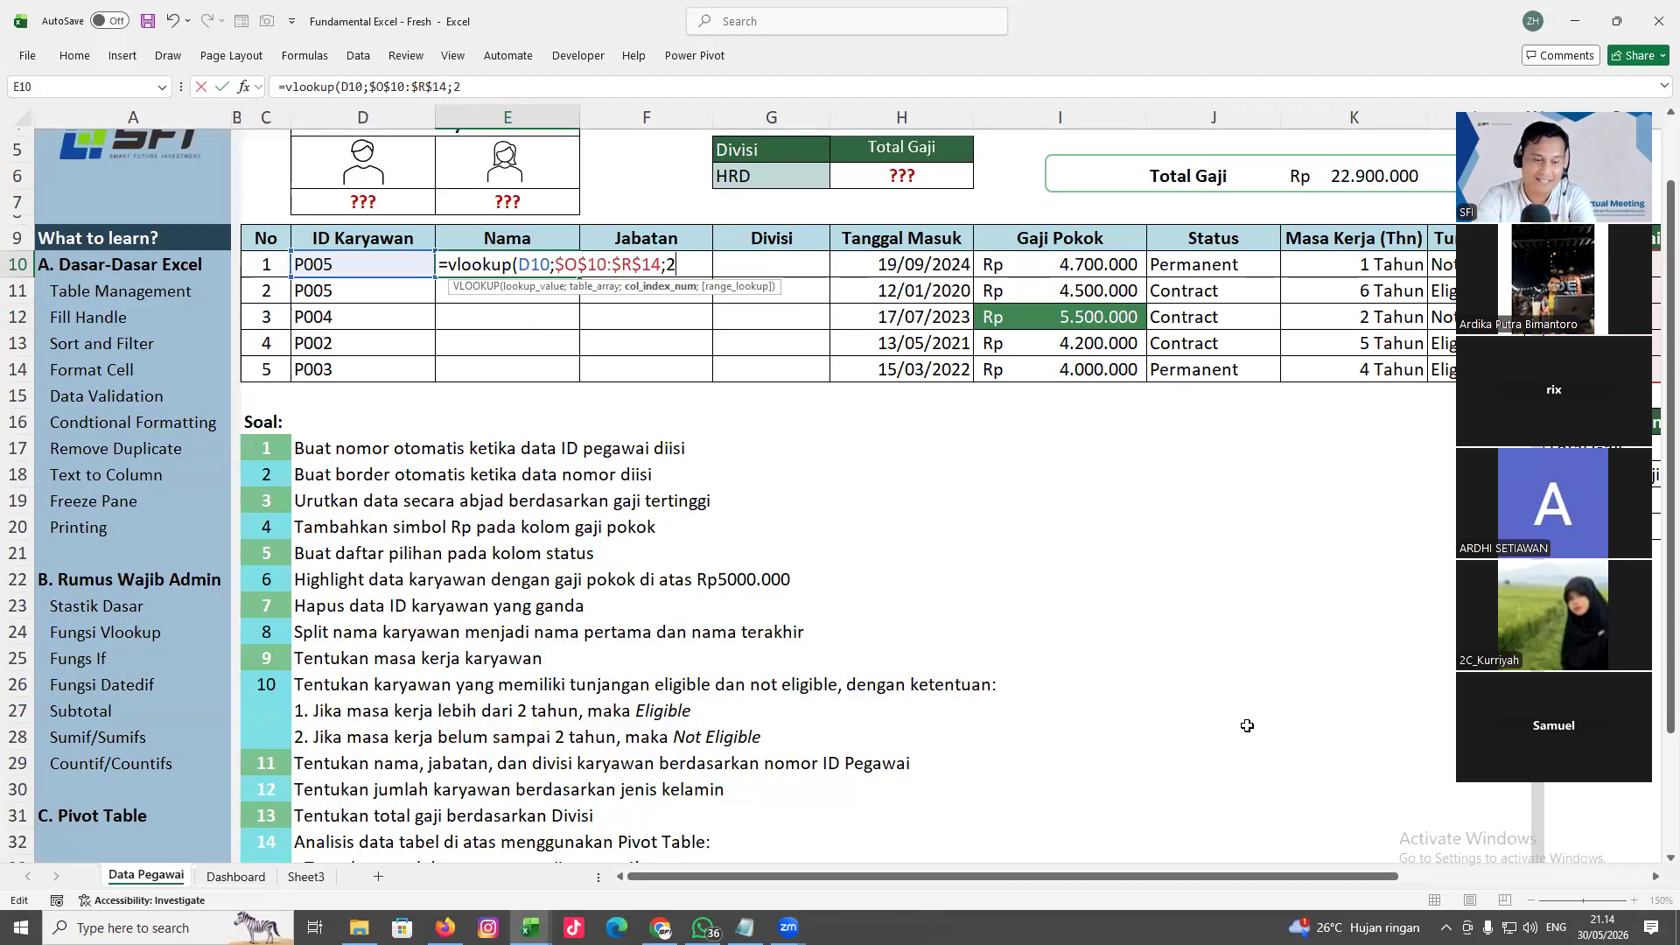
{"action": "type", "text": ";"}
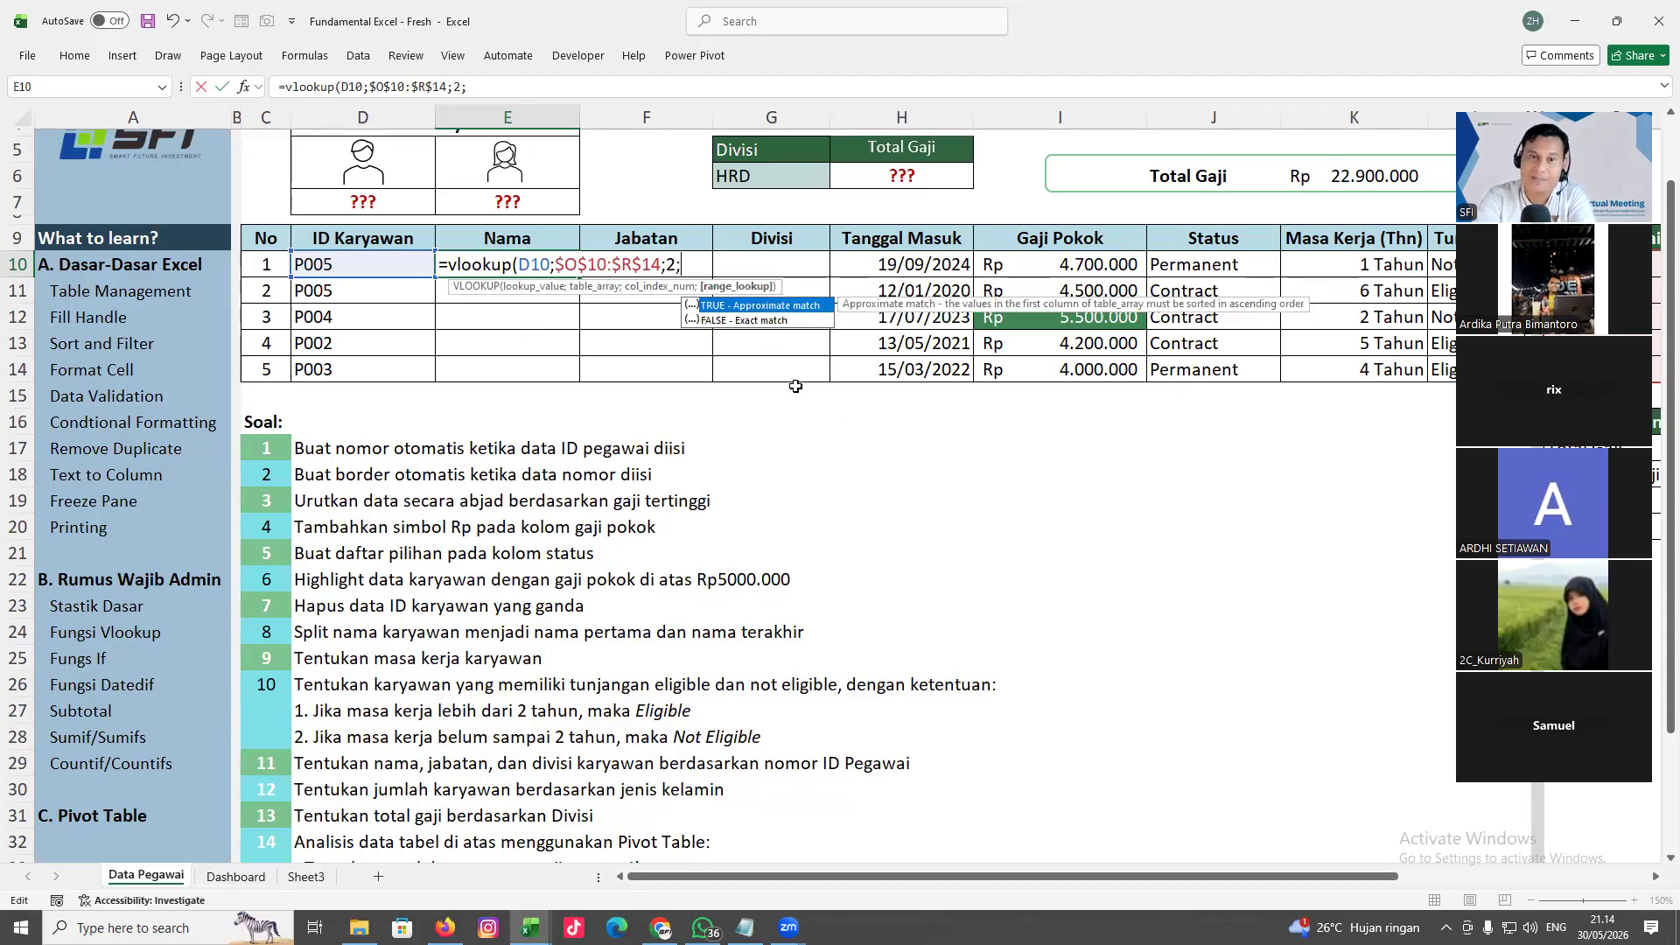
{"action": "double_click", "coordinate": [758, 322]}
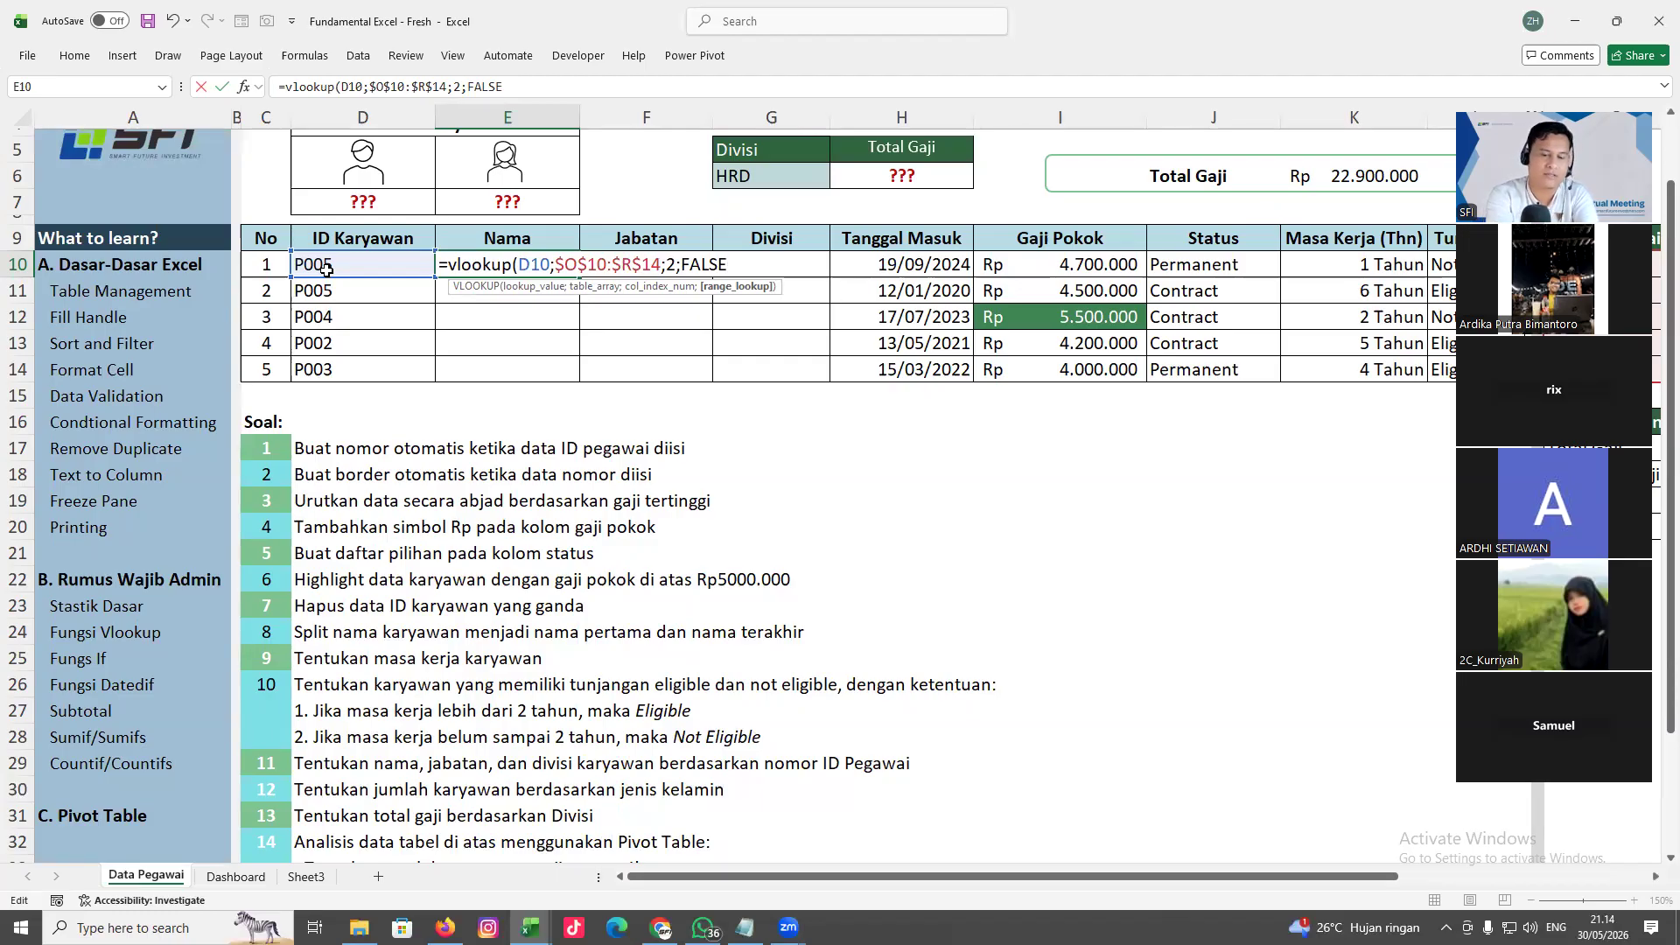
{"action": "key", "text": "Return"}
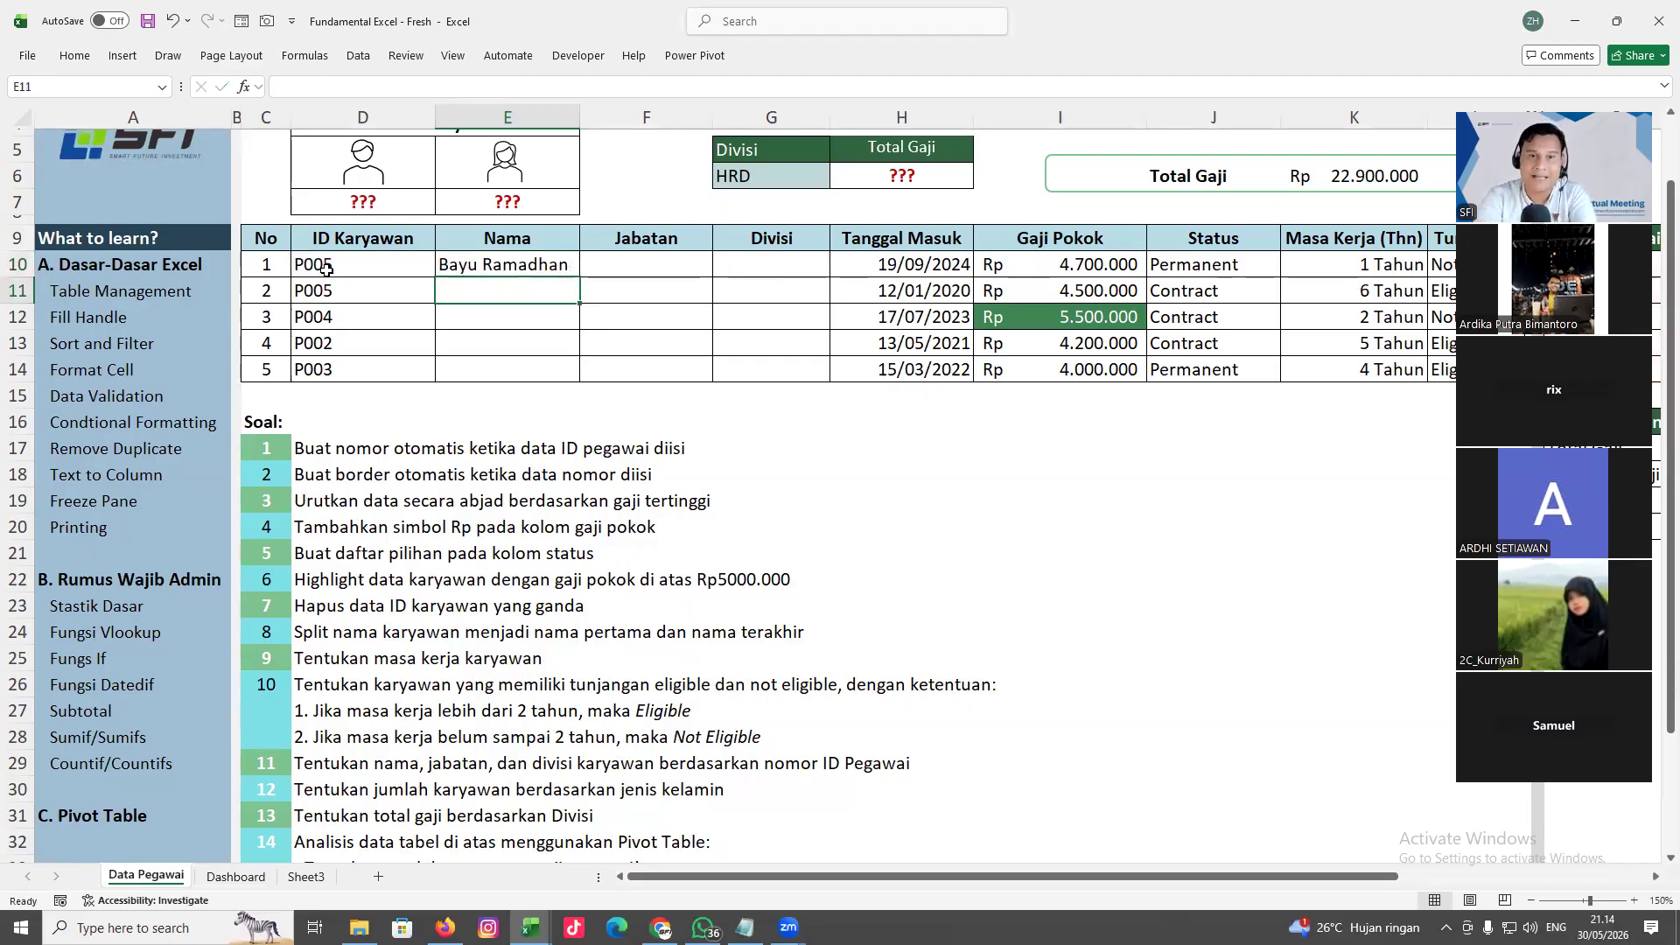
Copy the row 10 Nama VLOOKUP down through E14 for all five employees
{"action": "double_click", "coordinate": [503, 265]}
{"action": "key", "text": "Escape"}
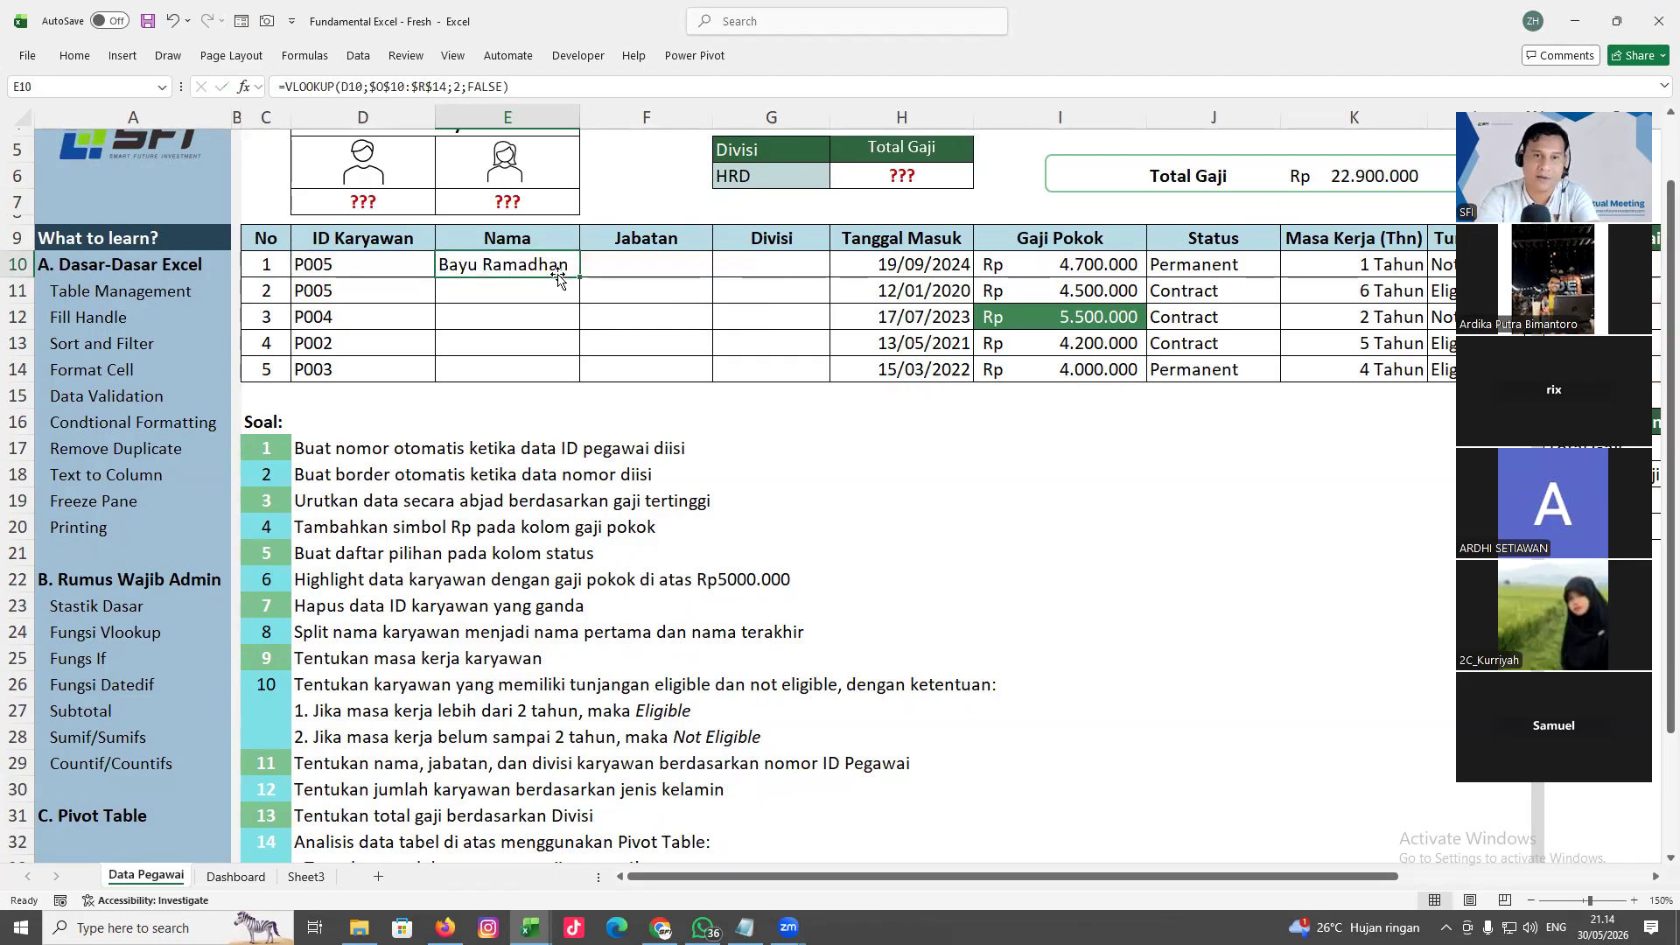
{"action": "left_click_drag", "start_coordinate": [578, 276], "coordinate": [582, 373]}
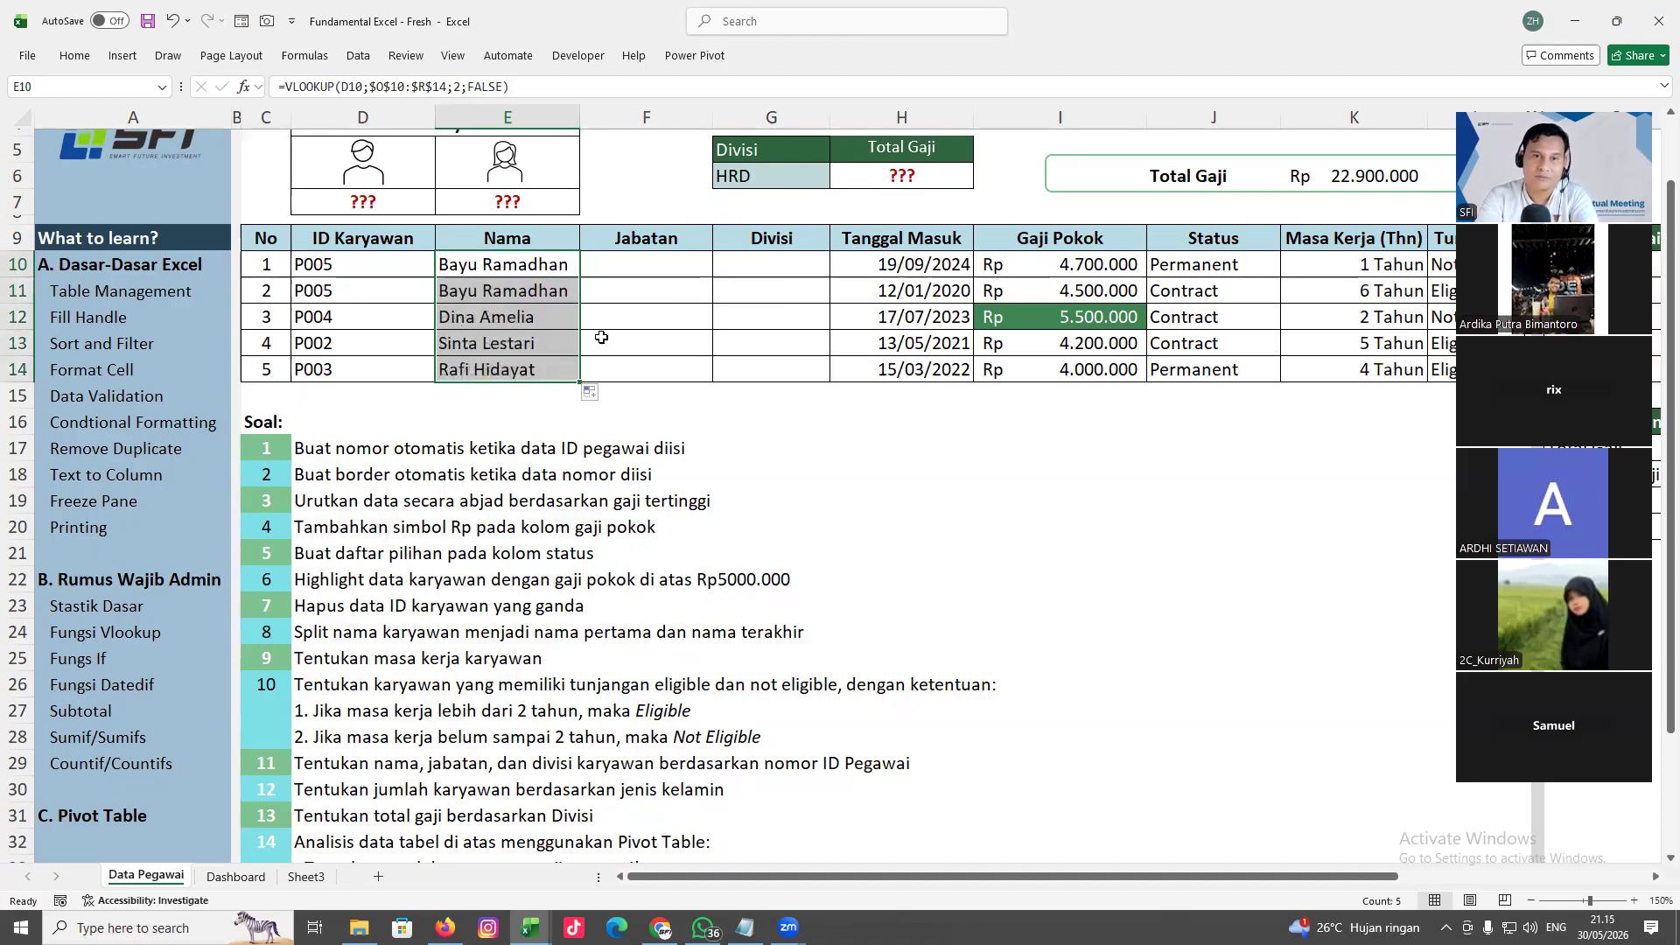
Check the empty Jabatan and Divisi cells, then reopen the row 10 lookup formula for editing
{"action": "left_click", "coordinate": [617, 264]}
{"action": "left_click", "coordinate": [766, 265]}
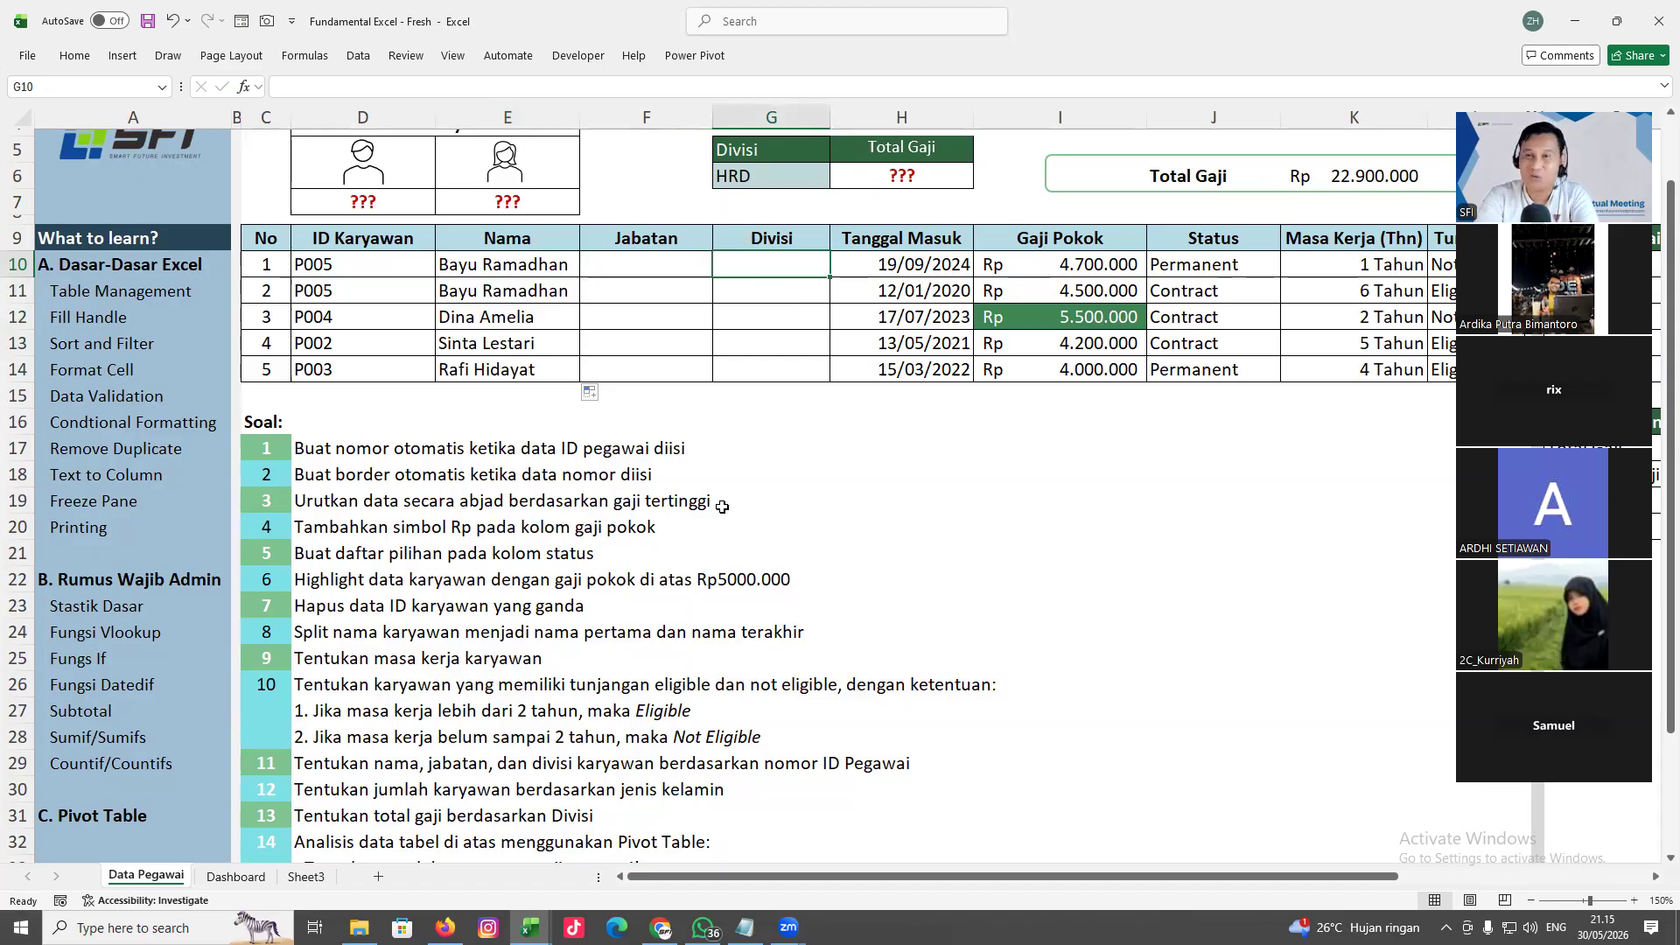
{"action": "left_click_drag", "start_coordinate": [645, 262], "coordinate": [701, 385]}
{"action": "left_click", "coordinate": [813, 372]}
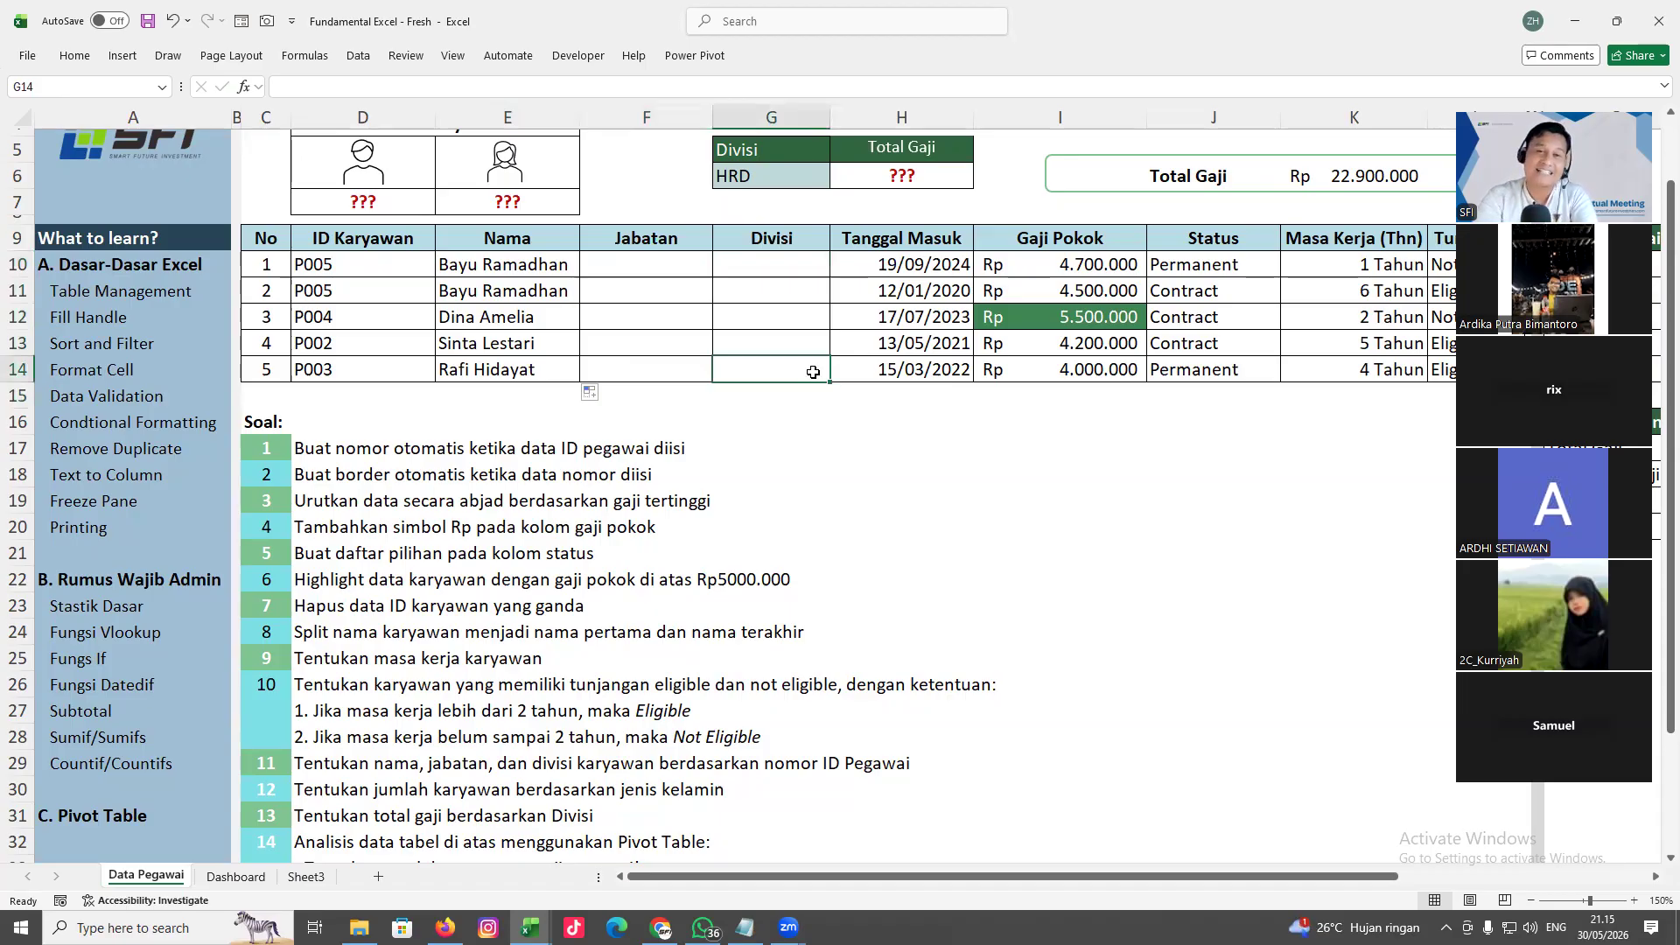
{"action": "left_click_drag", "start_coordinate": [680, 258], "coordinate": [809, 372]}
{"action": "left_click", "coordinate": [810, 368]}
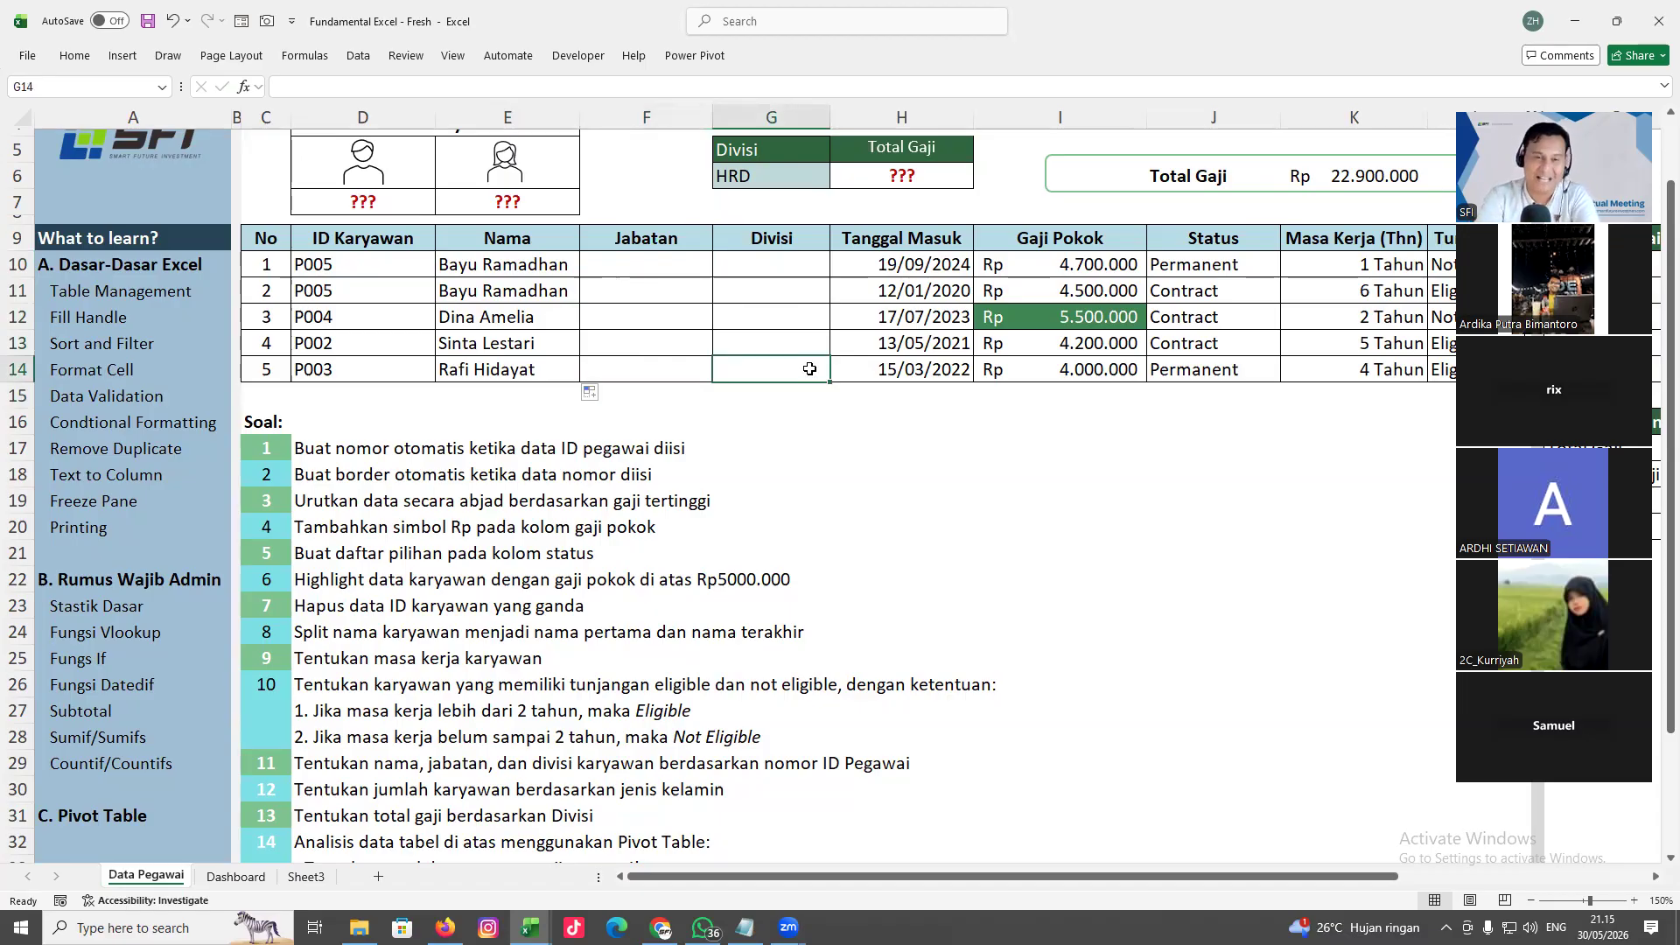
{"action": "double_click", "coordinate": [448, 269]}
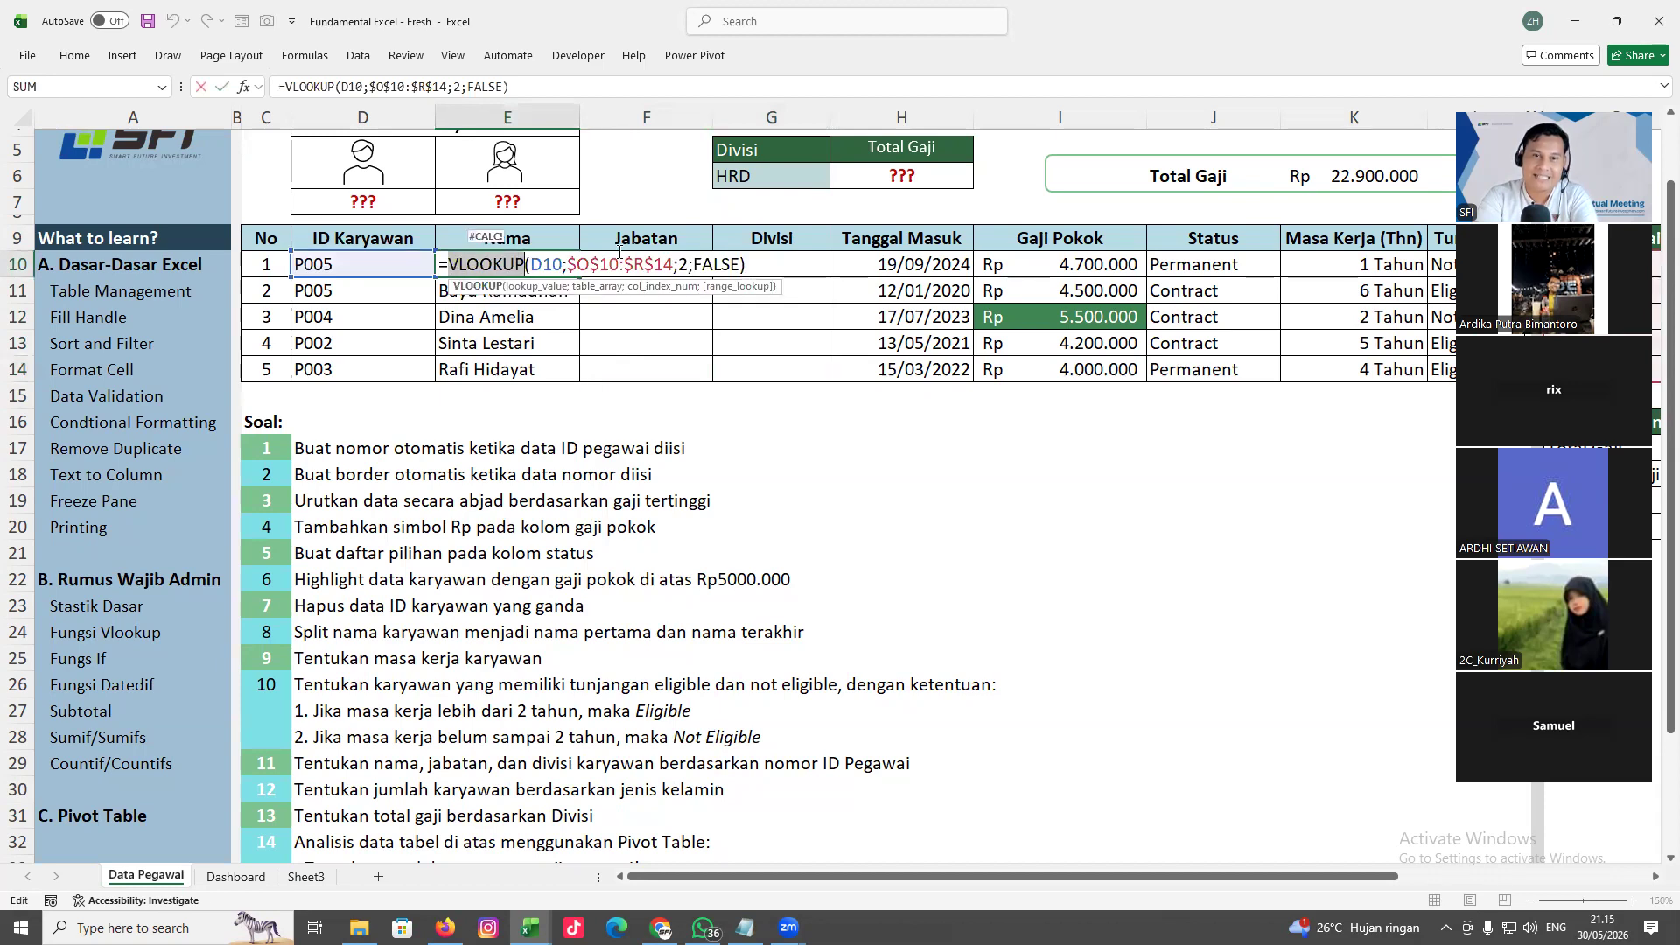
Replace E10's VLOOKUP column index 2 with {2\3\4} so row 10 shows Admin Support and HRD
{"action": "double_click", "coordinate": [620, 252]}
{"action": "left_click", "coordinate": [683, 265]}
{"action": "left_click_drag", "start_coordinate": [686, 265], "coordinate": [691, 265]}
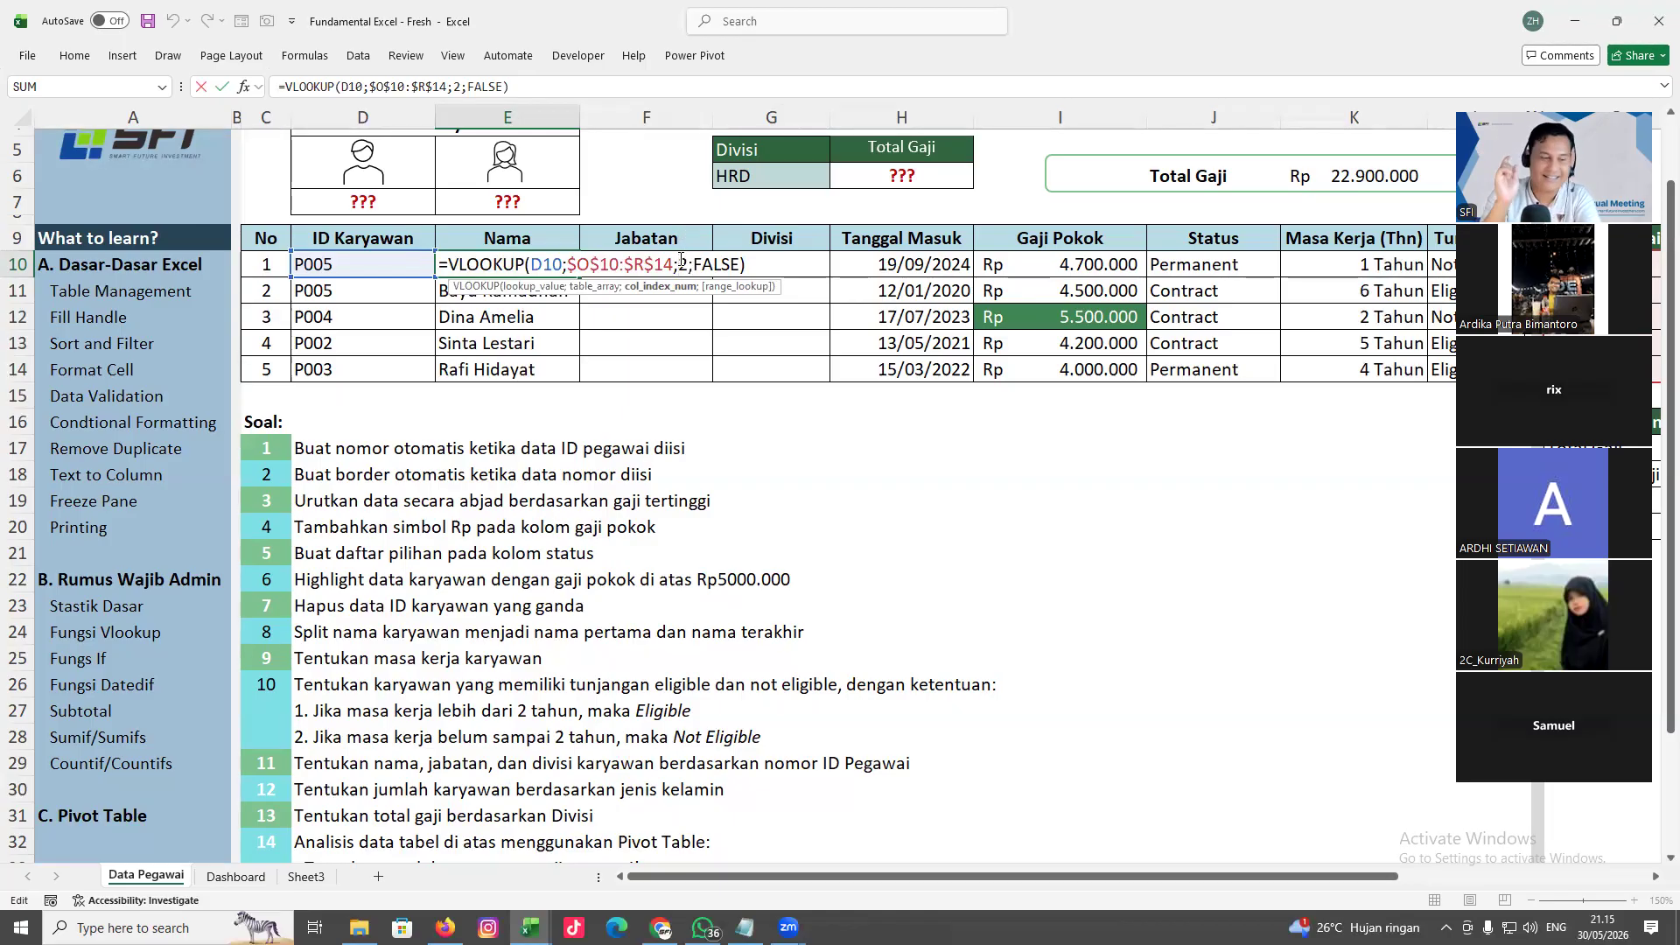
{"action": "type", "text": "{2"}
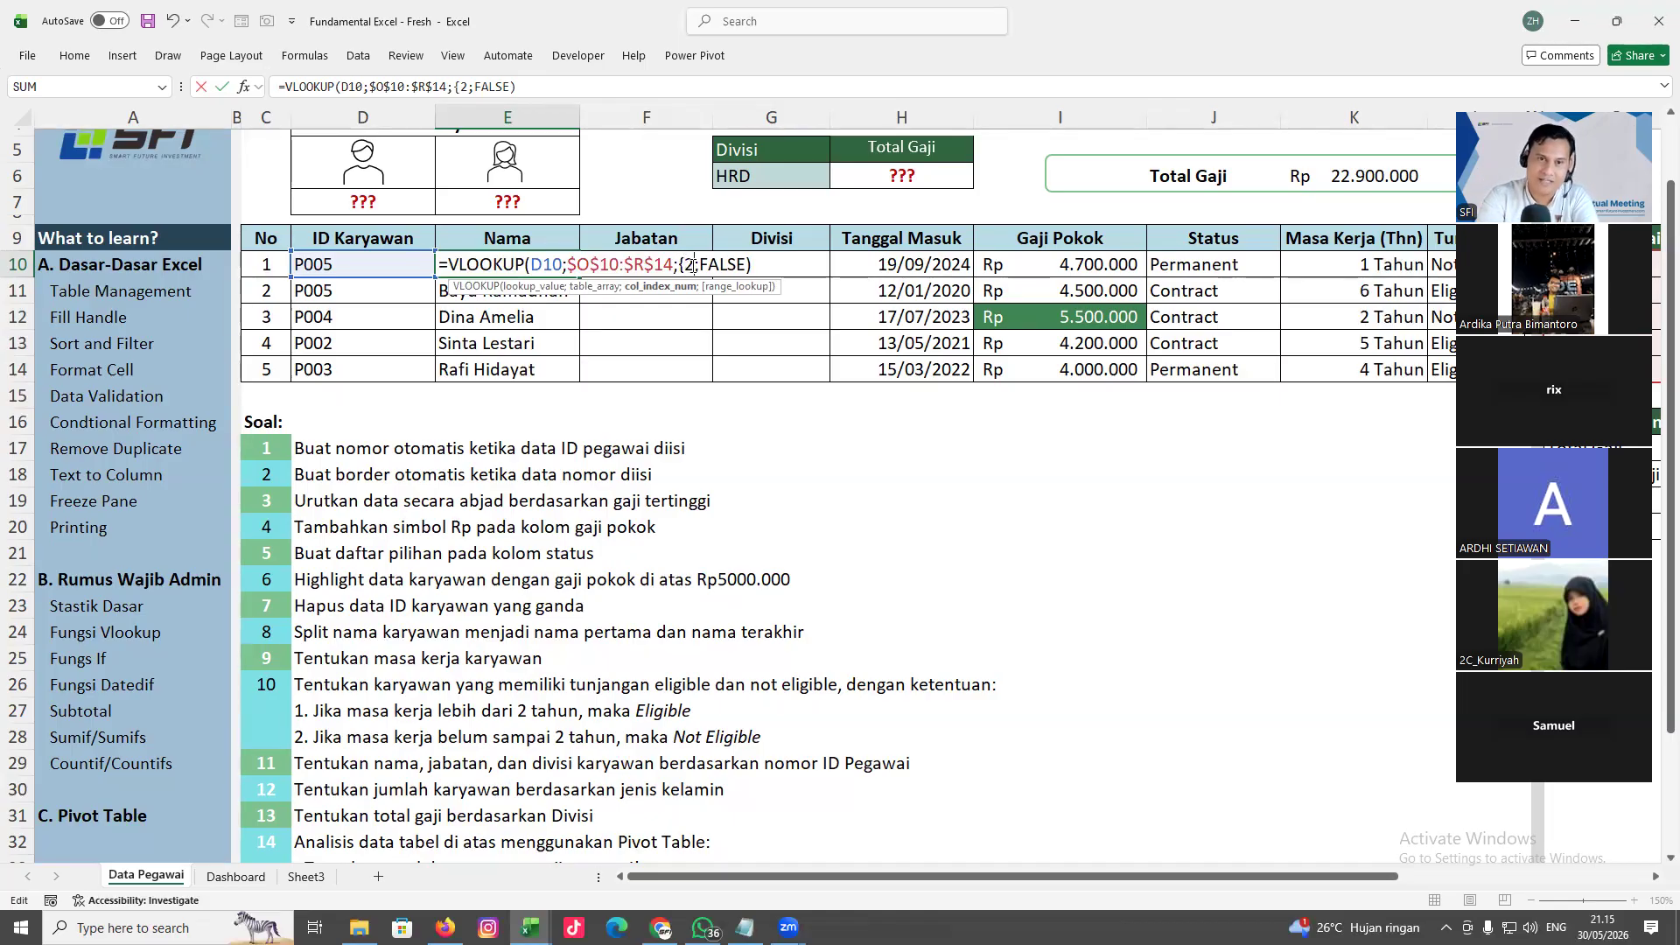
{"action": "type", "text": "\\3\\4}"}
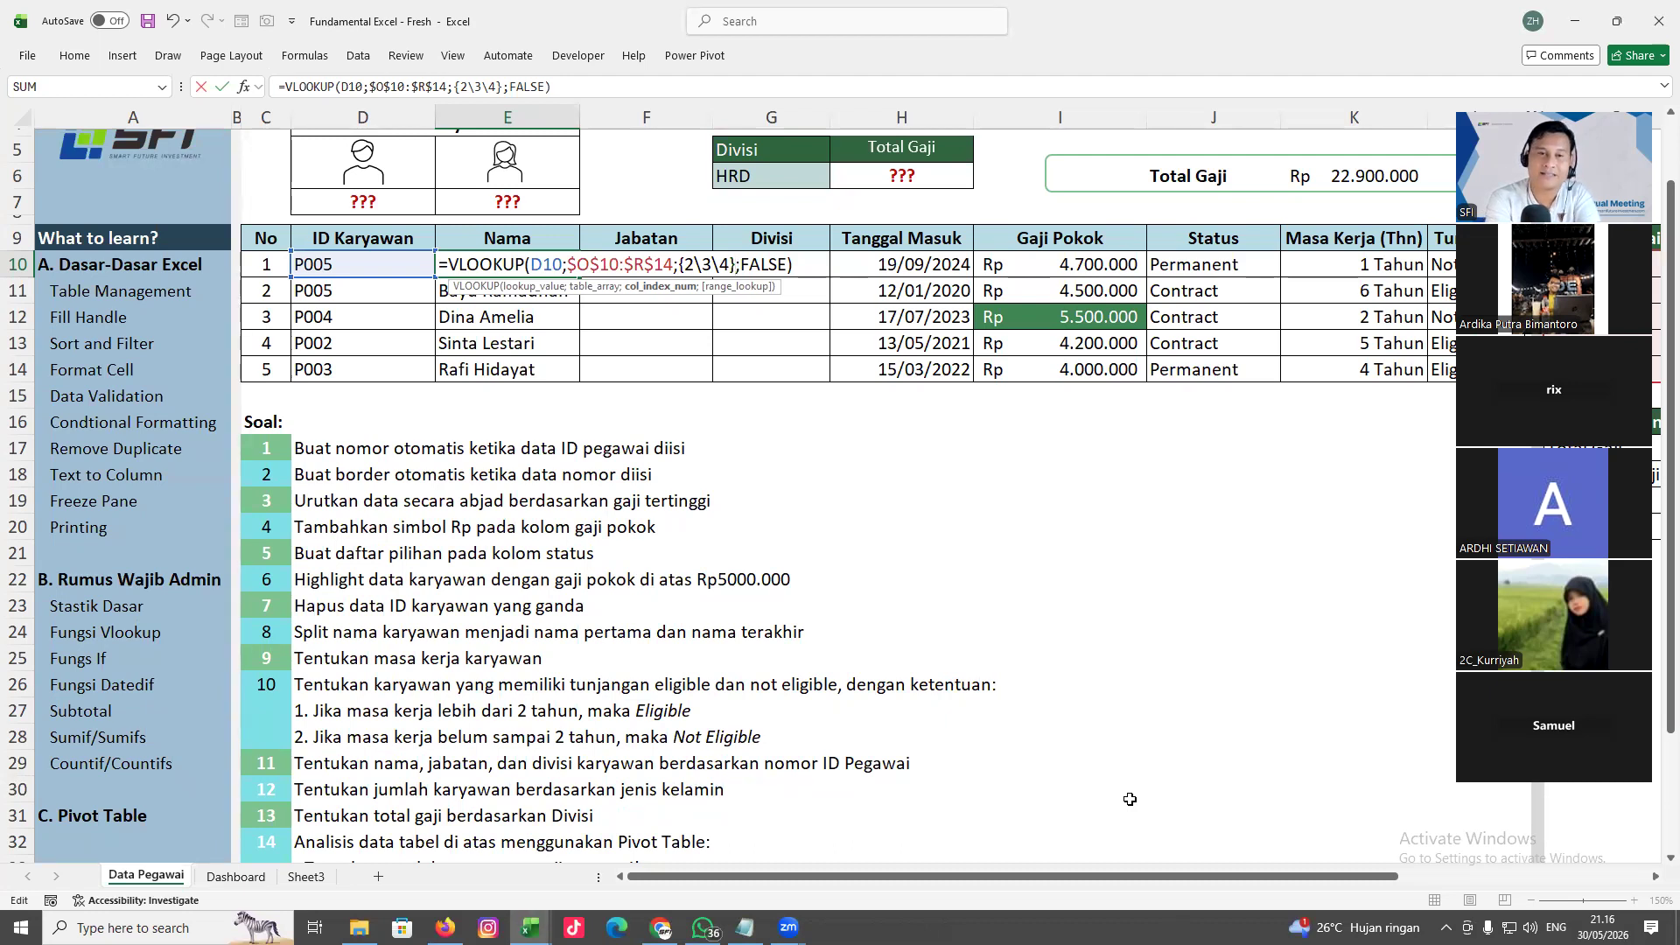
{"action": "key", "text": "Return"}
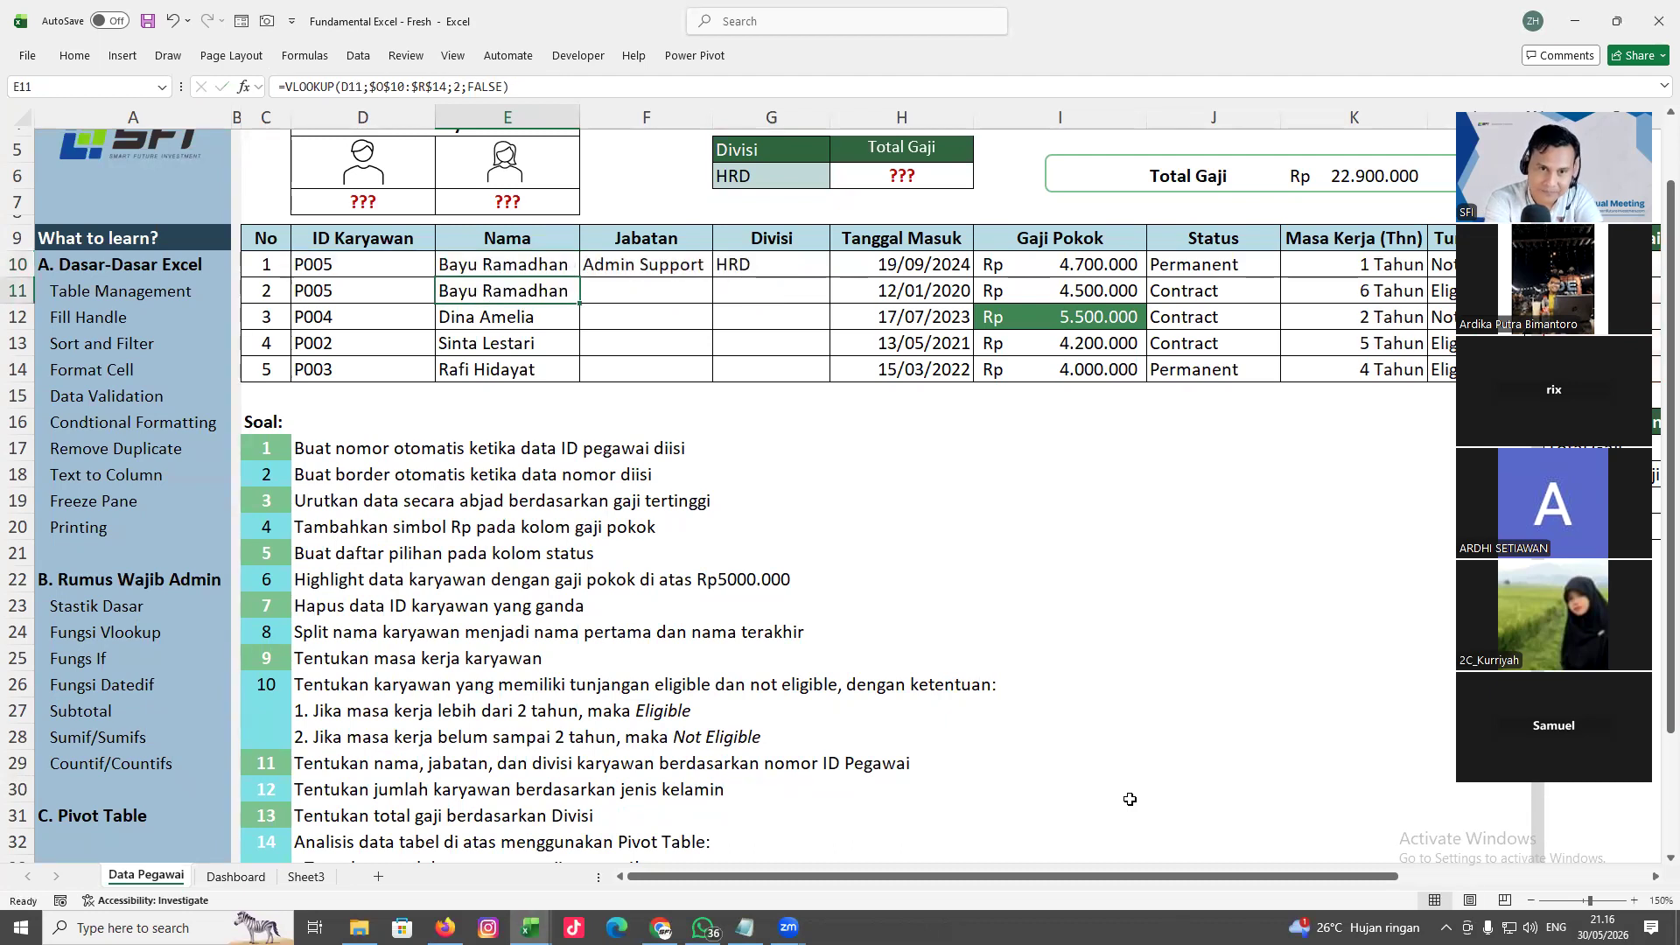
Copy the three-column lookup from E10 down to row 14
{"action": "left_click", "coordinate": [545, 257]}
{"action": "left_click_drag", "start_coordinate": [585, 275], "coordinate": [588, 383]}
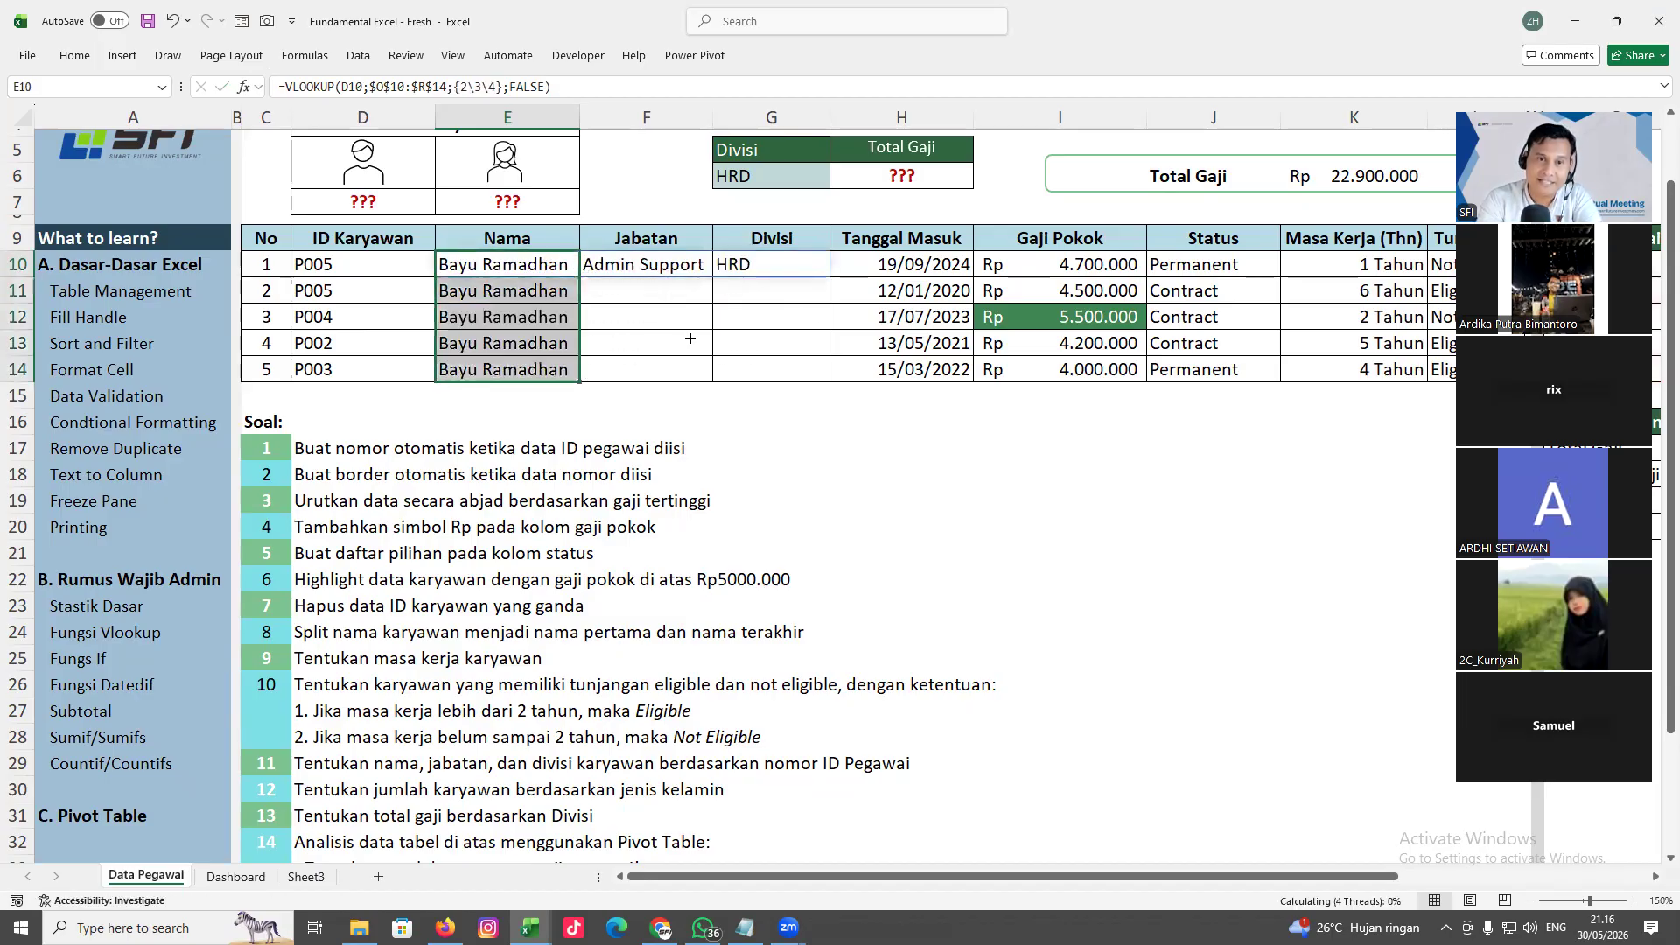
{"action": "left_click", "coordinate": [651, 266]}
{"action": "left_click", "coordinate": [509, 265]}
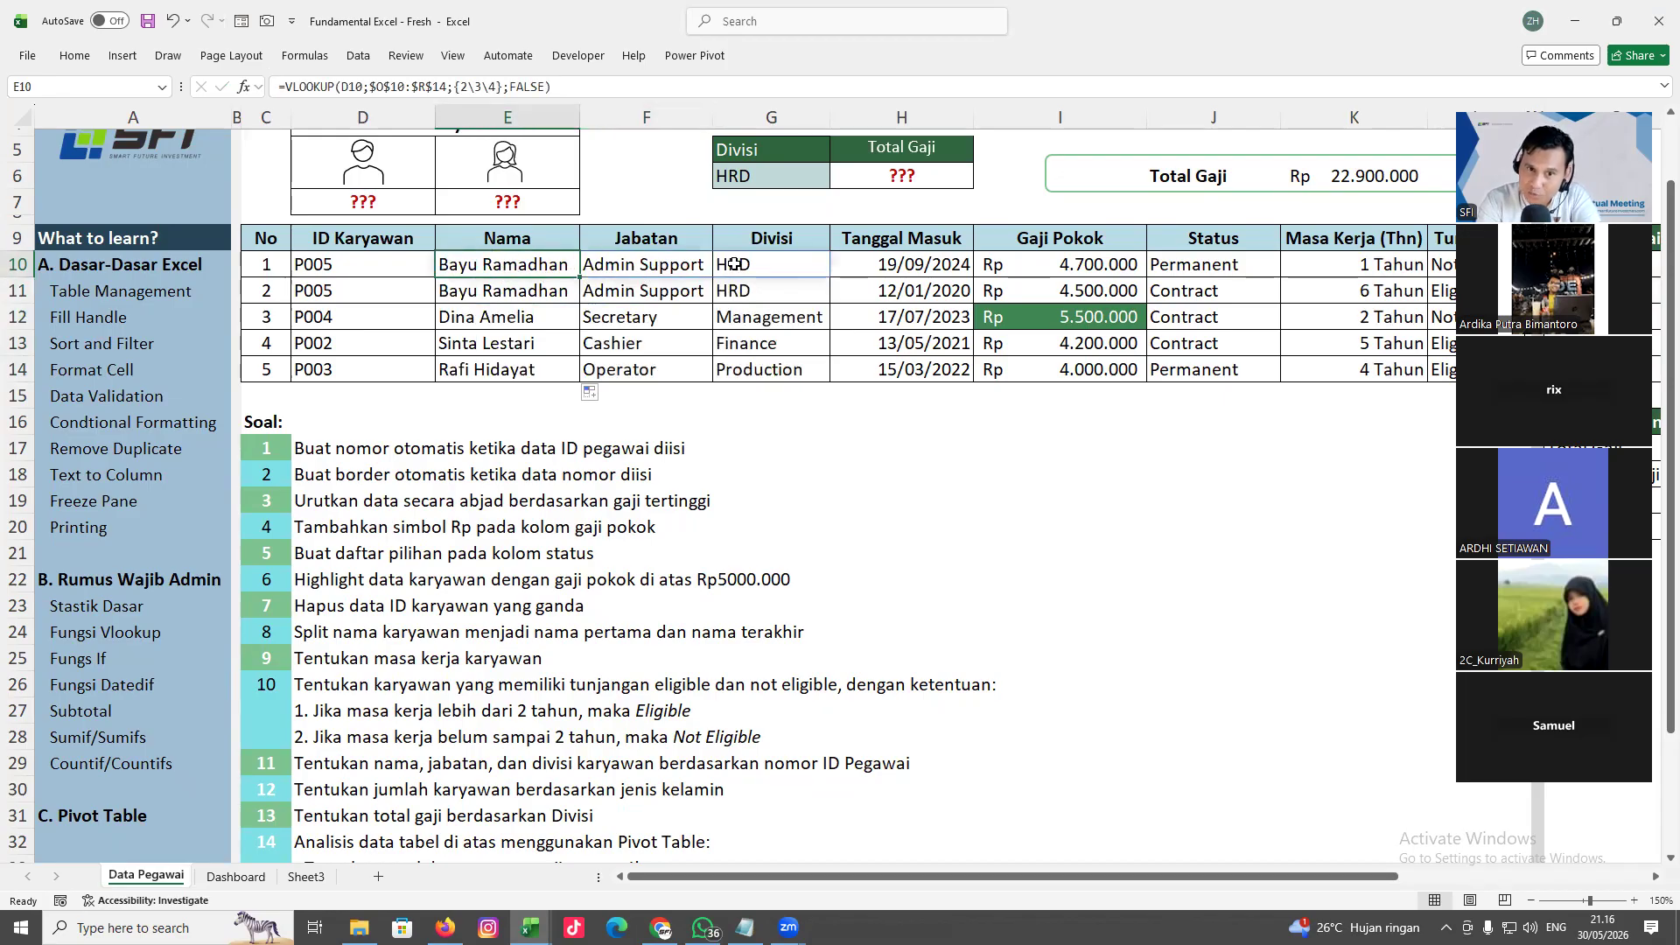
Verify the spilled Jabatan results in rows 11 and 12, cancelling an accidental edit
{"action": "left_click", "coordinate": [656, 301]}
{"action": "left_click", "coordinate": [666, 311]}
{"action": "key", "text": "BackSpace"}
{"action": "key", "text": "Escape"}
{"action": "left_click", "coordinate": [848, 449]}
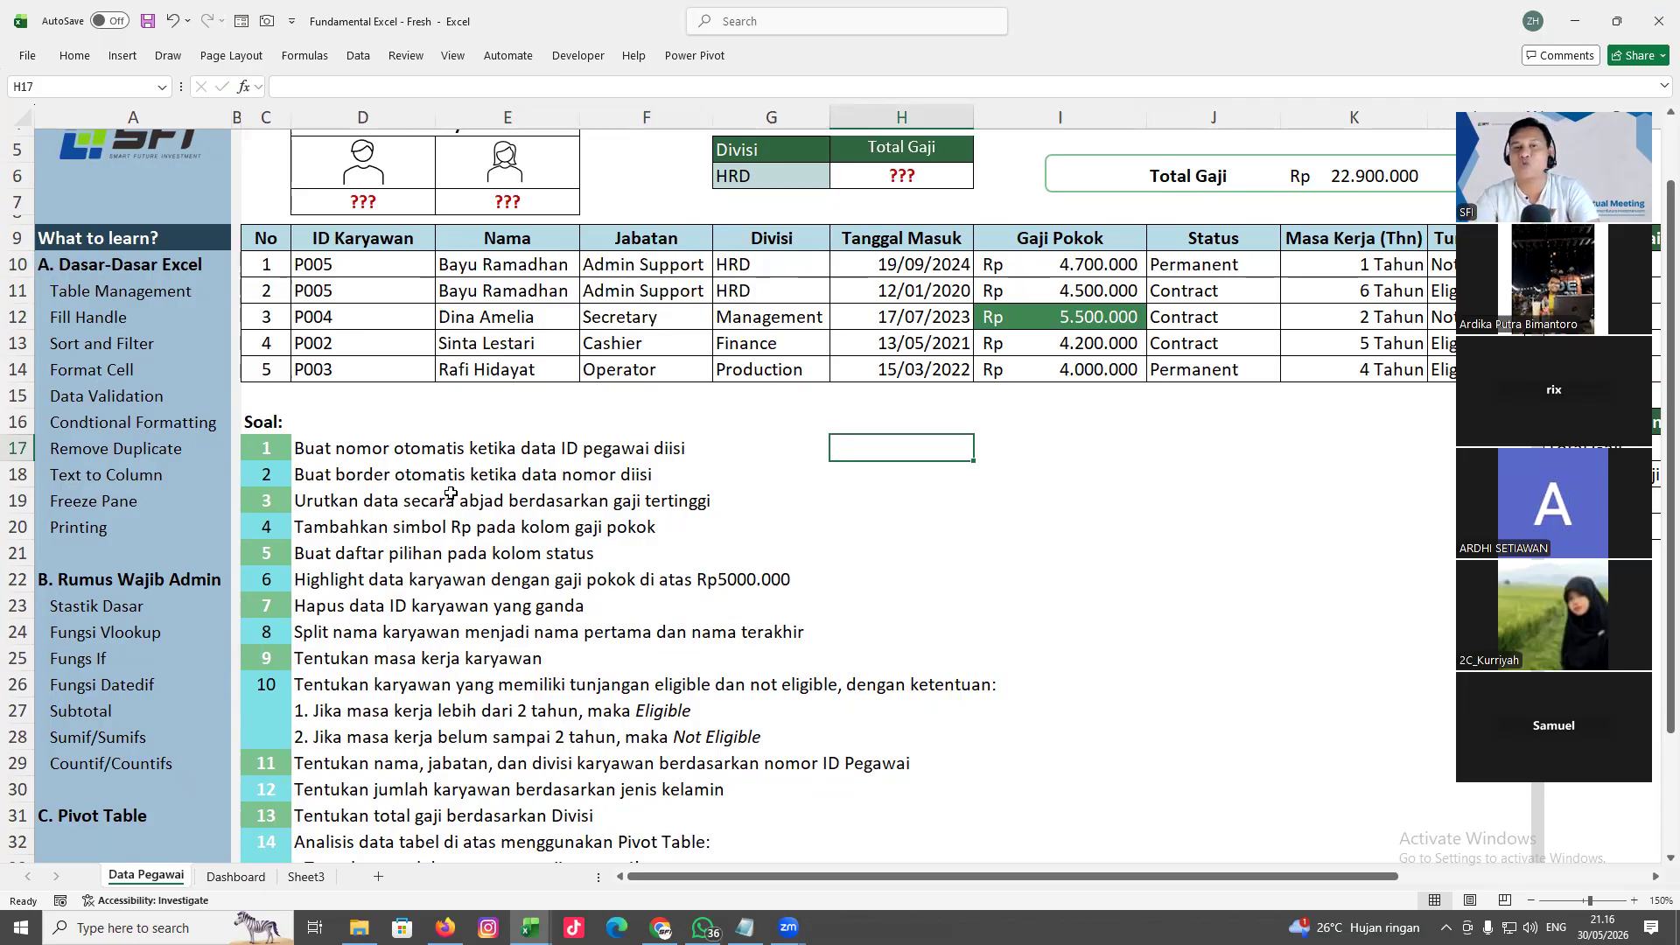
Review the row 10 lookup's {2\3\4} column array without changing the formula
{"action": "left_click", "coordinate": [532, 261]}
{"action": "left_click", "coordinate": [653, 261]}
{"action": "left_click", "coordinate": [883, 454]}
{"action": "left_click", "coordinate": [617, 270]}
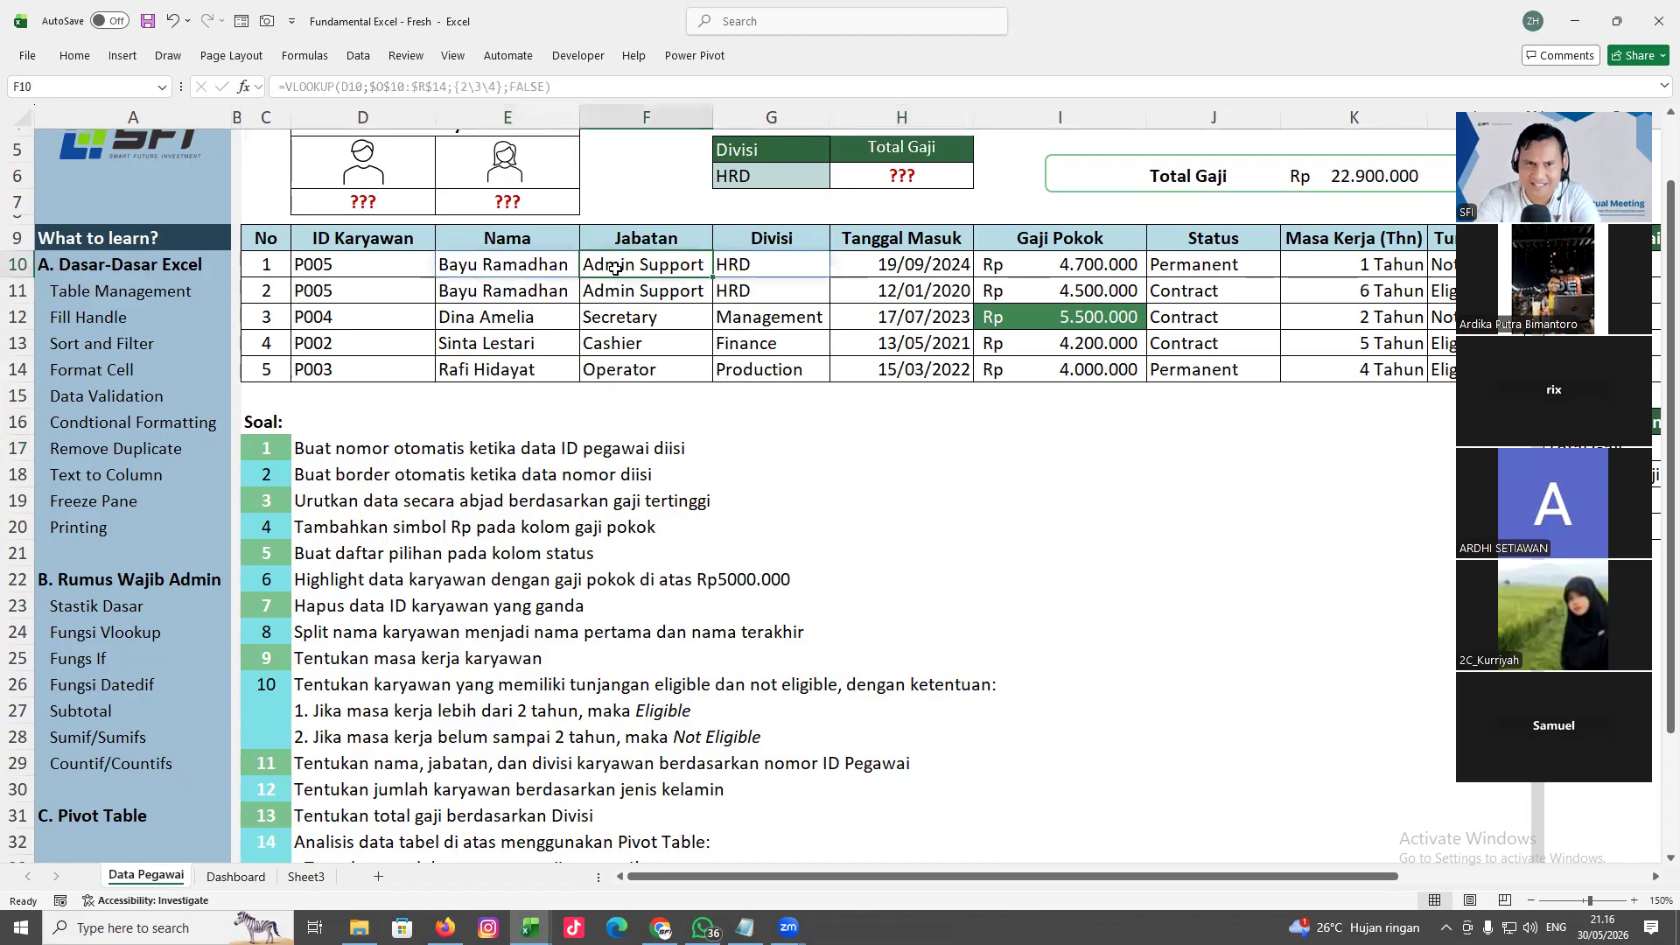
{"action": "double_click", "coordinate": [510, 271]}
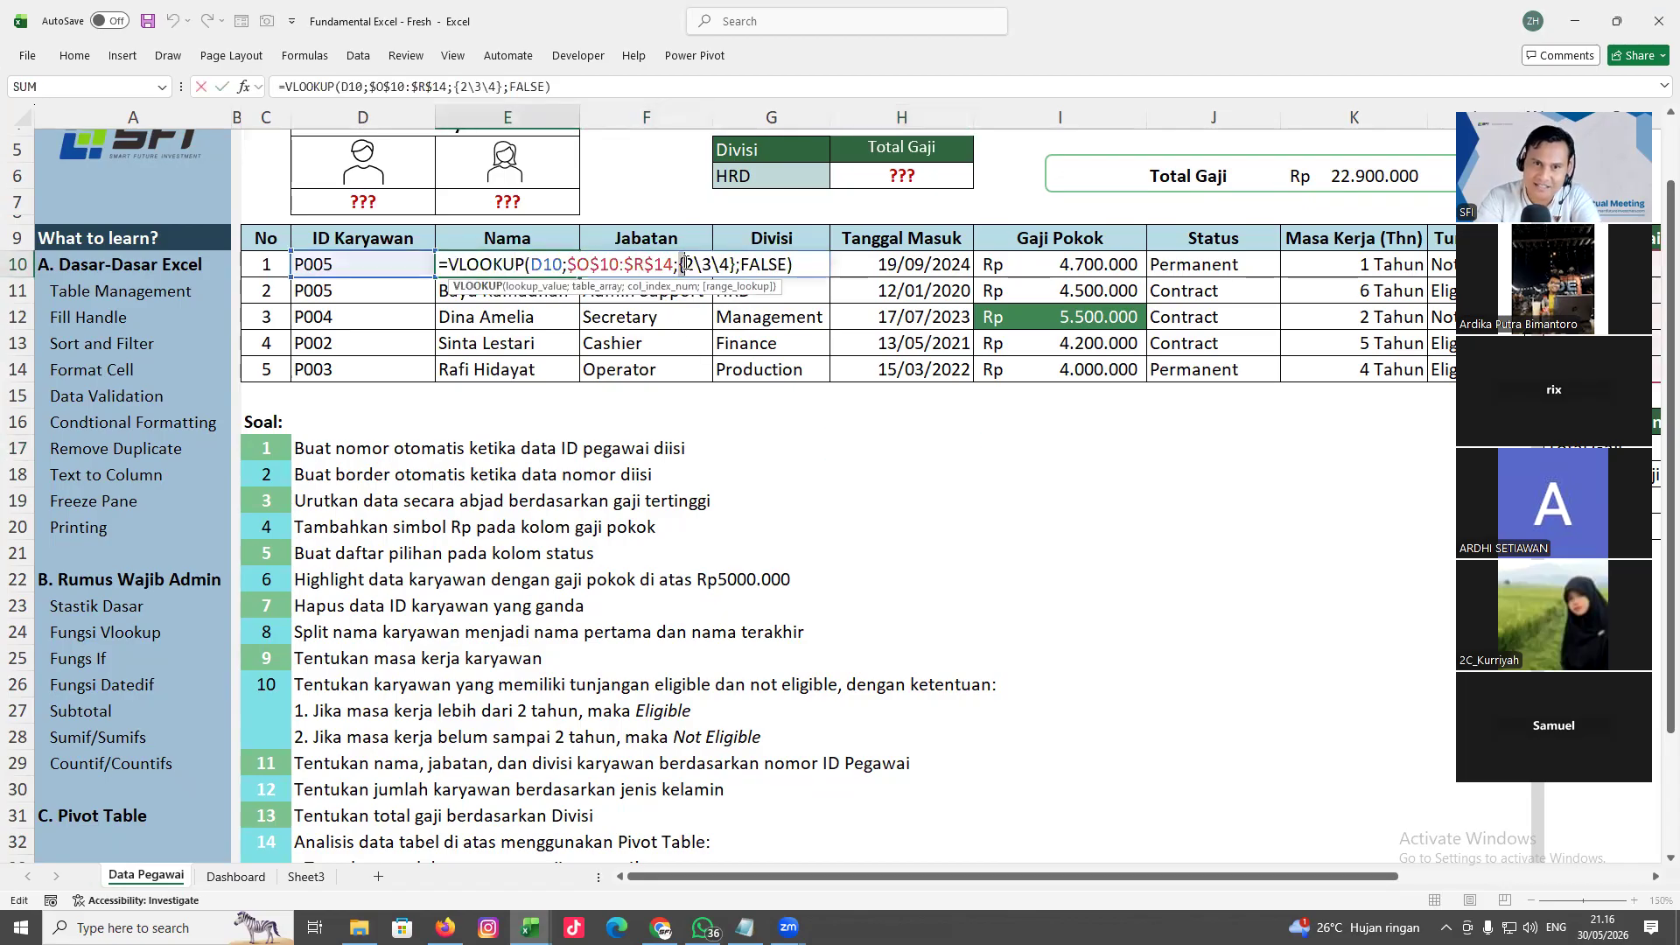
{"action": "left_click_drag", "start_coordinate": [685, 264], "coordinate": [732, 265]}
{"action": "key", "text": "Escape"}
{"action": "left_click", "coordinate": [901, 475]}
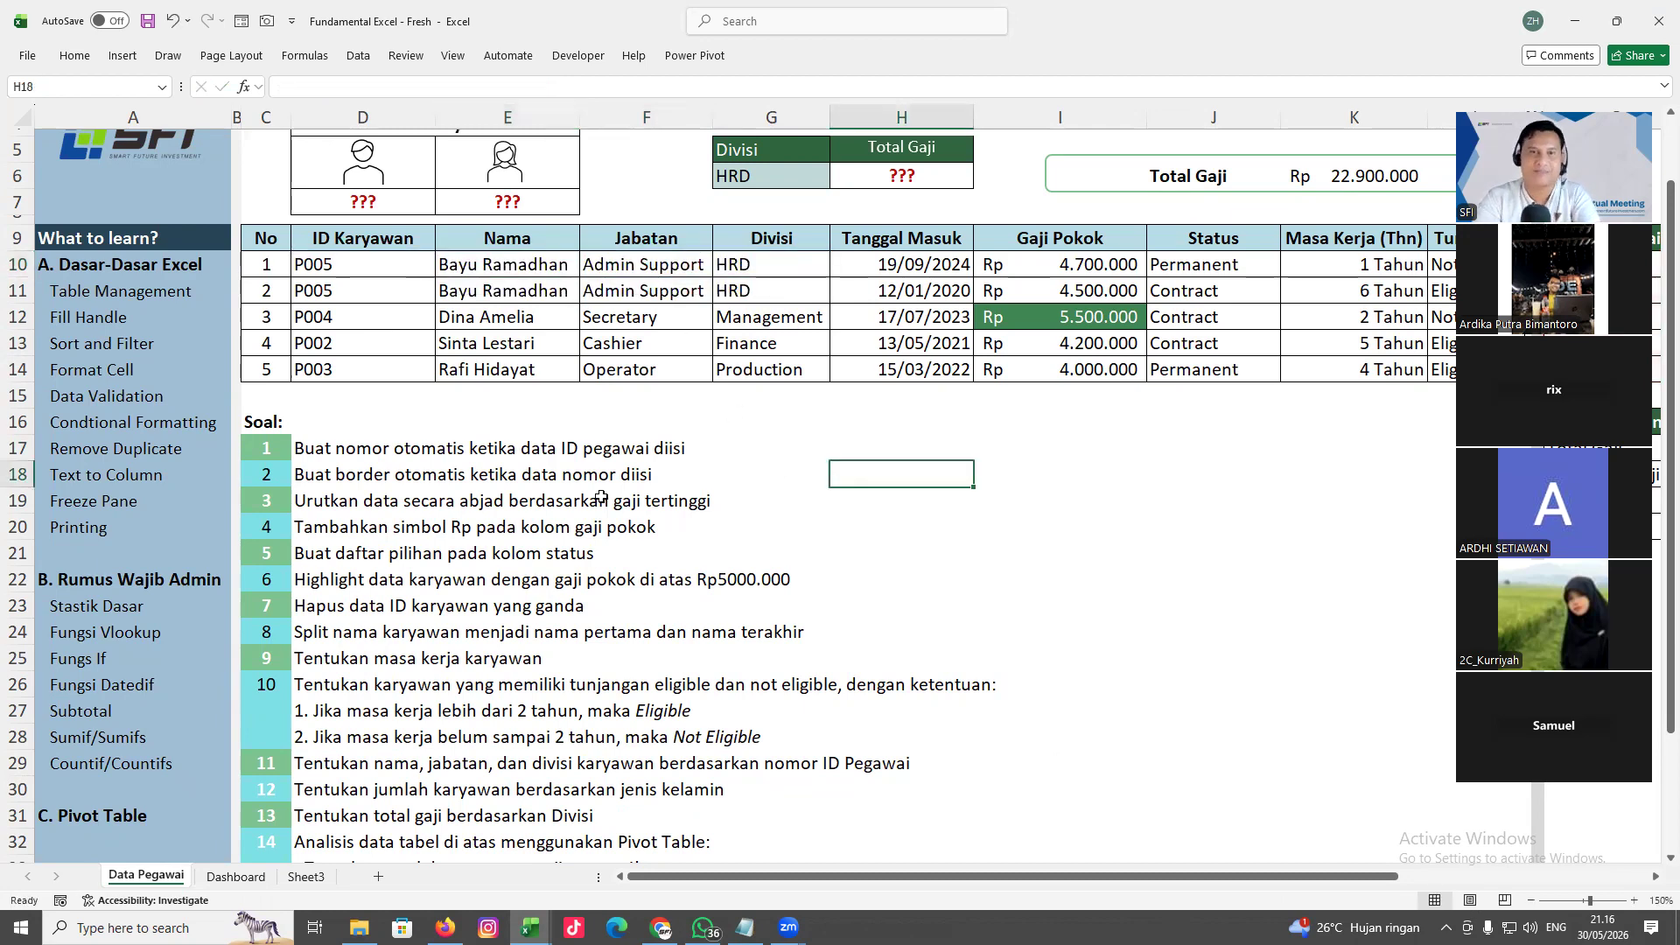
{"action": "scroll", "coordinate": [483, 500], "scroll_direction": "down", "scroll_amount": 2}
{"action": "scroll", "coordinate": [482, 500], "scroll_direction": "down", "scroll_amount": 2}
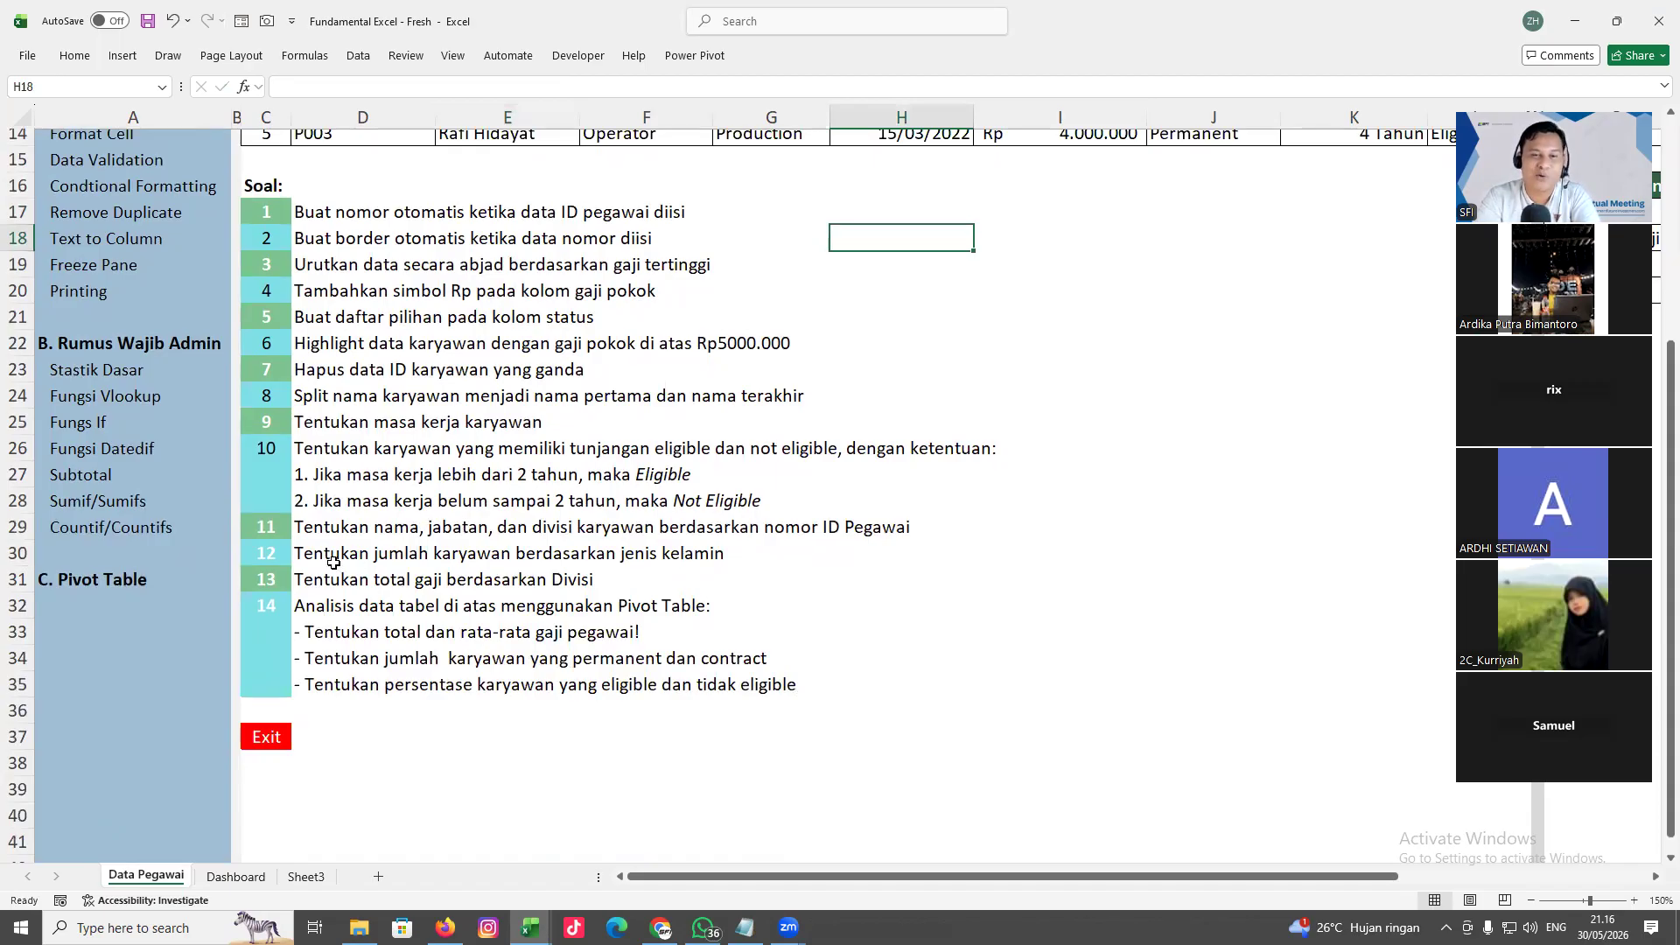
{"action": "scroll", "coordinate": [827, 418], "scroll_direction": "up", "scroll_amount": 4}
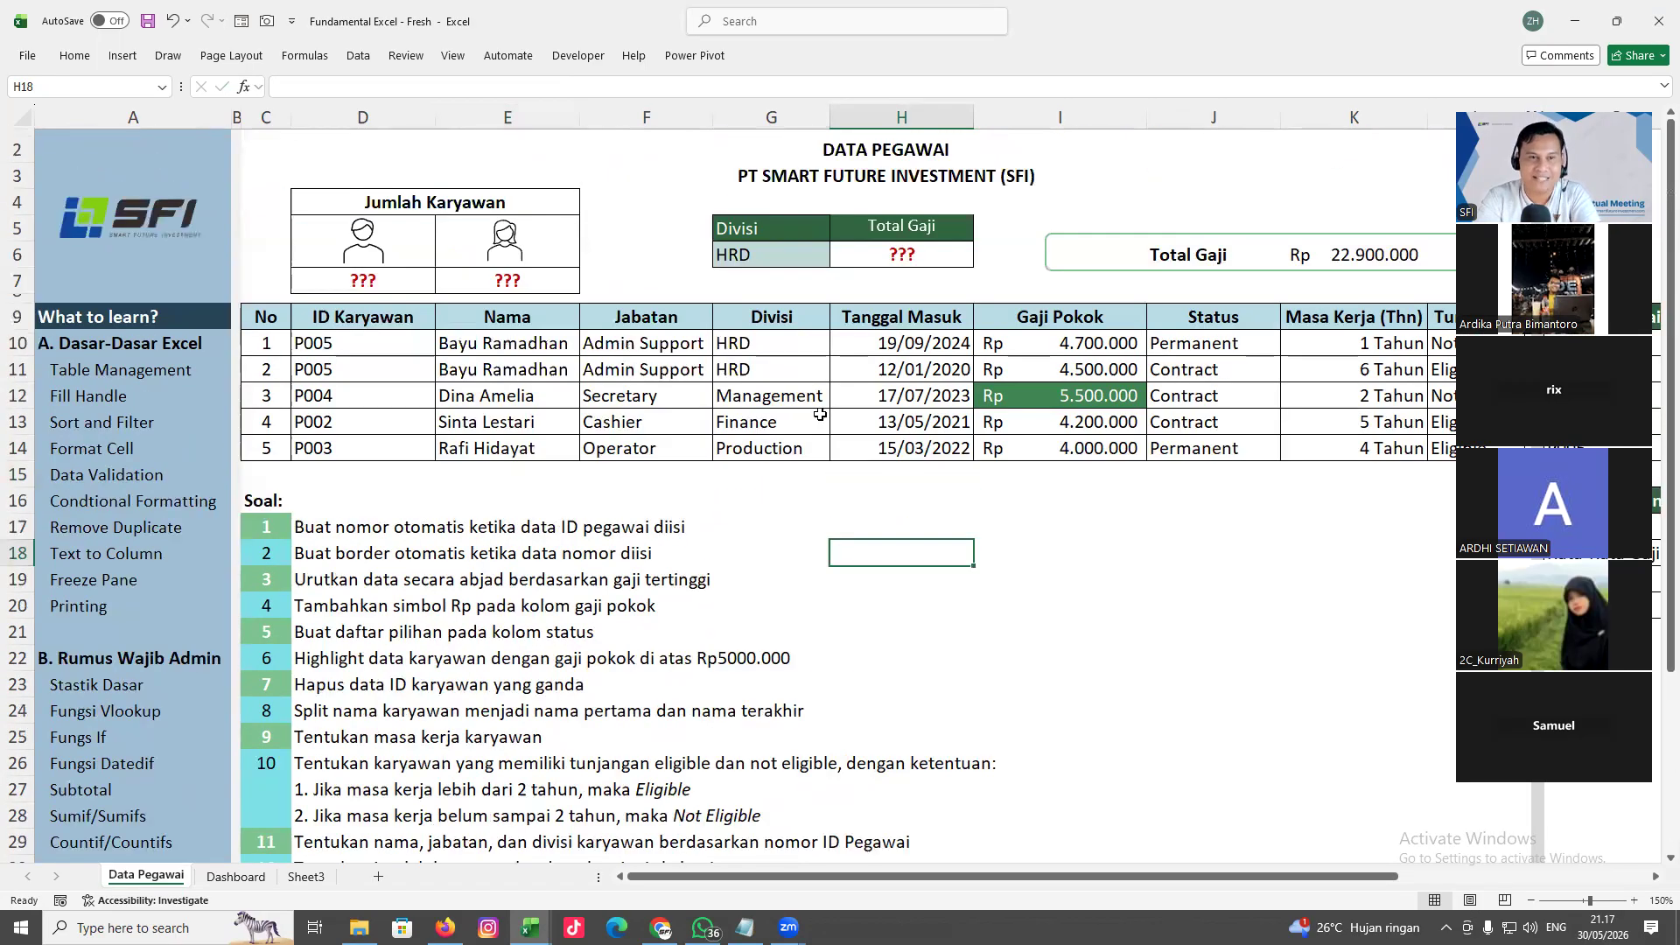
{"action": "left_click", "coordinate": [370, 286]}
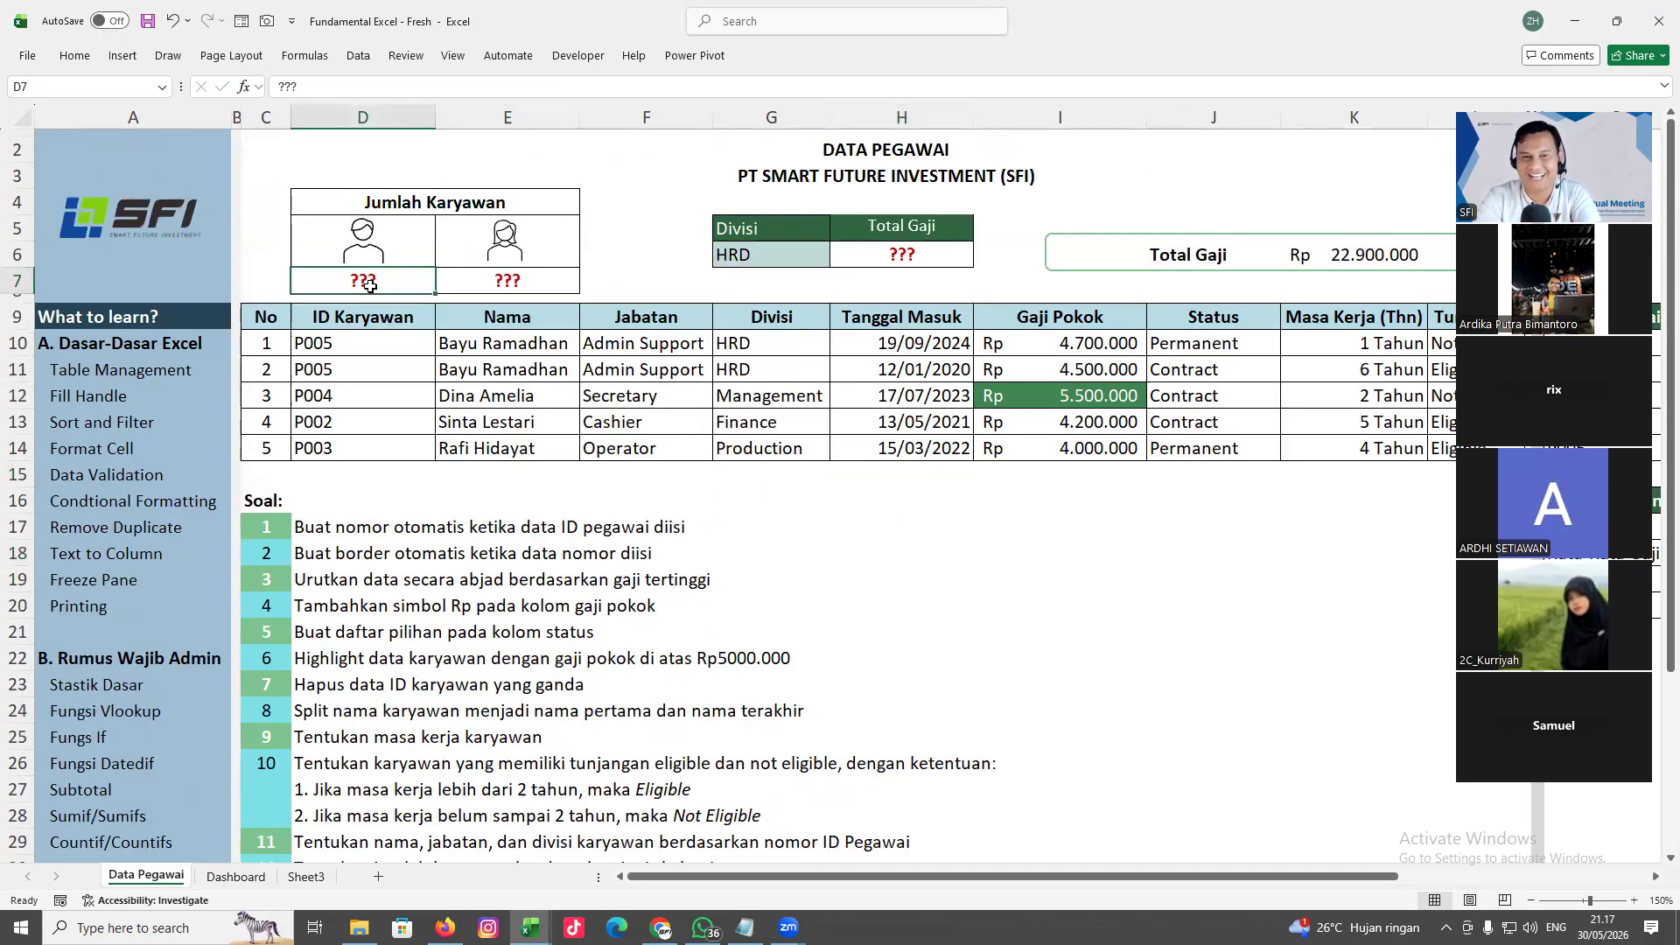
{"action": "left_click", "coordinate": [1634, 901]}
{"action": "left_click", "coordinate": [1634, 900]}
{"action": "left_click", "coordinate": [1634, 900]}
{"action": "left_click", "coordinate": [1634, 900]}
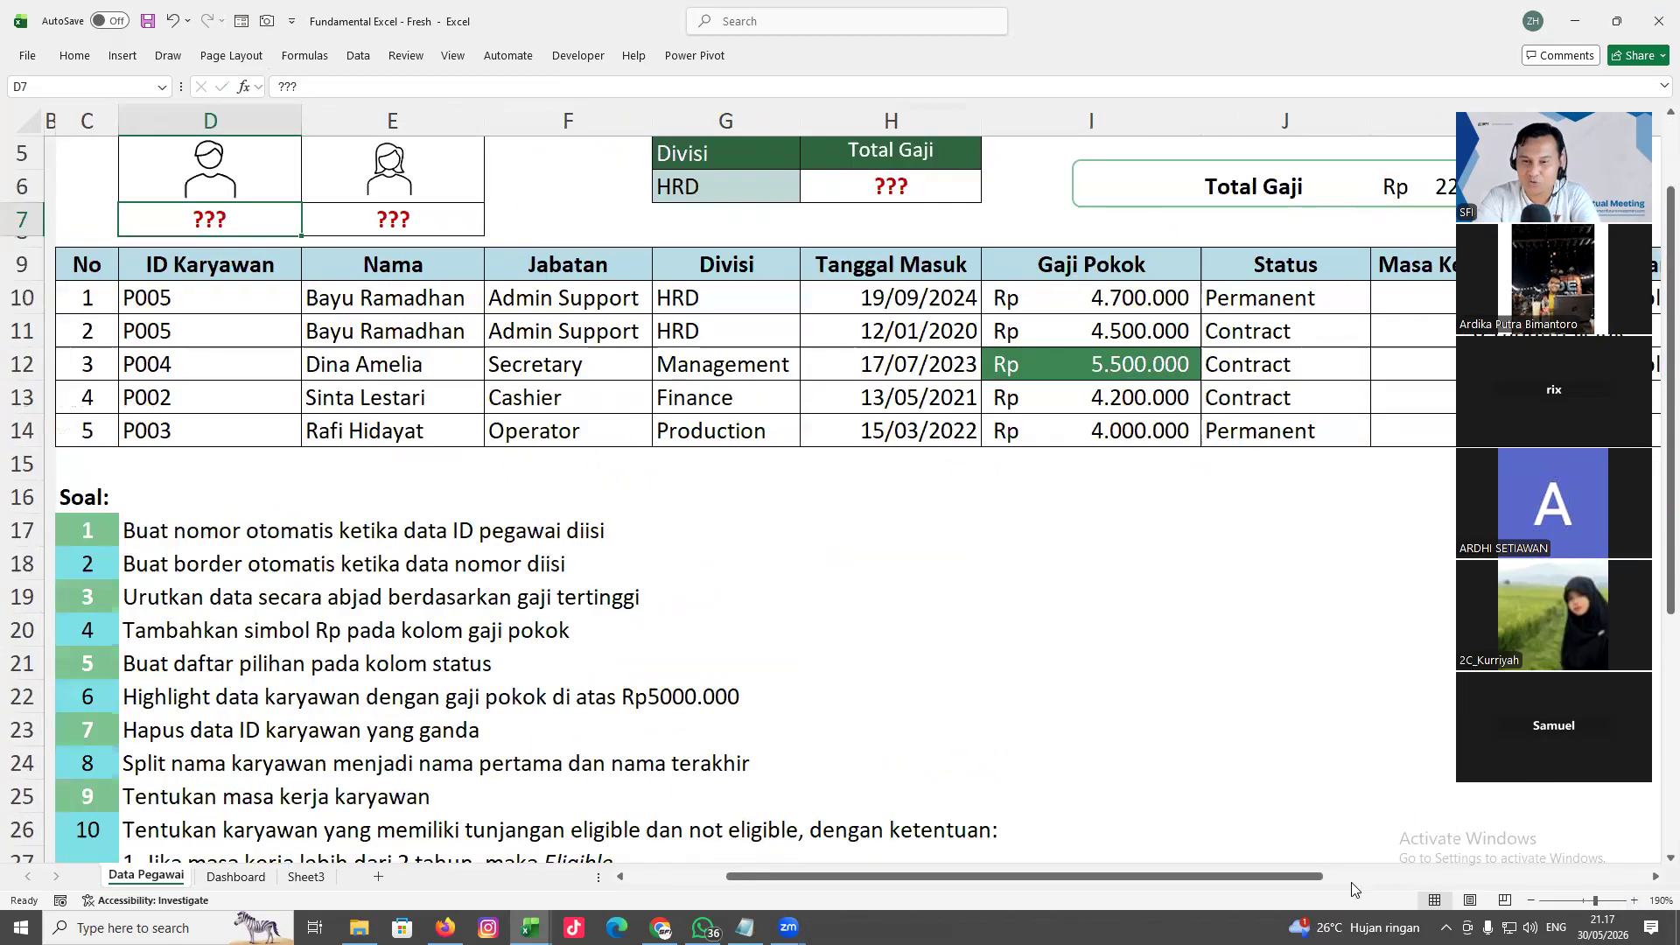
{"action": "left_click_drag", "start_coordinate": [1351, 883], "coordinate": [1214, 879]}
{"action": "scroll", "coordinate": [1135, 717], "scroll_direction": "up", "scroll_amount": 1}
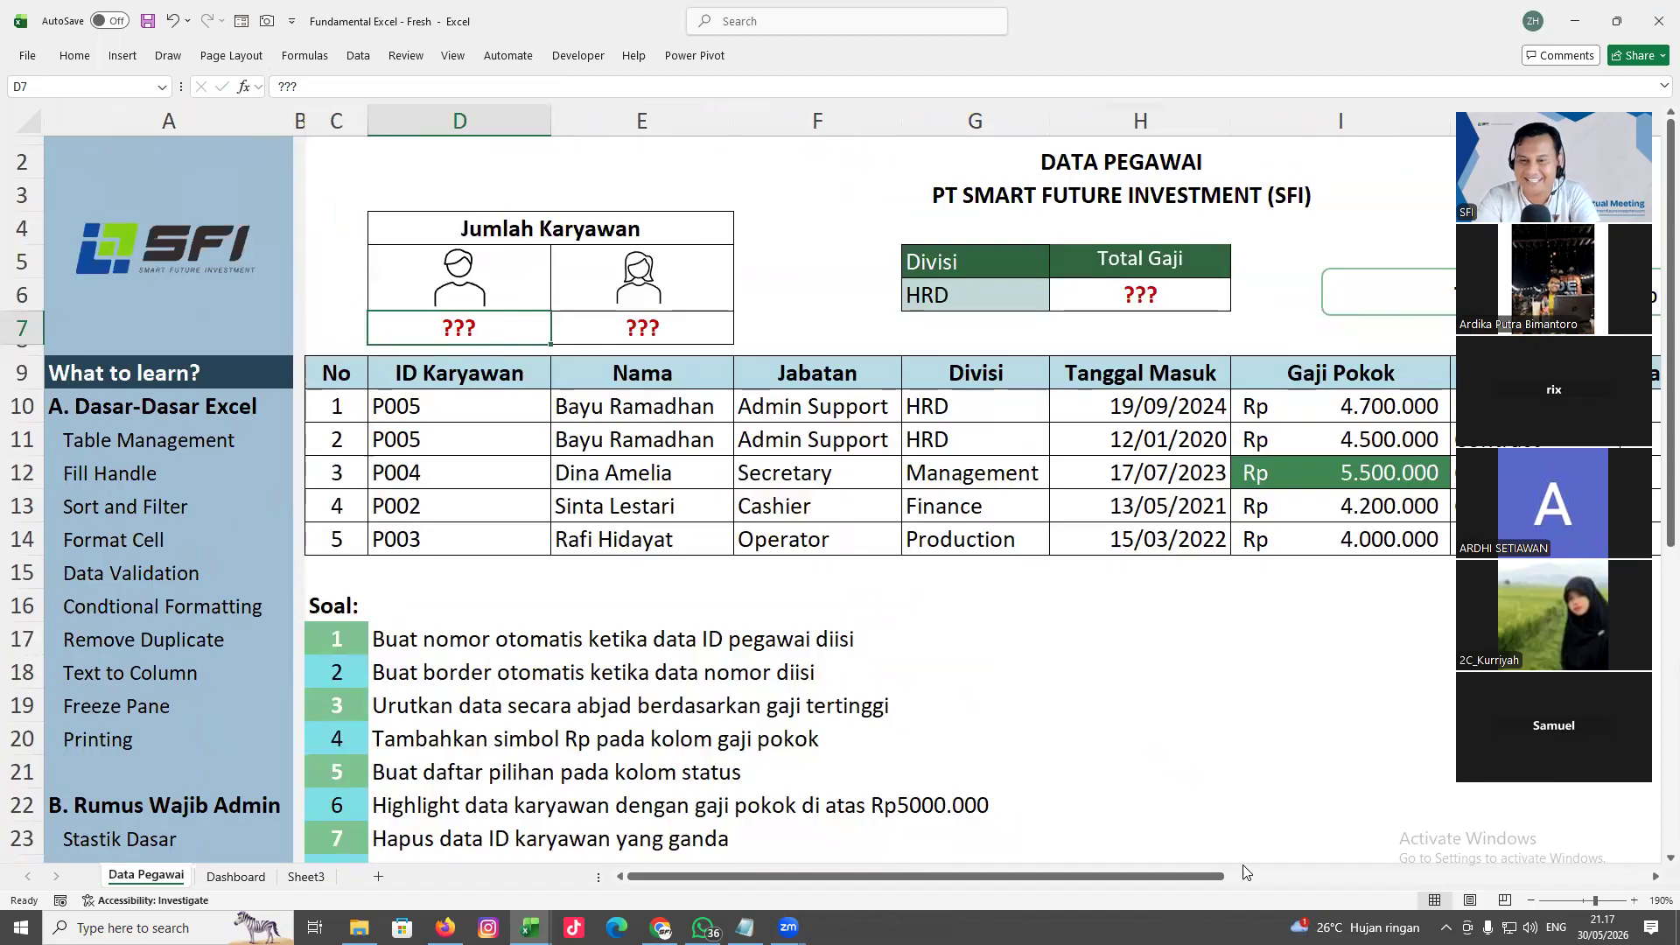
{"action": "left_click_drag", "start_coordinate": [1222, 884], "coordinate": [1211, 838]}
{"action": "scroll", "coordinate": [1000, 580], "scroll_direction": "down", "scroll_amount": 5}
{"action": "scroll", "coordinate": [1001, 585], "scroll_direction": "up", "scroll_amount": 3}
{"action": "scroll", "coordinate": [1000, 585], "scroll_direction": "up", "scroll_amount": 3}
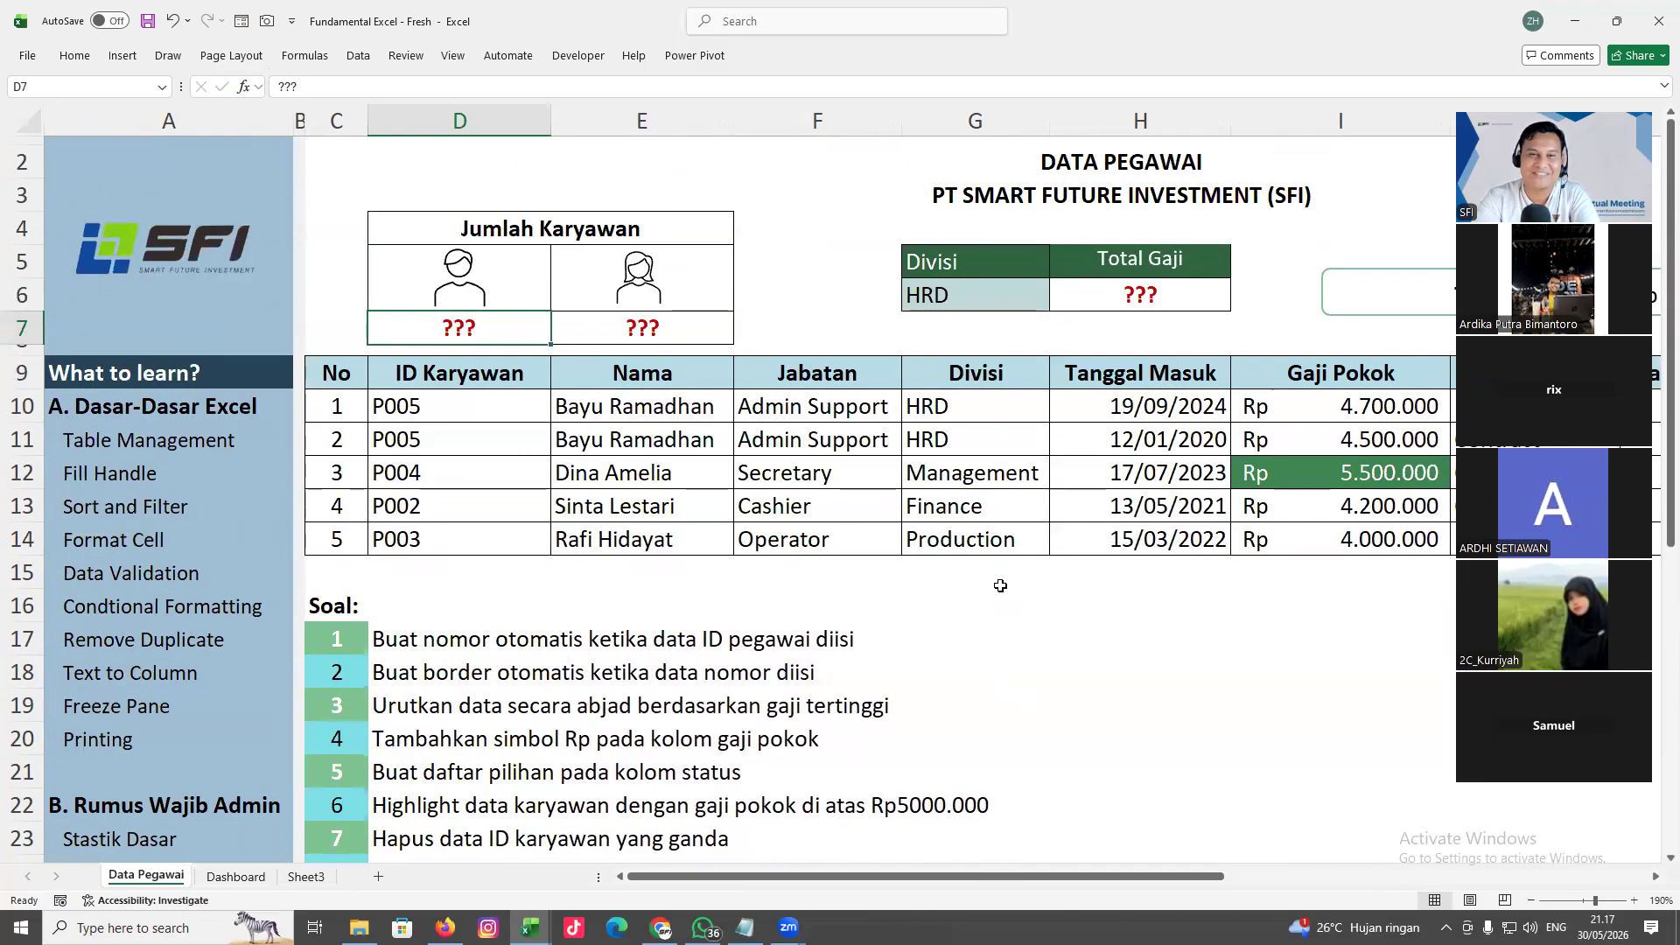
Insert a new column F after Nama and give it the header 'Jenis Kelamin'
{"action": "left_click", "coordinate": [805, 136]}
{"action": "right_click", "coordinate": [804, 135]}
{"action": "left_click", "coordinate": [858, 303]}
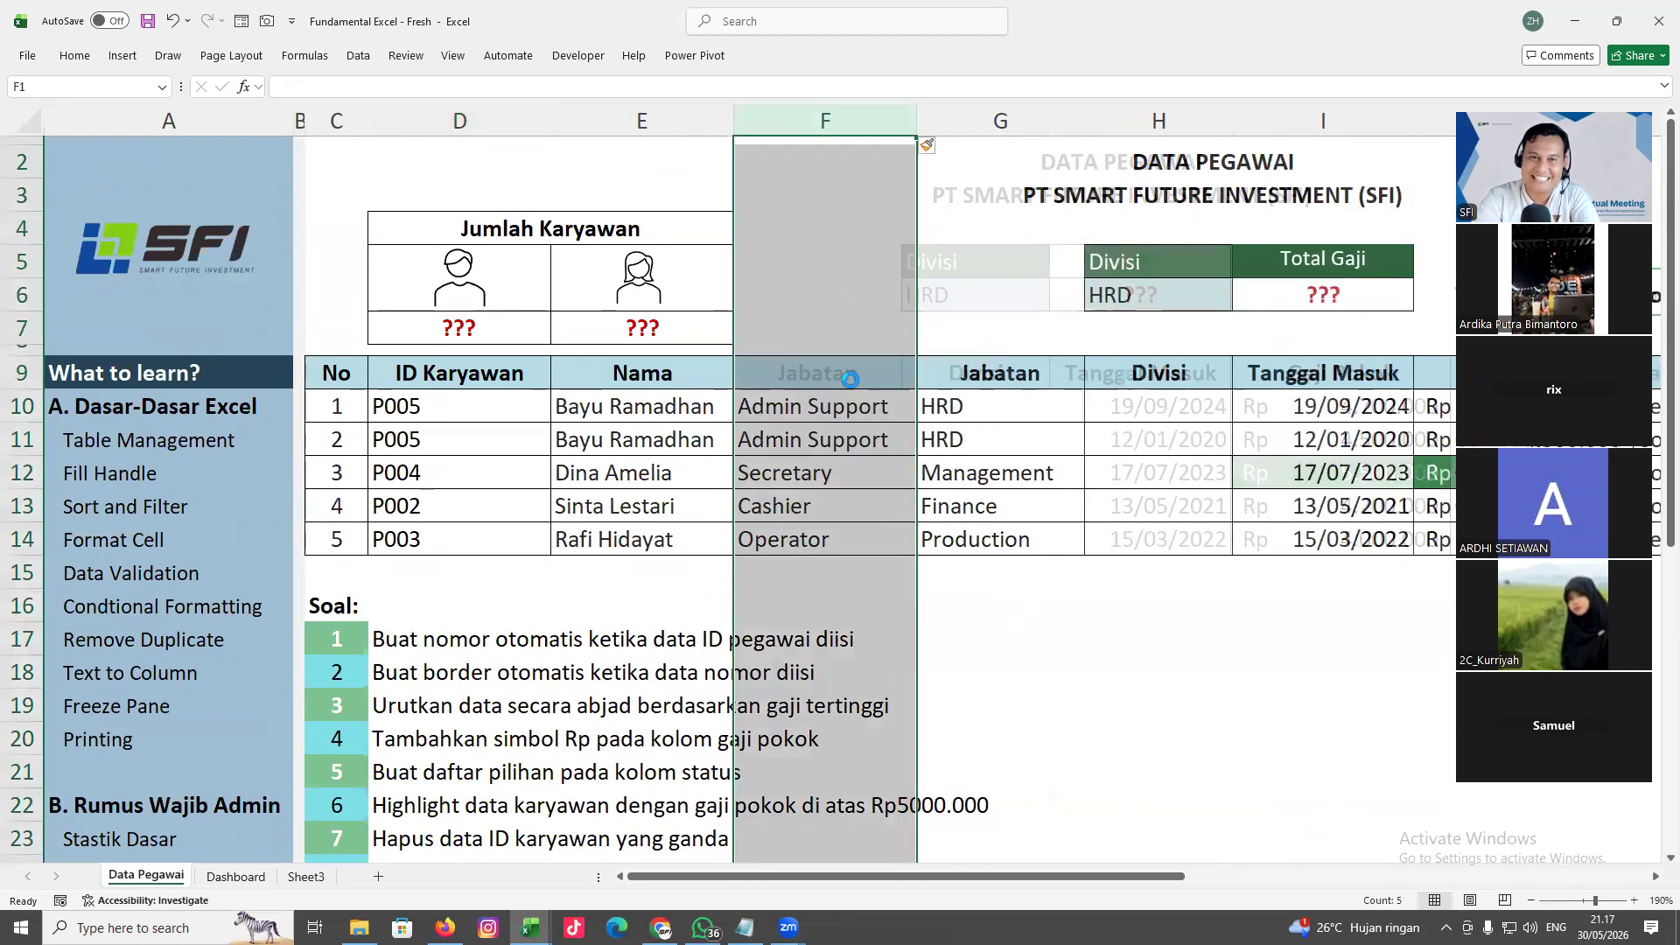
{"action": "type", "text": "J"}
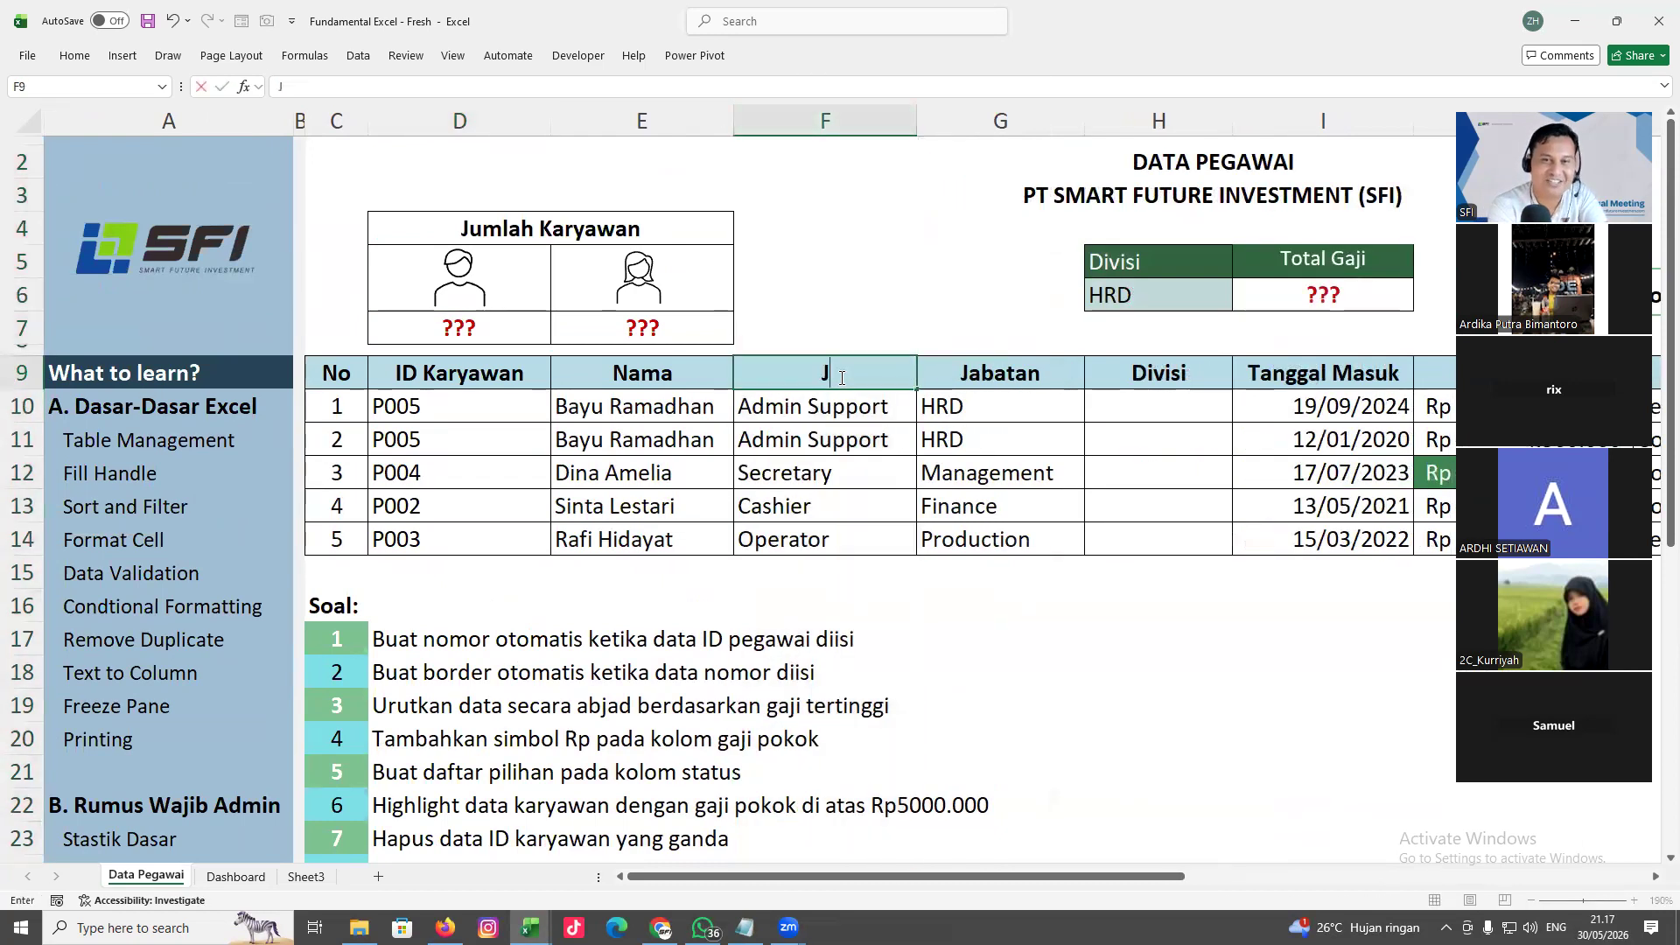
{"action": "type", "text": "enis Kelamin"}
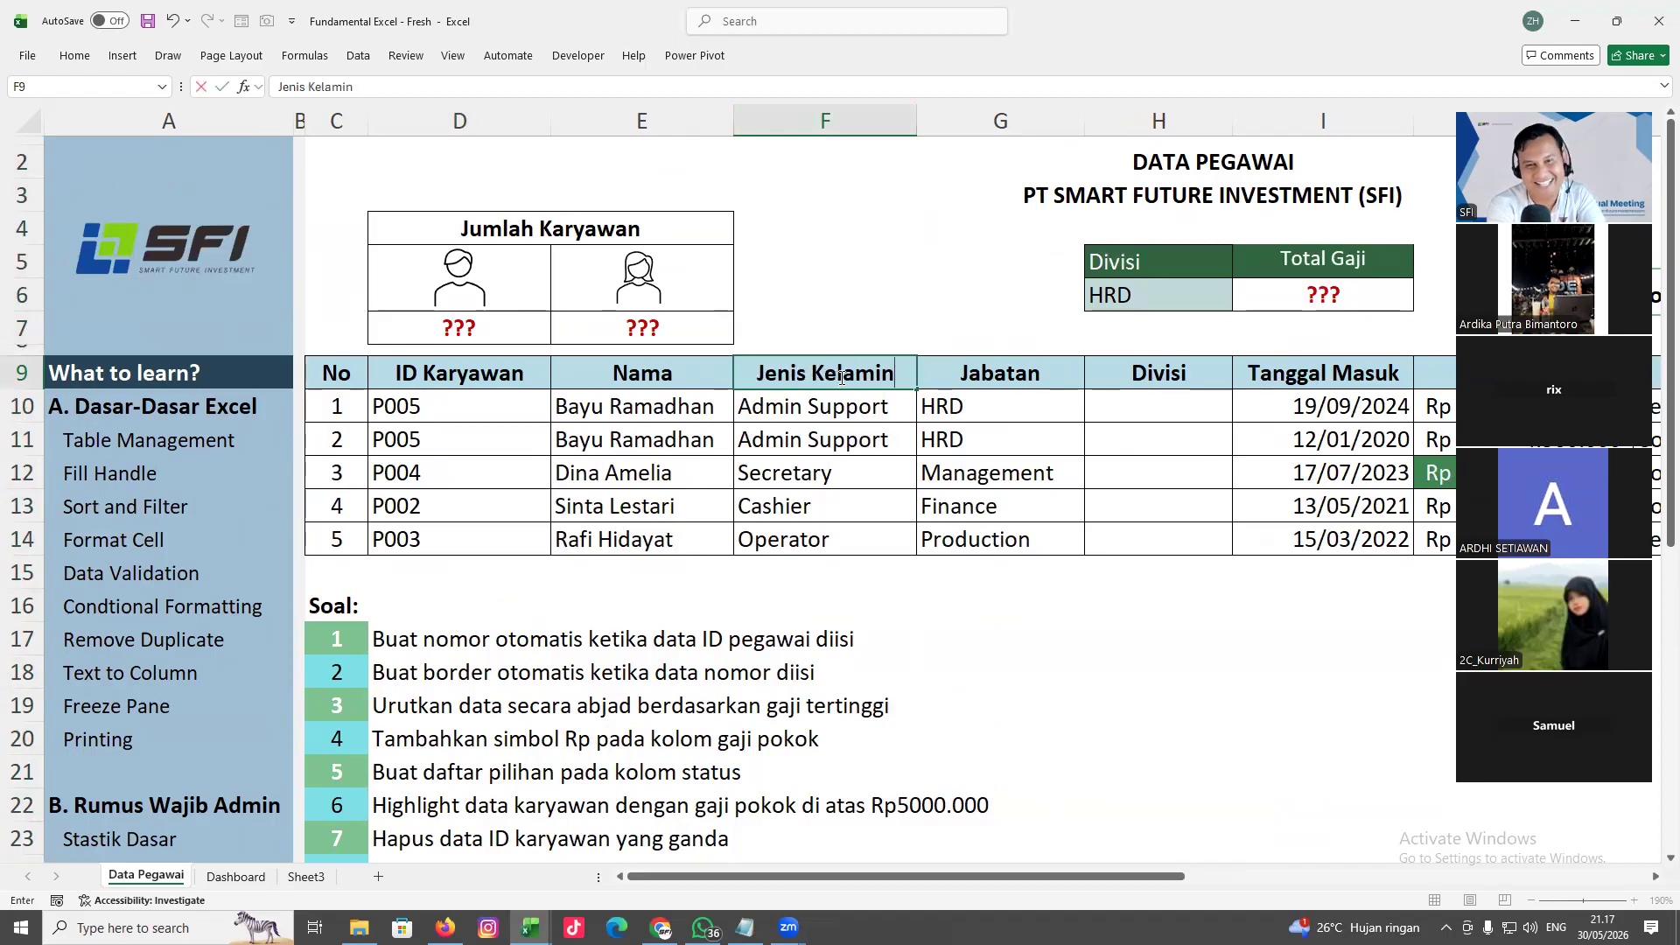
{"action": "key", "text": "Return"}
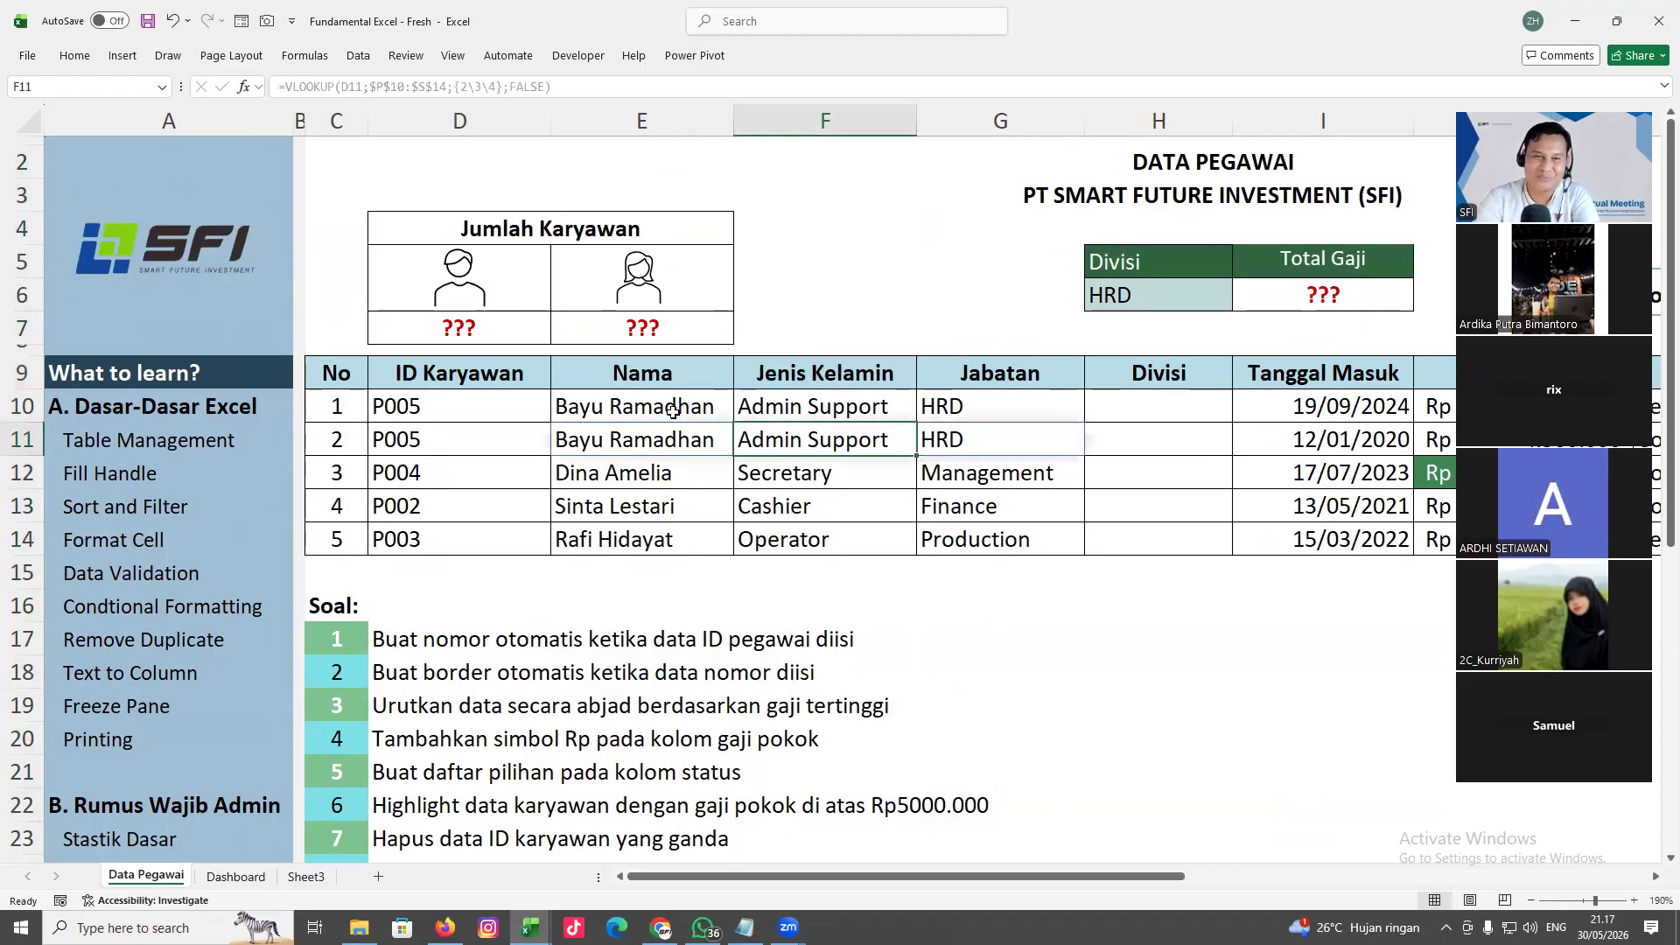
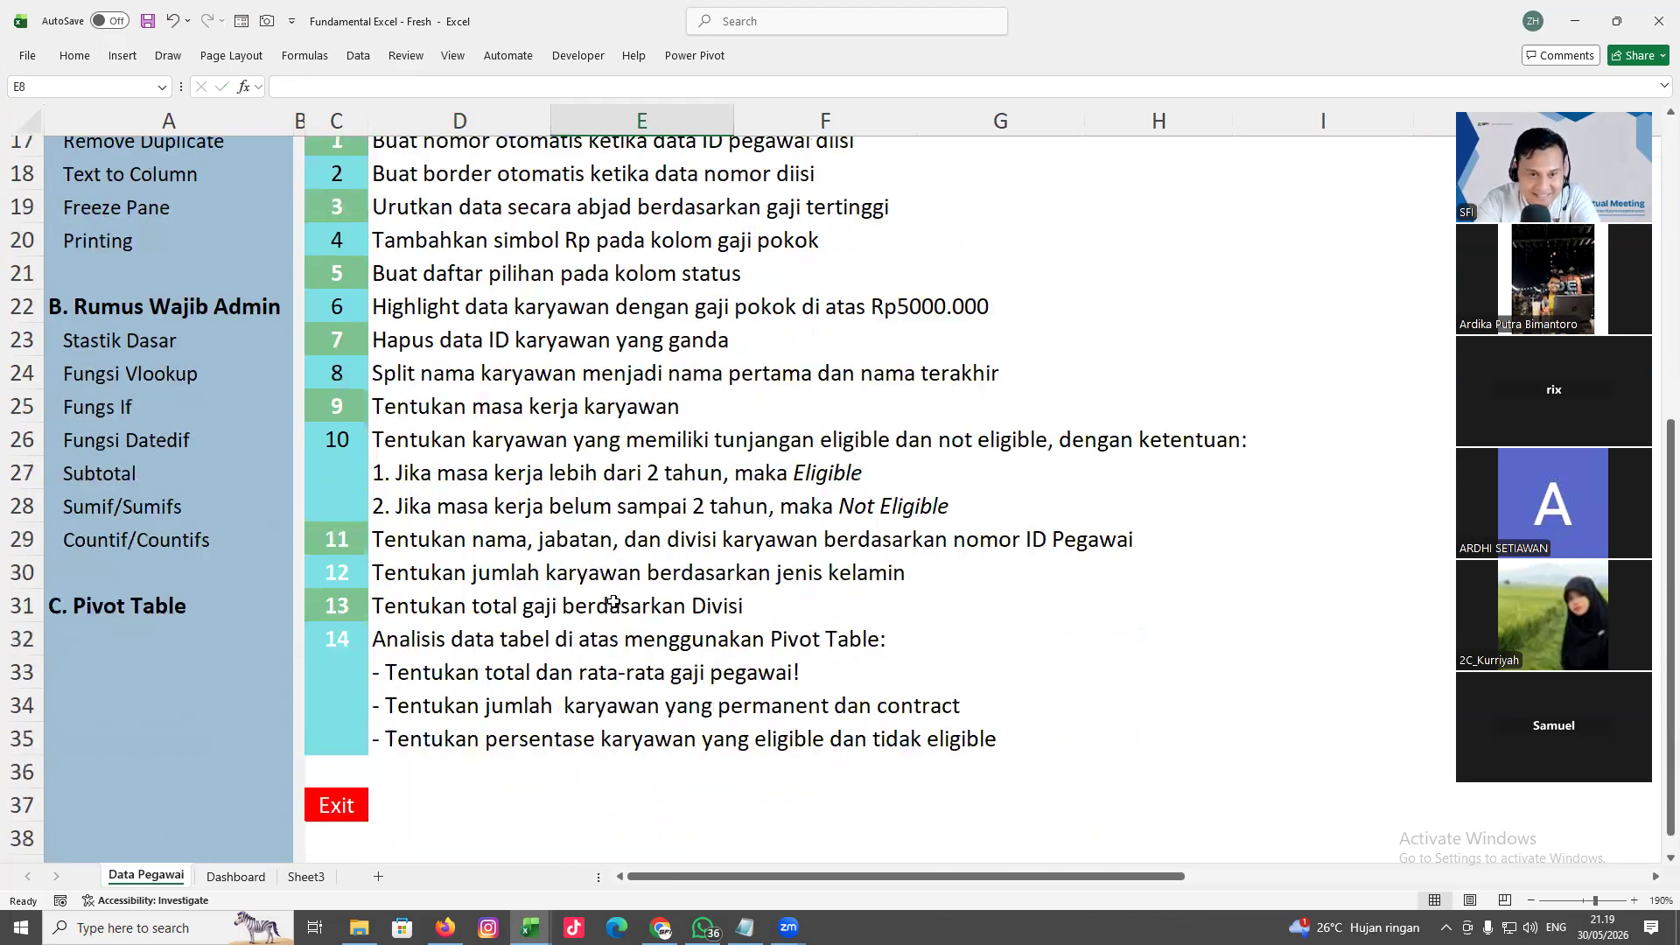
Pick task 13, total salary by division, and scroll to the sheet's top-right area
{"action": "left_click", "coordinate": [404, 572]}
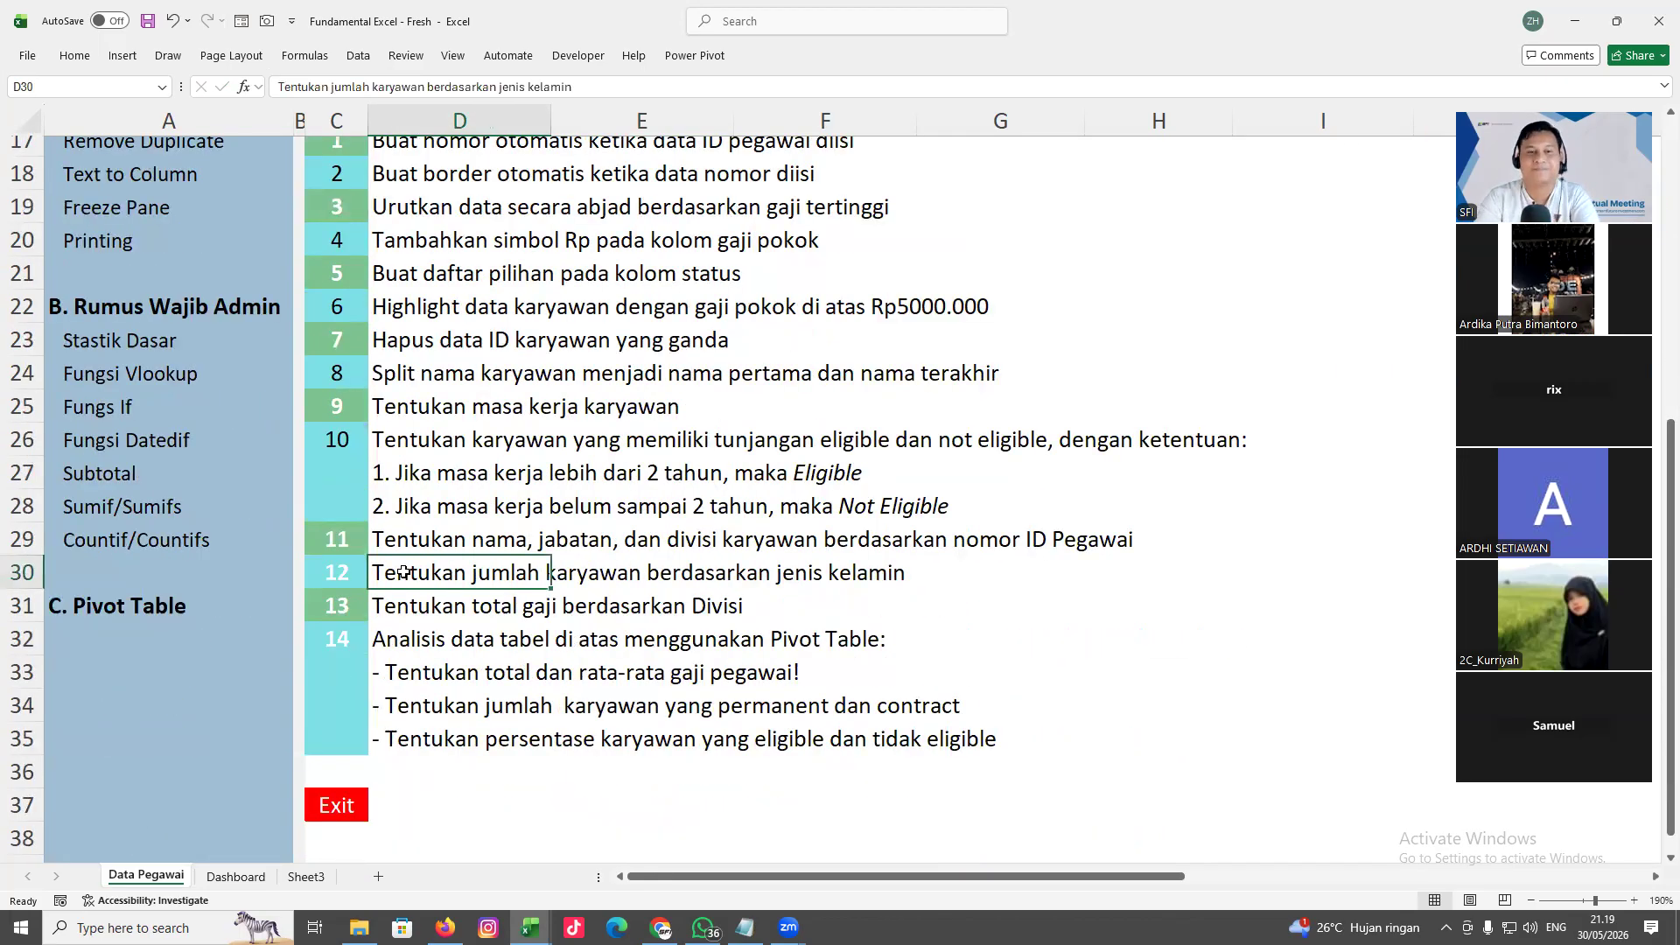
{"action": "left_click", "coordinate": [436, 610]}
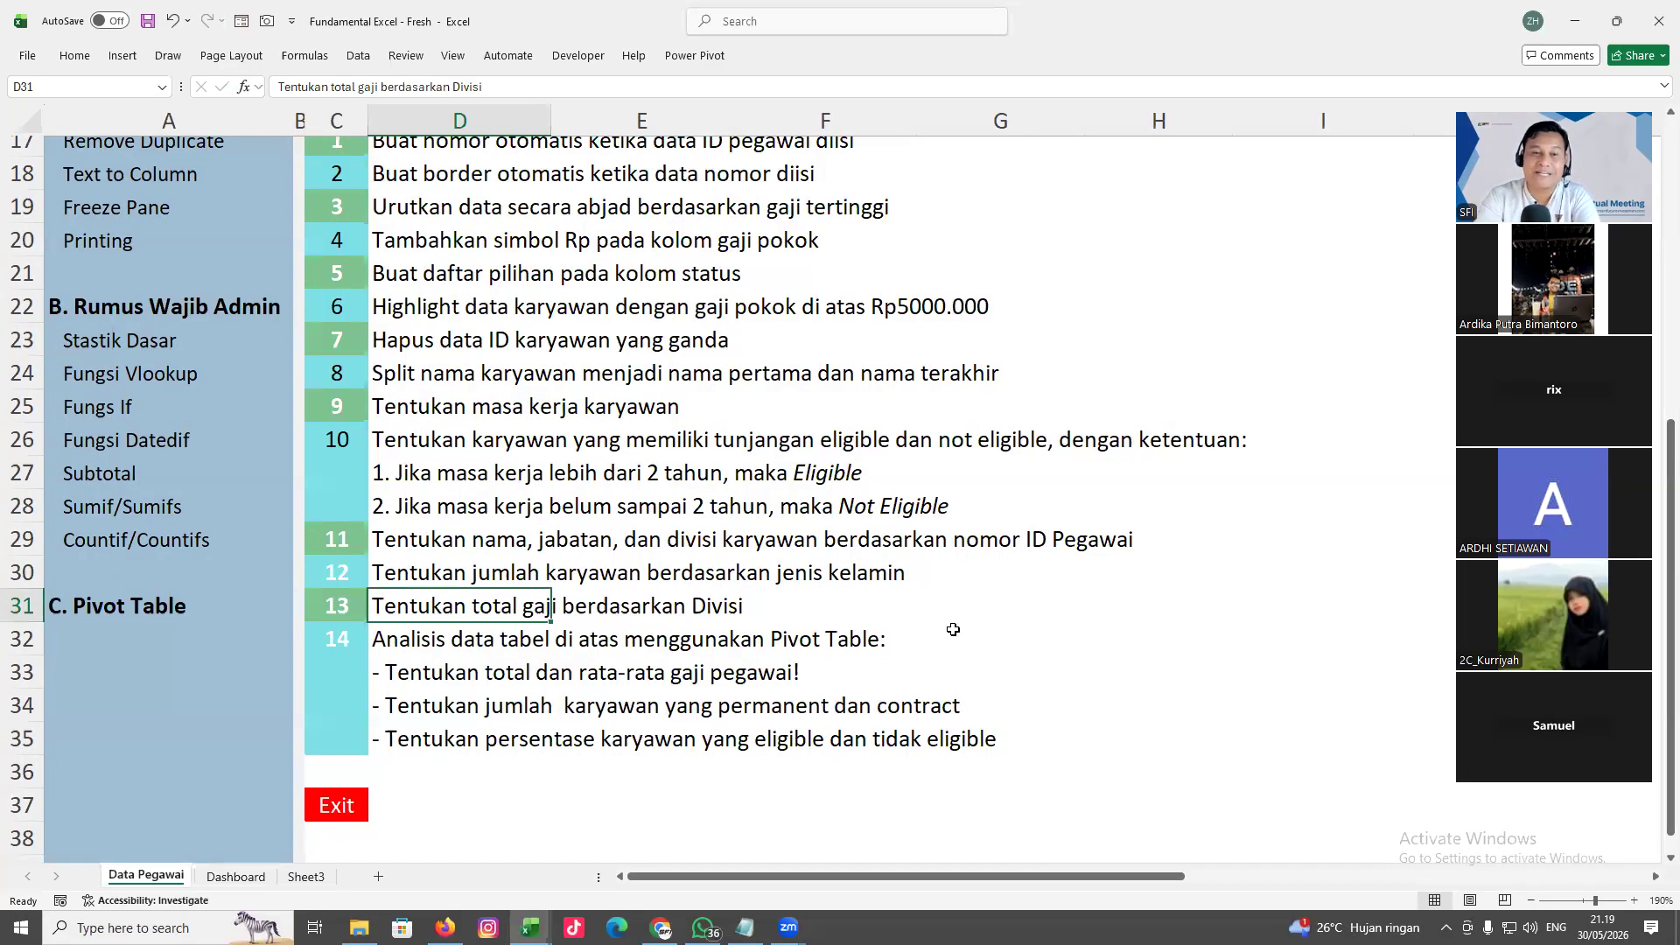
{"action": "scroll", "coordinate": [953, 630], "scroll_direction": "up", "scroll_amount": 5}
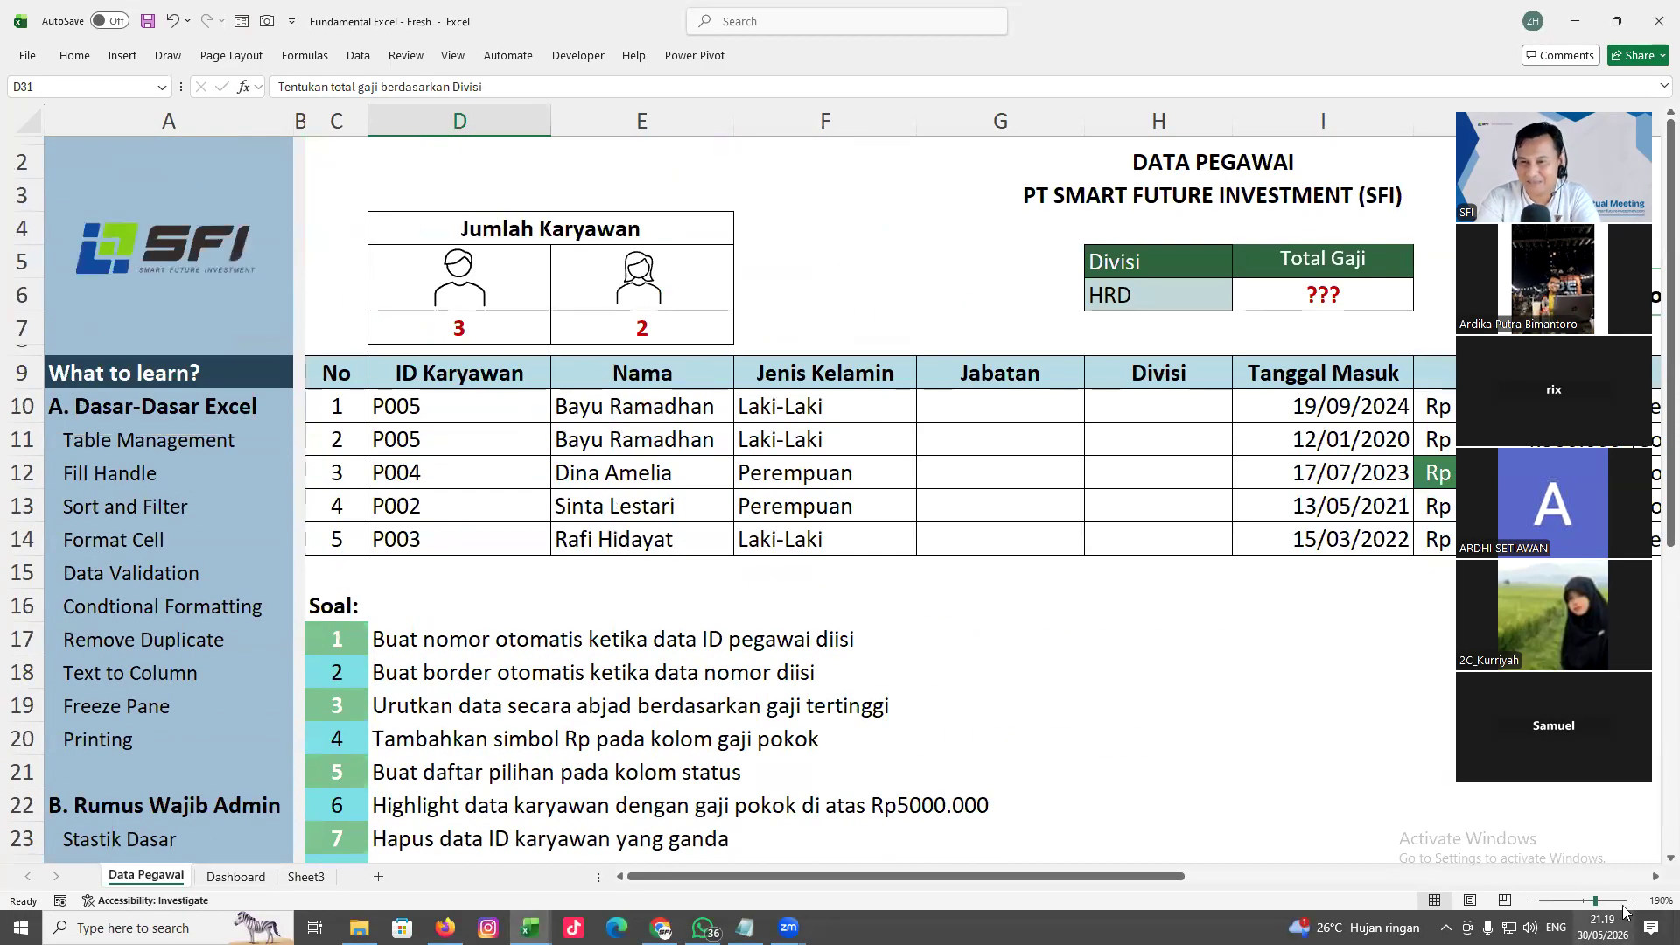
{"action": "left_click", "coordinate": [1654, 876]}
{"action": "left_click", "coordinate": [1654, 876]}
{"action": "left_click", "coordinate": [1654, 877]}
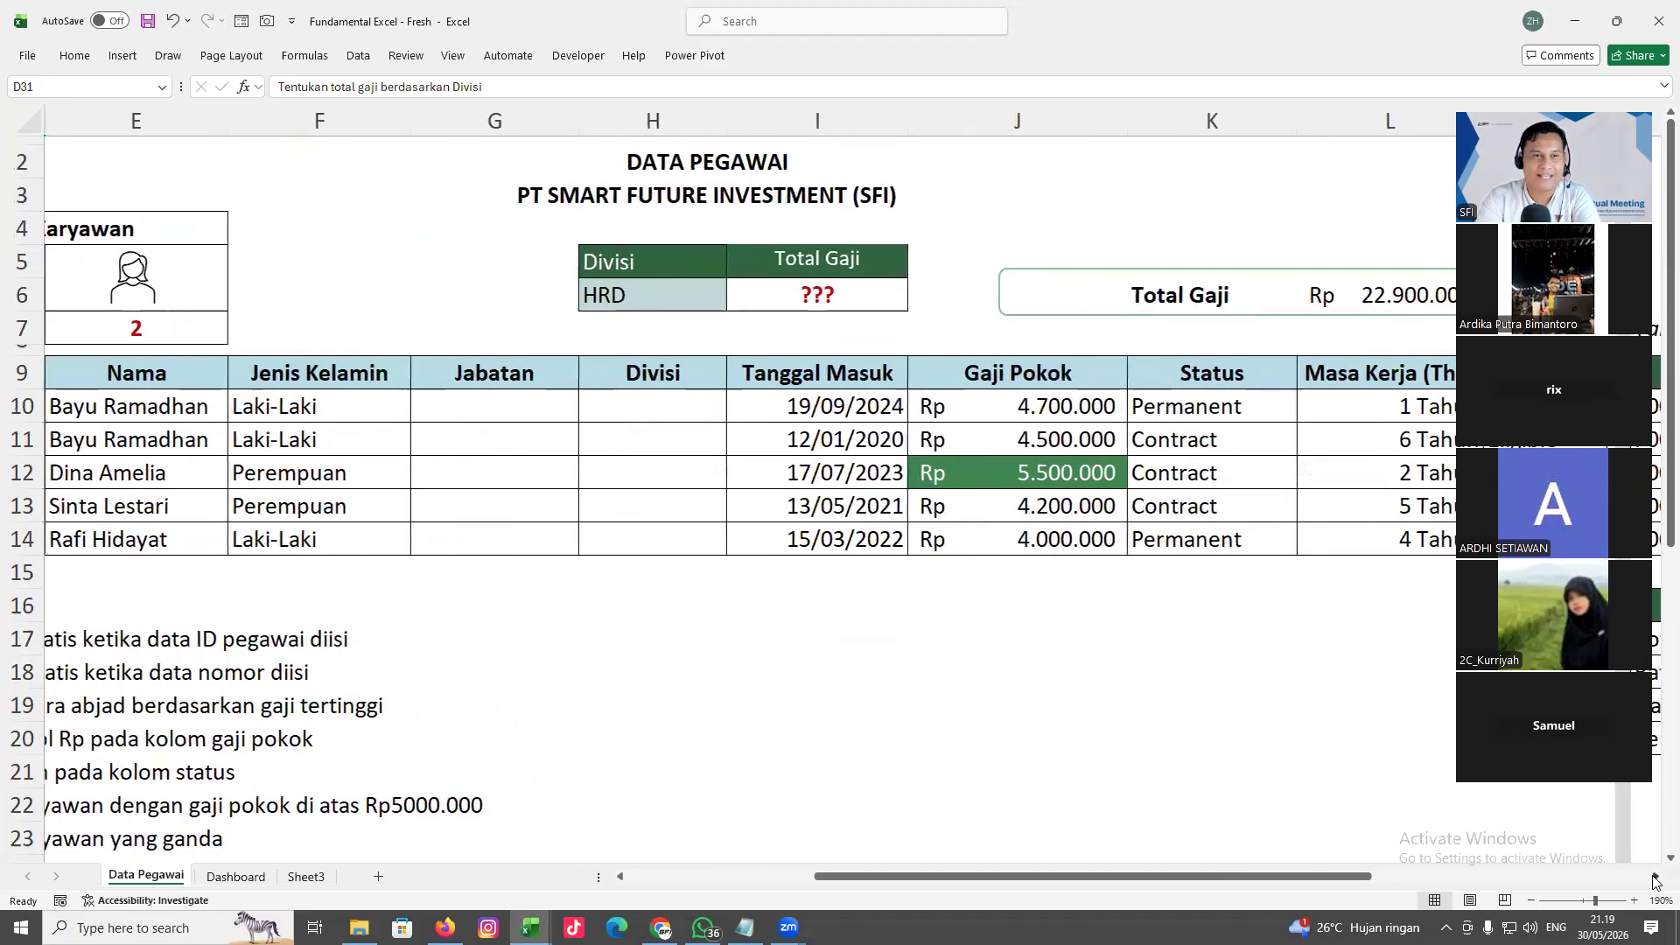
{"action": "left_click", "coordinate": [1654, 876]}
{"action": "left_click", "coordinate": [1654, 876]}
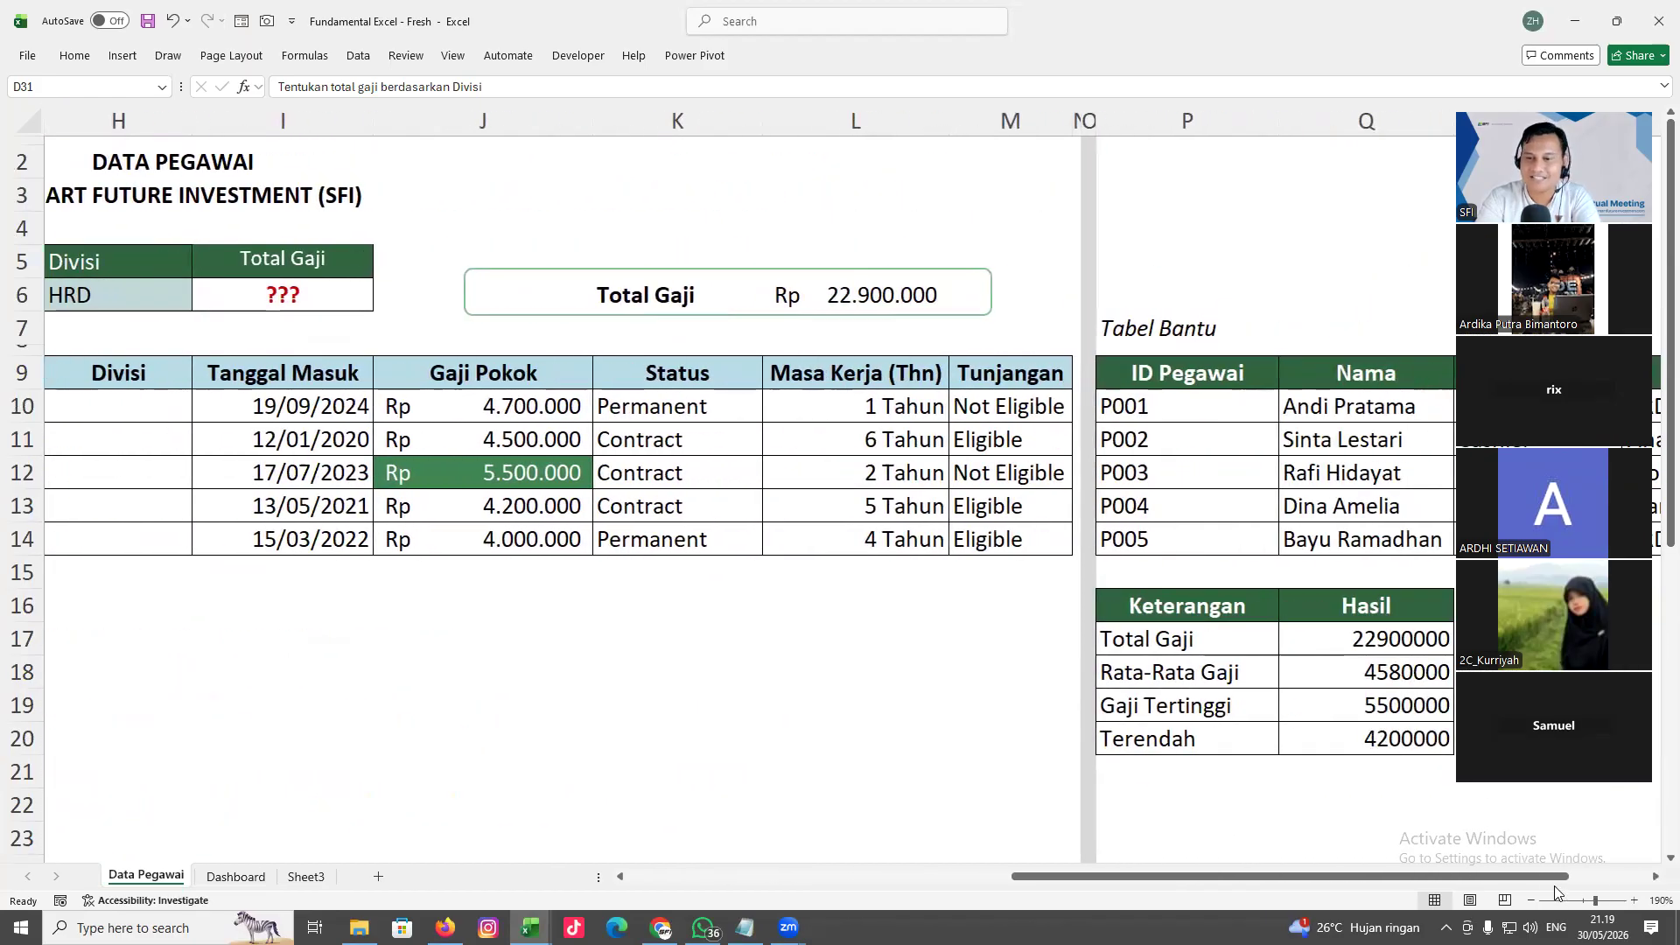
{"action": "left_click_drag", "start_coordinate": [1555, 880], "coordinate": [1507, 880]}
Switch the H6 Divisi dropdown from HRD to Finance, then to Production
{"action": "left_click", "coordinate": [243, 295]}
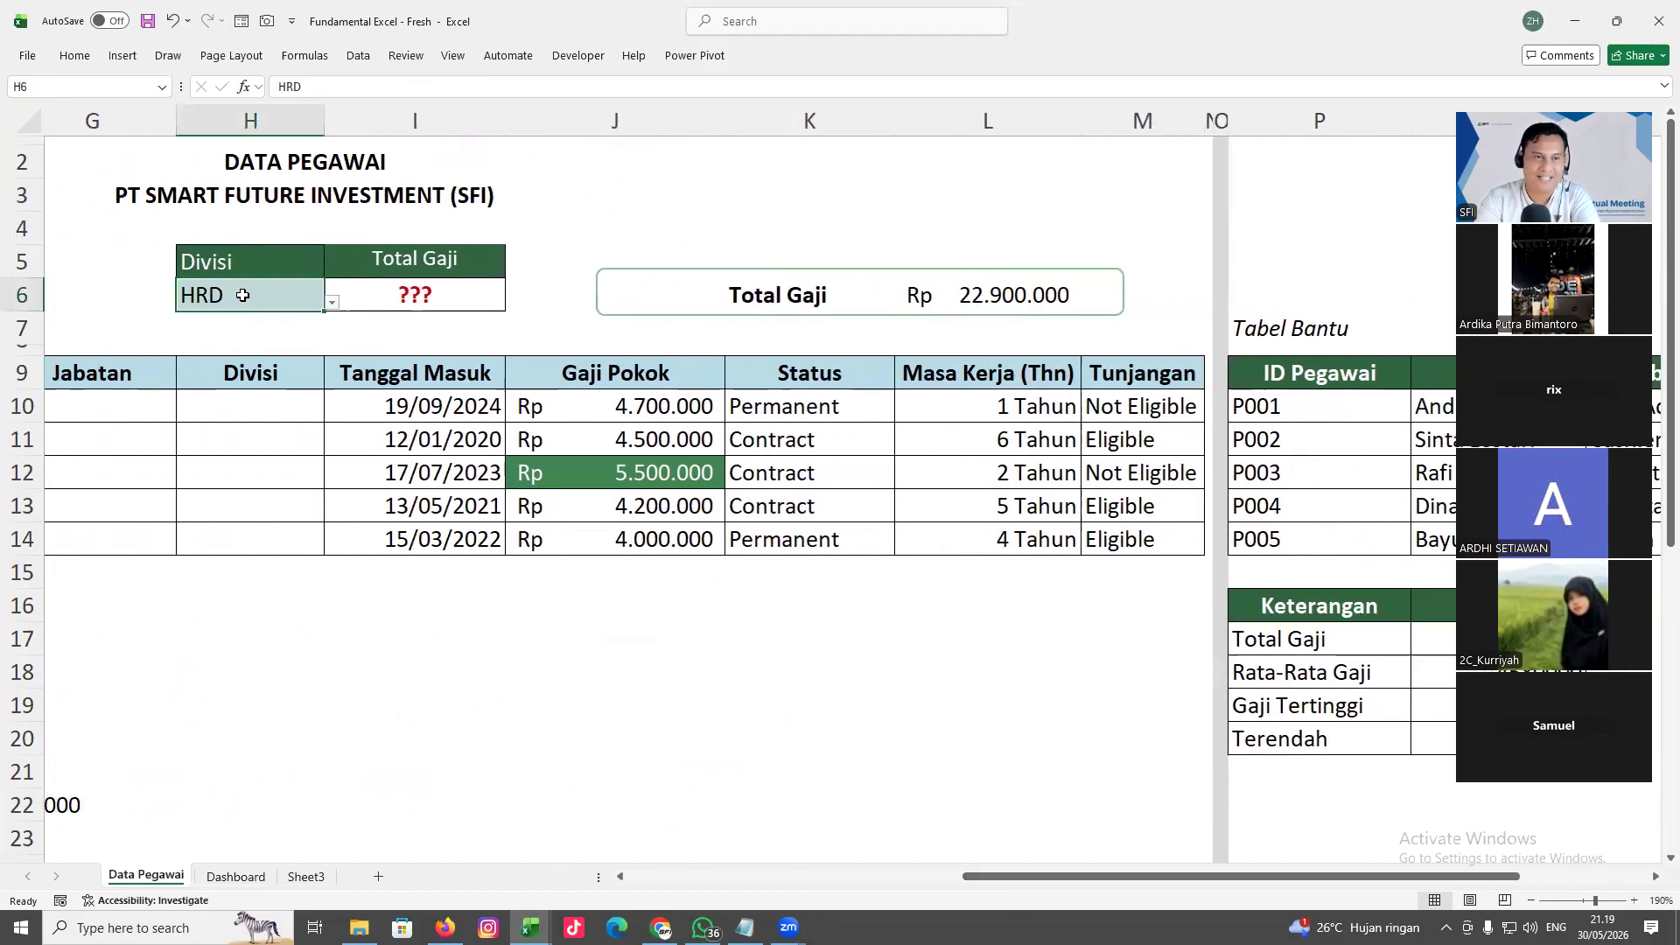
{"action": "left_click", "coordinate": [331, 301]}
{"action": "left_click", "coordinate": [277, 331]}
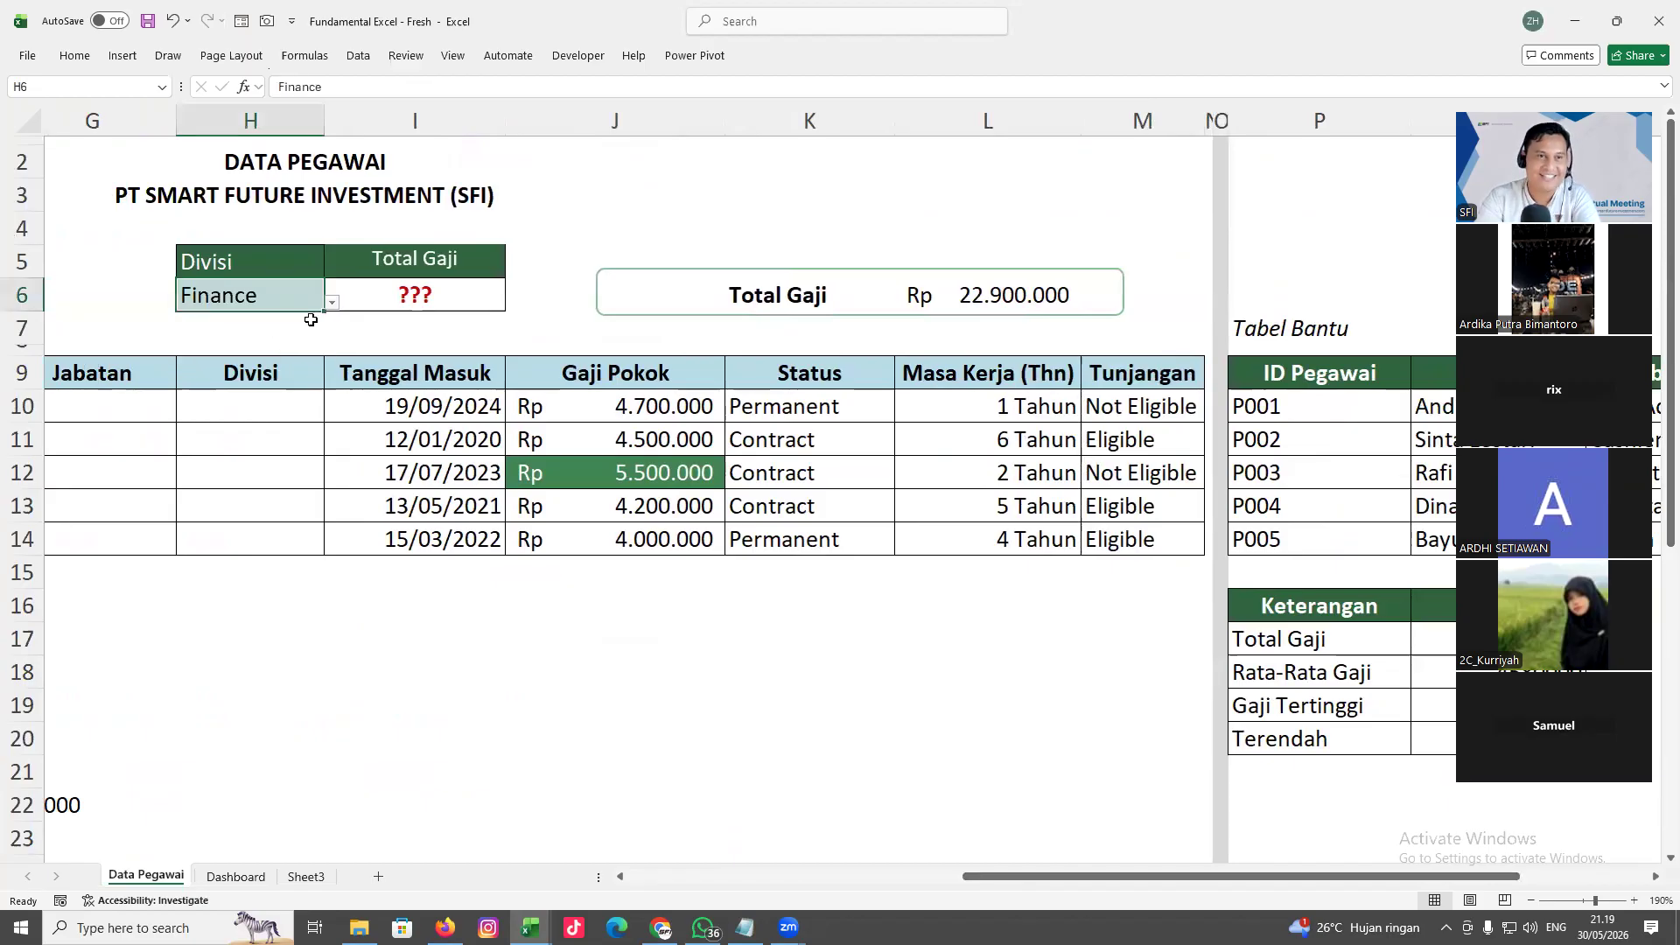
{"action": "left_click", "coordinate": [332, 302]}
{"action": "left_click", "coordinate": [273, 345]}
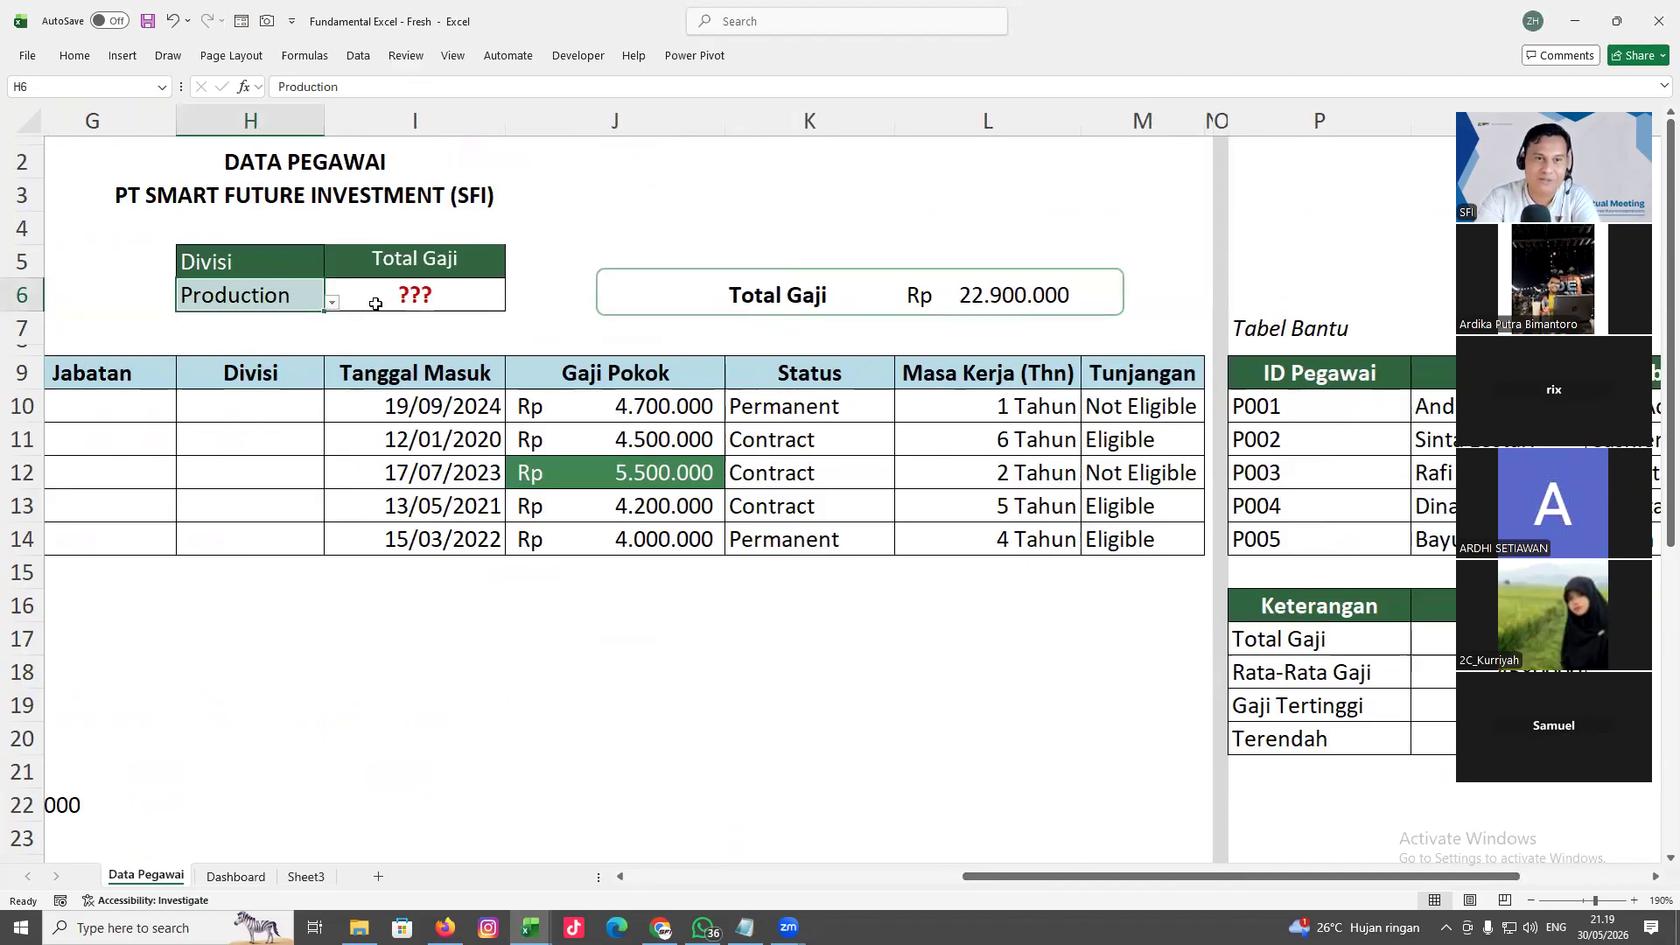
{"action": "left_click", "coordinate": [370, 305]}
{"action": "left_click", "coordinate": [904, 608]}
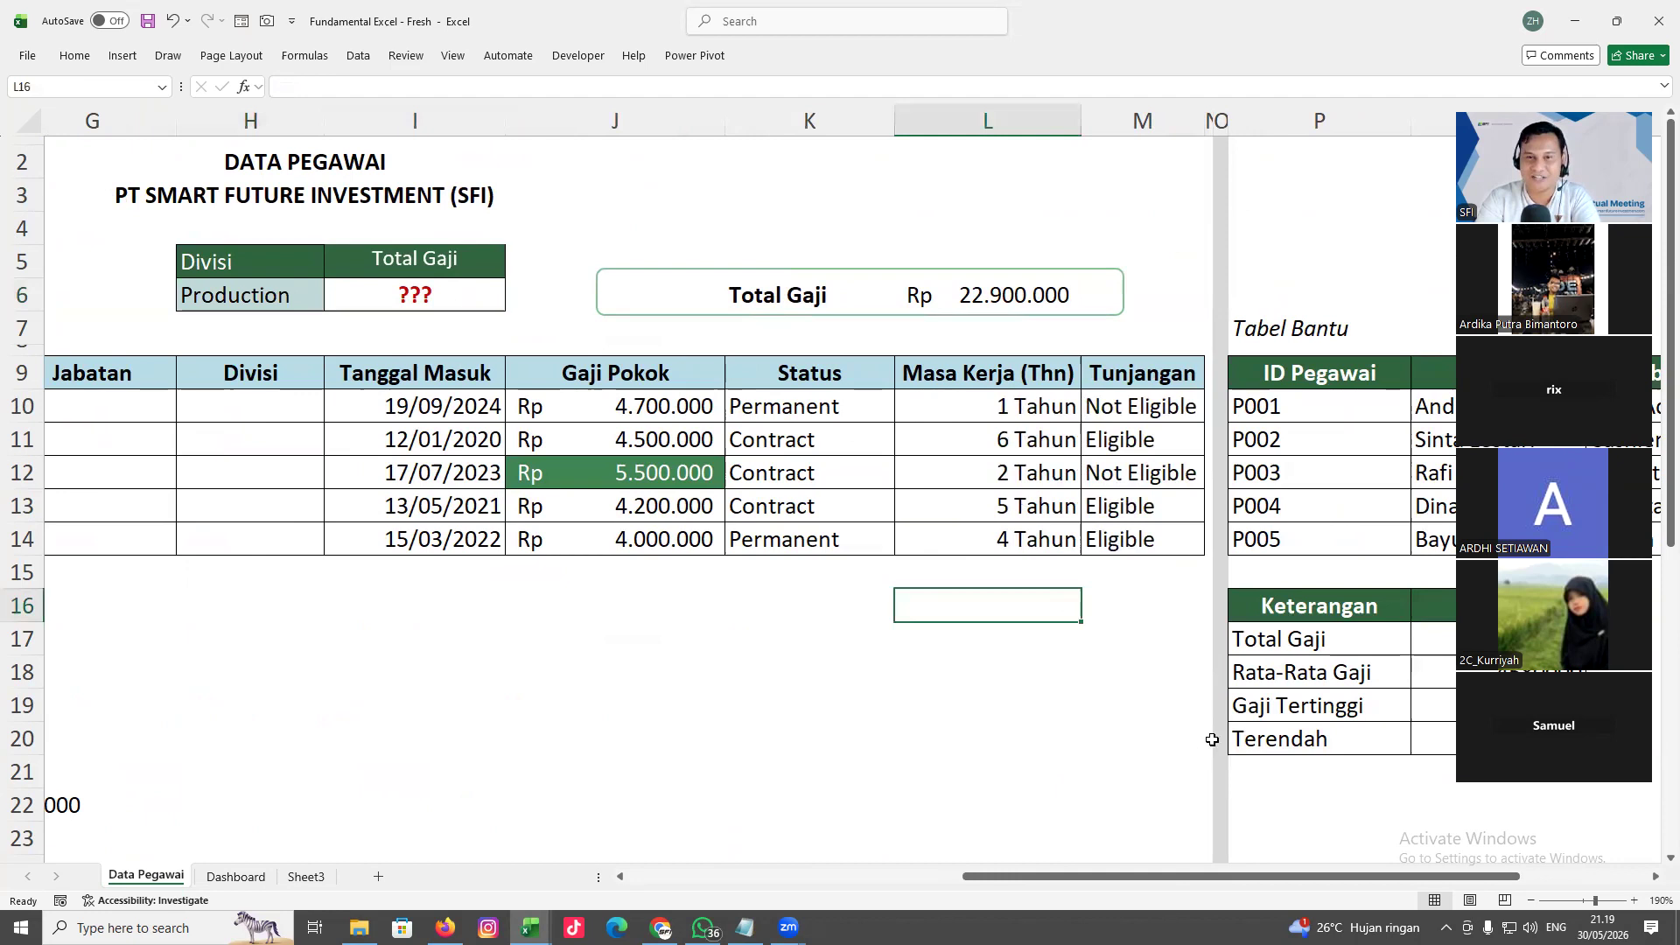
{"action": "left_click_drag", "start_coordinate": [1284, 876], "coordinate": [1069, 832]}
Start a VLOOKUP in G10 with D10 as lookup value and Tabel Bantu P10:S14 as table
{"action": "left_click", "coordinate": [685, 406]}
{"action": "type", "text": "="}
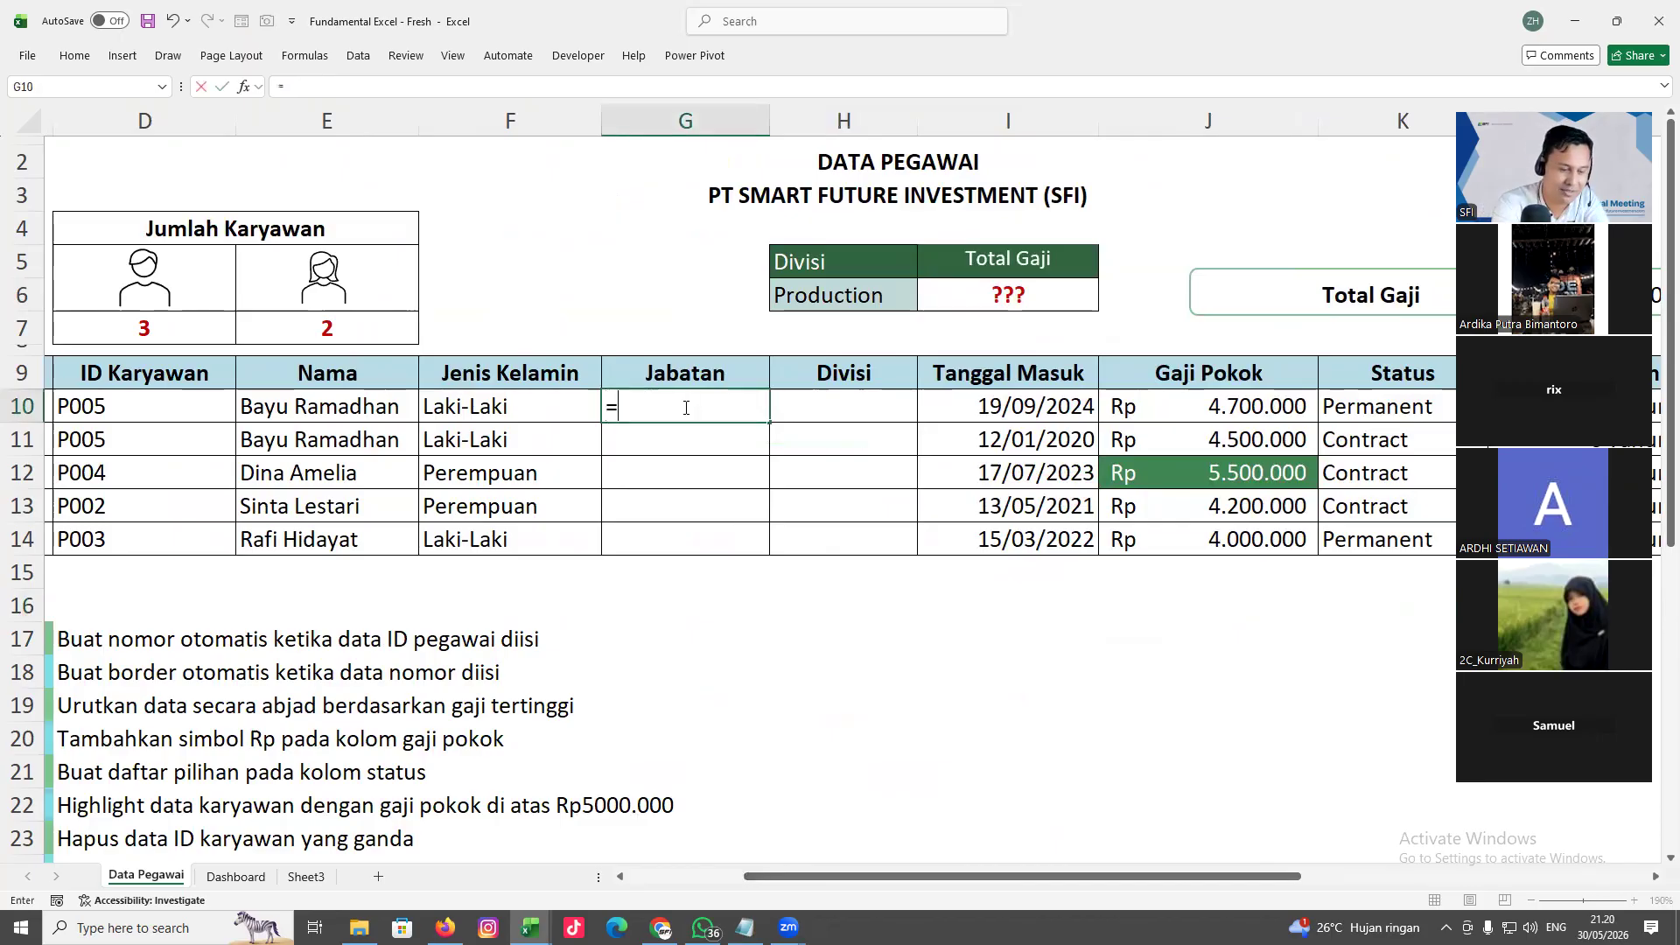
{"action": "type", "text": "vlookup("}
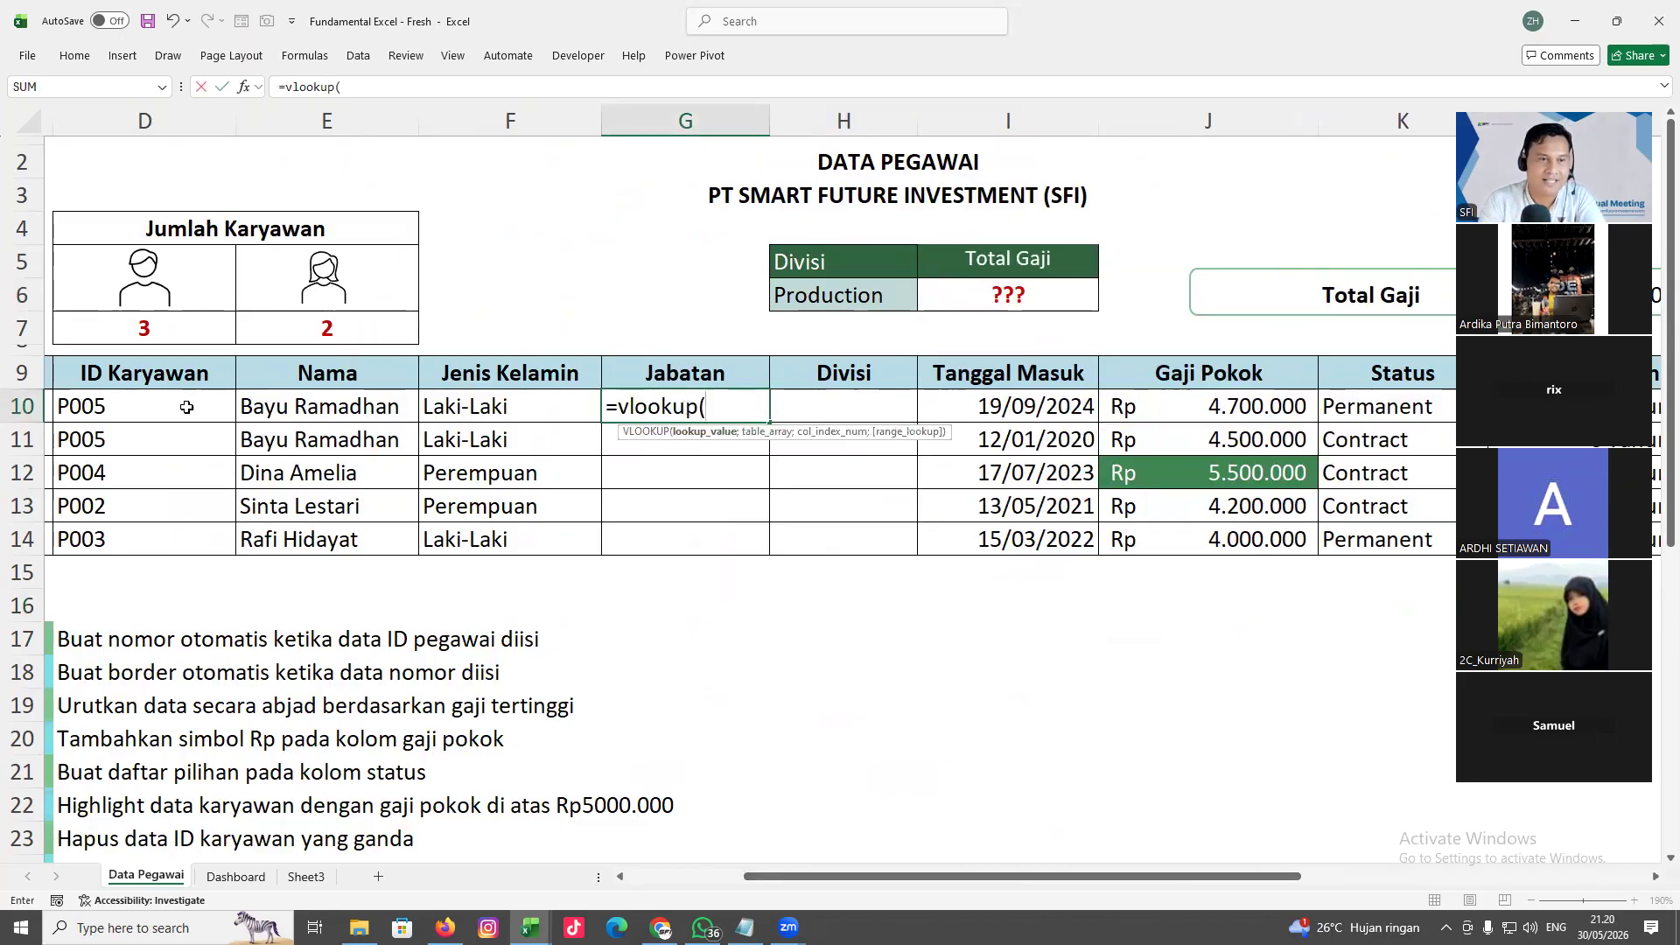
{"action": "left_click", "coordinate": [142, 404]}
{"action": "type", "text": ";"}
{"action": "left_click_drag", "start_coordinate": [1287, 876], "coordinate": [1632, 870]}
{"action": "left_click_drag", "start_coordinate": [1024, 407], "coordinate": [1435, 578]}
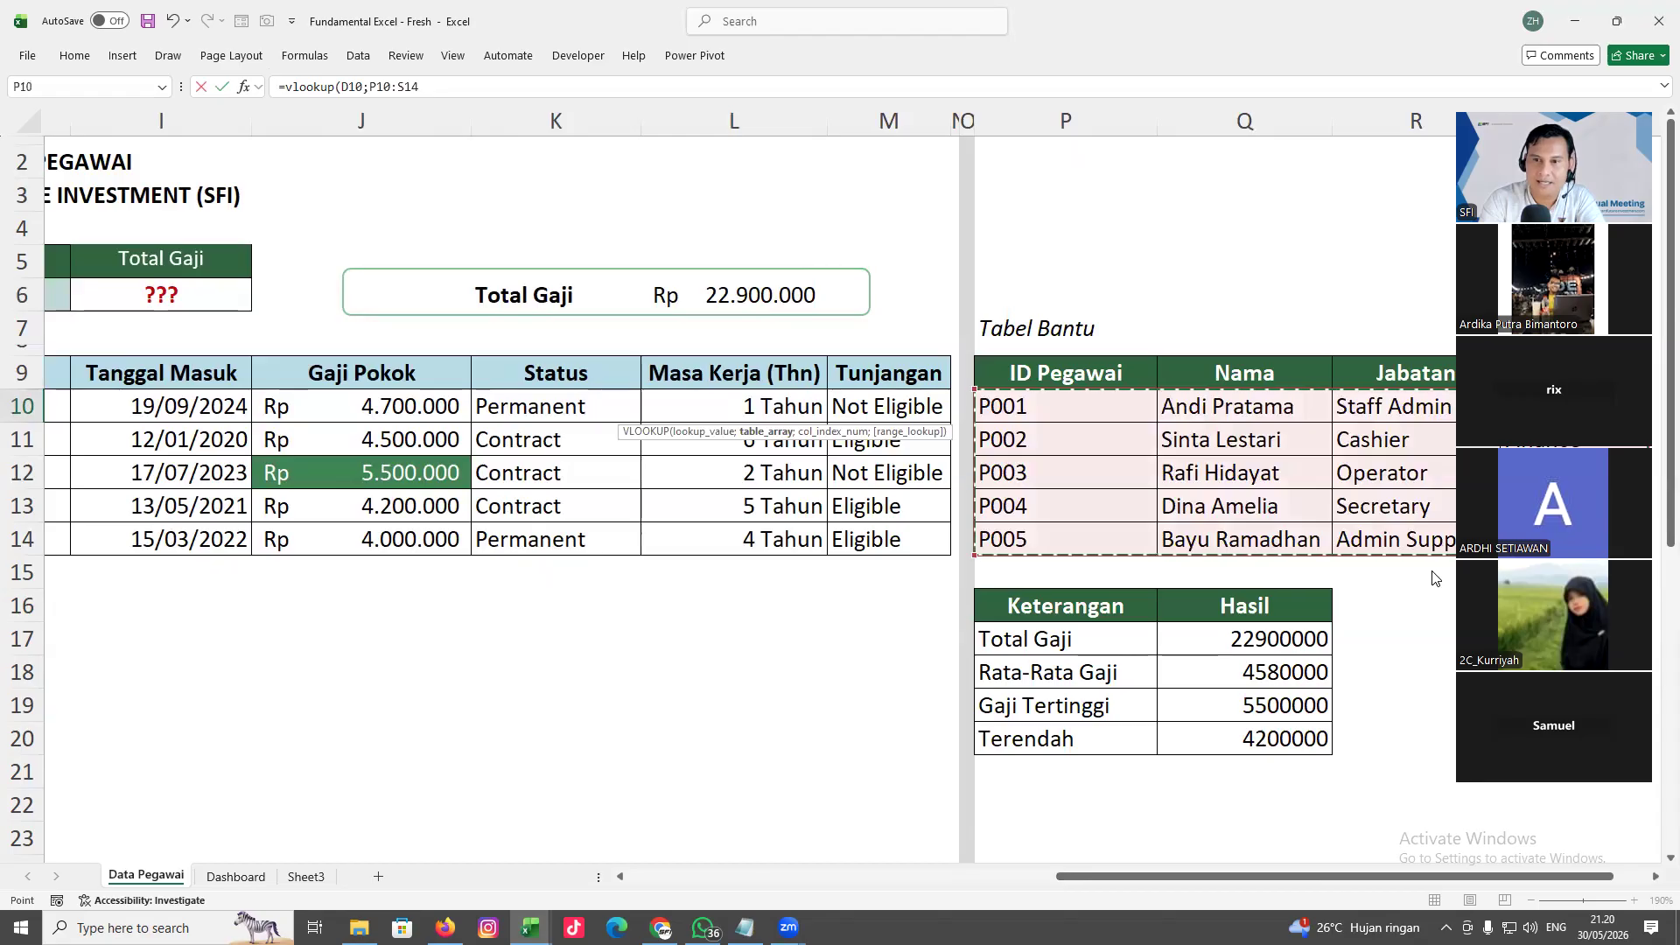
Finish the lookup with column array {3\4} and exact match, returning Admin Support and HRD
{"action": "left_click", "coordinate": [1654, 877]}
{"action": "left_click", "coordinate": [1654, 877]}
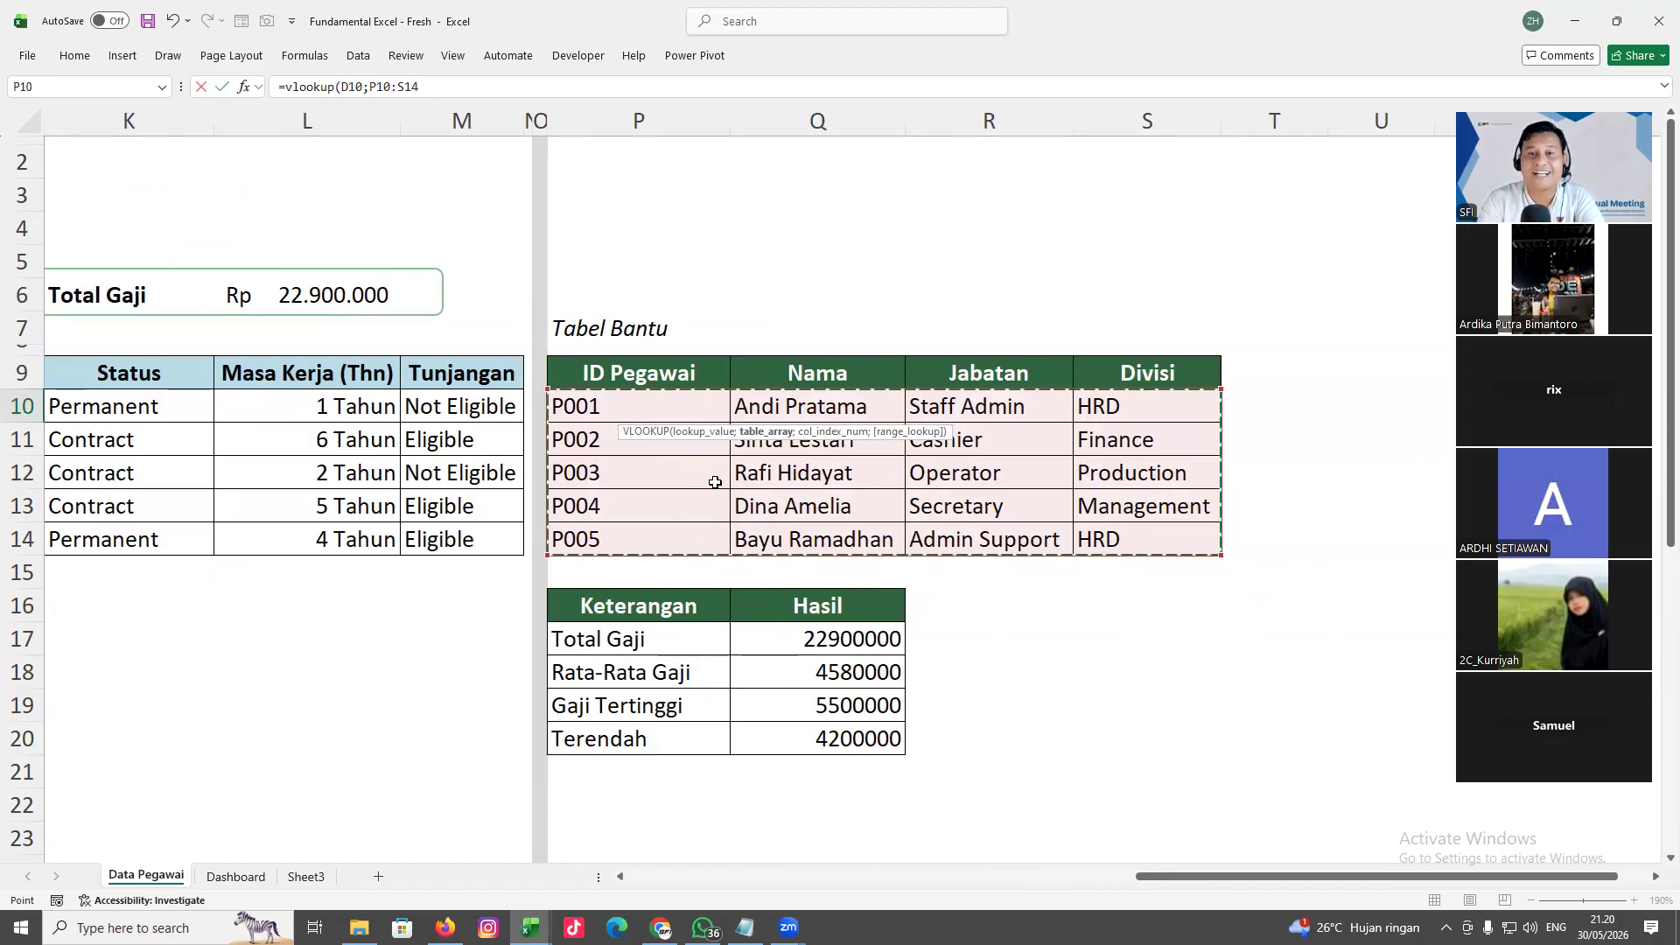
{"action": "scroll", "coordinate": [1173, 818], "scroll_direction": "left", "scroll_amount": 3}
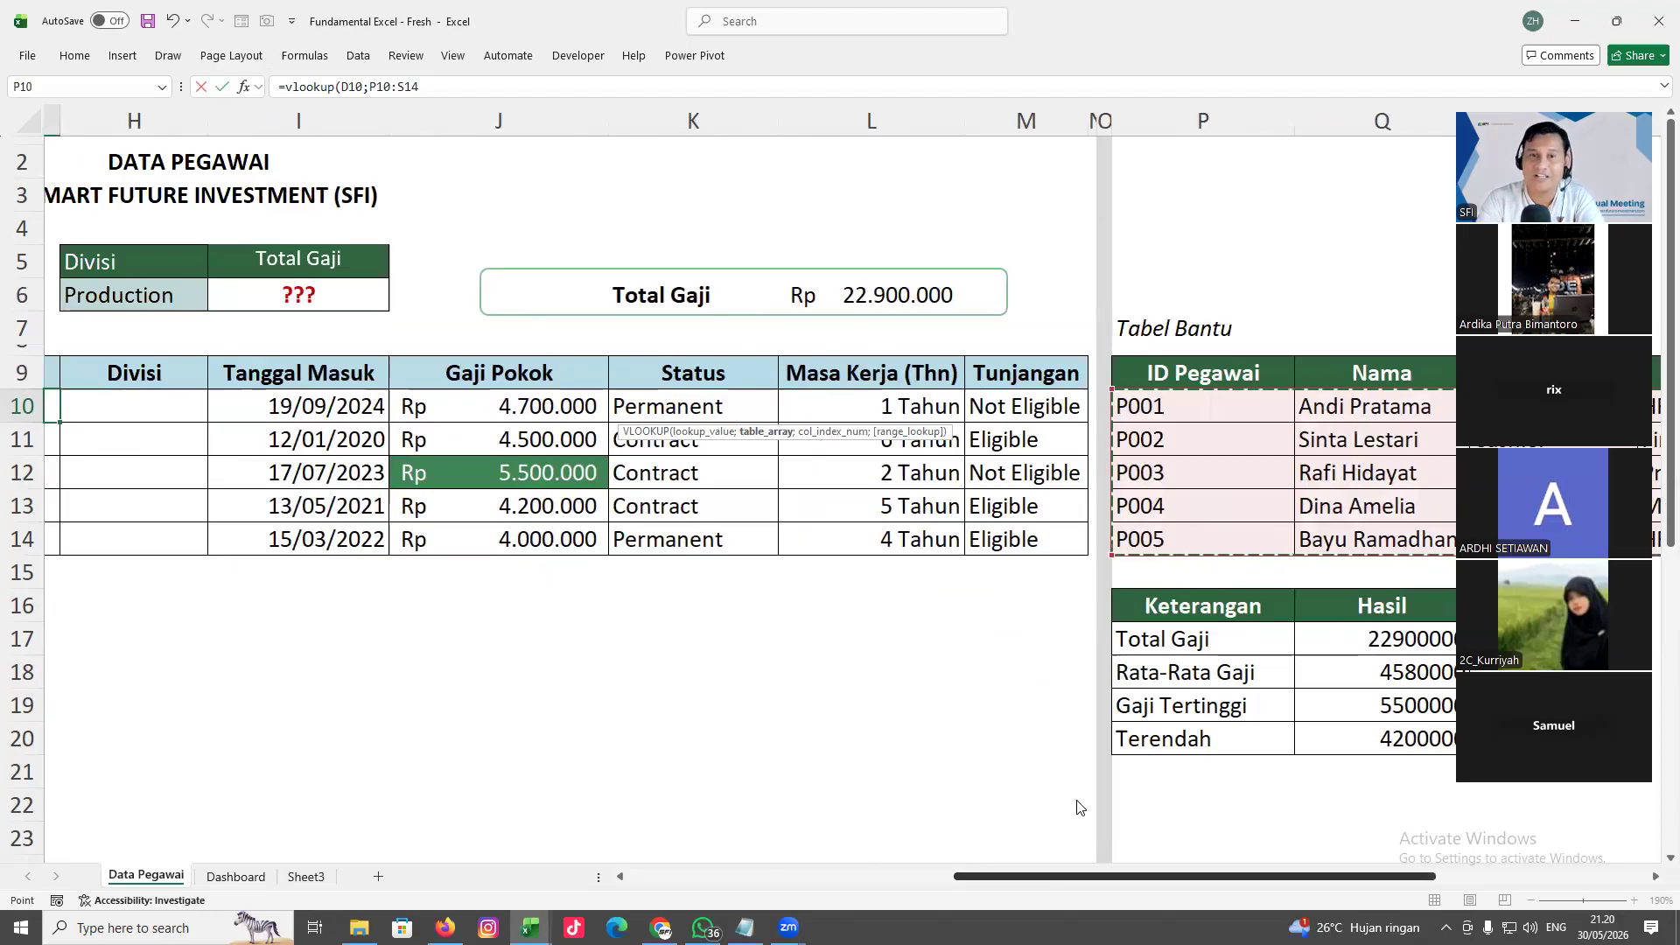
{"action": "scroll", "coordinate": [1105, 816], "scroll_direction": "left", "scroll_amount": 3}
{"action": "scroll", "coordinate": [983, 771], "scroll_direction": "left", "scroll_amount": 1}
{"action": "scroll", "coordinate": [970, 768], "scroll_direction": "right", "scroll_amount": 5}
{"action": "scroll", "coordinate": [954, 763], "scroll_direction": "left", "scroll_amount": 5}
{"action": "scroll", "coordinate": [1050, 767], "scroll_direction": "right", "scroll_amount": 2}
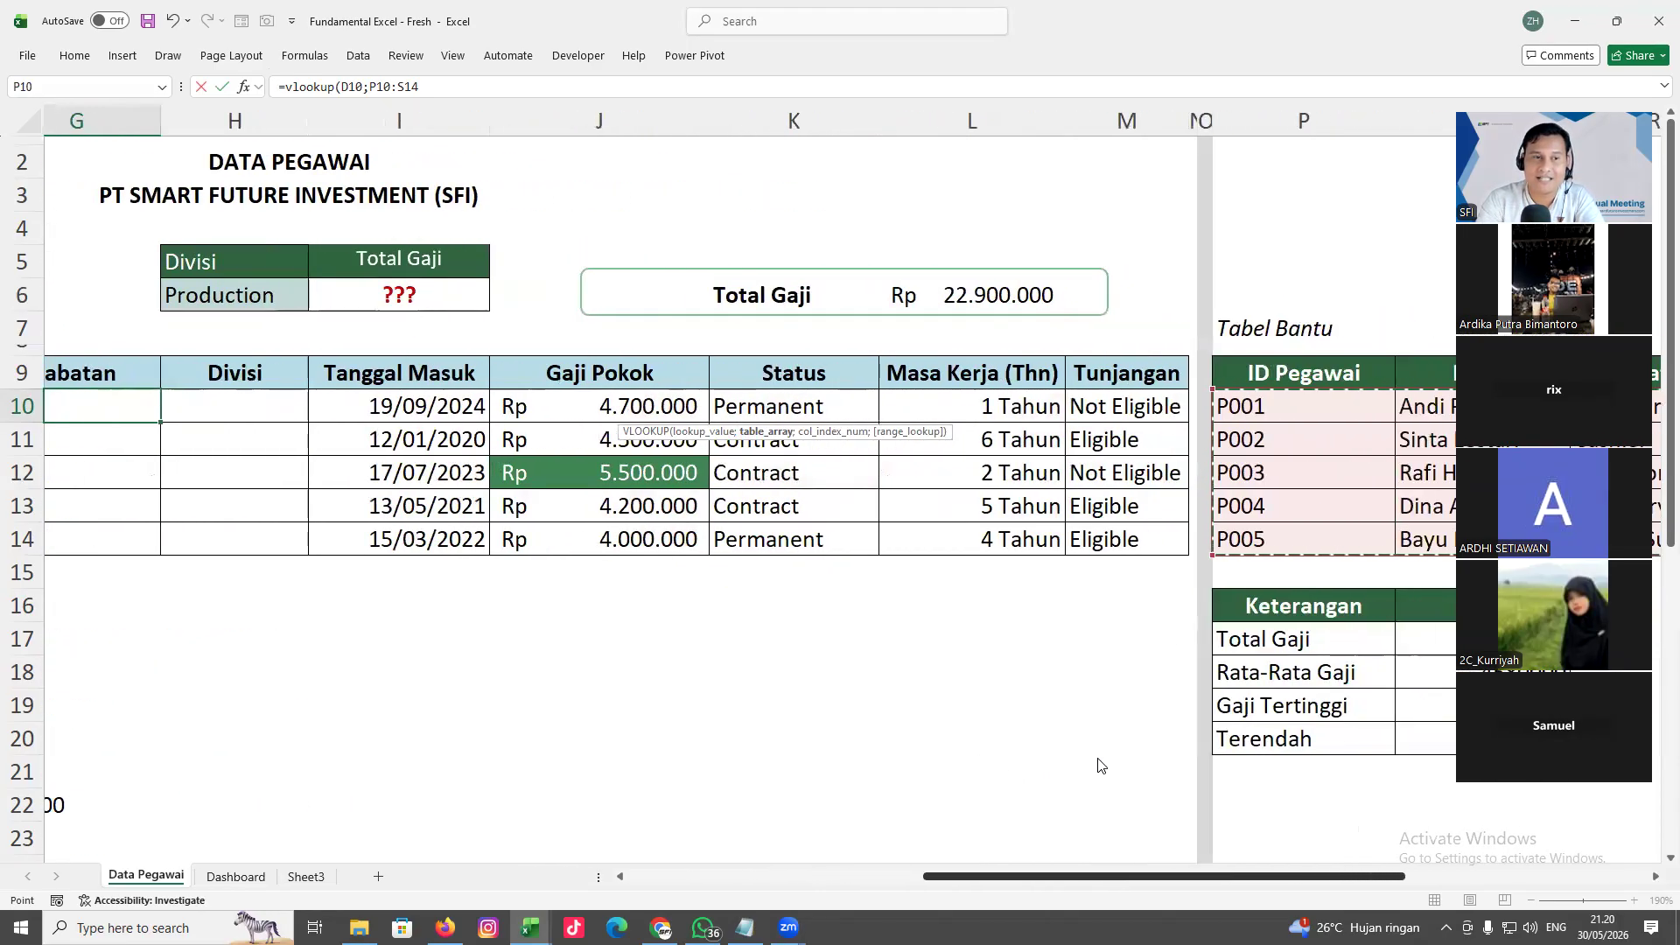
{"action": "scroll", "coordinate": [1095, 767], "scroll_direction": "right", "scroll_amount": 4}
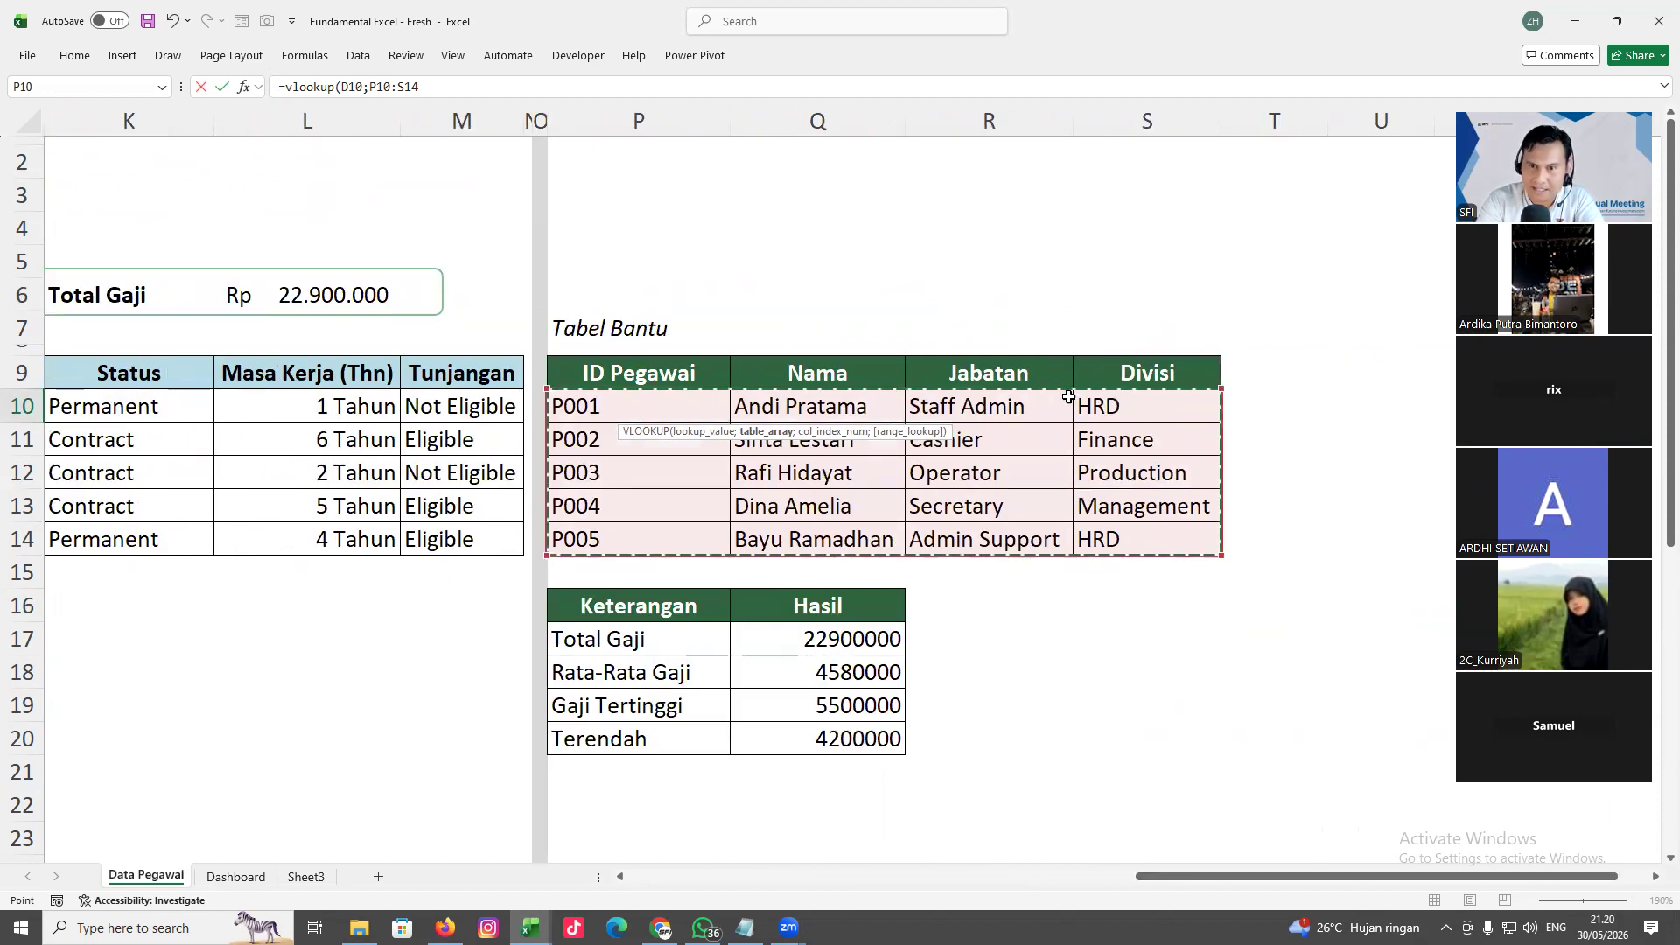
{"action": "type", "text": ";{3;4"}
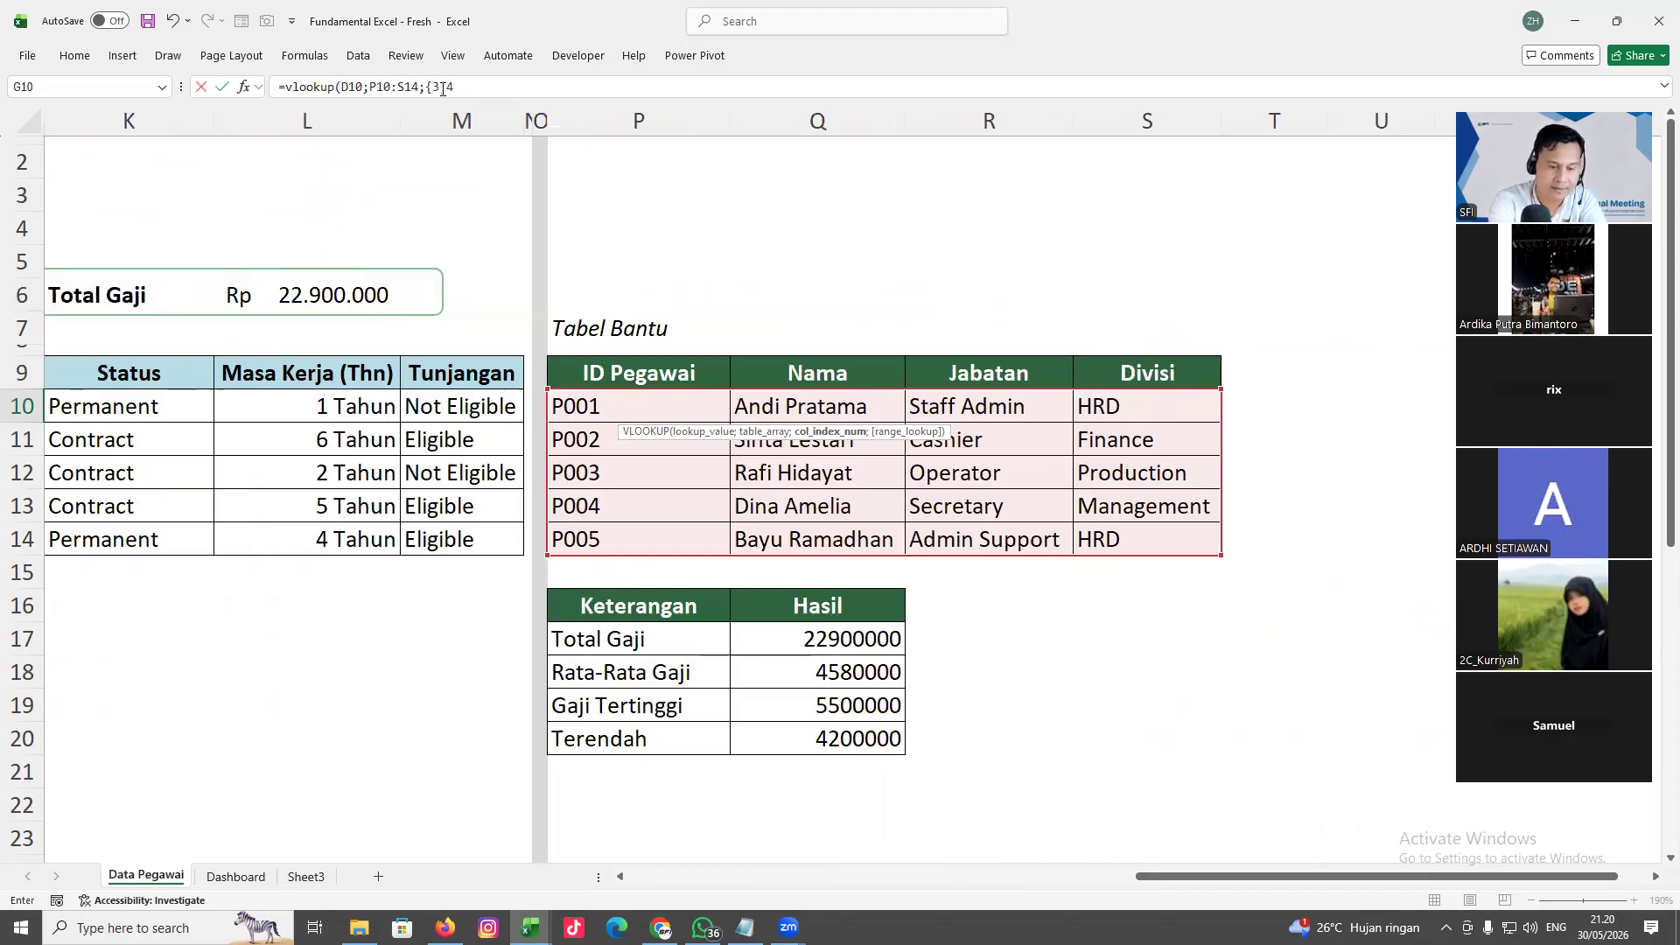
{"action": "type", "text": "{34"}
{"action": "key", "text": "BackSpace"}
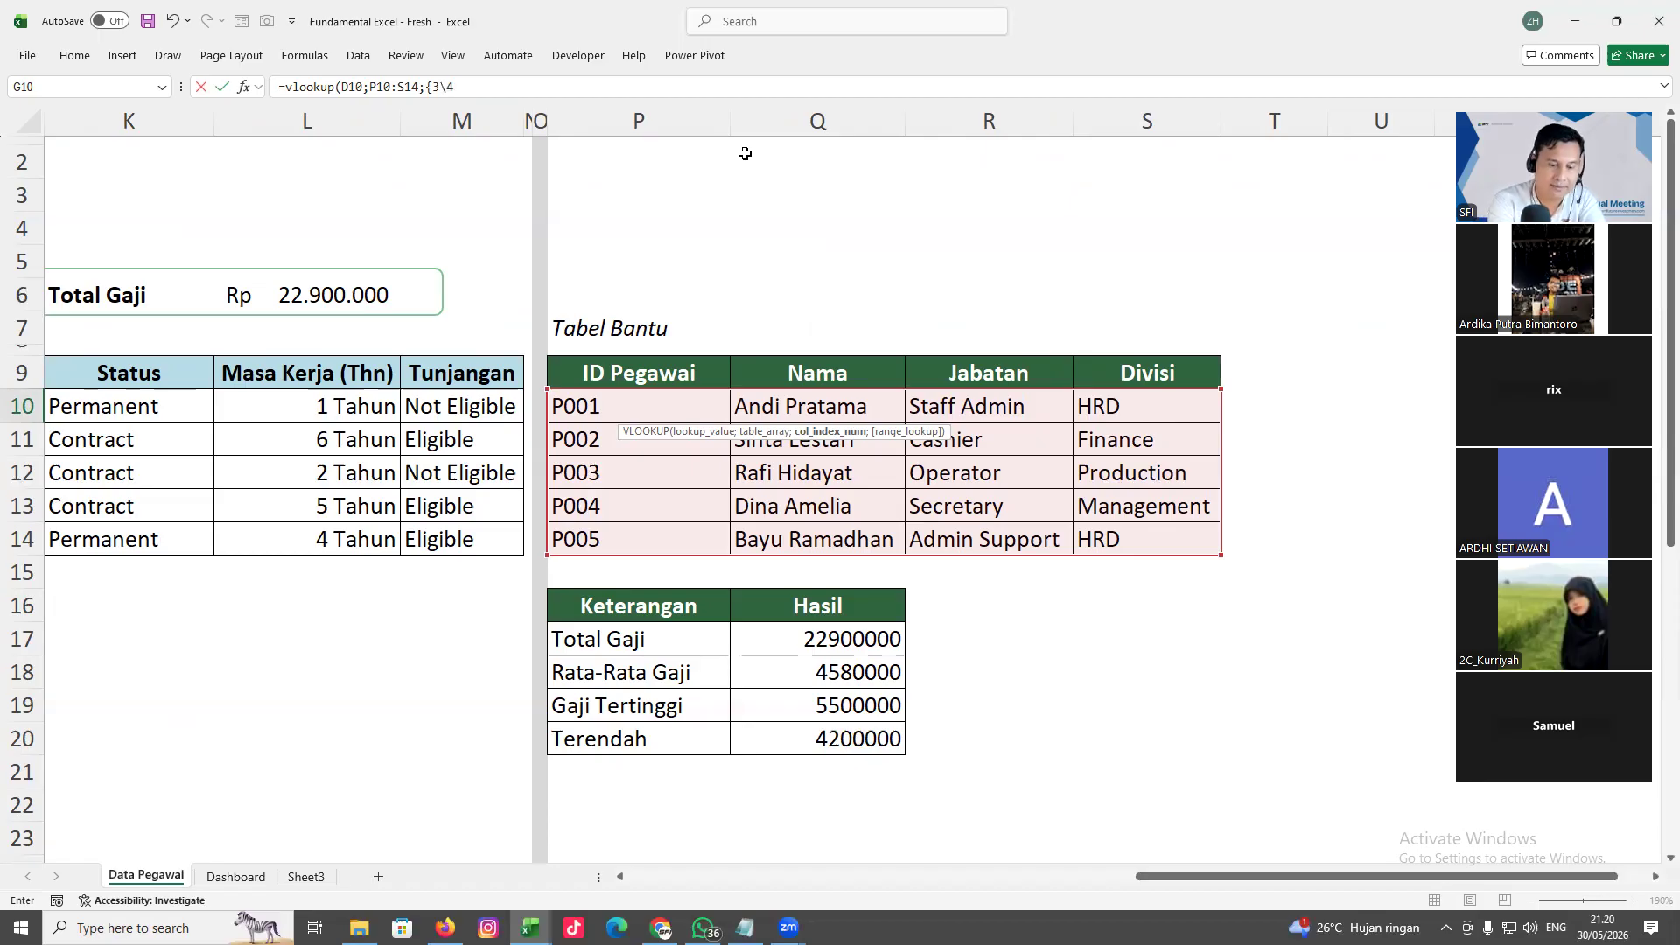
{"action": "type", "text": "\\4};0"}
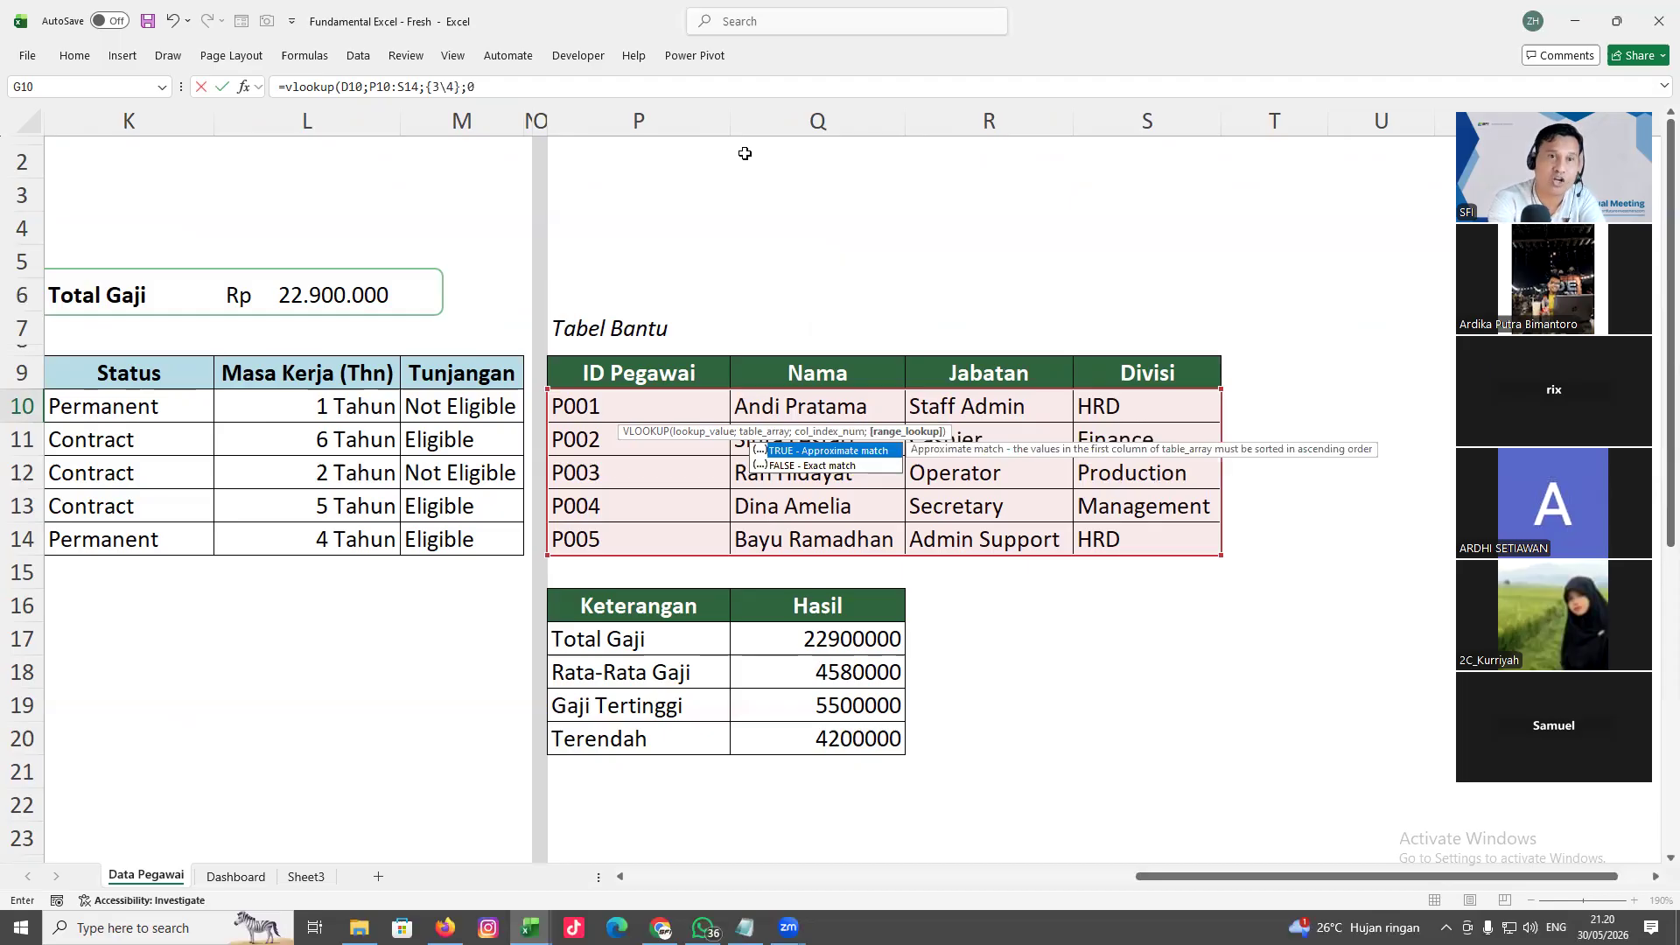
{"action": "key", "text": "Return"}
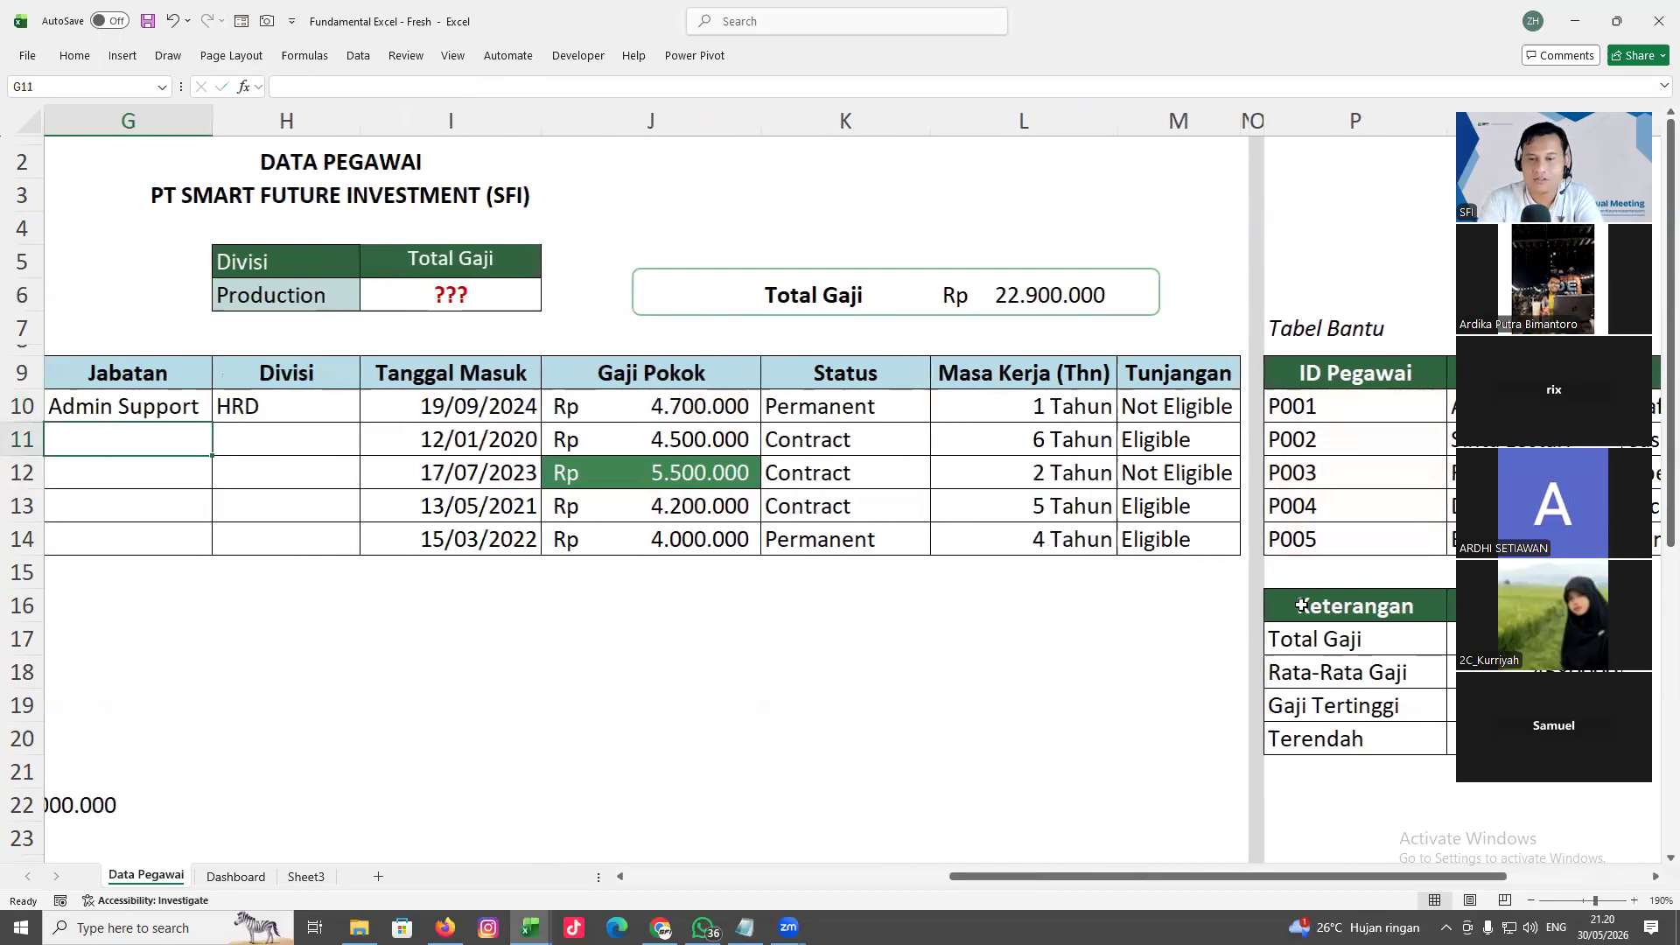
Copy the G10 lookup formula down to row 14
{"action": "left_click_drag", "start_coordinate": [1464, 876], "coordinate": [1223, 868]}
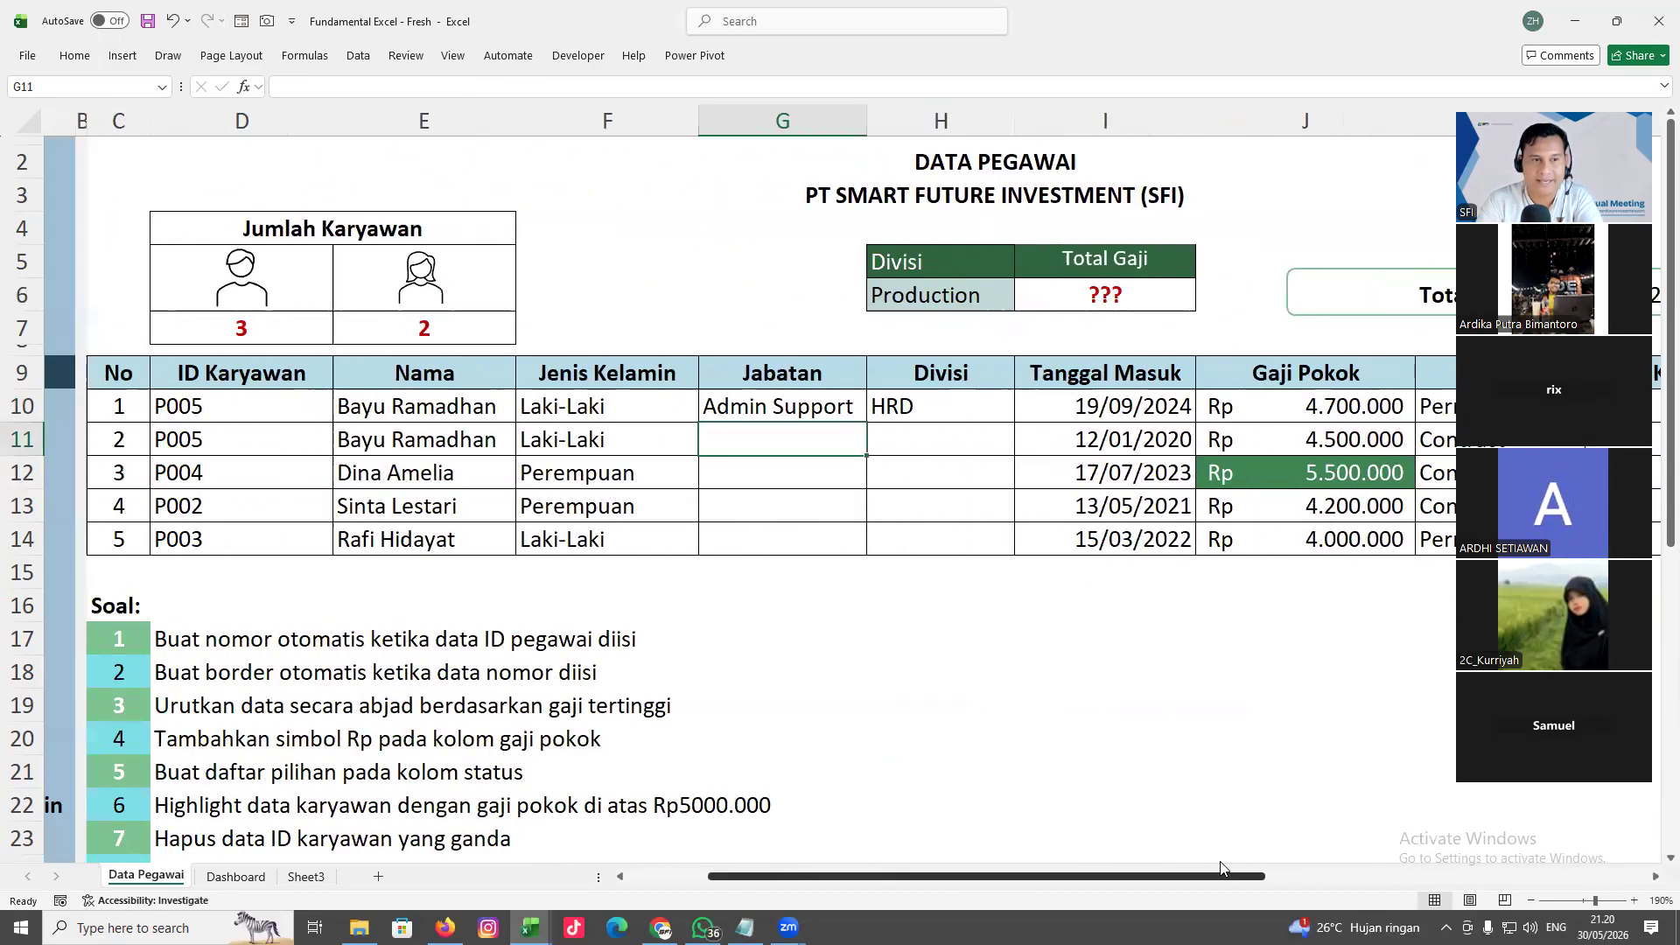
{"action": "left_click", "coordinate": [819, 415]}
{"action": "left_click_drag", "start_coordinate": [868, 426], "coordinate": [871, 553]}
{"action": "left_click", "coordinate": [978, 591]}
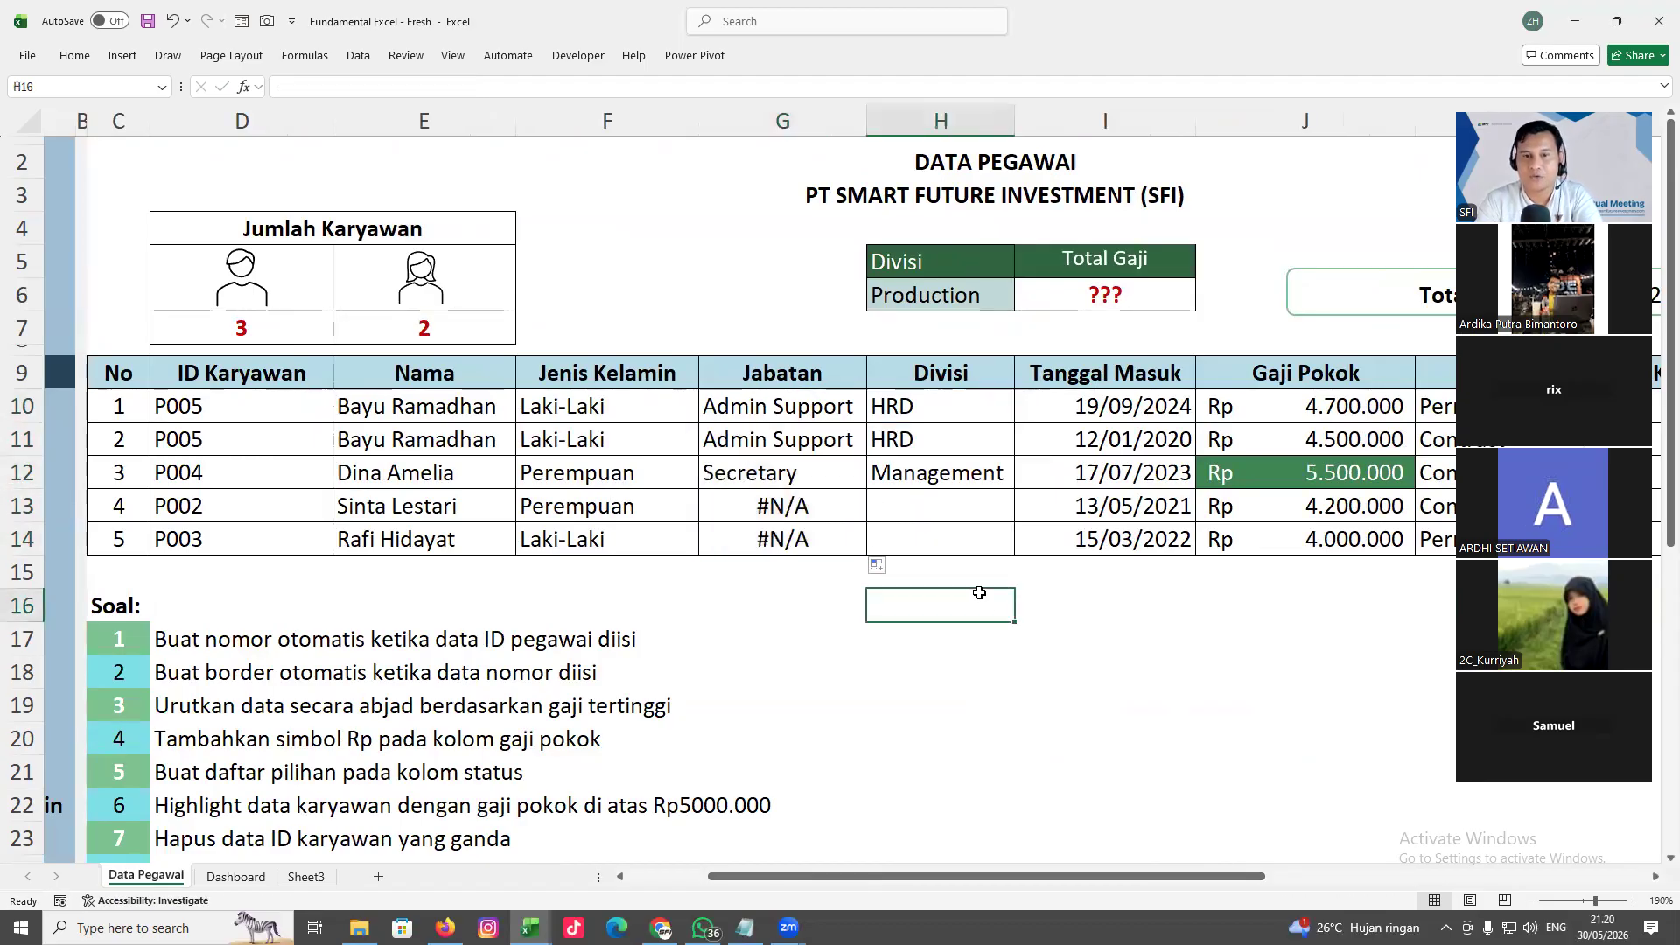
Make the table reference absolute ($P$10:$S$14) and refill the formula through row 14
{"action": "left_click", "coordinate": [779, 418]}
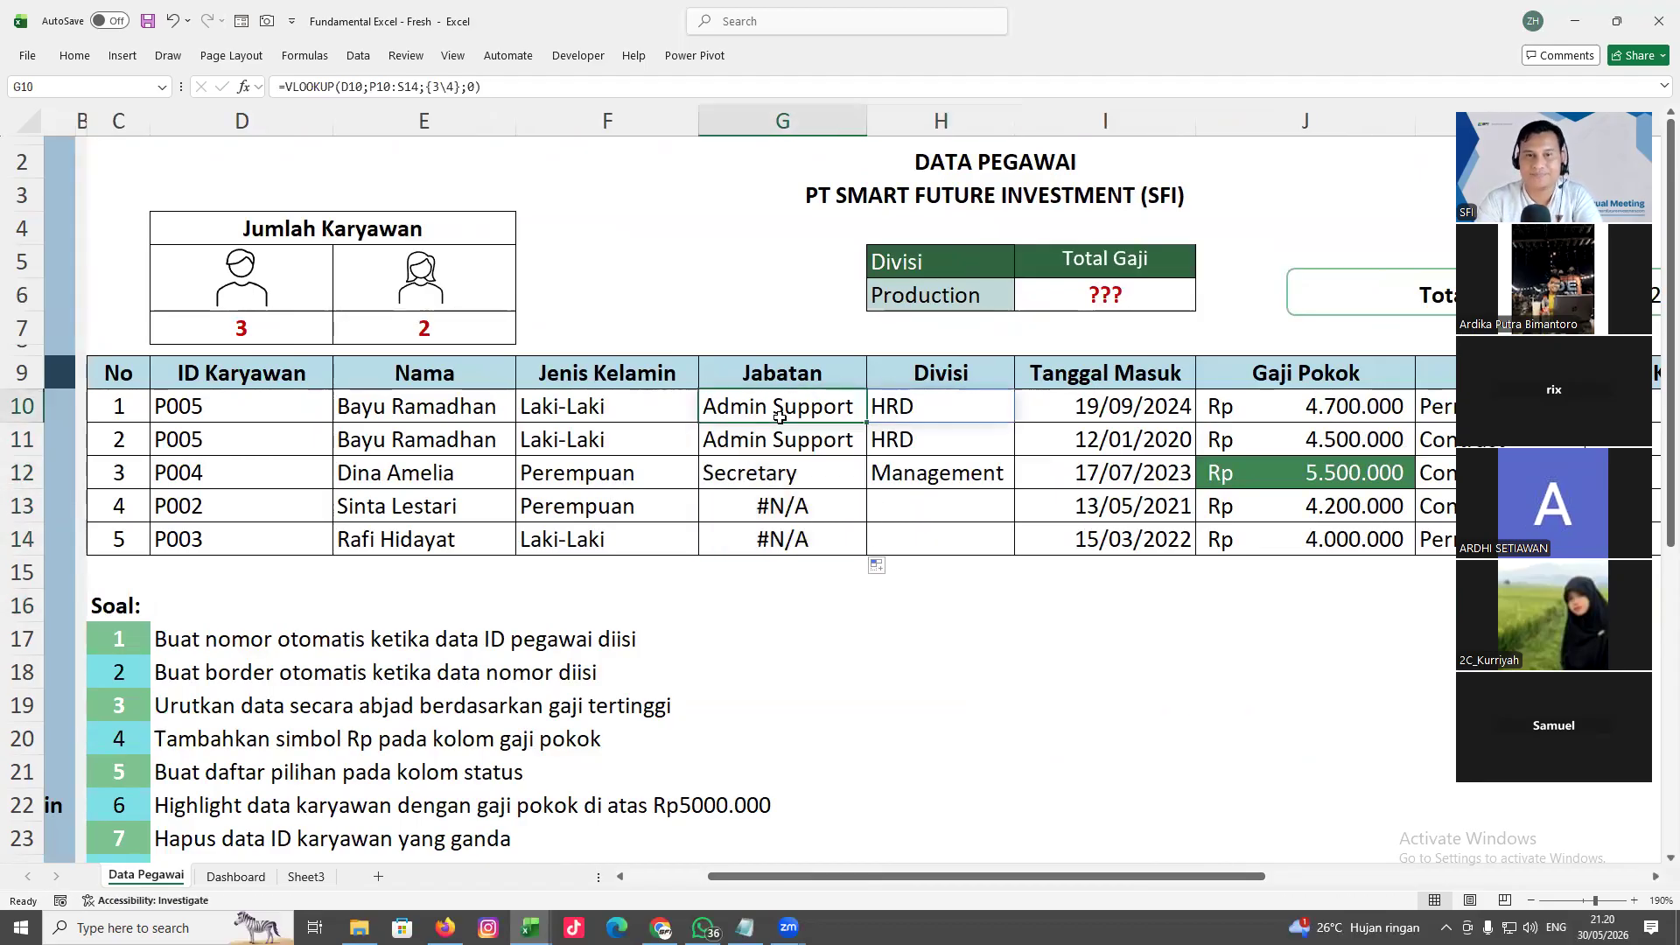
{"action": "left_click", "coordinate": [369, 90]}
{"action": "left_click_drag", "start_coordinate": [369, 90], "coordinate": [421, 90]}
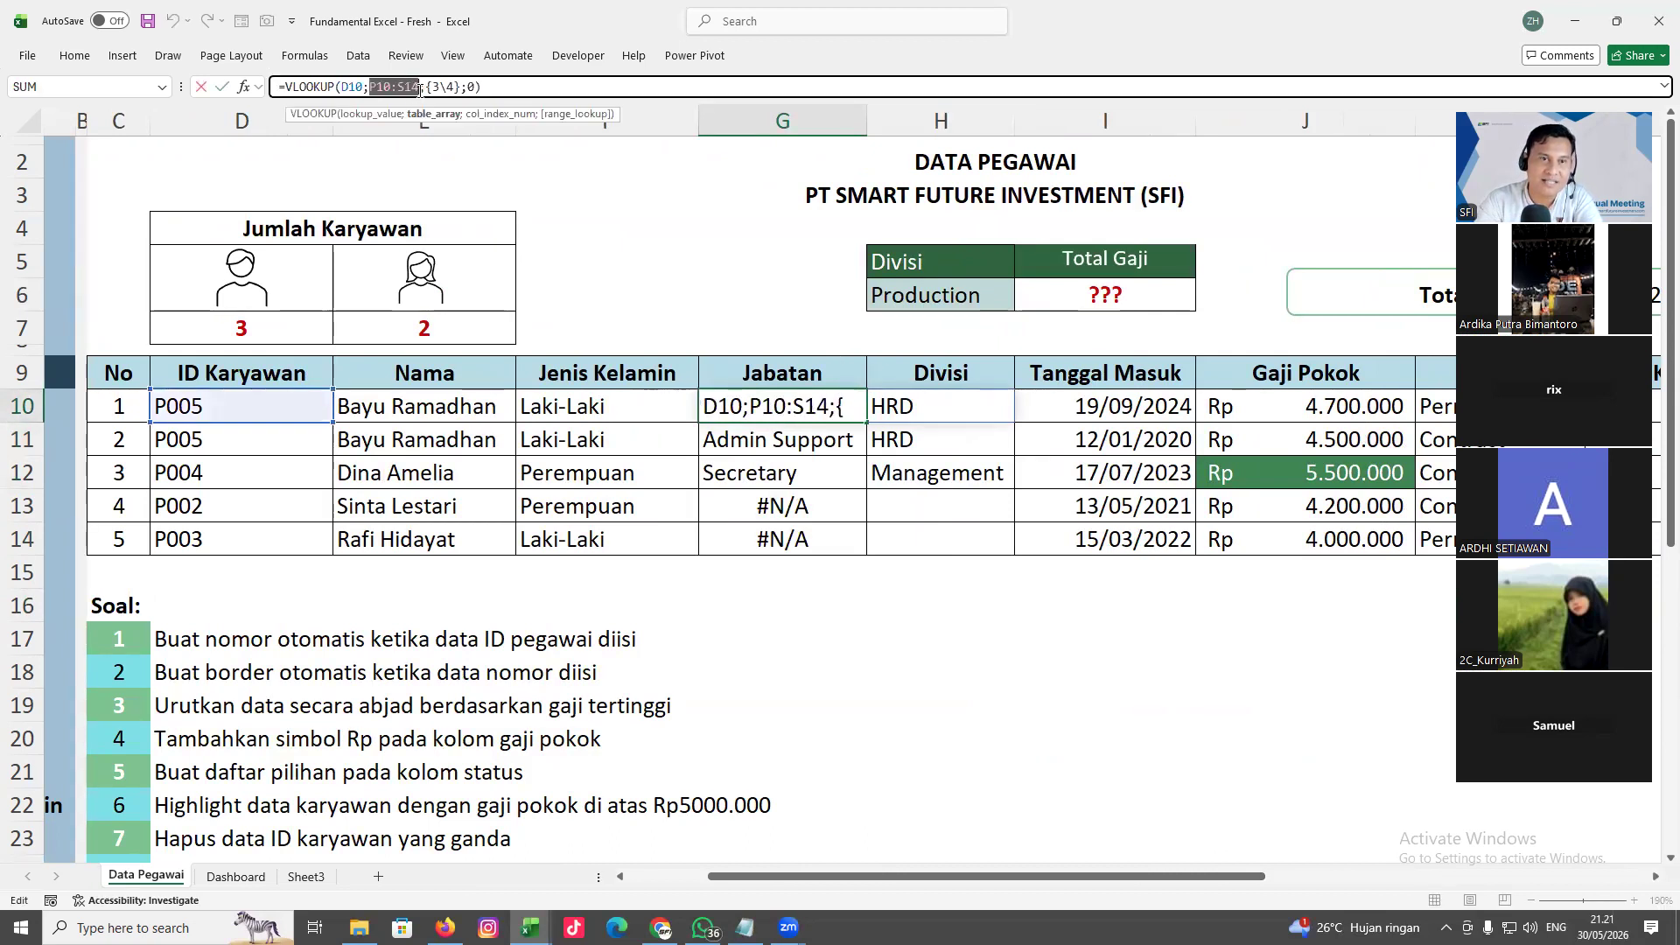
{"action": "key", "text": "F4"}
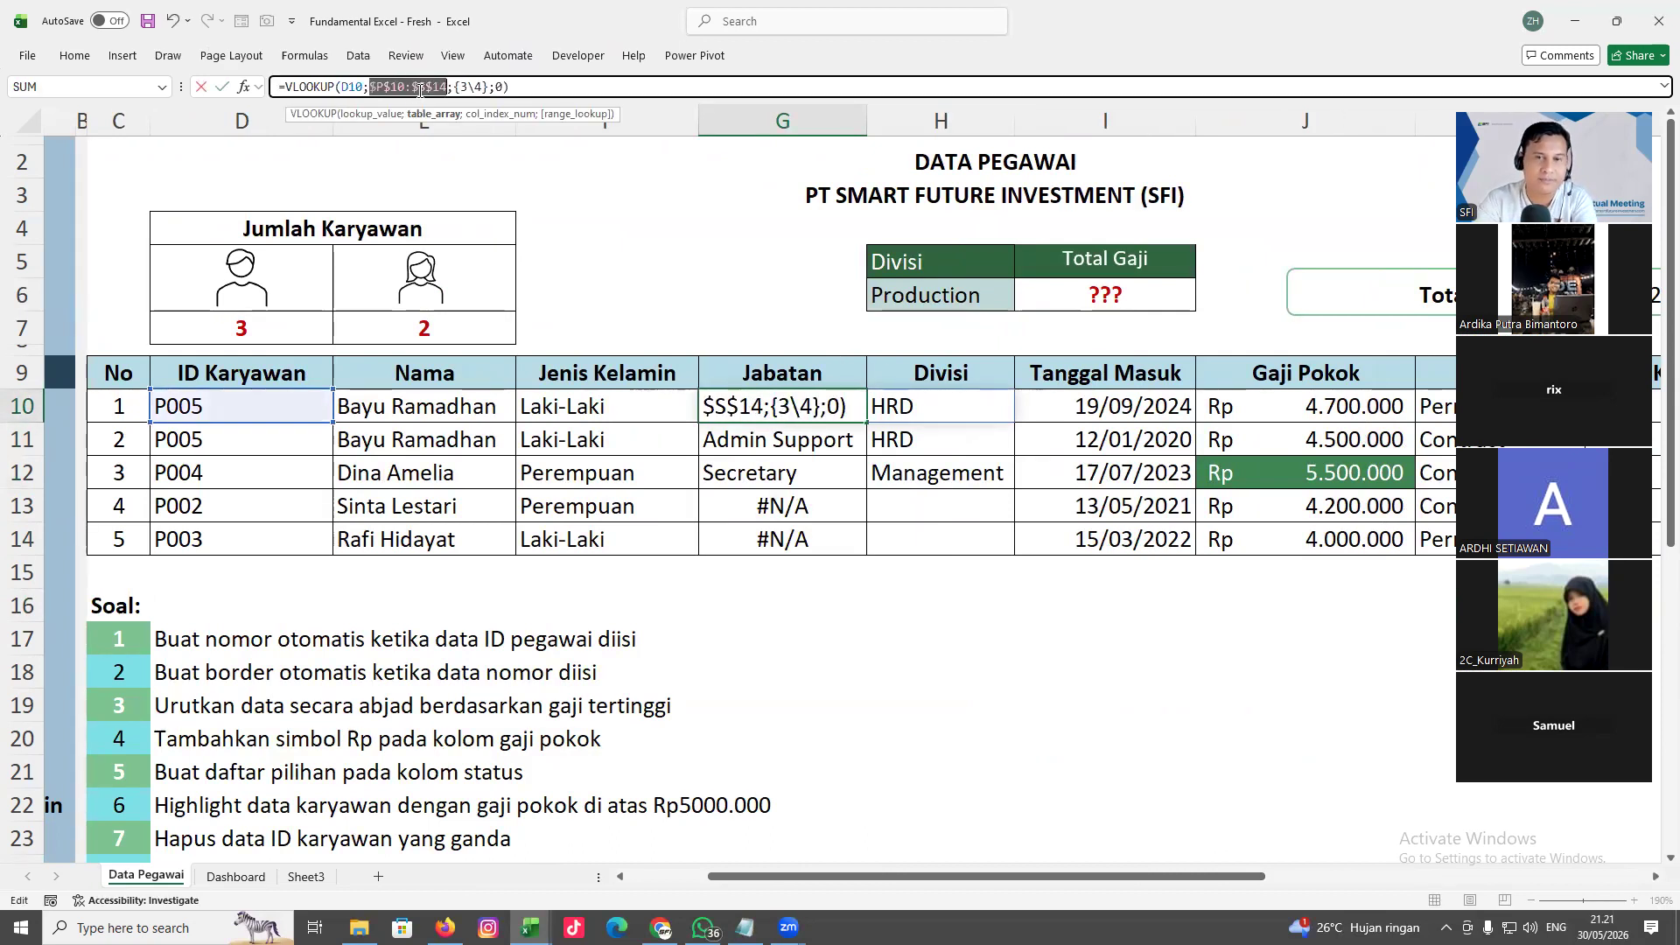
{"action": "key", "text": "Return"}
{"action": "left_click_drag", "start_coordinate": [869, 424], "coordinate": [870, 556]}
{"action": "left_click", "coordinate": [967, 594]}
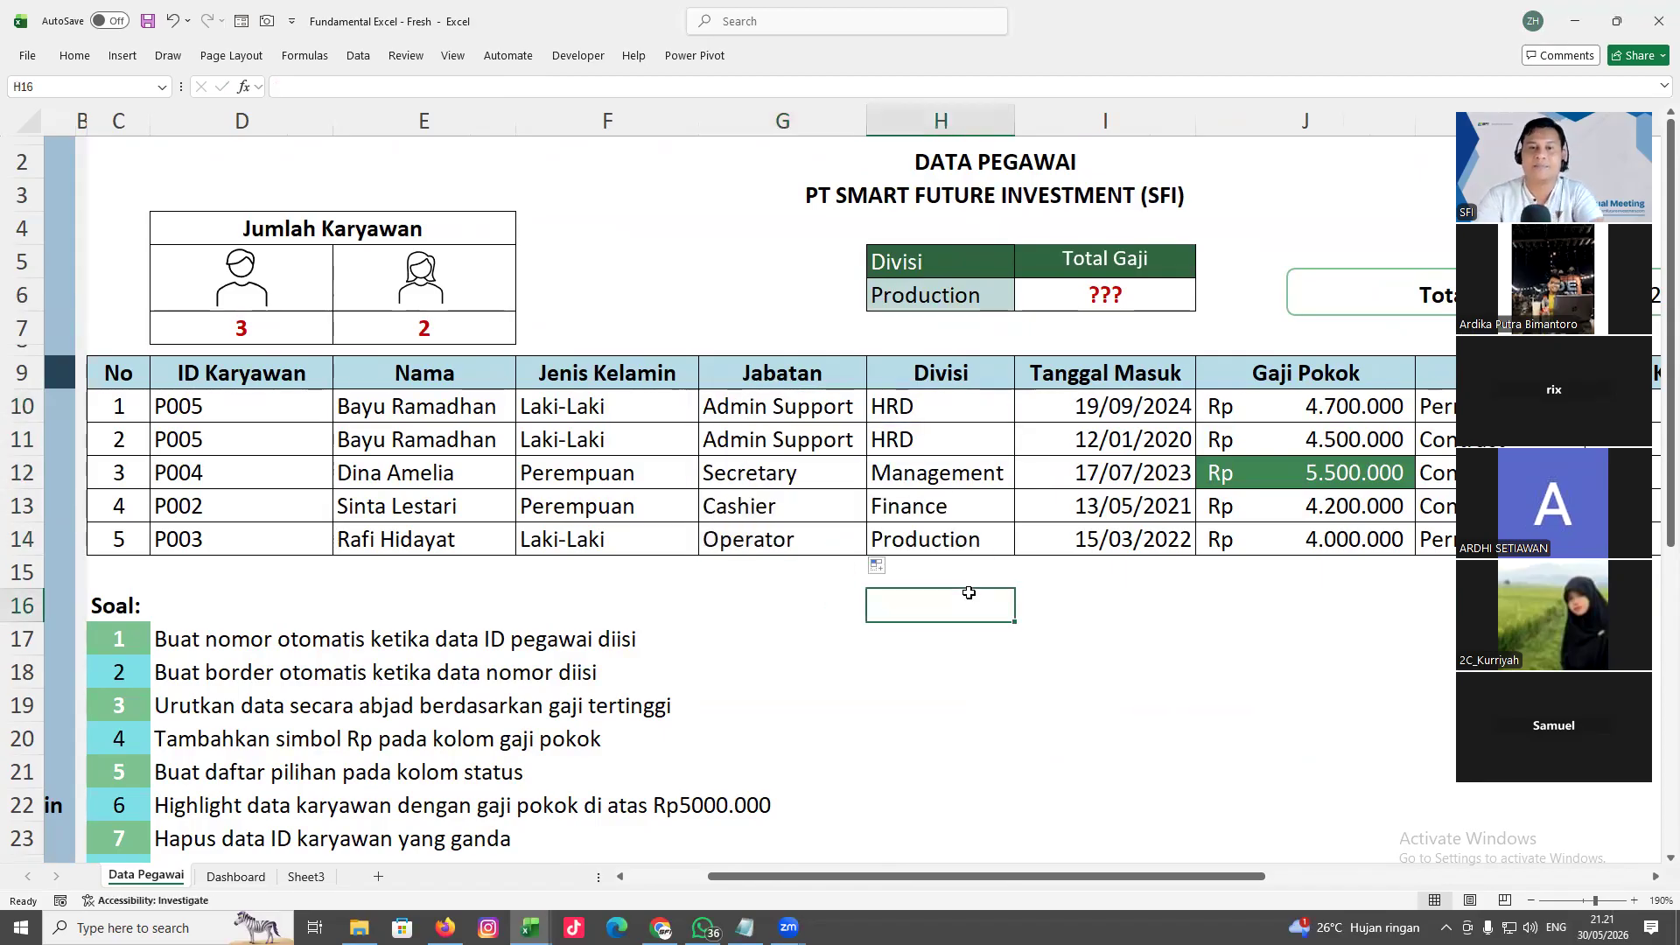
{"action": "left_click", "coordinate": [1655, 877]}
{"action": "left_click", "coordinate": [1655, 878]}
{"action": "left_click", "coordinate": [1655, 878]}
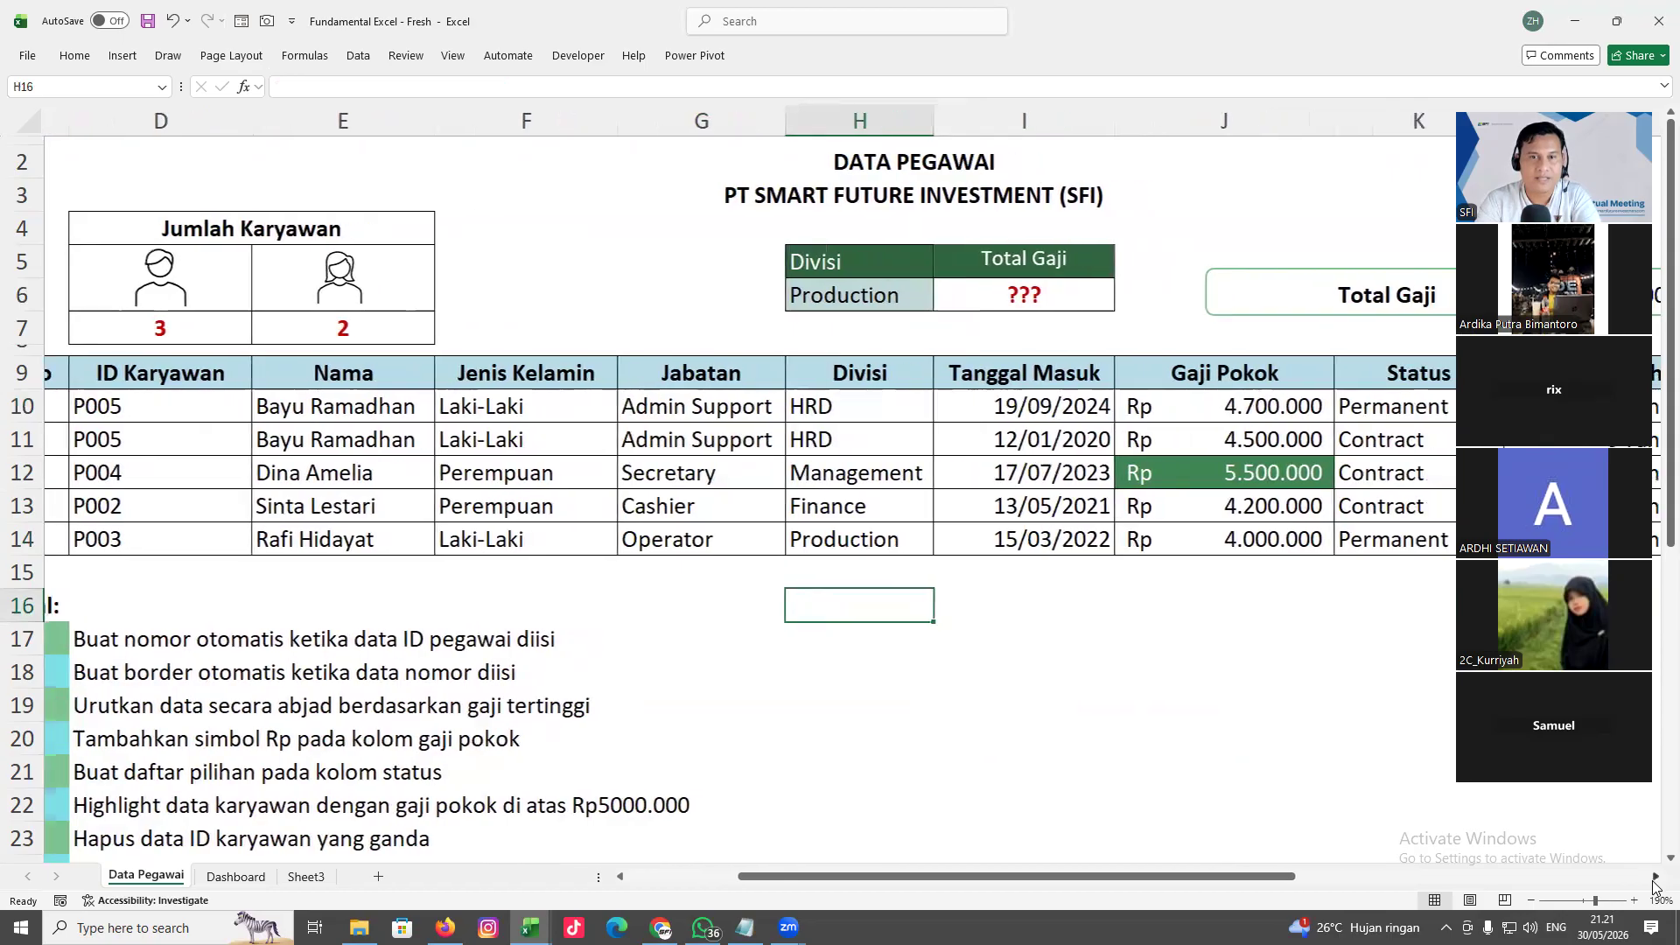
Review the Gaji Pokok values and the Divisi lookup formulas in H10:H14
{"action": "left_click", "coordinate": [1655, 879]}
{"action": "left_click", "coordinate": [1655, 879]}
{"action": "left_click", "coordinate": [1655, 878]}
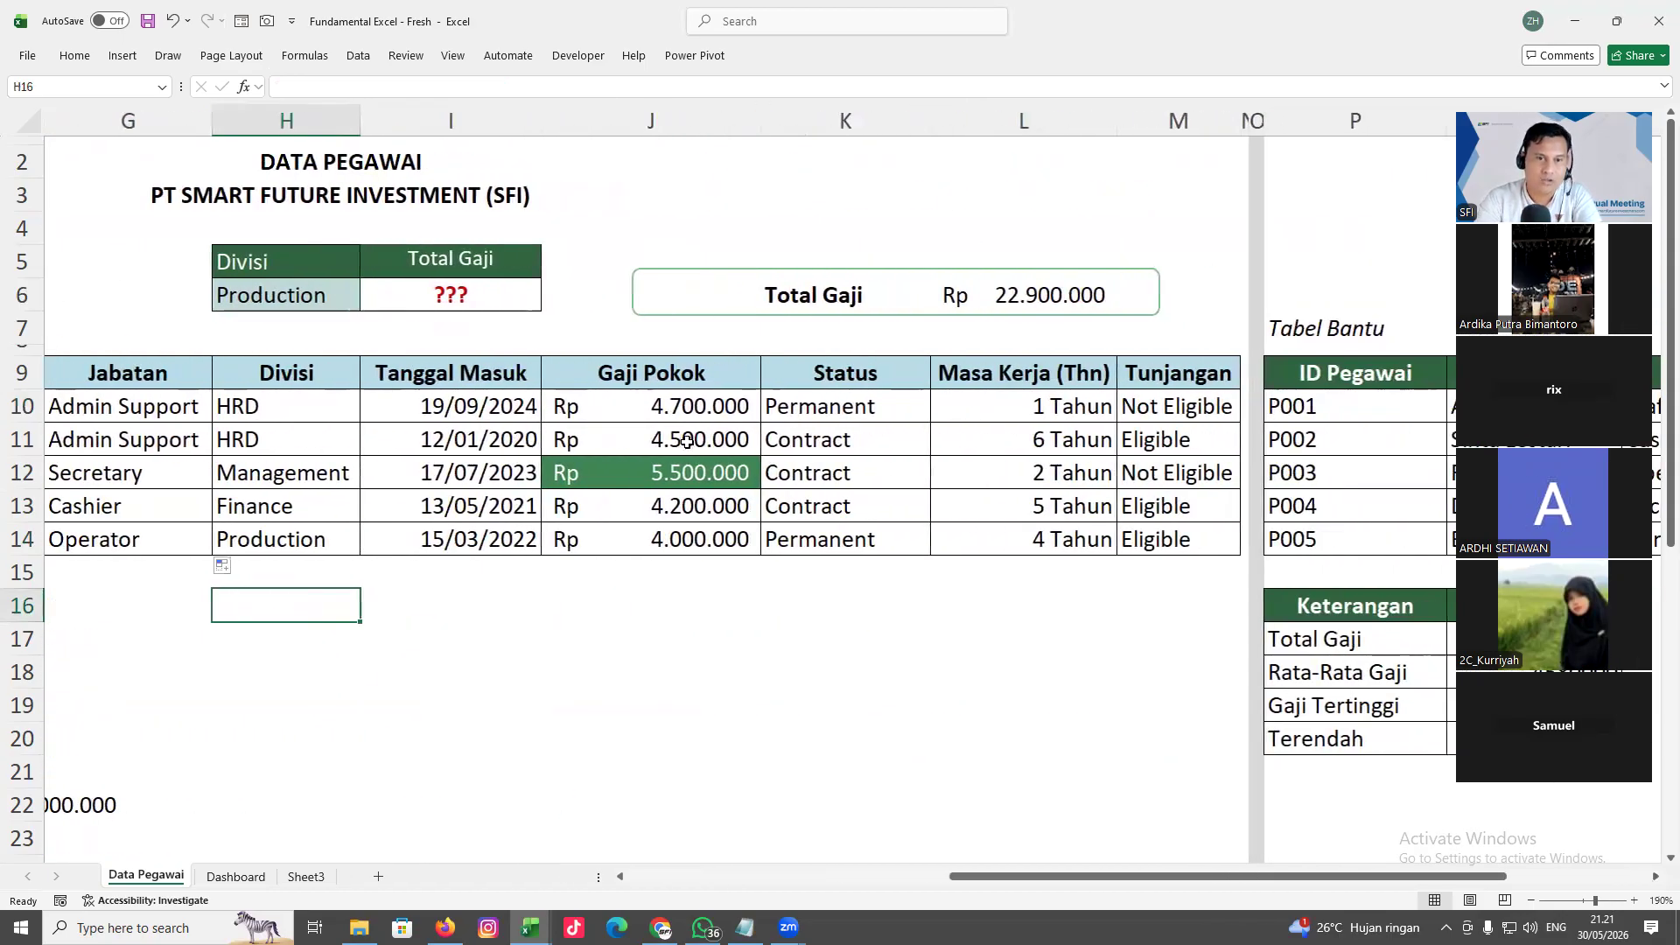
{"action": "left_click_drag", "start_coordinate": [692, 411], "coordinate": [693, 544]}
{"action": "left_click_drag", "start_coordinate": [267, 413], "coordinate": [253, 542]}
{"action": "left_click", "coordinate": [248, 440]}
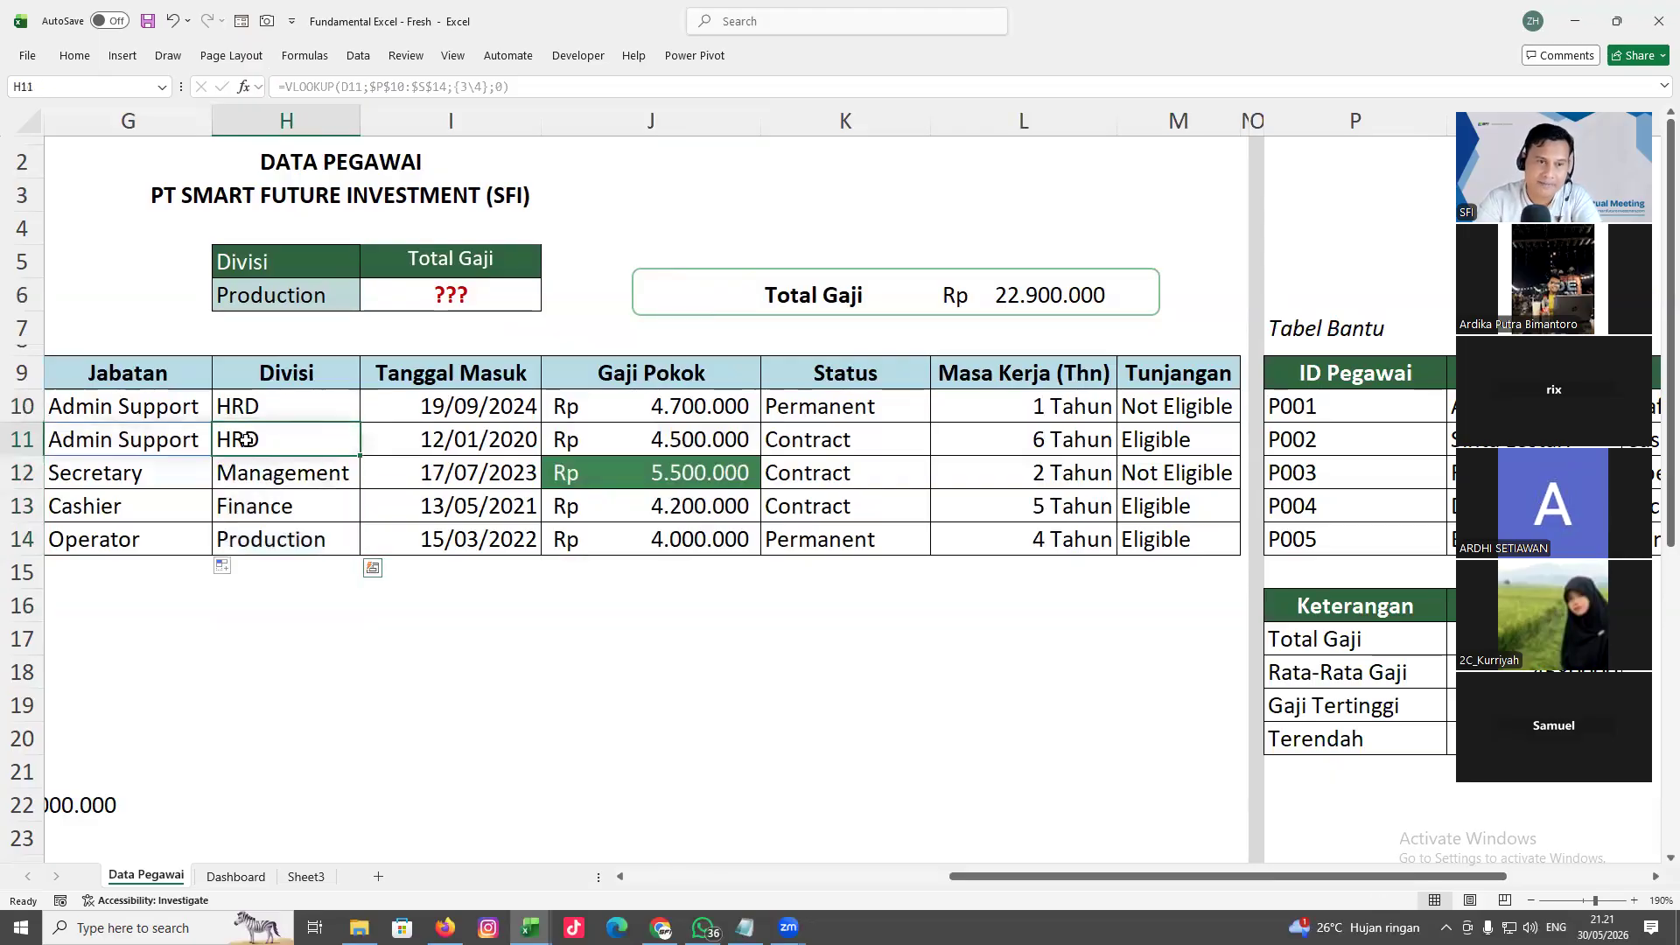
{"action": "left_click", "coordinate": [256, 474]}
{"action": "left_click", "coordinate": [262, 539]}
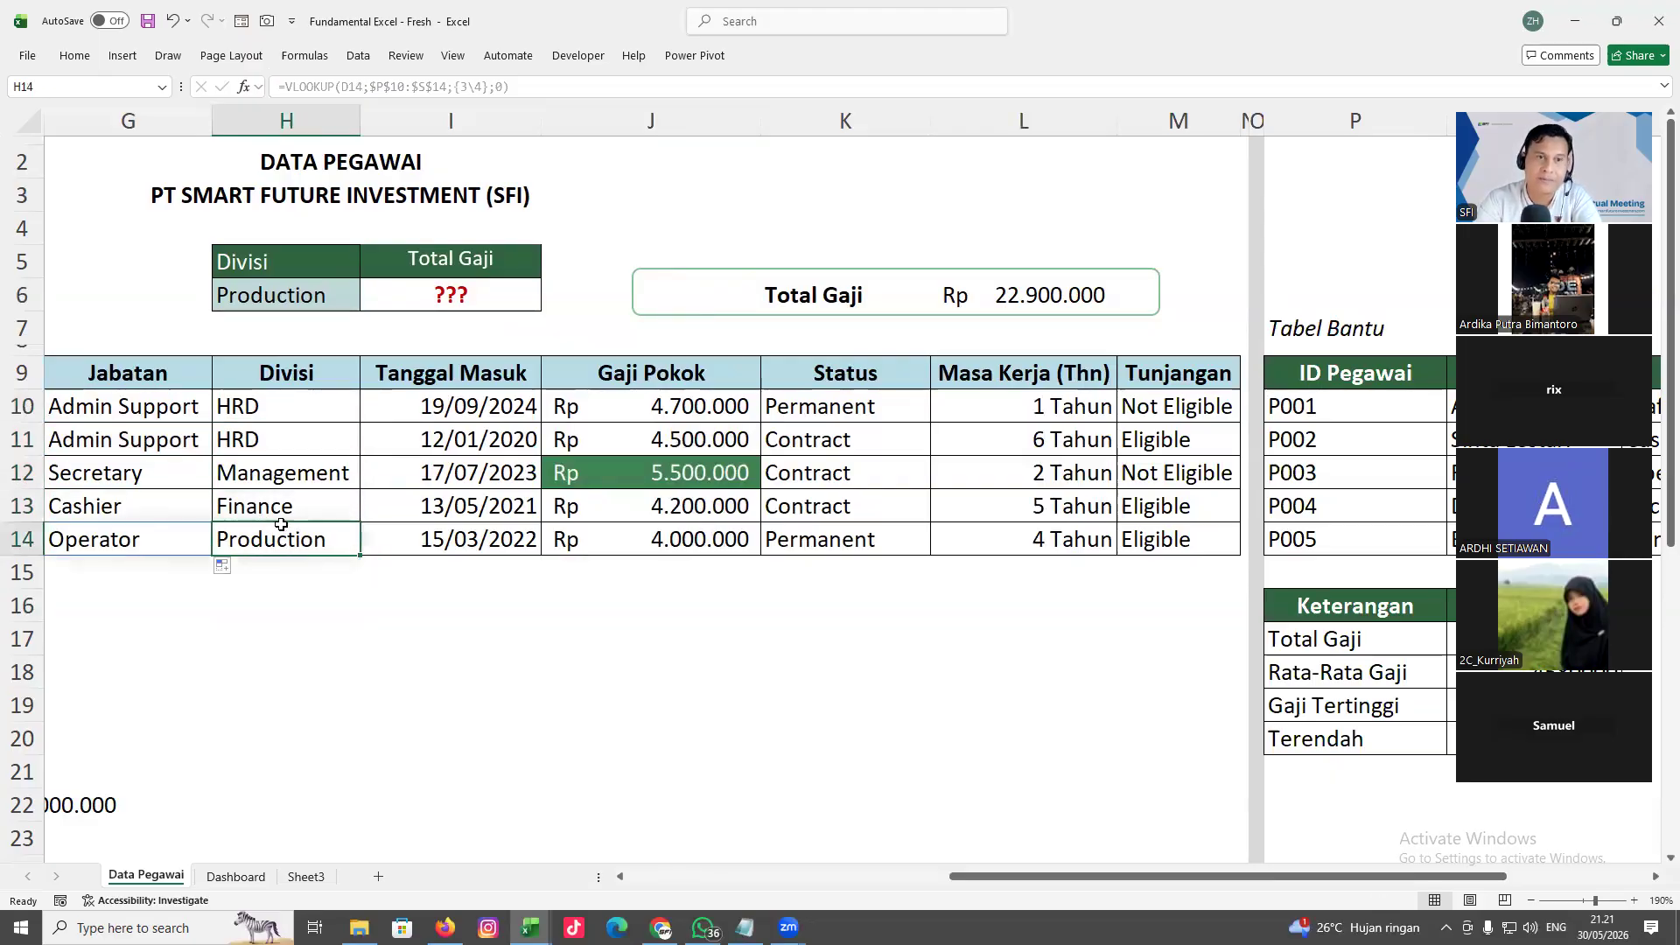
Set H6 to HRD and clear the ??? placeholder from I6
{"action": "left_click", "coordinate": [366, 308]}
{"action": "left_click", "coordinate": [293, 296]}
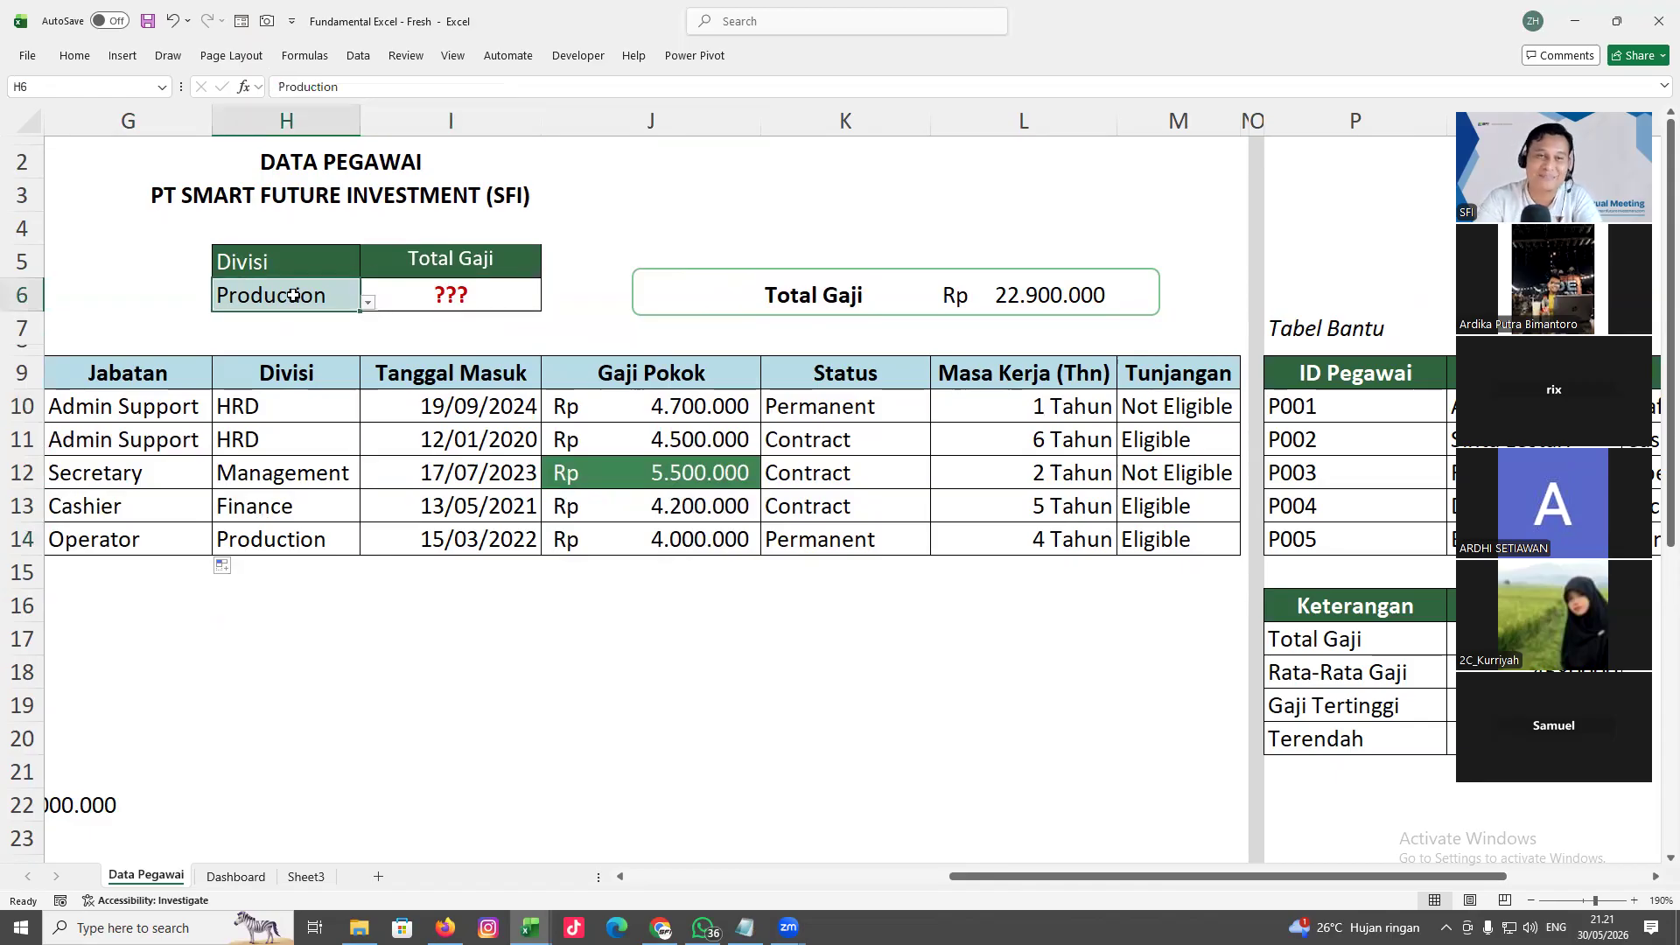
{"action": "left_click", "coordinate": [366, 309]}
{"action": "left_click", "coordinate": [281, 316]}
{"action": "left_click", "coordinate": [273, 298]}
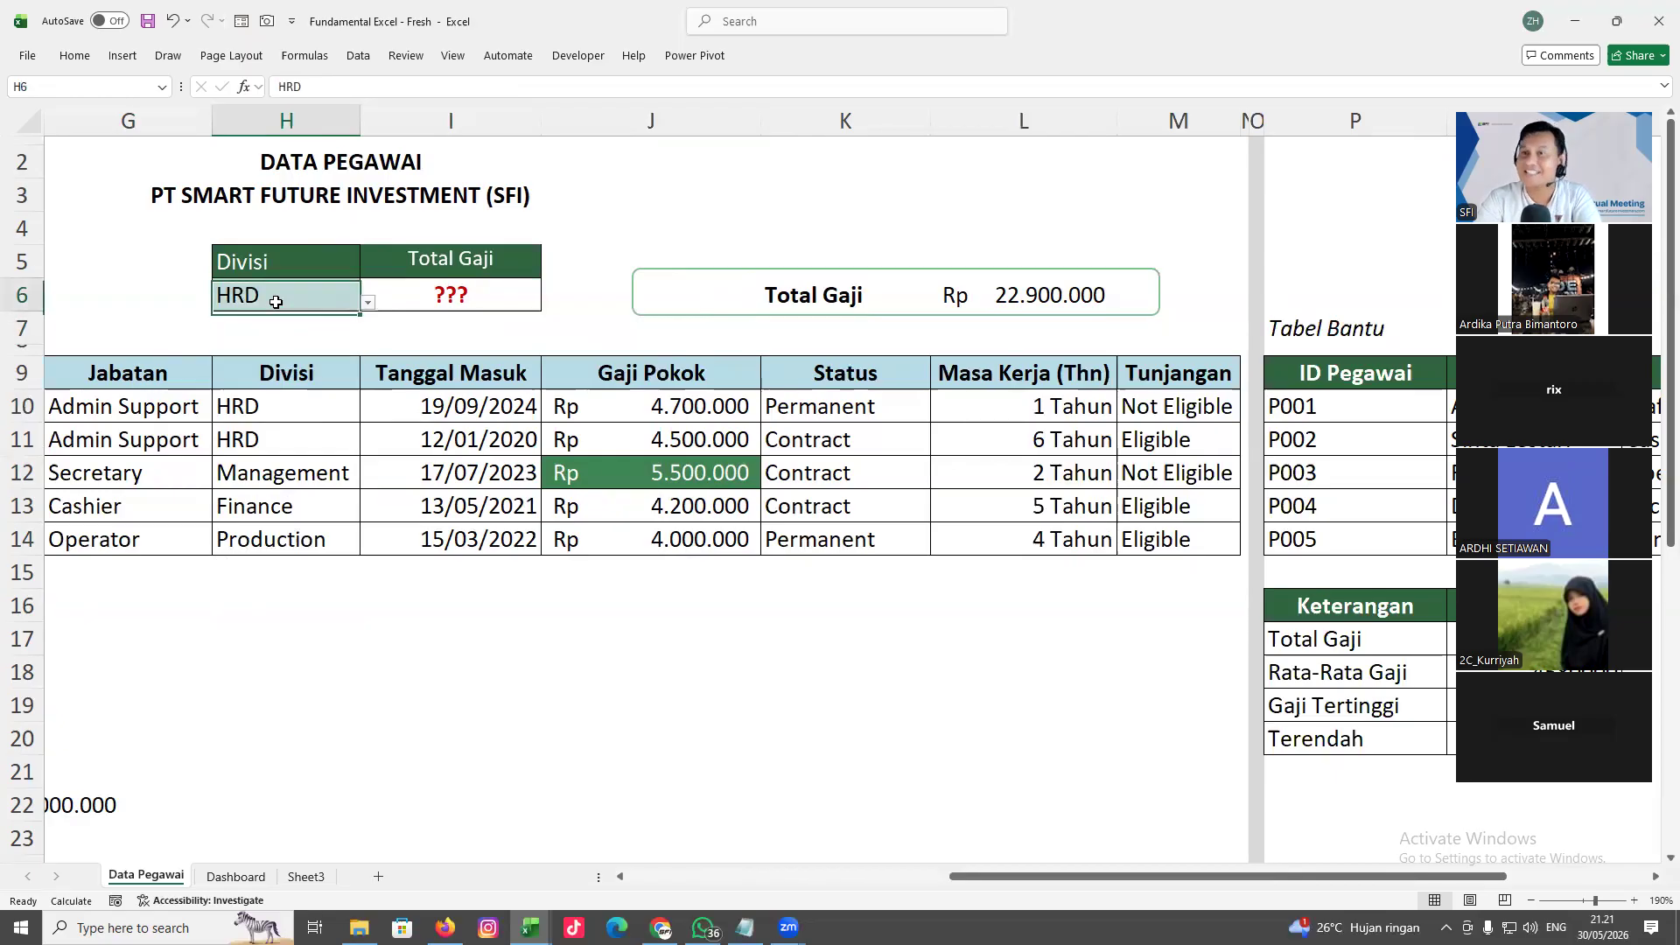
{"action": "left_click", "coordinate": [412, 298]}
{"action": "key", "text": "Delete"}
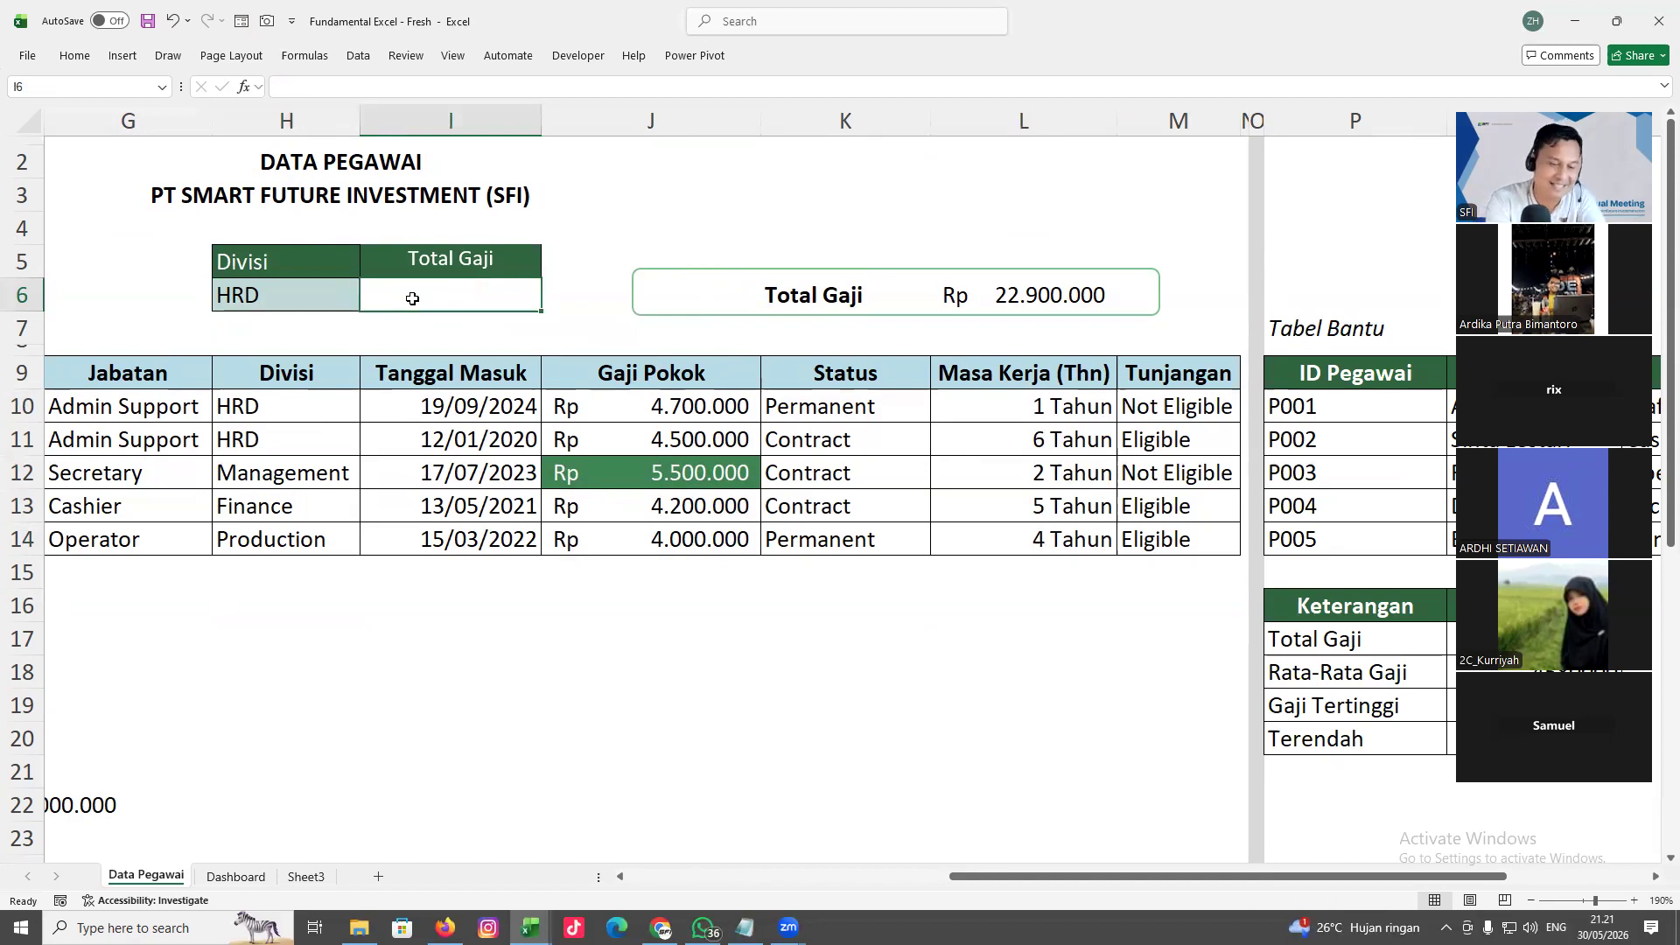
Enter =SUMIF(H10:H14;H6;J10:J14) in I6
{"action": "type", "text": "=sumf"}
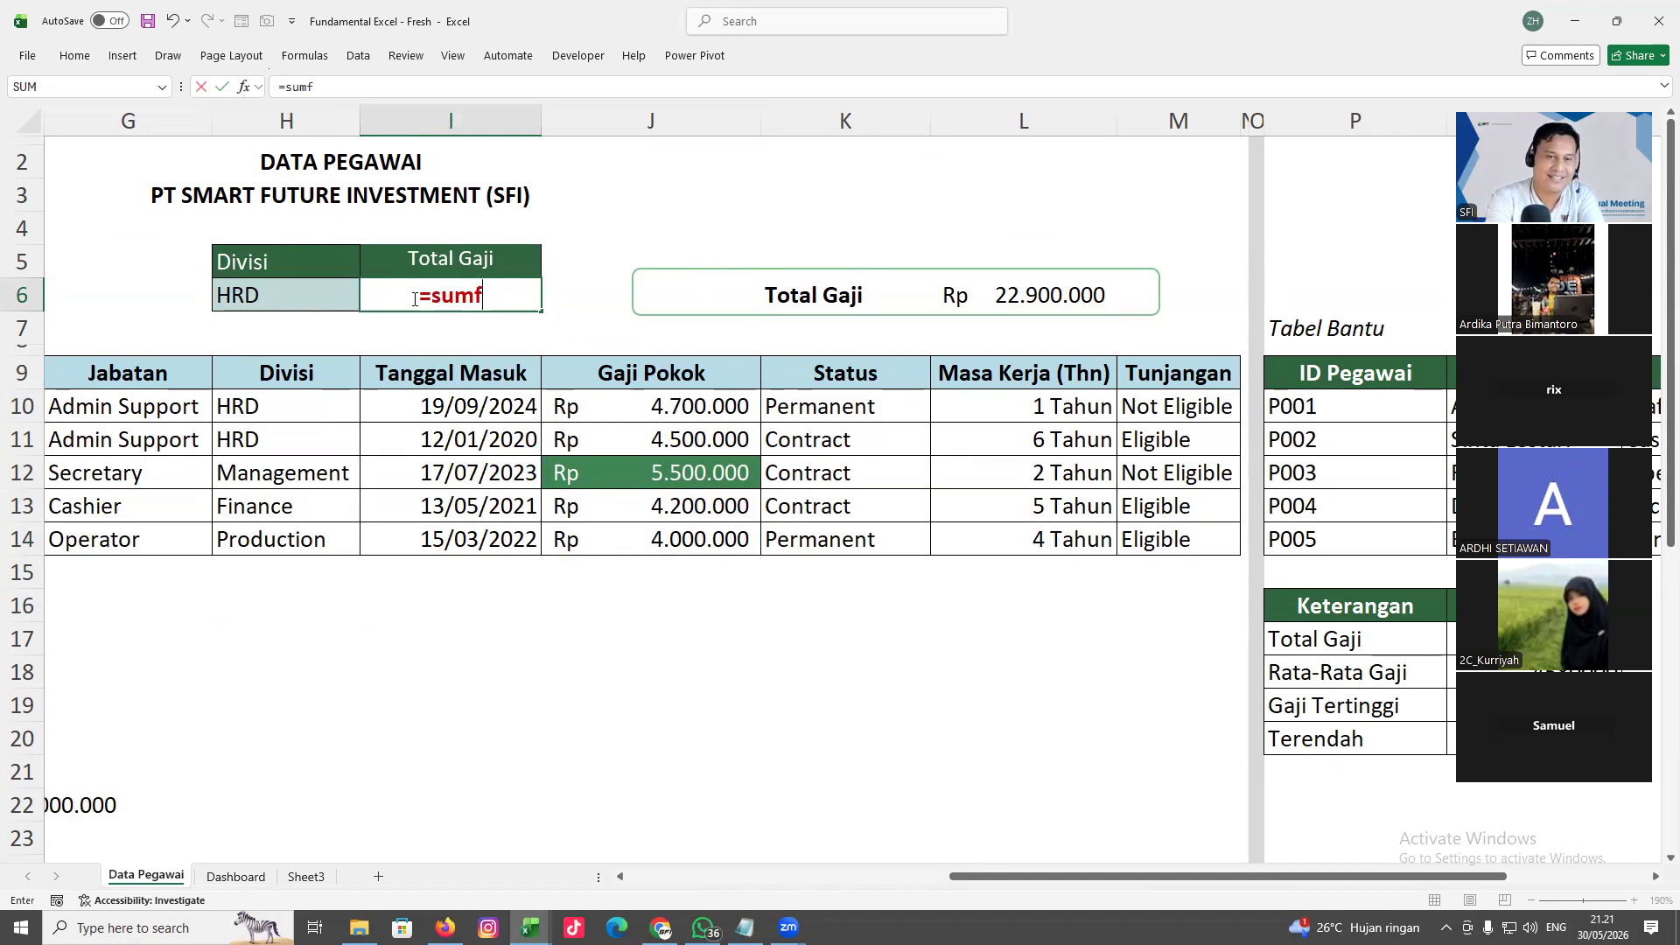
{"action": "key", "text": "BackSpace"}
{"action": "type", "text": "if"}
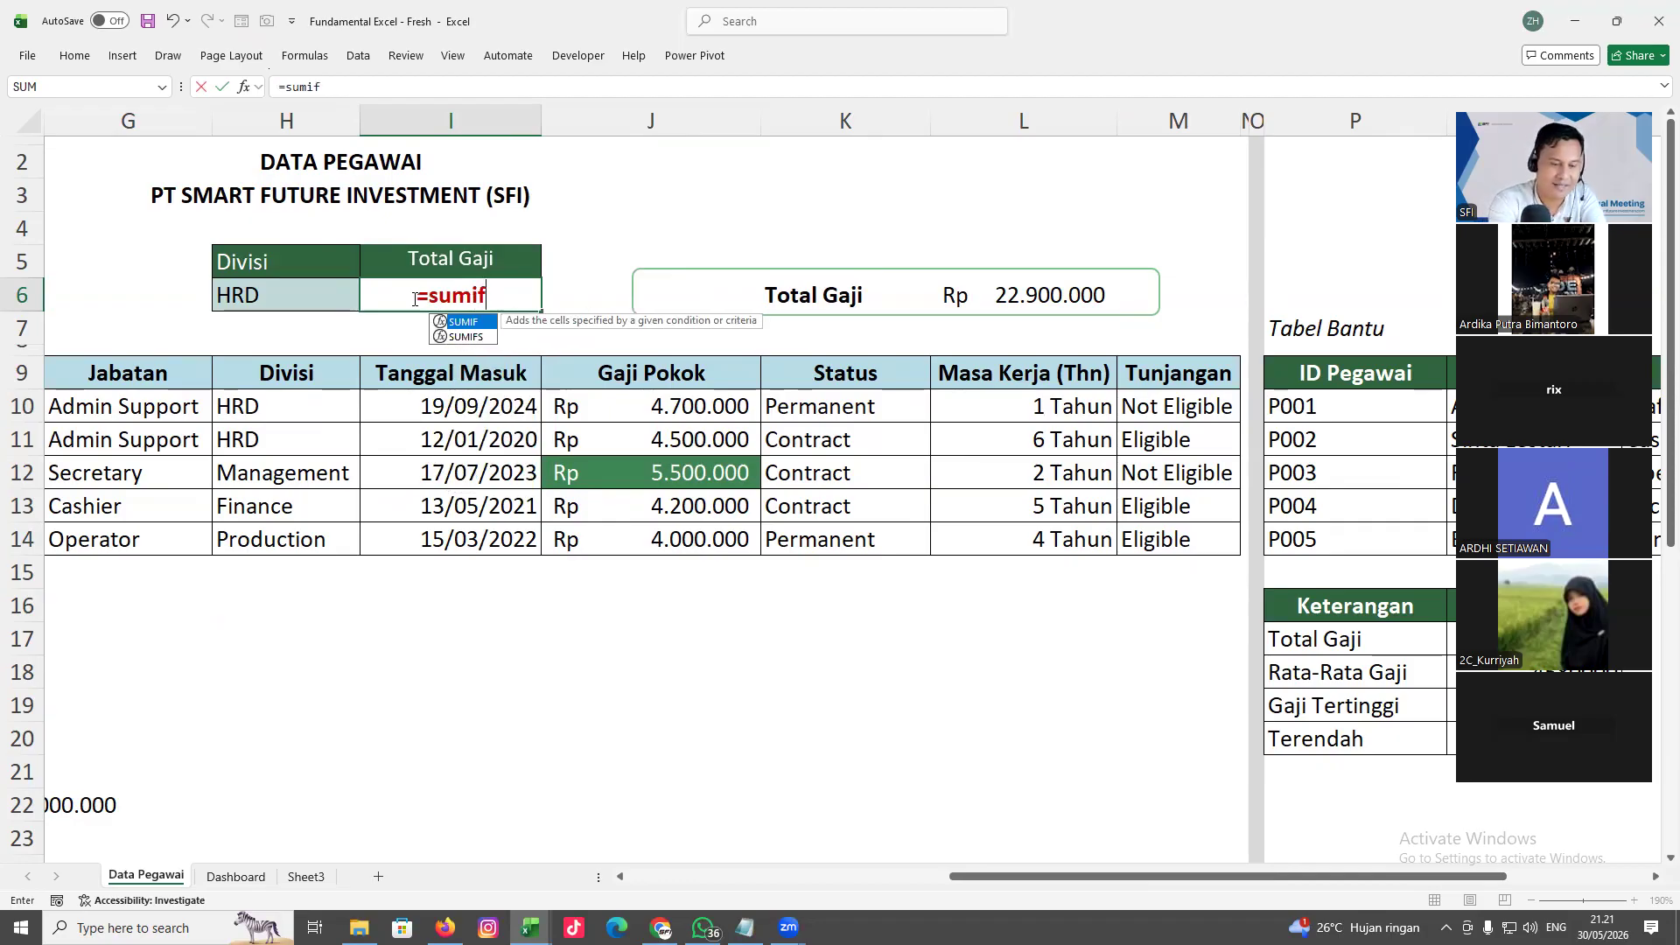
{"action": "type", "text": "("}
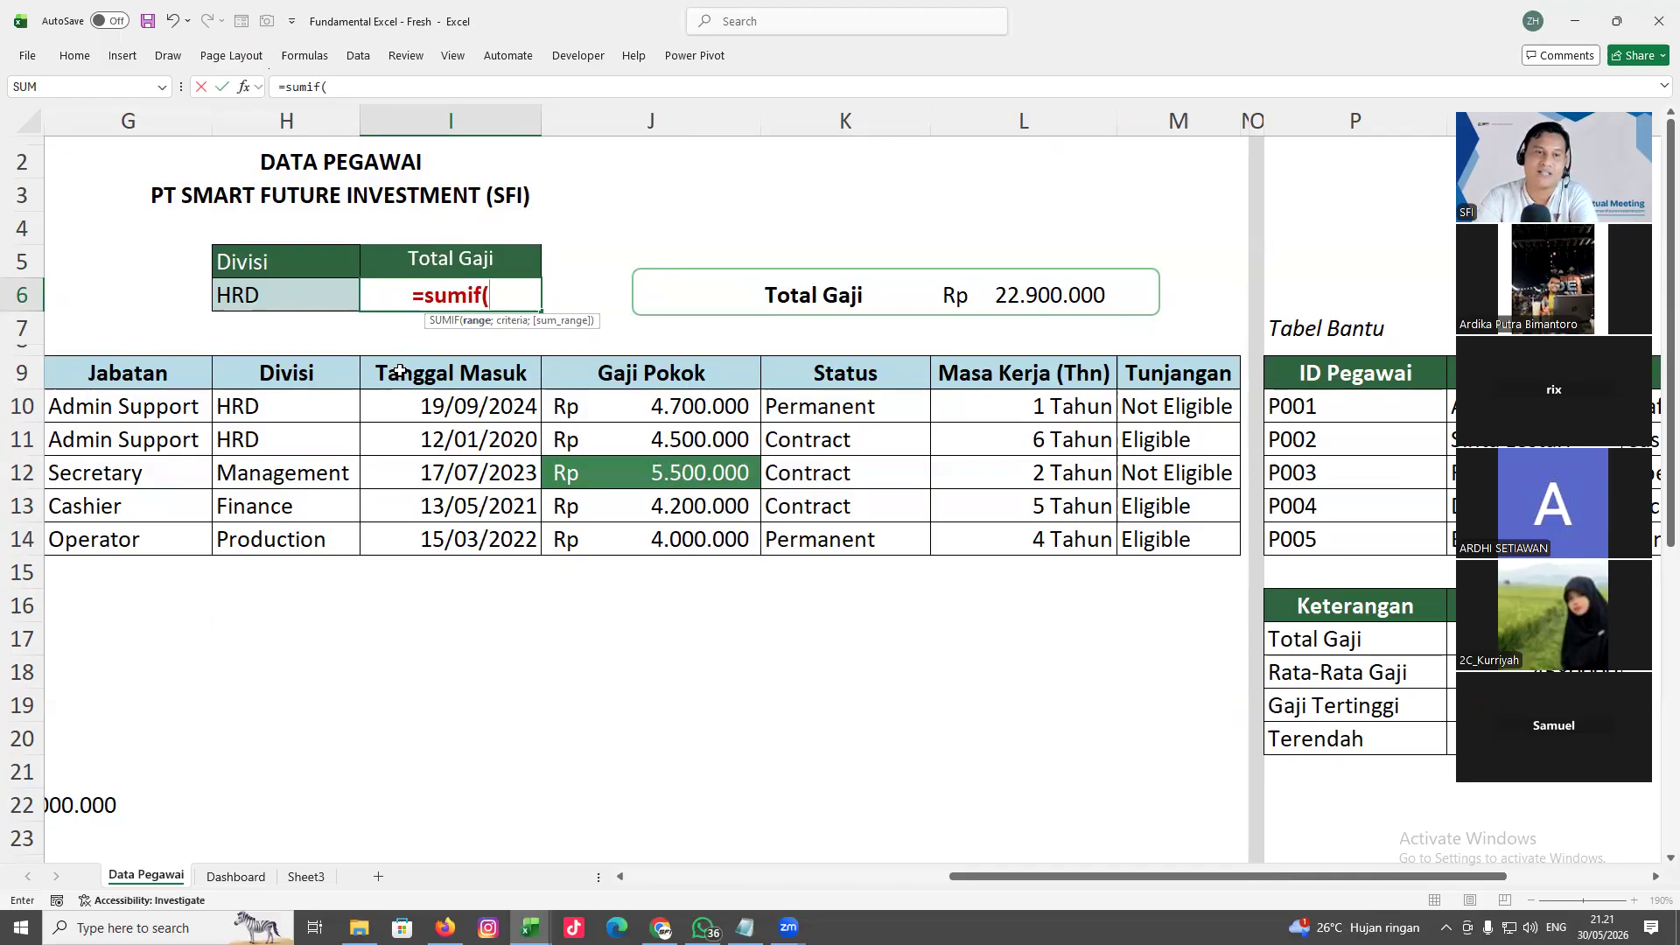
{"action": "left_click_drag", "start_coordinate": [289, 406], "coordinate": [265, 536]}
{"action": "left_click", "coordinate": [265, 535]}
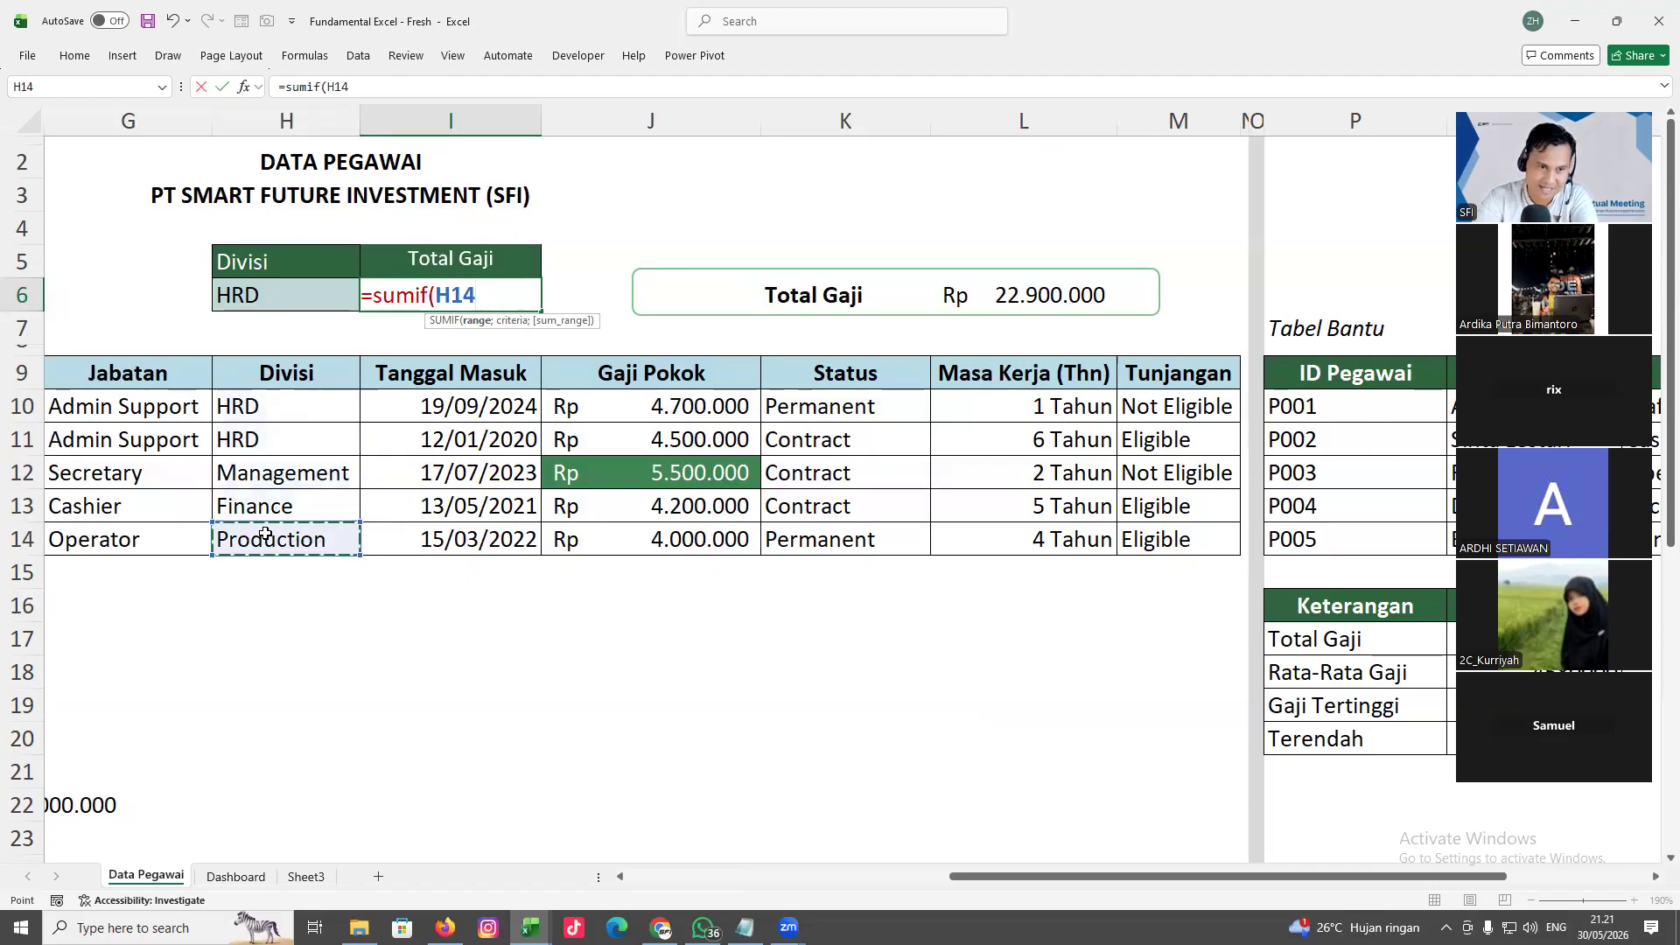
{"action": "left_click_drag", "start_coordinate": [282, 408], "coordinate": [285, 537]}
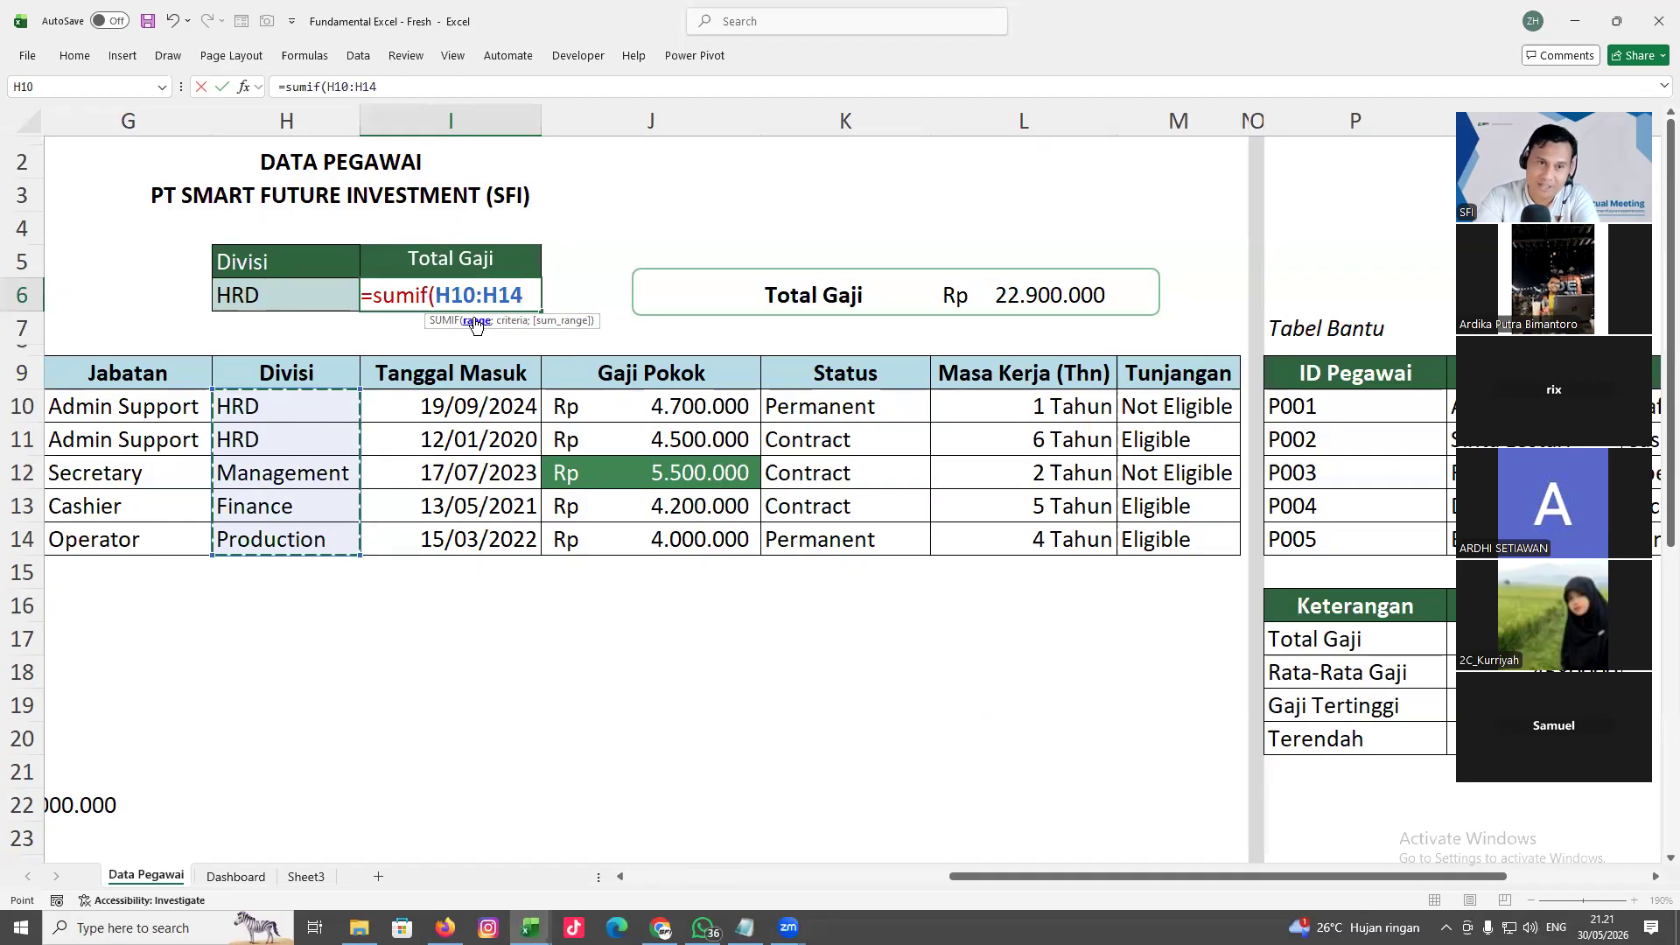
{"action": "type", "text": ";"}
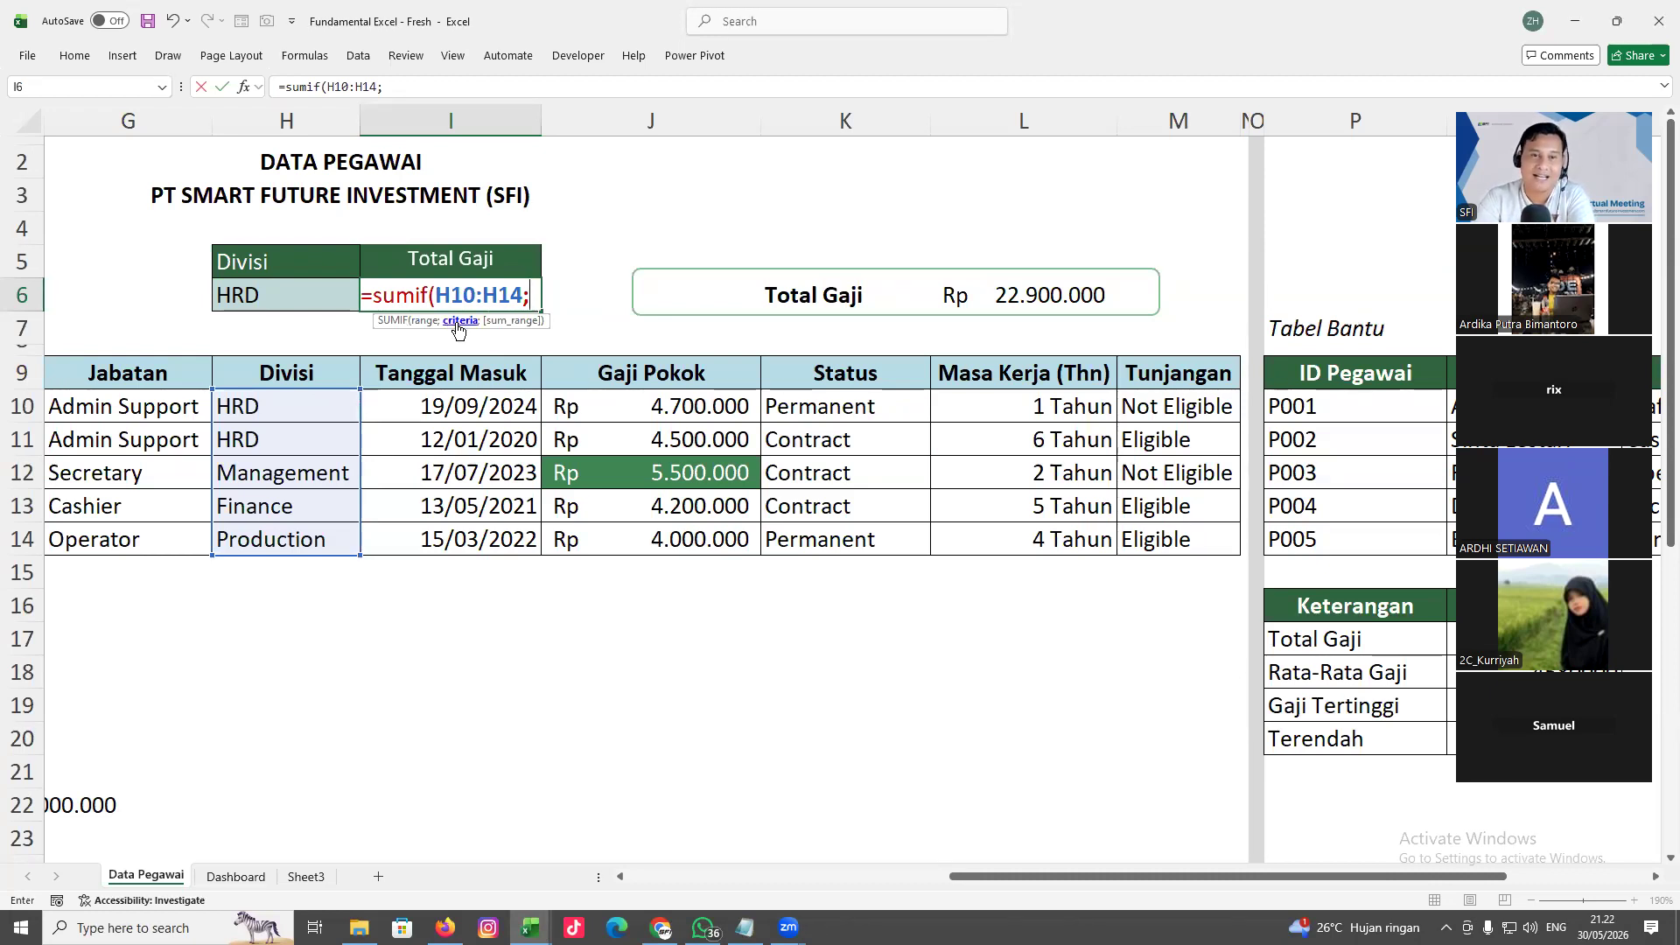
{"action": "left_click", "coordinate": [282, 295]}
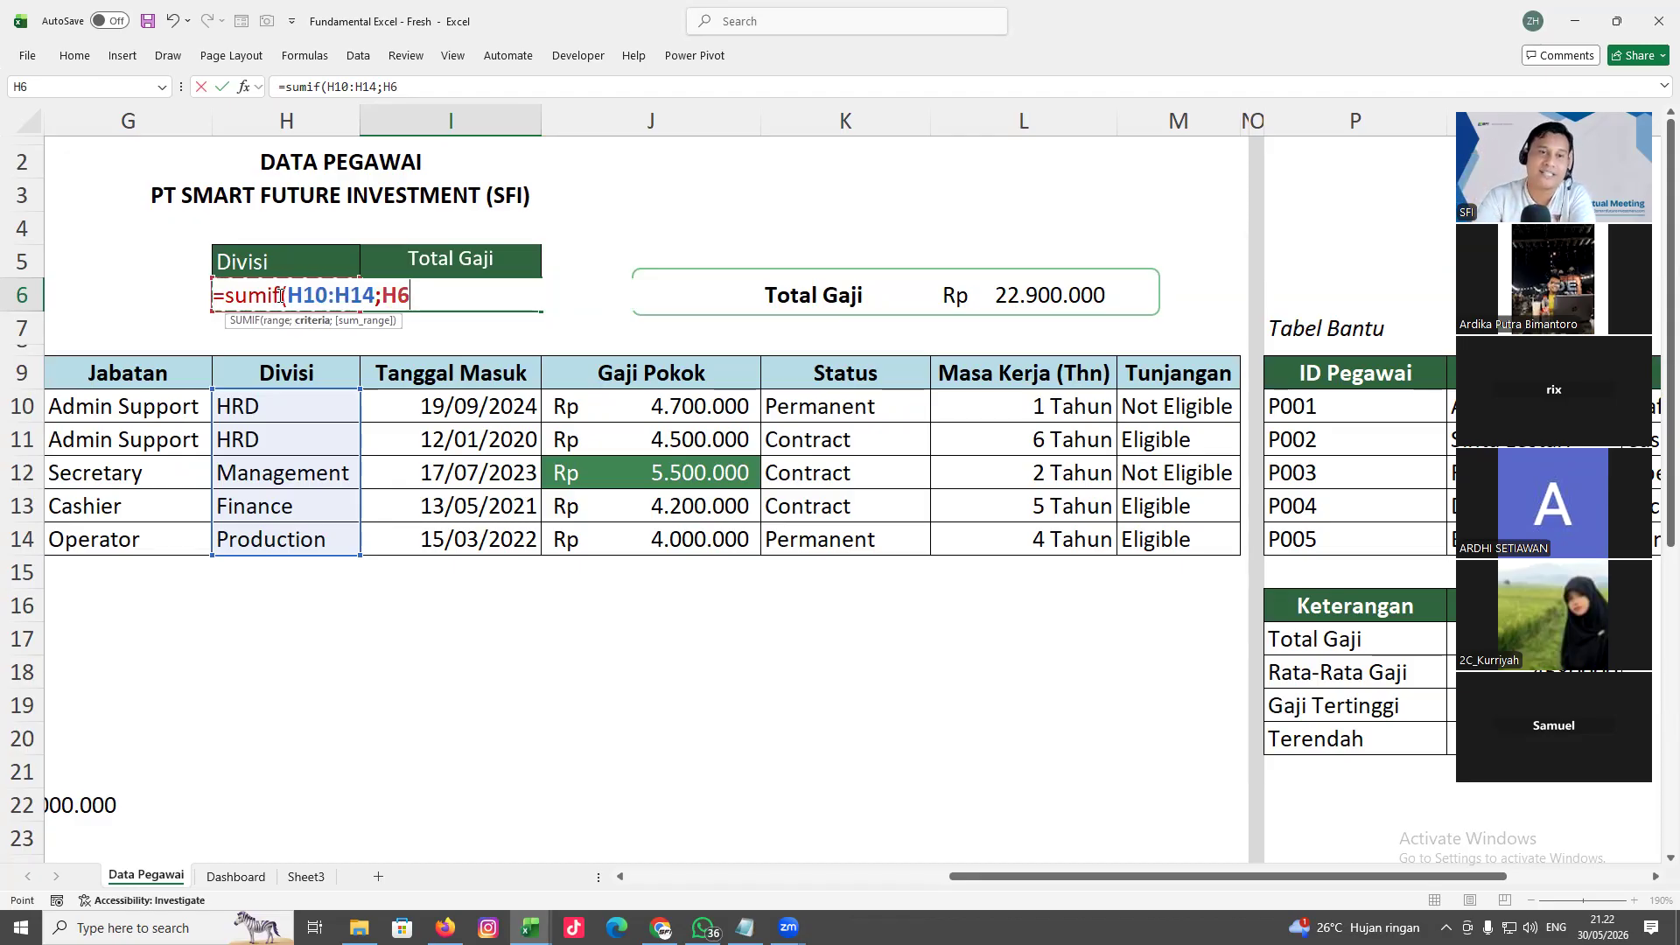
{"action": "type", "text": ";"}
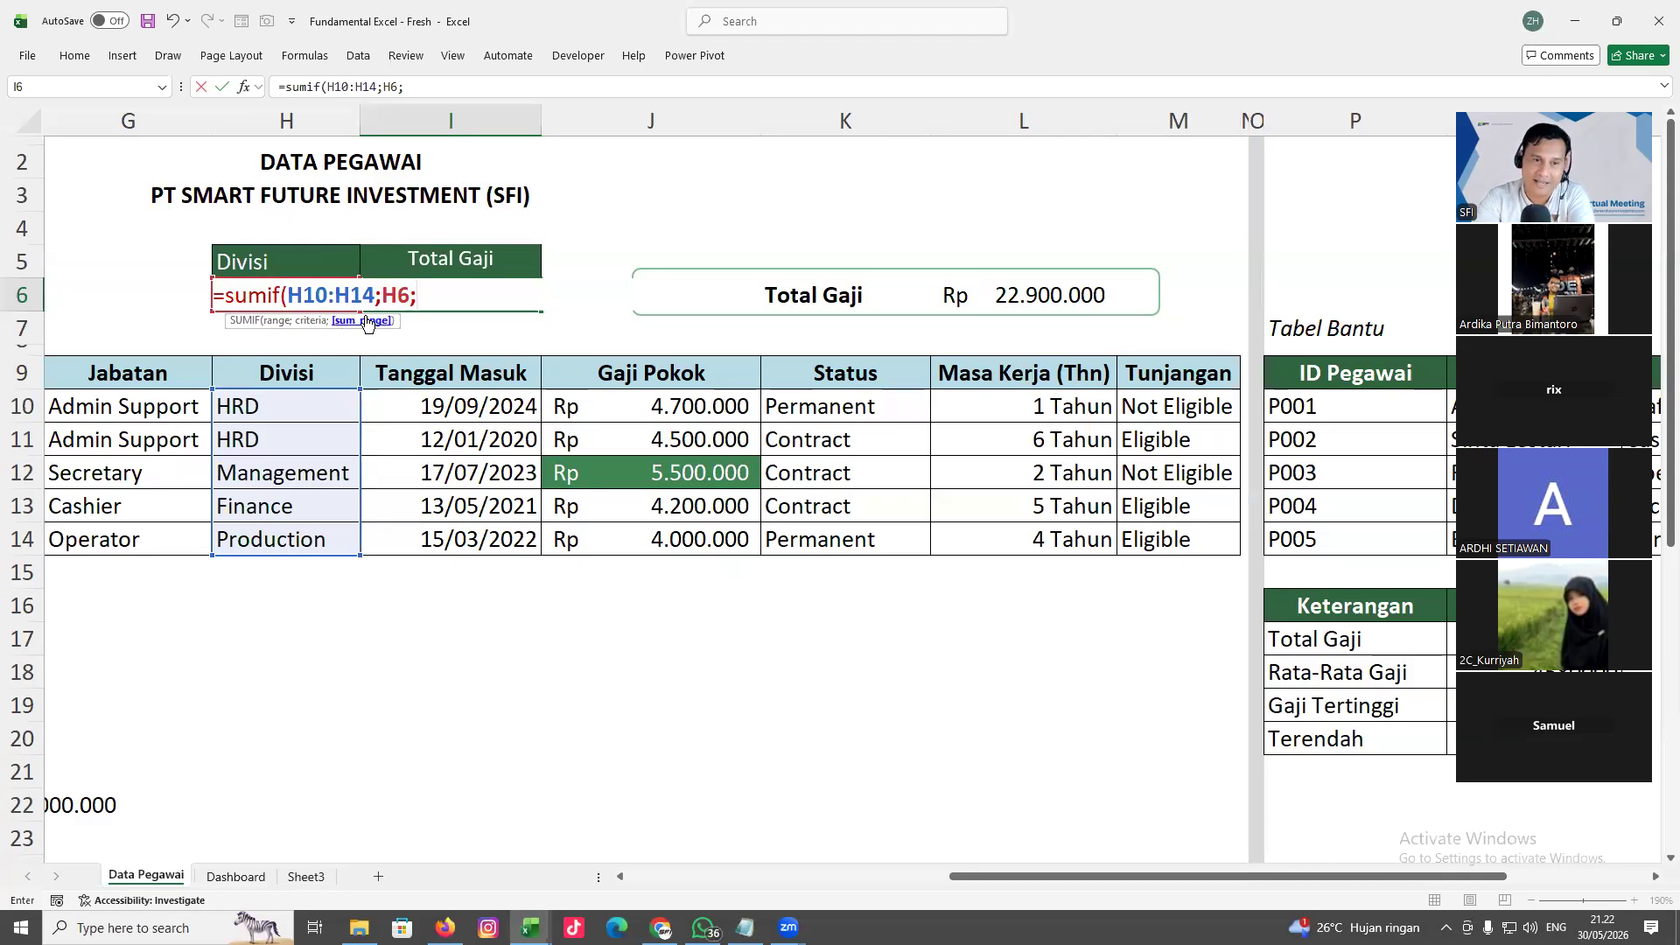
{"action": "left_click_drag", "start_coordinate": [642, 403], "coordinate": [651, 537]}
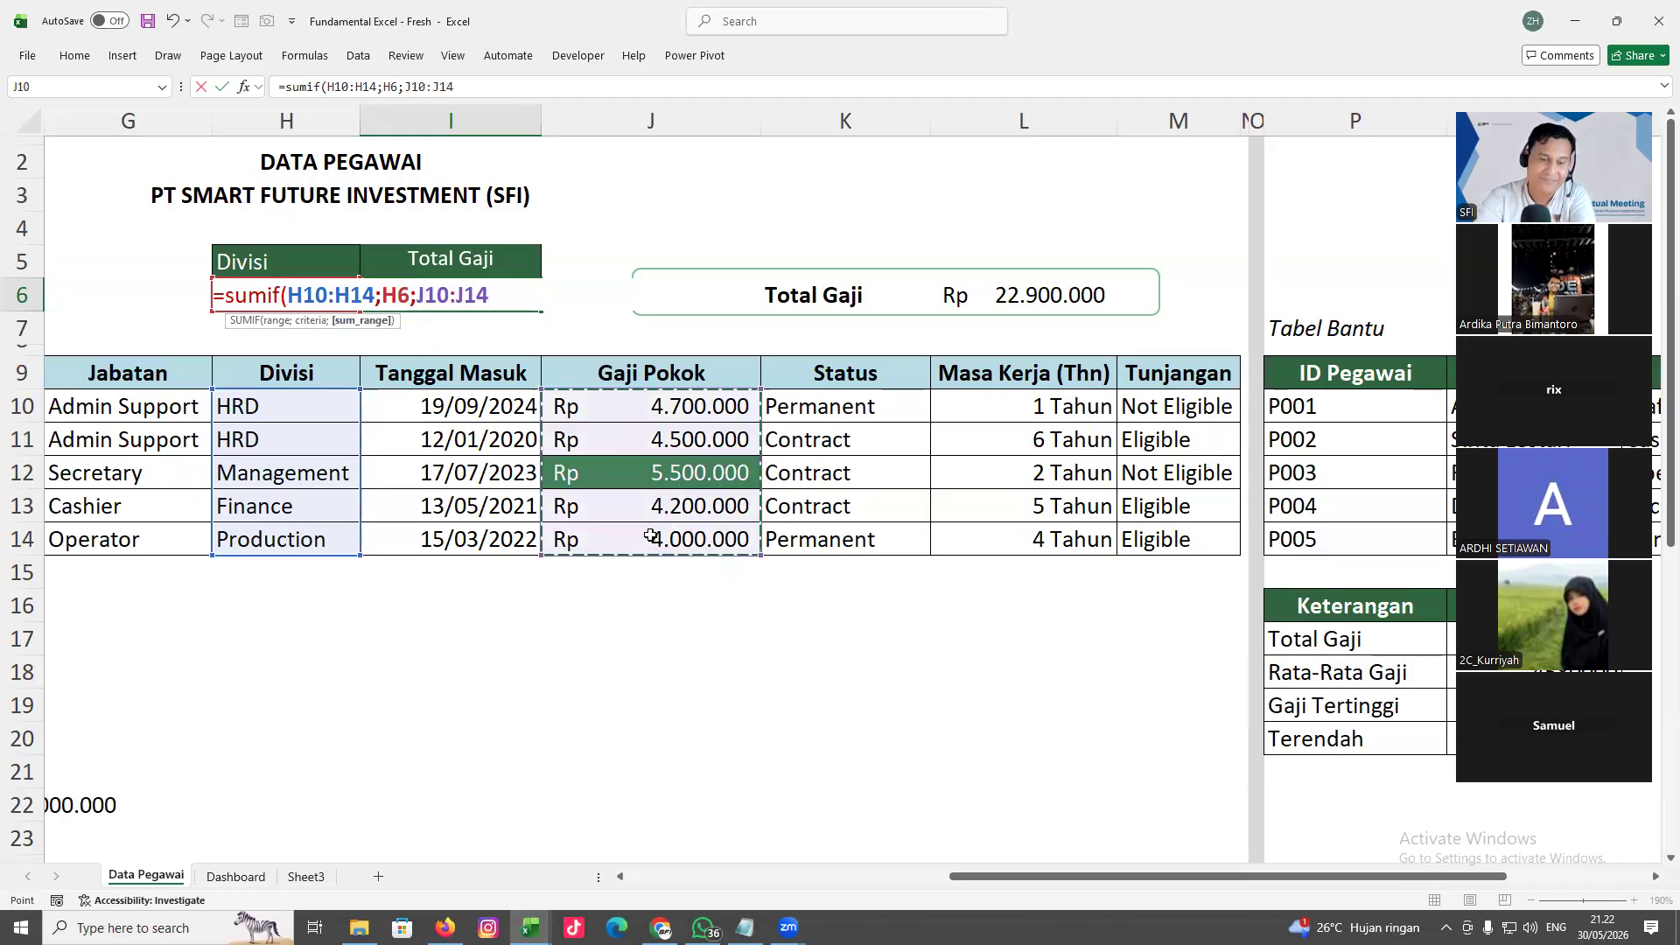
{"action": "key", "text": "Return"}
Test the total by switching H6 to Production, then back to HRD
{"action": "left_click", "coordinate": [350, 297]}
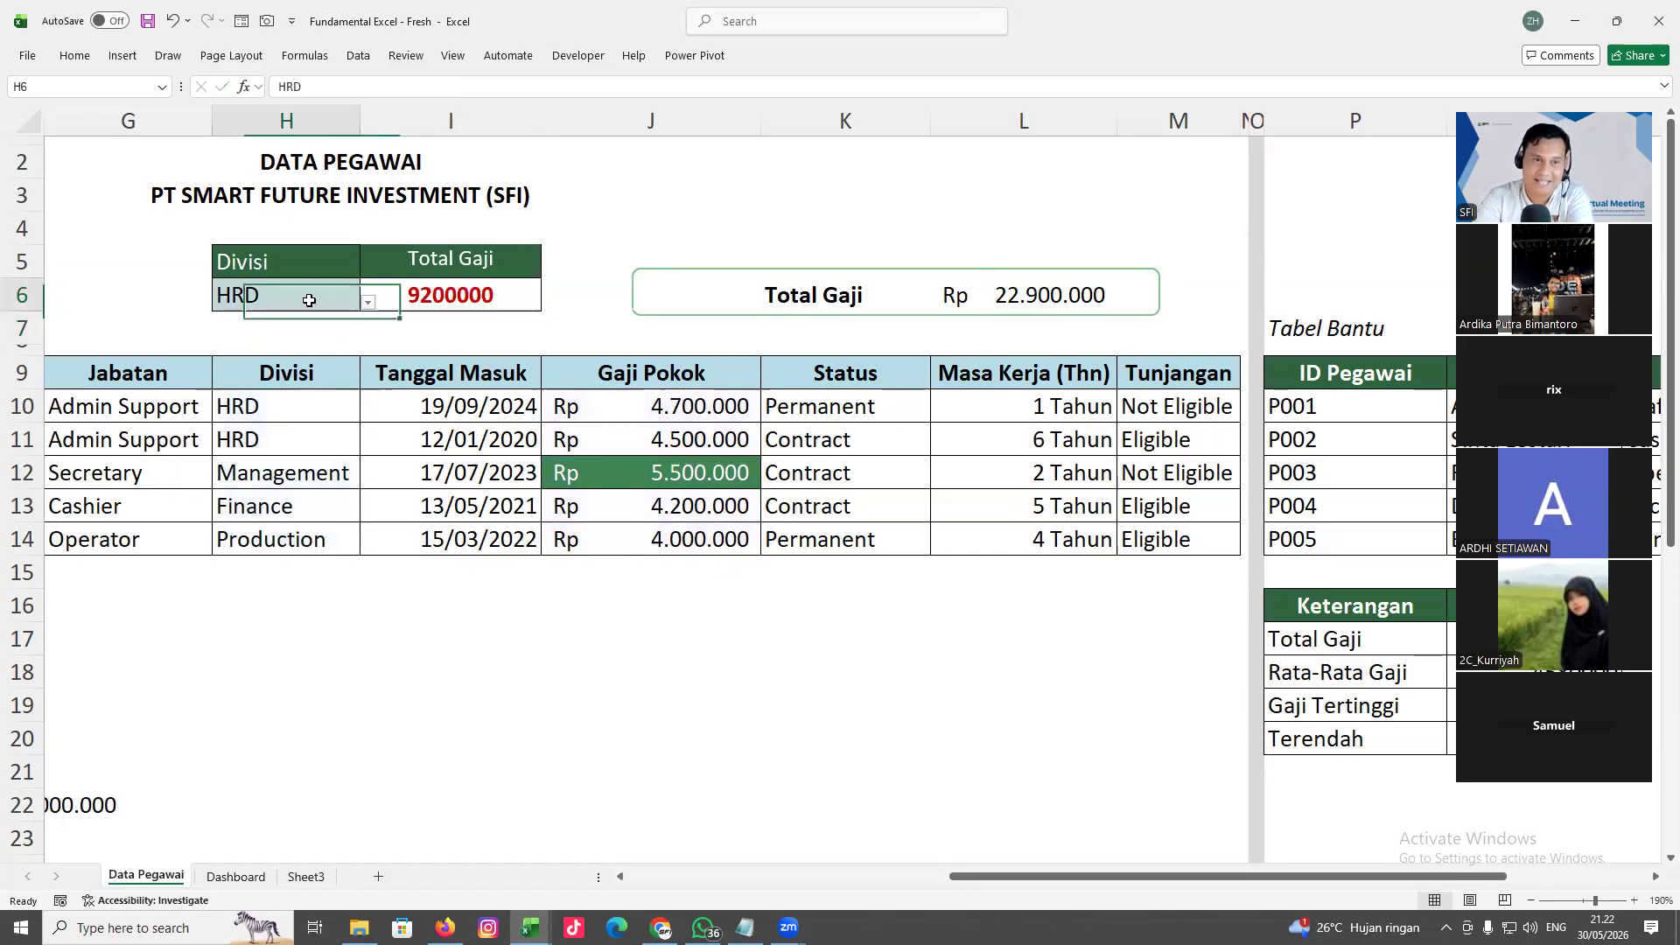
{"action": "left_click", "coordinate": [368, 303]}
{"action": "left_click", "coordinate": [271, 348]}
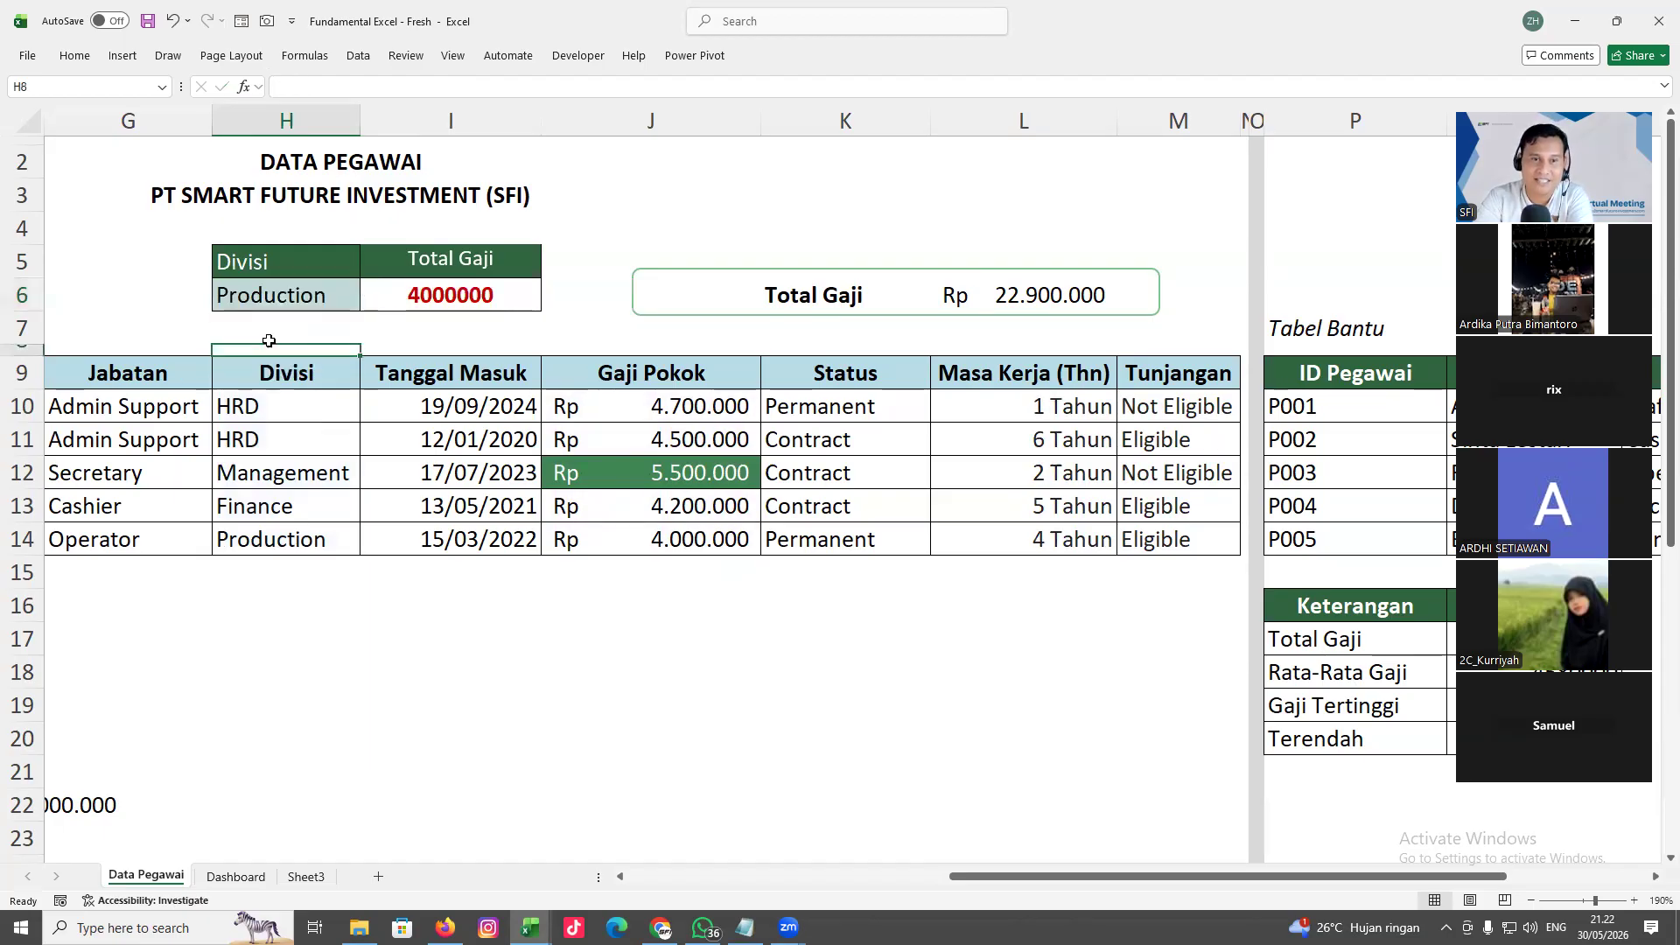
{"action": "left_click", "coordinate": [359, 298]}
{"action": "left_click", "coordinate": [369, 304]}
{"action": "left_click", "coordinate": [254, 343]}
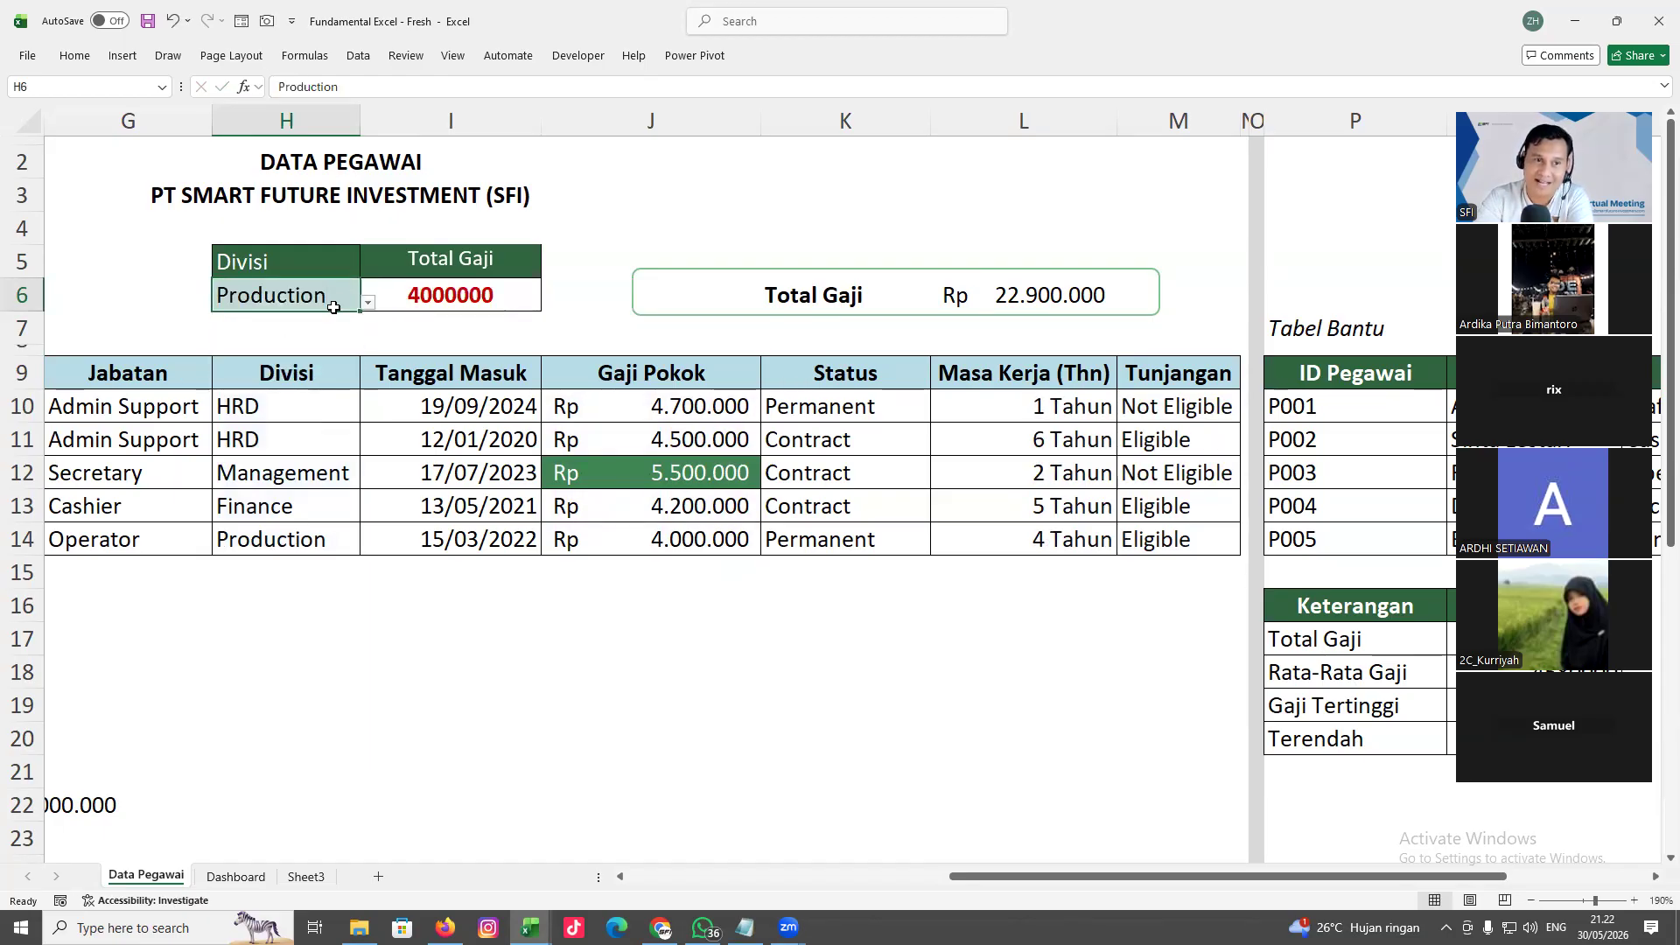
{"action": "left_click", "coordinate": [369, 302]}
{"action": "left_click", "coordinate": [275, 319]}
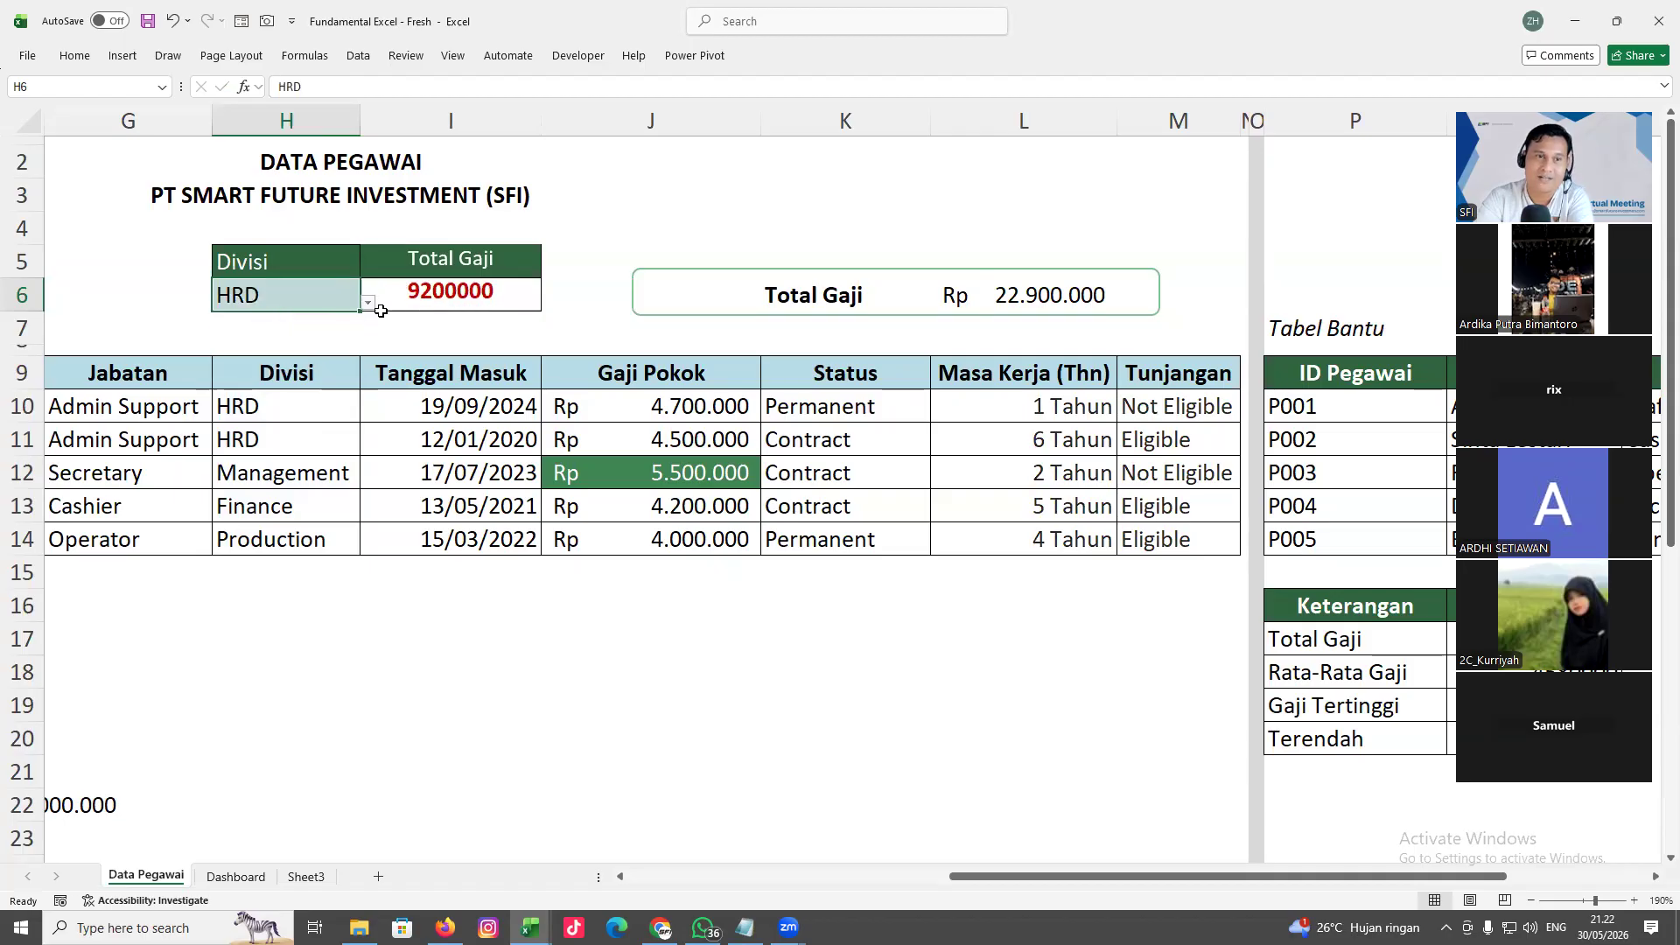
Format I6 as rupiah Accounting with no decimals, showing Rp 9.200.000
{"action": "left_click", "coordinate": [459, 298]}
{"action": "left_click", "coordinate": [79, 57]}
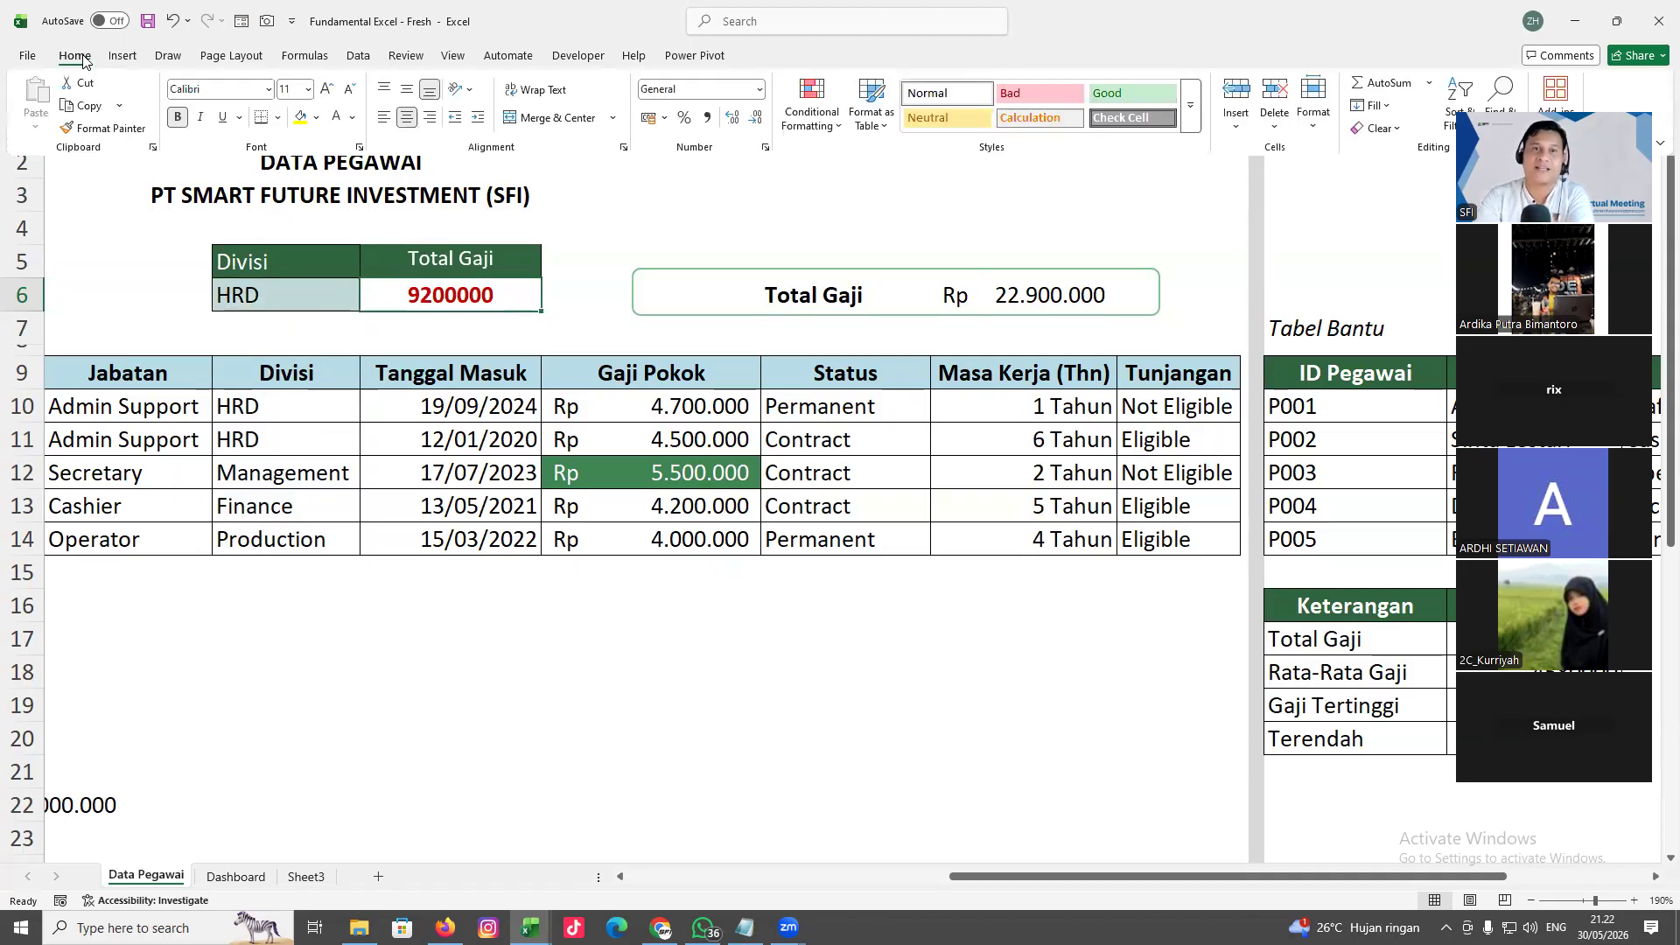
{"action": "left_click", "coordinate": [648, 121]}
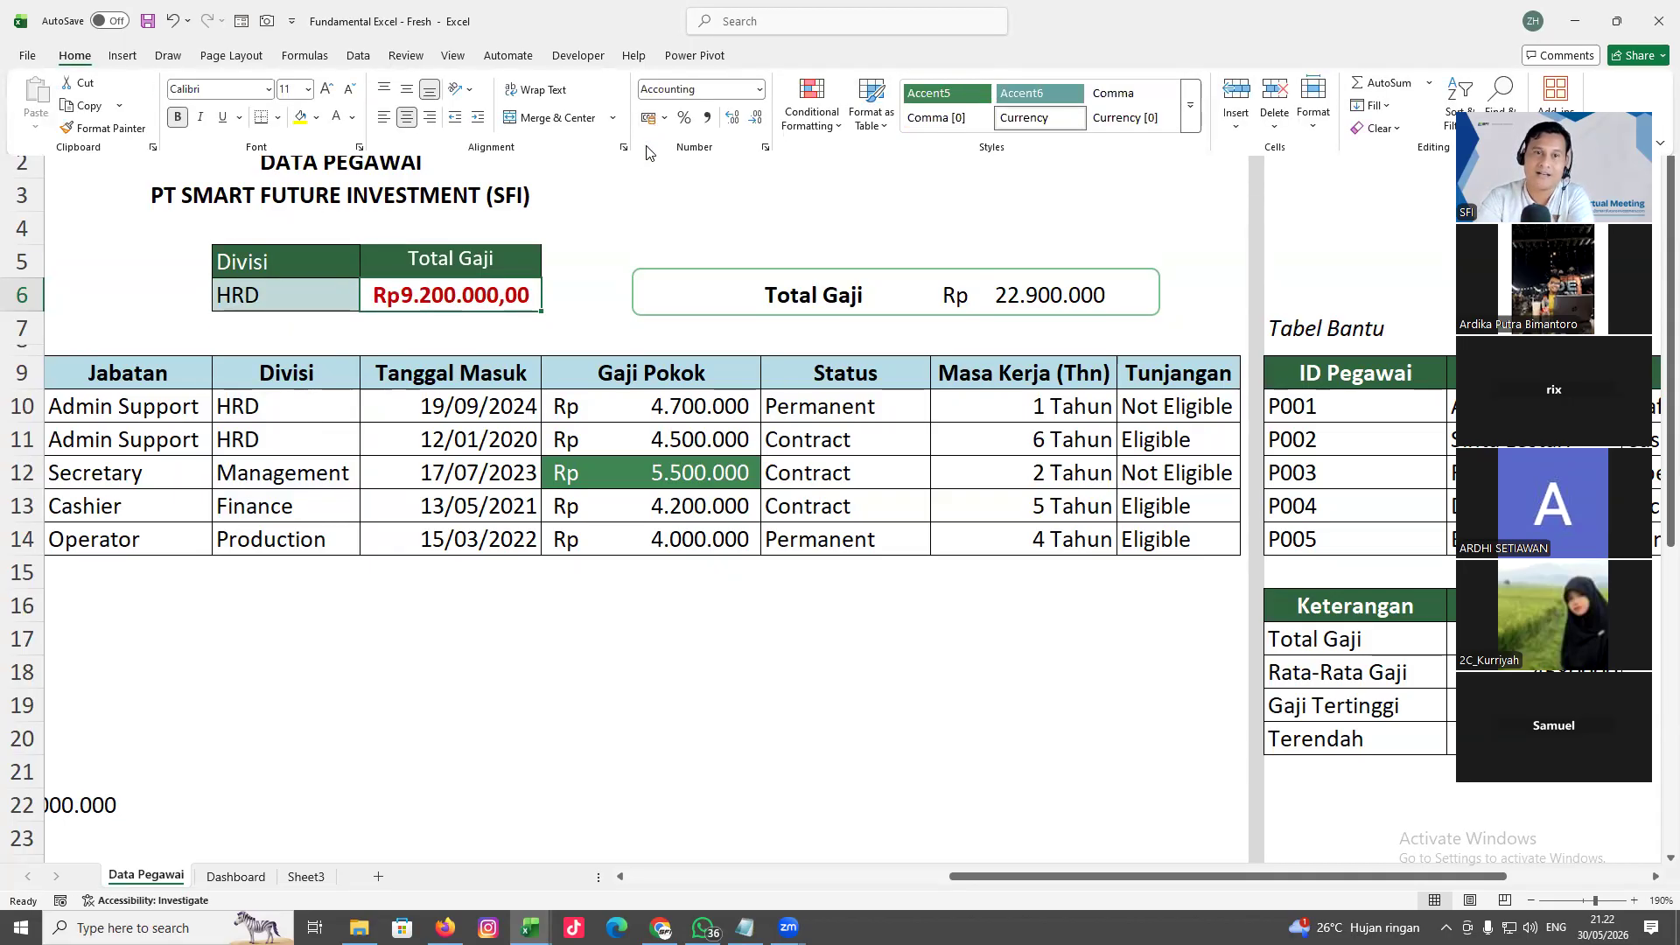
{"action": "left_click", "coordinate": [756, 120]}
{"action": "left_click", "coordinate": [757, 121]}
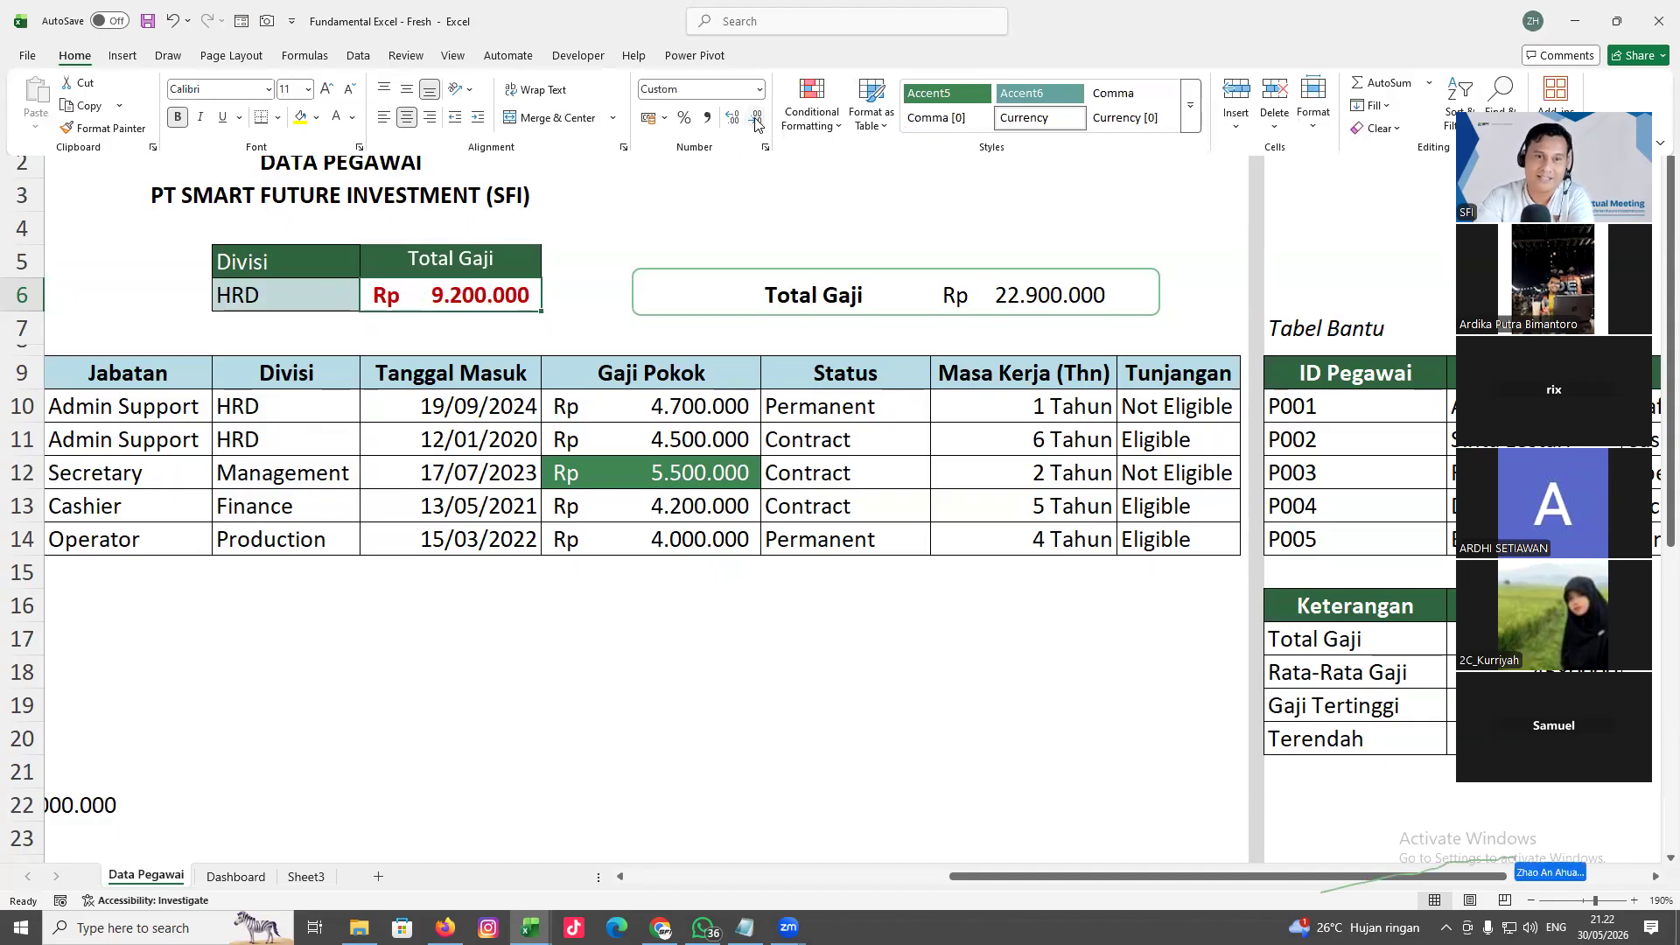
{"action": "double_click", "coordinate": [780, 645]}
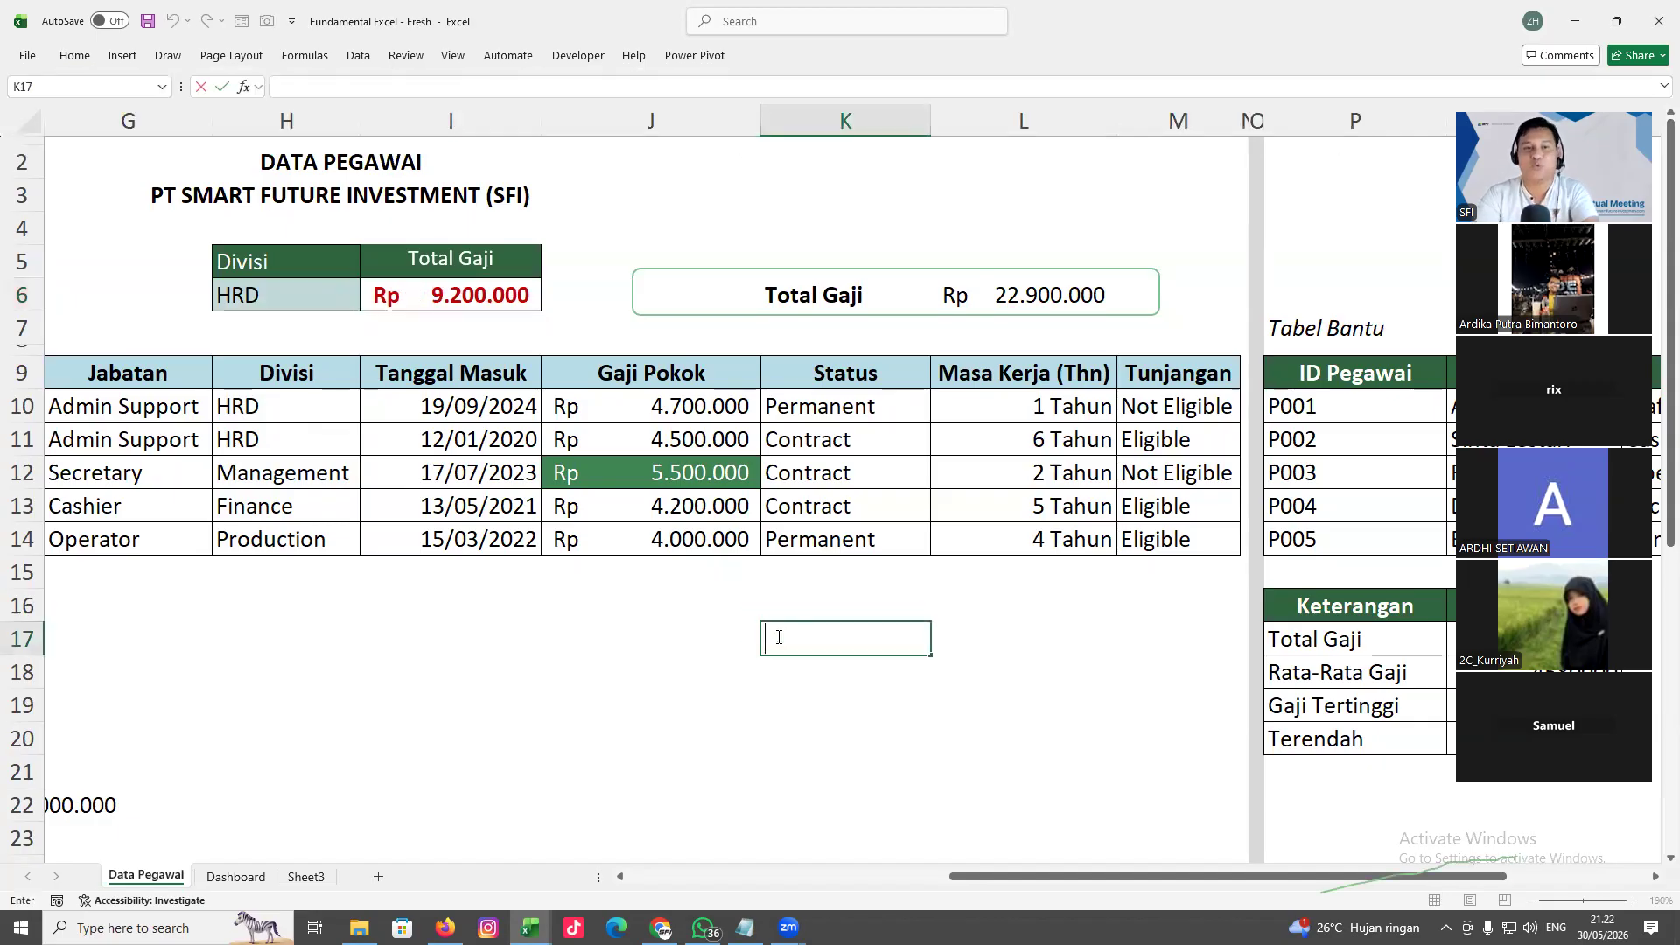
Return to the salary summary and set K6 to Rata-Rata Gaji
{"action": "scroll", "coordinate": [1392, 827], "scroll_direction": "left", "scroll_amount": 5}
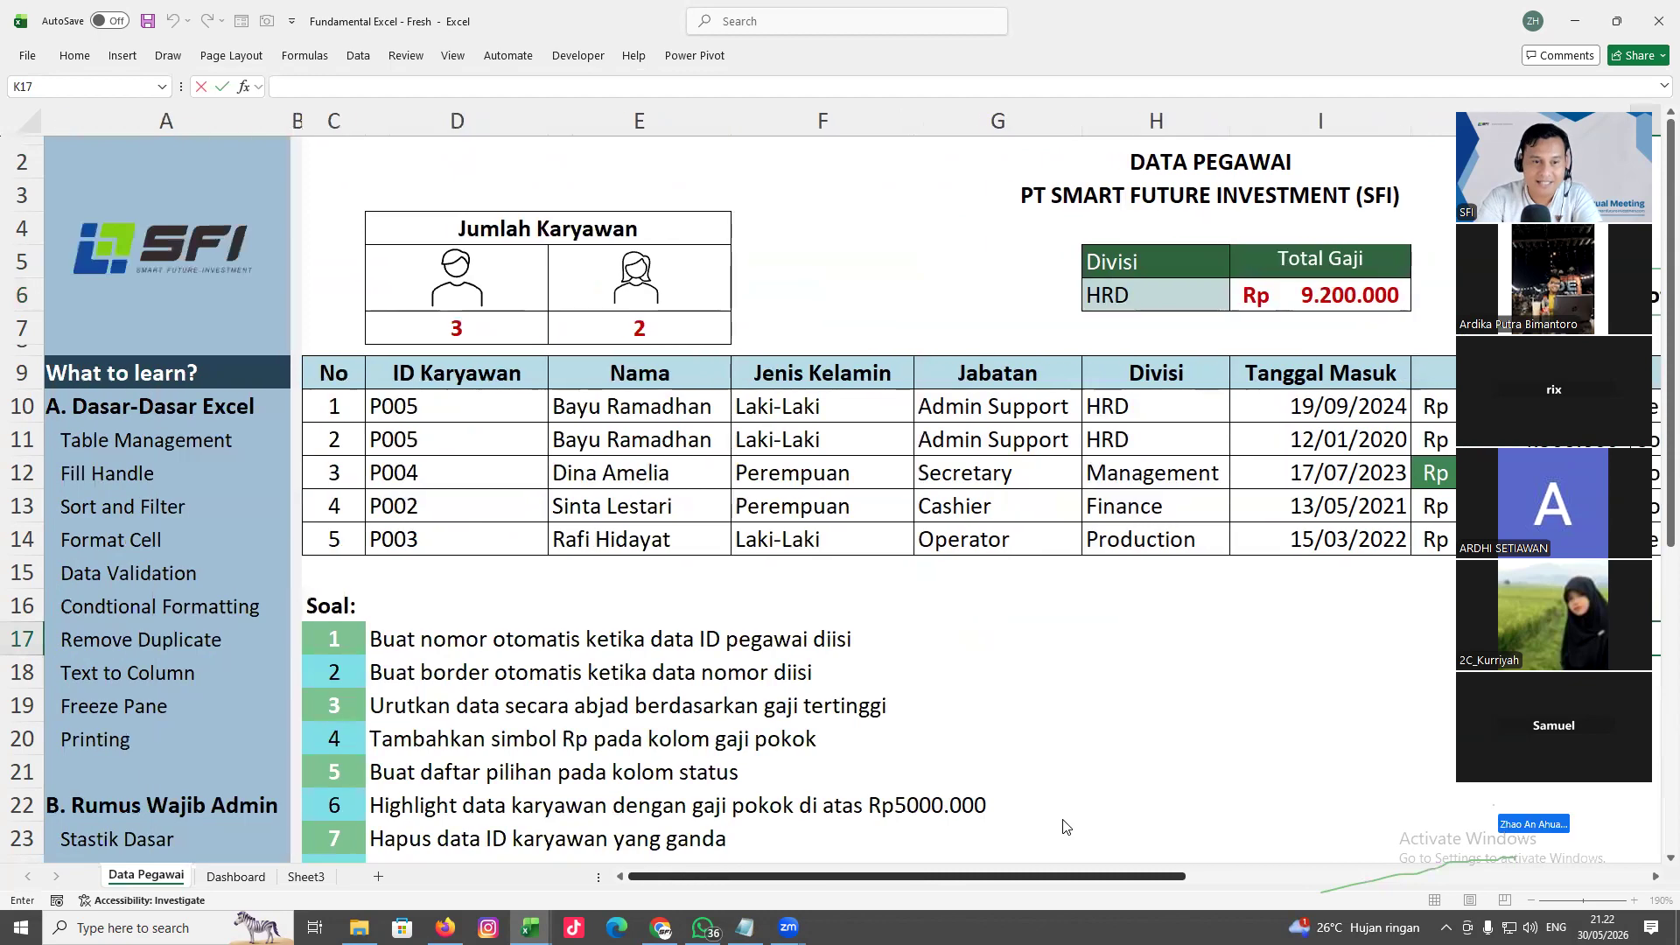
{"action": "scroll", "coordinate": [1151, 820], "scroll_direction": "down", "scroll_amount": 6}
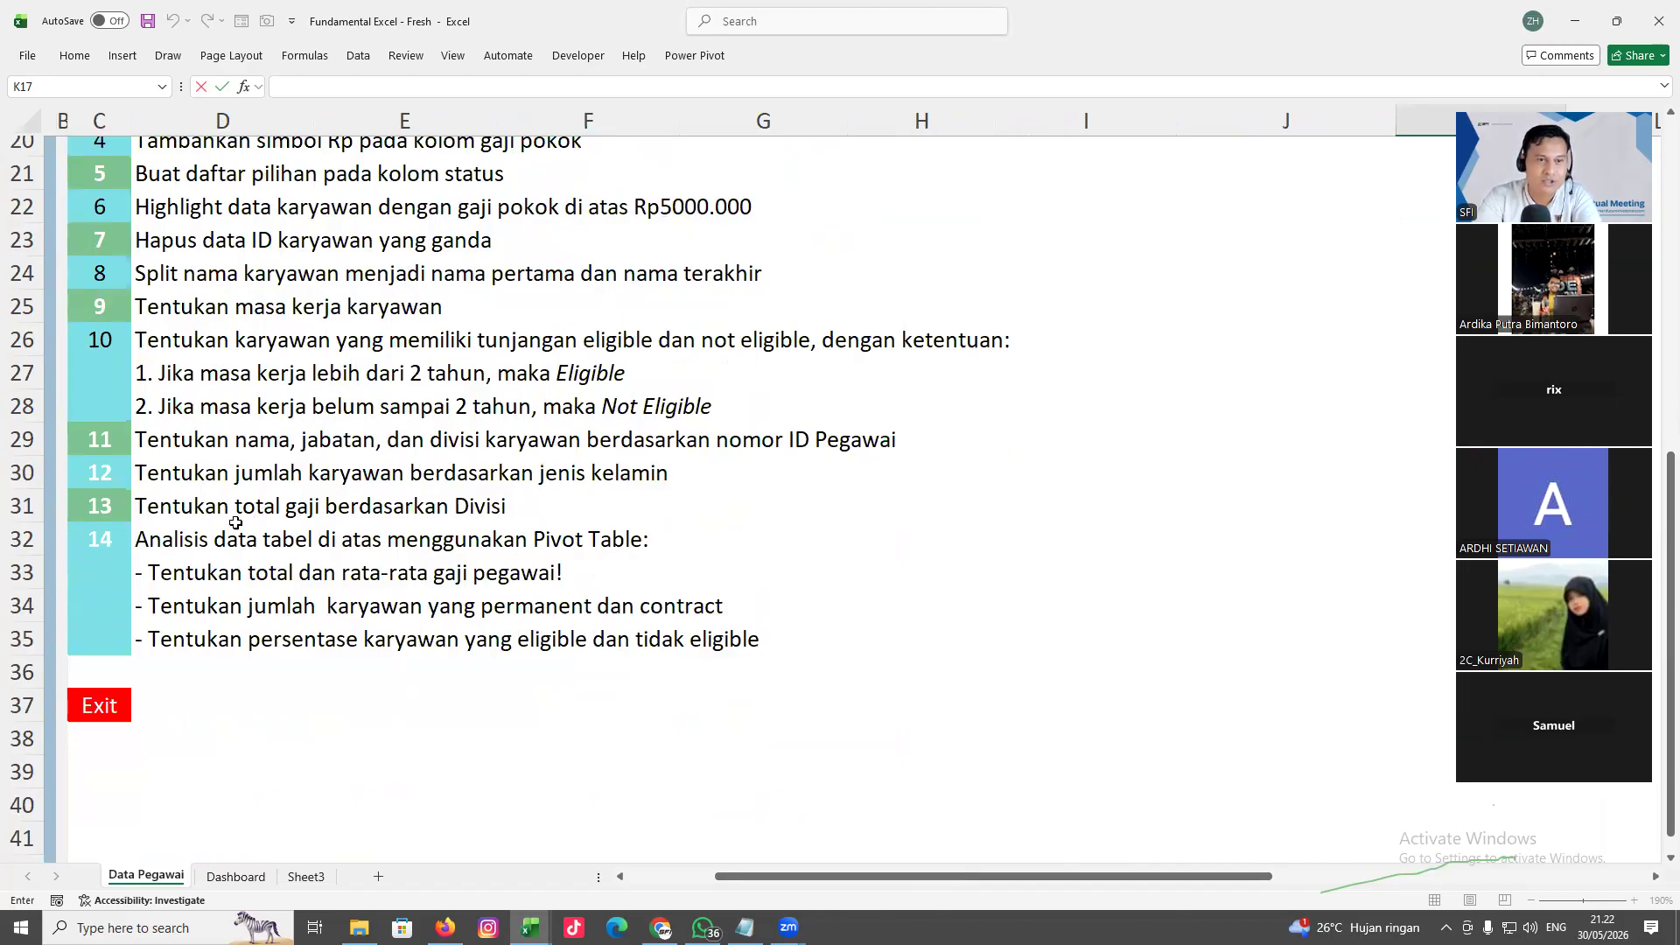
{"action": "scroll", "coordinate": [678, 541], "scroll_direction": "up", "scroll_amount": 6}
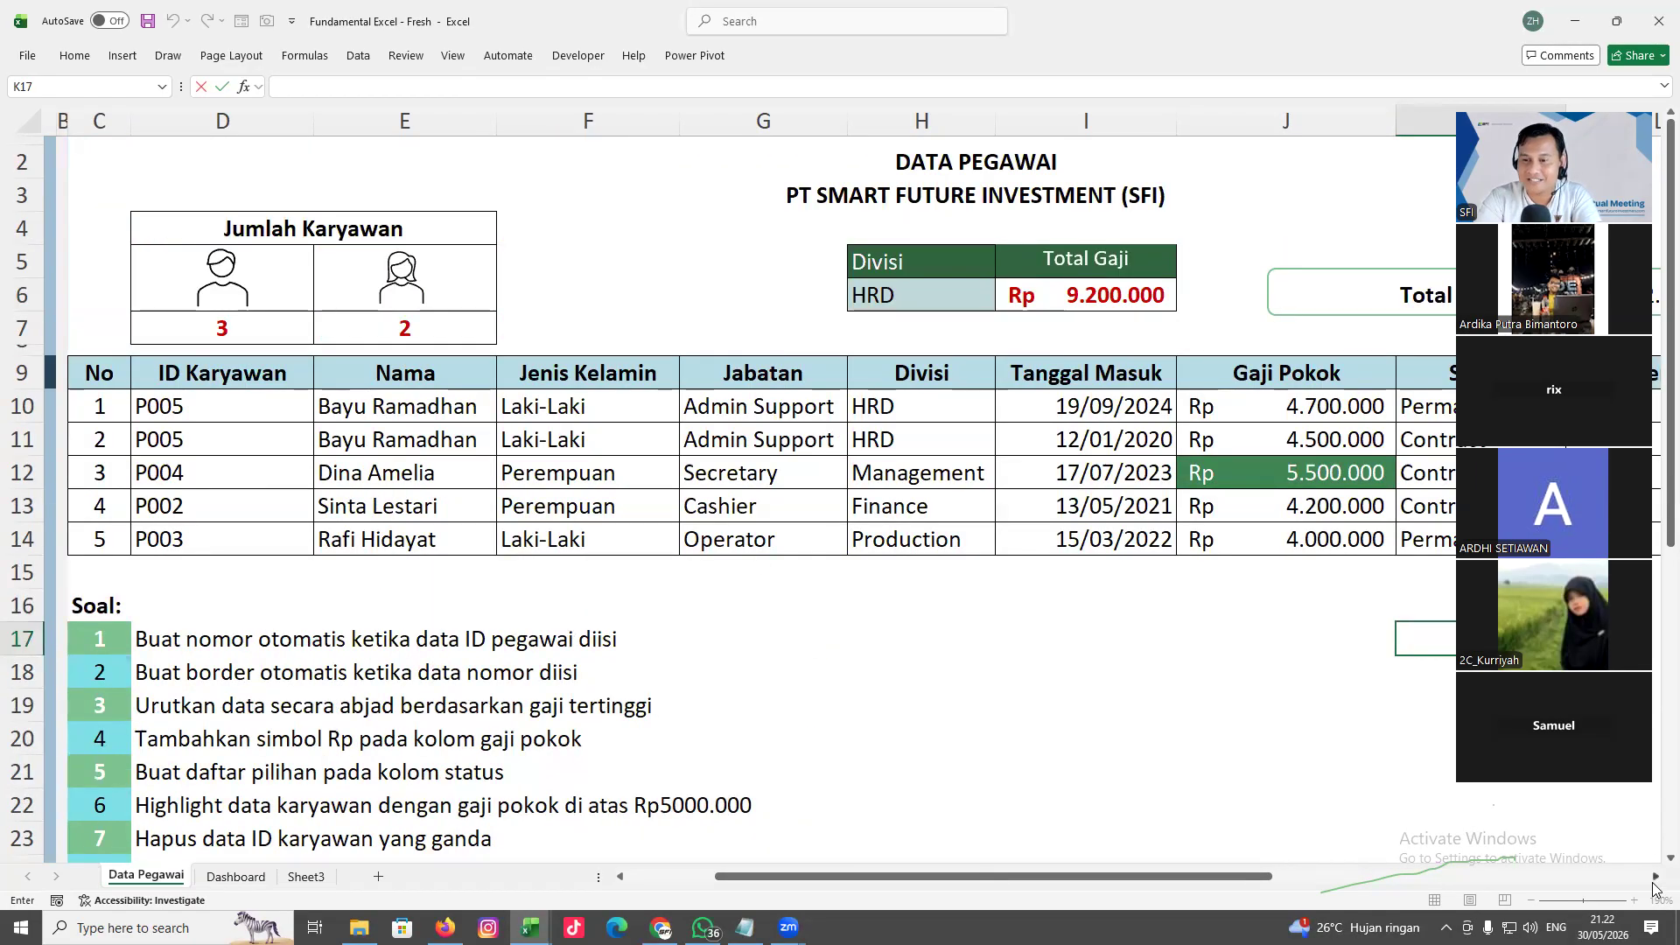
{"action": "left_click", "coordinate": [1654, 877]}
{"action": "left_click", "coordinate": [1654, 877]}
{"action": "left_click", "coordinate": [1654, 877]}
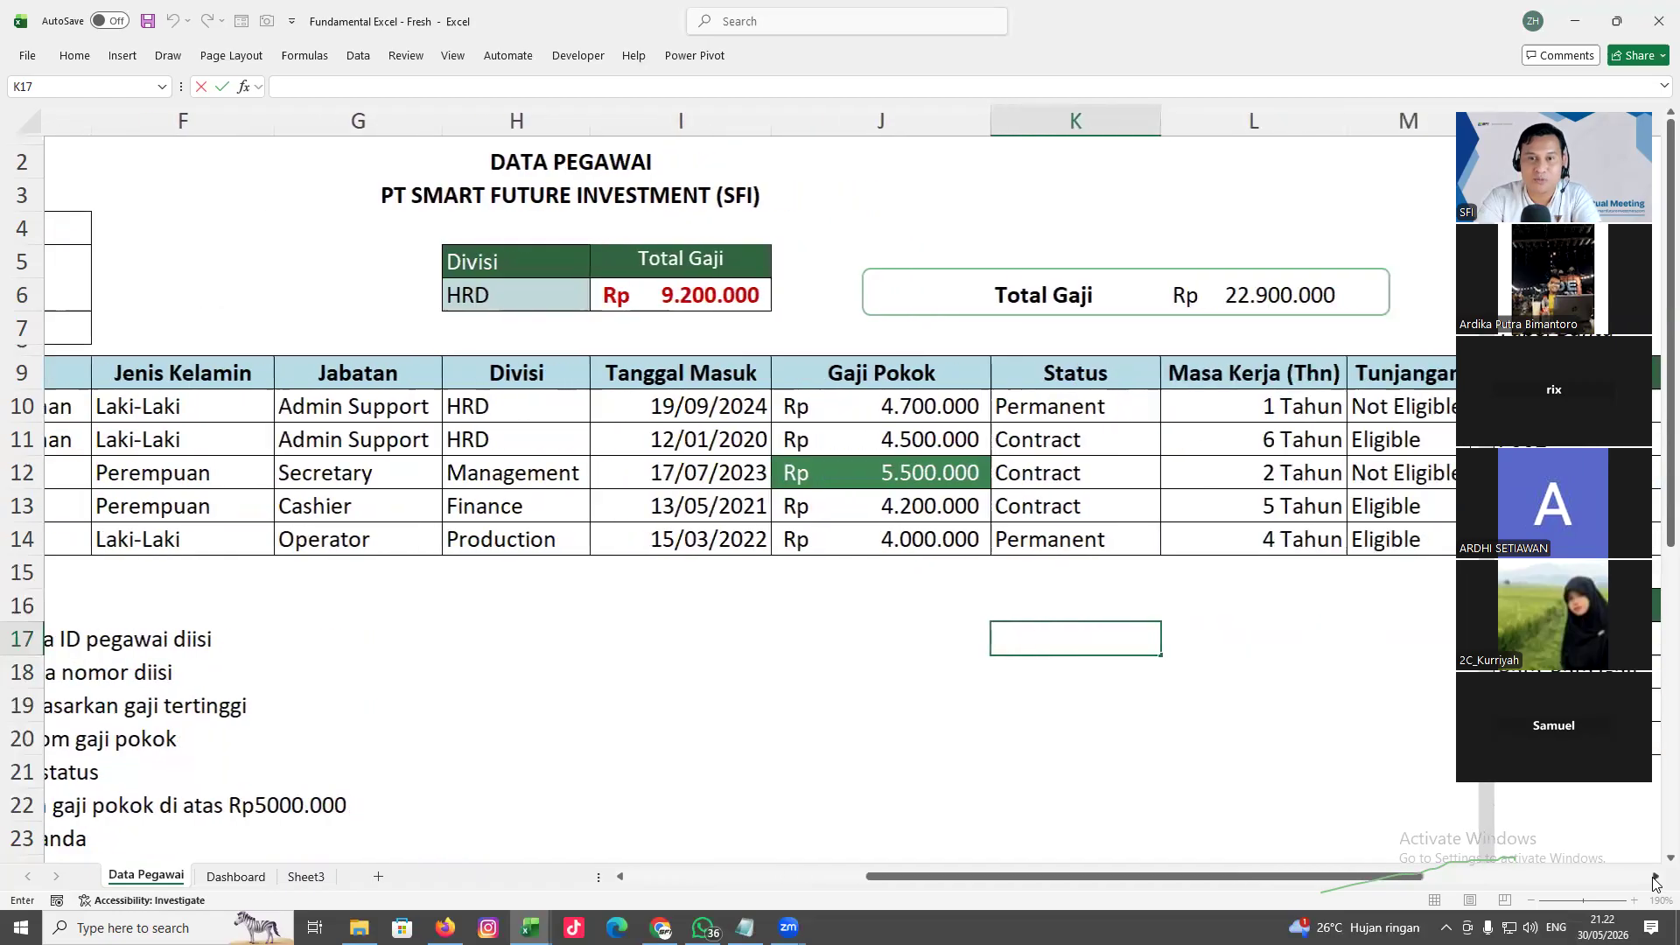
{"action": "left_click", "coordinate": [1654, 877]}
{"action": "left_click", "coordinate": [1654, 877]}
{"action": "left_click", "coordinate": [1654, 877]}
{"action": "left_click", "coordinate": [1654, 877]}
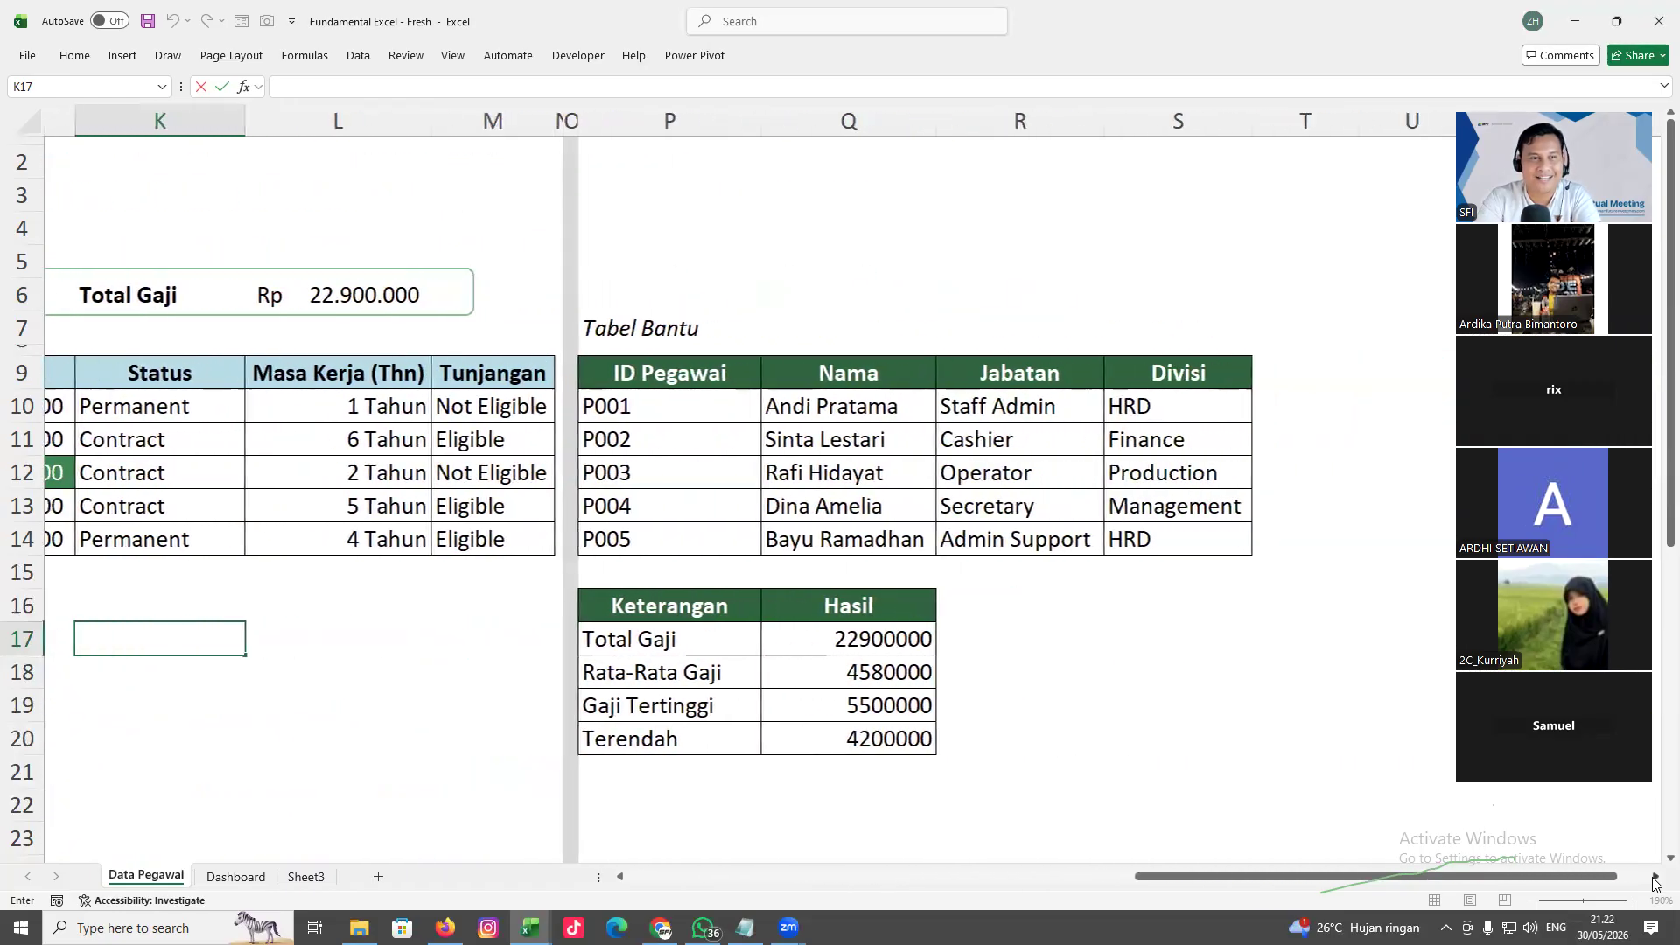
{"action": "left_click_drag", "start_coordinate": [1429, 877], "coordinate": [1374, 877]}
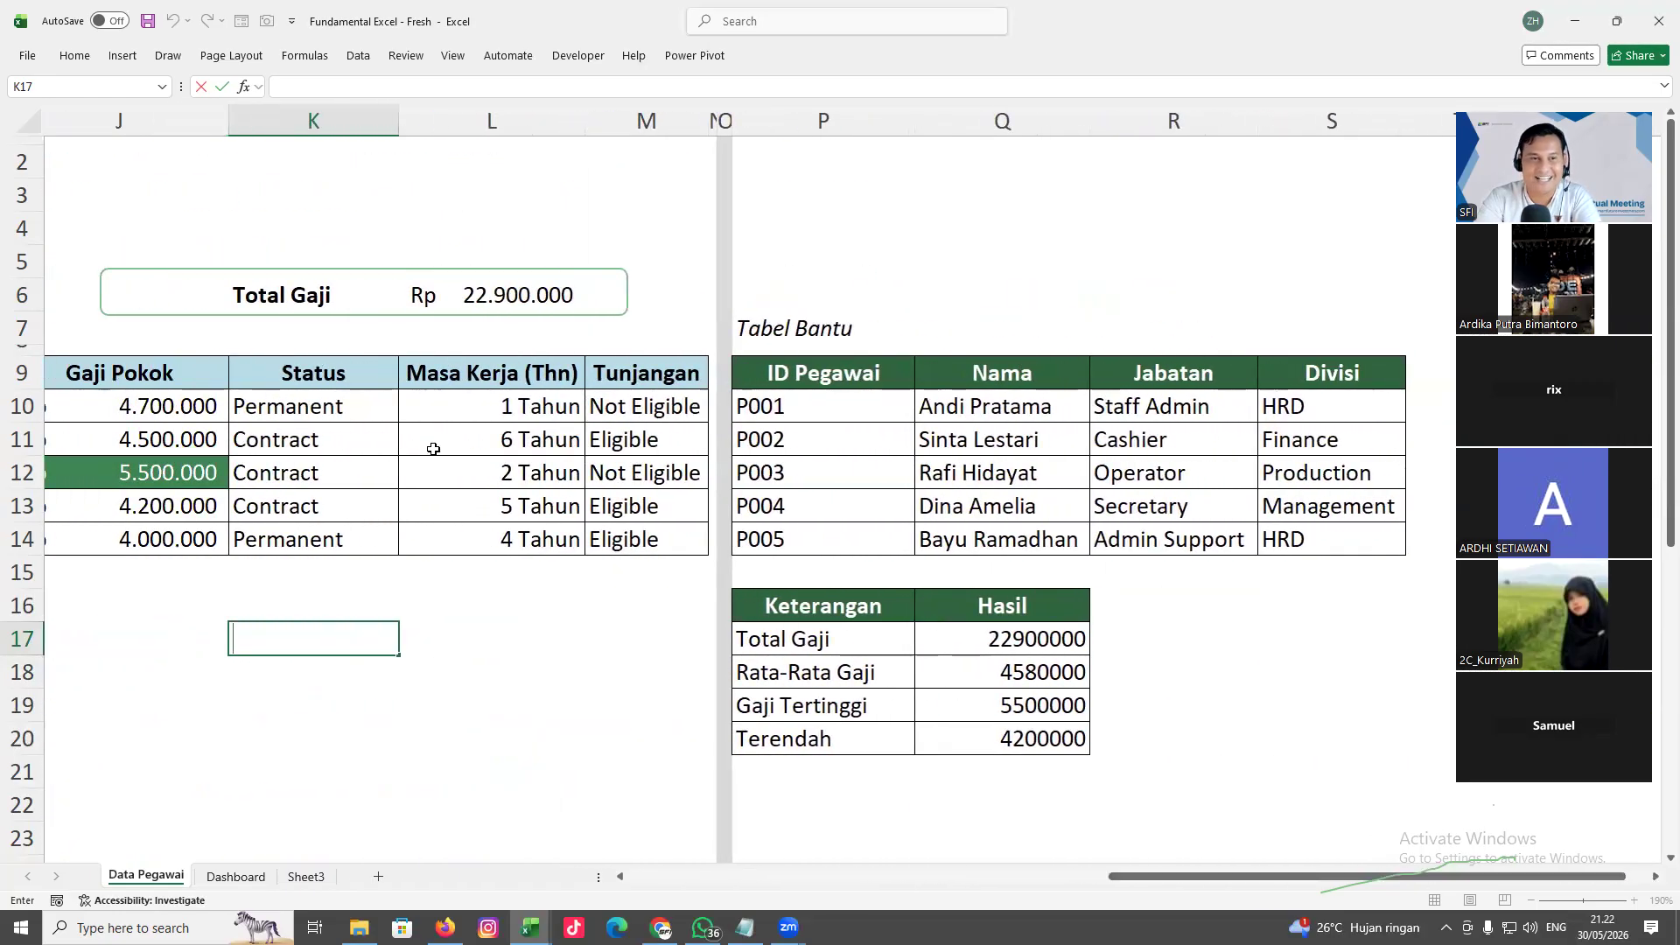
{"action": "left_click", "coordinate": [255, 302]}
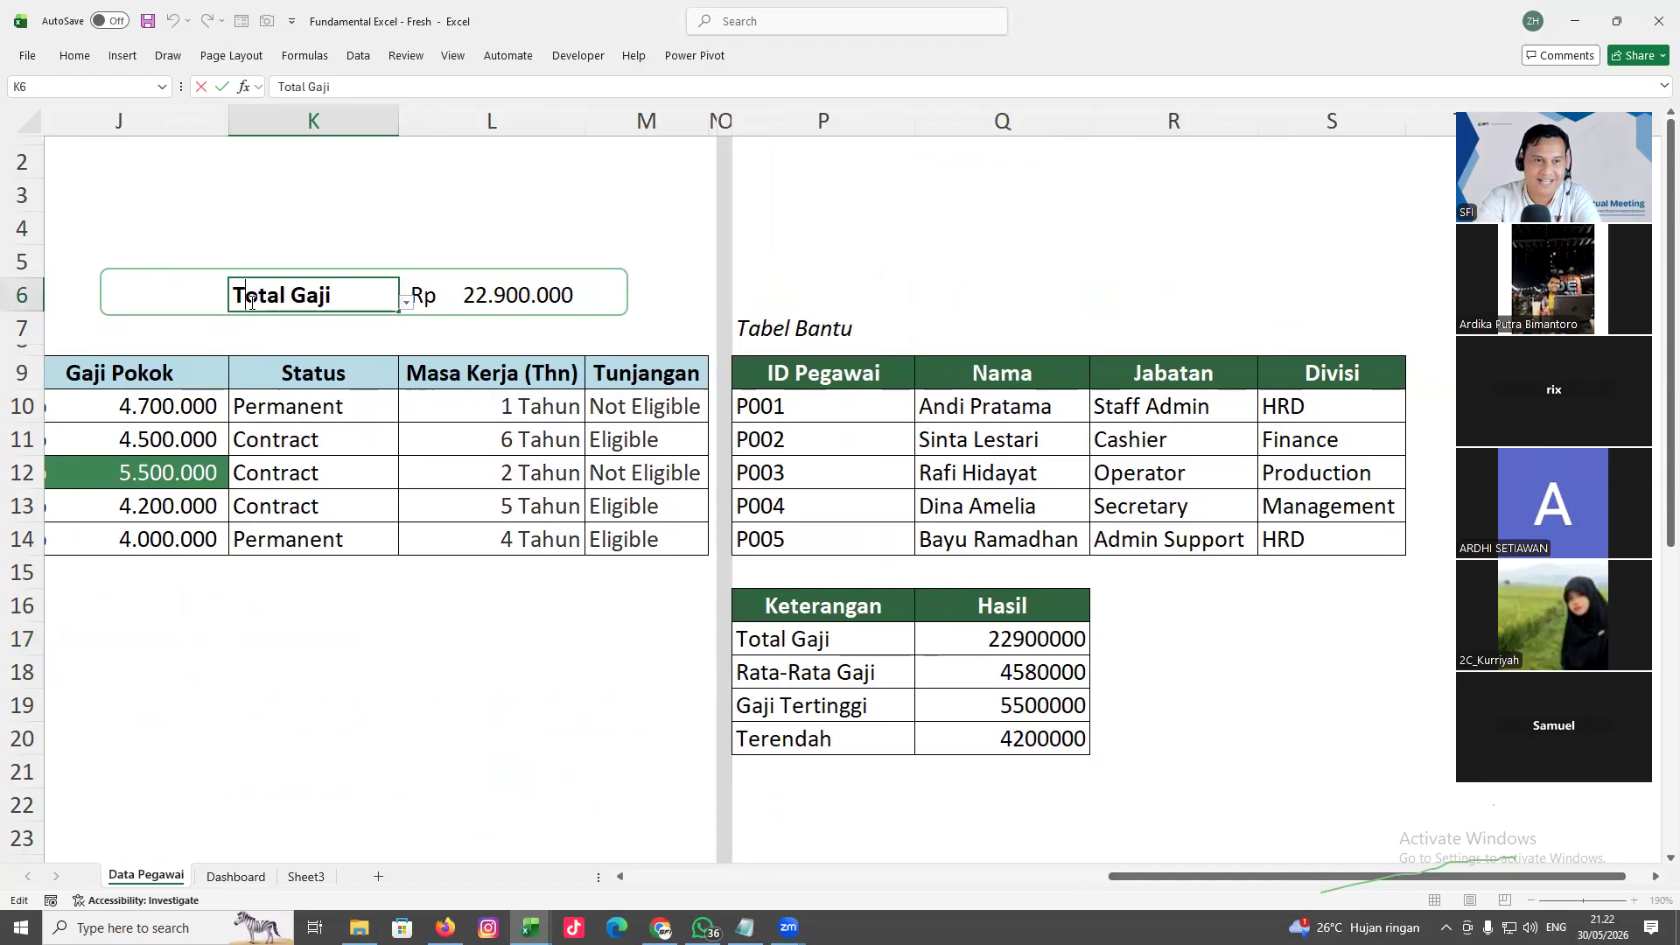
{"action": "left_click", "coordinate": [405, 303]}
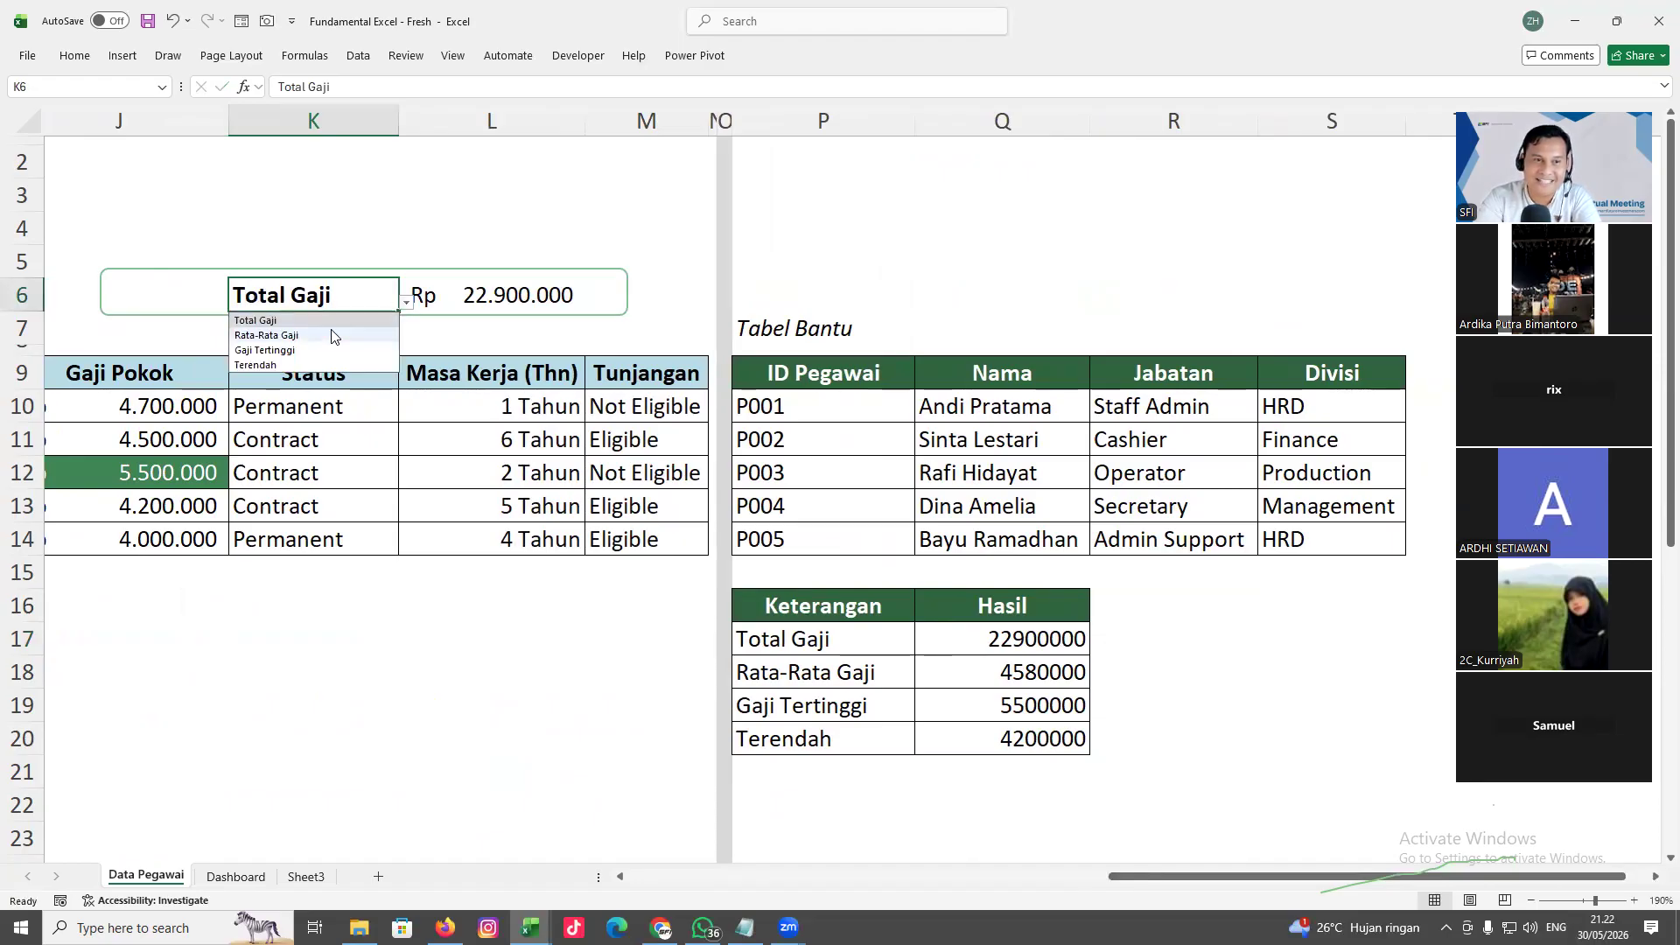
{"action": "left_click", "coordinate": [331, 336]}
Try Gaji Tertinggi and Terendah in K6, then switch back to Rata-Rata Gaji
{"action": "left_click", "coordinate": [405, 303]}
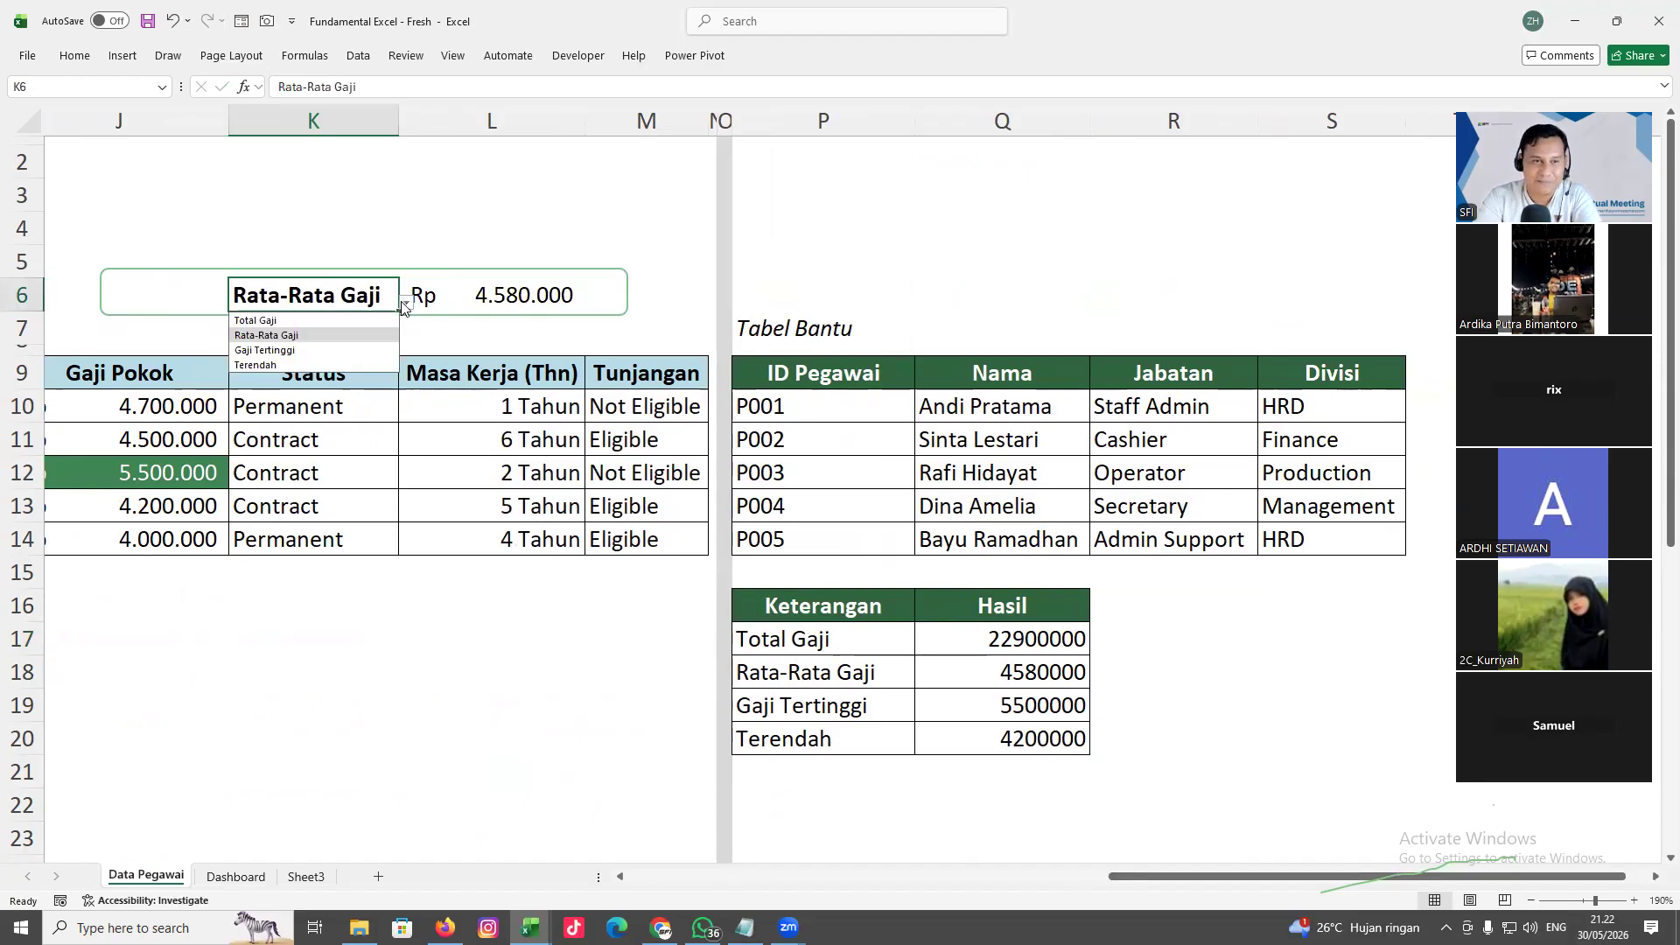
{"action": "left_click", "coordinate": [291, 352]}
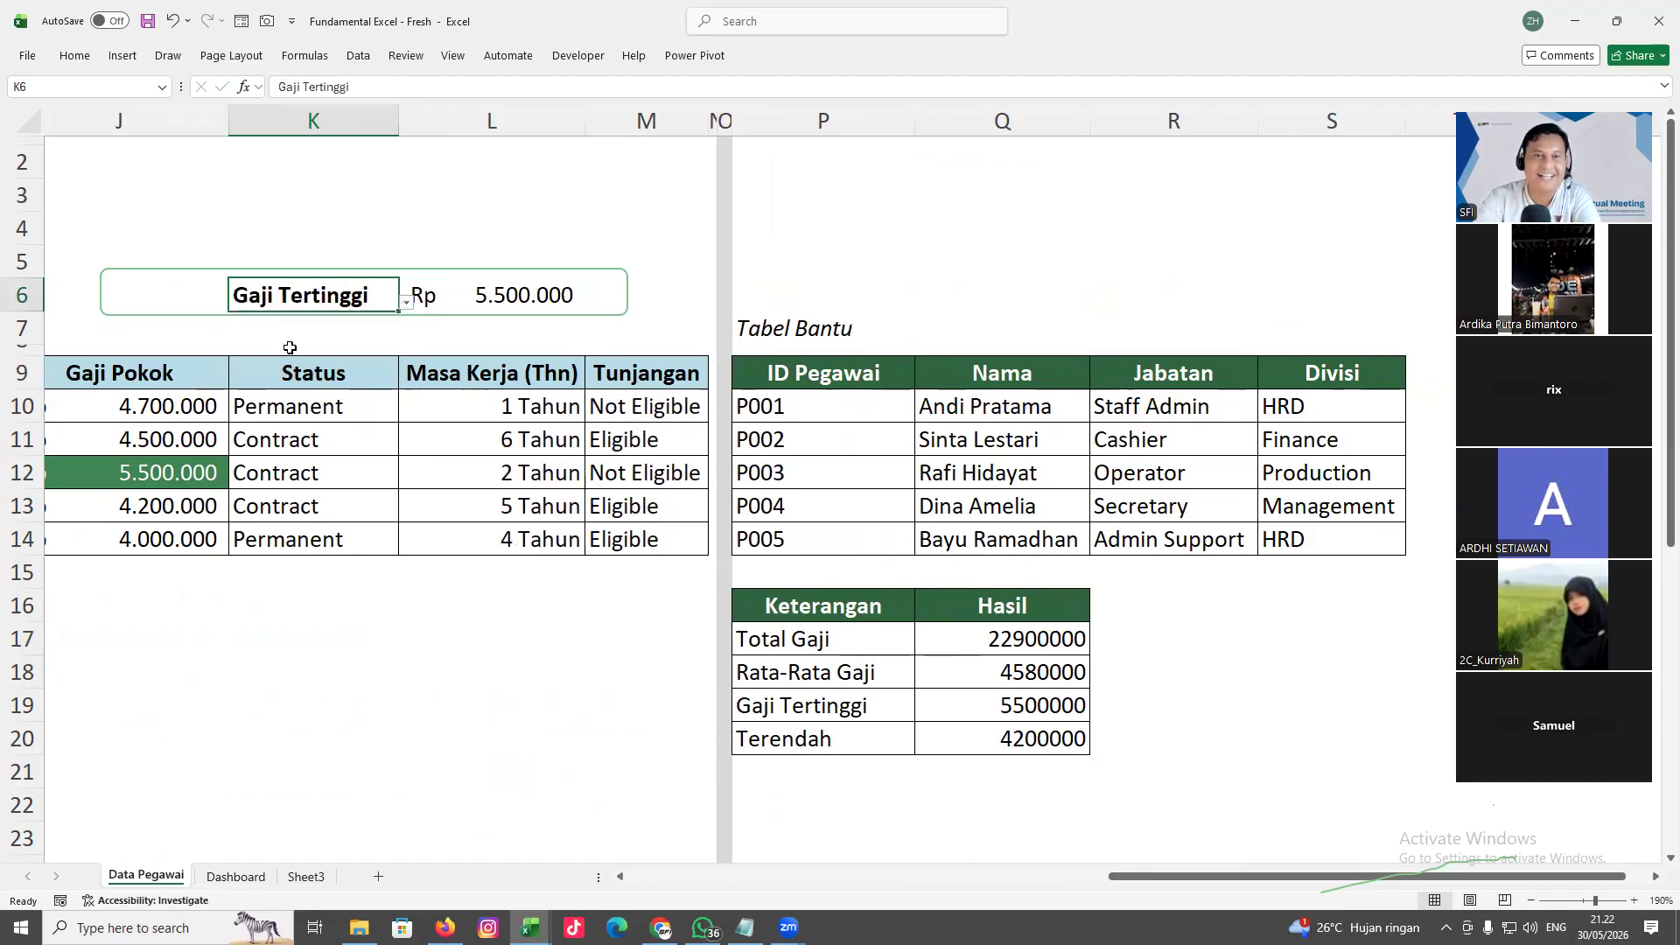
{"action": "left_click", "coordinate": [405, 303]}
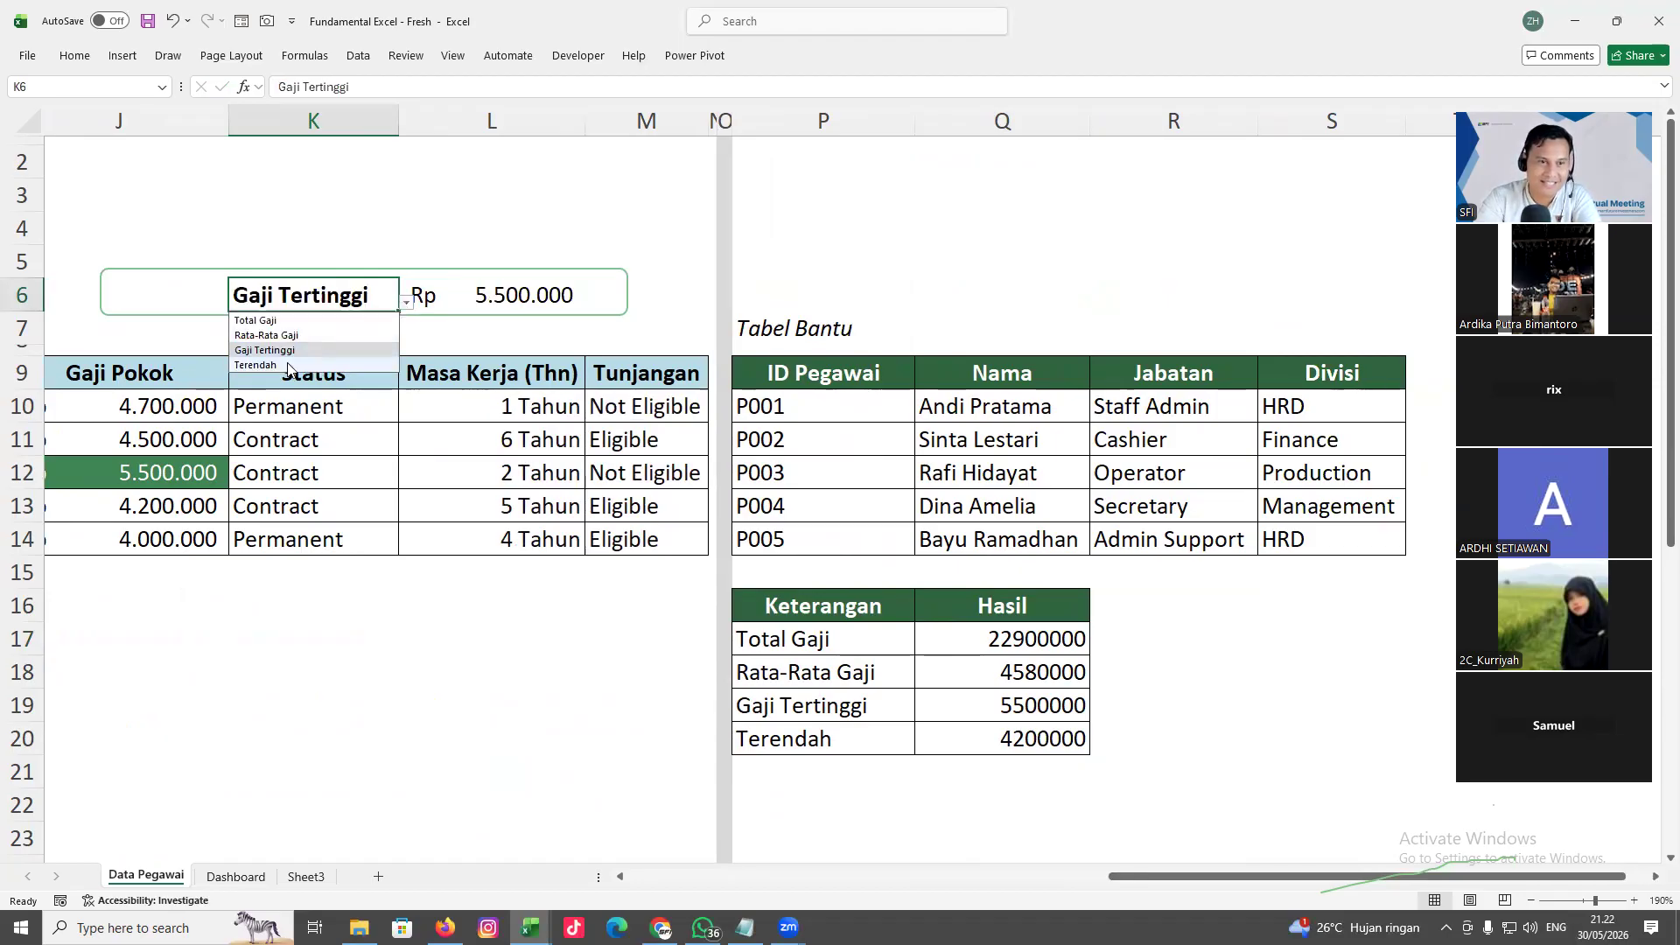
{"action": "left_click", "coordinate": [283, 366]}
{"action": "left_click", "coordinate": [405, 305]}
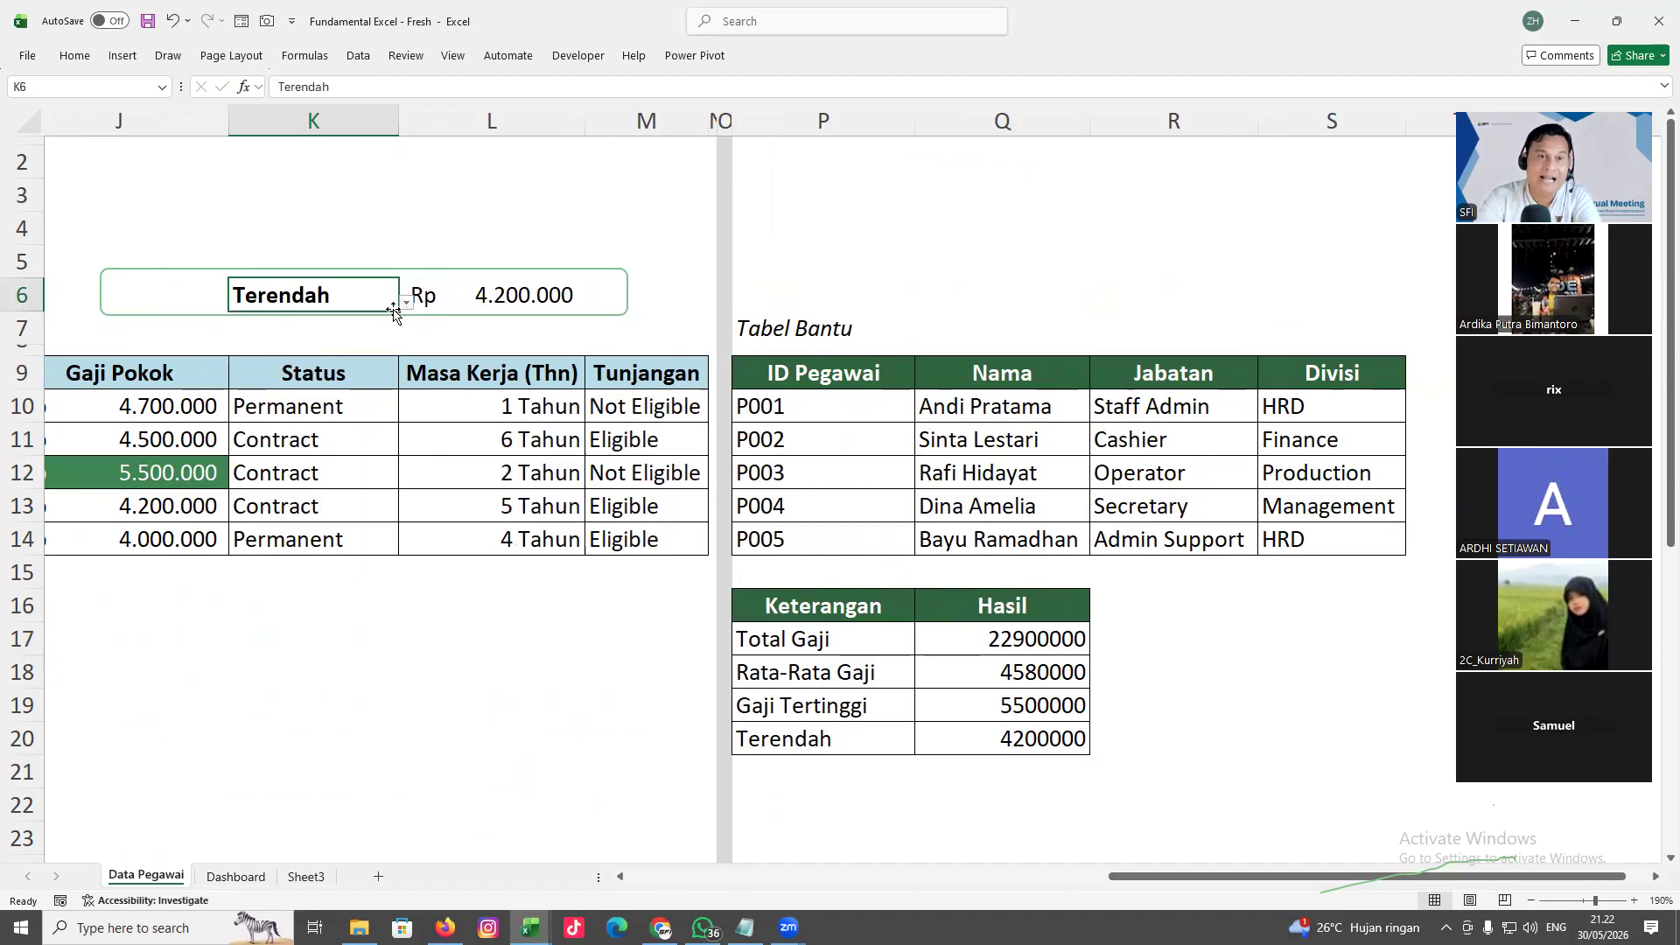
{"action": "left_click", "coordinate": [404, 305]}
{"action": "left_click", "coordinate": [325, 336]}
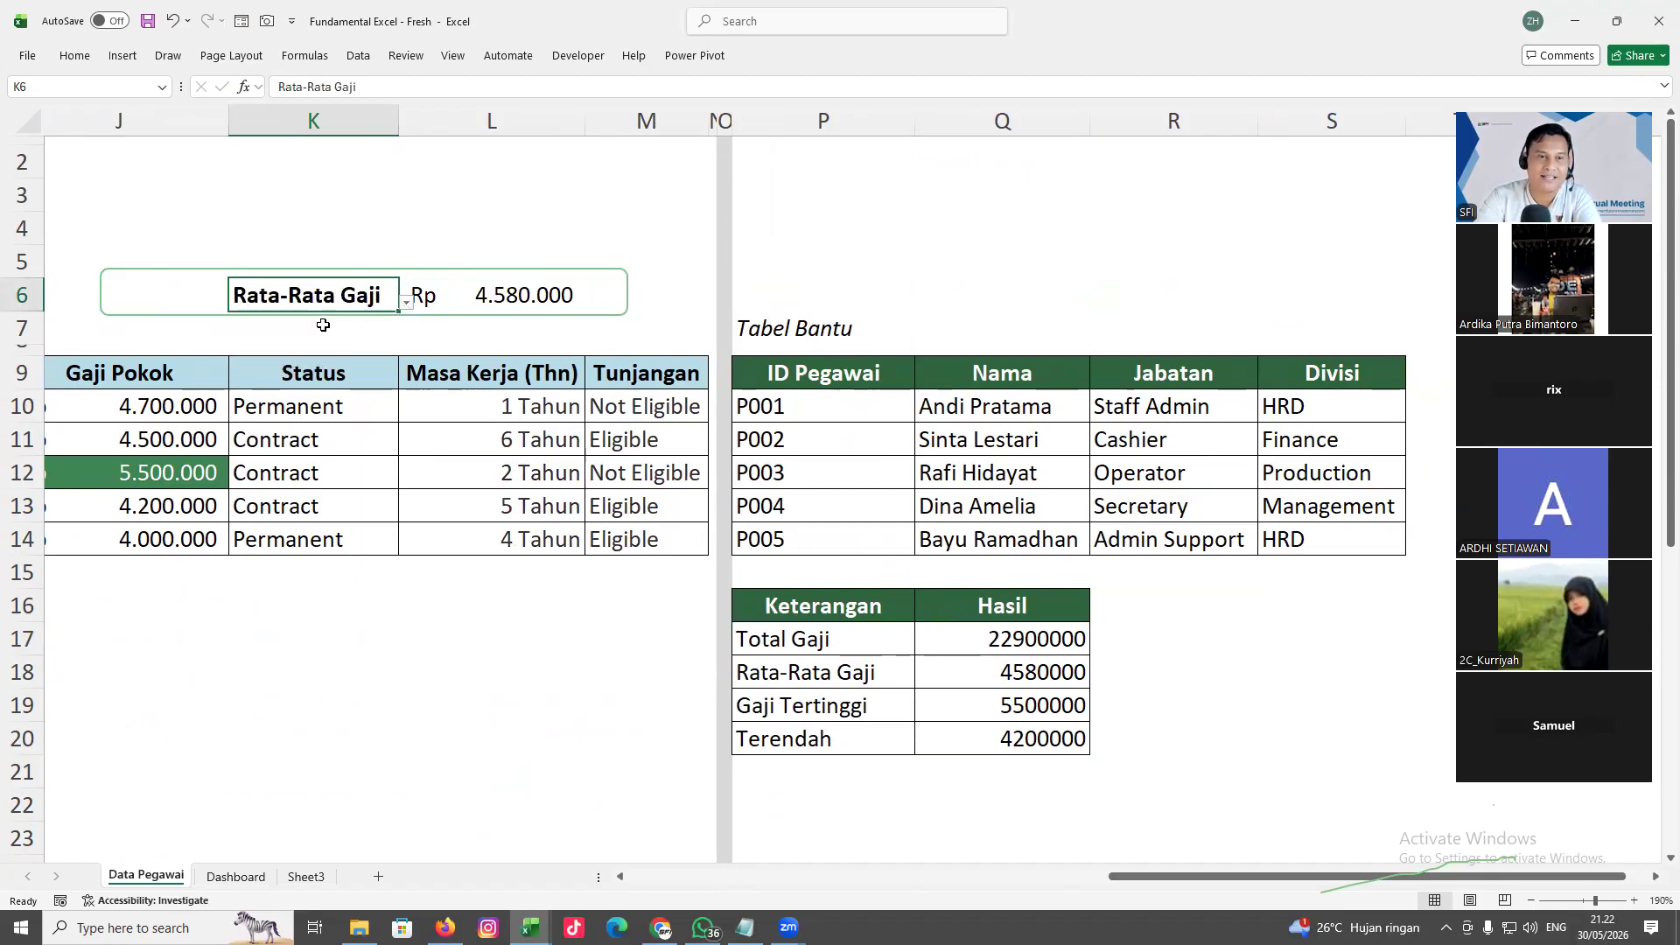
Review the Keterangan labels and the total, average, highest and lowest formulas in Q17:Q20
{"action": "left_click", "coordinate": [1654, 879]}
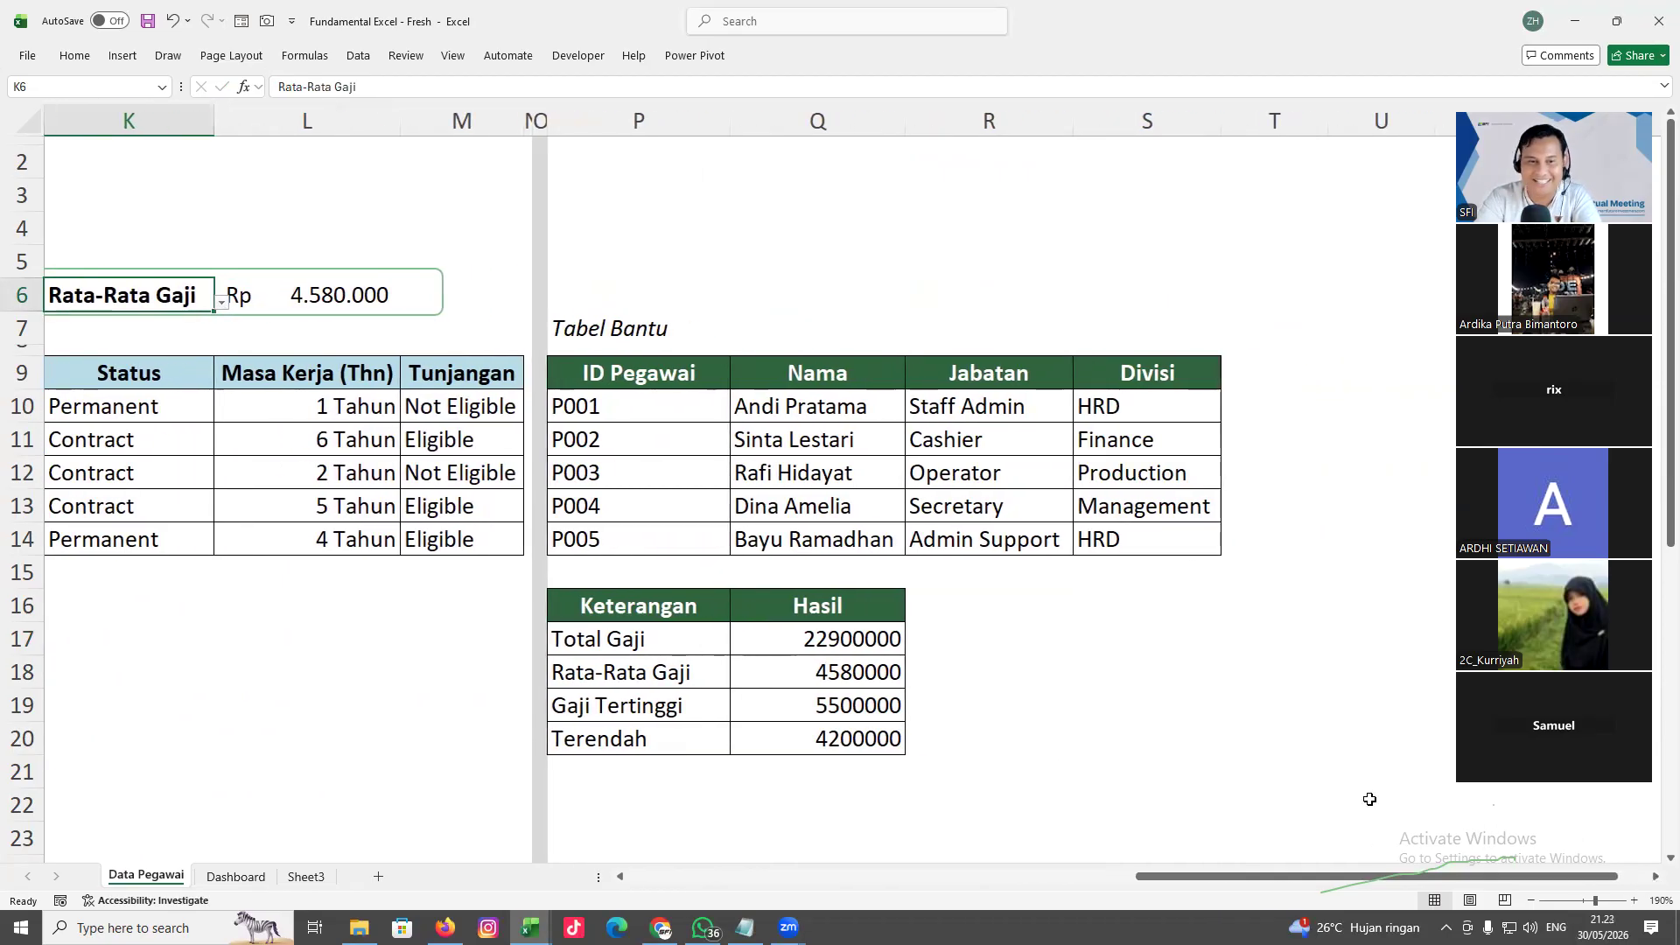
{"action": "left_click_drag", "start_coordinate": [613, 606], "coordinate": [689, 725]}
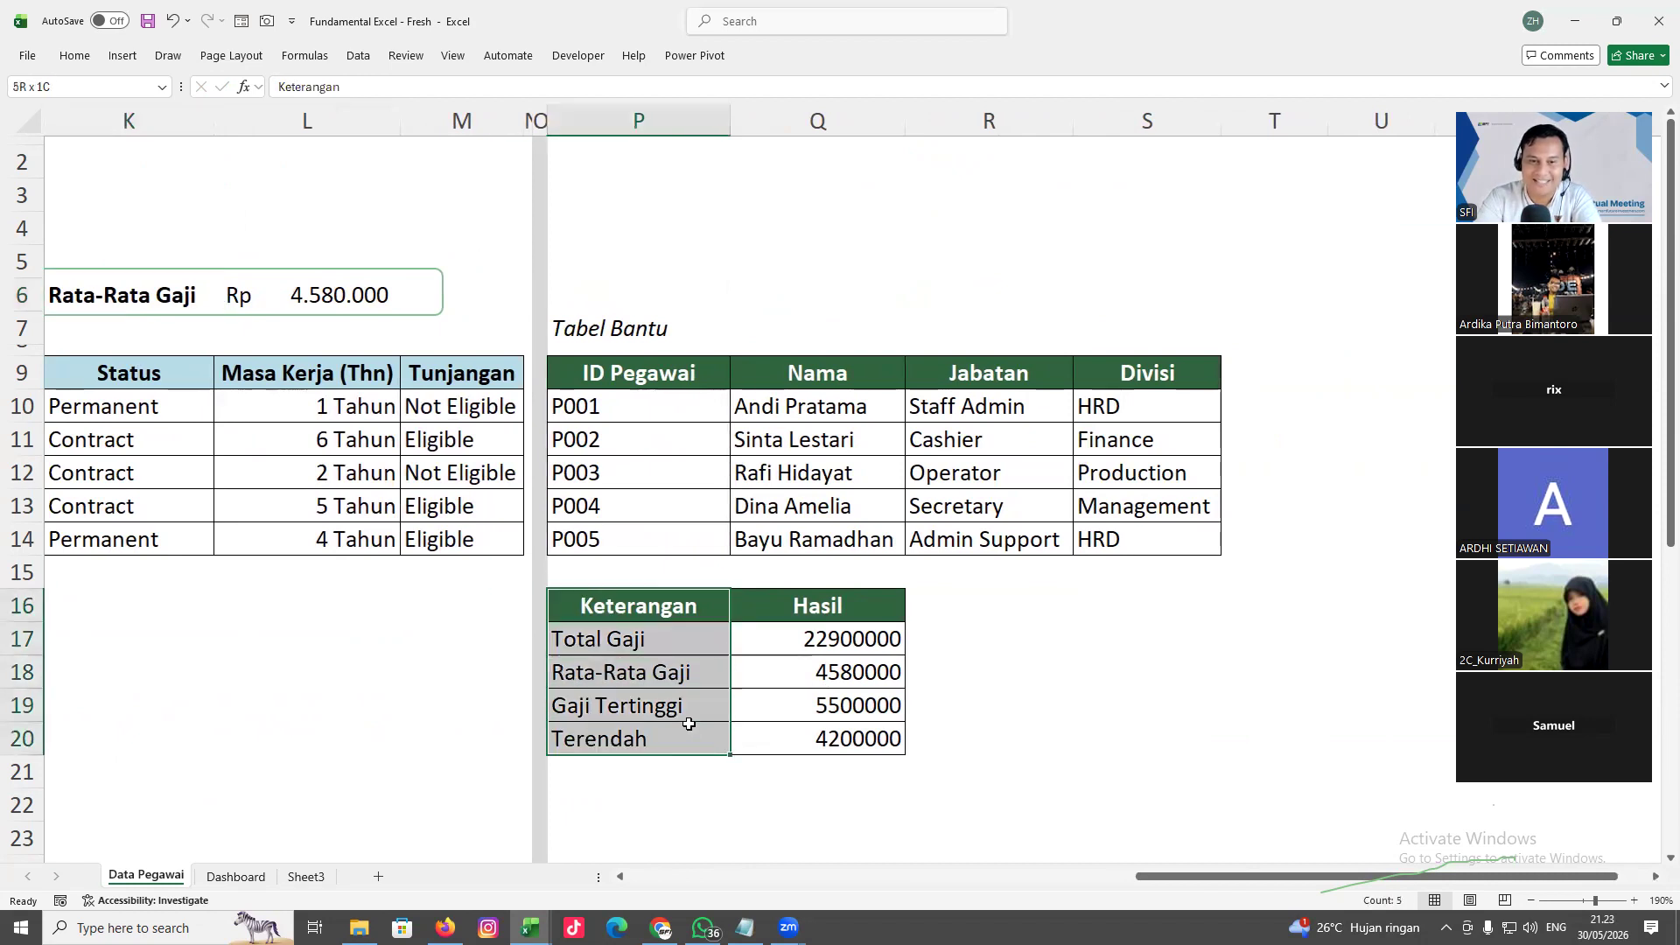
{"action": "left_click", "coordinate": [635, 641]}
{"action": "left_click", "coordinate": [796, 641]}
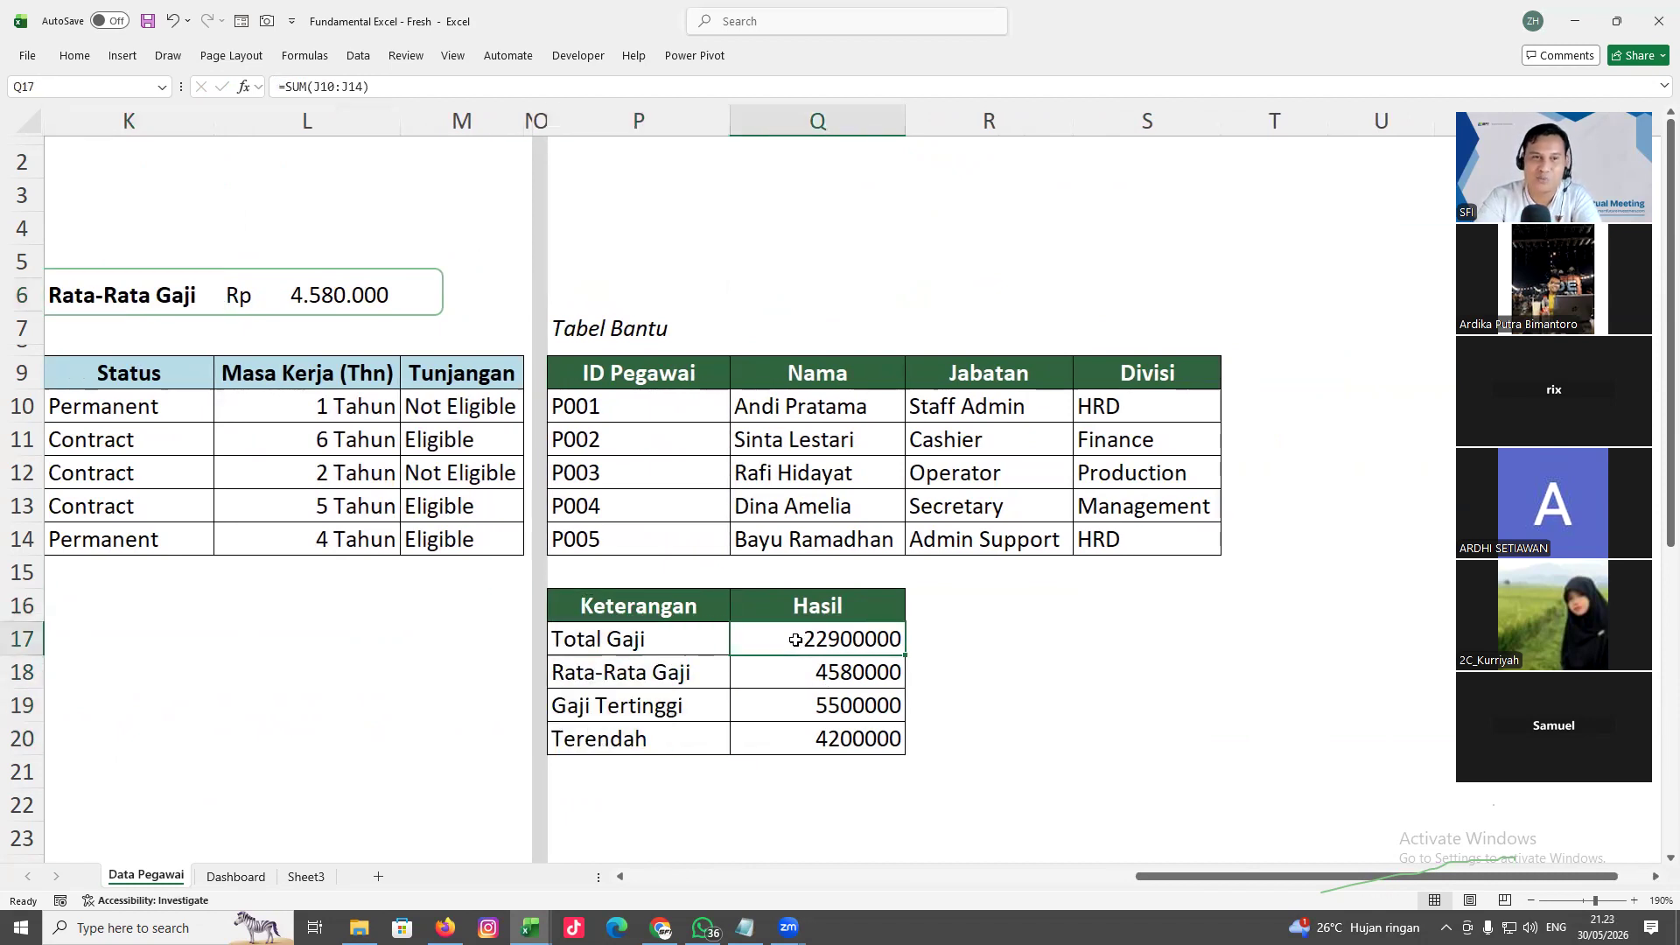
{"action": "left_click", "coordinate": [817, 677]}
{"action": "left_click", "coordinate": [821, 707]}
{"action": "left_click", "coordinate": [830, 741]}
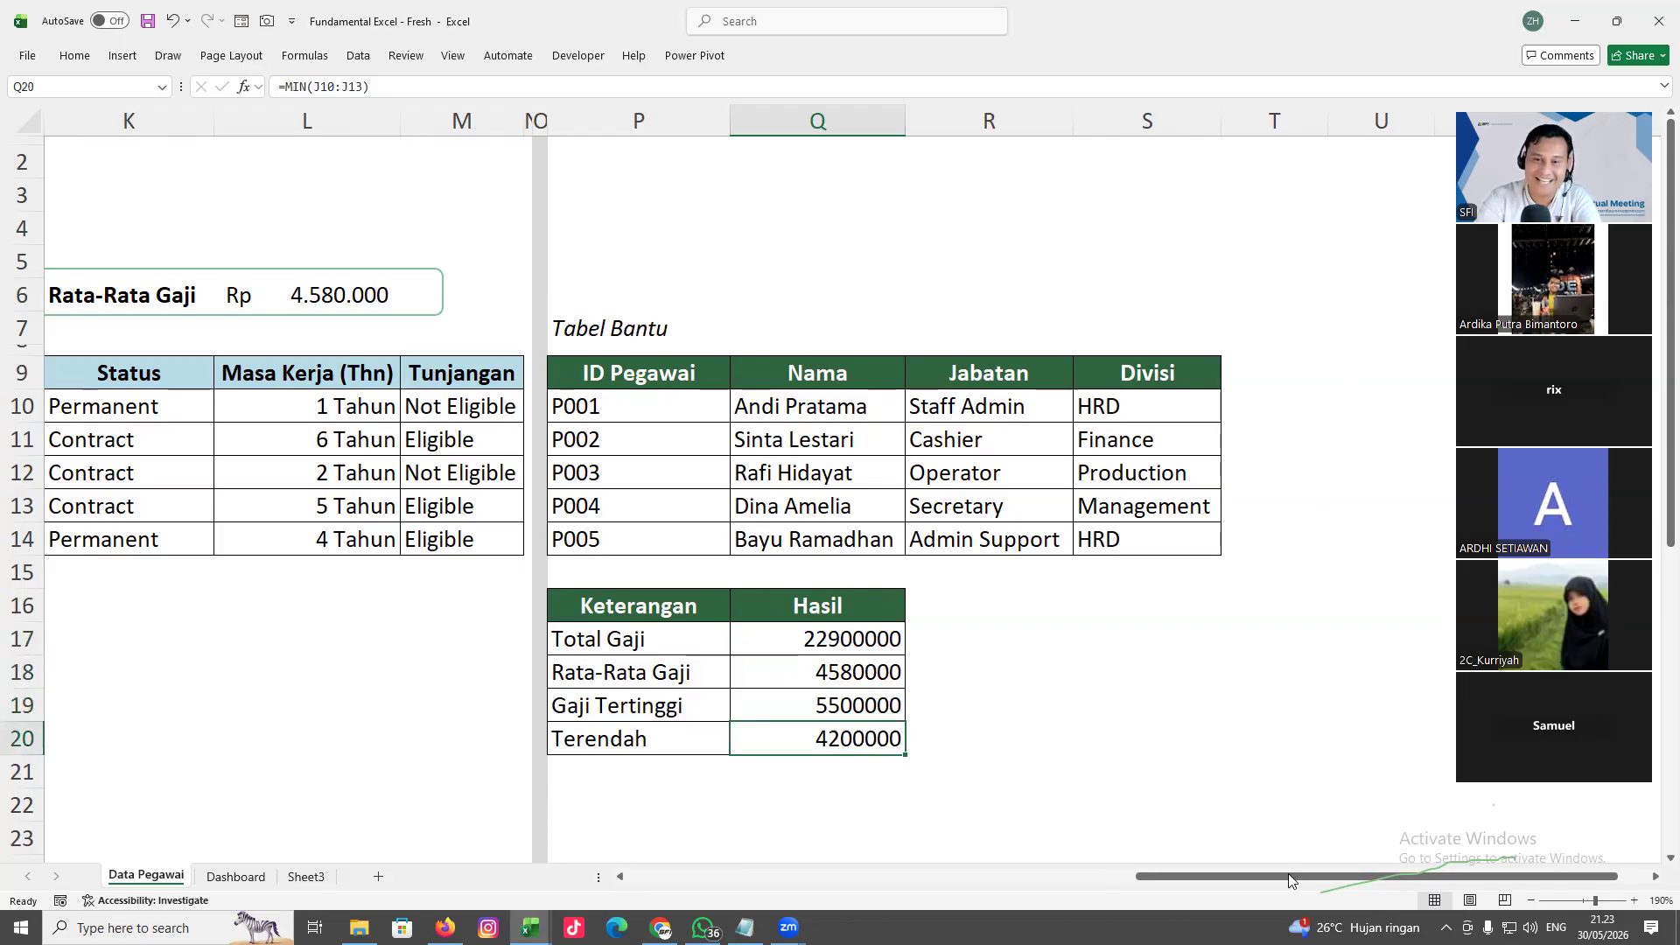
Check K6's choice and L6's lookup formula, then select results Q17:Q20
{"action": "left_click_drag", "start_coordinate": [1365, 880], "coordinate": [1326, 882]}
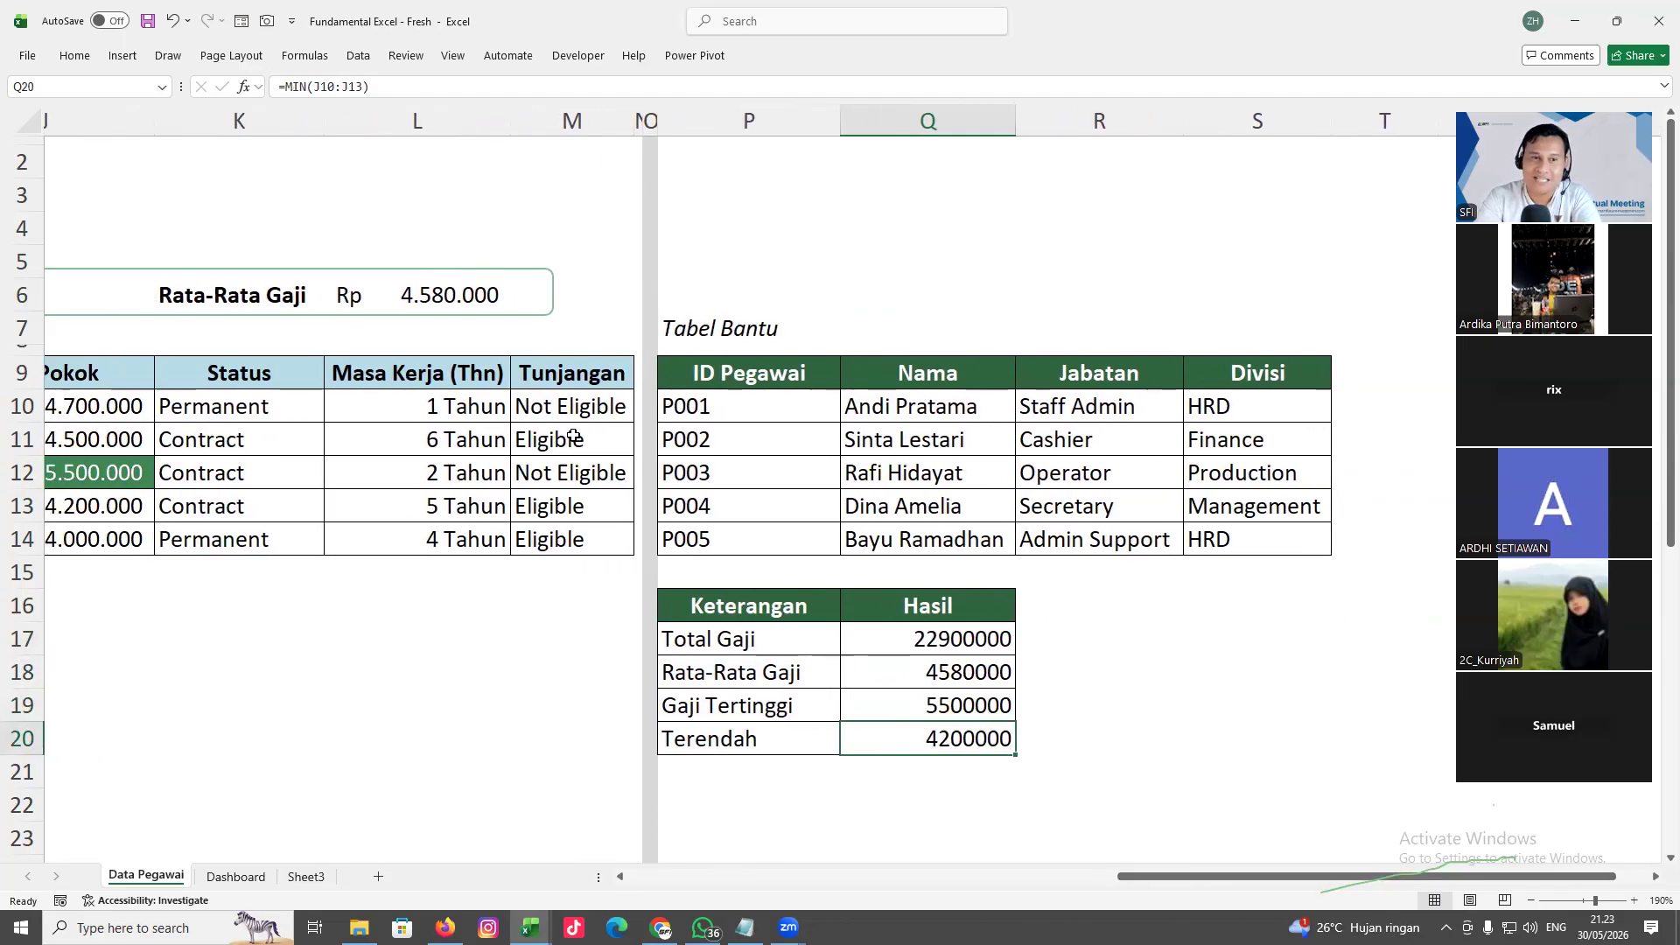
{"action": "left_click", "coordinate": [225, 296]}
{"action": "left_click", "coordinate": [463, 296]}
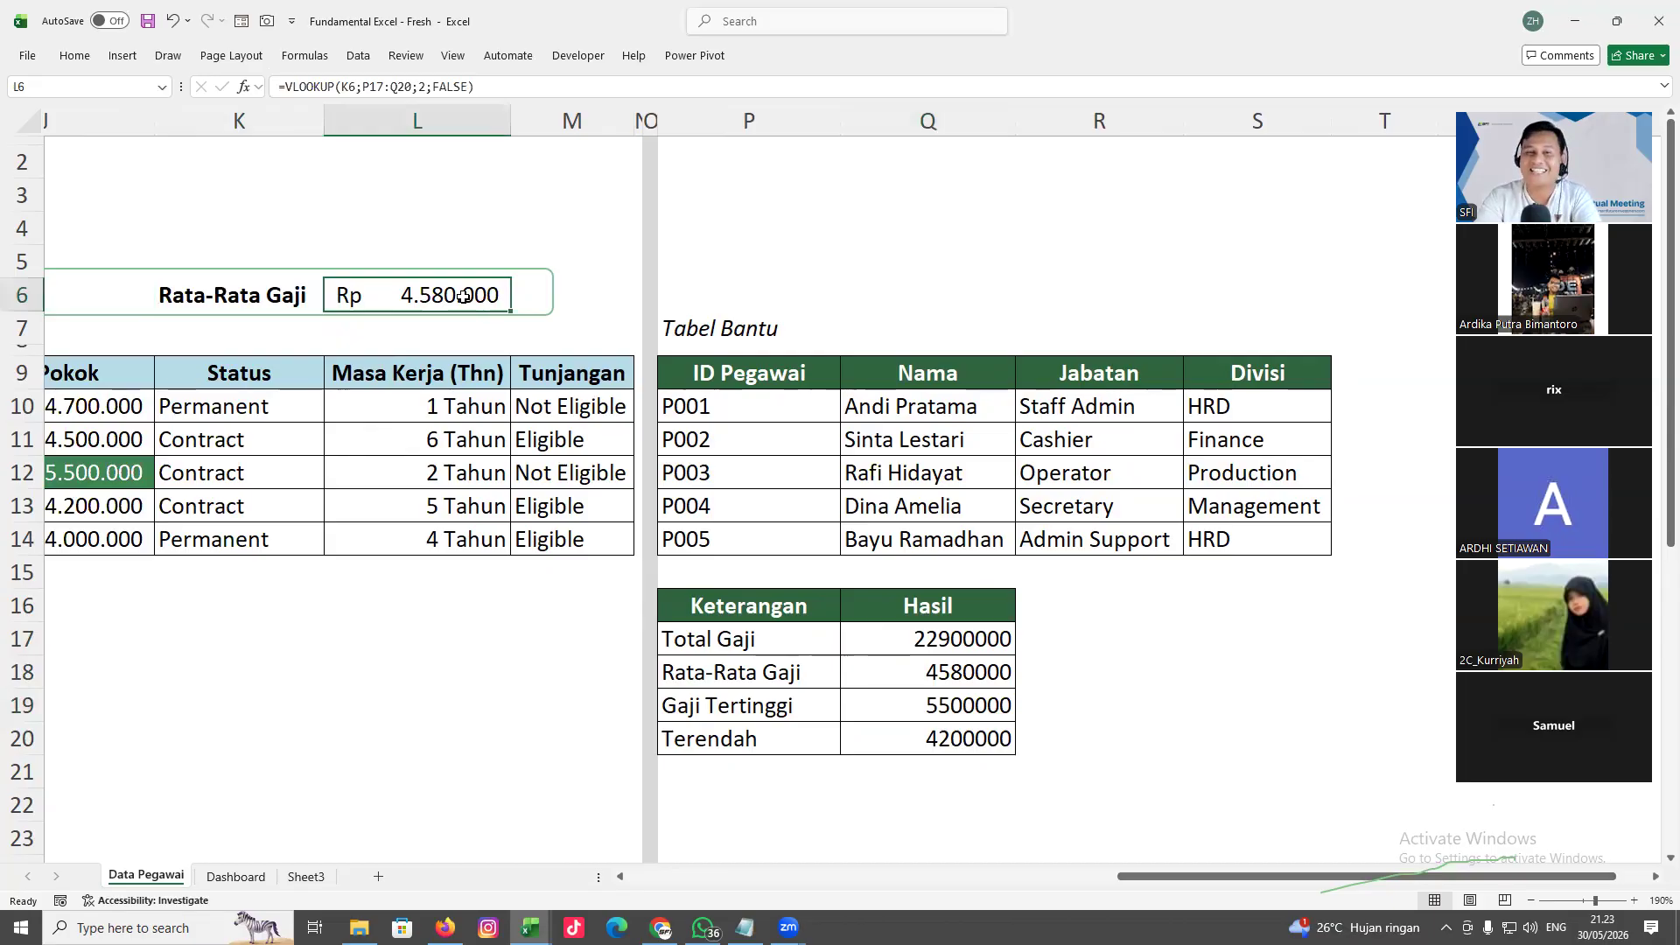
{"action": "left_click_drag", "start_coordinate": [919, 638], "coordinate": [941, 739]}
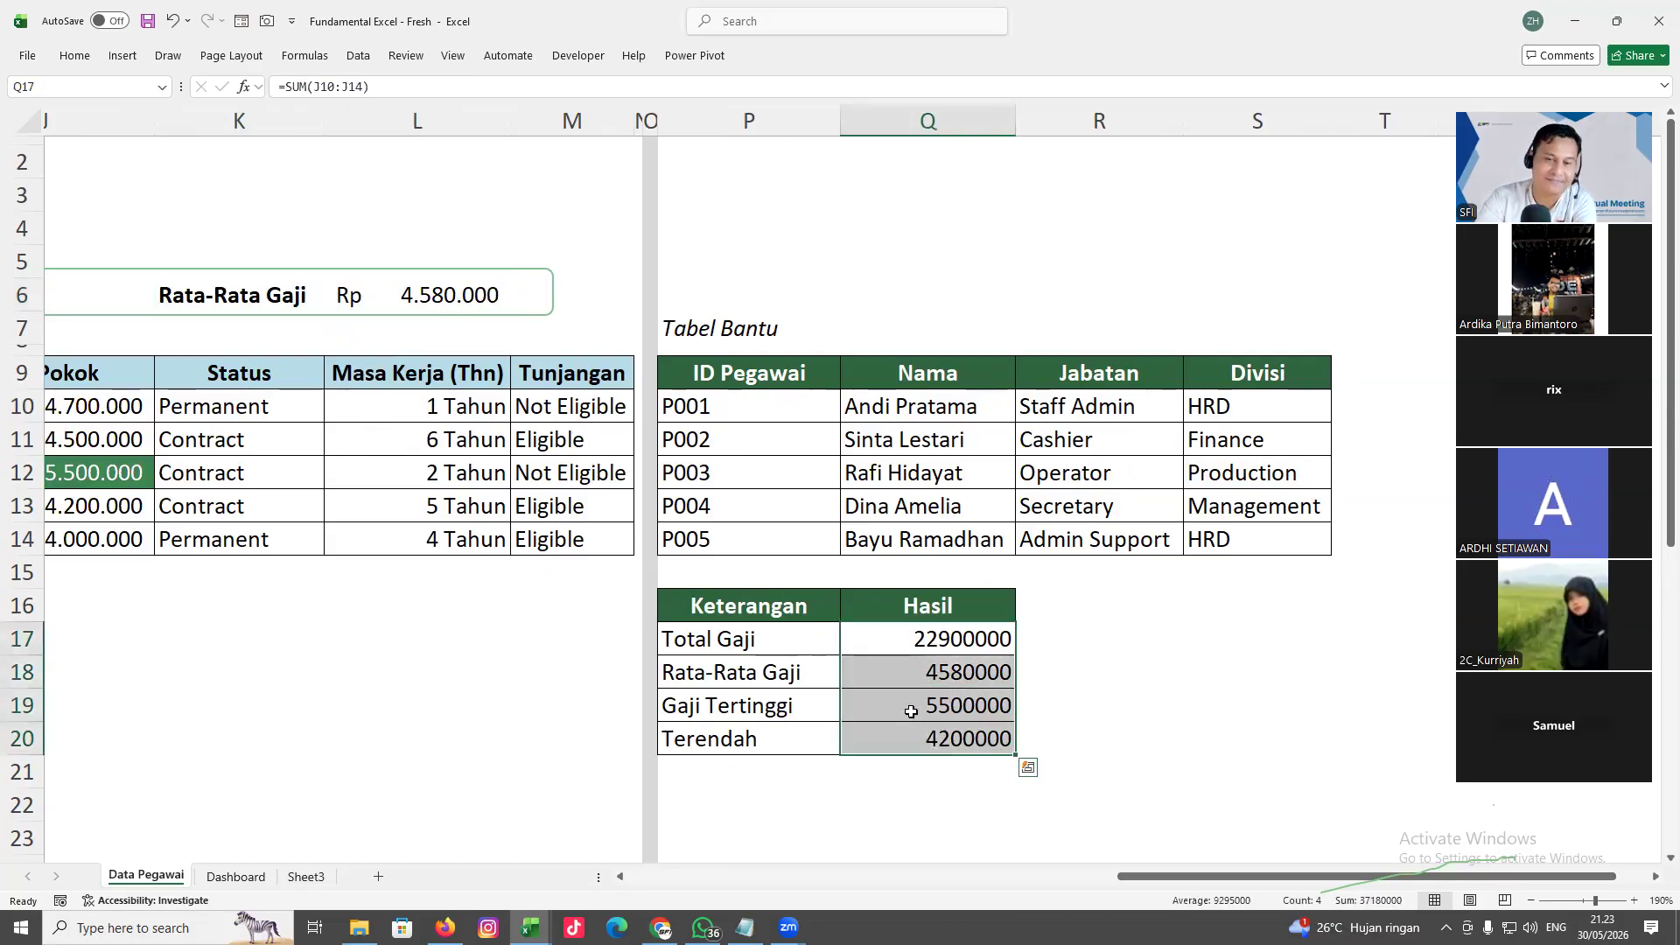
Clear Q17:Q20, then enter the total =SUM(J10:J14) and average =AVERAGE(J10:J14)
{"action": "key", "text": "Delete"}
{"action": "left_click", "coordinate": [915, 642]}
{"action": "type", "text": "=s"}
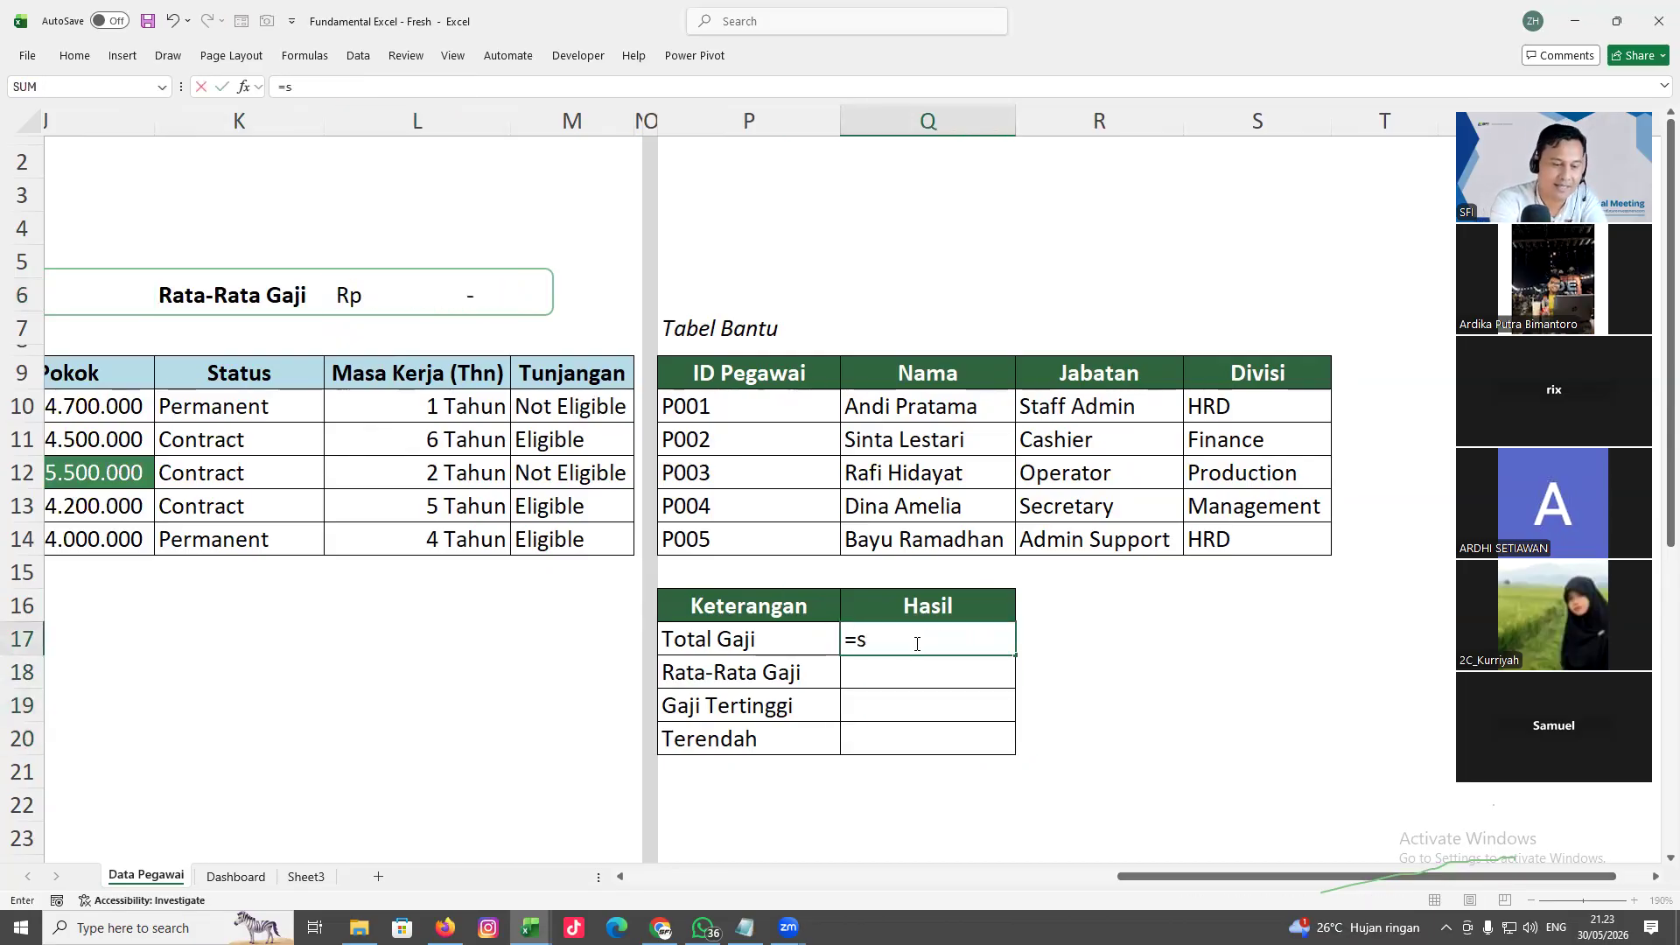
{"action": "type", "text": "um("}
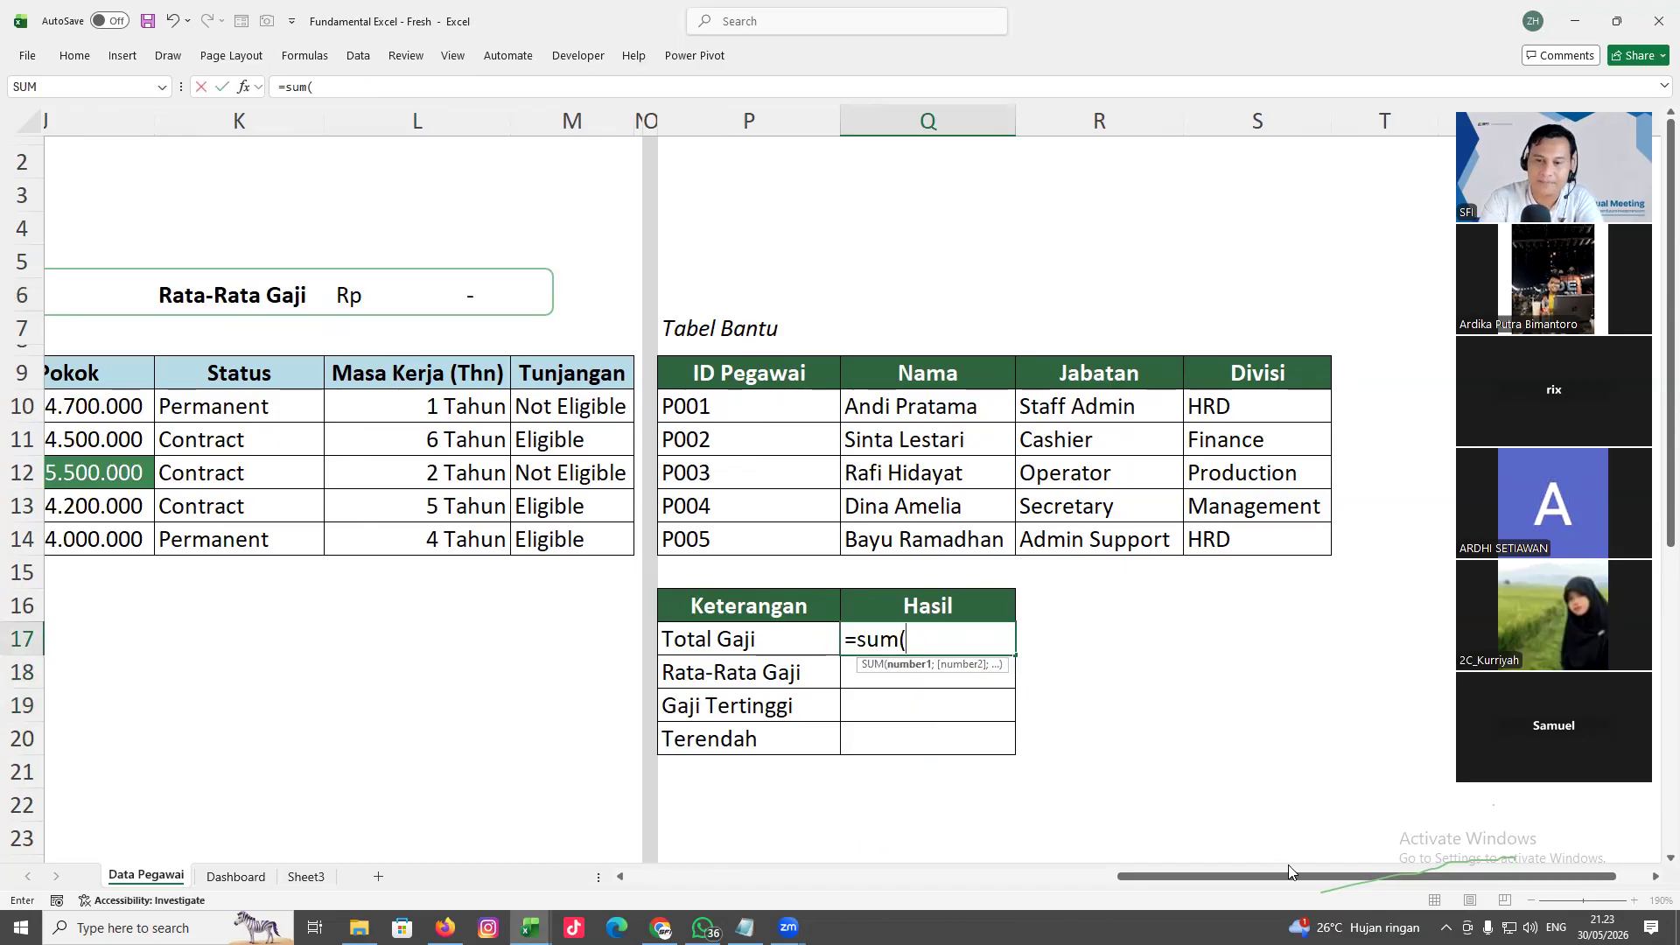
{"action": "left_click_drag", "start_coordinate": [1288, 873], "coordinate": [1271, 872]}
{"action": "left_click_drag", "start_coordinate": [144, 410], "coordinate": [162, 539]}
{"action": "key", "text": "Return"}
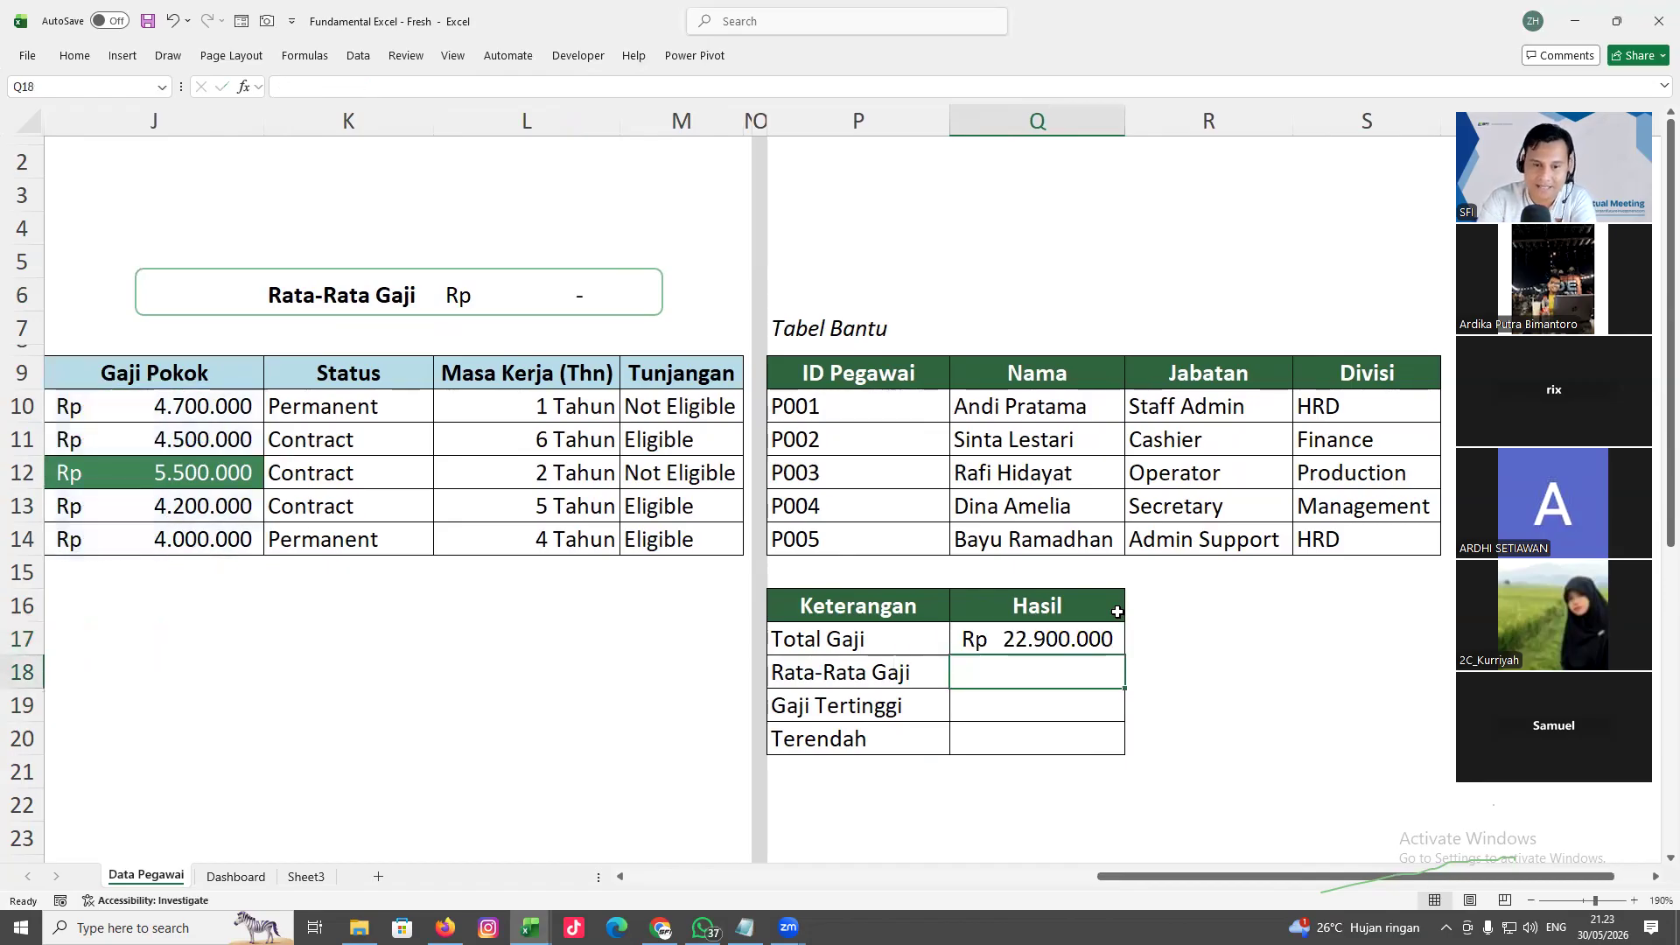
{"action": "type", "text": "=av"}
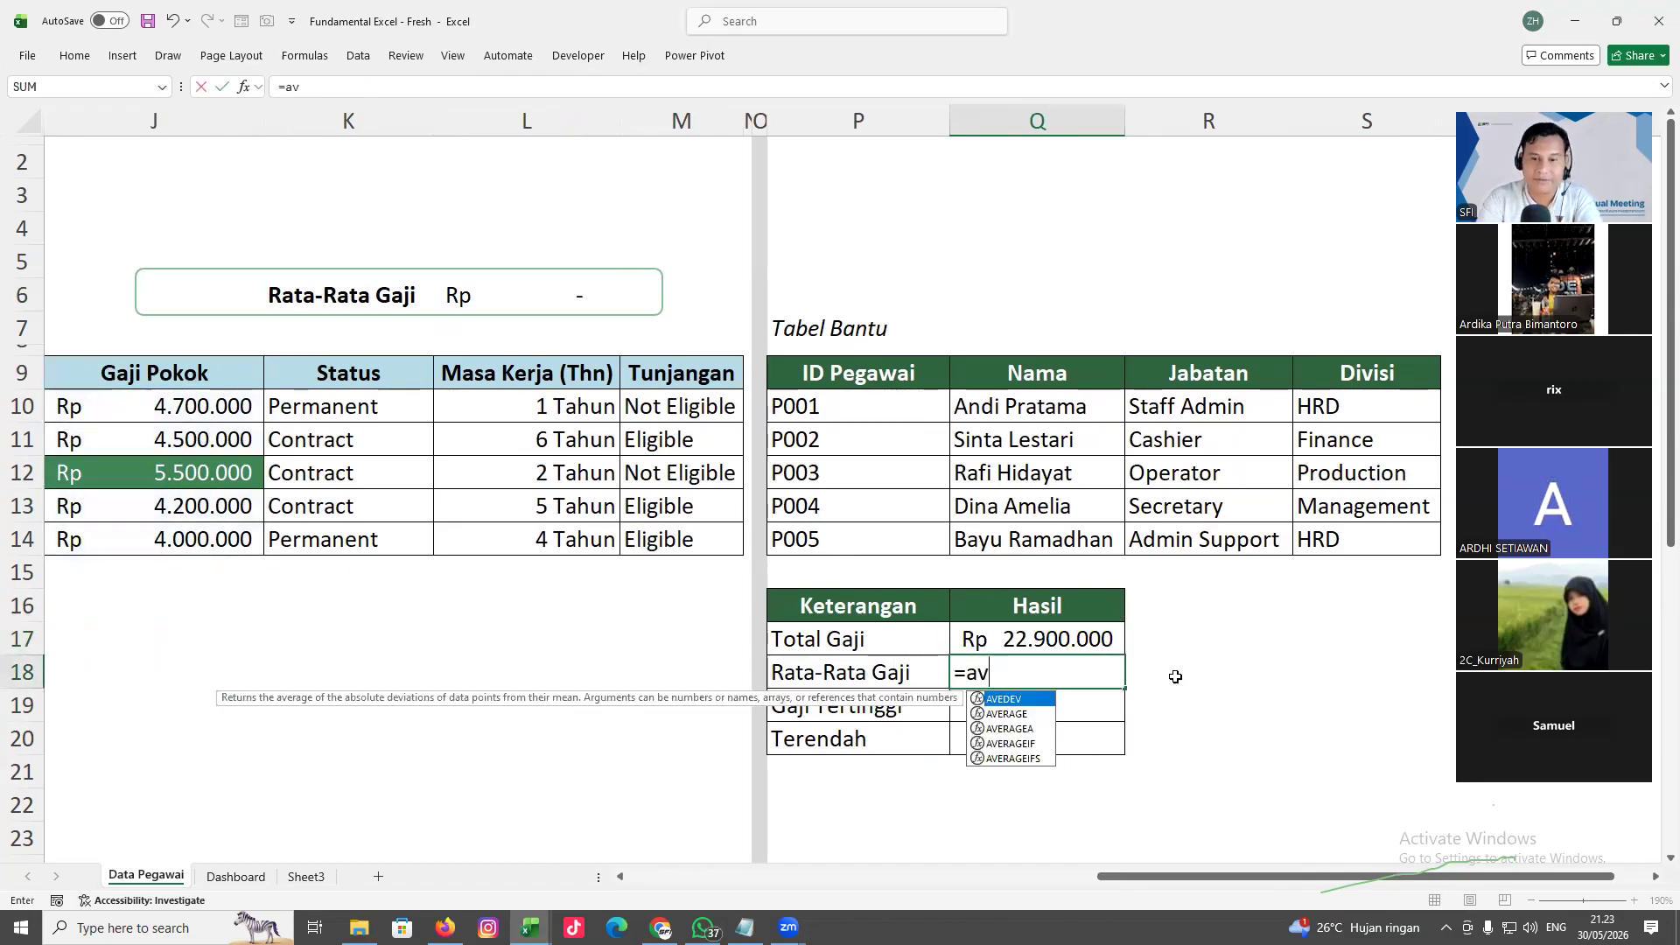
{"action": "double_click", "coordinate": [1018, 720]}
{"action": "left_click_drag", "start_coordinate": [208, 407], "coordinate": [227, 540]}
{"action": "key", "text": "Return"}
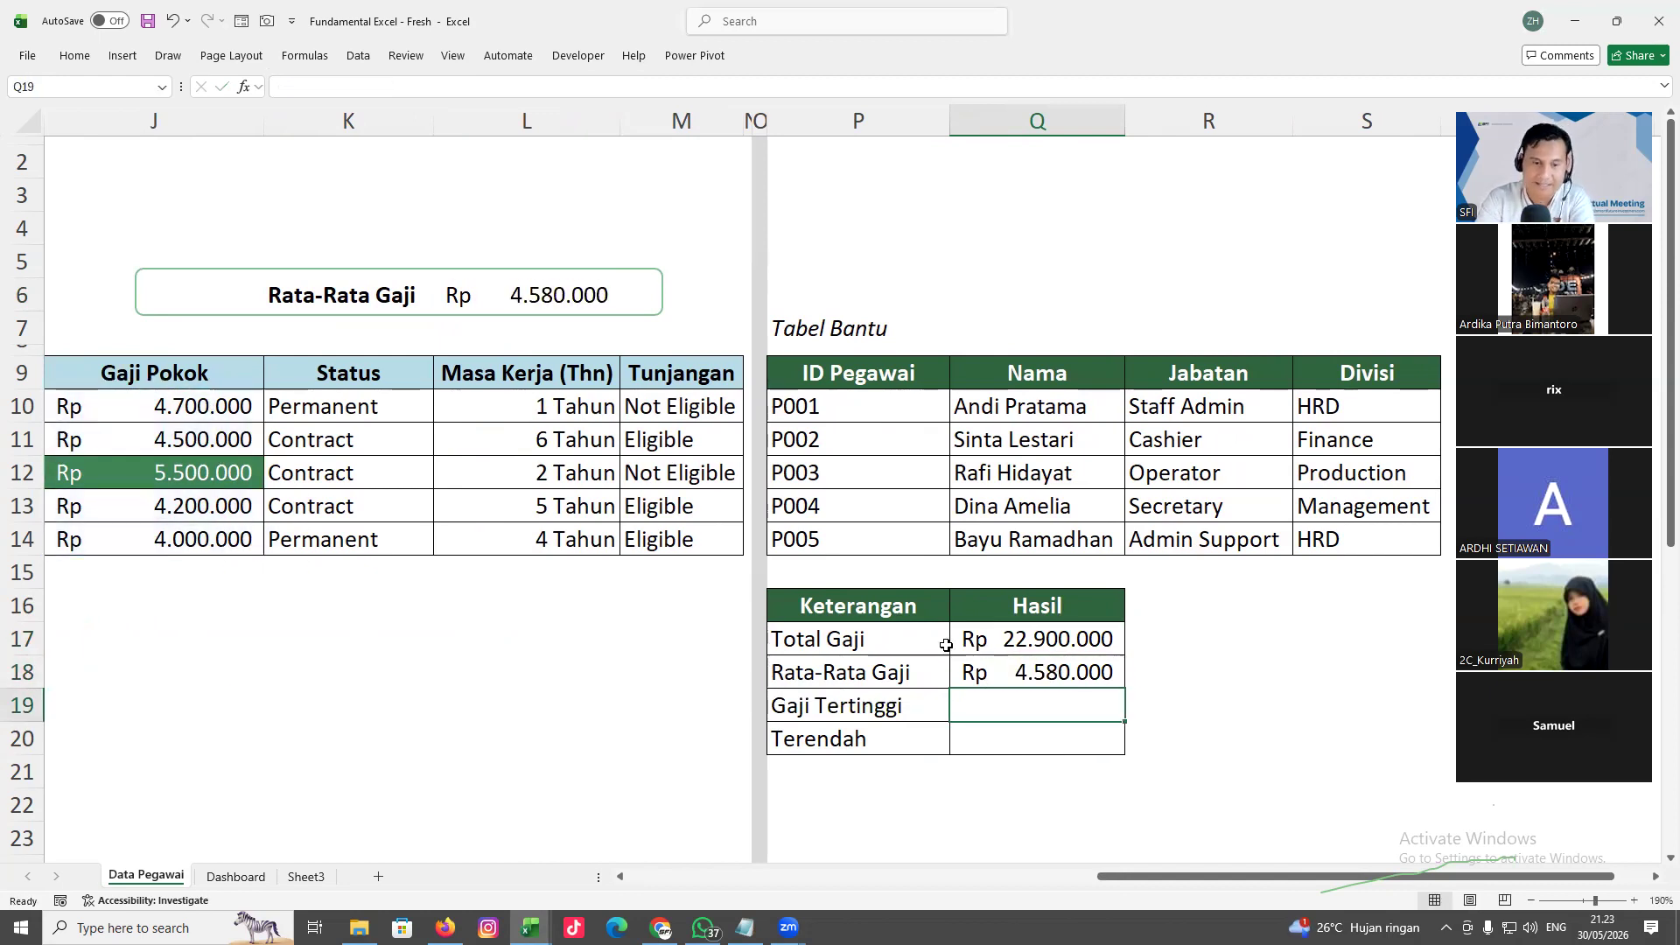
Enter the highest and lowest salaries as =MAX(J10:J14) and =MIN(J10:J14) in Q19 and Q20
{"action": "type", "text": "=mac"}
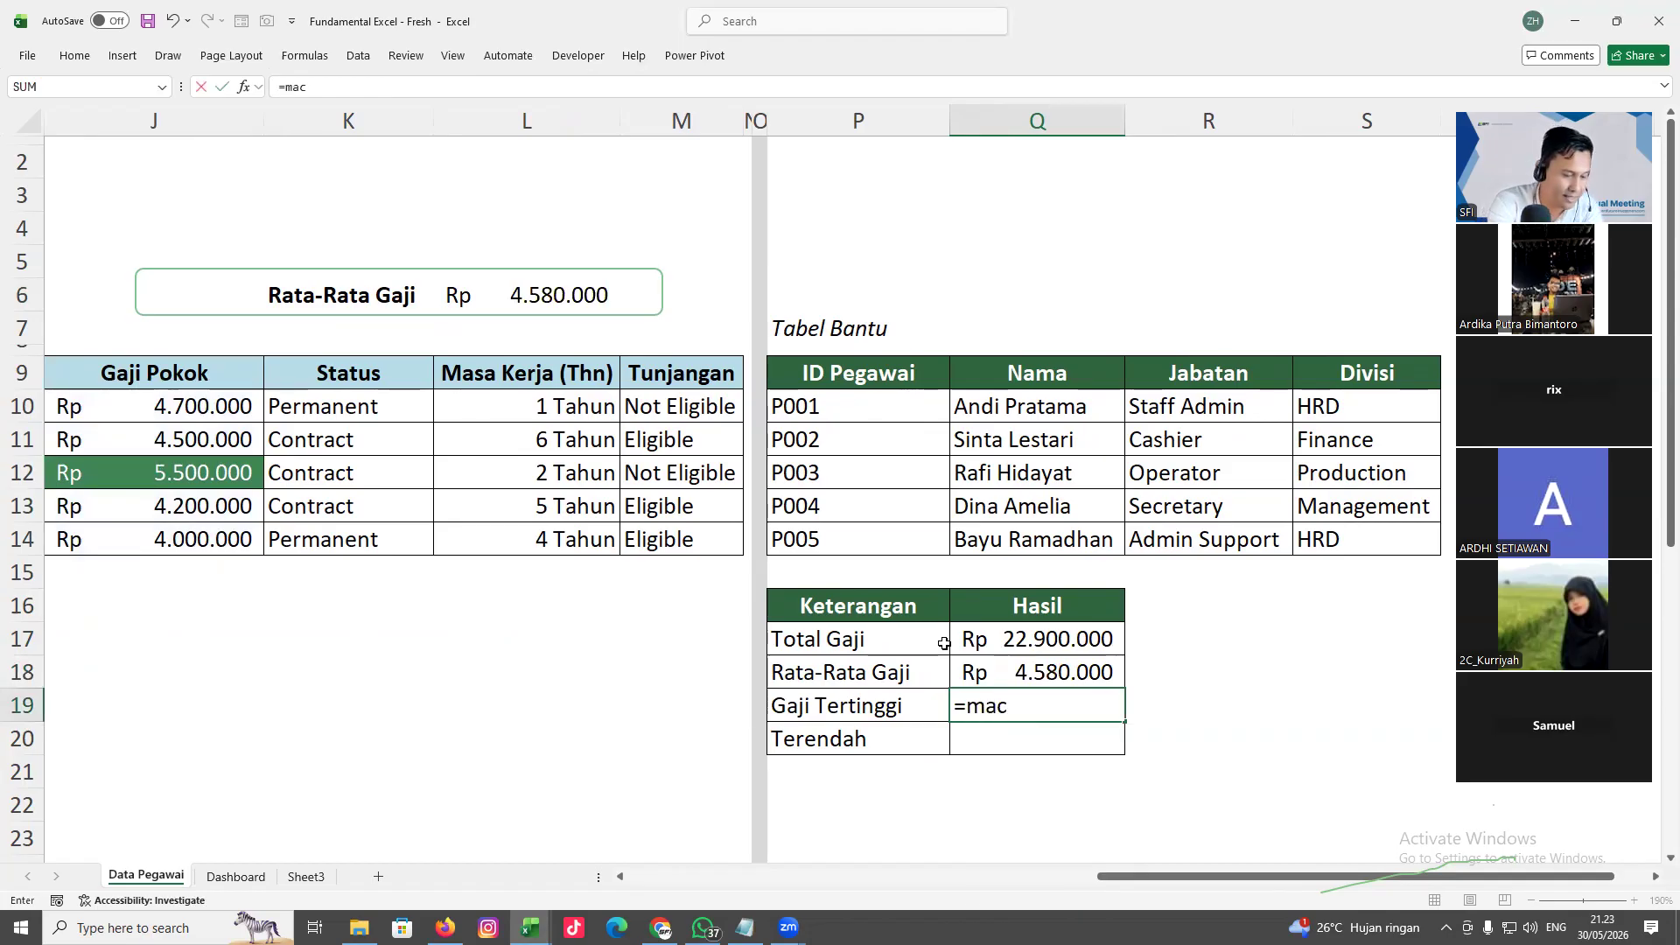
{"action": "key", "text": "BackSpace"}
{"action": "type", "text": "x("}
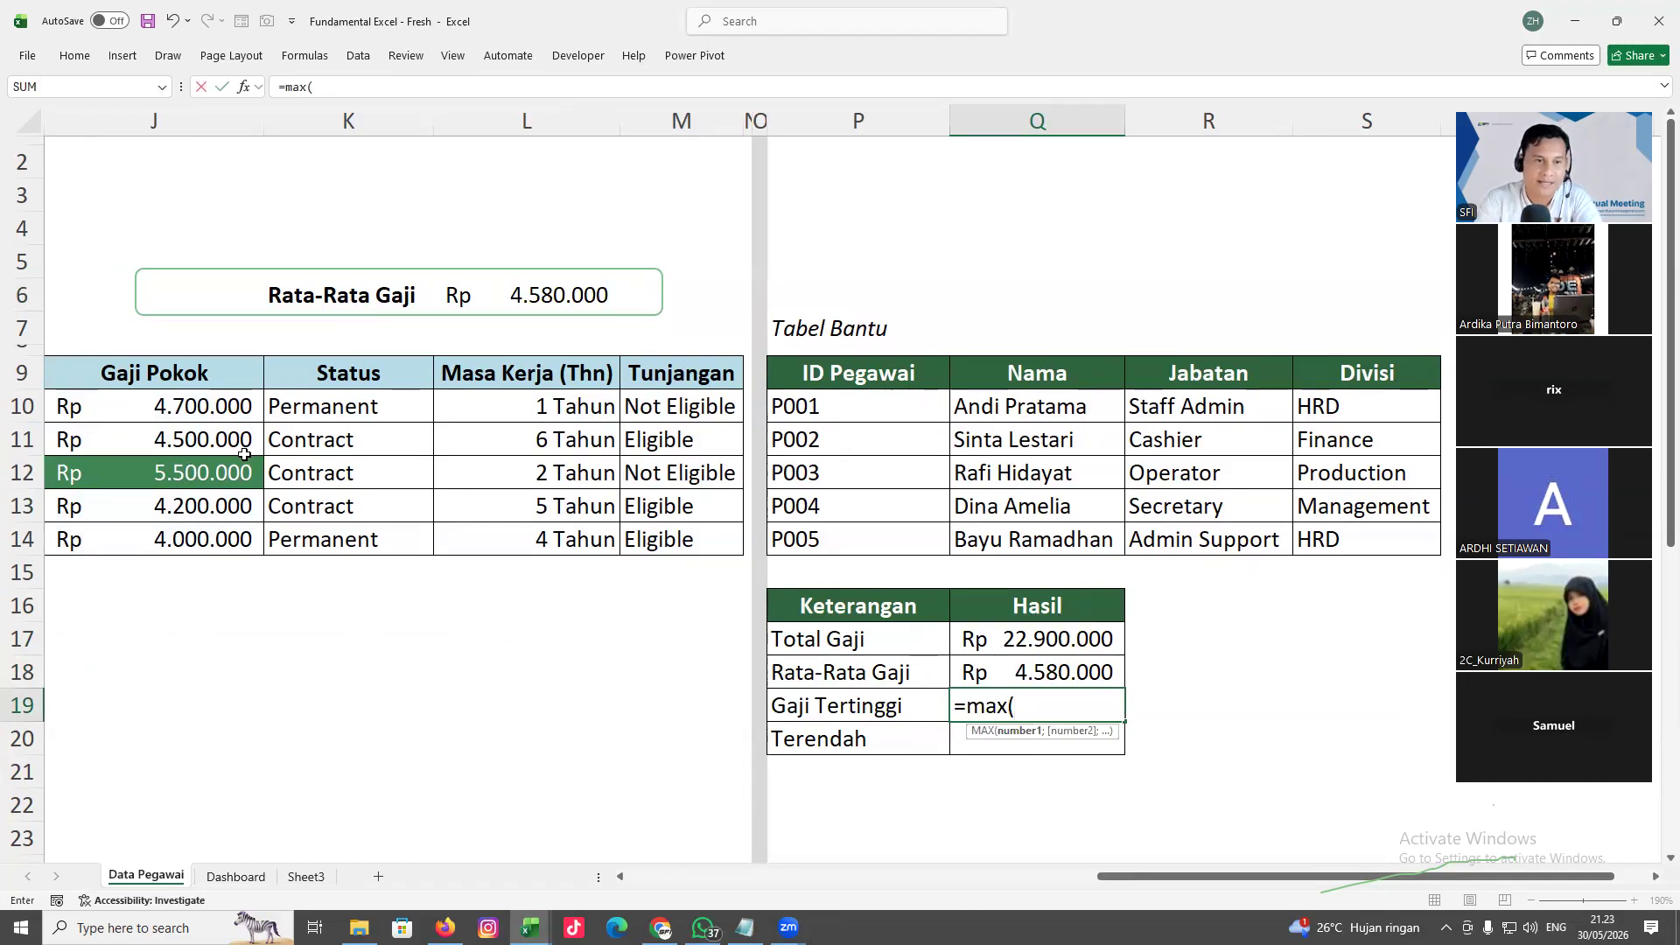
{"action": "left_click_drag", "start_coordinate": [154, 408], "coordinate": [169, 523]}
{"action": "key", "text": "Return"}
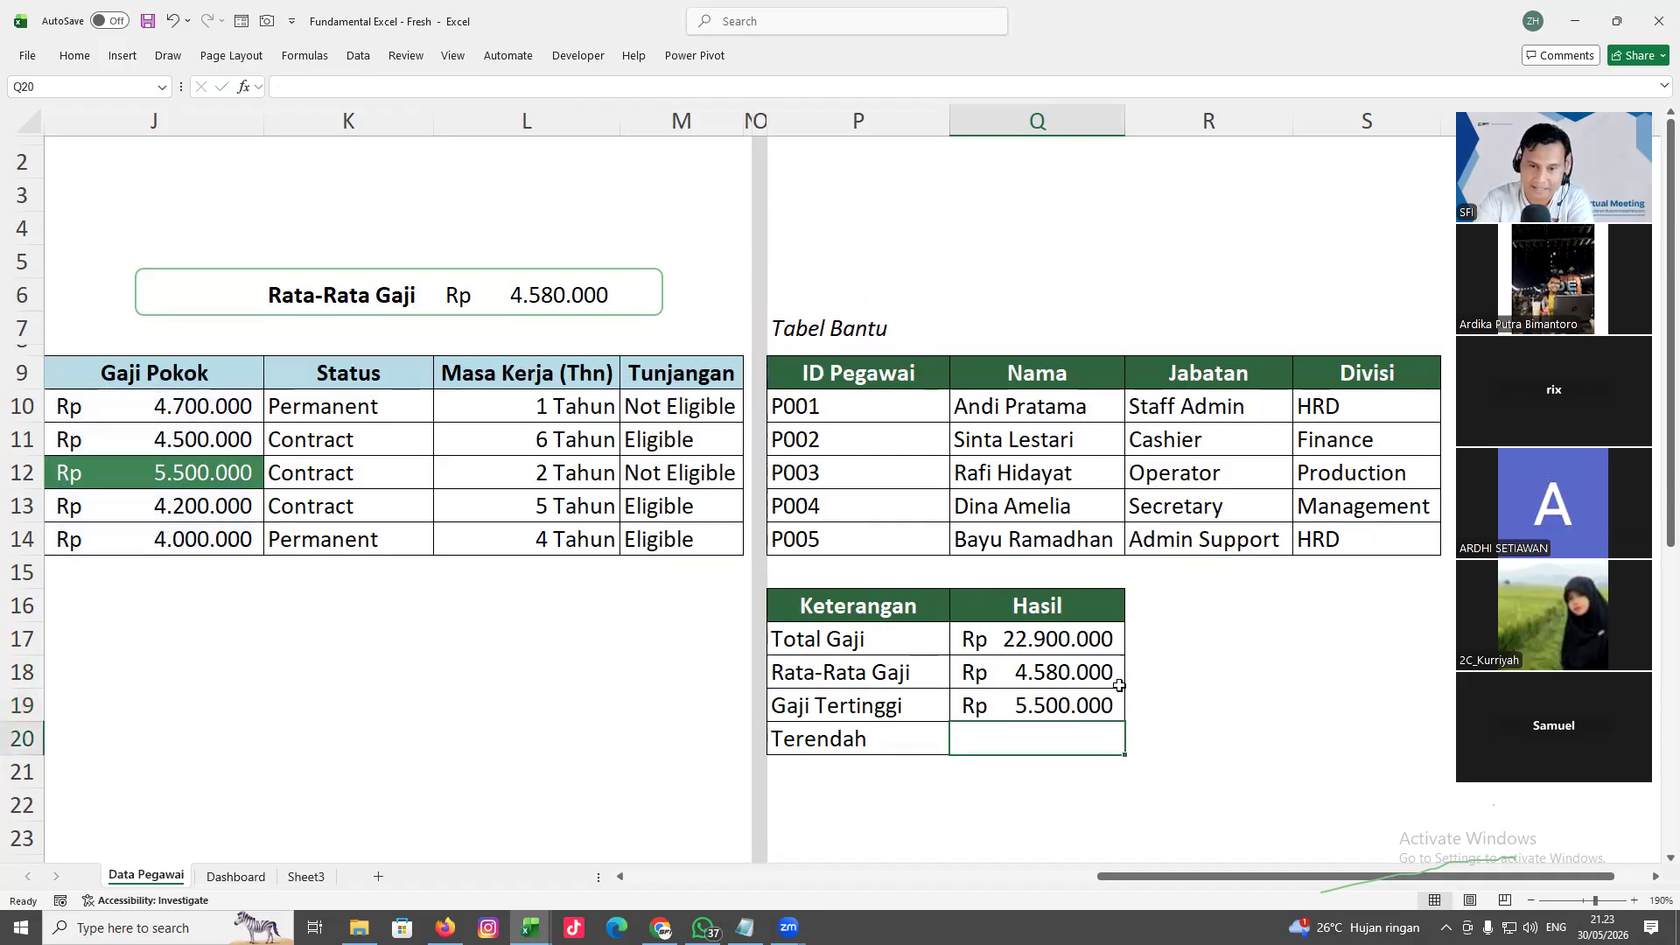
{"action": "type", "text": "=min"}
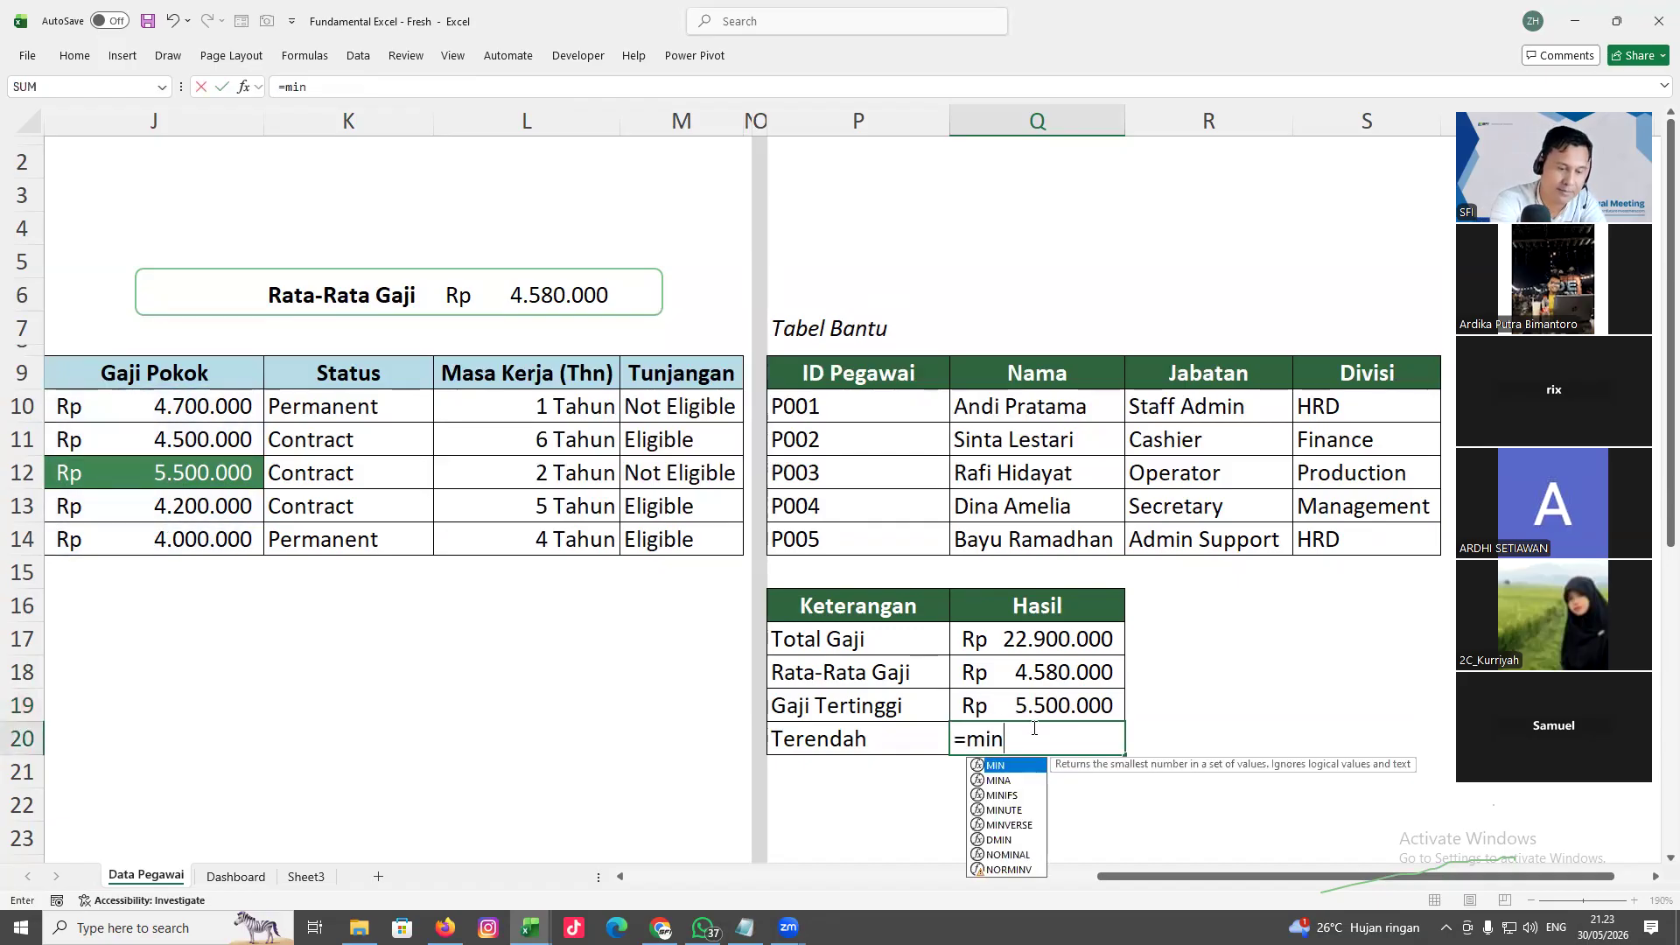
{"action": "type", "text": "("}
{"action": "left_click_drag", "start_coordinate": [192, 411], "coordinate": [206, 523]}
{"action": "key", "text": "Return"}
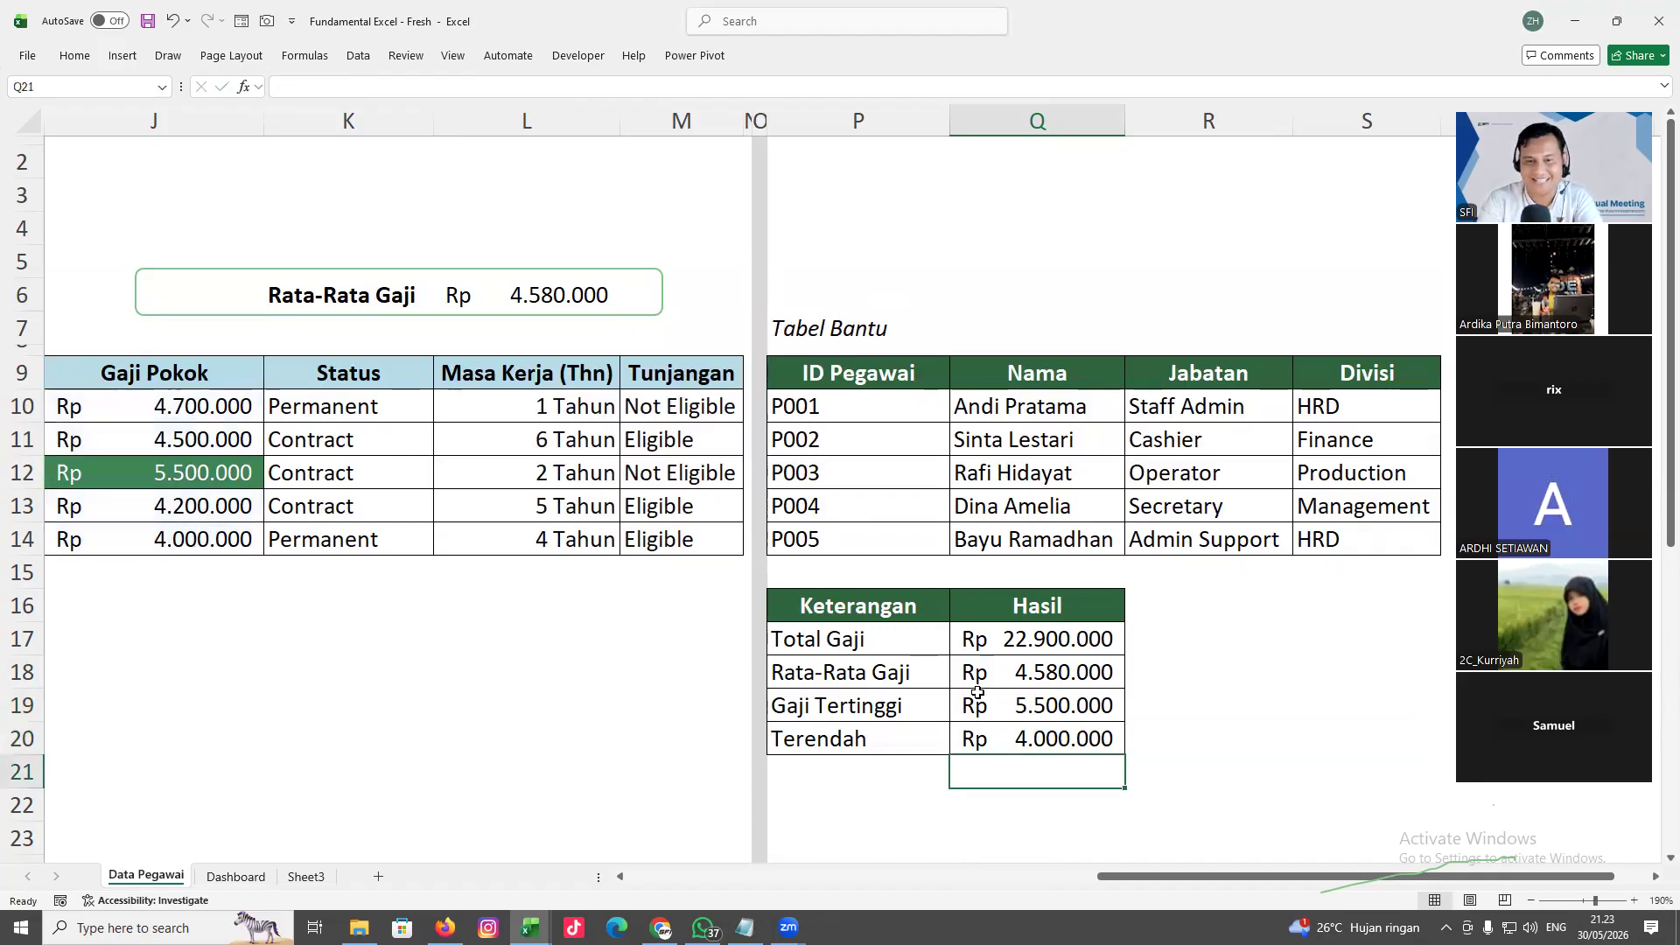
Select the results table P16:Q20 and inspect L6's lookup formula without changing it
{"action": "left_click_drag", "start_coordinate": [819, 610], "coordinate": [1032, 735]}
{"action": "left_click", "coordinate": [1036, 733]}
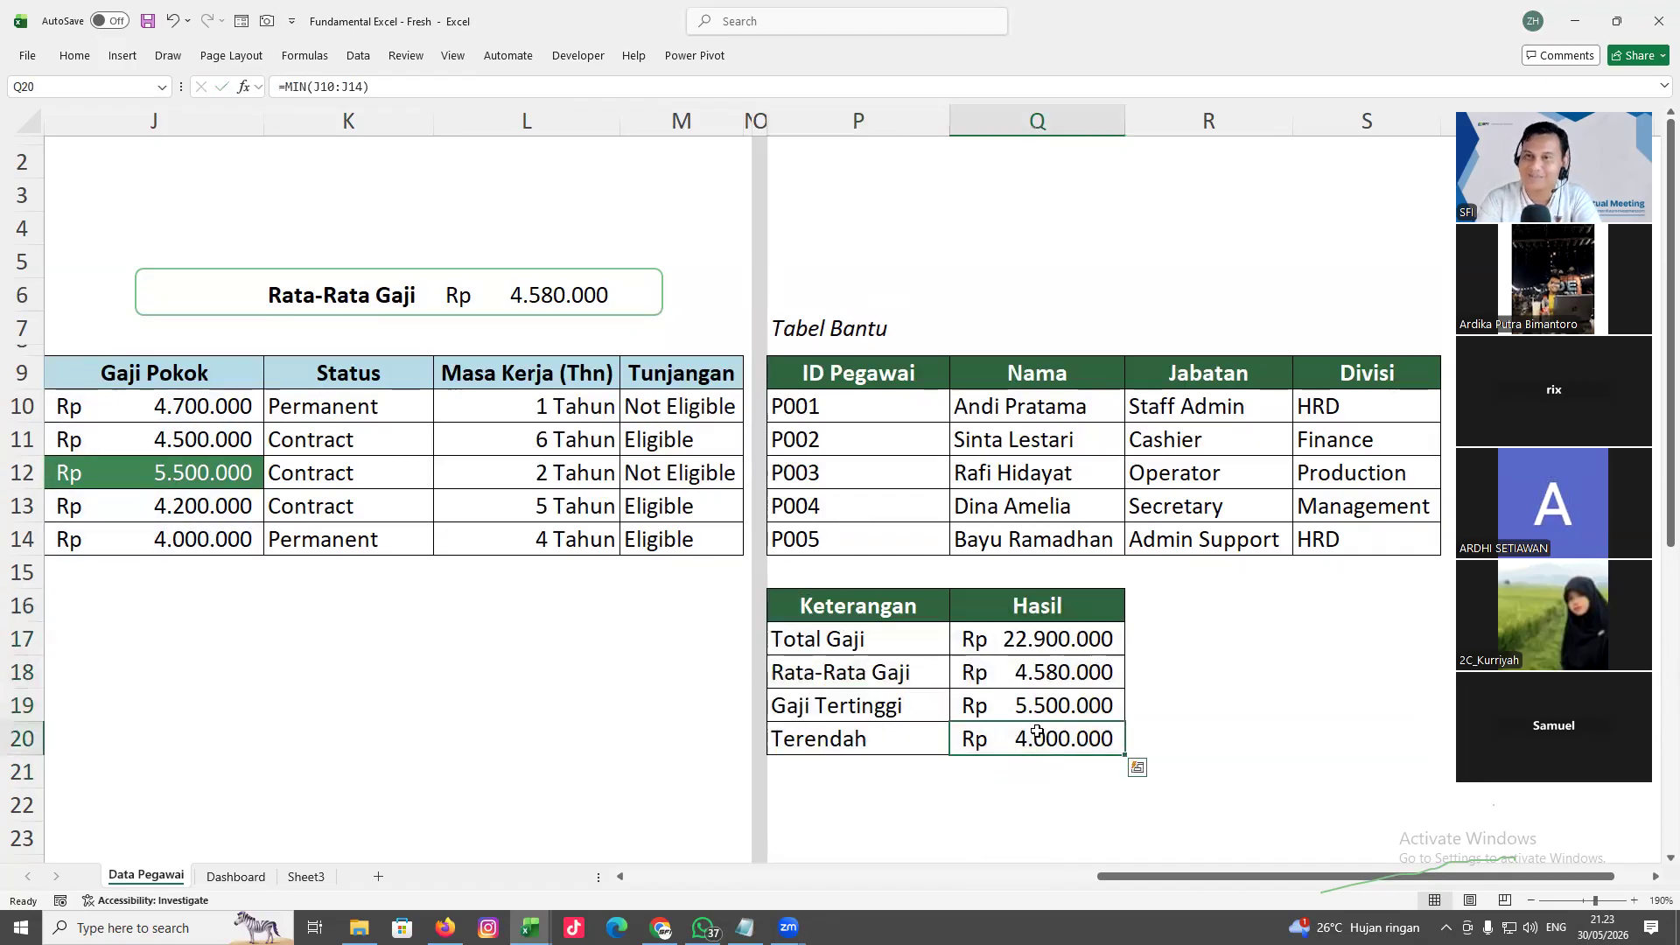
{"action": "double_click", "coordinate": [534, 295]}
{"action": "key", "text": "Escape"}
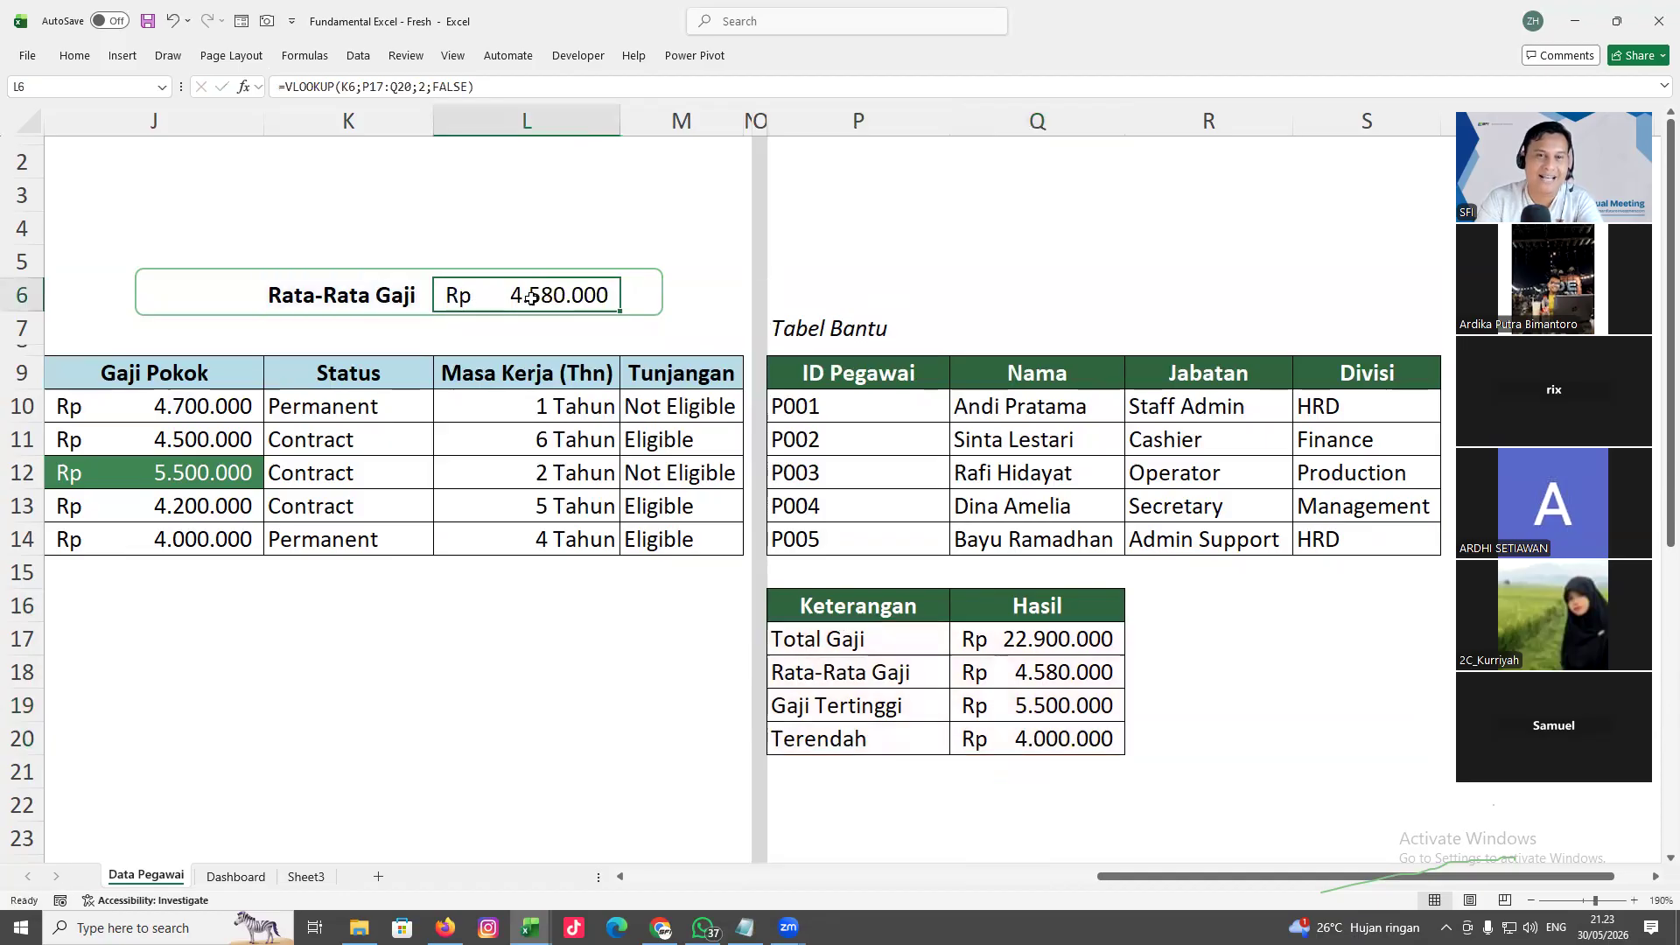
Replace L6's formula with =VLOOKUP(K6;P17:Q20;2;0)
{"action": "key", "text": "Delete"}
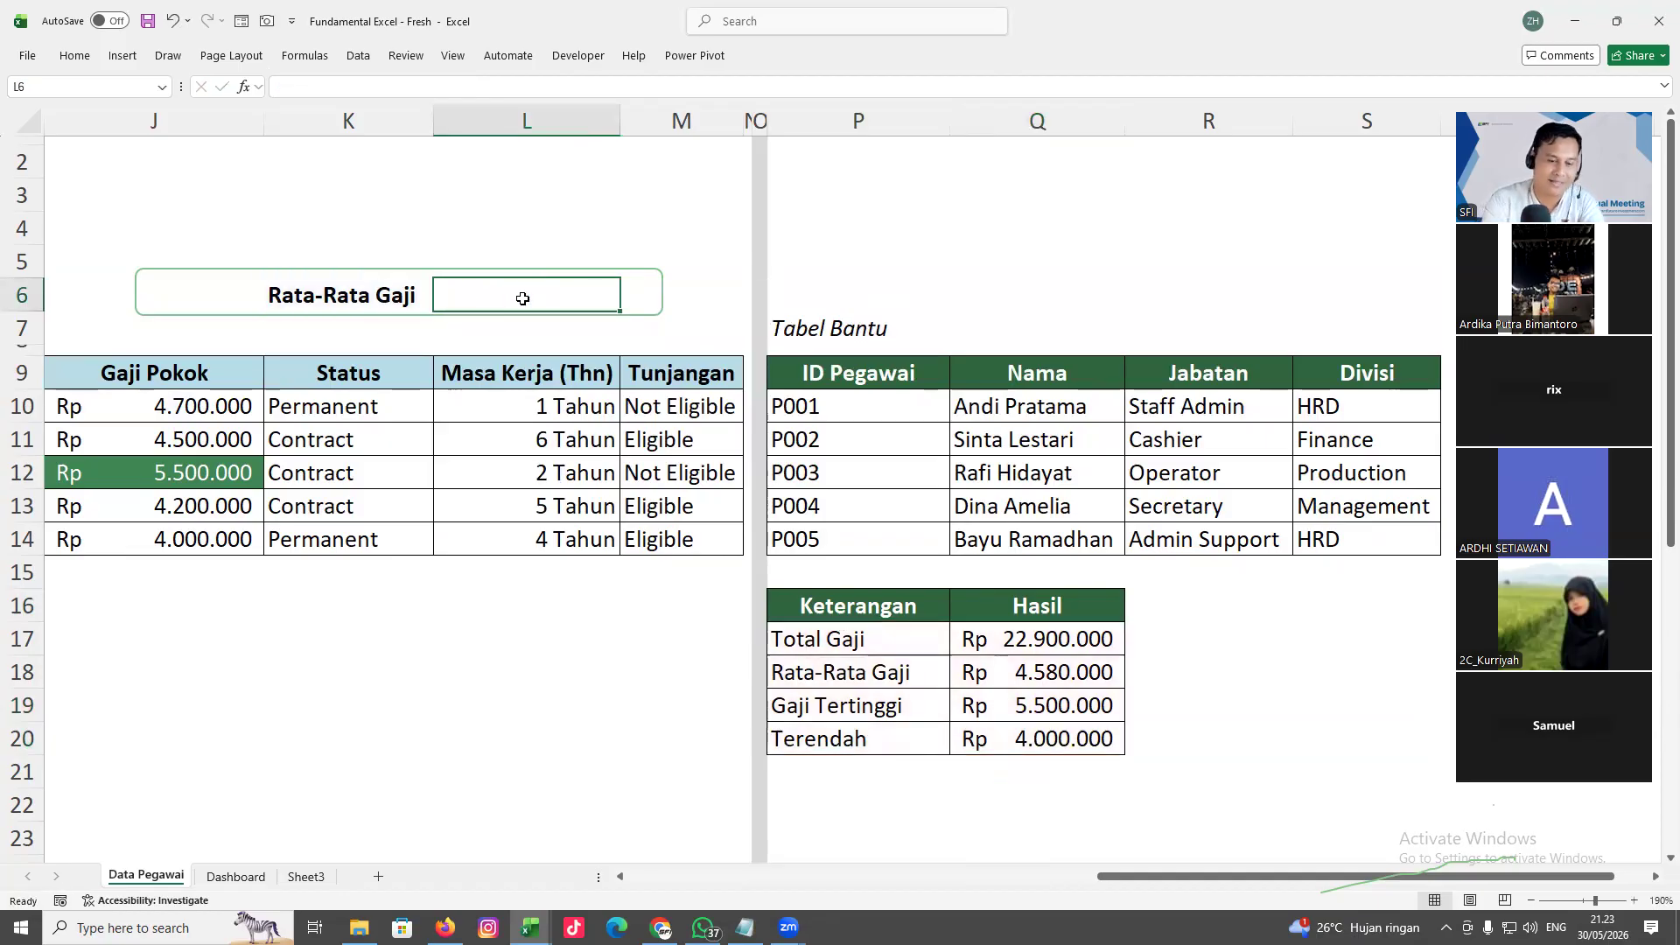
{"action": "type", "text": "=vlookup("}
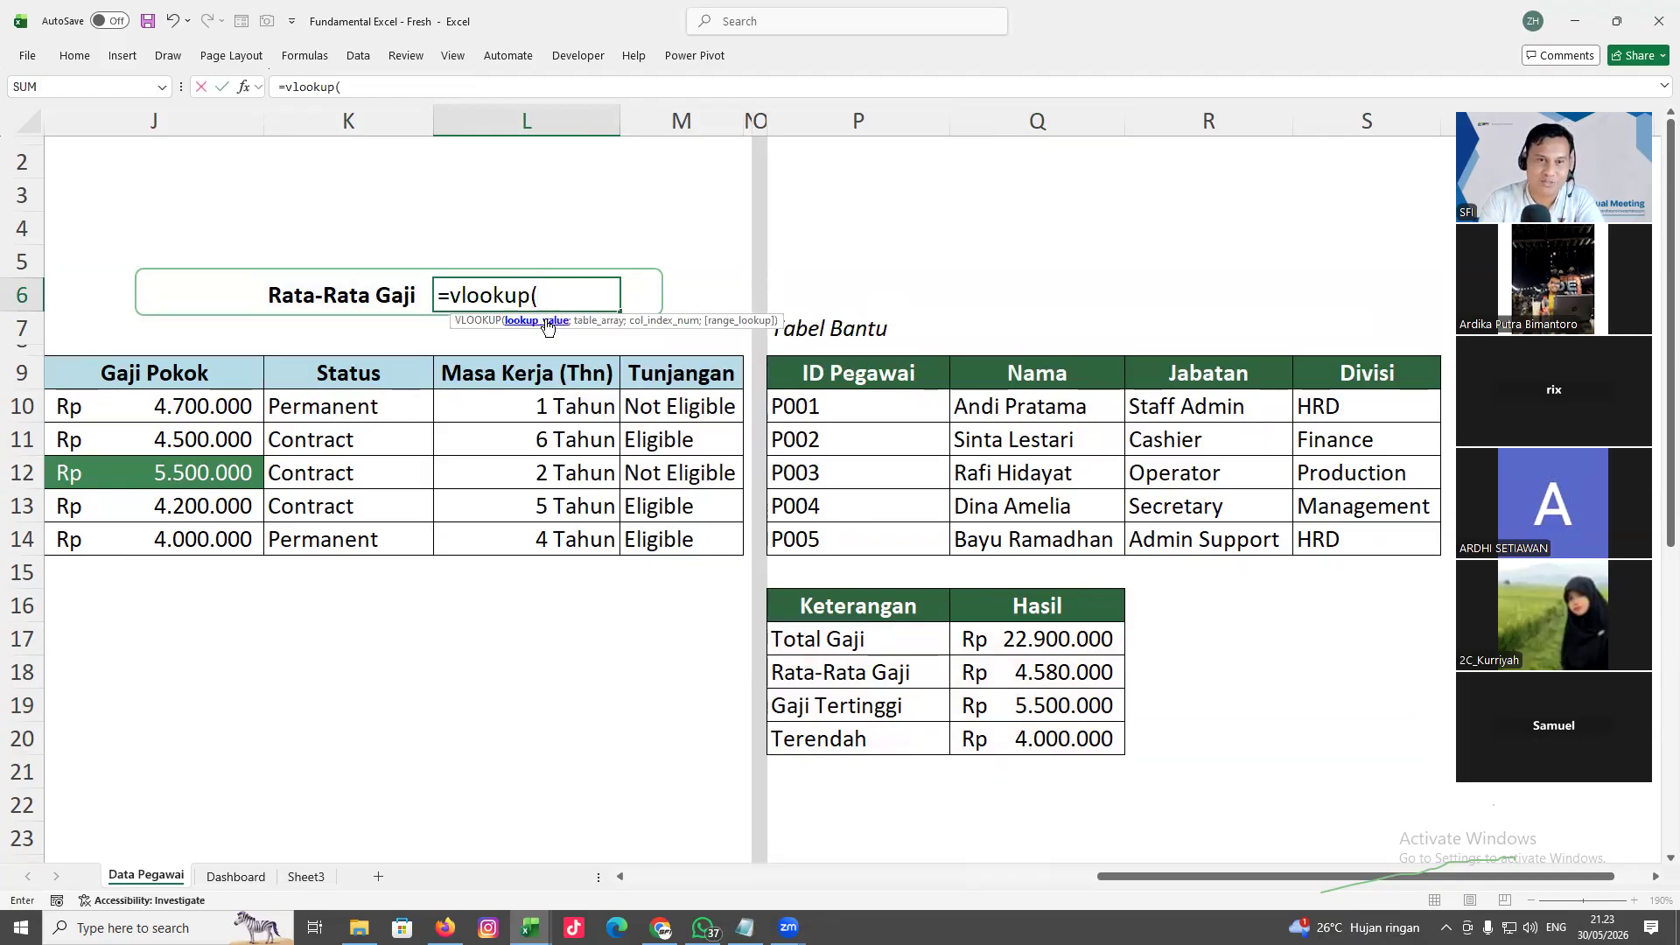
{"action": "left_click", "coordinate": [341, 298]}
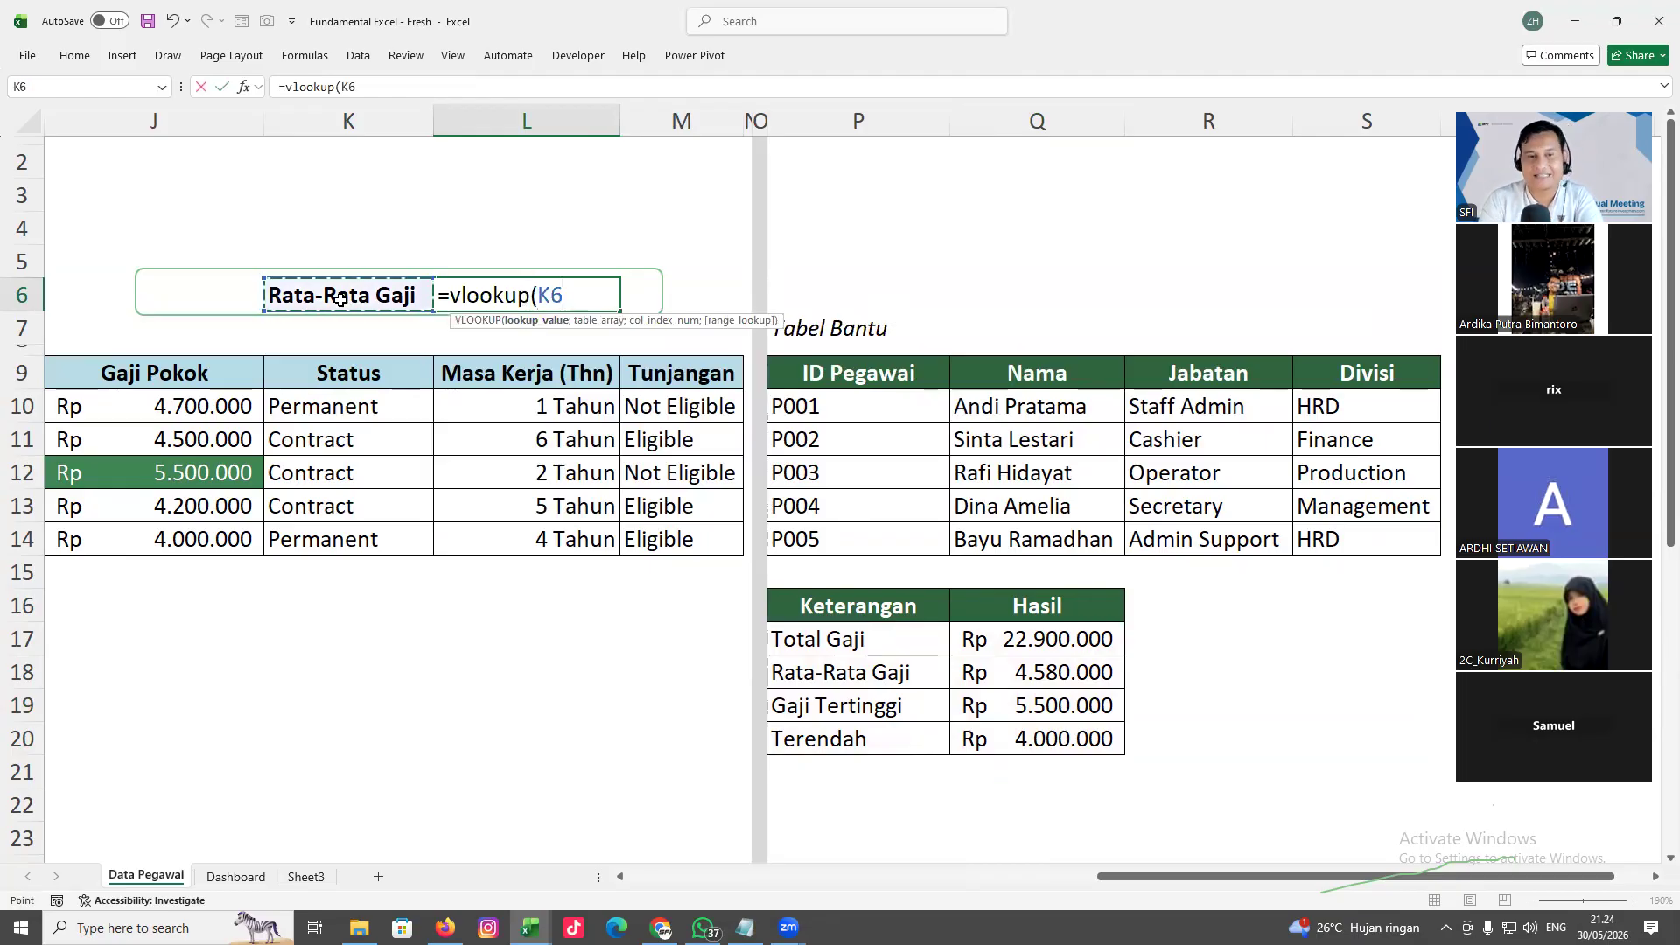
{"action": "type", "text": ";"}
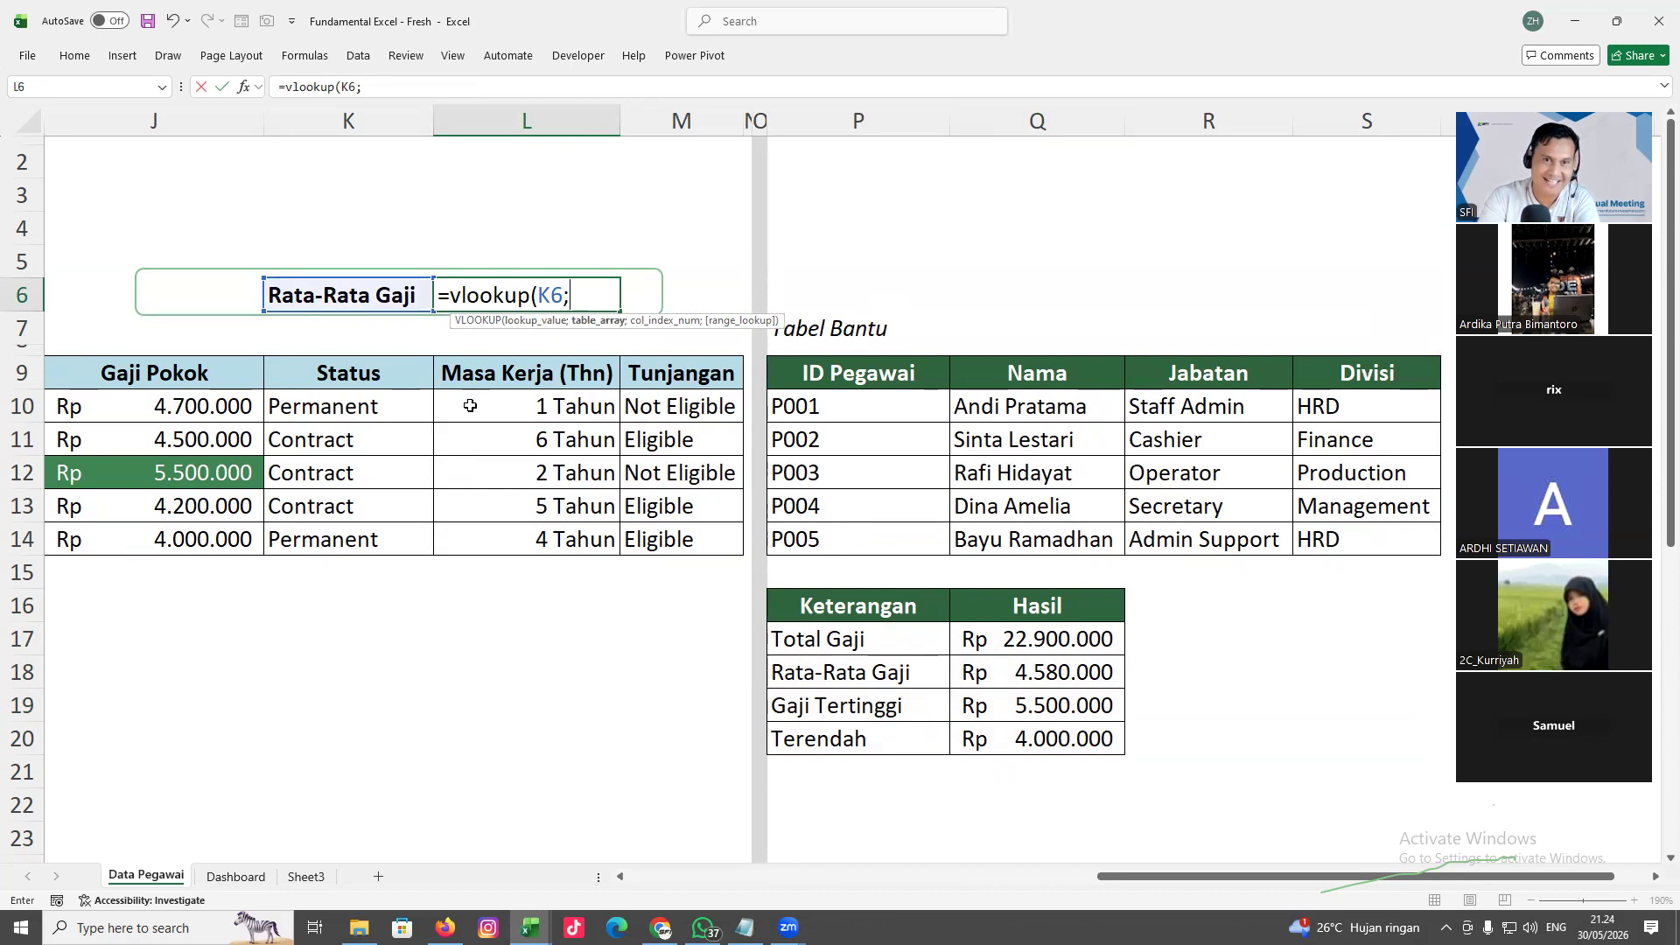
{"action": "left_click_drag", "start_coordinate": [840, 639], "coordinate": [965, 700]}
{"action": "left_click", "coordinate": [1052, 738]}
{"action": "left_click_drag", "start_coordinate": [860, 642], "coordinate": [1050, 739]}
{"action": "type", "text": ";"}
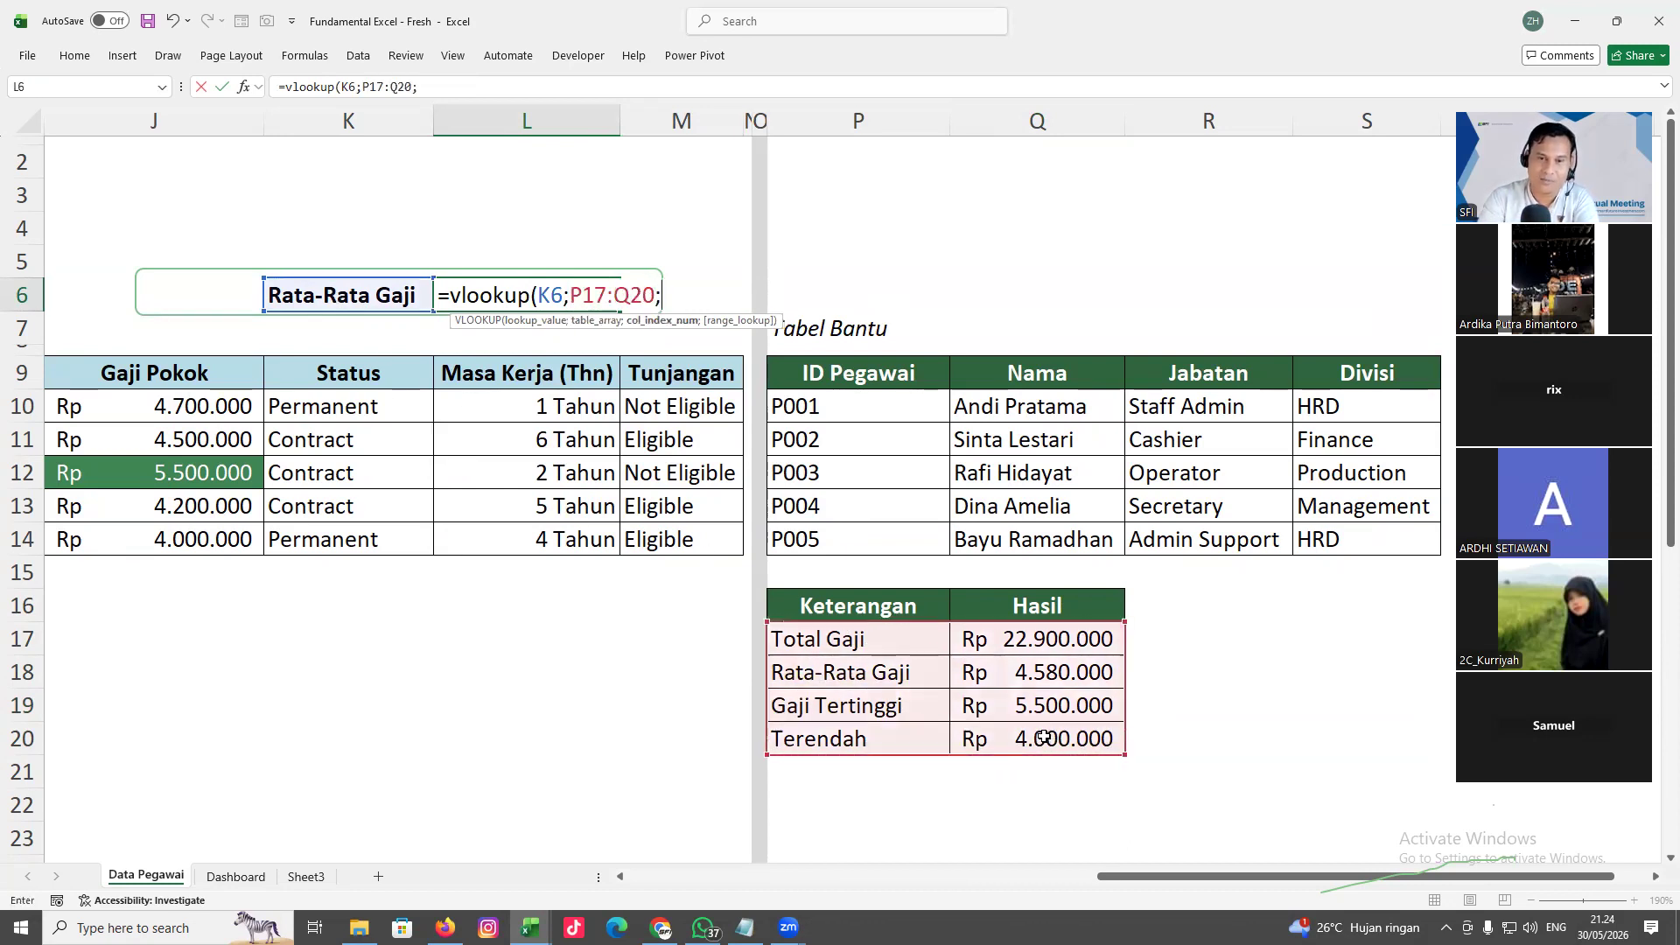
{"action": "type", "text": "2;0"}
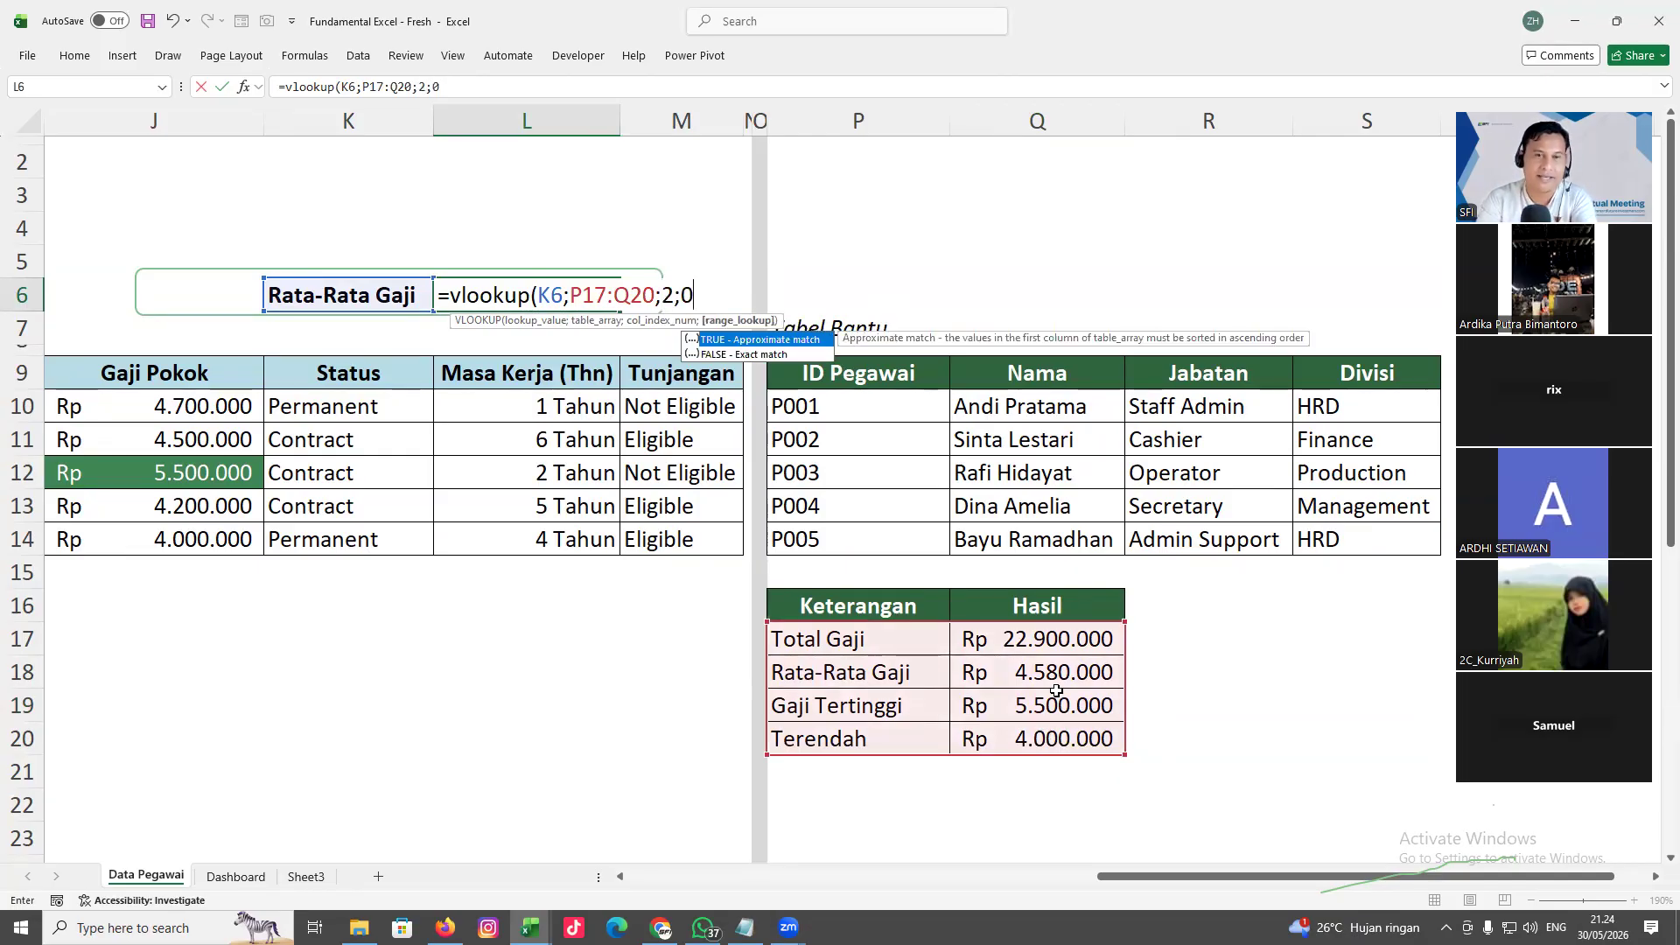
{"action": "key", "text": "Return"}
Test the lookup by setting K6 to Gaji Tertinggi, then to Total Gaji
{"action": "left_click", "coordinate": [380, 290]}
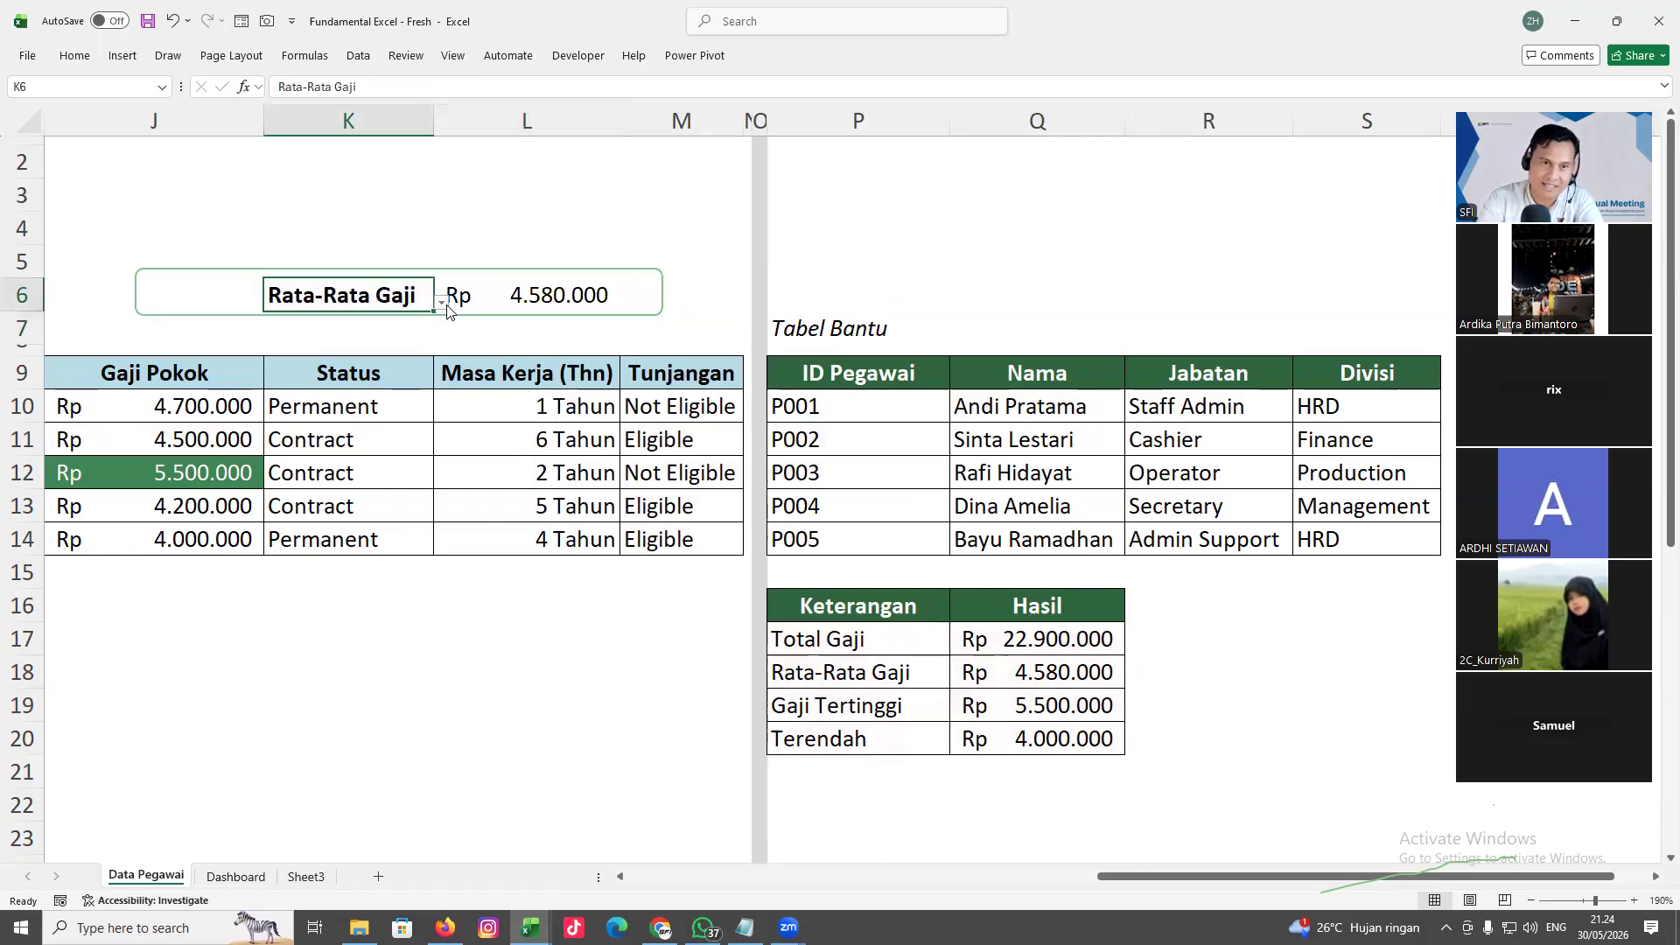
{"action": "left_click", "coordinate": [442, 302]}
{"action": "left_click", "coordinate": [340, 349]}
{"action": "left_click", "coordinate": [442, 302]}
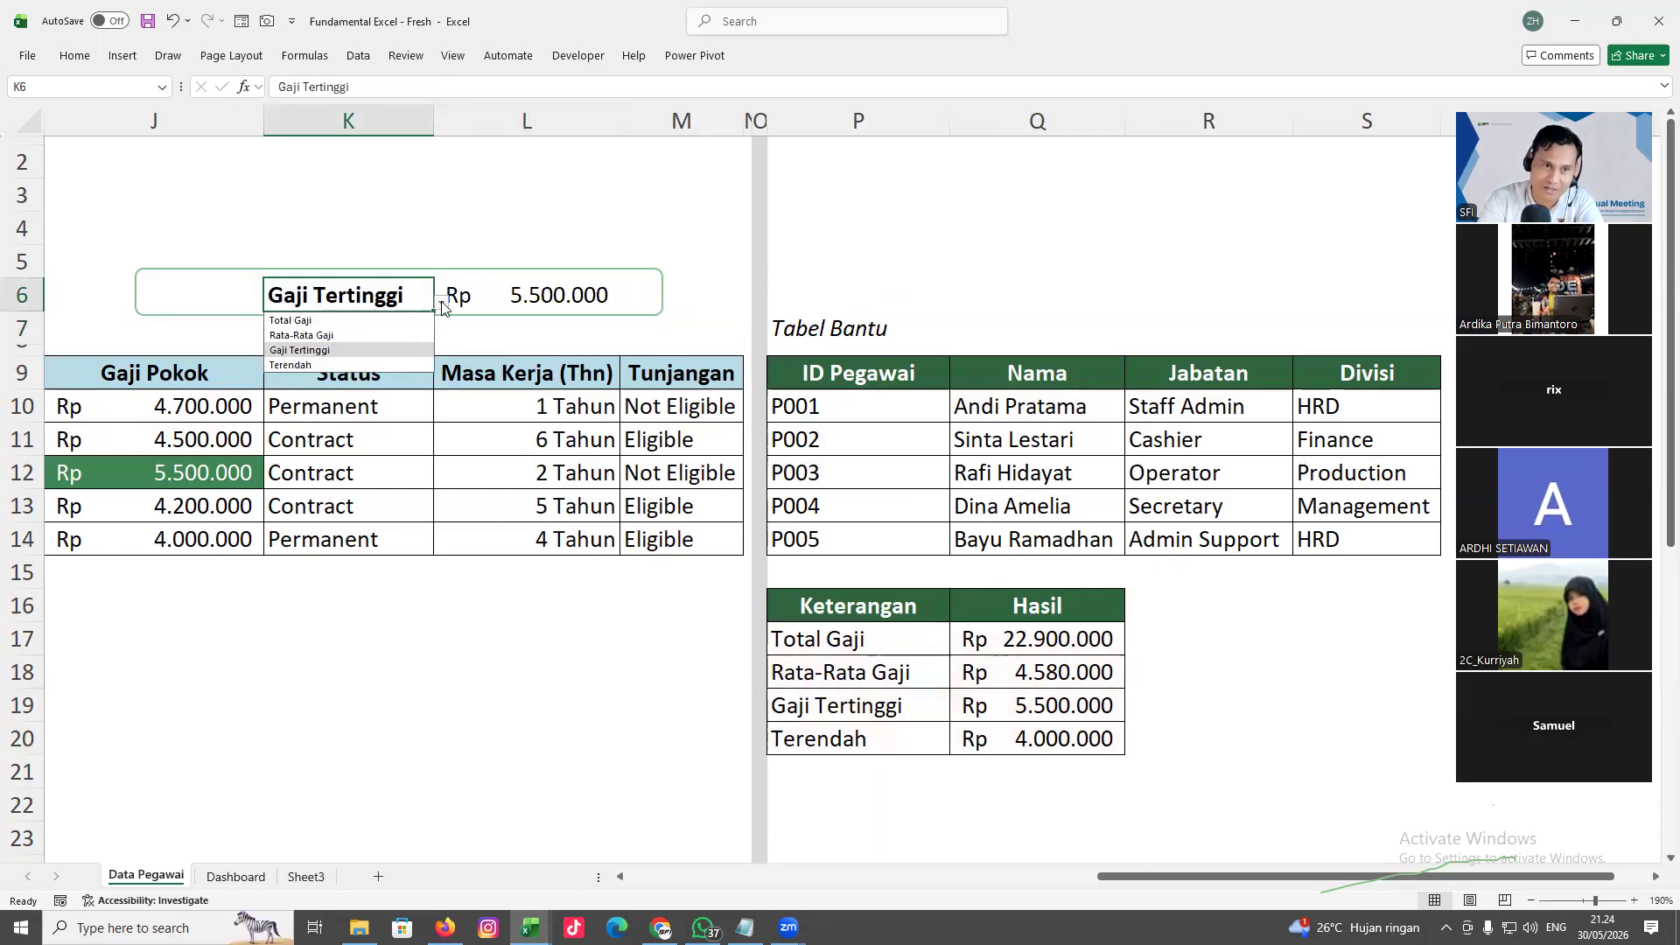
{"action": "left_click", "coordinate": [348, 321]}
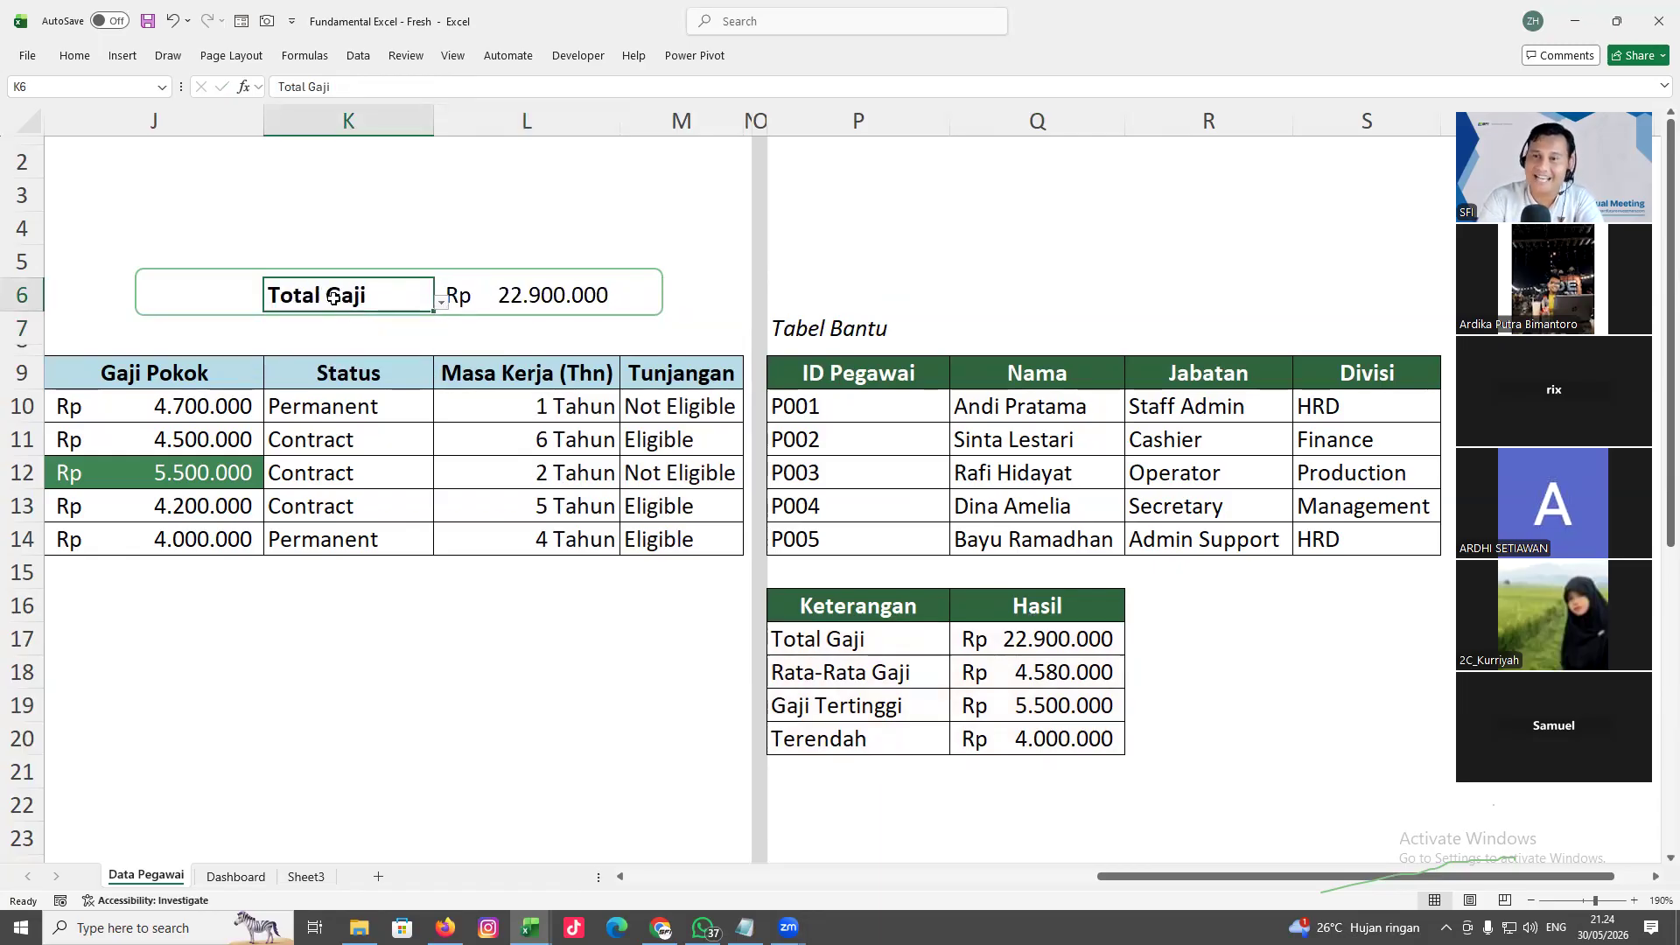
{"action": "left_click", "coordinate": [442, 307]}
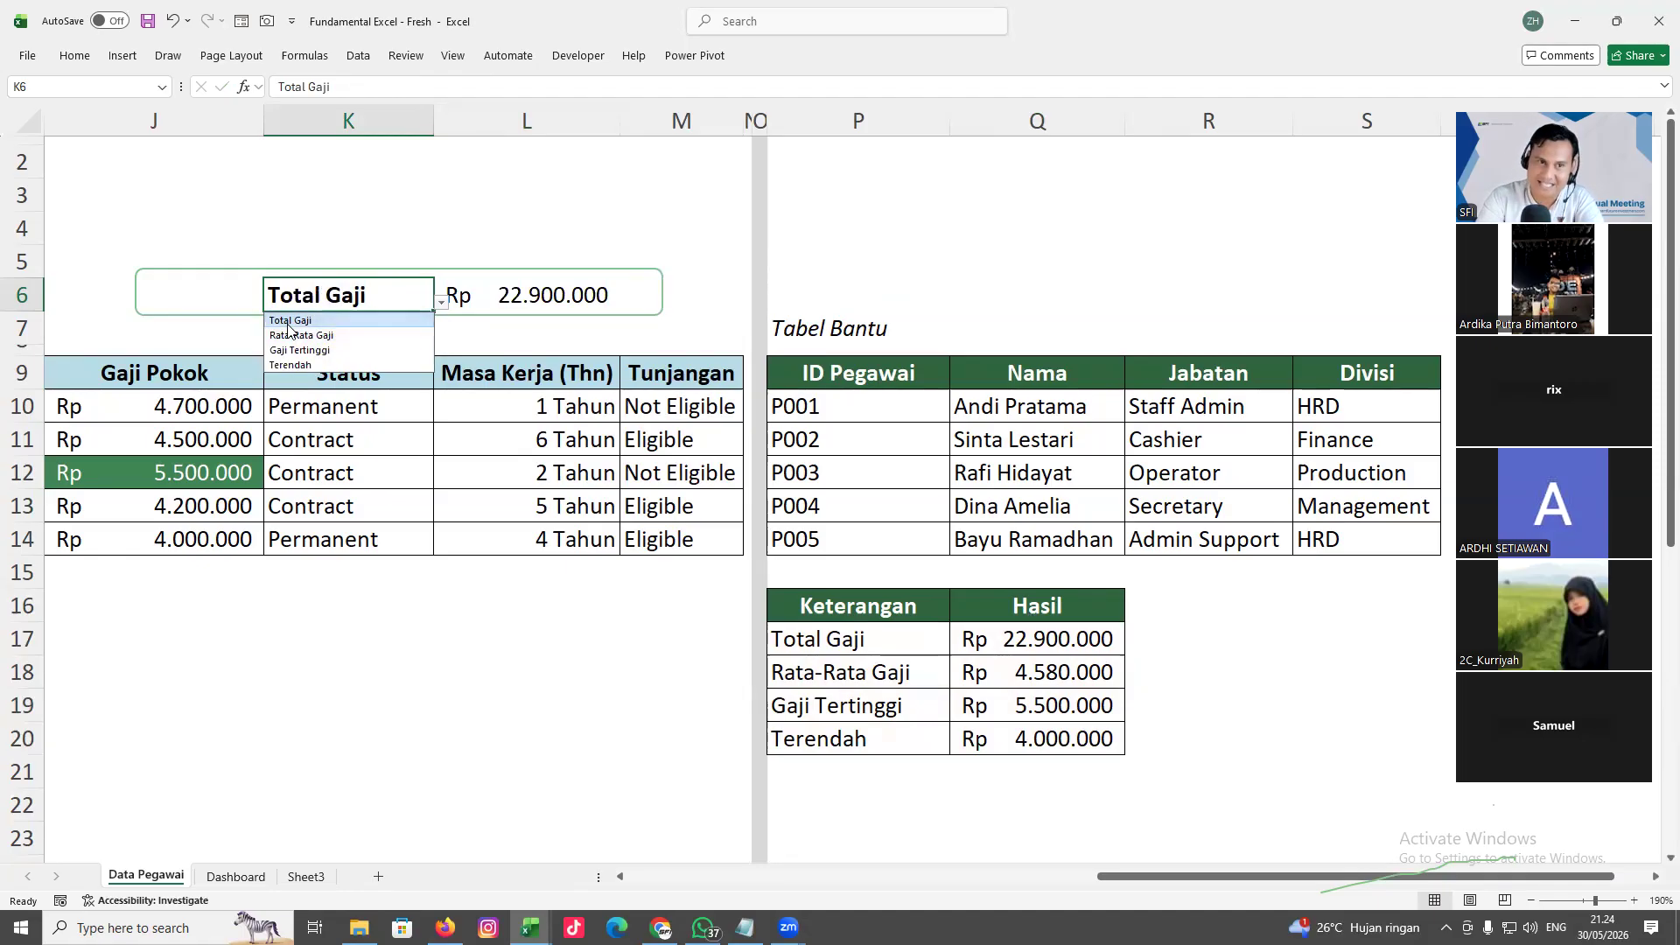
{"action": "left_click_drag", "start_coordinate": [840, 642], "coordinate": [855, 703]}
{"action": "left_click", "coordinate": [582, 623]}
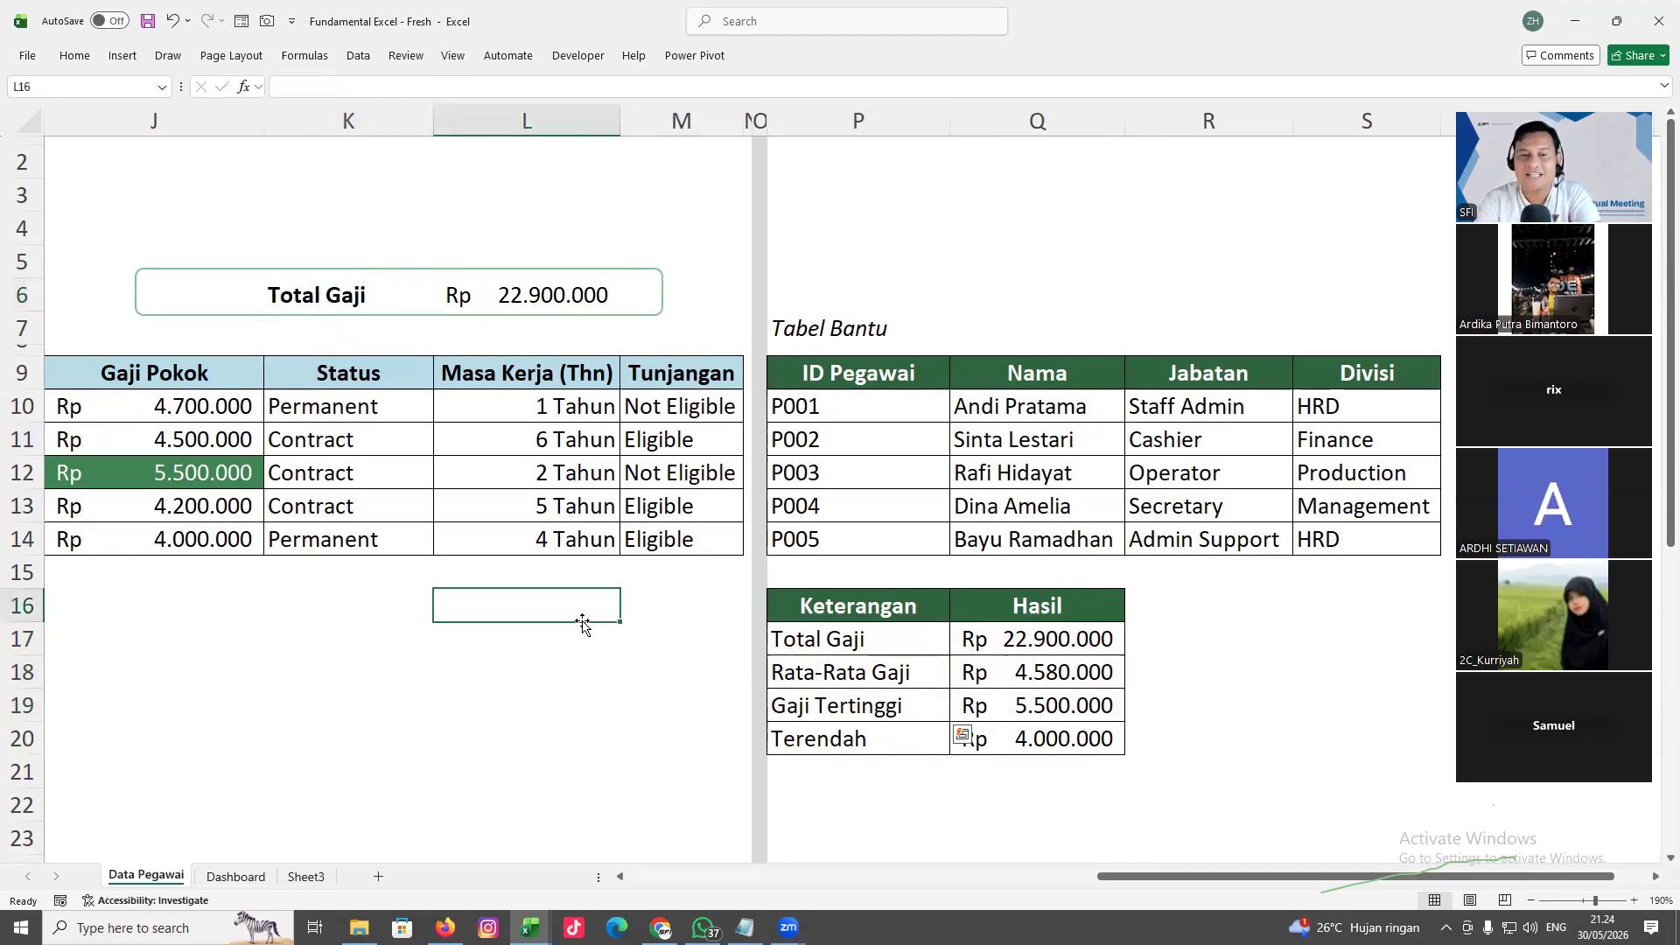
Scroll back to the exercise list and select the C. Pivot Table heading in A31
{"action": "left_click_drag", "start_coordinate": [1280, 877], "coordinate": [764, 713]}
{"action": "scroll", "coordinate": [791, 649], "scroll_direction": "down", "scroll_amount": 2}
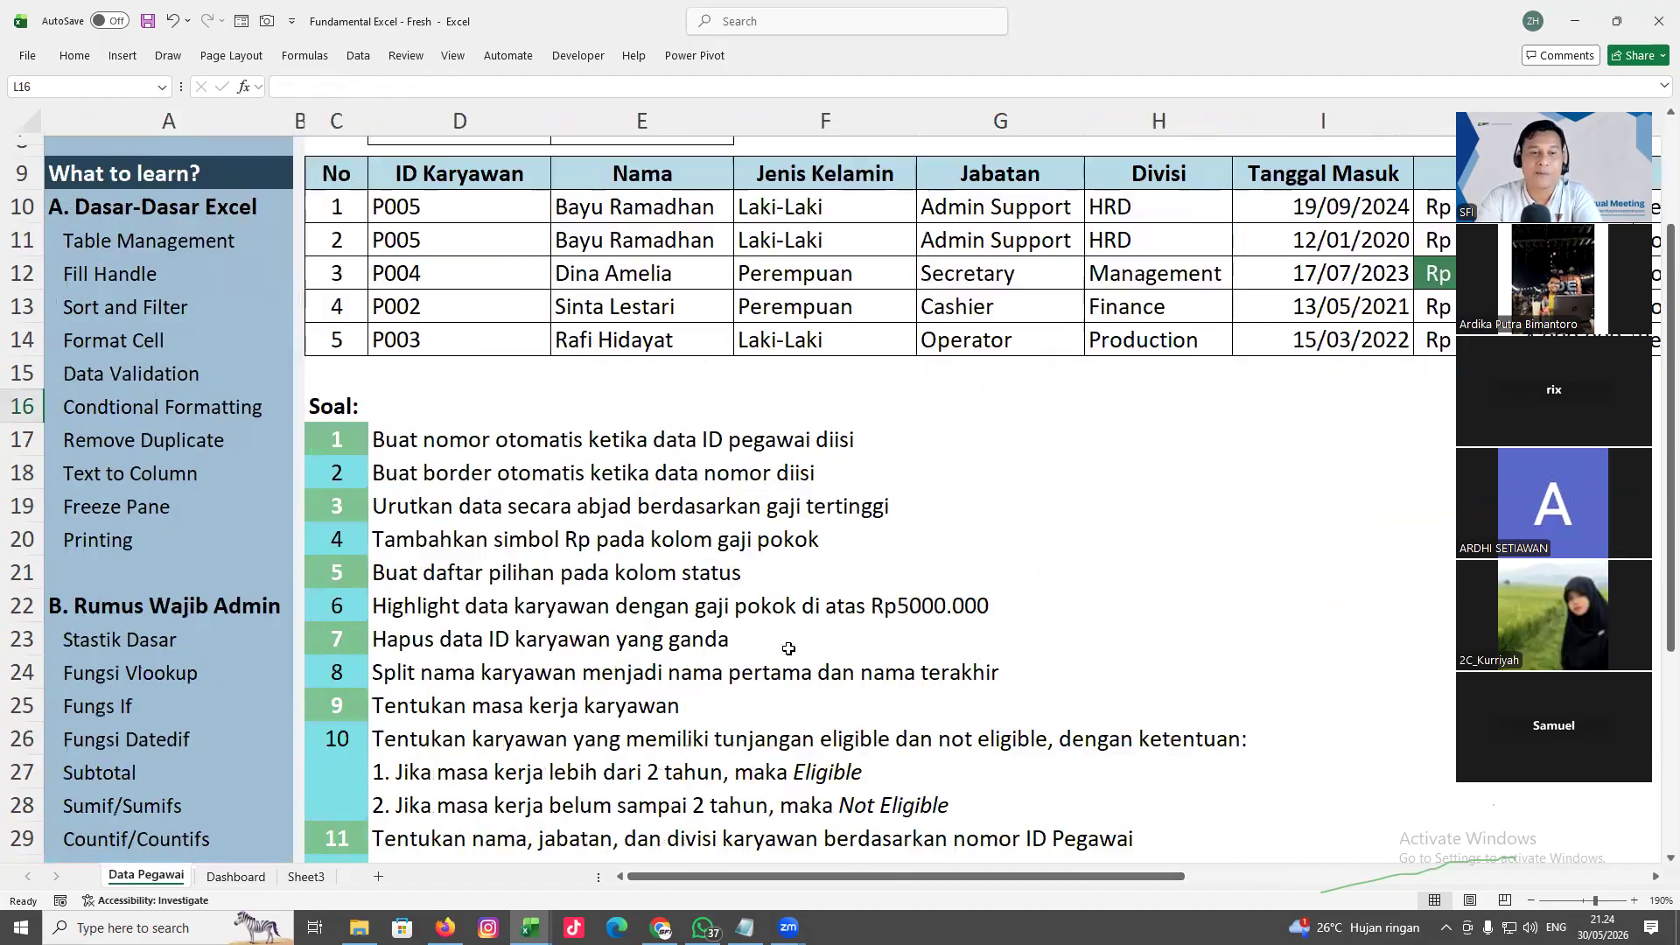
{"action": "scroll", "coordinate": [252, 424], "scroll_direction": "down", "scroll_amount": 3}
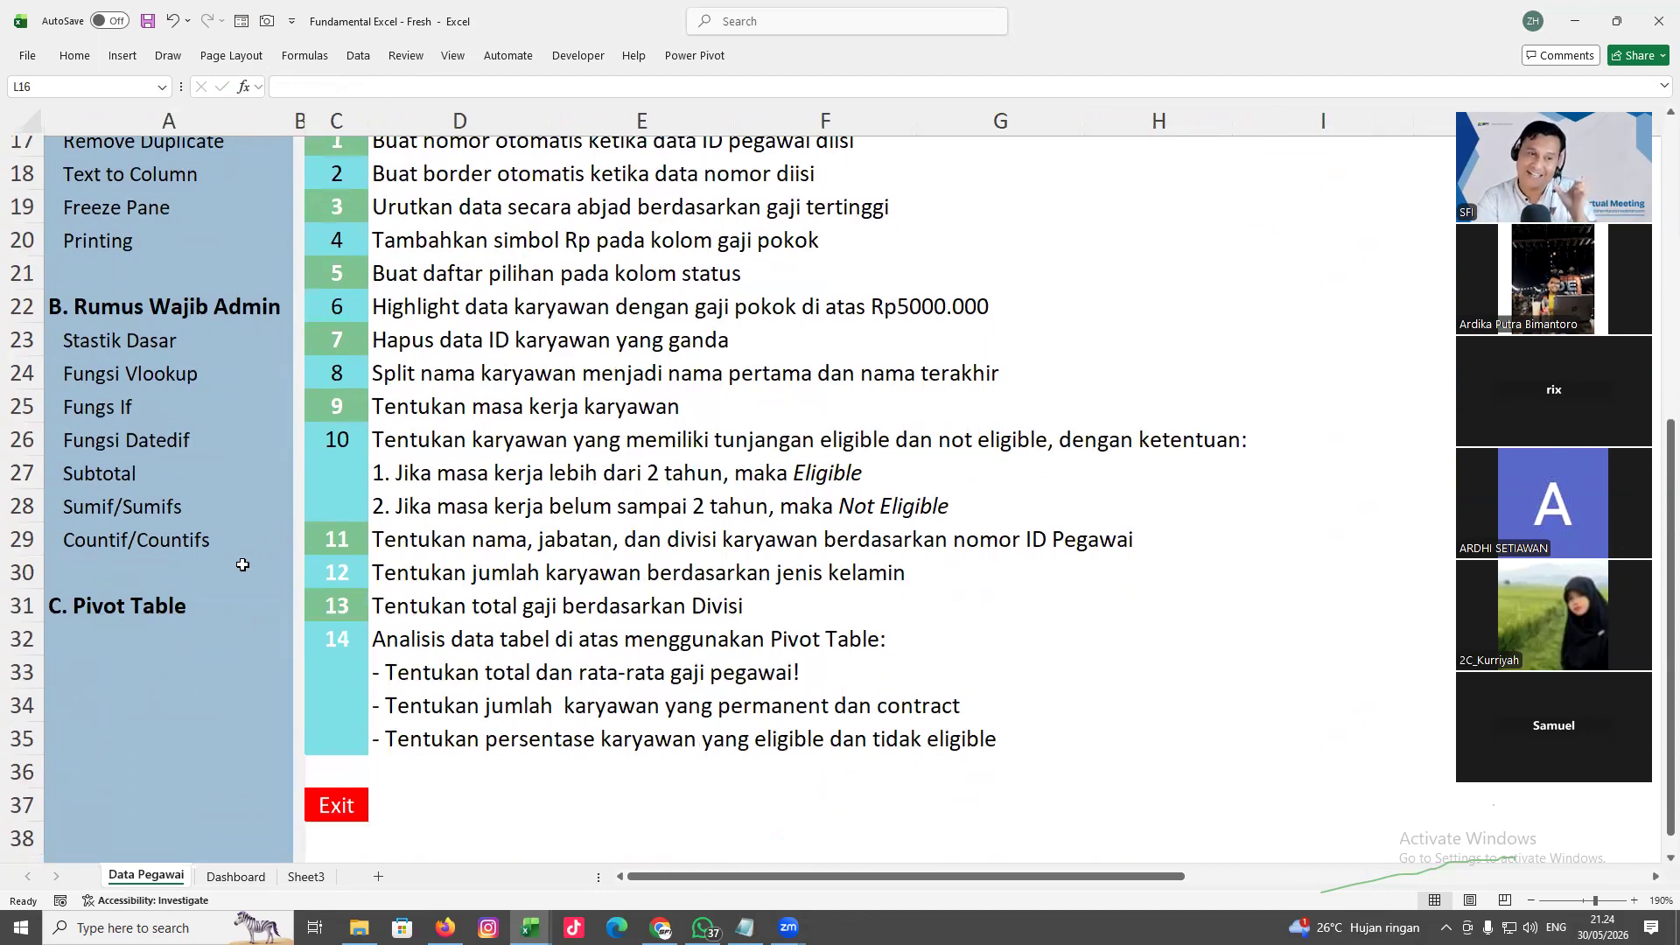
{"action": "left_click", "coordinate": [160, 612]}
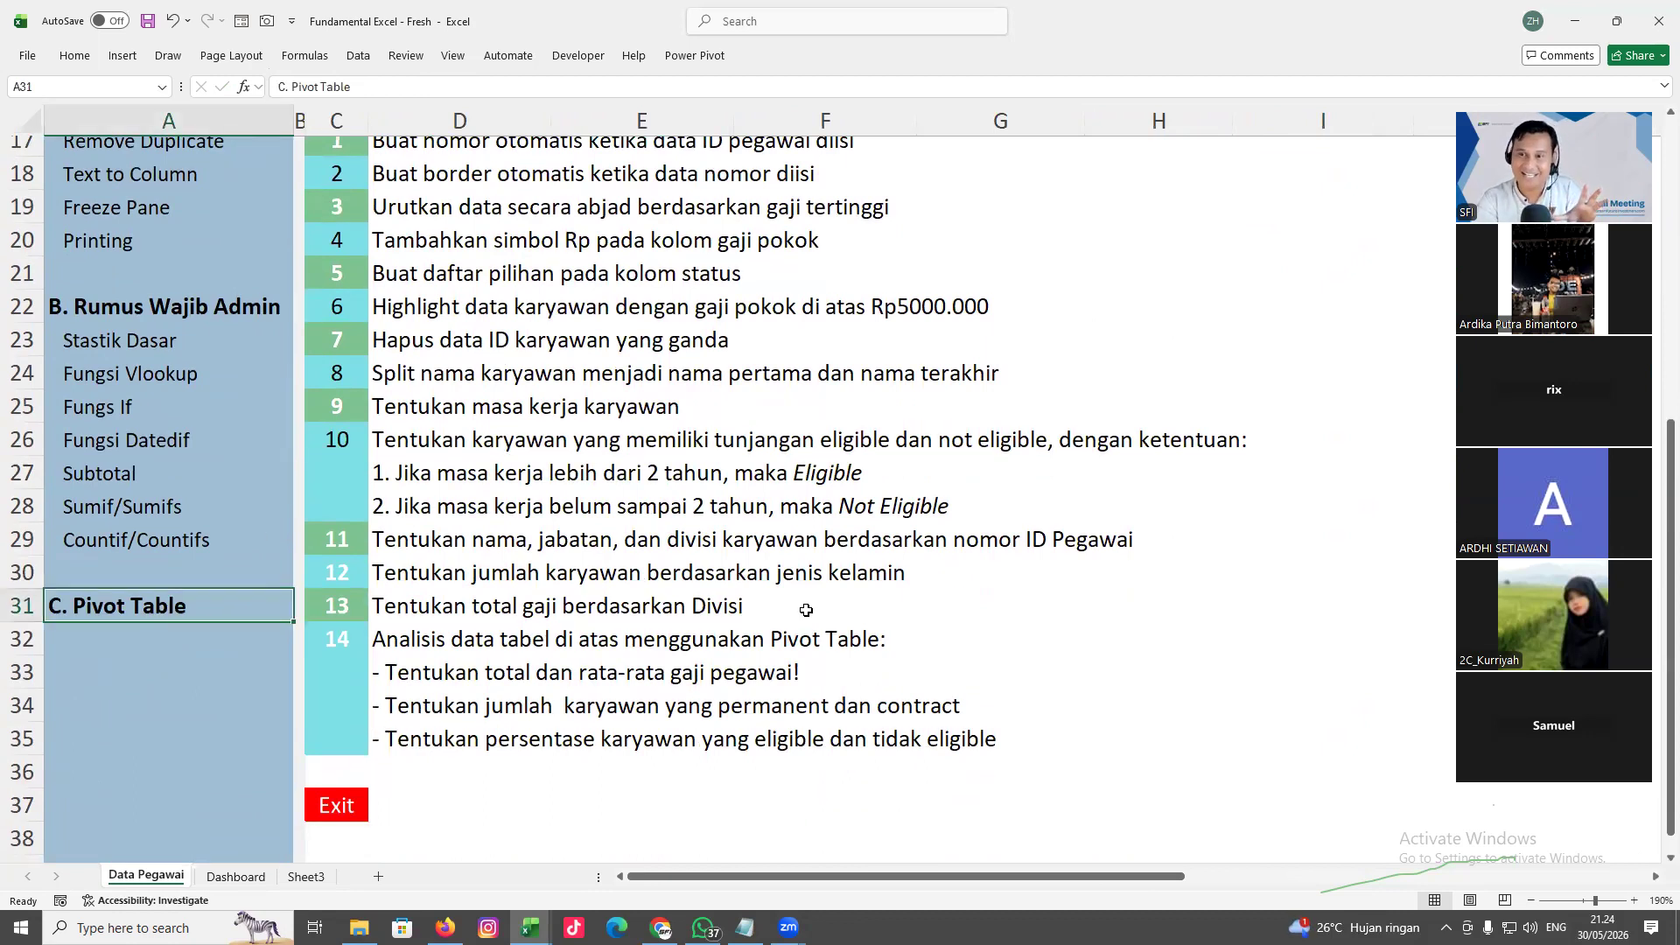
{"action": "left_click", "coordinate": [820, 824]}
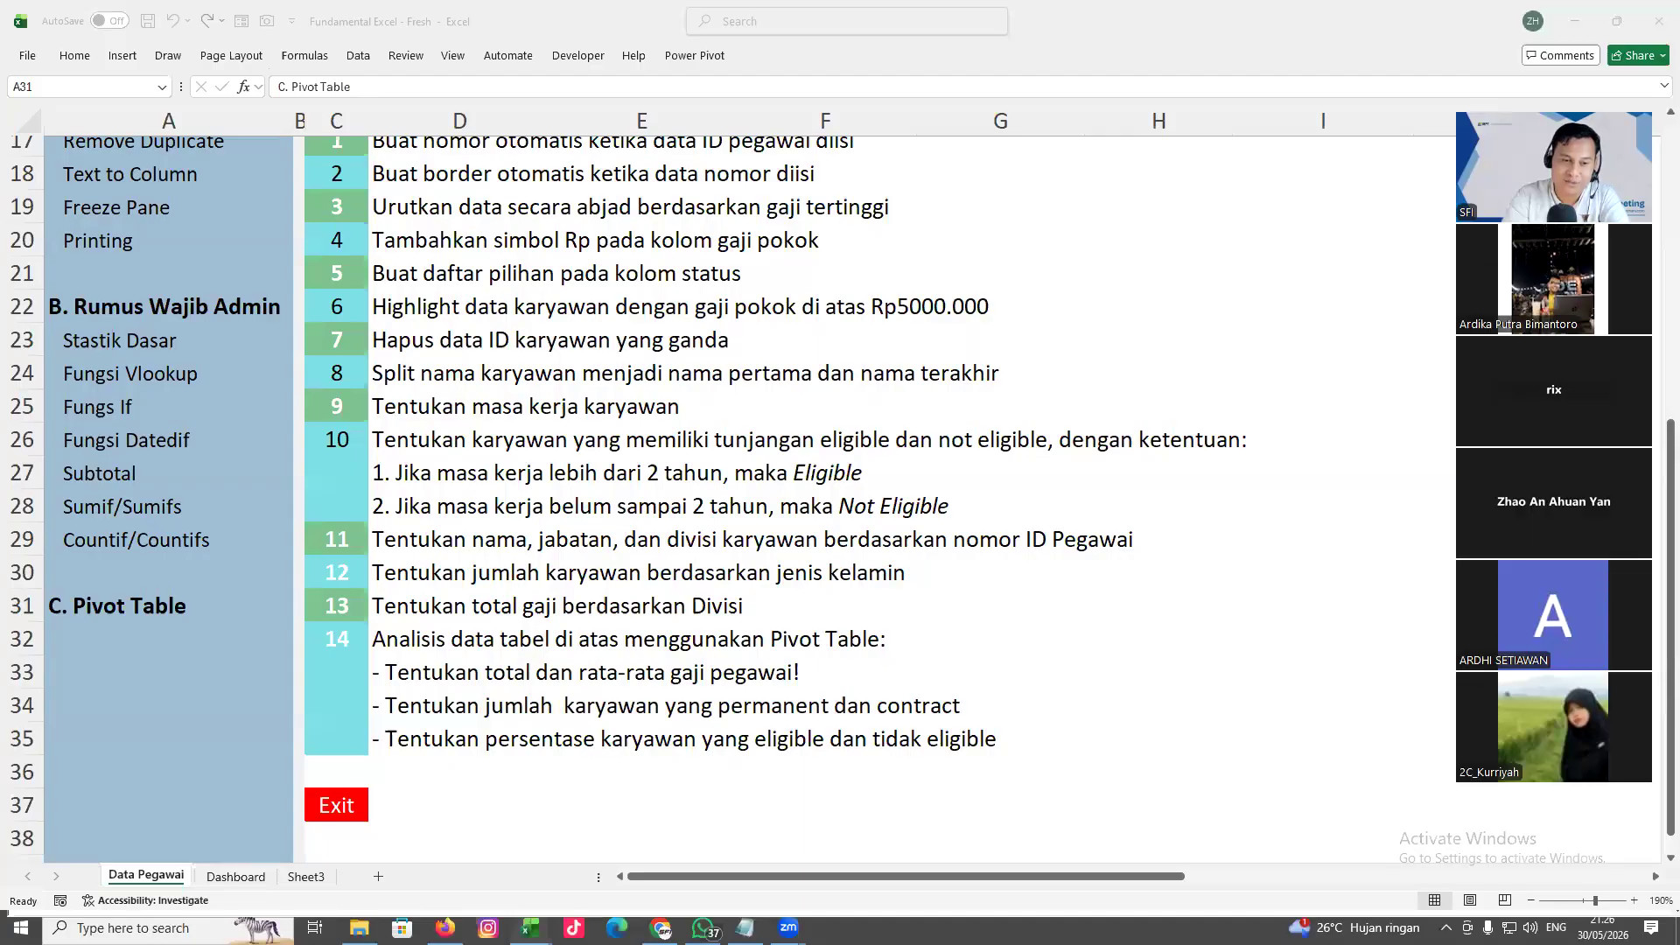
{"action": "mouse_move", "coordinate": [530, 927]}
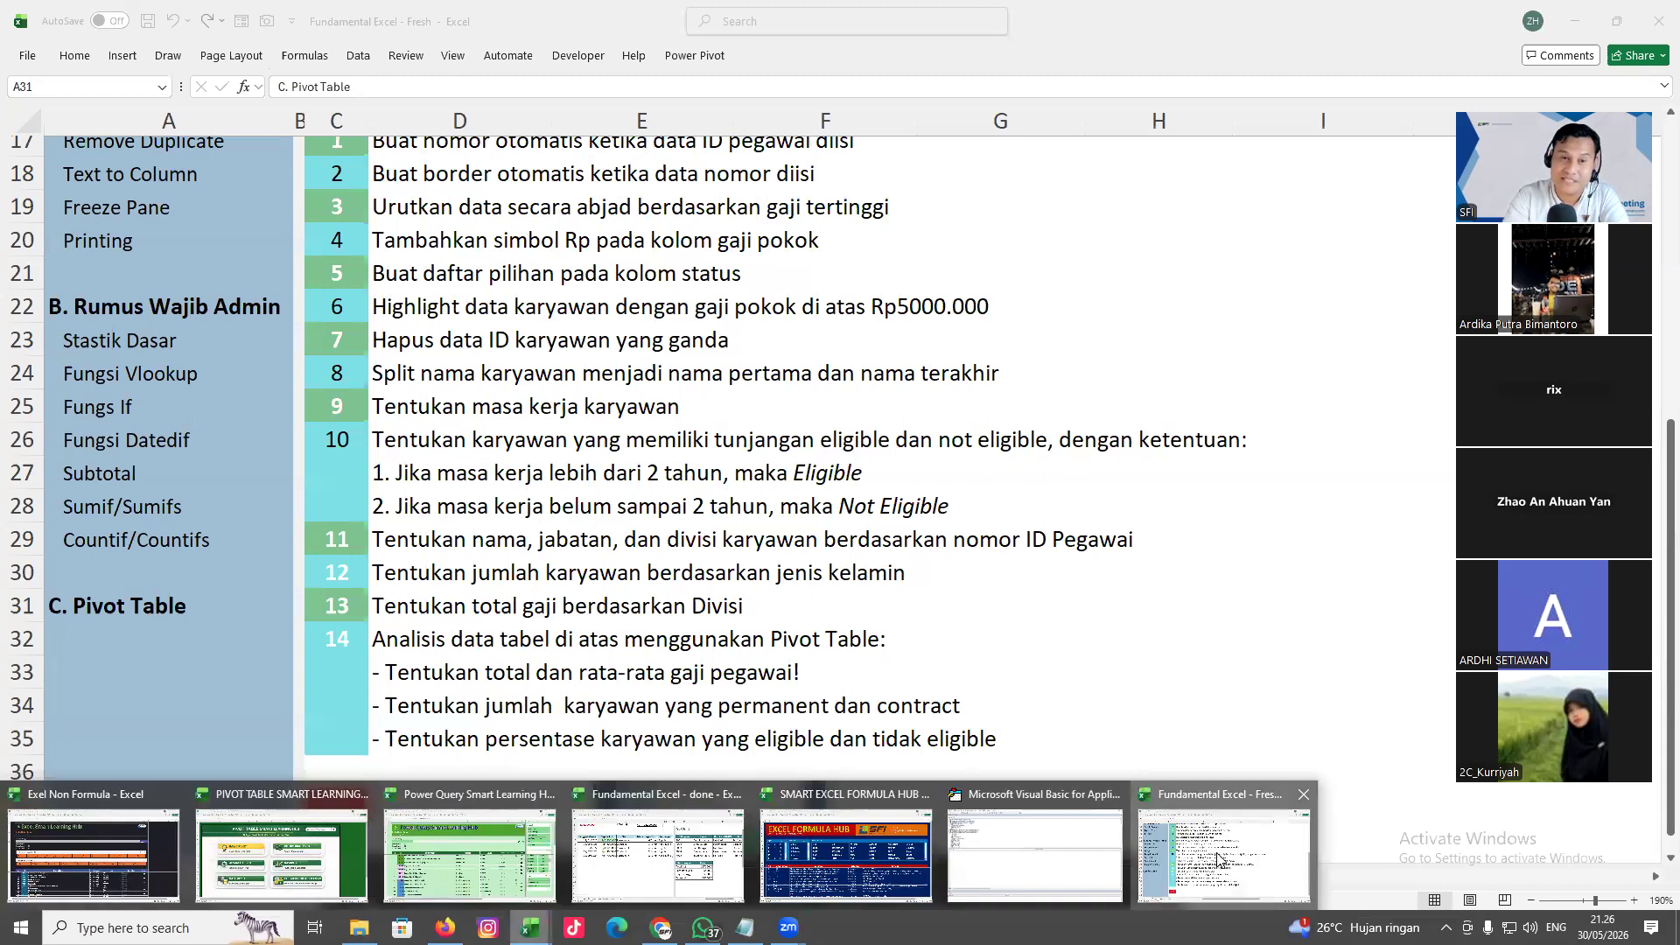
Exit the Fundamental Excel - Fresh sheet and switch to the SMART EXCEL FORMULA HUB workbook
{"action": "left_click", "coordinate": [1219, 858]}
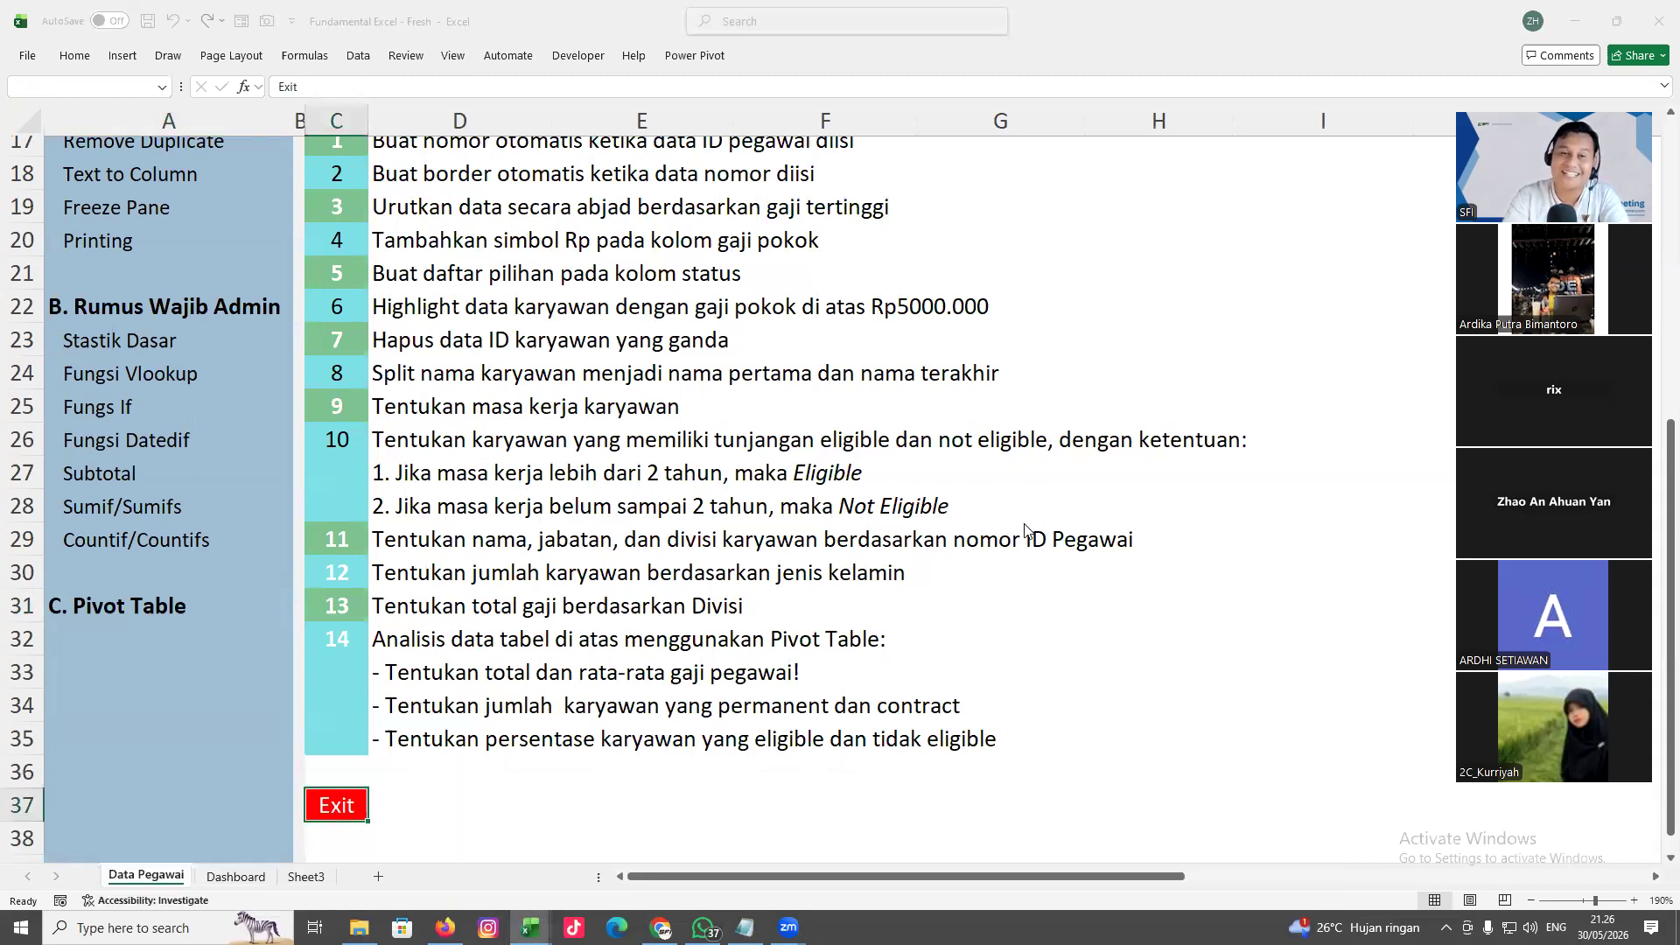
{"action": "left_click", "coordinate": [954, 507]}
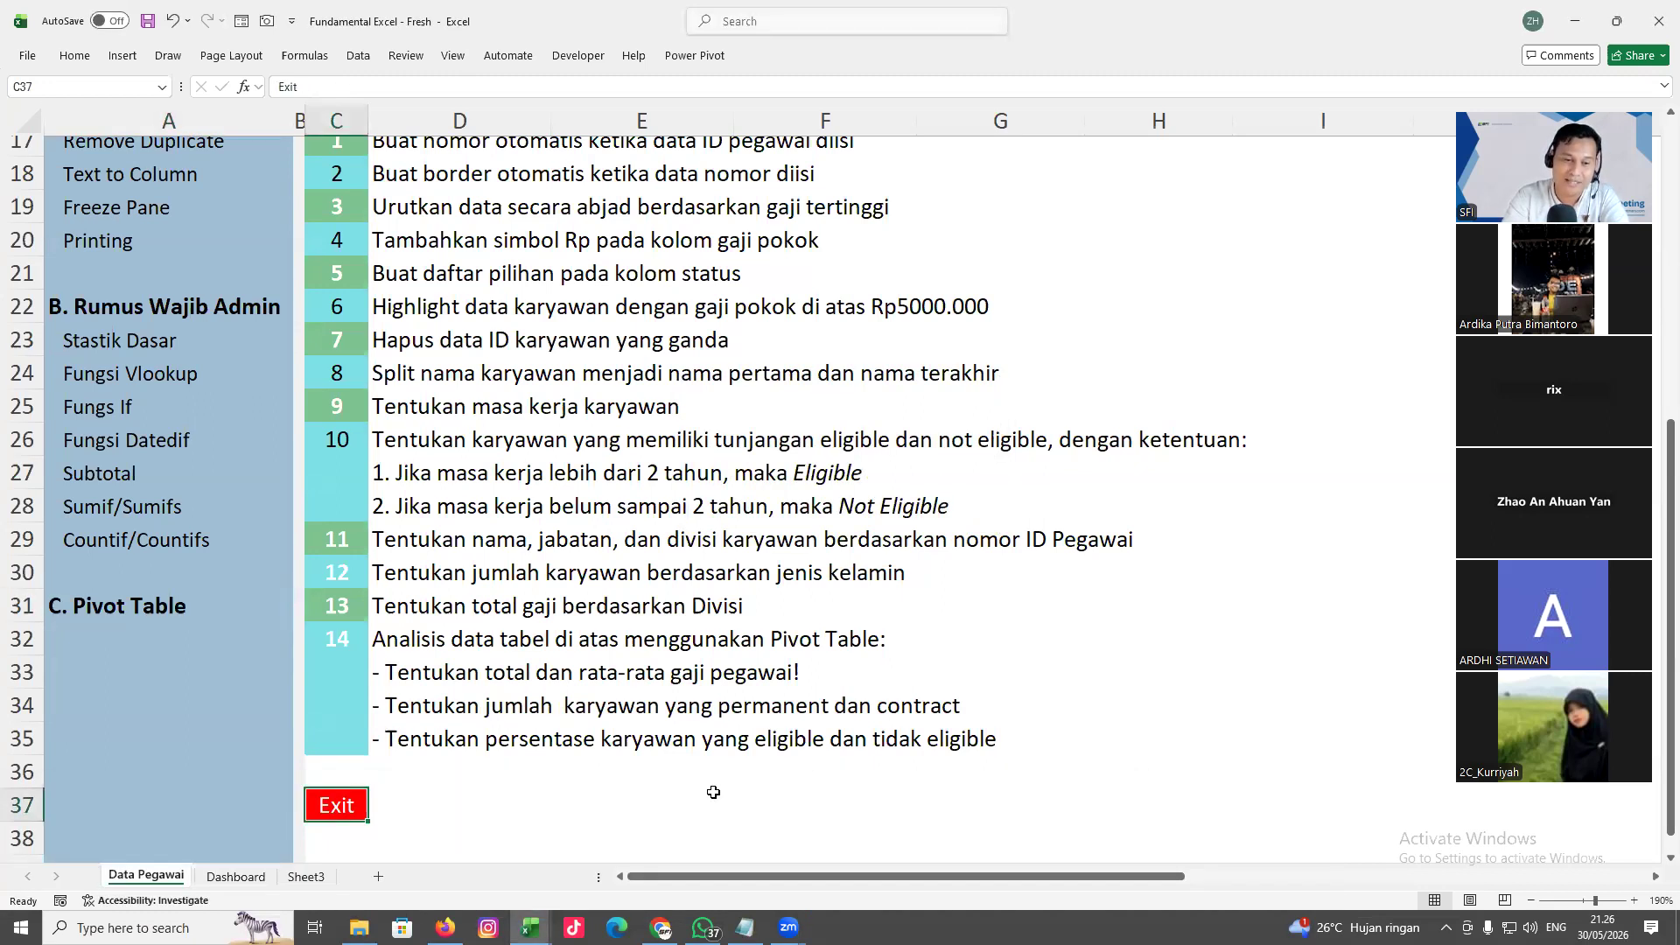
{"action": "left_click", "coordinate": [530, 928]}
{"action": "left_click", "coordinate": [855, 847]}
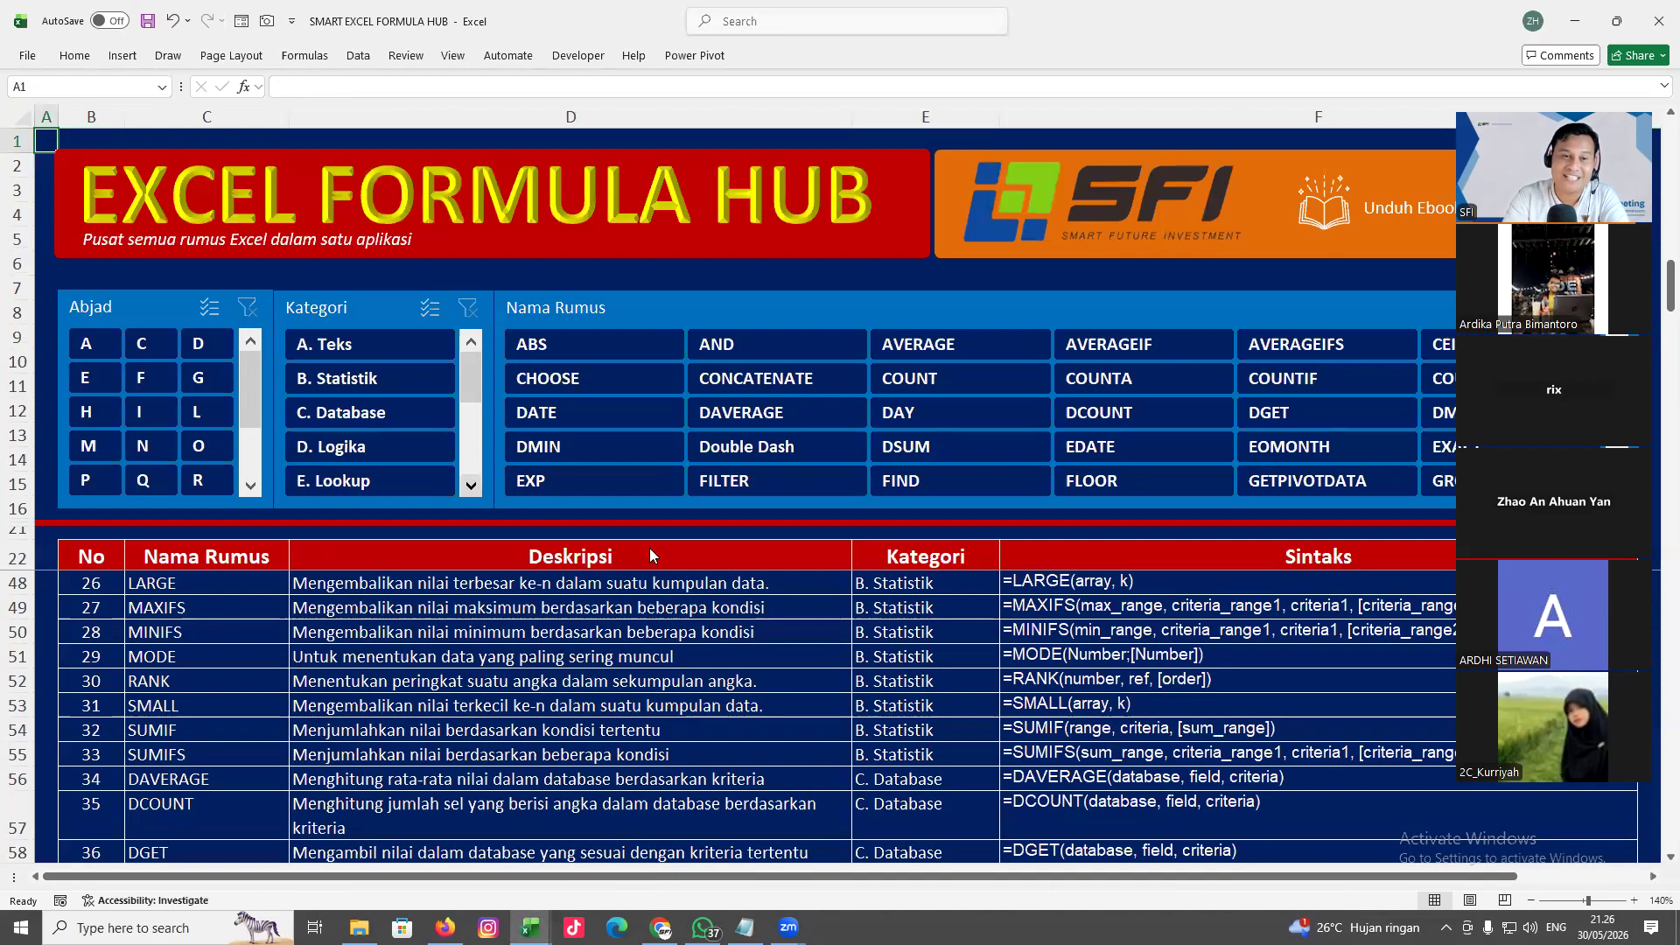
Filter the Kategori slicer to J. Pivot and open the GROUPBY lesson sheet
{"action": "scroll", "coordinate": [691, 592], "scroll_direction": "down", "scroll_amount": 2}
{"action": "scroll", "coordinate": [703, 594], "scroll_direction": "up", "scroll_amount": 11}
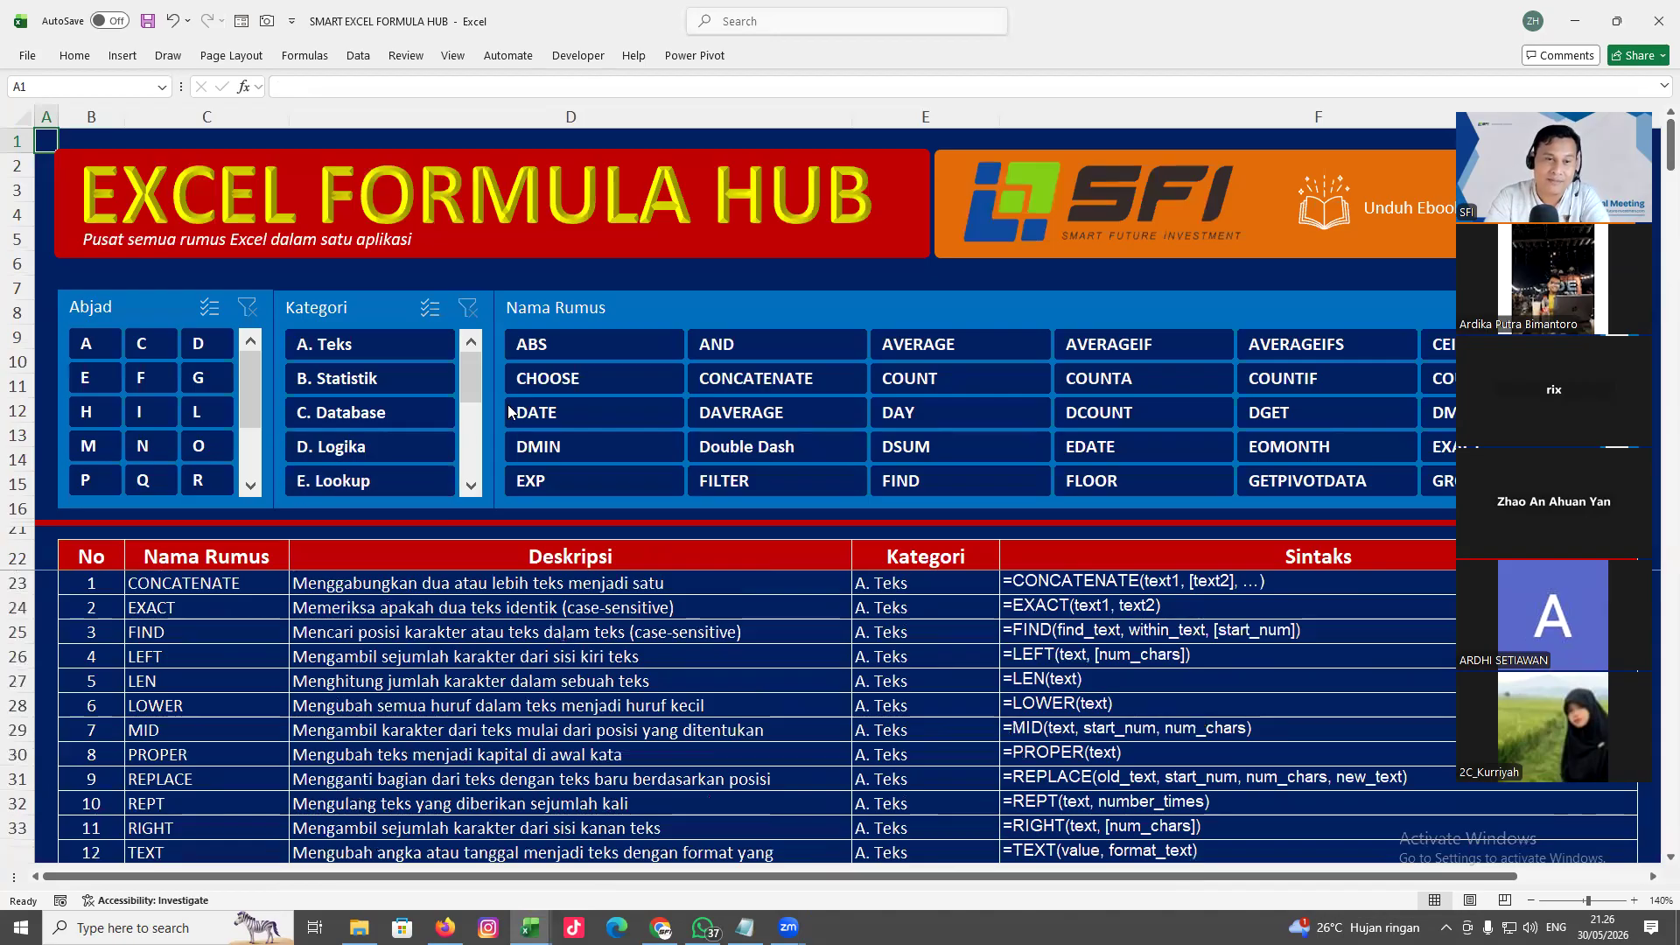
{"action": "left_click_drag", "start_coordinate": [468, 395], "coordinate": [478, 472]}
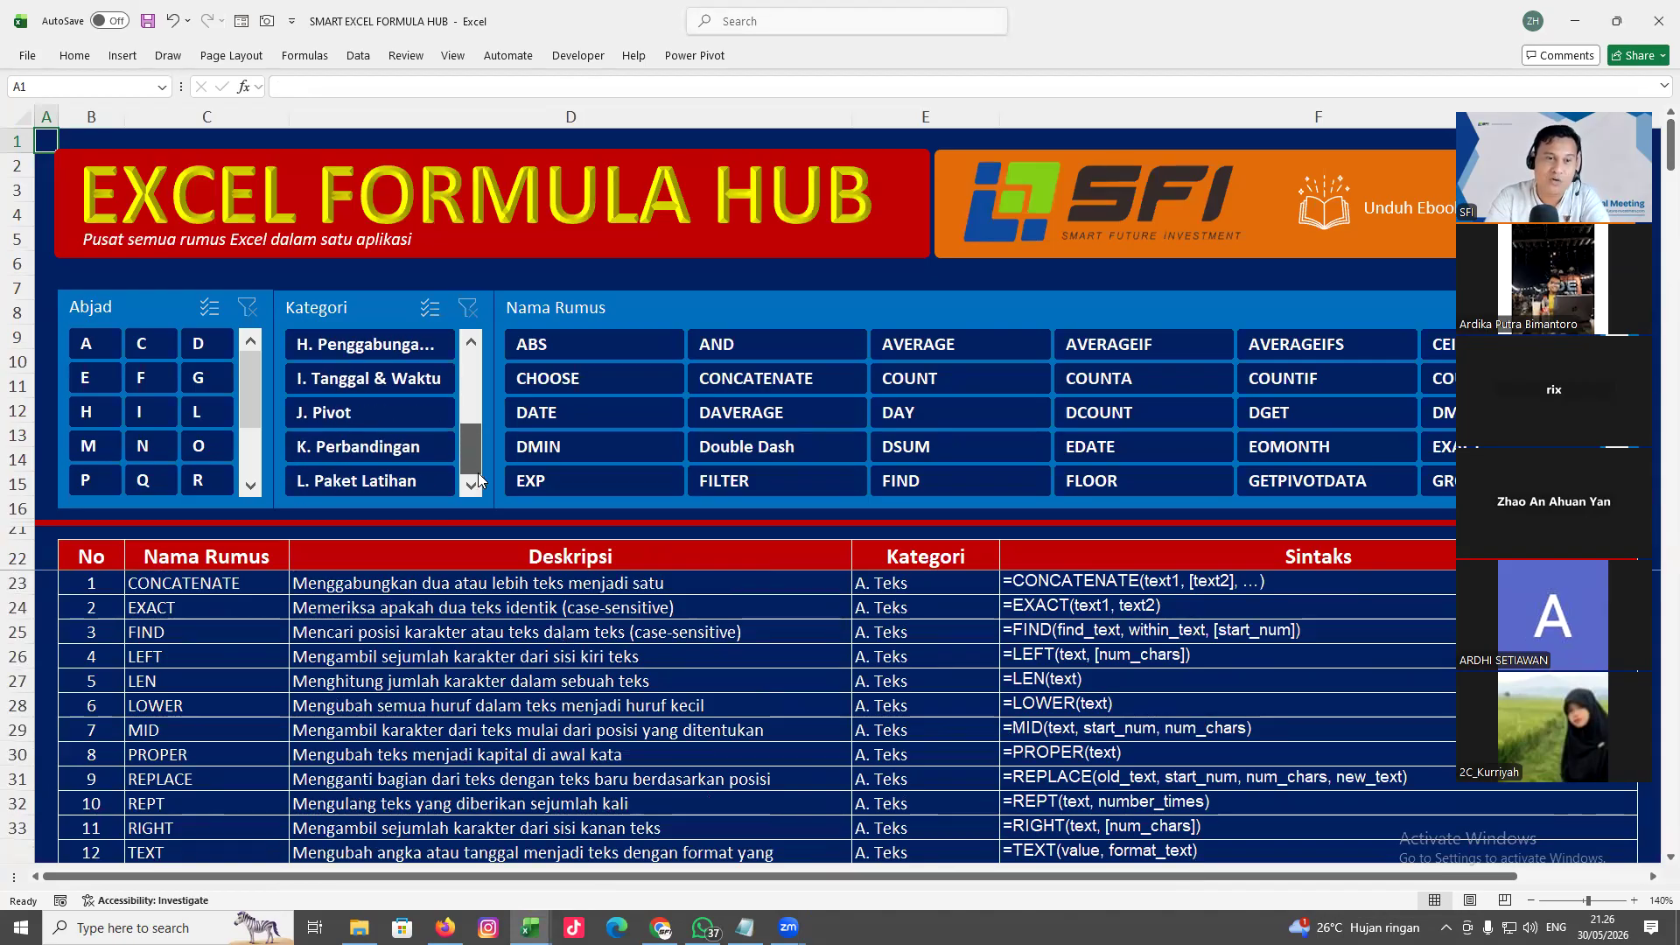
{"action": "left_click", "coordinate": [306, 418]}
{"action": "left_click", "coordinate": [158, 632]}
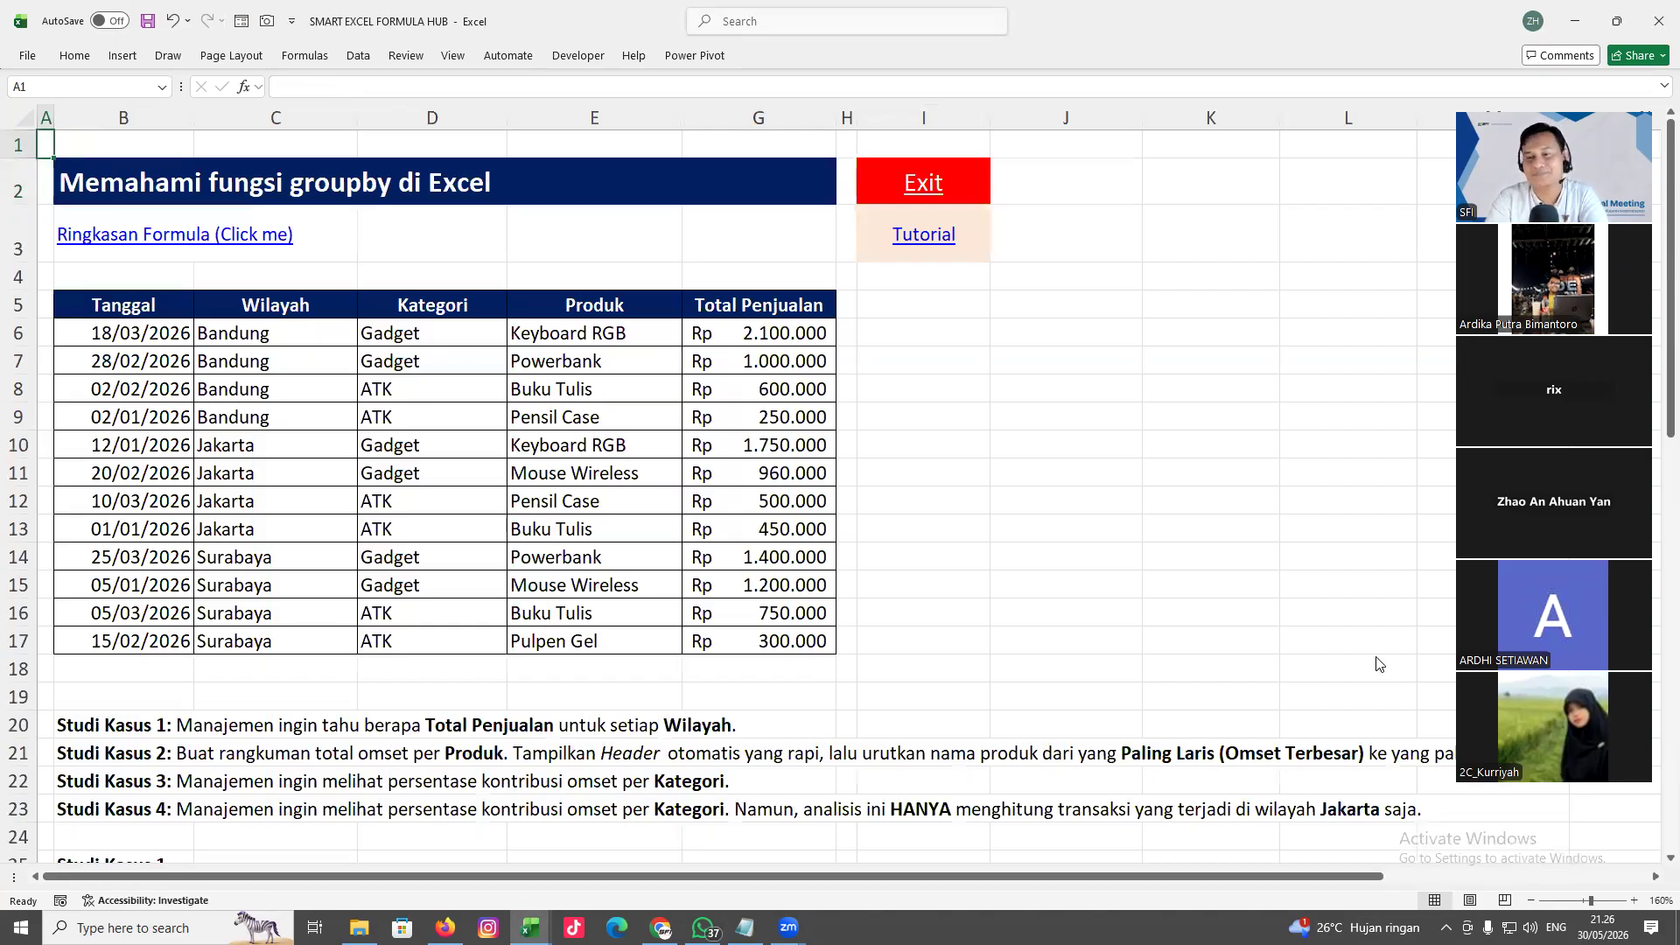
{"action": "scroll", "coordinate": [1328, 743], "scroll_direction": "up", "scroll_amount": 2}
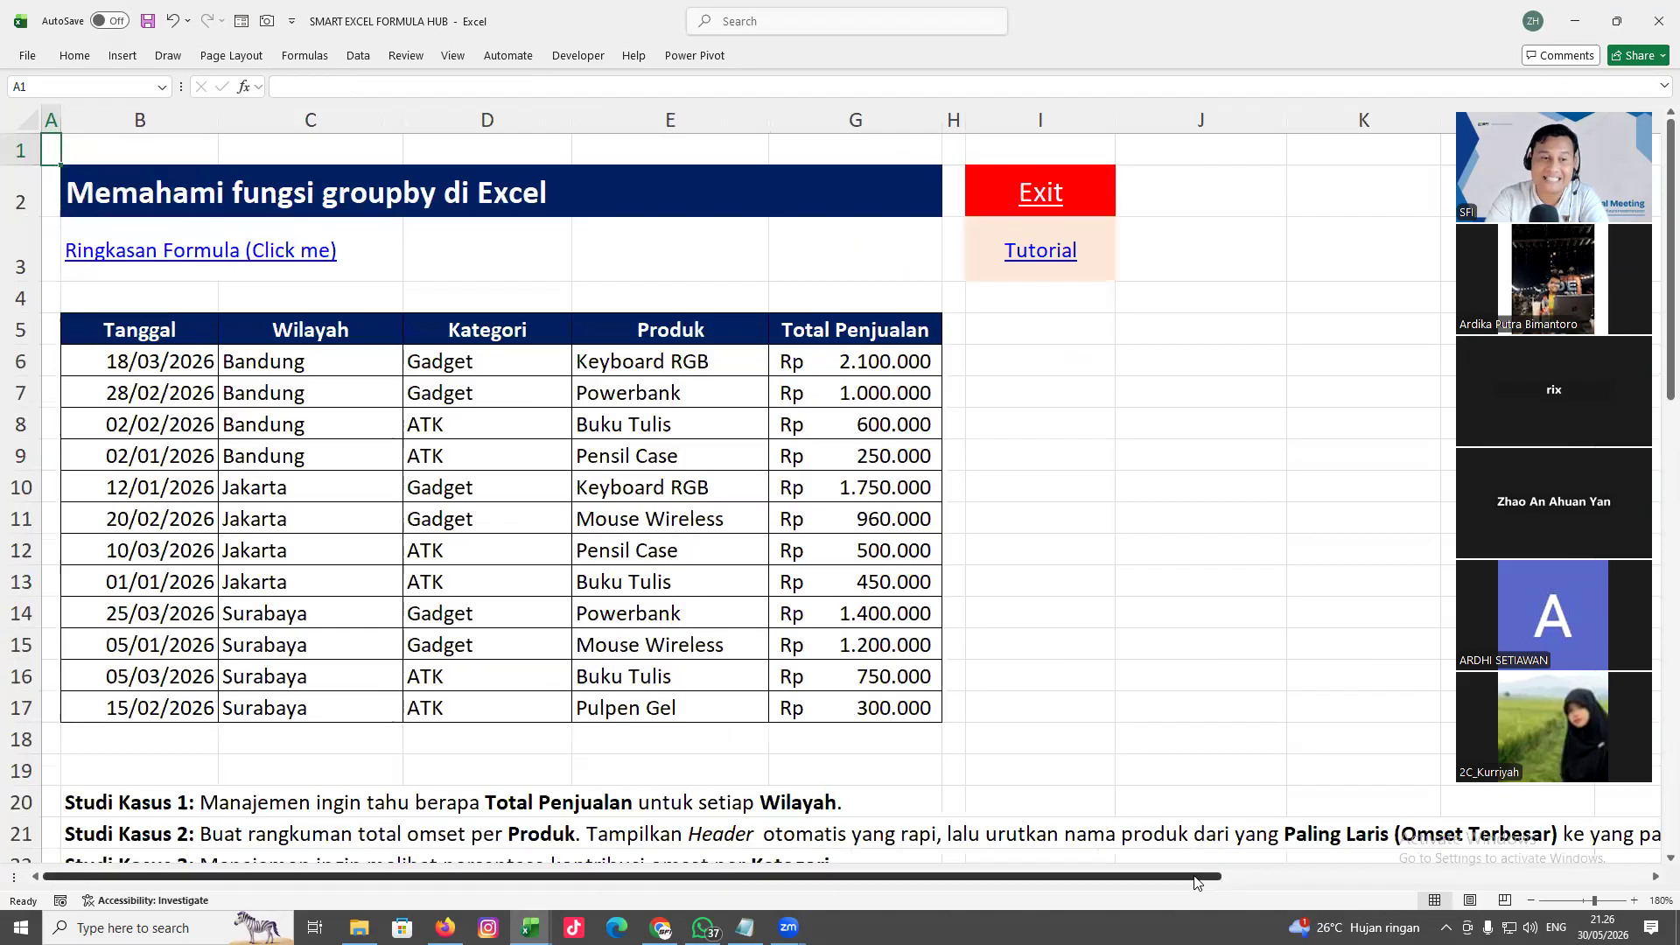
{"action": "scroll", "coordinate": [1092, 607], "scroll_direction": "down", "scroll_amount": 1}
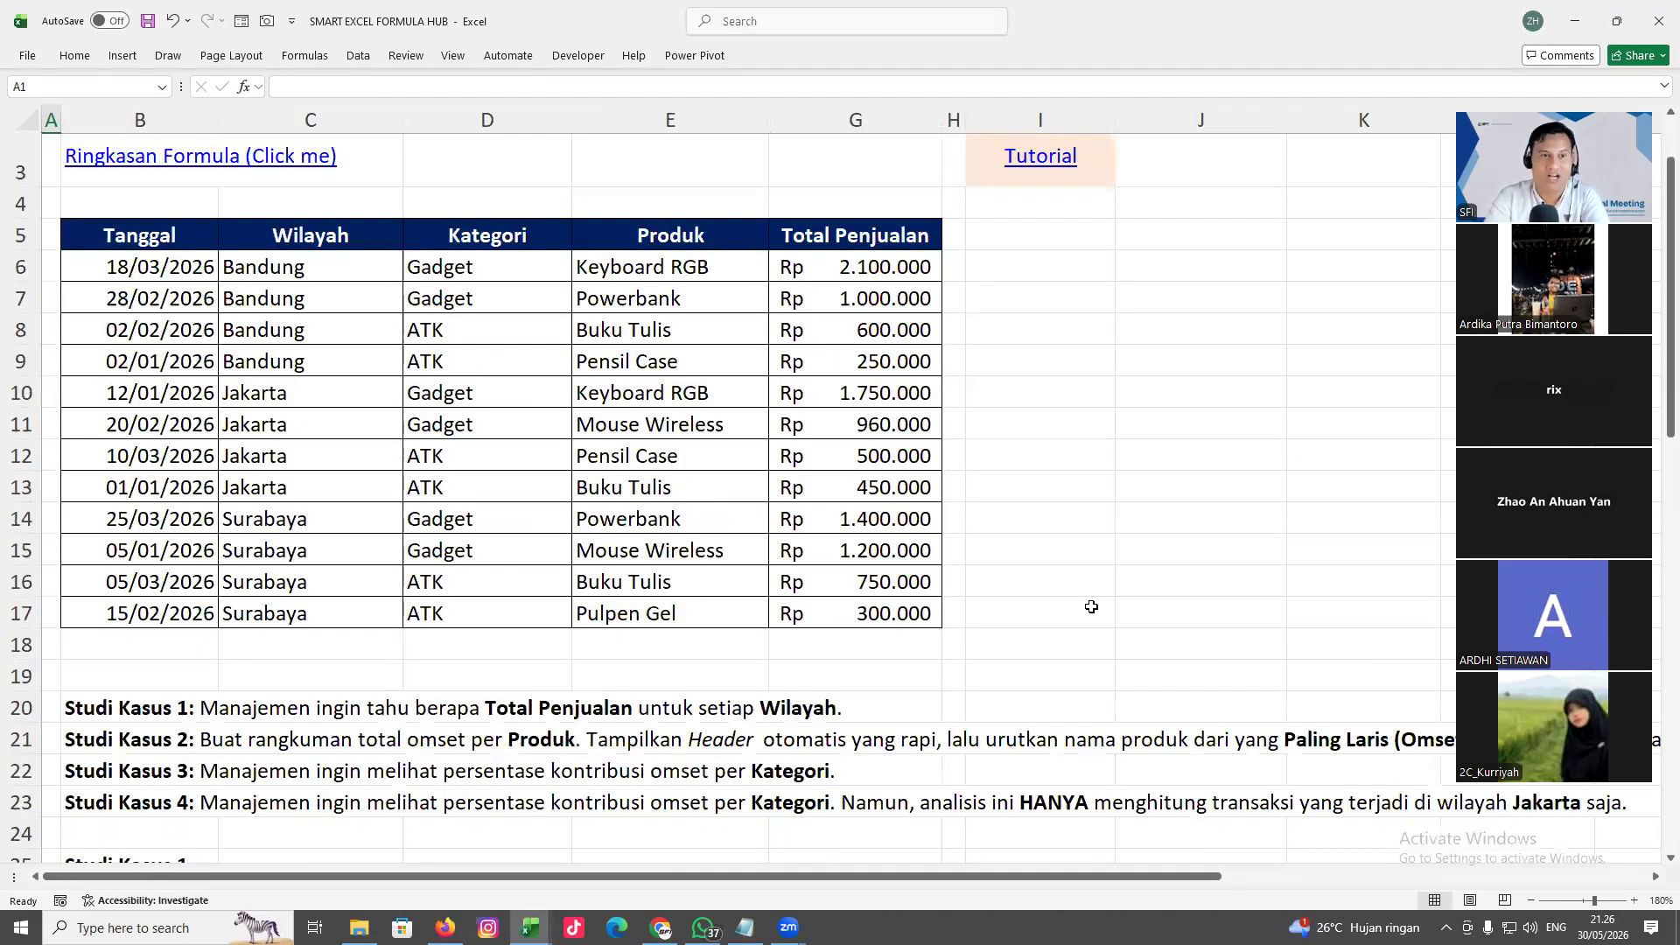
{"action": "left_click_drag", "start_coordinate": [163, 237], "coordinate": [868, 619]}
{"action": "scroll", "coordinate": [775, 610], "scroll_direction": "down", "scroll_amount": 1}
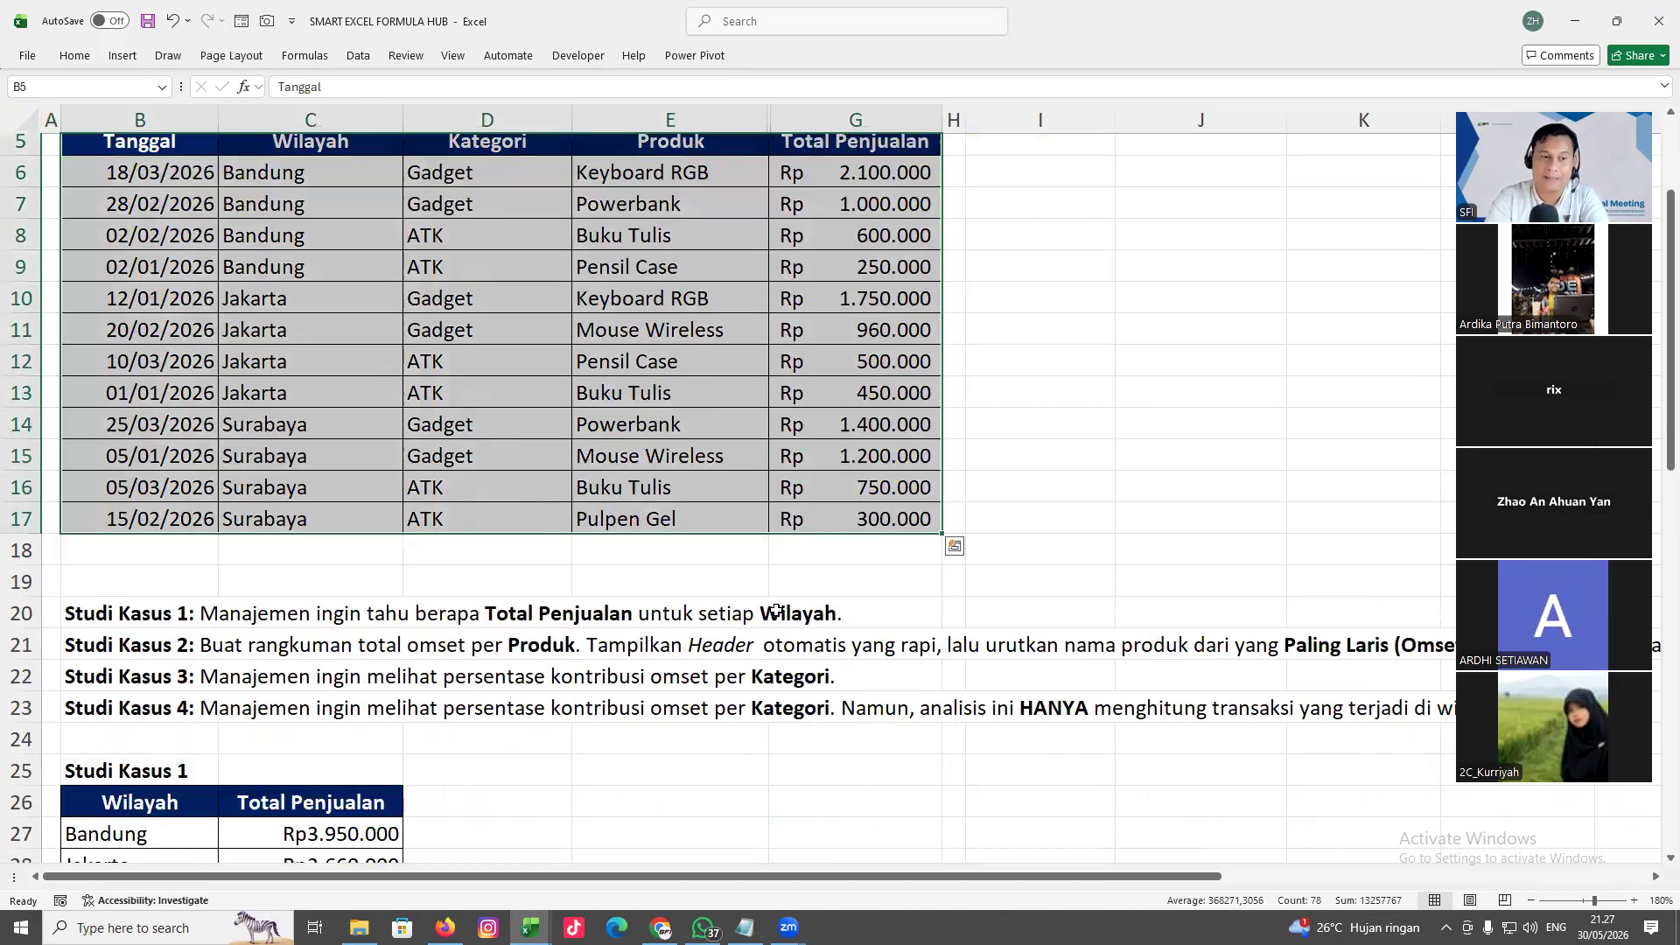
{"action": "left_click", "coordinate": [153, 625]}
{"action": "left_click_drag", "start_coordinate": [153, 624], "coordinate": [795, 616]}
{"action": "scroll", "coordinate": [1042, 477], "scroll_direction": "up", "scroll_amount": 2}
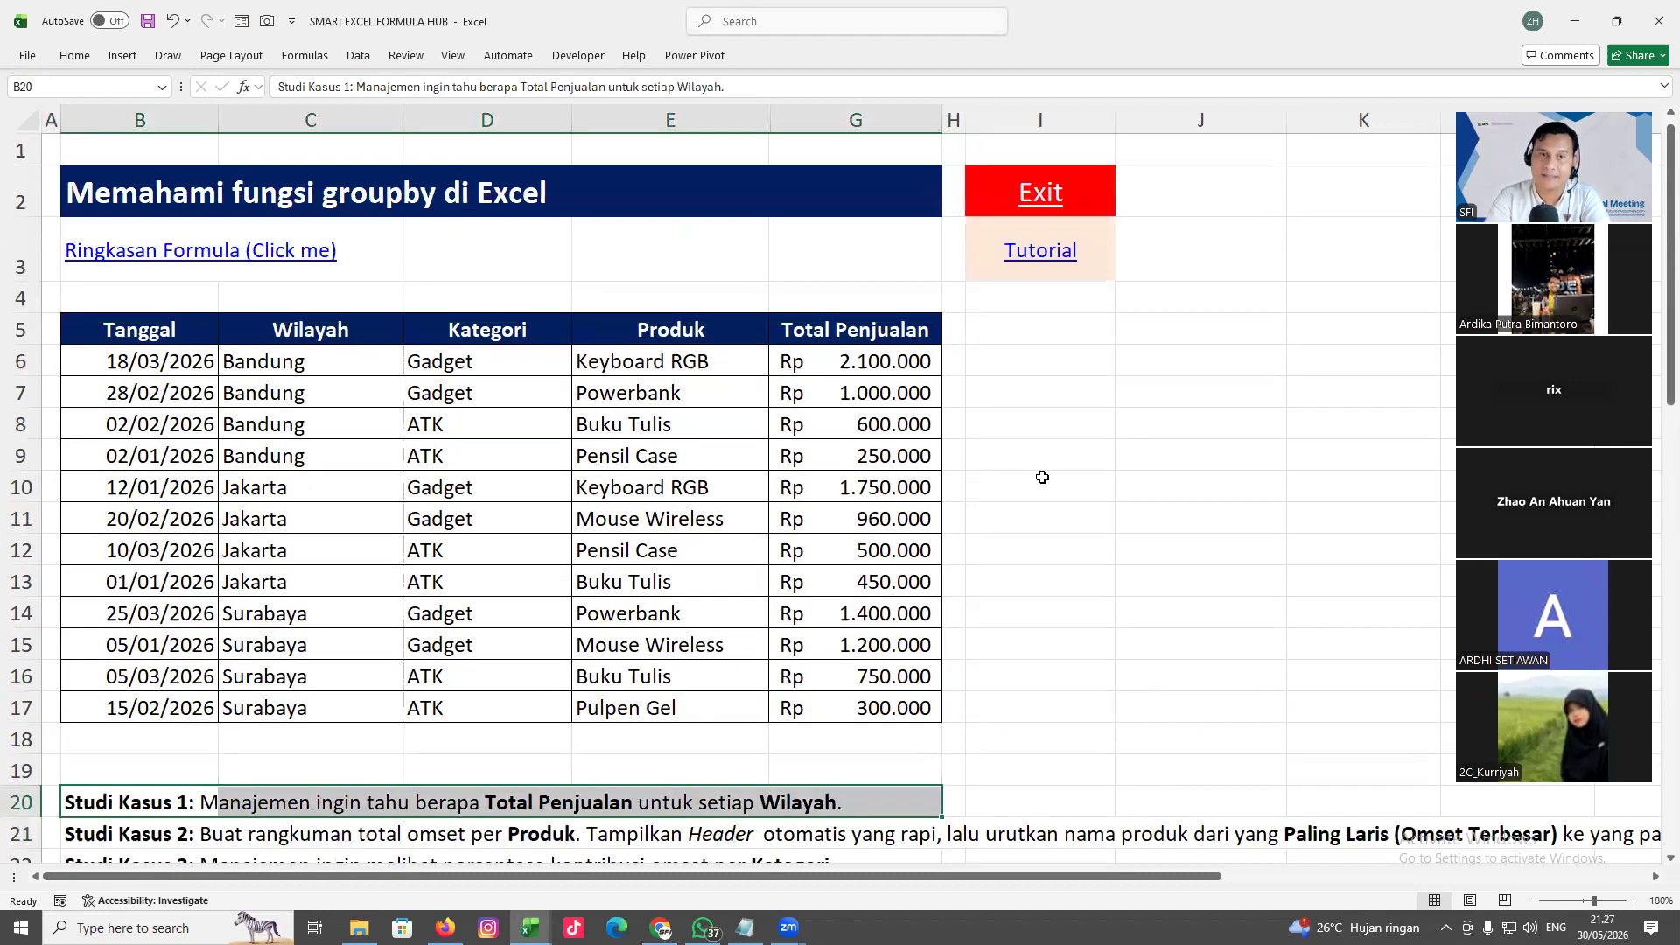
{"action": "left_click", "coordinate": [1066, 473]}
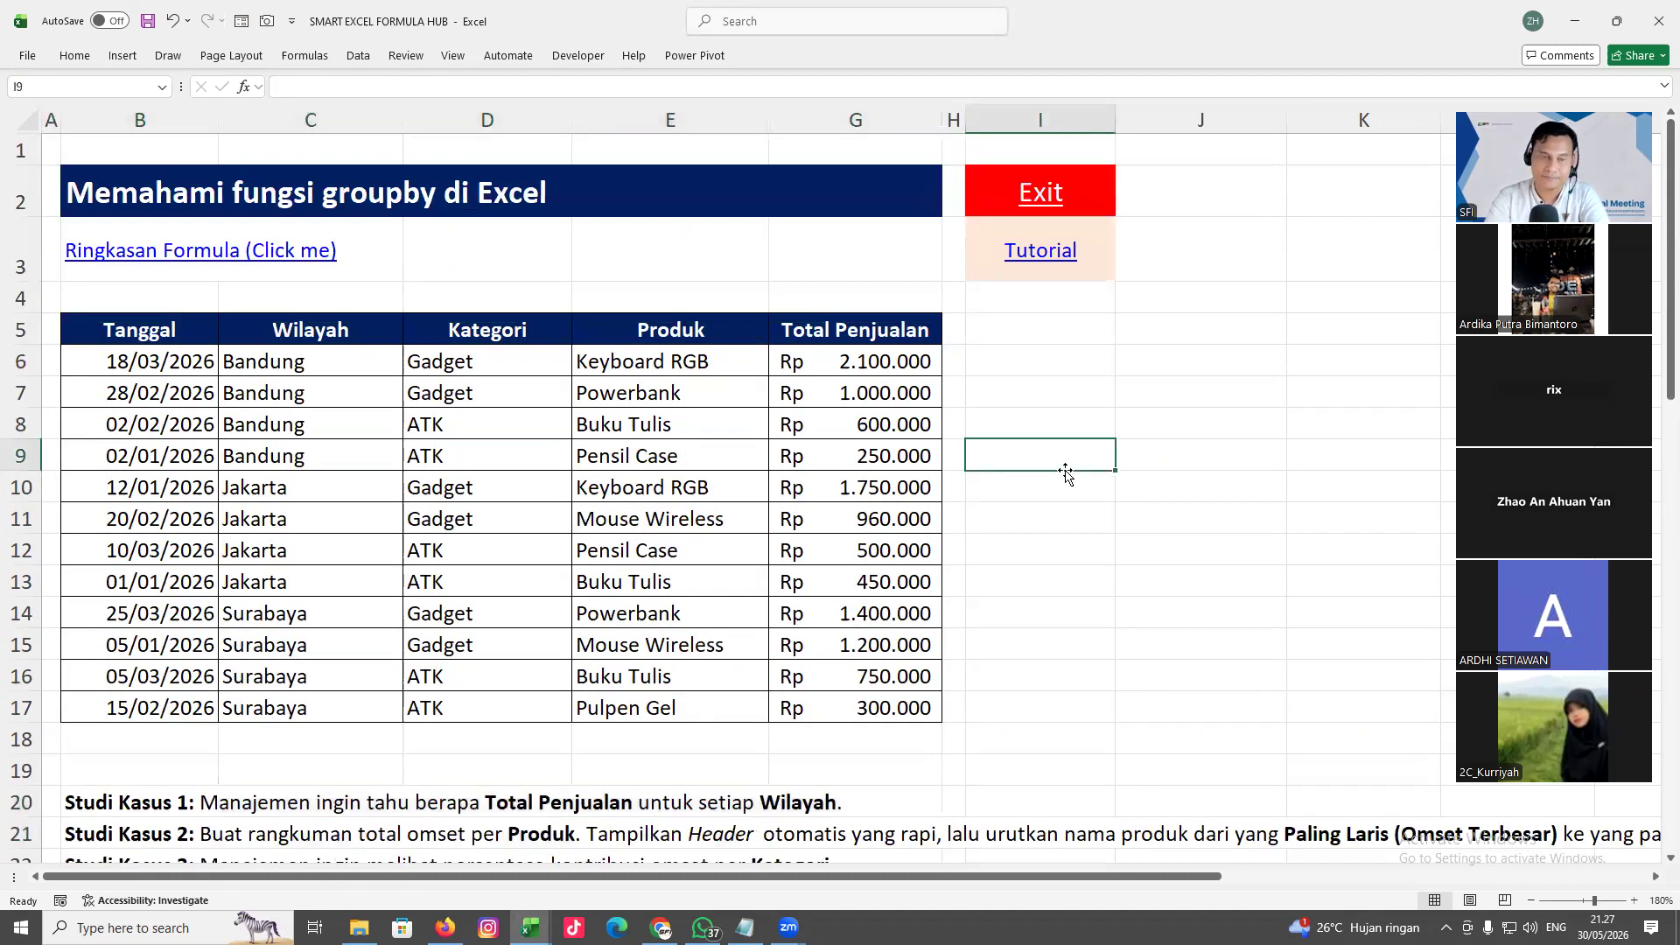
{"action": "left_click", "coordinate": [280, 361]}
{"action": "left_click_drag", "start_coordinate": [856, 335], "coordinate": [956, 703]}
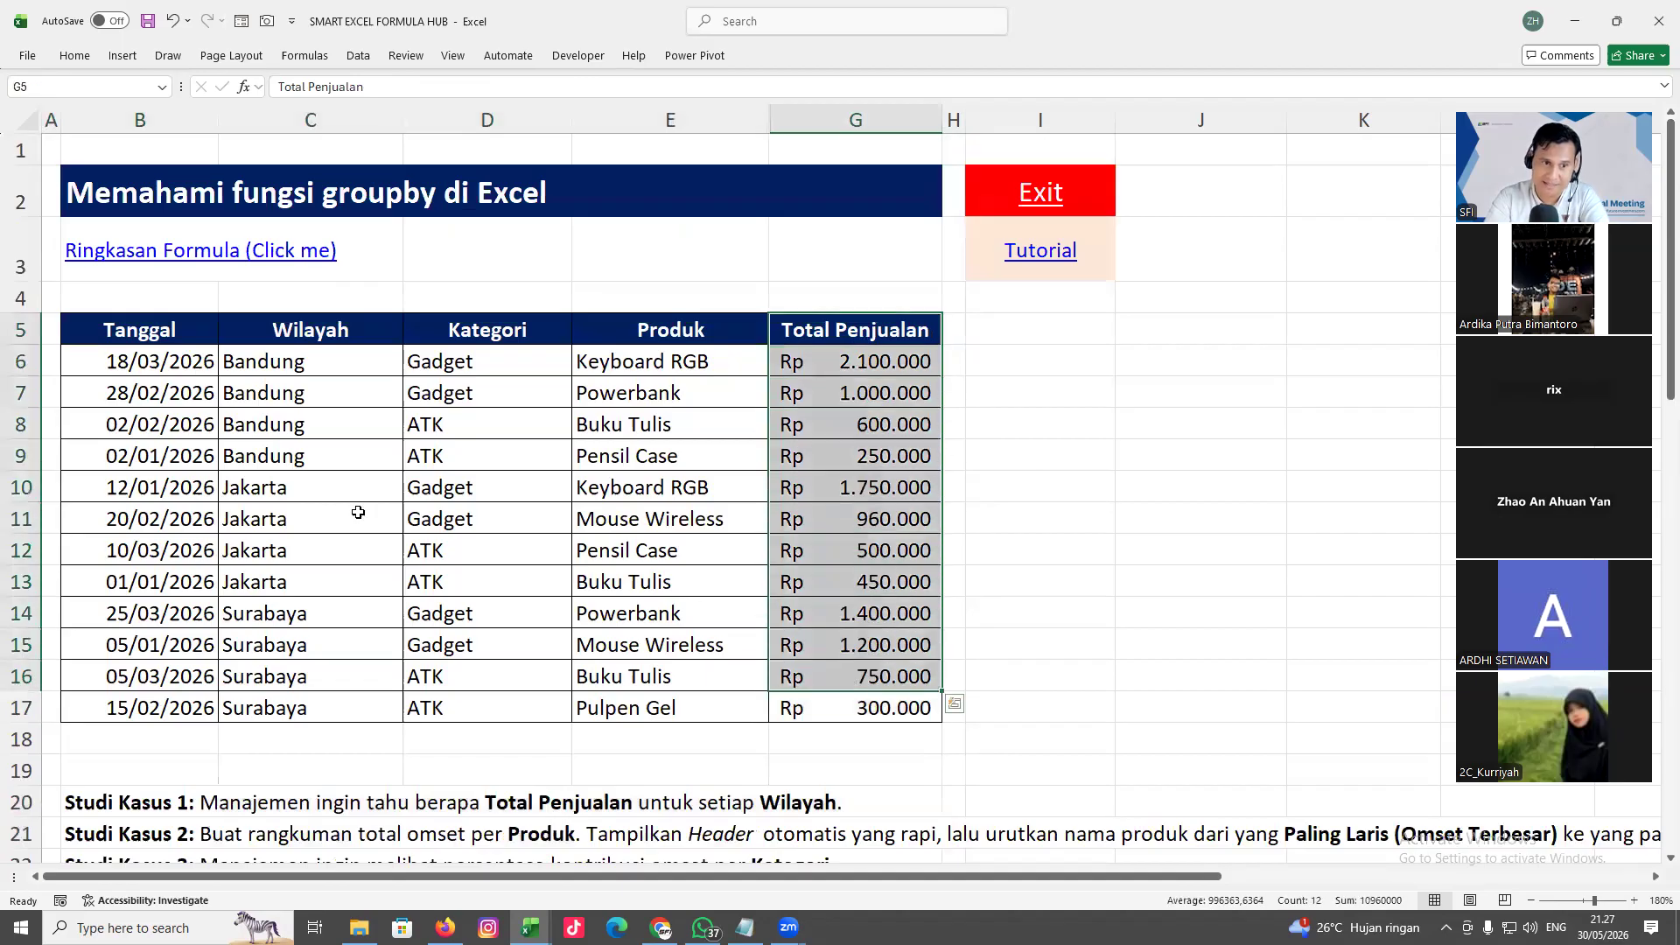
{"action": "left_click", "coordinate": [302, 507]}
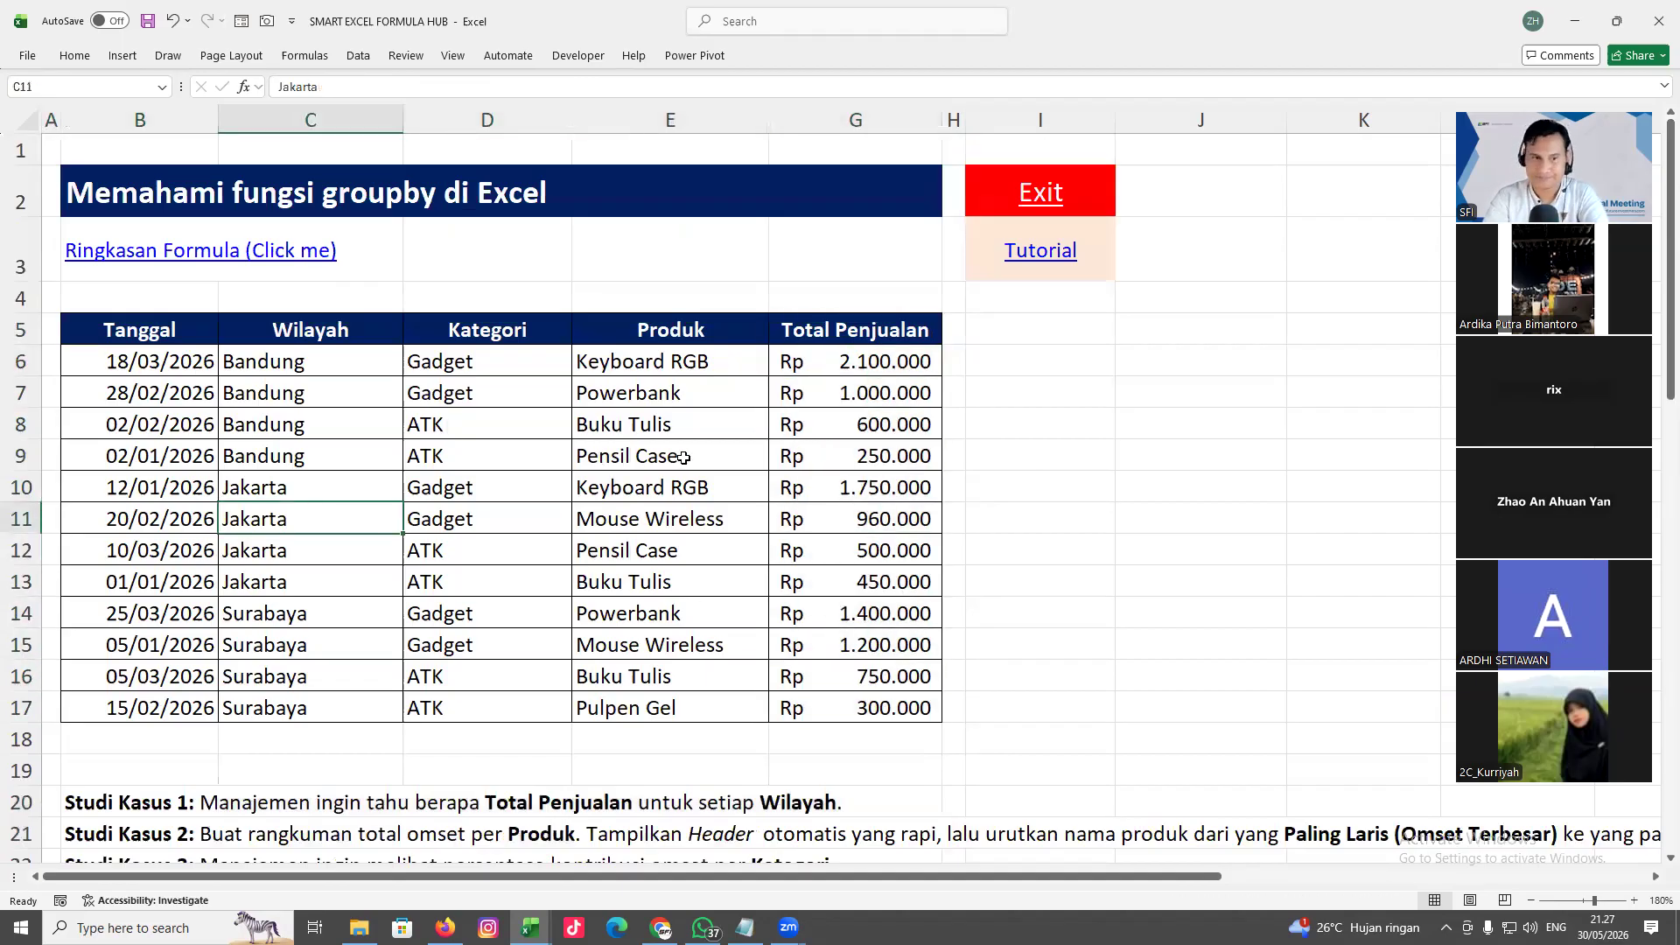
{"action": "scroll", "coordinate": [683, 458], "scroll_direction": "down", "scroll_amount": 2}
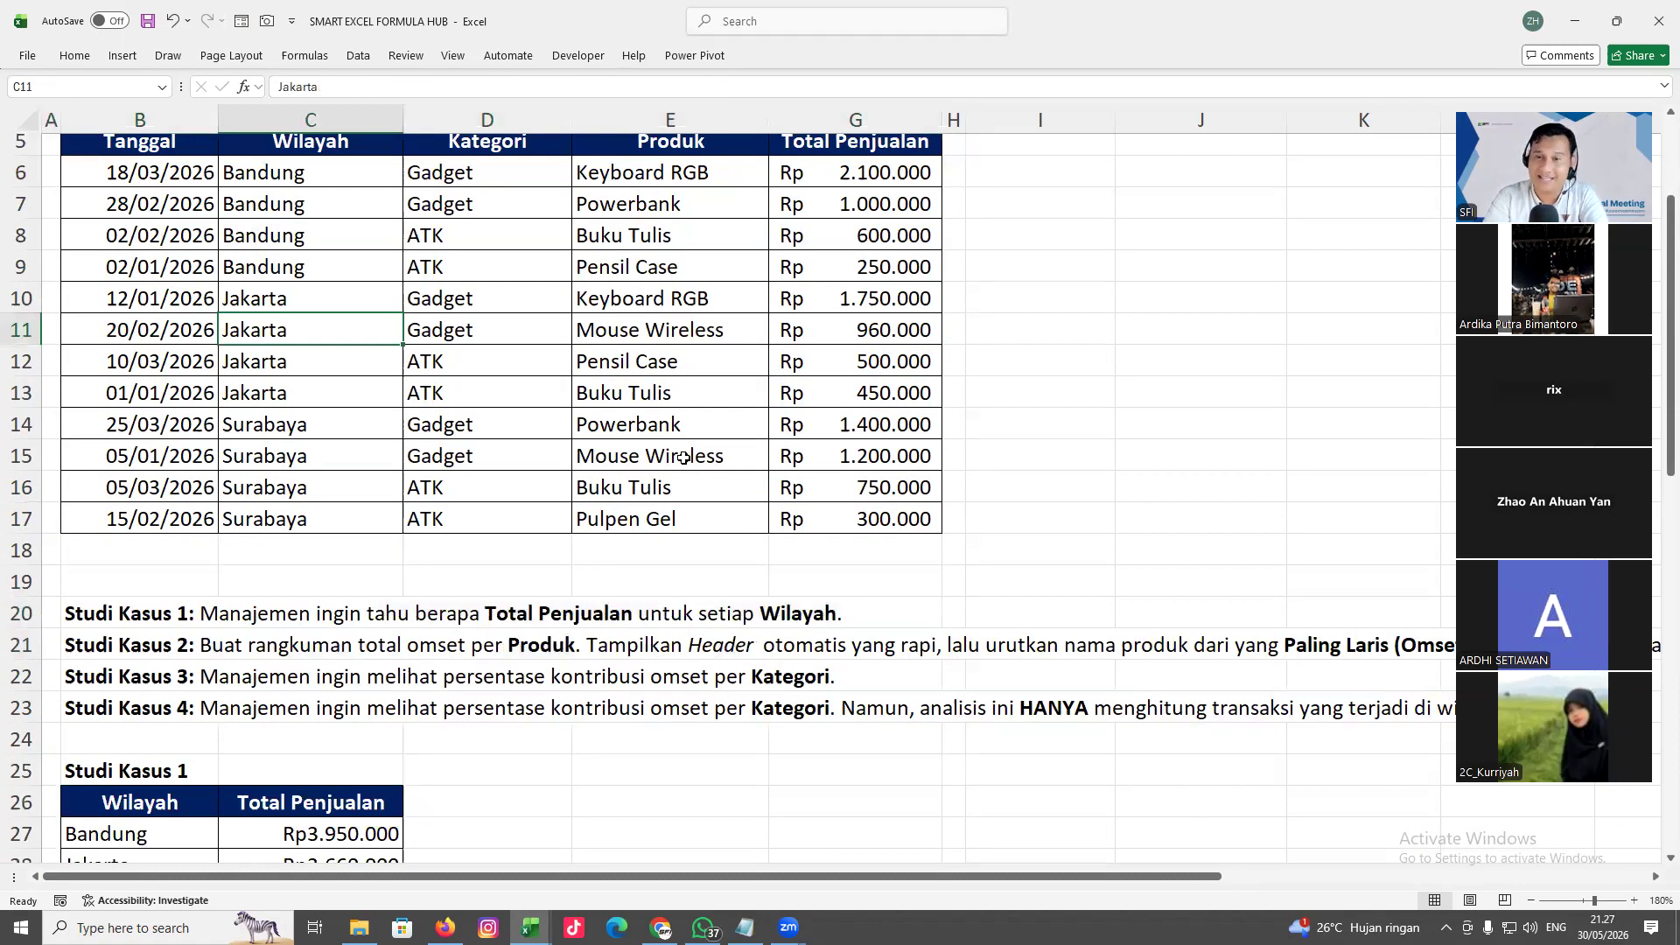
{"action": "scroll", "coordinate": [683, 455], "scroll_direction": "down", "scroll_amount": 2}
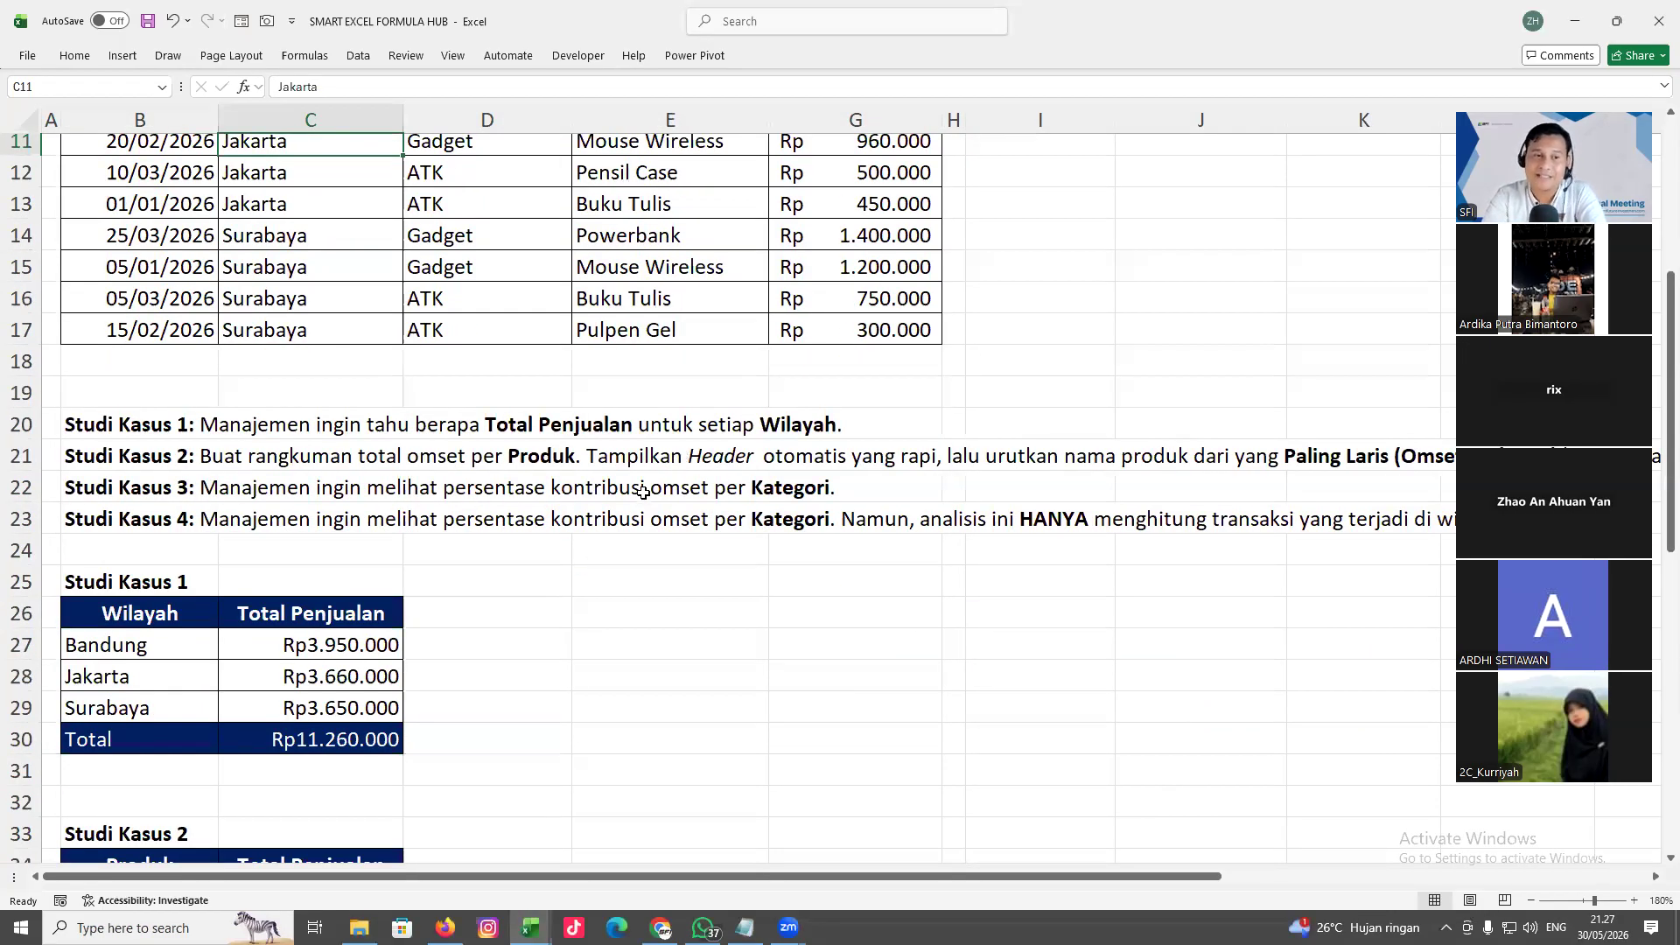
{"action": "scroll", "coordinate": [232, 545], "scroll_direction": "up", "scroll_amount": 1}
{"action": "scroll", "coordinate": [232, 545], "scroll_direction": "down", "scroll_amount": 1}
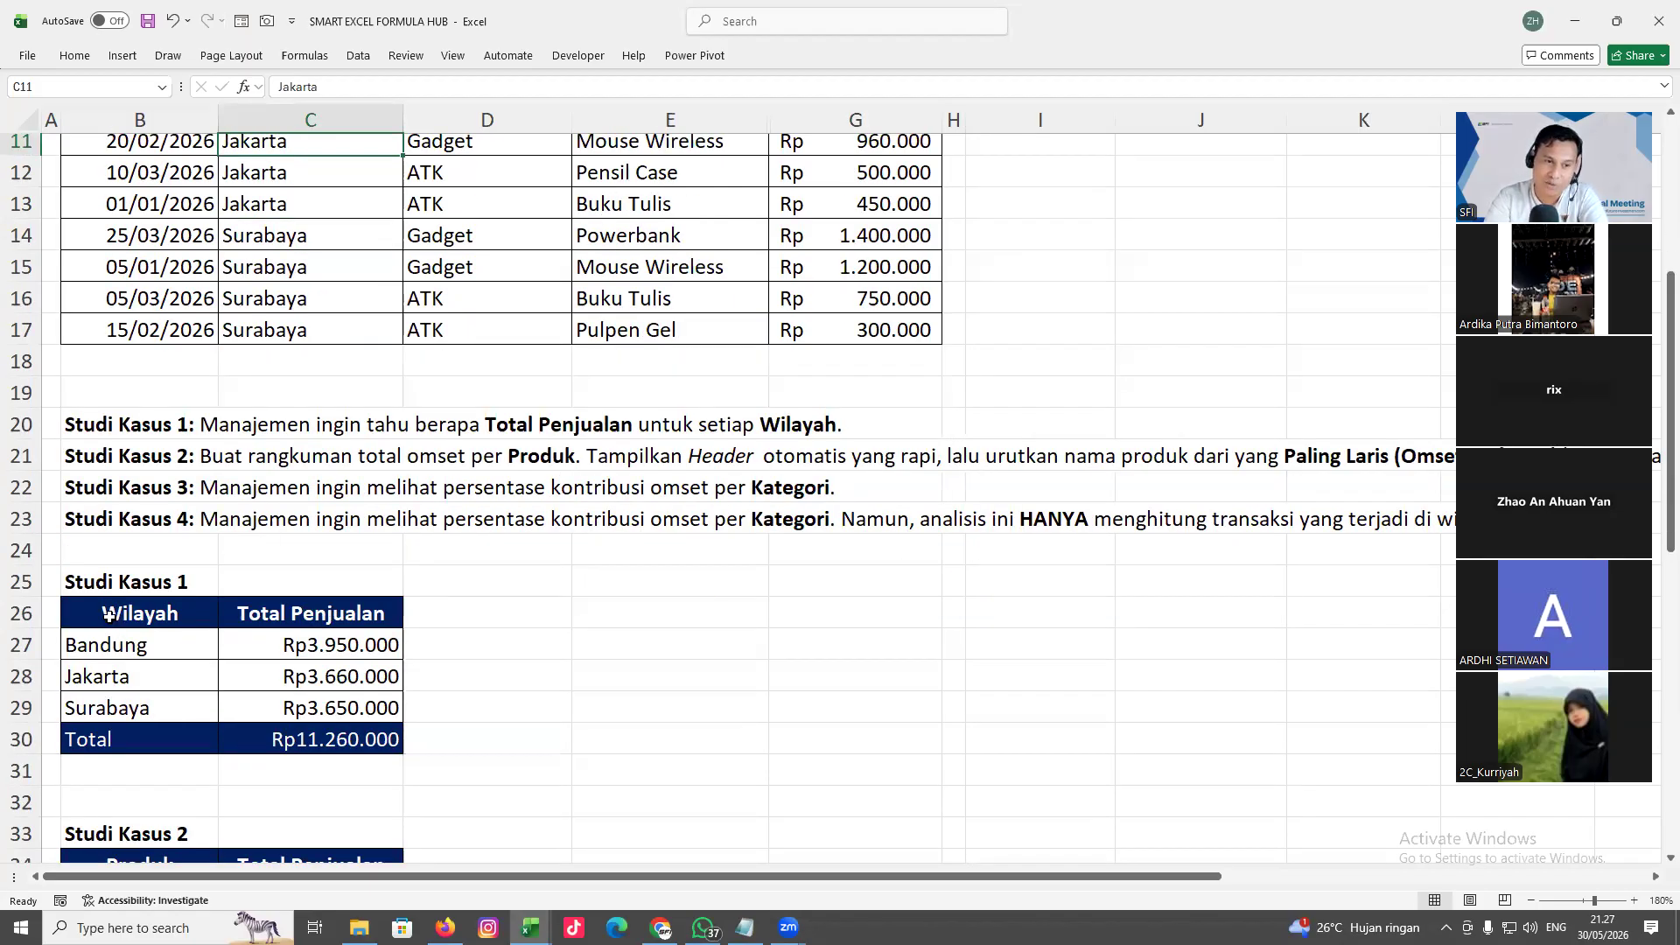
{"action": "scroll", "coordinate": [238, 525], "scroll_direction": "up", "scroll_amount": 4}
{"action": "left_click_drag", "start_coordinate": [258, 355], "coordinate": [267, 709]}
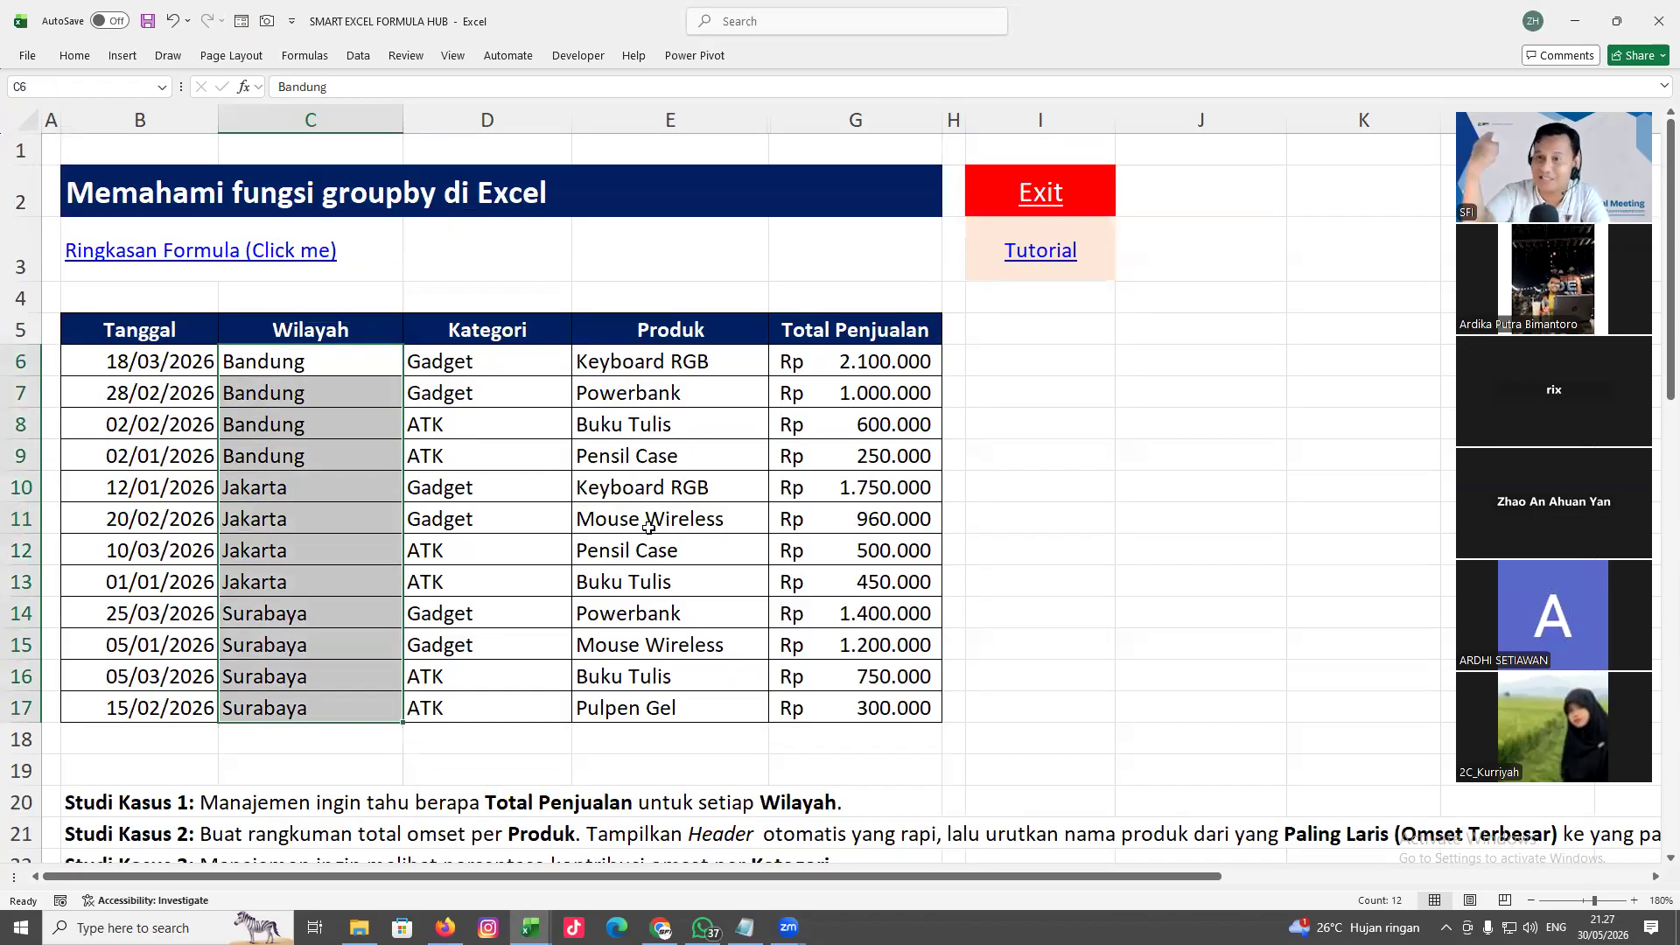
{"action": "scroll", "coordinate": [648, 527], "scroll_direction": "down", "scroll_amount": 2}
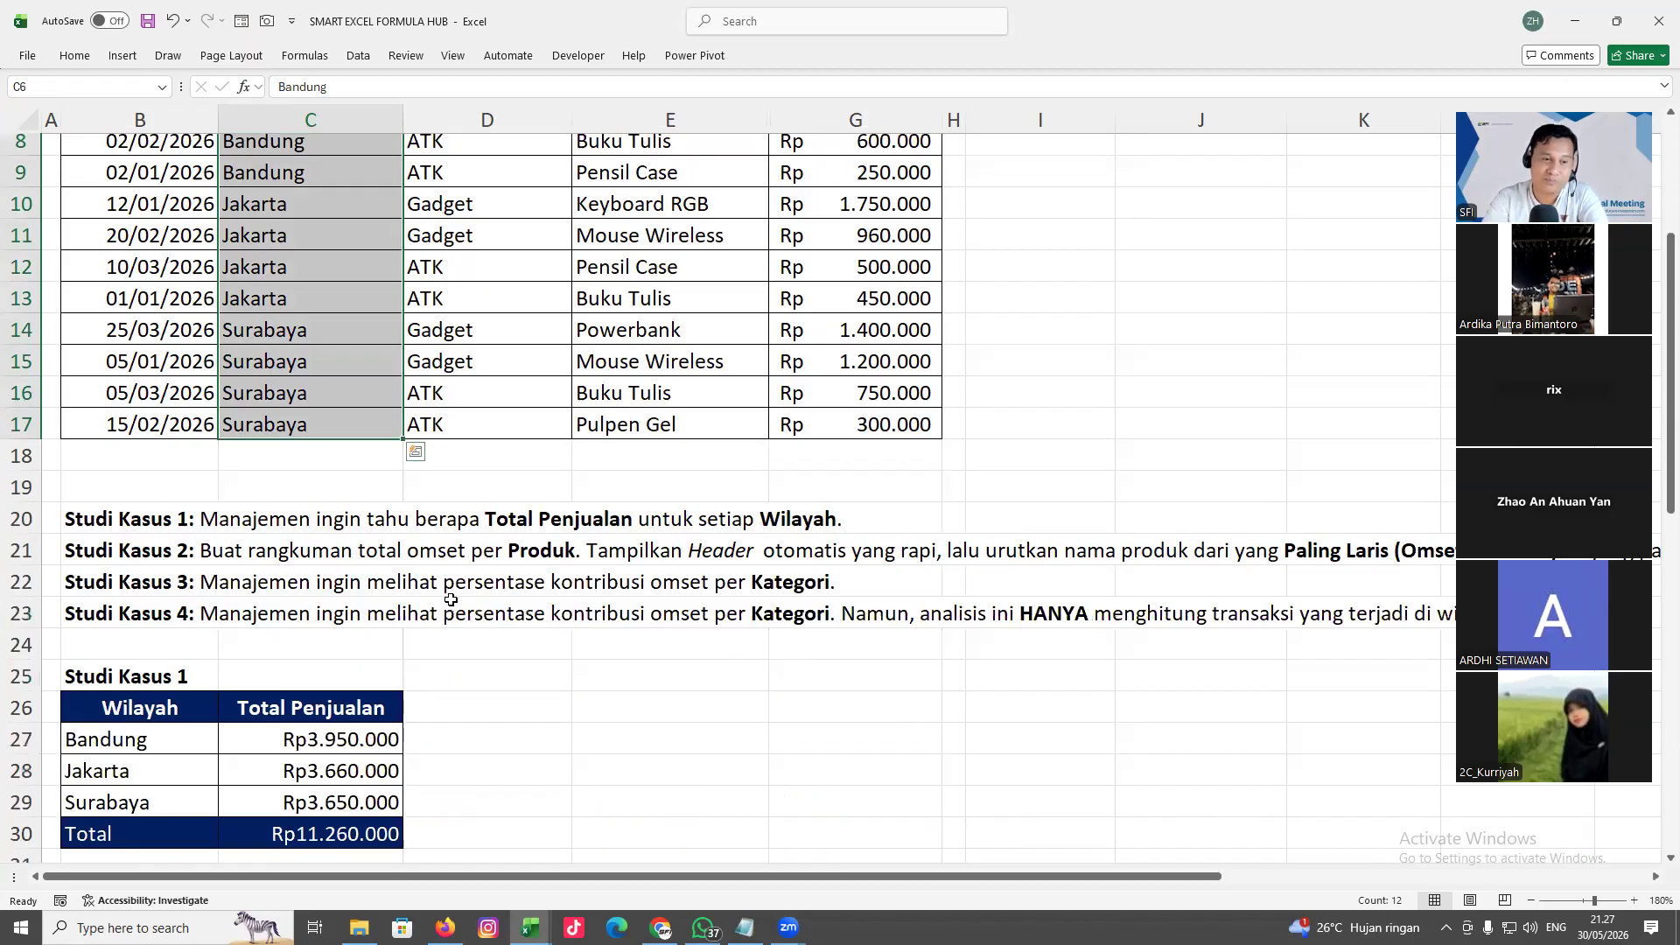
{"action": "scroll", "coordinate": [411, 455], "scroll_direction": "down", "scroll_amount": 2}
{"action": "left_click", "coordinate": [113, 528]}
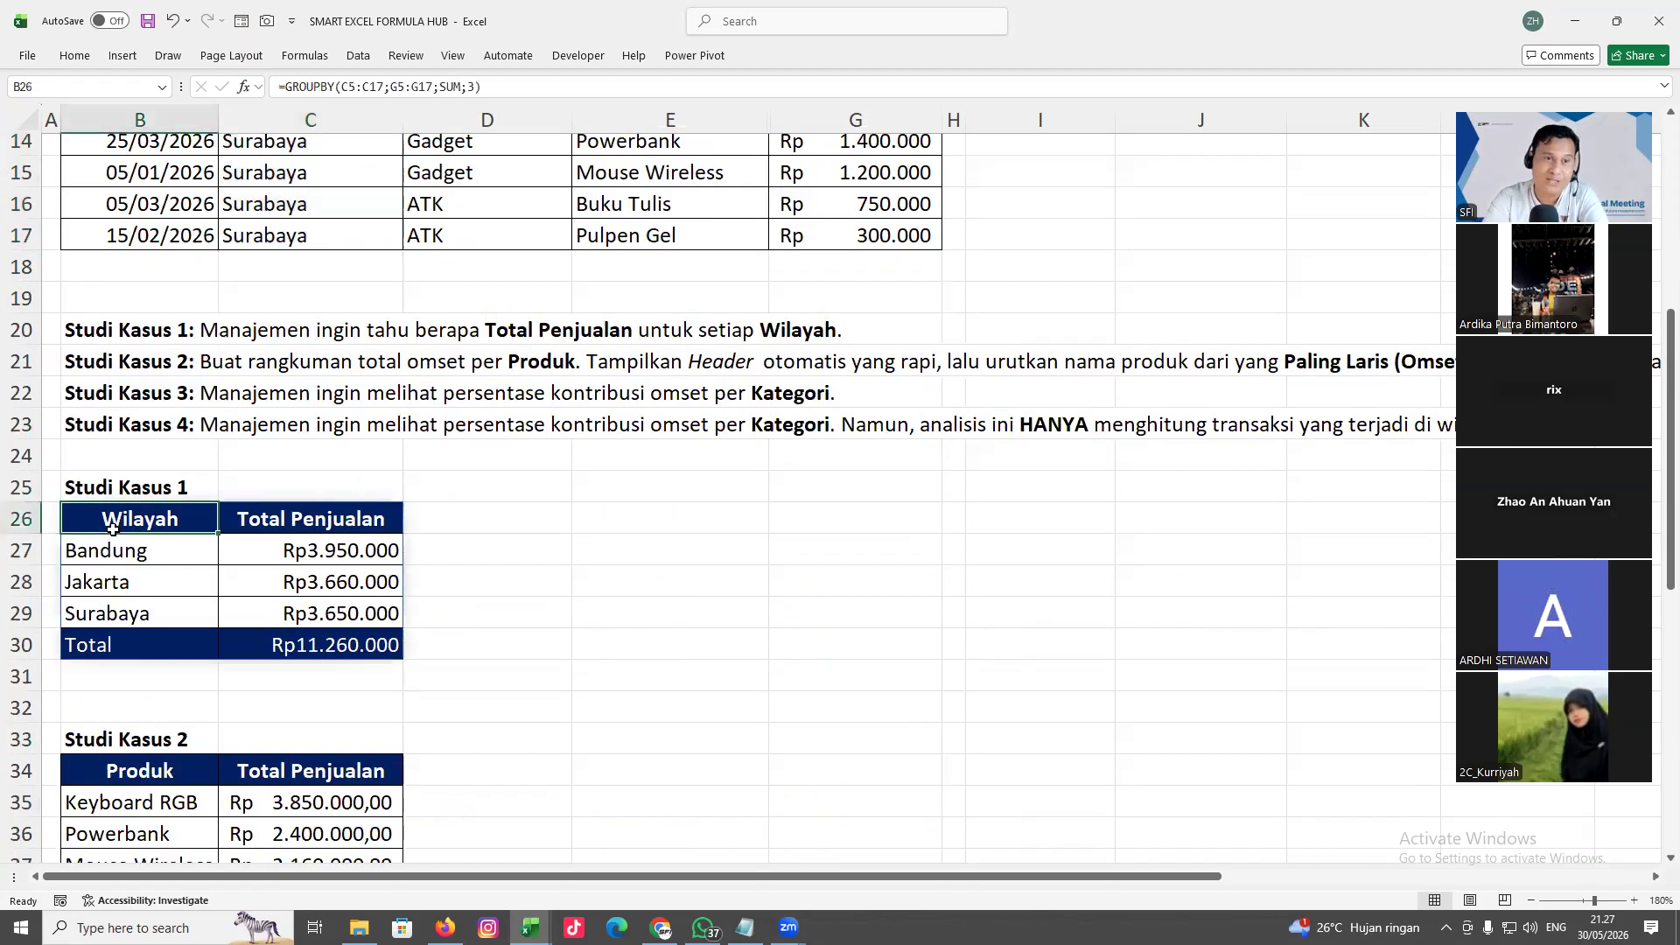
Clear B26 and start a GROUPBY with regions C5:C17 as the row fields
{"action": "key", "text": "Delete"}
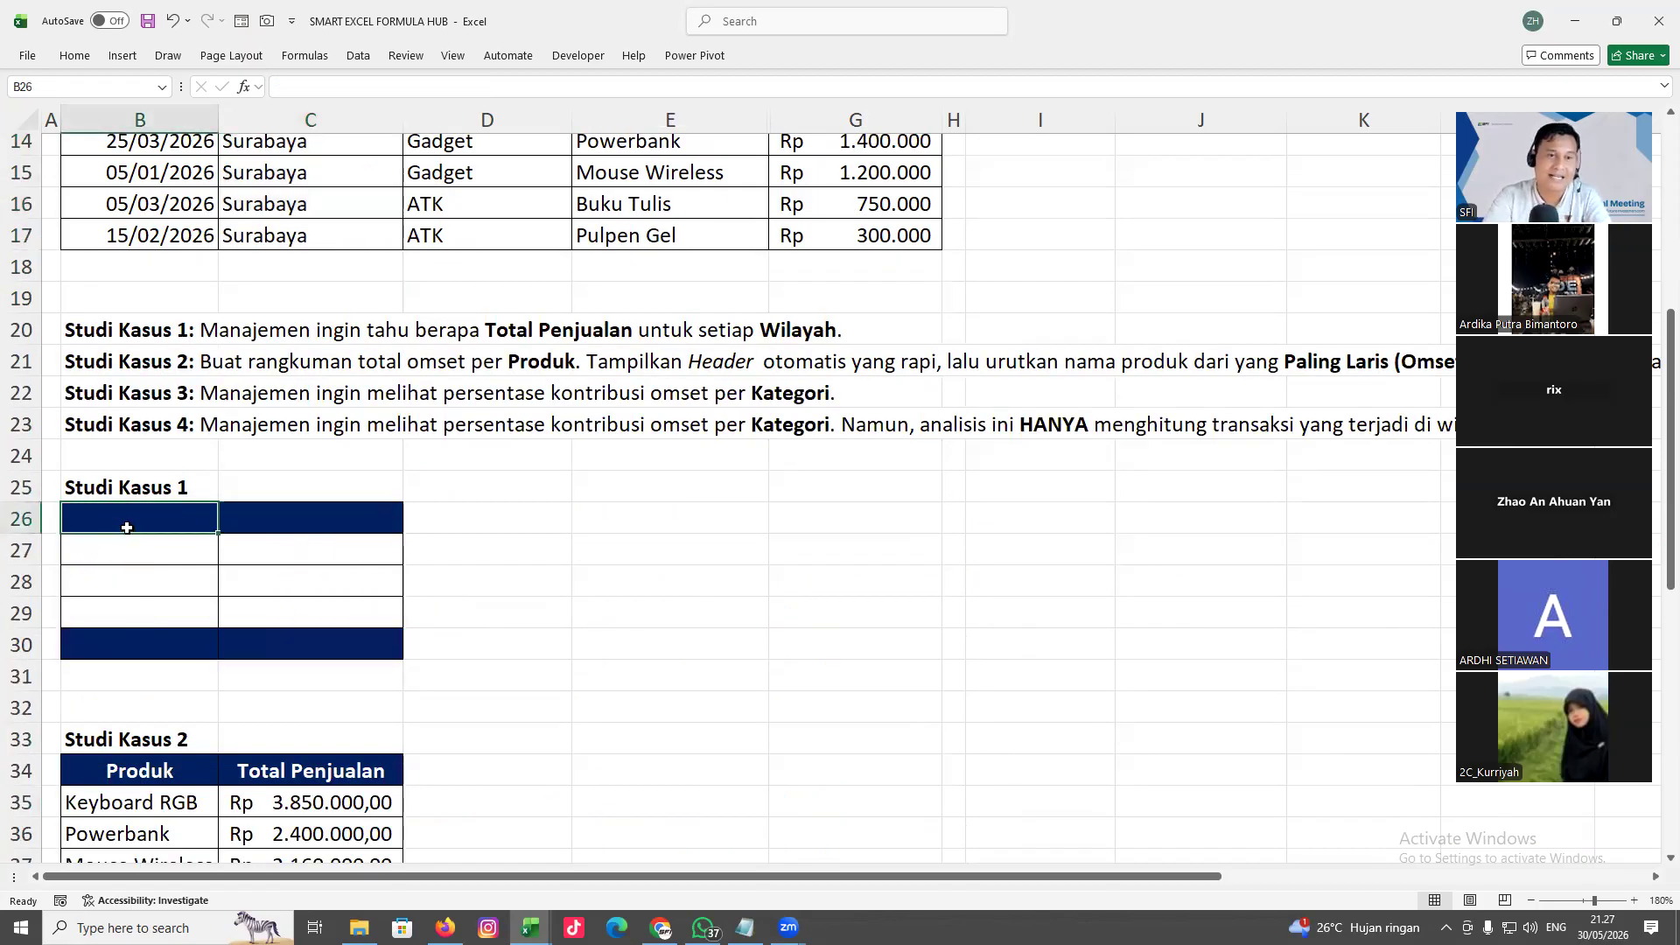
{"action": "type", "text": "=grou"}
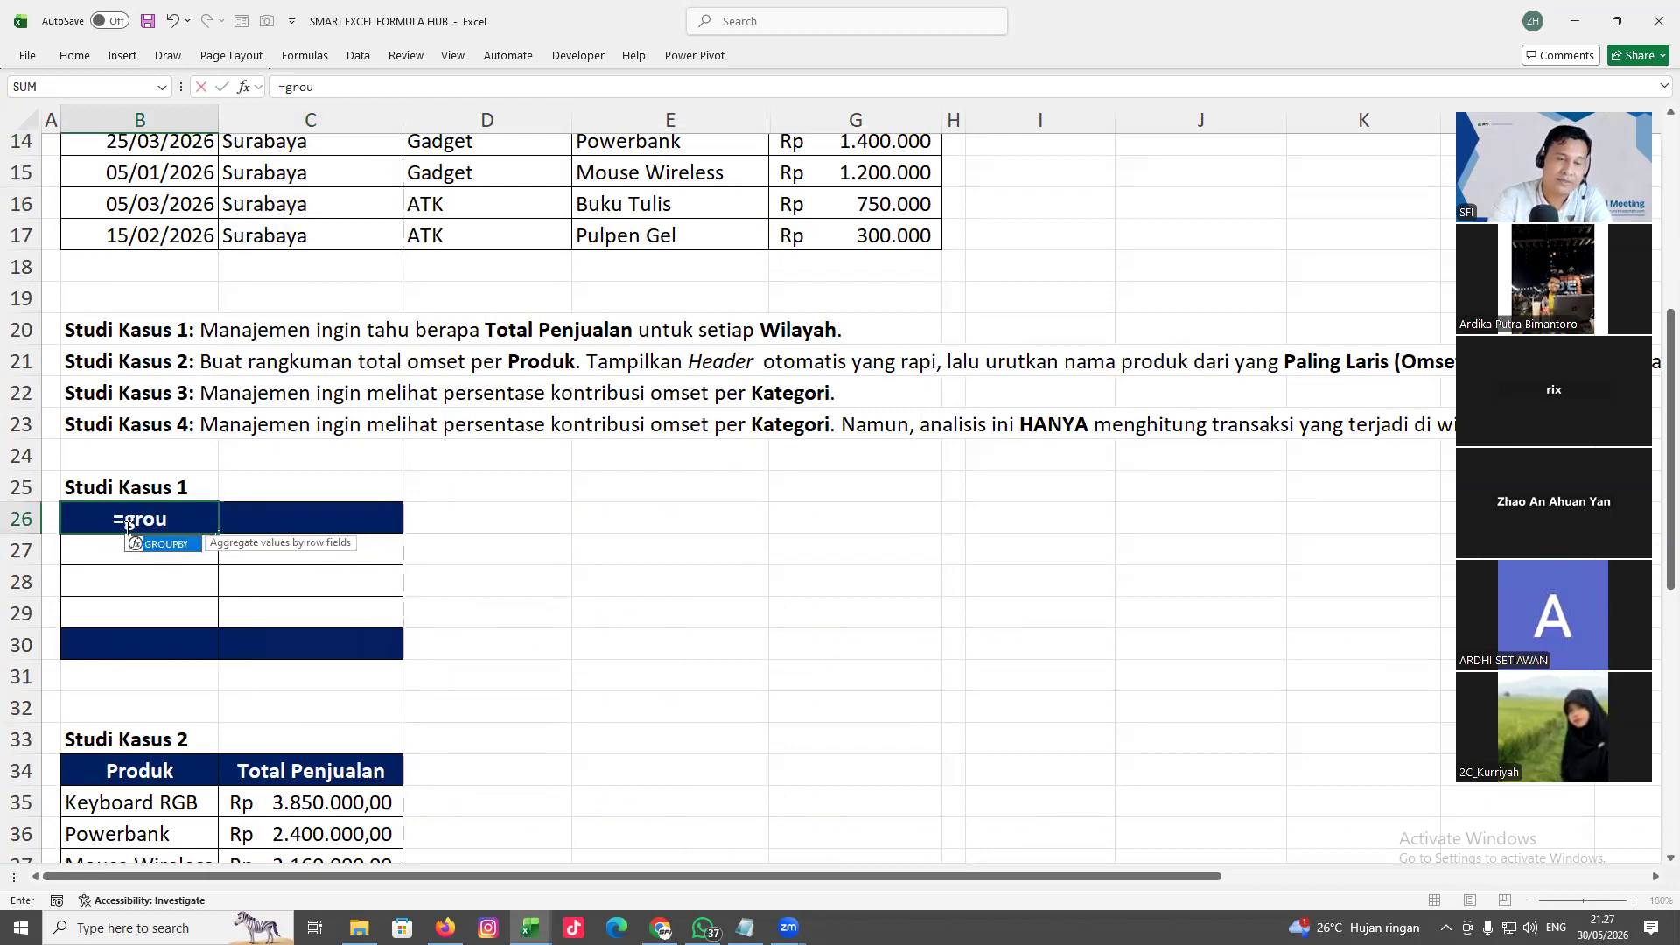
{"action": "double_click", "coordinate": [175, 546]}
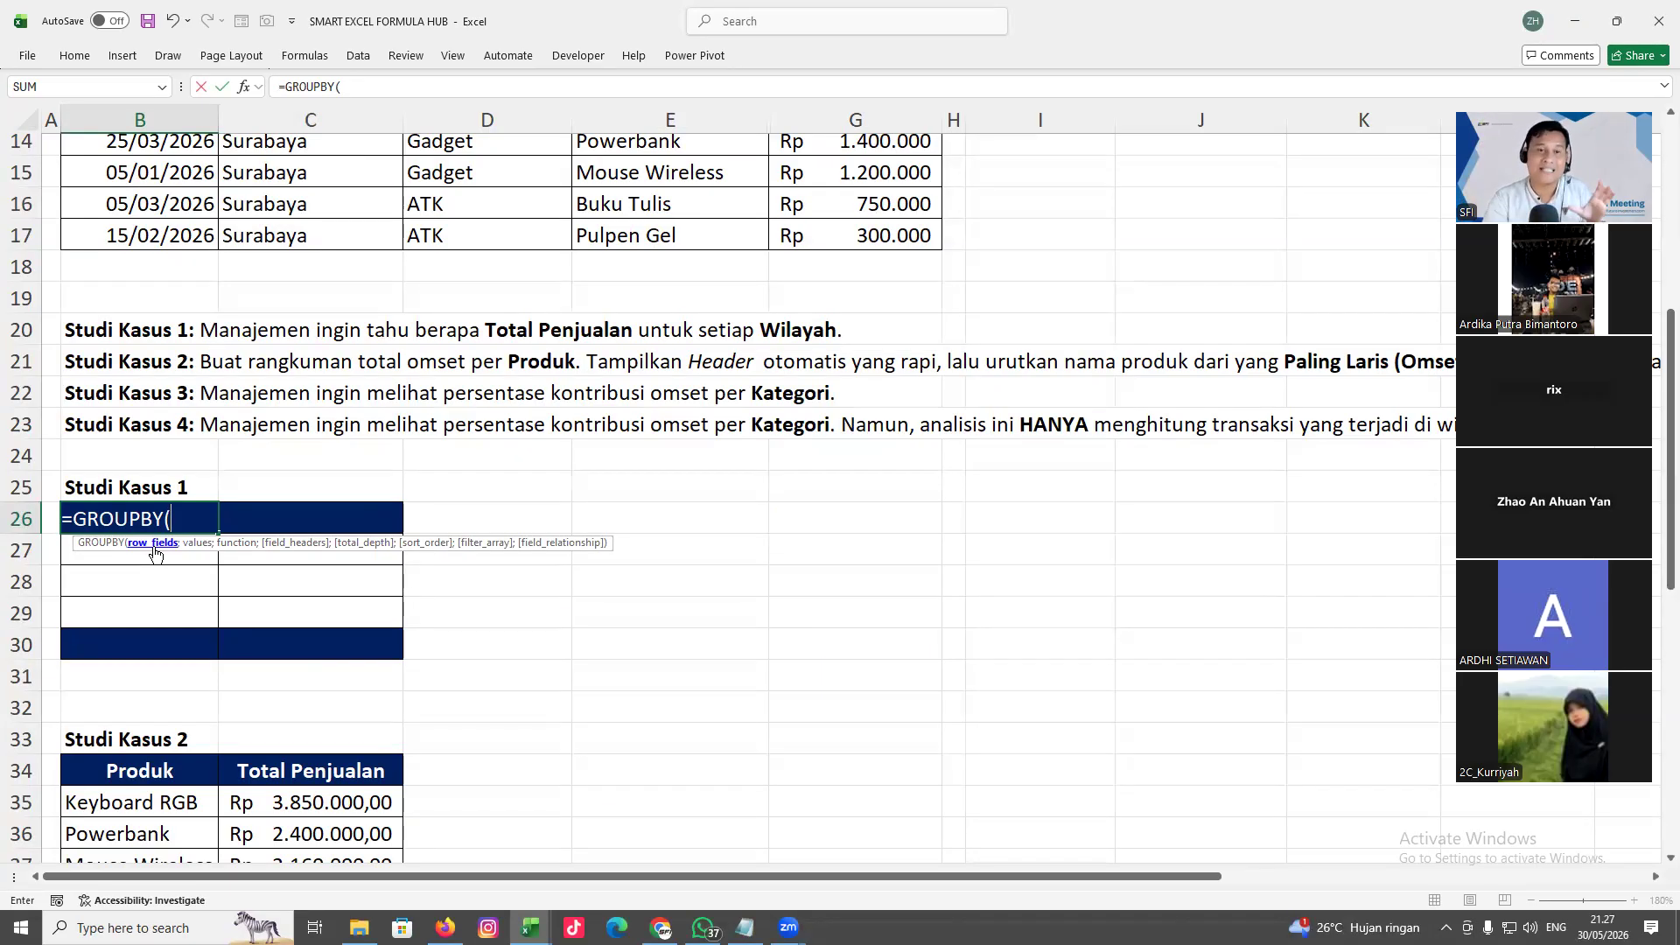
{"action": "scroll", "coordinate": [297, 541], "scroll_direction": "up", "scroll_amount": 4}
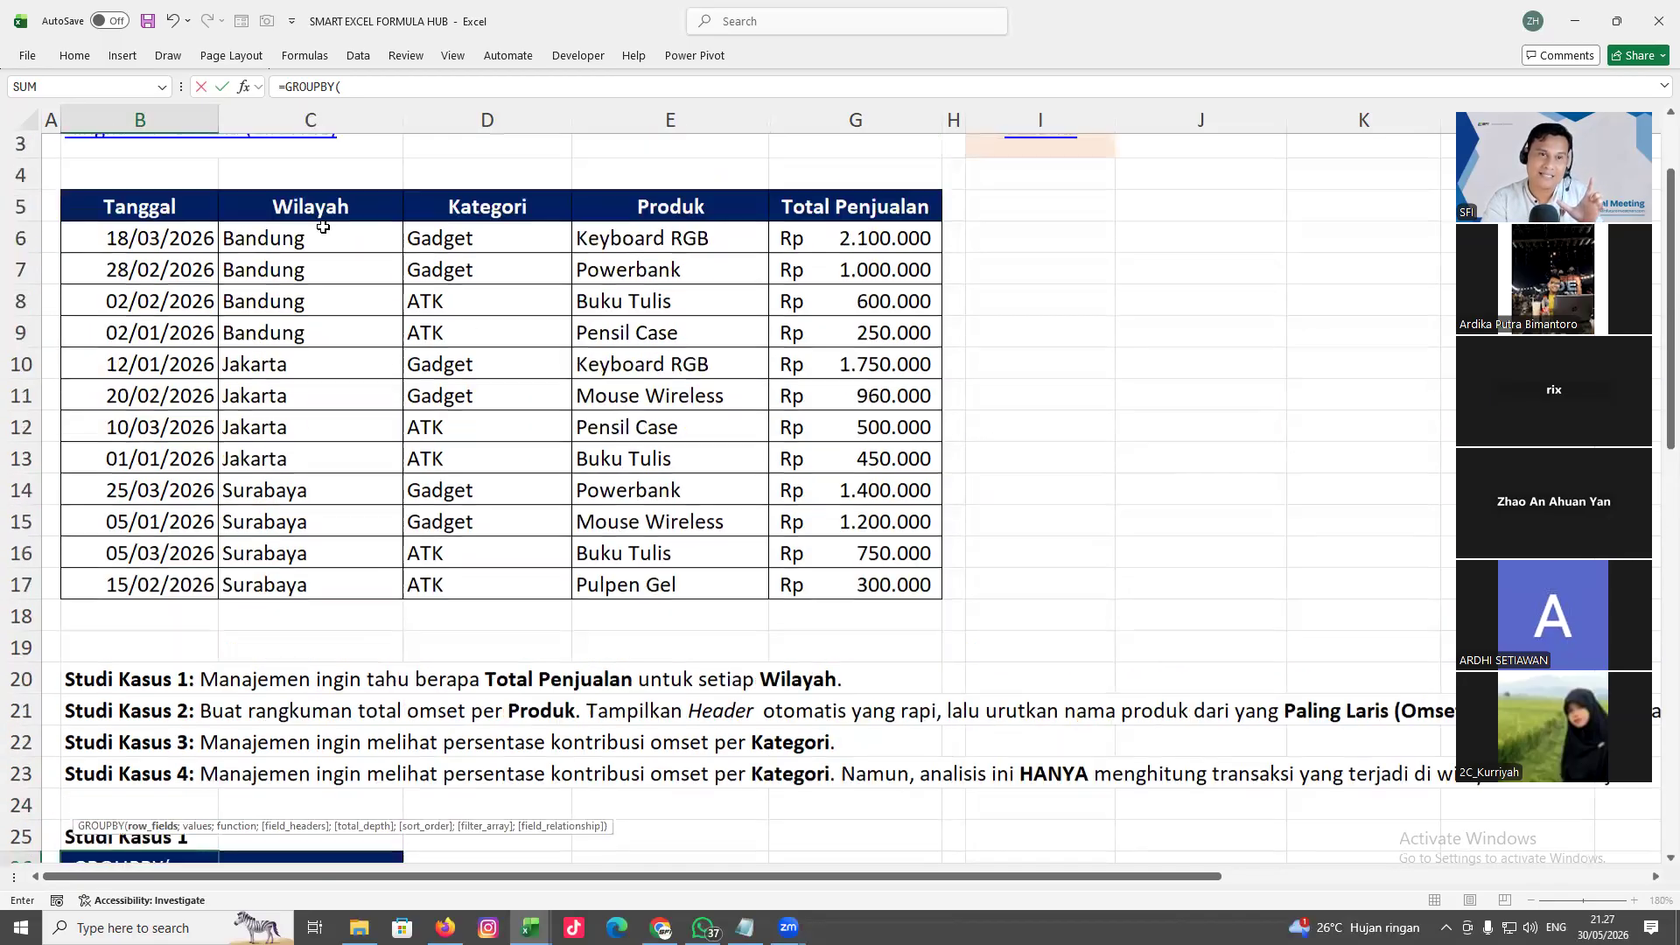
{"action": "scroll", "coordinate": [323, 226], "scroll_direction": "up", "scroll_amount": 1}
{"action": "left_click_drag", "start_coordinate": [323, 229], "coordinate": [300, 609]}
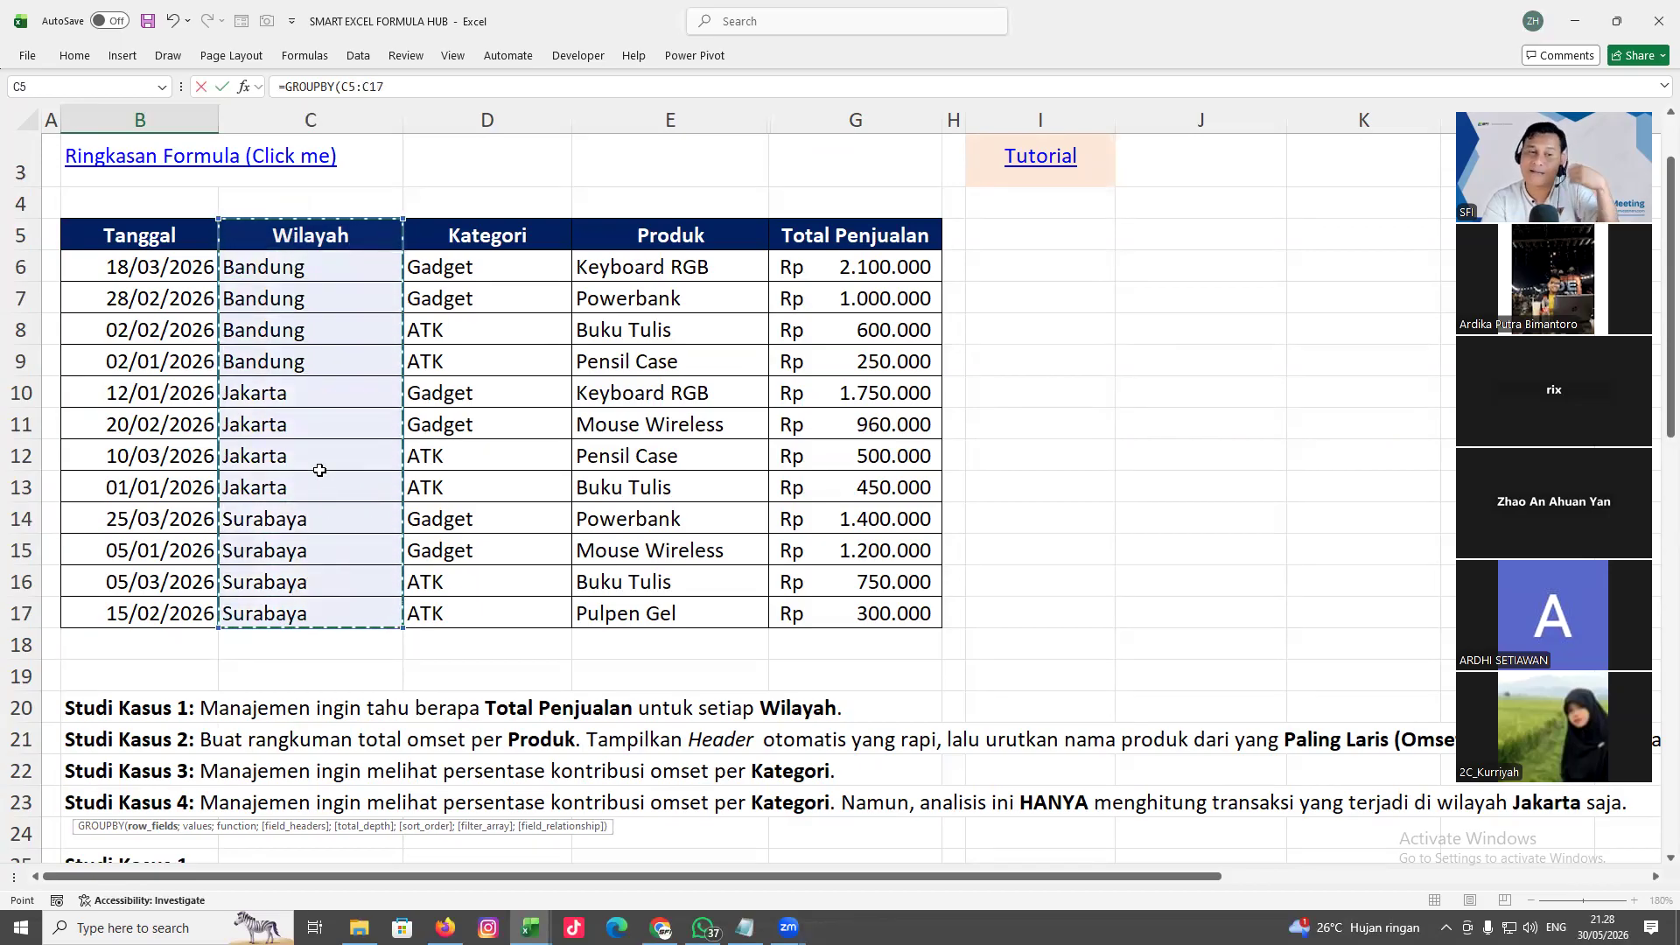
{"action": "scroll", "coordinate": [320, 470], "scroll_direction": "down", "scroll_amount": 3}
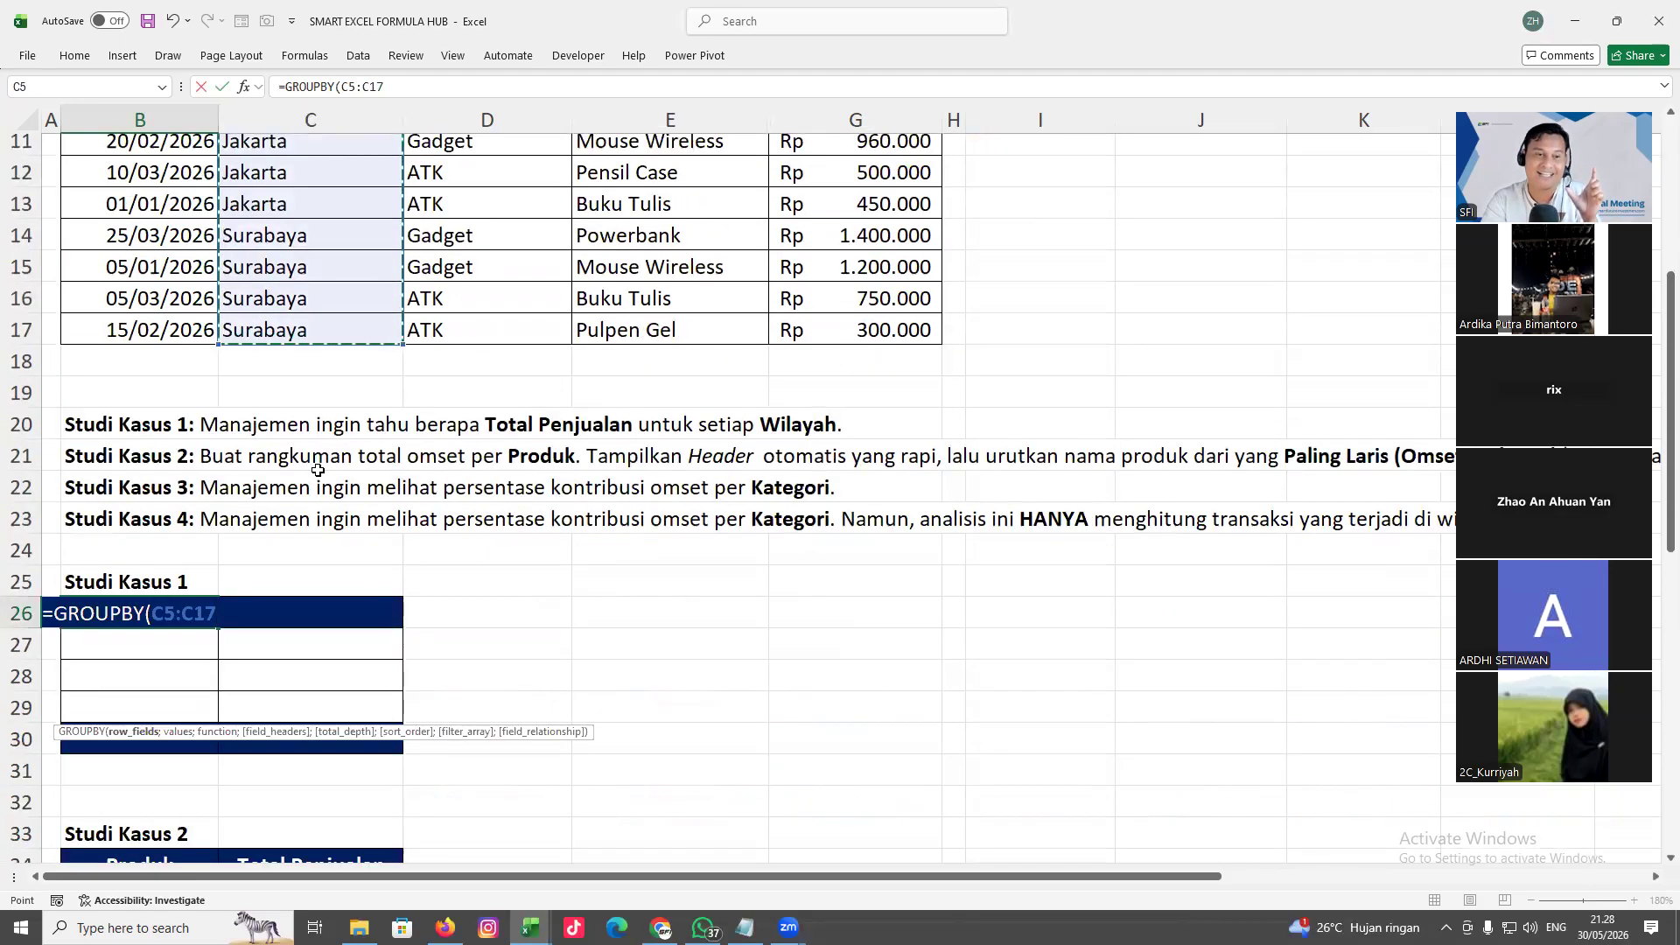
{"action": "scroll", "coordinate": [318, 470], "scroll_direction": "down", "scroll_amount": 1}
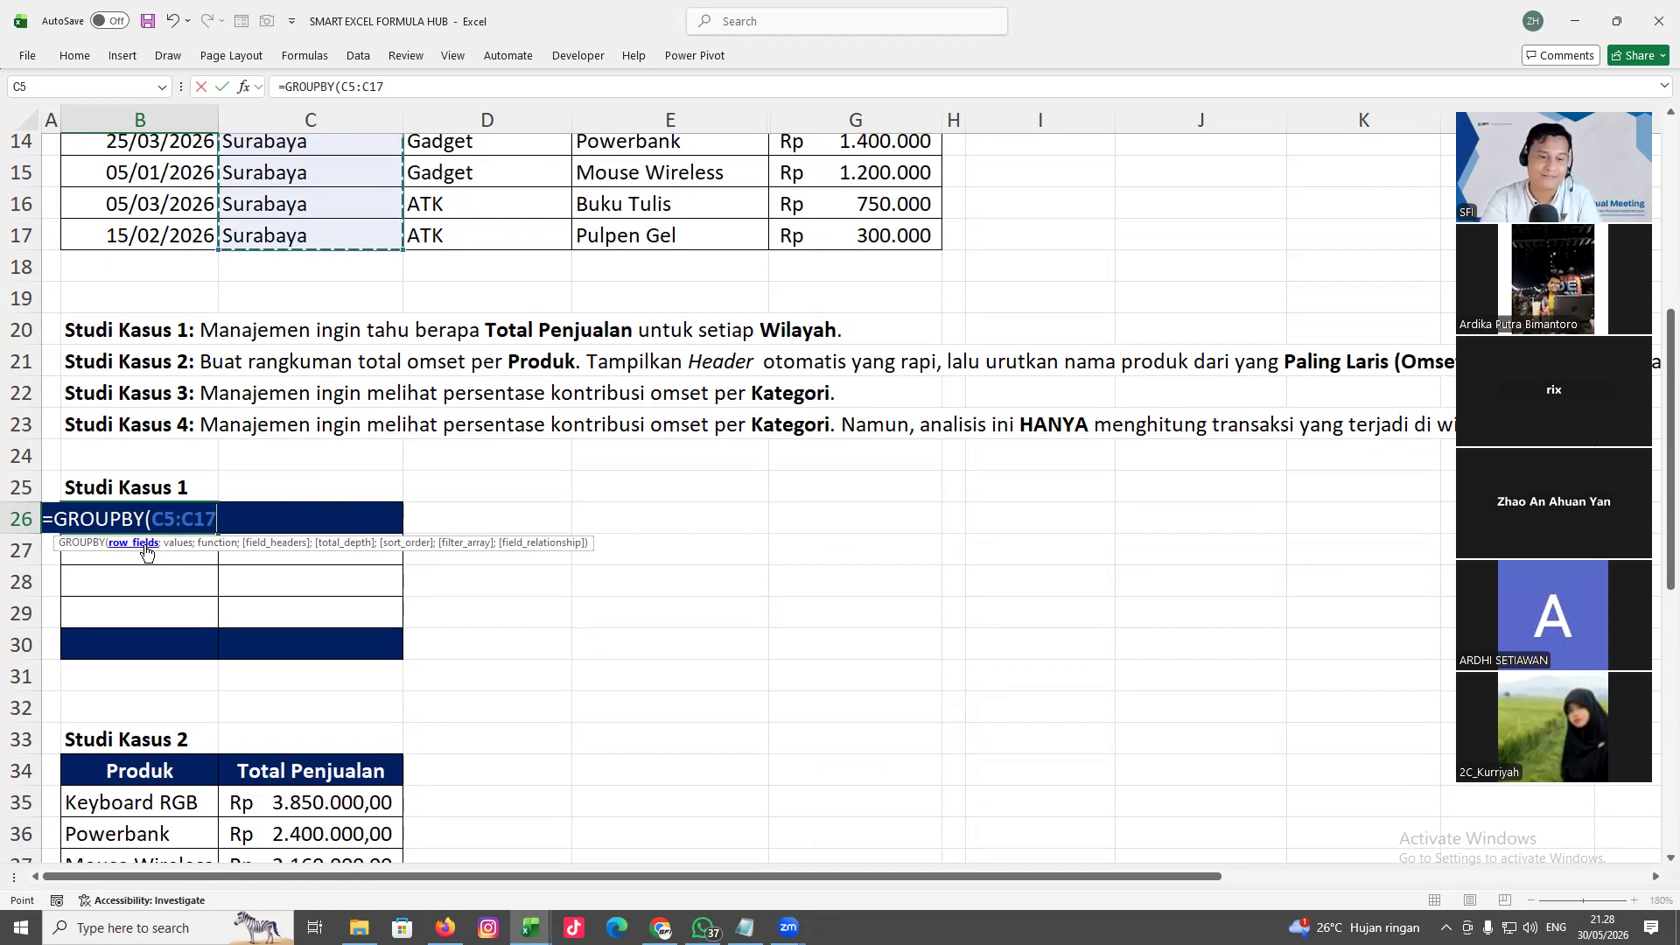
{"action": "type", "text": ";"}
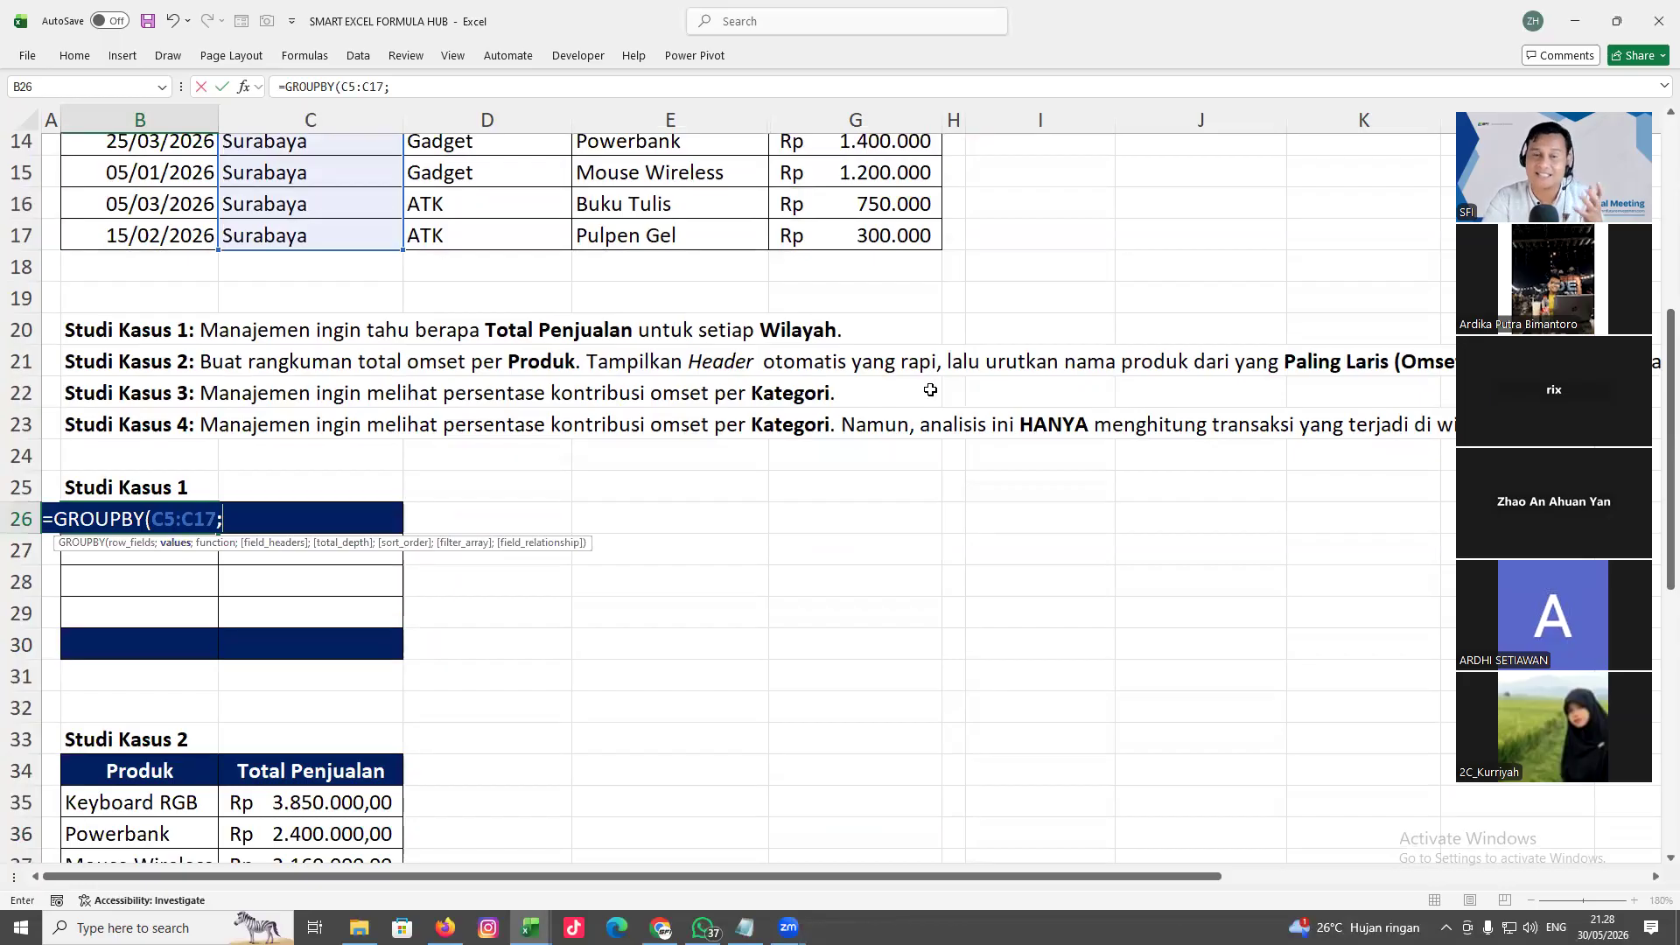
Add sales G5:G17 and SUM, completing =GROUPBY(C5:C17;G5:G17;SUM)
{"action": "scroll", "coordinate": [937, 389], "scroll_direction": "up", "scroll_amount": 3}
{"action": "scroll", "coordinate": [937, 385], "scroll_direction": "up", "scroll_amount": 1}
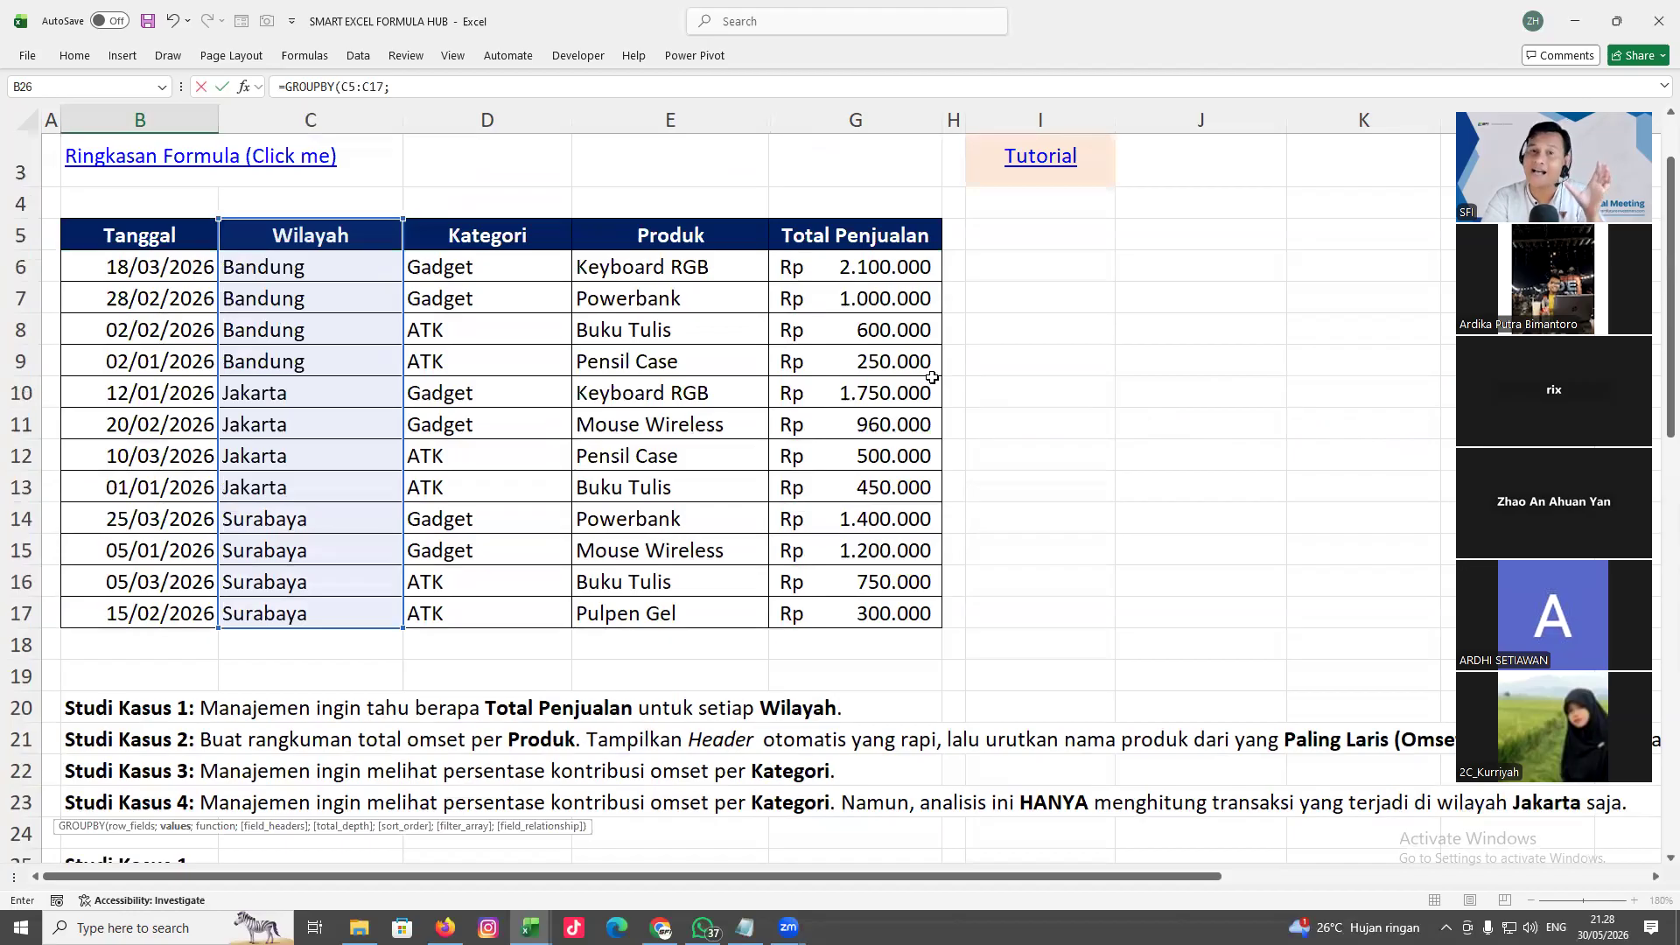
{"action": "left_click_drag", "start_coordinate": [847, 235], "coordinate": [859, 600]}
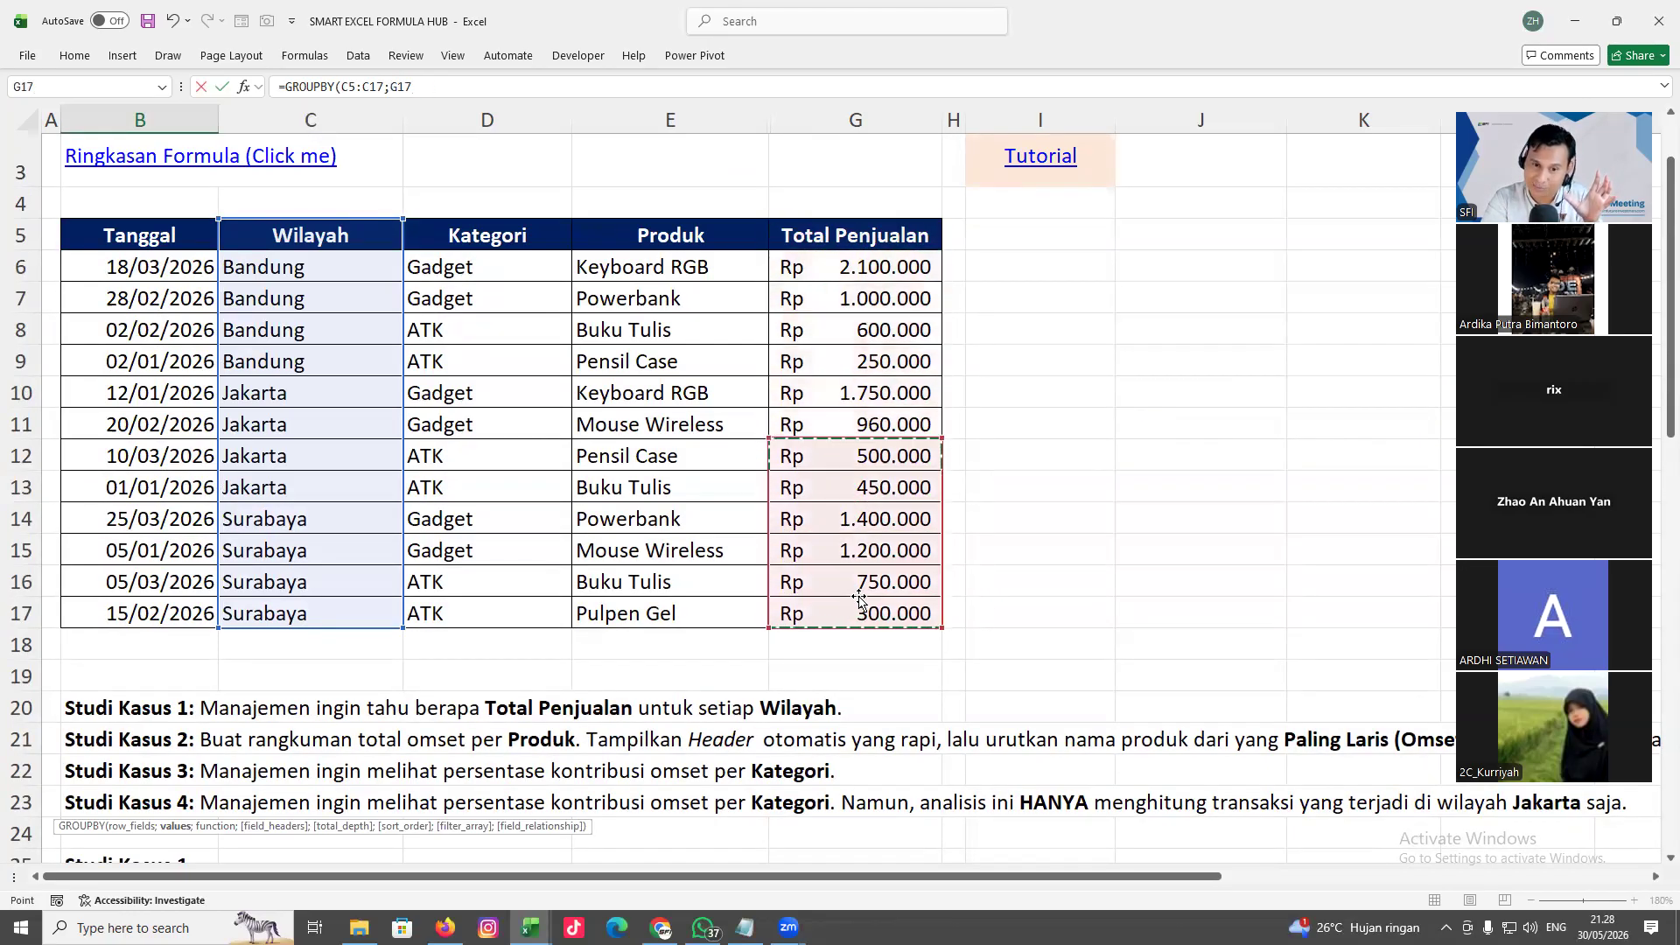
{"action": "left_click_drag", "start_coordinate": [830, 239], "coordinate": [890, 613]}
{"action": "scroll", "coordinate": [466, 537], "scroll_direction": "down", "scroll_amount": 2}
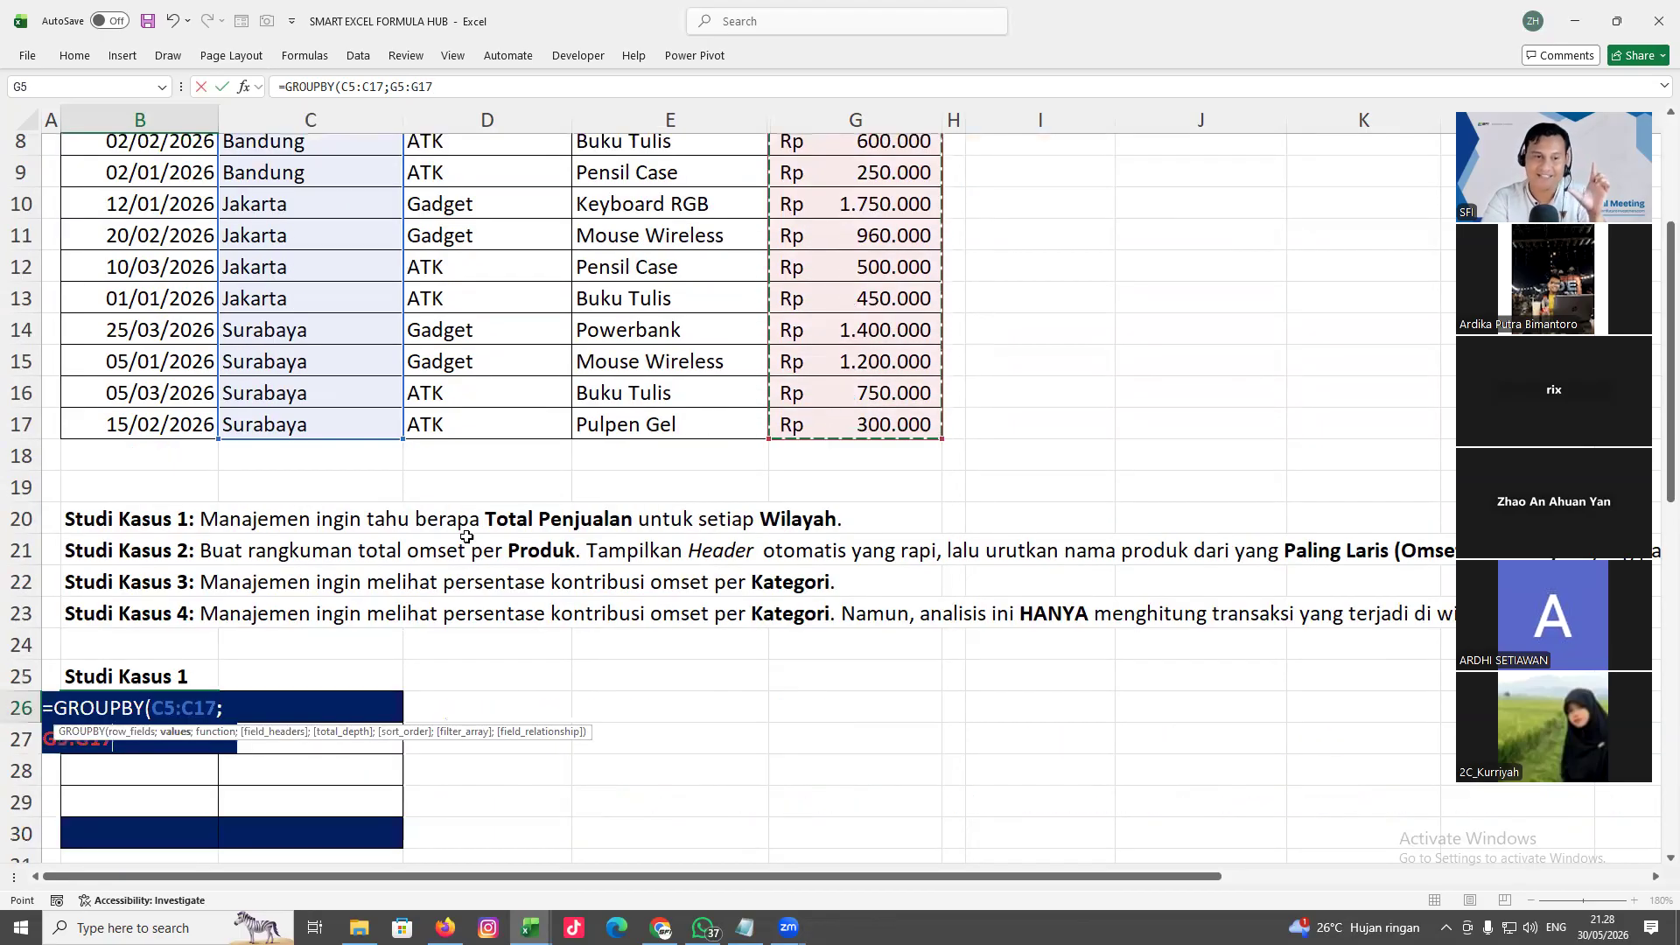
{"action": "scroll", "coordinate": [466, 537], "scroll_direction": "down", "scroll_amount": 2}
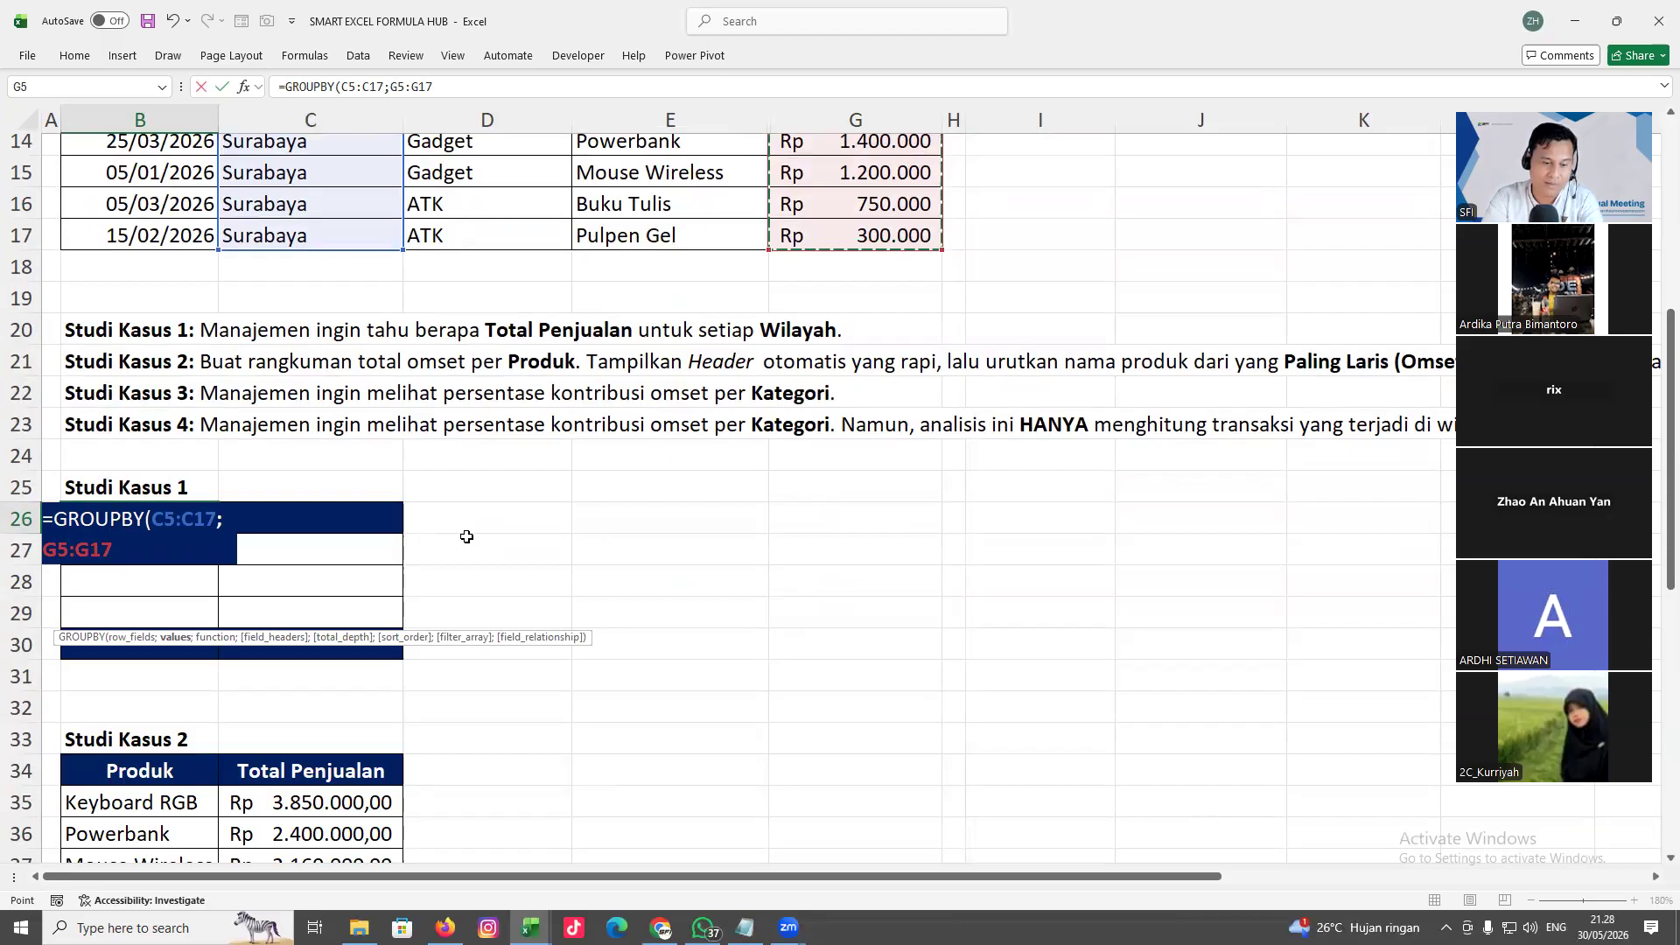
{"action": "type", "text": ";"}
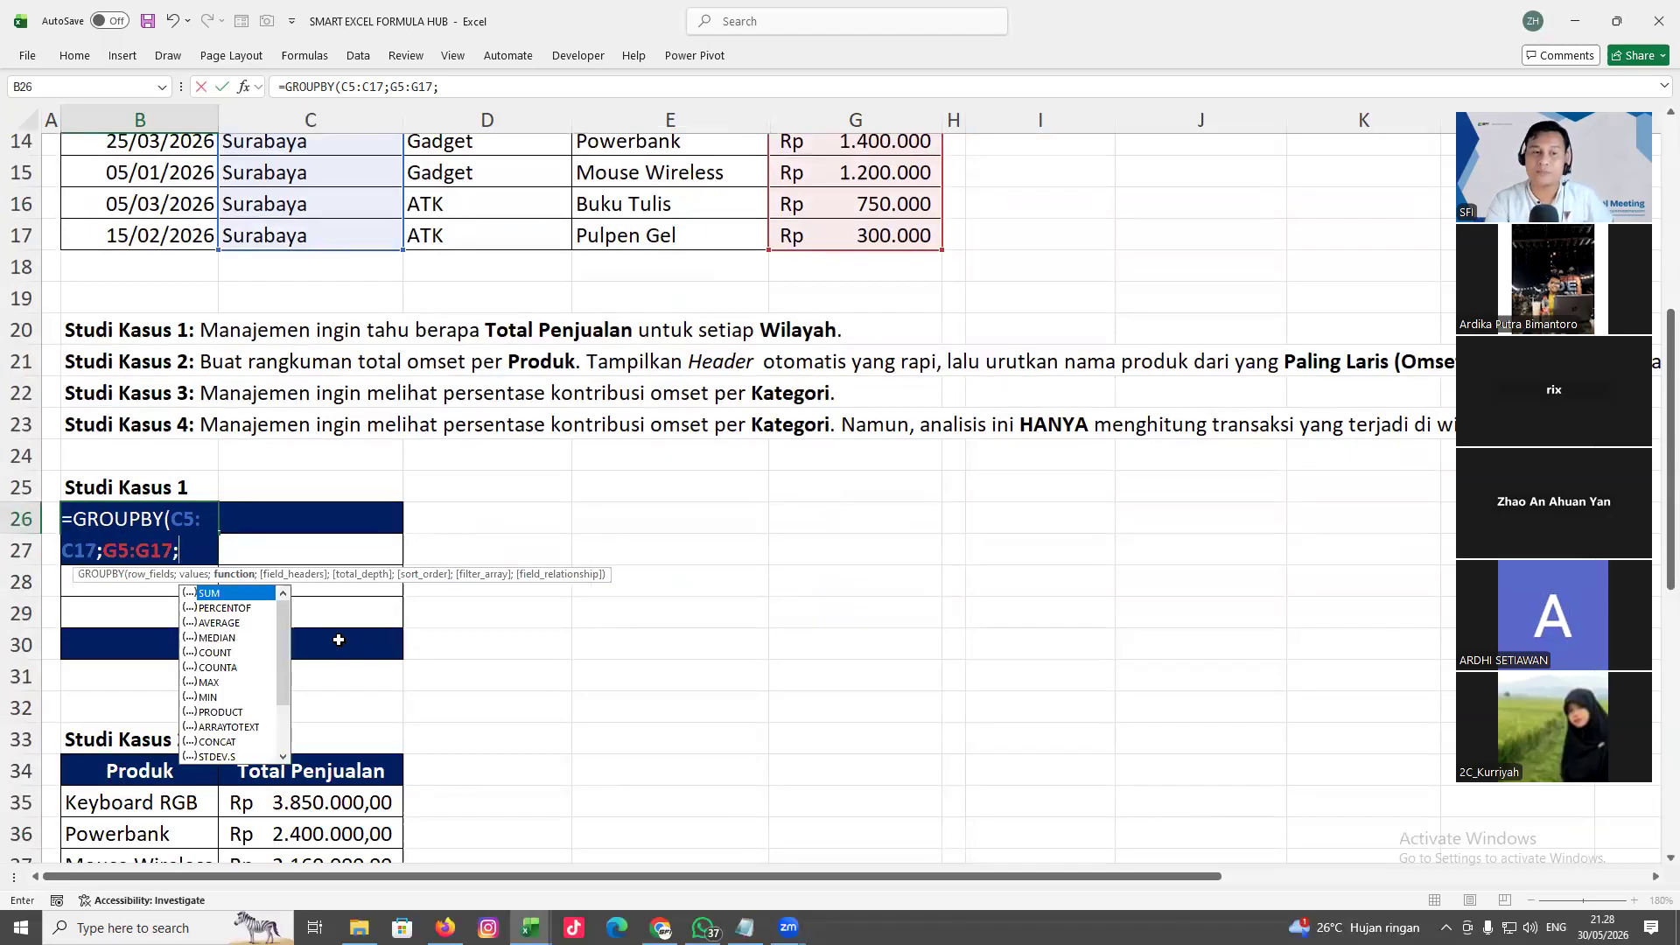
{"action": "mouse_move", "coordinate": [283, 647]}
{"action": "left_mouse_down"}
{"action": "mouse_move", "coordinate": [285, 726]}
{"action": "mouse_move", "coordinate": [284, 631]}
{"action": "left_mouse_up"}
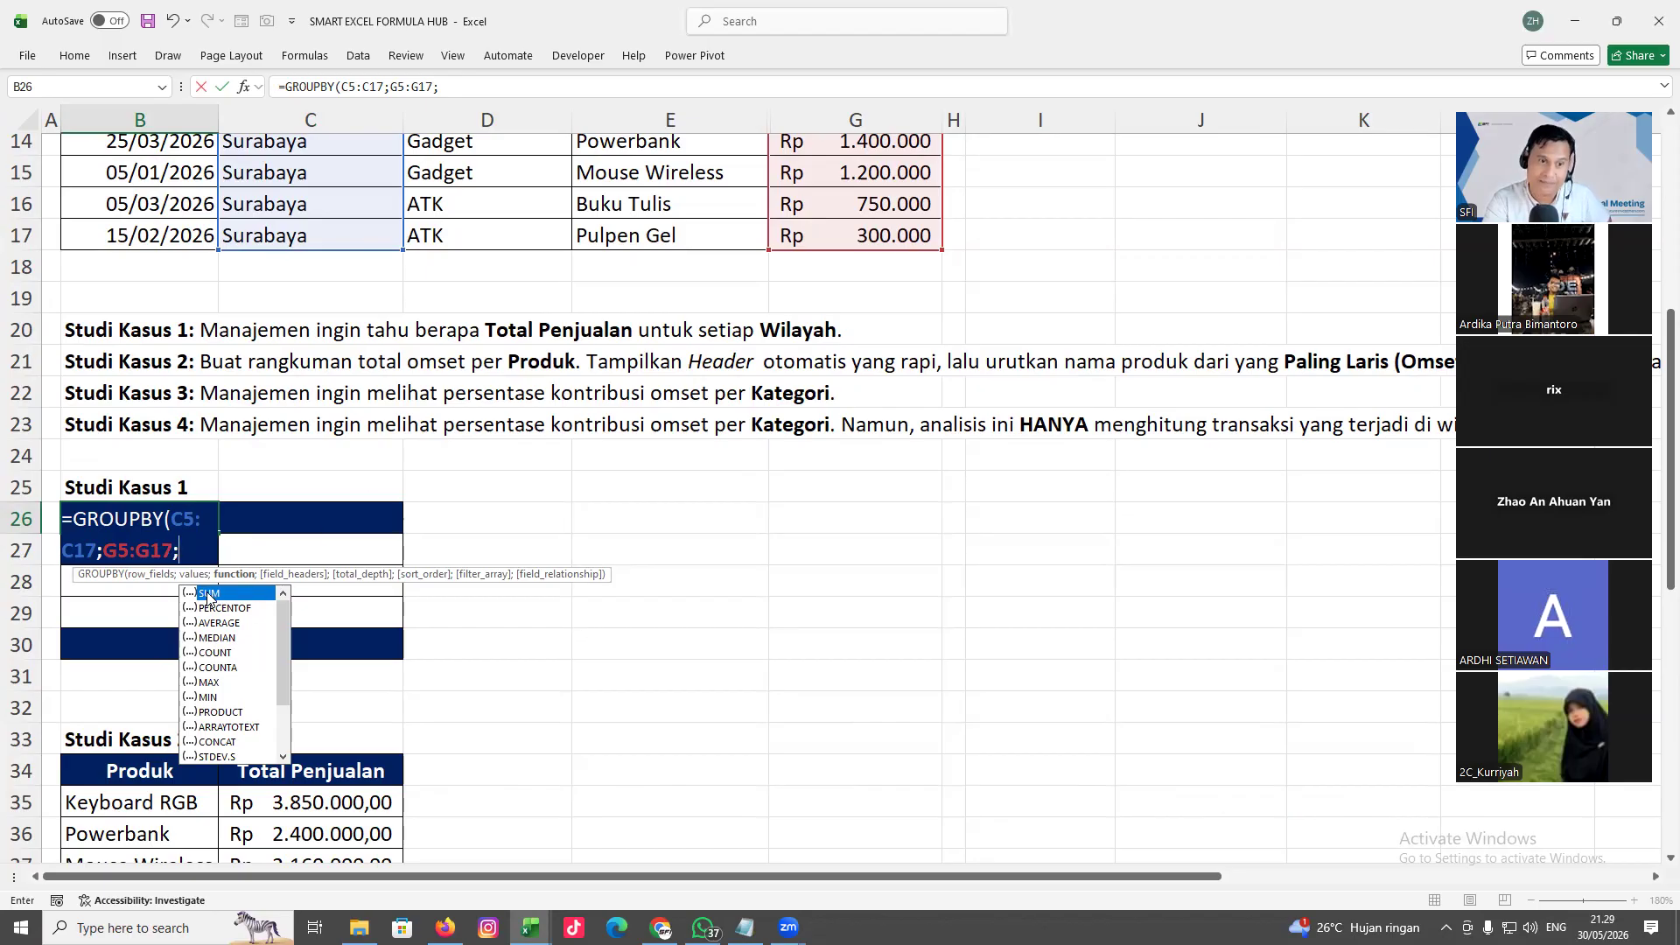
{"action": "double_click", "coordinate": [209, 593]}
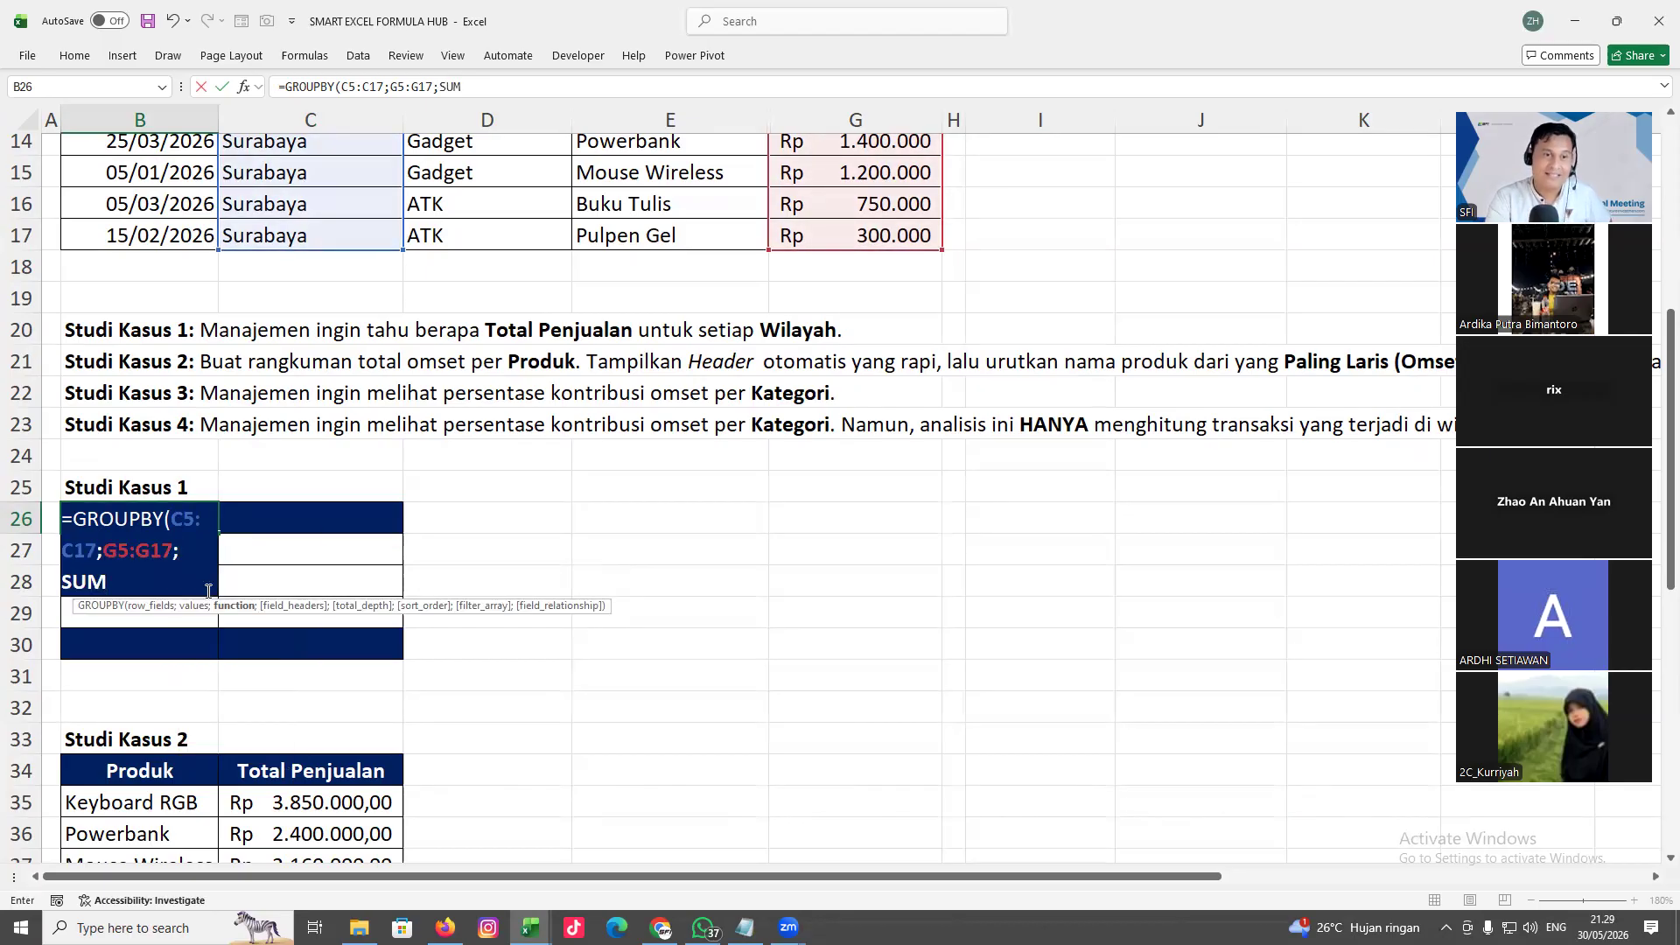
{"action": "key", "text": "Return"}
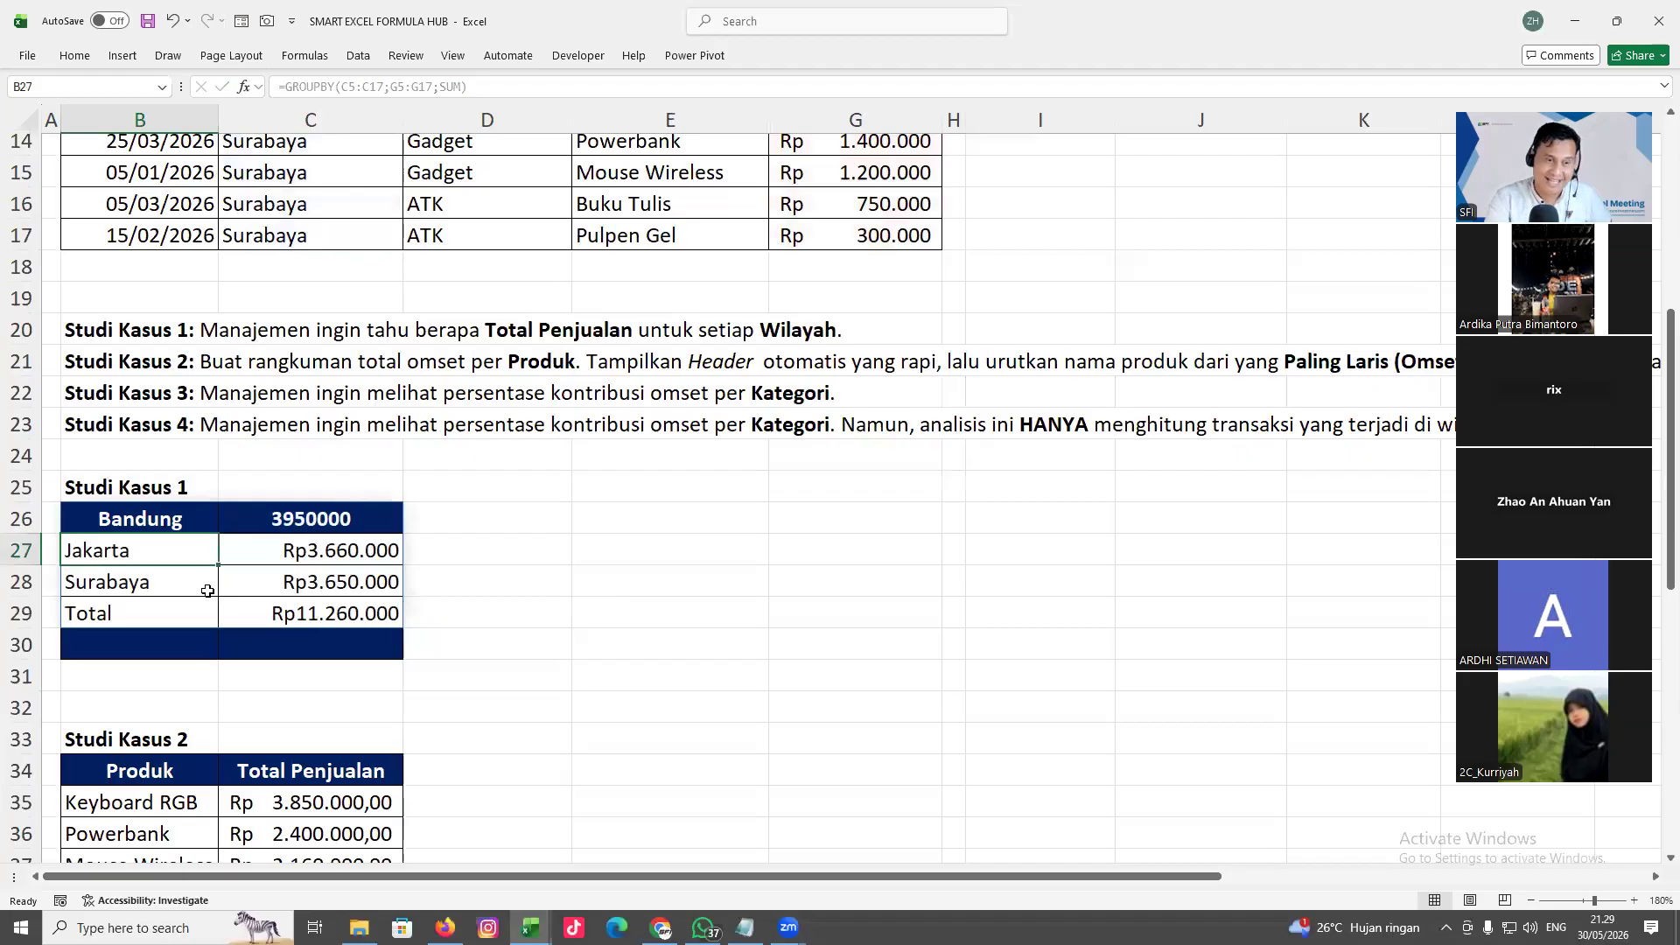
Append ;3 as field_headers to B26's GROUPBY so Wilayah and Total Penjualan headers appear
{"action": "left_click_drag", "start_coordinate": [160, 520], "coordinate": [172, 607]}
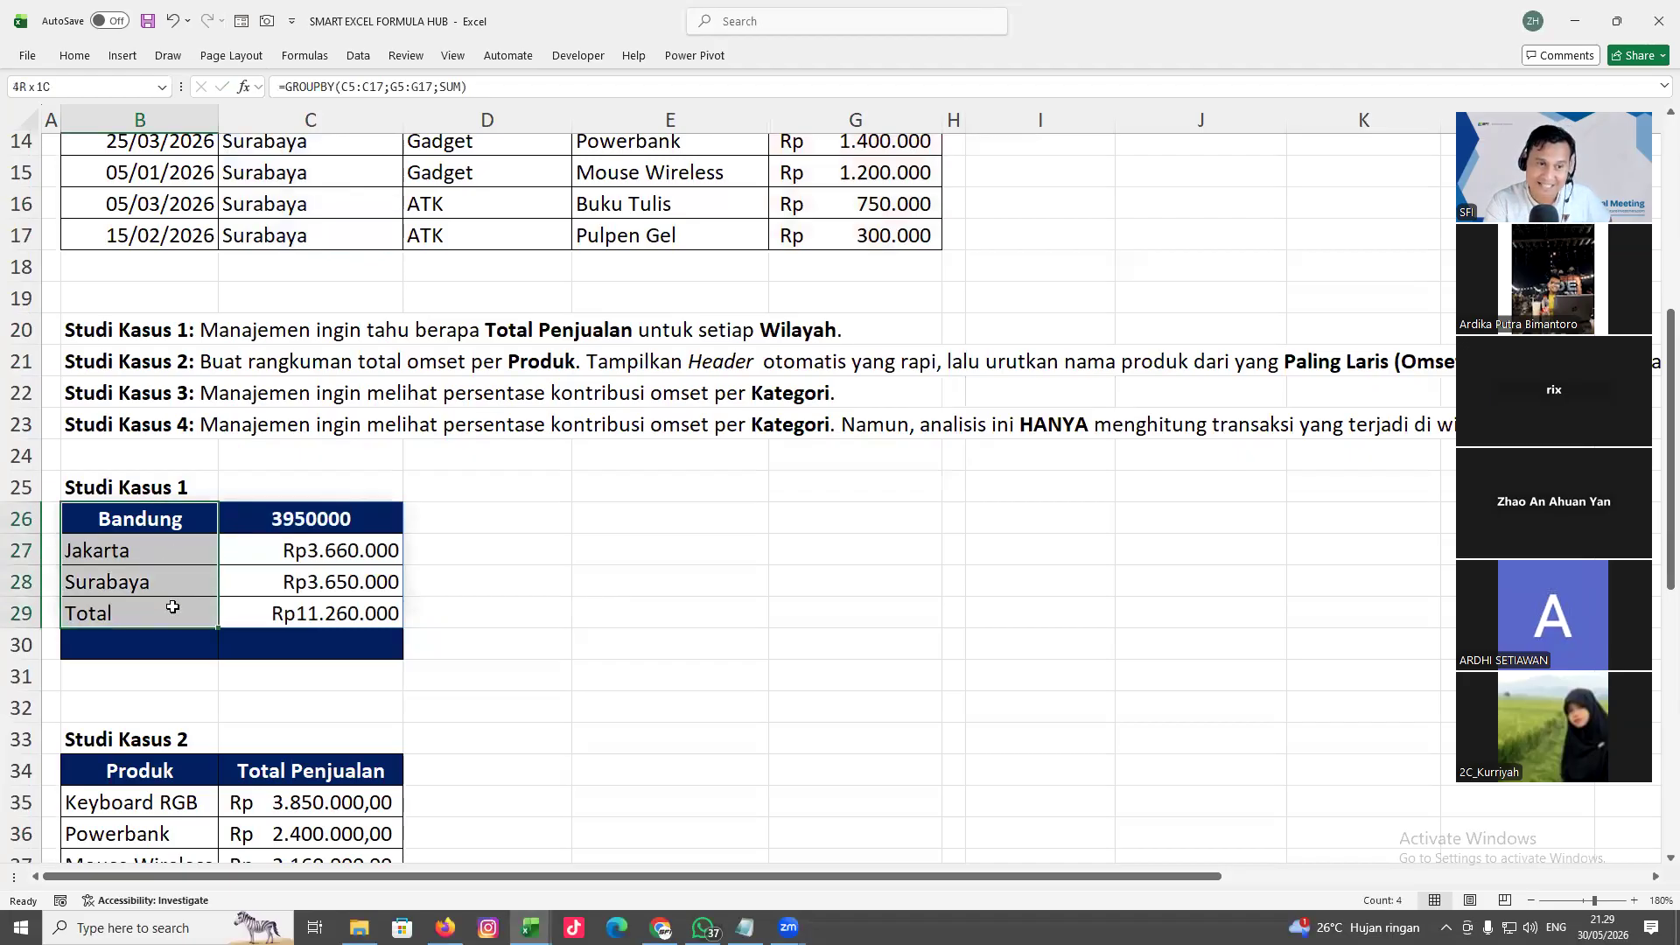
{"action": "left_click", "coordinate": [229, 640]}
{"action": "scroll", "coordinate": [330, 517], "scroll_direction": "up", "scroll_amount": 4}
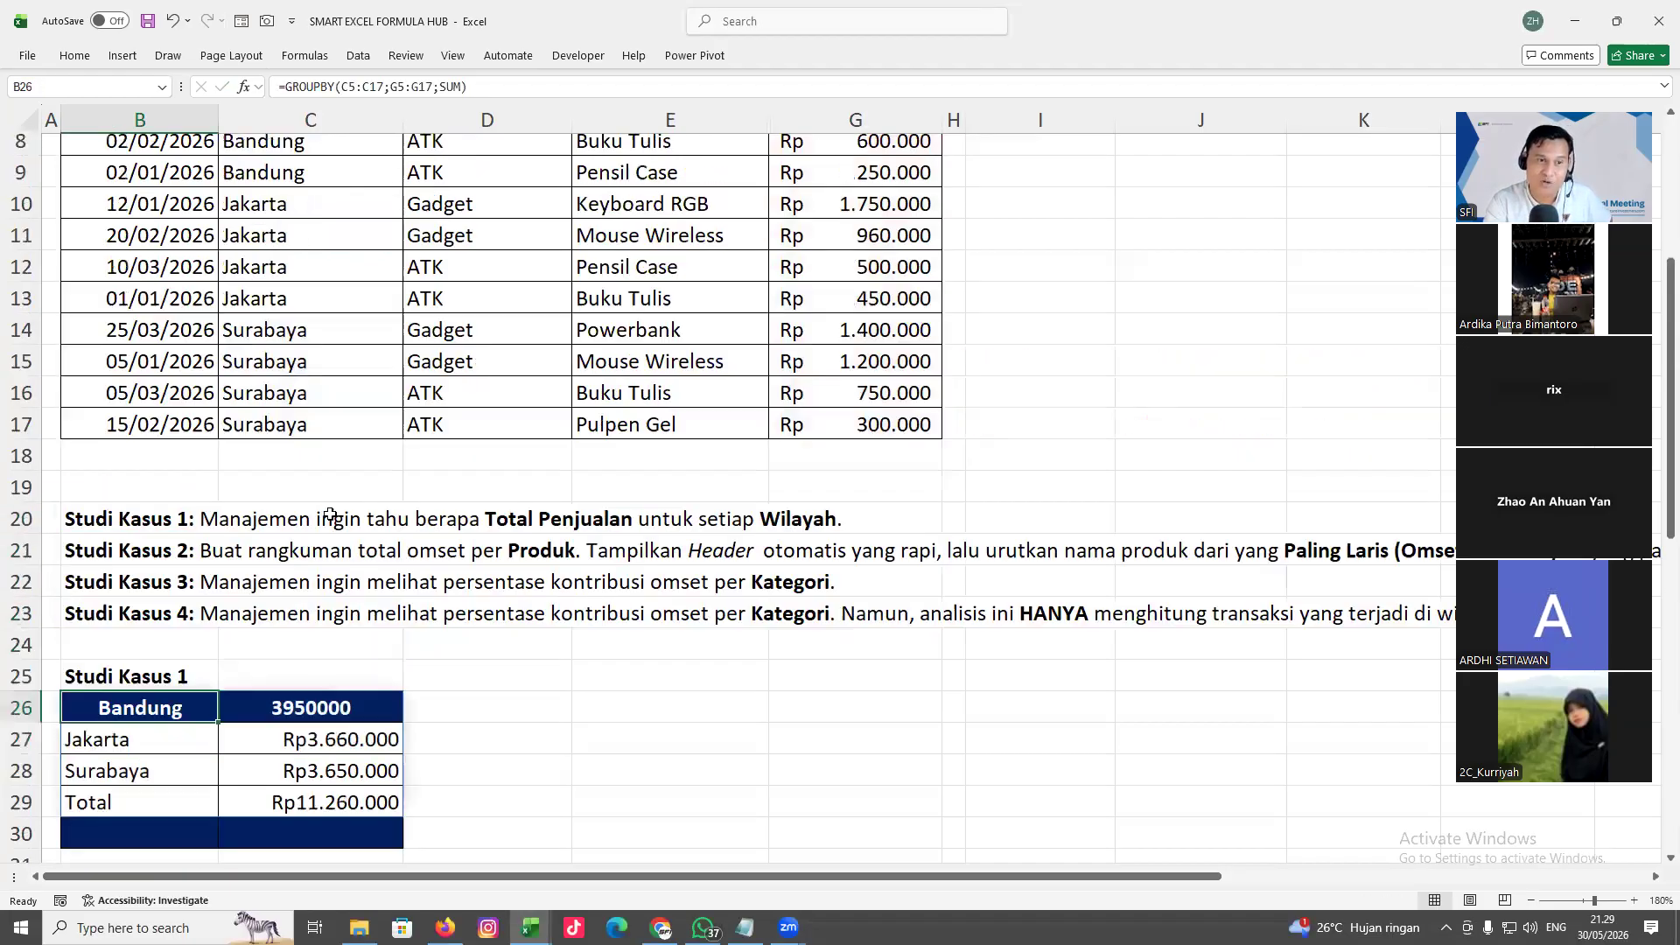
{"action": "left_click", "coordinate": [296, 237]}
{"action": "scroll", "coordinate": [450, 638], "scroll_direction": "down", "scroll_amount": 2}
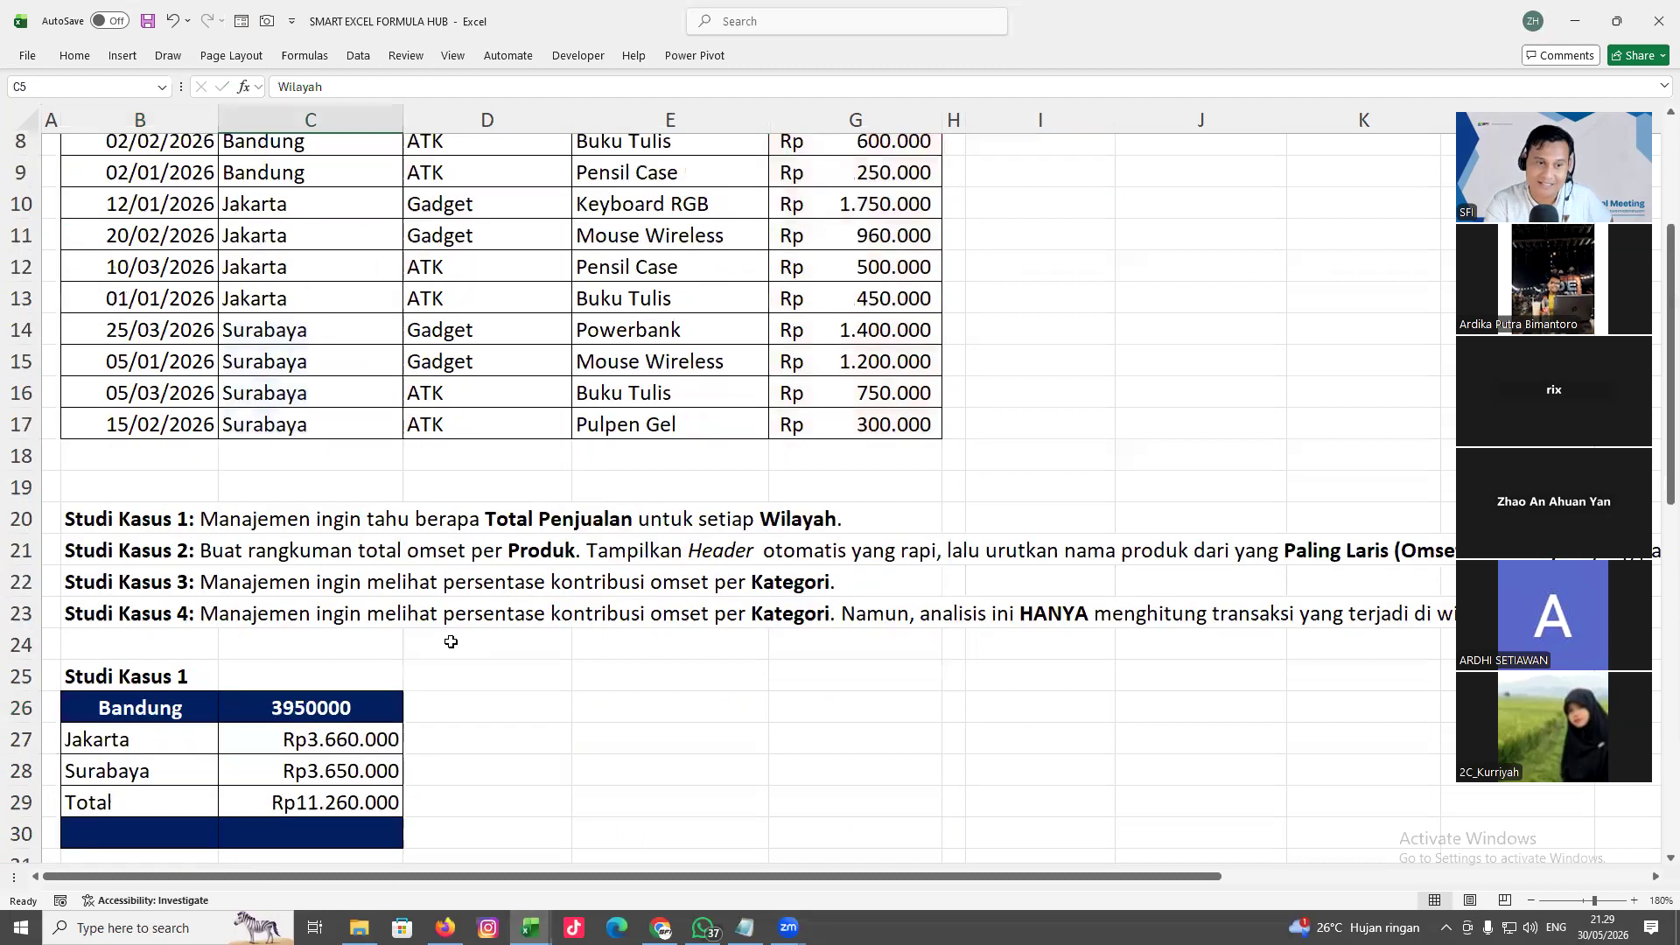
{"action": "left_click", "coordinate": [144, 709]}
{"action": "scroll", "coordinate": [232, 669], "scroll_direction": "down", "scroll_amount": 2}
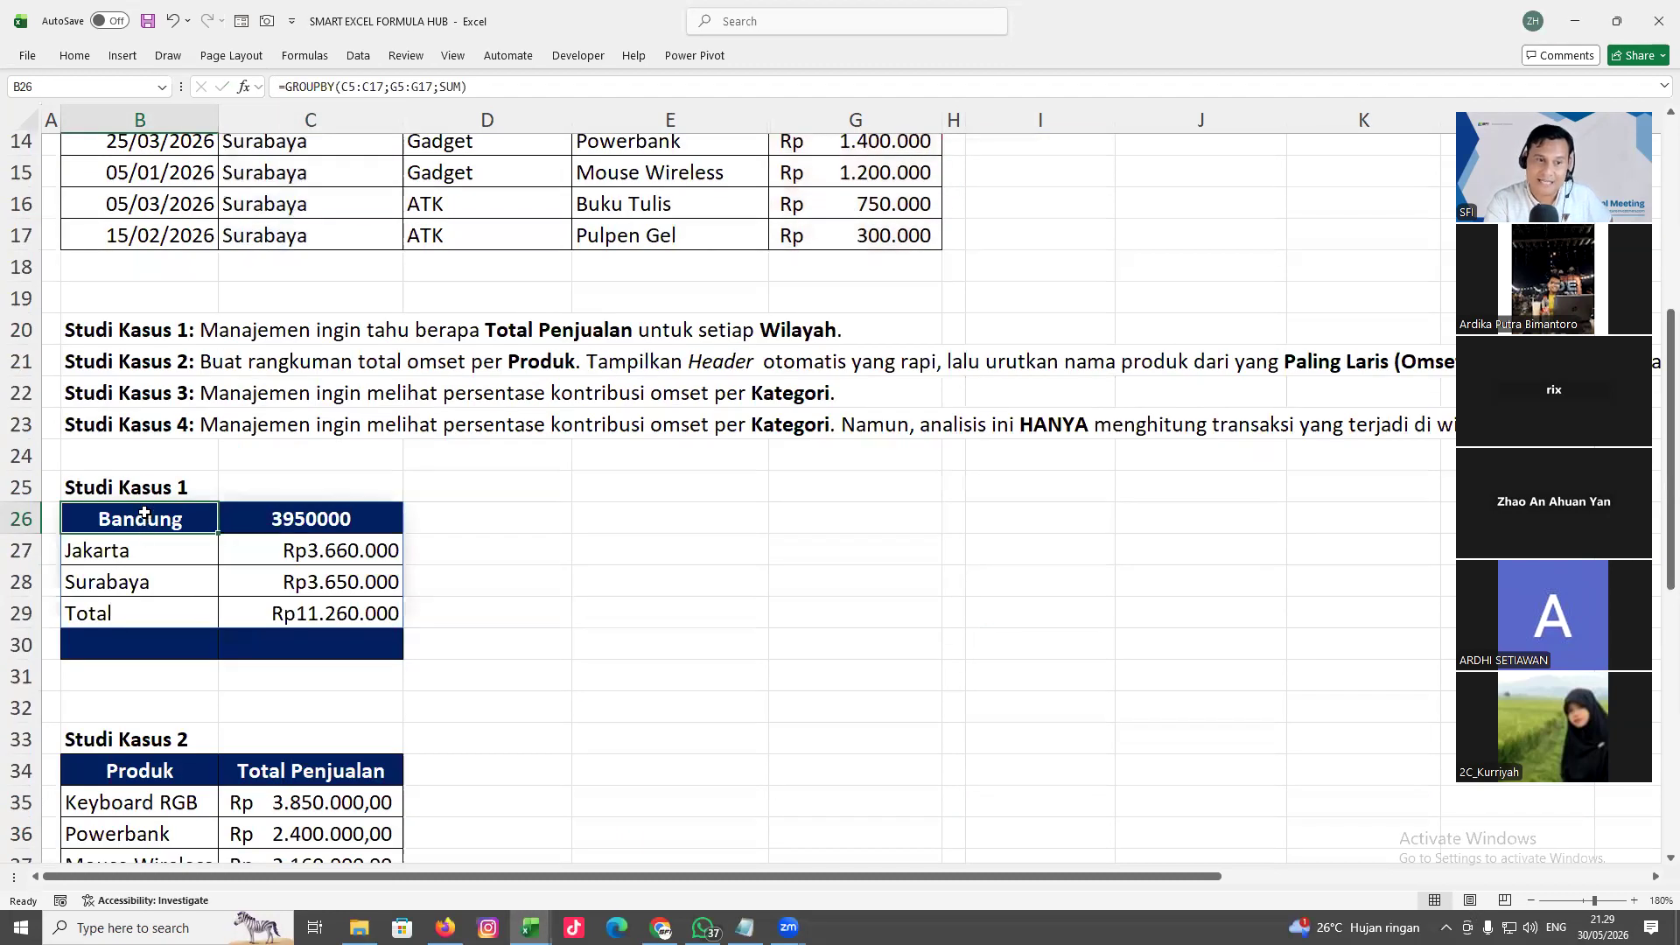
{"action": "double_click", "coordinate": [144, 518]}
{"action": "left_click", "coordinate": [178, 549]}
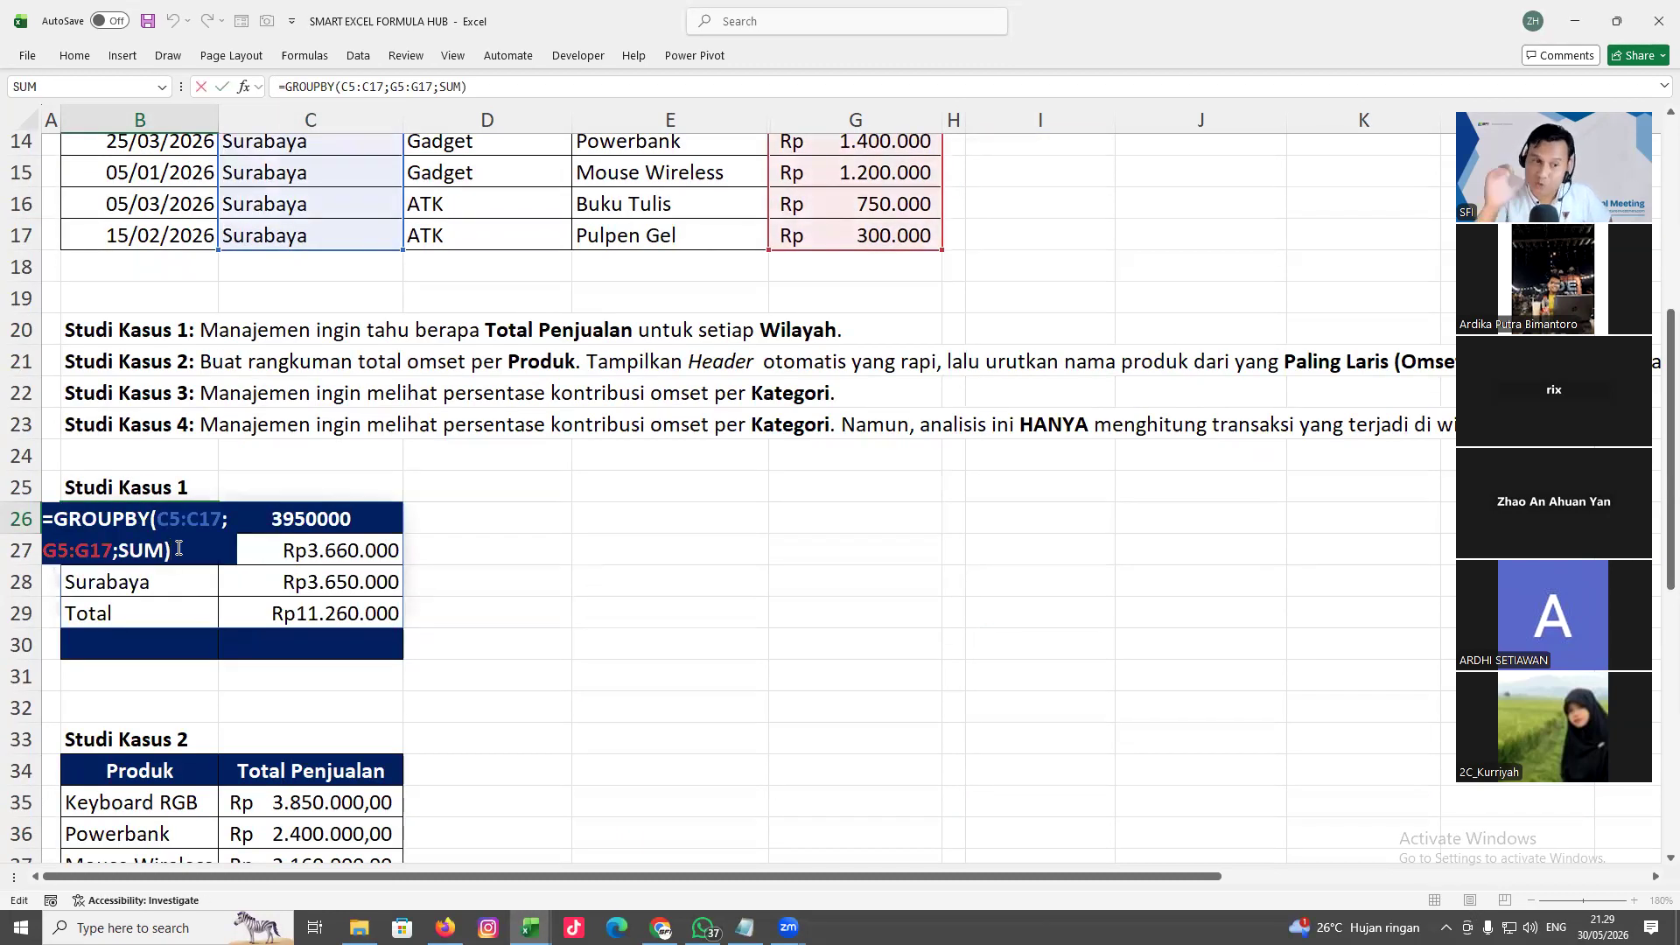
{"action": "key", "text": "BackSpace"}
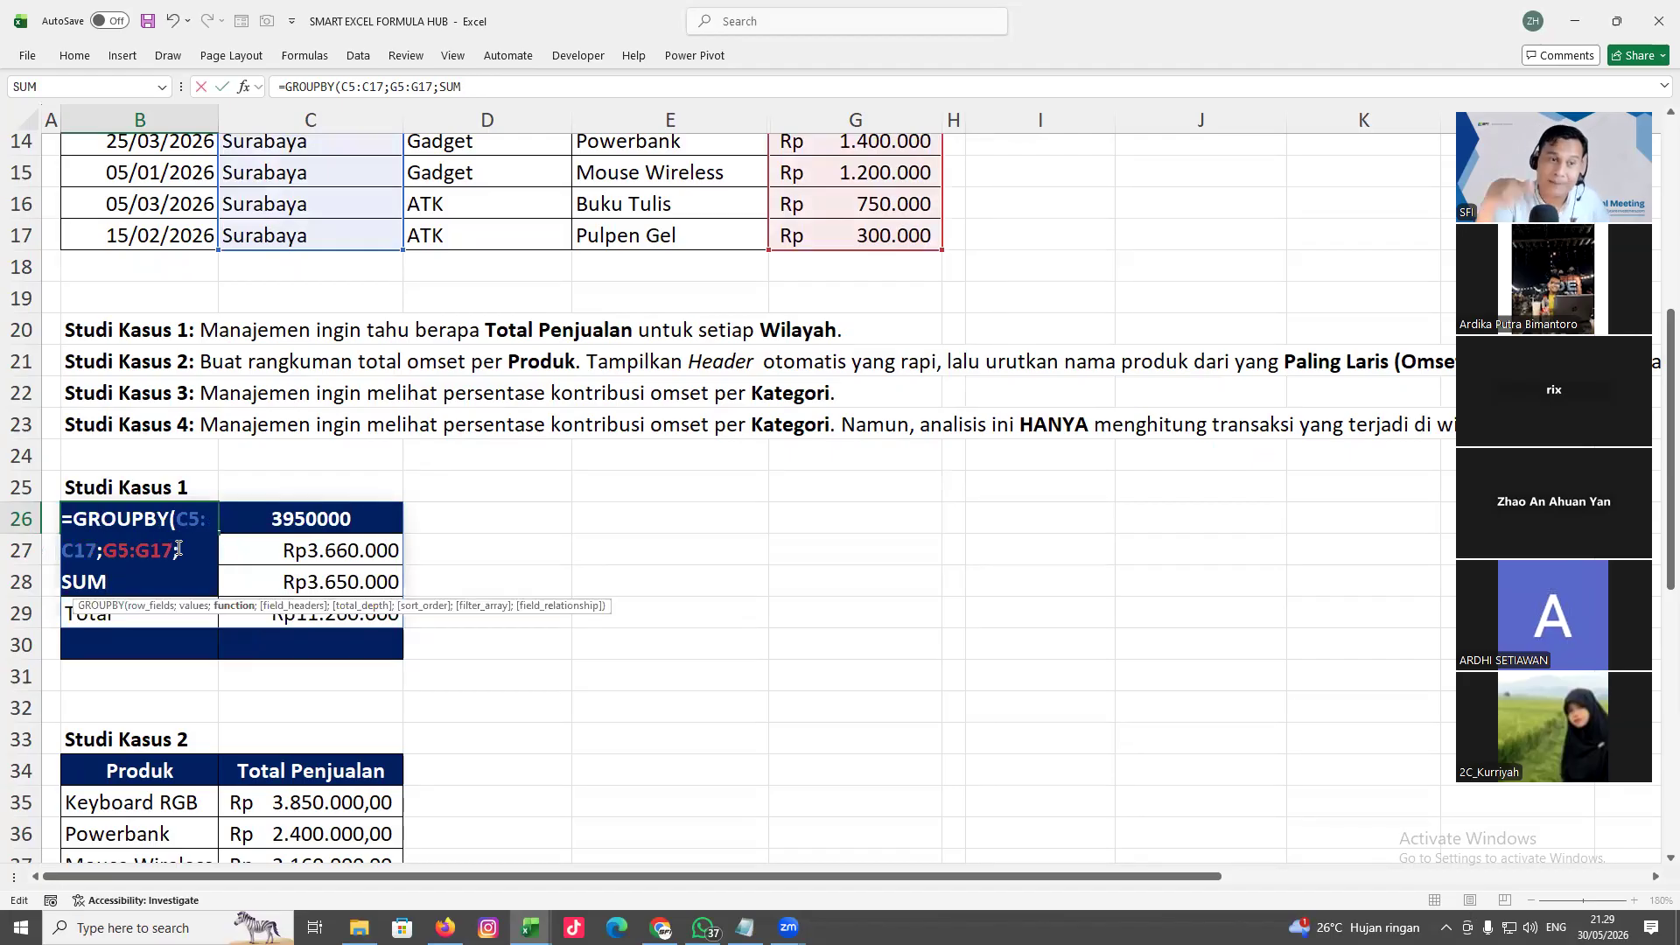
{"action": "type", "text": ";"}
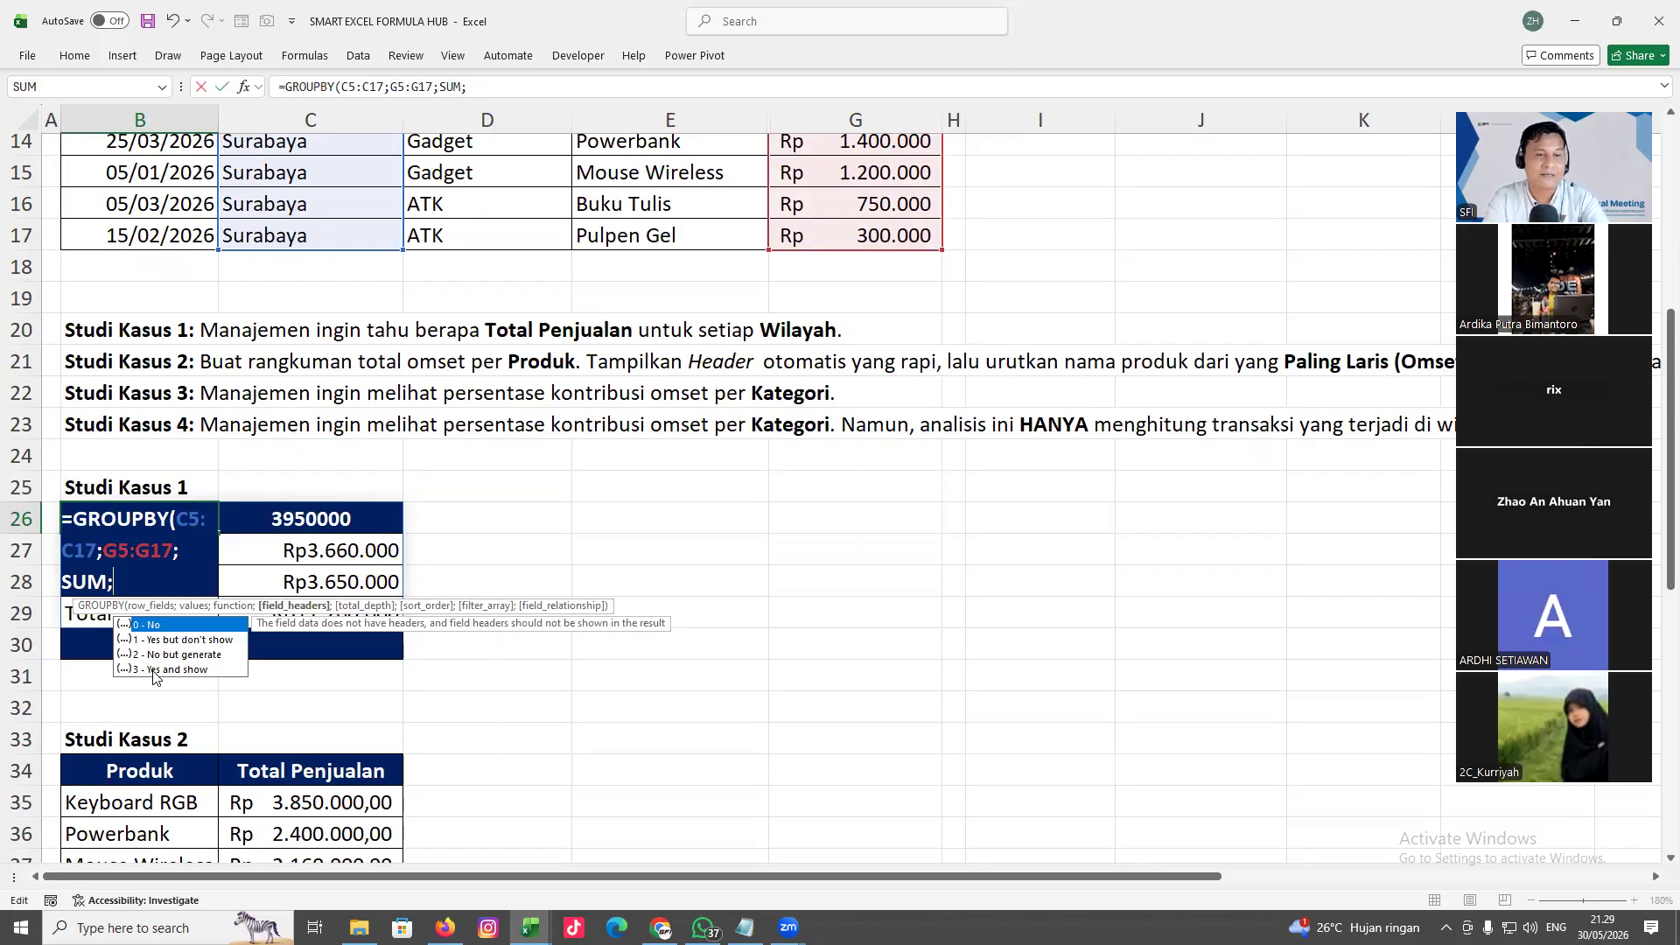
{"action": "type", "text": "3"}
{"action": "key", "text": "Return"}
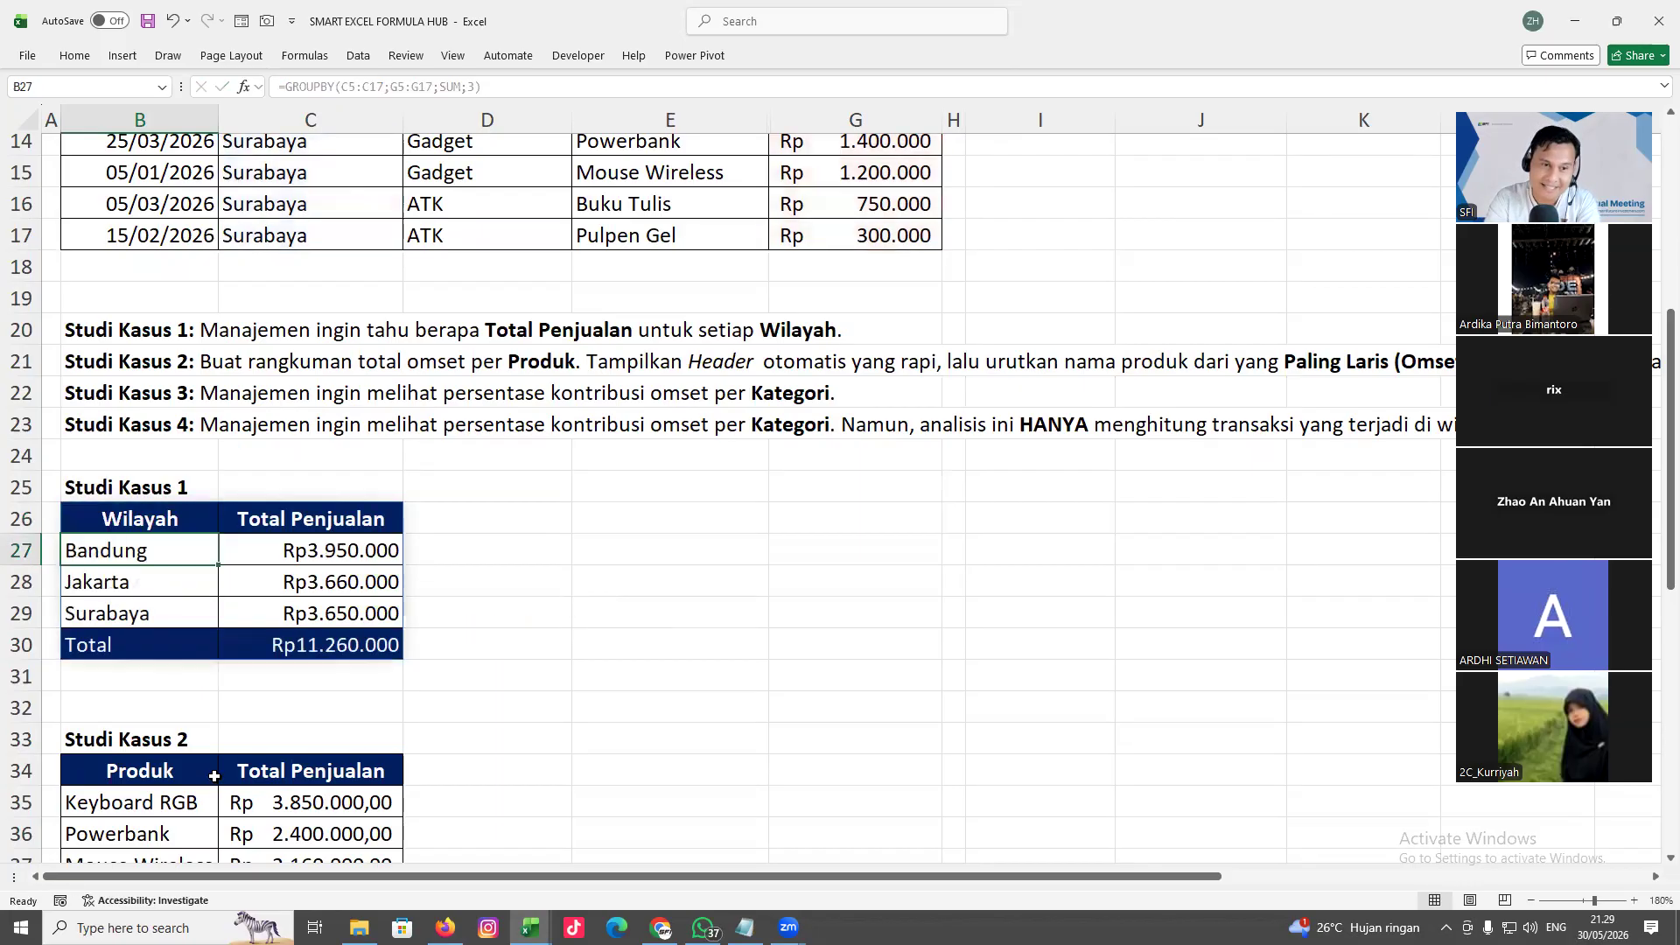
{"action": "left_click", "coordinate": [545, 775]}
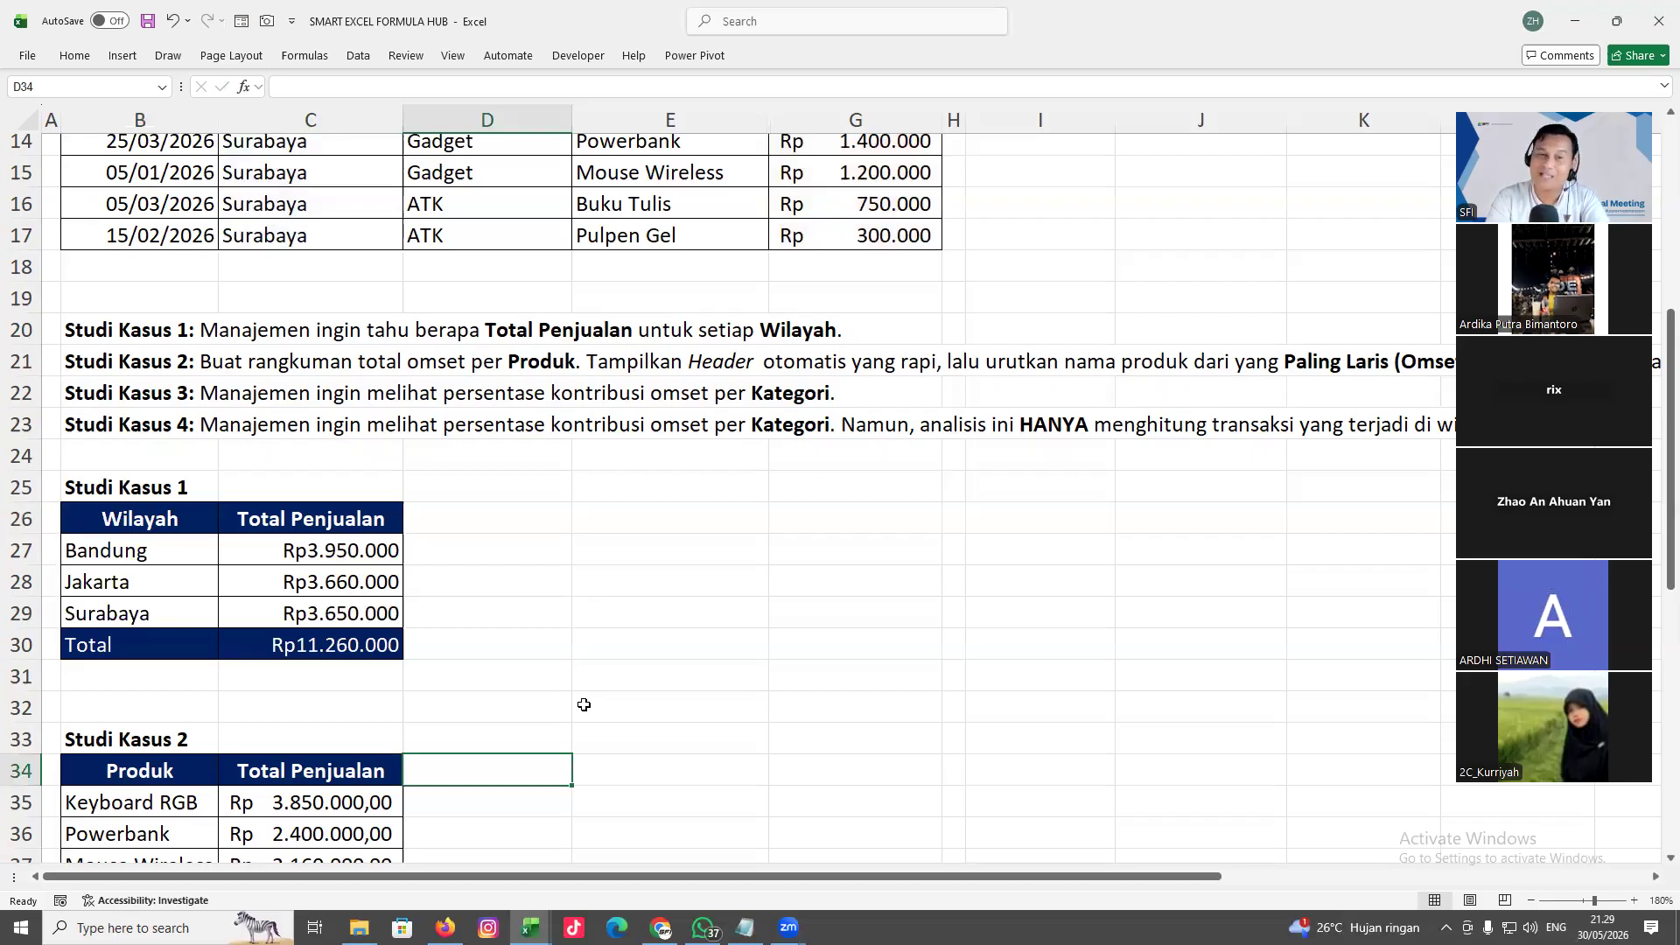
Change B26's GROUPBY aggregation from SUM to AVERAGE
{"action": "double_click", "coordinate": [163, 521]}
{"action": "left_click_drag", "start_coordinate": [120, 551], "coordinate": [162, 552]}
{"action": "type", "text": "av"}
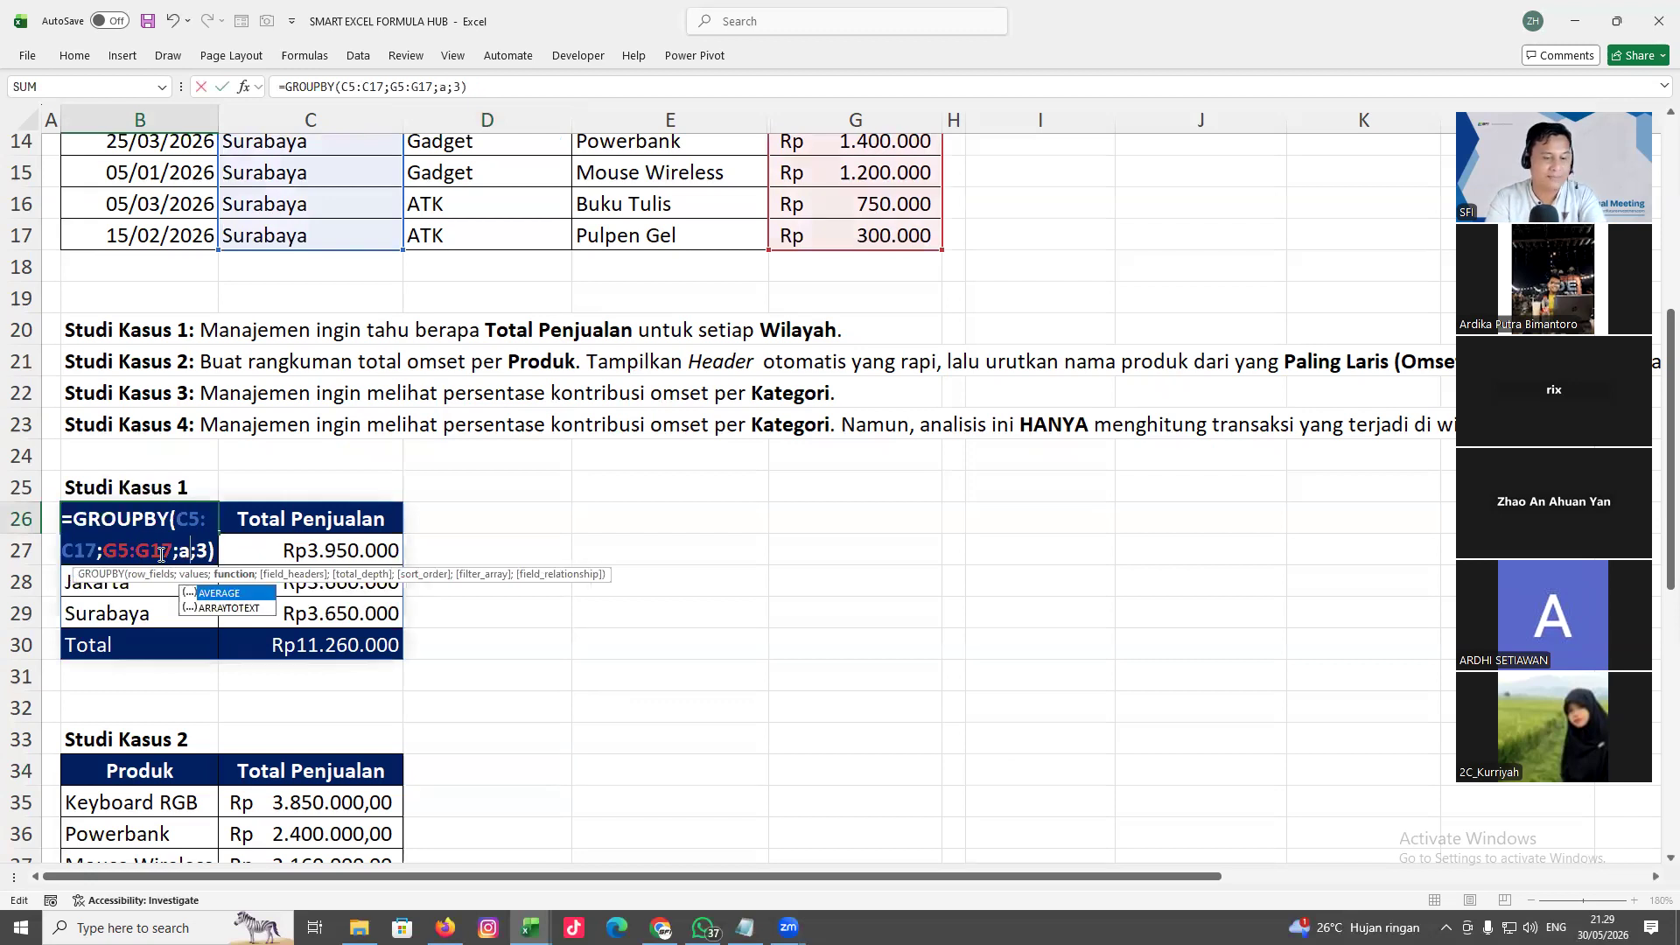
{"action": "double_click", "coordinate": [212, 626]}
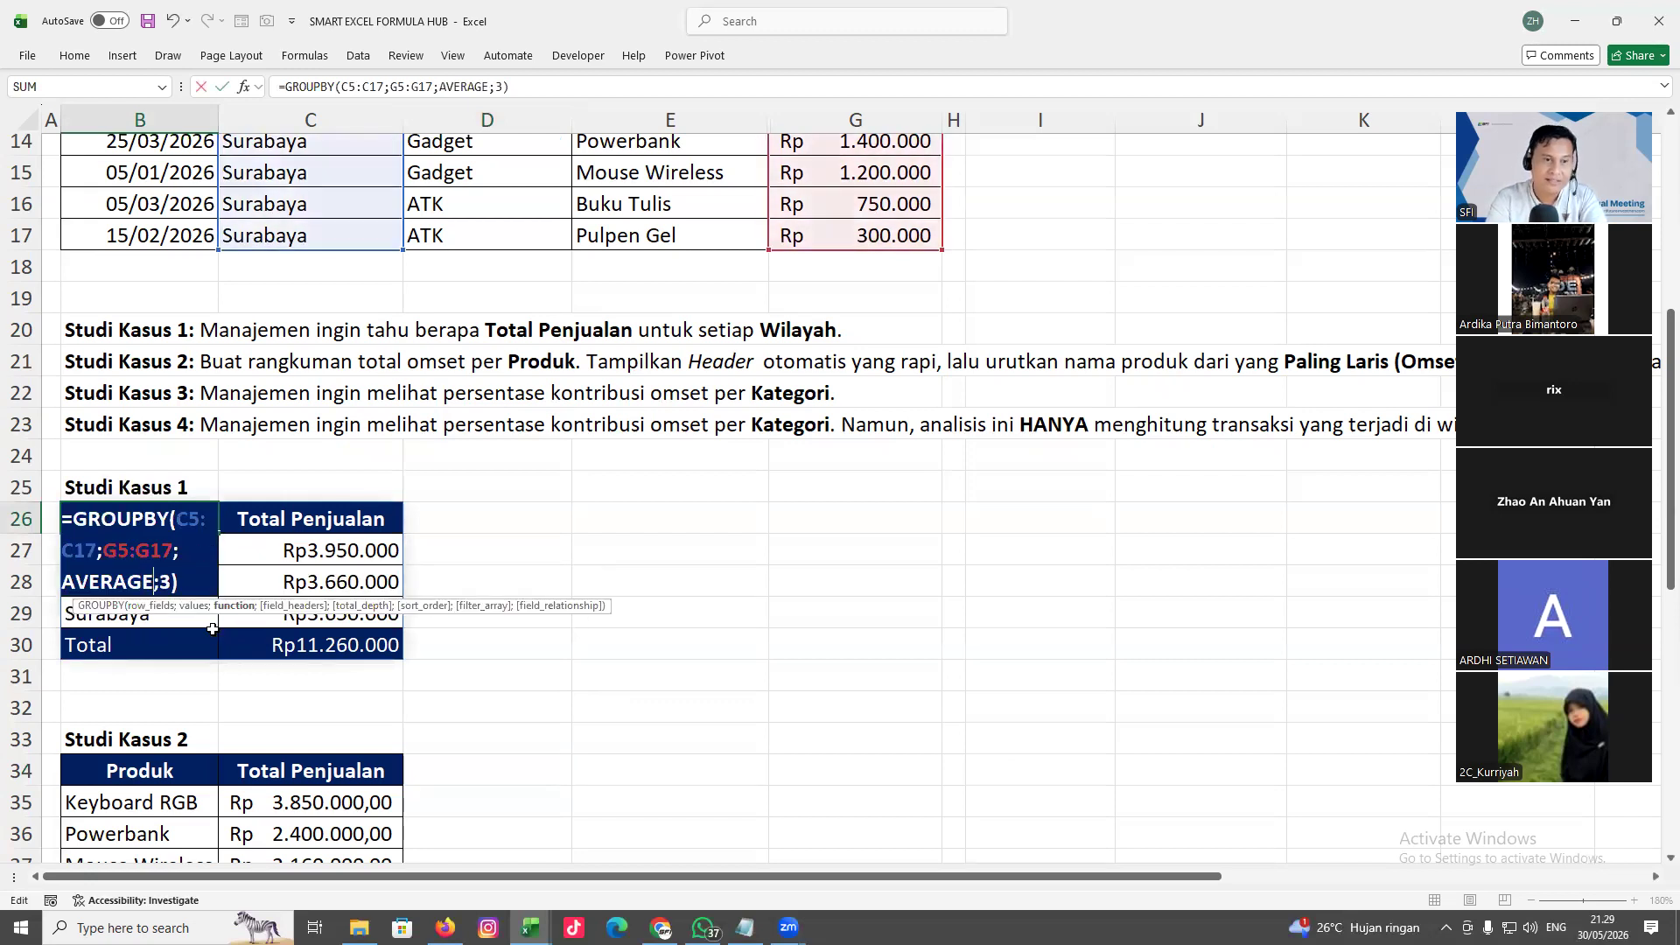
{"action": "key", "text": "Return"}
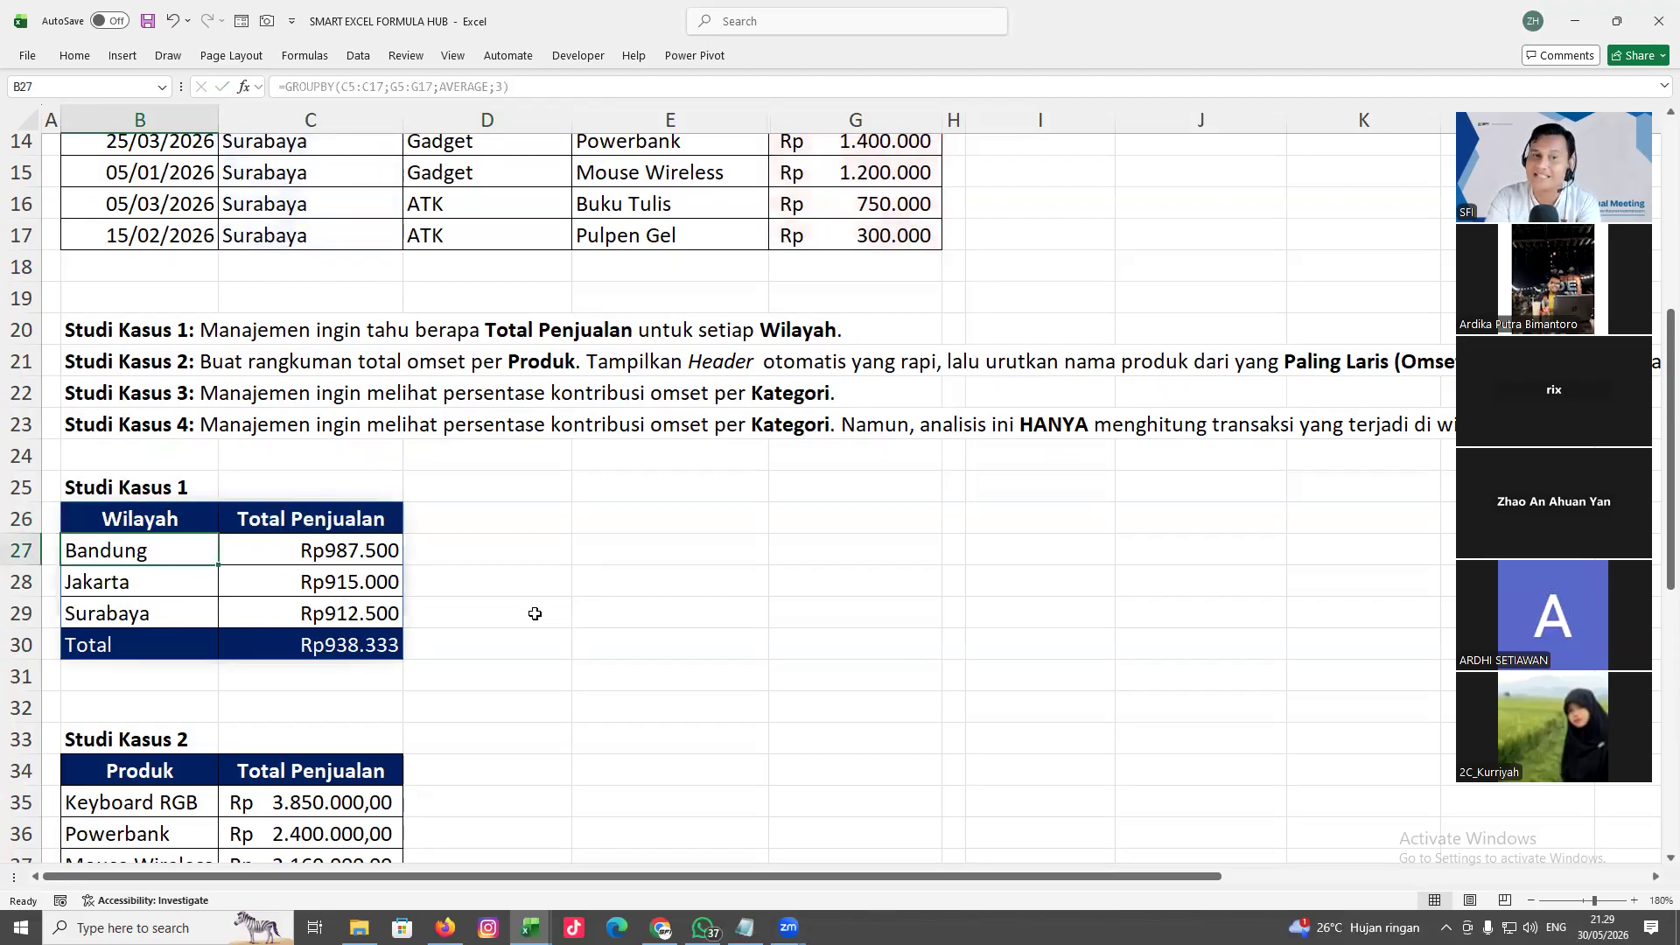
Replace AVERAGE with PERCENTOF in the GROUPBY formula
{"action": "double_click", "coordinate": [188, 549]}
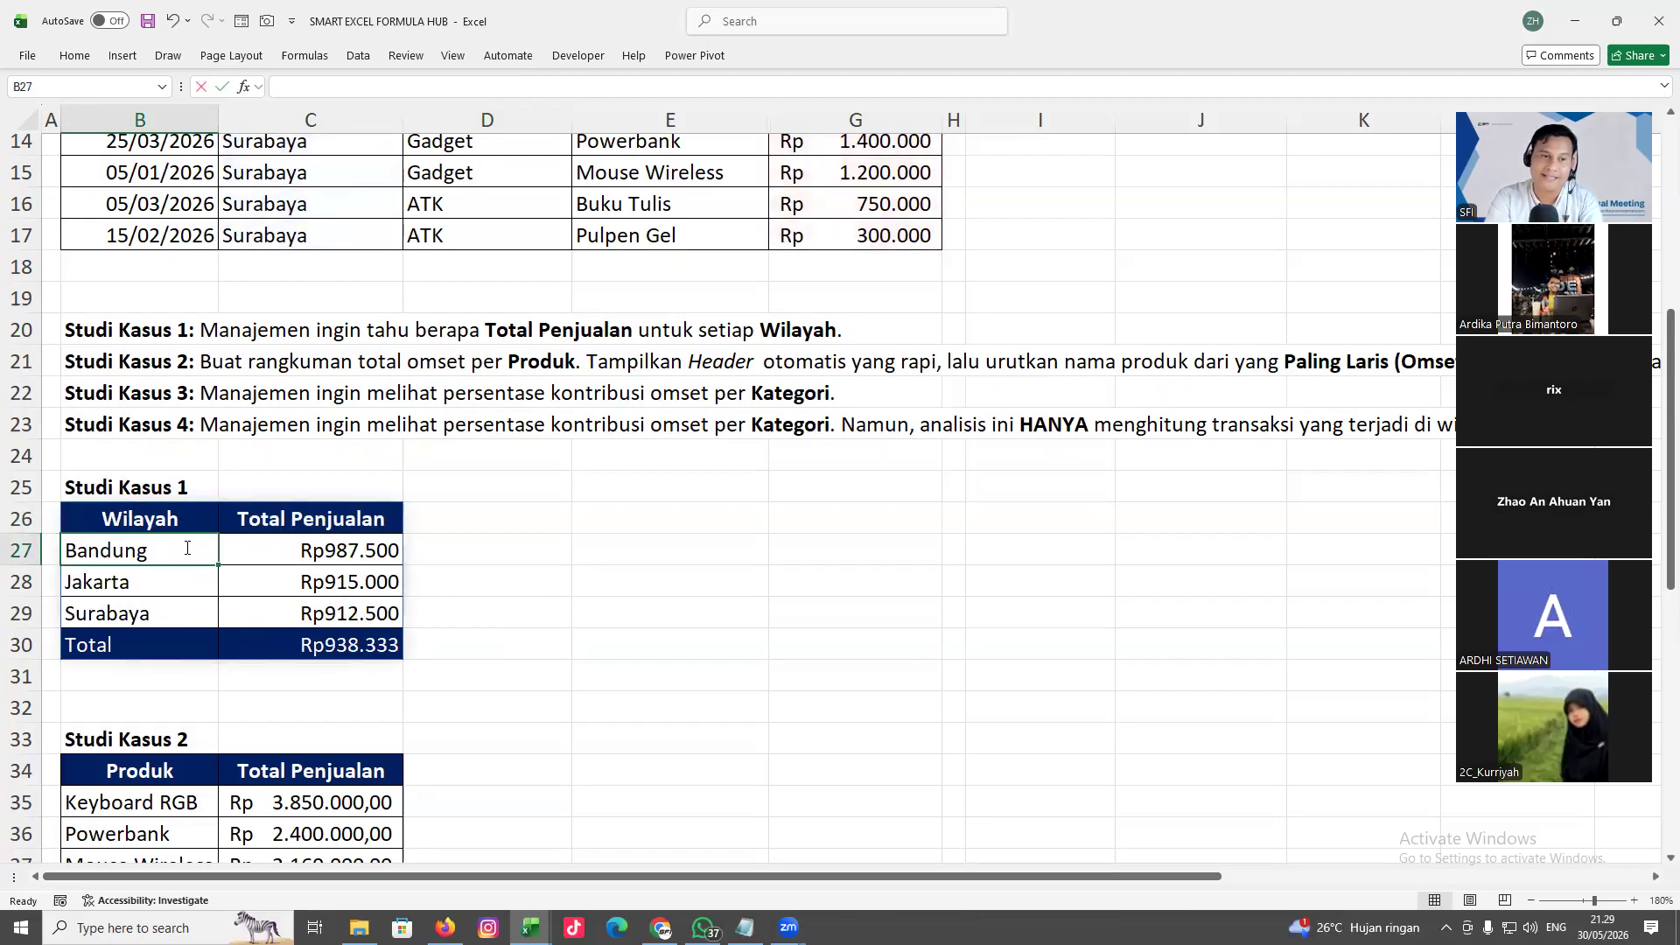
{"action": "left_click", "coordinate": [138, 521]}
{"action": "double_click", "coordinate": [137, 520]}
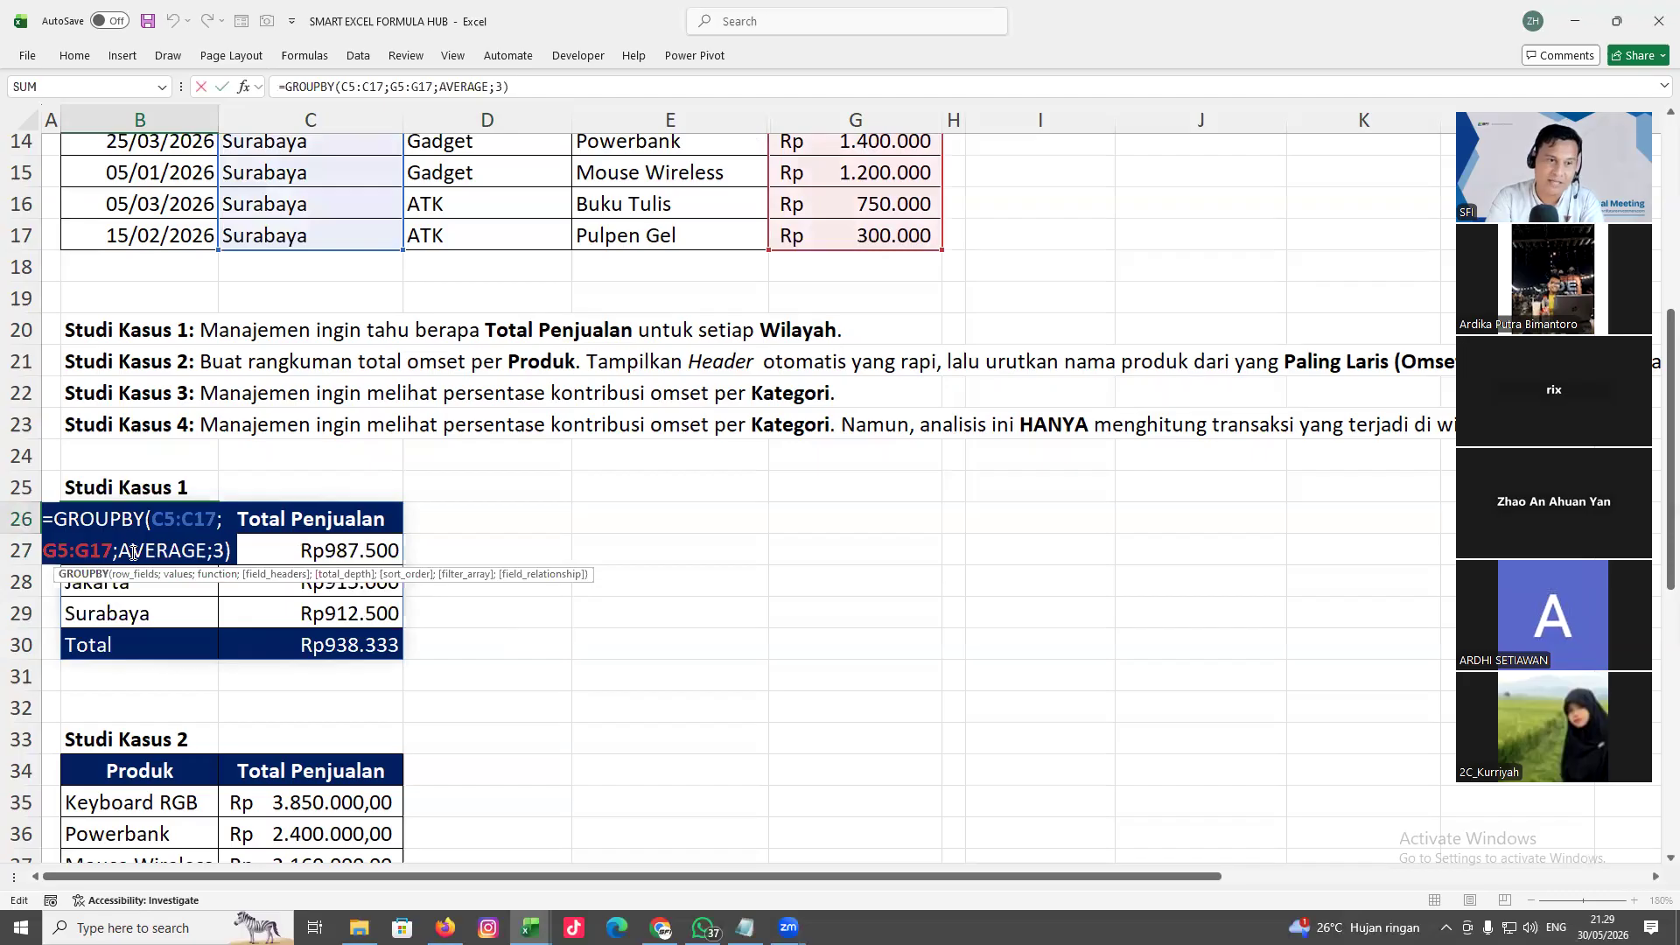
{"action": "left_click_drag", "start_coordinate": [120, 552], "coordinate": [212, 555]}
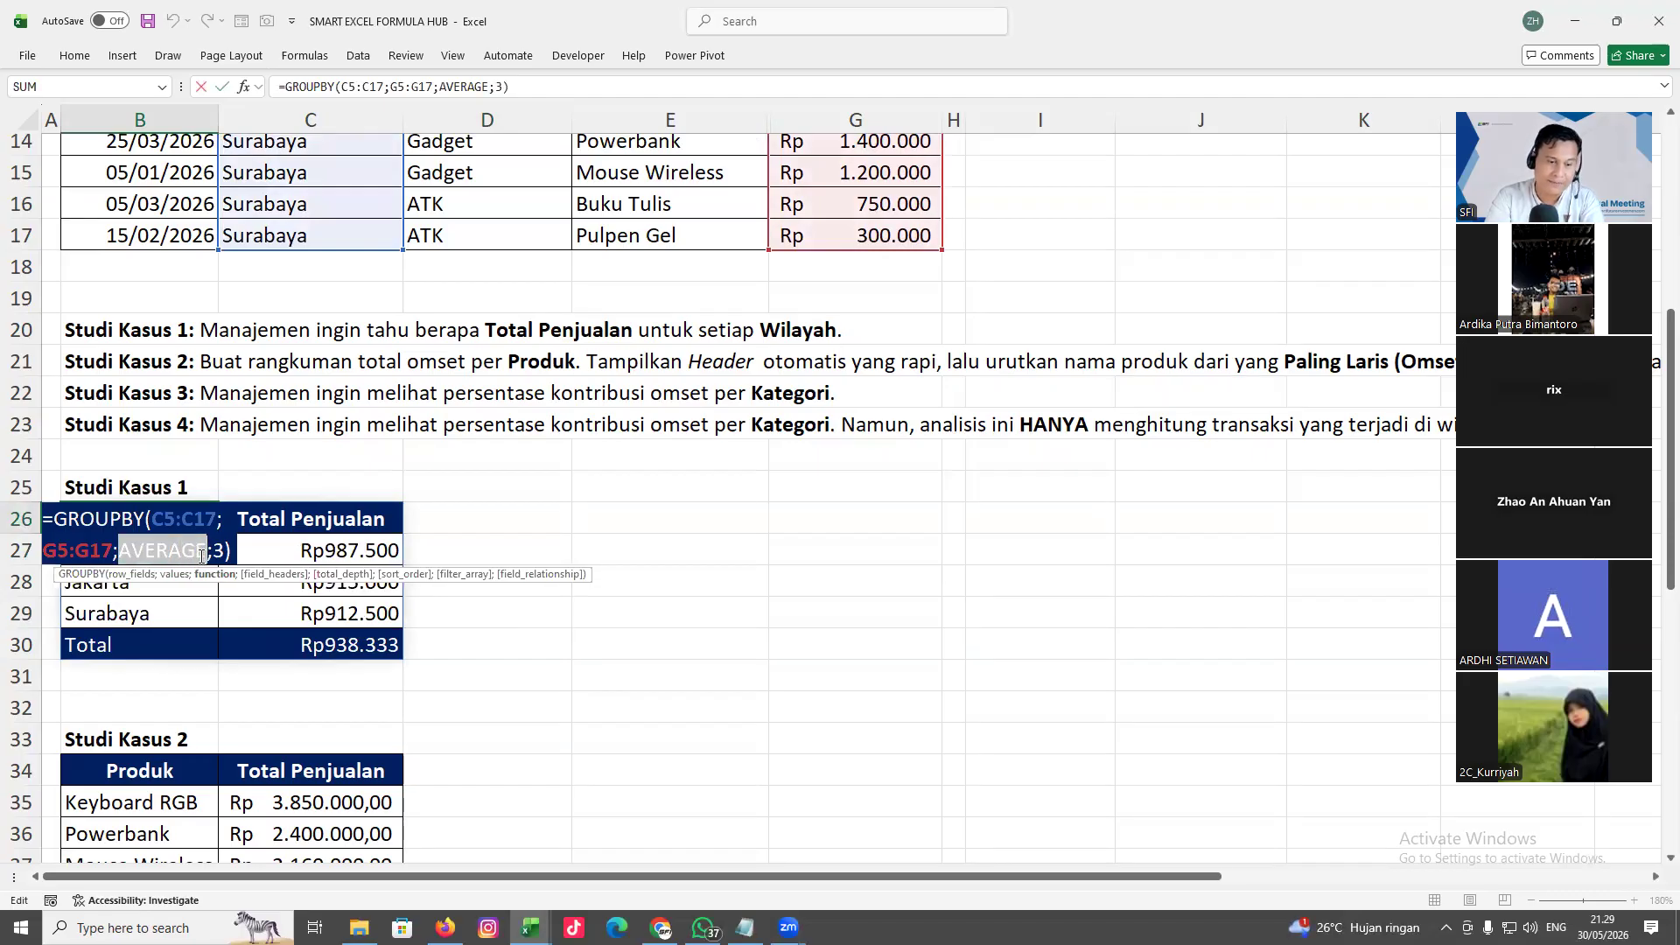
{"action": "type", "text": "p"}
{"action": "double_click", "coordinate": [230, 596]}
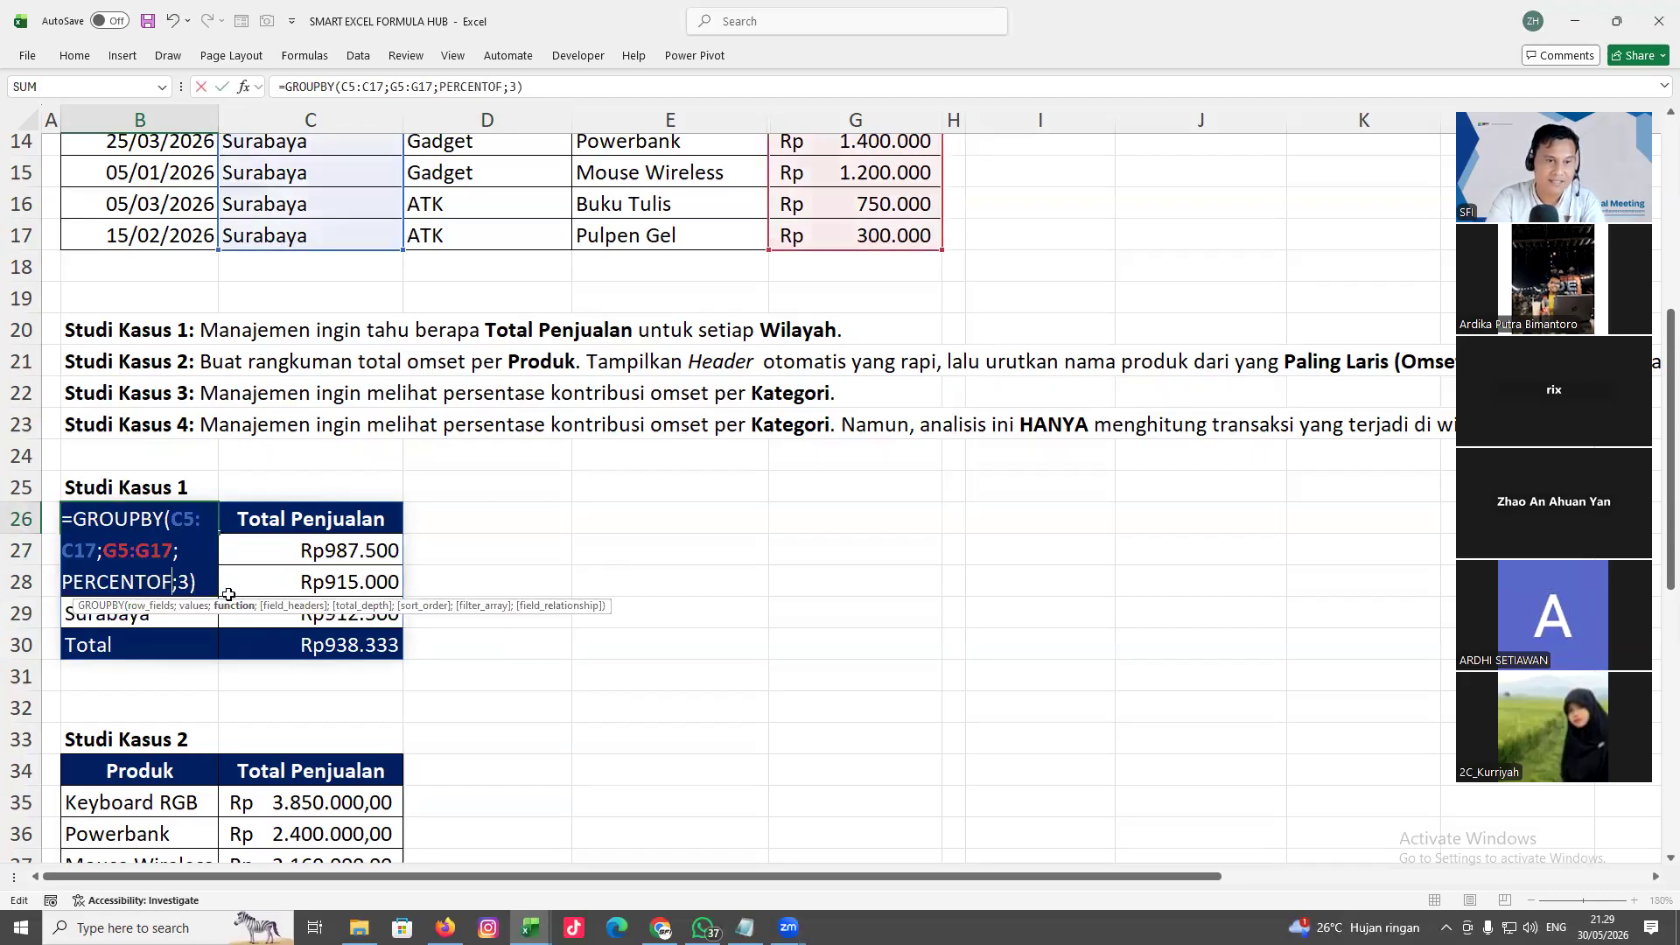
{"action": "key", "text": "Return"}
Format the Total Penjualan results C27:C30 as Percentage
{"action": "left_click_drag", "start_coordinate": [361, 558], "coordinate": [413, 670]}
{"action": "double_click", "coordinate": [75, 56]}
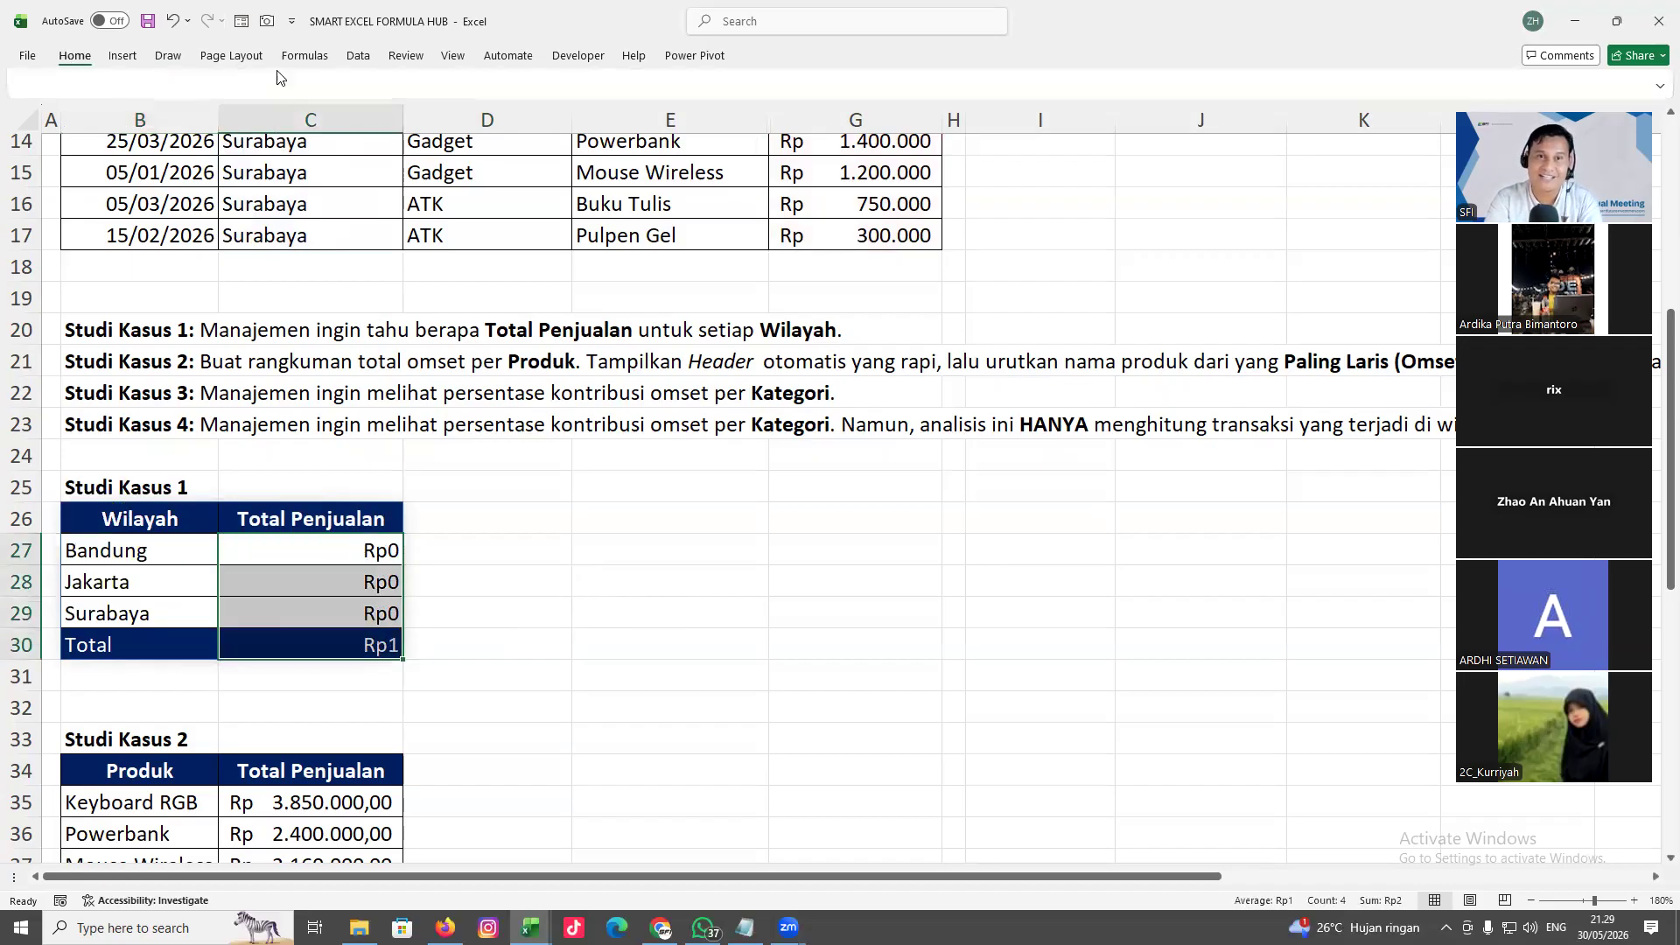
{"action": "left_click", "coordinate": [759, 89]}
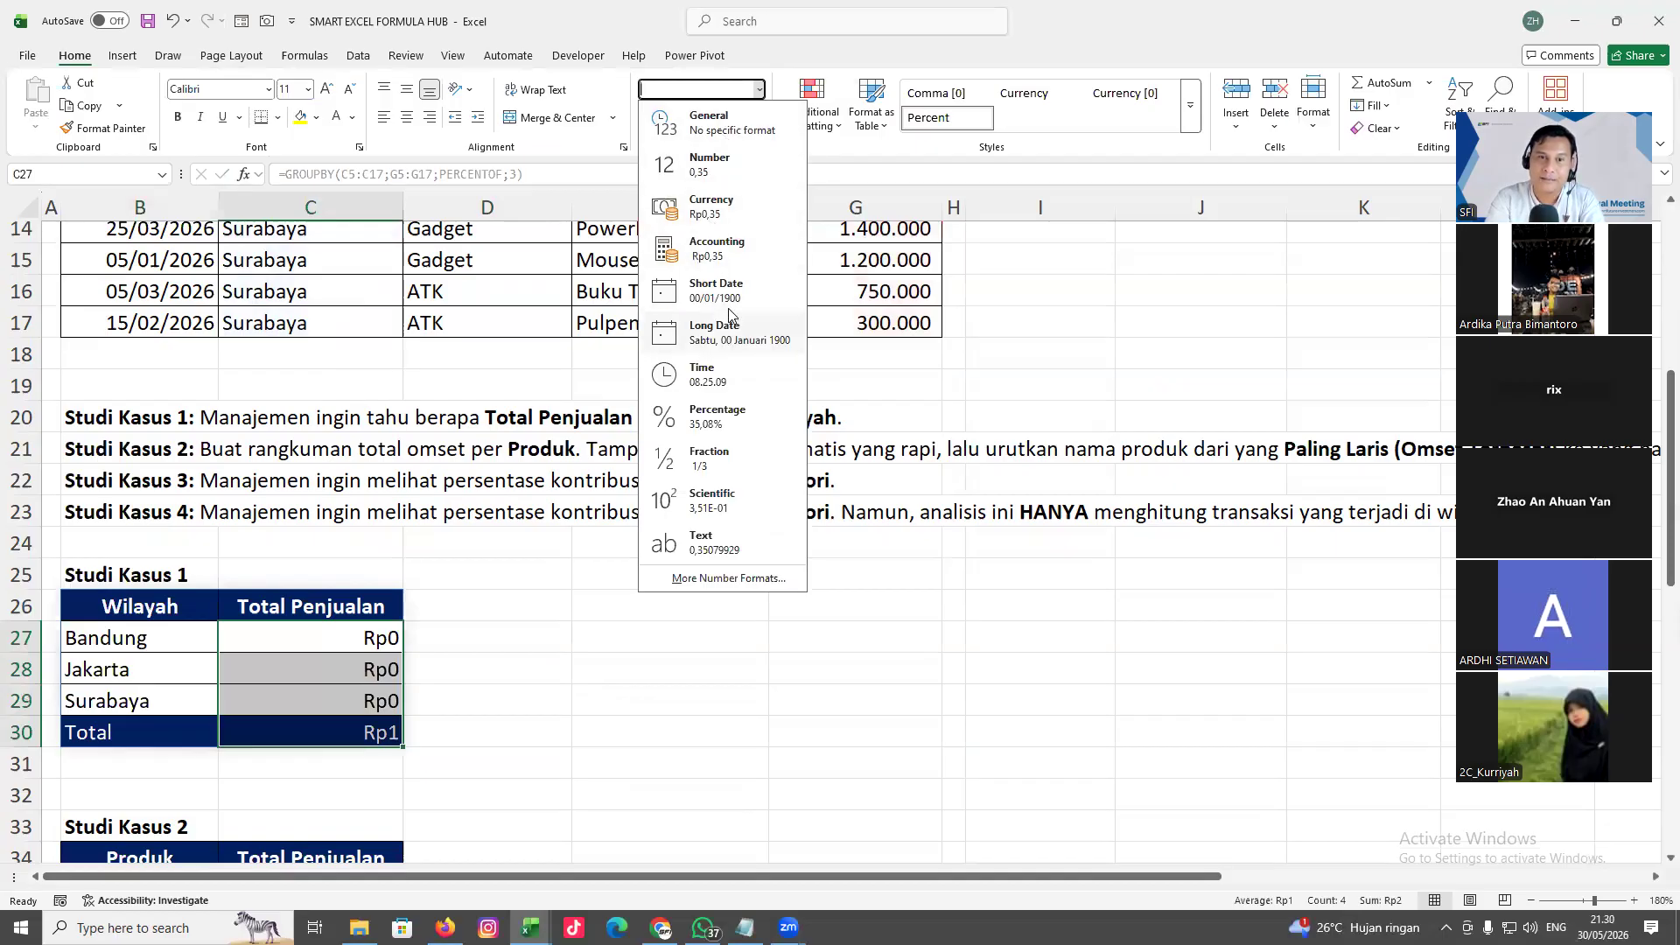
{"action": "left_click", "coordinate": [721, 416]}
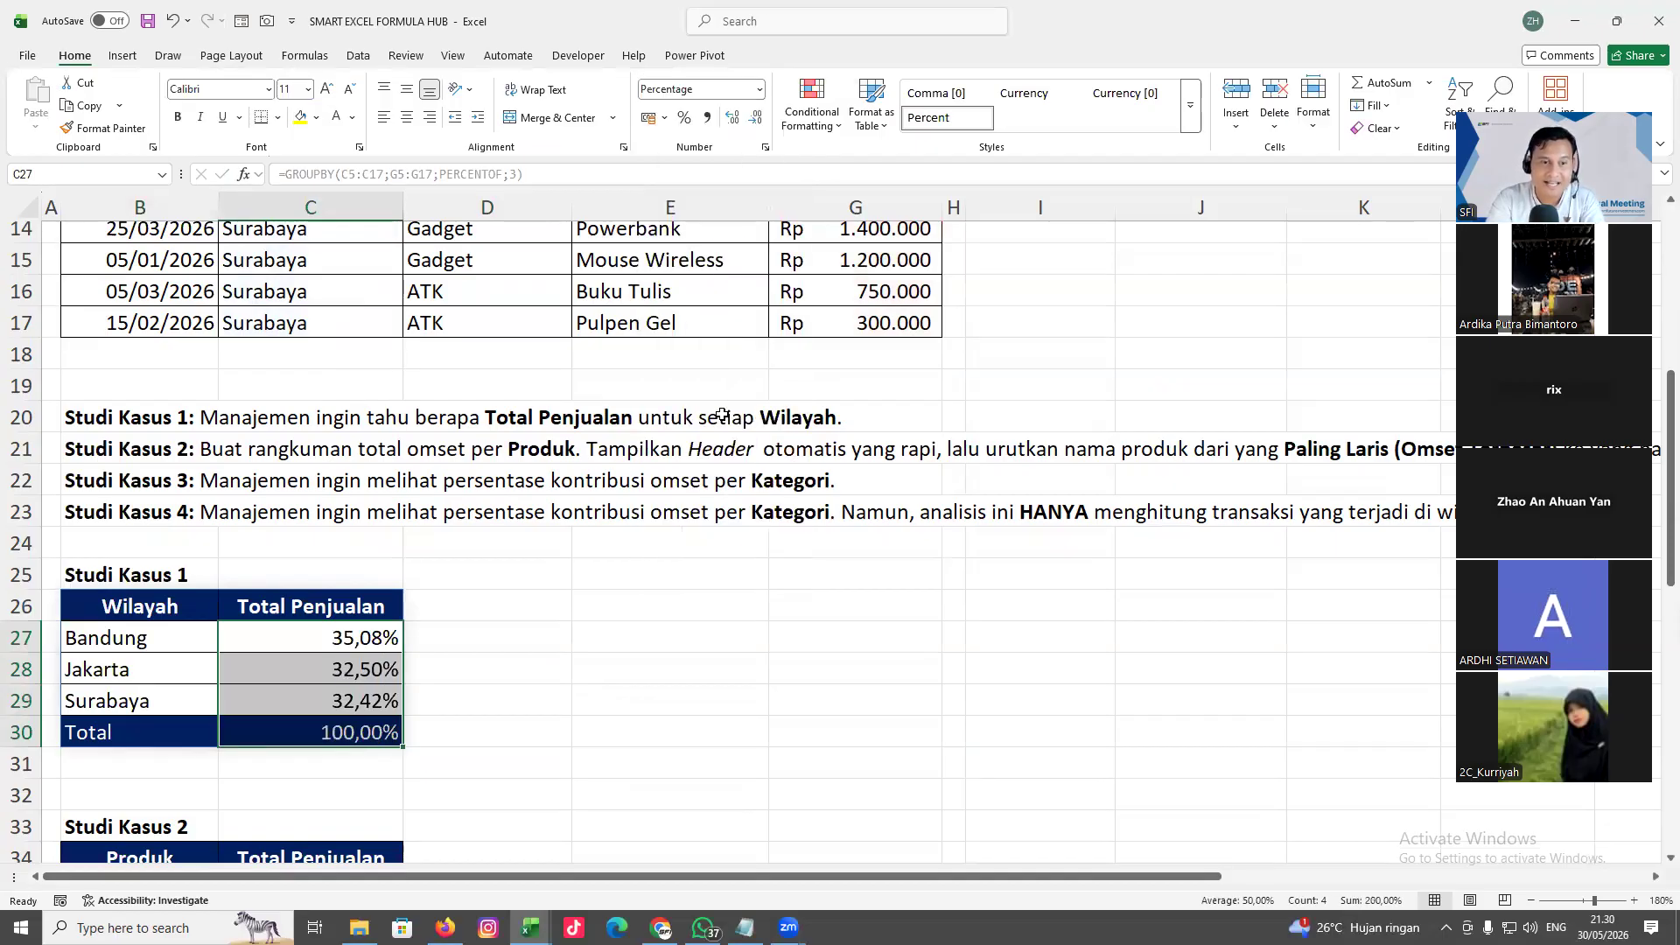
{"action": "left_click", "coordinate": [676, 583]}
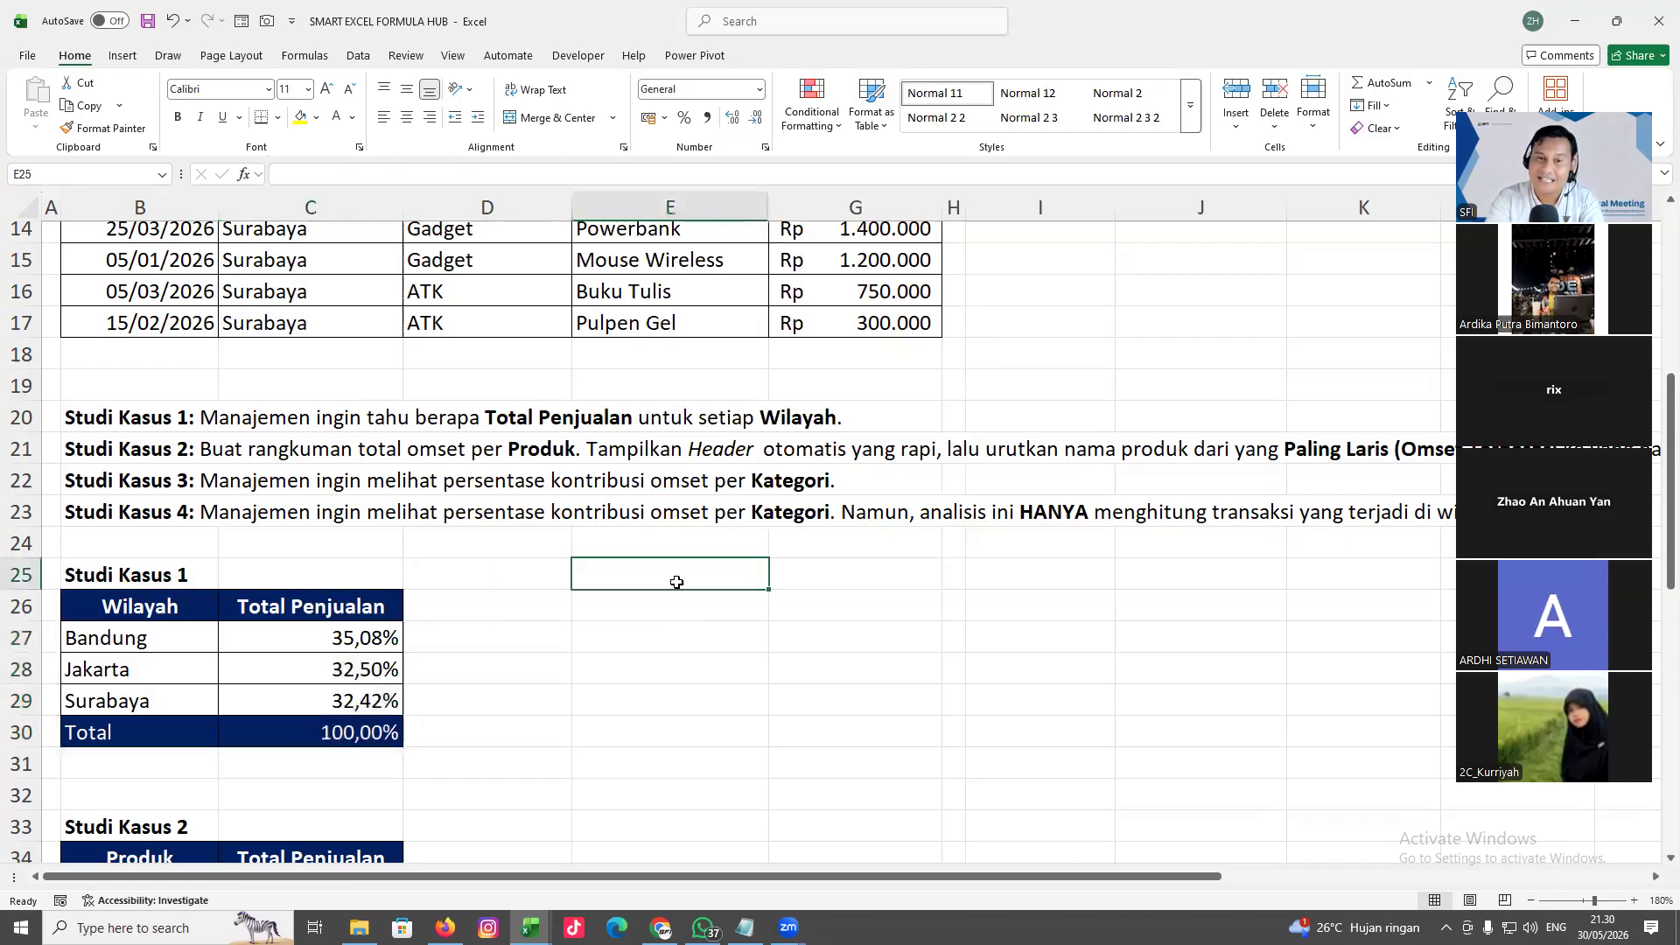
{"action": "scroll", "coordinate": [613, 587], "scroll_direction": "down", "scroll_amount": 4}
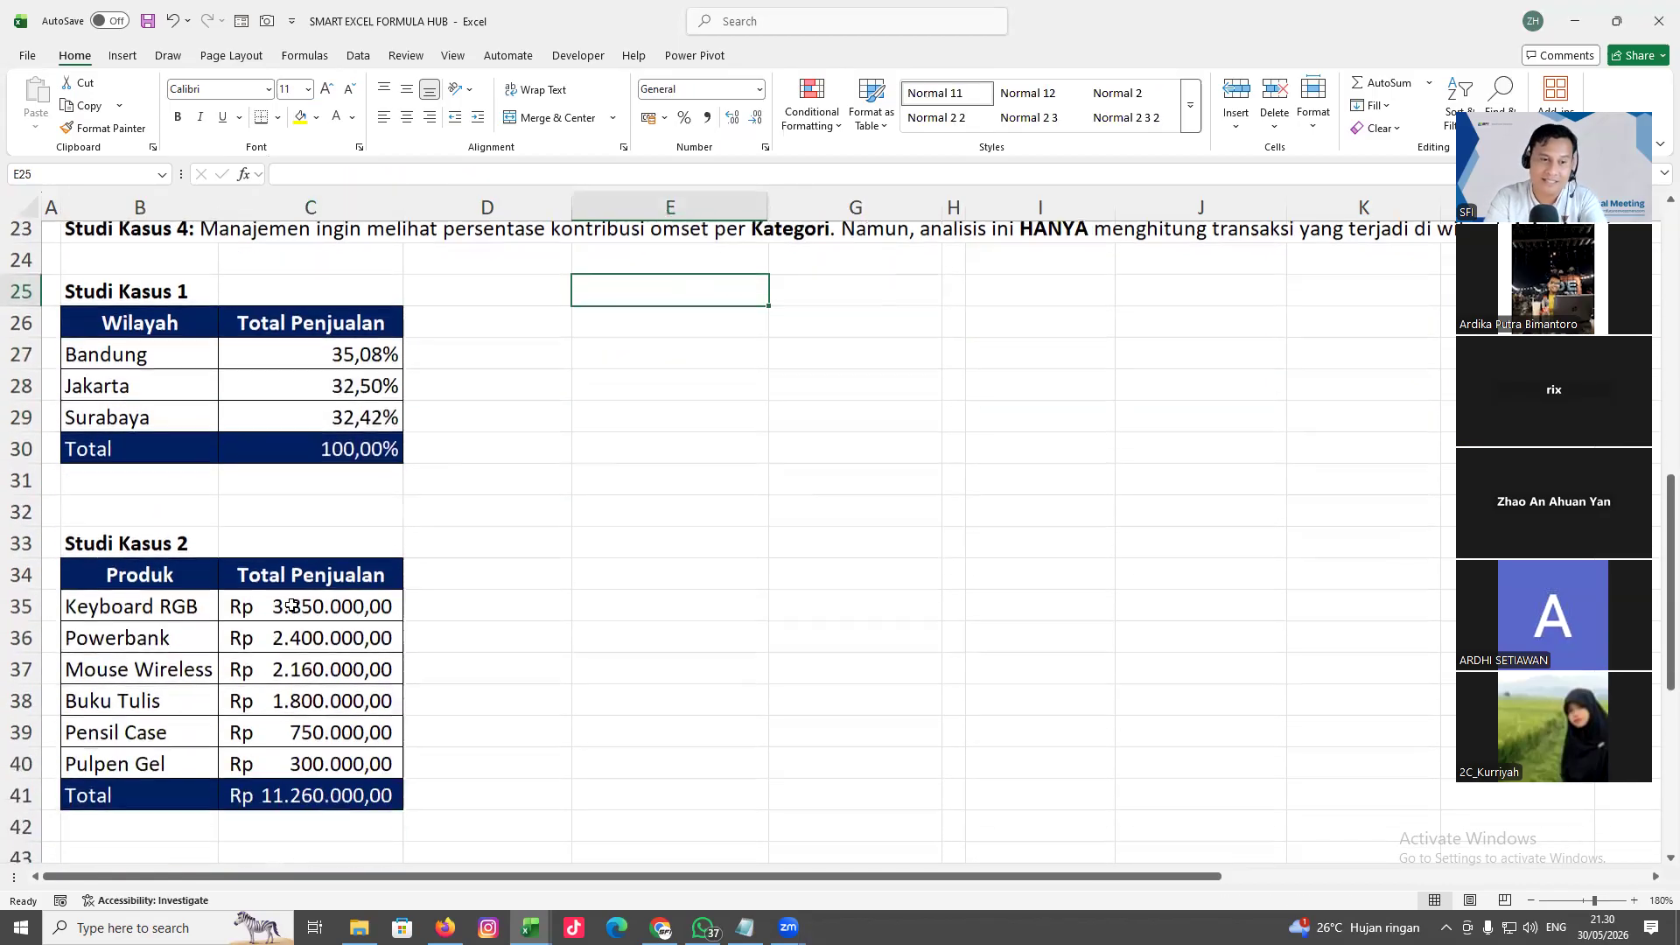
{"action": "scroll", "coordinate": [191, 583], "scroll_direction": "down", "scroll_amount": 1}
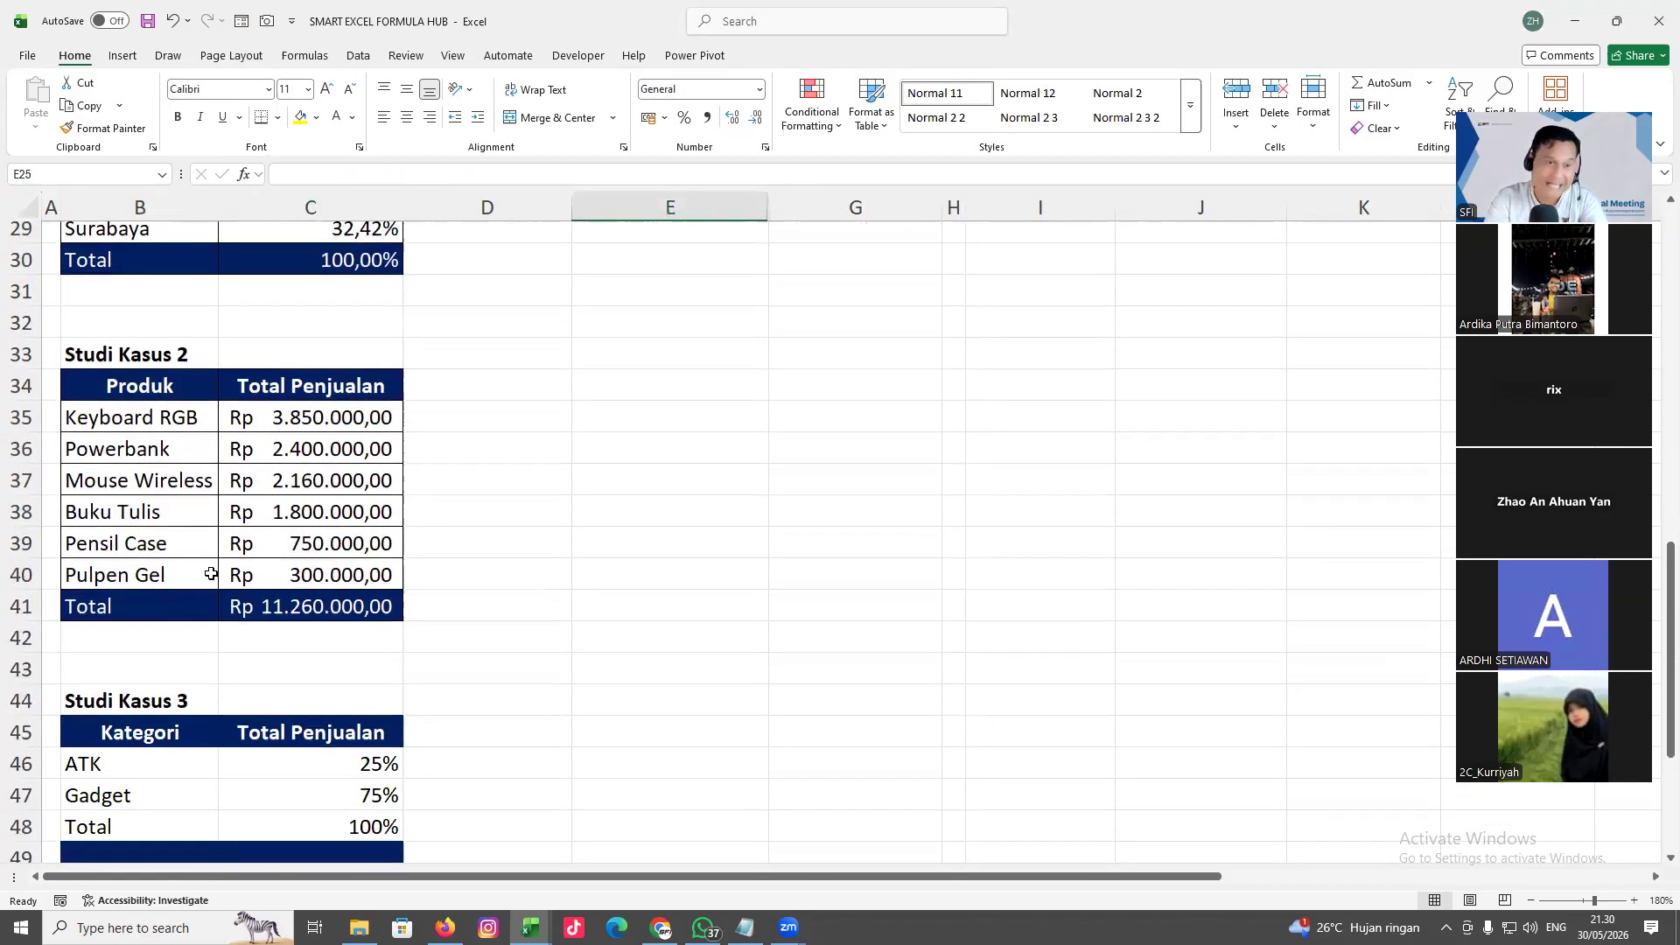
{"action": "scroll", "coordinate": [210, 574], "scroll_direction": "down", "scroll_amount": 2}
{"action": "scroll", "coordinate": [211, 573], "scroll_direction": "down", "scroll_amount": 3}
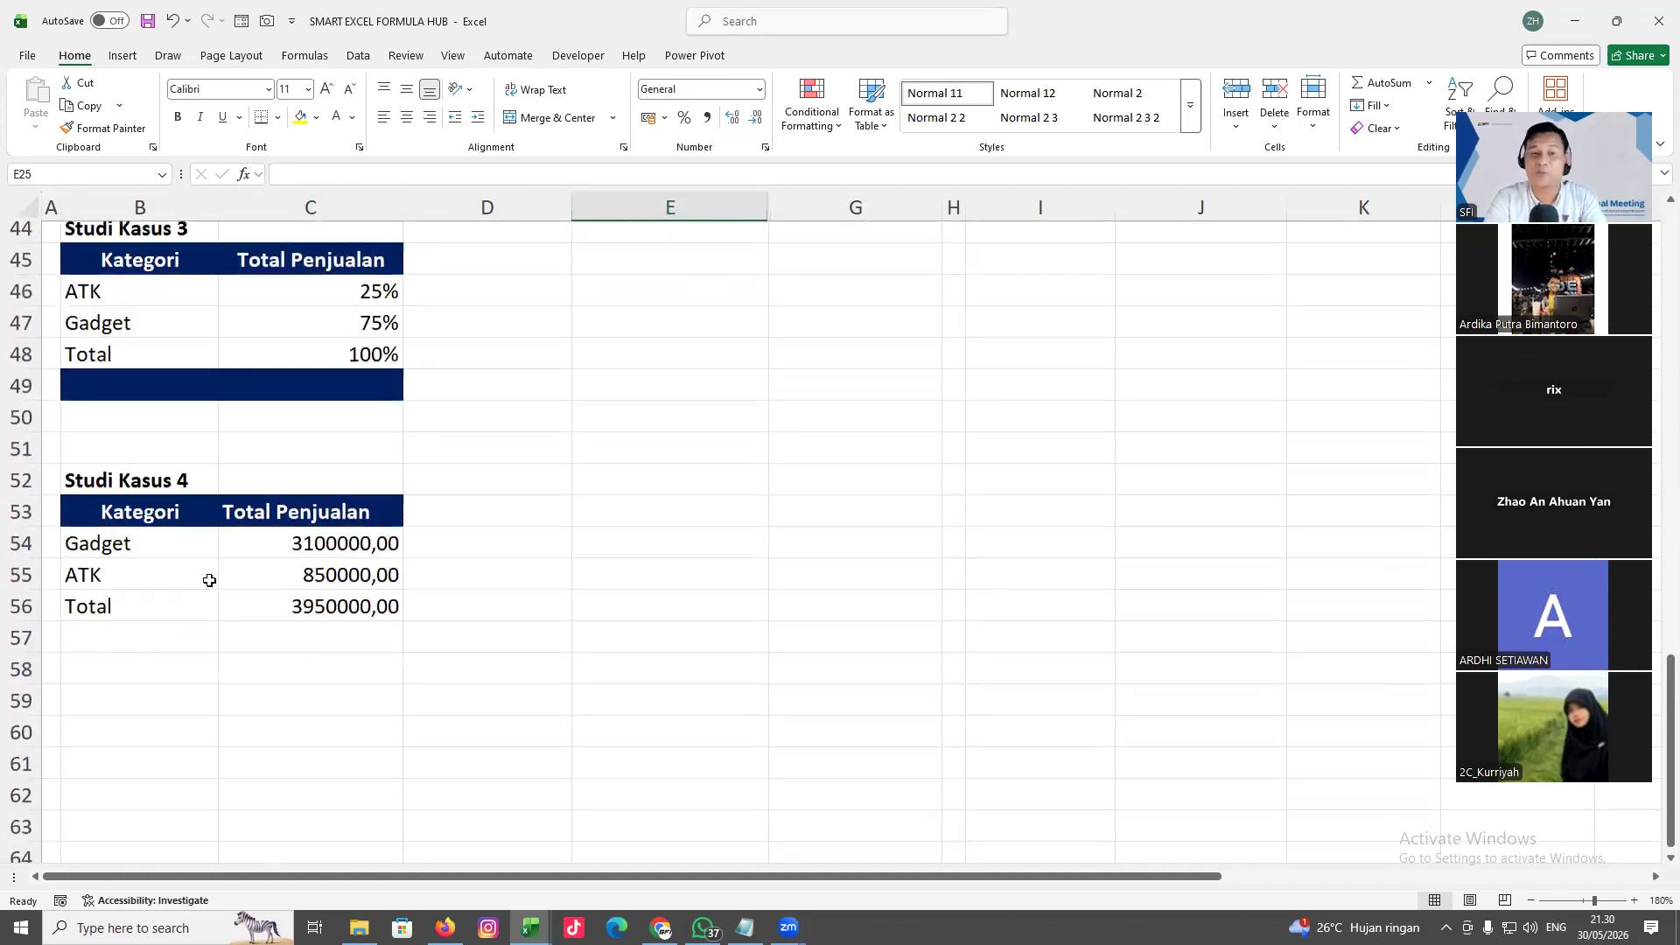
{"action": "scroll", "coordinate": [901, 498], "scroll_direction": "up", "scroll_amount": 3}
{"action": "scroll", "coordinate": [900, 497], "scroll_direction": "up", "scroll_amount": 8}
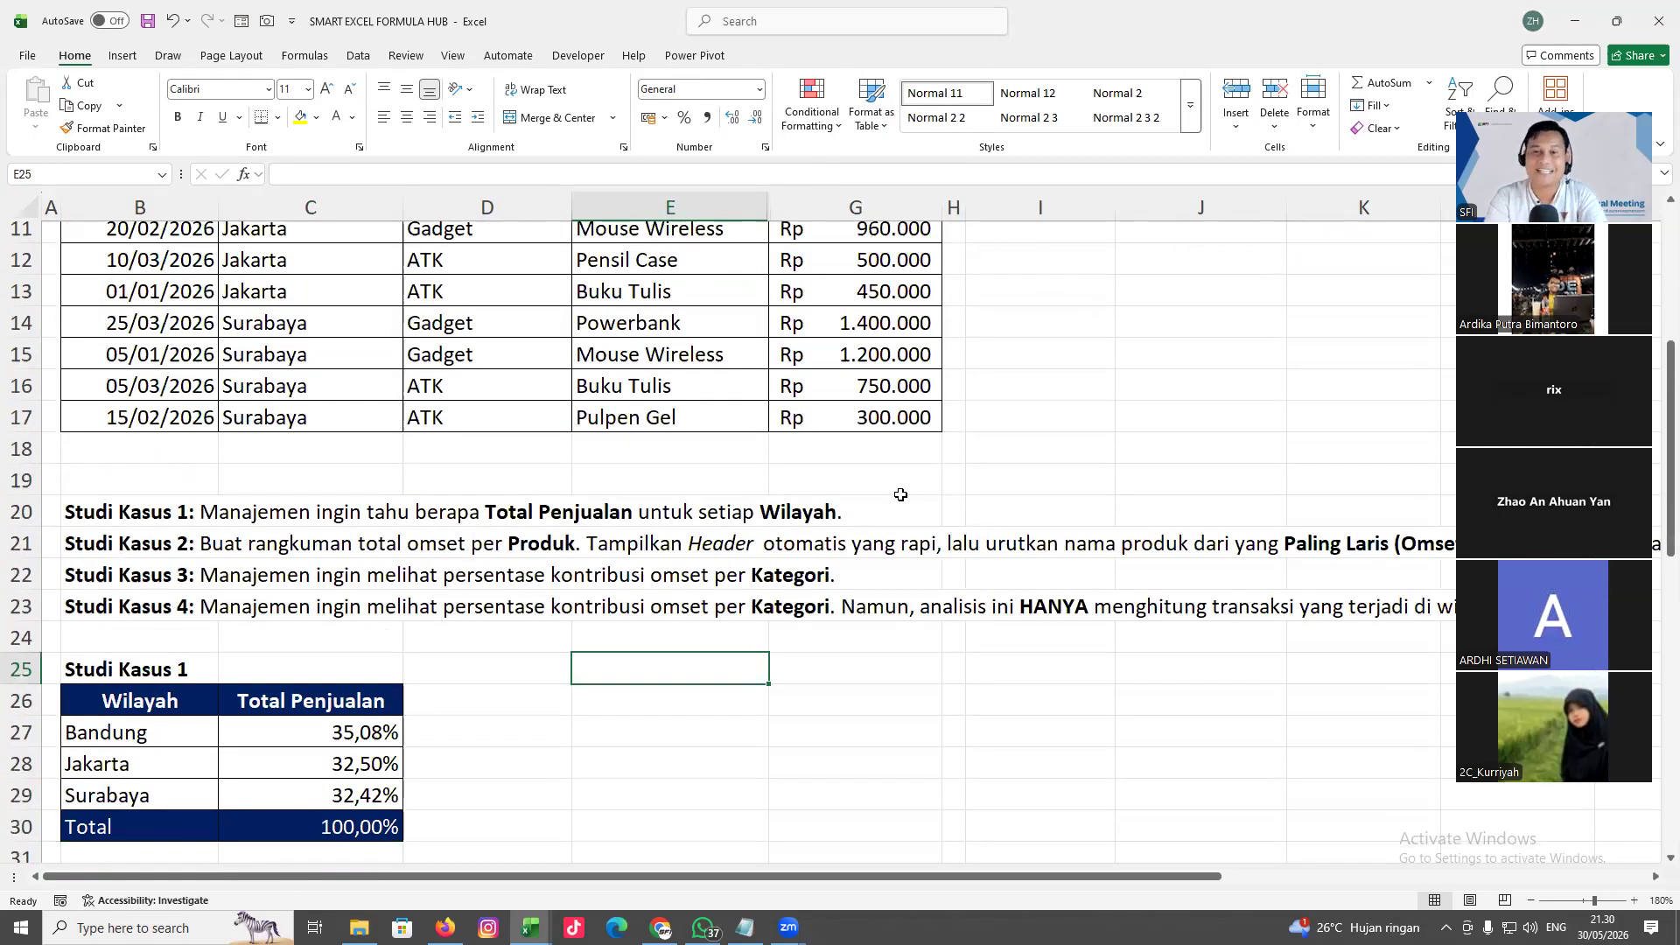
{"action": "scroll", "coordinate": [901, 495], "scroll_direction": "up", "scroll_amount": 4}
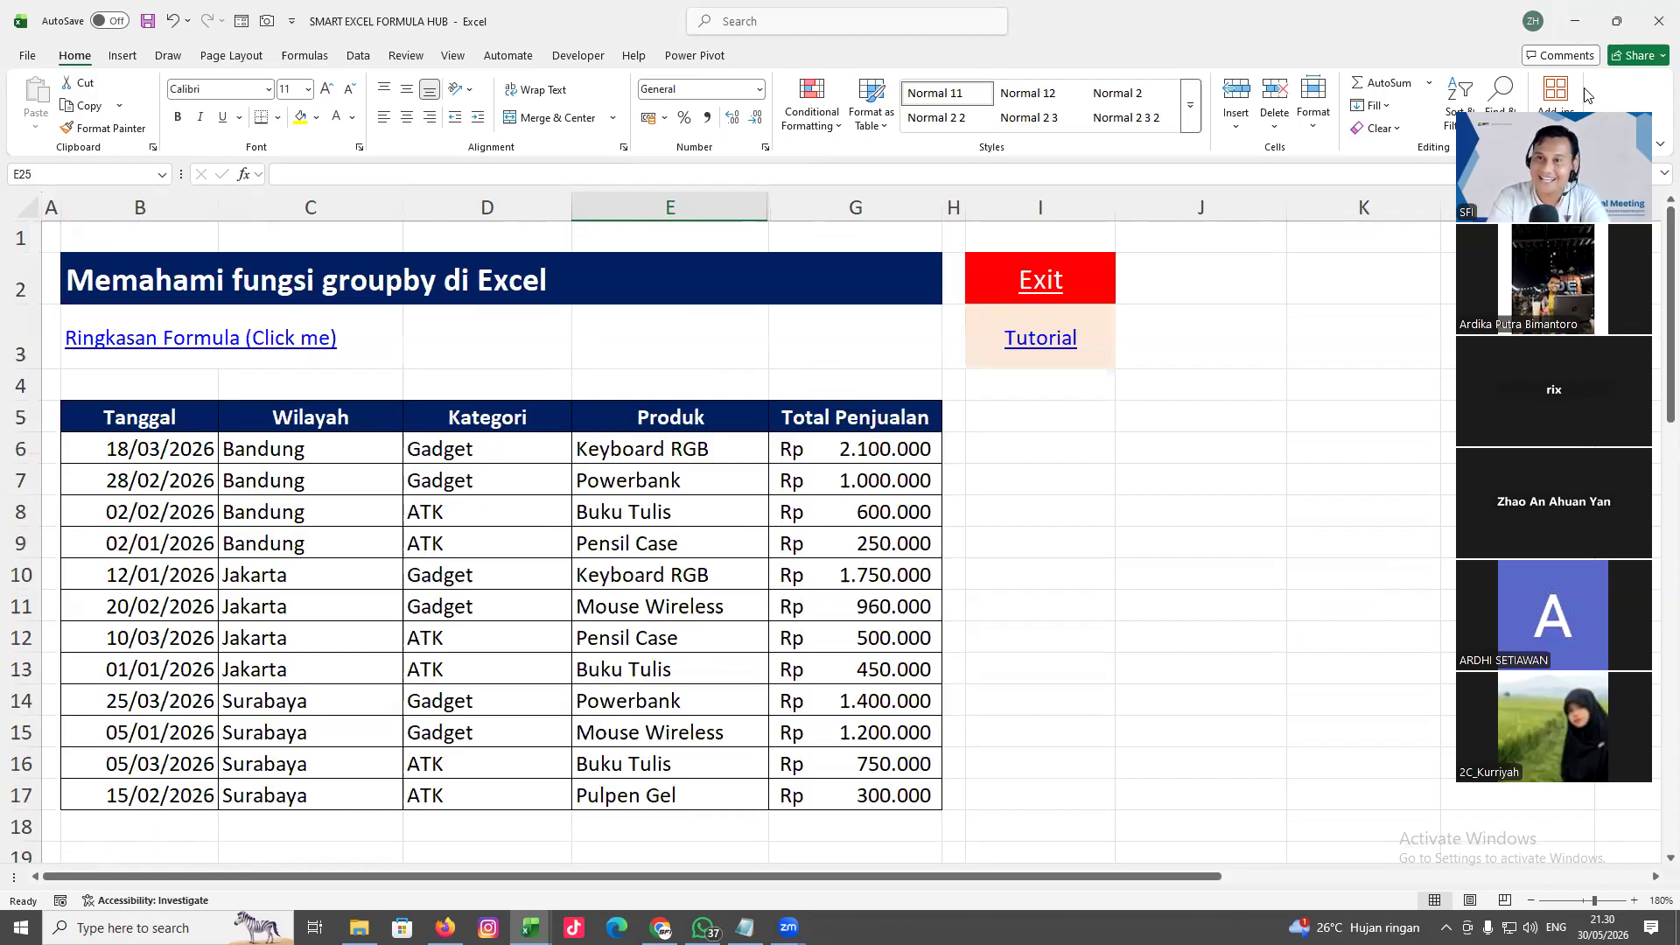
{"action": "left_click", "coordinate": [1153, 513]}
{"action": "left_click", "coordinate": [1189, 598]}
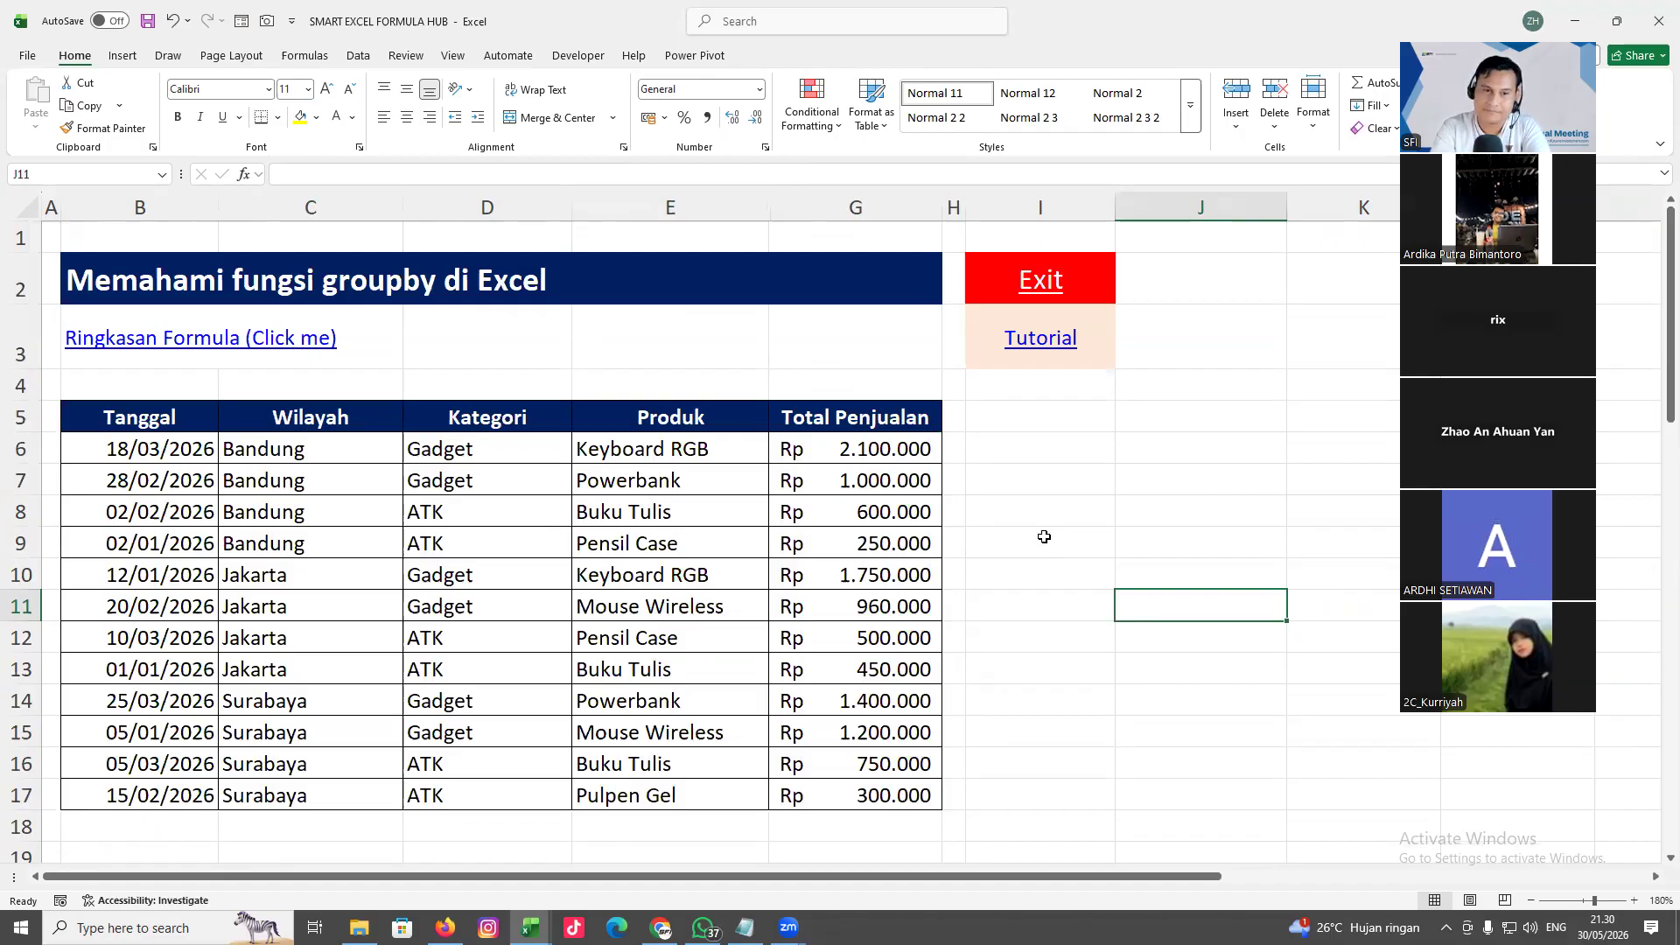
{"action": "scroll", "coordinate": [1045, 536], "scroll_direction": "down", "scroll_amount": 5}
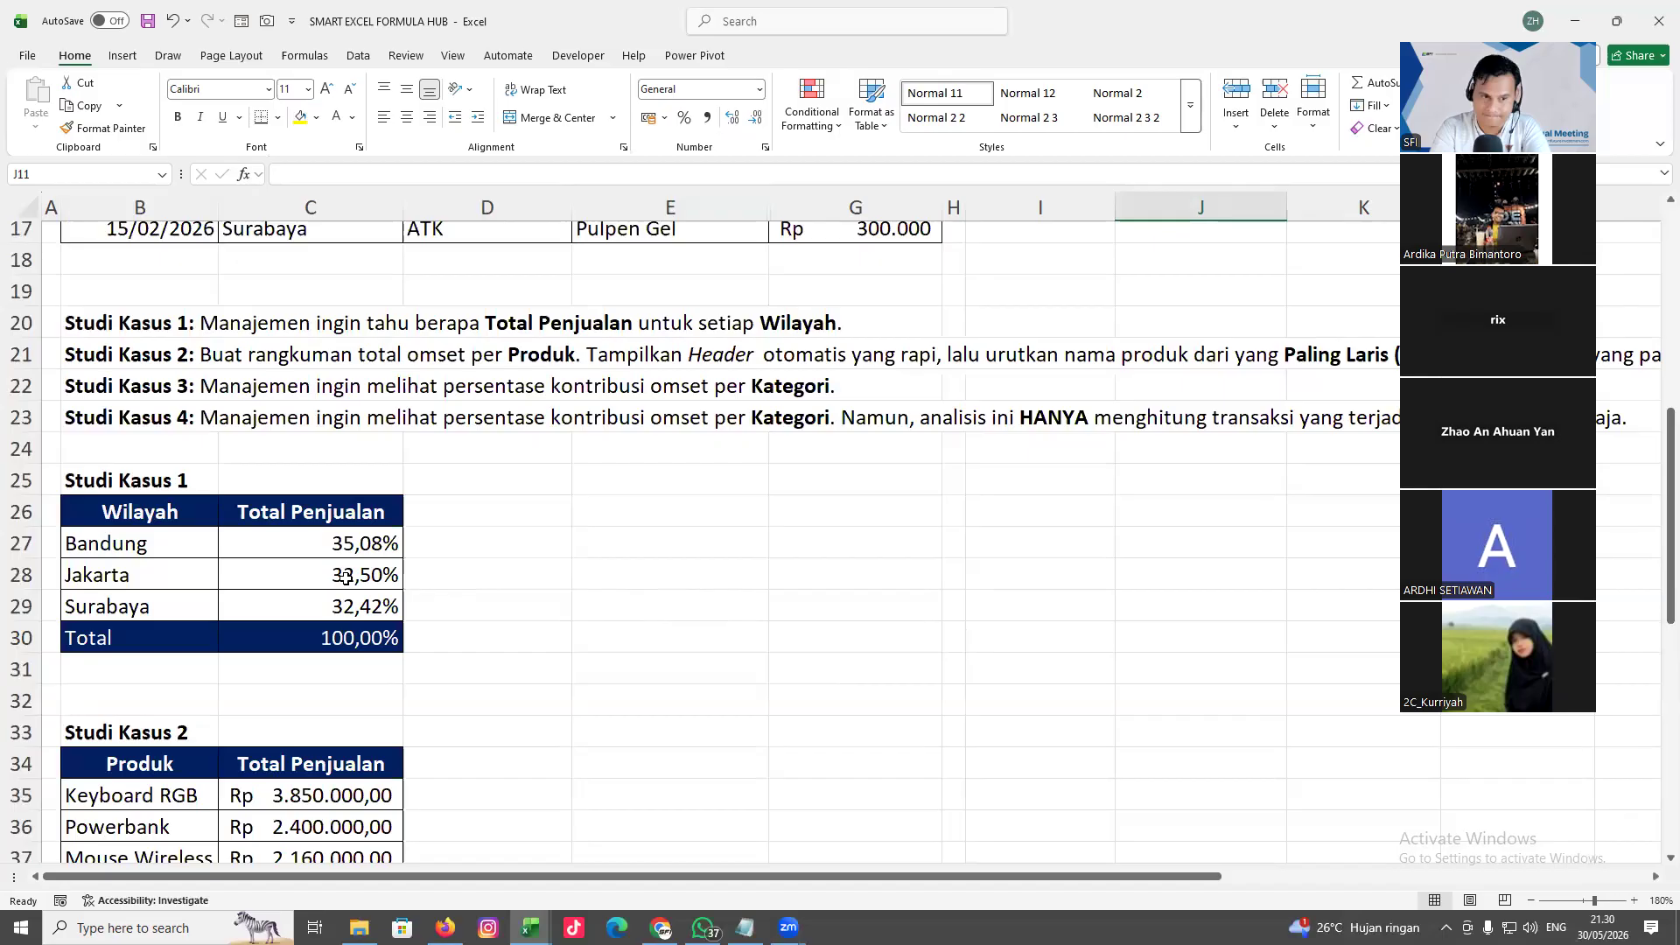
{"action": "scroll", "coordinate": [347, 576], "scroll_direction": "down", "scroll_amount": 1}
{"action": "left_click", "coordinate": [372, 469]}
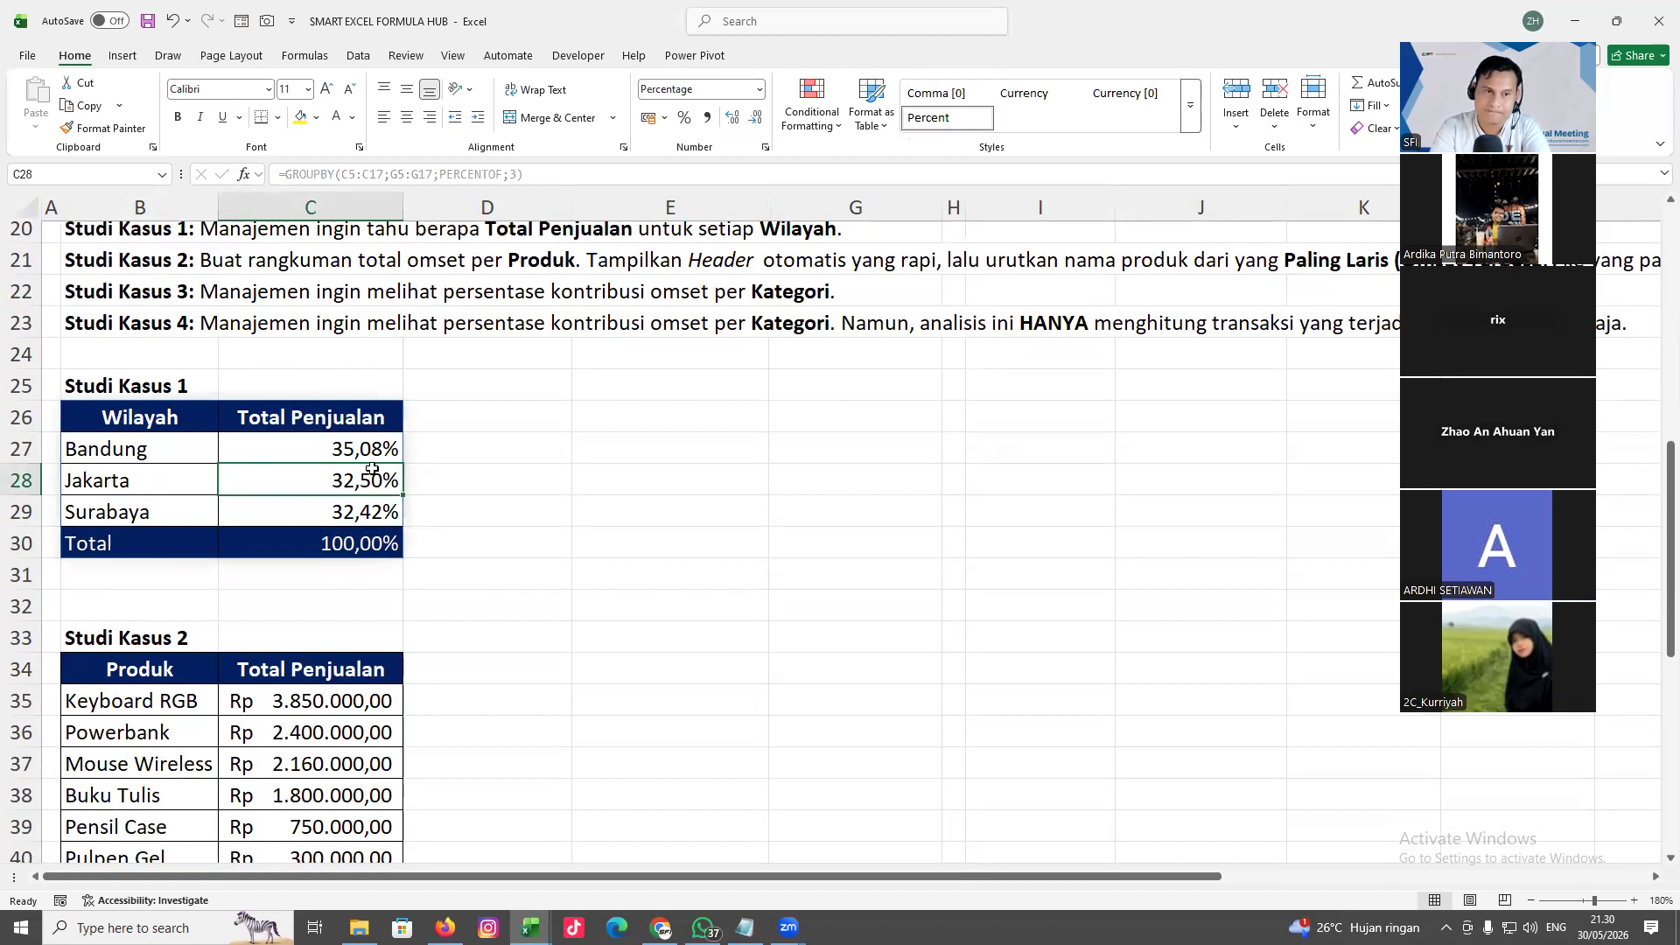
{"action": "left_click", "coordinate": [685, 489]}
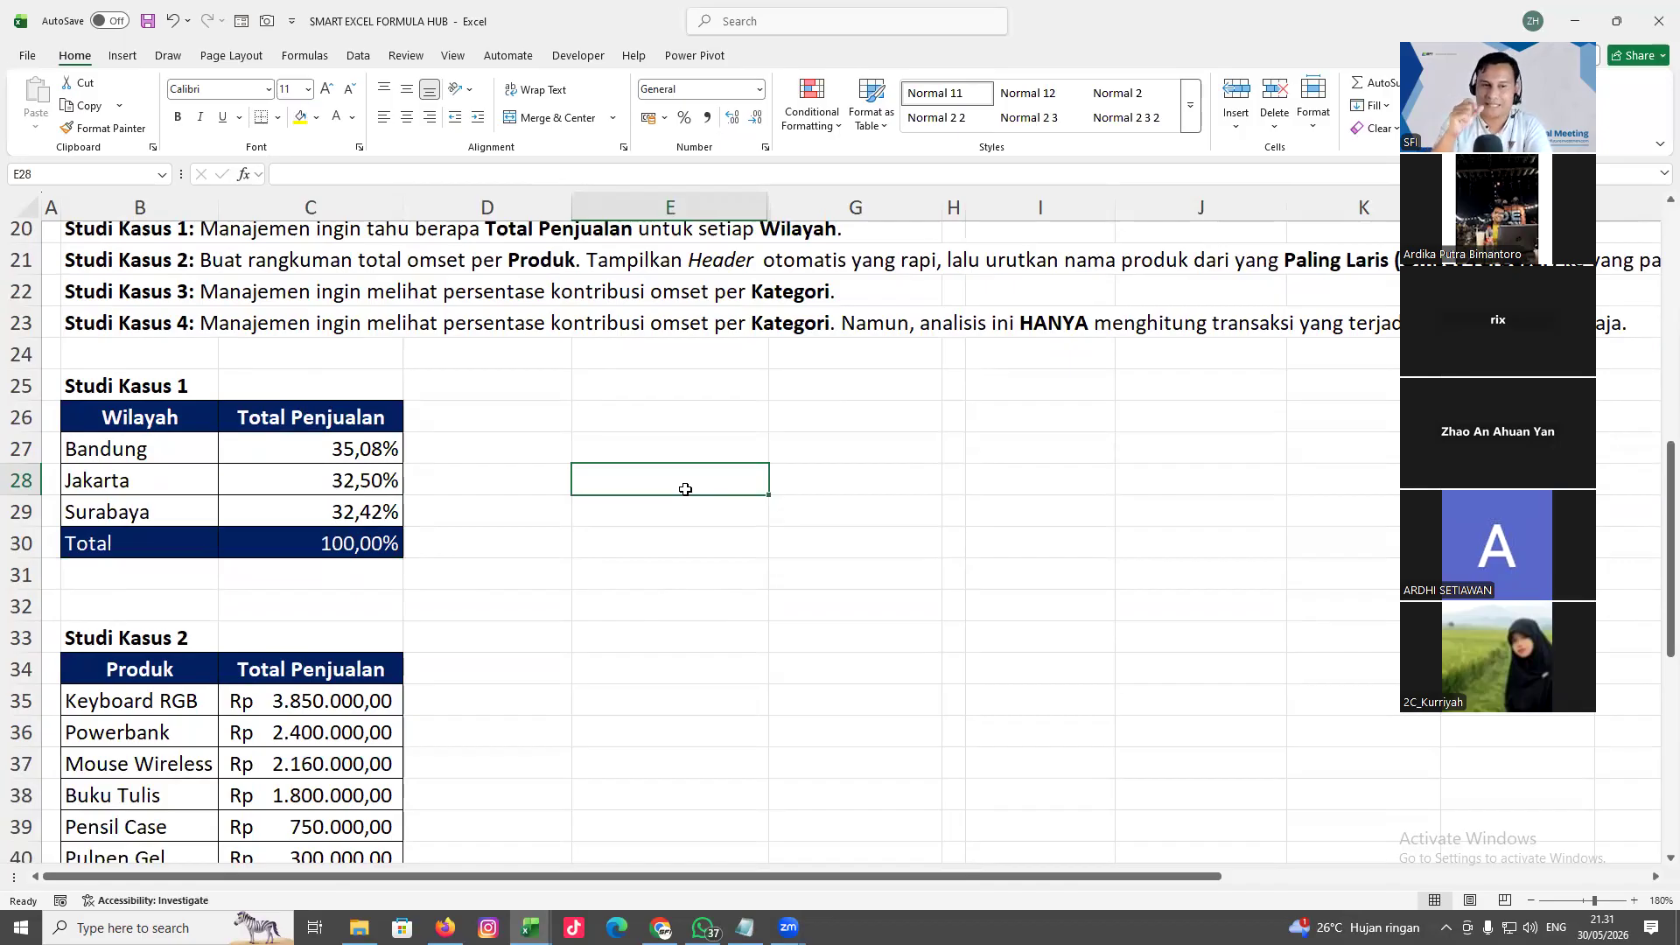
{"action": "left_click", "coordinate": [295, 475]}
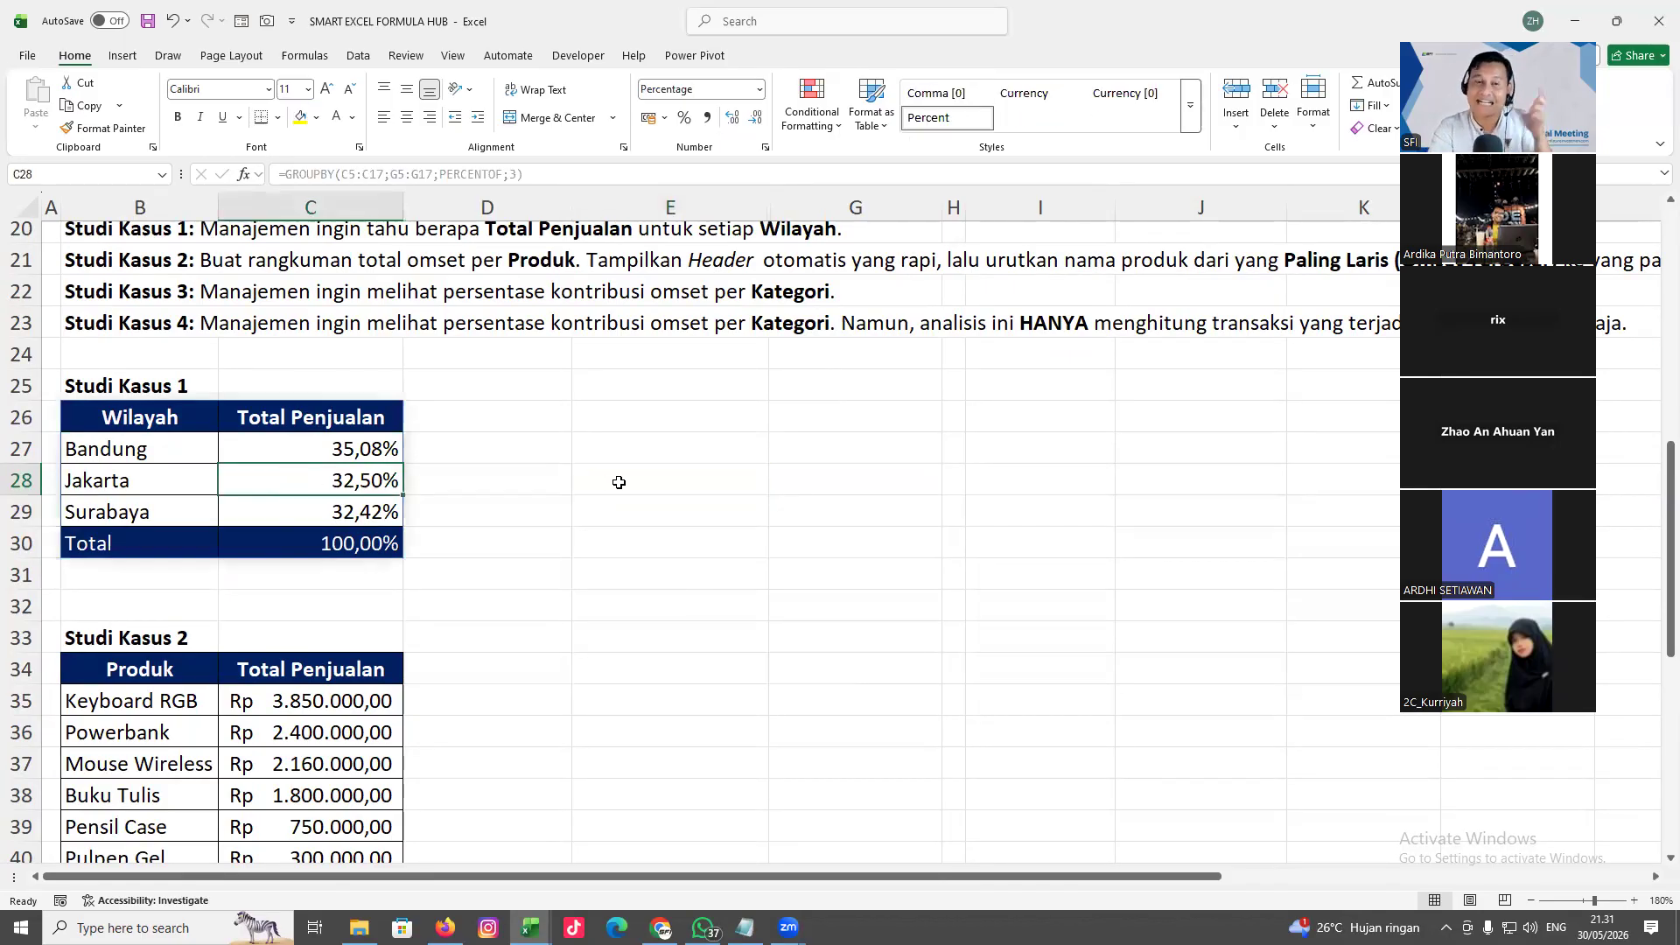
{"action": "scroll", "coordinate": [567, 478], "scroll_direction": "up", "scroll_amount": 2}
{"action": "scroll", "coordinate": [394, 542], "scroll_direction": "down", "scroll_amount": 1}
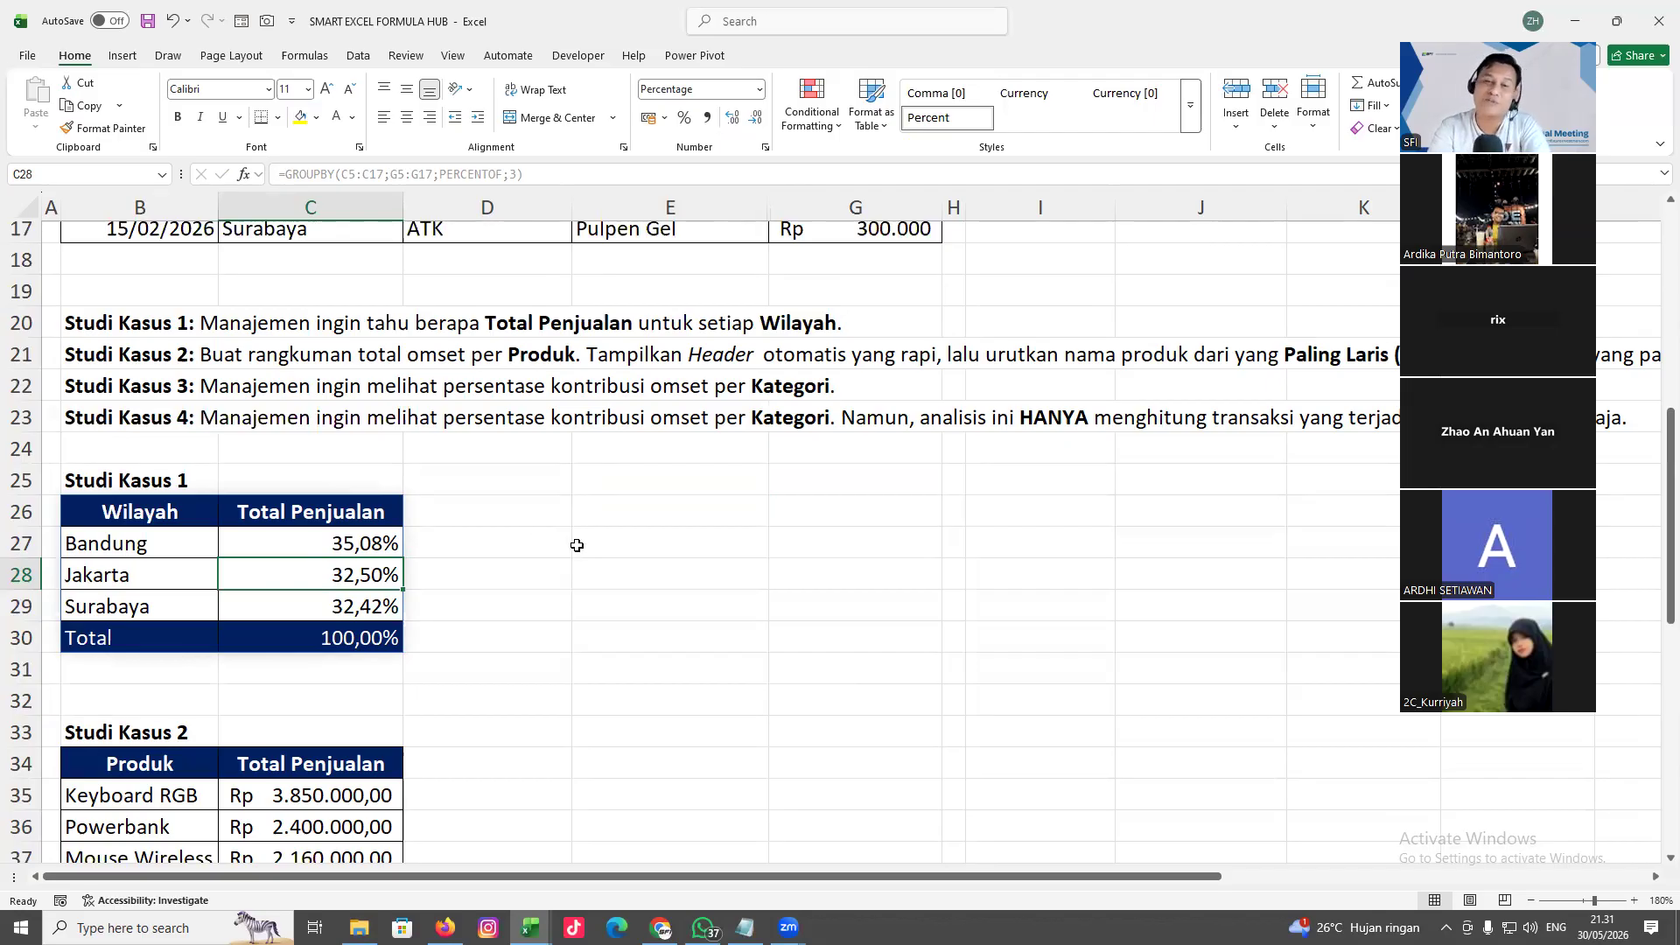
{"action": "scroll", "coordinate": [581, 549], "scroll_direction": "up", "scroll_amount": 2}
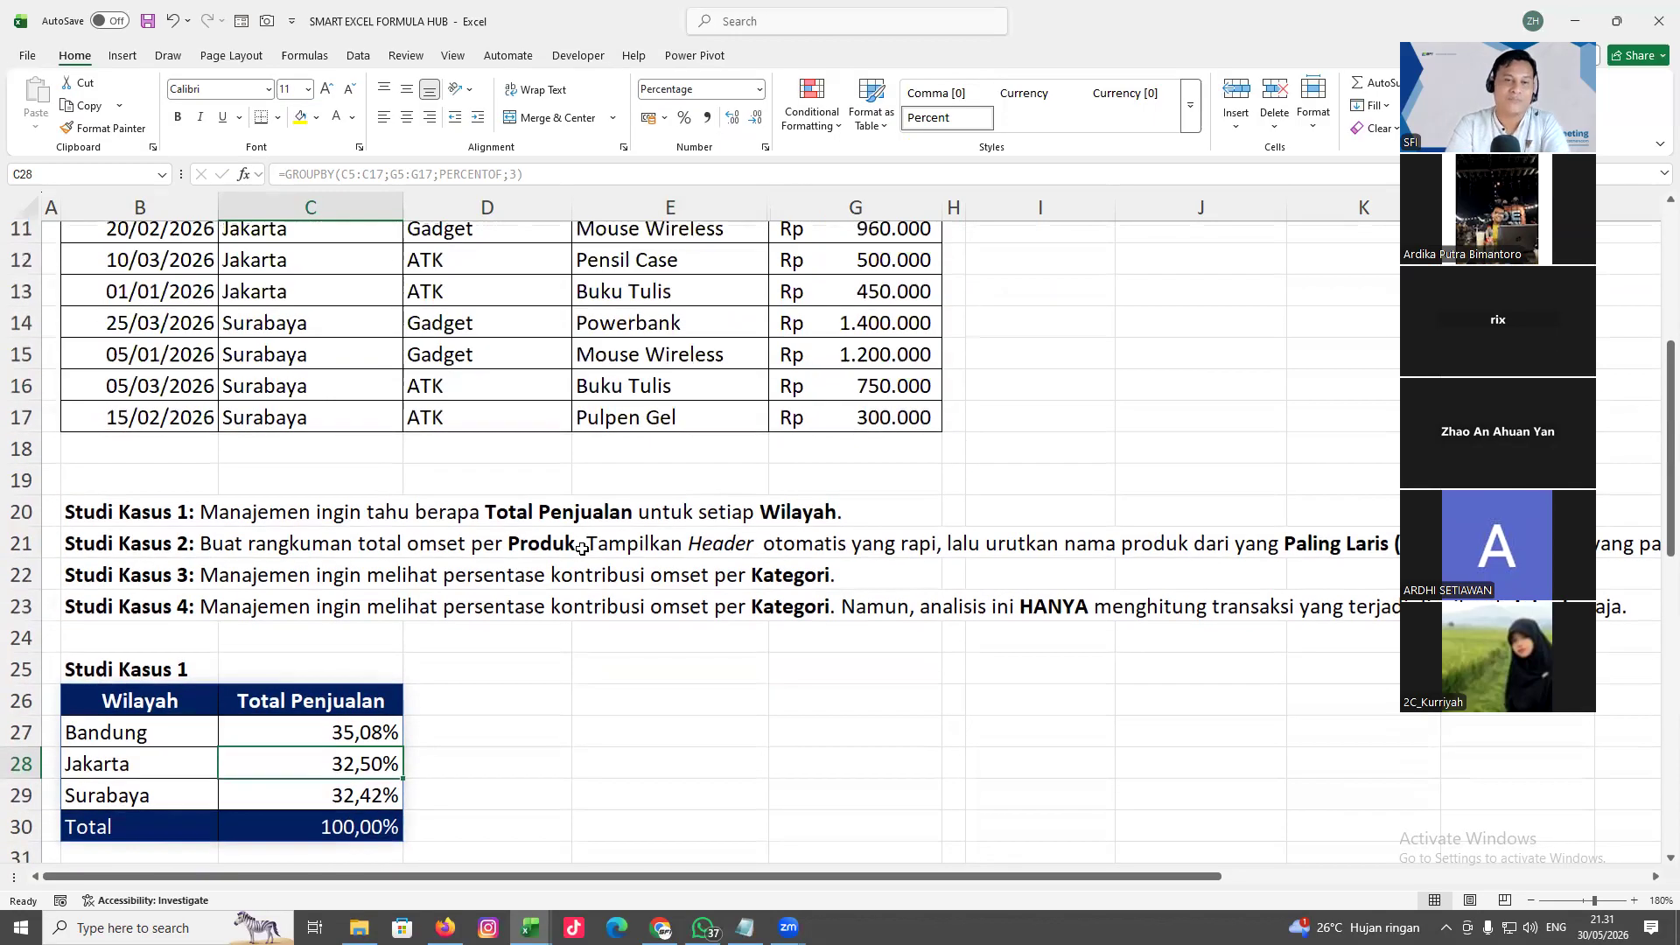
Bring the PIVOT TABLE SMART LEARNING HUB workbook forward, then go to New Volume (D:) in File Explorer
{"action": "left_click", "coordinate": [359, 927]}
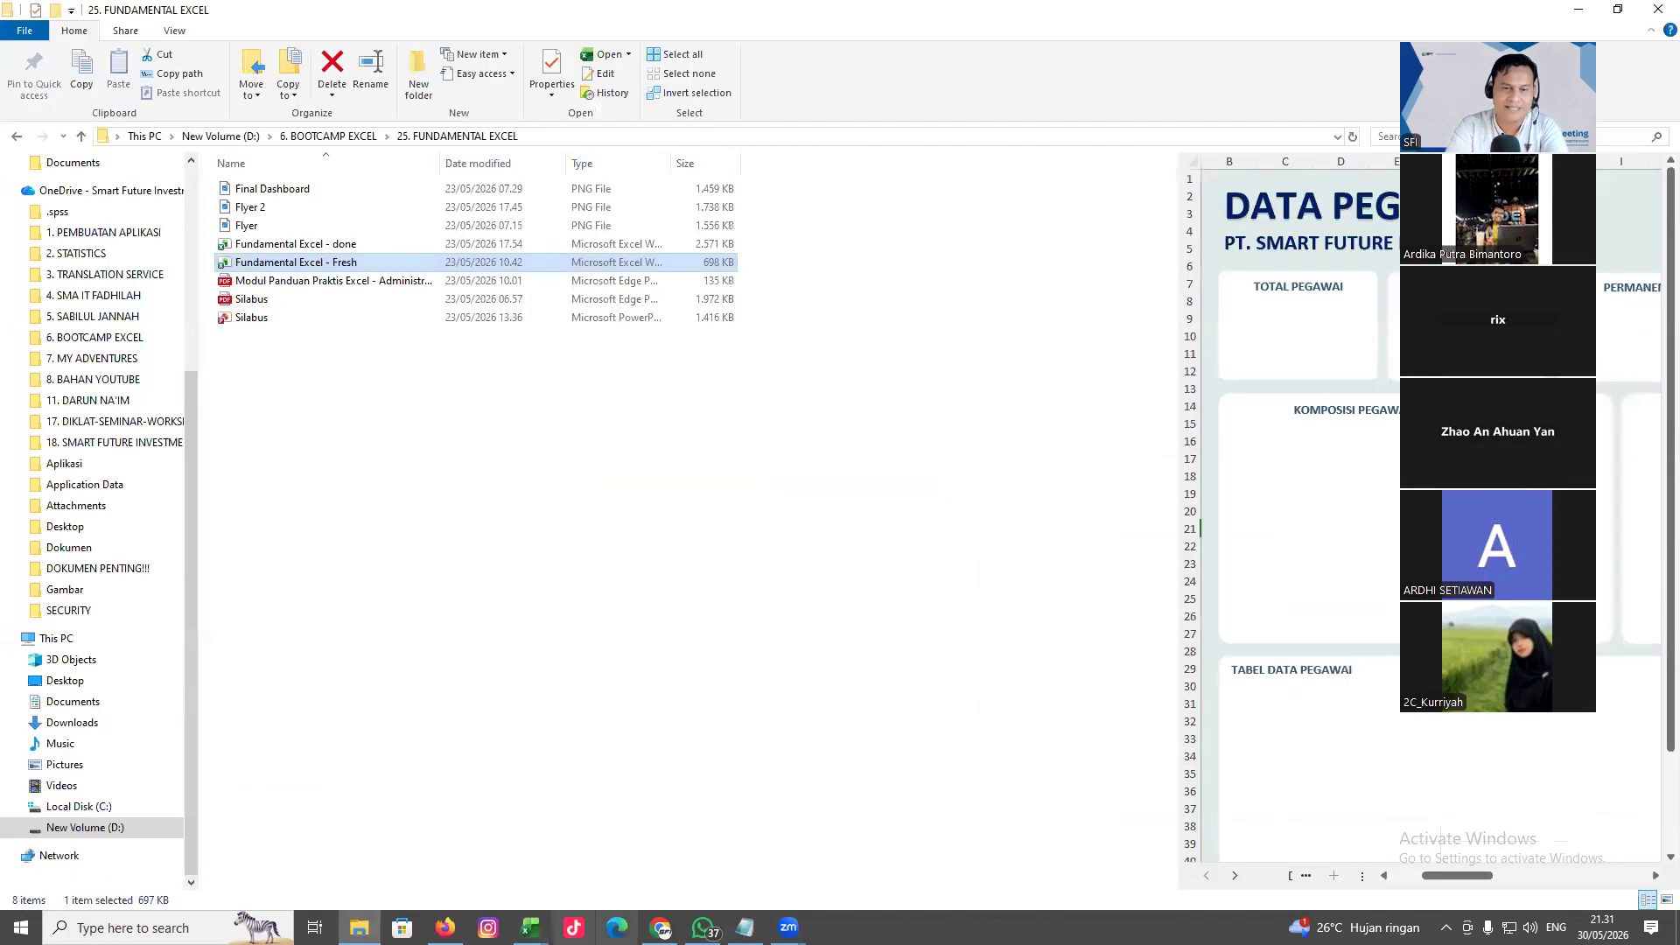
{"action": "left_click", "coordinate": [530, 928]}
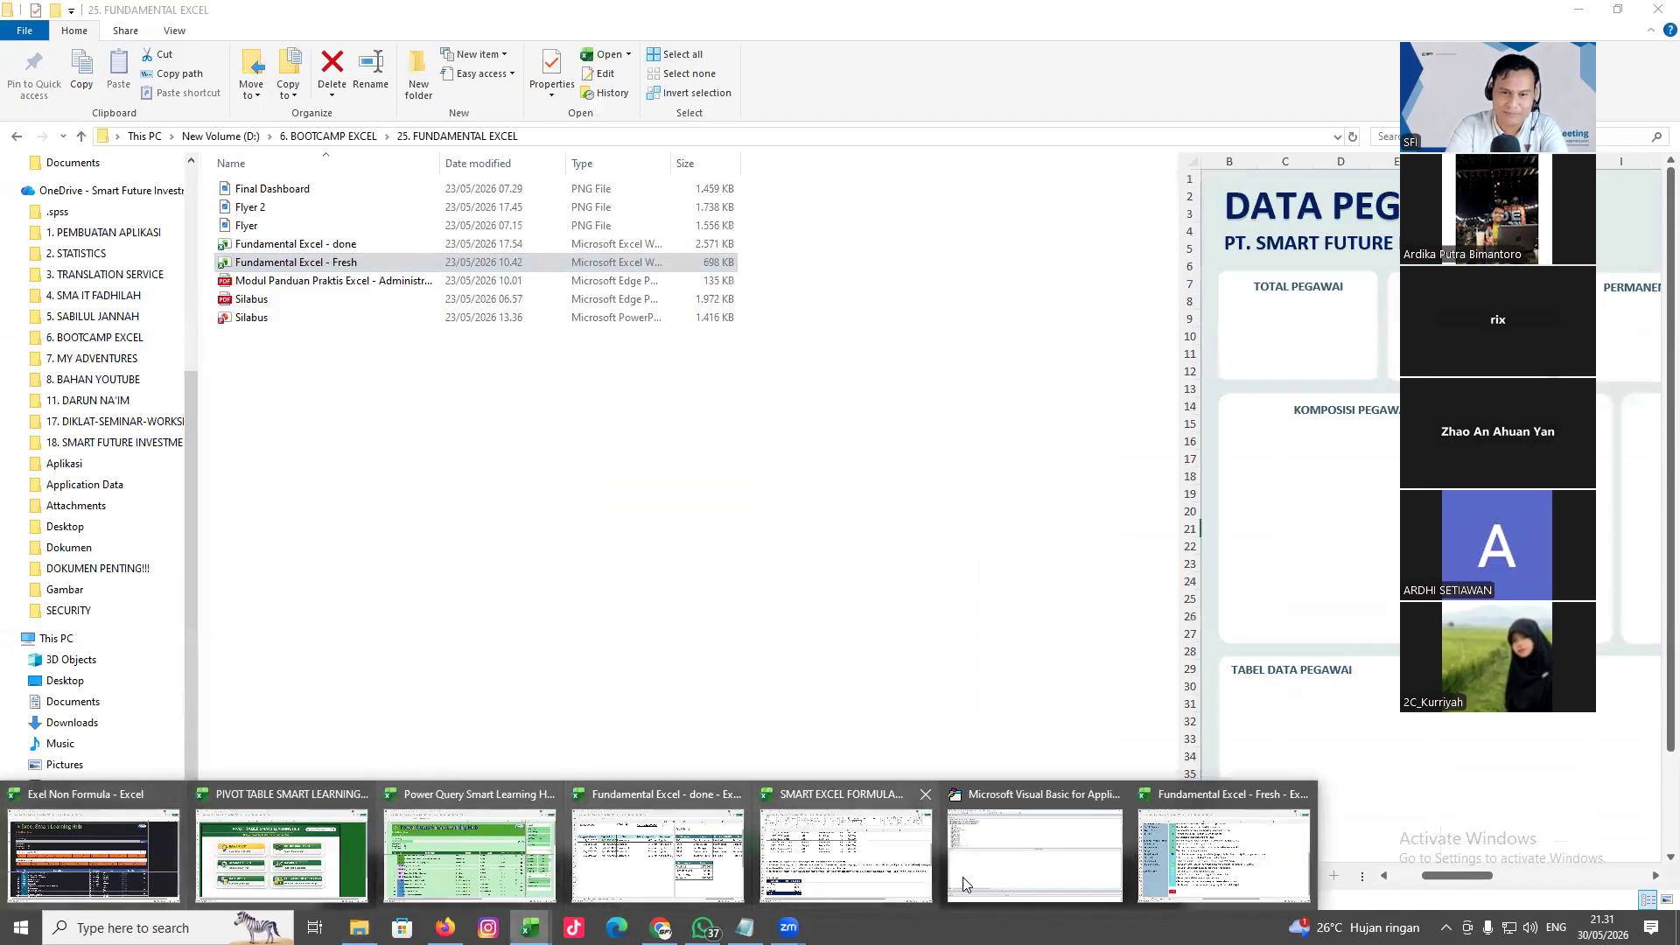
{"action": "left_click", "coordinate": [280, 853]}
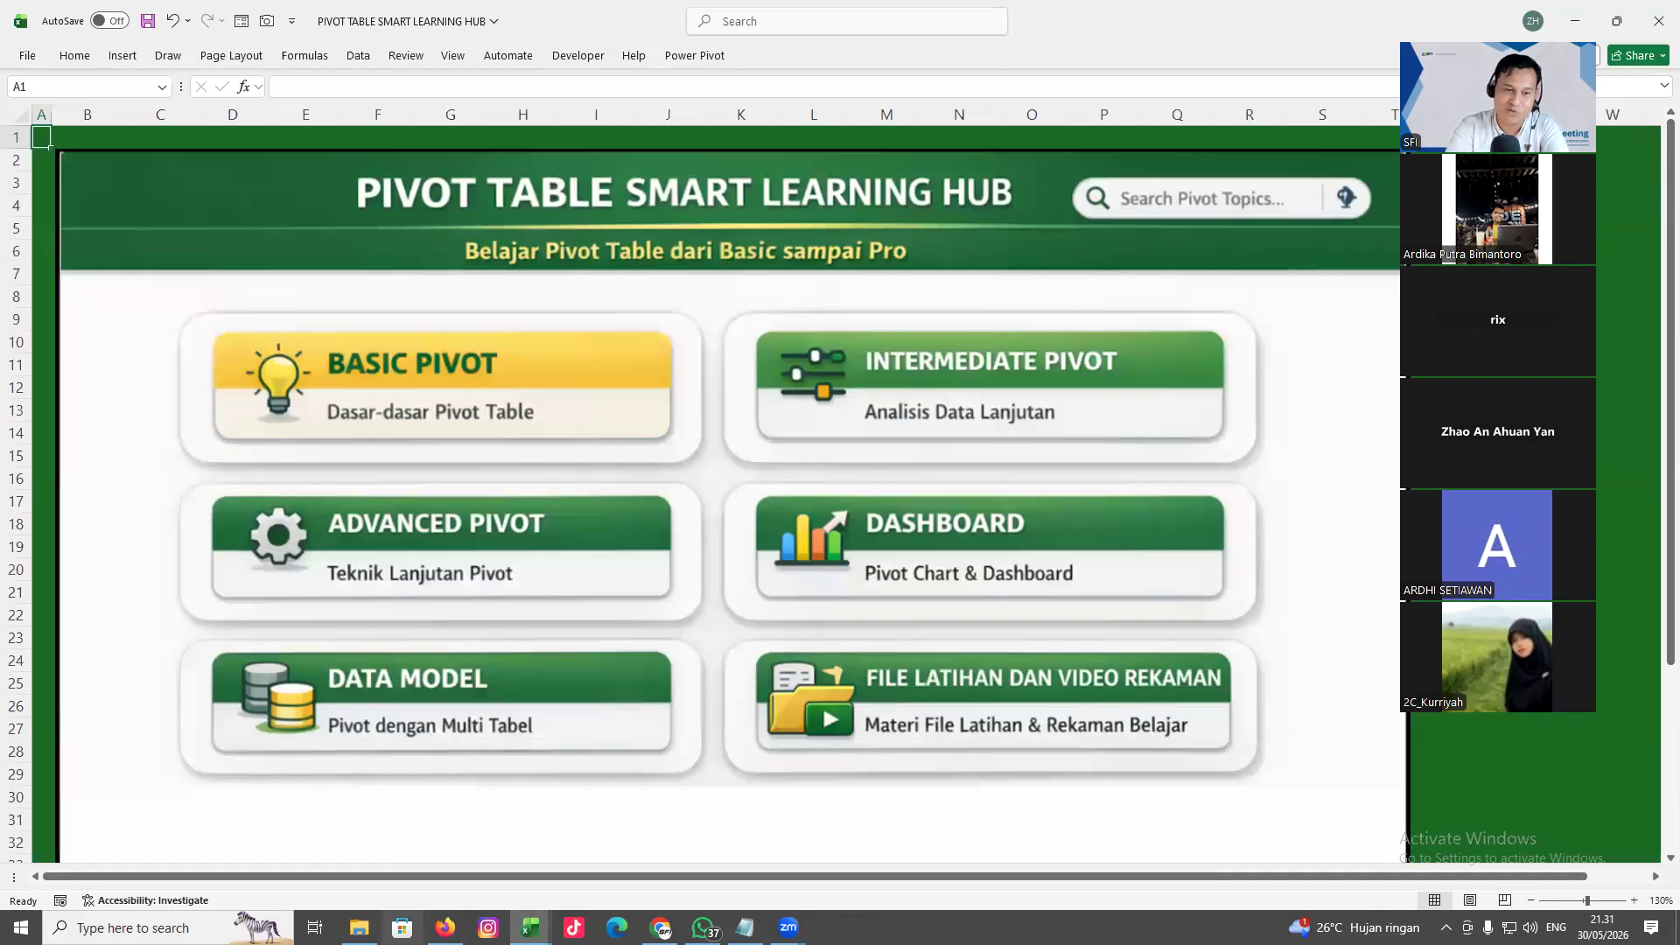
{"action": "left_click", "coordinate": [359, 927]}
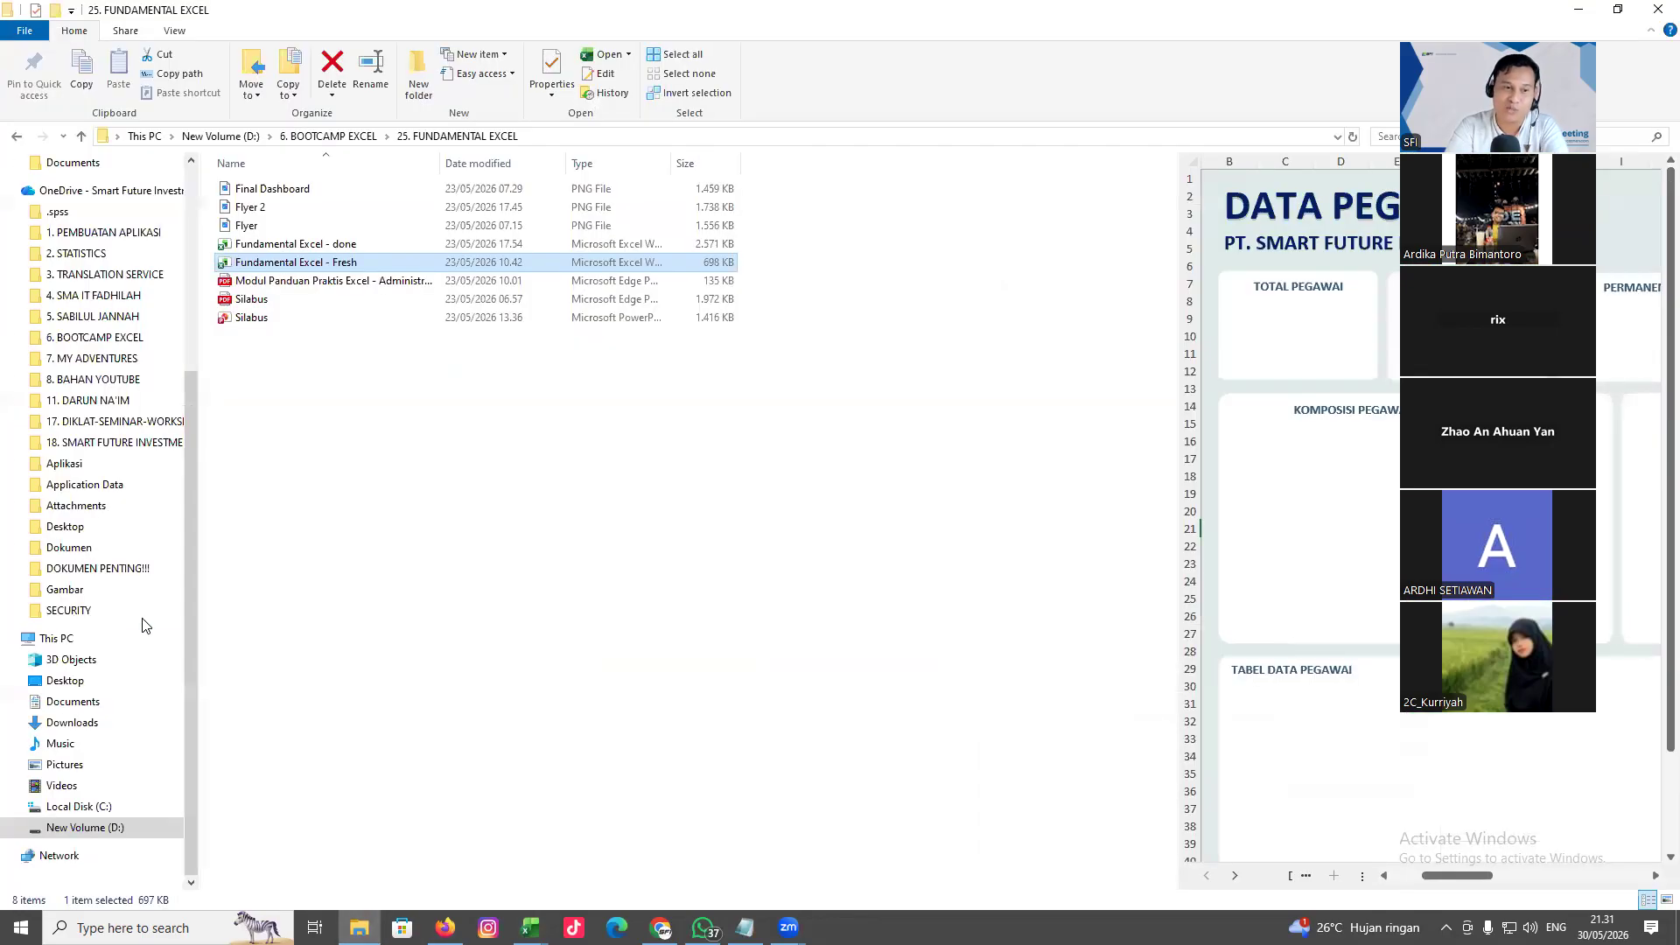
{"action": "left_click", "coordinate": [103, 830]}
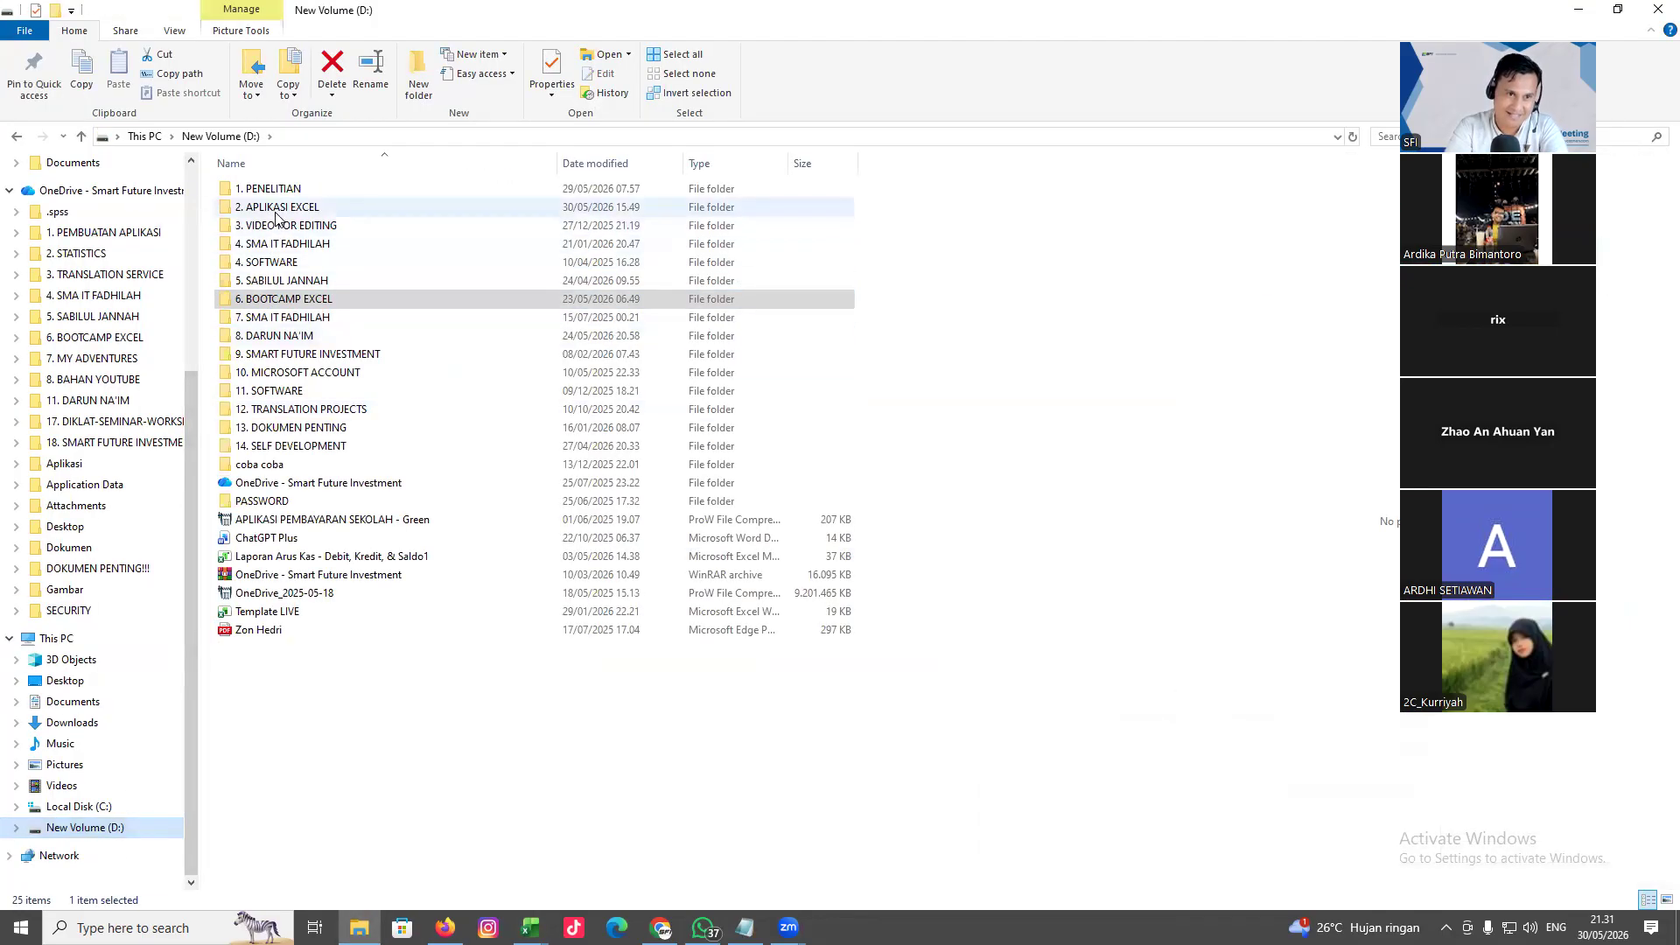
Navigate through 6. BOOTCAMP EXCEL, 1. SOAL LATIHAN EXCEL and 5. FILE LATIHAN into 6. Dashboard
{"action": "double_click", "coordinate": [289, 300]}
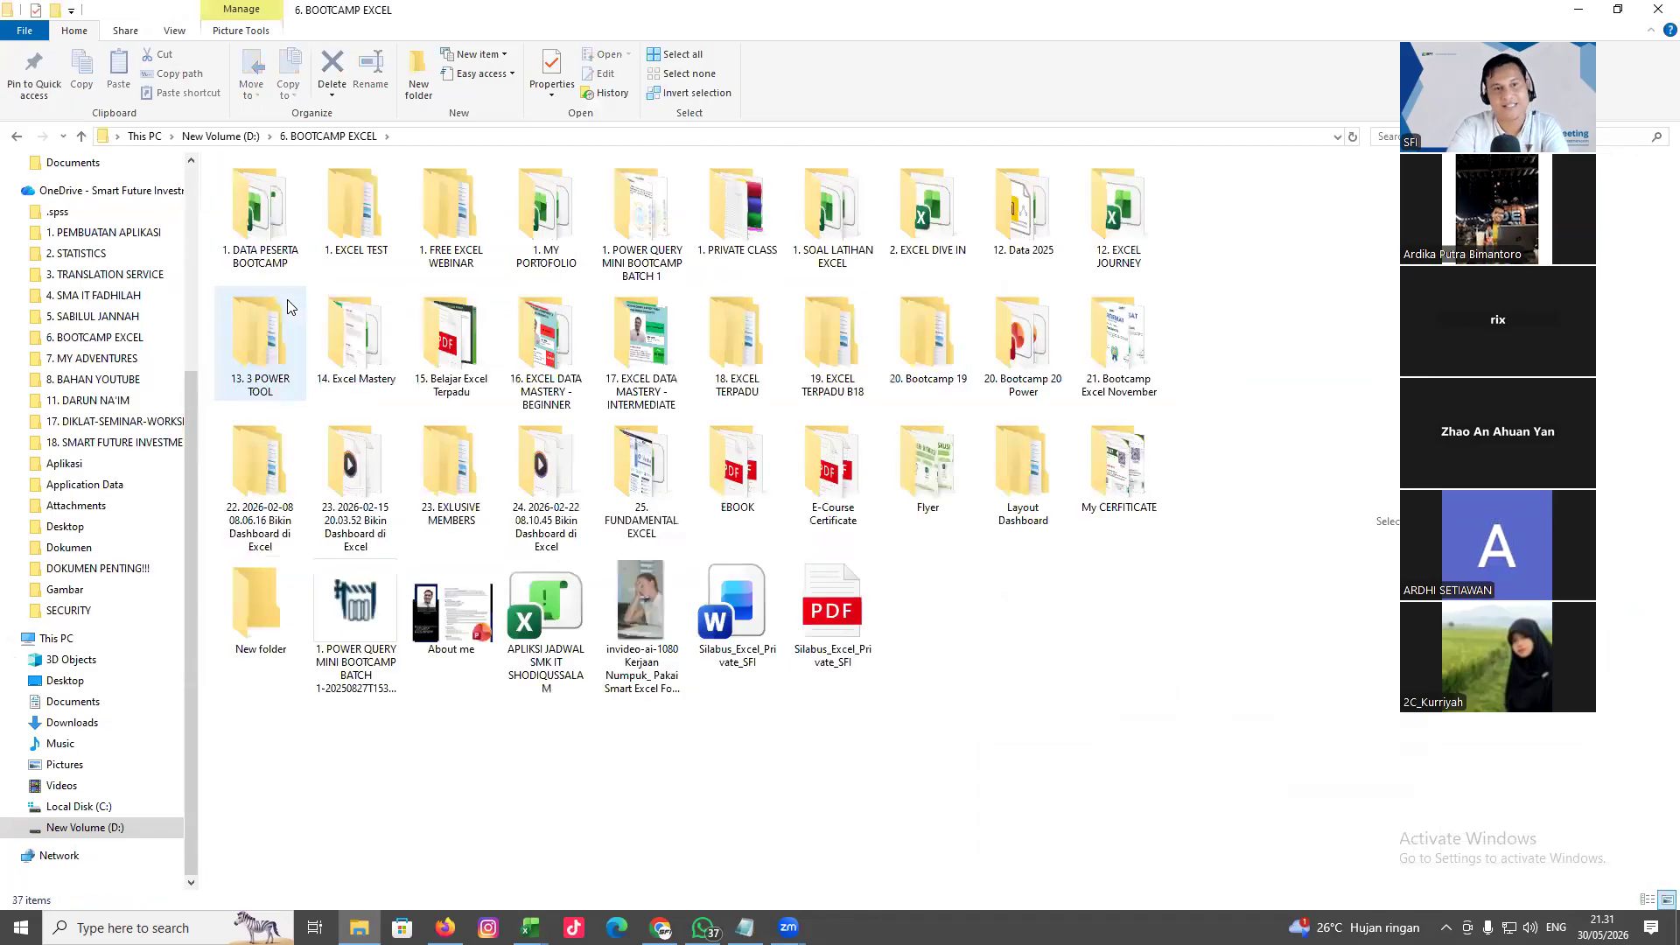
{"action": "left_click", "coordinate": [81, 136]}
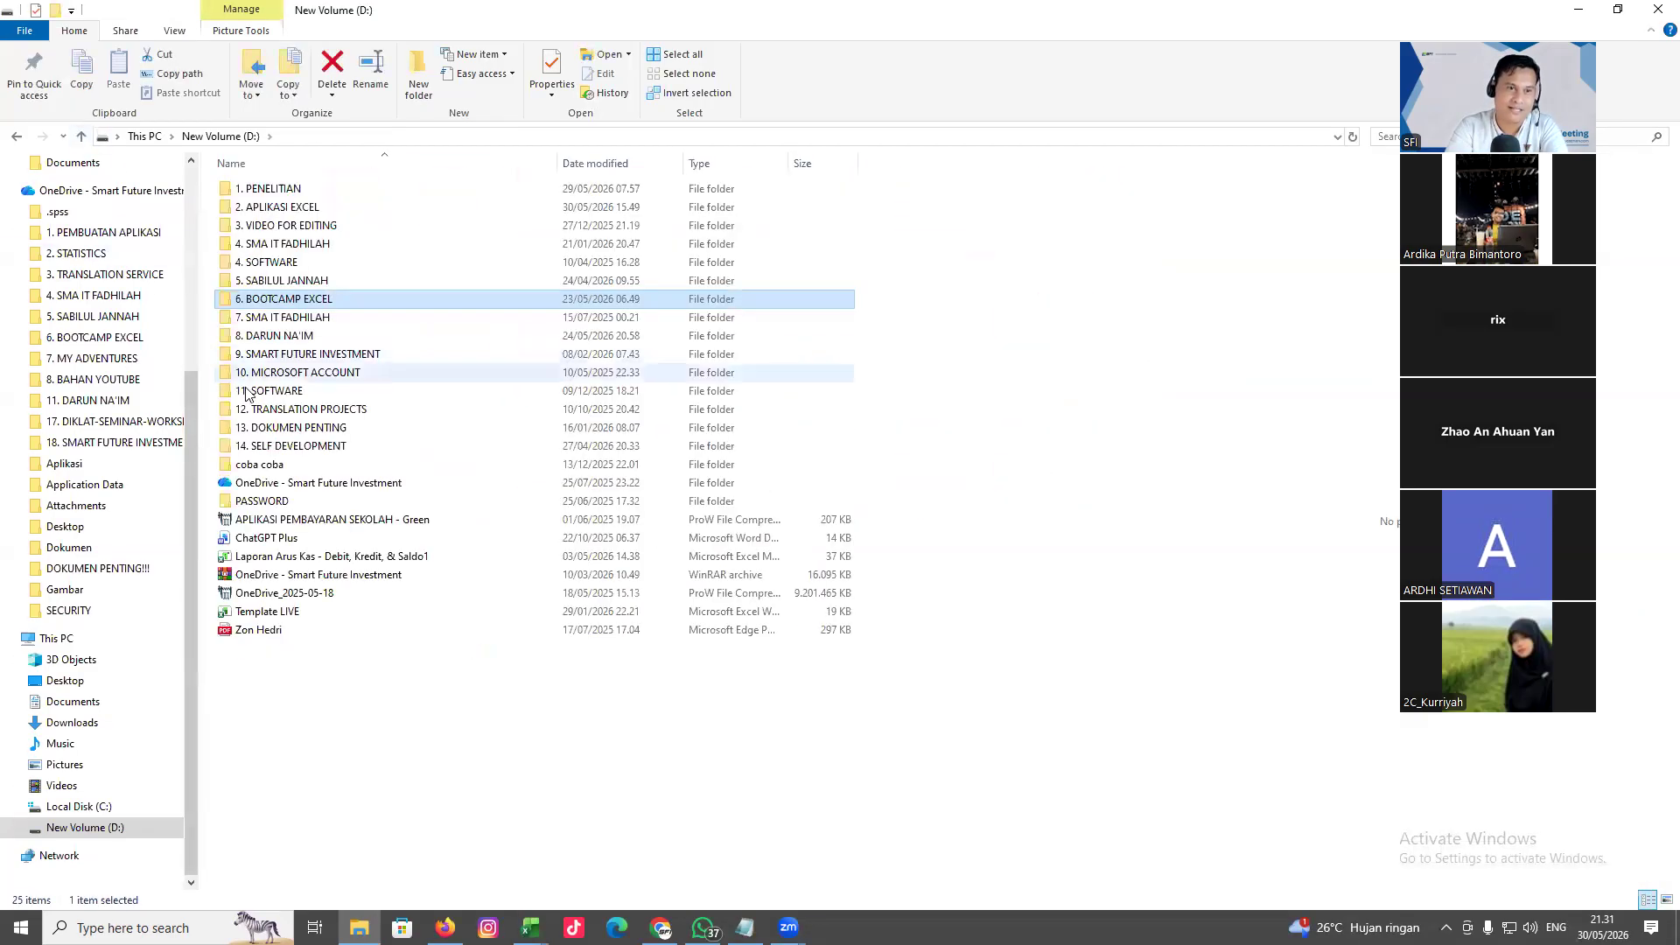
{"action": "left_click", "coordinate": [287, 210]}
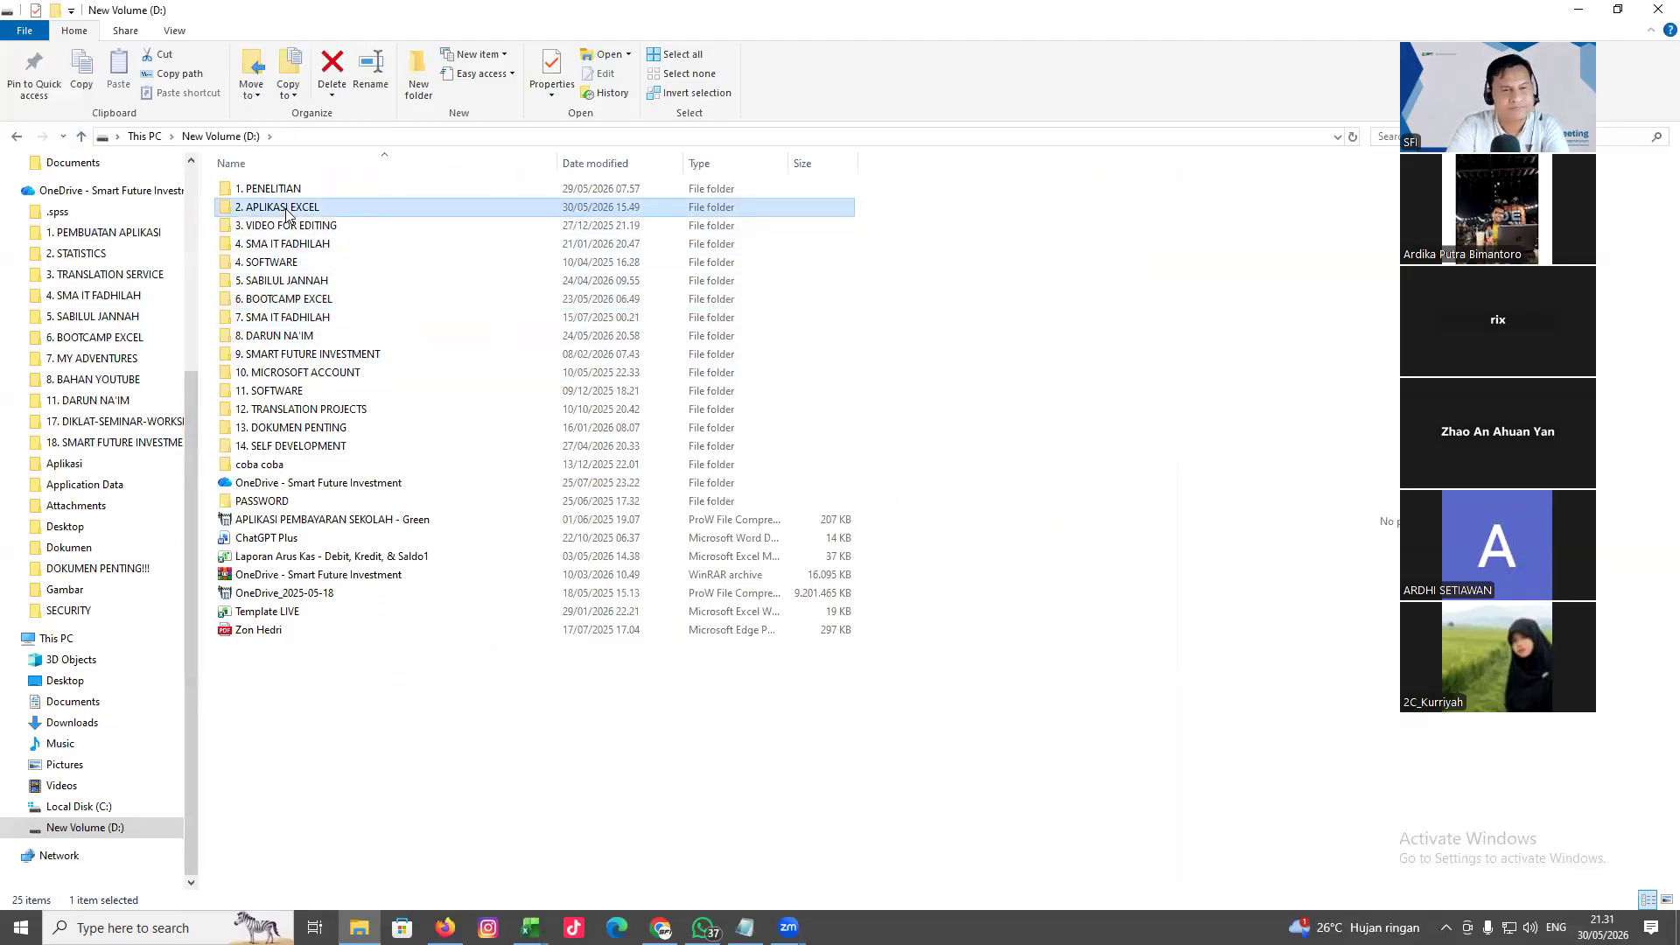
{"action": "double_click", "coordinate": [289, 298]}
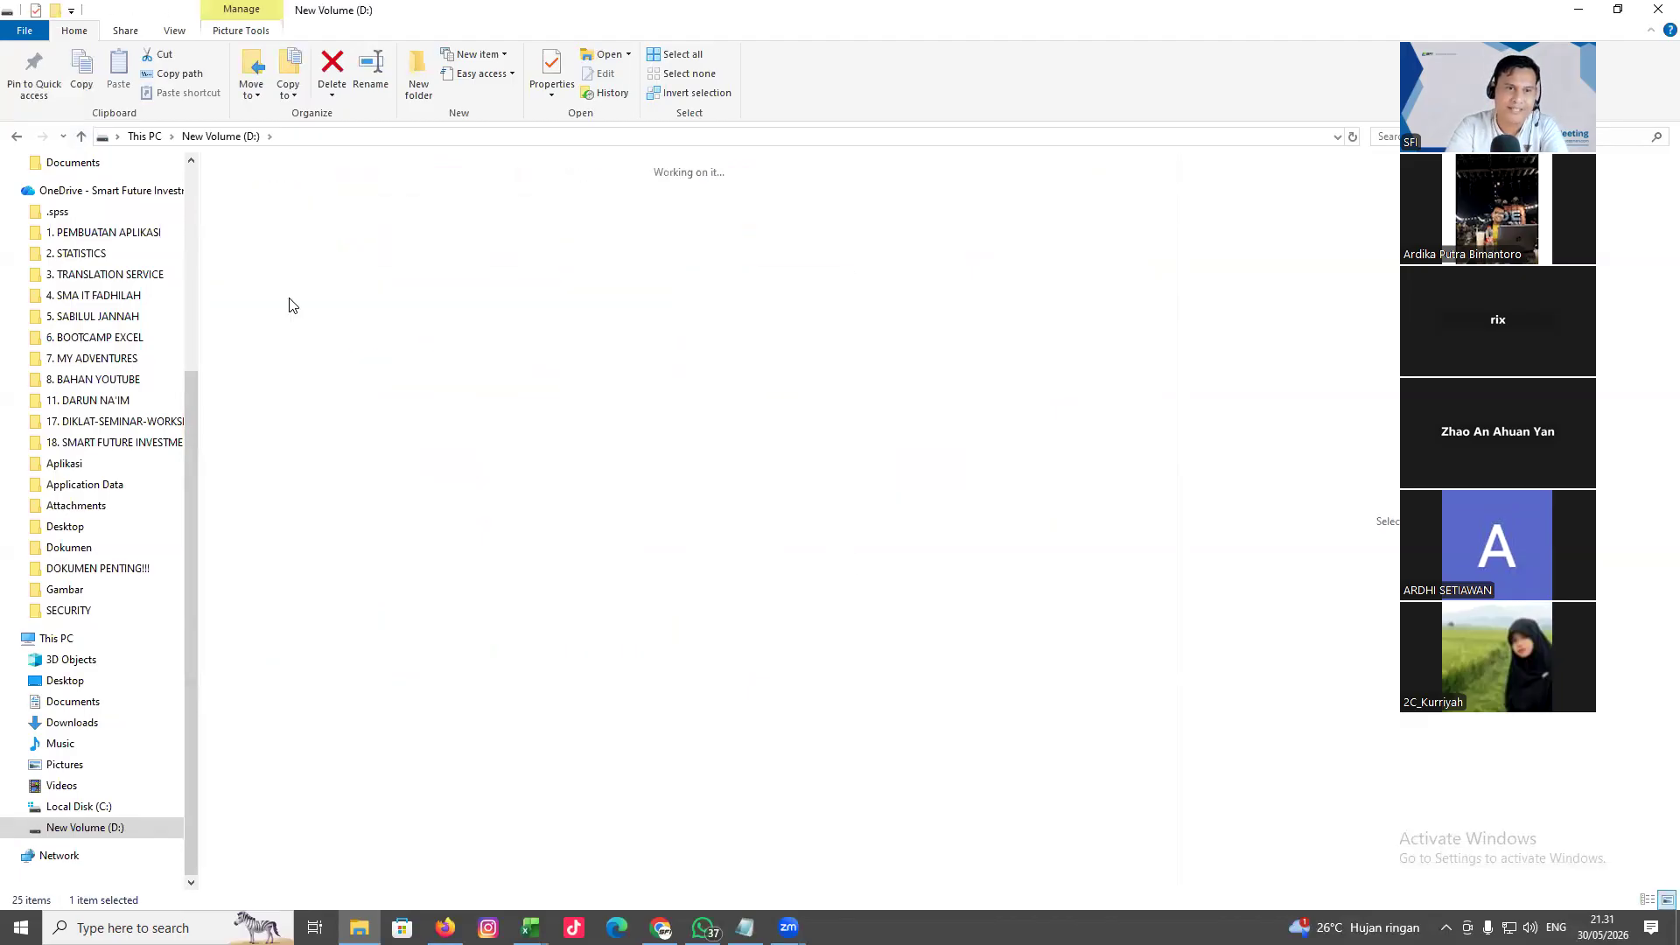
{"action": "double_click", "coordinate": [832, 210]}
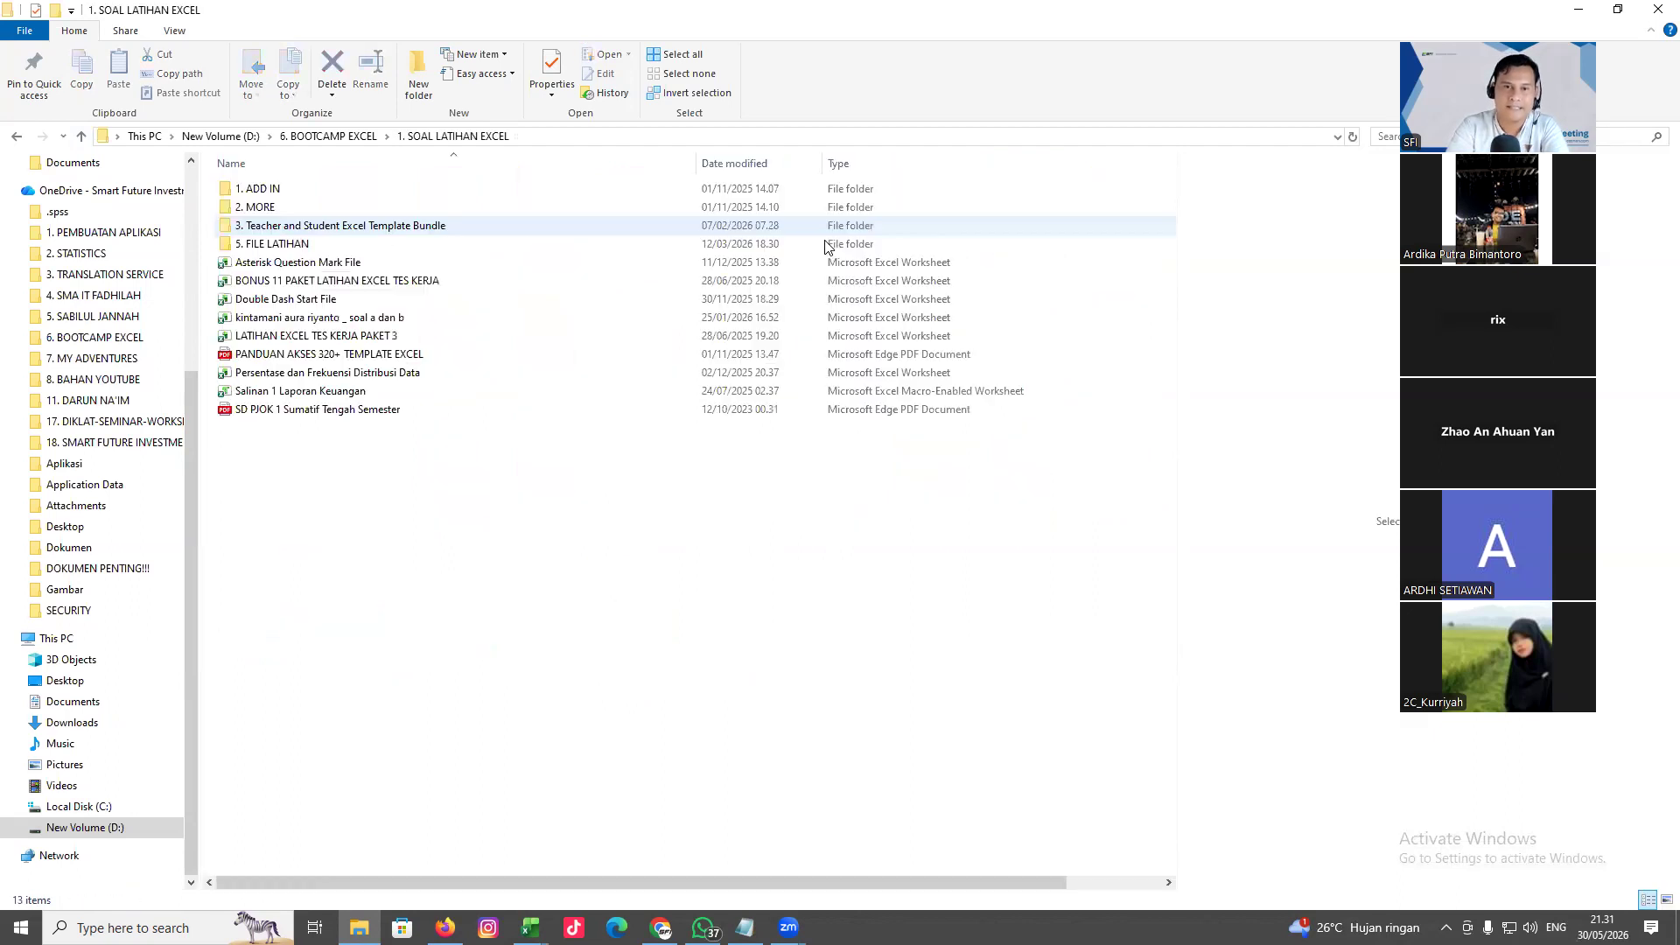
{"action": "double_click", "coordinate": [275, 244]}
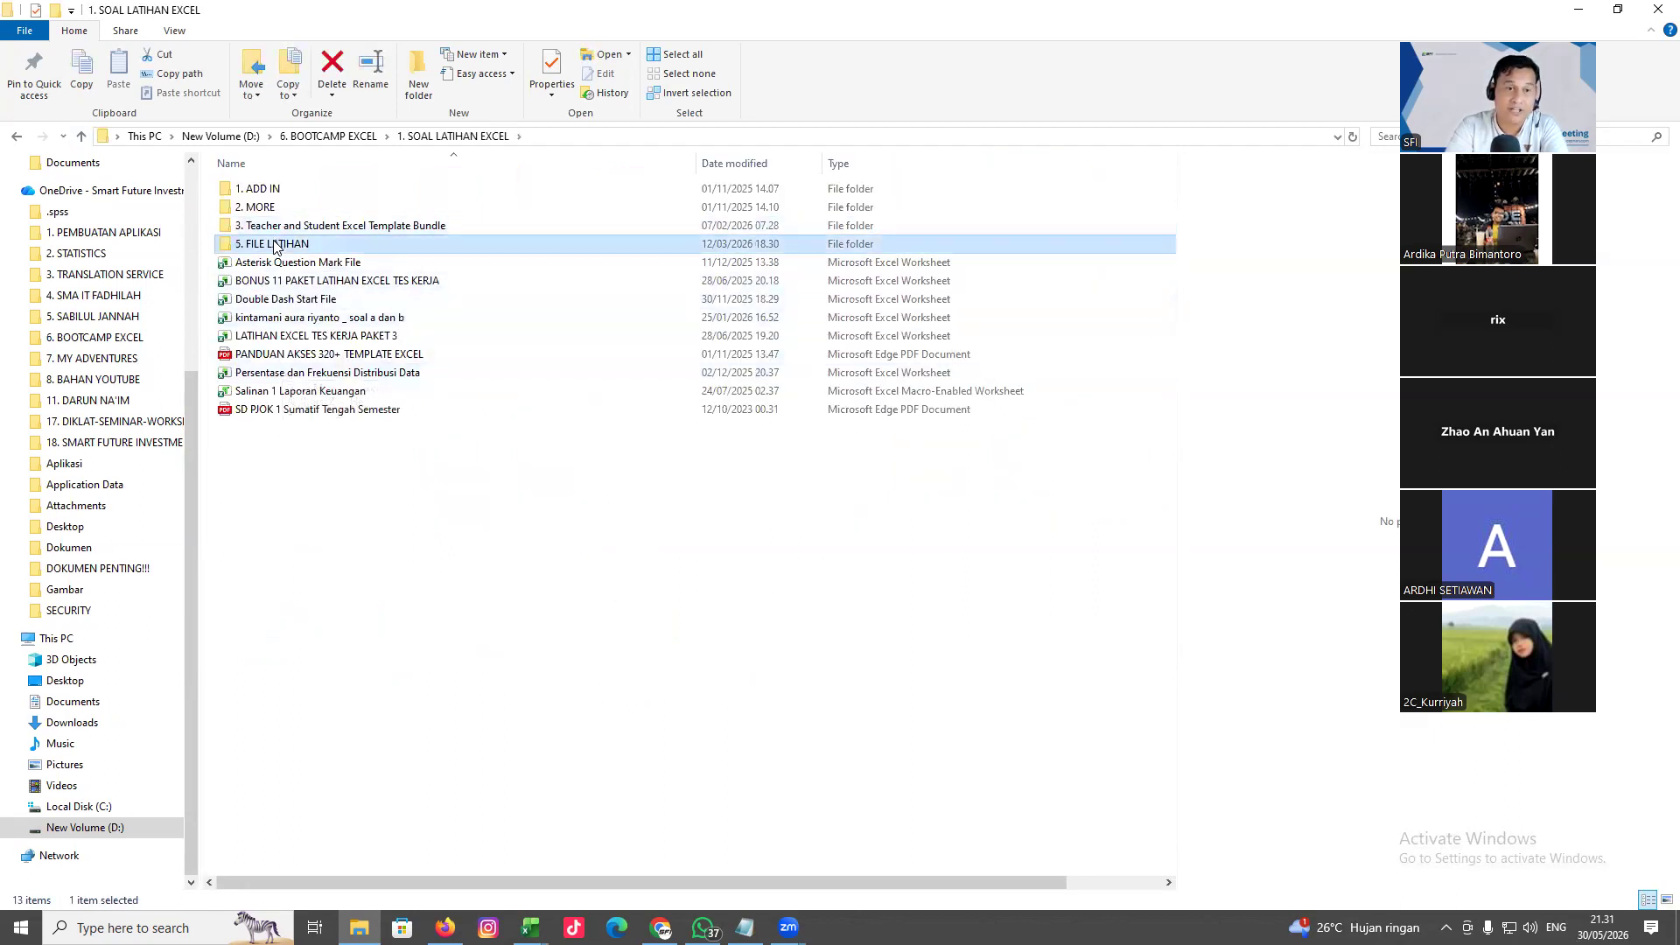
{"action": "double_click", "coordinate": [277, 257]}
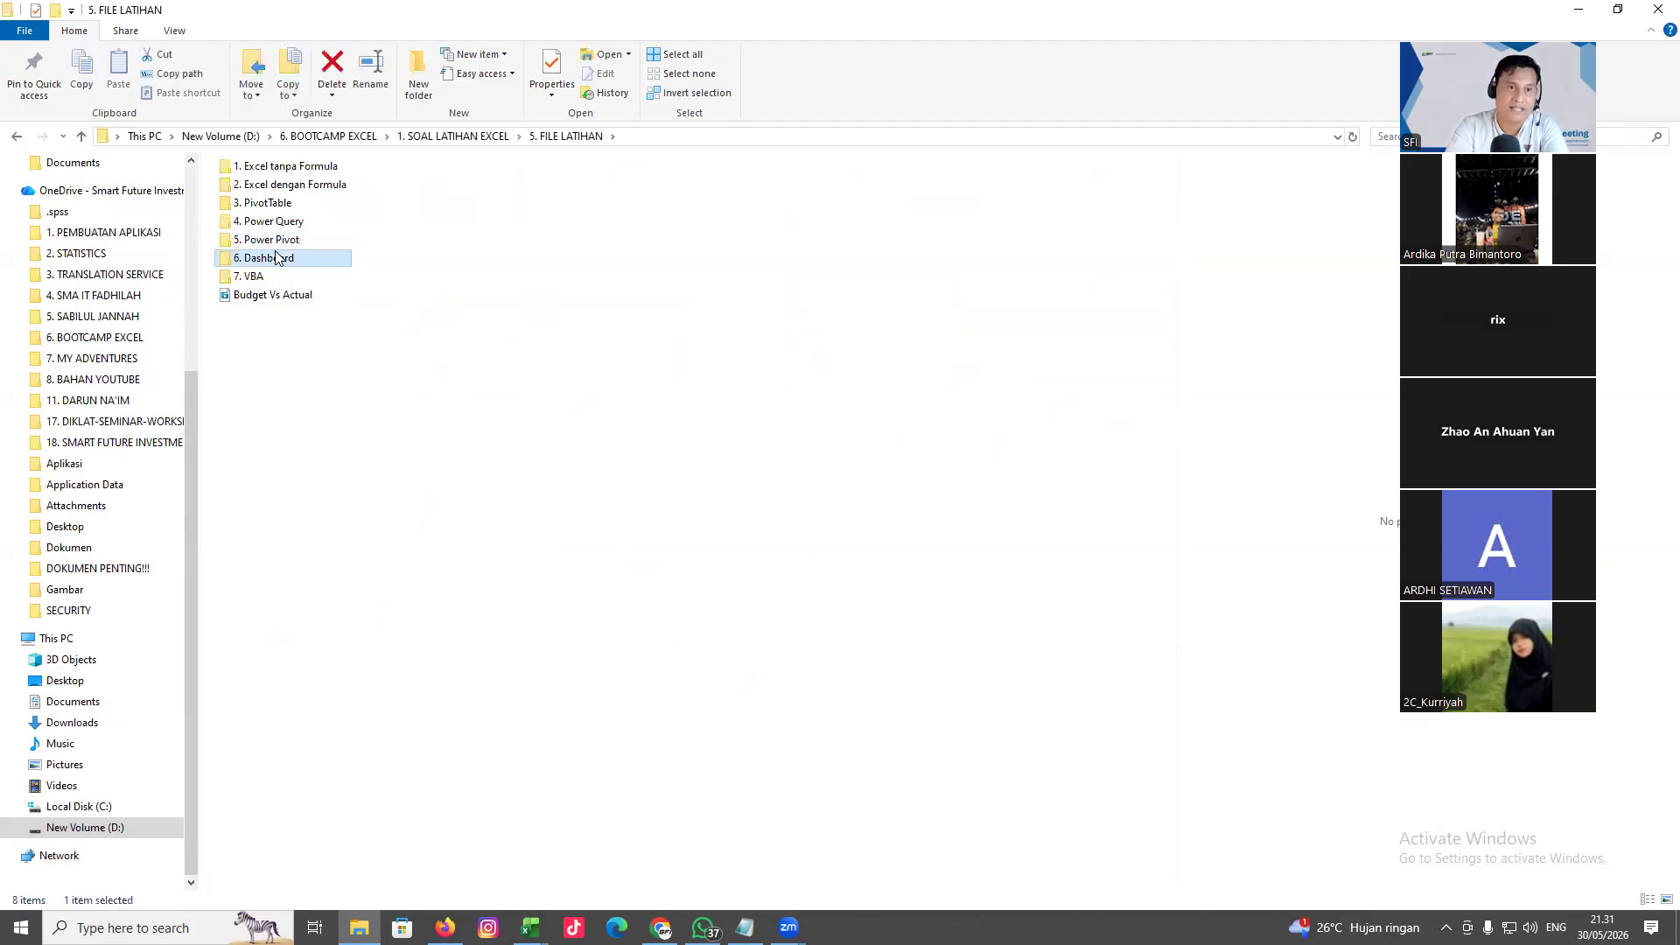
Go through FINALDASHBOARD and Dashboard tanpa Data Model to open 3. Penjualan Lynk Id - Done
{"action": "double_click", "coordinate": [300, 208]}
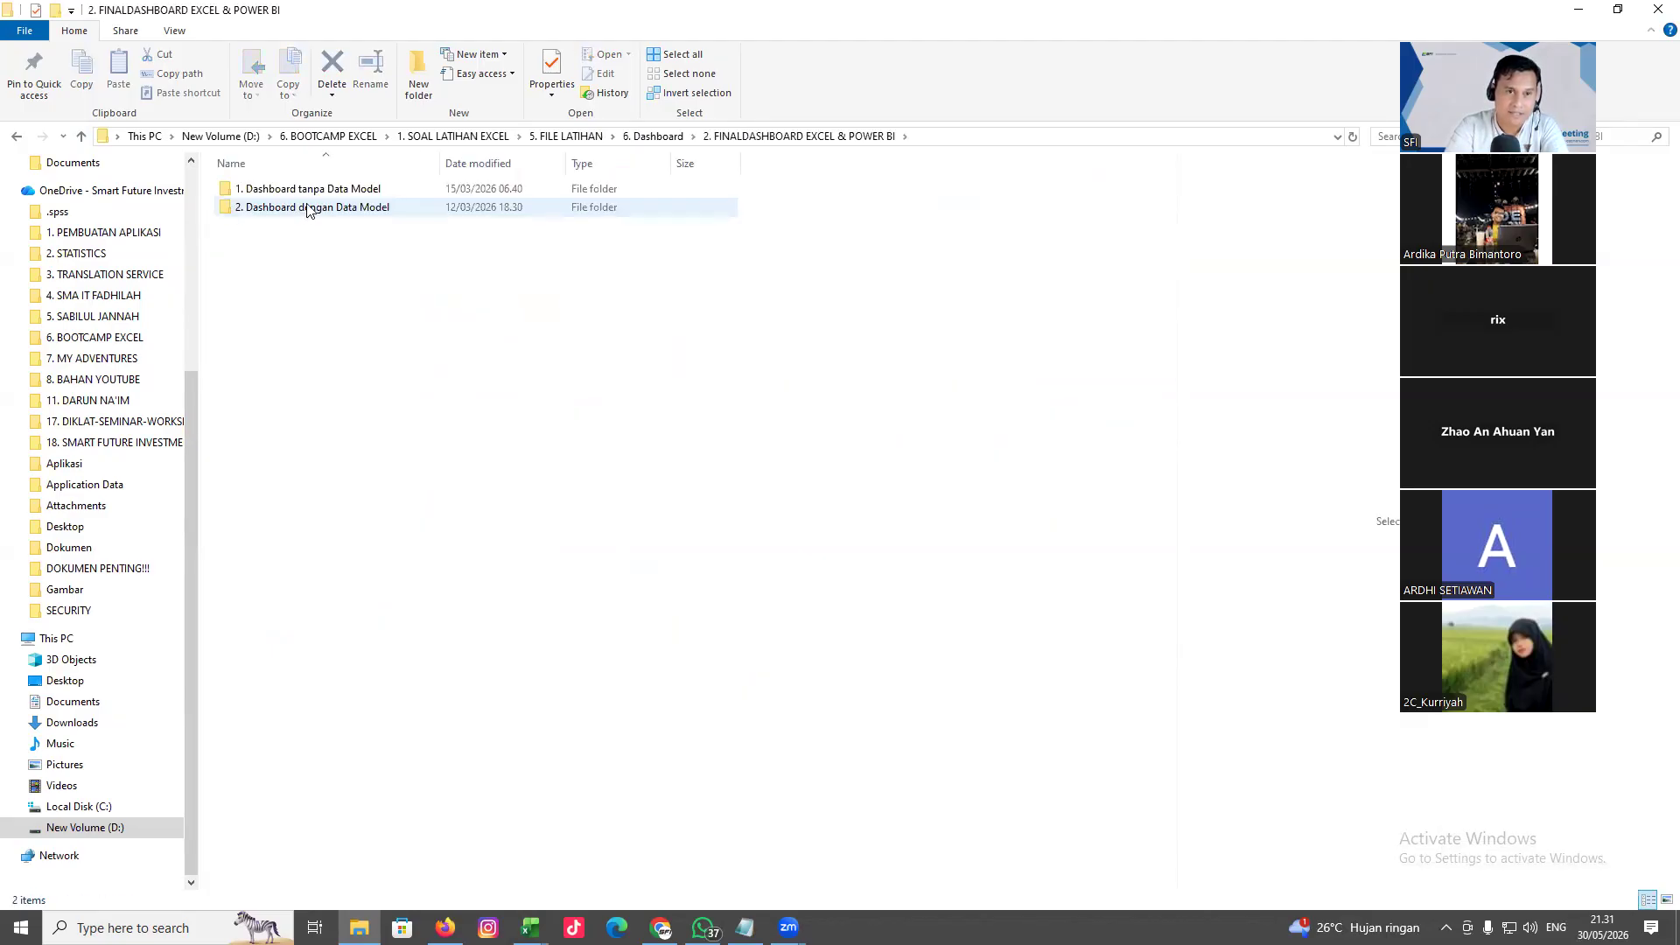
{"action": "double_click", "coordinate": [309, 196]}
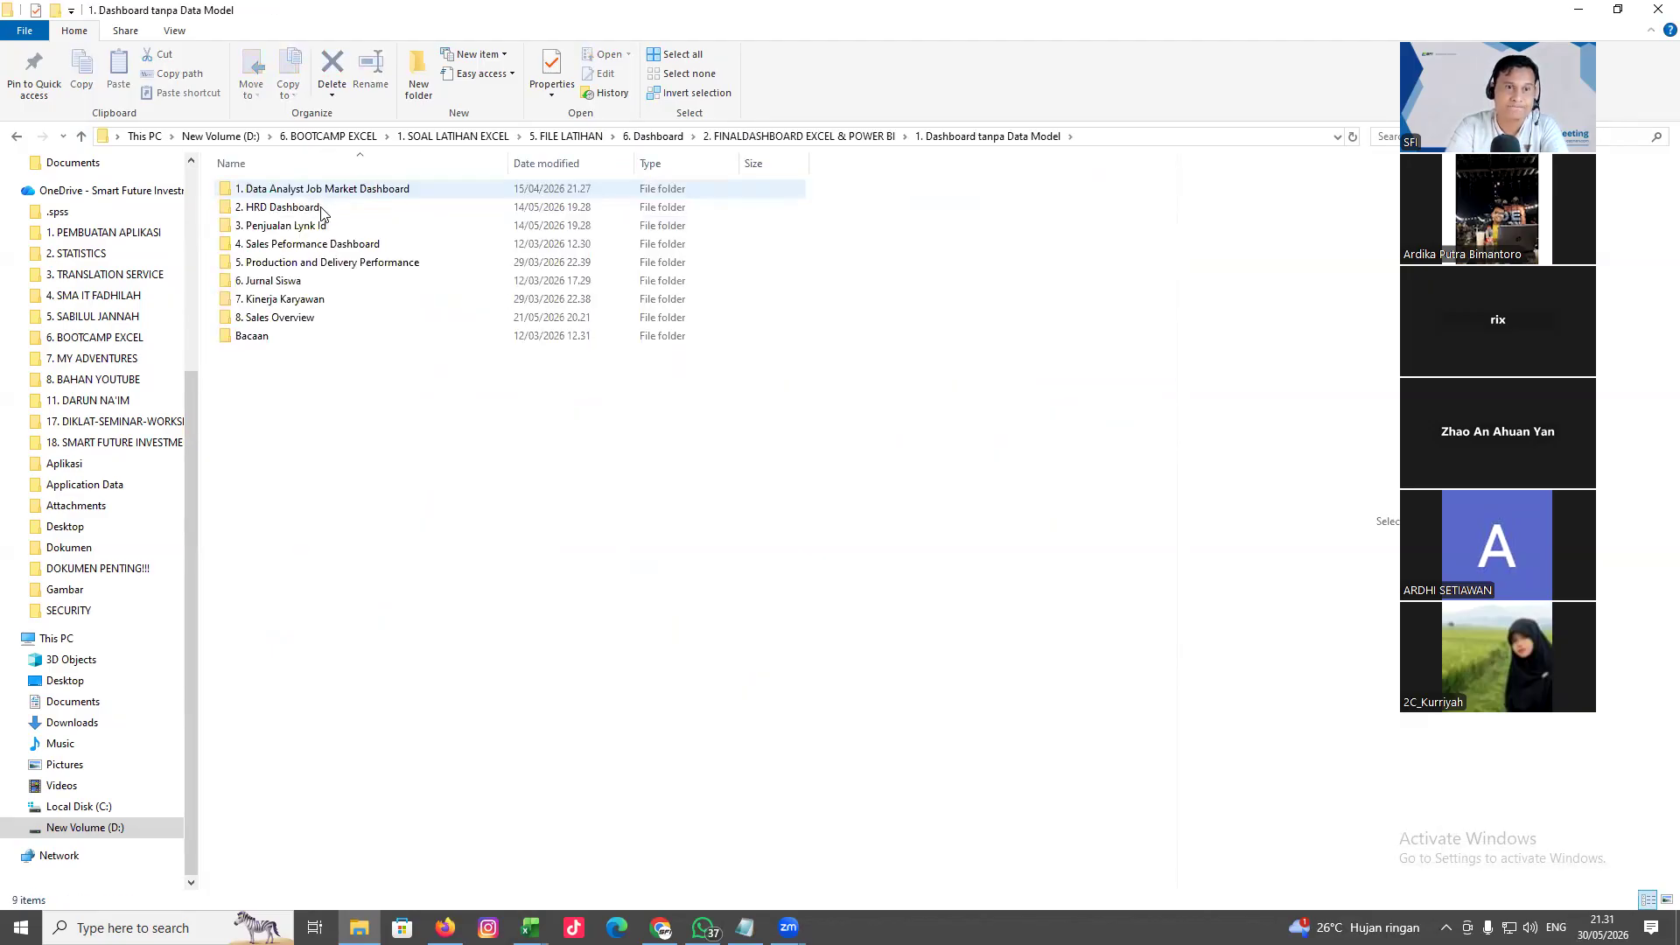
{"action": "double_click", "coordinate": [313, 228]}
{"action": "left_click", "coordinate": [329, 192]}
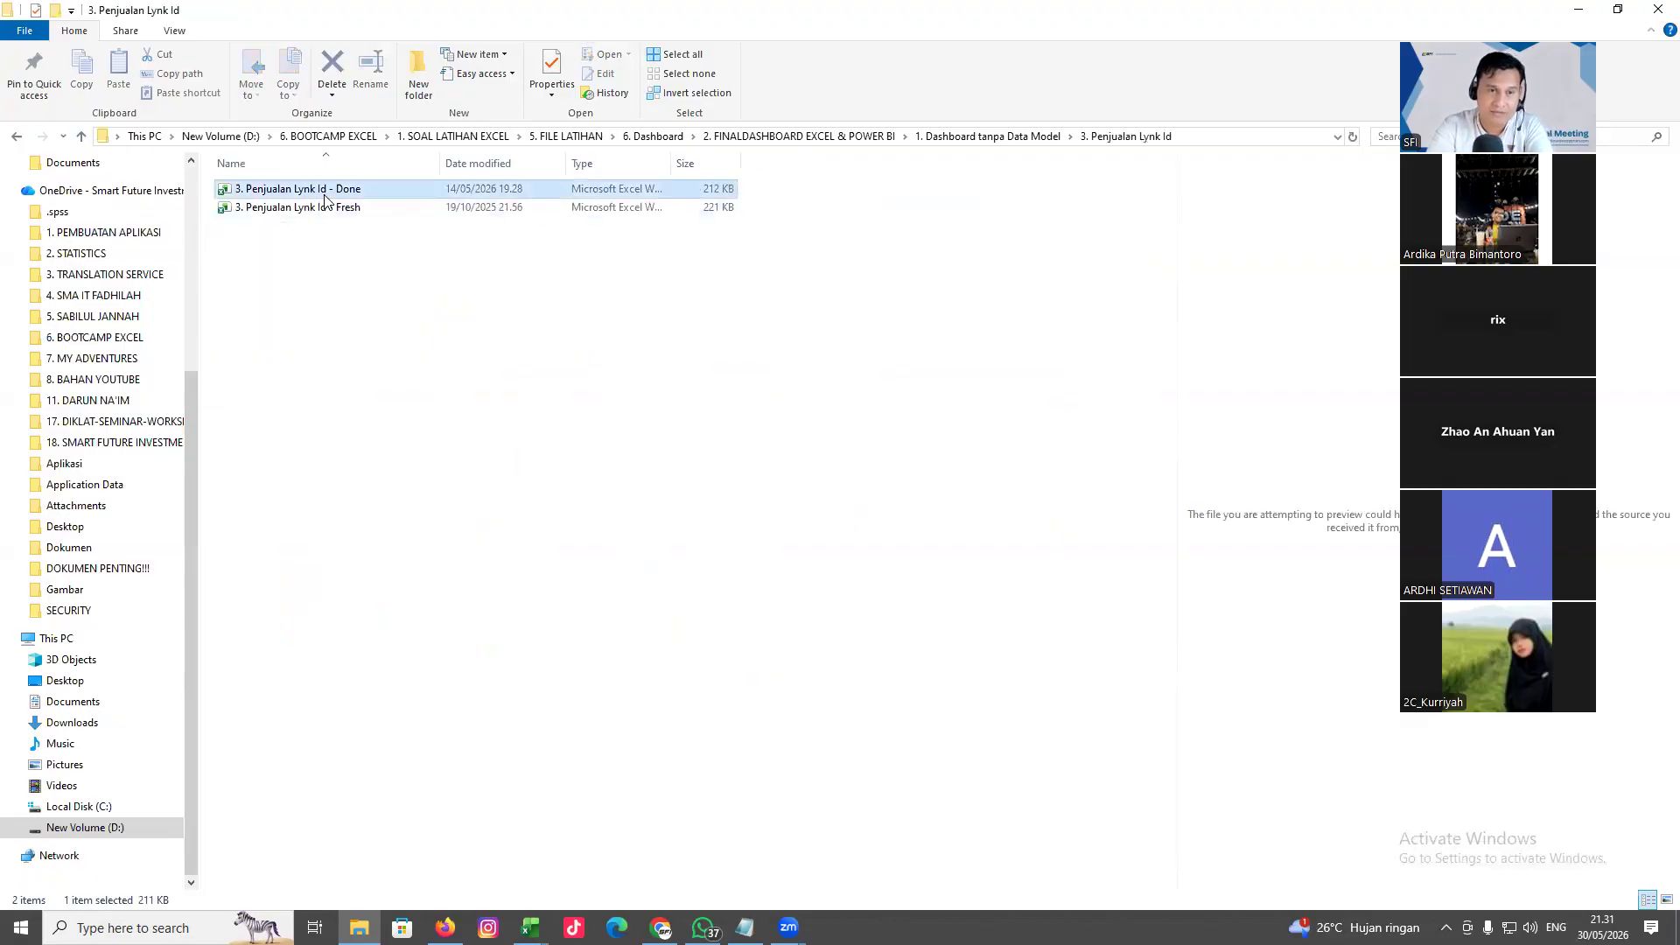
{"action": "double_click", "coordinate": [298, 189]}
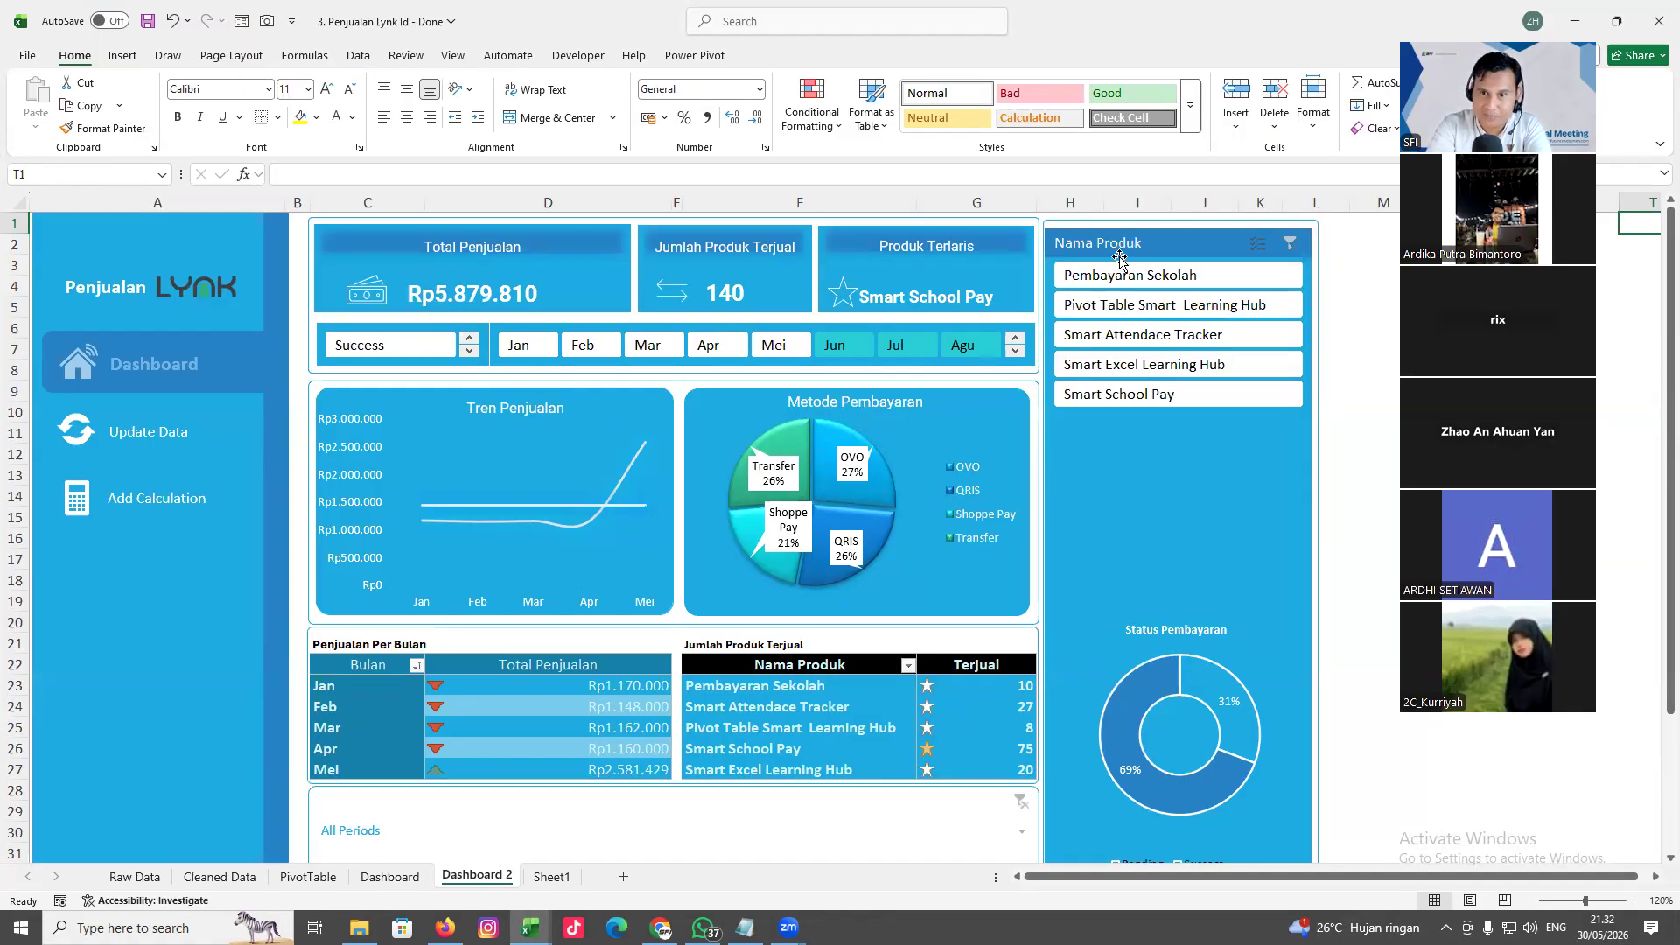
Filter Nama Produk to Pembayaran Sekolah, Pivot Table Smart Learning Hub, Smart Excel Learning Hub, then clear it
{"action": "left_click", "coordinate": [1164, 281]}
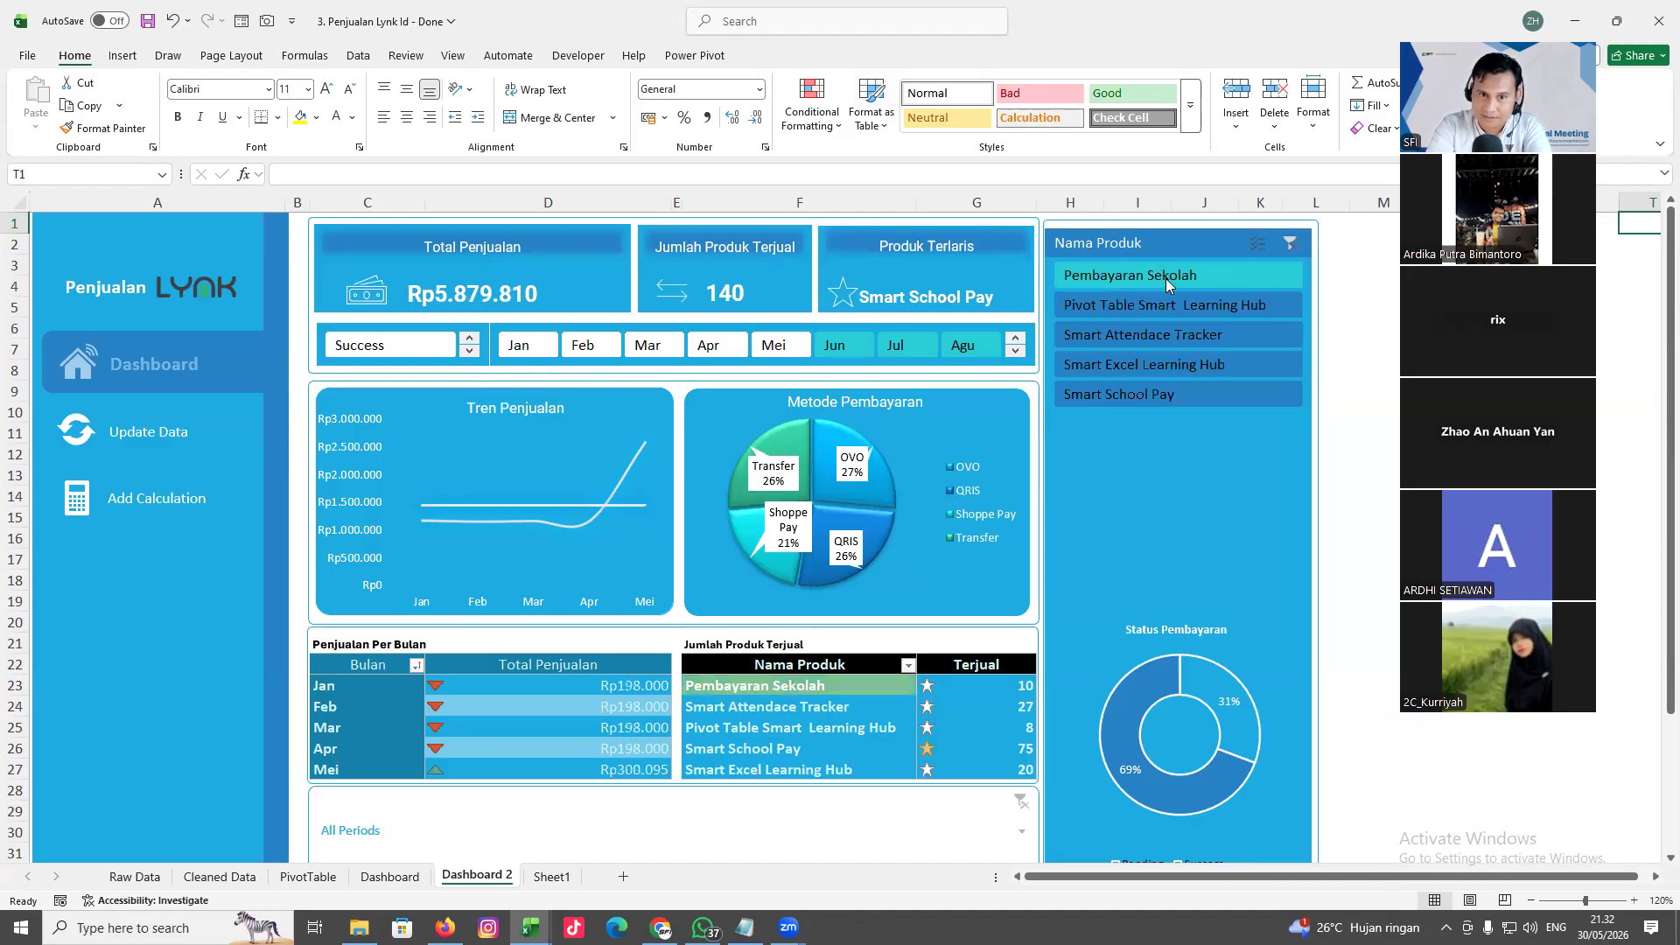
{"action": "left_click", "coordinate": [1147, 316]}
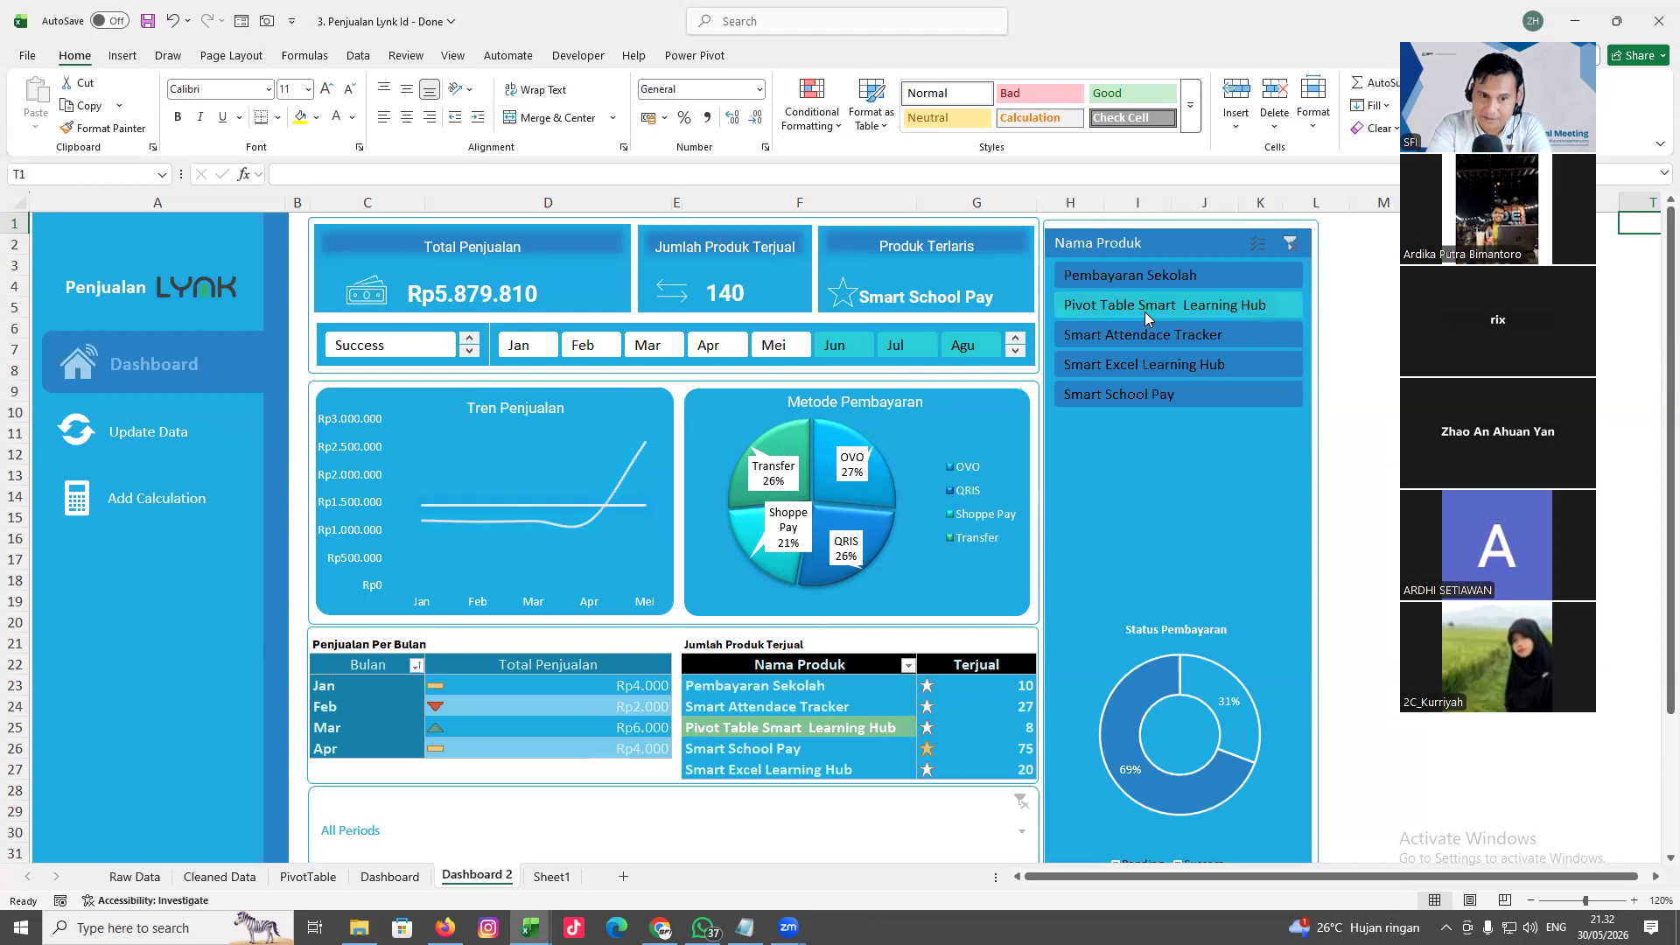
{"action": "left_click", "coordinate": [1147, 364]}
{"action": "left_click", "coordinate": [1288, 246]}
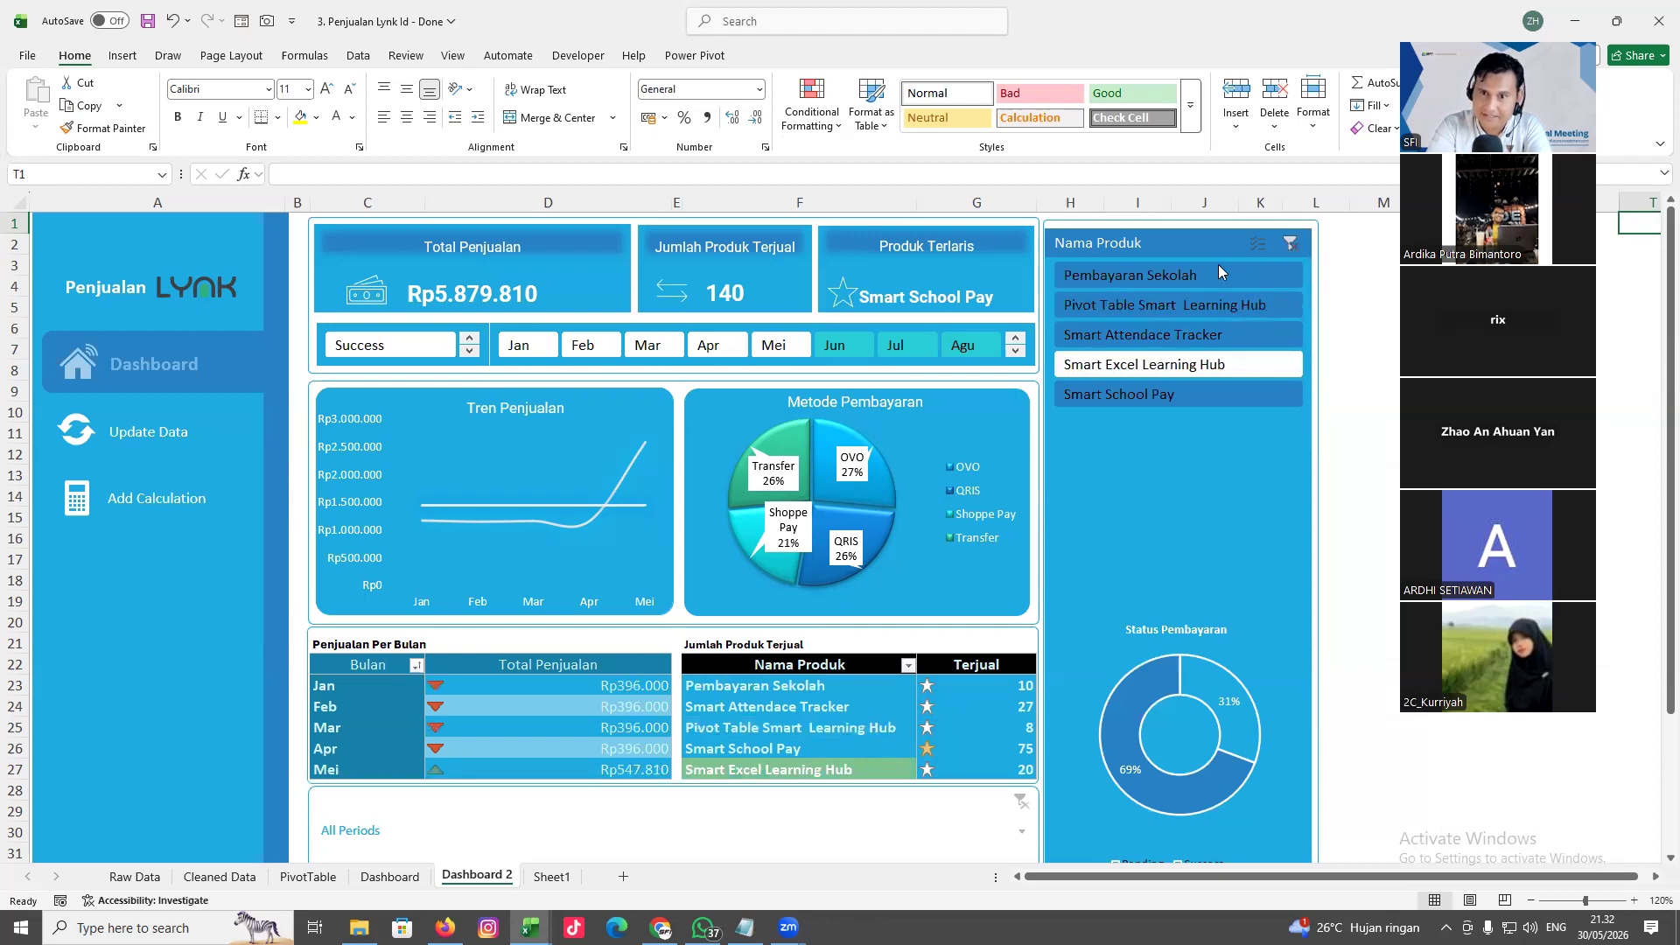
{"action": "left_click", "coordinate": [1141, 274]}
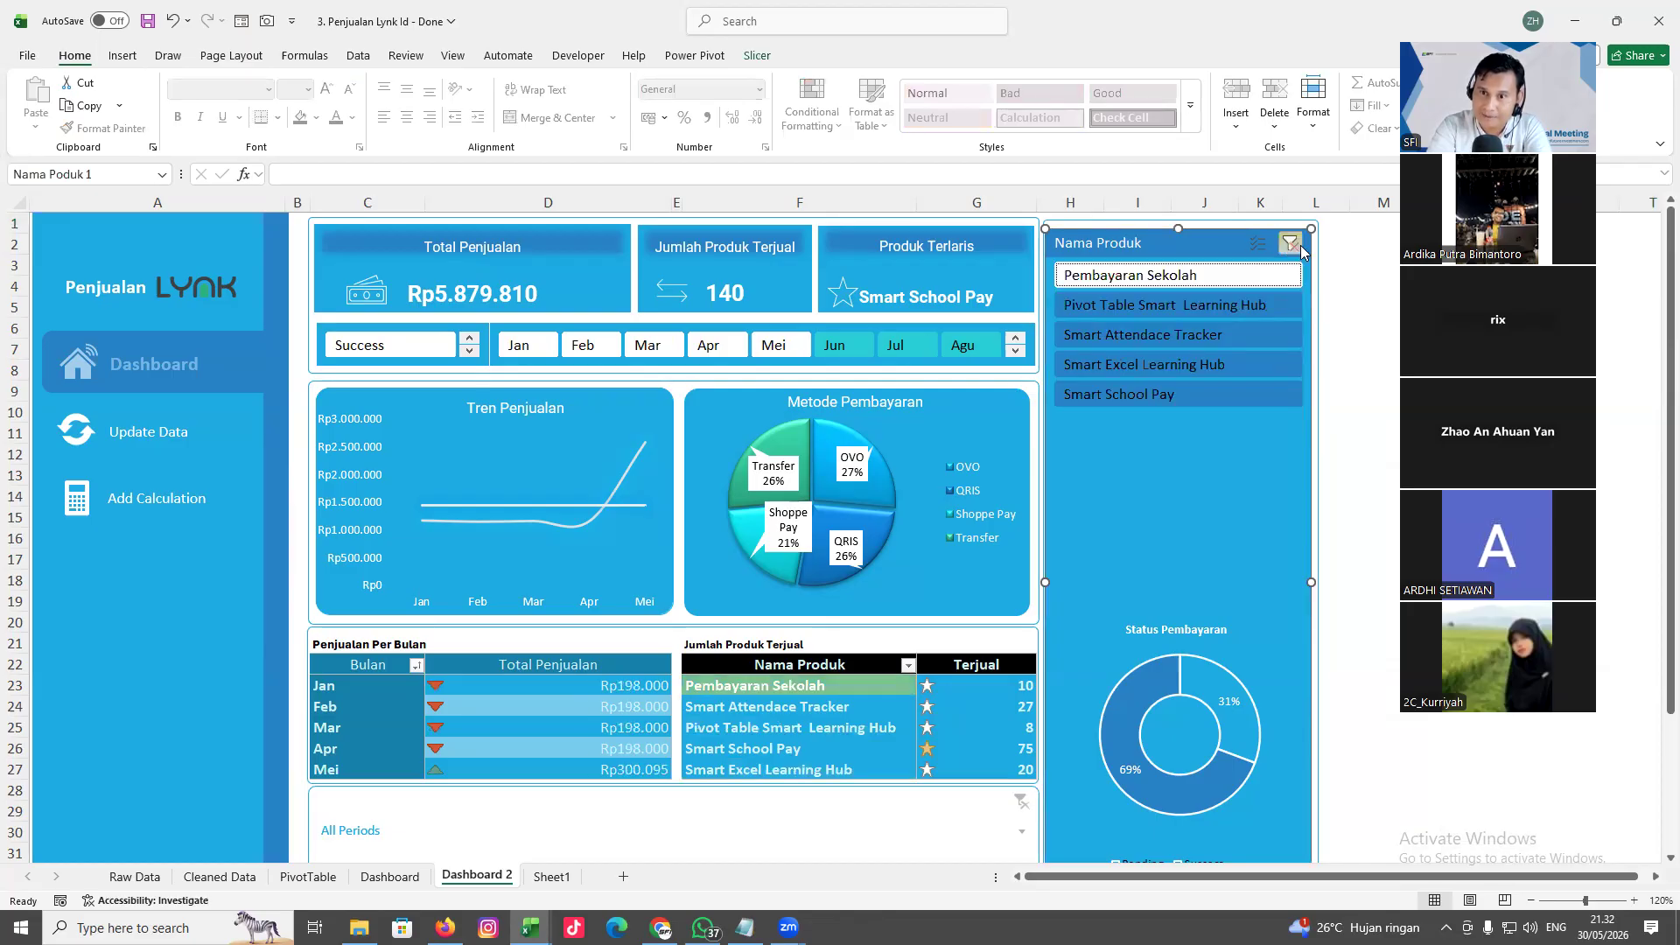
{"action": "left_click", "coordinate": [1292, 245]}
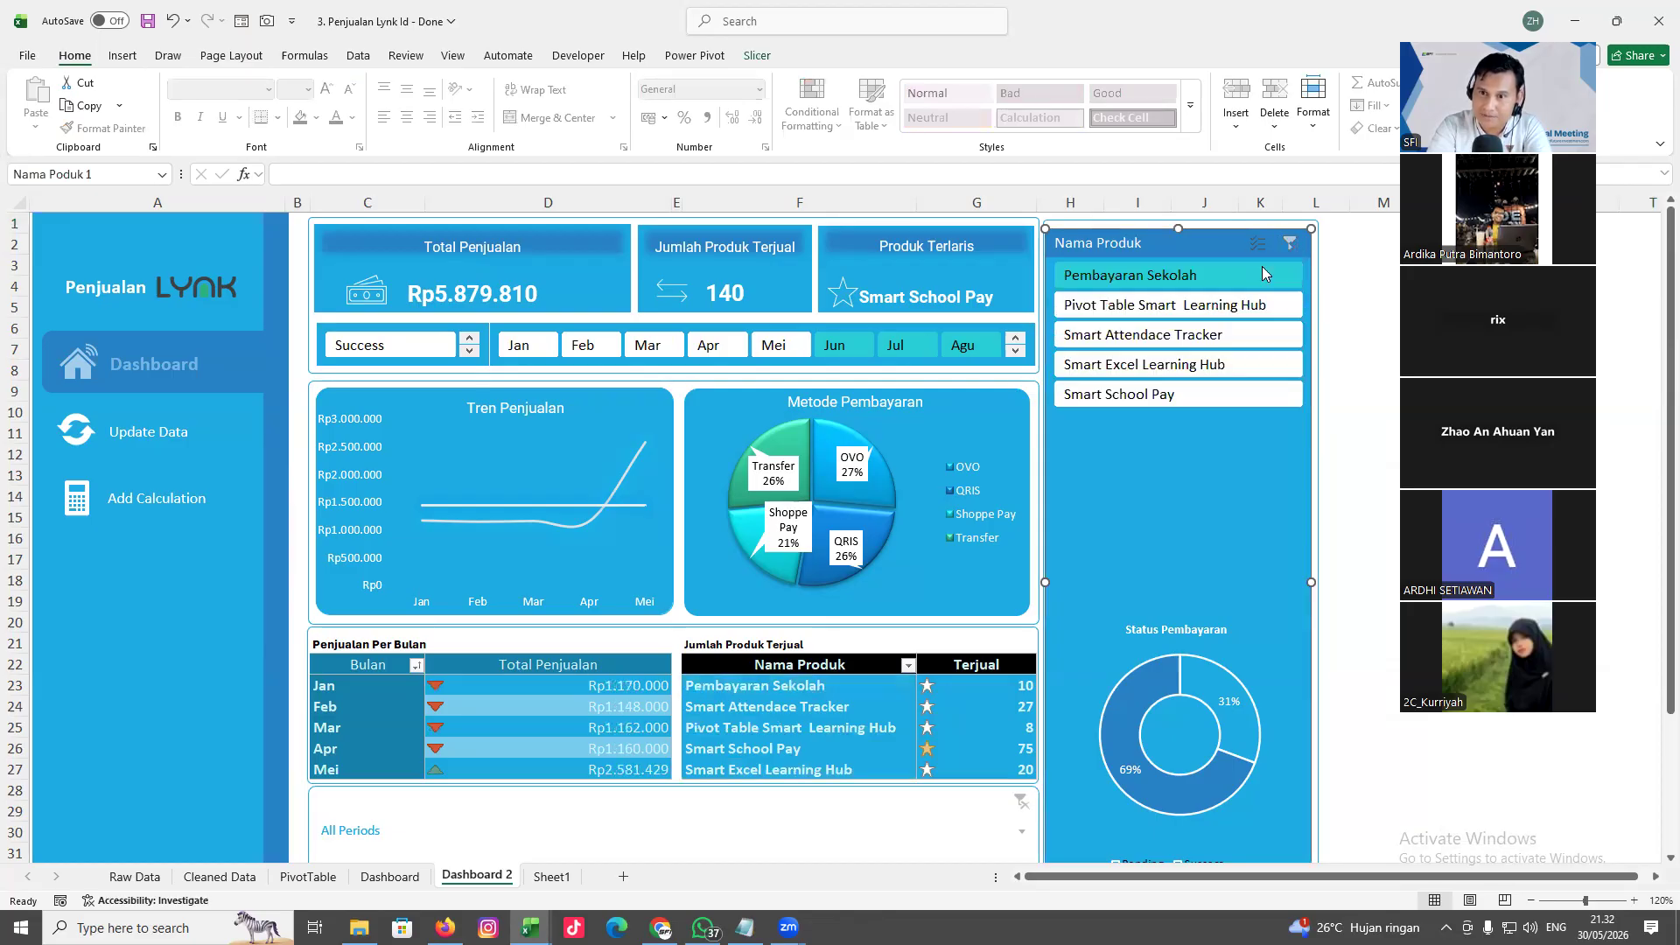
Add PivotTable3 and PivotTable4 to the Nama Produk slicer's Report Connections
{"action": "right_click", "coordinate": [1209, 263]}
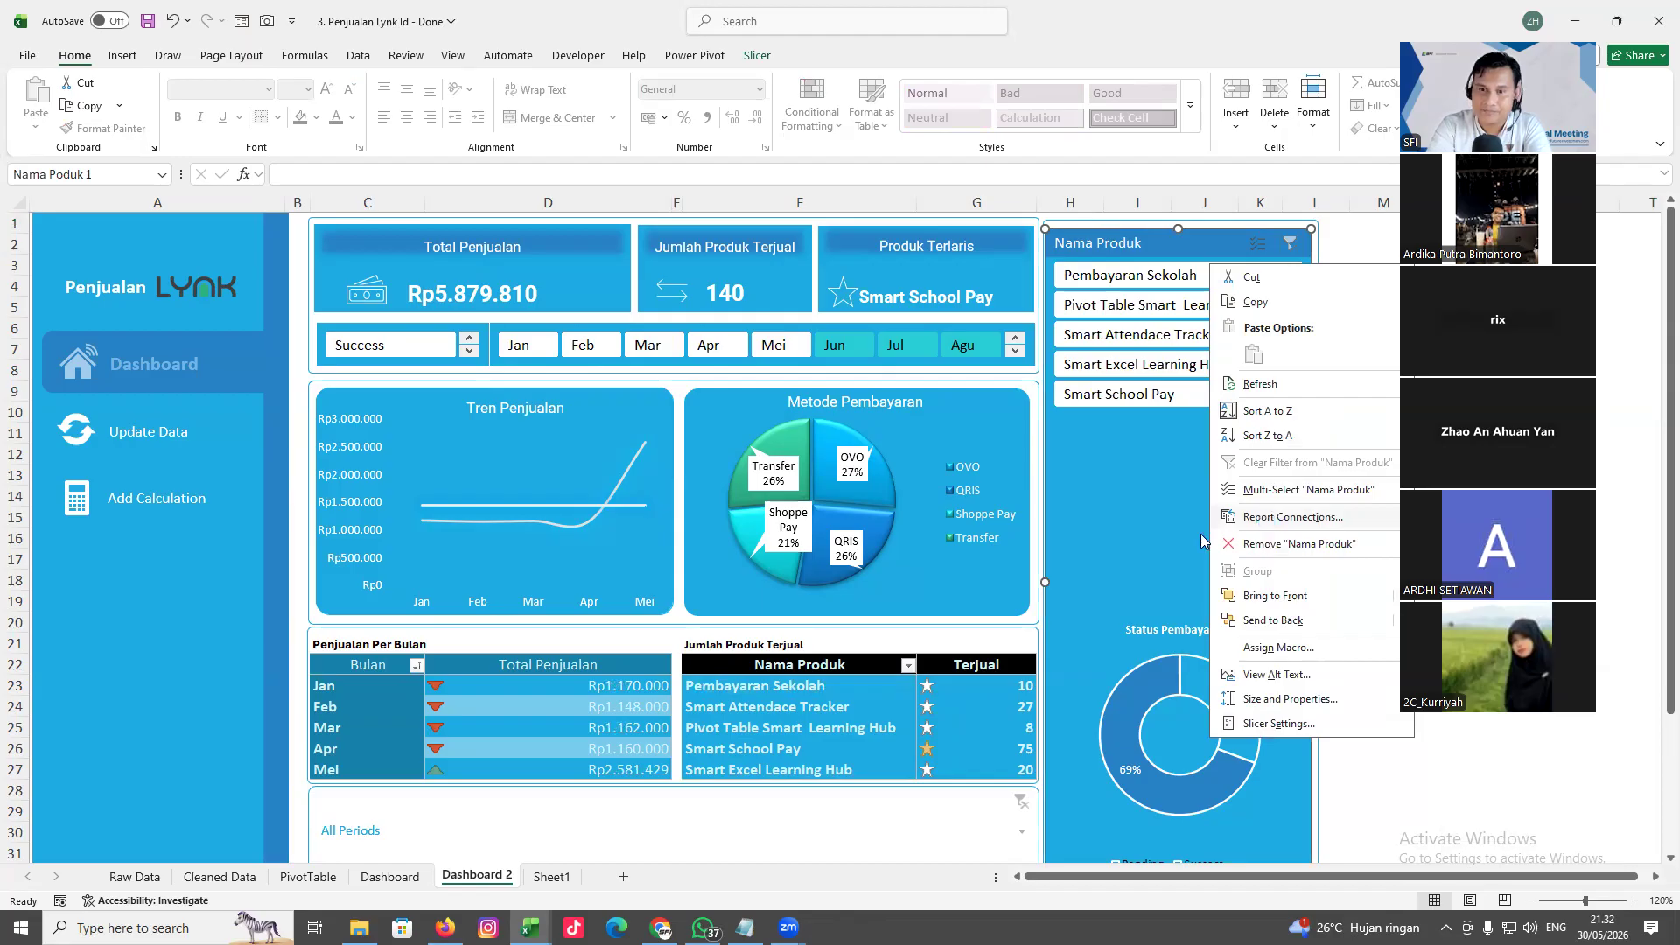
{"action": "left_click", "coordinate": [1260, 516]}
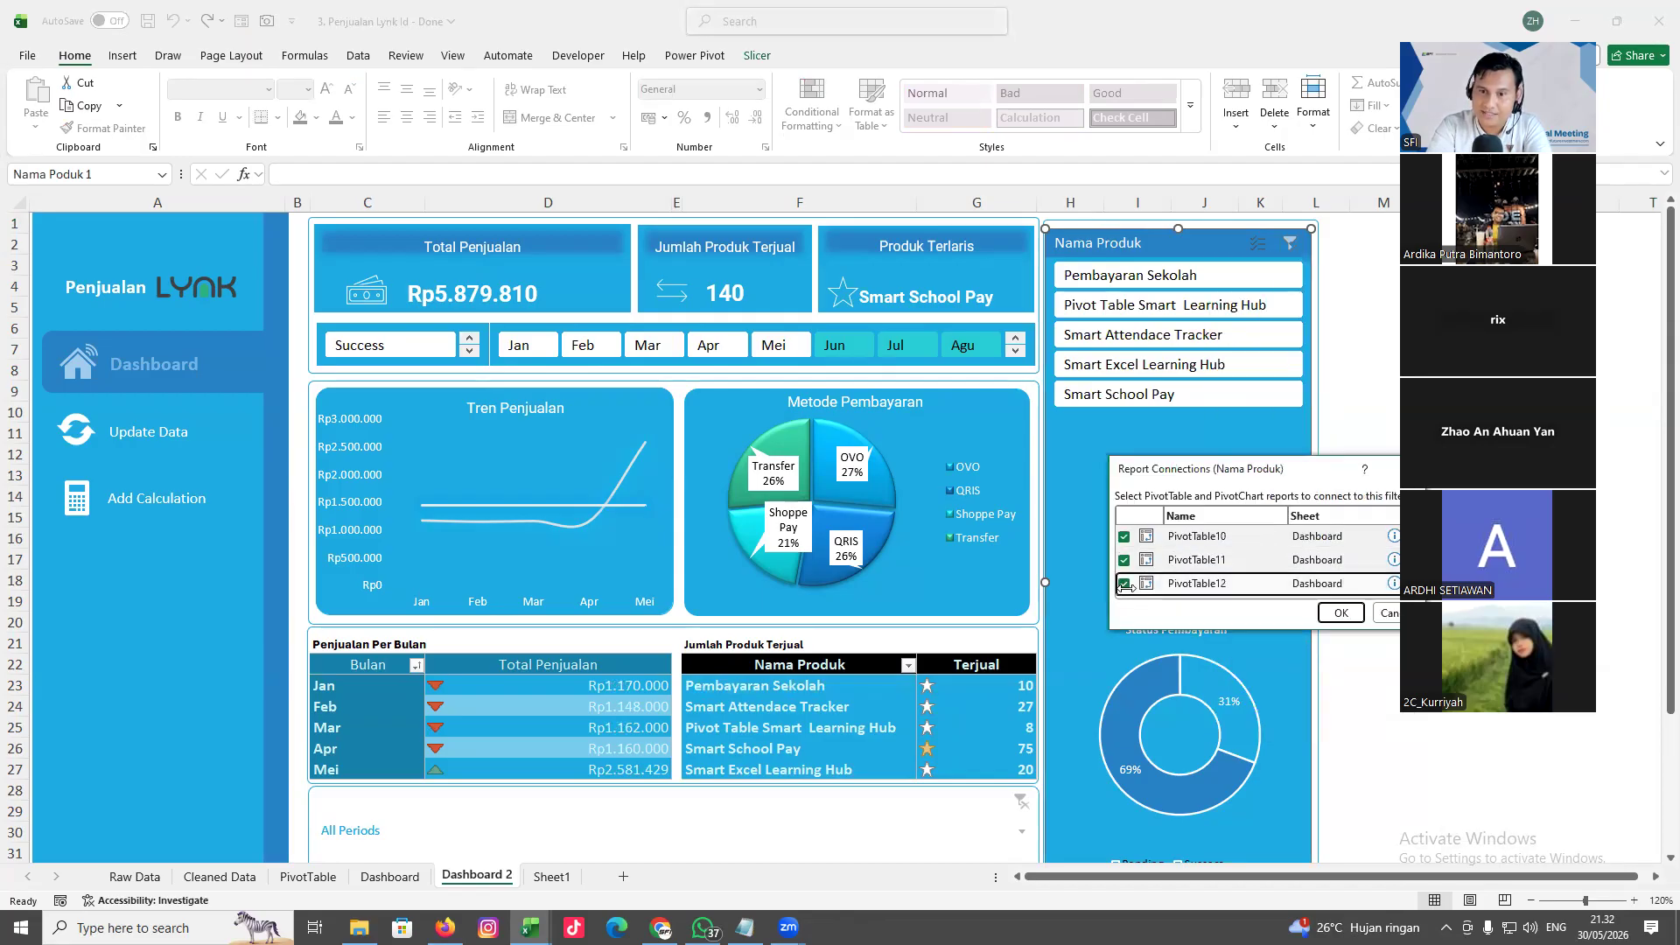
{"action": "scroll", "coordinate": [1125, 586], "scroll_direction": "down", "scroll_amount": 3}
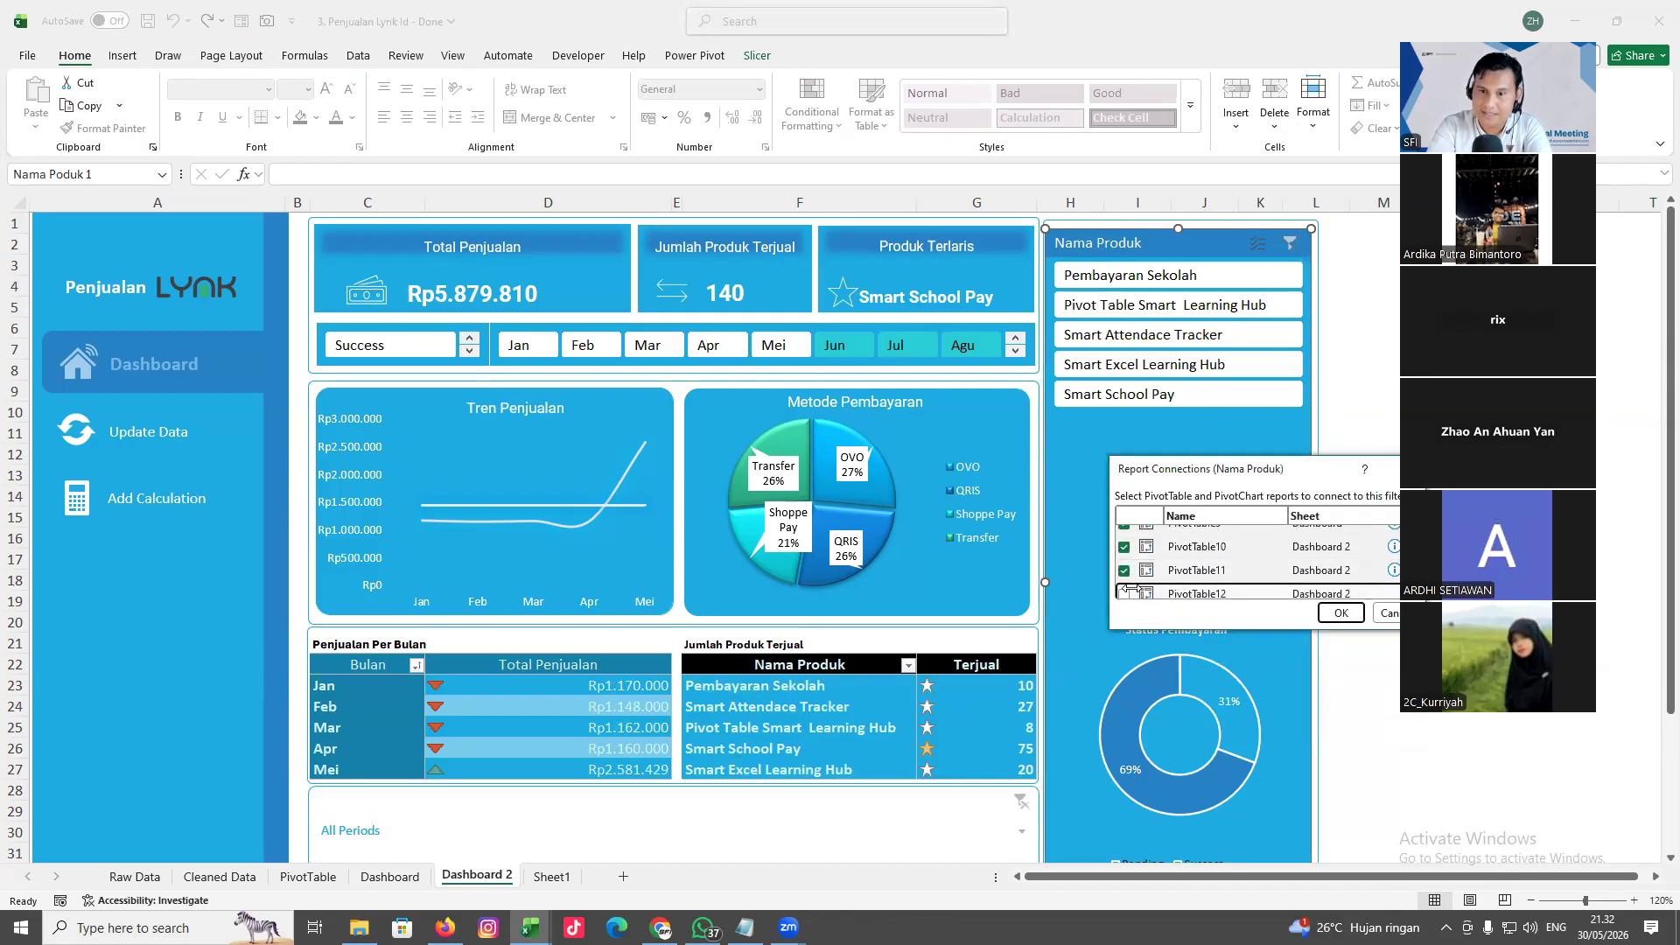
{"action": "scroll", "coordinate": [1124, 591], "scroll_direction": "up", "scroll_amount": 3}
{"action": "left_click", "coordinate": [1124, 544]}
{"action": "scroll", "coordinate": [1124, 551], "scroll_direction": "up", "scroll_amount": 2}
{"action": "left_click", "coordinate": [1125, 562]}
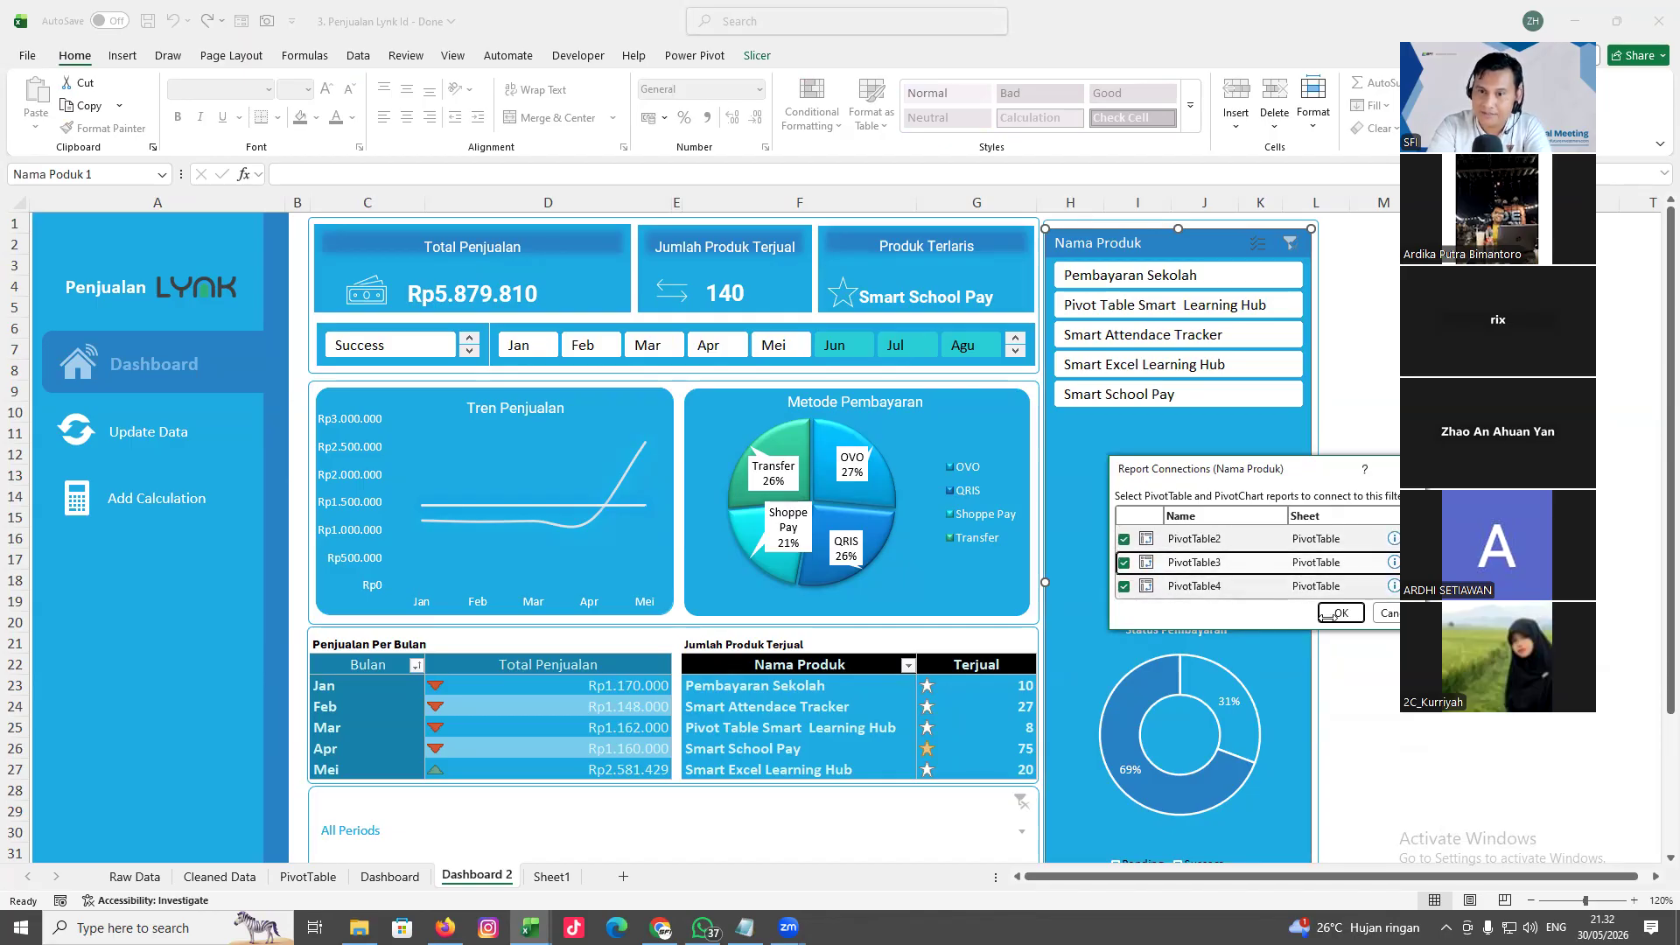
{"action": "left_click", "coordinate": [1339, 614]}
{"action": "left_click", "coordinate": [1401, 764]}
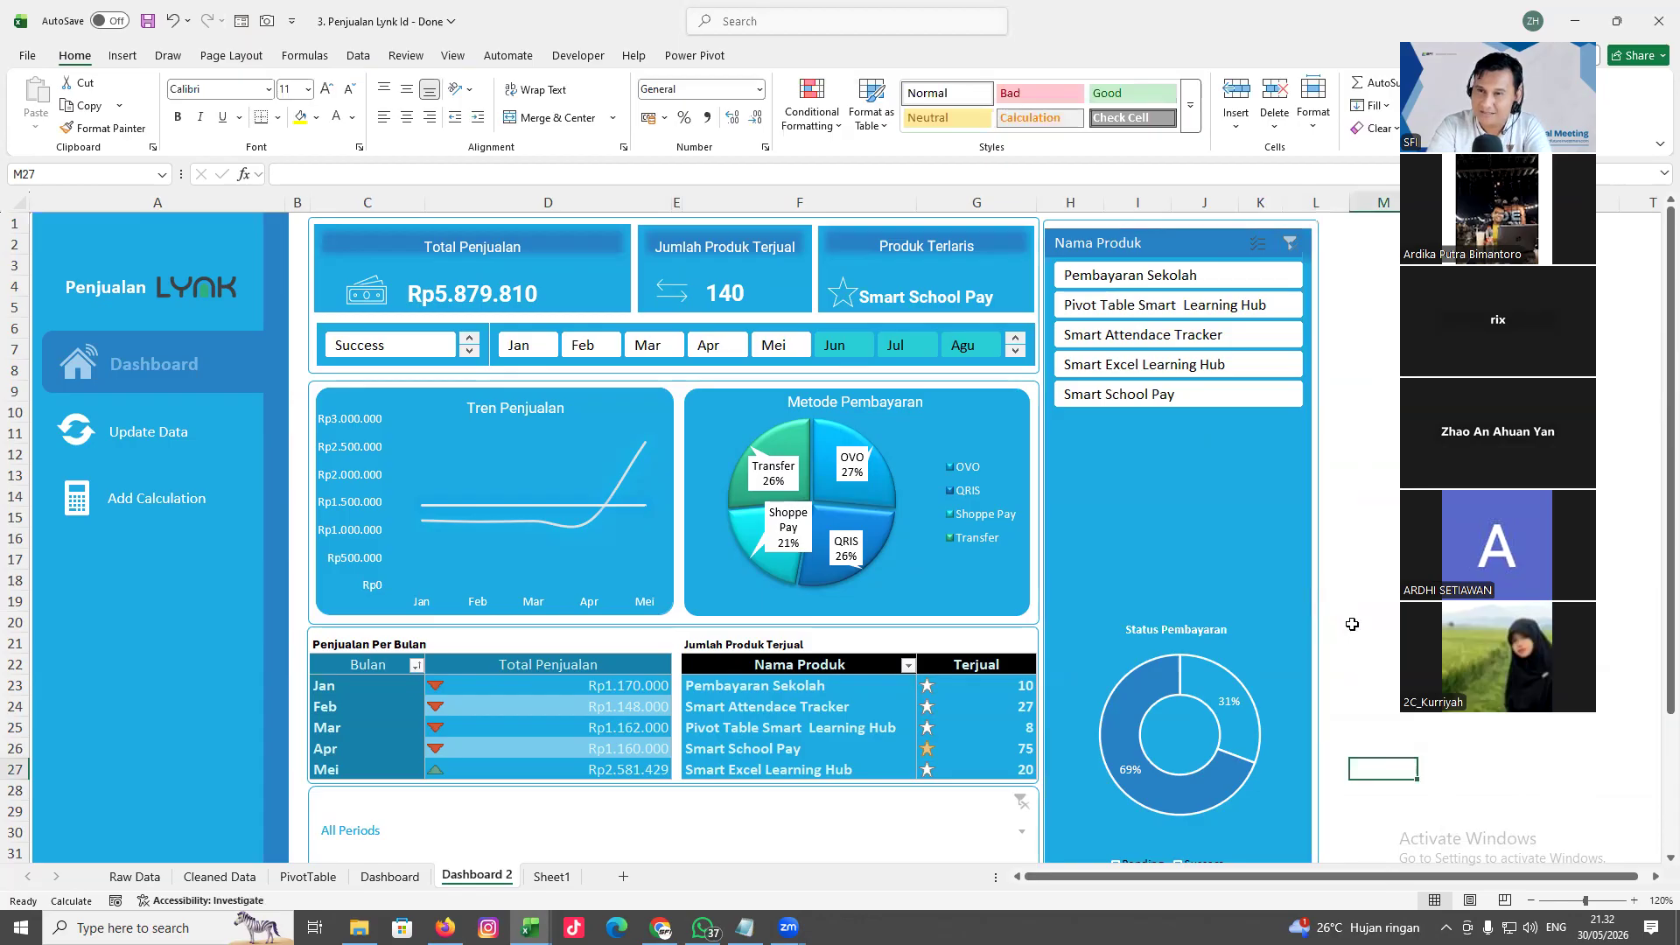
Try the Pembayaran Sekolah product filter and clear it, then filter the month slicer to Jan, Feb, then Mar
{"action": "left_click", "coordinate": [1129, 277]}
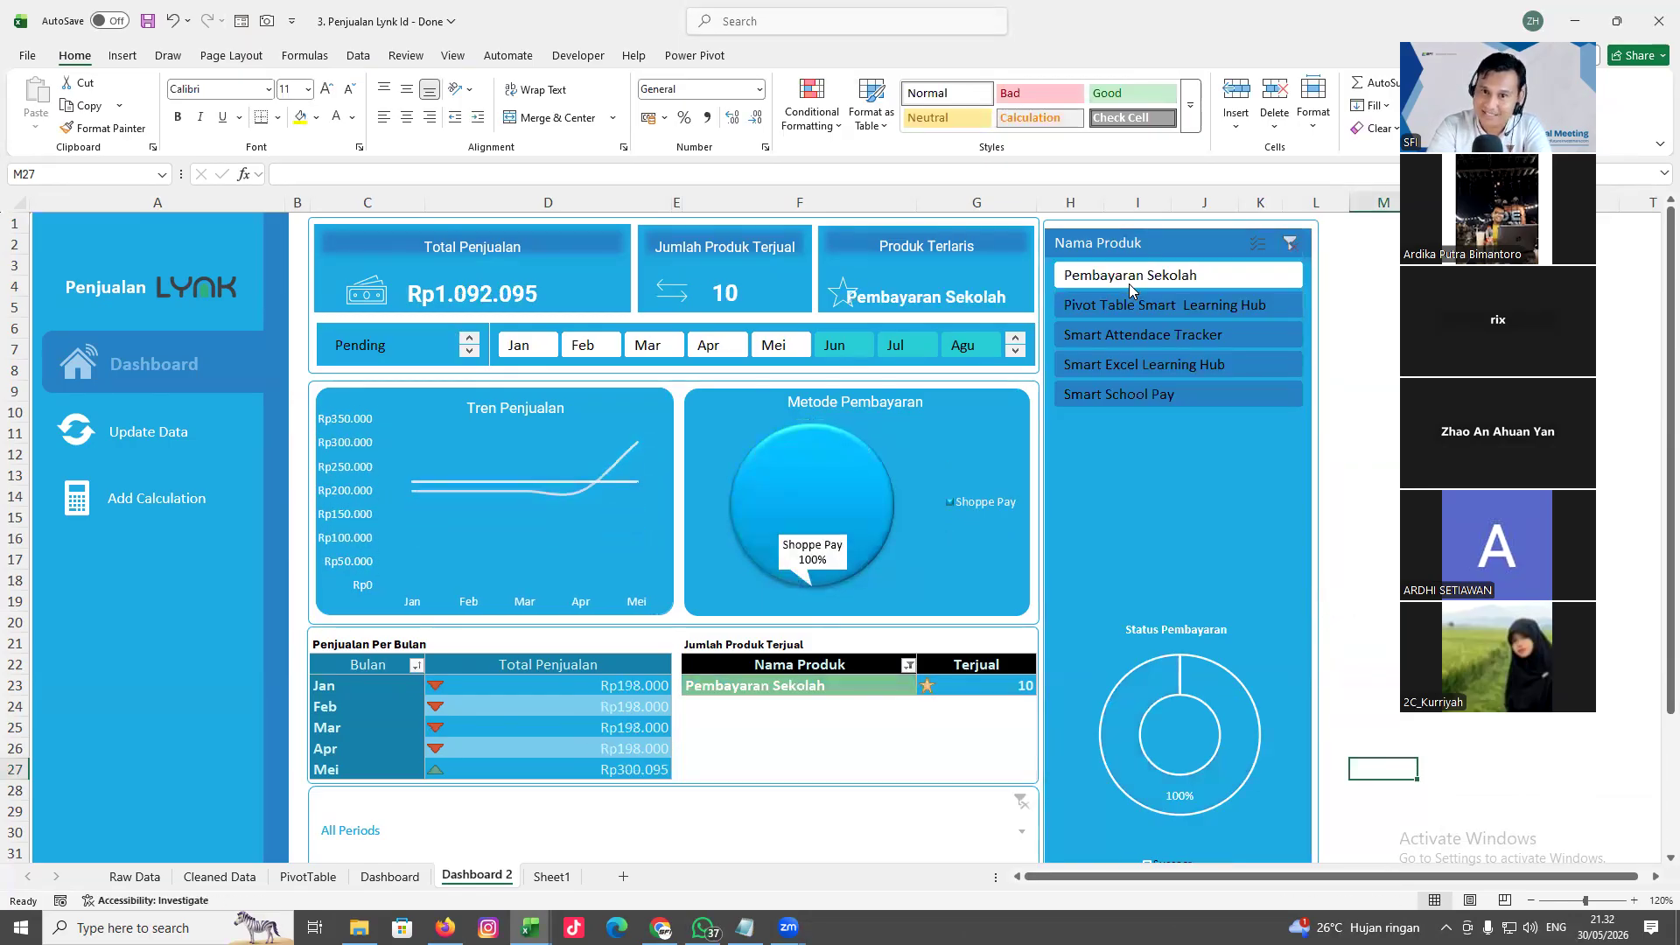
{"action": "left_click", "coordinate": [1290, 243]}
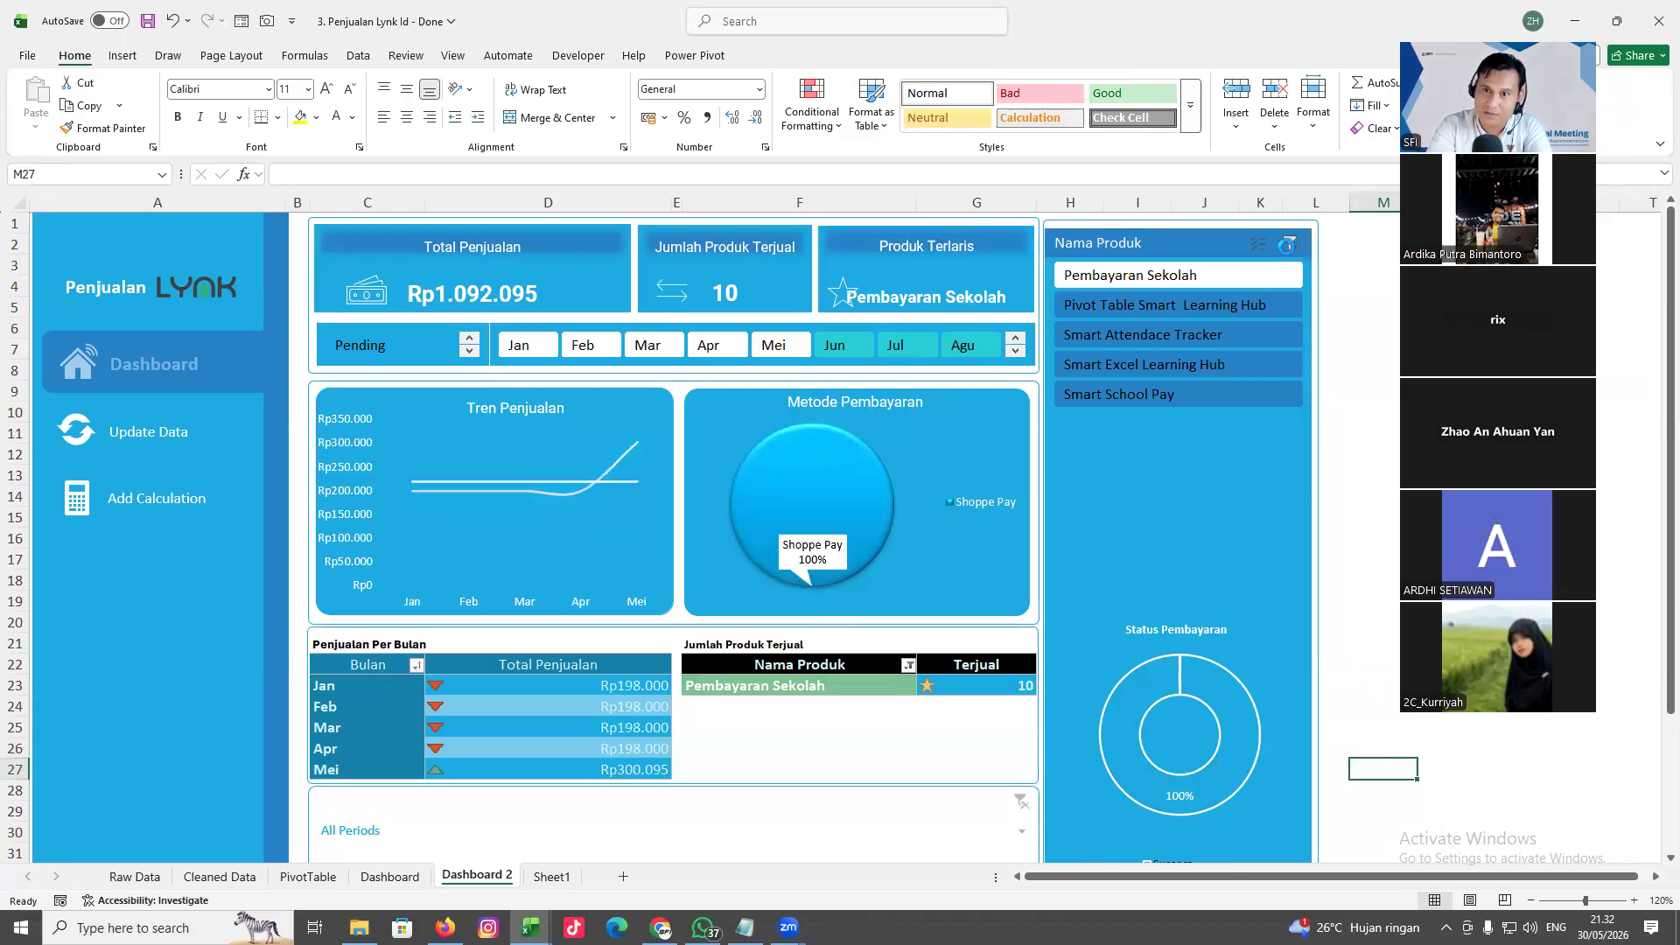
{"action": "left_click", "coordinate": [509, 352]}
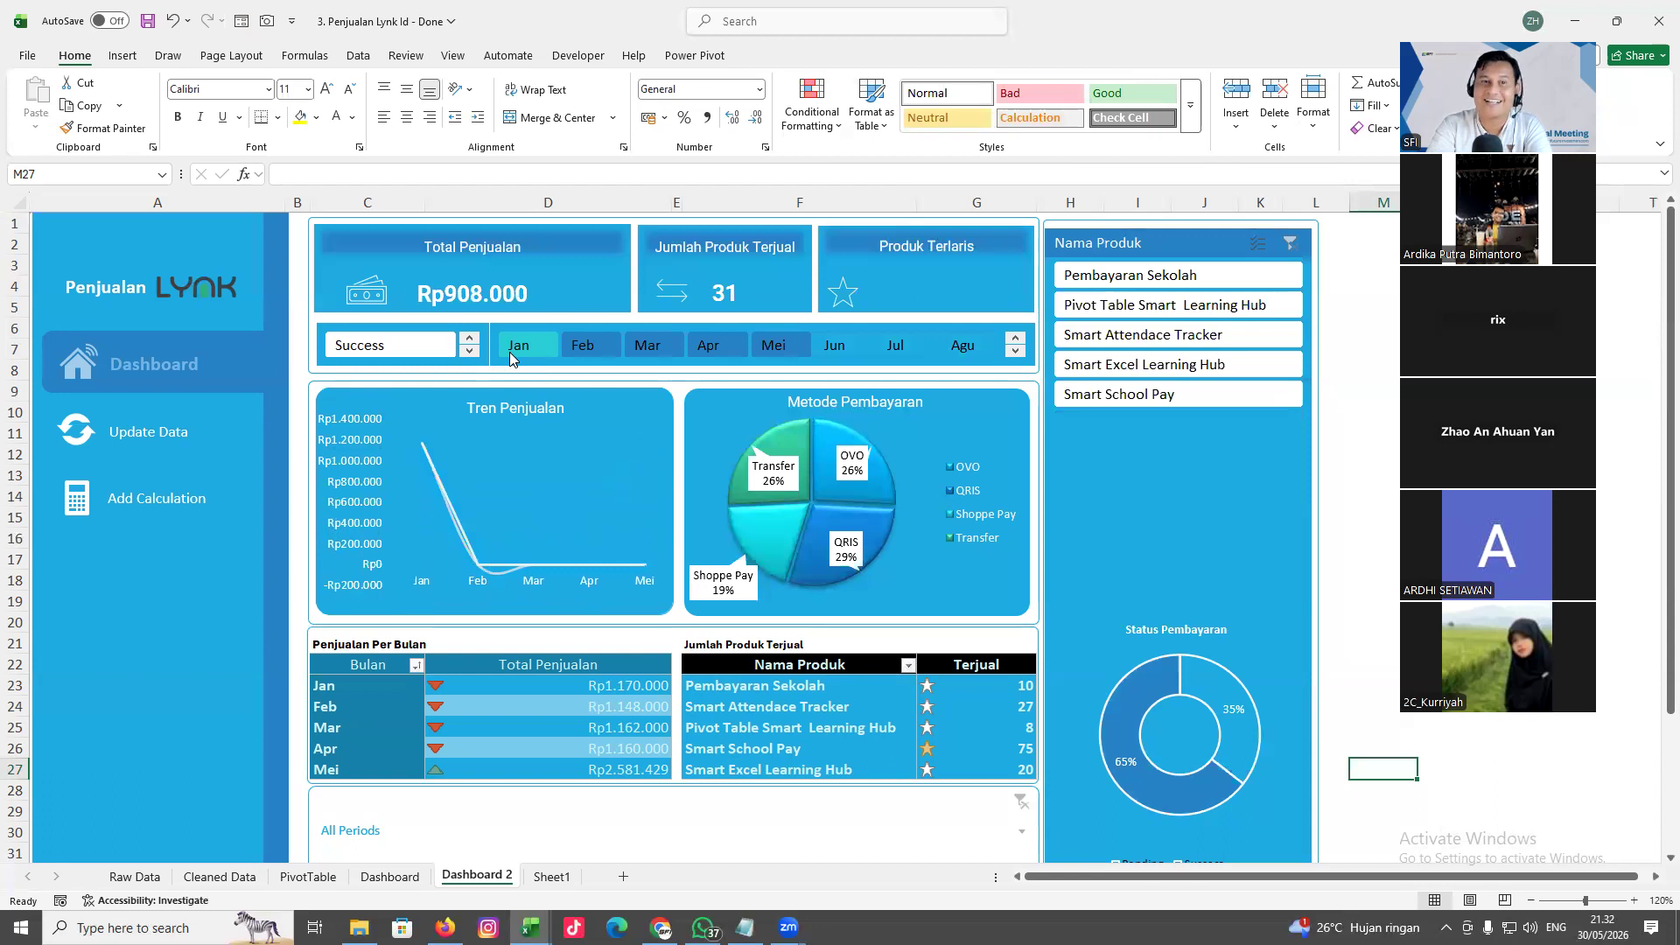
{"action": "left_click", "coordinate": [576, 340]}
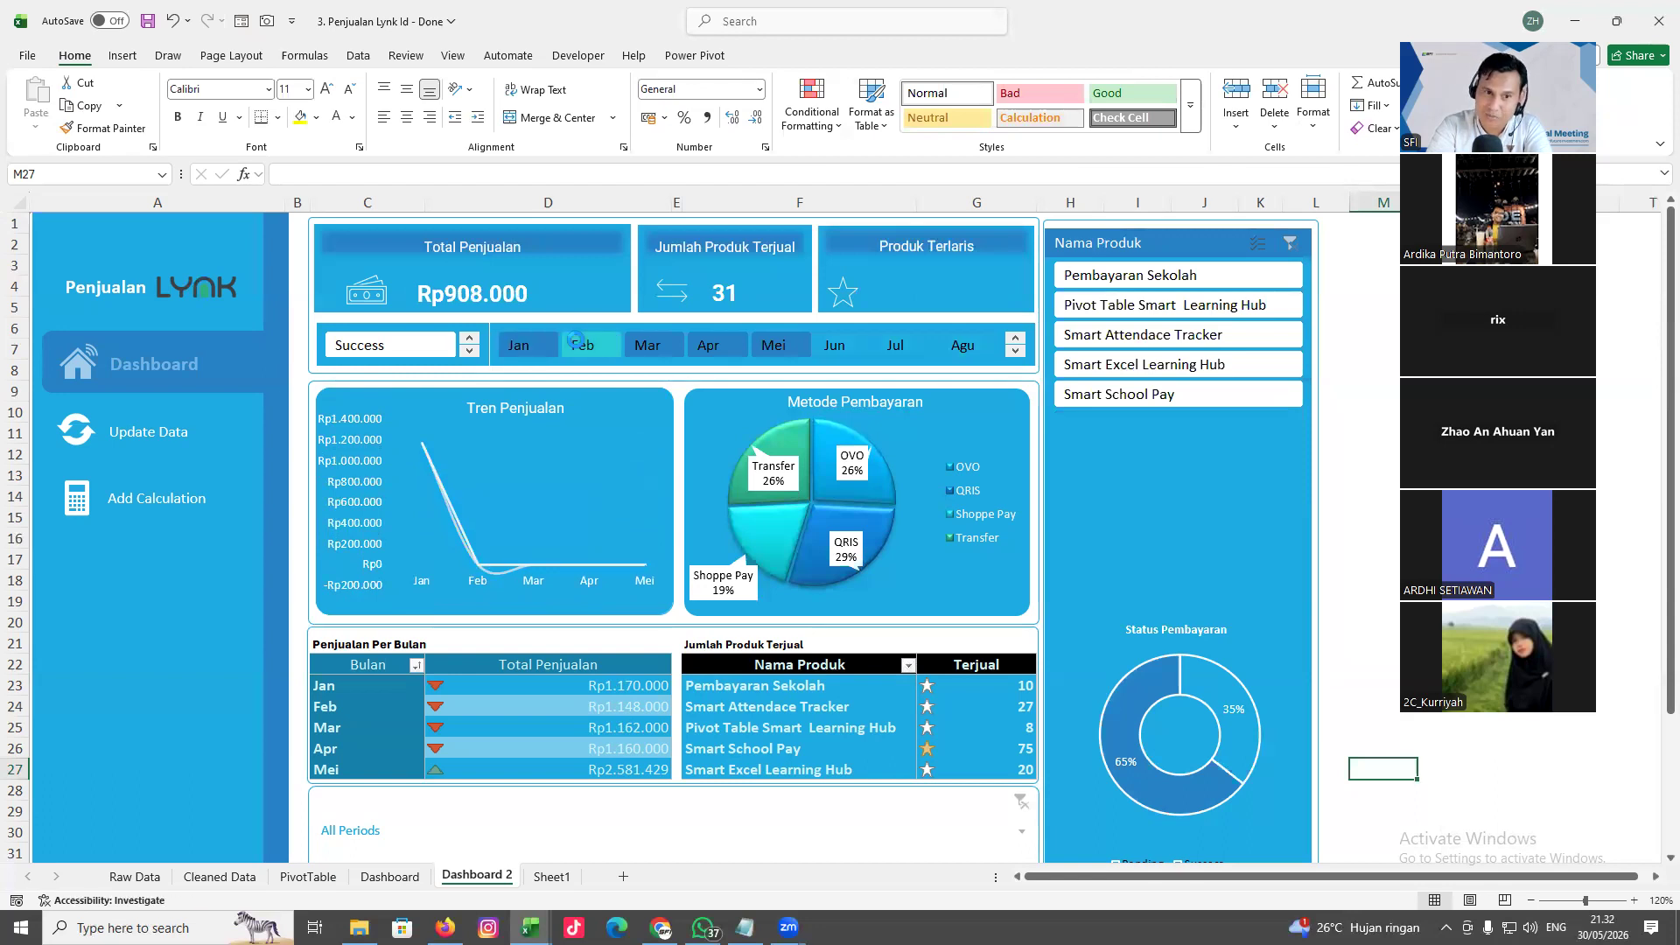
{"action": "left_click", "coordinate": [648, 345]}
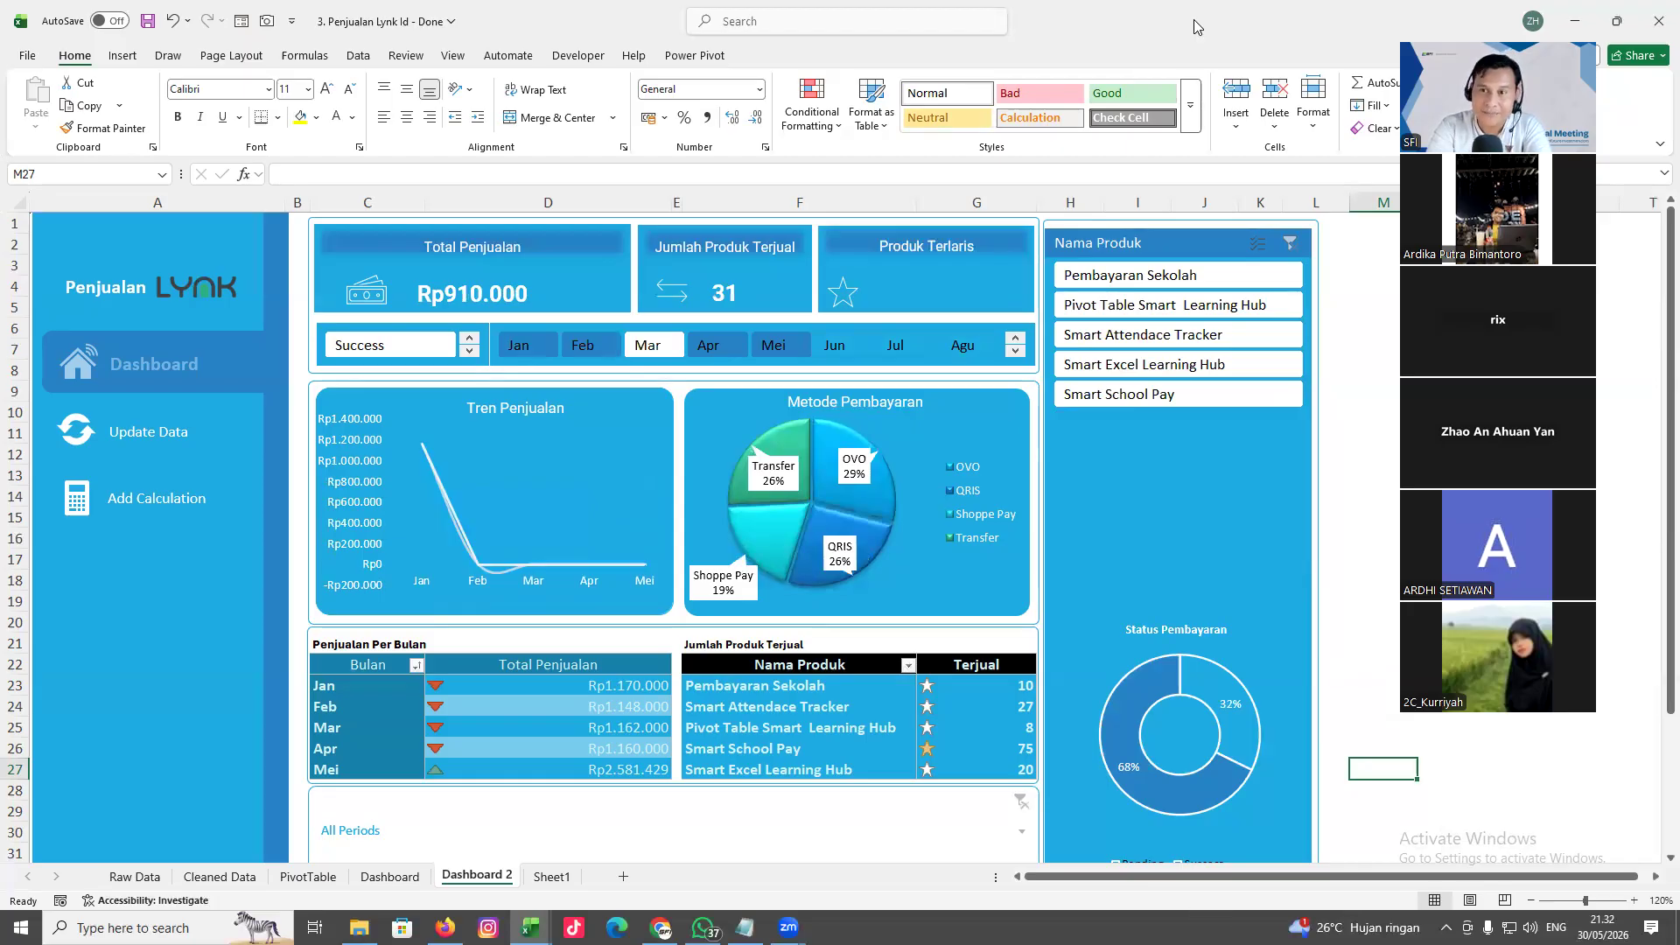
Go to the Raw Data sheet and collapse the ribbon to show tabs only
{"action": "left_click", "coordinate": [134, 875]}
{"action": "left_click", "coordinate": [964, 632]}
{"action": "scroll", "coordinate": [964, 630], "scroll_direction": "up", "scroll_amount": 13}
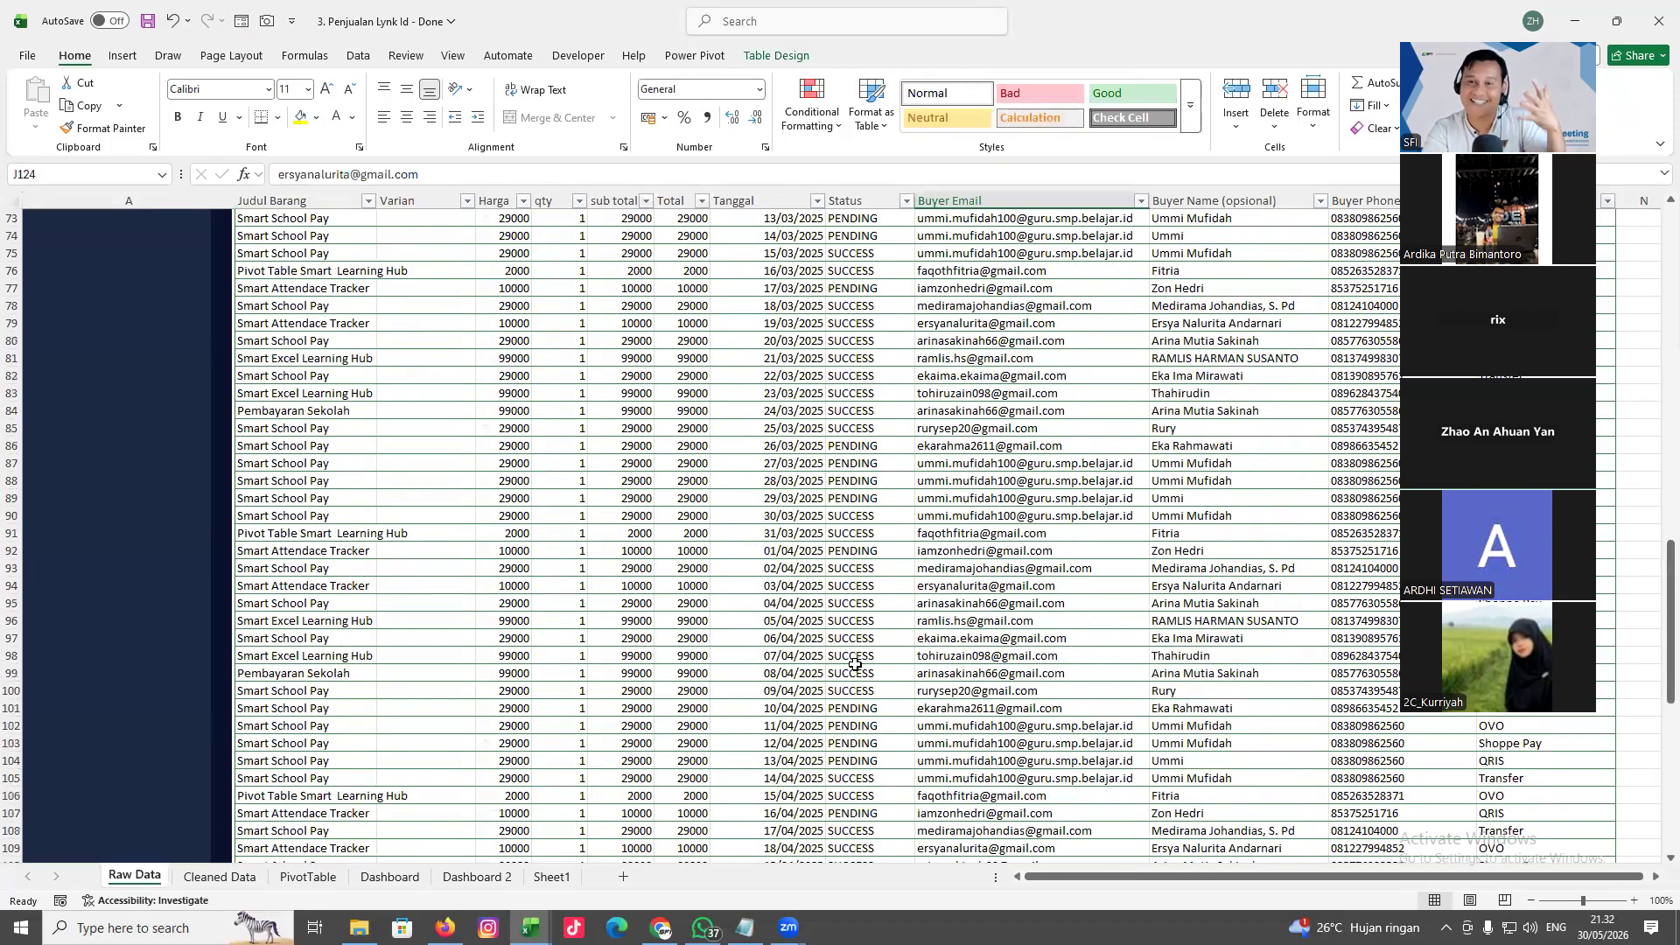
{"action": "scroll", "coordinate": [858, 661], "scroll_direction": "up", "scroll_amount": 3}
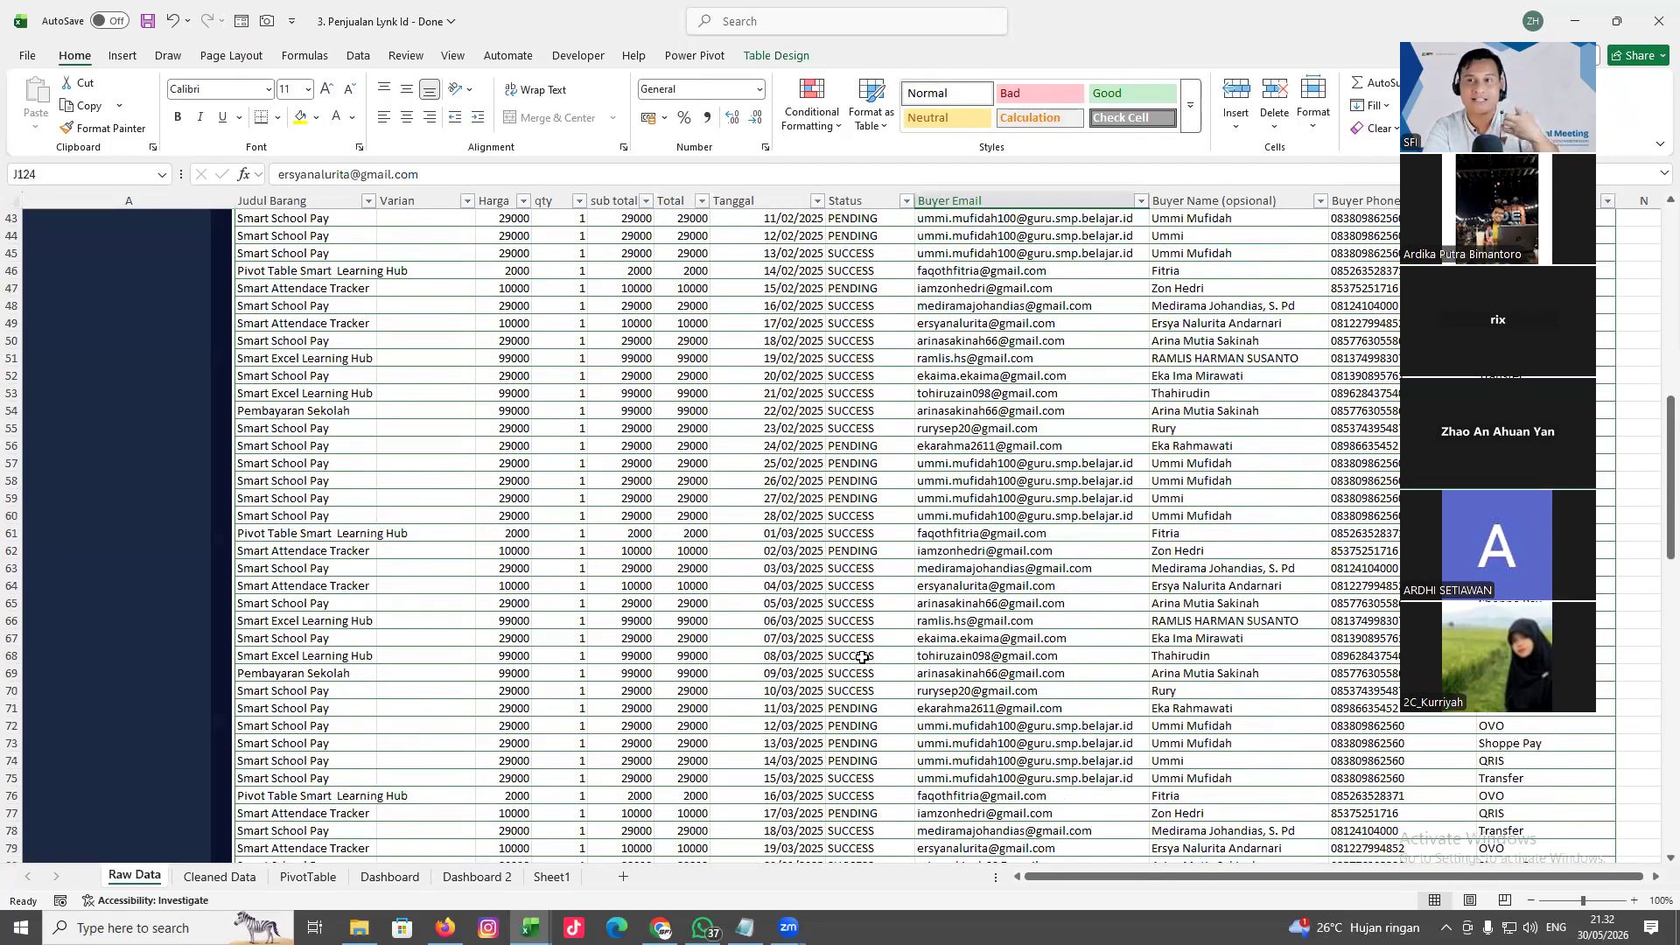
{"action": "scroll", "coordinate": [862, 657], "scroll_direction": "up", "scroll_amount": 14}
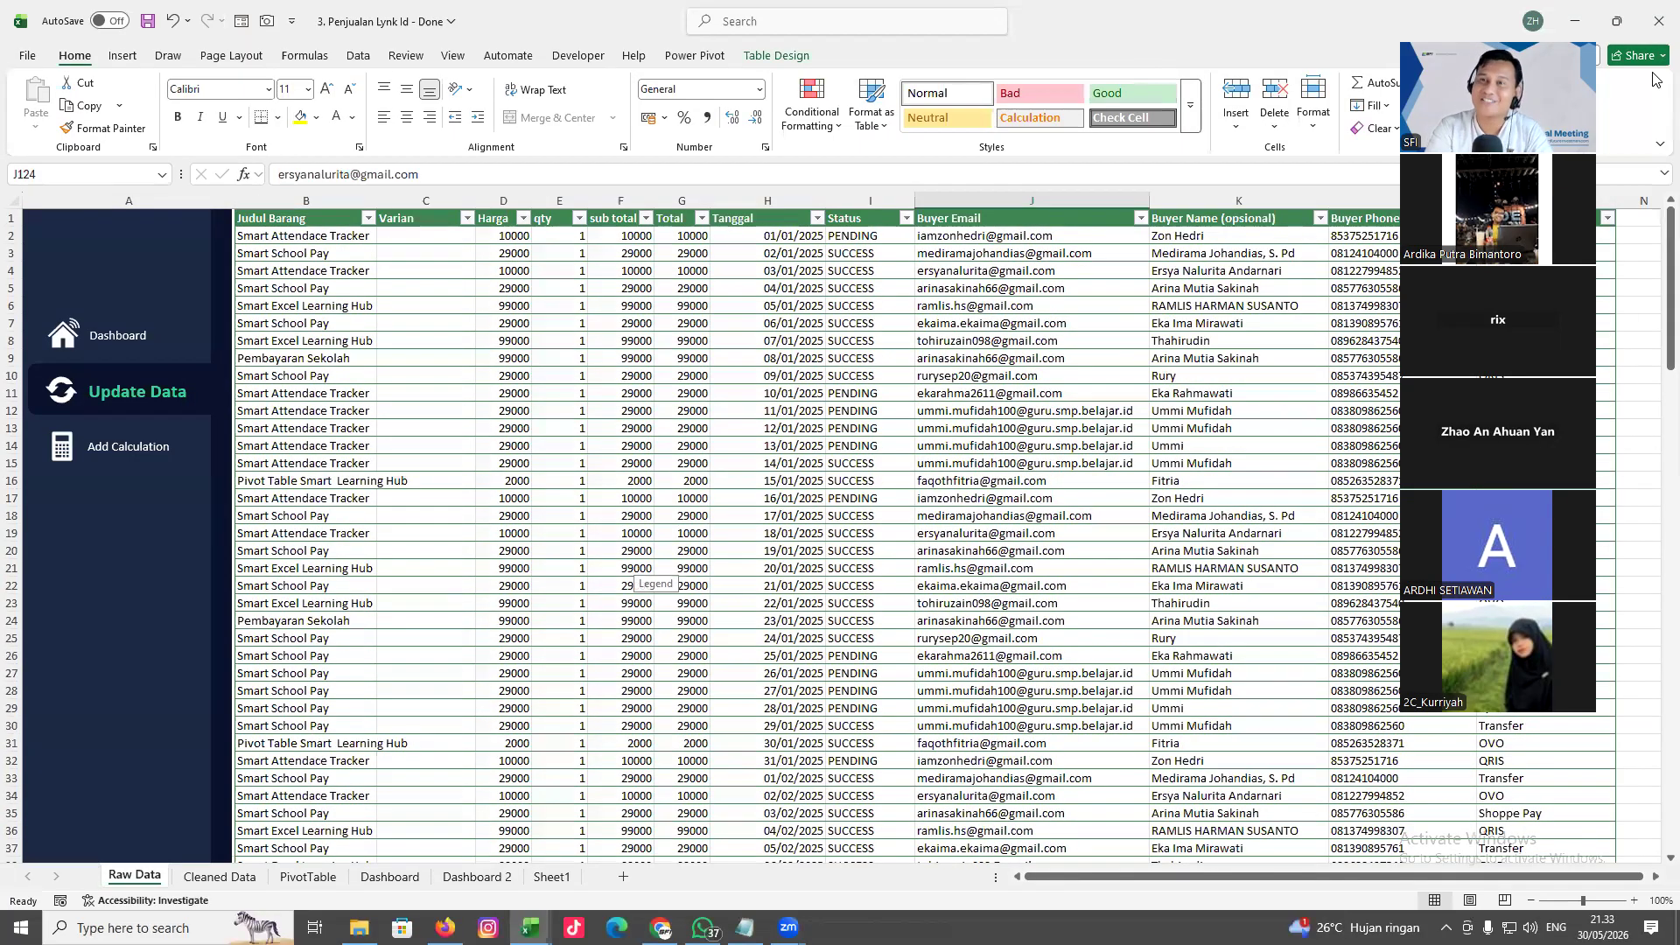
{"action": "left_click", "coordinate": [1658, 143]}
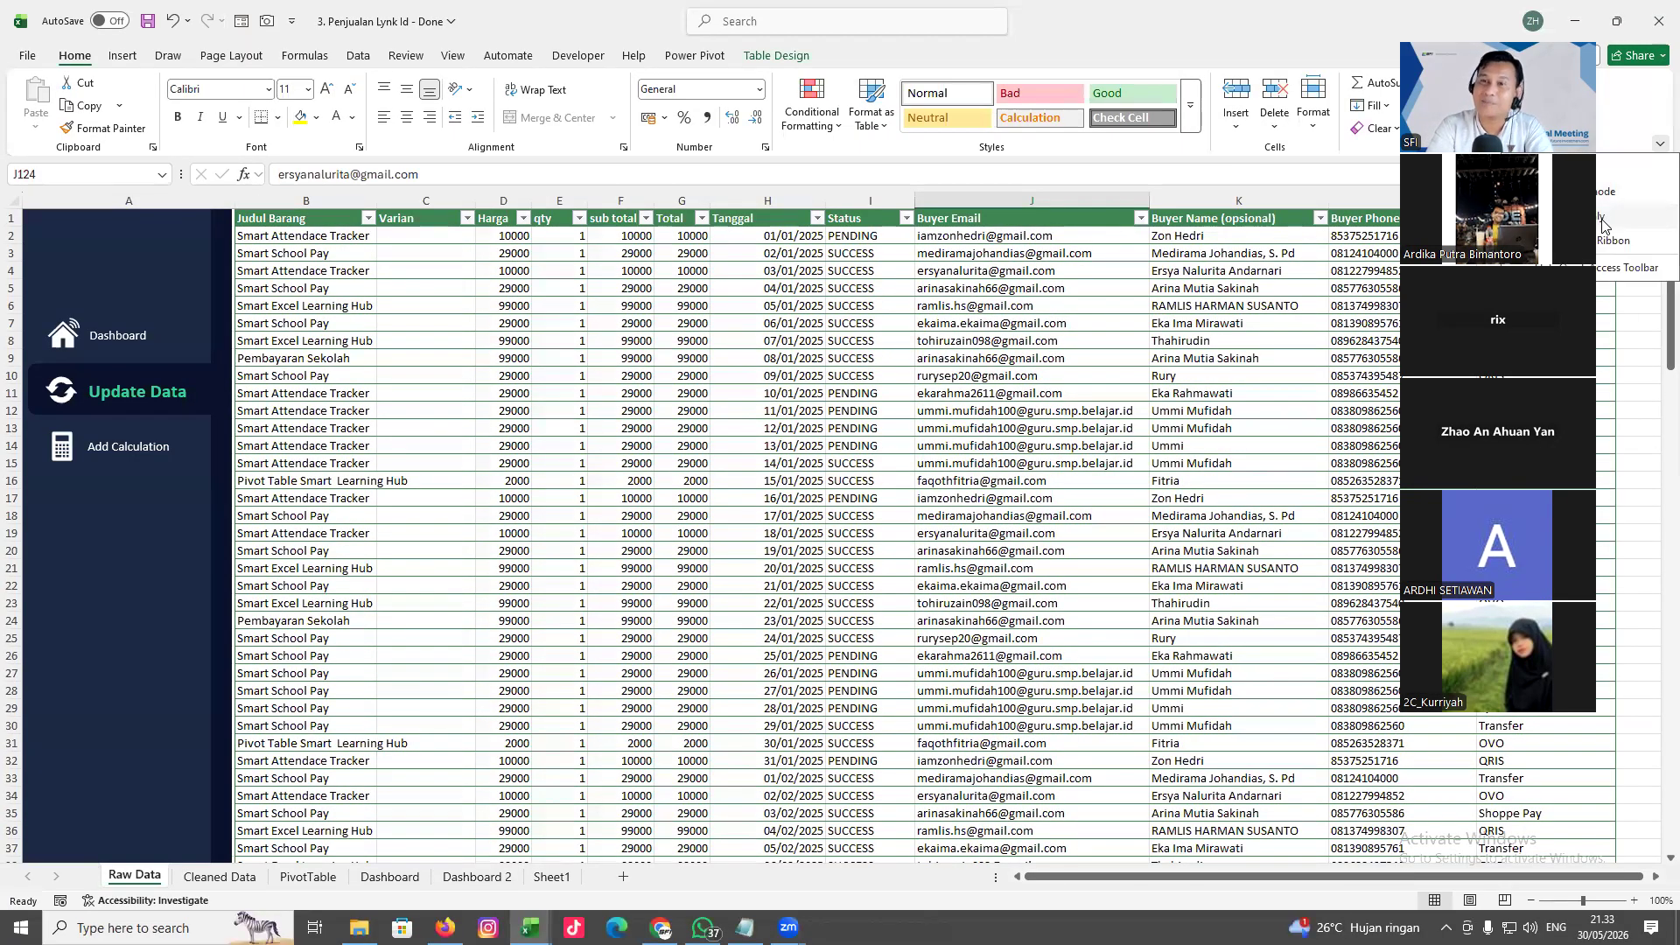
{"action": "left_click", "coordinate": [1603, 220]}
Jump to the bottom of the Status column, select C11:E14, and jump to the last sales row
{"action": "left_click", "coordinate": [853, 474]}
{"action": "key", "text": "ctrl+Down"}
{"action": "scroll", "coordinate": [829, 487], "scroll_direction": "up", "scroll_amount": 9}
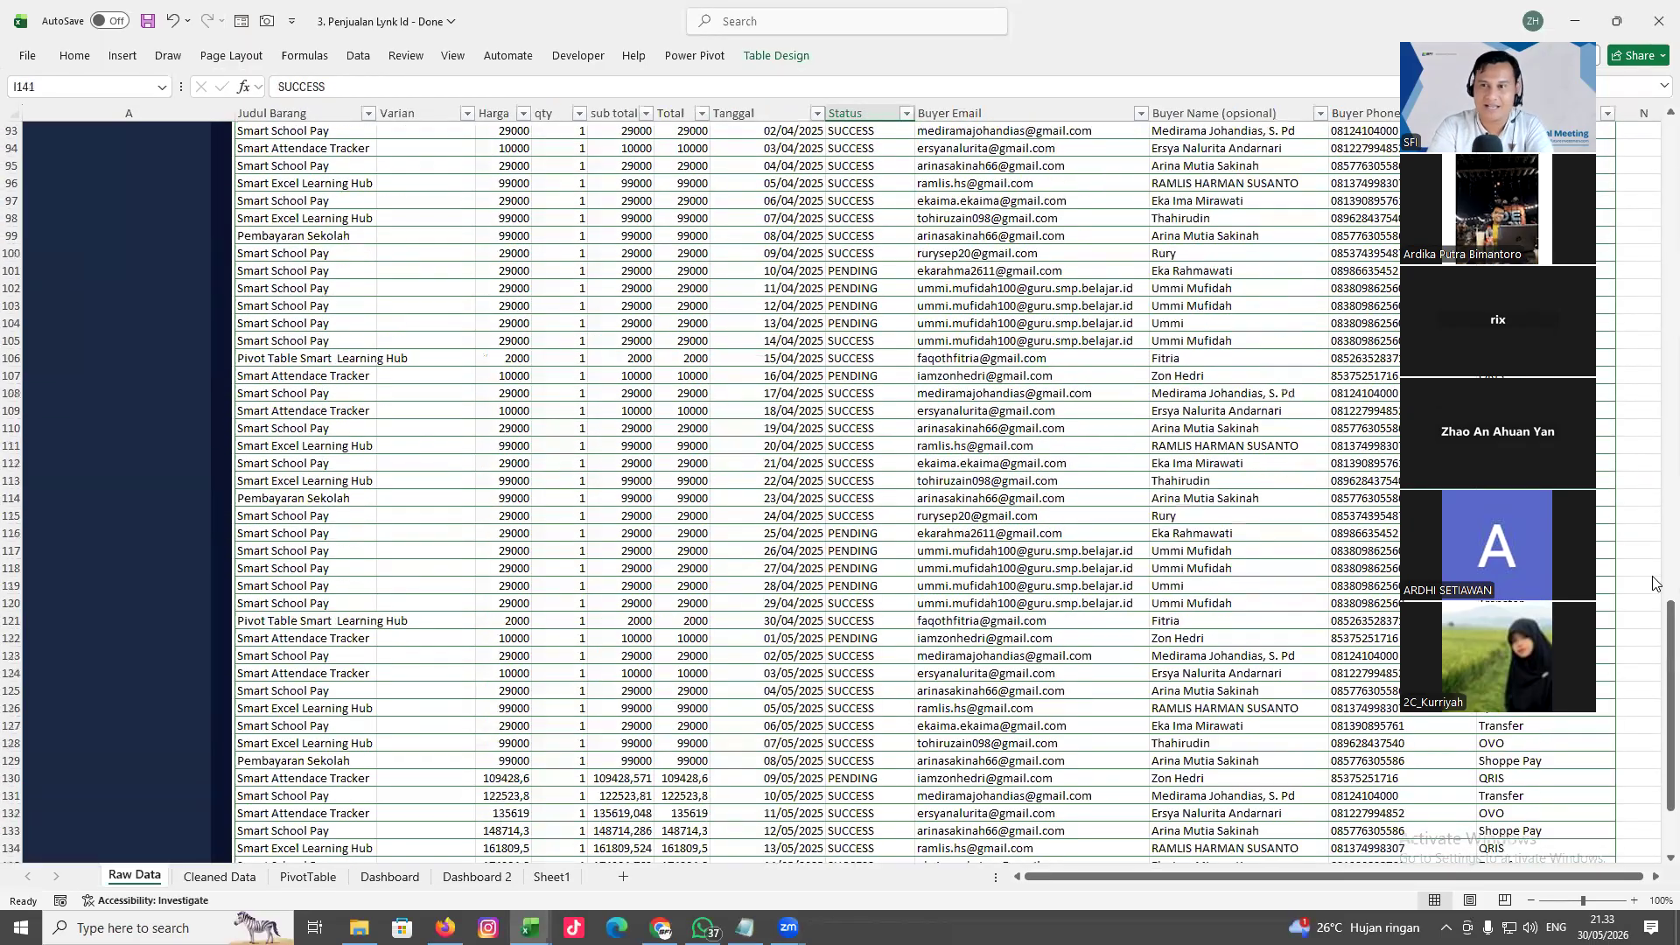
{"action": "scroll", "coordinate": [1654, 584], "scroll_direction": "up", "scroll_amount": 1}
{"action": "left_click_drag", "start_coordinate": [1654, 584], "coordinate": [1654, 184]}
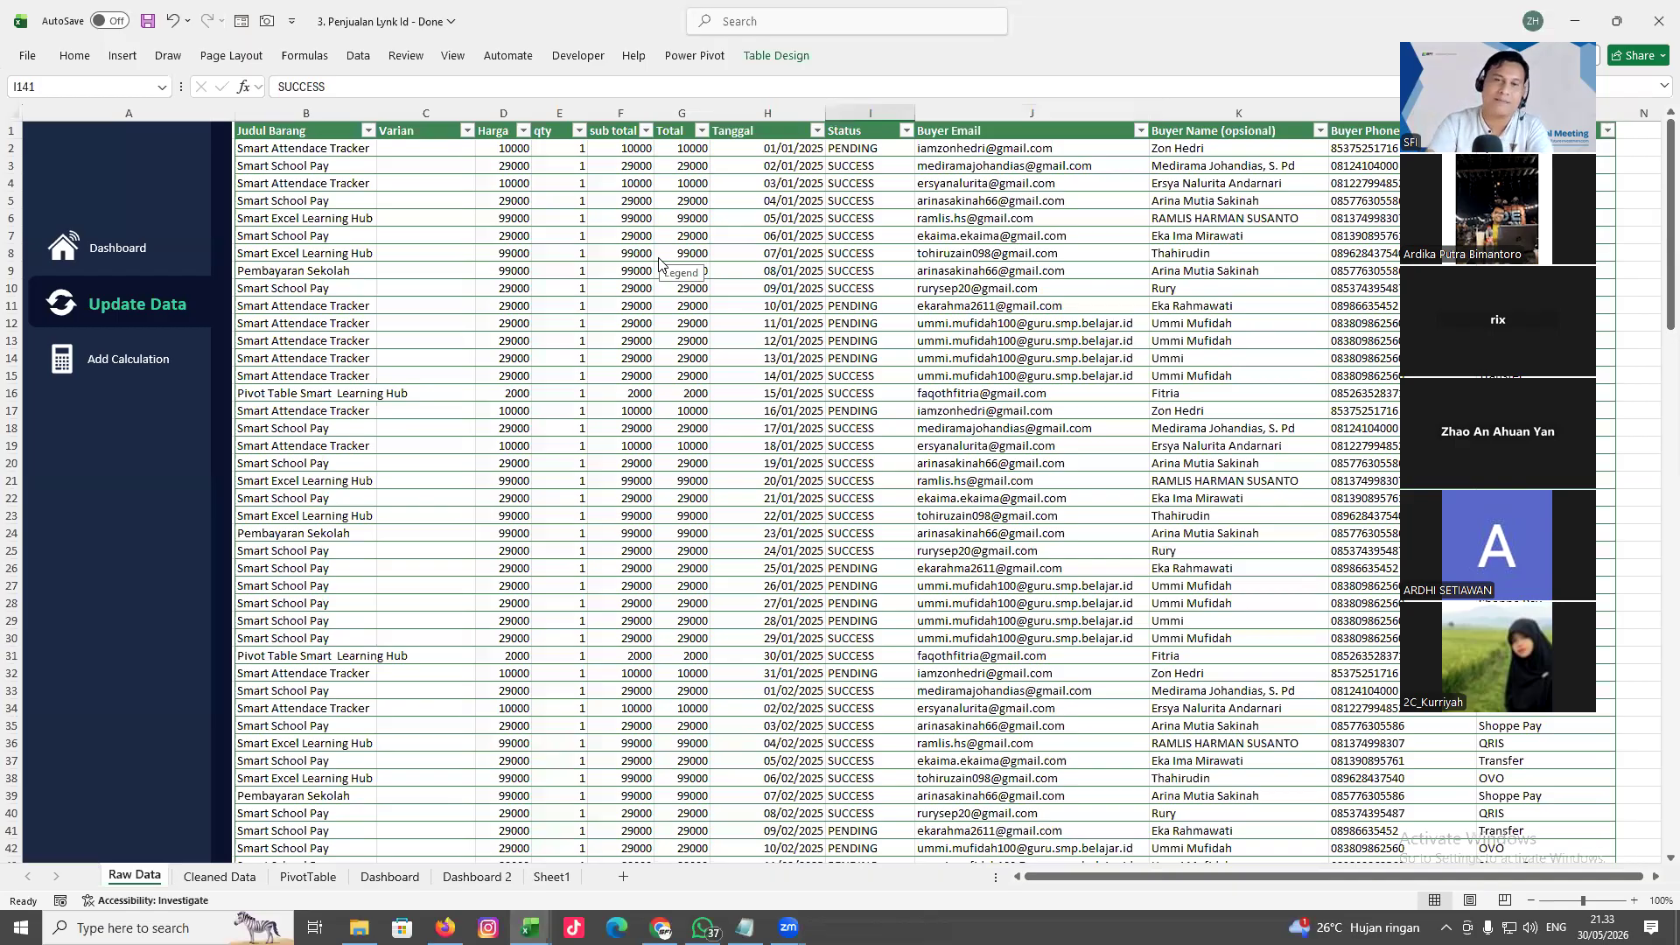
{"action": "left_click_drag", "start_coordinate": [405, 308], "coordinate": [820, 409]}
{"action": "double_click", "coordinate": [851, 419]}
{"action": "scroll", "coordinate": [804, 471], "scroll_direction": "up", "scroll_amount": 17}
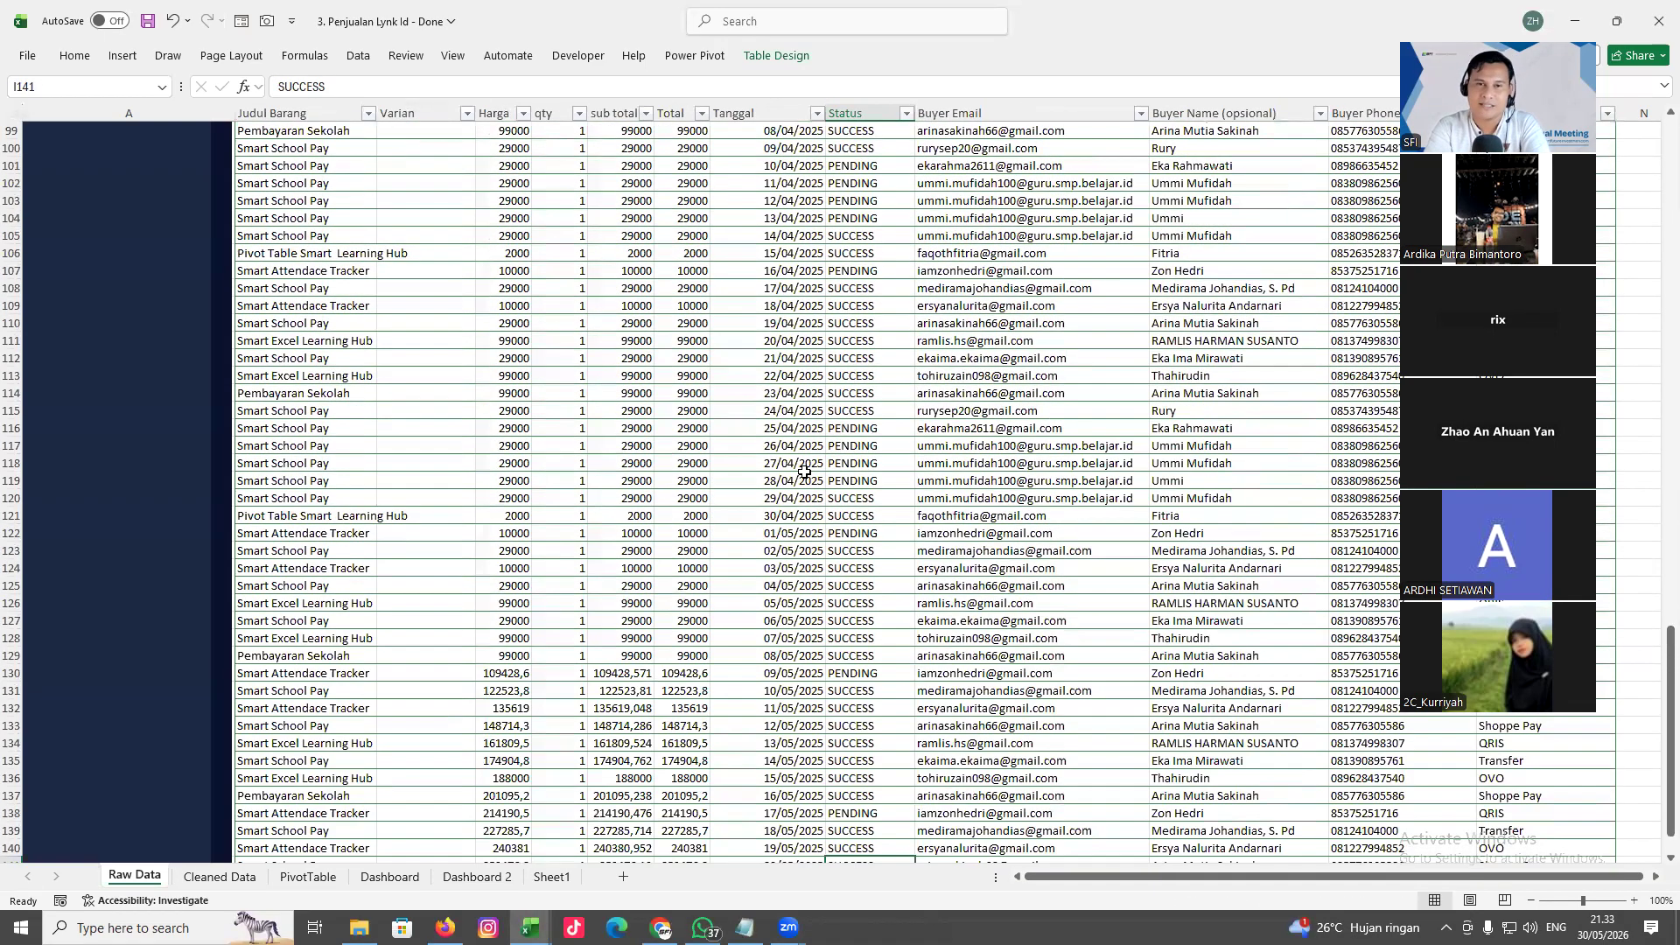
{"action": "scroll", "coordinate": [799, 464], "scroll_direction": "up", "scroll_amount": 20}
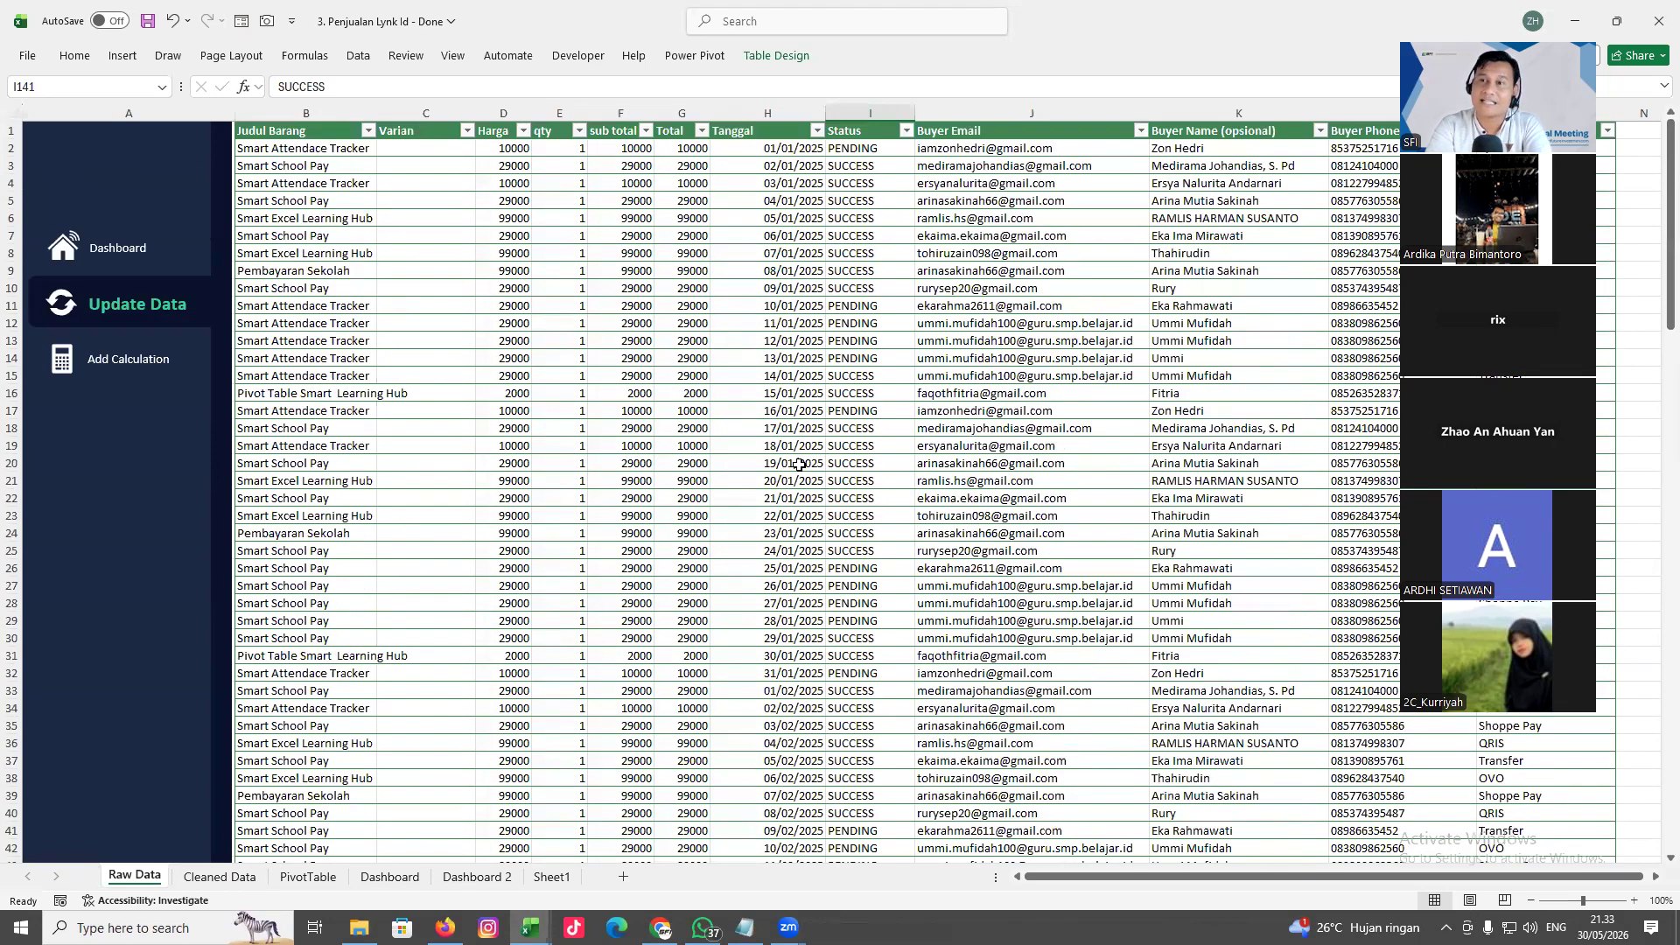
Review the PivotTable sheet's payment summaries, then go to the Dashboard sheet
{"action": "left_click", "coordinate": [309, 876]}
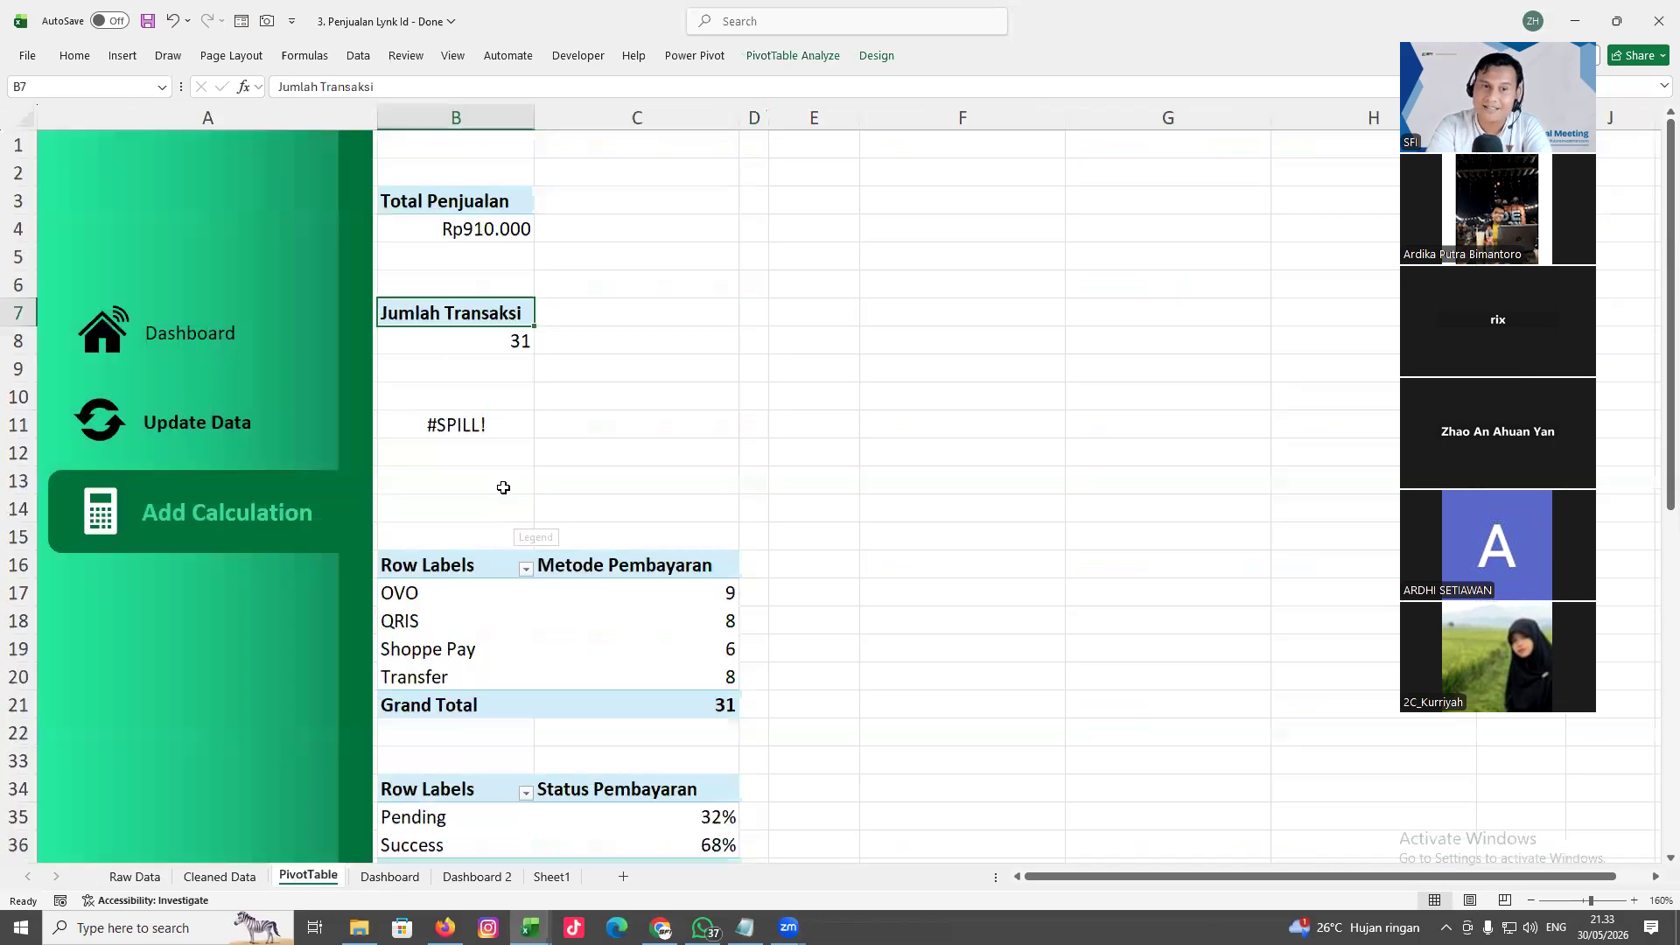
{"action": "scroll", "coordinate": [516, 477], "scroll_direction": "down", "scroll_amount": 4}
{"action": "scroll", "coordinate": [528, 467], "scroll_direction": "down", "scroll_amount": 1}
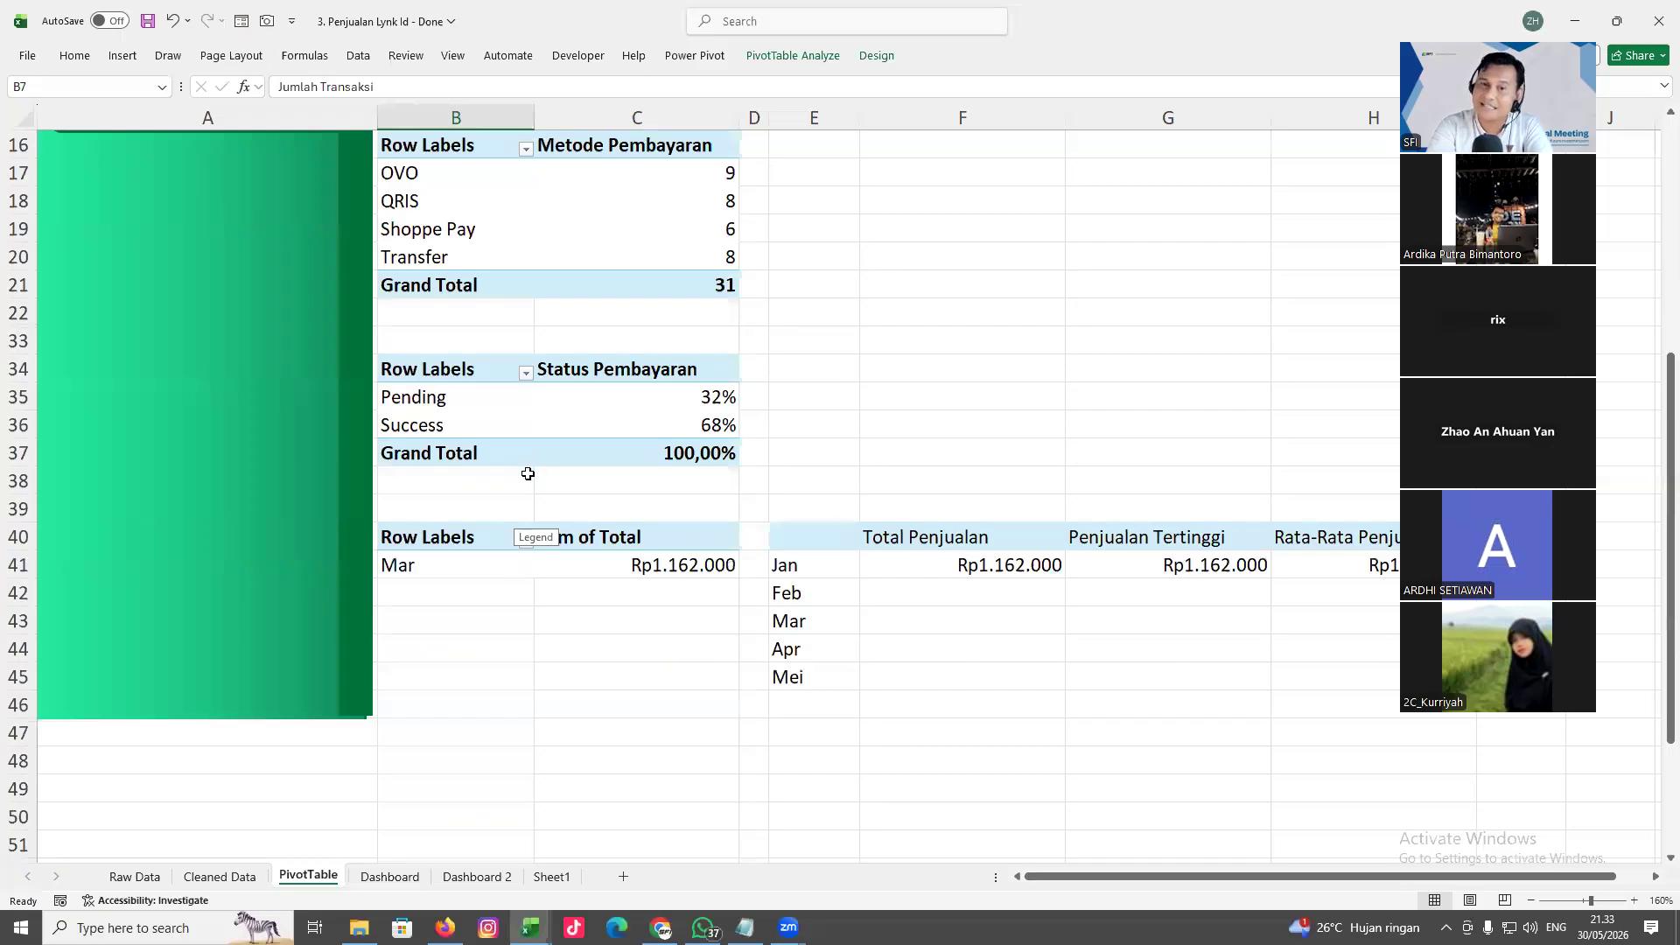
{"action": "scroll", "coordinate": [528, 474], "scroll_direction": "up", "scroll_amount": 1}
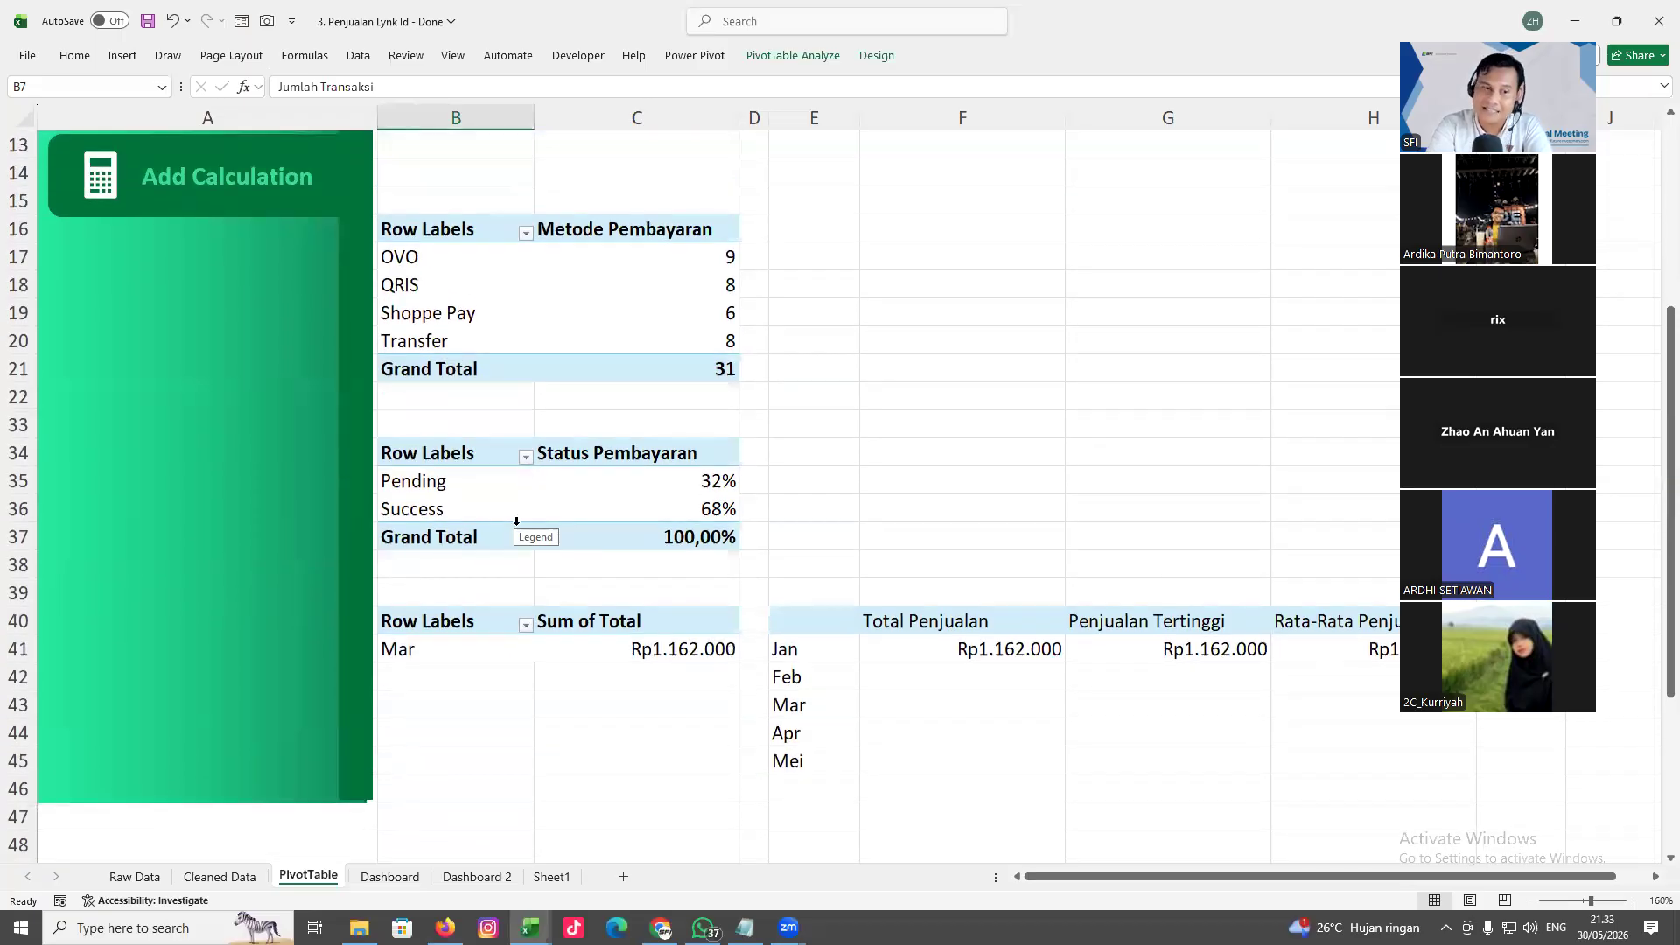
{"action": "left_click", "coordinate": [387, 877]}
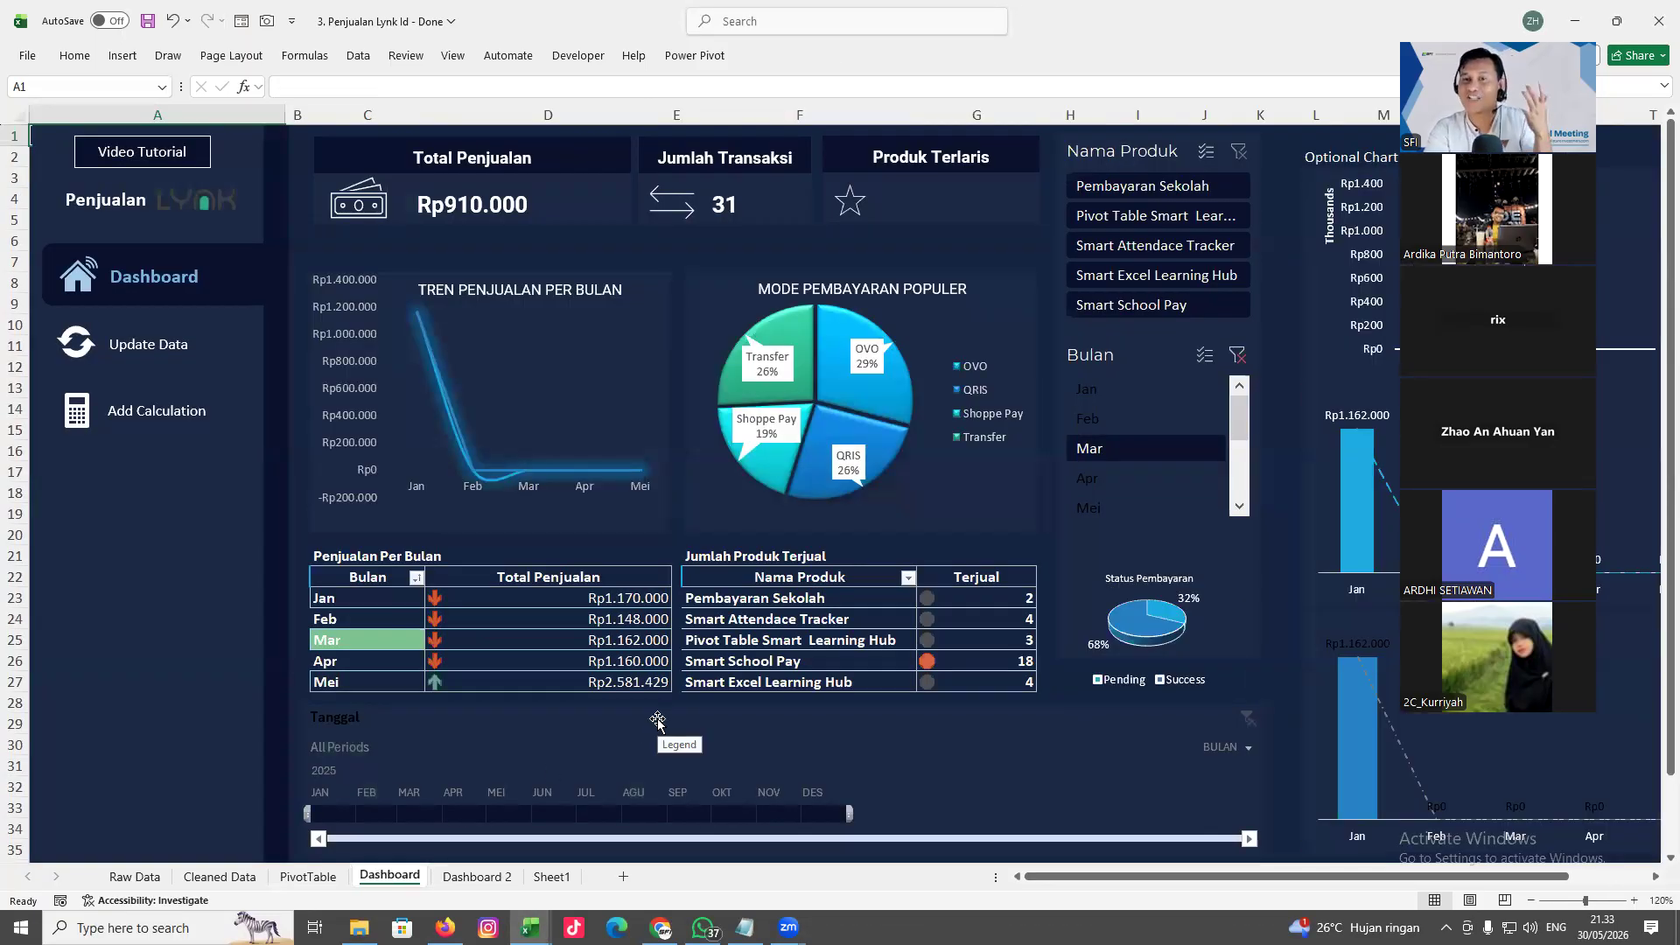
Filter the Bulan slicer to Feb, then Apr, then clear it to show all months again
{"action": "left_click", "coordinate": [1238, 358]}
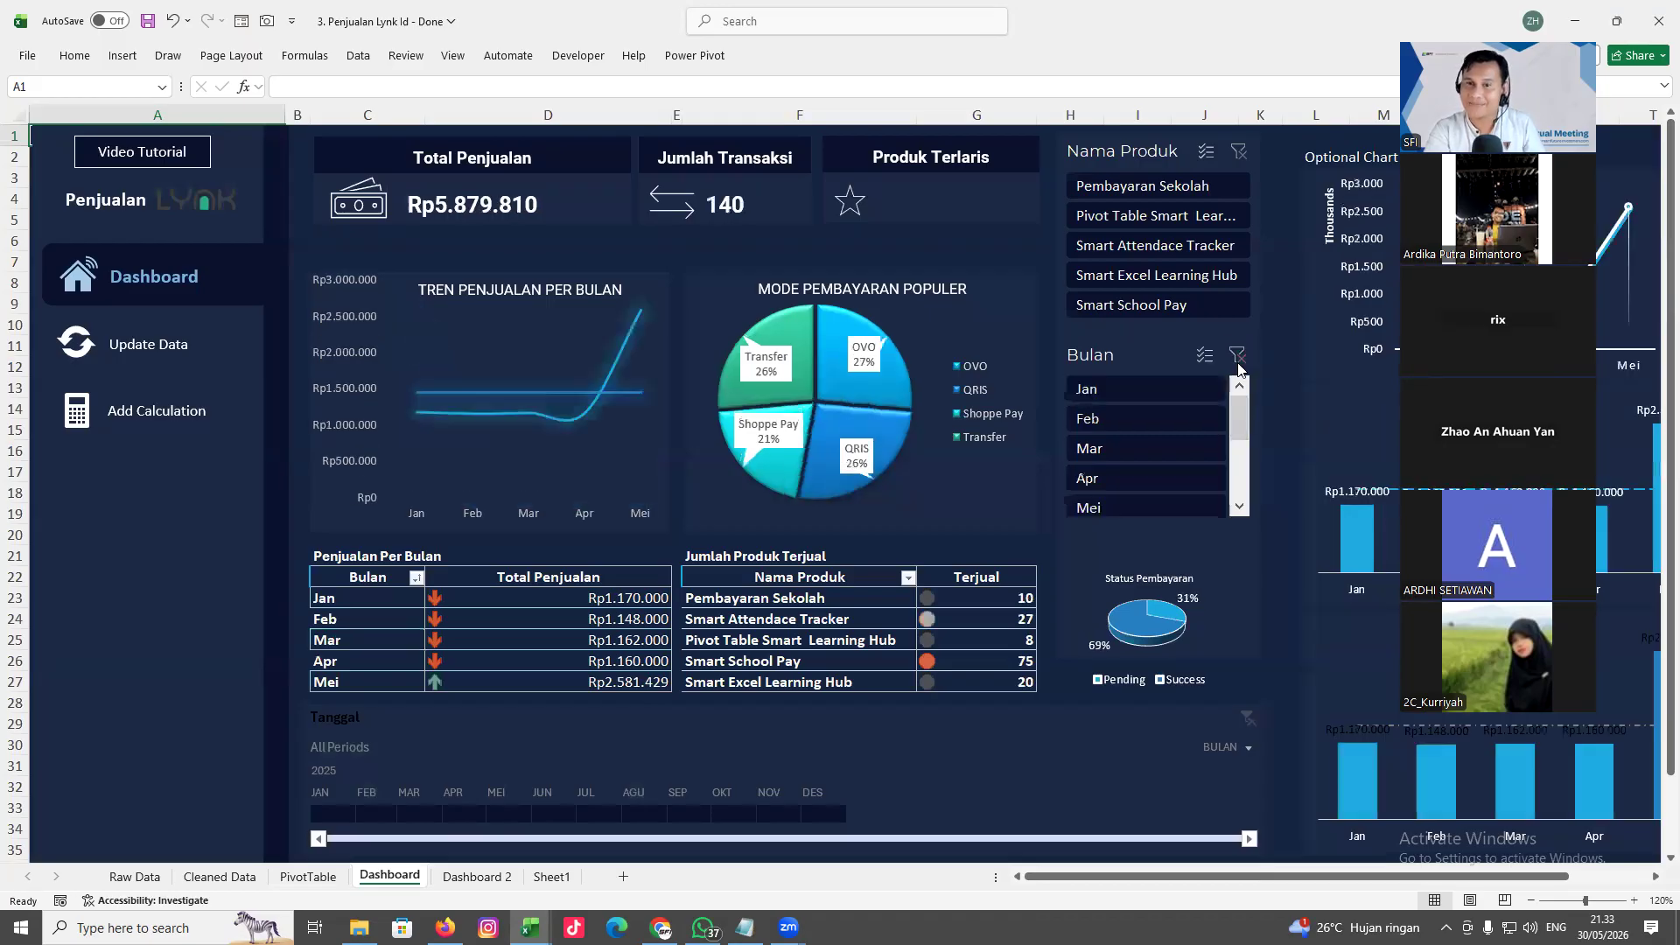
{"action": "left_click", "coordinate": [1156, 425]}
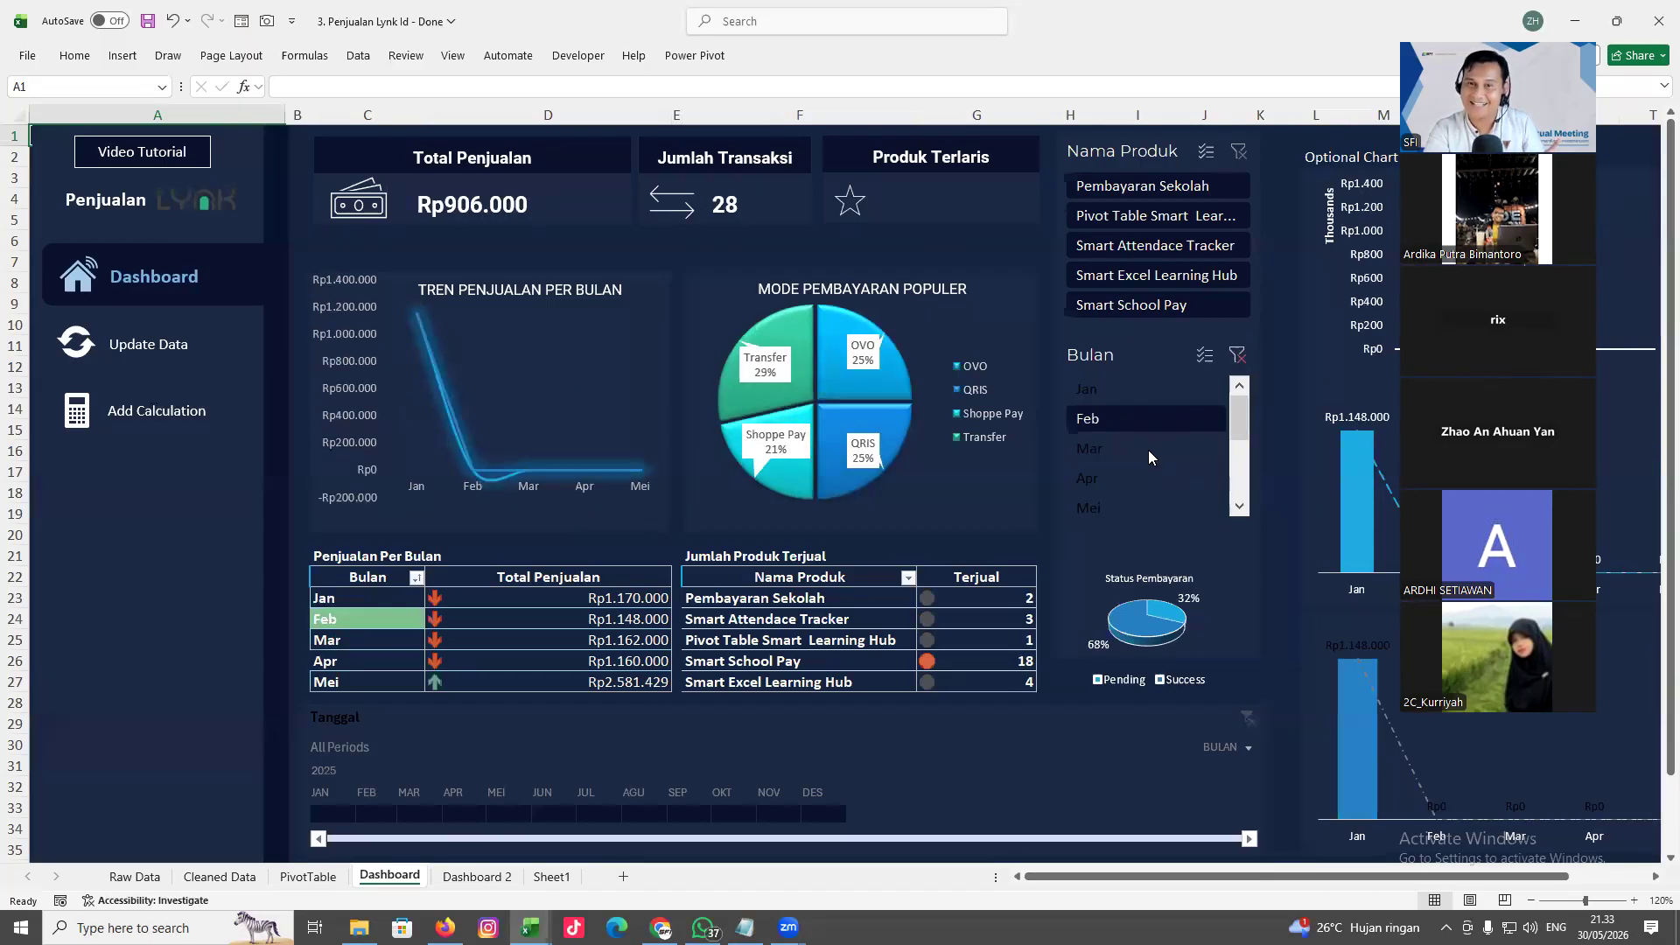
{"action": "left_click", "coordinate": [1136, 478]}
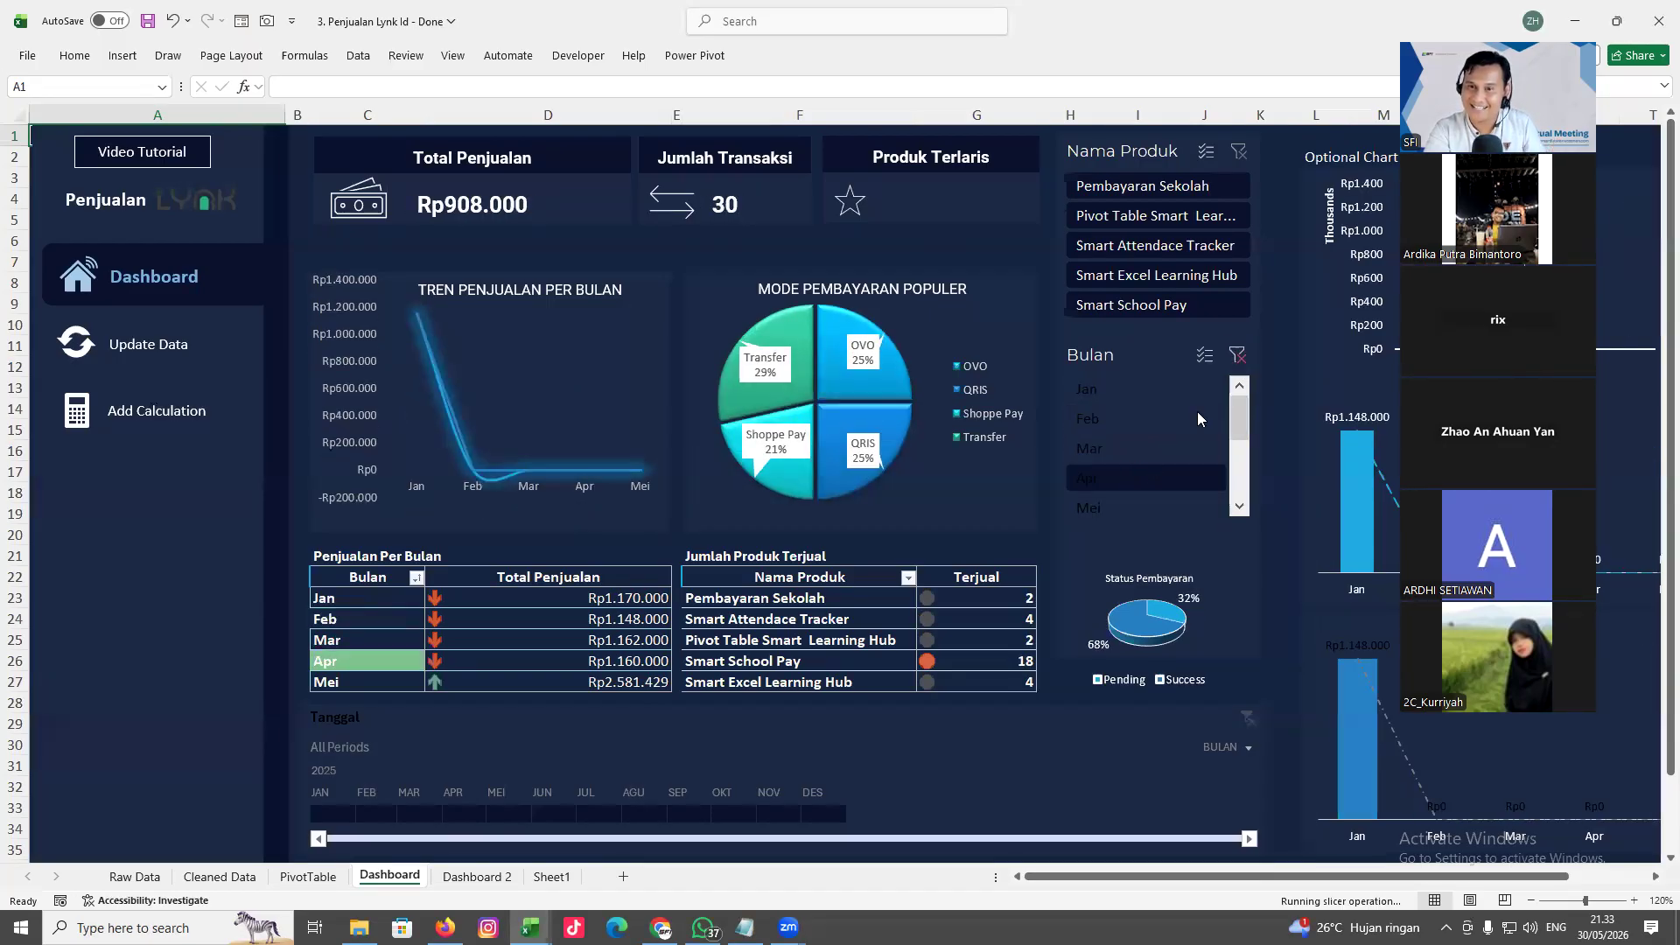
{"action": "left_click", "coordinate": [1239, 355]}
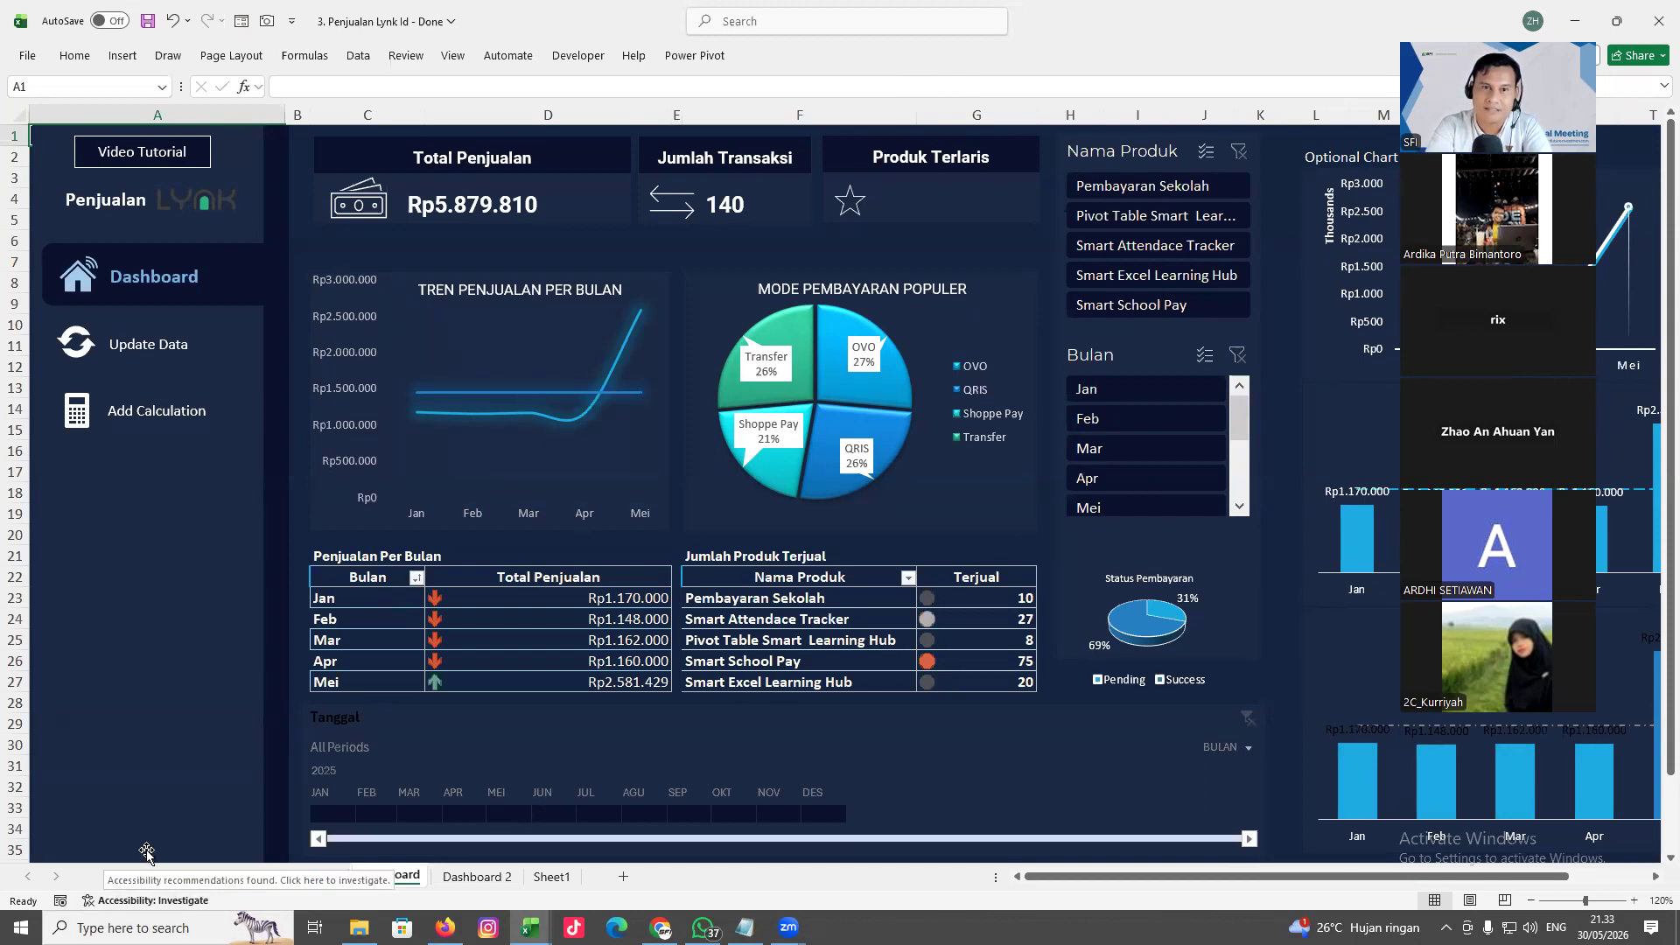
{"action": "left_click", "coordinate": [530, 926]}
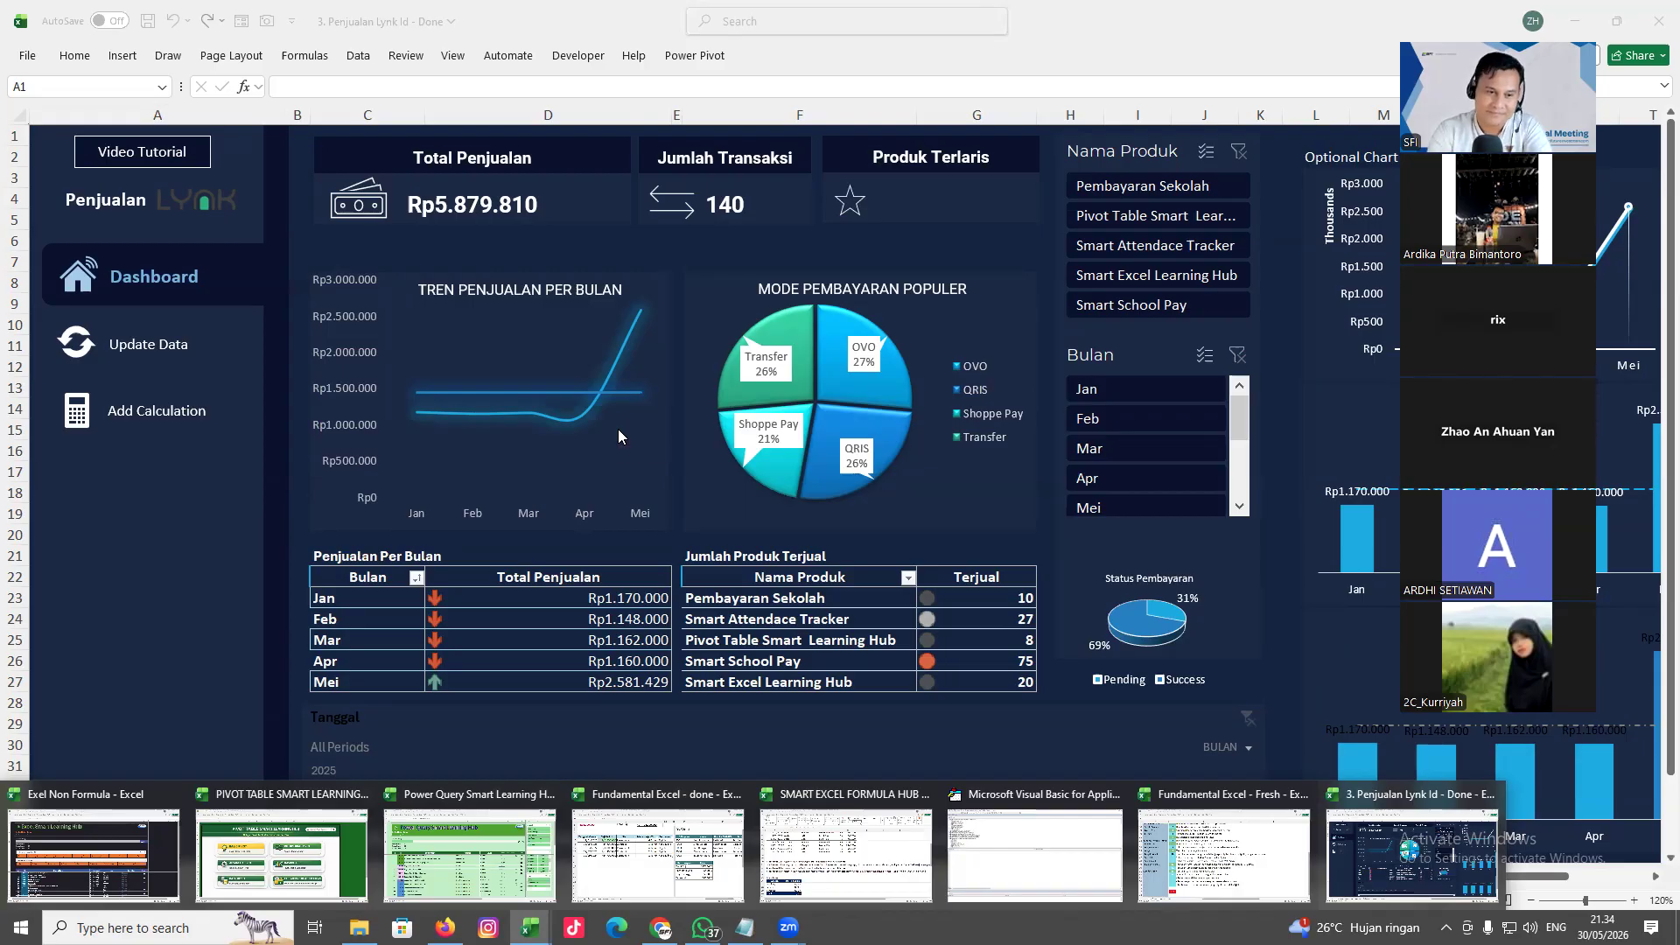
In File Explorer, check the 3. Penjualan Lynk Id folder, then open 8. Sales Overview's Done workbook
{"action": "left_click", "coordinate": [355, 928]}
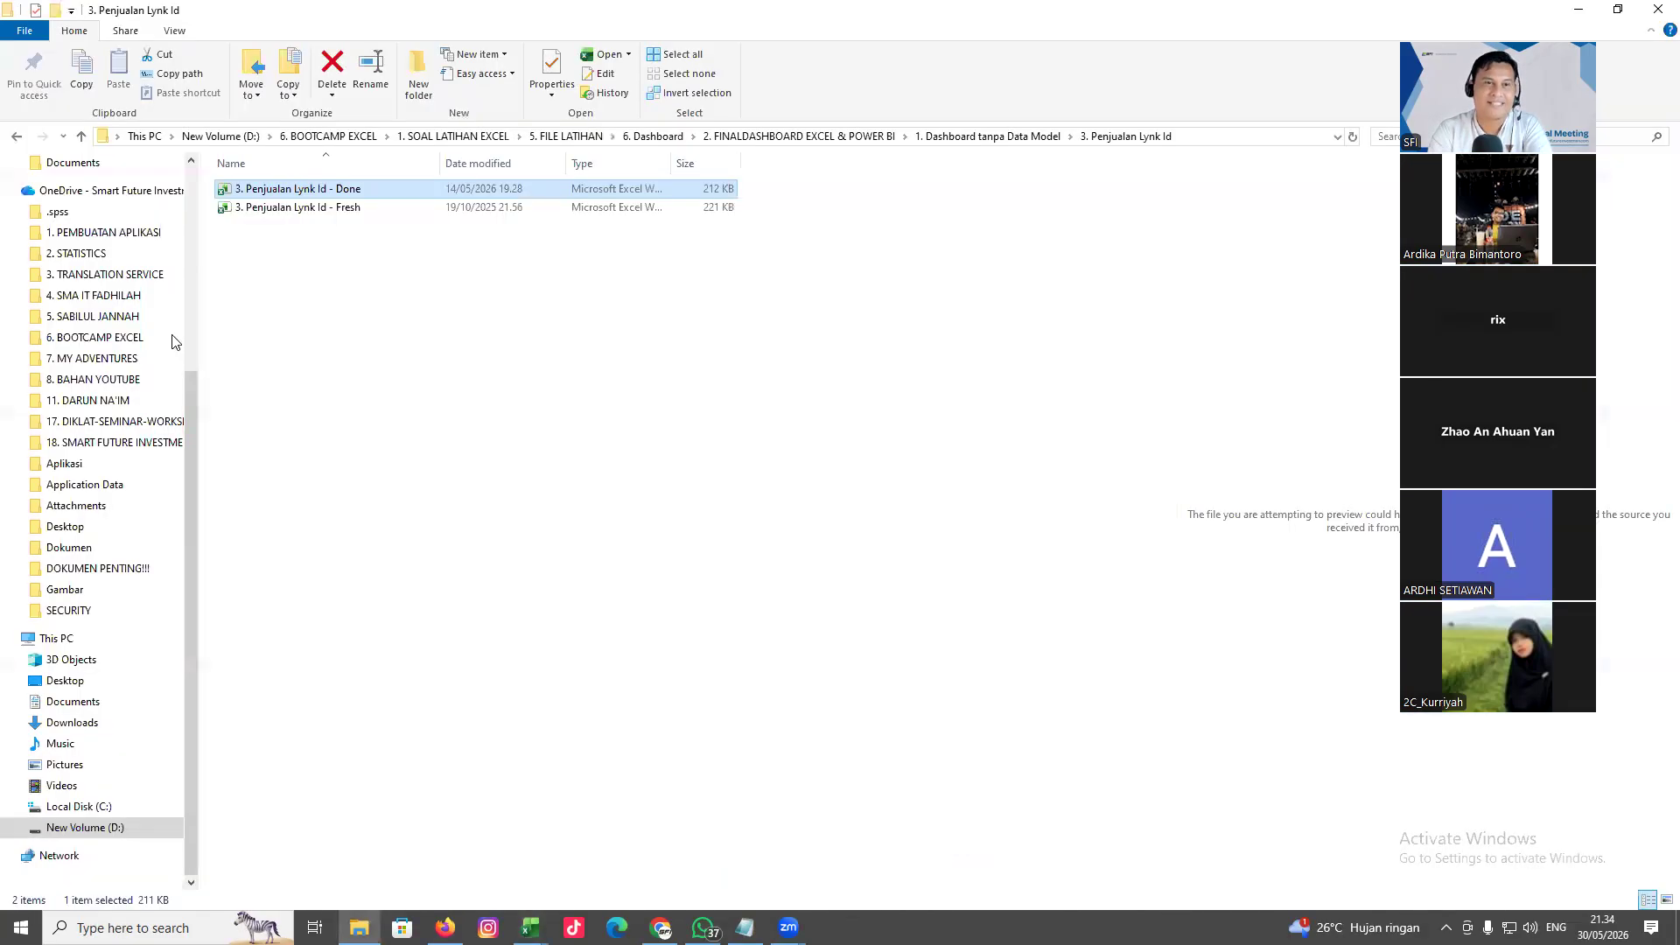
{"action": "left_click", "coordinate": [81, 136]}
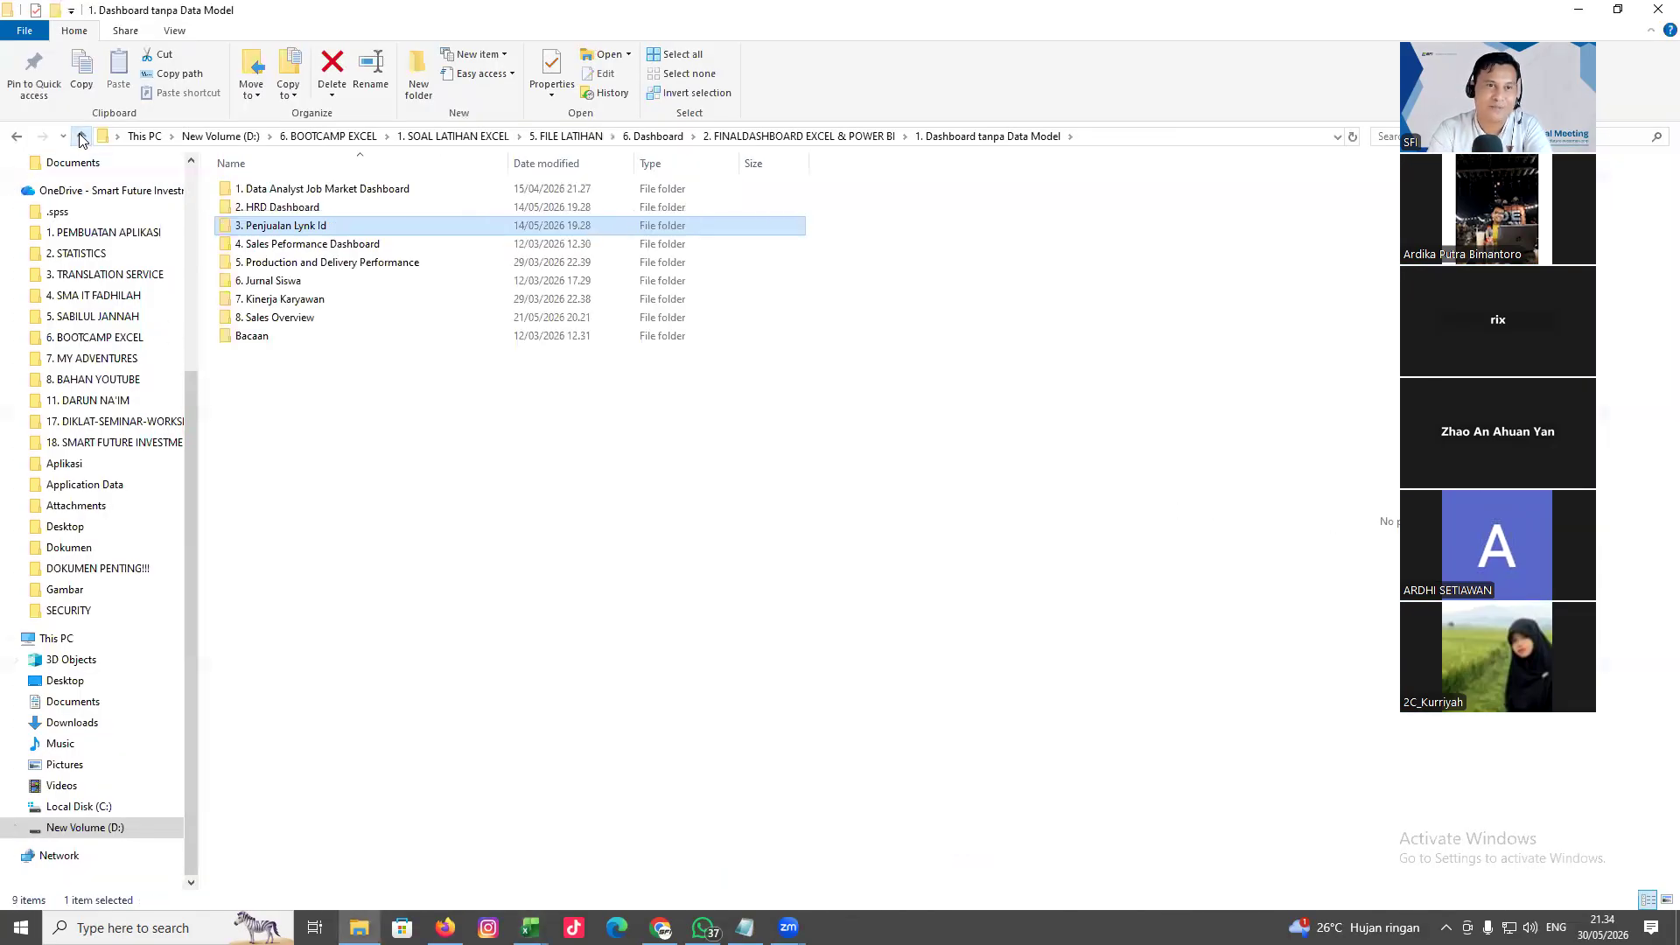
{"action": "double_click", "coordinate": [288, 226]}
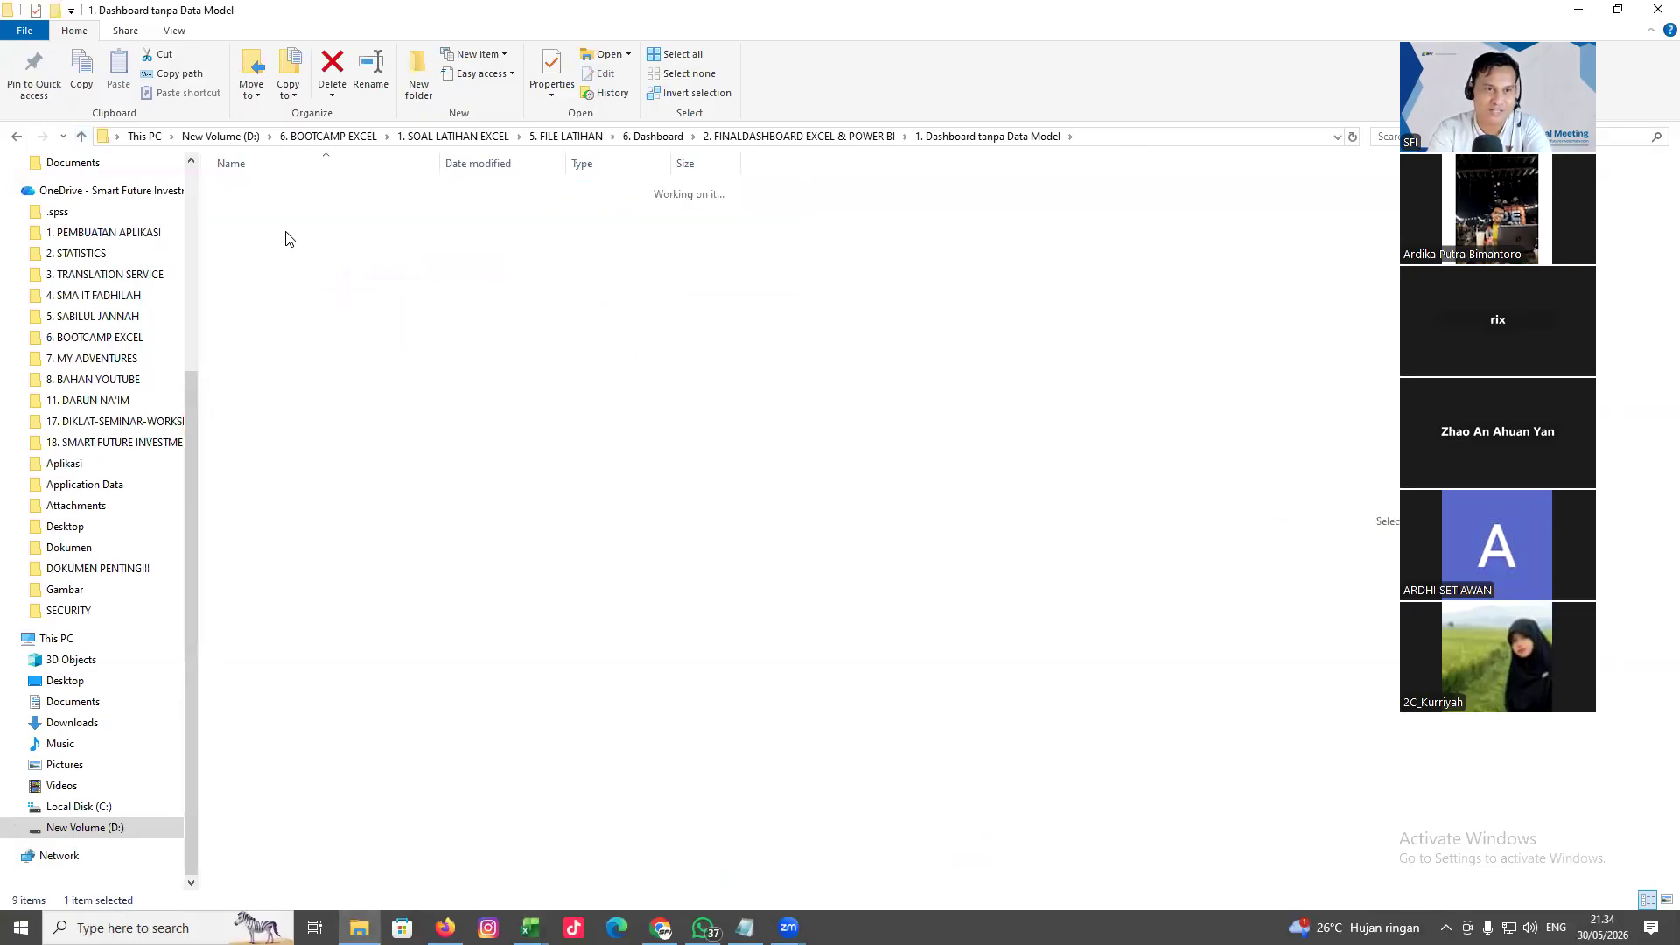
{"action": "left_click", "coordinate": [16, 138]}
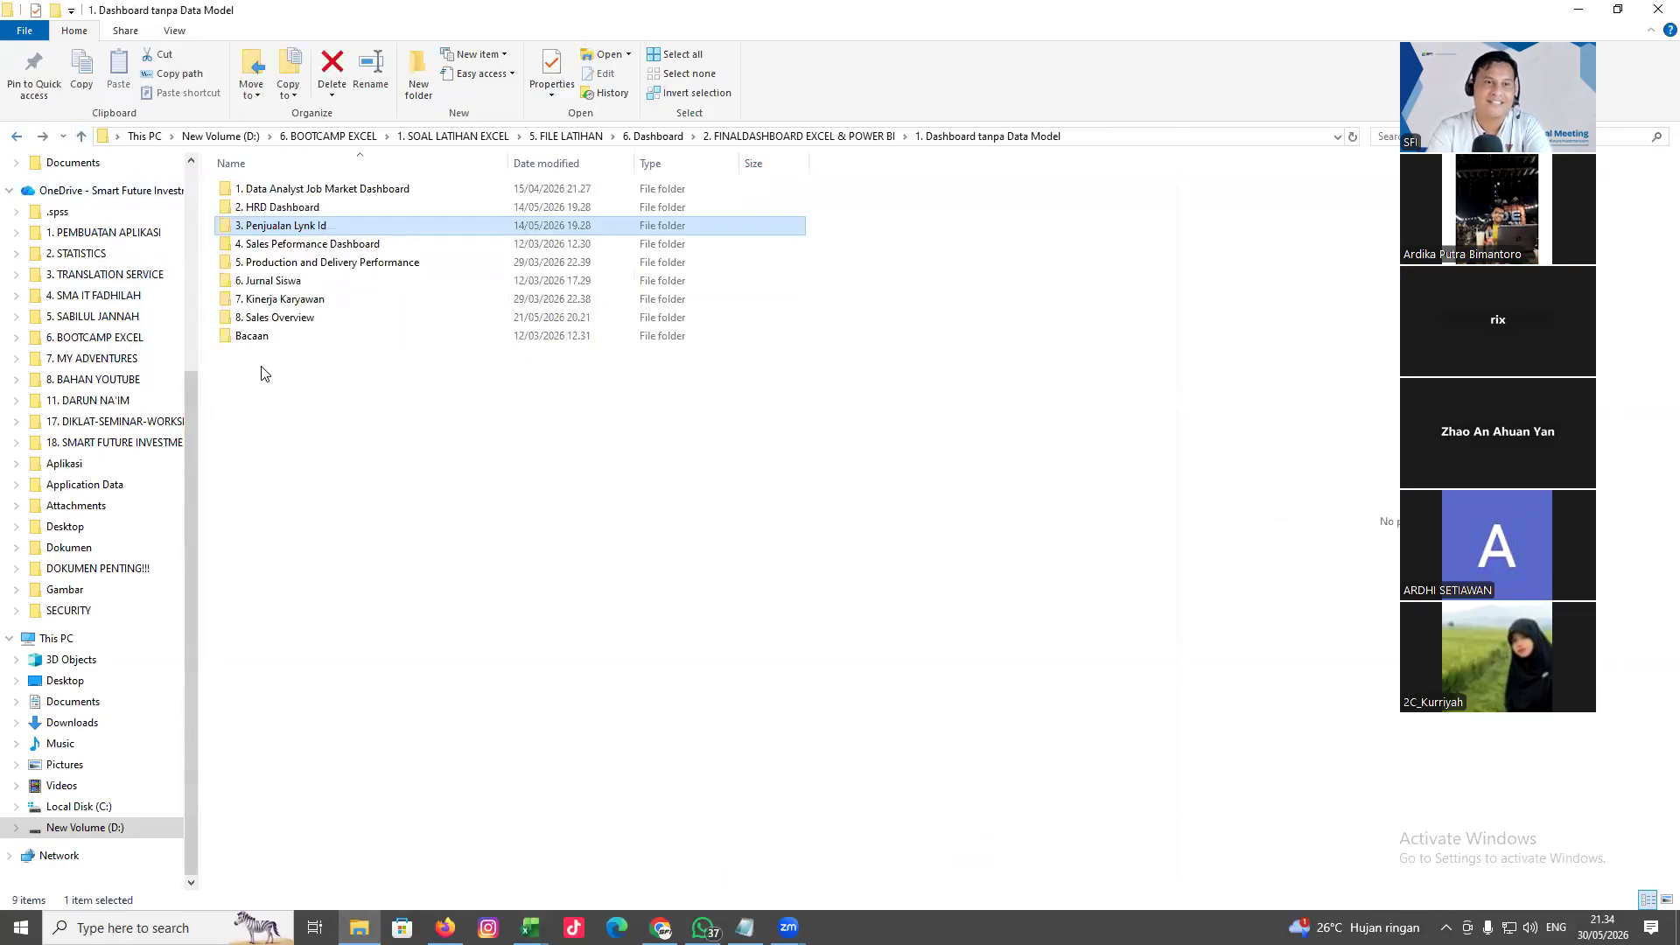
{"action": "double_click", "coordinate": [270, 319]}
{"action": "double_click", "coordinate": [310, 210]}
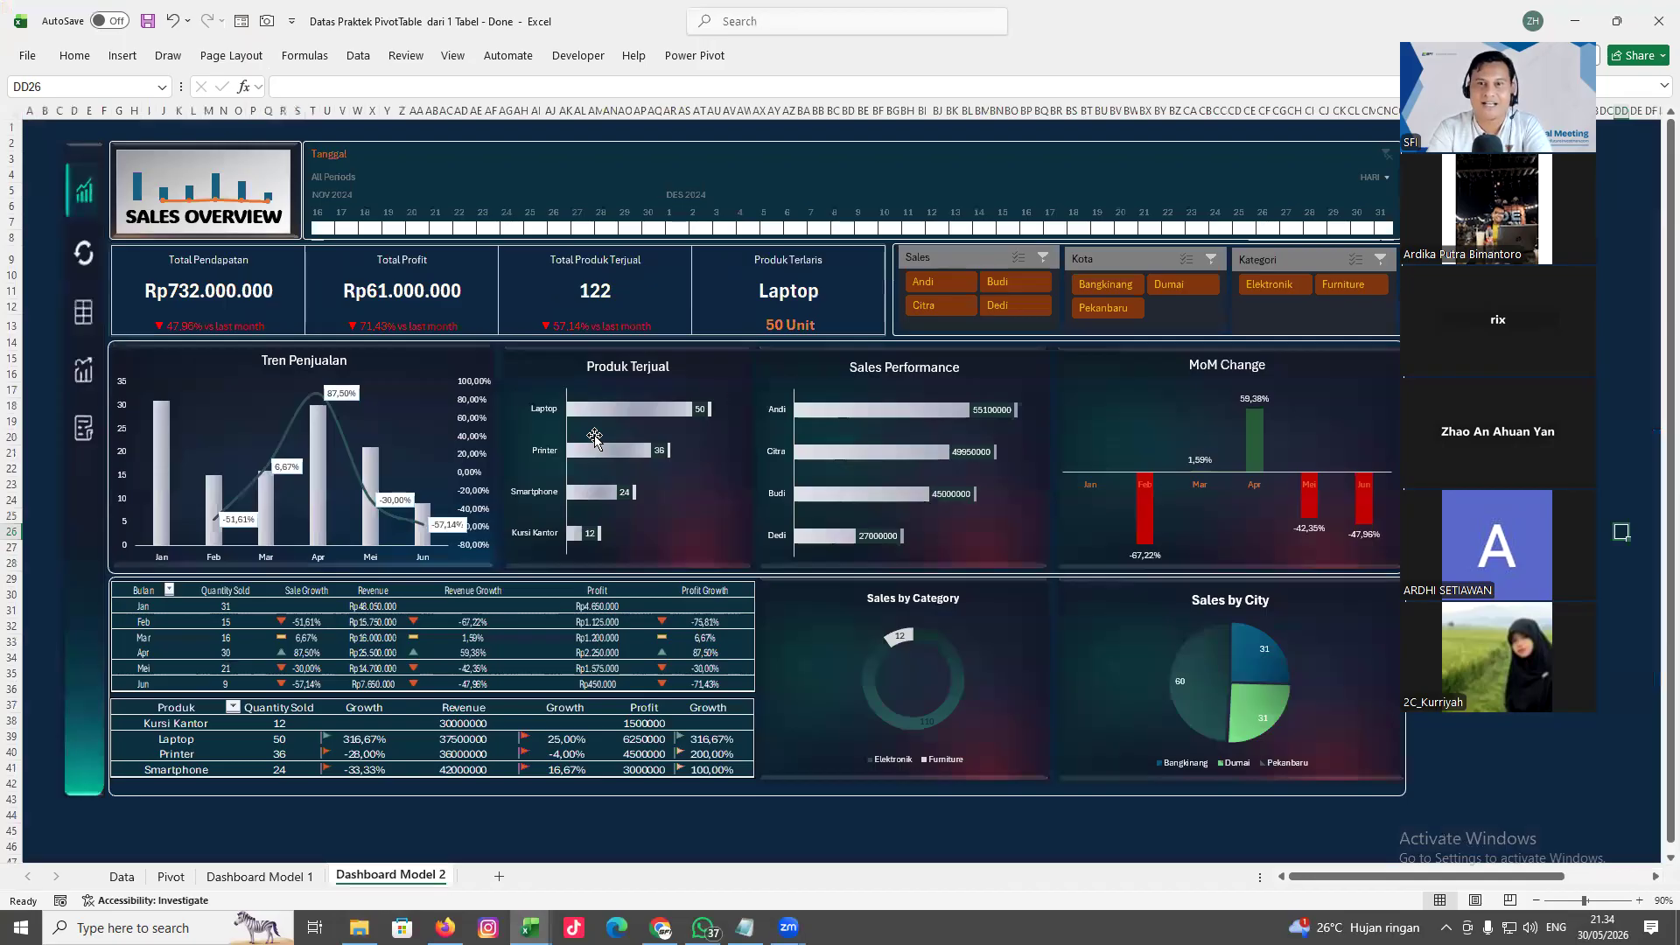
Filter the Sales slicer to Andi, then Citra, then clear the salesperson filter
{"action": "left_click", "coordinate": [936, 283]}
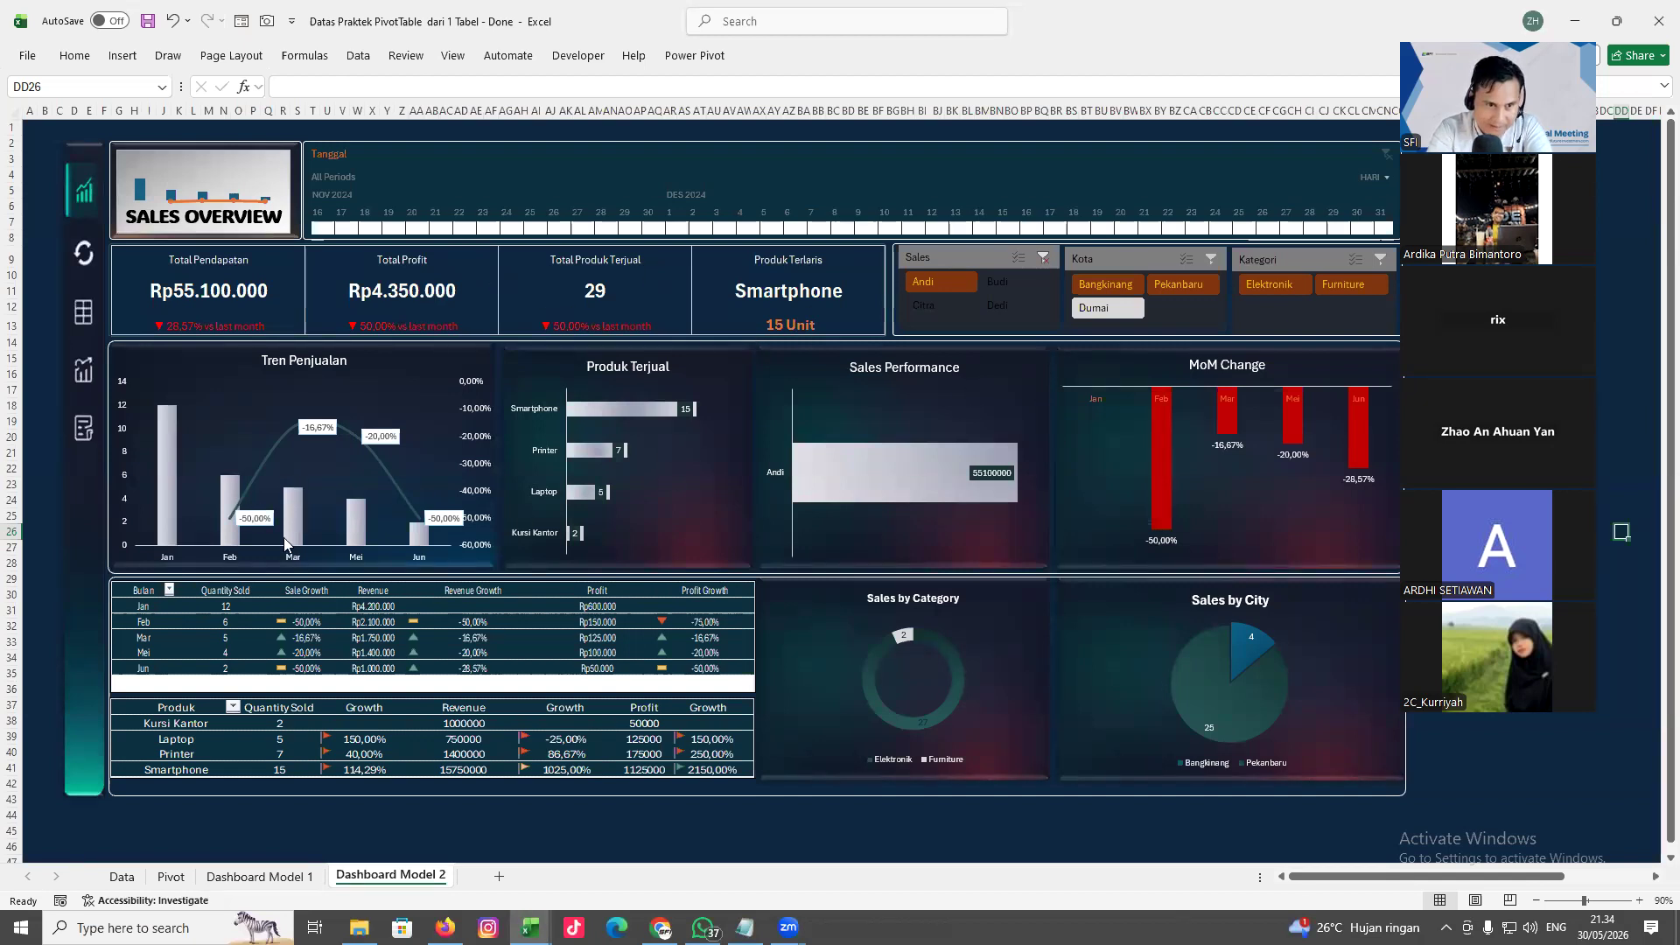
{"action": "left_click", "coordinate": [933, 308]}
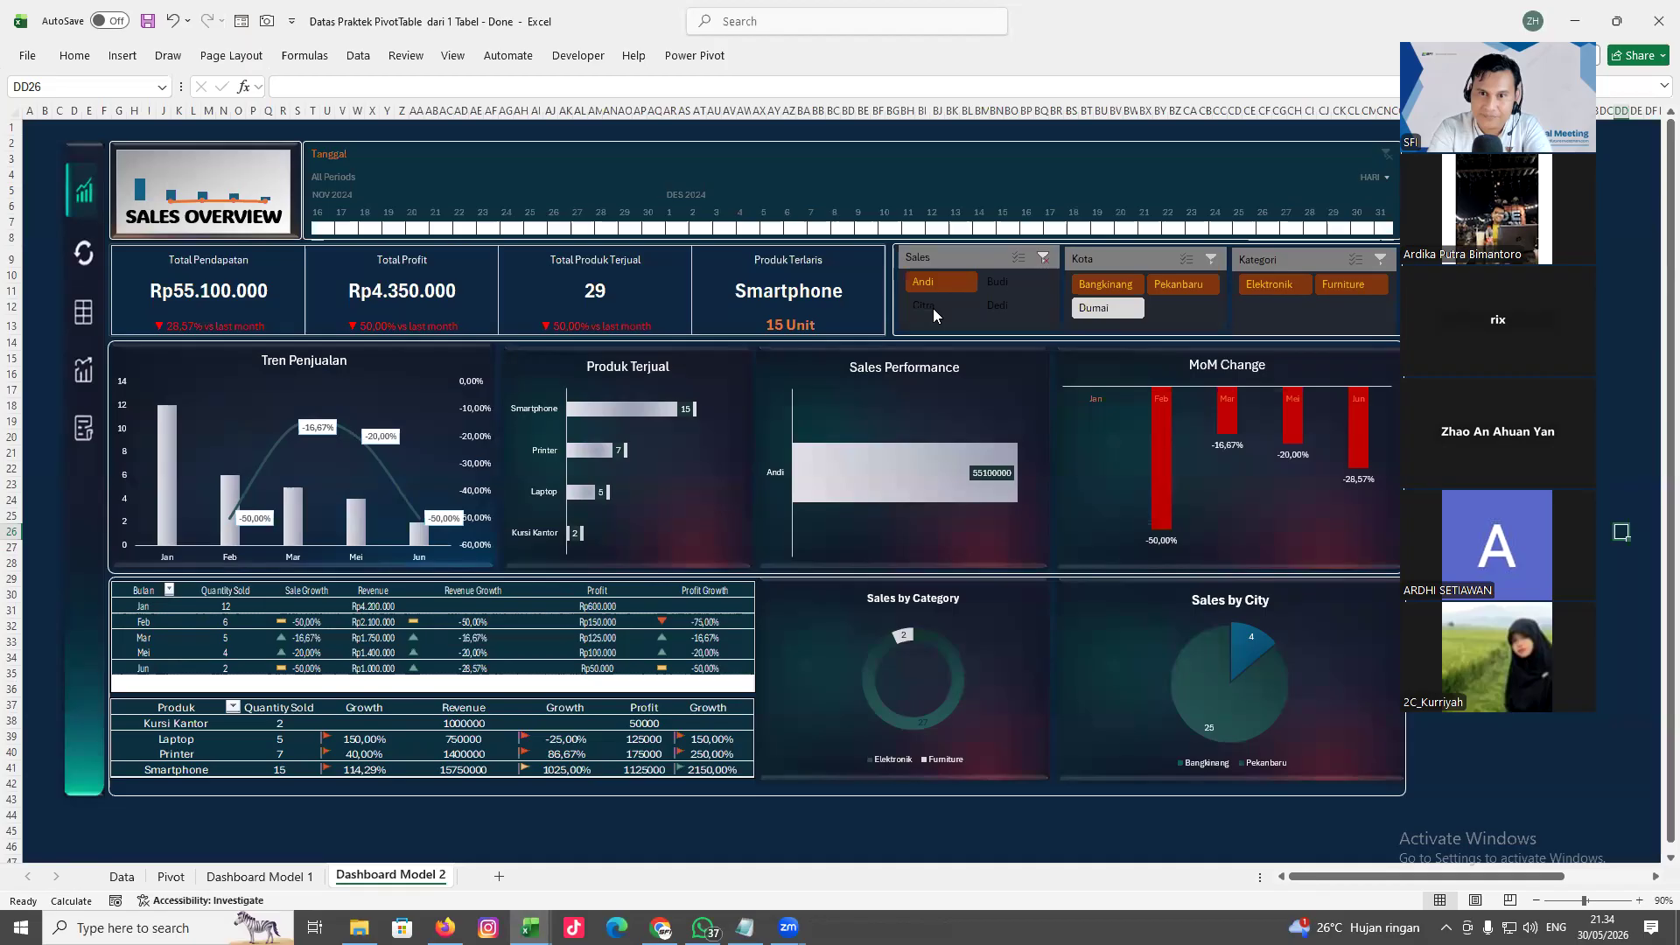
{"action": "left_click", "coordinate": [1042, 259]}
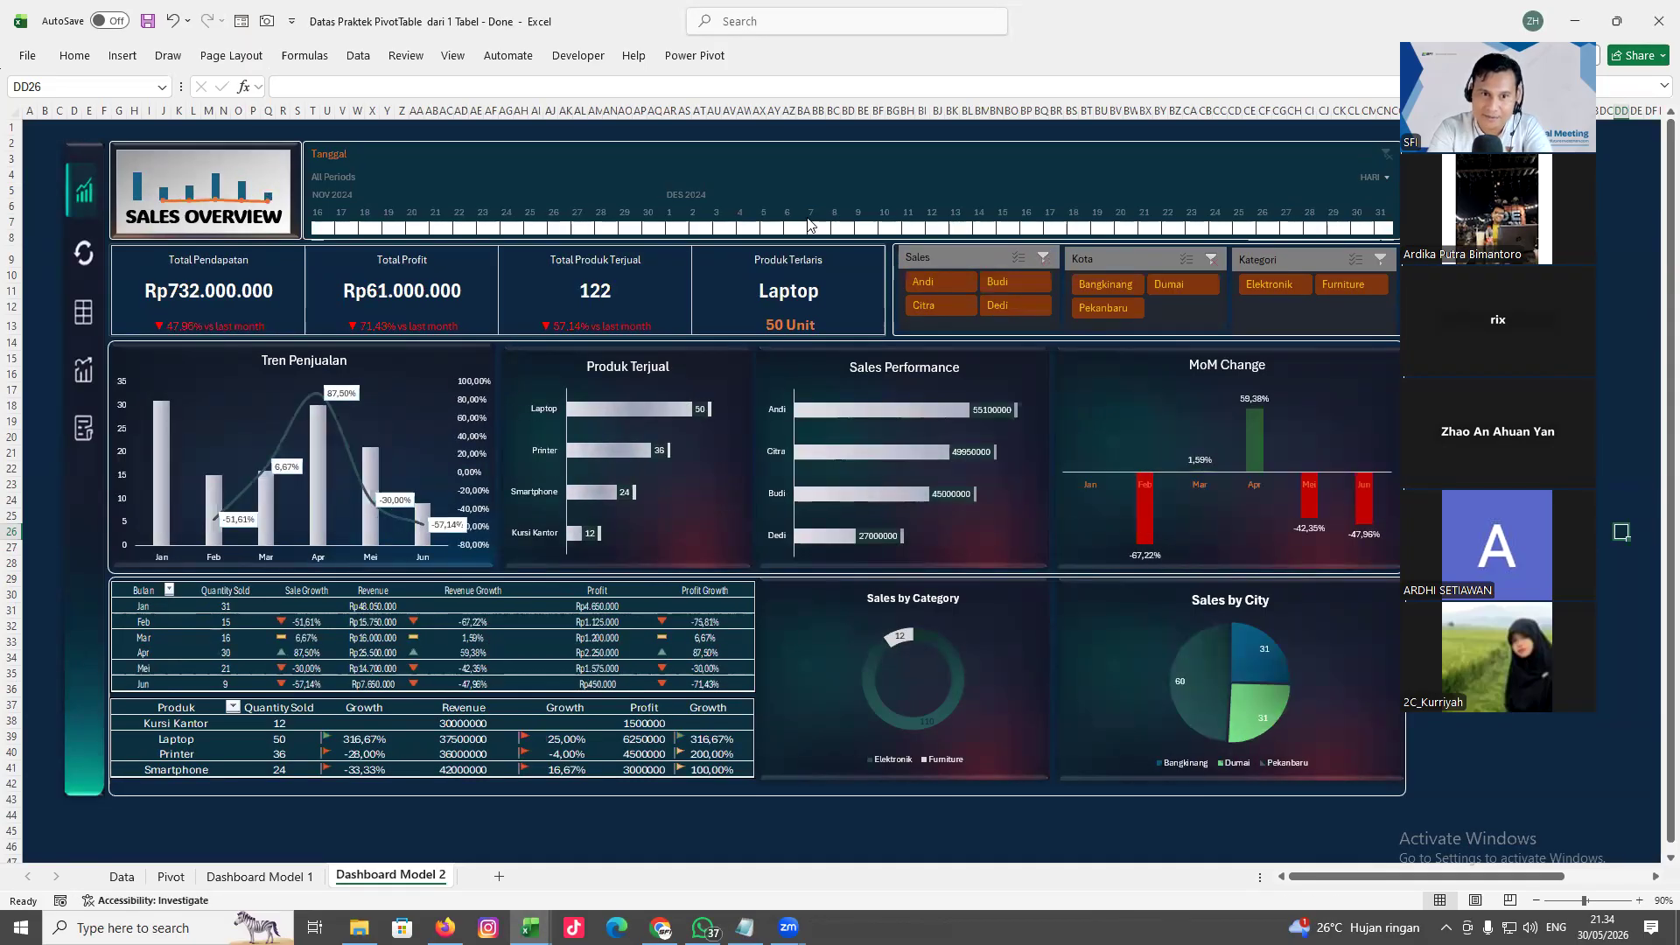
Filter the Kota slicer to Bangkinang, then Dumai, then clear the city filter
{"action": "left_click", "coordinate": [1105, 285]}
{"action": "left_click", "coordinate": [1174, 289]}
{"action": "left_click", "coordinate": [1210, 260]}
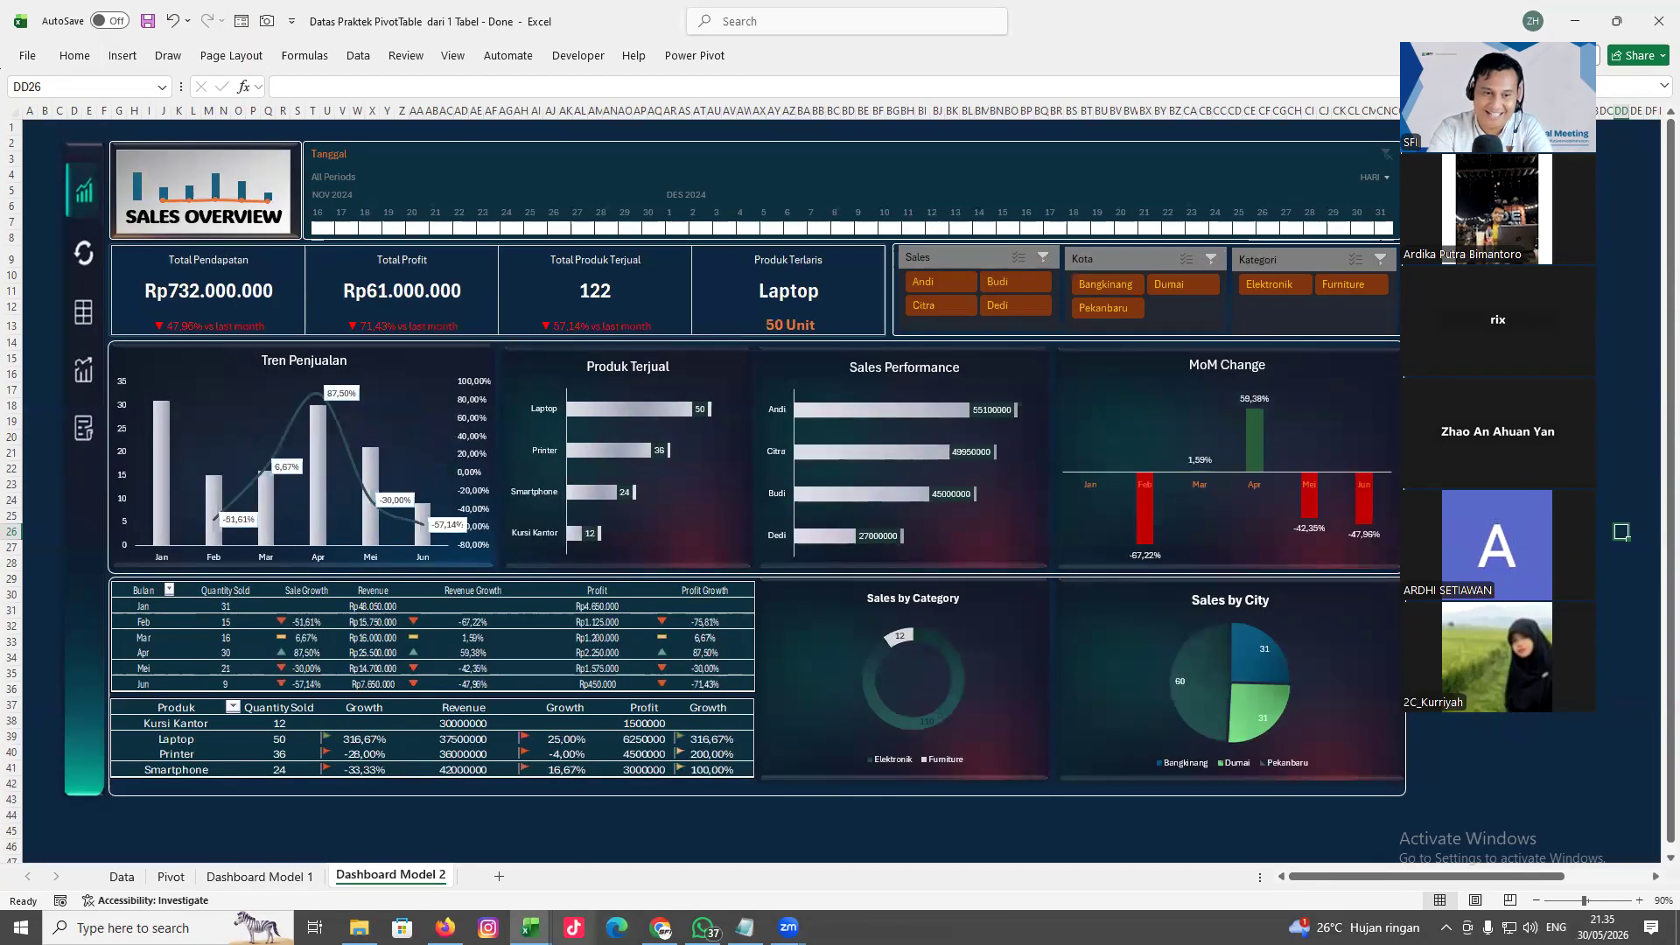
{"action": "left_click", "coordinate": [530, 927]}
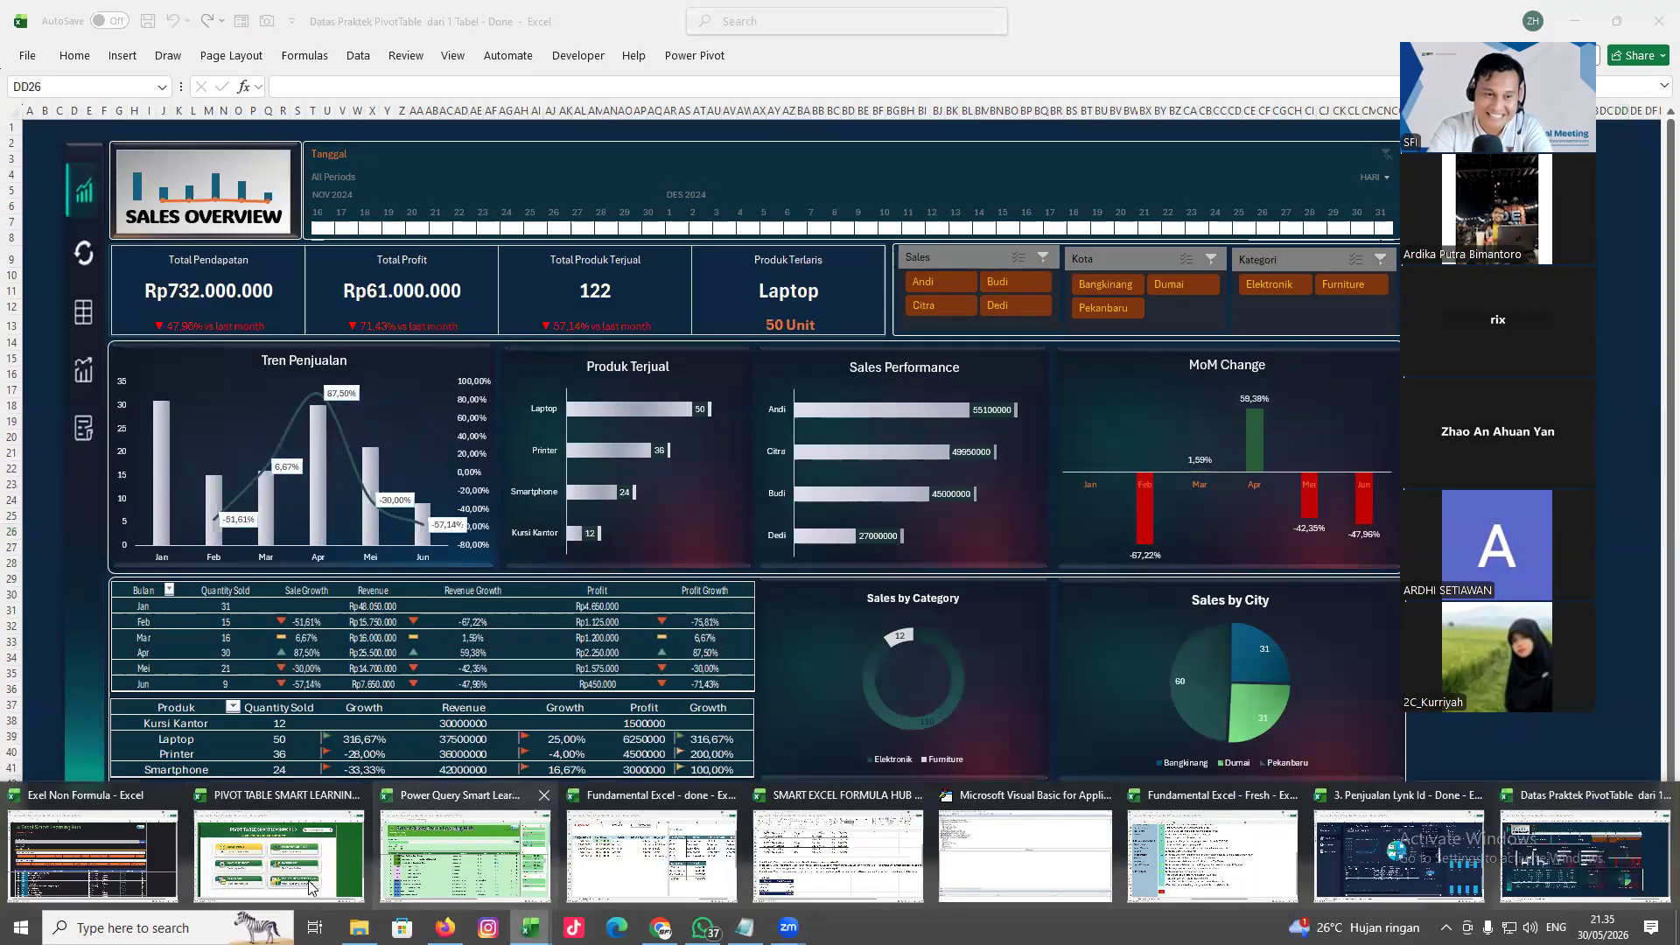
Switch to the Smart Learning Hub, view its dashboard case studies, and return to the main menu
{"action": "left_click", "coordinate": [279, 854]}
{"action": "left_click", "coordinate": [1022, 539]}
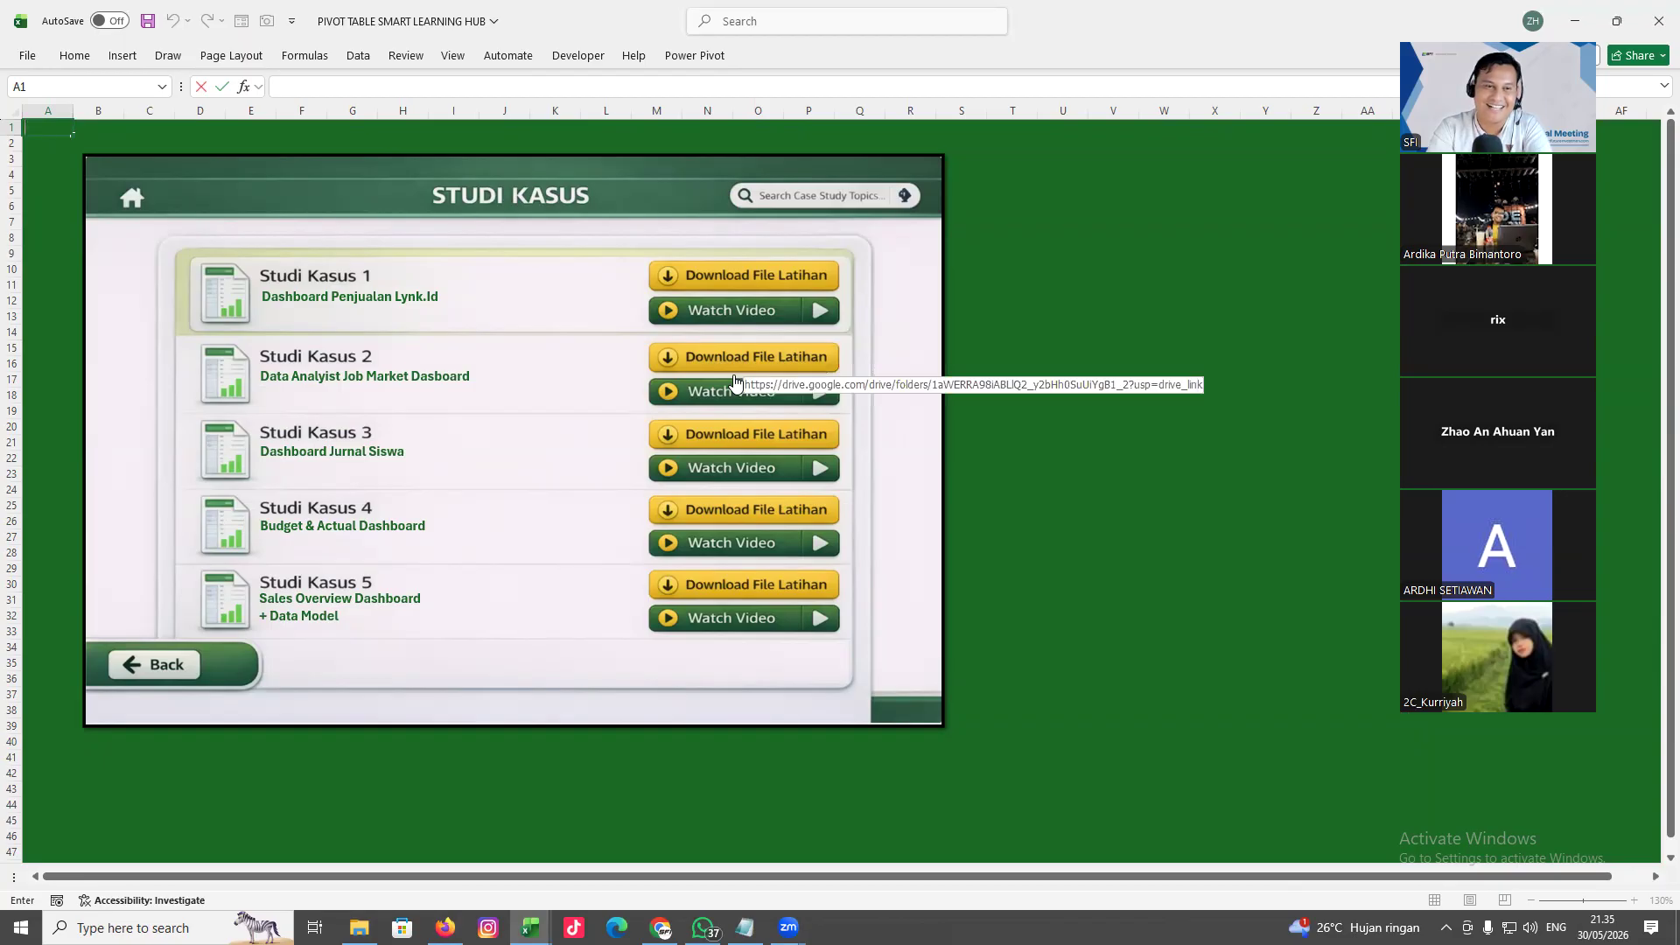
{"action": "left_click", "coordinate": [131, 198]}
After glancing at Sales Overview, go to the hub's ADVANCED PIVOT page and play the Final Project video
{"action": "left_click", "coordinate": [530, 927]}
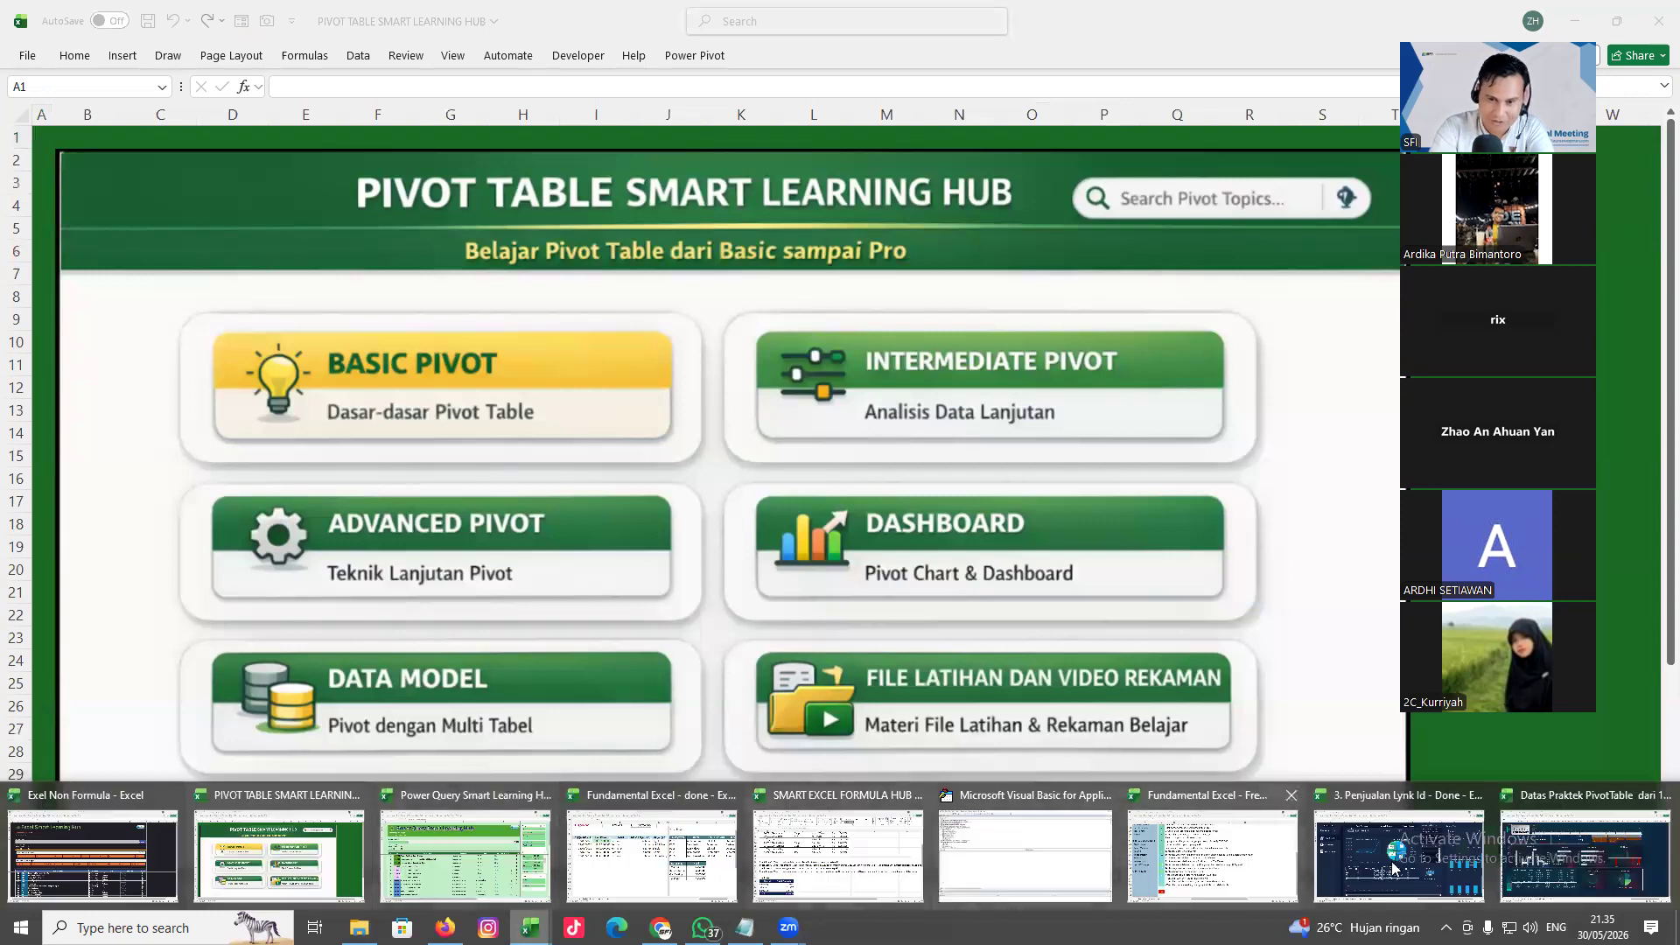
{"action": "left_click", "coordinate": [1572, 865]}
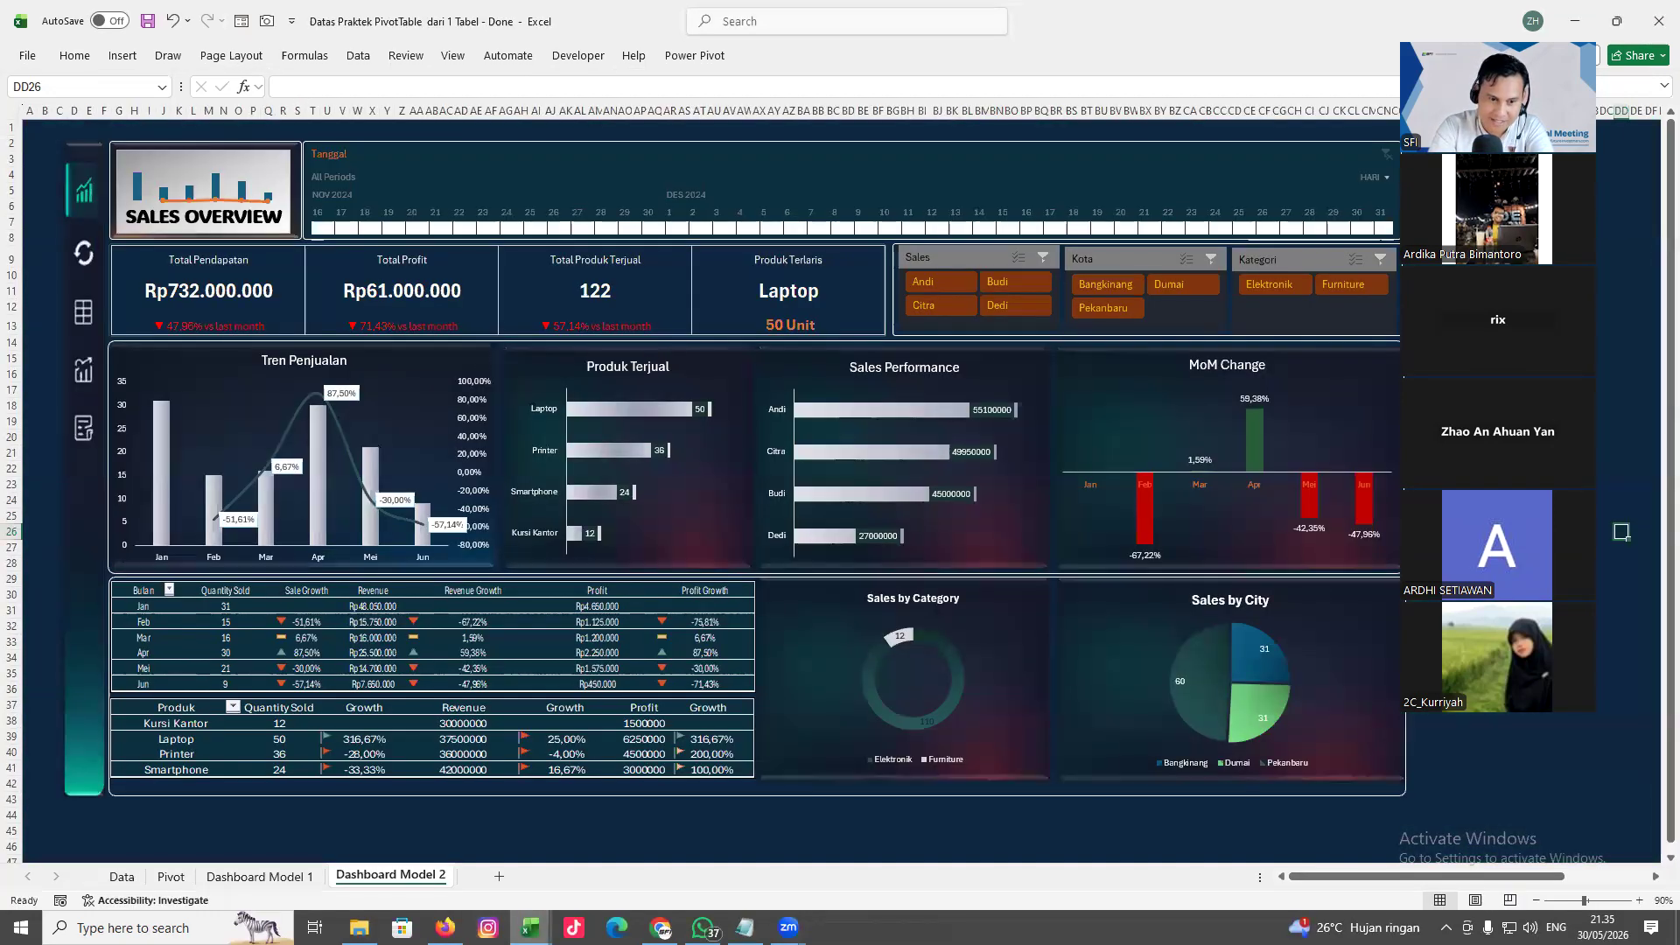
{"action": "left_click", "coordinate": [531, 928]}
{"action": "left_click", "coordinate": [315, 865]}
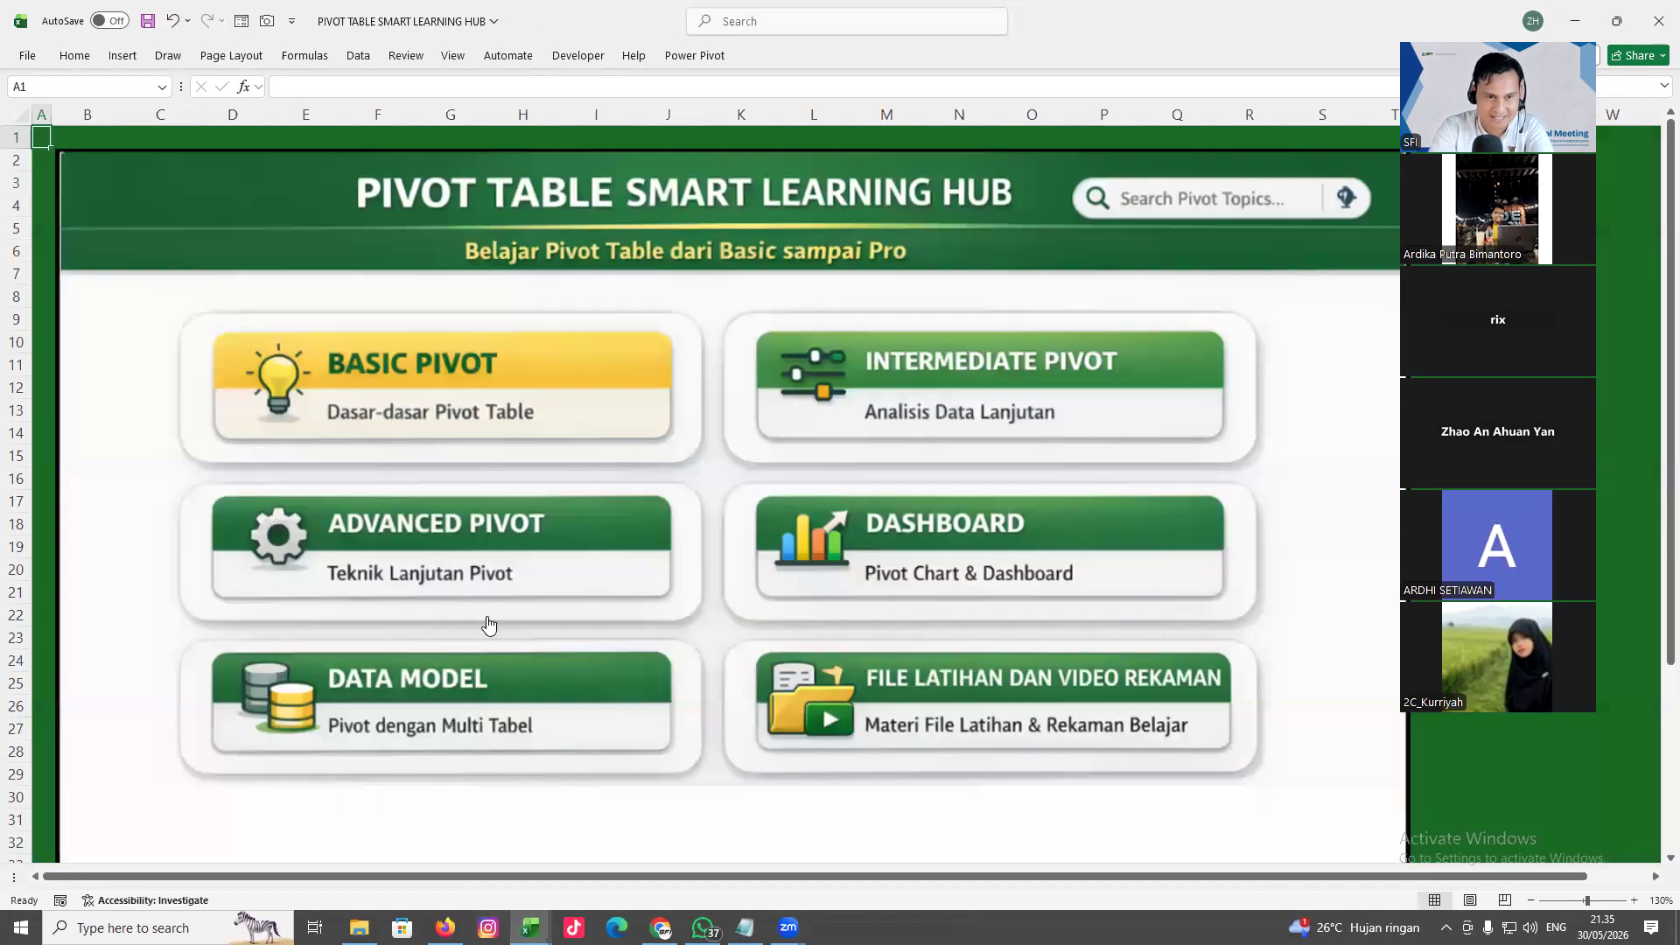
{"action": "left_click", "coordinate": [439, 585]}
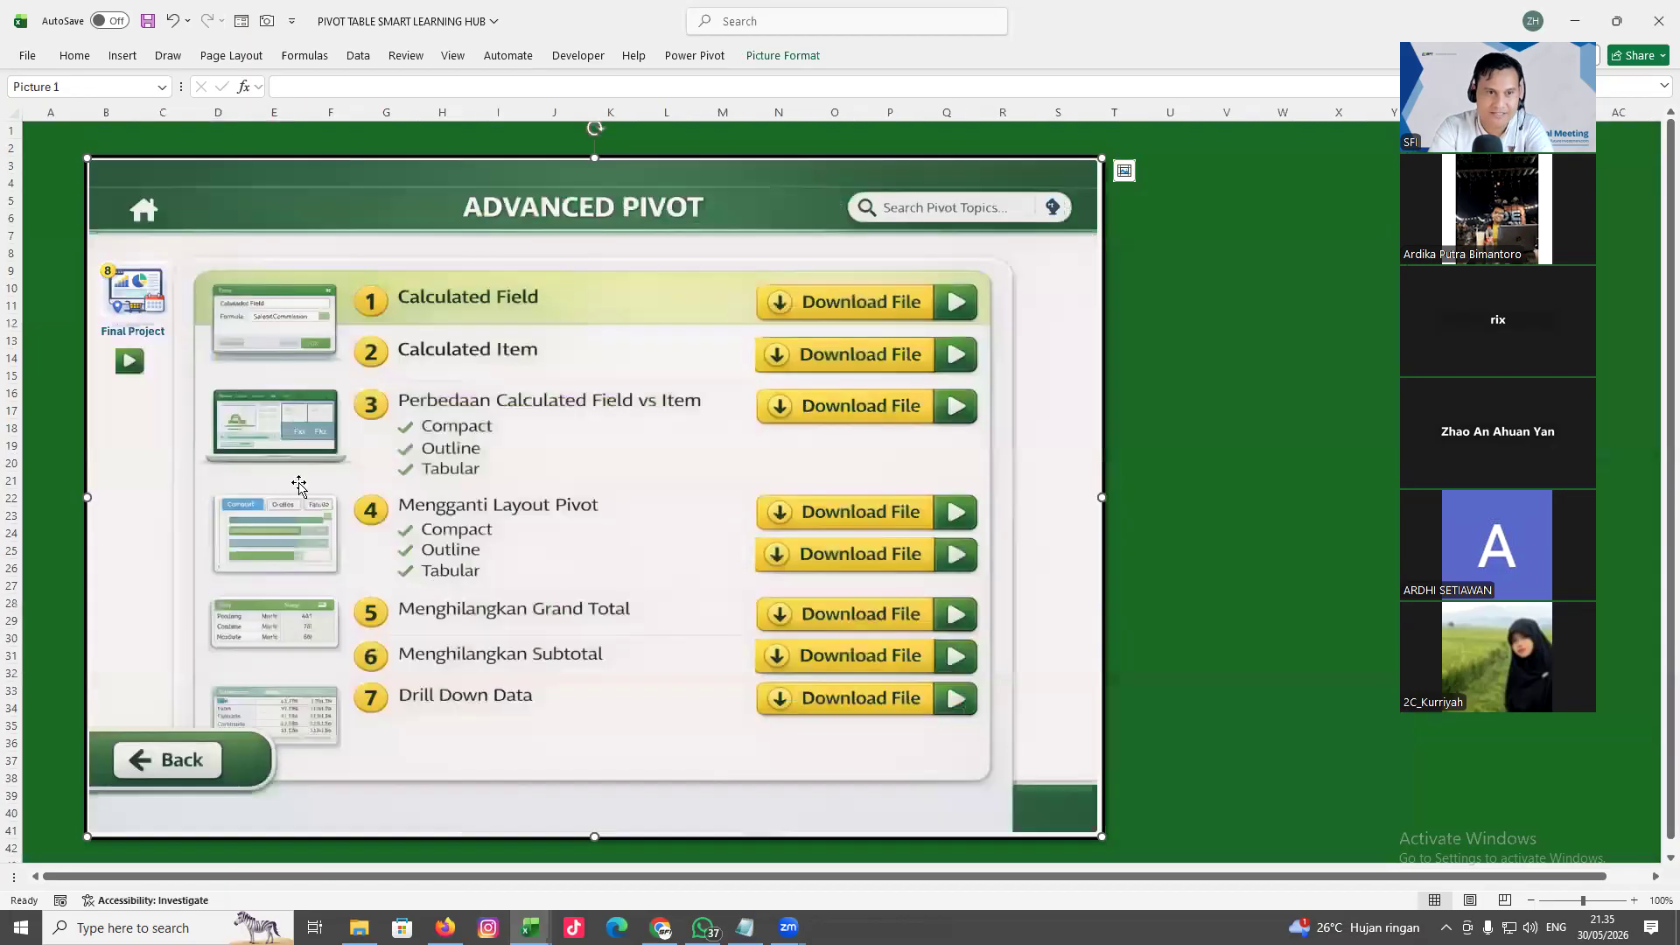
{"action": "left_click", "coordinate": [129, 361]}
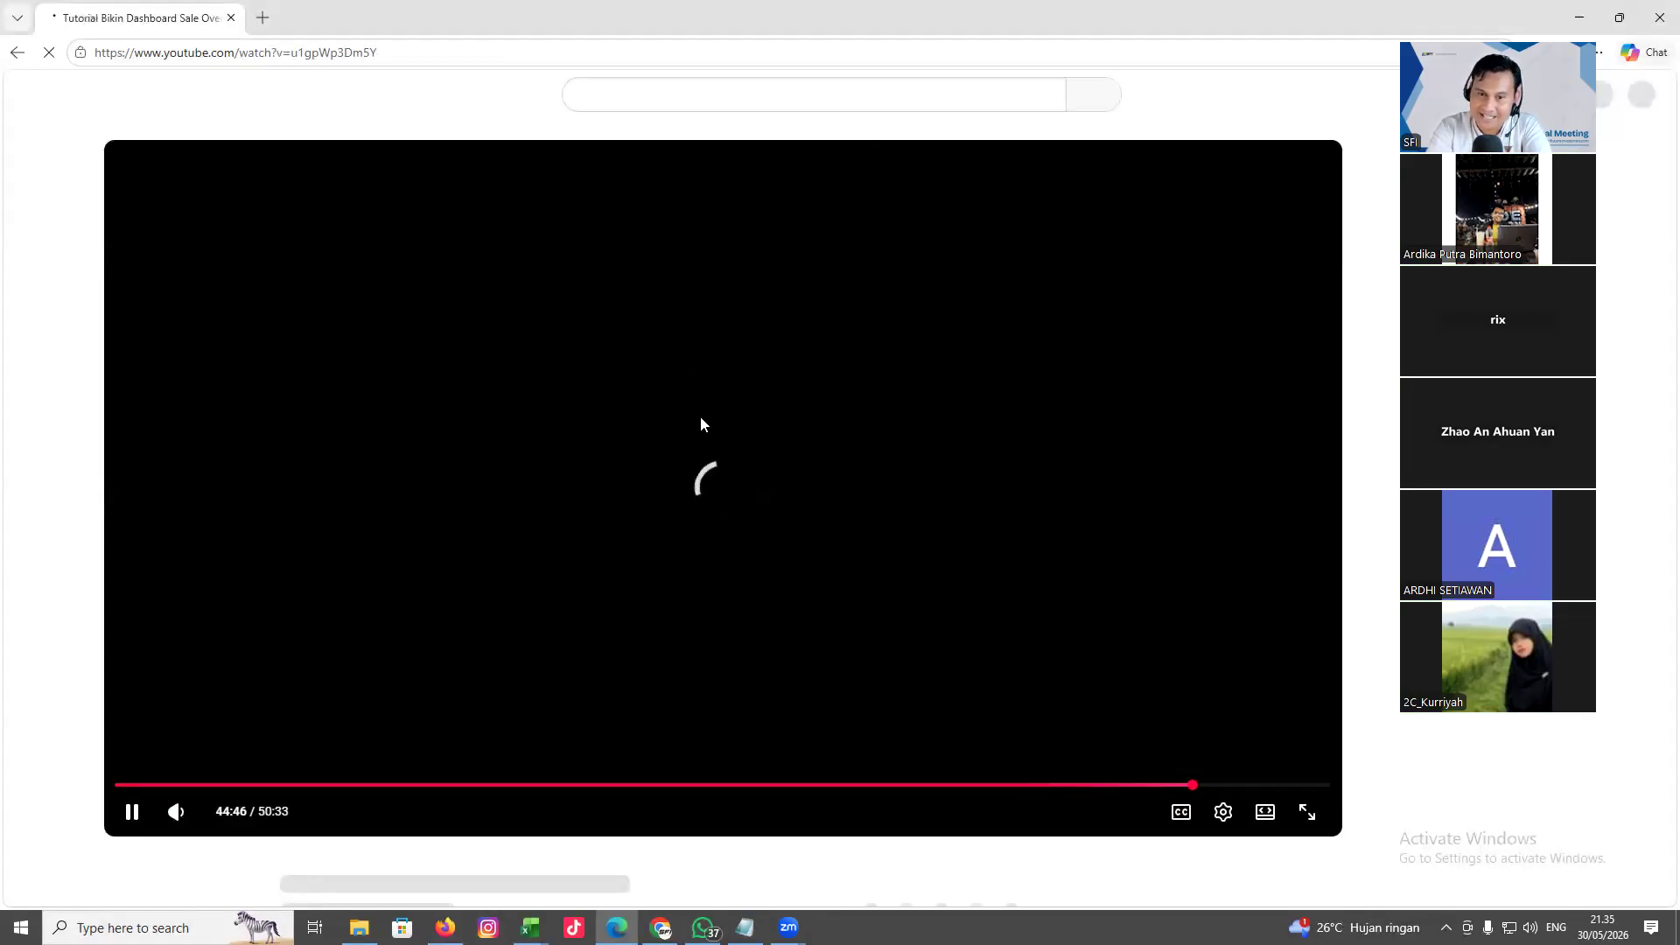
Expand and scroll through the tutorial's timestamp list, then Alt+Tab back to the Smart Learning Hub workbook
{"action": "scroll", "coordinate": [711, 468], "scroll_direction": "down", "scroll_amount": 6}
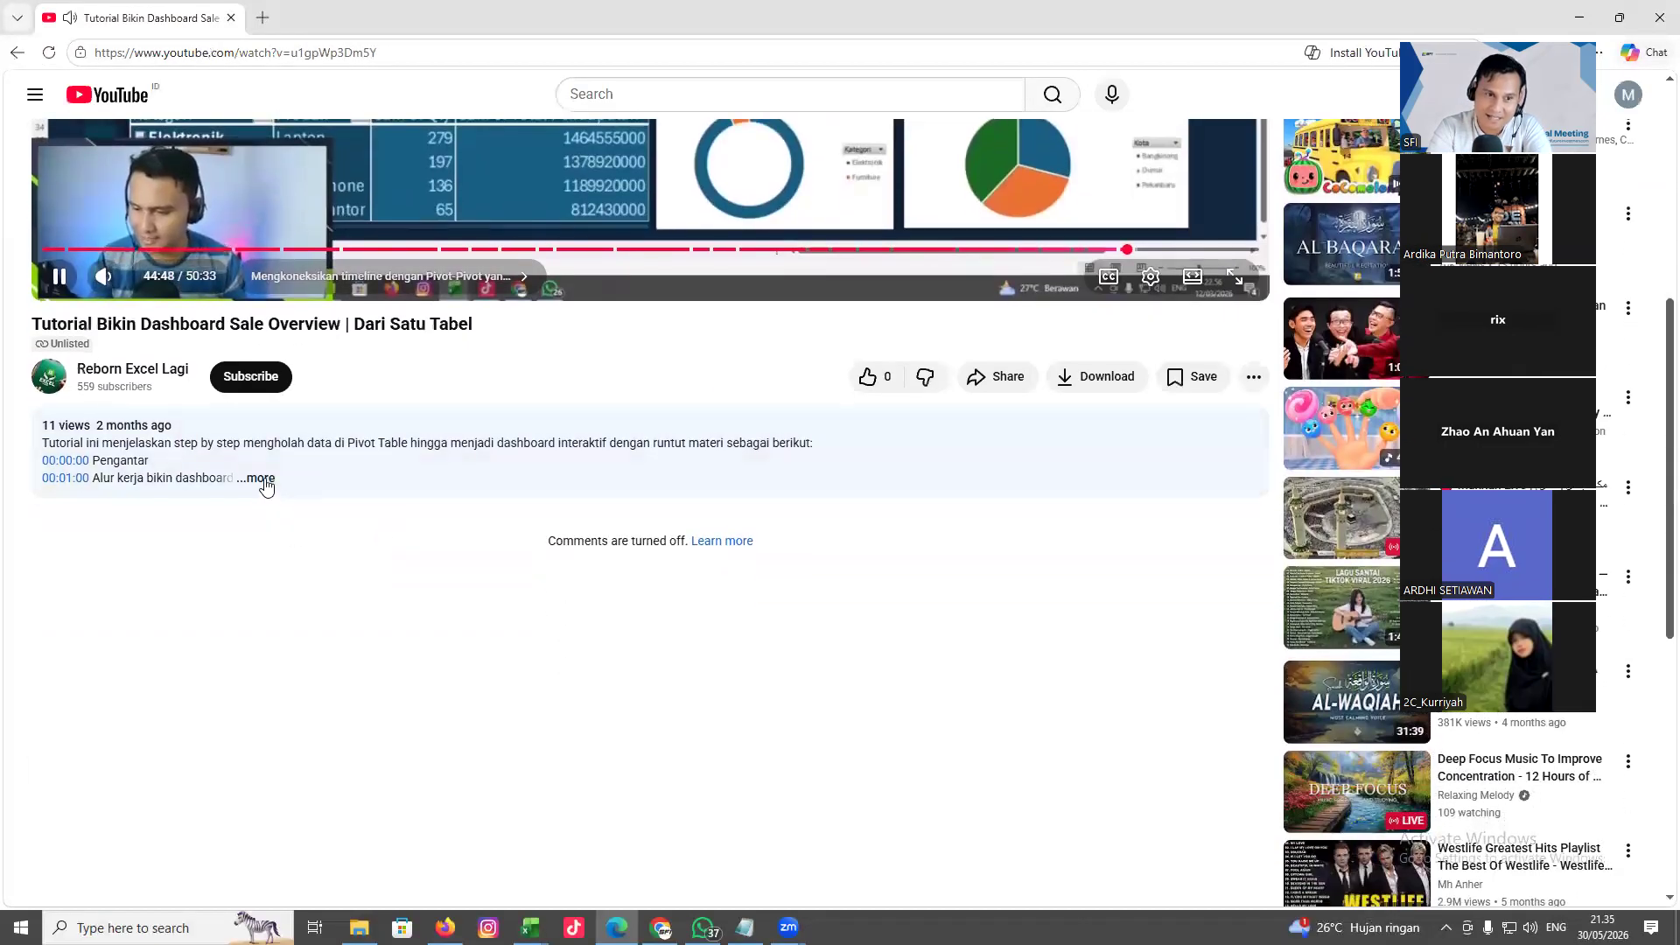
{"action": "left_click", "coordinate": [257, 478]}
{"action": "scroll", "coordinate": [61, 486], "scroll_direction": "down", "scroll_amount": 2}
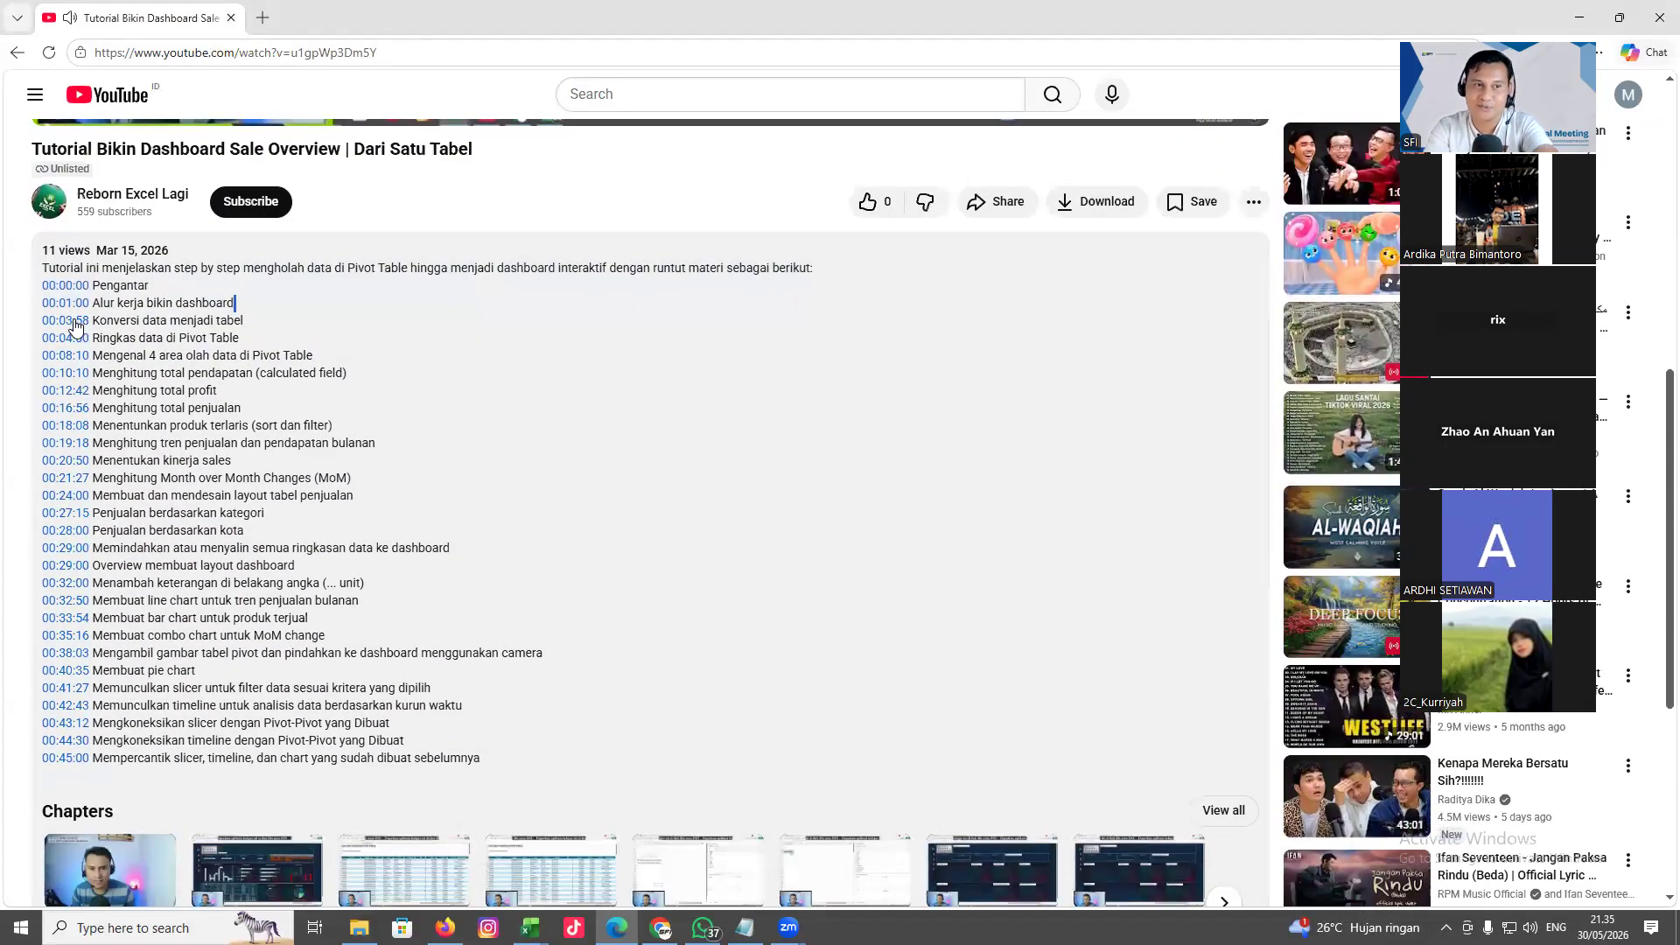
{"action": "scroll", "coordinate": [74, 368], "scroll_direction": "down", "scroll_amount": 4}
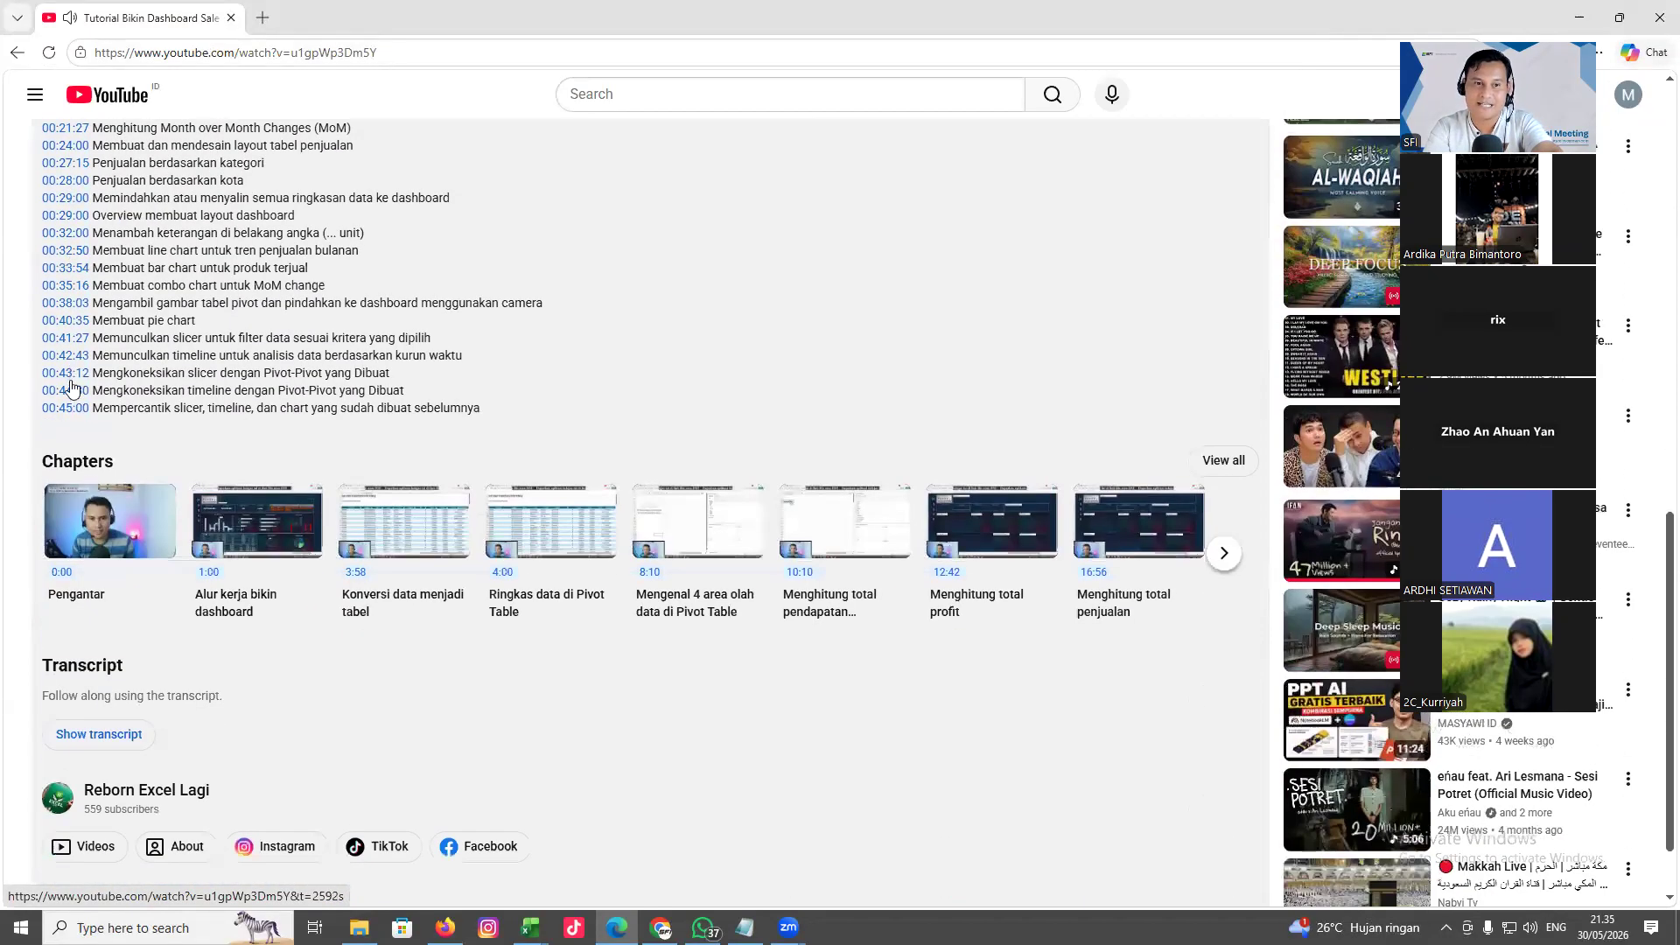
{"action": "scroll", "coordinate": [72, 388], "scroll_direction": "up", "scroll_amount": 8}
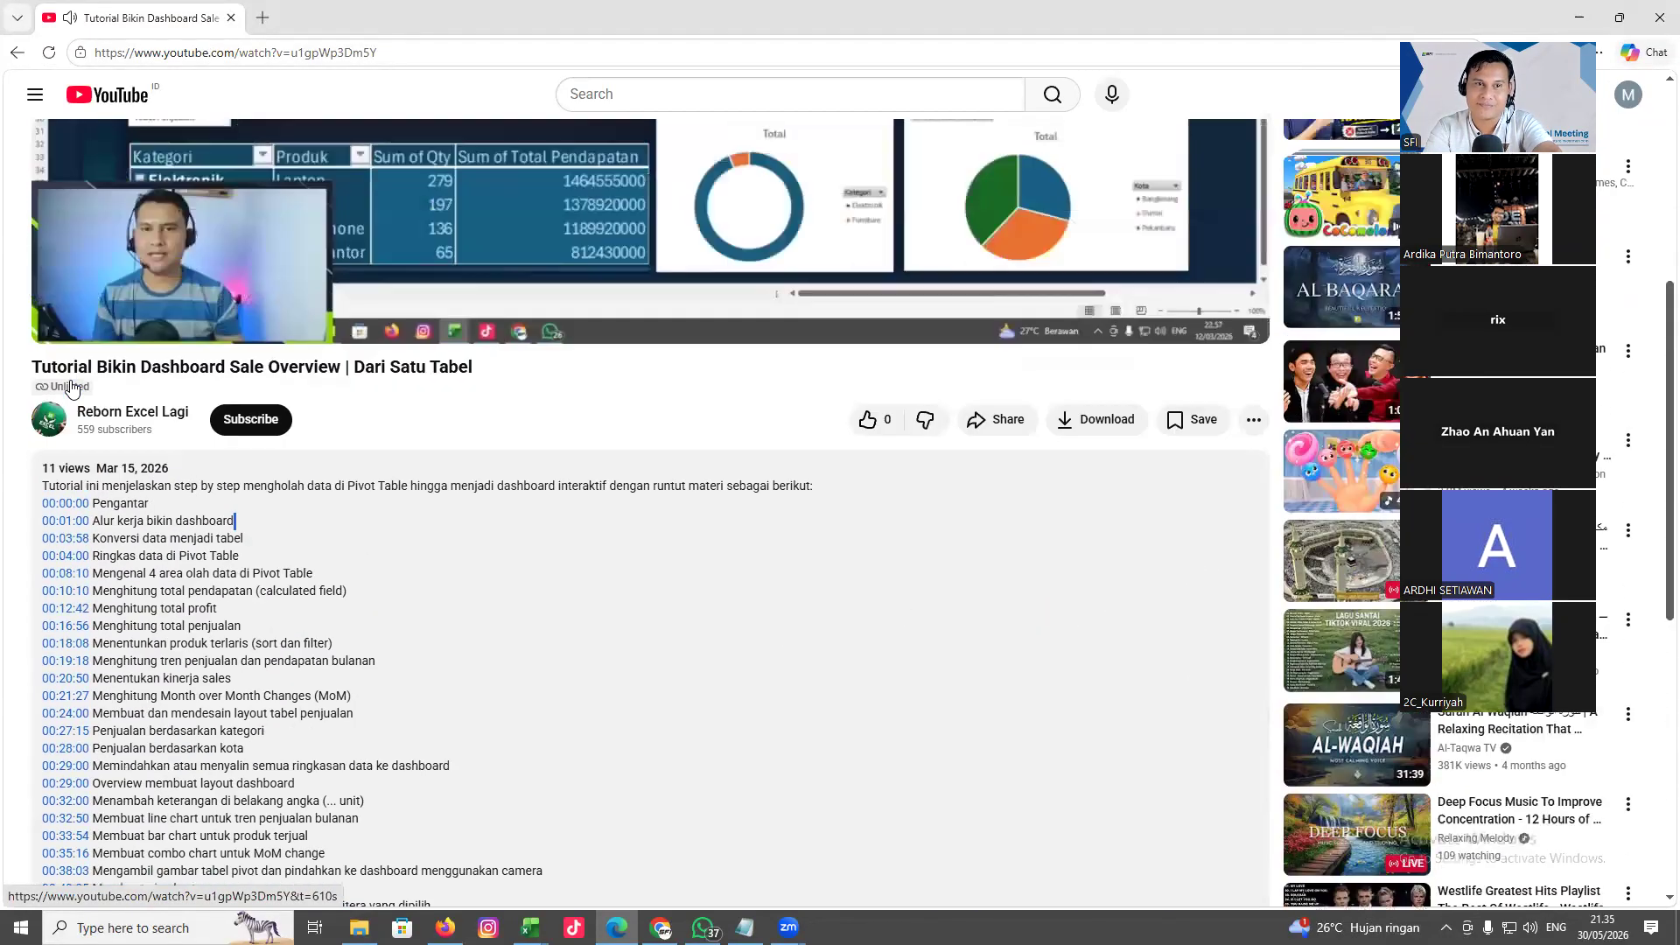
{"action": "scroll", "coordinate": [81, 558], "scroll_direction": "down", "scroll_amount": 4}
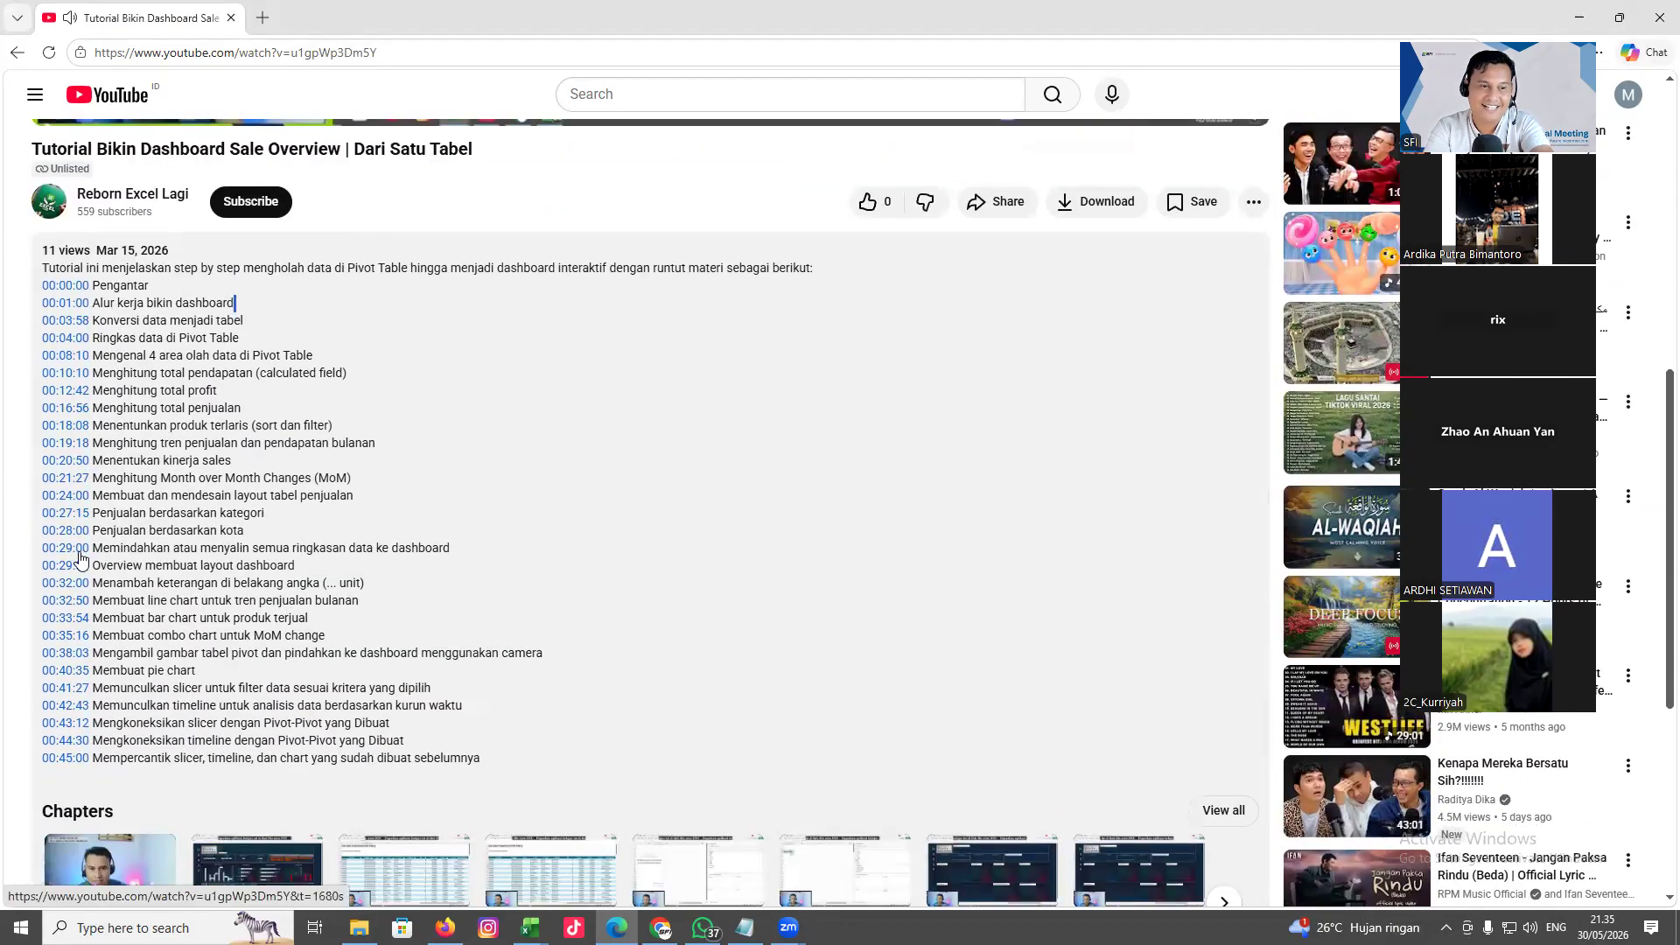
{"action": "left_click", "coordinate": [80, 554]}
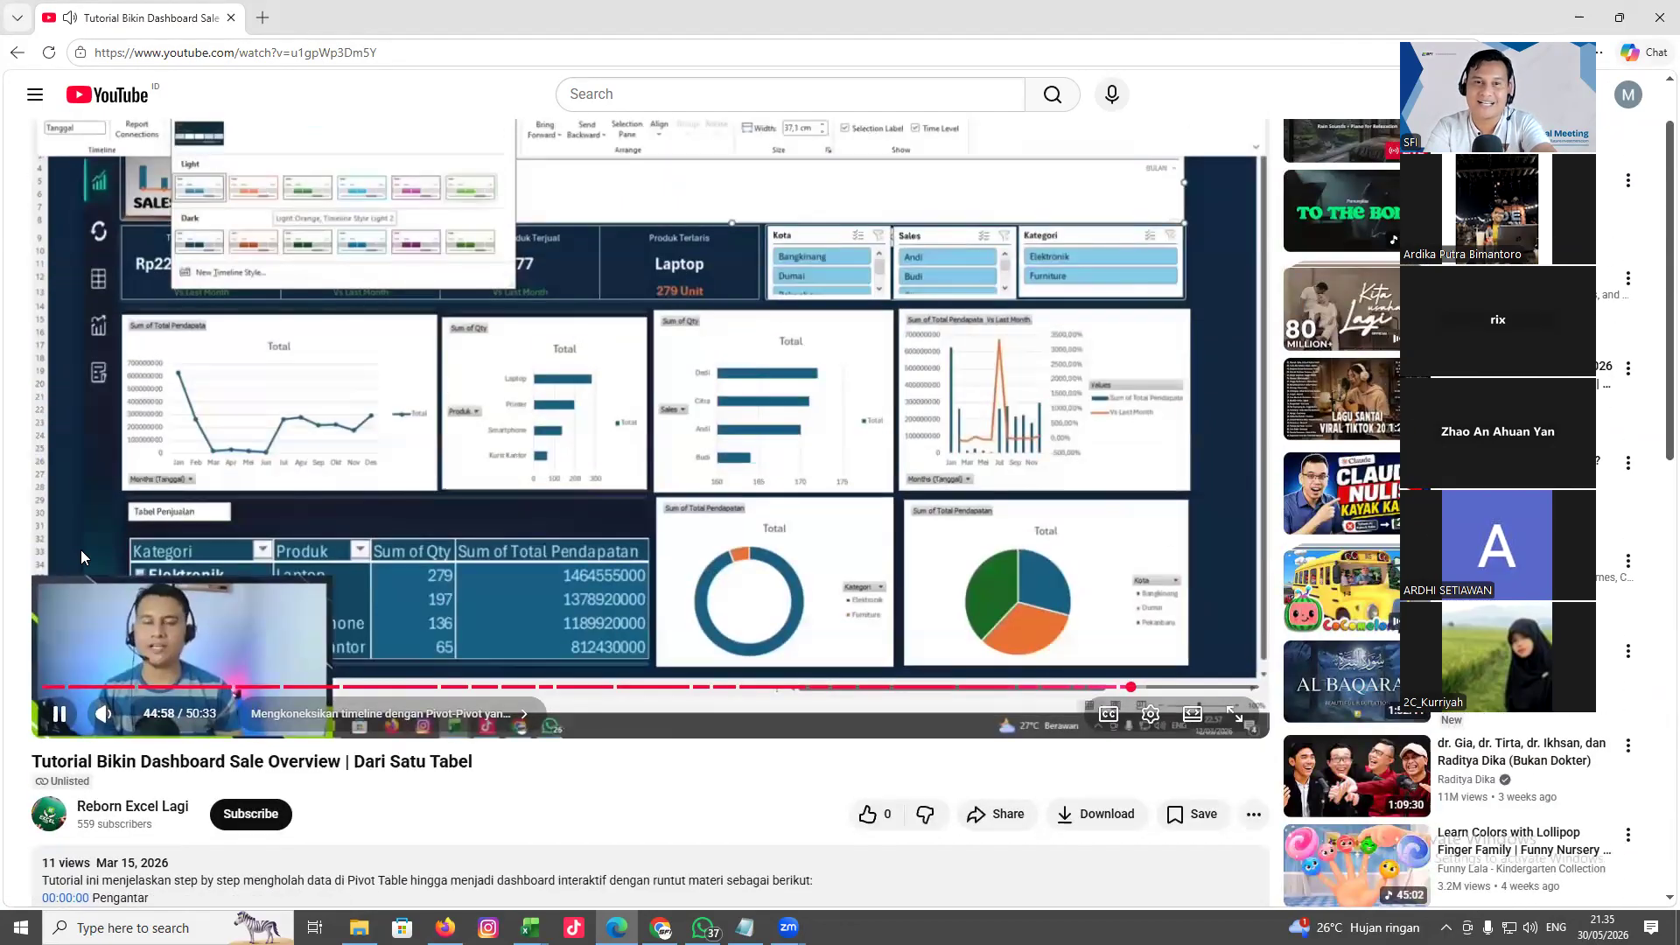
{"action": "scroll", "coordinate": [81, 557], "scroll_direction": "down", "scroll_amount": 5}
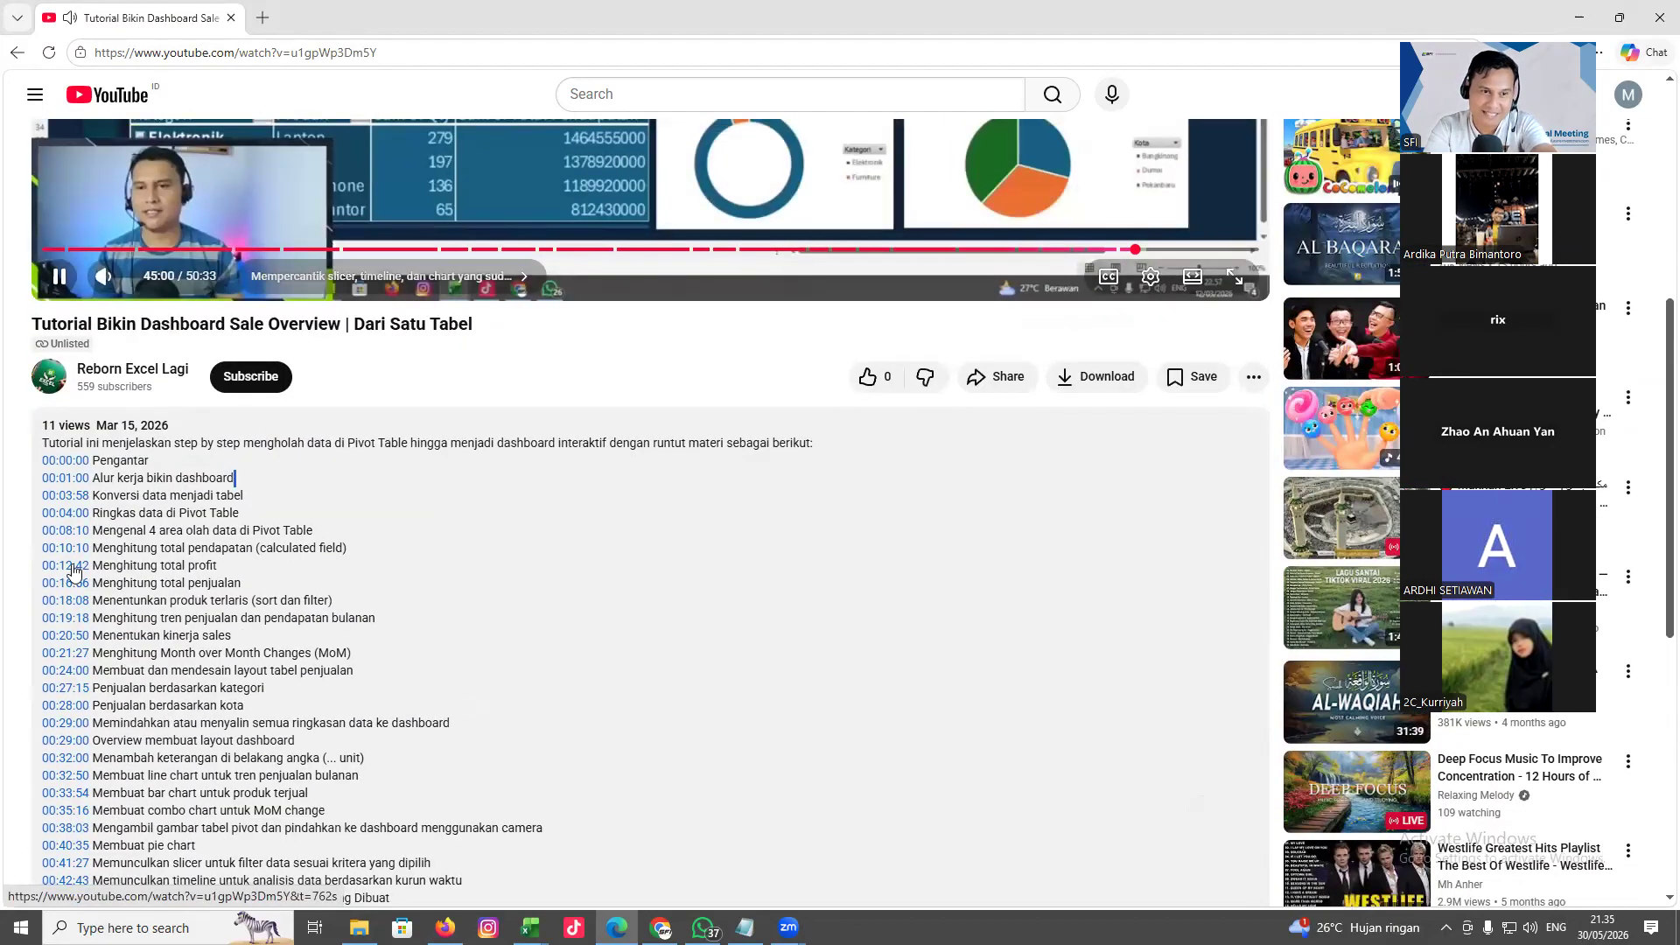
{"action": "scroll", "coordinate": [80, 508], "scroll_direction": "down", "scroll_amount": 2}
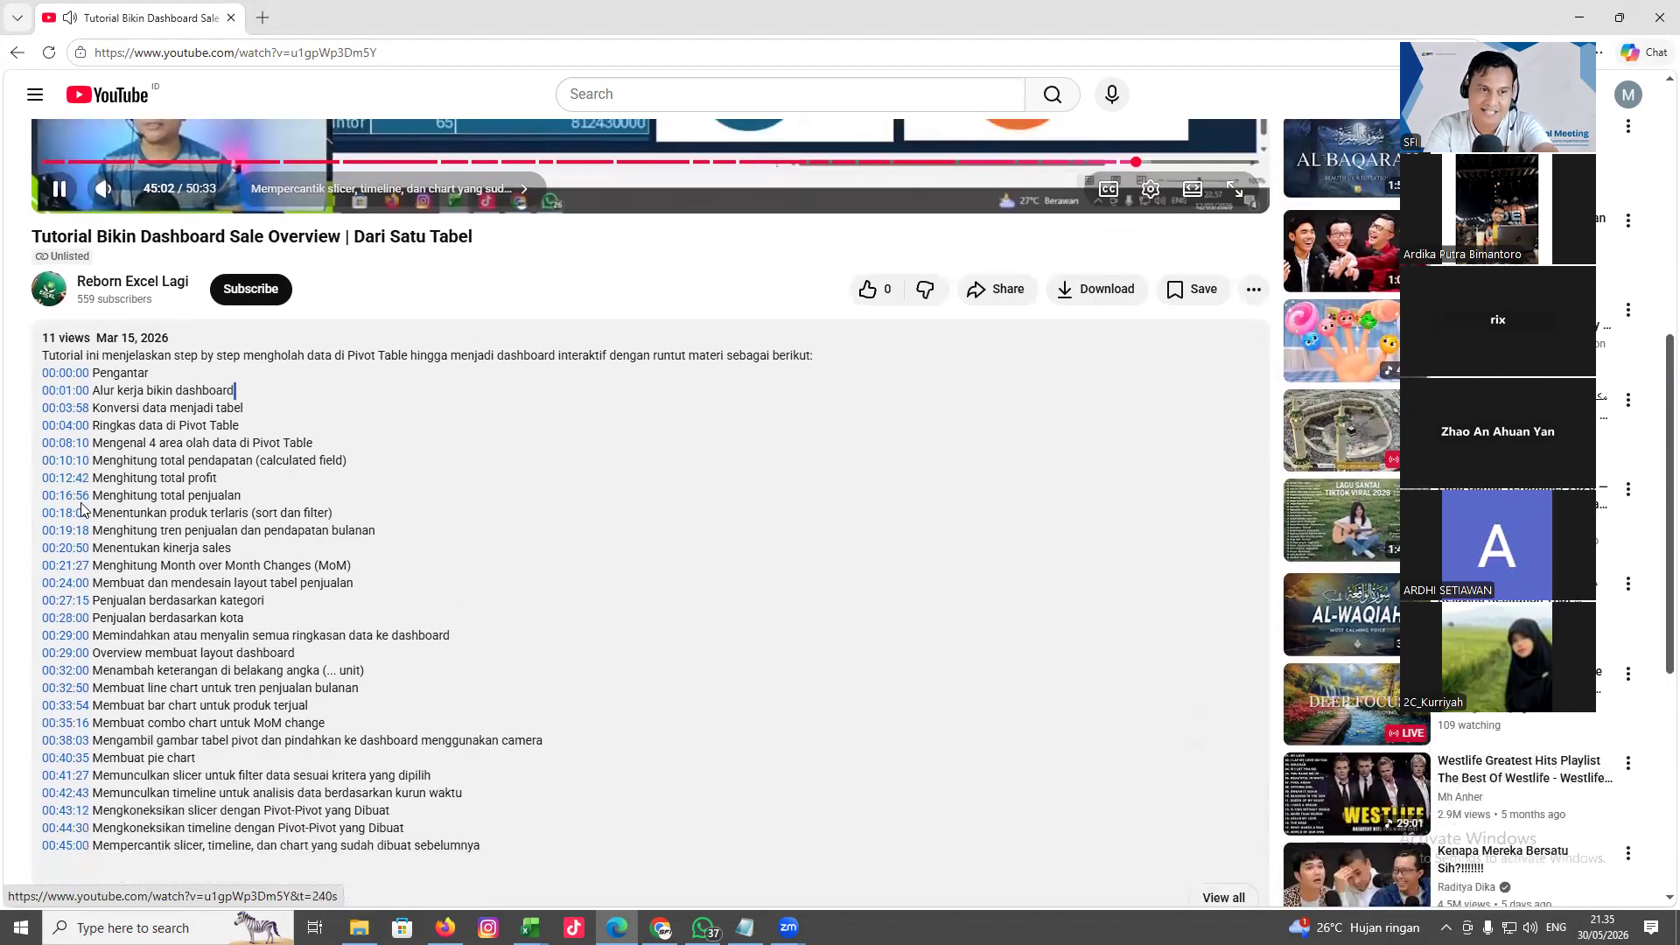
{"action": "scroll", "coordinate": [622, 329], "scroll_direction": "up", "scroll_amount": 8}
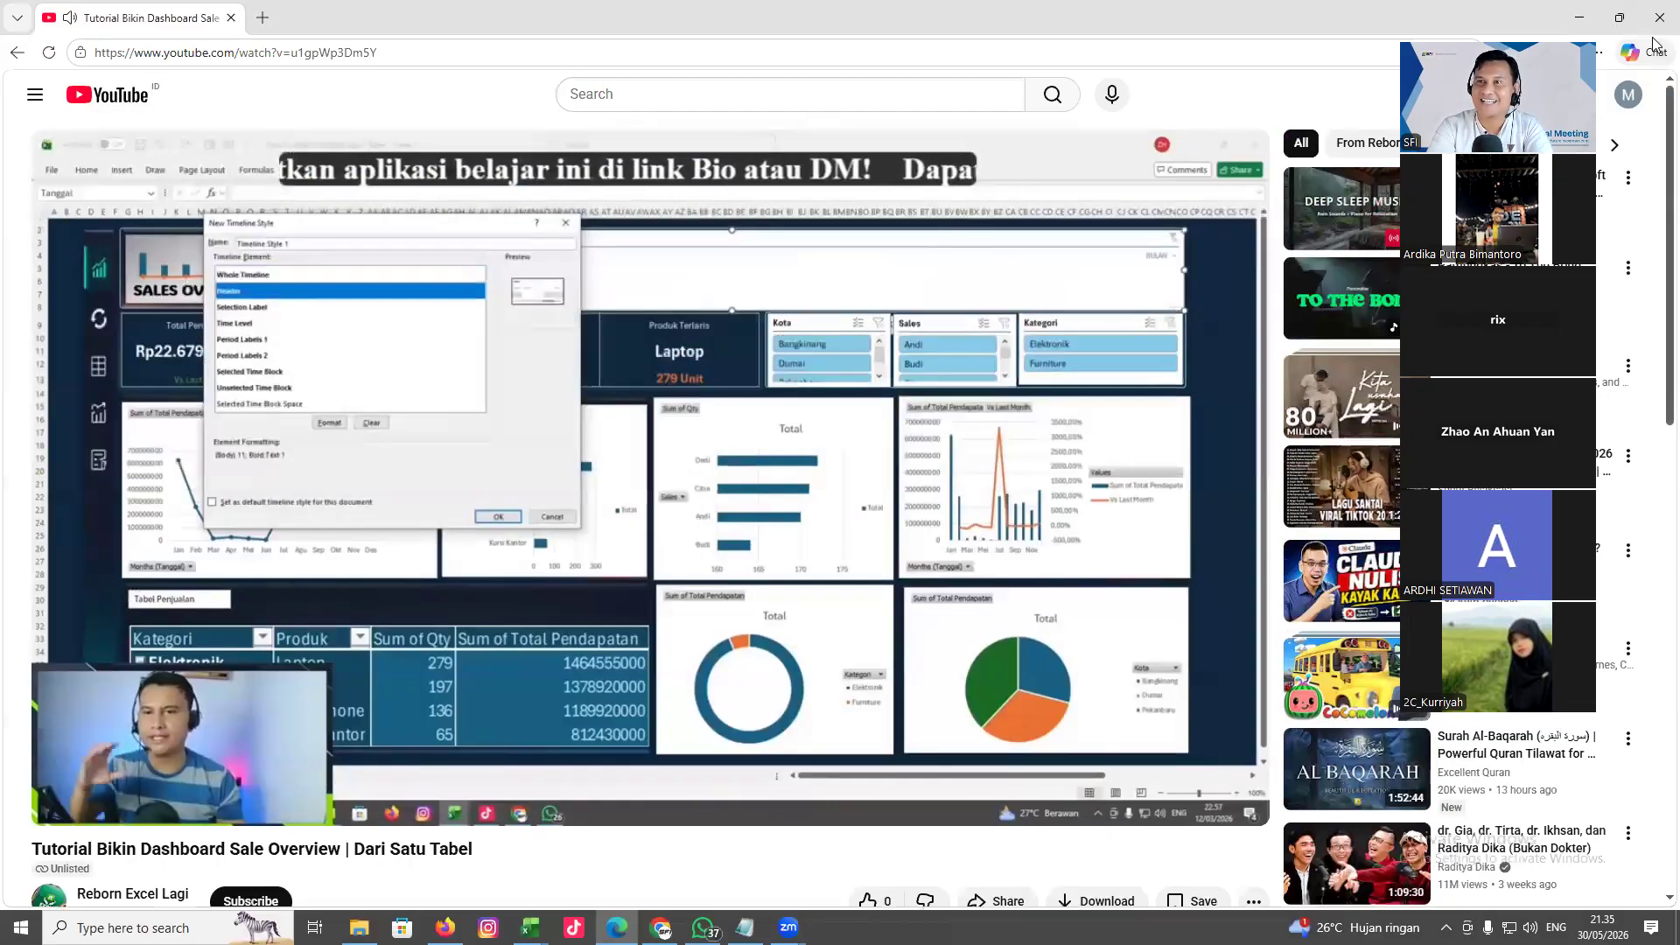
{"action": "key", "text": "alt+Tab"}
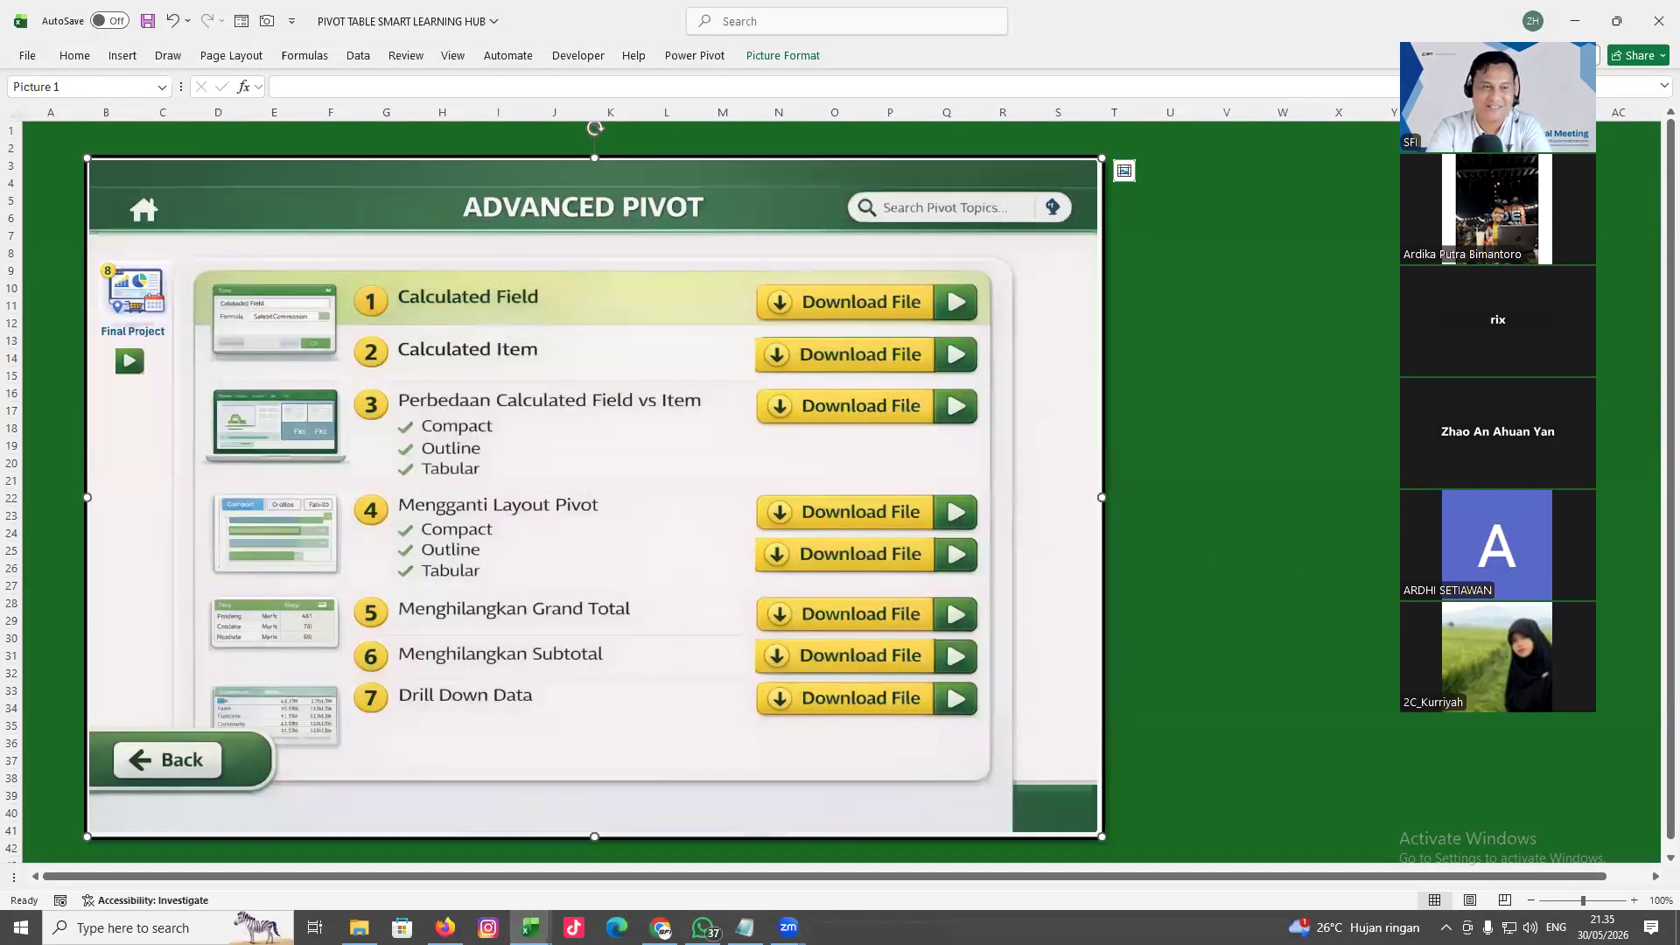
{"action": "left_click", "coordinate": [1230, 635]}
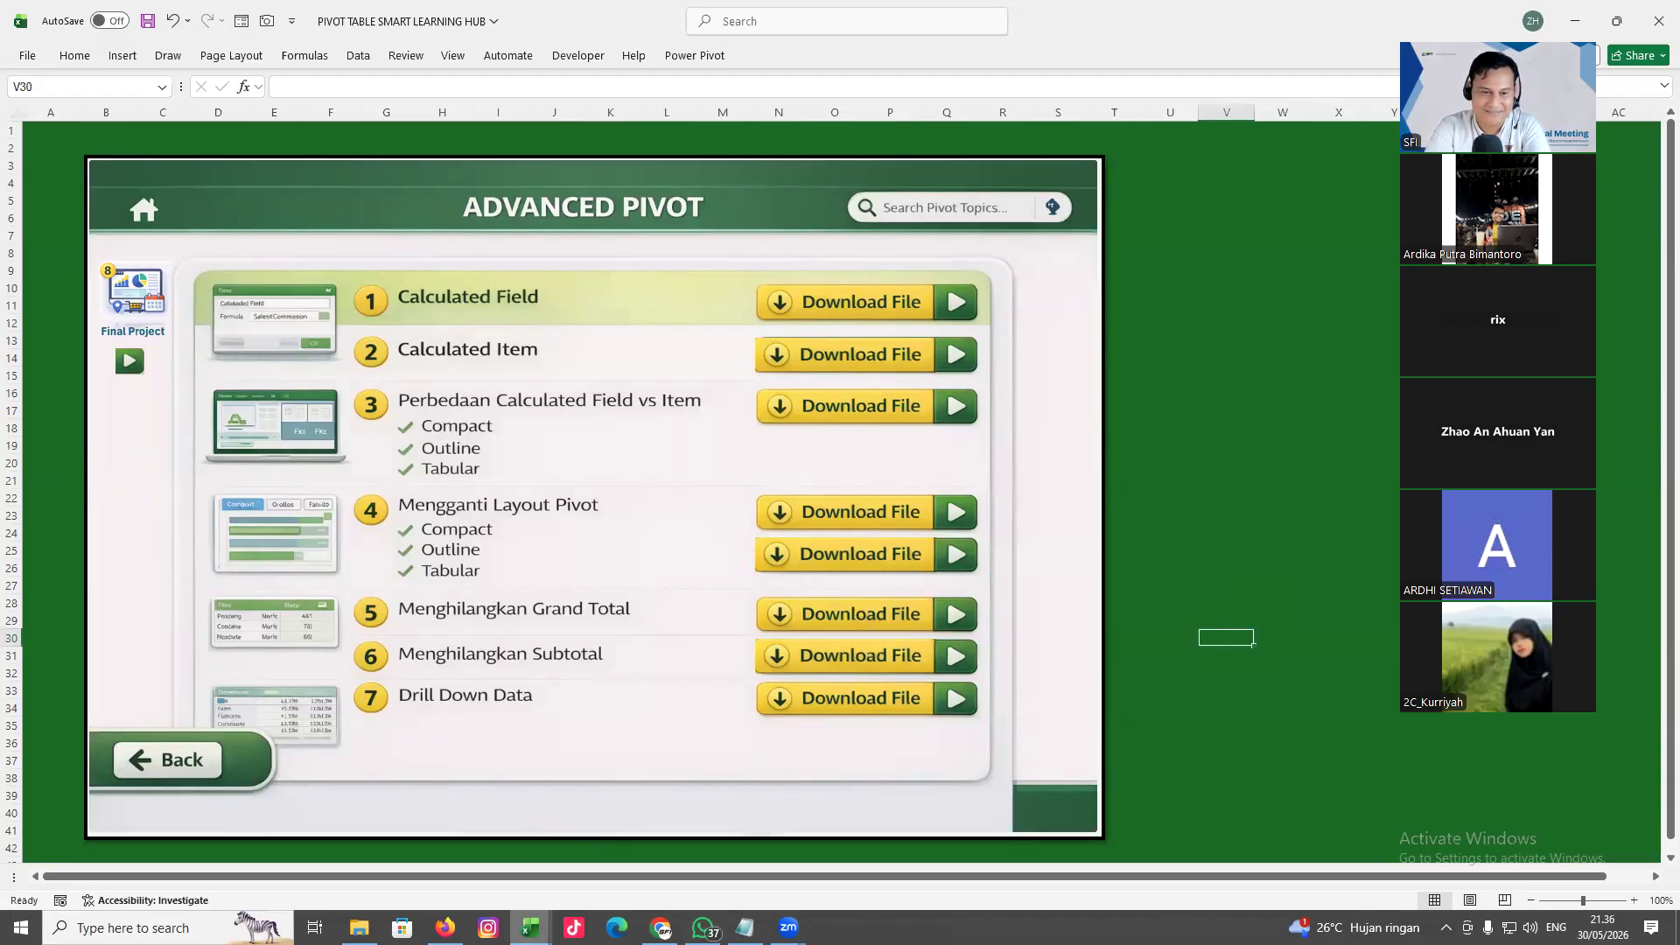
{"action": "left_click", "coordinate": [530, 928]}
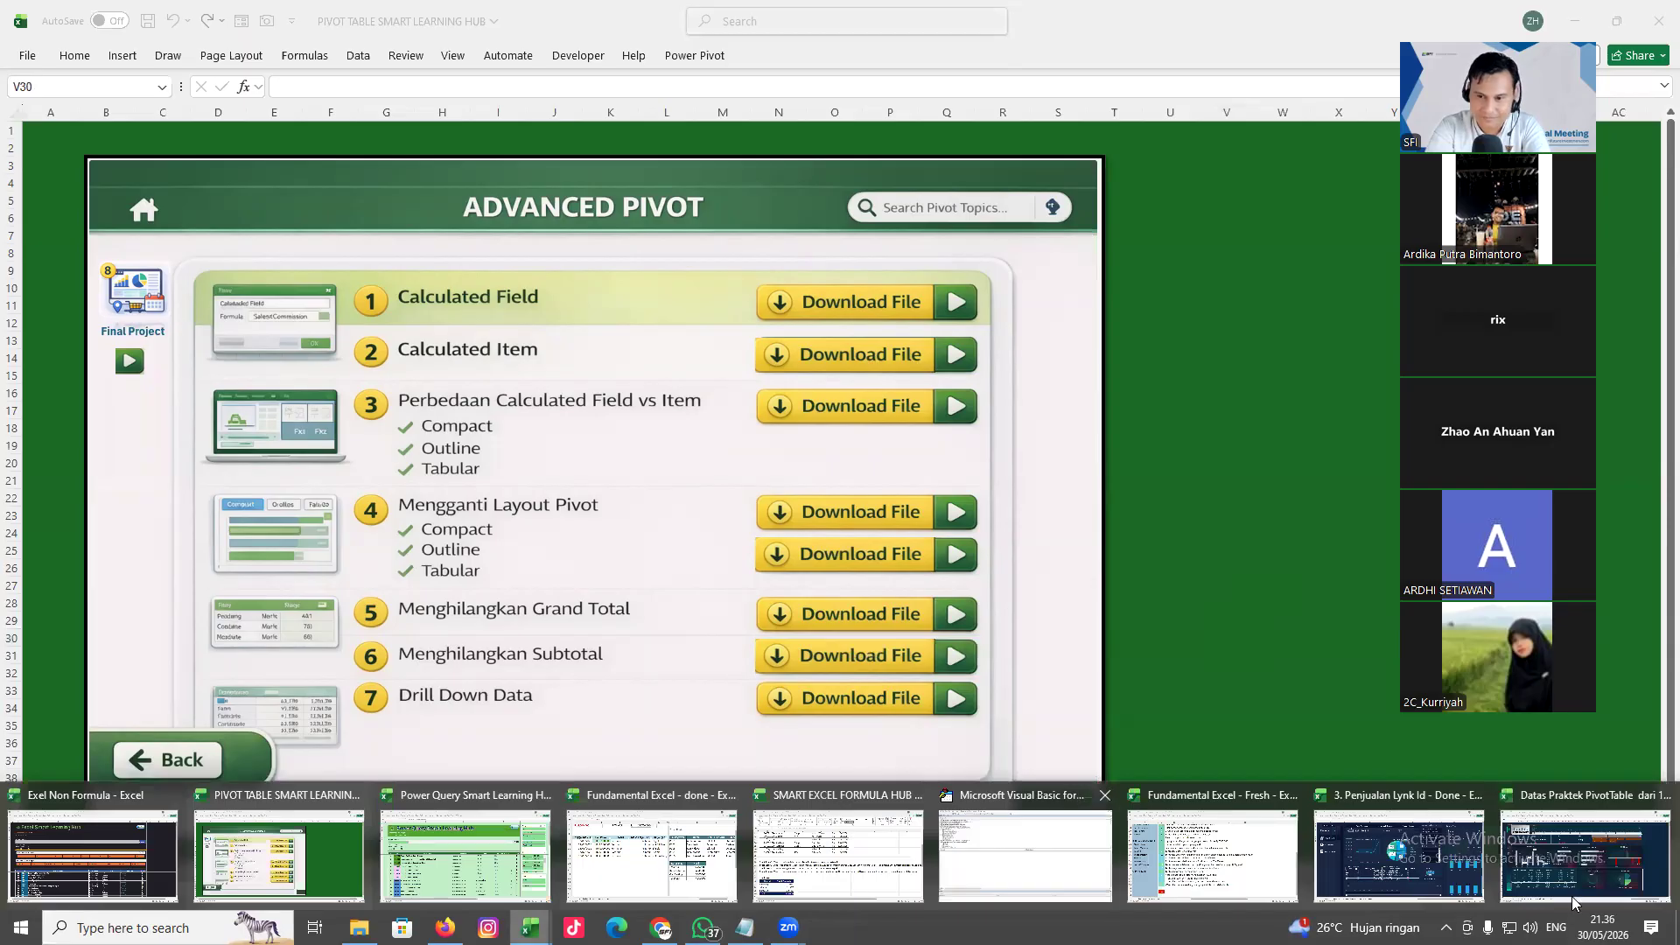
{"action": "left_click", "coordinate": [1575, 853]}
{"action": "left_click", "coordinate": [122, 877]}
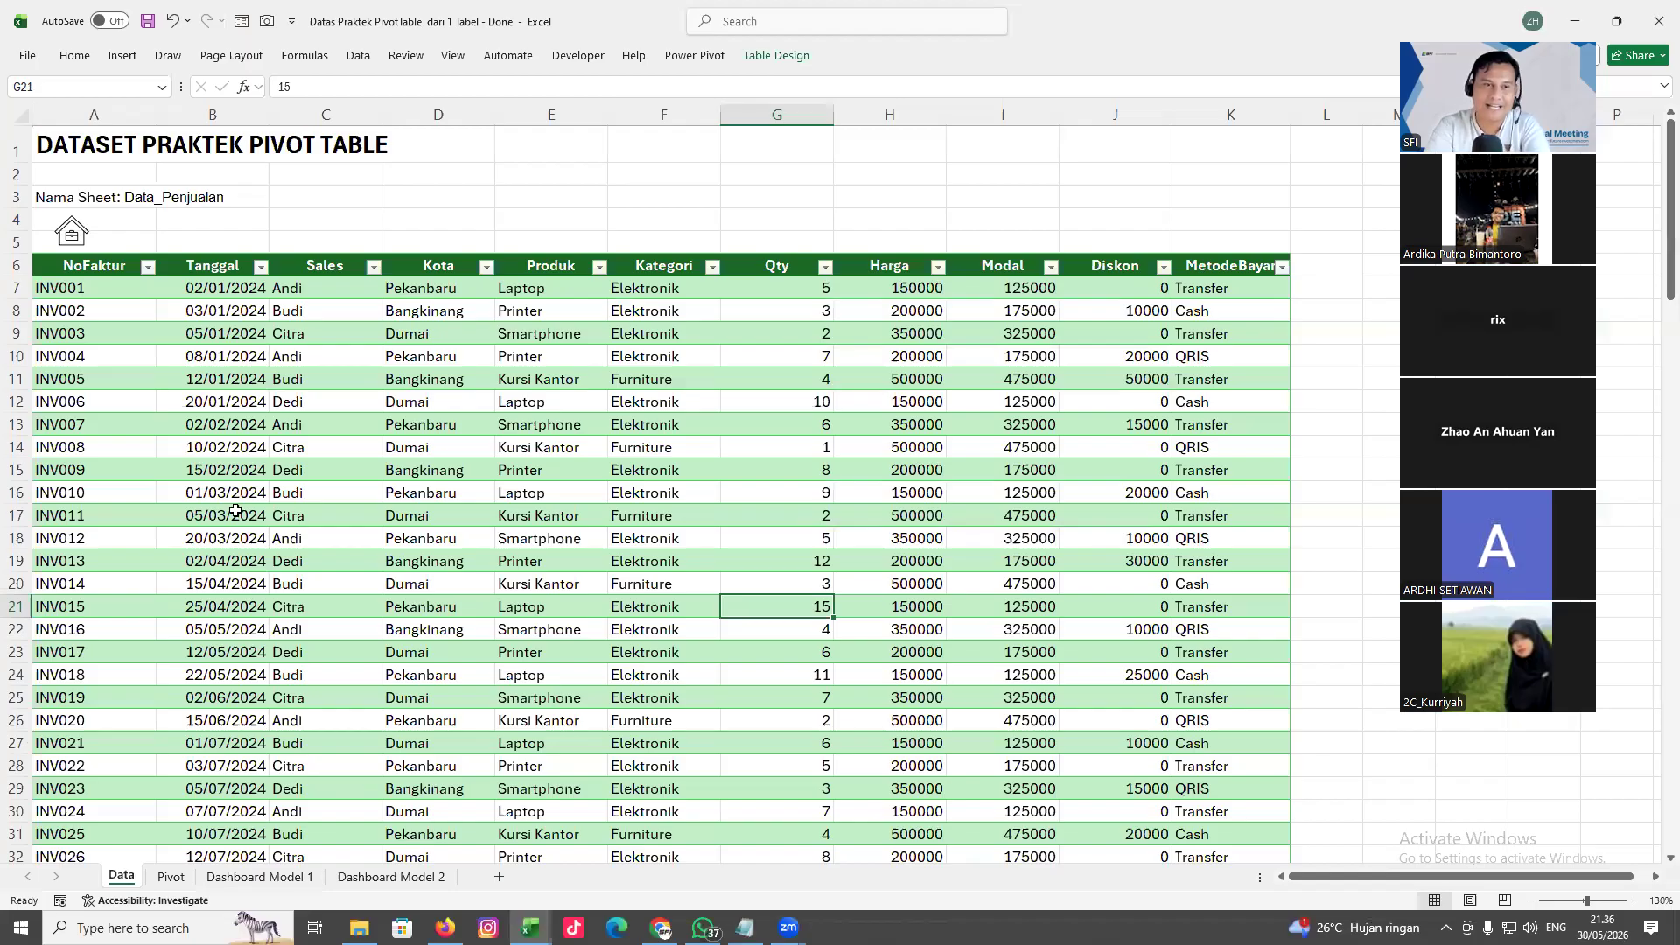
{"action": "left_click_drag", "start_coordinate": [309, 294], "coordinate": [335, 556]}
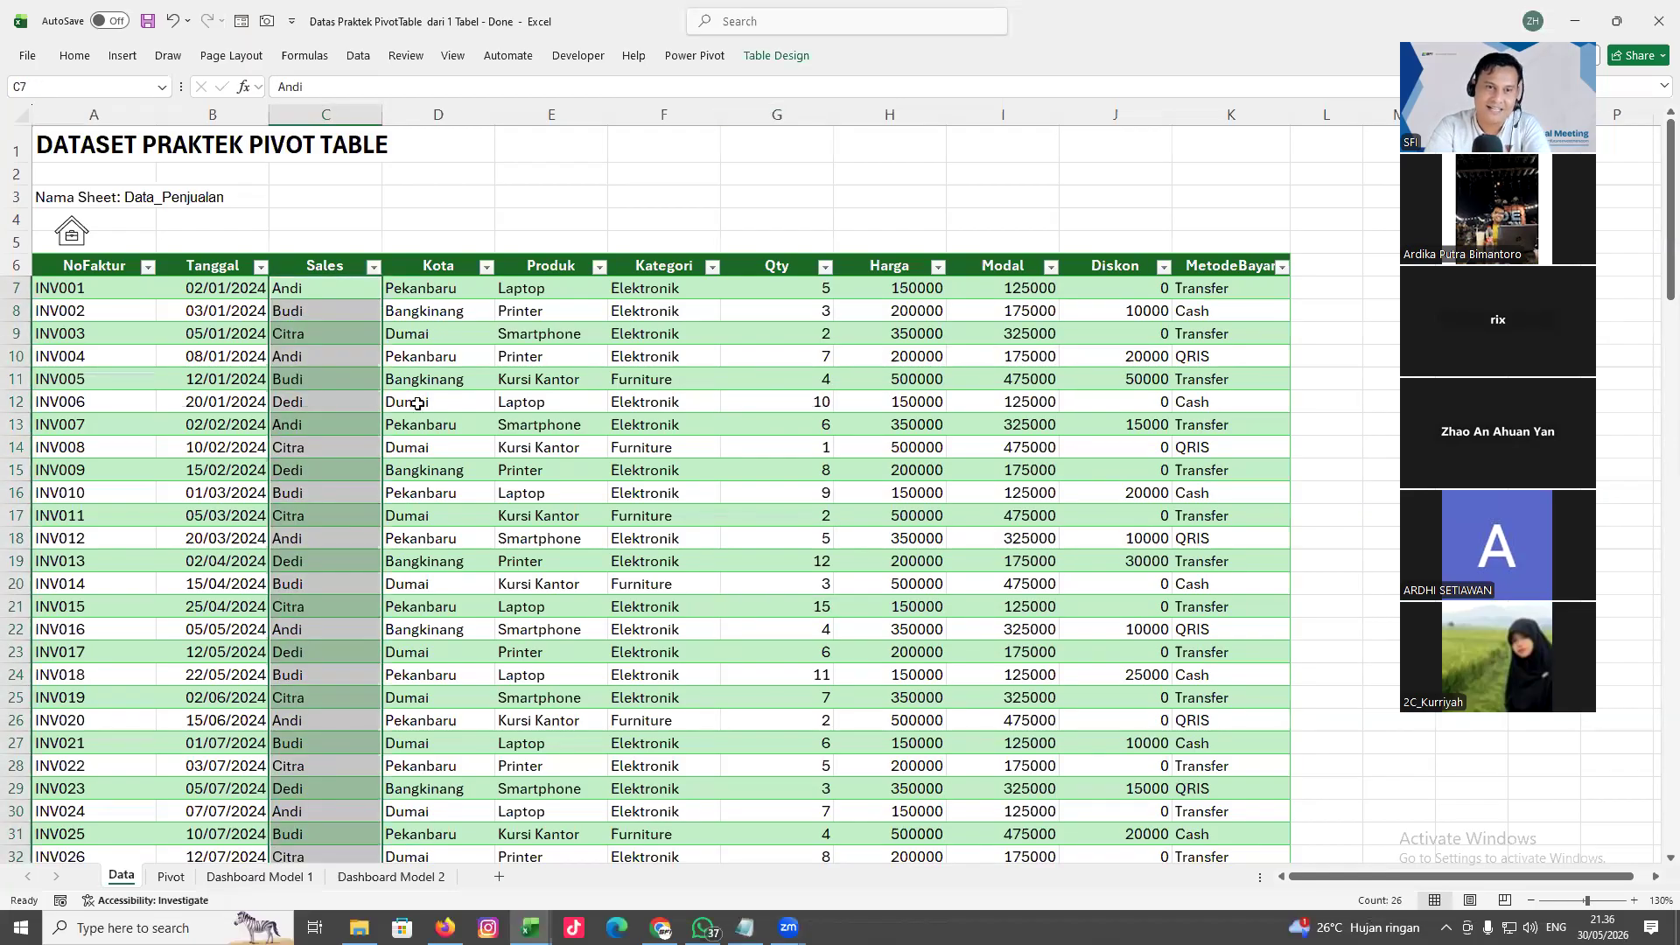
{"action": "left_click_drag", "start_coordinate": [421, 340], "coordinate": [437, 697]}
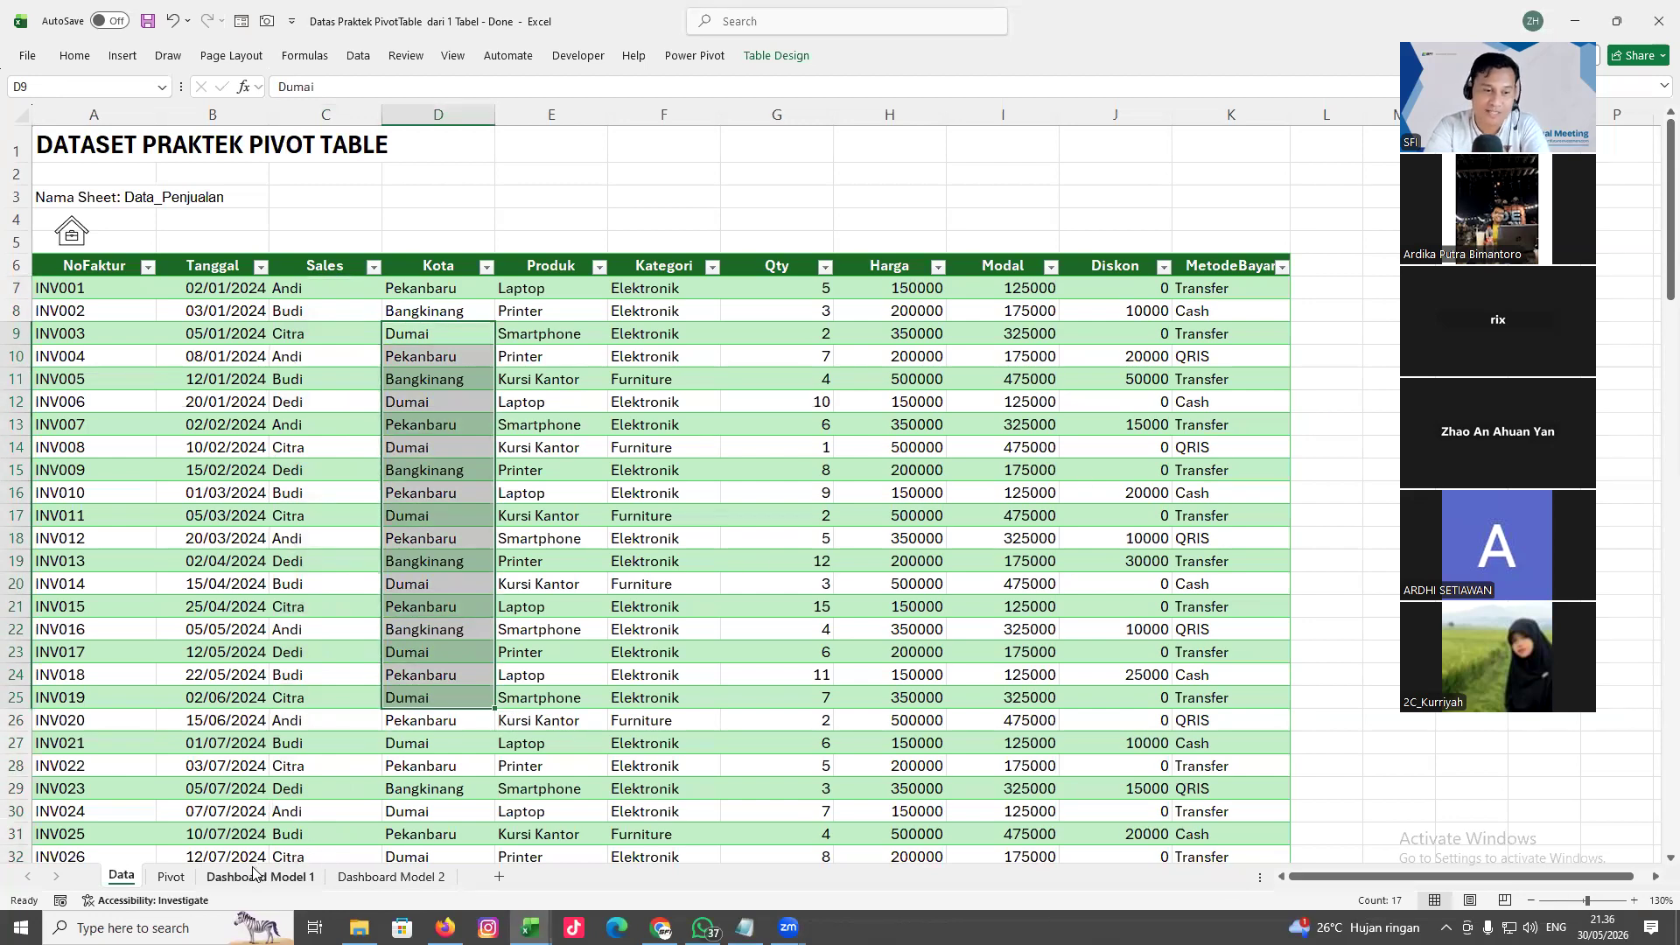
{"action": "left_click", "coordinate": [175, 884]}
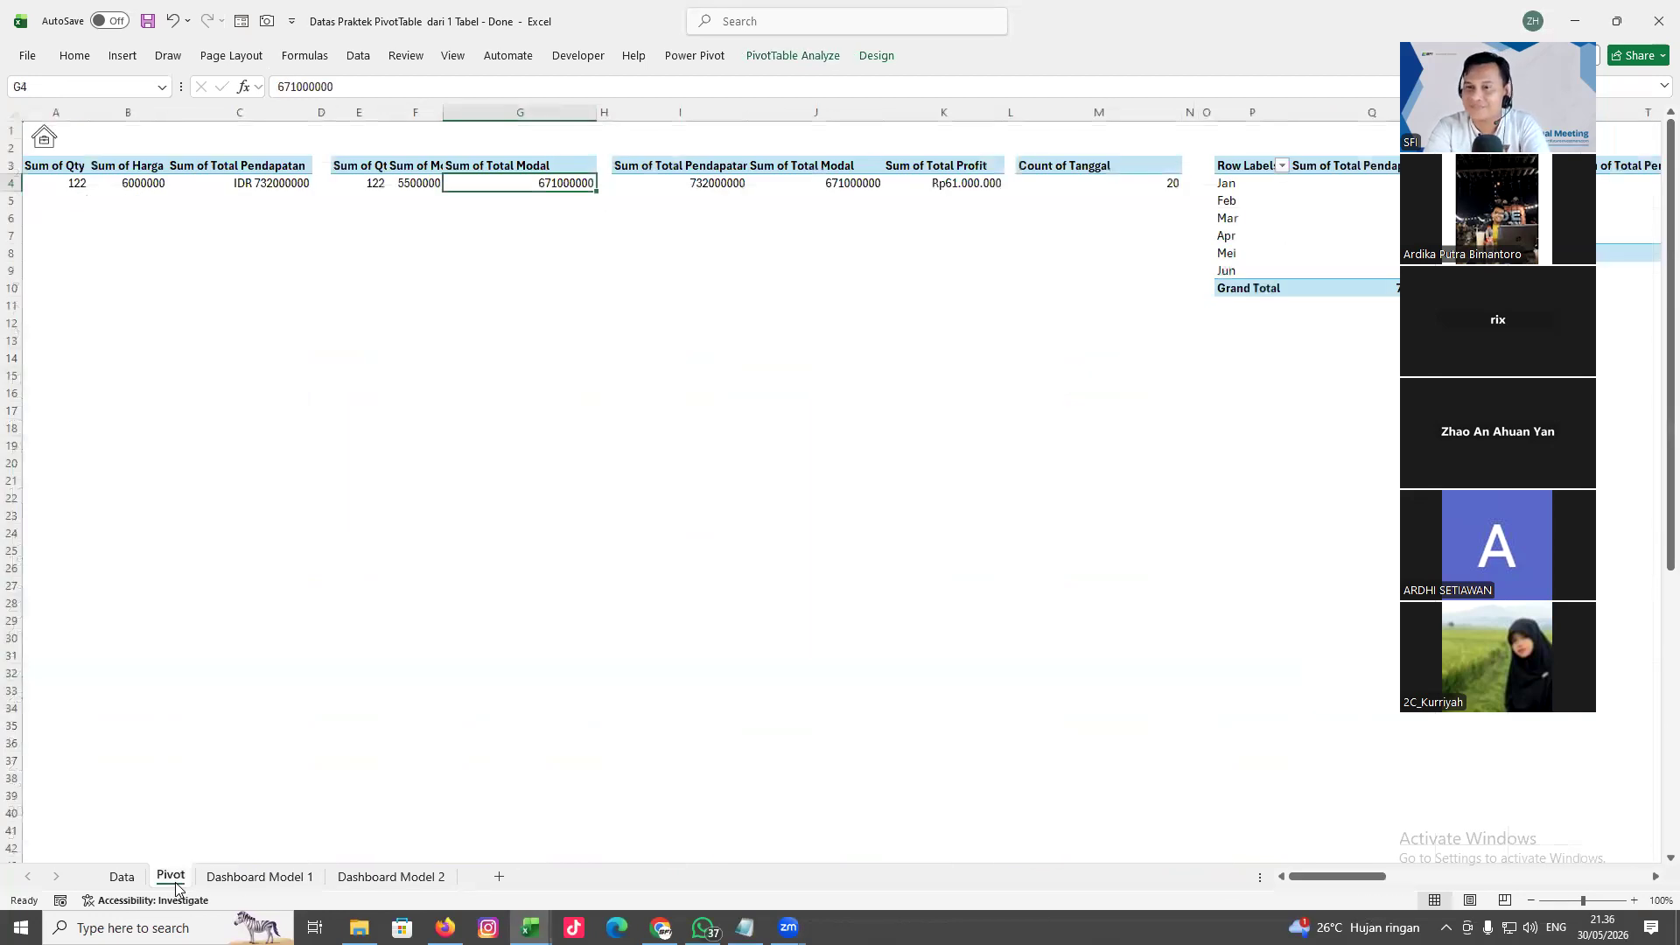
{"action": "left_click", "coordinate": [245, 879]}
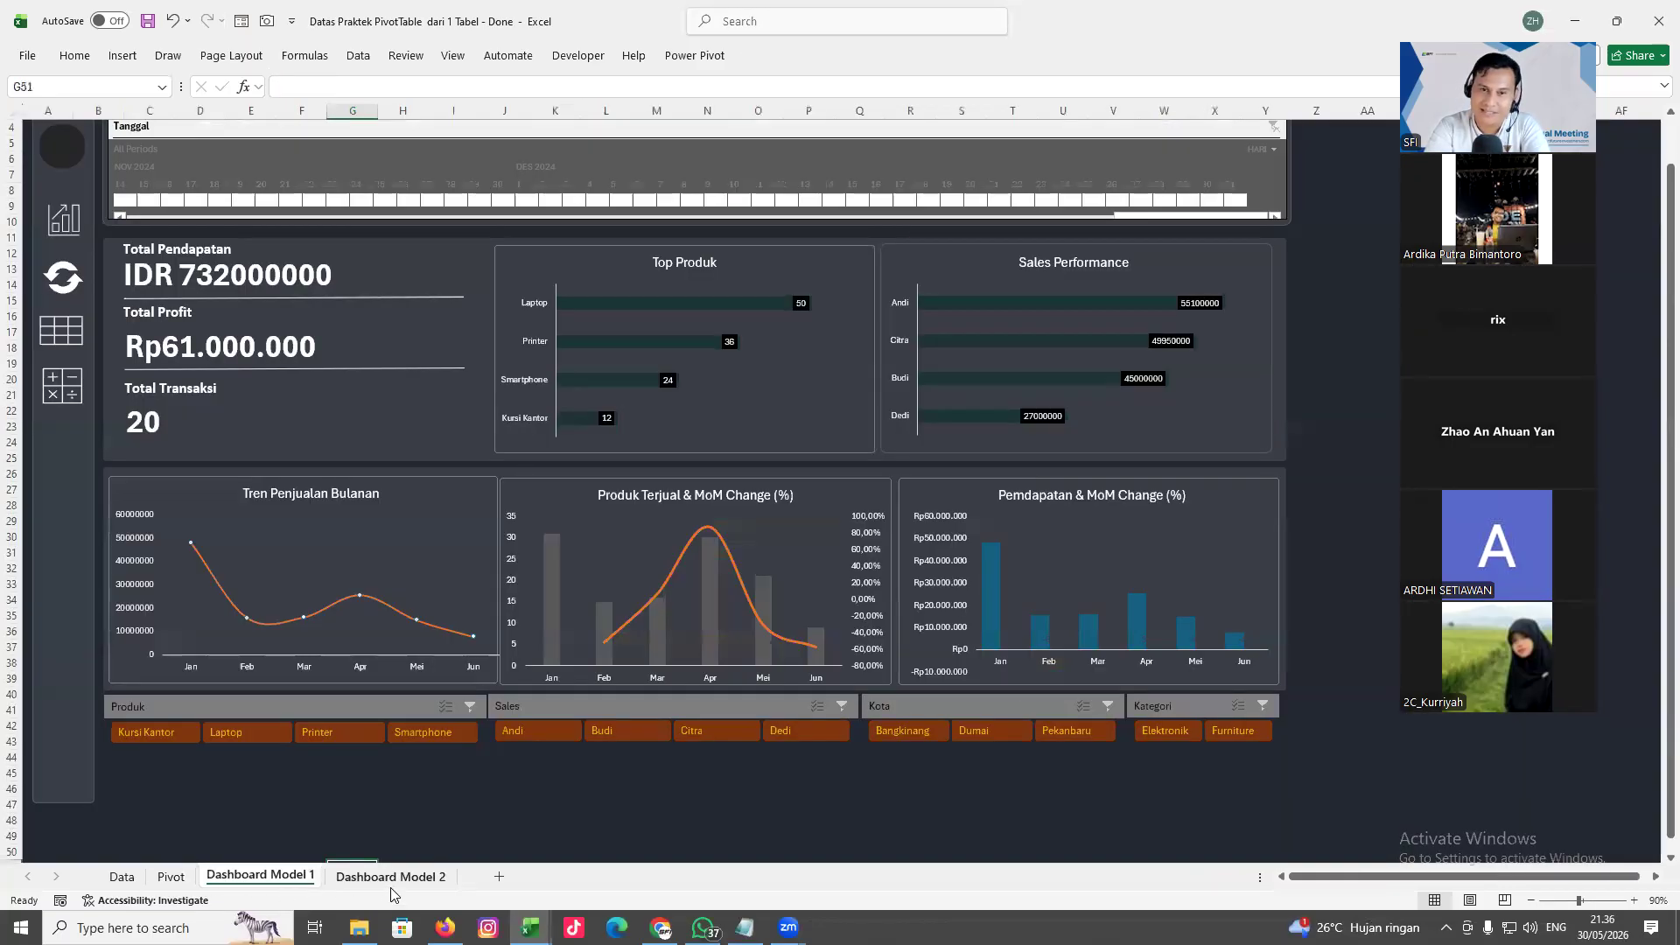
{"action": "left_click", "coordinate": [390, 878]}
{"action": "left_click", "coordinate": [260, 875]}
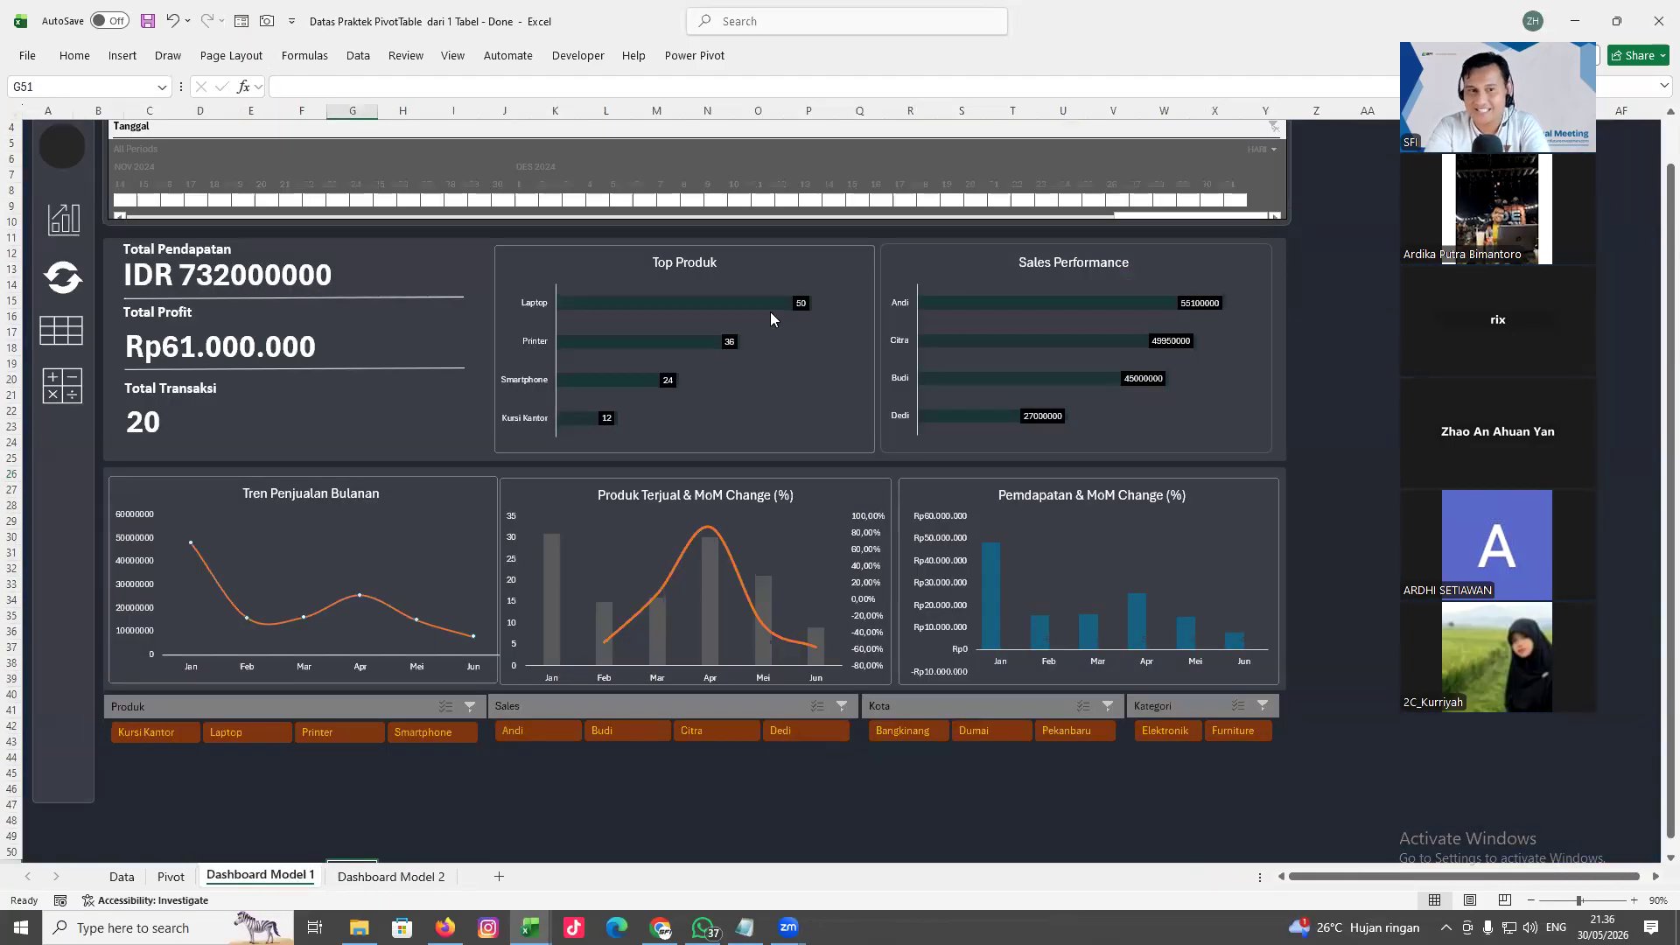
{"action": "left_click", "coordinate": [378, 876]}
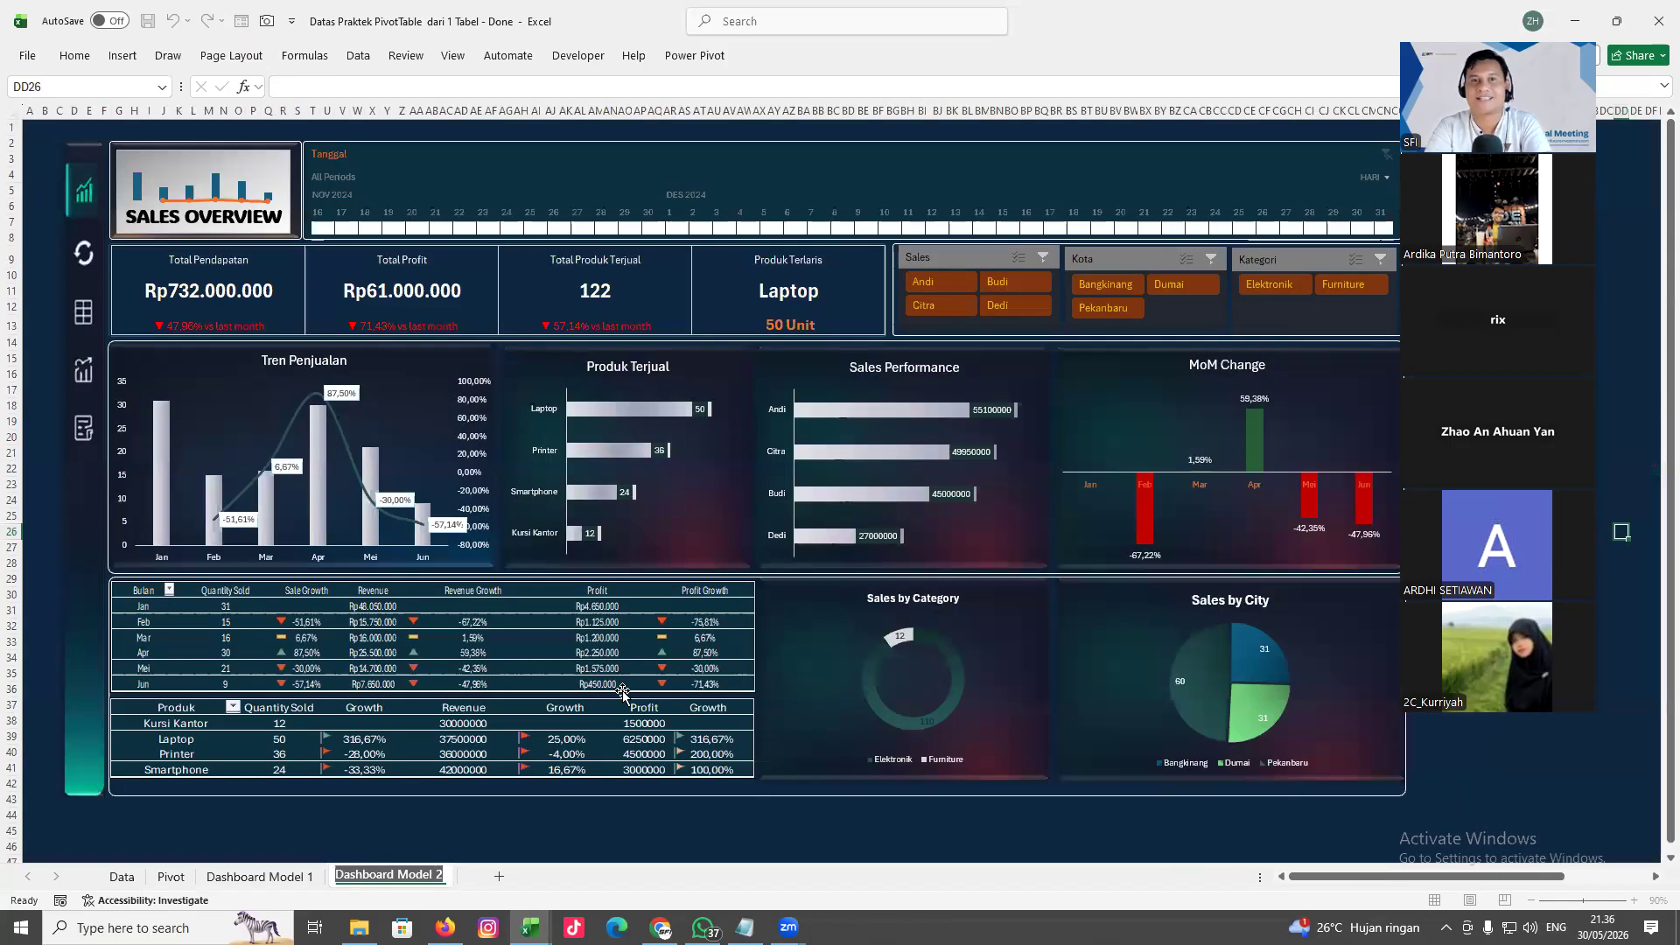
{"action": "mouse_move", "coordinate": [704, 927]}
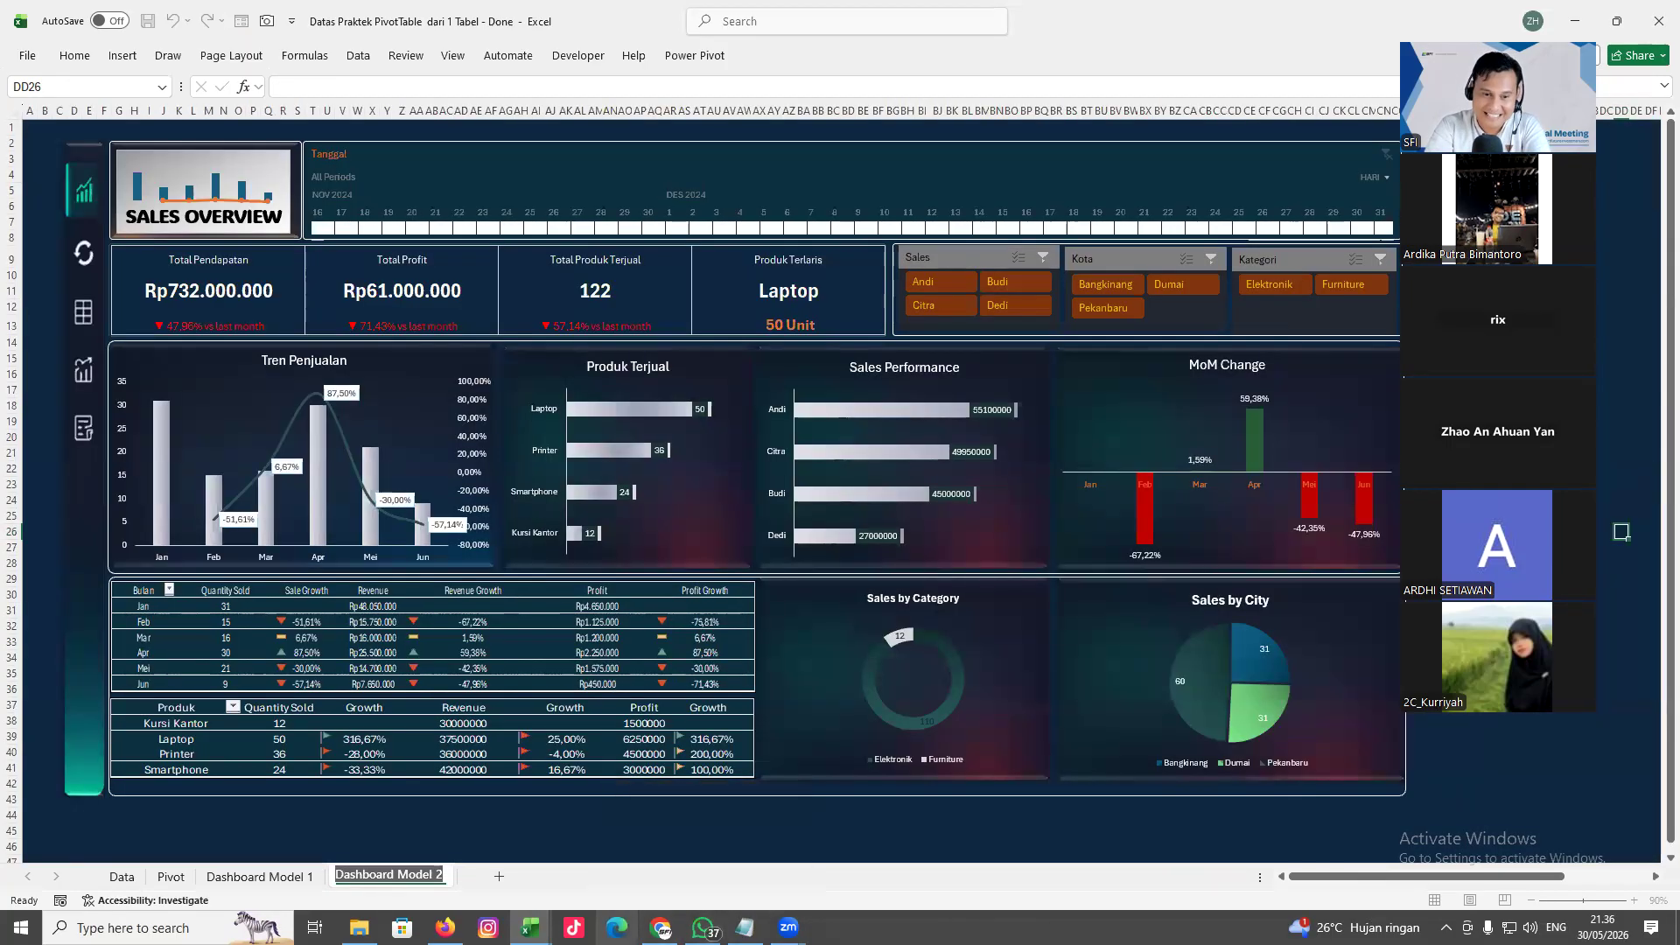
{"action": "mouse_move", "coordinate": [530, 928]}
{"action": "left_click", "coordinate": [298, 890]}
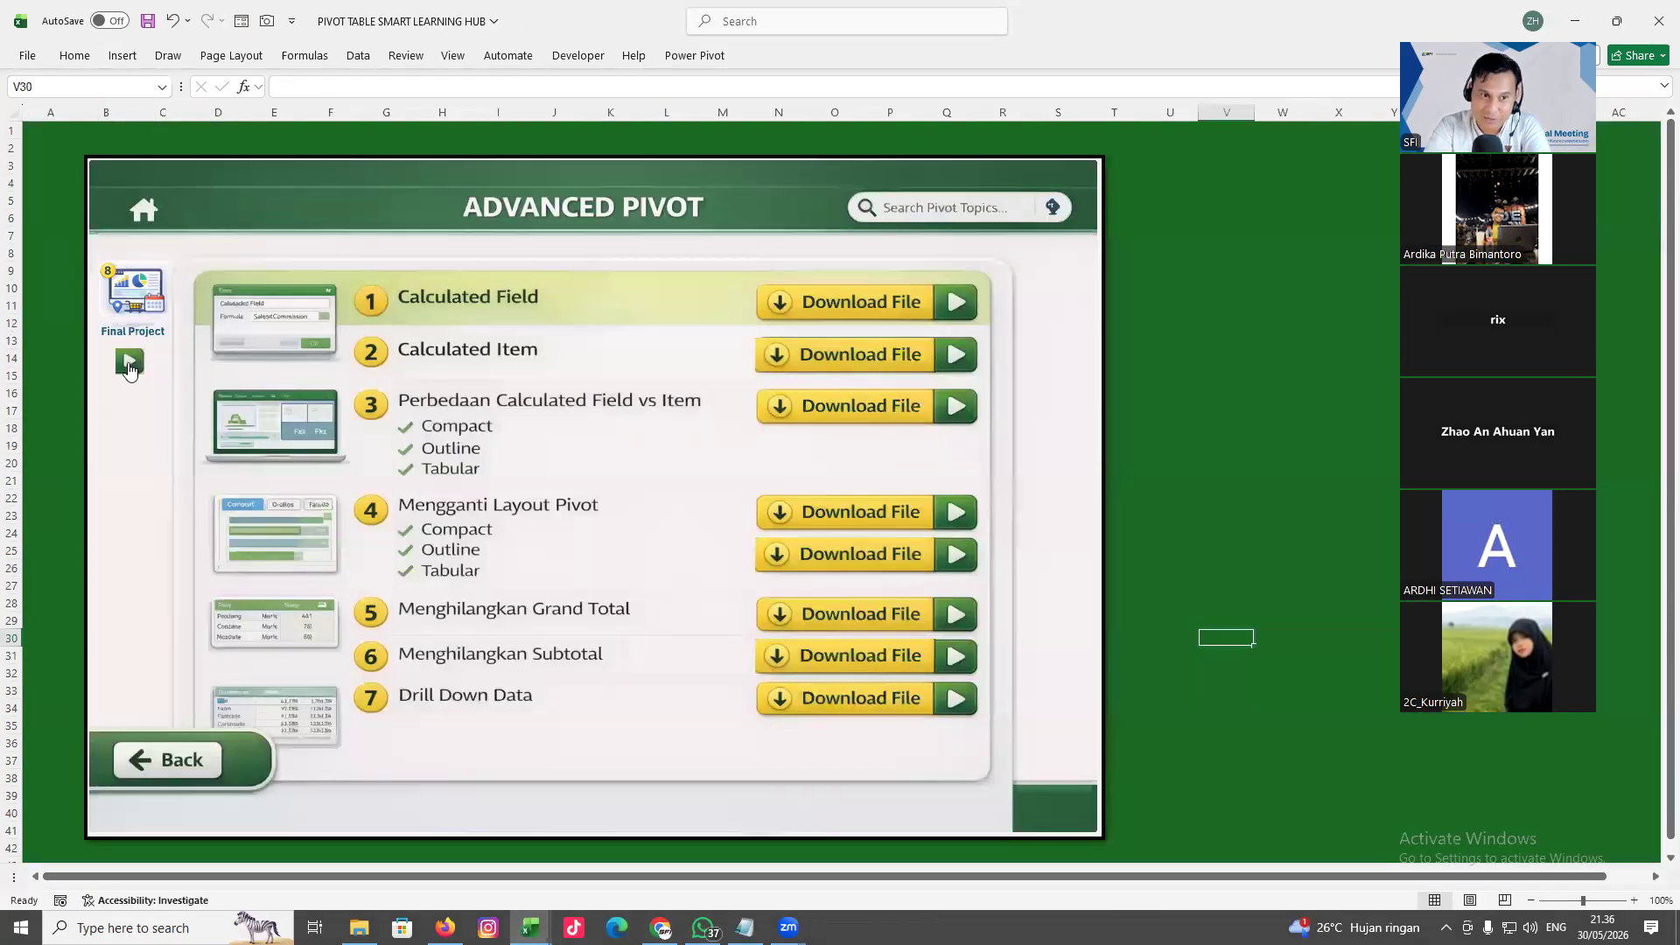
Go to the hub's main menu, view the Studi Kasus case-study list, and return home
{"action": "left_click", "coordinate": [138, 232]}
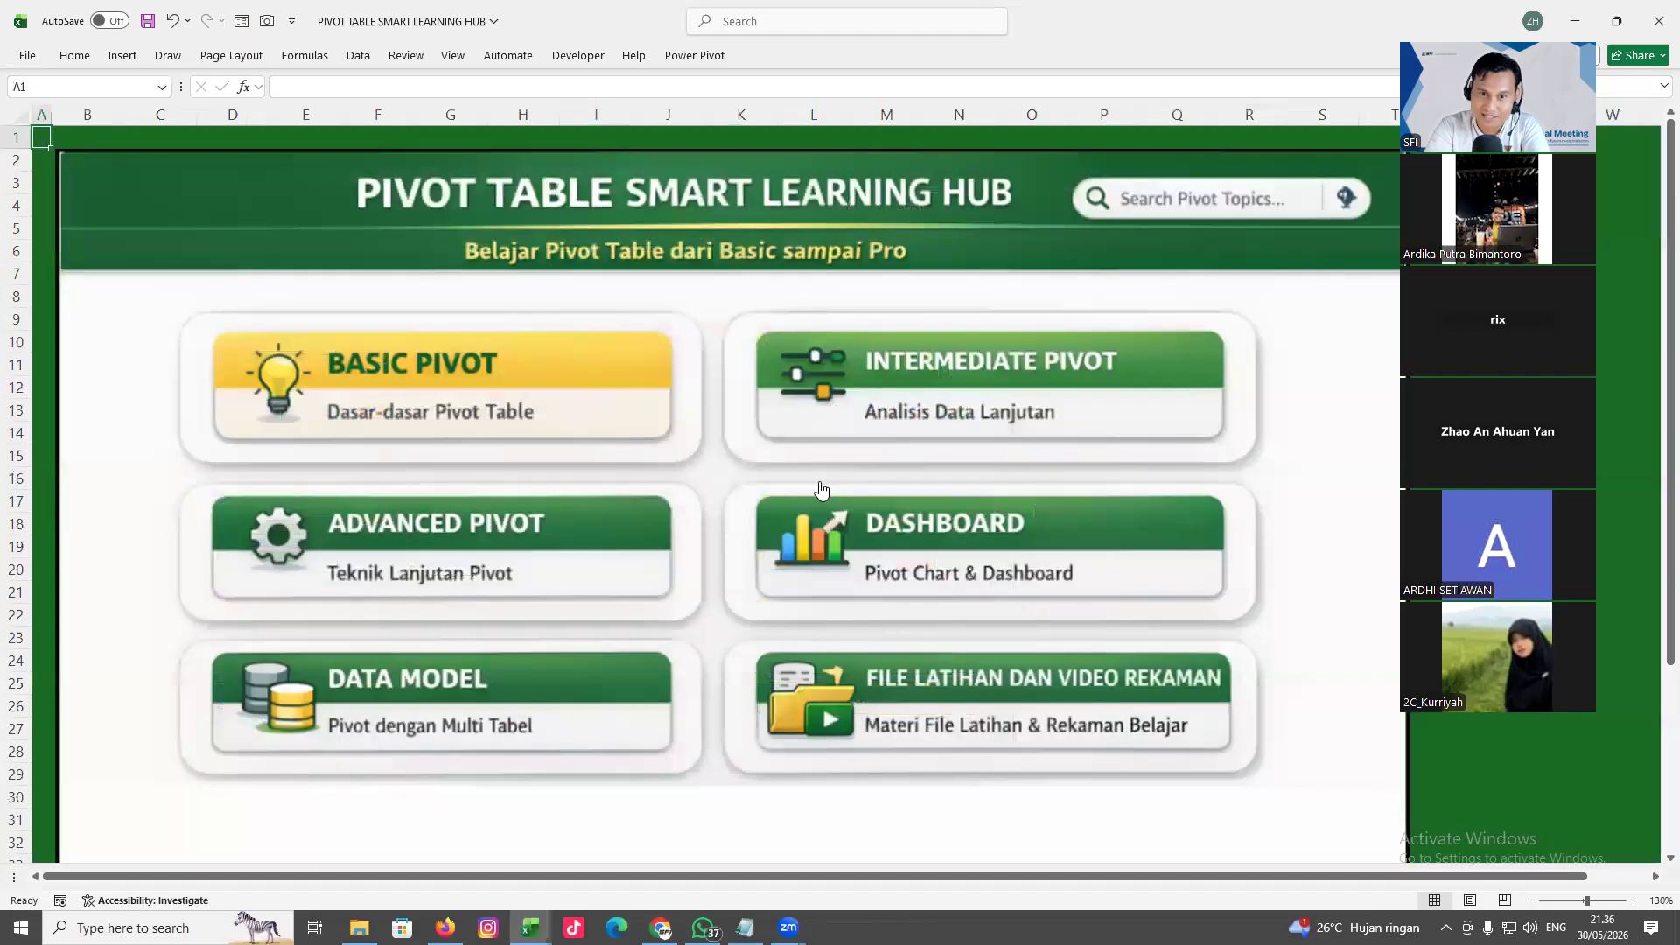
{"action": "left_click", "coordinate": [932, 525]}
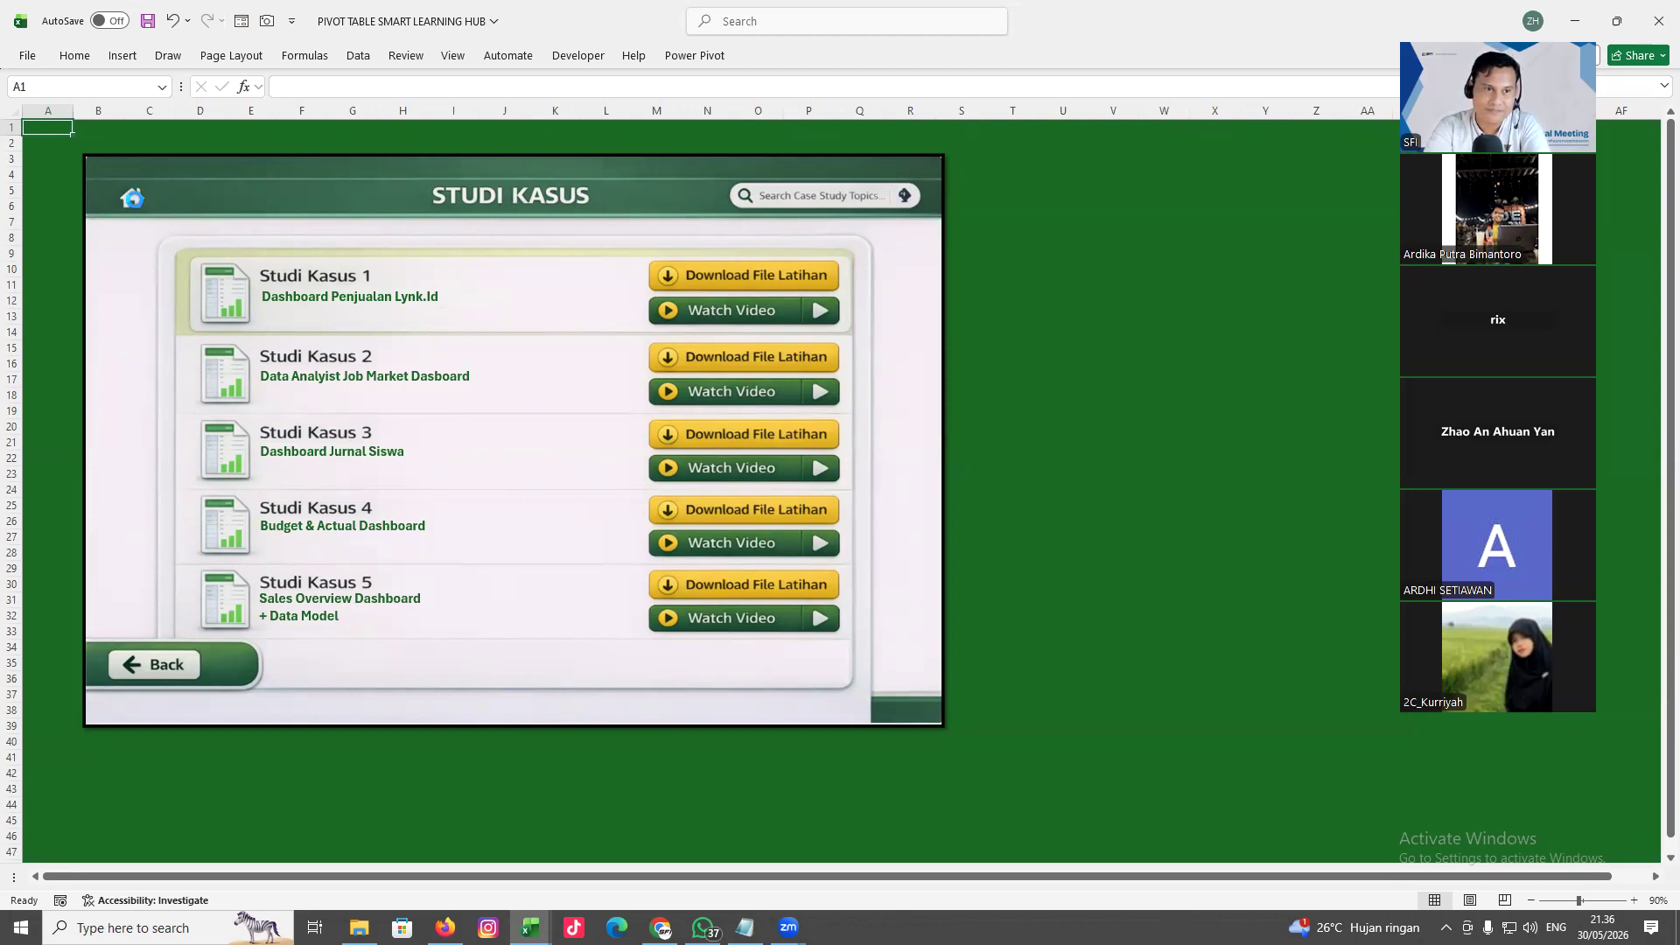
{"action": "left_click", "coordinate": [131, 197]}
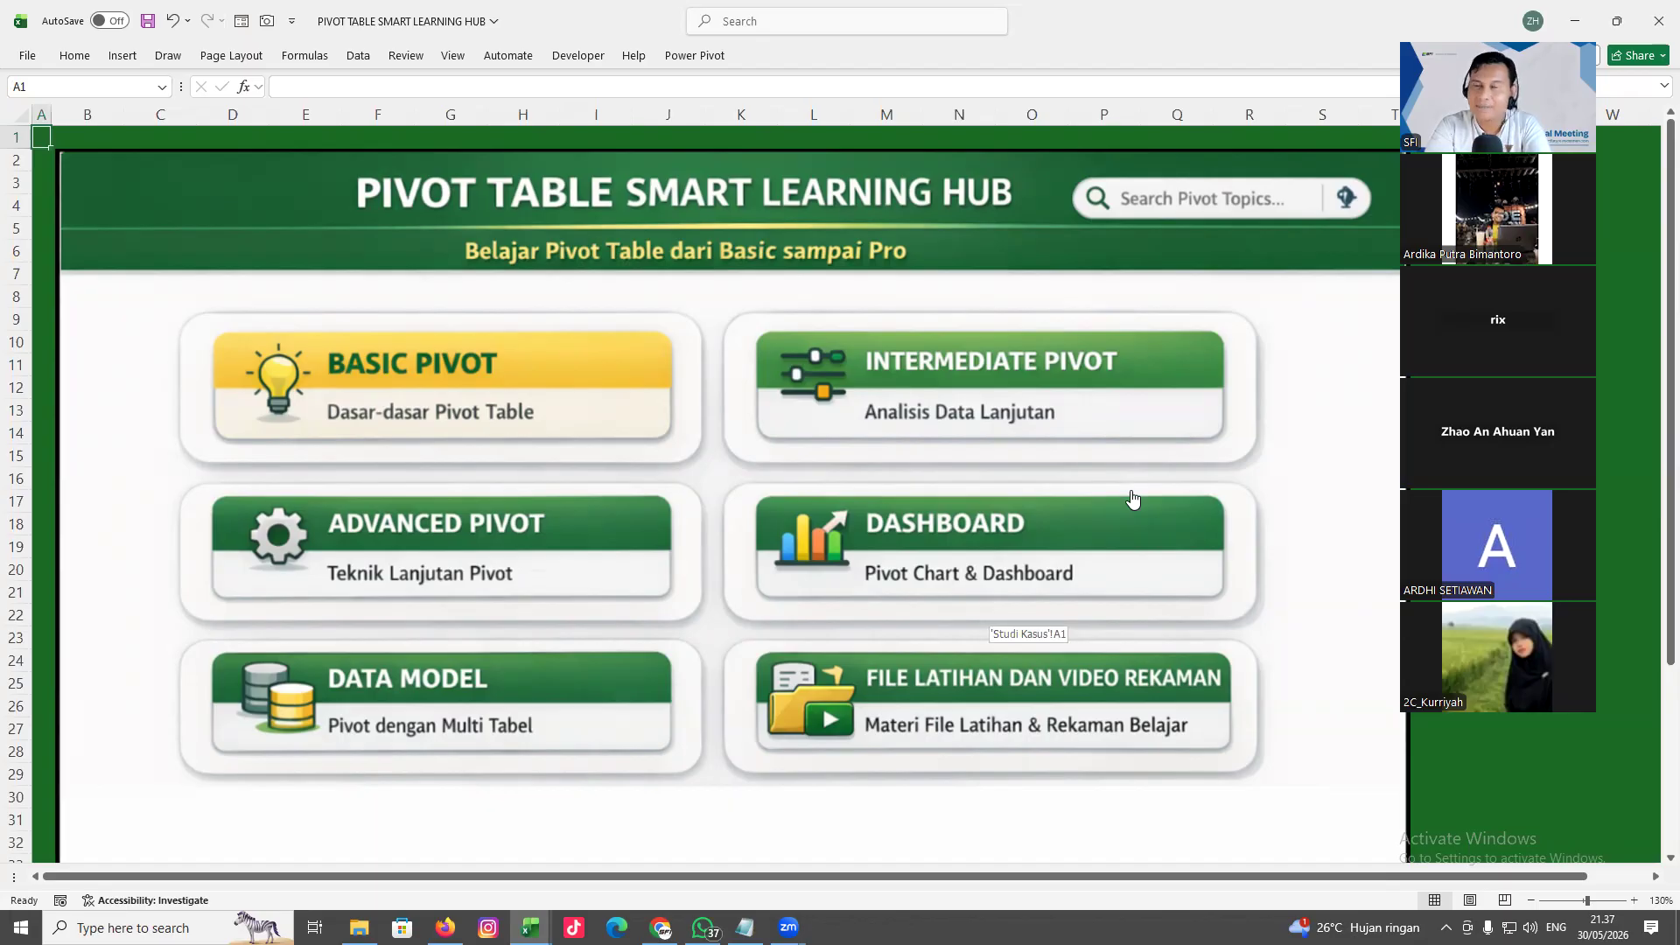
View the Dashboard case-study list, return home, and bring the hub workbook to the front
{"action": "left_click", "coordinate": [1109, 536]}
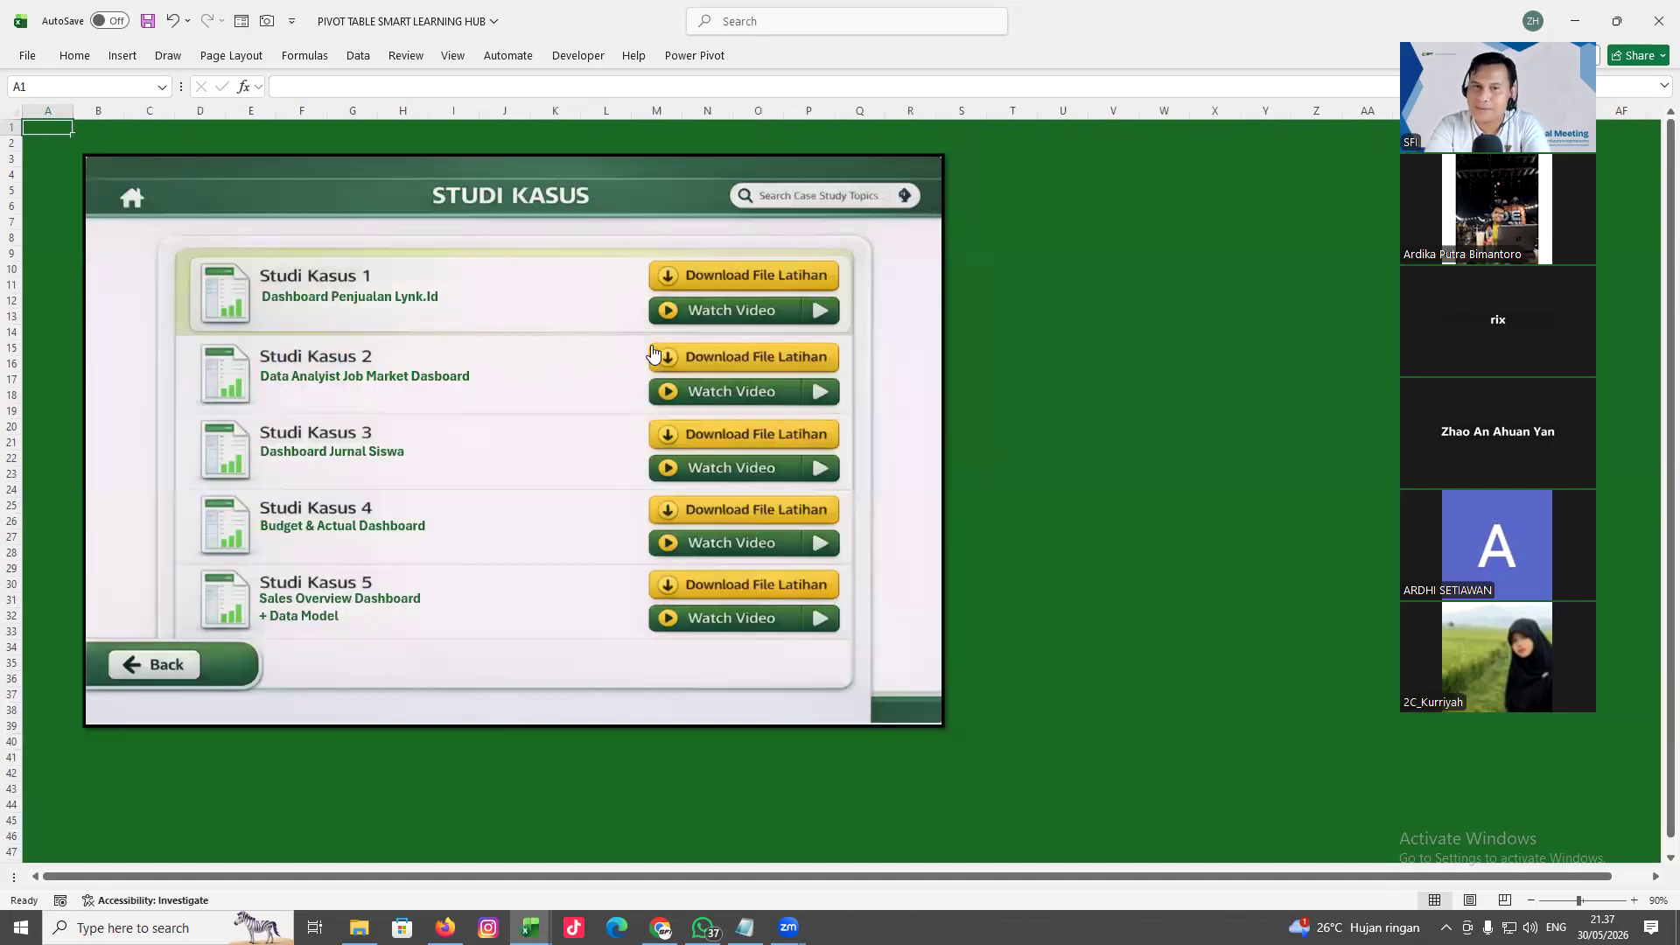
{"action": "left_click", "coordinate": [132, 203]}
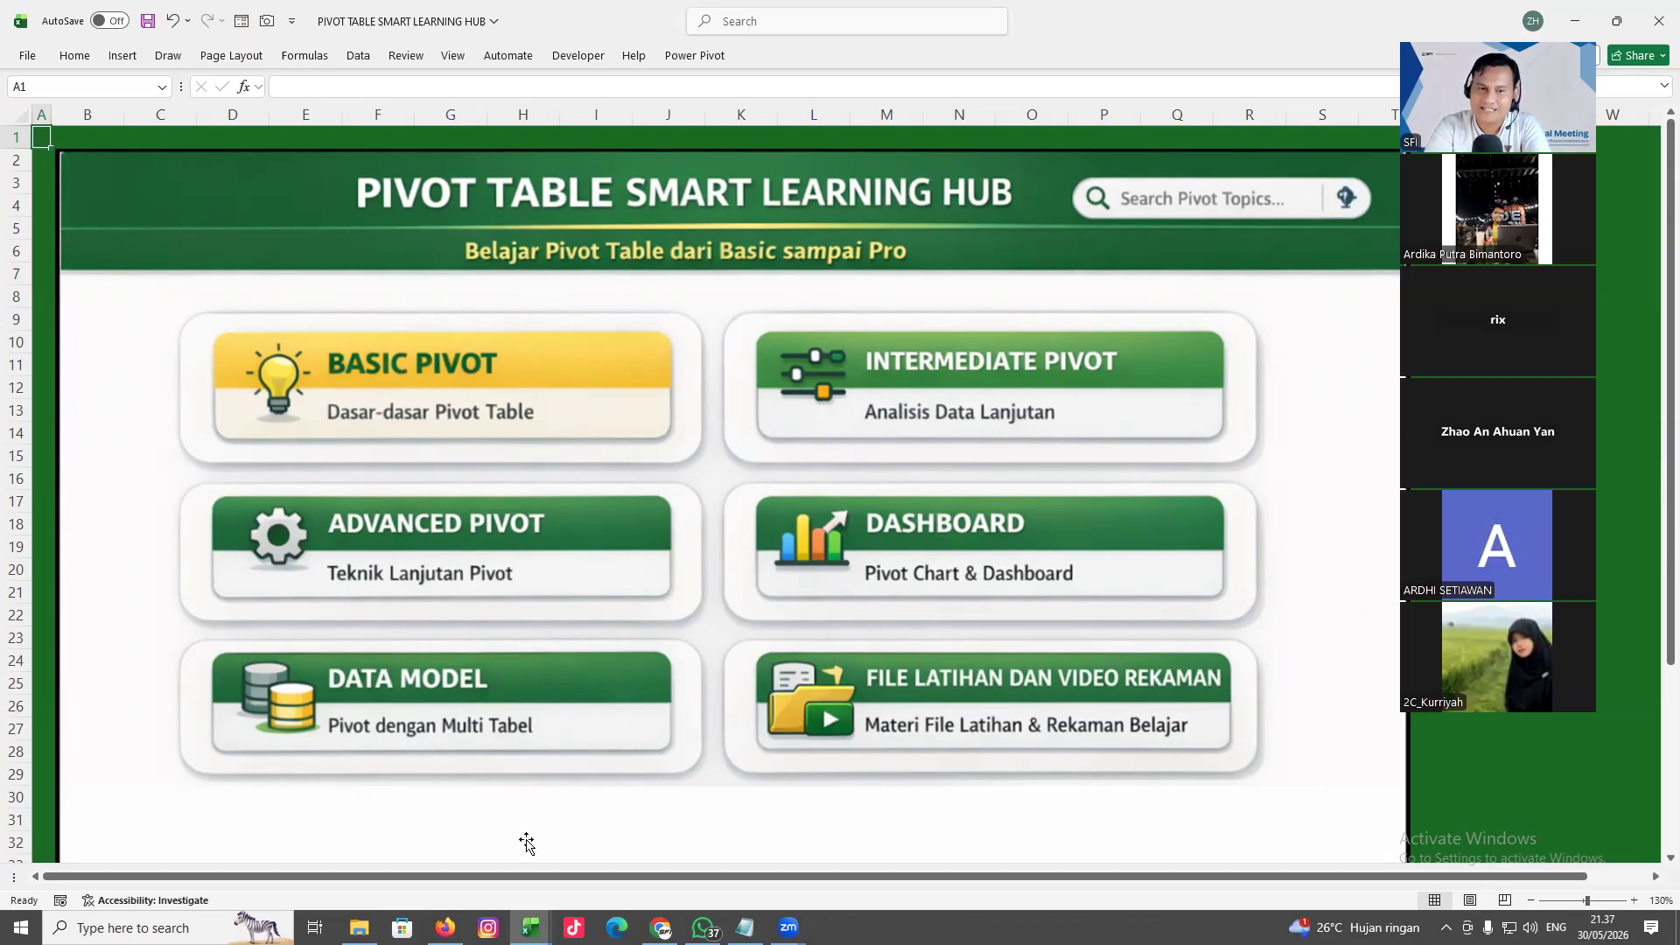
{"action": "left_click", "coordinate": [530, 927]}
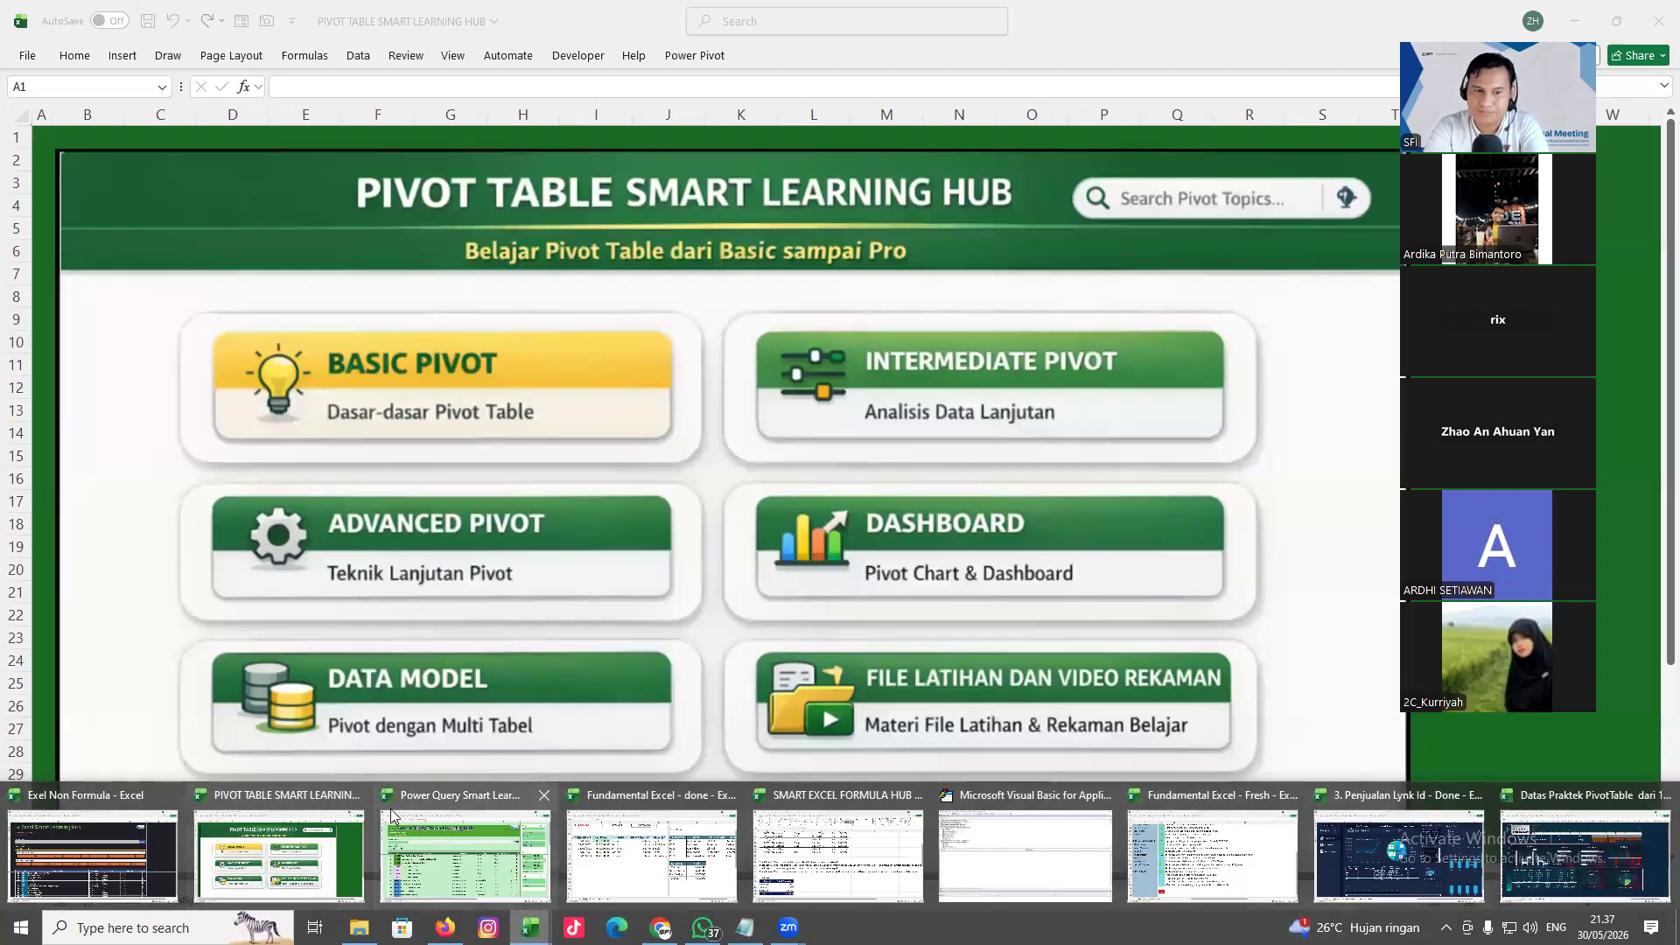
{"action": "left_click", "coordinate": [295, 846]}
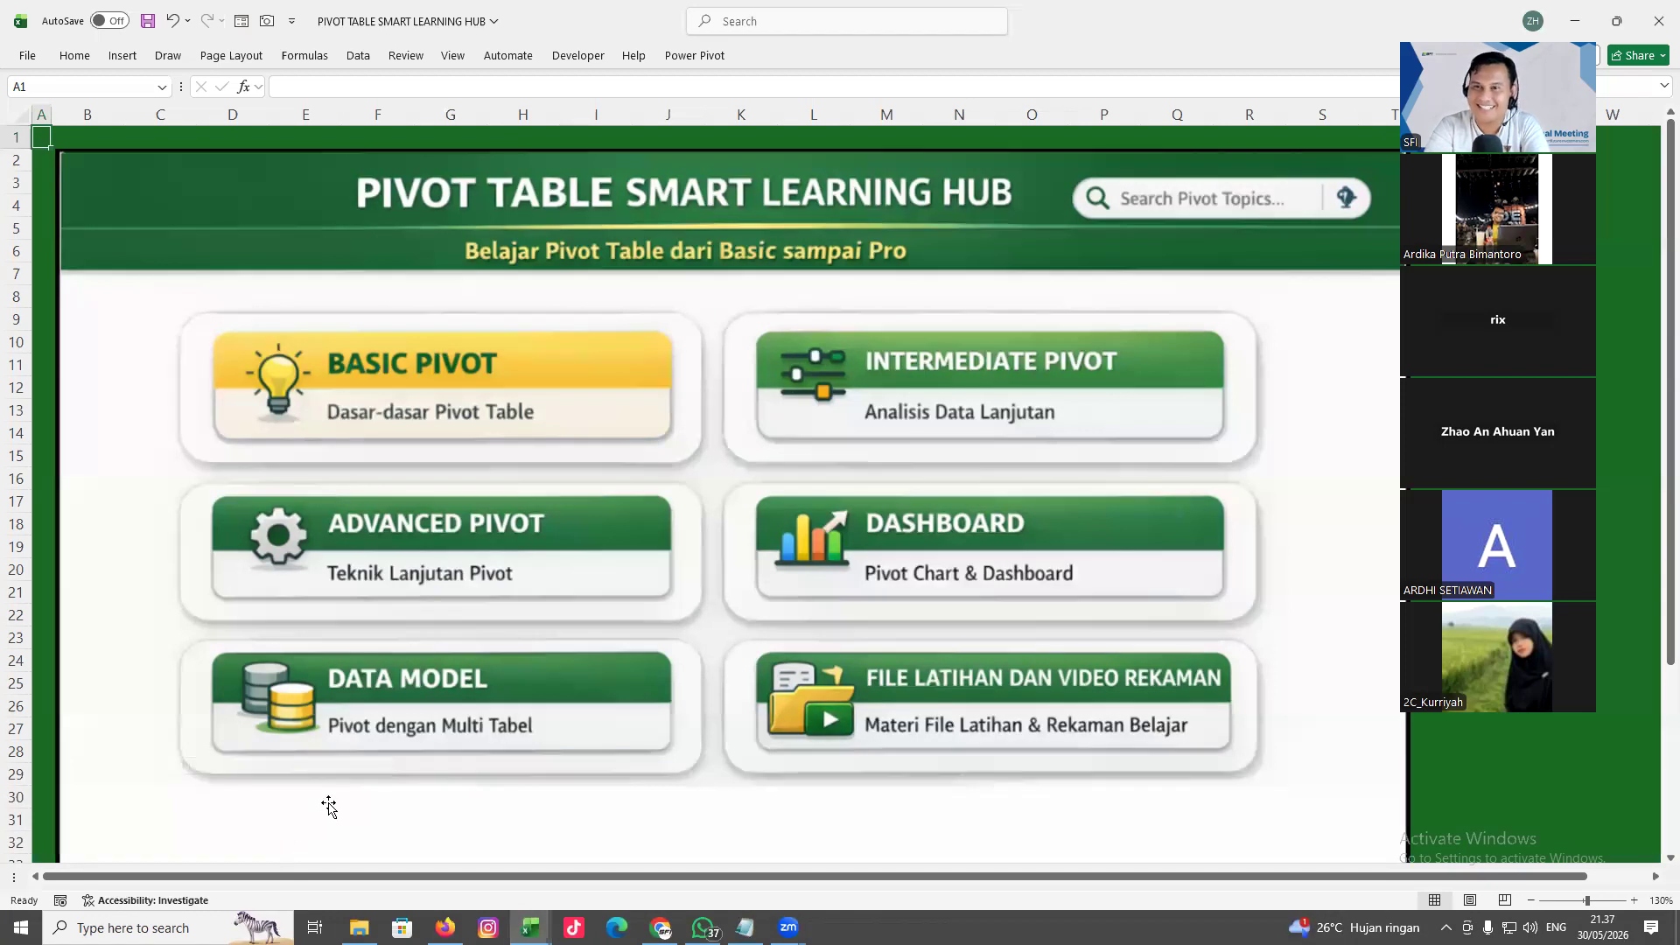